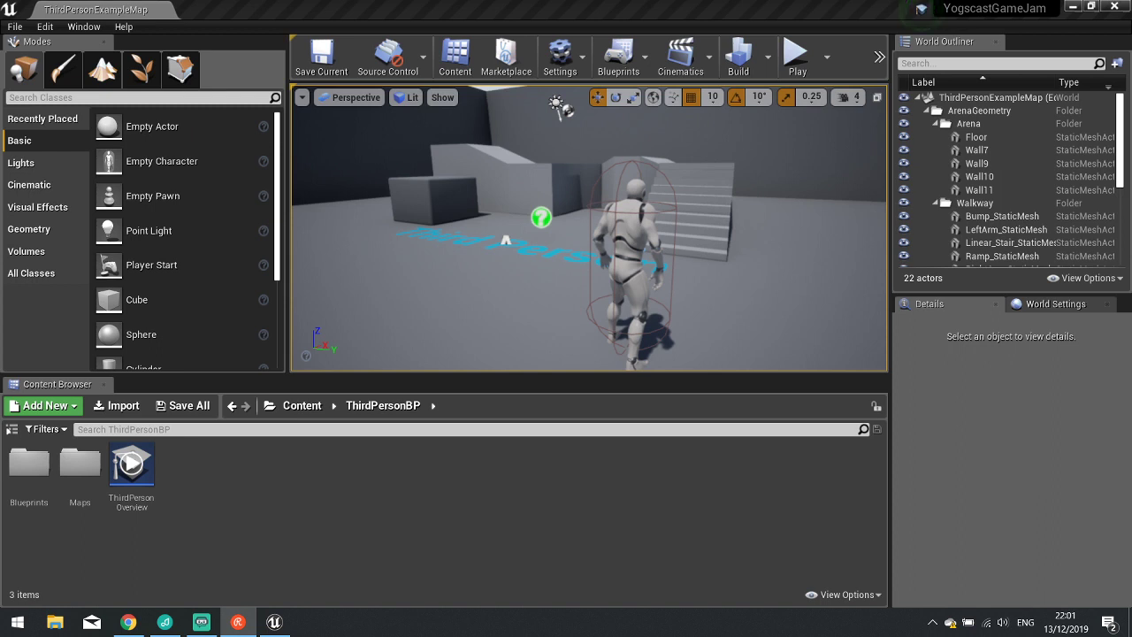
Create a folder named Santa in the project's Content folder and open it.
left_click_drag(505, 329, 505, 380)
mouse_move(564, 298)
left_mouse_down()
mouse_move(589, 238)
mouse_move(555, 287)
left_mouse_up()
right_click(202, 477)
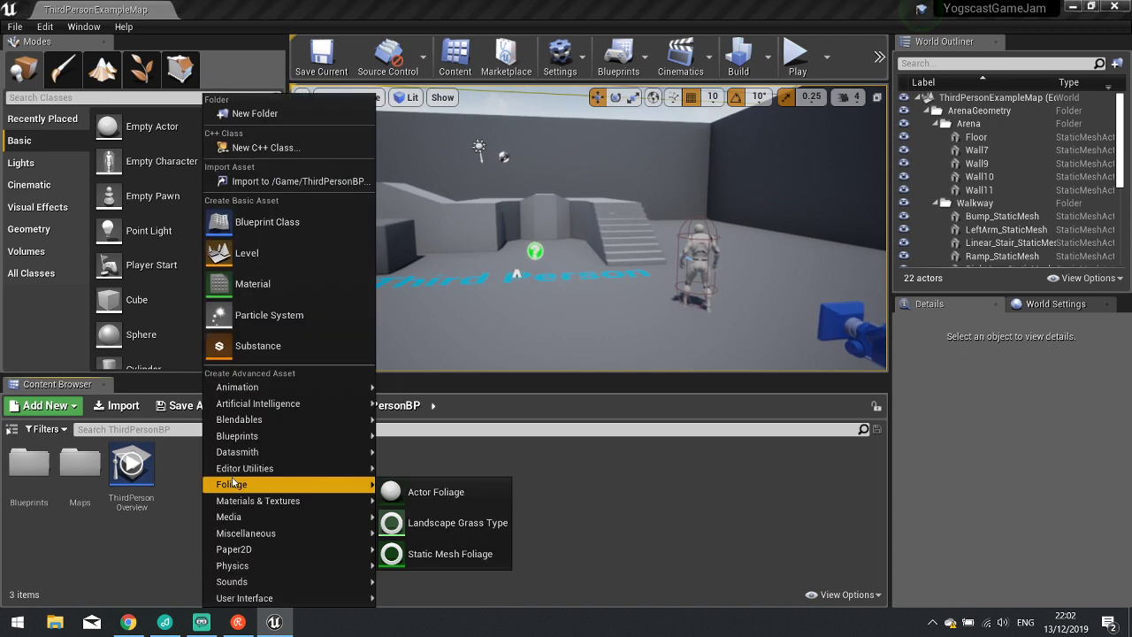
key("Escape")
left_click(301, 406)
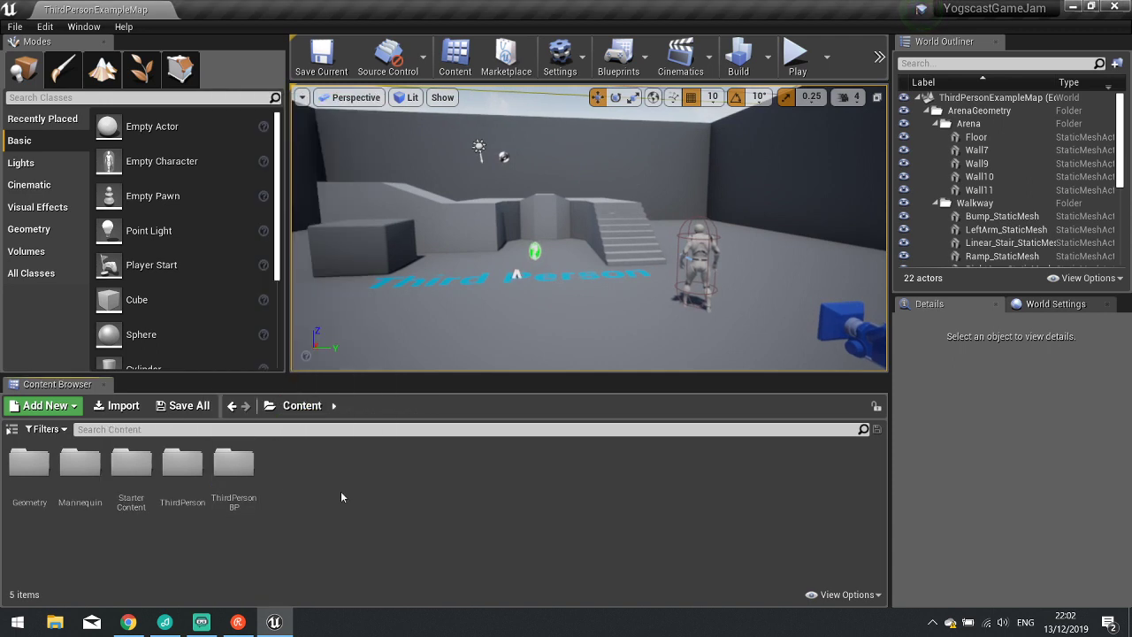
right_click(340, 490)
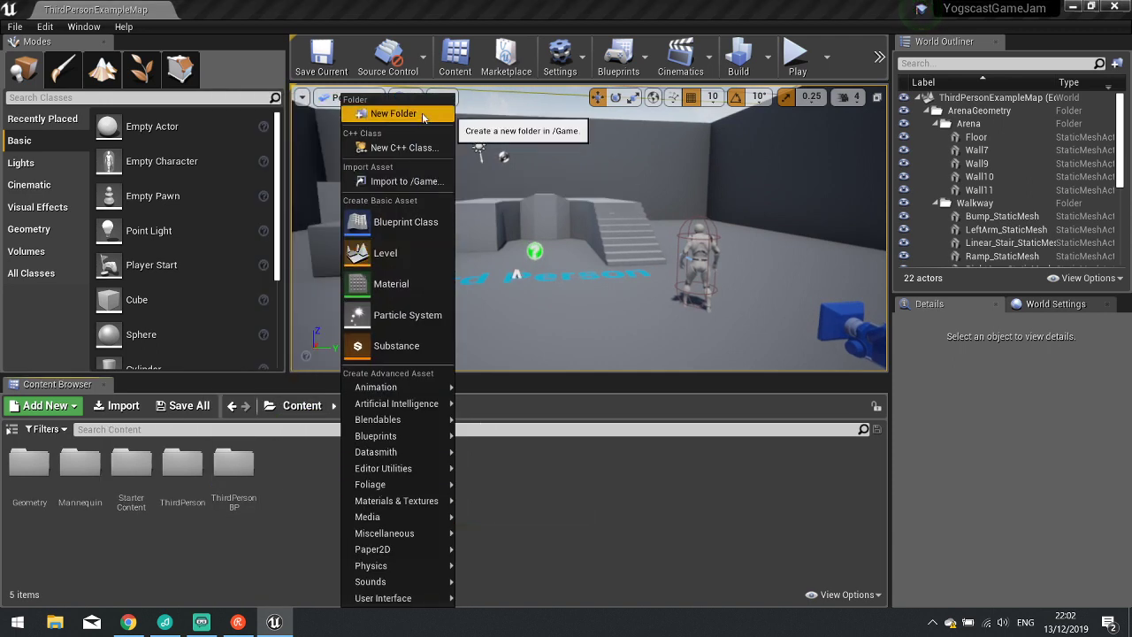
left_click(394, 114)
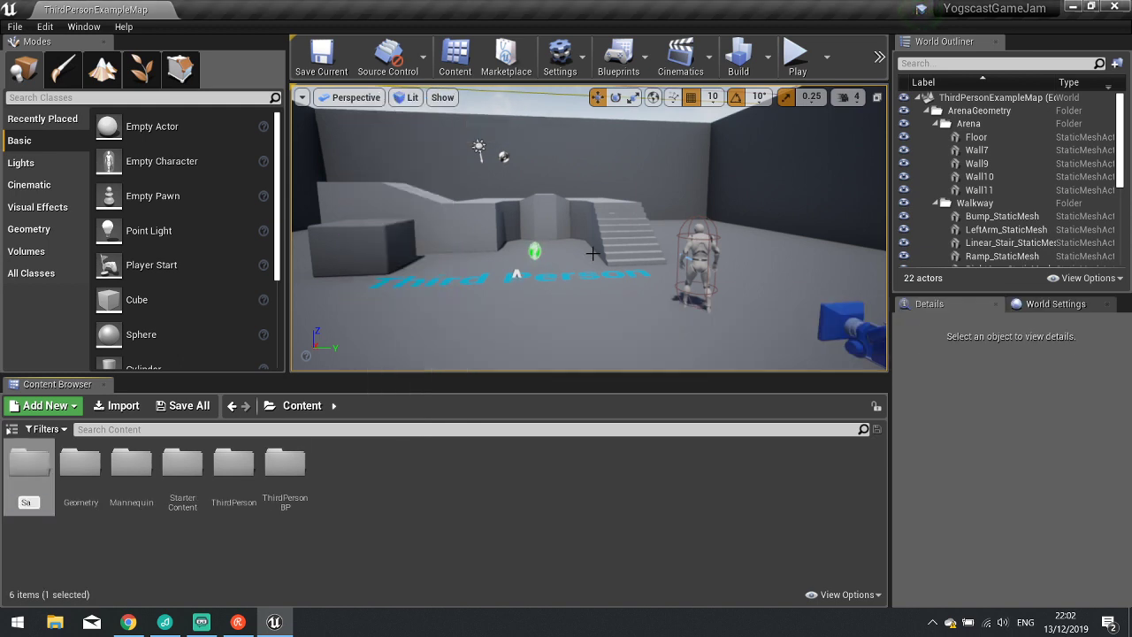
key("Return")
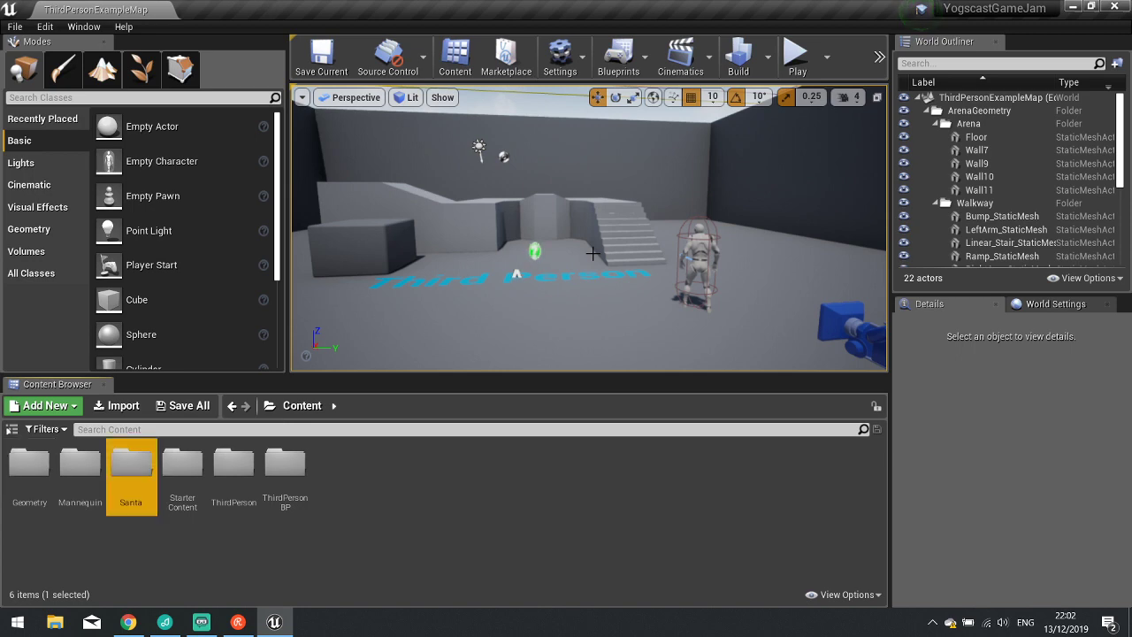
double_click(133, 466)
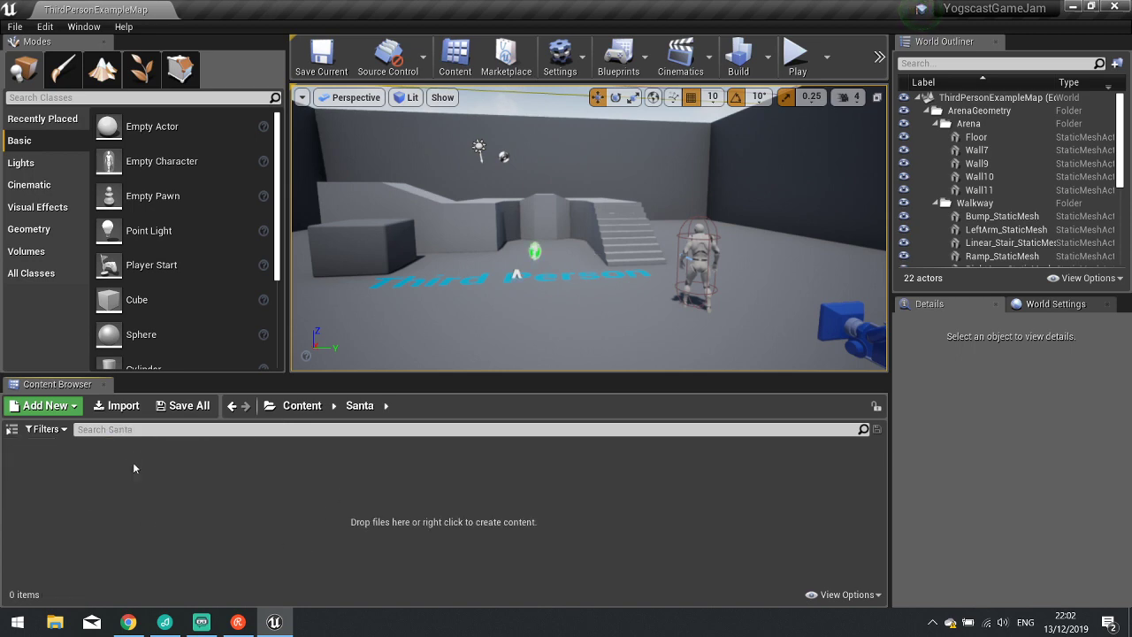
Start an asset import into the Santa folder and browse to the Santa source folder on the Desktop.
left_click(116, 405)
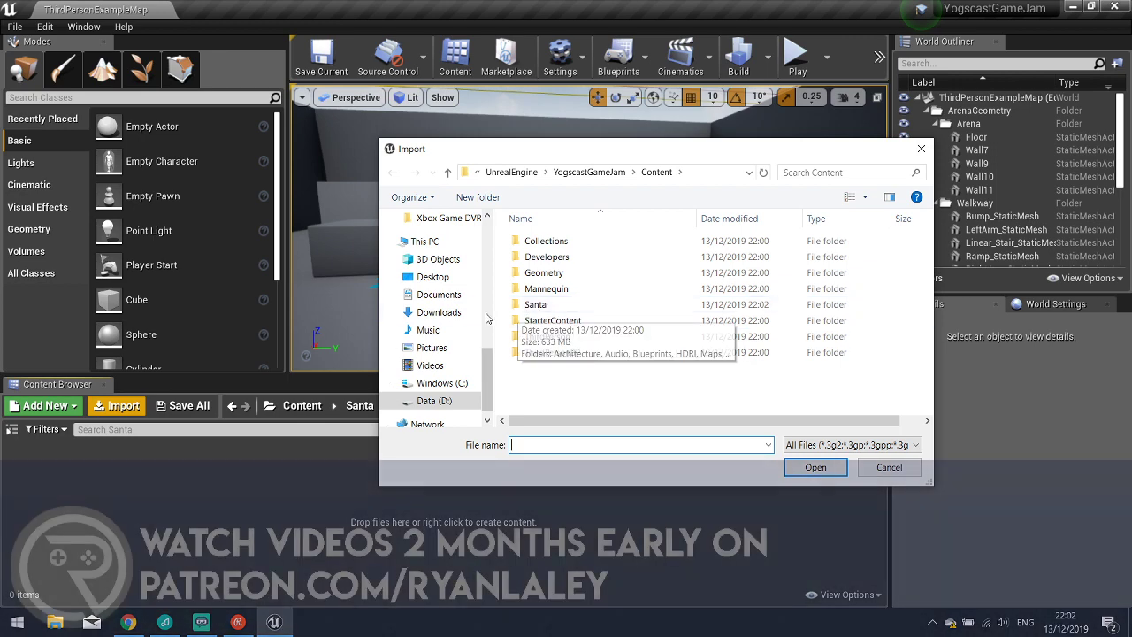
scroll(445, 321, "up", 2)
scroll(445, 321, "up", 8)
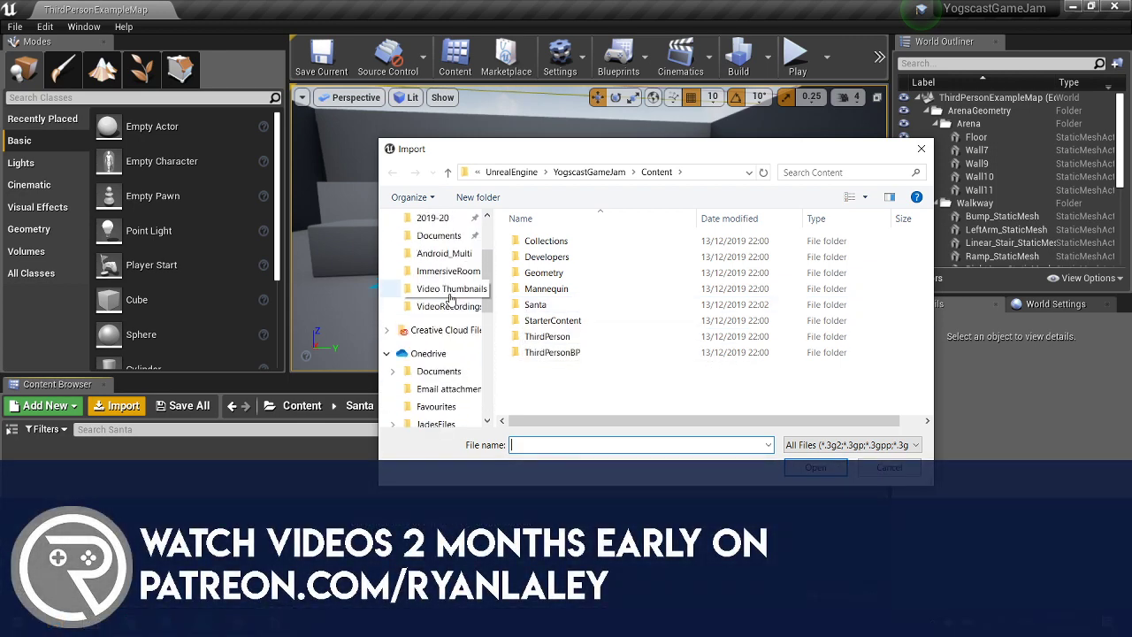
left_click(445, 254)
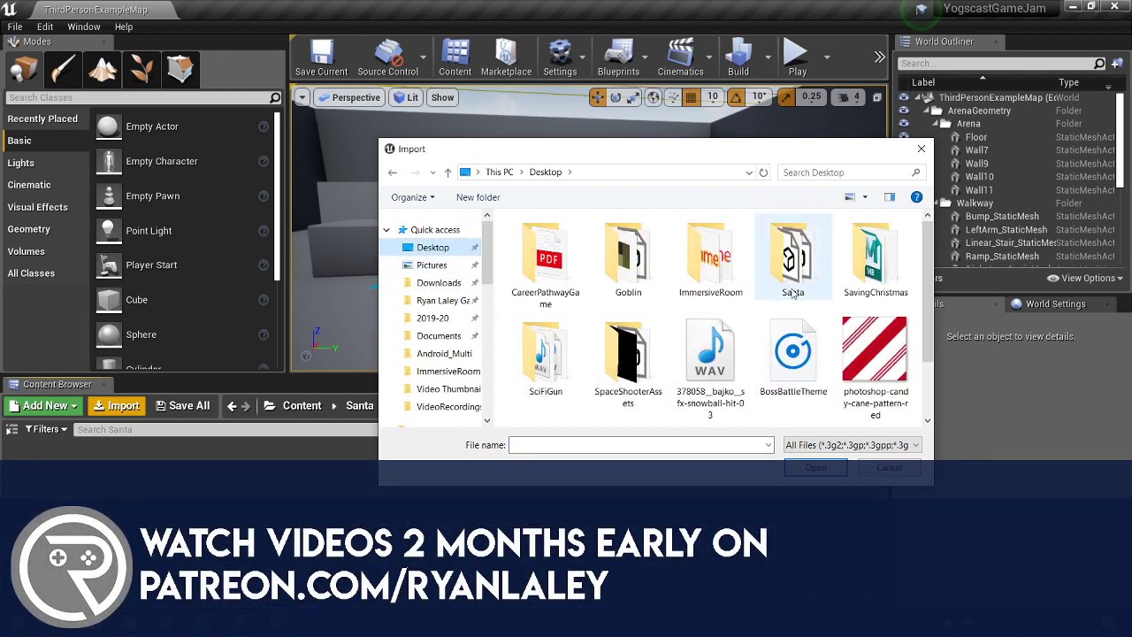
double_click(794, 261)
left_click(540, 241)
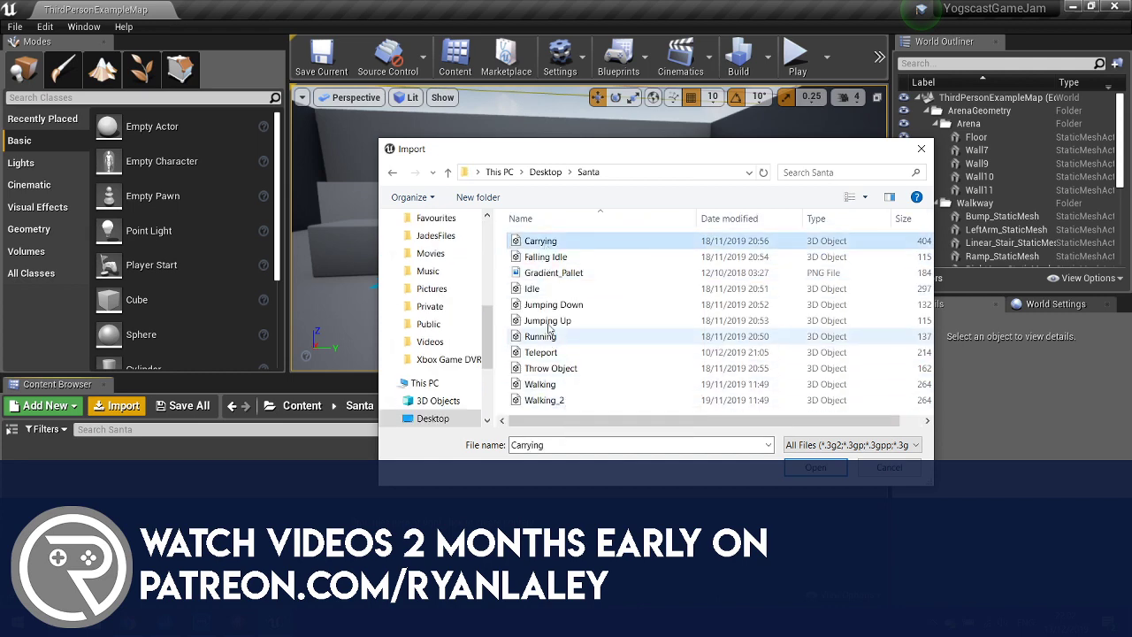
left_click(531, 288)
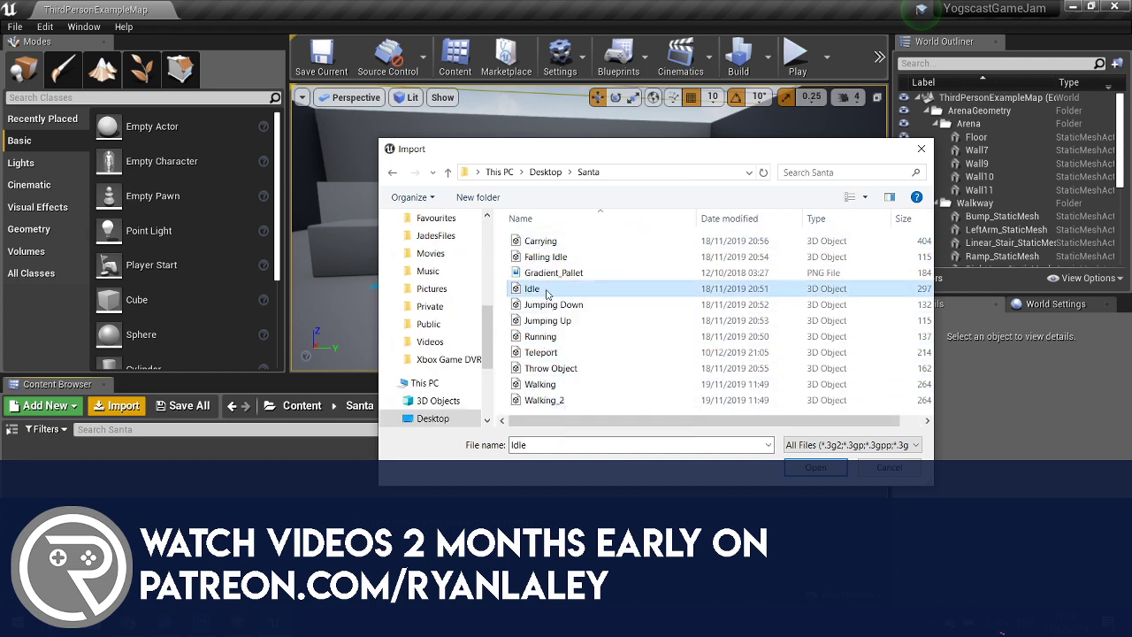
left_click(815, 469)
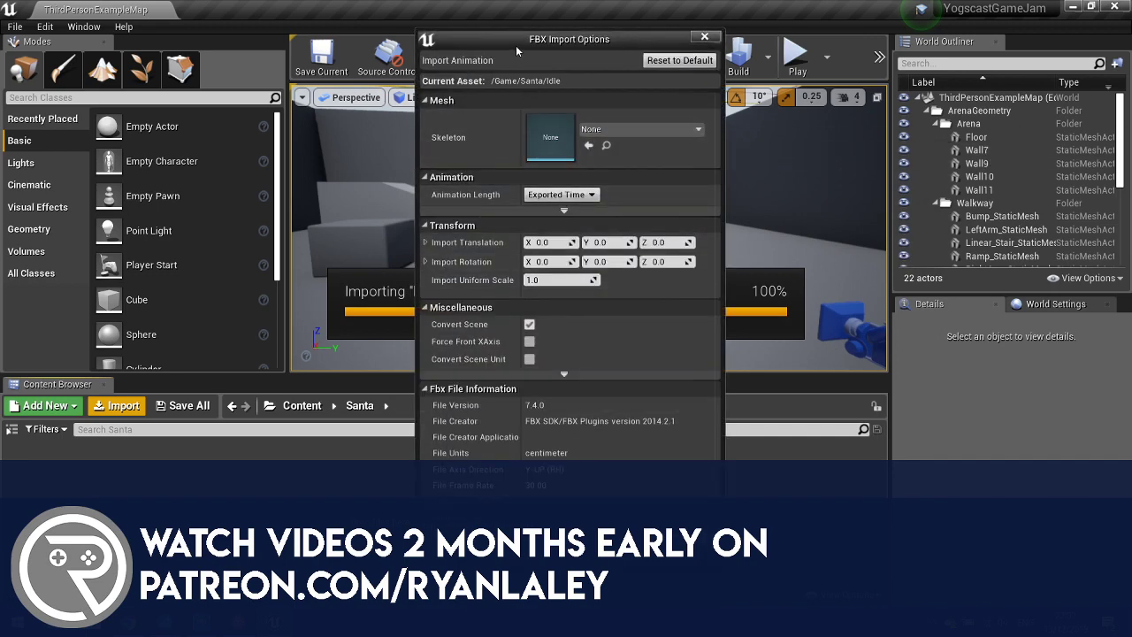
left_click_drag(517, 49, 482, 58)
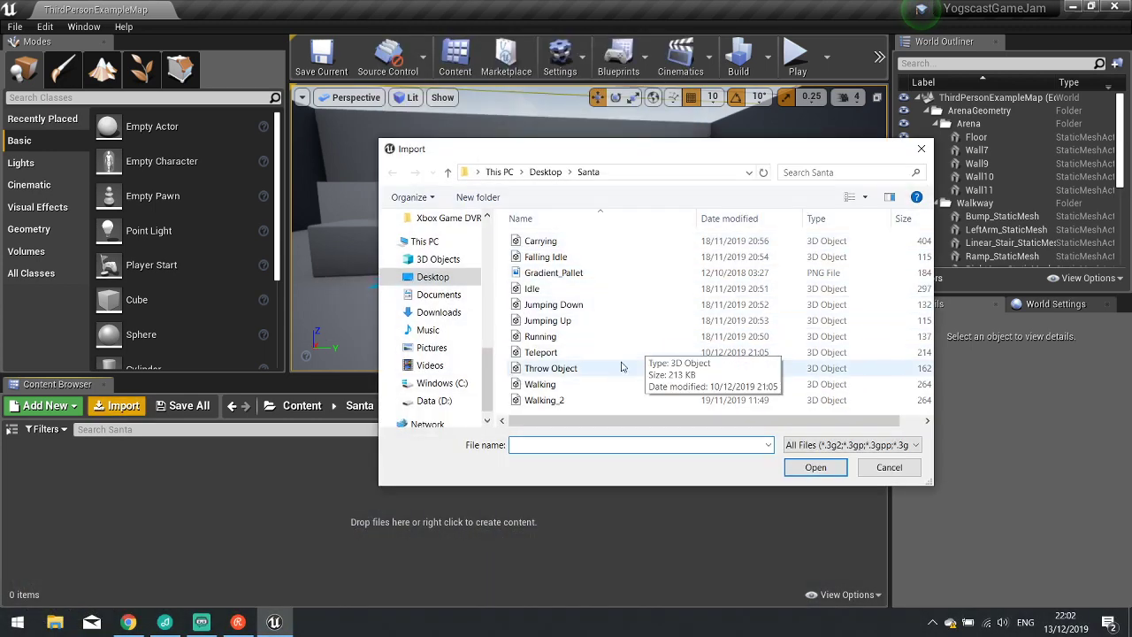
Import the Walking file as a skeletal mesh with the default FBX options and close the message log.
left_click(540, 241)
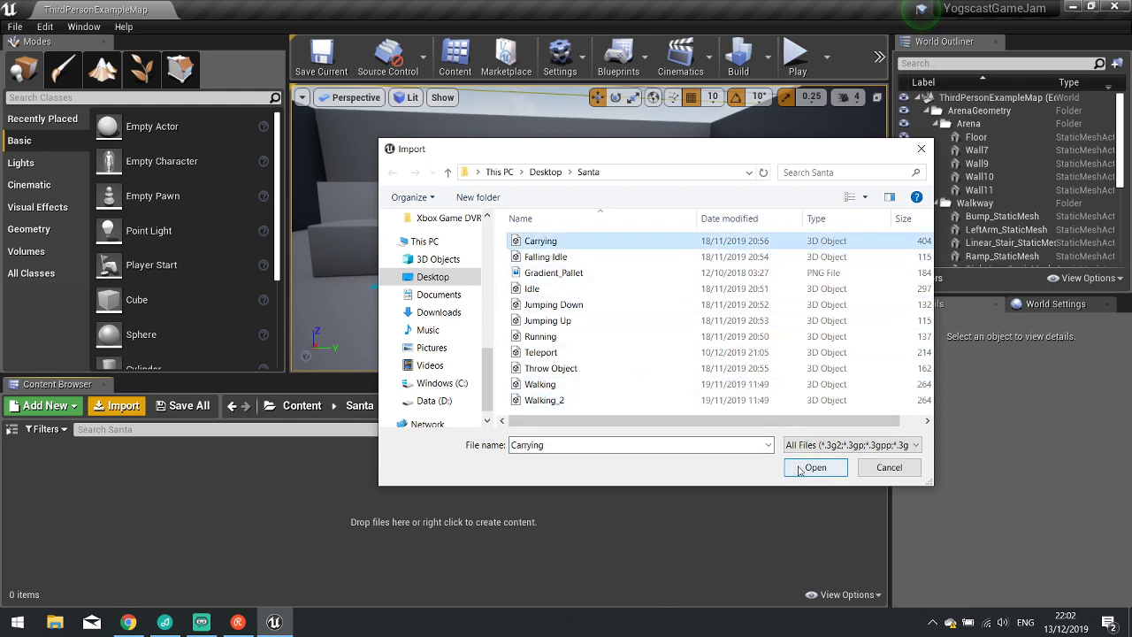
left_click(559, 387)
left_click(816, 468)
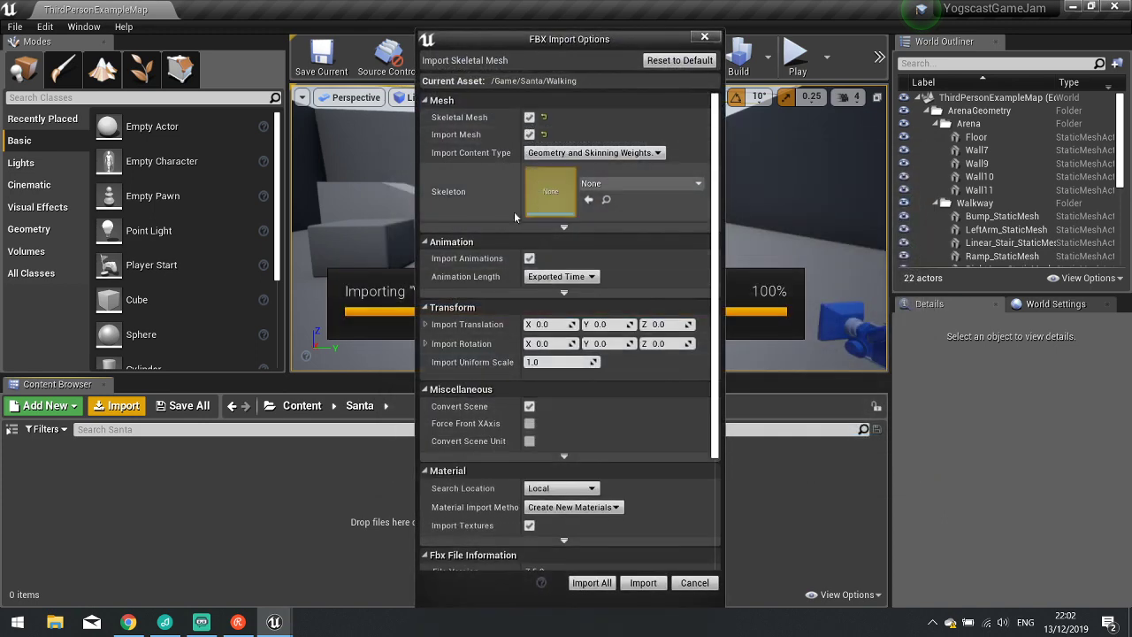
left_click(643, 583)
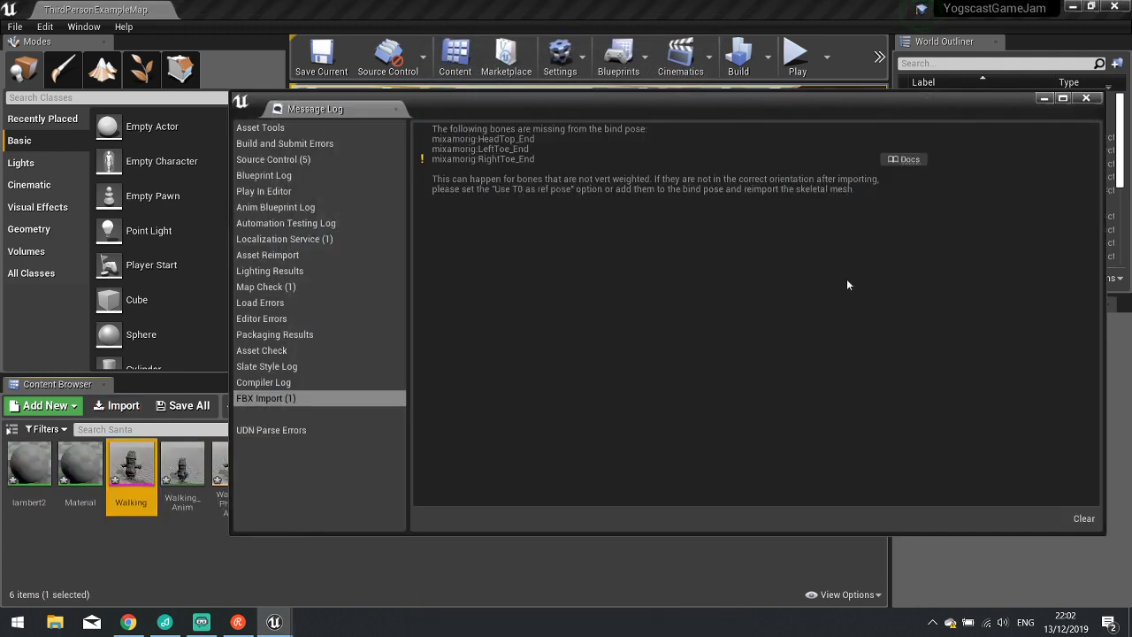
left_click(1085, 98)
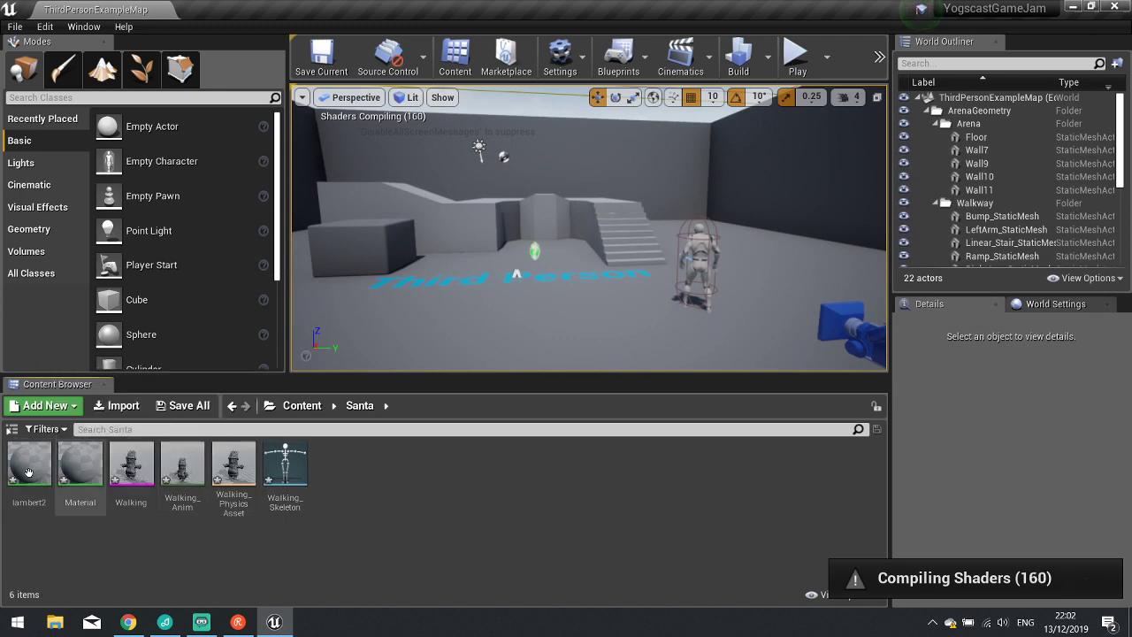
Choose Falling Idle, Idle, Jumping Down, Jumping Up, Running, Teleport and Throw Object for import into the Santa folder.
right_click(321, 452)
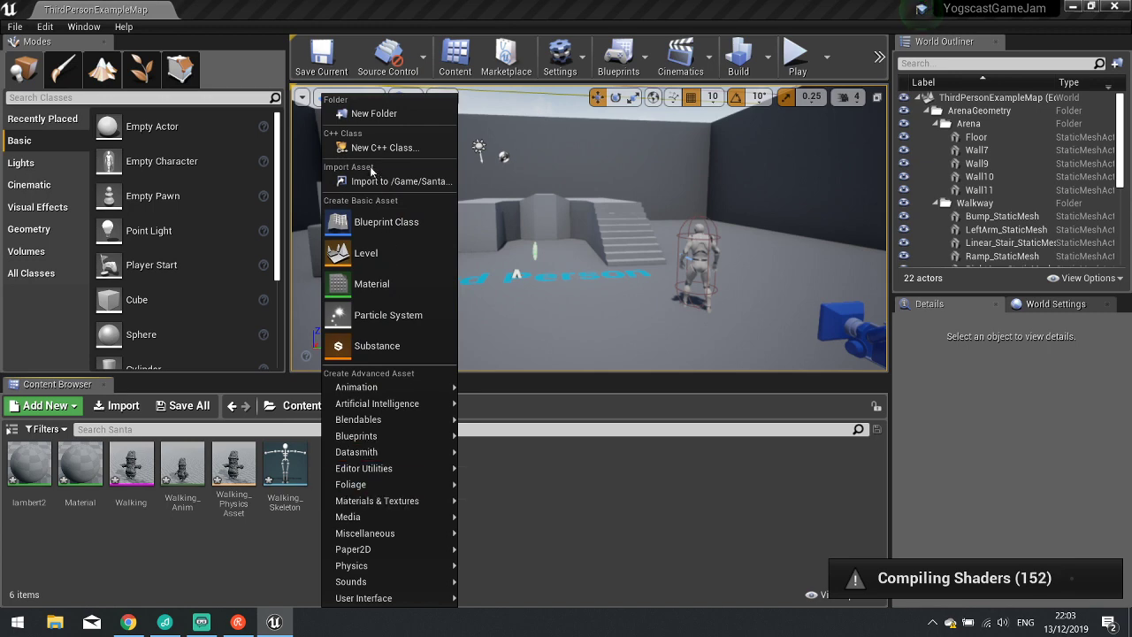
left_click(389, 179)
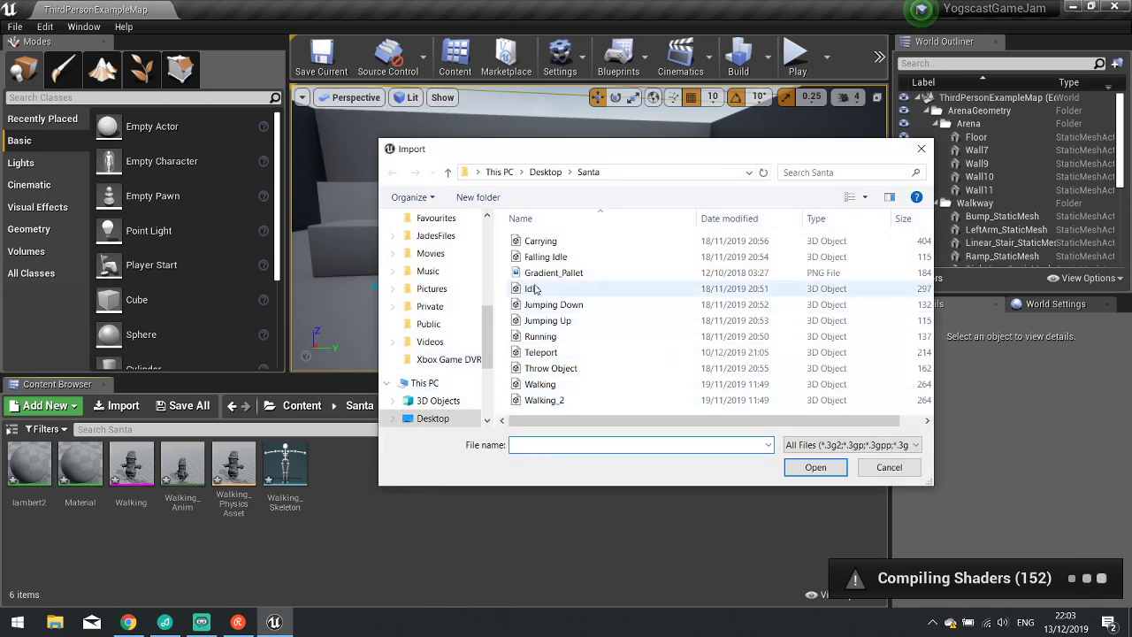
left_click(541, 288)
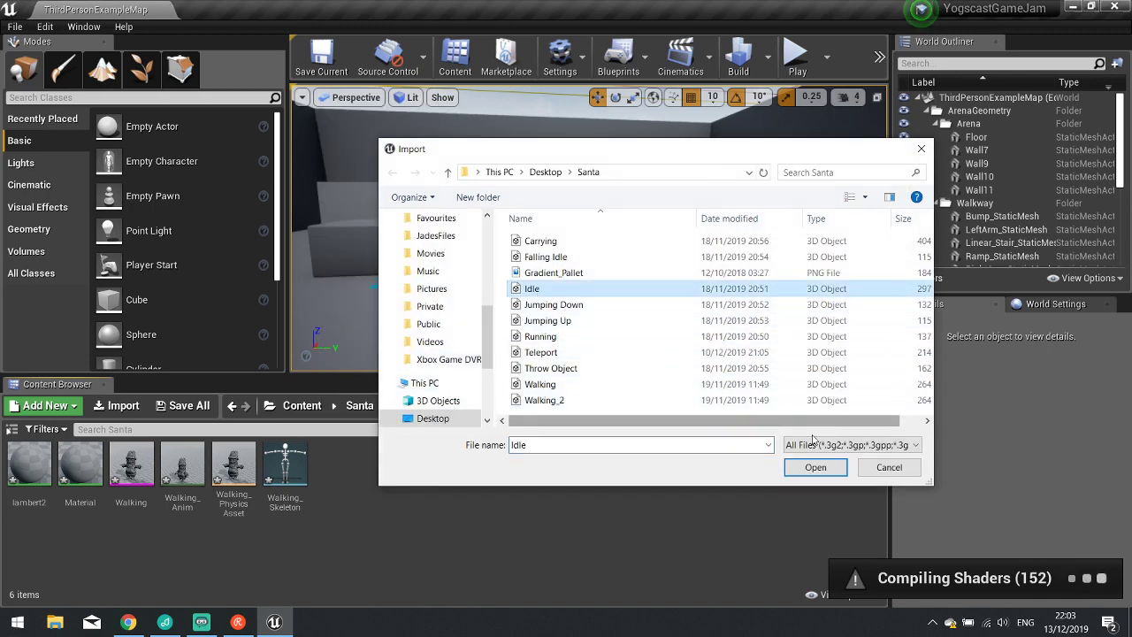
left_click(552, 304, "ctrl")
left_click(547, 320, "ctrl")
left_click(547, 341, "ctrl")
left_click(541, 352, "ctrl")
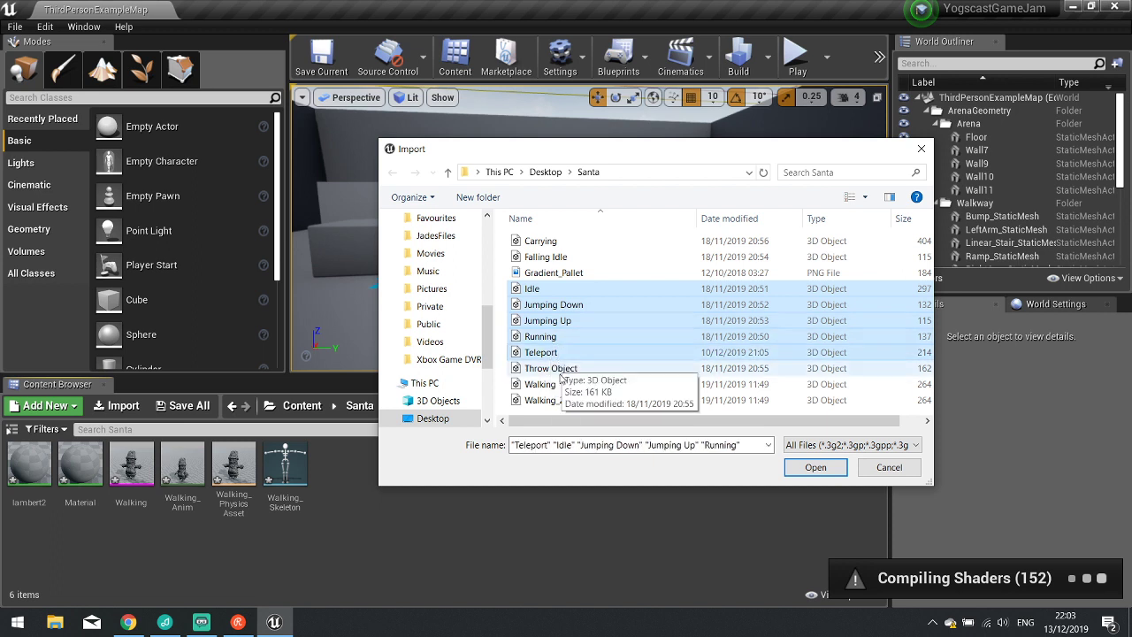
left_click(553, 368, "ctrl")
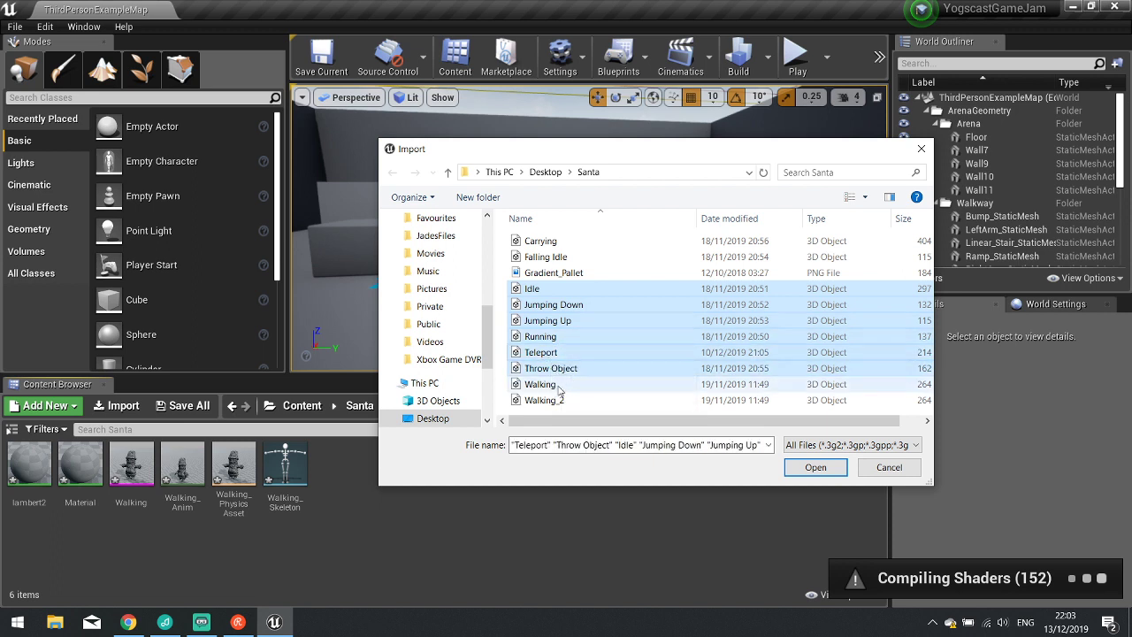
left_click(552, 259, "ctrl")
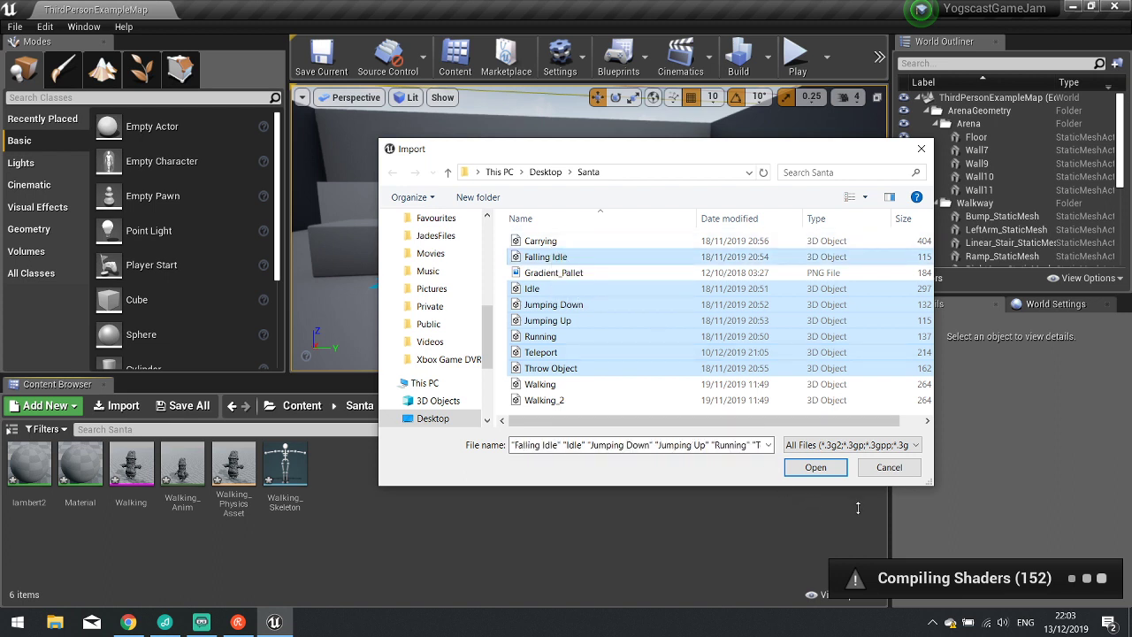
left_click(815, 467)
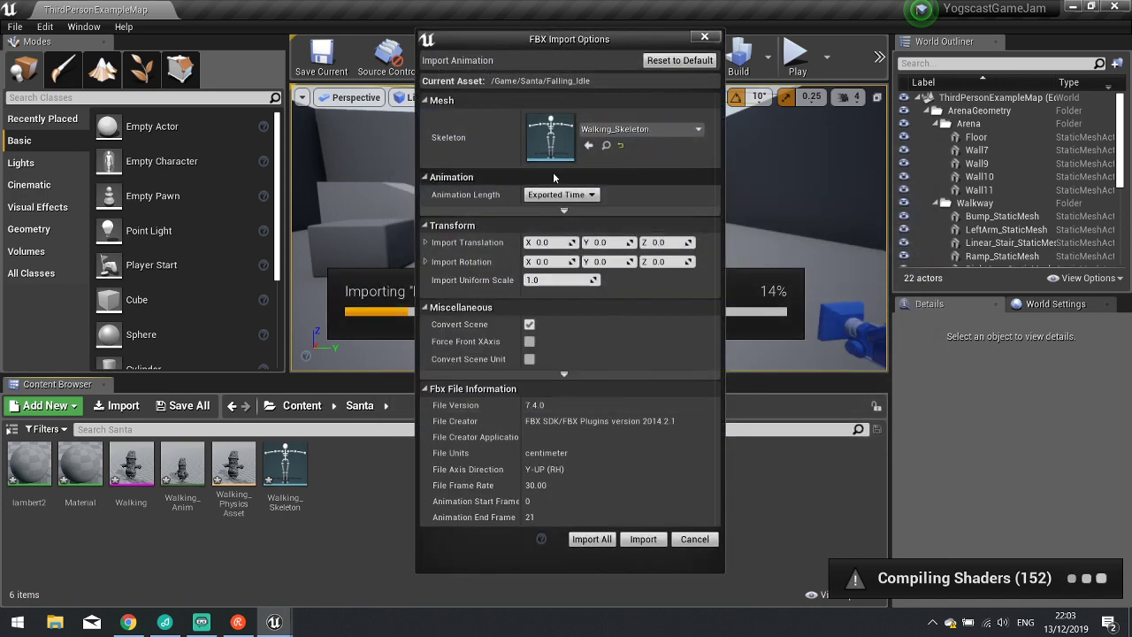
Import all the chosen animations using Walking_Skeleton as their skeleton.
left_click(607, 131)
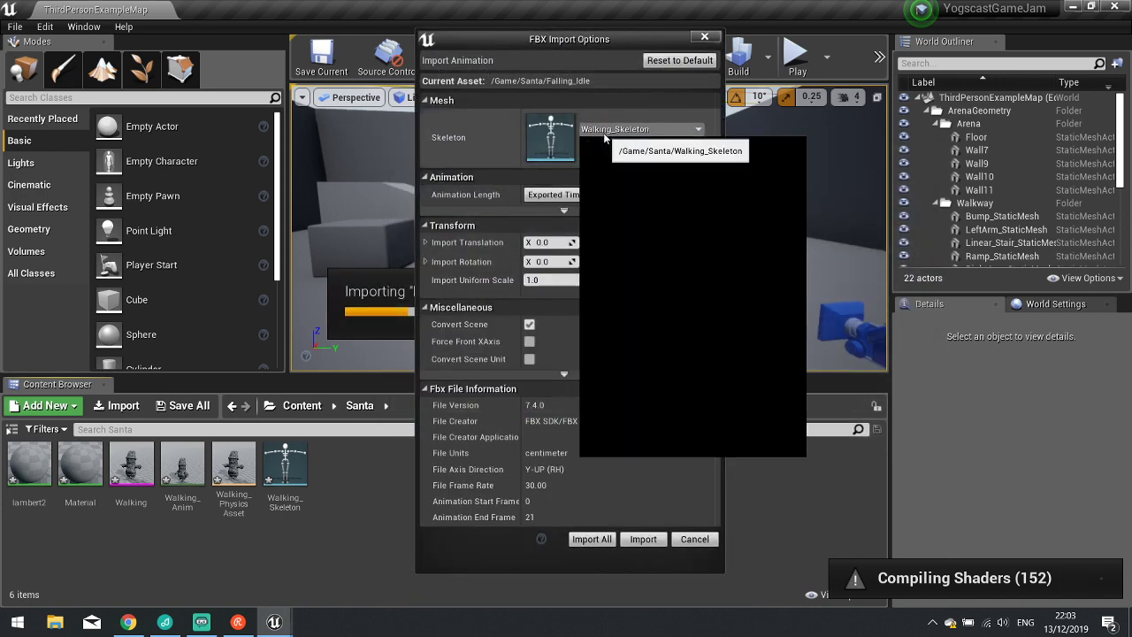
left_click(636, 285)
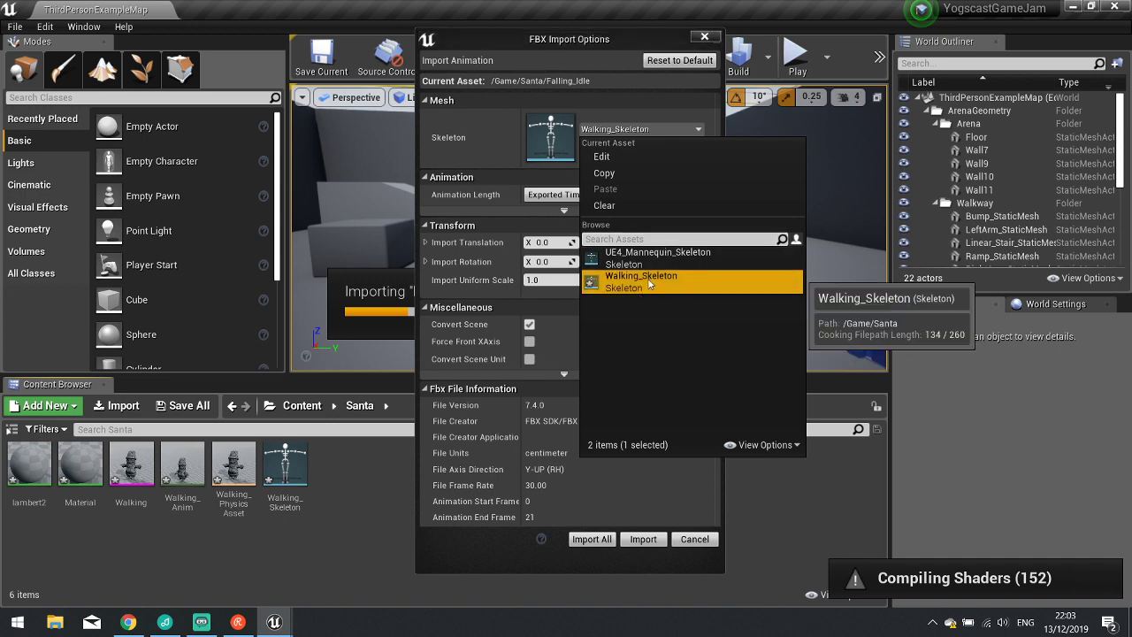
left_click(472, 156)
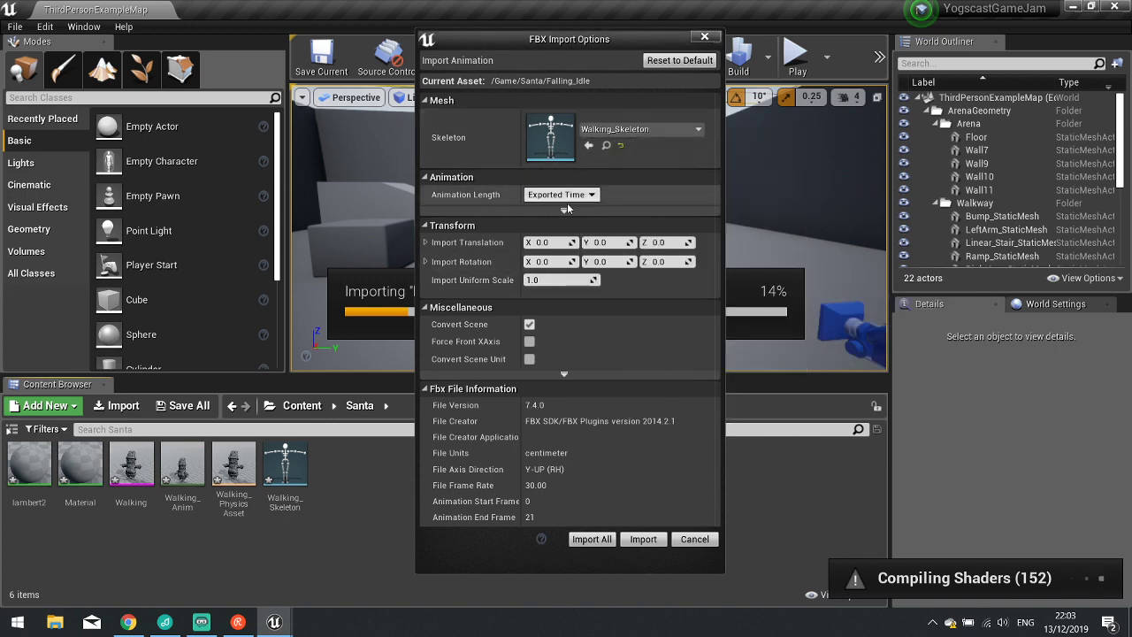
left_click(603, 539)
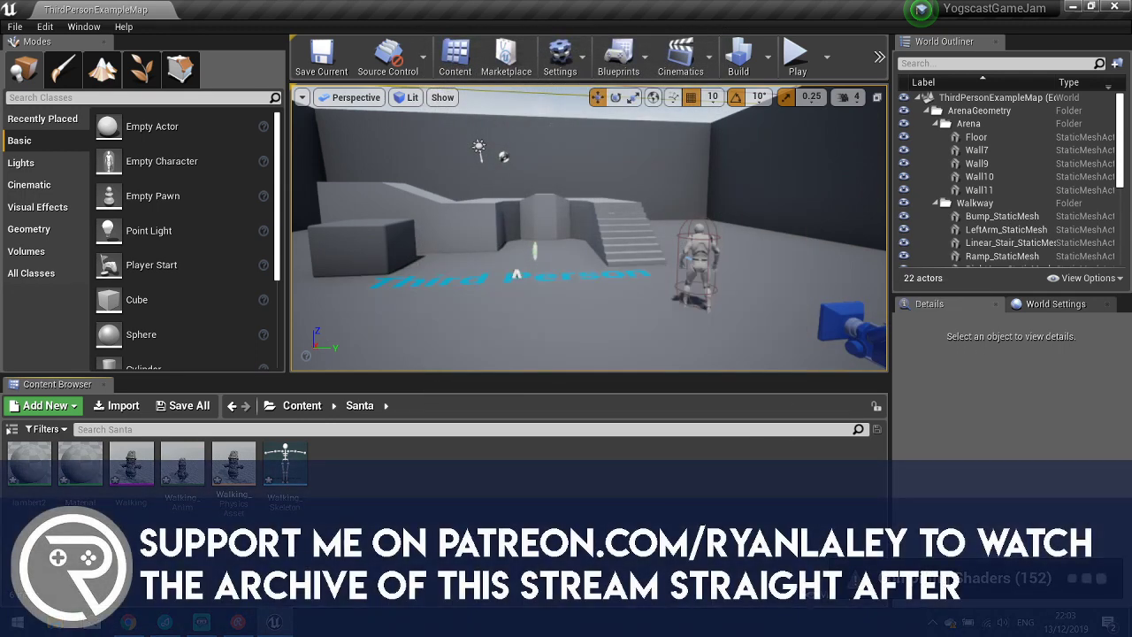
Import the Gradient_Pallet texture into the Santa folder.
left_click(117, 405)
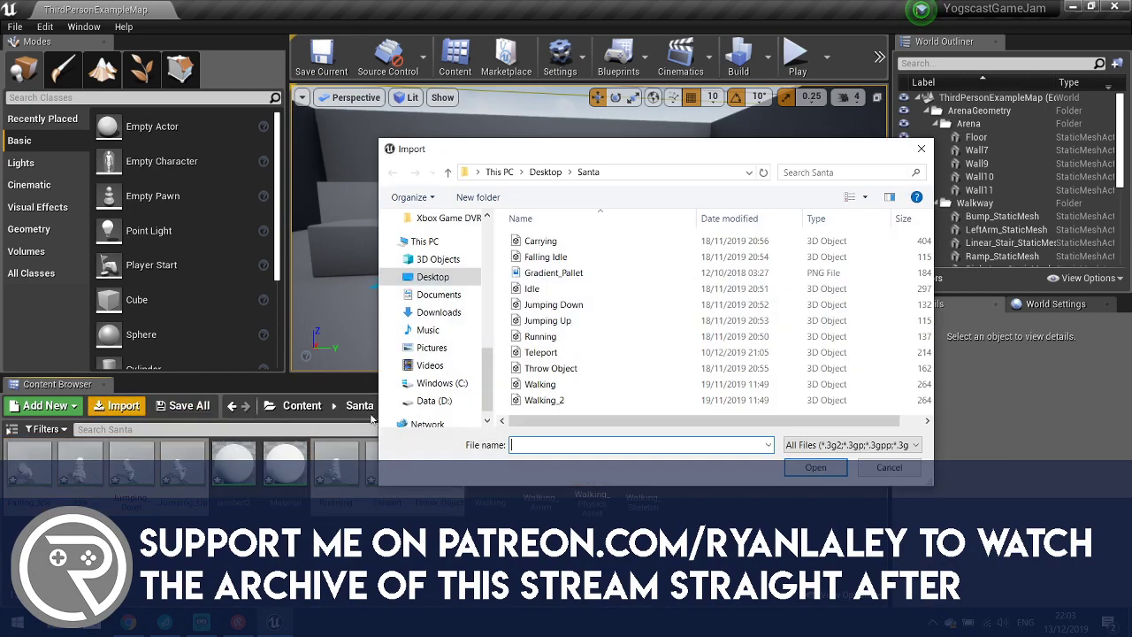
left_click(540, 274)
left_click(817, 468)
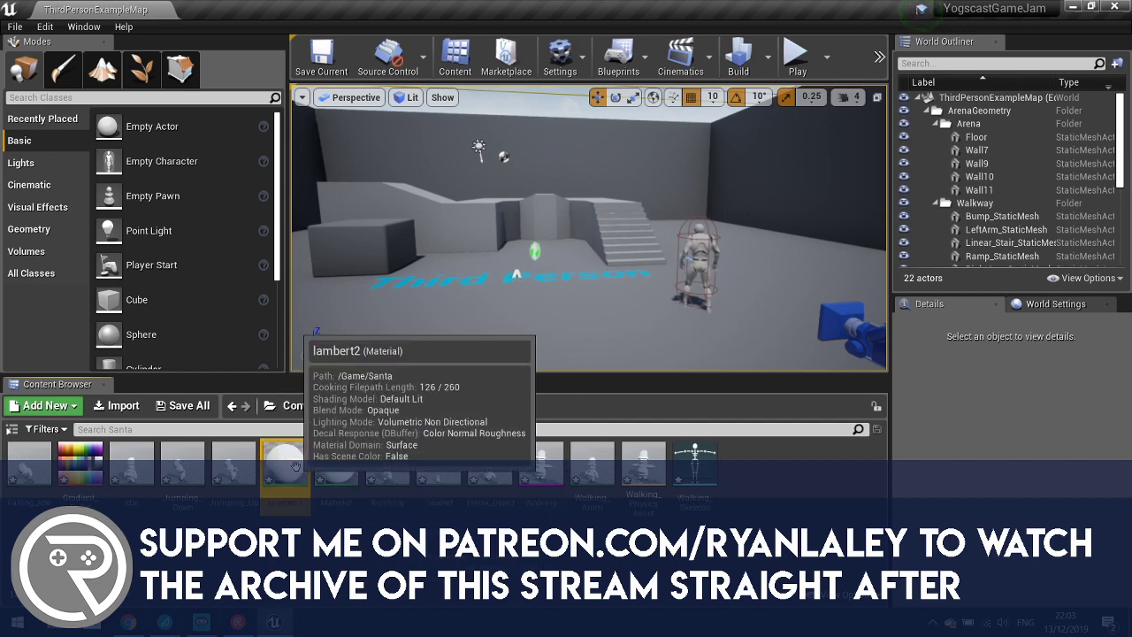
Open the lambert2 material and the Walking skeletal mesh for editing in a maximised window.
double_click(288, 469)
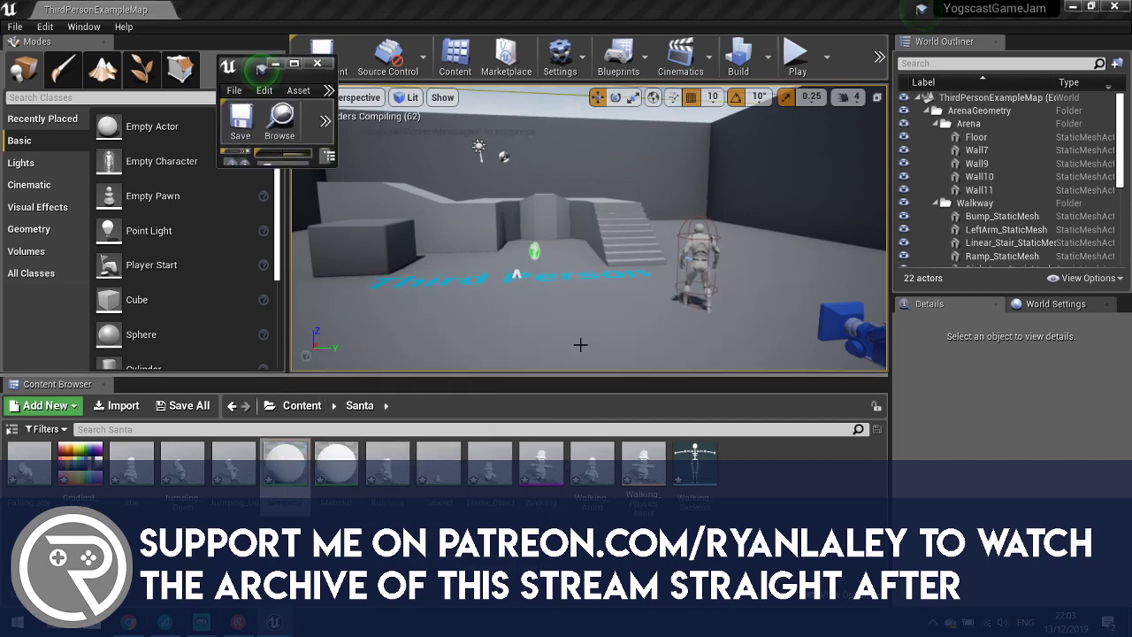
double_click(549, 478)
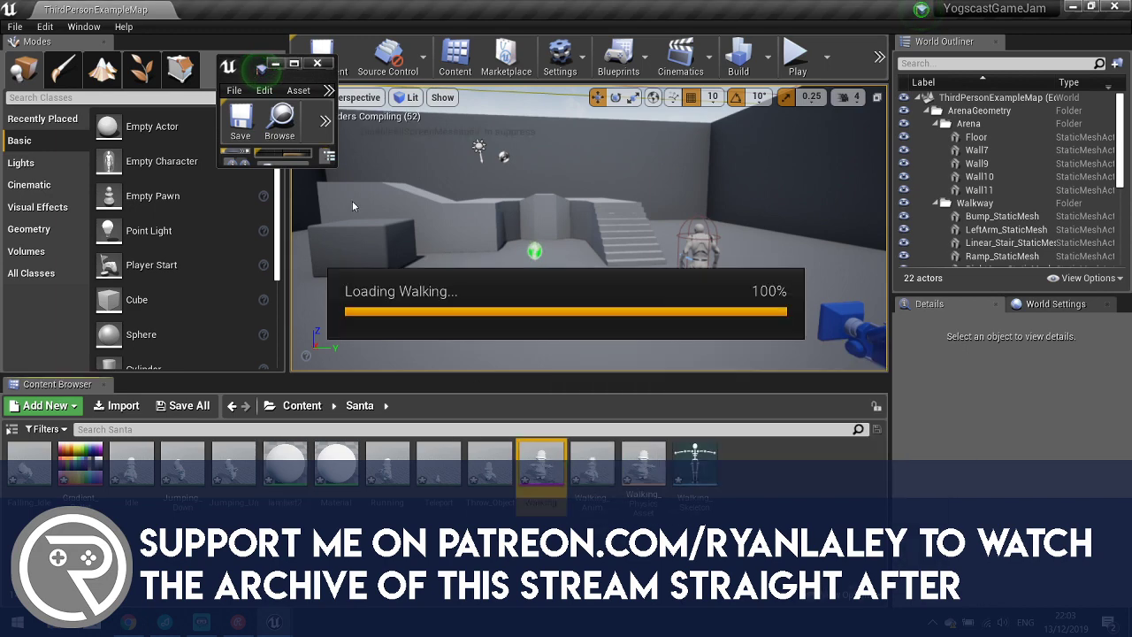
left_click(294, 65)
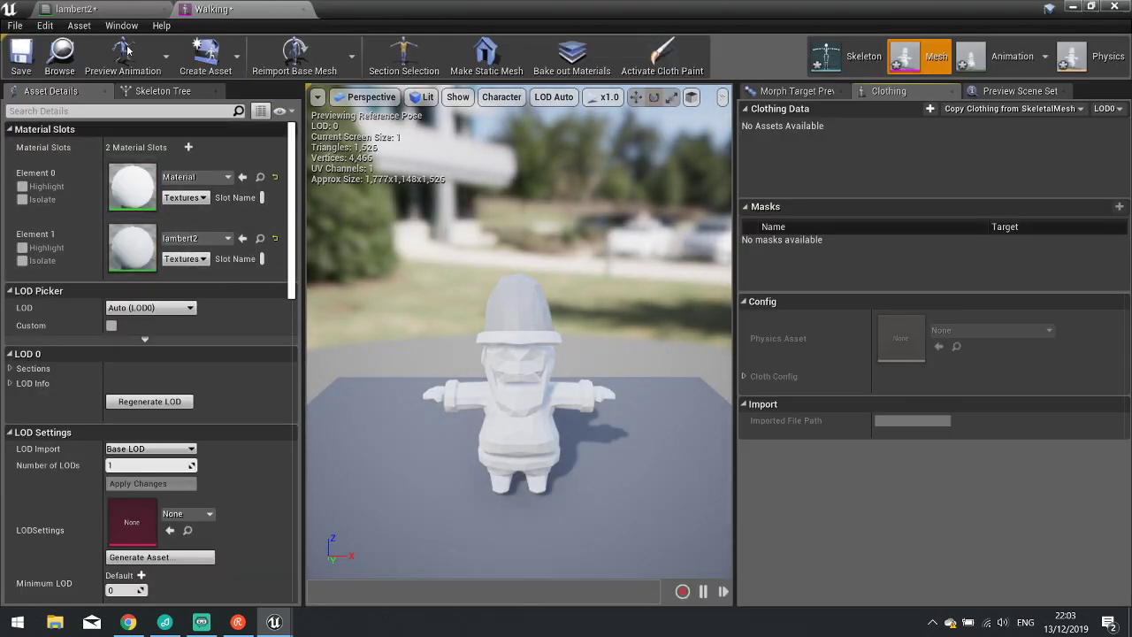
In the lambert2 material graph, move the output node clear and delete the Param node feeding Base Color.
left_click(116, 13)
scroll(607, 291, "up", 6)
right_click_drag(515, 160, 869, 407)
left_click_drag(696, 207, 839, 222)
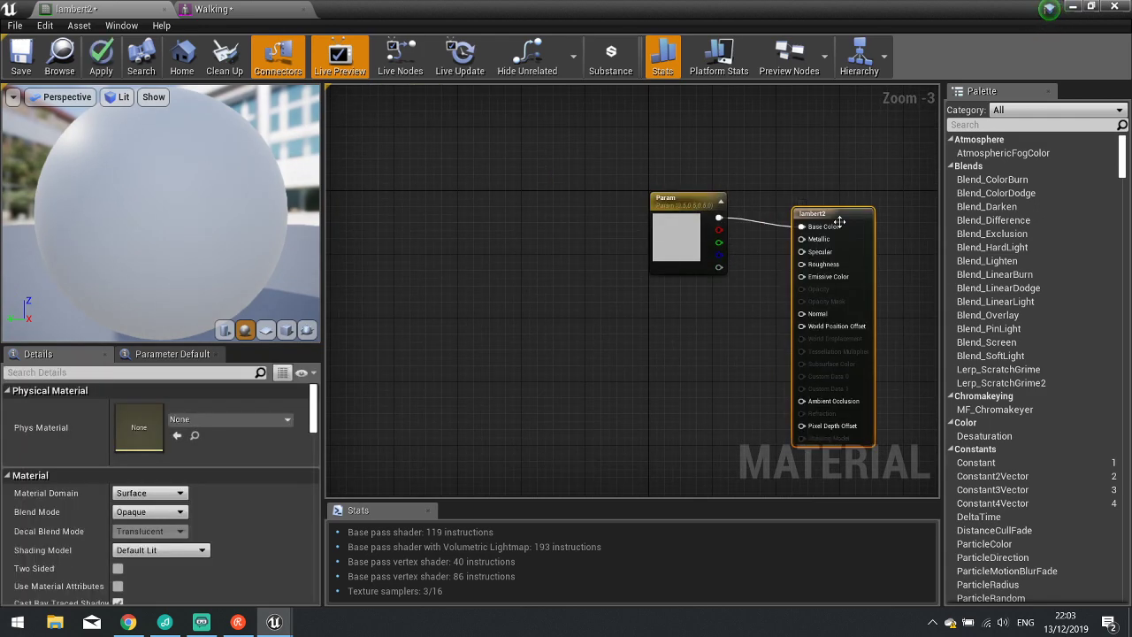
left_click(699, 216)
key("Delete")
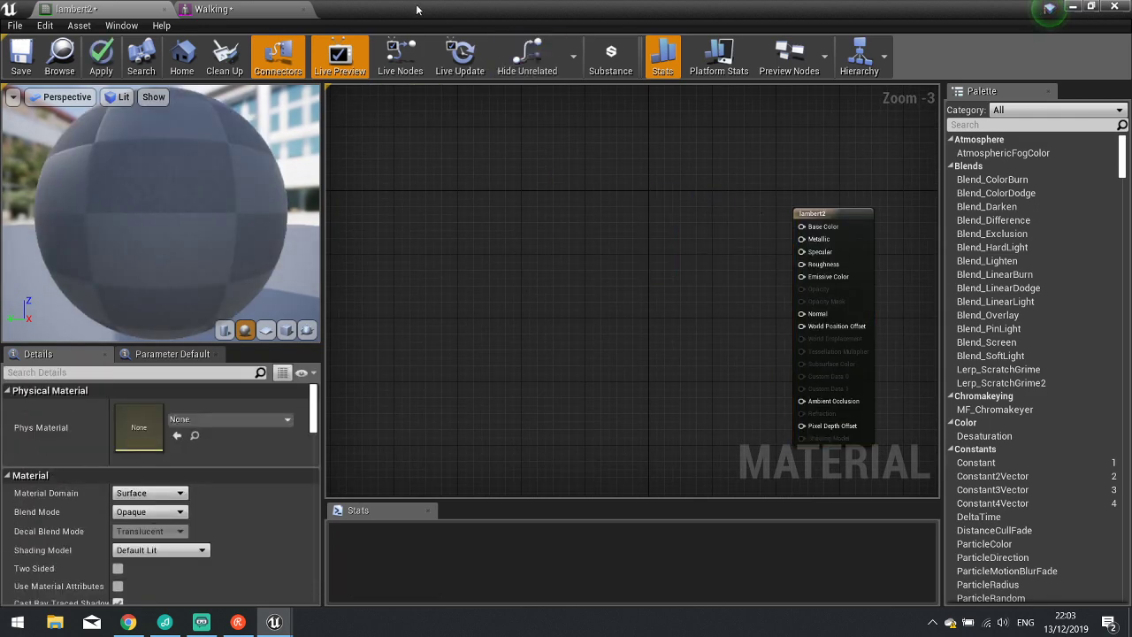
Add a Texture Sample node using the Gradient_Pallet texture to the lambert2 material graph.
left_click_drag(415, 8, 492, 155)
left_click_drag(80, 464, 524, 171)
left_click(526, 156)
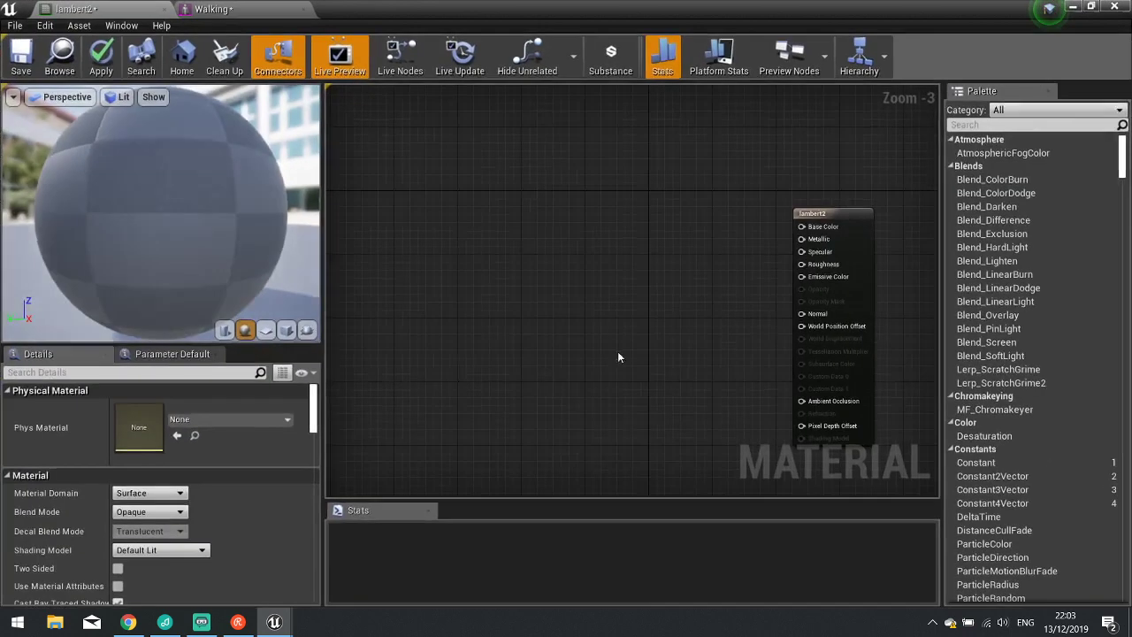
right_click(536, 267)
left_click(535, 274)
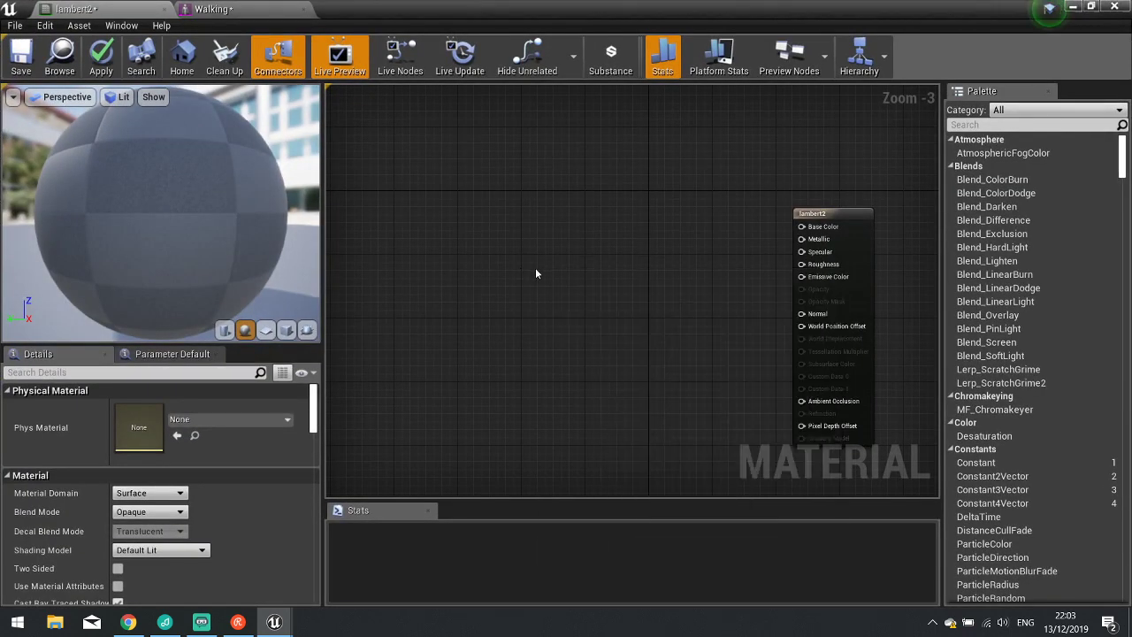
left_click(601, 314)
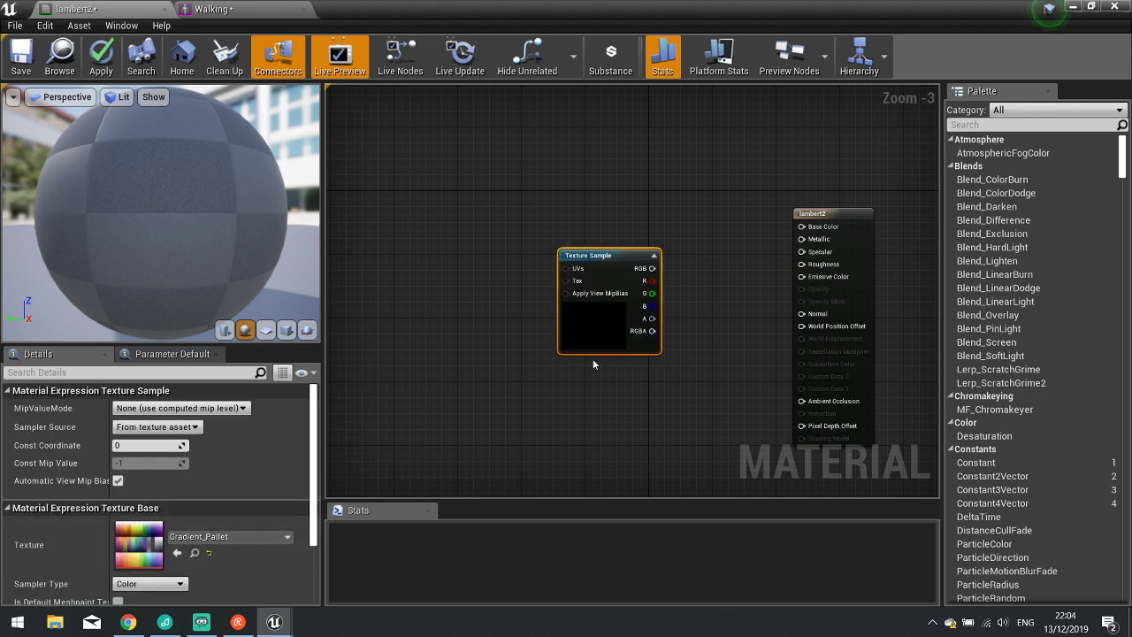
Connect the texture sample's RGB output to lambert2's Base Color and apply the material changes.
left_click_drag(624, 235, 816, 234)
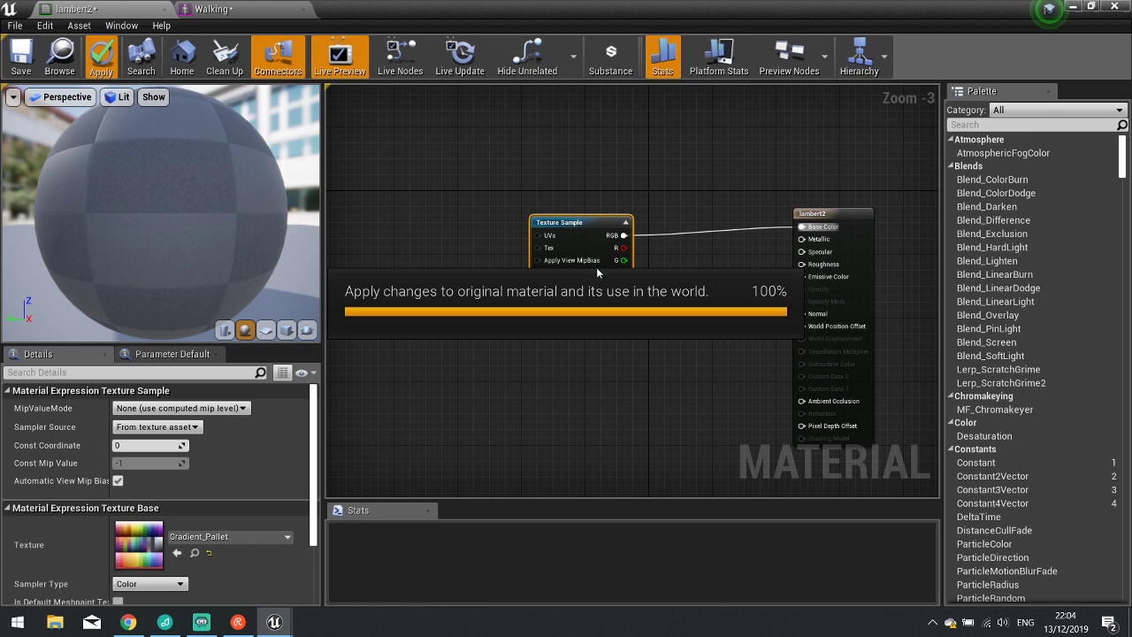
left_click_drag(578, 239, 501, 207)
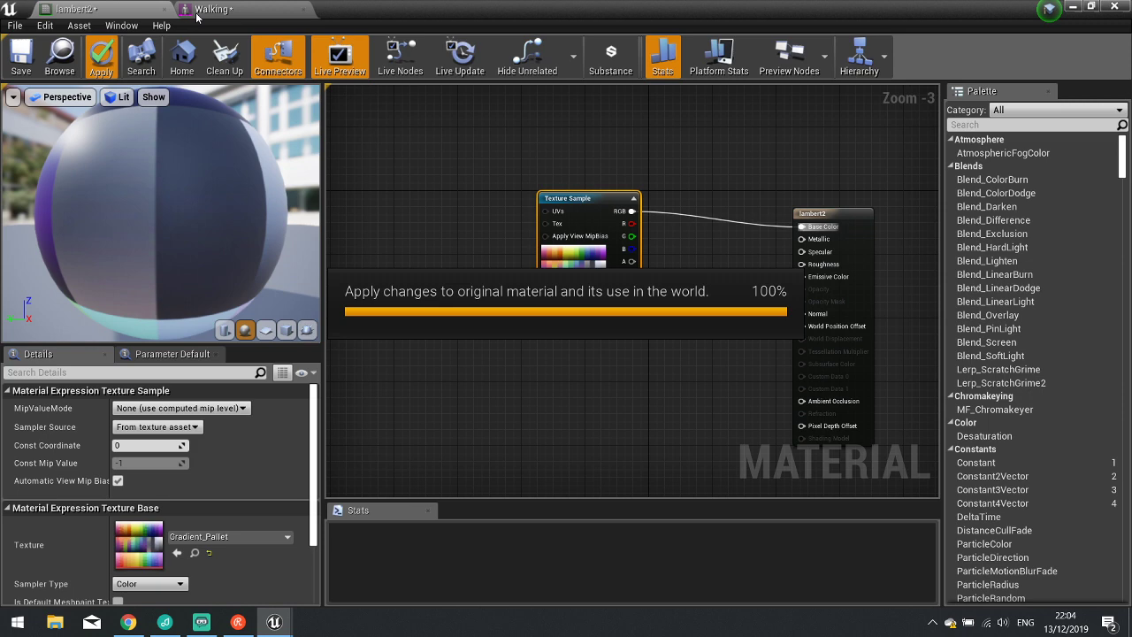
left_click(1114, 6)
Reopen the lambert2 material and check its texture sample node's connection and assigned texture.
double_click(287, 473)
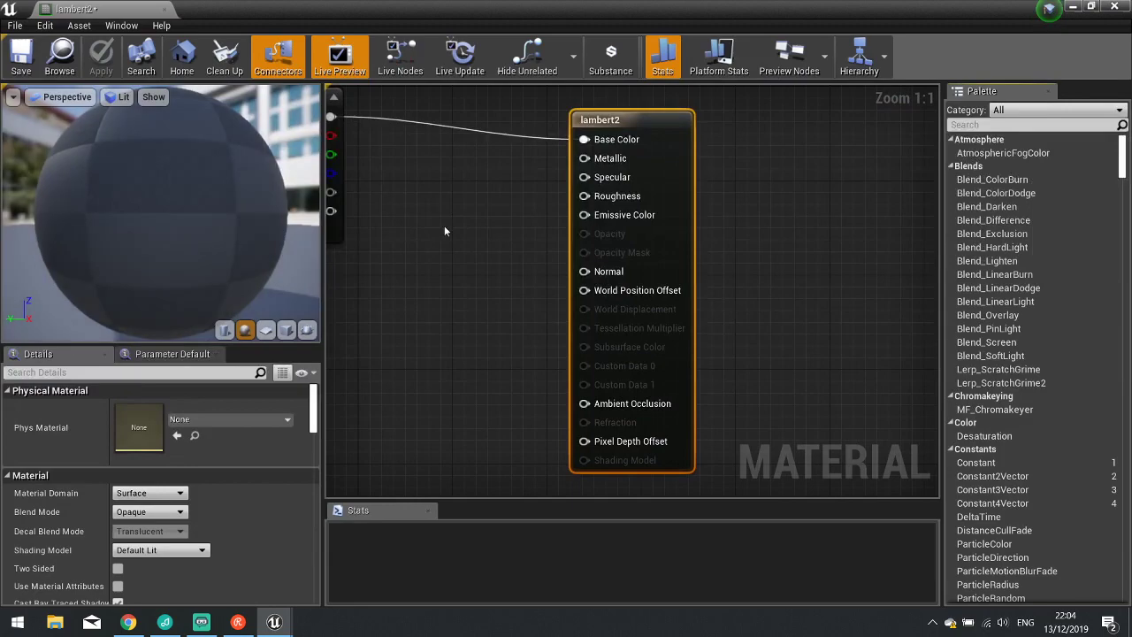
right_click_drag(352, 181, 614, 230)
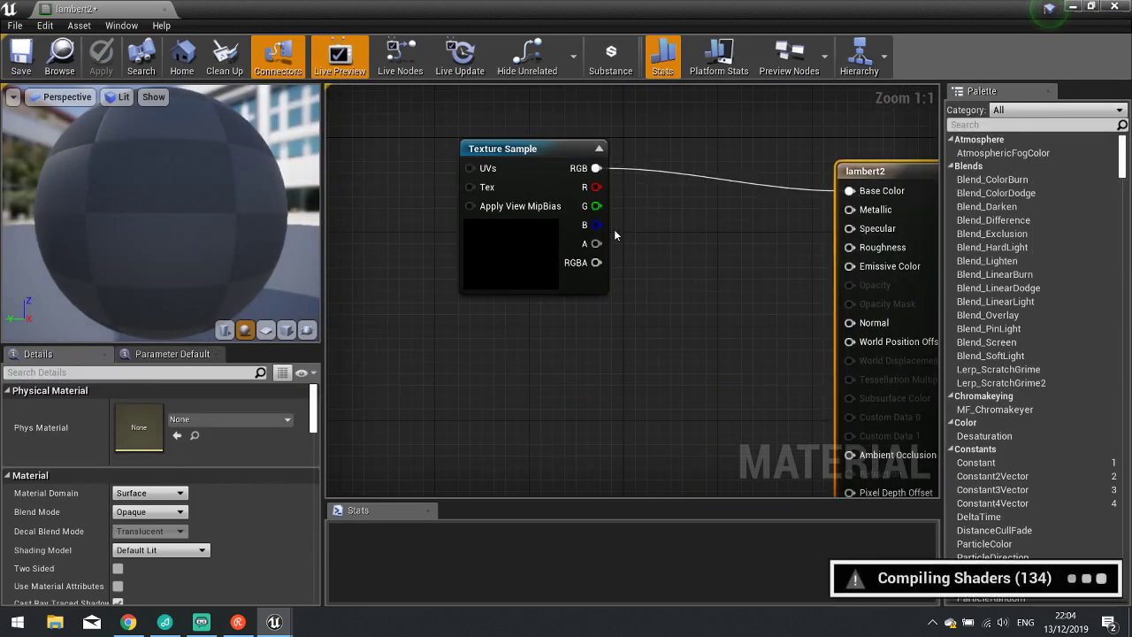
left_click(508, 260)
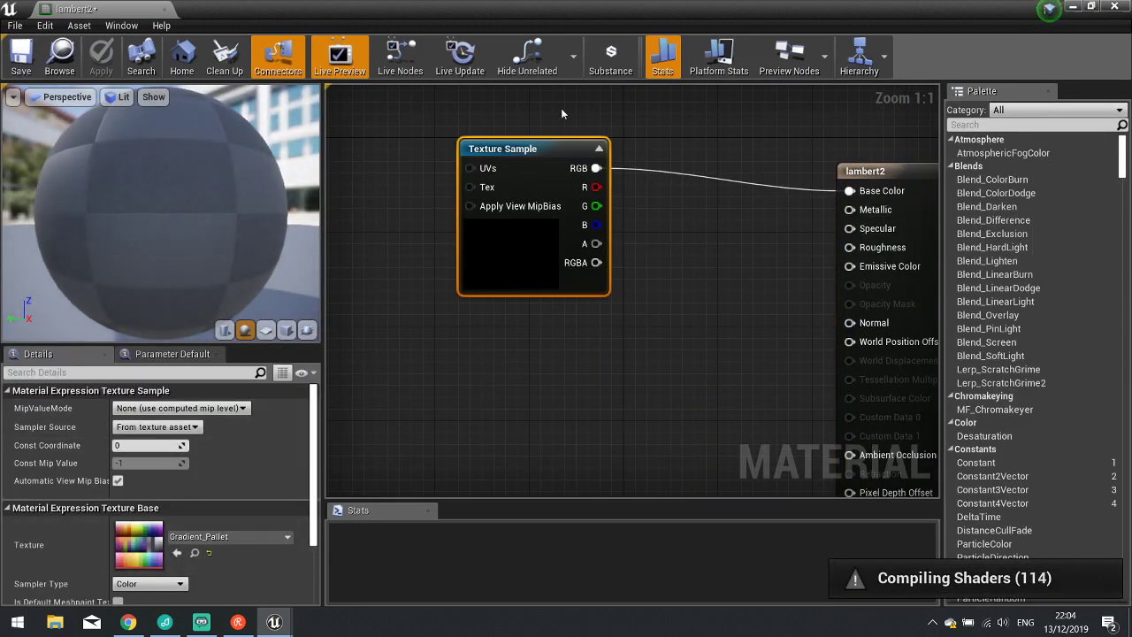
left_click(1115, 6)
Open the asset named Material and add a Texture Sample node set to Gradient_Pallet.
double_click(336, 464)
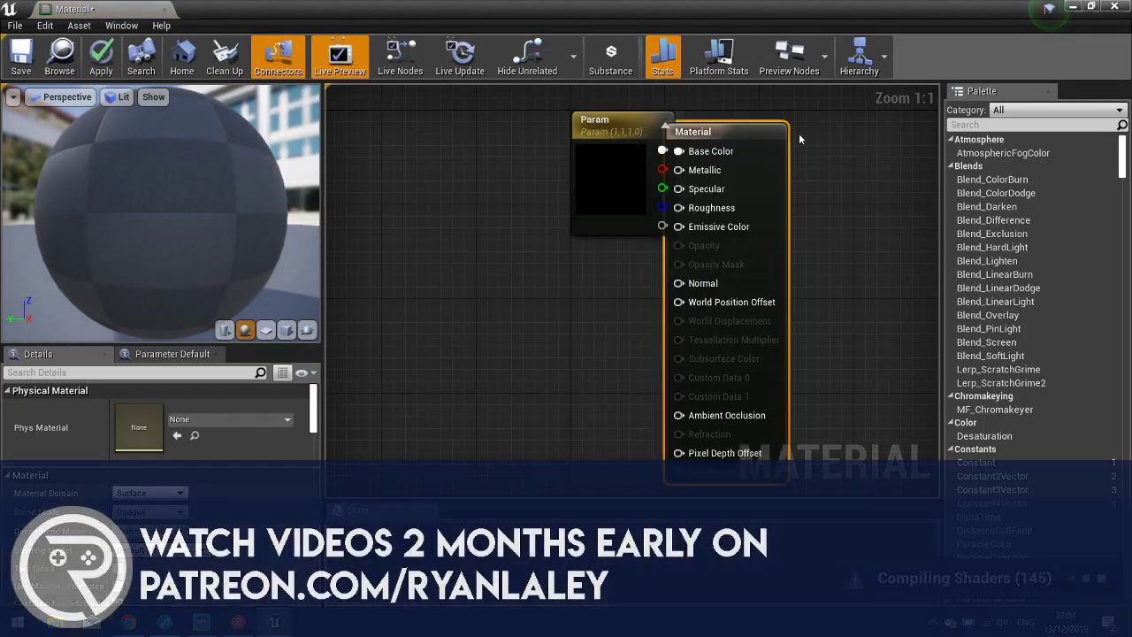
left_click(465, 338)
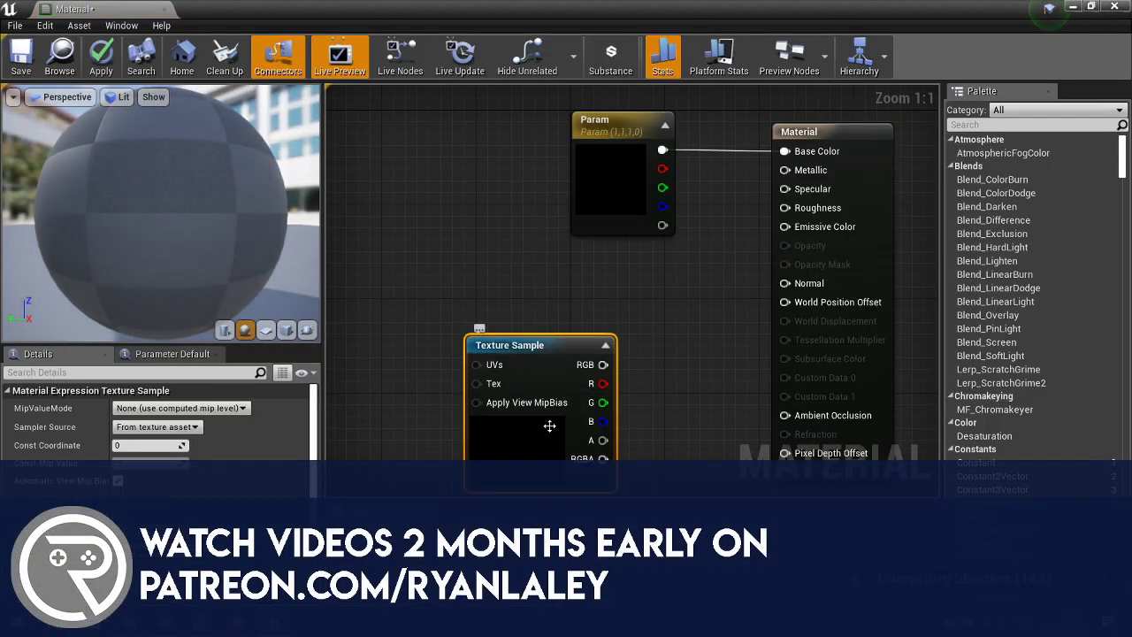
left_click(212, 535)
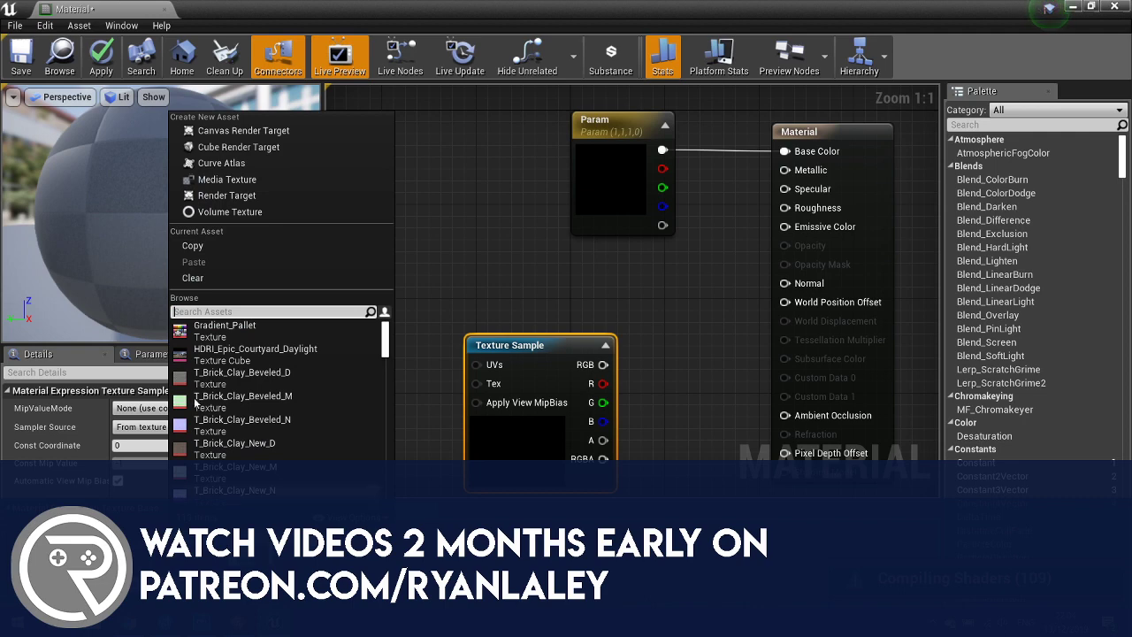
left_click(207, 336)
Replace the Param node feeding Material's Base Color with the texture sample's RGB output and apply the changes.
left_click_drag(603, 364, 783, 151)
left_click(587, 213)
key("Delete")
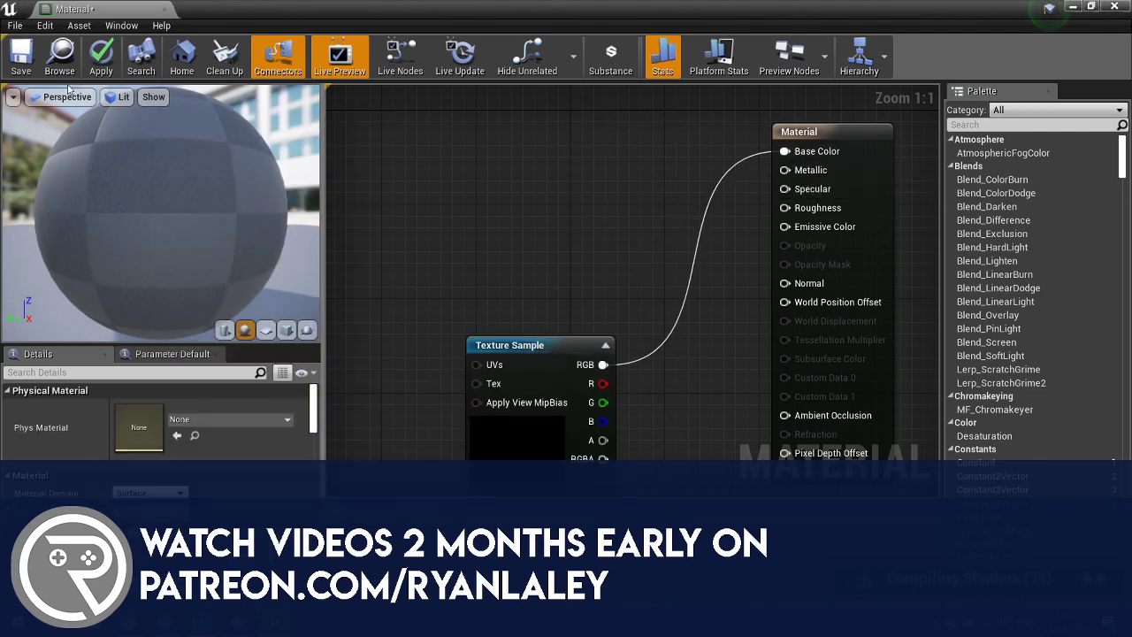
left_click(101, 58)
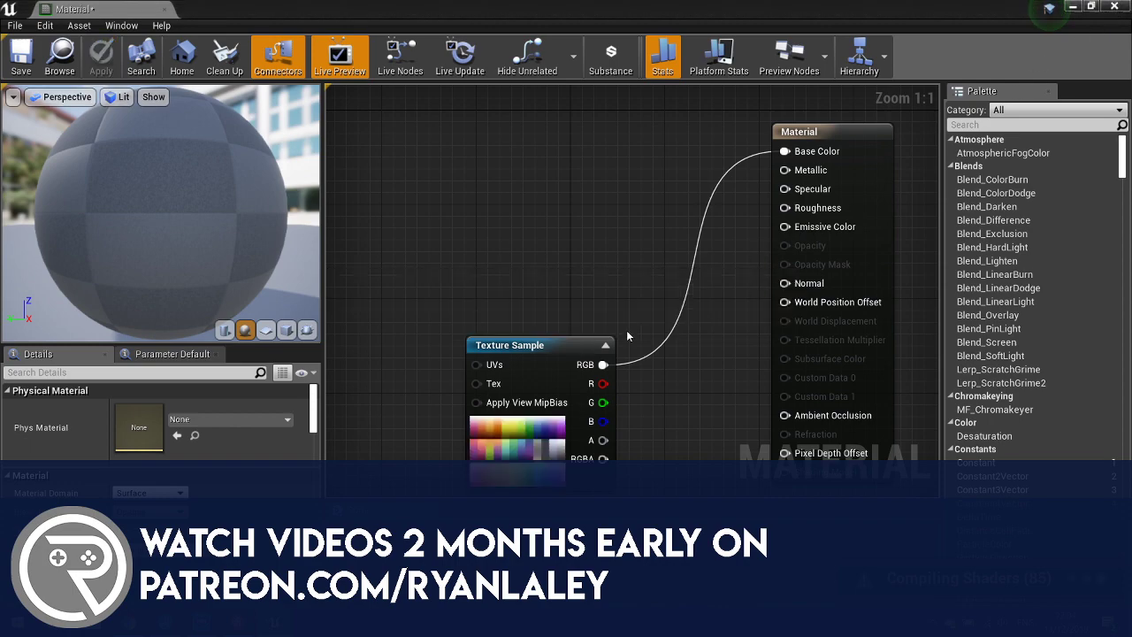
left_click(1114, 6)
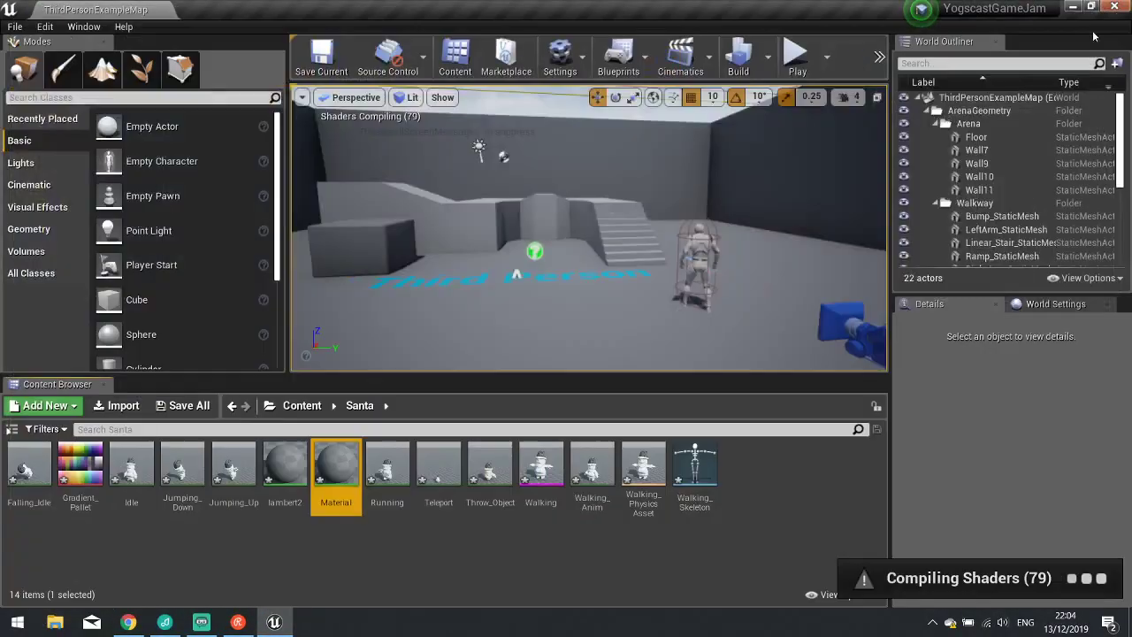
Open the ThirdPersonCharacter blueprint and set its Mesh component's skeletal mesh to Walking.
left_click(365, 584)
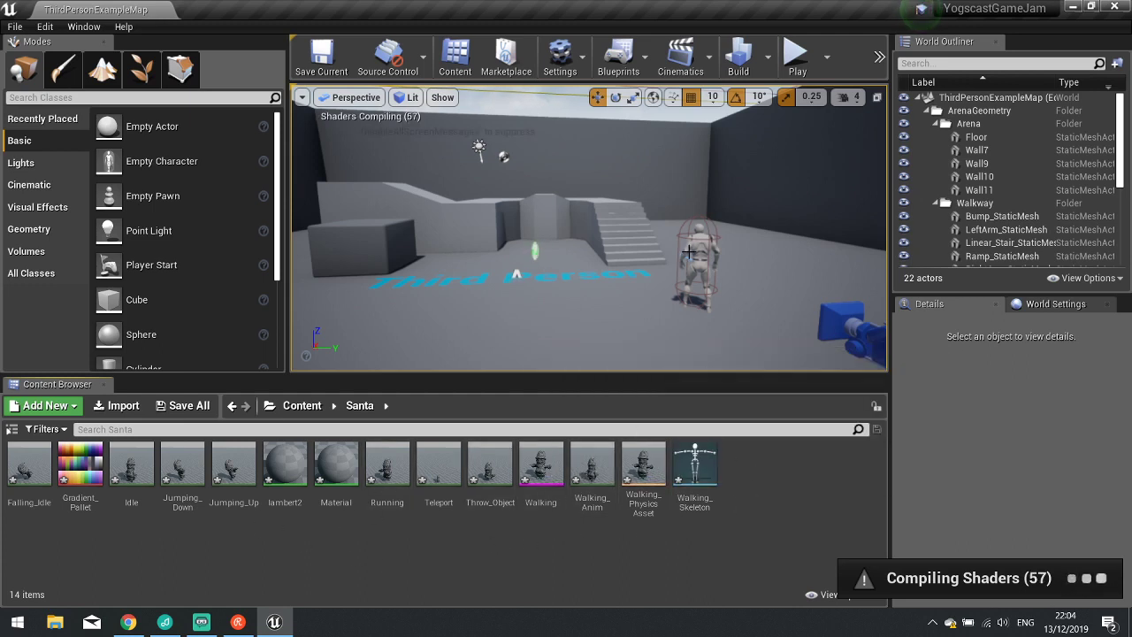
left_click(723, 256)
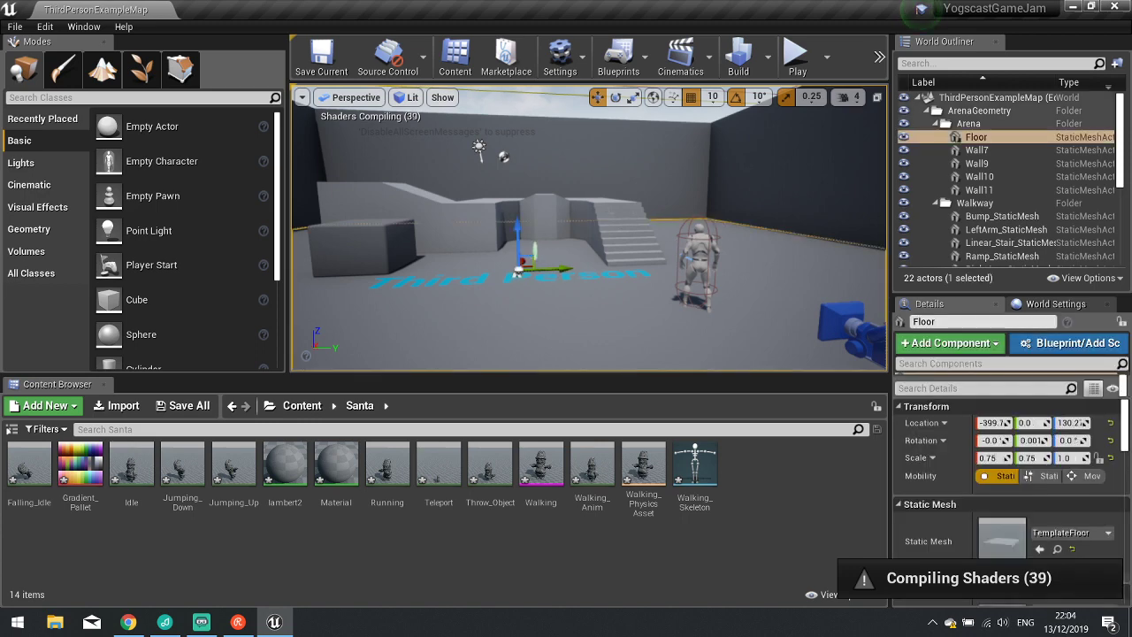
double_click(707, 265)
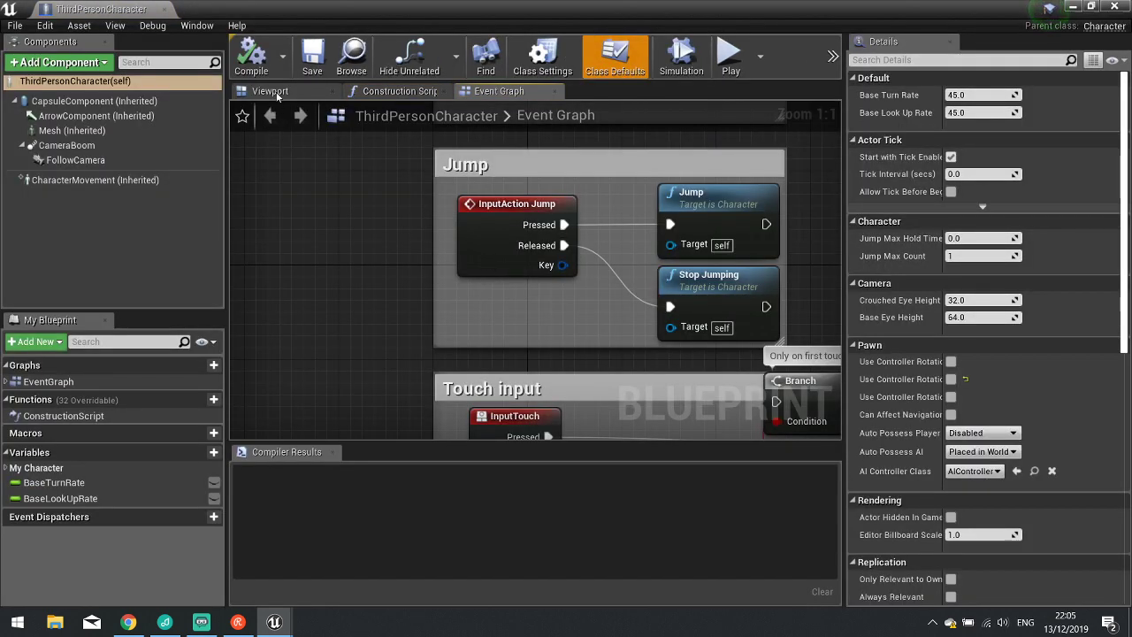
left_click(276, 93)
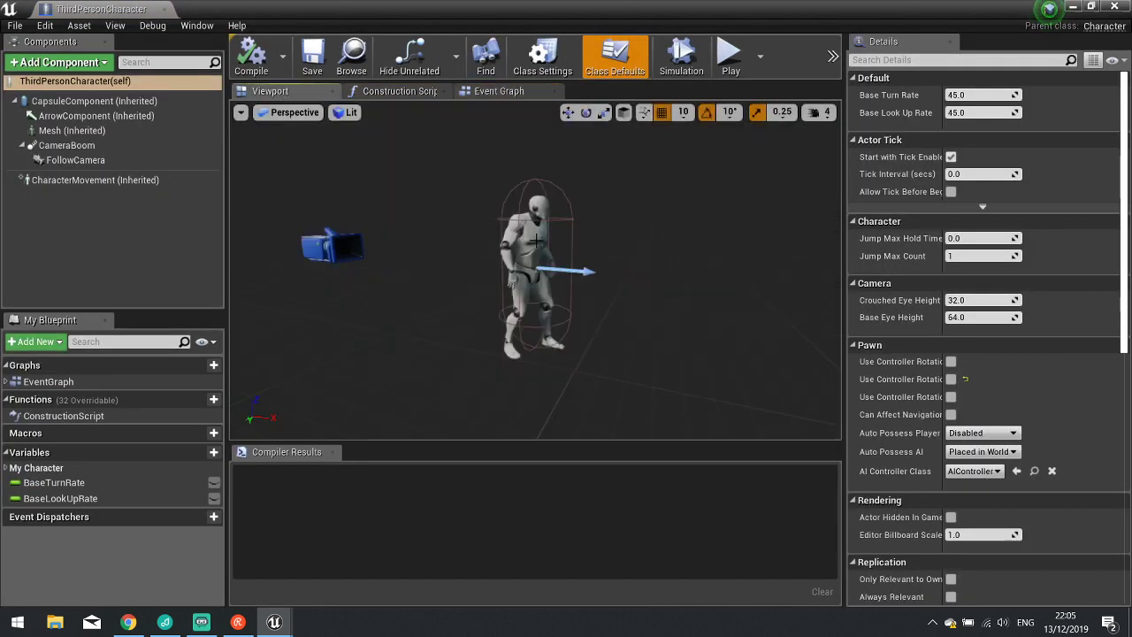
left_click(72, 130)
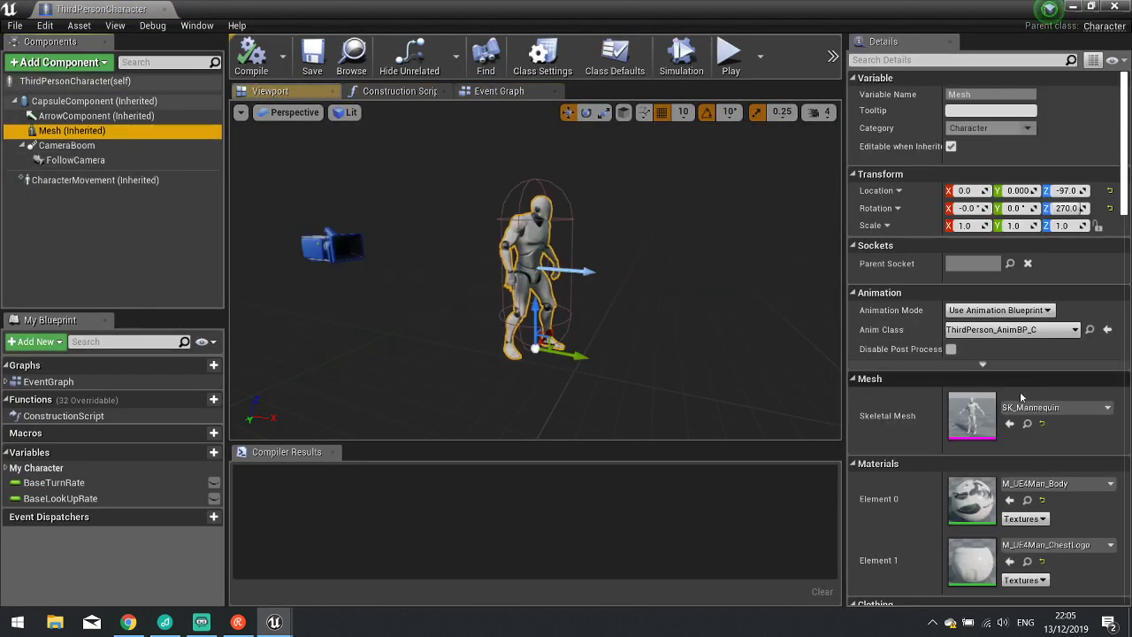
left_click(1050, 409)
left_click(951, 225)
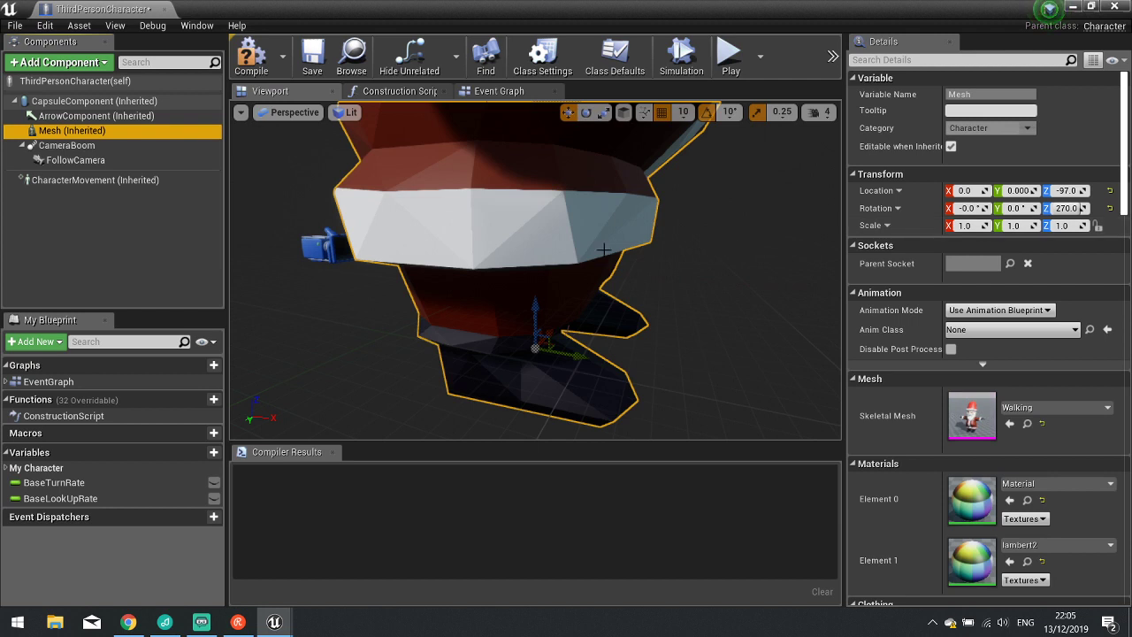
With scale snapping off, scale the Santa mesh down uniformly to suit the character capsule and compile the blueprint.
scroll(603, 251, "down", 5)
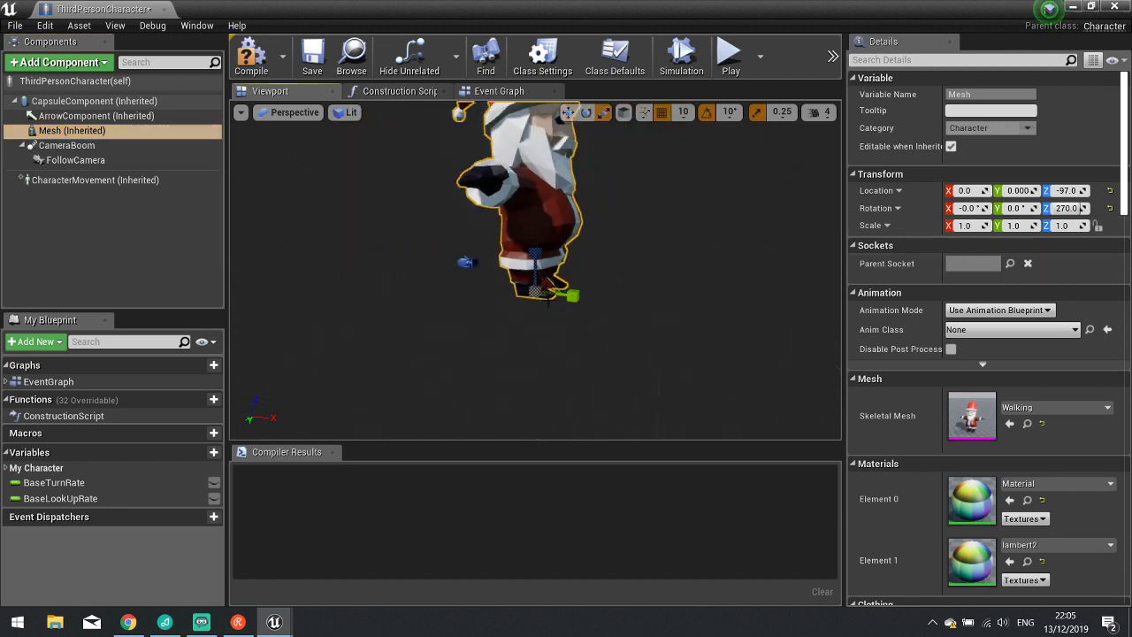
left_click_drag(537, 289, 526, 292)
key("ctrl+z")
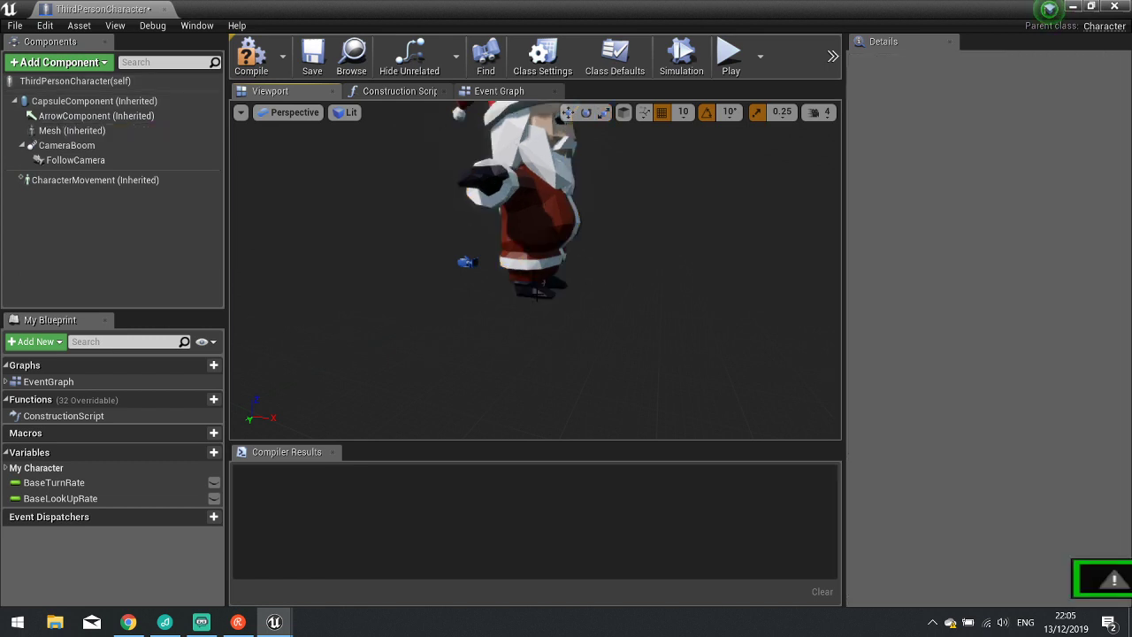
left_click_drag(535, 291, 521, 310)
scroll(534, 292, "up", 5)
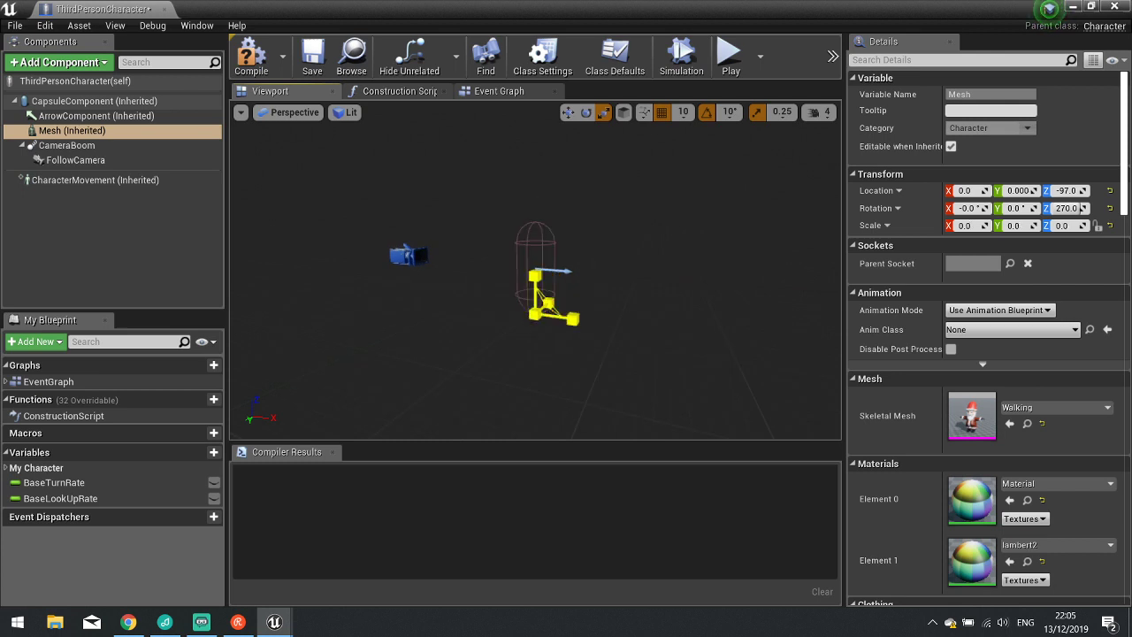
left_click(757, 112)
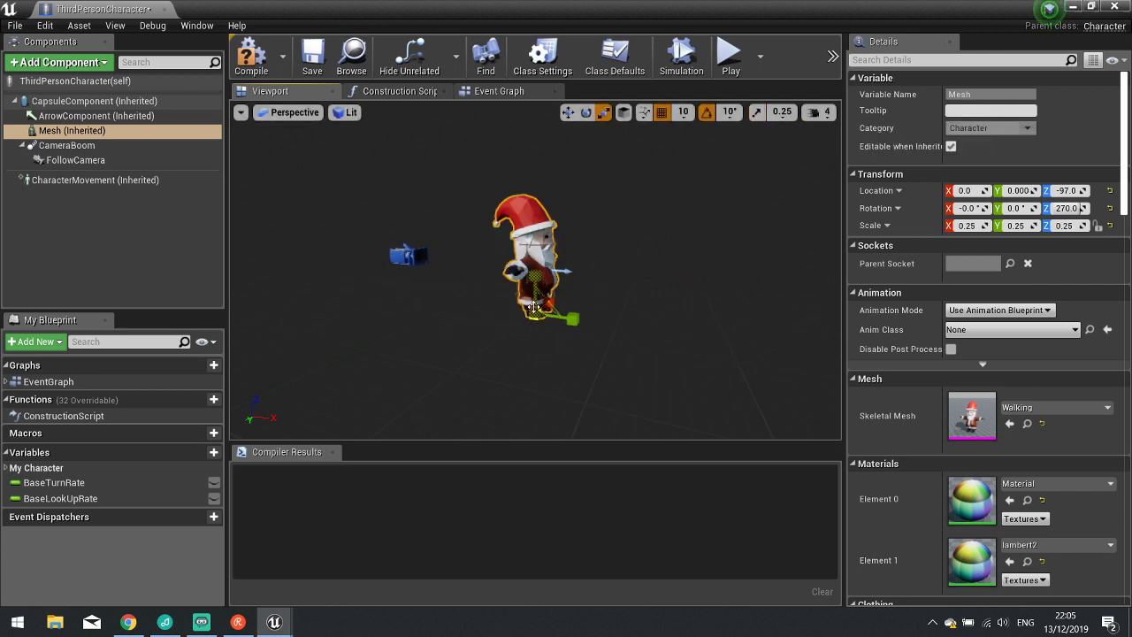
mouse_move(573, 318)
left_mouse_down()
mouse_move(555, 320)
mouse_move(580, 318)
left_mouse_up()
left_click(252, 58)
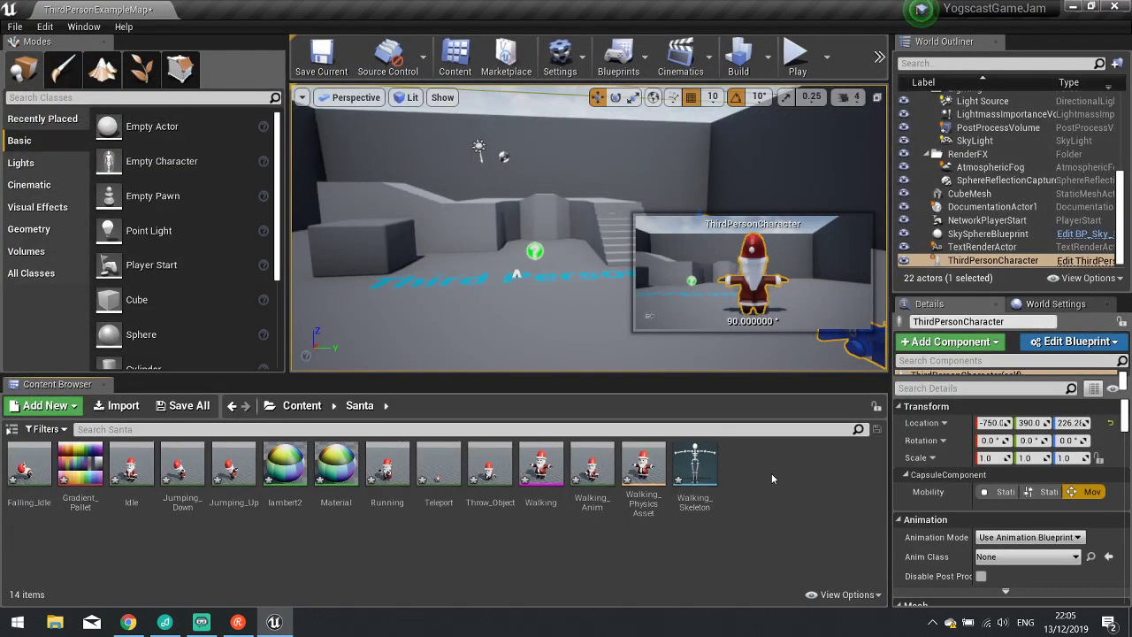
Create an Animation Blueprint for Walking_Skeleton in the Santa folder and name it Santa_Anim.
right_click(772, 473)
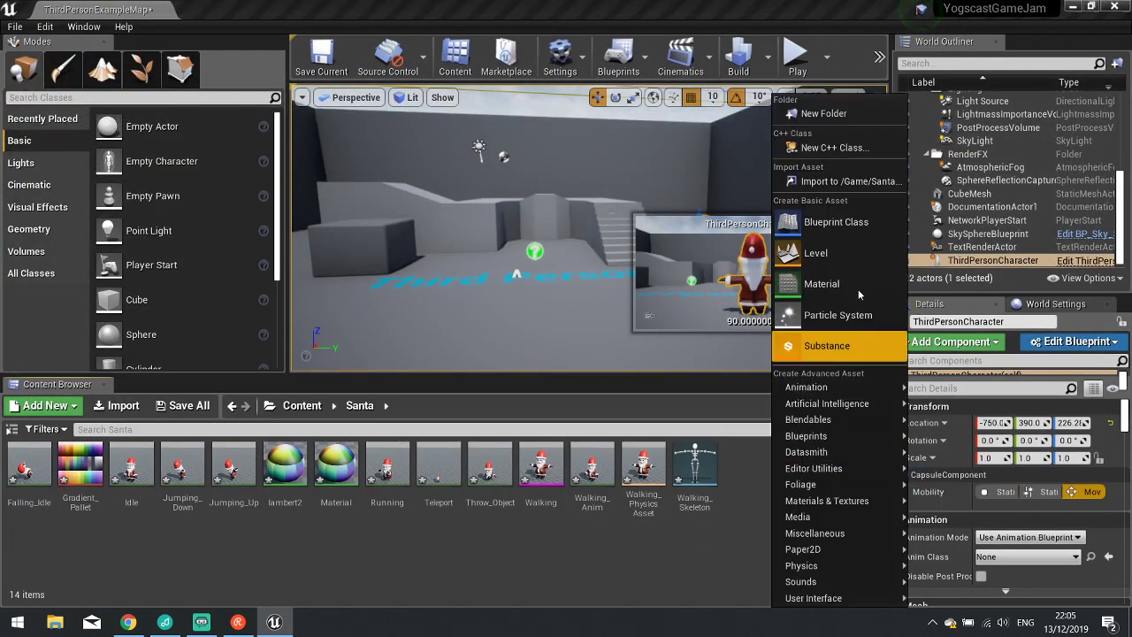
mouse_move(822, 387)
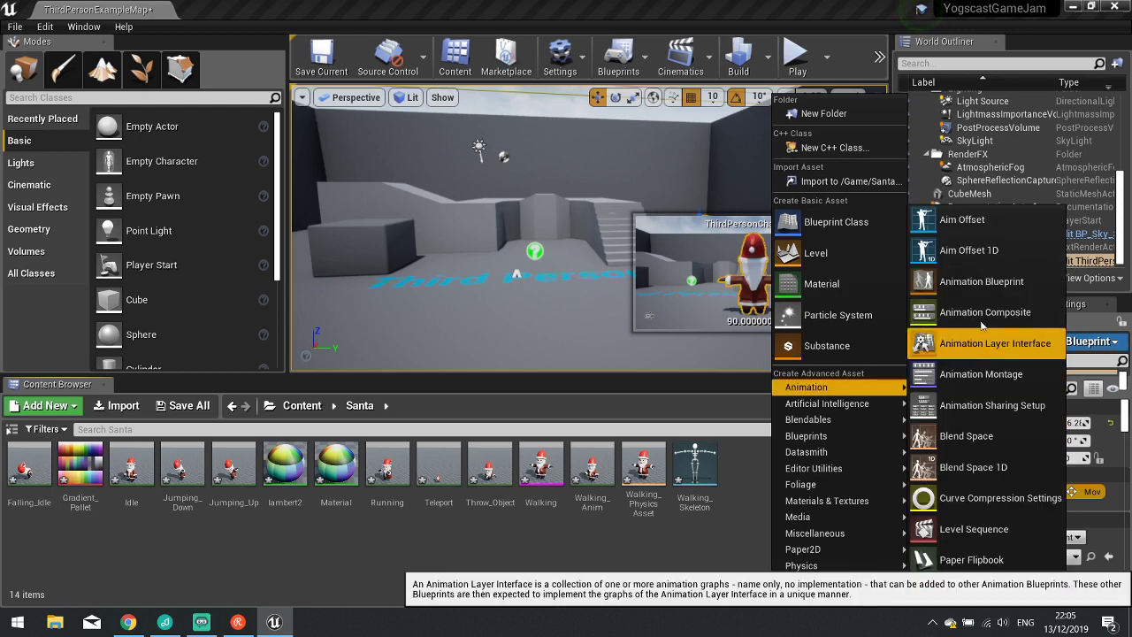
left_click(973, 282)
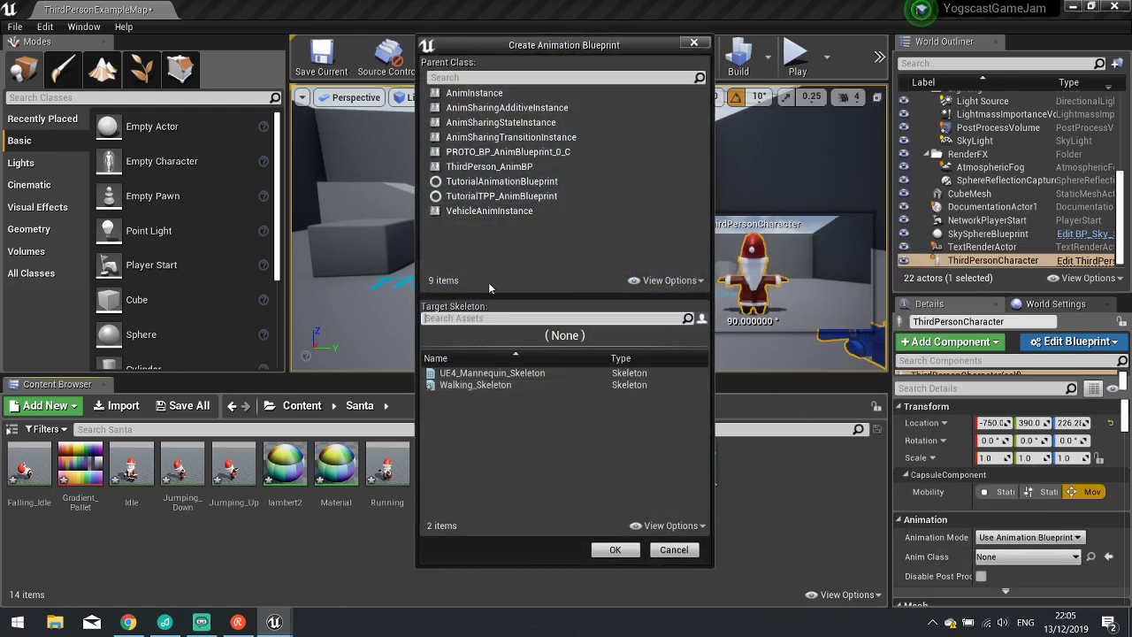
left_click(478, 384)
left_click(612, 549)
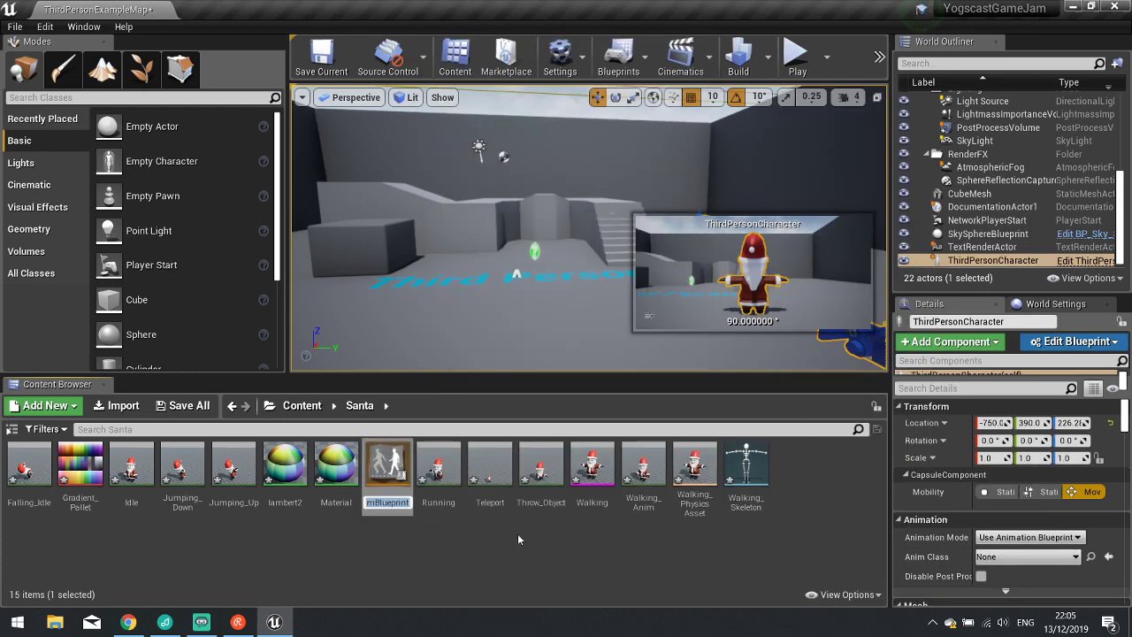
type("Santa_Anim")
key("Return")
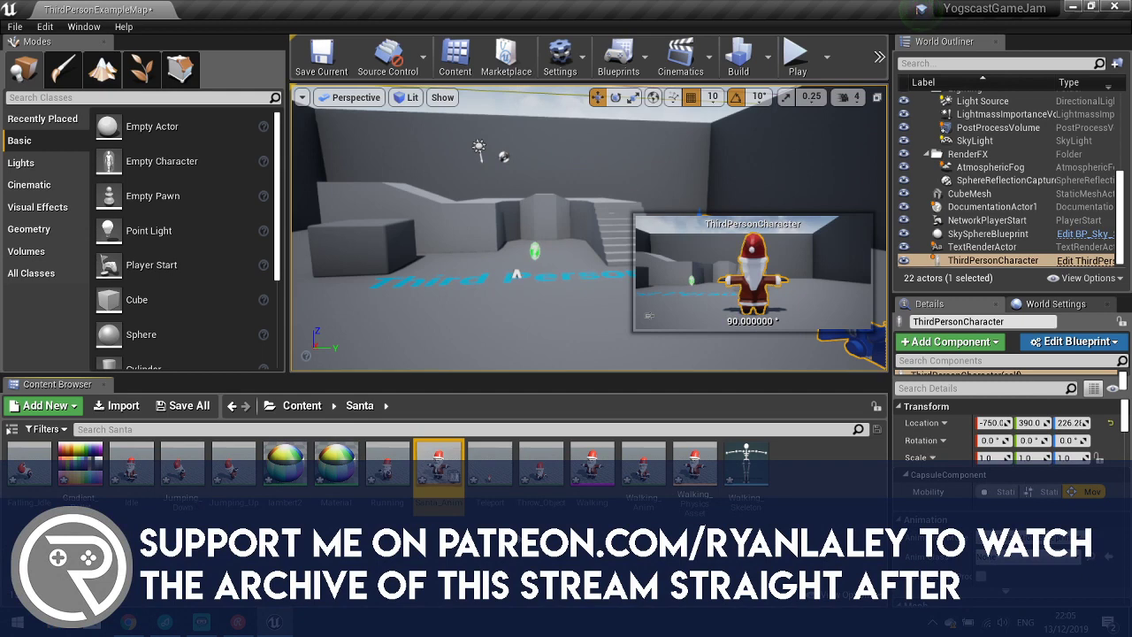
Open Santa_Anim and add a new state machine beside the Output Pose node in its AnimGraph.
double_click(439, 464)
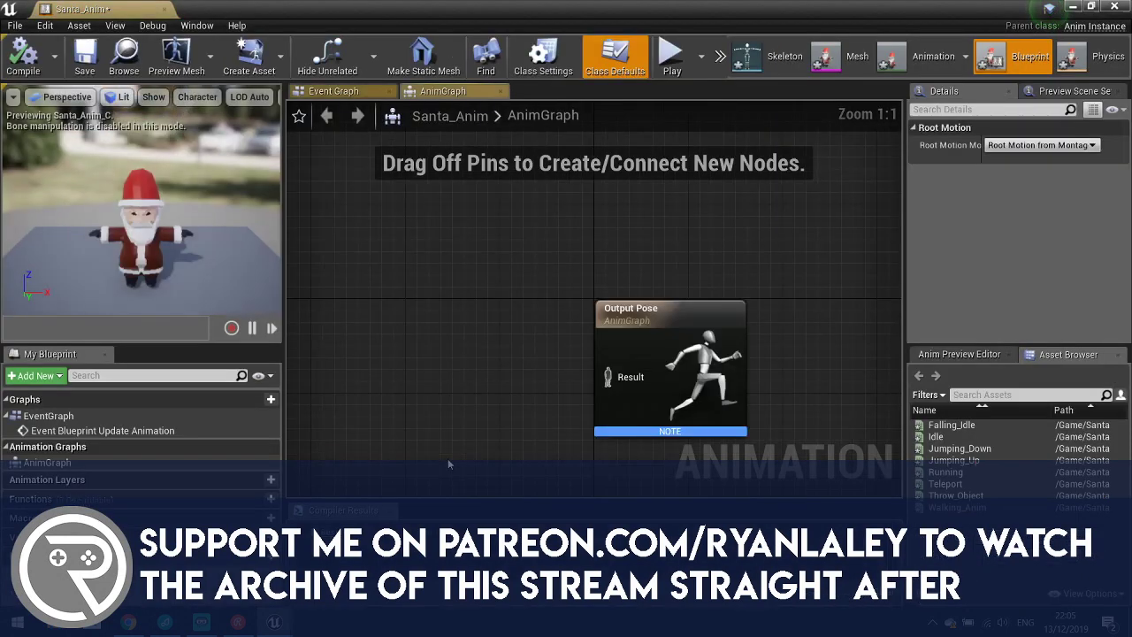
right_click_drag(452, 364, 591, 356)
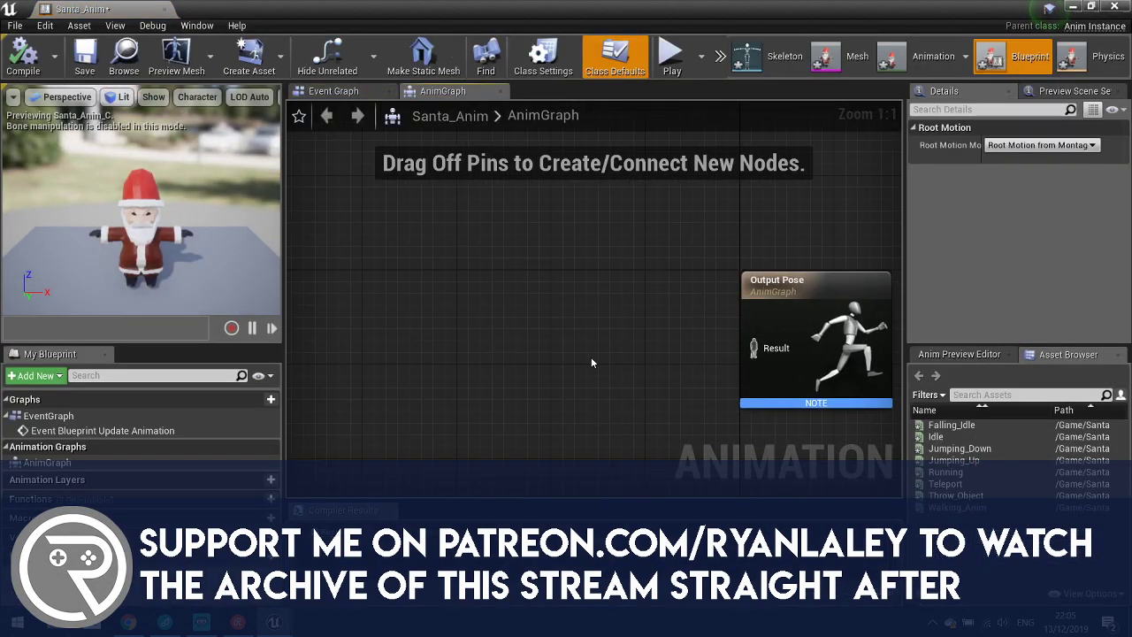
right_click_drag(664, 336, 519, 289)
right_click(507, 286)
type("s")
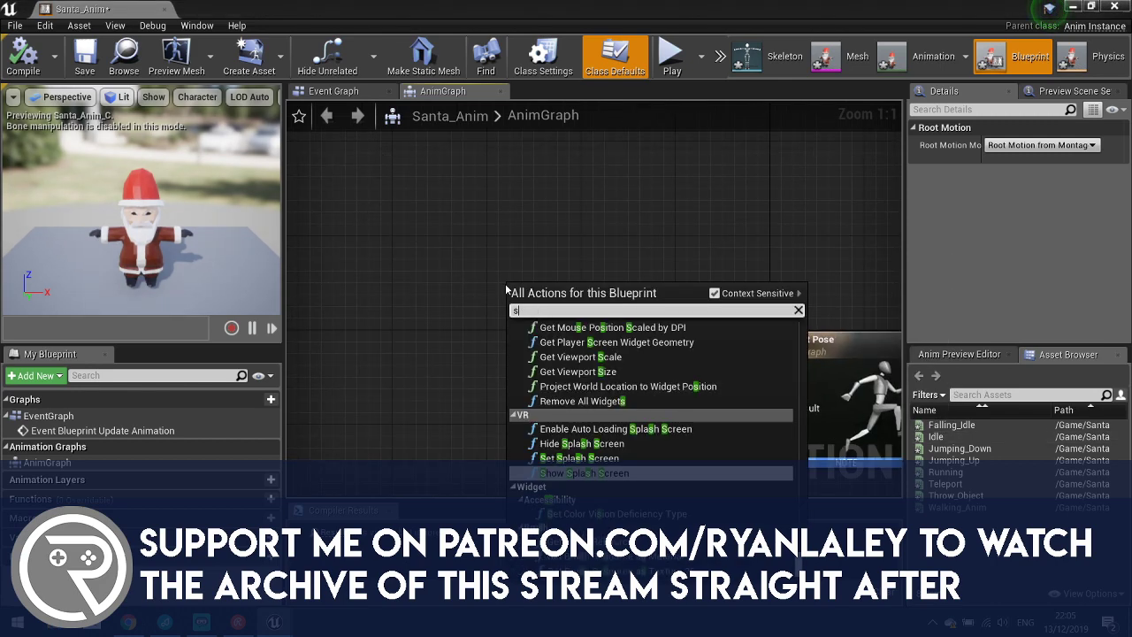
type("tatema")
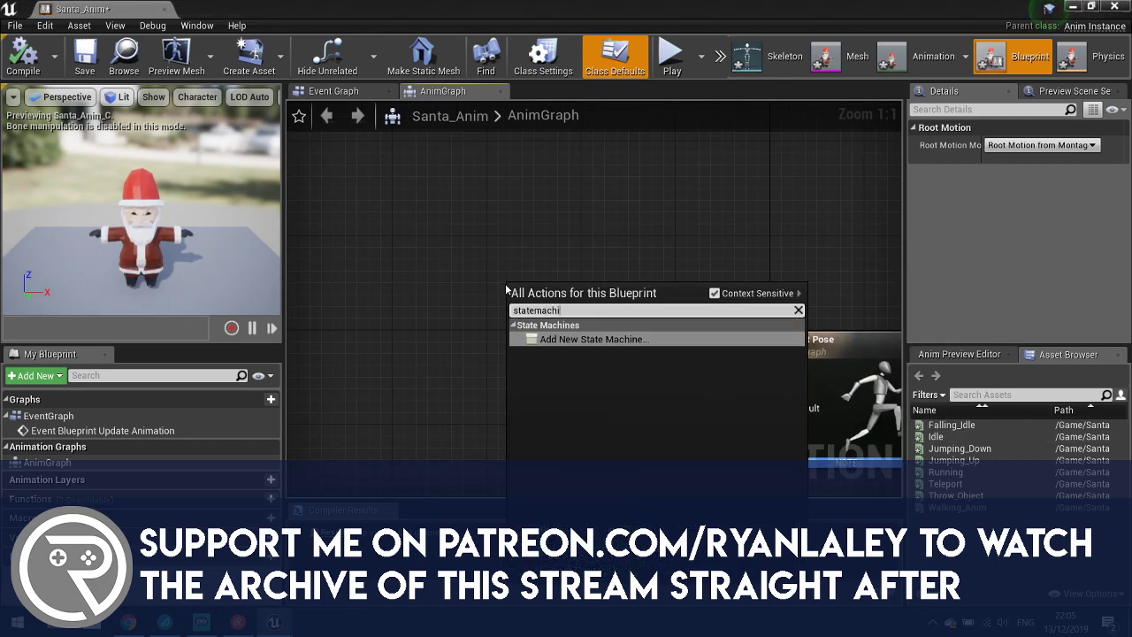
type("chi")
key("Return")
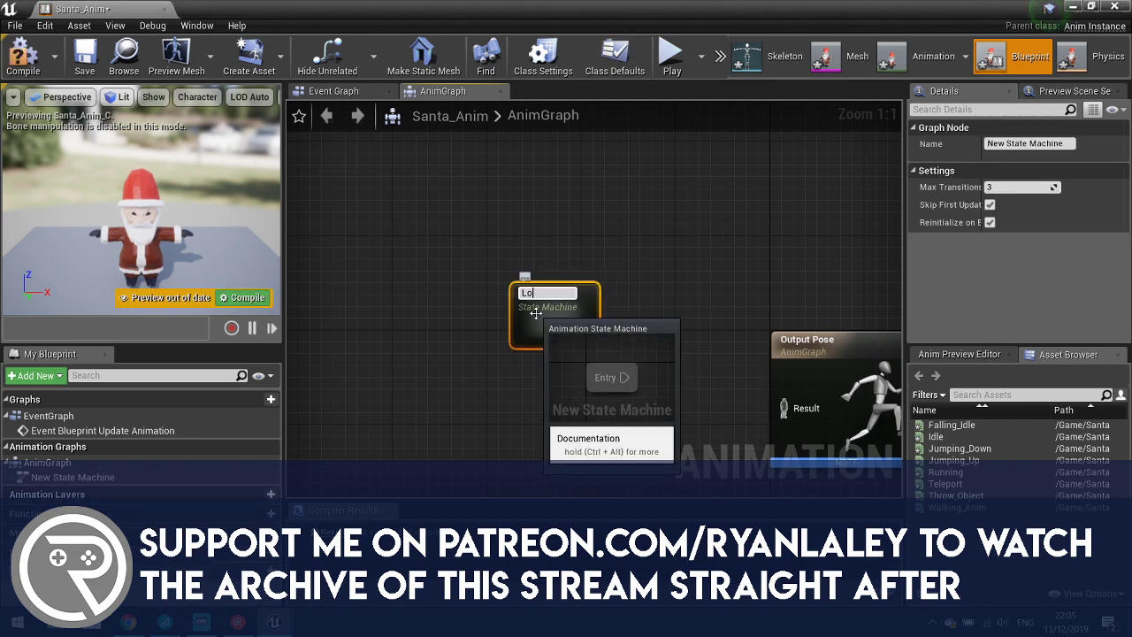
Name the new state machine Locomotion and open its graph.
type("Locomotion")
key("Return")
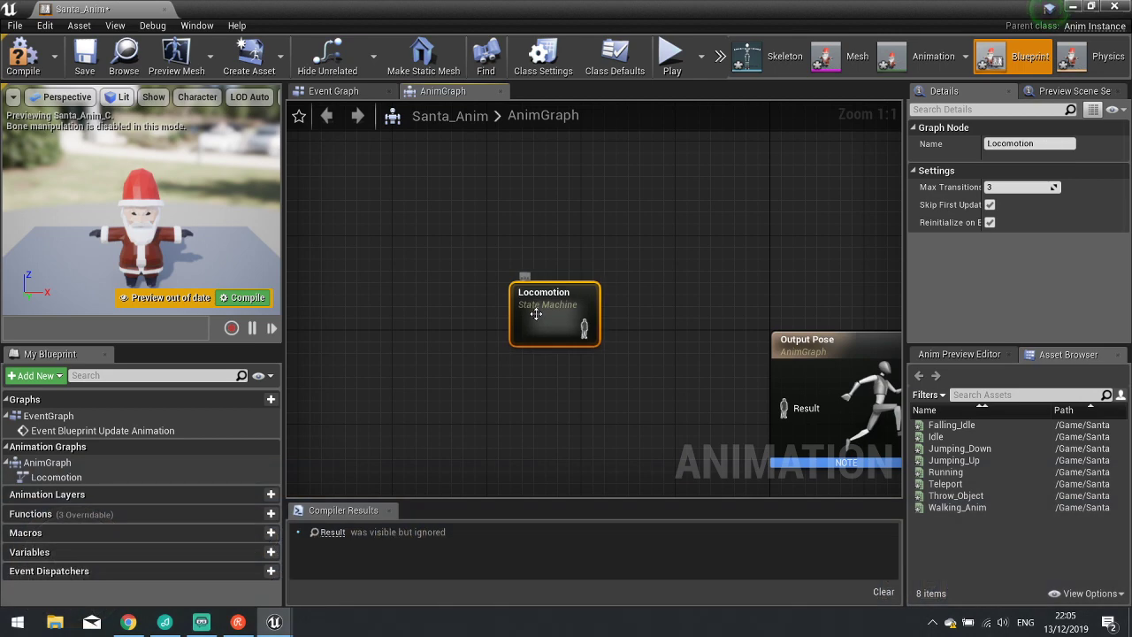
left_click(551, 283)
double_click(553, 305)
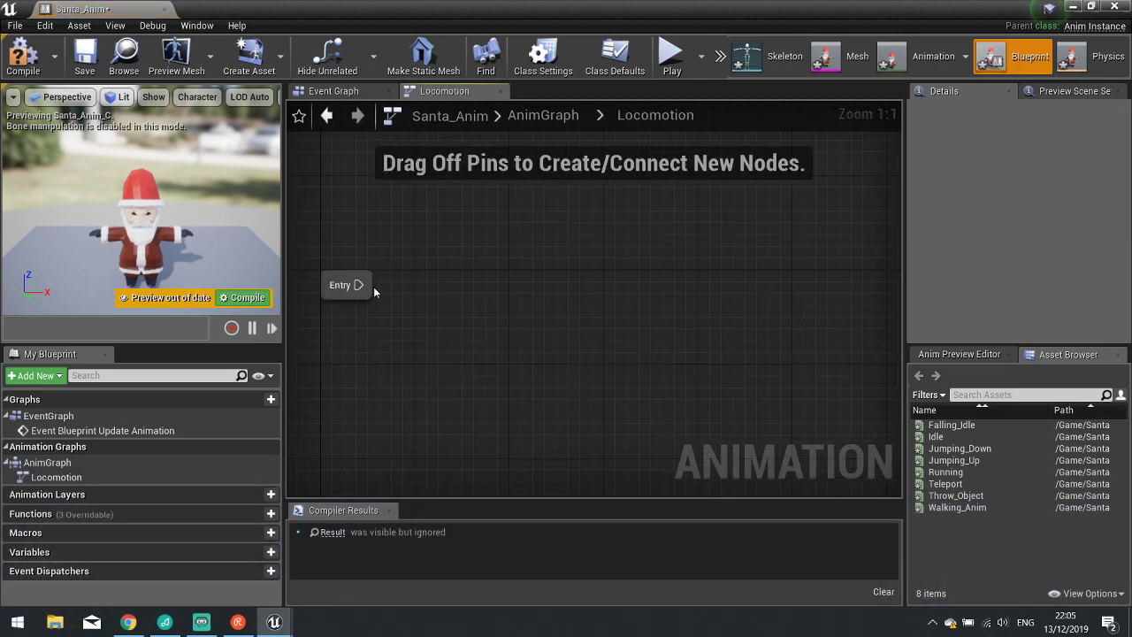
Add a state connected from Entry, name it Idle/Walk/Run, and compile the animation blueprint.
left_click_drag(394, 294, 448, 293)
left_click(497, 328)
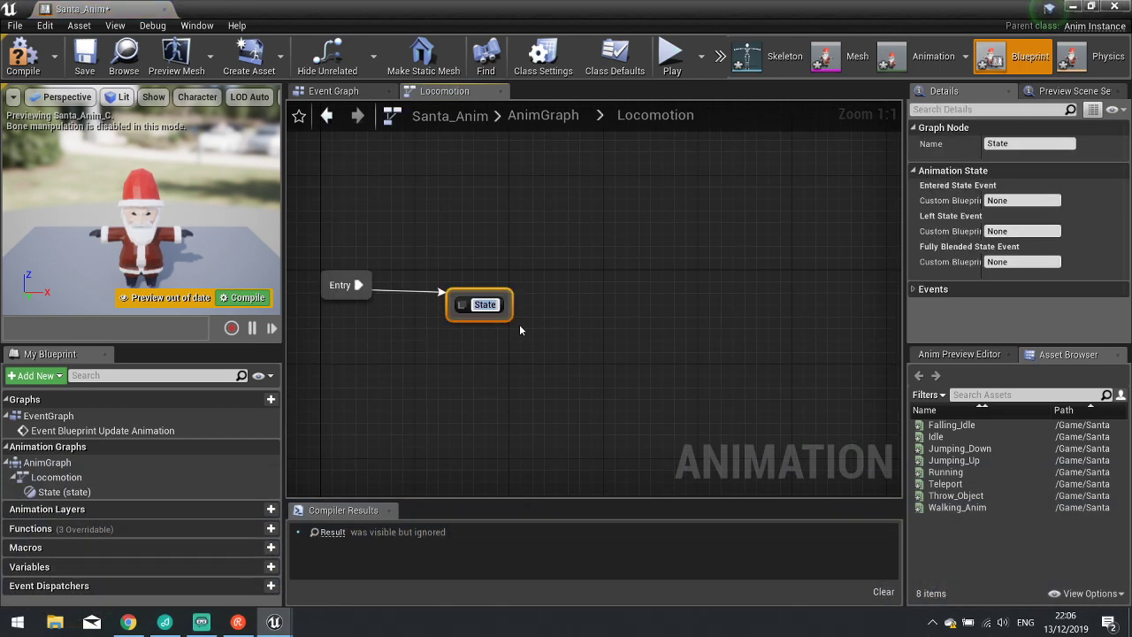
type("Idle/Walk/Run")
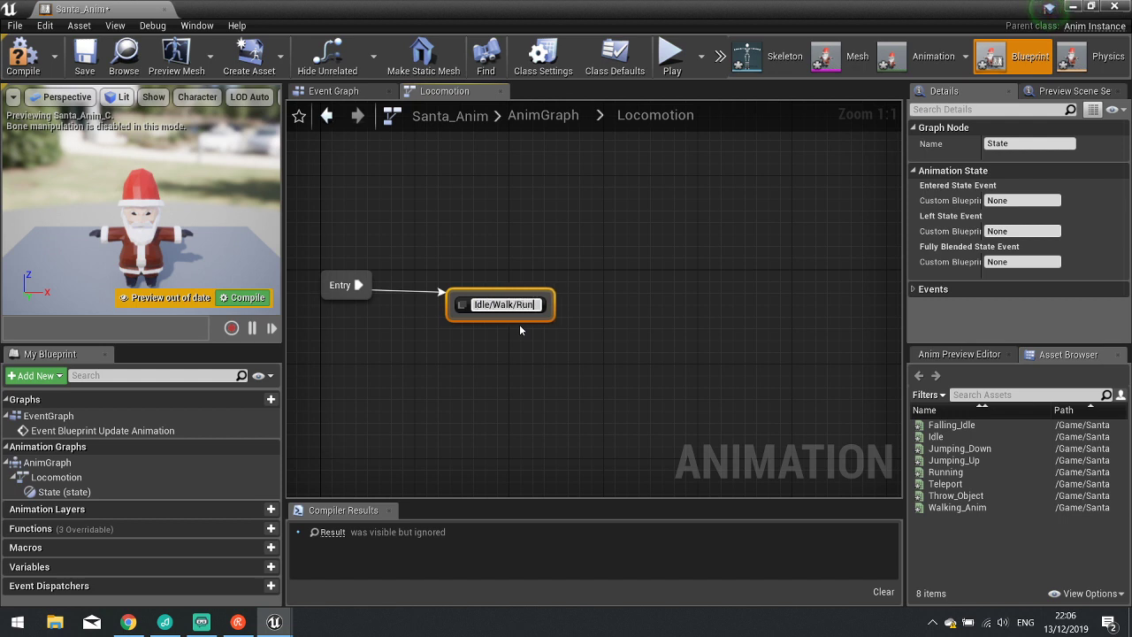
key("Return")
left_click_drag(522, 309, 524, 278)
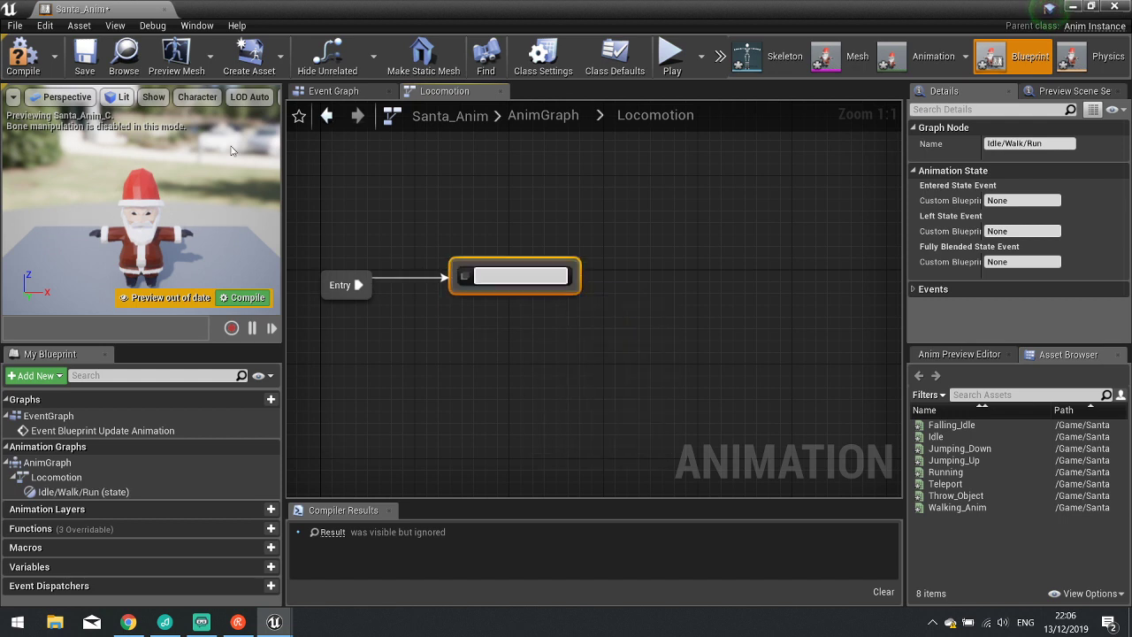
left_click(23, 55)
Create a two-axis Blend Space for Walking_Skeleton in the Santa folder and name it SantaWalk_BS.
left_click(1127, 6)
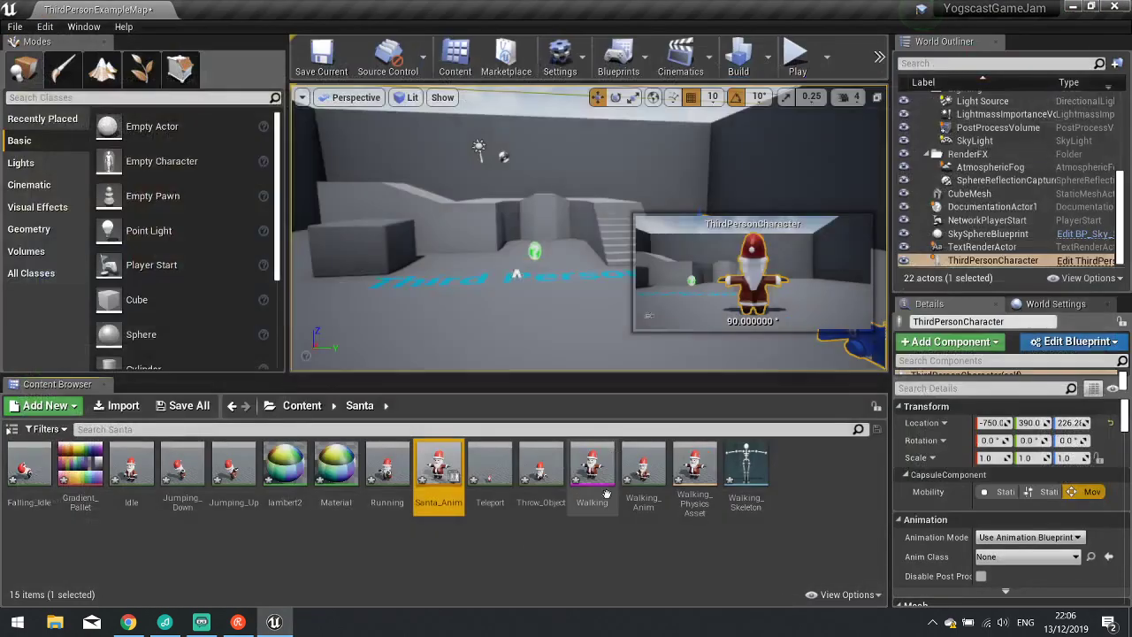
left_click(525, 547)
right_click(821, 531)
mouse_move(864, 316)
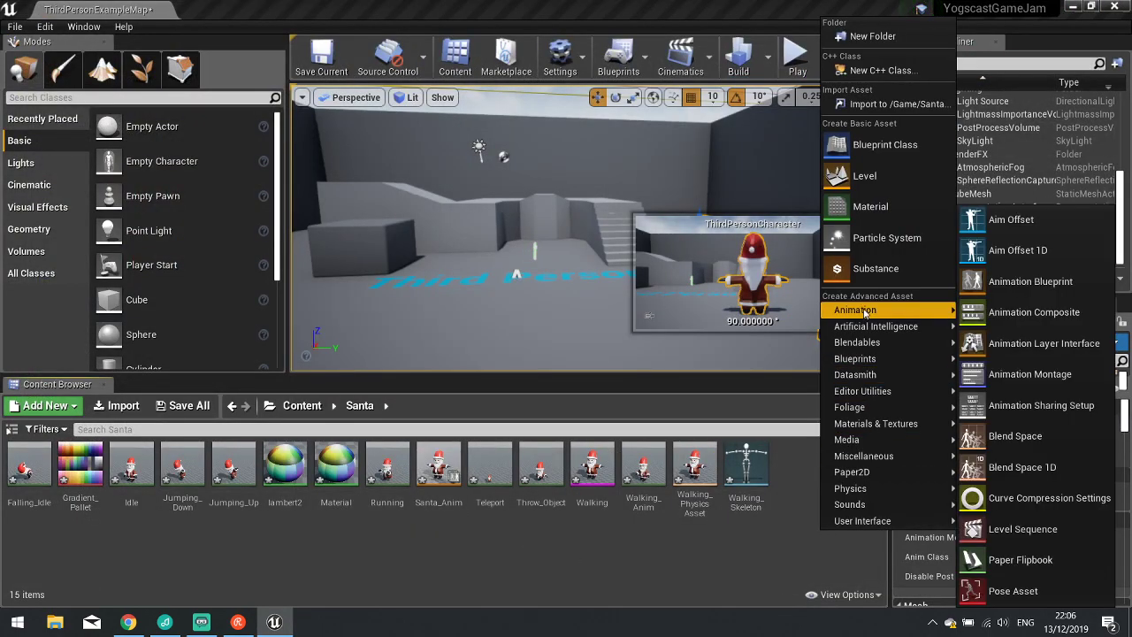
left_click(1016, 435)
left_click(456, 142)
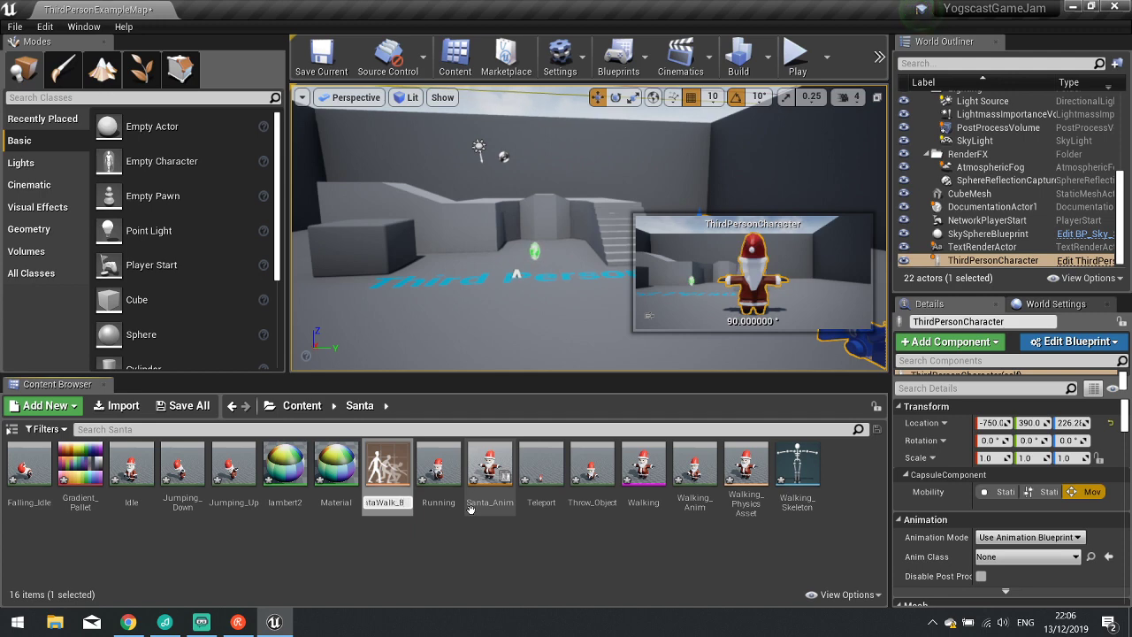
type("S")
key("Return")
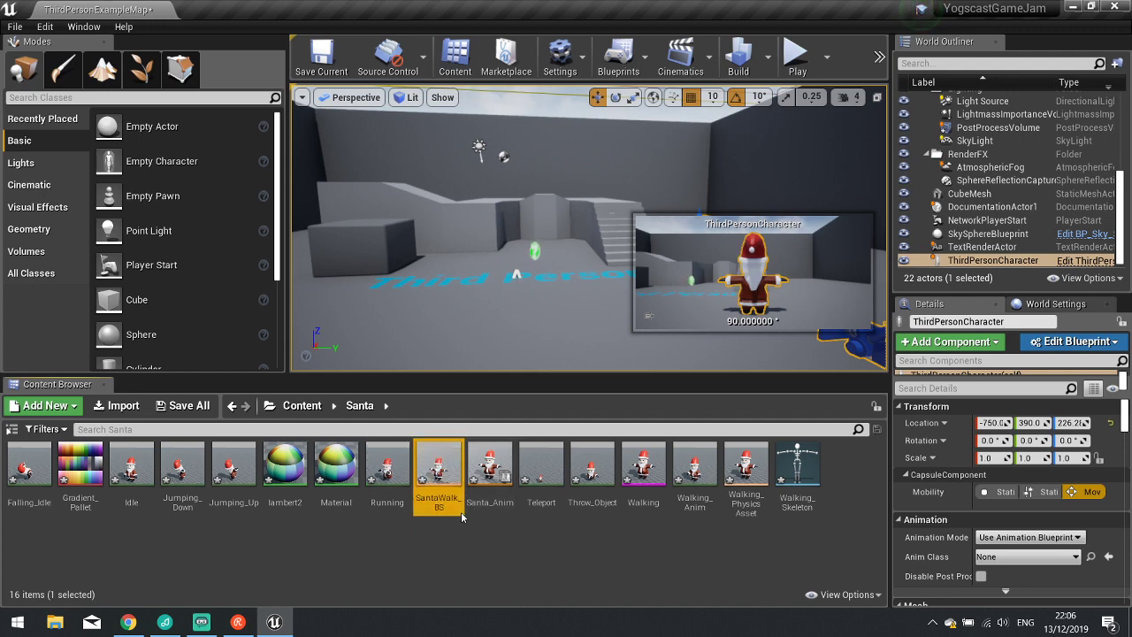
Open the SantaWalk_BS blend space and place the Idle animation at 0 on the horizontal axis.
double_click(490, 467)
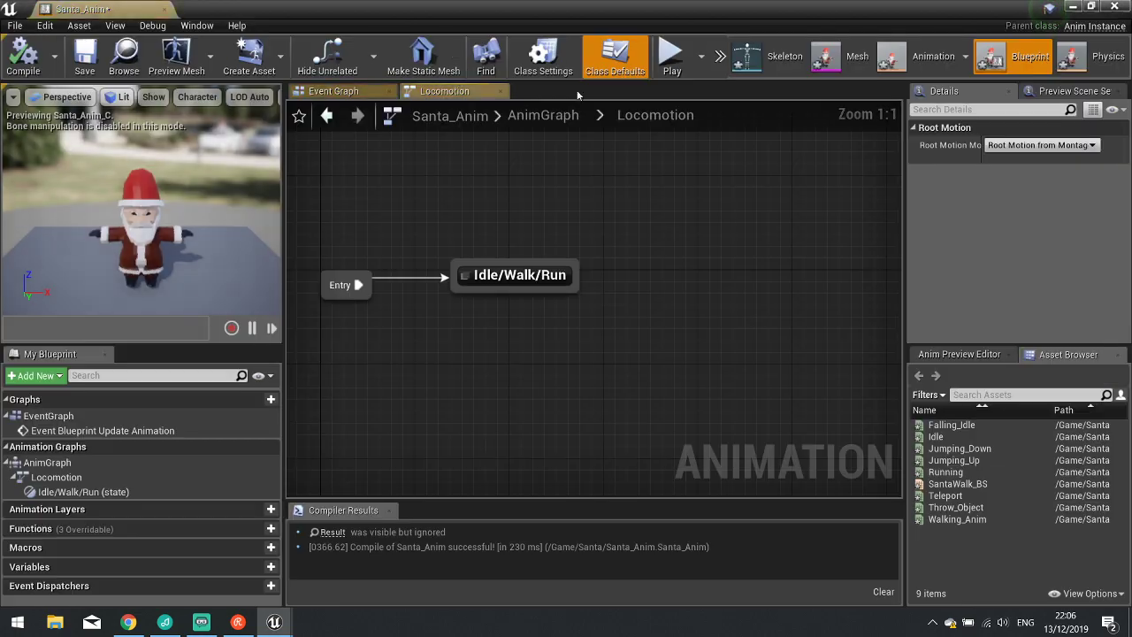
left_click(1072, 8)
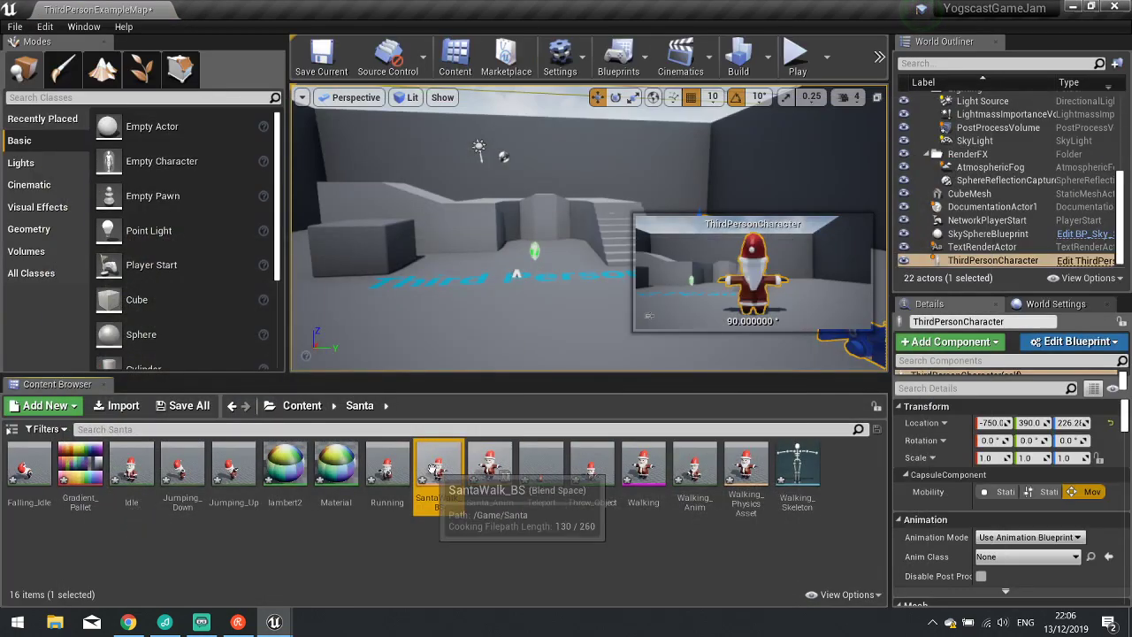
double_click(474, 520)
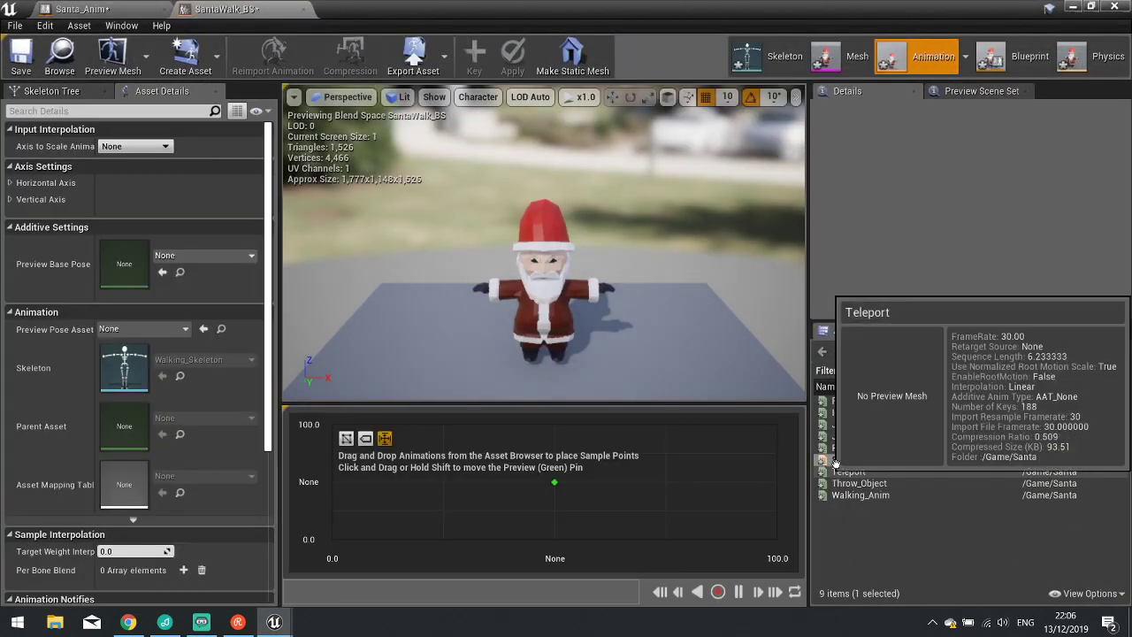
left_click_drag(839, 412, 333, 482)
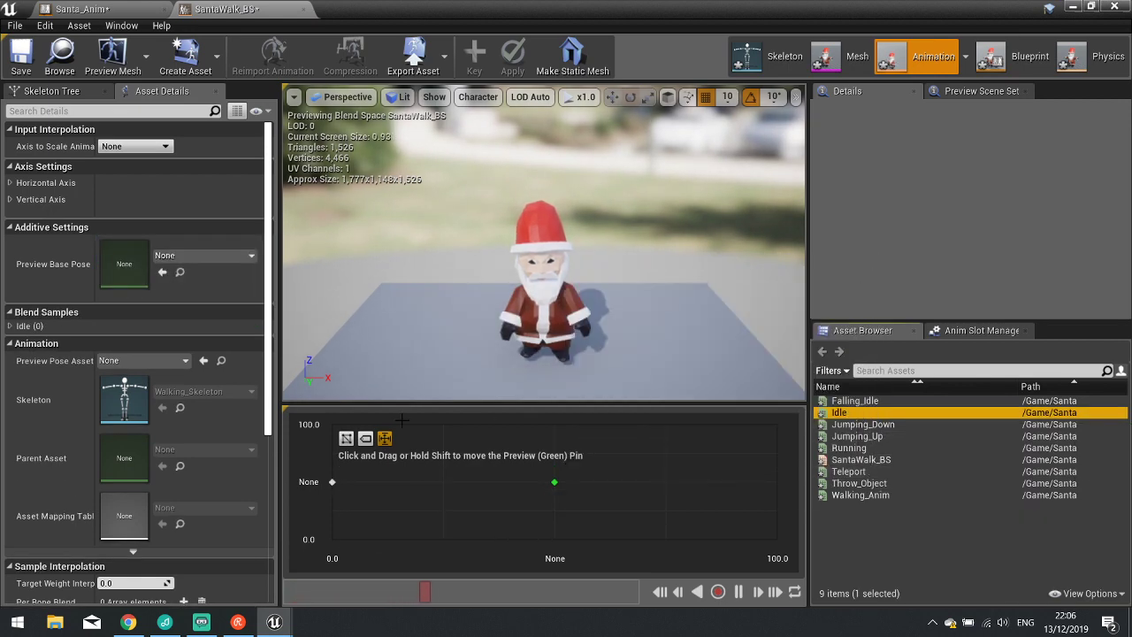
Close the two-axis SantaWalk_BS blend space and delete it from the Santa folder.
left_click(304, 10)
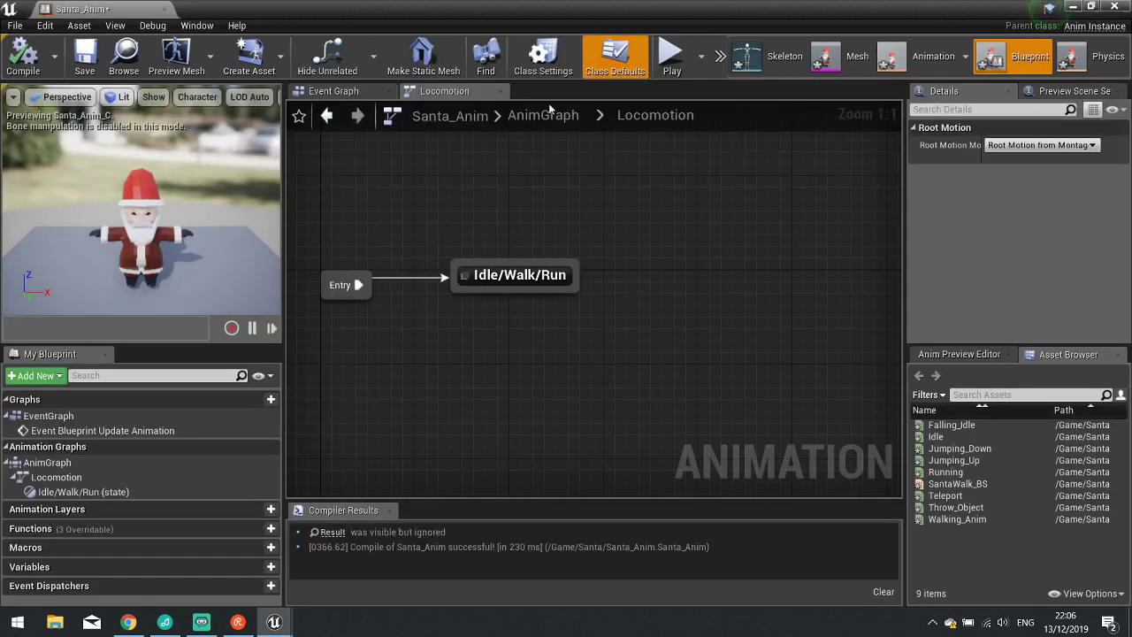
left_click(1073, 6)
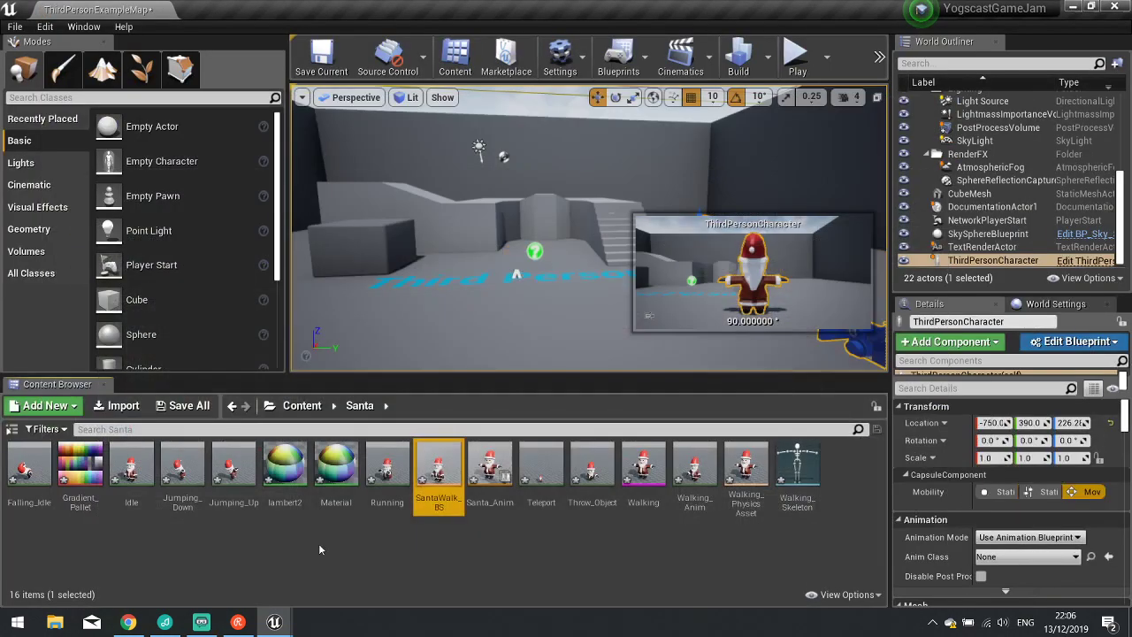
right_click(447, 469)
left_click(494, 231)
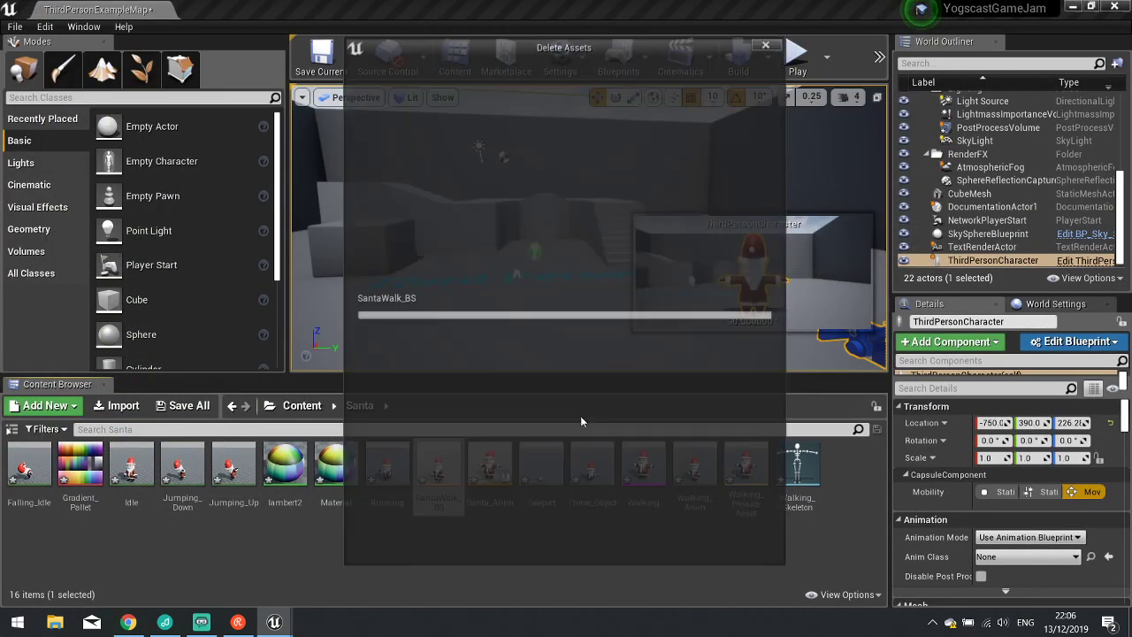
left_click(513, 535)
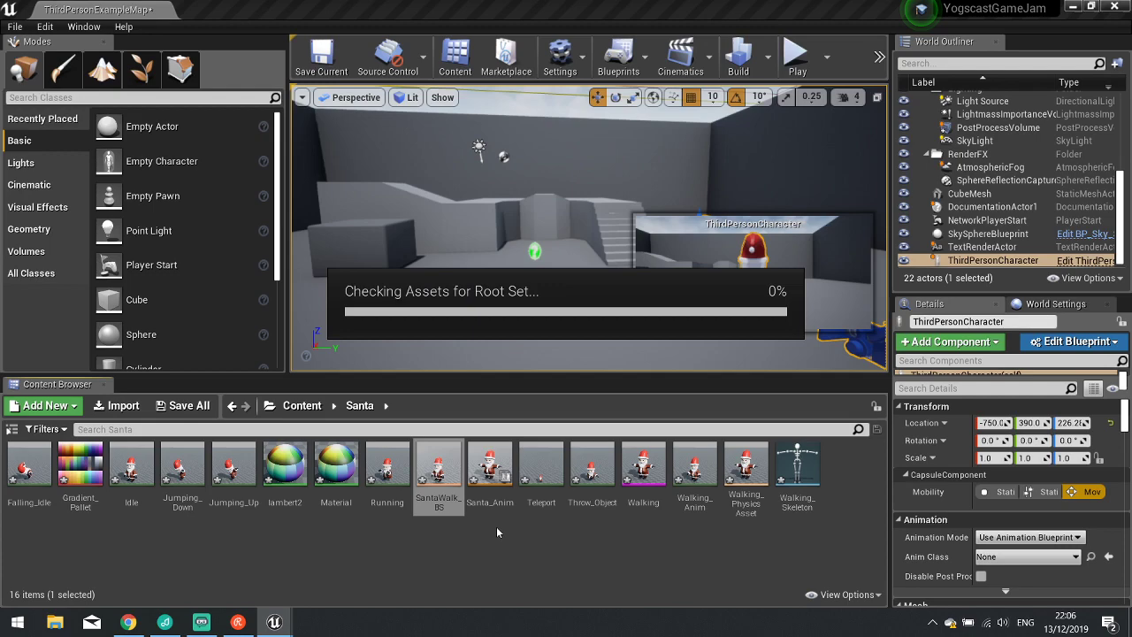
Create a Blend Space 1D for Walking_Skeleton in the Santa folder and name it SantaWalk_BS.
right_click(496, 531)
mouse_move(566, 309)
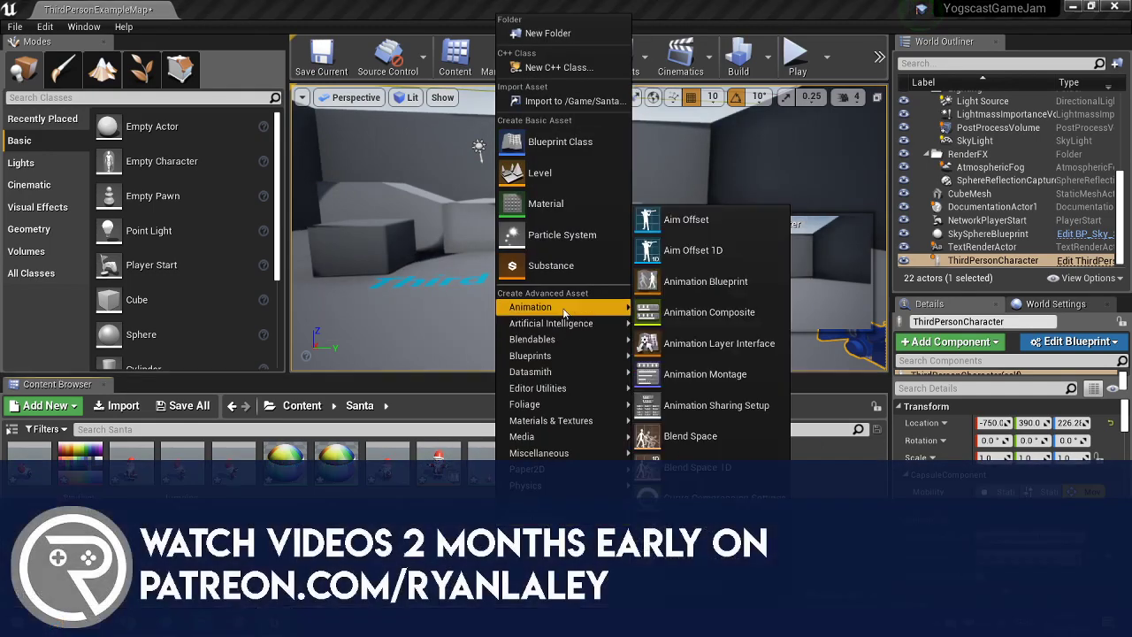
left_click(698, 466)
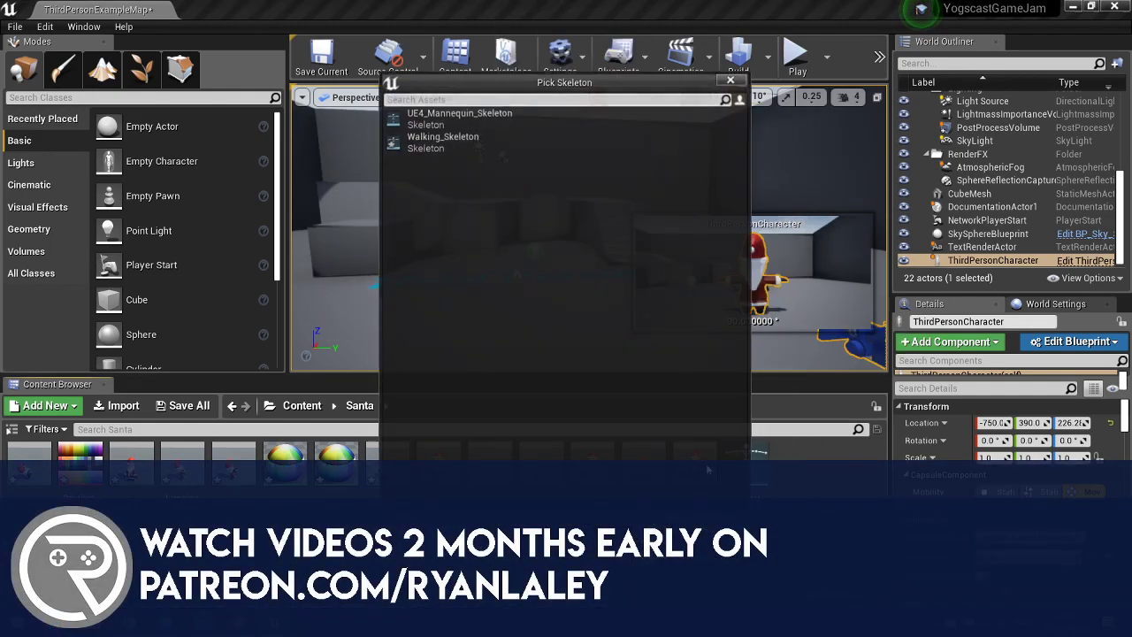
left_click(422, 146)
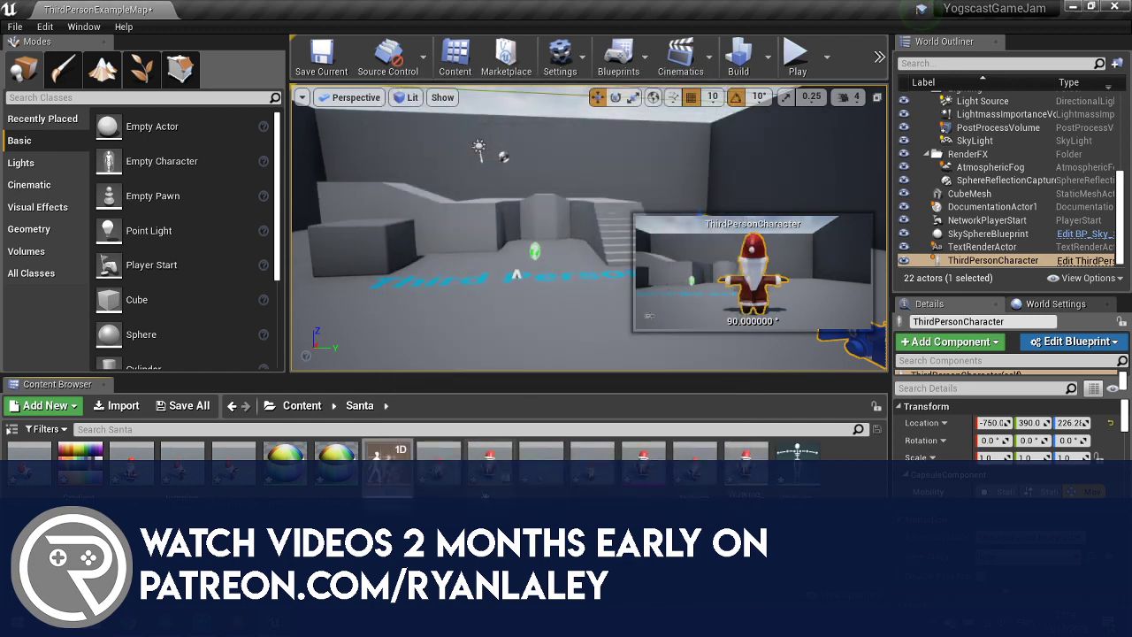
key("Return")
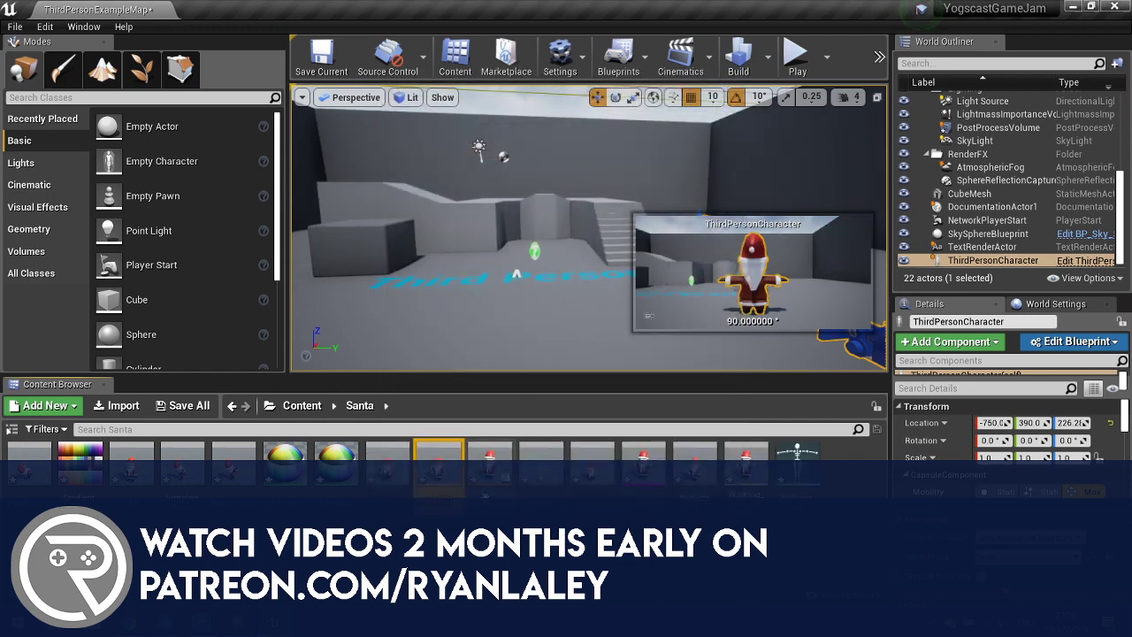
In SantaWalk_BS, place Idle at 0, Walking_Anim at the first grid division and Running at 100, preview the running end, save and close it.
double_click(437, 495)
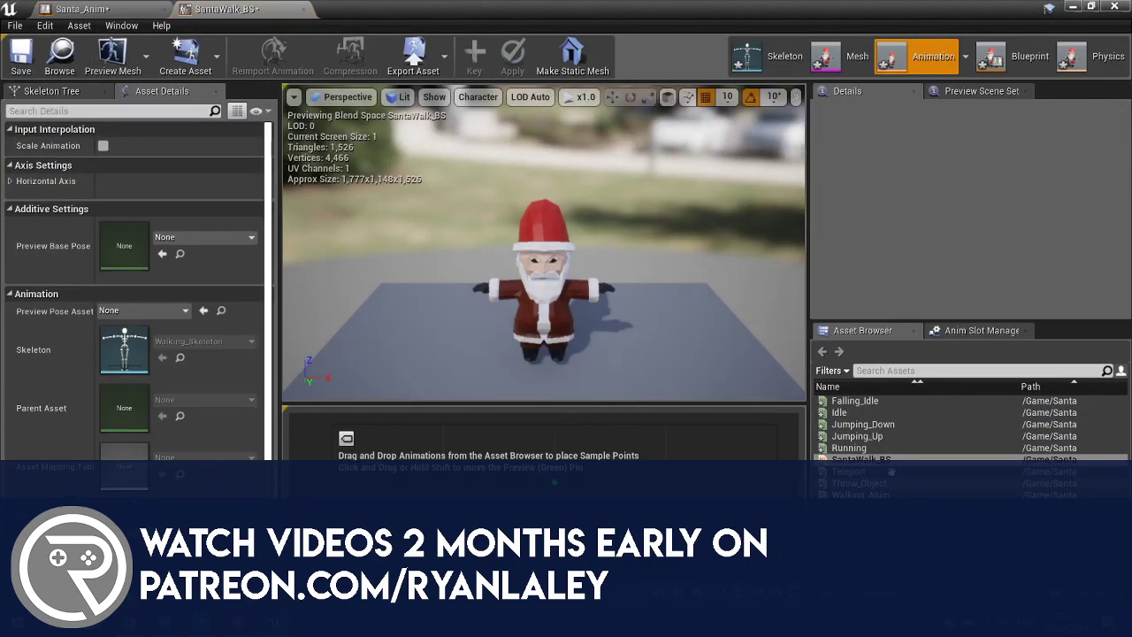
left_click_drag(838, 412, 331, 482)
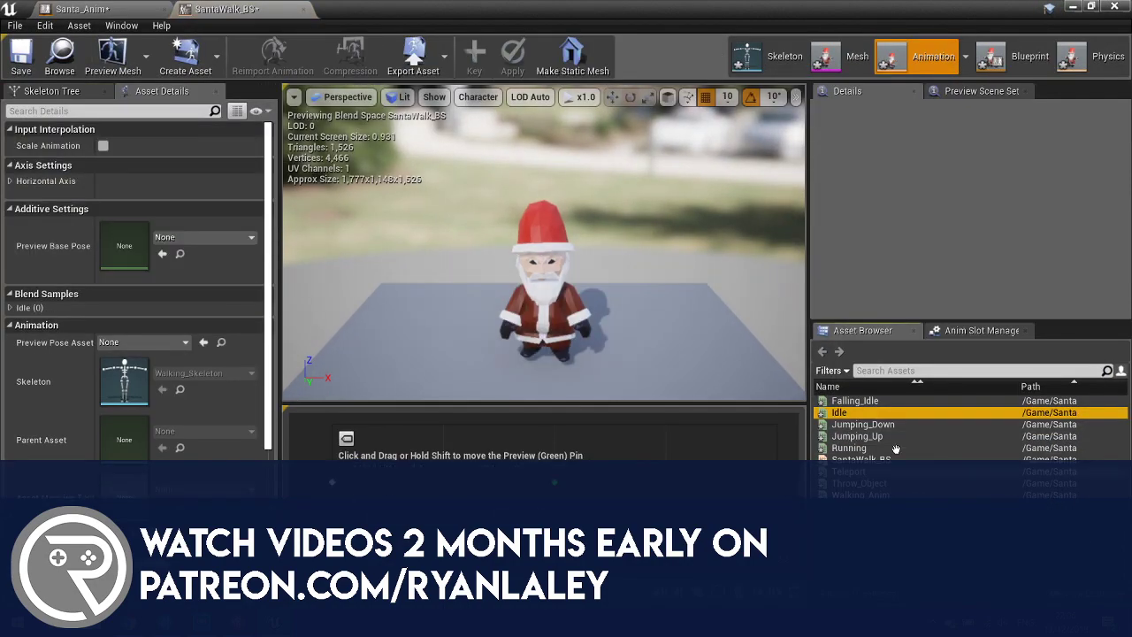
left_click_drag(860, 494, 866, 488)
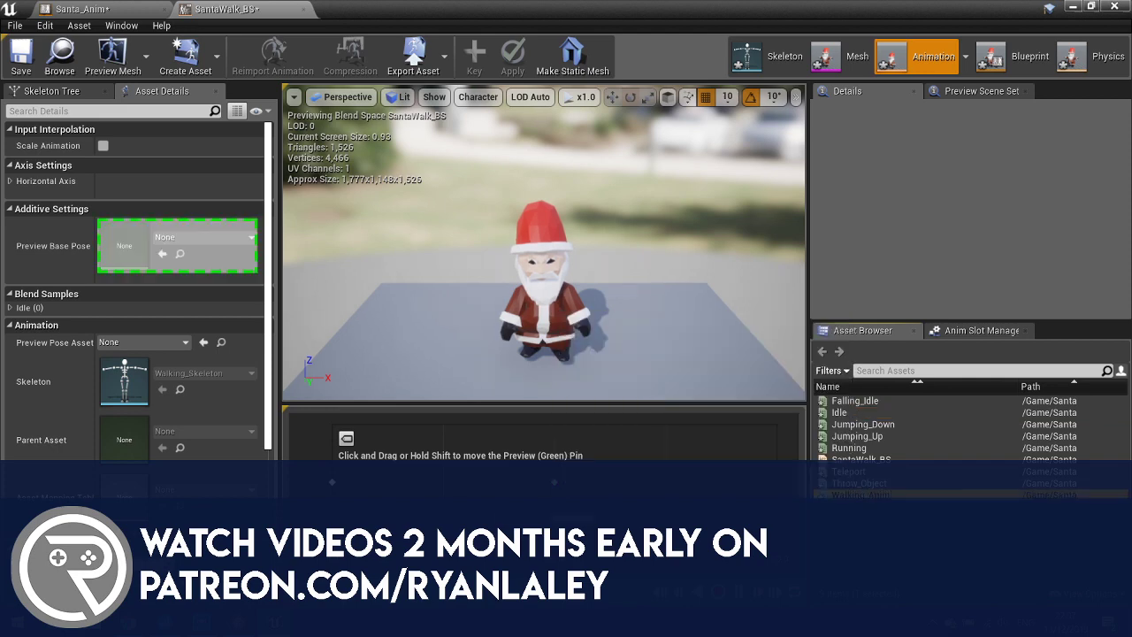
left_click_drag(444, 492, 443, 482)
left_click_drag(849, 448, 770, 484)
left_click_drag(554, 482, 776, 482)
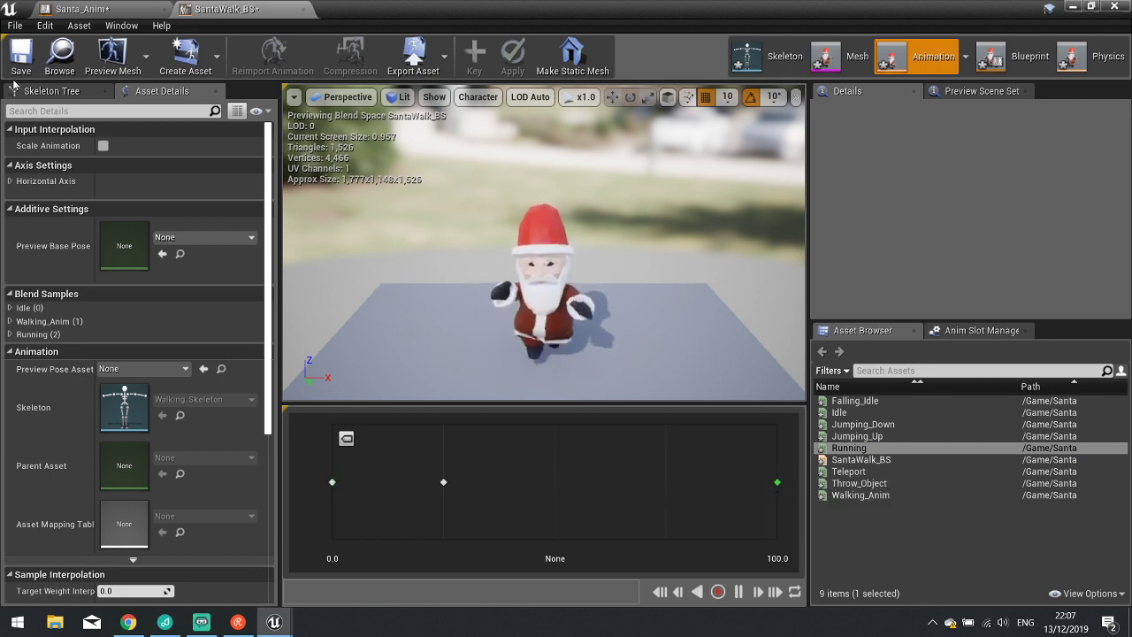
left_click(21, 60)
left_click(304, 9)
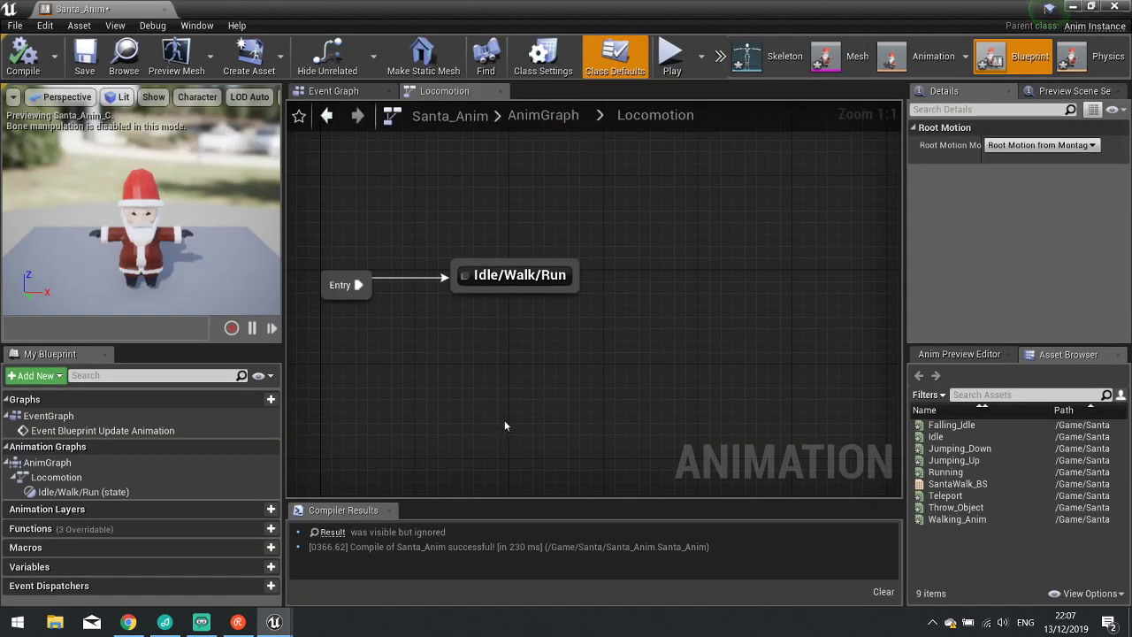
Inside the Idle/Walk/Run state, add SantaWalk_BS, connect it to the Output Animation Pose result and compile.
double_click(566, 277)
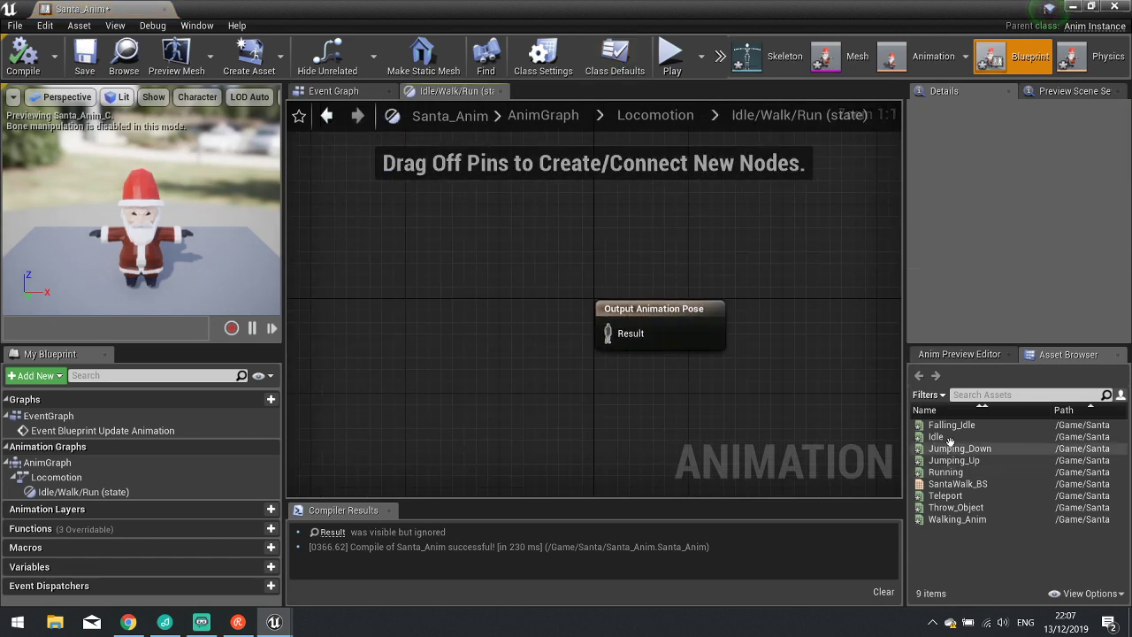
left_click_drag(957, 484, 442, 343)
left_click_drag(524, 378, 607, 336)
key("F7")
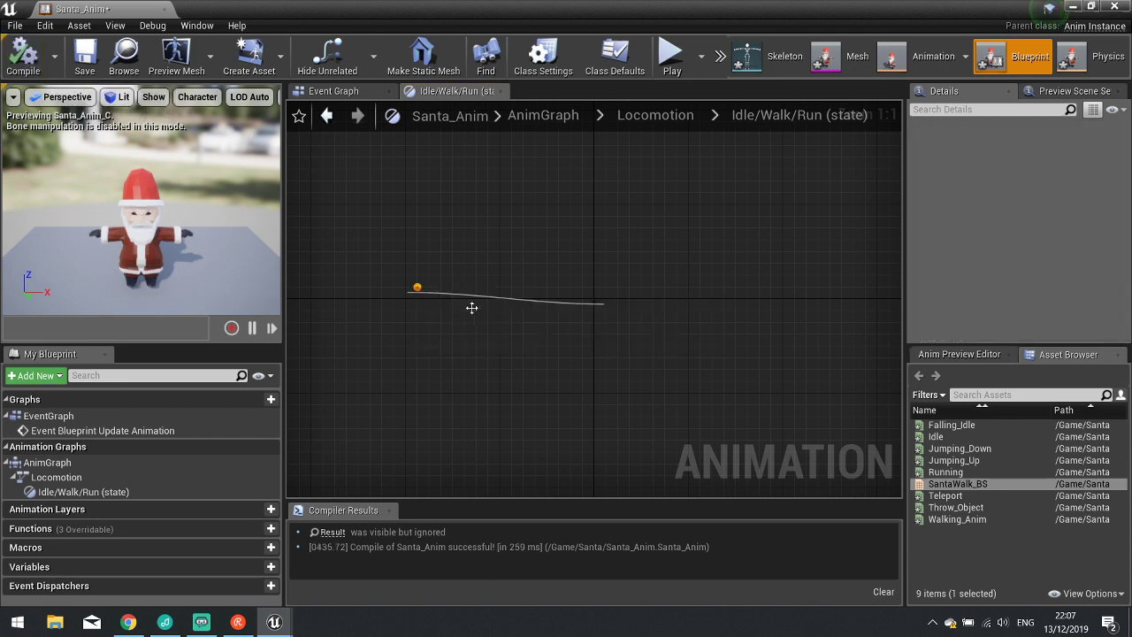
In SantaWalk_BS, name the horizontal axis Speed, set its maximum value to 600 and save the asset.
double_click(472, 307)
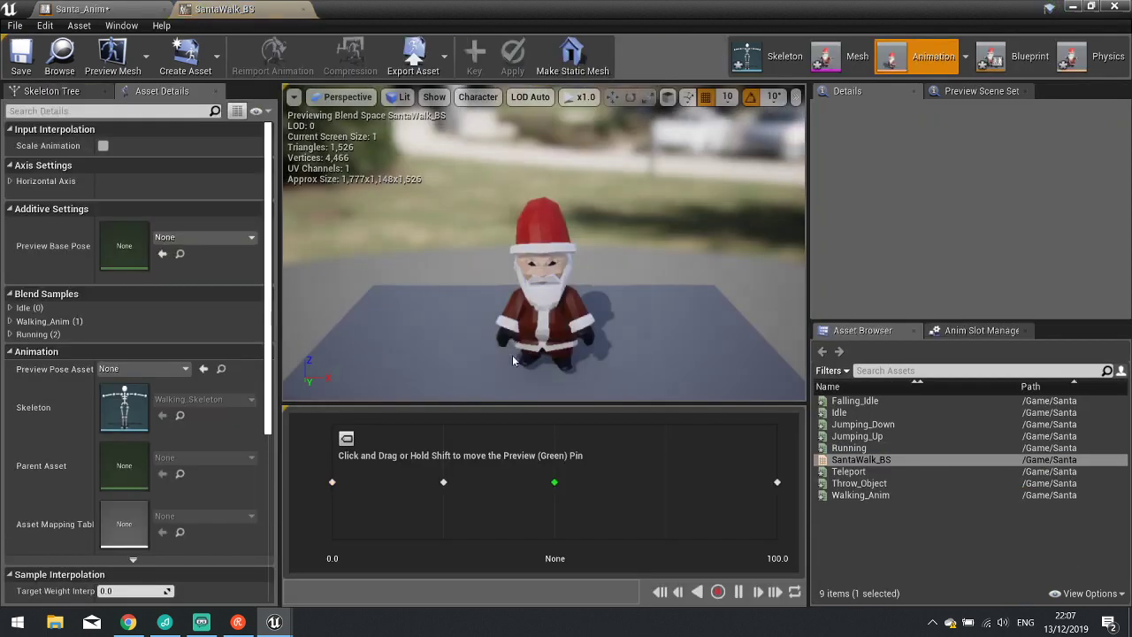
left_click(11, 181)
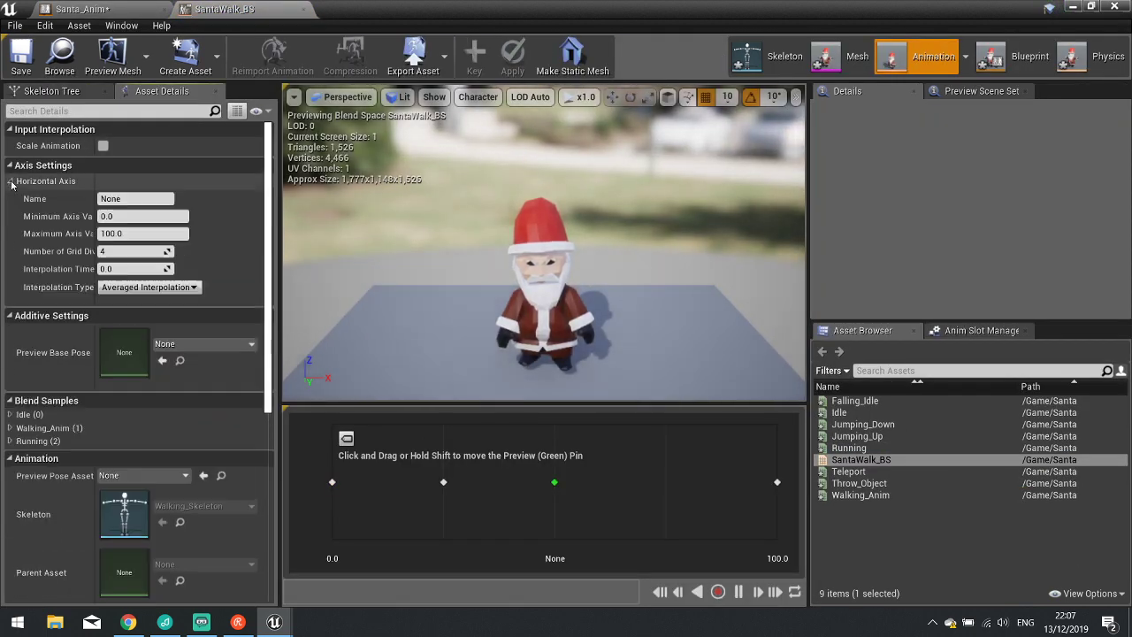
left_click(132, 198)
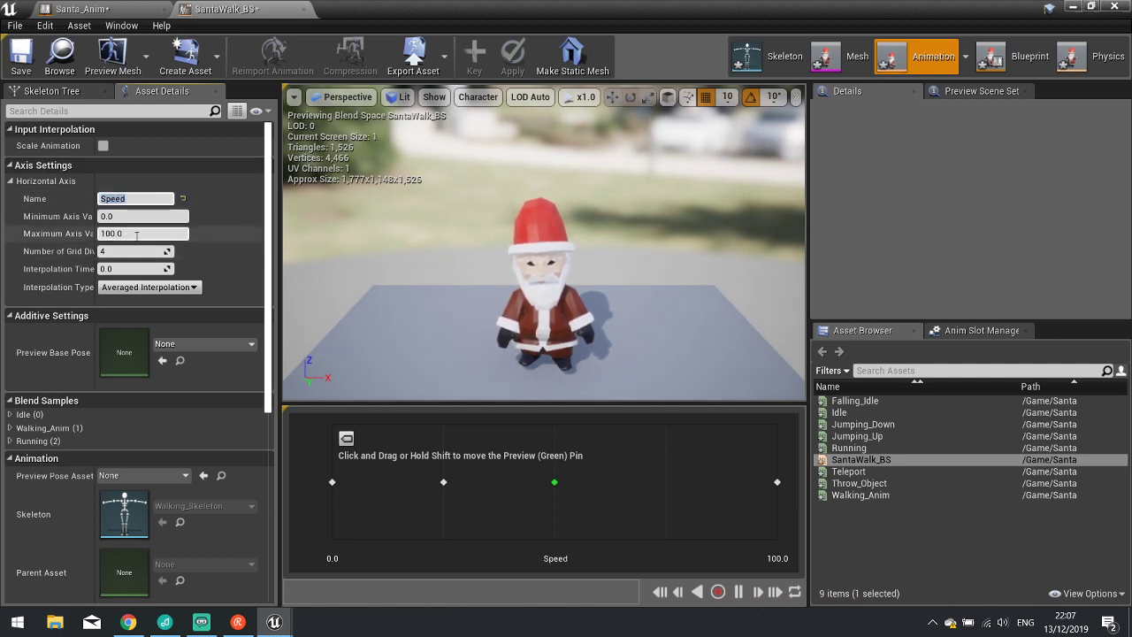
left_click_drag(136, 235, 36, 239)
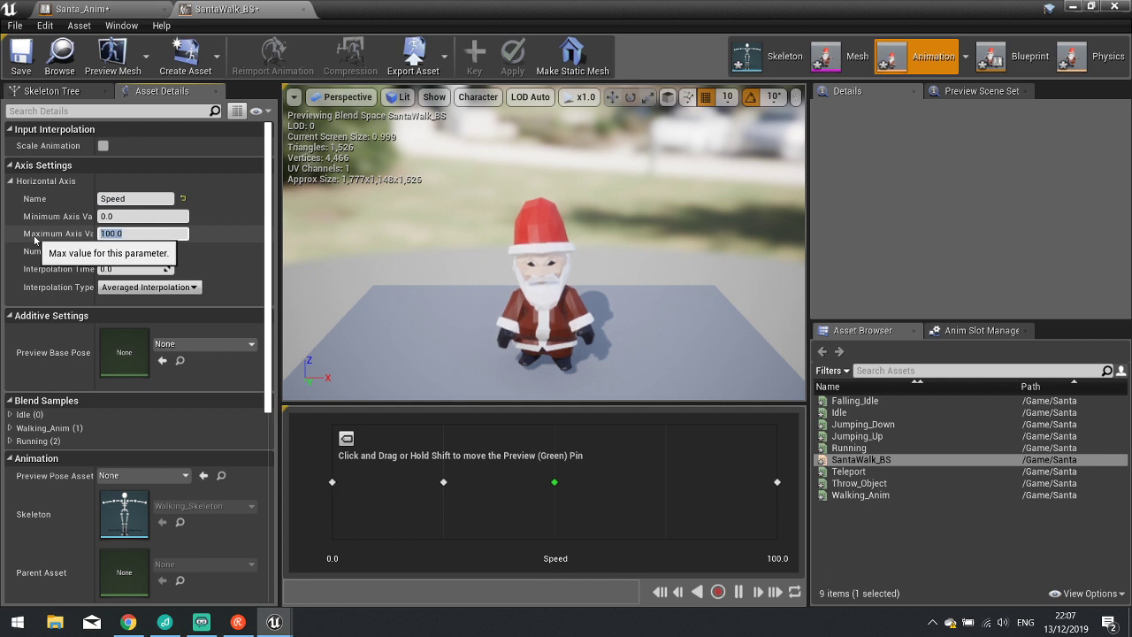
key("Return")
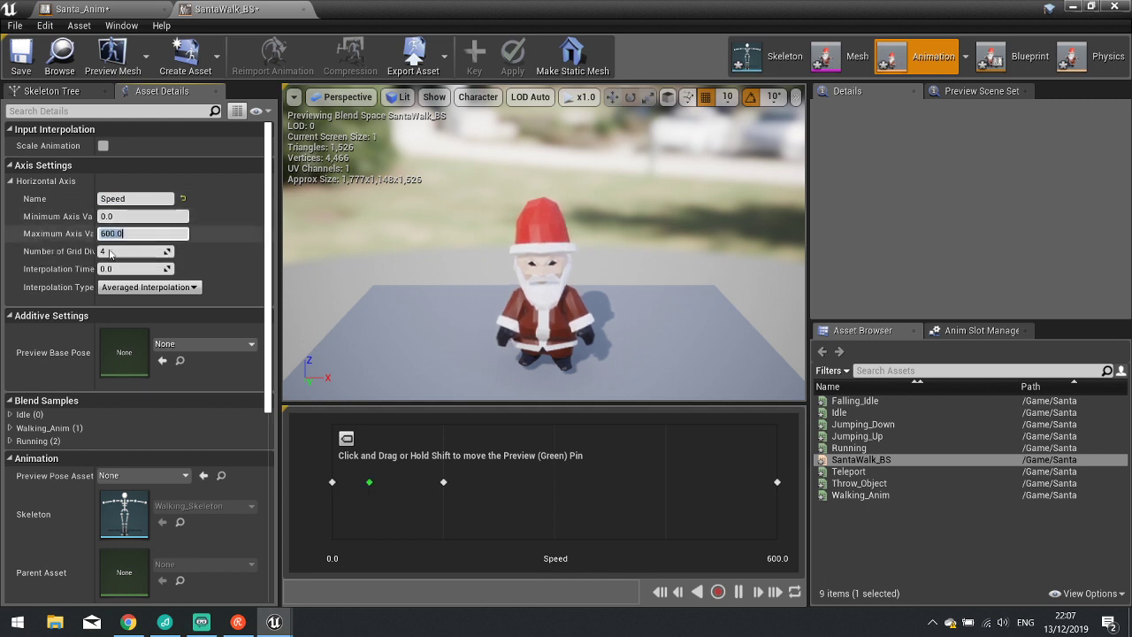
left_click(20, 55)
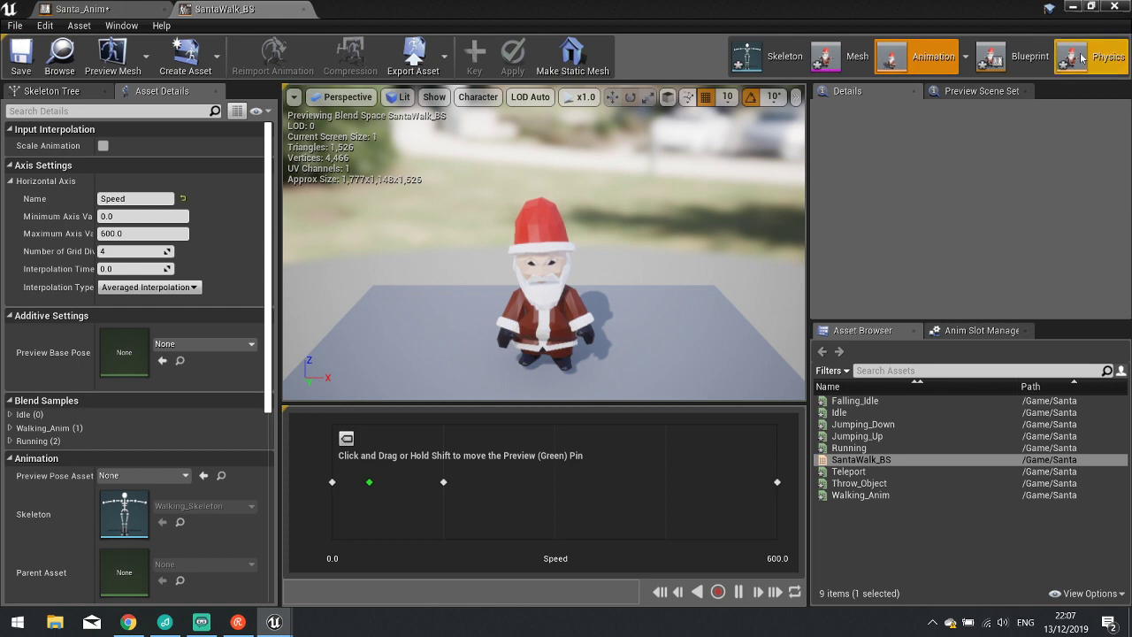
Reopen the Santa_Anim animation blueprint and select the SantaWalk_BS node in the Idle/Walk/Run state.
left_click(1072, 7)
left_click(421, 555)
left_click(488, 484)
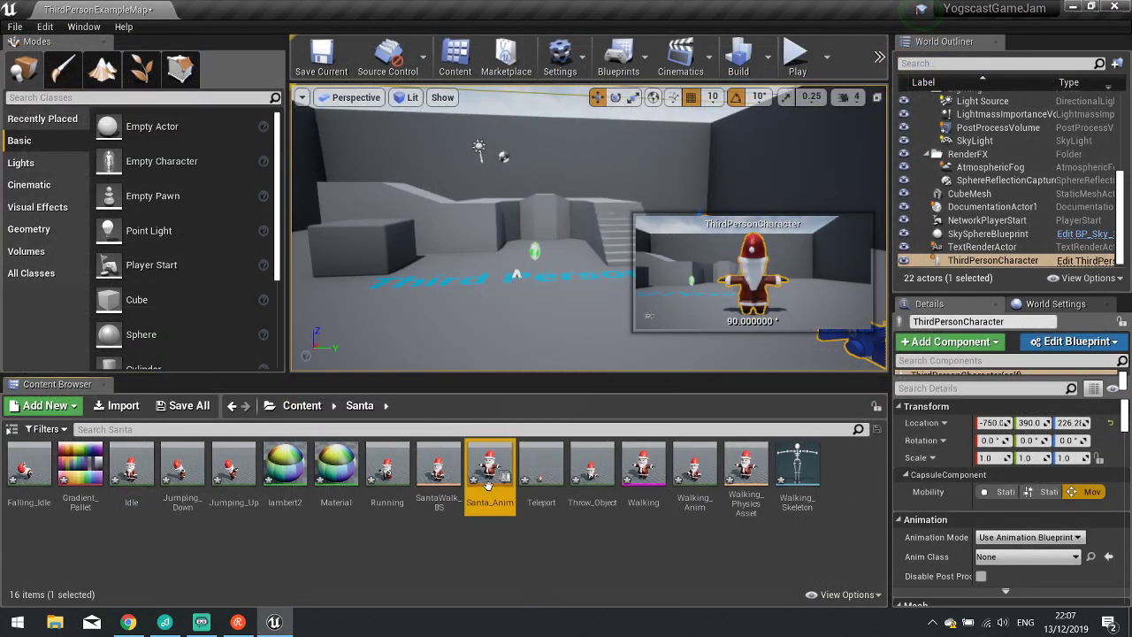
double_click(488, 485)
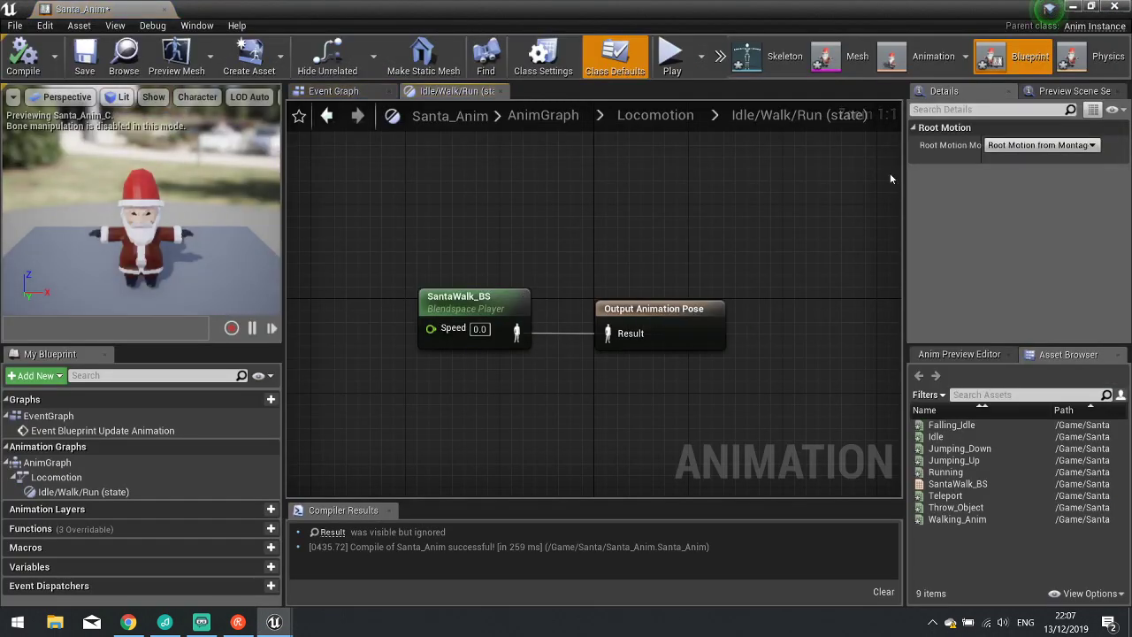
left_click(1120, 8)
double_click(491, 469)
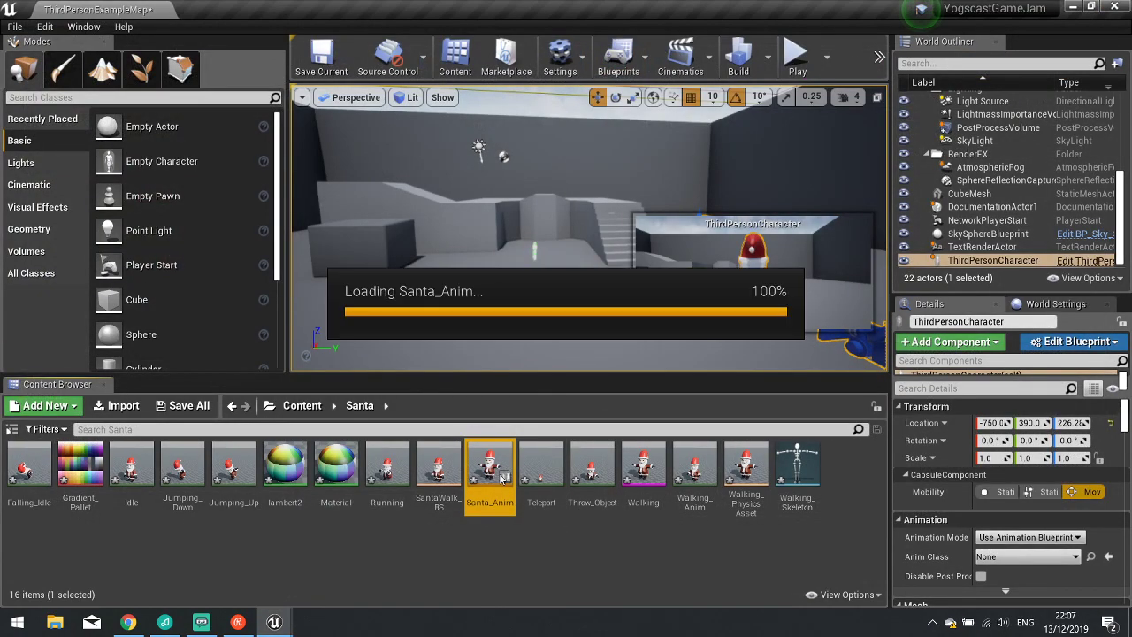
left_click(482, 297)
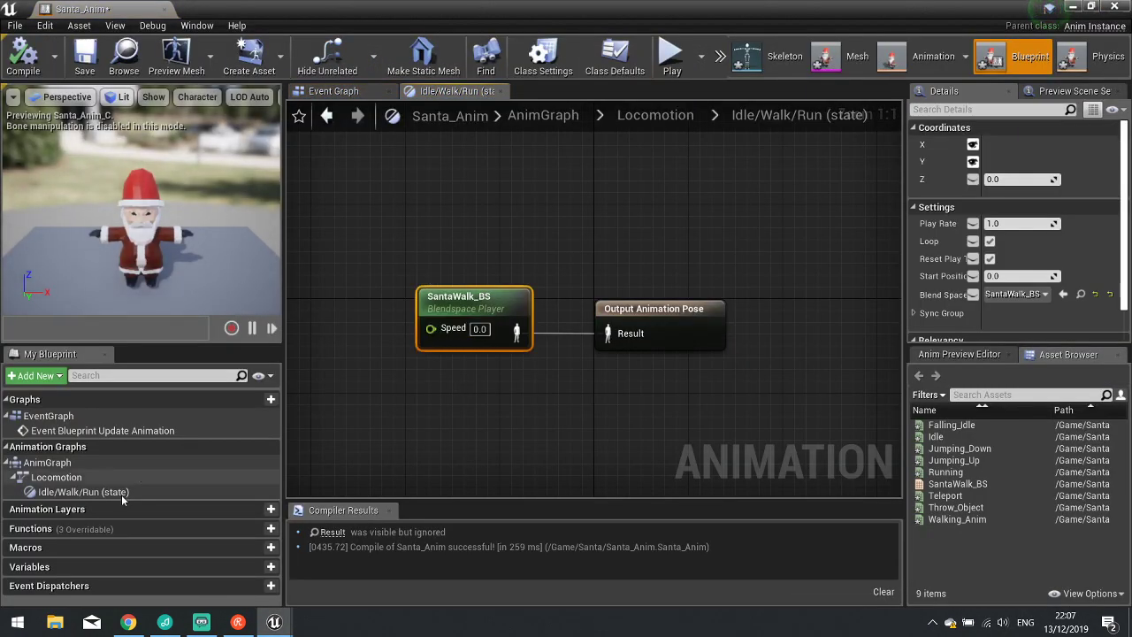
Create a float variable named Speed, connect its value to SantaWalk_BS's Speed input and compile.
left_click(245, 567)
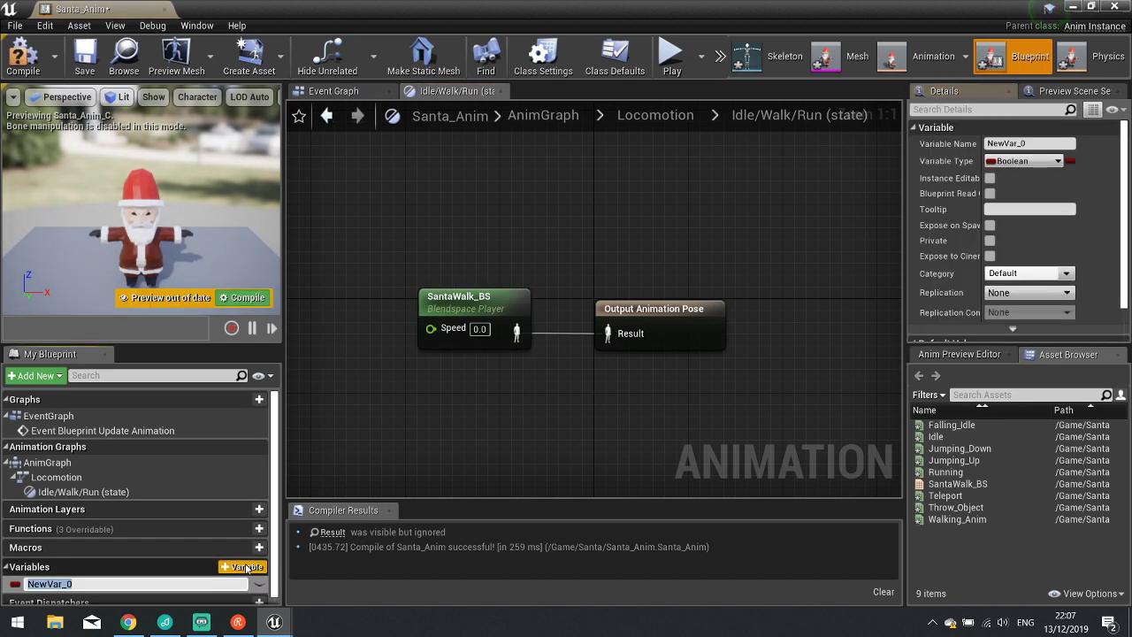
key("Return")
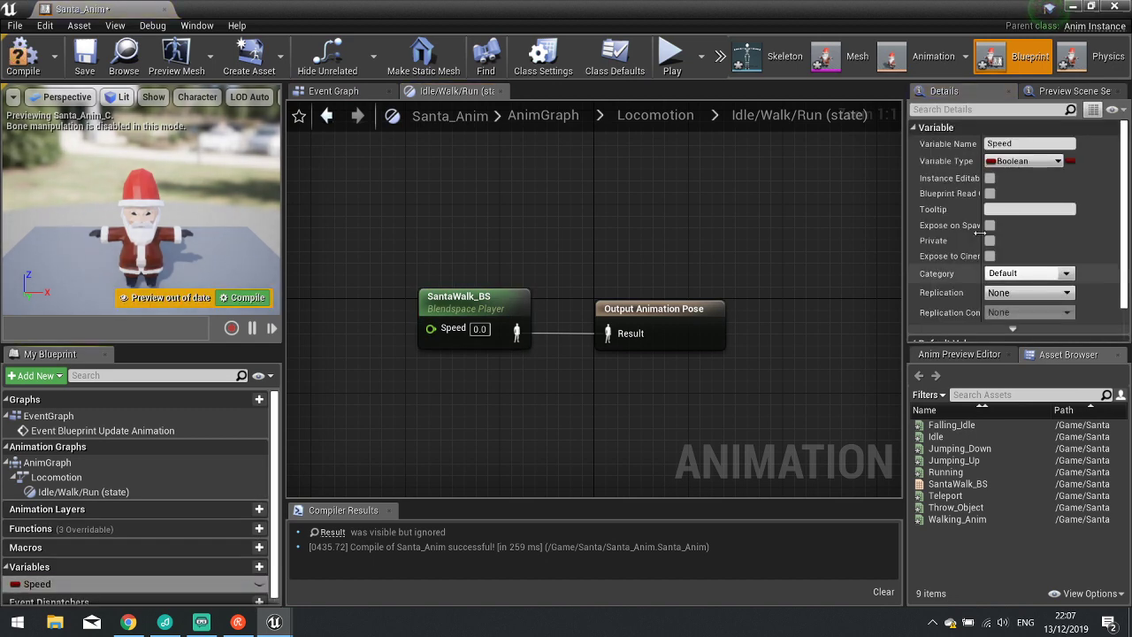
left_click(1023, 161)
left_click(874, 255)
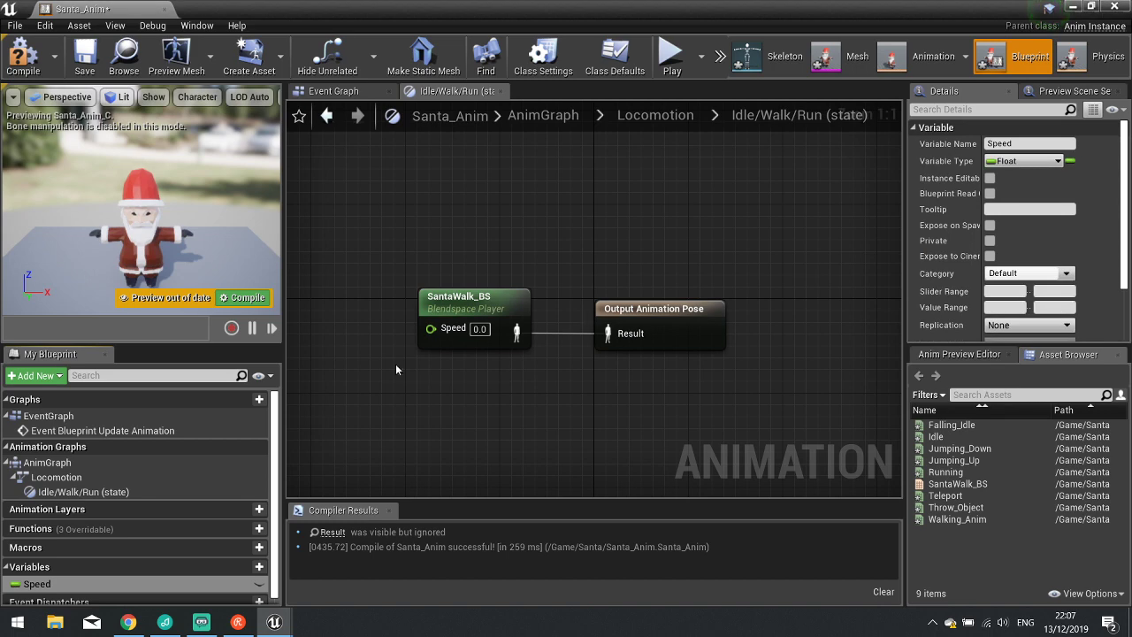
left_click_drag(55, 592, 543, 311)
left_click(35, 64)
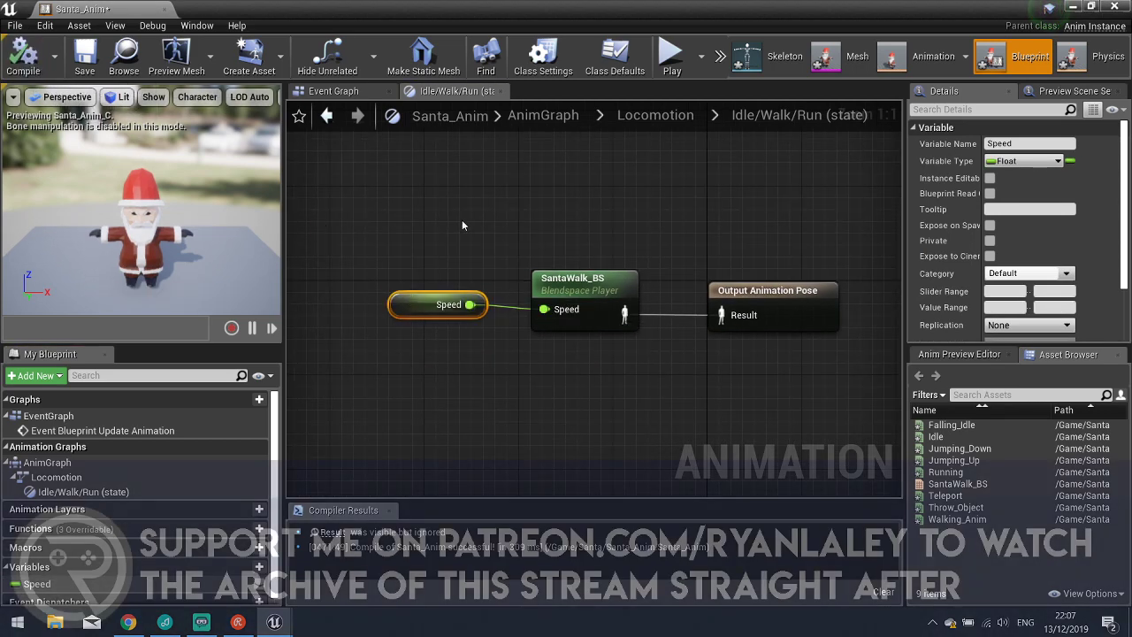
In the Event Graph, check Try Get Pawn Owner's return value with an Is Valid node run by Event Blueprint Update Animation.
left_click(319, 91)
right_click_drag(471, 254, 532, 404)
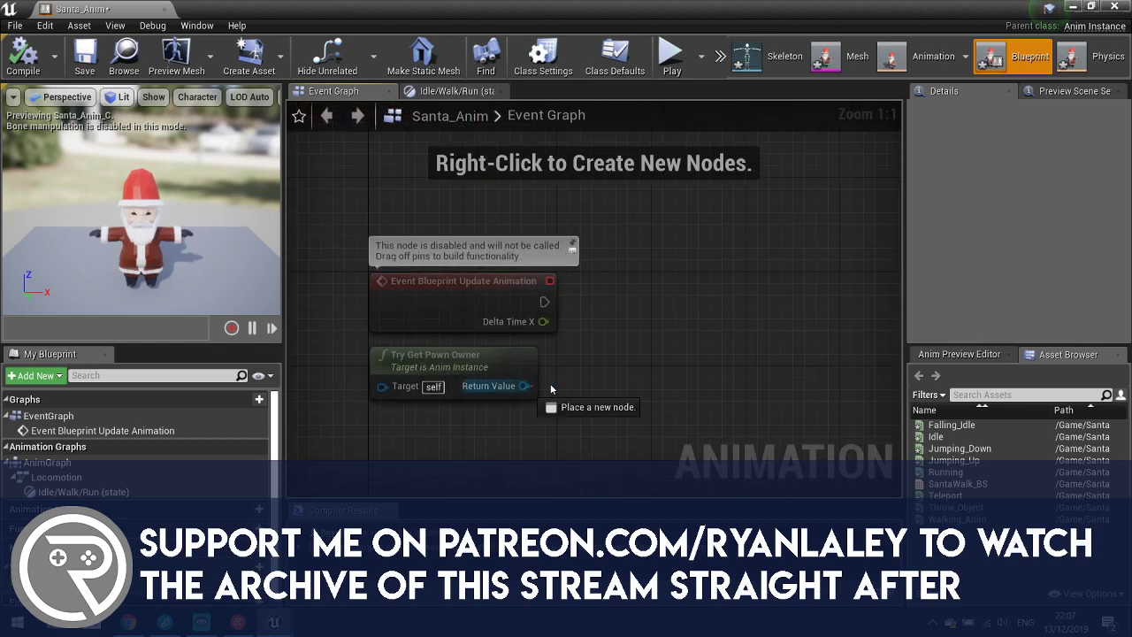
left_click_drag(550, 389, 656, 326)
type("valid")
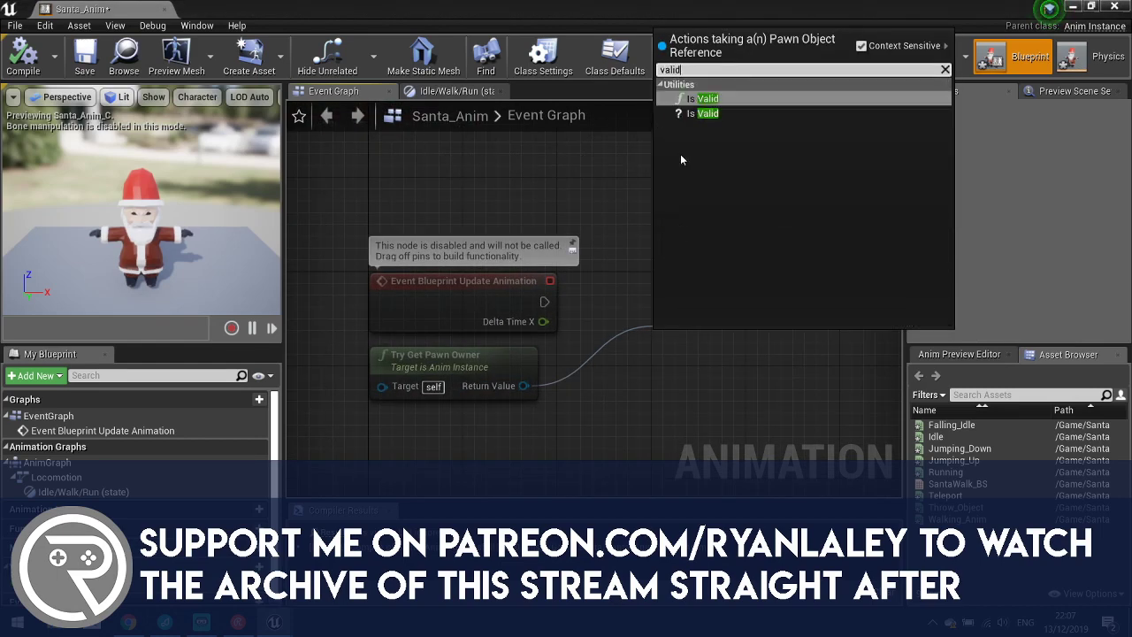
left_click(703, 113)
left_click_drag(679, 337, 545, 303)
Add a Get Movement Component node that takes Try Get Pawn Owner's return value as its target.
right_click_drag(690, 410, 590, 371)
left_click_drag(454, 390, 691, 400)
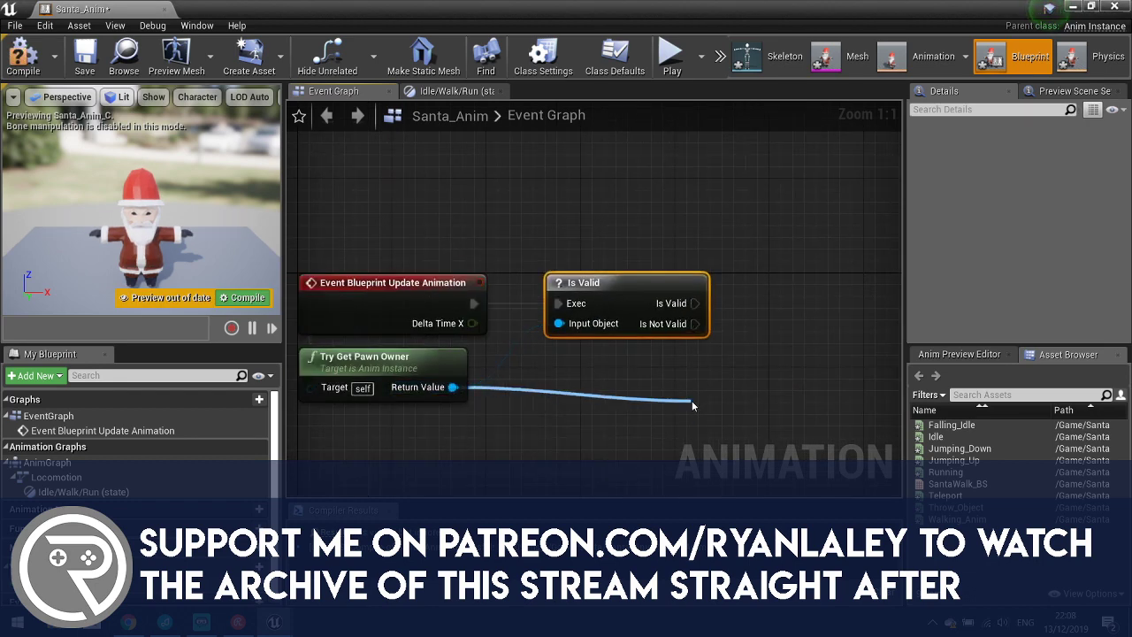
type("get movemen")
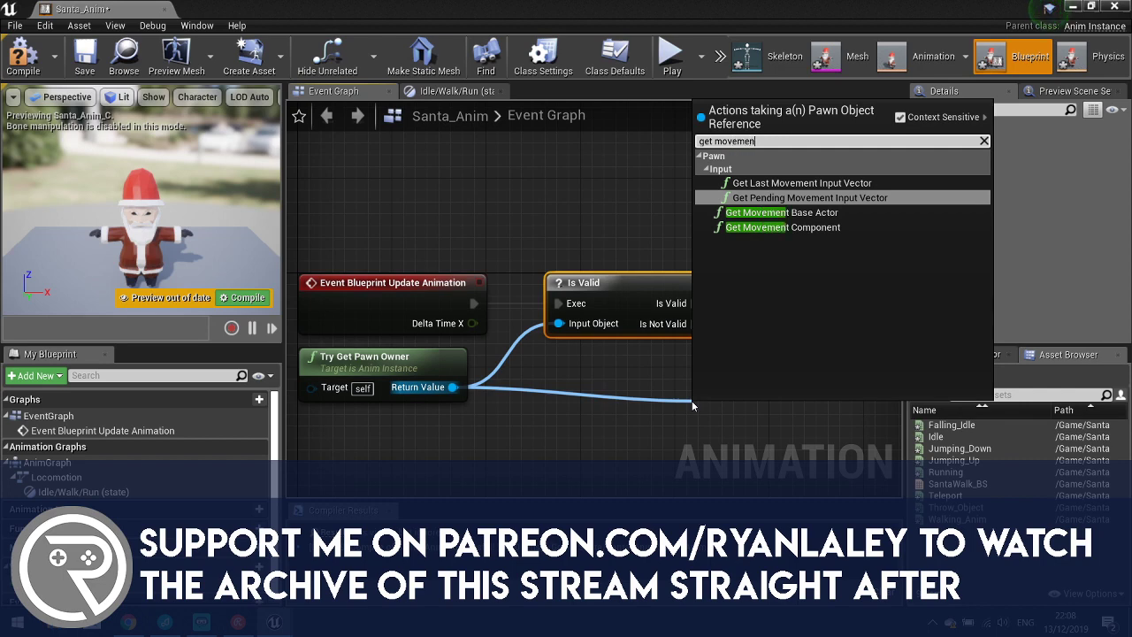
type("t")
key("Down")
key("Down")
key("Return")
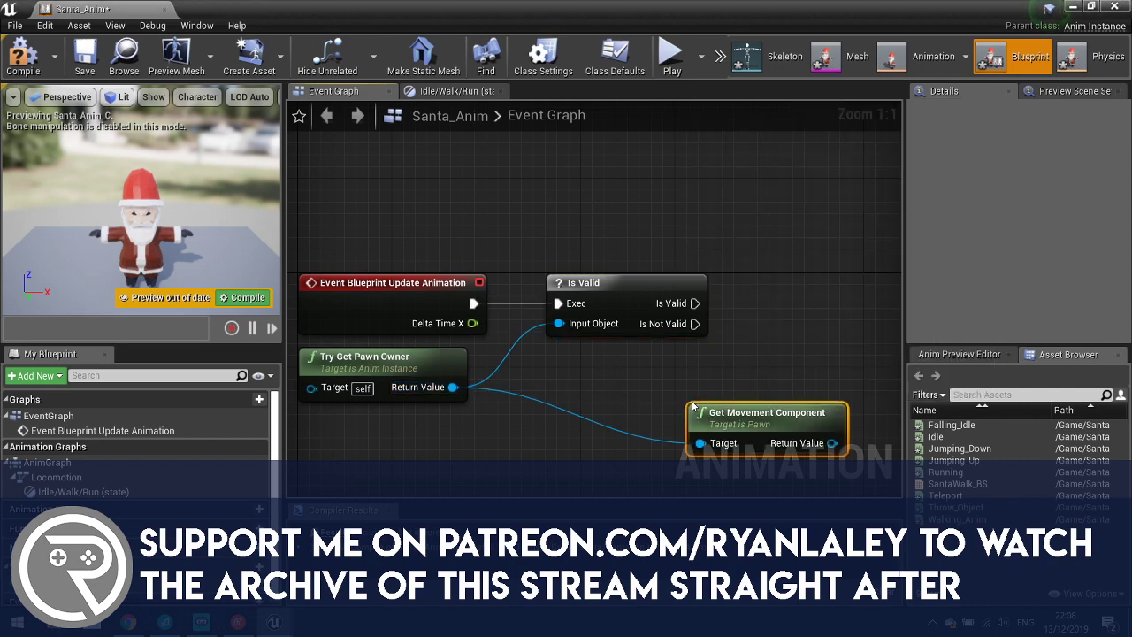
Get the Velocity from the movement component and feed it into a VectorLength node.
right_click_drag(729, 363, 453, 337)
left_click_drag(556, 422, 624, 416)
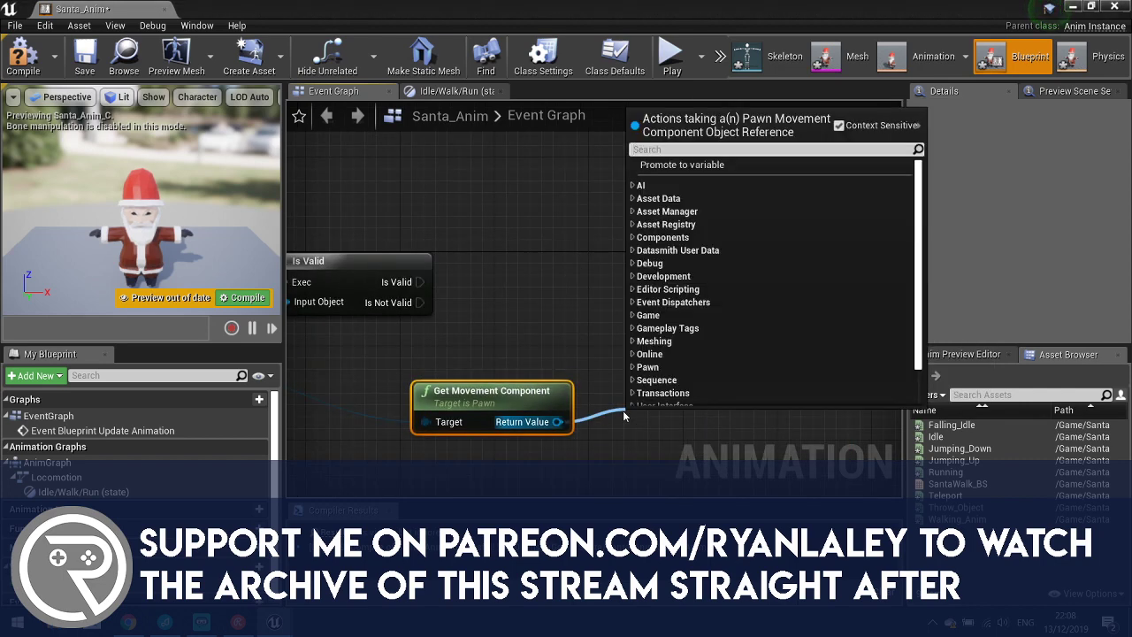
type("get ve")
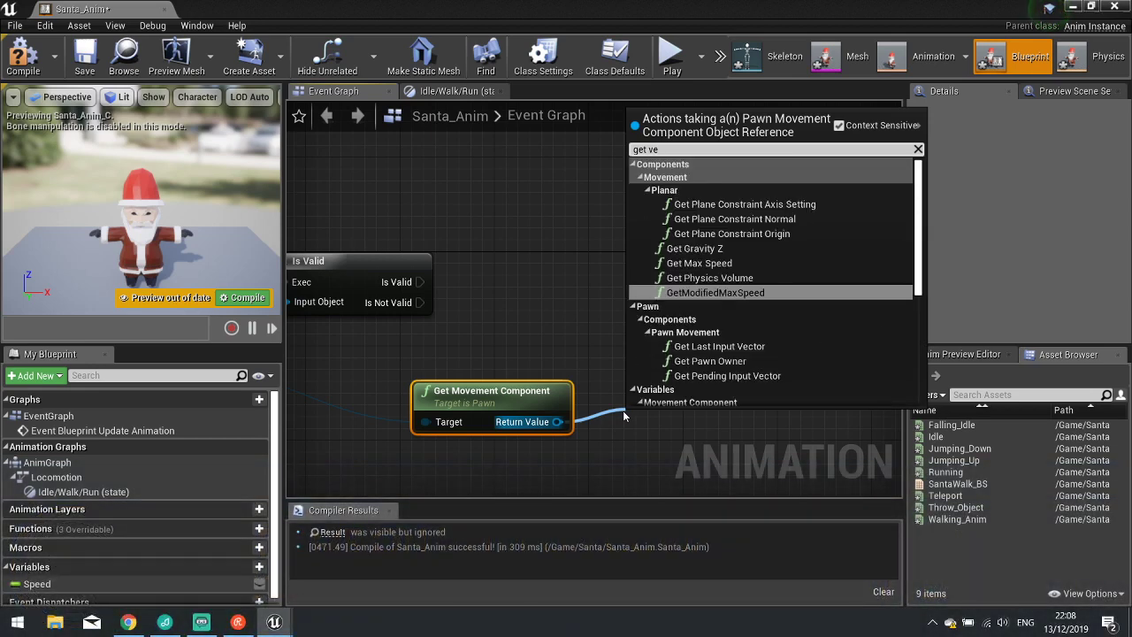
type("loc")
key("Return")
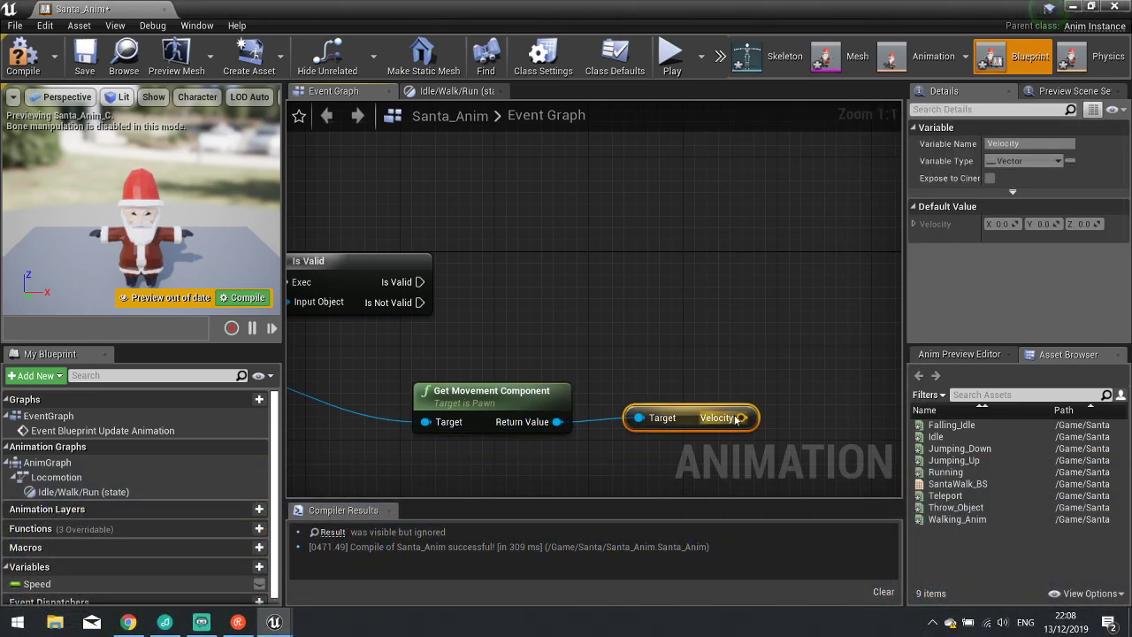
left_click_drag(737, 418, 793, 404)
type("vector")
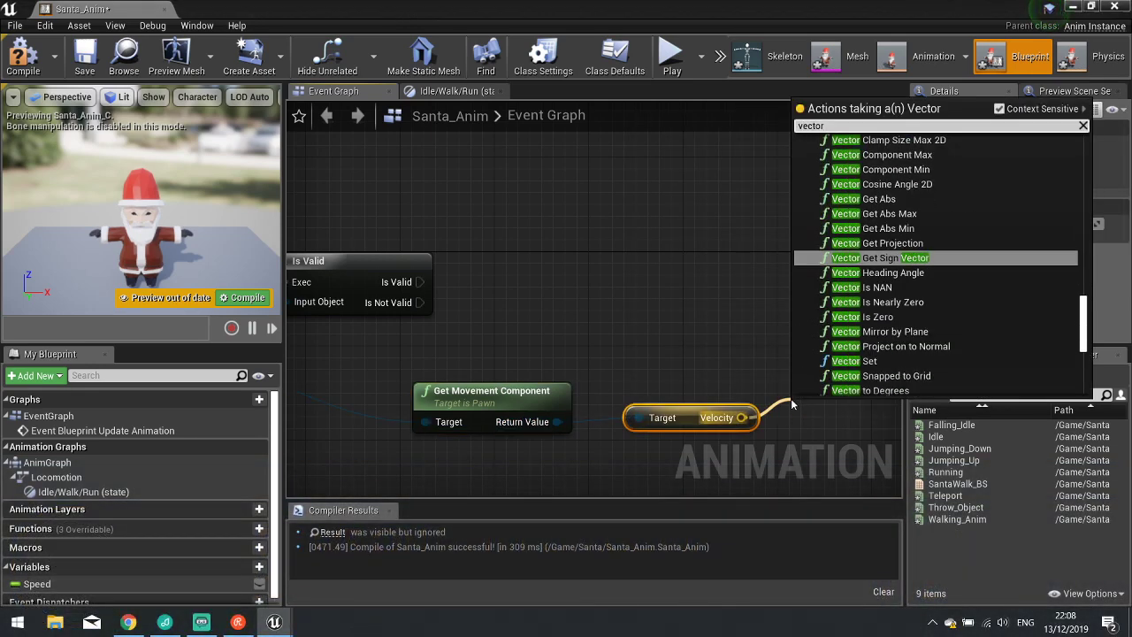
type("length")
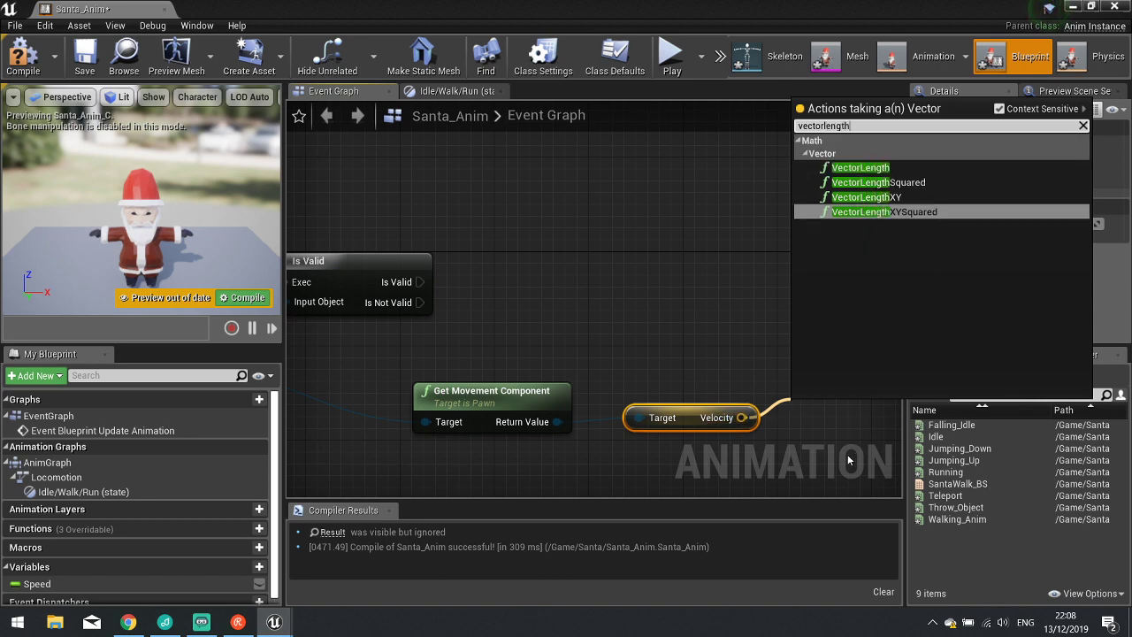
left_click(884, 167)
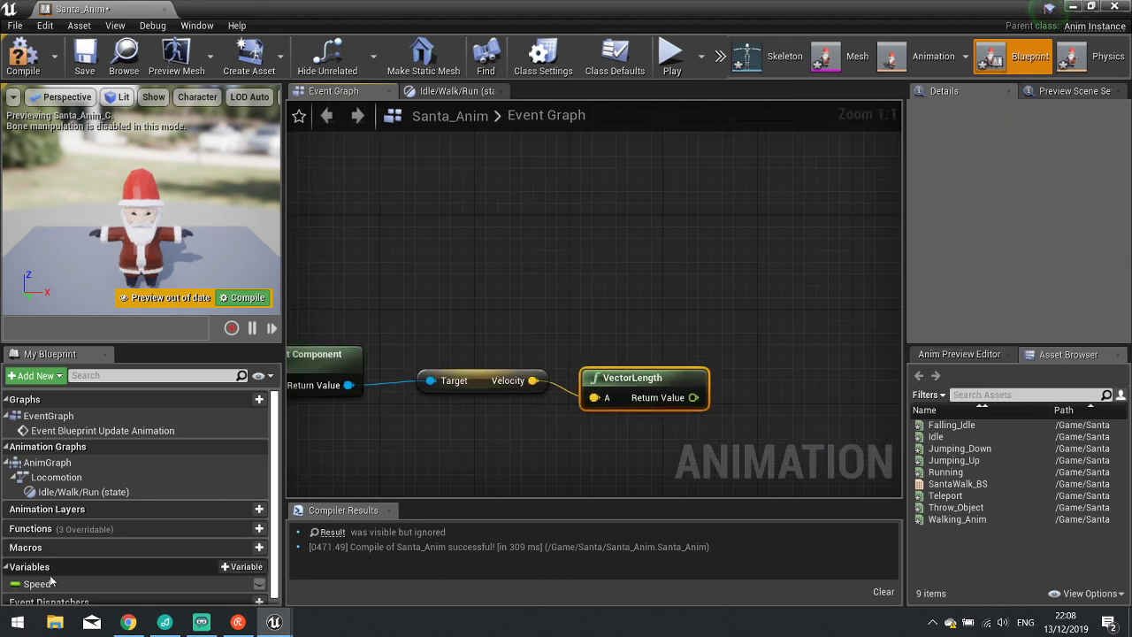
Add a Set Speed node fed by VectorLength's return value, run it from the Is Valid output and compile.
left_click_drag(37, 583, 476, 381)
left_click_drag(752, 228, 695, 397)
left_click(783, 263)
left_click_drag(772, 245, 332, 247)
right_click_drag(602, 280, 310, 263)
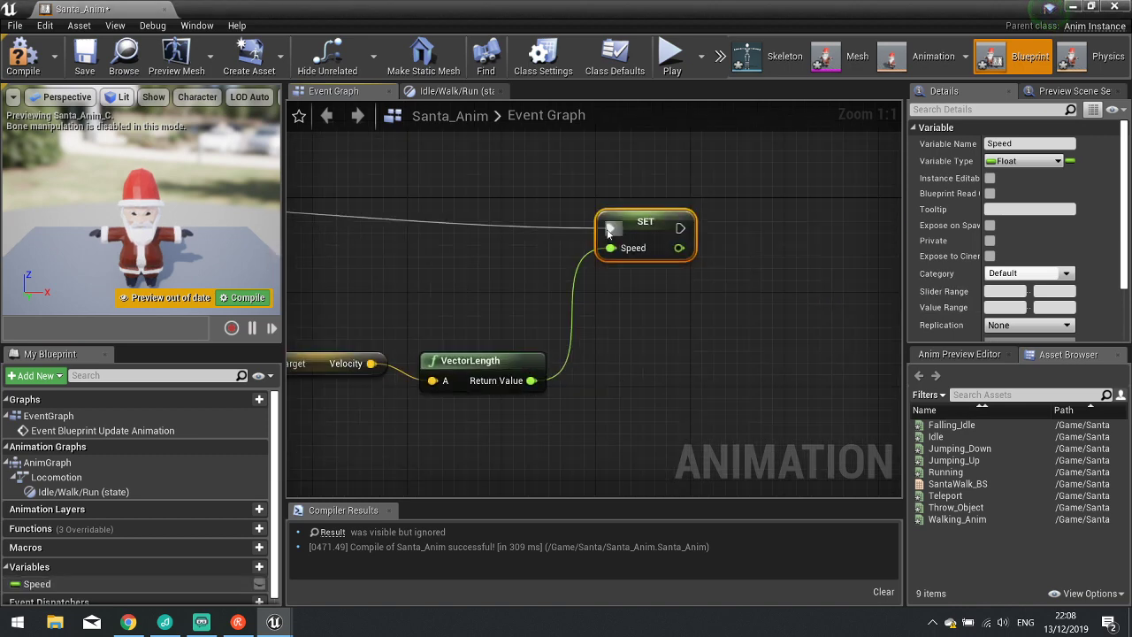
left_click(20, 62)
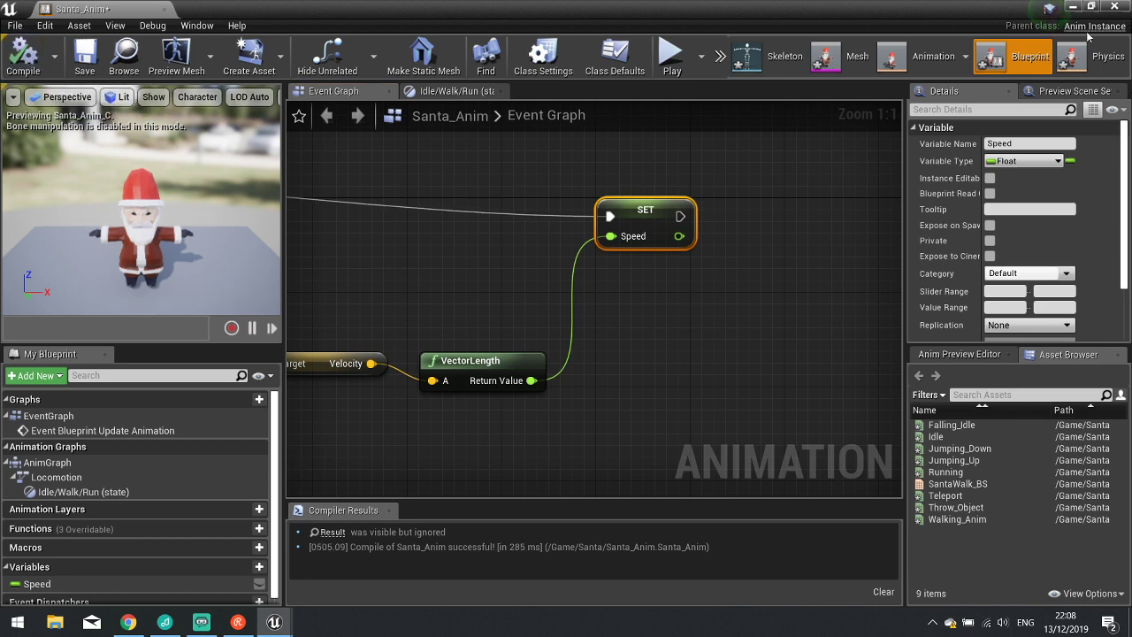
In the ThirdPersonCharacter blueprint, set the Mesh component's Anim Class to Santa_Anim_C and compile.
key("alt+Tab")
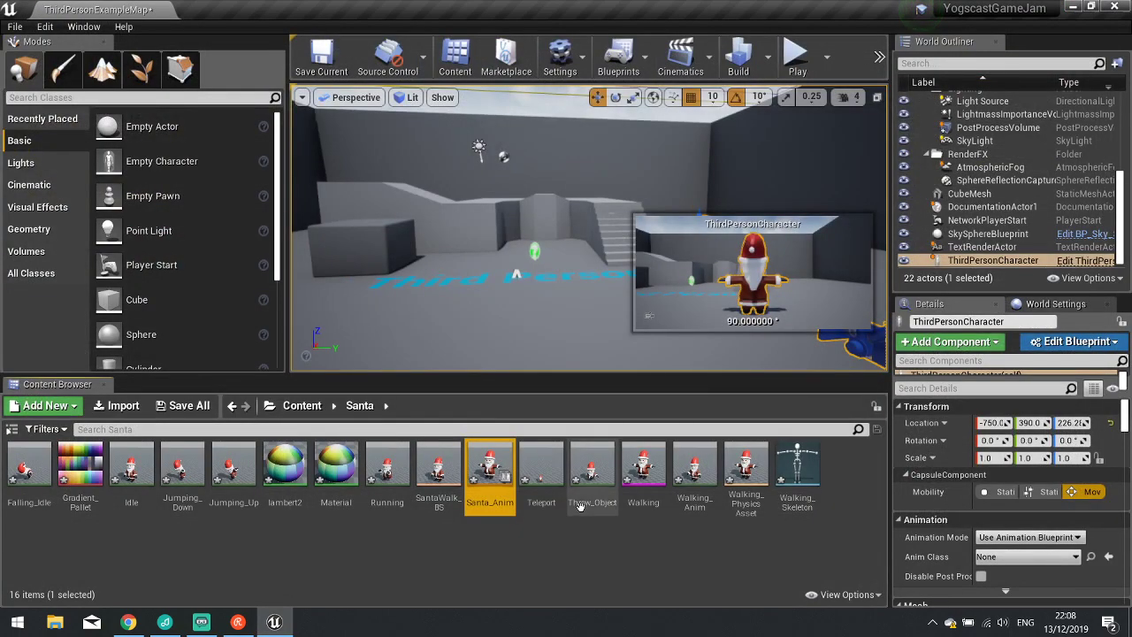
left_click(1086, 260)
right_click_drag(469, 317, 400, 314)
left_click(270, 90)
left_click(73, 130)
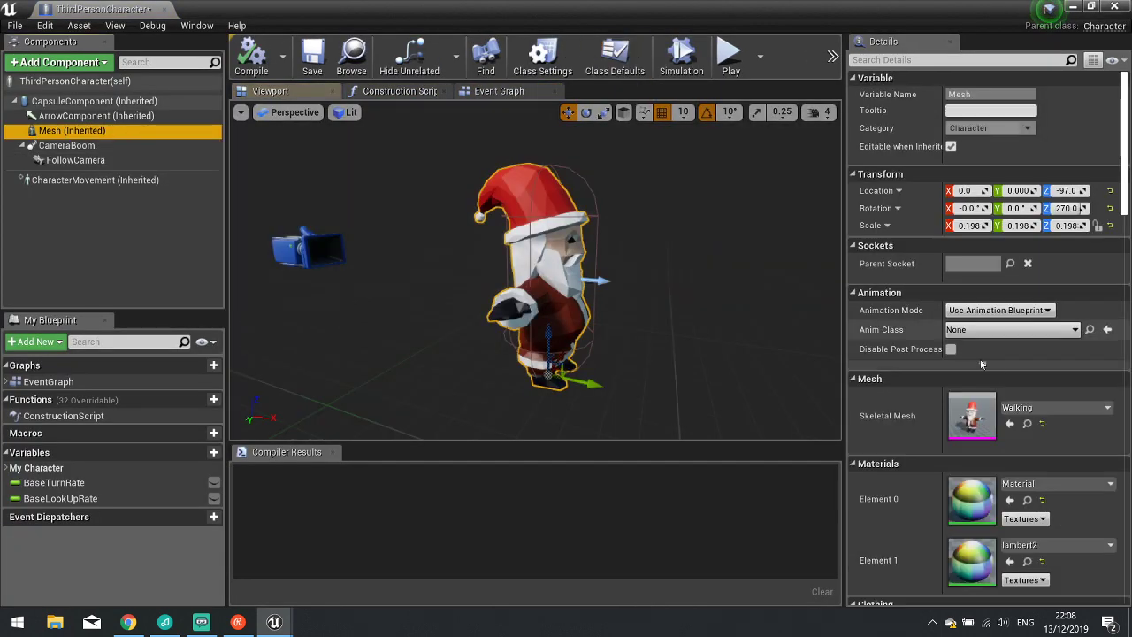
left_click(1009, 329)
left_click(971, 232)
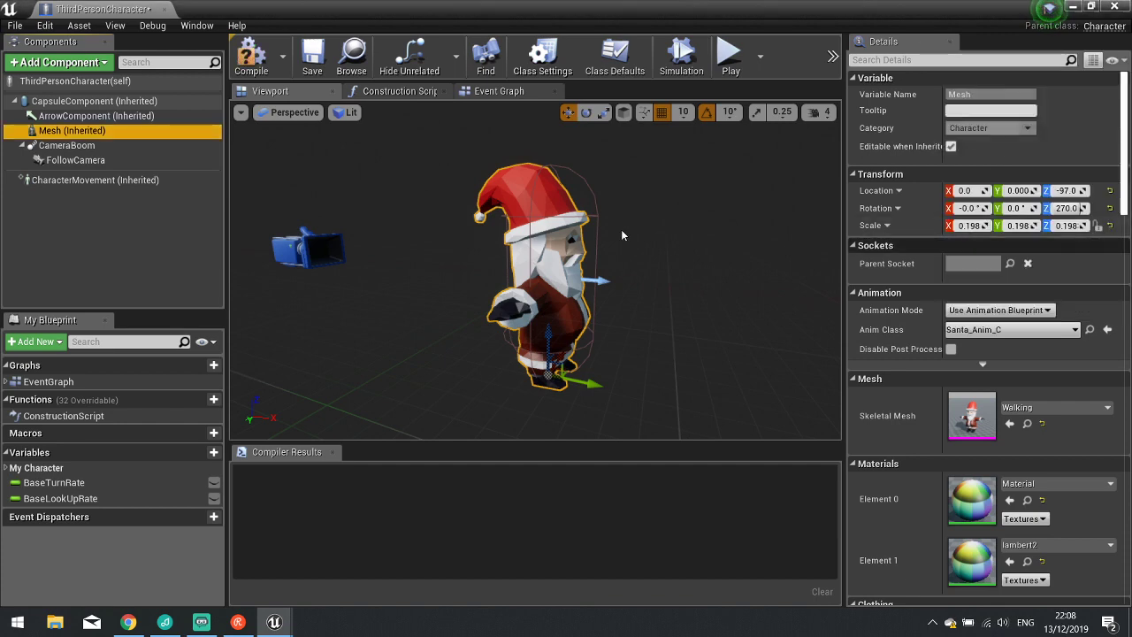
left_click(251, 54)
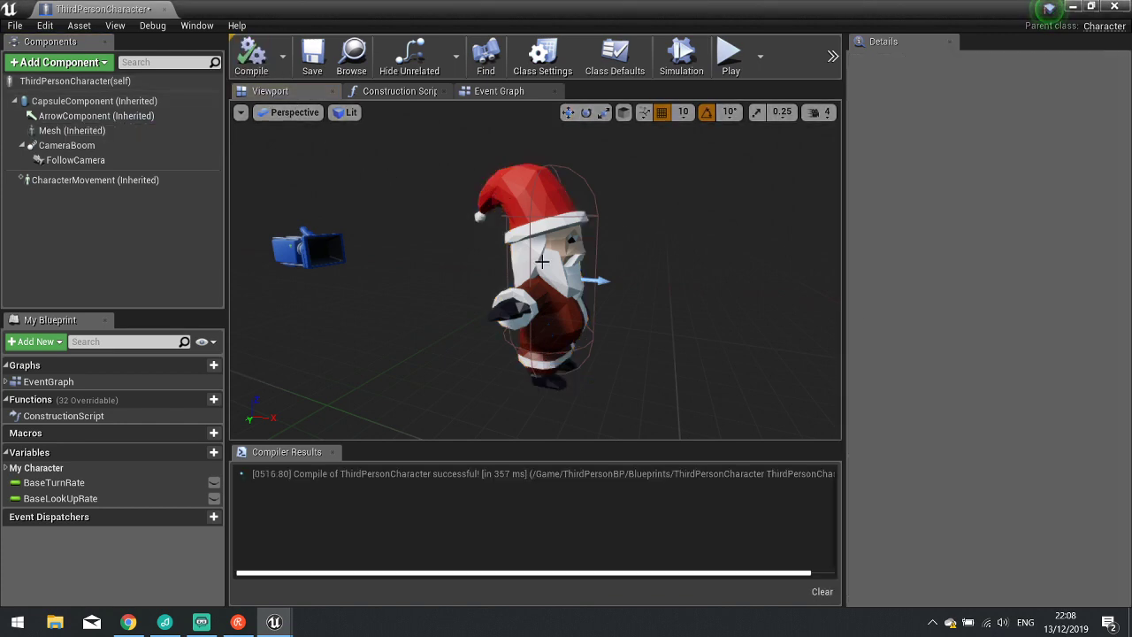
left_click(542, 261)
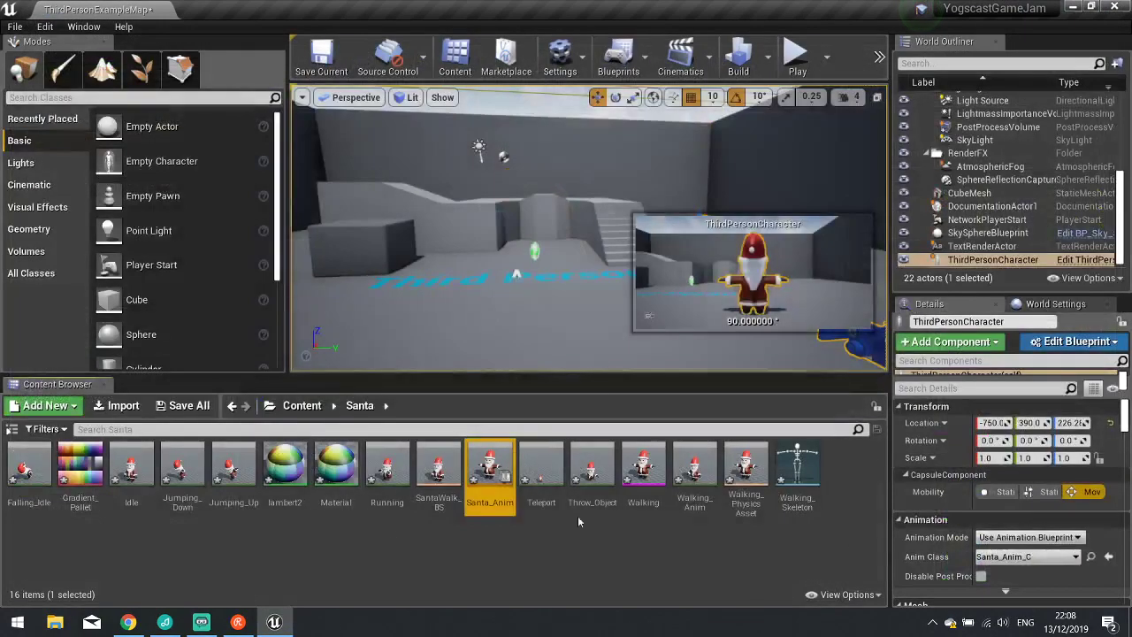
In Santa_Anim's AnimGraph, connect the Locomotion state machine to the Output Pose result.
double_click(489, 469)
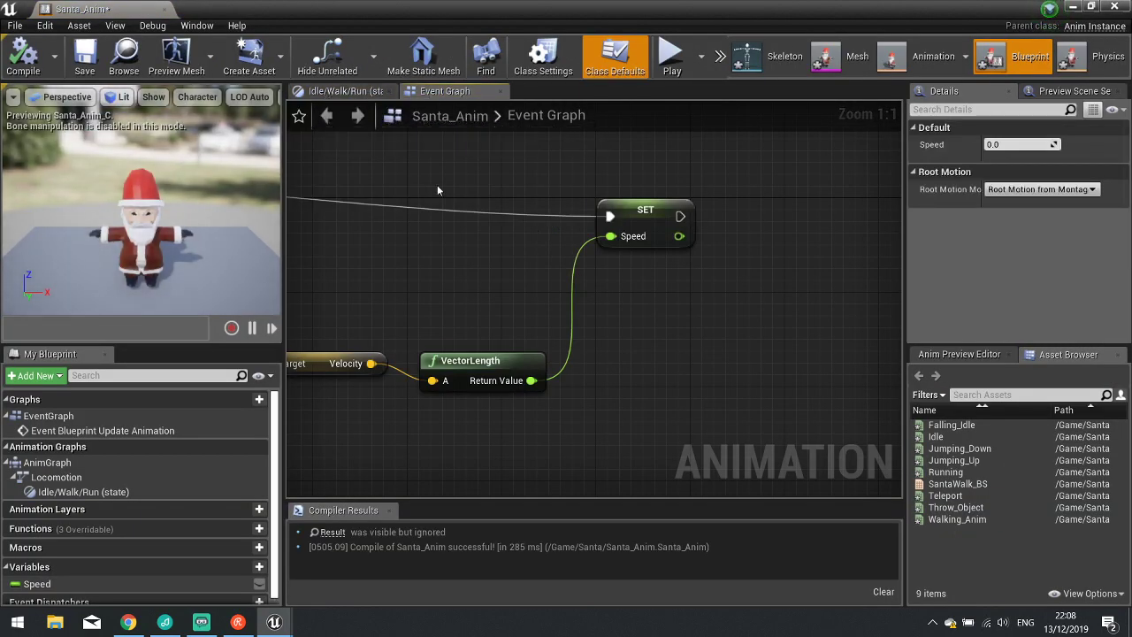
right_click_drag(437, 190, 730, 260)
scroll(731, 260, "down", 1)
left_click(326, 116)
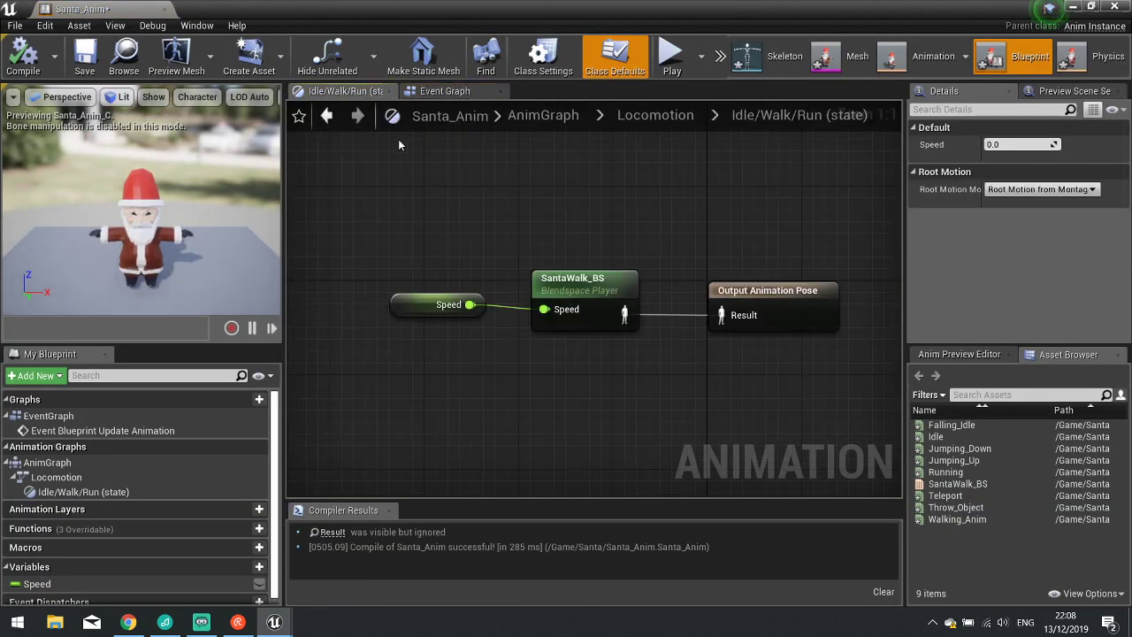
left_click(328, 117)
left_click(331, 119)
left_click(336, 121)
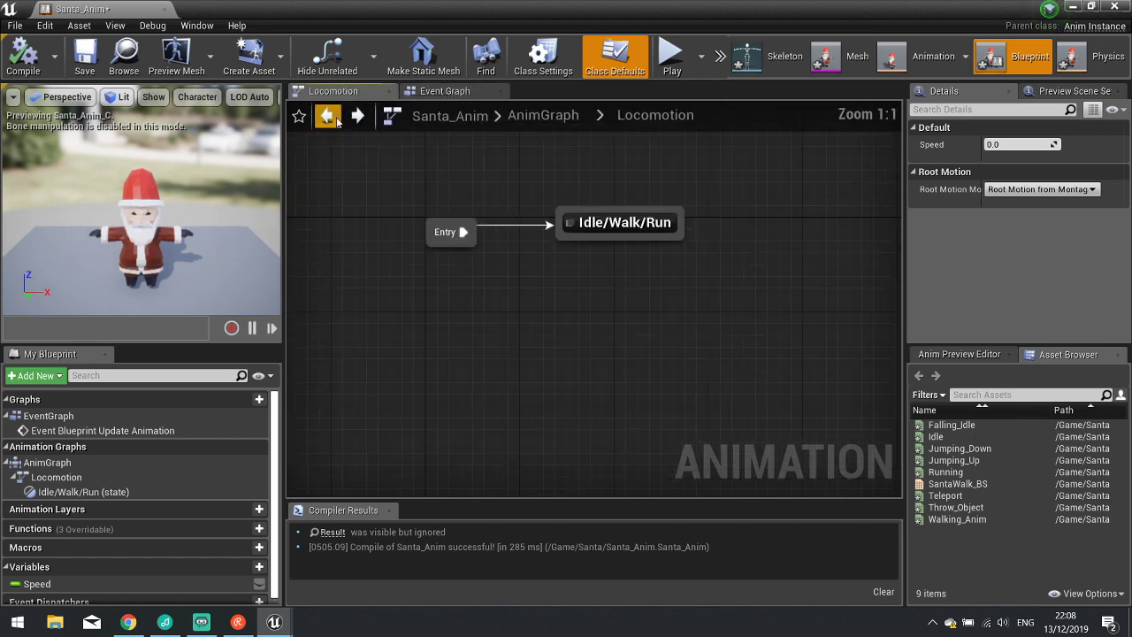
left_click(328, 116)
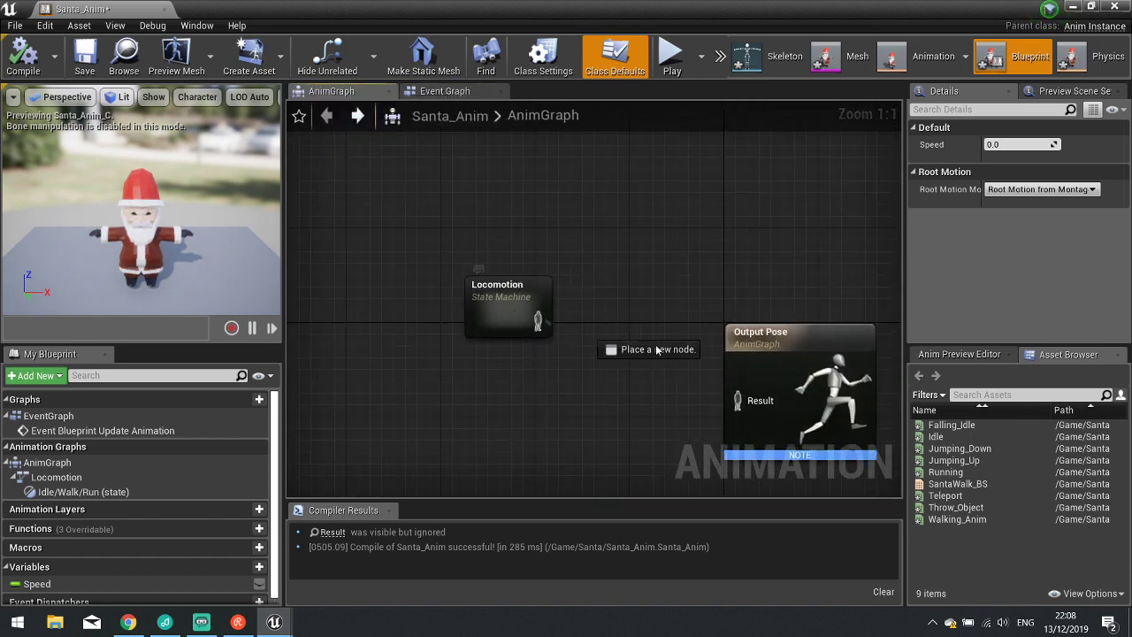
left_click_drag(657, 350, 738, 400)
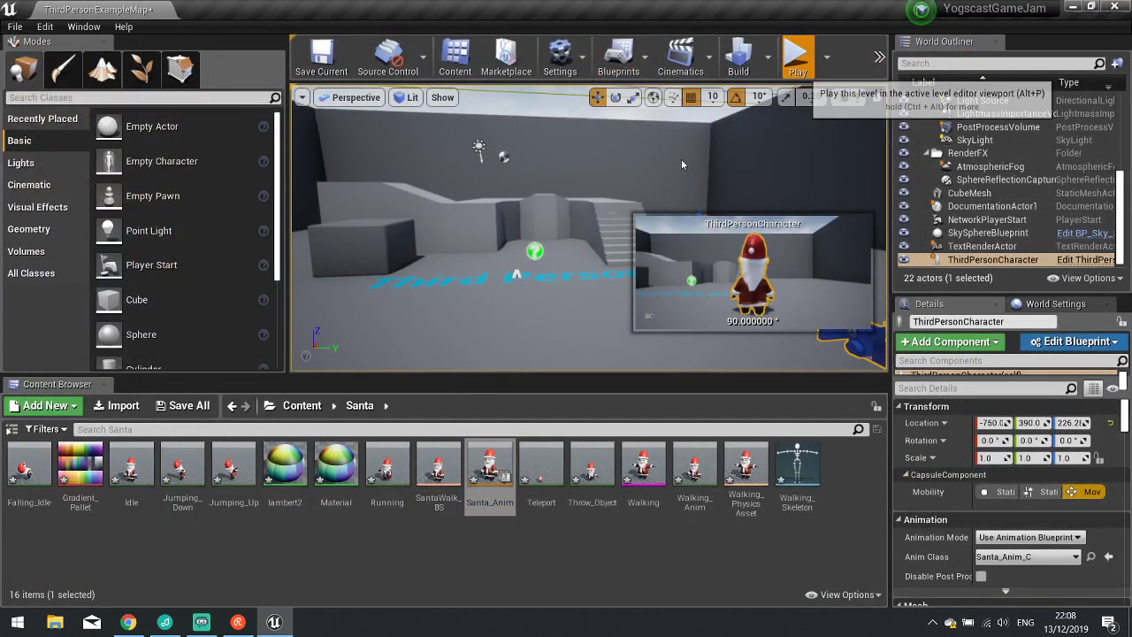
Play the level, test Santa's movement in several directions and his jump, and stop the session.
key("alt+p")
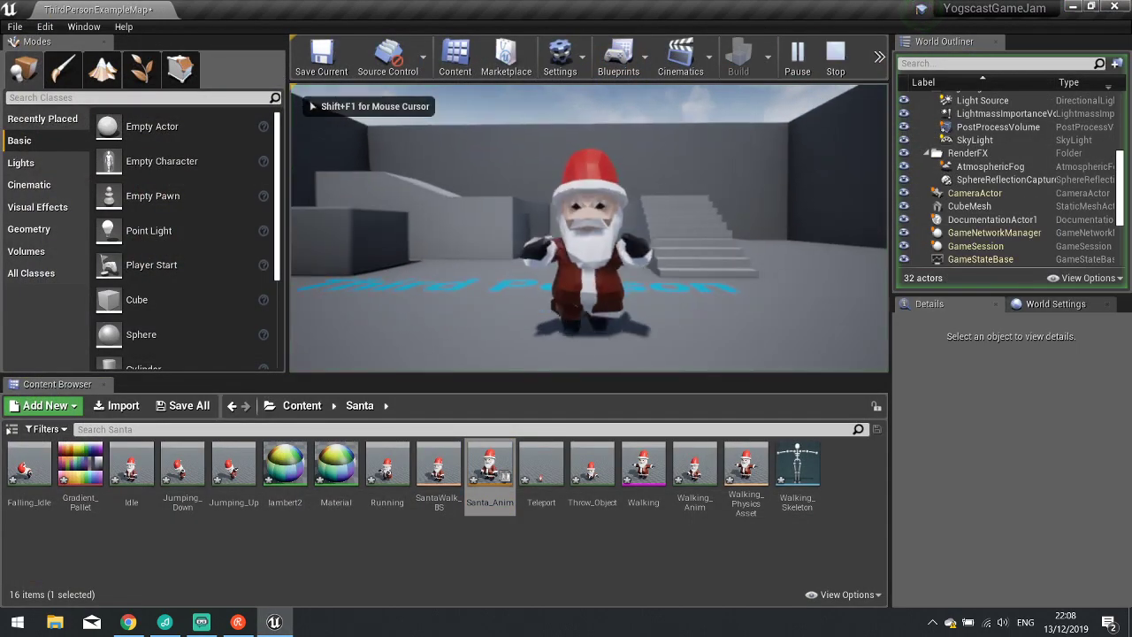
key("a")
key("s")
key("a")
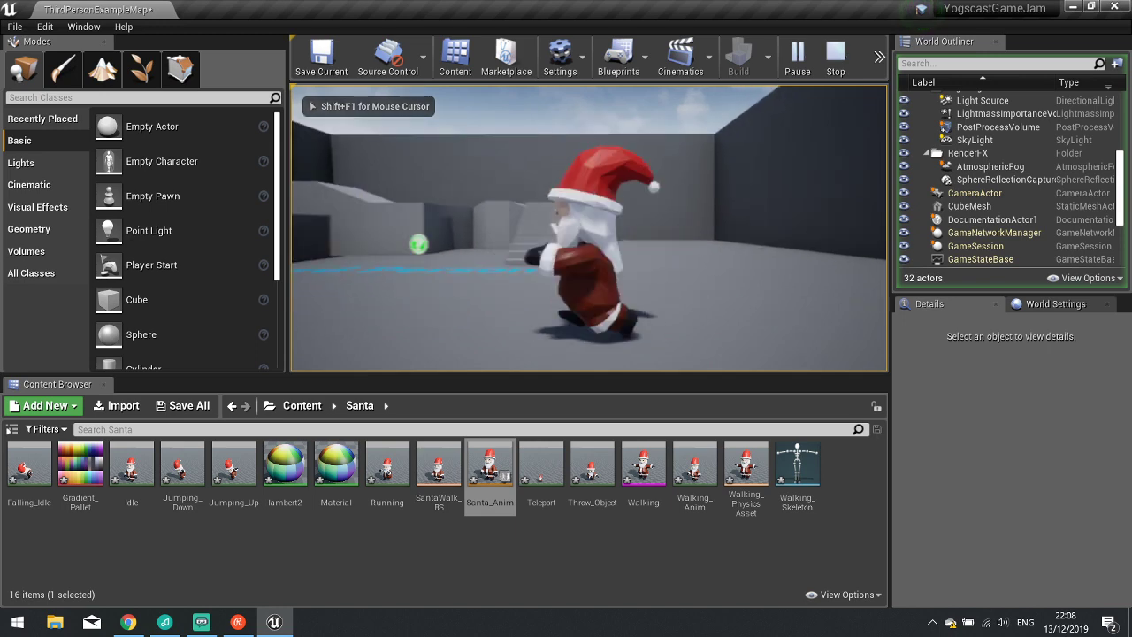
key("w")
key("space")
key("s")
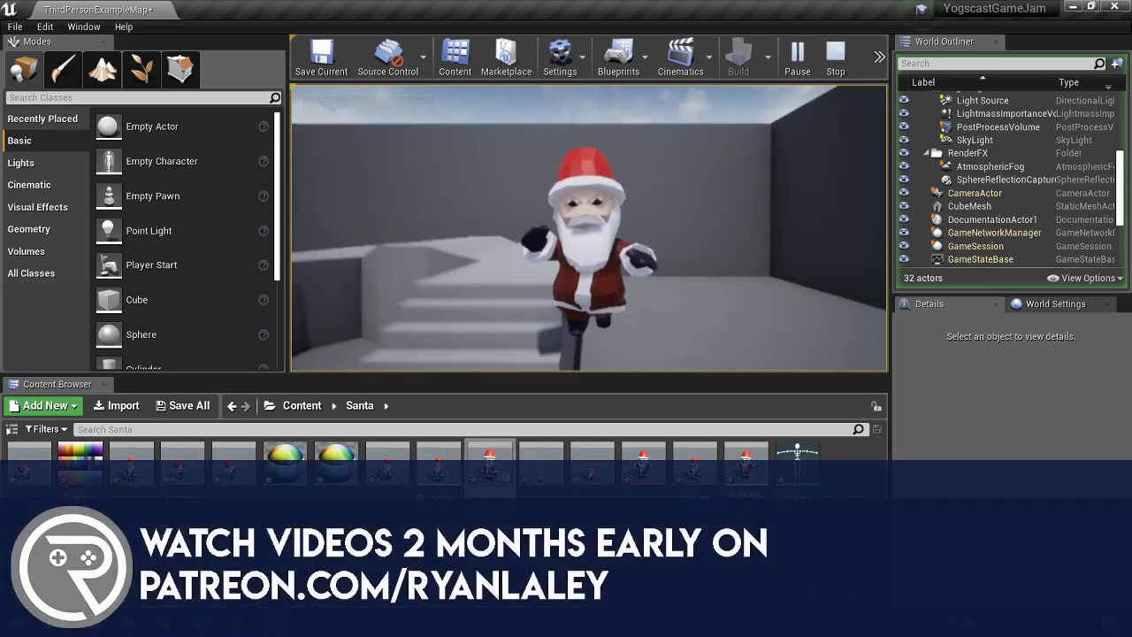
key("Escape")
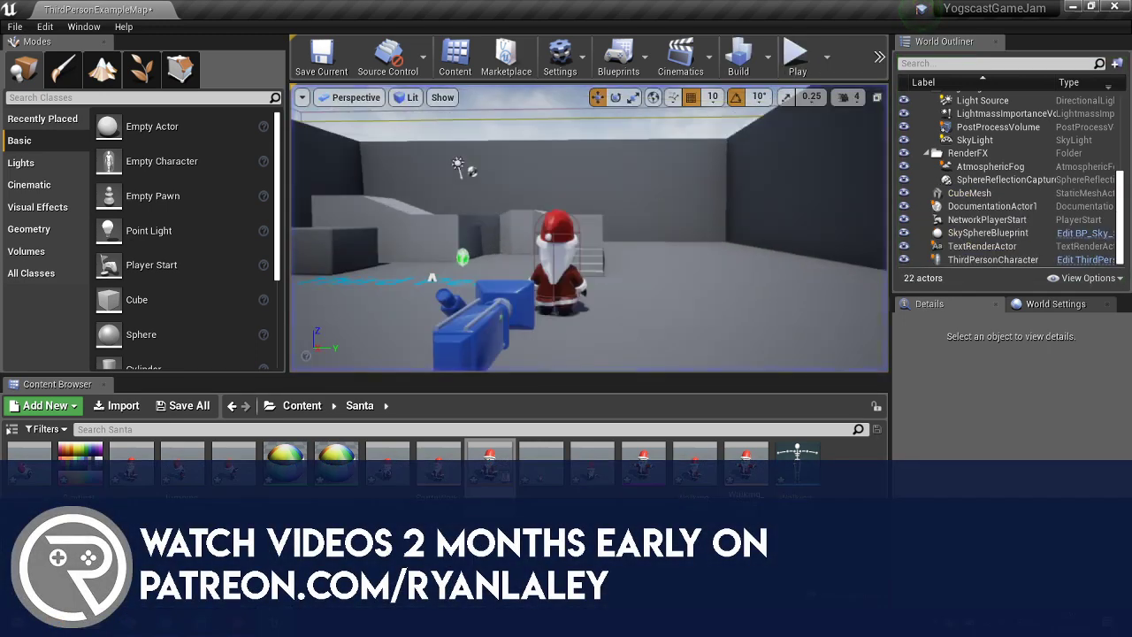
Run the level again, move Santa around and jump to check how his jump animates, and end the session.
right_click_drag(588, 228, 513, 231)
key("d")
key("w")
left_click(795, 60)
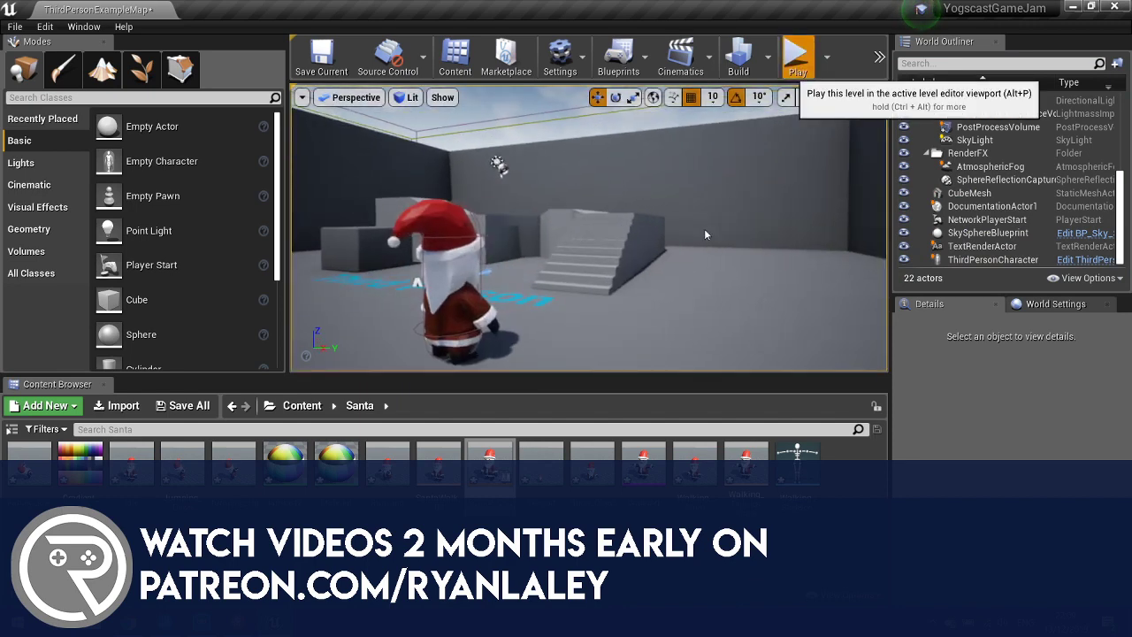
left_click(706, 234)
key("d")
key("a")
key("w")
key("a")
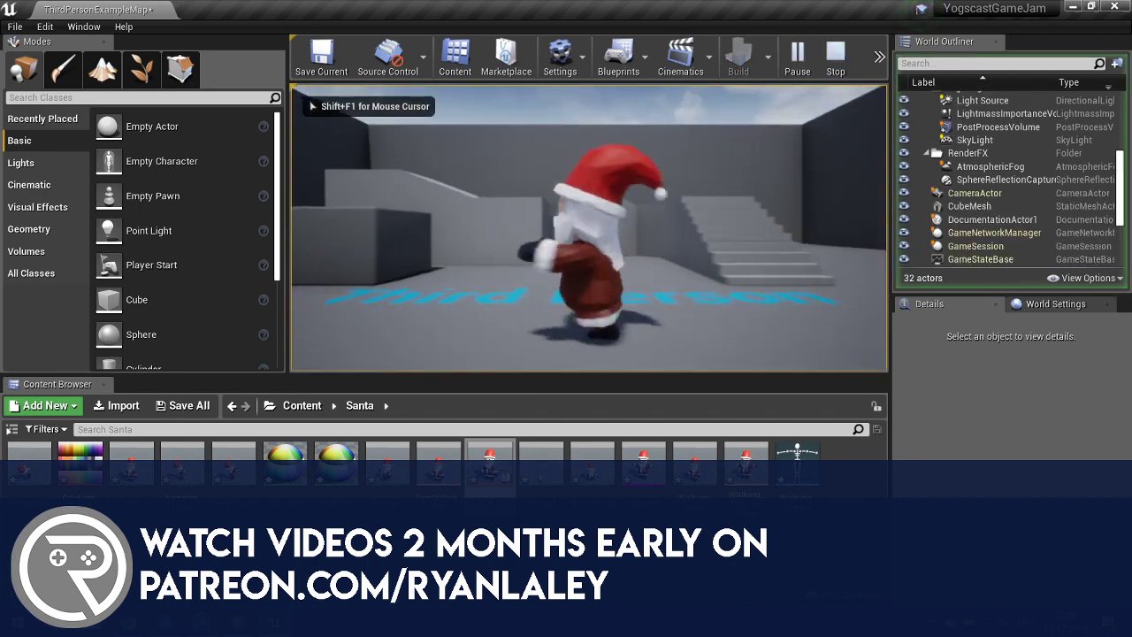
key("space")
key("s")
key("d")
key("s")
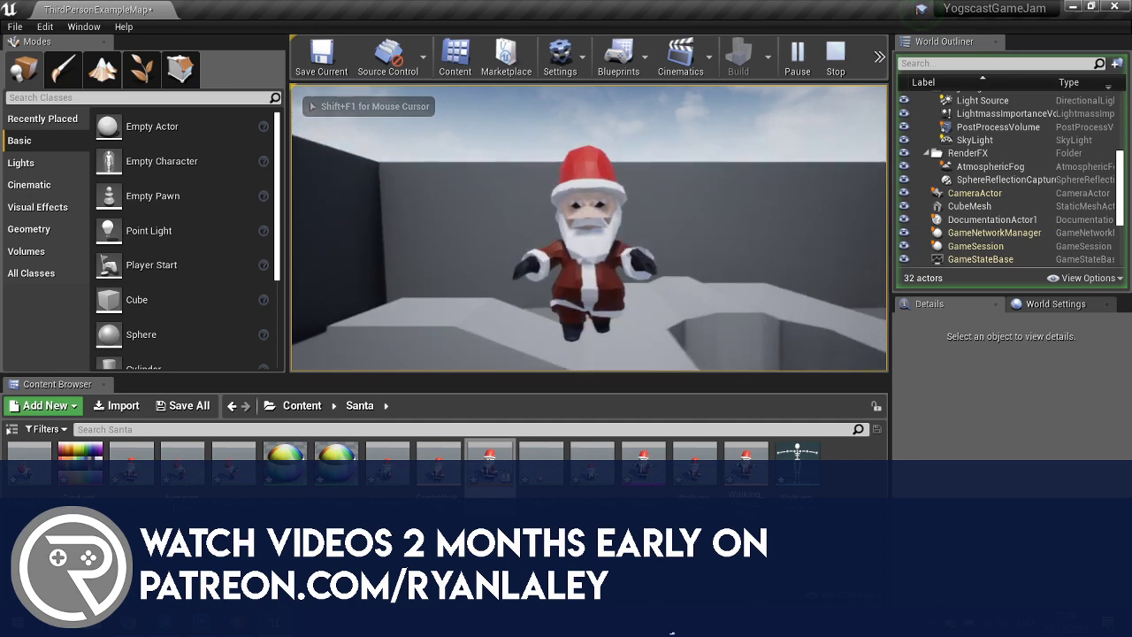
key("Escape")
In Santa_Anim's Locomotion state machine, add a JumpStart state with a transition from Idle/Walk/Run.
double_click(489, 460)
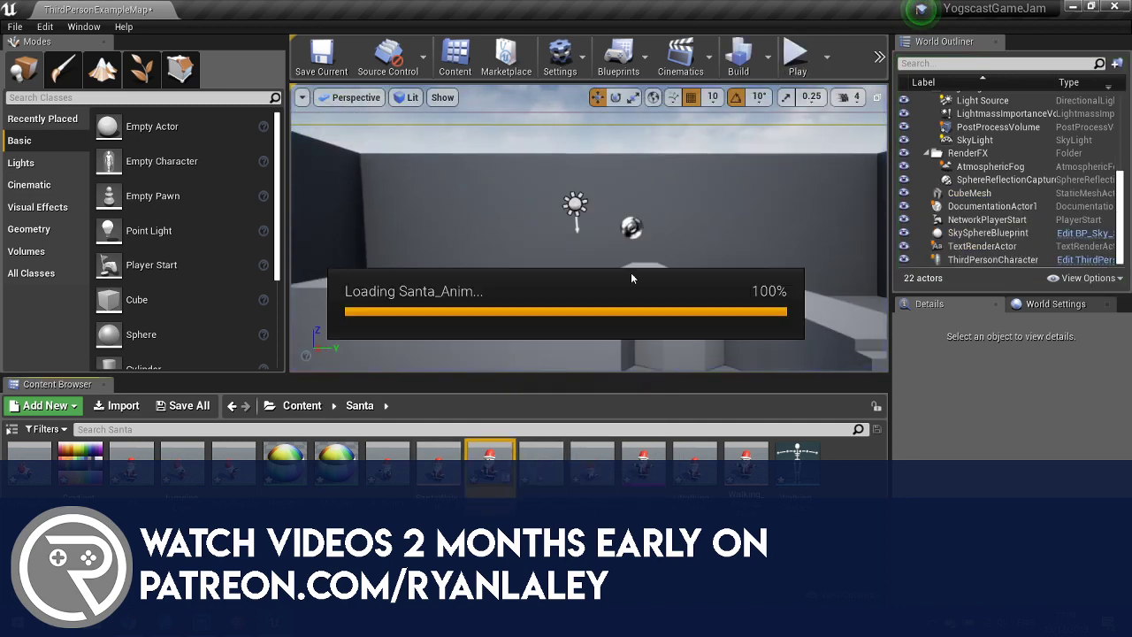
double_click(526, 301)
right_click_drag(759, 297, 465, 318)
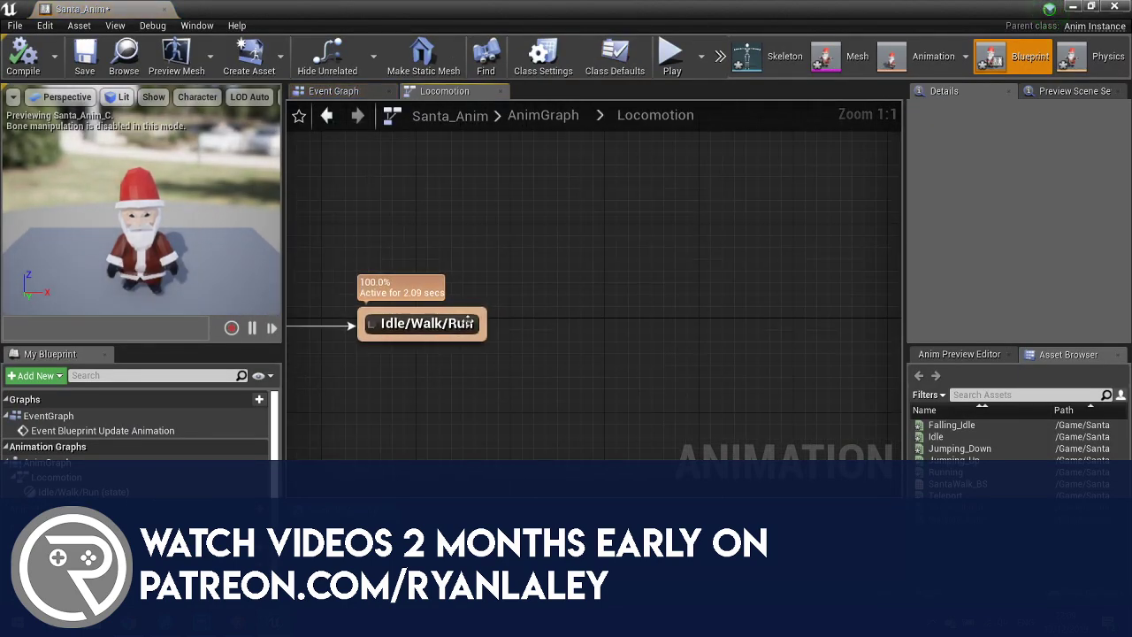
left_click_drag(485, 316, 592, 232)
left_click(633, 273)
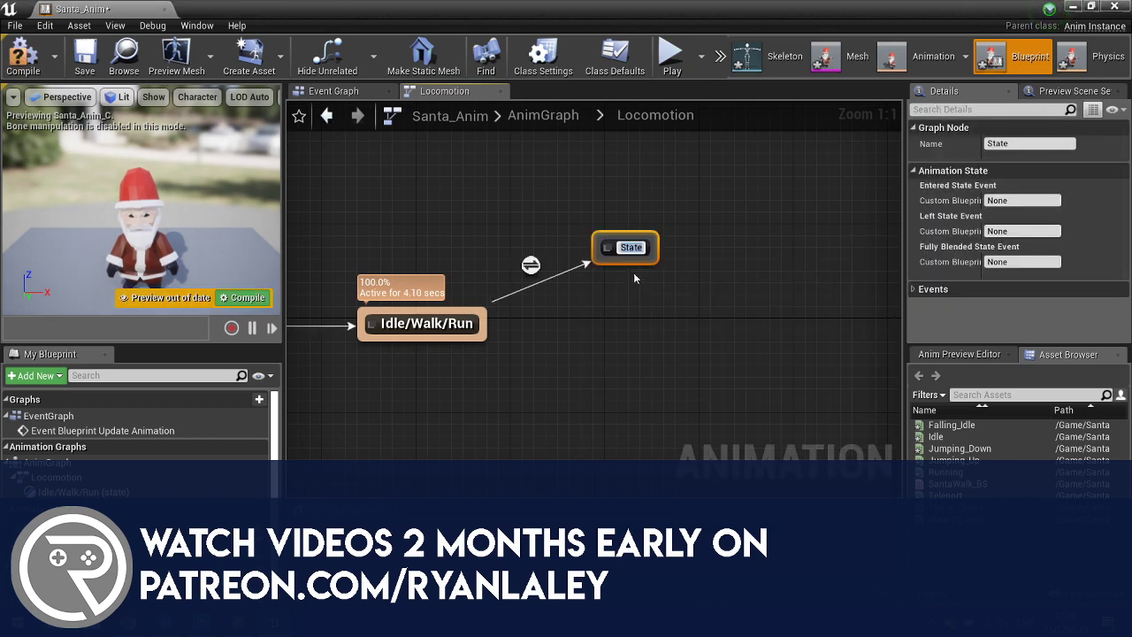
type("JumpStart")
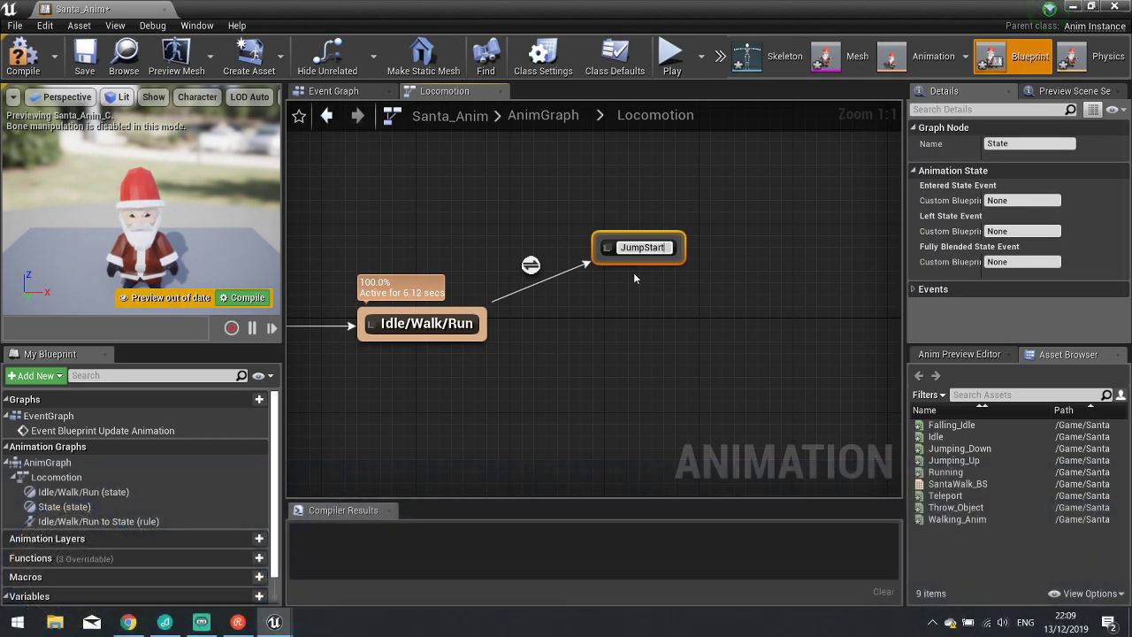
key("Return")
Add a Falling state with a transition from JumpStart and place it level with Idle/Walk/Run.
left_click_drag(684, 264, 710, 381)
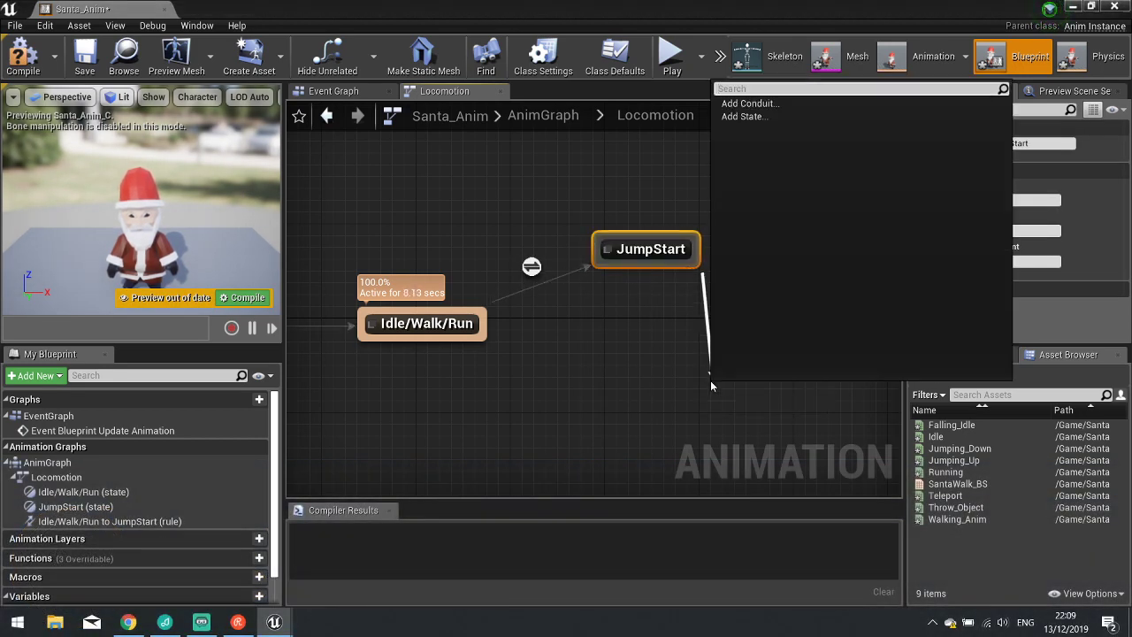
left_click(734, 121)
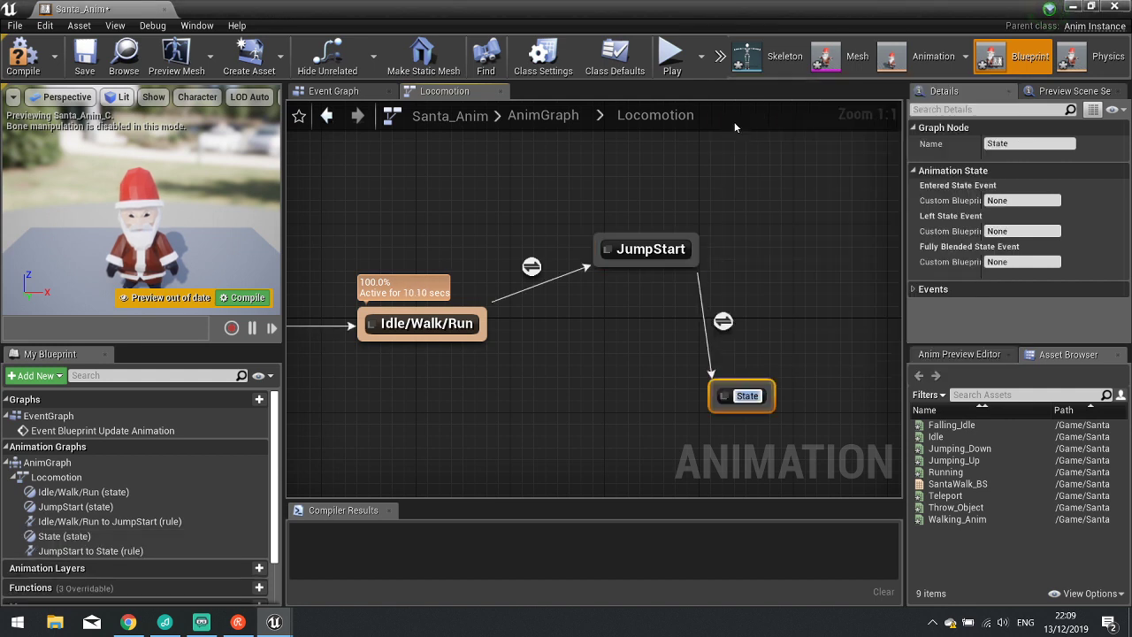
type("Falling")
key("Return")
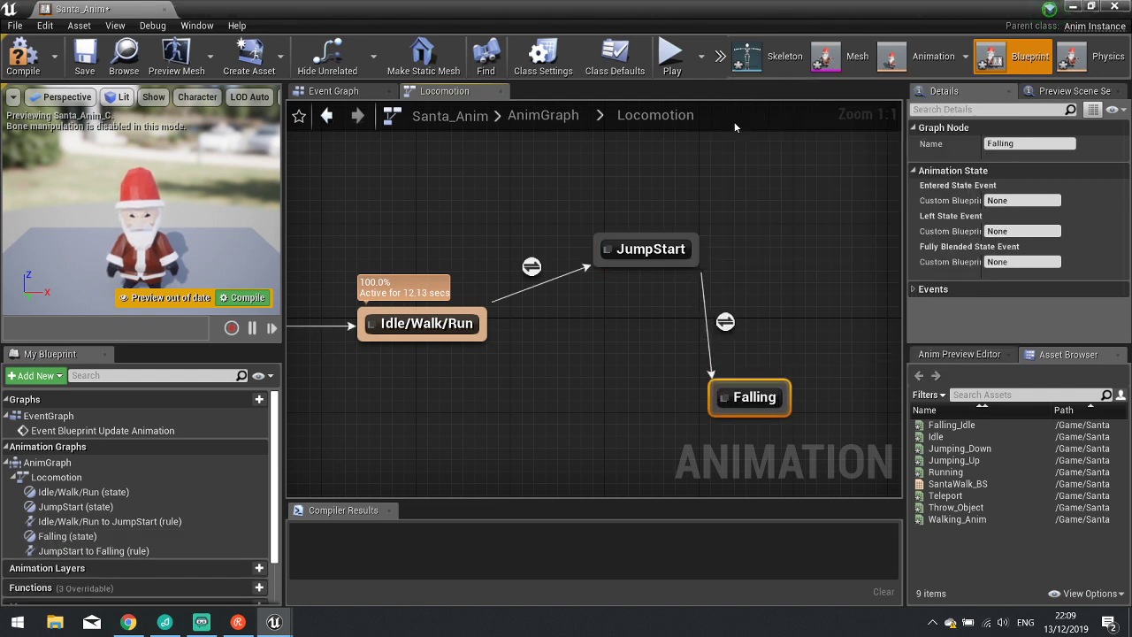
left_click_drag(734, 414, 778, 340)
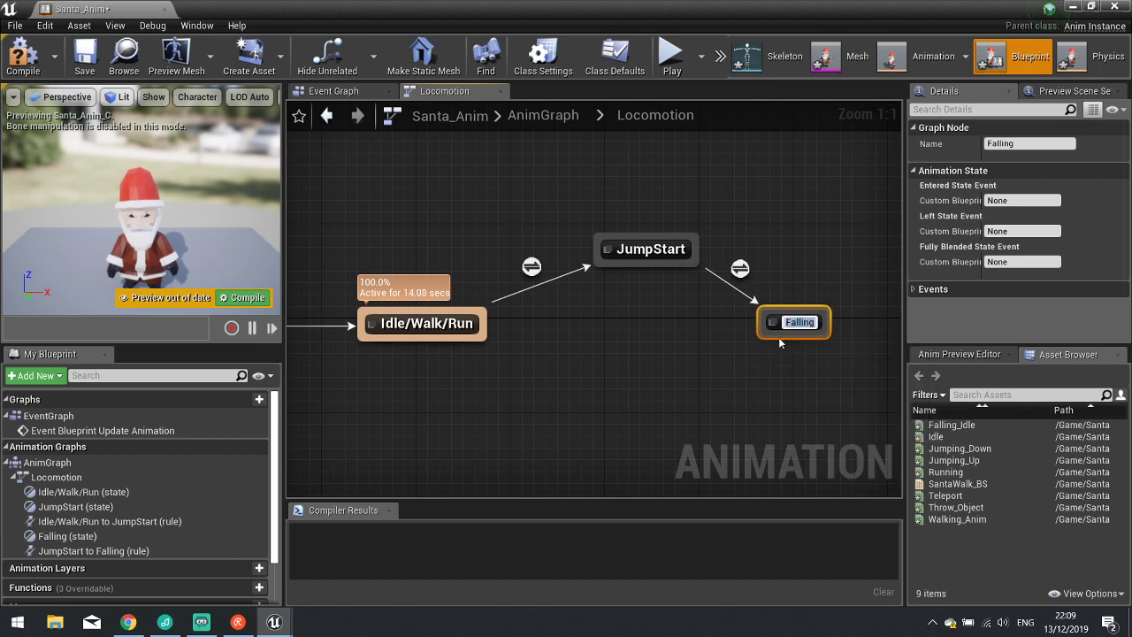
Add a JumpEnd state with a transition from Falling, place it below JumpStart and link it back to Idle/Walk/Run.
right_click(700, 392)
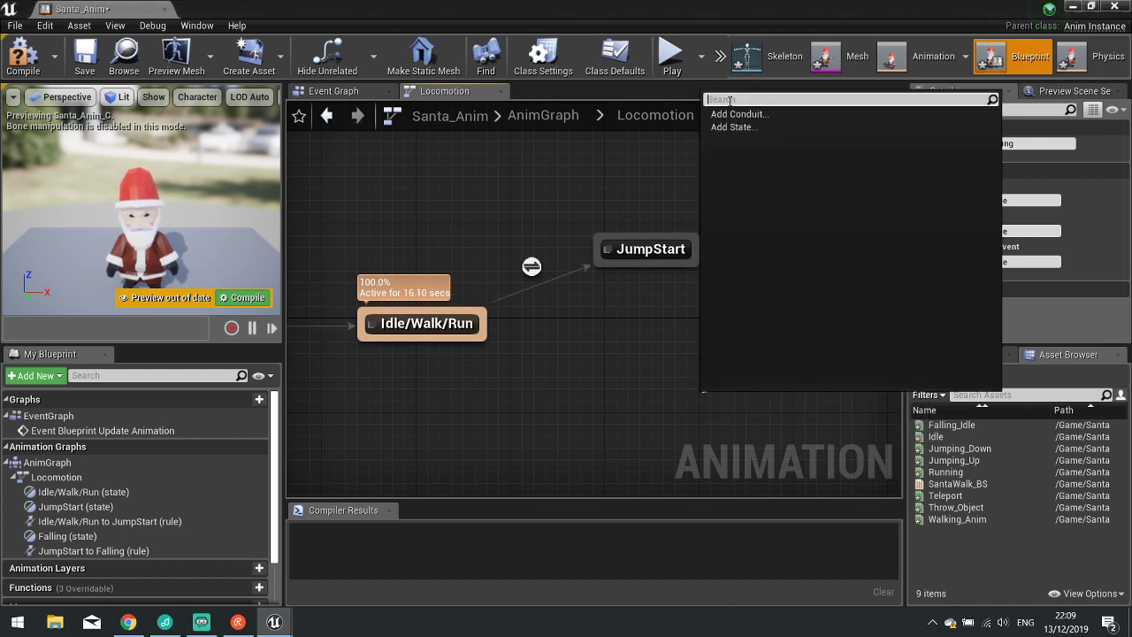
left_click(726, 126)
type("Jump")
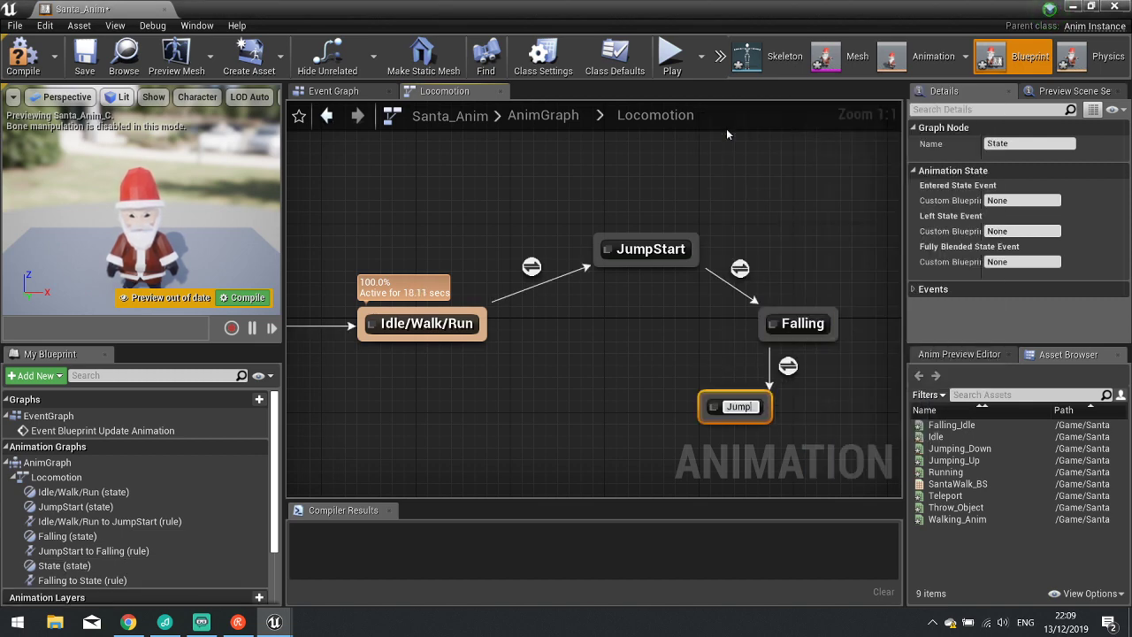
type("End")
key("Return")
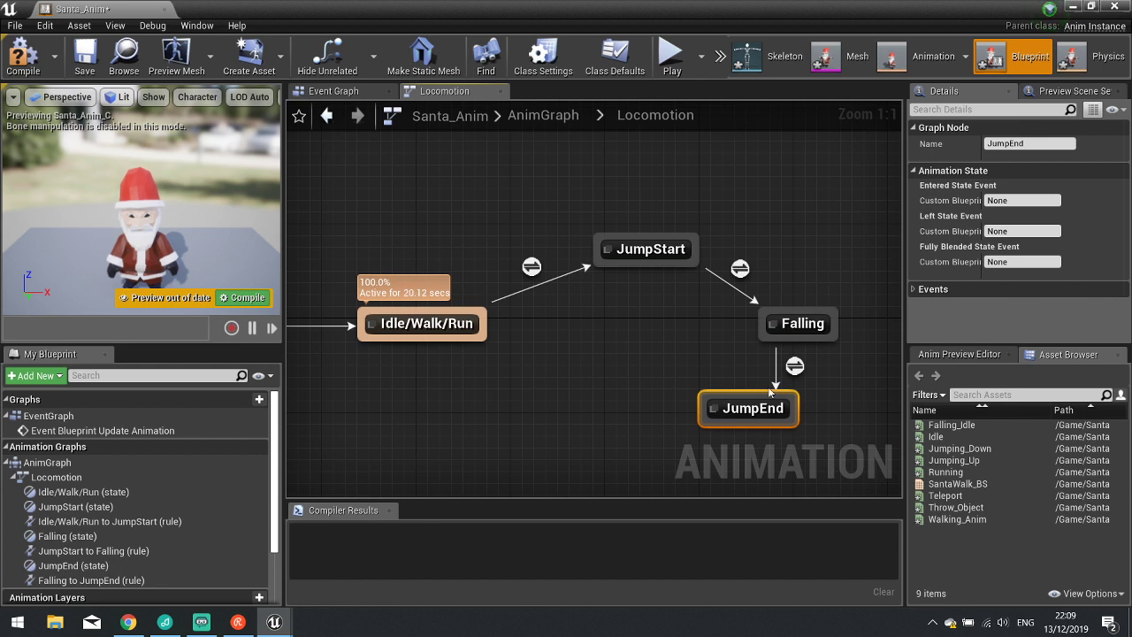
left_click_drag(769, 392, 469, 348)
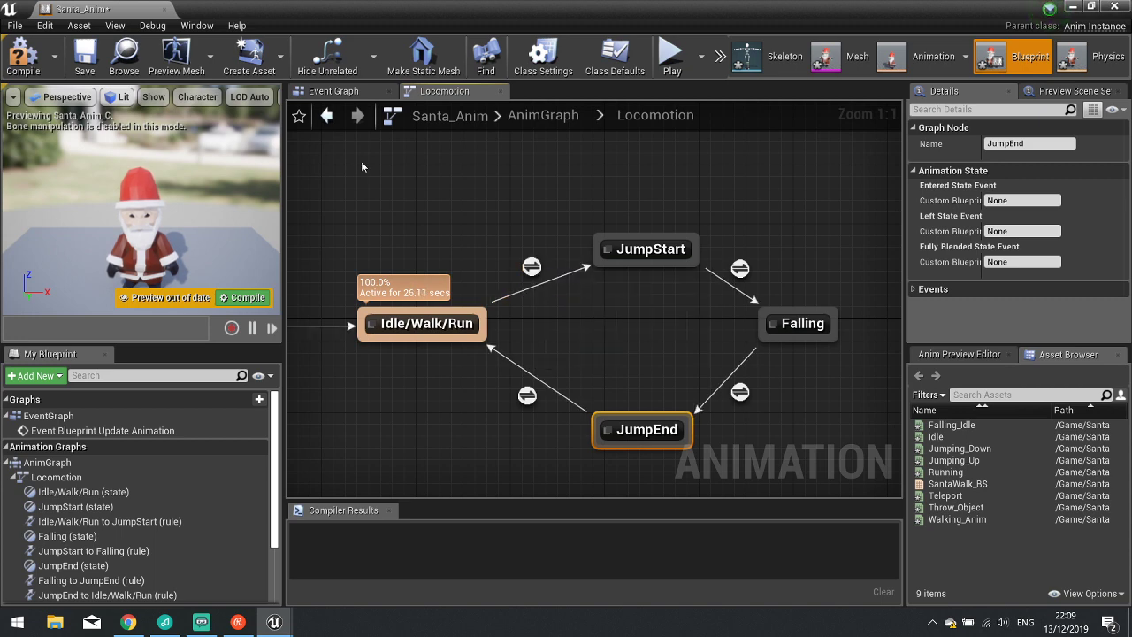
Create a Boolean variable named IsFalling in Santa_Anim.
scroll(179, 473, "down", 4)
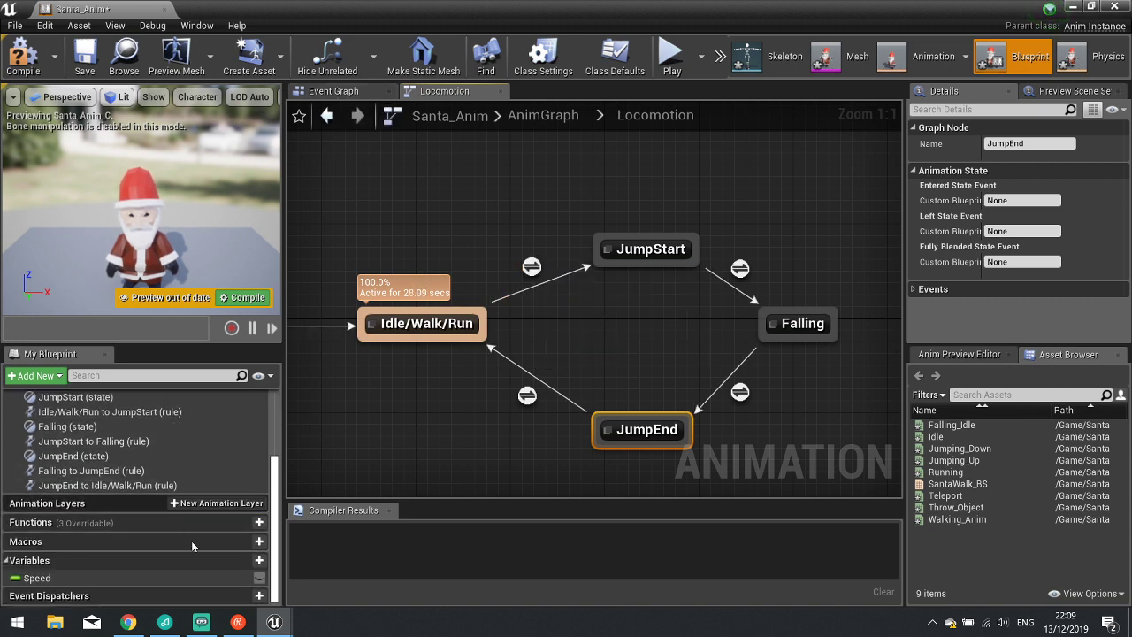
left_click(243, 562)
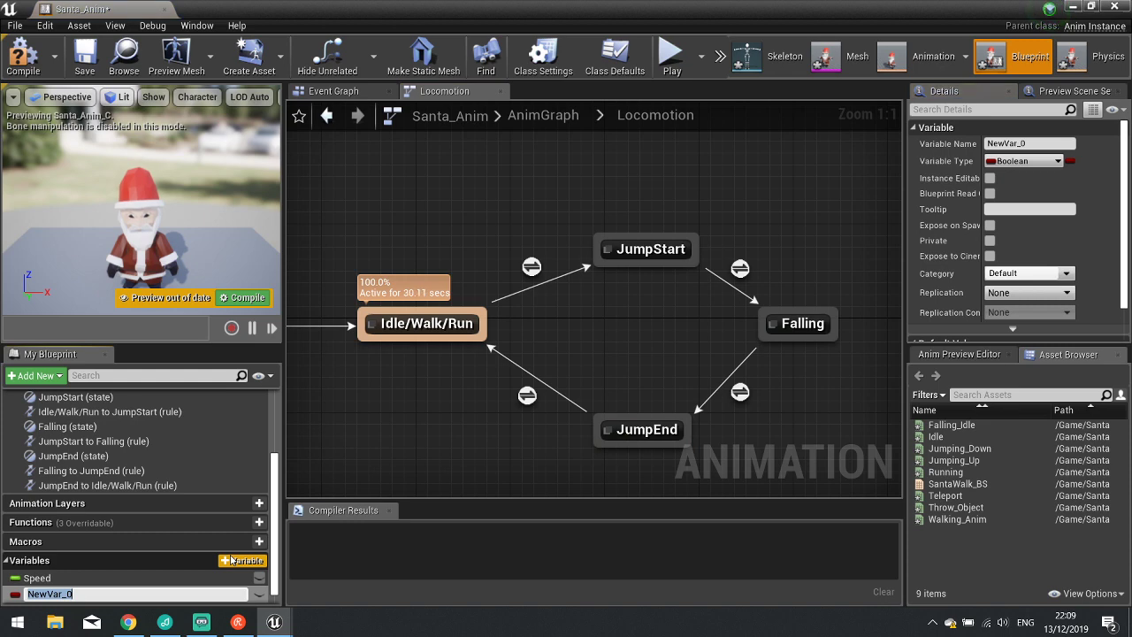
key("Return")
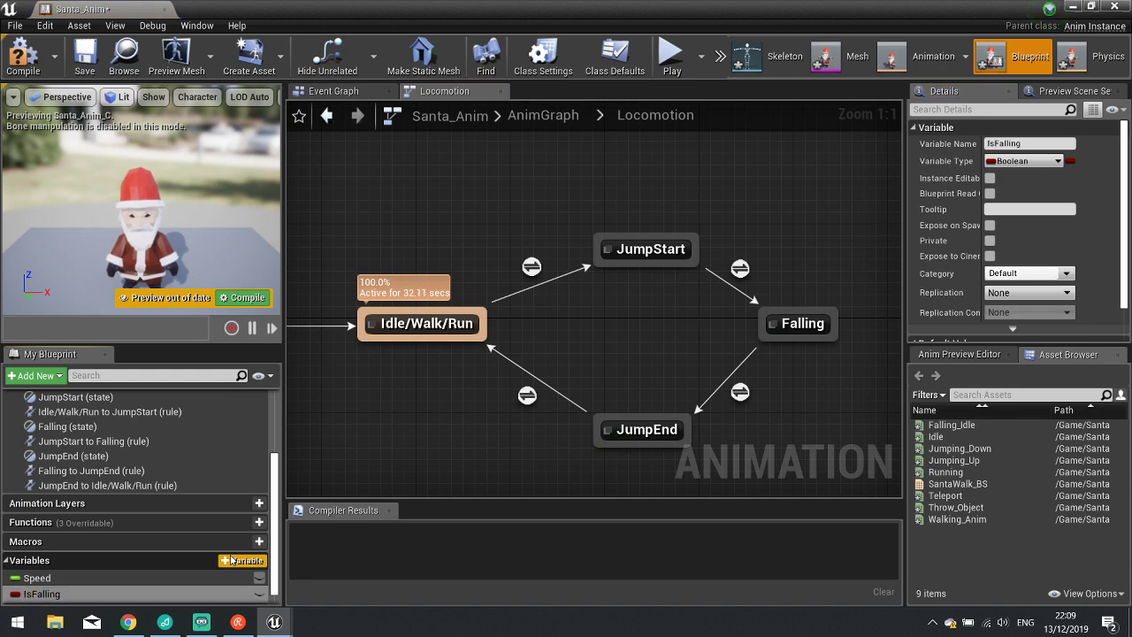
Try an Is Falling node off Get Movement Component's Return Value in the Event Graph, and delete it.
left_click(365, 91)
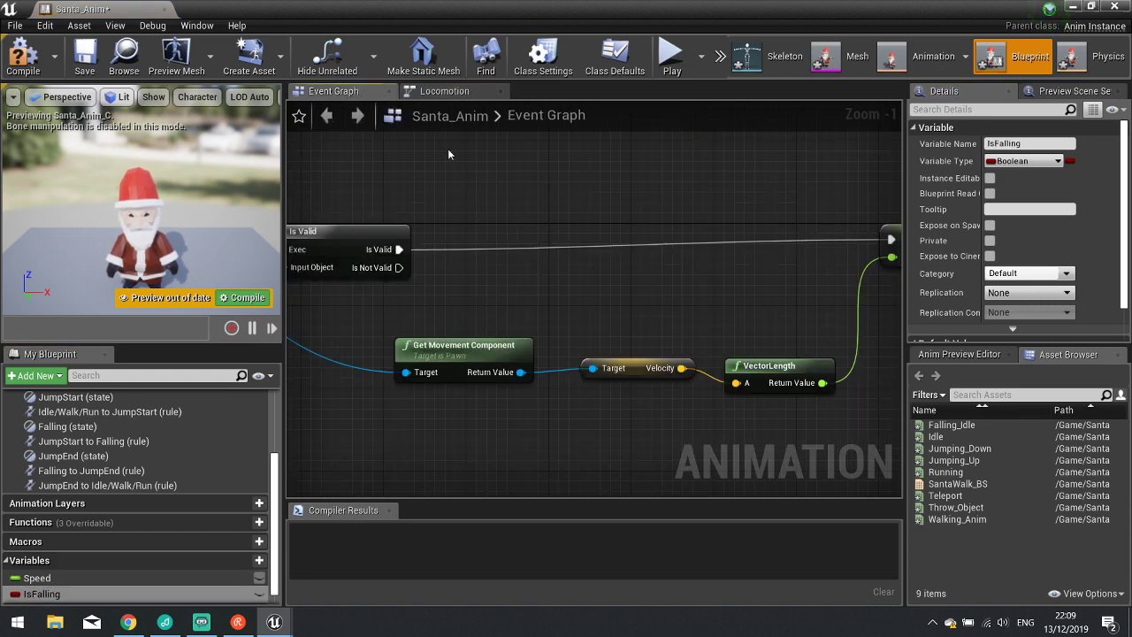
right_click_drag(610, 306, 373, 263)
right_click_drag(364, 326, 546, 292)
left_click_drag(467, 296, 583, 374)
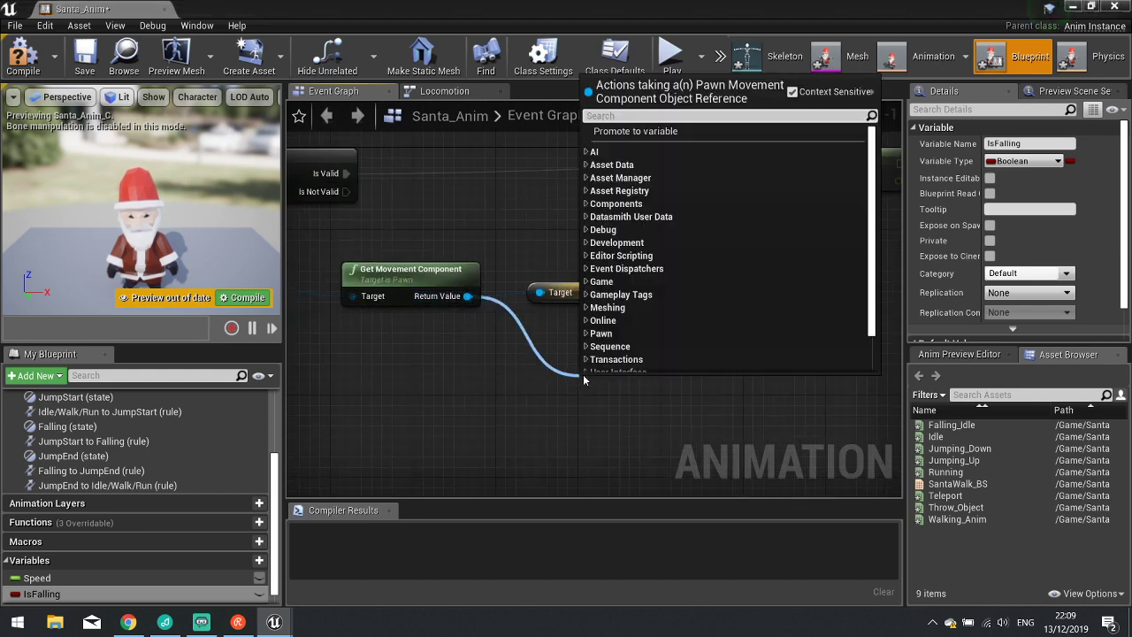
type("is fall")
key("Return")
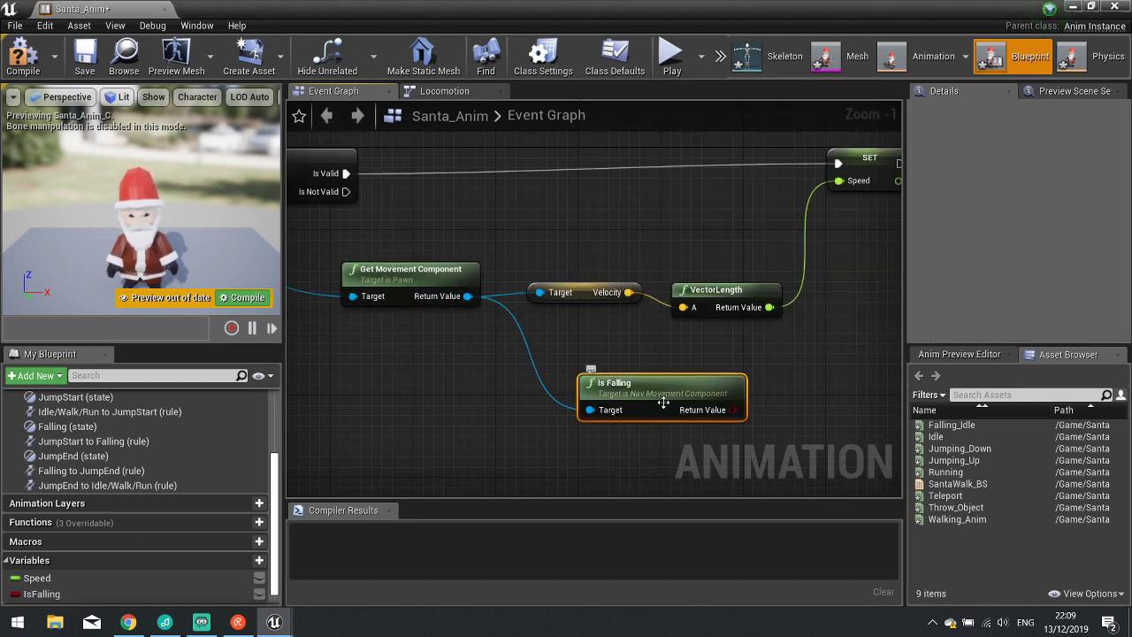
key("Delete")
Search the actions available from Get Movement Component's Return Value for "is fall" and dismiss the search.
left_click_drag(467, 297, 604, 362)
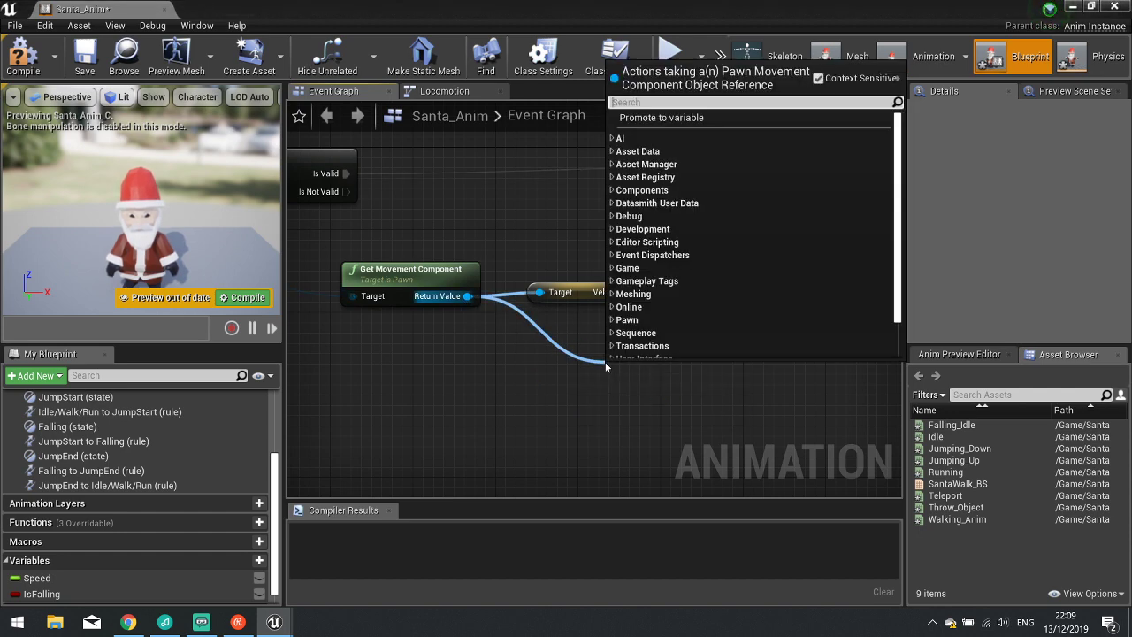
type("is fall")
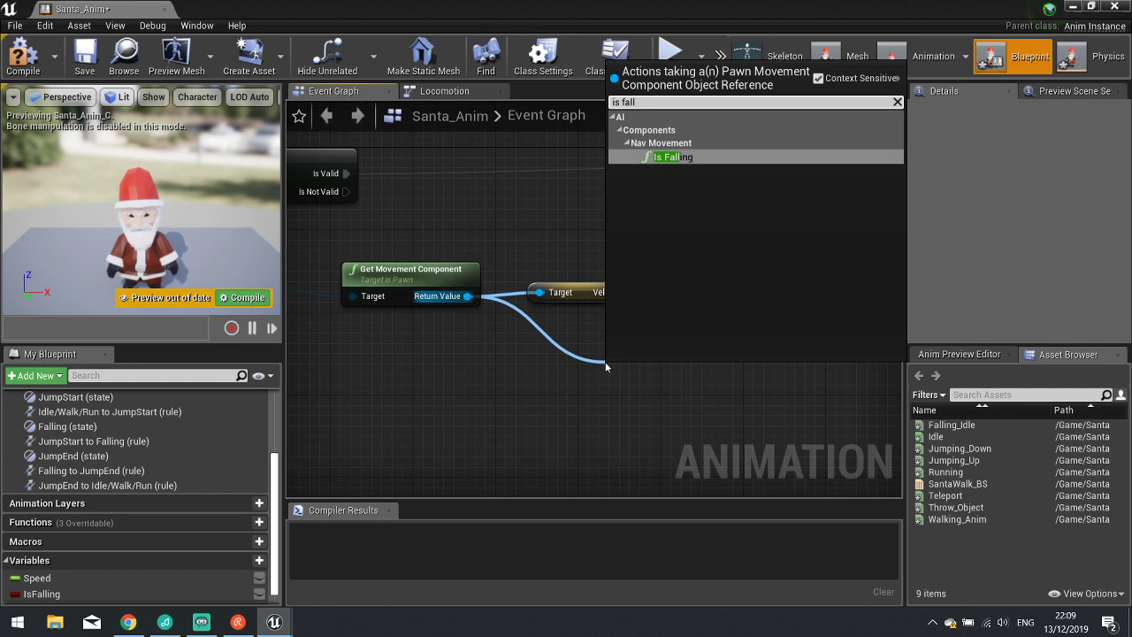
key("BackSpace")
key("BackSpace")
key("BackSpace")
key("BackSpace")
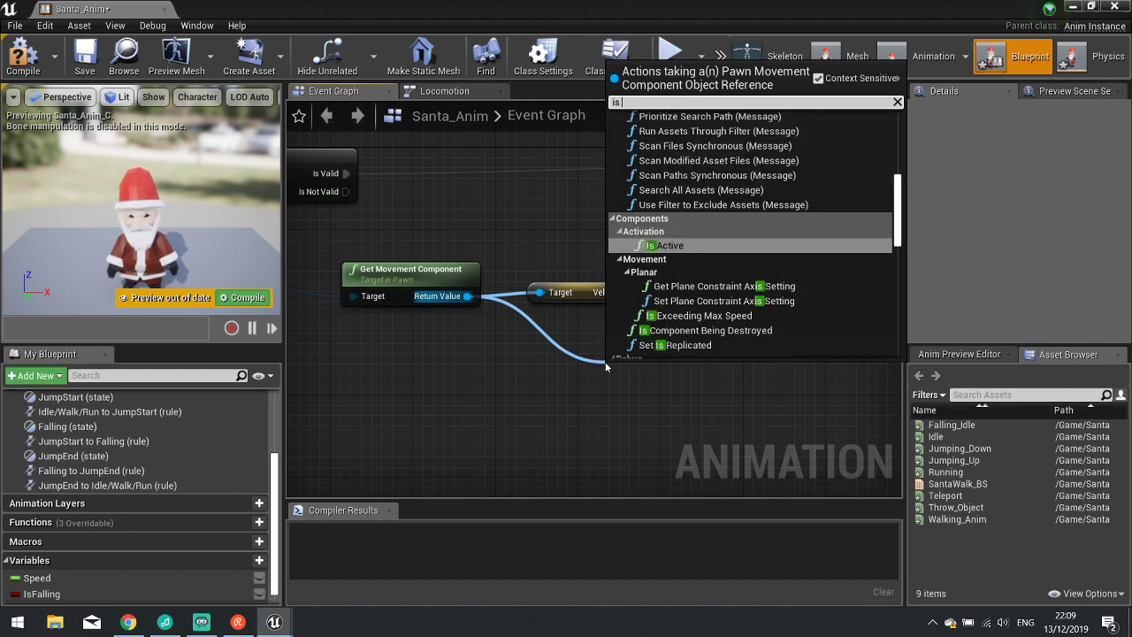
key("BackSpace")
key("BackSpace")
key("BackSpace")
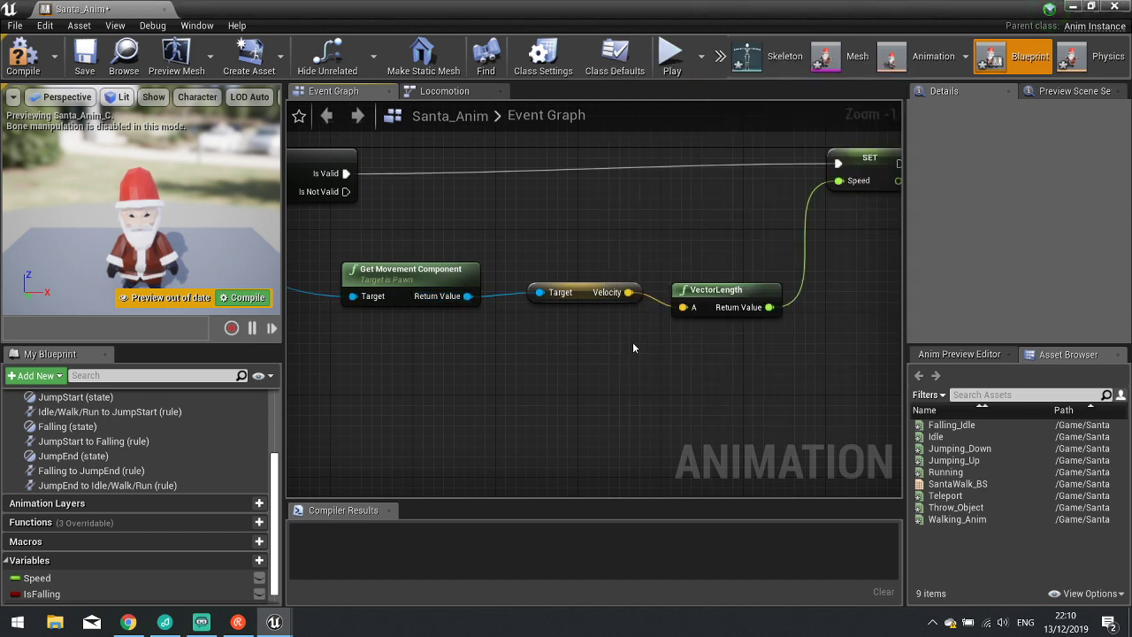
Move the Velocity and VectorLength nodes down together to free space beside Get Movement Component.
right_click_drag(633, 341, 590, 397)
left_click(682, 334)
left_click(543, 343, "ctrl")
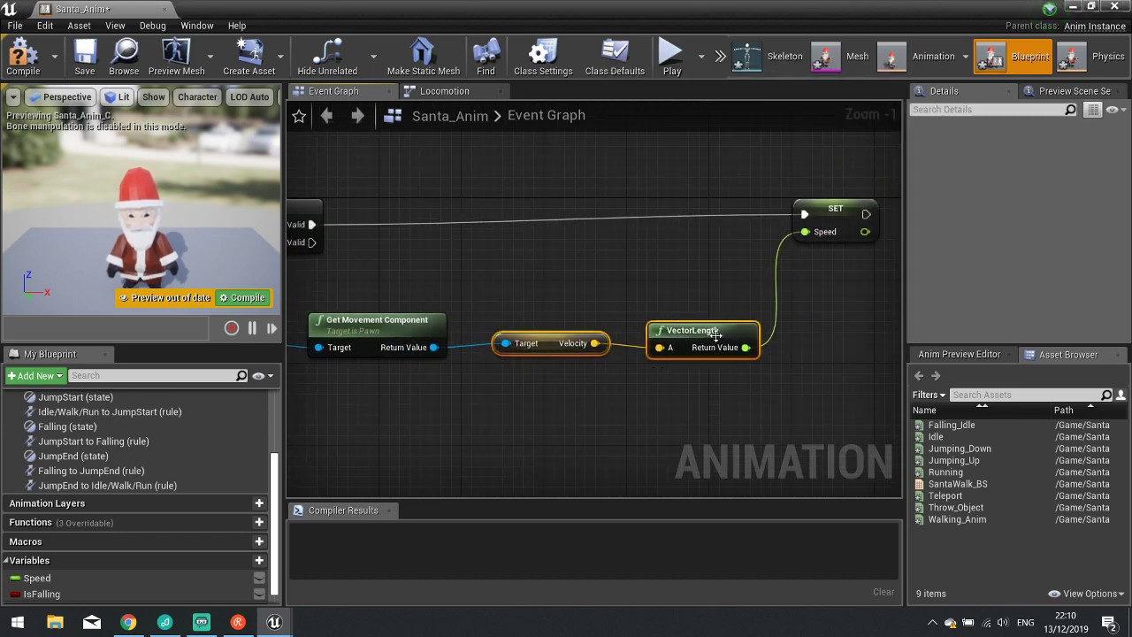
left_click_drag(716, 339, 726, 380)
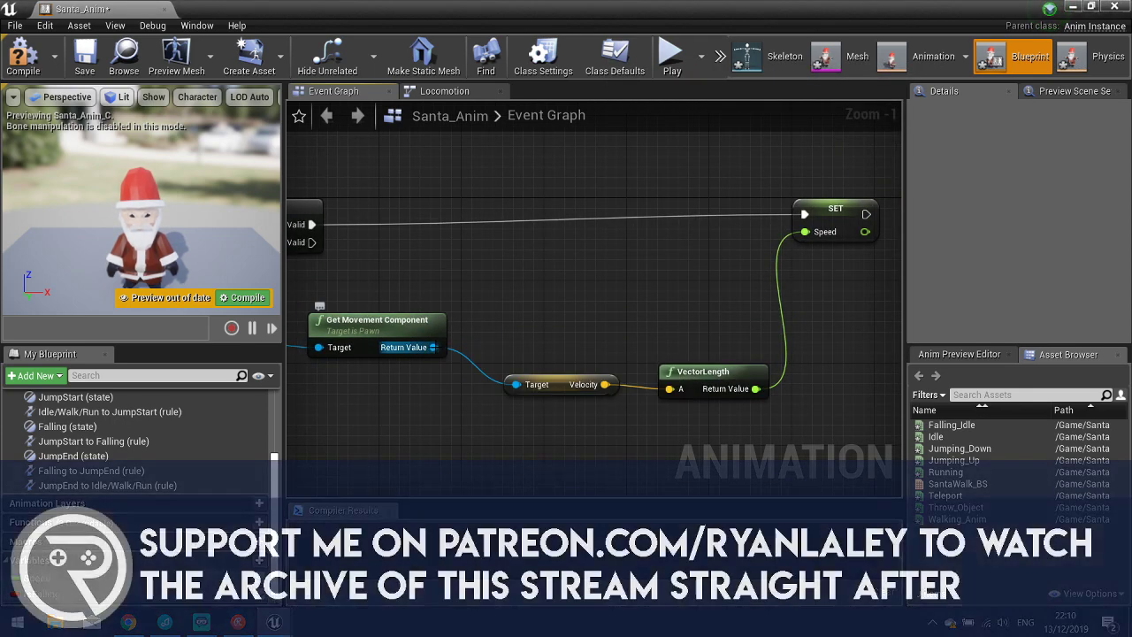
Search Get Movement Component's Return Value actions again, using "fall", without adding a node.
left_click_drag(439, 347, 697, 308)
type("fall")
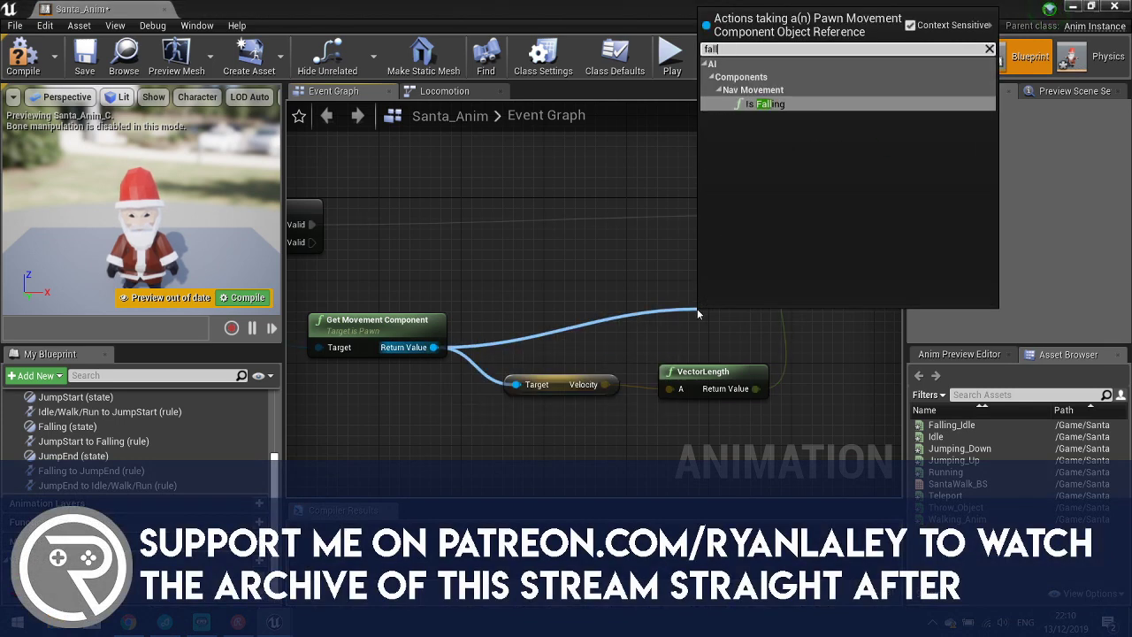
type("i")
key("BackSpace")
key("BackSpace")
key("BackSpace")
key("BackSpace")
key("BackSpace")
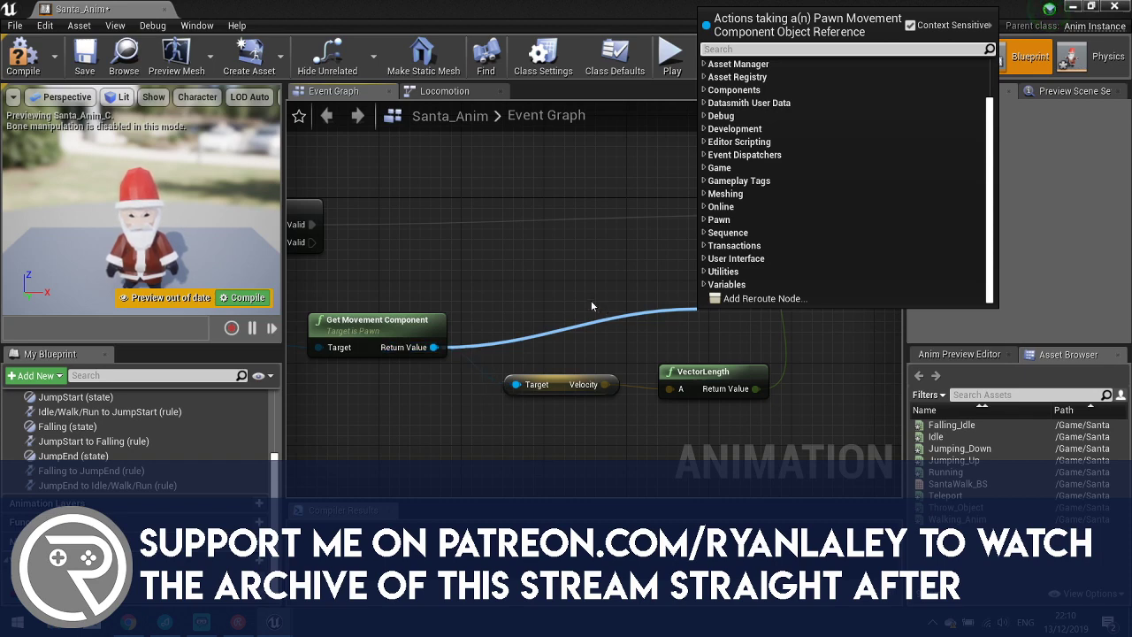
right_click_drag(450, 298, 686, 299)
Search the pawn owner's Return Value actions for "isf" and dismiss the search.
left_click_drag(337, 299, 647, 281)
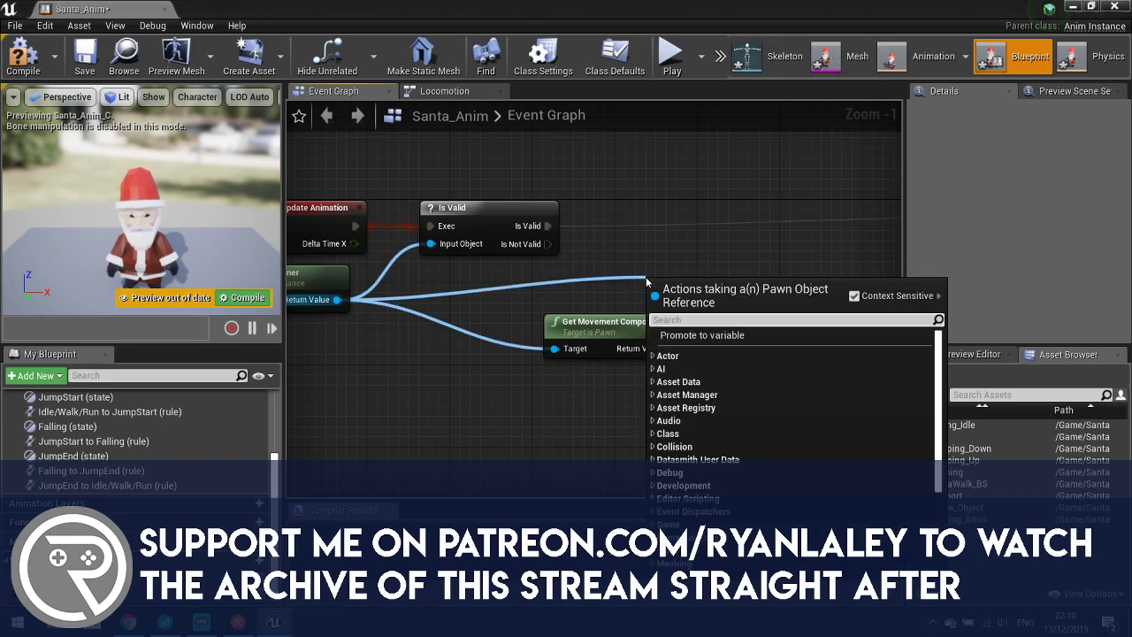
type("isf")
key("BackSpace")
key("BackSpace")
key("BackSpace")
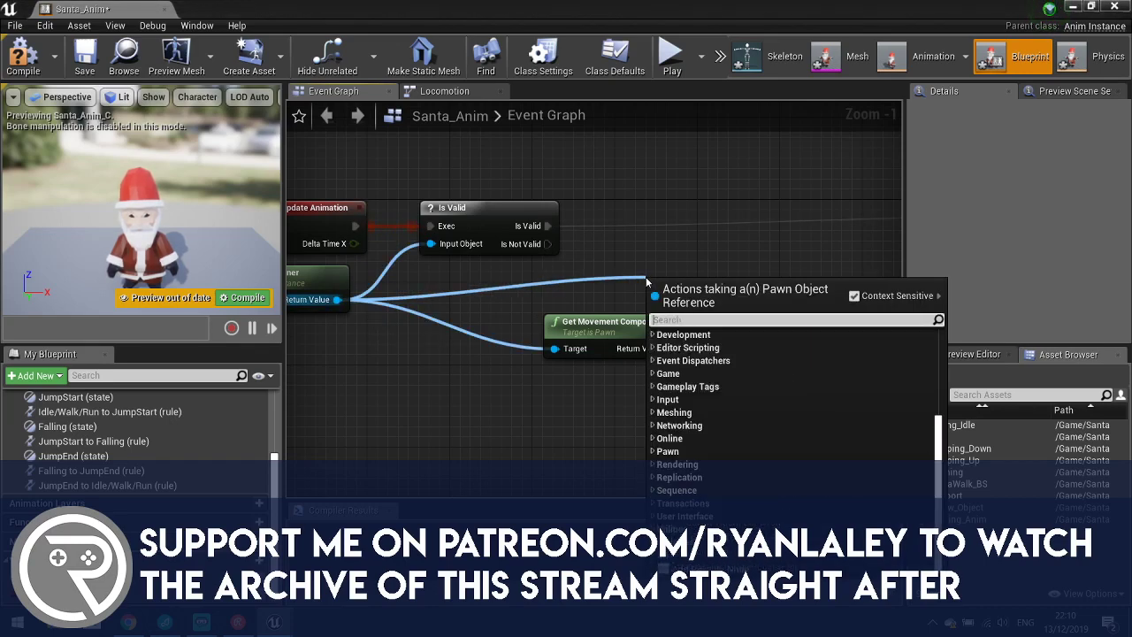
left_click(739, 264)
right_click_drag(739, 265, 549, 252)
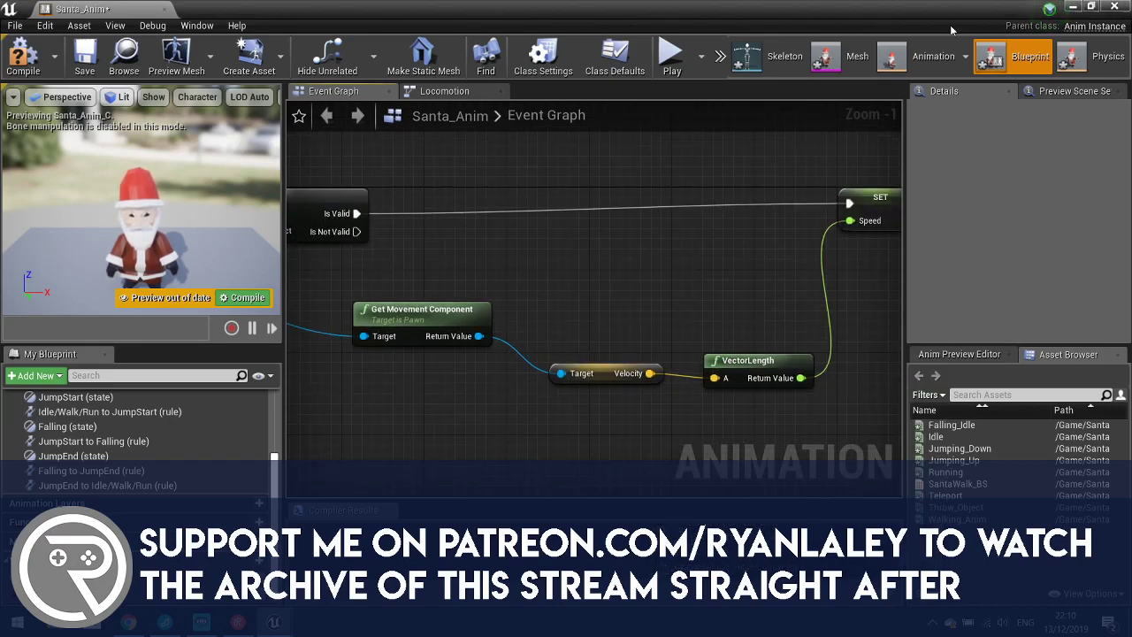
Leave the Santa_Anim editor and browse to the Mannequin's Animations folder in the project content.
left_click(1074, 7)
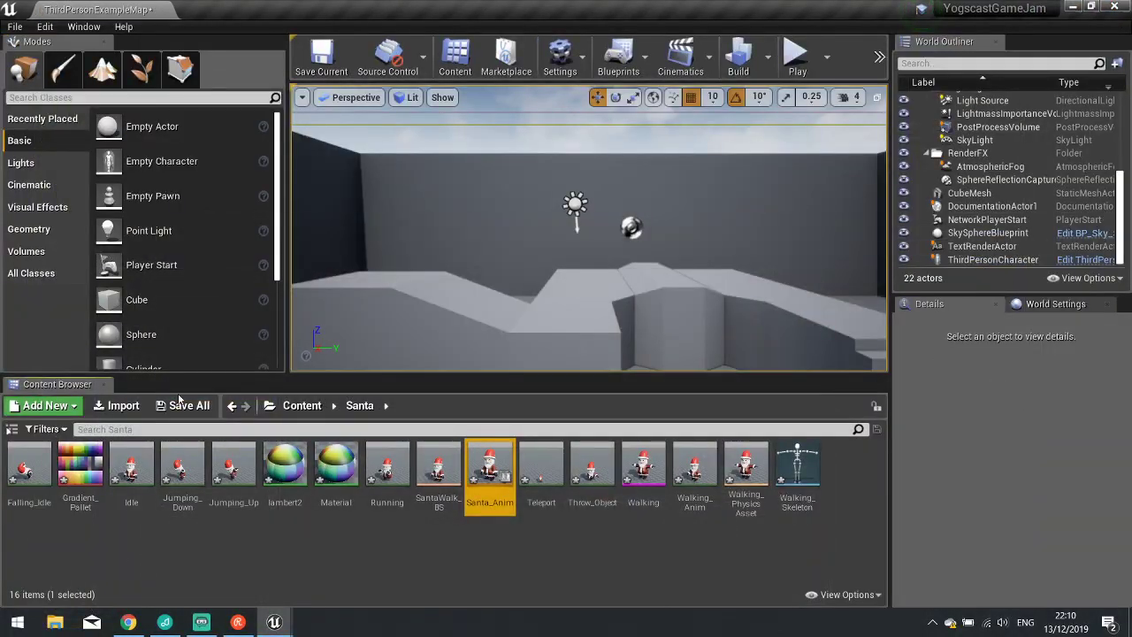
left_click(313, 412)
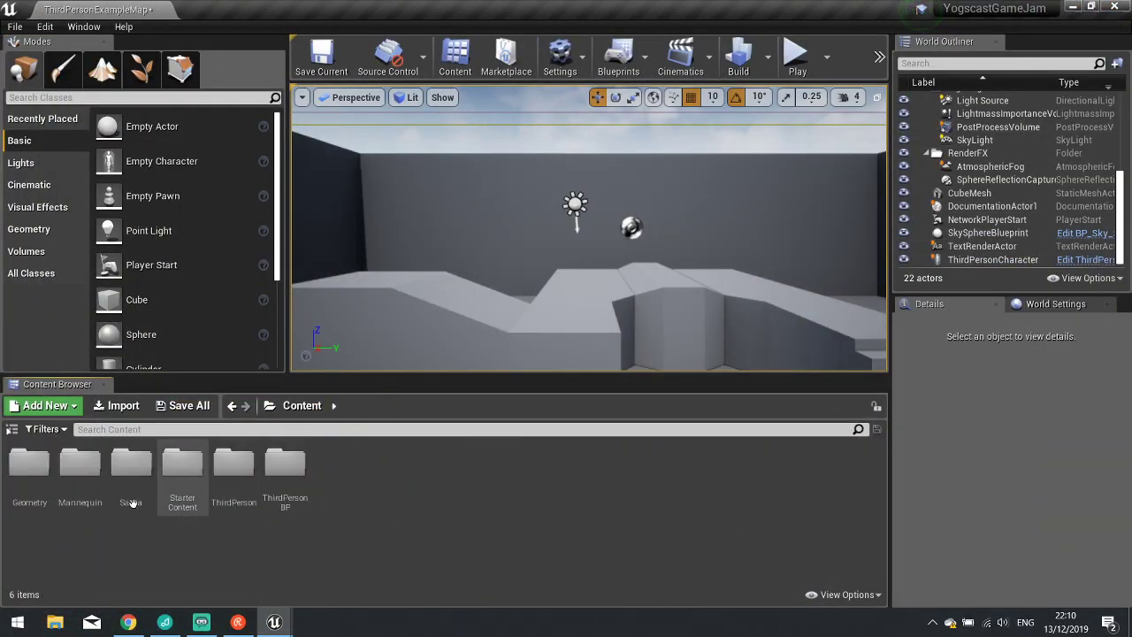
double_click(93, 496)
double_click(30, 468)
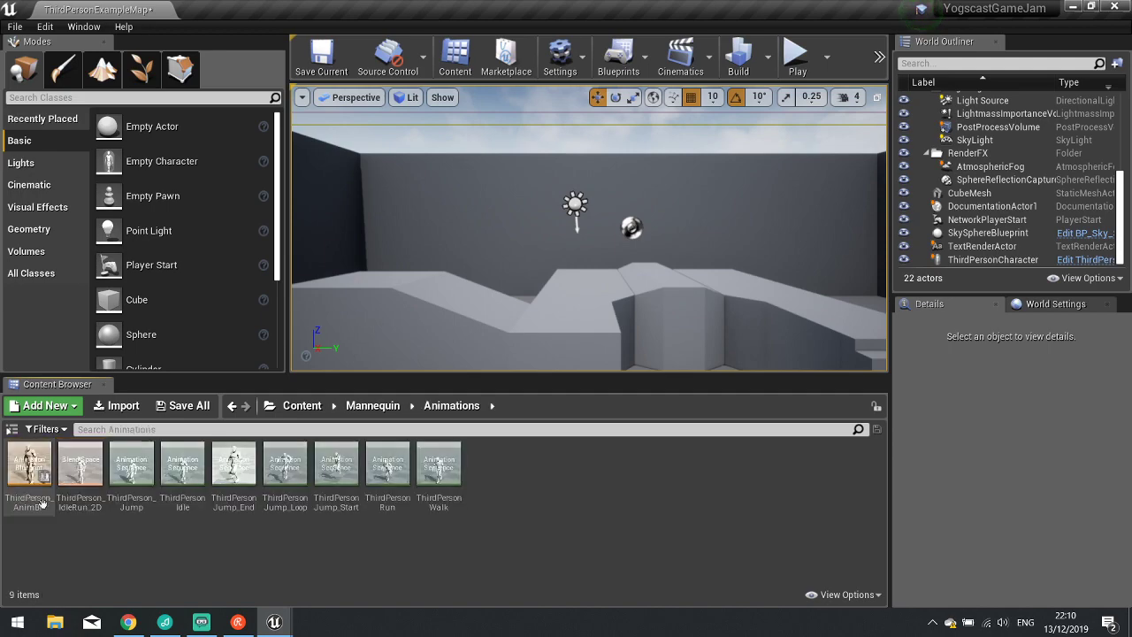
Examine in ThirdPerson_AnimBP's Event Graph how the mannequin's IsInAir variable is set, and close that blueprint.
double_click(33, 478)
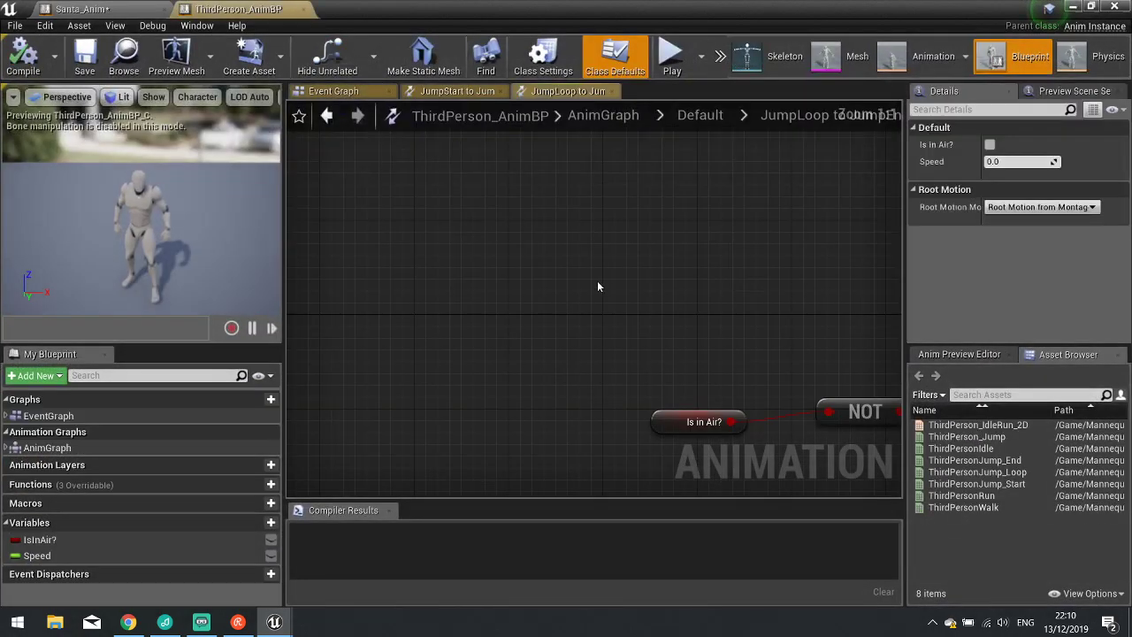
left_click(333, 91)
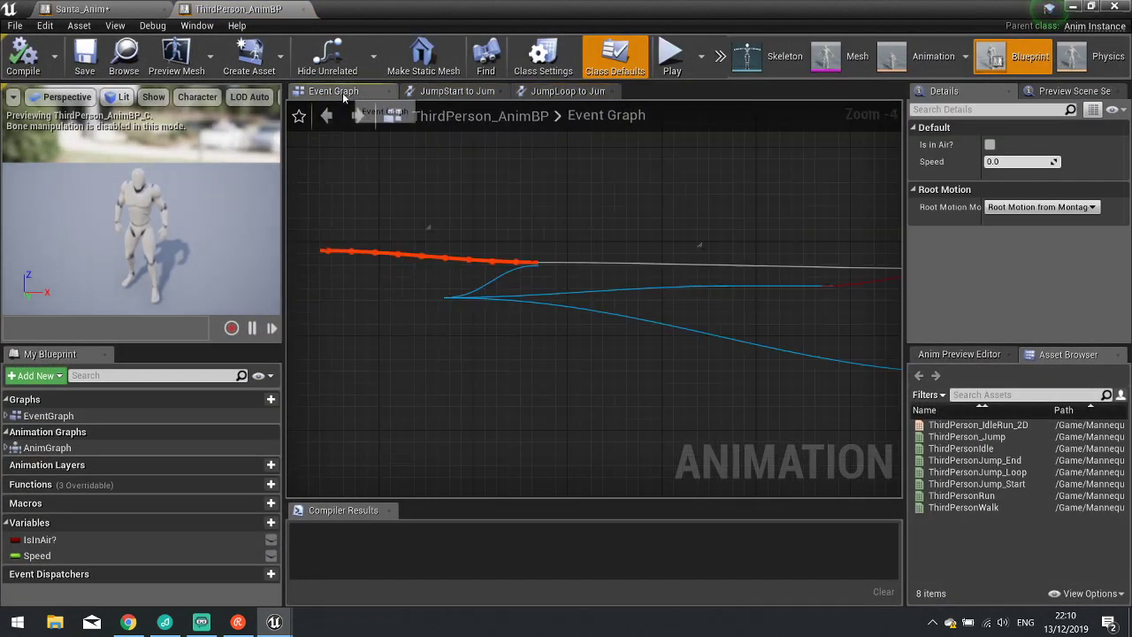
scroll(538, 302, "up", 2)
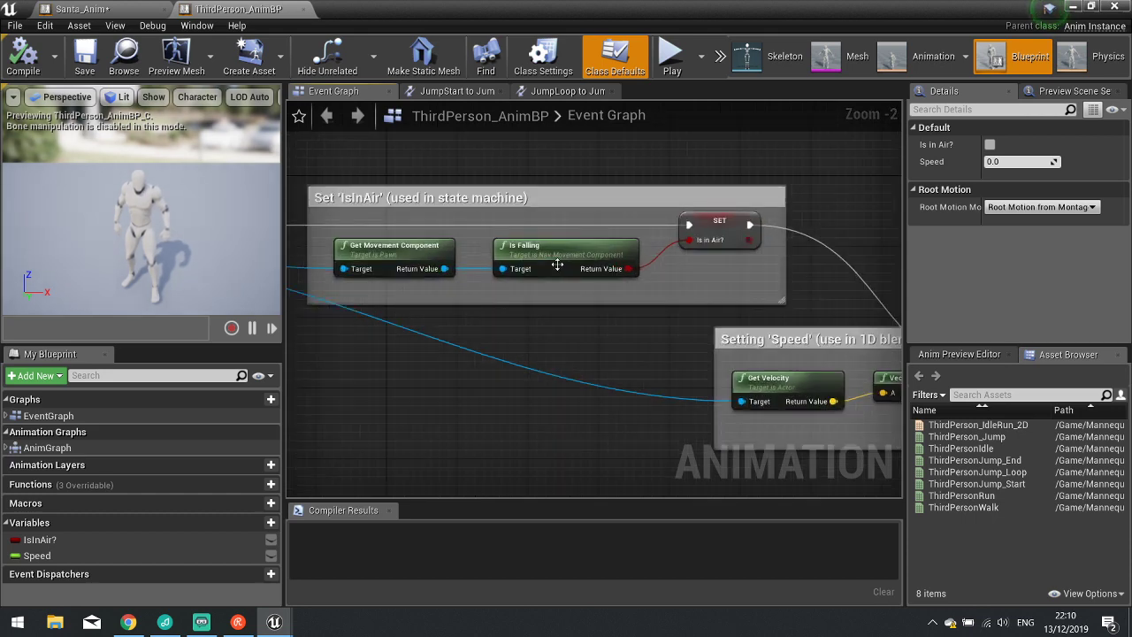
left_click(303, 9)
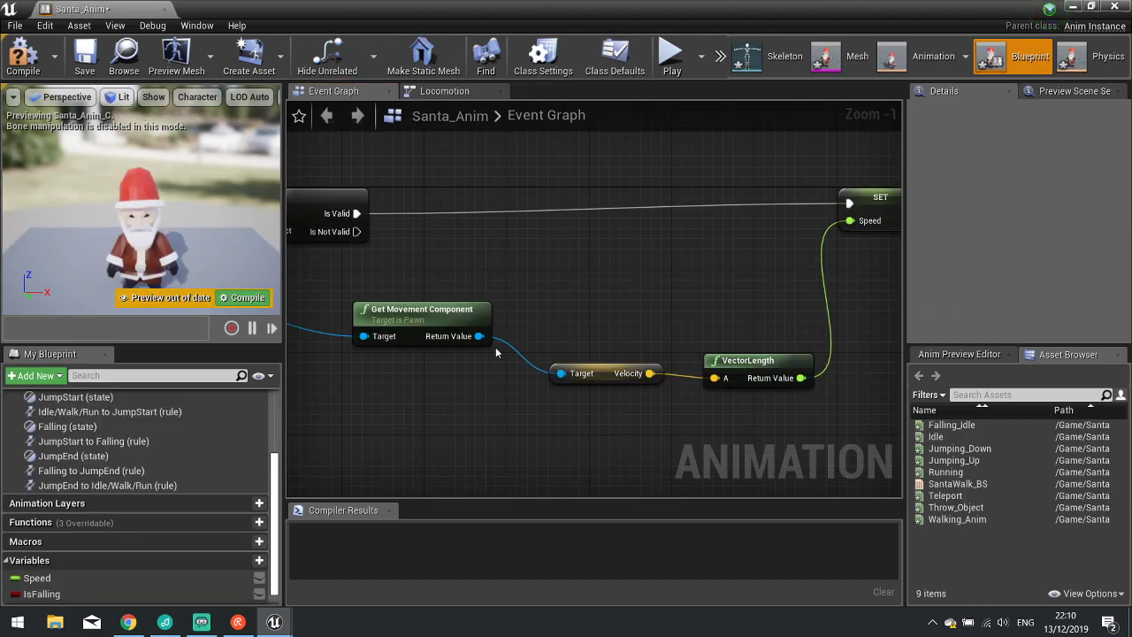
Add an Is Falling node from Get Movement Component's Return Value and feed its result into a new IsFalling setter.
left_click_drag(479, 336, 578, 302)
type("isfall")
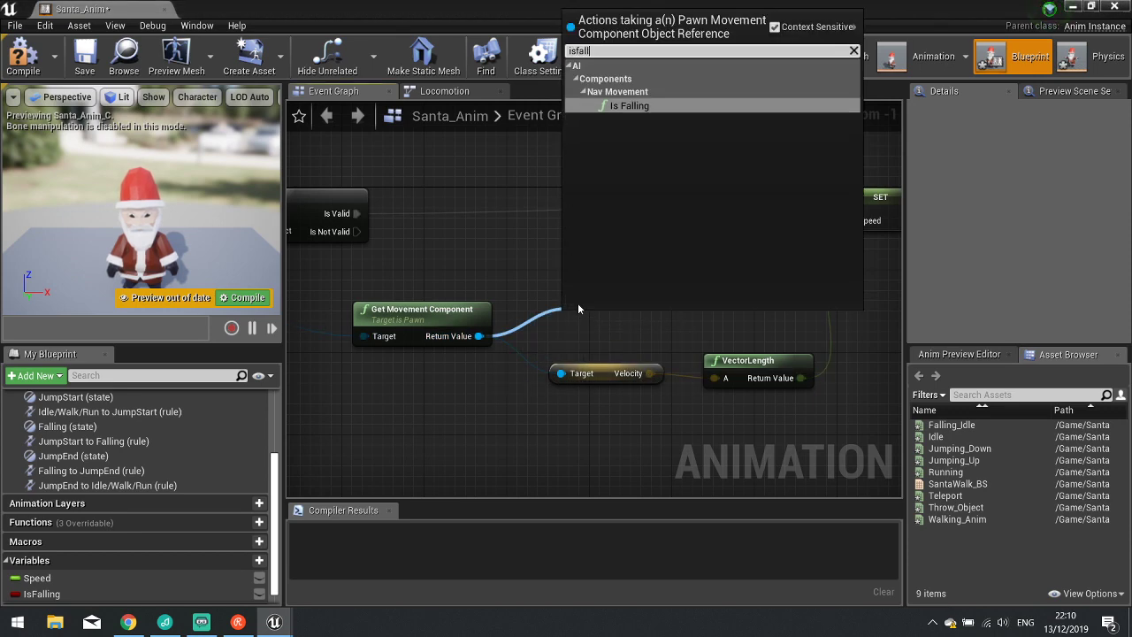
key("Return")
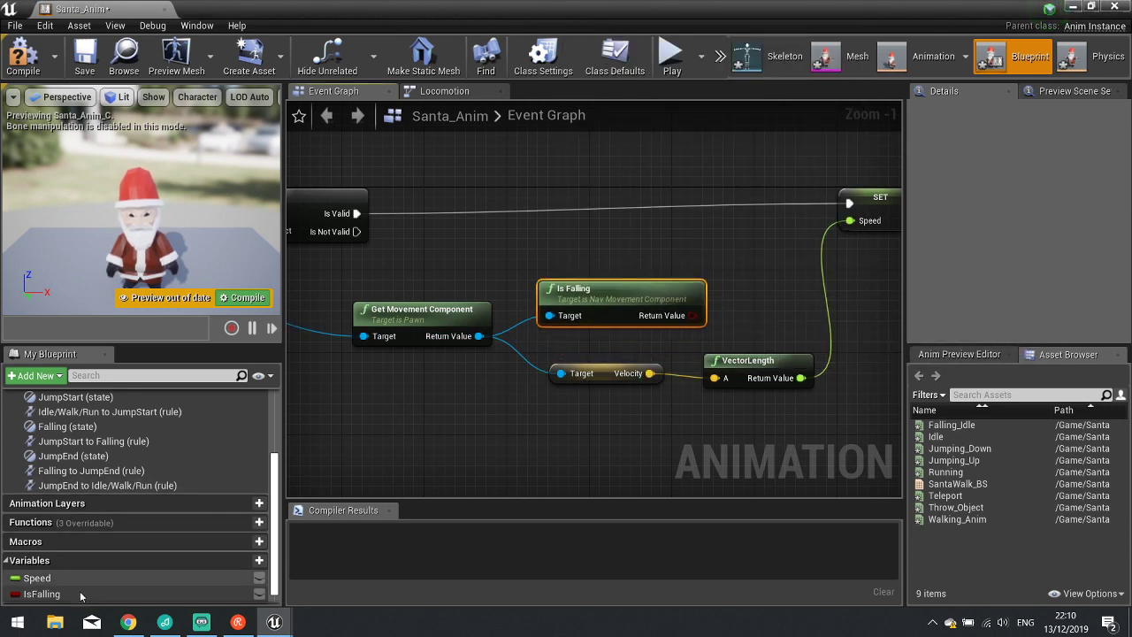
left_click_drag(80, 597, 732, 188)
left_click(756, 222)
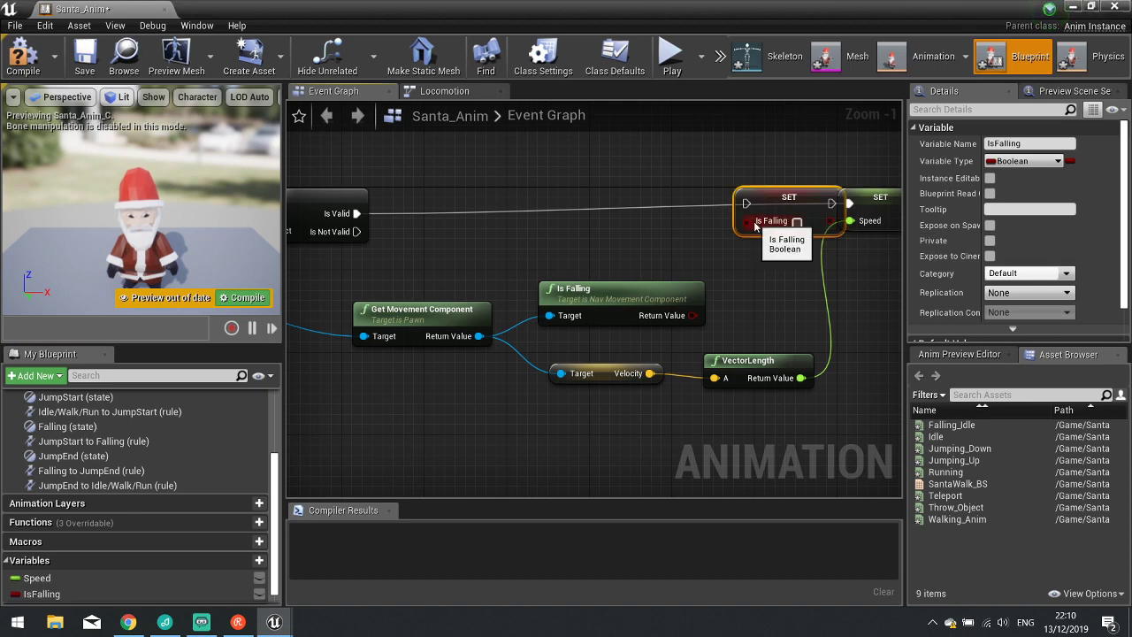
left_click_drag(754, 226, 693, 315)
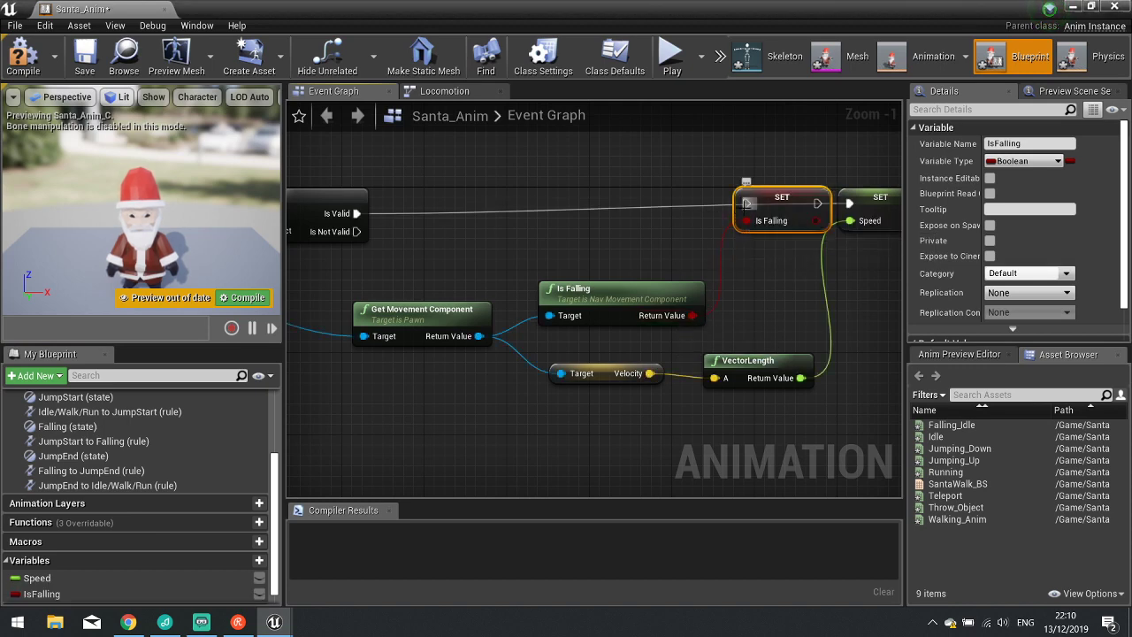
Wire the IsFalling setter into the execution line between Is Valid and the Speed setter, space the setters apart and compile.
left_click_drag(747, 204, 357, 213)
left_click_drag(821, 204, 850, 203)
right_click_drag(867, 265, 513, 270)
left_click_drag(539, 203, 592, 204)
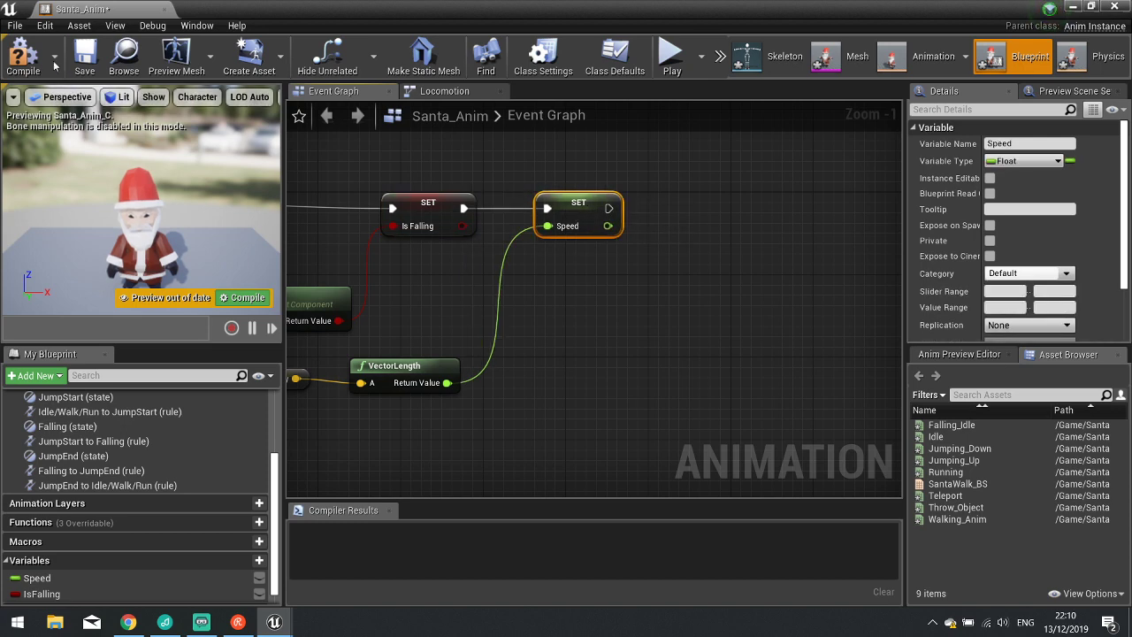
left_click(23, 54)
Use the IsFalling variable as the Can Enter Transition condition of the Idle/Walk/Run to JumpStart rule in Locomotion.
left_click(460, 92)
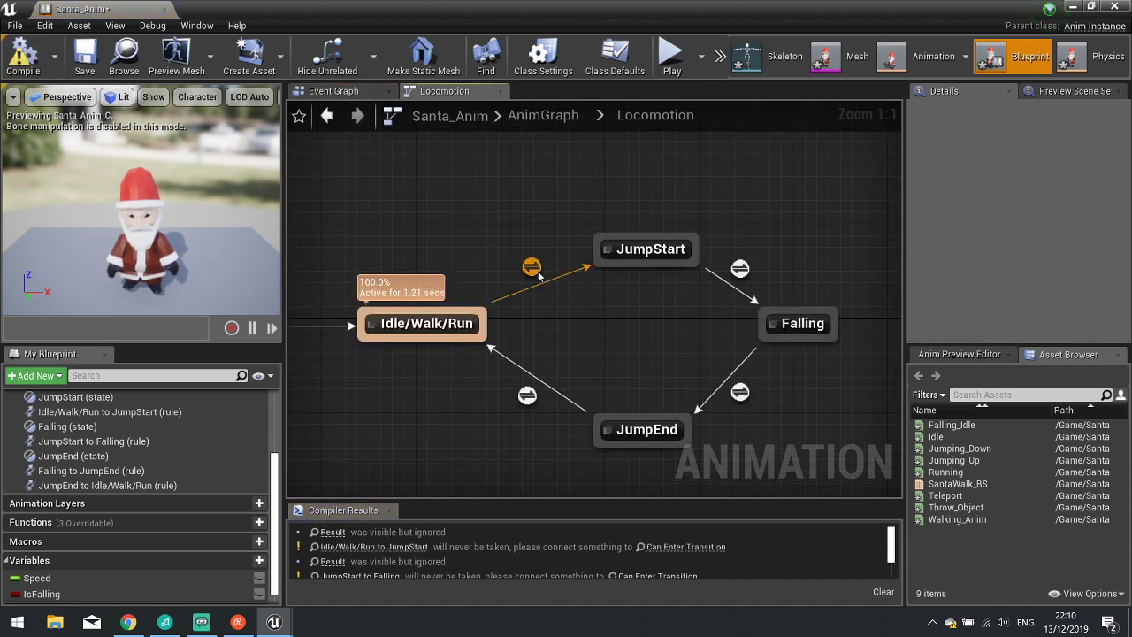
double_click(531, 267)
left_click_drag(42, 593, 712, 328, "ctrl")
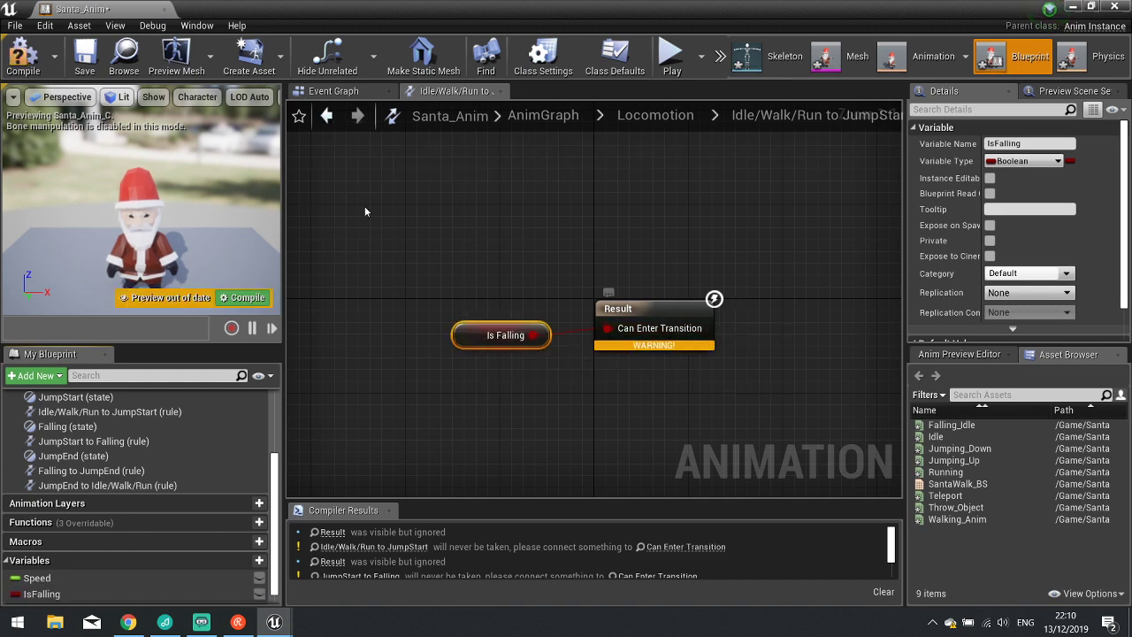
left_click(326, 116)
Make the JumpStart state play the Jumping_Up animation into its Output Animation Pose.
double_click(672, 254)
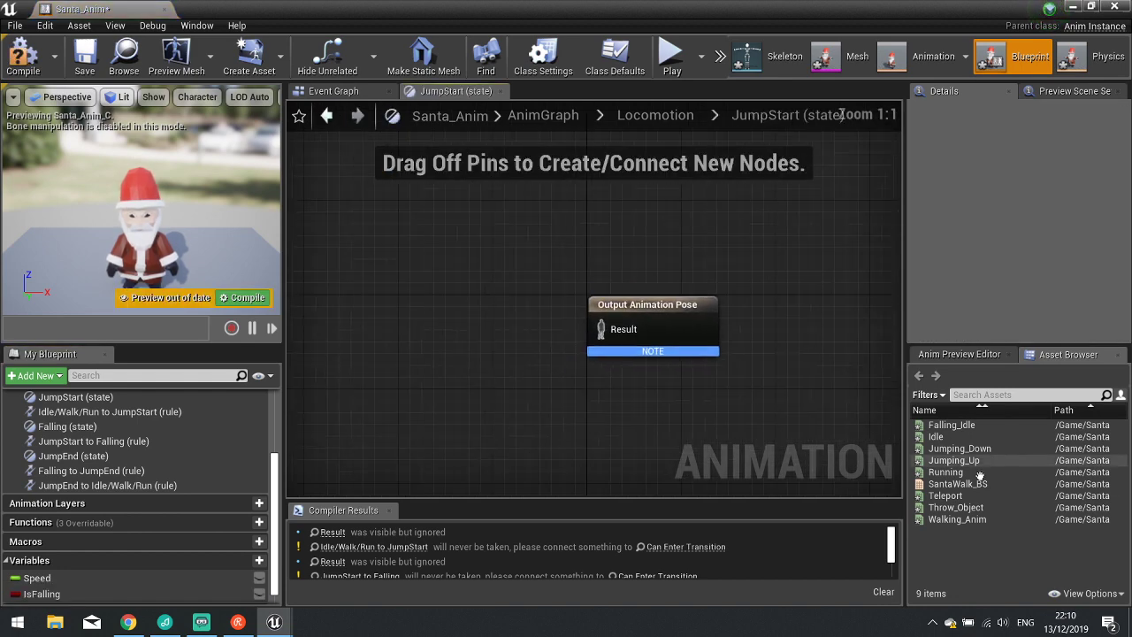
left_click_drag(960, 459, 361, 296)
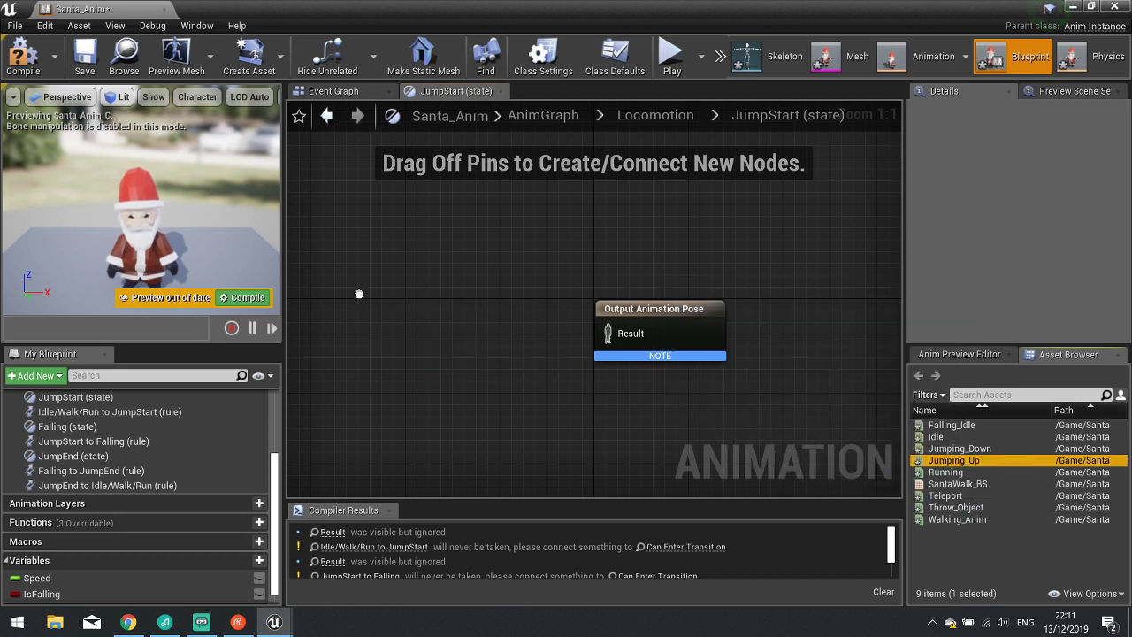
left_click_drag(459, 332, 607, 333)
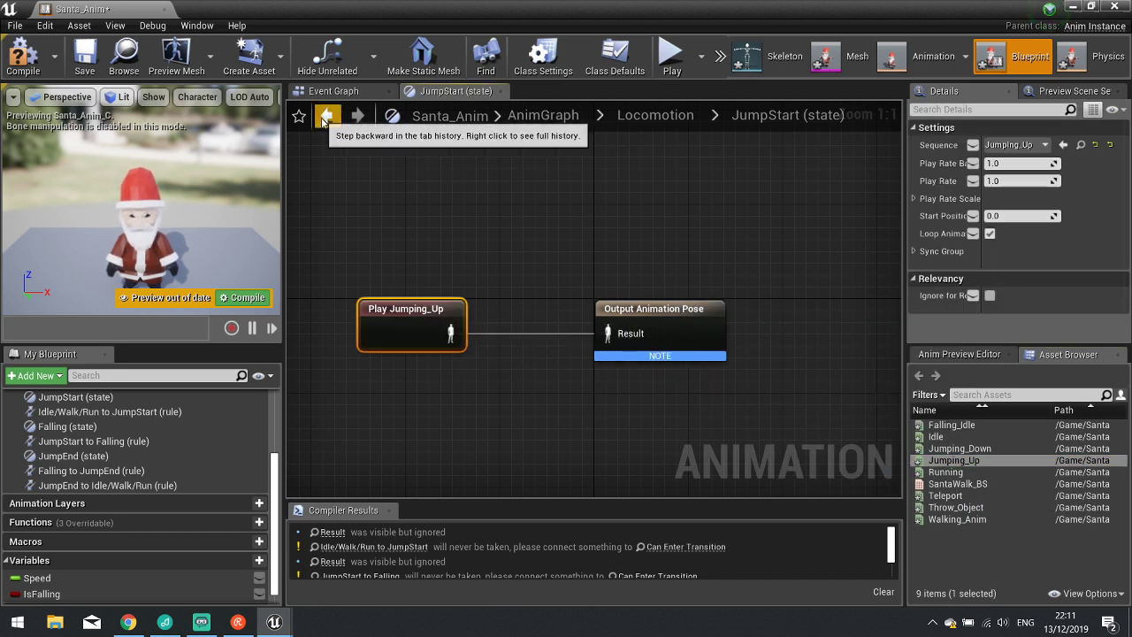
left_click(327, 116)
Add a Time Remaining (ratio) (Jumping_Up) node to the JumpStart to Falling transition rule.
double_click(740, 267)
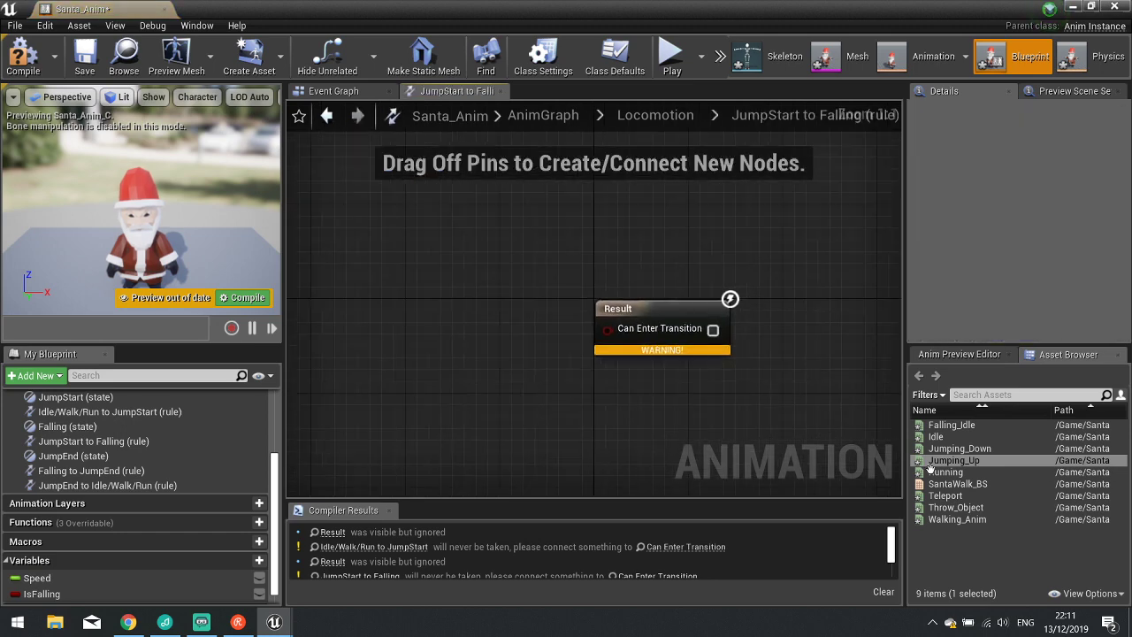
right_click(410, 311)
type("timeremai")
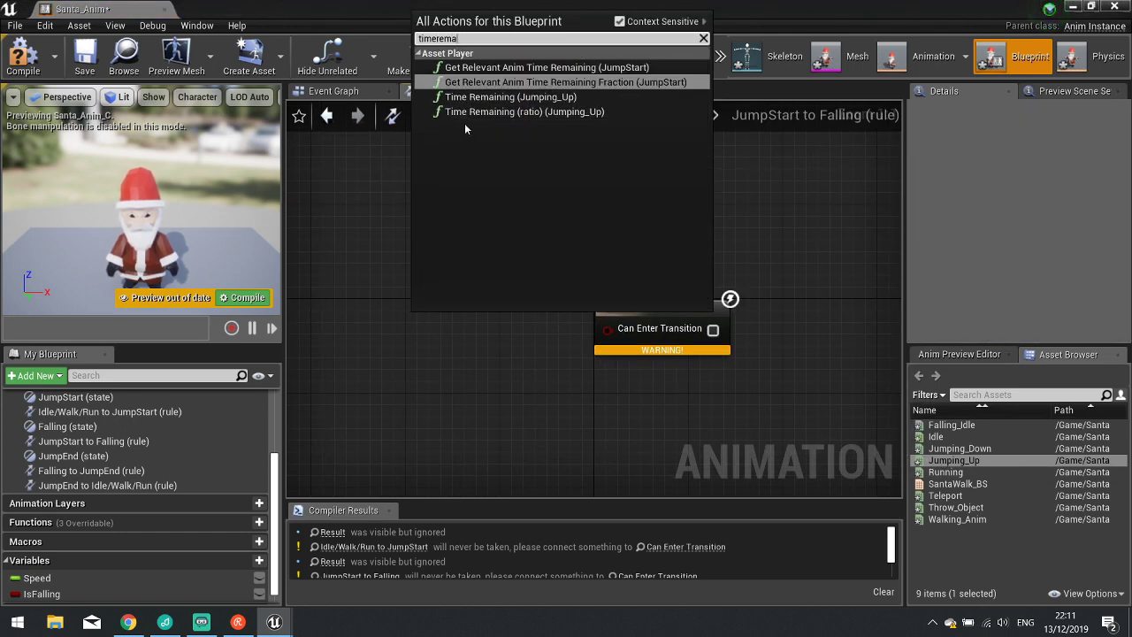
left_click(524, 111)
Compare the remaining time ratio as less than or equal to 0.1 and connect the result to Can Enter Transition.
left_click_drag(496, 321, 510, 357)
type(">")
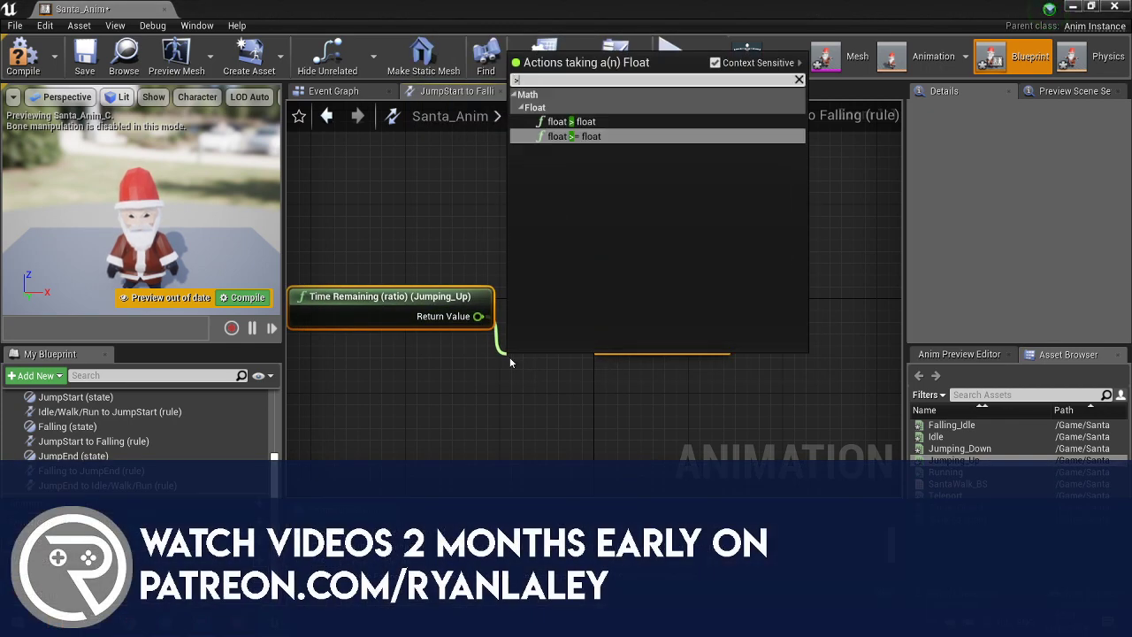
key("BackSpace")
type("<")
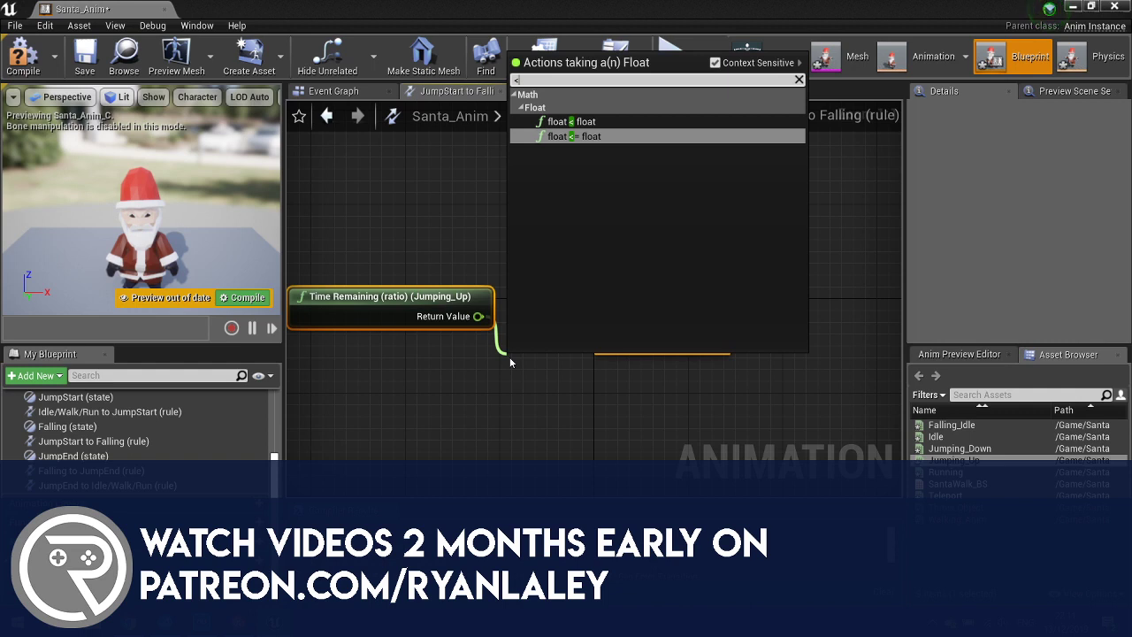
key("Return")
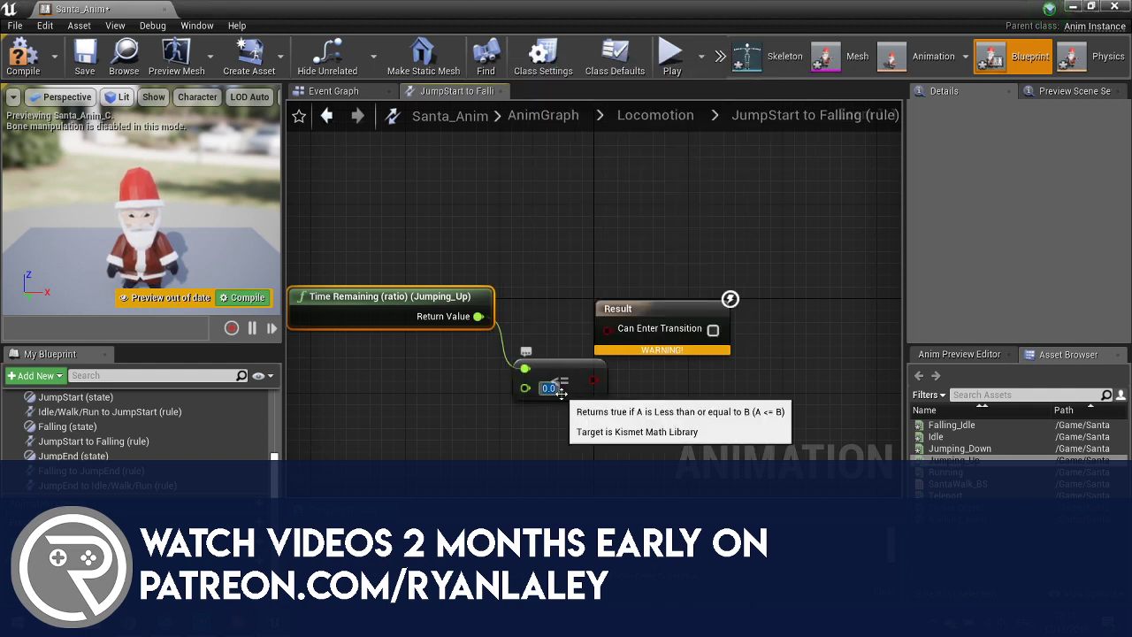
left_click(475, 307)
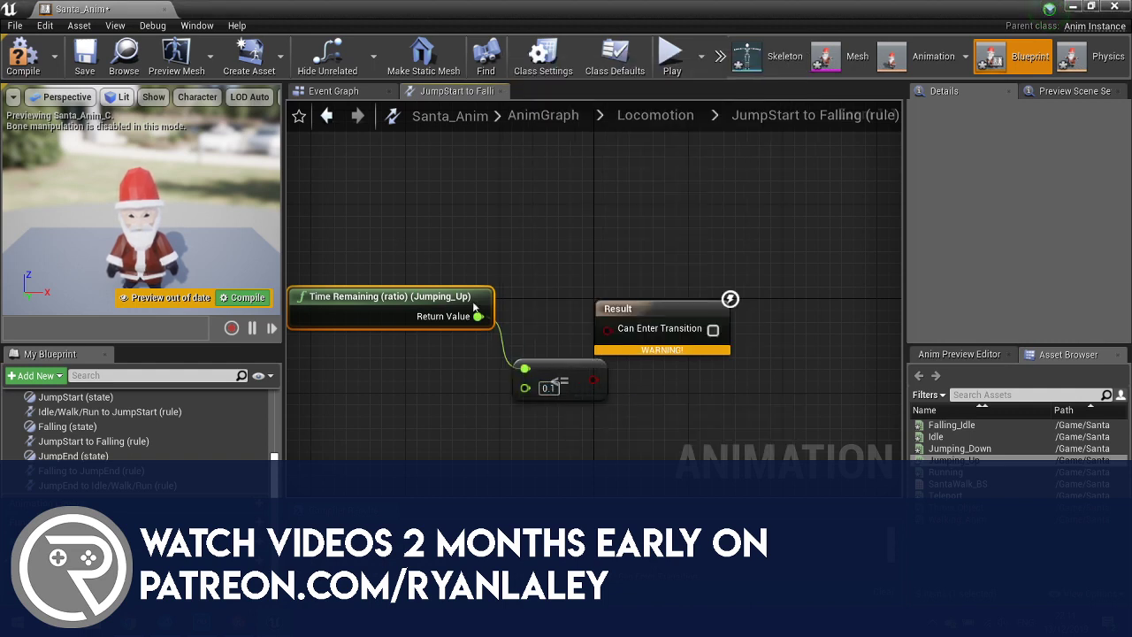
left_click(563, 373, "shift")
left_click_drag(601, 384, 606, 328)
left_click(328, 116)
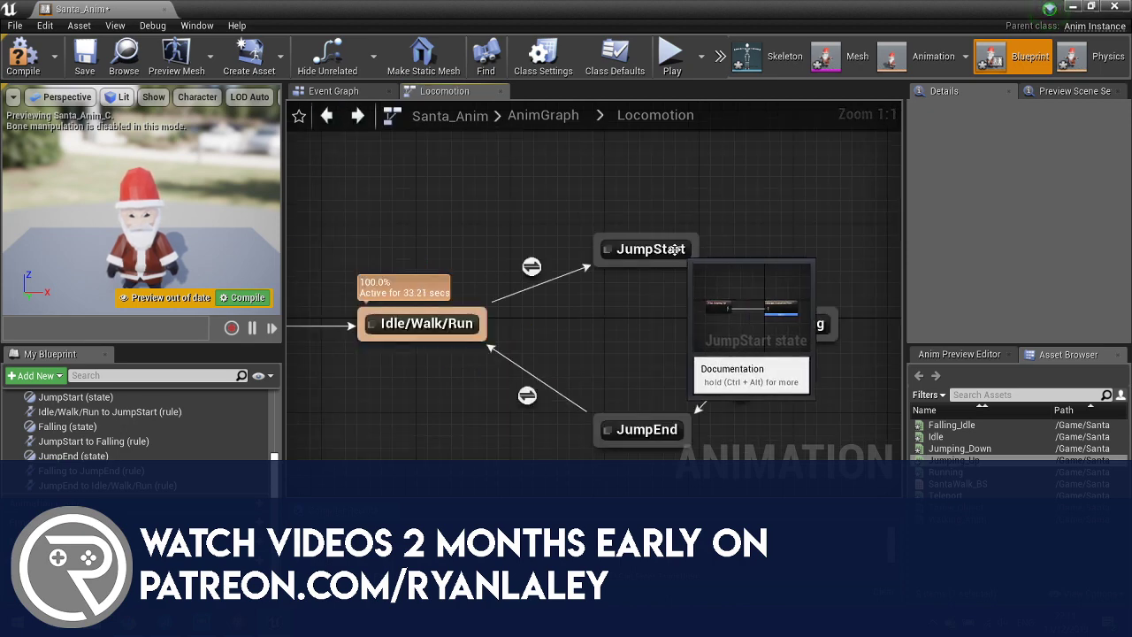
mouse_move(741, 271)
right_click_drag(741, 271, 552, 230)
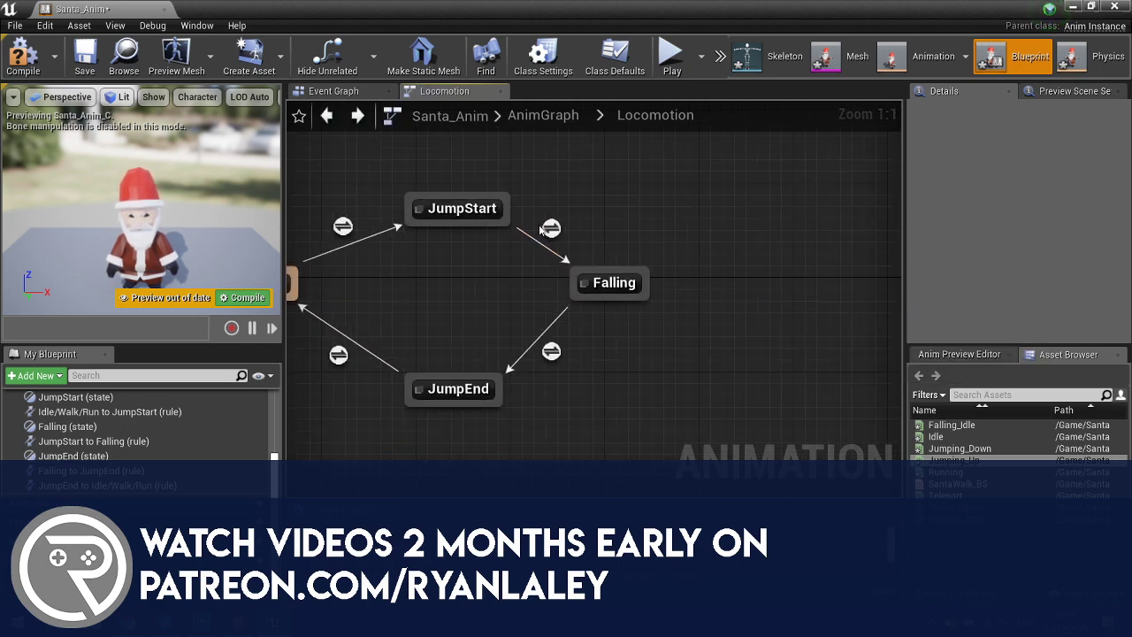
double_click(550, 228)
left_click(327, 115)
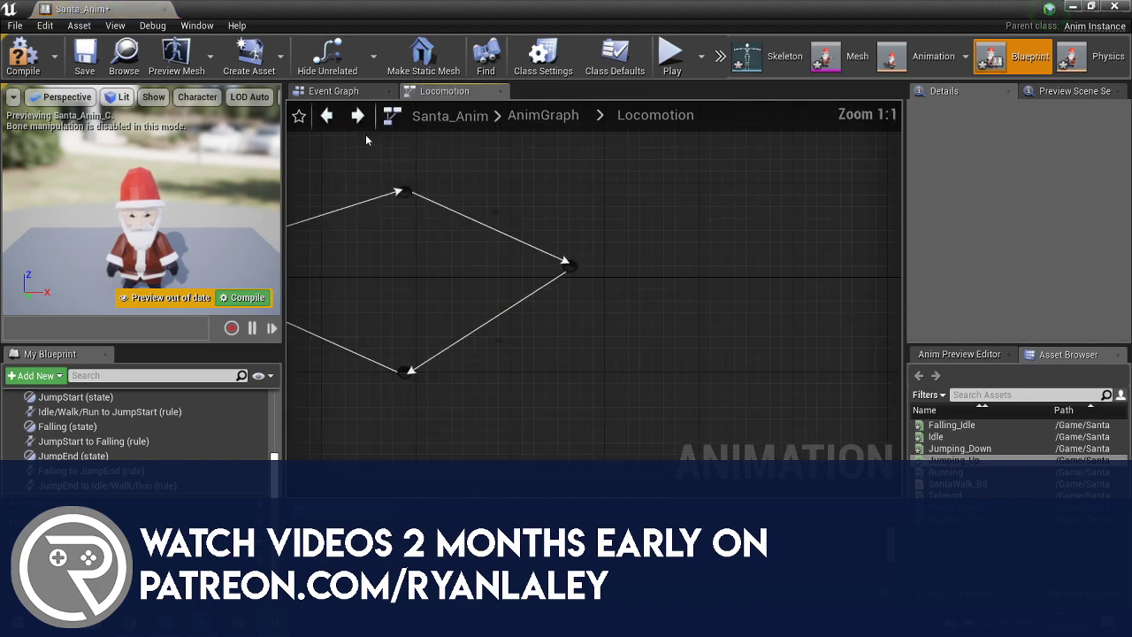
Make the Falling state play the Falling_Idle animation into its Output Animation Pose.
double_click(412, 258)
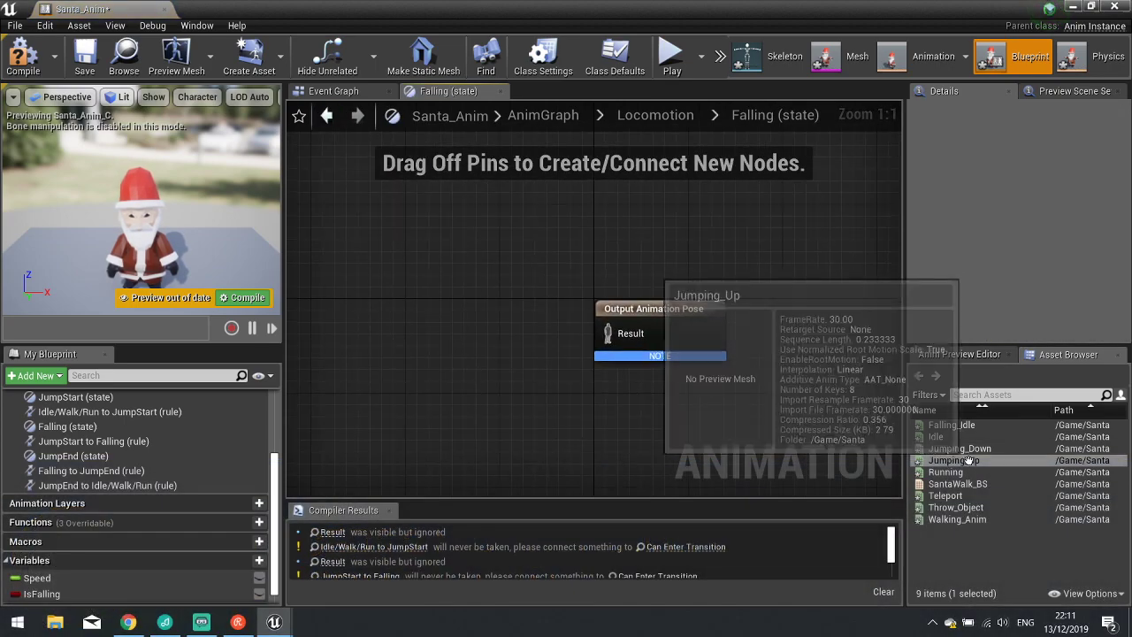
left_click_drag(964, 426, 451, 310)
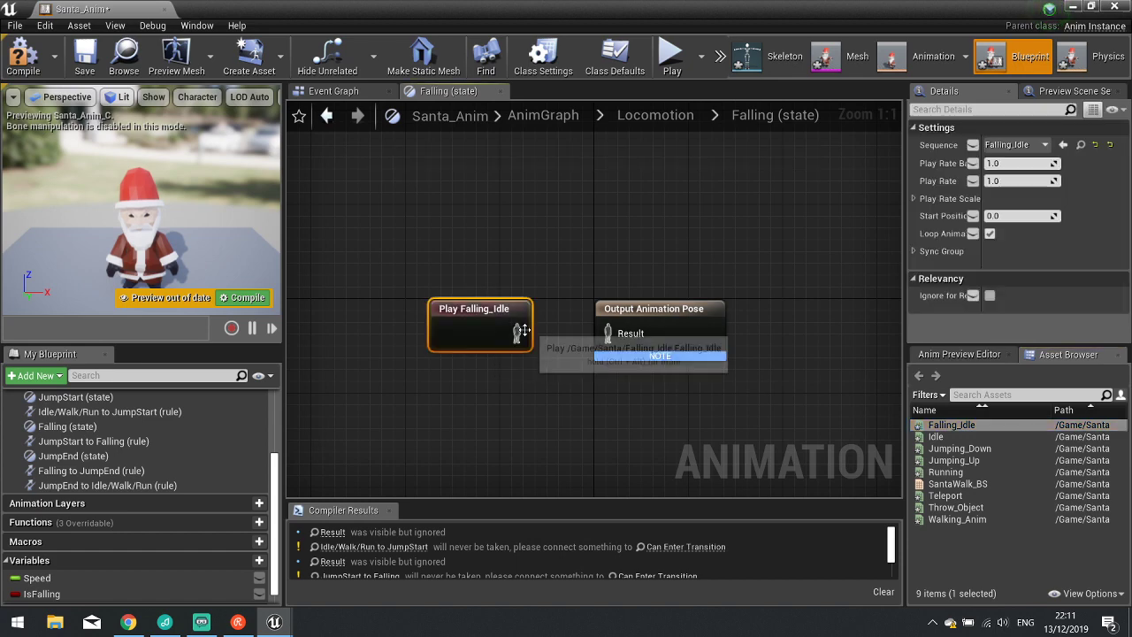
left_click_drag(518, 332, 608, 333)
Return to the Locomotion state machine and open the Falling to JumpEnd transition rule.
left_click(326, 117)
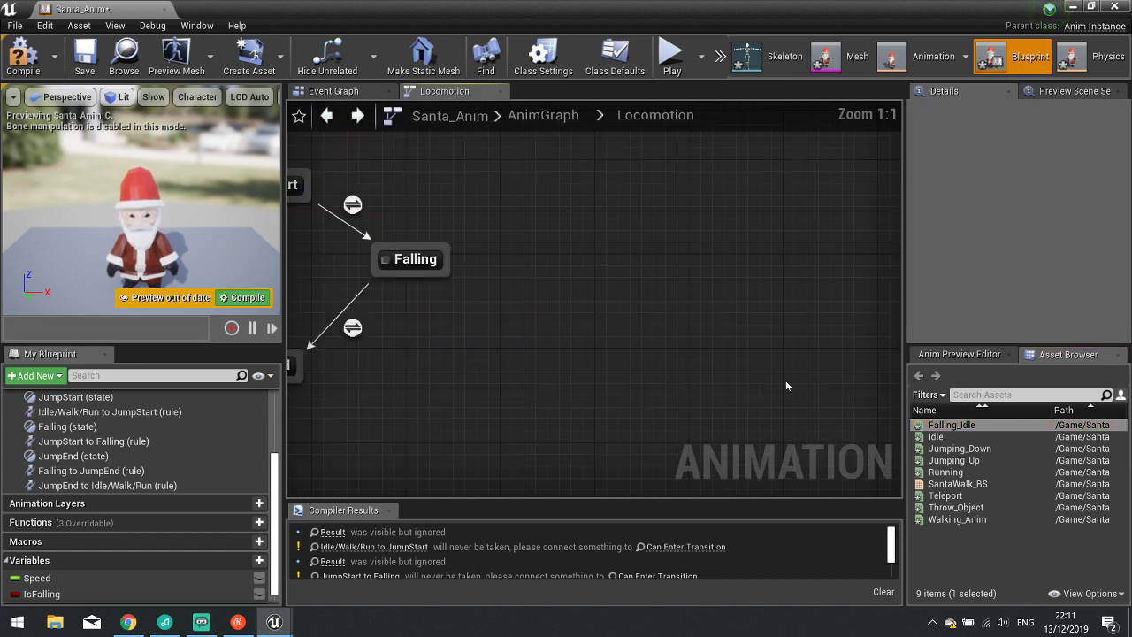
right_click_drag(443, 317, 659, 303)
double_click(572, 314)
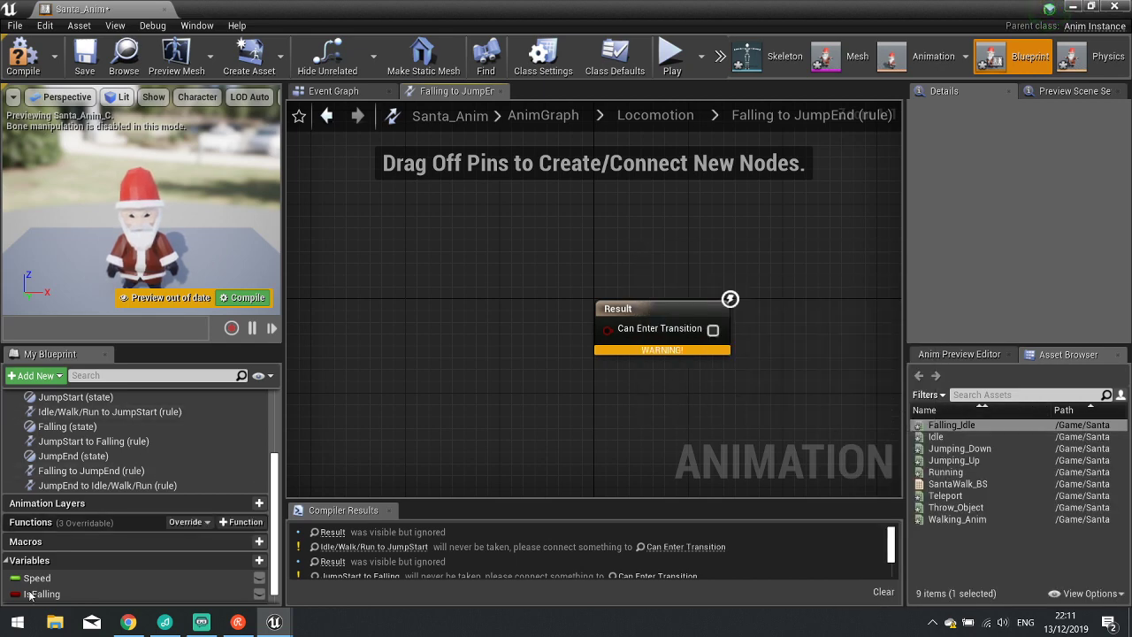
left_click_drag(42, 593, 368, 304, "ctrl")
left_click(414, 318)
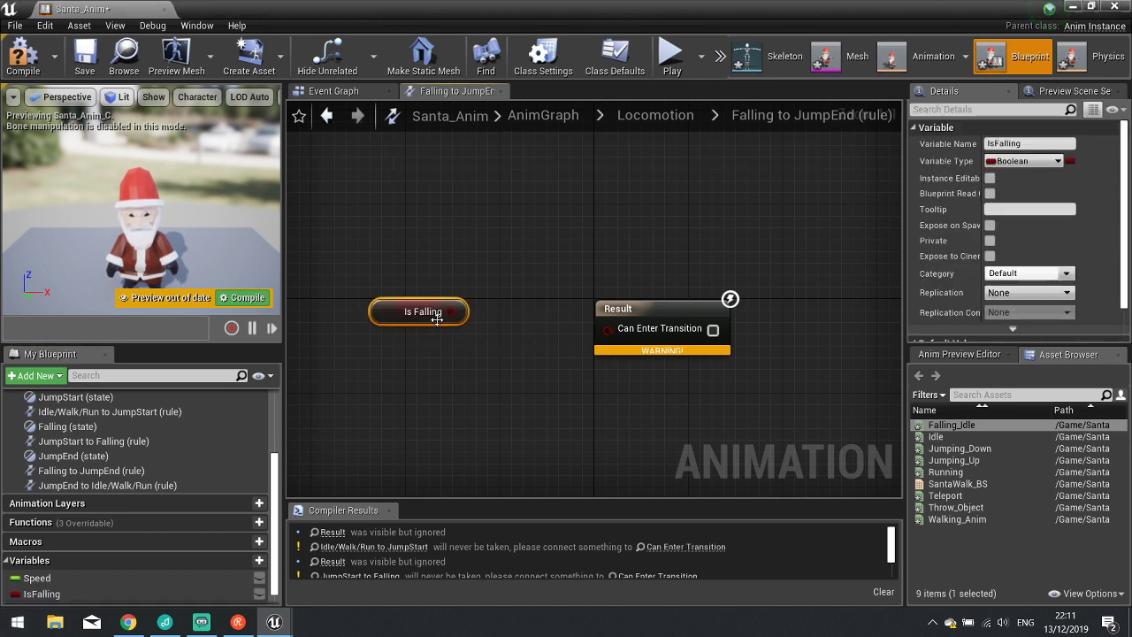
left_click_drag(443, 315, 505, 356)
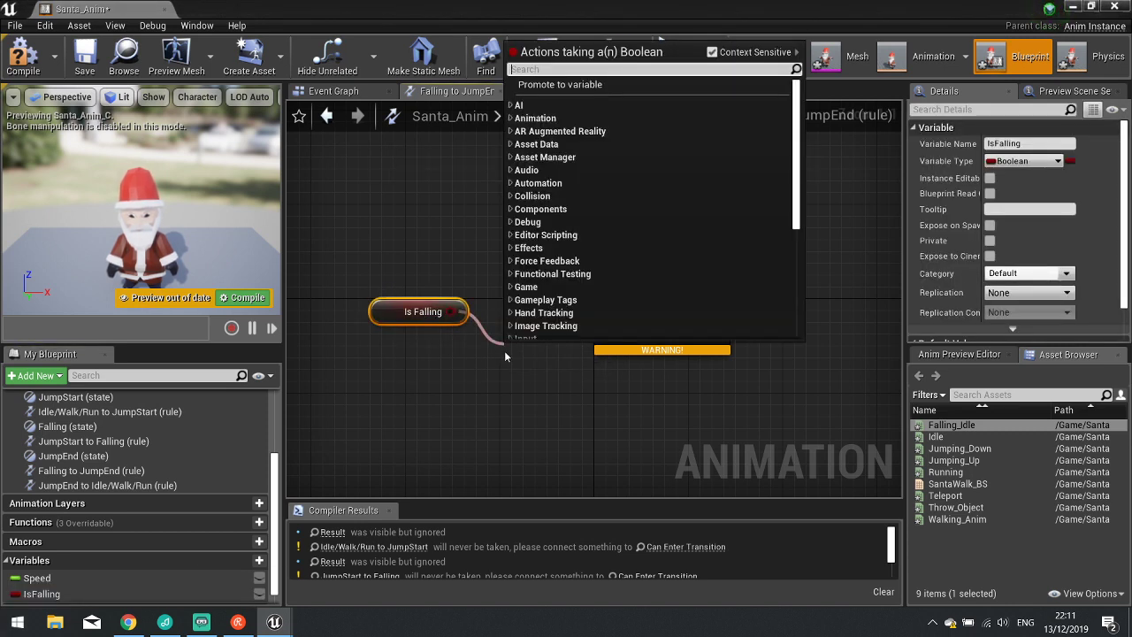
type("!=")
key("Return")
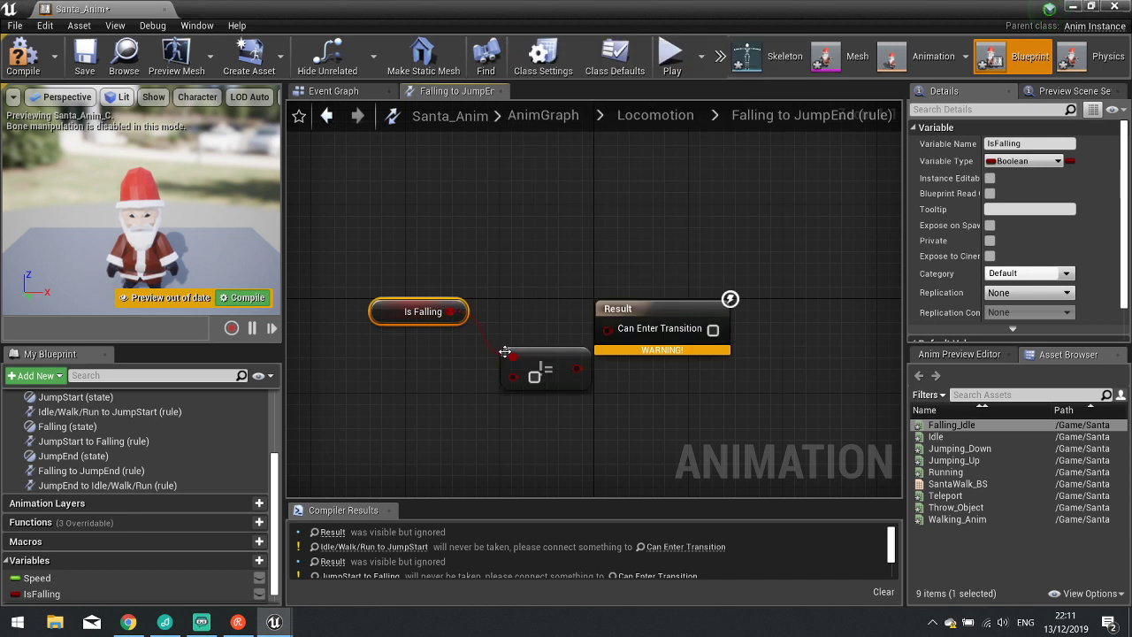
left_click(508, 364, "ctrl")
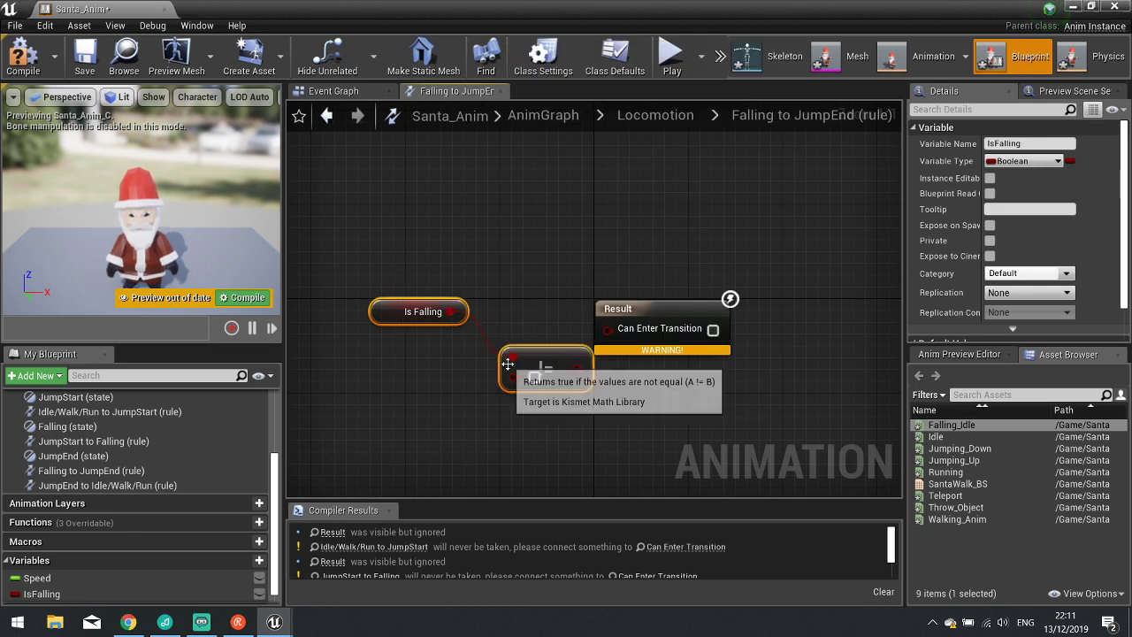
key("Delete")
Feed IsFalling through a NOT Boolean node into the Falling to JumpEnd rule's Can Enter Transition, compile and return to Locomotion.
left_click_drag(49, 594, 320, 292)
left_click(395, 311)
left_click_drag(409, 300, 453, 354)
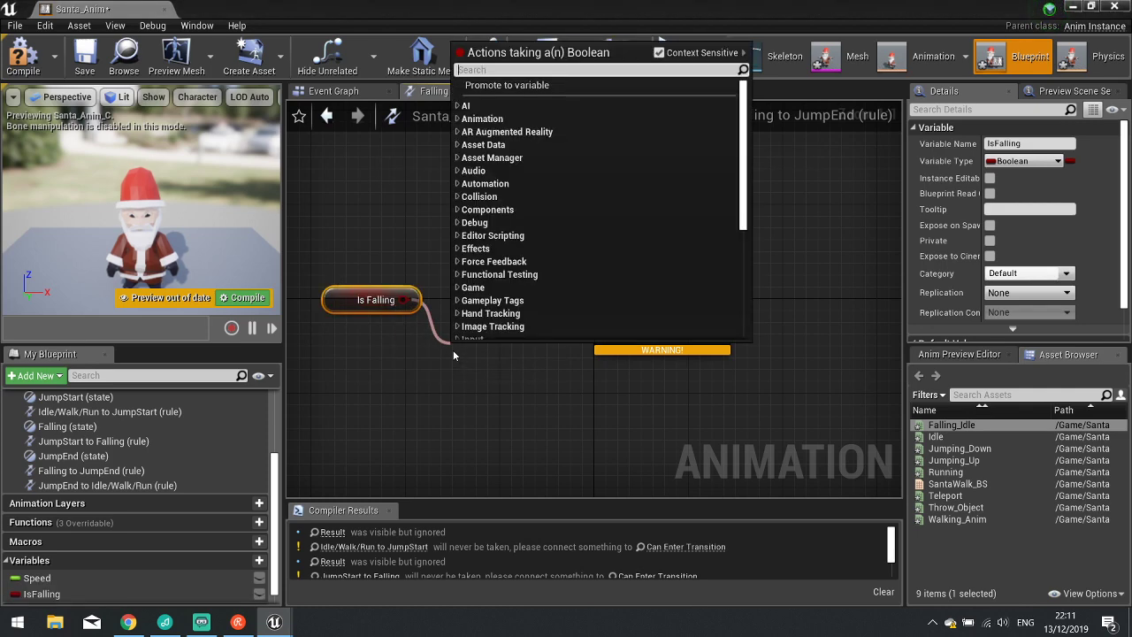
type("not")
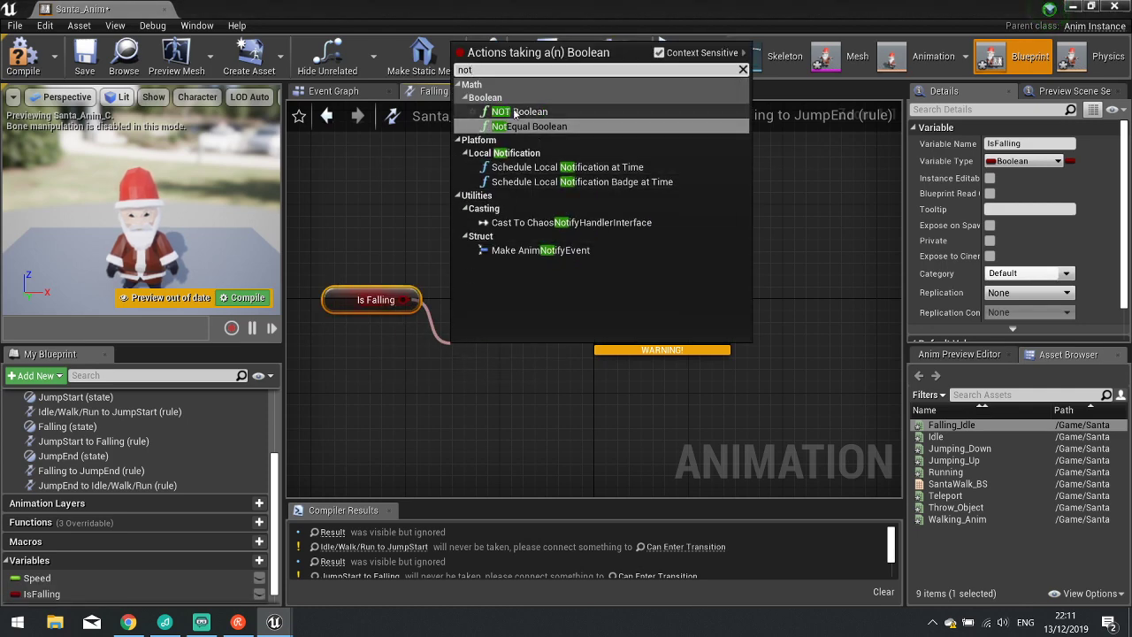
left_click(520, 111)
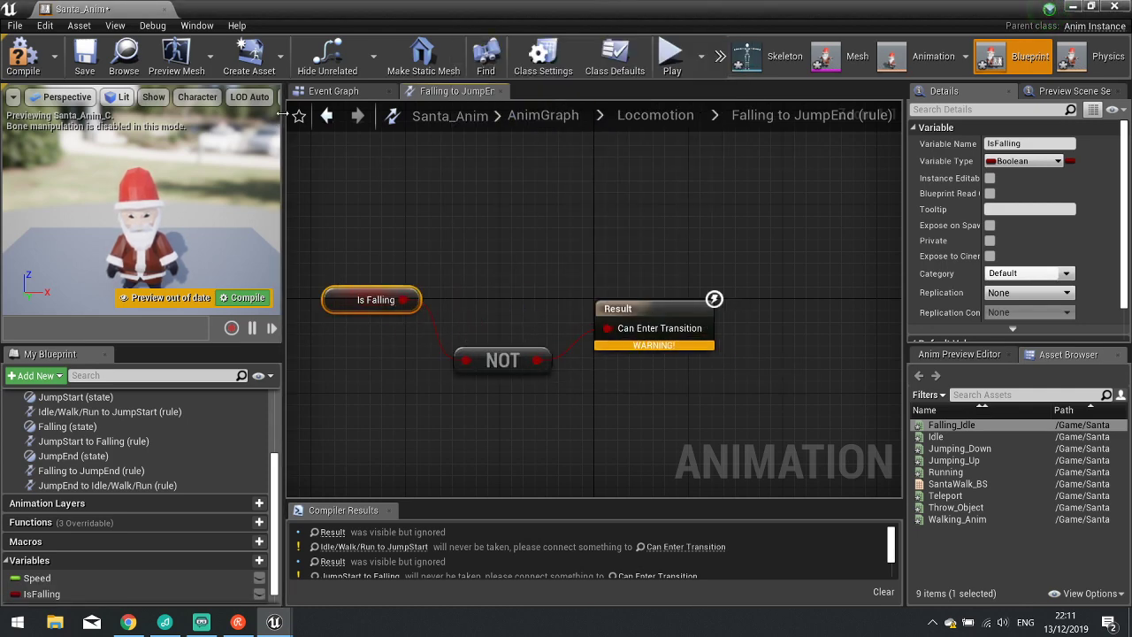
left_click(36, 60)
left_click(326, 115)
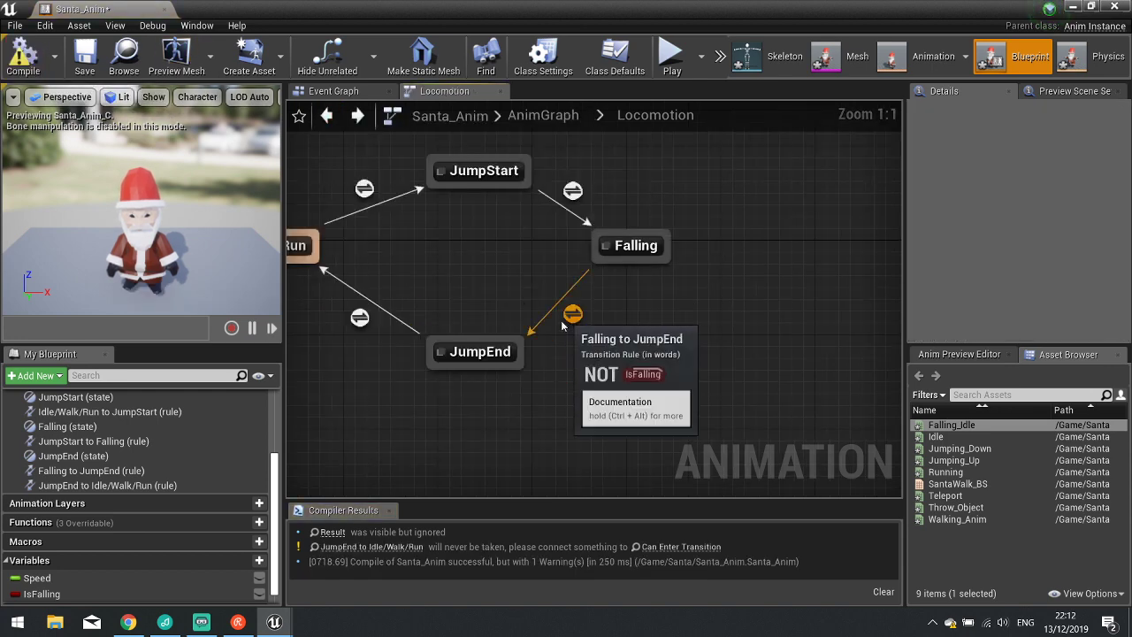
Make the JumpEnd state play the Jumping_Down animation into its Output Animation Pose and return to Locomotion.
double_click(499, 352)
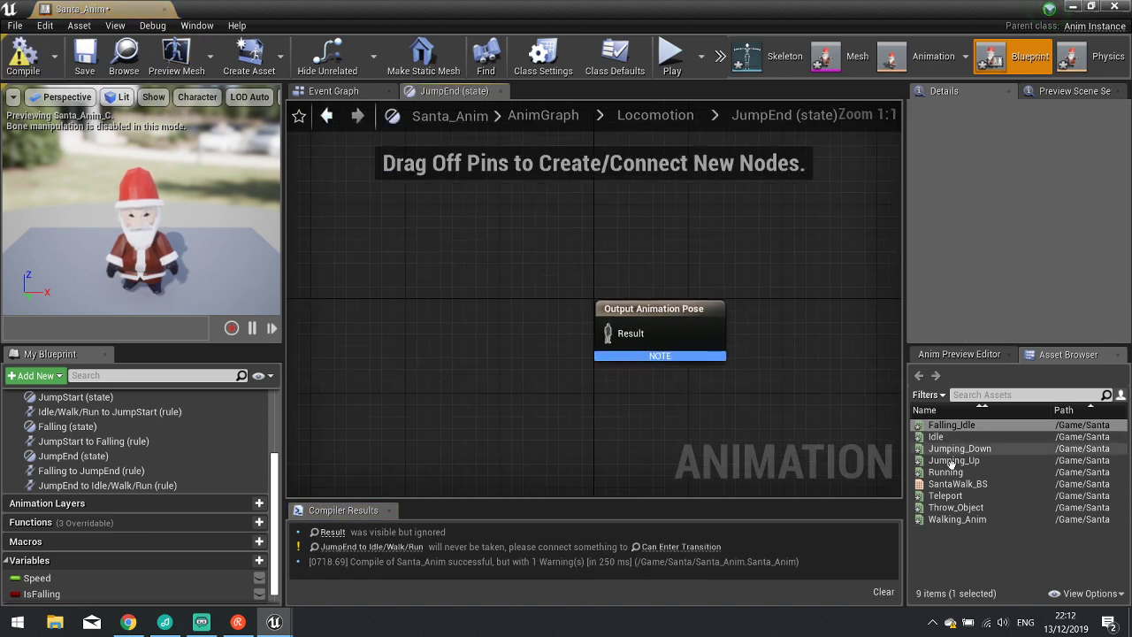
left_click_drag(959, 449, 483, 333)
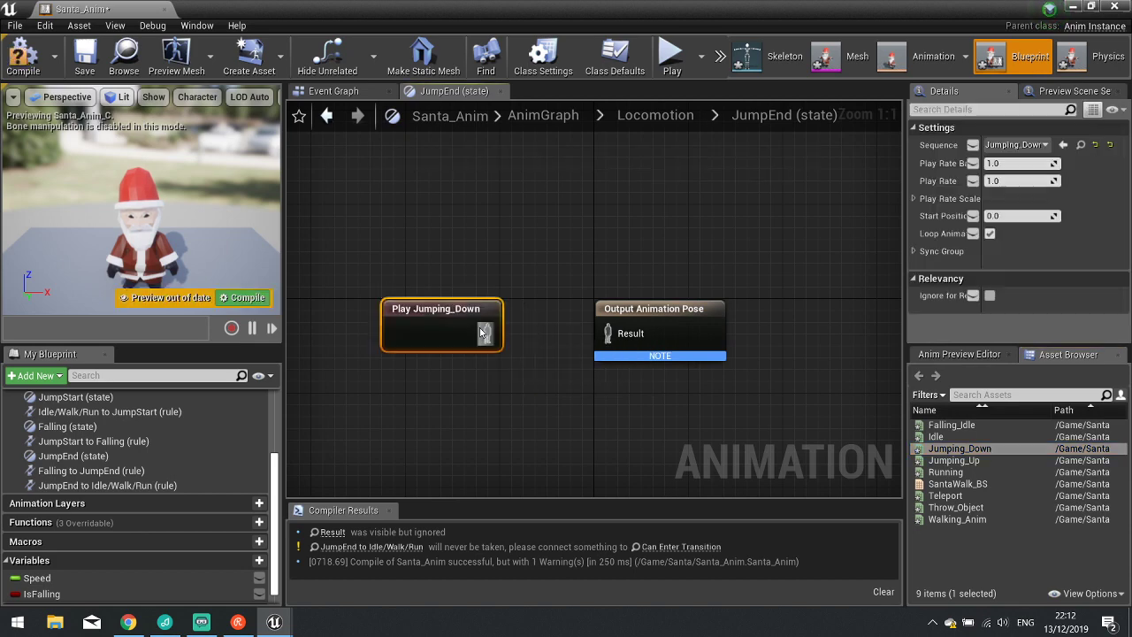
left_click(327, 116)
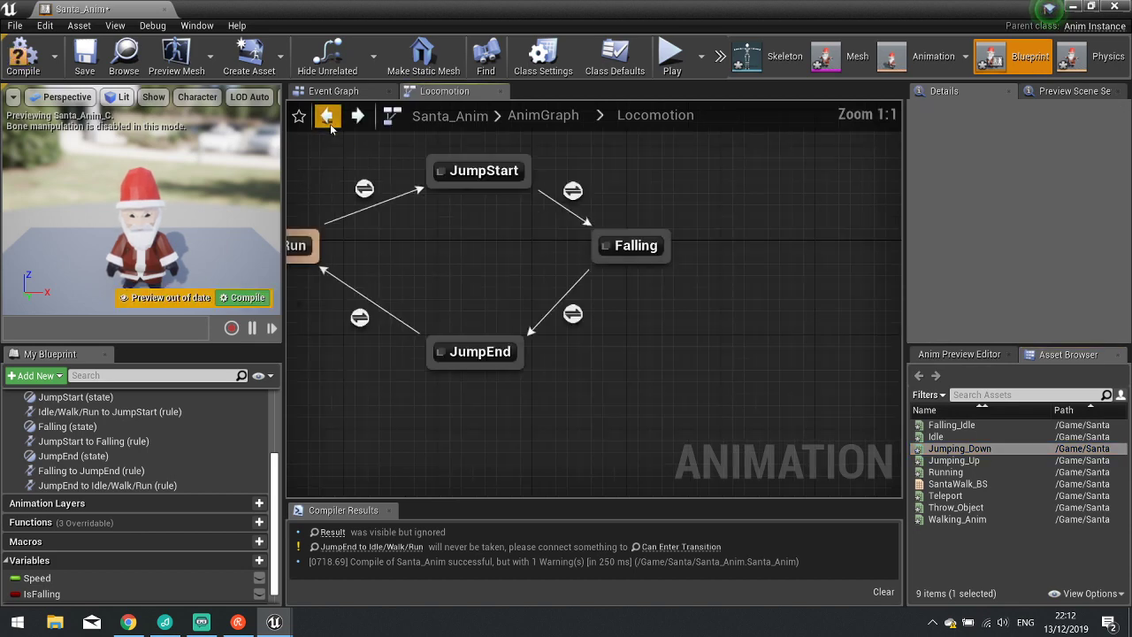
Open the JumpEnd to Idle/Walk/Run transition rule and add a Time Remaining (ratio) node for Jumping_Down.
right_click_drag(392, 361, 569, 377)
double_click(540, 329)
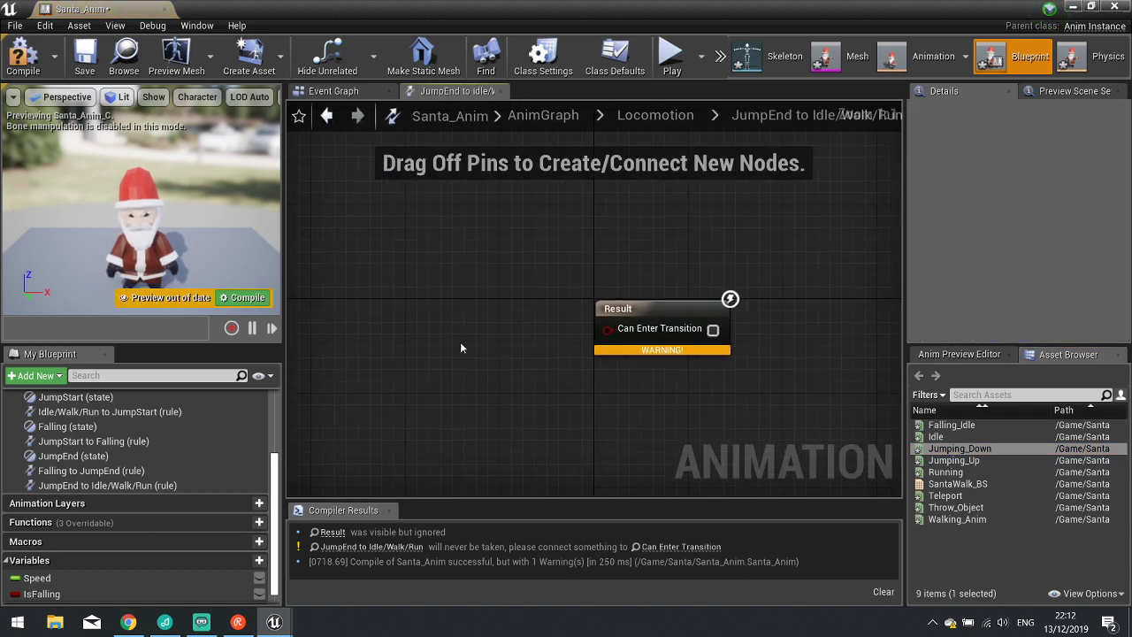
right_click(364, 258)
type("timeremain")
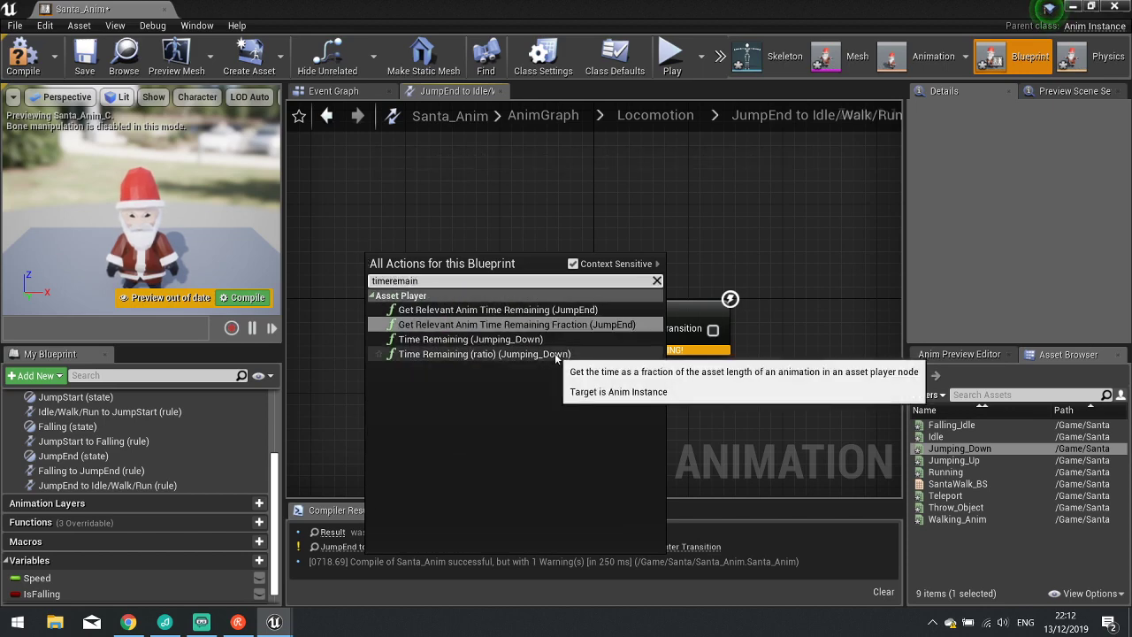
left_click(554, 354)
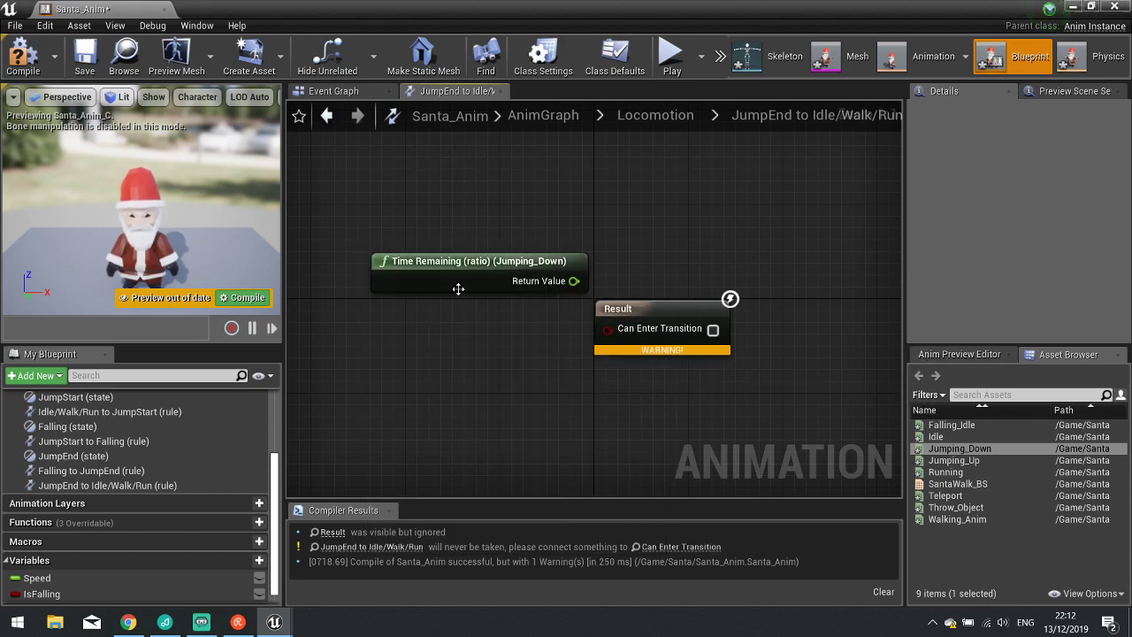
Compare the Jumping_Down time ratio as less than or equal to 0.1, feed the result to Can Enter Transition and compile.
left_click_drag(458, 290, 295, 266)
left_click_drag(455, 326, 455, 321)
type("<=")
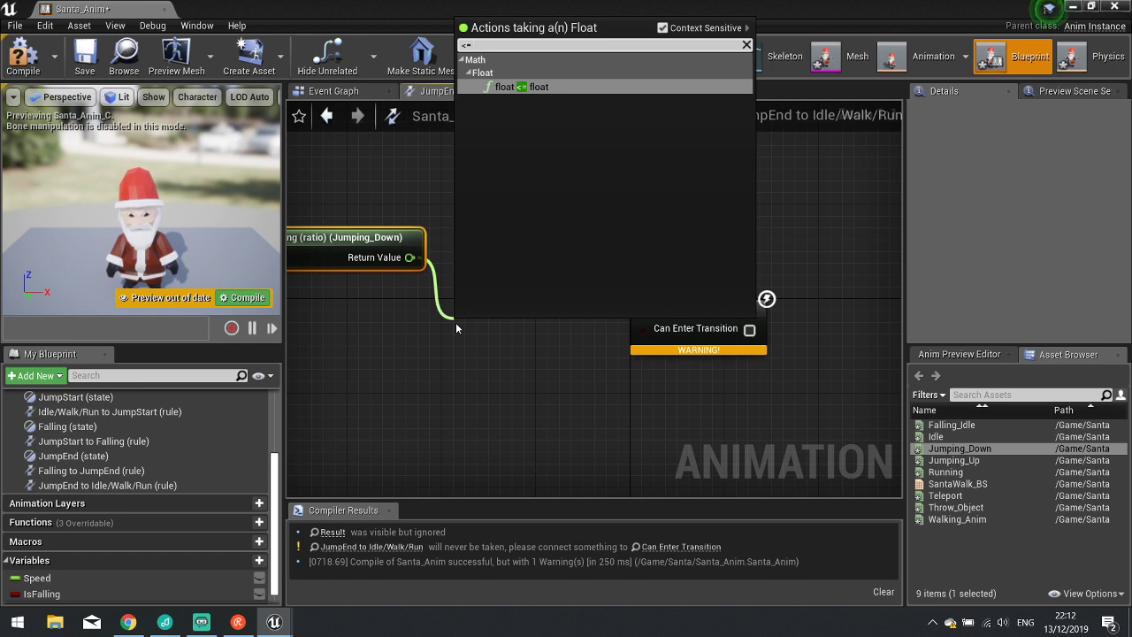
key("Return")
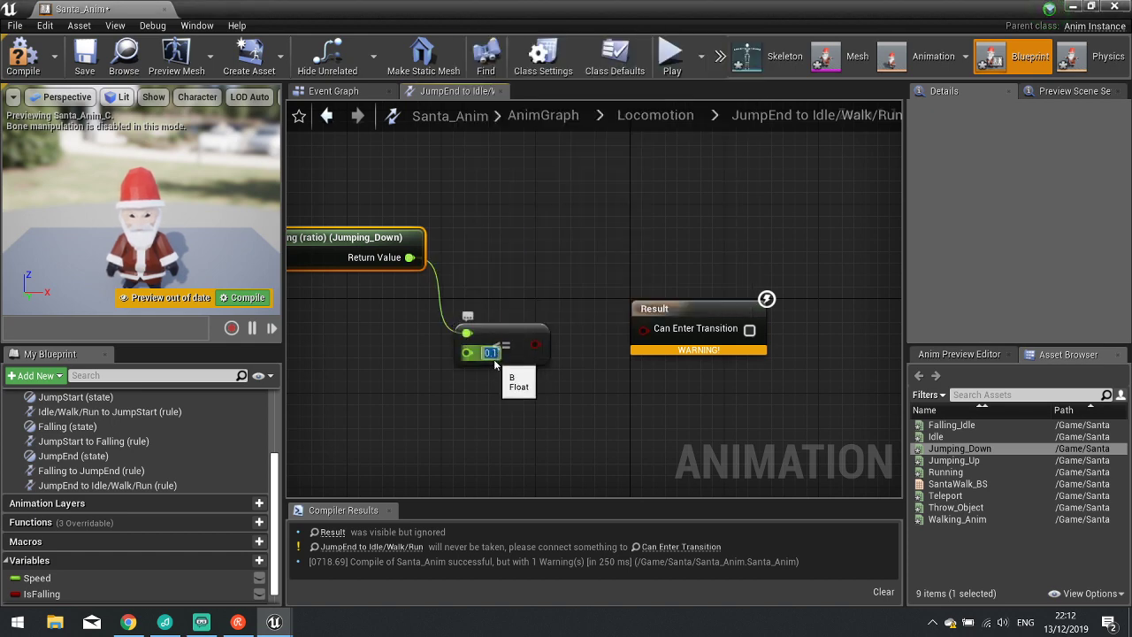
left_click_drag(544, 342, 644, 328)
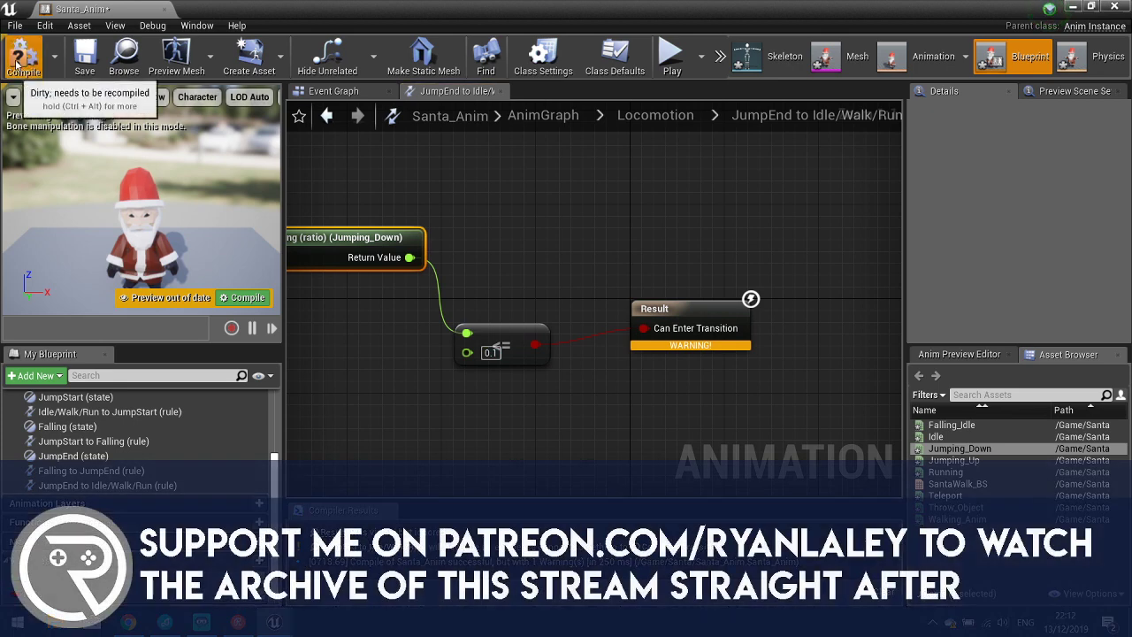
Play the level and test Santa's running and jumping, then stop the session.
left_click(1114, 7)
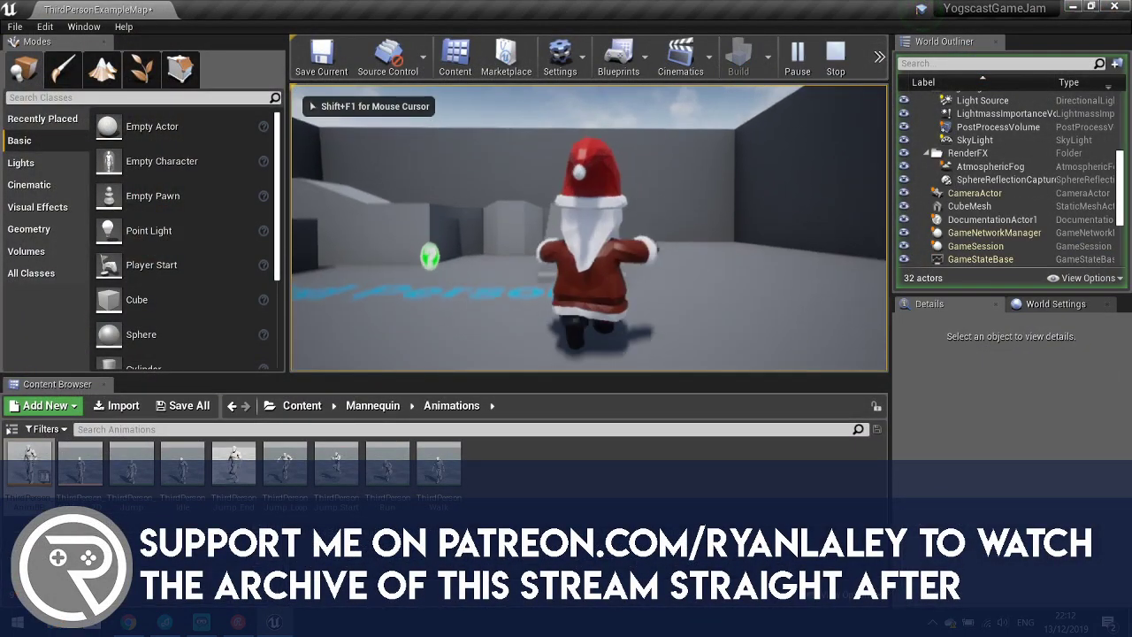
key("space")
key("a")
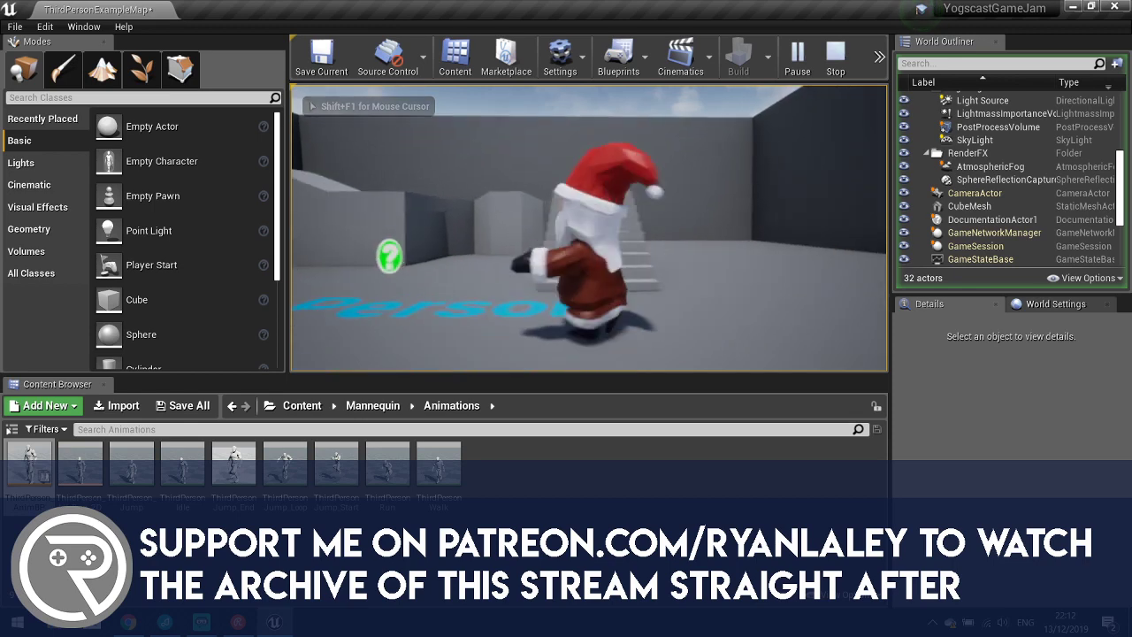
key("s")
key("d")
key("space")
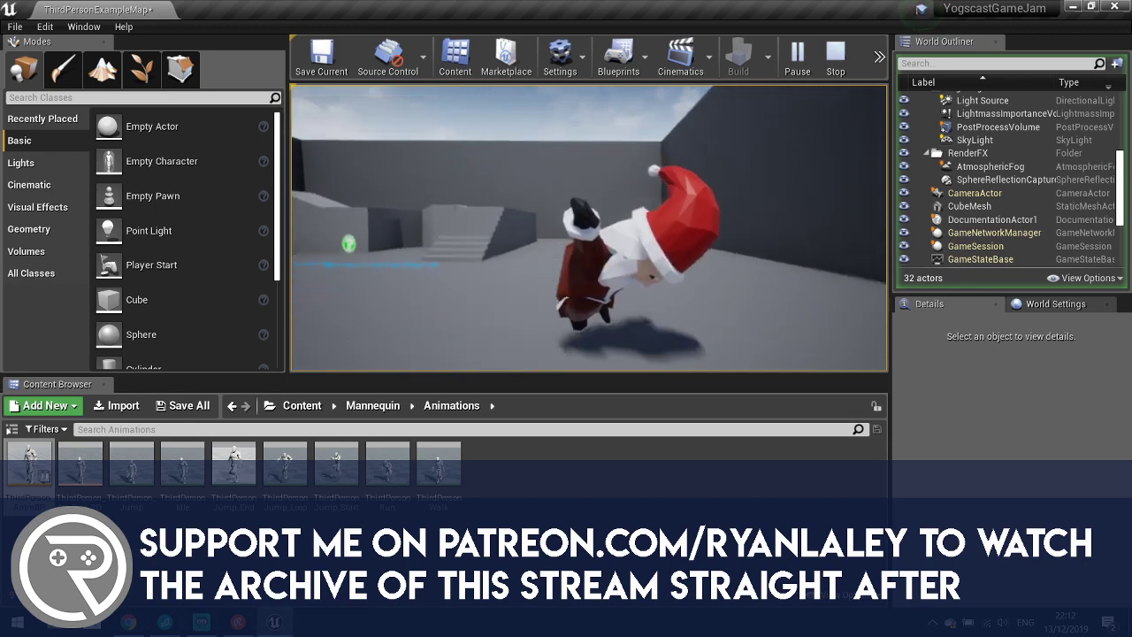
key("Escape")
Review the JumpLoop to JumpEnd transition rule in the mannequin's ThirdPerson_AnimBP for reference.
double_click(16, 489)
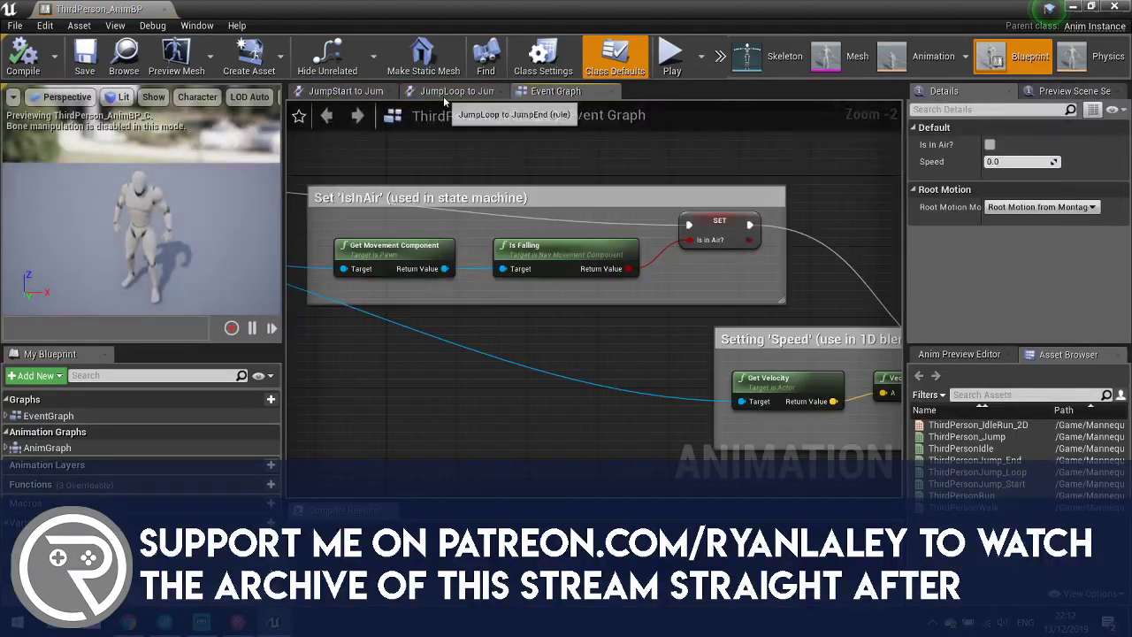
left_click(445, 95)
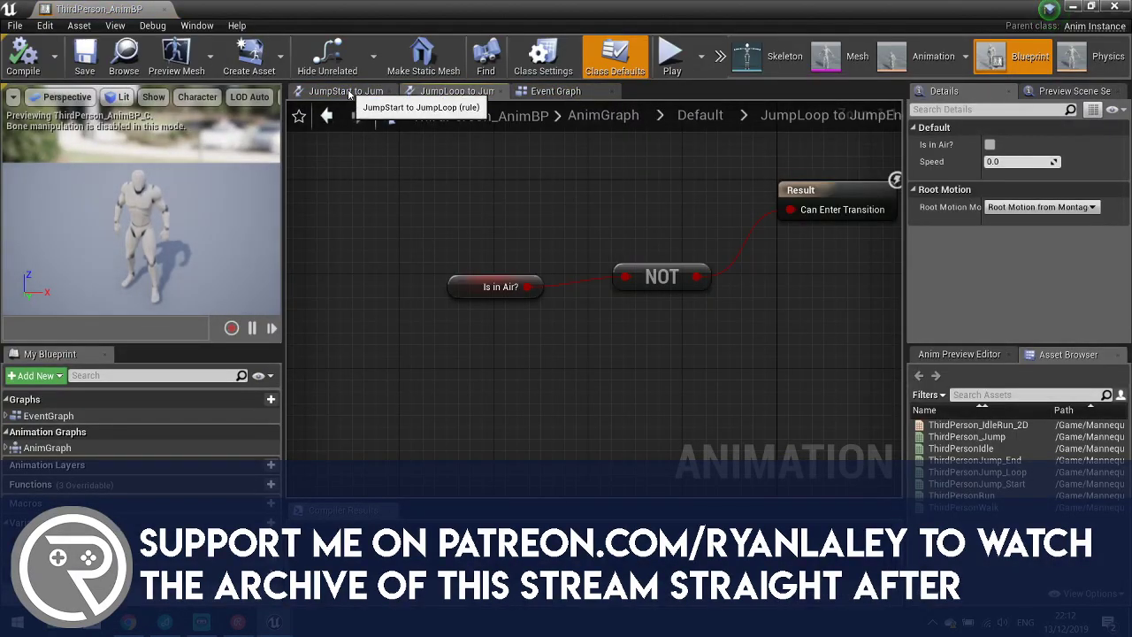
left_click(1075, 7)
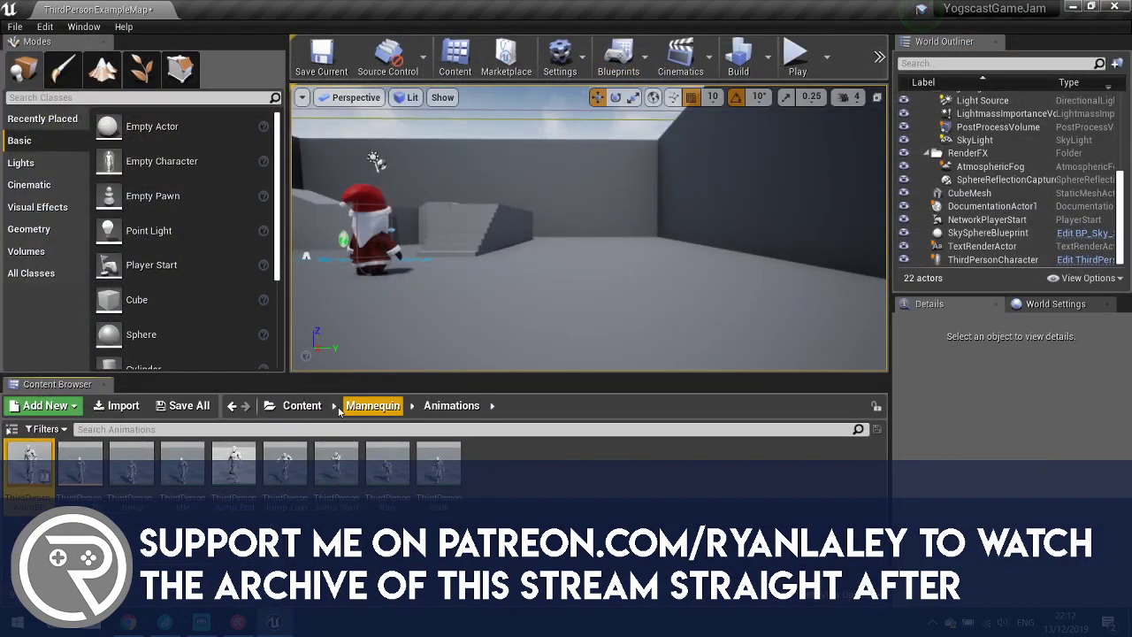
Reopen Santa_Anim from the Santa folder and check its Event Graph logic and the JumpEnd to Idle/Walk/Run rule.
left_click(302, 405)
double_click(132, 468)
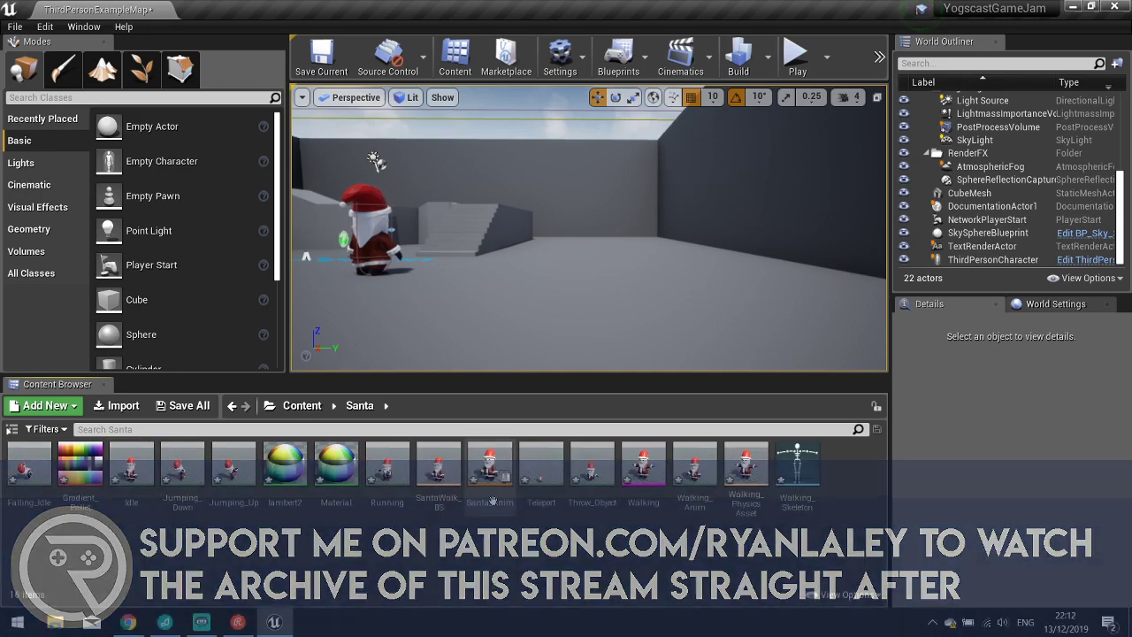
double_click(503, 499)
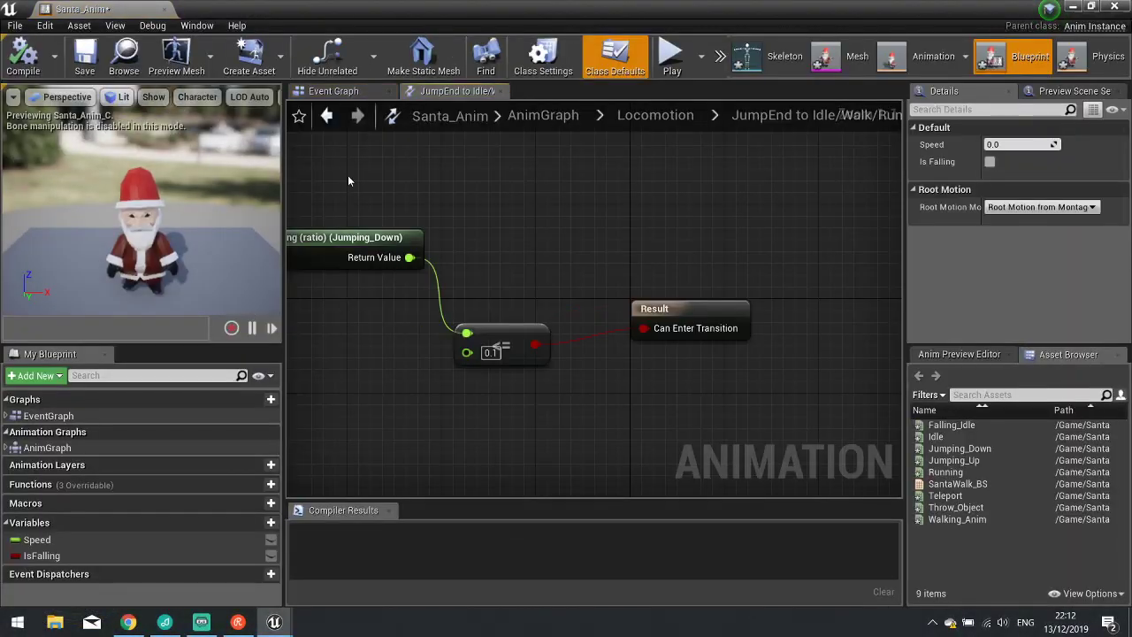
left_click(330, 89)
right_click_drag(398, 281, 596, 267)
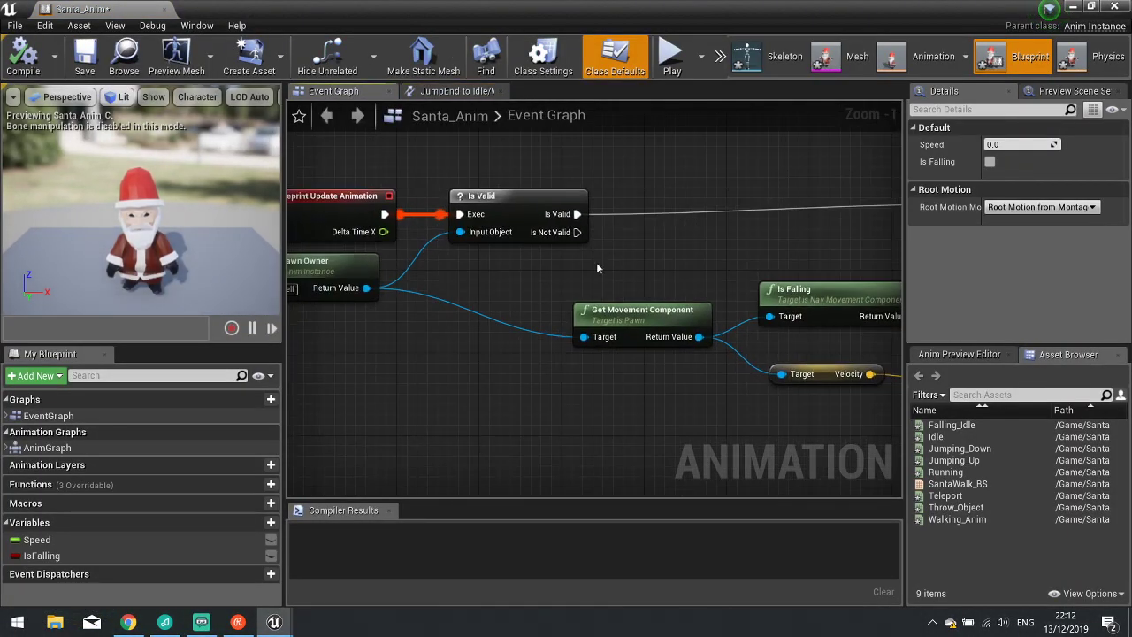
left_click(446, 90)
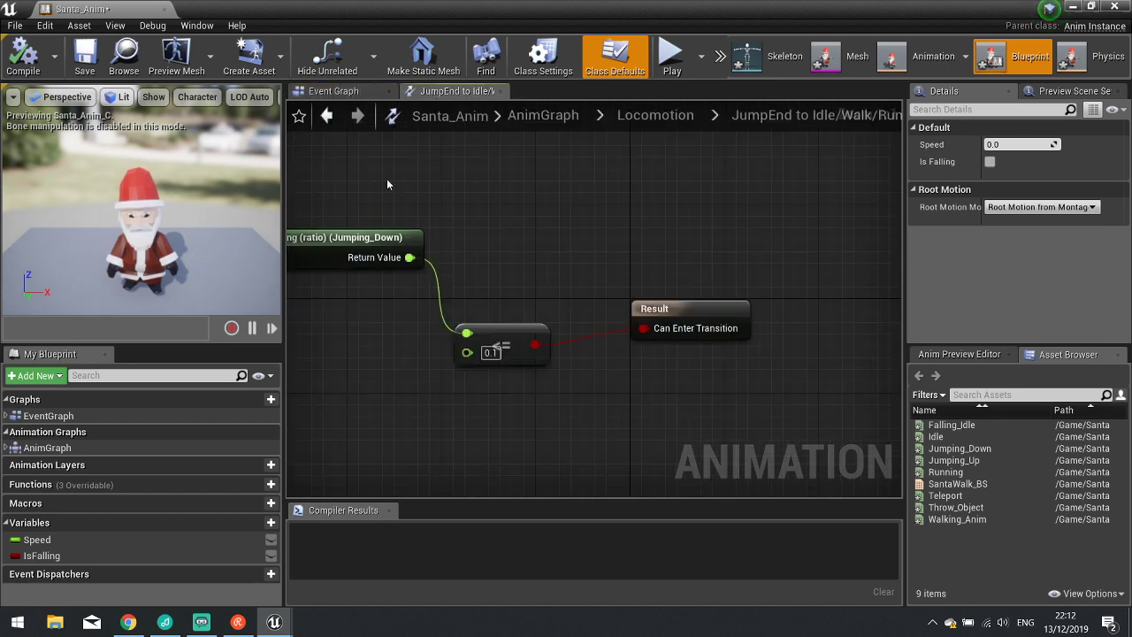
Disable Loop Animation on the Play Jumping_Down node in the JumpEnd state.
left_click(327, 117)
double_click(734, 402)
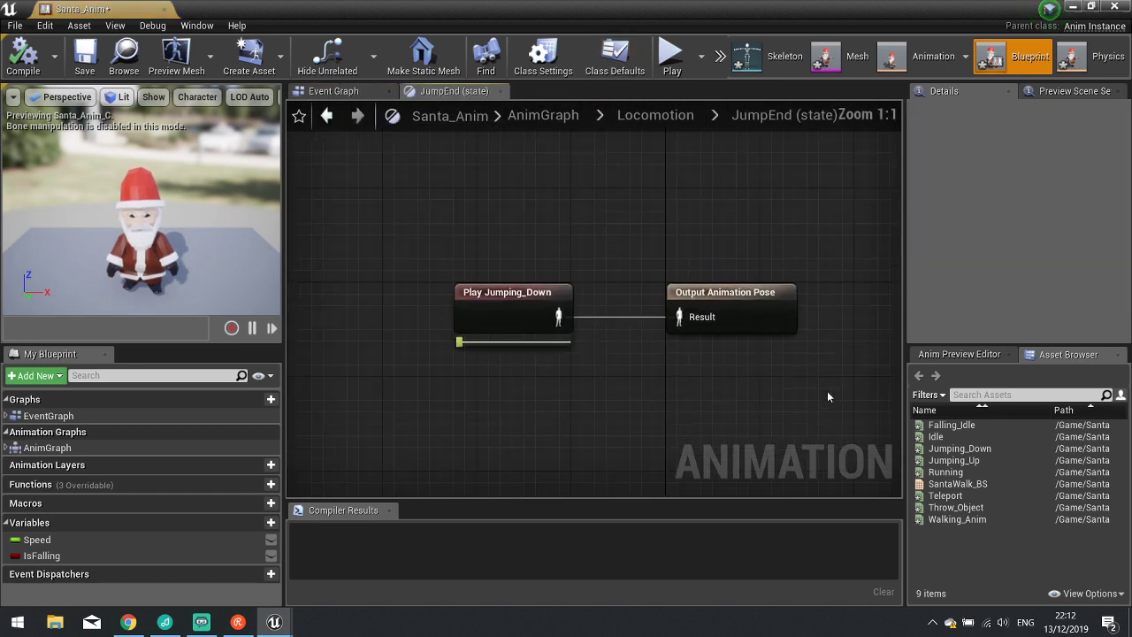
left_click(530, 325)
left_click(989, 233)
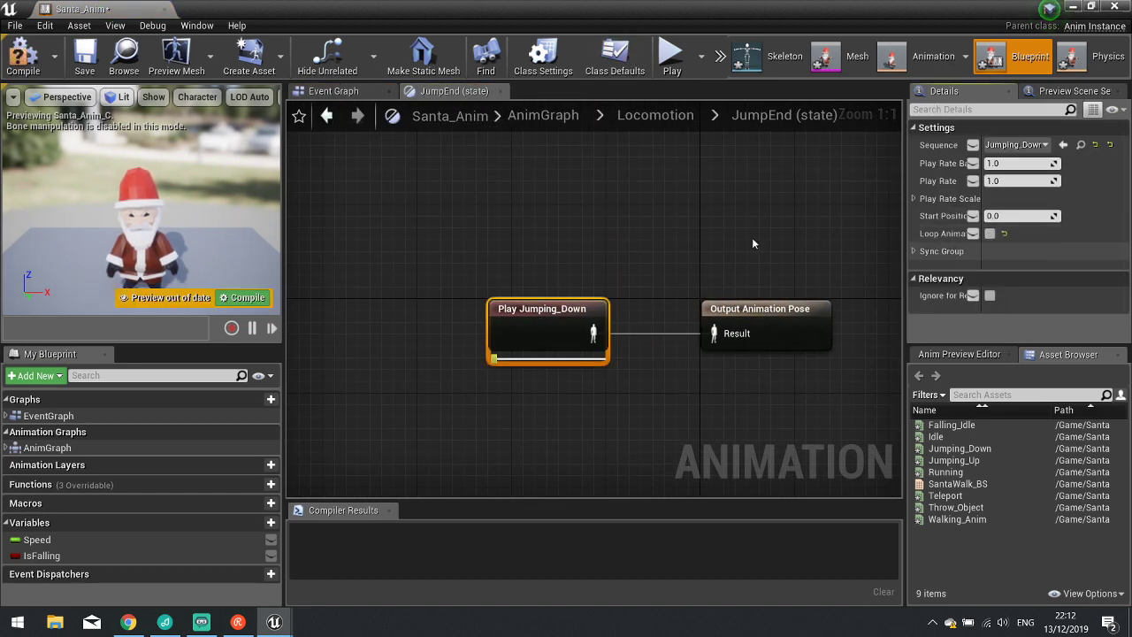
Inspect the Loop Animation setting of the Play Jumping_Up node in the JumpStart state.
left_click(328, 119)
double_click(740, 235)
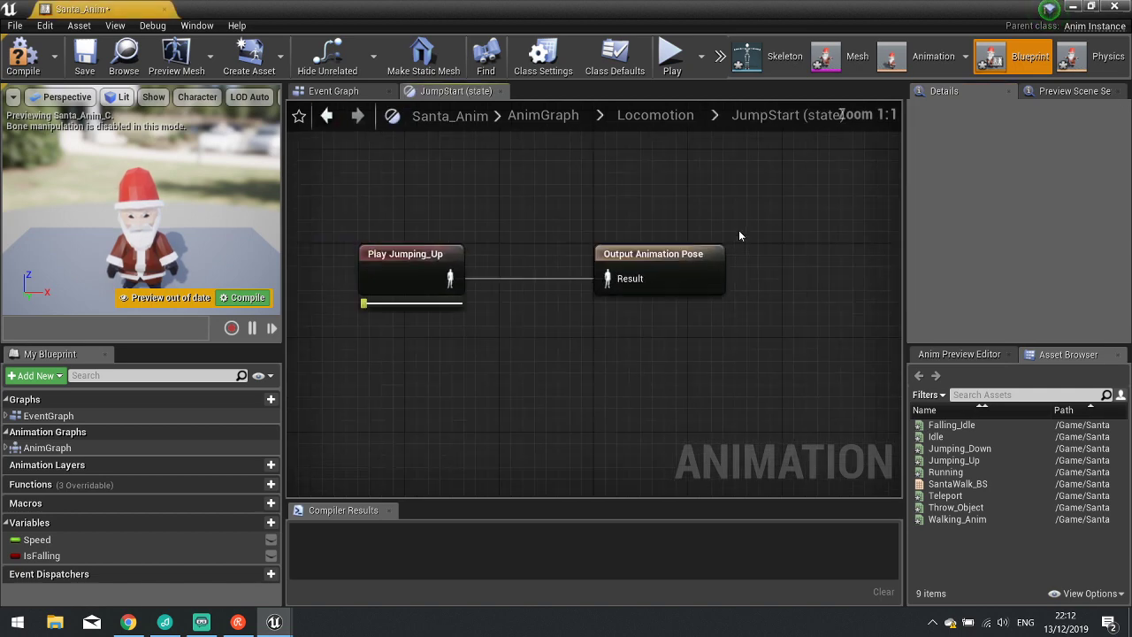
left_click(566, 318)
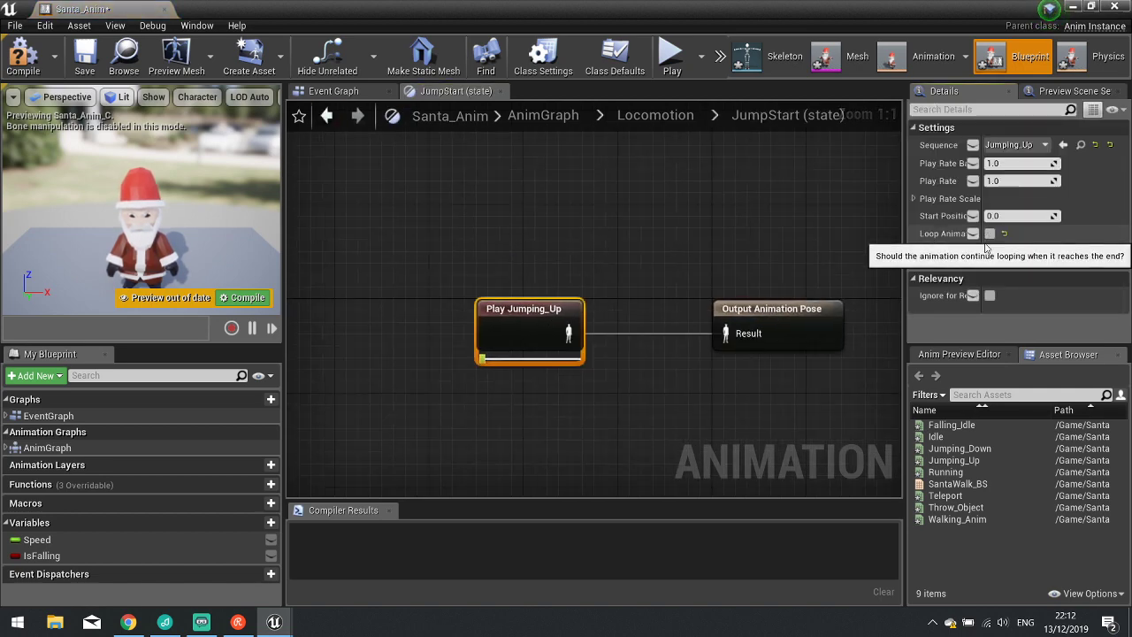
Return to the level and play it again, moving Santa around and jumping to test the non-looping landing.
left_click(1112, 7)
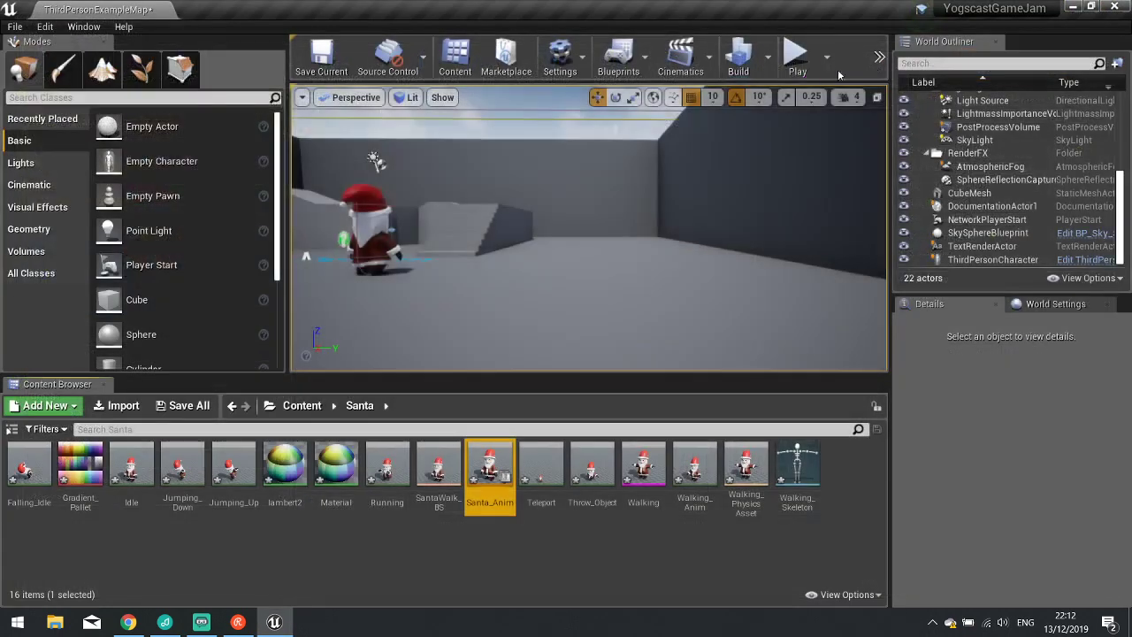
left_click(795, 55)
left_click(664, 240)
key("w")
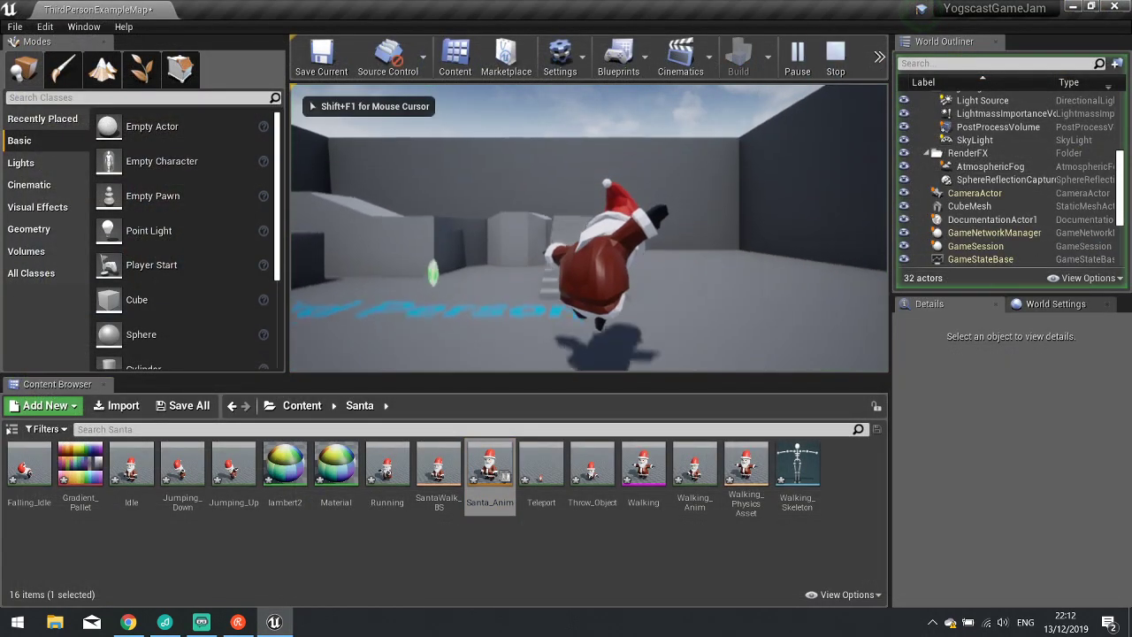
key("s")
key("d")
key("s")
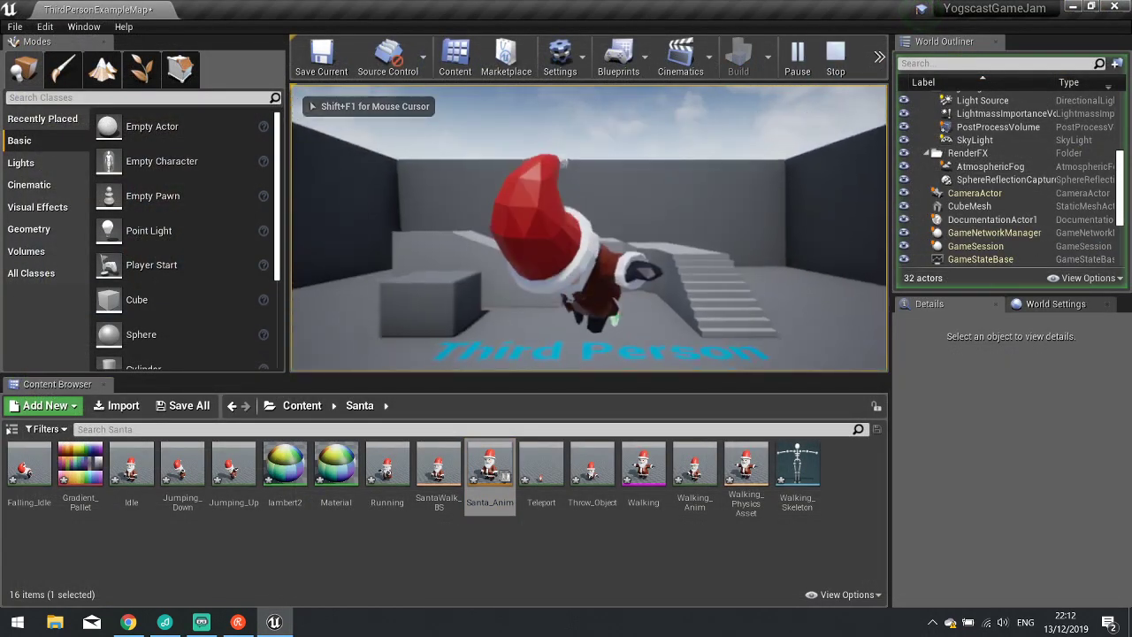
key("a")
key("w")
key("space")
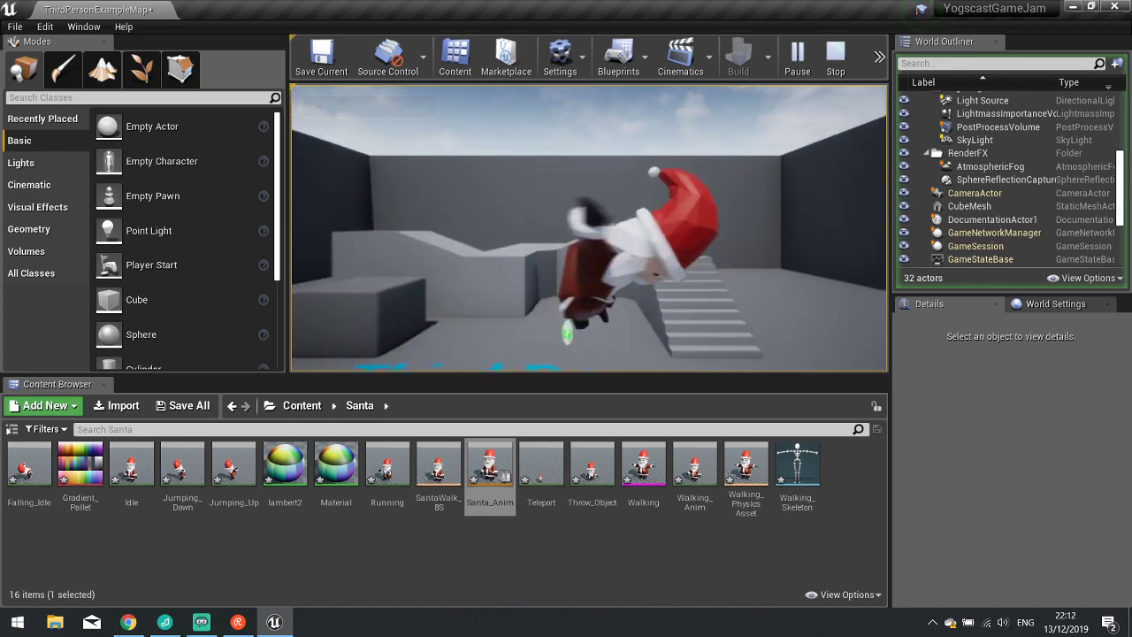
key("s")
key("Escape")
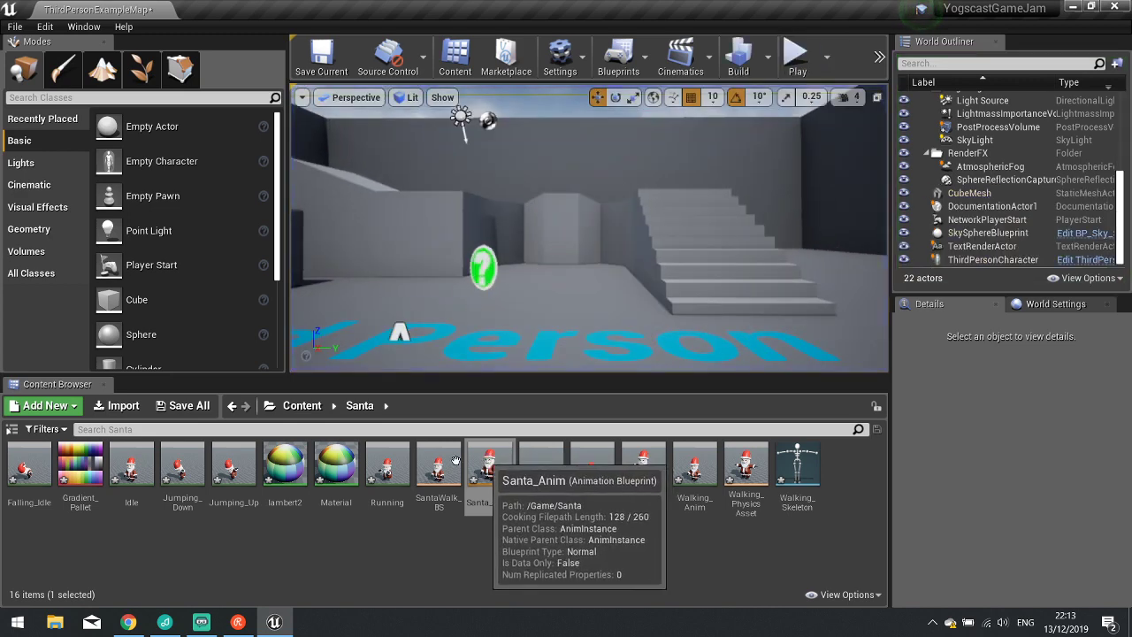
Move the ThirdPersonCharacter blueprint from ThirdPersonBP/Blueprints into the Santa folder.
left_click(299, 406)
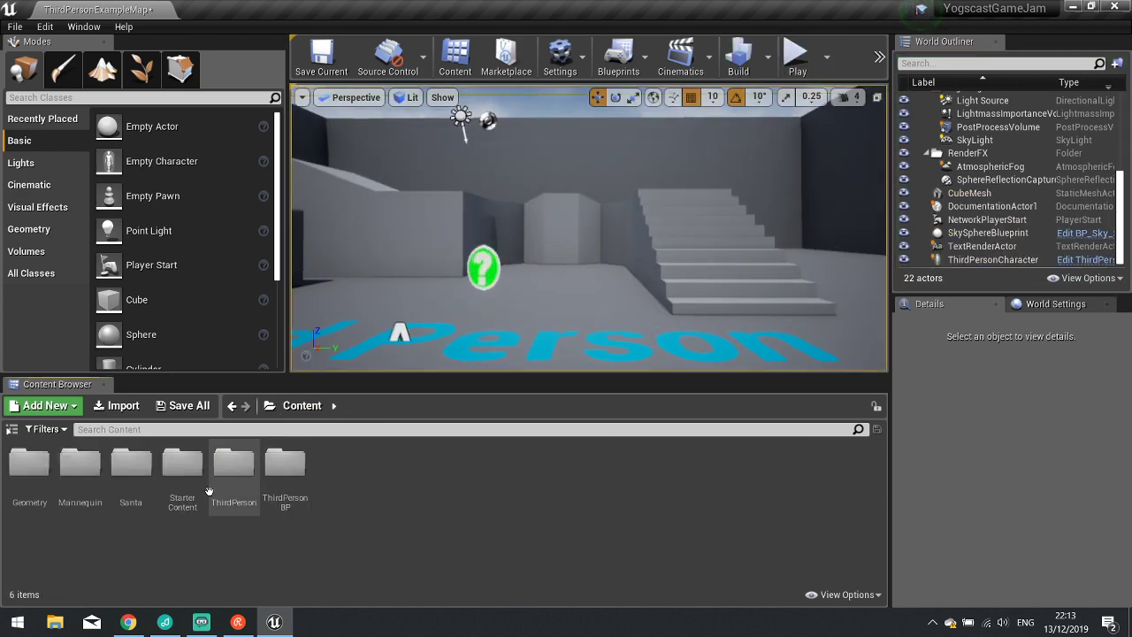
left_click(11, 431)
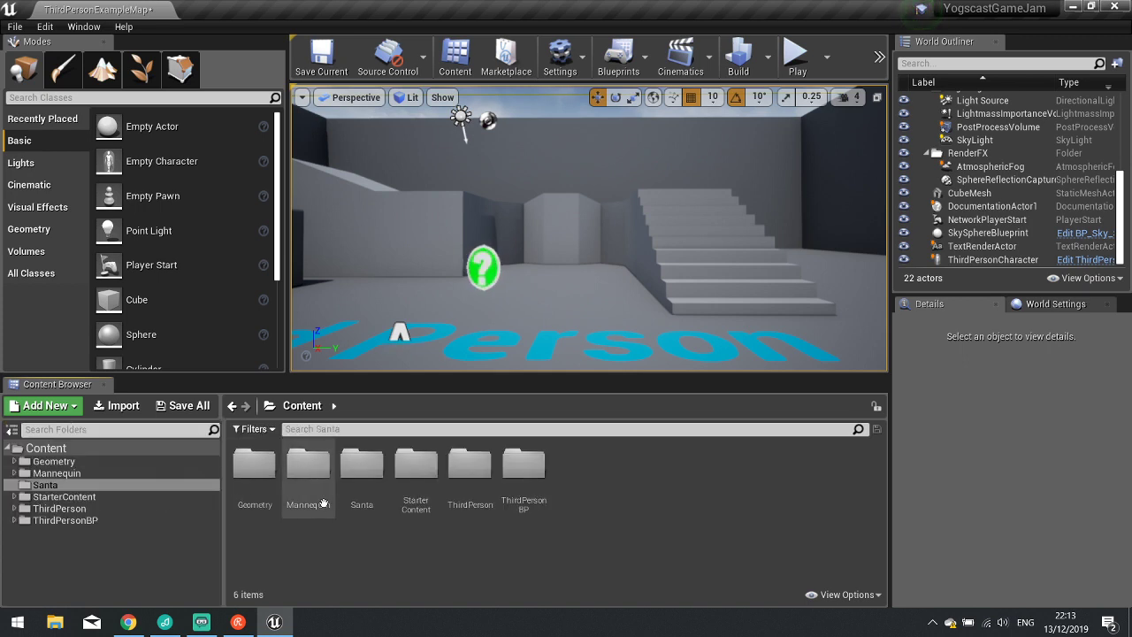
double_click(535, 501)
left_click(254, 464)
double_click(254, 464)
left_click(257, 472)
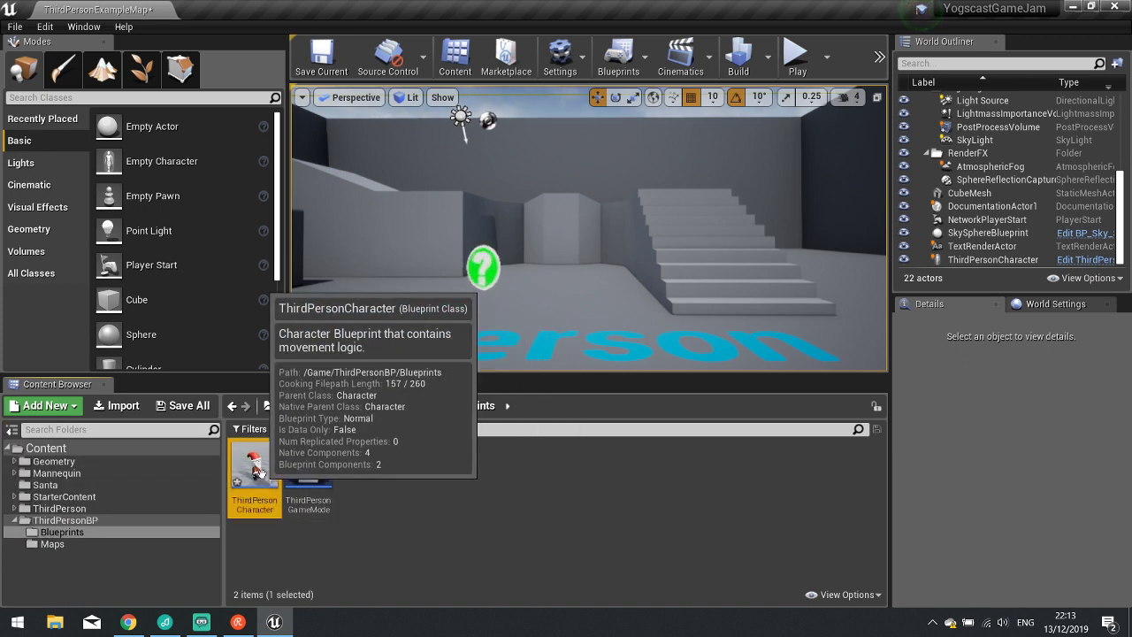
left_click_drag(256, 472, 46, 484)
left_click(111, 500)
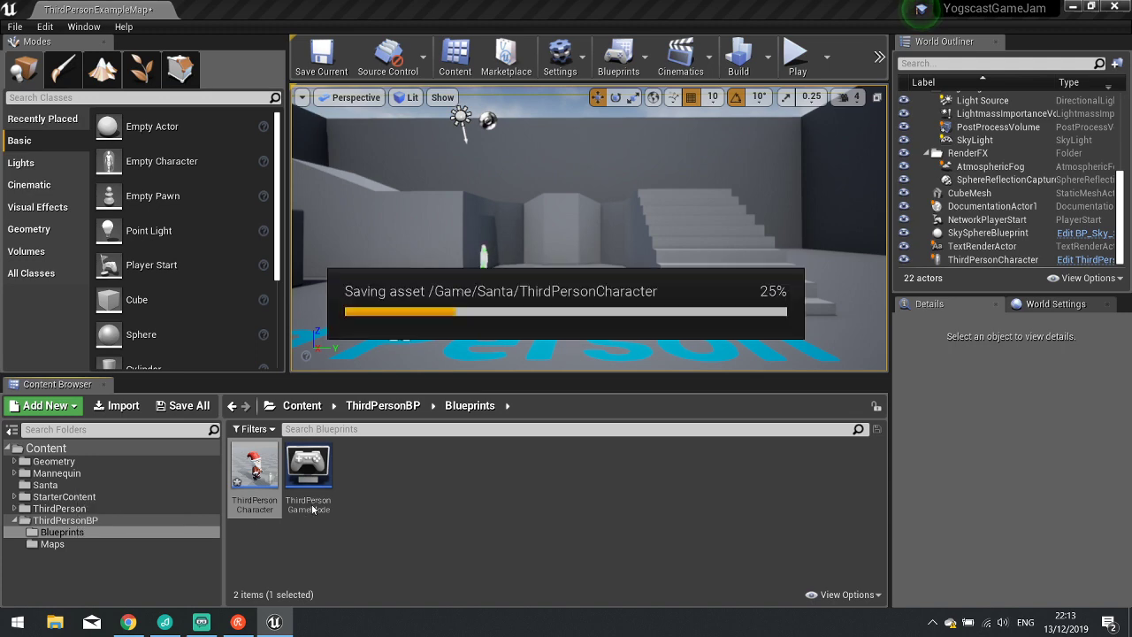
Open the ThirdPersonCharacter blueprint from the Santa folder.
left_click(302, 404)
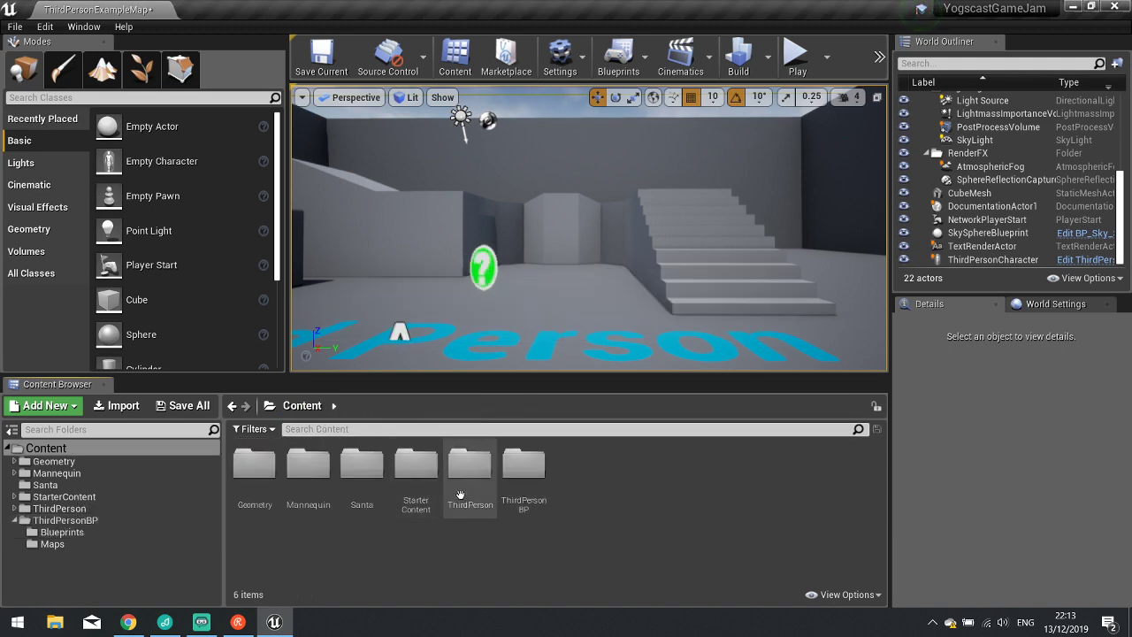
double_click(364, 464)
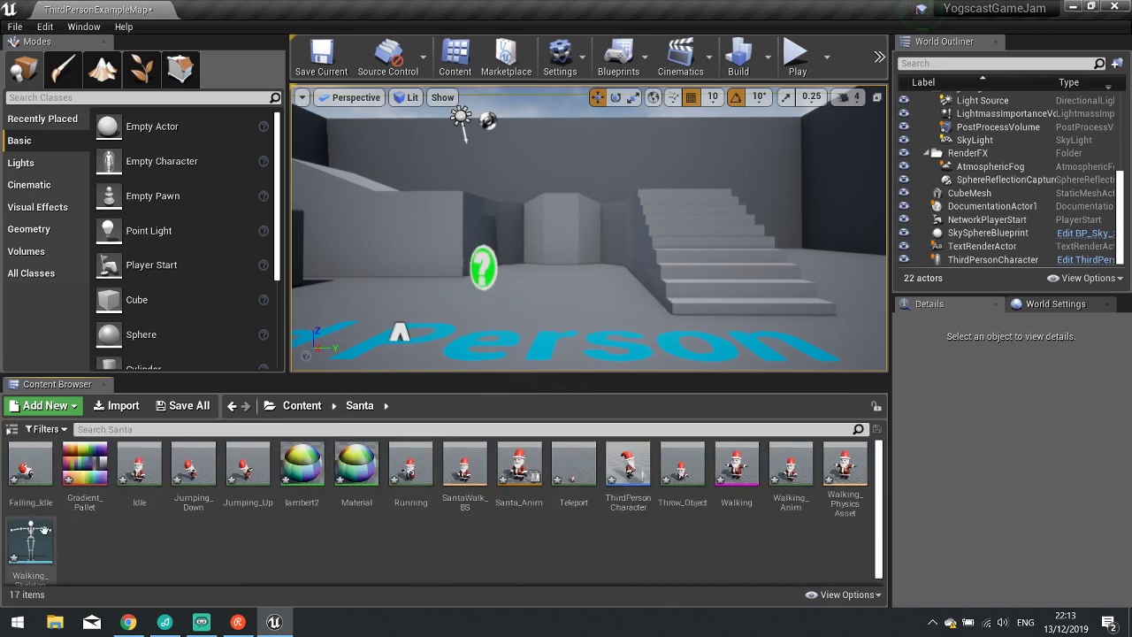
double_click(633, 476)
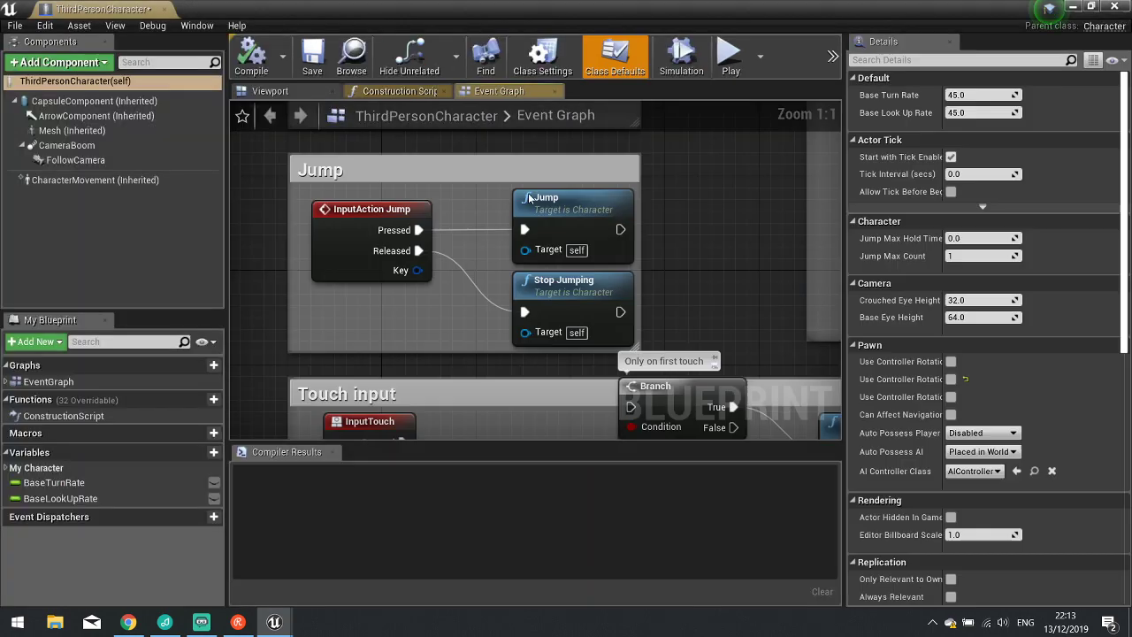
Delete the Touch input comment group and all its nodes from the Event Graph.
scroll(557, 279, "down", 2)
scroll(557, 279, "up", 2)
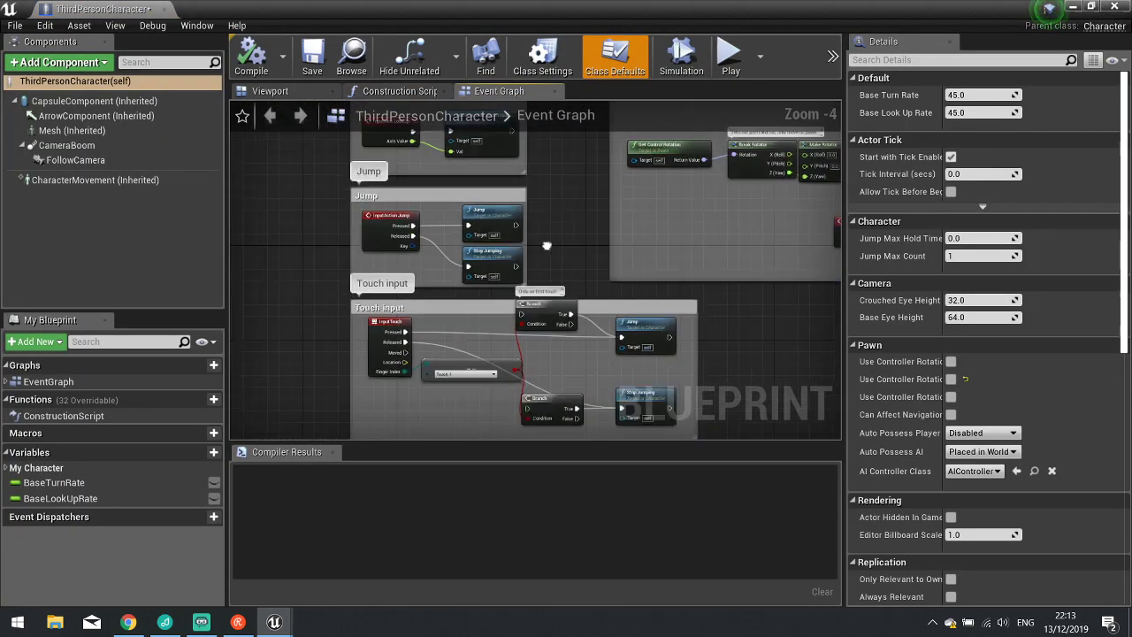
scroll(558, 279, "down", 2)
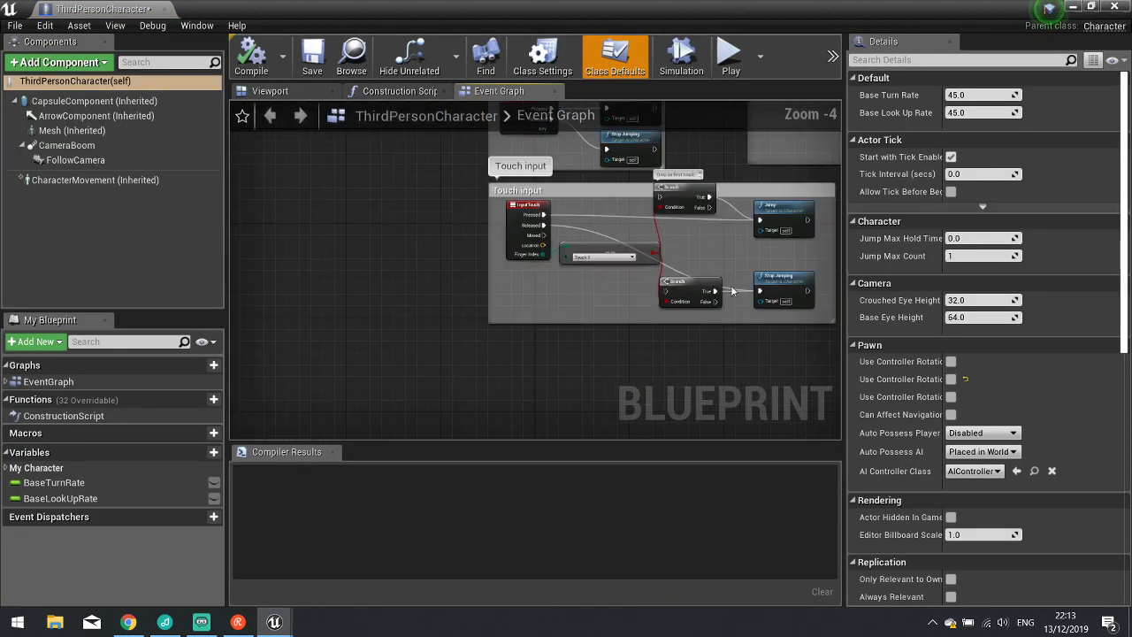
right_click_drag(814, 353, 718, 374)
left_click_drag(718, 374, 323, 194)
key("Delete")
Delete the comment group and nodes for resetting VR orientation and position from the Event Graph.
right_click_drag(481, 207, 451, 317)
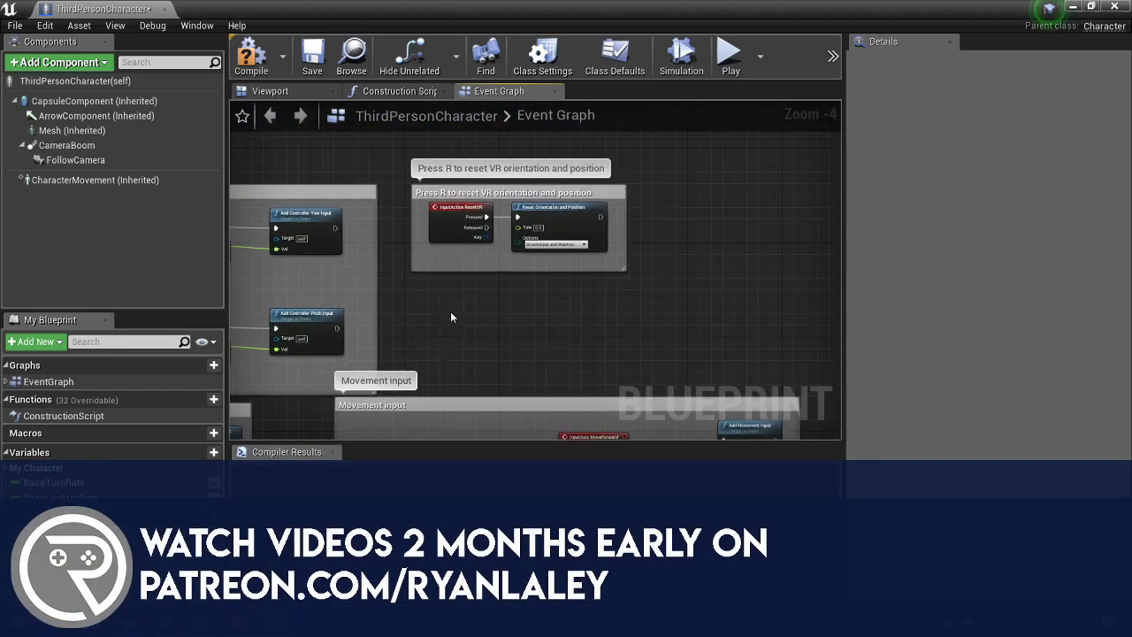
left_click_drag(686, 328, 687, 329)
key("Delete")
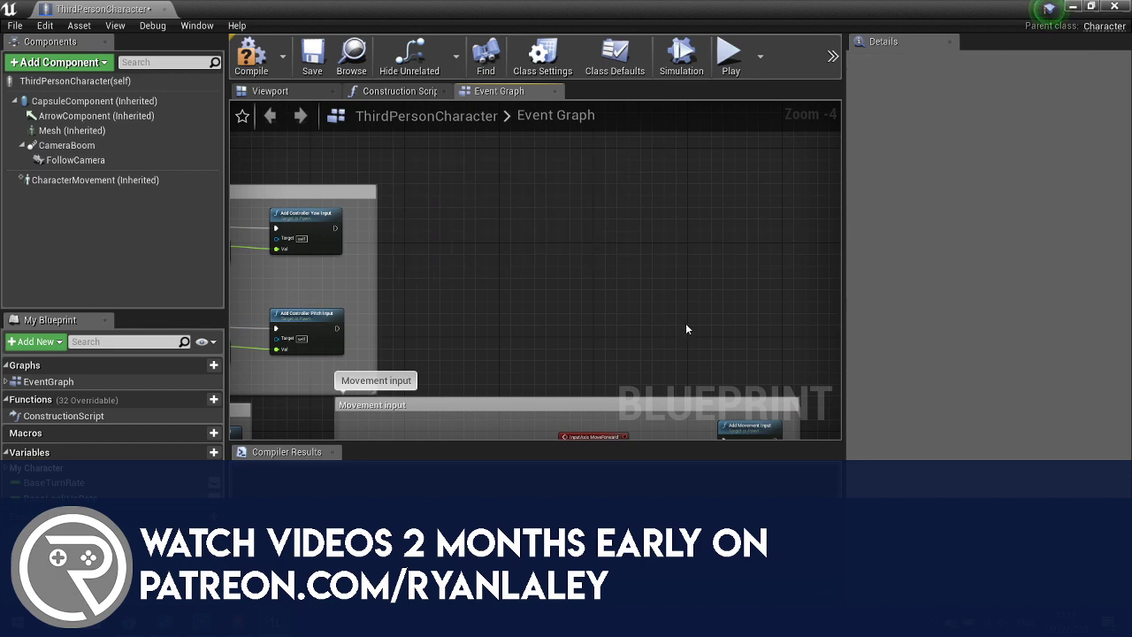
Set the CameraBoom component's Target Arm Length to 600.
left_click(269, 92)
left_click(66, 145)
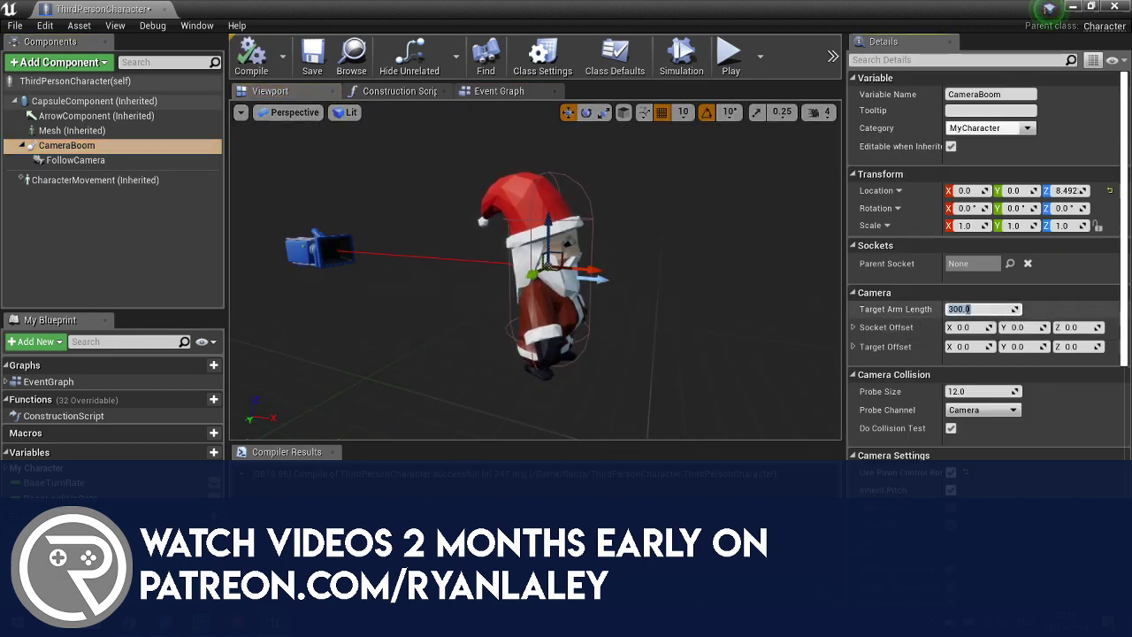
left_click(971, 309)
type("60")
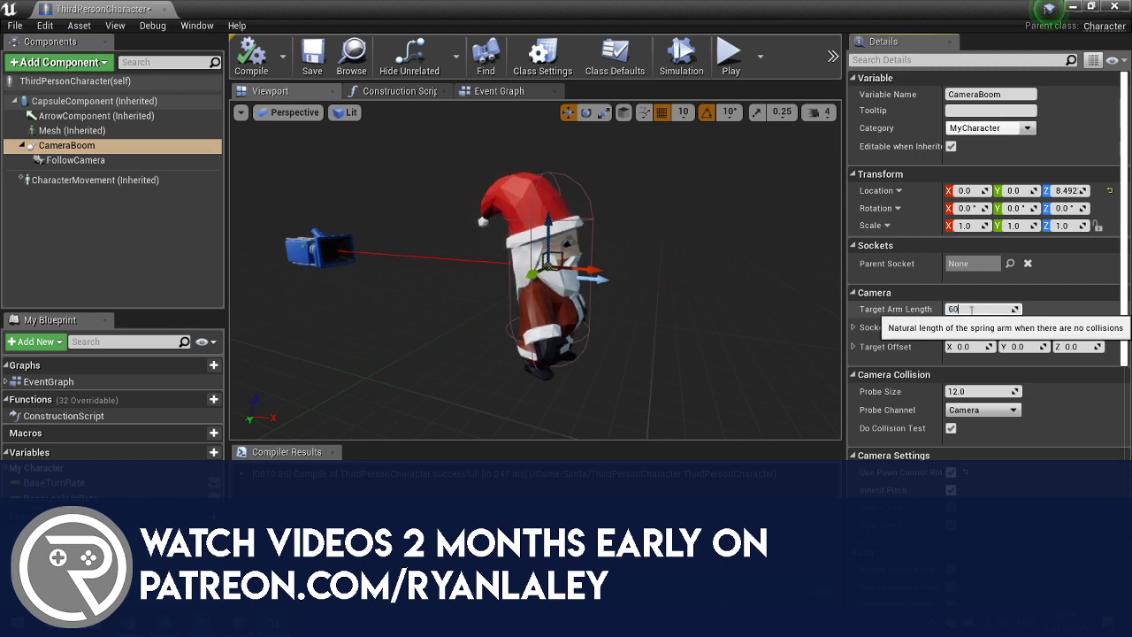
type("0")
key("Return")
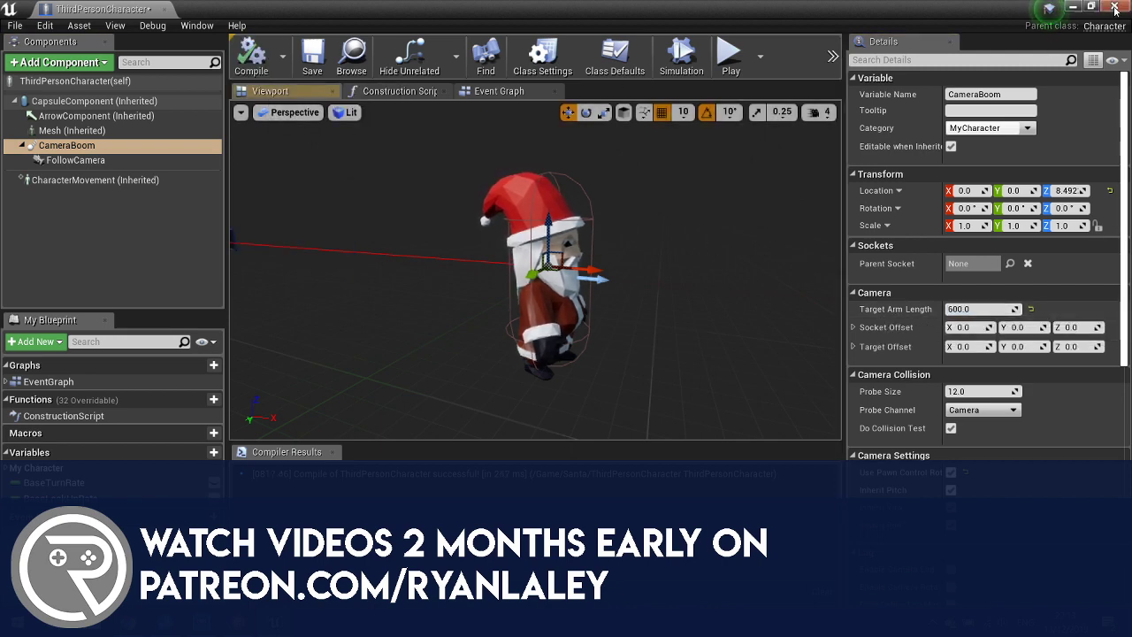
Return to the level and play it, running and jumping Santa around the arena to test the longer camera distance.
left_click(1114, 8)
left_click(796, 55)
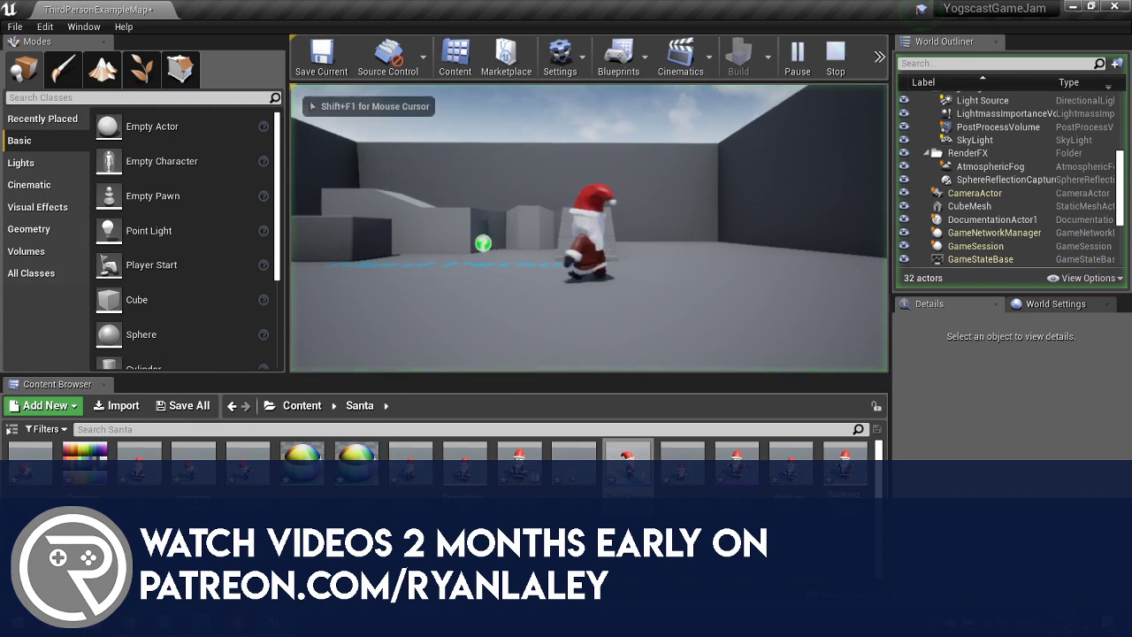
key("w")
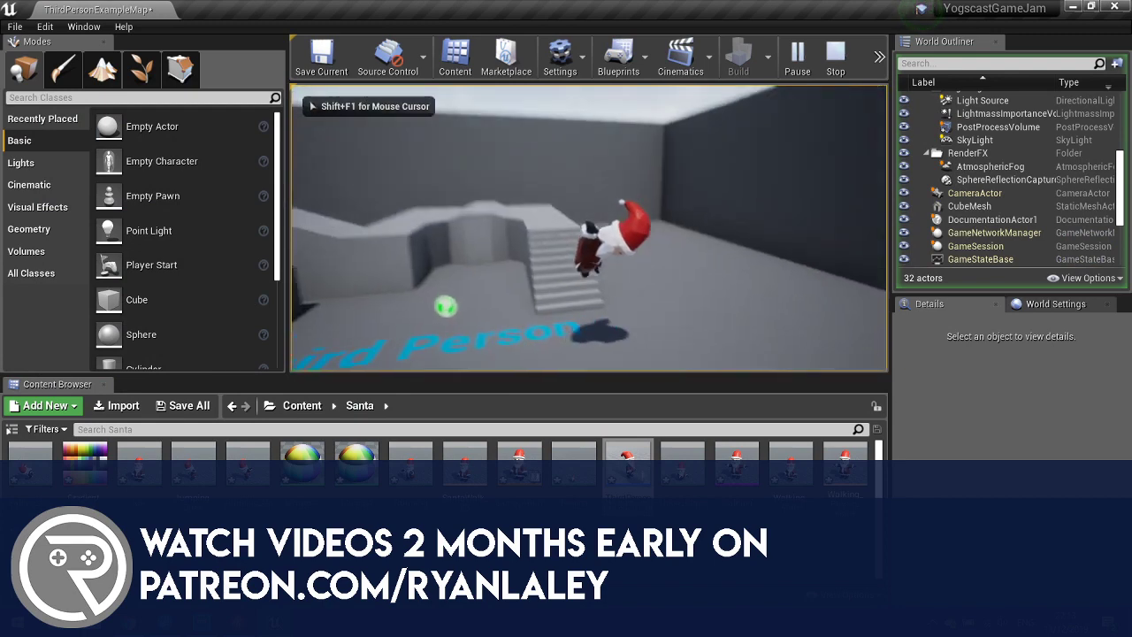
key("w")
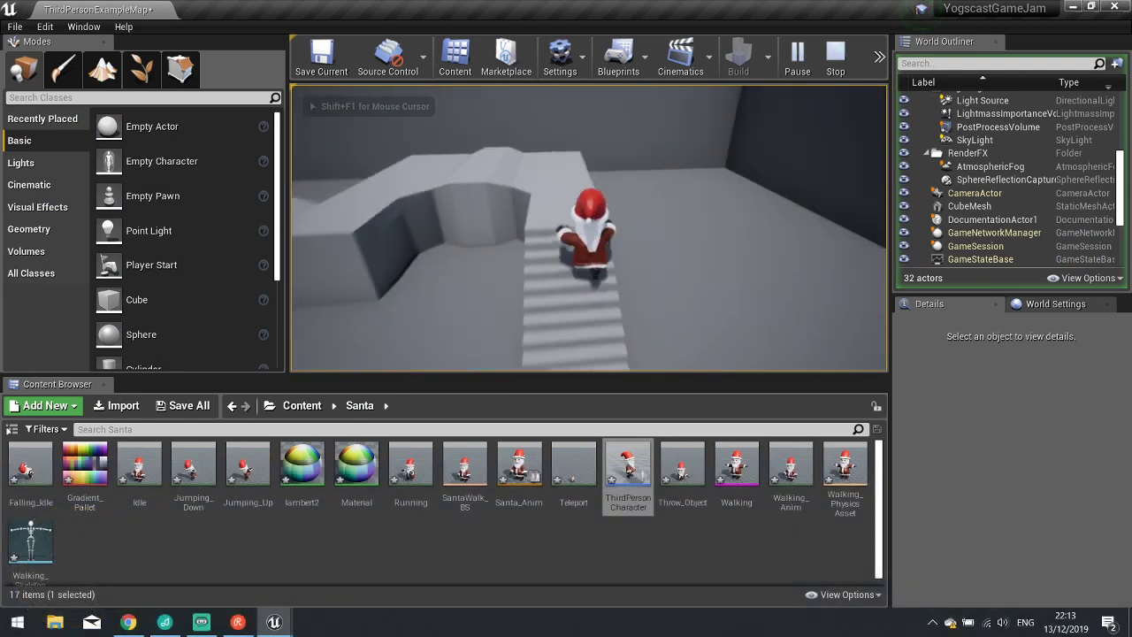
key("w")
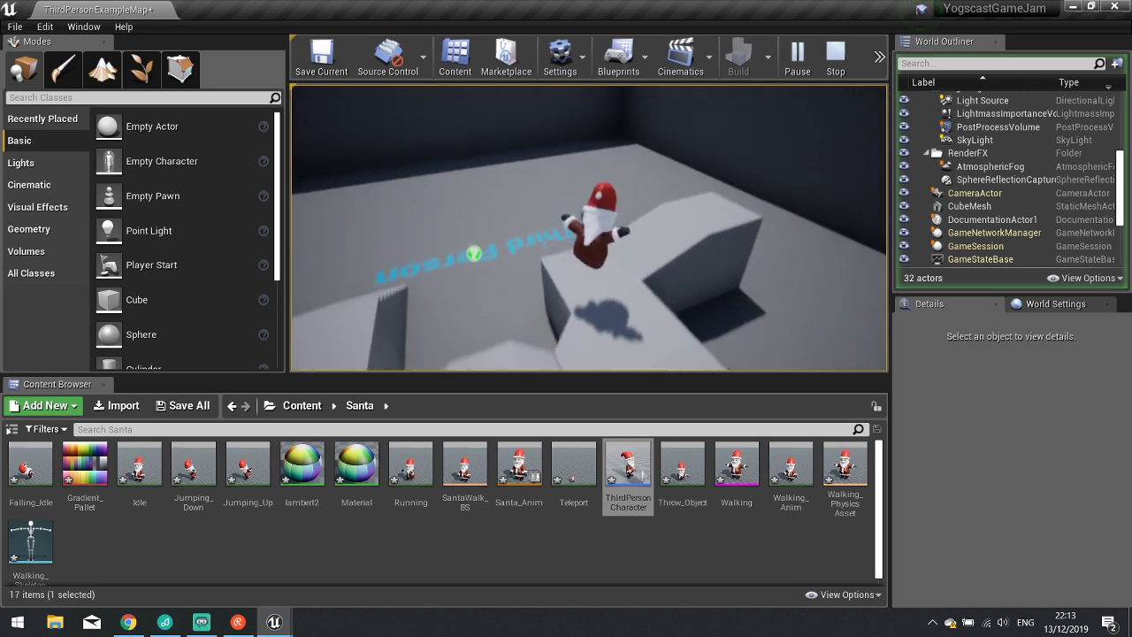
key("w")
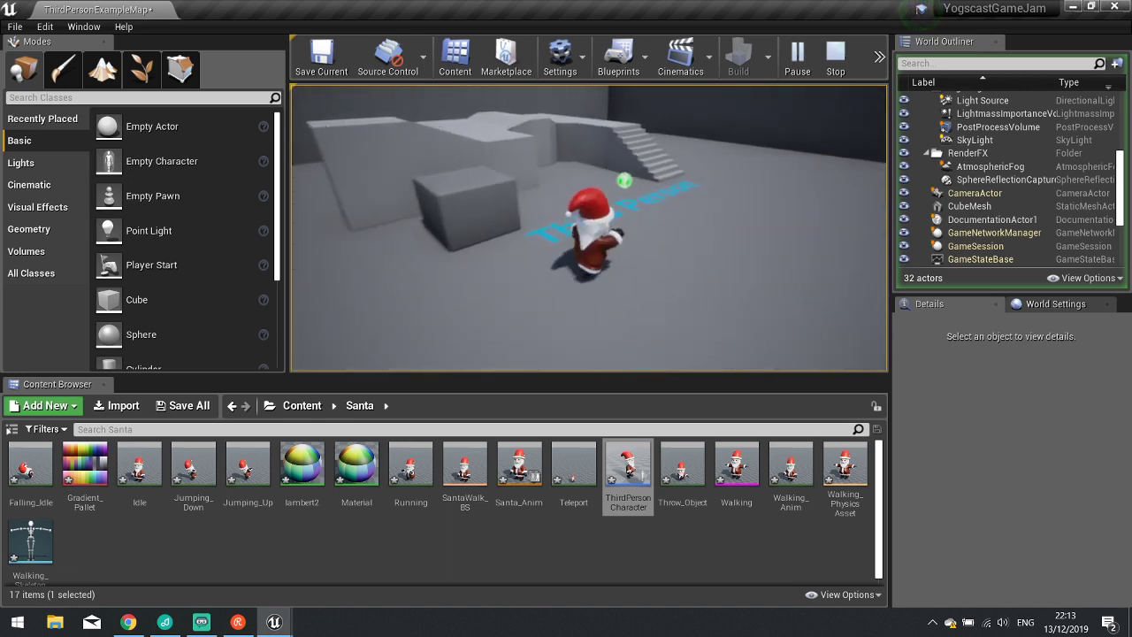
key("w")
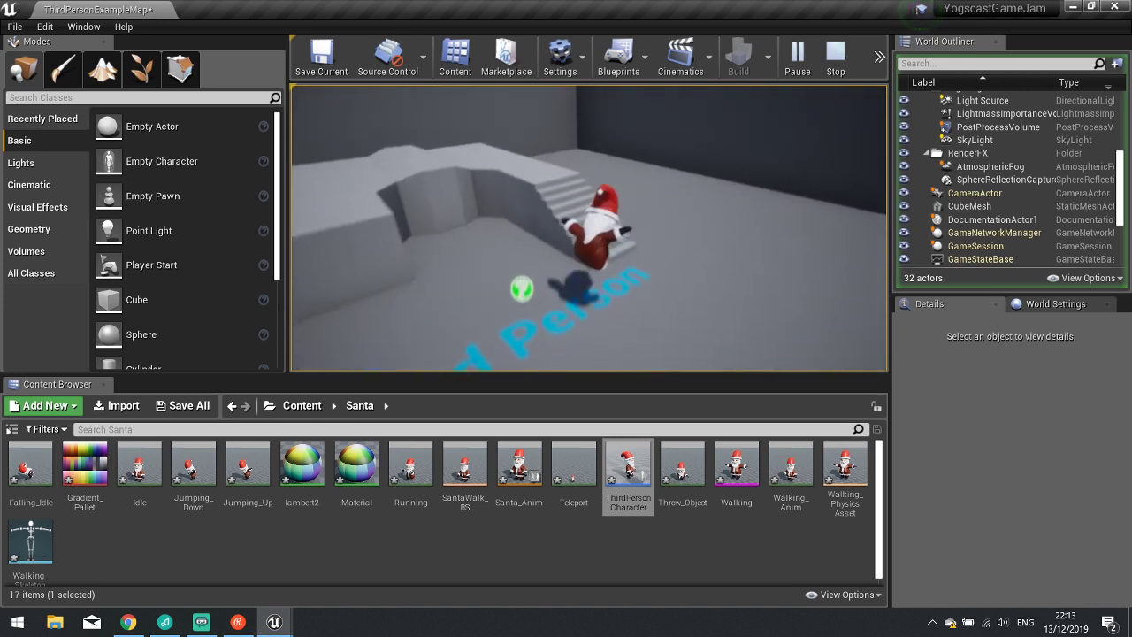
key("w")
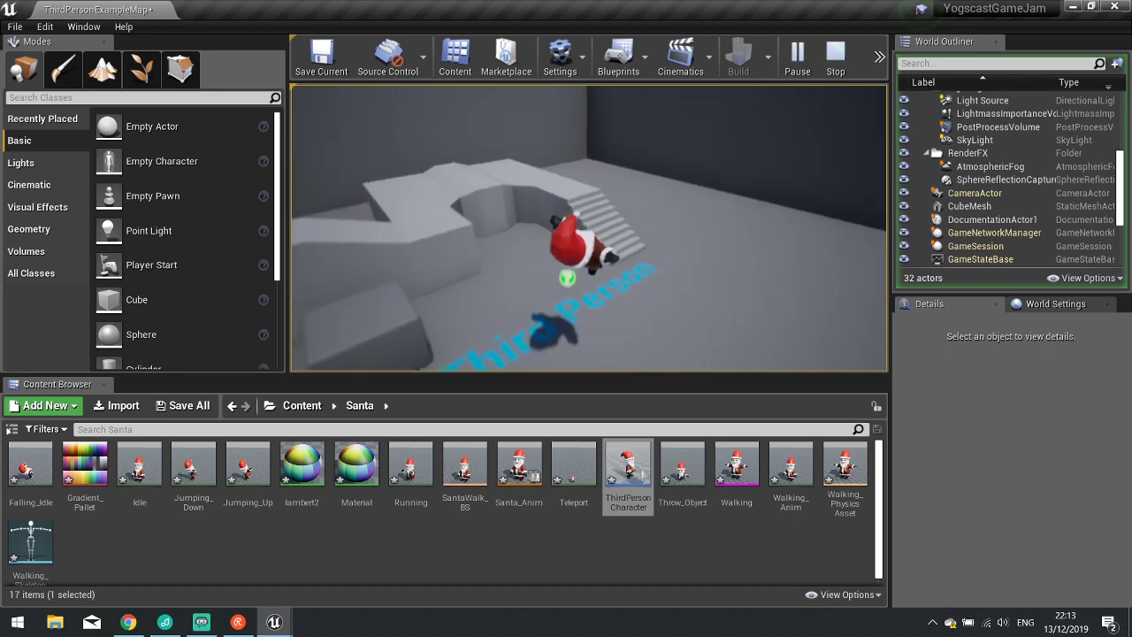
key("w")
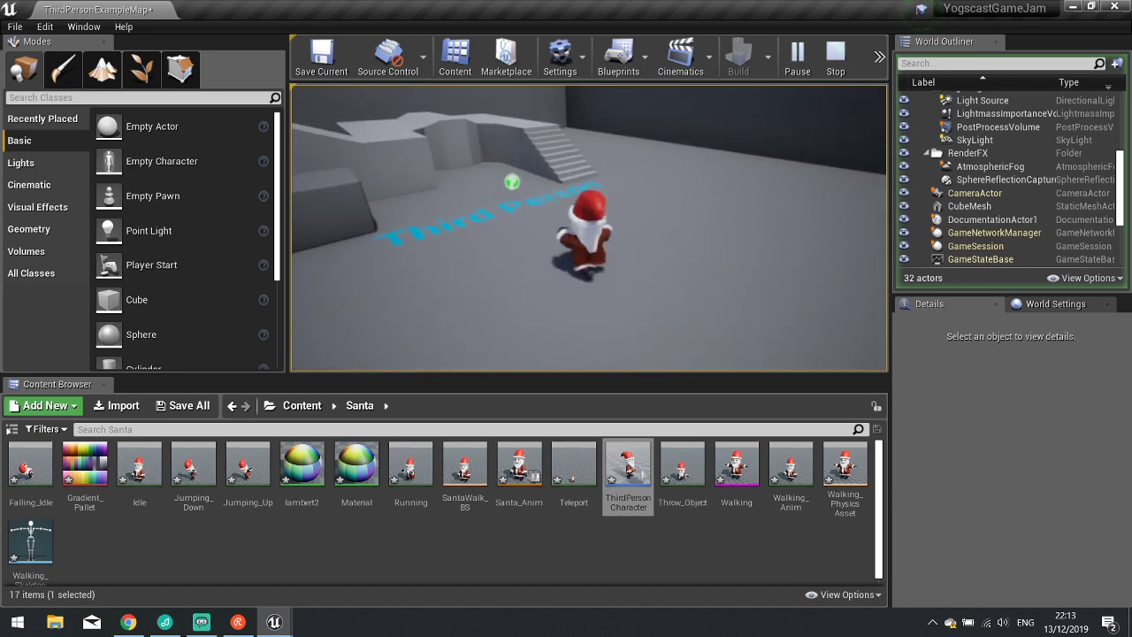
key("Escape")
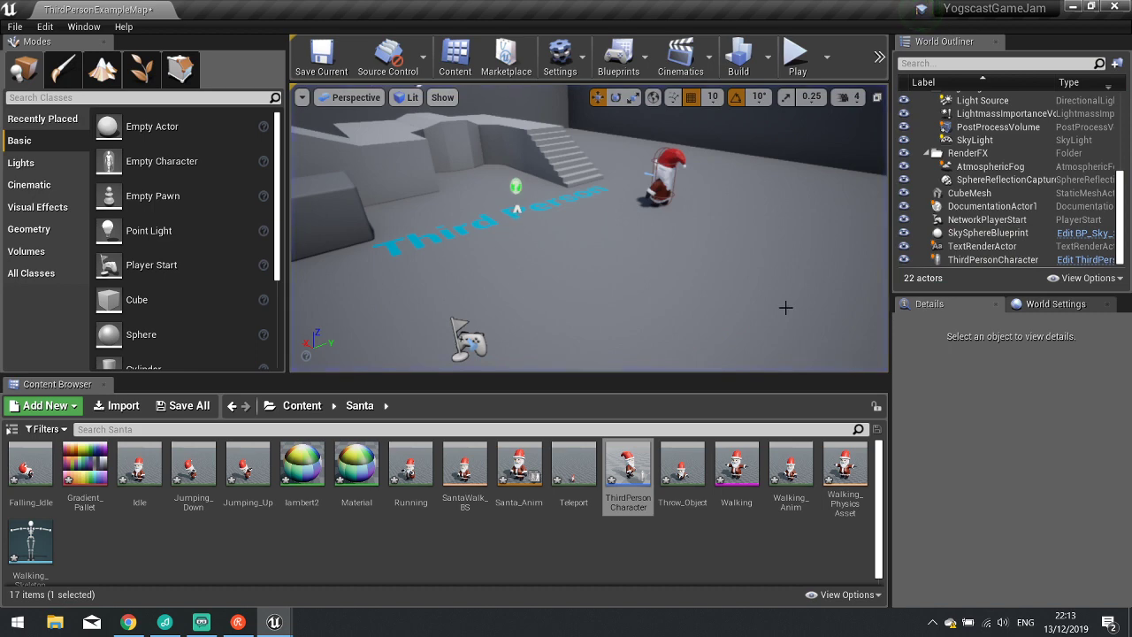
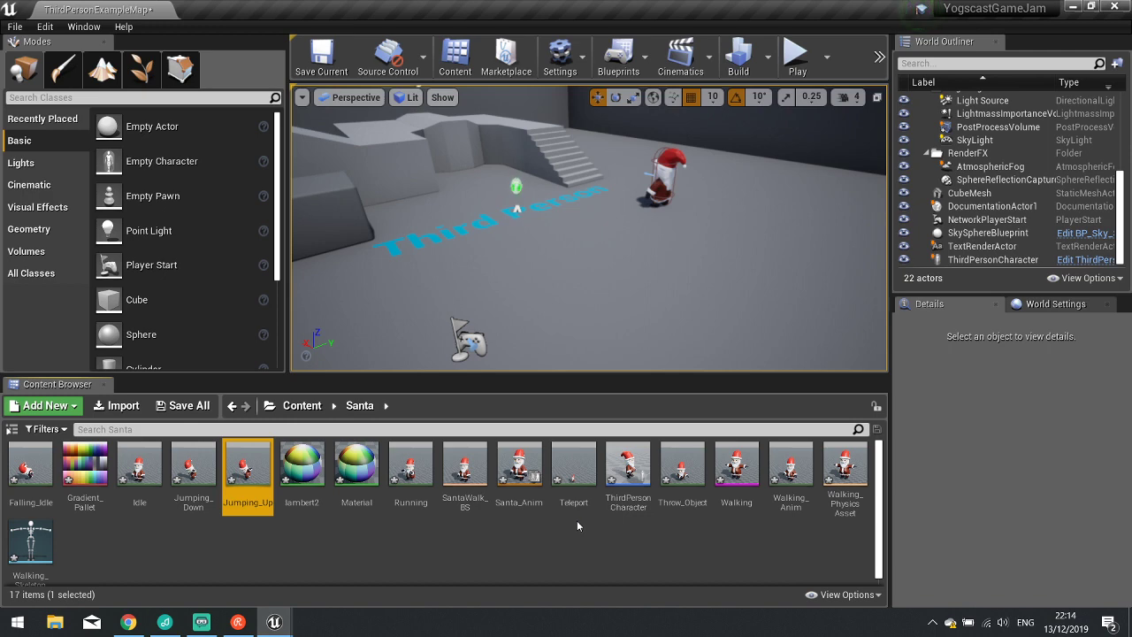
Delete the arena's floor and its four surrounding walls from the level.
left_click(457, 547)
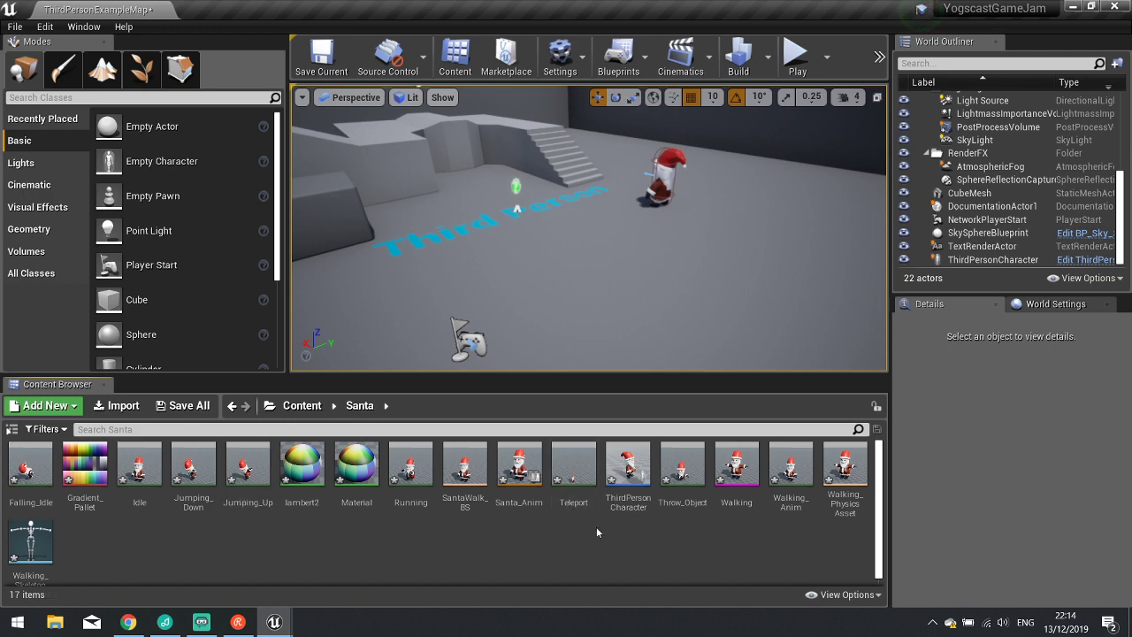
right_click_drag(610, 292, 596, 292)
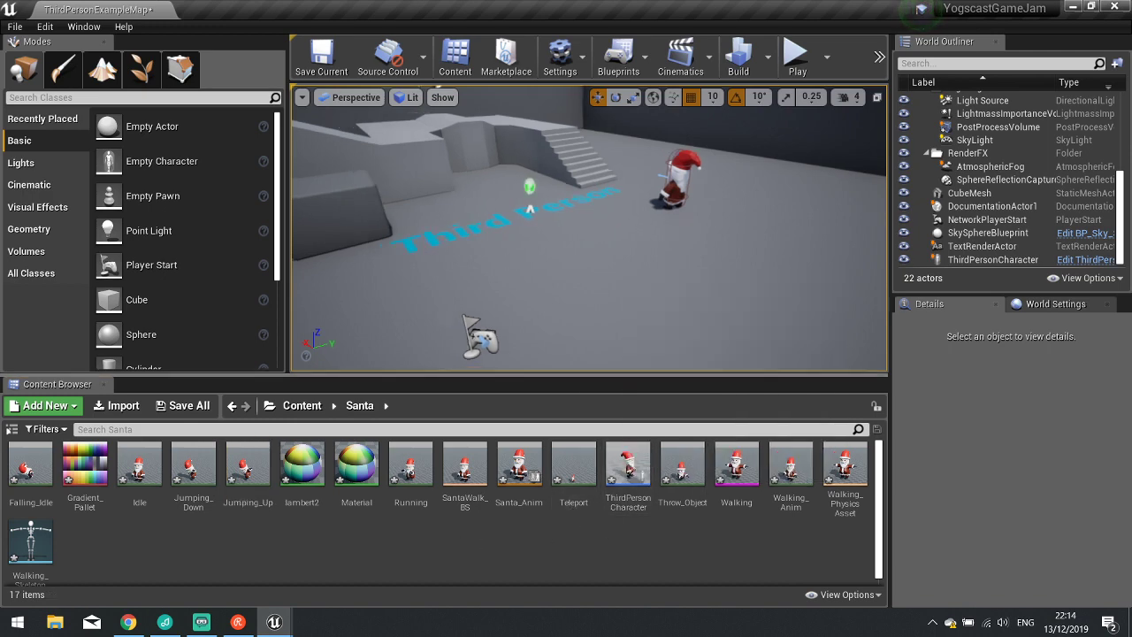
right_click_drag(507, 260, 389, 260)
scroll(507, 260, "down", 12)
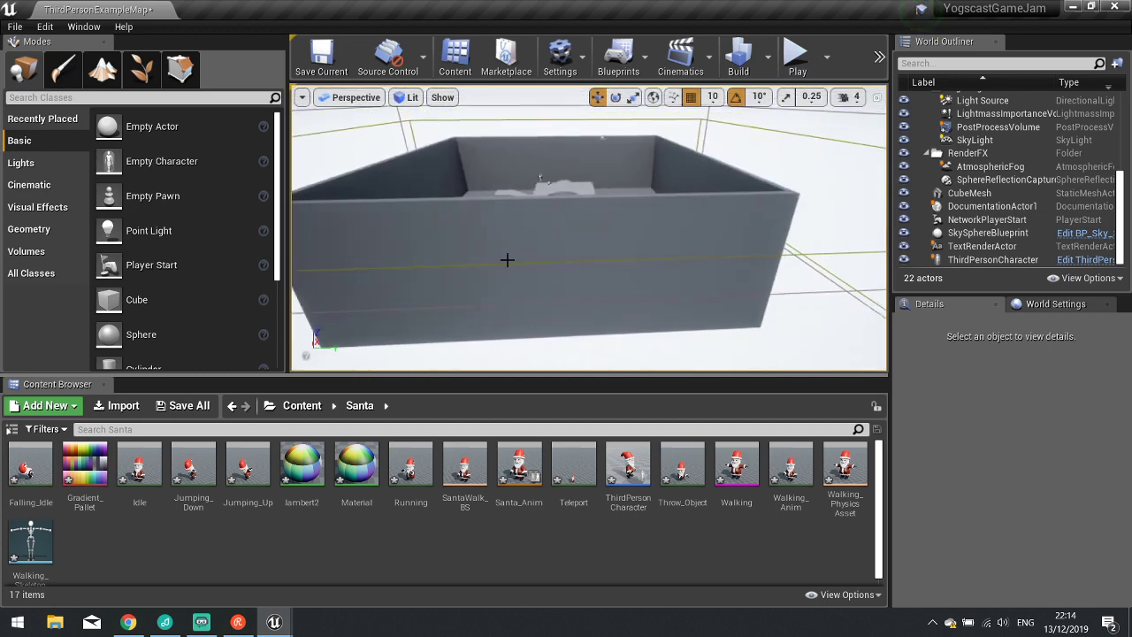
left_click(570, 269)
key("Delete")
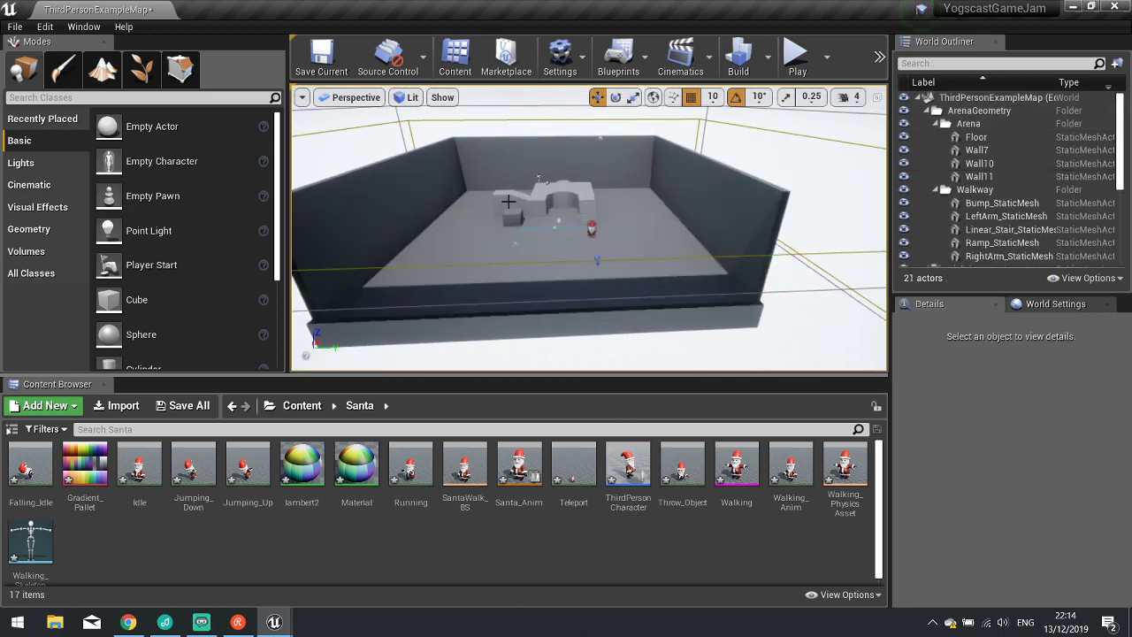
left_click(530, 252)
key("Delete")
left_click(424, 197)
key("Delete")
left_click(531, 164)
key("Delete")
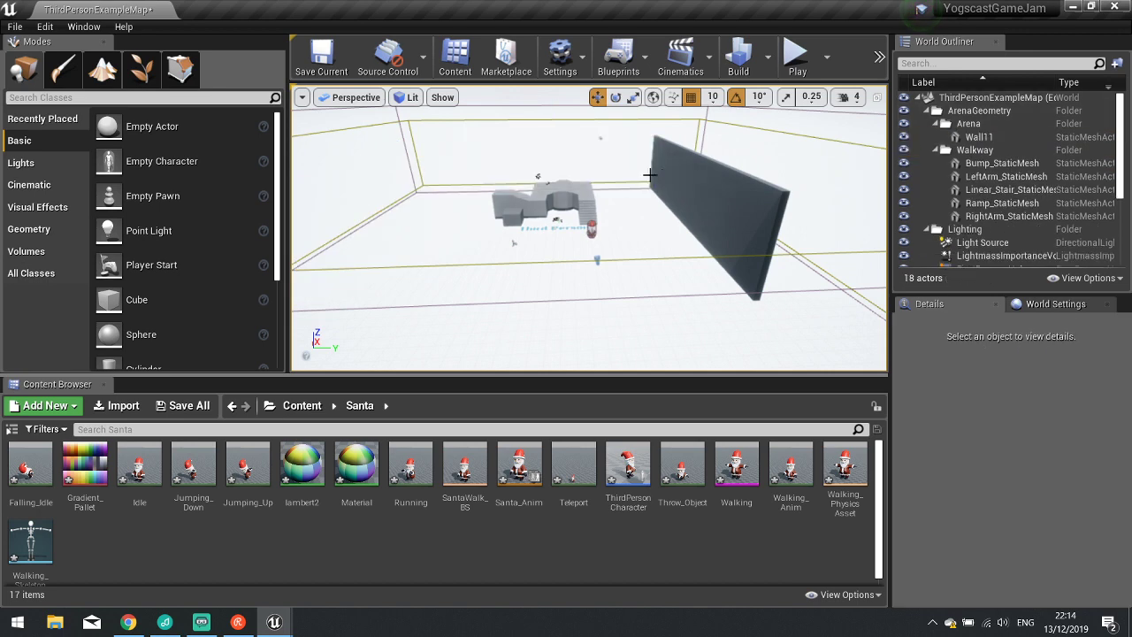
left_click(684, 182)
key("Delete")
Delete the walkway's bump, left arm, right arm, ramp and stair meshes, along with the loose CubeMesh.
left_click(549, 198)
key("Delete")
left_click(566, 196)
key("Delete")
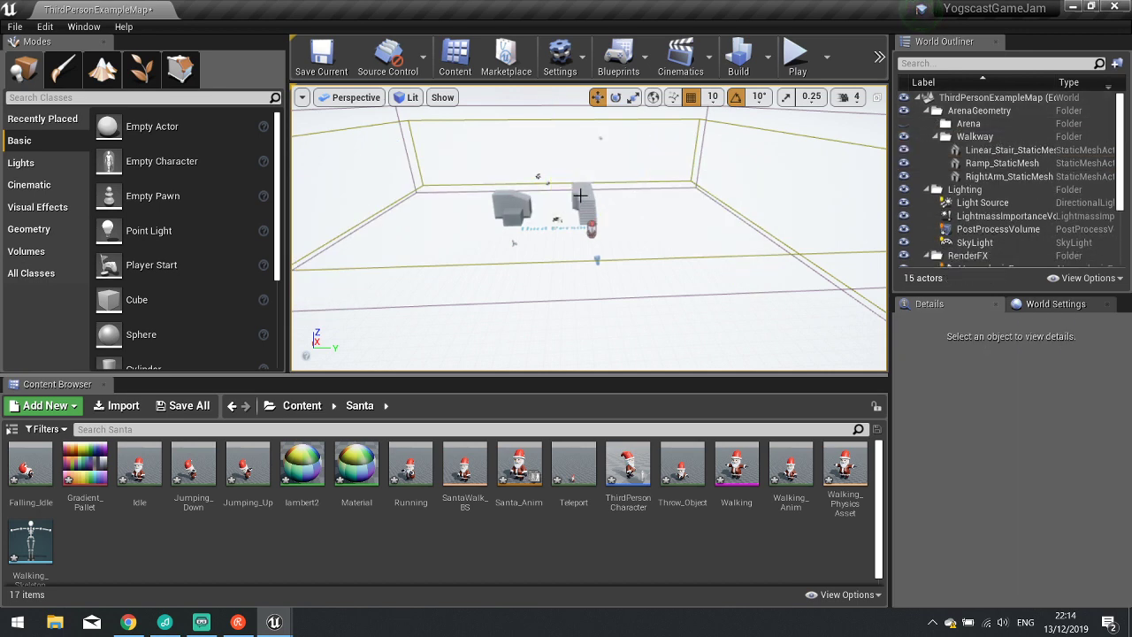
left_click(583, 191)
key("Delete")
left_click(507, 207)
key("Delete")
left_click(575, 212)
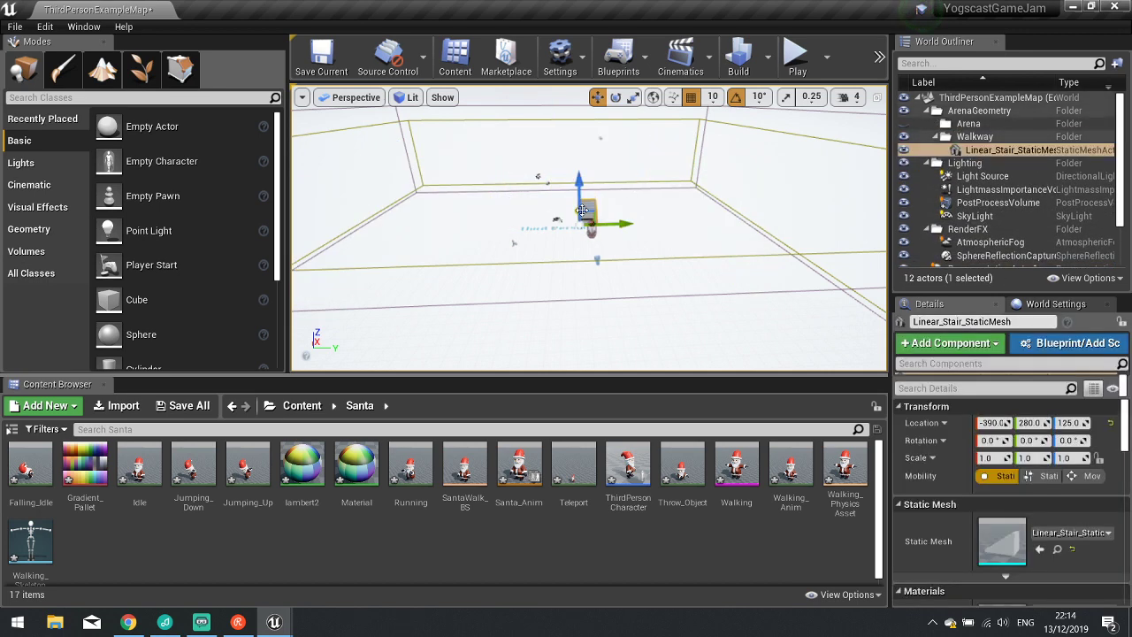
key("Delete")
Delete the LightmassImportanceVolume and the PostProcessVolume from the level.
left_click(594, 259)
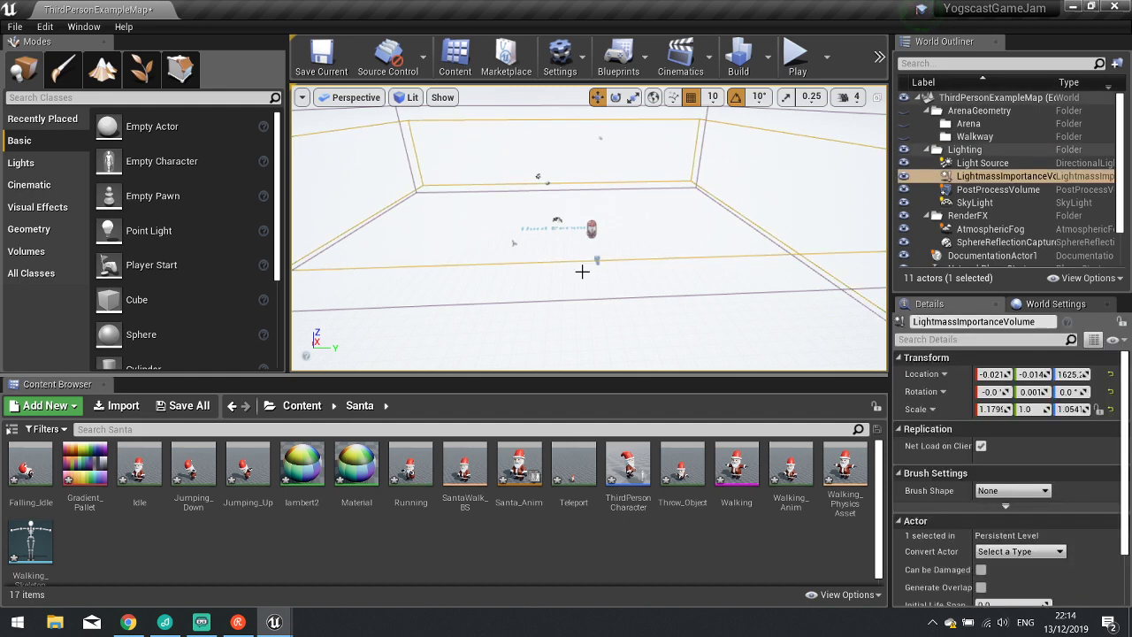
key("Delete")
left_click(571, 300)
key("Delete")
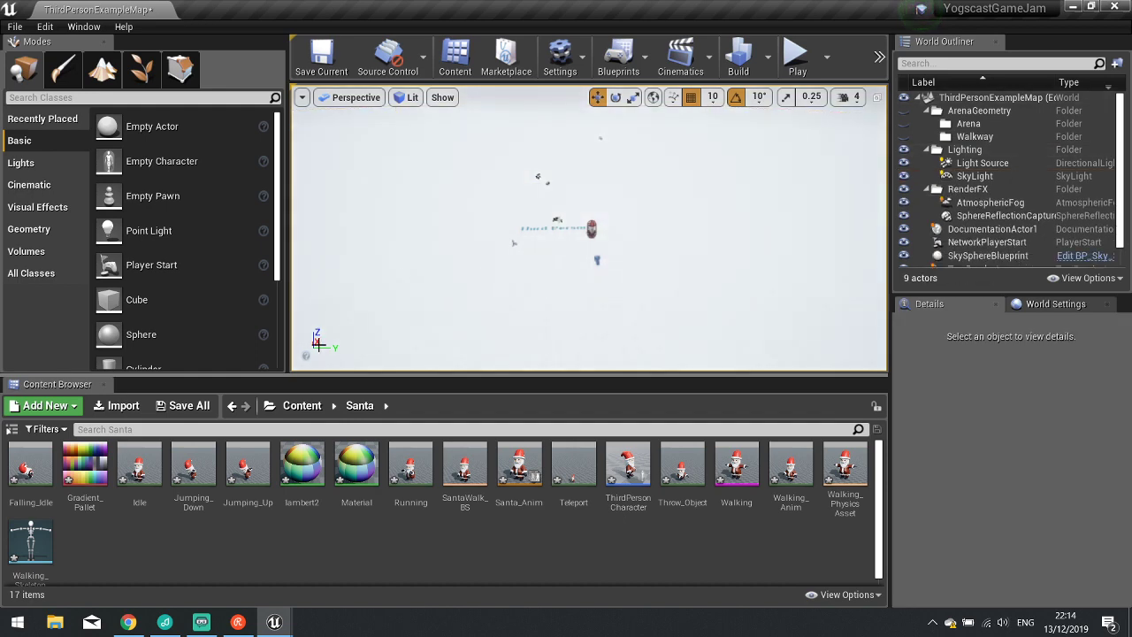
left_click(545, 233)
key("Delete")
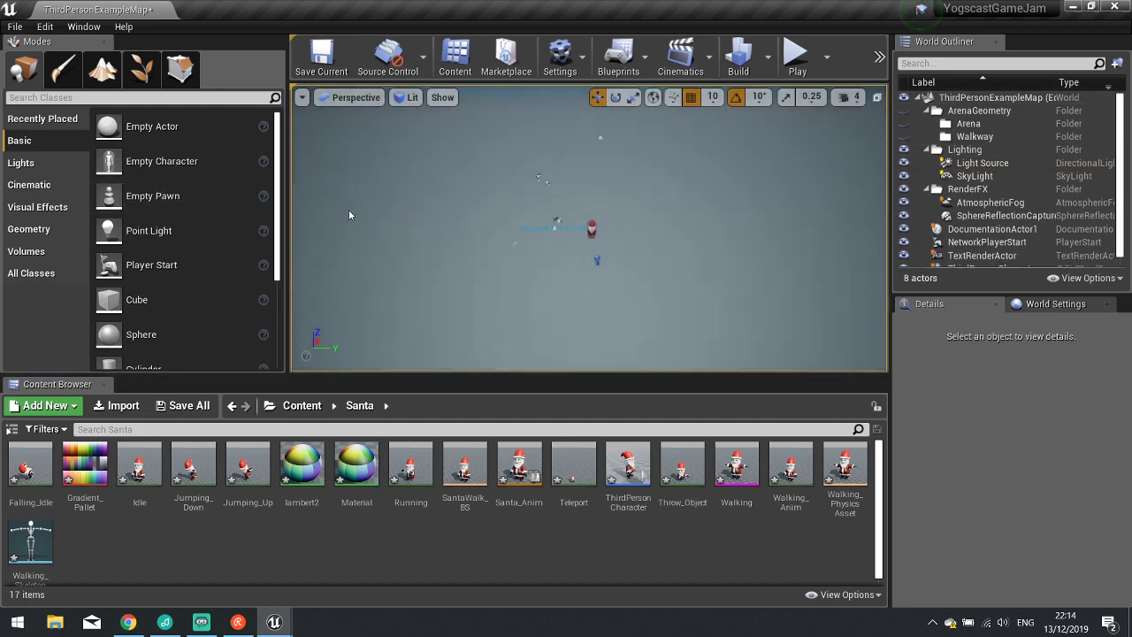
key("ctrl+z")
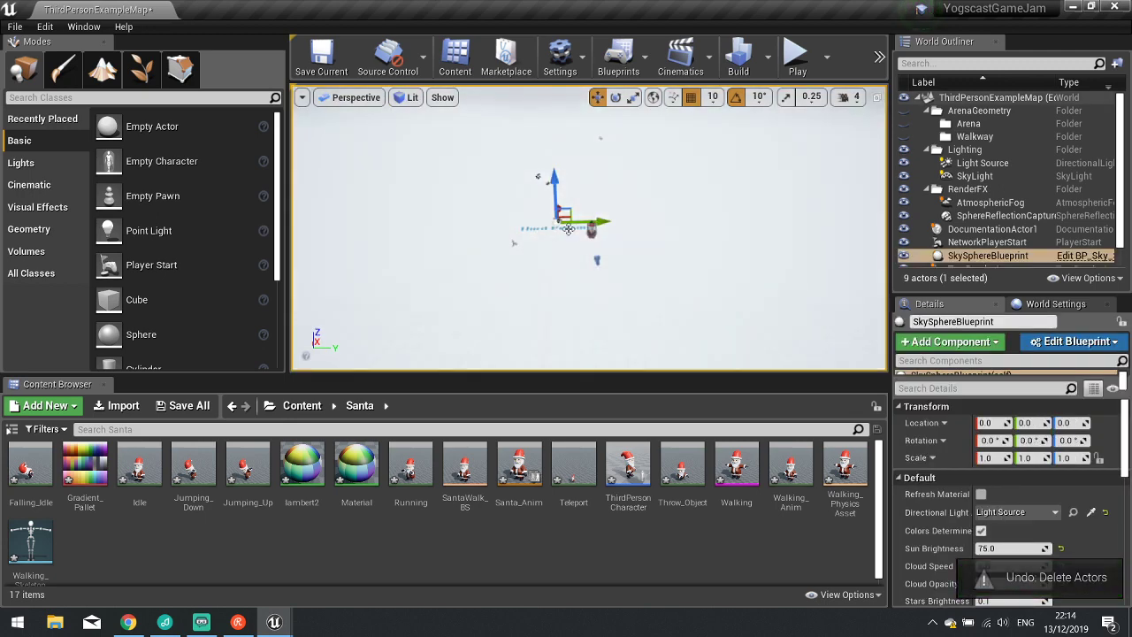
Delete the empty Arena and Walkway folders, plus DocumentationActor1, NetworkPlayerStart and TextRenderActor.
left_click(973, 124)
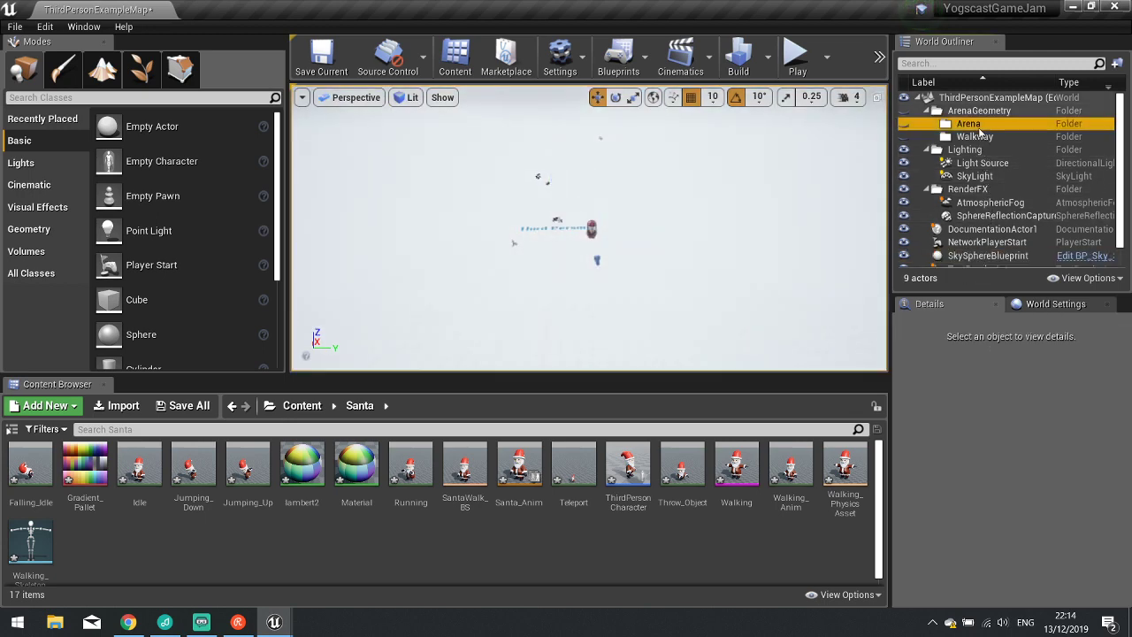
key("Delete")
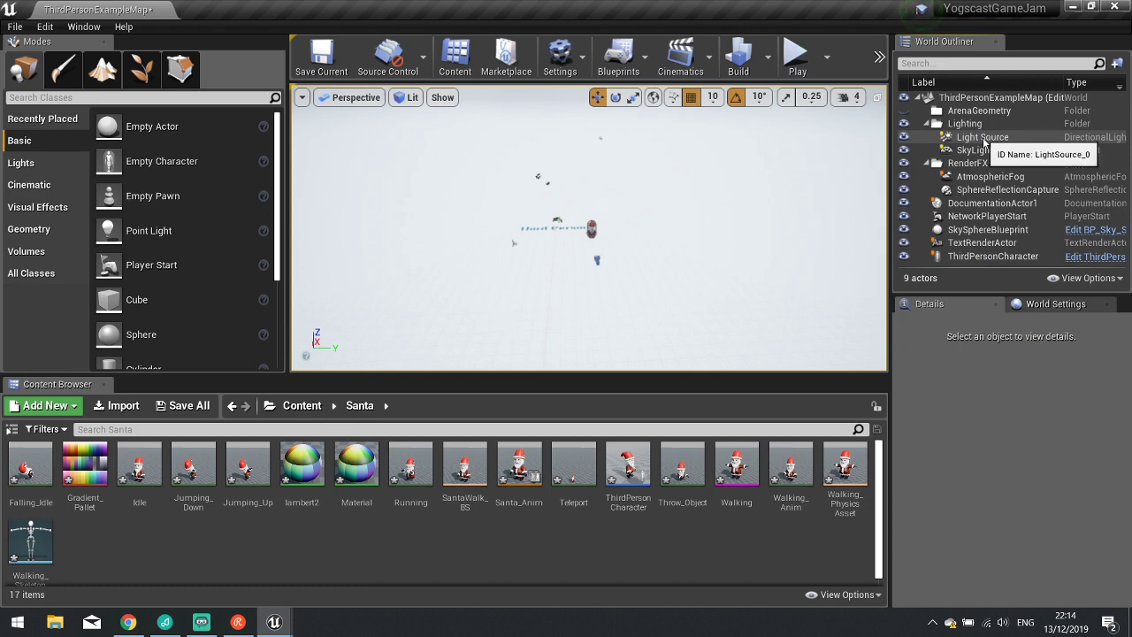
left_click(989, 205)
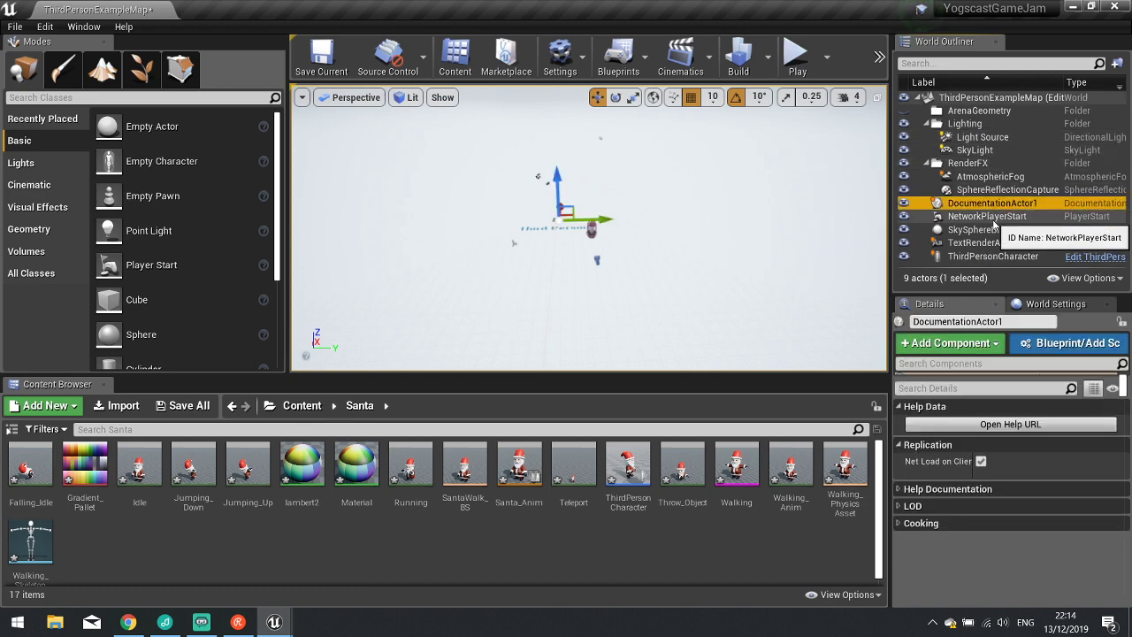
left_click(992, 218, "ctrl")
left_click(982, 243, "ctrl")
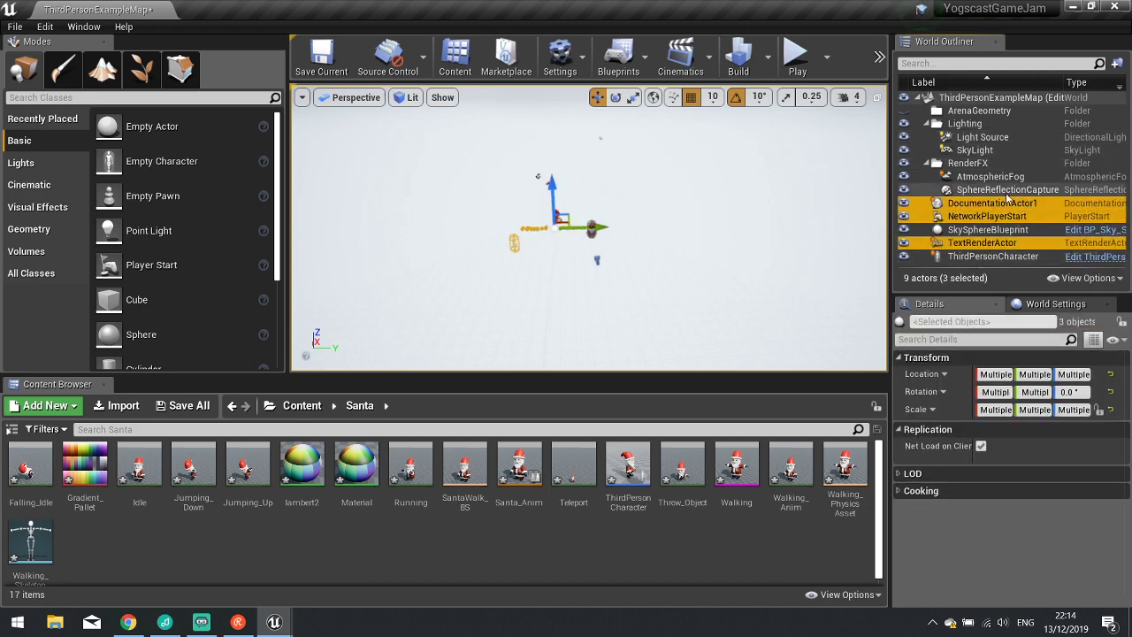
key("Delete")
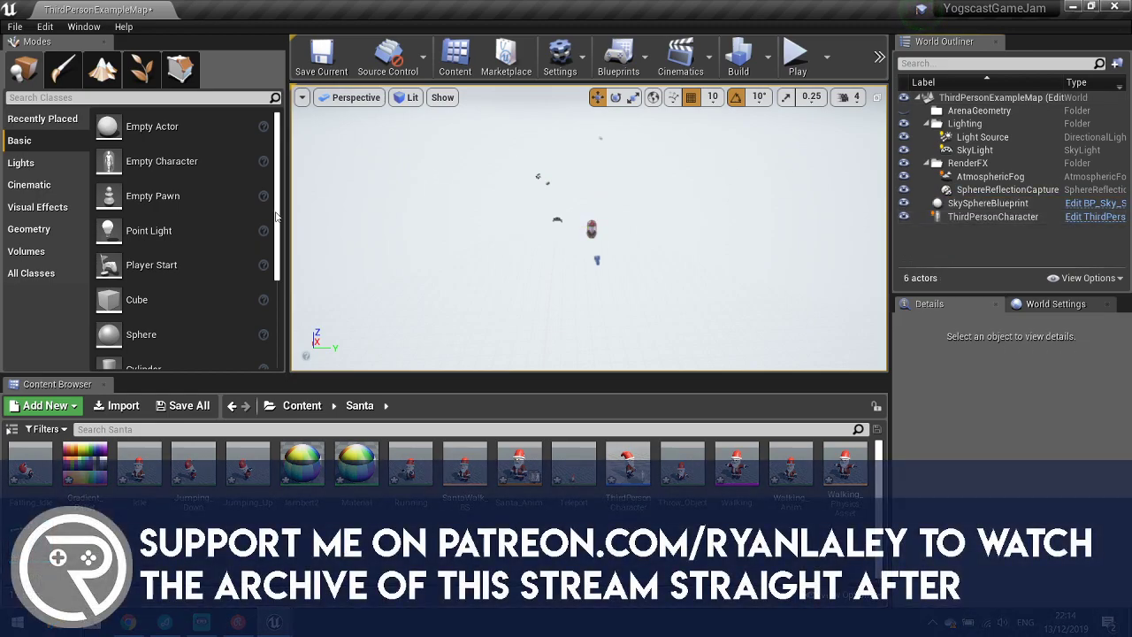
Try creating a new landscape in Landscape mode with the default location and size settings.
left_click(103, 71)
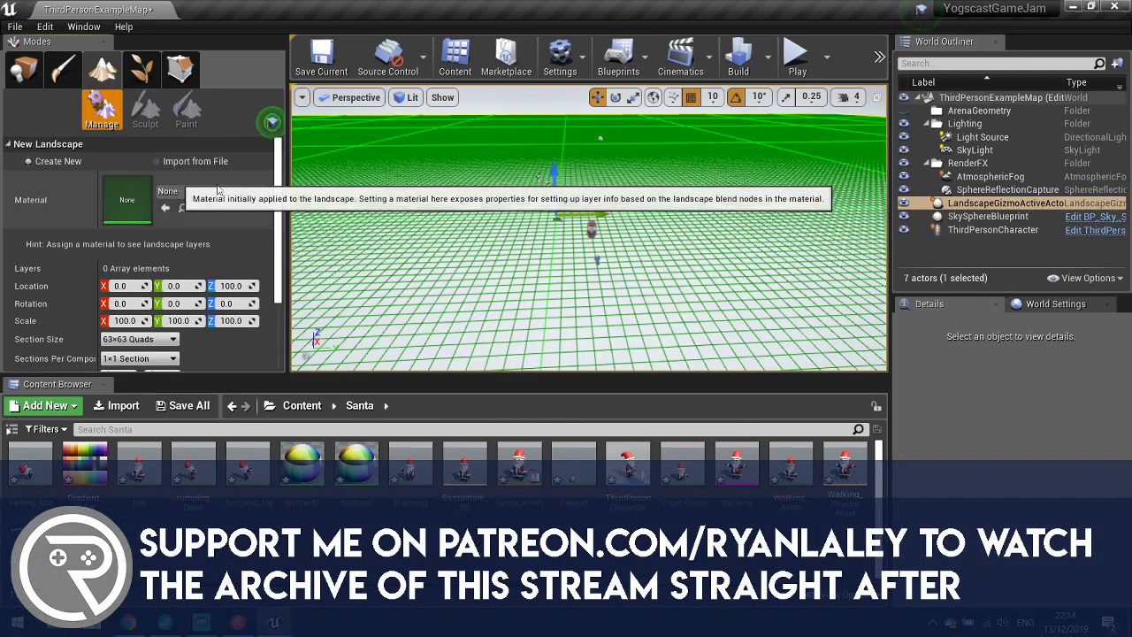
scroll(141, 287, "down", 3)
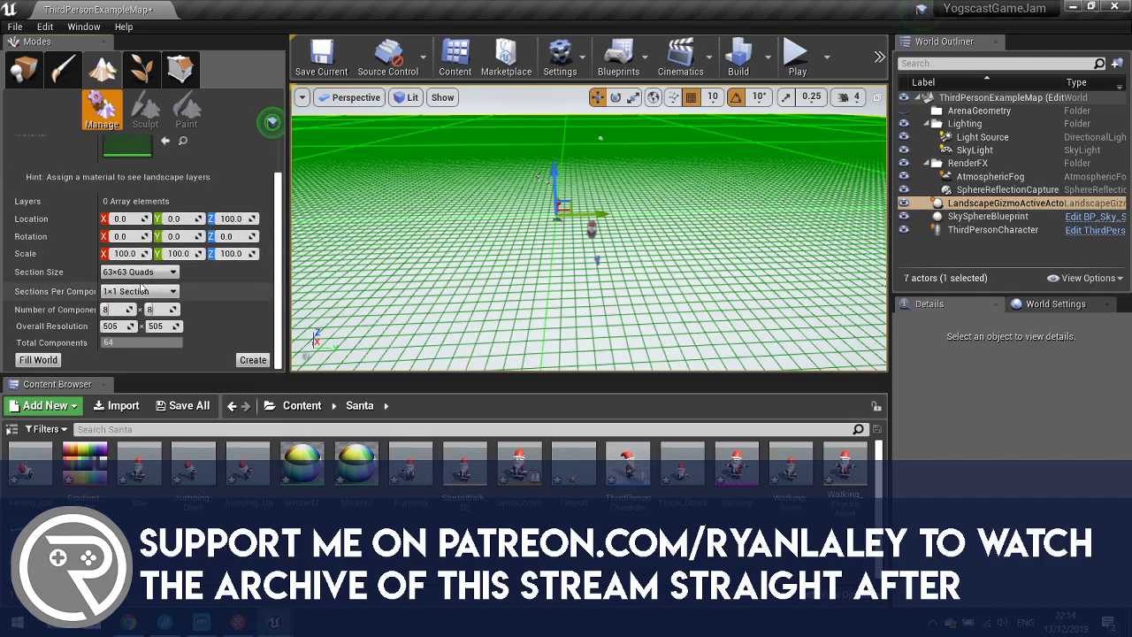
left_click(253, 360)
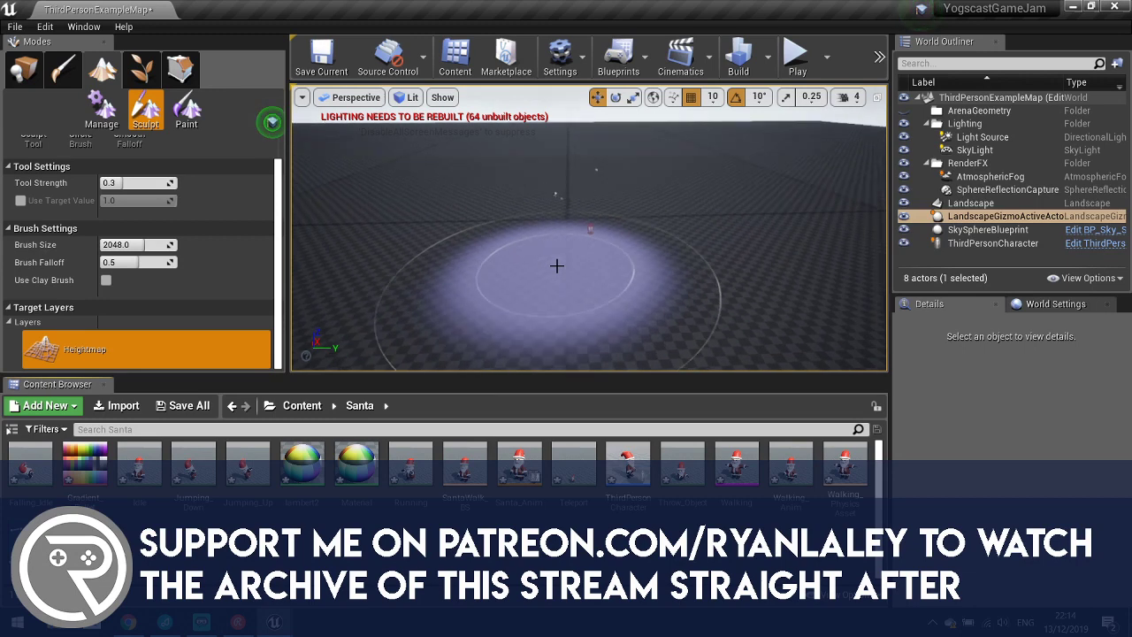
scroll(557, 266, "down", 10)
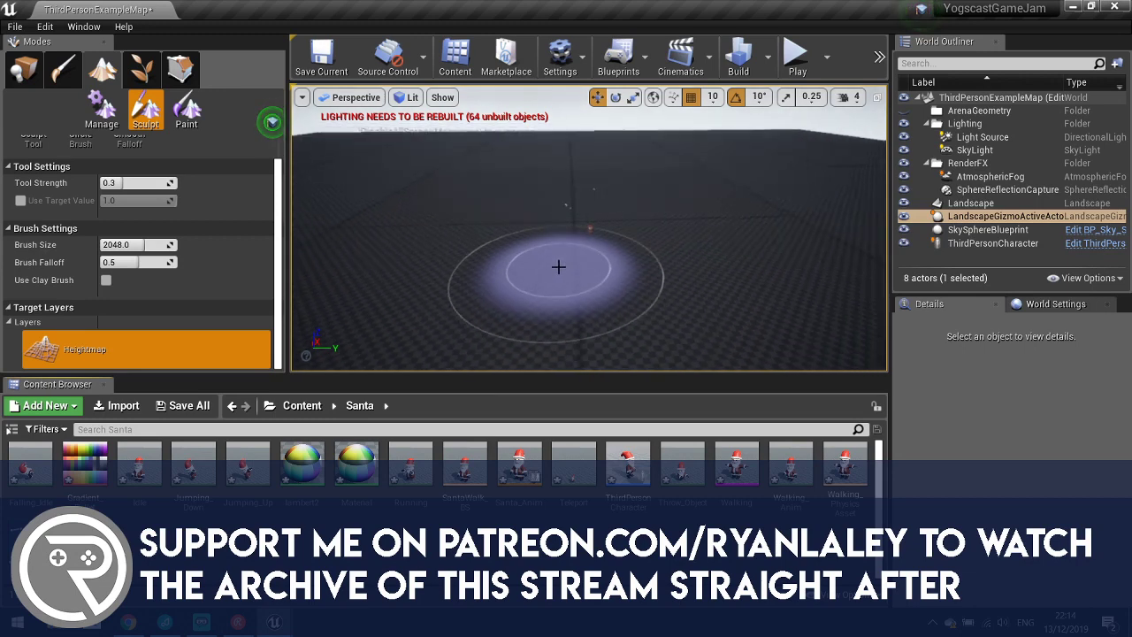
key("ctrl+z")
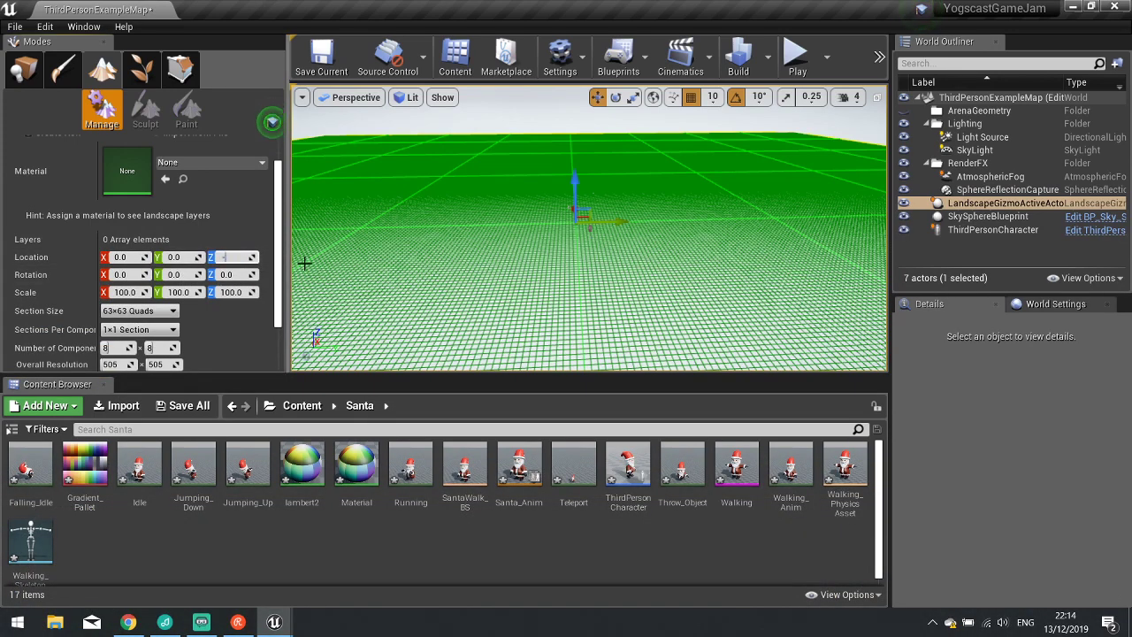
Create a new landscape with its Z location set to -500.
key("Return")
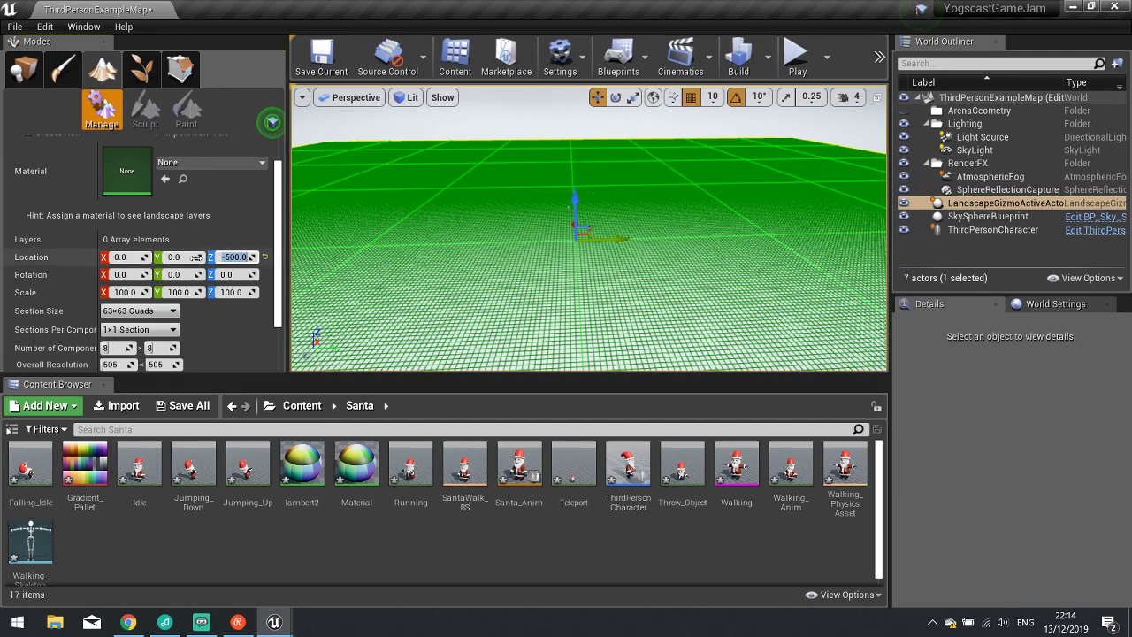
scroll(226, 331, "down", 2)
left_click(255, 358)
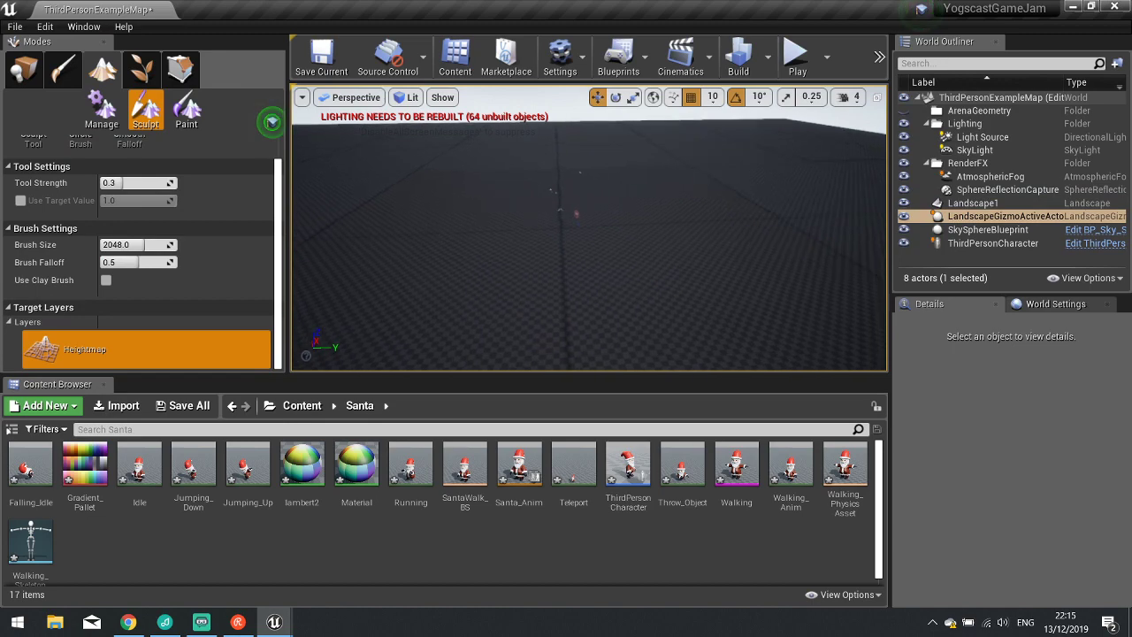
Sculpt raised hills on the terrain near the character with the 2048 brush at strength 0.3.
key("w")
right_click_drag(589, 228, 546, 239)
key("s")
scroll(183, 228, "up", 2)
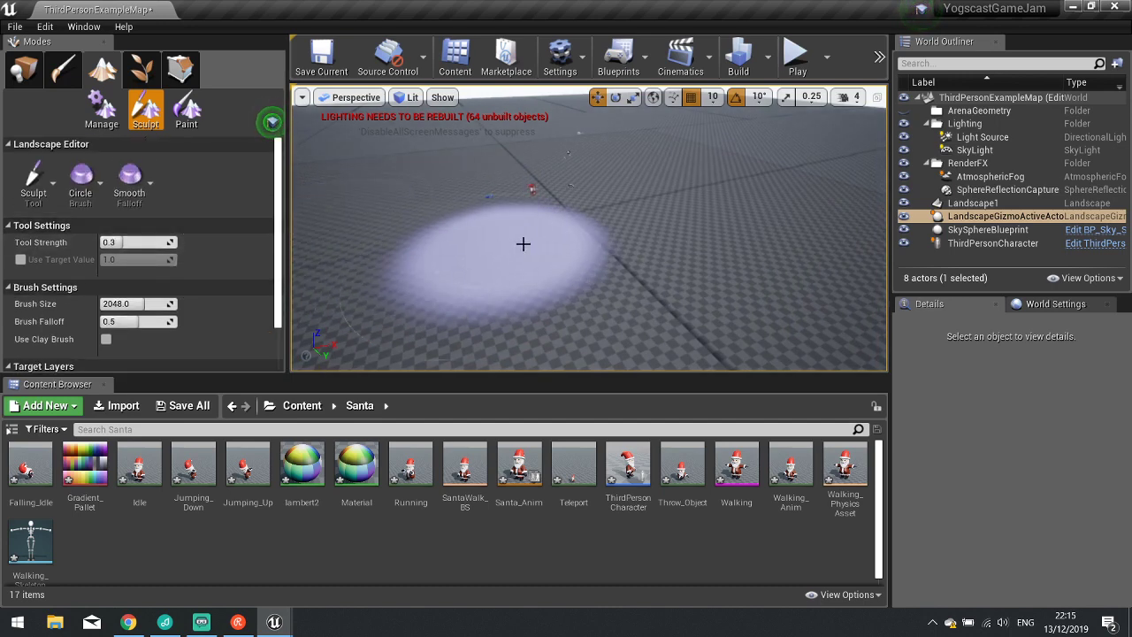
mouse_move(366, 207)
left_mouse_down()
mouse_move(846, 253)
mouse_move(538, 156)
mouse_move(443, 177)
left_mouse_up()
right_click_drag(442, 221, 450, 218)
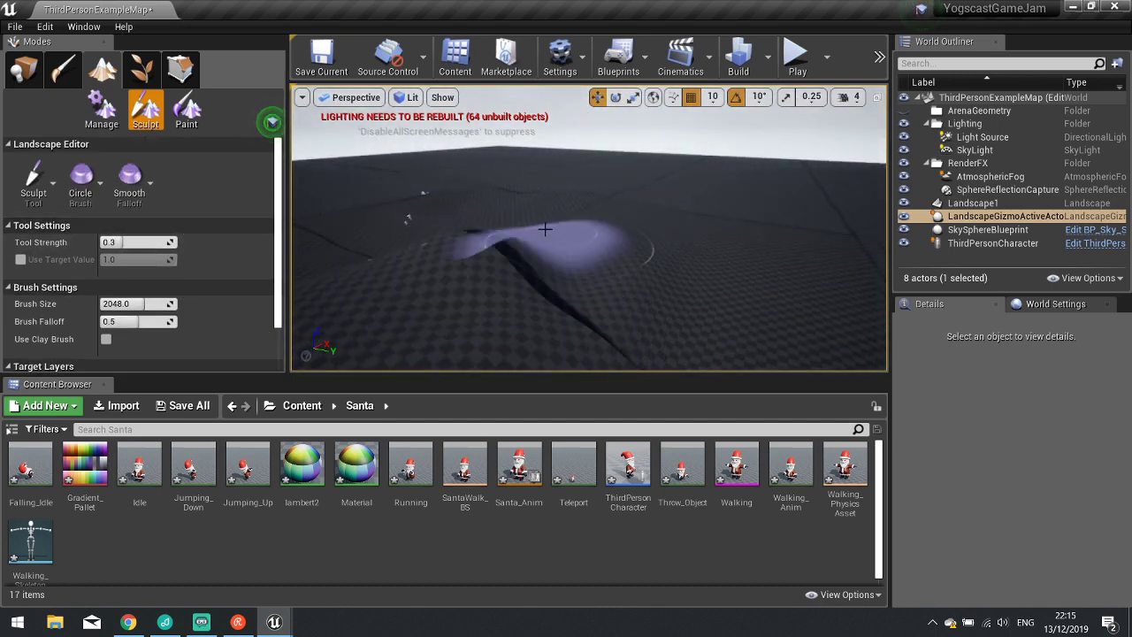
right_click_drag(540, 267, 540, 267)
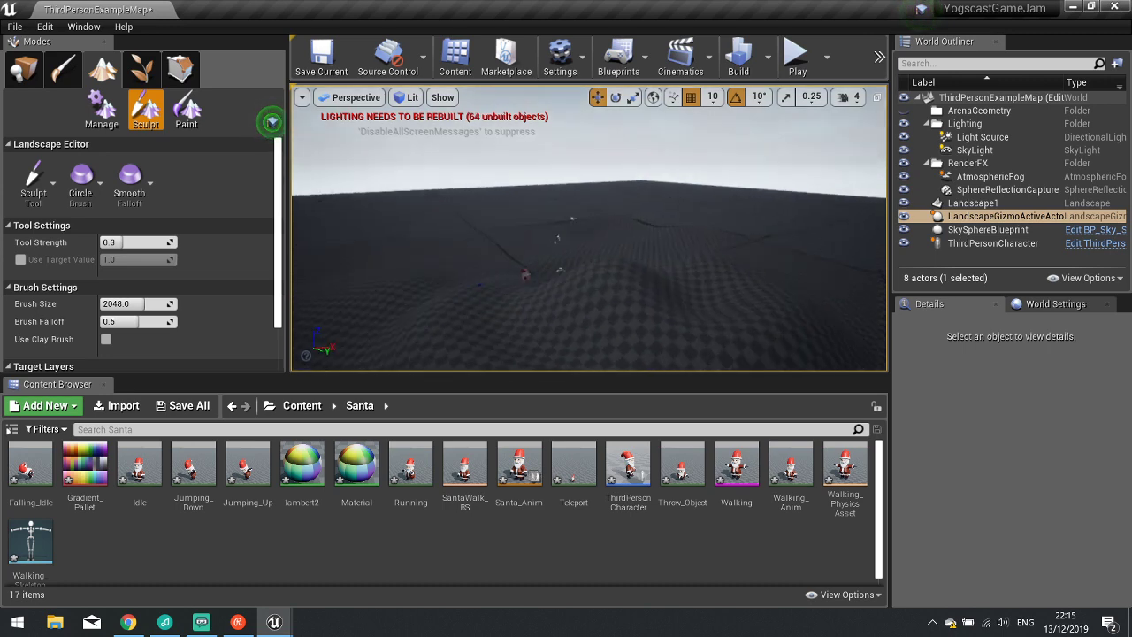
left_click_drag(648, 306, 677, 279)
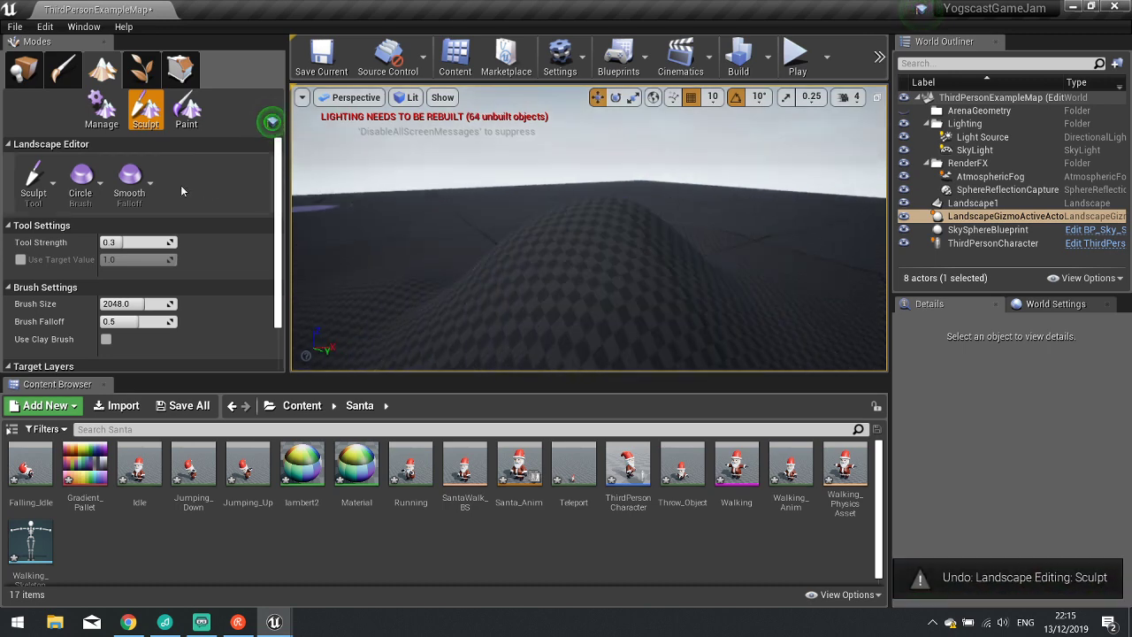
Set the landscape sculpt brush size to 8192.
left_click(43, 198)
left_click(282, 209)
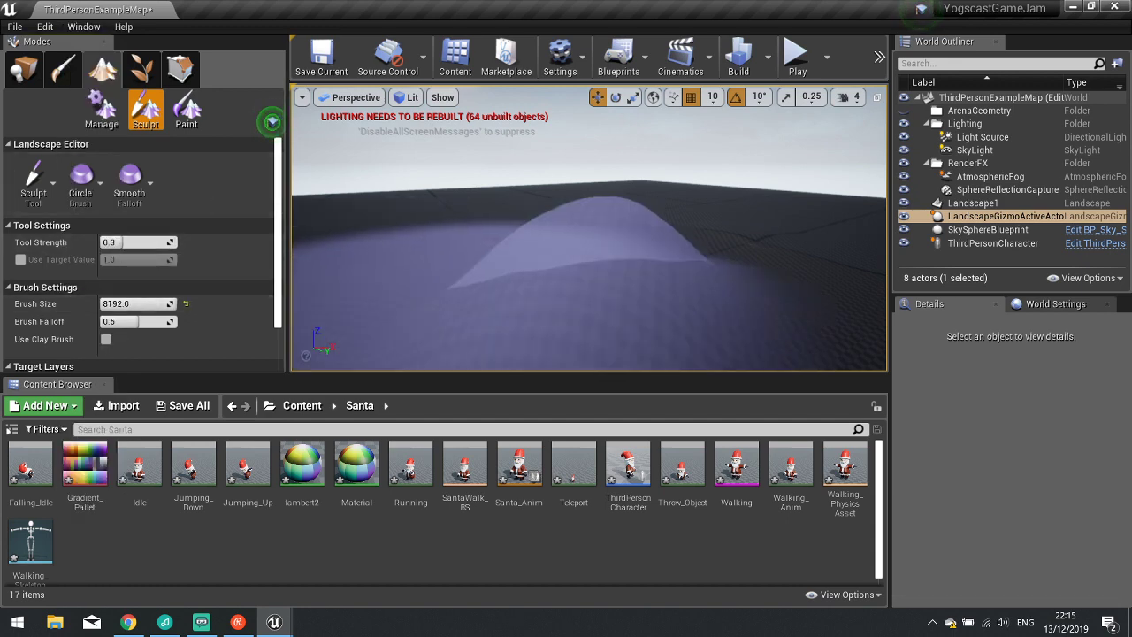
right_click_drag(571, 270, 548, 301)
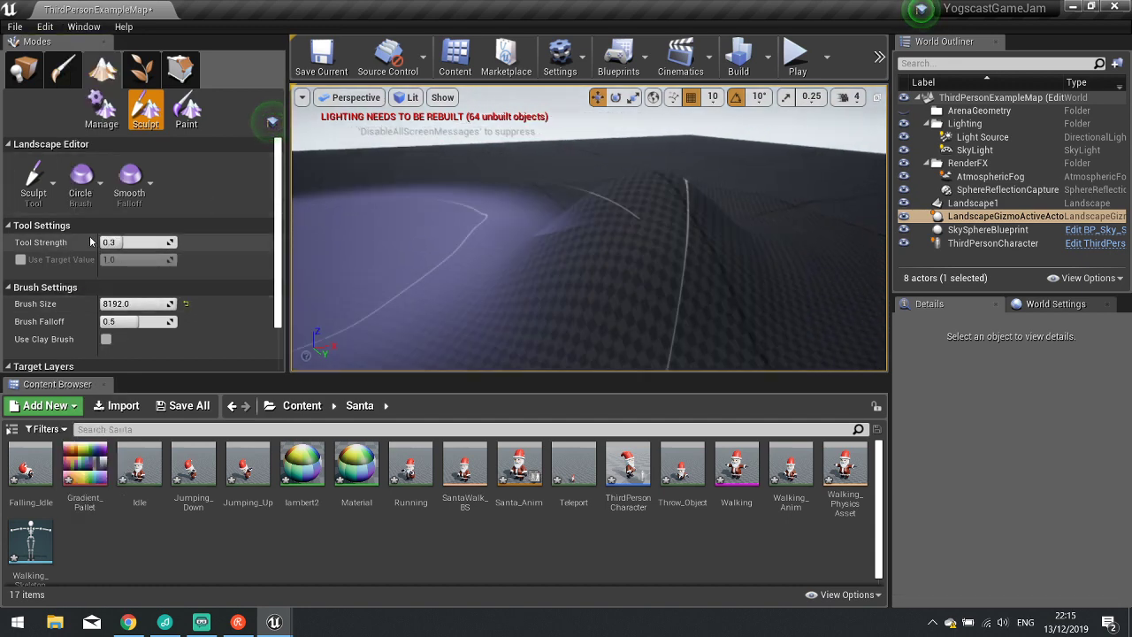
Try sculpting the terrain towards a target value of 0.3.
left_click(20, 259)
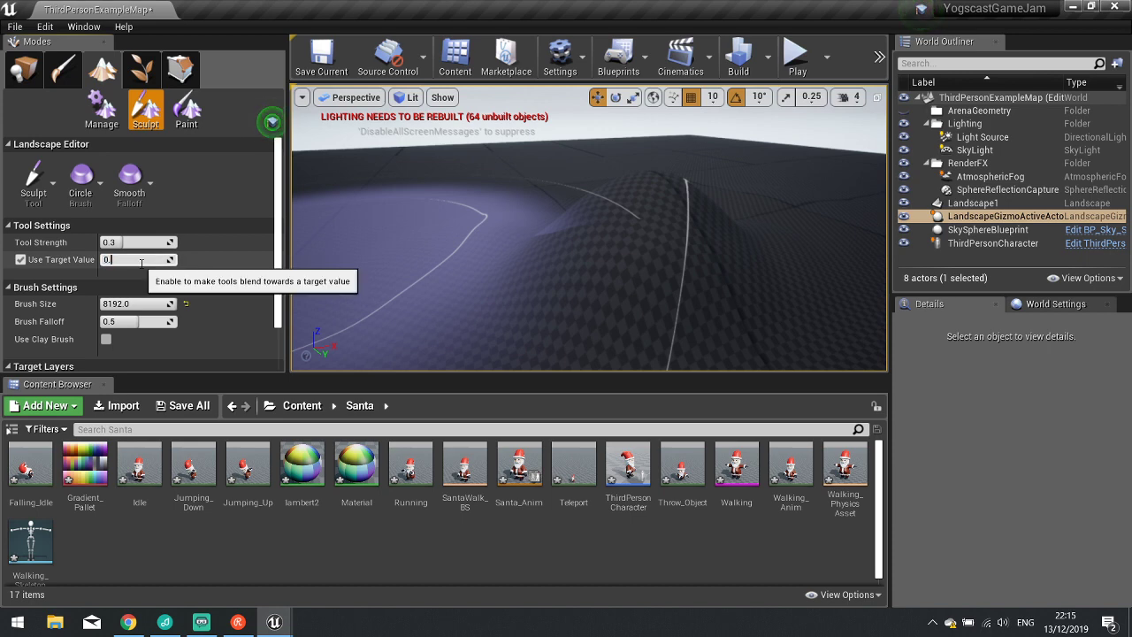
mouse_move(495, 232)
left_mouse_down()
mouse_move(518, 227)
mouse_move(569, 248)
left_mouse_up()
mouse_move(599, 217)
right_mouse_down()
mouse_move(599, 184)
mouse_move(601, 218)
right_mouse_up()
key("ctrl+z")
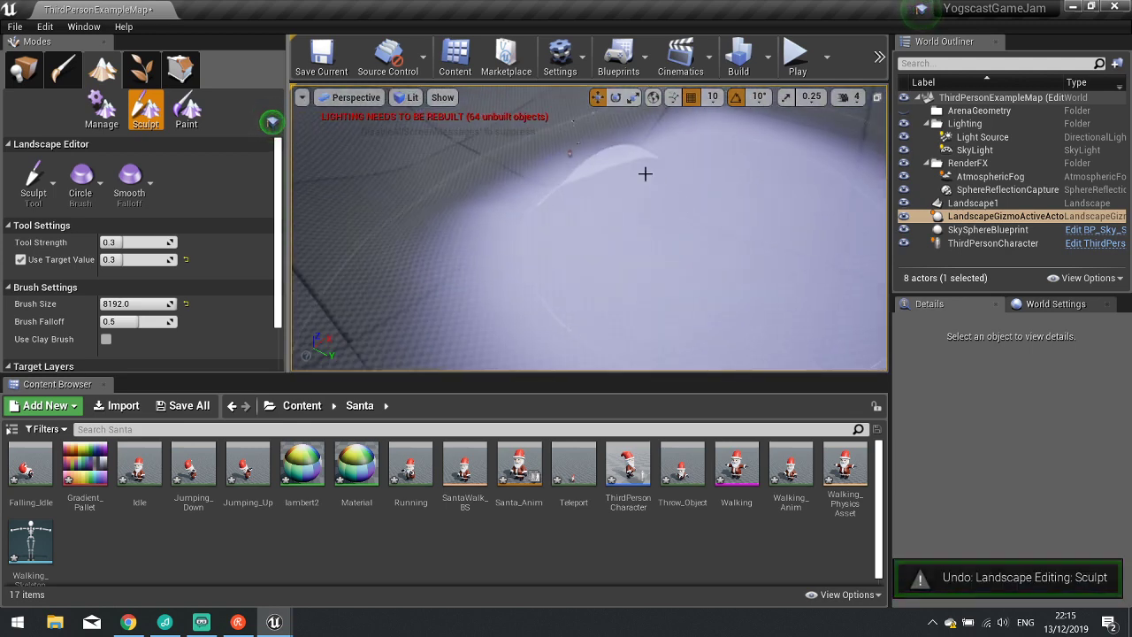
left_click(22, 260)
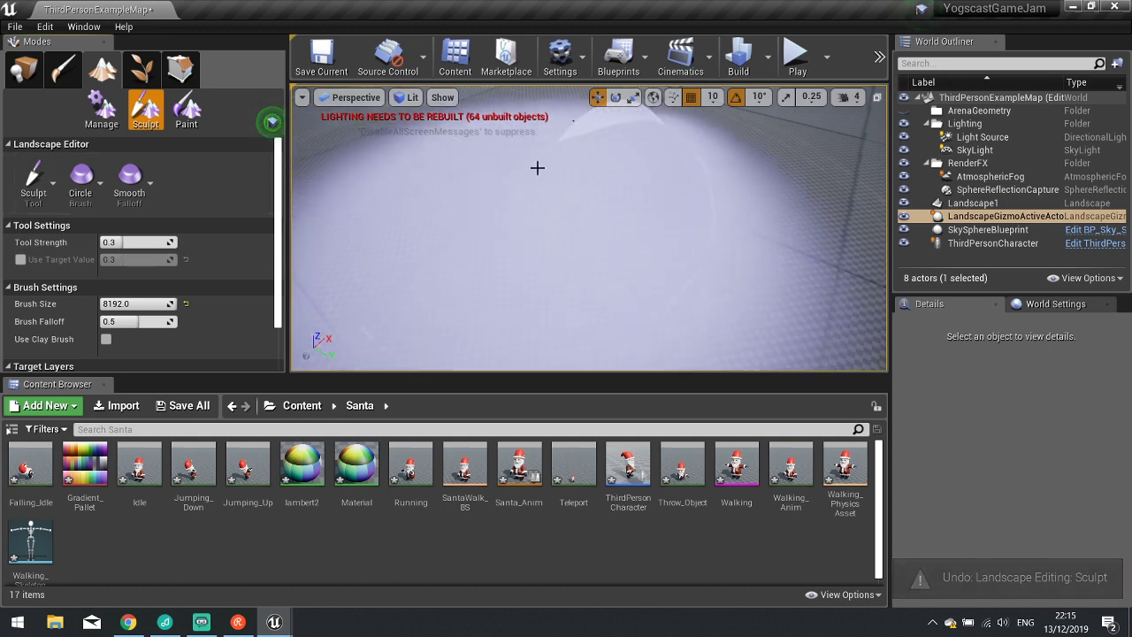
Level the sculpted hill with the Flatten tool, using a brush size of about 2726 and strength 0.3.
right_click_drag(583, 172, 605, 161)
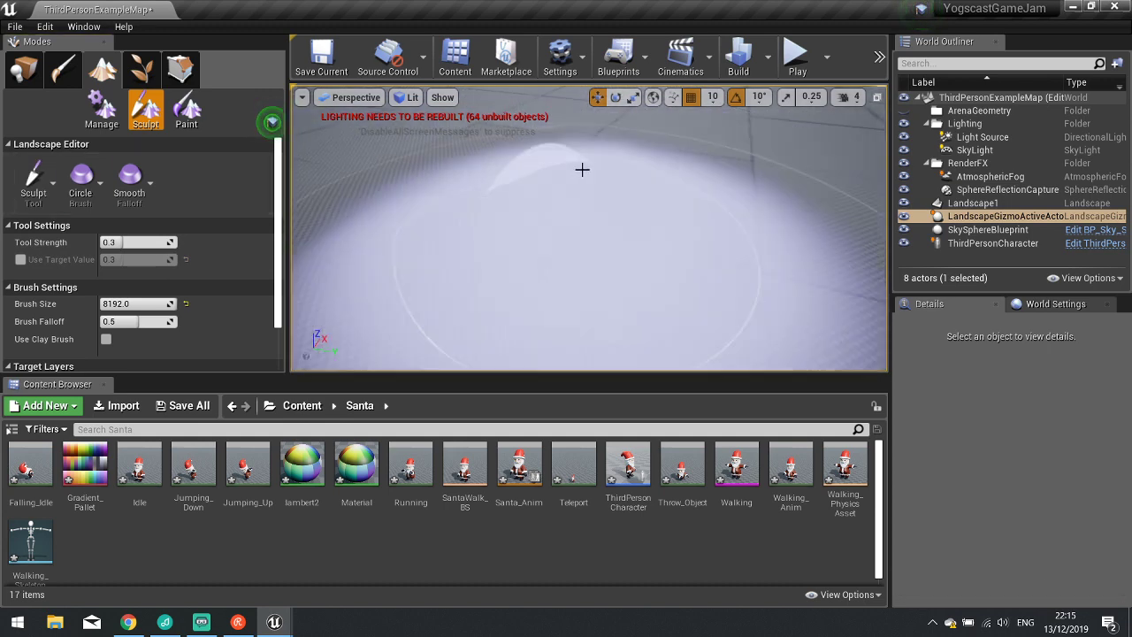
right_click_drag(543, 183, 548, 185)
left_click(40, 196)
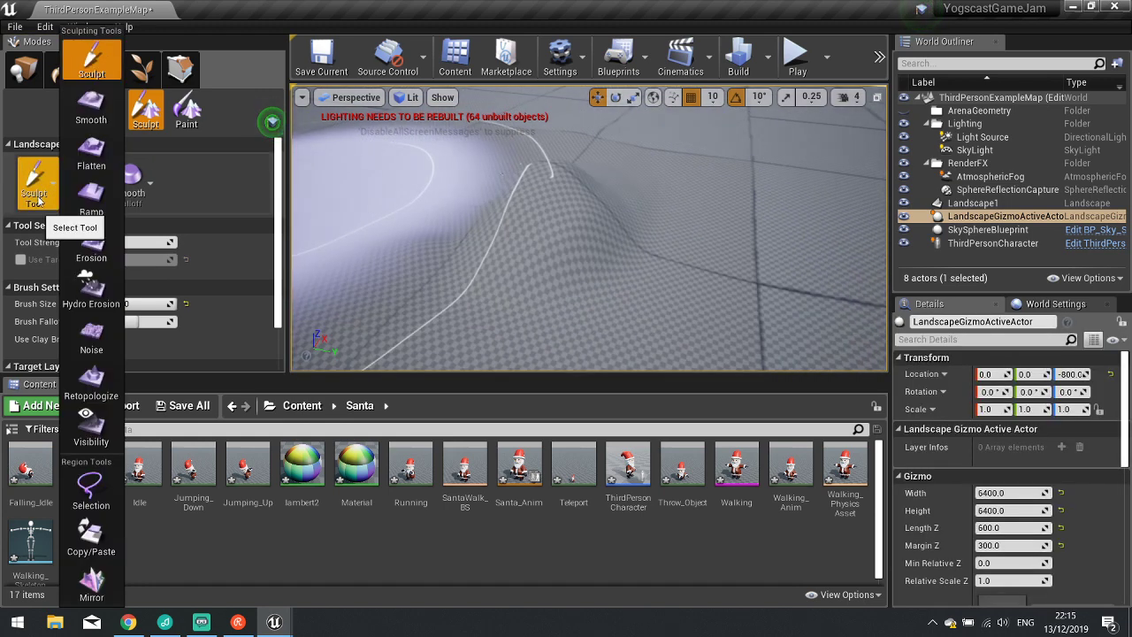
left_click(93, 158)
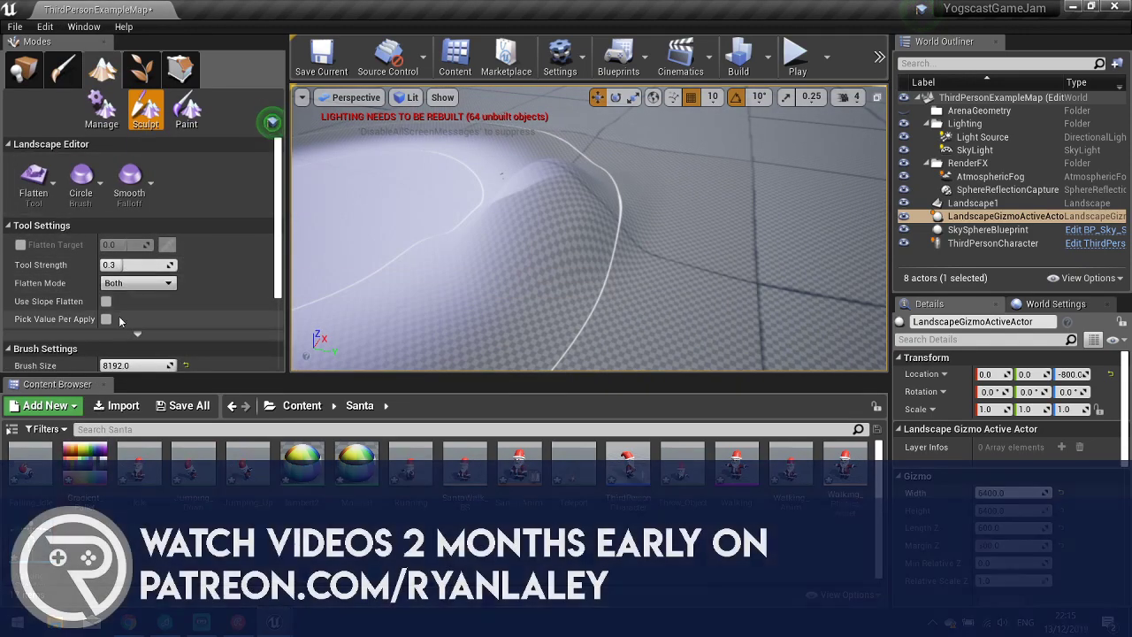
left_click_drag(135, 364, 110, 364)
left_click_drag(508, 222, 503, 221)
key("w")
mouse_move(503, 221)
right_mouse_down()
mouse_move(562, 221)
mouse_move(533, 210)
right_mouse_up()
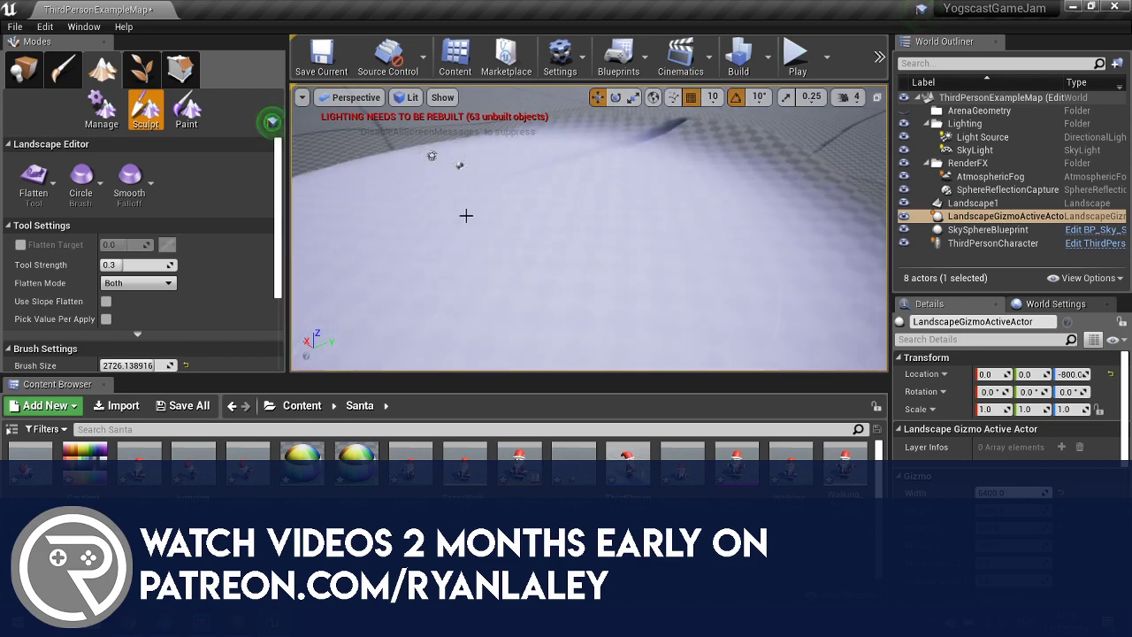
Inspect the flattened landscape around the character from several angles and distances.
mouse_move(618, 165)
right_mouse_down()
mouse_move(508, 168)
mouse_move(566, 190)
right_mouse_up()
key("s")
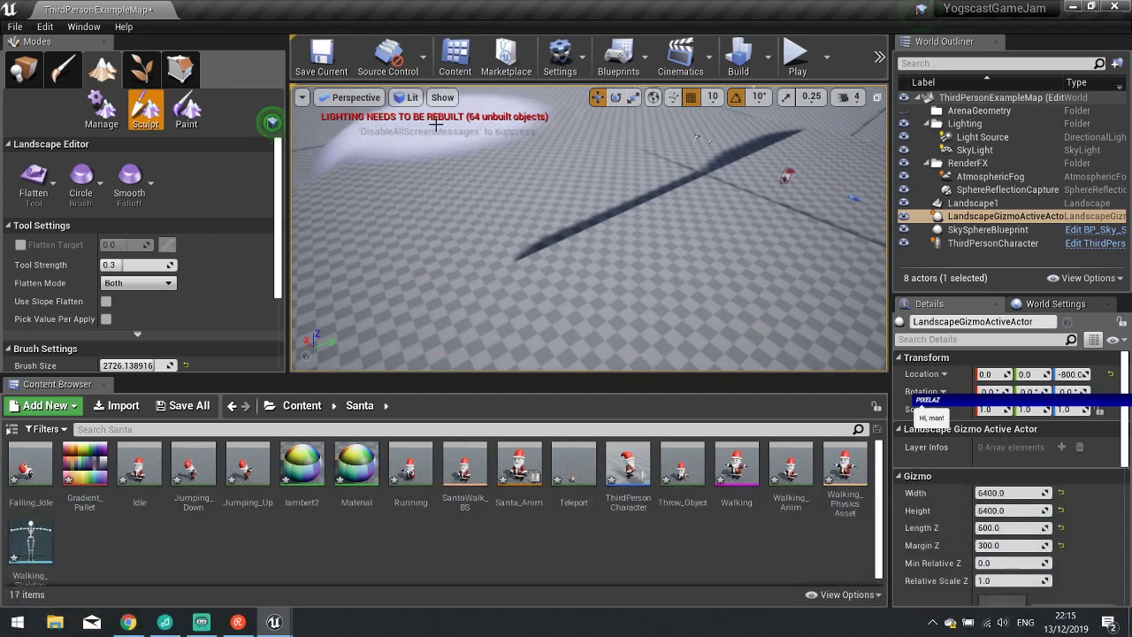
right_click_drag(594, 202, 676, 181)
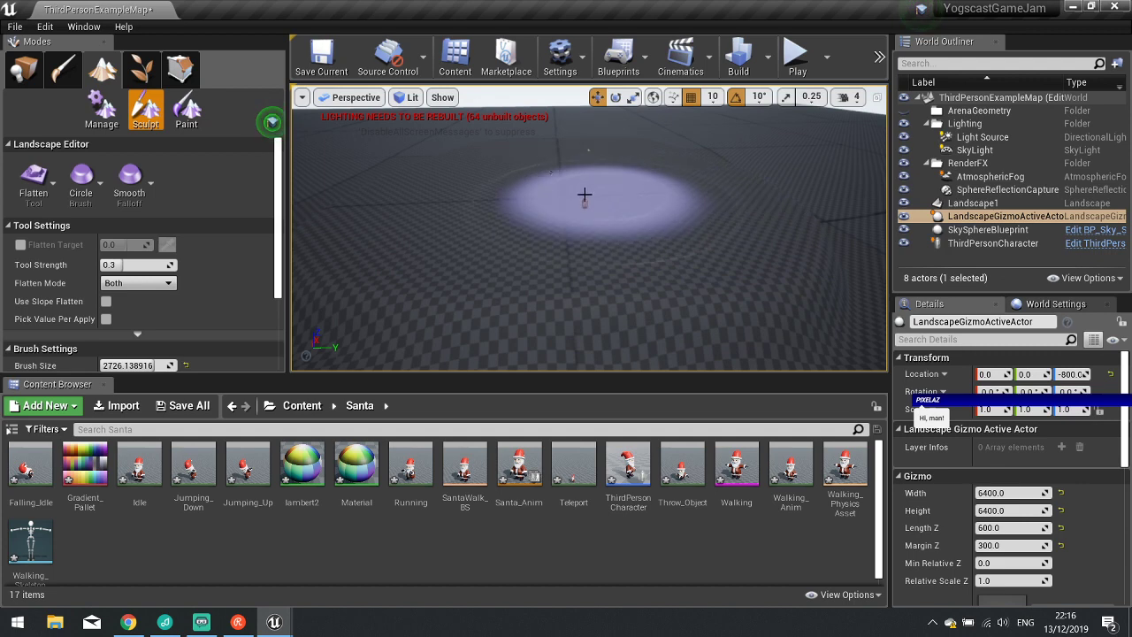
right_click_drag(587, 210, 592, 214)
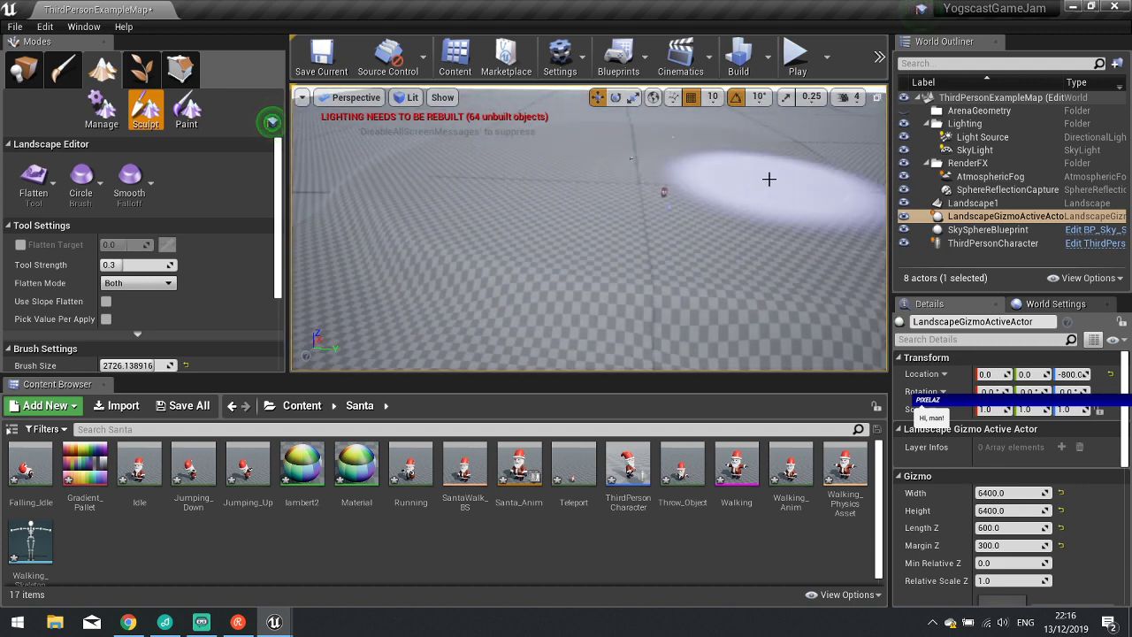
right_click_drag(736, 219, 644, 188)
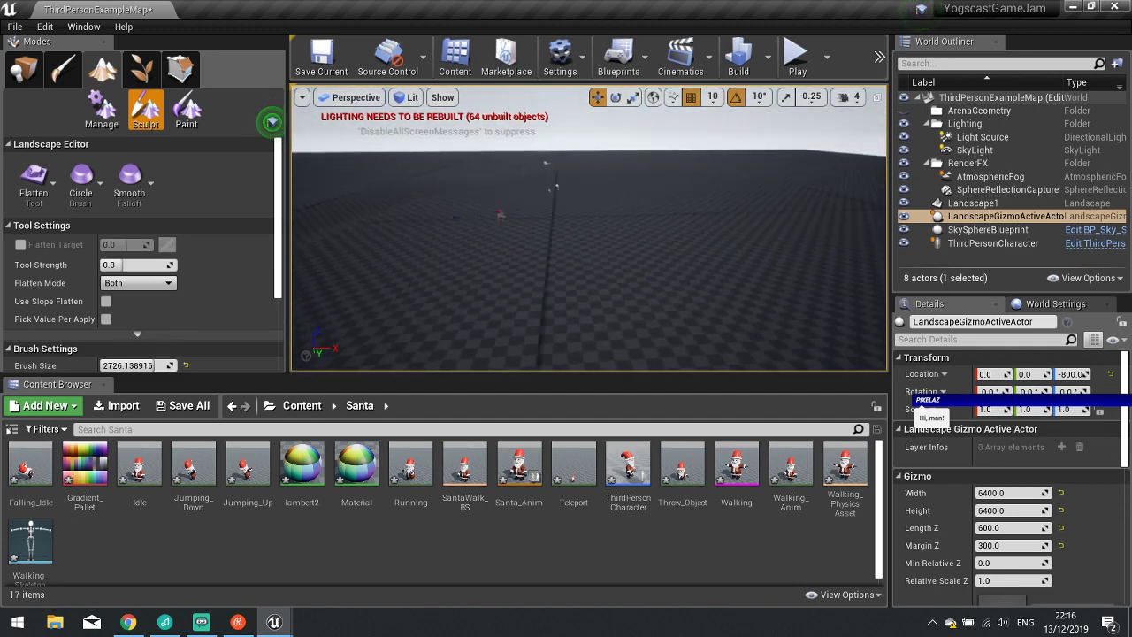
mouse_move(589, 228)
right_mouse_down()
mouse_move(595, 300)
mouse_move(619, 232)
right_mouse_up()
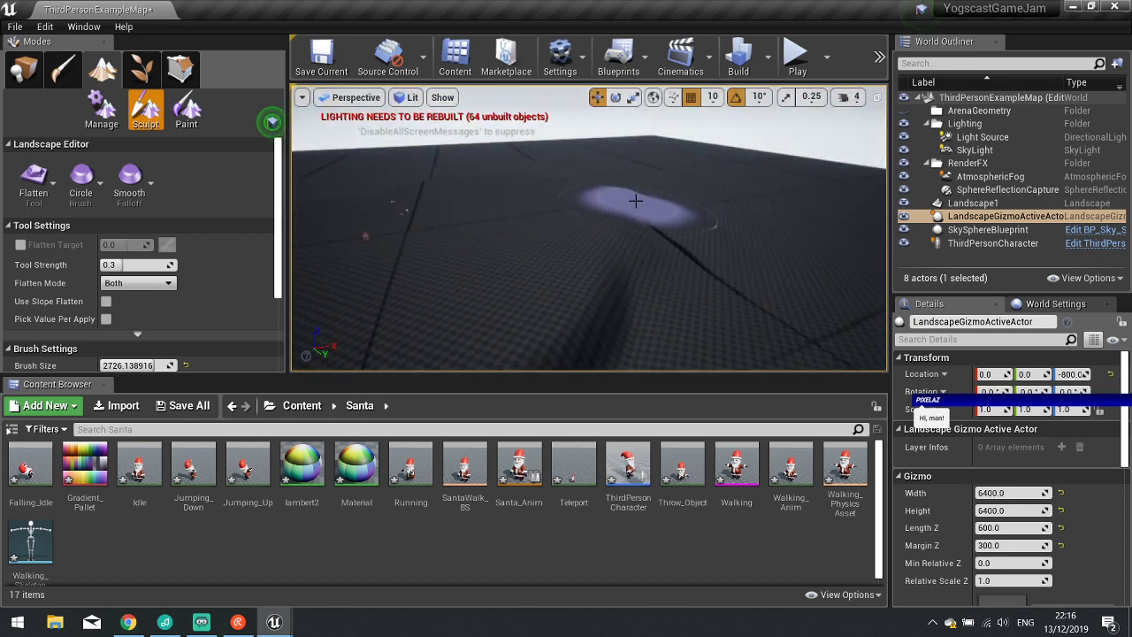
mouse_move(662, 268)
right_mouse_down()
mouse_move(663, 232)
mouse_move(729, 241)
mouse_move(732, 263)
right_mouse_up()
key("w")
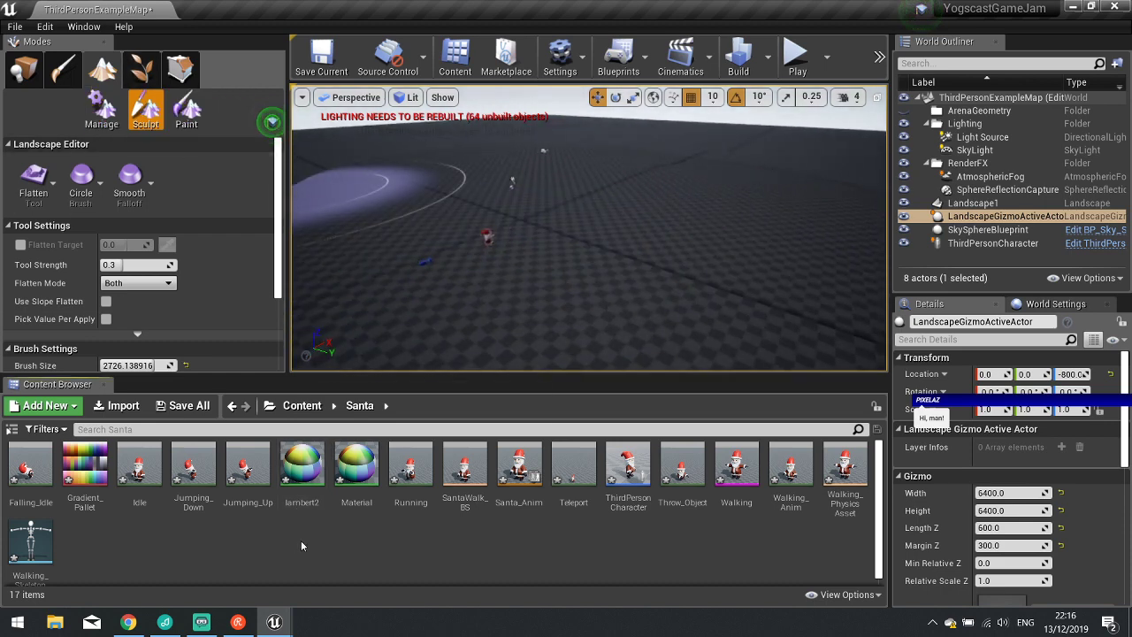
Return to placement mode, create a material named Landscape in the Content folder and open it for editing.
left_click(27, 71)
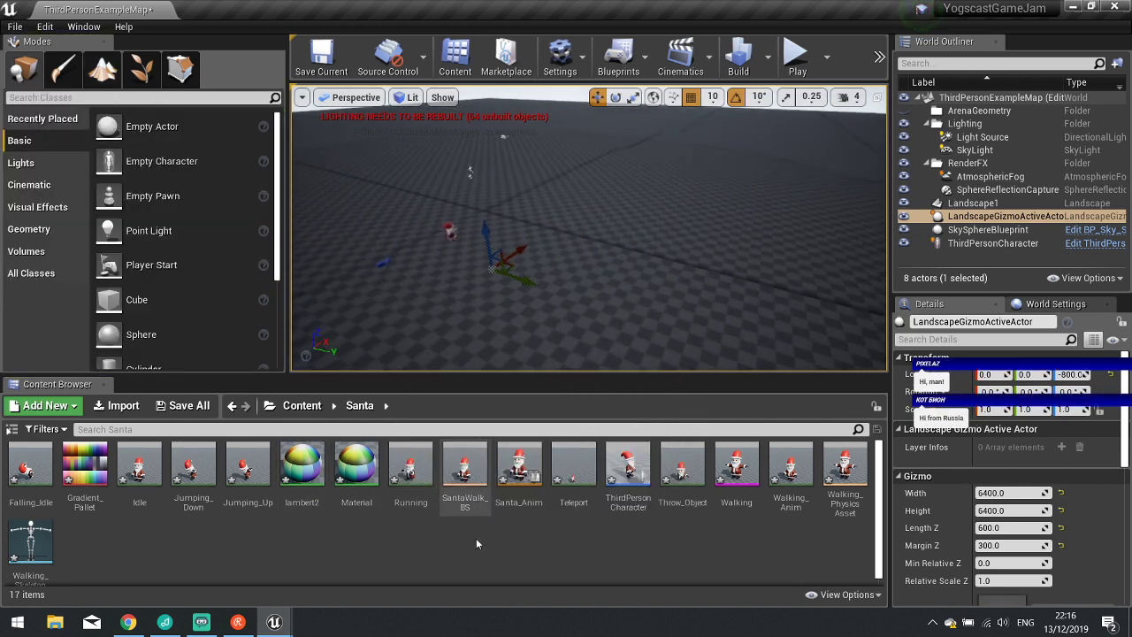
right_click(476, 542)
left_click(302, 405)
right_click(449, 544)
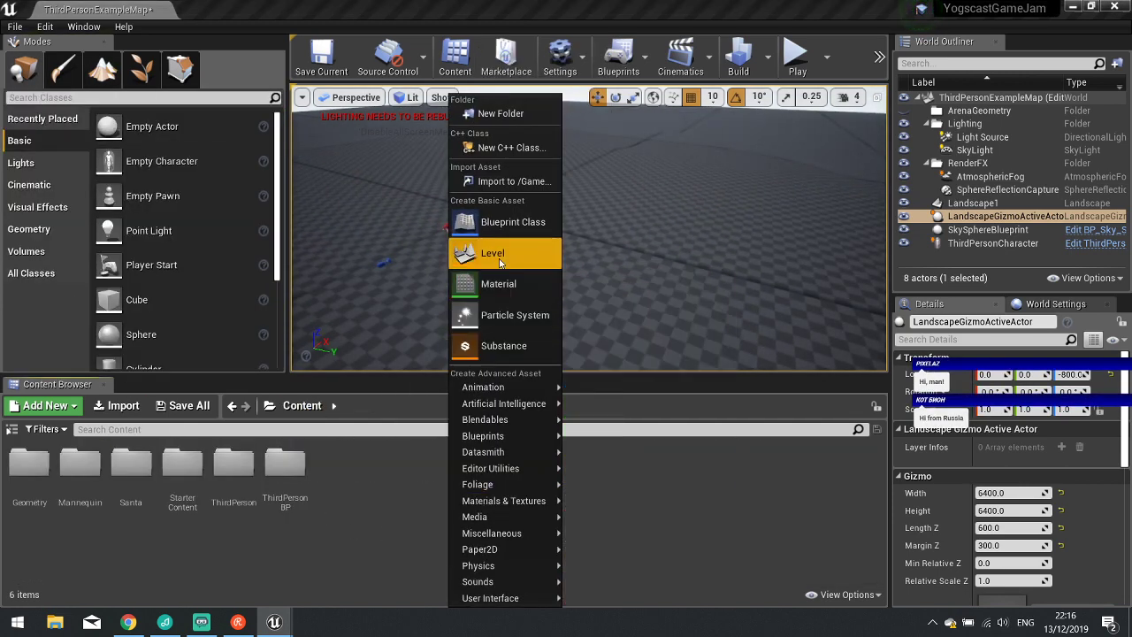
left_click(498, 284)
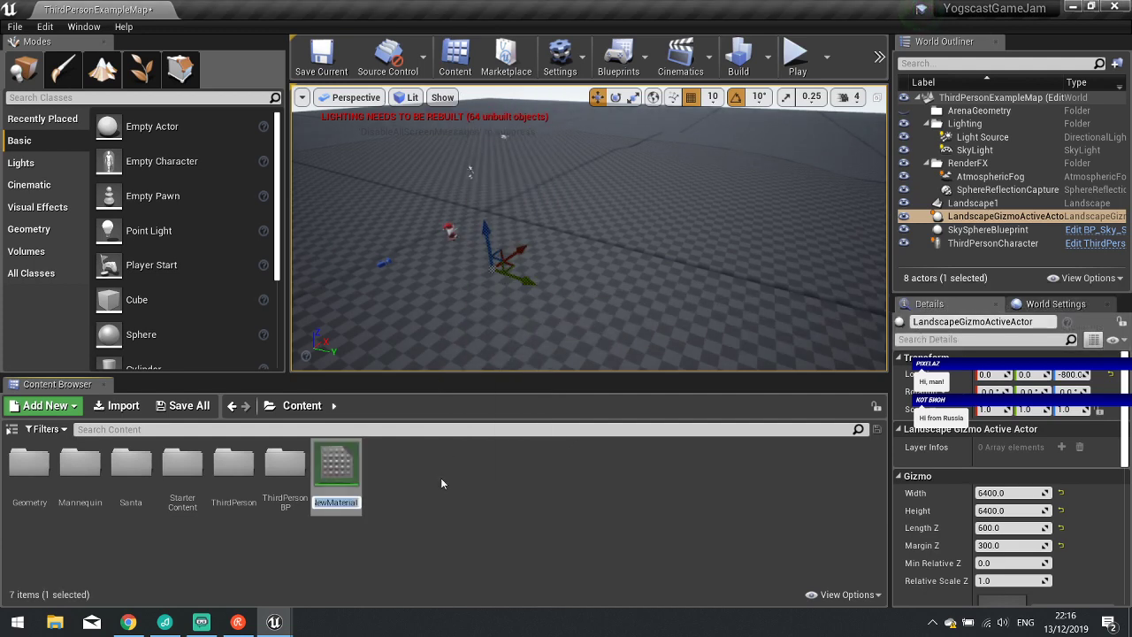
type("La")
type("ndscape")
key("Return")
double_click(352, 492)
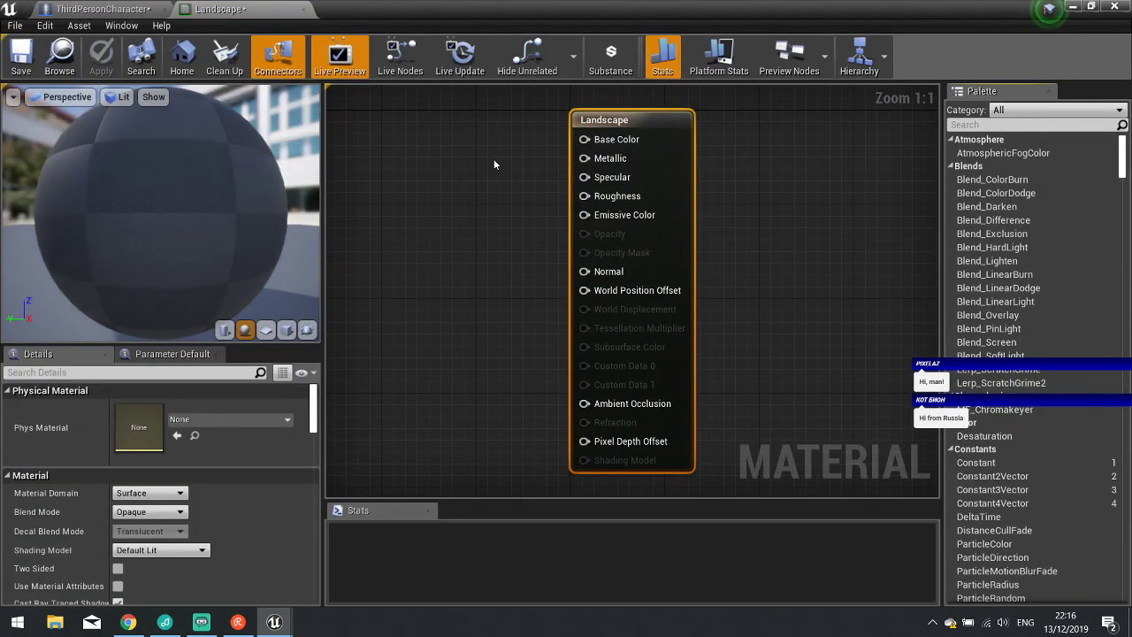
Add a Constant3Vector node to the material graph and connect it to Base Color.
left_click(454, 174)
right_click_drag(465, 177, 525, 244)
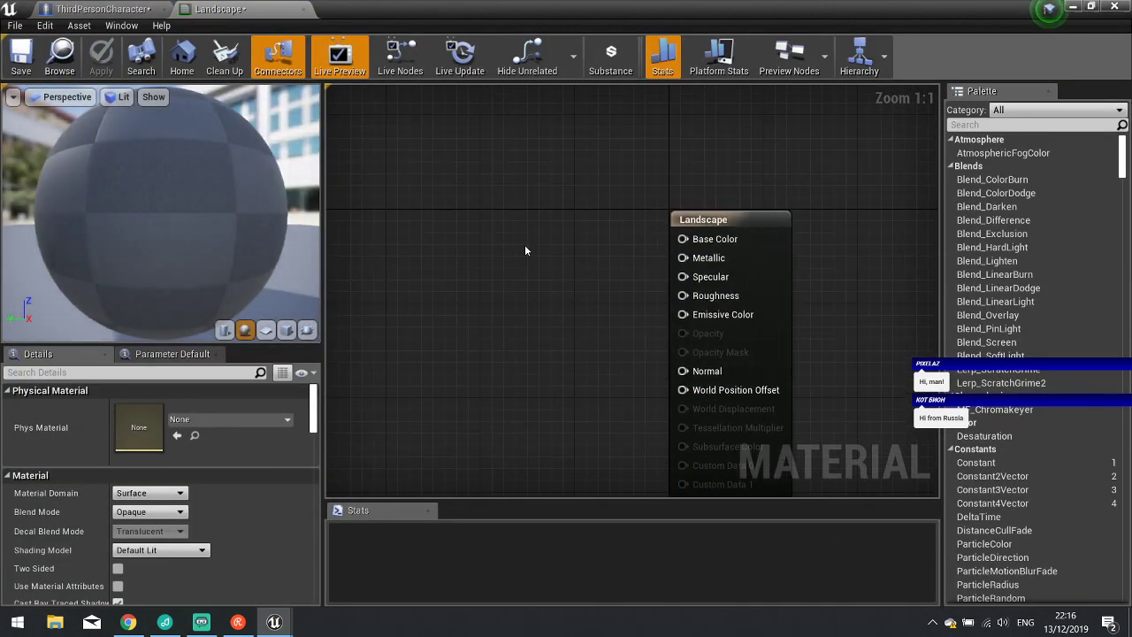
left_click(505, 242)
left_click_drag(521, 280, 450, 238)
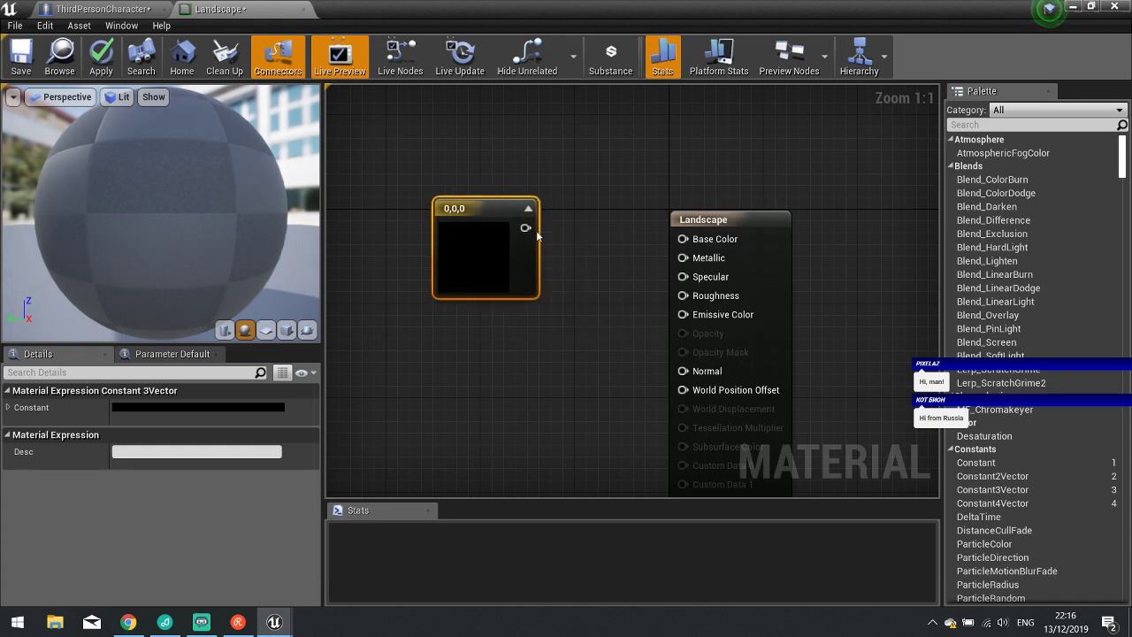
left_click_drag(525, 227, 684, 241)
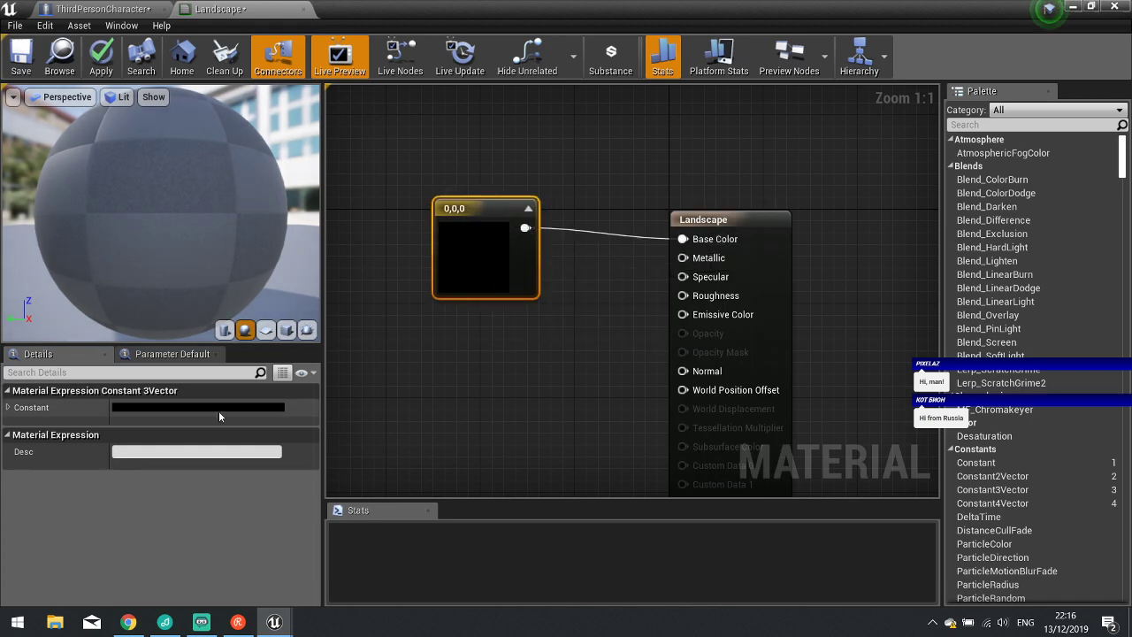
Set the Constant3Vector node's color to a medium green of about 0.147, 0.512, 0.166.
left_click(219, 410)
left_click(286, 373)
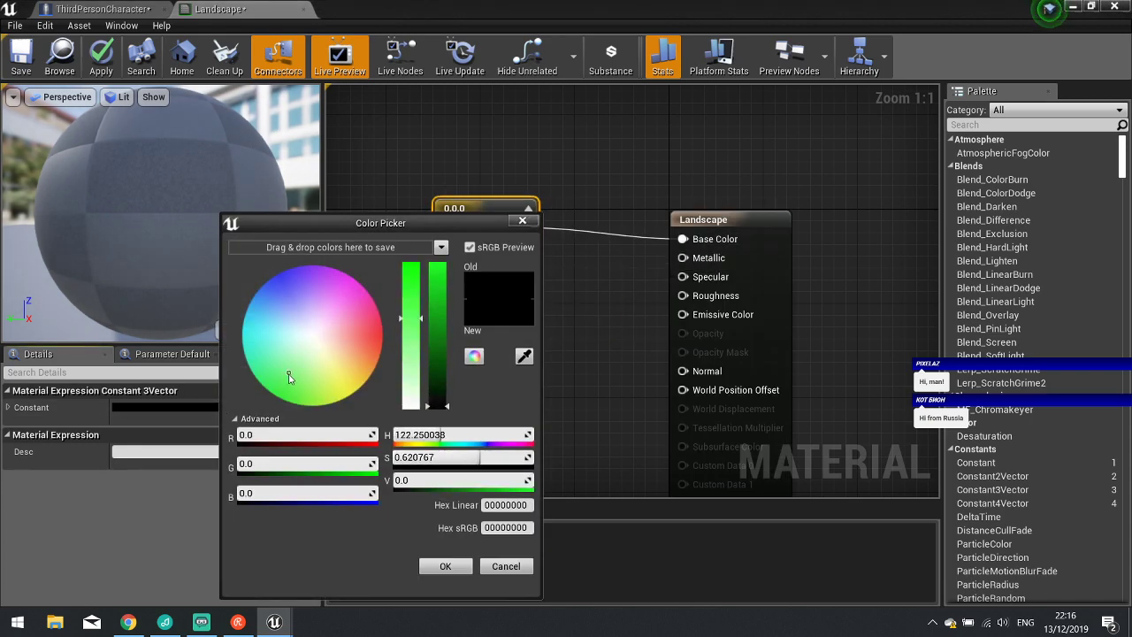
left_click(438, 334)
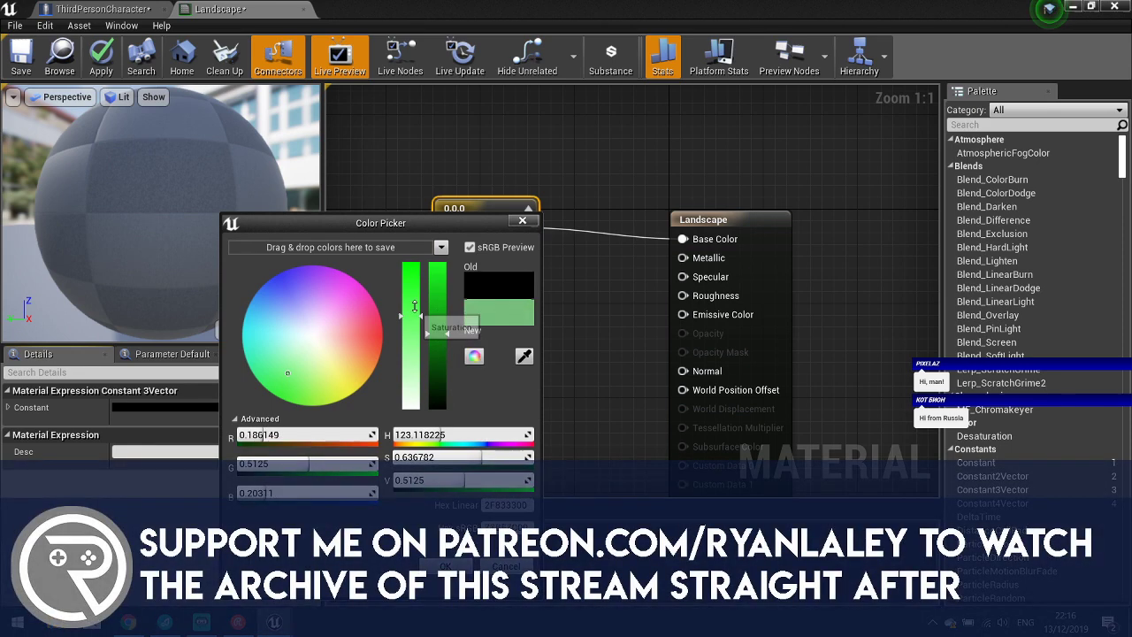
left_click_drag(414, 306, 411, 295)
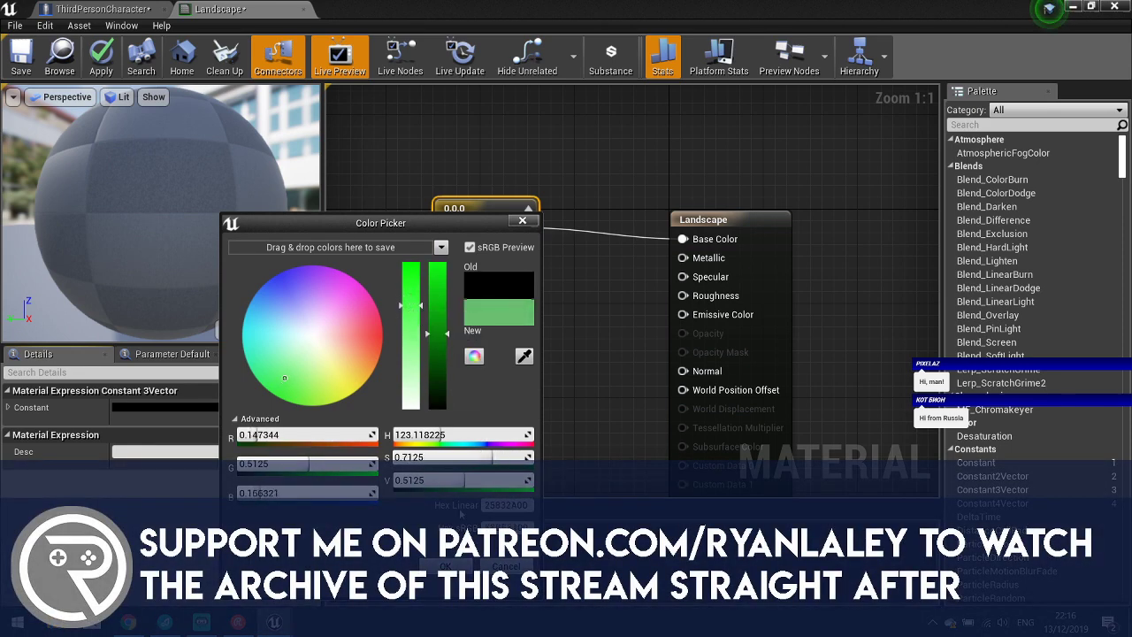
left_click(445, 566)
Disconnect the green color node from Base Color and move it well away from the Landscape output node.
right_click_drag(492, 340, 664, 421)
left_click_drag(659, 354, 505, 236)
right_click_drag(530, 219, 702, 250)
left_click(718, 220, "alt")
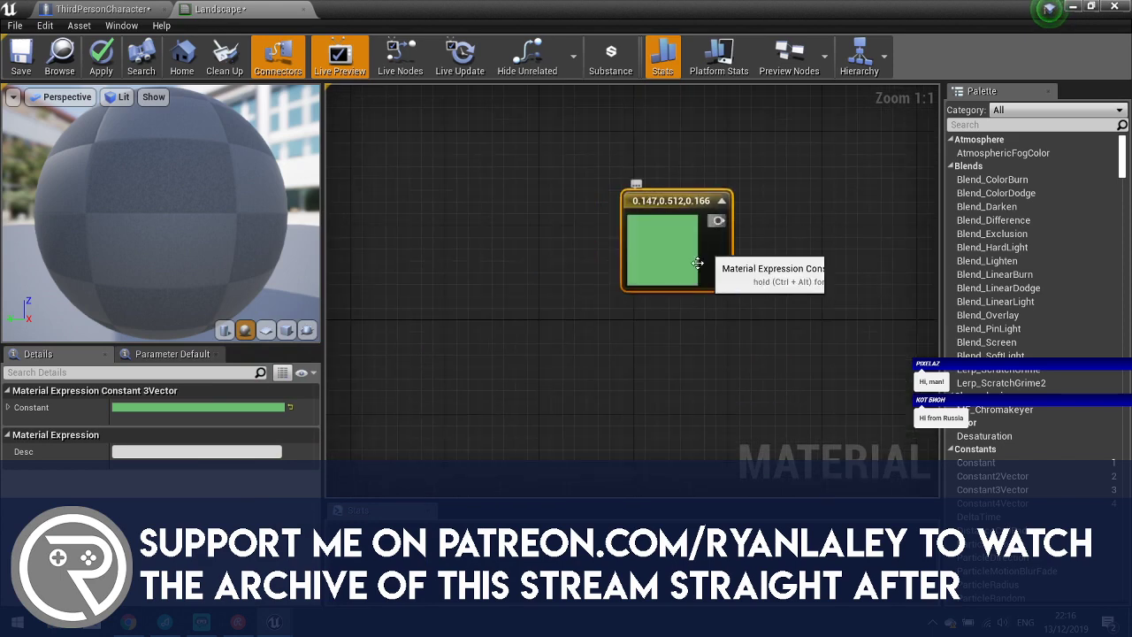
left_click_drag(697, 263, 519, 229)
Add a LandscapeLayerCoords node to the material graph and place it below the green color node.
right_click_drag(545, 327, 592, 377)
right_click(592, 376)
type("lands")
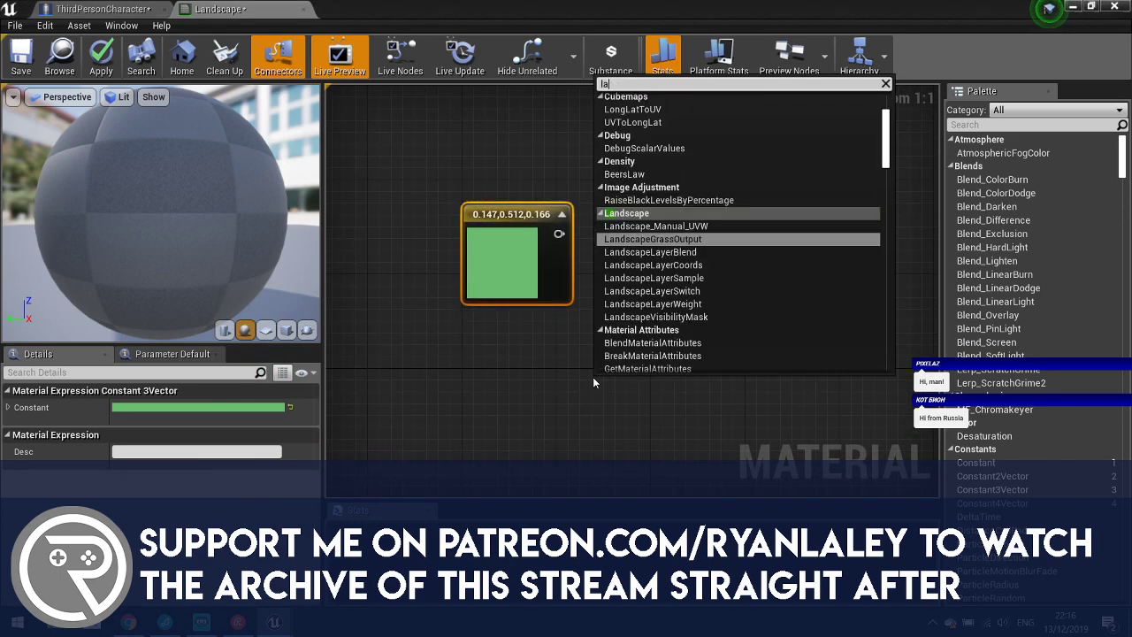
key("Down")
key("Down")
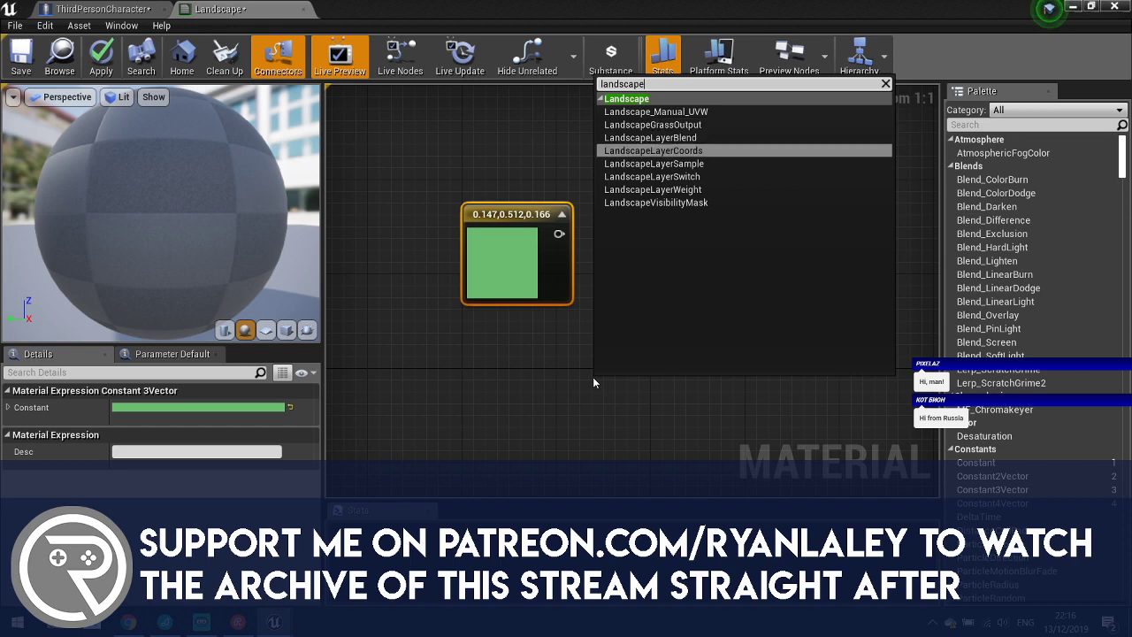
key("Return")
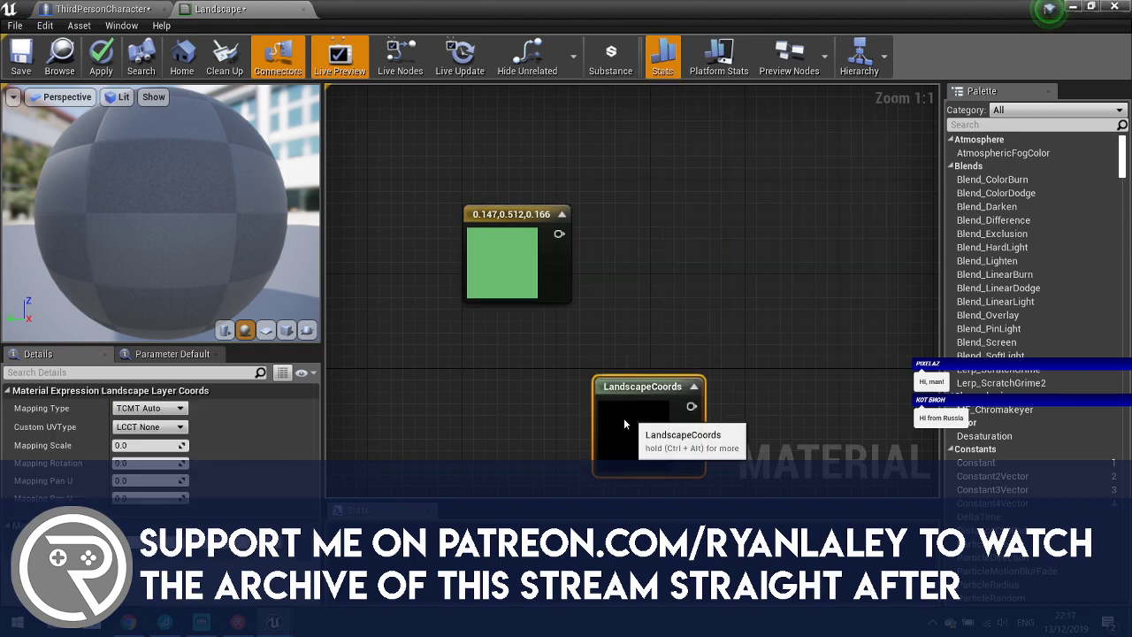
left_click_drag(594, 382, 372, 390)
Add a LandscapeLayerBlend node to the material graph between the color node and the Landscape output.
right_click(586, 361)
type("landsca")
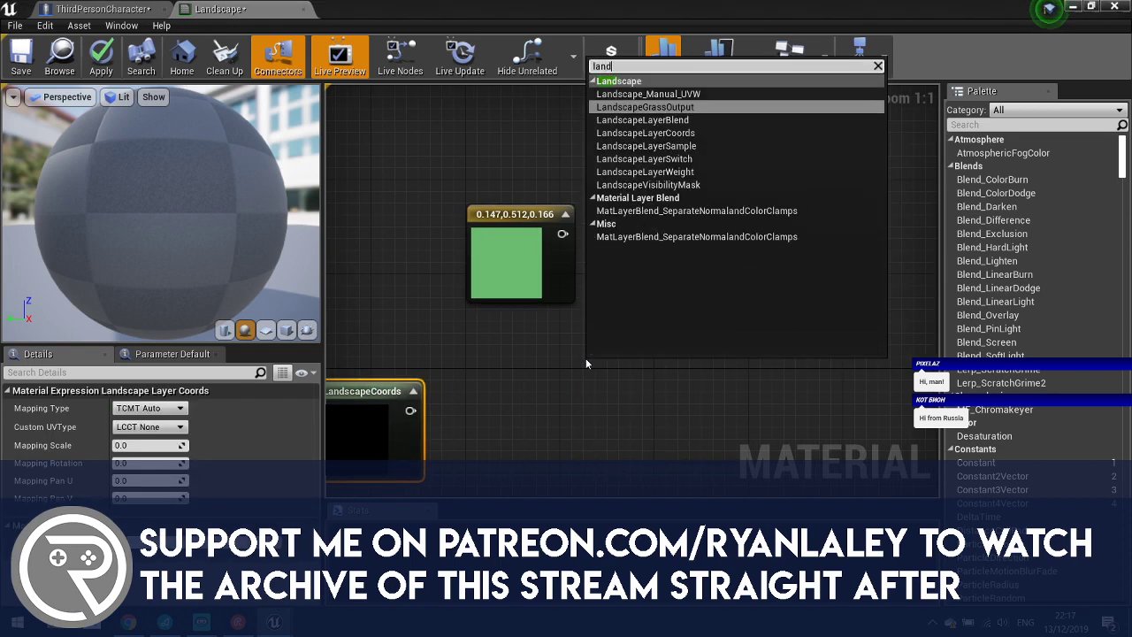
key("Down")
key("Down")
key("Up")
key("Return")
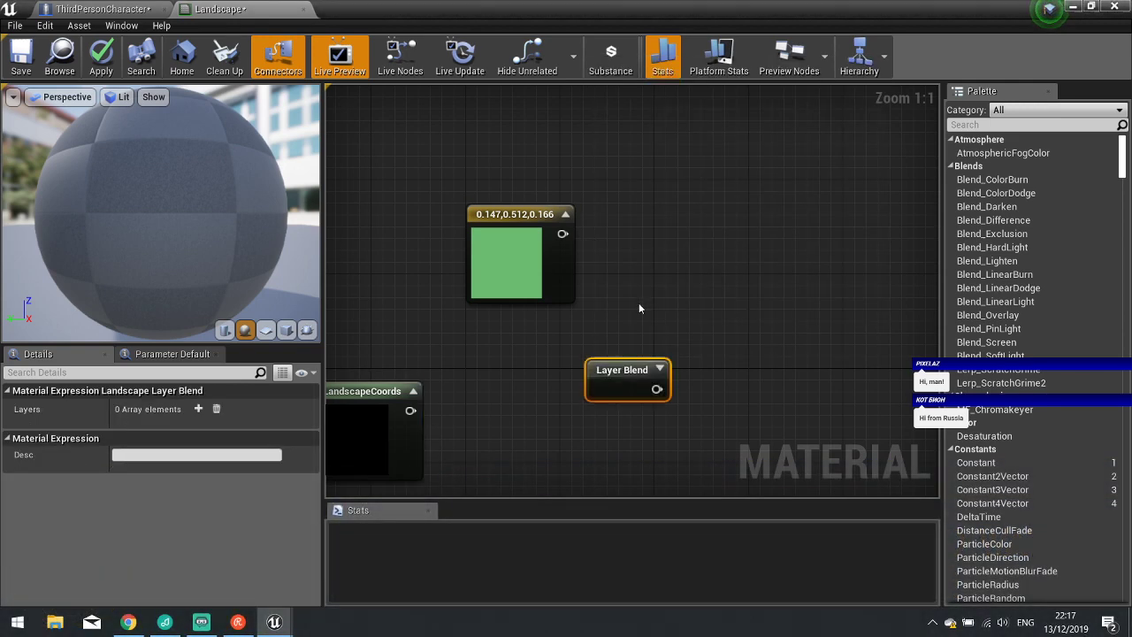
Add two layers to the Layer Blend node and name them Grass and Sand.
left_click(198, 409)
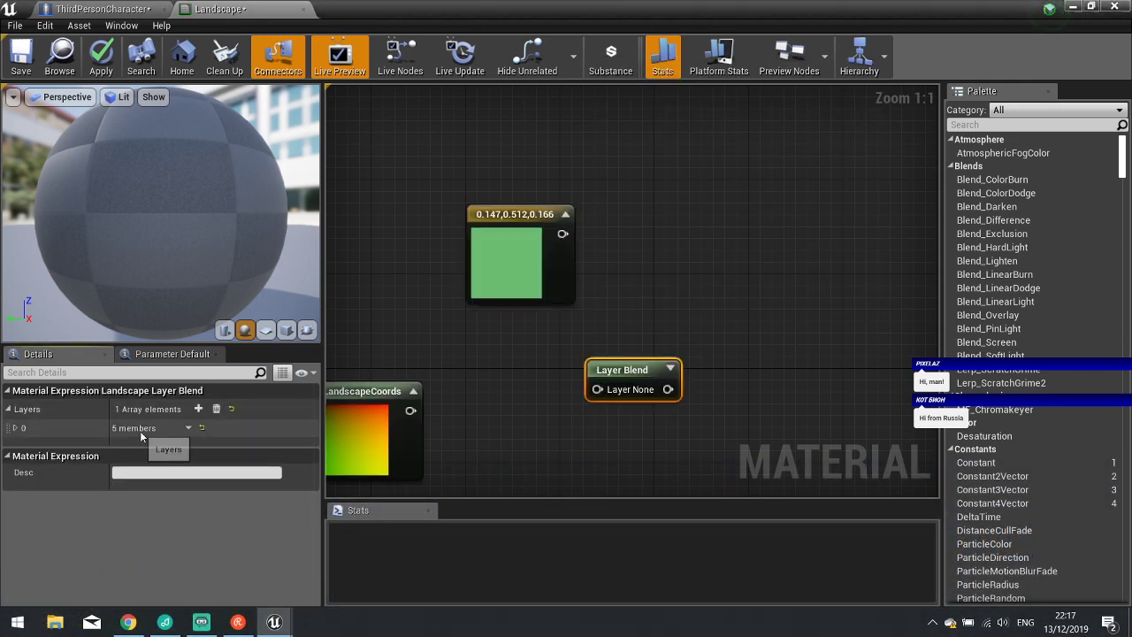
left_click(16, 429)
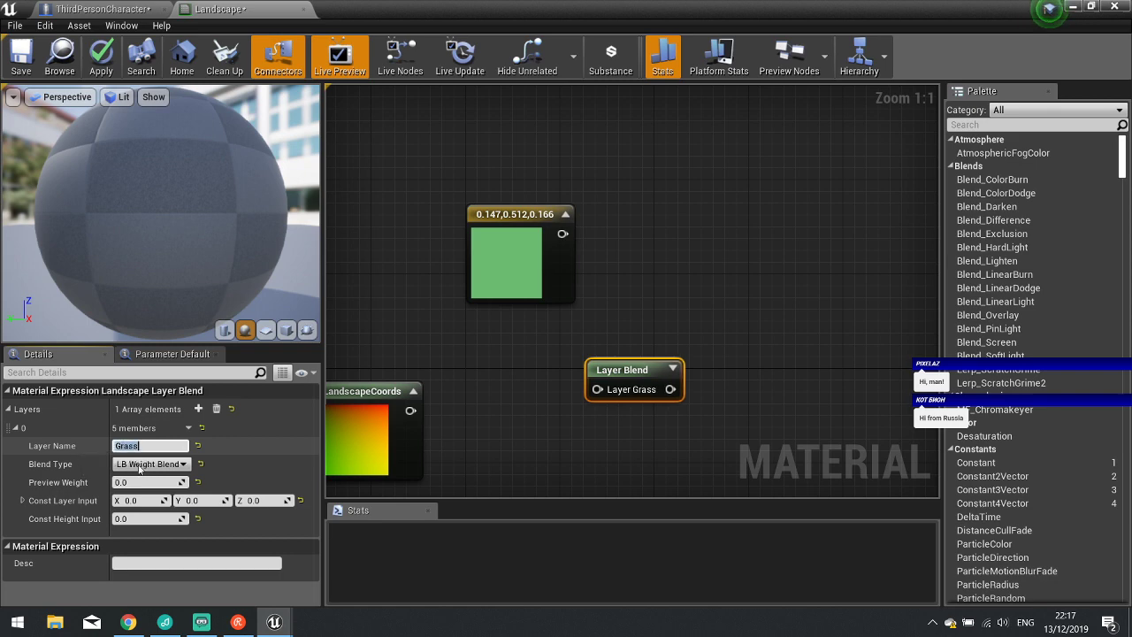
left_click(198, 409)
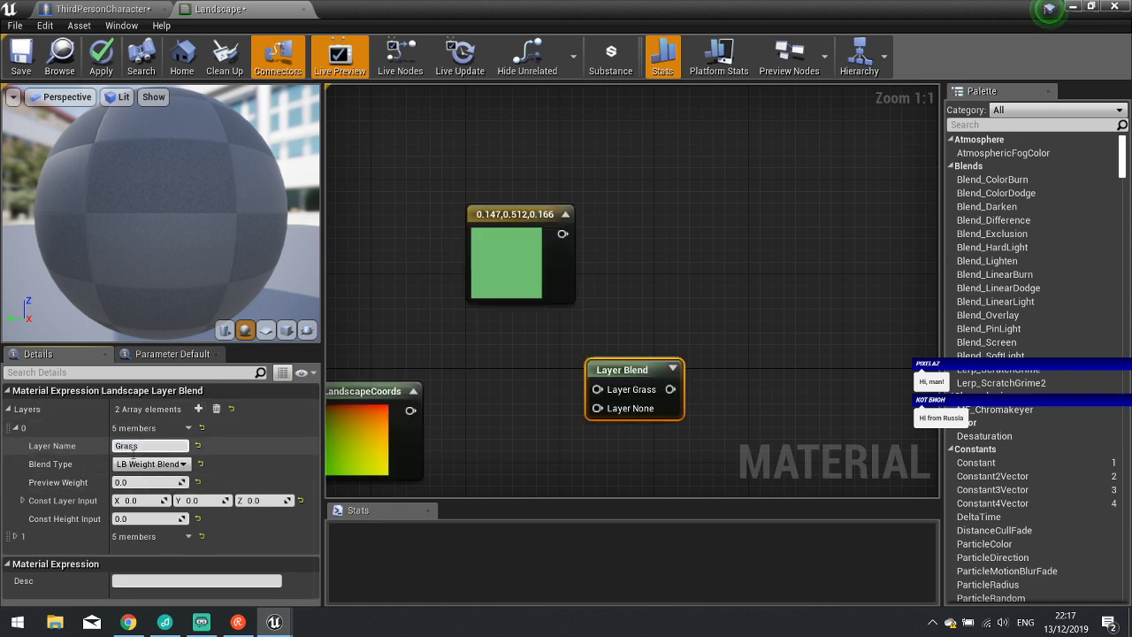
left_click(15, 536)
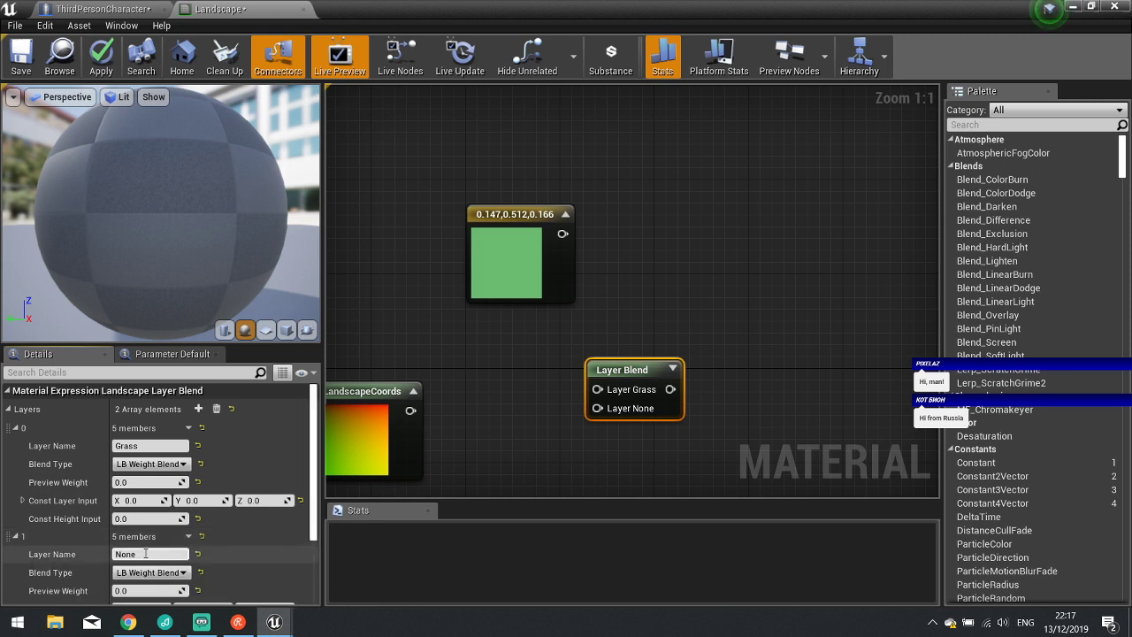
type("Sand")
key("Return")
Add a third layer to the Layer Blend node and name it Rock.
left_click(198, 409)
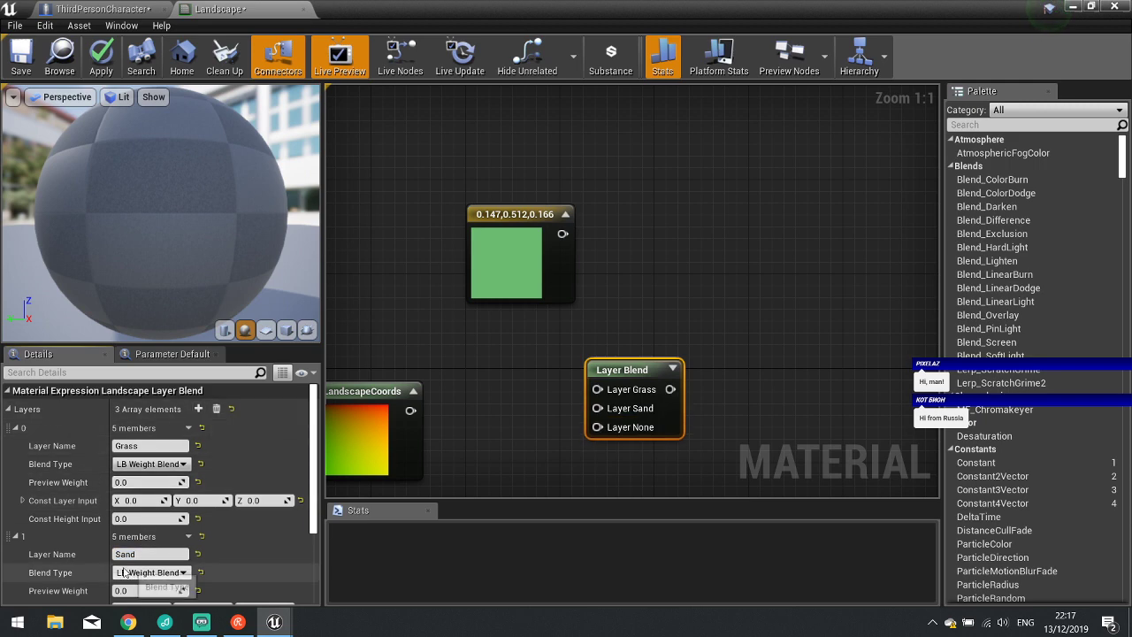
left_click(15, 536)
left_click(18, 429)
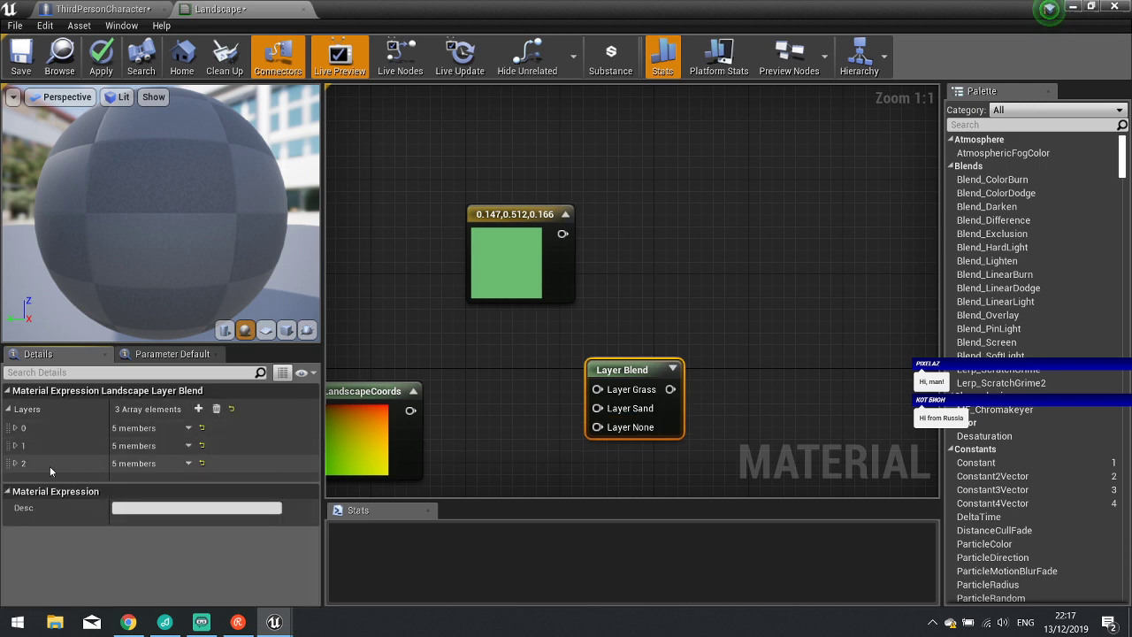
left_click(15, 464)
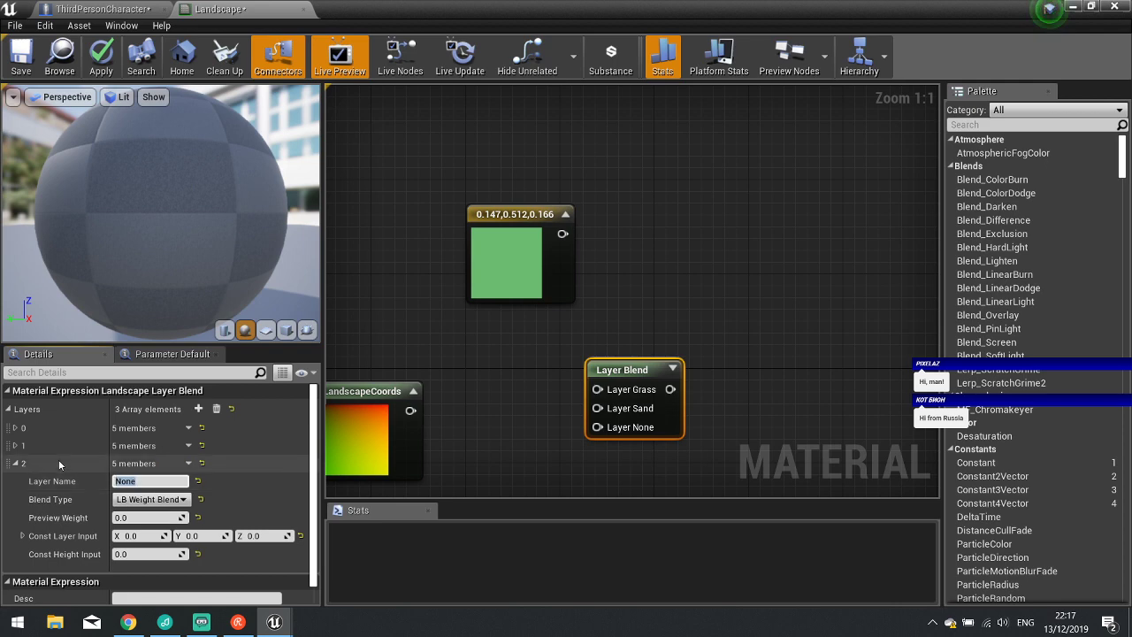
key("BackSpace")
key("BackSpace")
key("BackSpace")
key("BackSpace")
type("Rock")
key("Return")
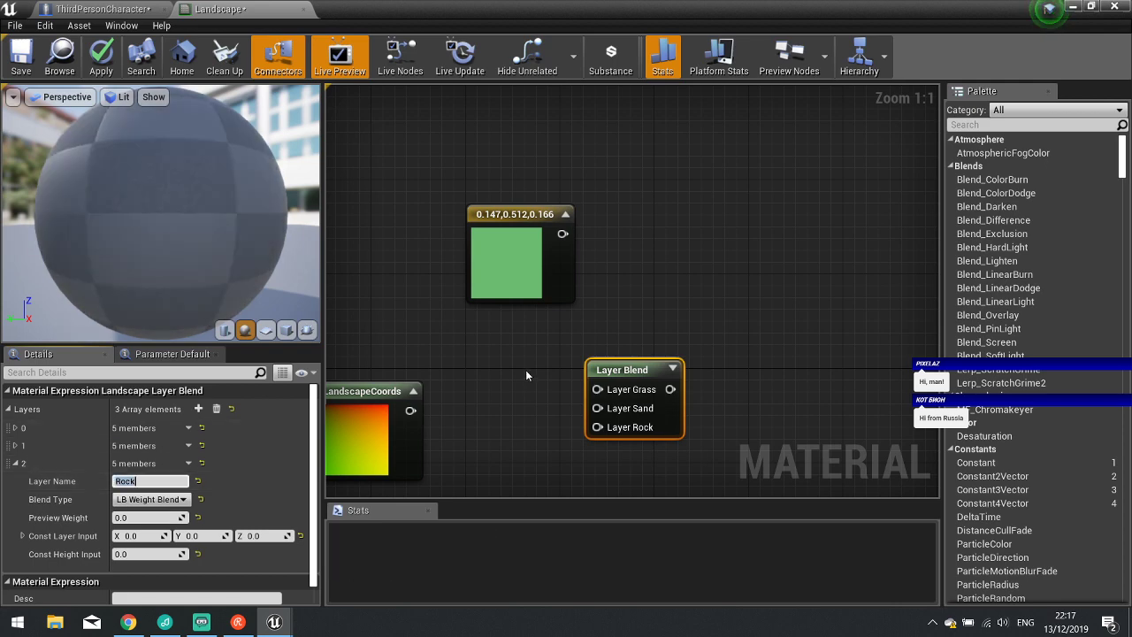
Connect the green color node to the Layer Grass input and delete the LandscapeCoords node.
right_click_drag(525, 369, 649, 292)
left_click_drag(630, 185, 512, 186)
left_click_drag(567, 156, 721, 311)
left_click(488, 374)
key("Delete")
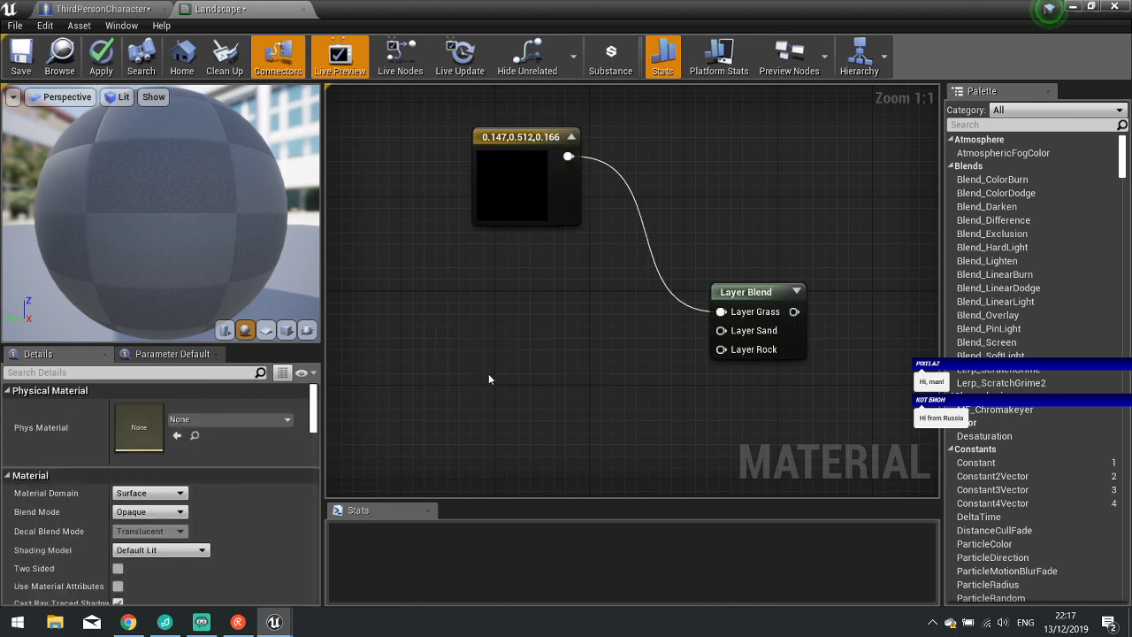
left_click_drag(549, 184, 525, 208)
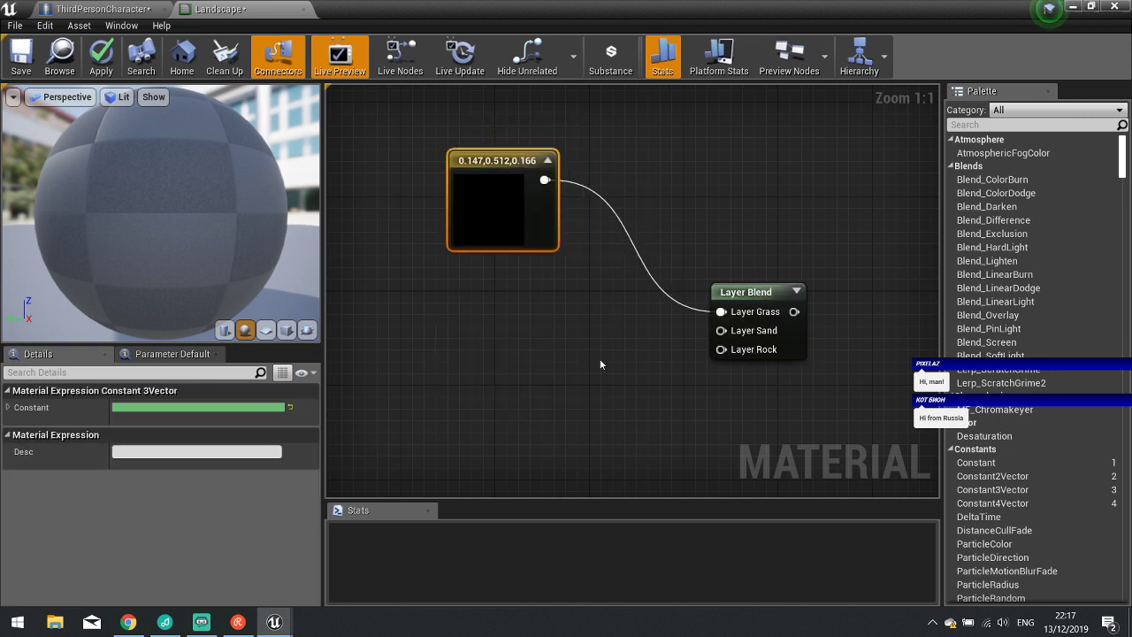
Add two more Constant3Vector nodes beneath the green one and line up the first of them with it.
left_click(527, 371)
left_click_drag(574, 417, 474, 309)
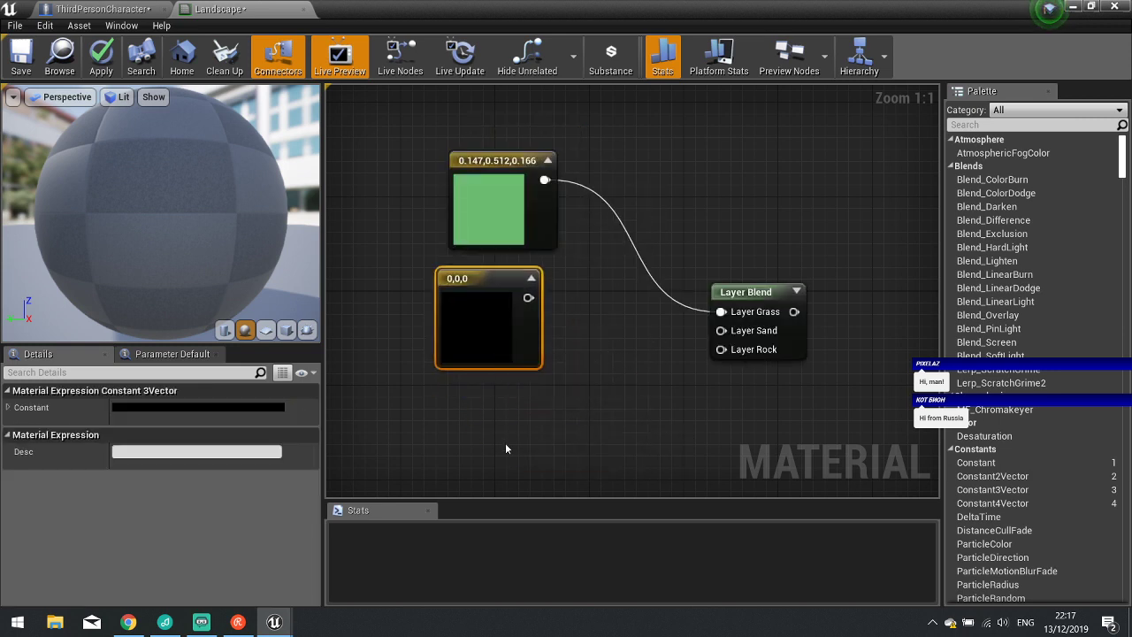
left_click(506, 443)
left_click_drag(472, 350, 481, 344)
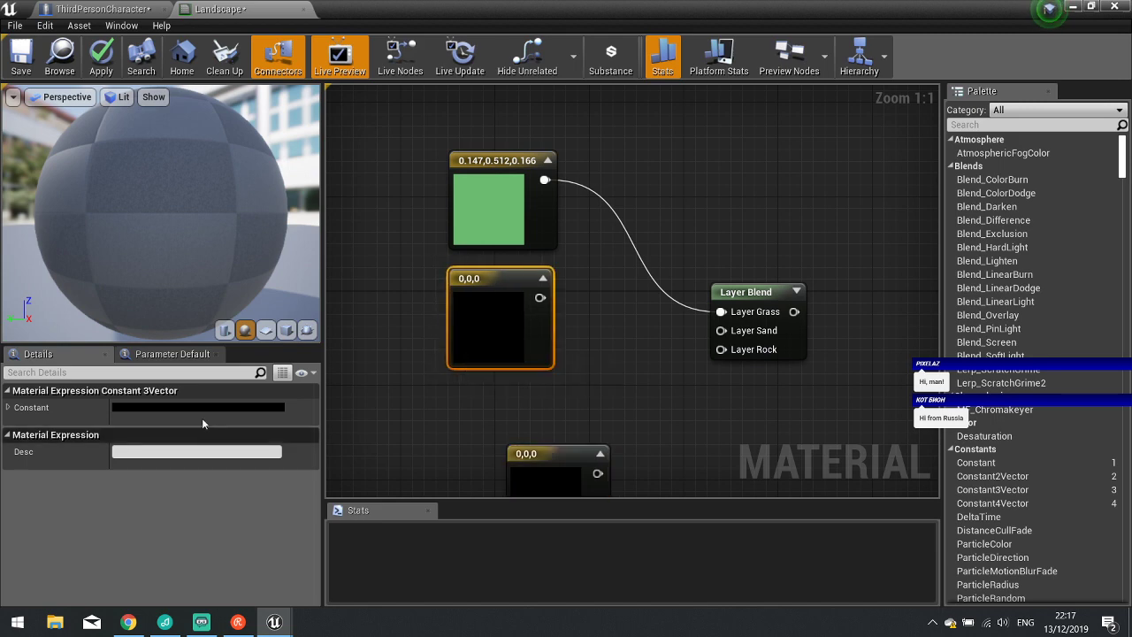
Set the middle color node to a sandy yellow of about 0.567, 0.536, 0.177 and connect it to Layer Sand.
left_click(202, 411)
left_click(316, 368)
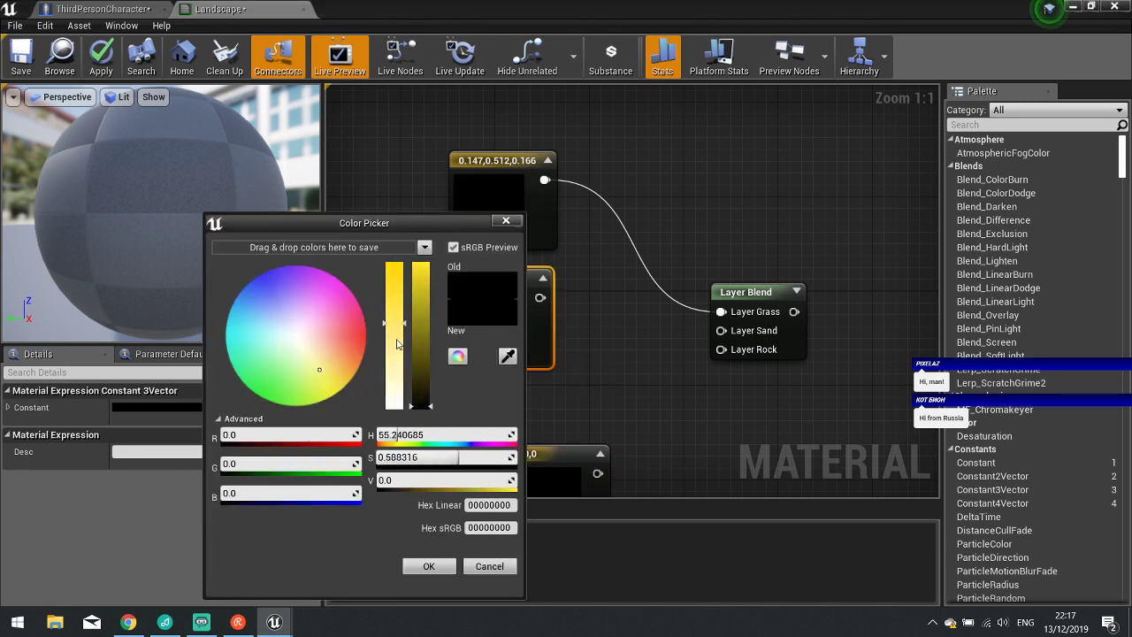
mouse_move(421, 329)
left_mouse_down()
mouse_move(420, 340)
mouse_move(420, 298)
mouse_move(425, 328)
left_mouse_up()
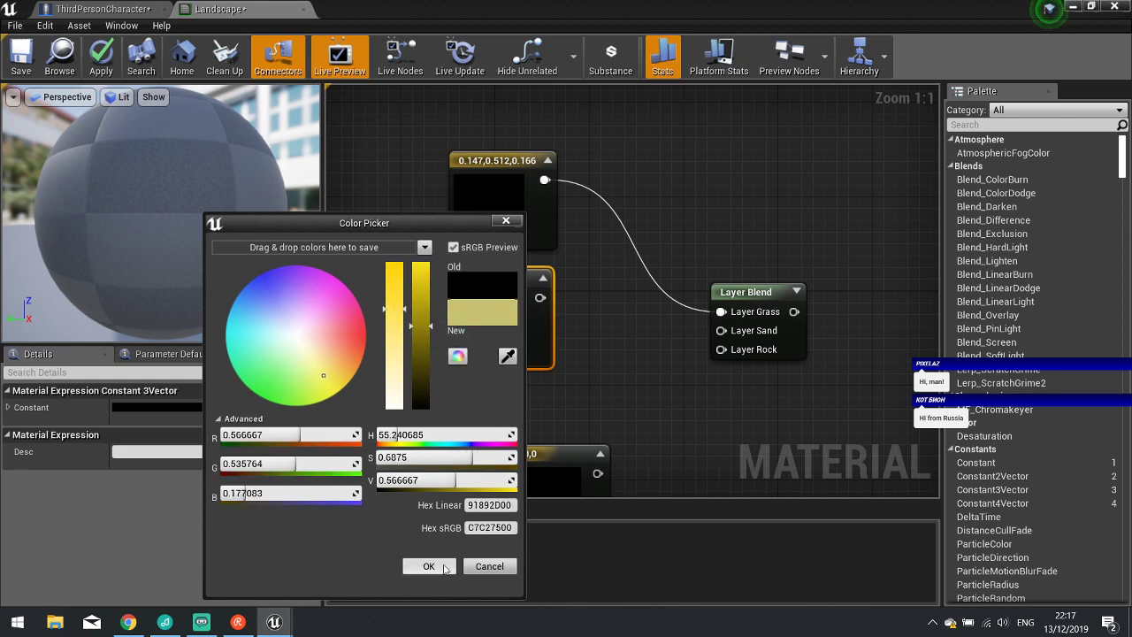
left_click(539, 298)
left_click_drag(539, 298, 735, 336)
Align the third color node below the others, set it to brown (about 0.233, 0.186, 0.132) and connect it to Layer Rock.
left_click_drag(566, 460, 510, 403)
double_click(480, 458)
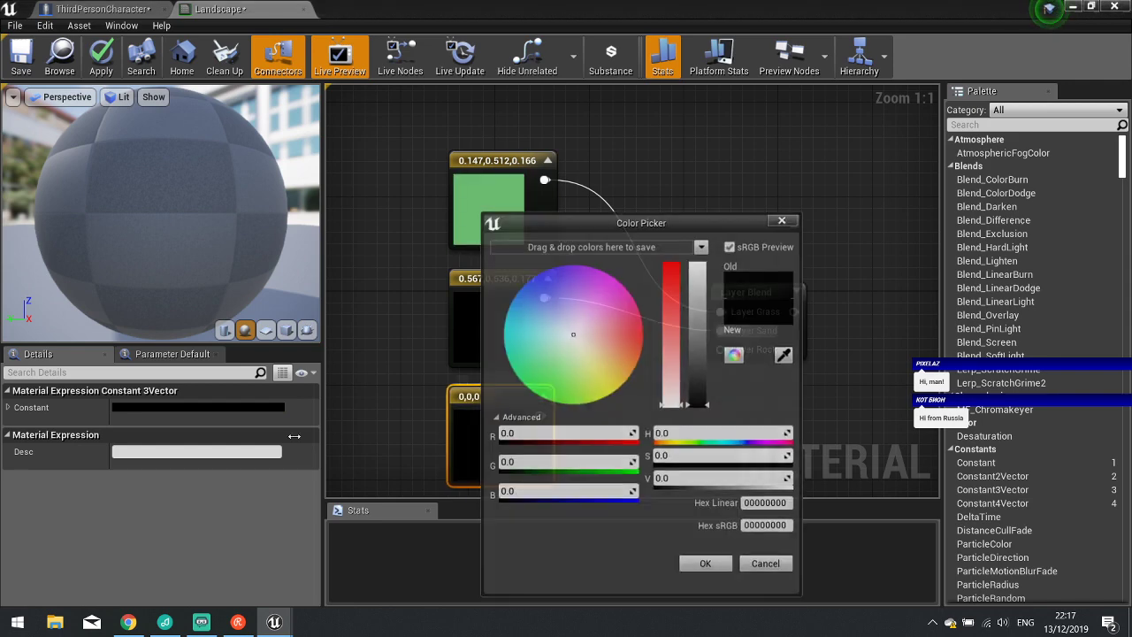
mouse_move(590, 352)
left_mouse_down()
mouse_move(566, 370)
mouse_move(599, 352)
left_mouse_up()
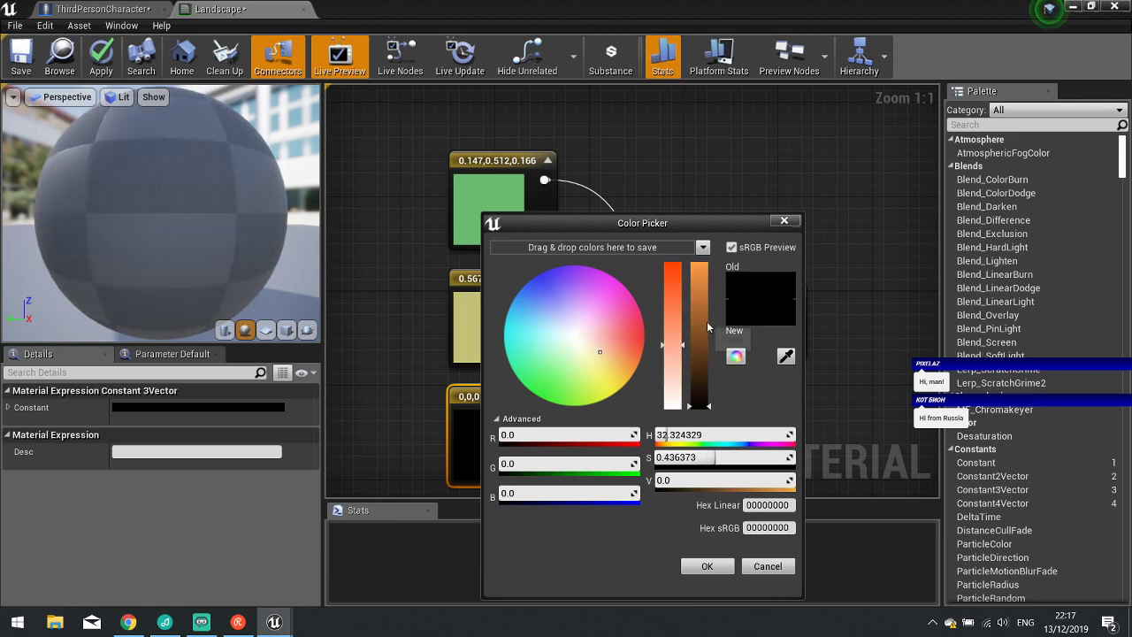
mouse_move(707, 327)
left_mouse_down()
mouse_move(706, 313)
mouse_move(707, 360)
left_mouse_up()
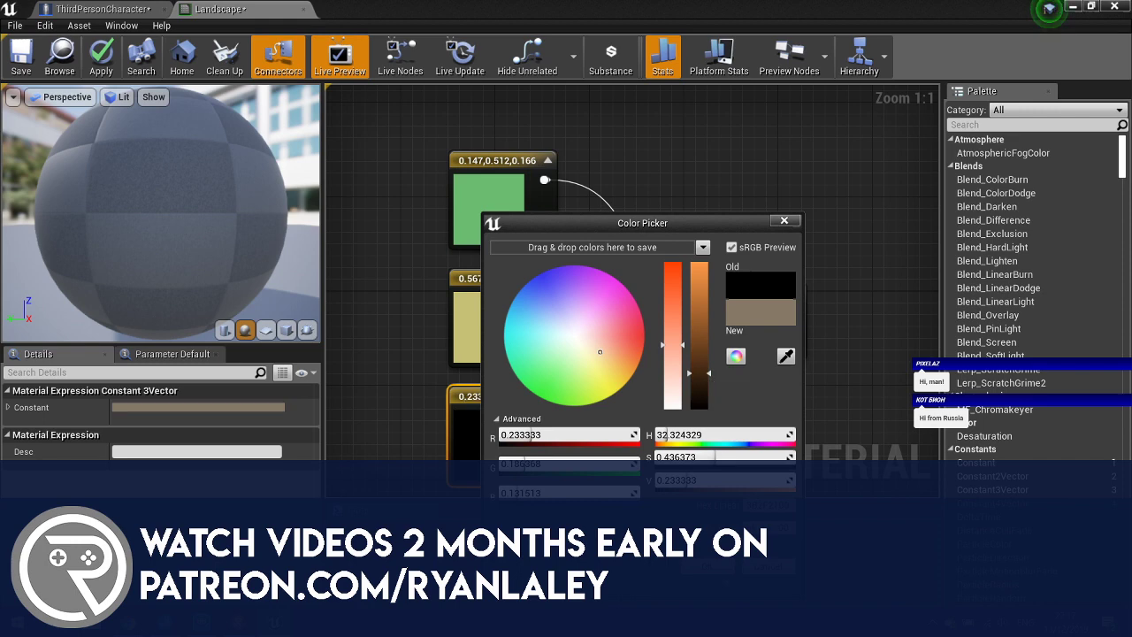
left_click(706, 566)
left_click_drag(682, 366, 735, 355)
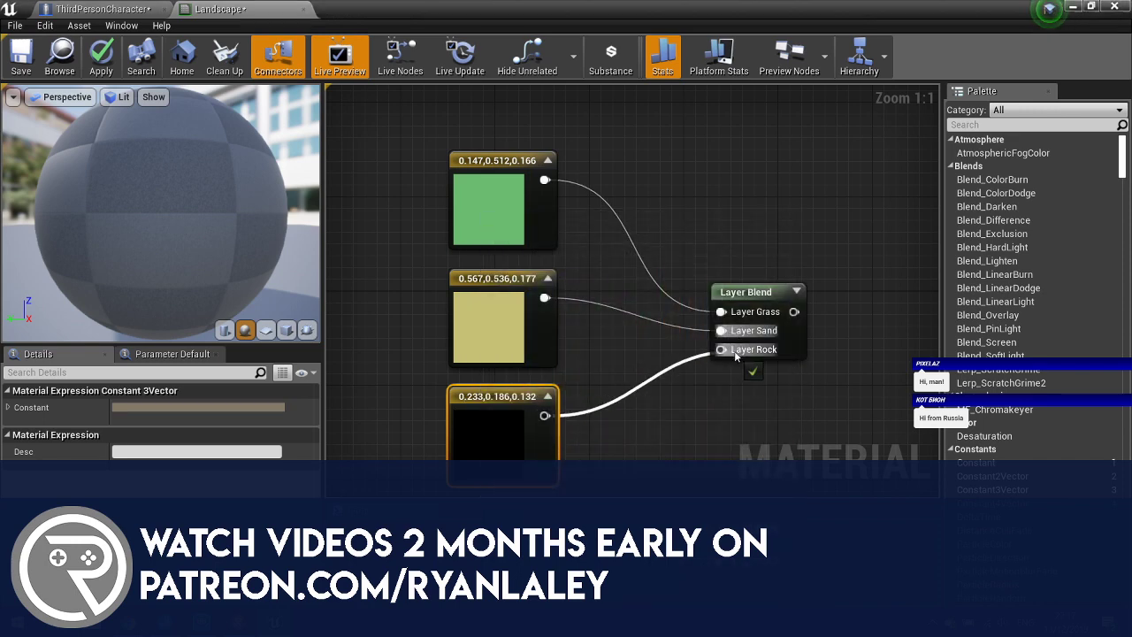
Connect the Layer Blend output to the Landscape material's Base Color and apply the changes.
right_click_drag(767, 382, 551, 316)
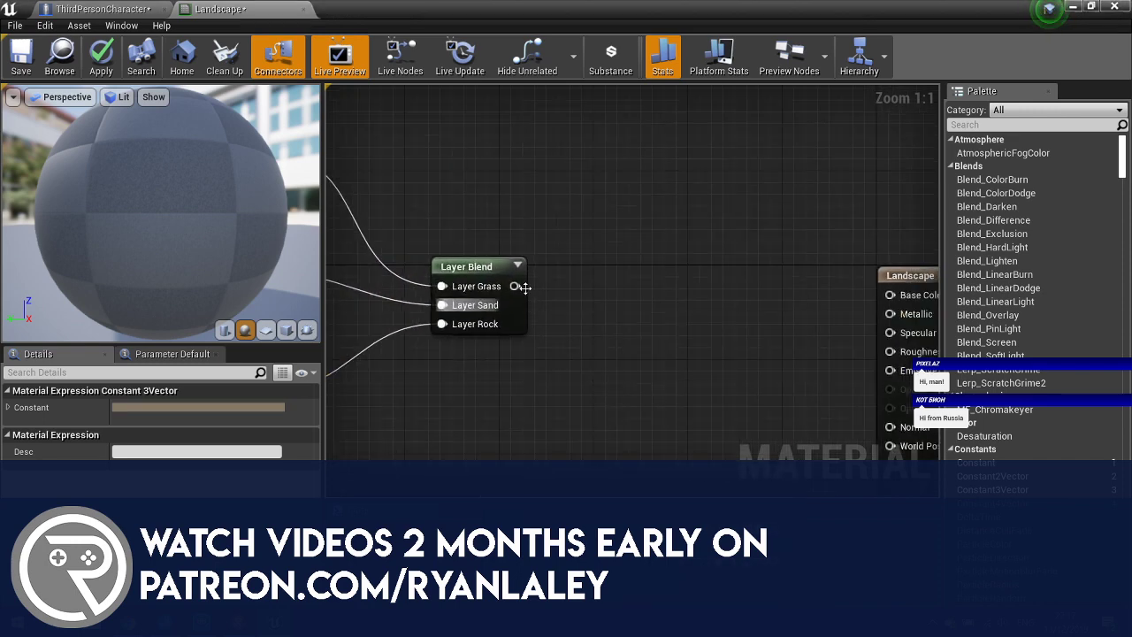
left_click_drag(524, 286, 891, 295)
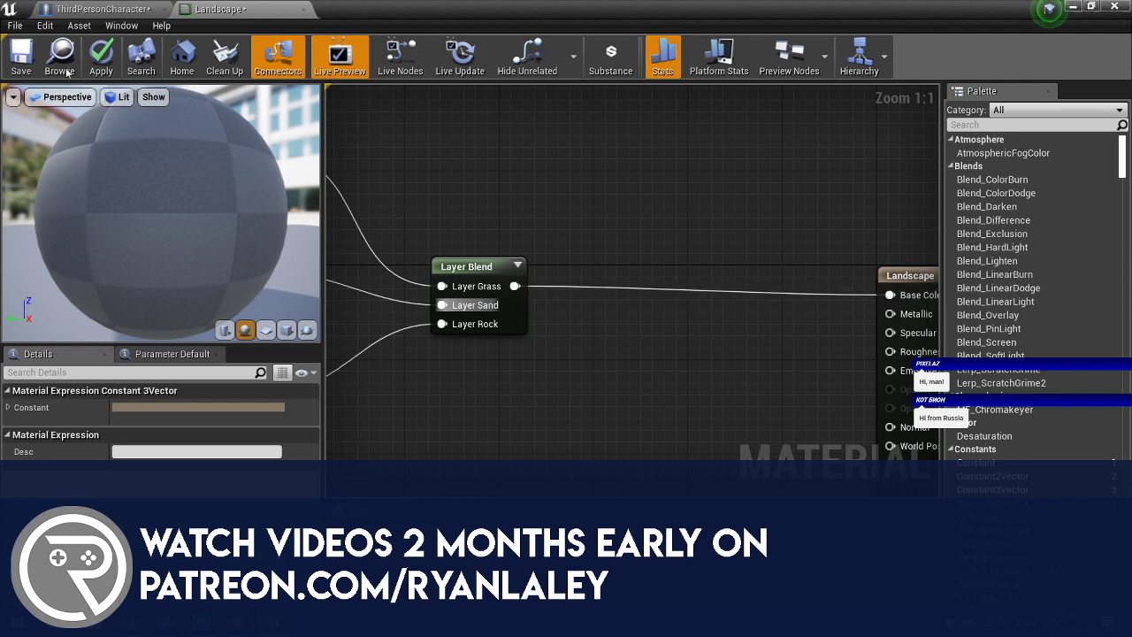
left_click(101, 58)
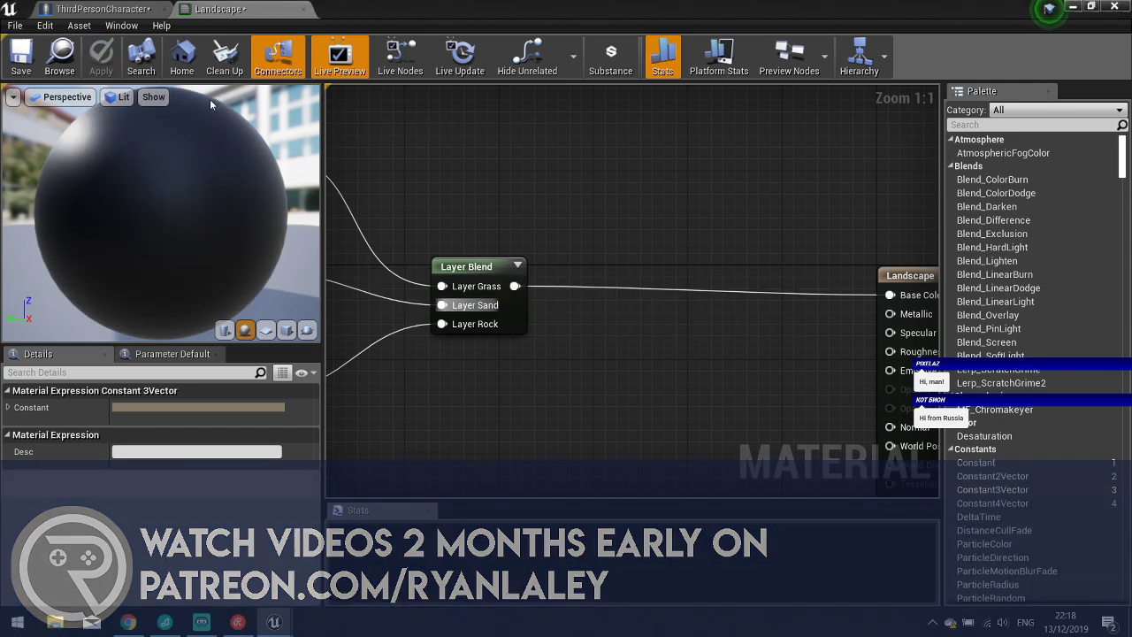
Add a Constant node with value 0 and connect it to the material's Specular input.
right_click_drag(722, 378, 535, 307)
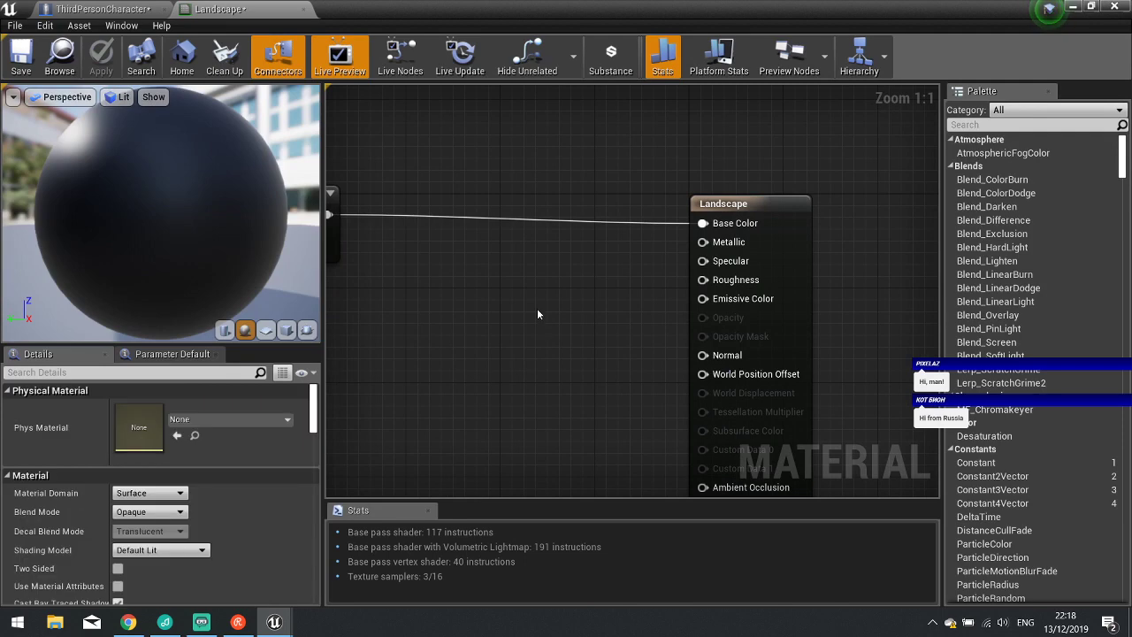
left_click(537, 308)
left_click_drag(562, 338, 713, 262)
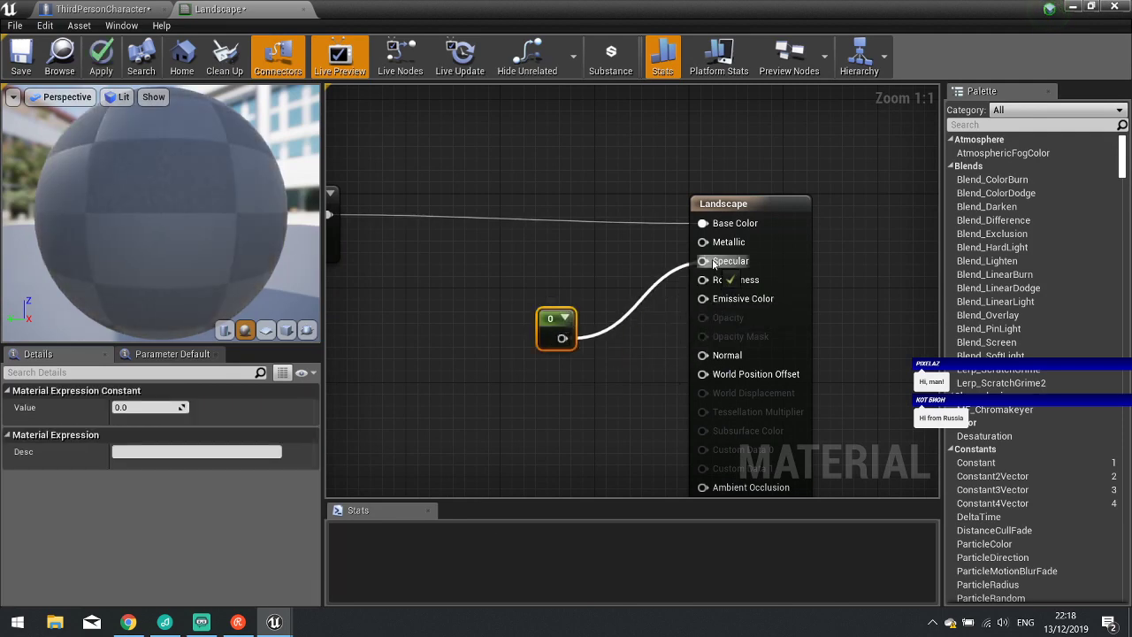
Add a Constant node with value 1, connect it to Roughness, then apply and close the Landscape material.
left_click(570, 392)
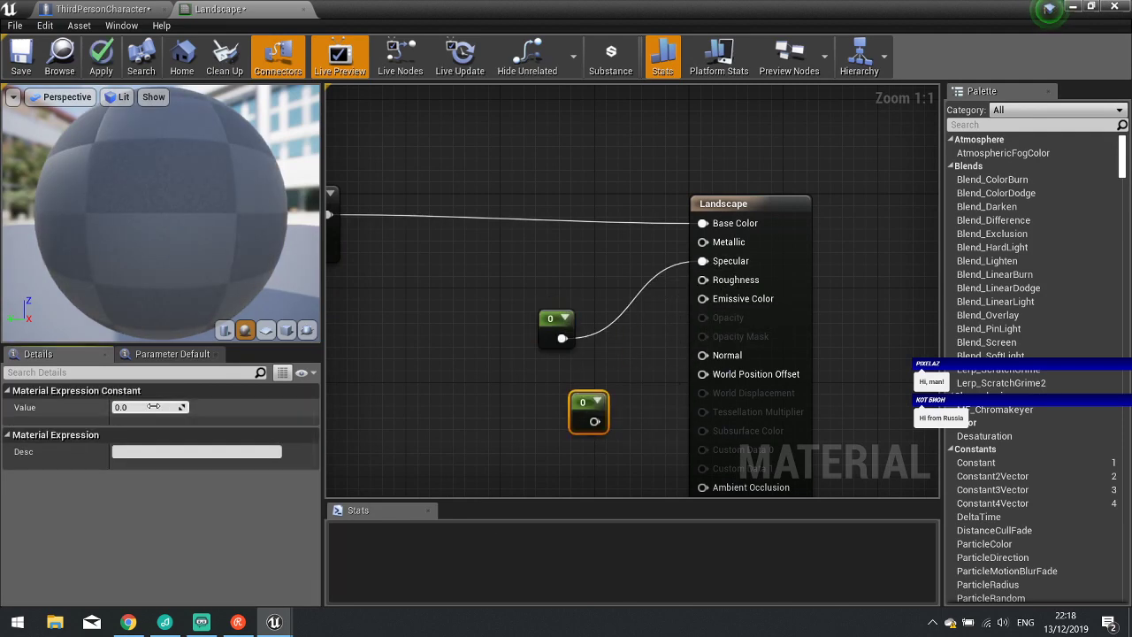
type("1")
key("Return")
left_click_drag(594, 421, 723, 281)
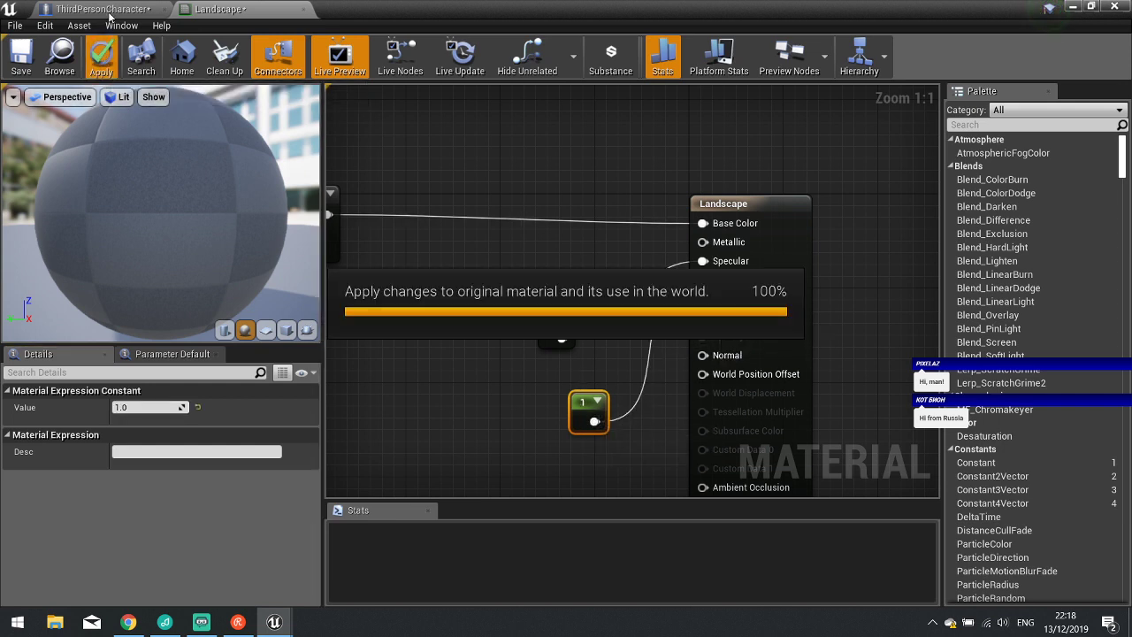
left_click(303, 8)
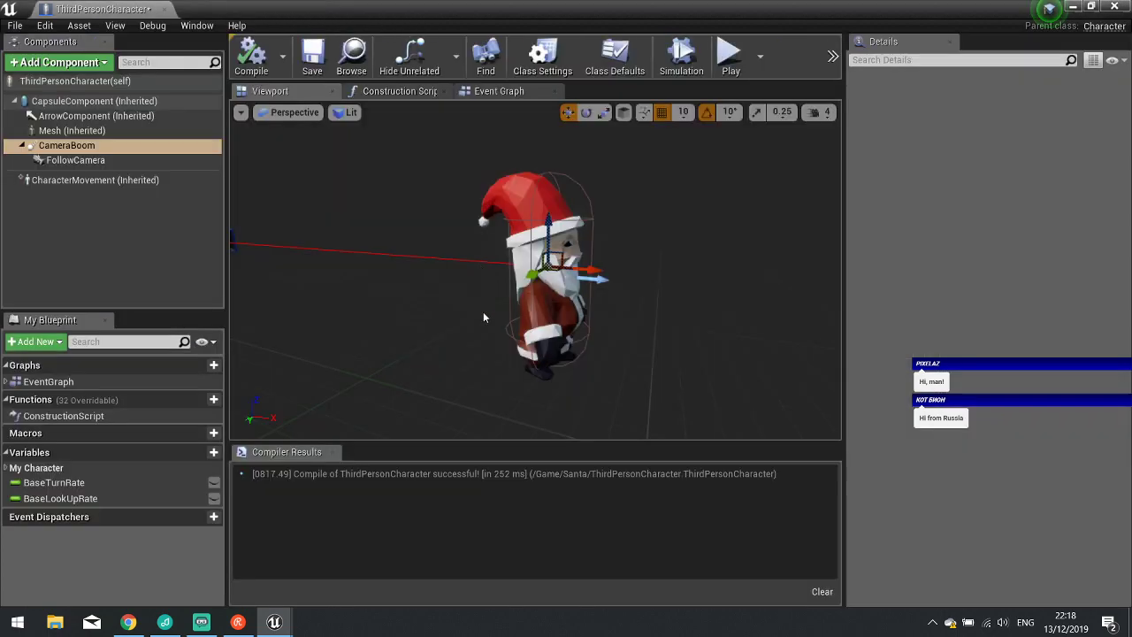
Close the ThirdPersonCharacter blueprint and assign the Landscape material to the Landscape1 actor.
left_click(1114, 6)
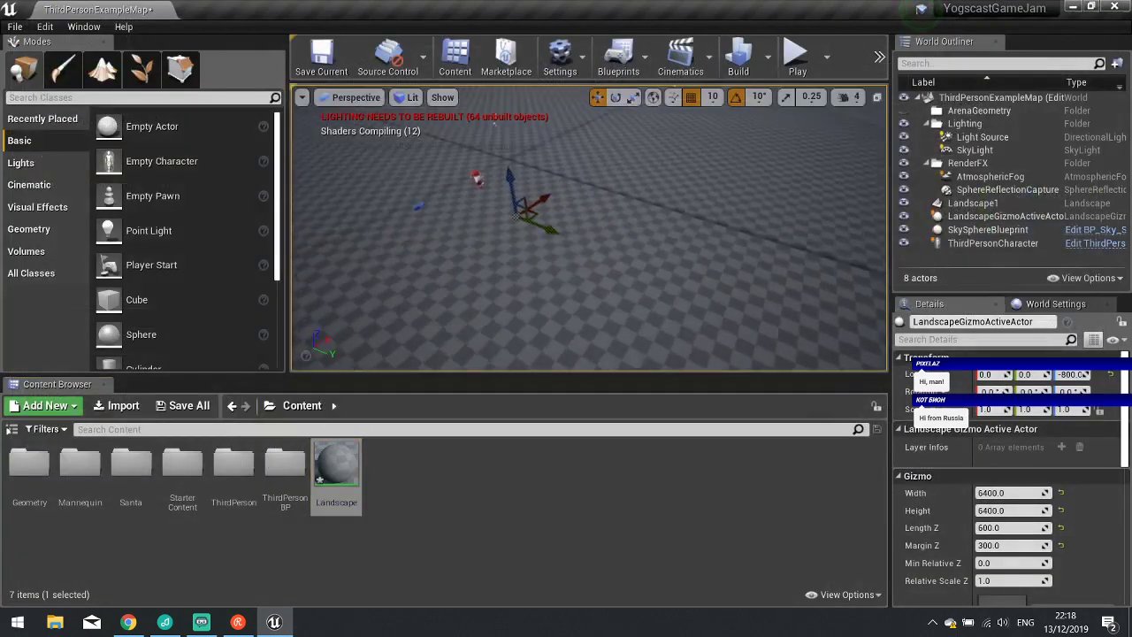
mouse_move(336, 469)
left_mouse_down()
mouse_move(457, 426)
mouse_move(387, 475)
mouse_move(316, 469)
left_mouse_up()
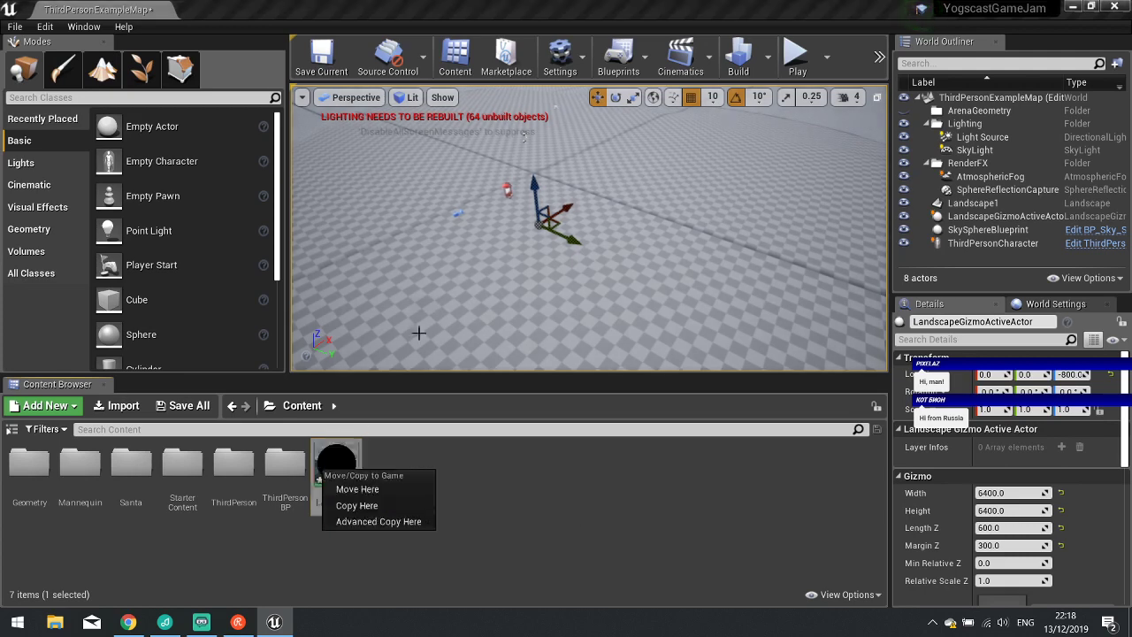
left_click(104, 71)
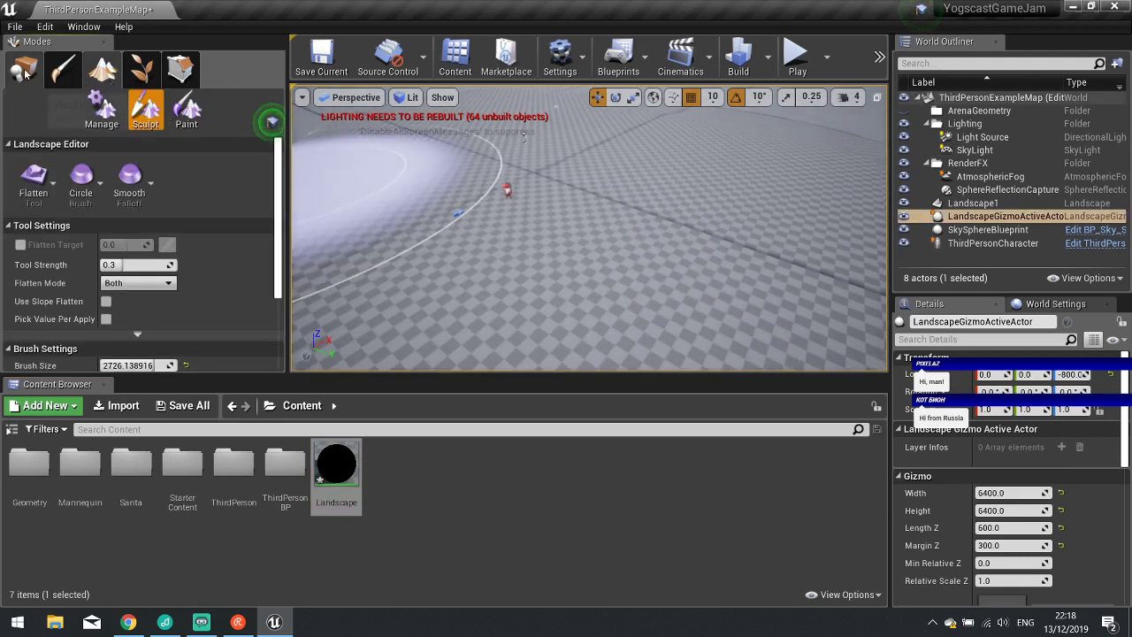
left_click(24, 69)
scroll(953, 513, "down", 9)
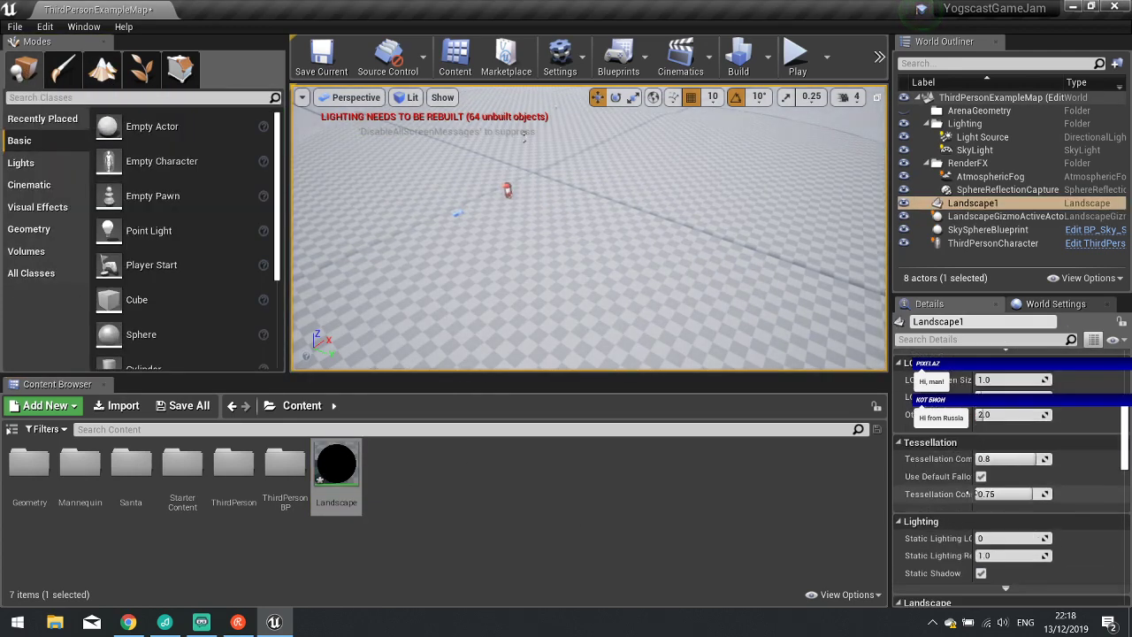
left_click(1040, 534)
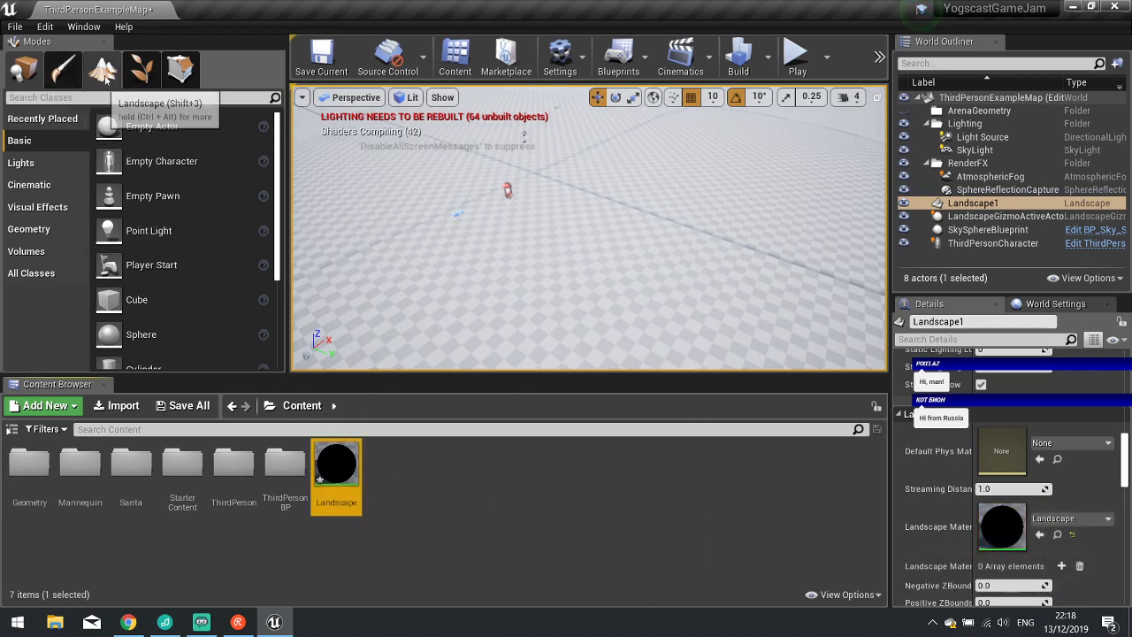
Switch to landscape painting and create a Grass_LayerInfo object for the Grass layer in the Maps folder.
left_click(64, 69)
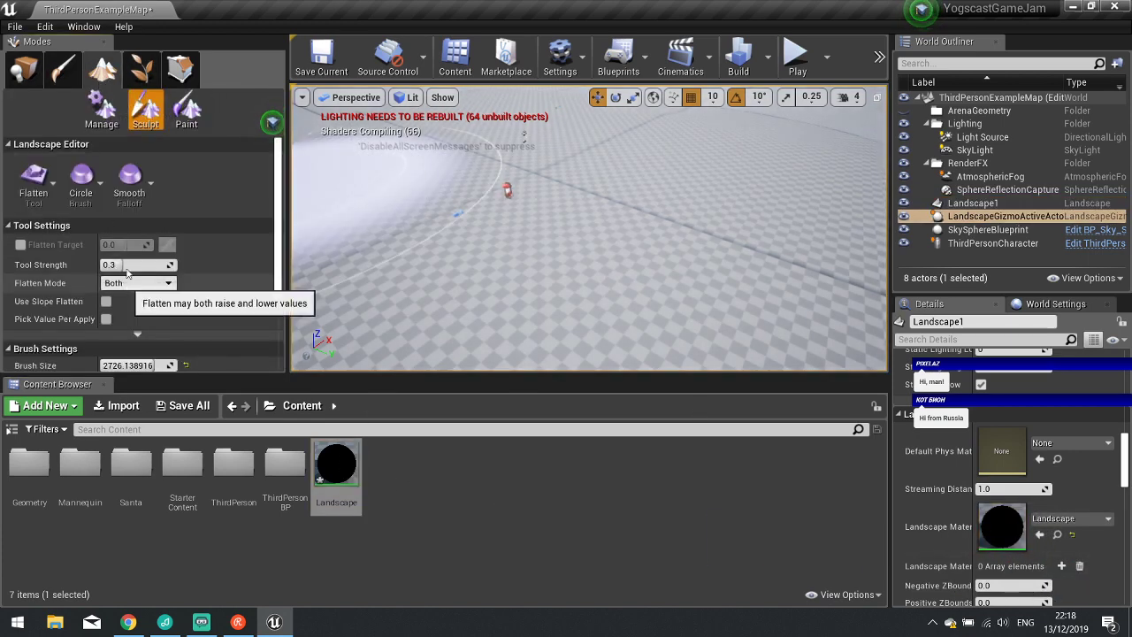
left_click(185, 111)
scroll(222, 274, "down", 2)
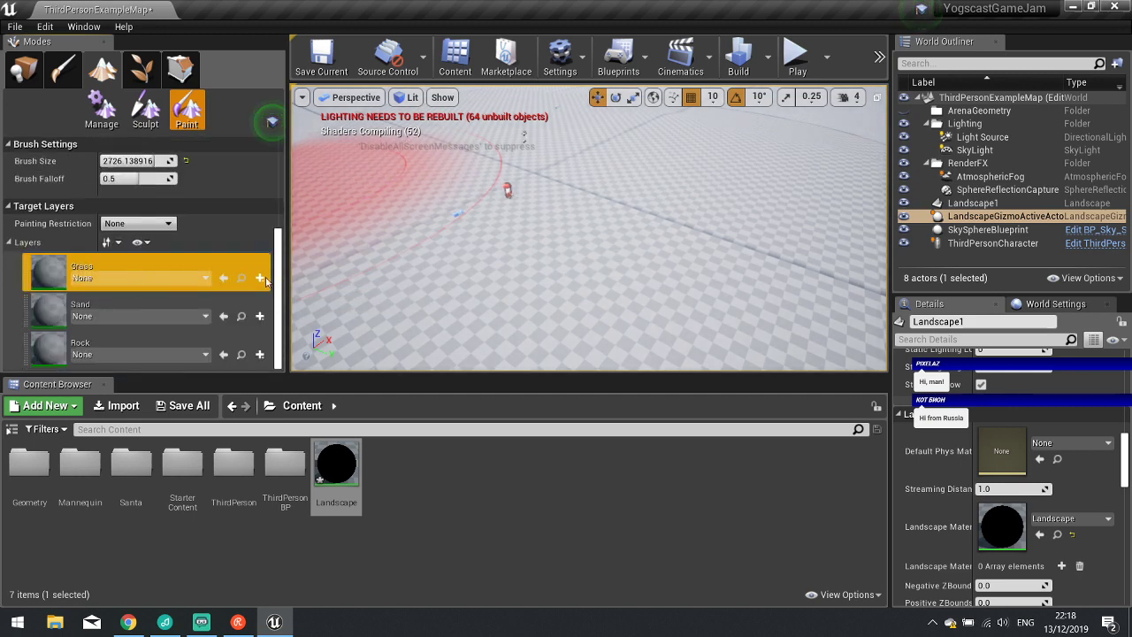
left_click(260, 279)
left_click(292, 291)
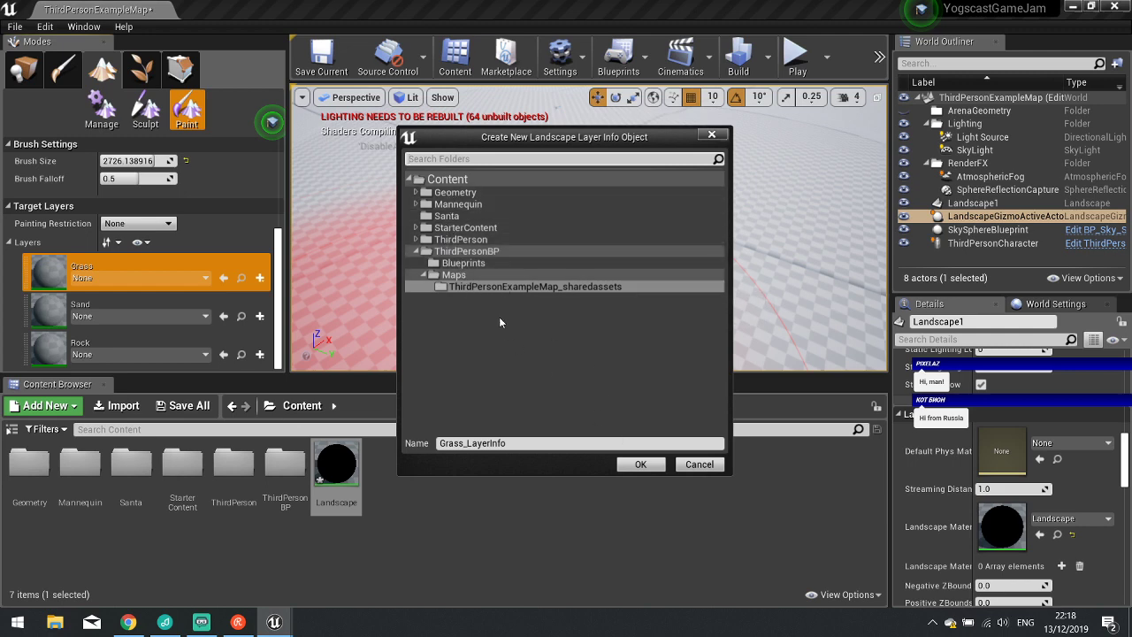
left_click(455, 276)
left_click(644, 465)
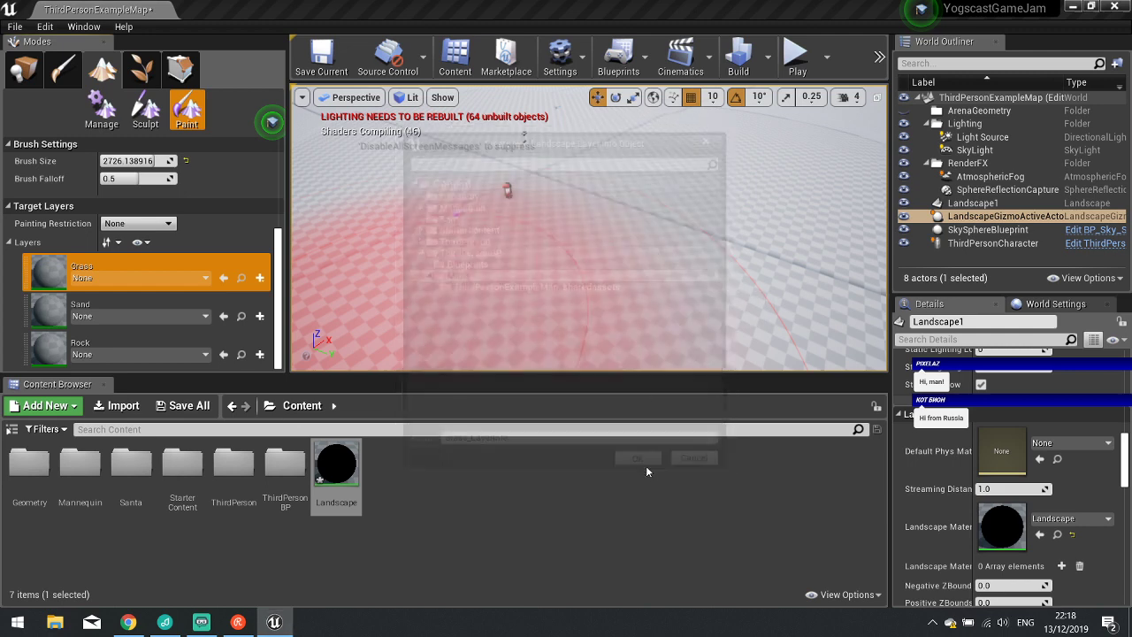
Create a Sand_LayerInfo object for the Sand layer in the Maps folder.
left_click(260, 316)
left_click(314, 332)
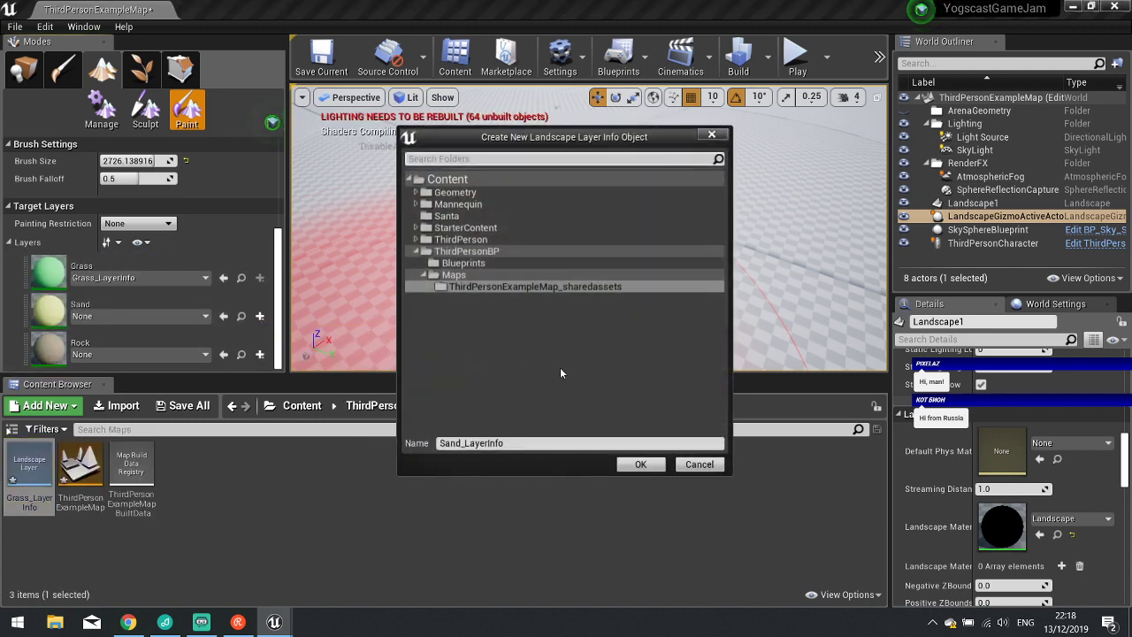
left_click(478, 275)
left_click(653, 464)
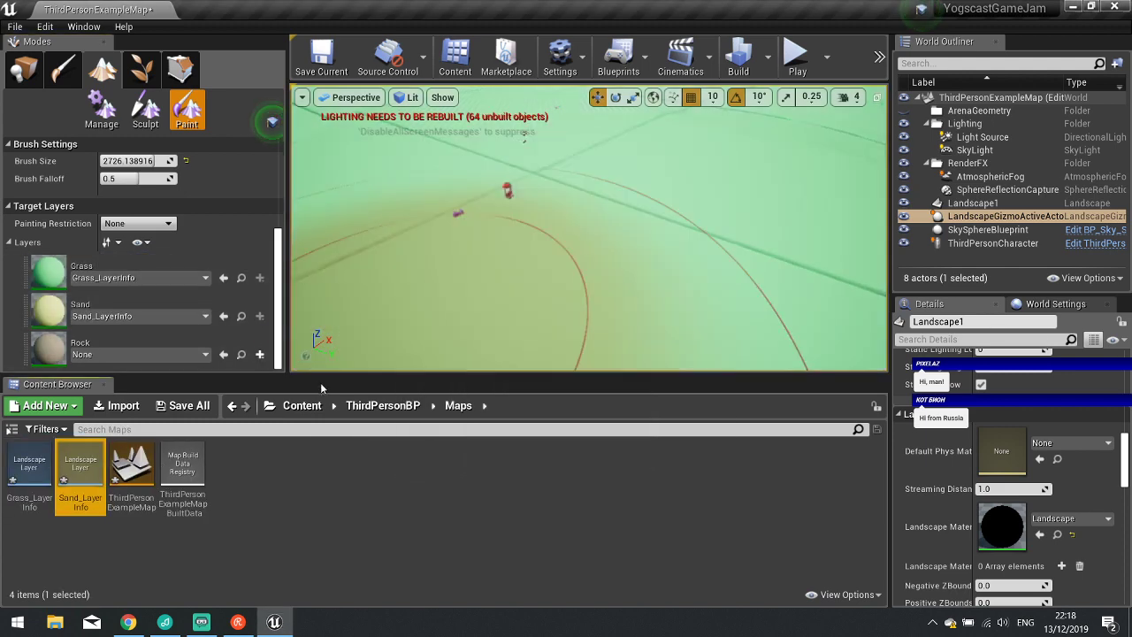
Create a Rock_LayerInfo object for the Rock layer in the Maps folder.
left_click(260, 353)
left_click(334, 370)
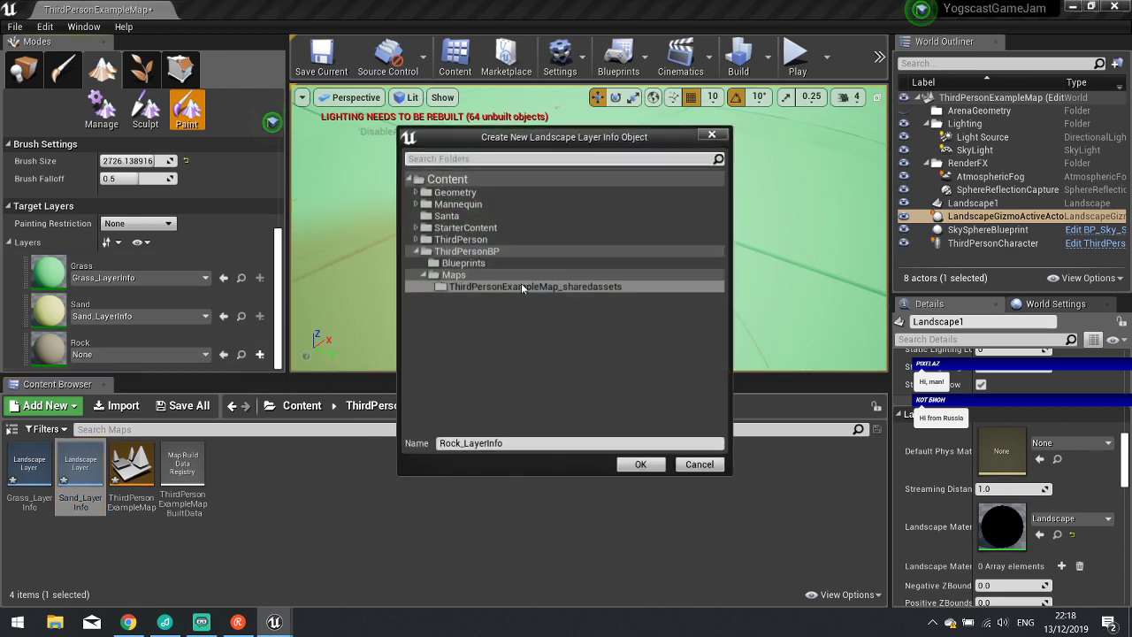
left_click(482, 275)
left_click(643, 467)
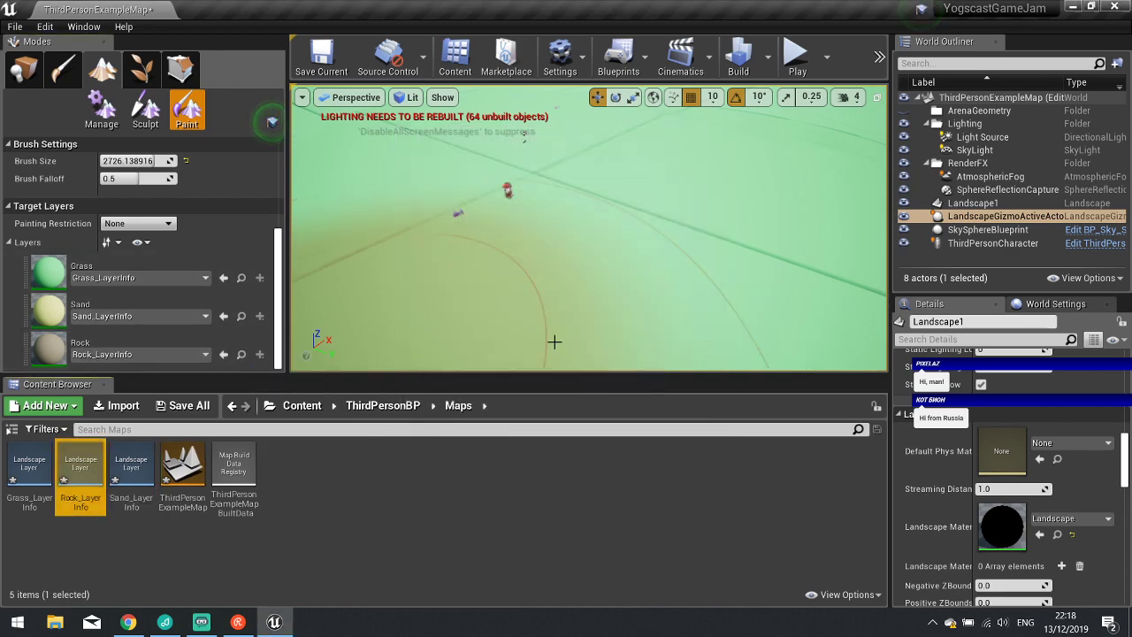
Paint a Sand patch on the slope facing away from Santa, using brush sizes of about 516 and 812 and a falloff of about 0.59.
mouse_move(553, 342)
right_mouse_down()
mouse_move(554, 292)
mouse_move(566, 314)
mouse_move(707, 316)
mouse_move(725, 327)
right_mouse_up()
left_click(103, 304)
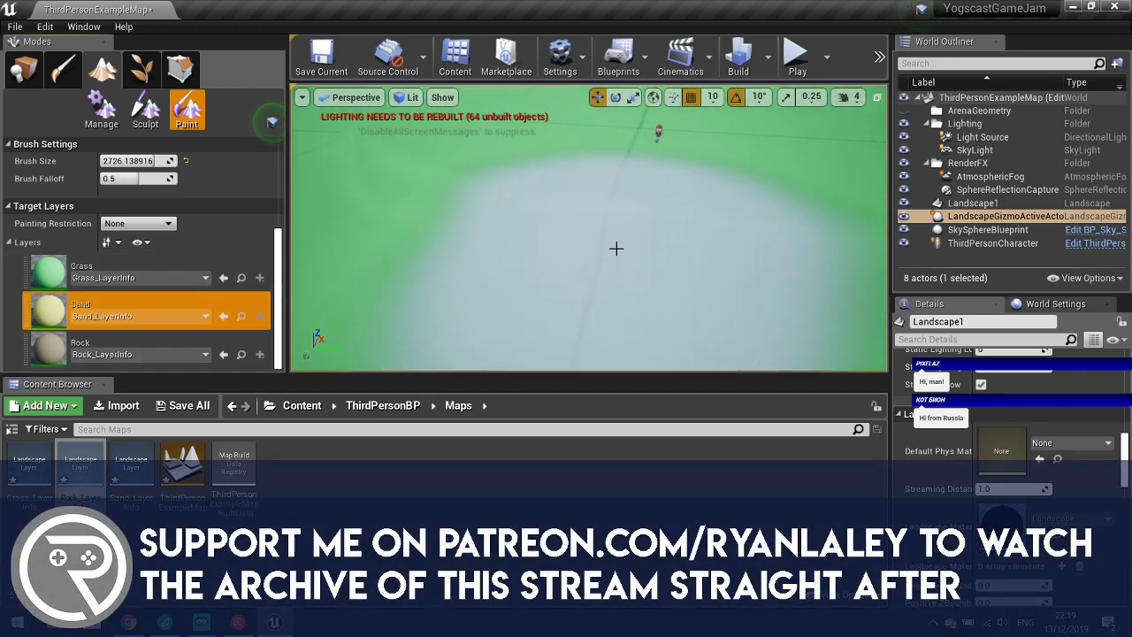
left_click_drag(115, 161, 102, 160)
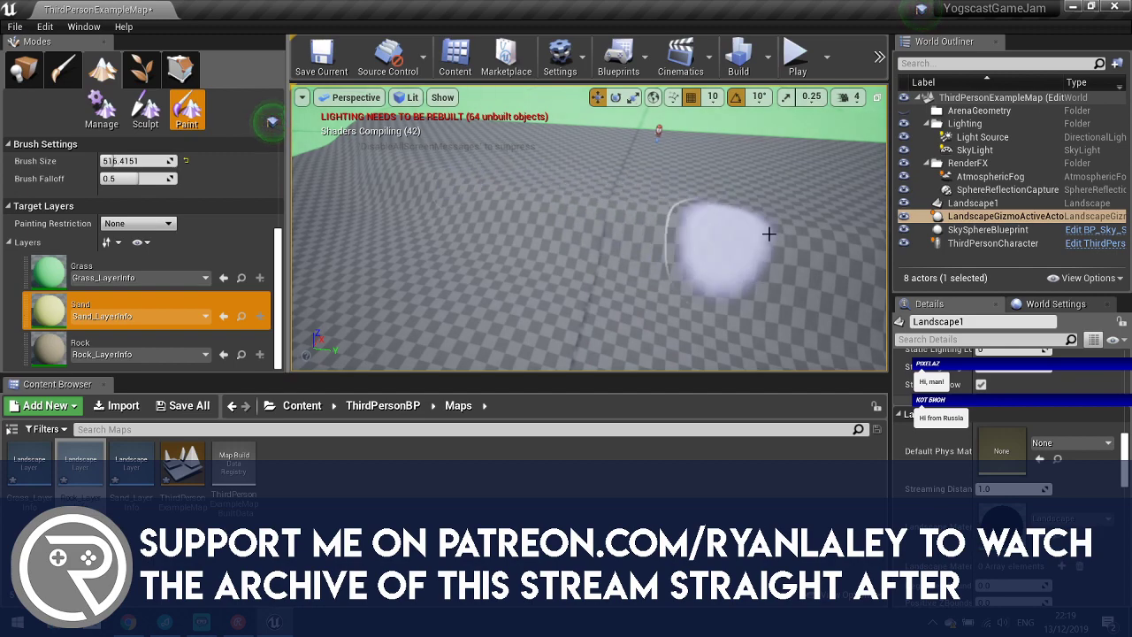
key("s")
mouse_move(588, 262)
right_mouse_down()
mouse_move(616, 238)
mouse_move(584, 267)
right_mouse_up()
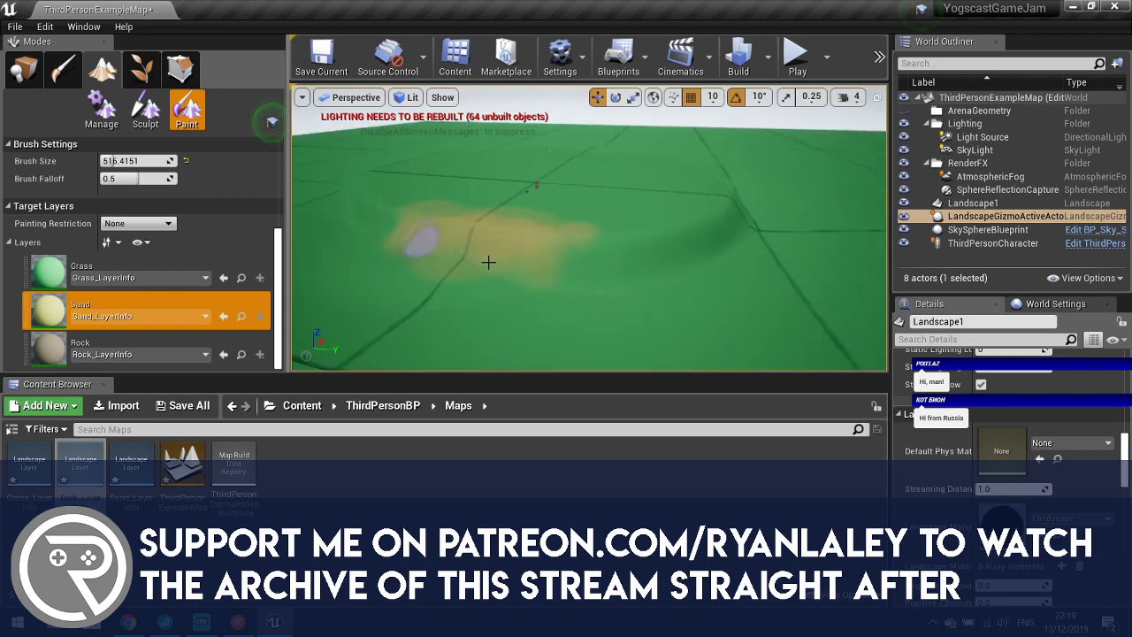
left_click_drag(126, 161, 141, 178)
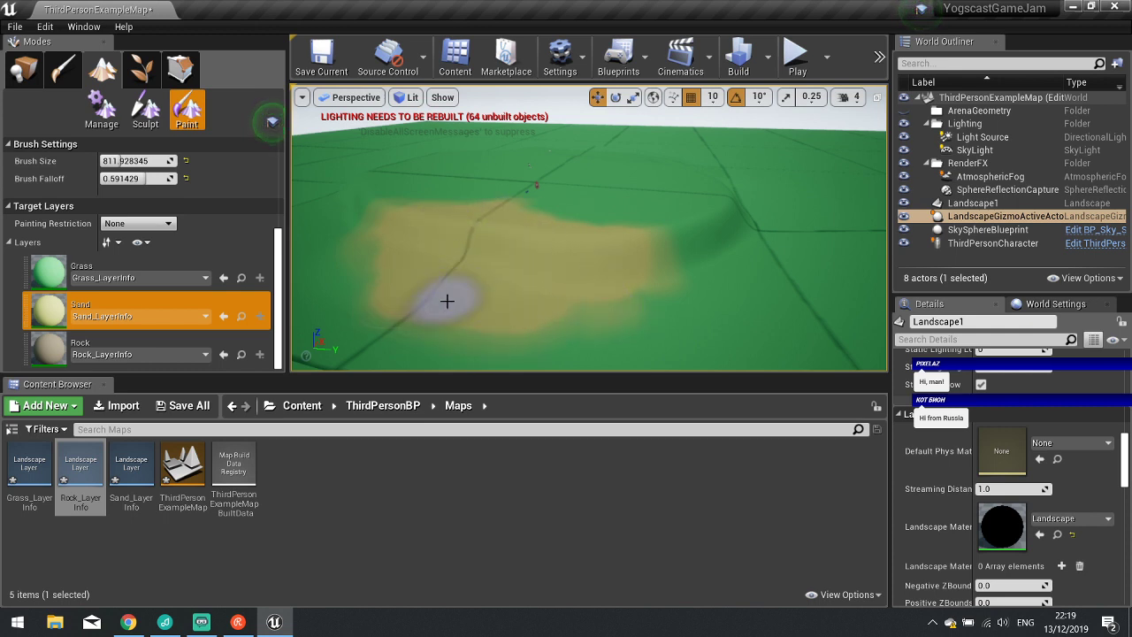
mouse_move(447, 301)
right_mouse_down()
mouse_move(428, 303)
mouse_move(460, 300)
right_mouse_up()
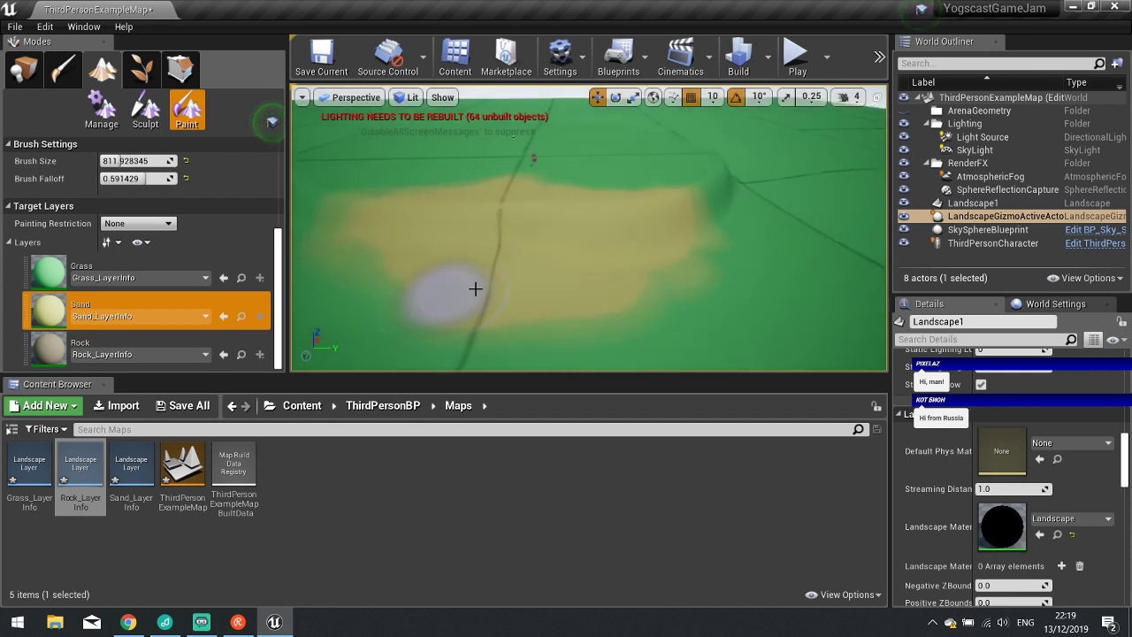
Paint a first Rock area on the landscape along the near edge of the sand patch.
left_click(119, 345)
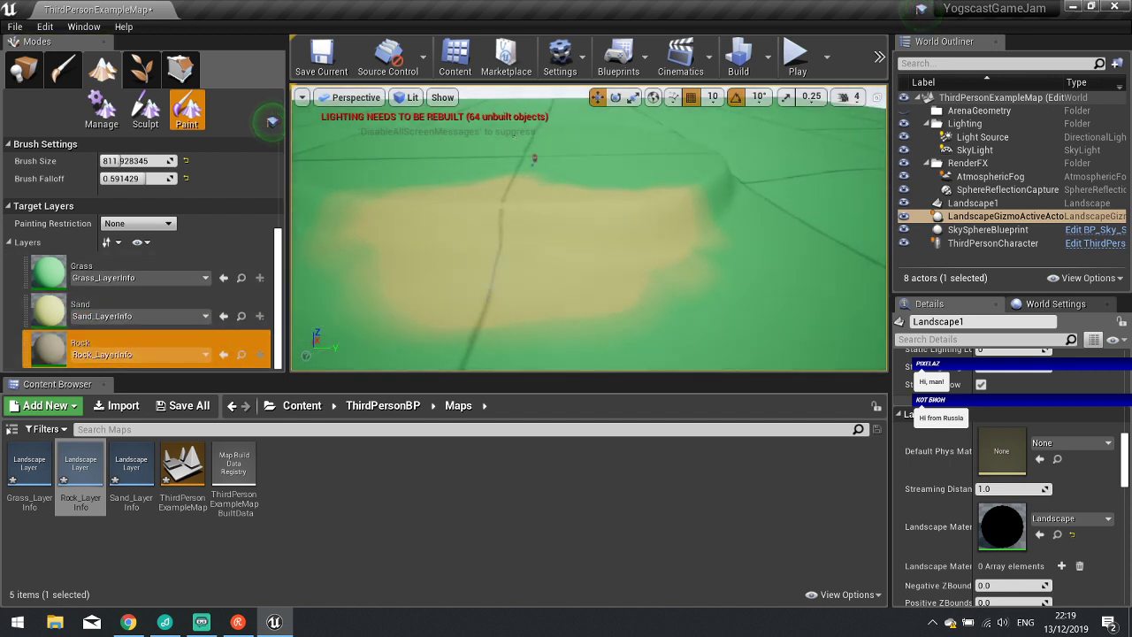
mouse_move(525, 263)
left_mouse_down()
mouse_move(493, 253)
mouse_move(433, 271)
mouse_move(765, 245)
left_mouse_up()
mouse_move(576, 283)
right_mouse_down()
mouse_move(552, 221)
mouse_move(532, 217)
mouse_move(619, 225)
mouse_move(672, 205)
mouse_move(676, 292)
mouse_move(694, 239)
mouse_move(619, 237)
mouse_move(628, 288)
mouse_move(595, 262)
mouse_move(583, 293)
right_mouse_up()
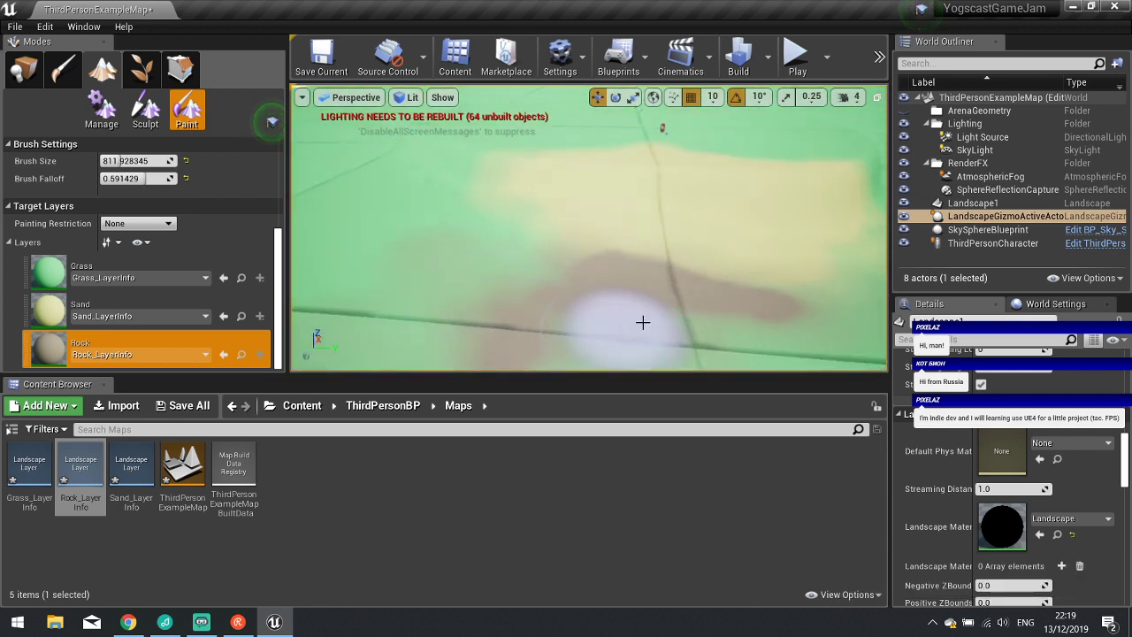
Extend the Rock area beyond the sand with brush size about 1581, falloff about 0.46 and tool strength about 0.67.
mouse_move(137, 179)
left_mouse_down()
mouse_move(120, 178)
mouse_move(177, 161)
left_mouse_up()
scroll(124, 186, "up", 3)
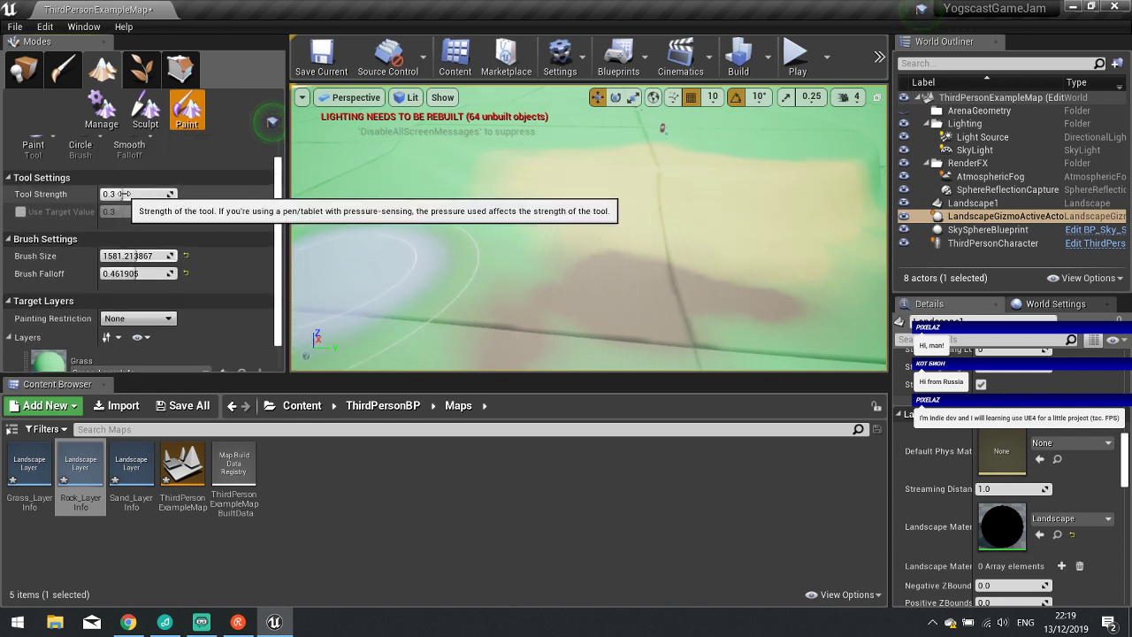
left_click_drag(124, 194, 168, 194)
scroll(551, 273, "up", 3)
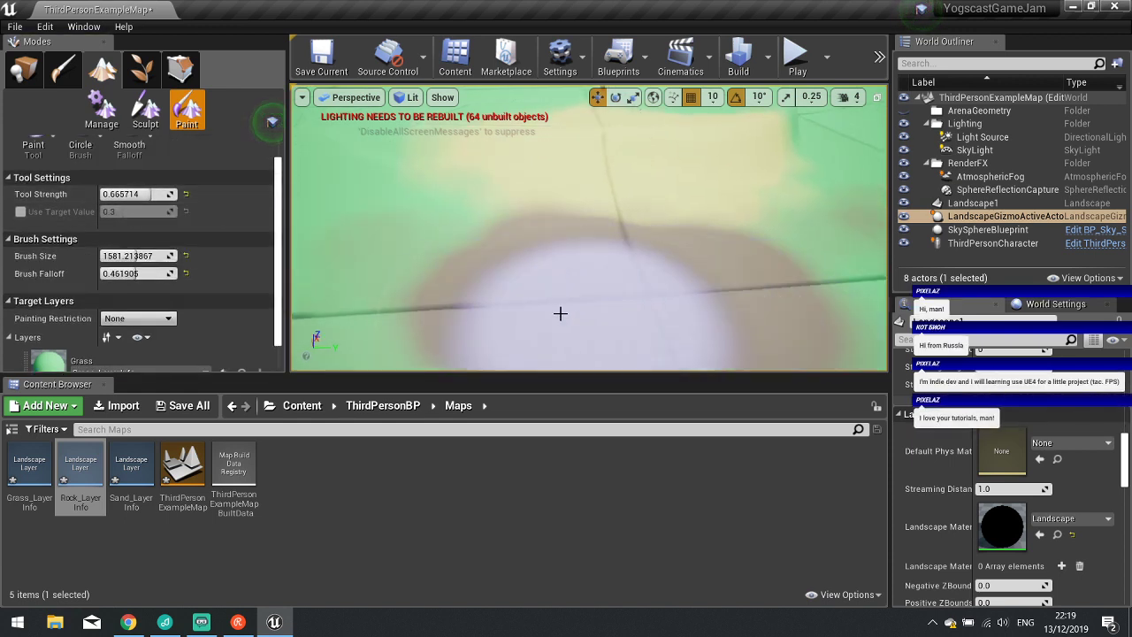
mouse_move(559, 314)
left_mouse_down()
mouse_move(738, 257)
mouse_move(434, 247)
mouse_move(352, 205)
left_mouse_up()
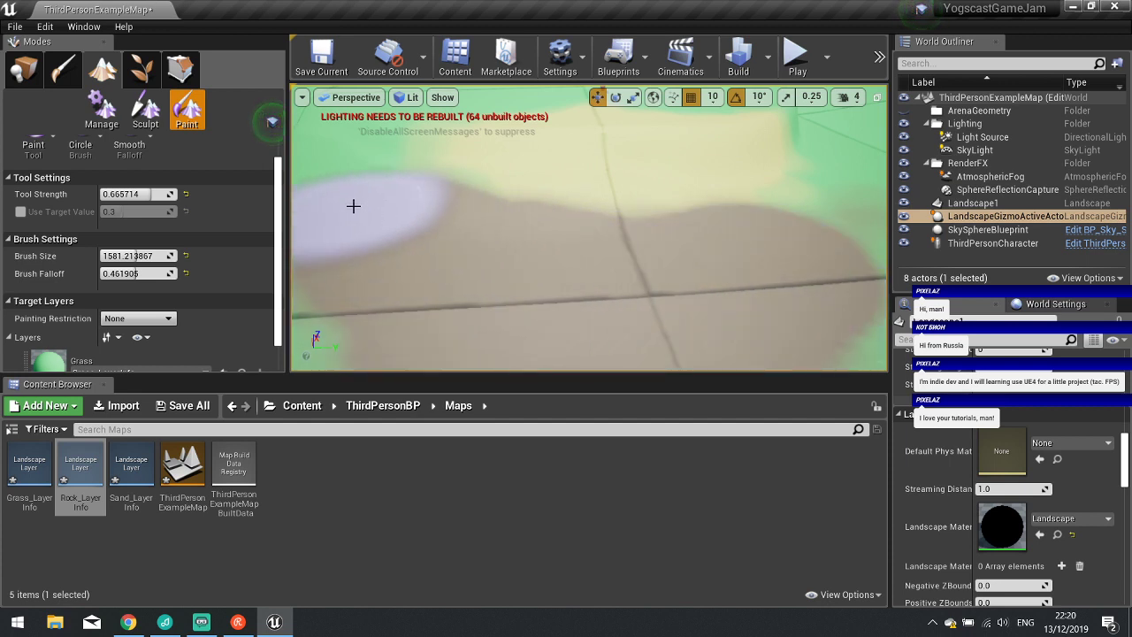
mouse_move(353, 205)
right_mouse_down()
mouse_move(740, 278)
mouse_move(652, 213)
mouse_move(661, 155)
right_mouse_up()
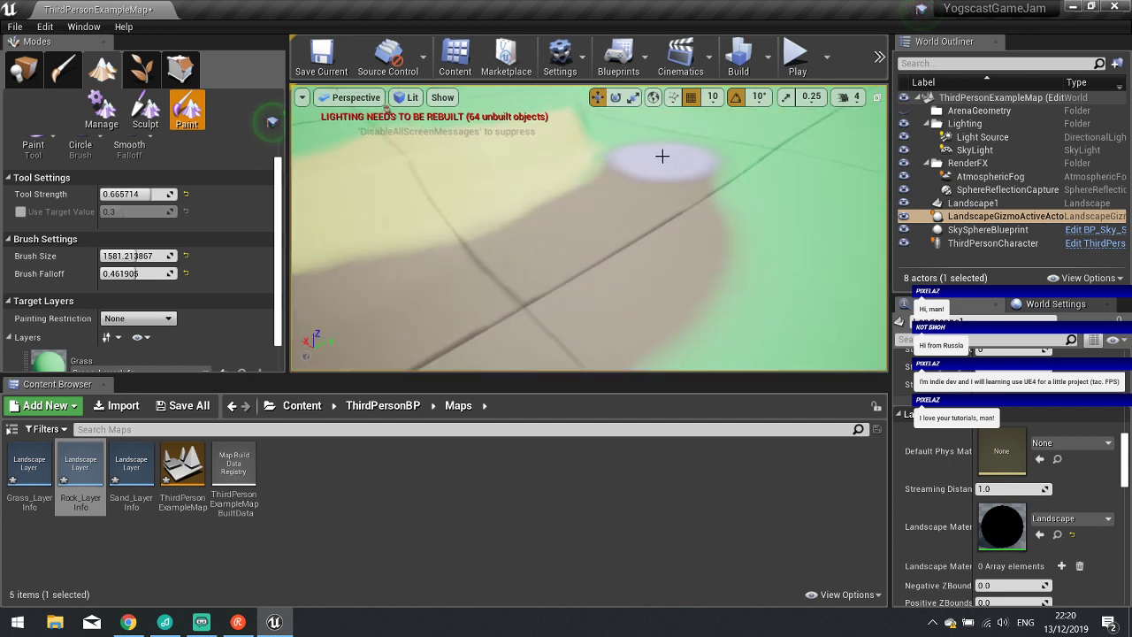
mouse_move(661, 156)
left_mouse_down()
mouse_move(649, 244)
mouse_move(699, 244)
left_mouse_up()
Create a second landscape without a material at a Z location of -110, keeping the default scale.
left_click(90, 113)
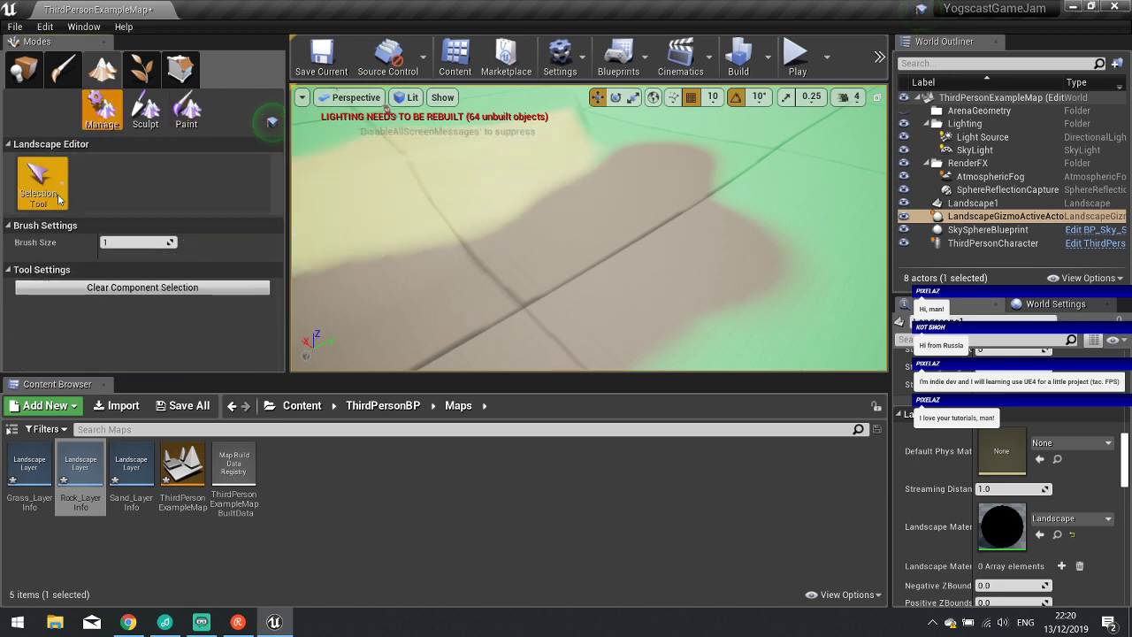
left_click(38, 179)
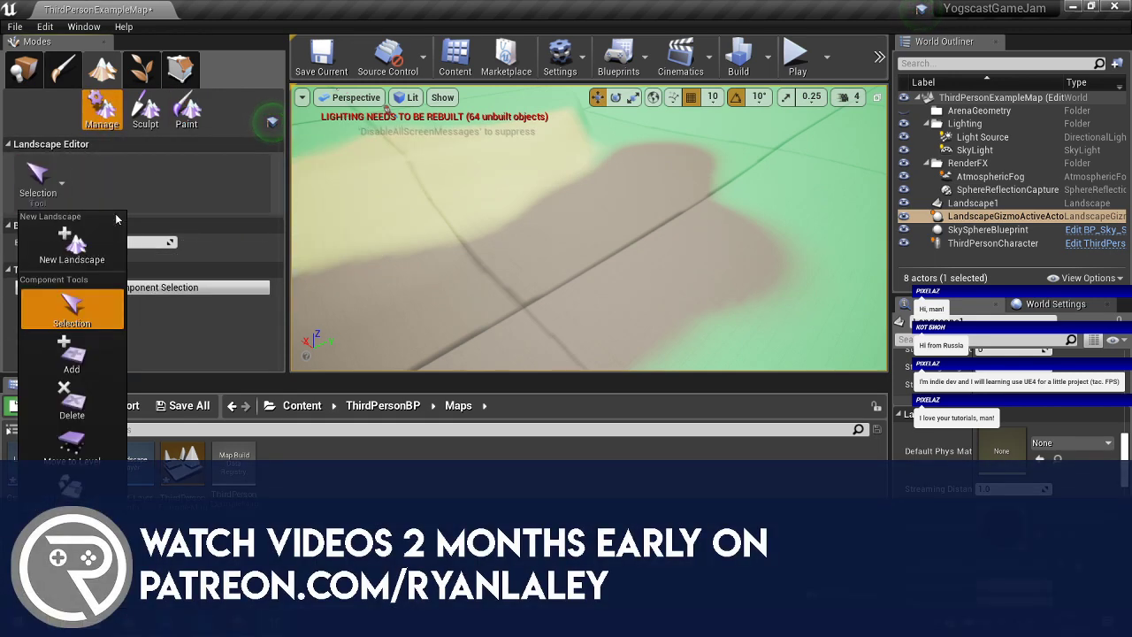
left_click(70, 254)
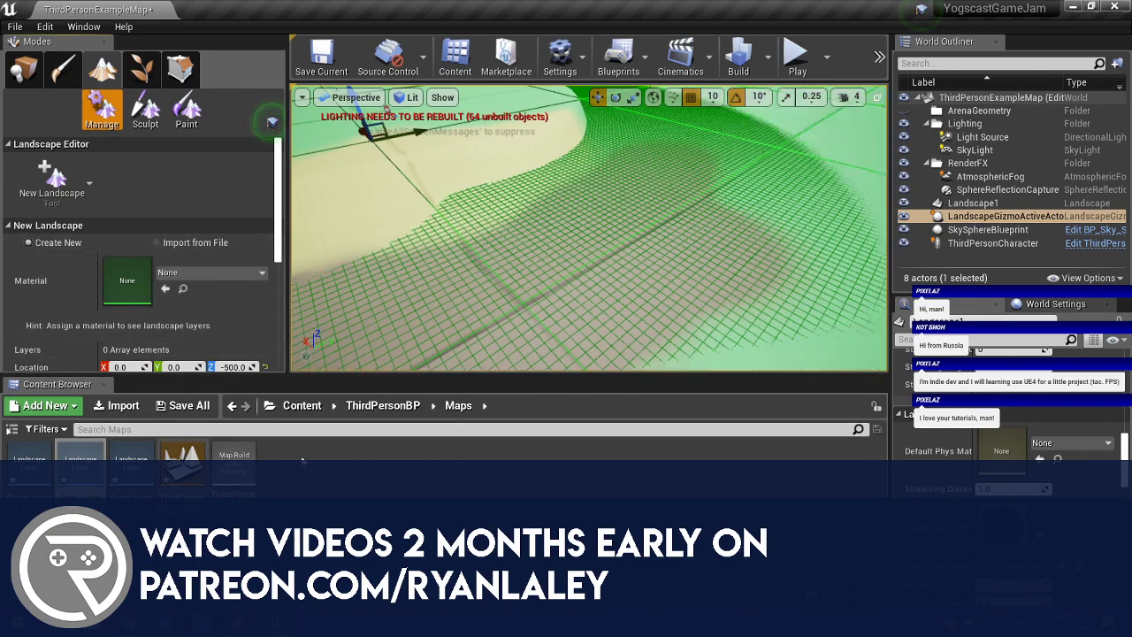
right_click_drag(307, 250, 309, 214)
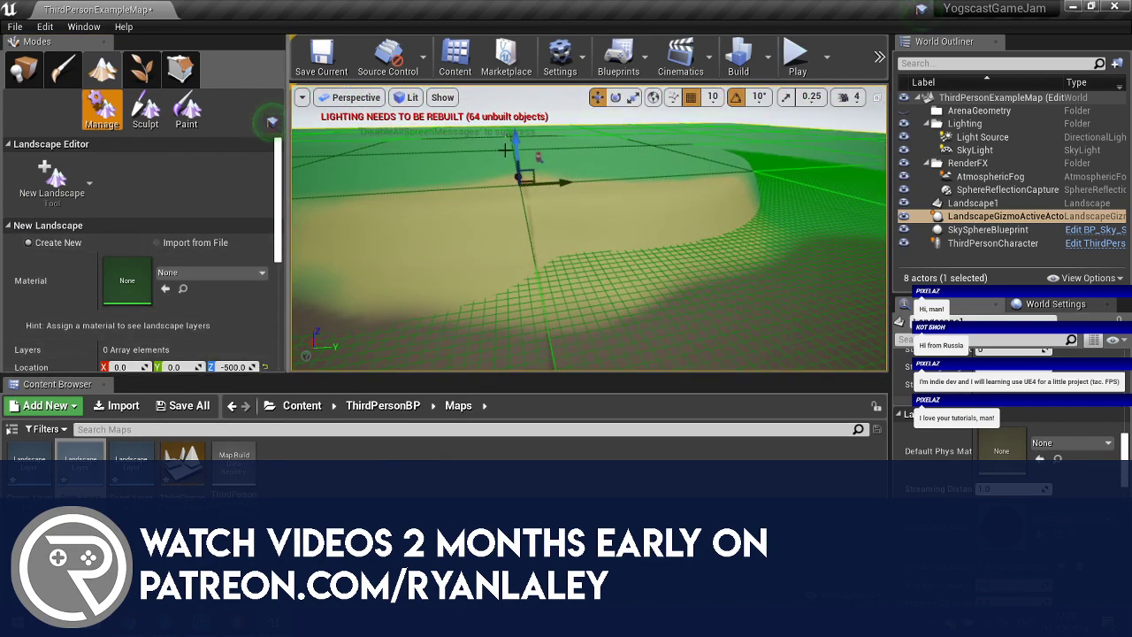
left_click_drag(234, 366, 322, 366)
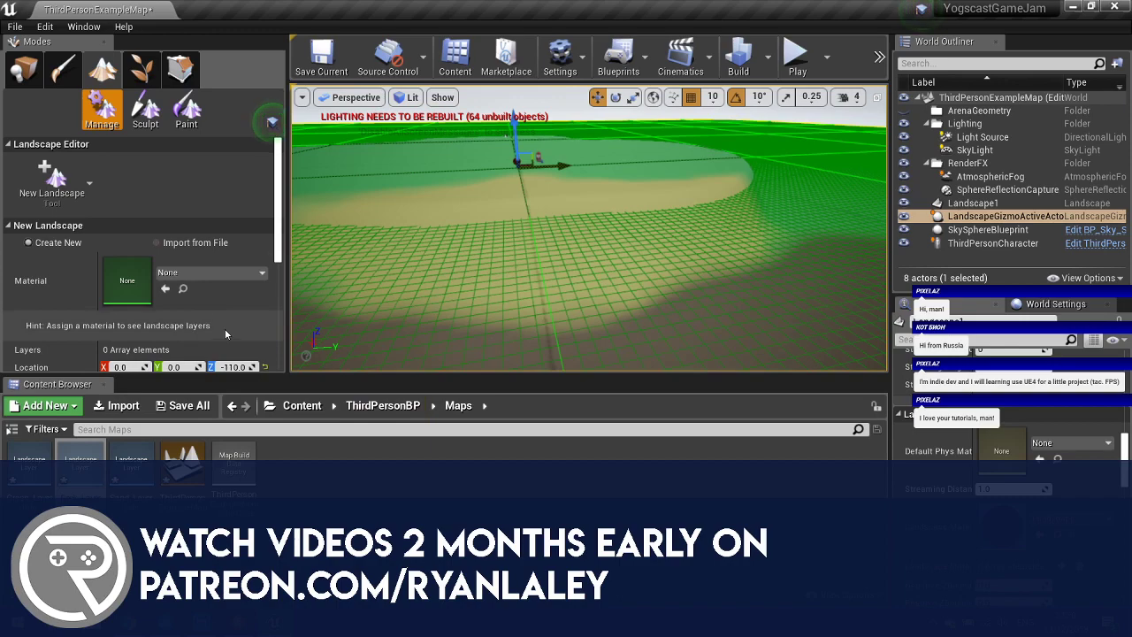
scroll(212, 327, "down", 4)
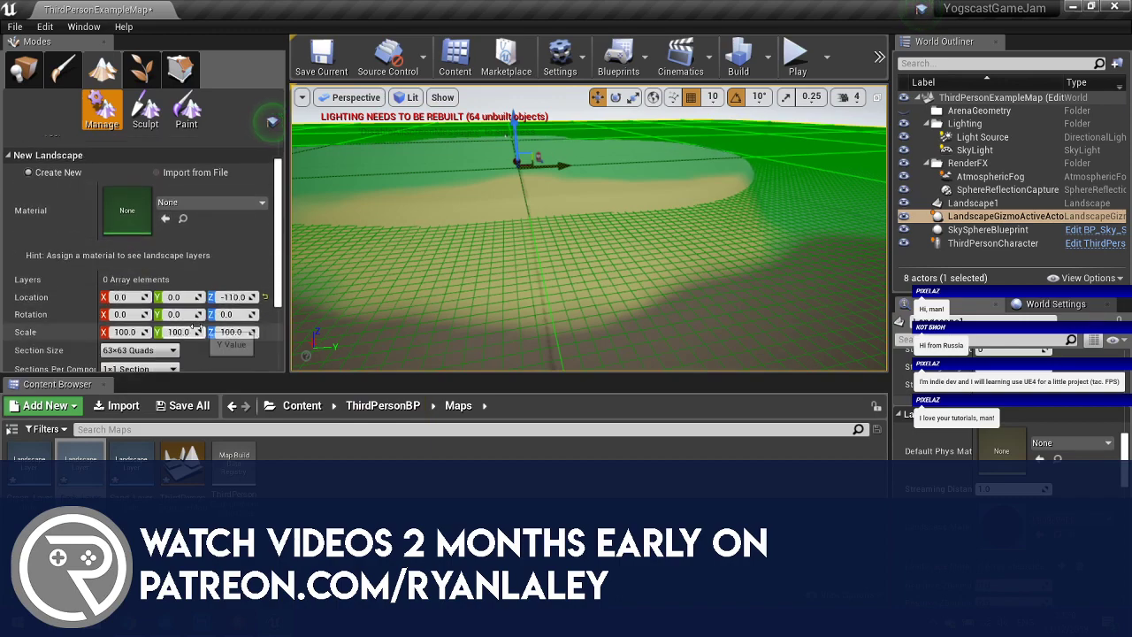
left_click(253, 359)
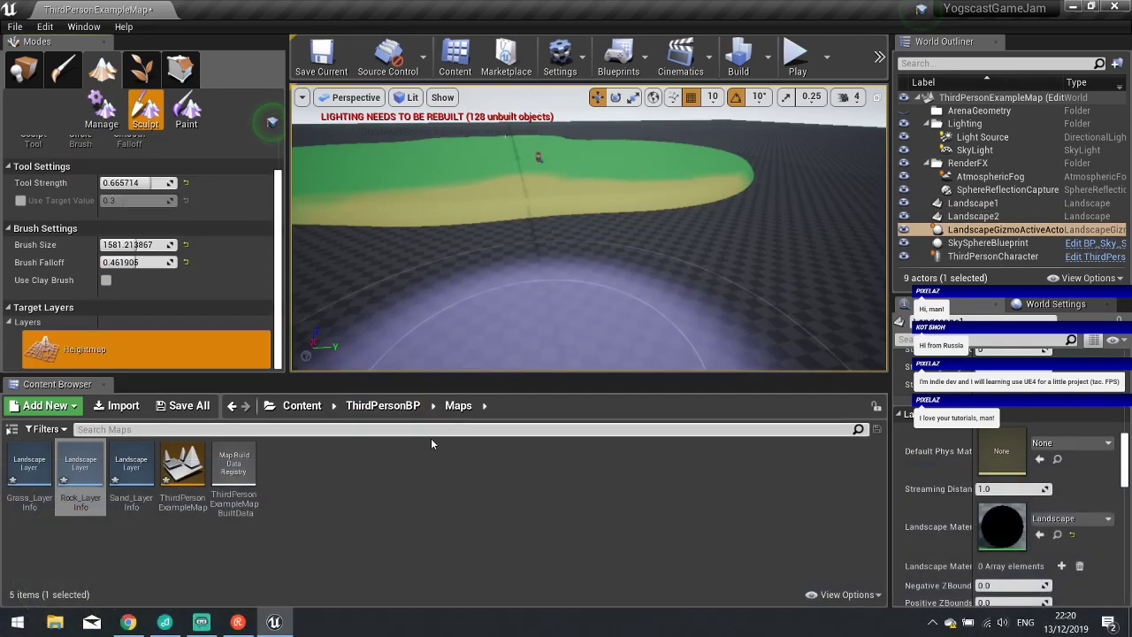
Create a new material named Water in the Content folder and open it for editing.
left_click(302, 406)
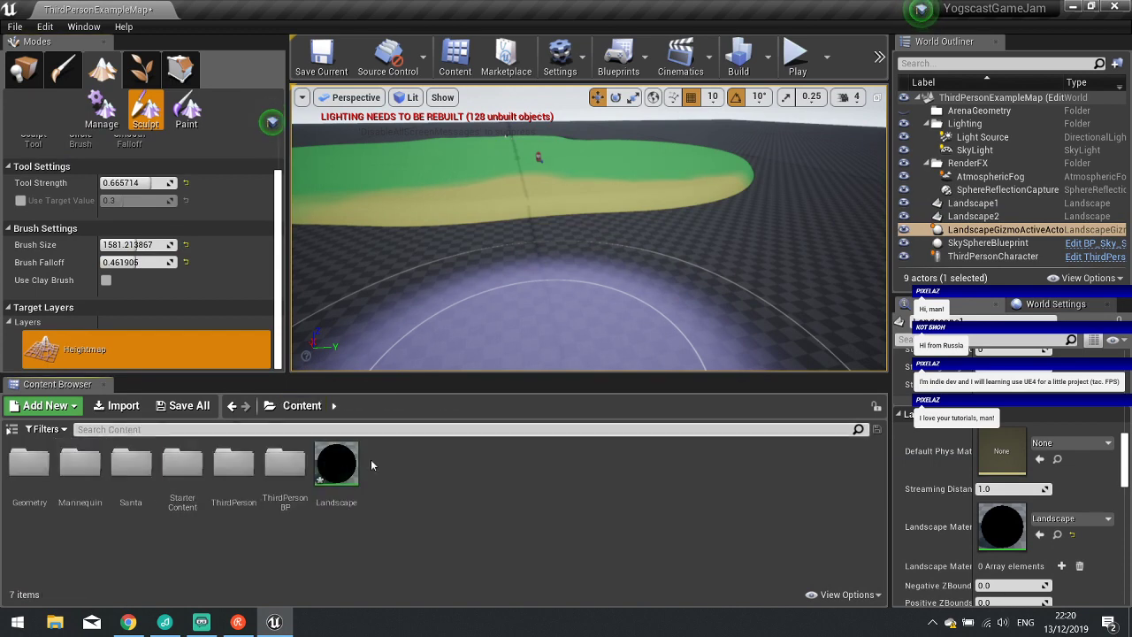
right_click(413, 485)
left_click(466, 285)
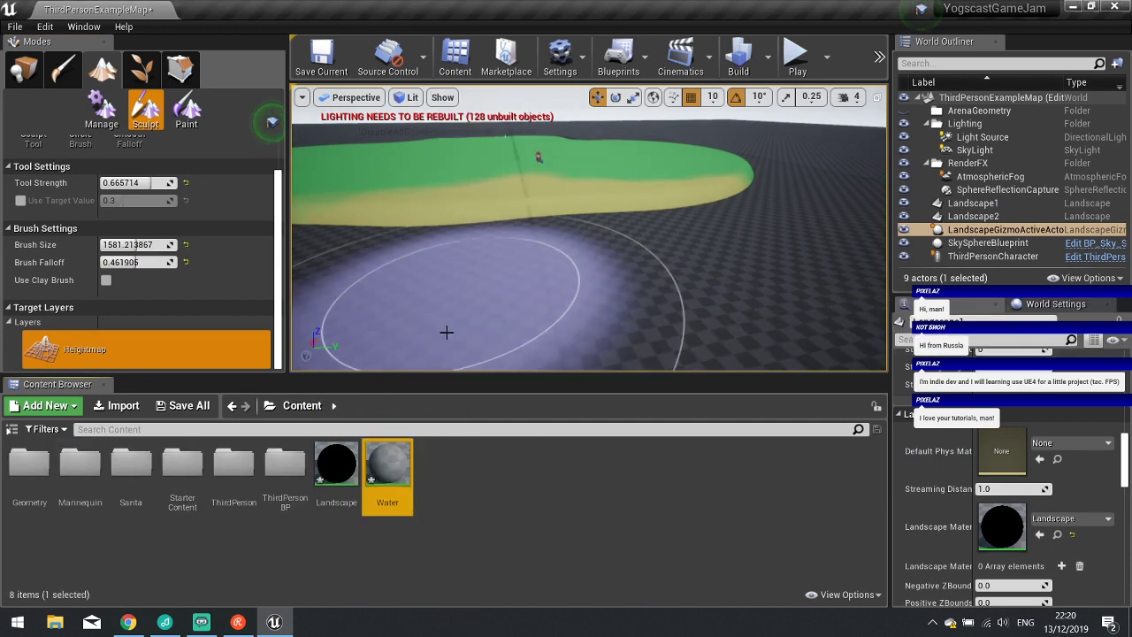
double_click(388, 467)
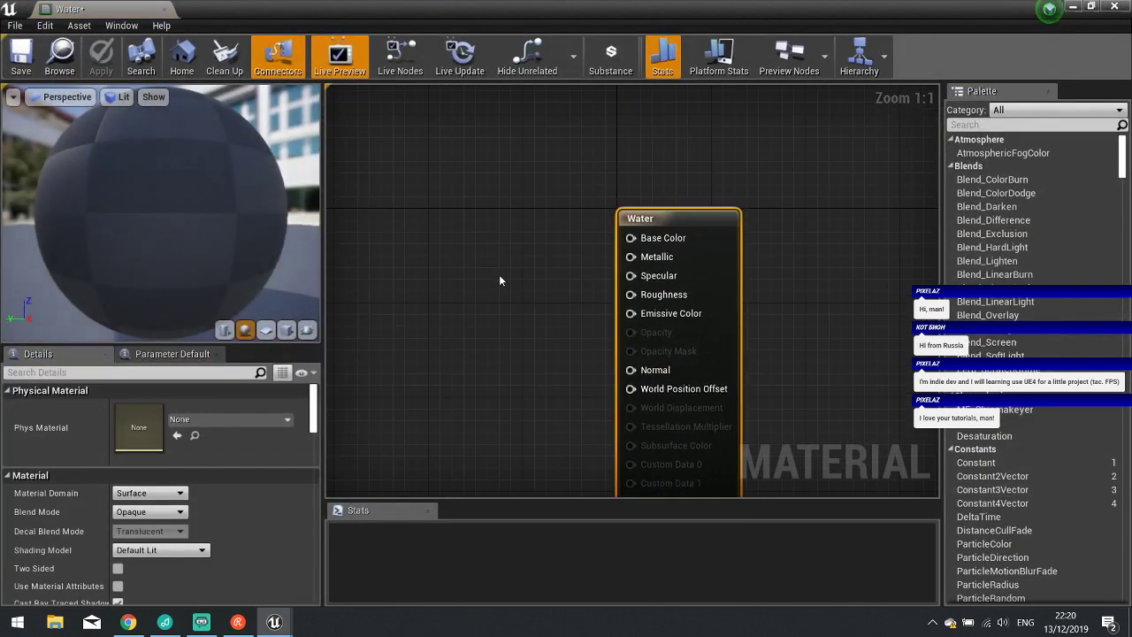
Add a three-component constant with a blue colour of about 0.112, 0.249, 0.367 and connect it to the material's Base Color.
left_click(442, 238)
left_click_drag(526, 264, 623, 238)
left_click_drag(489, 298, 436, 248)
left_click(227, 408)
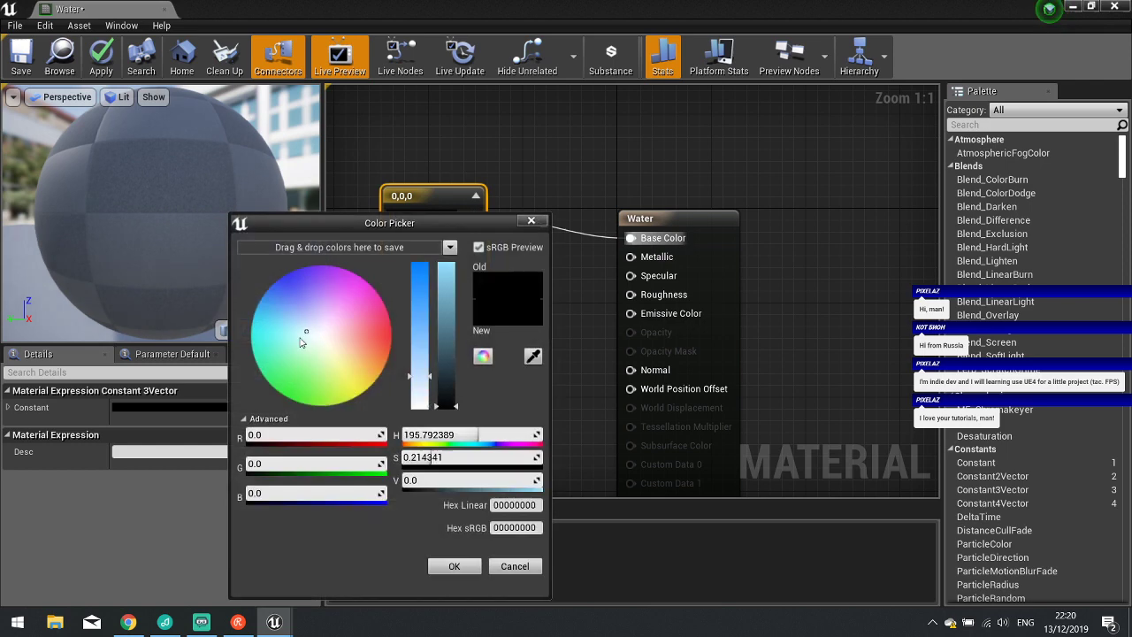
left_click_drag(277, 334, 284, 316)
mouse_move(448, 340)
left_mouse_down()
mouse_move(447, 321)
mouse_move(449, 355)
left_mouse_up()
left_click(453, 566)
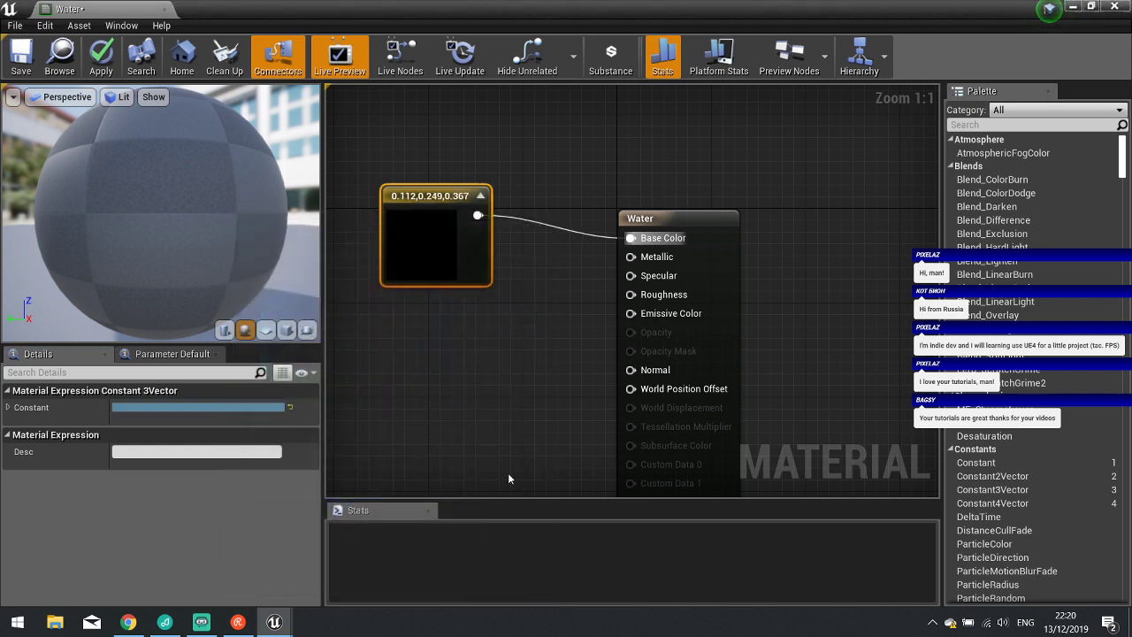
Set the Water material's blend mode to Translucent.
right_click_drag(509, 340, 518, 279)
left_click(714, 235)
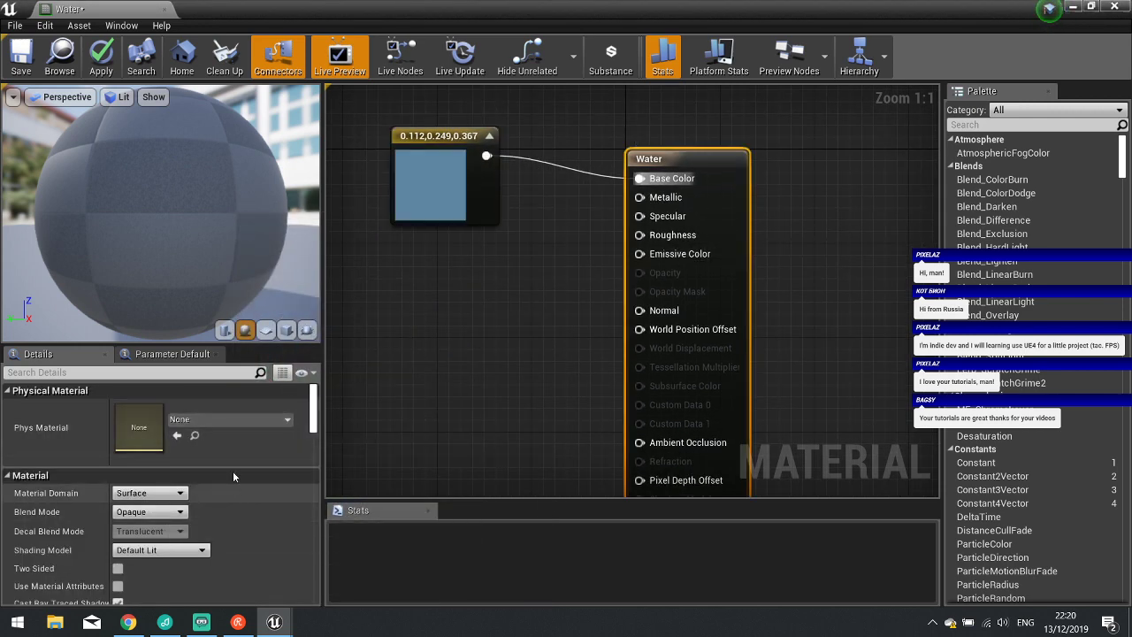
left_click(149, 492)
left_click(150, 511)
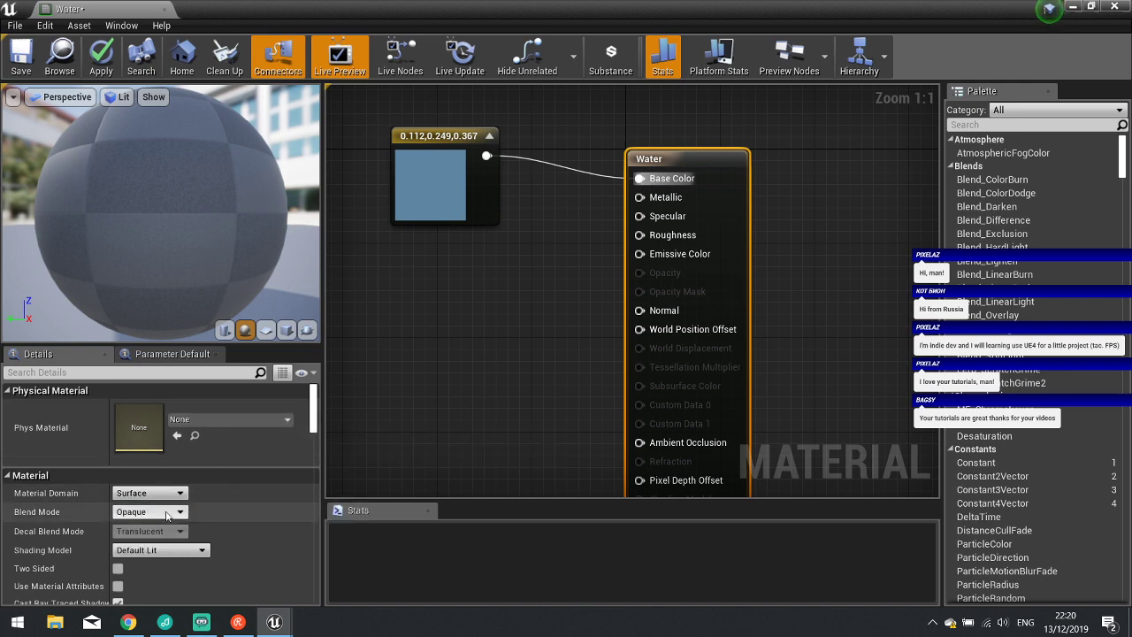
left_click(150, 511)
left_click(155, 543)
Add a single constant with the value 0.2 and connect it to the Water material's Opacity.
right_click_drag(475, 380, 390, 357)
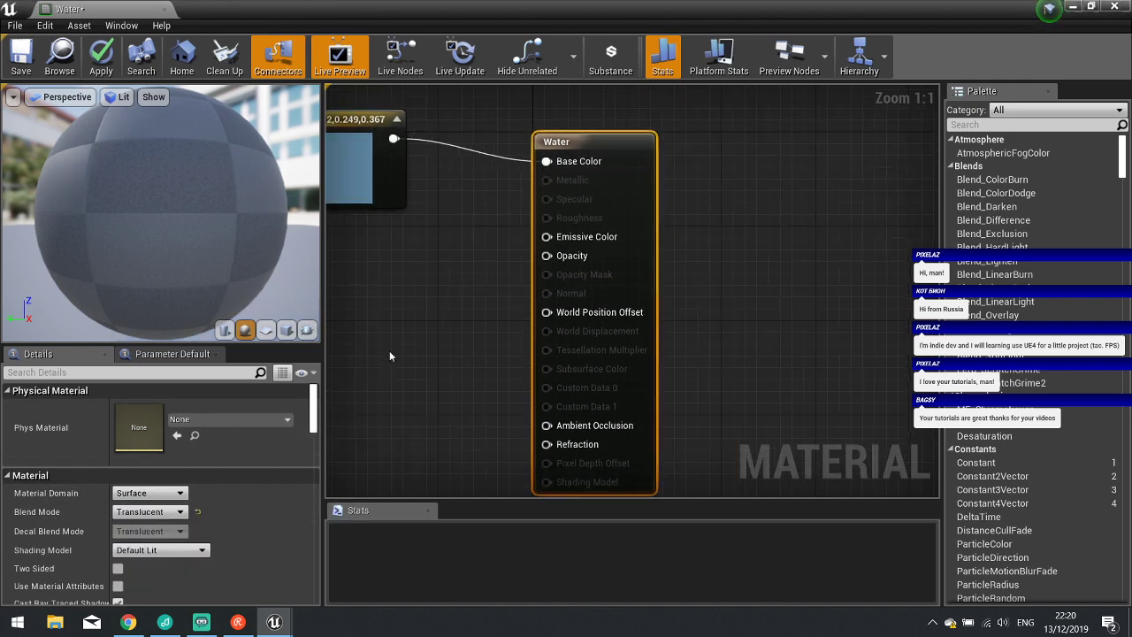
left_click(367, 298)
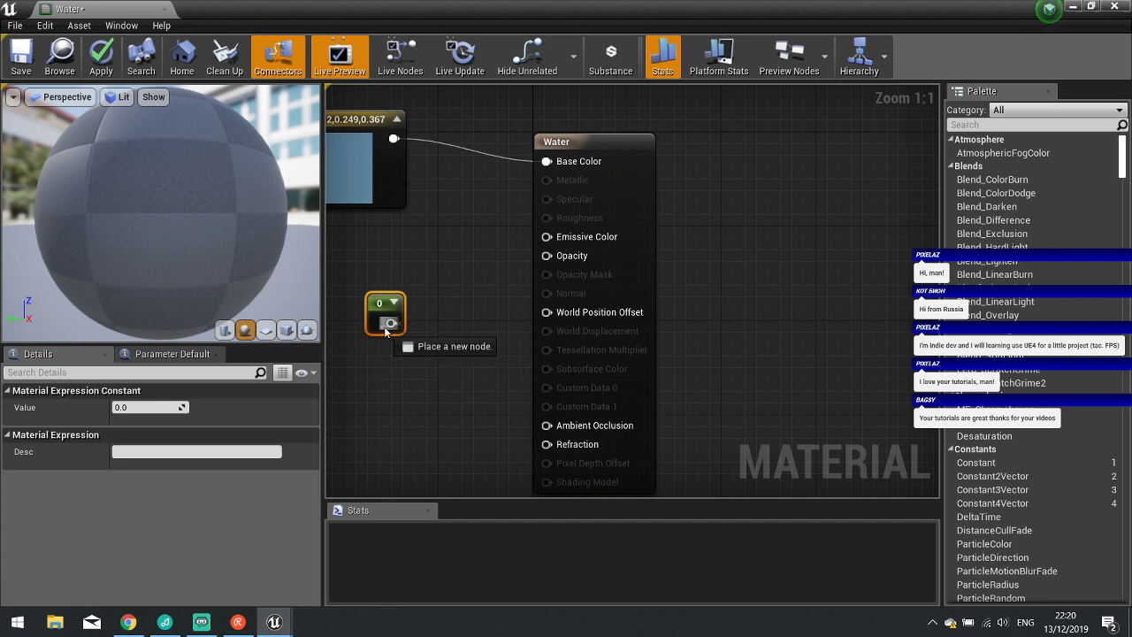
left_click(146, 407)
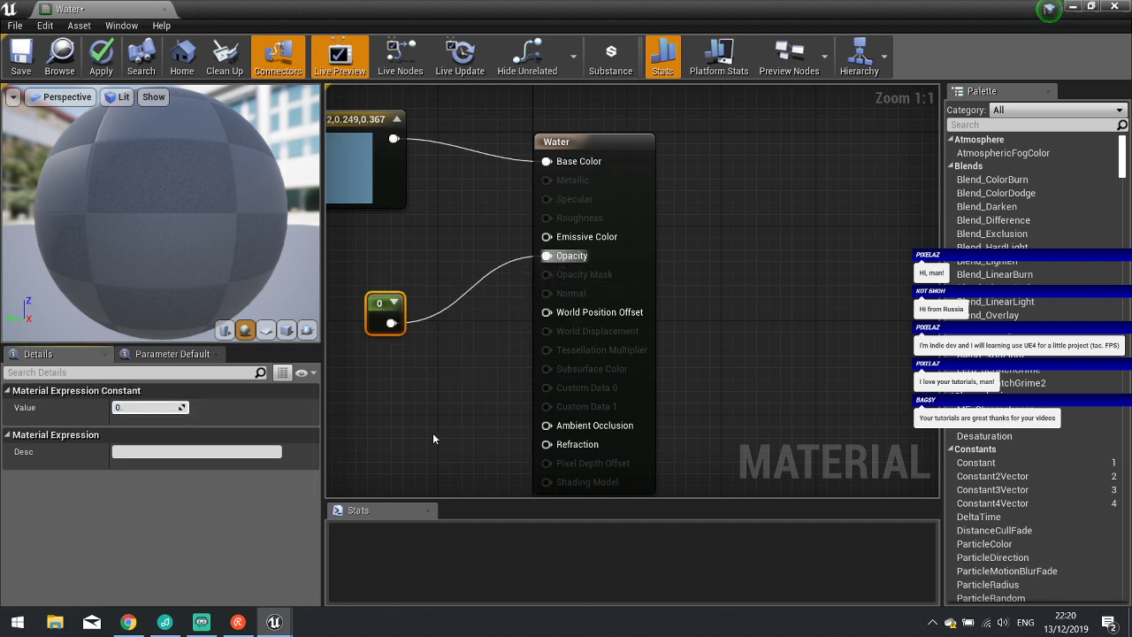
type("0.2")
key("Return")
right_click_drag(404, 347, 544, 360)
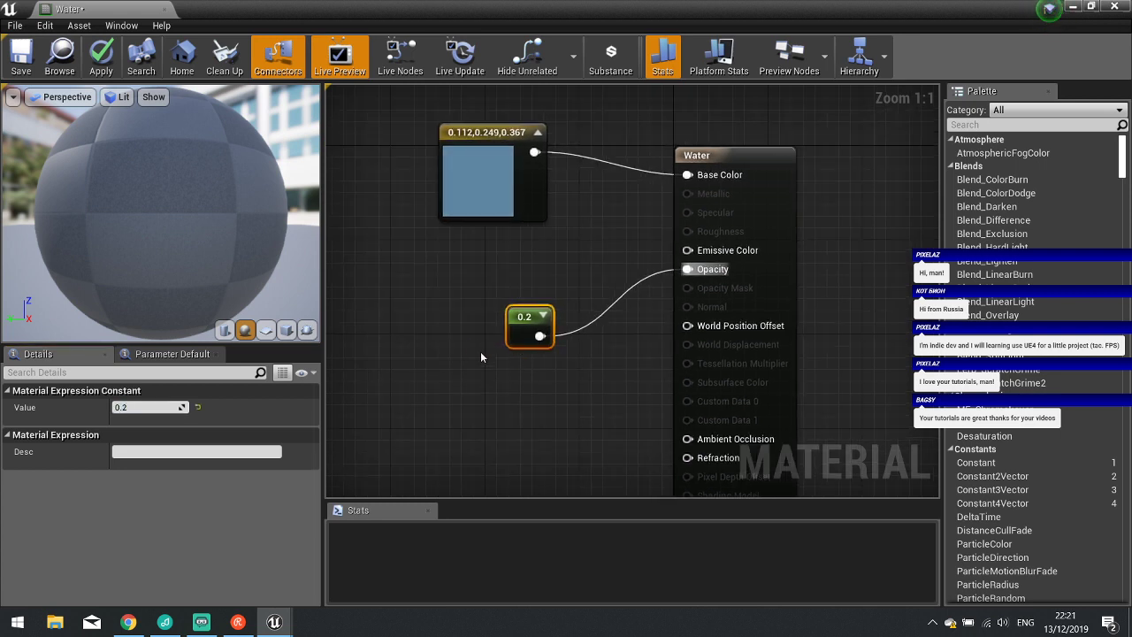
left_click(480, 354)
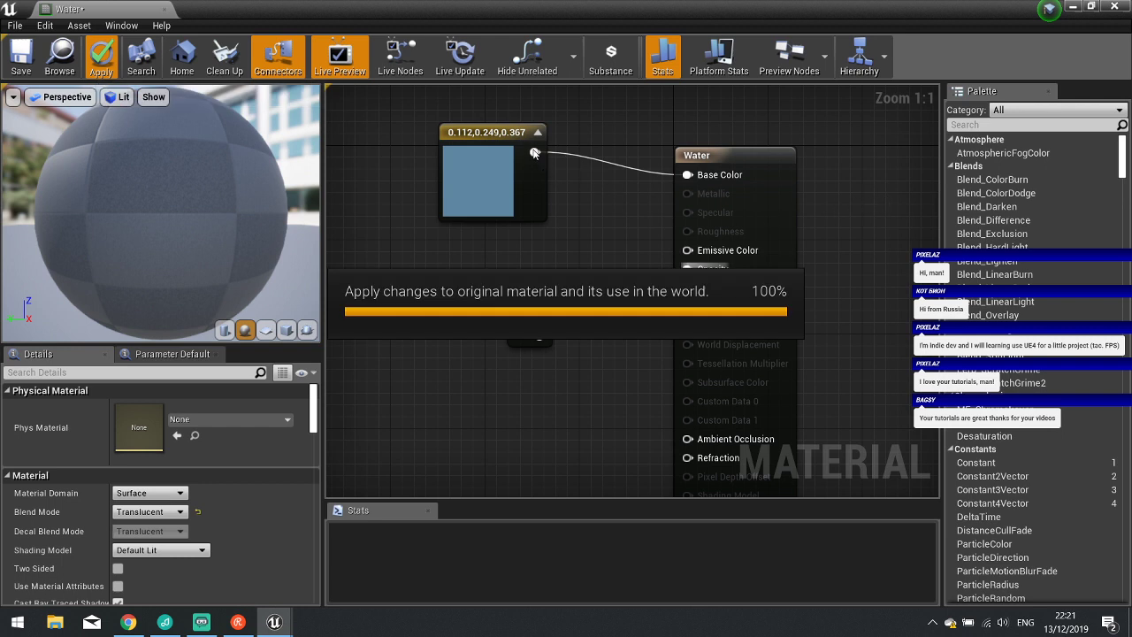
Leave the Water material editor, switch to Place mode and assign the Water material as Landscape2's landscape material.
left_click(1115, 7)
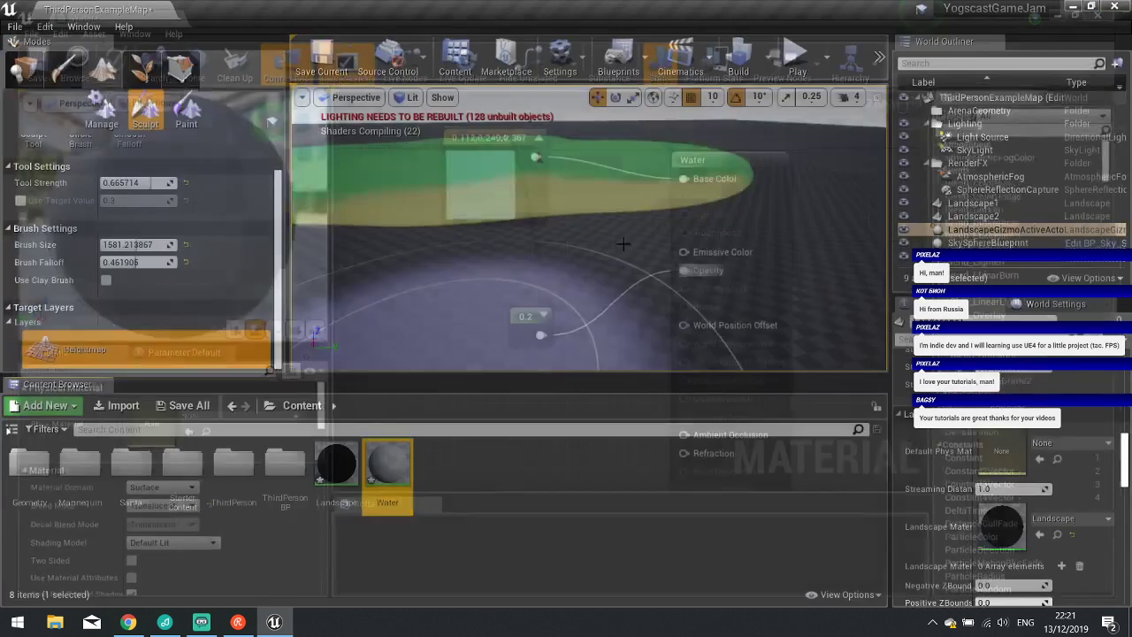
left_click(24, 69)
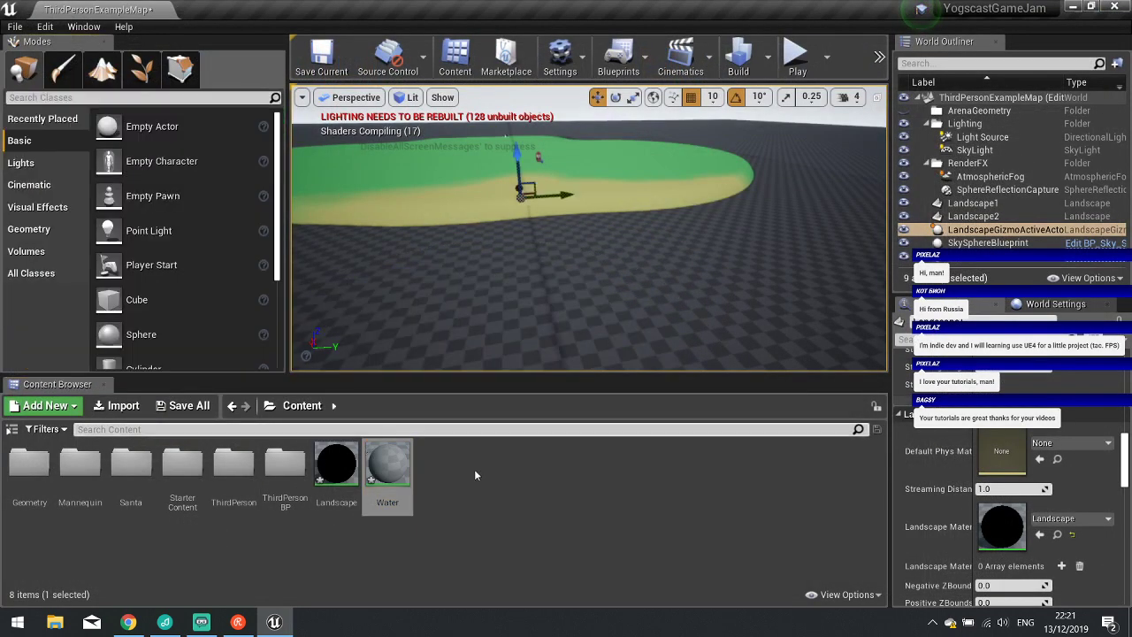
left_click_drag(388, 464, 981, 520)
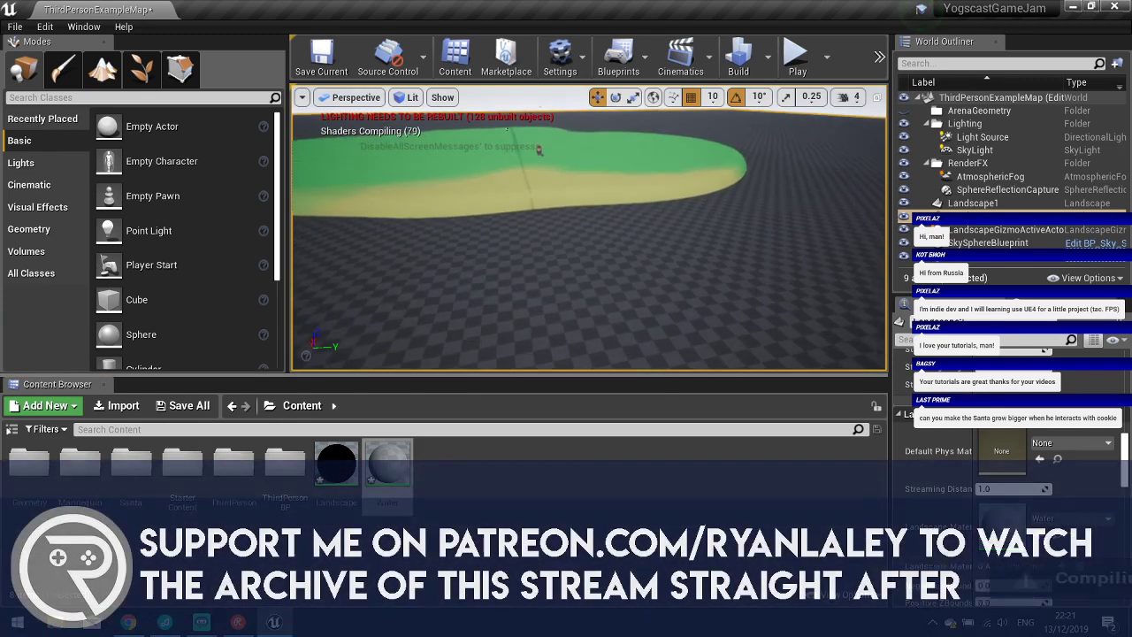
Examine how the Water material looks on the landscape around the island's shore.
right_click_drag(589, 227, 559, 230)
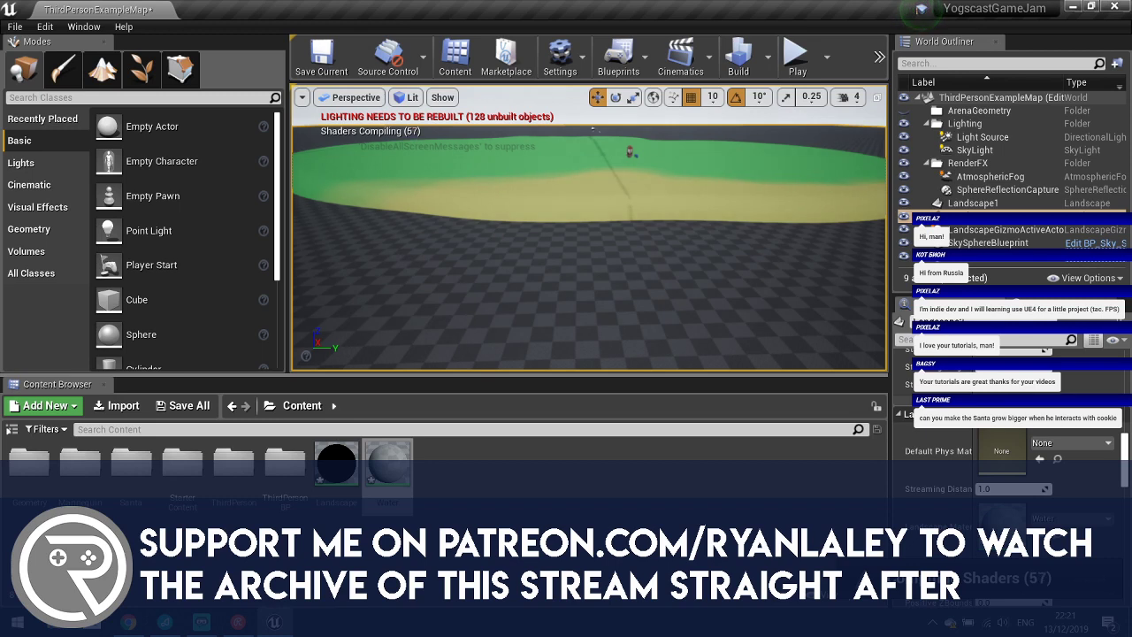
key("d")
right_click_drag(558, 230, 347, 227)
key("d")
key("a")
key("a")
key("s")
key("w")
key("d")
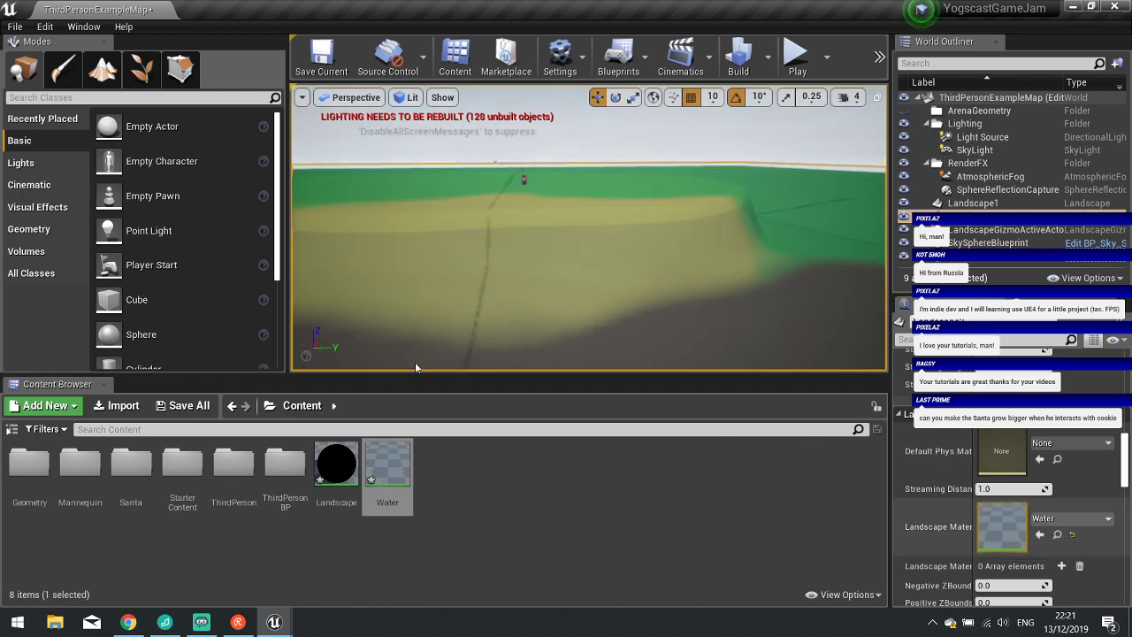
Set the Water material's blend mode to Opaque, apply the change and close its editor.
double_click(996, 534)
left_click(180, 512)
left_click(180, 517)
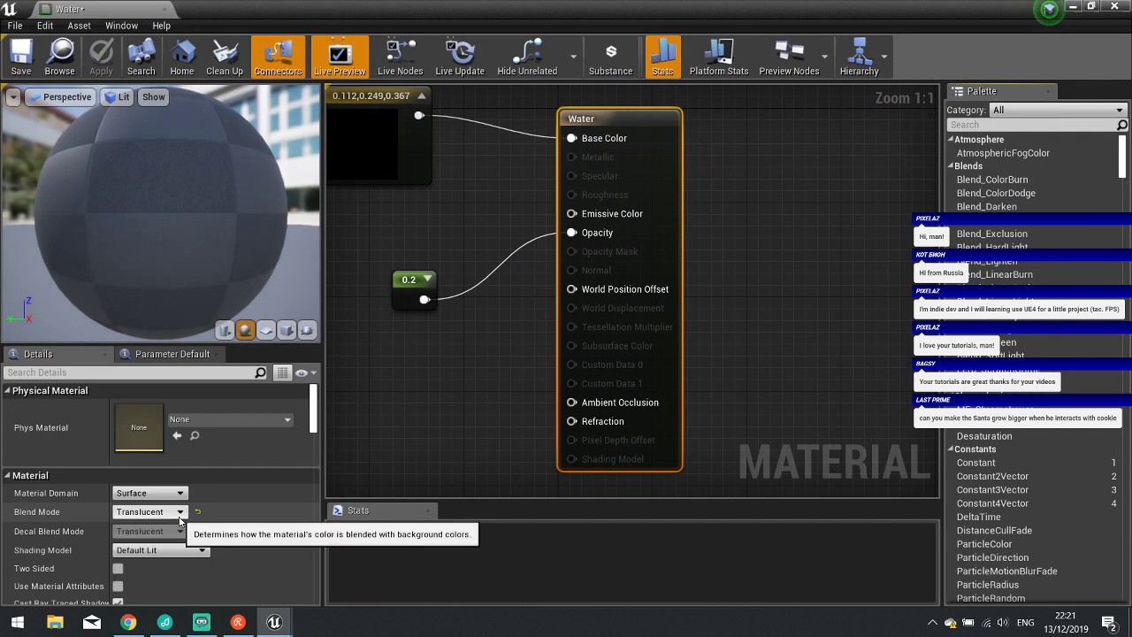
left_click(174, 512)
left_click(162, 526)
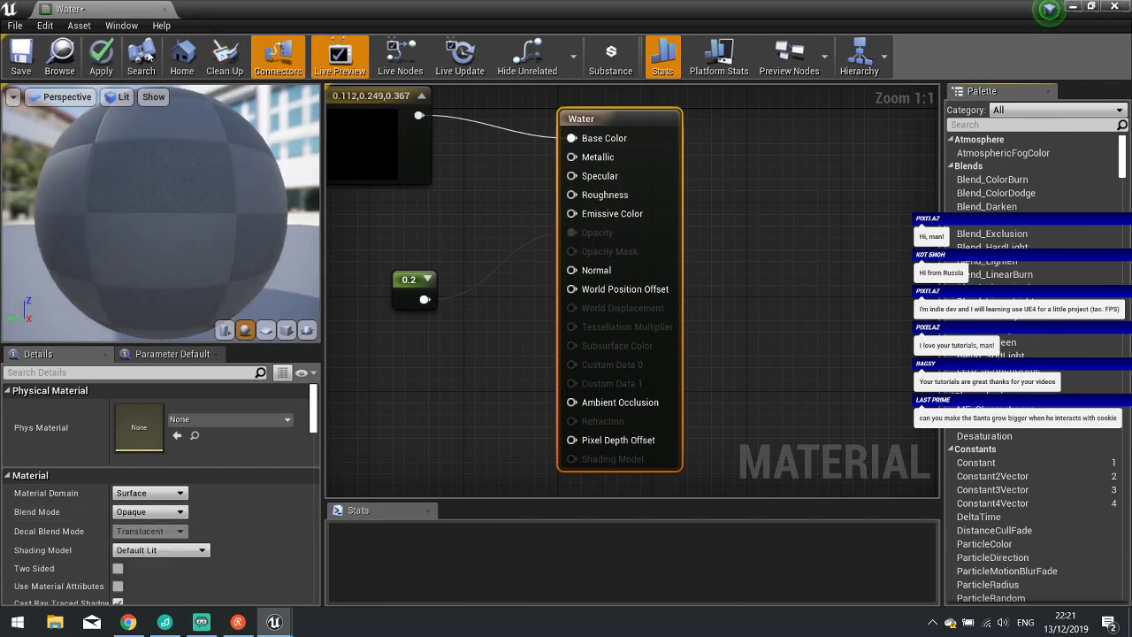
left_click(101, 55)
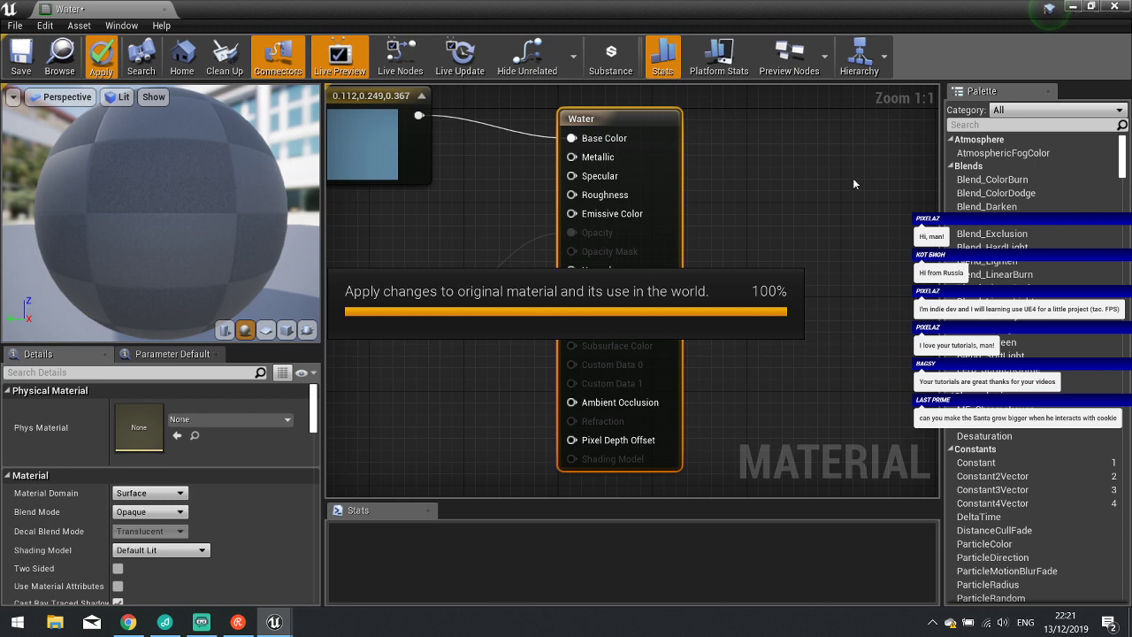
left_click(1114, 7)
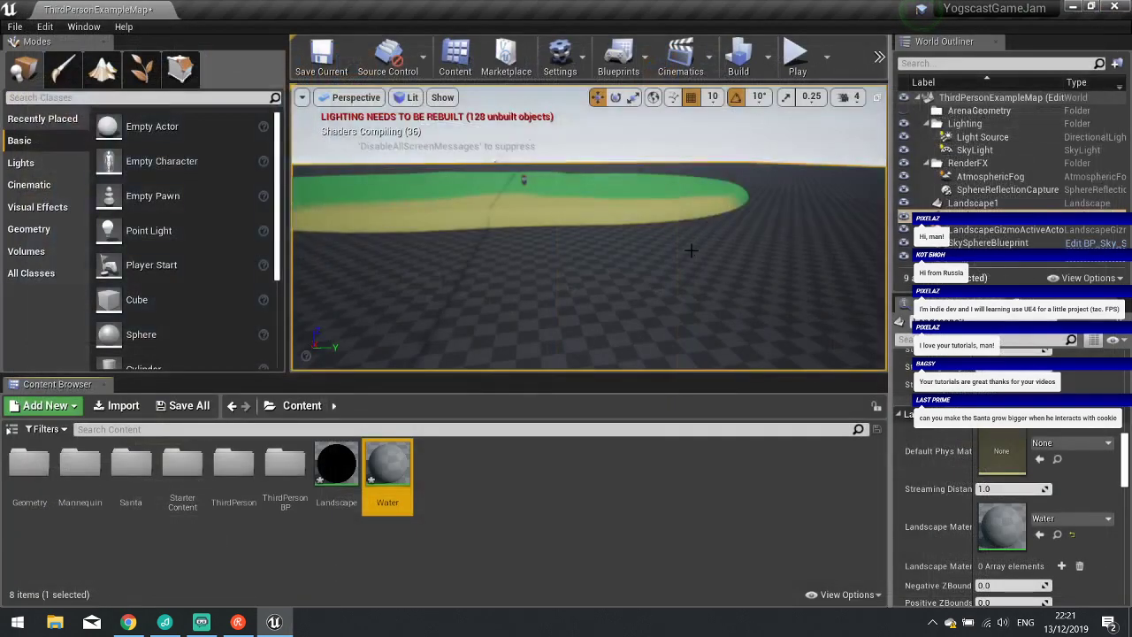
Move the Santa character along the X axis from the grass onto the sandy beach.
right_click_drag(588, 230, 540, 270)
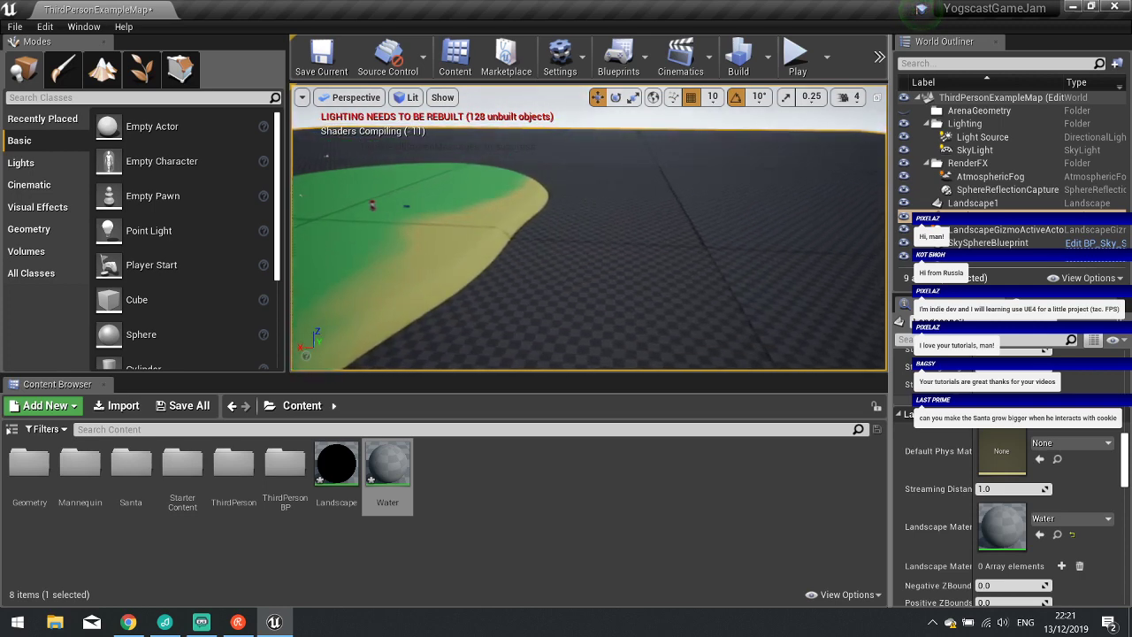
right_click_drag(589, 228, 433, 199)
right_click_drag(643, 190, 557, 192)
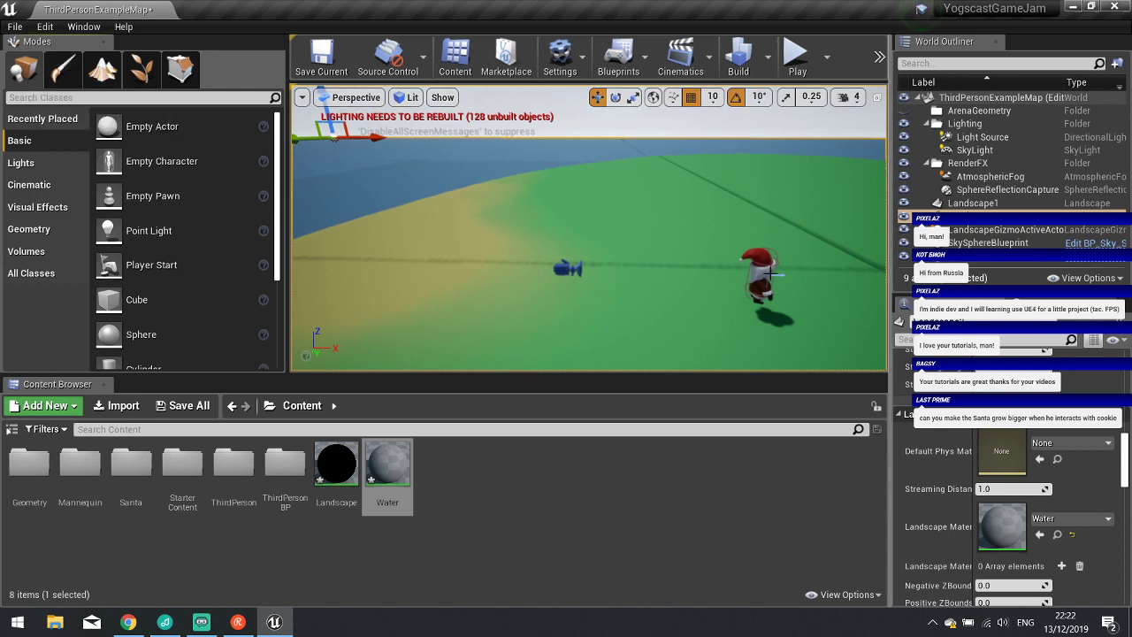
left_click(754, 265)
key("f")
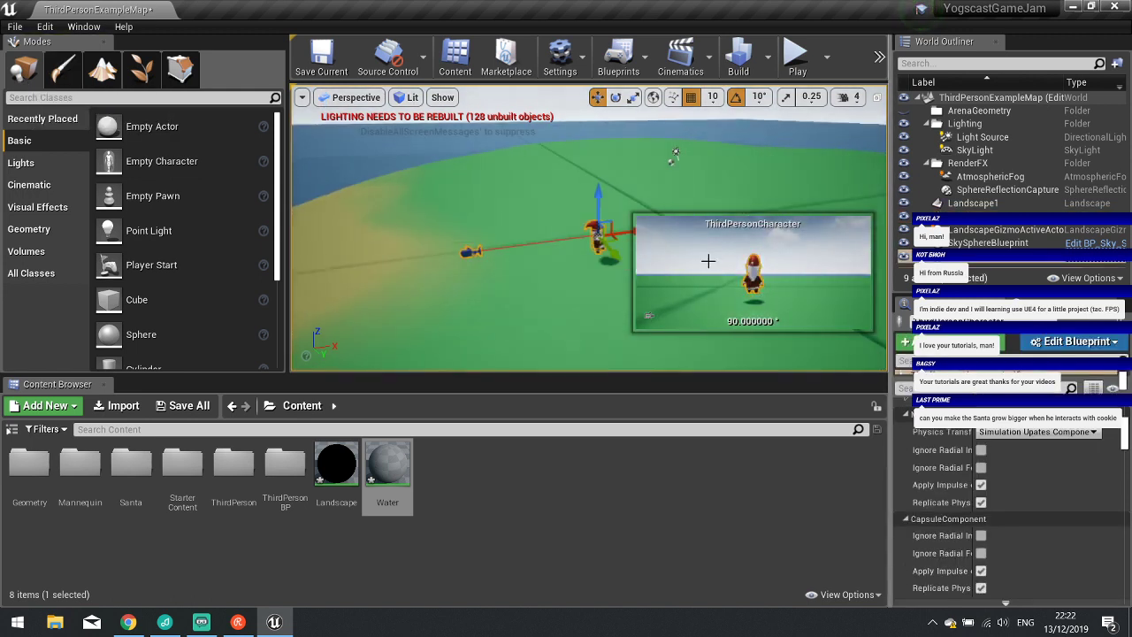
left_click_drag(633, 232, 386, 268)
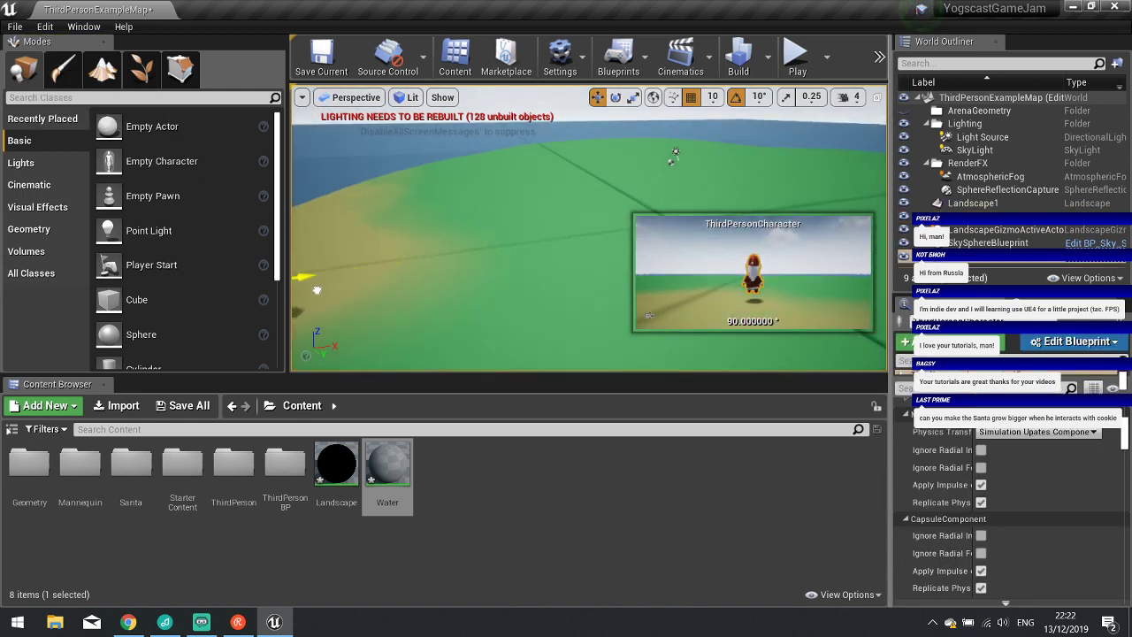
key("f")
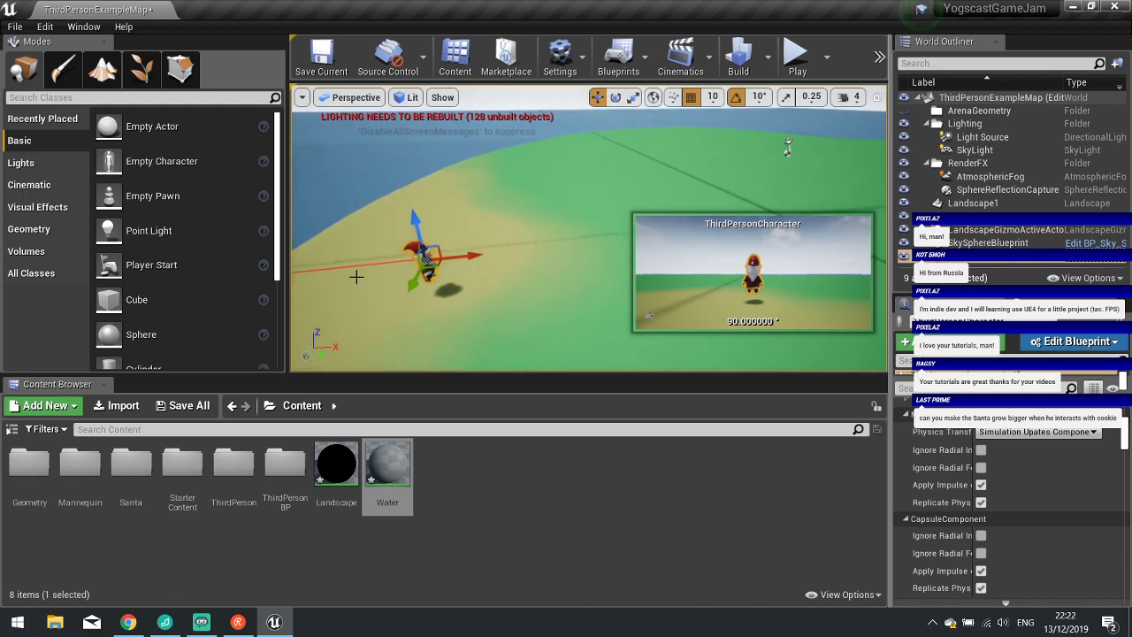
Play the level and test running and jumping with Santa across the beach, grass and water, then stop the session.
left_click(795, 60)
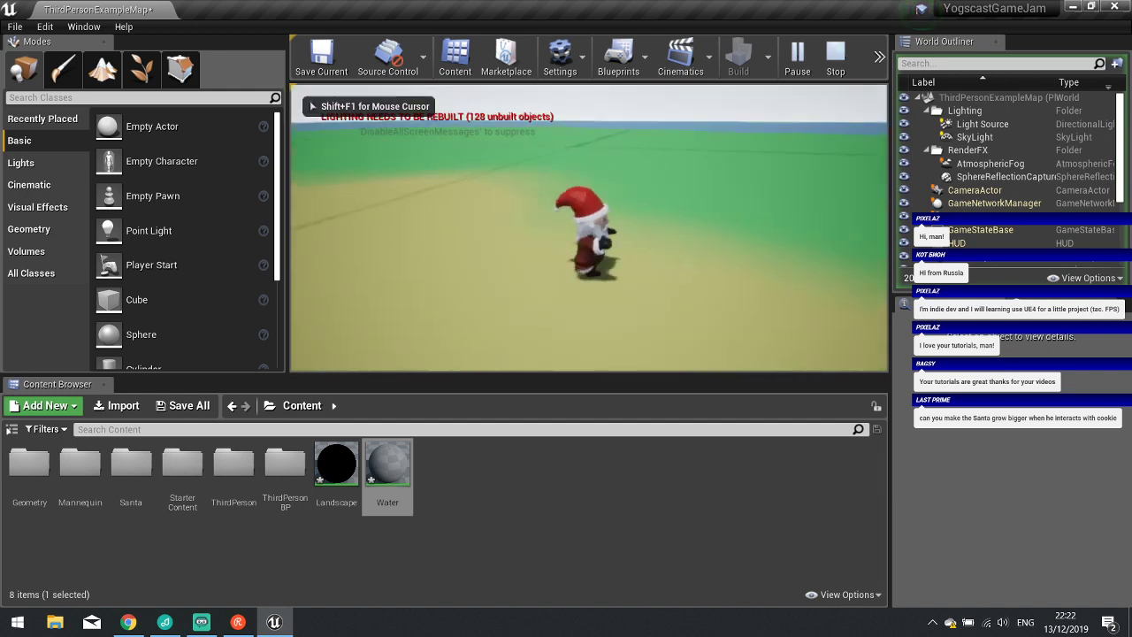
key("w")
key("w")
key("space")
key("space")
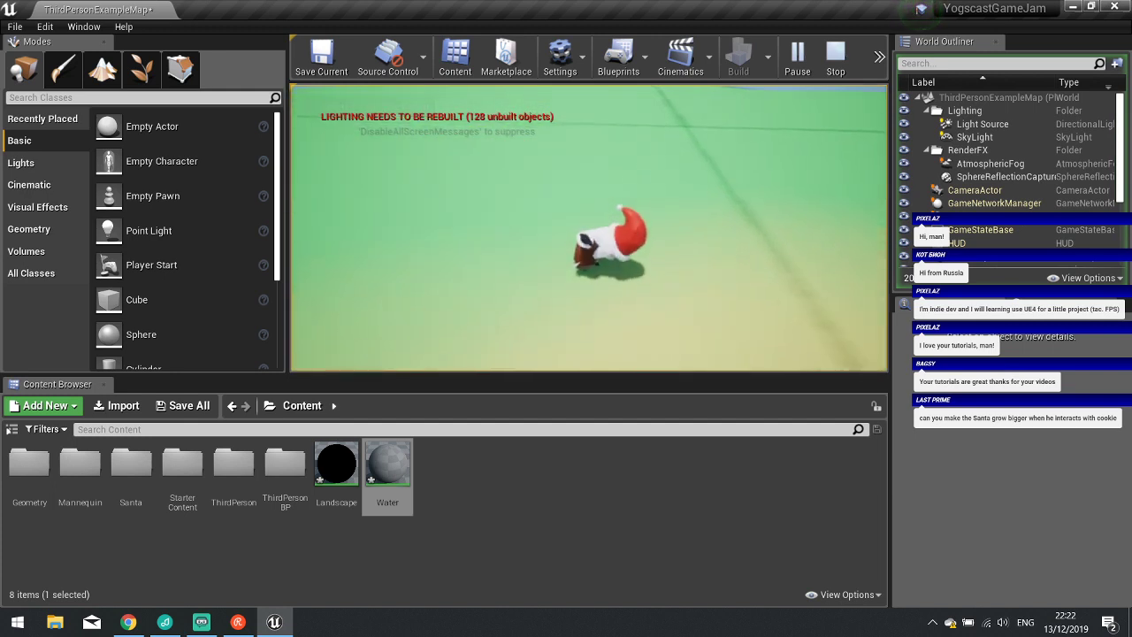
key("s")
key("w")
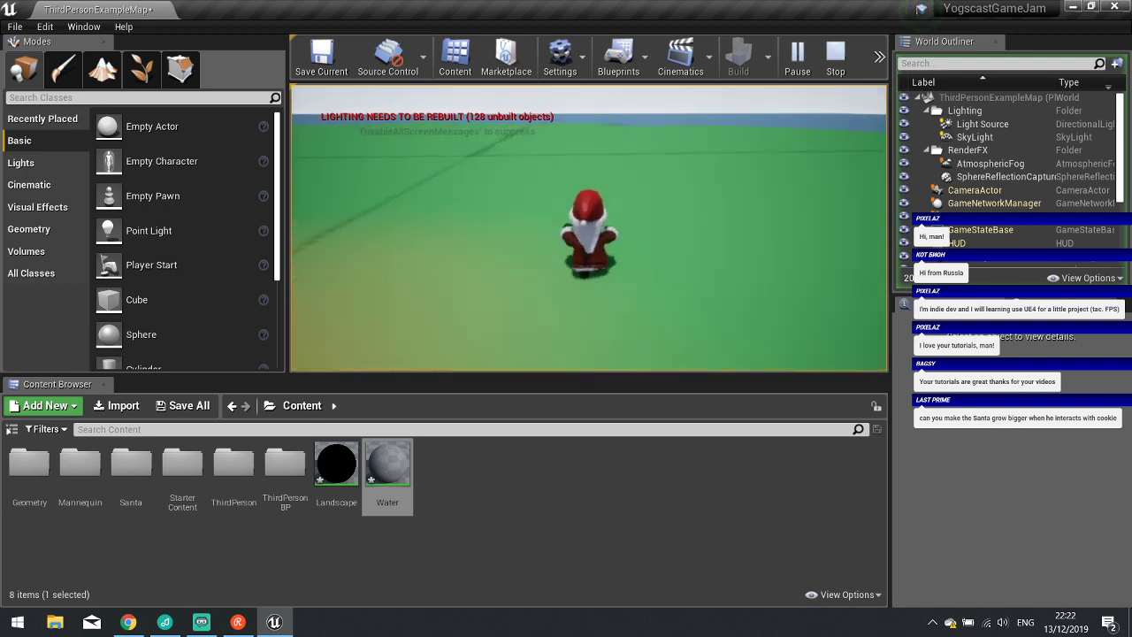
key("w")
key("a")
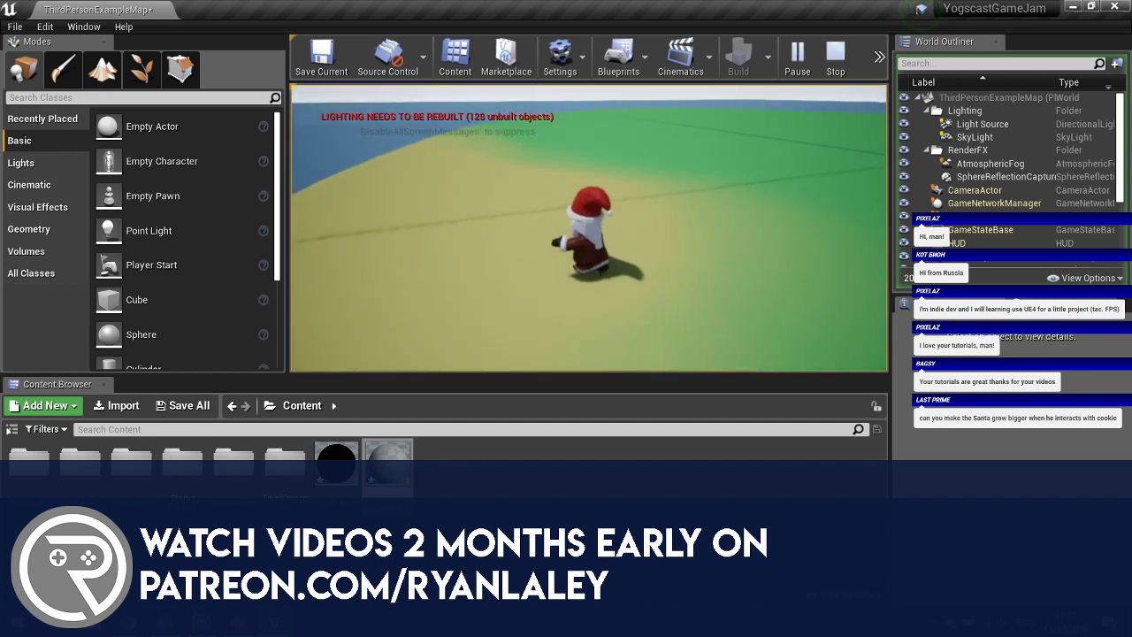
key("s")
key("a")
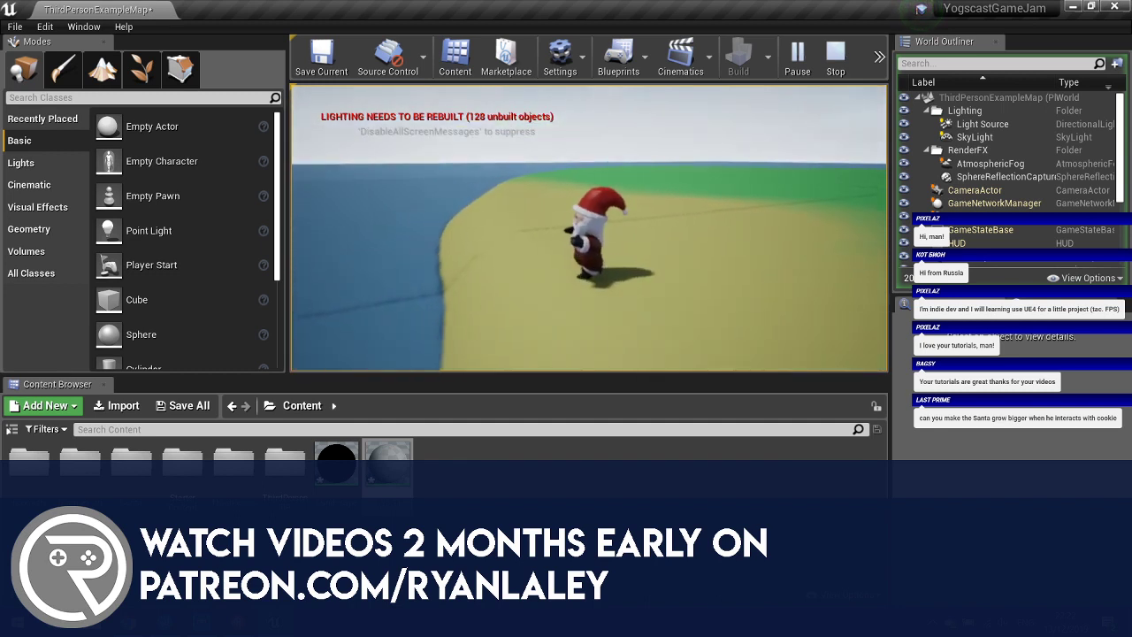
key("w")
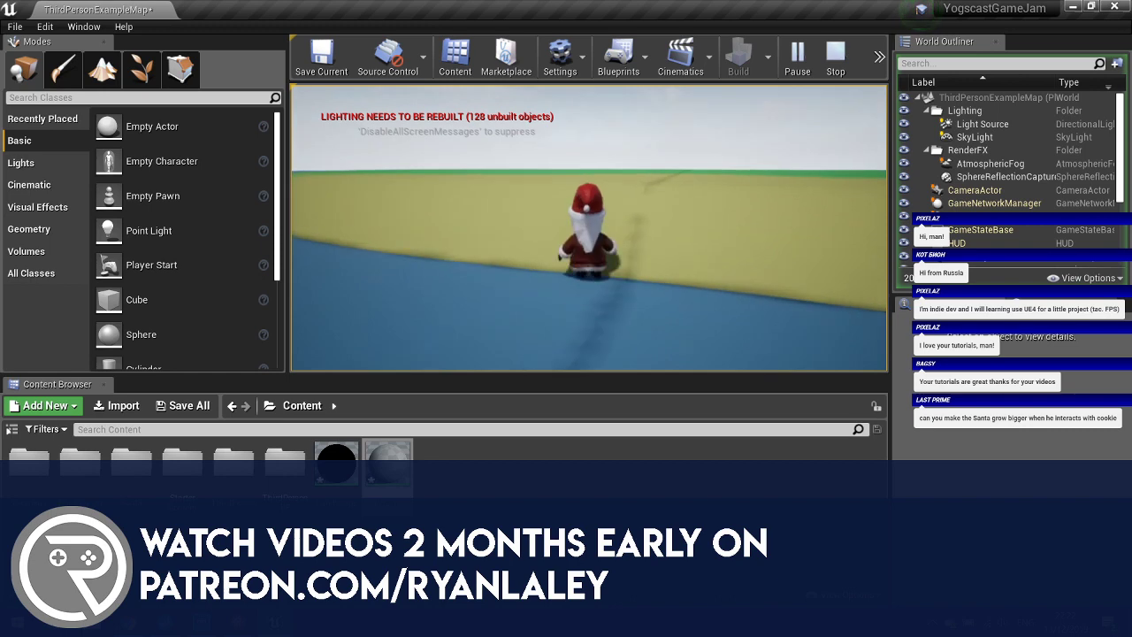
key("space")
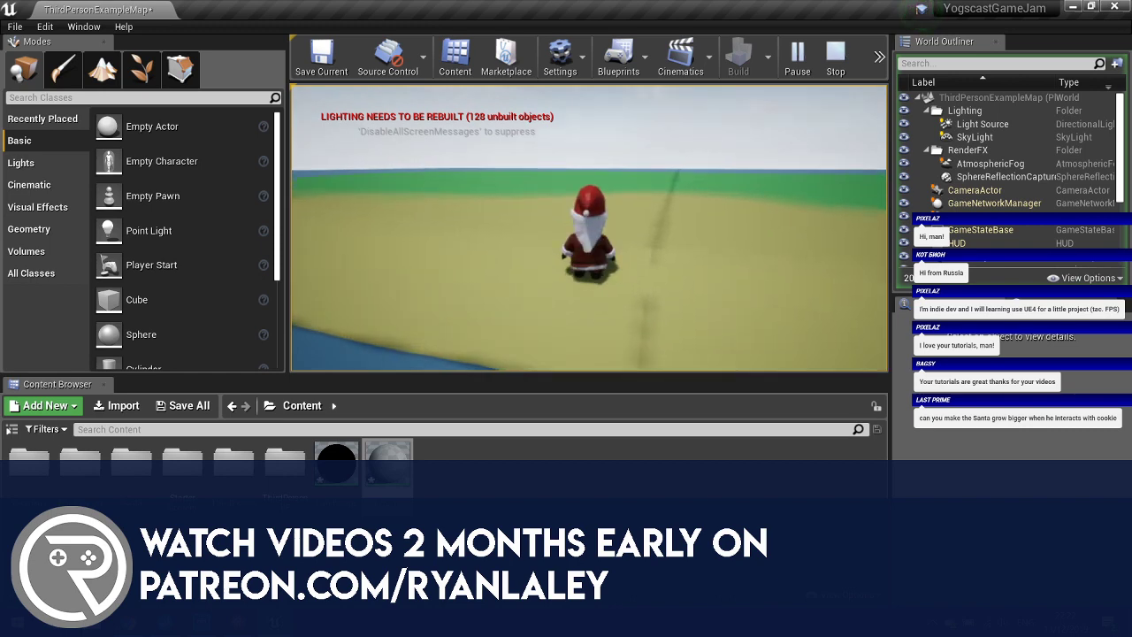
key("w")
key("Escape")
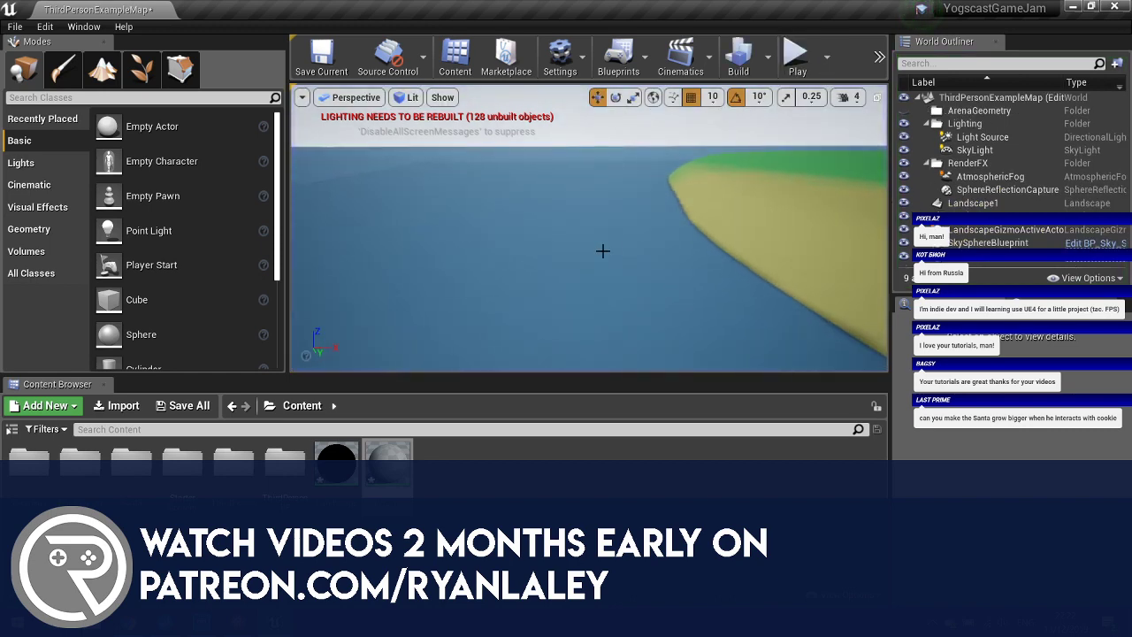
Set the water landscape's collision preset to NoCollision.
scroll(958, 448, "down", 5)
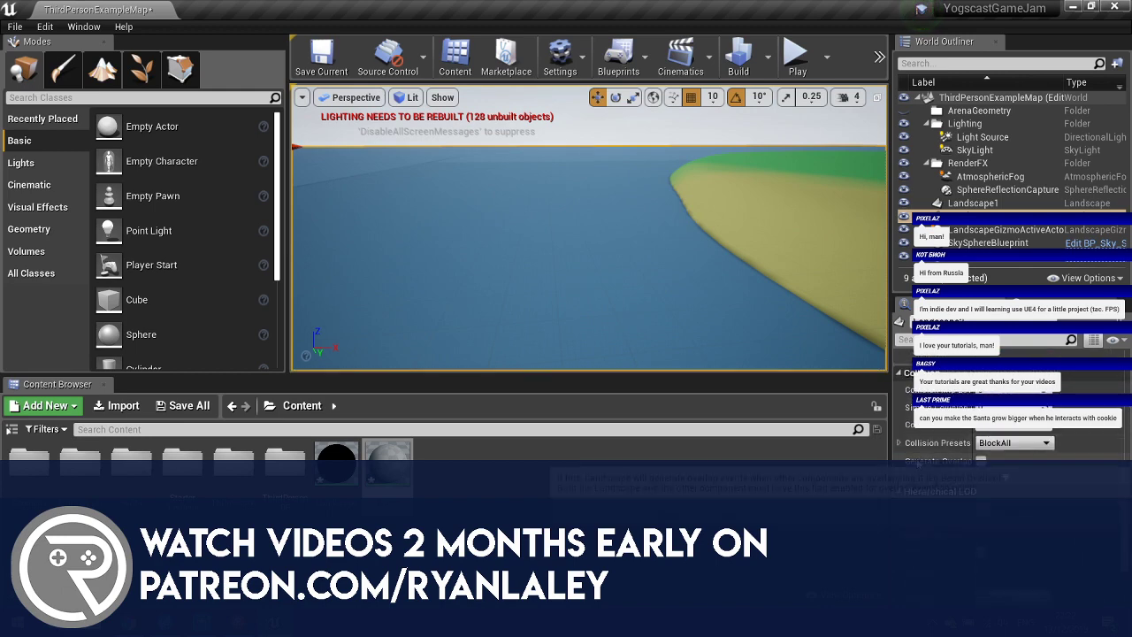
left_click(900, 443)
left_click(1016, 444)
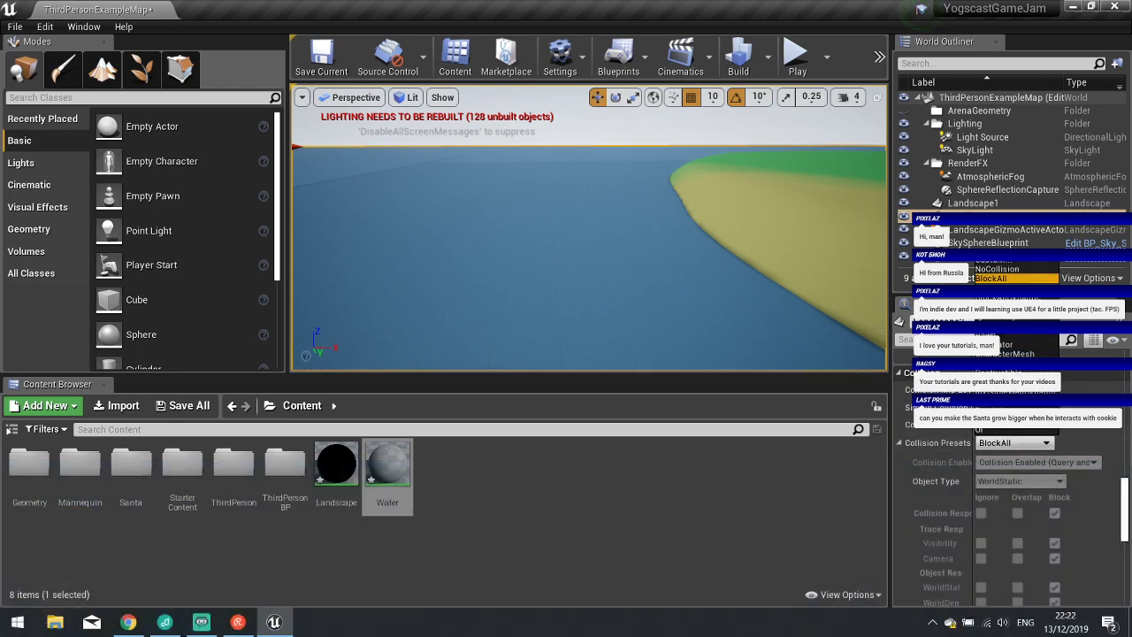
left_click(997, 277)
Play the level, make Santa jump at the shoreline to test the water's collision, and stop.
left_click(797, 58)
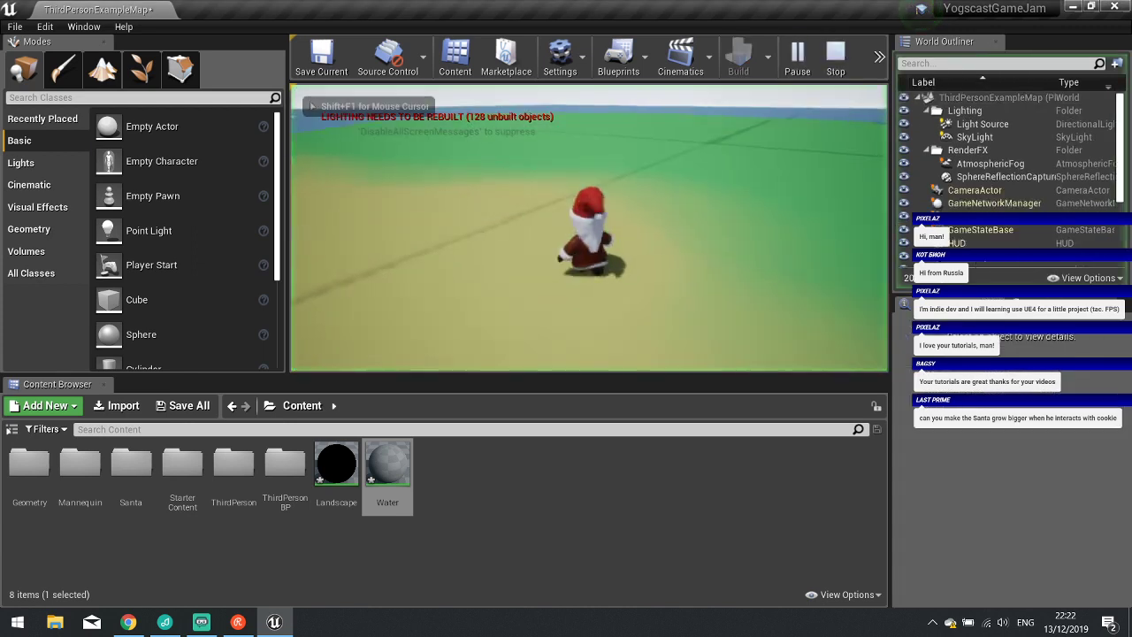
key("space")
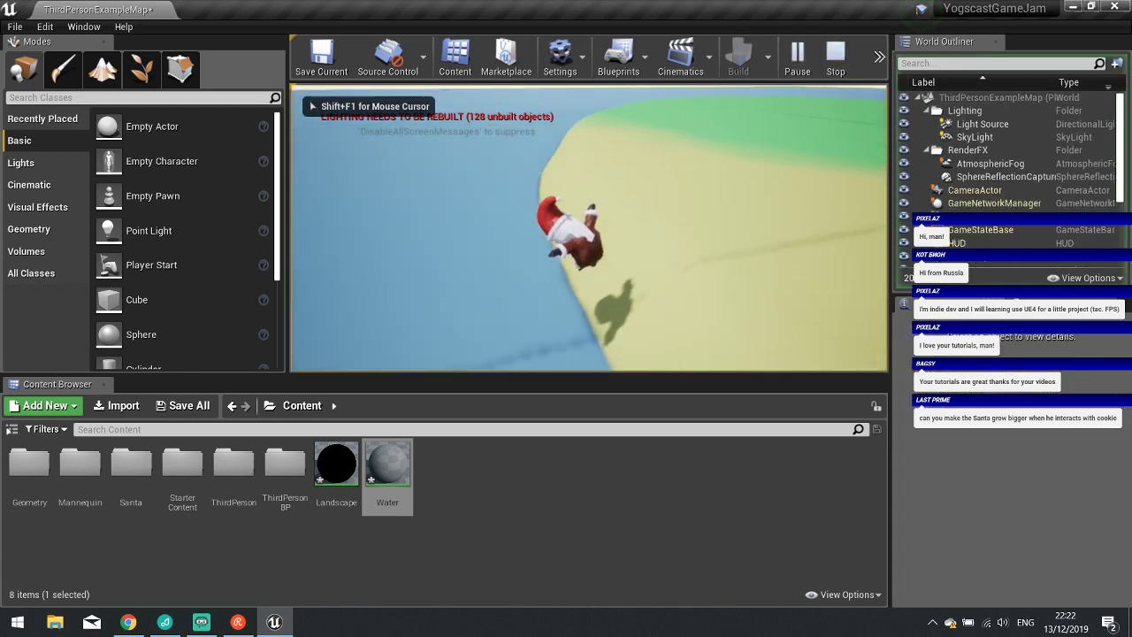
key("Escape")
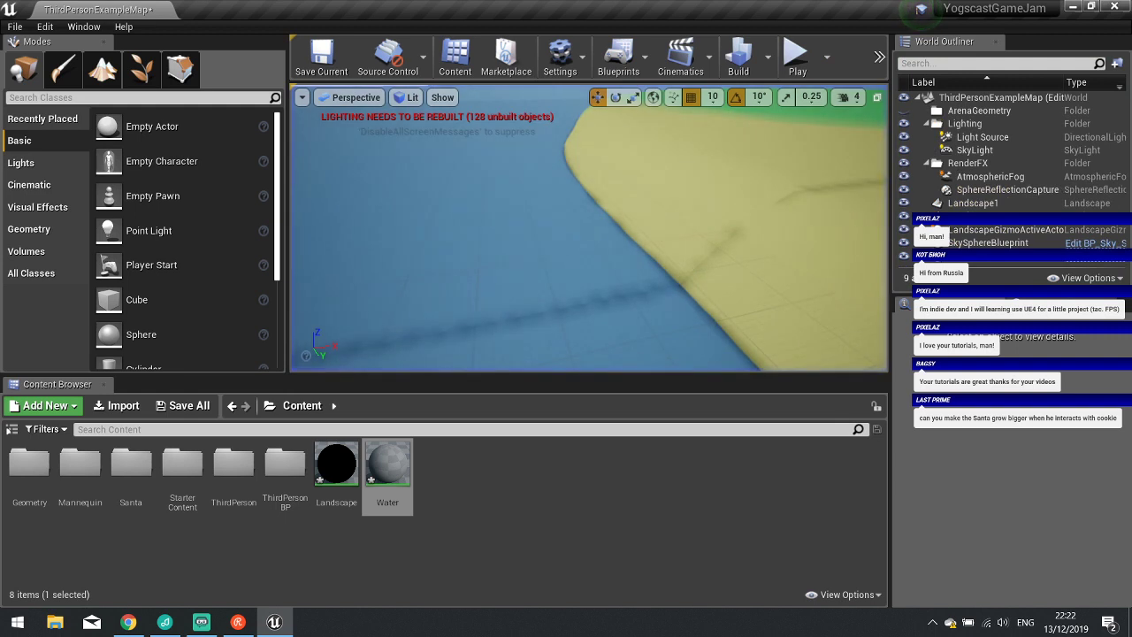
Switch the water landscape's collision preset to Custom and set all its collision responses to Ignore.
right_click(562, 292)
left_click(514, 309)
right_click_drag(514, 310, 641, 230)
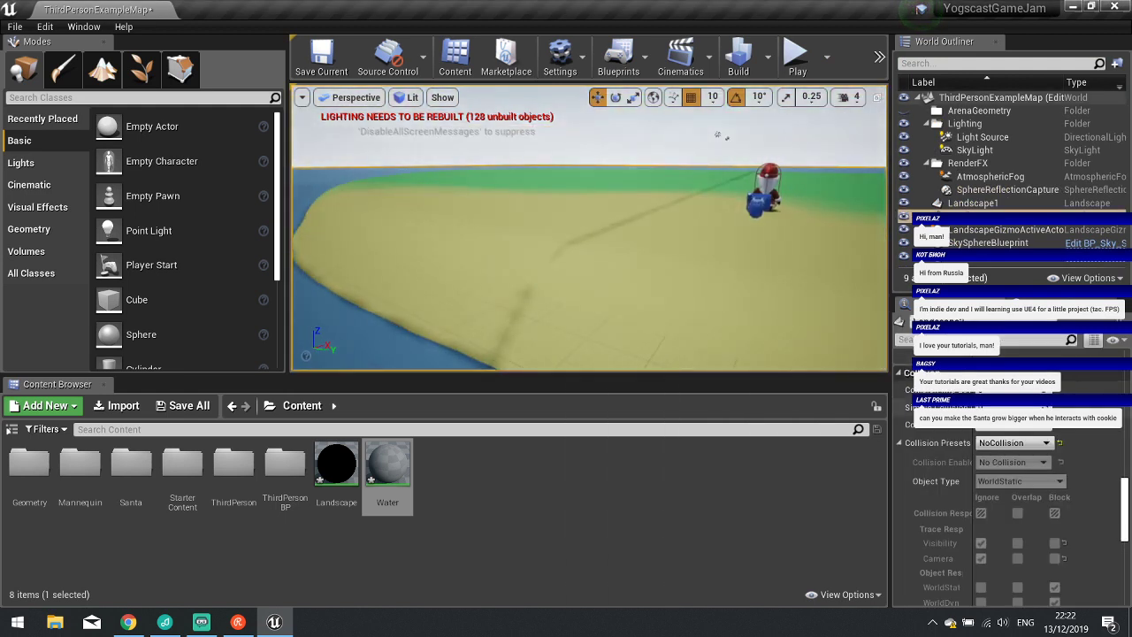
left_click(1000, 442)
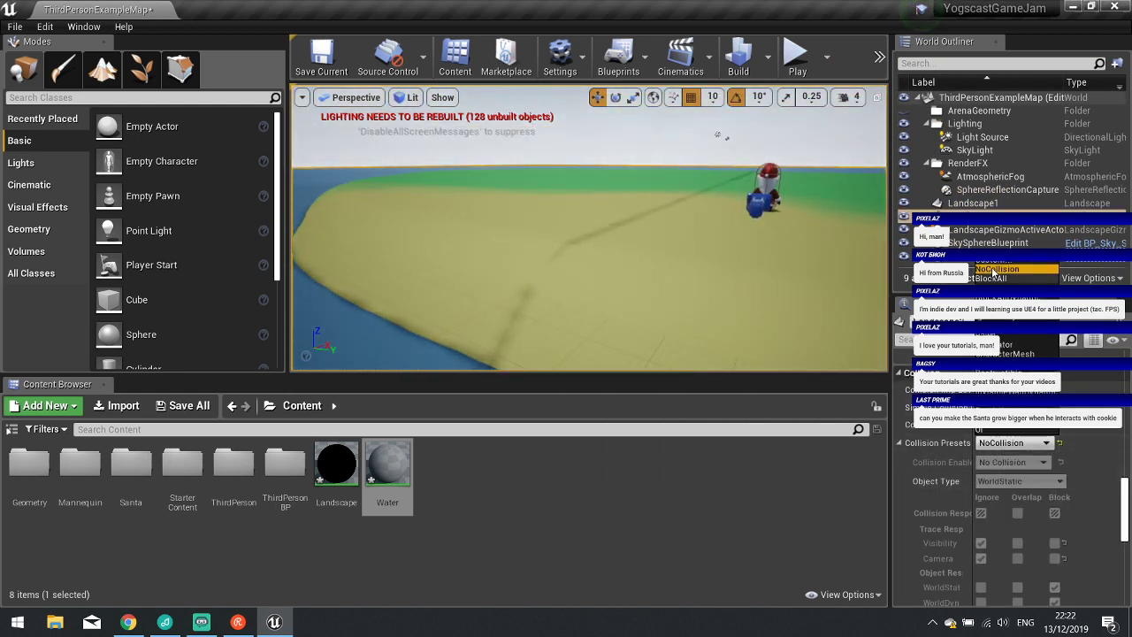
left_click(994, 261)
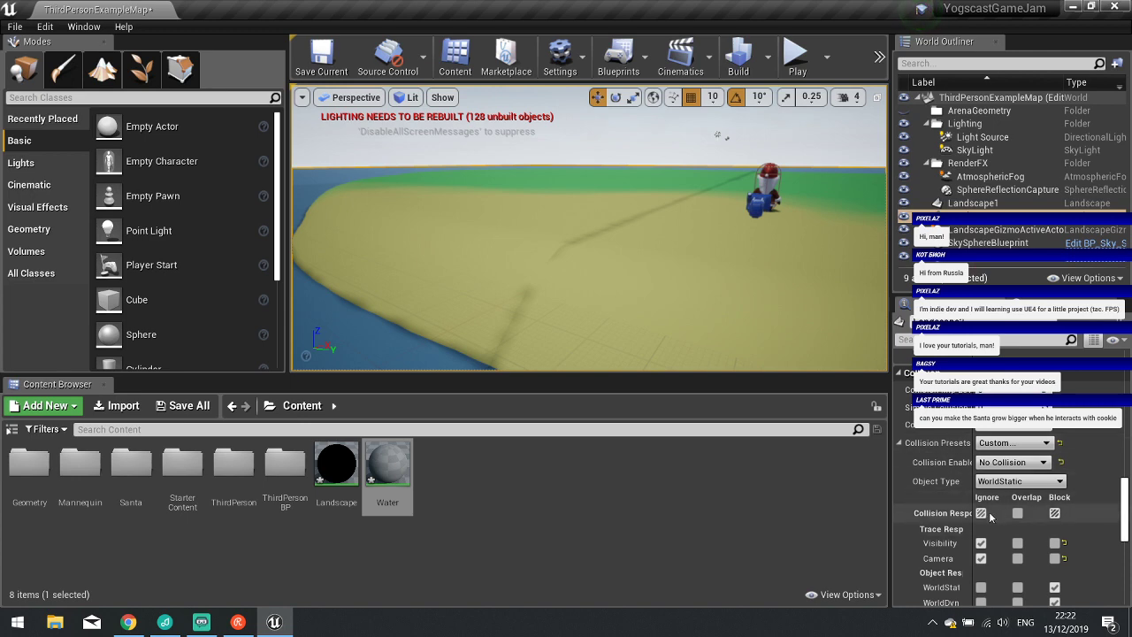
scroll(987, 536, "down", 10)
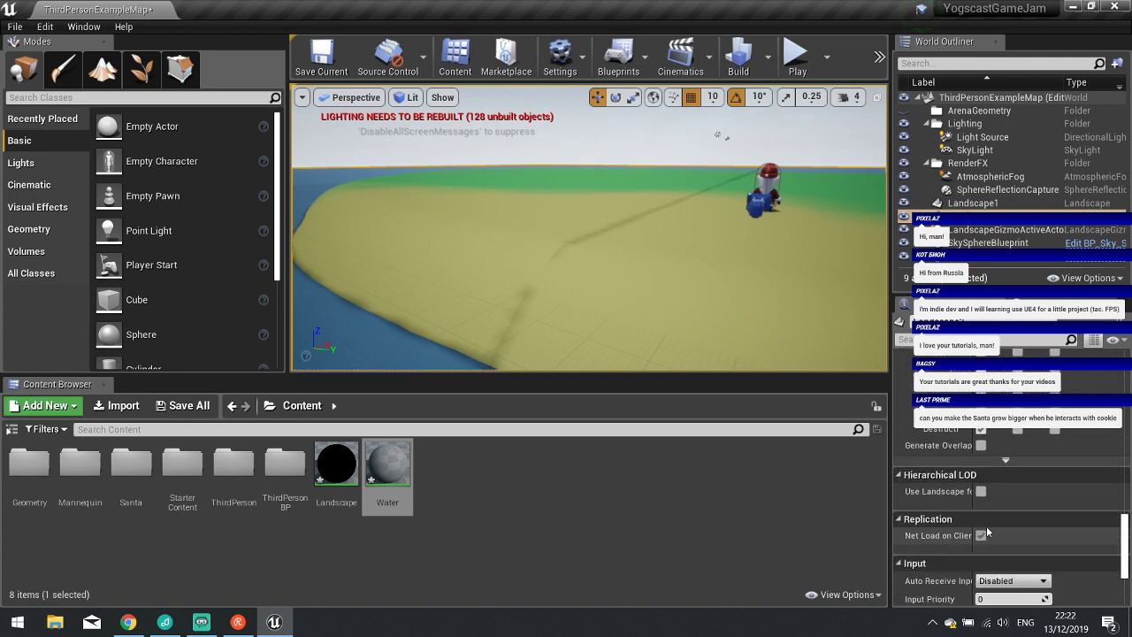
scroll(985, 529, "up", 7)
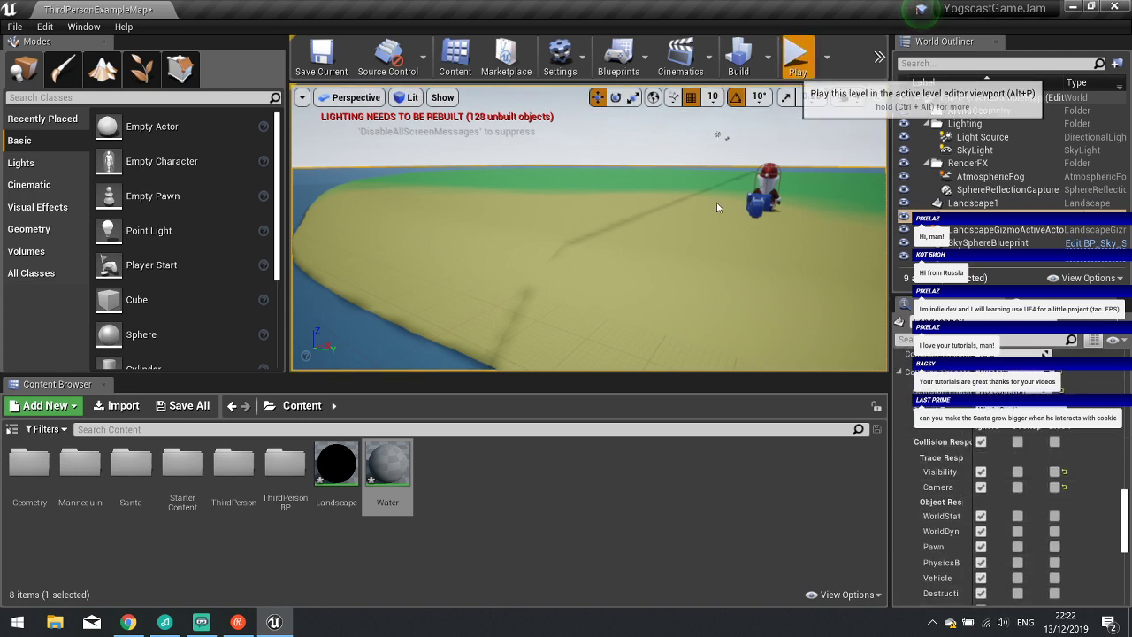
Play the level again, run and jump Santa into the water to test the custom collision, and stop.
left_click(796, 56)
key("space")
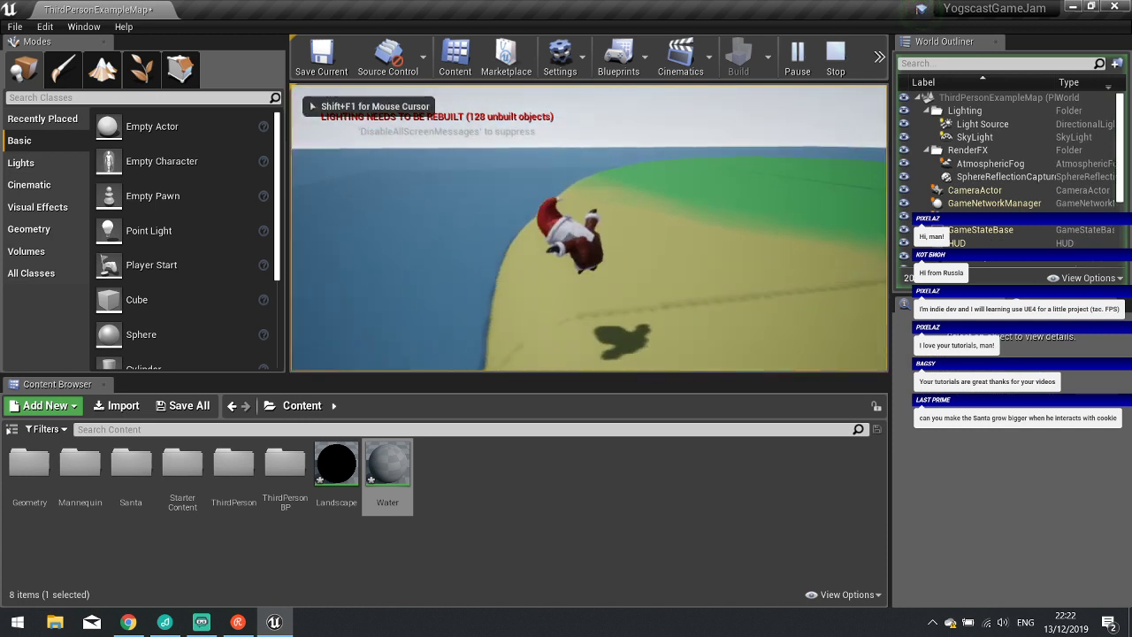
key("w")
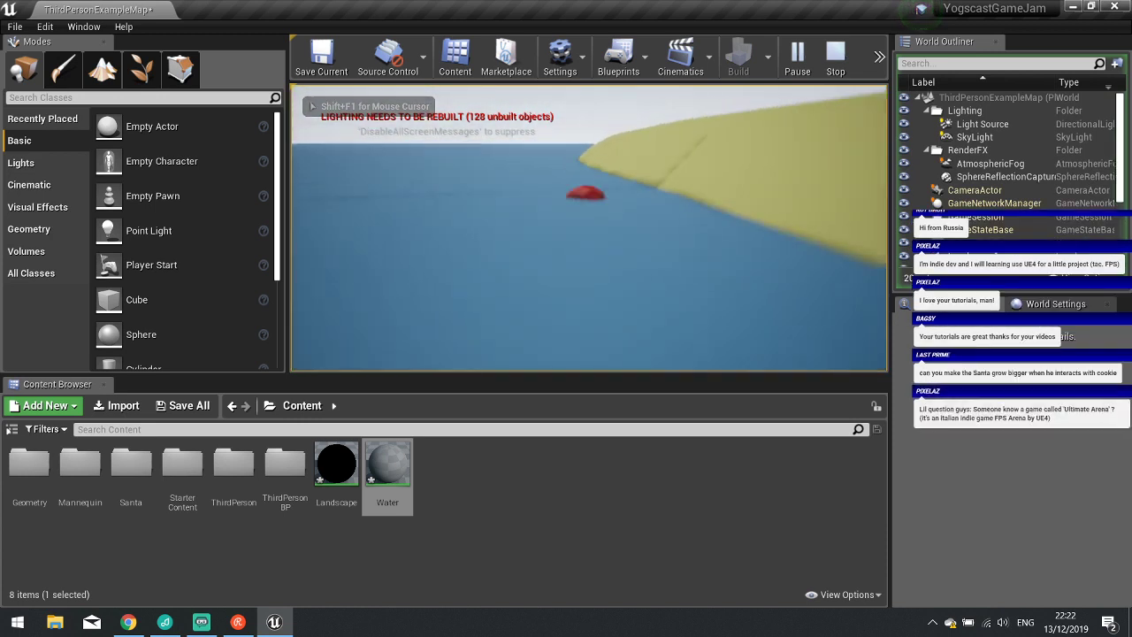
key("Escape")
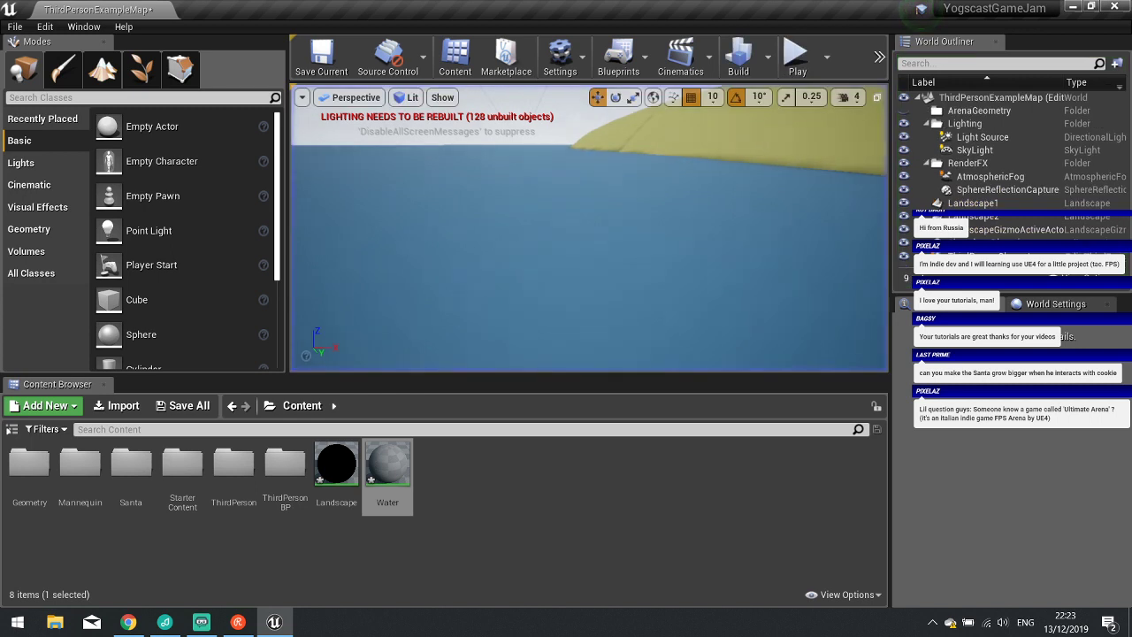
right_click_drag(498, 336, 498, 336)
right_click_drag(566, 225, 566, 225)
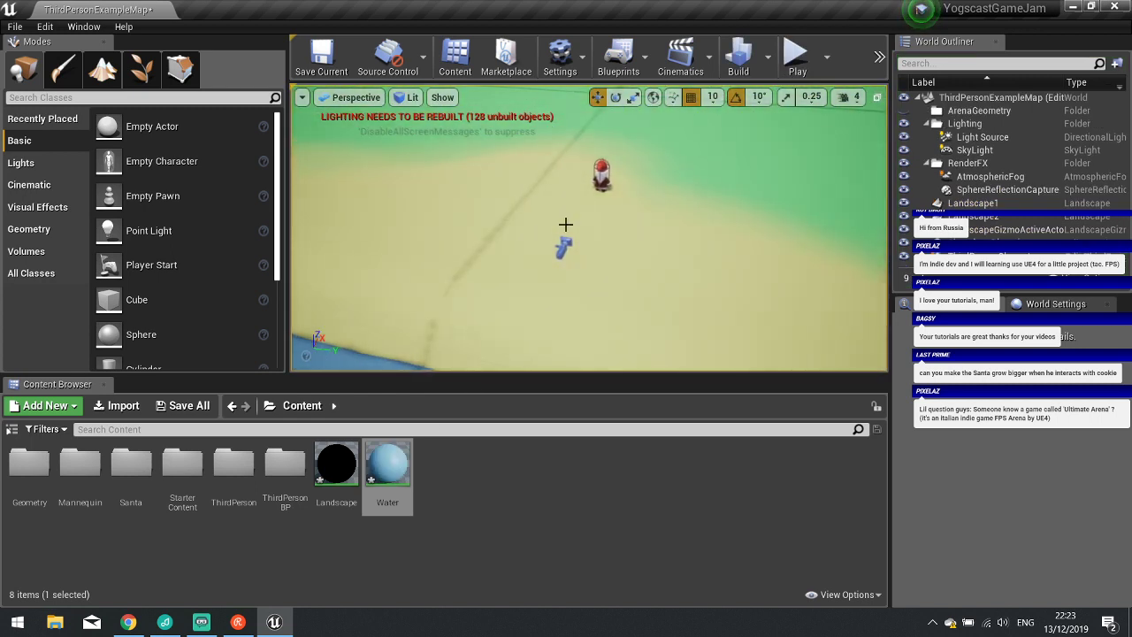
right_click(477, 473)
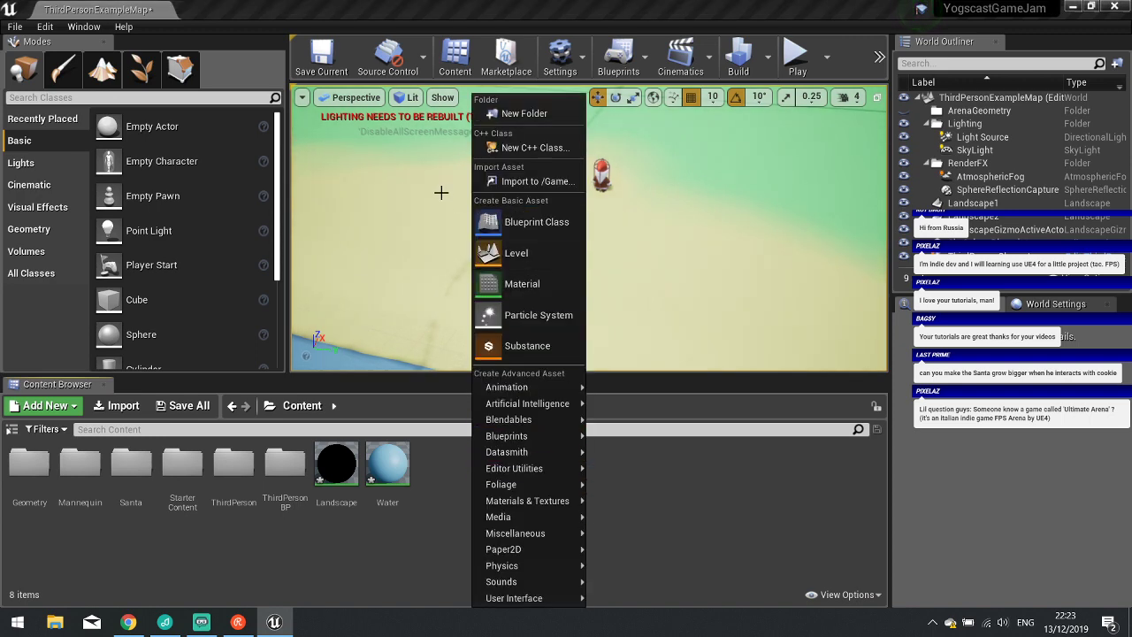
left_click(523, 181)
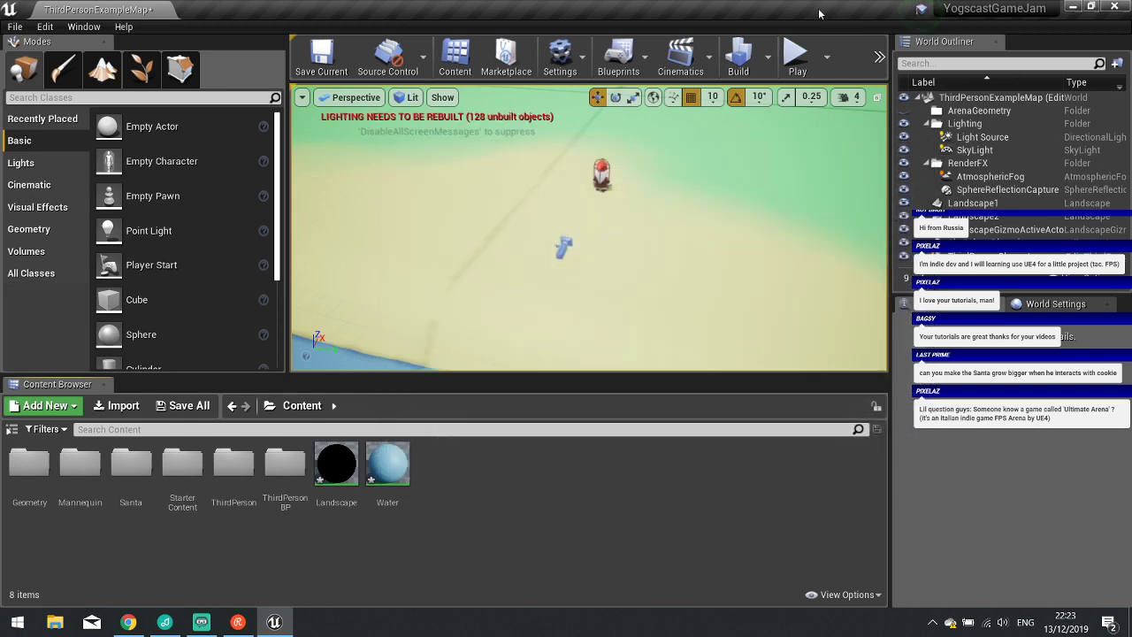
Switch to File Explorer and extract the PolygonPrototype_Unreal_4_14 archive from the Desktop into a folder of the same name.
left_click(55, 622)
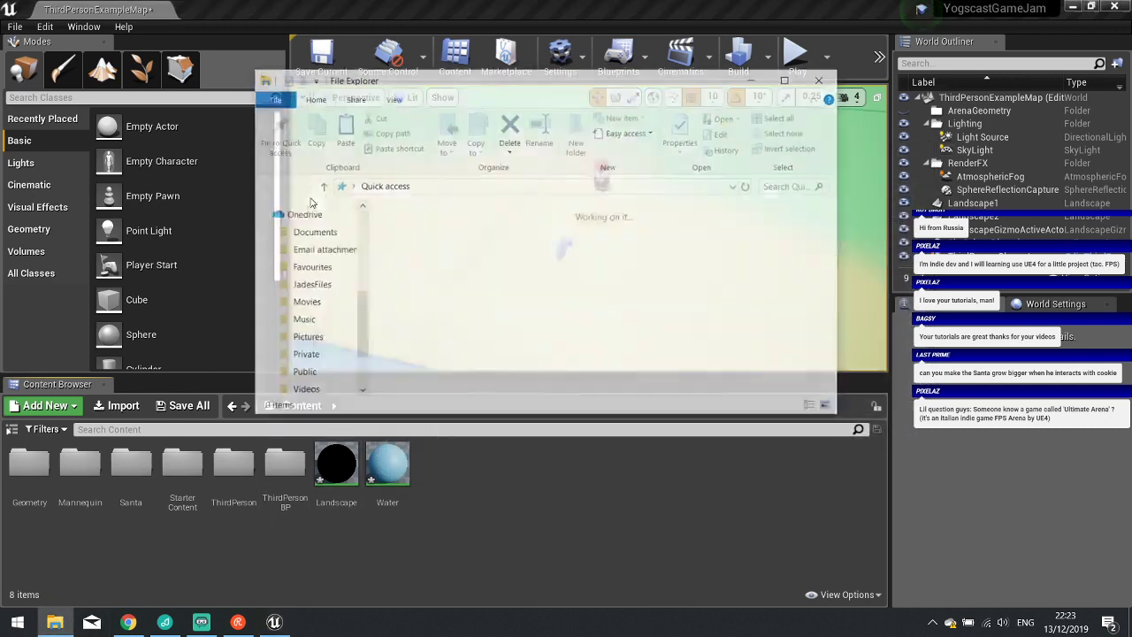
double_click(442, 246)
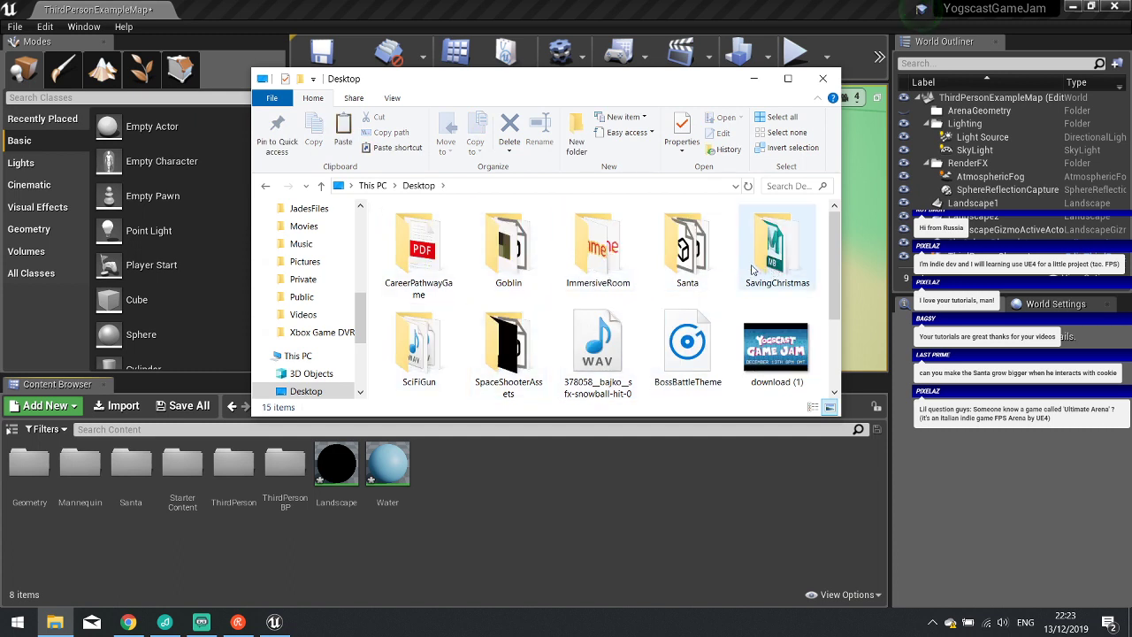
scroll(588, 333, "down", 2)
double_click(606, 323)
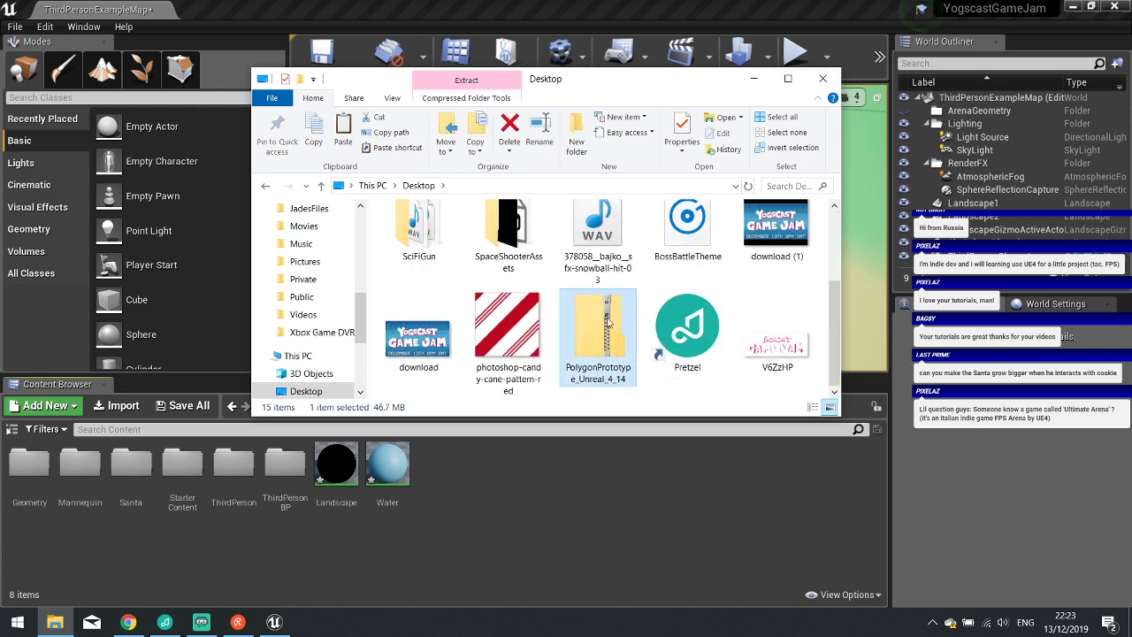
left_click(567, 146)
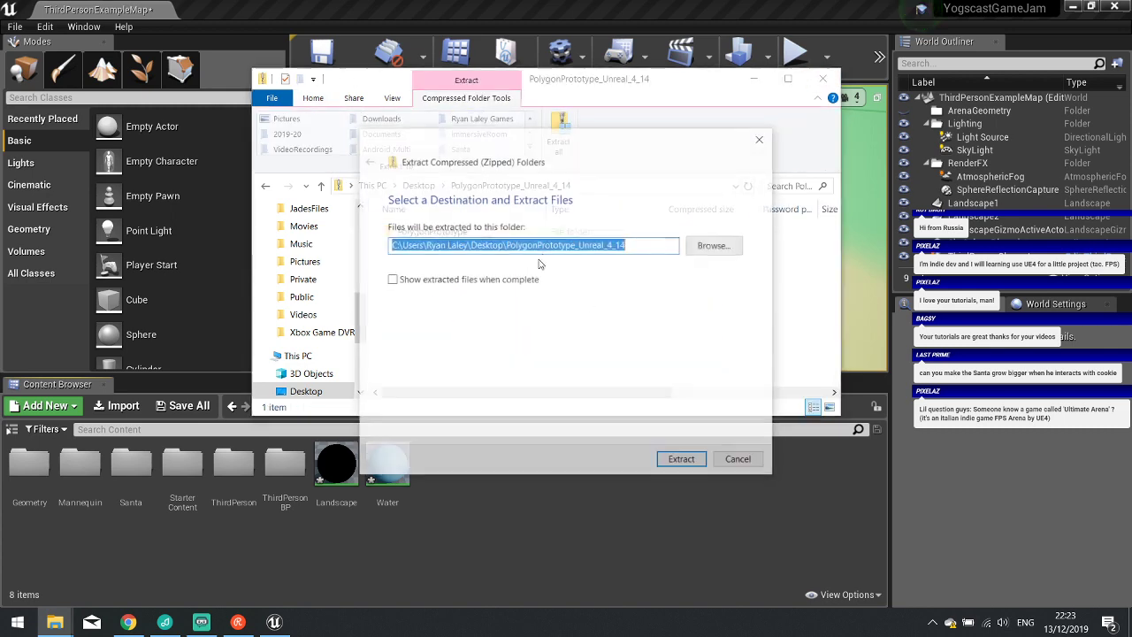
left_click(681, 460)
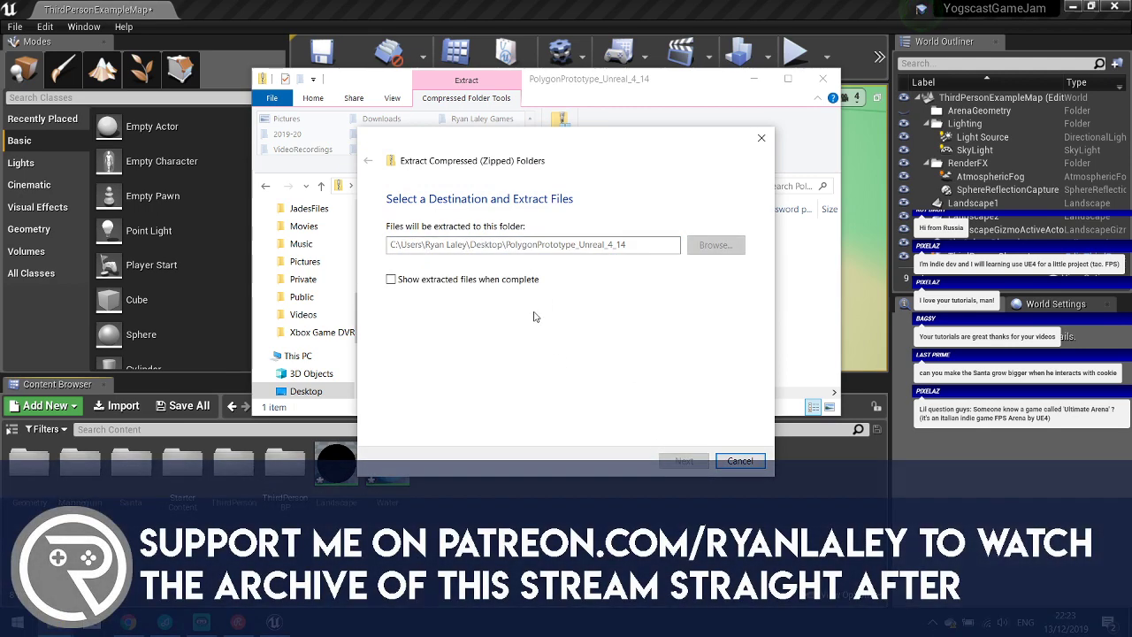
Bring everything in the Desktop's SavingChristmas > Meshes > LowPolyNaturePack folder, from Cliffs to Palette, into the project's Content folder.
left_click(525, 98)
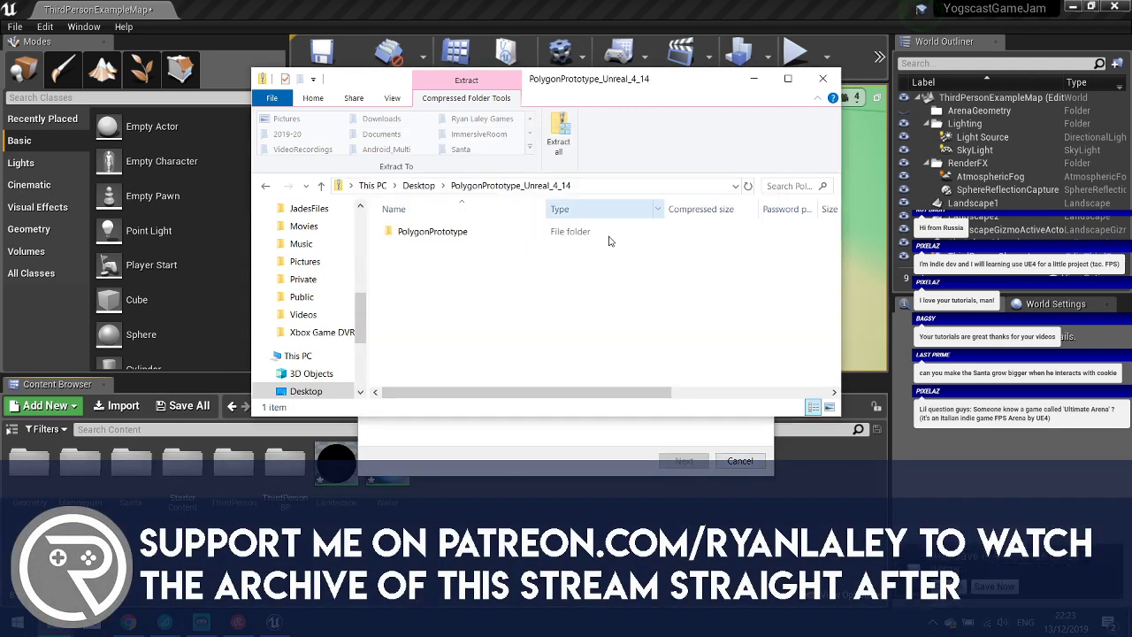
left_click(323, 186)
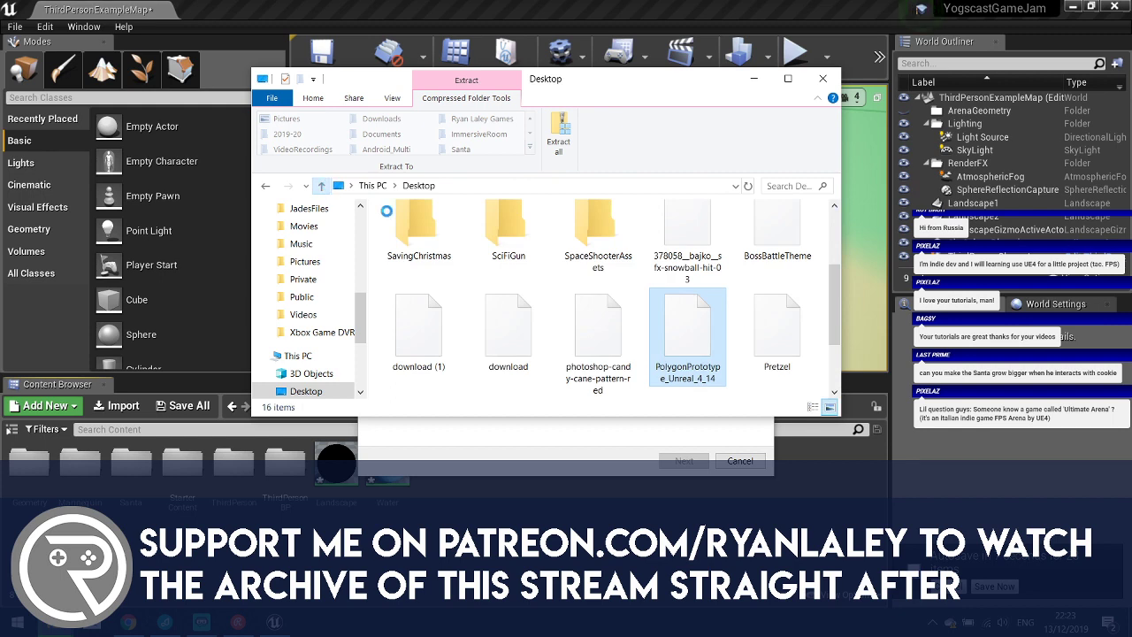
double_click(433, 273)
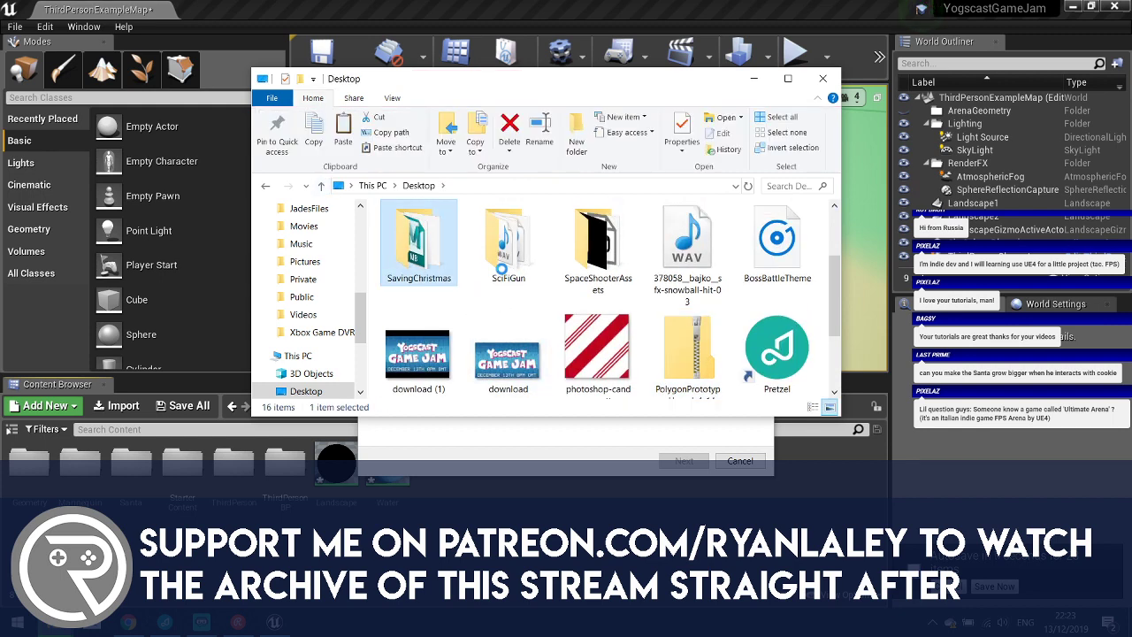
double_click(433, 263)
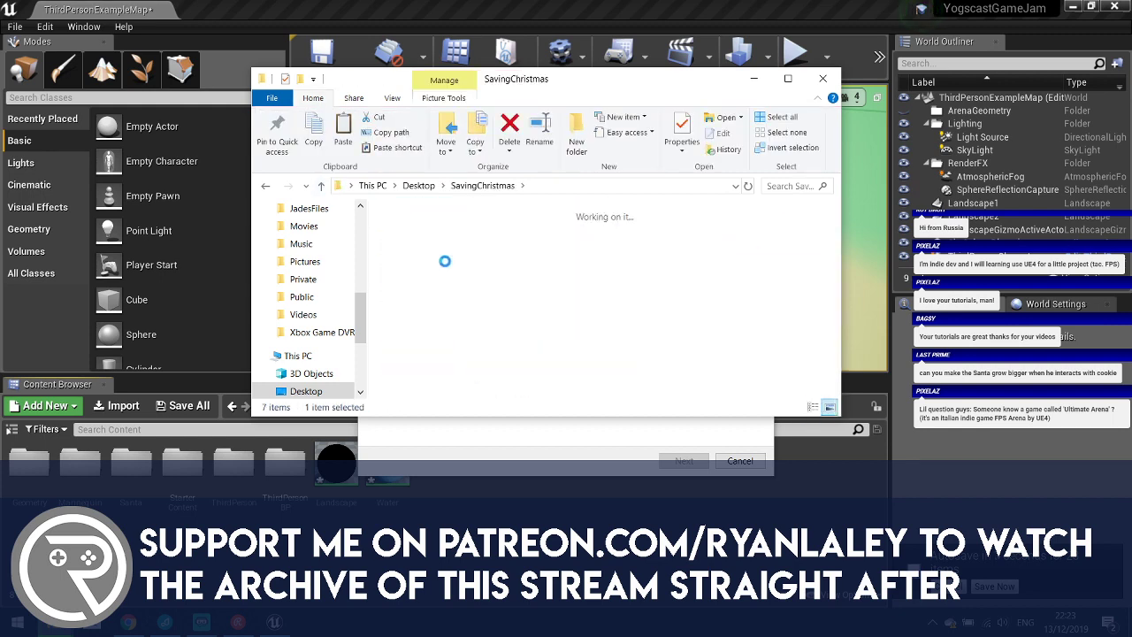
double_click(436, 254)
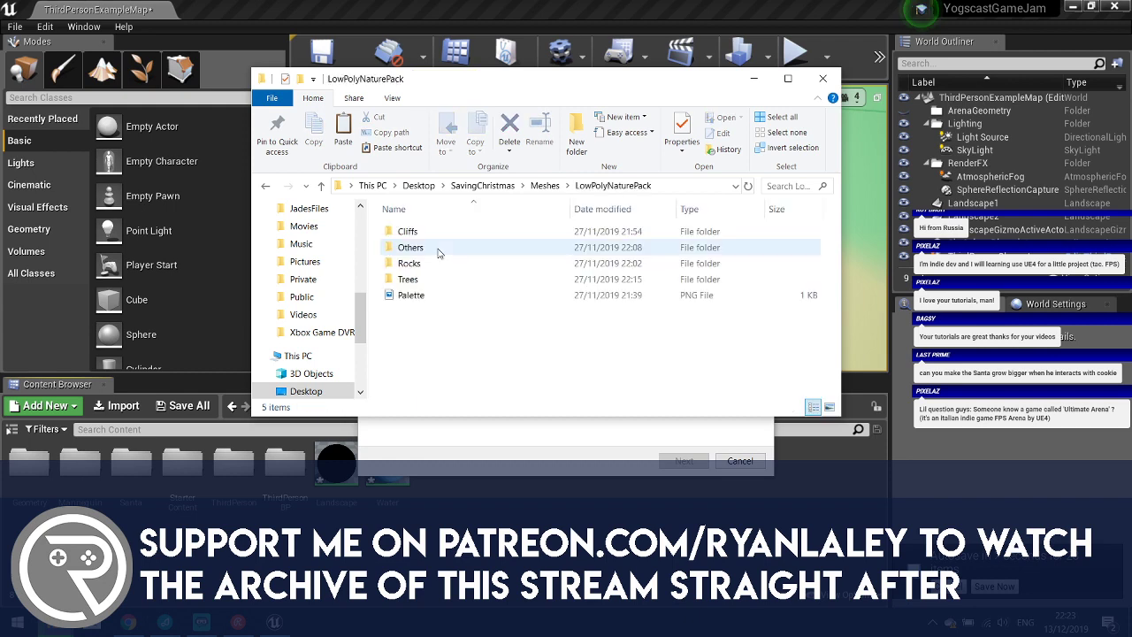
left_click(420, 295)
left_click(414, 232, "shift")
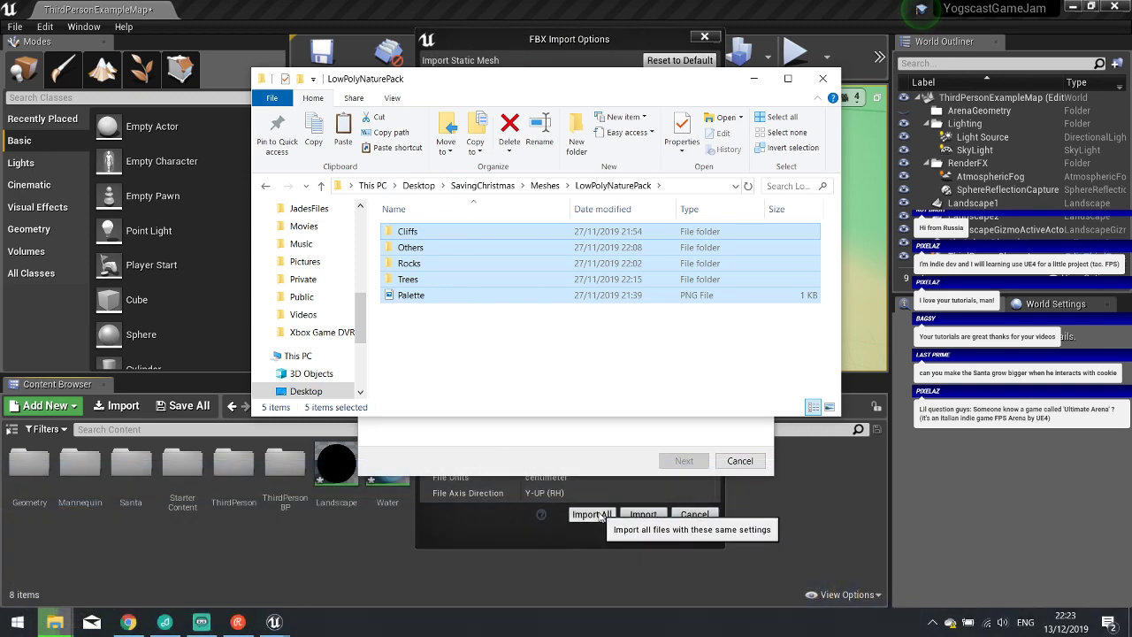
Return to Unreal Engine and import all the static meshes with the default FBX options.
left_click(755, 84)
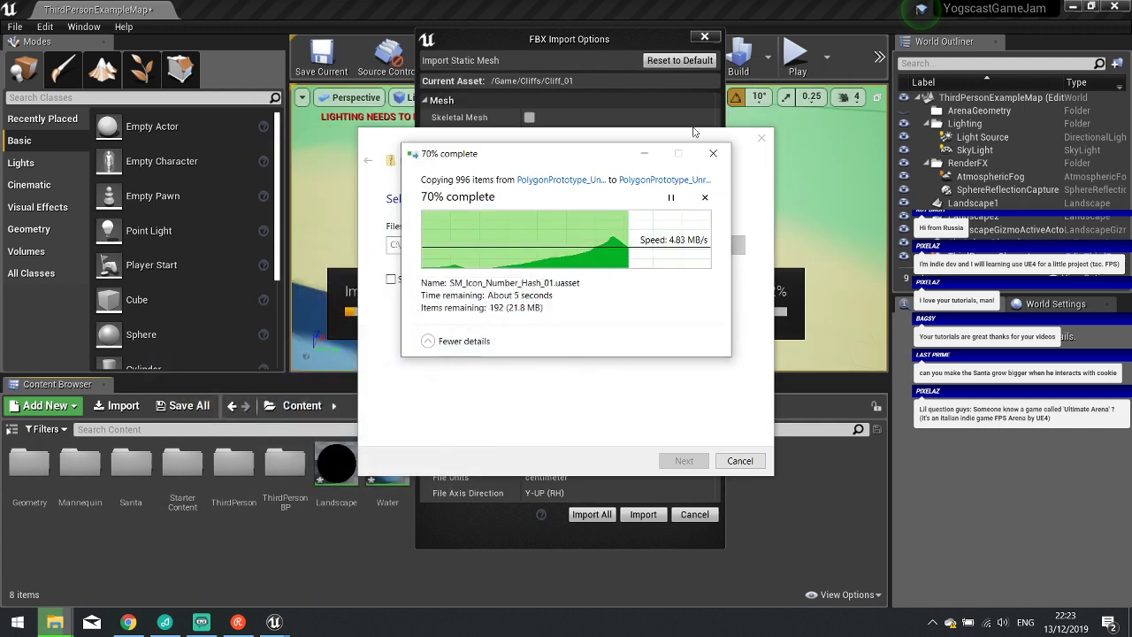
left_click(586, 141)
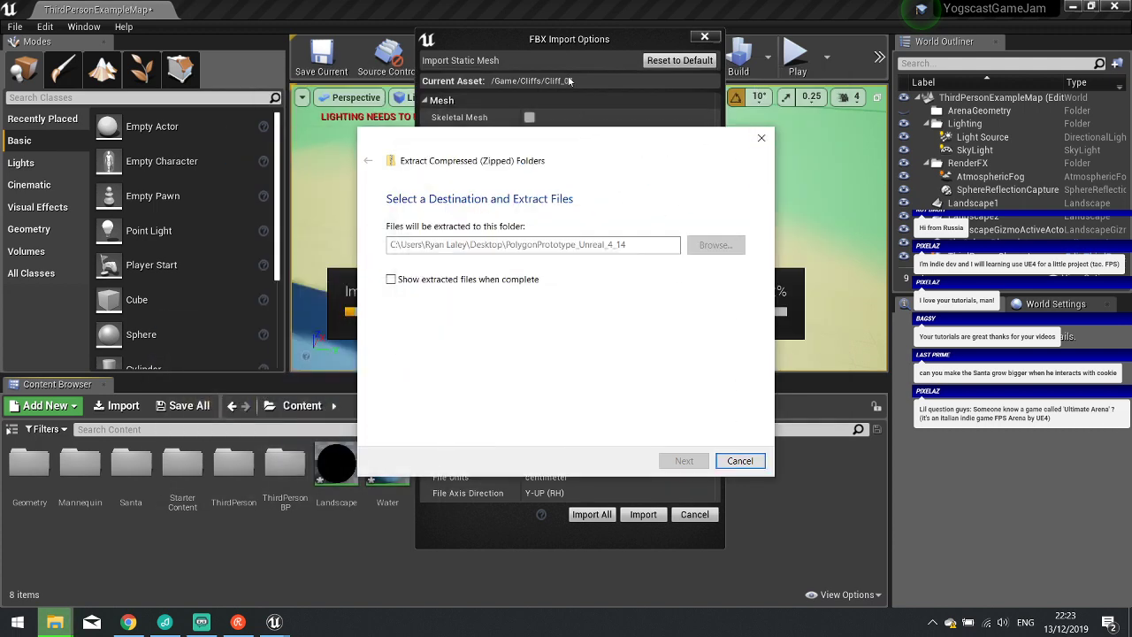
left_click(558, 39)
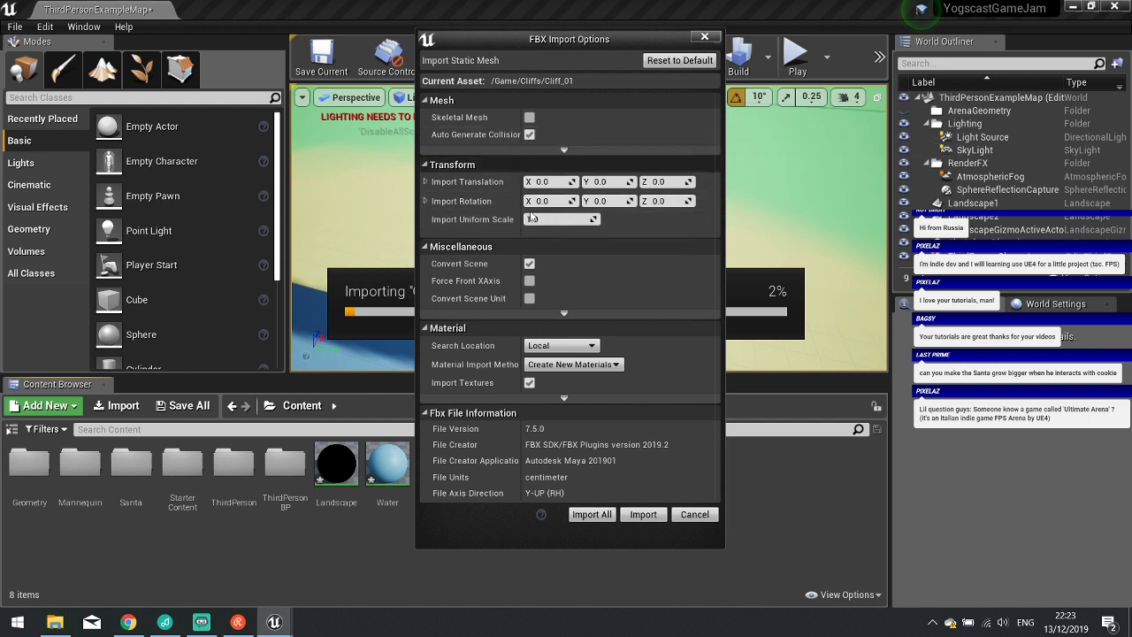
left_click(591, 514)
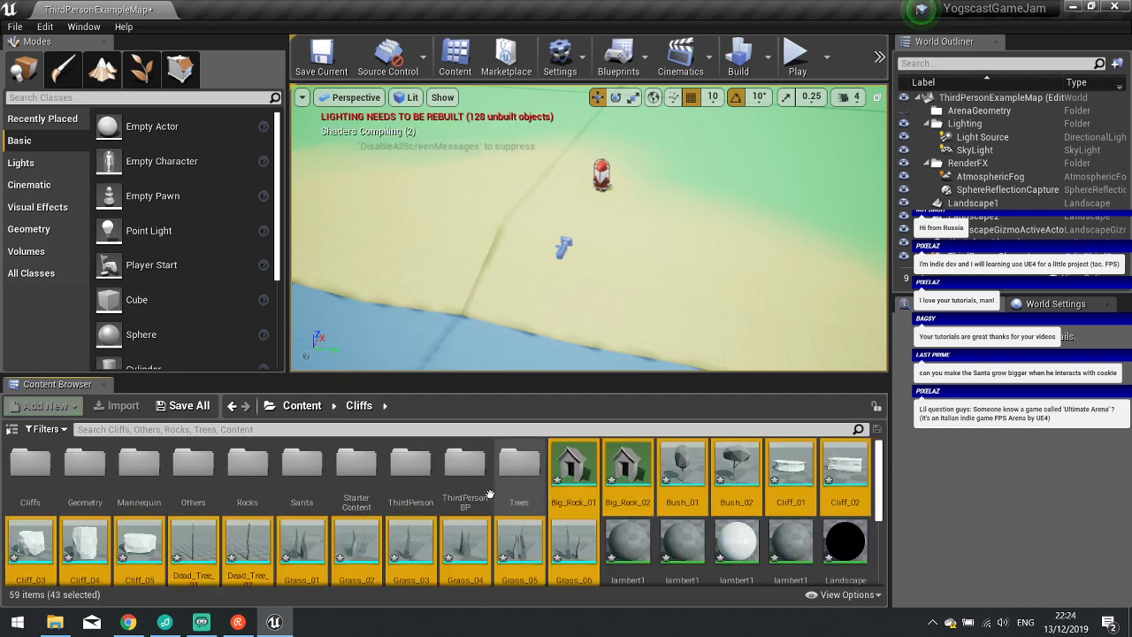
Look through the imported nature meshes and materials, and examine the island area around Santa.
right_click_drag(650, 274, 685, 208)
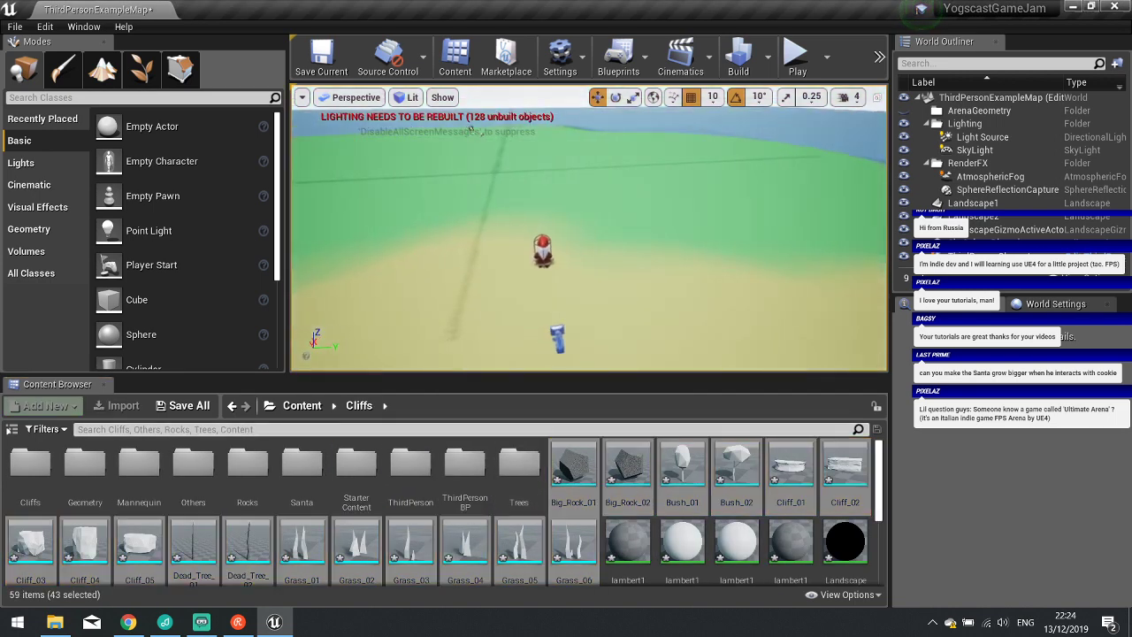
scroll(580, 487, "down", 4)
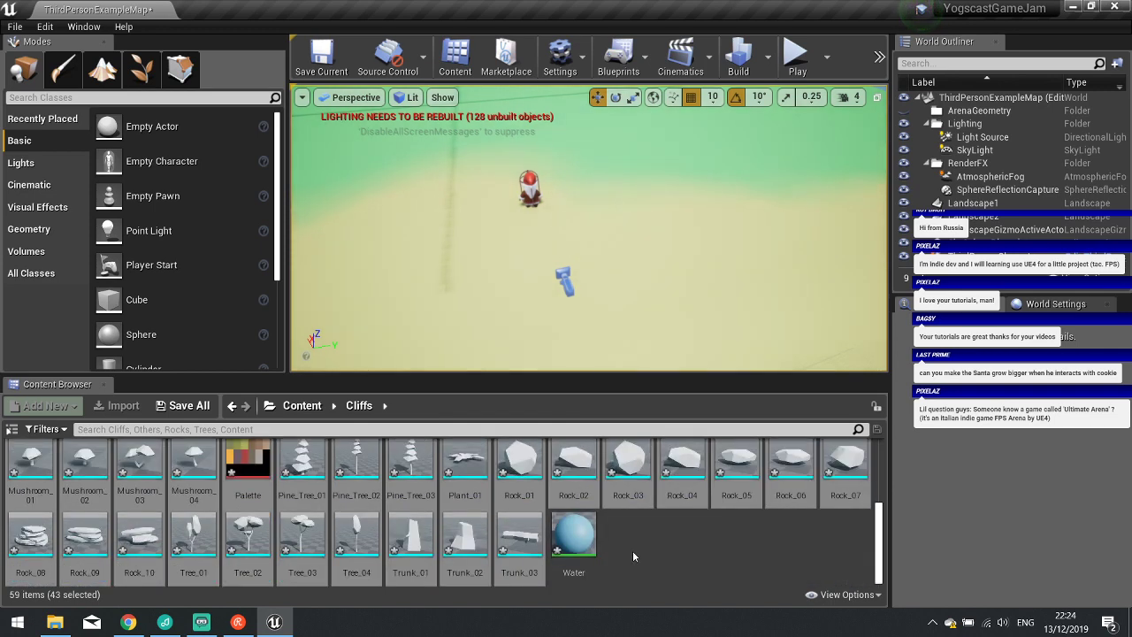
left_click(633, 556)
scroll(635, 548, "up", 4)
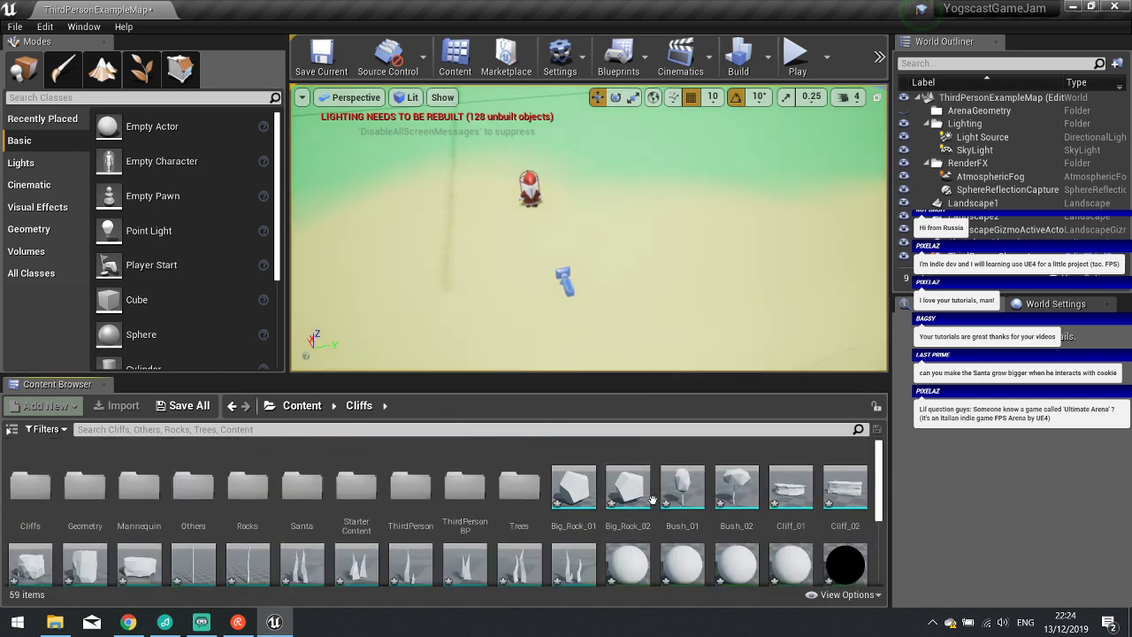
scroll(652, 500, "down", 2)
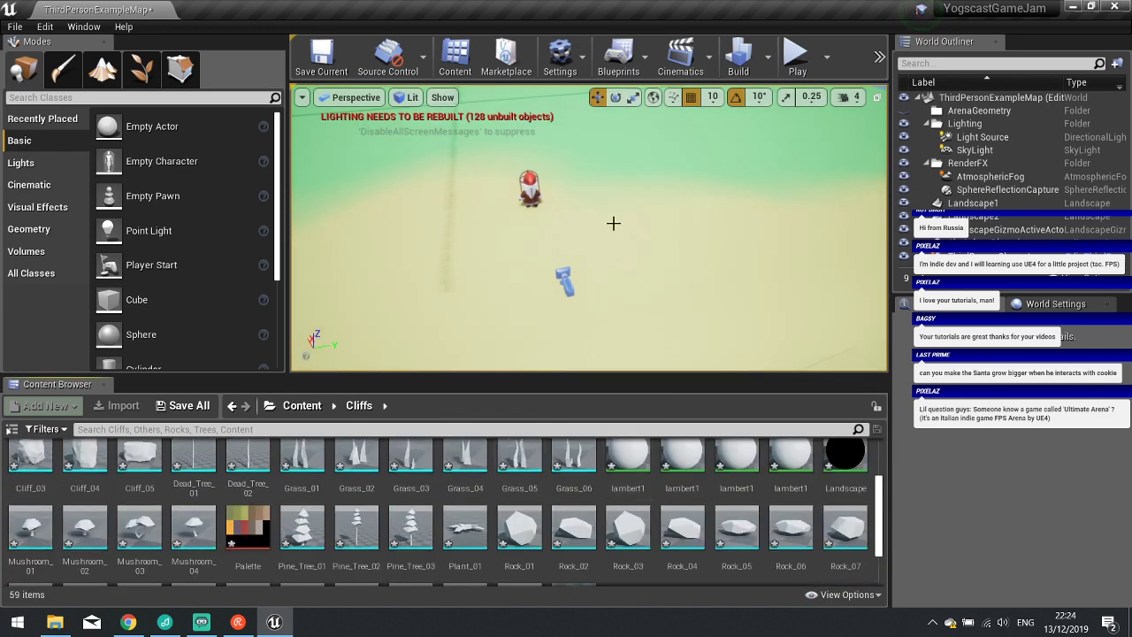
right_click_drag(613, 223, 542, 340)
scroll(197, 517, "down", 1)
scroll(97, 543, "up", 3)
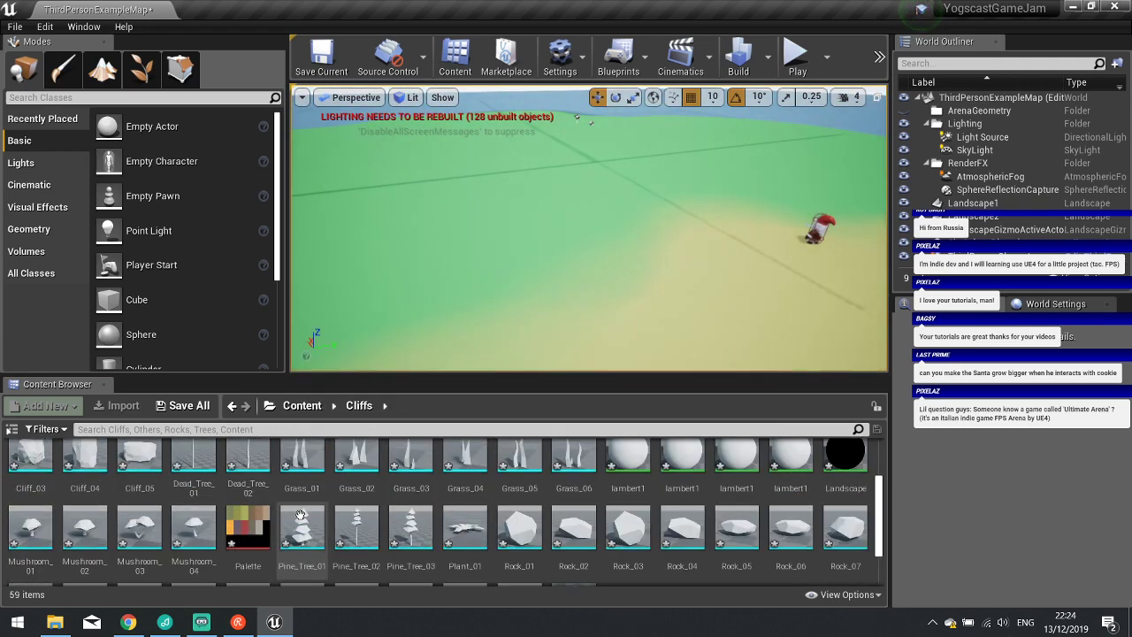
scroll(533, 488, "down", 1)
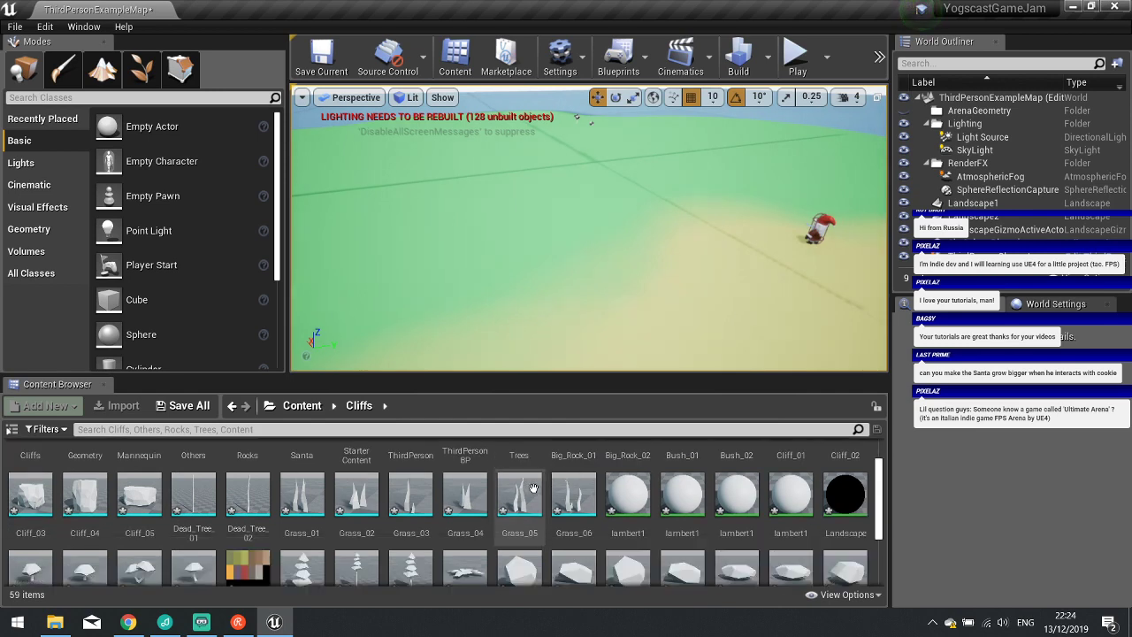
Open the first lambert1 material and add a Texture Sample node that uses the Palette texture.
double_click(628, 495)
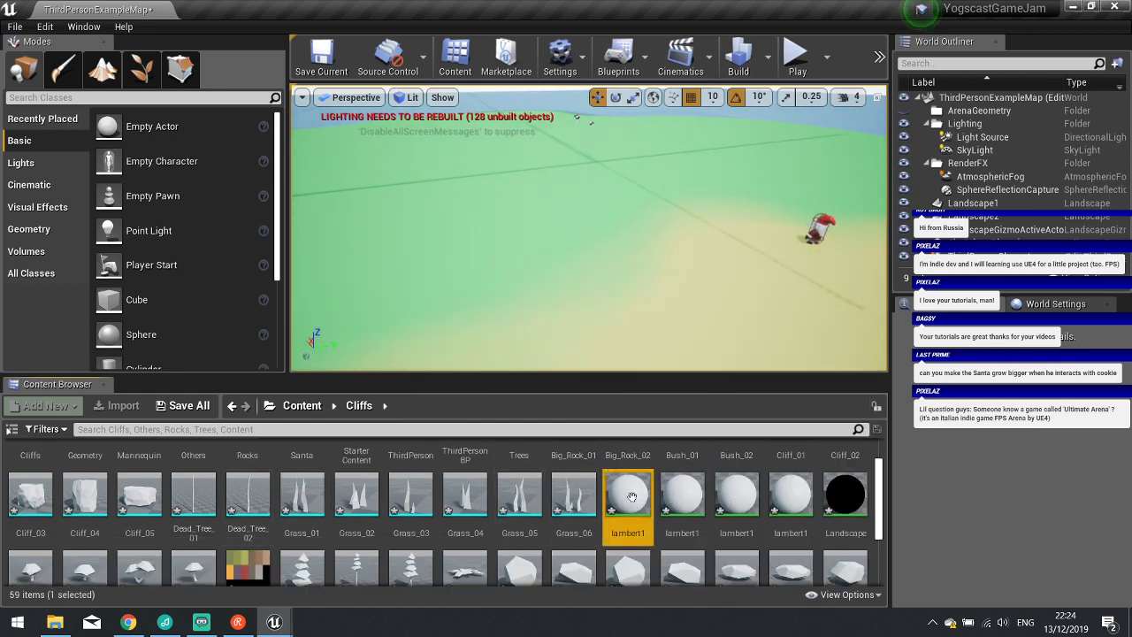
left_click_drag(705, 189, 840, 186)
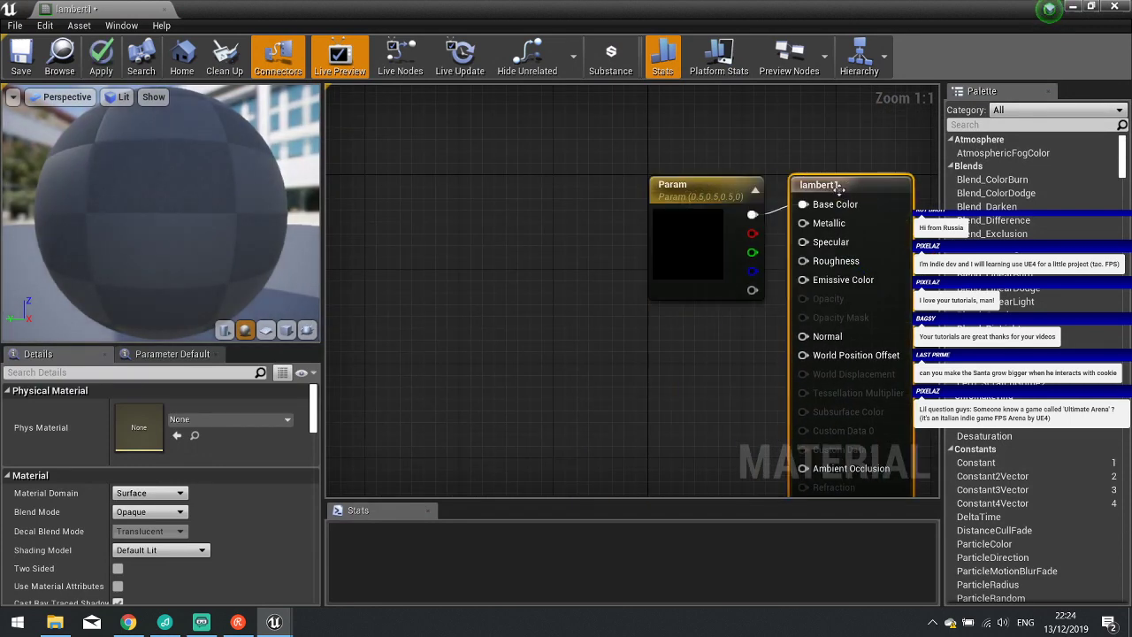
left_click(555, 349)
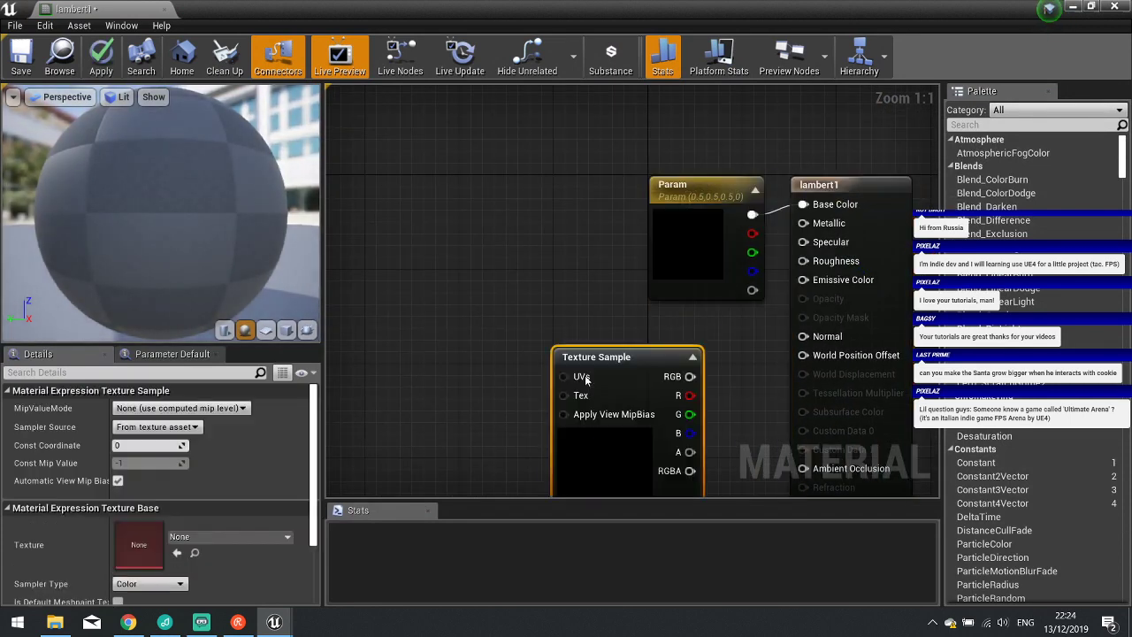
left_click(264, 537)
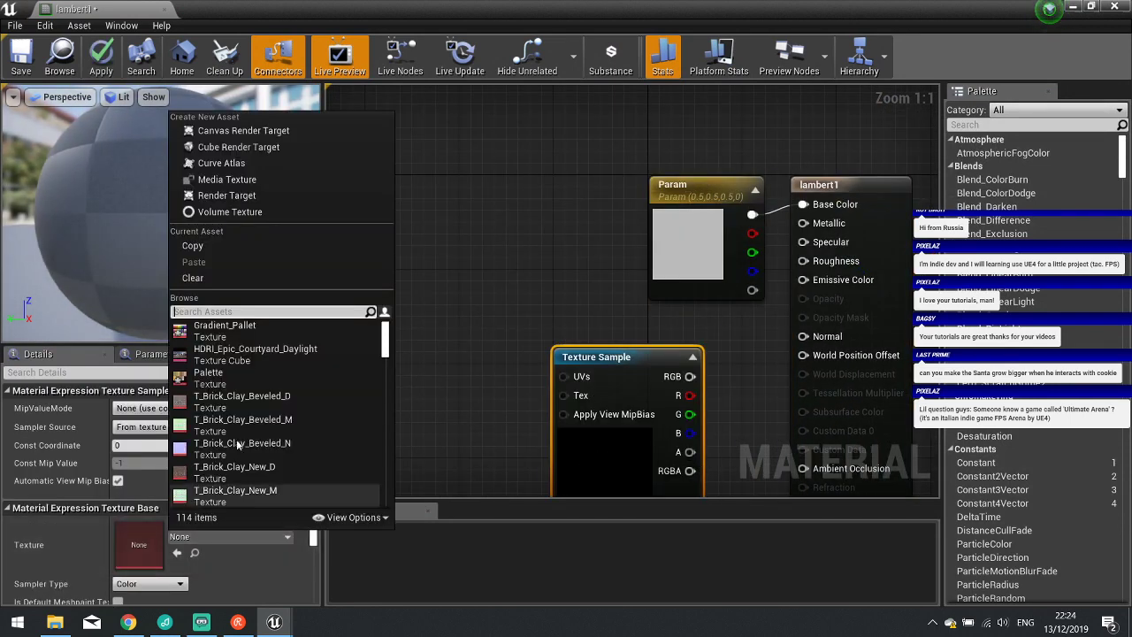
left_click(221, 378)
Connect the Texture Sample's RGB to Base Color, delete the Param node, apply the changes and close the first lambert1 material.
left_click_drag(690, 375, 804, 206)
left_click_drag(665, 258, 498, 257)
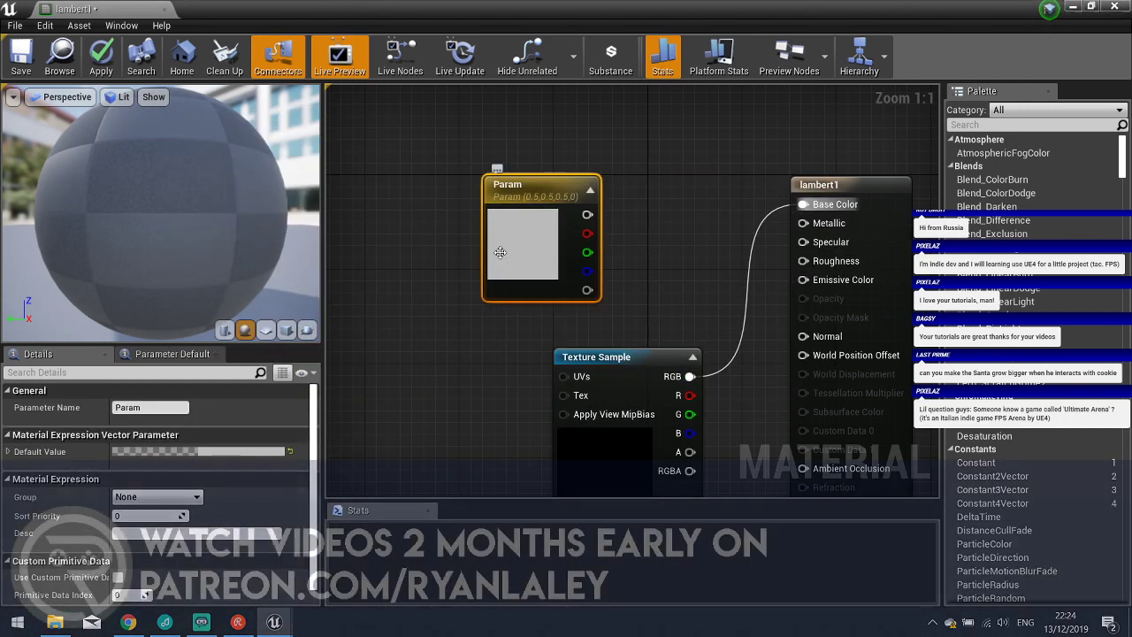
key("Delete")
left_click(101, 60)
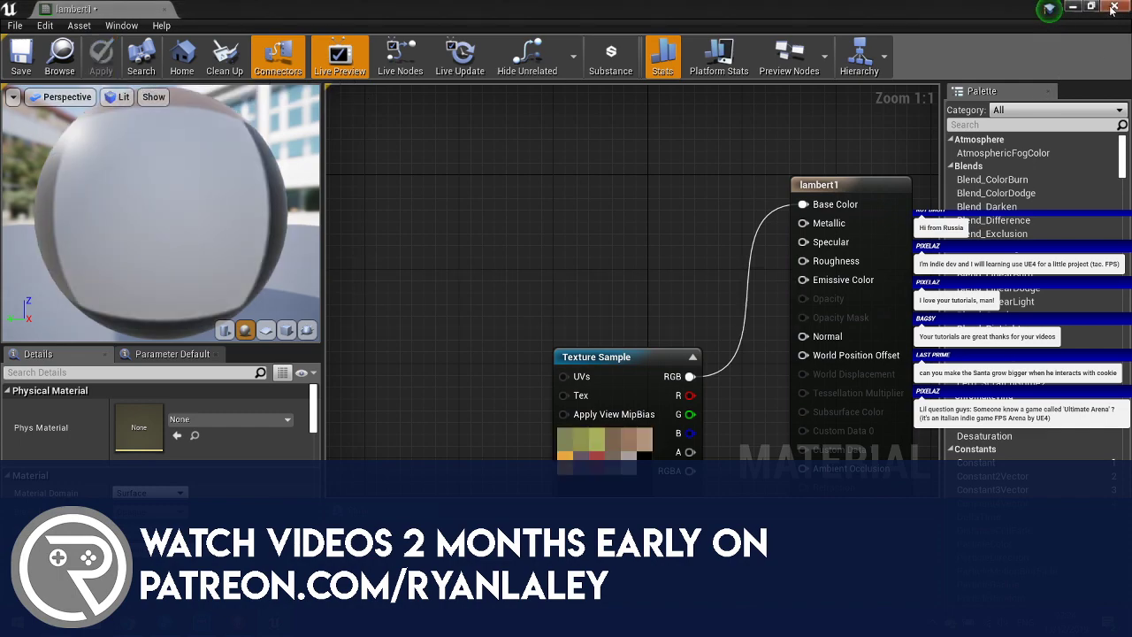
left_click(1112, 9)
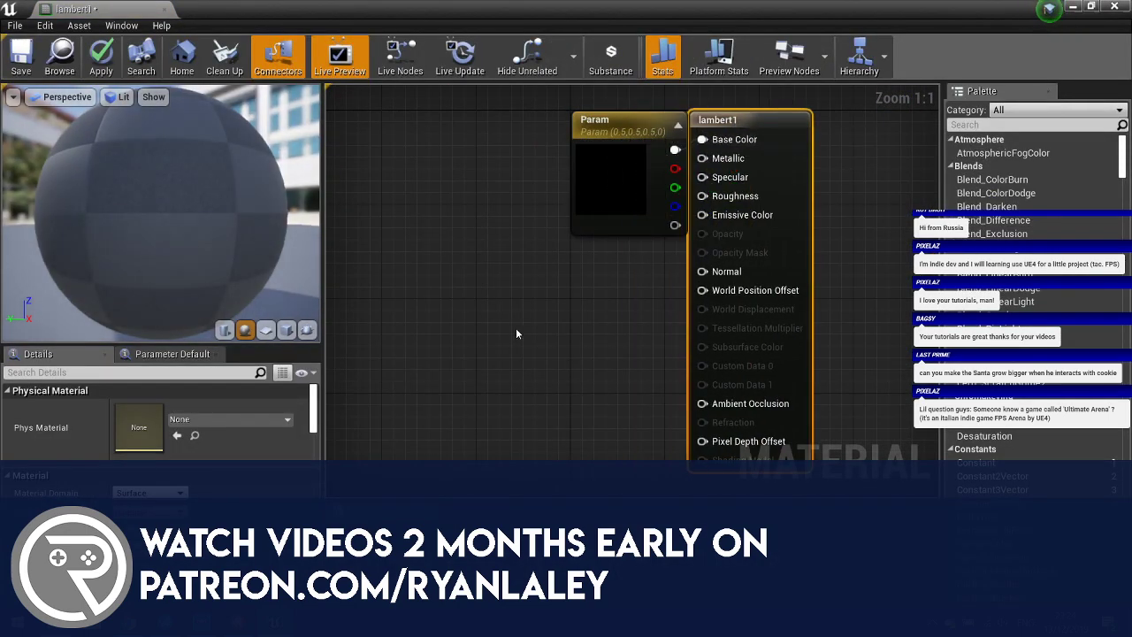
In the next lambert1 material, add a Texture Sample with the Palette texture, connect its RGB to Base Color, and apply and save.
left_click(458, 308)
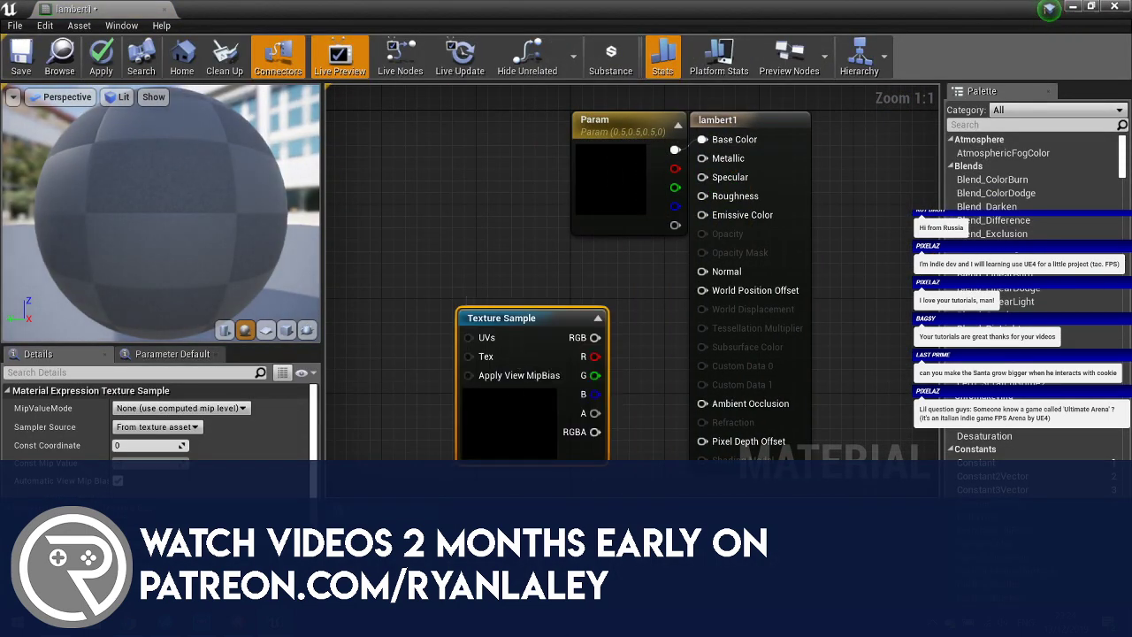
left_click(256, 522)
left_click(241, 370)
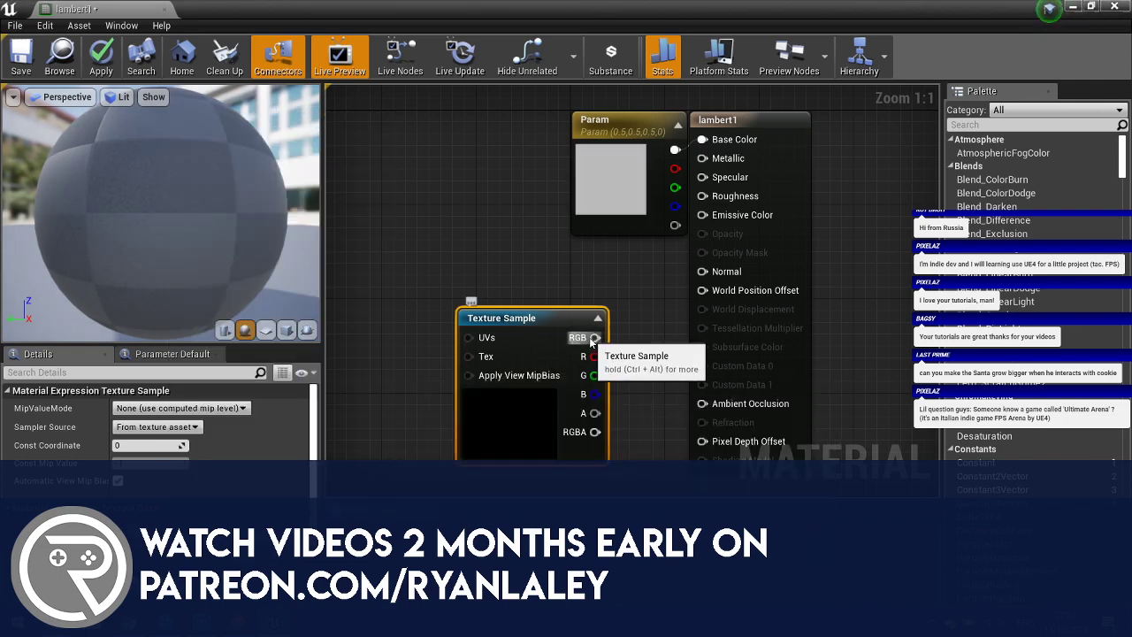
left_click_drag(595, 337, 679, 156)
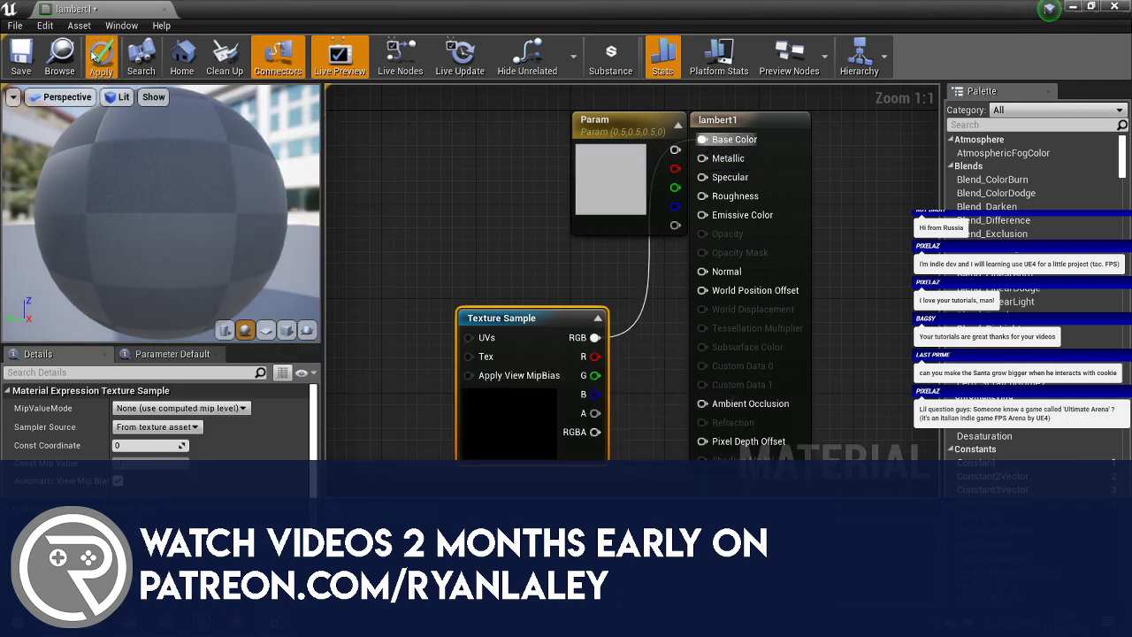
key("ctrl+s")
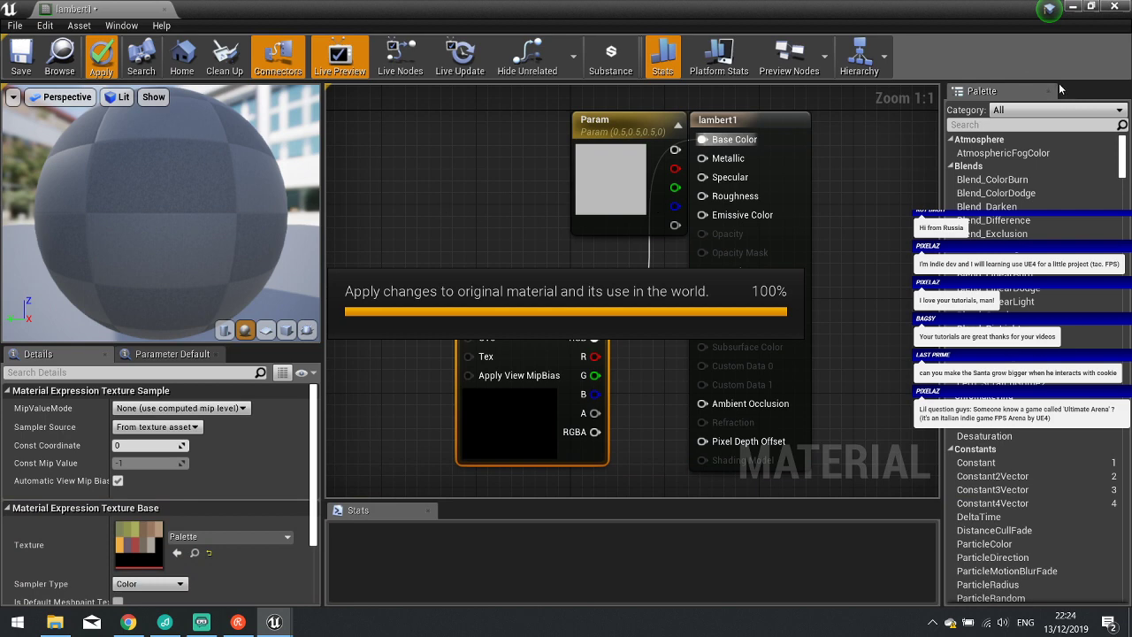
Open the third lambert1 material, set the Texture Sample's texture to Palette, connect RGB to Base Color, apply and close.
left_click(1119, 7)
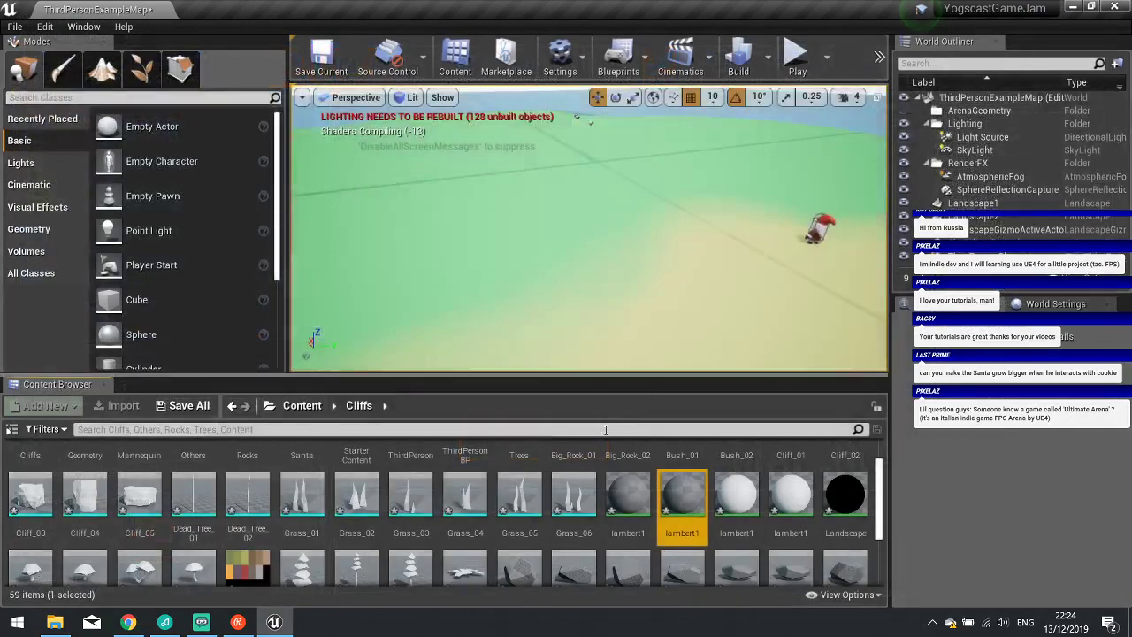
double_click(736, 500)
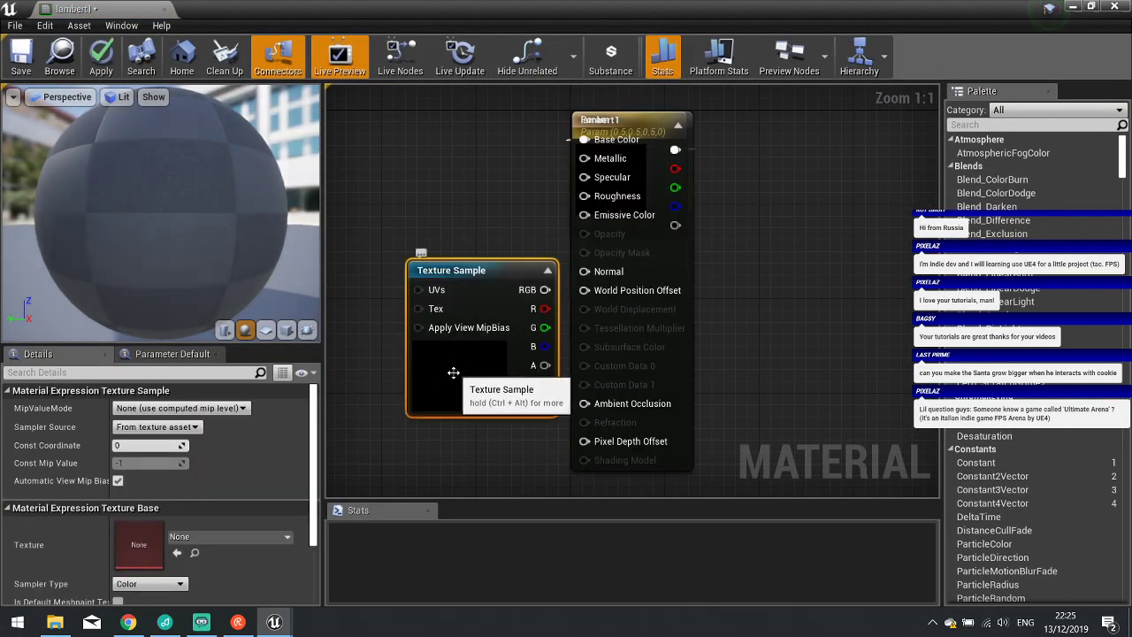
left_click(186, 544)
left_click(212, 361)
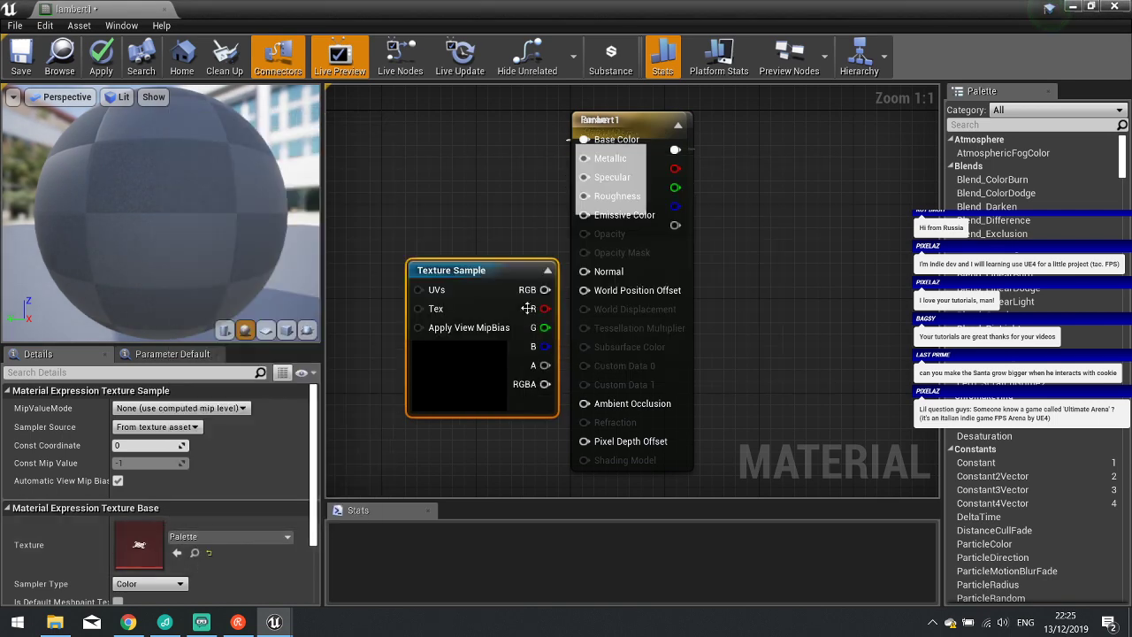
left_click_drag(546, 290, 712, 132)
left_click(106, 58)
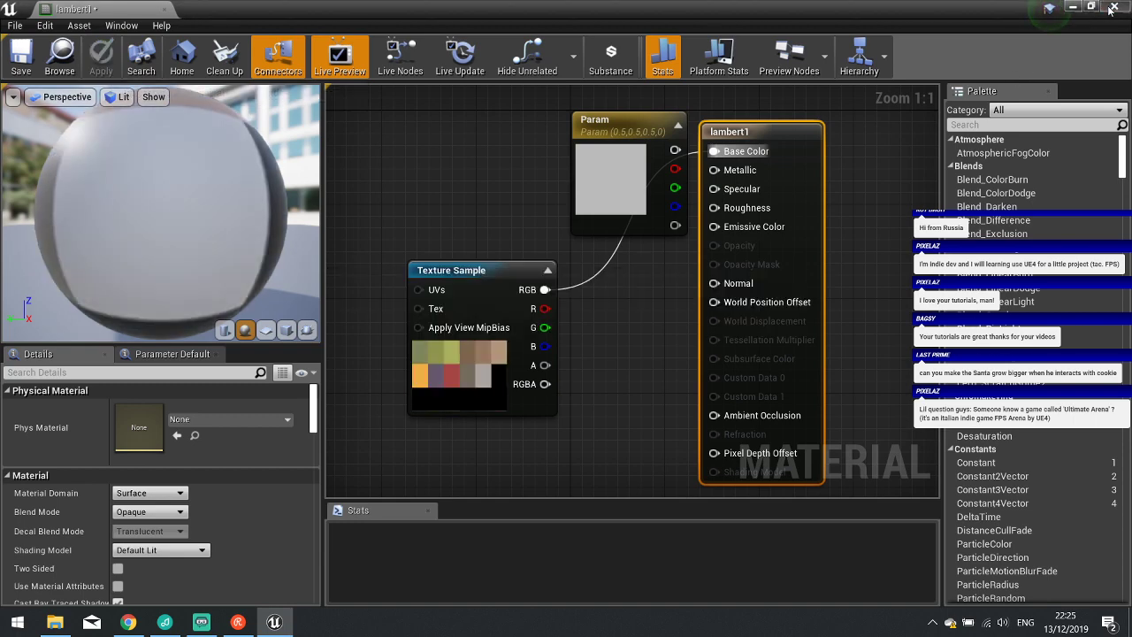
left_click(1112, 7)
In the fourth lambert1 material, add a Texture Sample with the Palette texture, connect RGB to Base Color, apply and close.
double_click(732, 515)
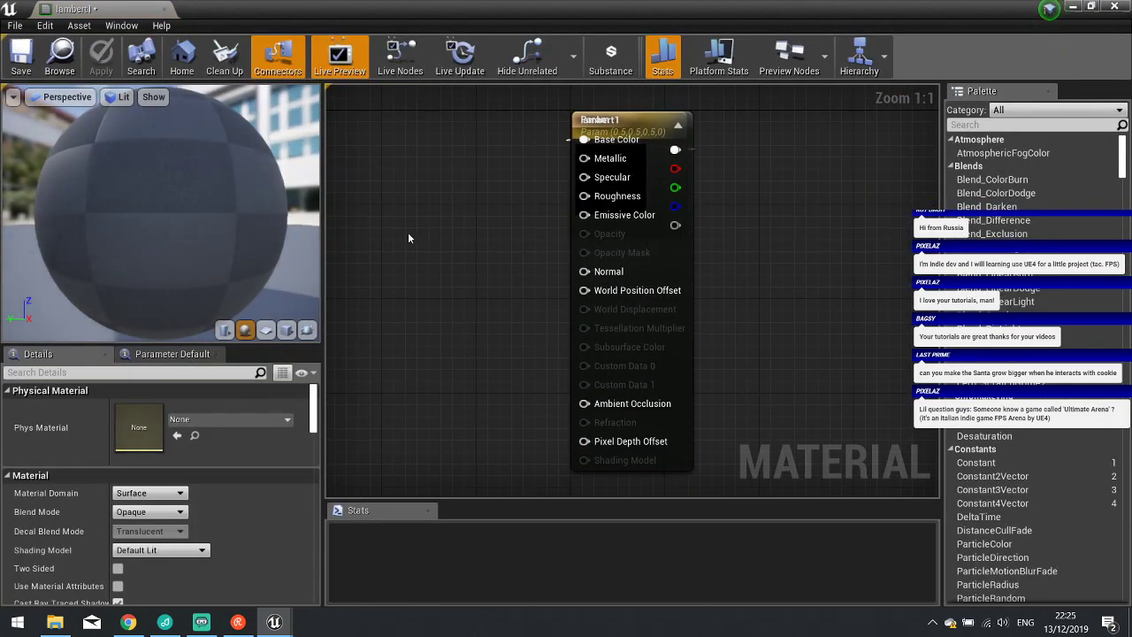
left_click(407, 231)
left_click(227, 536)
left_click(210, 375)
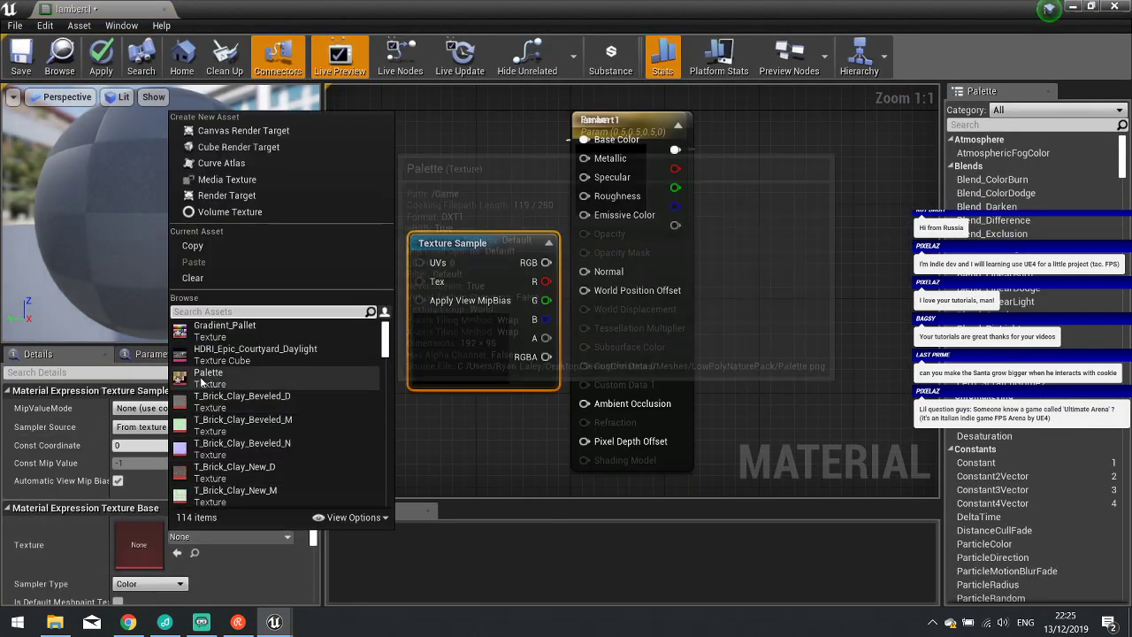
left_click_drag(549, 257, 688, 124)
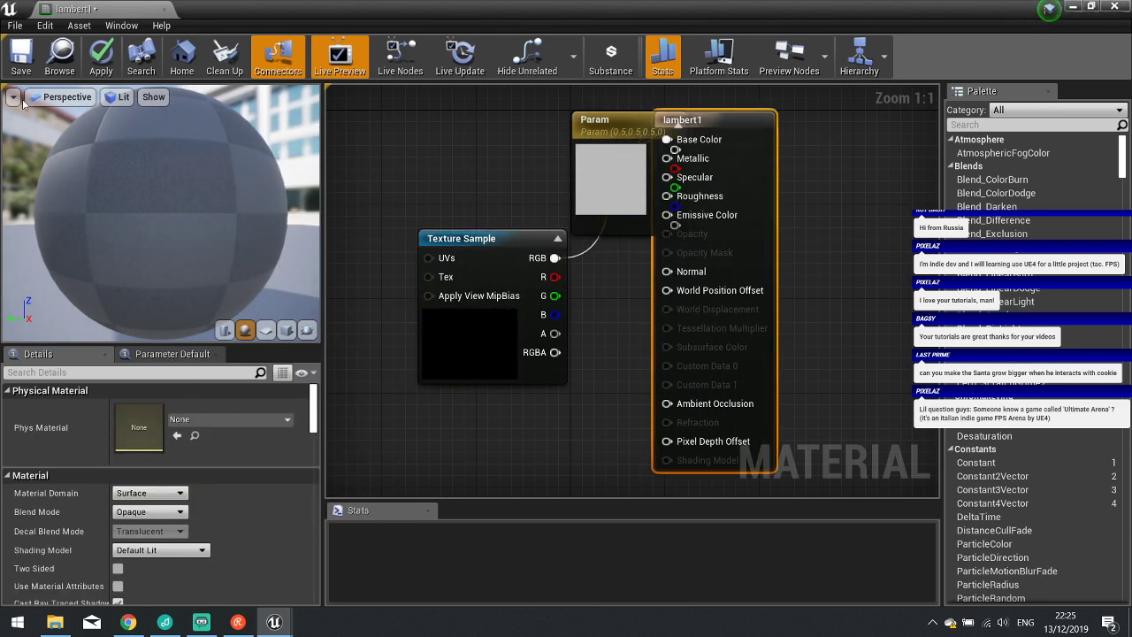
left_click(101, 58)
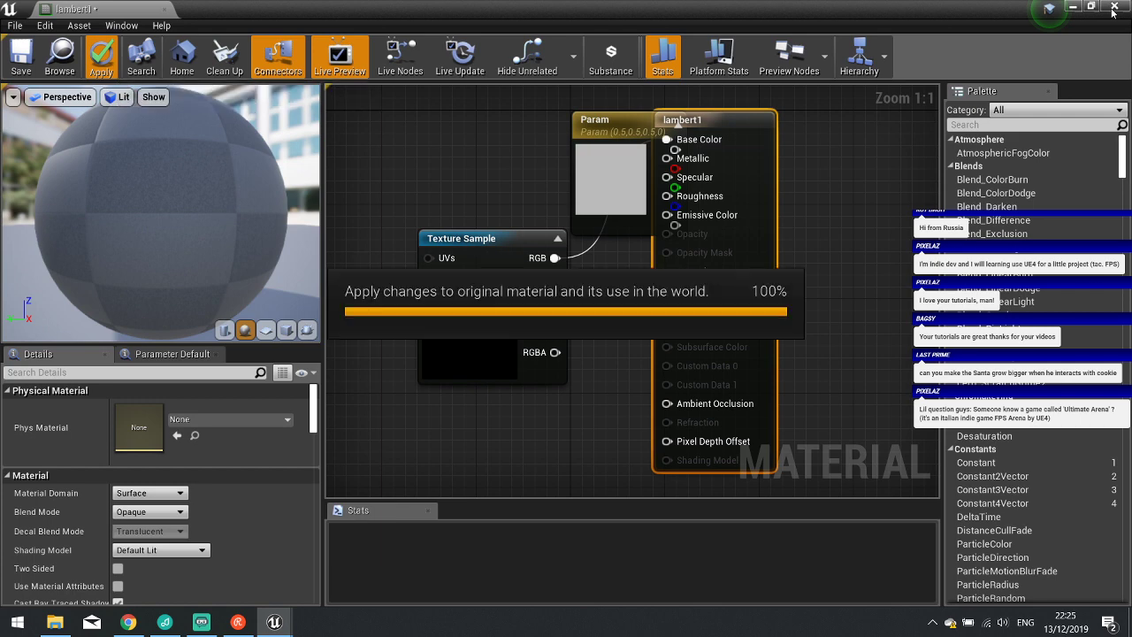
left_click(1113, 7)
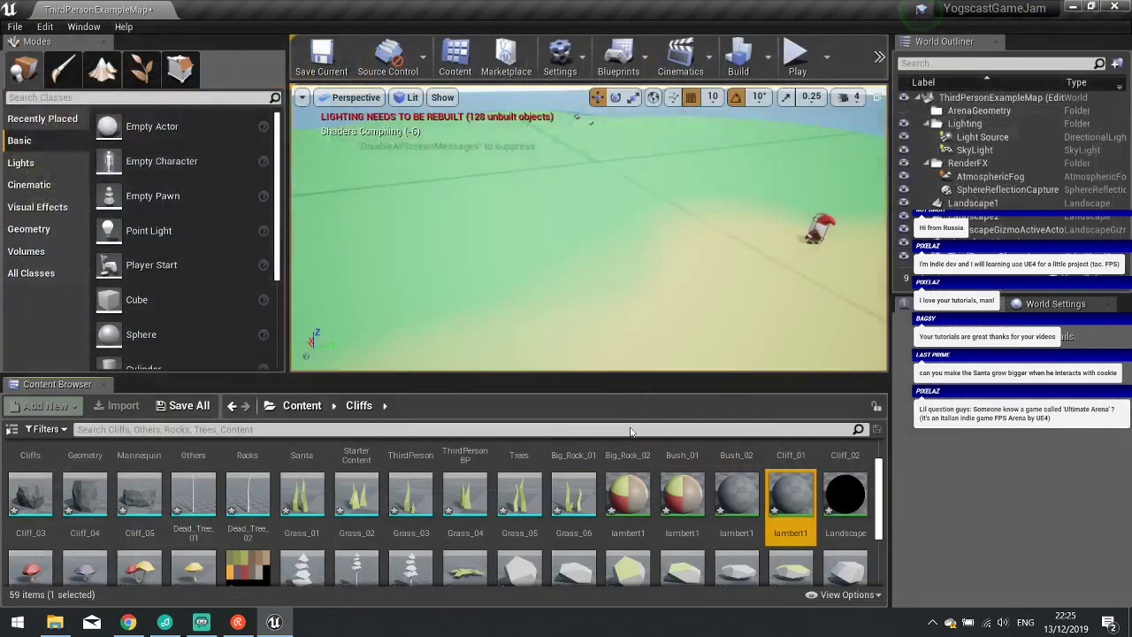
Place the Cliff_04 mesh on the island near Santa, partly sunk into the ground, and adjust its scale and position.
right_click_drag(738, 273, 738, 320)
scroll(279, 512, "up", 2)
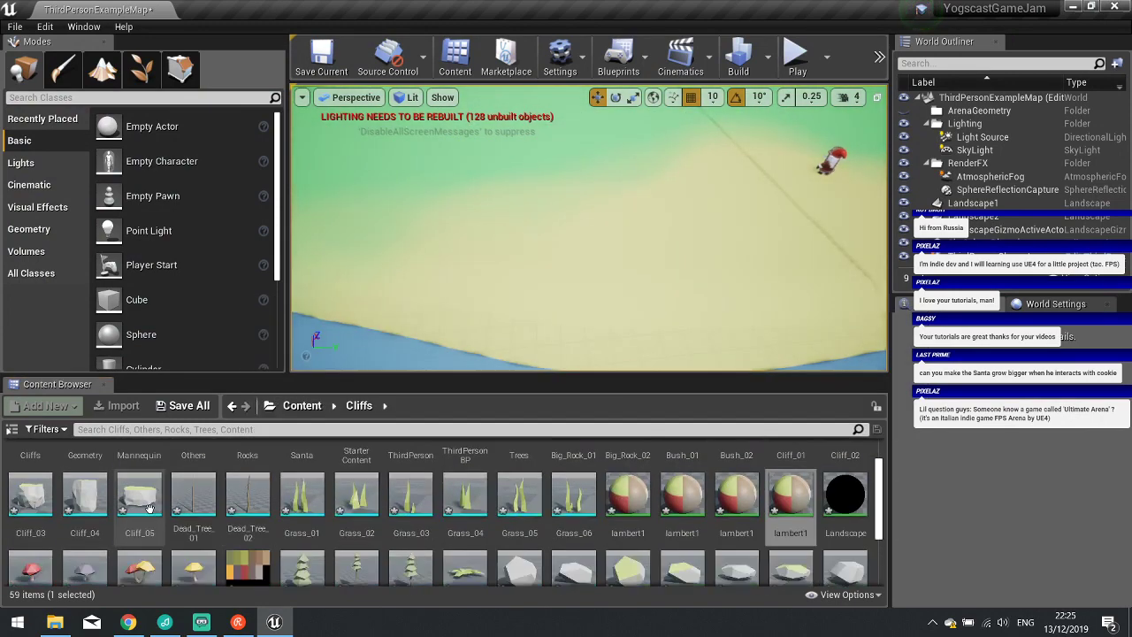
left_click_drag(85, 541, 695, 254)
mouse_move(644, 308)
right_mouse_down()
mouse_move(653, 283)
mouse_move(652, 299)
right_mouse_up()
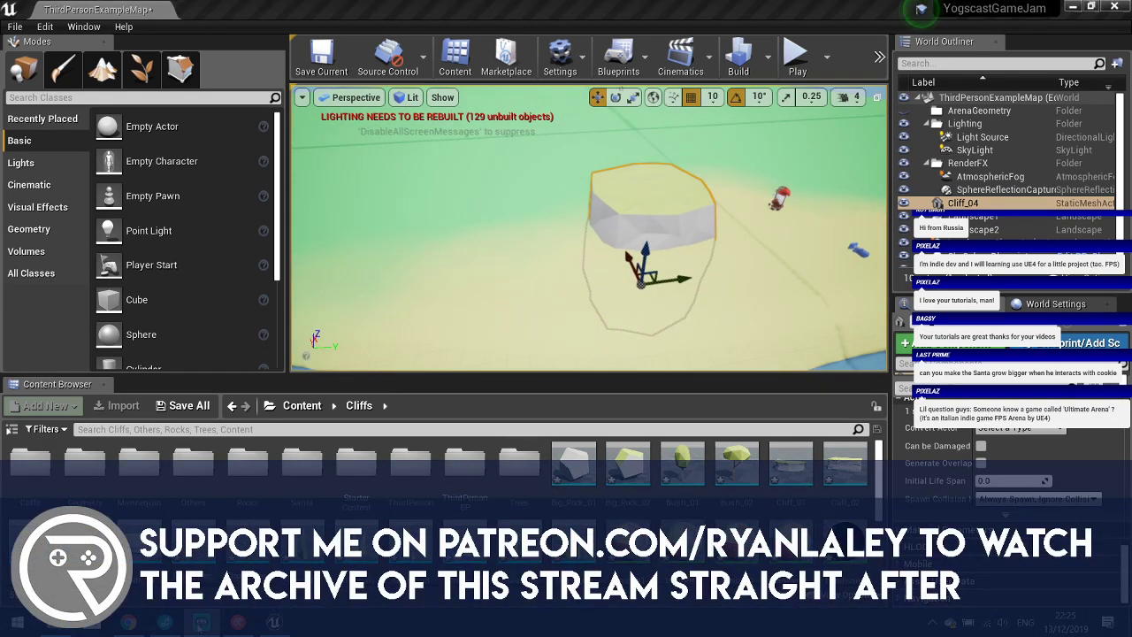
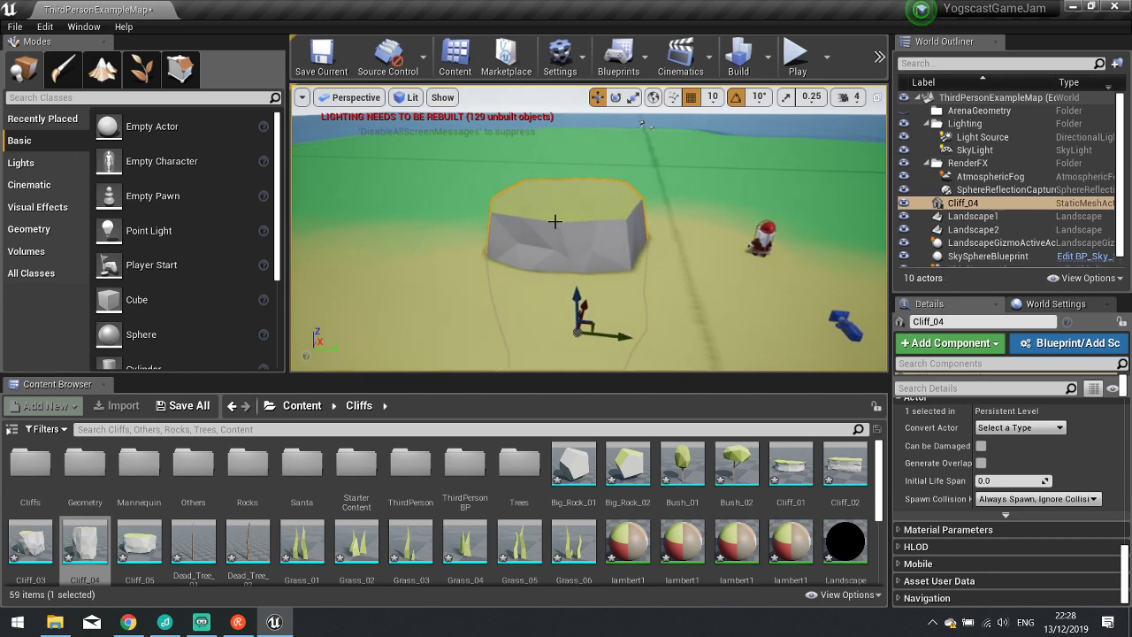
left_click_drag(586, 301, 596, 285)
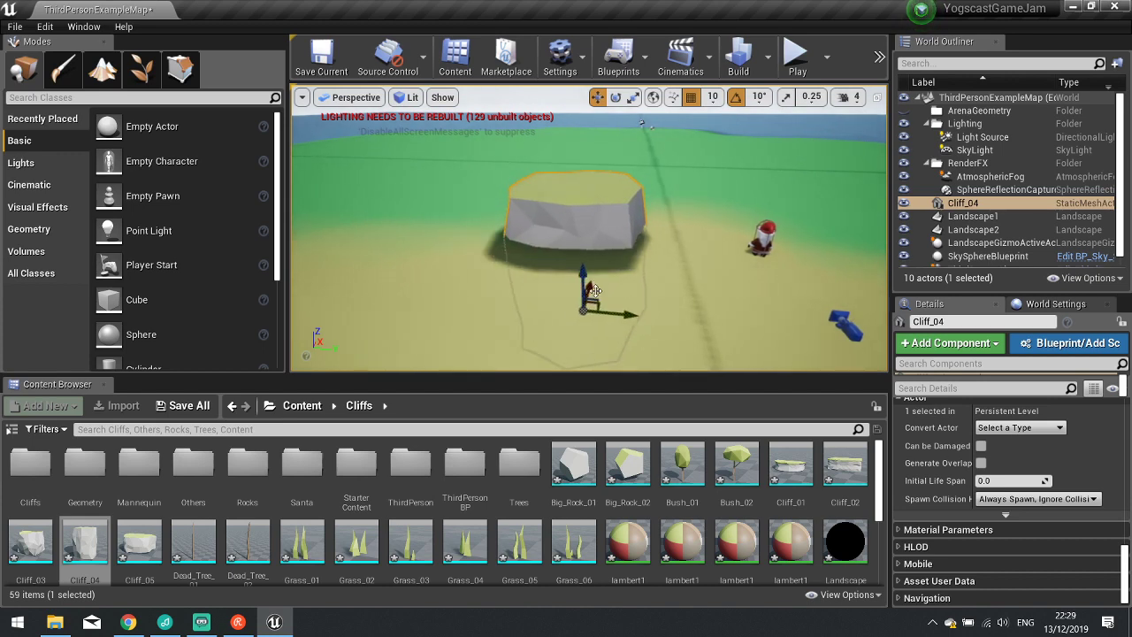
key("r")
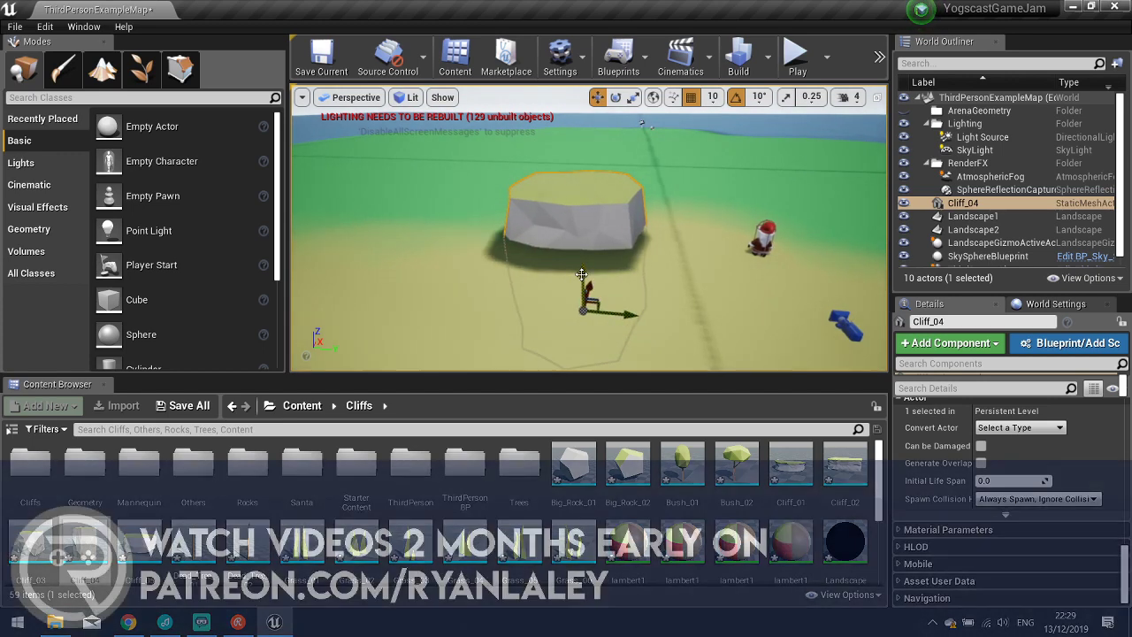
key("f")
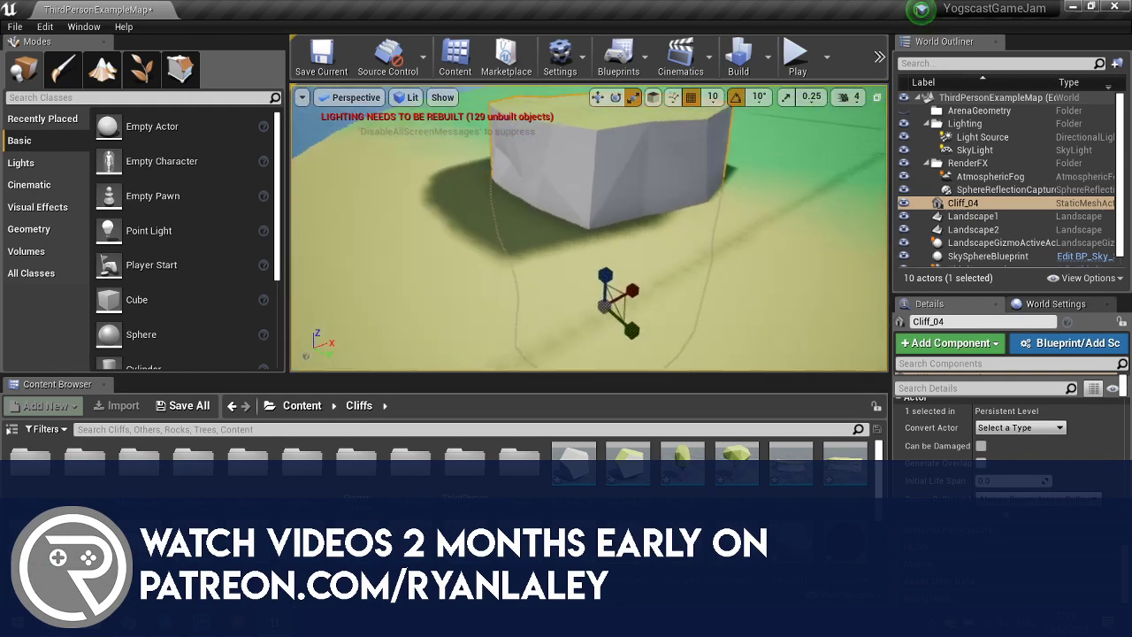
scroll(579, 322, "up", 3)
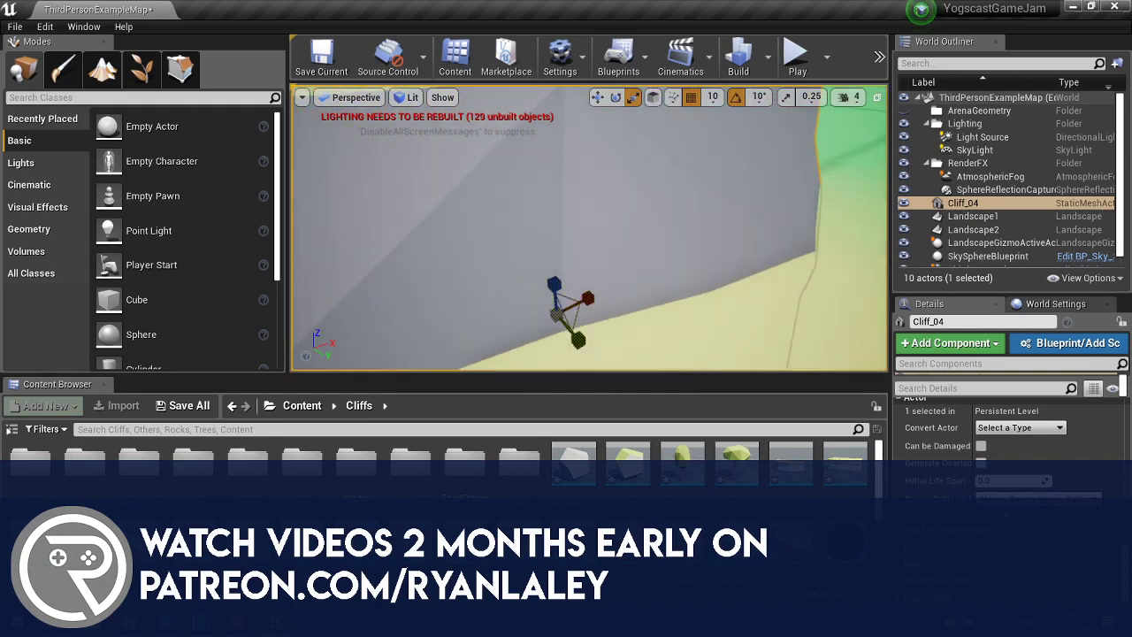
scroll(579, 323, "down", 10)
key("w")
left_click_drag(671, 265, 752, 262)
Duplicate the Cliff_04 mesh upward and fit the copy on top of the original as a smaller second tier.
left_click_drag(720, 221, 726, 173, "alt")
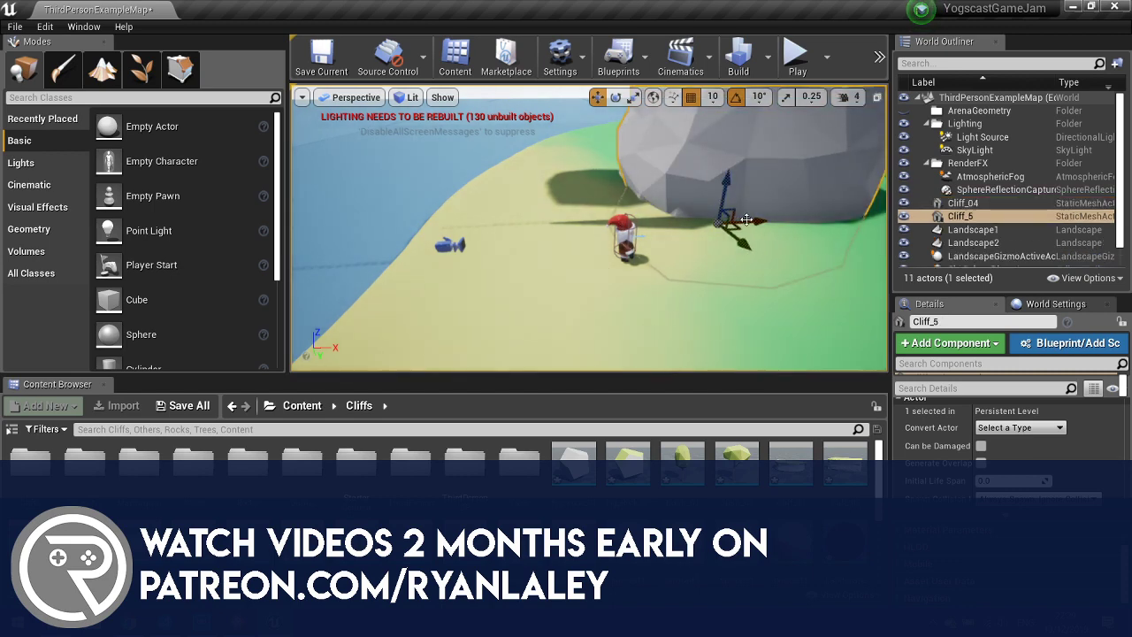
left_click_drag(744, 232, 718, 232)
right_click_drag(649, 187, 641, 173)
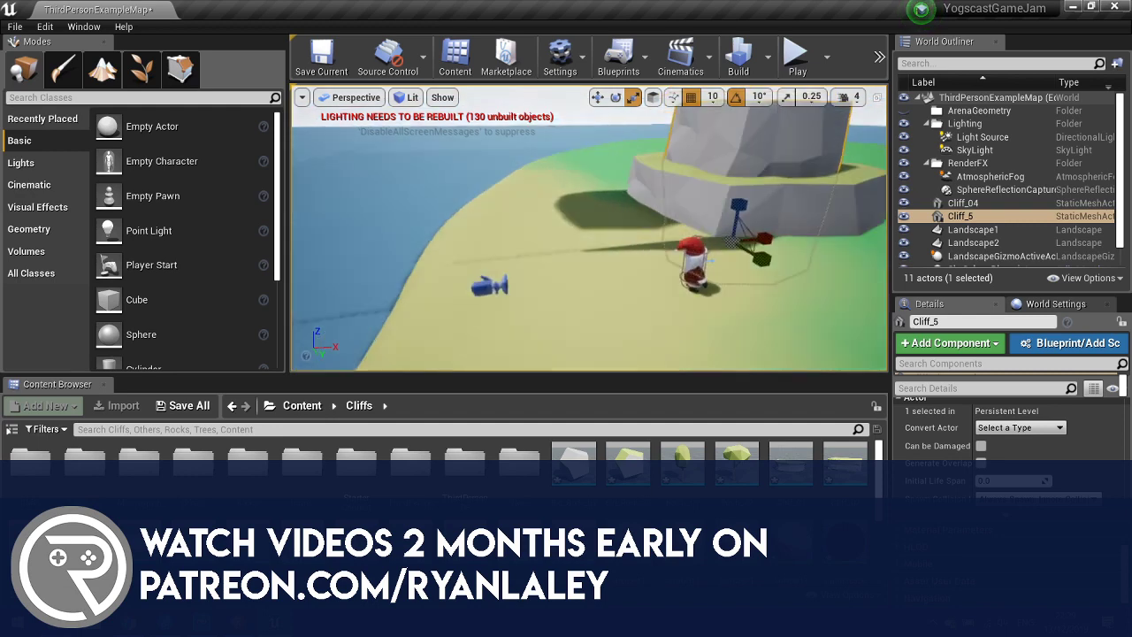
key("w")
left_click_drag(774, 238, 763, 261)
key("e")
right_click_drag(818, 256, 845, 213)
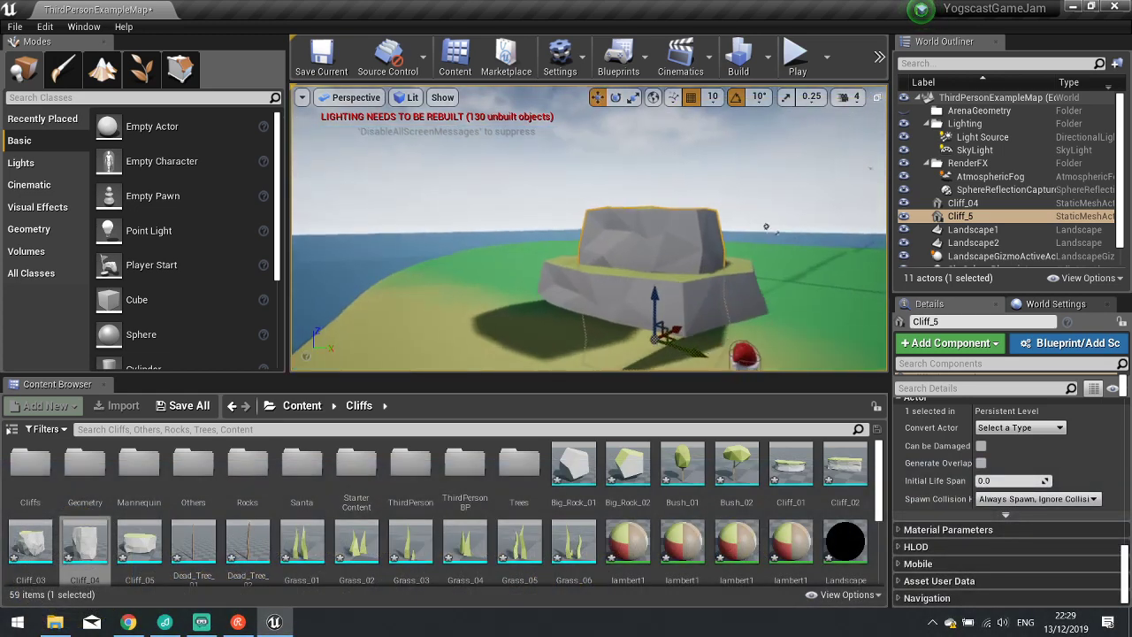
right_click_drag(766, 226, 863, 262)
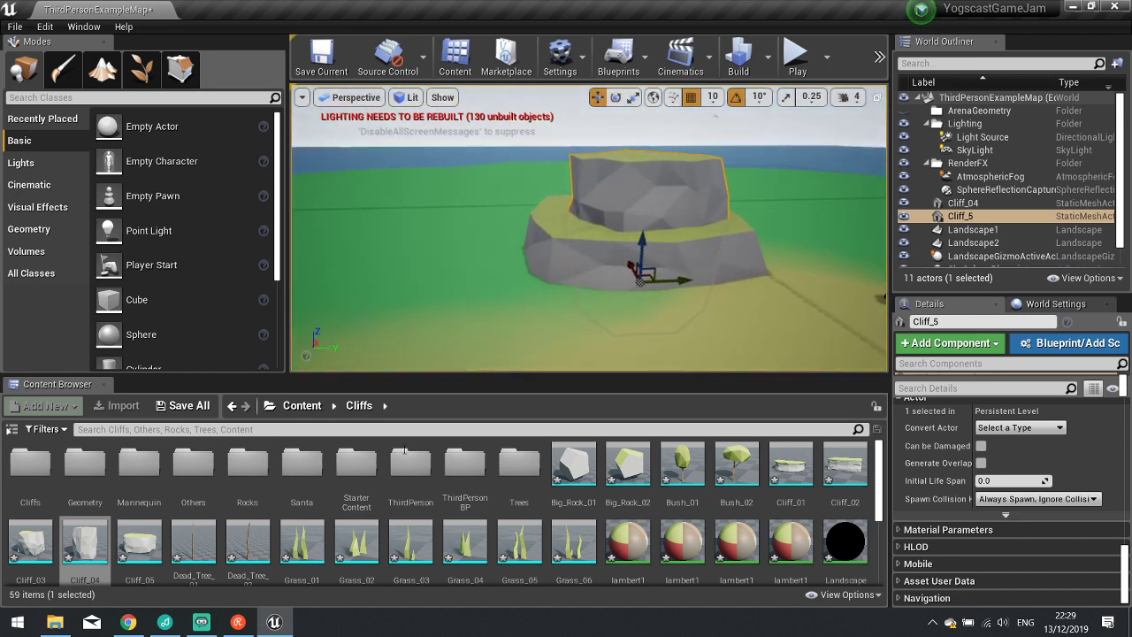
Add the Cliff_05 mesh beside the two-tier cliff and shift it so it overlaps the lower tier.
left_click_drag(139, 541, 509, 200)
key("w")
mouse_move(552, 247)
left_mouse_down()
mouse_move(572, 245)
mouse_move(542, 234)
left_mouse_up()
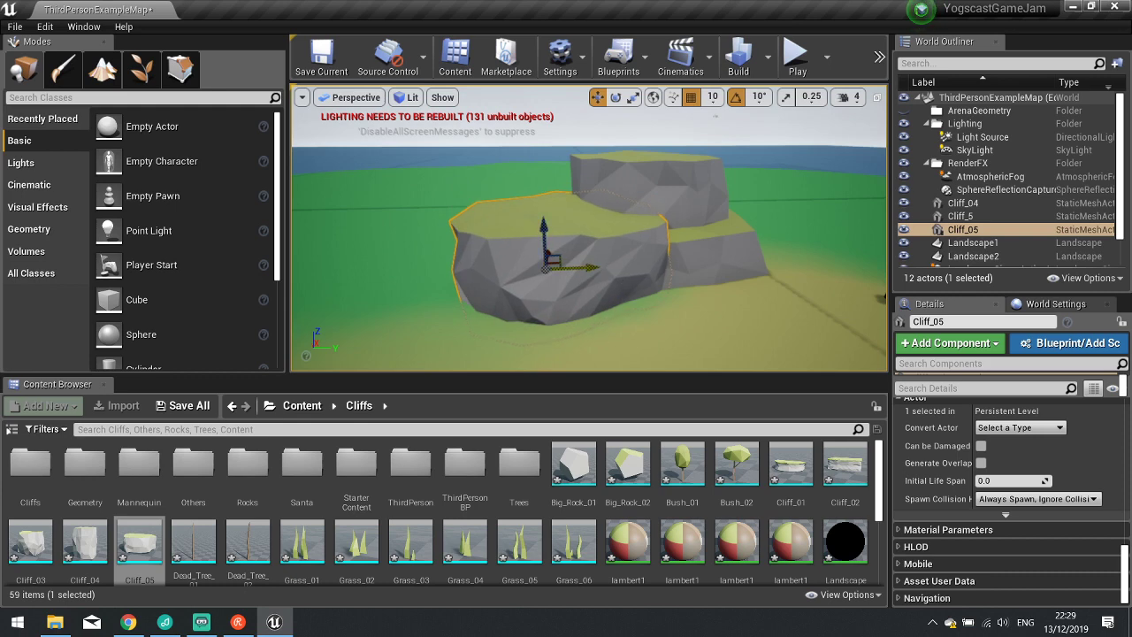
left_click_drag(587, 267, 615, 269)
right_click_drag(767, 283, 871, 285)
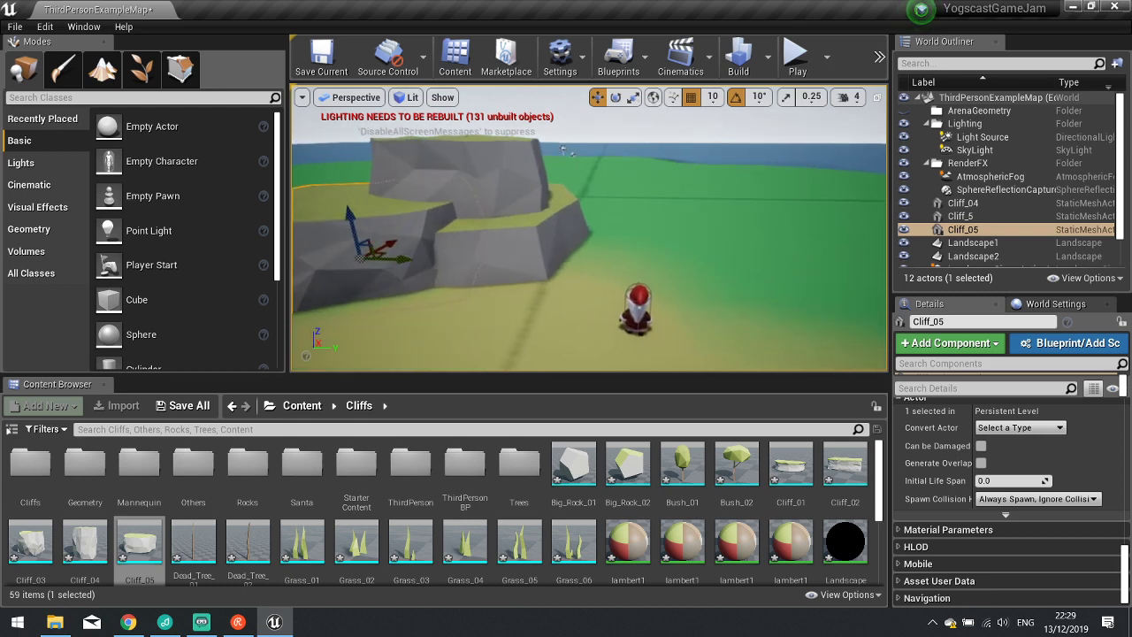
right_click_drag(566, 151, 472, 309)
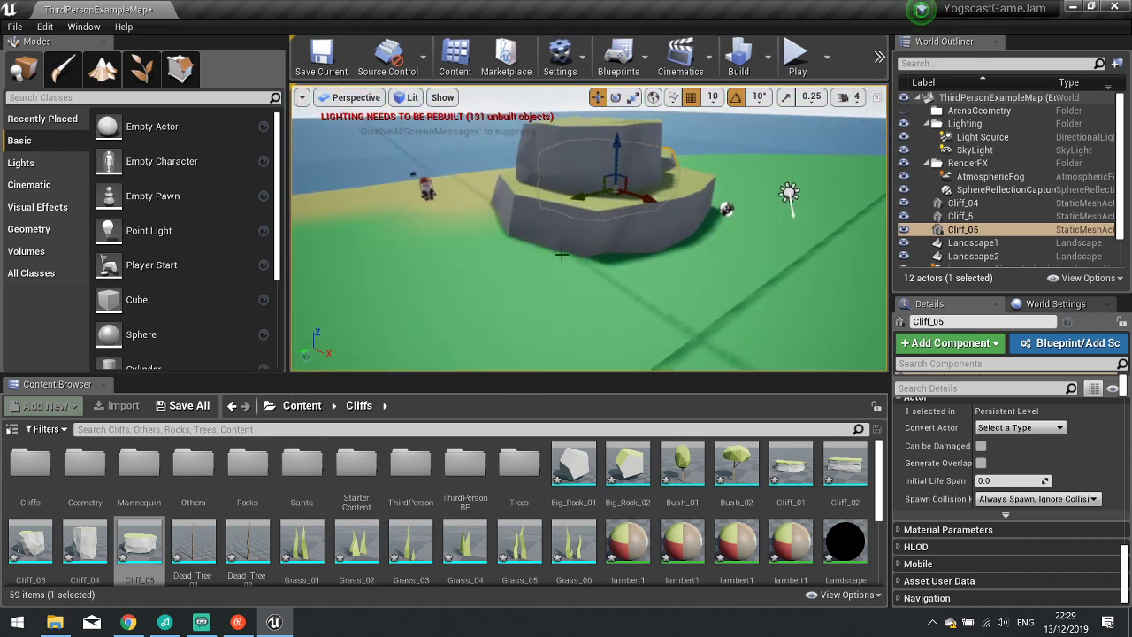
Duplicate the lower-tier cliff and position the copy as a separate cliff on the grass opposite the stack.
left_click(583, 238)
left_click_drag(612, 305, 752, 364, "alt")
right_click_drag(707, 312, 796, 345)
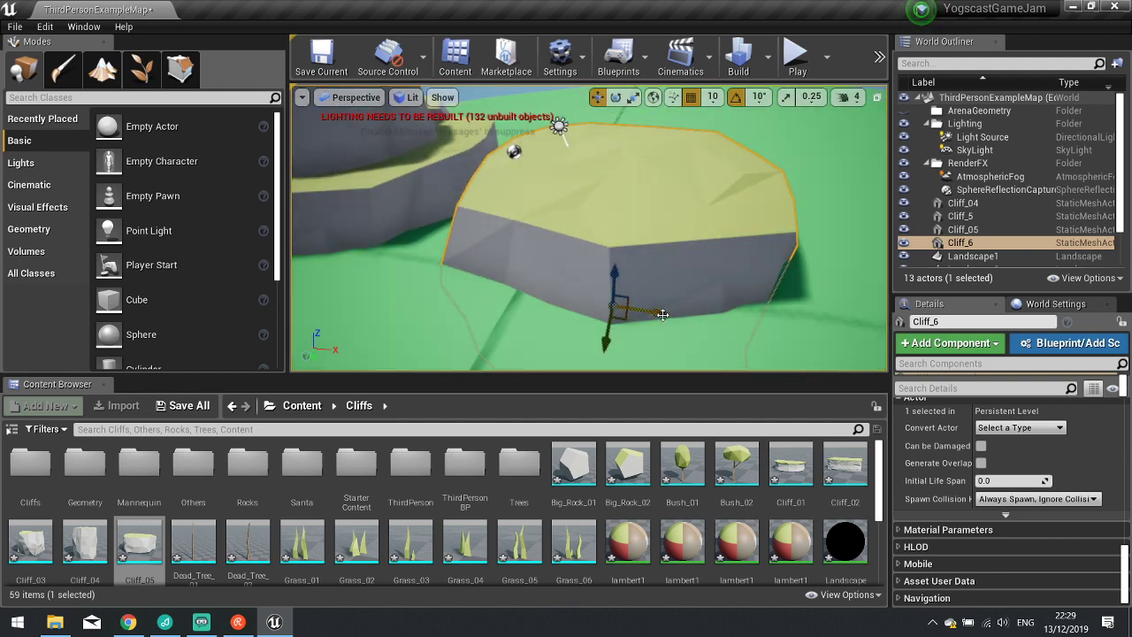
left_click_drag(642, 308, 719, 322)
right_click_drag(692, 283, 793, 132)
Switch to sculpting Landscape1 with tool strength 0.261905 and brush size 786.391907.
key("shift+3")
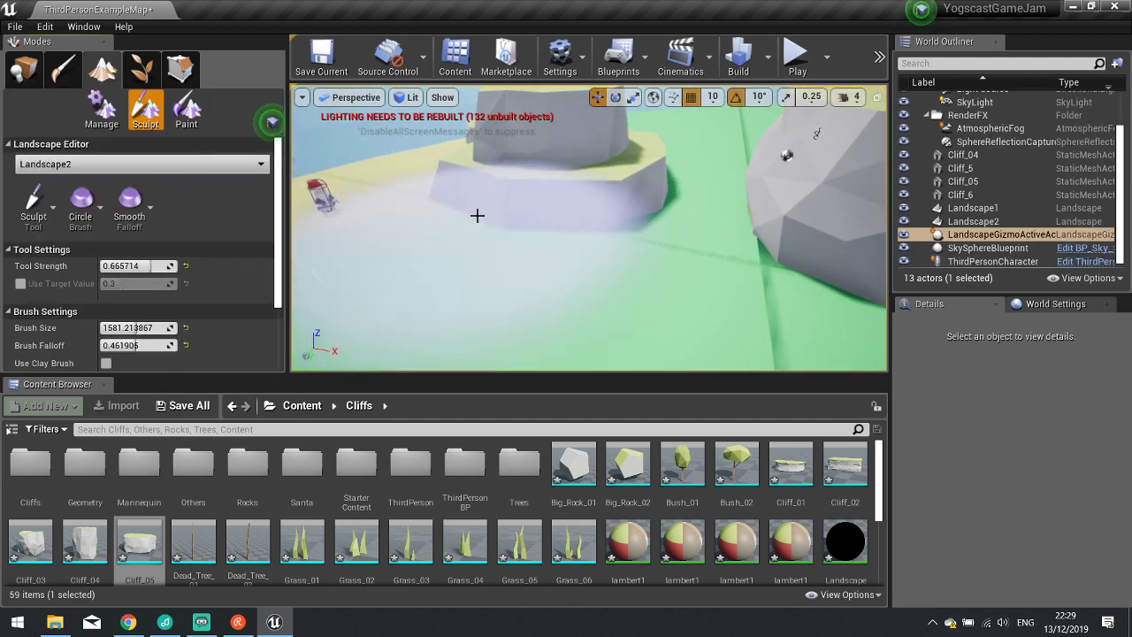
left_click(88, 163)
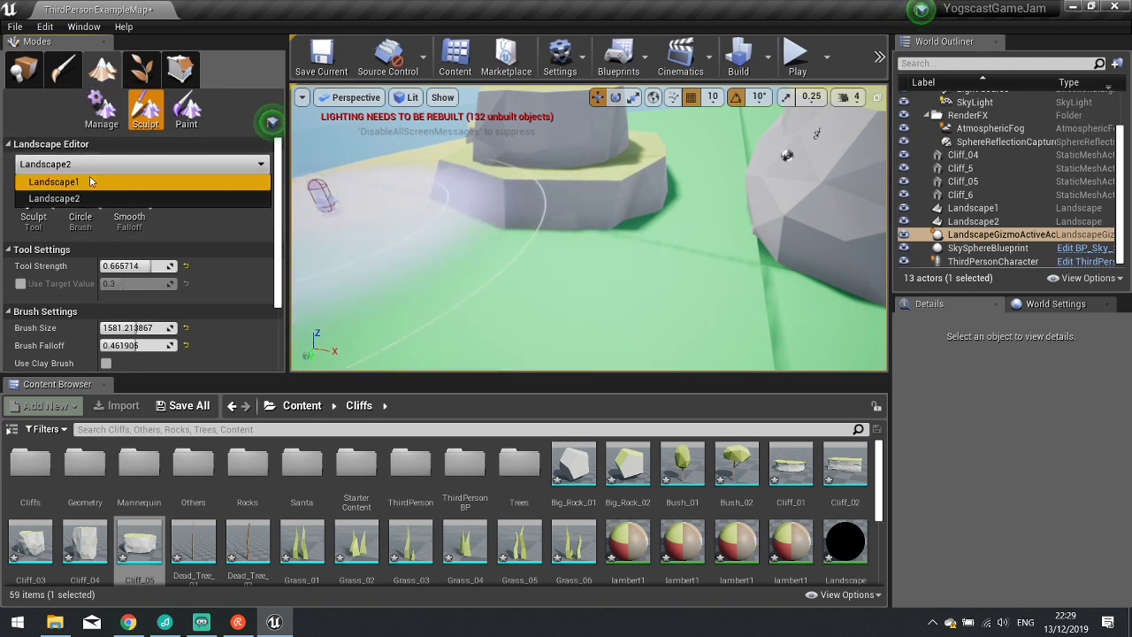
left_click(89, 180)
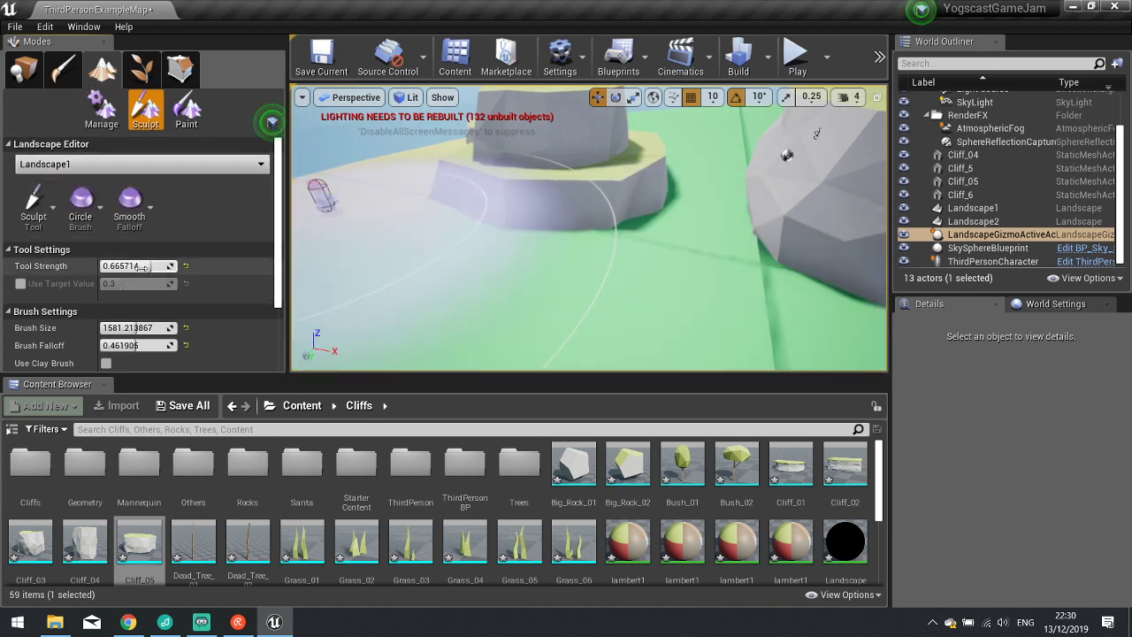
left_click_drag(133, 328, 98, 329)
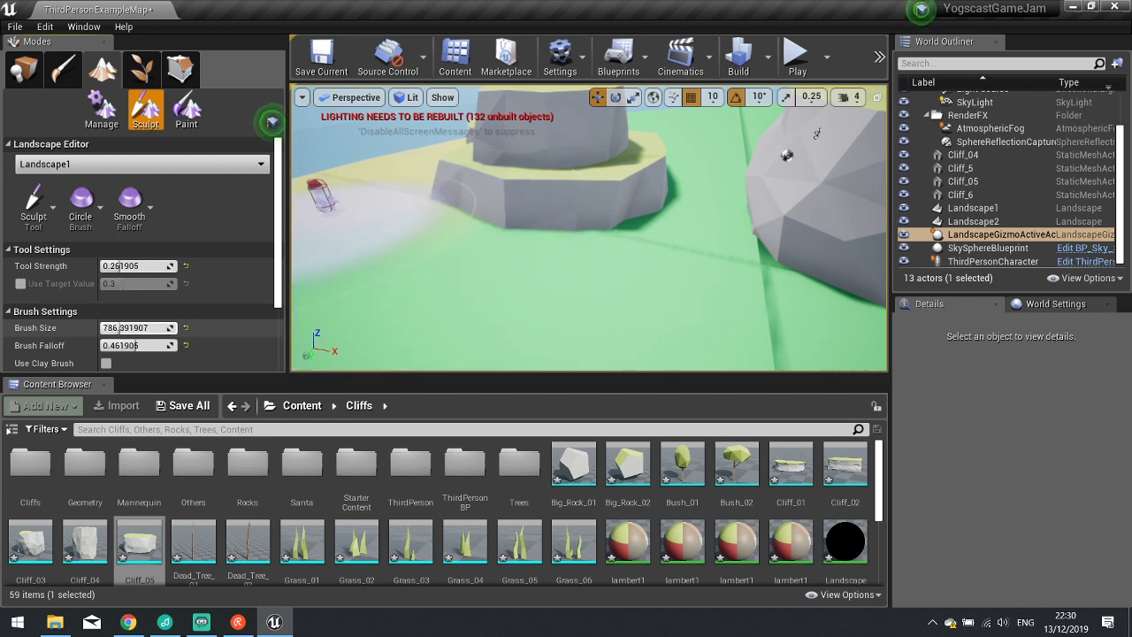
Try to sculpt a raised mound on the grass between the stacked cliffs and the separate cliff, and undo it.
left_click(684, 205)
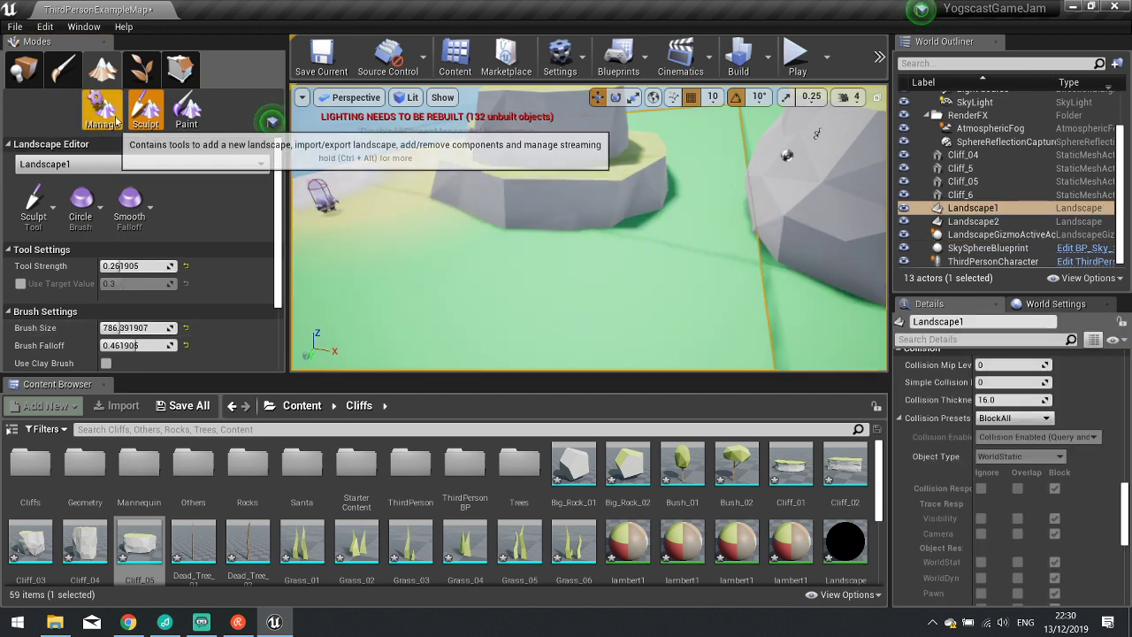
mouse_move(518, 210)
left_mouse_down()
mouse_move(675, 265)
mouse_move(675, 245)
left_mouse_up()
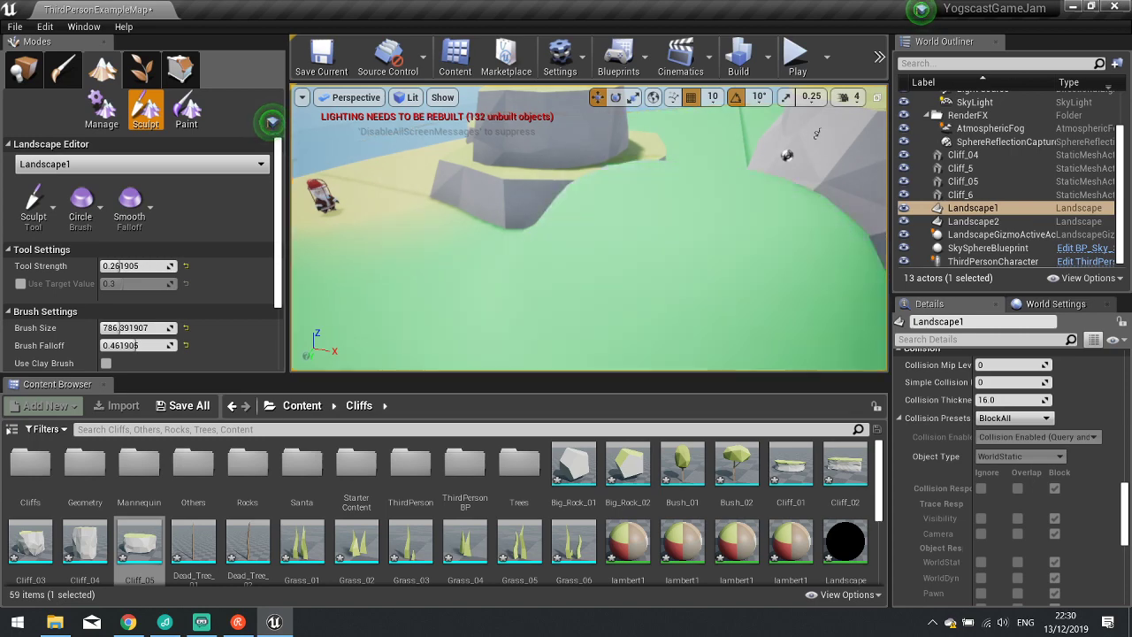
right_click_drag(674, 245, 651, 245)
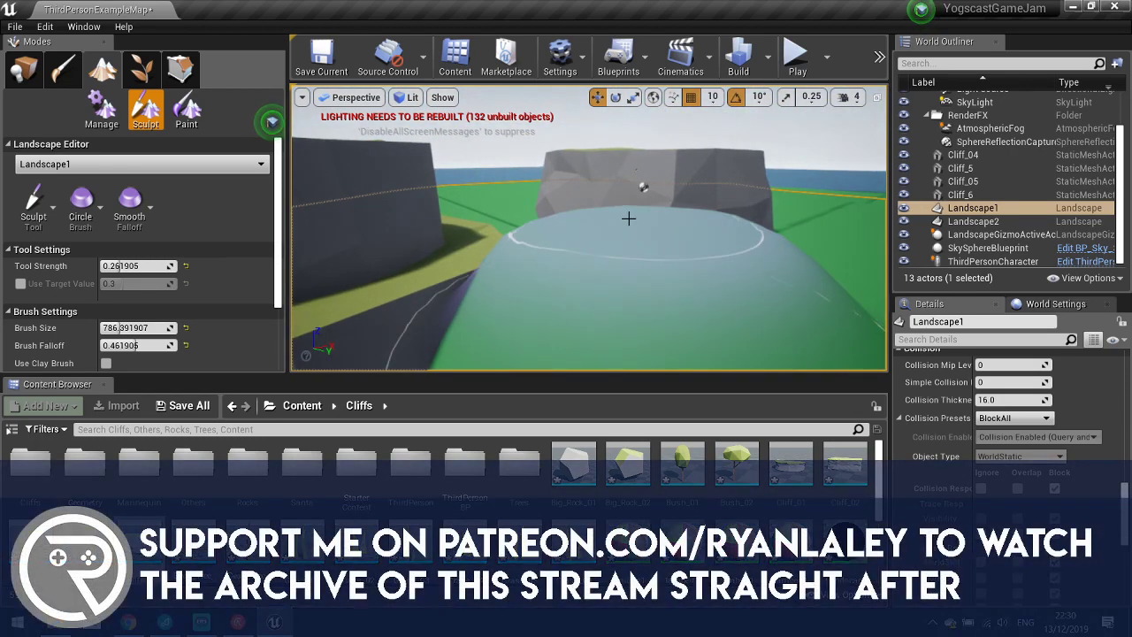
key("ctrl+z")
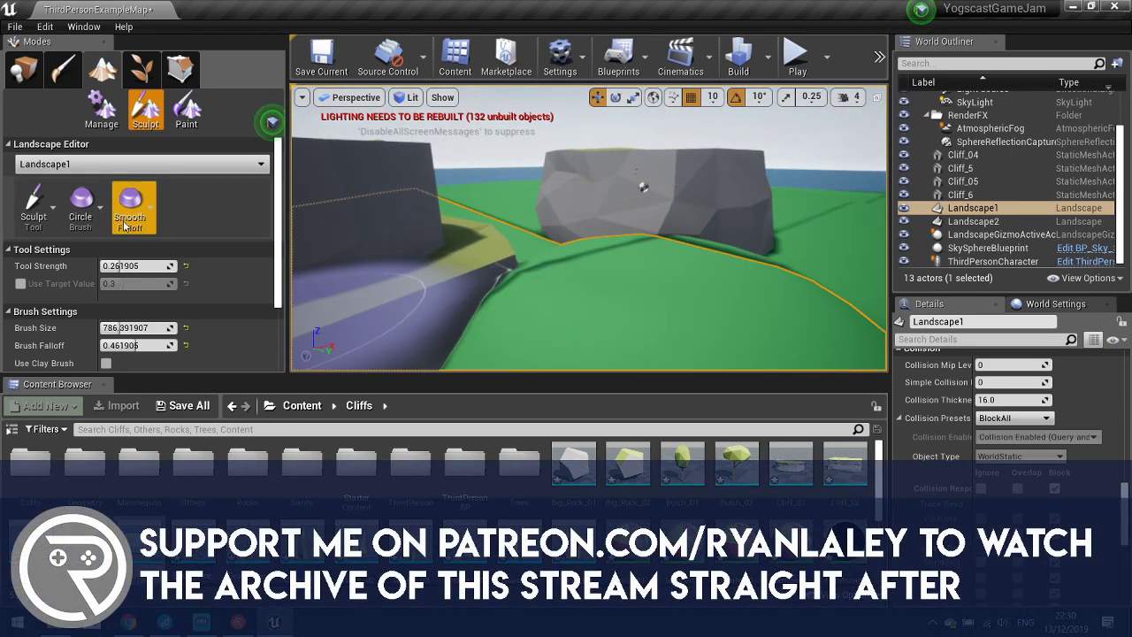
Set the Ramp tool's width to 644.087036 using two trial ramp points on the grass beside the cliffs, and reset the points.
left_click(34, 205)
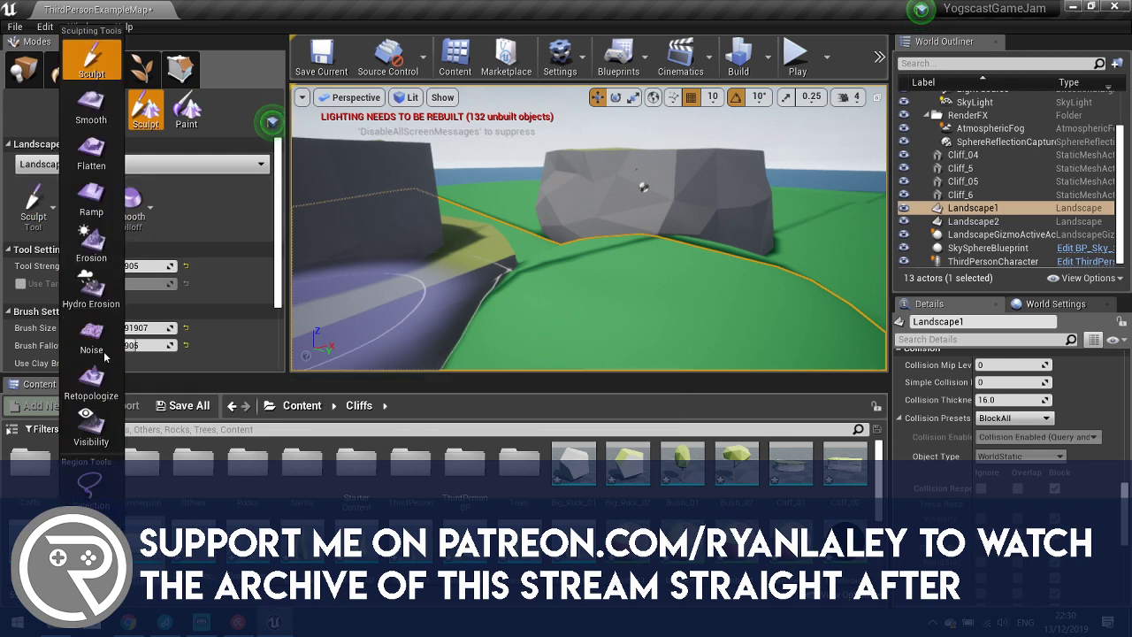
left_click(91, 199)
mouse_move(619, 230)
right_mouse_down()
mouse_move(814, 134)
mouse_move(609, 240)
right_mouse_up()
mouse_move(750, 229)
left_mouse_down()
mouse_move(784, 188)
mouse_move(793, 195)
left_mouse_up()
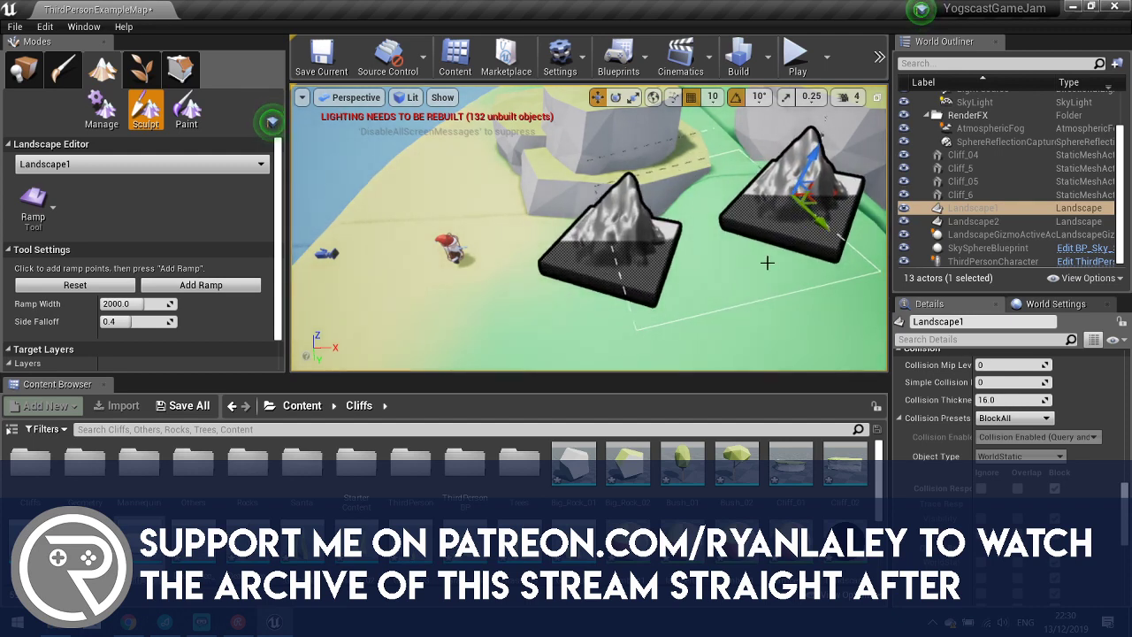
left_click_drag(137, 304, 117, 303)
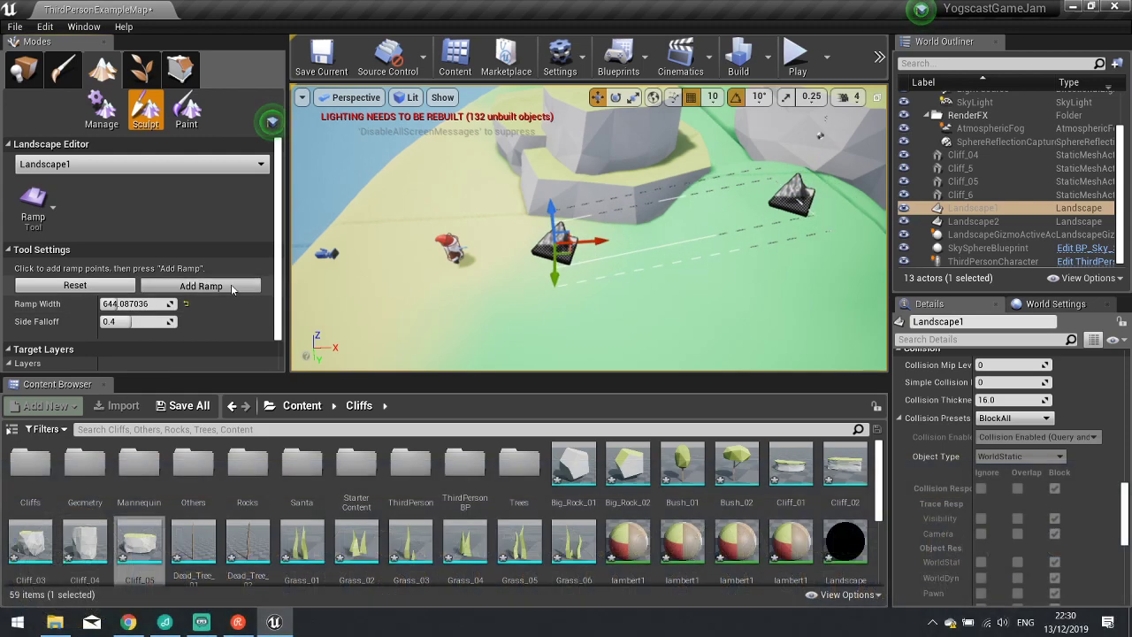
right_click_drag(593, 251, 632, 256)
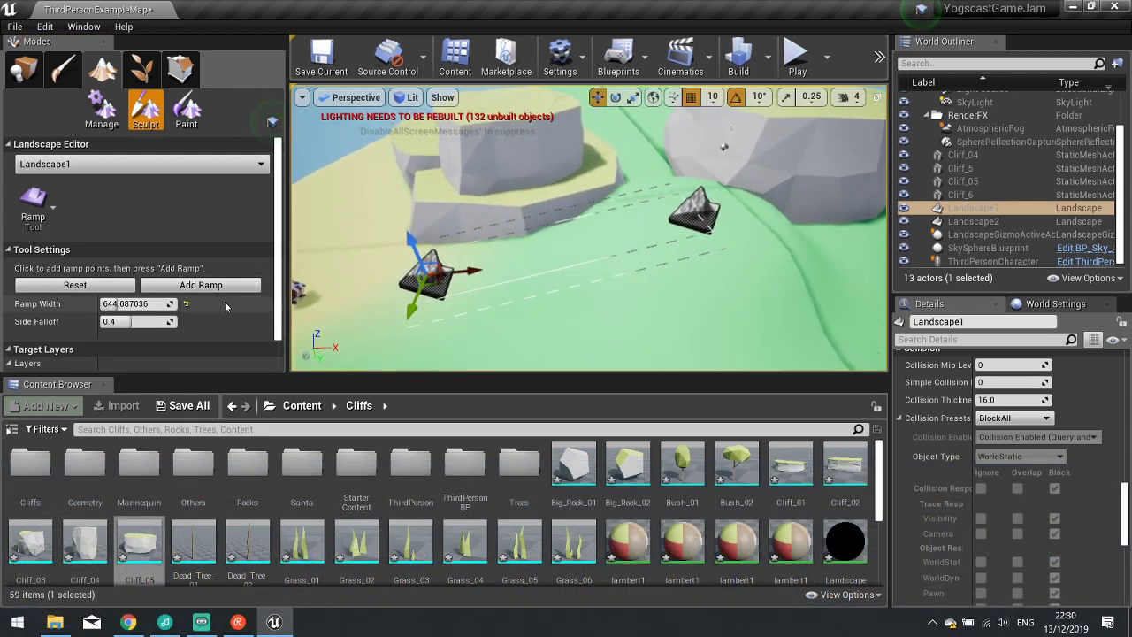
left_click(108, 285)
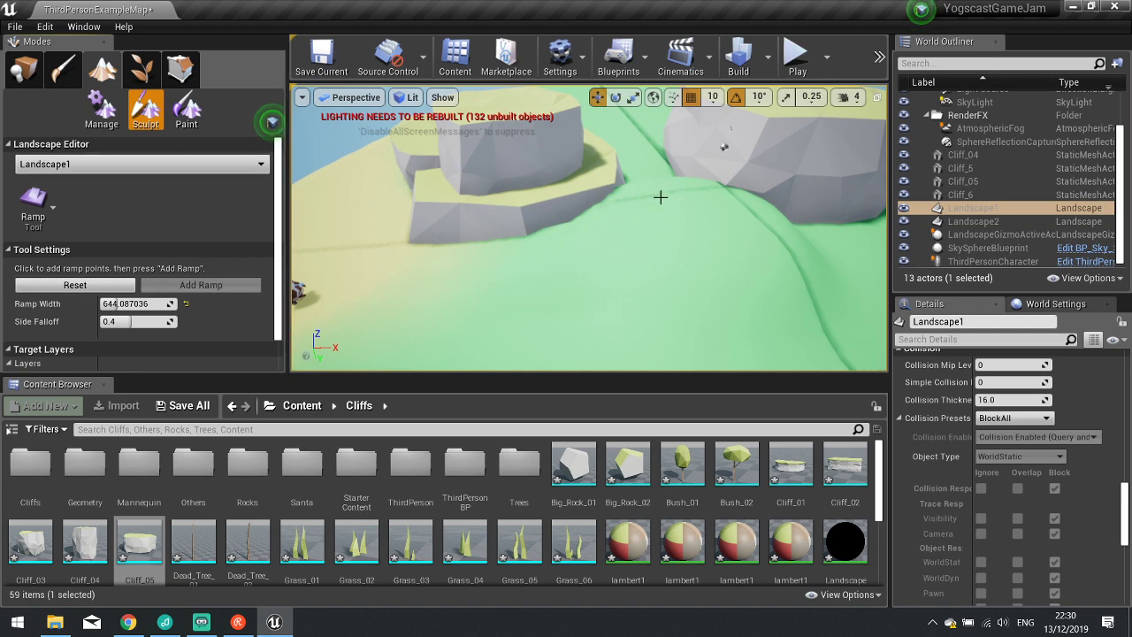
Flatten the grass between the stacked cliffs and the separate cliff with tool strength 0.261905, and return to placing mode.
left_click(33, 203)
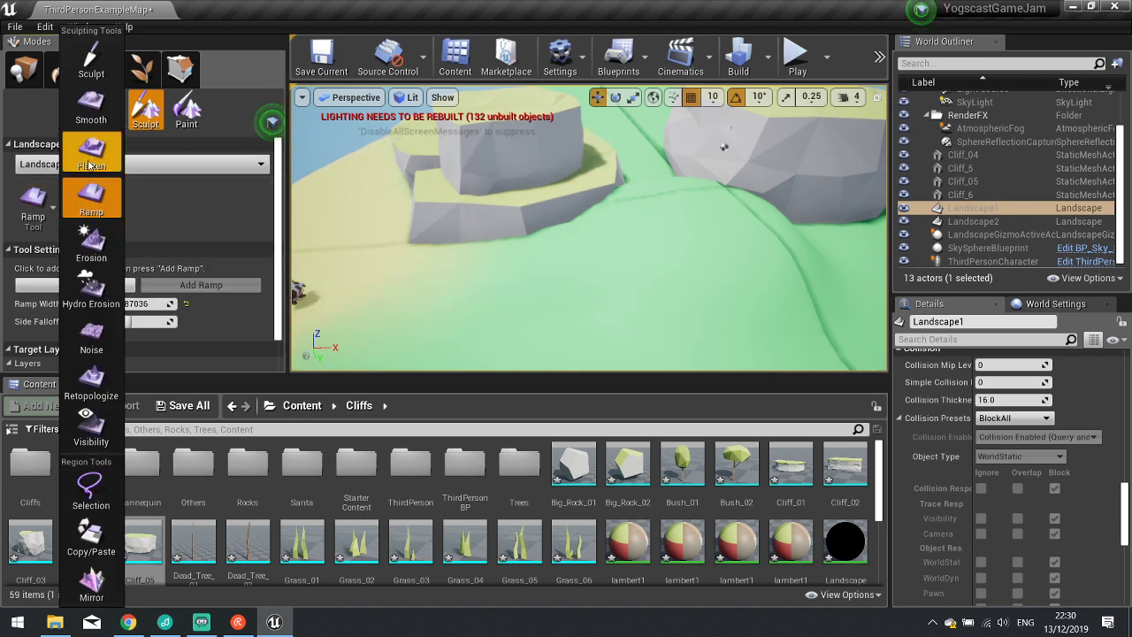
left_click(93, 147)
mouse_move(610, 202)
left_mouse_down()
mouse_move(666, 199)
mouse_move(641, 157)
mouse_move(645, 136)
left_mouse_up()
mouse_move(723, 147)
right_mouse_down()
mouse_move(681, 239)
mouse_move(593, 215)
mouse_move(551, 182)
right_mouse_up()
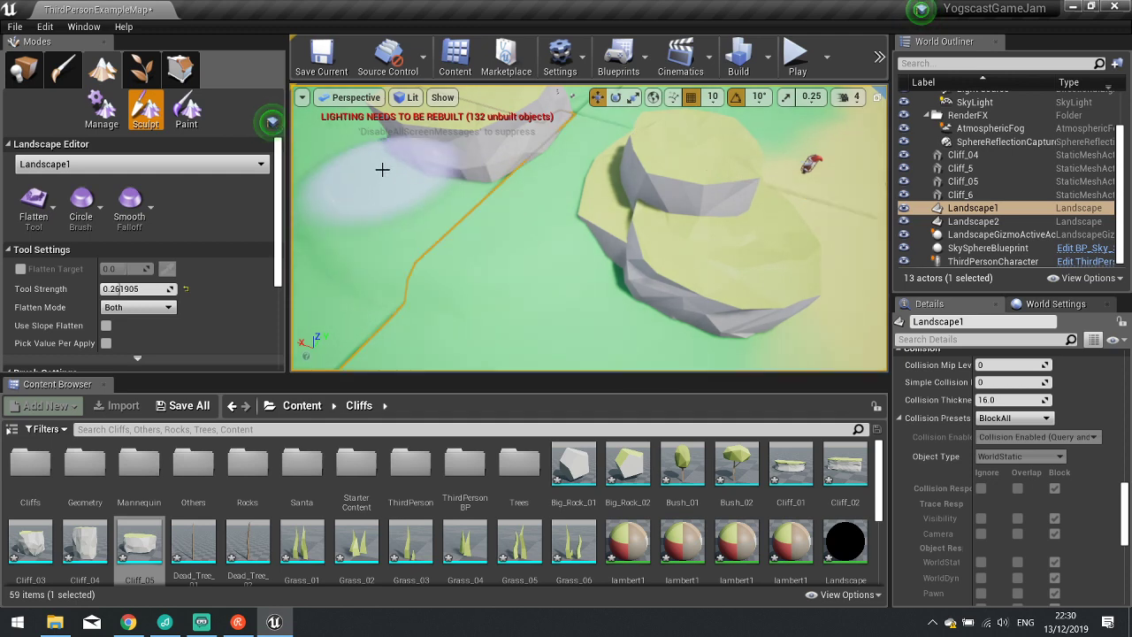
right_click_drag(381, 169, 447, 213)
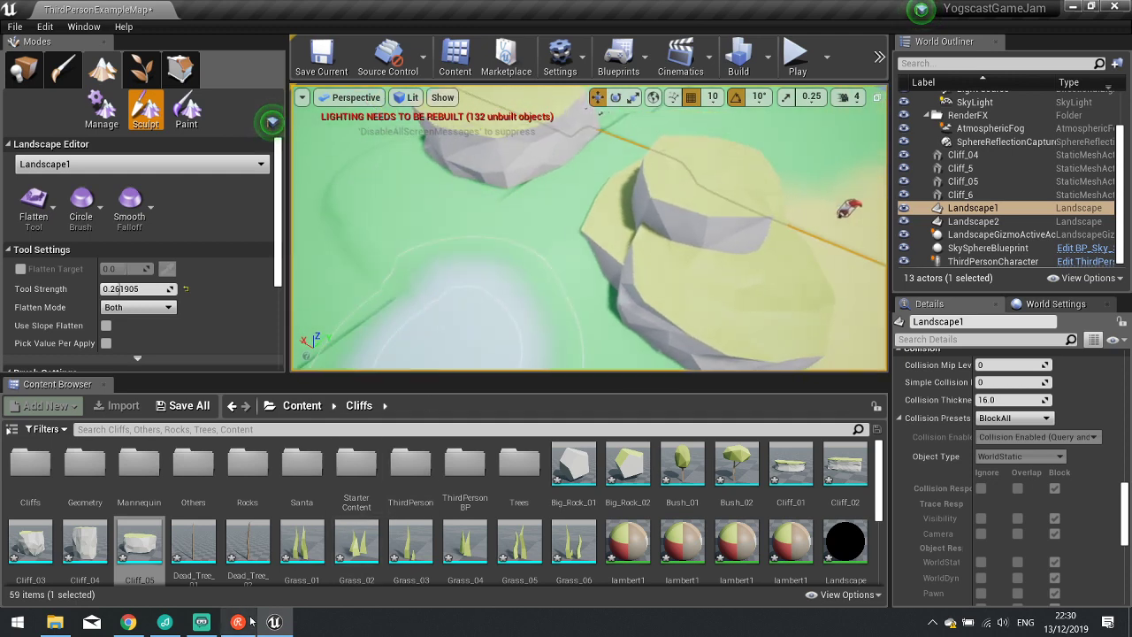
right_click_drag(589, 217, 569, 192)
right_click_drag(579, 287, 398, 256)
key("shift+1")
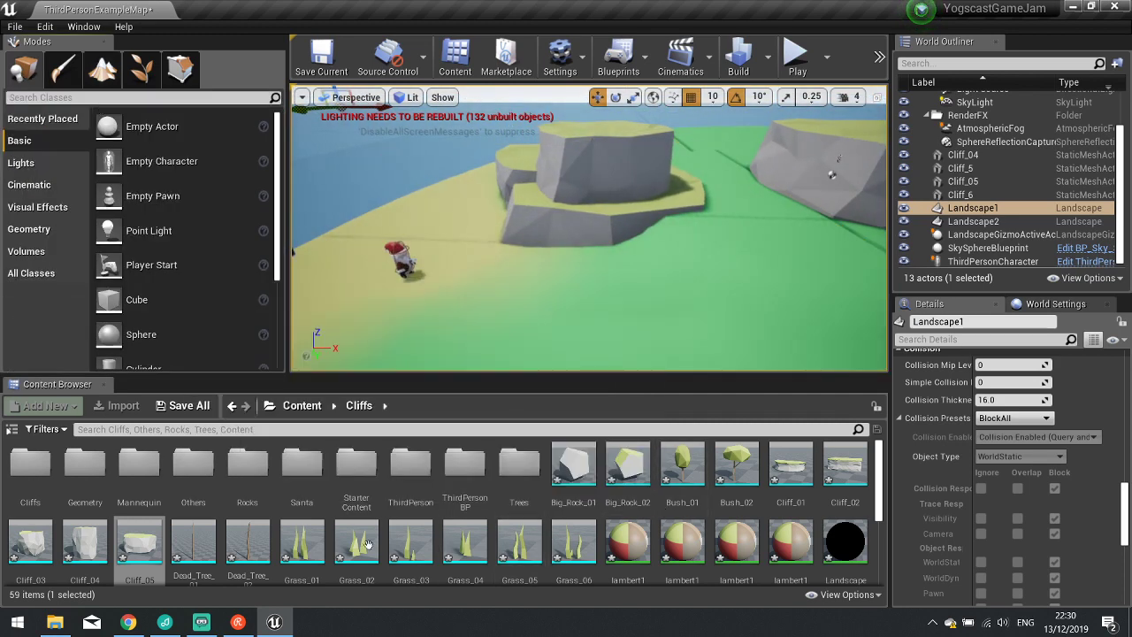
Open the Landscape material and select the color constant that feeds the Layer Grass input of the Layer Blend node.
right_click_drag(613, 289, 699, 280)
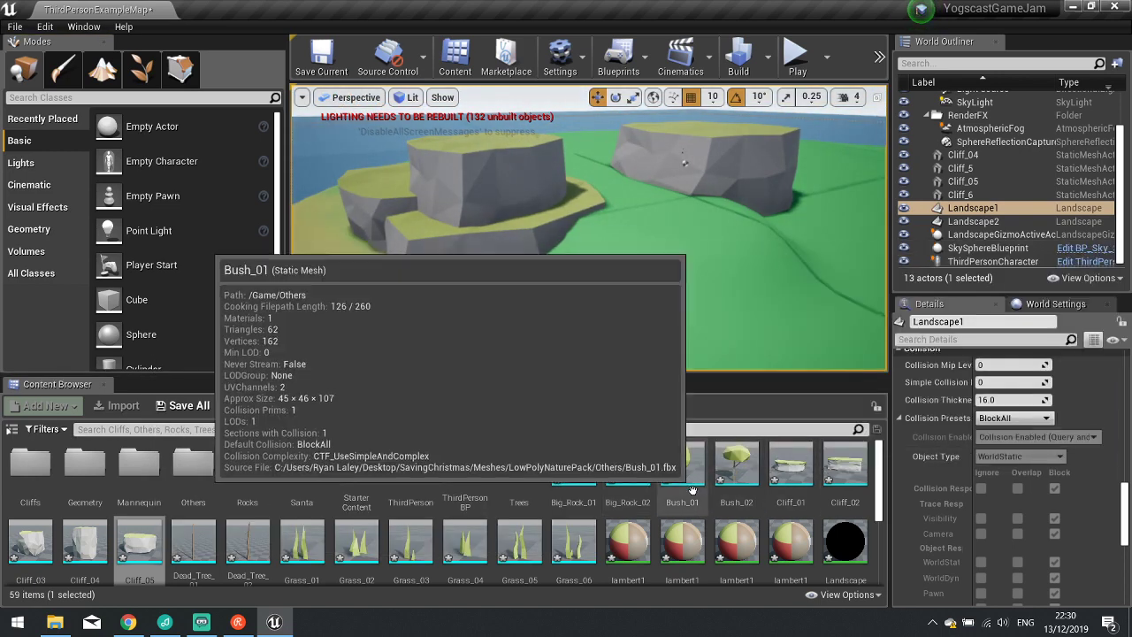
scroll(652, 534, "down", 3)
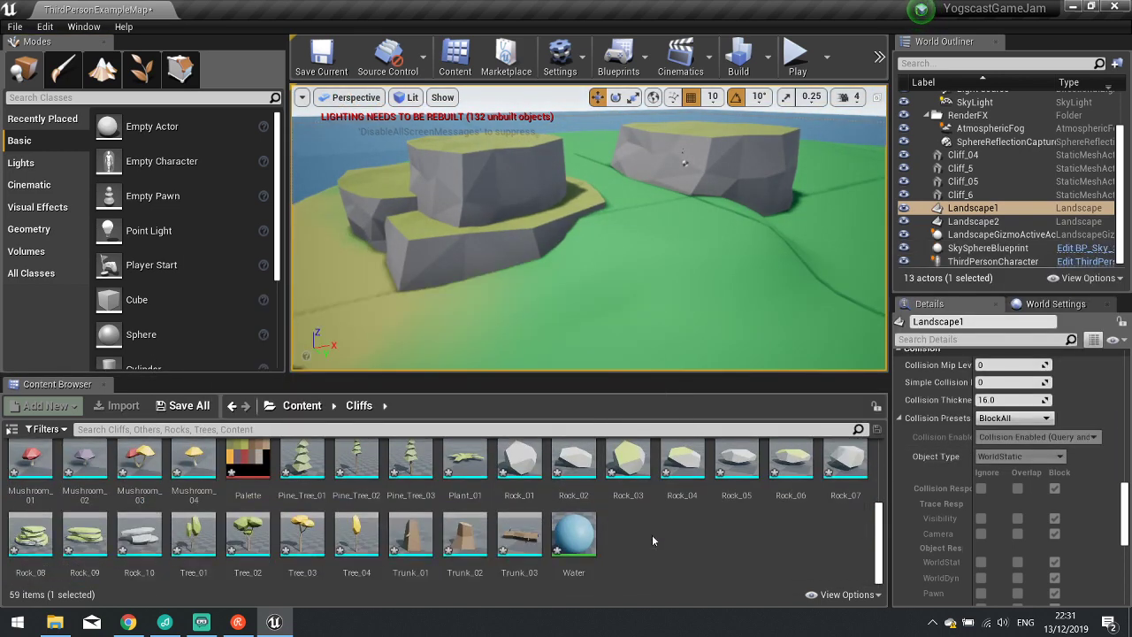
double_click(847, 481)
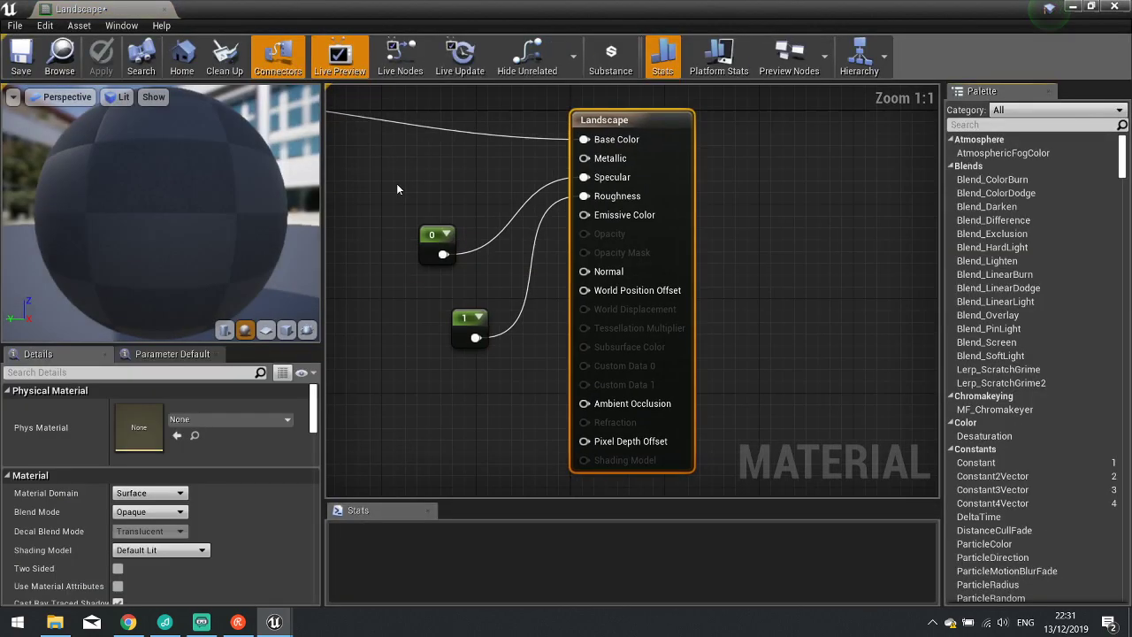
right_click_drag(432, 159, 864, 269)
right_click_drag(547, 194, 783, 264)
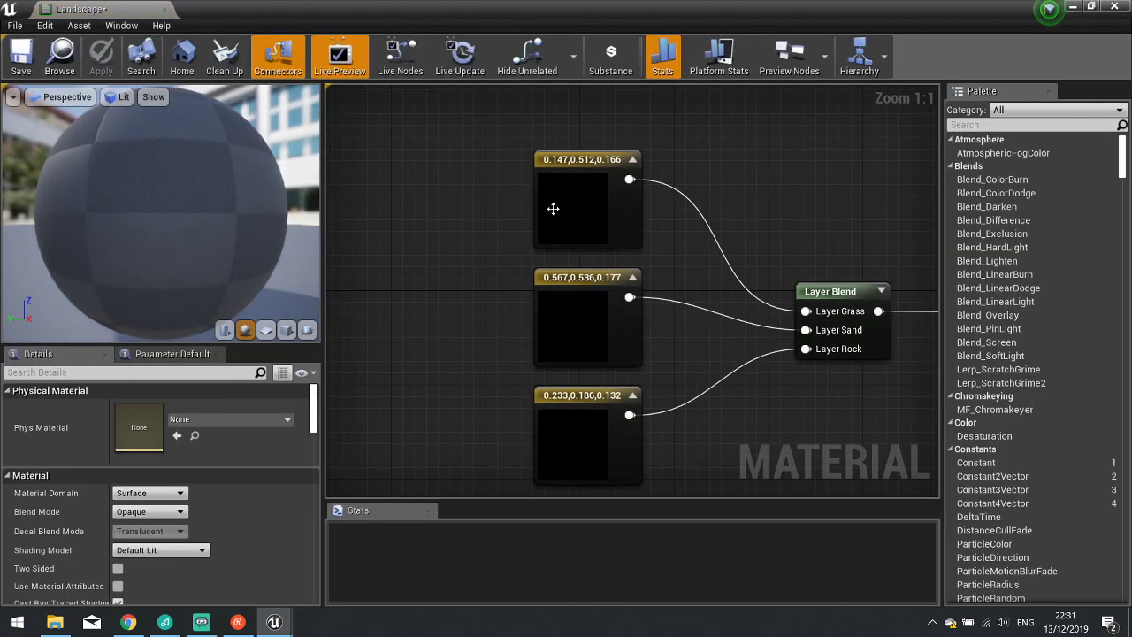
left_click(550, 209)
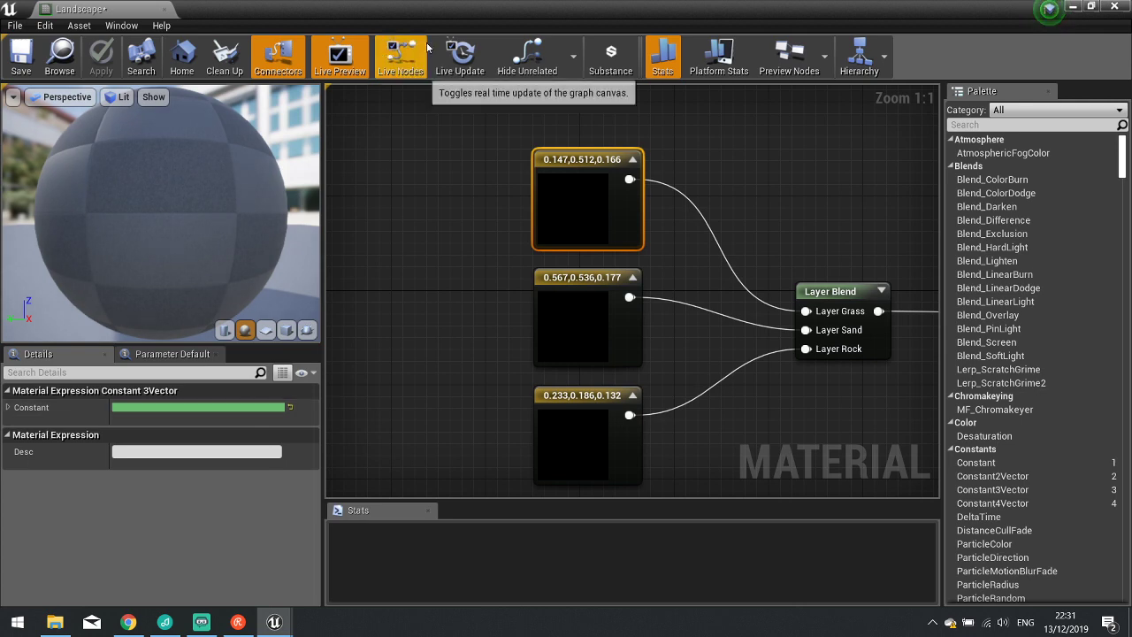
Shrink the Landscape material editor to a small window beside the level view, with the grass color node showing.
left_click_drag(477, 10, 718, 179)
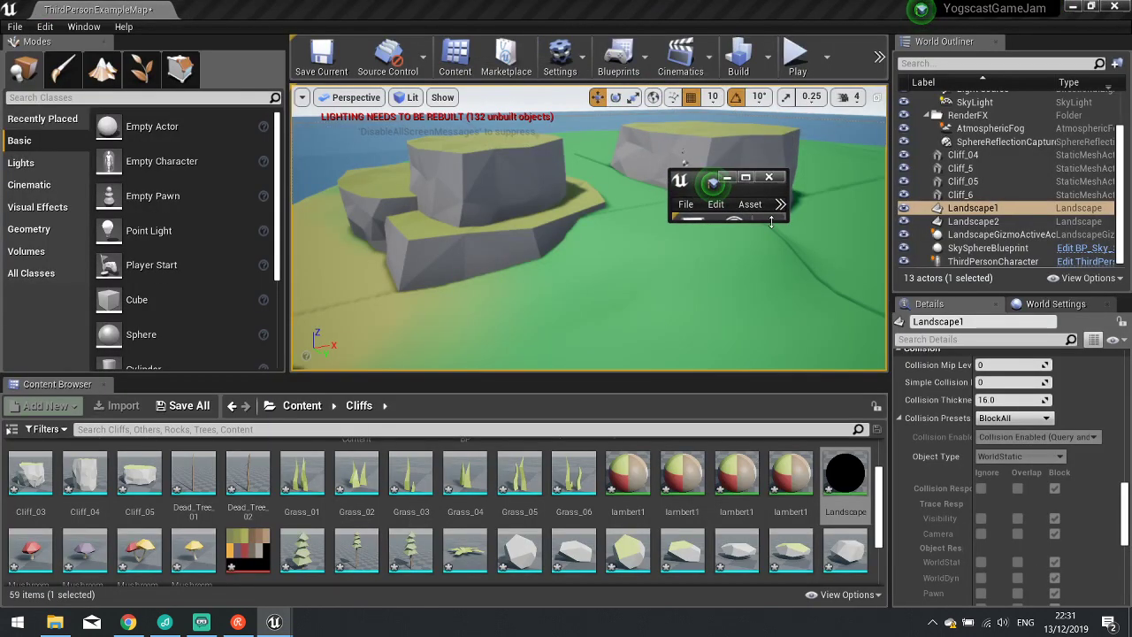
left_click_drag(771, 222, 763, 425)
right_click_drag(795, 348, 831, 351)
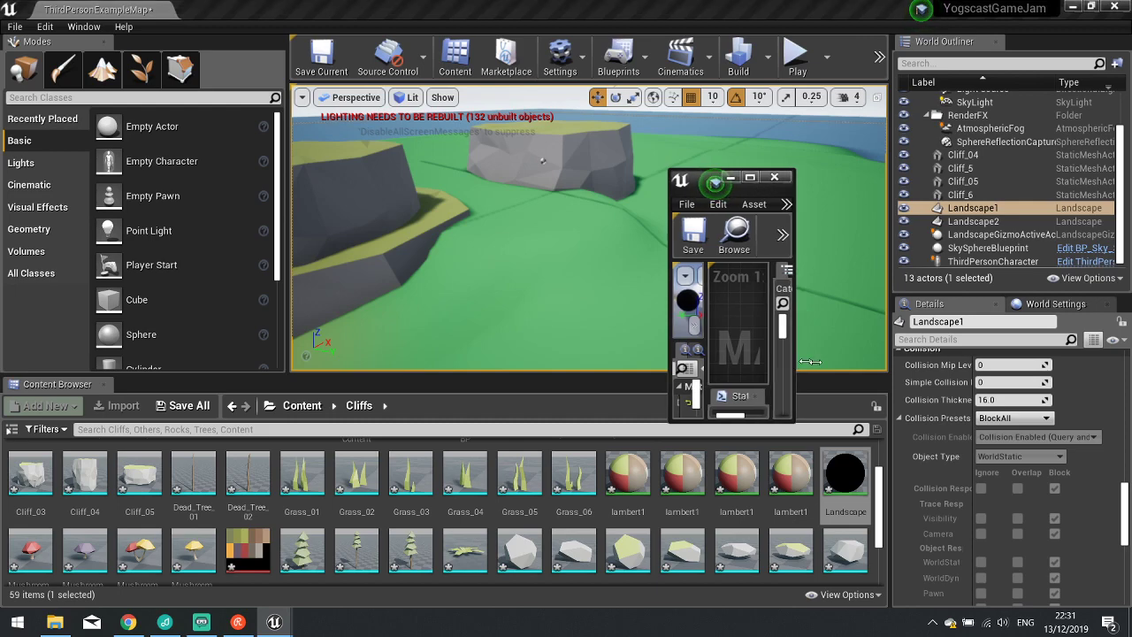
left_click_drag(787, 363, 1000, 364)
scroll(809, 311, "down", 1)
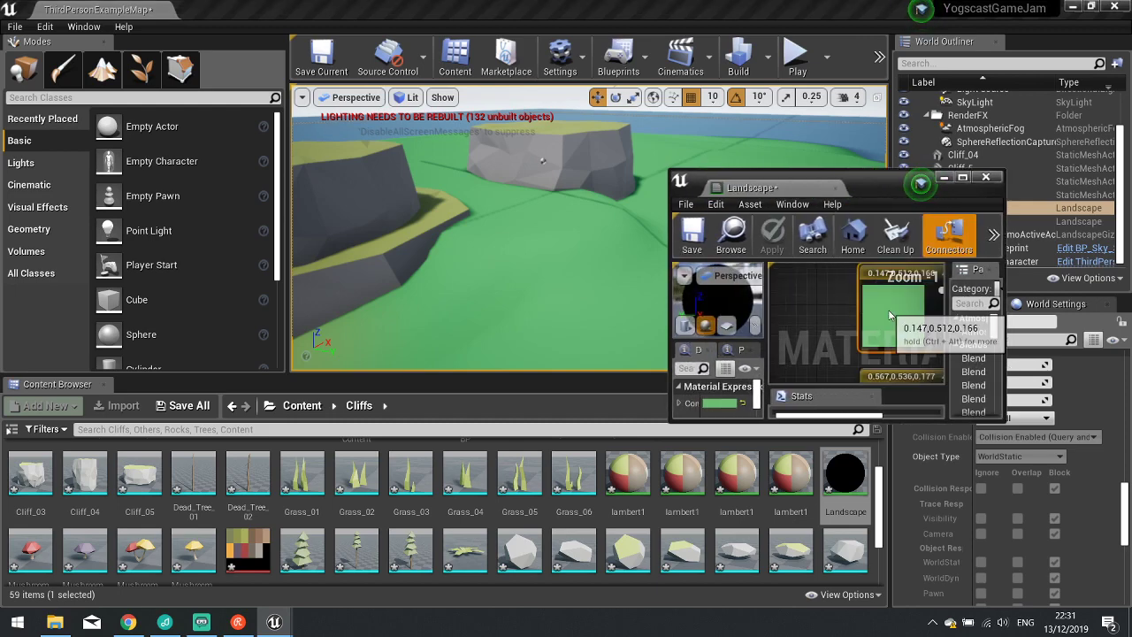
Match the grass color constant to the cliff tops with R 0.480039, G 0.596 and B 0.176536, and apply it to the material.
left_click(723, 403)
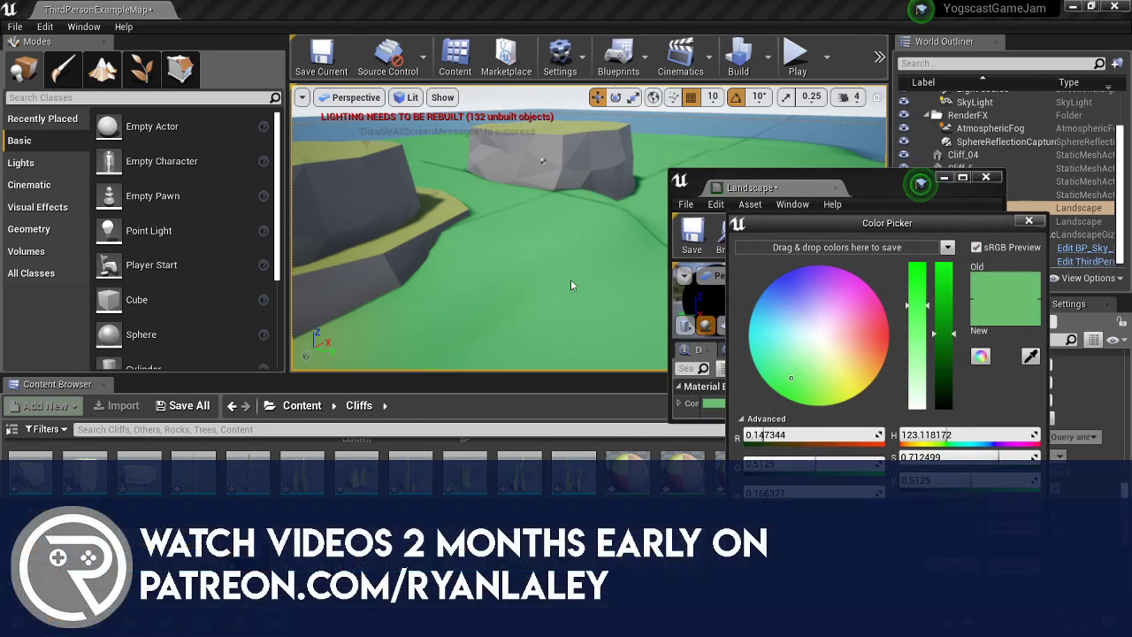
key("w")
right_click_drag(570, 281, 513, 278)
key("w")
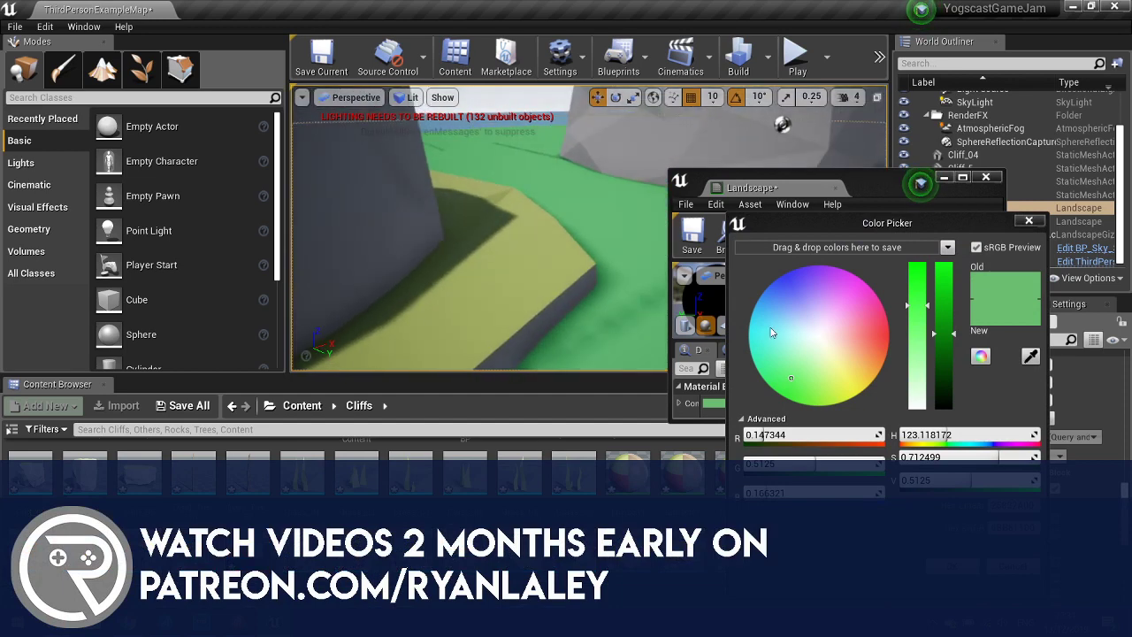
left_click_drag(814, 403, 849, 395)
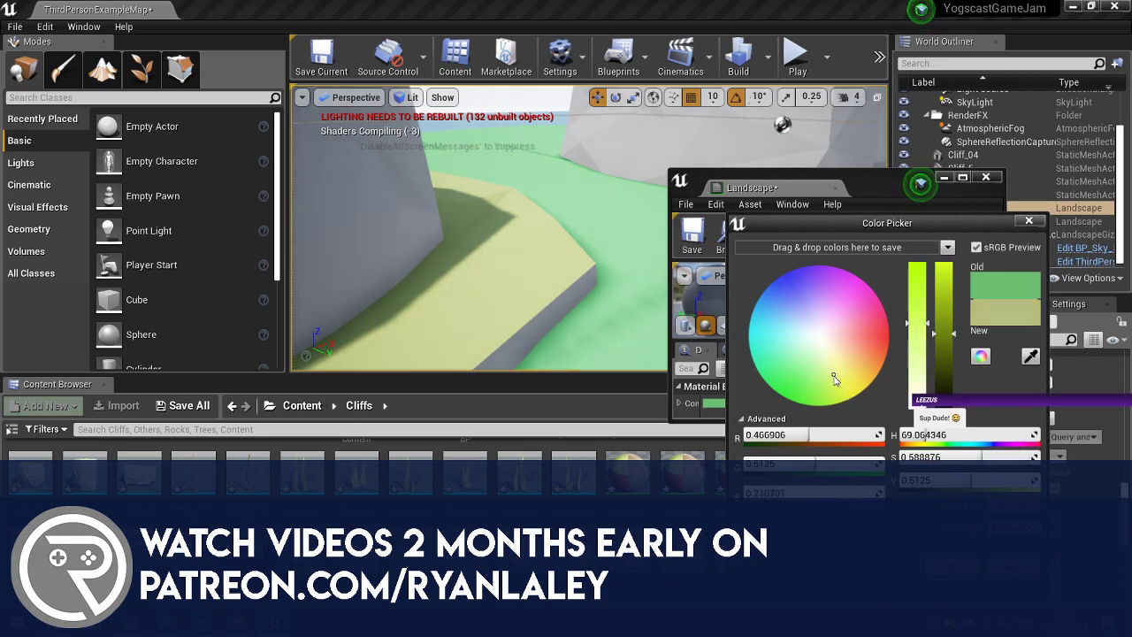
left_click_drag(865, 223, 322, 213)
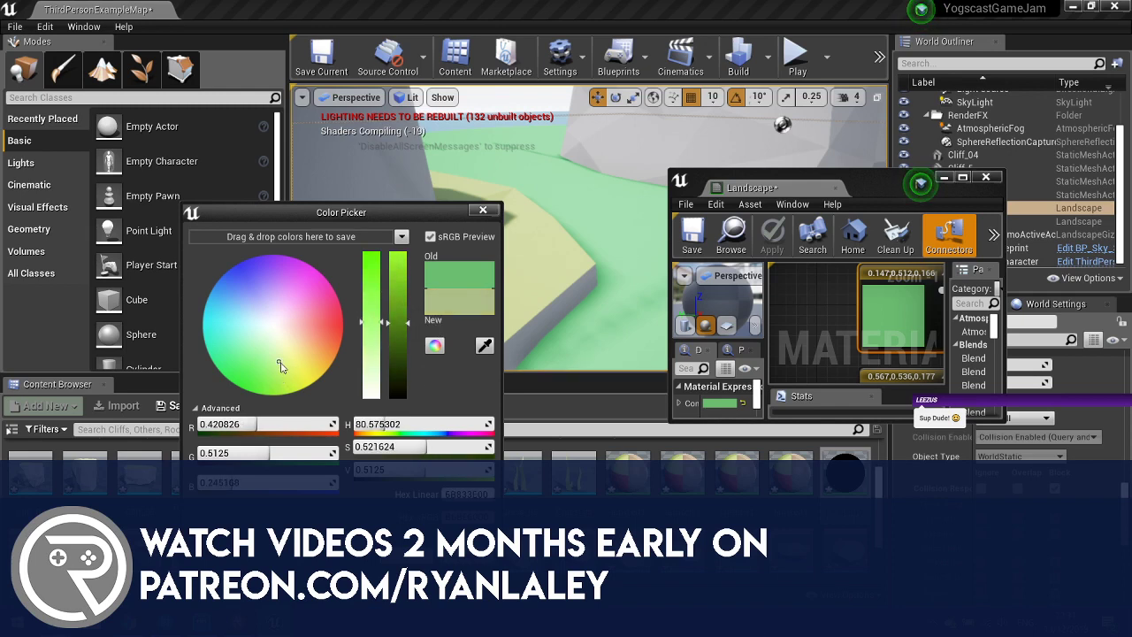
left_click_drag(279, 366, 291, 367)
left_click_drag(270, 453, 280, 453)
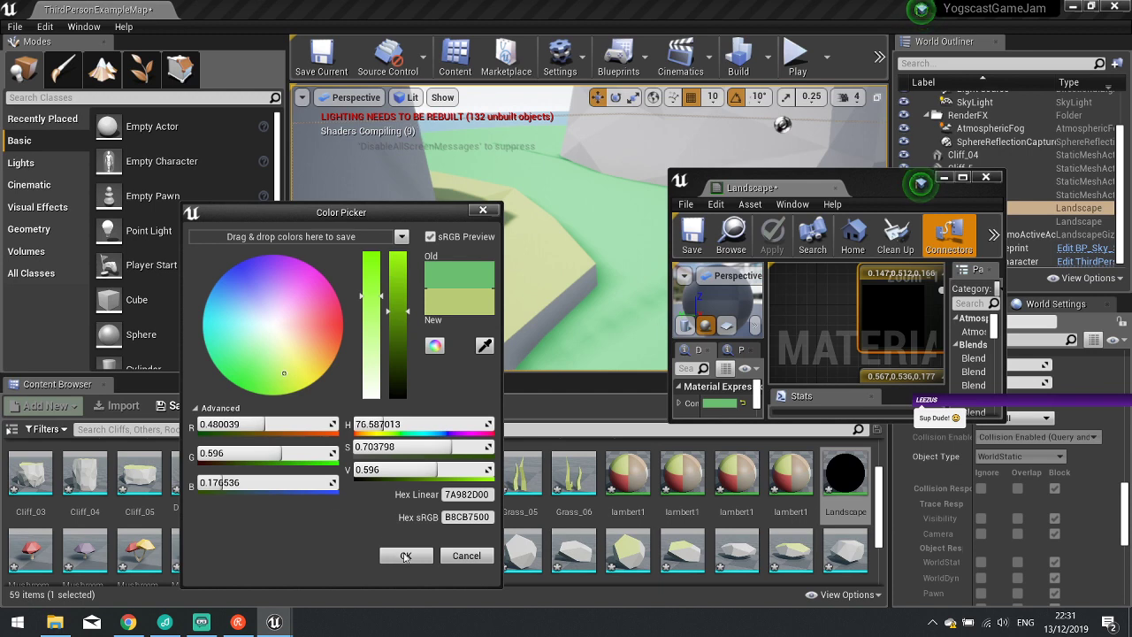
left_click(406, 557)
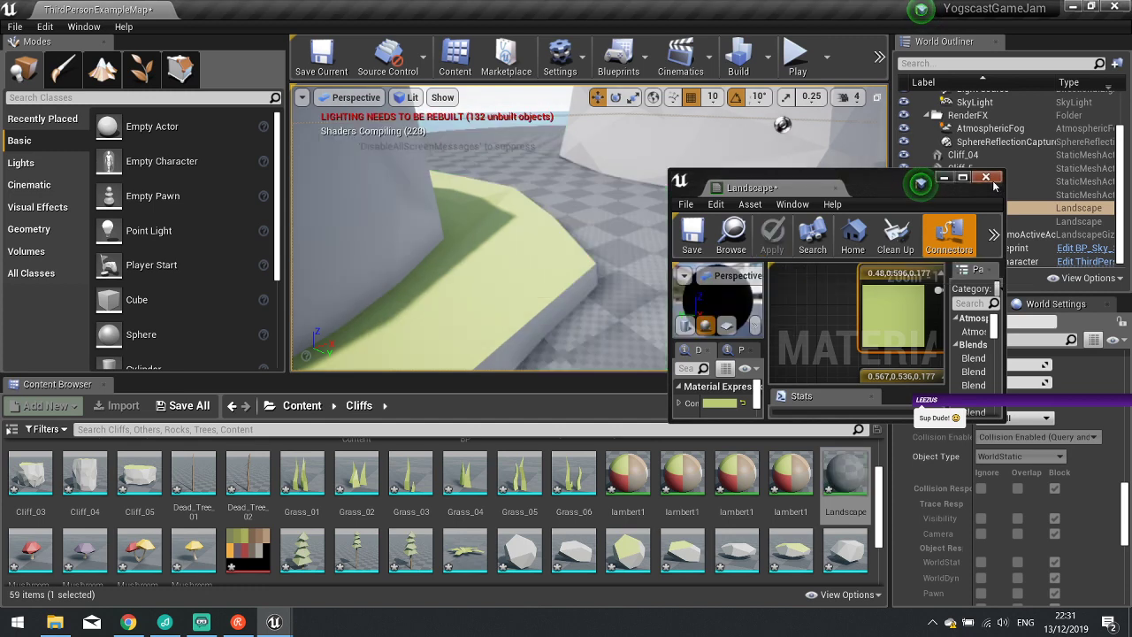
Close the Landscape material editor and go back to the root Content folder.
left_click(991, 180)
right_click_drag(751, 221, 750, 235)
key("s")
right_click_drag(669, 178, 847, 201)
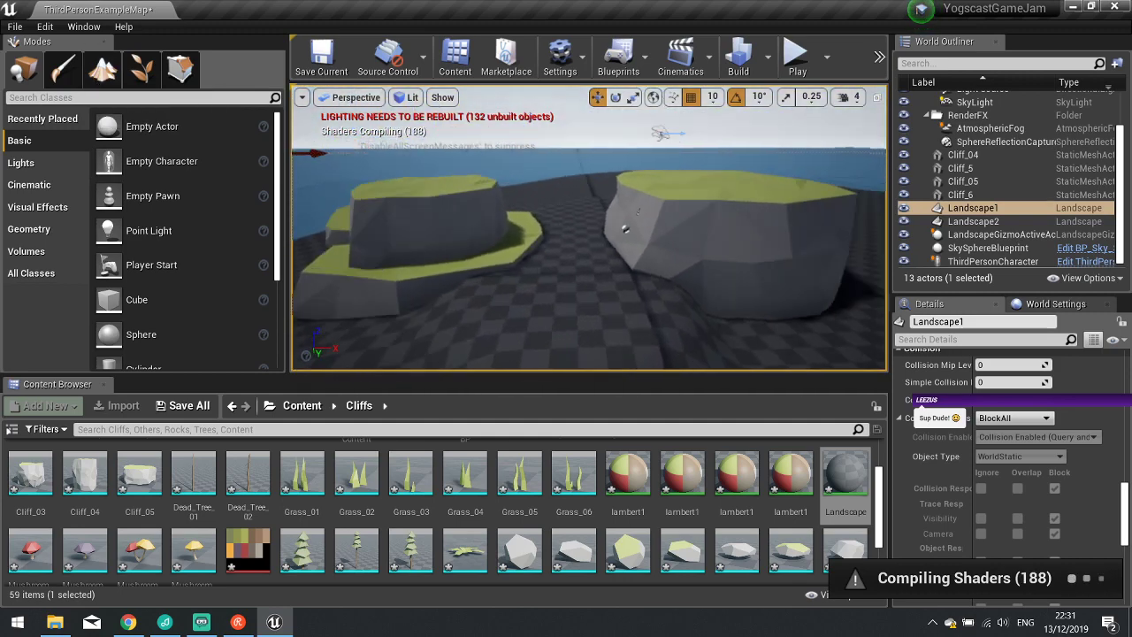
left_click(303, 406)
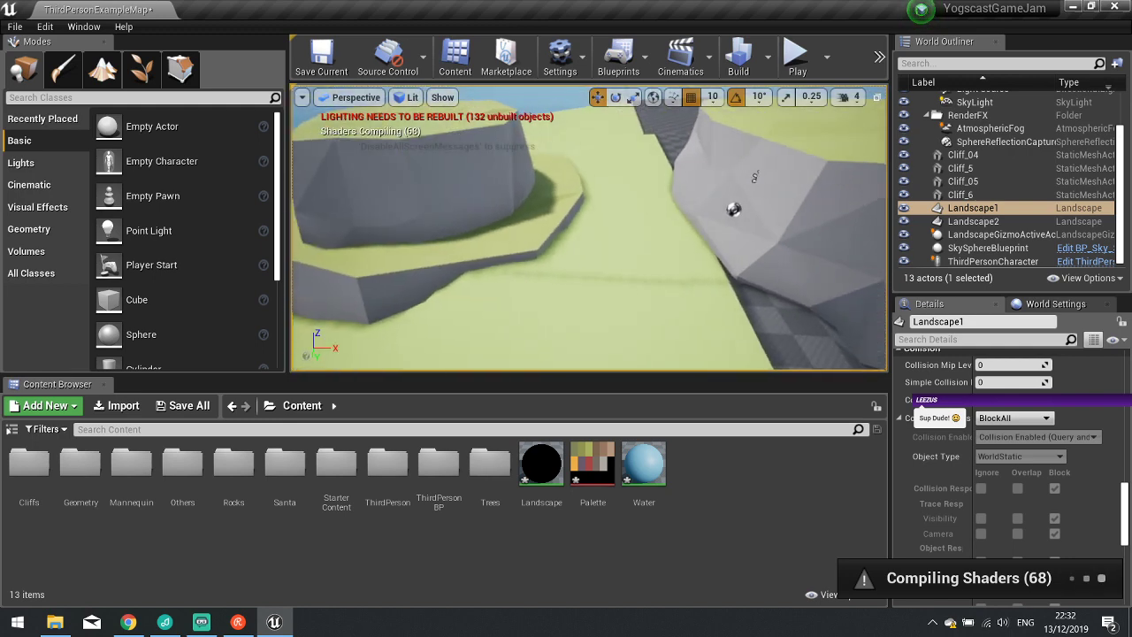
Switch Landscape1 from flattening to the Sculpt tool with strength 0.101905 and brush size 445.994995.
left_click(110, 77)
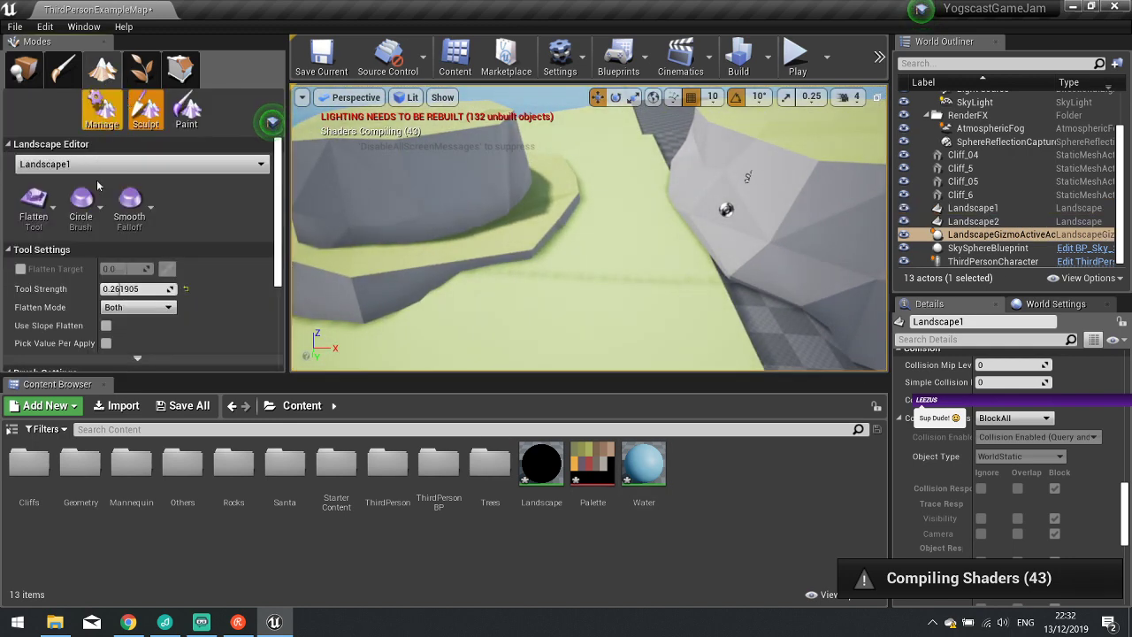
scroll(196, 297, "down", 2)
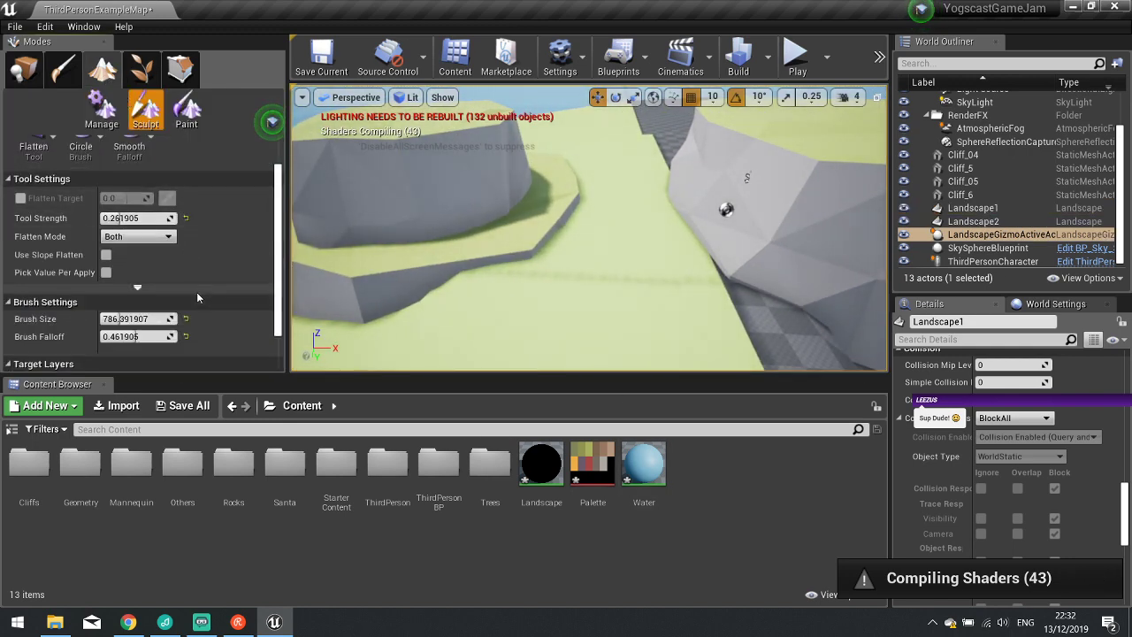
left_click(40, 132)
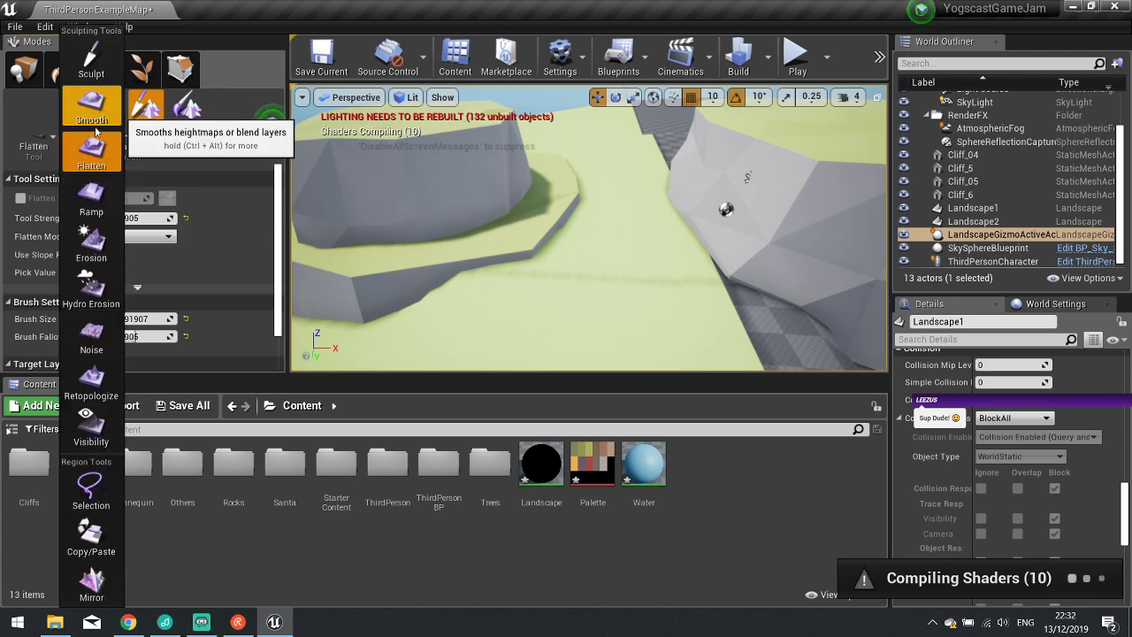
left_click(91, 62)
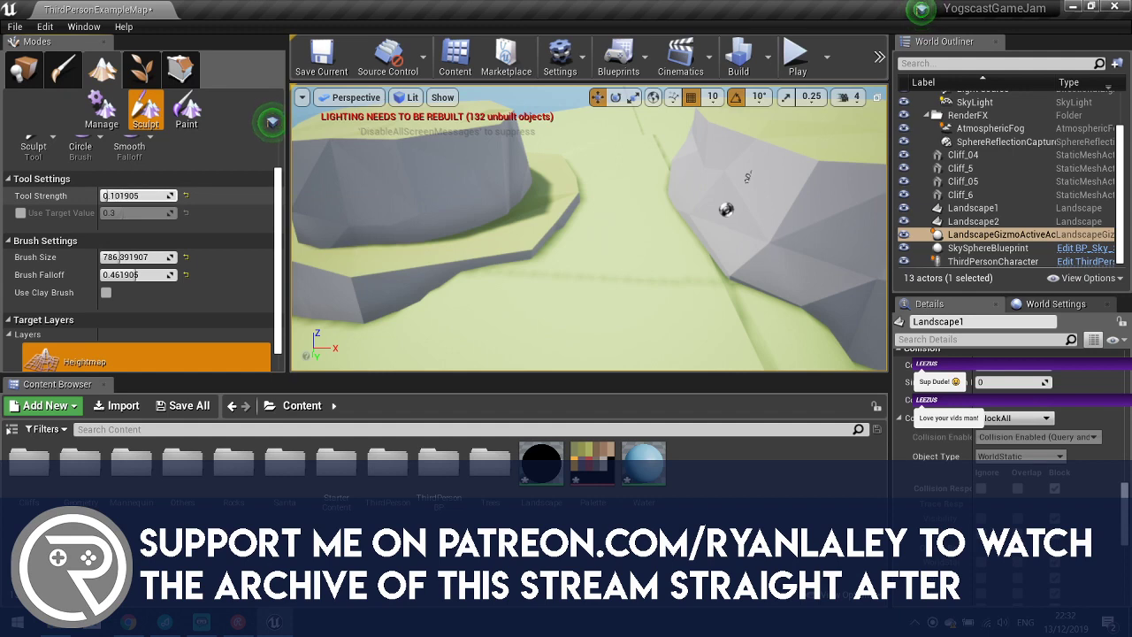
left_click_drag(112, 257, 108, 257)
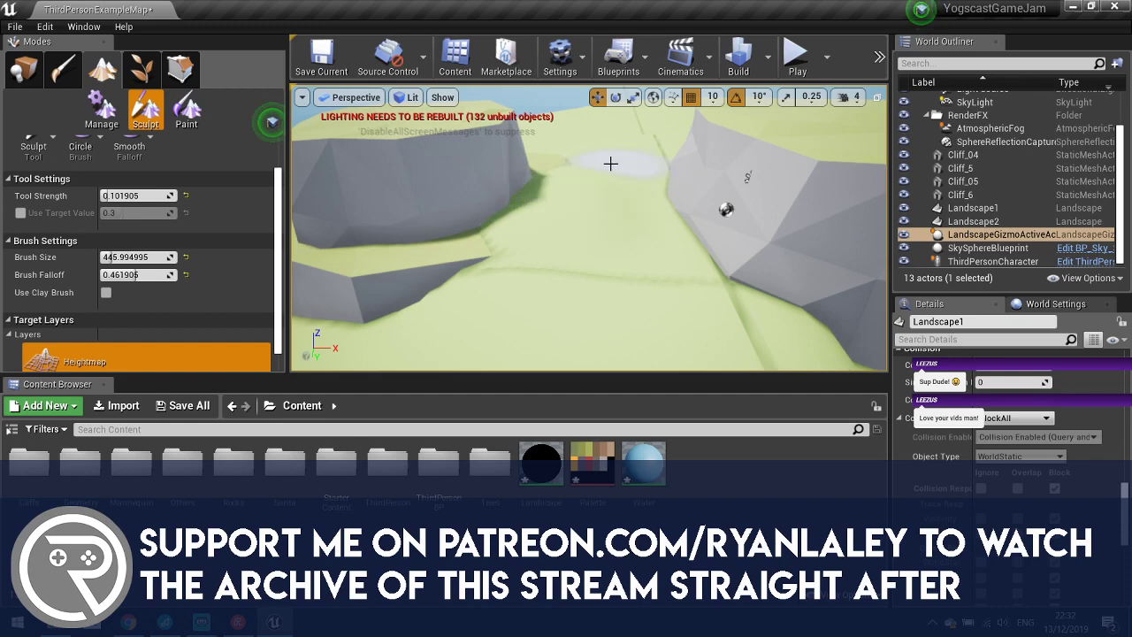
Raise the grass around the bases of the stacked cliffs and the separate cliff with the Sculpt tool.
left_click_drag(702, 253, 685, 253)
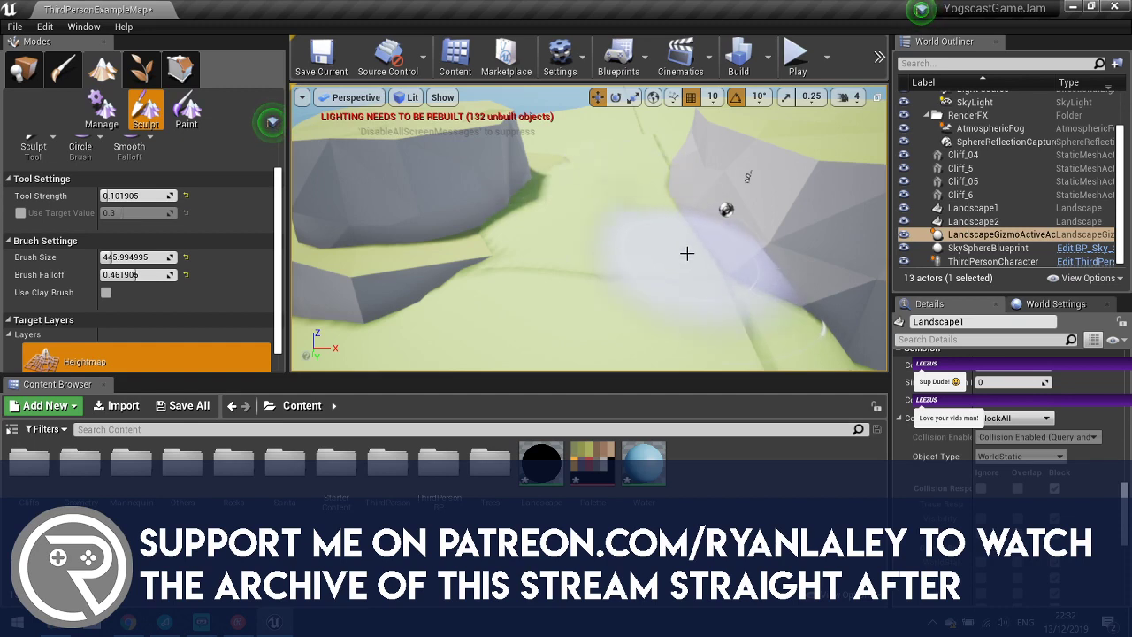
right_click_drag(684, 253, 720, 256)
left_click_drag(720, 256, 819, 253)
mouse_move(819, 253)
right_mouse_down()
mouse_move(787, 177)
mouse_move(690, 253)
right_mouse_up()
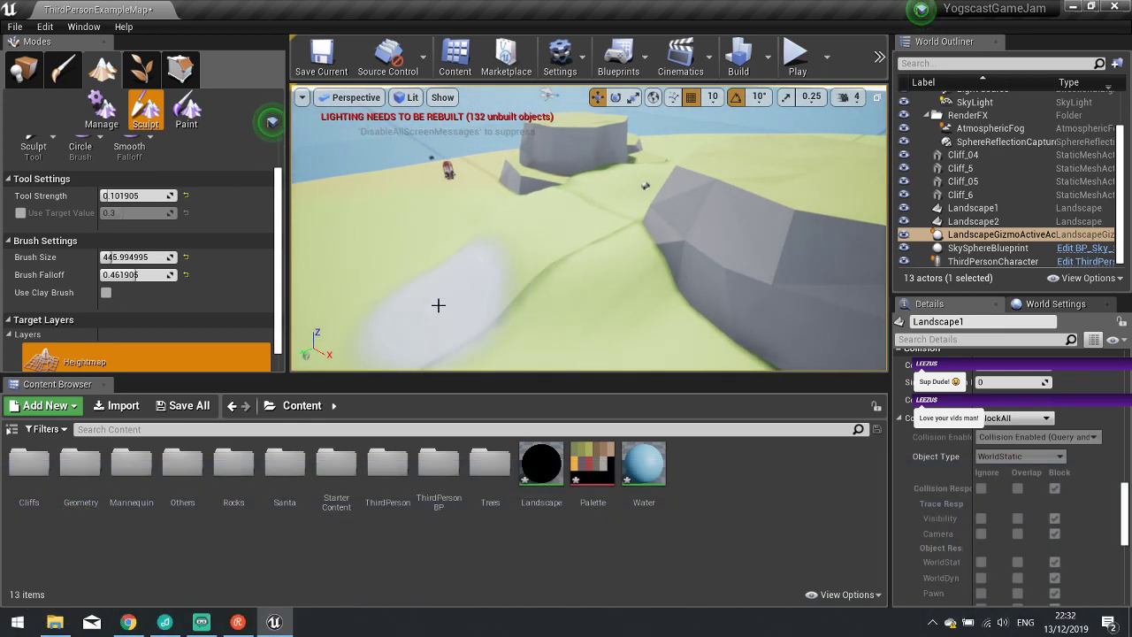
left_click(53, 137)
left_click(93, 192)
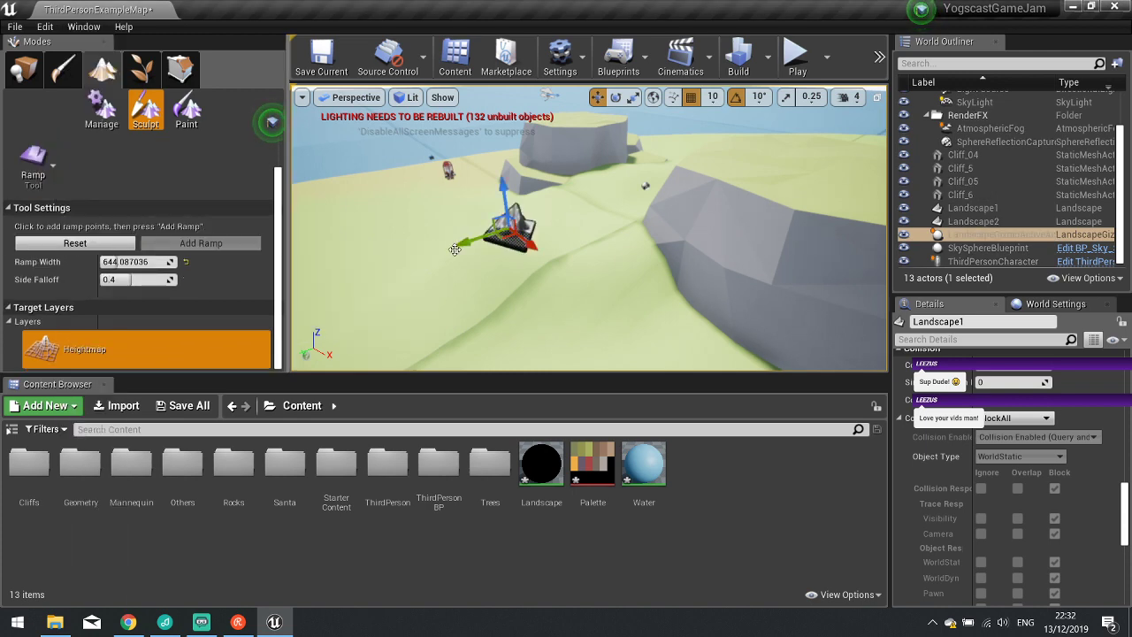
left_click(389, 263)
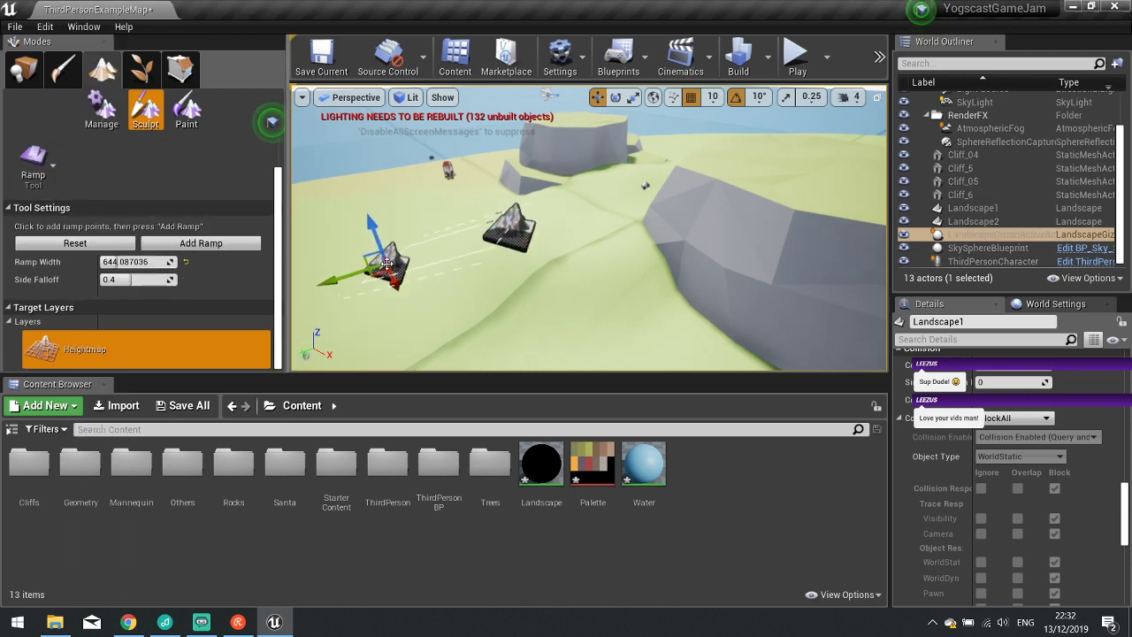
right_click_drag(471, 249, 570, 299)
left_click_drag(585, 310, 624, 362)
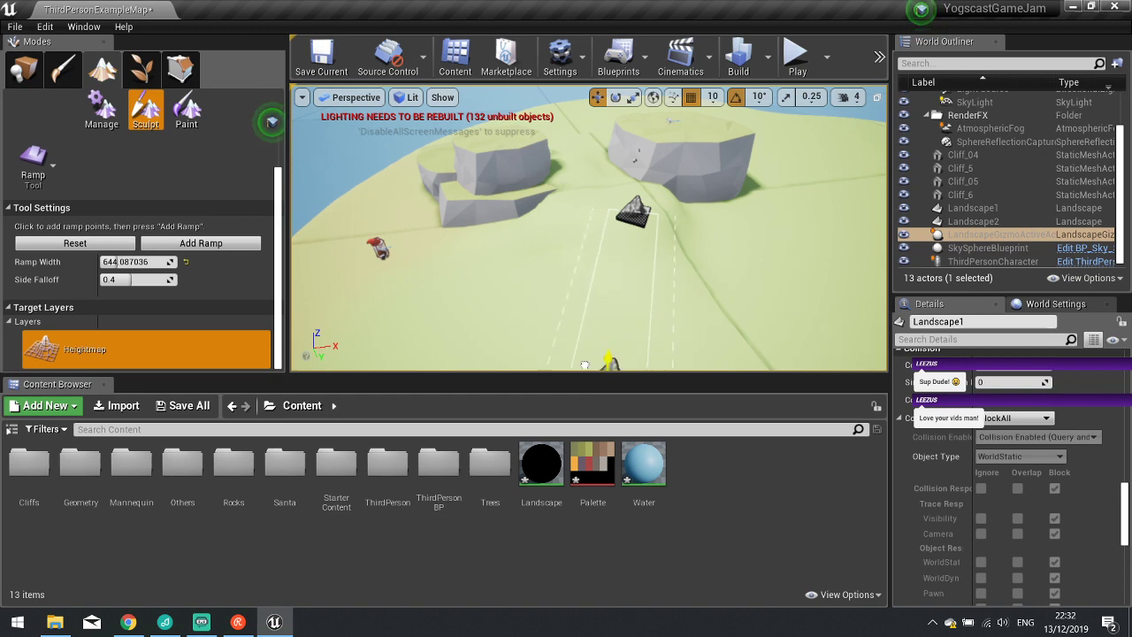
key("d")
key("w")
right_click_drag(482, 247, 354, 242)
key("s")
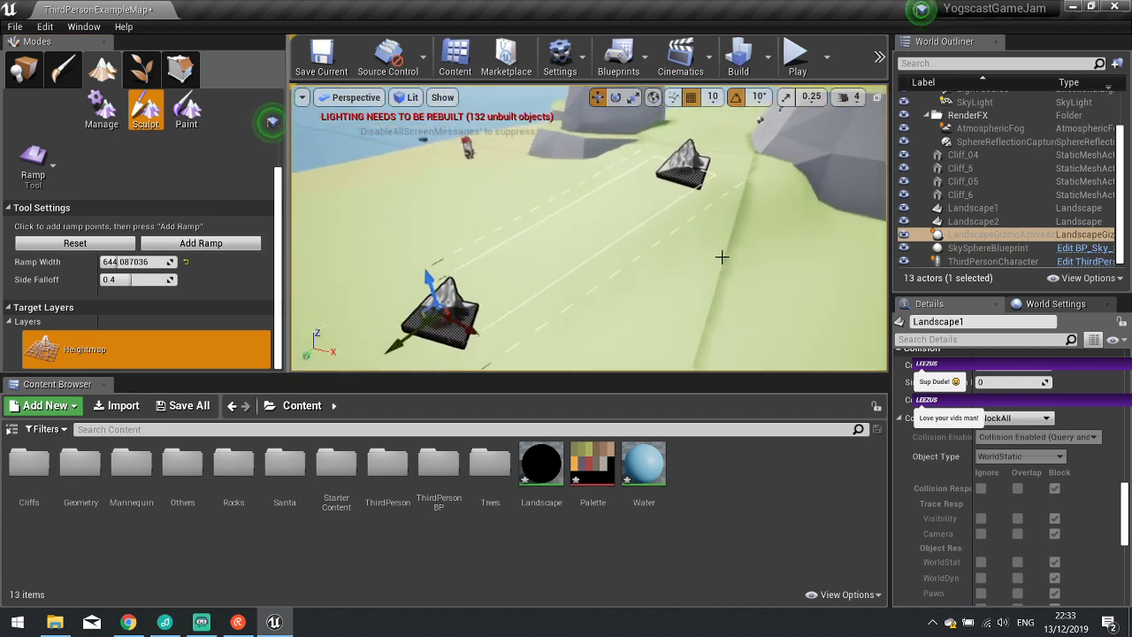
left_click(89, 243)
Switch to placing mode, duplicate Cliff_04 from the stacked cliffs beside the separate cliff, and rotate the copy.
left_click(26, 78)
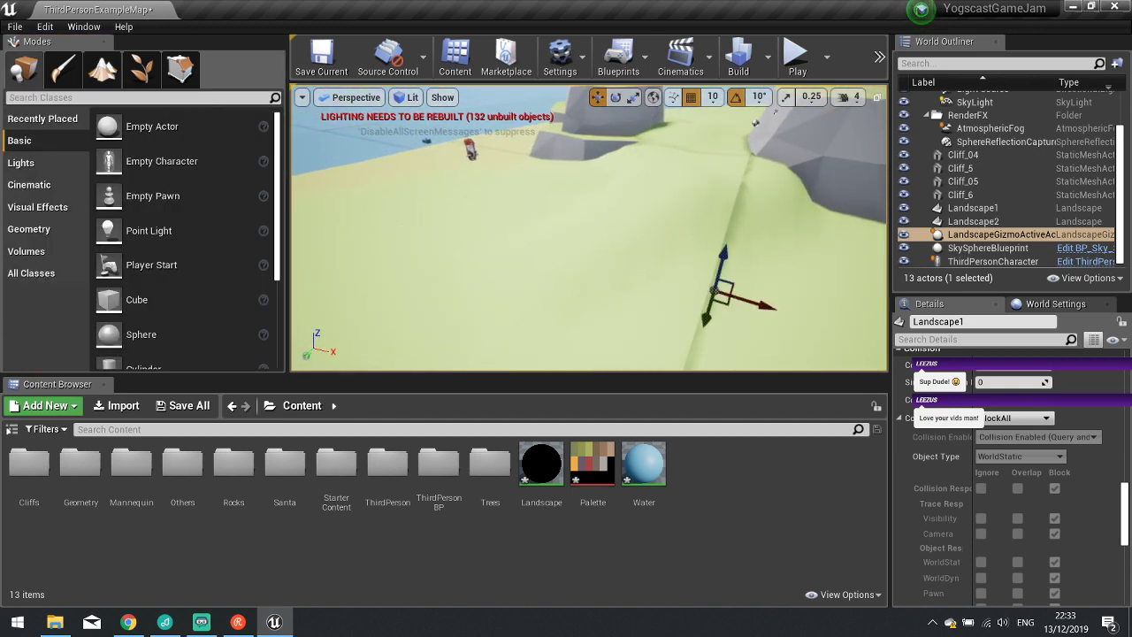
key("w")
mouse_move(513, 239)
right_mouse_down()
mouse_move(566, 191)
mouse_move(645, 199)
right_mouse_up()
key("s")
right_click_drag(566, 161, 443, 253)
key("s")
left_click(552, 161)
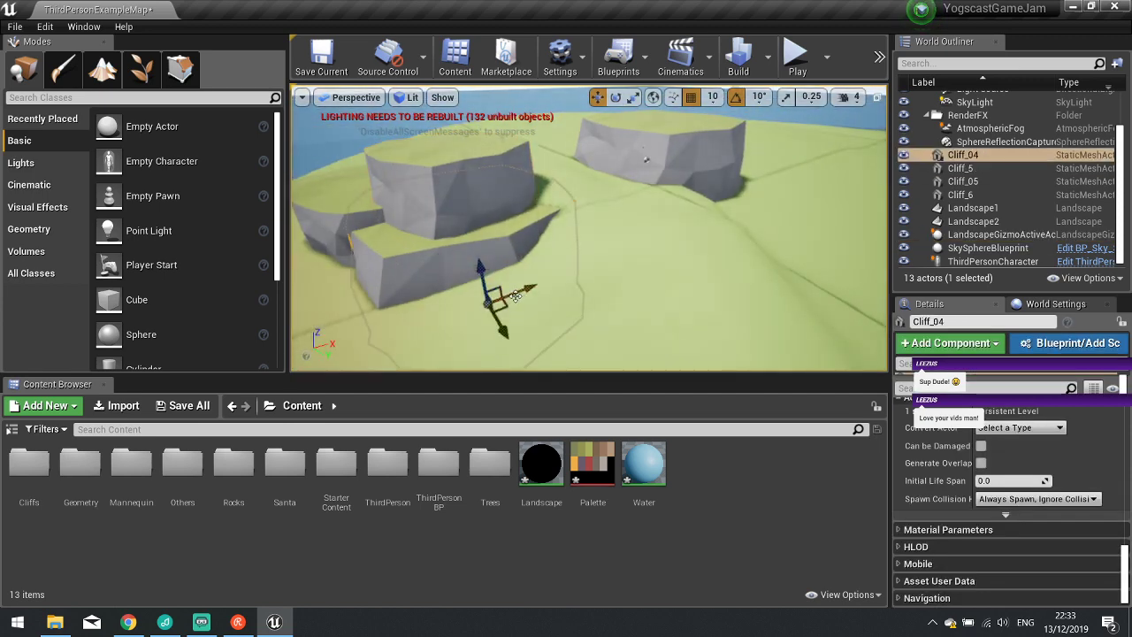
left_click_drag(491, 301, 734, 171, "alt")
key("e")
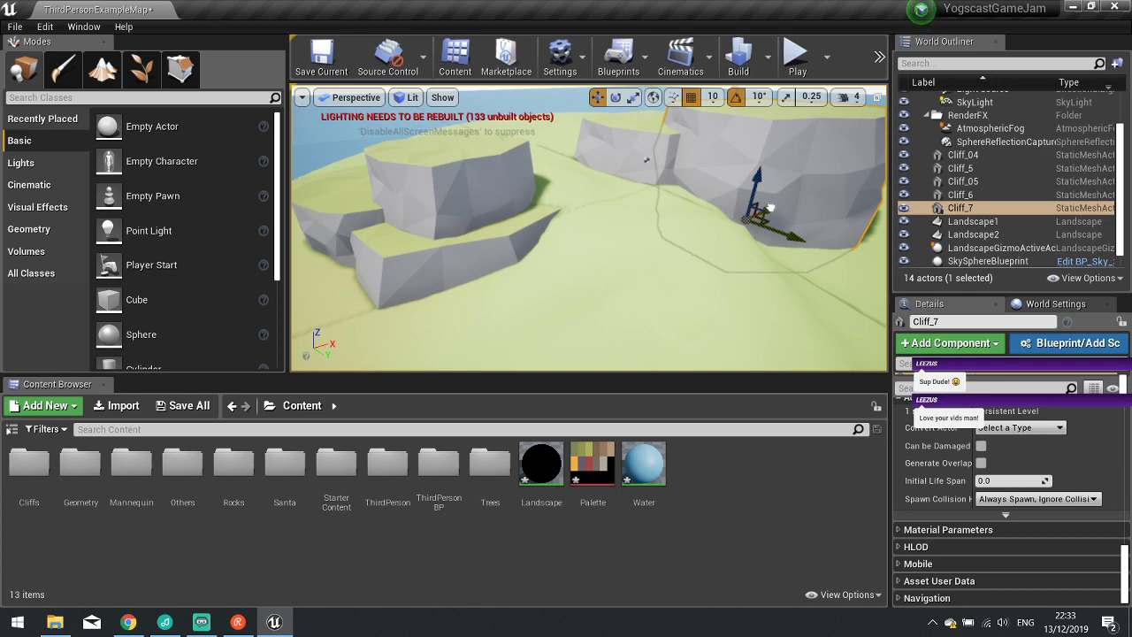
left_click_drag(771, 209, 739, 197)
Duplicate the new cliff once more to extend the row, then rotate the copy and sink it lower into the grass.
right_click_drag(738, 198, 618, 210)
left_click_drag(645, 207, 712, 250, "alt")
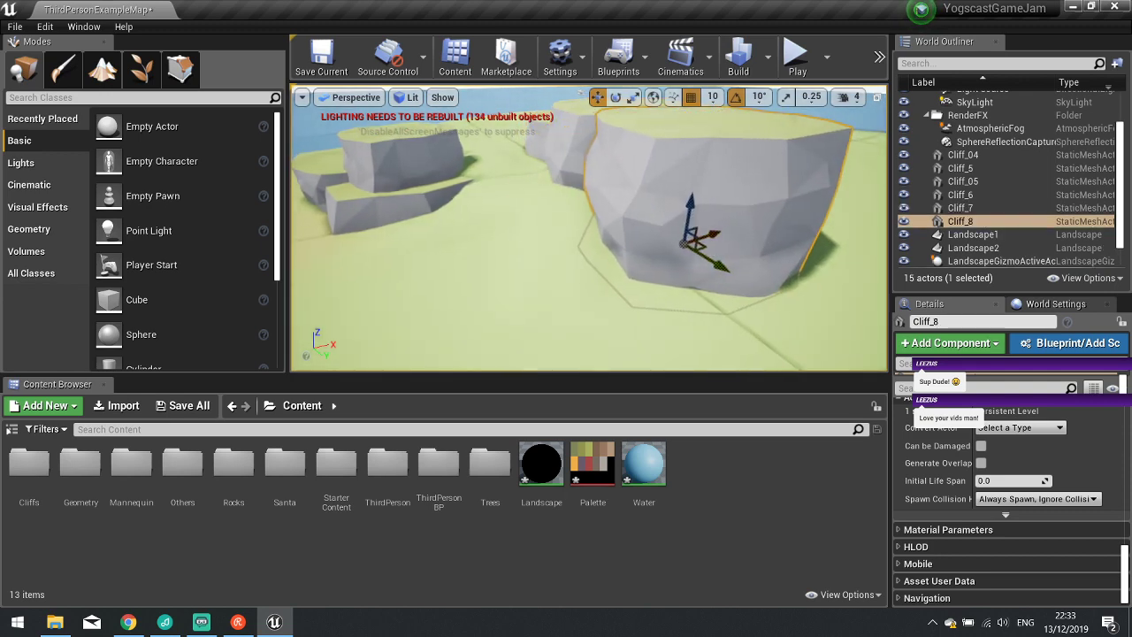
right_click_drag(712, 251, 617, 269)
key("e")
left_click_drag(621, 283, 672, 286)
key("w")
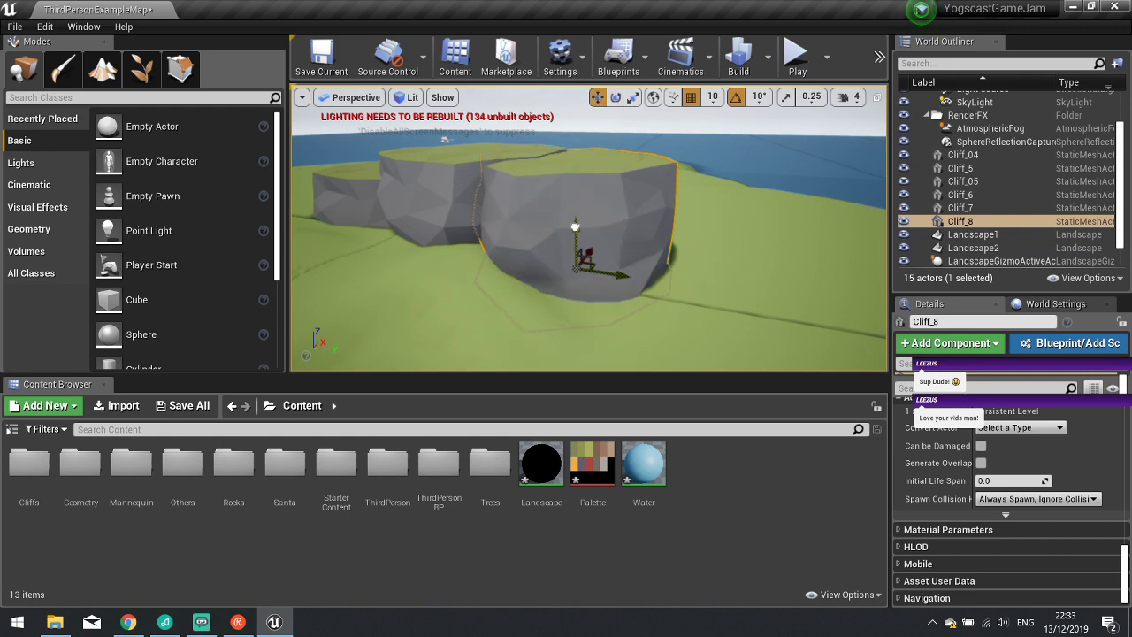
scroll(548, 262, "up", 4)
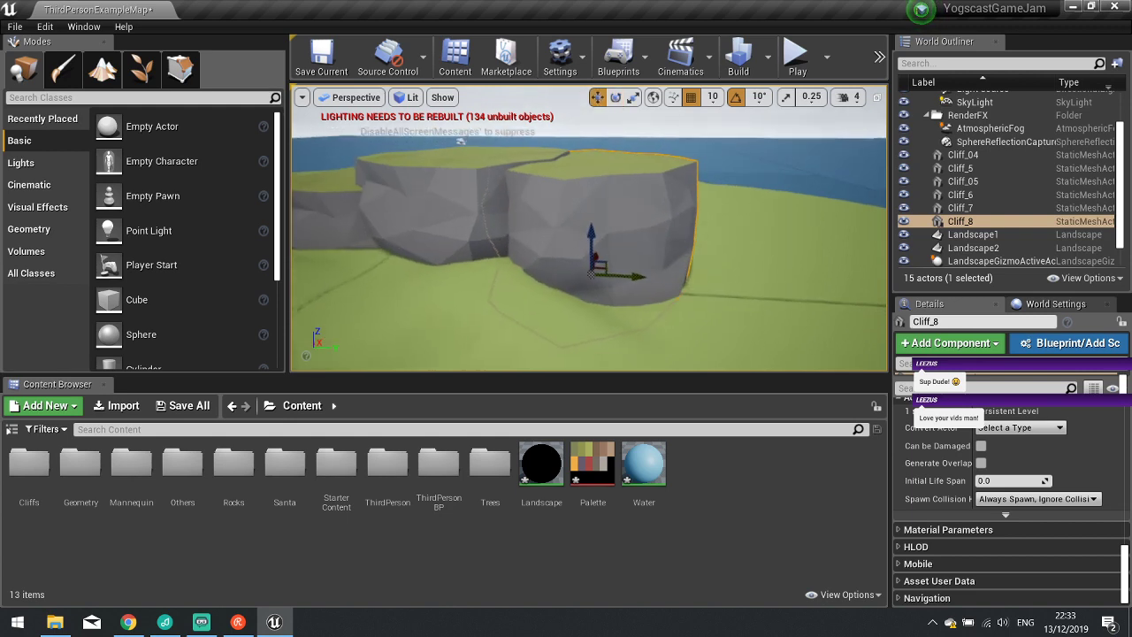
left_click_drag(607, 253, 599, 257)
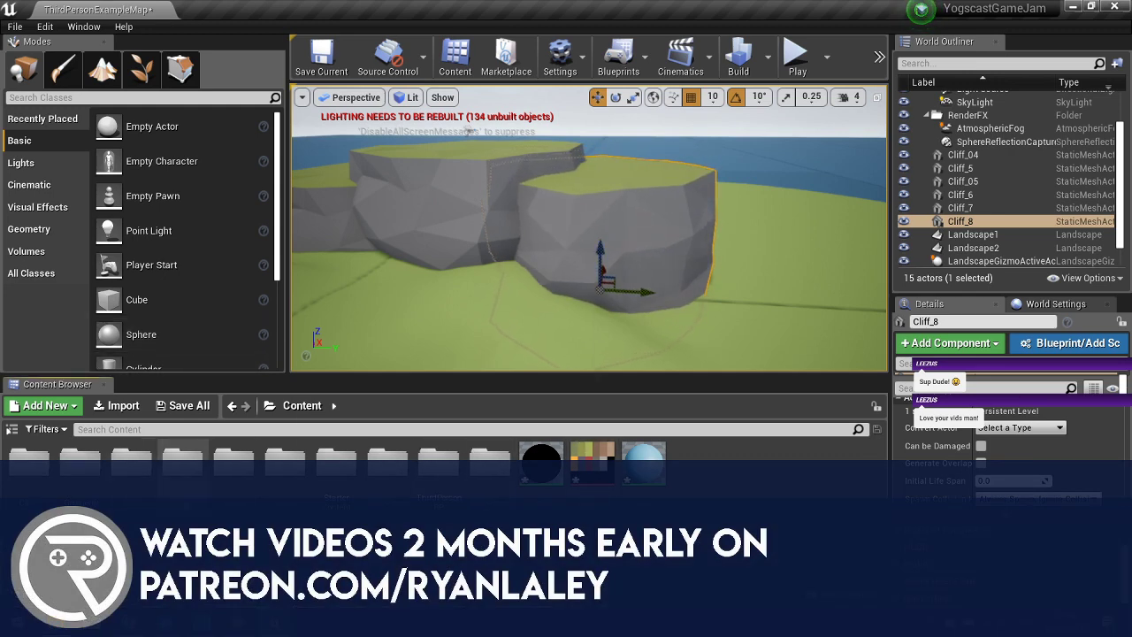
Place the Cliff_03 mesh from the Cliffs folder in front of the cliff row, enlarge it and settle it into the grass.
double_click(36, 487)
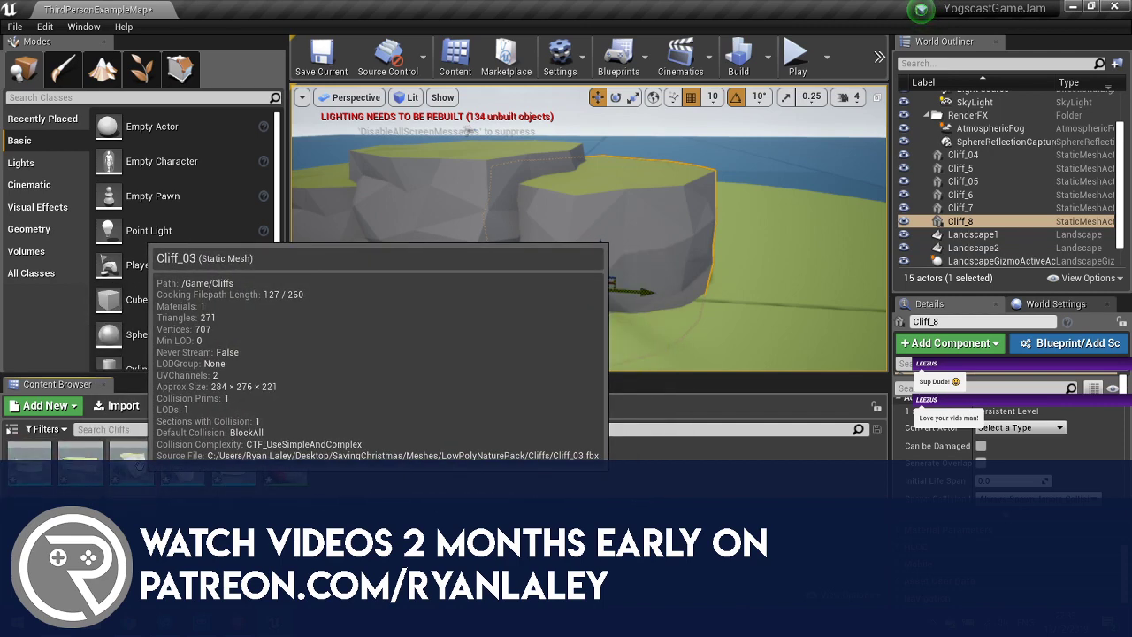
left_click_drag(131, 456, 674, 294)
left_click(500, 268)
key("r")
scroll(552, 252, "down", 5)
scroll(553, 252, "down", 4)
key("w")
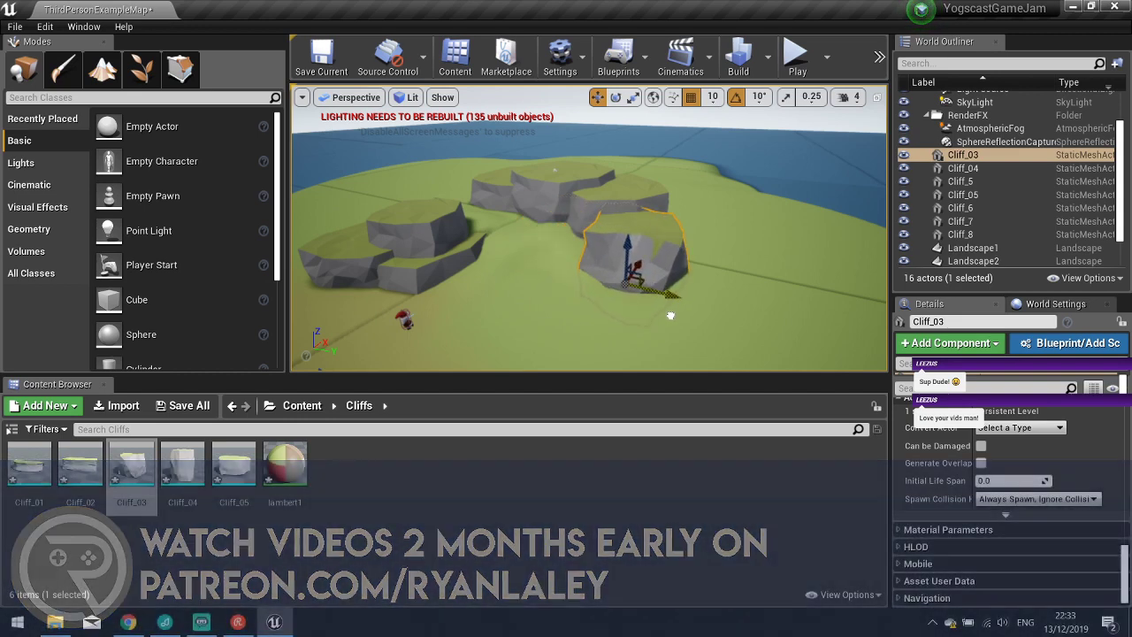
left_click_drag(627, 240, 625, 252)
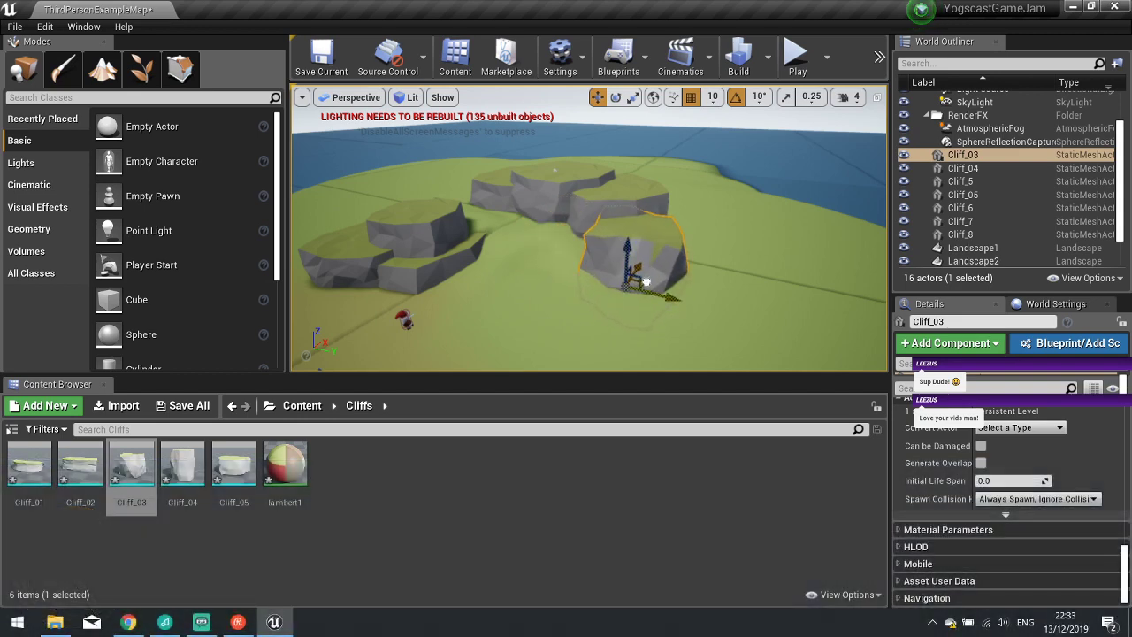
left_click_drag(646, 282, 508, 319)
key("f")
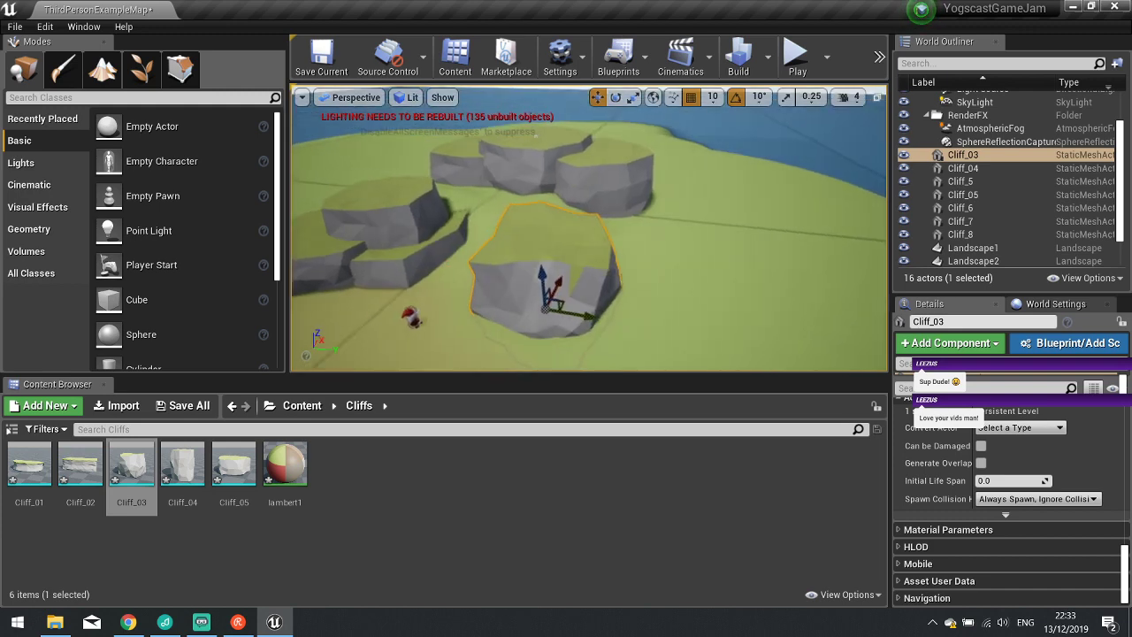
right_click_drag(509, 318, 537, 300)
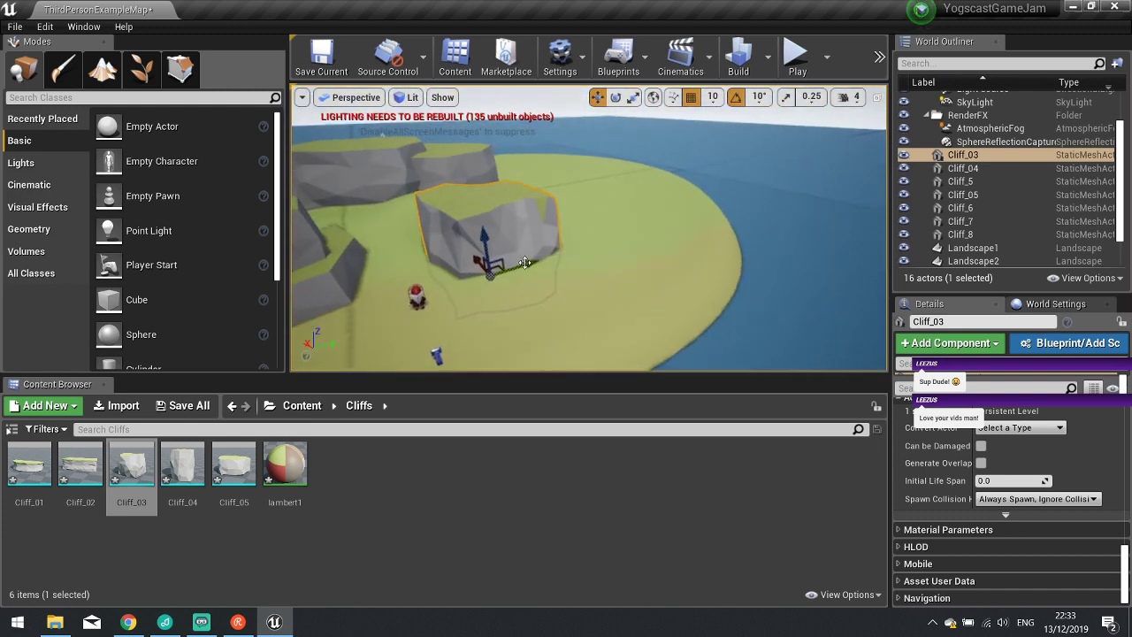
Duplicate Cliff_03 alongside itself towards the shore and rotate the copy to vary its shape.
left_click_drag(523, 263, 574, 266, "alt")
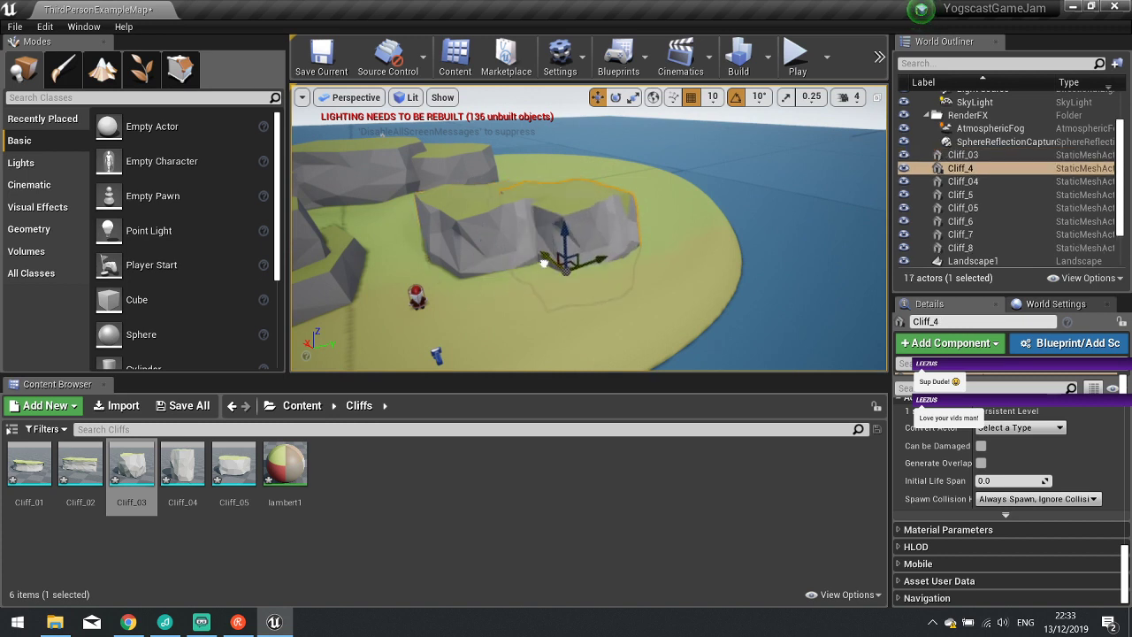
key("e")
left_click_drag(568, 313, 619, 311)
key("w")
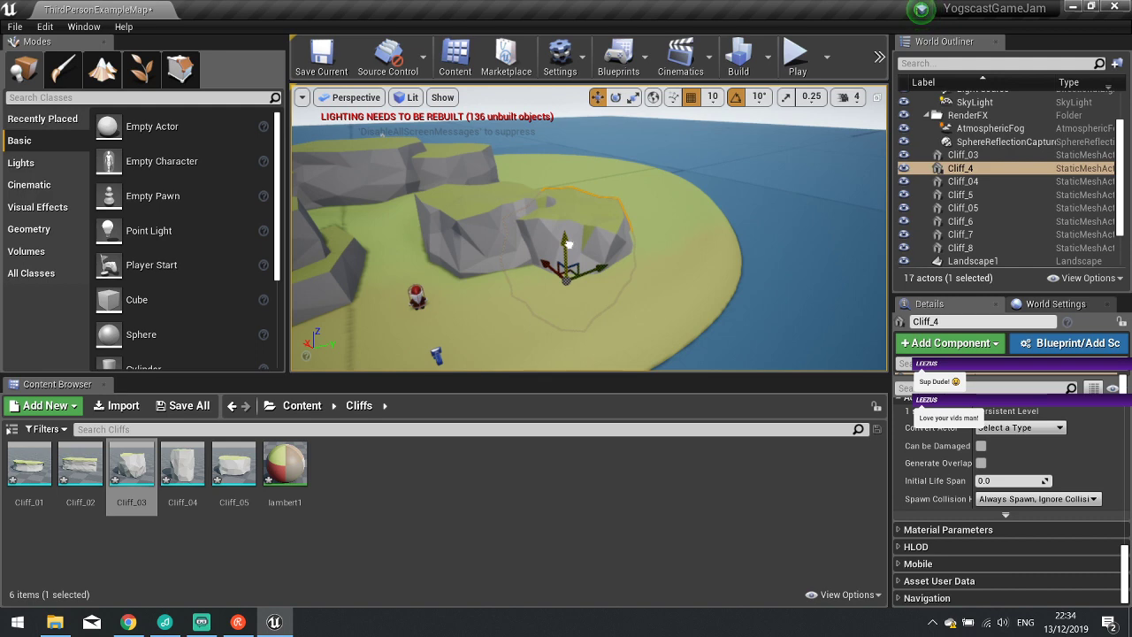
Add another copy of the Cliff_03 mesh at the shoreline end of the row and rotate it.
left_click_drag(548, 264, 673, 291, "alt")
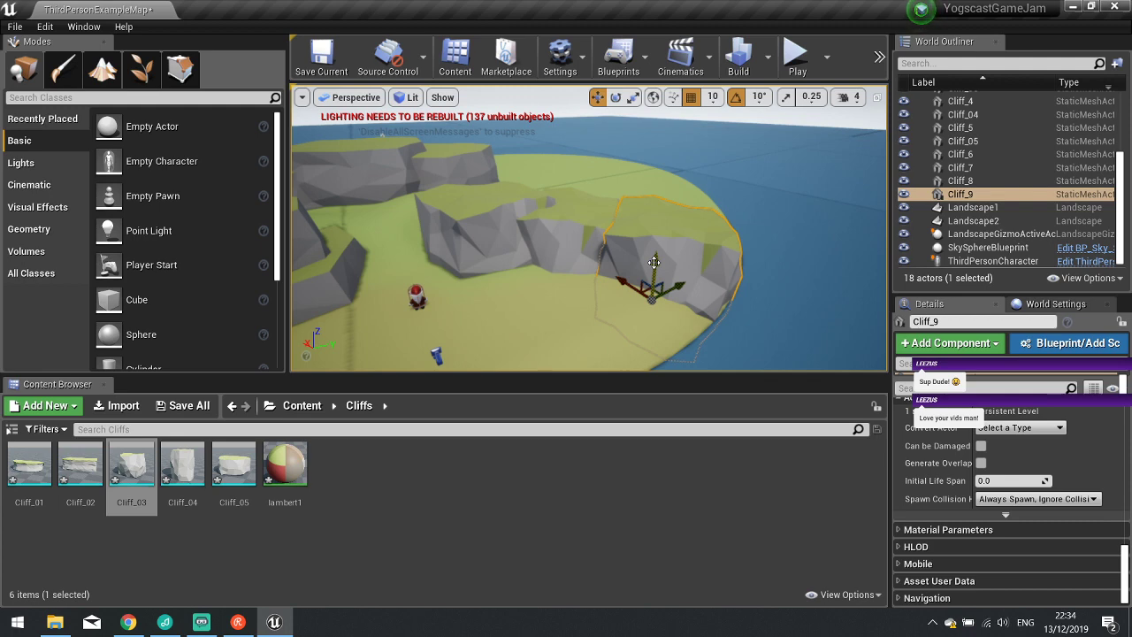
key("e")
left_click_drag(656, 343, 700, 350)
key("w")
key("f")
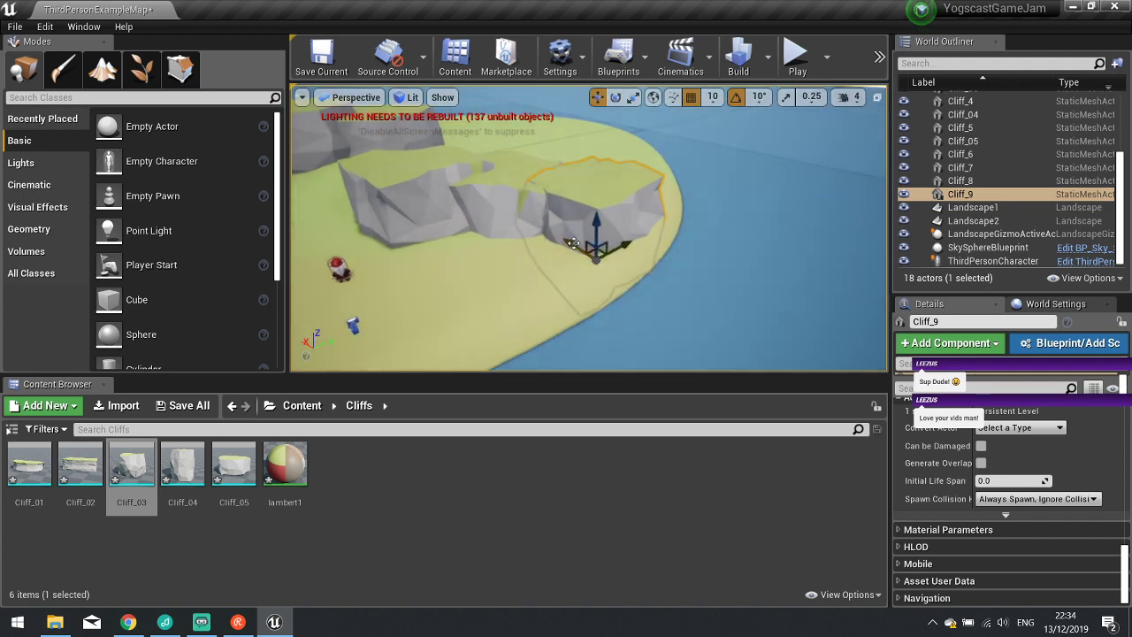
Duplicate the shoreline cliff out into the sea, reposition it in the water and rotate it as an offshore rock.
left_click_drag(564, 238, 713, 333, "alt")
key("f")
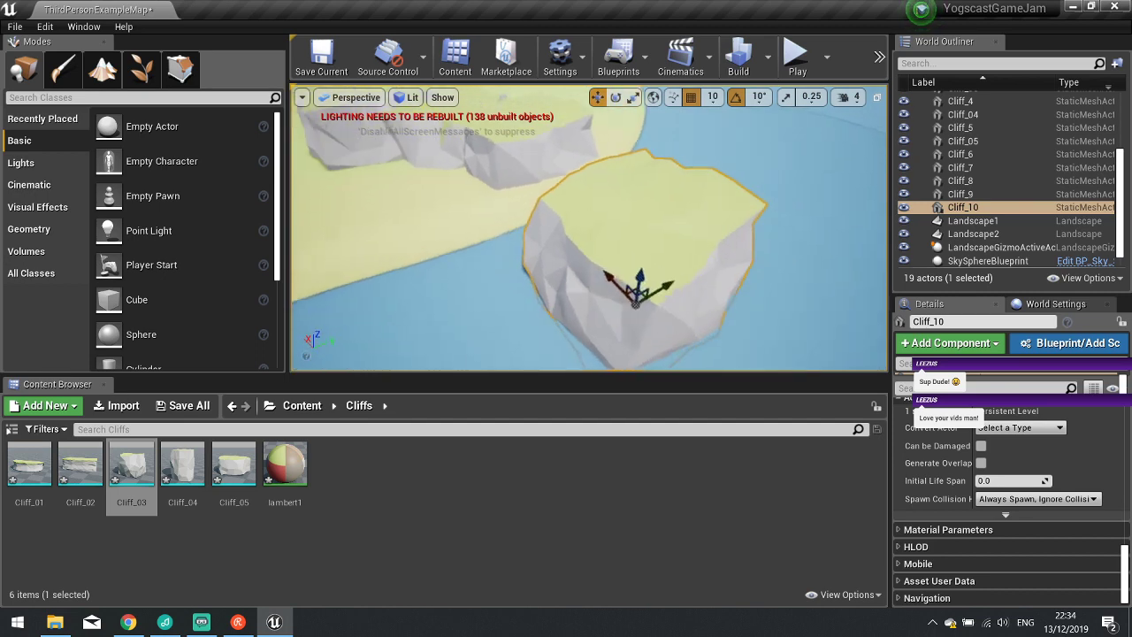
left_click_drag(594, 315, 570, 339)
key("e")
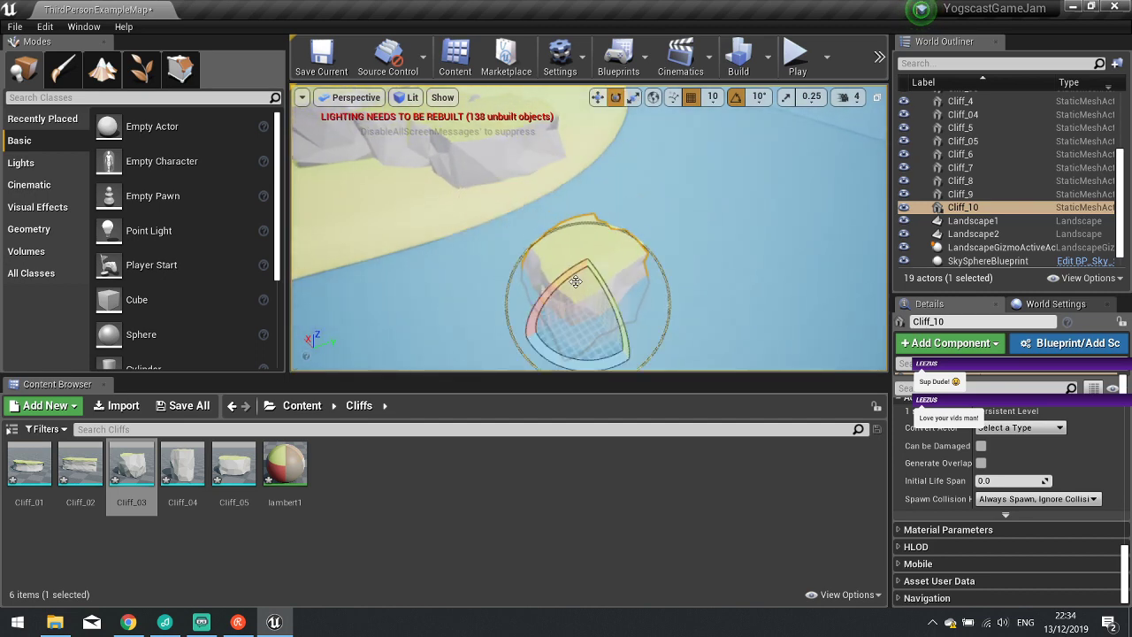
left_click_drag(619, 265, 628, 318)
left_click_drag(534, 276, 518, 271)
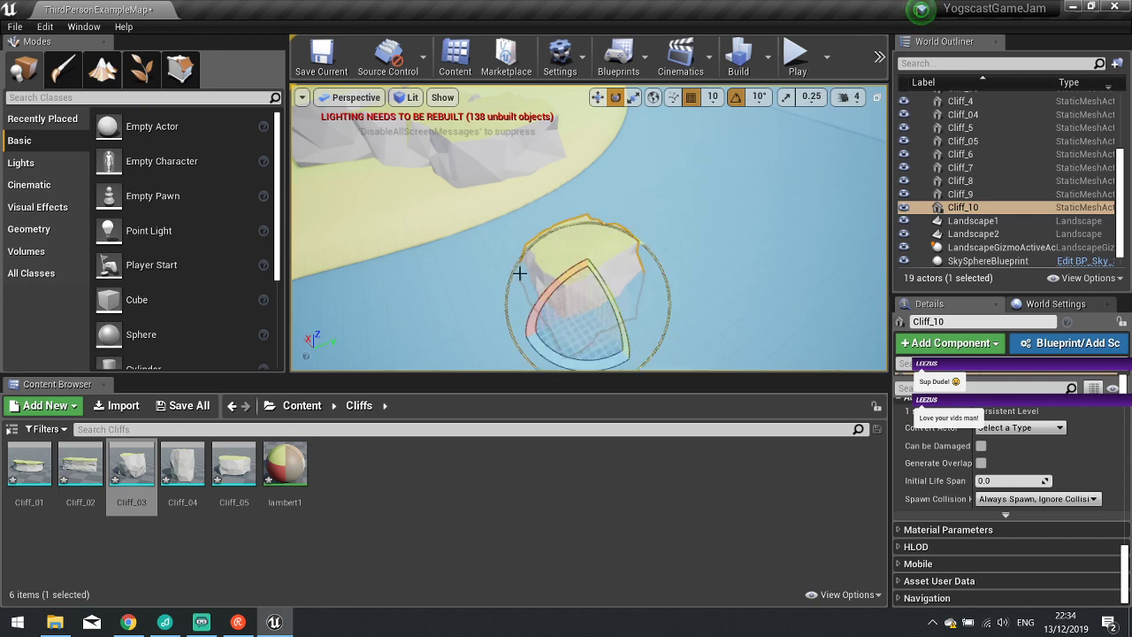
Turn off rotation snapping and rotate the offshore rock freely.
right_click_drag(518, 271, 787, 104)
left_click(738, 99)
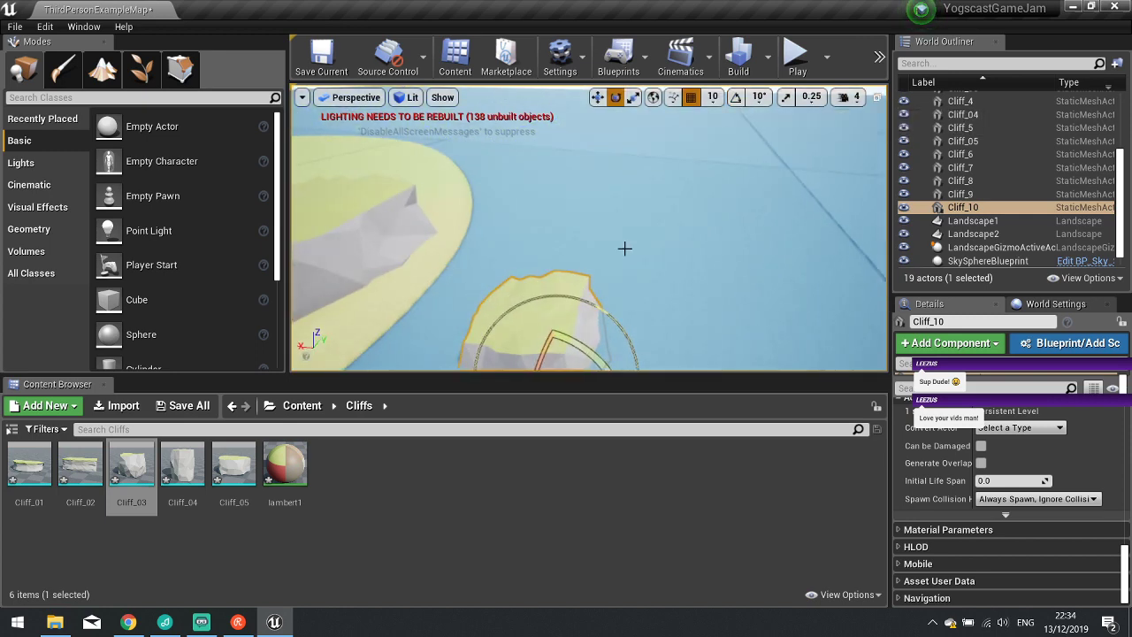
right_click_drag(625, 247, 622, 253)
left_click_drag(602, 258, 562, 208)
Slightly tilt the cliffs in the Cliff_03 row, working from the shoreline piece back towards Santa.
right_click_drag(562, 209, 466, 226)
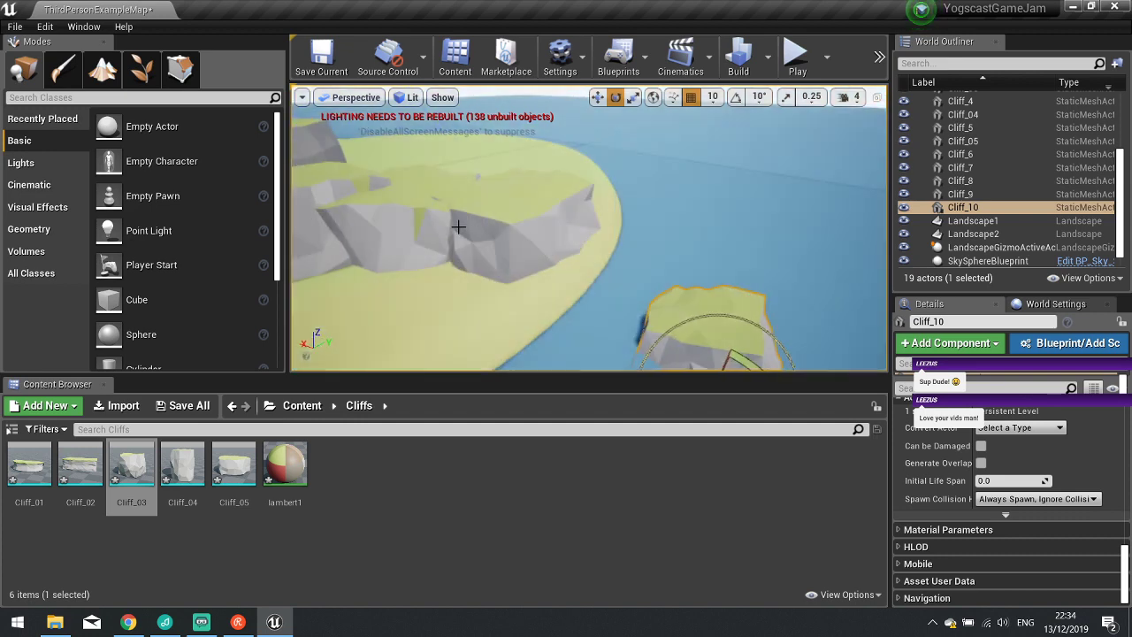
left_click(466, 227)
left_click_drag(497, 258, 520, 221)
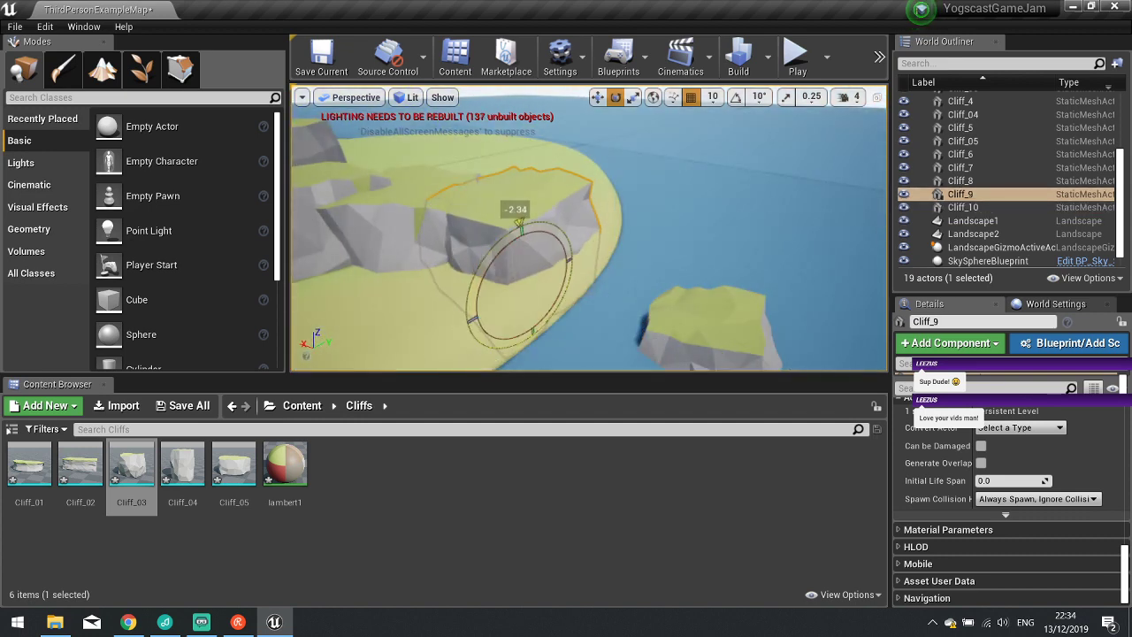
left_click(409, 237)
left_click_drag(391, 240, 396, 234)
right_click_drag(396, 234, 327, 223)
left_click(464, 246)
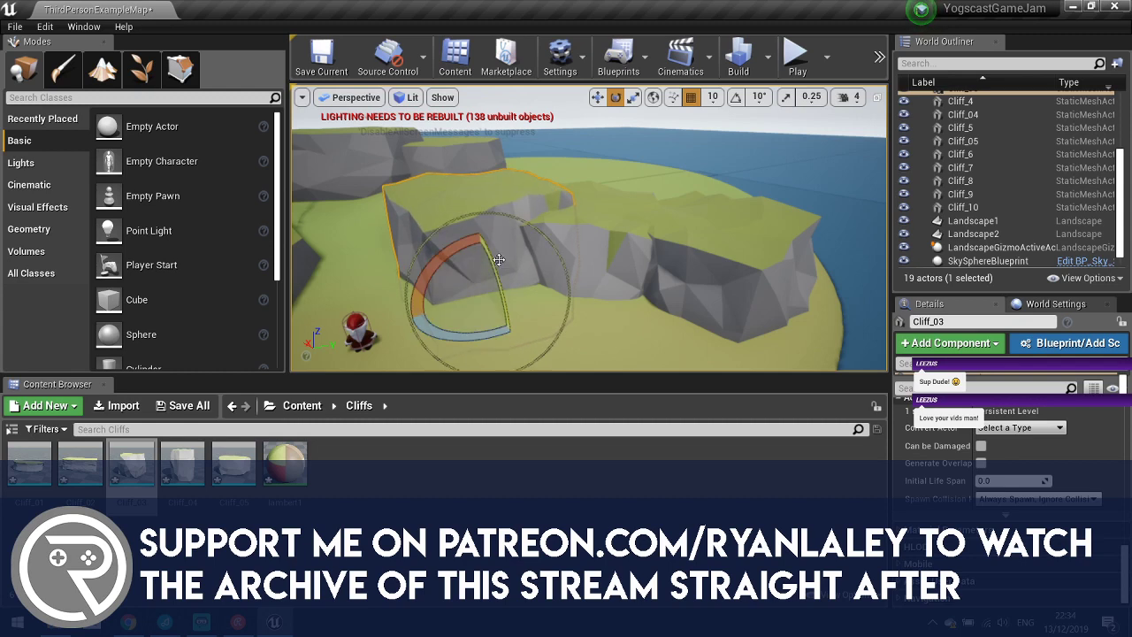
Playtest the level by running Santa through the gap between the cliffs and jumping up onto the low ledges.
right_click_drag(581, 235, 504, 261)
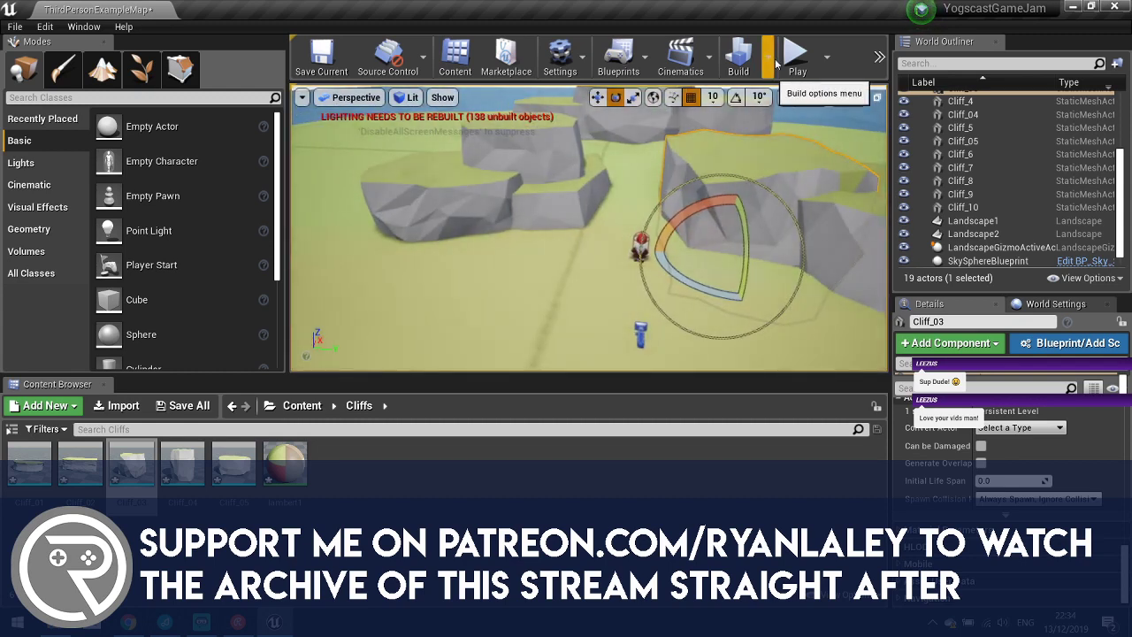
key("w")
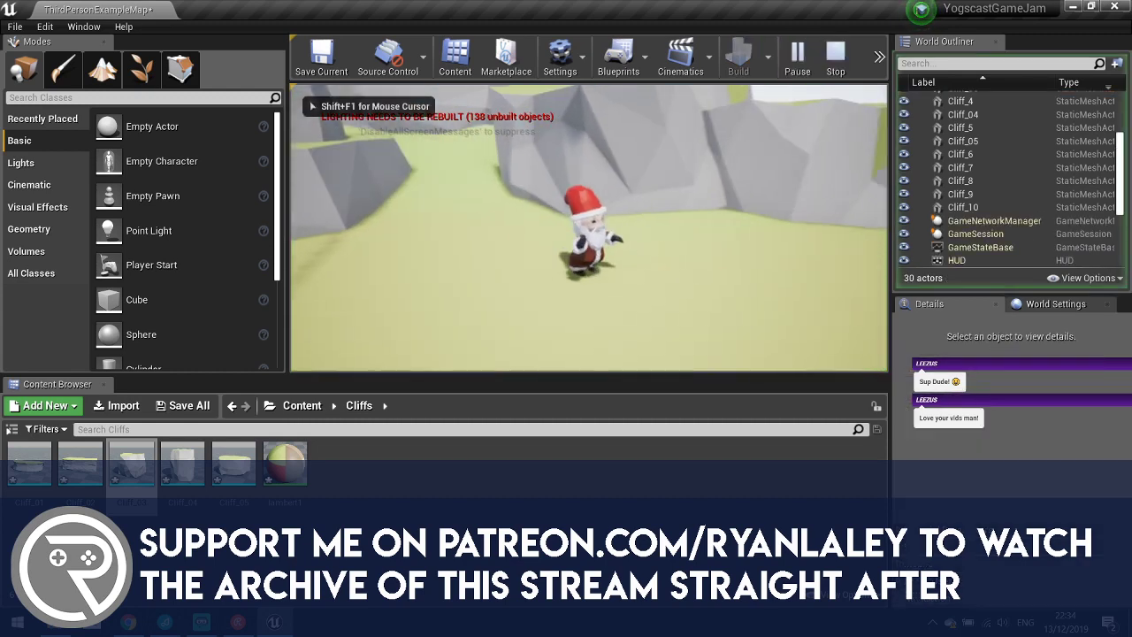
key("w")
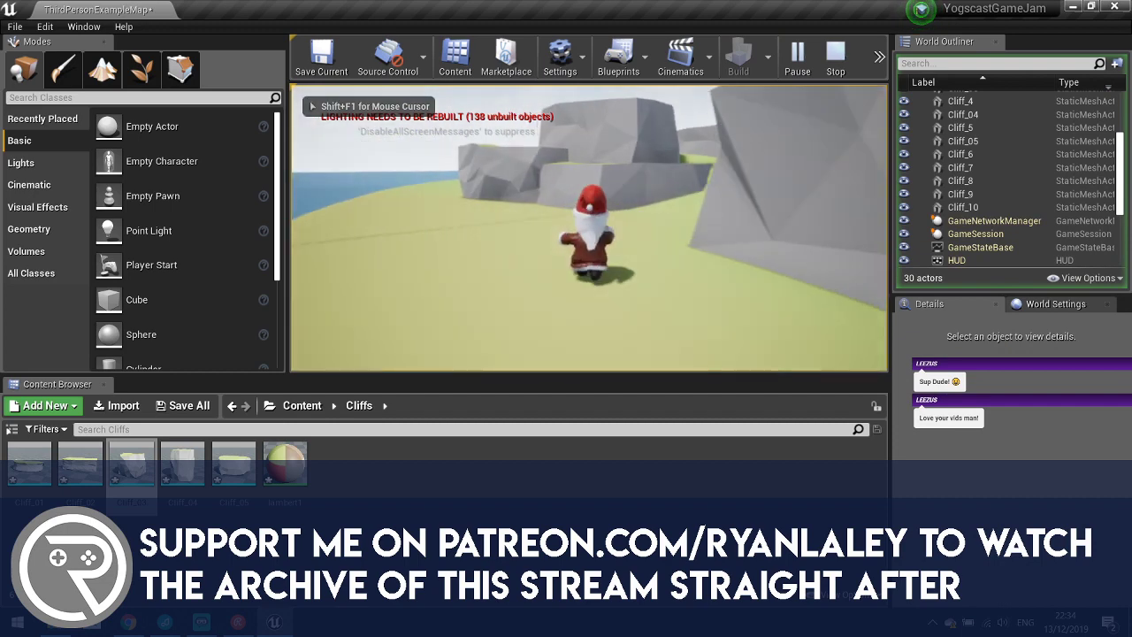
key("w")
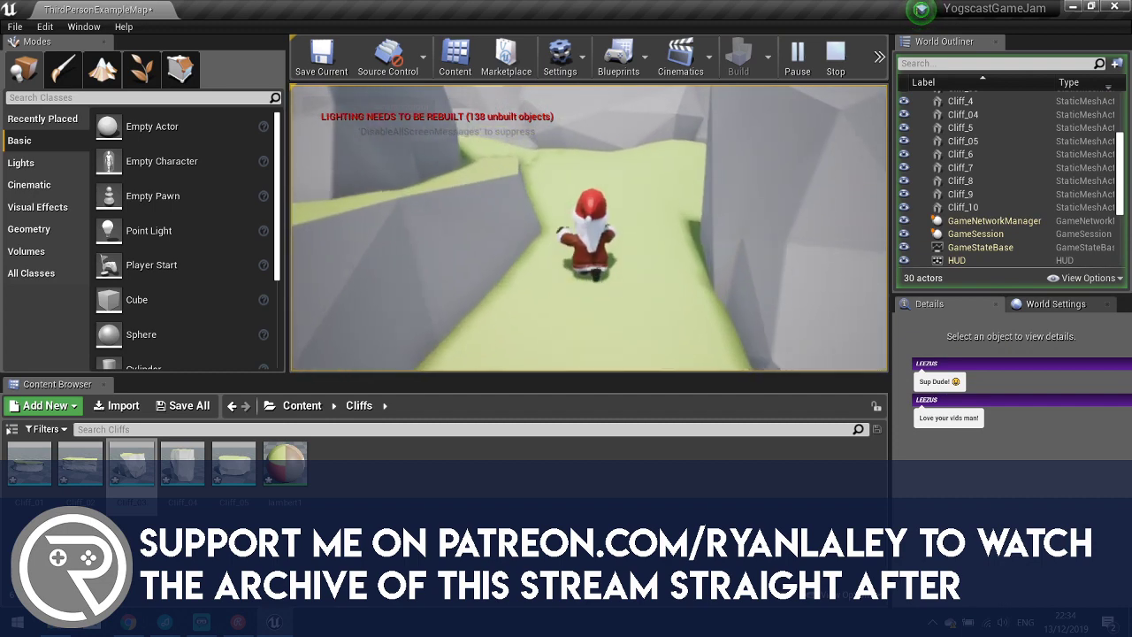
key("w")
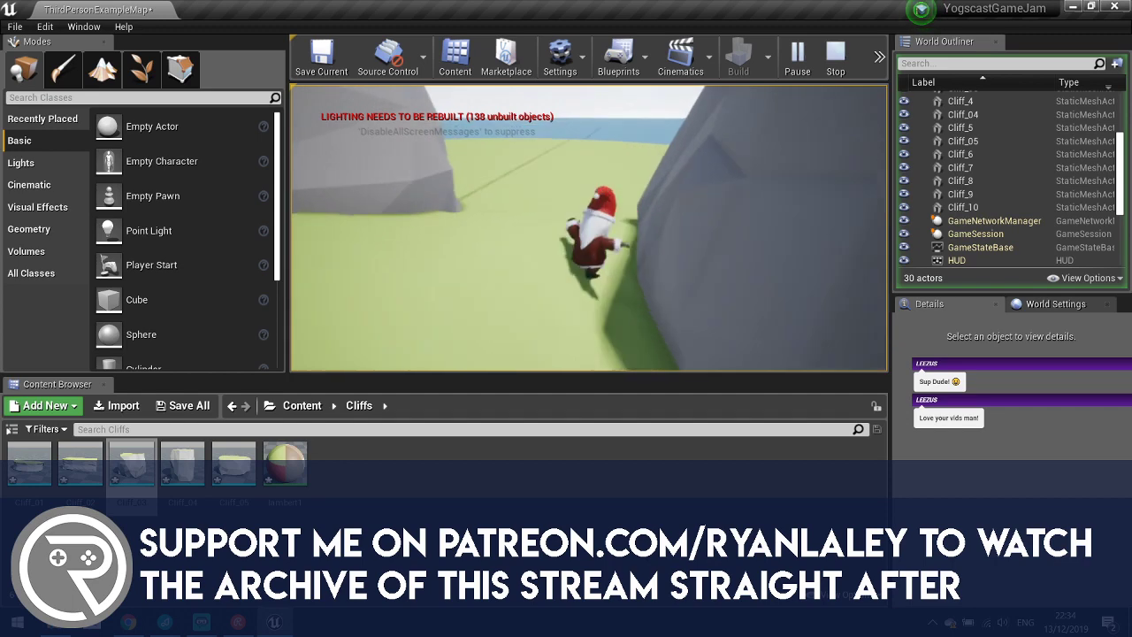
key("w")
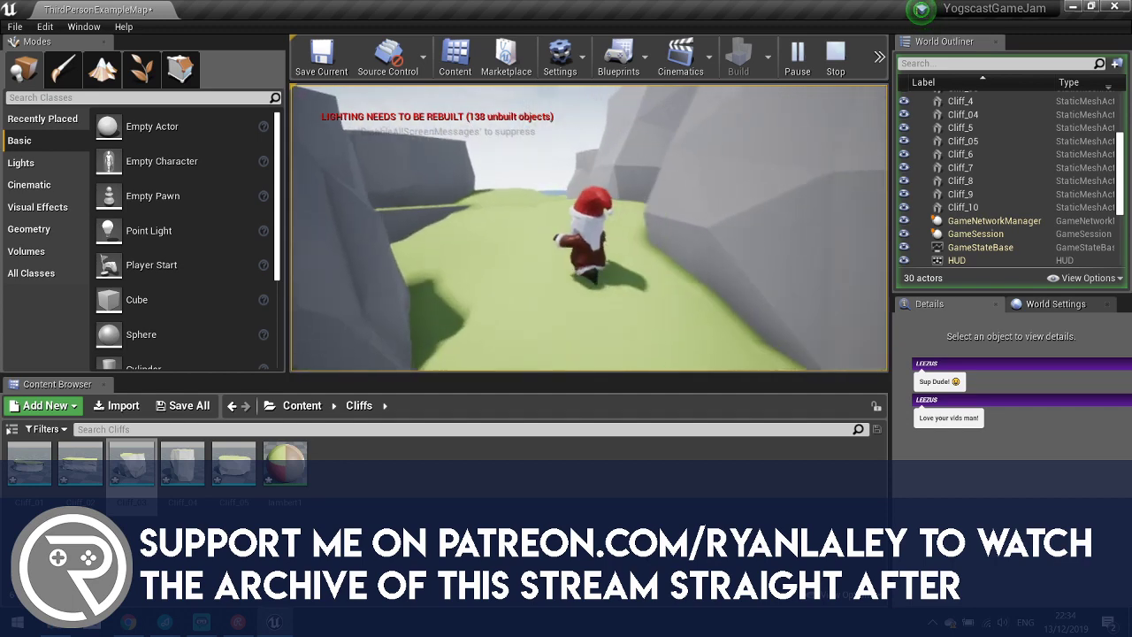
key("w")
key("space")
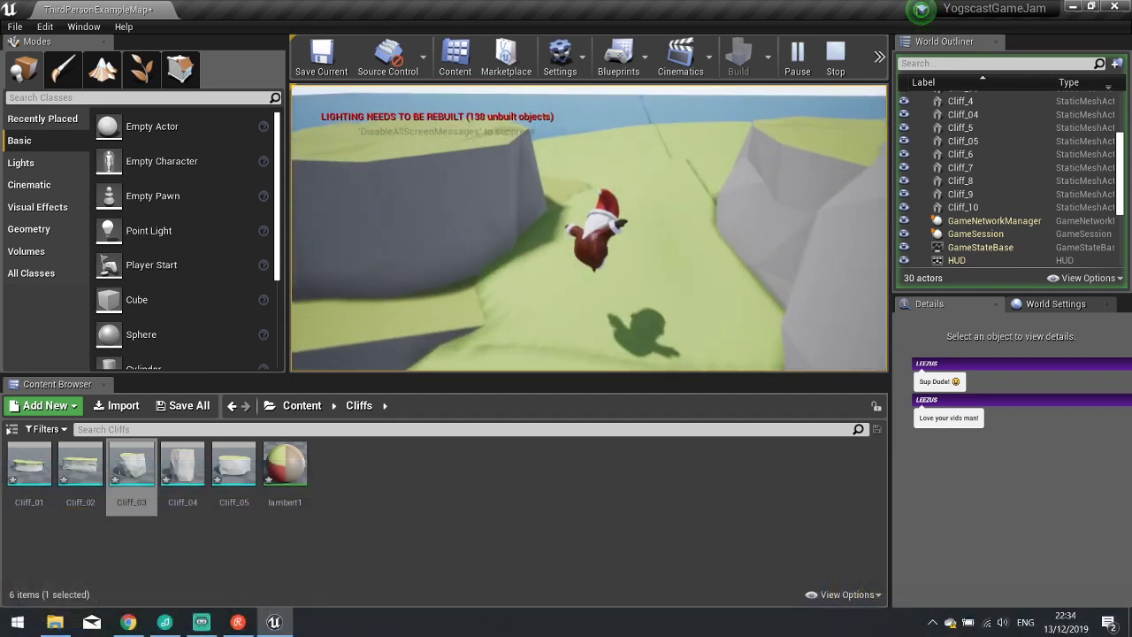
key("w")
key("space")
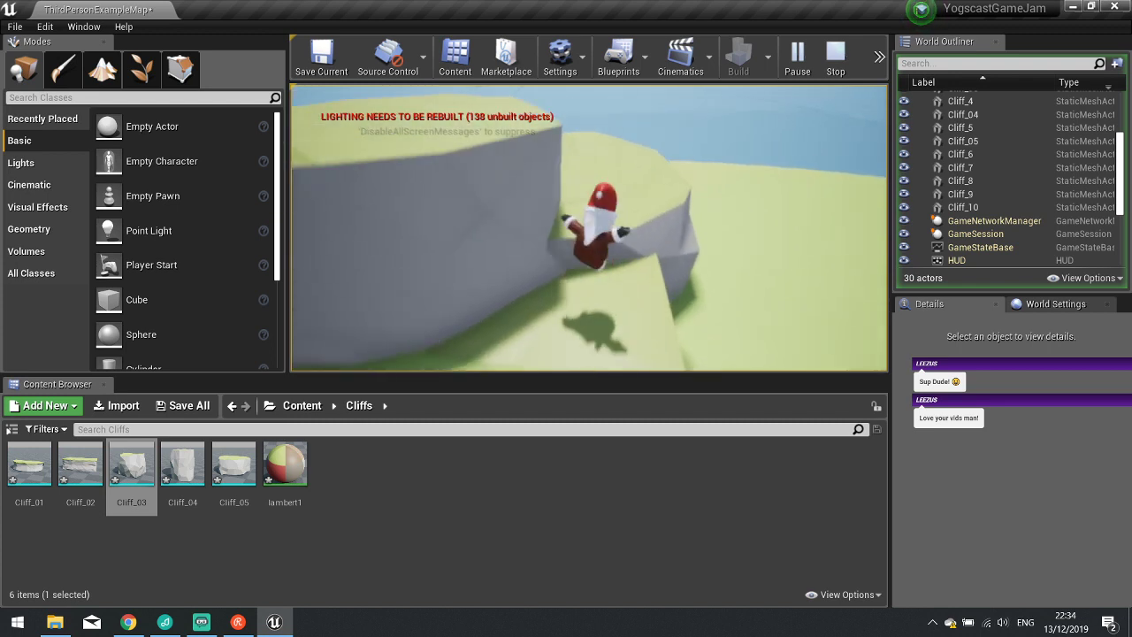
key("w")
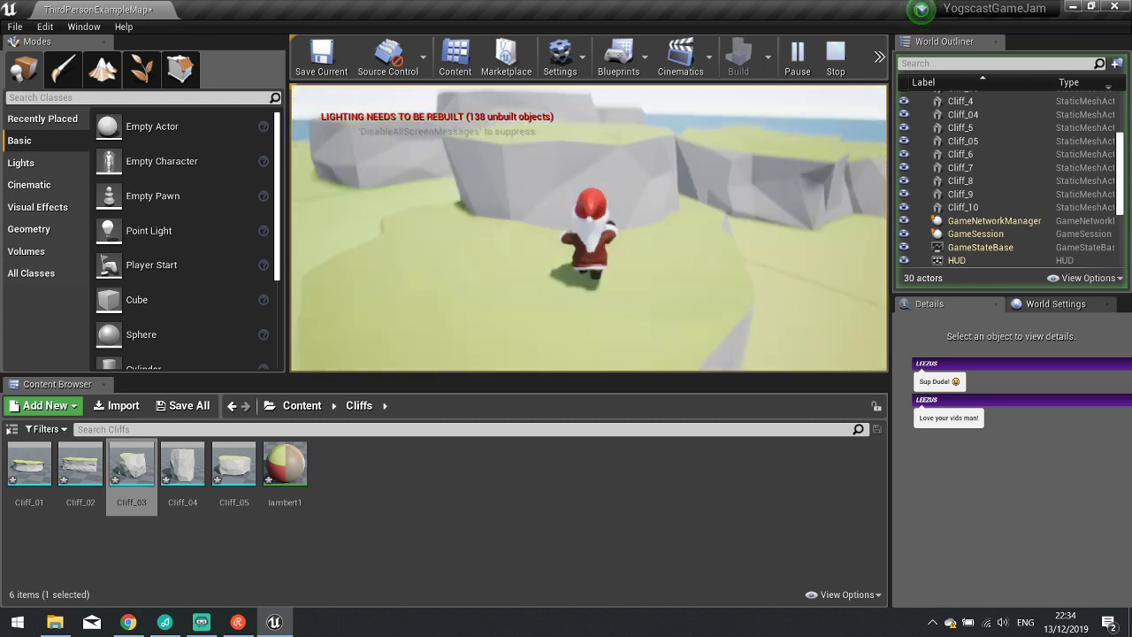
key("w")
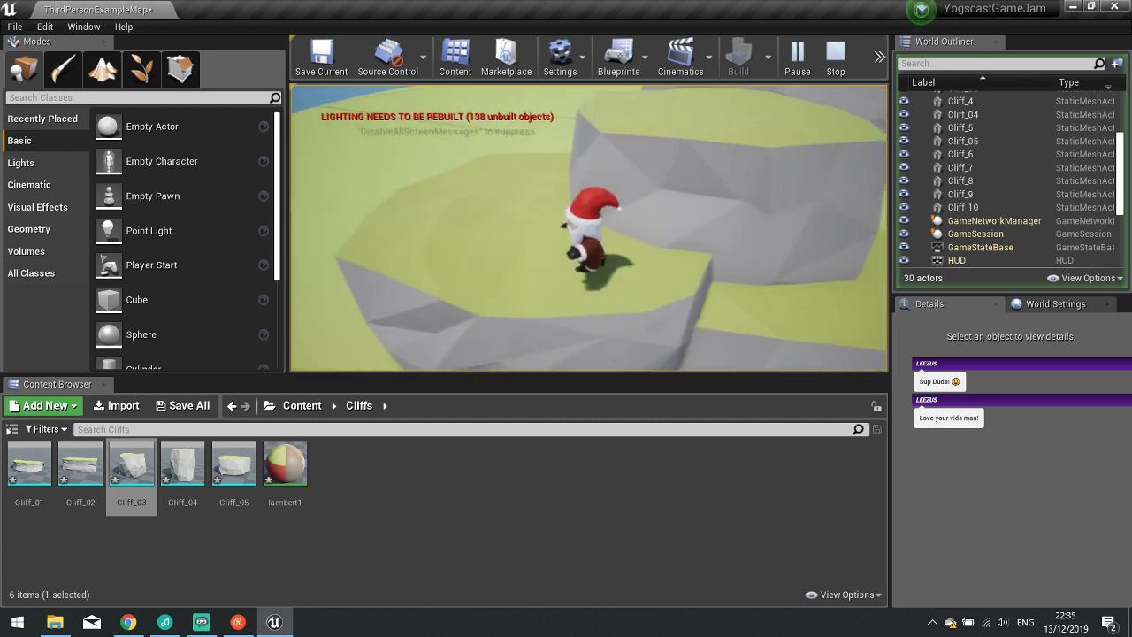
key("Escape")
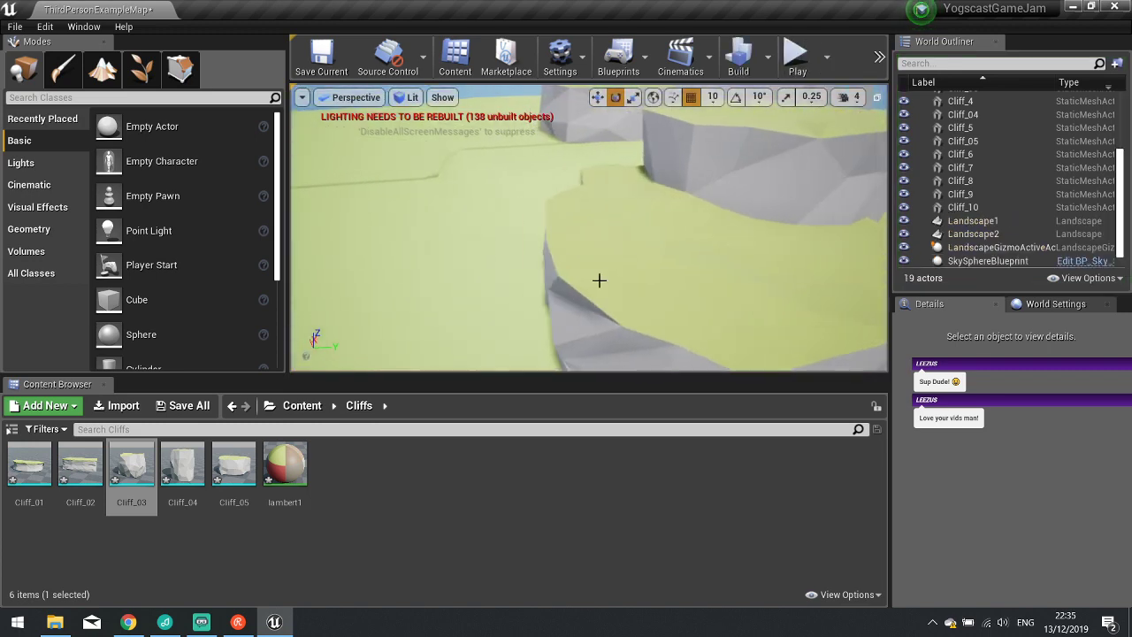
Slightly tilt the low Cliff_05 piece and the taller Cliff_5 piece behind it.
left_click(598, 279)
key("f")
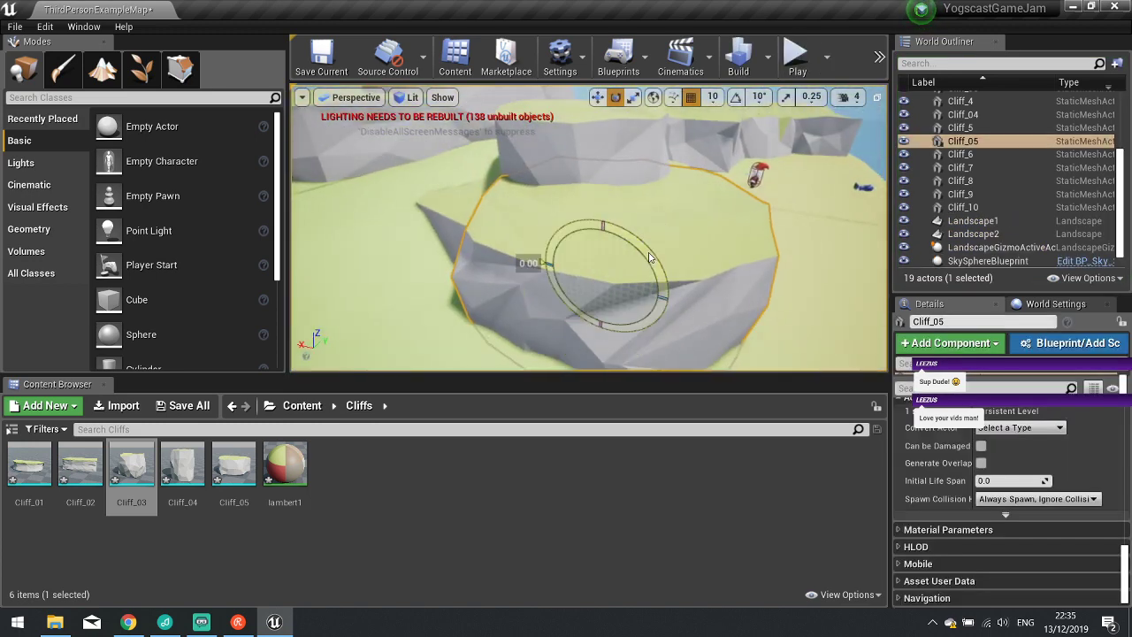
left_click(603, 132)
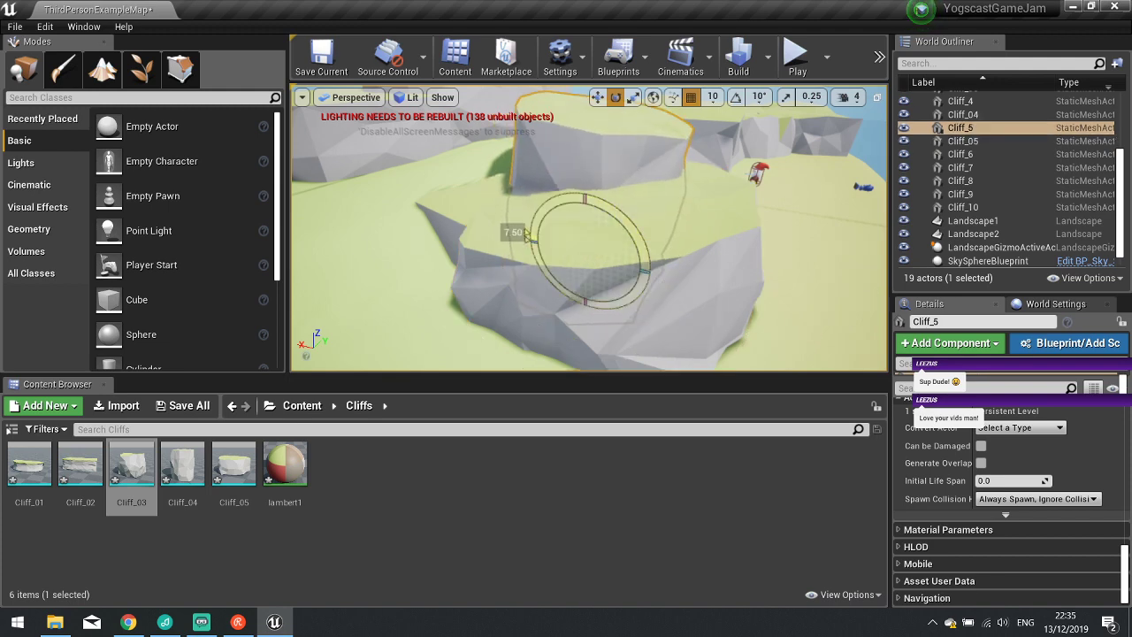
Playtest the tilted cliffs by running Santa around them and jumping from the lower ledge to the taller top.
left_click(796, 57)
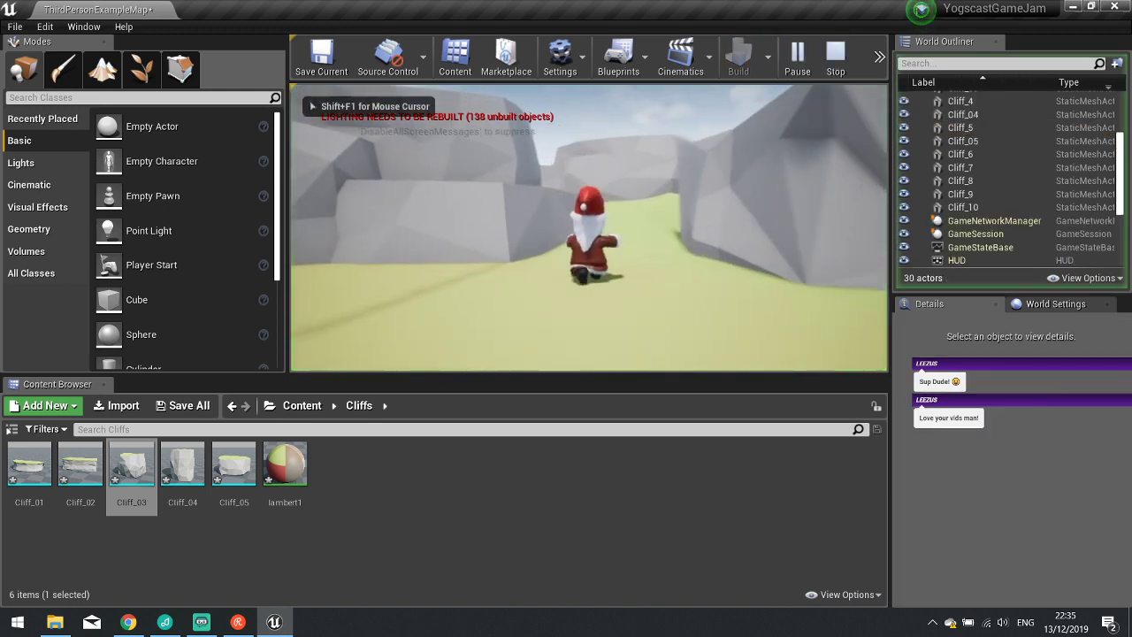
key("w")
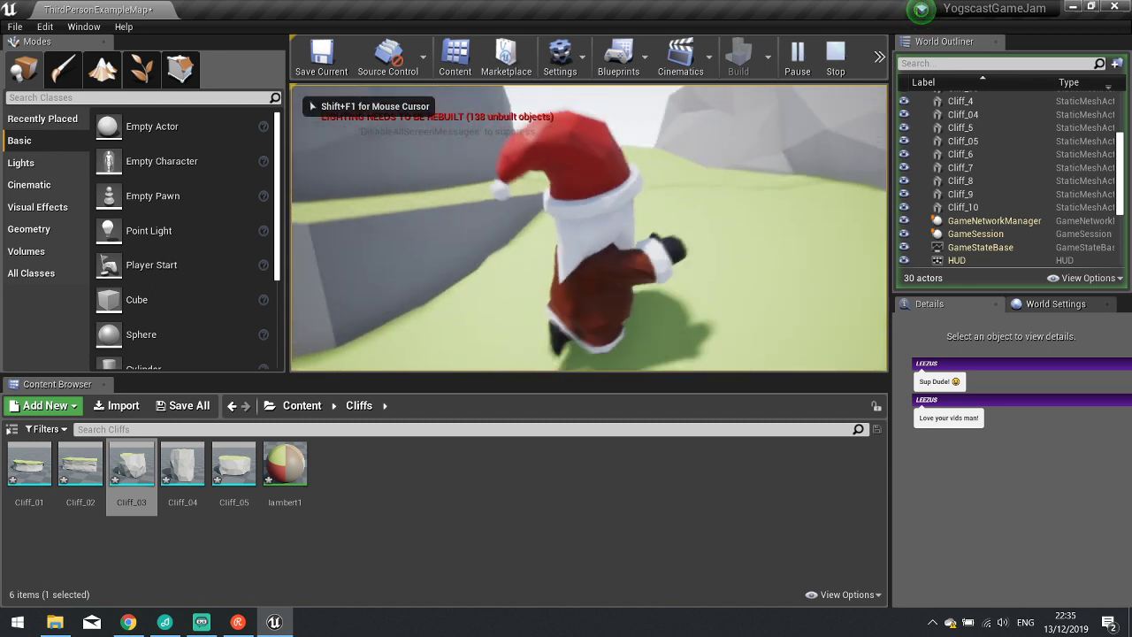
key("w")
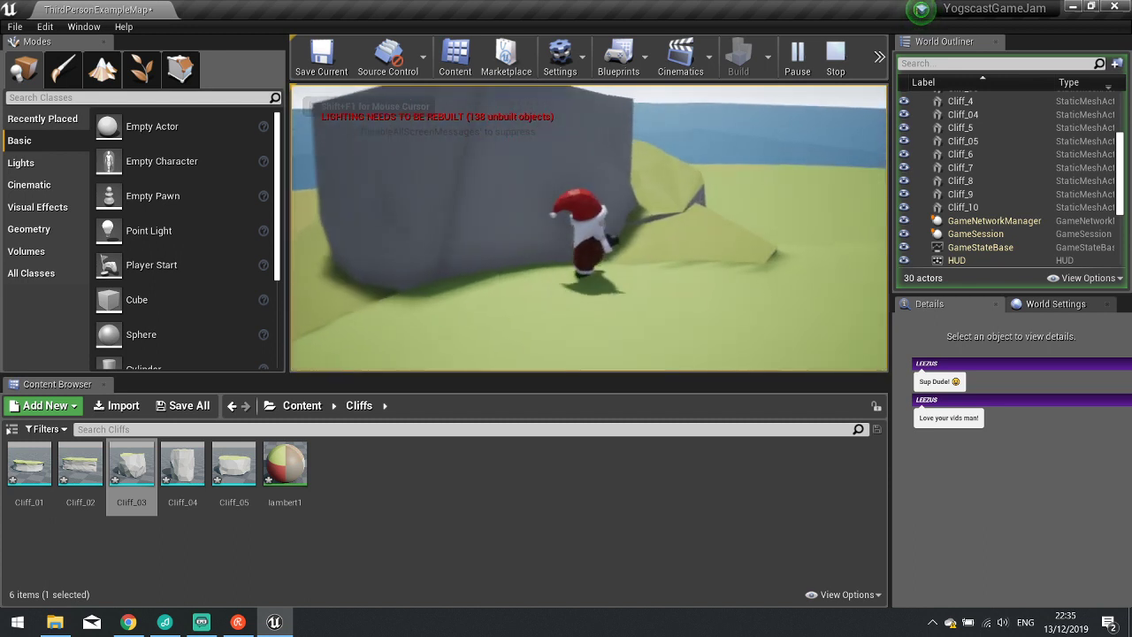
key("w")
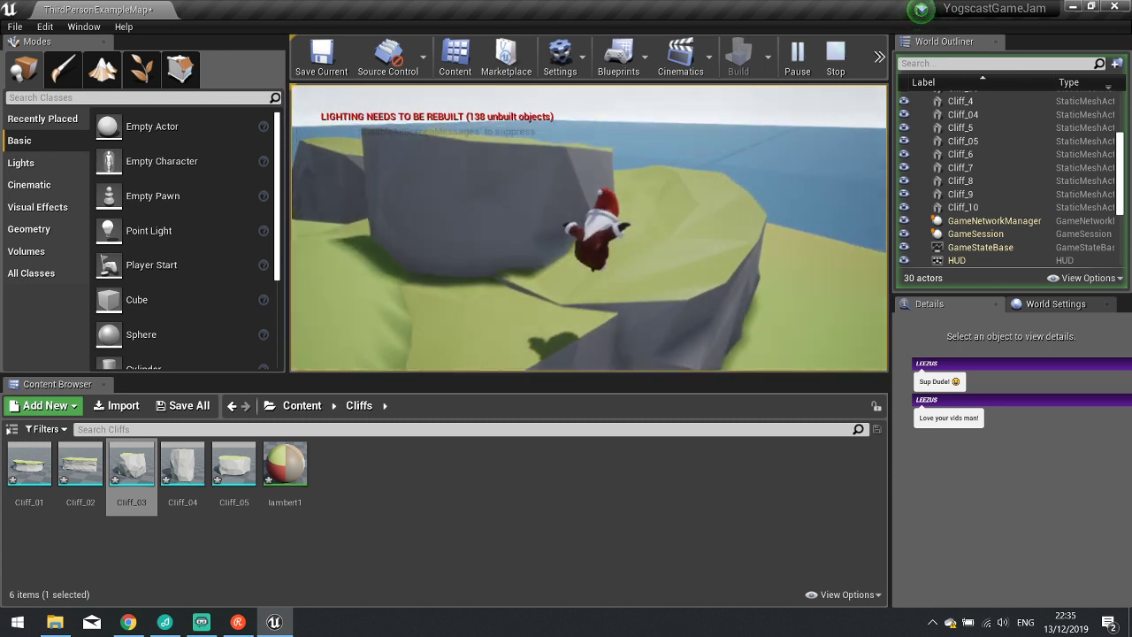
key("w")
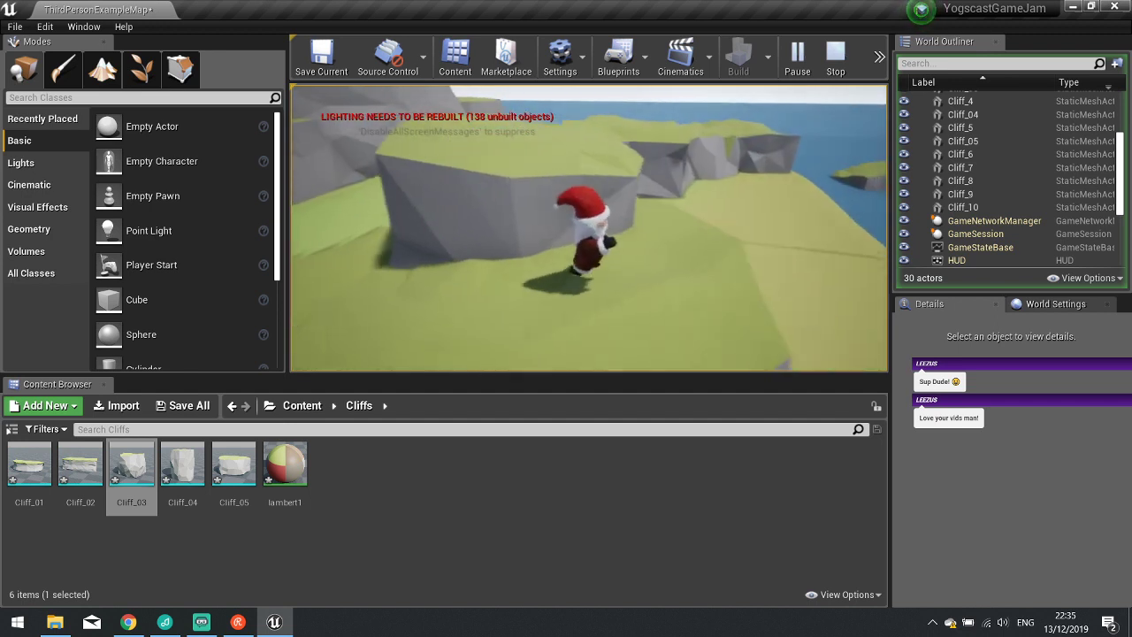
key("w")
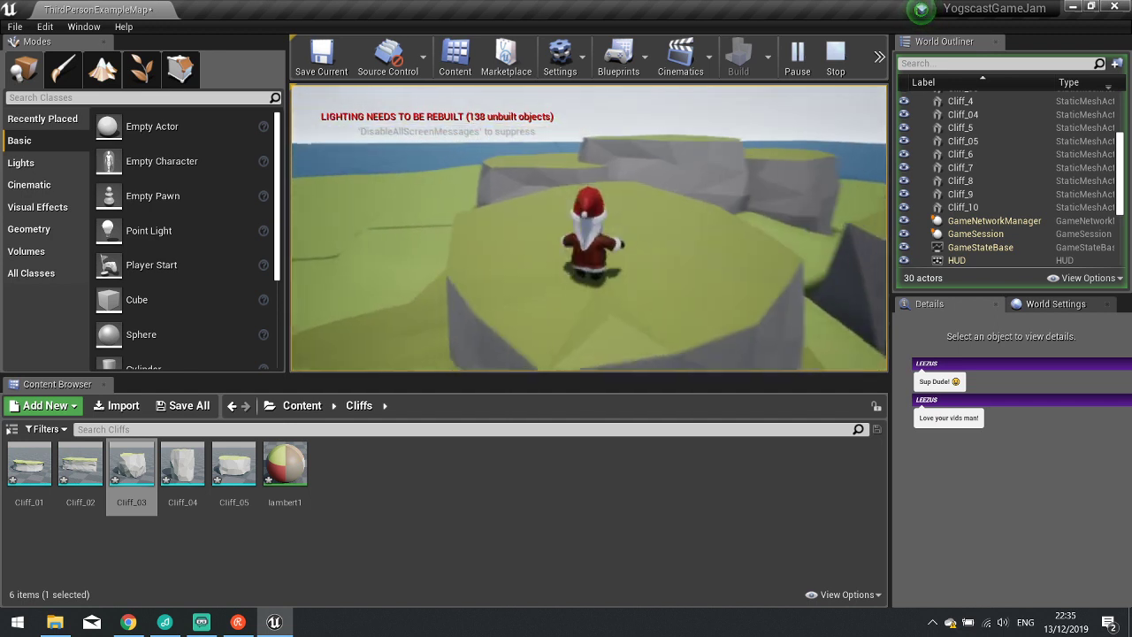
key("w")
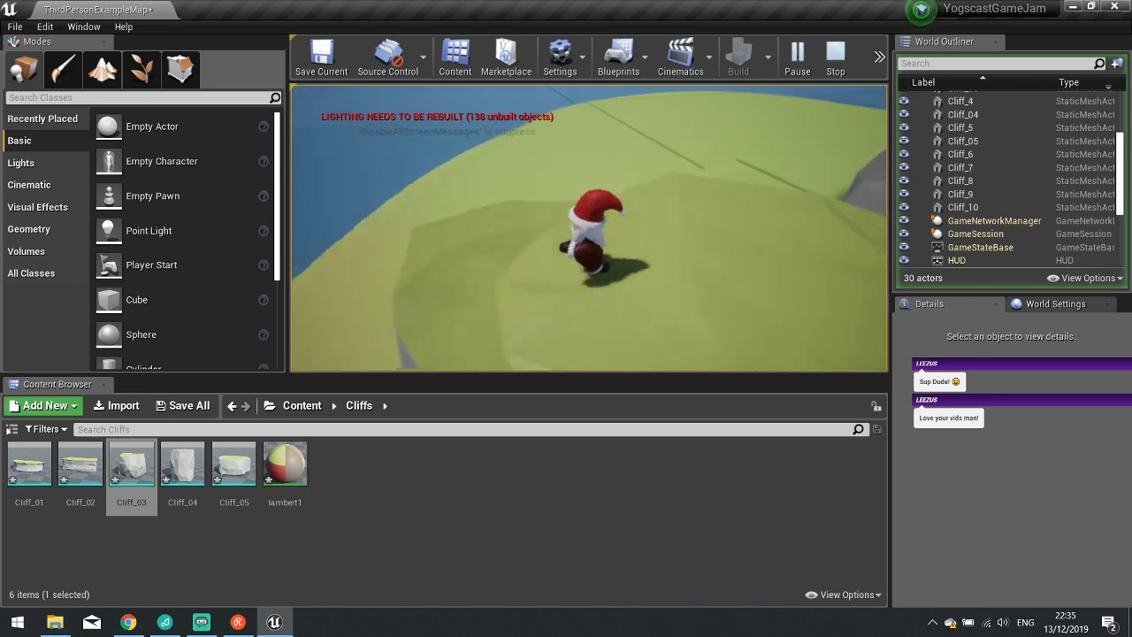
key("w")
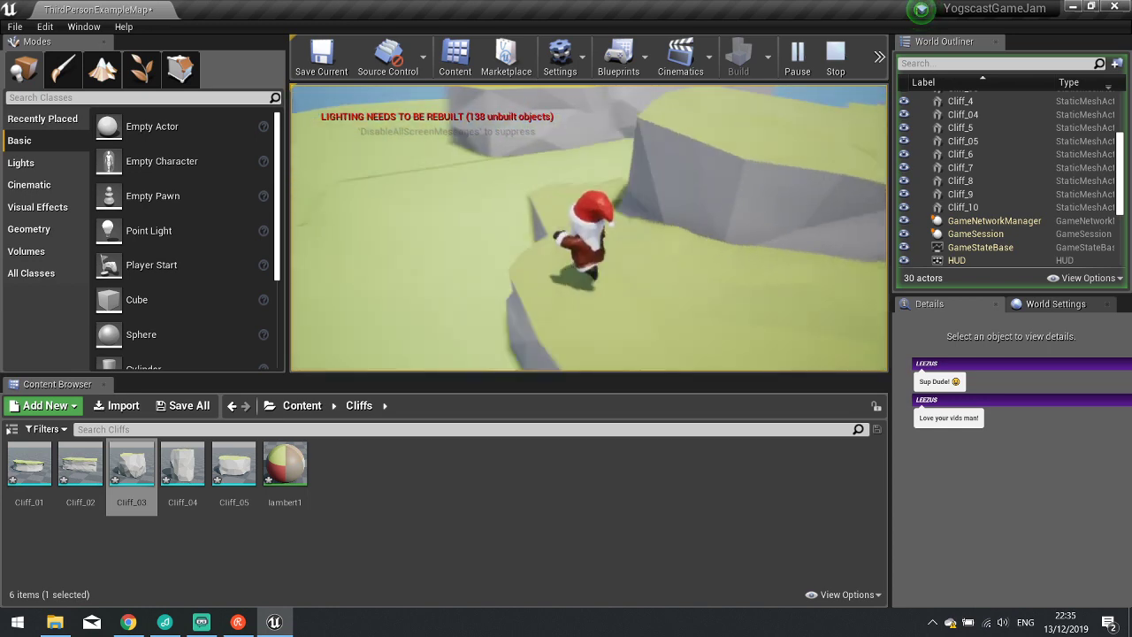
key("Escape")
Adjust the position of Cliff_05 and playtest Santa's jumps from it onto the neighbouring cliff tops.
left_click(630, 271)
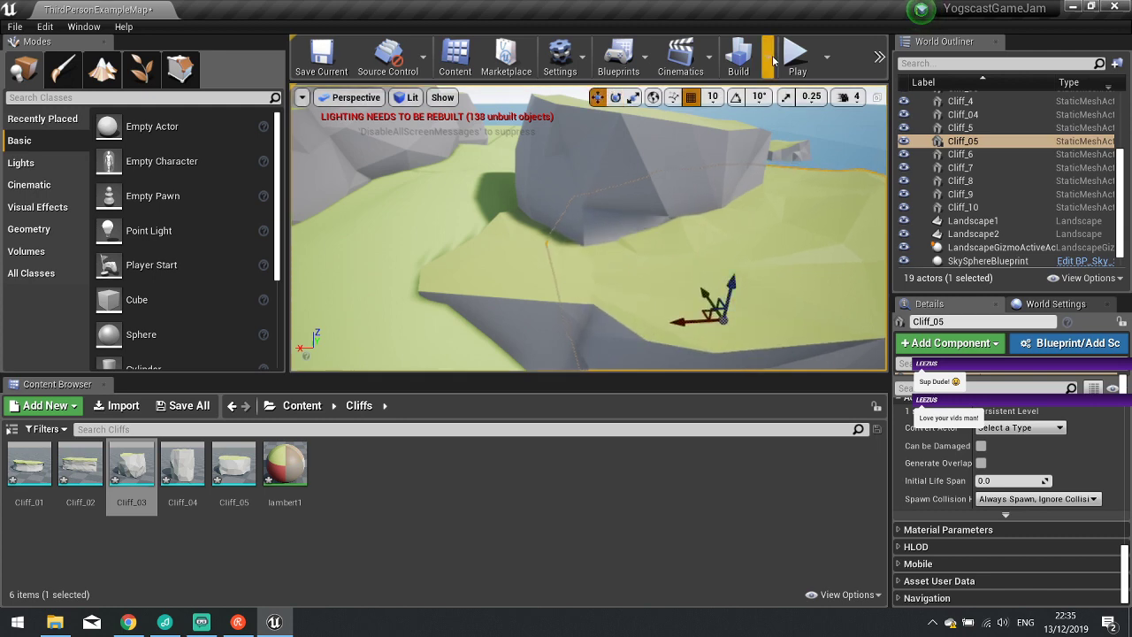
left_click(795, 58)
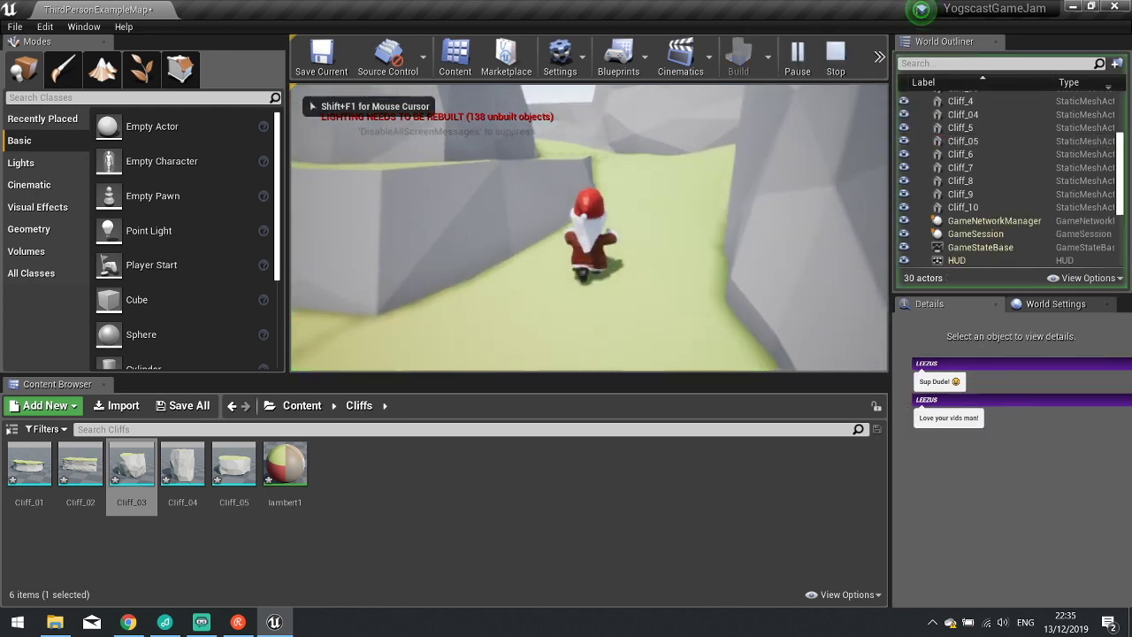
key("w")
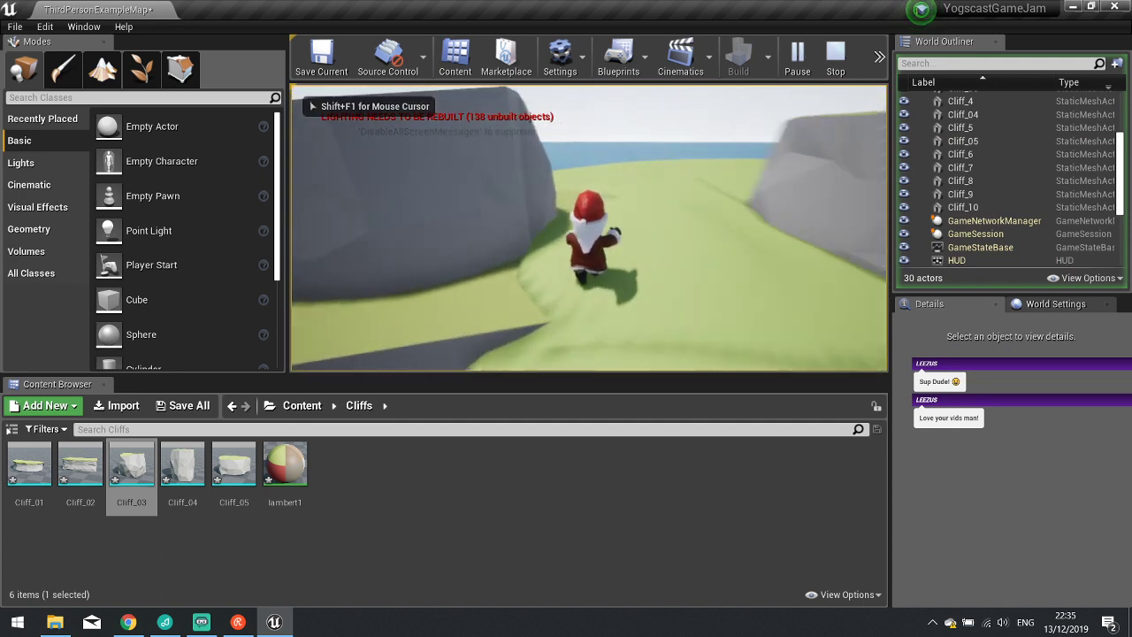
key("space")
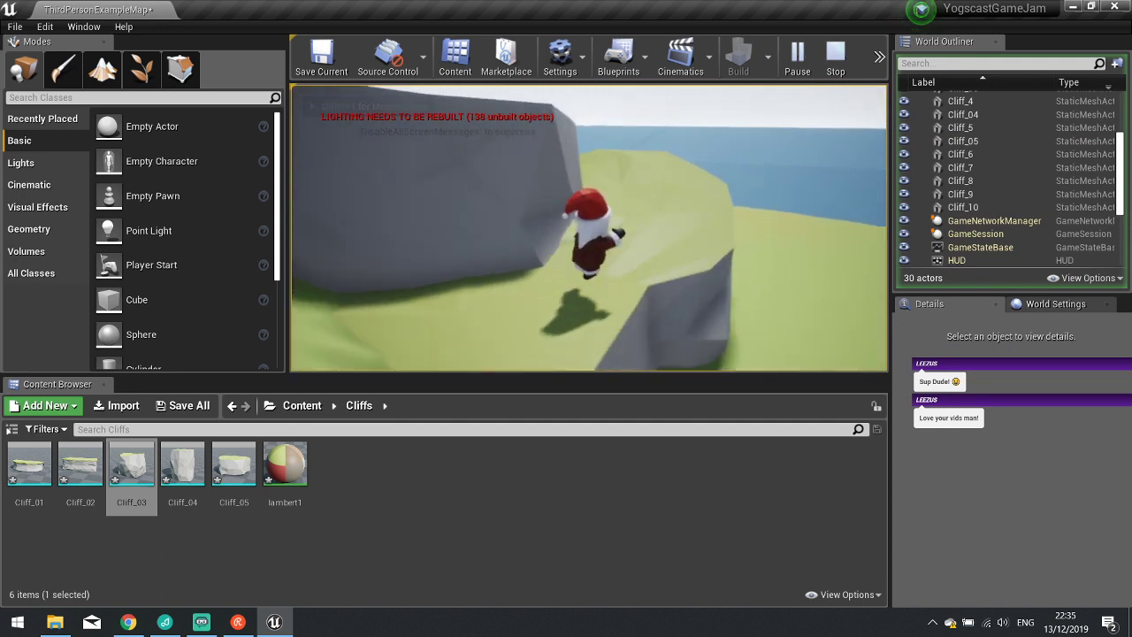
key("w")
key("w")
key("space")
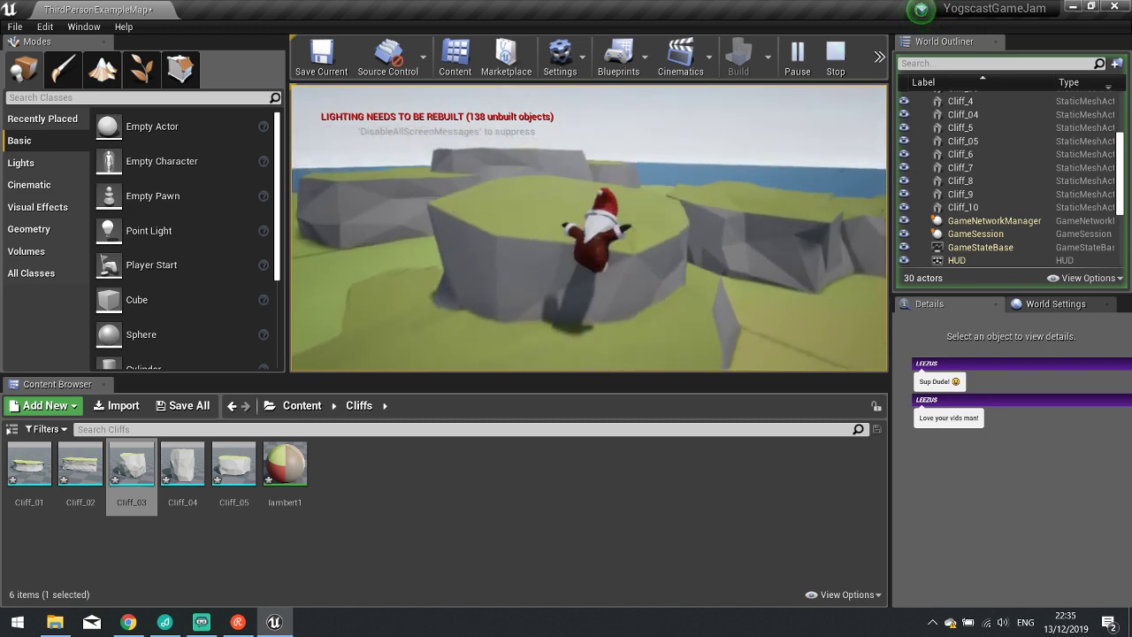
key("w")
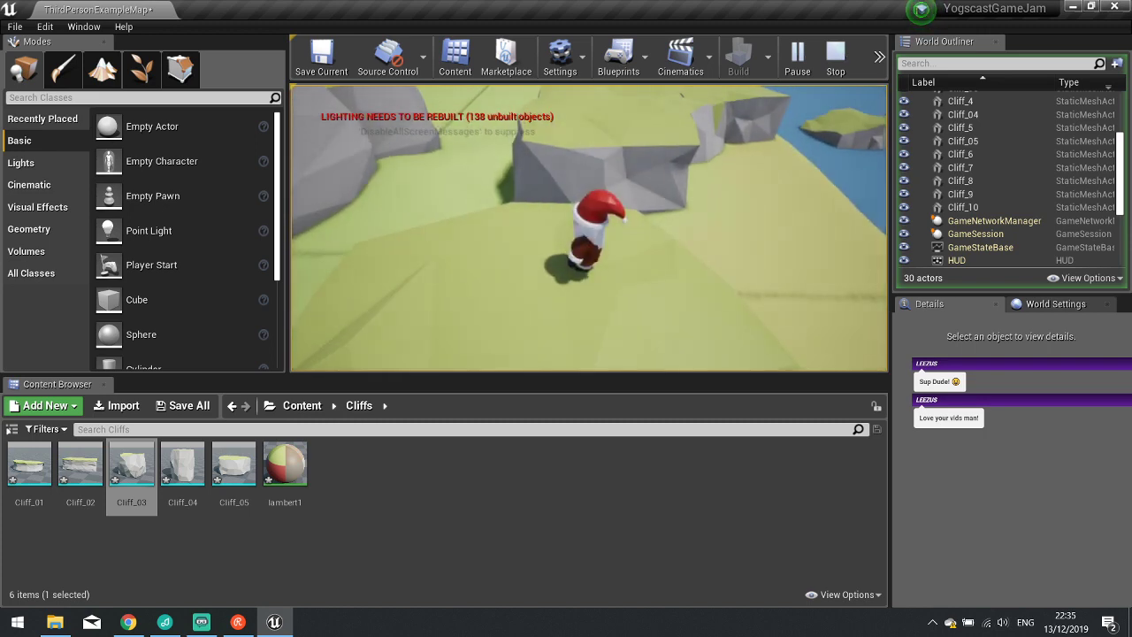
key("space")
key("w")
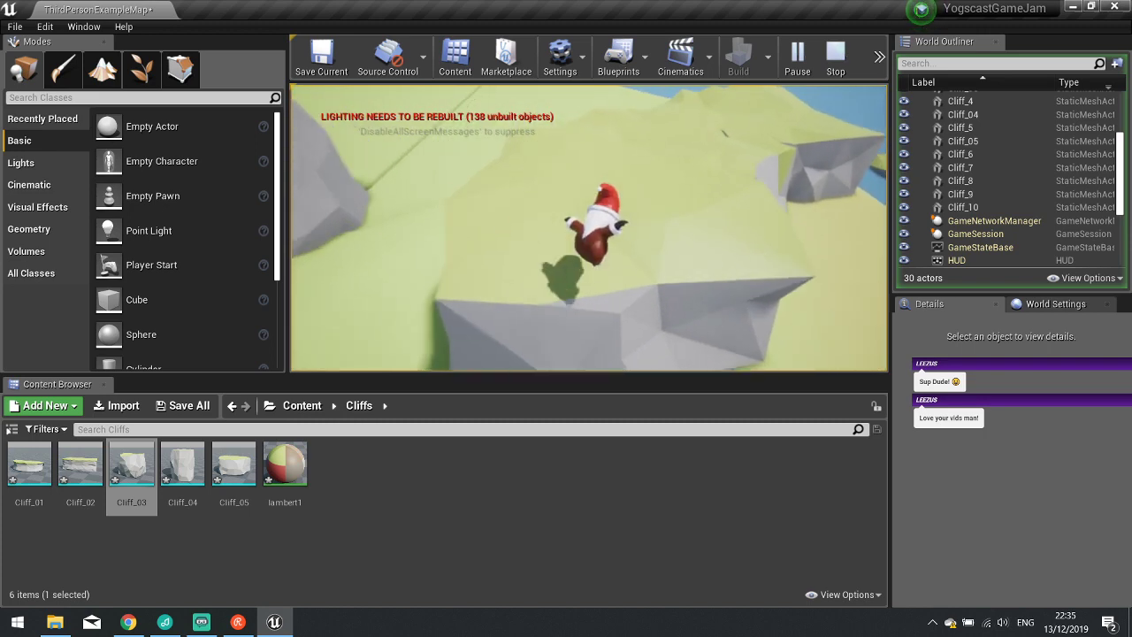
key("Escape")
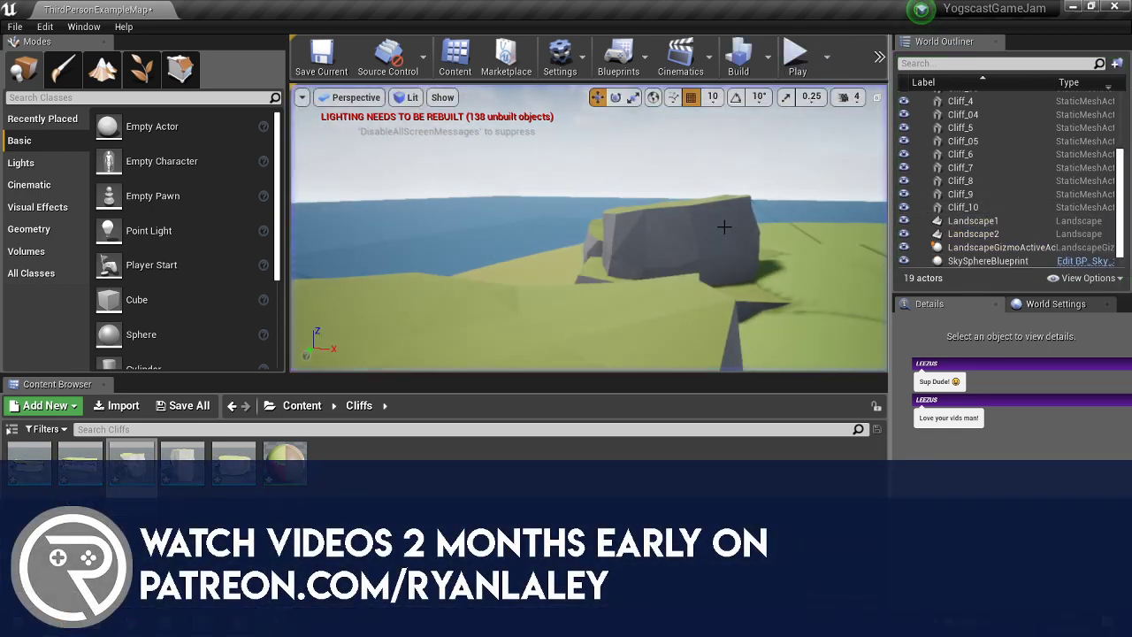
Duplicate the Cliff_03 piece beside Santa upward, stack the copy on the original and scale it down uniformly.
right_click_drag(720, 222, 586, 261)
left_click(676, 237)
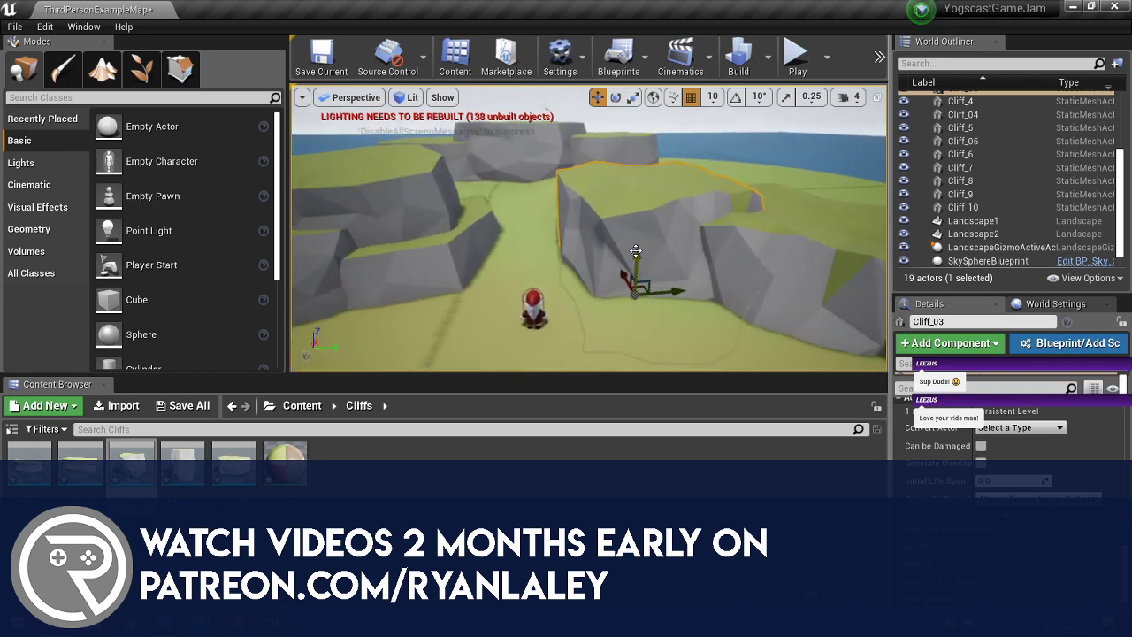
left_click_drag(636, 252, 628, 154, "alt")
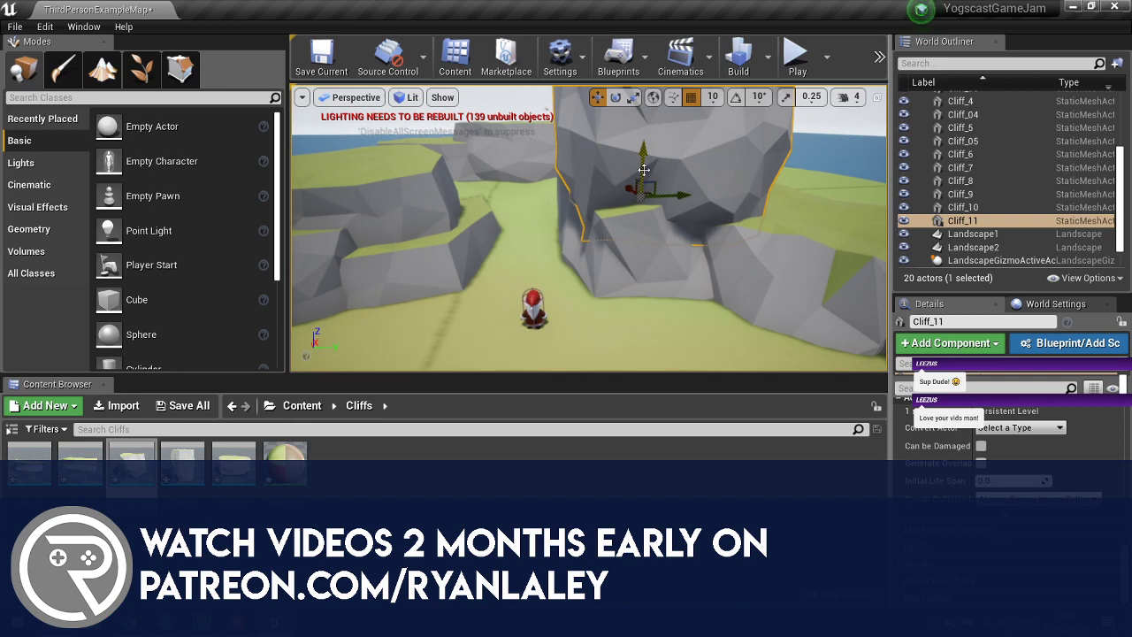
mouse_move(619, 152)
left_mouse_down()
mouse_move(629, 211)
mouse_move(634, 204)
left_mouse_up()
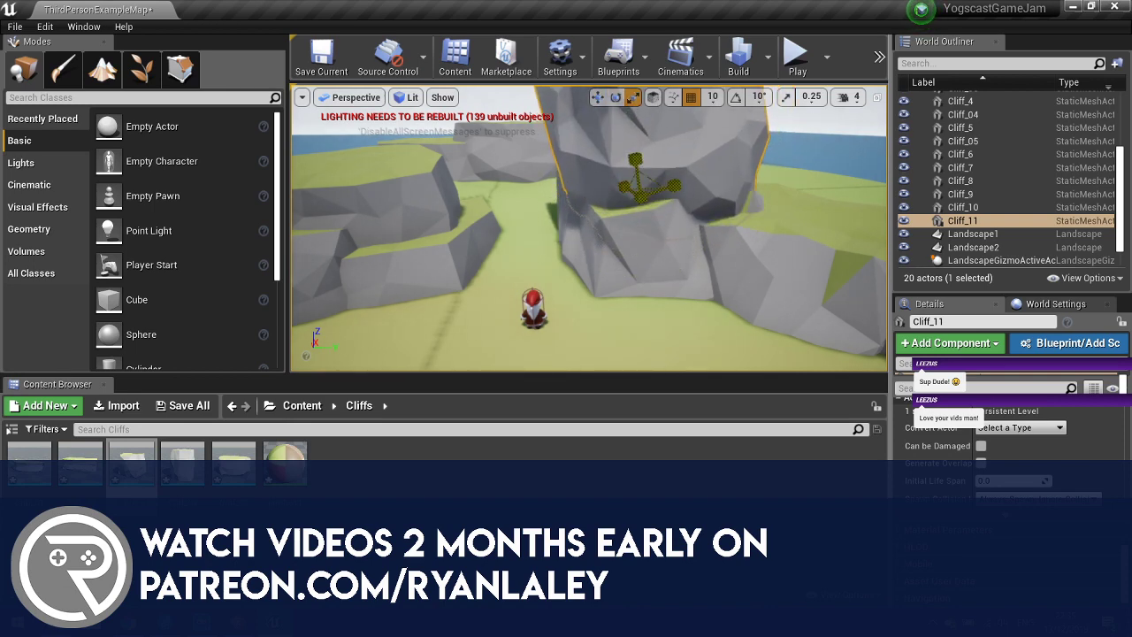
Reposition the scaled-down cliff copy on top of the Cliff_03 piece and check its placement from several angles.
key("w")
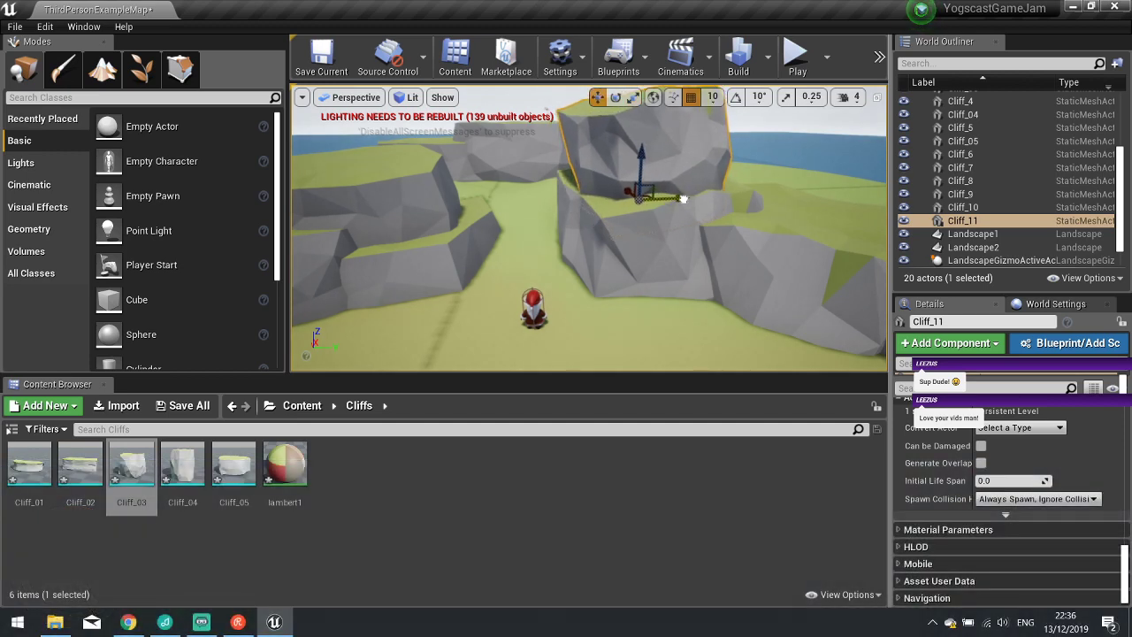
right_click_drag(572, 210, 708, 188)
mouse_move(542, 227)
right_mouse_down()
mouse_move(539, 237)
mouse_move(542, 227)
right_mouse_up()
left_click_drag(594, 328, 586, 326)
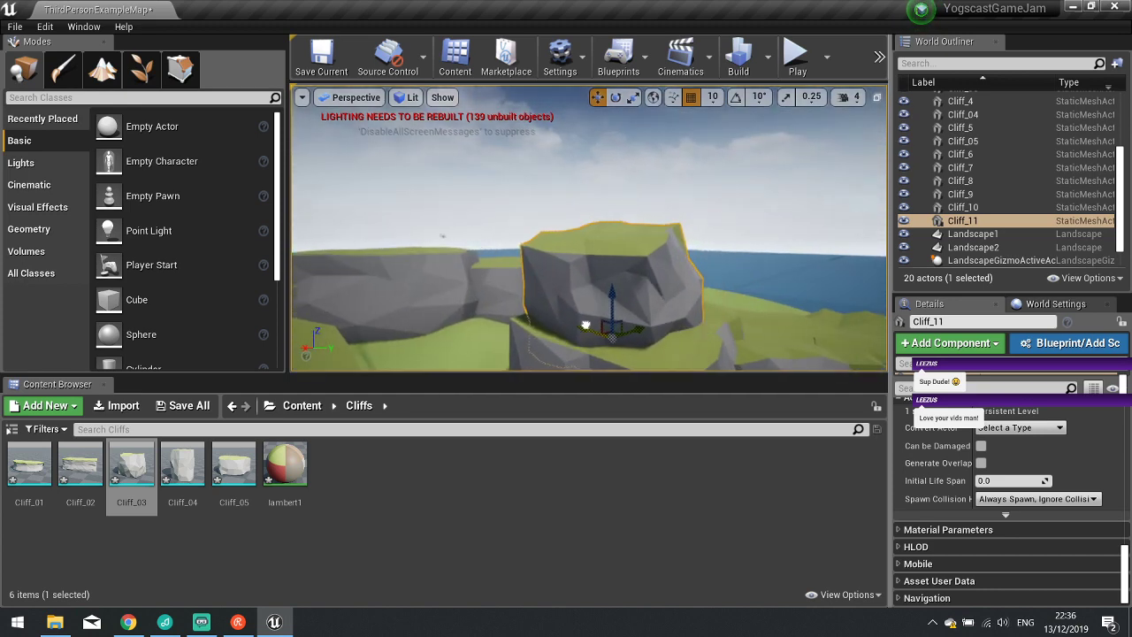
right_click_drag(583, 324, 583, 327)
Place Big_Rock_01 from the Rocks folder on the ledge in front of the stacked cliff and rotate it.
left_click(301, 405)
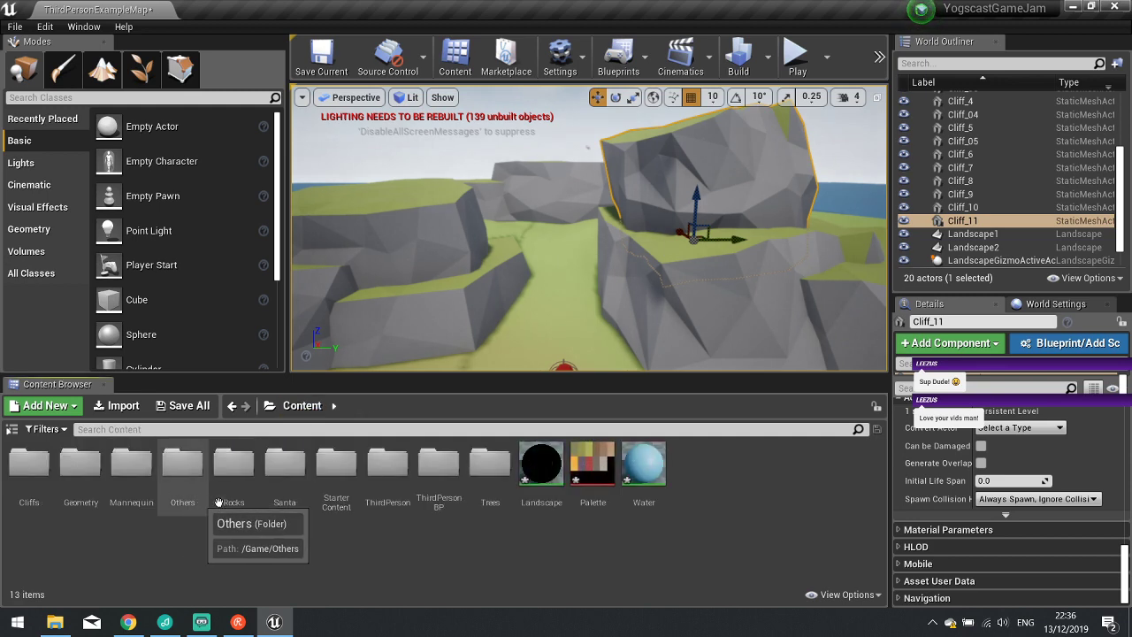
double_click(232, 495)
left_click(183, 464)
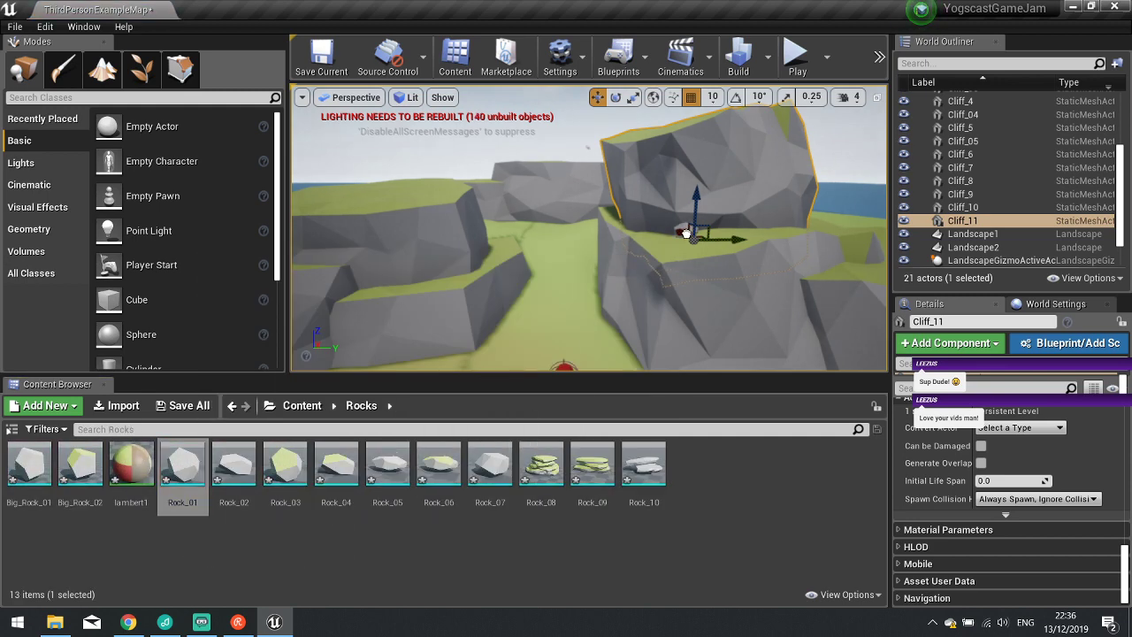
mouse_move(182, 464)
left_mouse_down()
mouse_move(399, 405)
mouse_move(180, 465)
left_mouse_up()
left_click_drag(30, 464, 665, 253)
key("r")
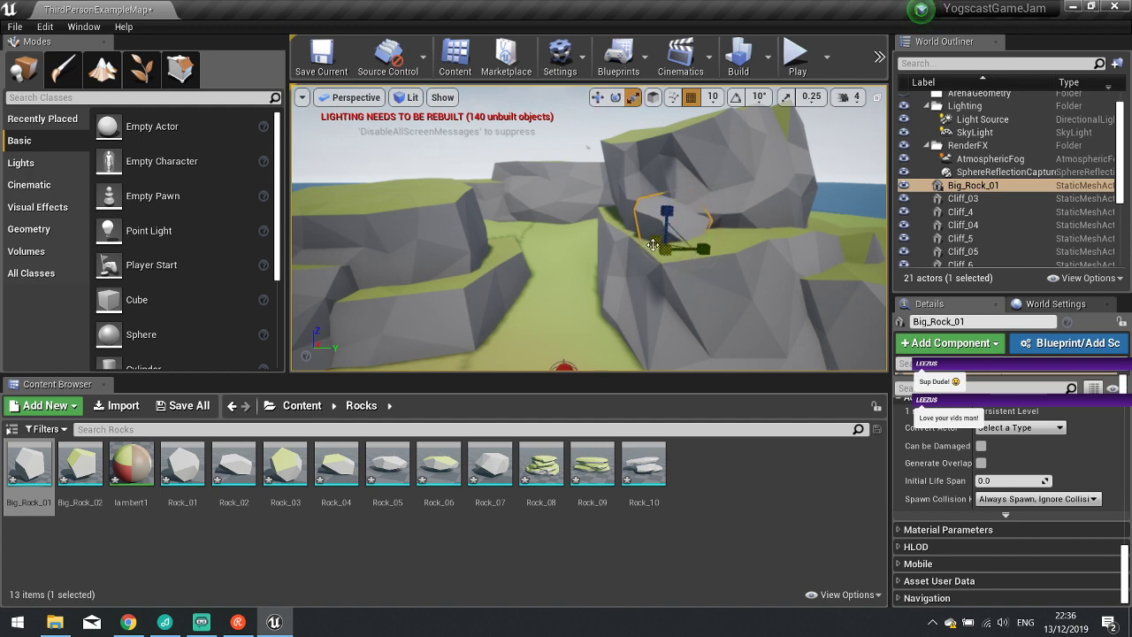
key("e")
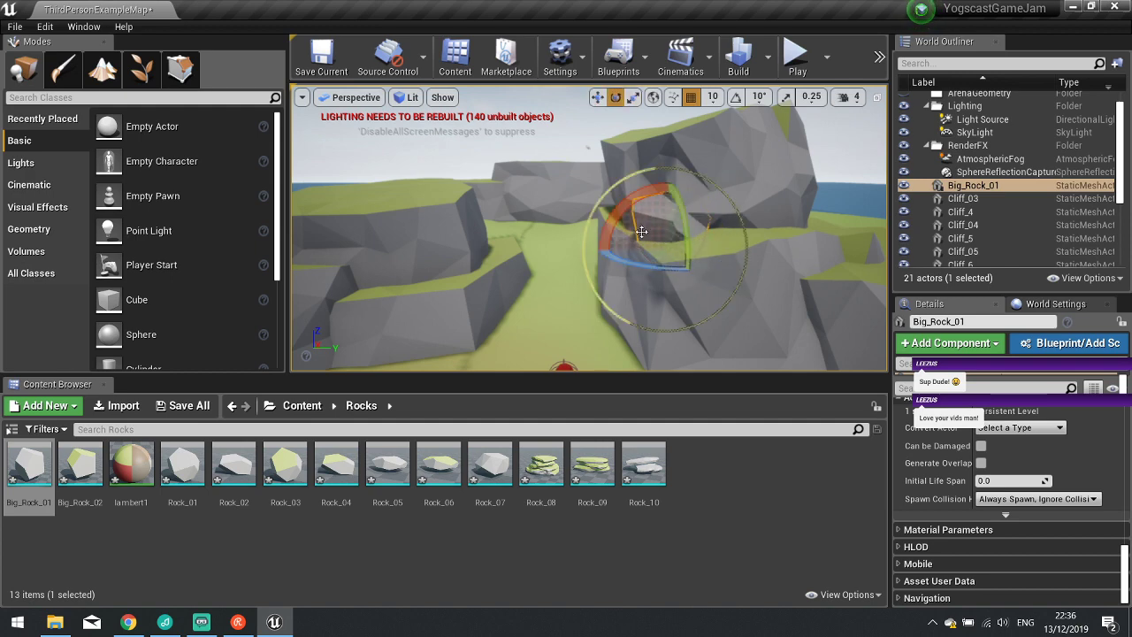
left_click_drag(630, 209, 618, 236)
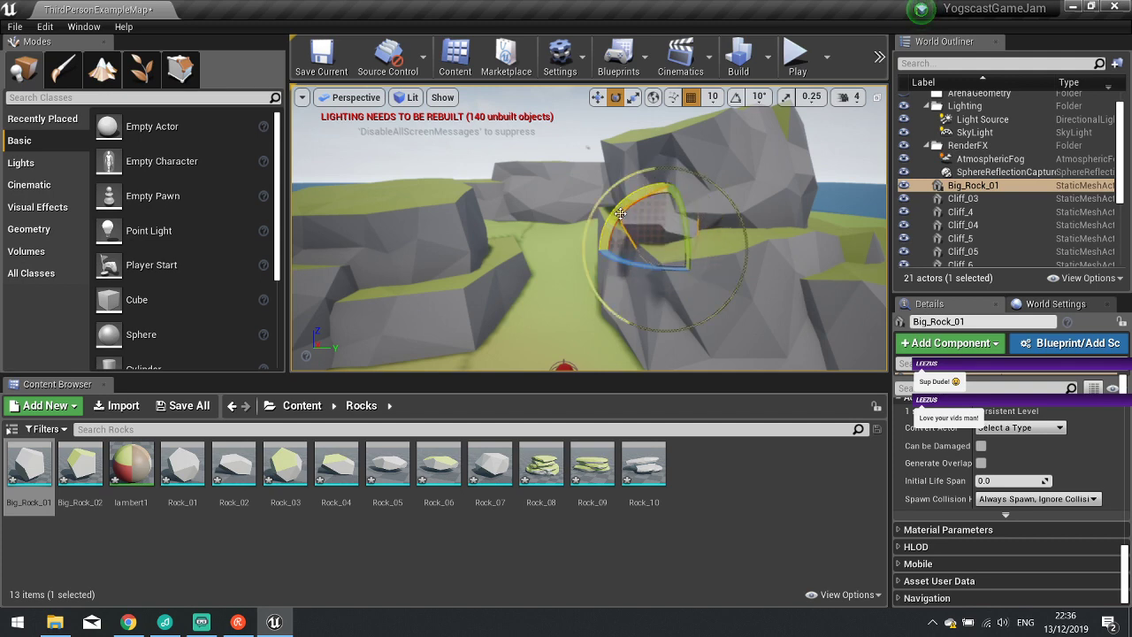
key("a")
right_click_drag(618, 236, 618, 237)
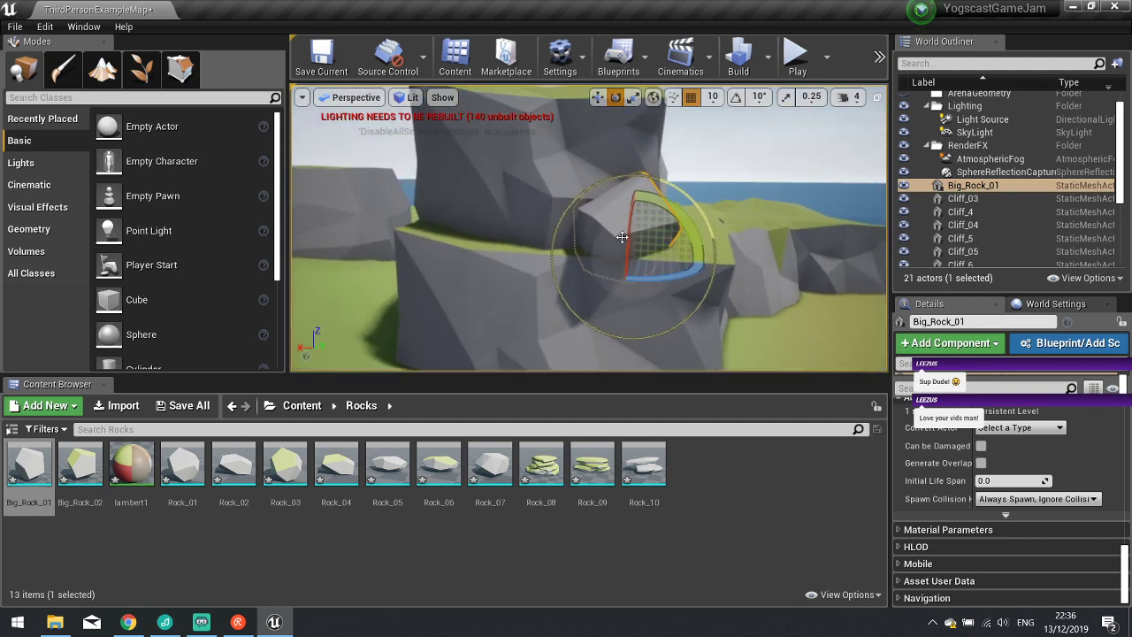
Duplicate the big rock twice and set the copies in a row along the cliff ledge.
key("w")
left_click_drag(592, 254, 451, 263, "alt")
key("e")
key("w")
left_click_drag(517, 252, 504, 263)
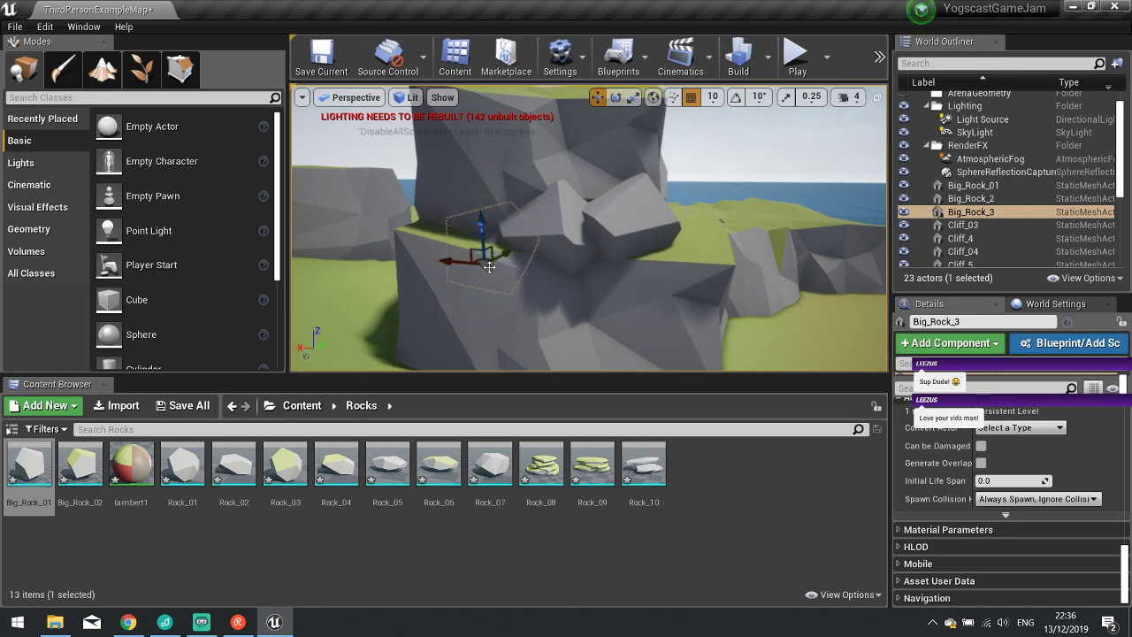
left_click_drag(487, 265, 494, 266)
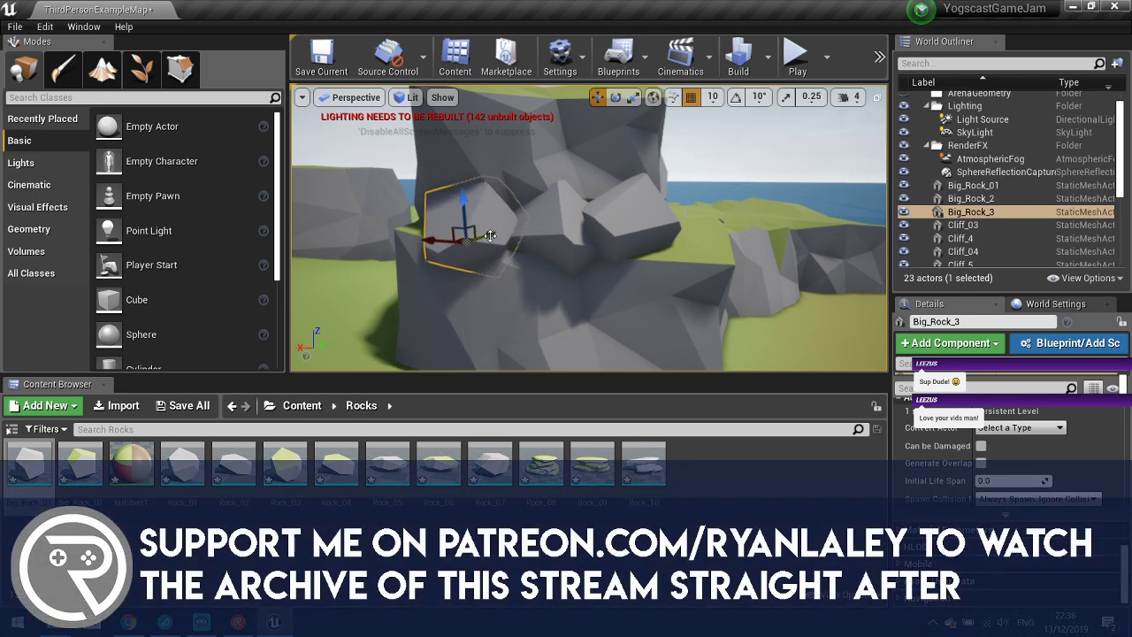
Place Rock_03 on the cliff ledge at the foot of the row of big rocks.
right_click_drag(541, 259, 610, 280)
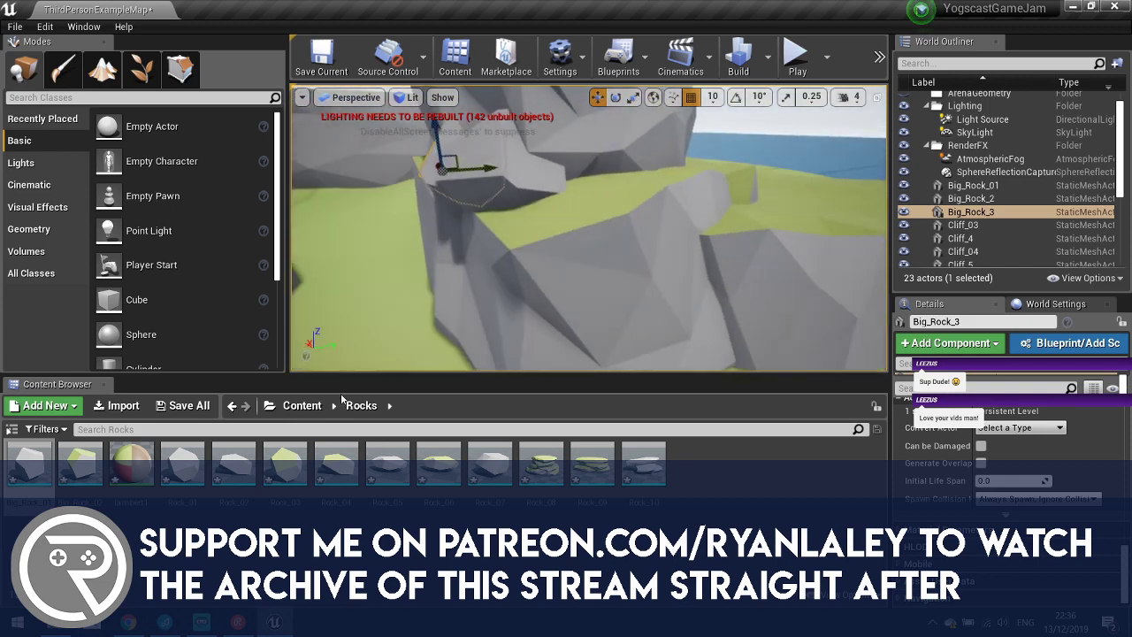
left_click_drag(284, 462, 452, 271)
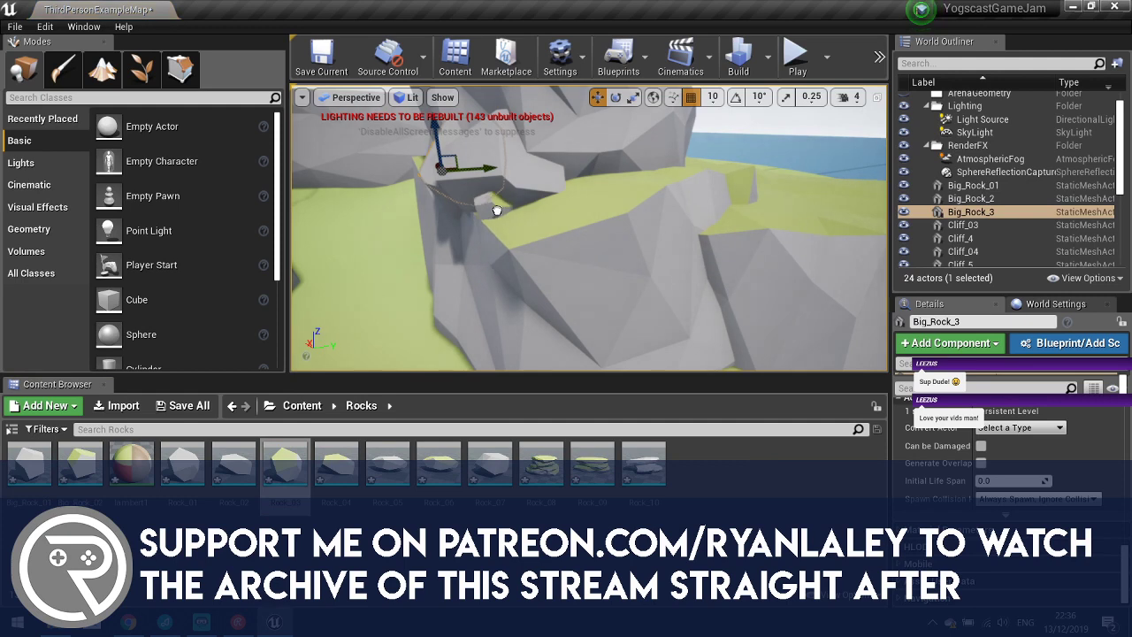
right_click_drag(491, 215, 420, 224)
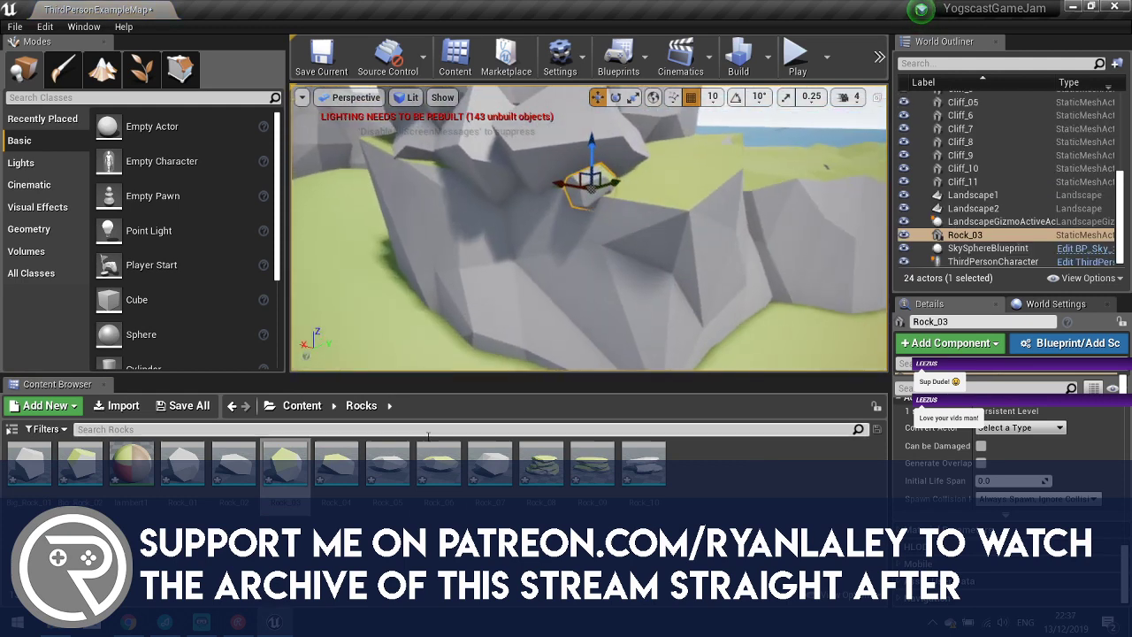
Try Rock_01 on the open grass in front of the curved cliffs and delete it.
right_click_drag(588, 265, 510, 173)
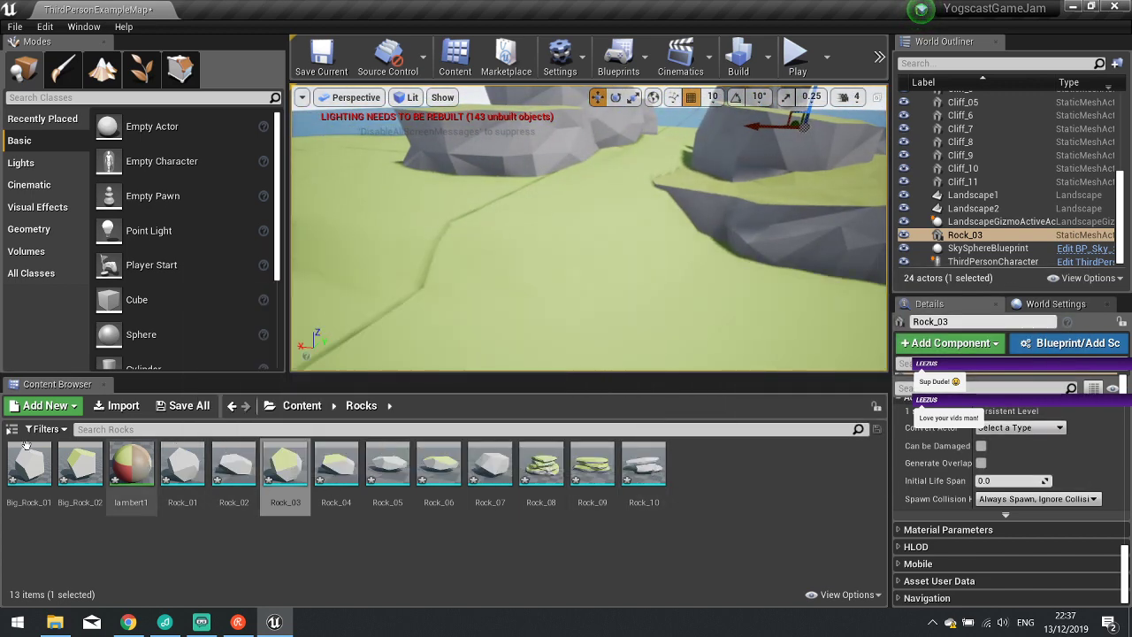
right_click_drag(568, 235, 594, 271)
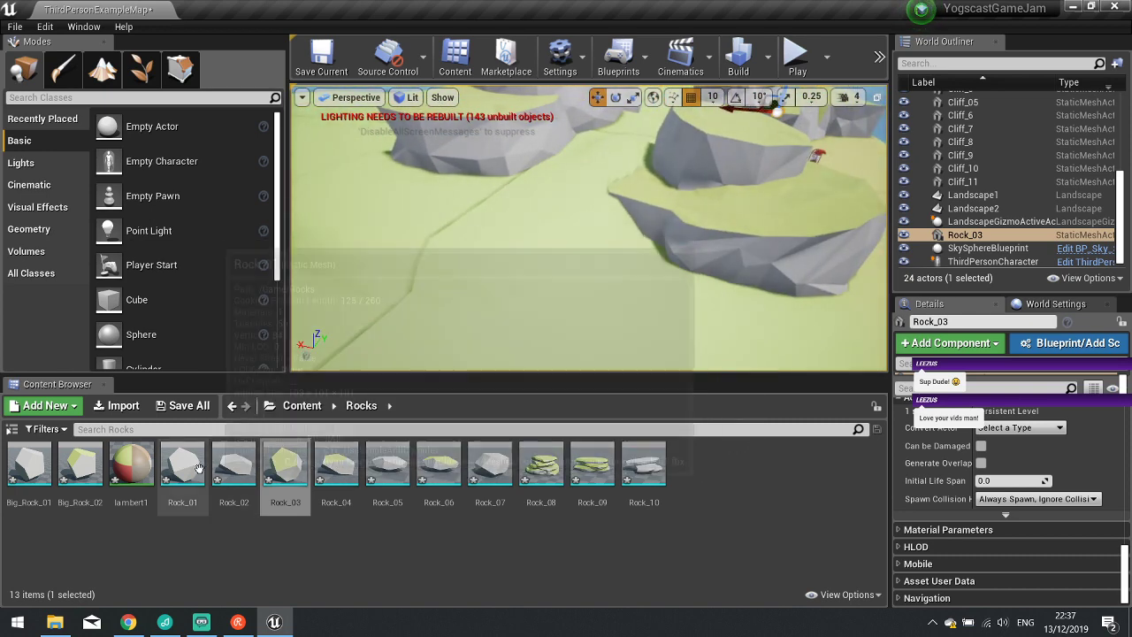
left_click_drag(182, 469, 581, 249)
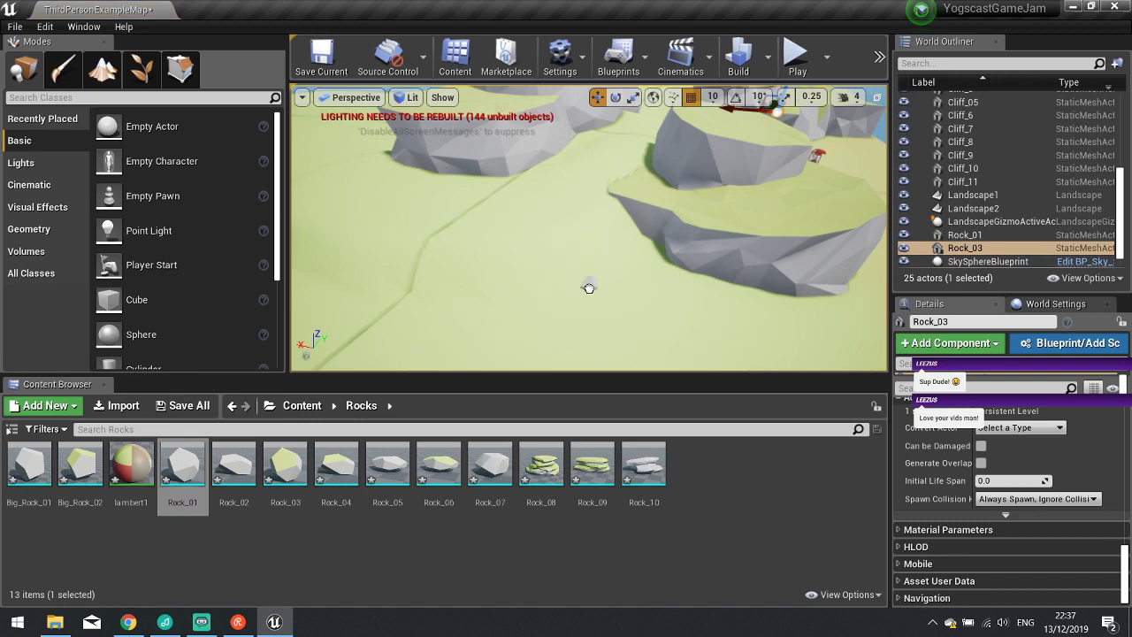
left_click_drag(589, 287, 587, 290)
key("Delete")
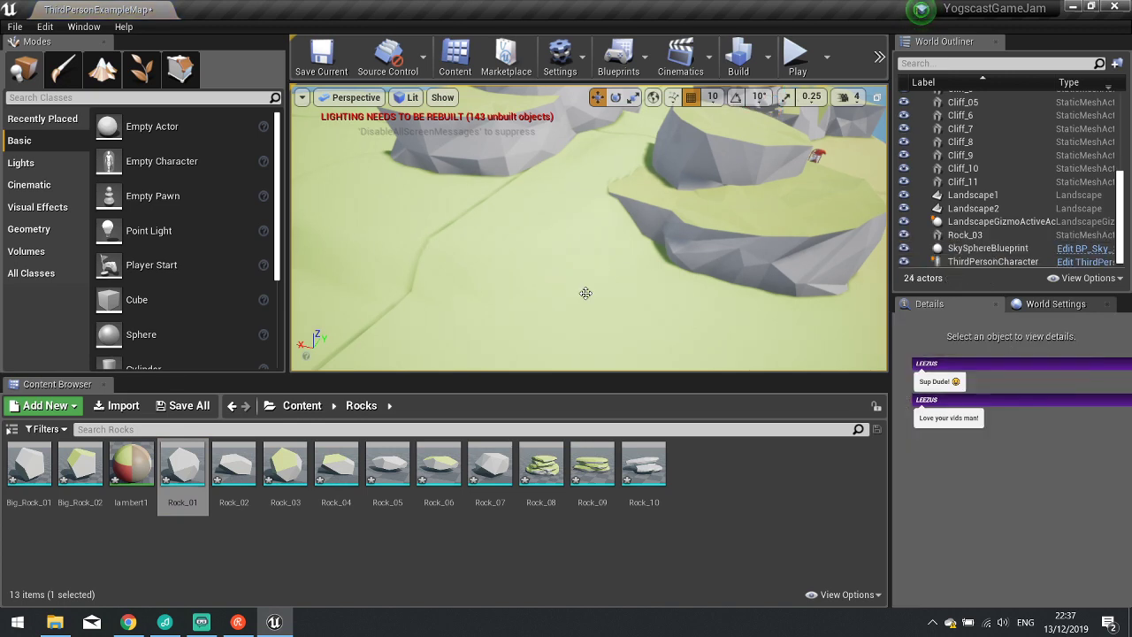
Switch to File Explorer and browse from the LowPolyNaturePack folder through Meshes up to the Desktop for further assets.
left_click(301, 406)
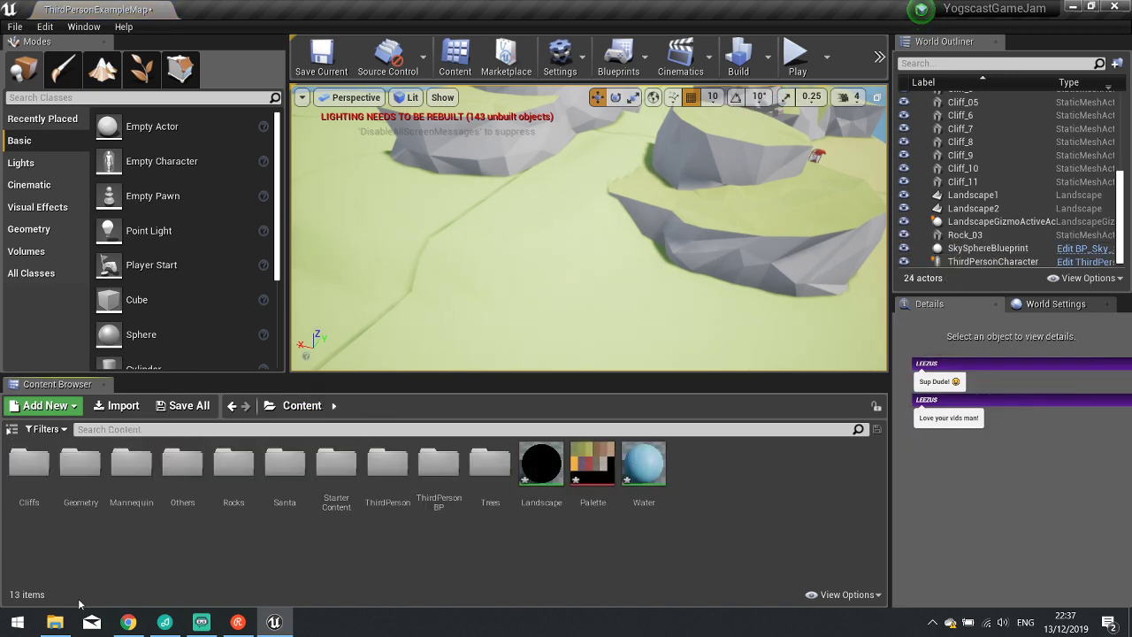
left_click(55, 622)
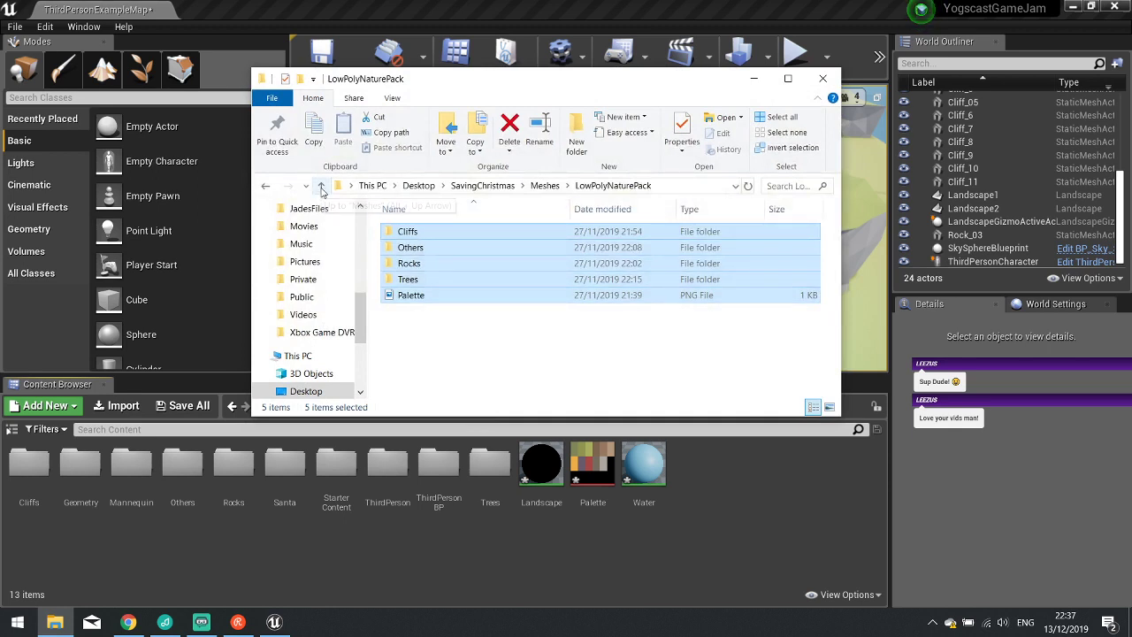
left_click(321, 188)
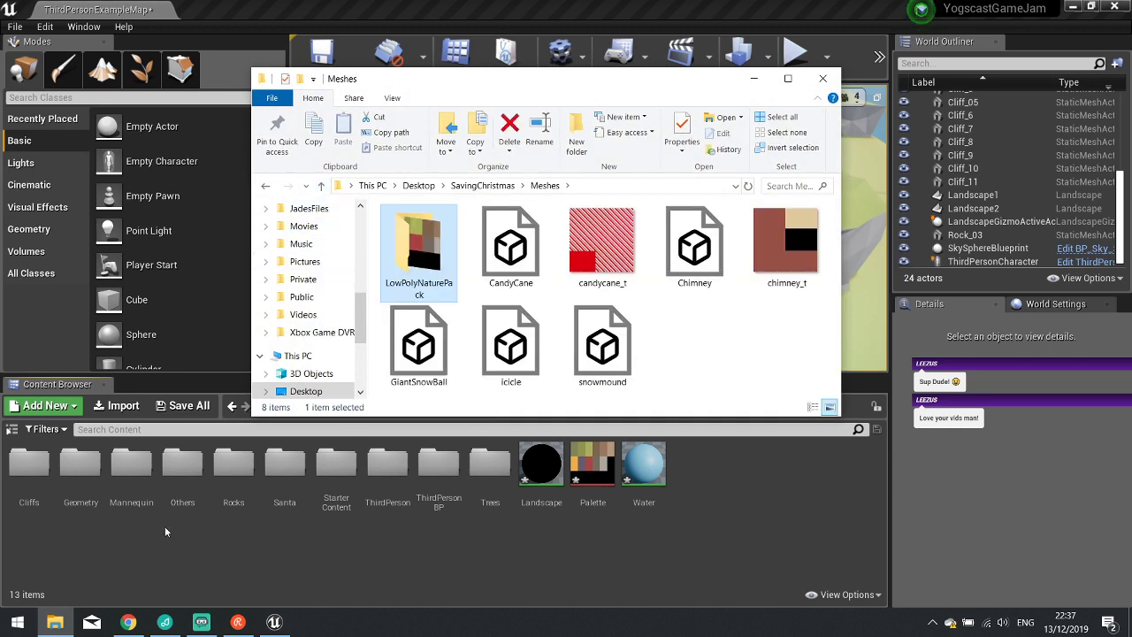
scroll(320, 322, "up", 3)
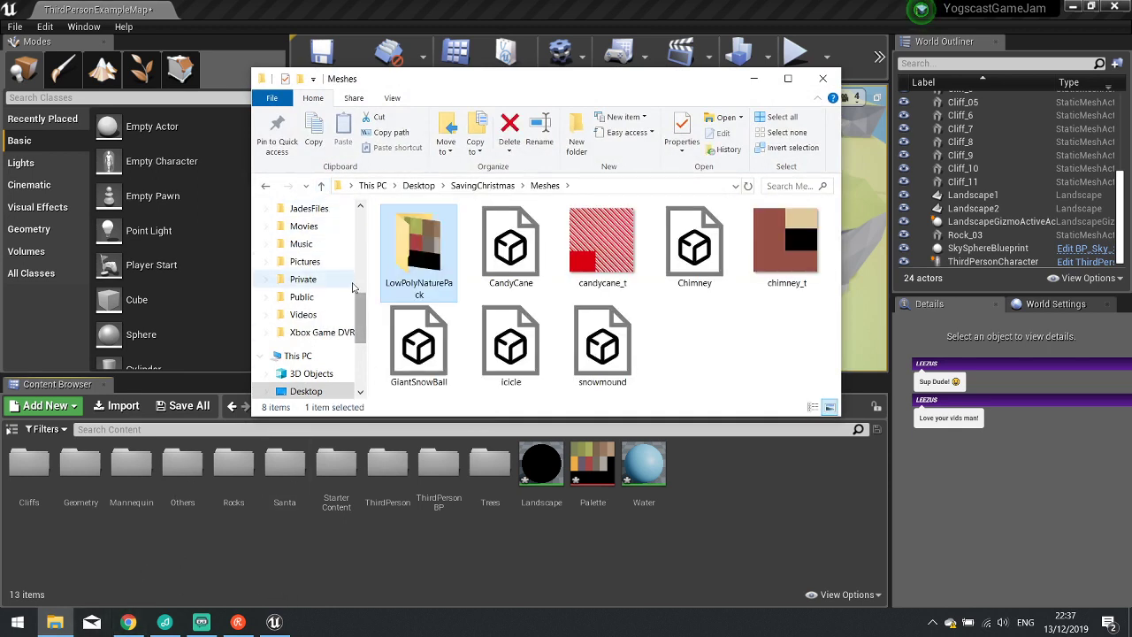
scroll(320, 322, "up", 1)
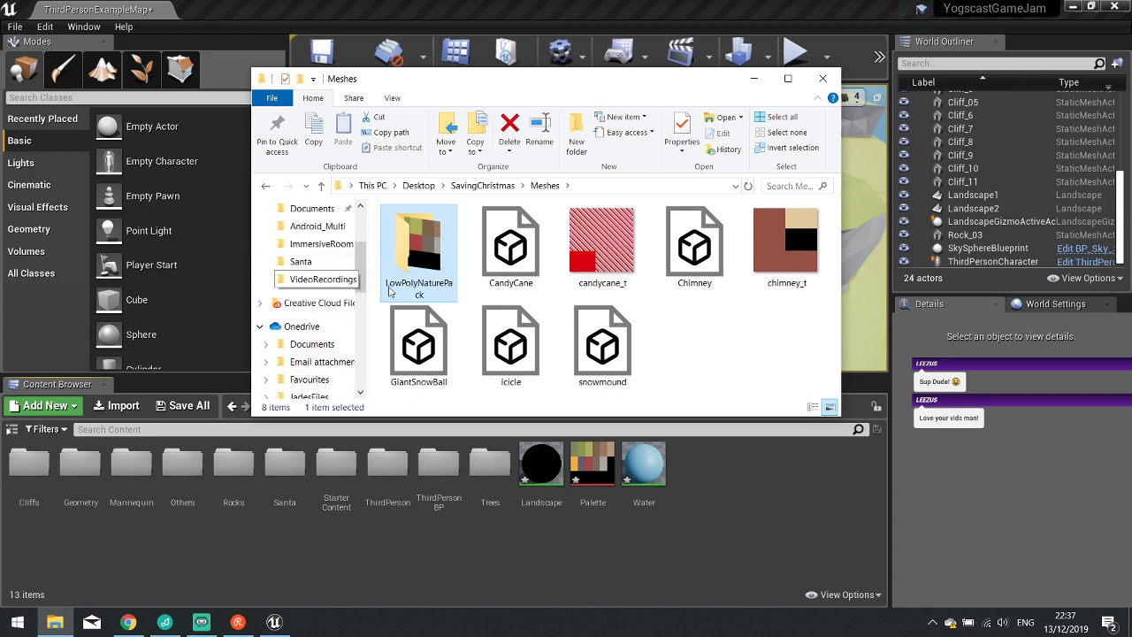
left_click(322, 186)
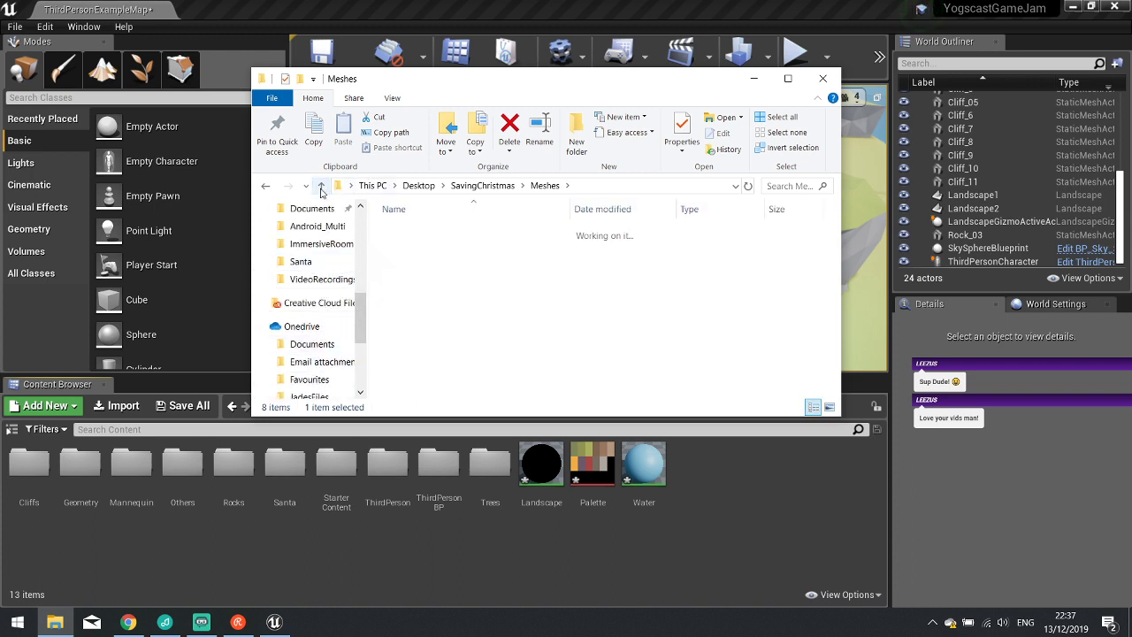
left_click(322, 186)
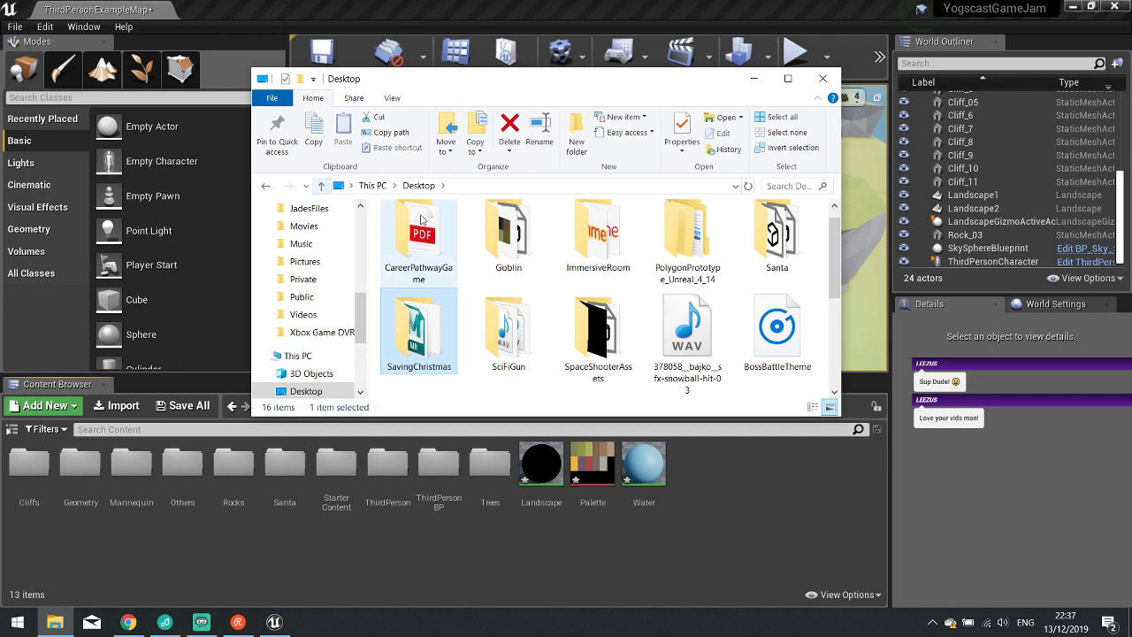
Examine the Polygon building meshes inside the PolygonPrototype_Unreal_4_14 pack, and close File Explorer.
double_click(712, 263)
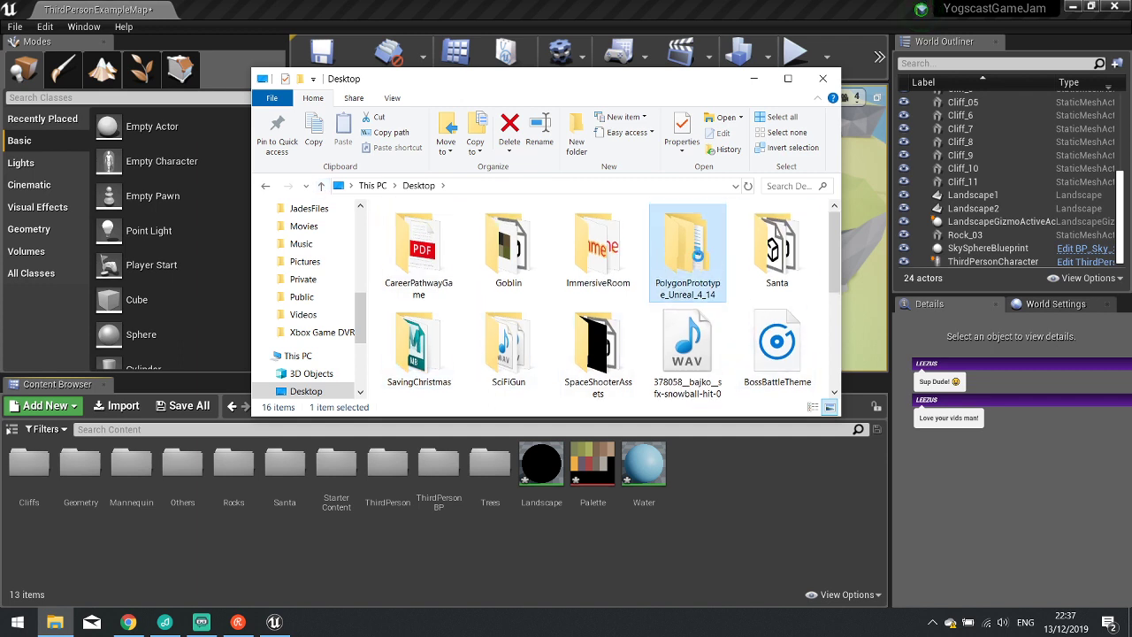
double_click(473, 233)
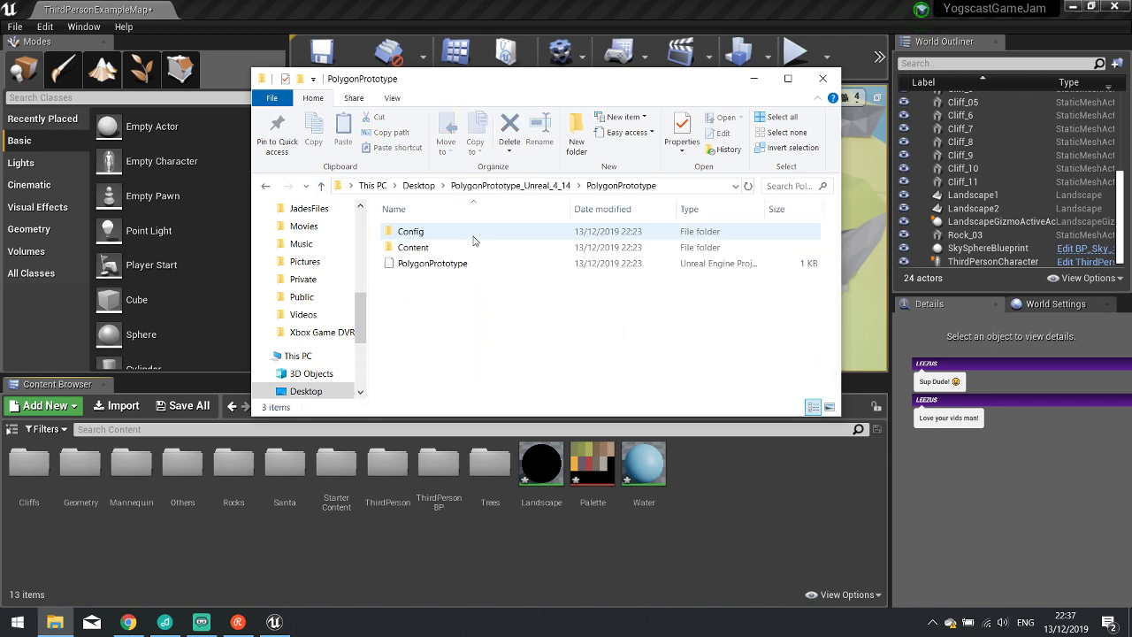
double_click(437, 247)
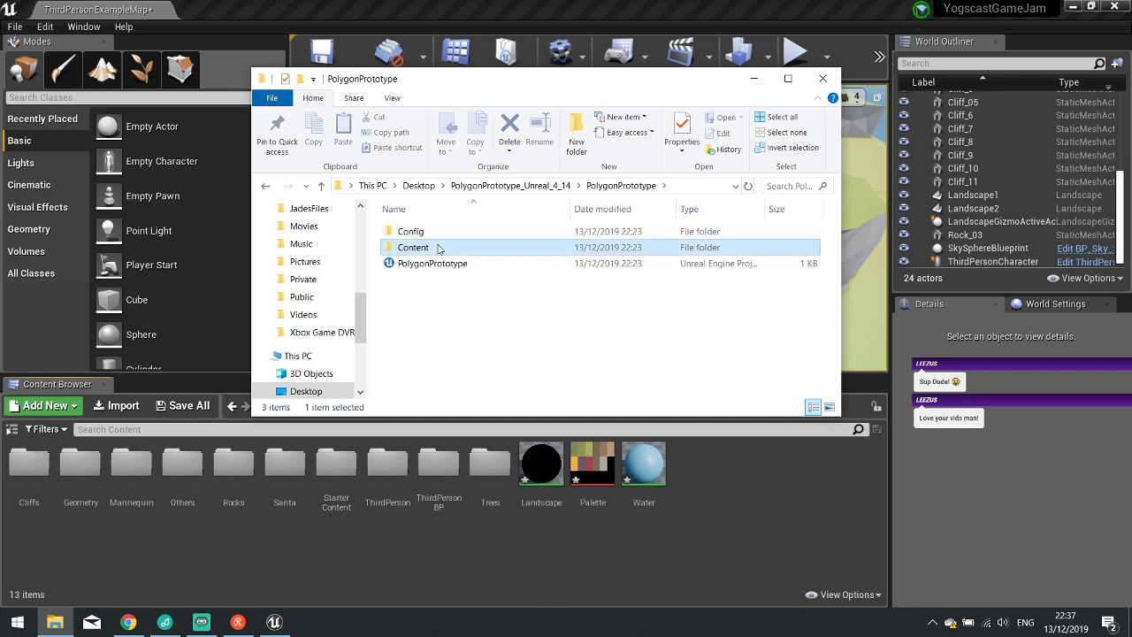
double_click(440, 263)
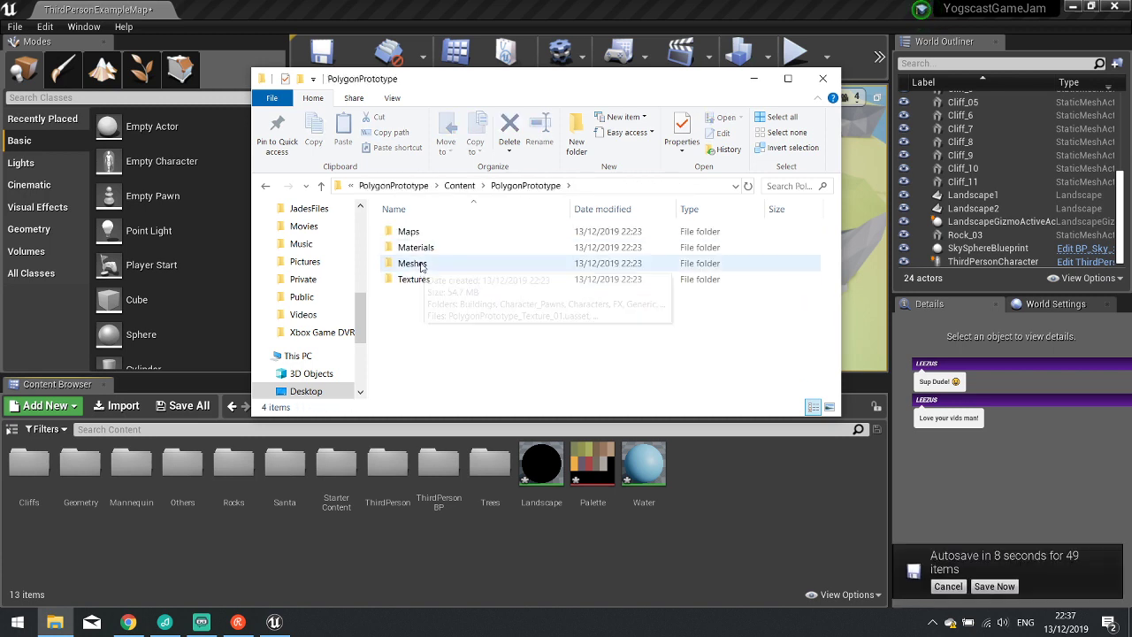
double_click(420, 264)
double_click(419, 232)
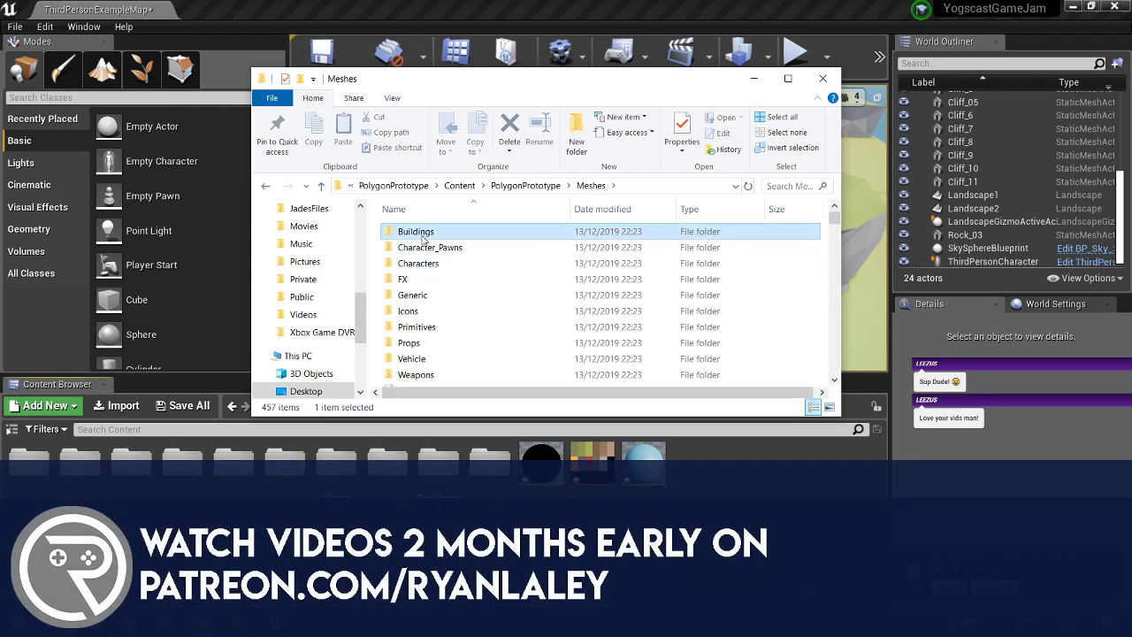
double_click(421, 233)
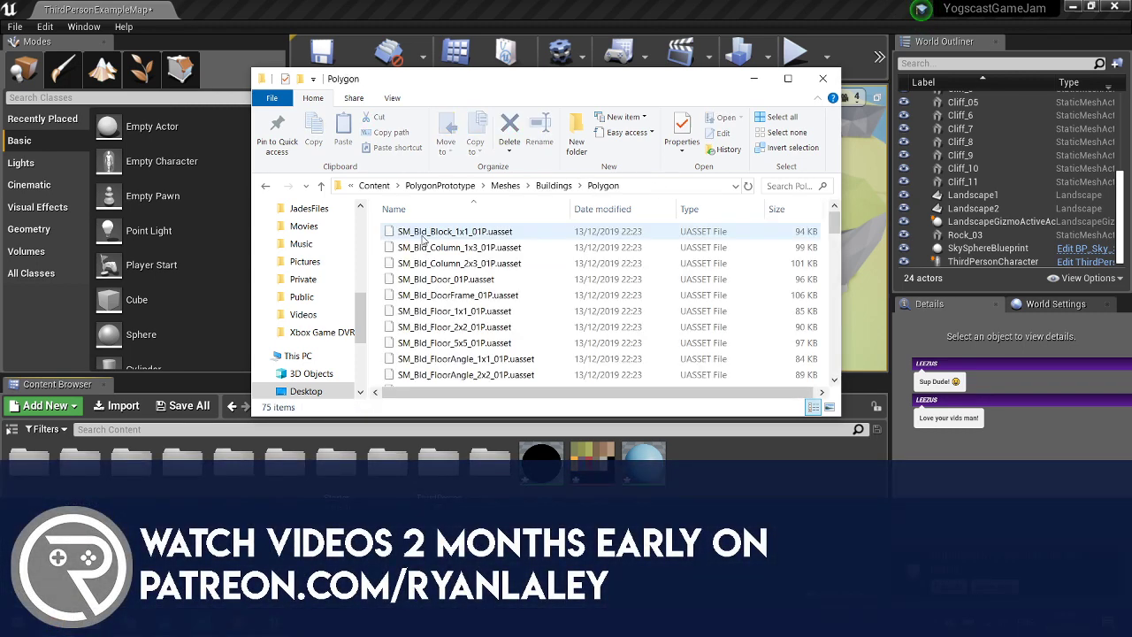
scroll(442, 301, "down", 18)
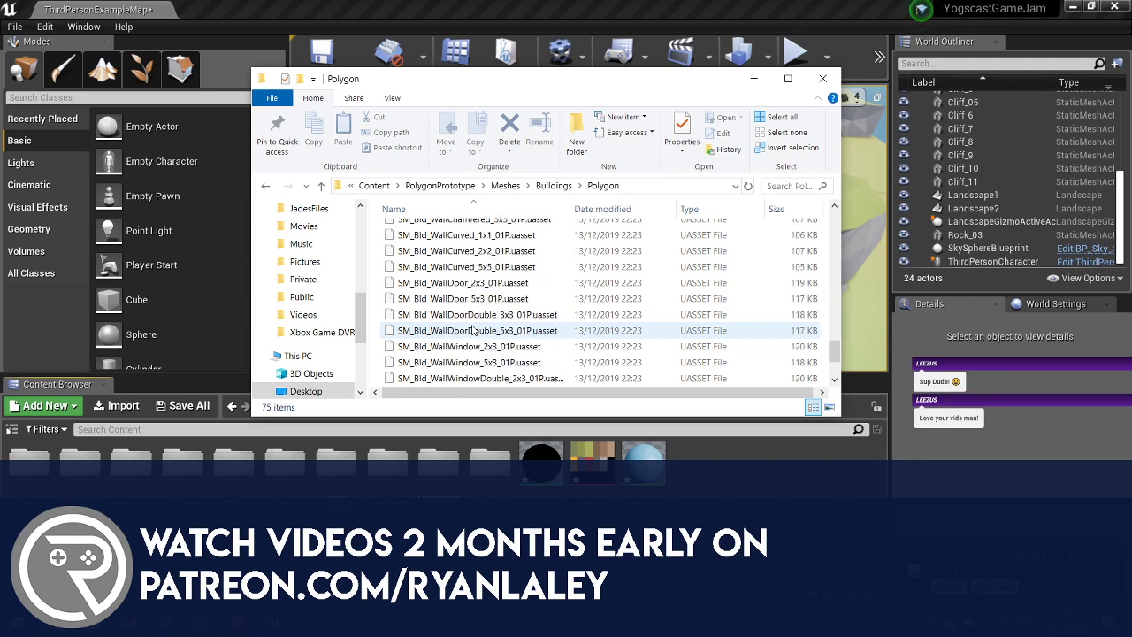
left_click(321, 186)
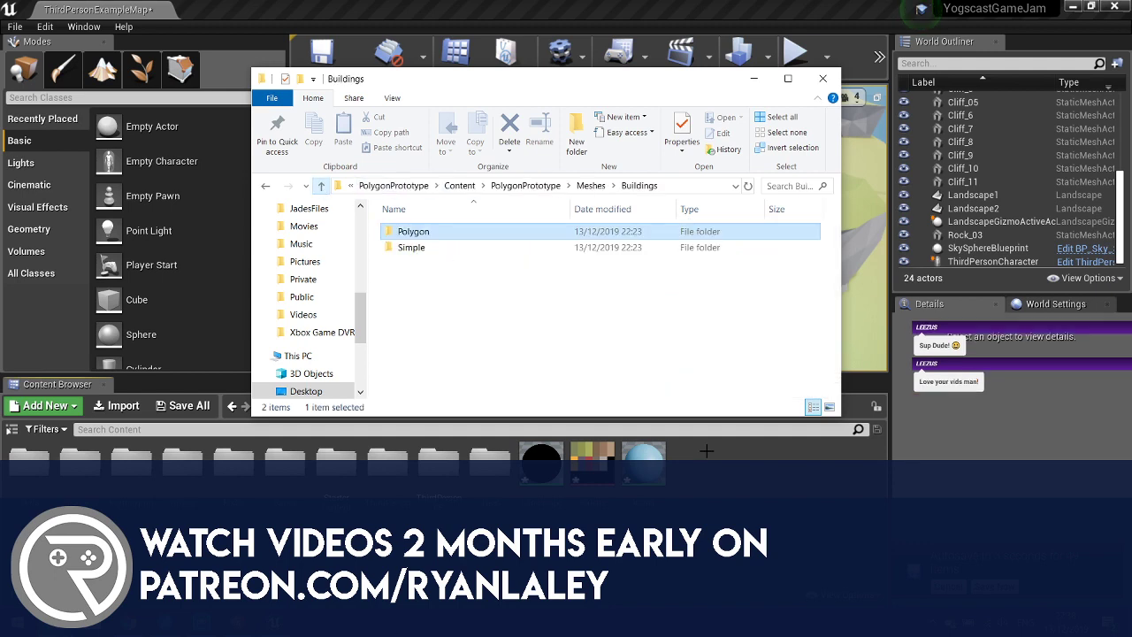
left_click(824, 80)
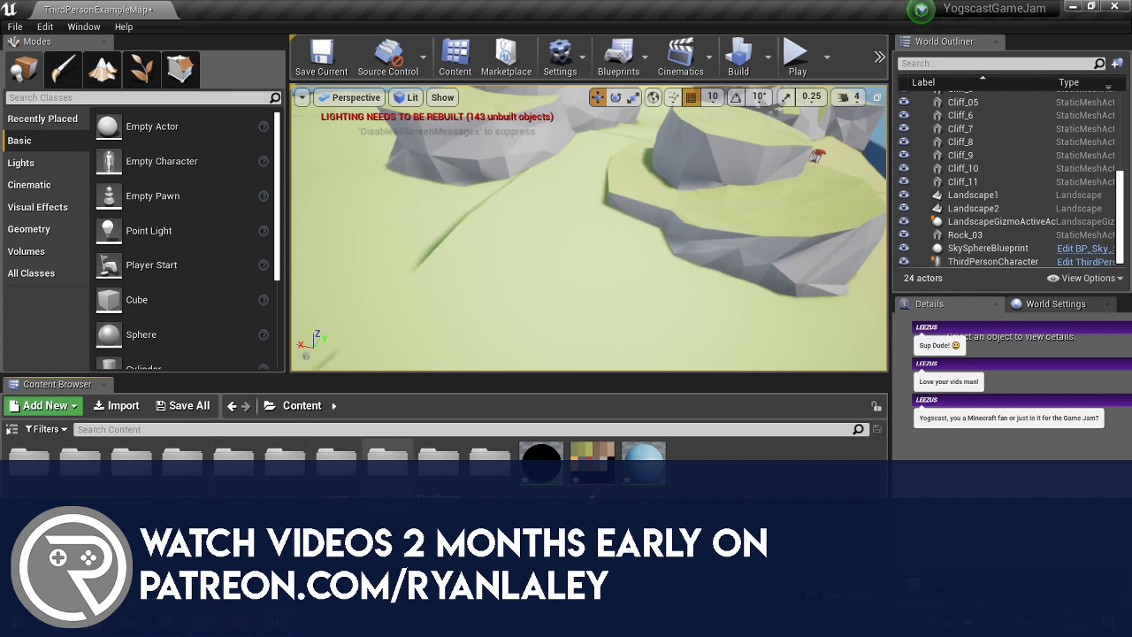
right_click(723, 486)
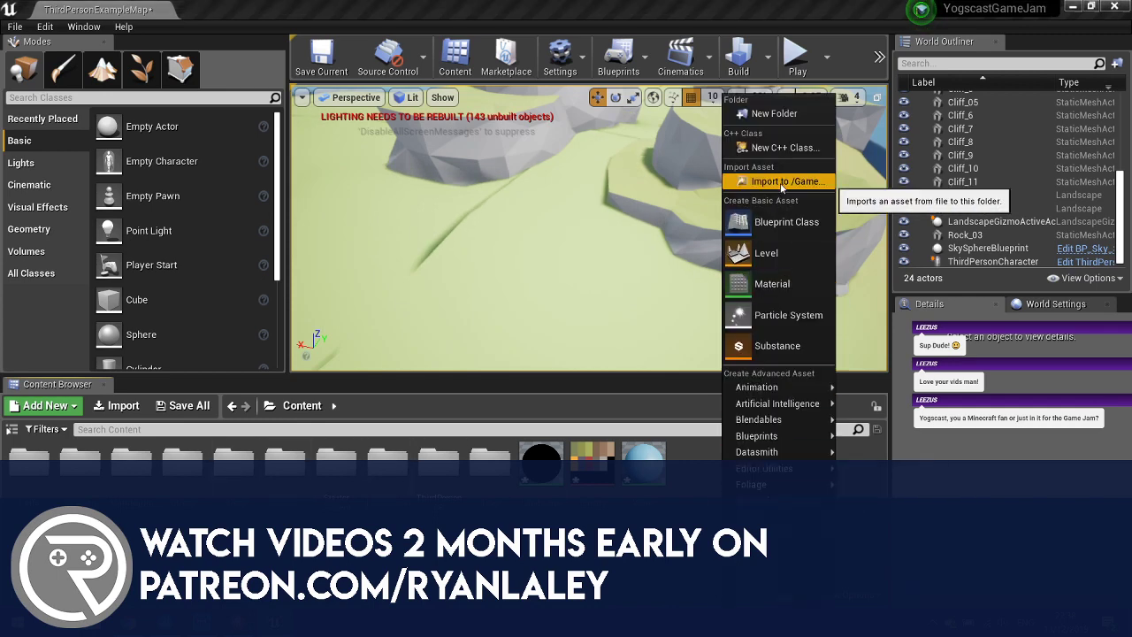
left_click(10, 28)
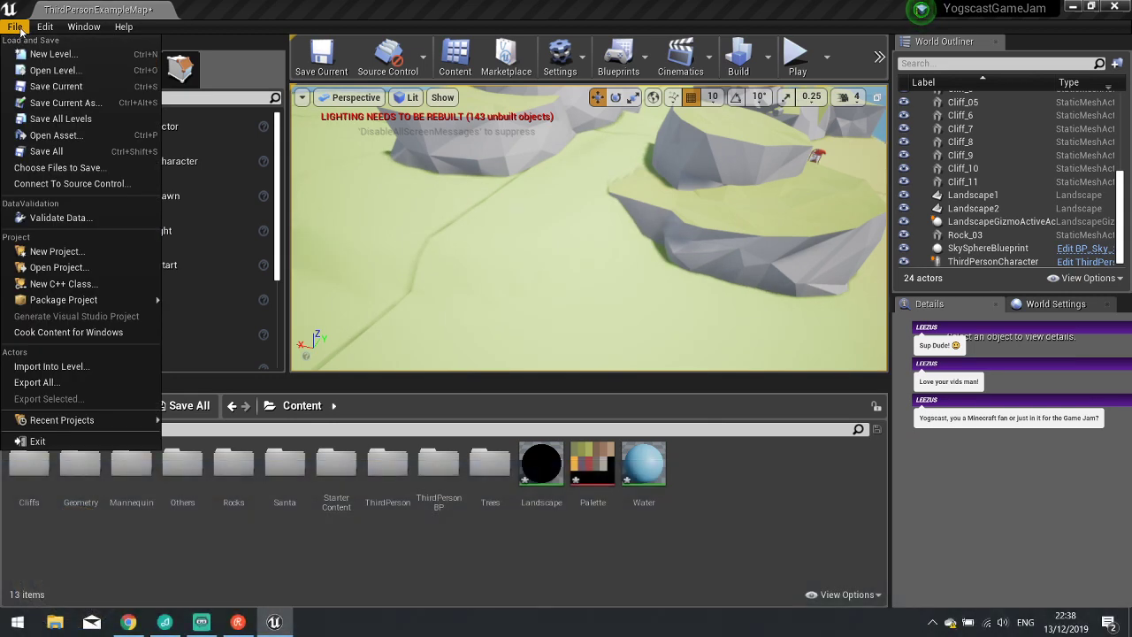
left_click(35, 27)
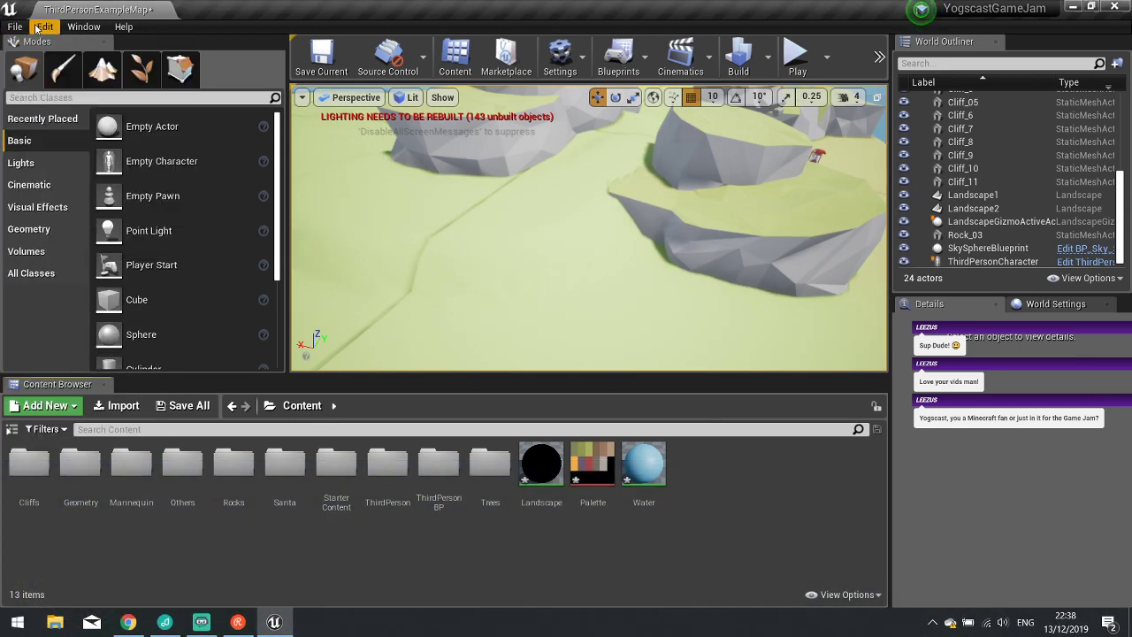
left_click(37, 28)
left_click(27, 28)
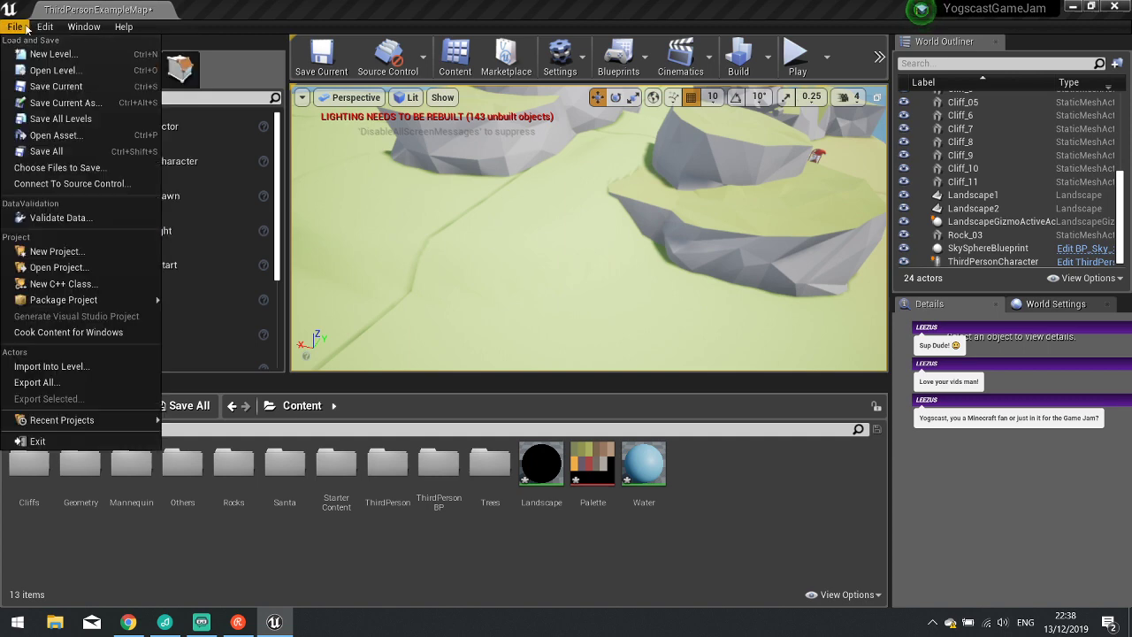
left_click(27, 28)
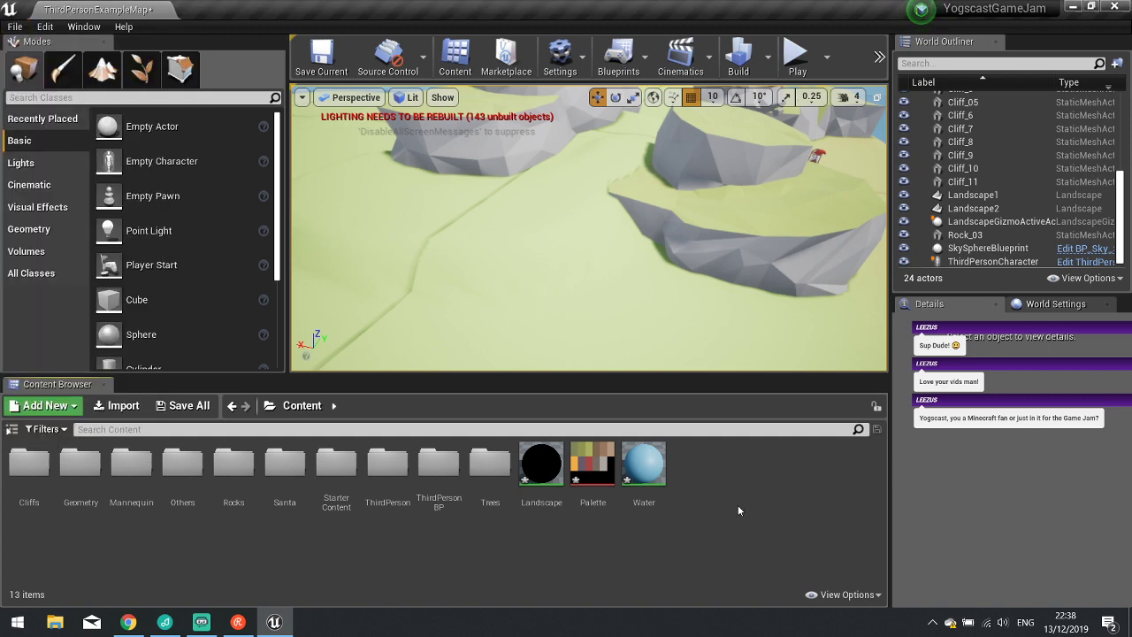
right_click(708, 502)
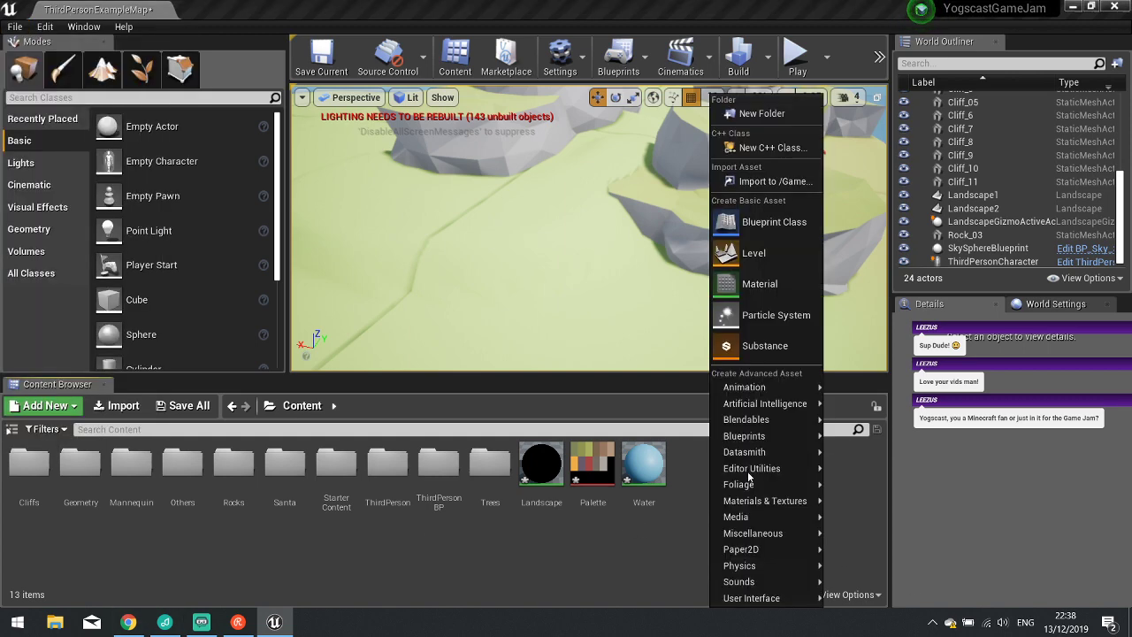
left_click(759, 185)
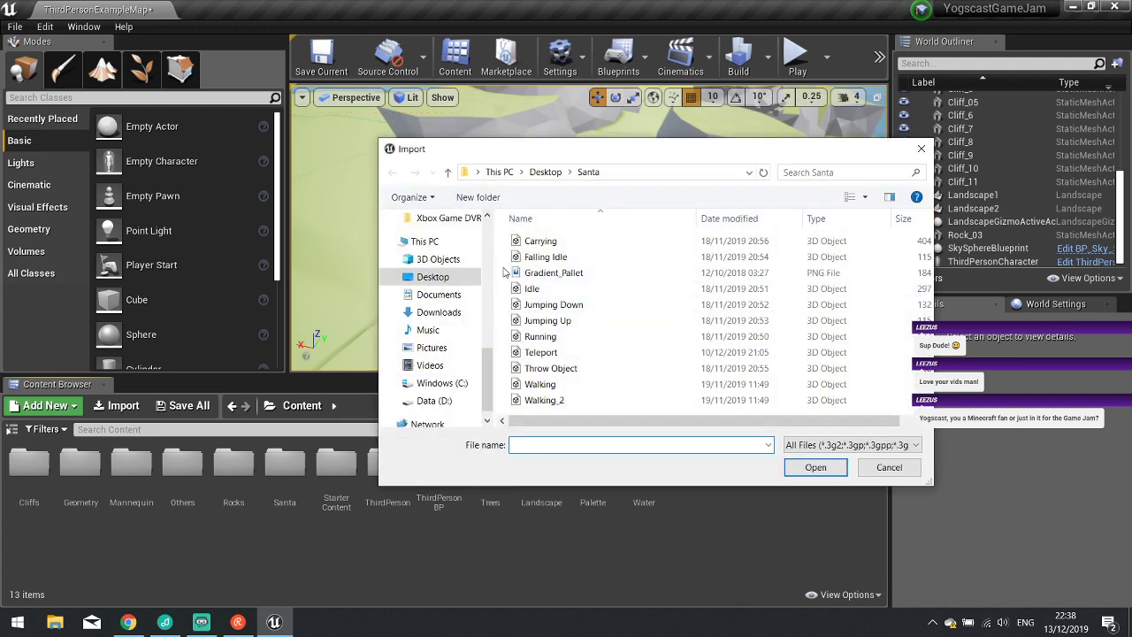
scroll(433, 292, "up", 4)
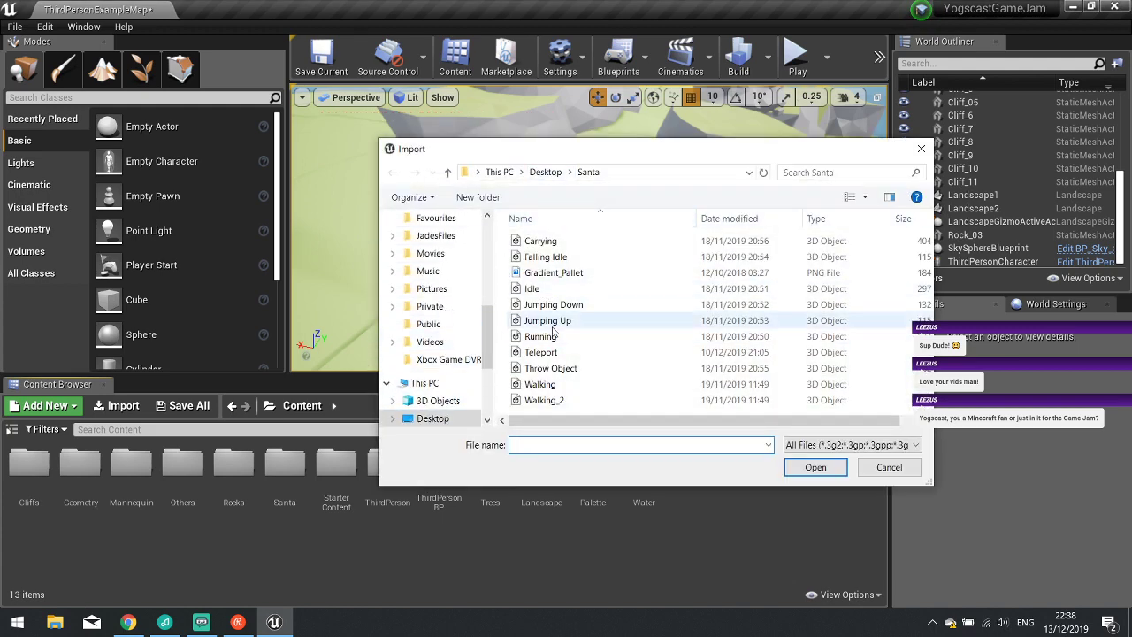
left_click(887, 469)
left_click(15, 27)
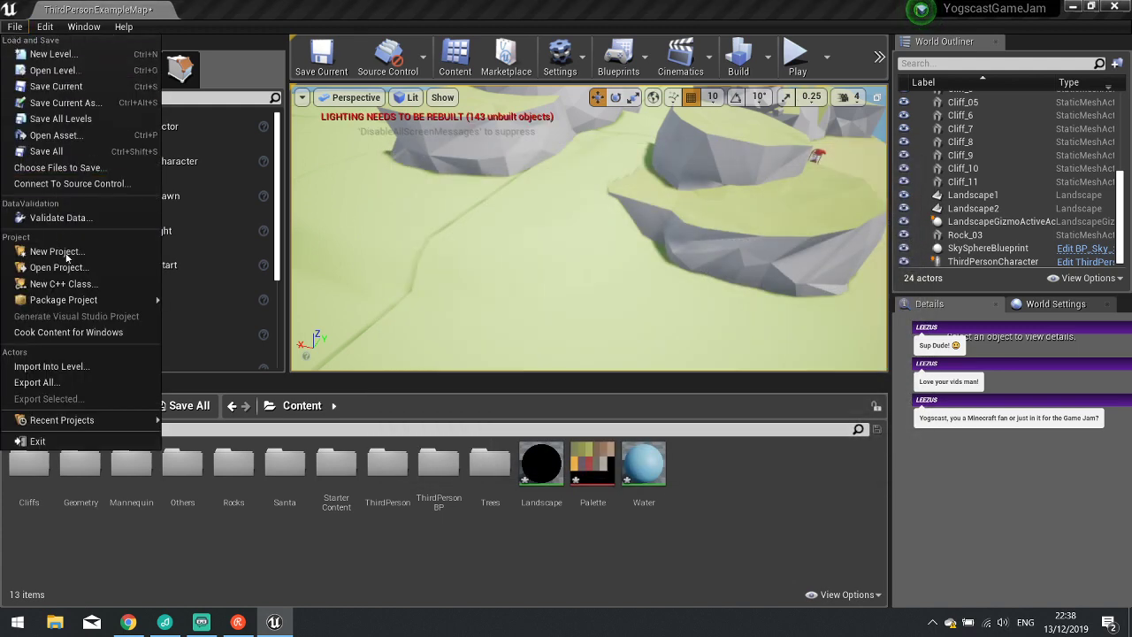
left_click(70, 371)
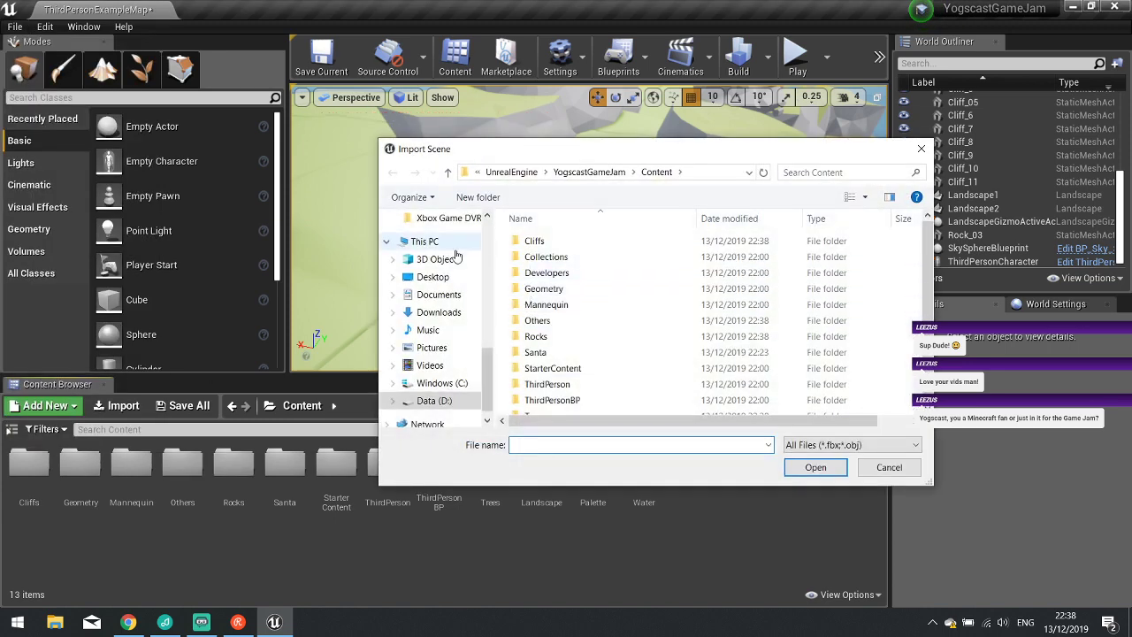
left_click(432, 277)
double_click(800, 256)
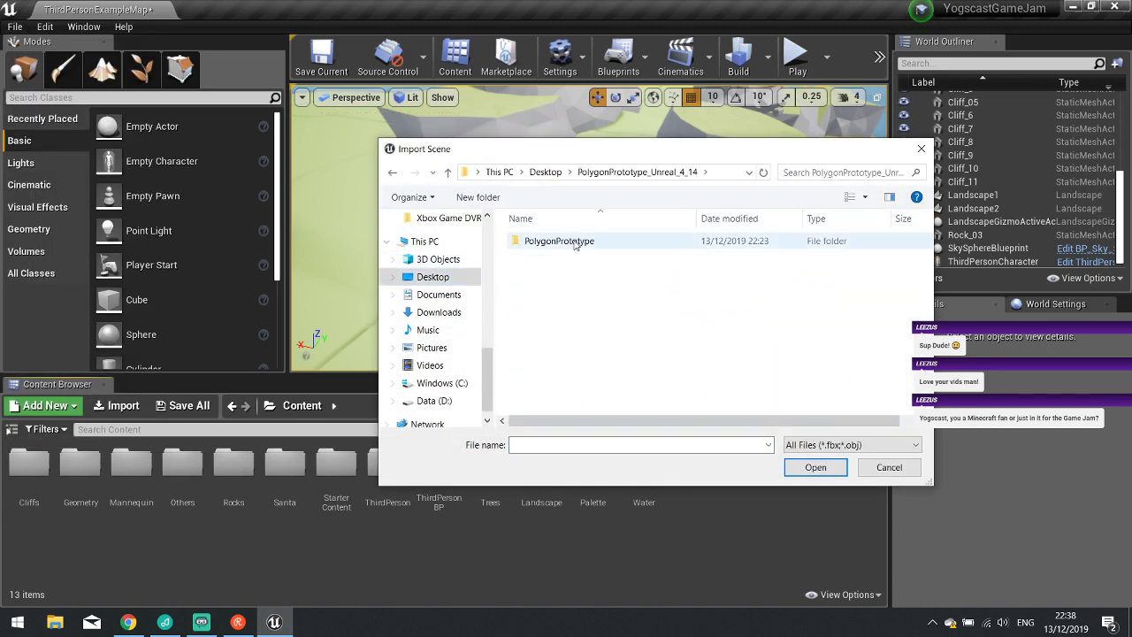
double_click(549, 241)
double_click(566, 256)
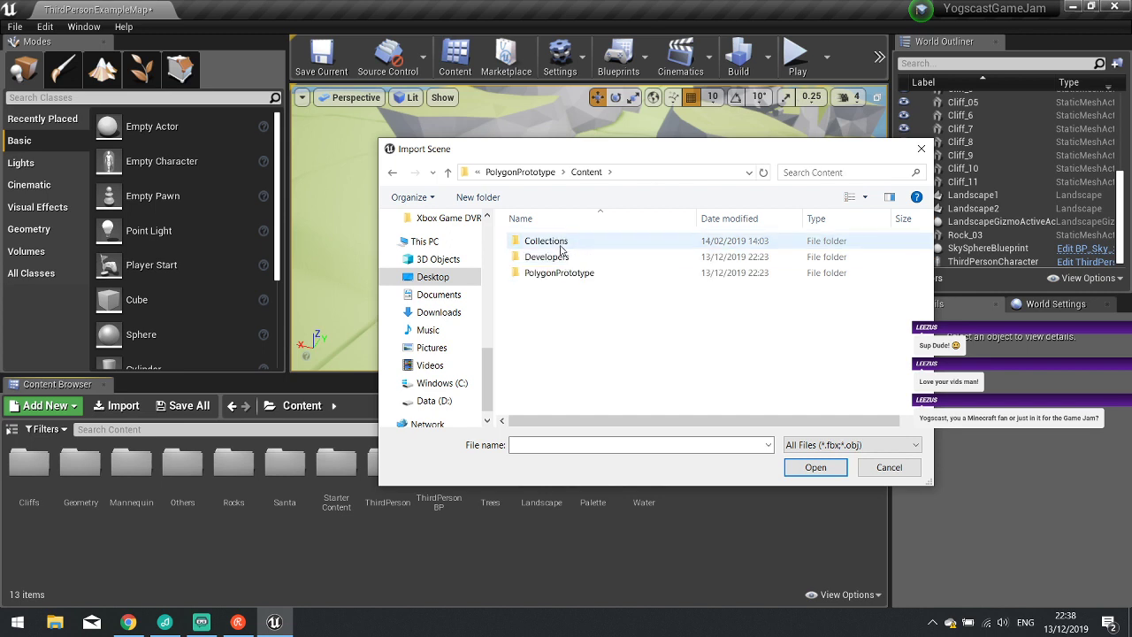
left_click(889, 468)
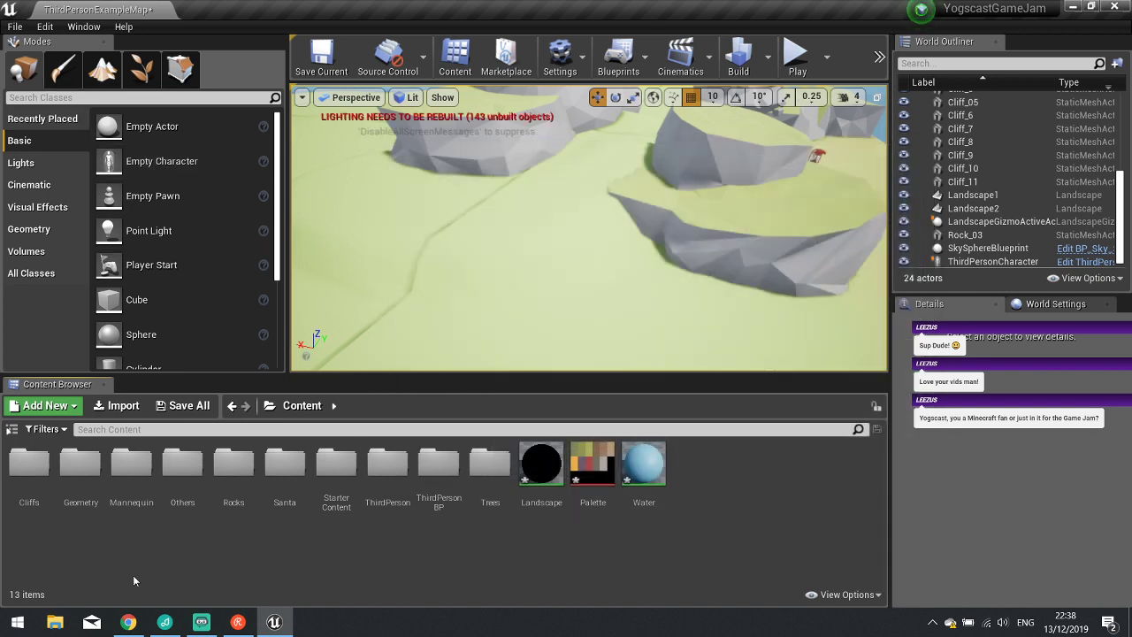
Switch to File Explorer and open the Content folder of the PolygonPrototype project inside PolygonPrototype_Unreal_4_14 on the Desktop.
left_click(54, 621)
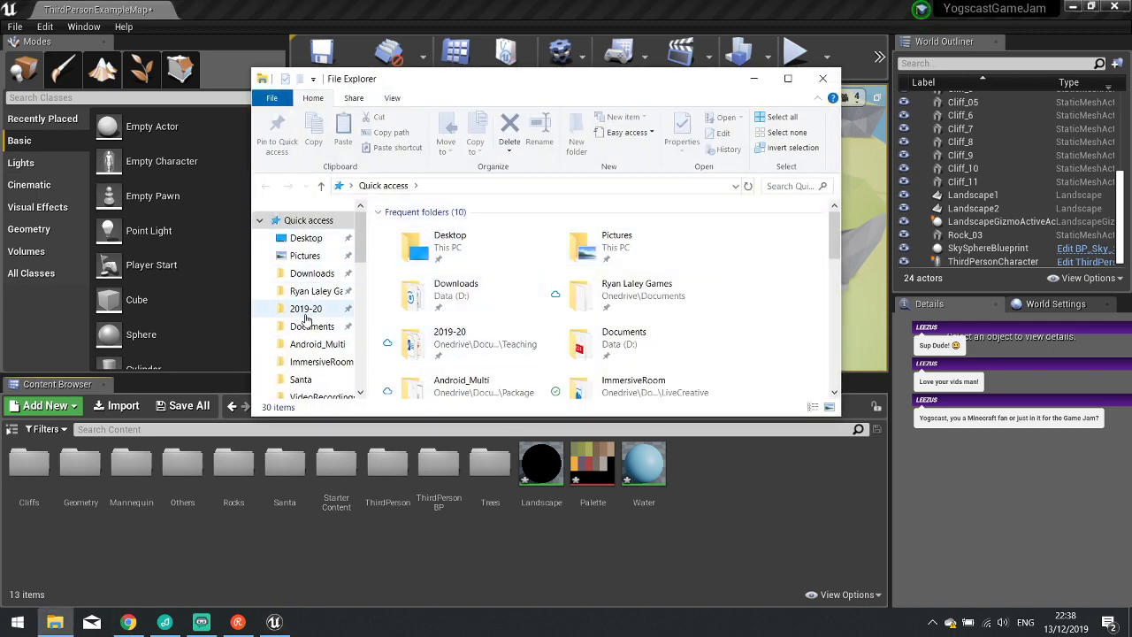
left_click(305, 238)
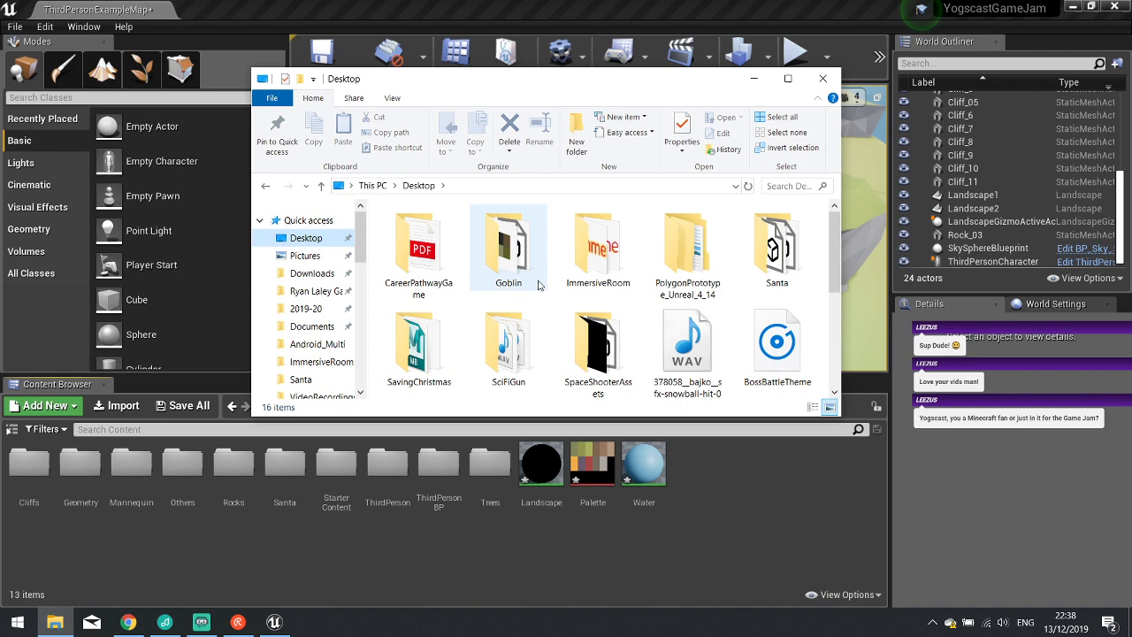
double_click(688, 252)
double_click(465, 233)
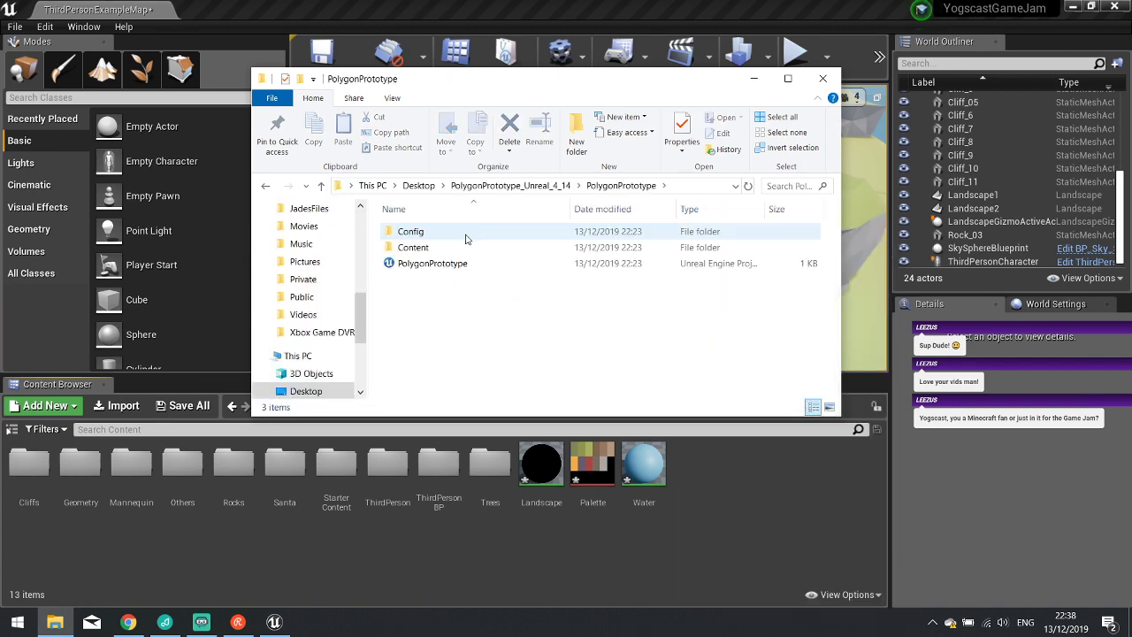
double_click(444, 248)
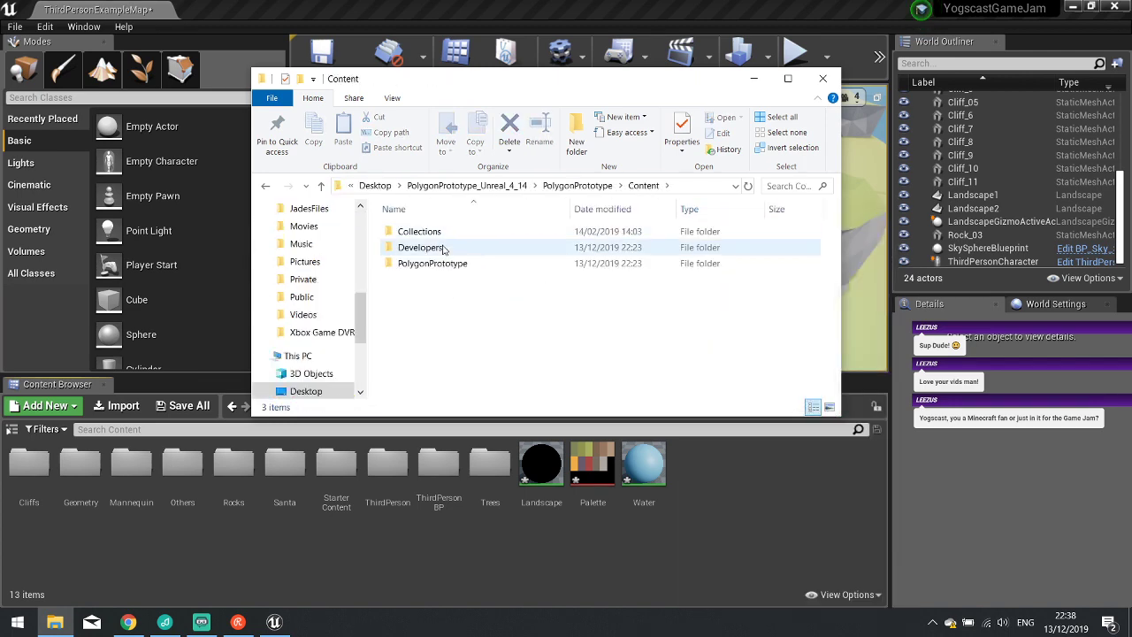
Check the Collections and PolygonPrototype subfolders of Content, and copy the PolygonPrototype folder.
double_click(434, 231)
left_click(322, 187)
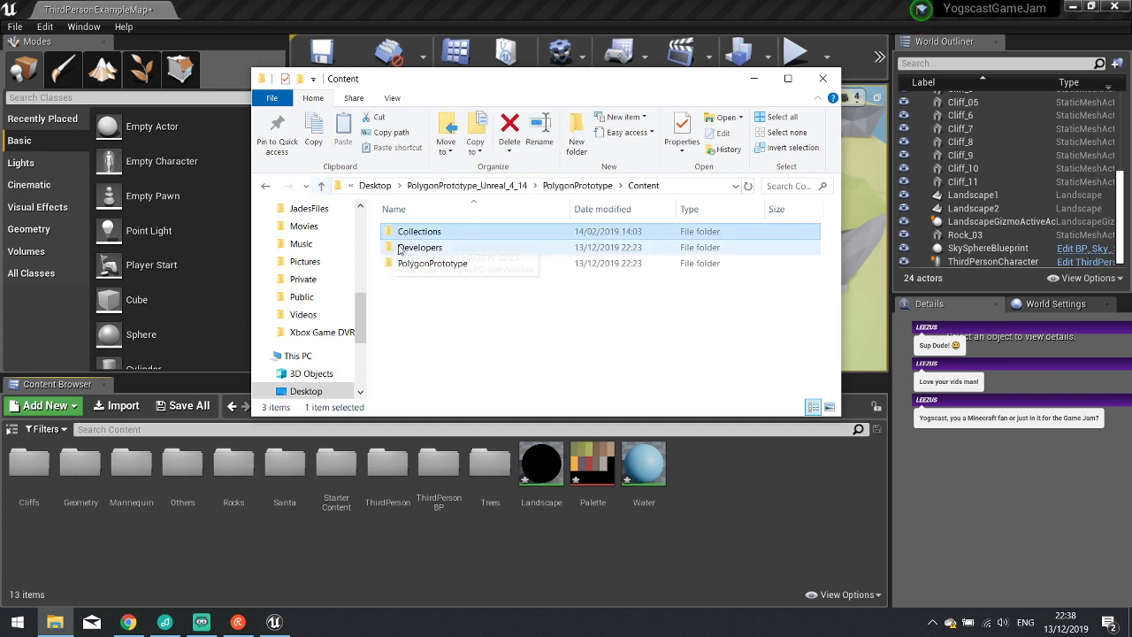
double_click(443, 262)
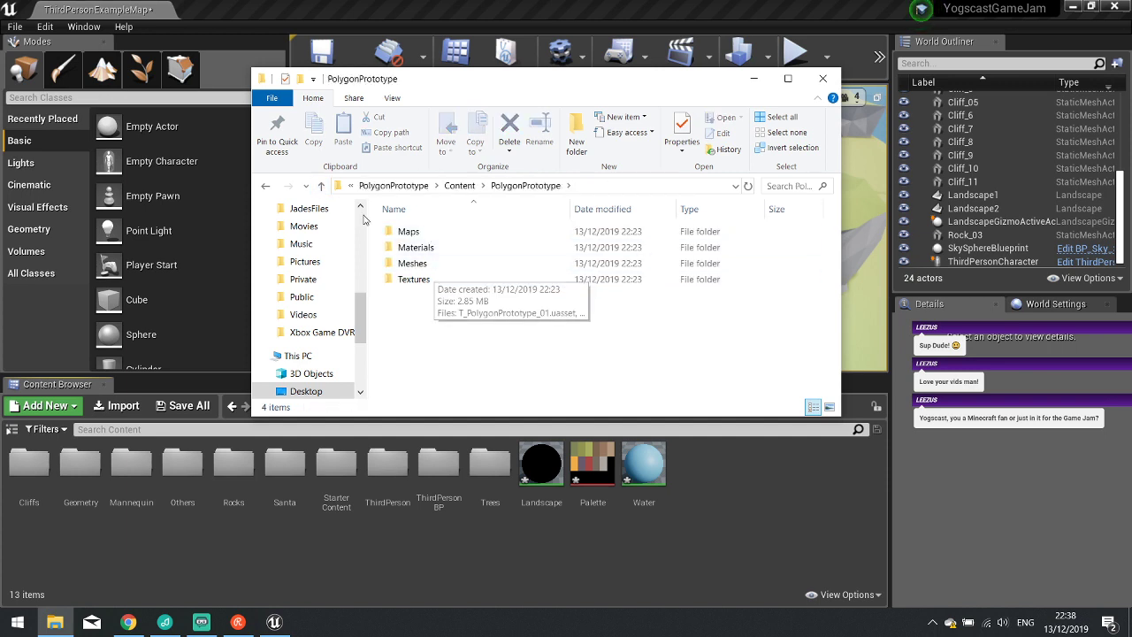
key("alt+Up")
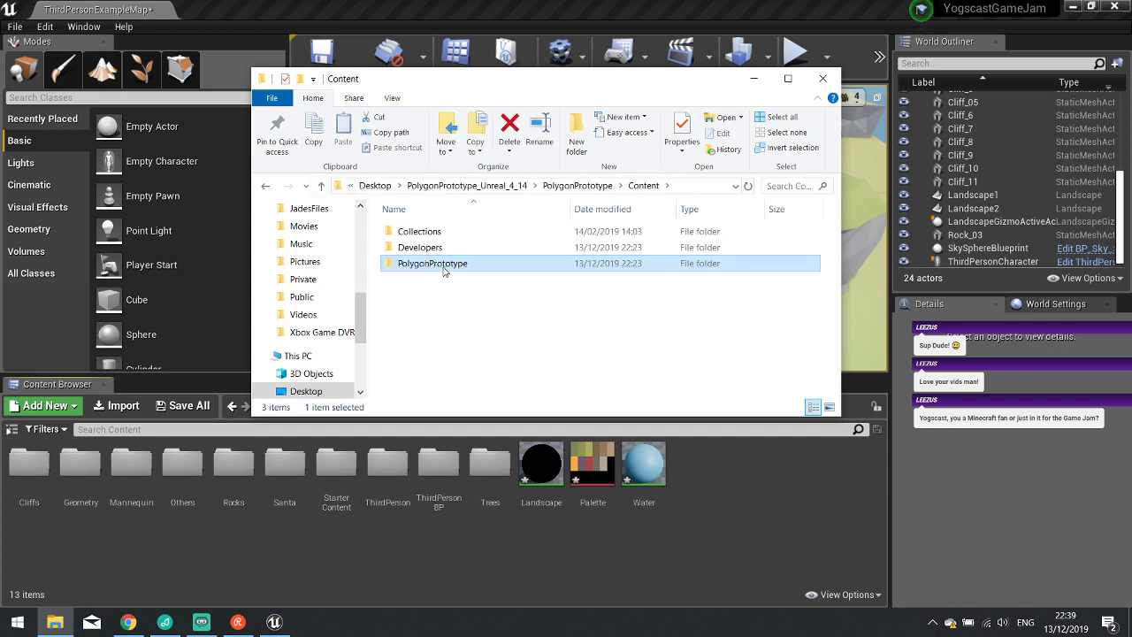
right_click(445, 268)
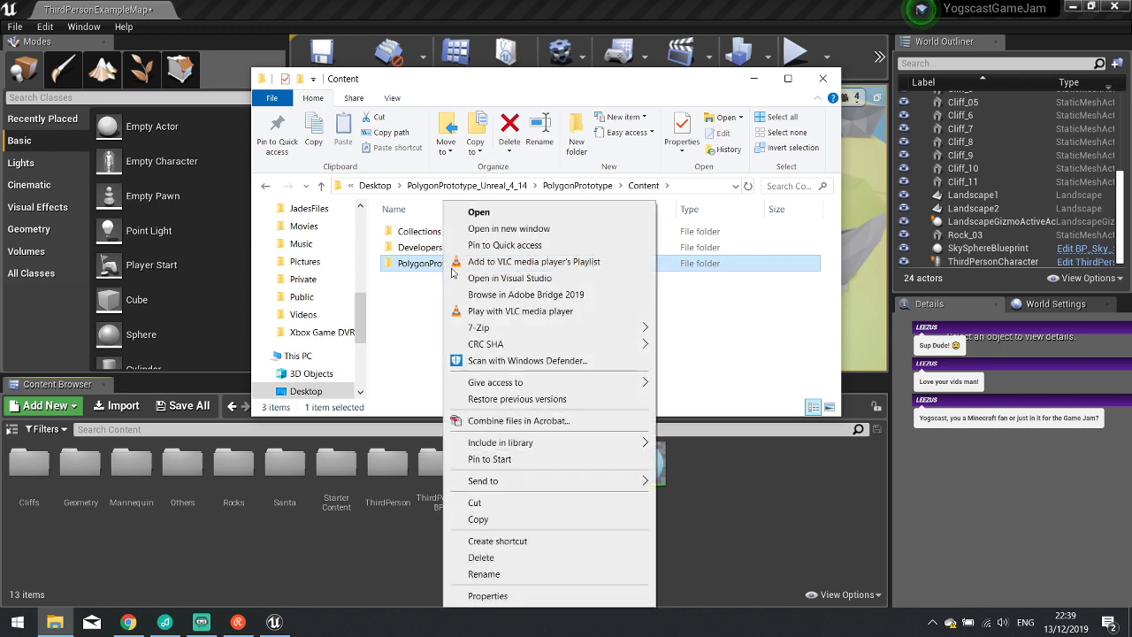
left_click(493, 518)
Browse to the Content folder of the YogscastGameJam project under Documents and UnrealEngine.
scroll(329, 319, "up", 5)
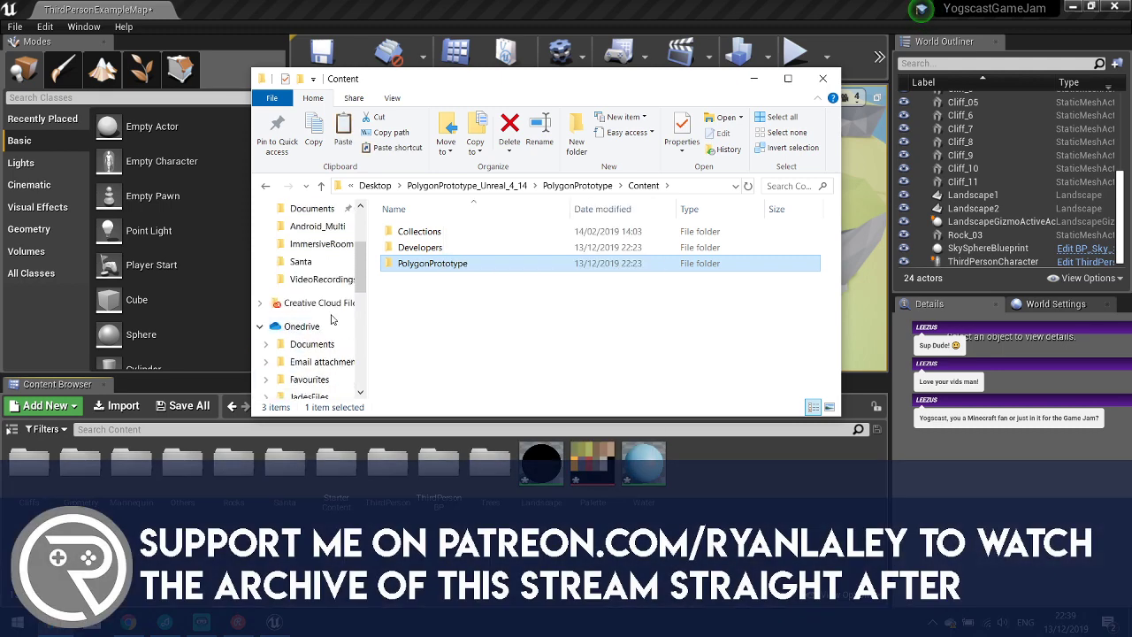
left_click(312, 297)
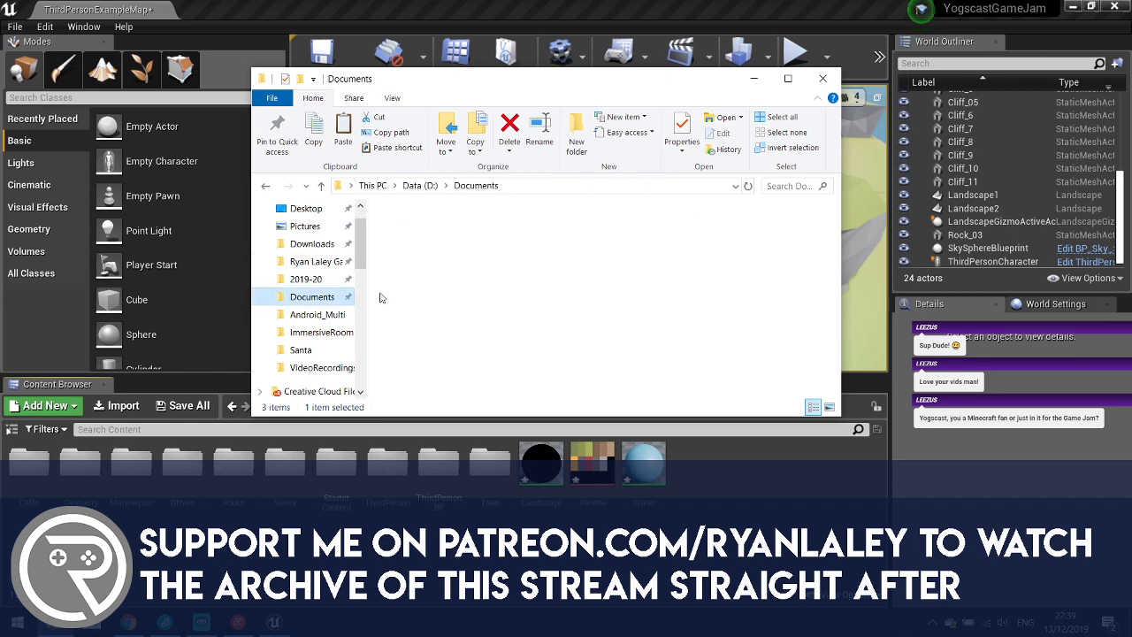
scroll(380, 298, "down", 2)
double_click(438, 312)
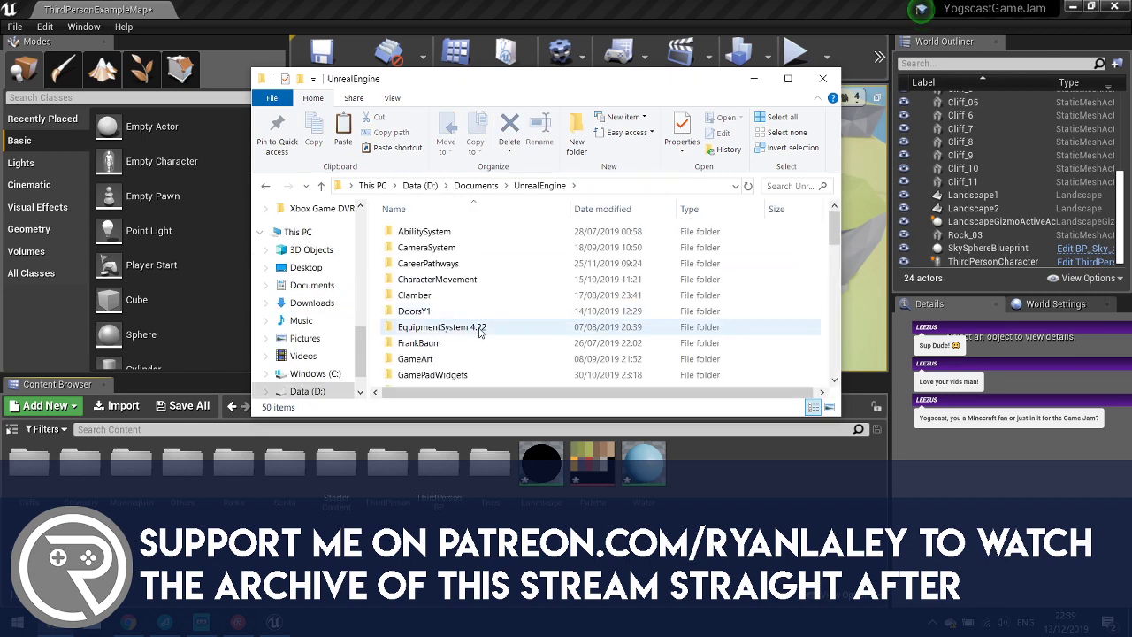
scroll(451, 325, "down", 3)
scroll(478, 332, "up", 2)
scroll(477, 332, "down", 12)
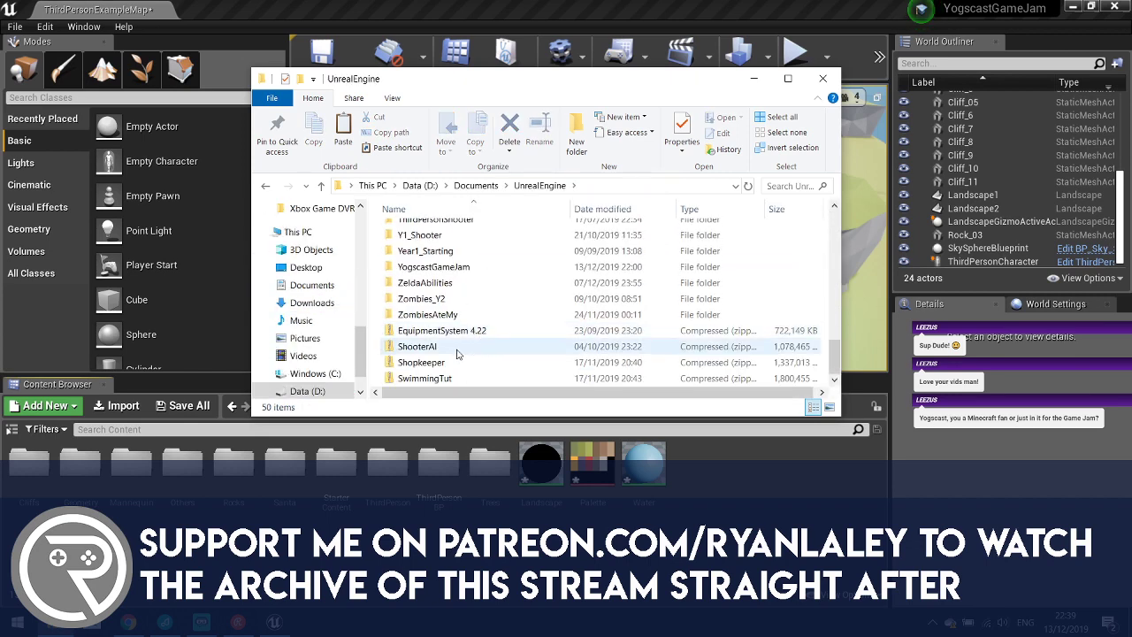
scroll(431, 320, "up", 1)
double_click(430, 306)
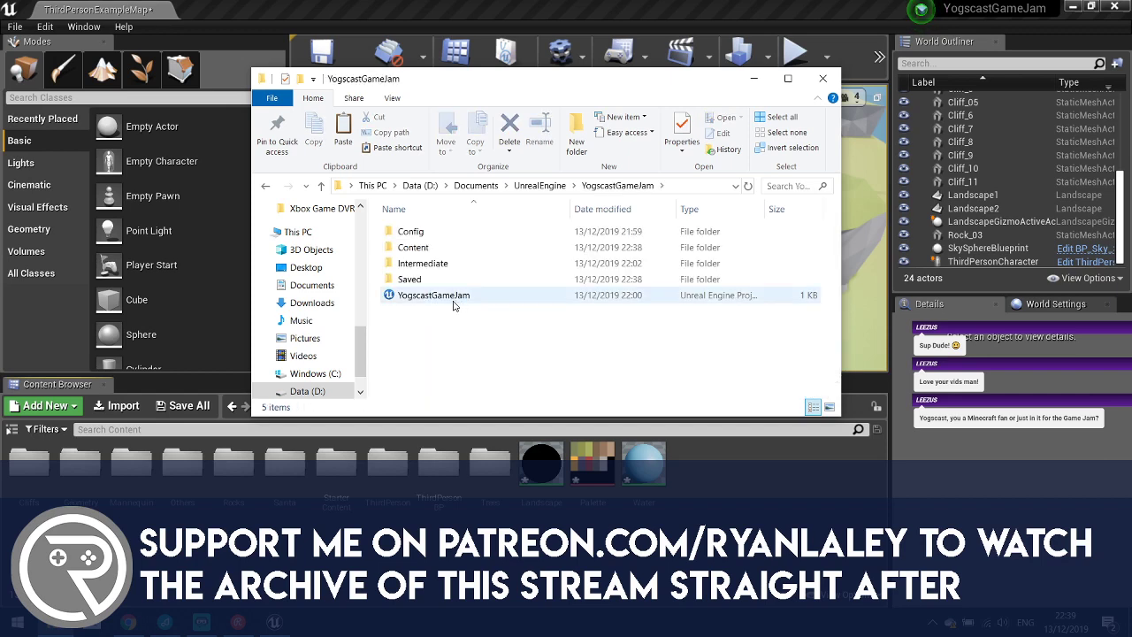
double_click(415, 248)
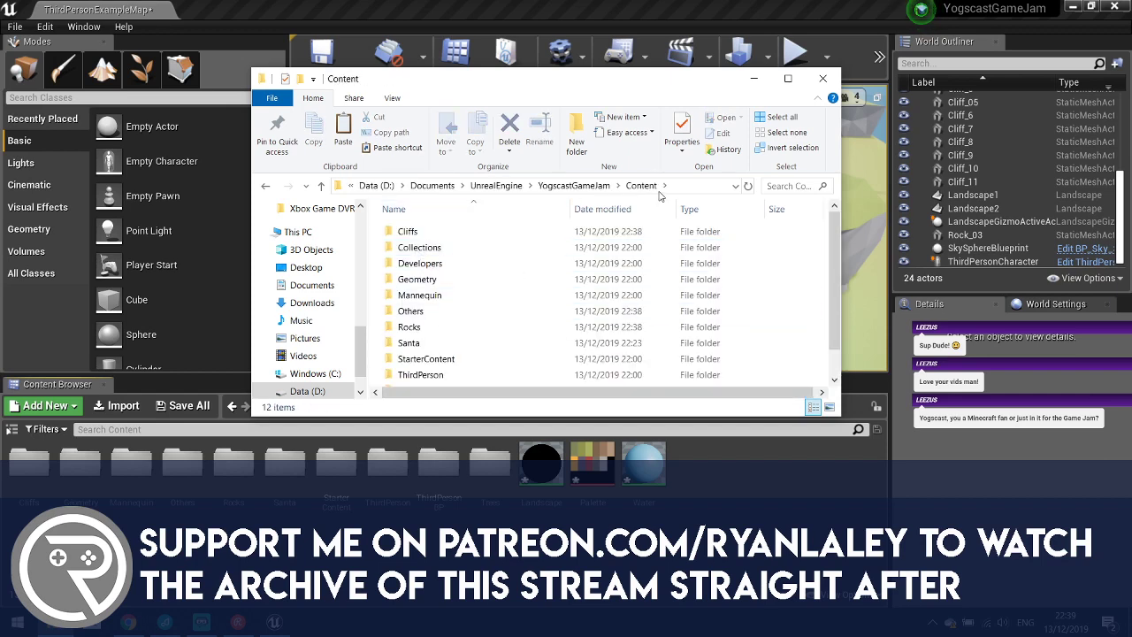
Paste the copied PolygonPrototype folder into the game project's Content folder and close File Explorer.
left_click(342, 140)
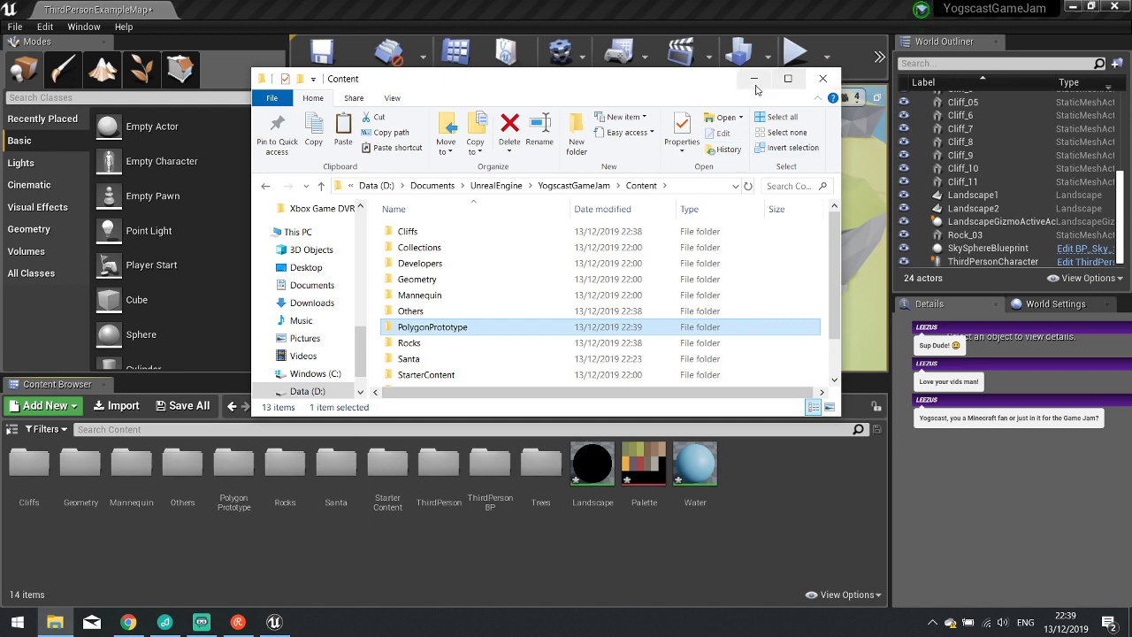
left_click_drag(709, 80, 473, 82)
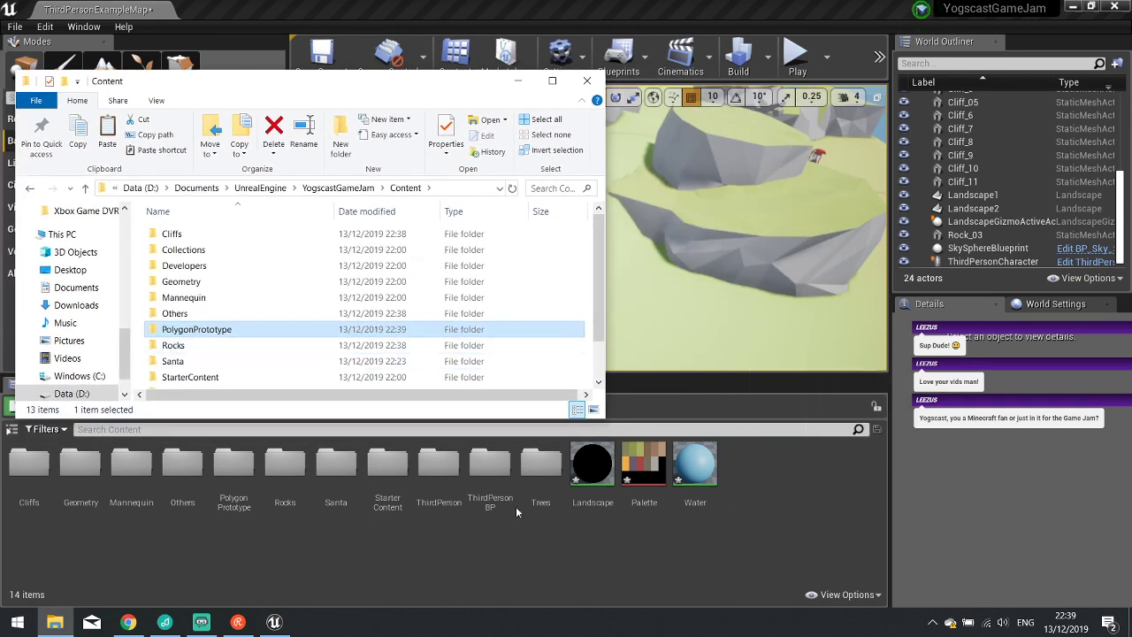
left_click(588, 82)
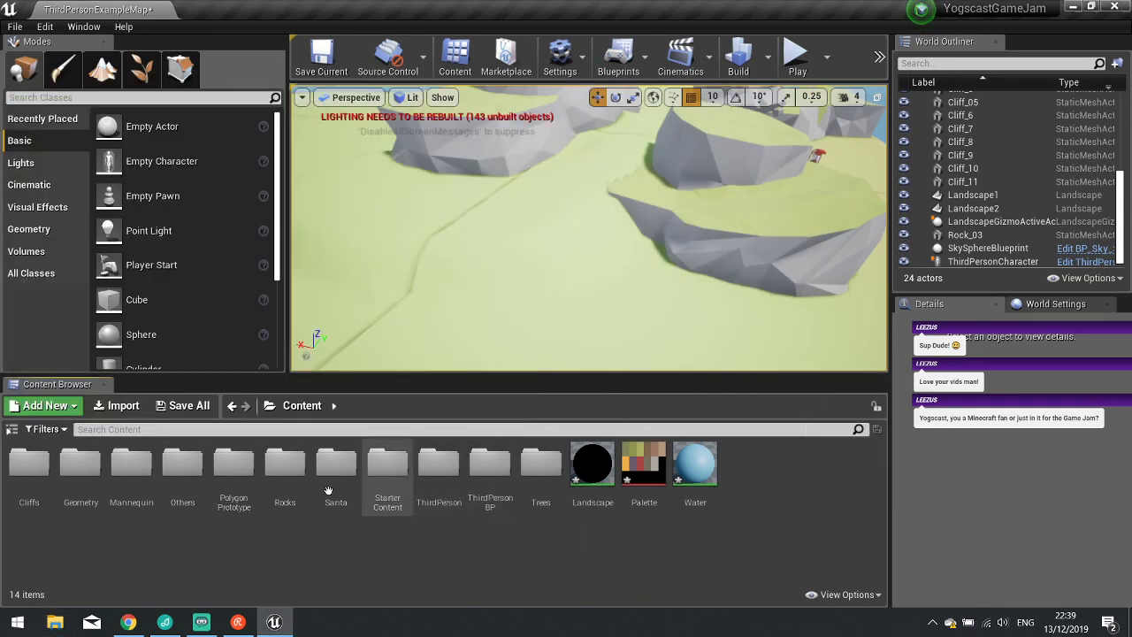
Examine the Polygon building meshes in the project's PolygonPrototype folder, and return to the root Content folder.
double_click(234, 464)
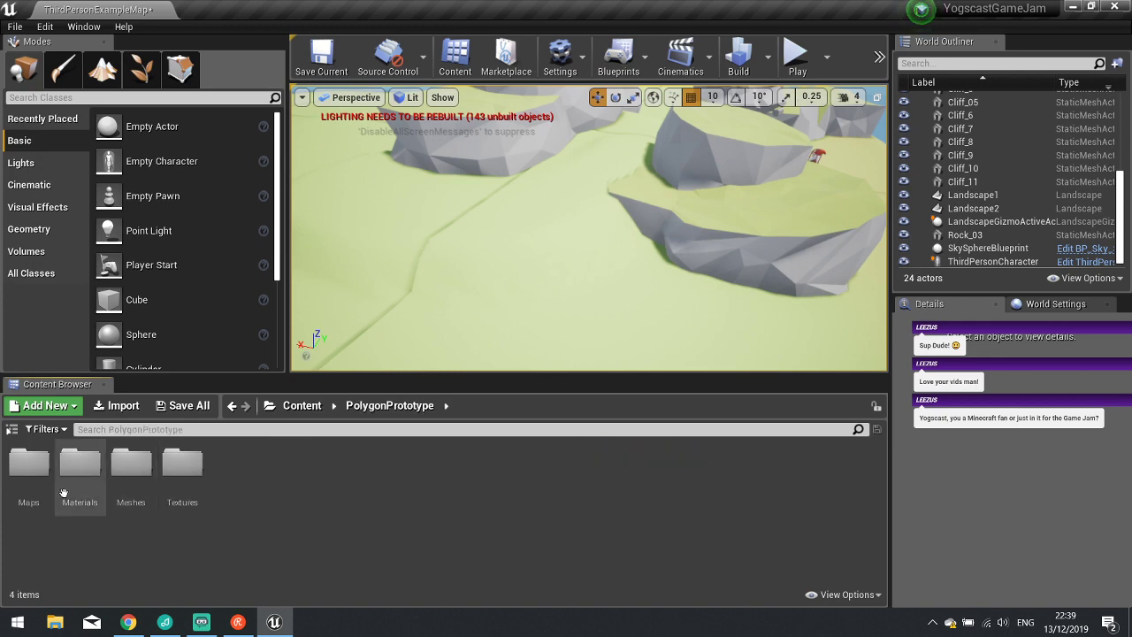
double_click(130, 489)
double_click(39, 488)
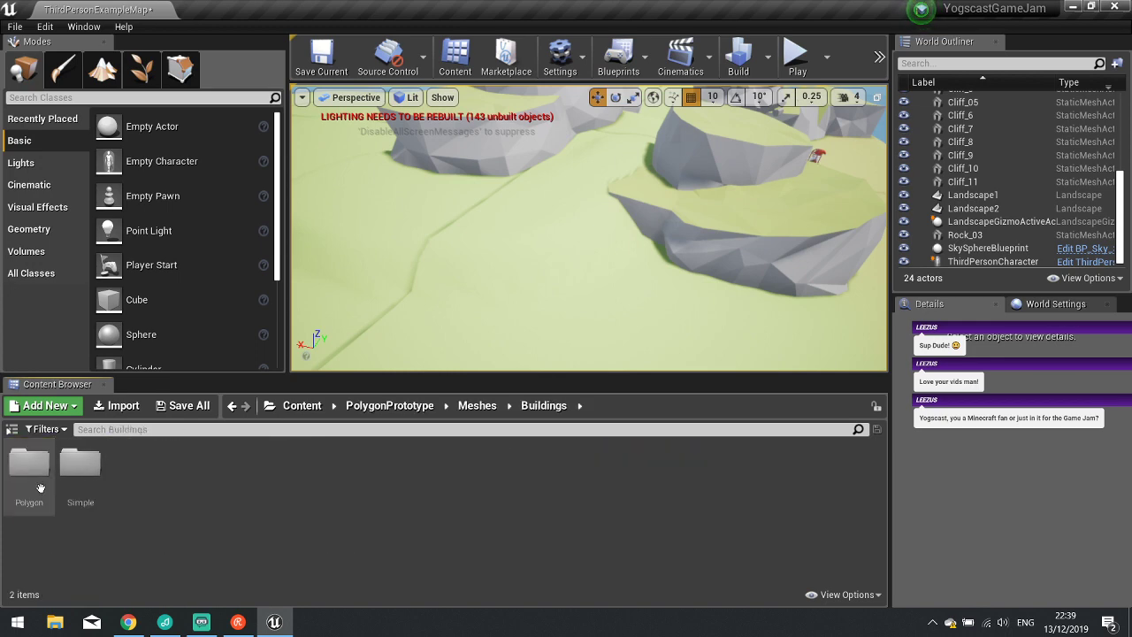
double_click(40, 488)
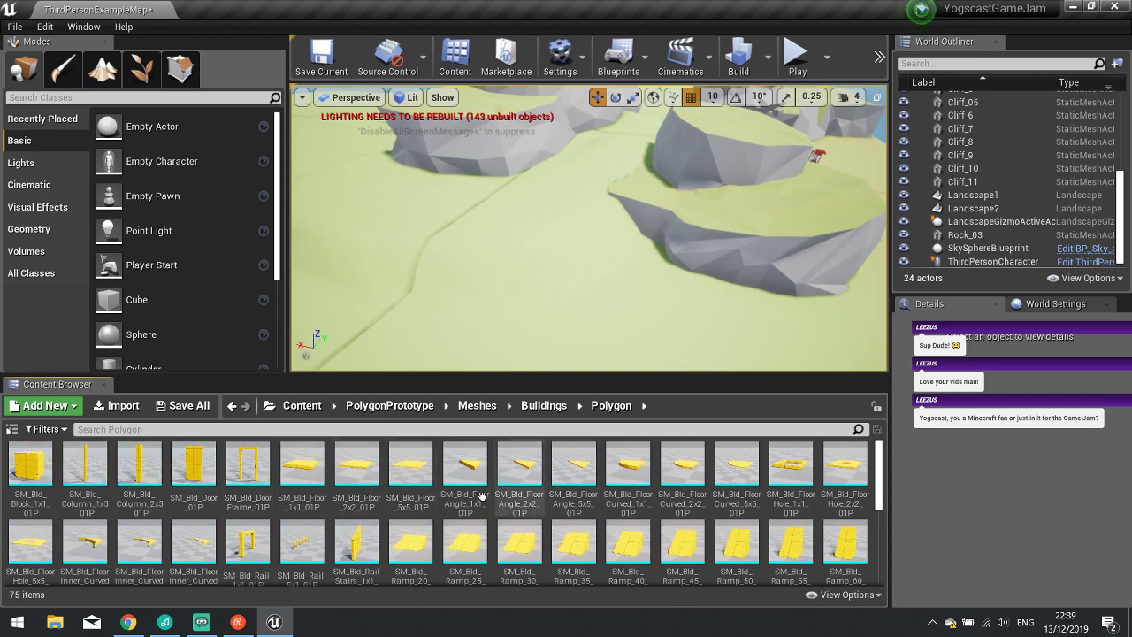
scroll(484, 497, "down", 3)
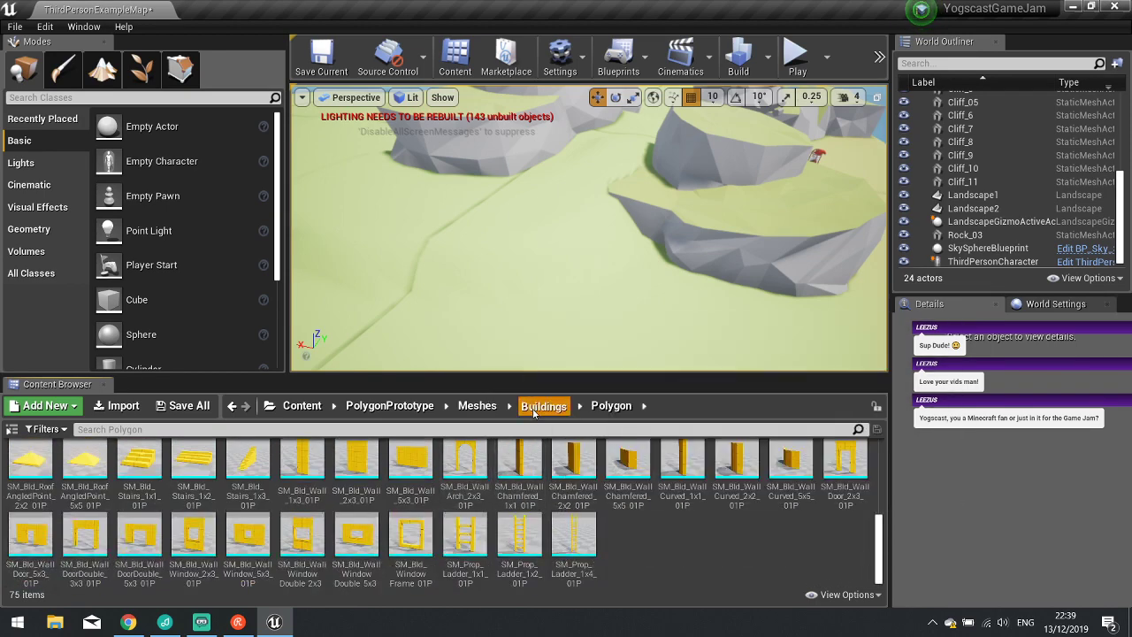
left_click(544, 404)
left_click(390, 405)
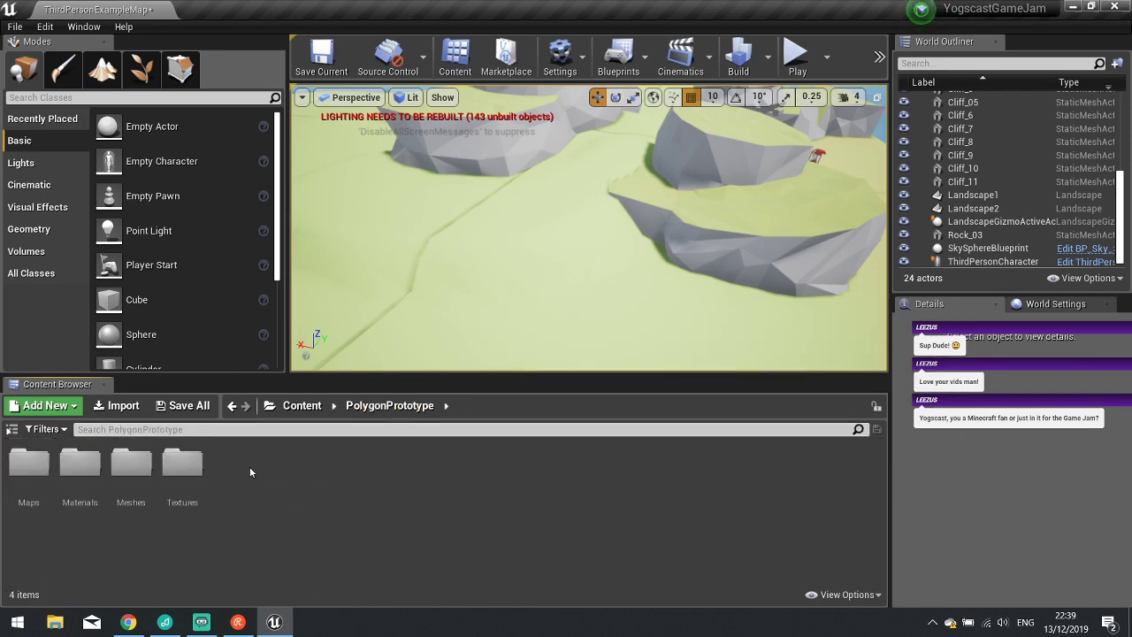
left_click(299, 405)
Look through the Desktop folder in File Explorer for further game assets.
left_click(55, 622)
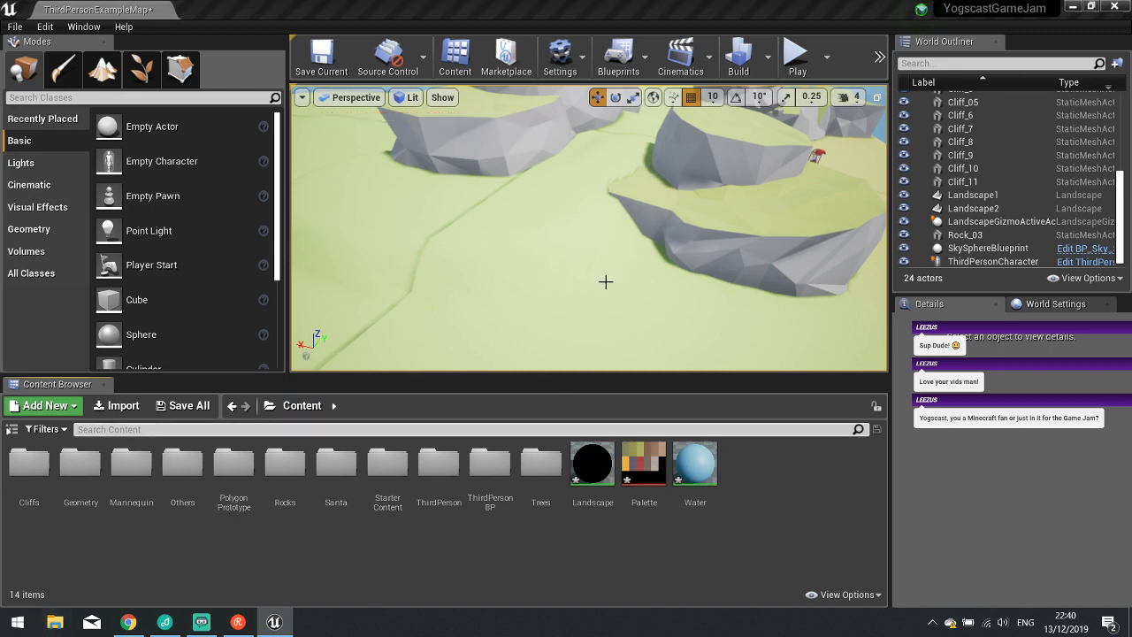
left_click(70, 240)
scroll(372, 336, "down", 2)
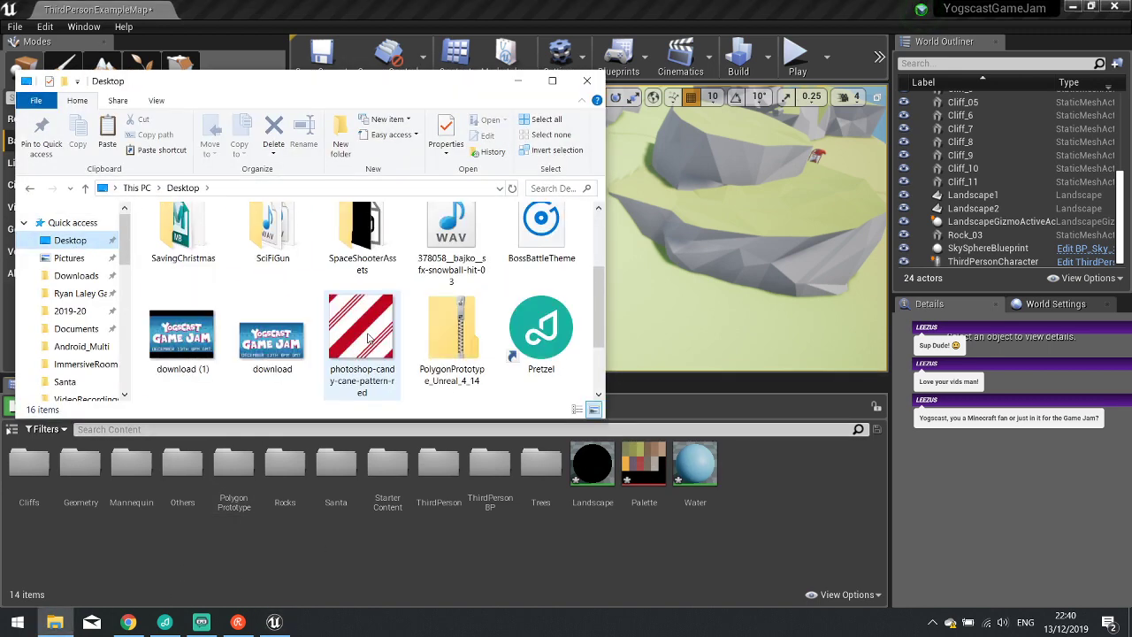
scroll(496, 351, "down", 1)
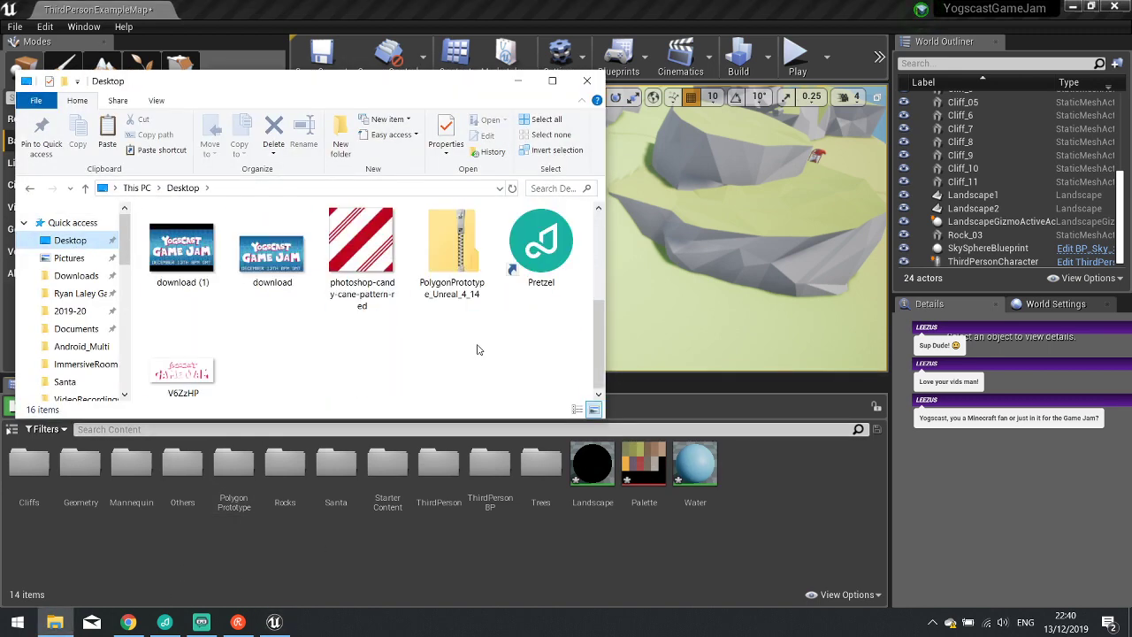
scroll(477, 350, "up", 4)
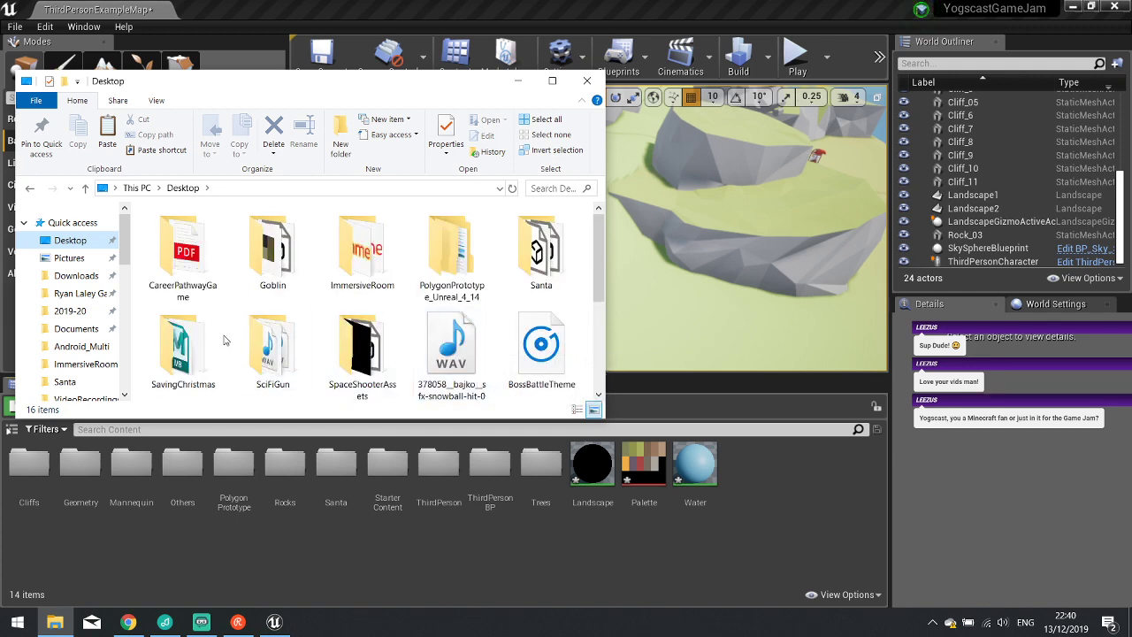
Look through the Downloads folder for asset packs to use in the level, and put File Explorer away.
left_click(76, 276)
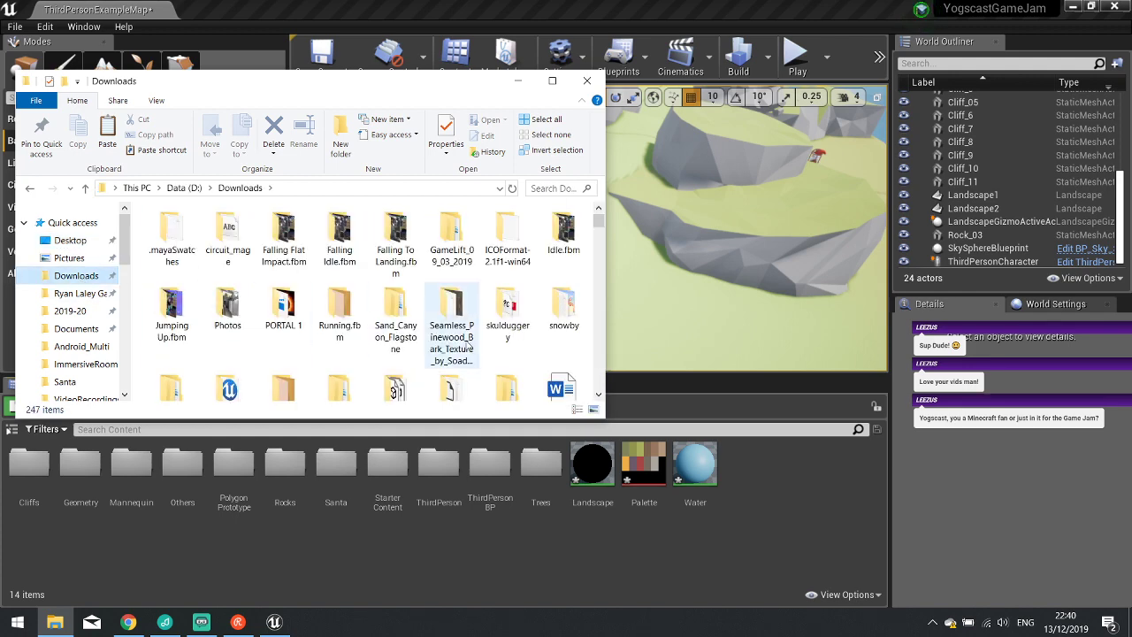
scroll(553, 354, "down", 1)
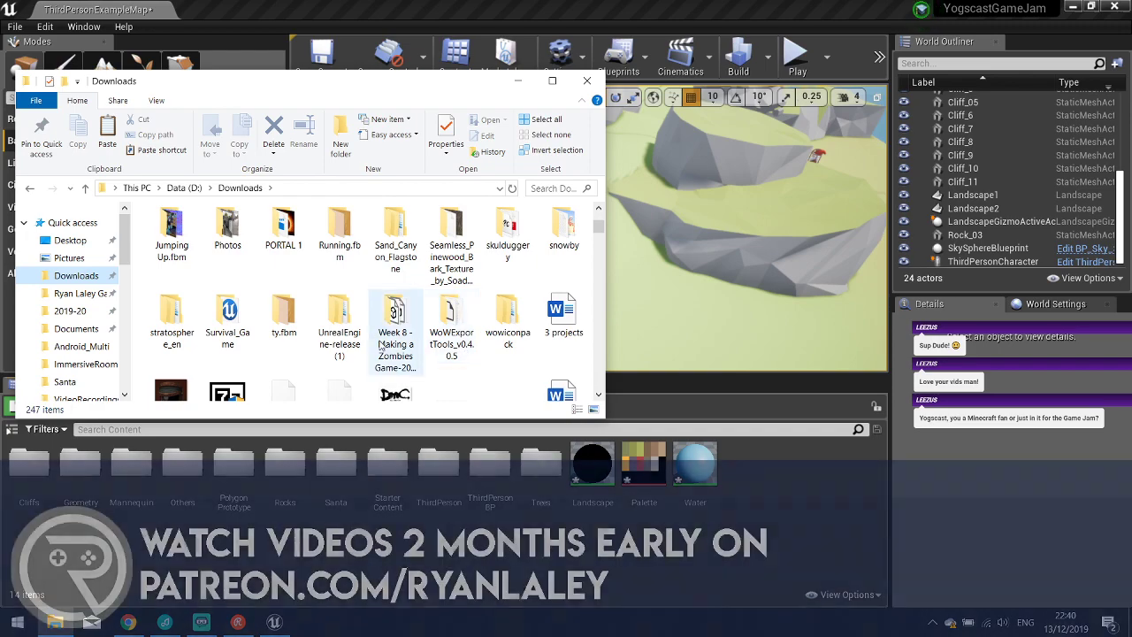
scroll(358, 352, "down", 3)
scroll(358, 352, "down", 12)
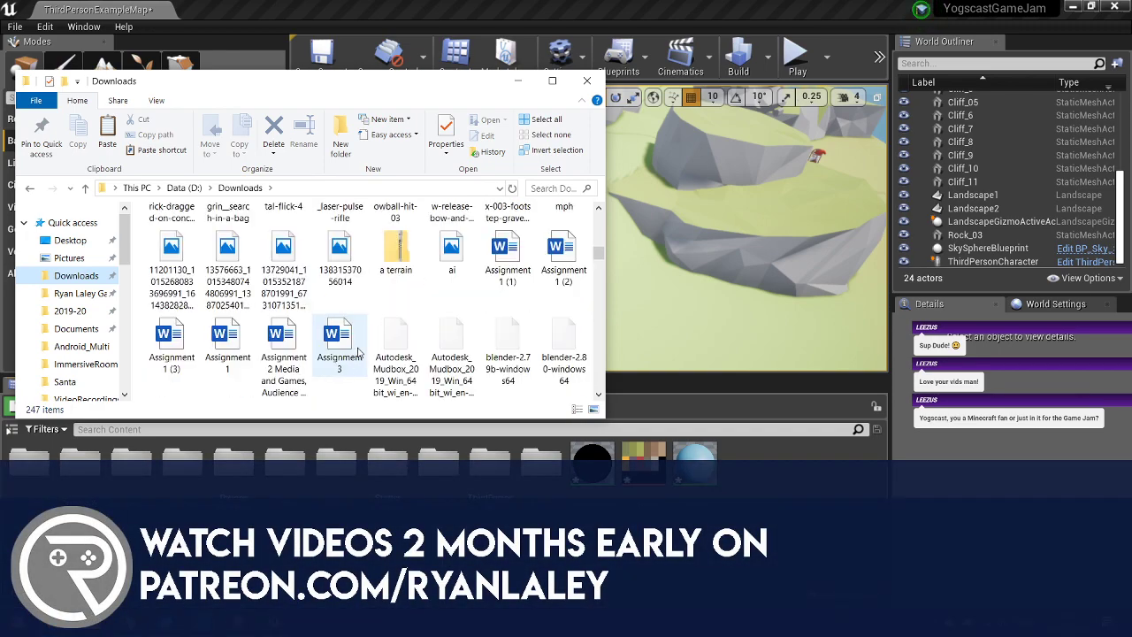
scroll(559, 327, "down", 1)
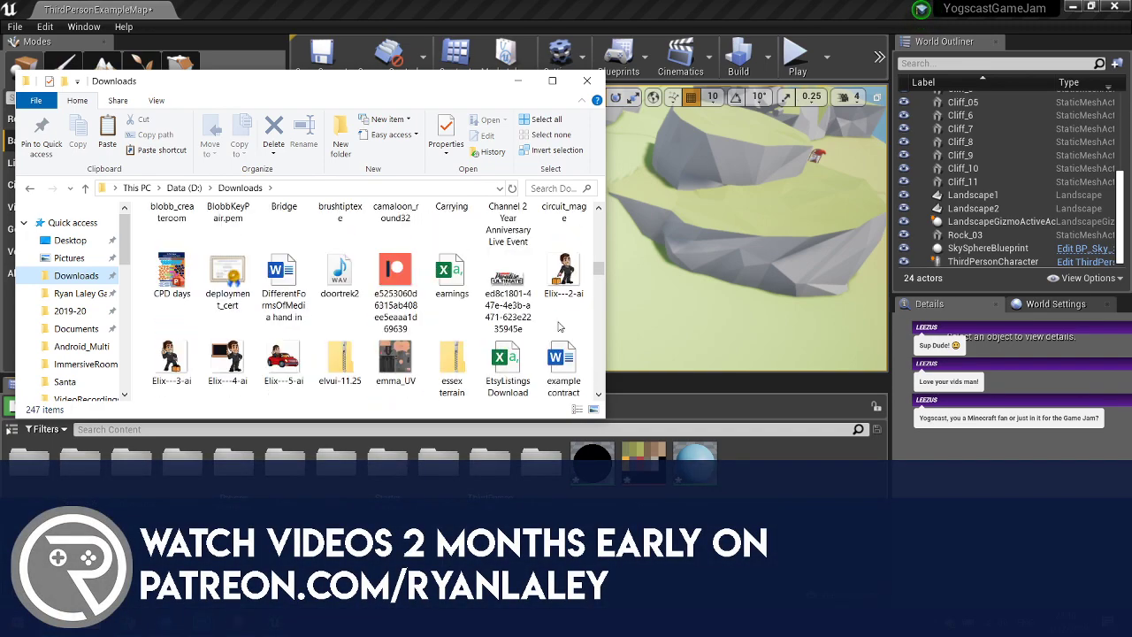
scroll(442, 324, "down", 2)
scroll(416, 327, "down", 1)
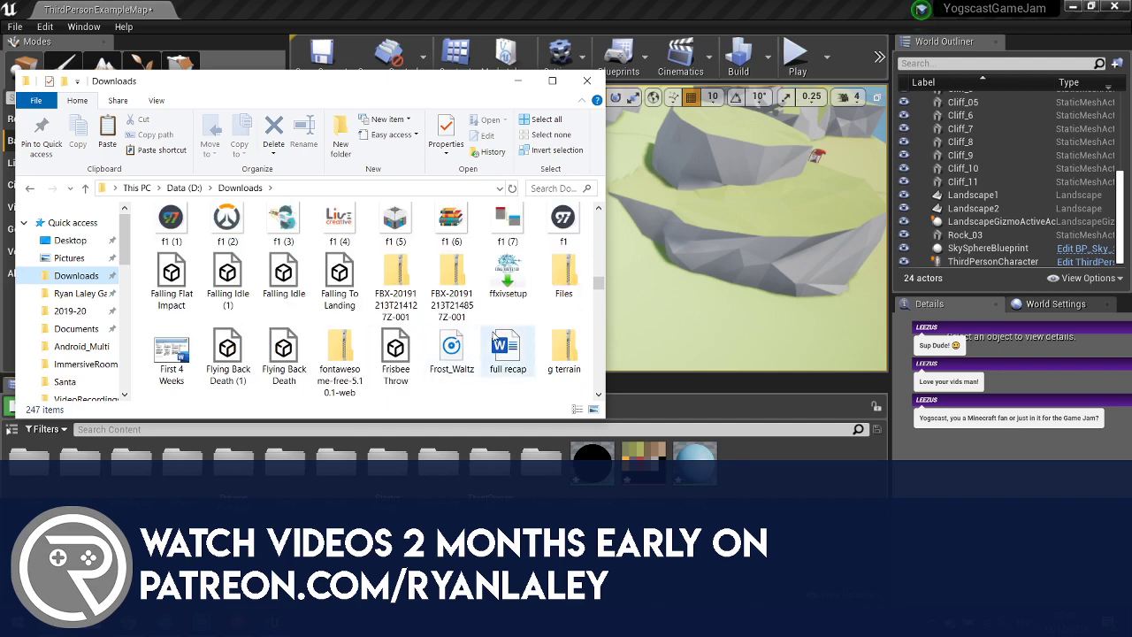
scroll(349, 370, "down", 1)
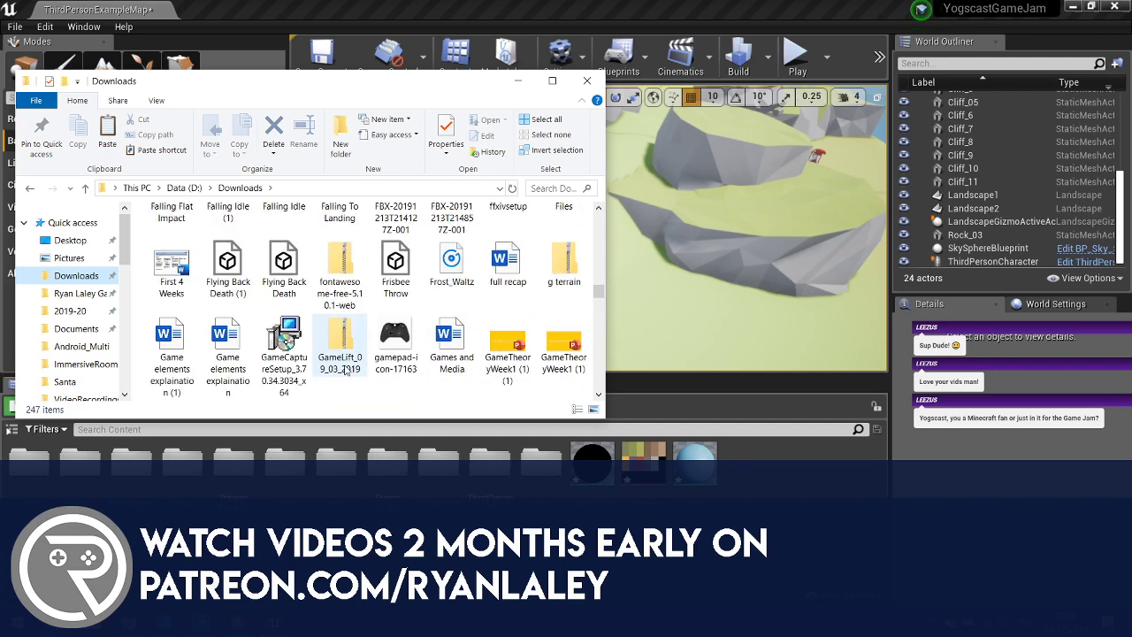
scroll(468, 375, "down", 1)
scroll(485, 374, "down", 2)
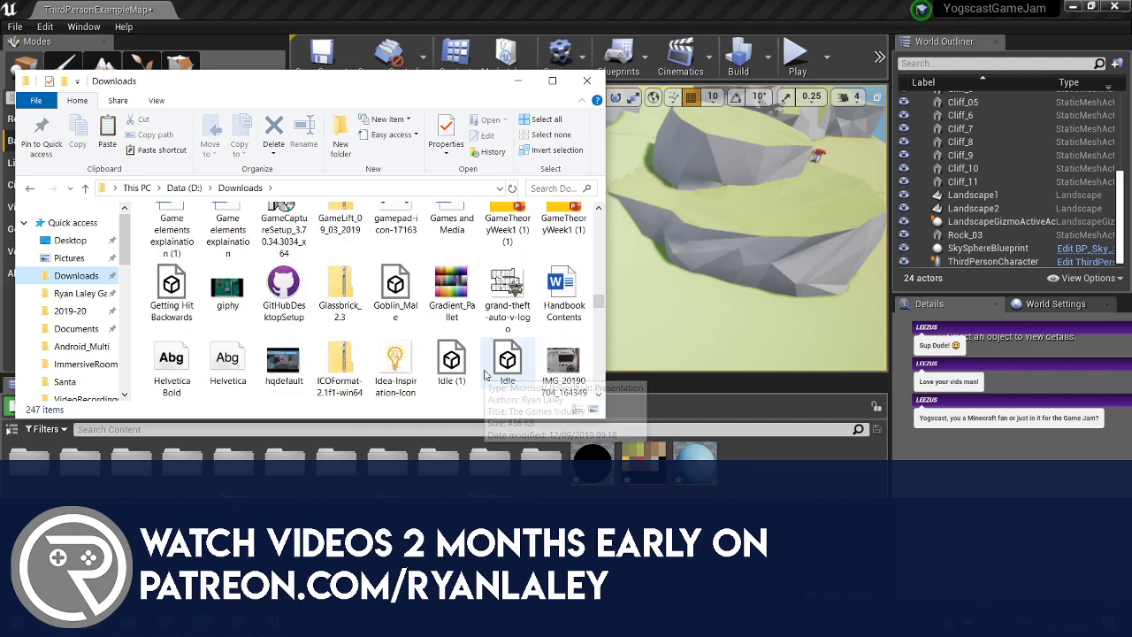
scroll(485, 375, "down", 1)
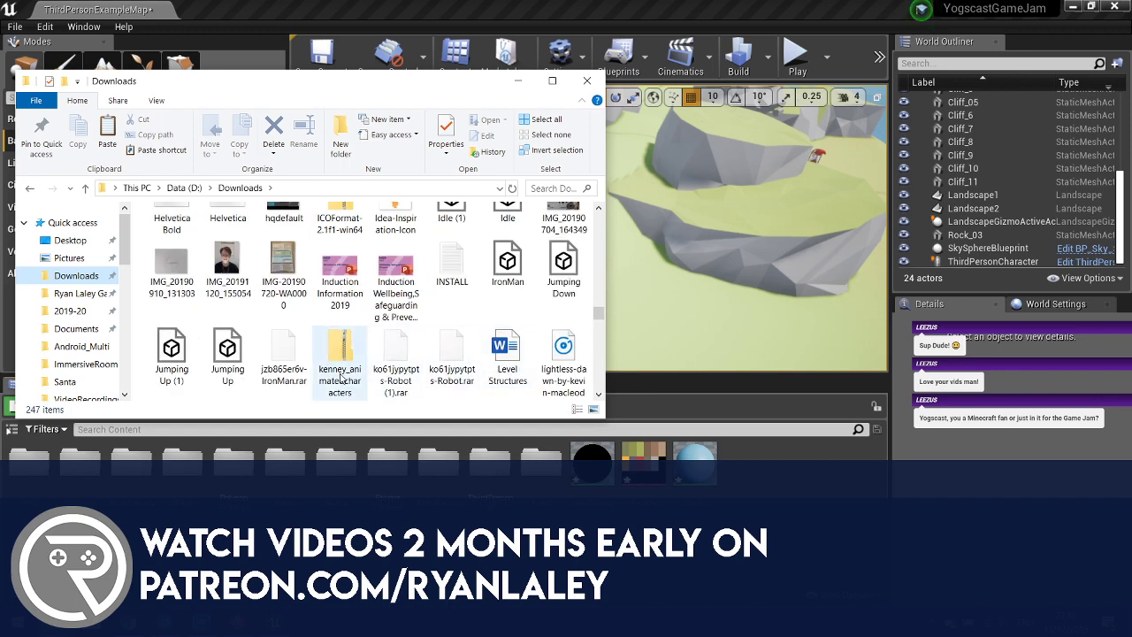
scroll(341, 375, "down", 1)
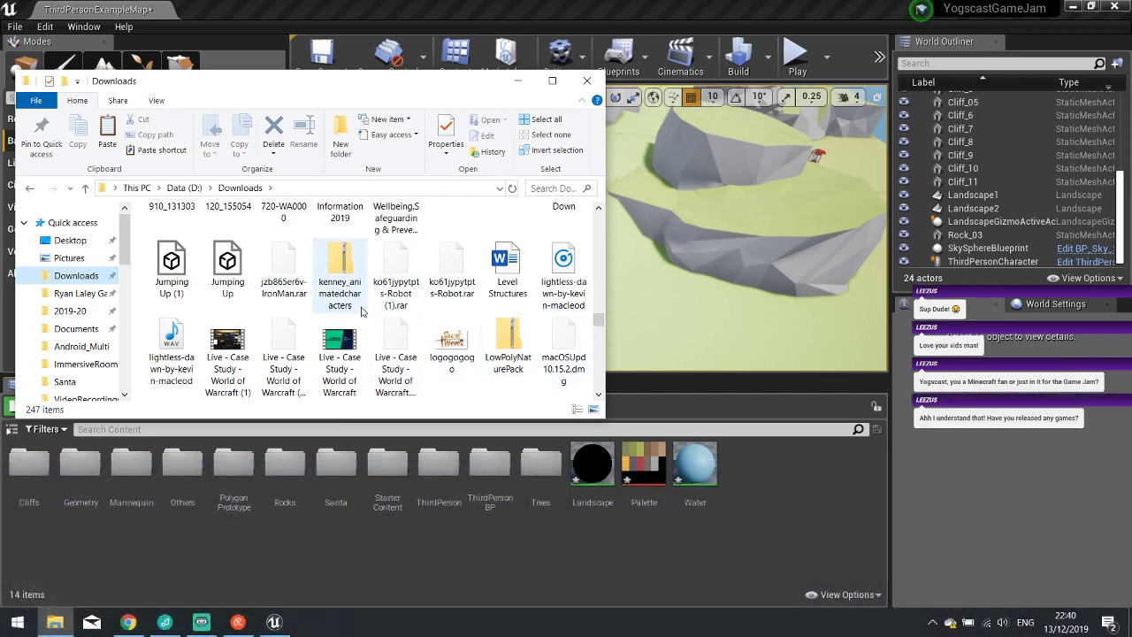
scroll(361, 309, "down", 2)
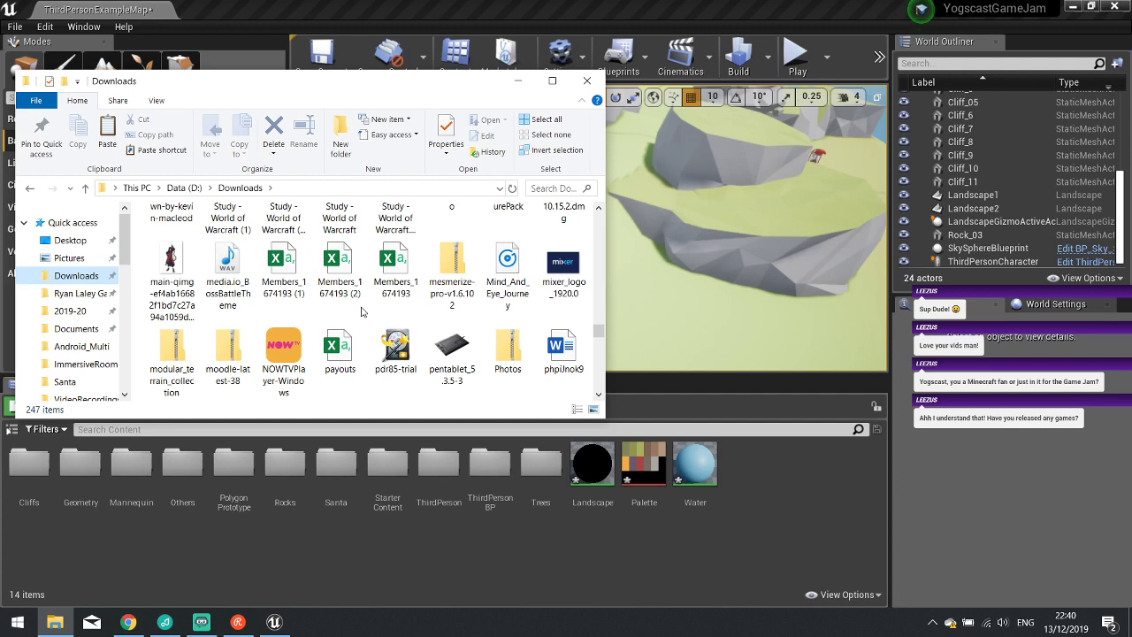
scroll(359, 312, "down", 1)
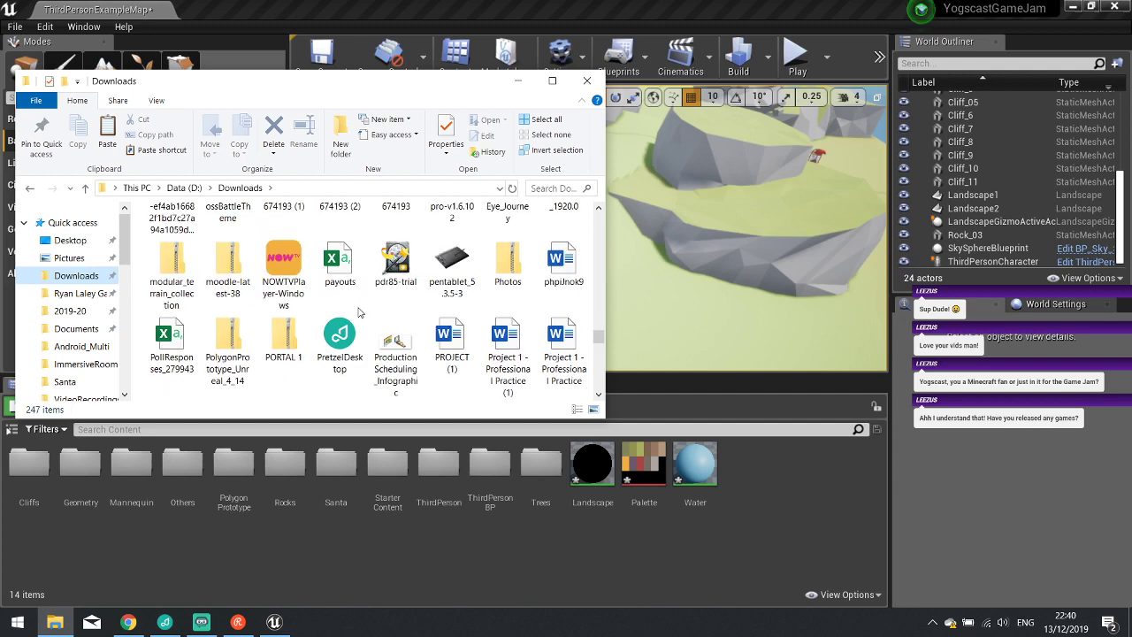
scroll(359, 311, "down", 1)
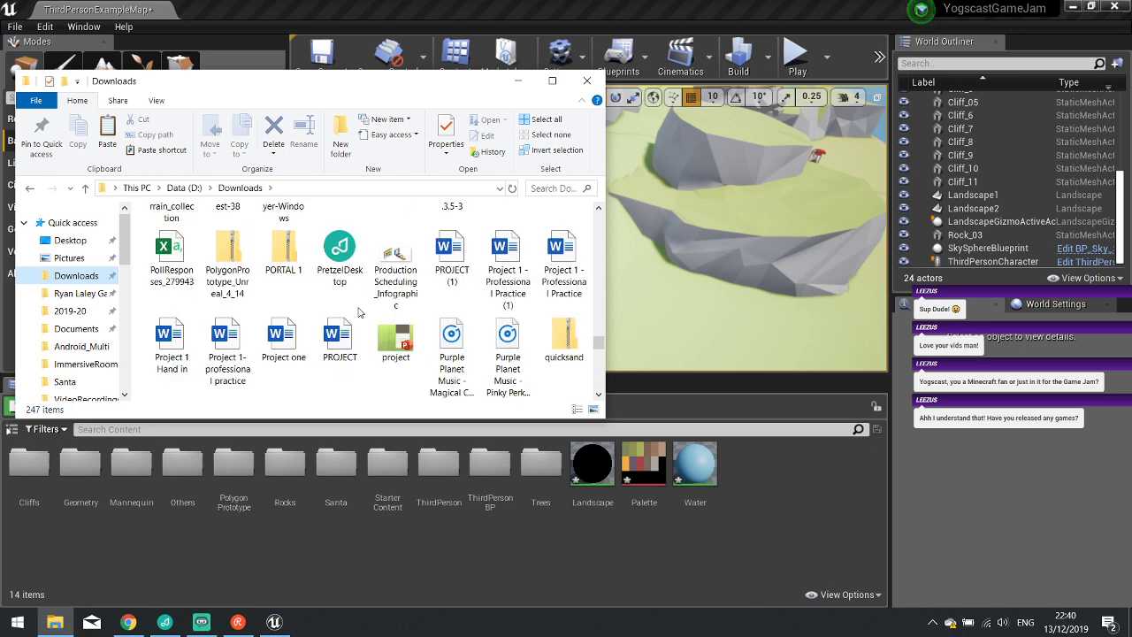
scroll(359, 311, "down", 1)
scroll(359, 312, "down", 1)
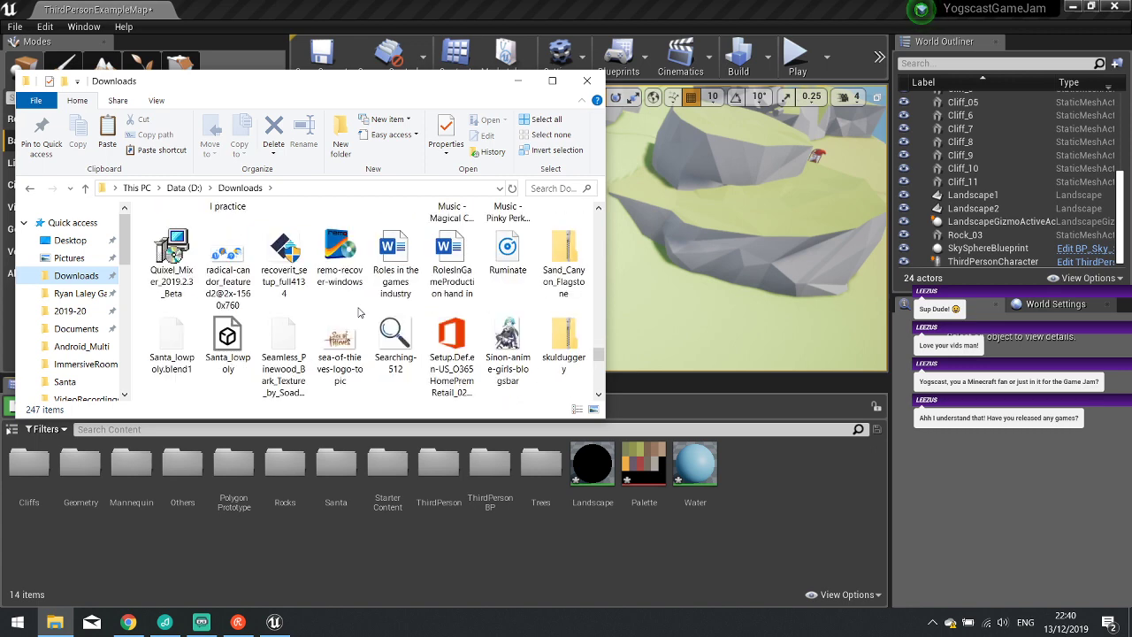
scroll(553, 392, "down", 1)
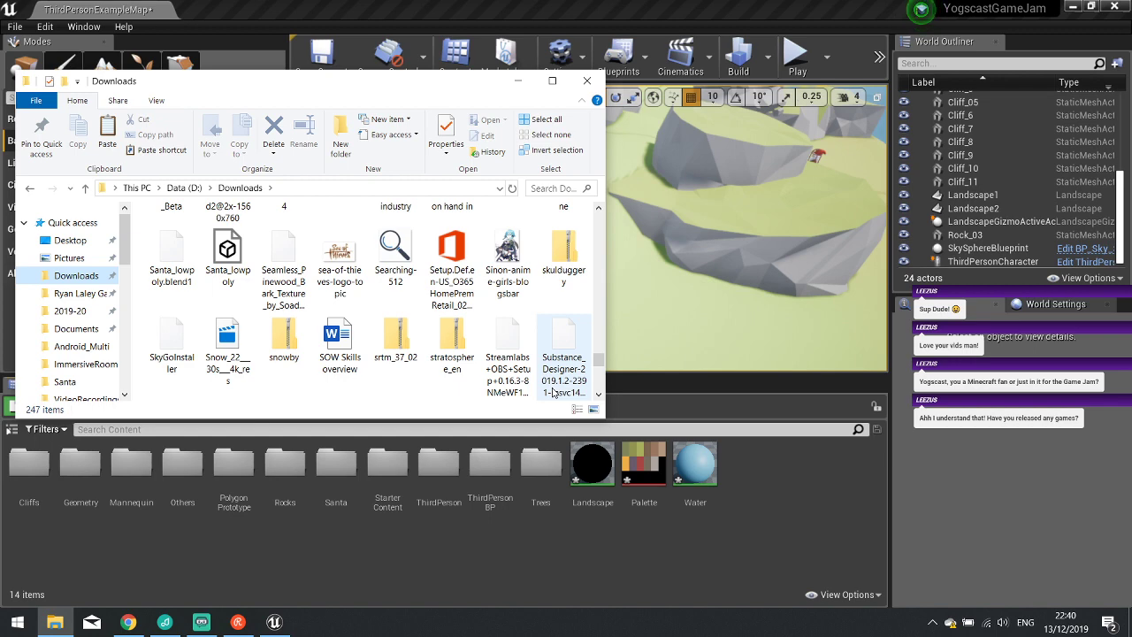
scroll(553, 392, "down", 1)
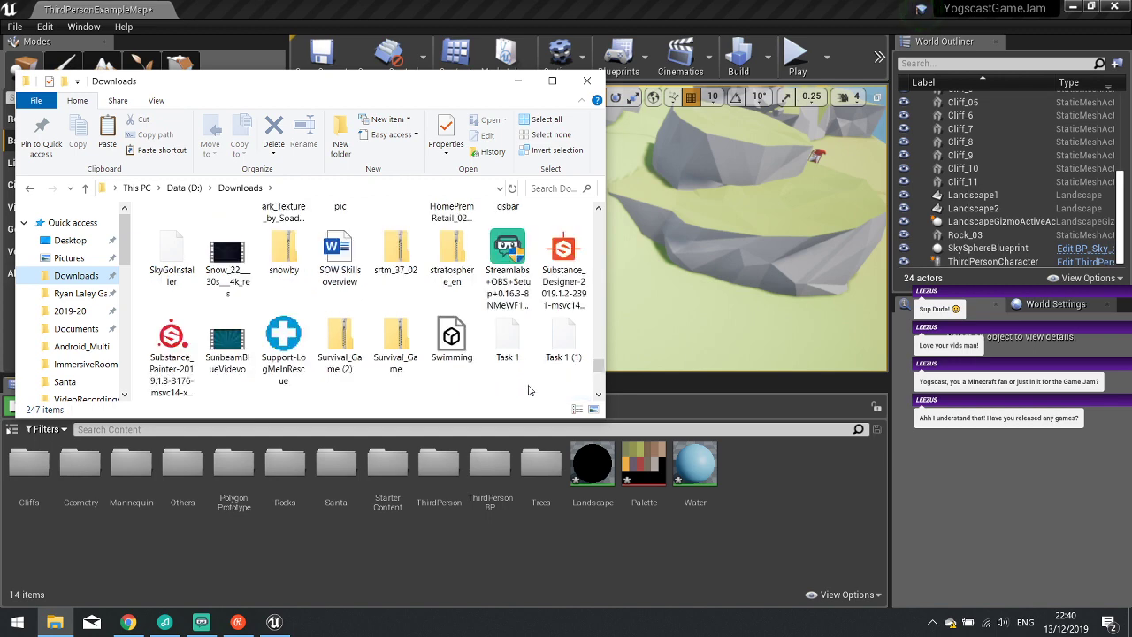
left_click(518, 81)
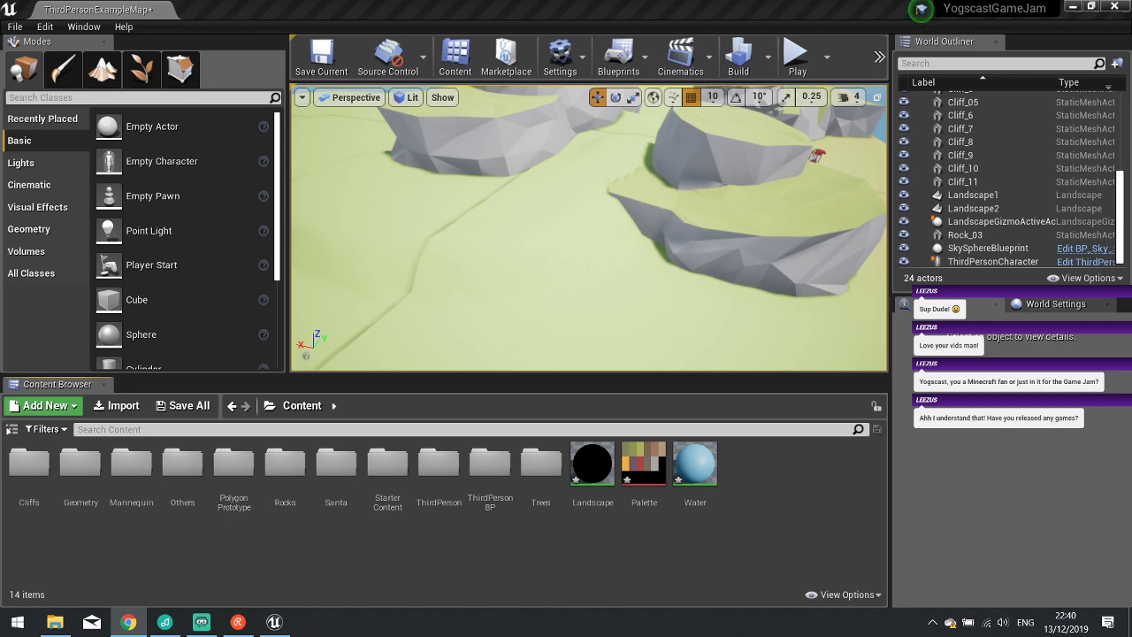
Check the Content folder of the PolygonPrototype project inside the PolygonPrototype_Unreal_4_14 archive, and close File Explorer.
left_click(55, 621)
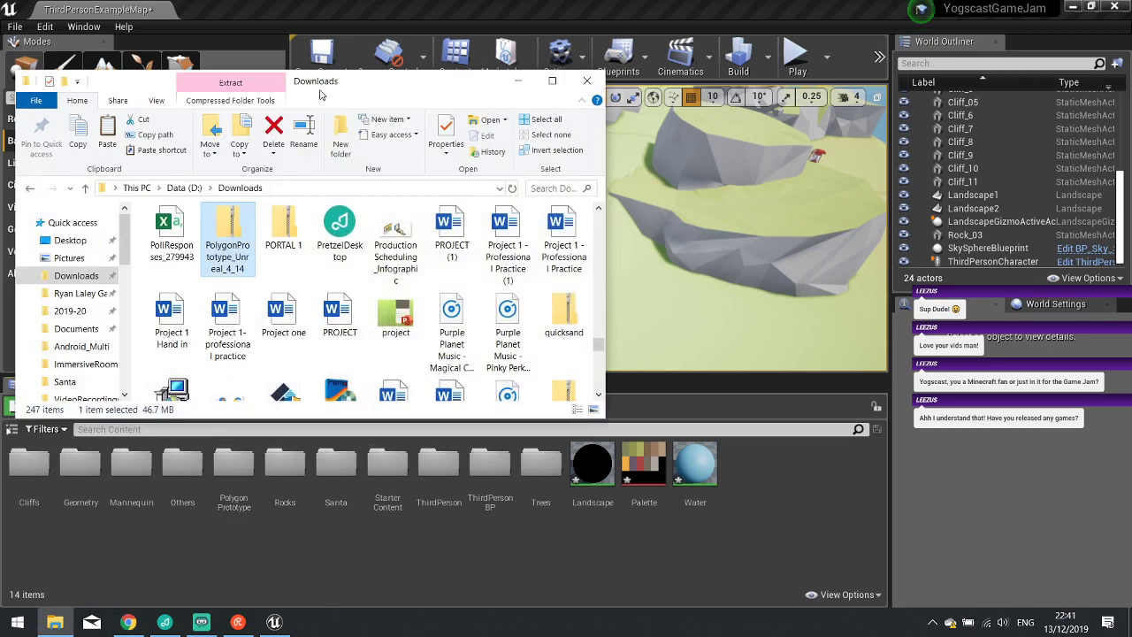
double_click(225, 228)
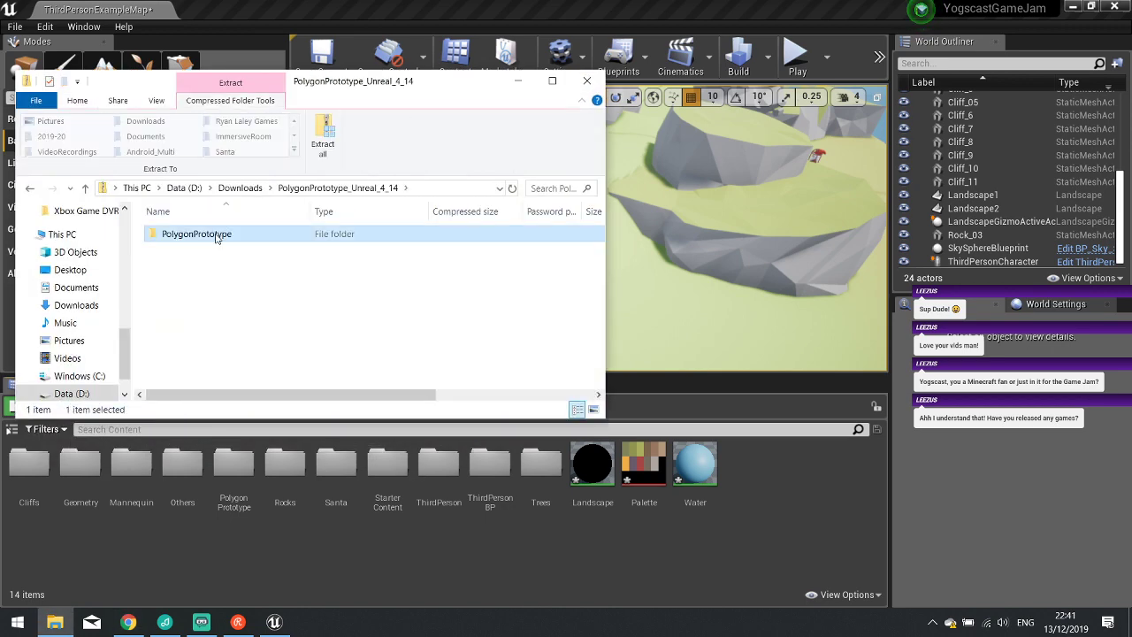
double_click(216, 234)
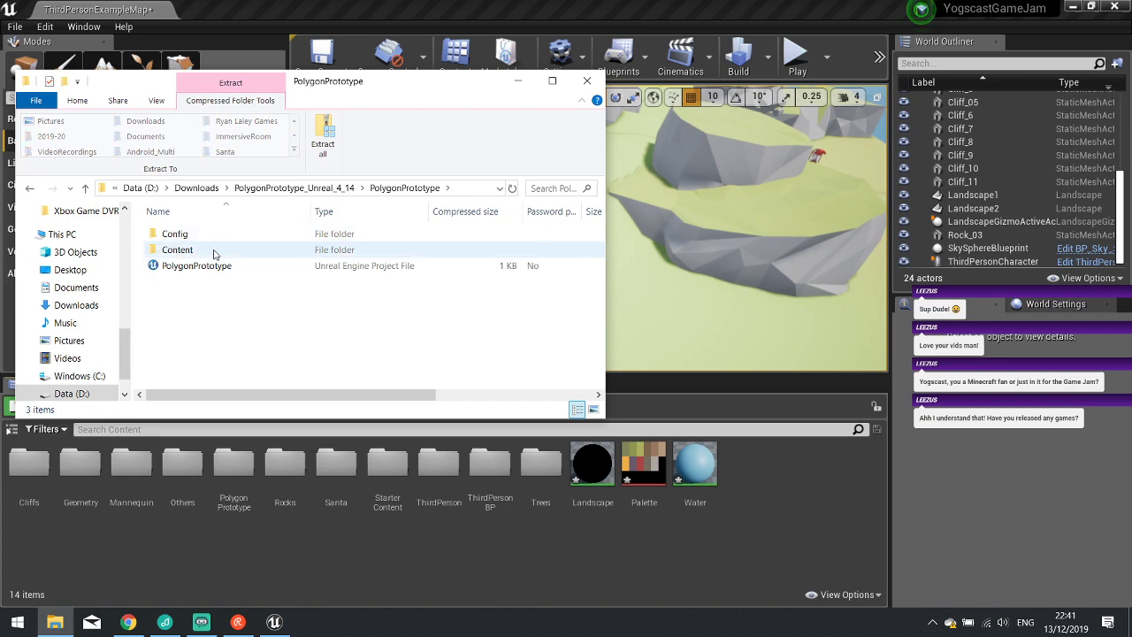
double_click(240, 253)
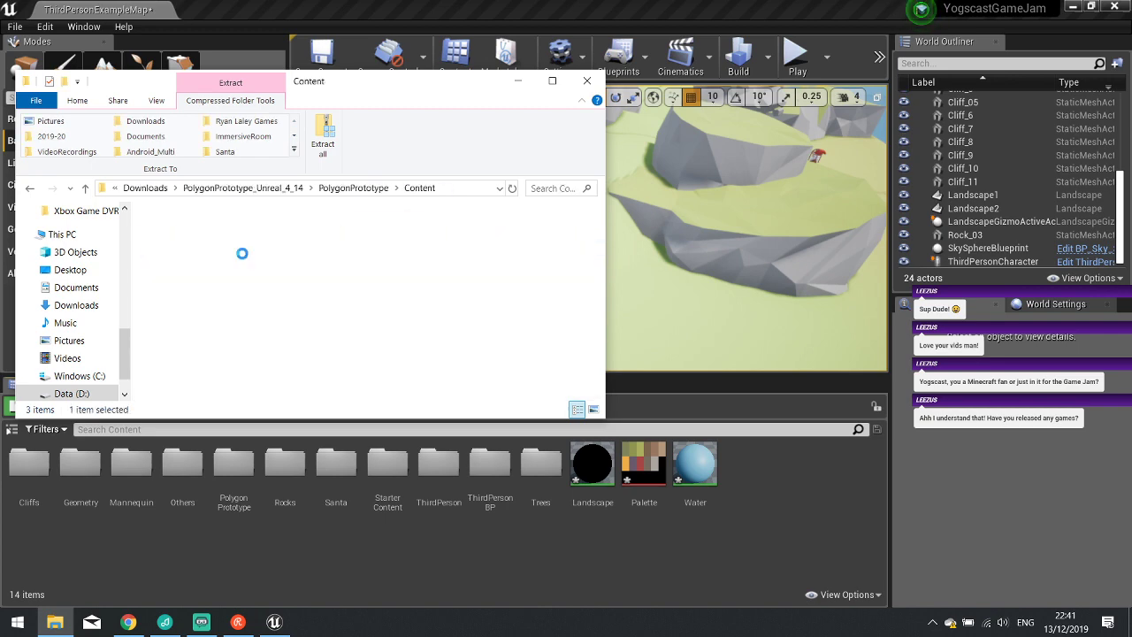
left_click(586, 81)
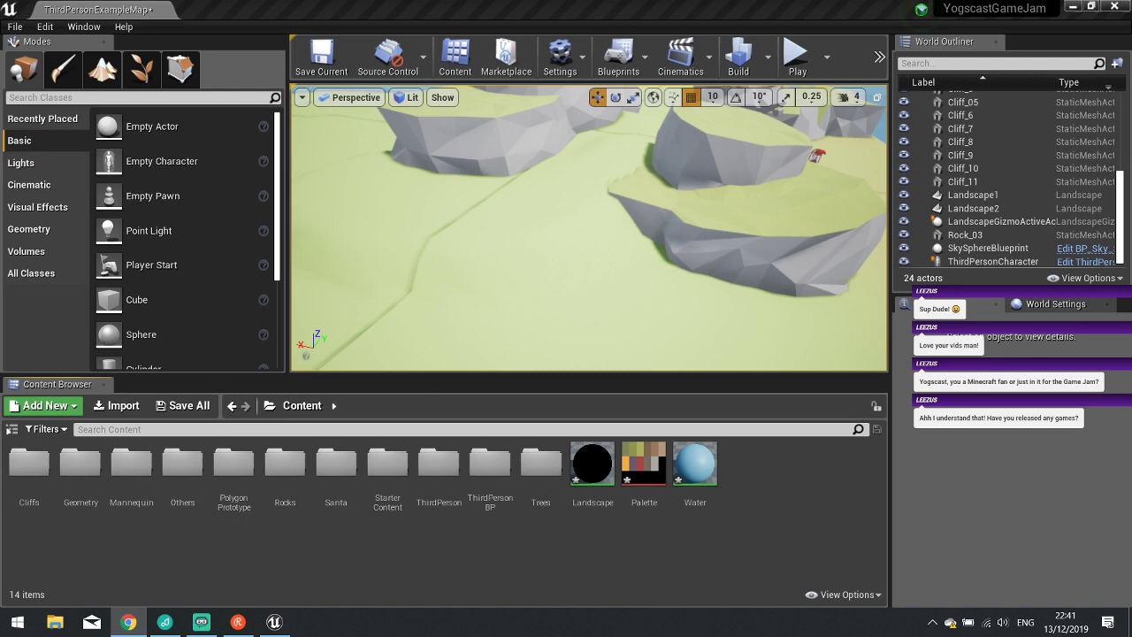
Examine the nature models in the FBX folder of the FBX-20191213T214127Z-001 archive, return to Downloads and close File Explorer.
left_click(55, 622)
double_click(392, 350)
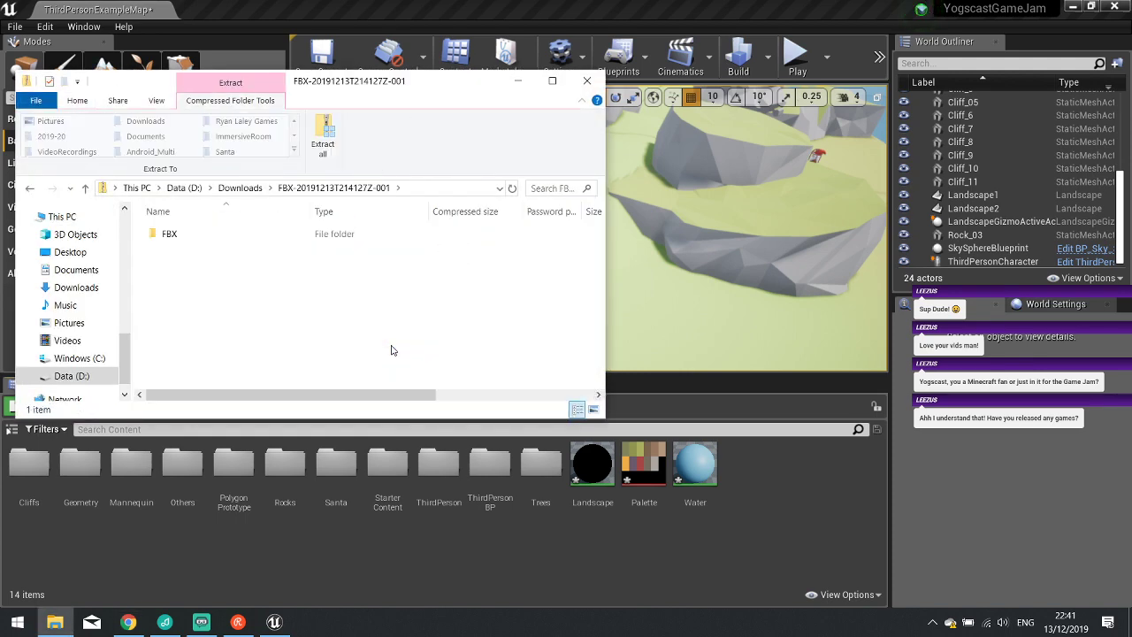
double_click(192, 236)
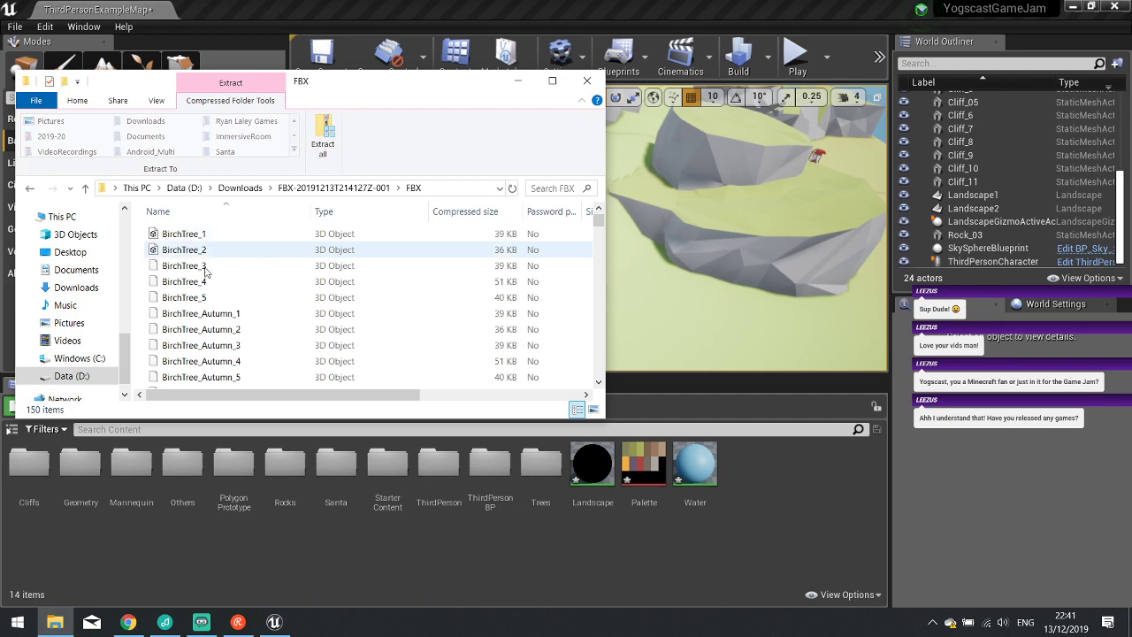
scroll(313, 287, "down", 20)
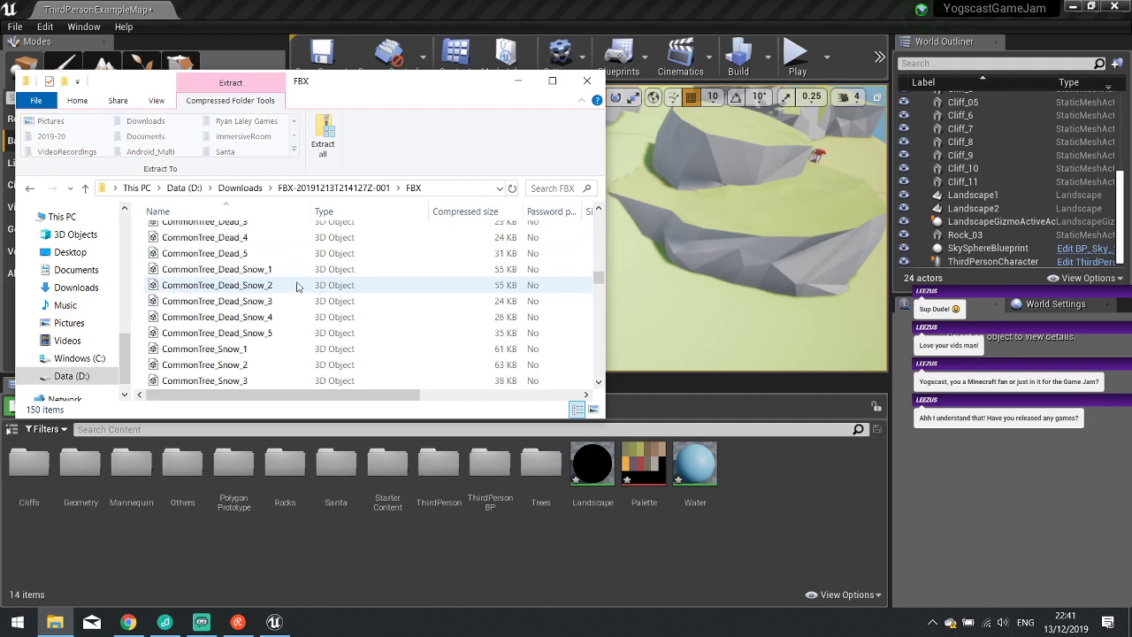
scroll(296, 285, "down", 12)
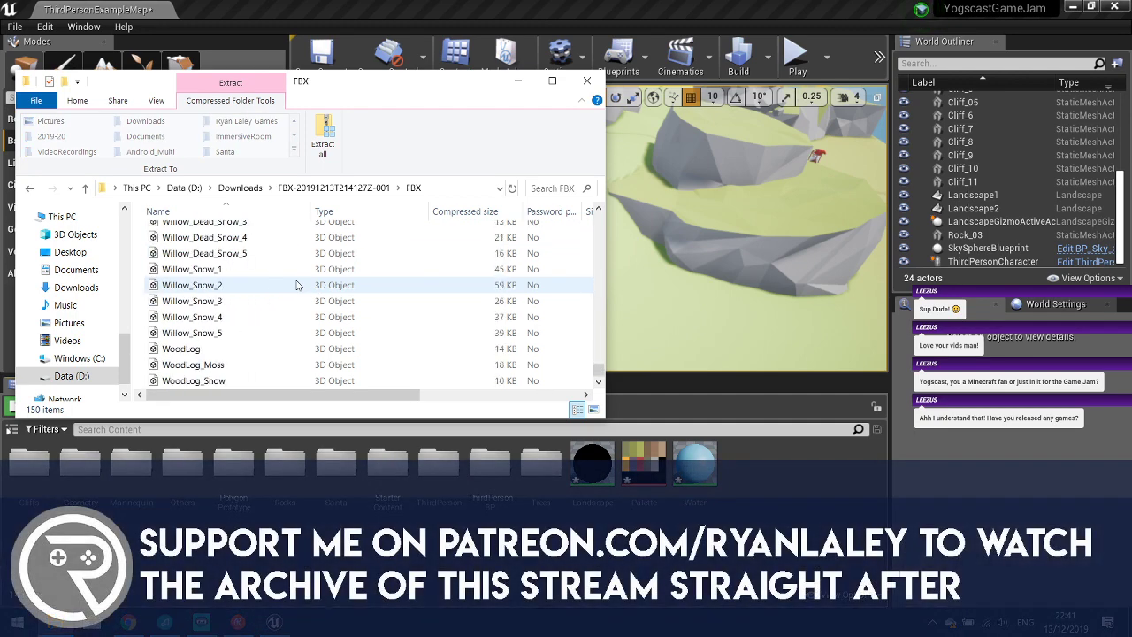
left_click(86, 189)
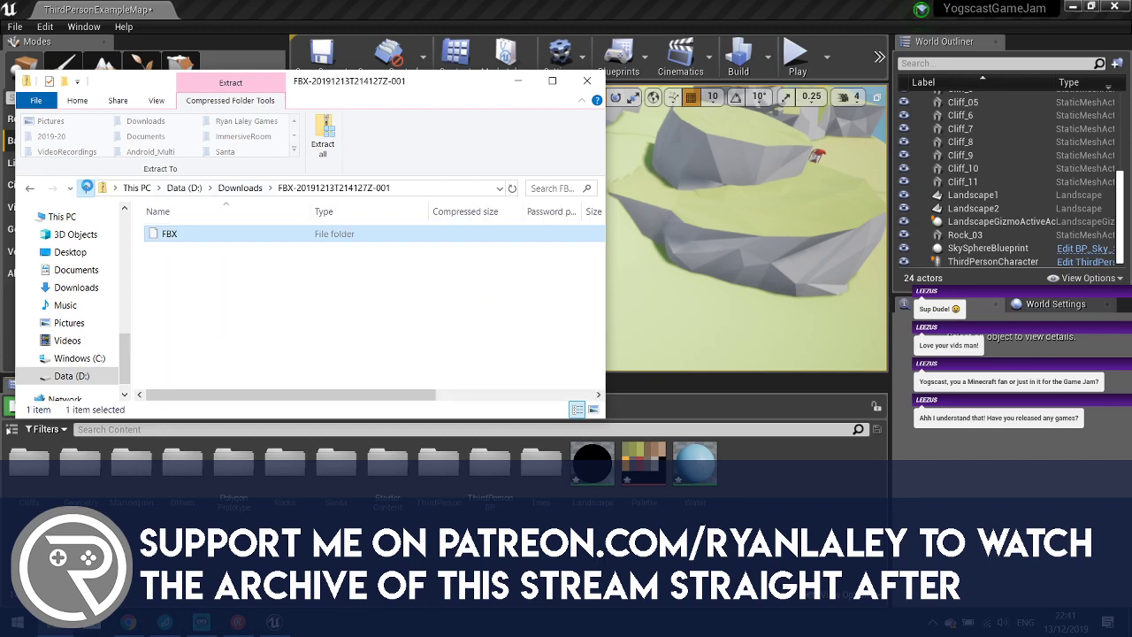
left_click(86, 188)
left_click(445, 361)
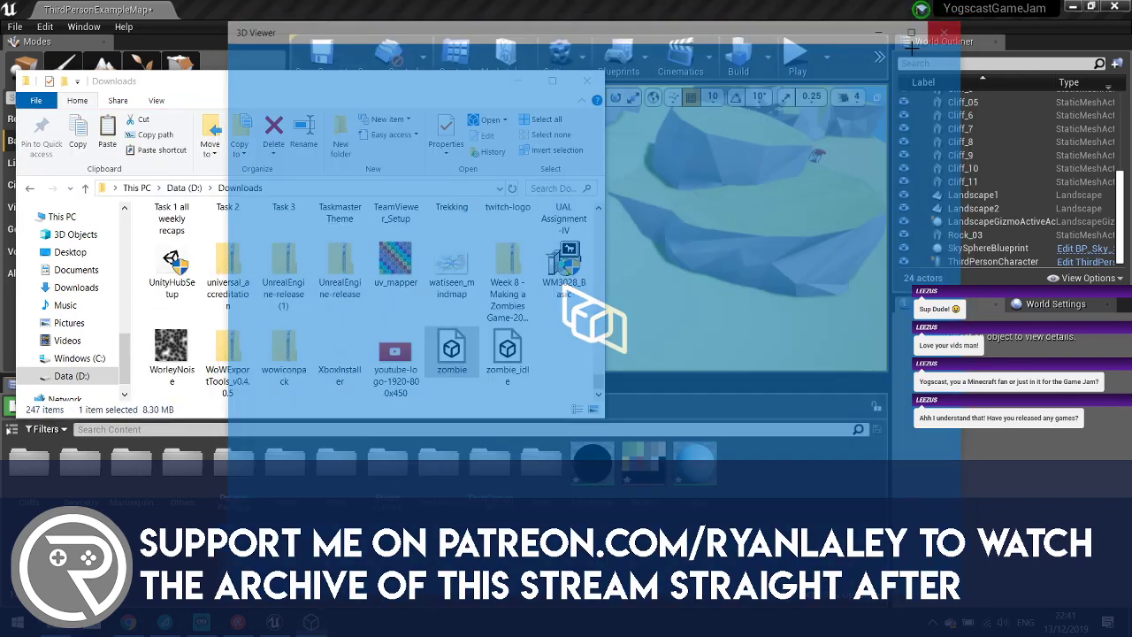
left_click(587, 80)
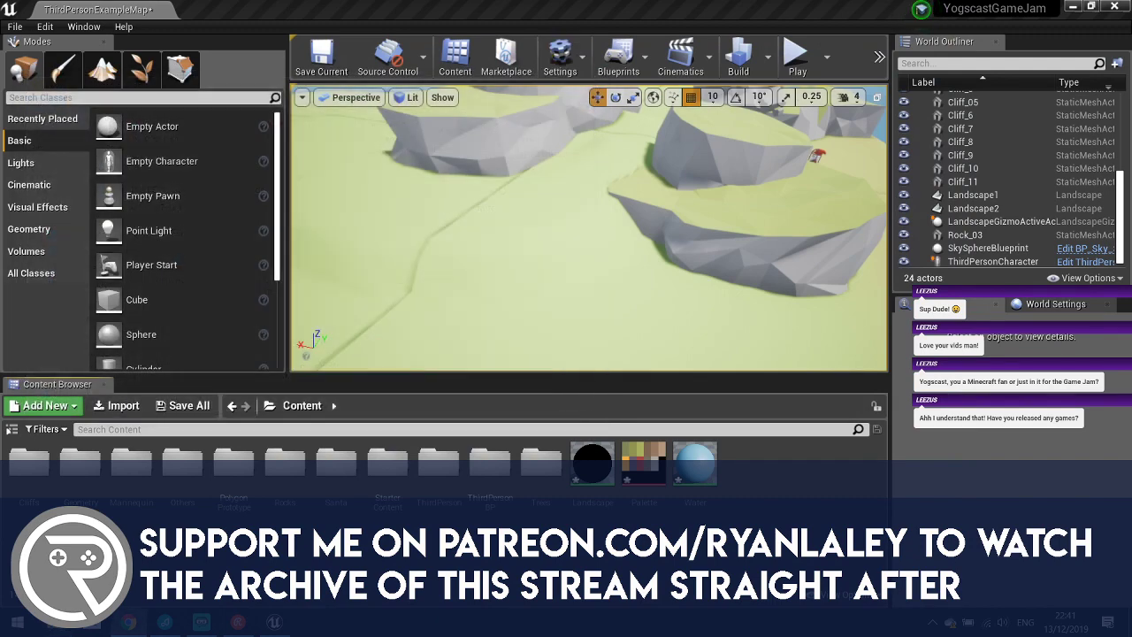
Examine the character models in the FBX folder of the FBX-20191213T214857Z-001 archive.
left_click(55, 622)
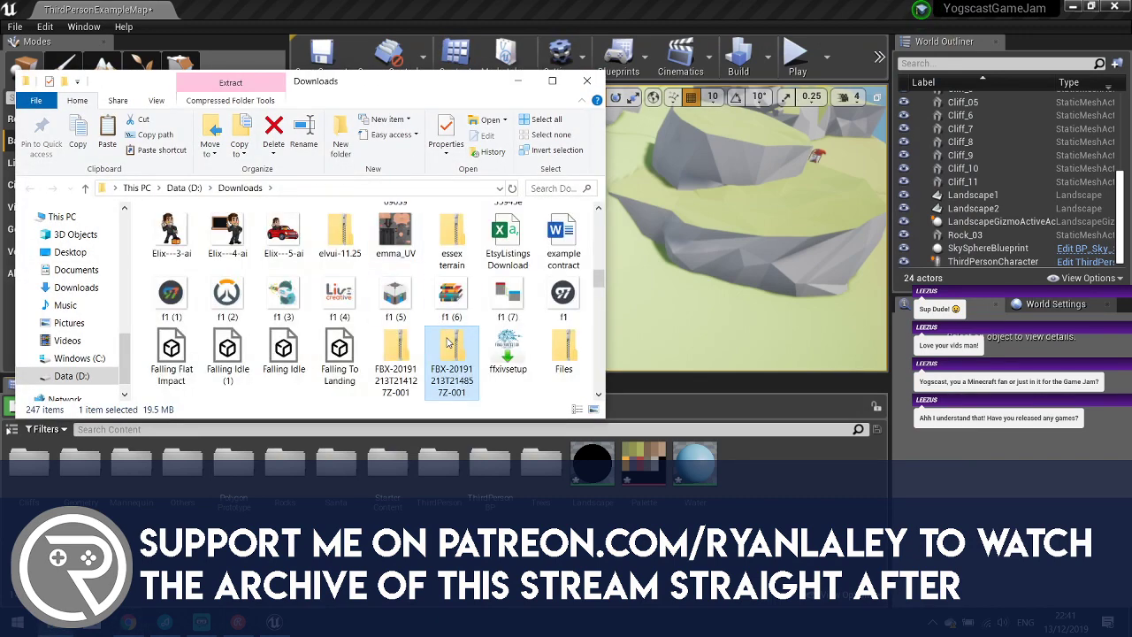
double_click(455, 346)
double_click(168, 235)
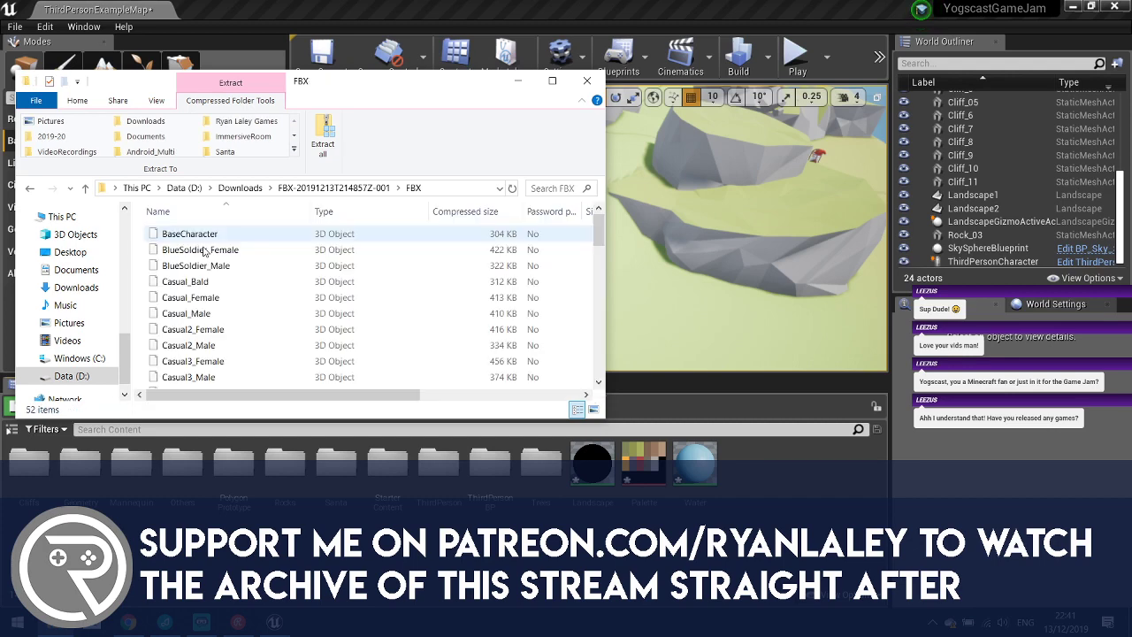
scroll(222, 314, "down", 14)
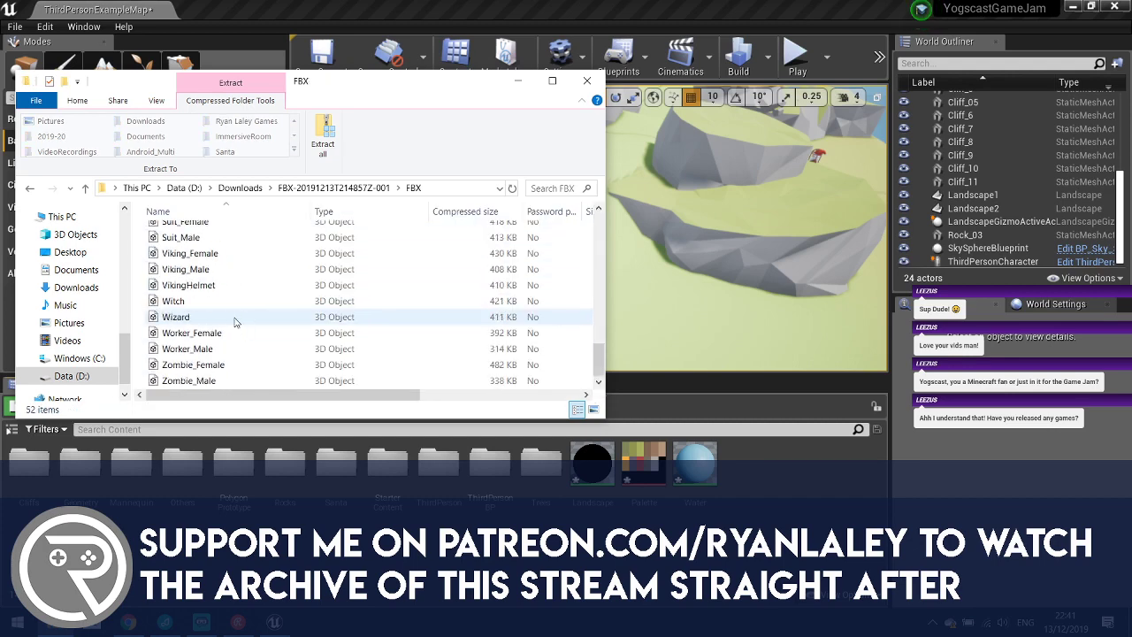
Extract the FBX-20191213T214857Z-001 archive to D:\Downloads\FBX-20191213T214857Z-001, with the extracted files shown when complete.
scroll(236, 320, "up", 14)
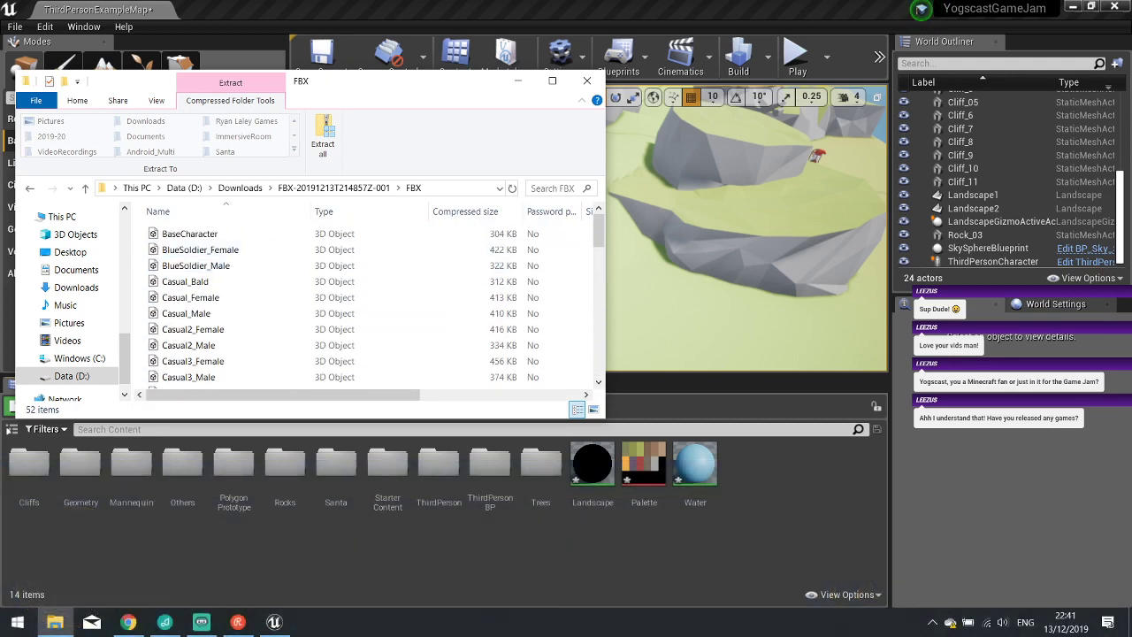
left_click(517, 82)
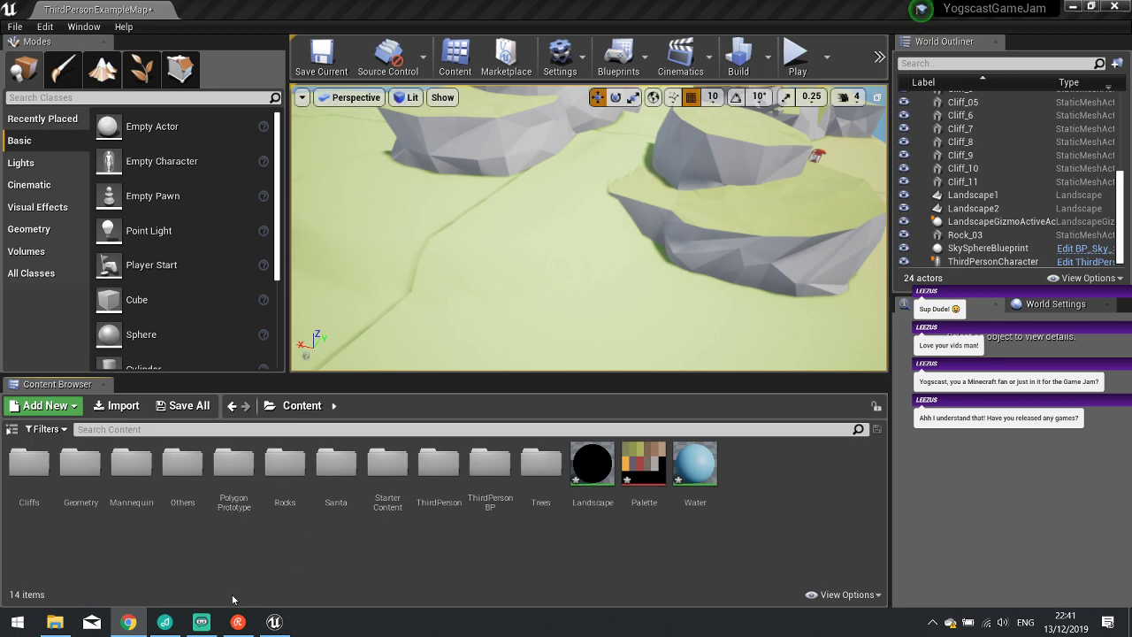
left_click(55, 622)
left_click(323, 137)
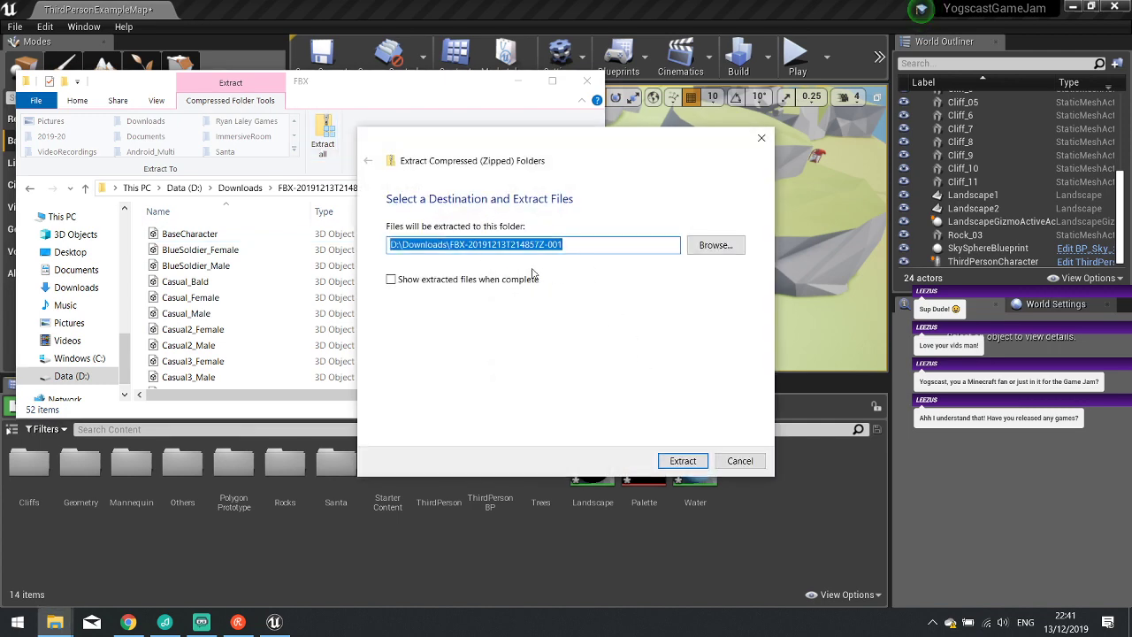
left_click(441, 284)
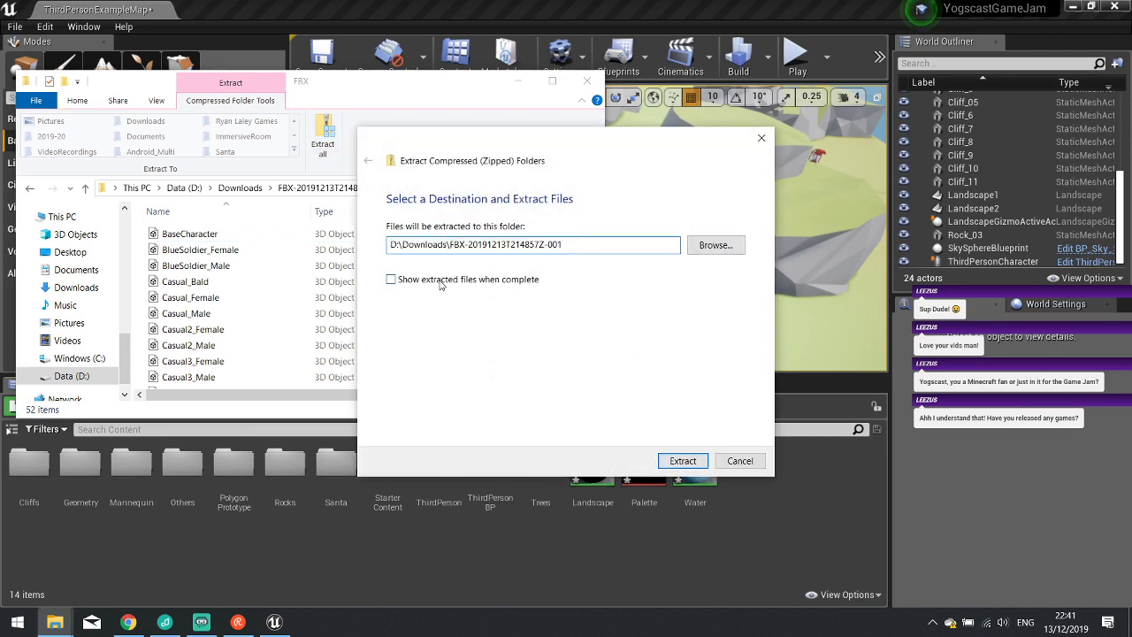
left_click(703, 463)
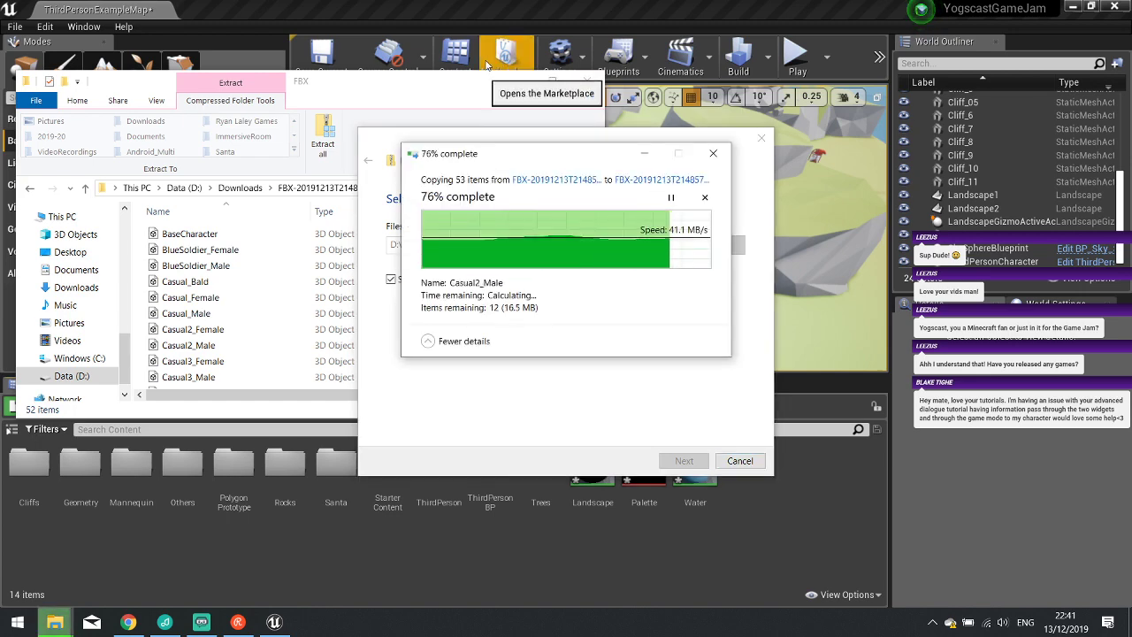
Open the extracted FBX folder, preview the Casual_Bald character in 3D Viewer and close the preview.
left_click(217, 257)
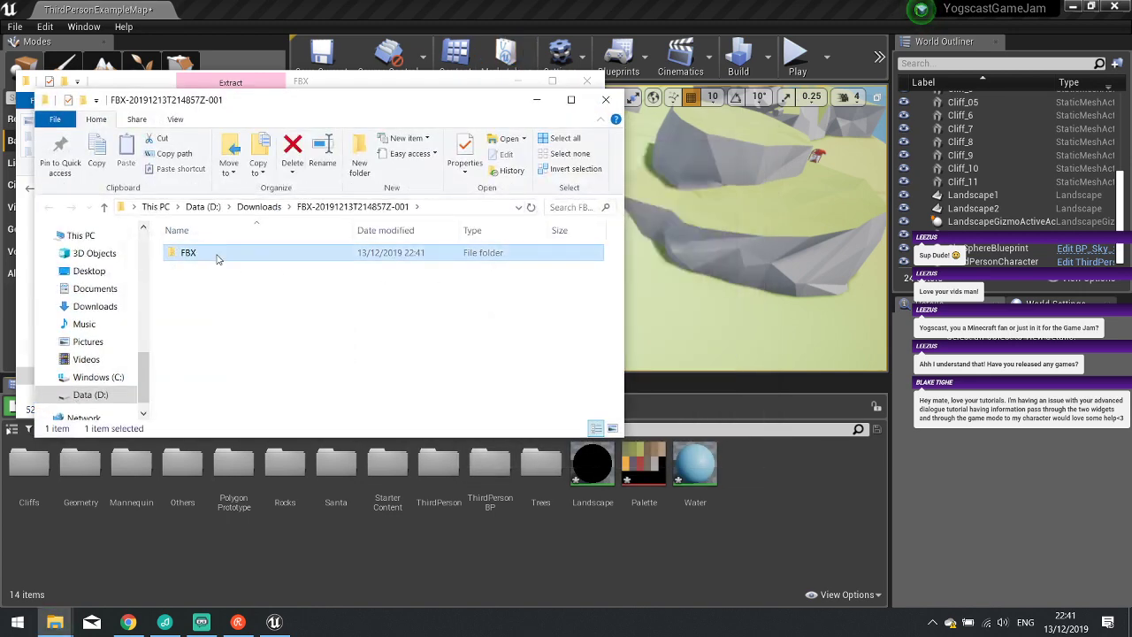
double_click(217, 257)
left_click(274, 331)
scroll(275, 332, "down", 7)
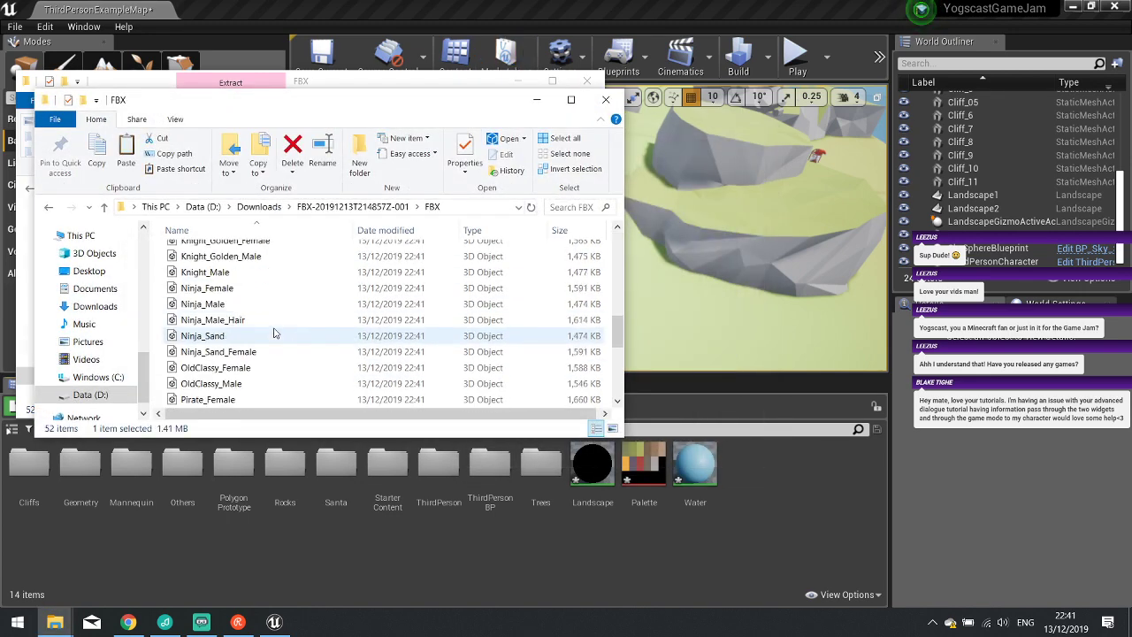
scroll(274, 332, "up", 8)
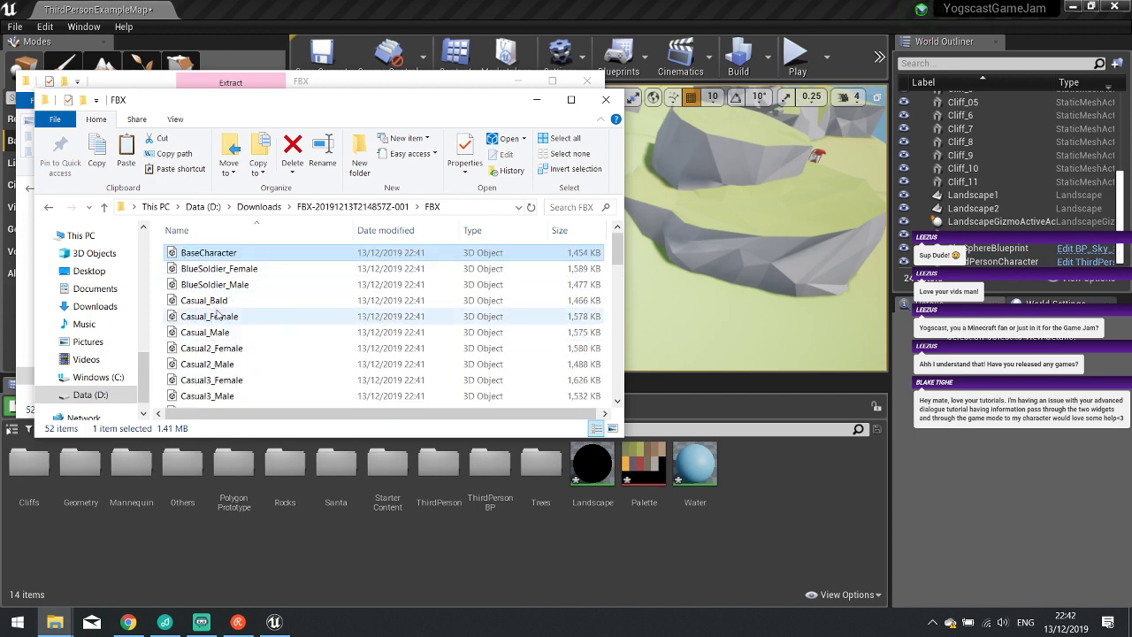
double_click(217, 300)
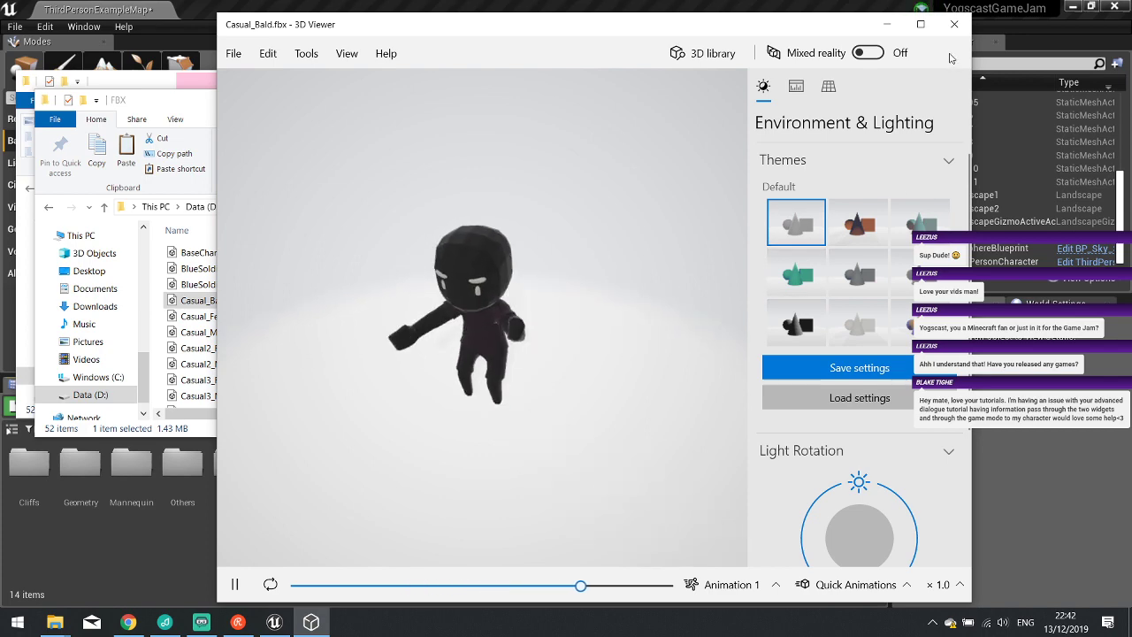
left_click(954, 24)
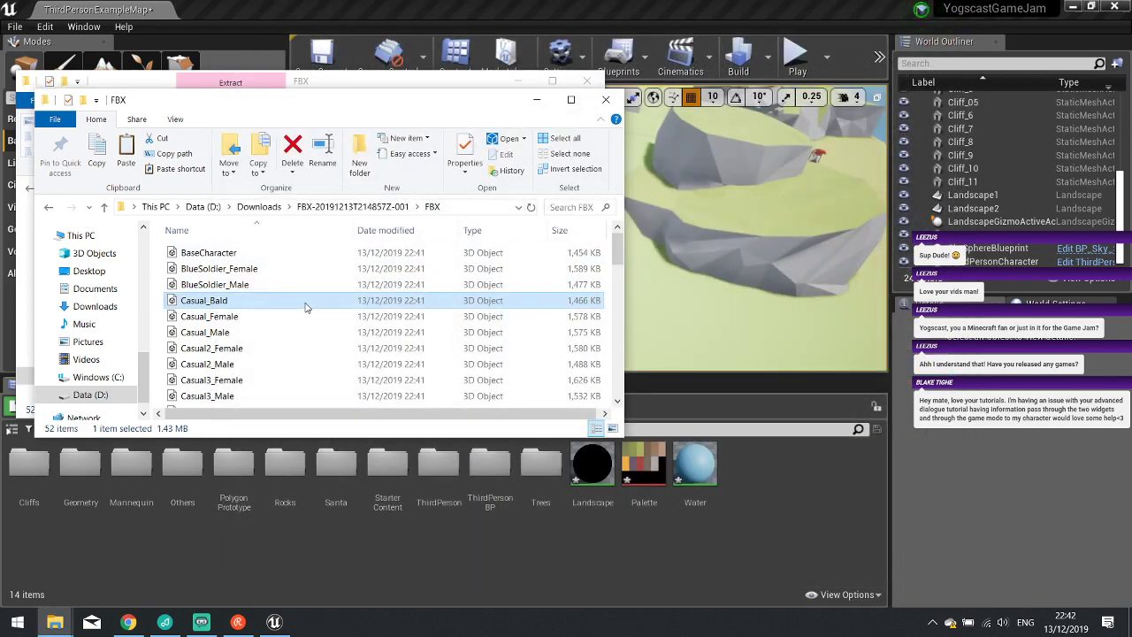
Look through the extracted character models, preview Casual_Male in 3D Viewer and close the preview.
scroll(266, 310, "down", 10)
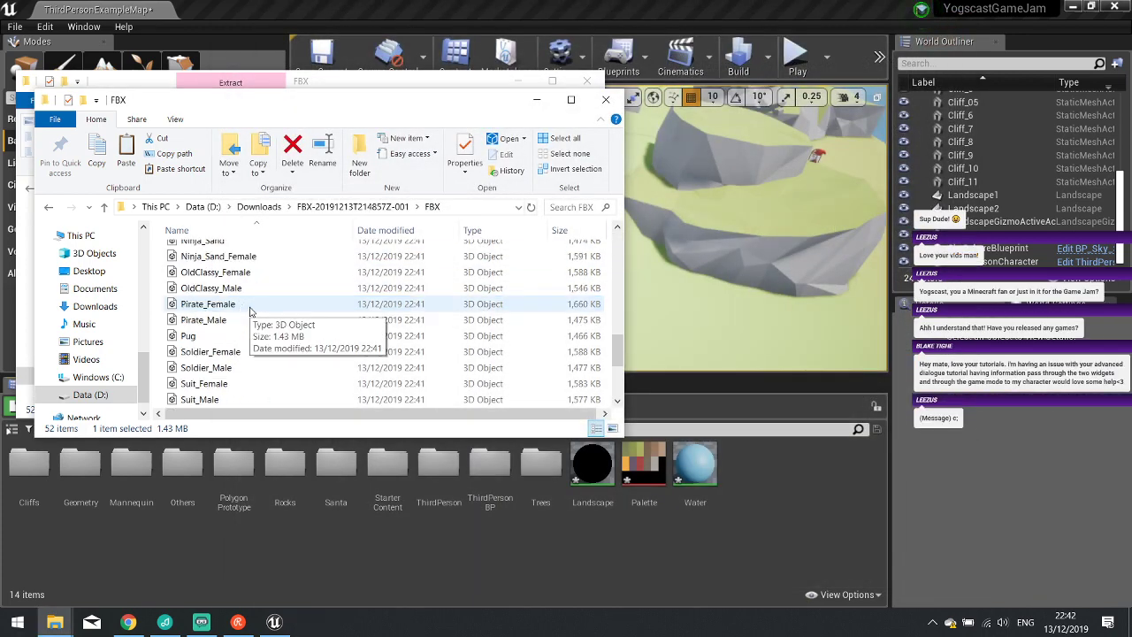
scroll(250, 310, "down", 3)
scroll(252, 310, "up", 4)
scroll(251, 309, "up", 3)
scroll(252, 311, "down", 7)
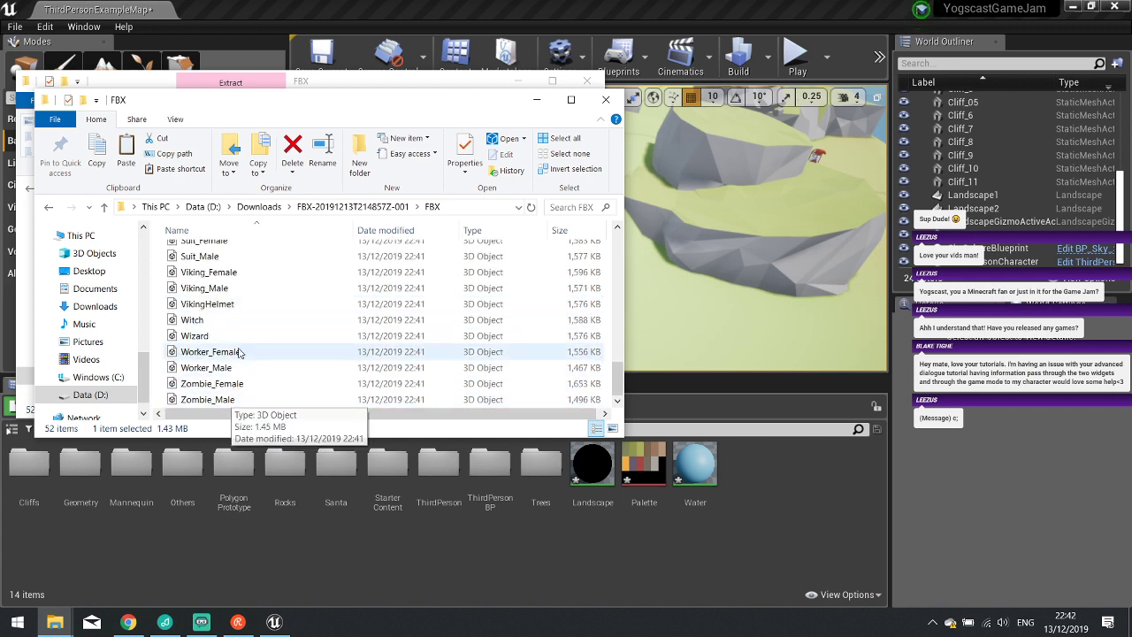
scroll(229, 329, "up", 2)
scroll(229, 331, "up", 7)
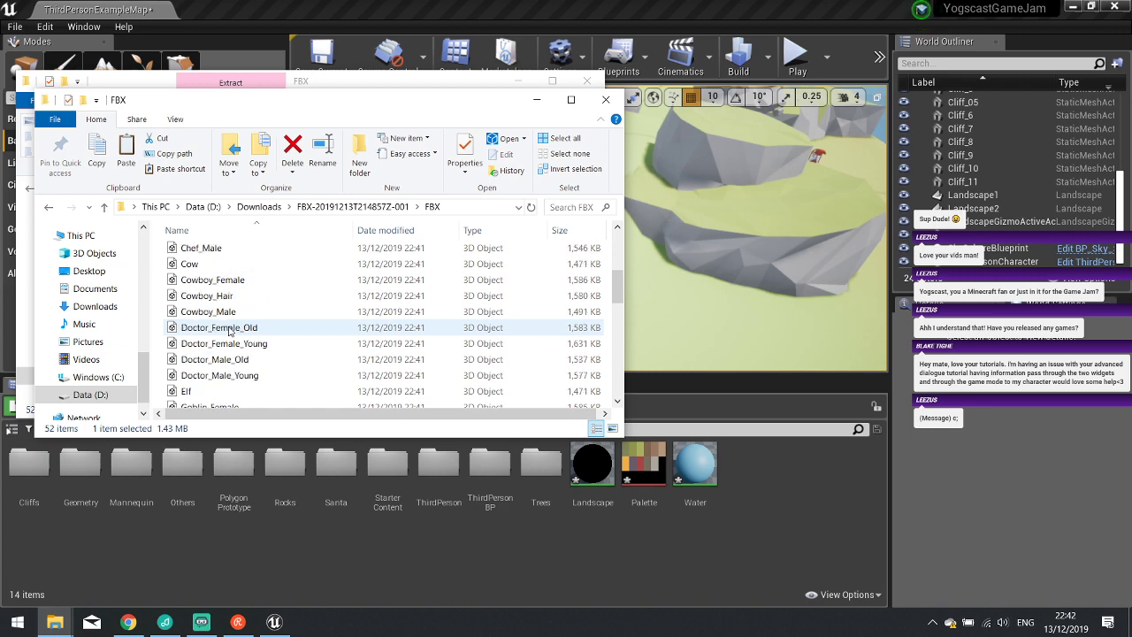
double_click(228, 333)
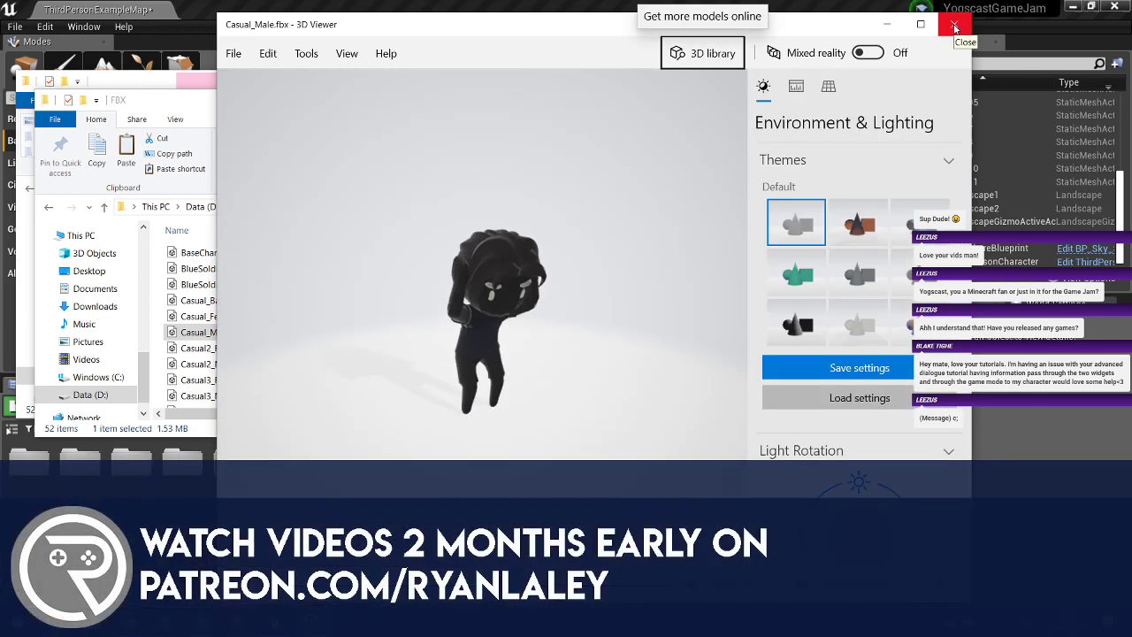
left_click(954, 28)
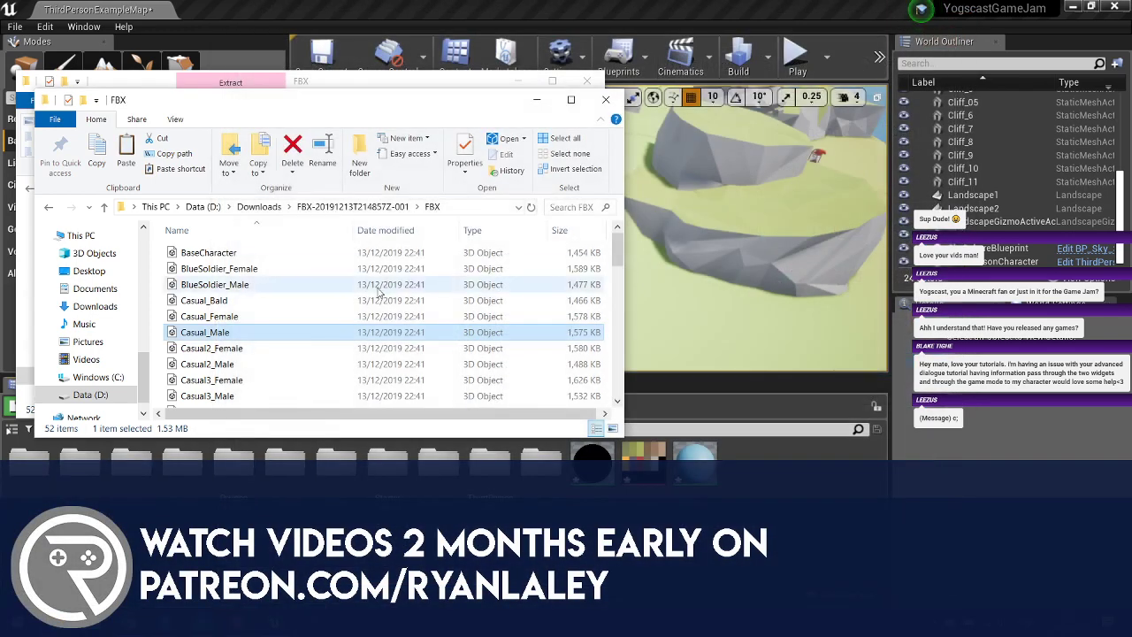
Preview the Casual2_Male and Casual3_Male characters one after the other in 3D Viewer, closing each preview.
double_click(244, 365)
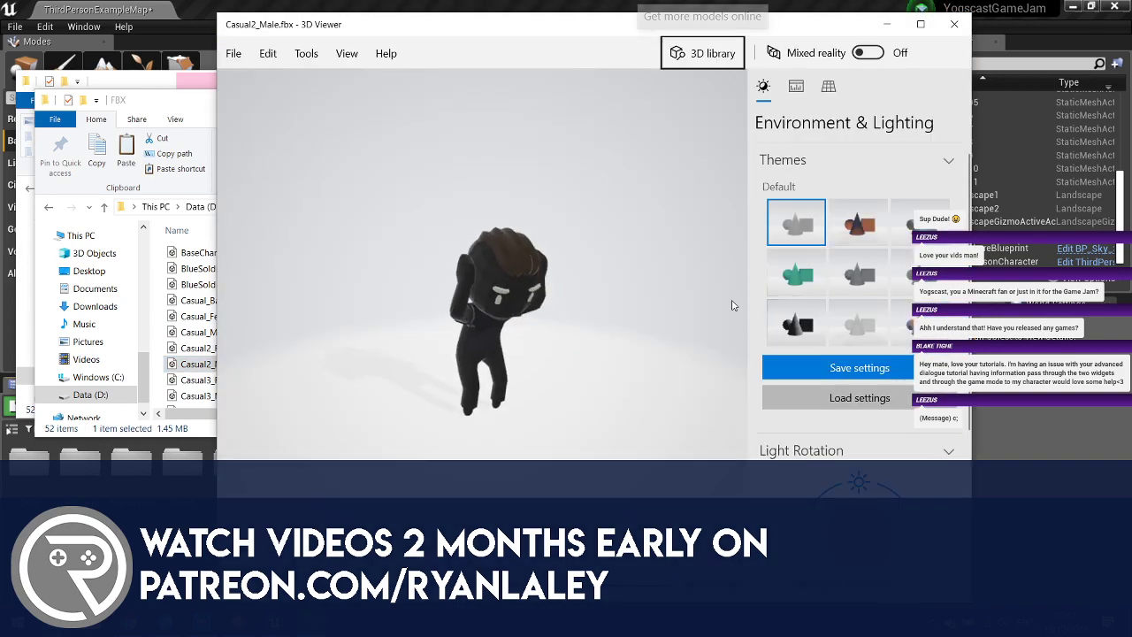
left_click(950, 26)
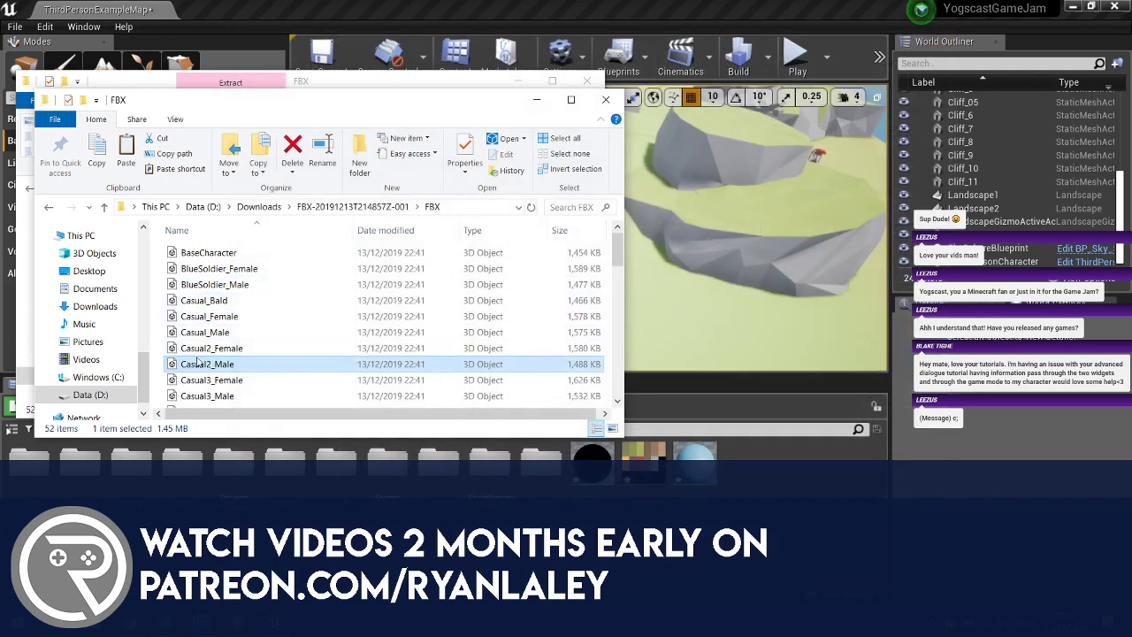
scroll(245, 356, "down", 2)
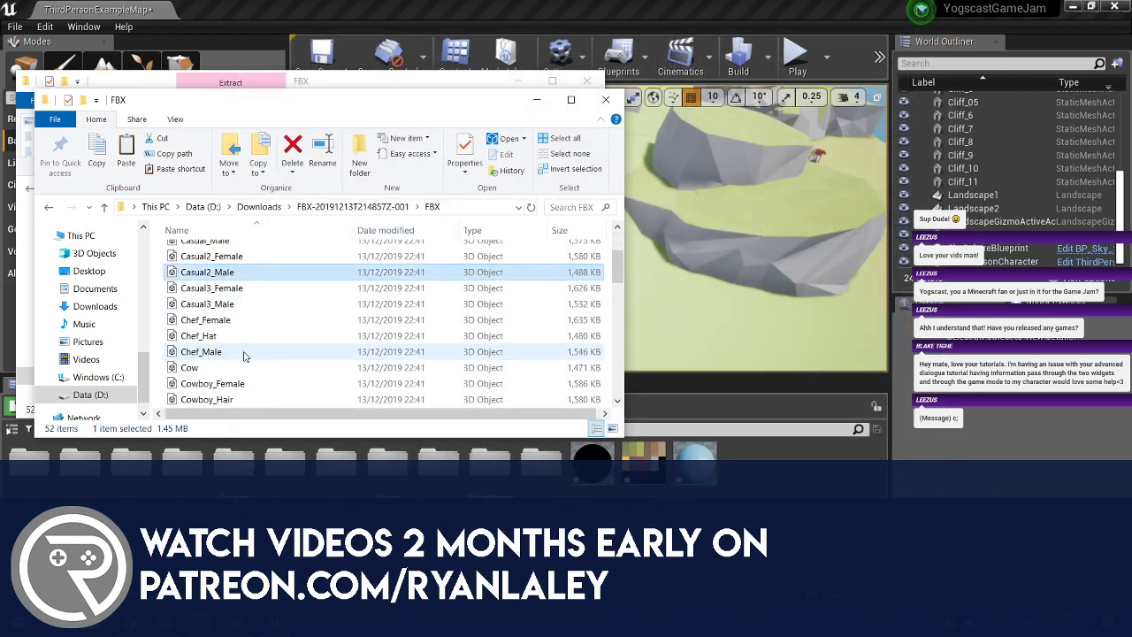
scroll(245, 357, "up", 2)
left_click(230, 336)
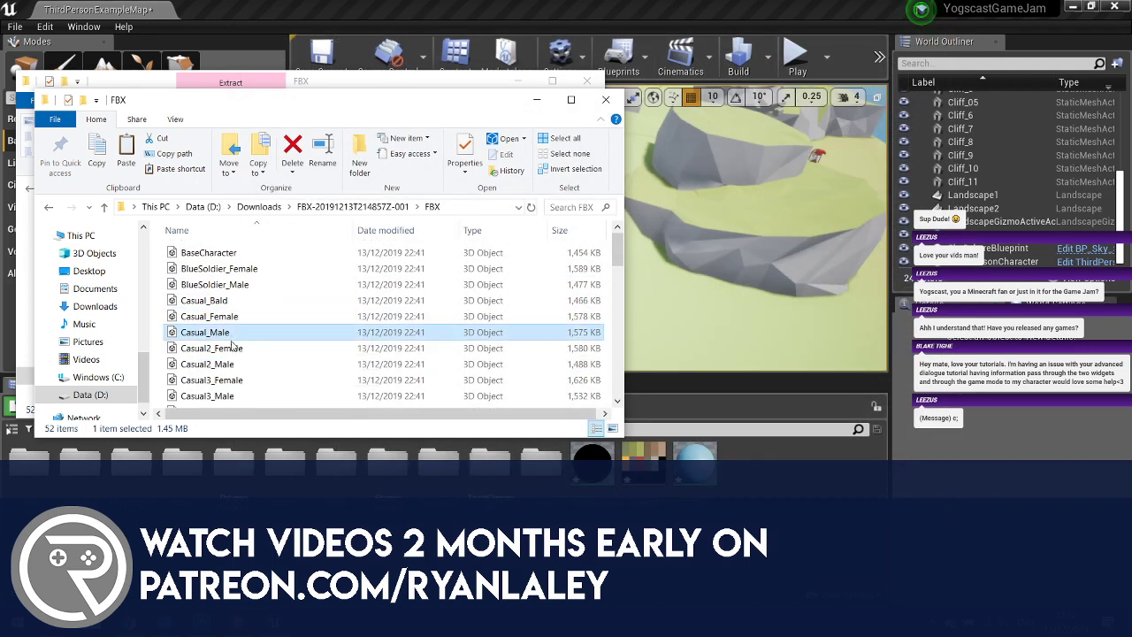
double_click(206, 395)
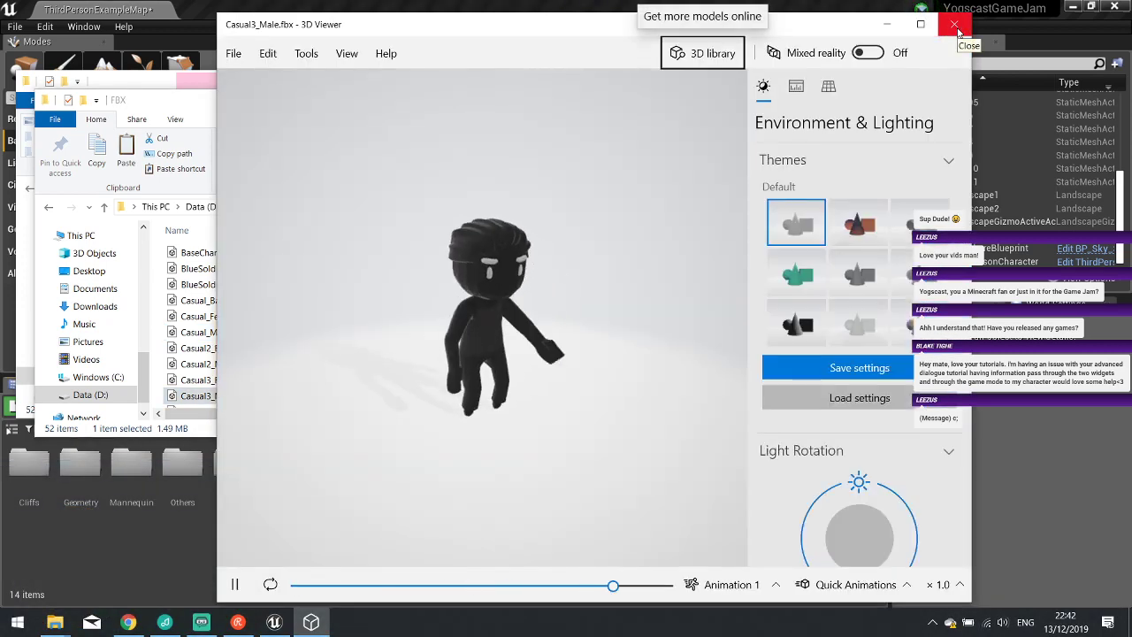
left_click(955, 24)
Preview the Kimono_Male and OldClassy_Male characters one after the other in 3D Viewer, closing each preview.
scroll(328, 305, "down", 5)
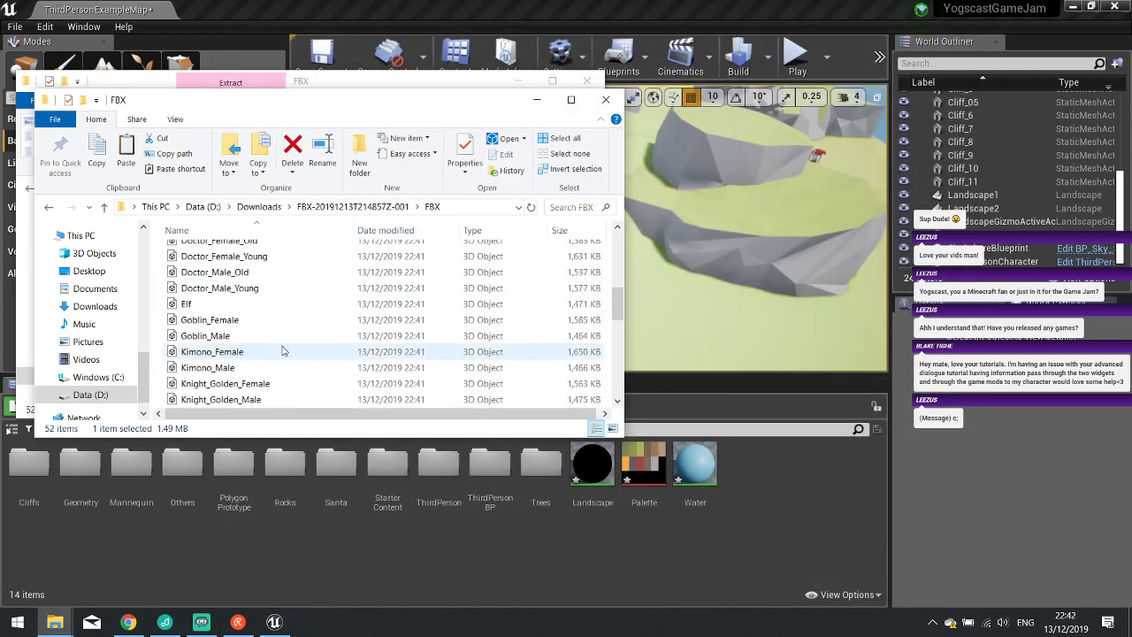
scroll(282, 351, "down", 7)
scroll(285, 347, "up", 7)
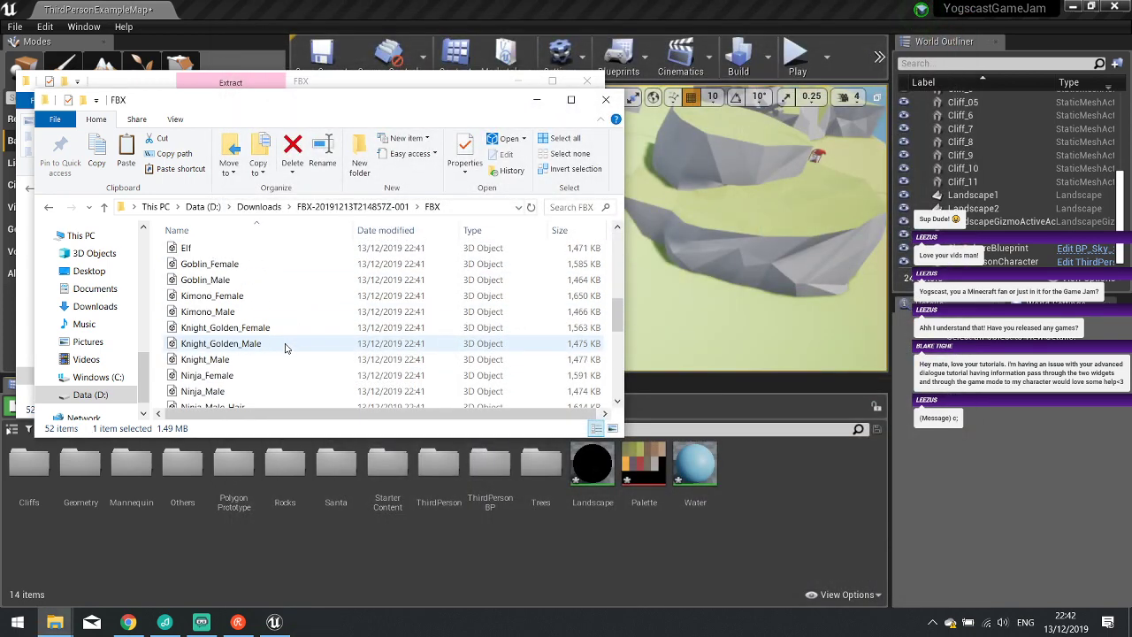
double_click(248, 311)
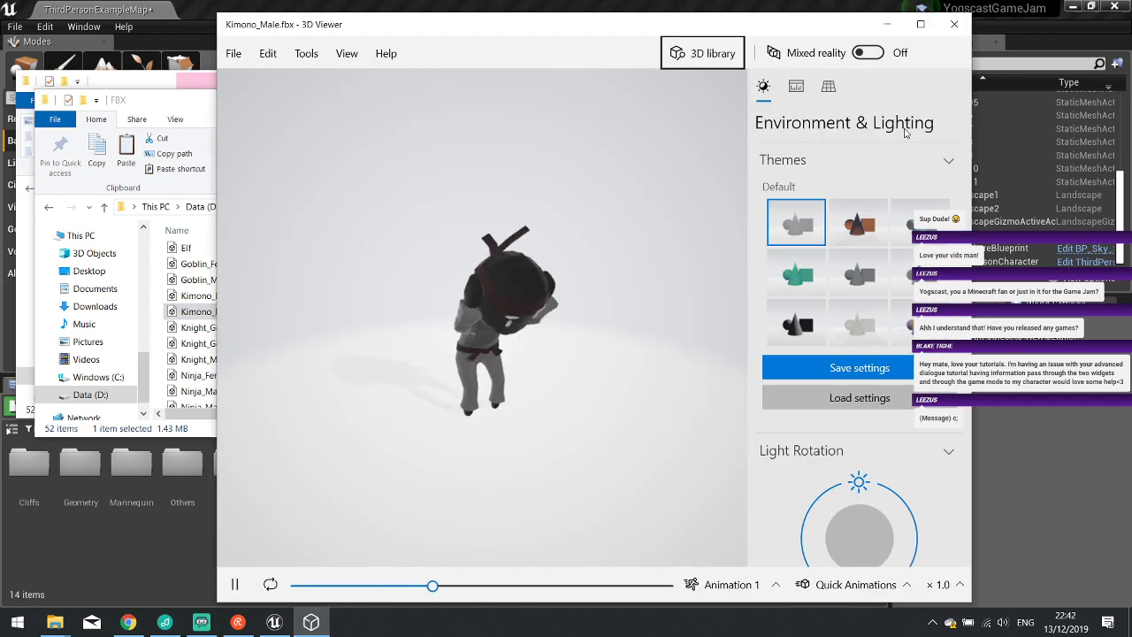
left_click(954, 24)
scroll(273, 324, "down", 3)
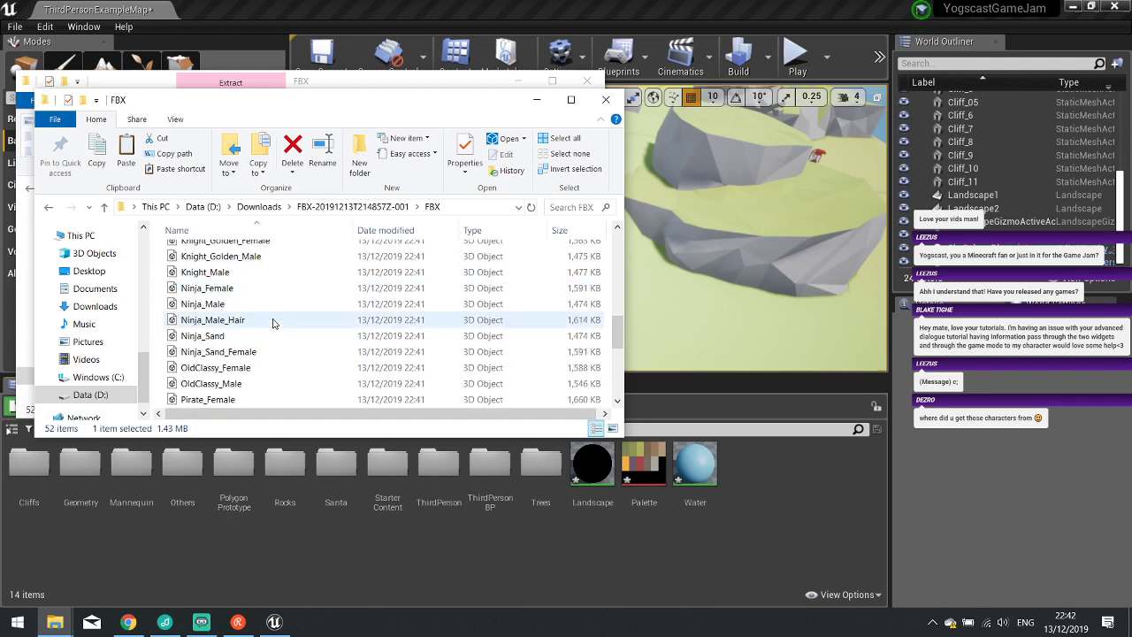
double_click(250, 339)
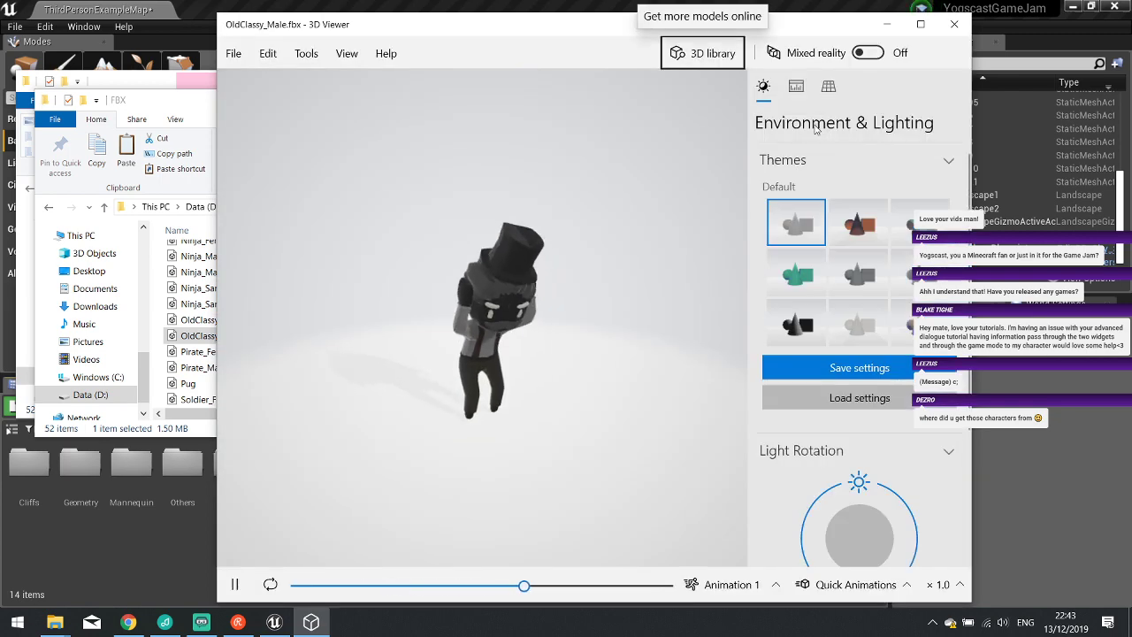
left_click(954, 24)
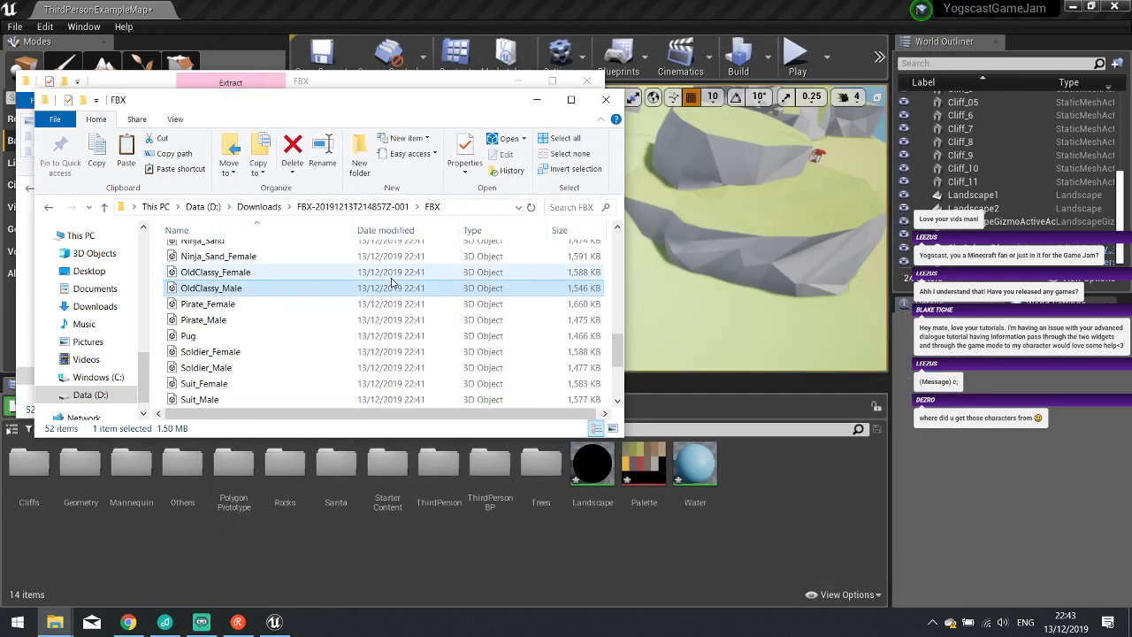
Preview the Worker_Male character from the end of the model list in 3D Viewer and close the preview.
scroll(249, 383, "down", 2)
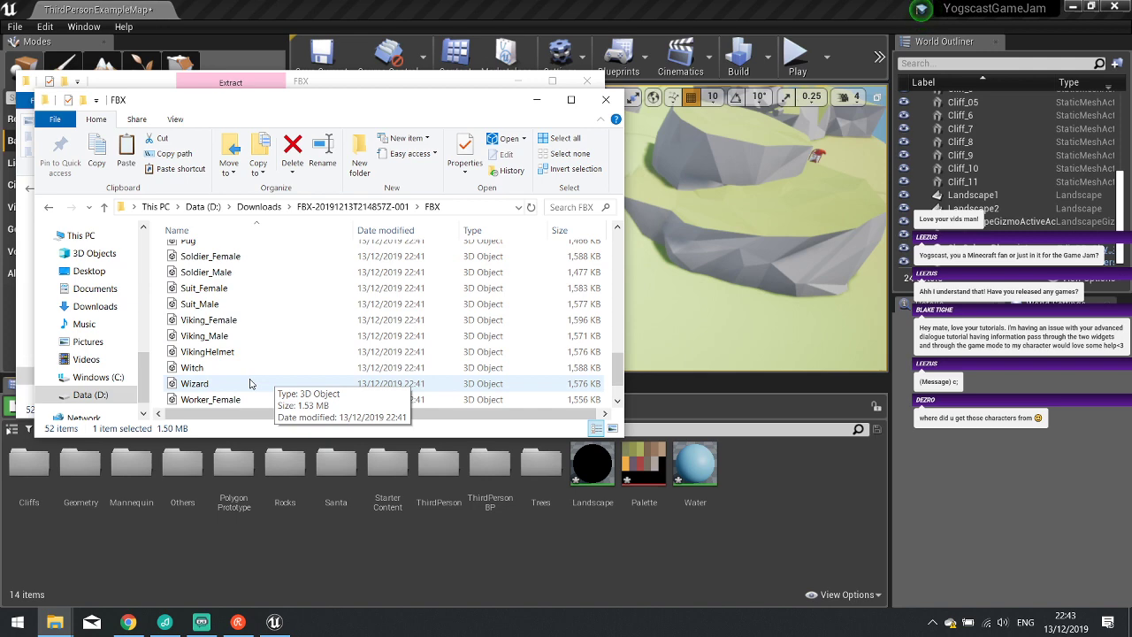
scroll(251, 382, "down", 1)
double_click(253, 367)
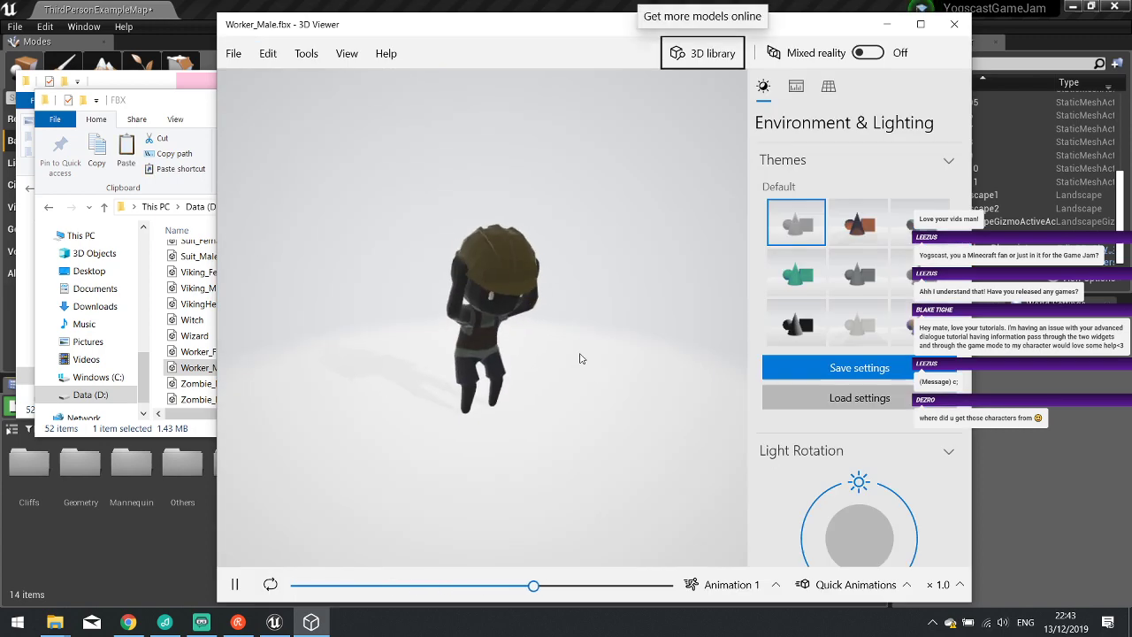
key("alt+F4")
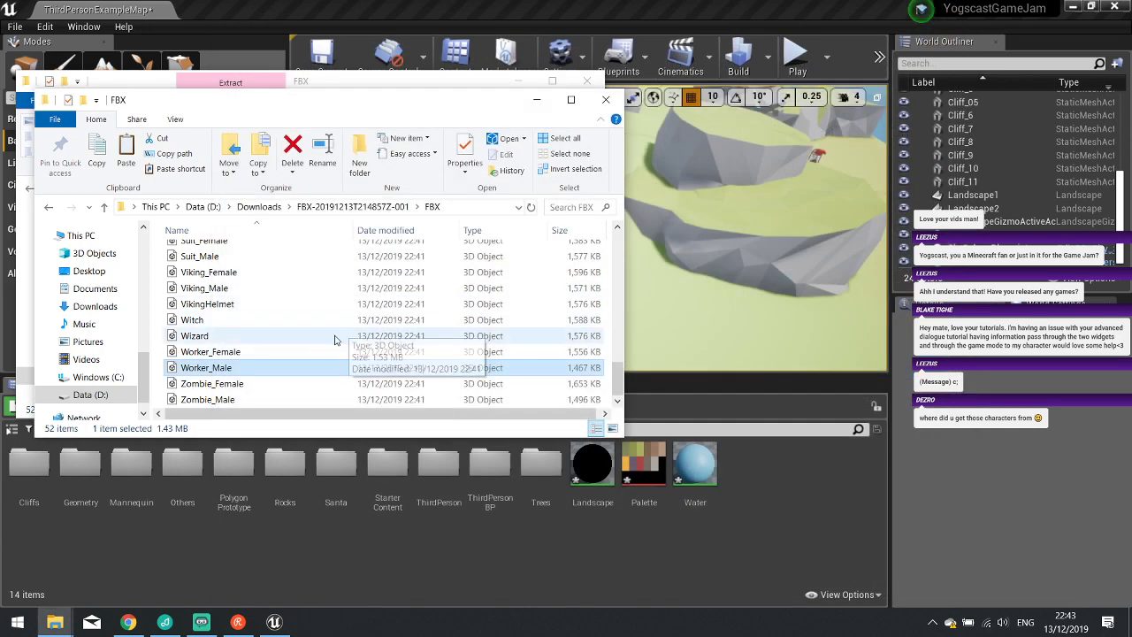
Examine the character names in the extracted FBX folder again, from the zombies back to BaseCharacter and down to the knights.
scroll(334, 340, "up", 2)
scroll(334, 341, "up", 6)
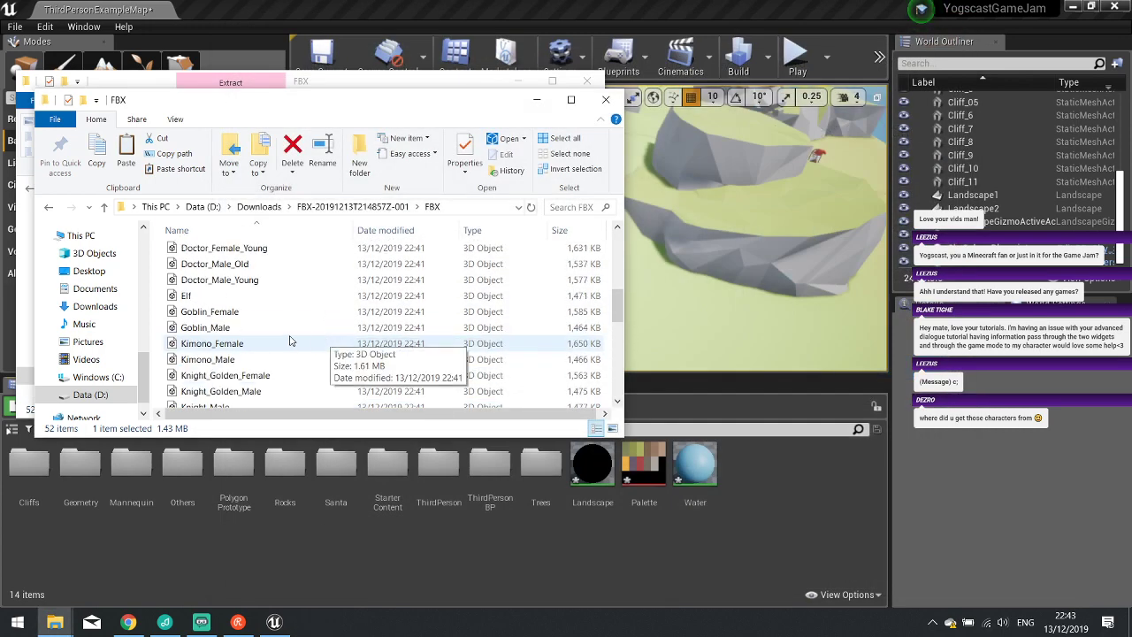
scroll(239, 326, "up", 1)
scroll(257, 329, "up", 3)
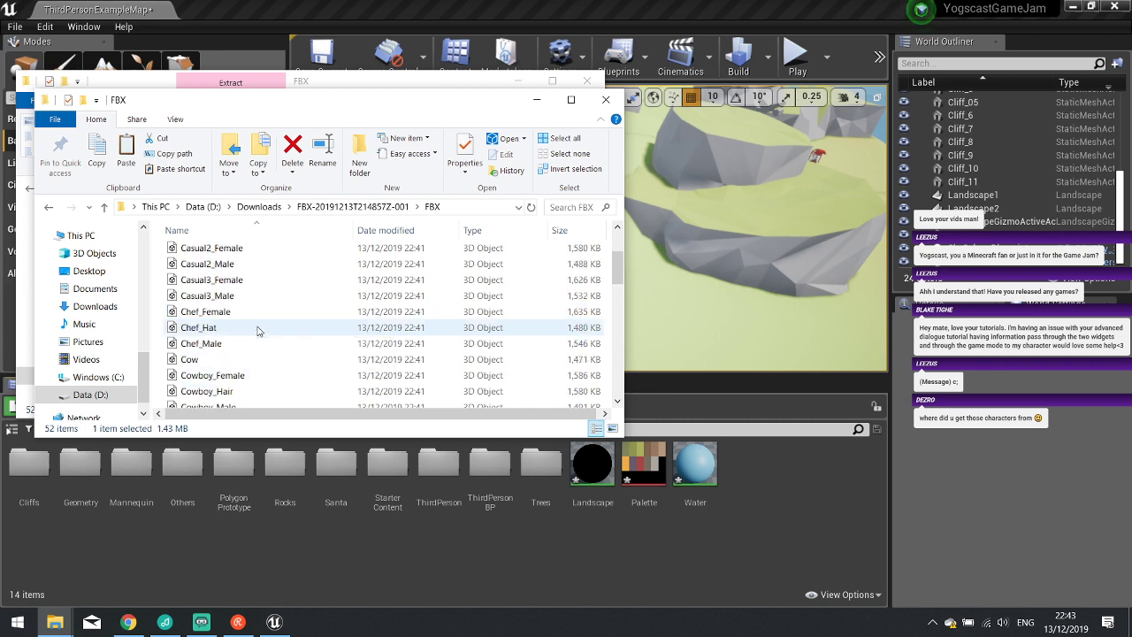
scroll(258, 329, "up", 1)
scroll(254, 329, "up", 1)
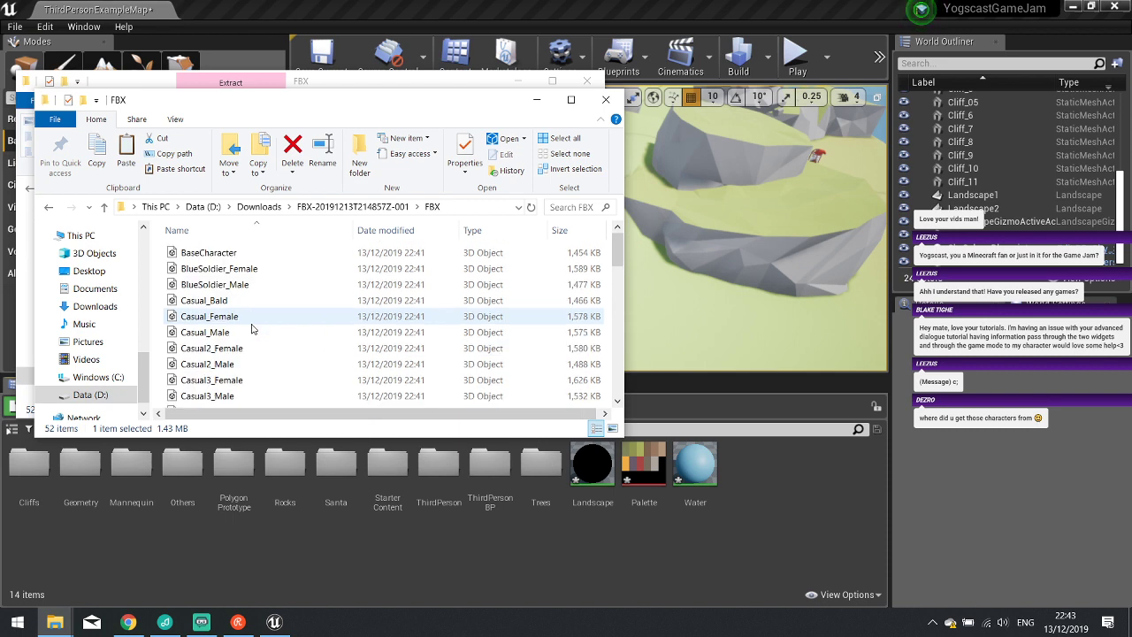
scroll(251, 327, "down", 2)
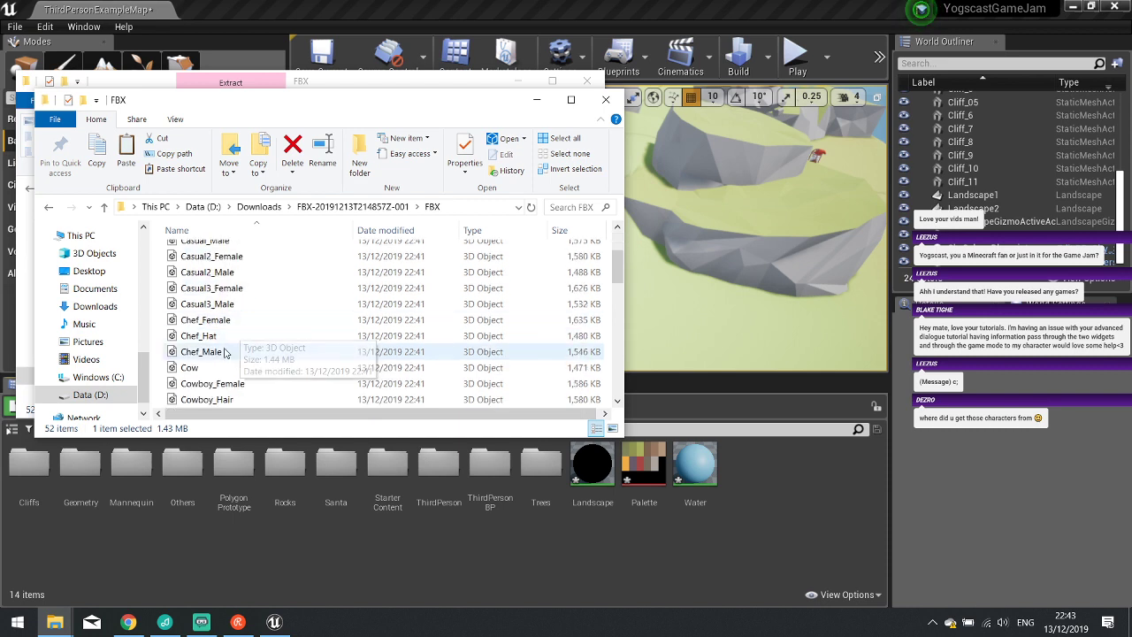
scroll(291, 398, "down", 3)
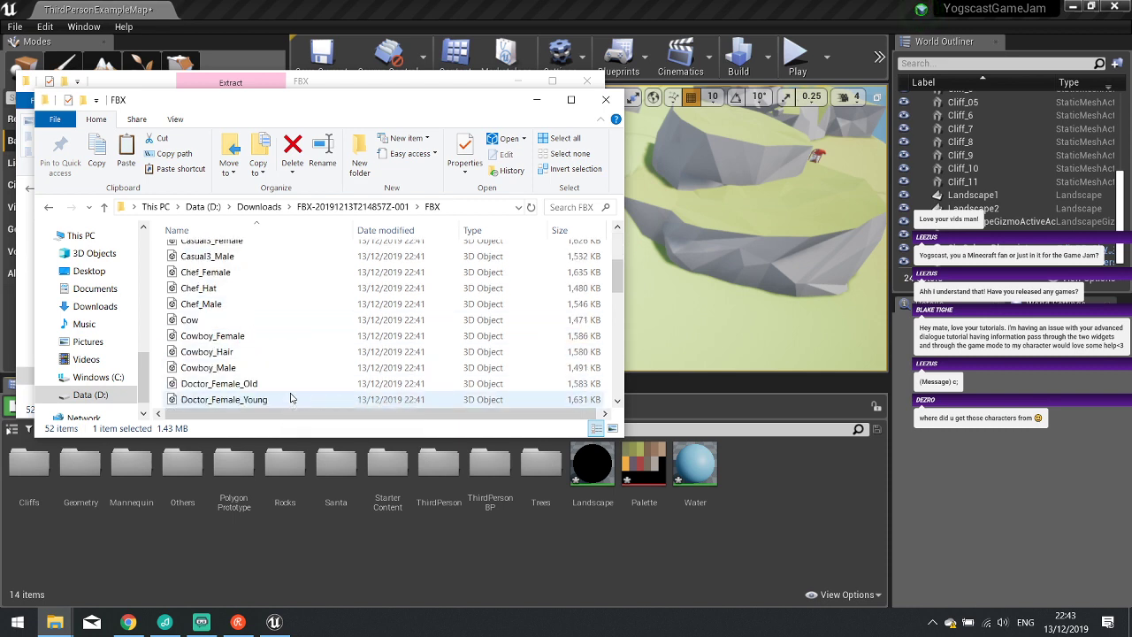
scroll(288, 395, "down", 1)
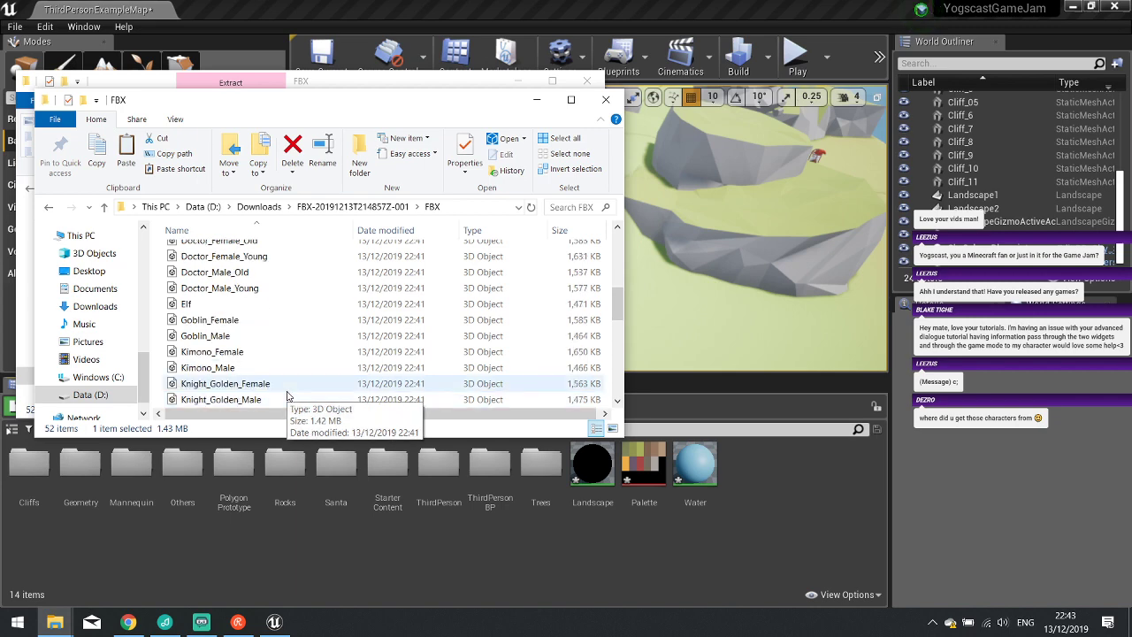
Examine the remaining character names in the FBX folder down to the zombies and return to the Unreal editor.
scroll(285, 395, "down", 1)
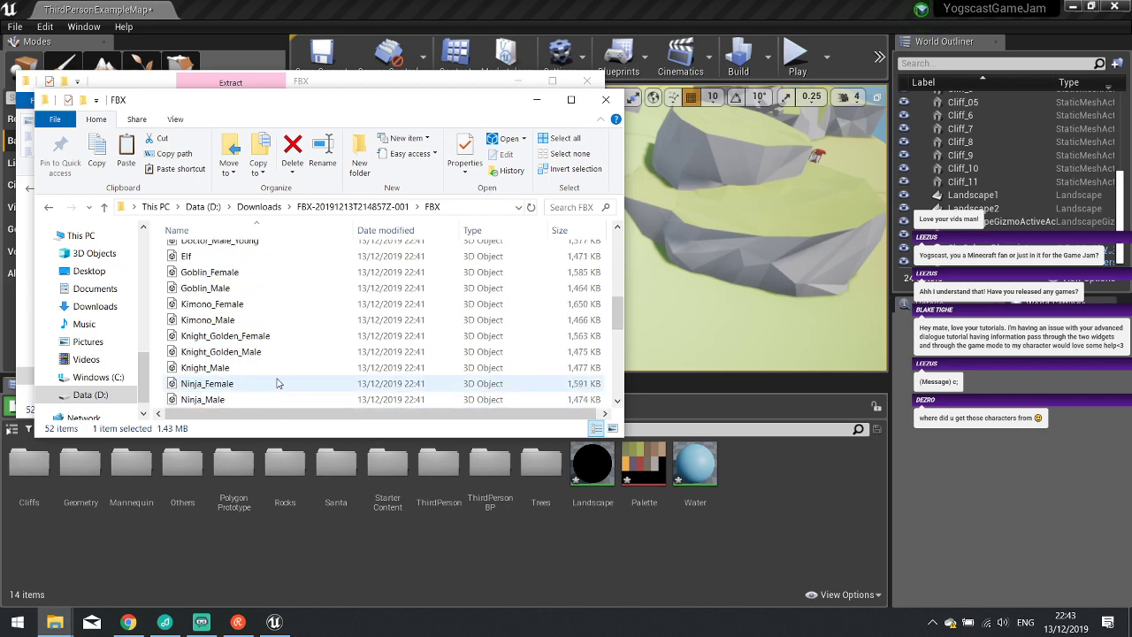
scroll(283, 393, "down", 2)
scroll(276, 382, "down", 1)
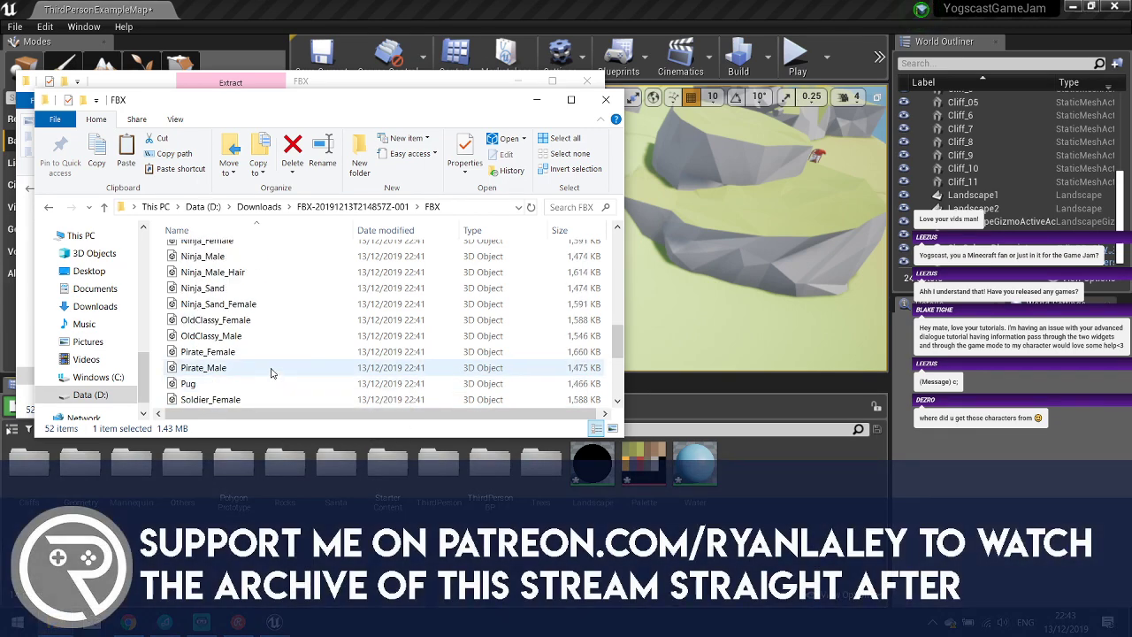
scroll(274, 374, "down", 3)
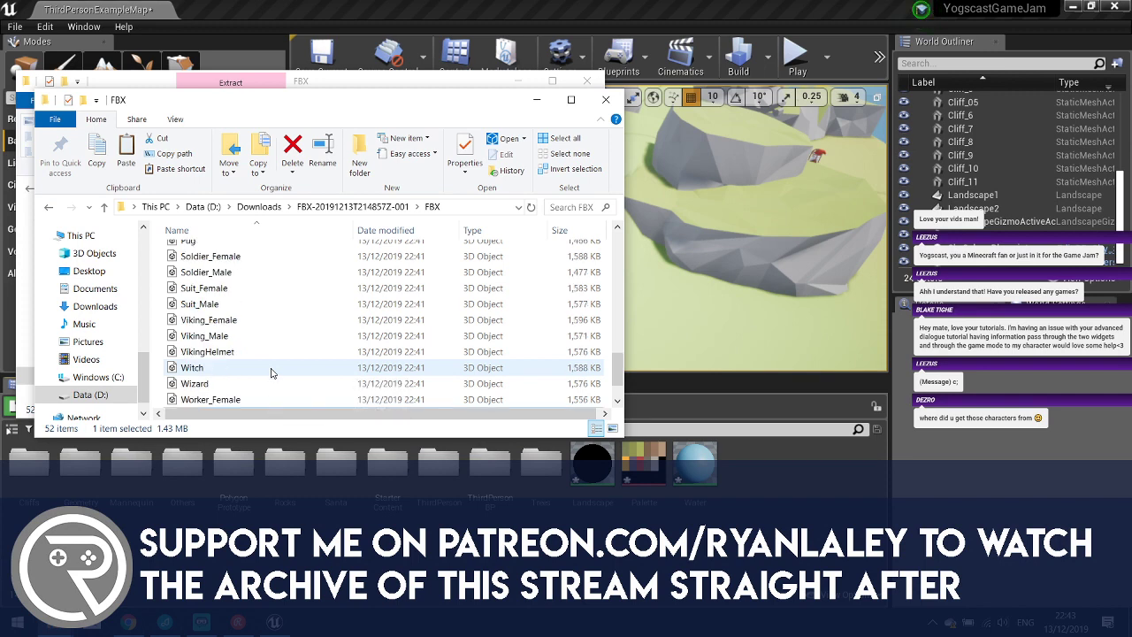
scroll(272, 372, "down", 1)
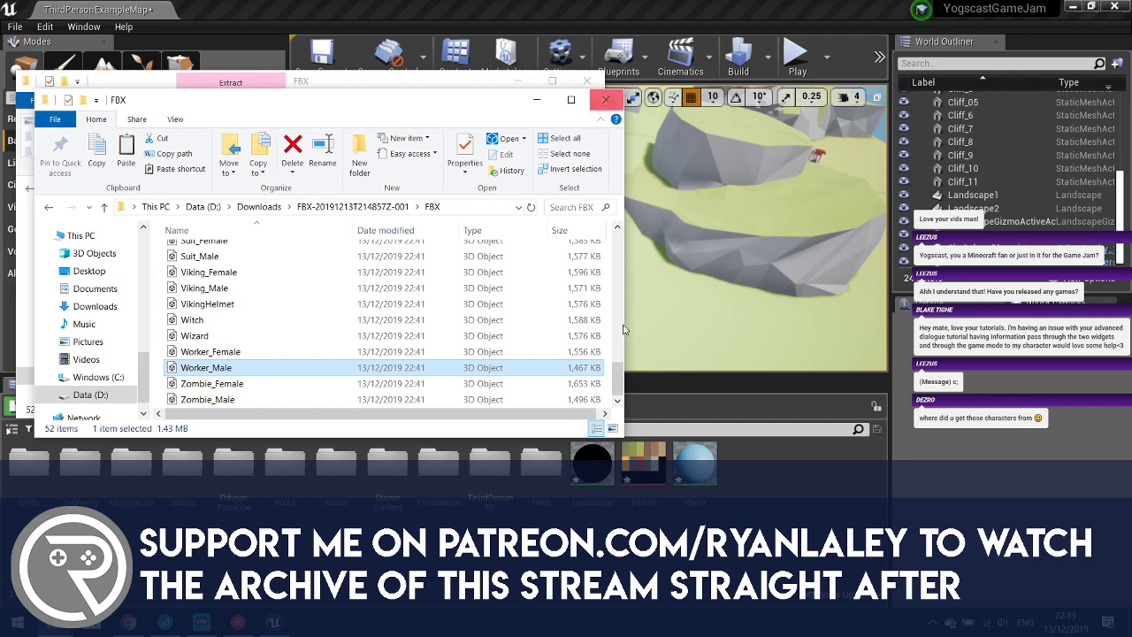
left_click(165, 621)
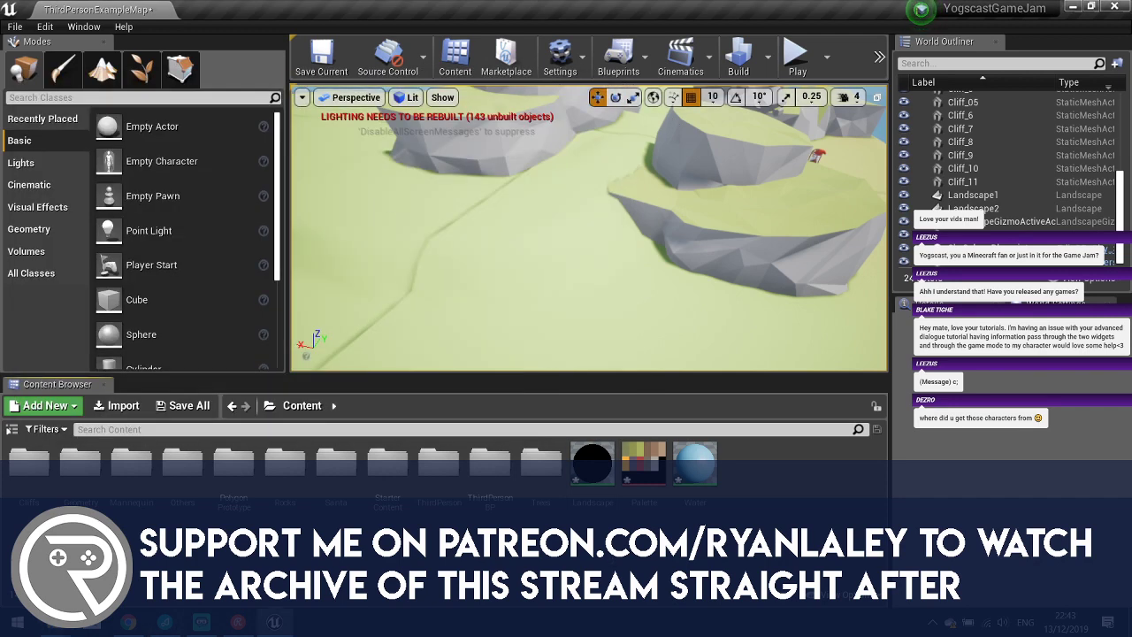
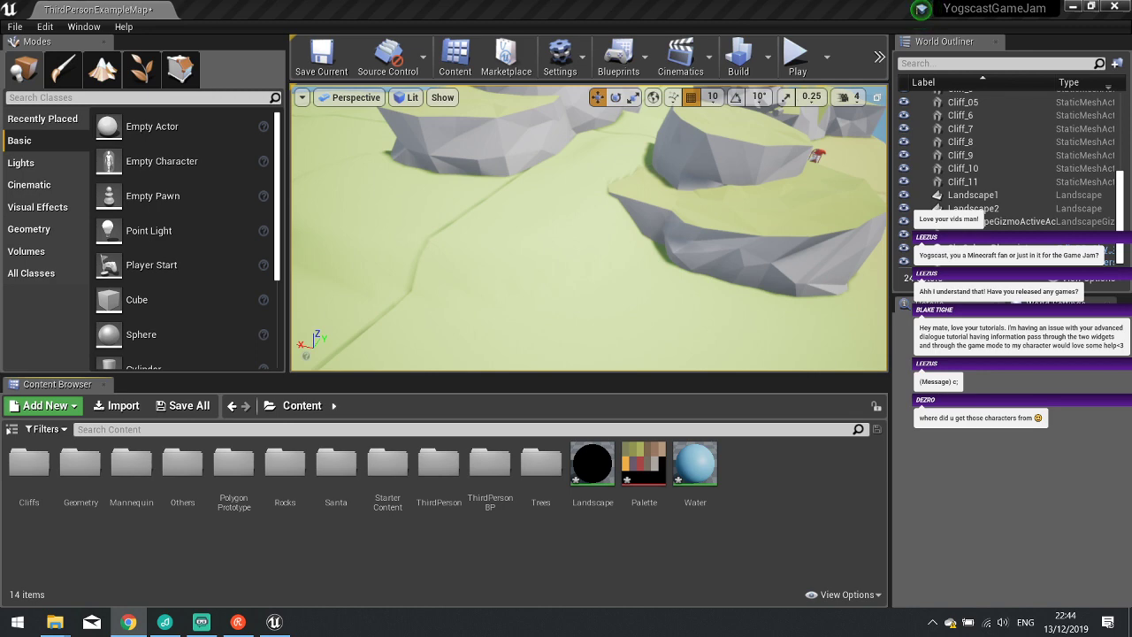
Switch to Chrome, find the Ultimate Animated Character Pack on the Quaternius assets page, view its Google Drive folder and close it.
left_click_drag(401, 1, 439, 1)
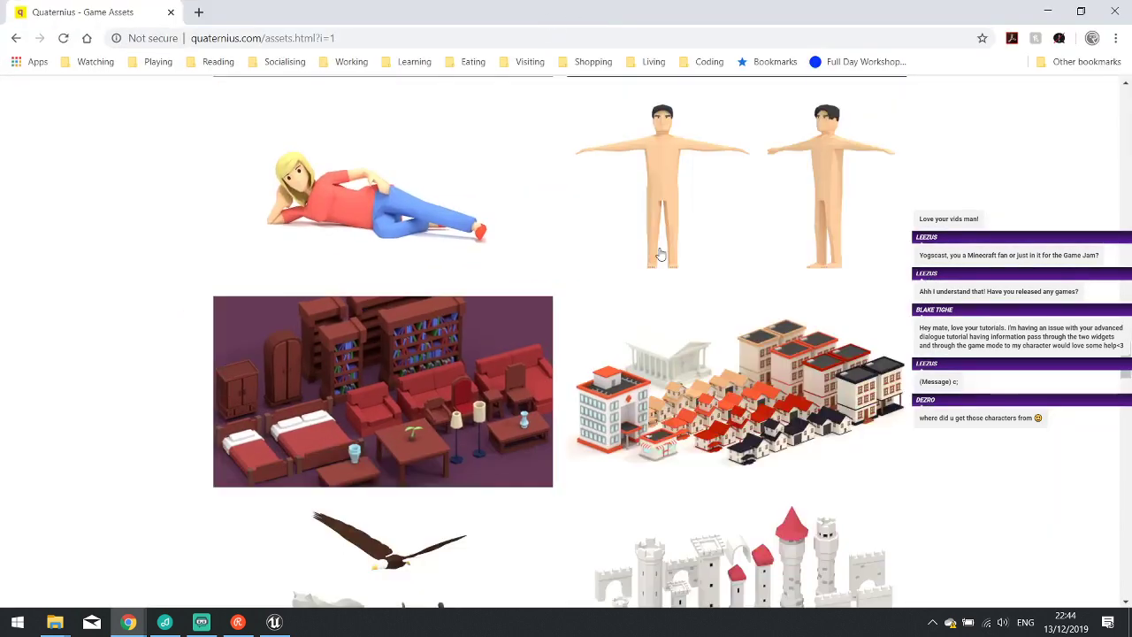
left_click_drag(1125, 374, 1128, 206)
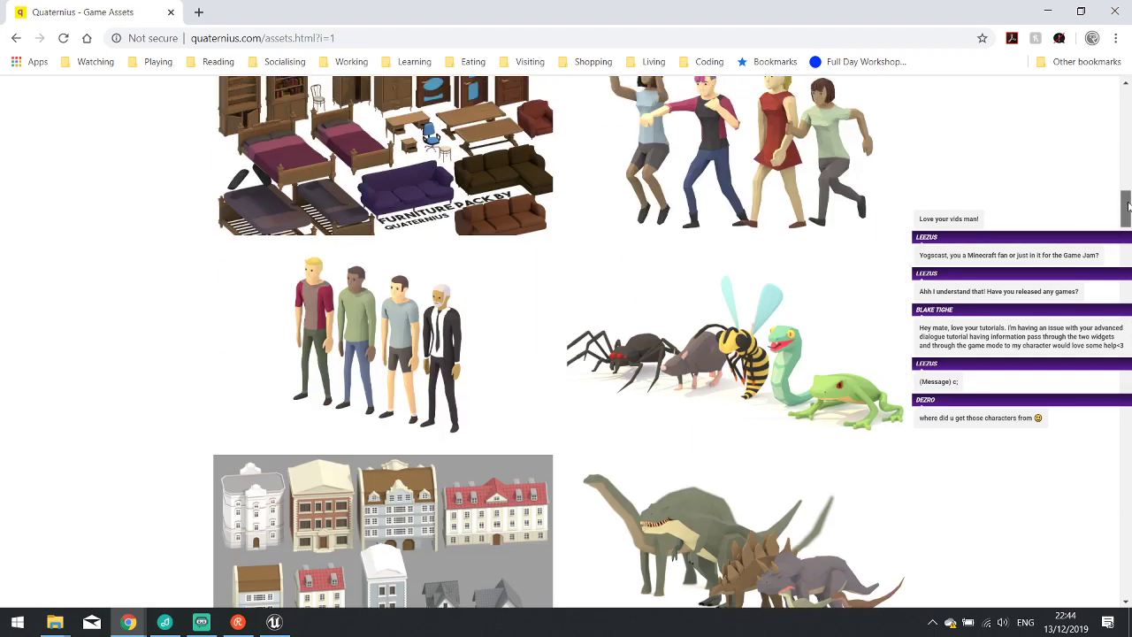
scroll(672, 292, "down", 3)
scroll(441, 283, "up", 1)
scroll(441, 283, "up", 3)
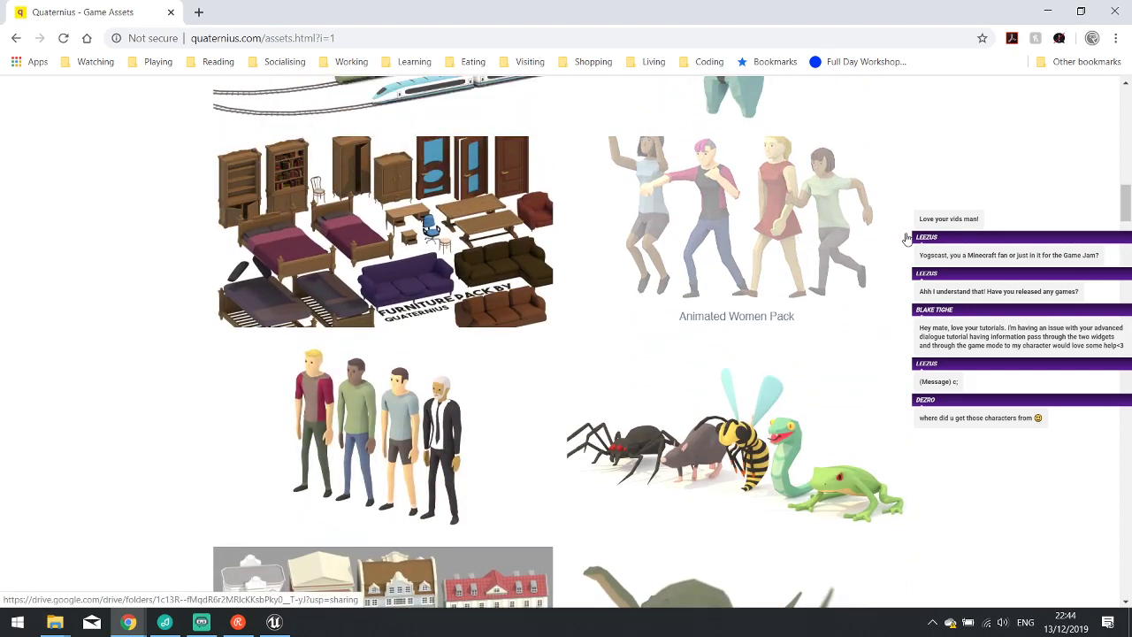
scroll(906, 239, "up", 2)
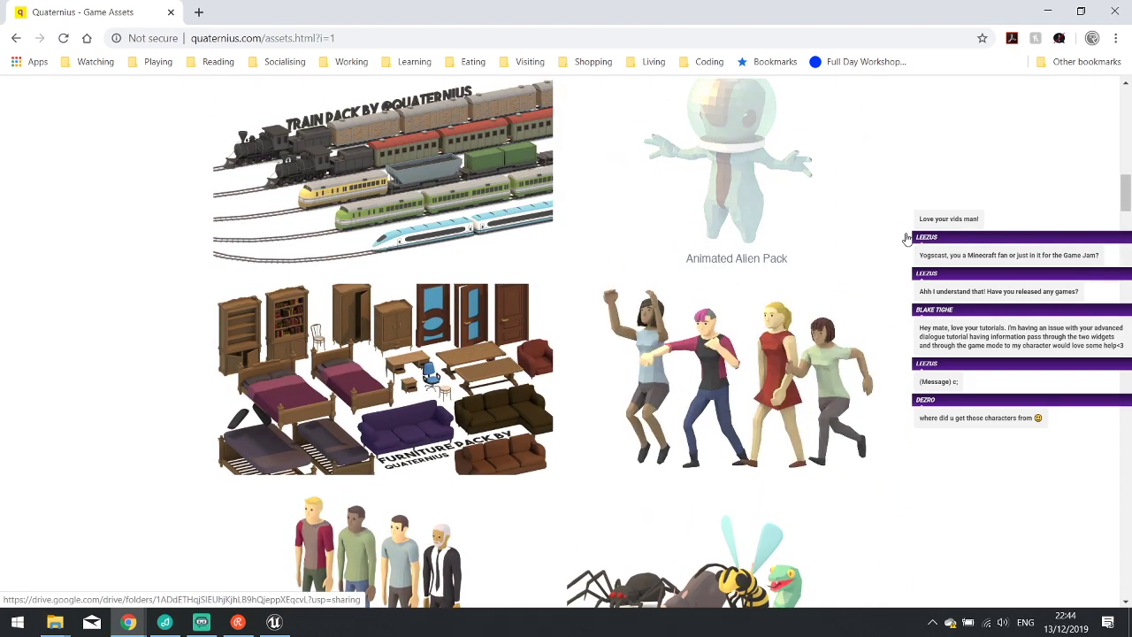
scroll(906, 239, "up", 9)
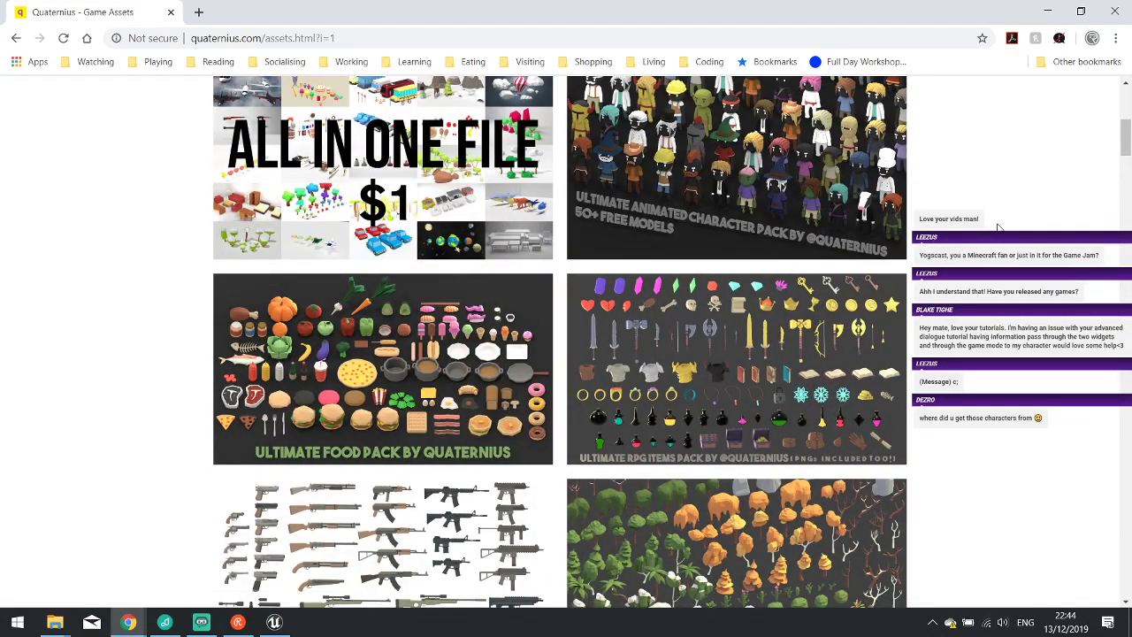
left_click(849, 227)
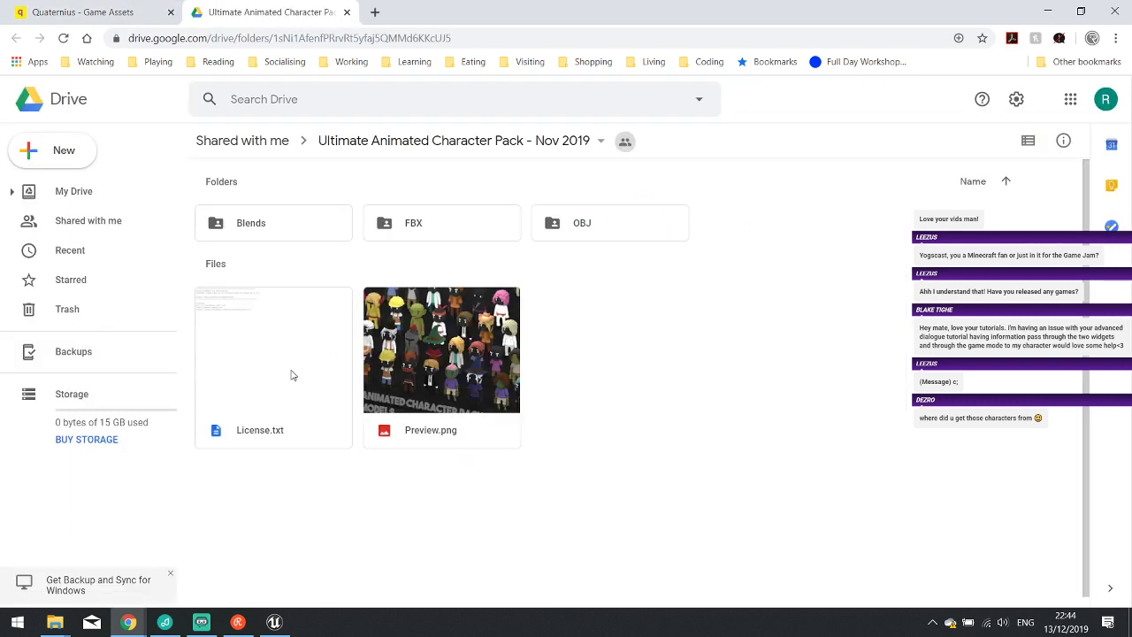
left_click(347, 14)
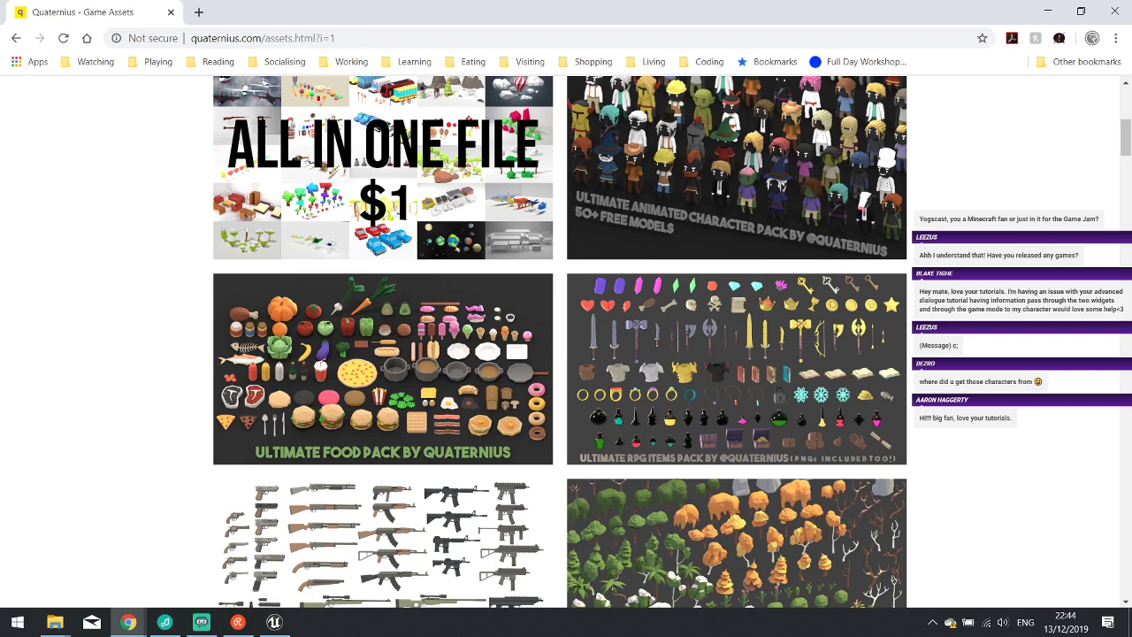
Browse the rest of the Quaternius asset packs down to the Space Vol.1 pack and return to the Unreal editor.
scroll(812, 305, "down", 10)
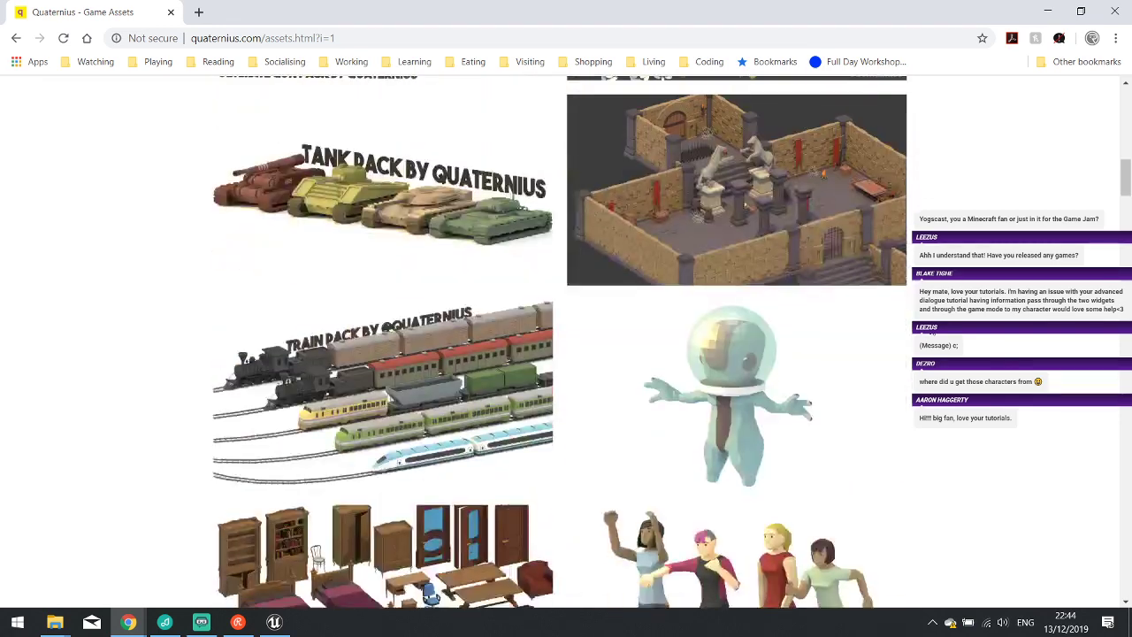
scroll(548, 387, "down", 5)
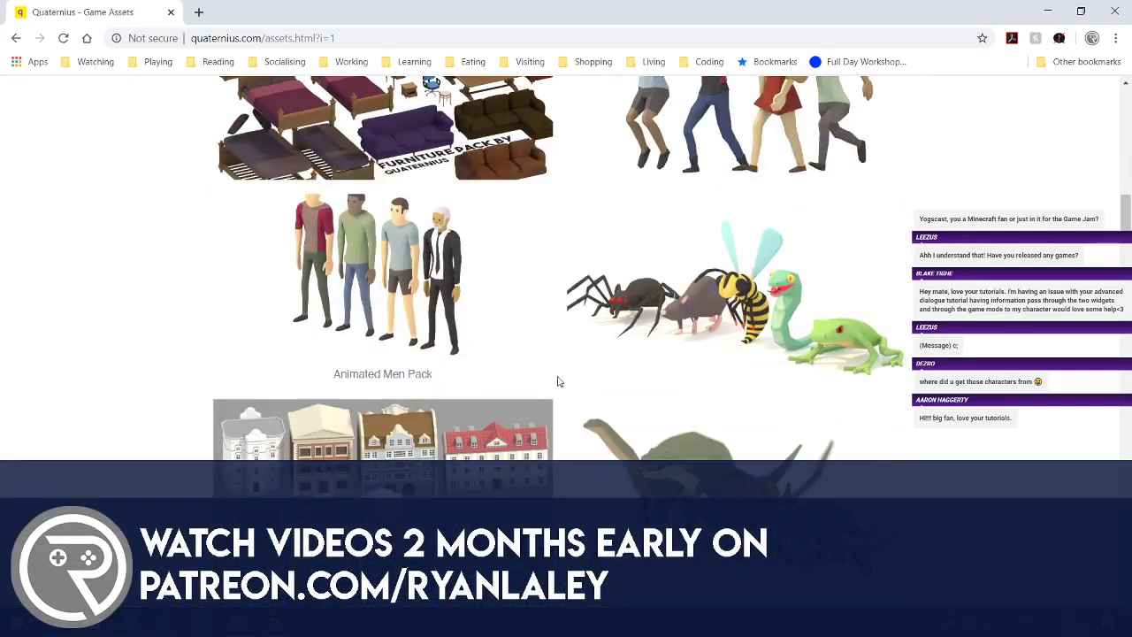
scroll(707, 371, "down", 8)
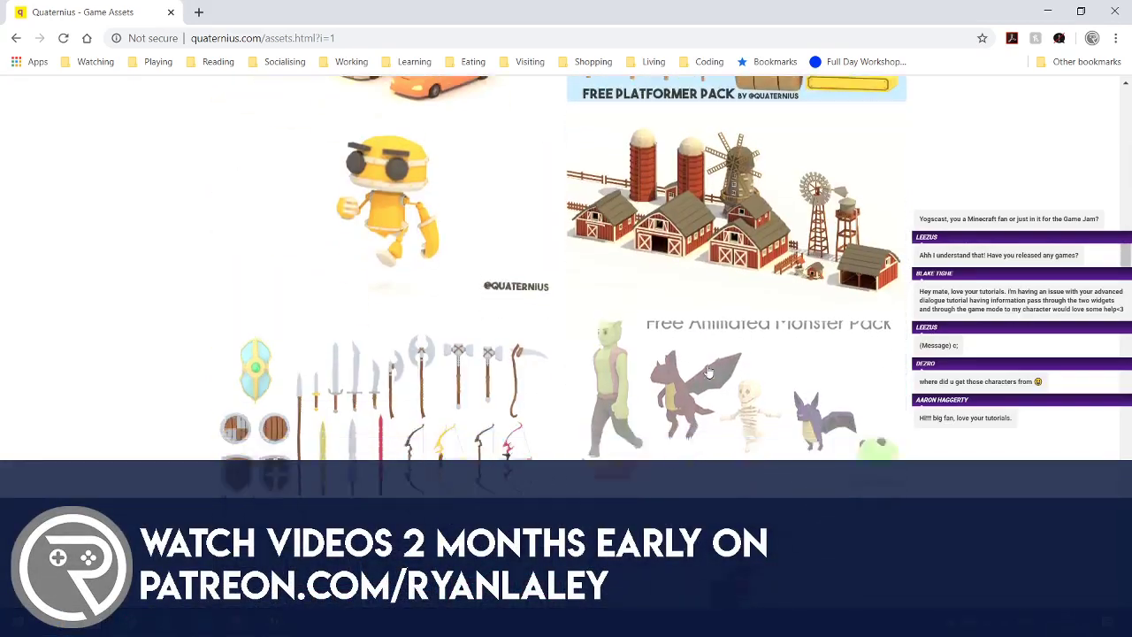
scroll(709, 370, "up", 3)
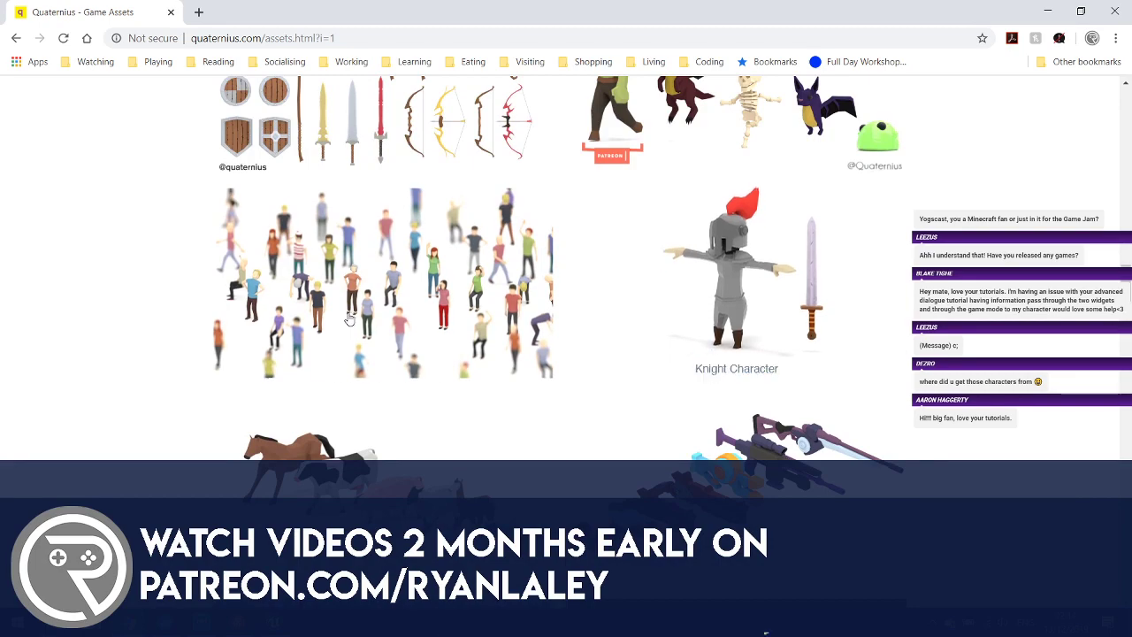
scroll(349, 320, "down", 3)
scroll(349, 320, "down", 10)
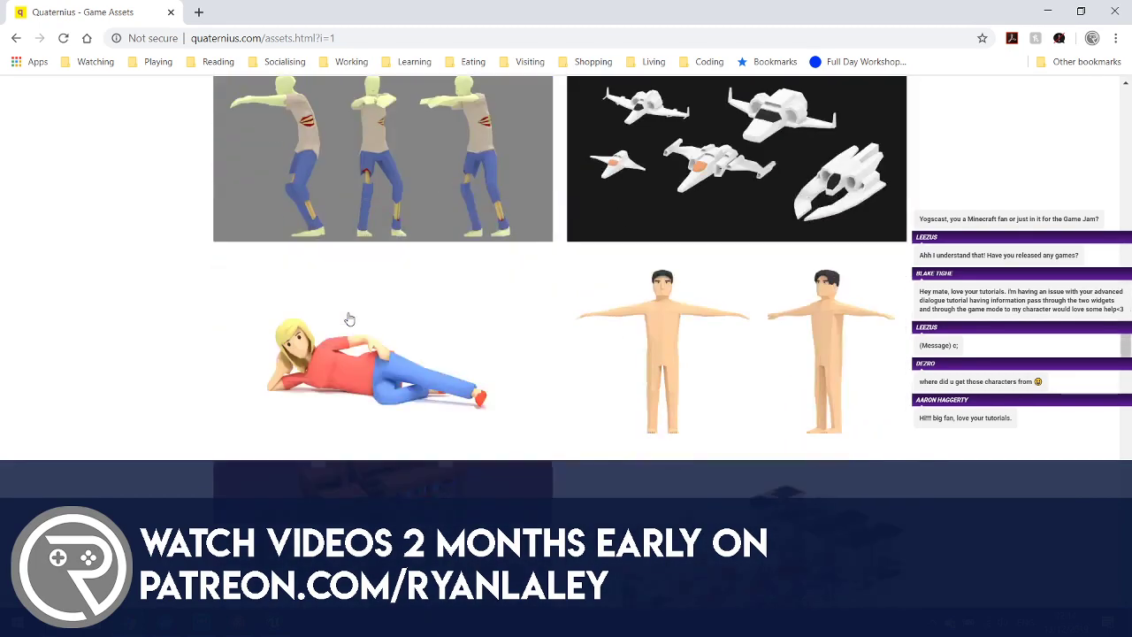
scroll(352, 318, "down", 15)
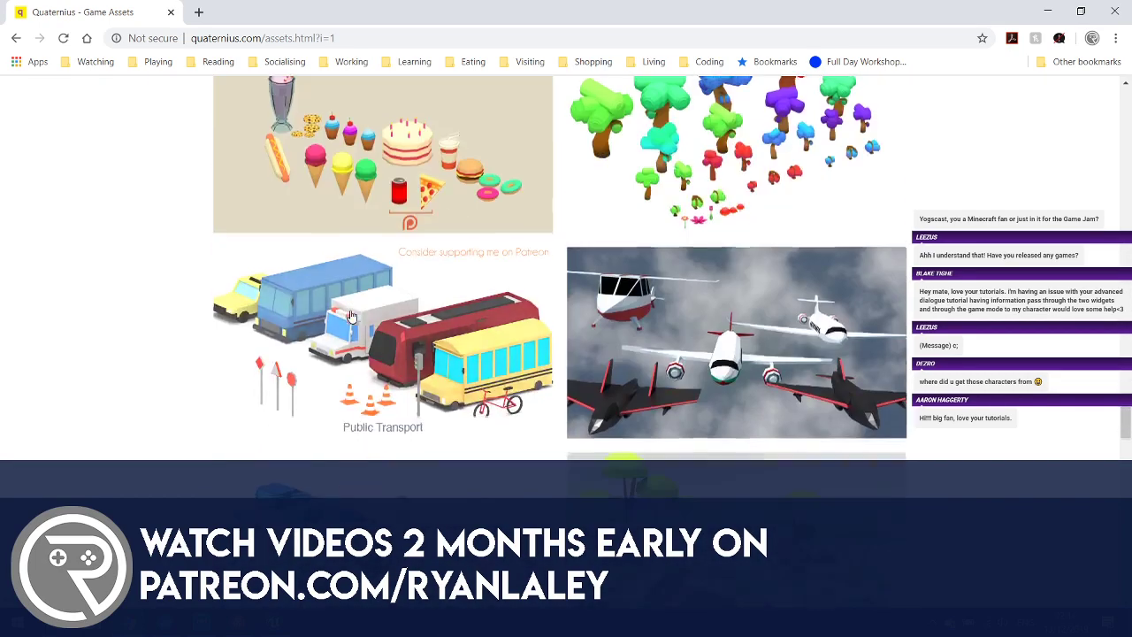
scroll(352, 316, "down", 6)
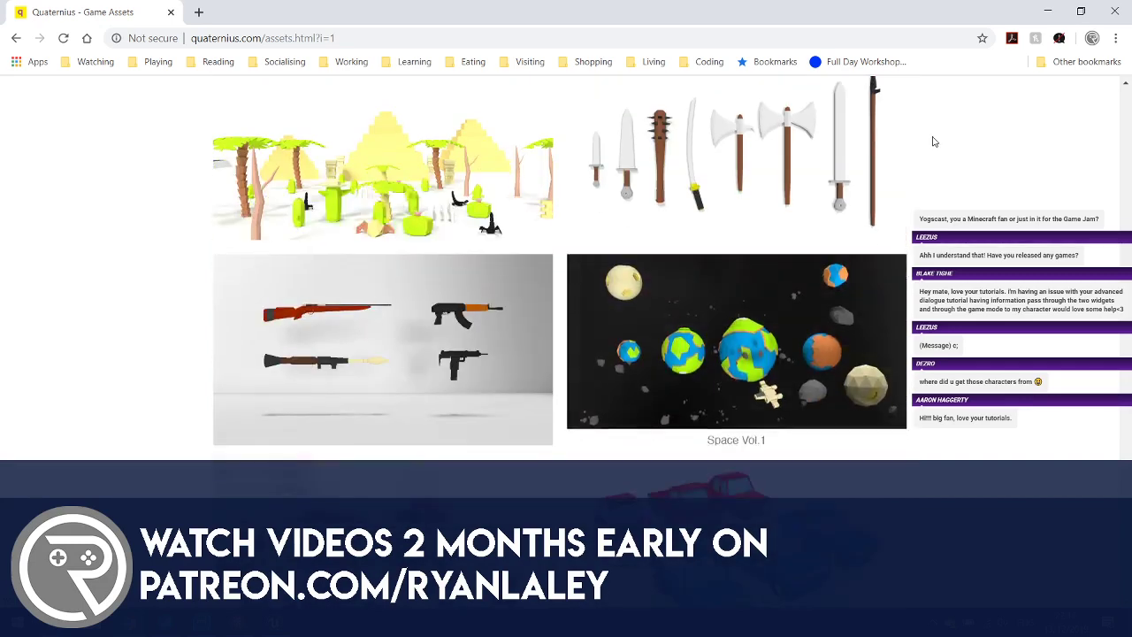
left_click(1046, 16)
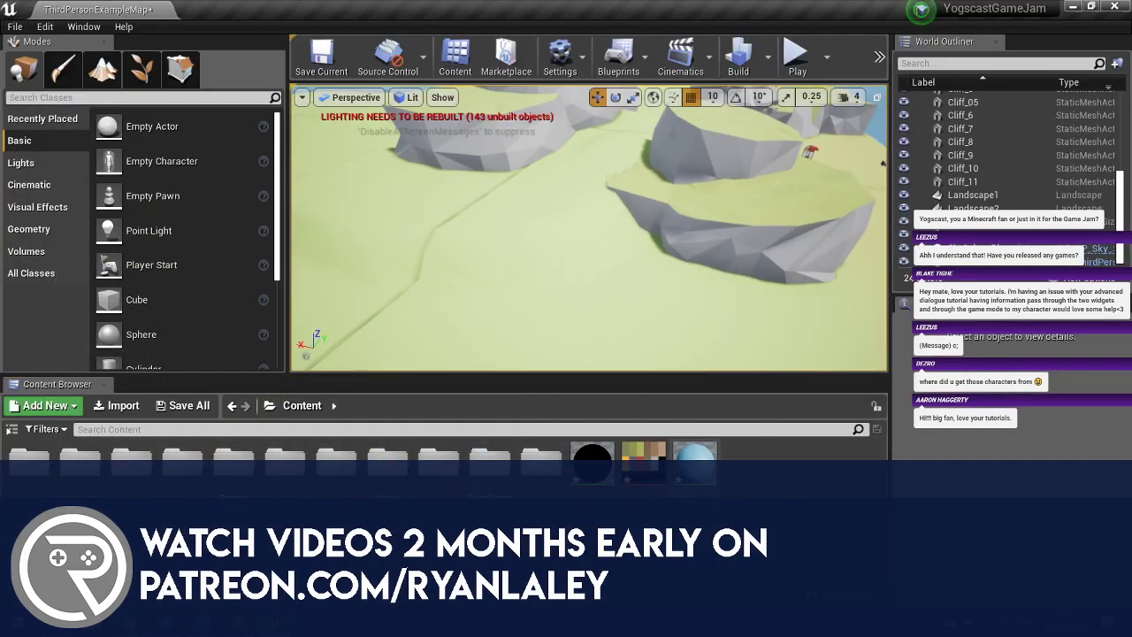
right_click(779, 483)
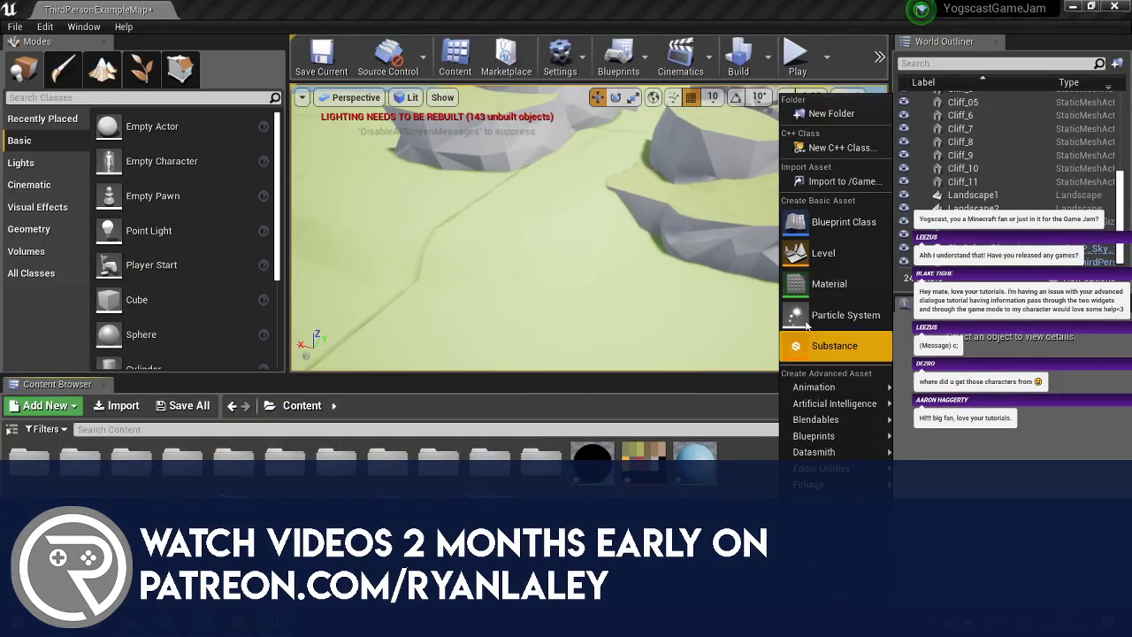
left_click(840, 181)
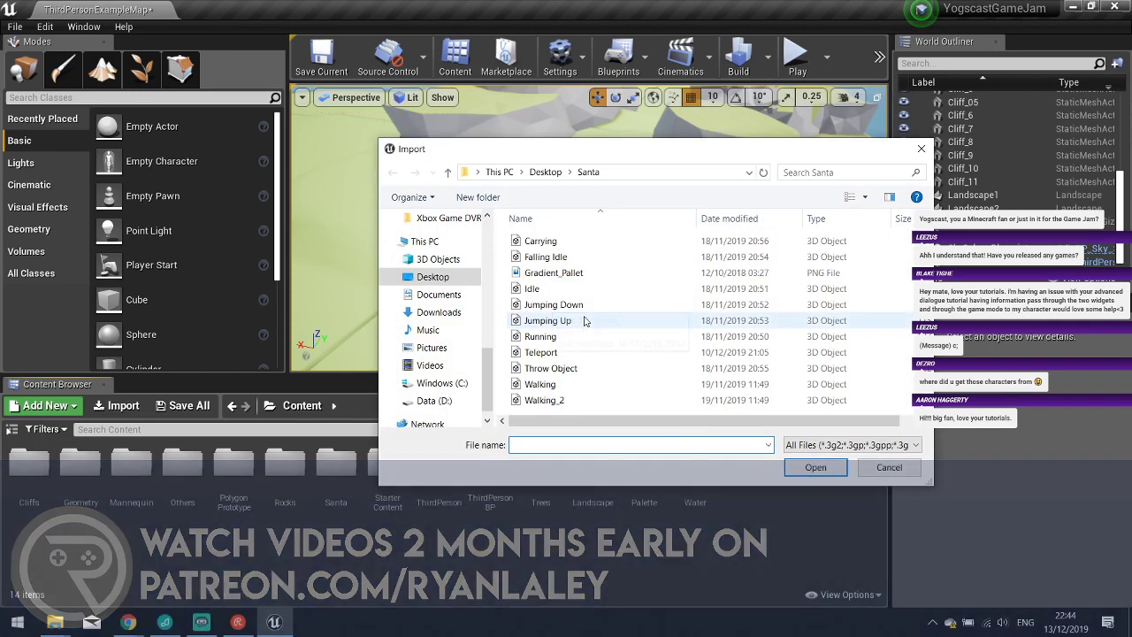
scroll(453, 286, "up", 5)
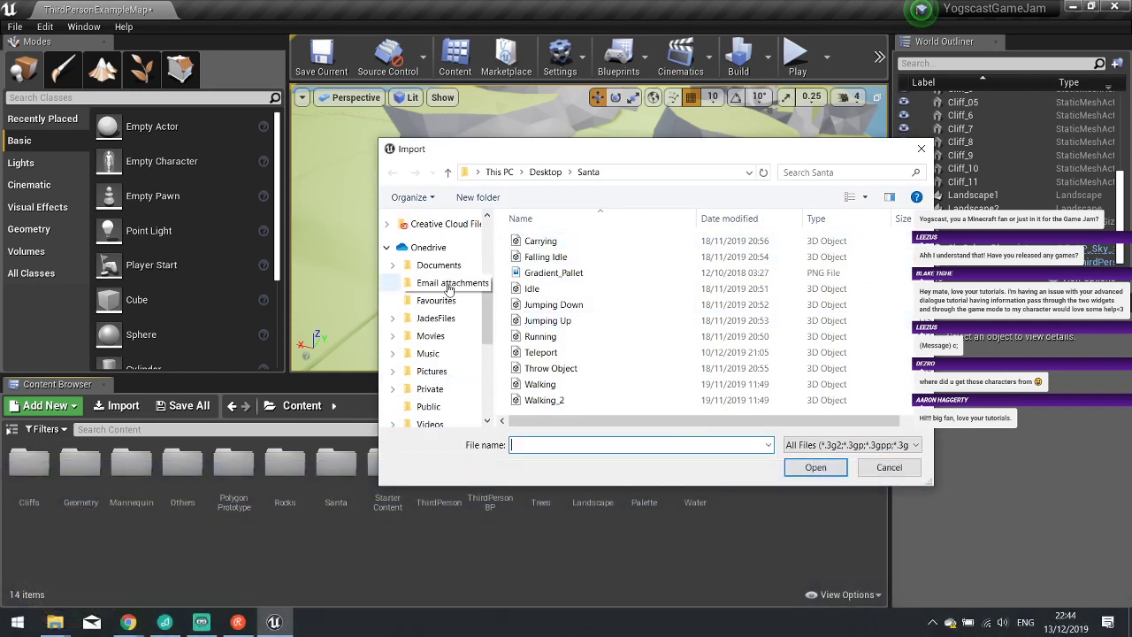
left_click(869, 465)
Import Casual_Male from the extracted FBX folder into Content as a skeletal mesh with animations, and dismiss the message log.
left_click(56, 623)
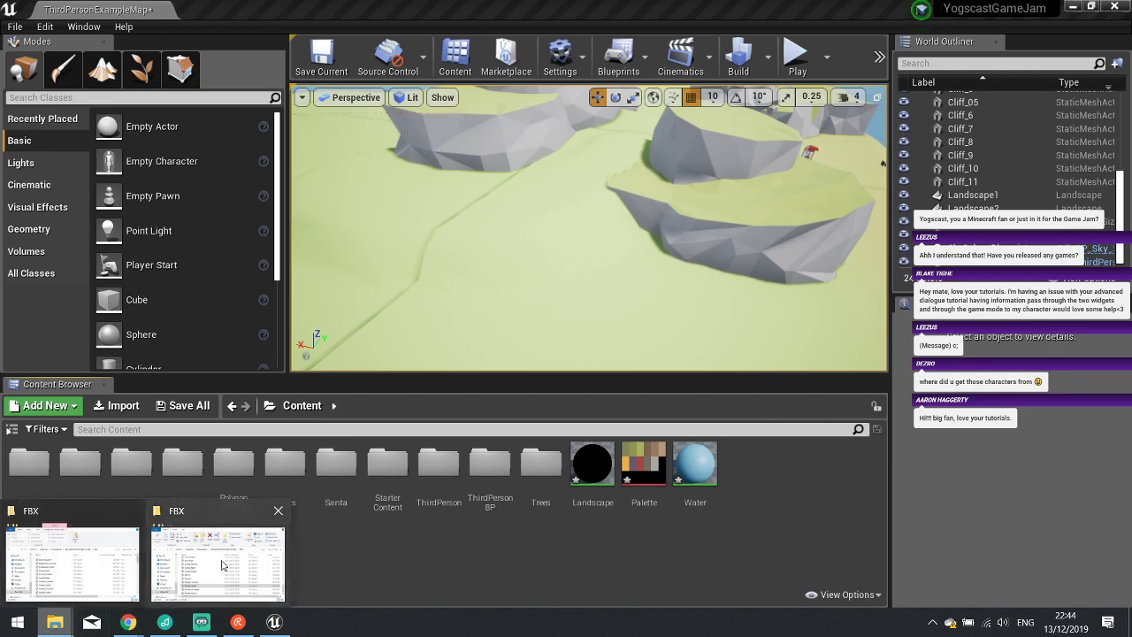
left_click(223, 566)
scroll(230, 345, "up", 15)
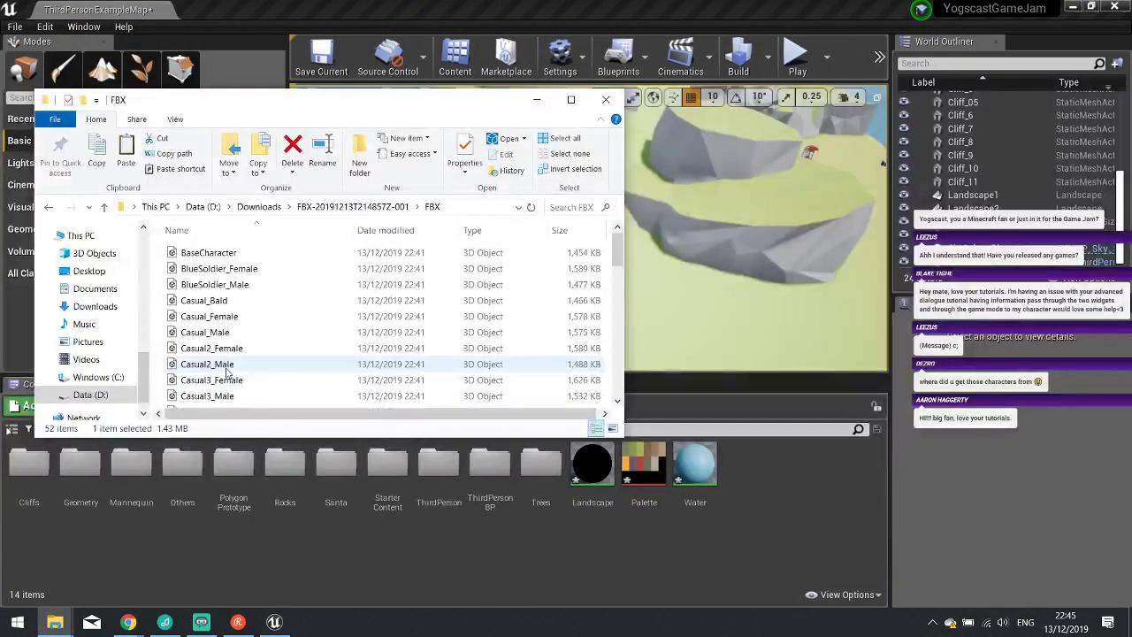
left_click_drag(223, 334, 703, 462)
left_click_drag(781, 489, 778, 477)
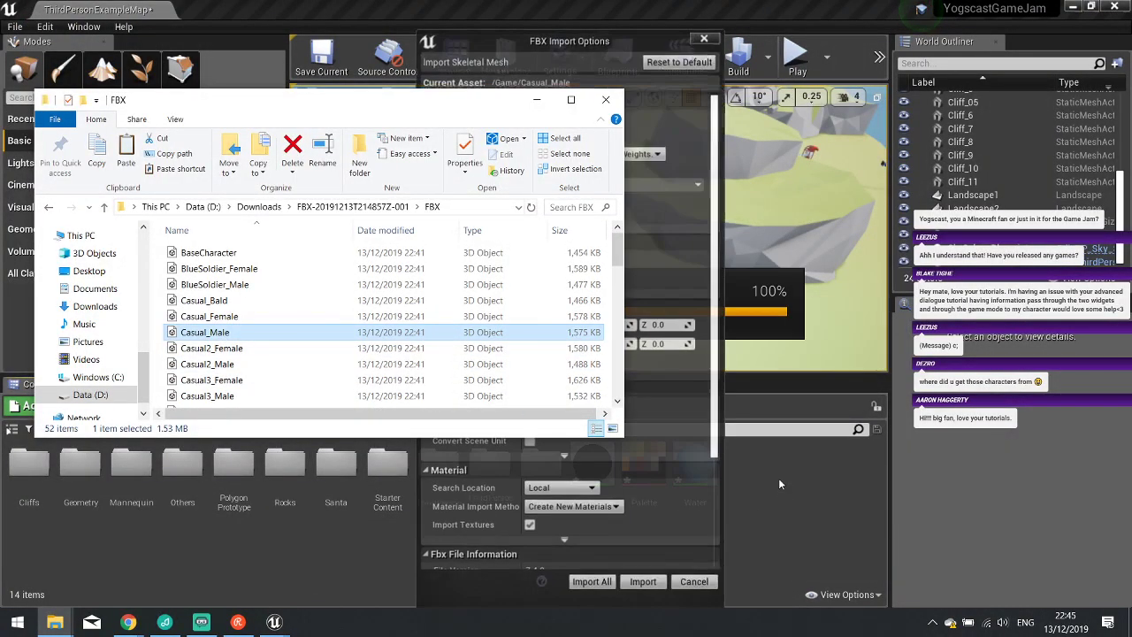
left_click(555, 179)
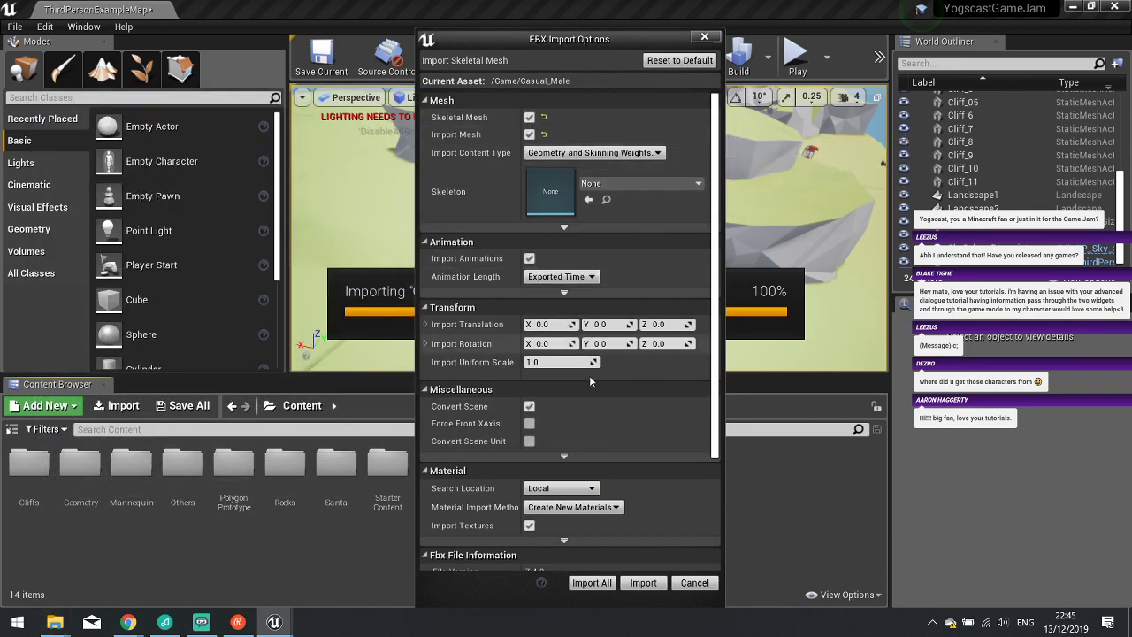
left_click(642, 583)
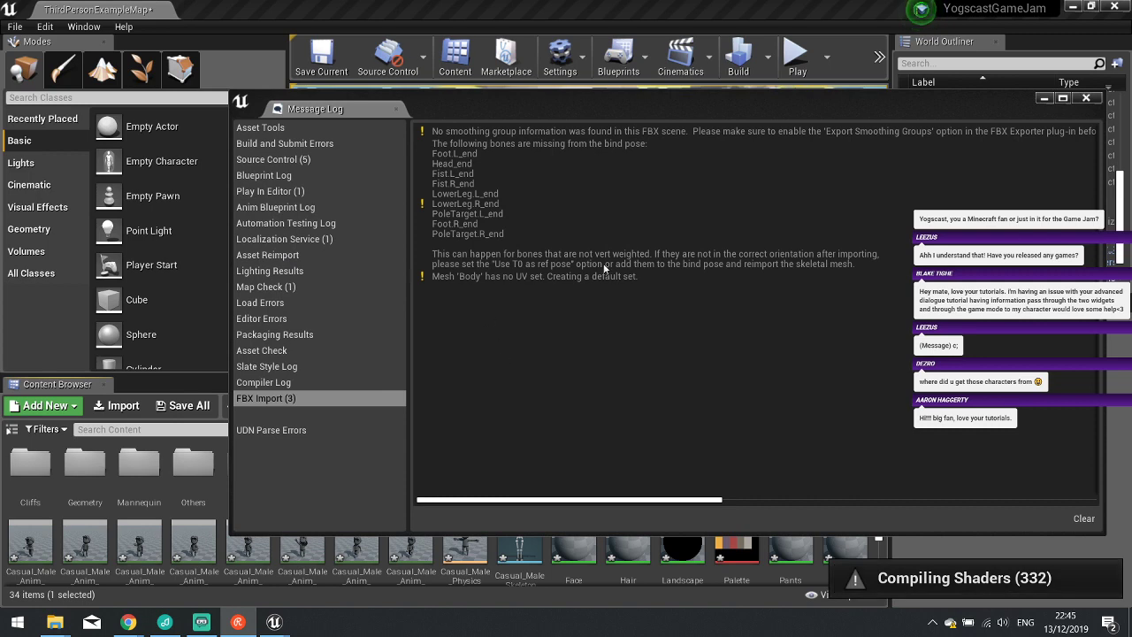
left_click(1086, 98)
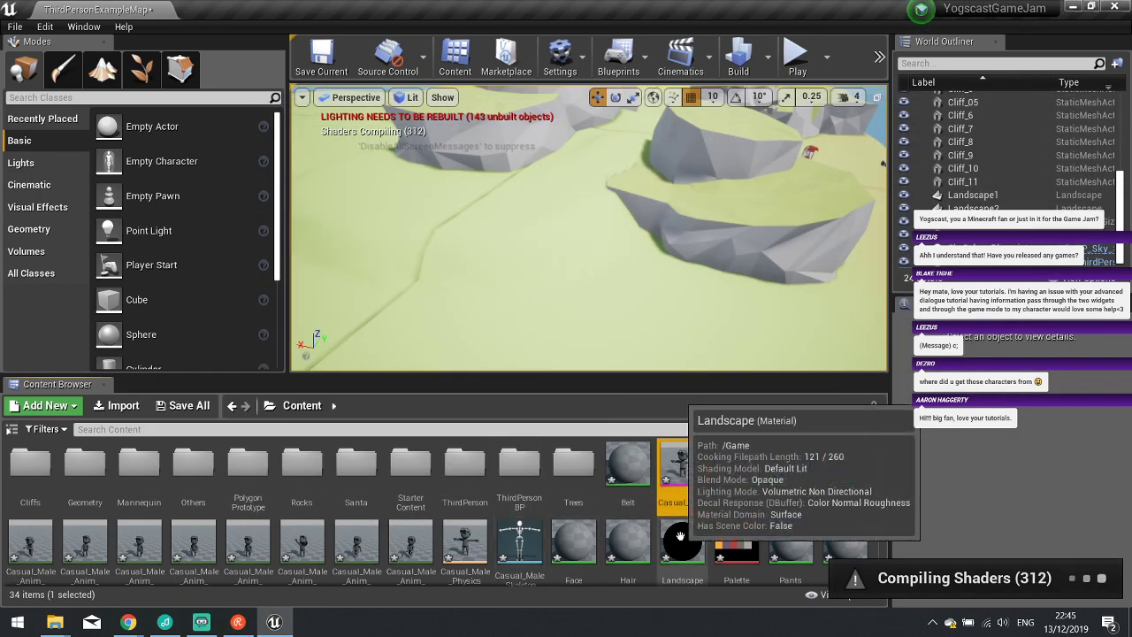
Create a folder named NPC in the project's Content folder.
scroll(680, 535, "down", 1)
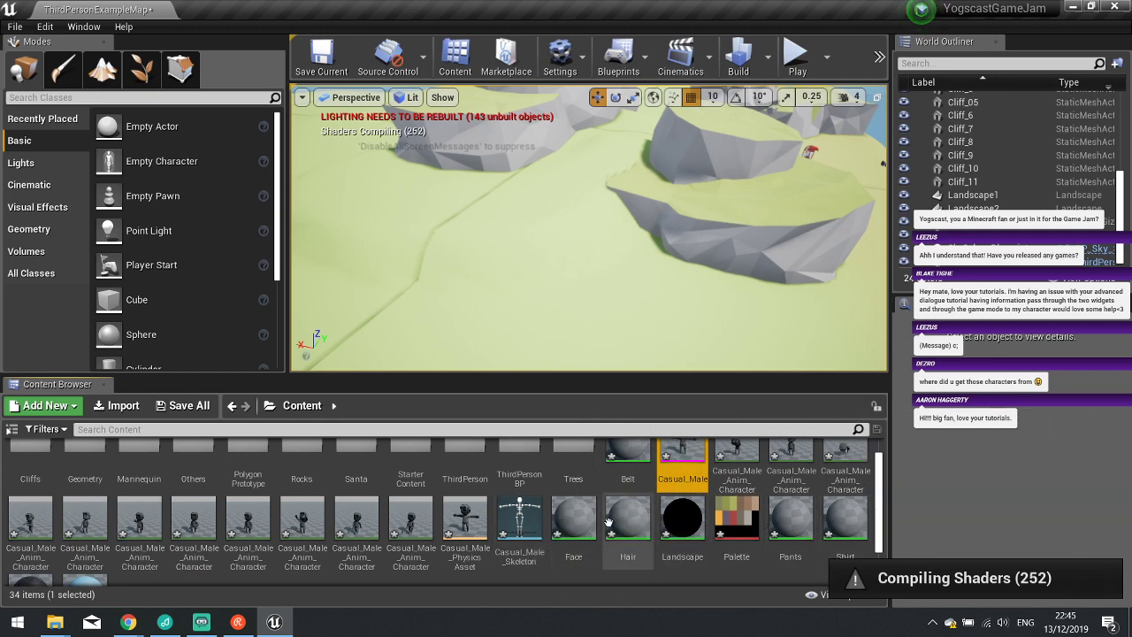
scroll(646, 491, "up", 1)
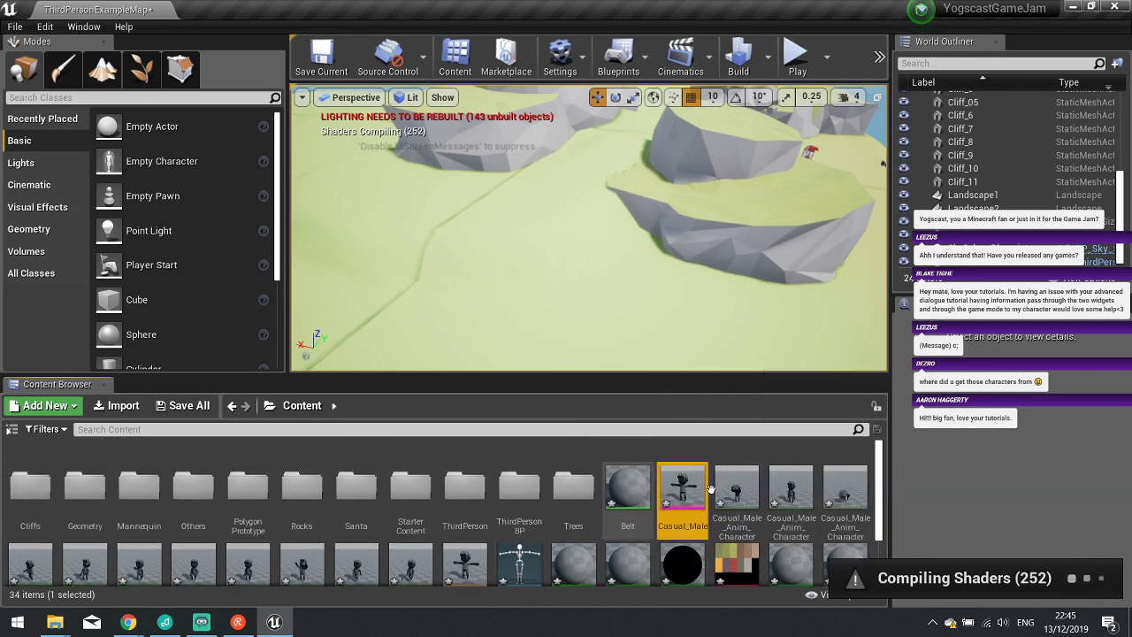
left_click(77, 409)
left_click(145, 149)
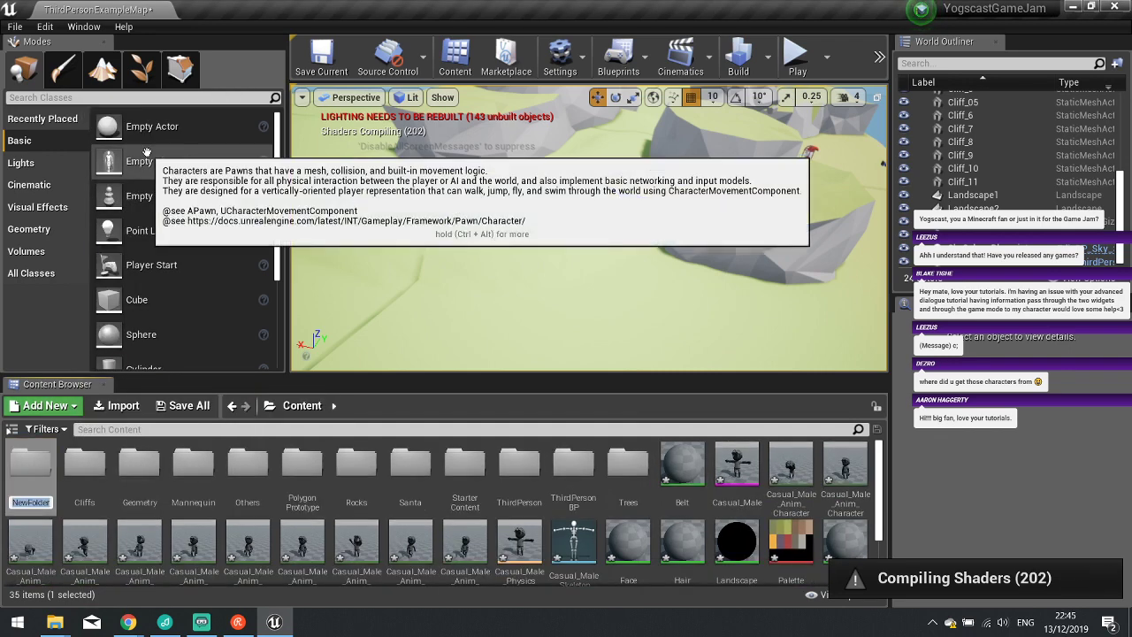
type("NPC")
key("Return")
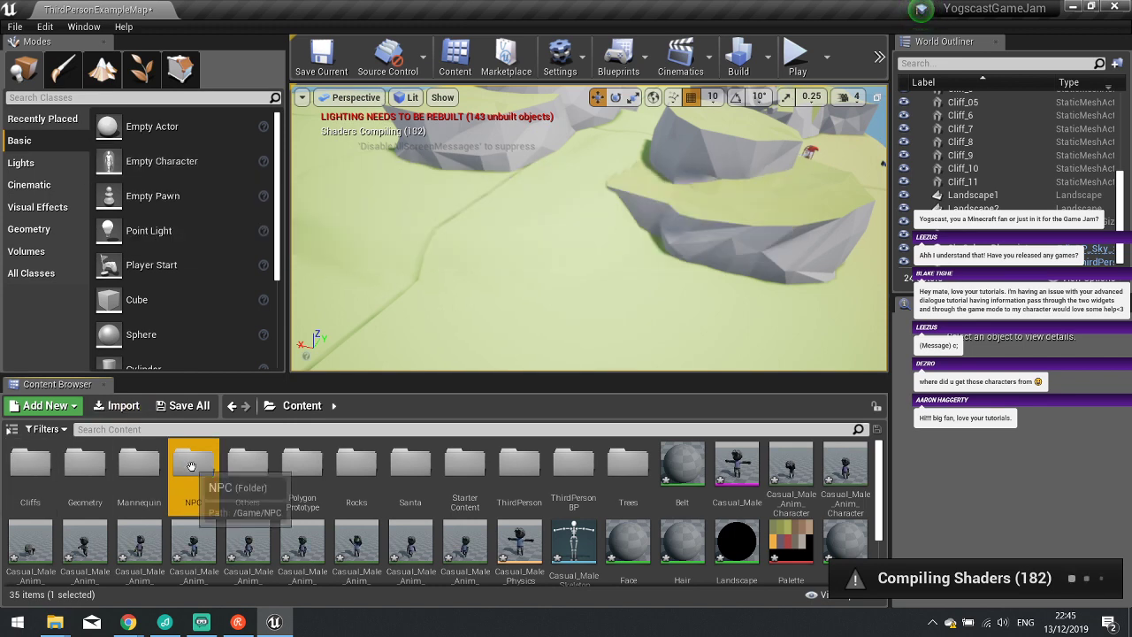
Create a folder named Male1 inside the NPC folder.
double_click(193, 464)
left_click(44, 405)
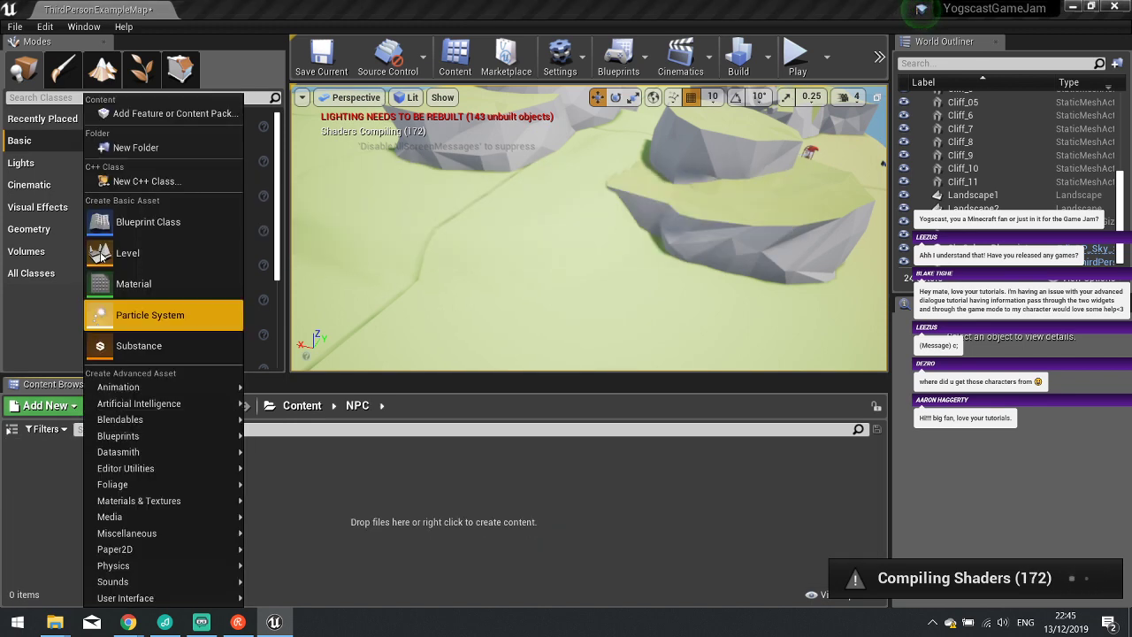
left_click(142, 147)
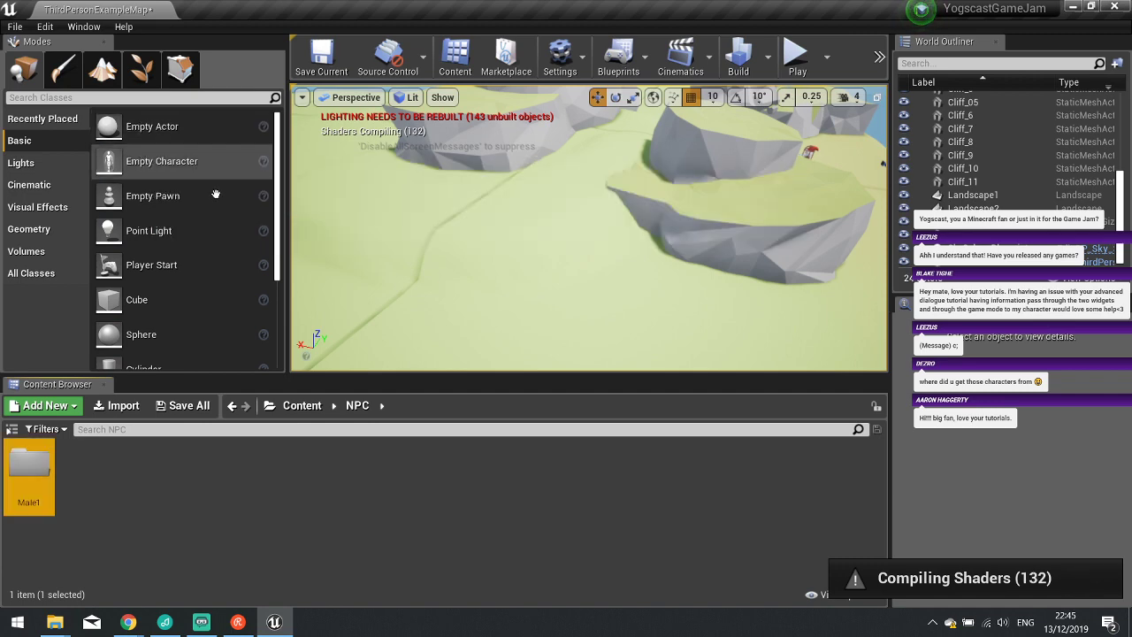
Move the imported Casual_Male mesh, animations, skeleton, physics asset and materials from the Content folder into the NPC folder.
left_click(309, 410)
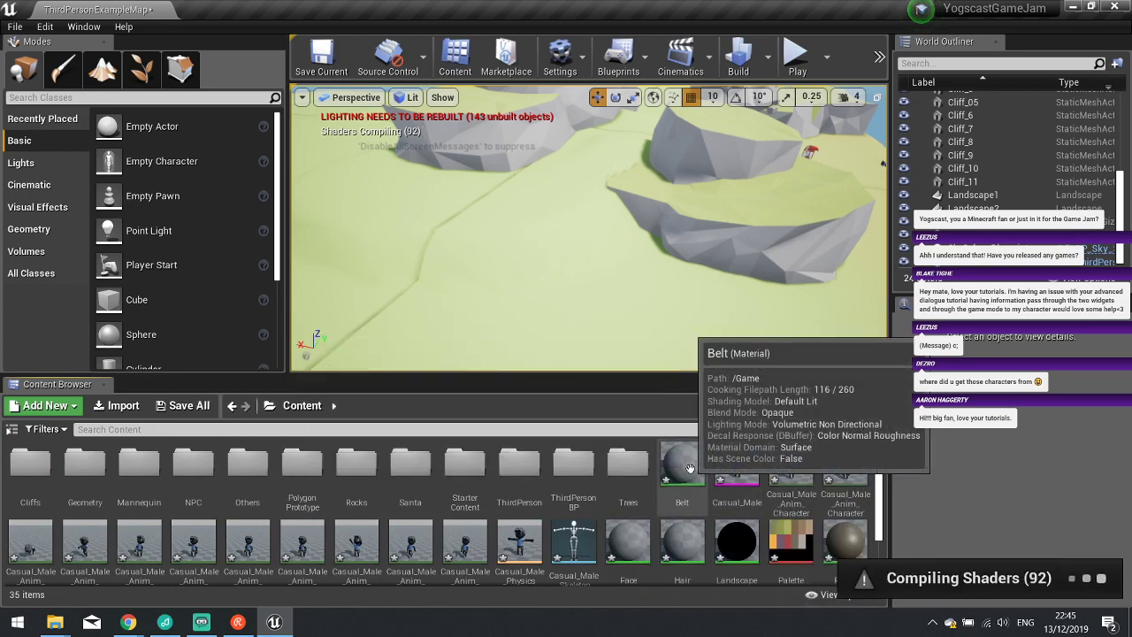
left_click(682, 466)
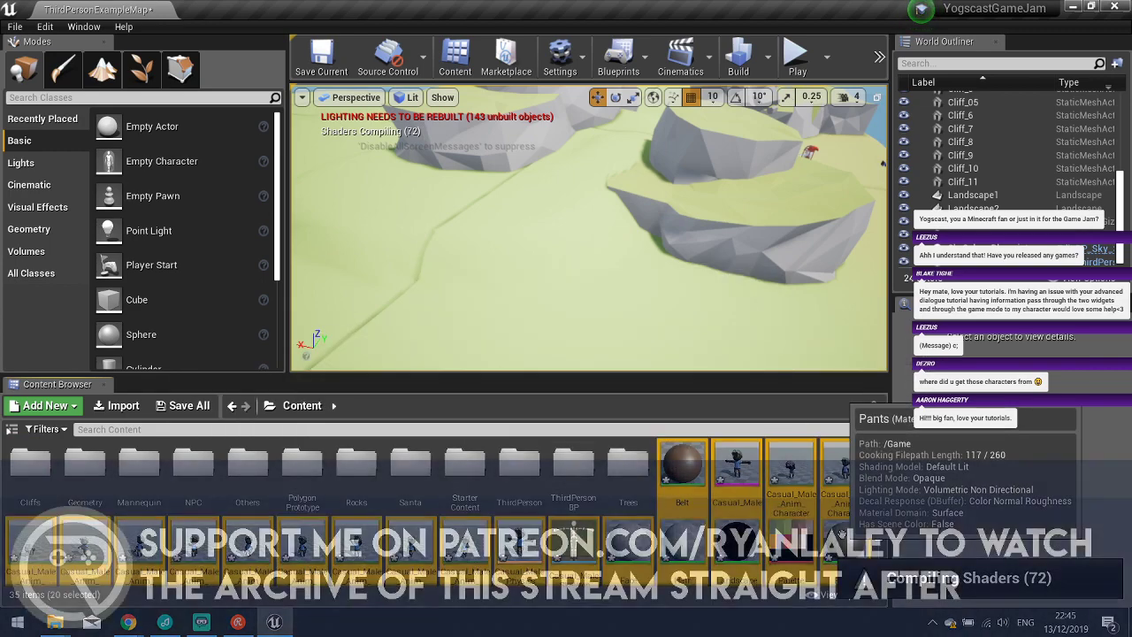
scroll(442, 522, "down", 1)
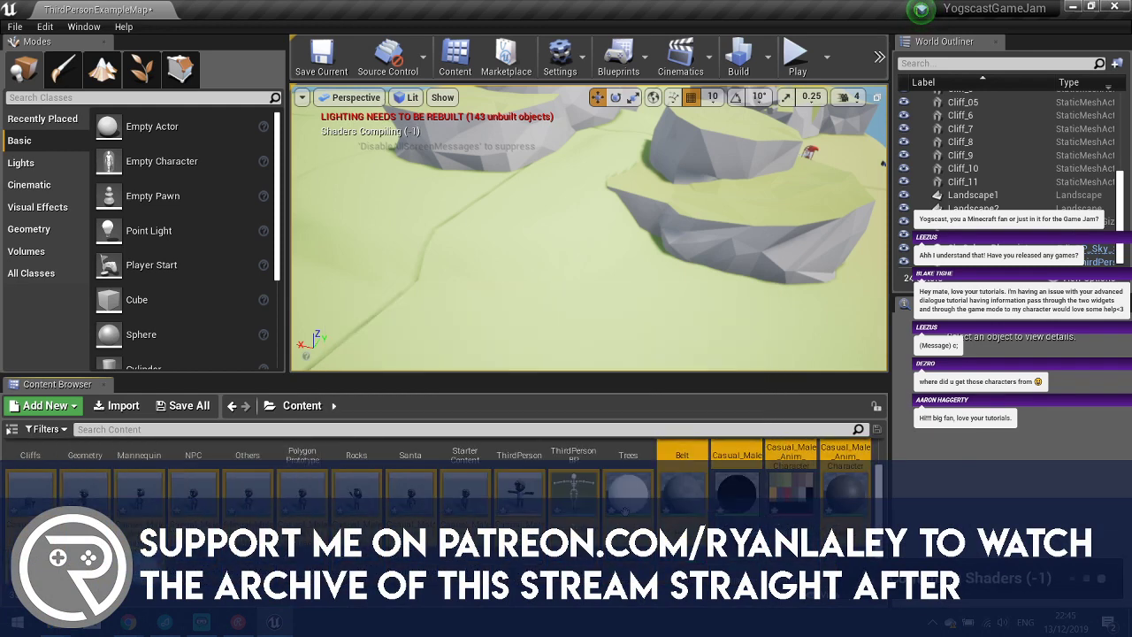
scroll(196, 456, "up", 1)
left_click(28, 436)
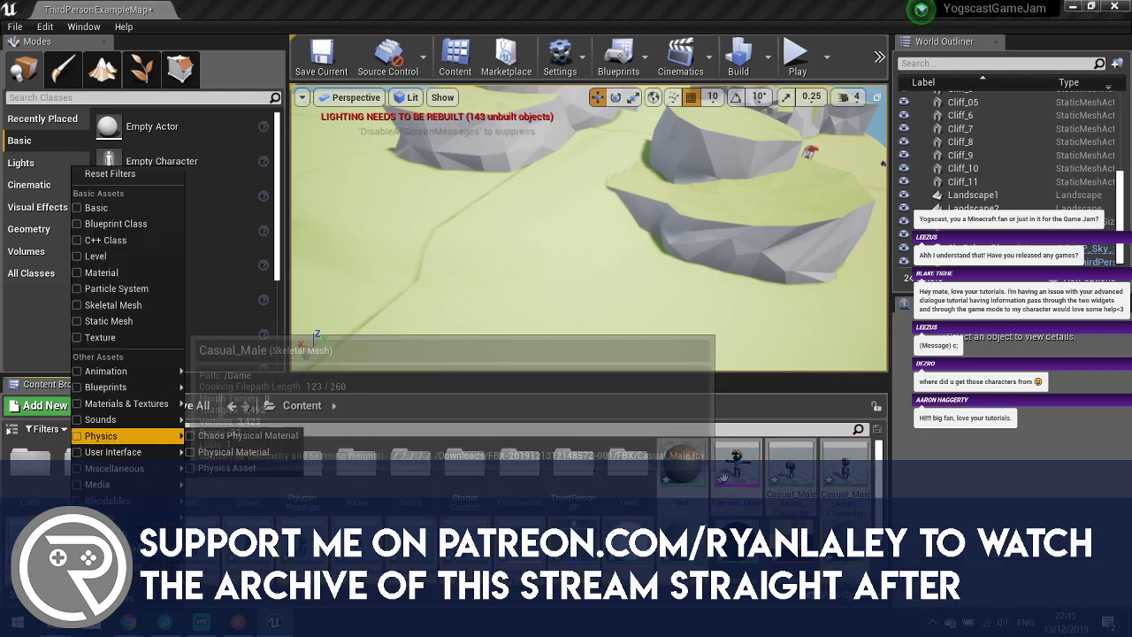
left_click_drag(727, 476, 192, 476)
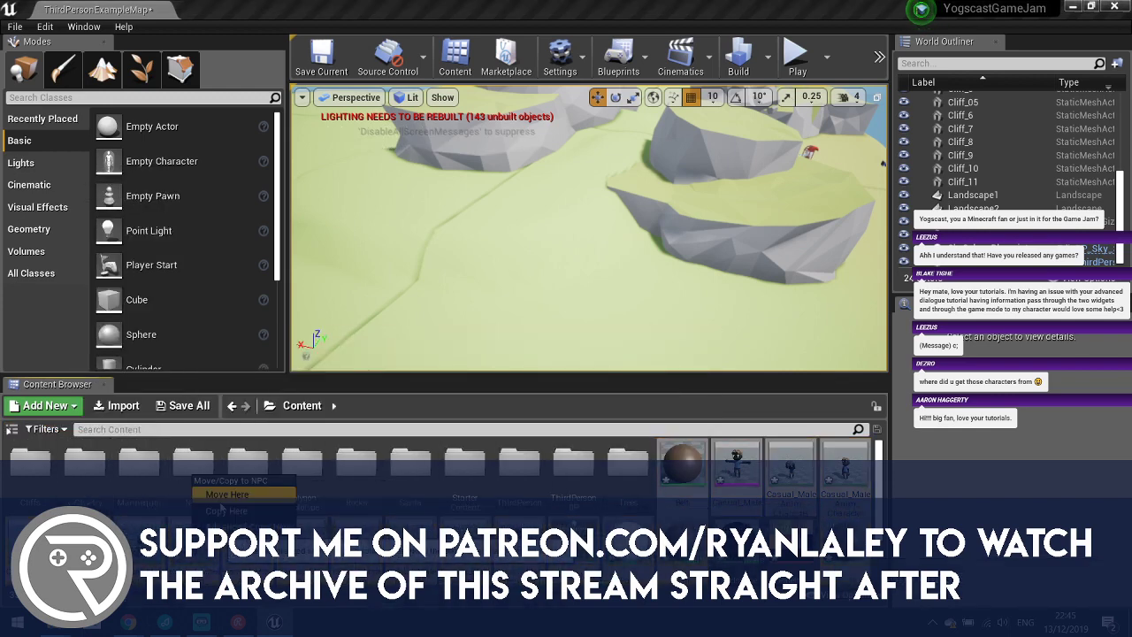
left_click(240, 499)
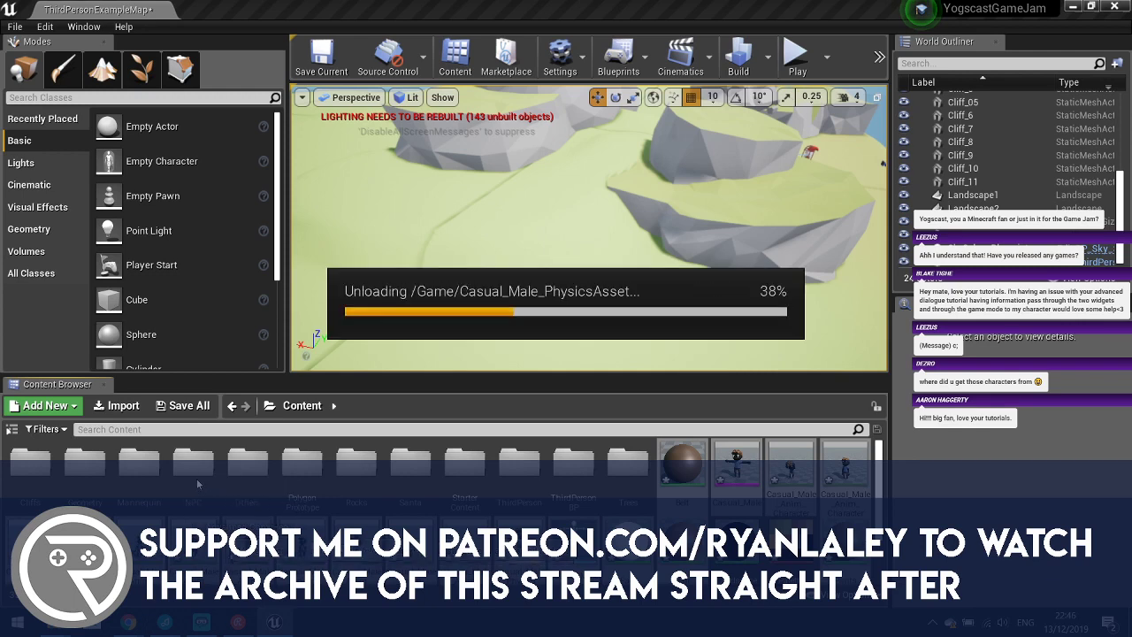
Move the Casual_Male assets and their materials, except Water, from the NPC folder into Male1.
double_click(190, 484)
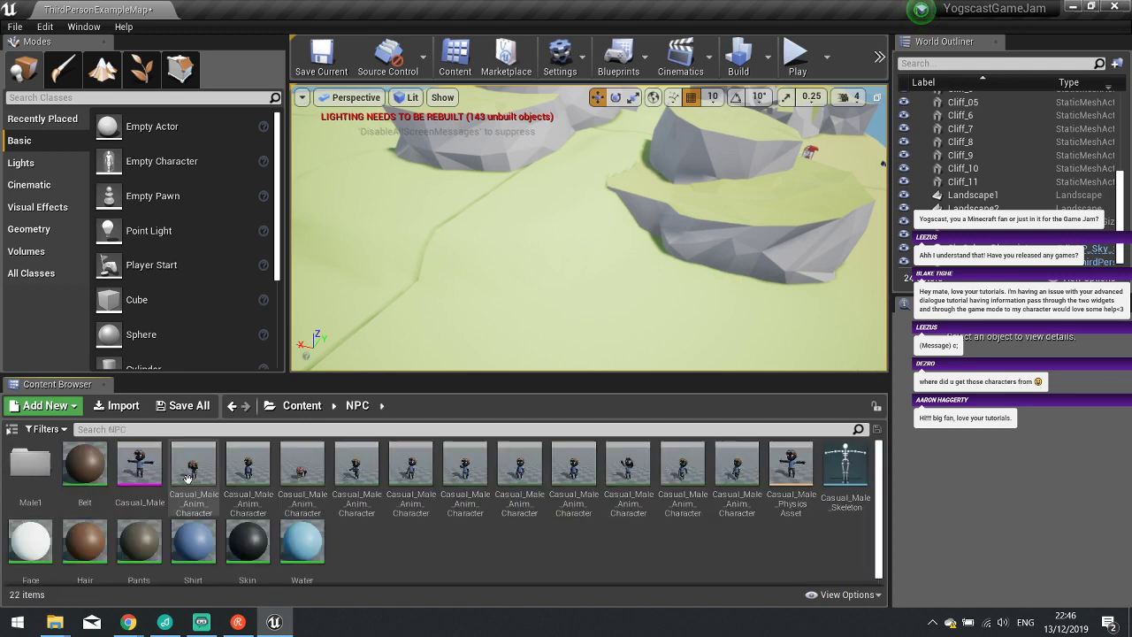
left_click(88, 467)
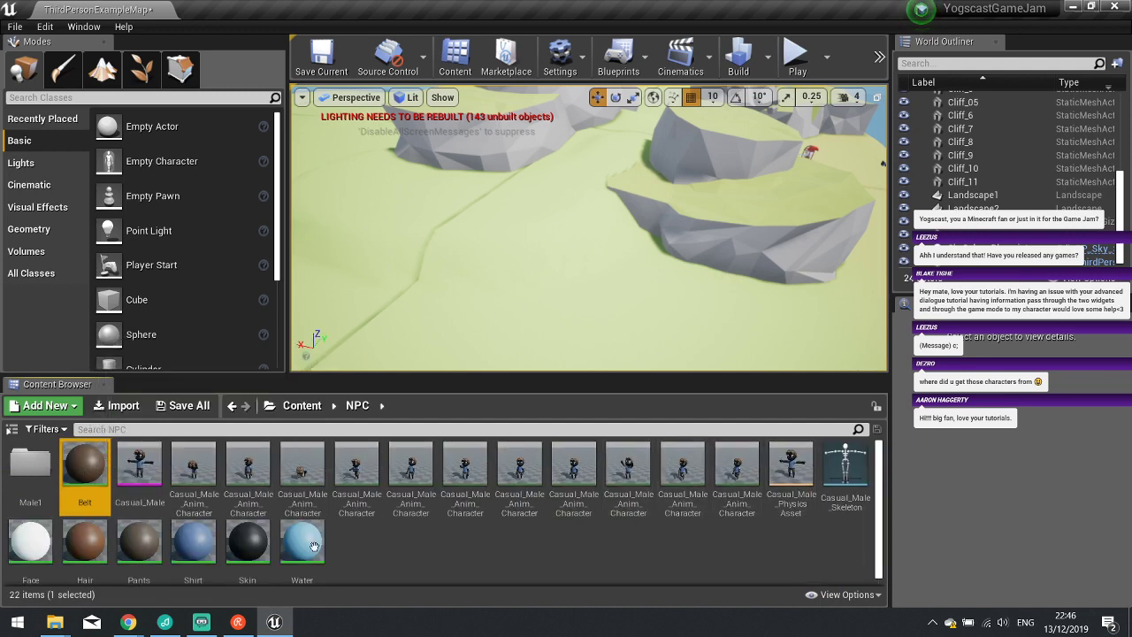
left_click(248, 541, "shift")
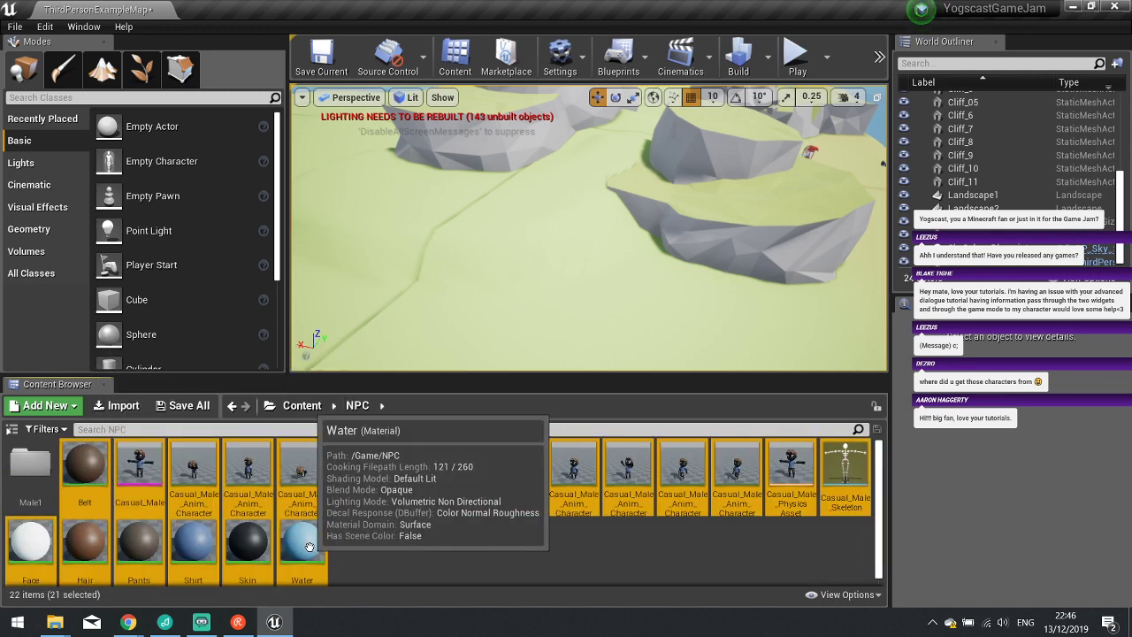
left_click_drag(78, 469, 38, 477)
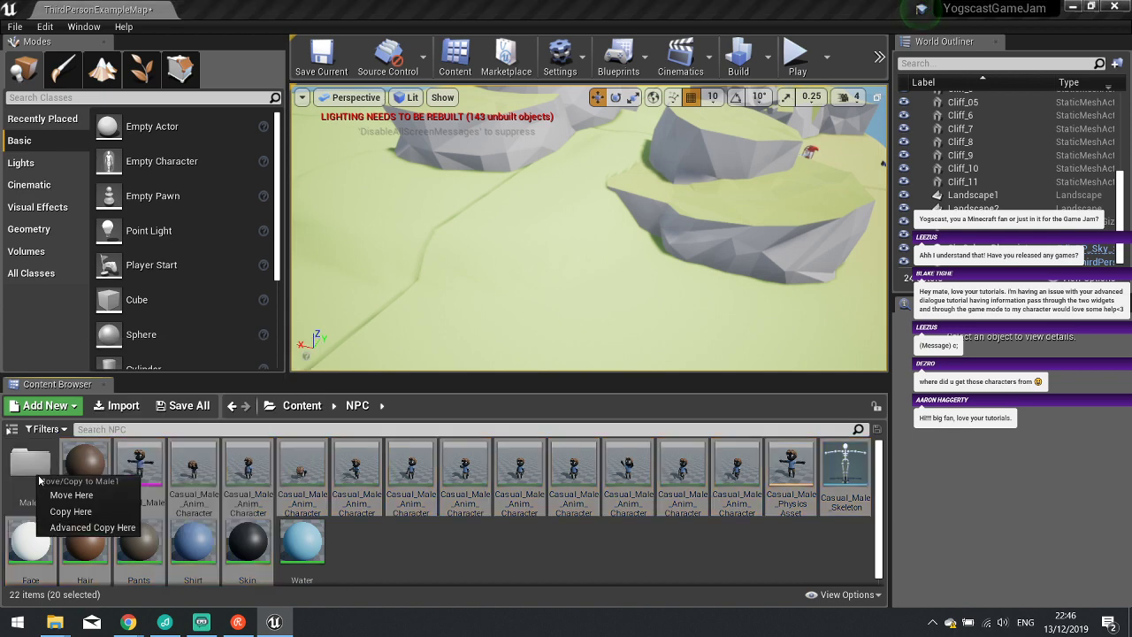
left_click(100, 498)
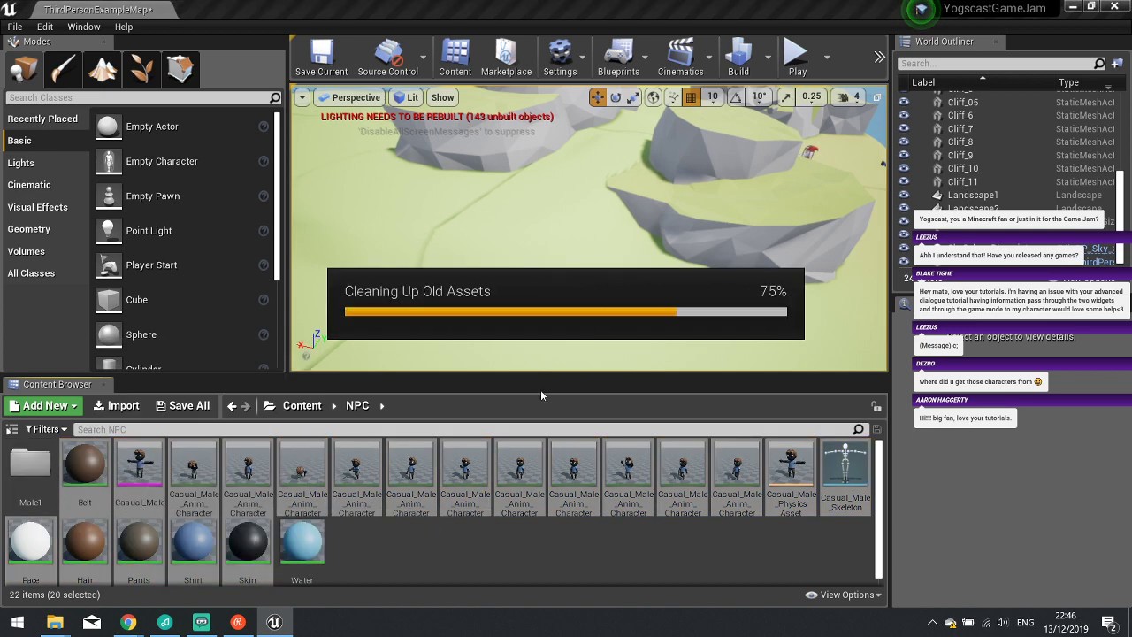
Open the Skin material from the Male1 folder in a maximised editor and bring its Param and result nodes into clear view.
double_click(30, 467)
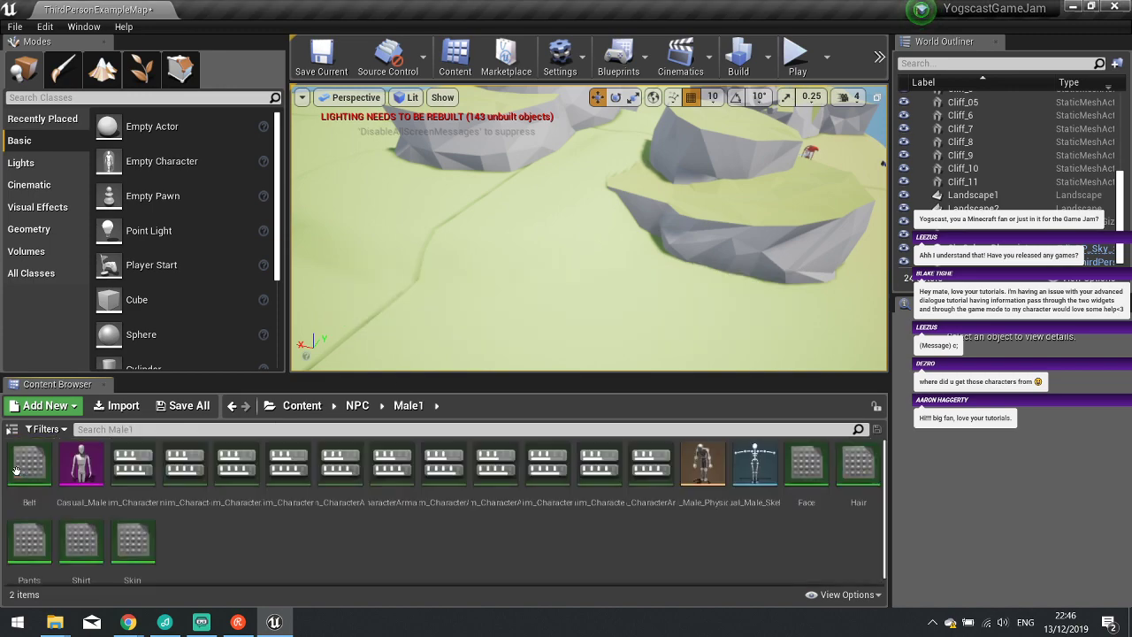
double_click(193, 541)
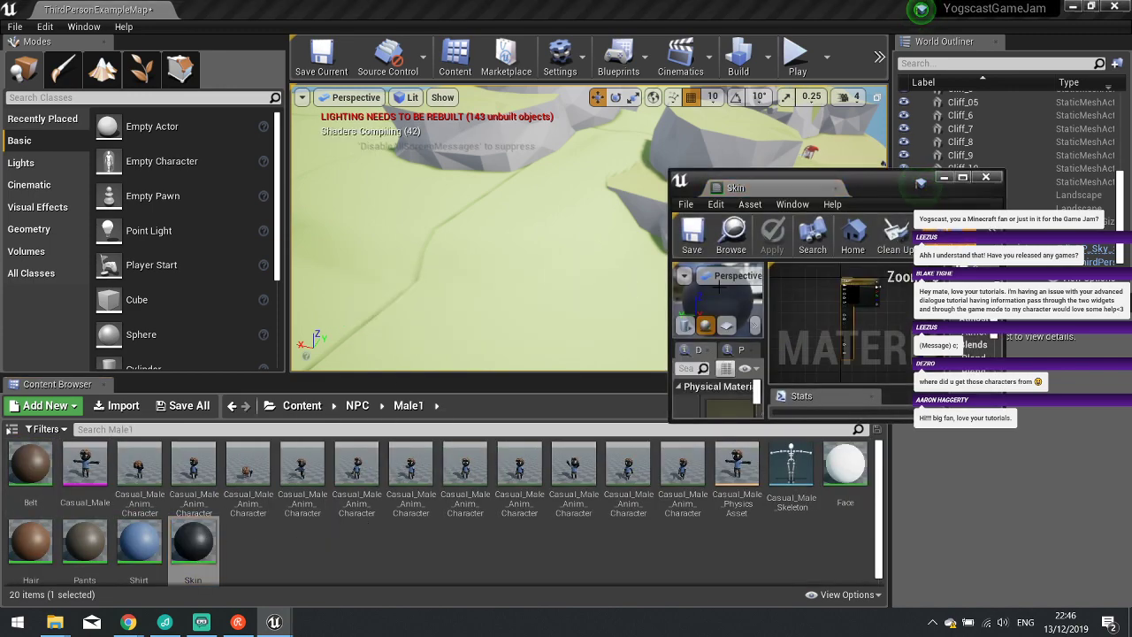
left_click(963, 177)
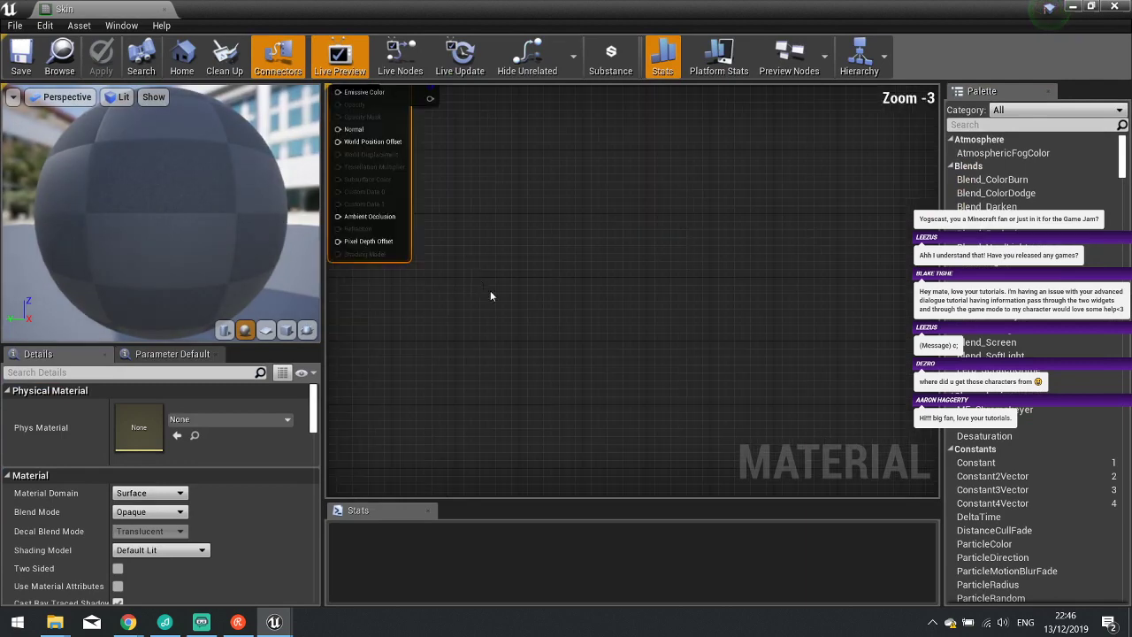
left_click_drag(568, 207, 449, 215)
left_click_drag(529, 237, 794, 220)
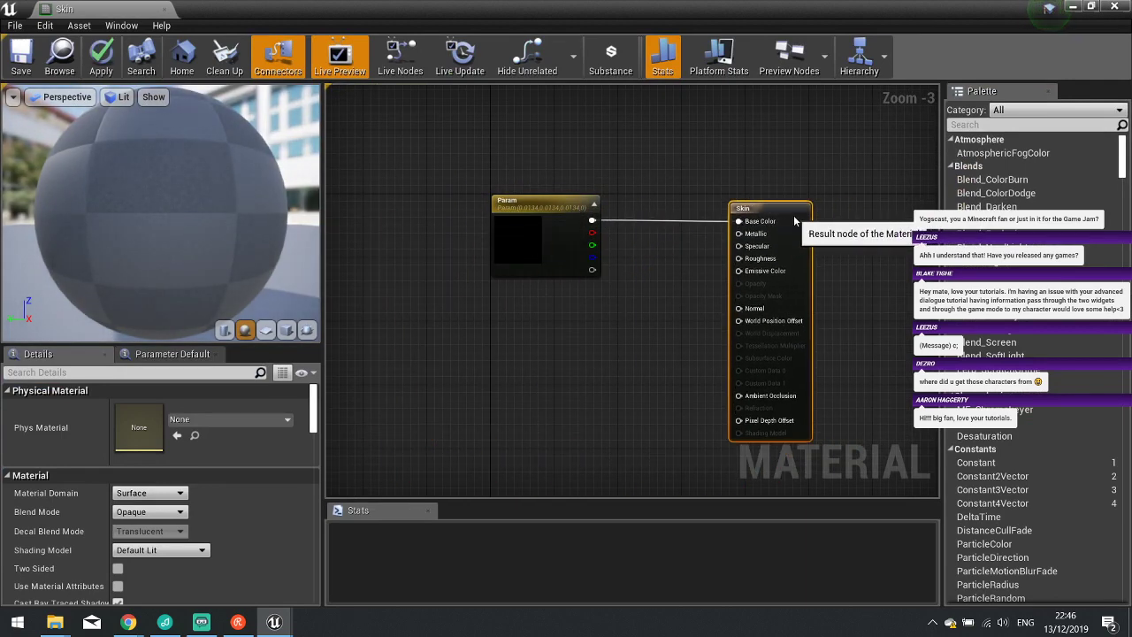
Rename the Skin material's colour parameter to SkinColour, save the material and close its editor.
left_click_drag(539, 228, 538, 220)
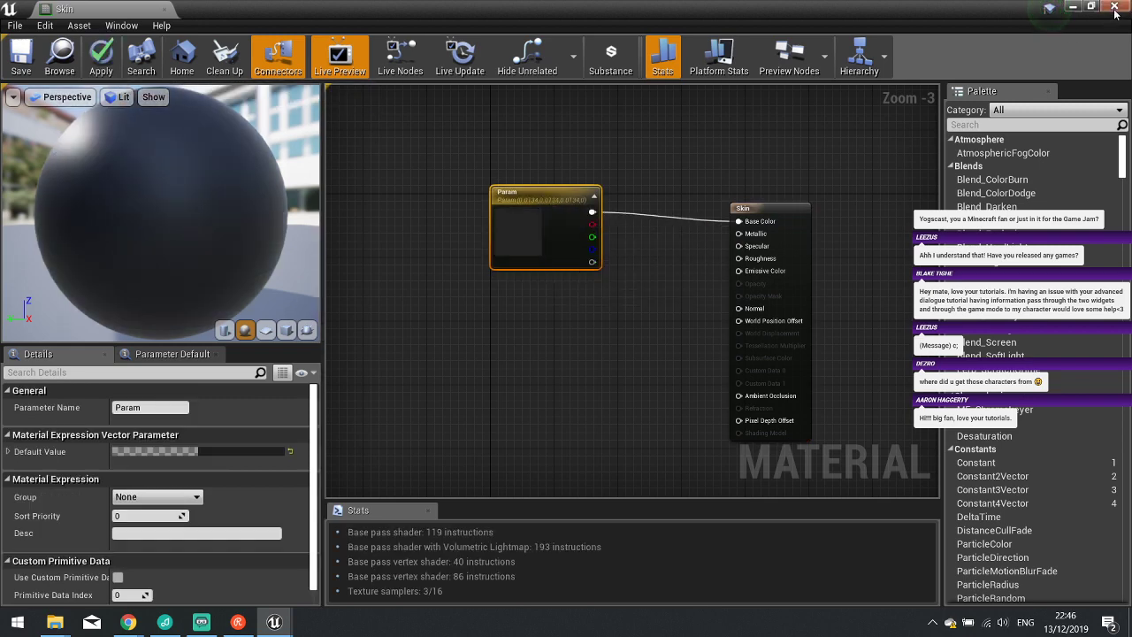
left_click(146, 407)
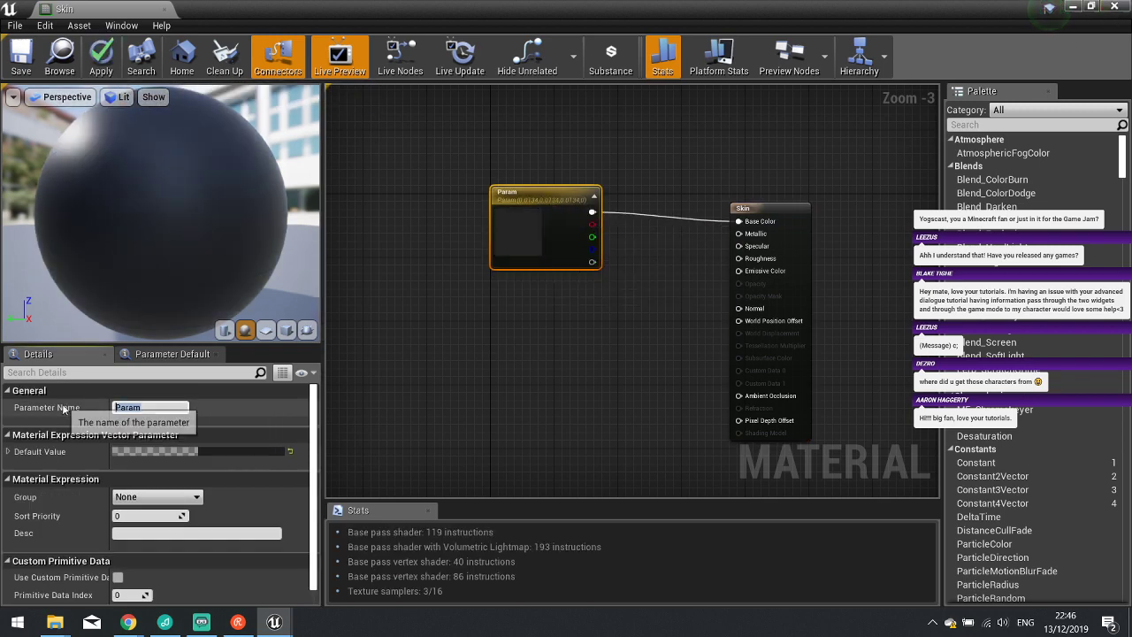
type("SkinColo")
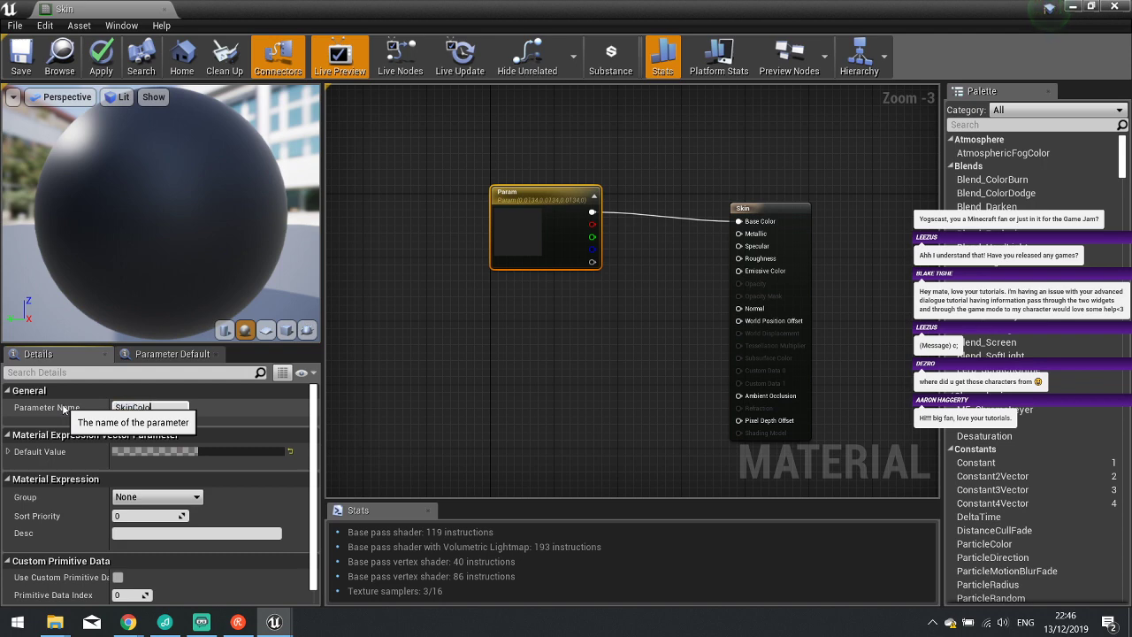
type("ur")
key("Return")
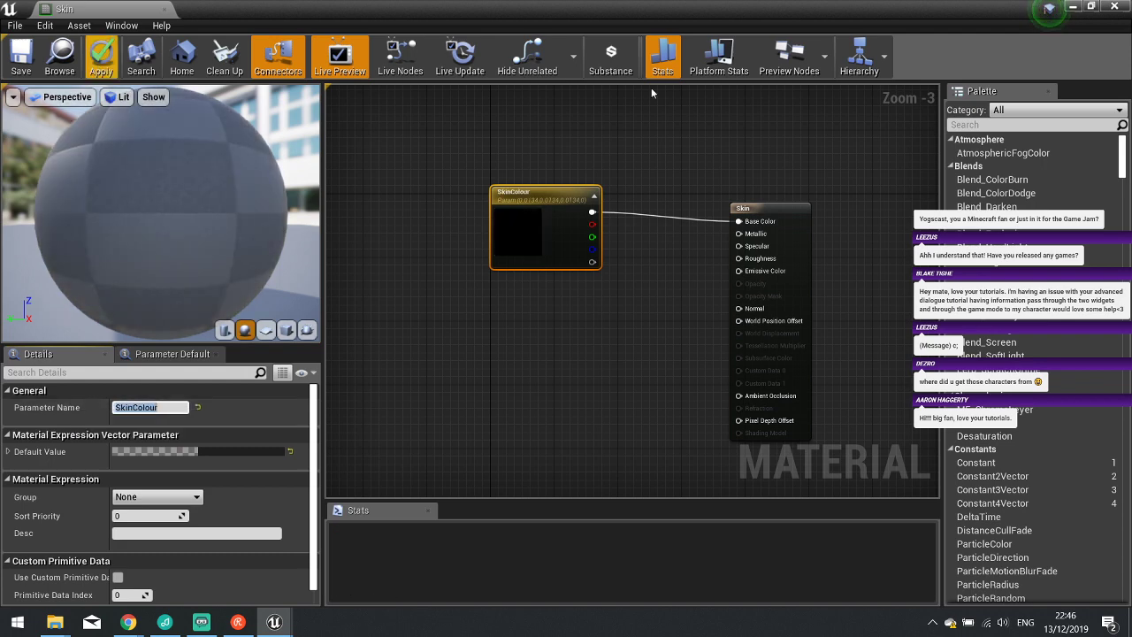
key("ctrl+s")
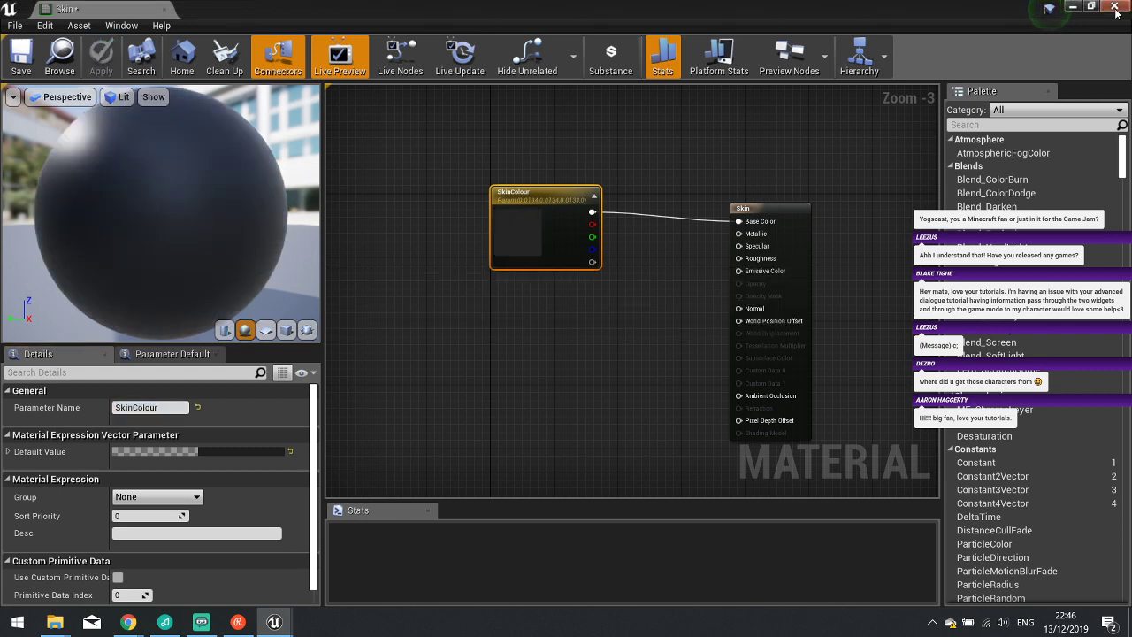
left_click(1116, 8)
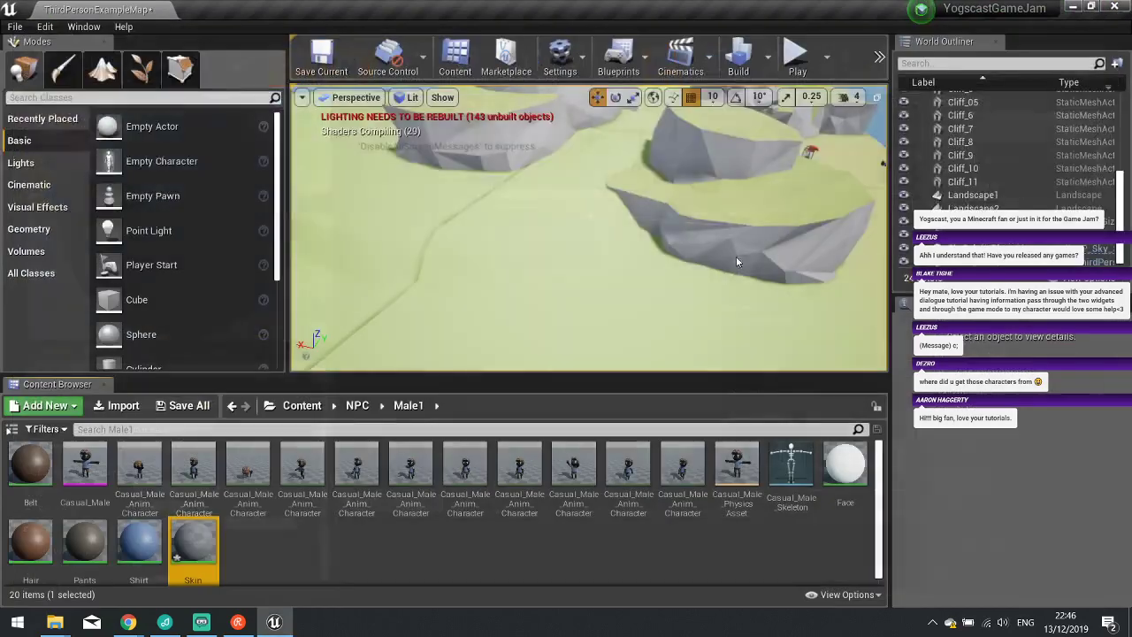
Name the Shirt material's base colour parameter ShirtColour, save the material and close it.
double_click(138, 542)
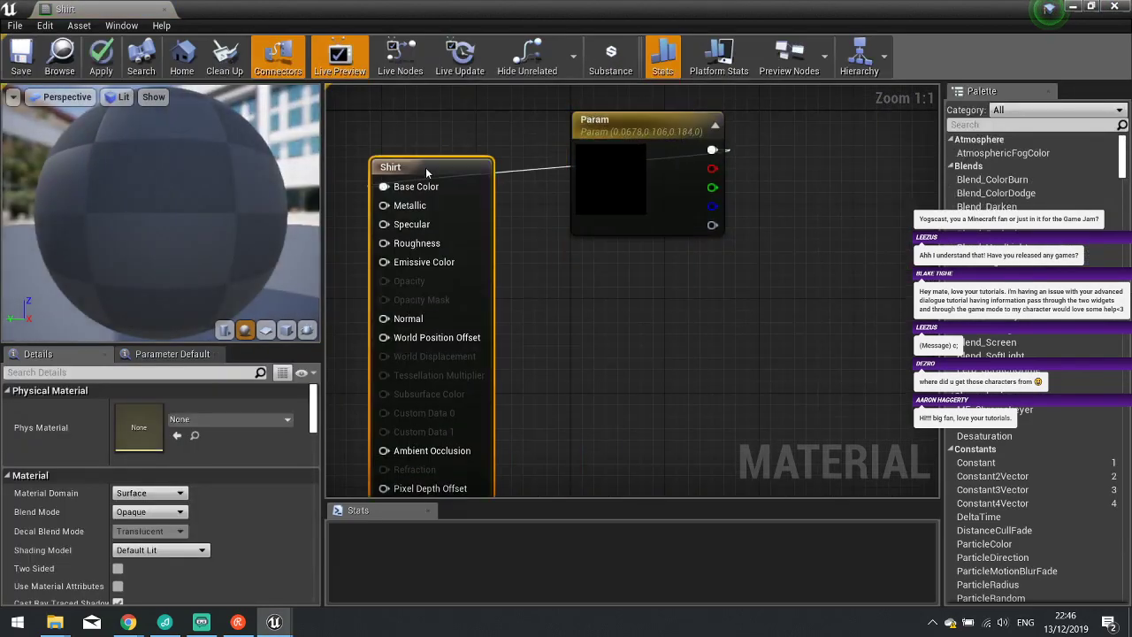
left_click(596, 160)
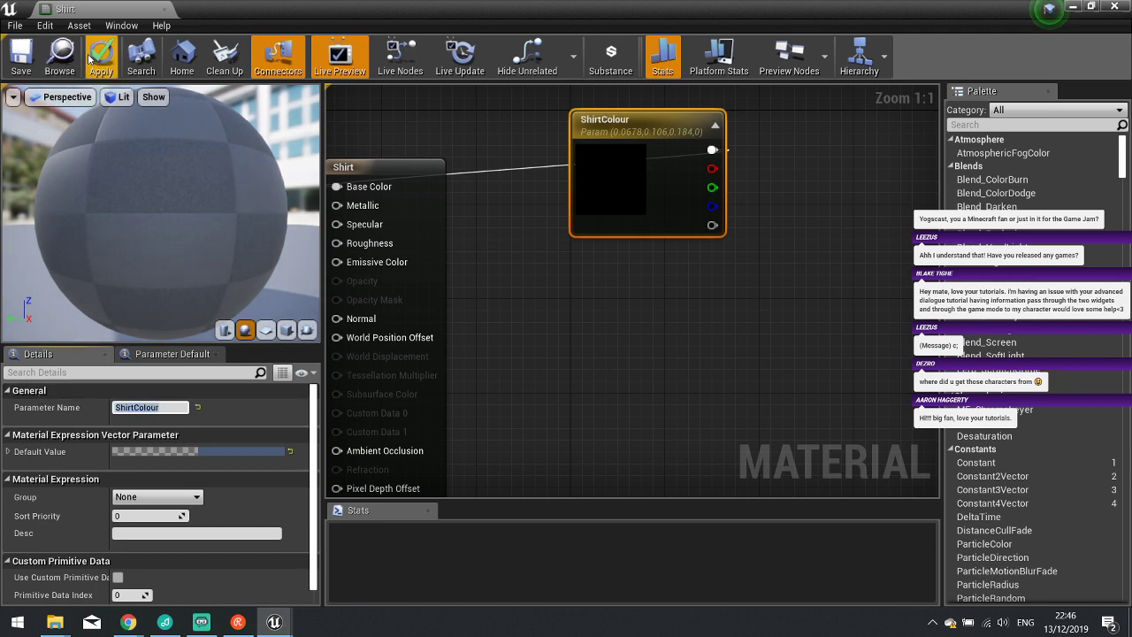
key("ctrl+s")
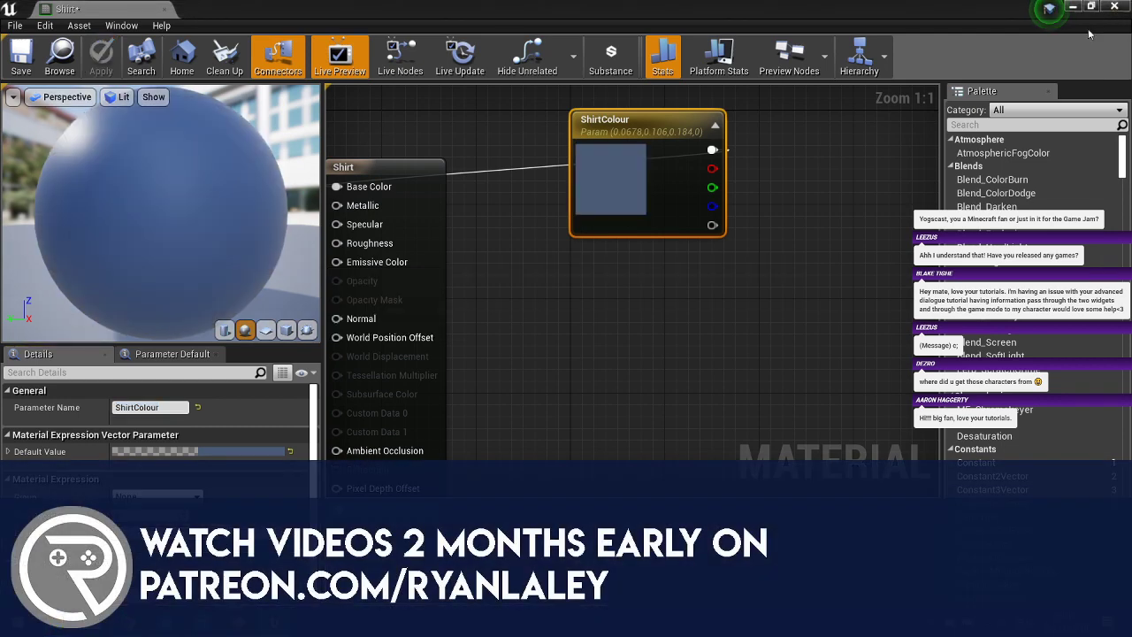
left_click(1117, 7)
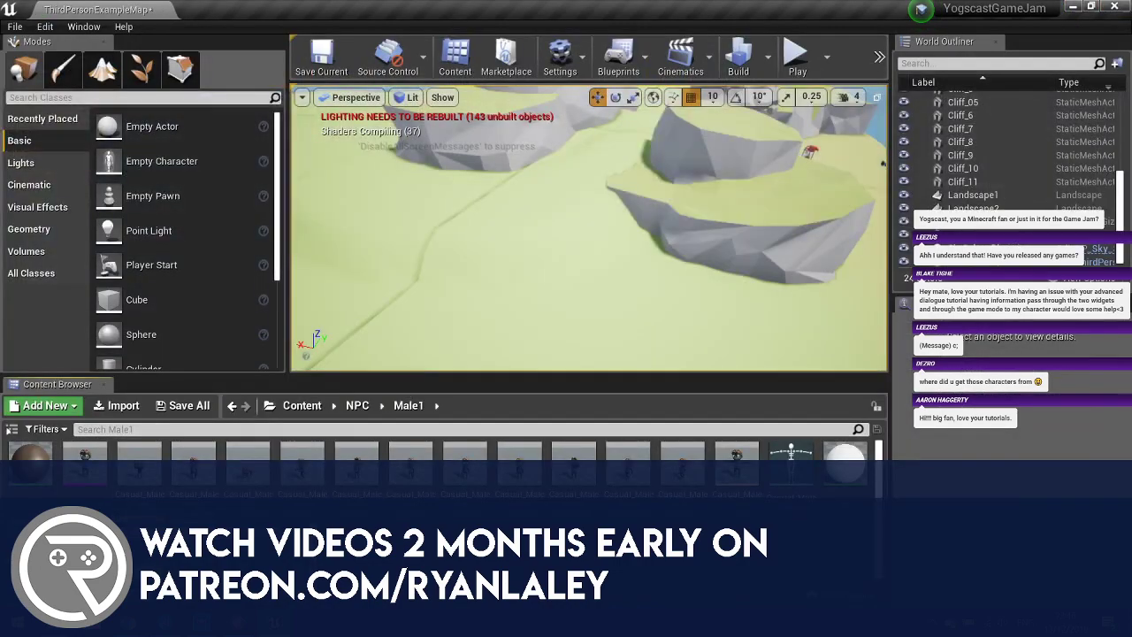
Separate the overlapping nodes in the Pants material and name its base colour parameter PantsColour.
double_click(31, 455)
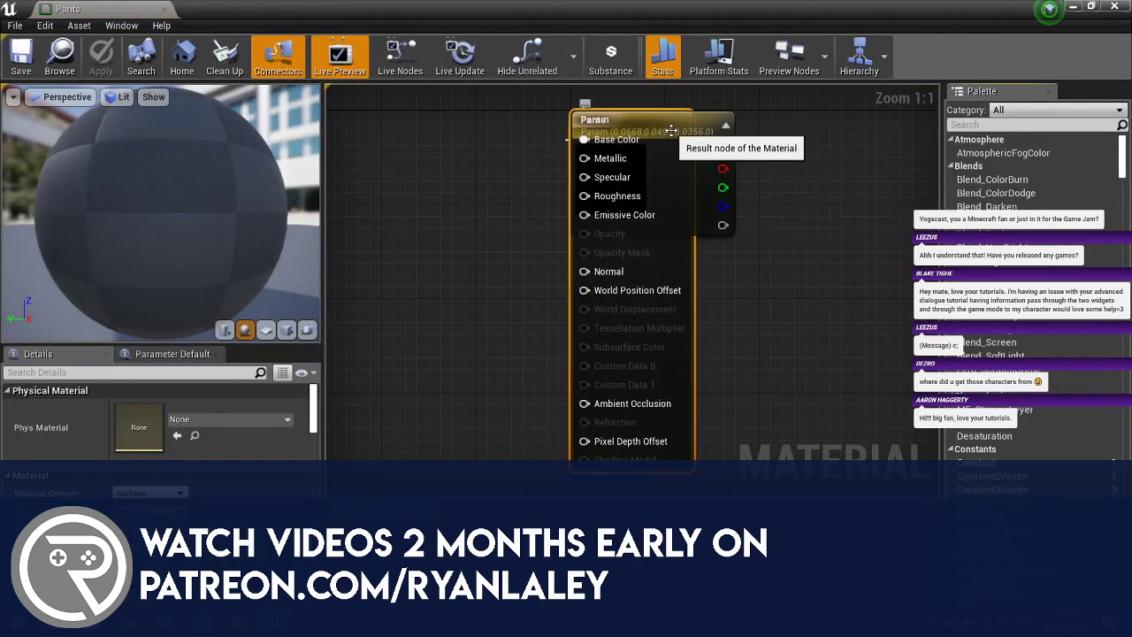
left_click_drag(672, 131, 473, 177)
left_click_drag(643, 160, 317, 161)
left_click_drag(483, 172, 694, 154)
right_click_drag(683, 155, 895, 176)
left_click(563, 203)
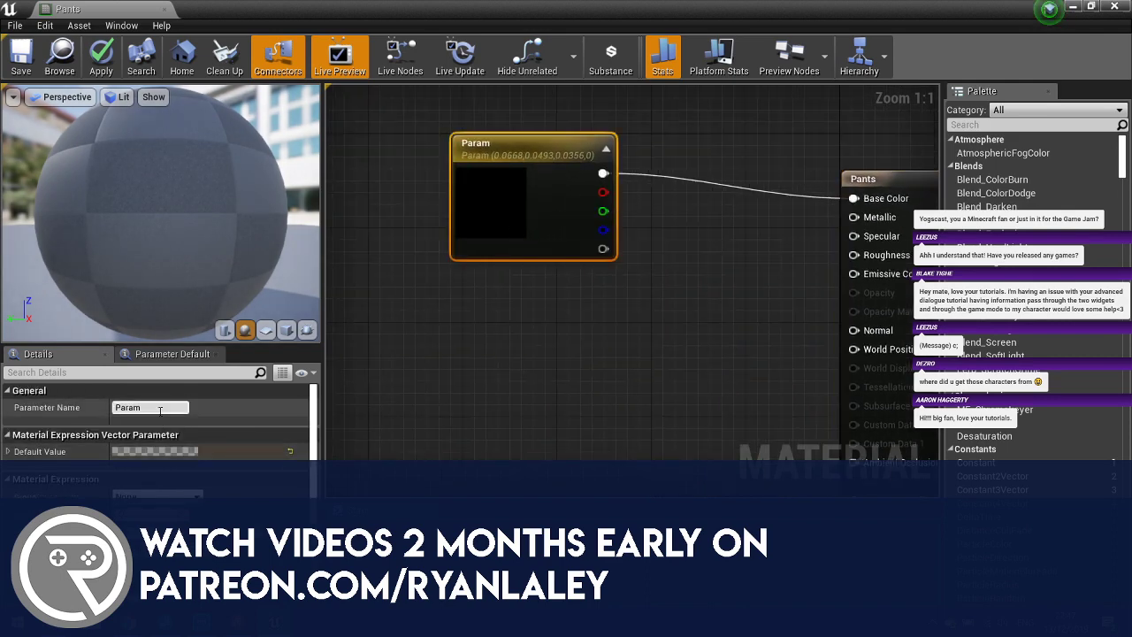
left_click_drag(160, 407, 103, 408)
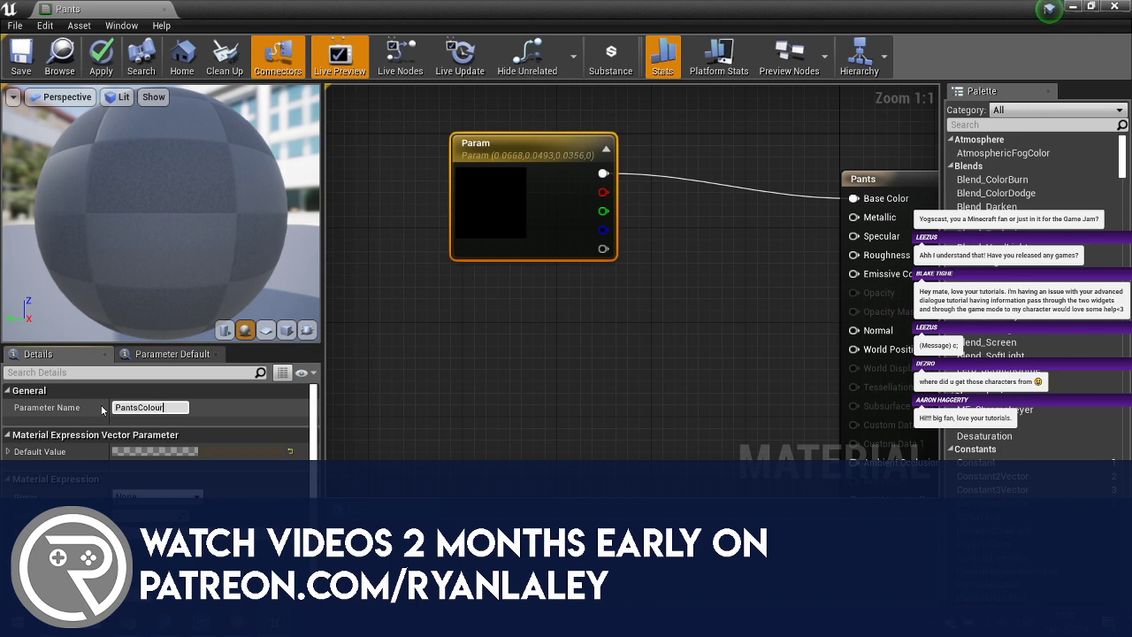
left_click(1116, 7)
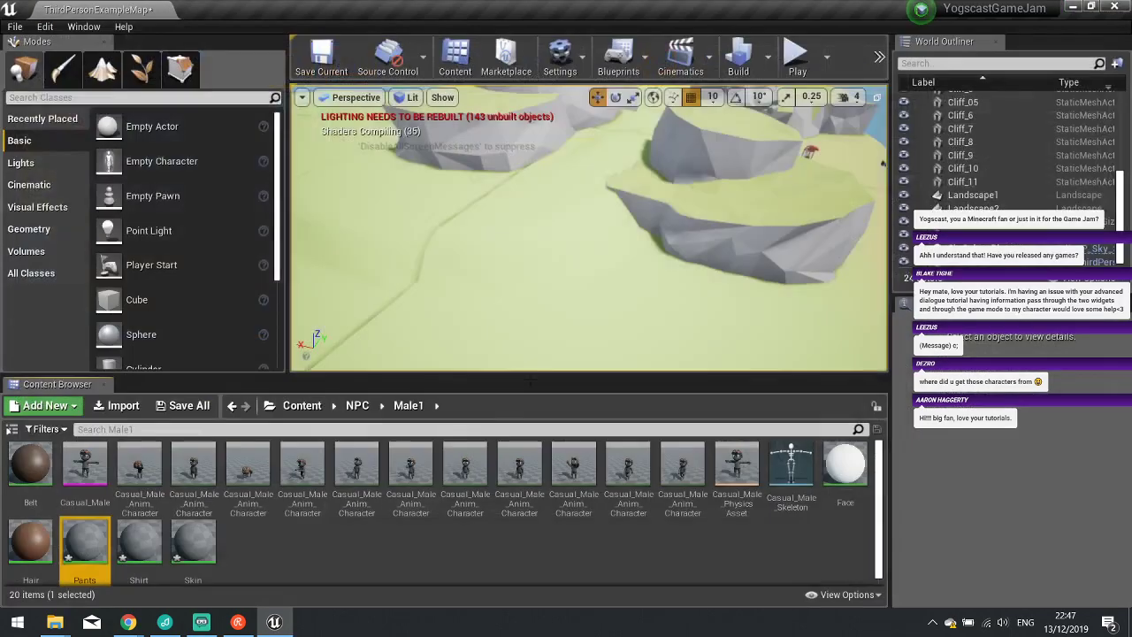
Name the Hair material's base colour parameter HairColour and close the material.
double_click(15, 546)
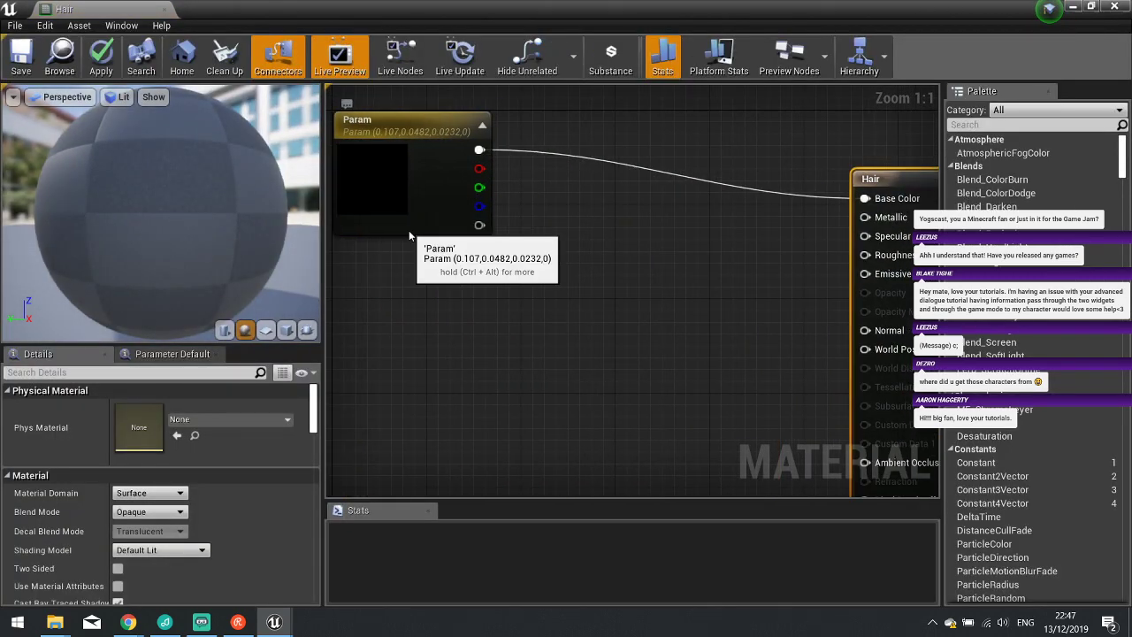
left_click(408, 230)
left_click(146, 408)
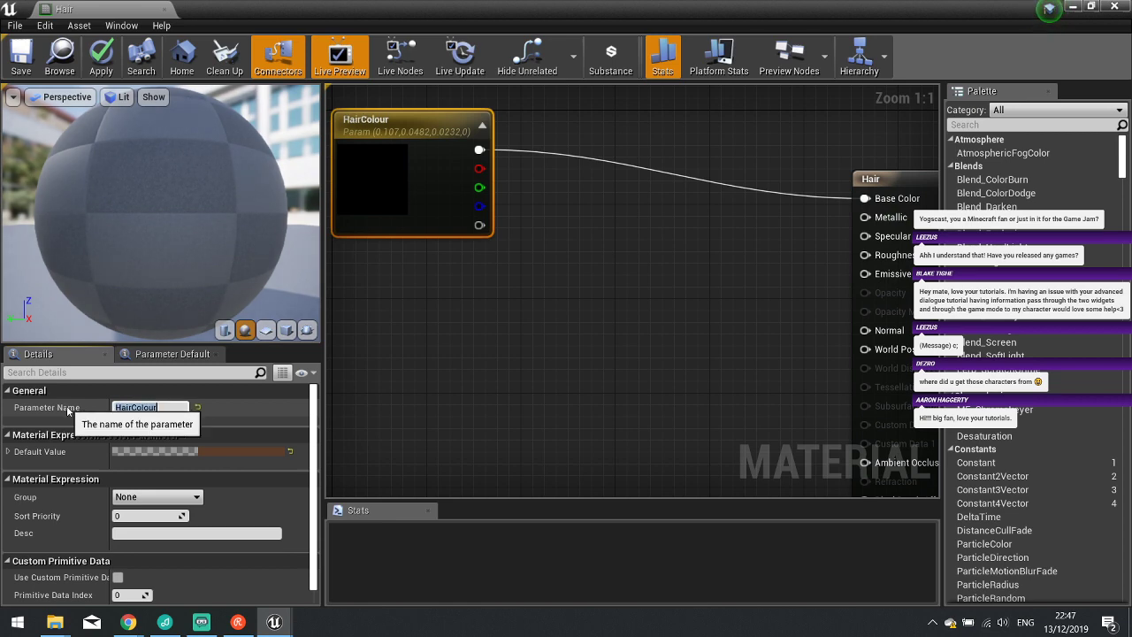
left_click(1118, 8)
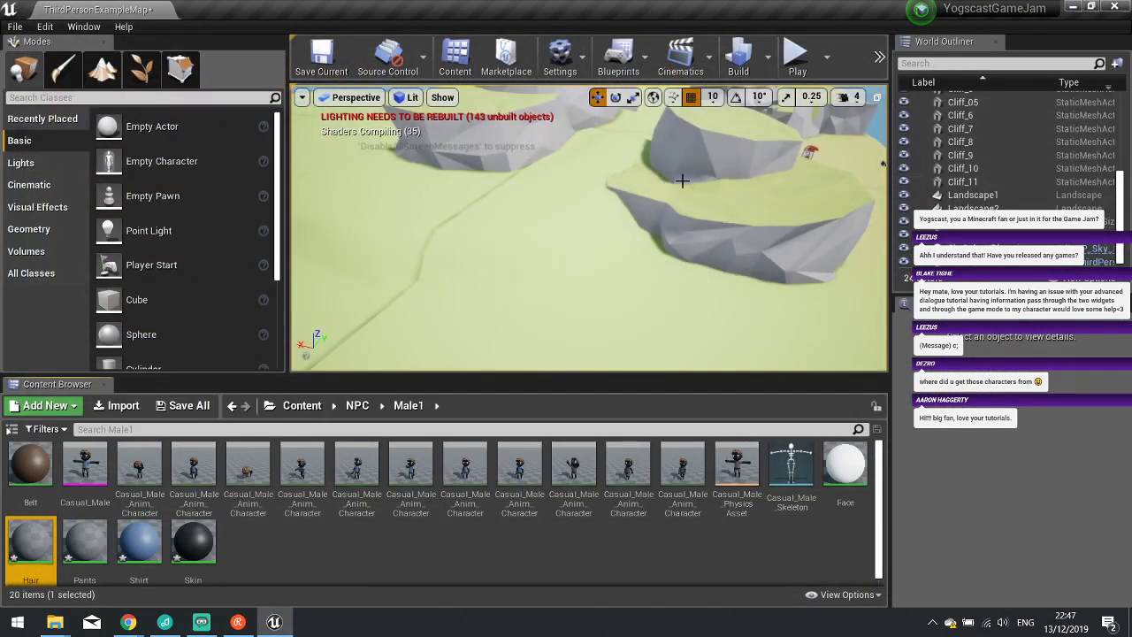
Examine the Face material's graph and the Casual_Male mesh's material slots to see what the Face material covers.
double_click(849, 494)
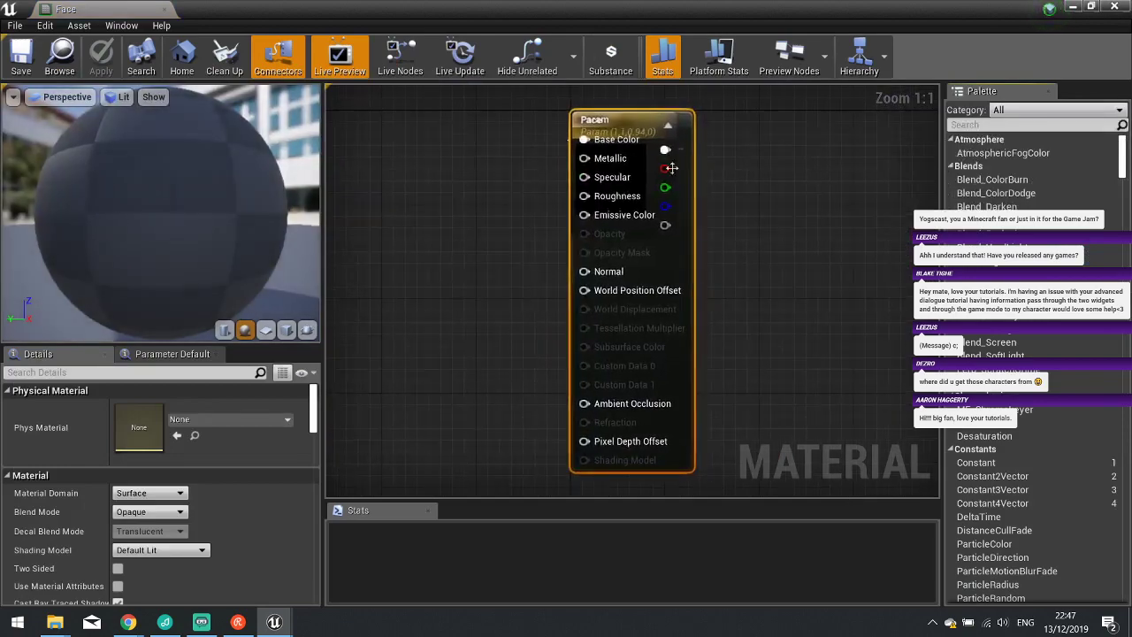
left_click_drag(637, 116, 781, 140)
left_click_drag(540, 189, 443, 198)
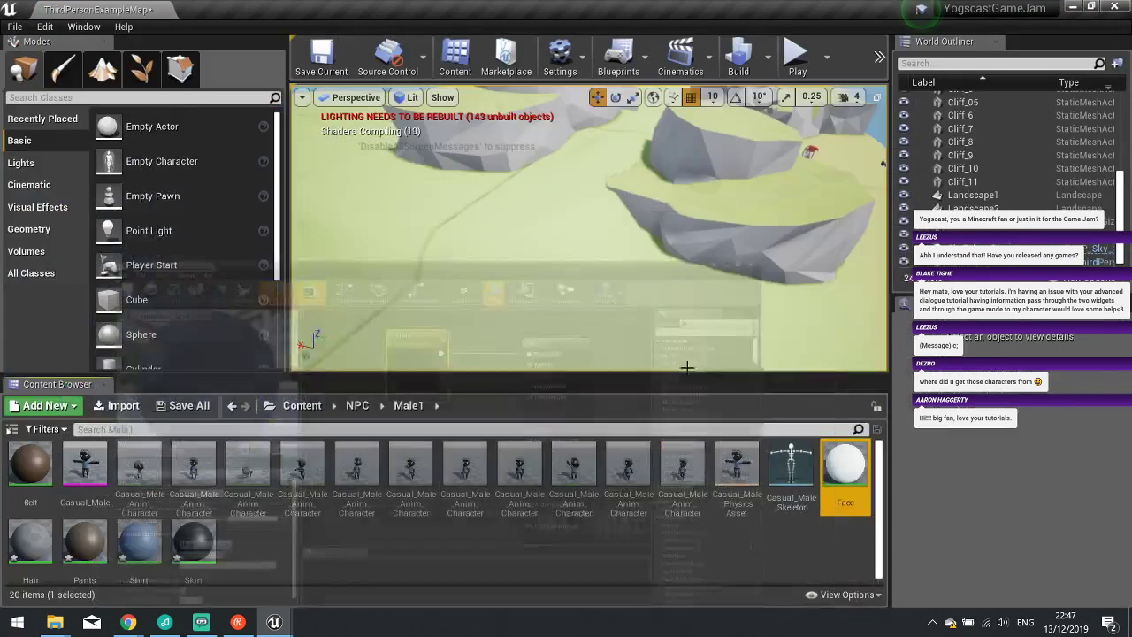
left_click(1072, 7)
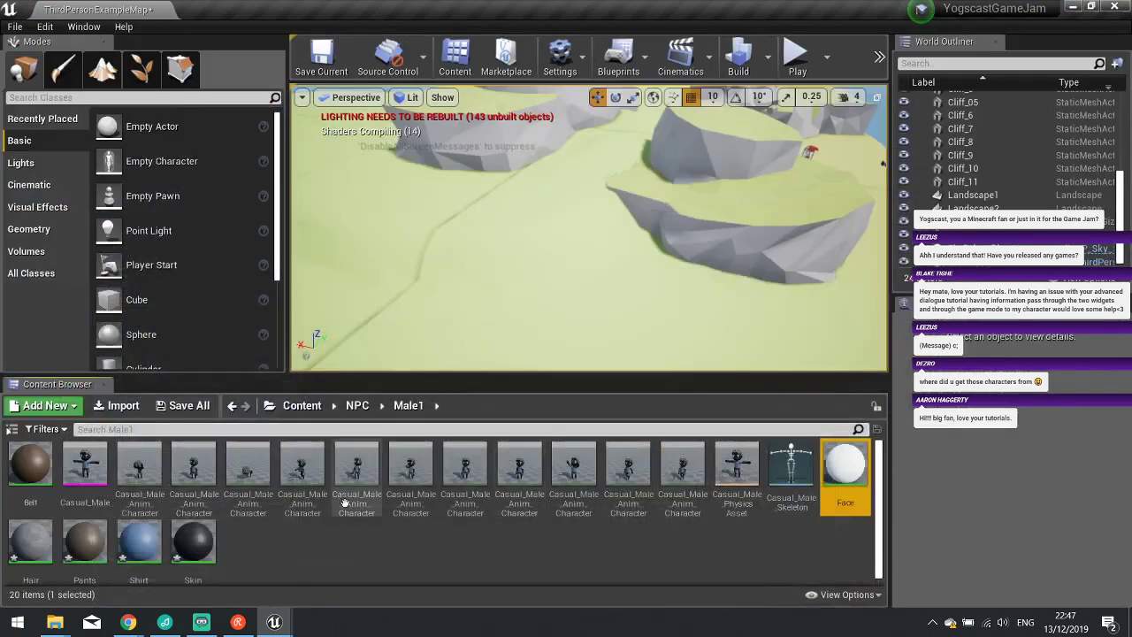
double_click(84, 467)
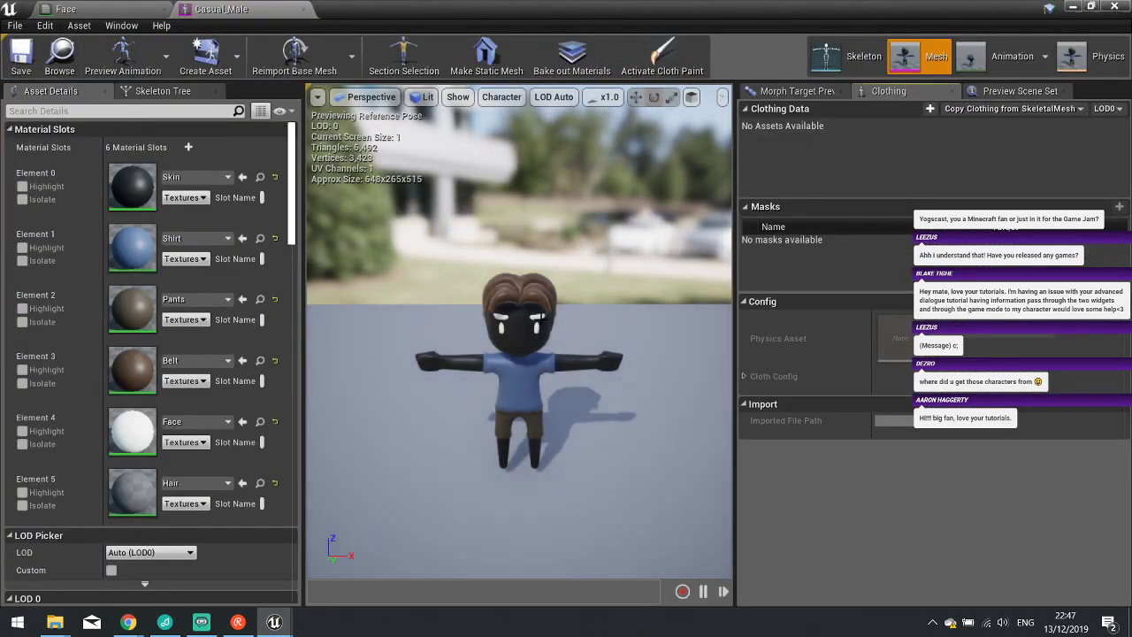
left_click(303, 10)
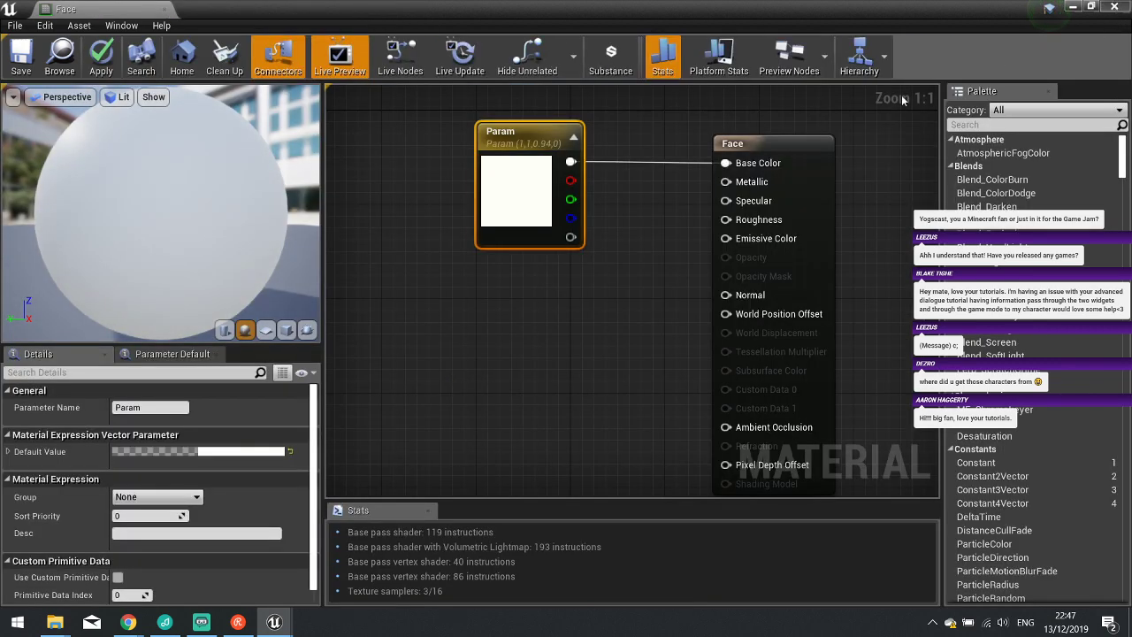
left_click(668, 353)
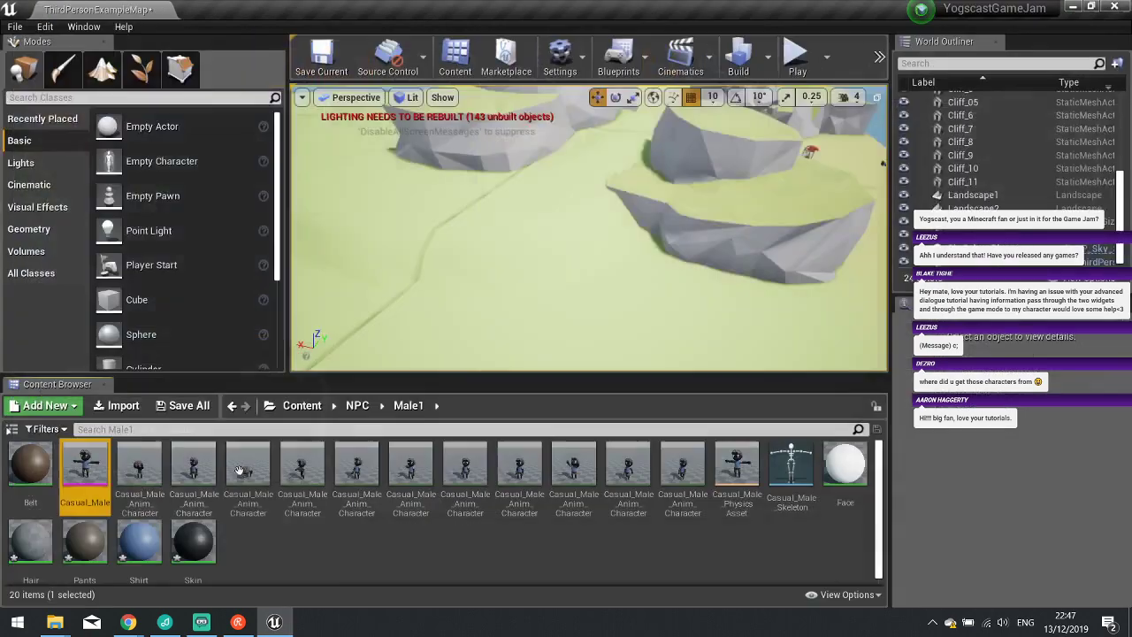
Separate the overlapping nodes in the Belt material and name its base colour parameter BeltColour.
double_click(35, 482)
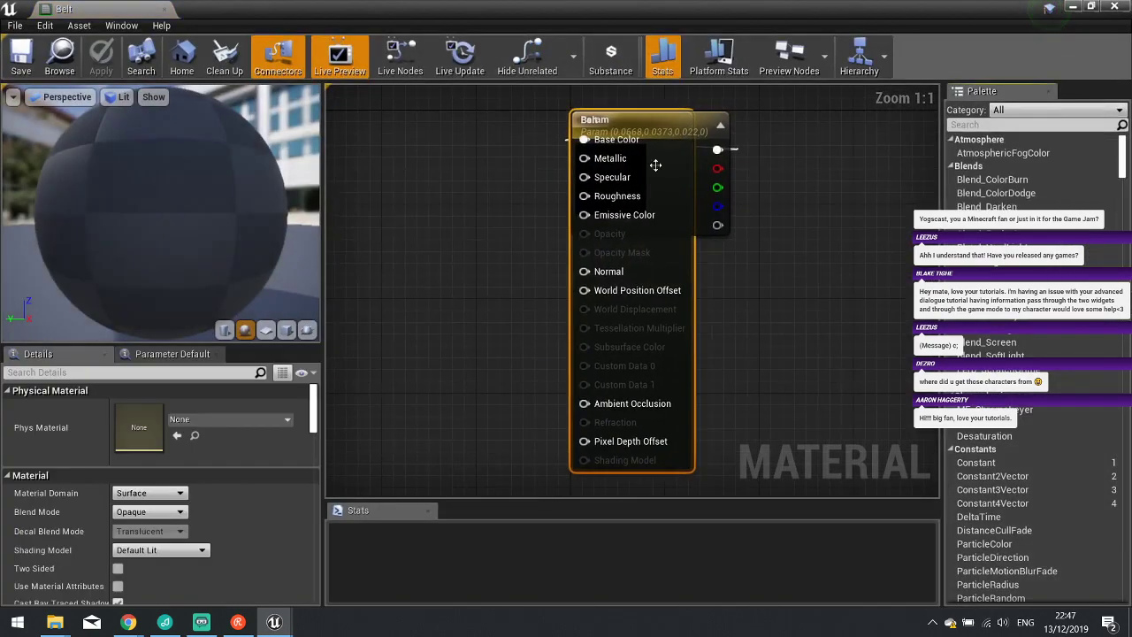
left_click_drag(684, 119, 474, 154)
left_click(618, 137)
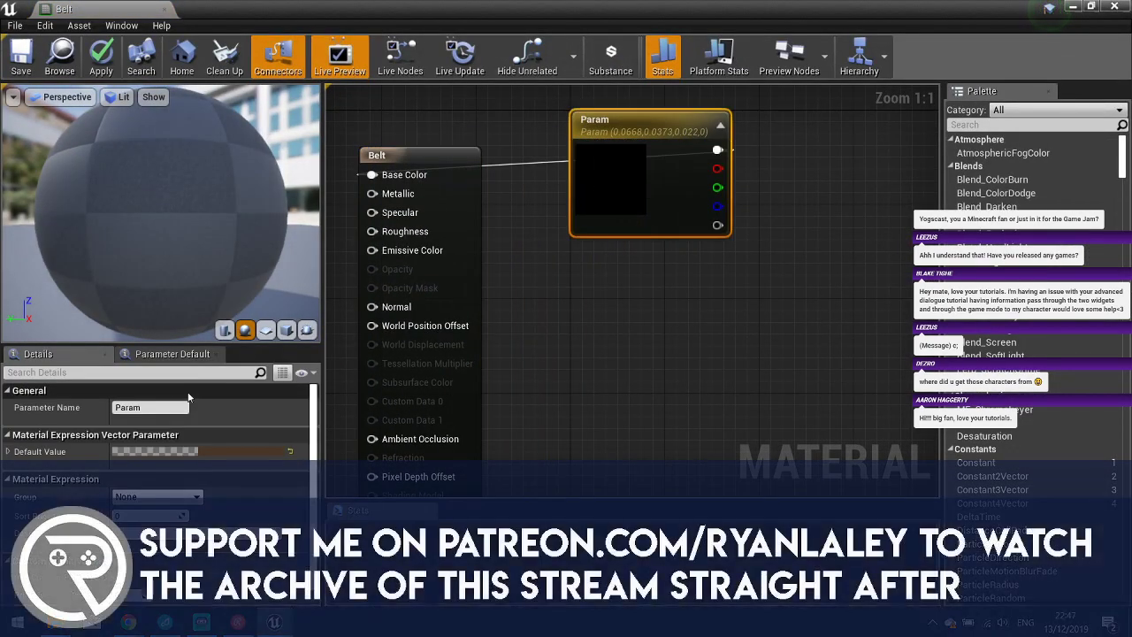
left_click(128, 407)
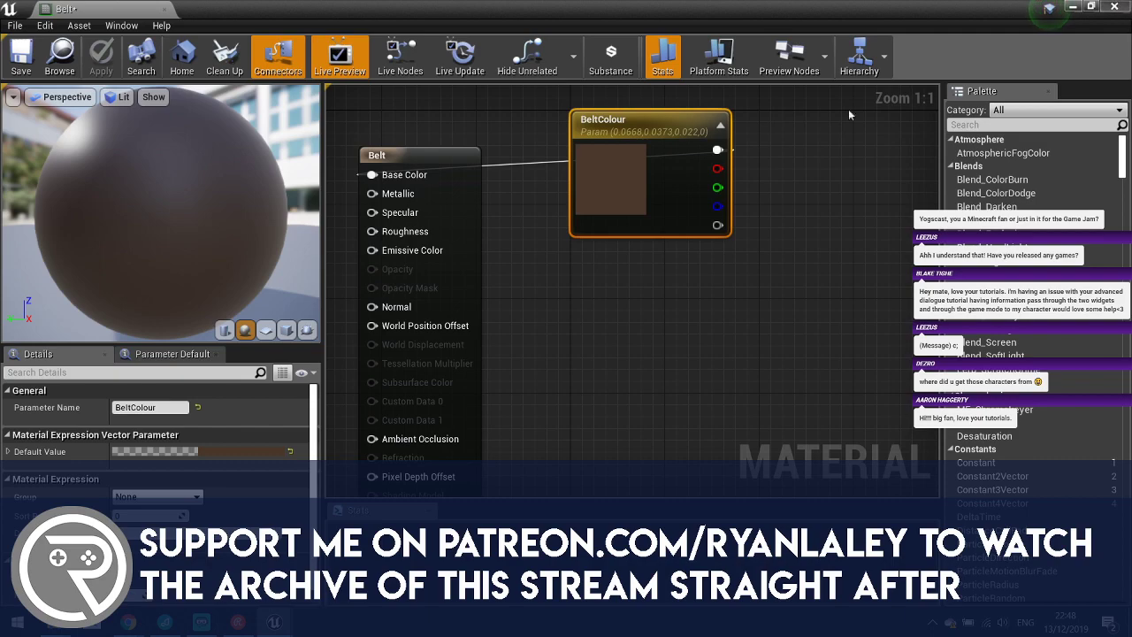
left_click(1114, 6)
Create a folder named Material Instances inside the Male1 folder.
right_click(459, 512)
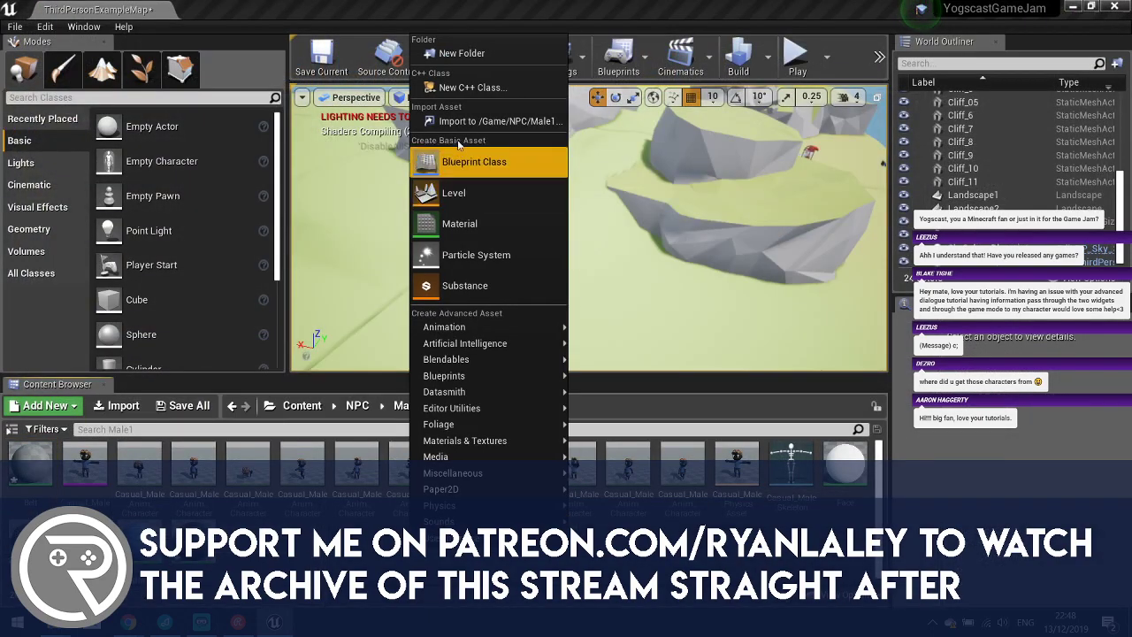
left_click(485, 48)
type("Material Instances")
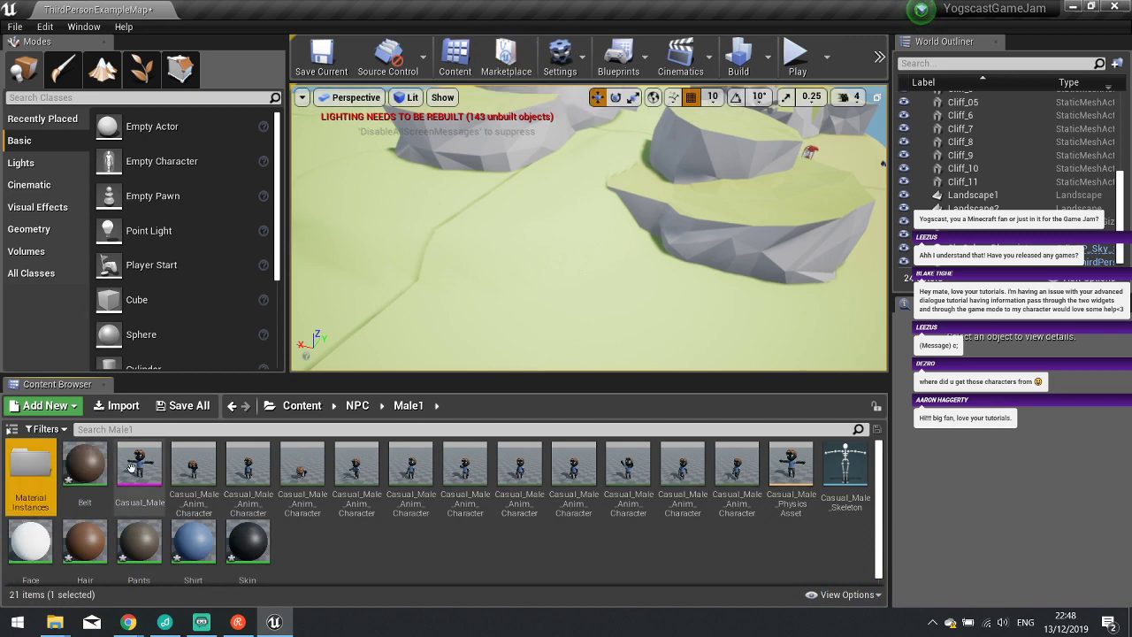
Create a material instance from the Belt material and move it into the Material Instances folder.
right_click(84, 464)
left_click(178, 128)
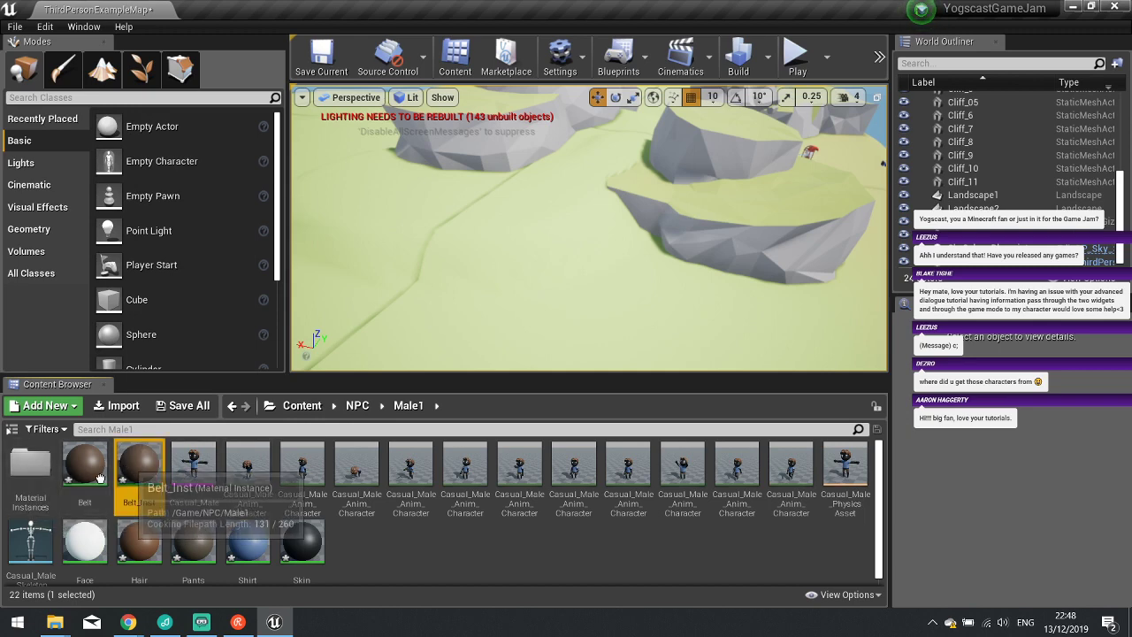
left_click_drag(139, 464, 35, 469)
left_click(65, 489)
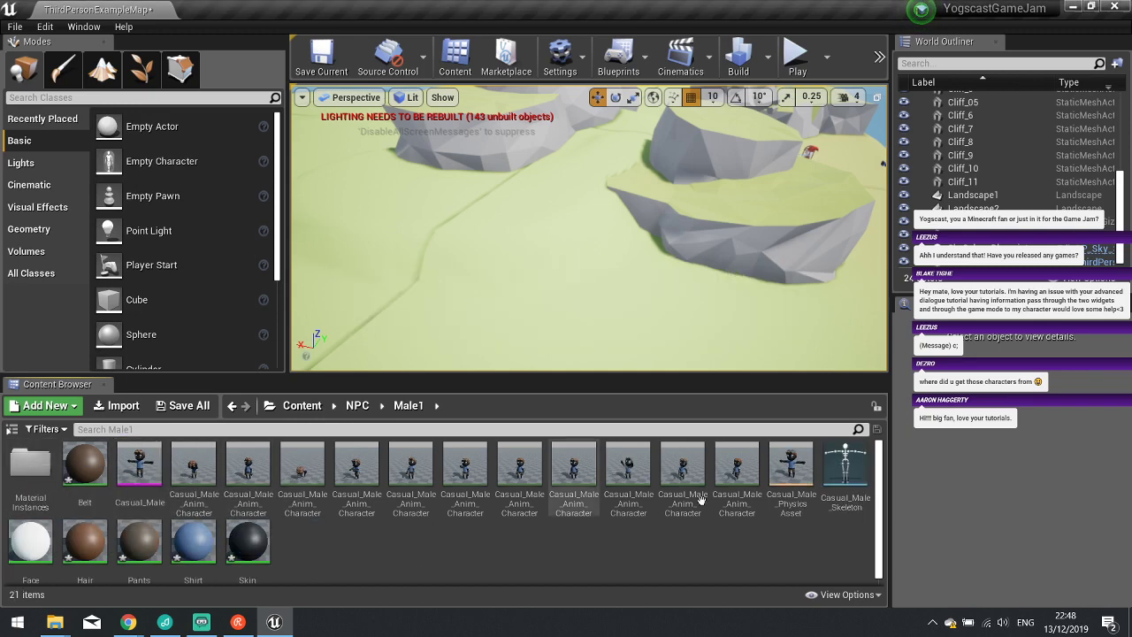
Create material instances from the Face and Hair materials, keeping their default names.
right_click(33, 537)
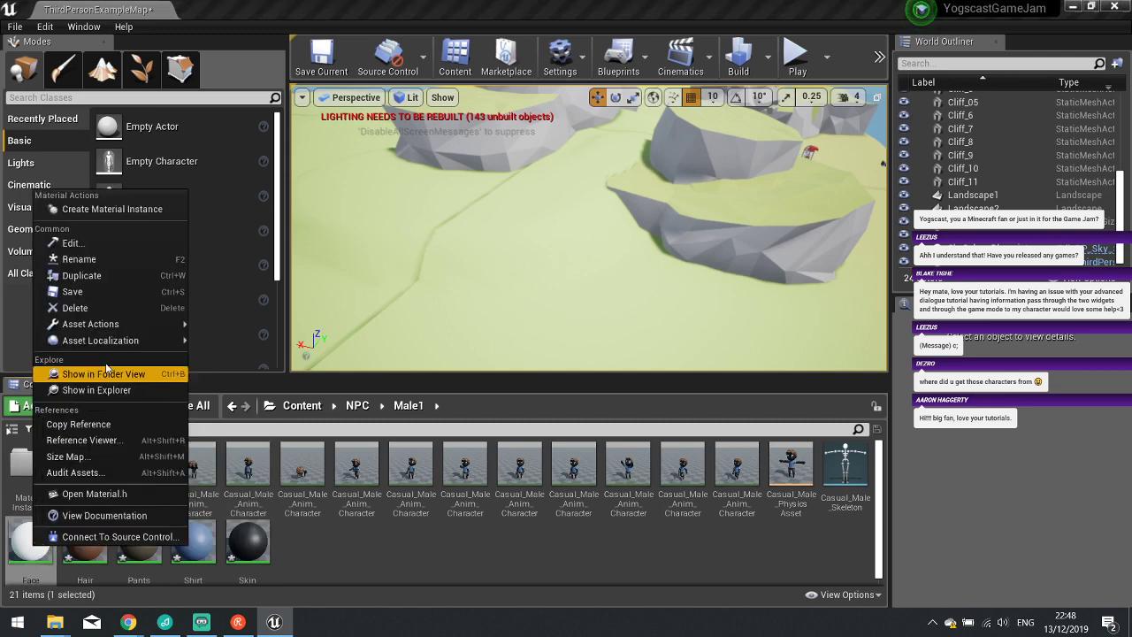
left_click(108, 210)
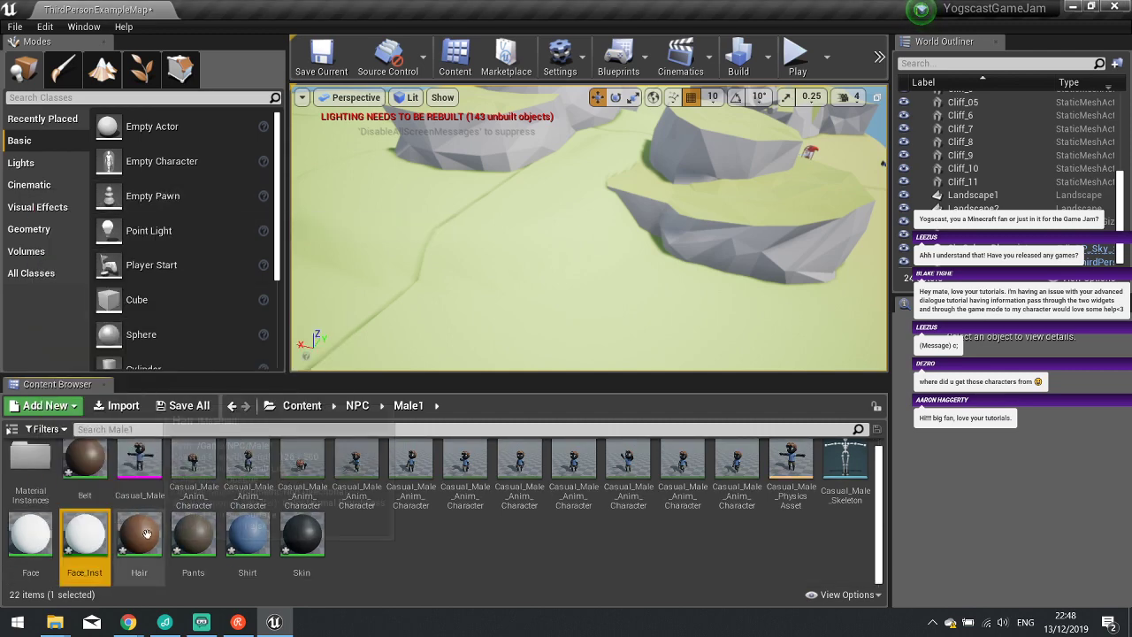
right_click(142, 534)
key("Escape")
right_click(249, 535)
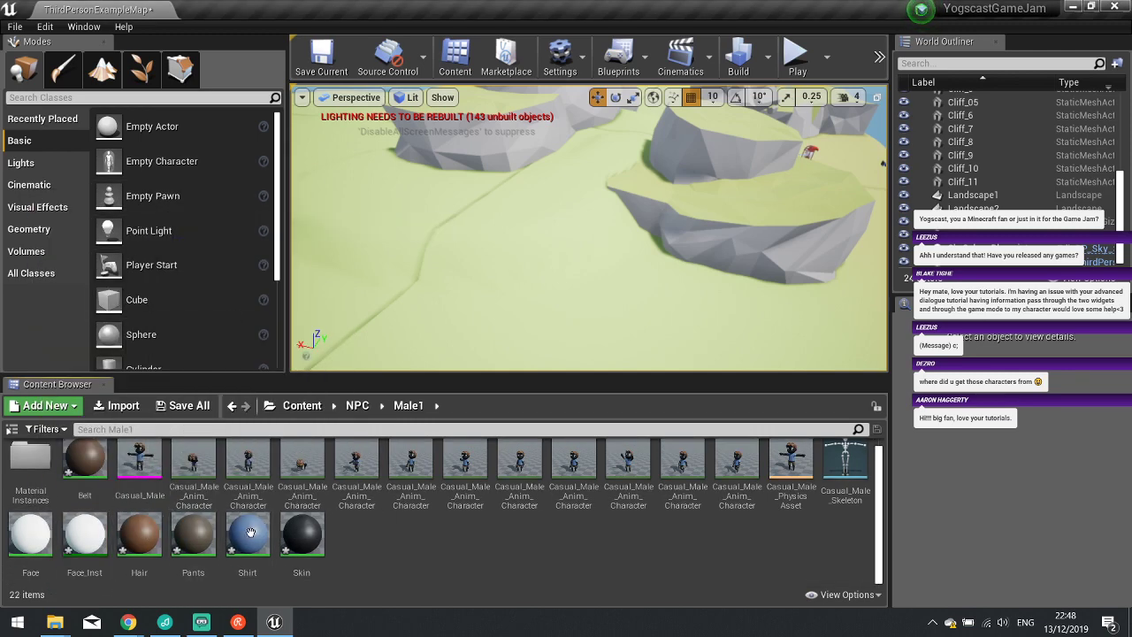
left_click(137, 541)
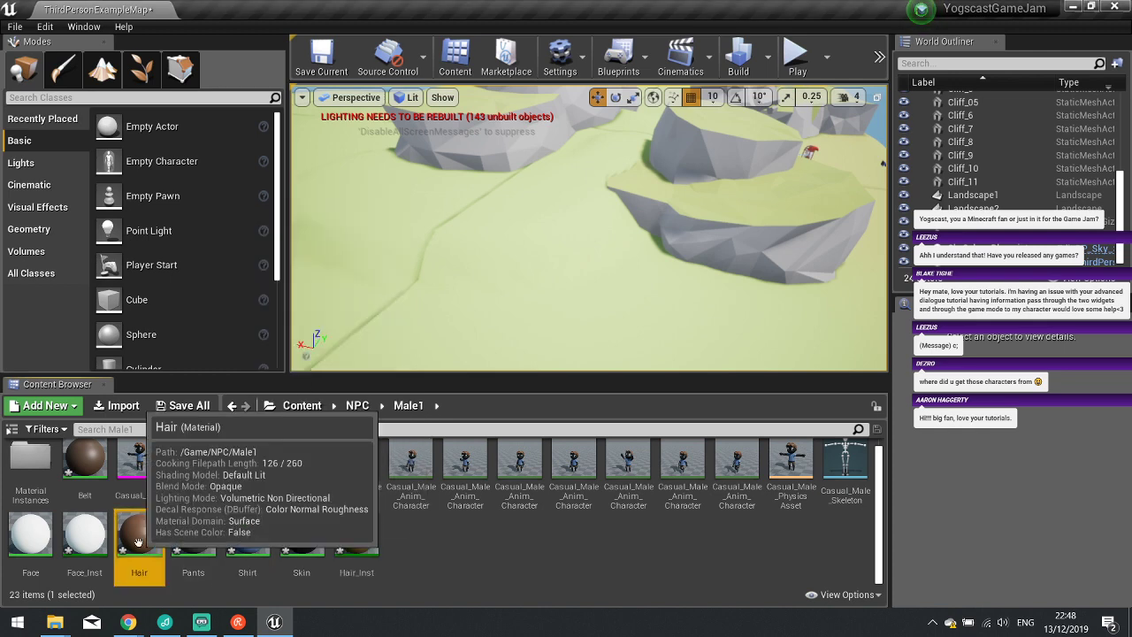
Create material instances from the Pants, Shirt and Skin materials, keeping their default names.
right_click(190, 541)
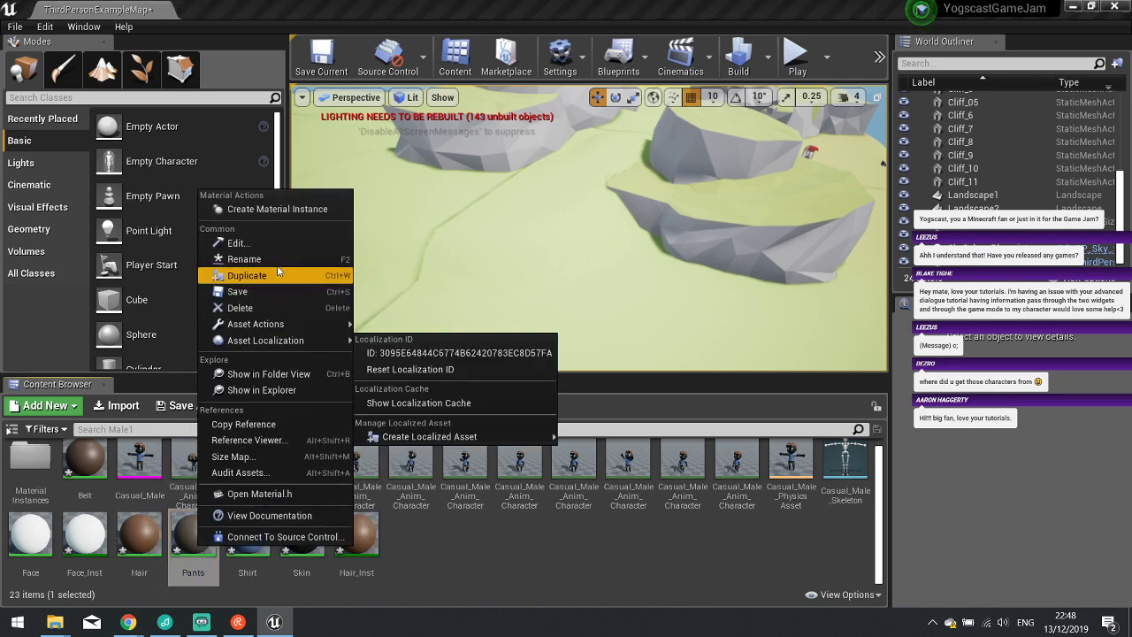
left_click(277, 209)
key("Return")
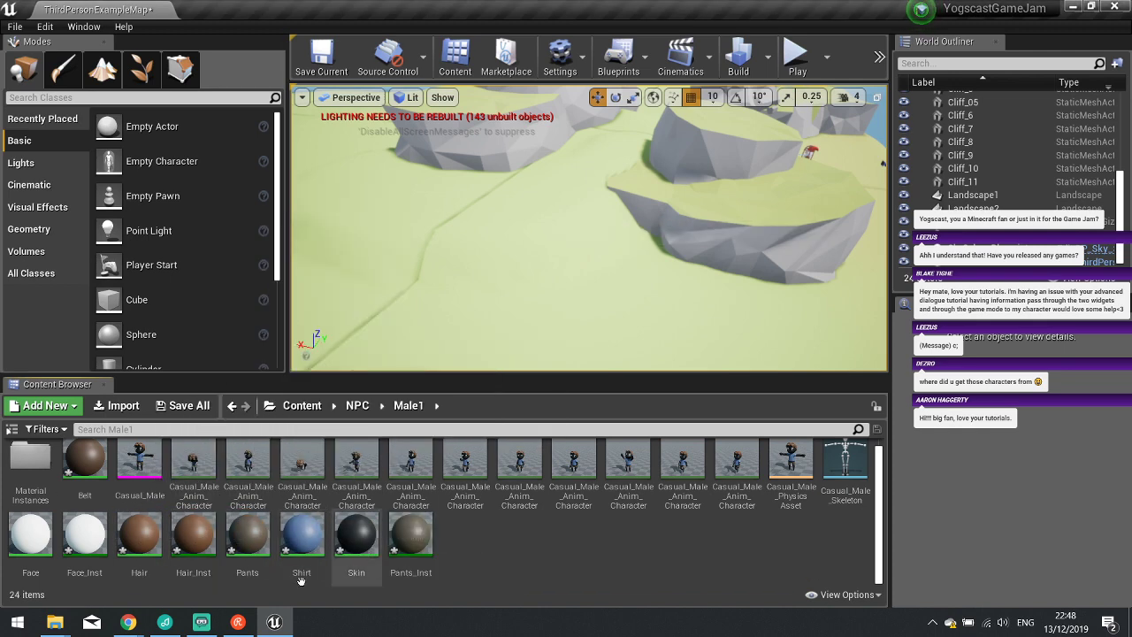
left_click(248, 535)
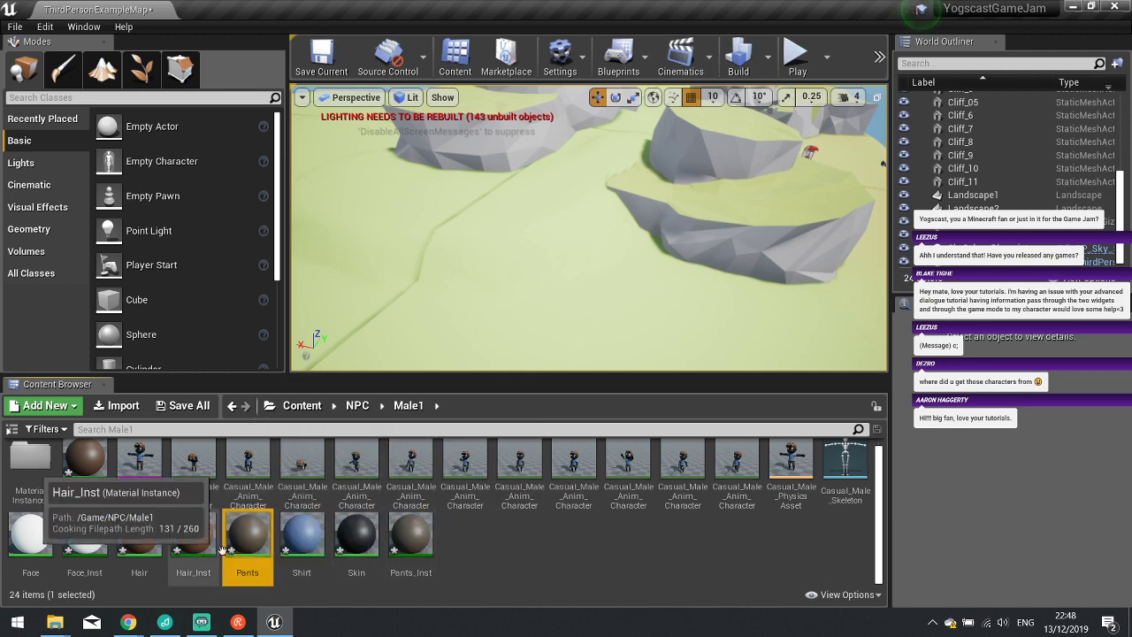
left_click(302, 535)
right_click(305, 532)
left_click(371, 194)
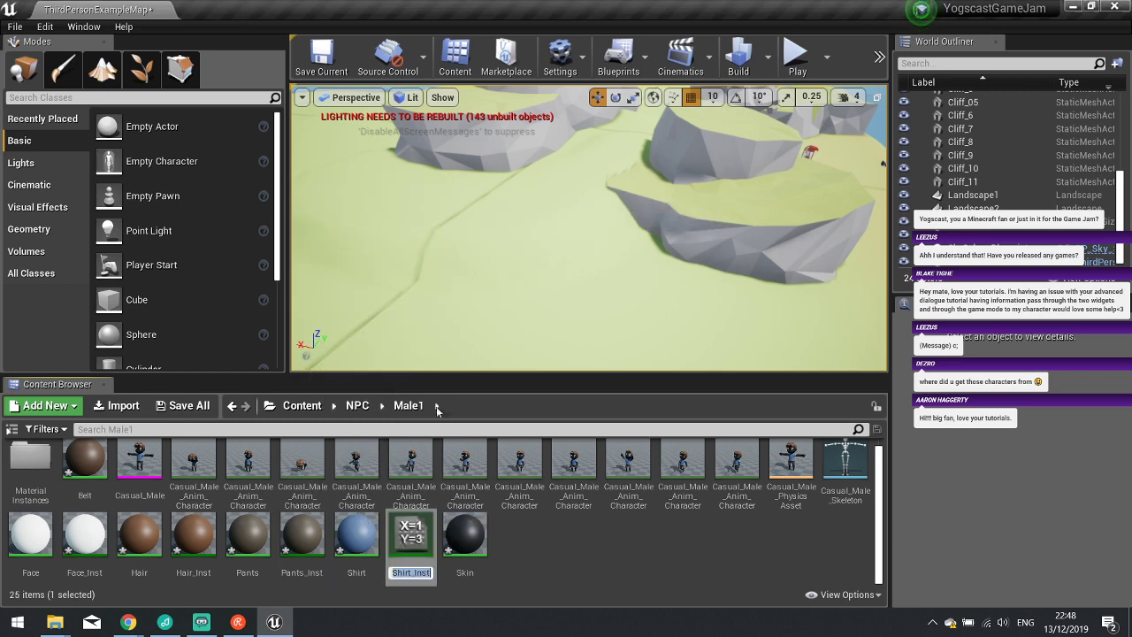
right_click(464, 535)
left_click(543, 202)
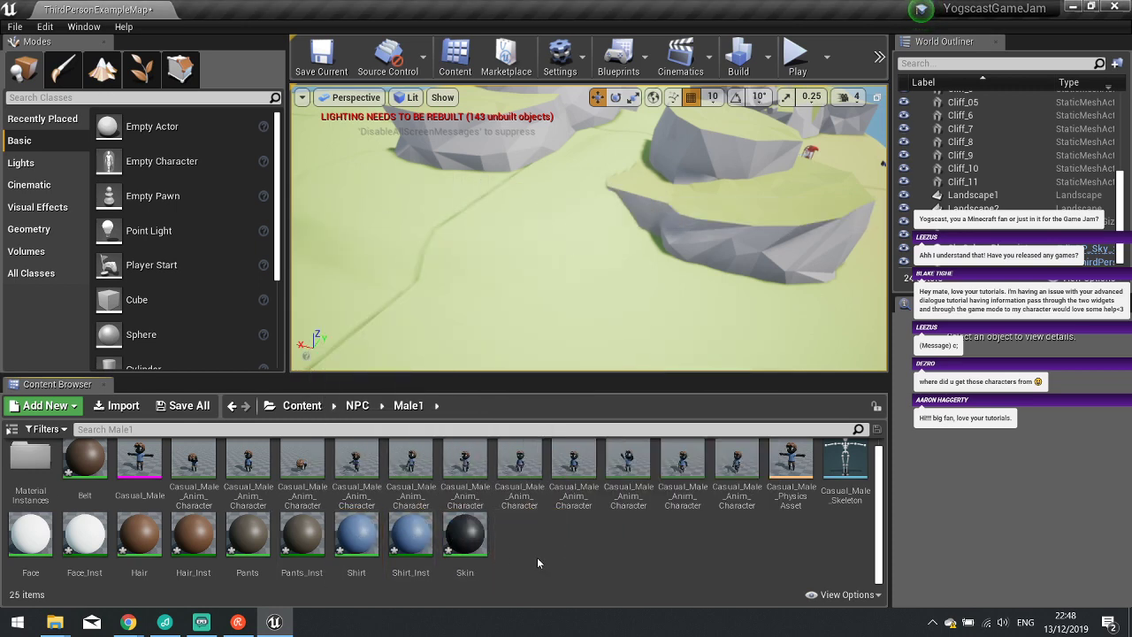
Move the Face, Hair, Pants, Shirt and Skin material instances into the Material Instances folder.
left_click(410, 535, "ctrl")
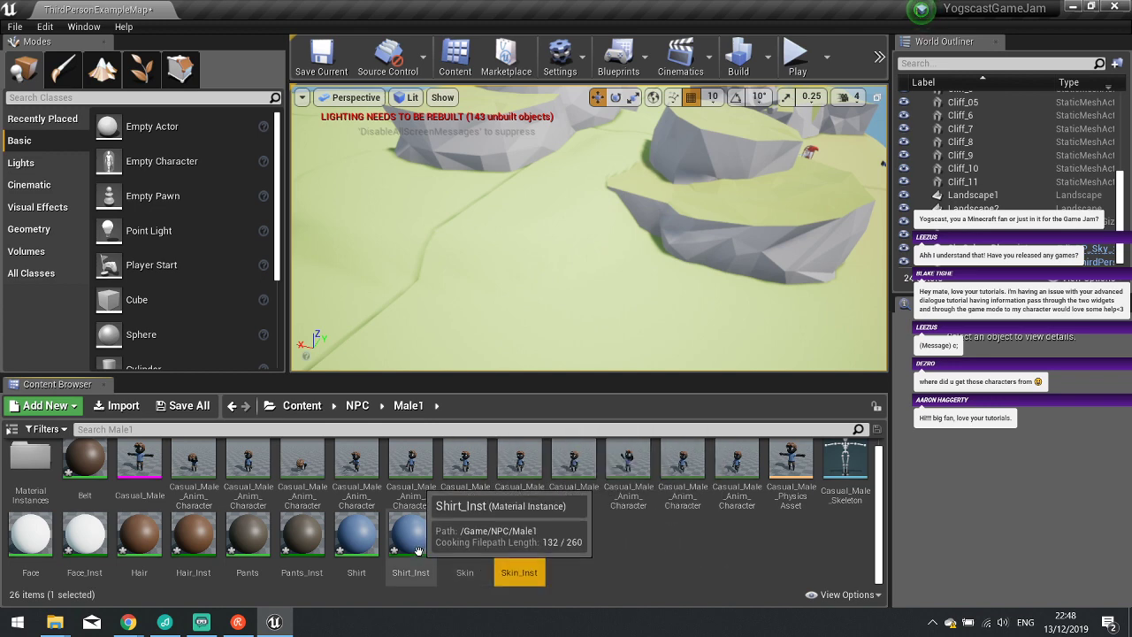
left_click(203, 548, "ctrl")
left_click(84, 534, "ctrl")
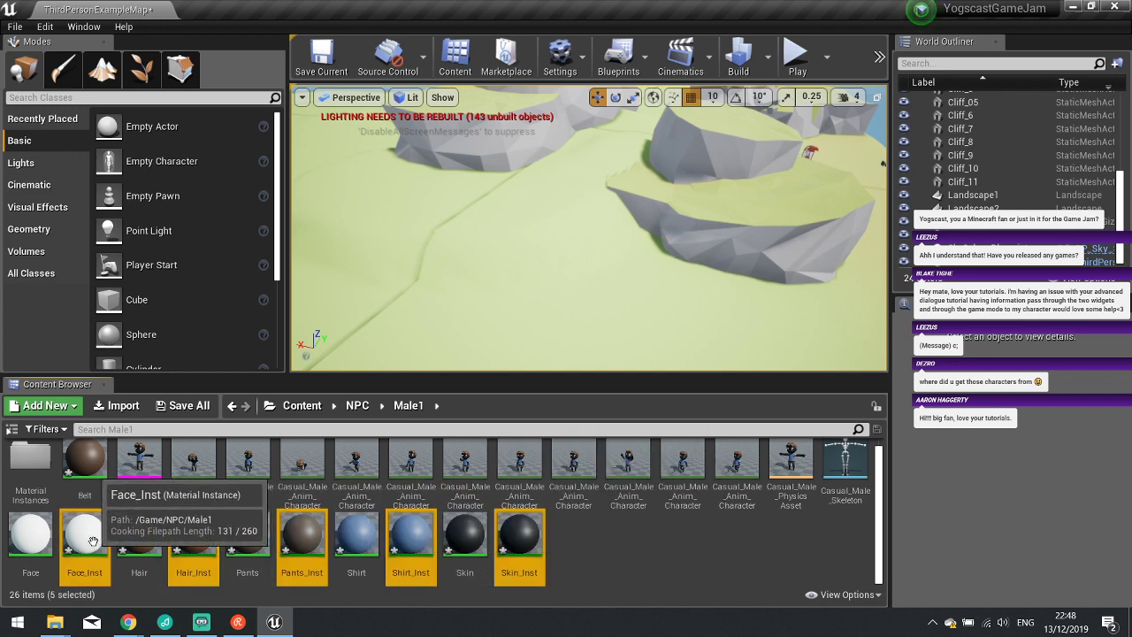
left_click_drag(84, 535, 43, 475)
left_click(97, 498)
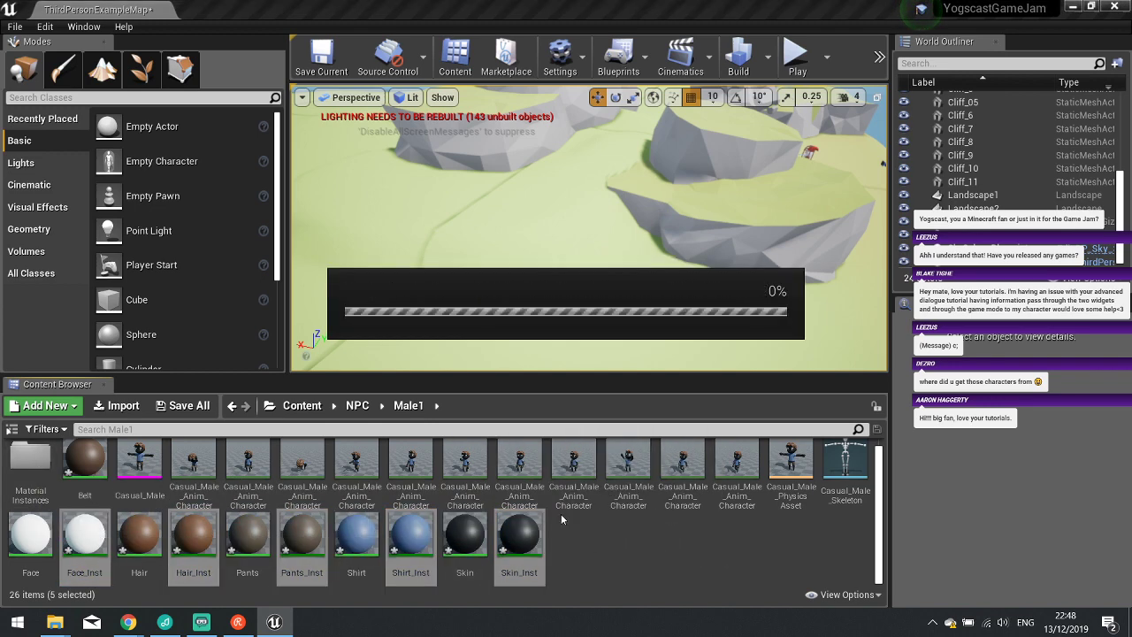
Create a Character-based Blueprint class named NPC in the Male1 folder and open it for editing.
right_click(429, 552)
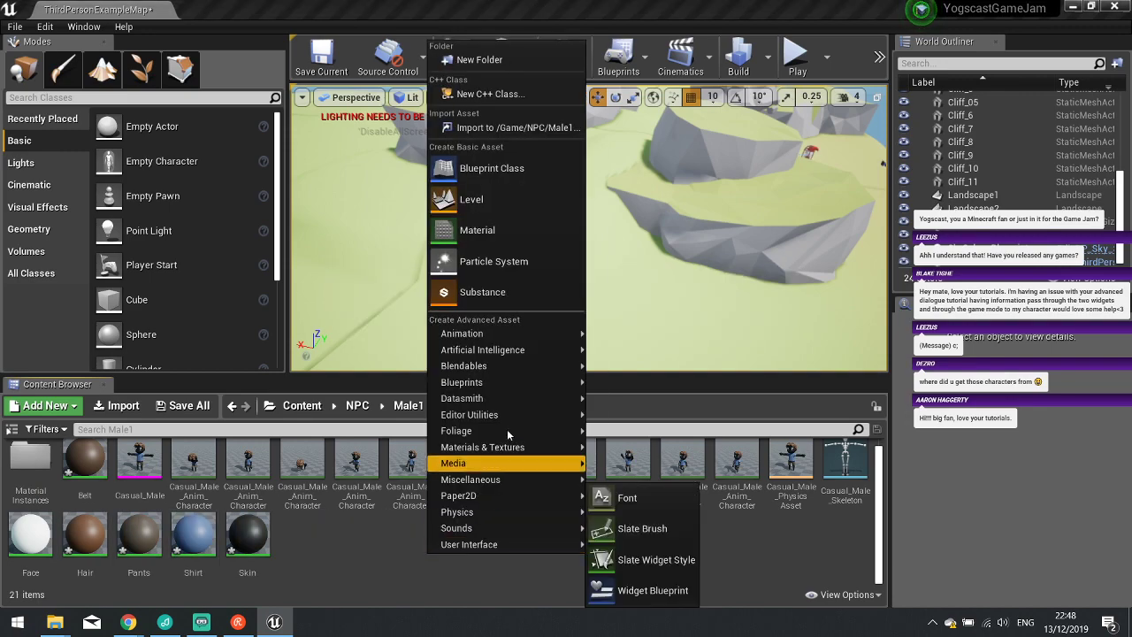
left_click(480, 205)
left_click(433, 186)
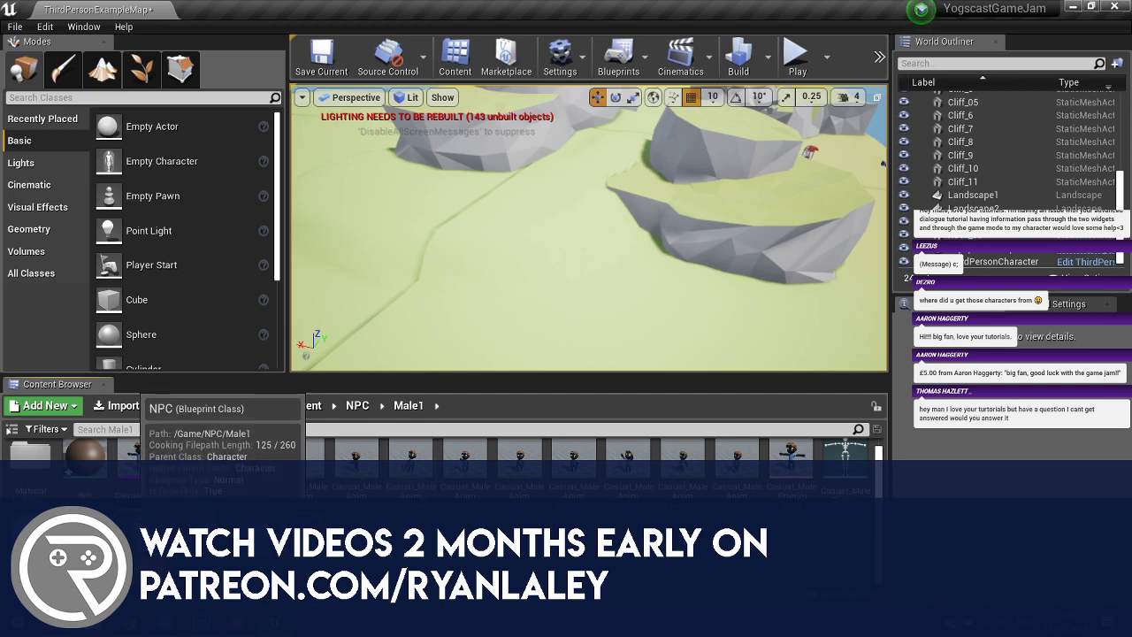
double_click(139, 453)
Assign the Casual_Male skeletal mesh to the inherited Mesh component and lower it to about -110 in Z.
left_click(93, 131)
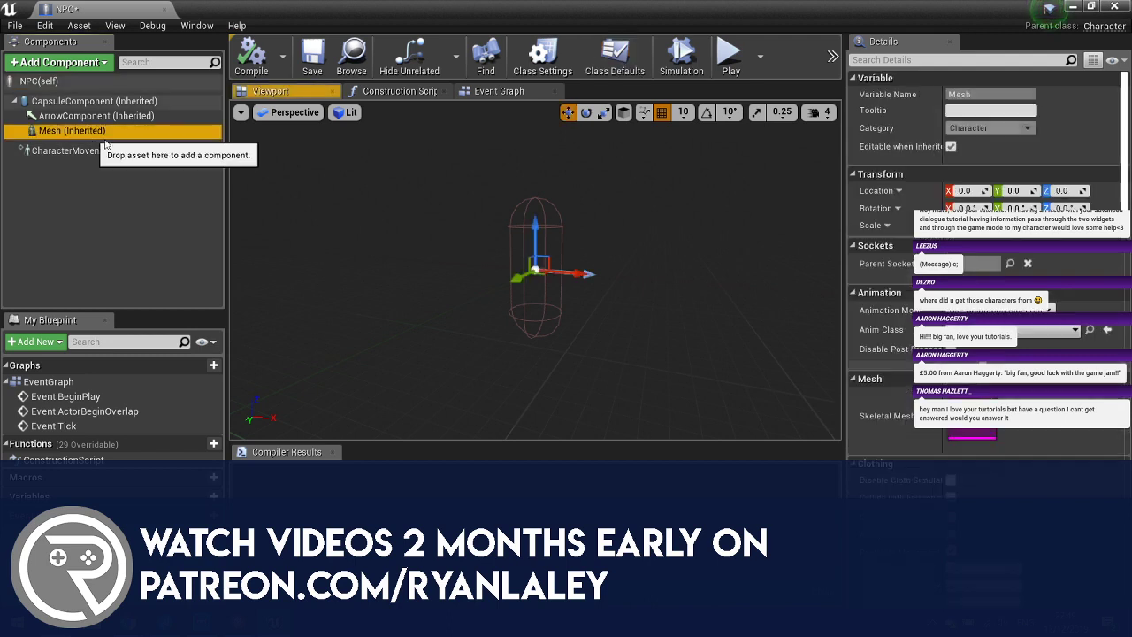
left_click(1052, 432)
left_click(957, 199)
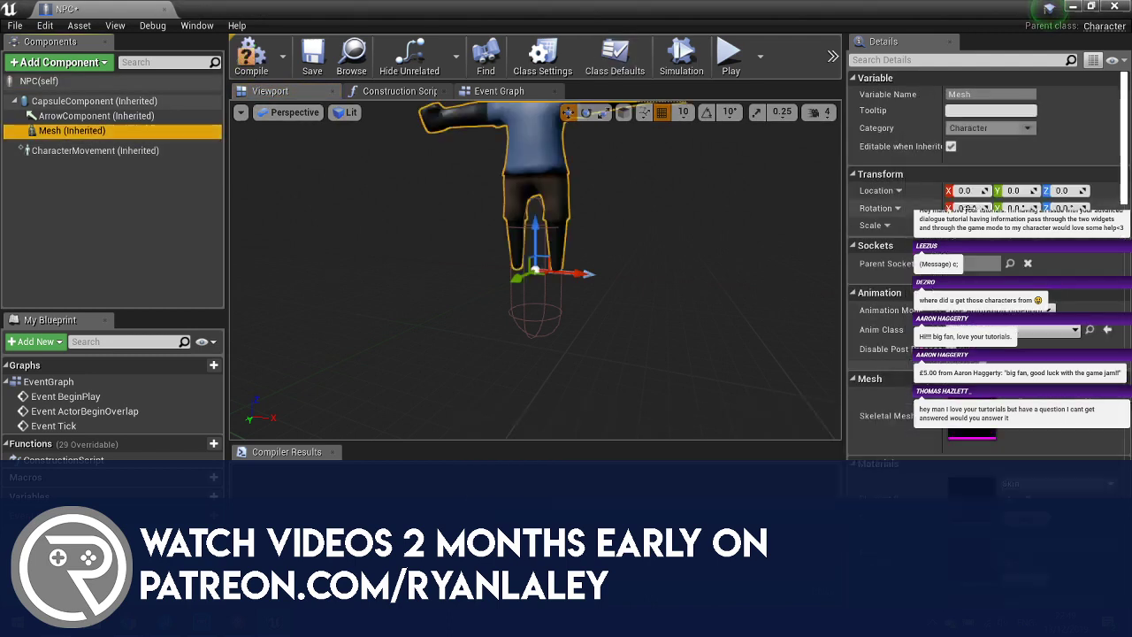
left_click_drag(535, 235, 535, 317)
key("e")
left_click_drag(541, 380, 579, 416)
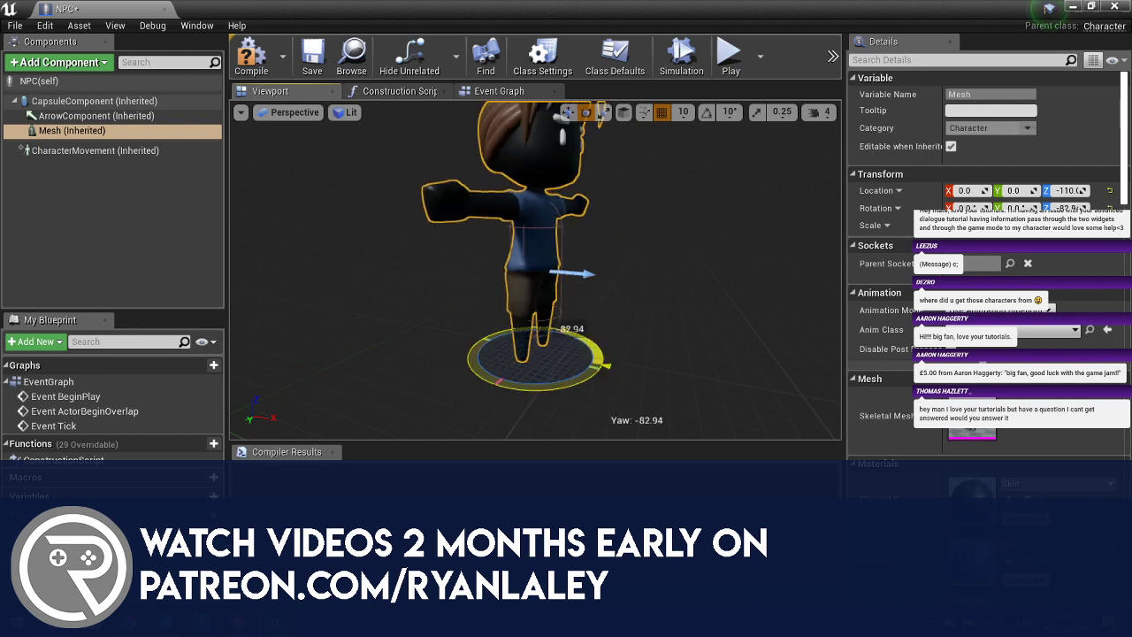
key("ctrl+z")
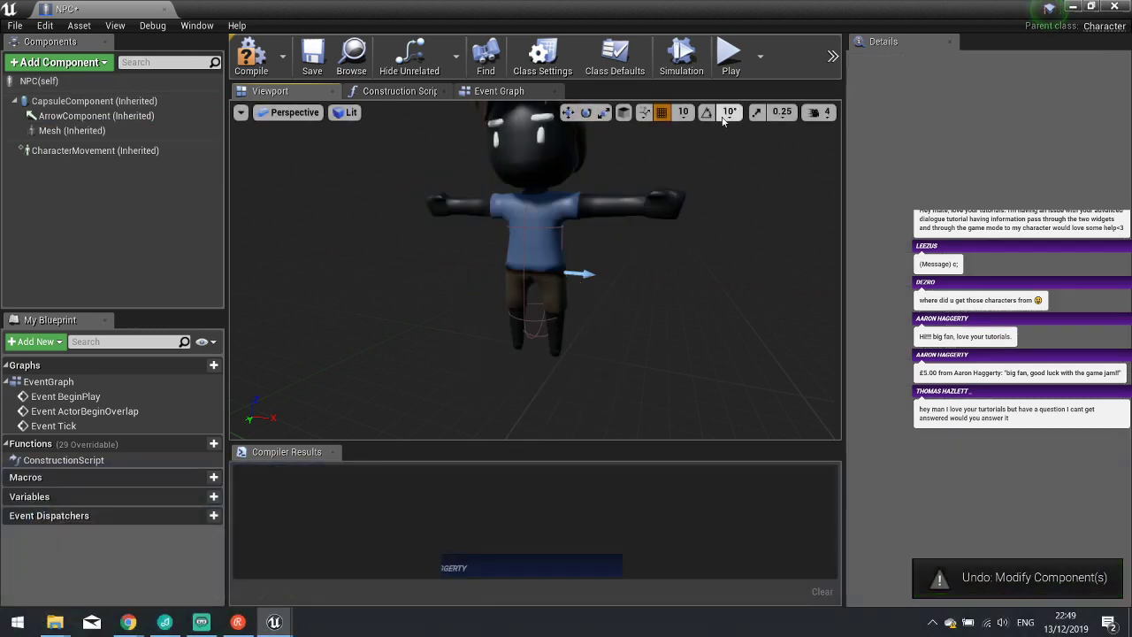
Enable 10° rotation snapping and rotate the character mesh to -90° about the vertical axis.
left_click(707, 117)
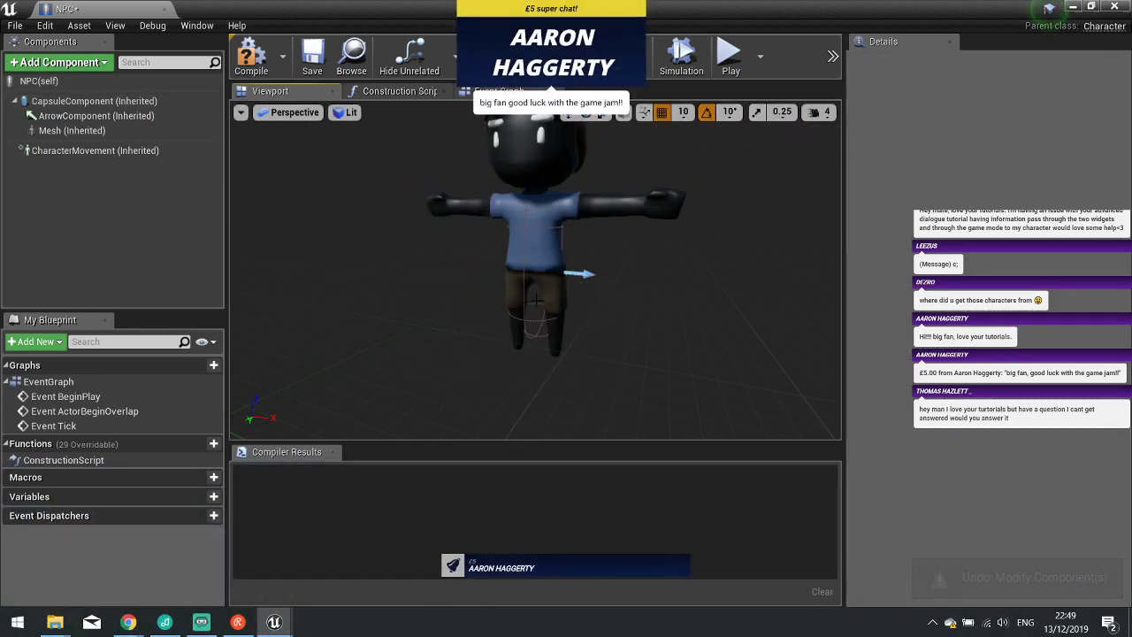
left_click(552, 343)
mouse_move(540, 384)
left_mouse_down()
mouse_move(610, 389)
mouse_move(544, 380)
left_mouse_up()
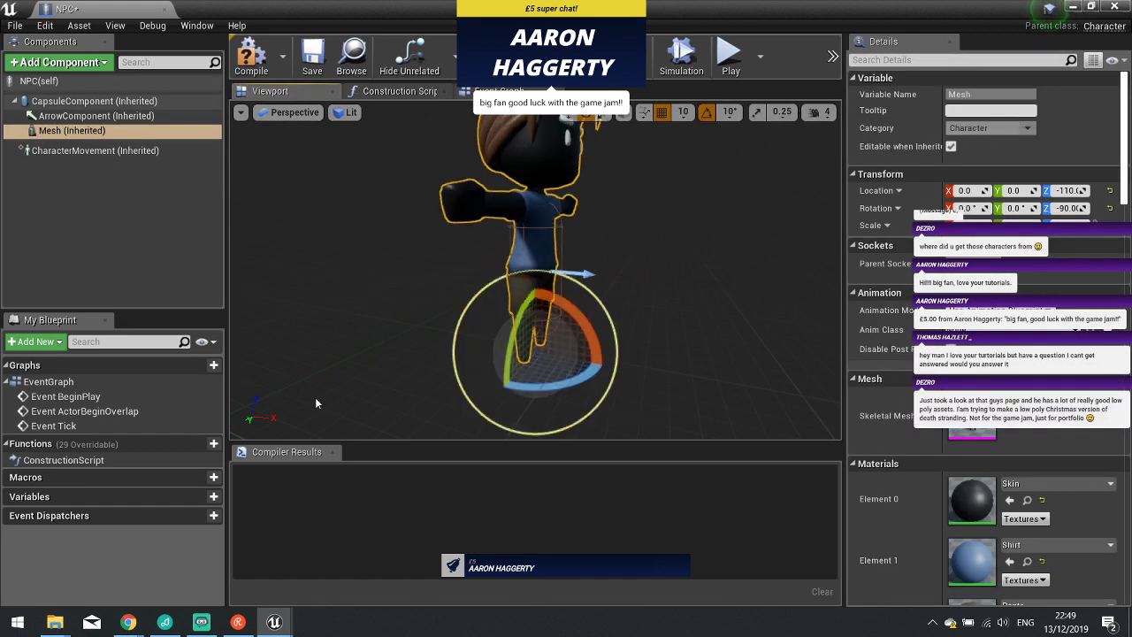
left_click(204, 623)
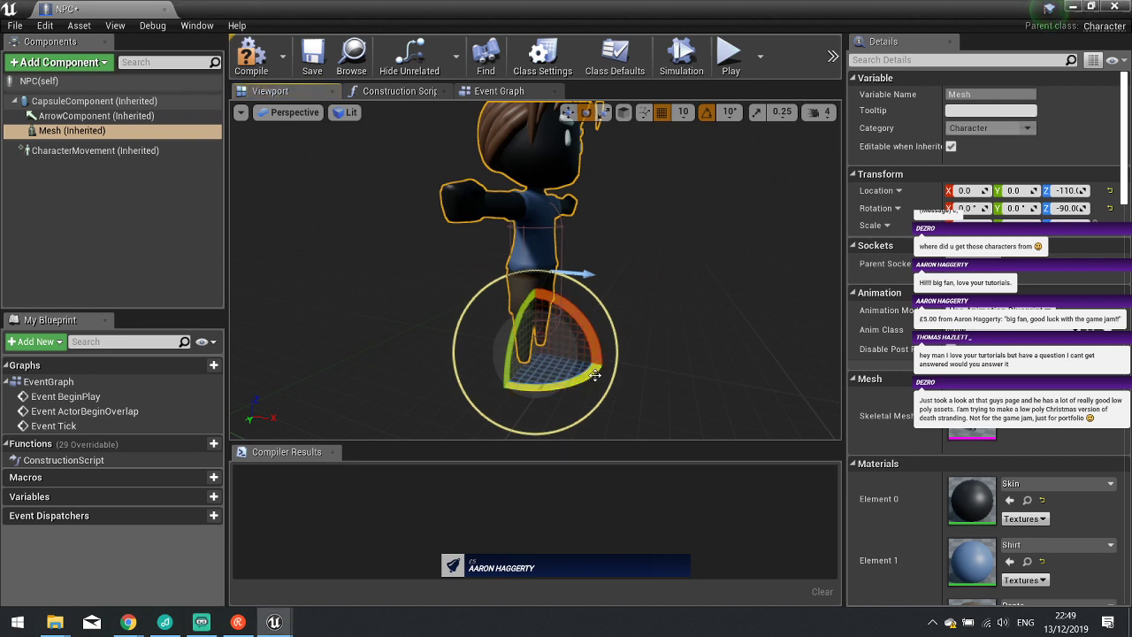
Scale the character mesh down uniformly to about 0.566 so it fits the capsule, and compile the blueprint.
key("r")
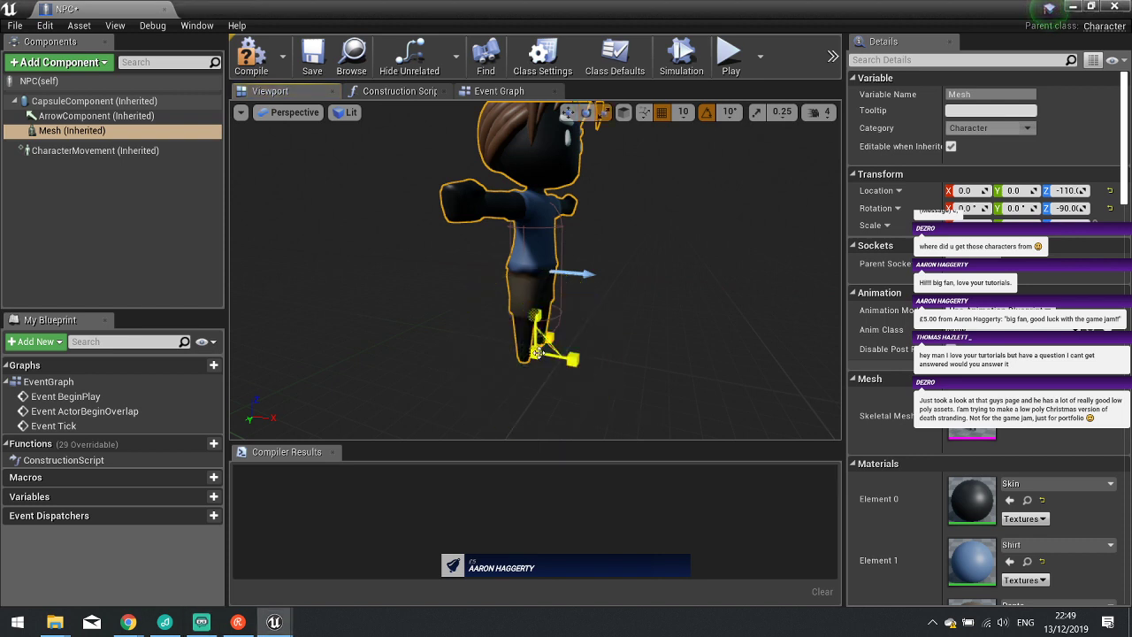
left_click_drag(538, 353, 523, 361)
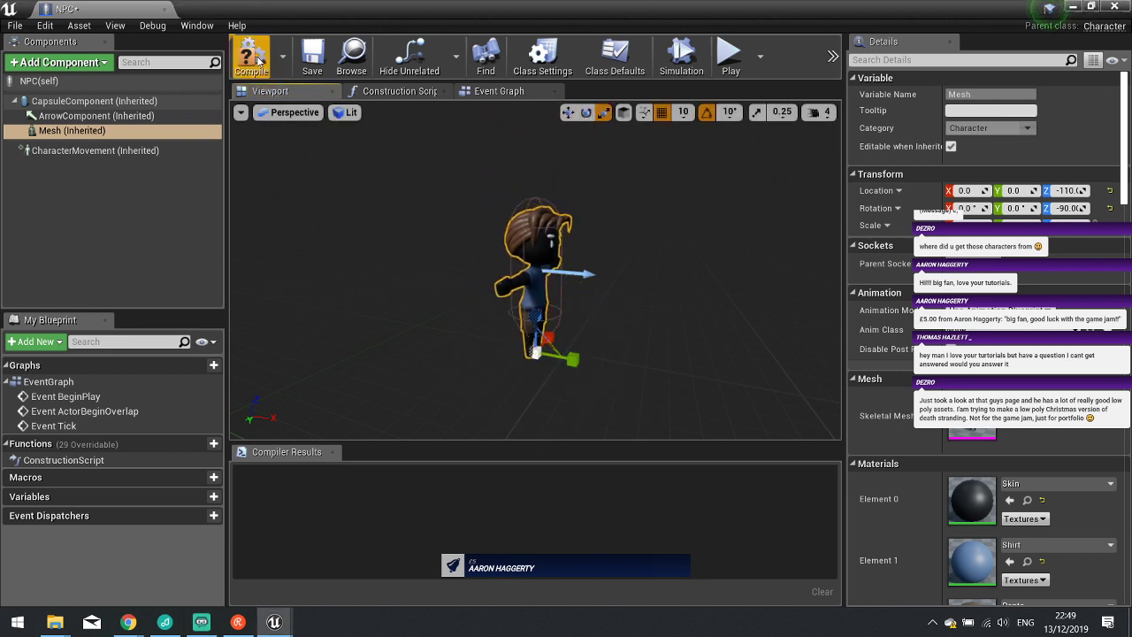
left_click(251, 57)
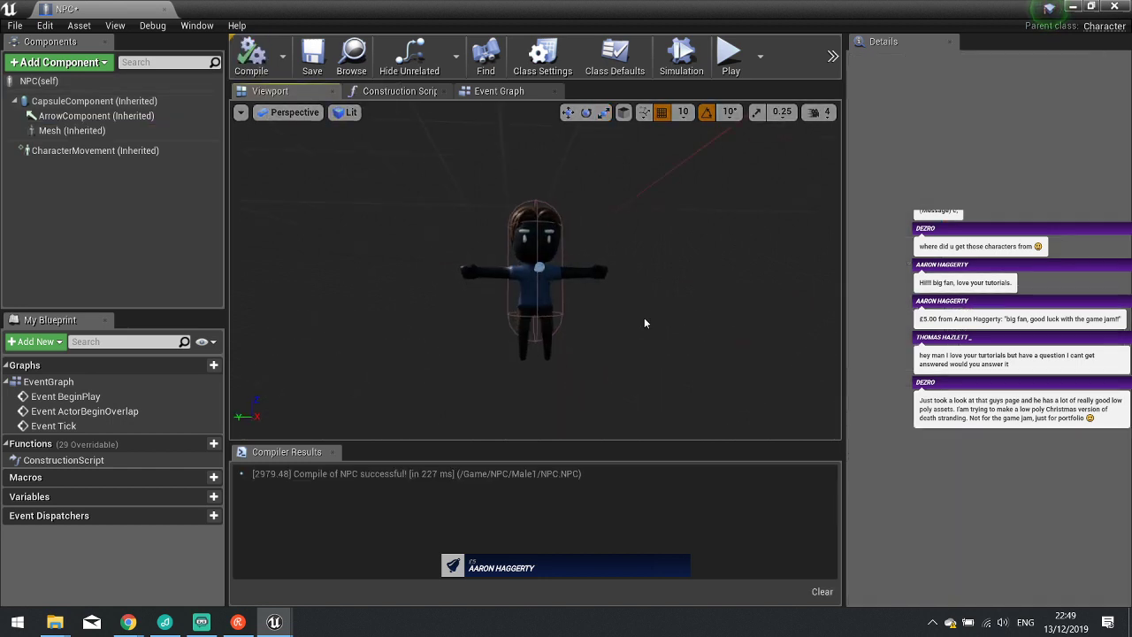
Set the mesh's material elements 0, 1 and 2 to Skin_Inst, Shirt_Inst and Pants_Inst.
left_click(555, 287)
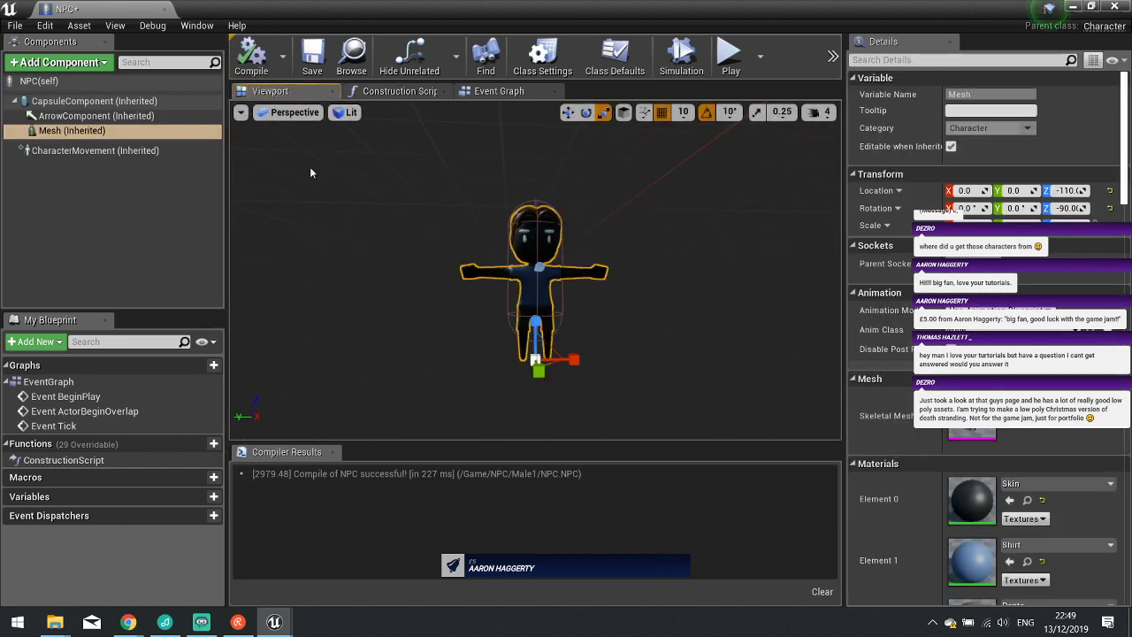
scroll(1013, 504, "down", 5)
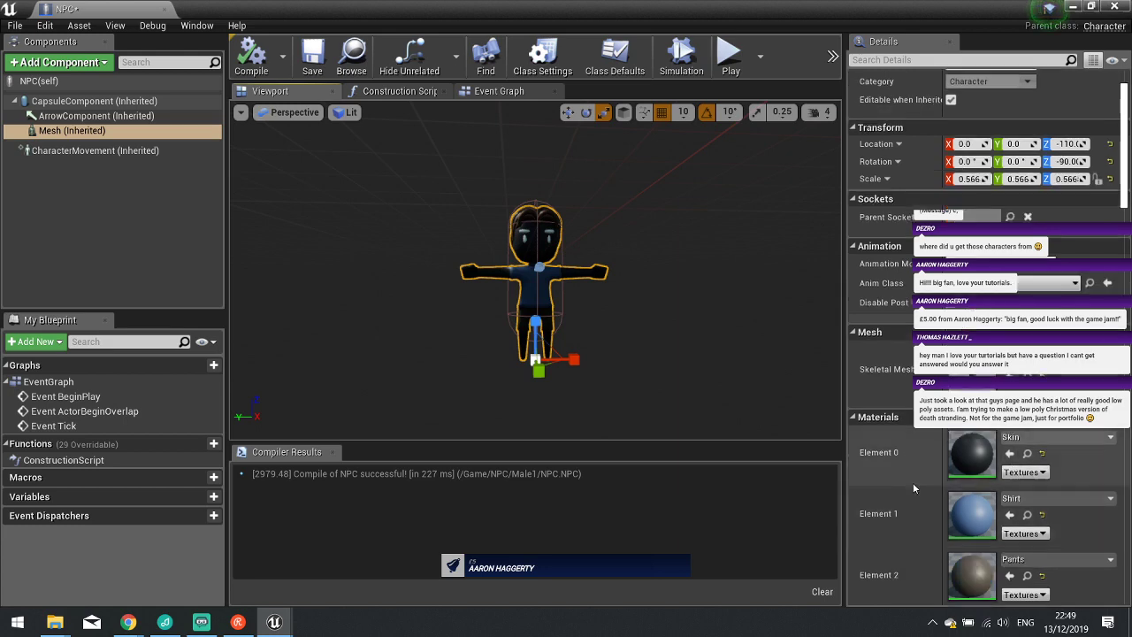
left_click(1052, 252)
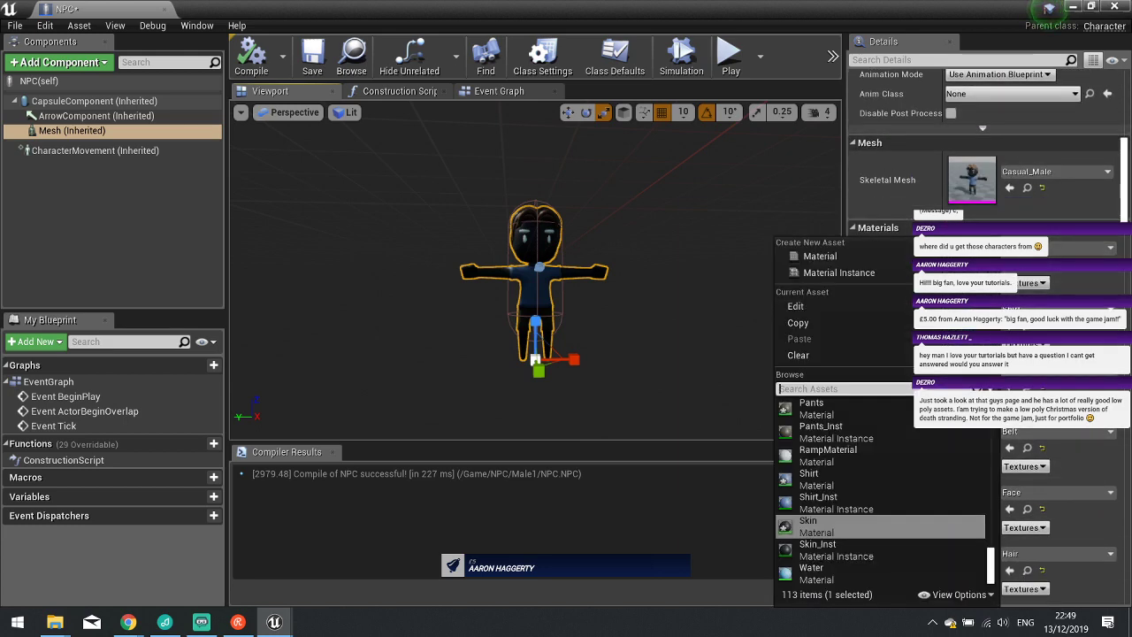
left_click(840, 545)
left_click(1053, 308)
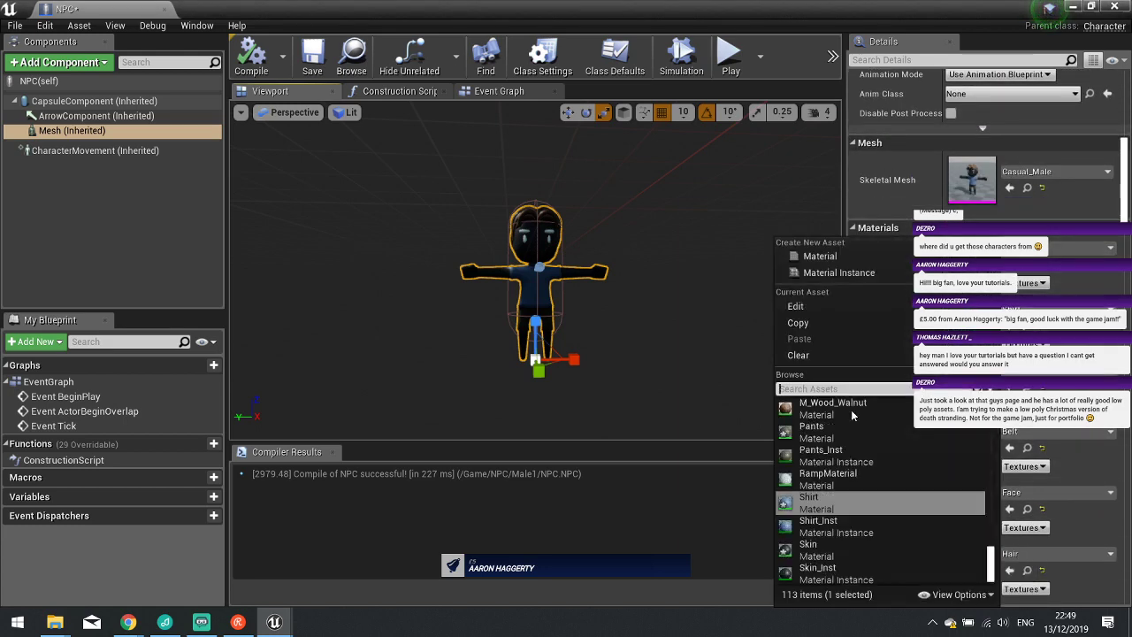
left_click(849, 510)
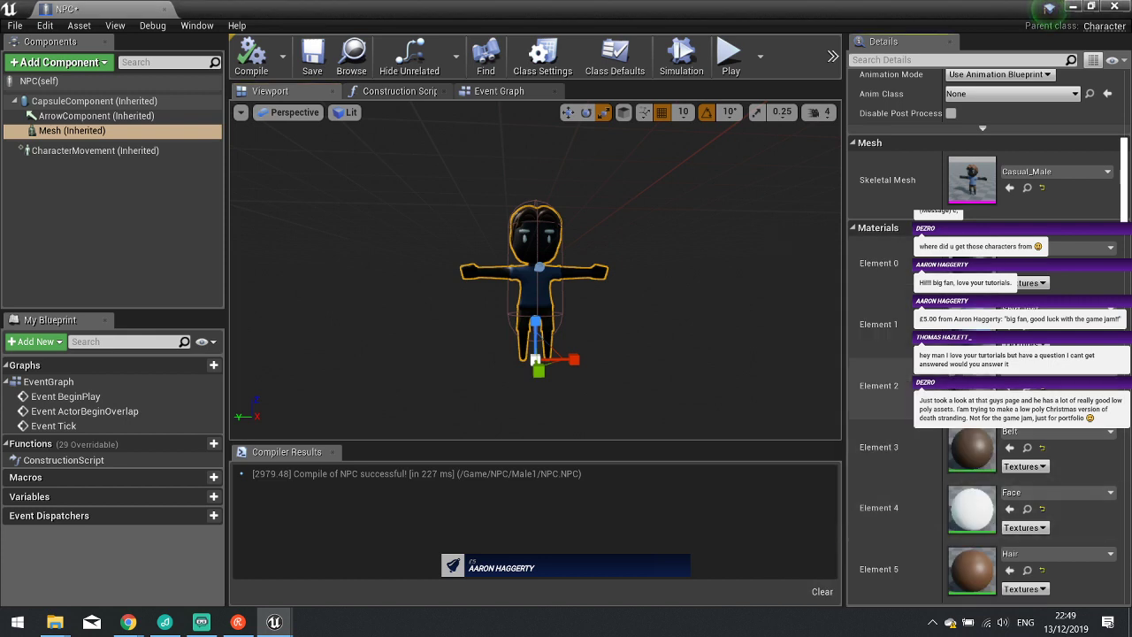
left_click(1052, 371)
left_click(840, 528)
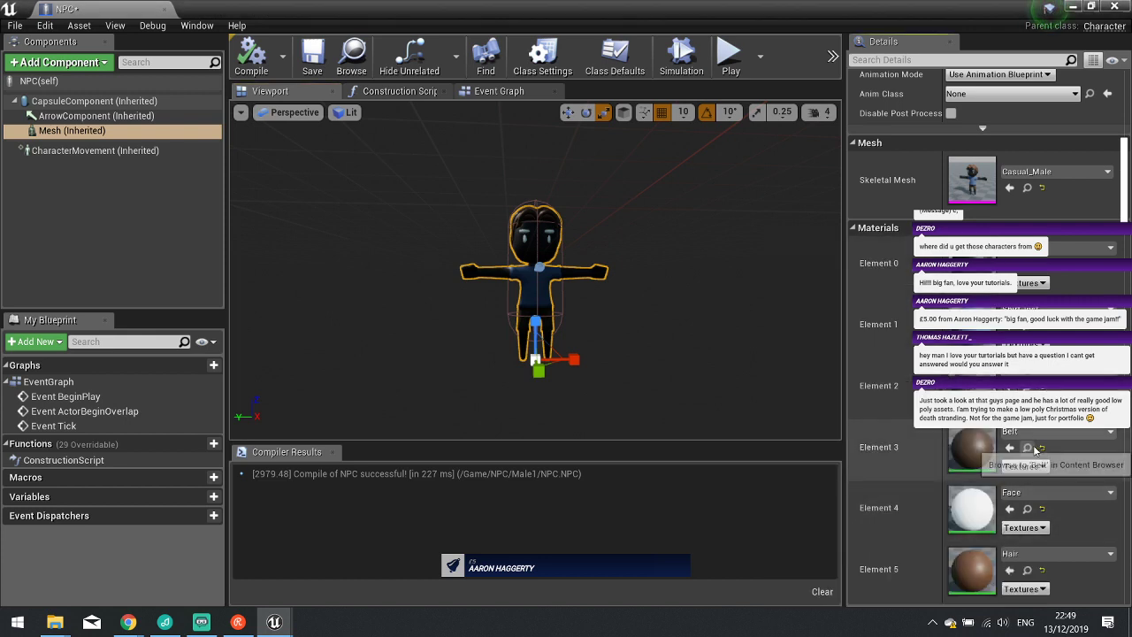
Set the mesh's material elements 3, 4 and 5 to Belt_Inst, Face_Inst and Hair_Inst, and compile the blueprint.
left_click(1057, 432)
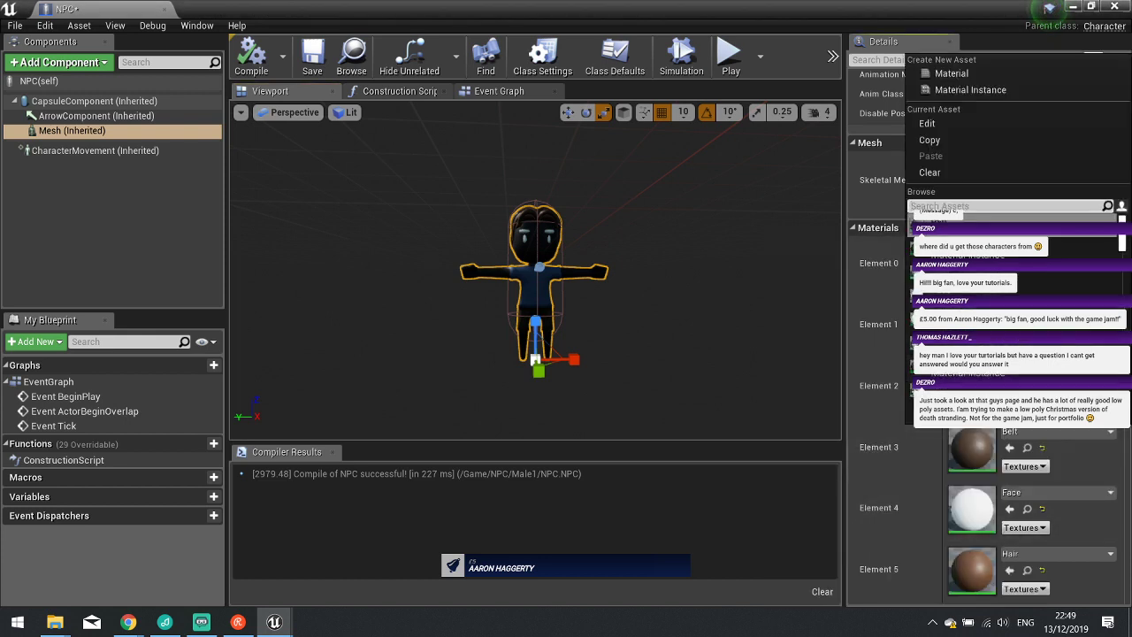
left_click(973, 416)
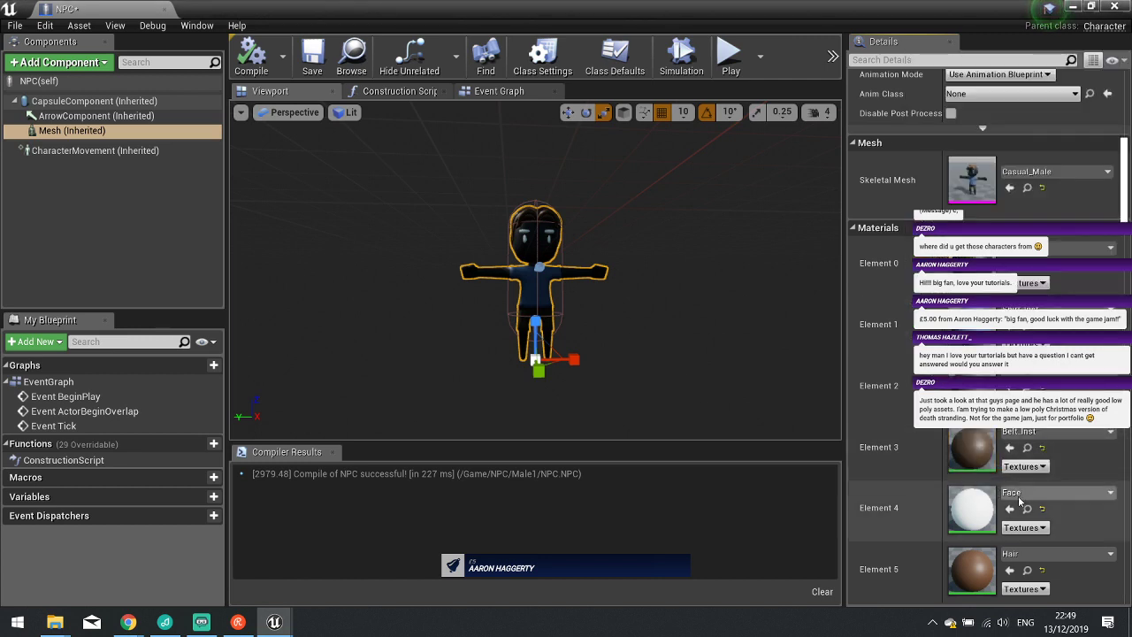
left_click(1056, 492)
left_click(973, 416)
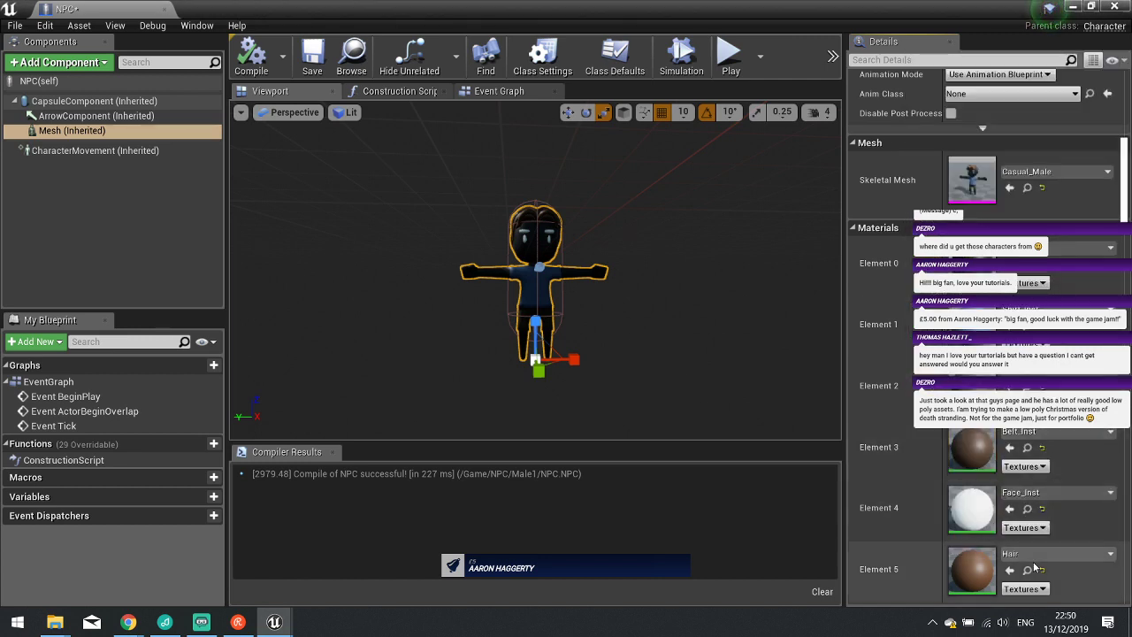
left_click(1056, 554)
left_click(973, 487)
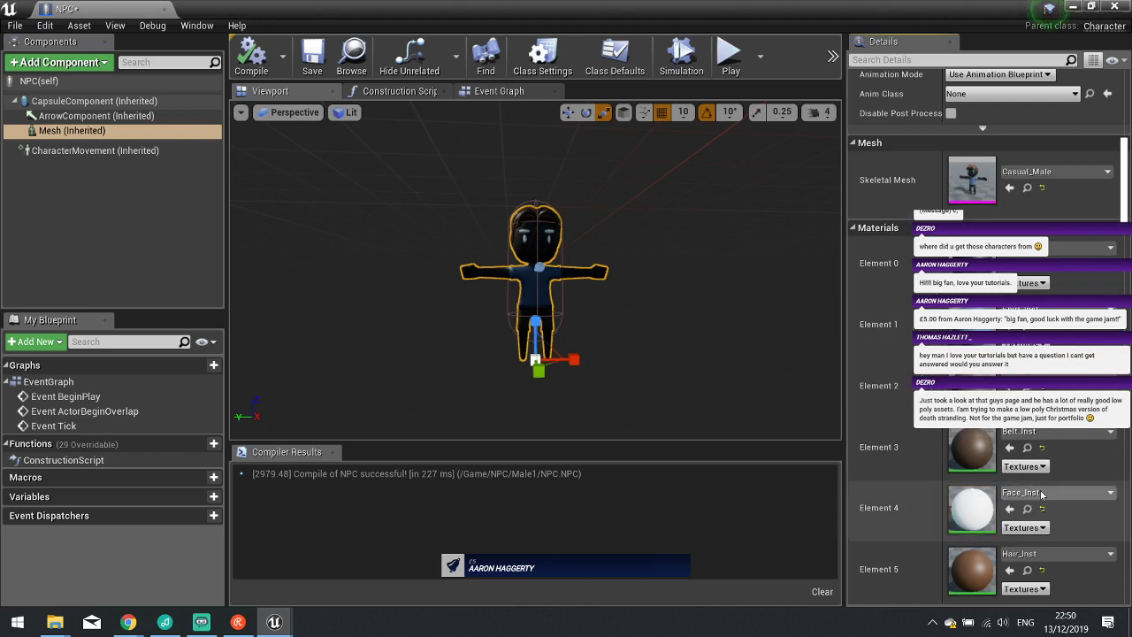
left_click(254, 69)
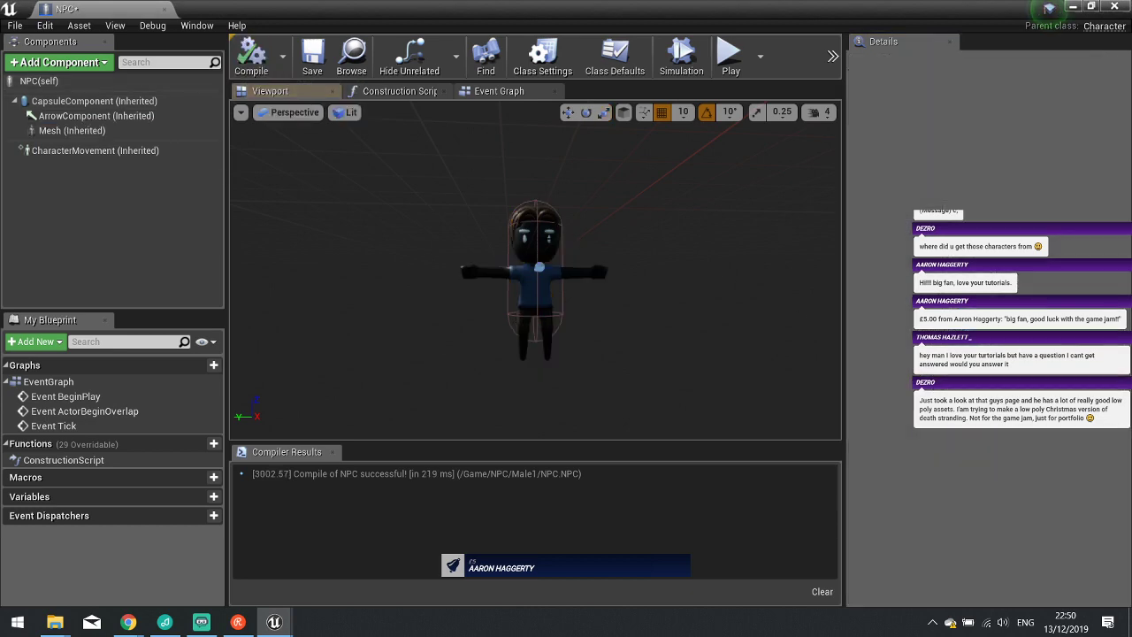
Add a new blueprint variable named HairColour.
left_click(71, 130)
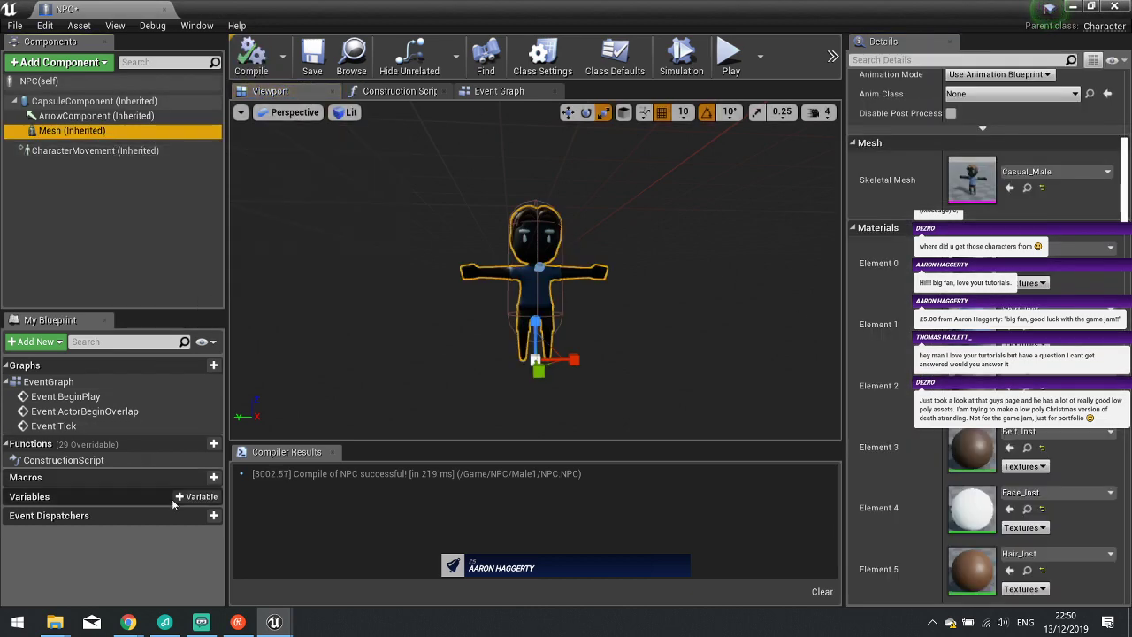
left_click(177, 500)
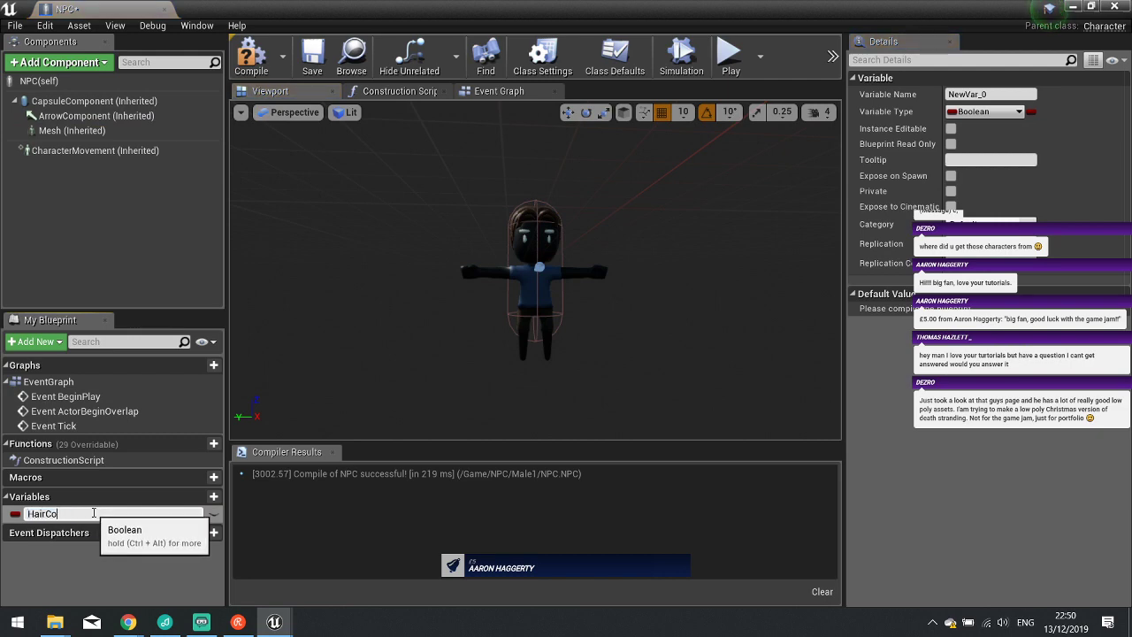
type("HairColour")
key("Return")
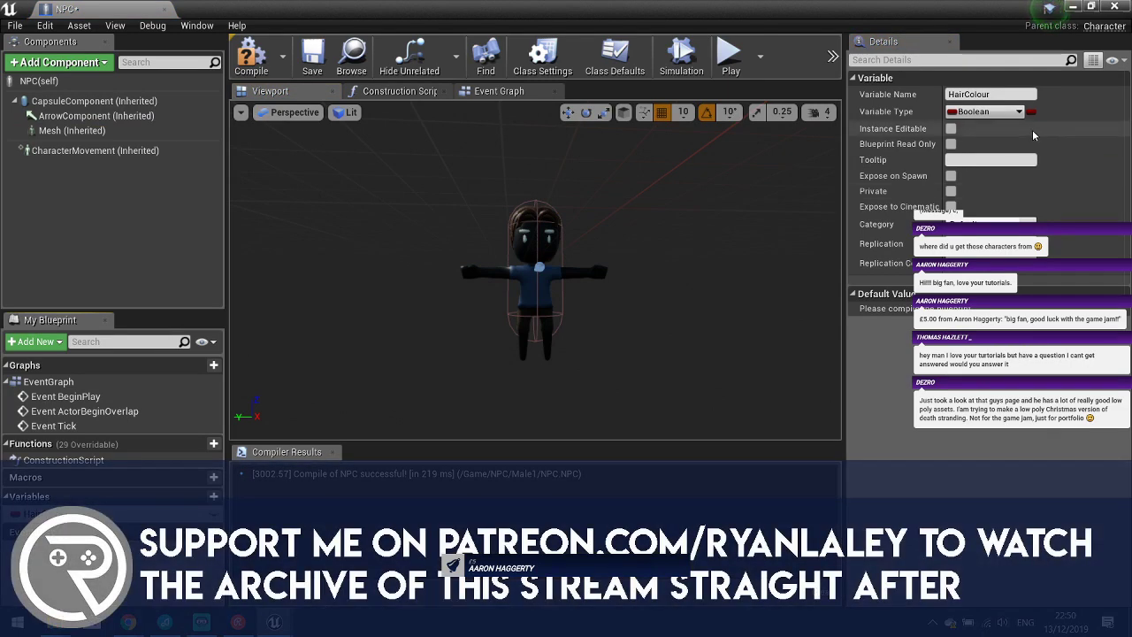
Change the HairColour variable's type to Linear Color, make it instance editable, and compile the blueprint.
left_click(1011, 112)
type("linear")
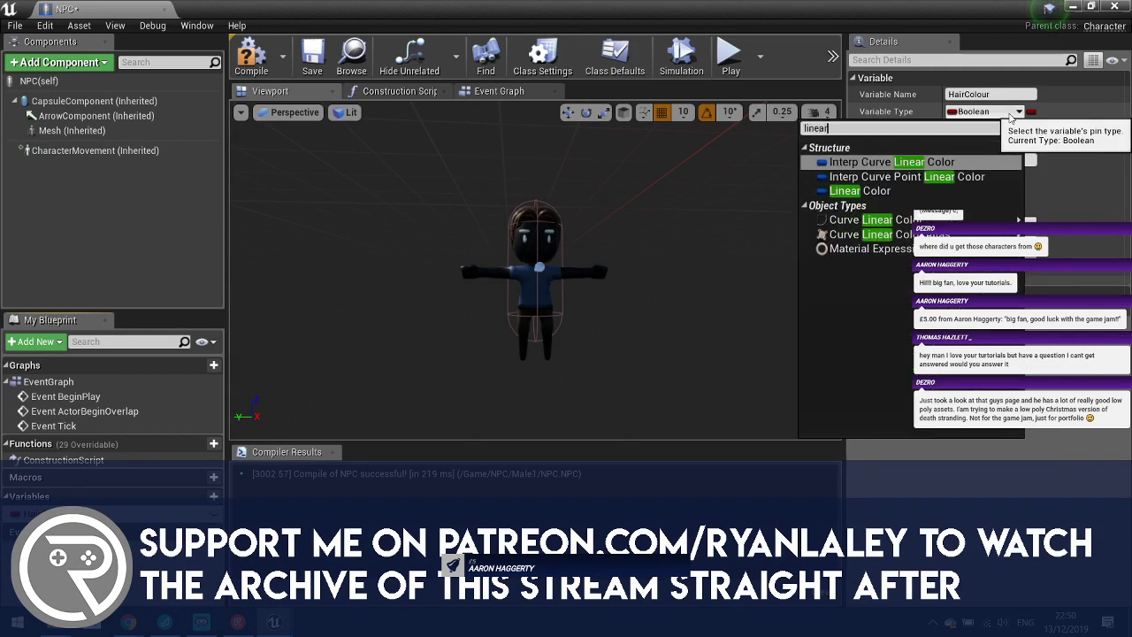
key("Down")
key("Down")
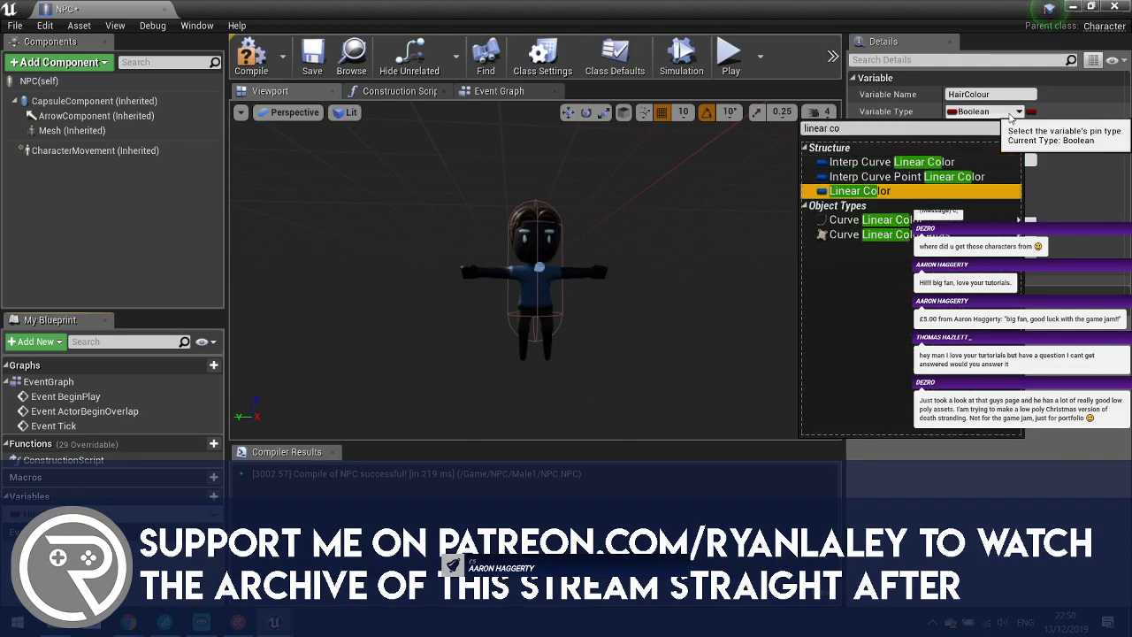
key("Return")
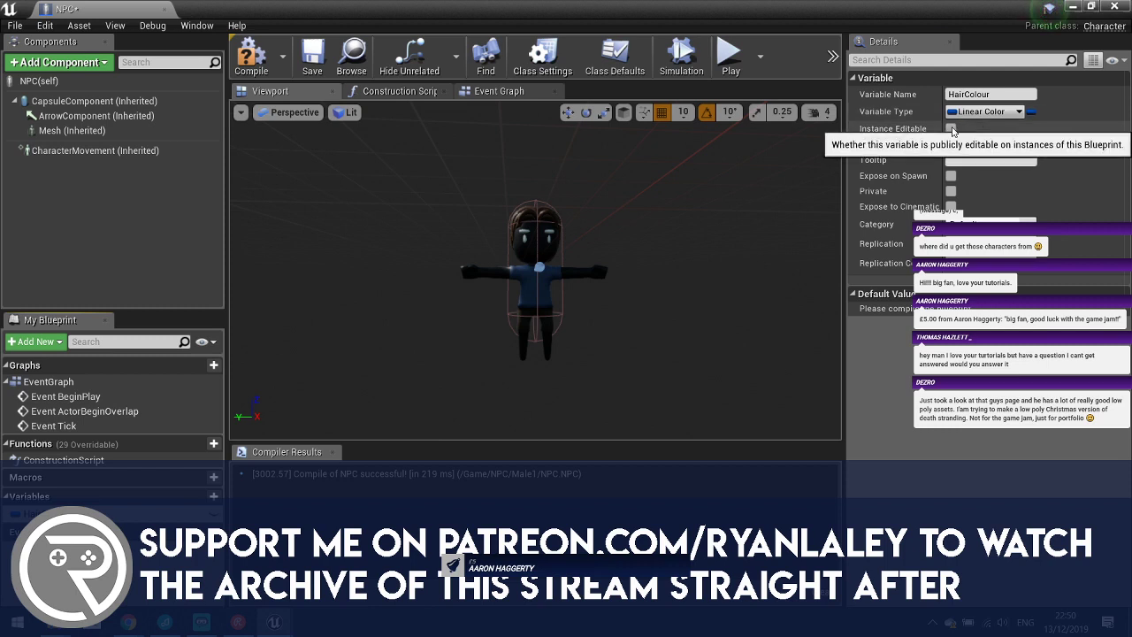
left_click(951, 129)
left_click(252, 58)
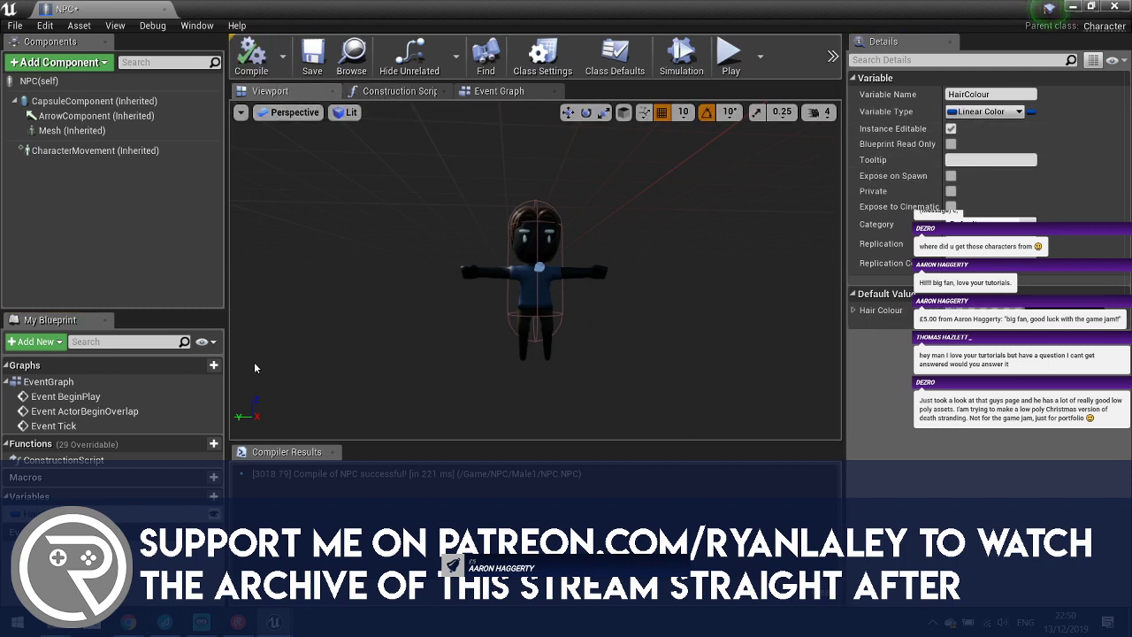
Duplicate the HairColour variable and name the copy ShirtColour, and duplicate that one as PantsColour.
right_click(110, 513)
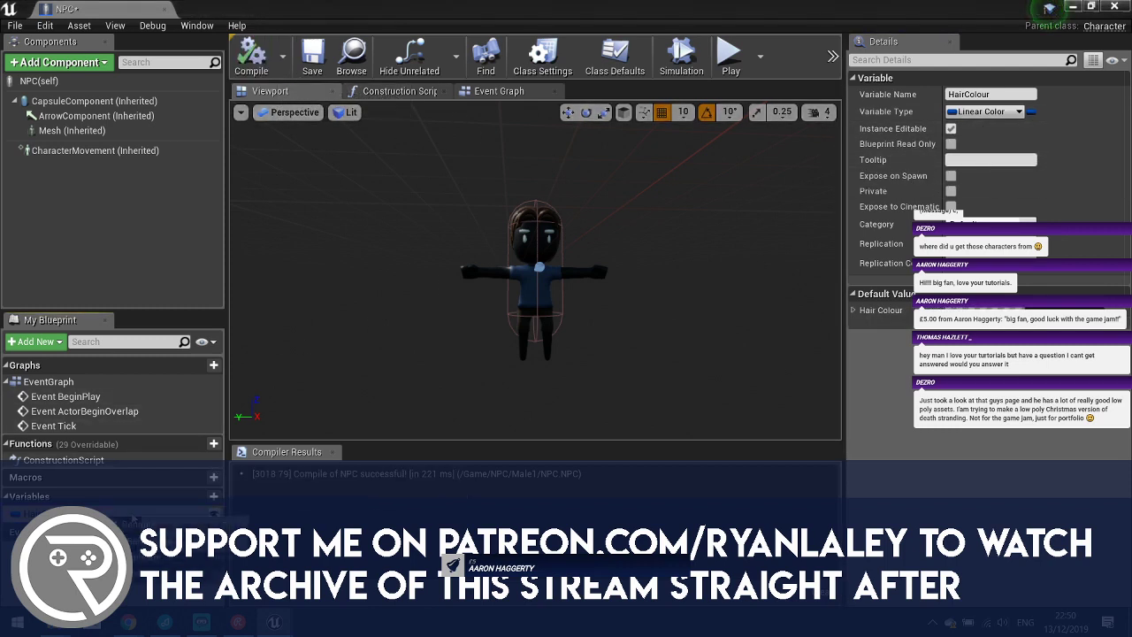
left_click(168, 535)
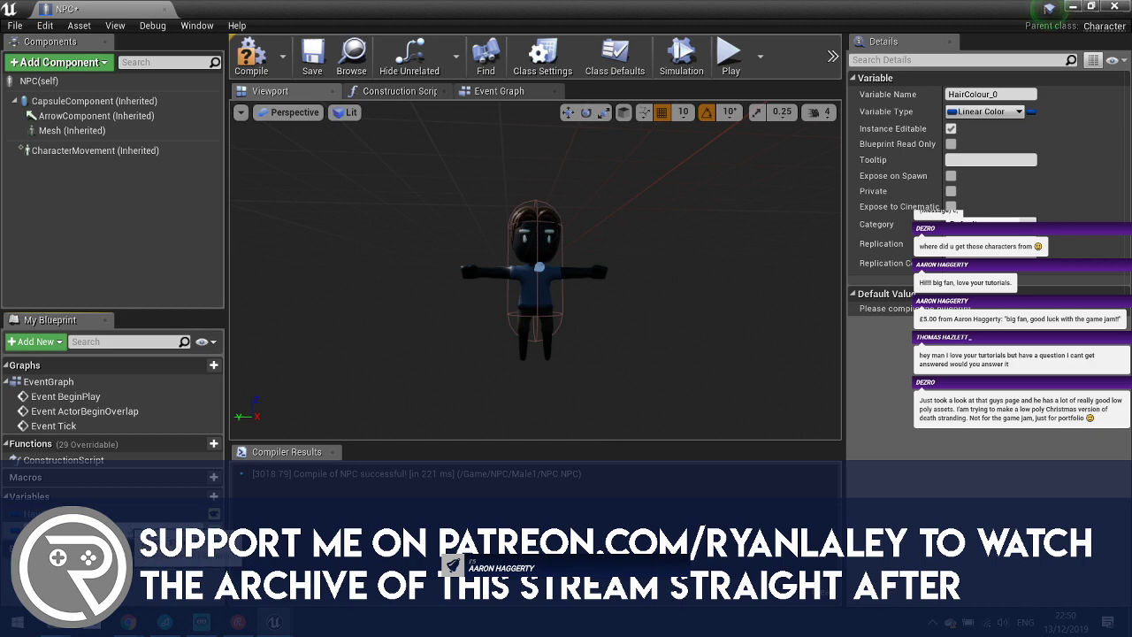
key("Return")
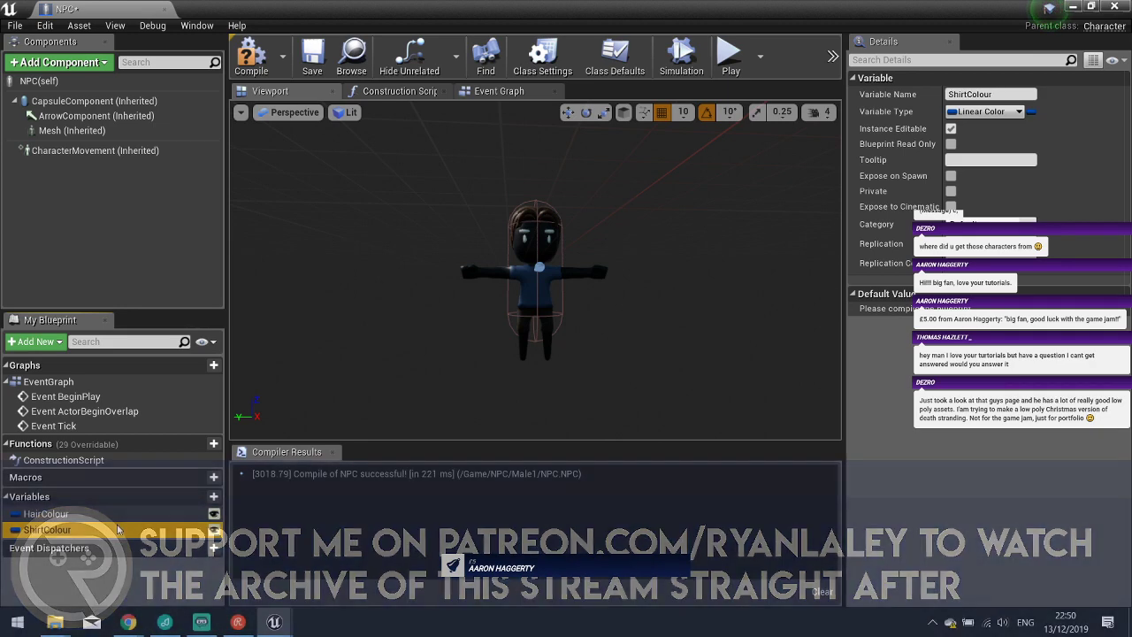
right_click(119, 526)
left_click(155, 564)
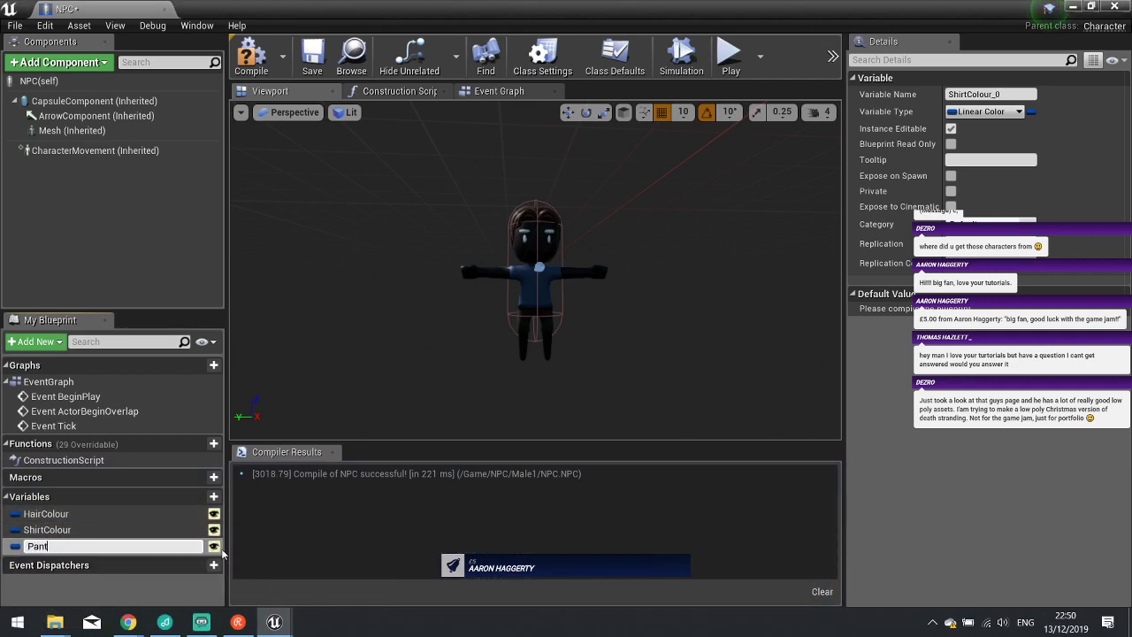
type("PantsColour")
key("Return")
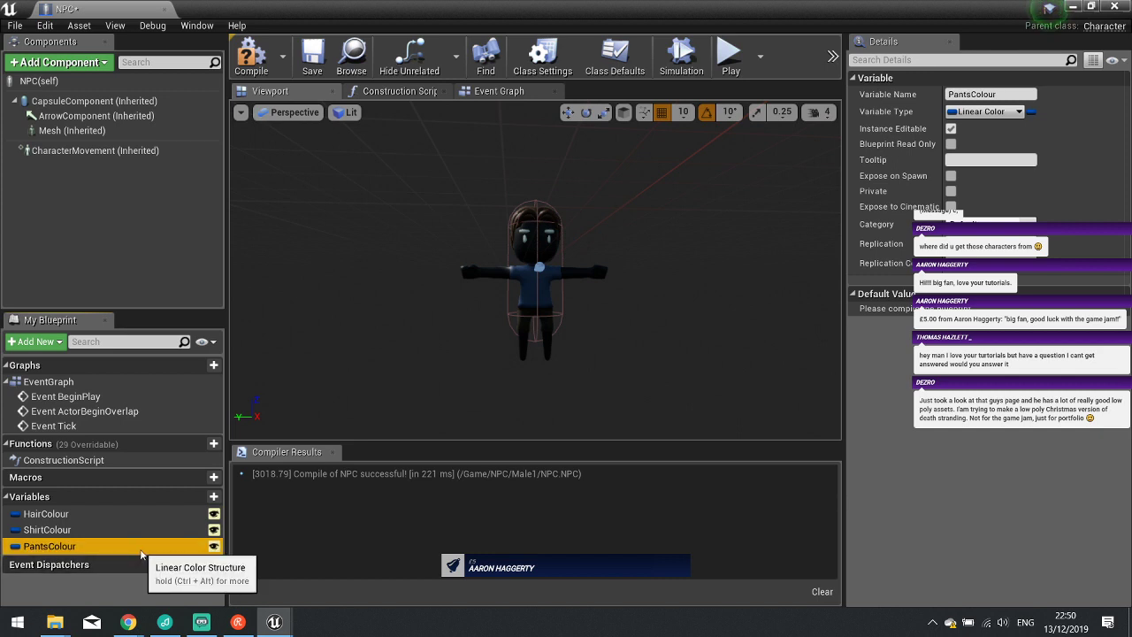
Duplicate the PantsColour variable as BeltColour, and duplicate that copy as SkinColour.
key("ctrl+w")
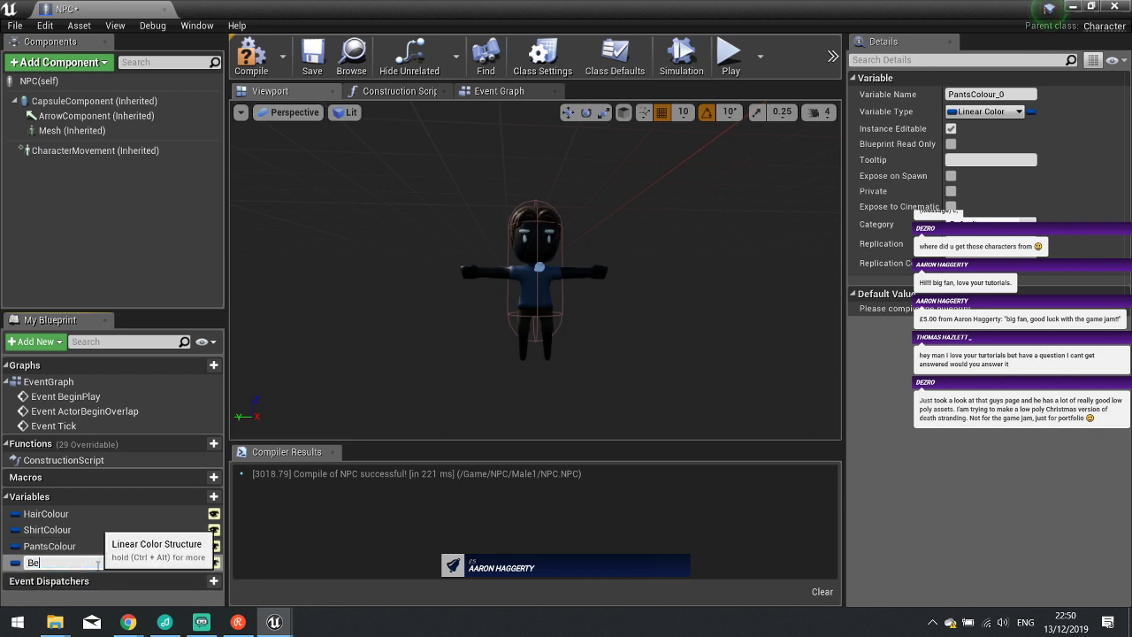
type("BeltColour")
key("Return")
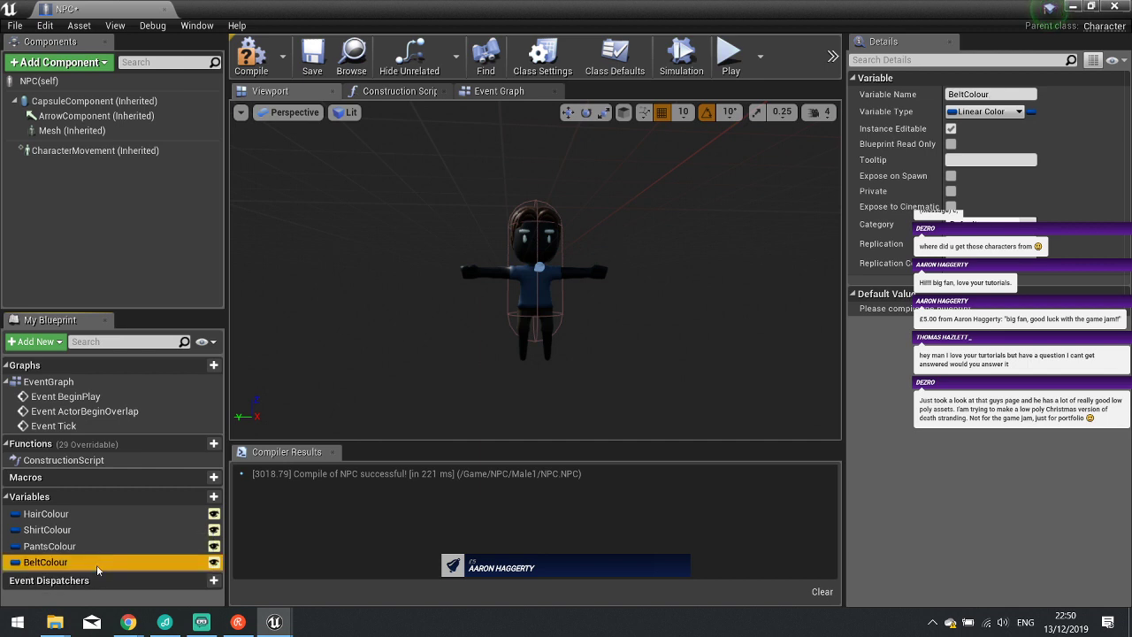
key("ctrl+w")
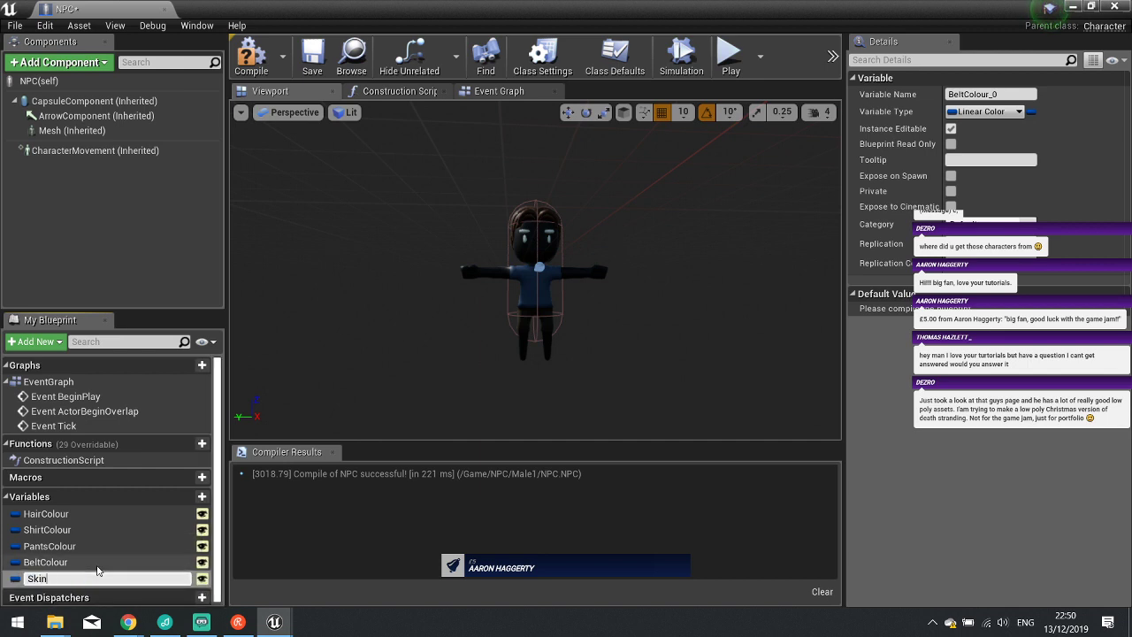
type("SkinColour")
key("Return")
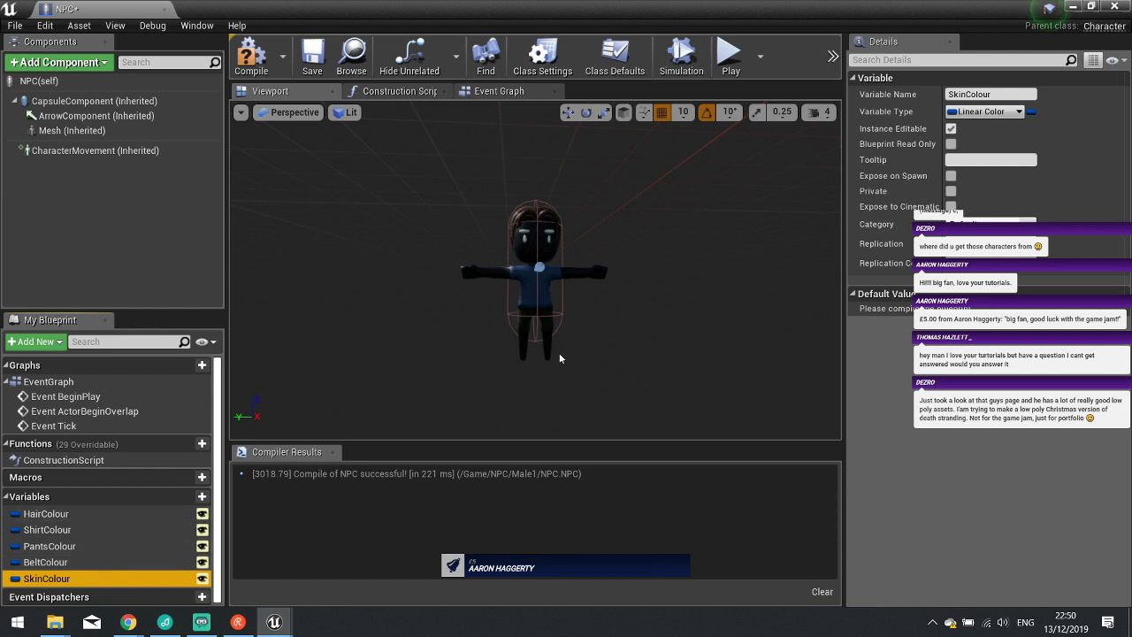
In the Construction Script, add a Mesh reference and a Set Vector Parameter Value on Materials node targeting it.
left_click(400, 91)
right_click_drag(568, 253, 346, 221)
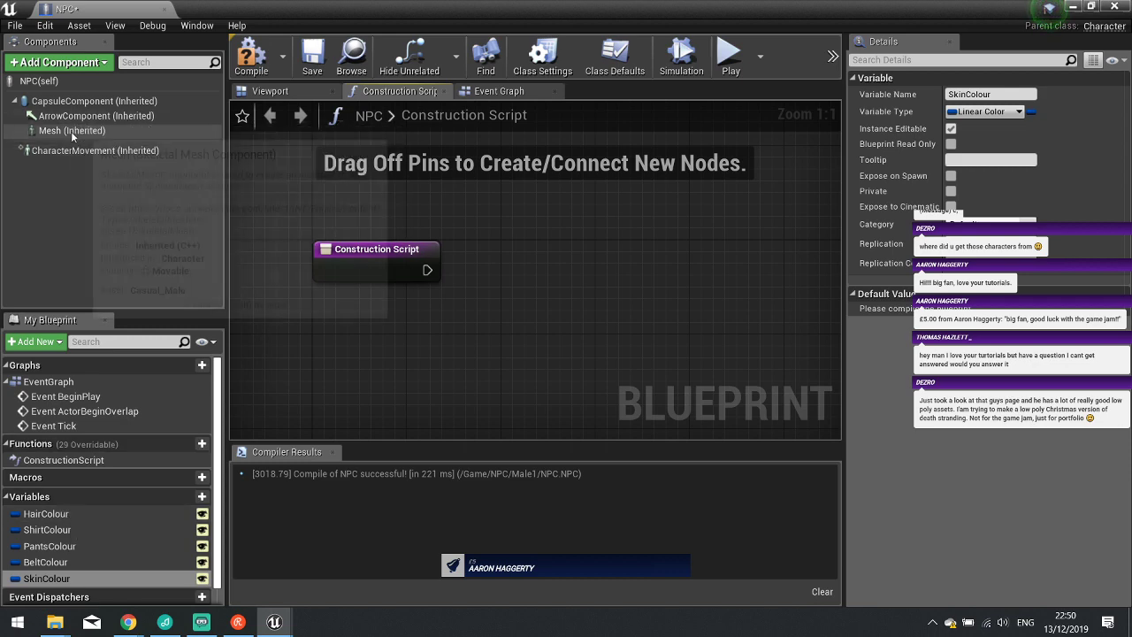
left_click_drag(74, 130, 445, 209)
left_click_drag(521, 256, 527, 261)
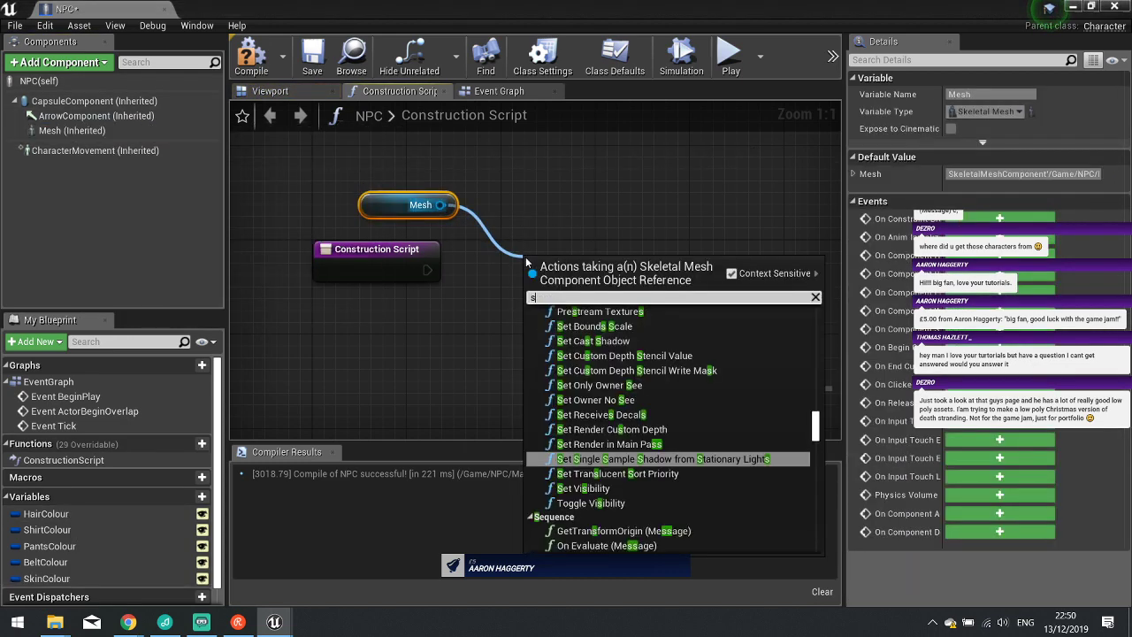
type("set vector")
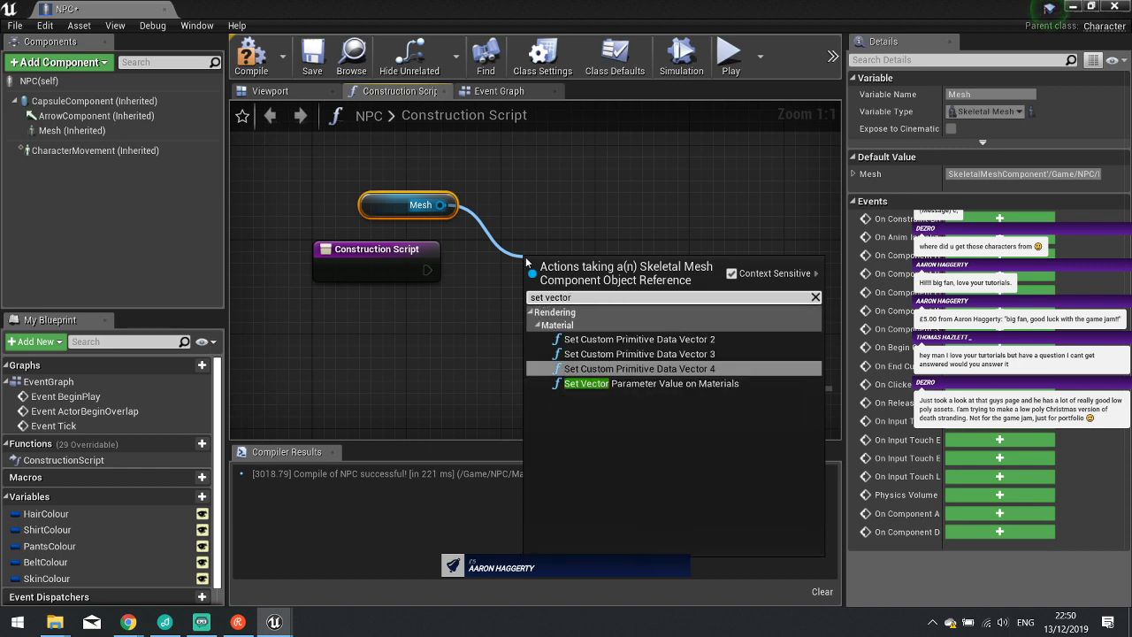
key("Down")
key("Return")
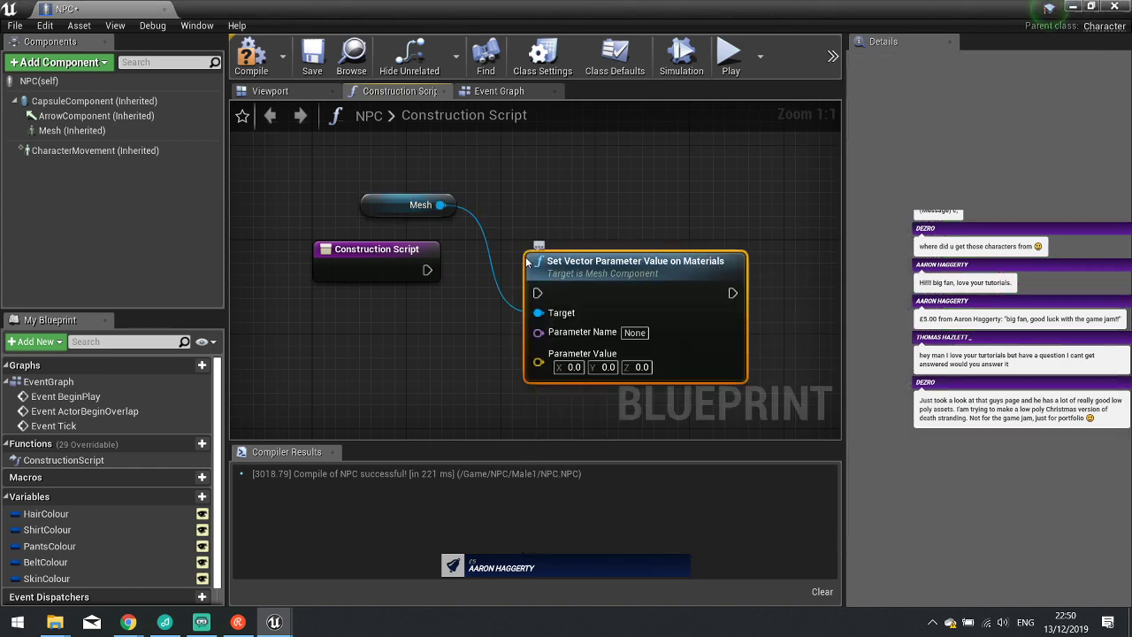
Connect the Construction Script node to the Set Vector Parameter Value on Materials node and set its Parameter Name to ShirtColour.
left_click_drag(536, 292, 401, 281)
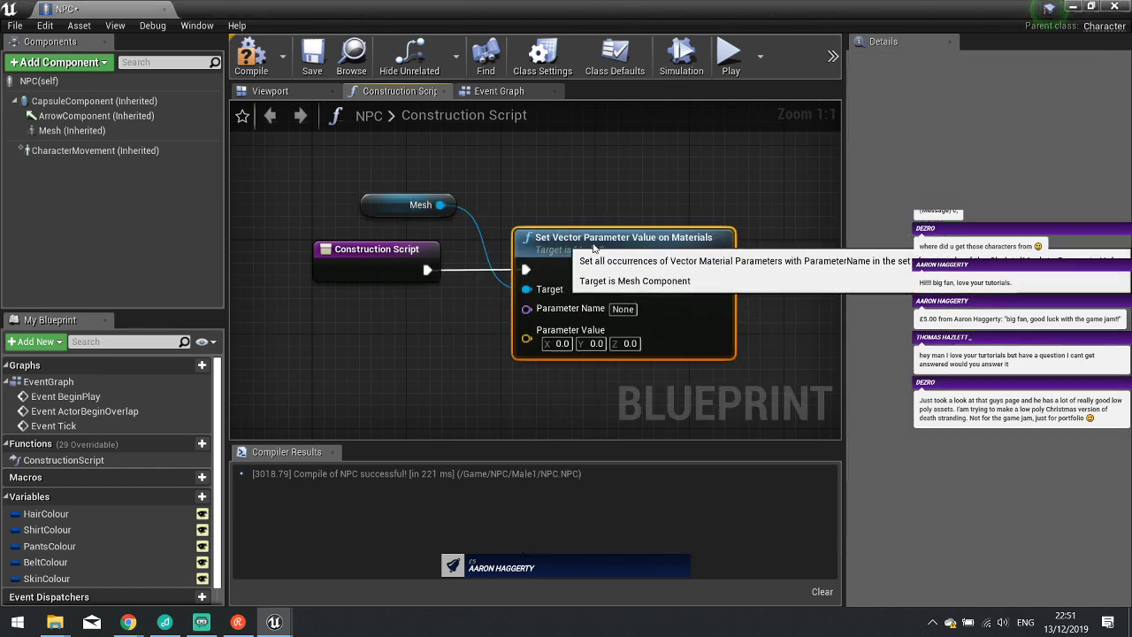
left_click_drag(584, 261, 572, 237)
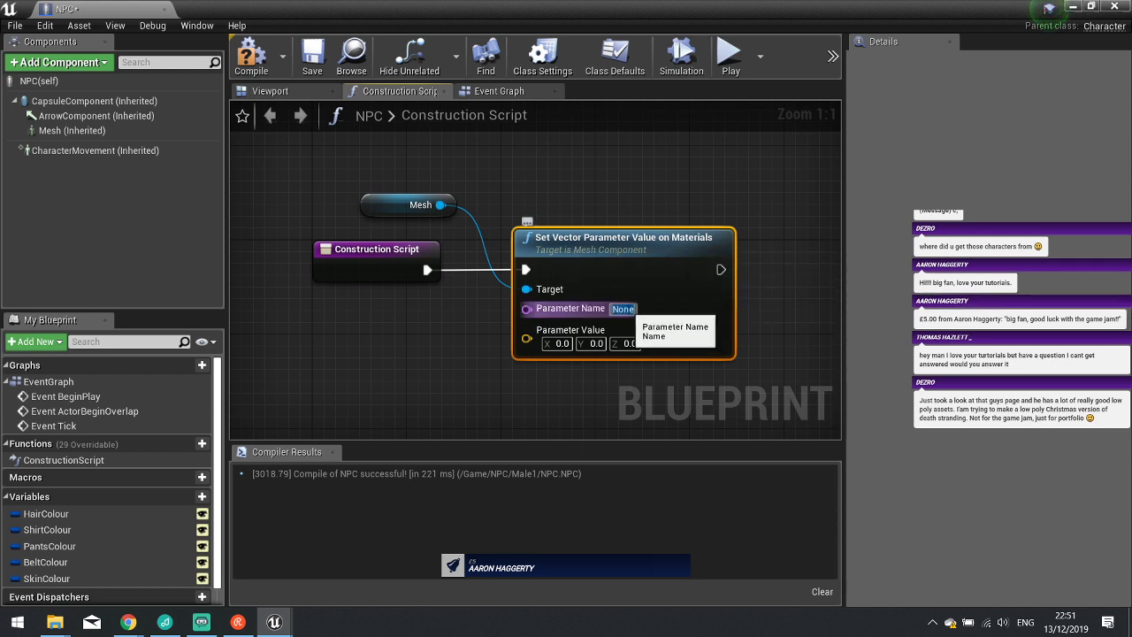
type("S")
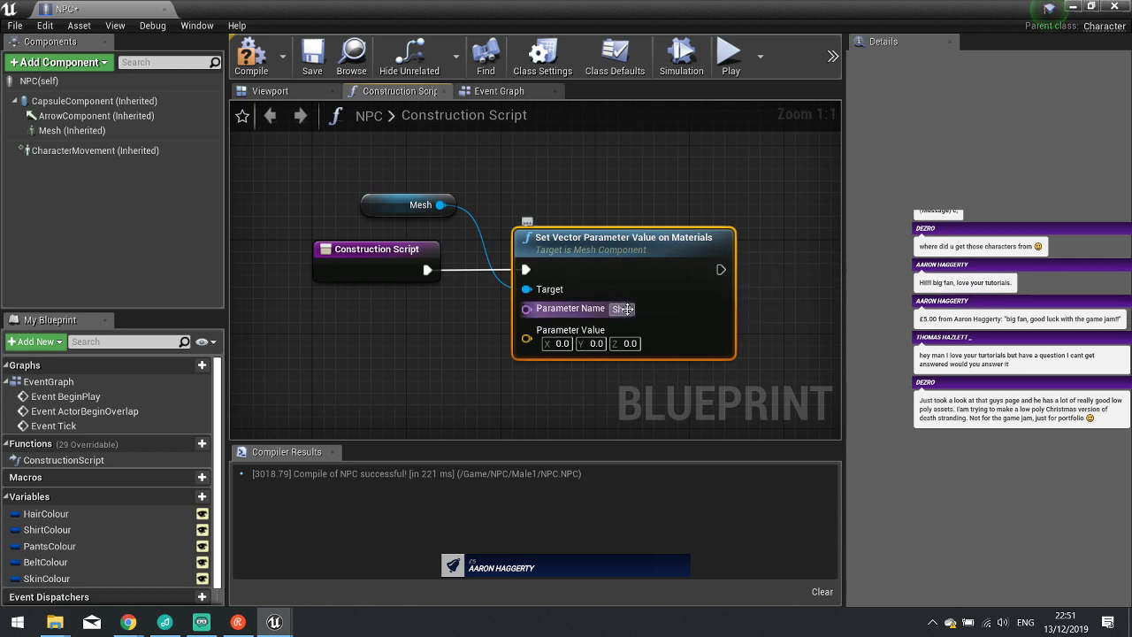
type("hirtColour")
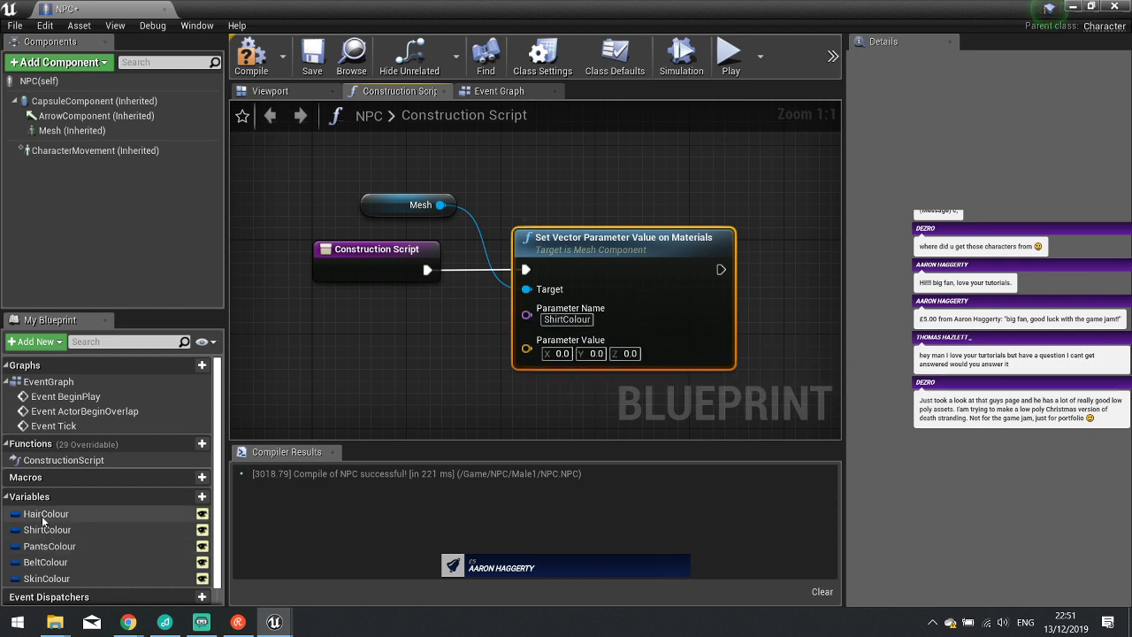
Feed the ShirtColour variable into the node's Parameter Value, then compile and close the NPC blueprint.
left_click_drag(56, 534, 347, 386)
left_click(386, 412)
left_click_drag(410, 404, 526, 348)
left_click_drag(331, 405, 330, 370)
left_click(251, 60)
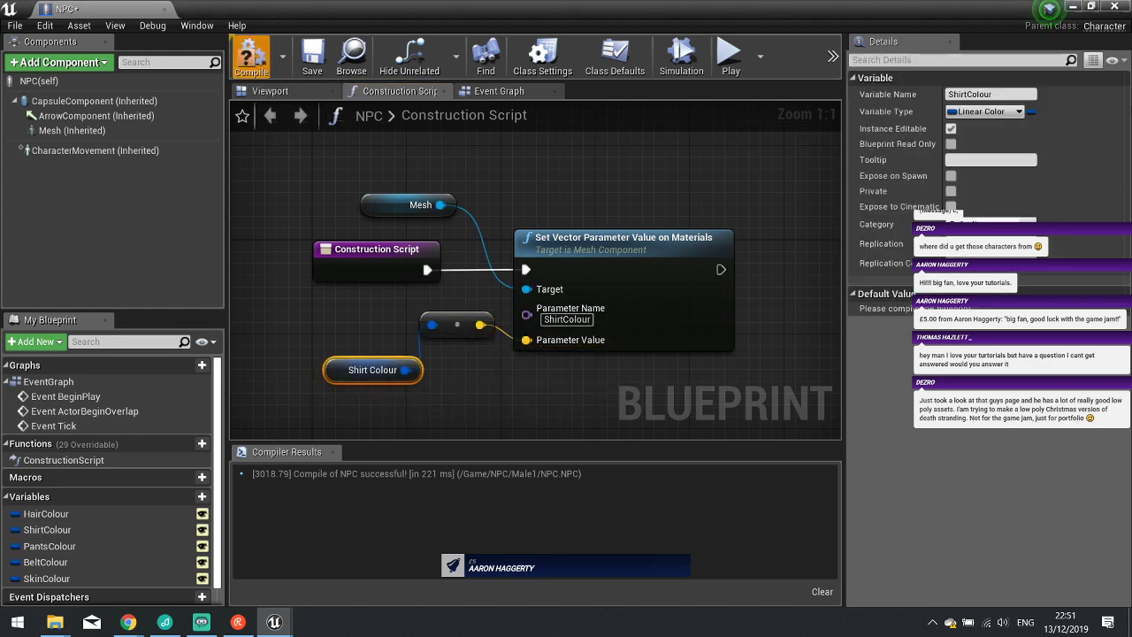
left_click(1115, 8)
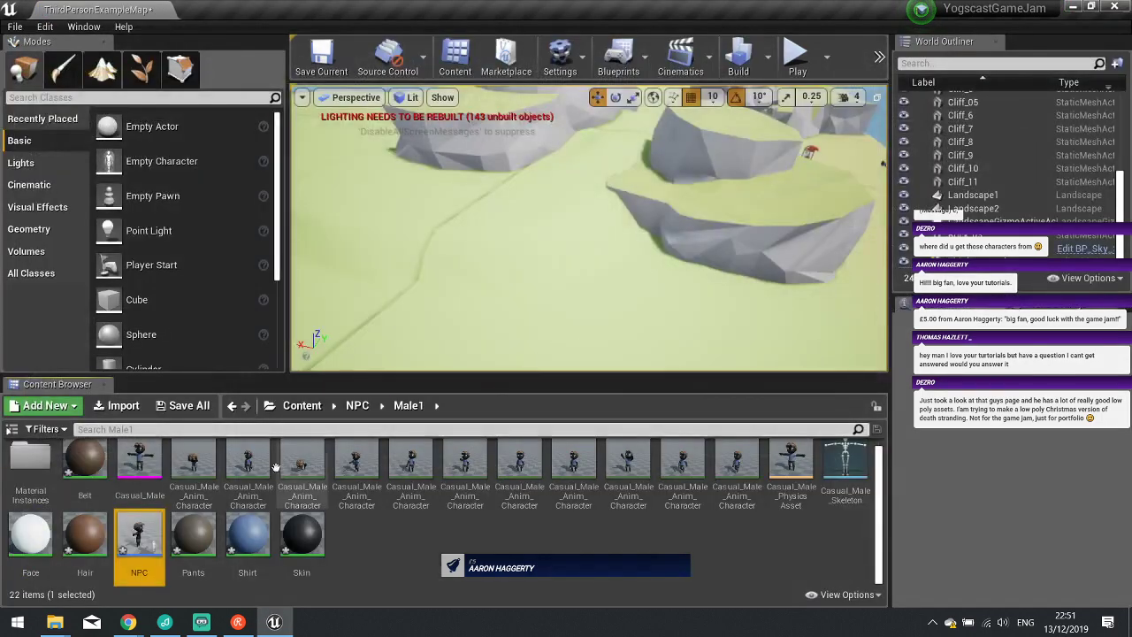
Place an instance of the NPC blueprint on the grass in the level for testing.
left_click_drag(479, 251, 591, 158)
key("w")
right_click_drag(593, 168, 690, 159)
key("a")
key("w")
Set the placed NPC's Shirt Colour to a light blue.
scroll(996, 486, "up", 6)
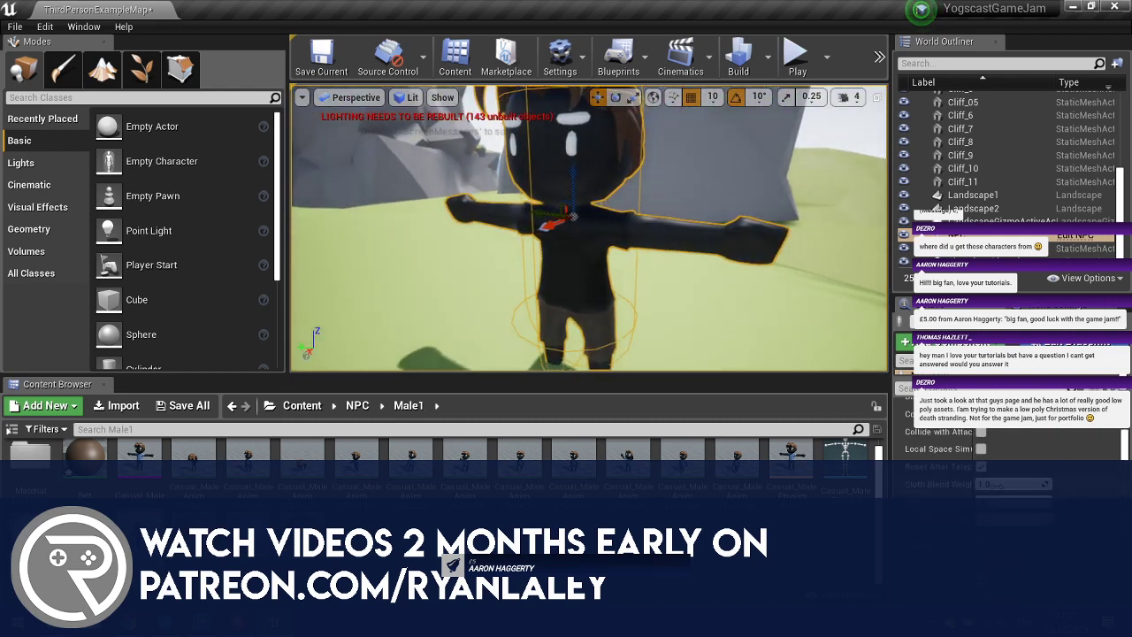
scroll(995, 486, "up", 3)
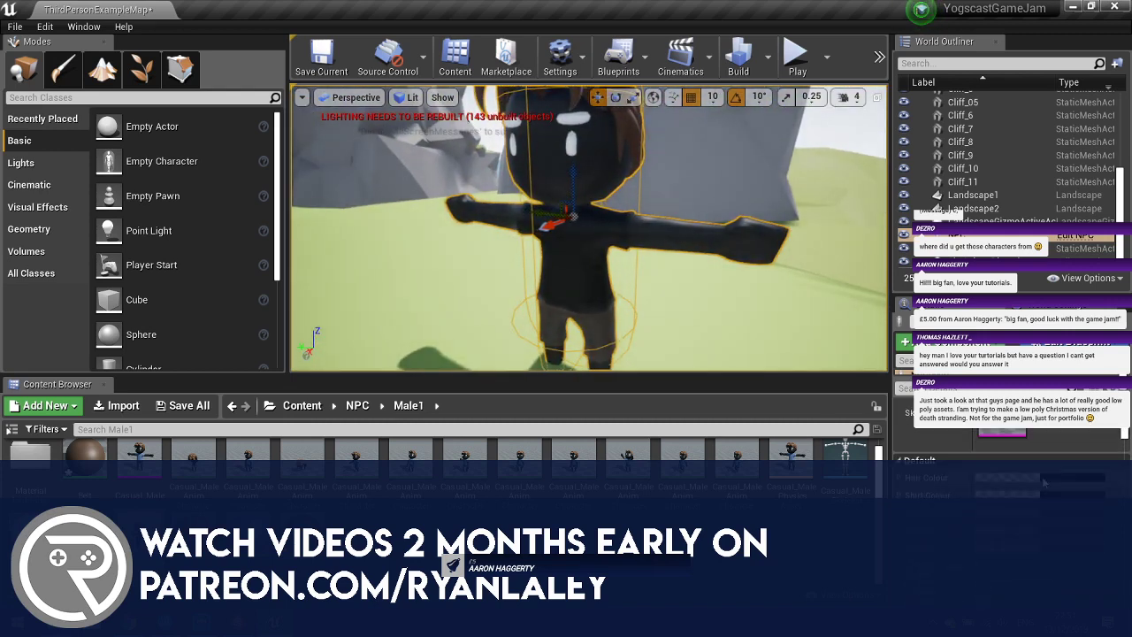
left_click(1028, 479)
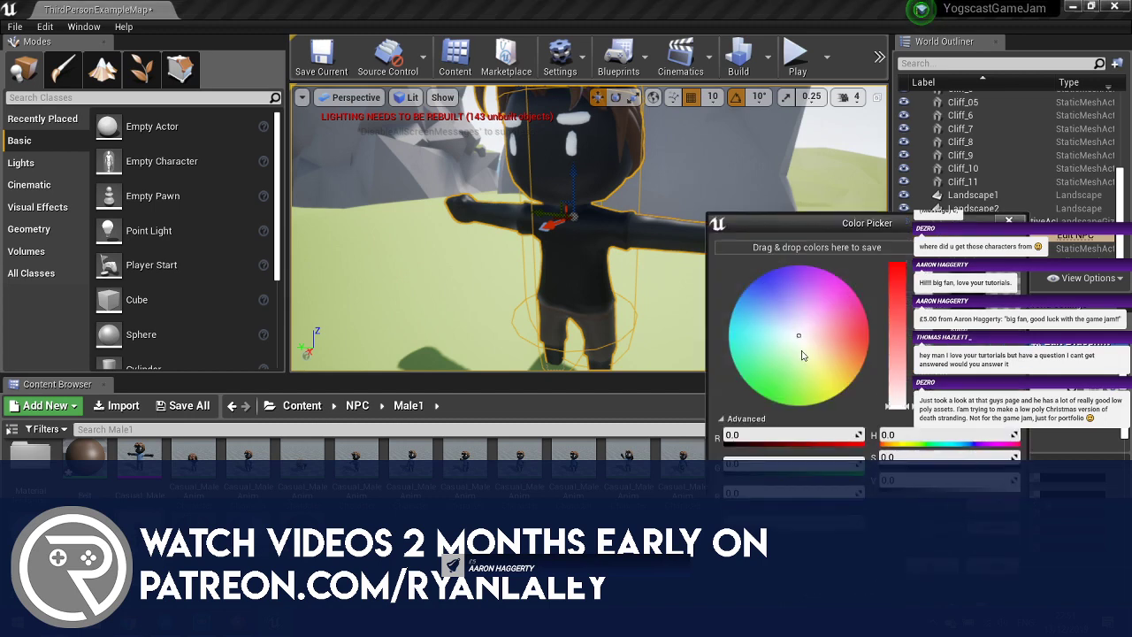
left_click_drag(923, 329, 923, 311)
left_click_drag(817, 296, 768, 298)
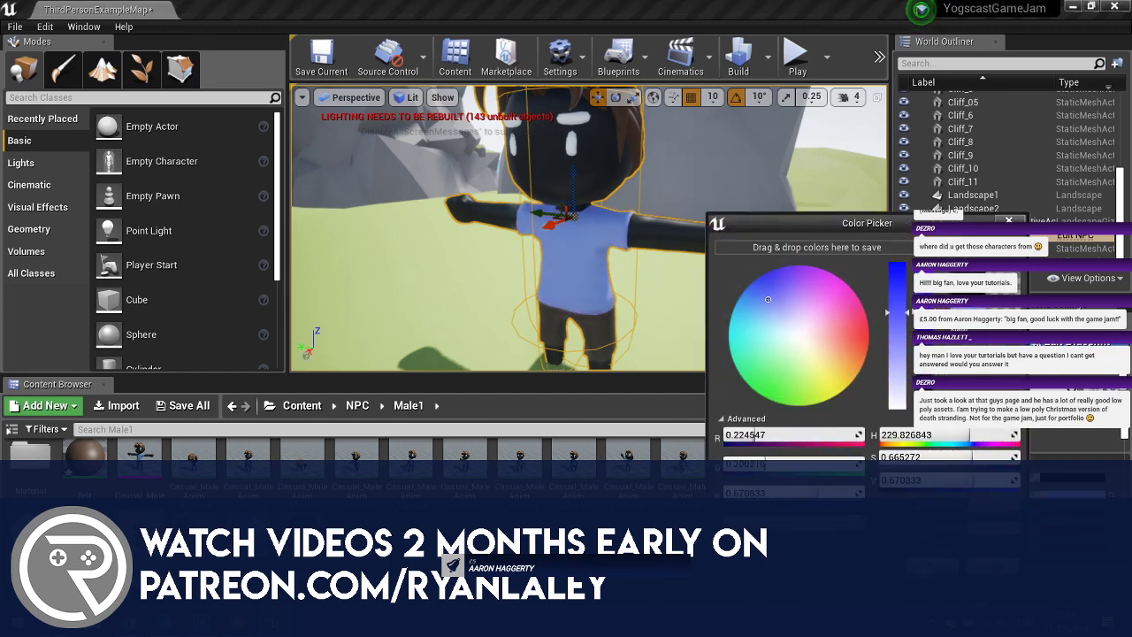
left_click(932, 566)
Duplicate the NPC beside the original and set the copy's Shirt Colour to pink.
right_click_drag(644, 300, 637, 297)
key("s")
key("w")
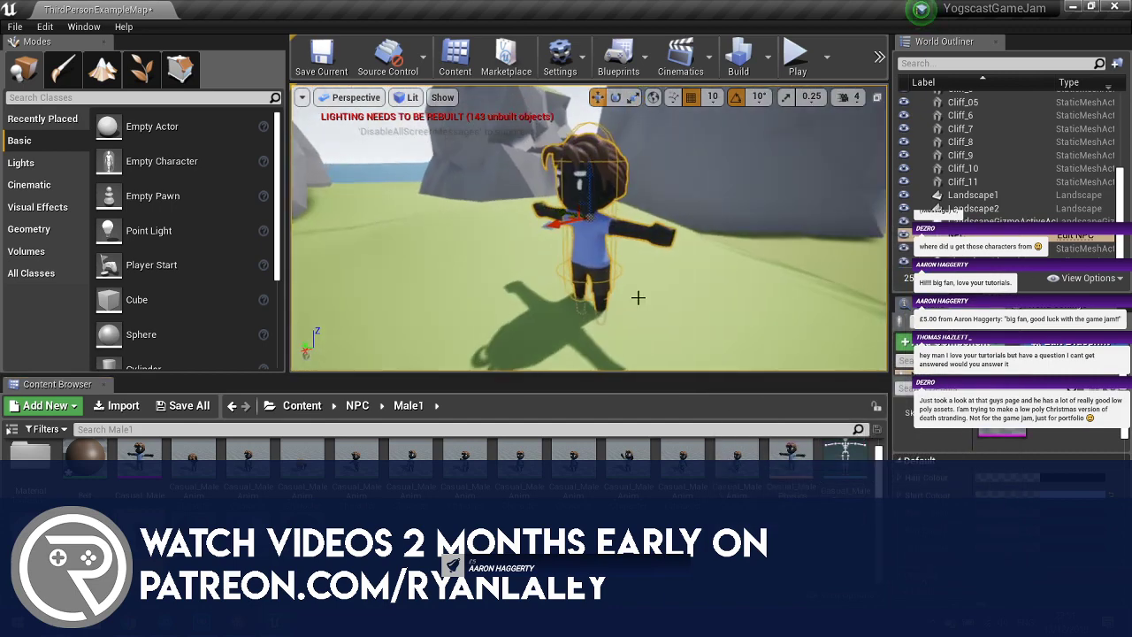
left_click_drag(575, 217, 510, 204, "alt")
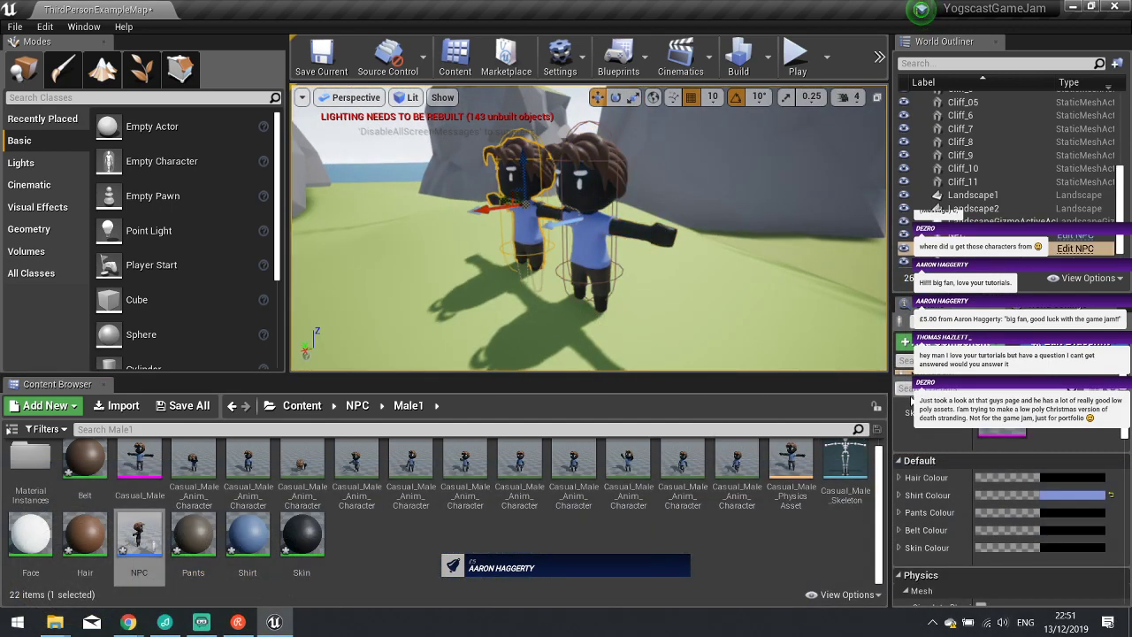
left_click(1035, 495)
left_click_drag(847, 353, 868, 330)
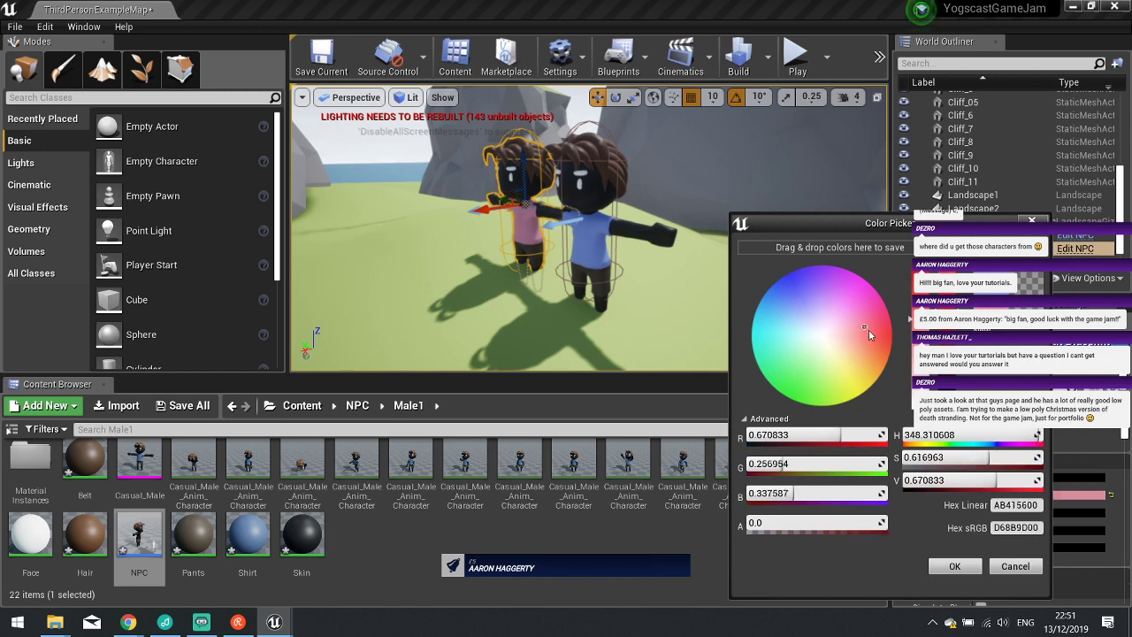
left_click(954, 566)
Delete both test NPCs from the level.
key("f")
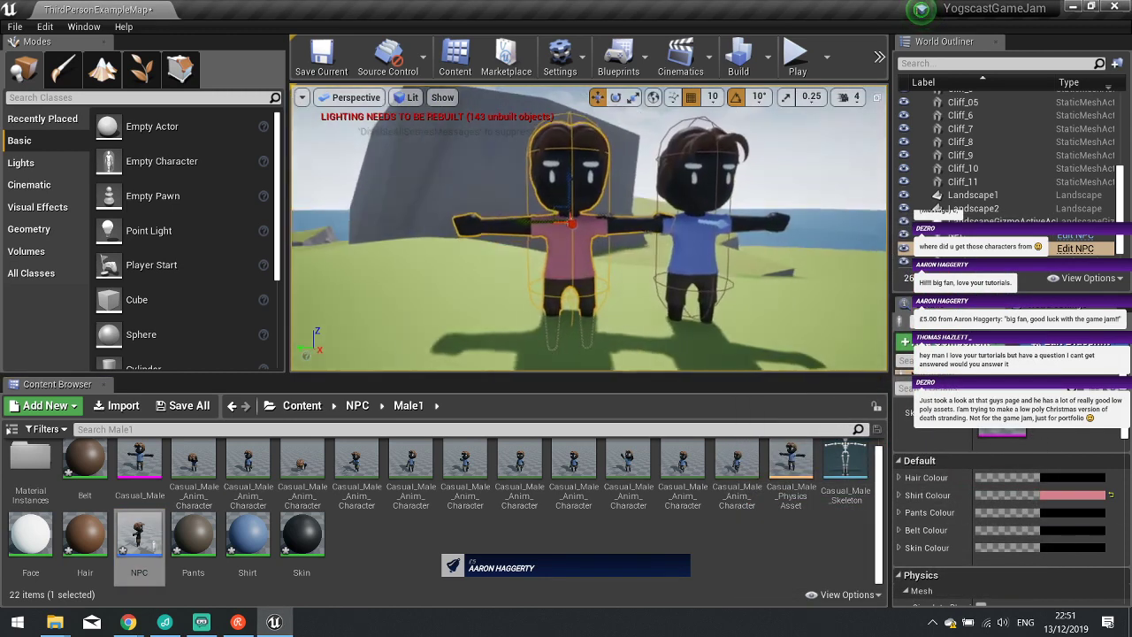
key("Delete")
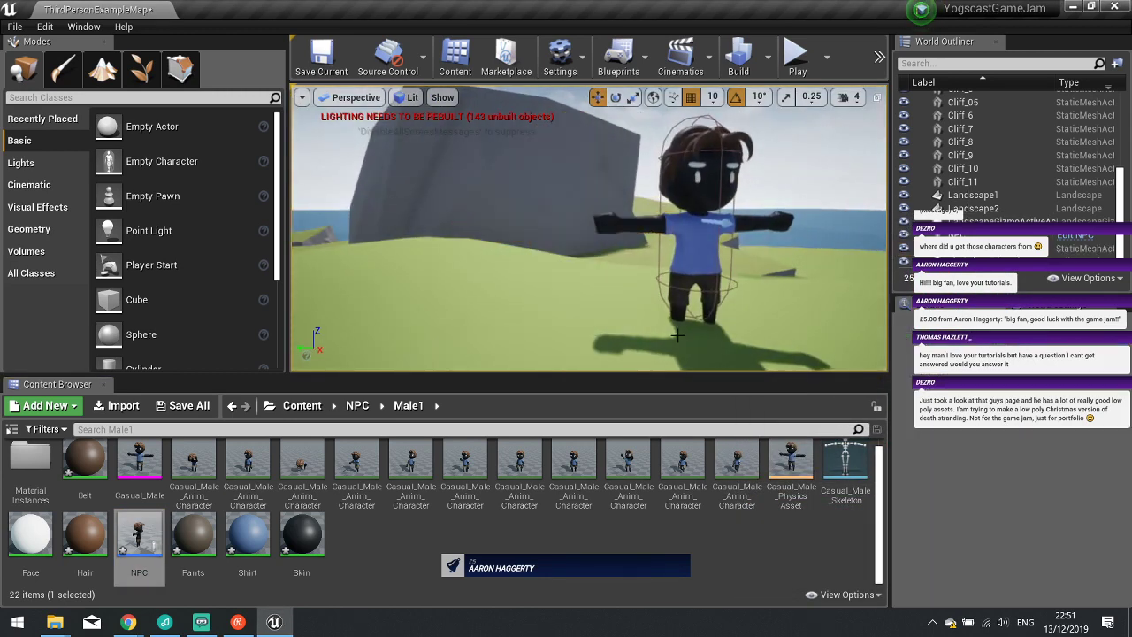
key("Delete")
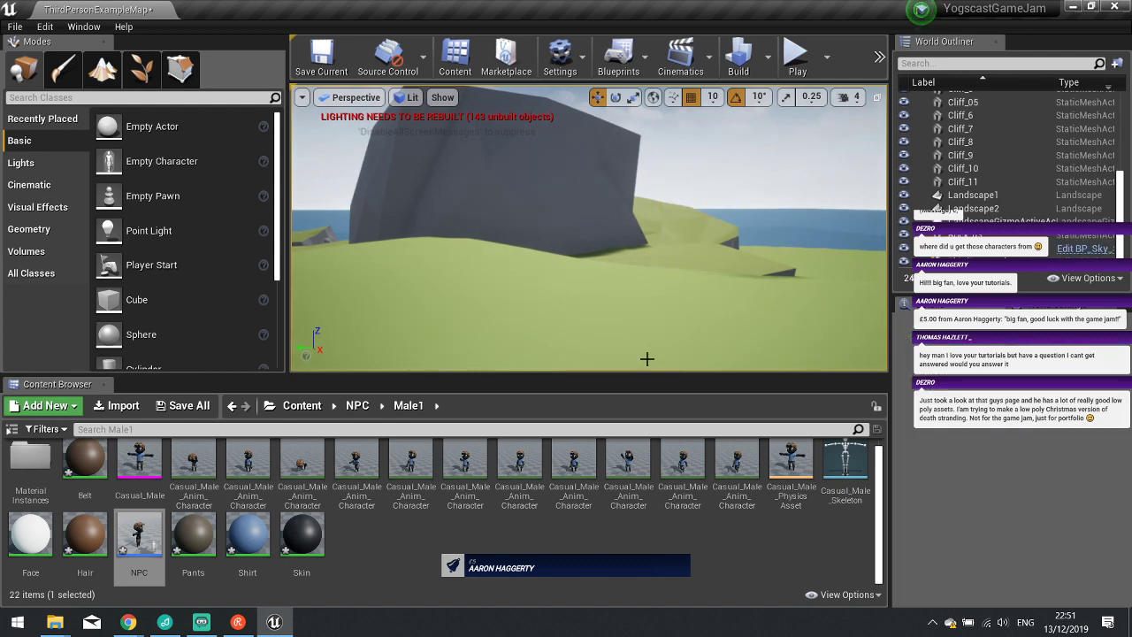
Reopen the NPC blueprint and move the Construction Script entry node away from the shirt colour nodes to make room between them.
double_click(138, 535)
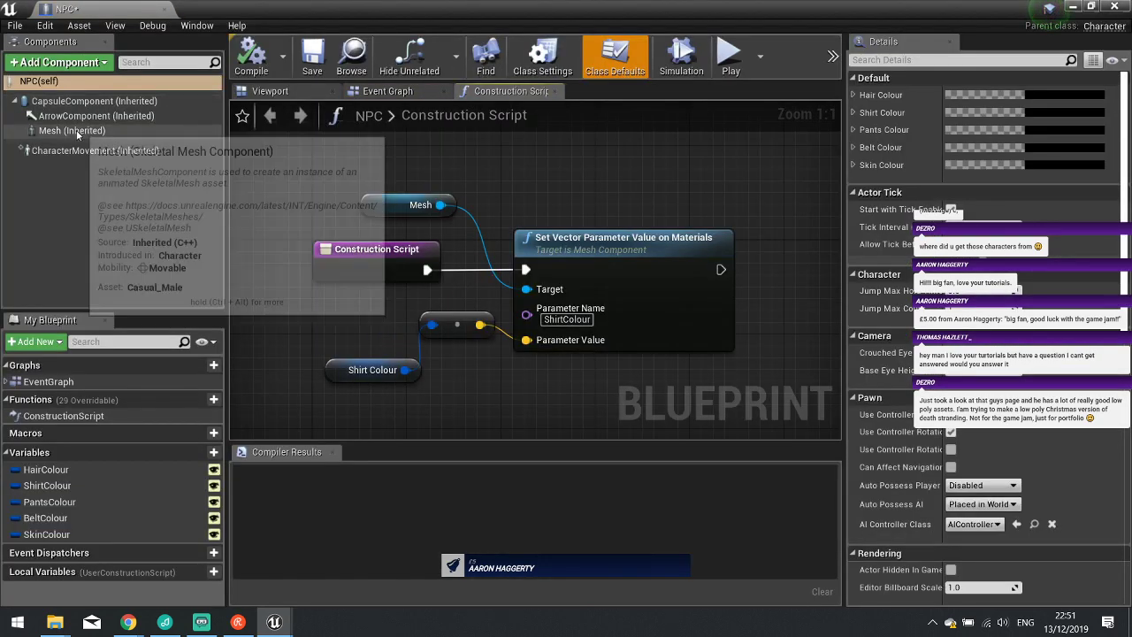
left_click(71, 130)
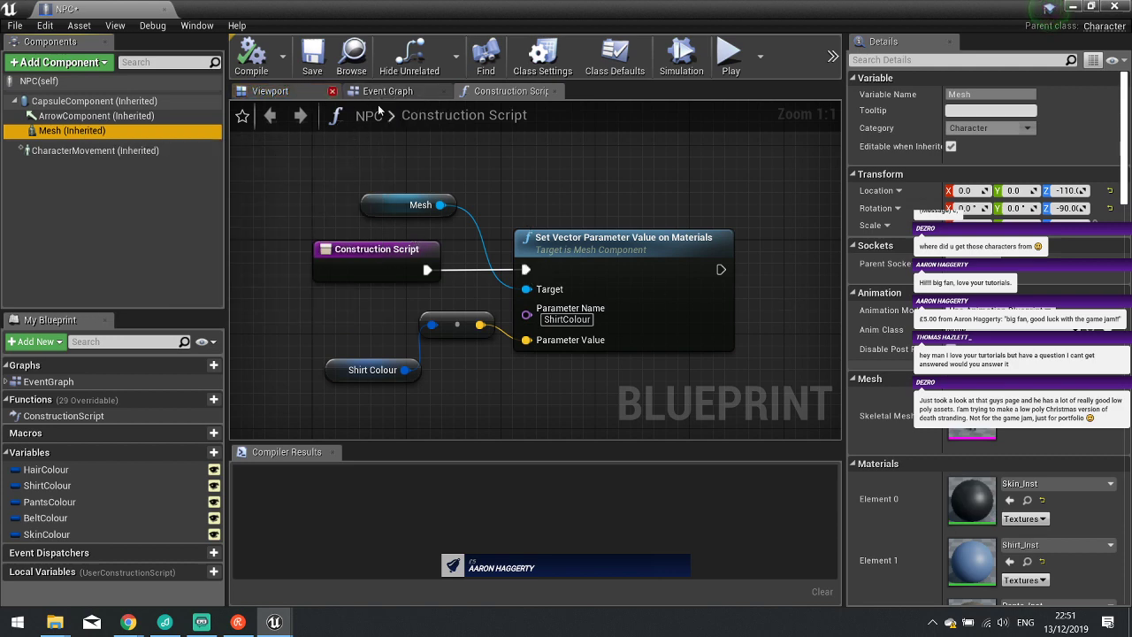
right_click_drag(679, 365, 740, 340)
left_click_drag(415, 230, 279, 236)
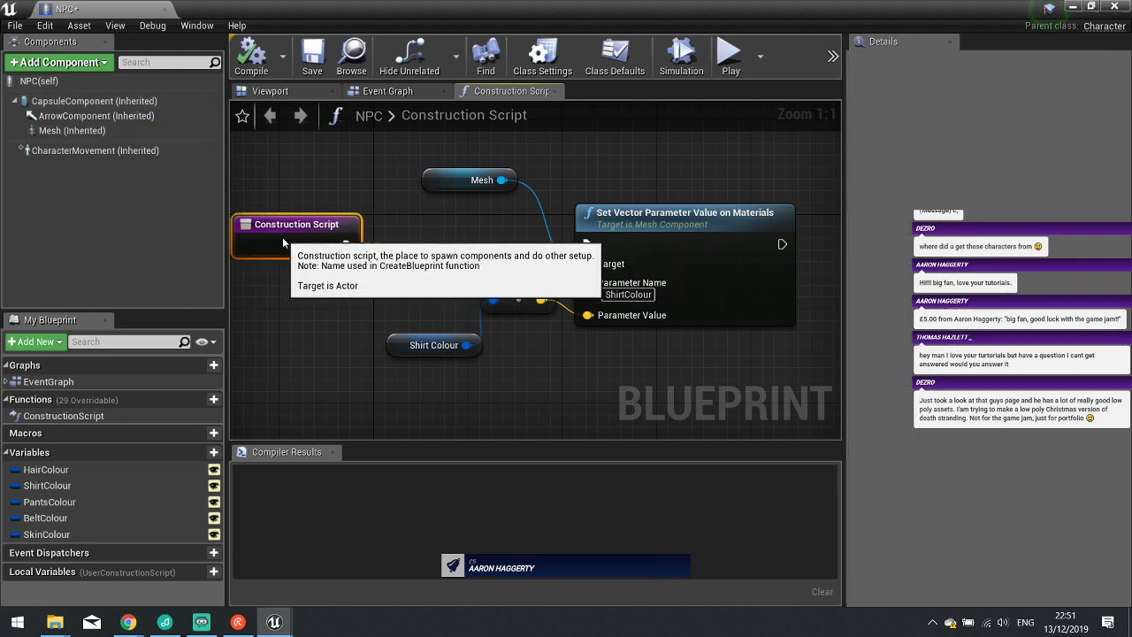
right_click_drag(402, 279, 681, 280)
left_click_drag(435, 230, 352, 233)
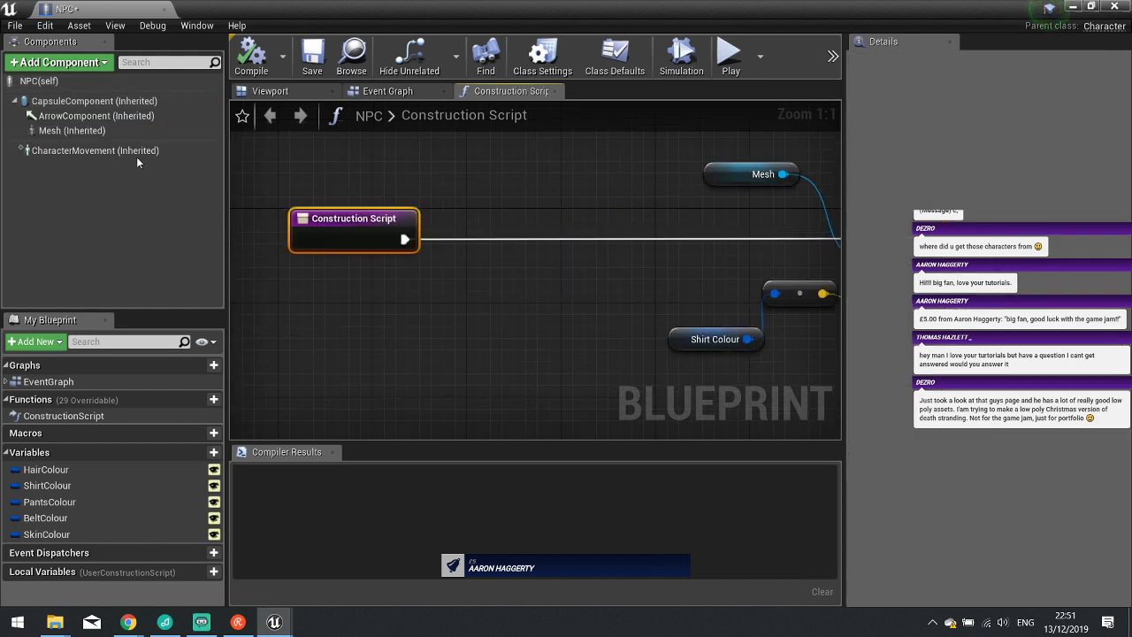
Try to add a play animation node from a new Mesh reference in the Construction Script.
left_click_drag(72, 130, 393, 161)
left_click_drag(465, 174, 515, 237)
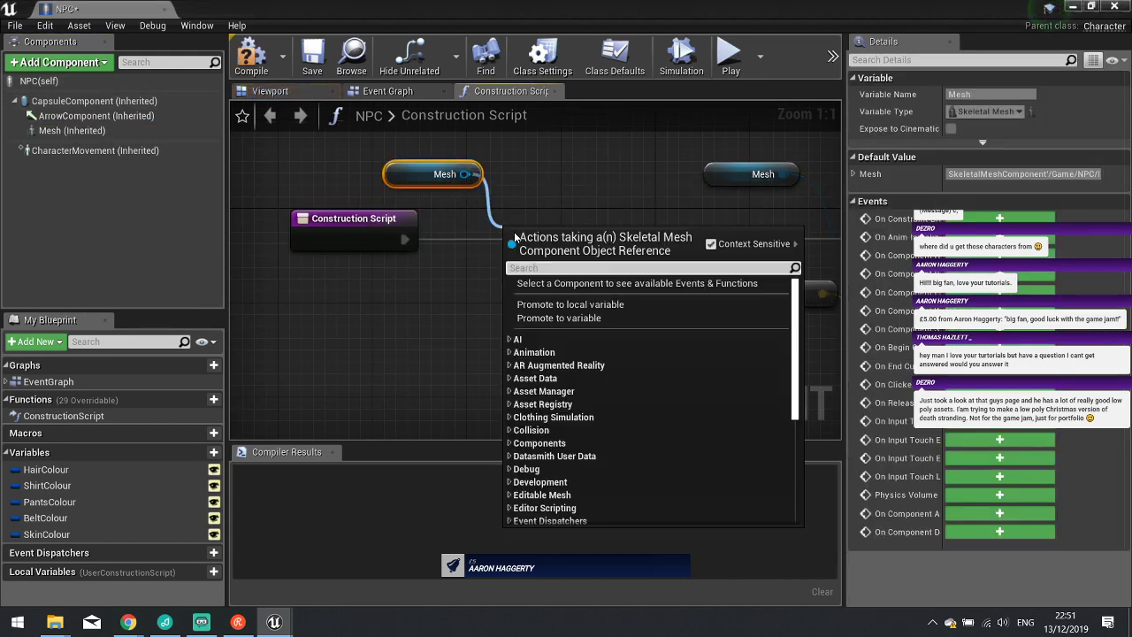
type("play anim")
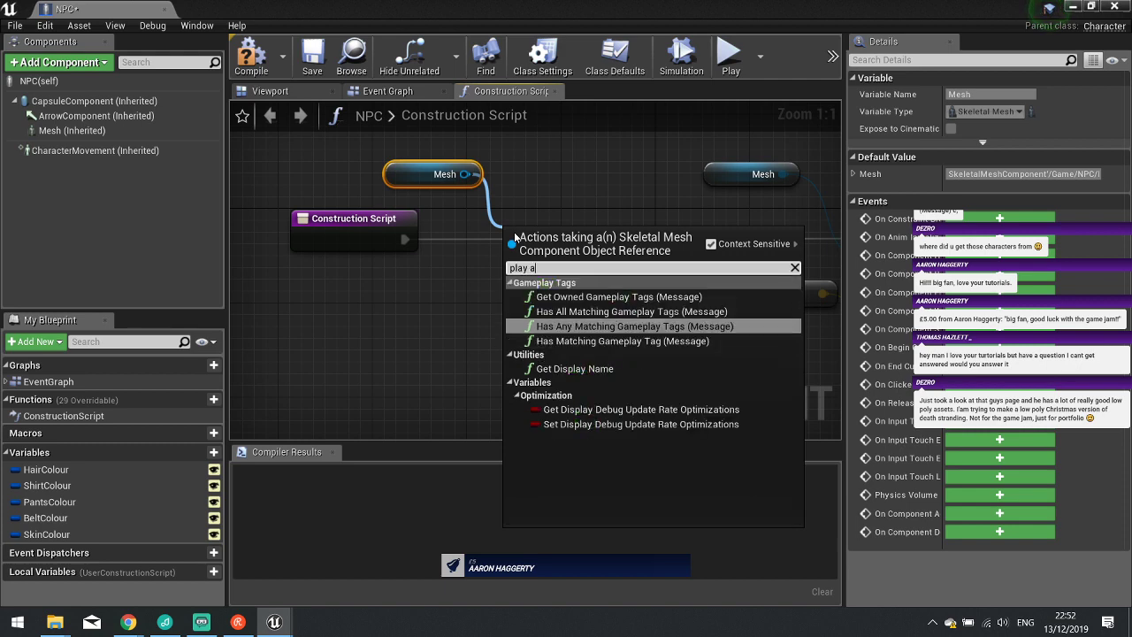
key("BackSpace")
key("BackSpace")
key("BackSpace")
key("BackSpace")
key("BackSpace")
key("BackSpace")
key("BackSpace")
key("BackSpace")
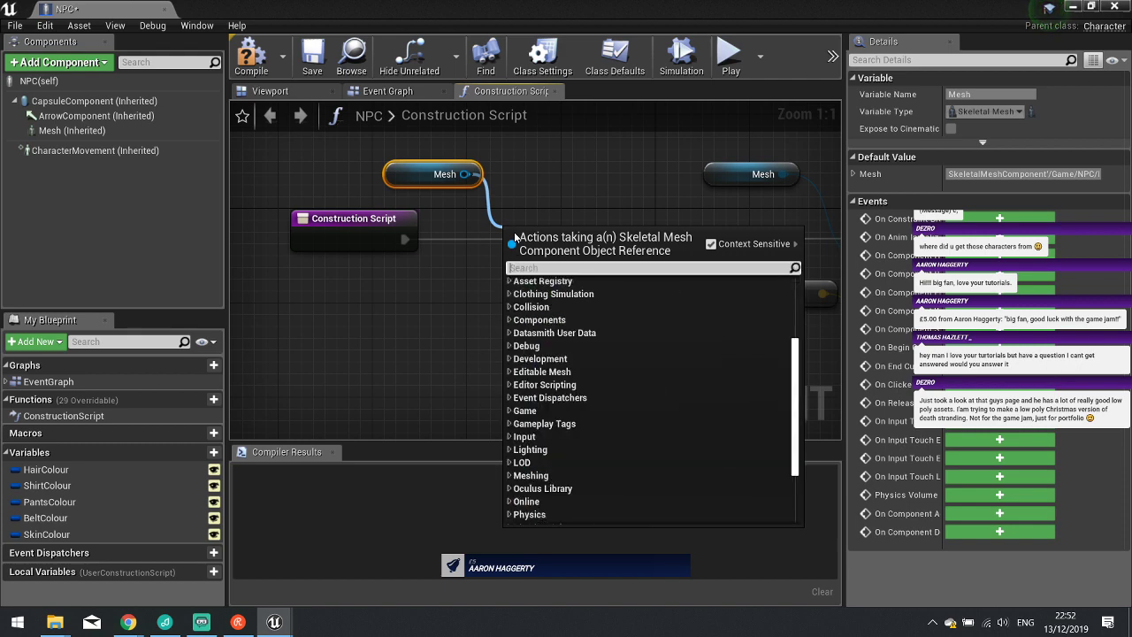
left_click(401, 257)
Set the Mesh component to use an animation asset, with Casual_Male_Anim_CharacterArmature_Idle as Anim to Play, and compile the blueprint.
left_click(302, 91)
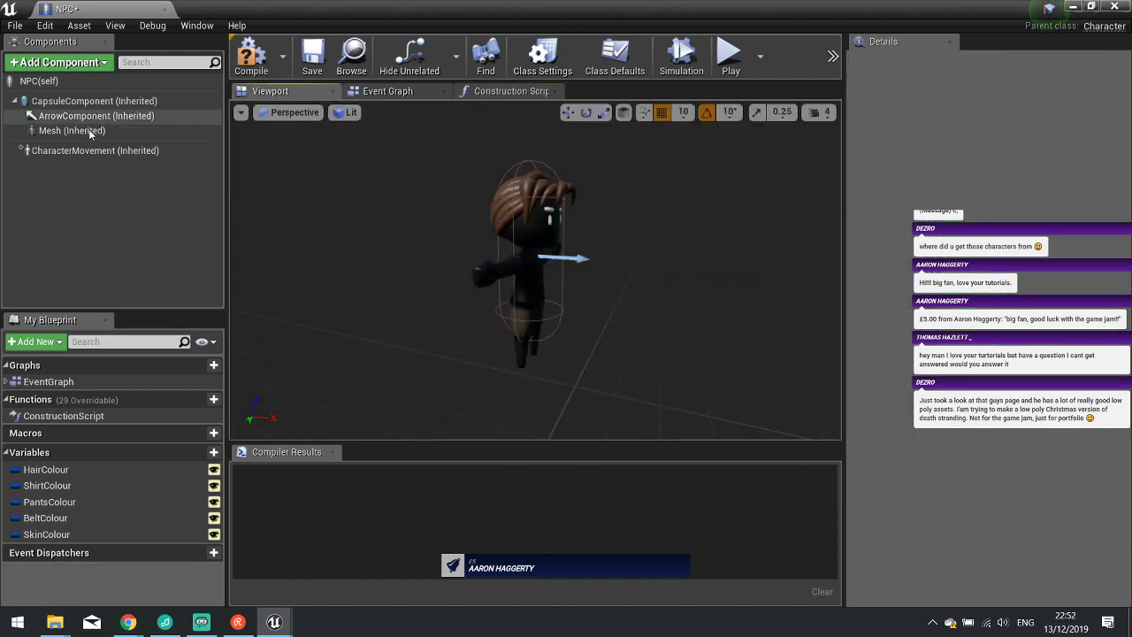
left_click(91, 131)
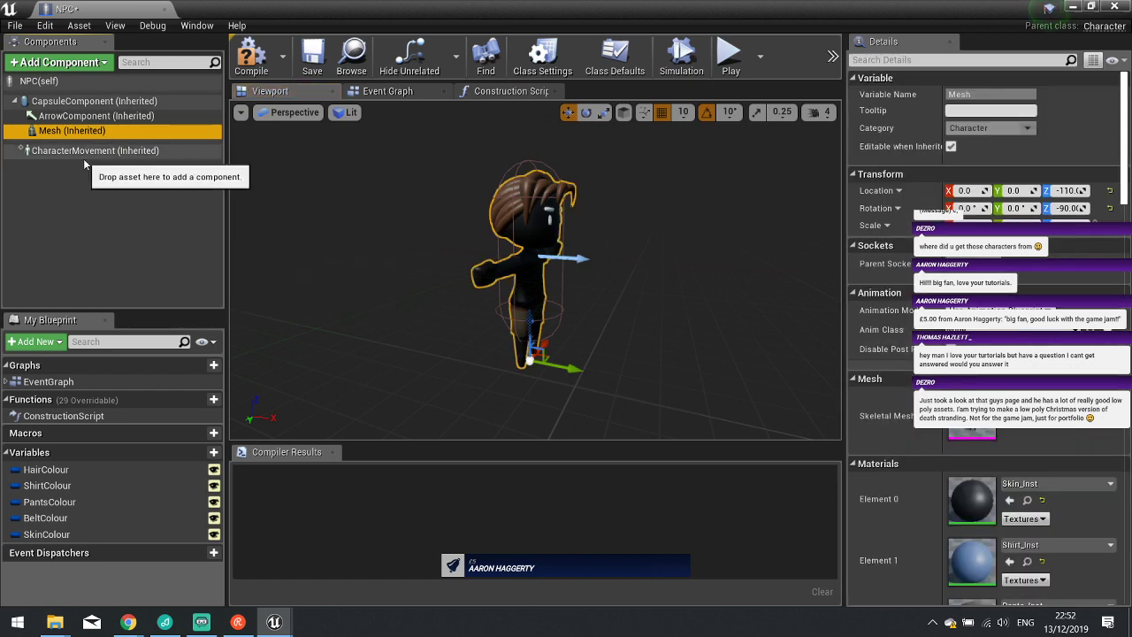
left_click(1001, 311)
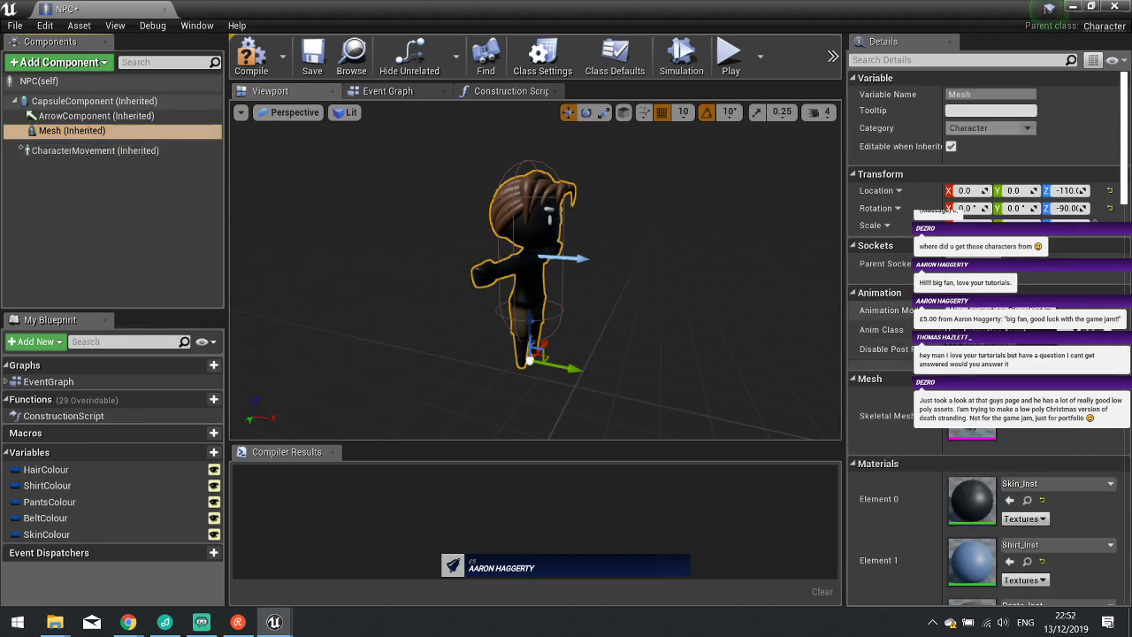
left_click(1001, 345)
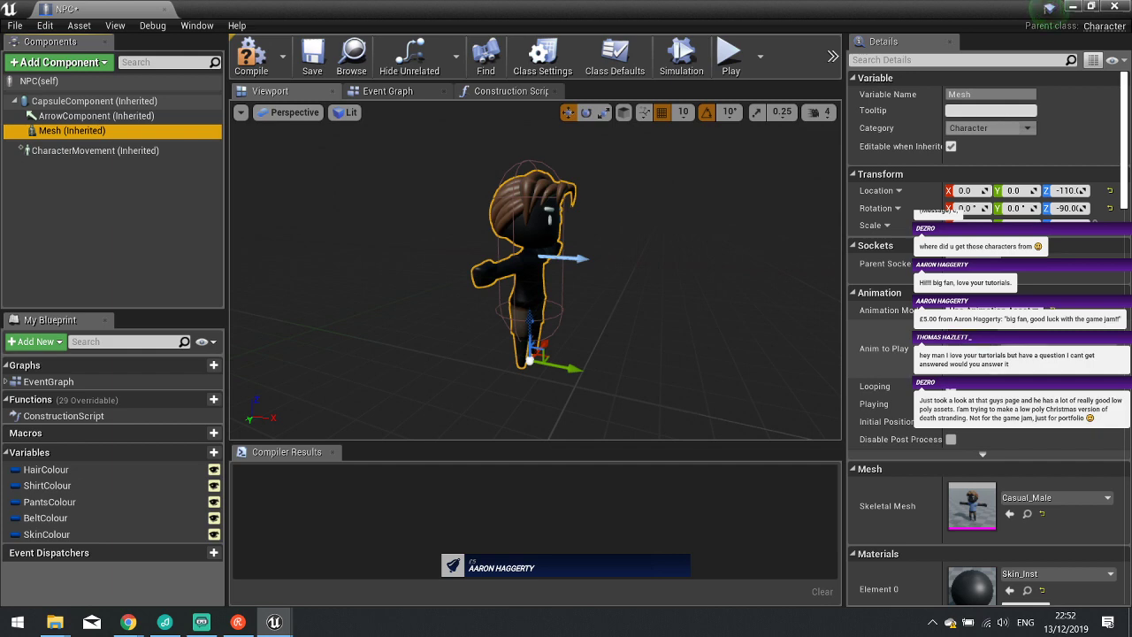
left_click(1001, 348)
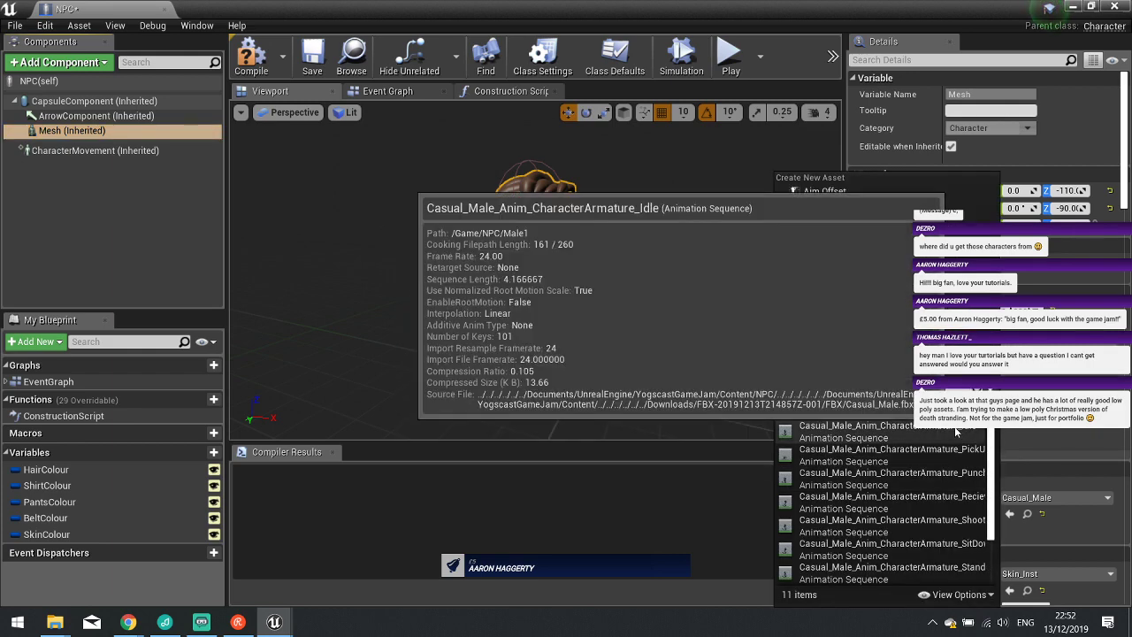
left_click(955, 431)
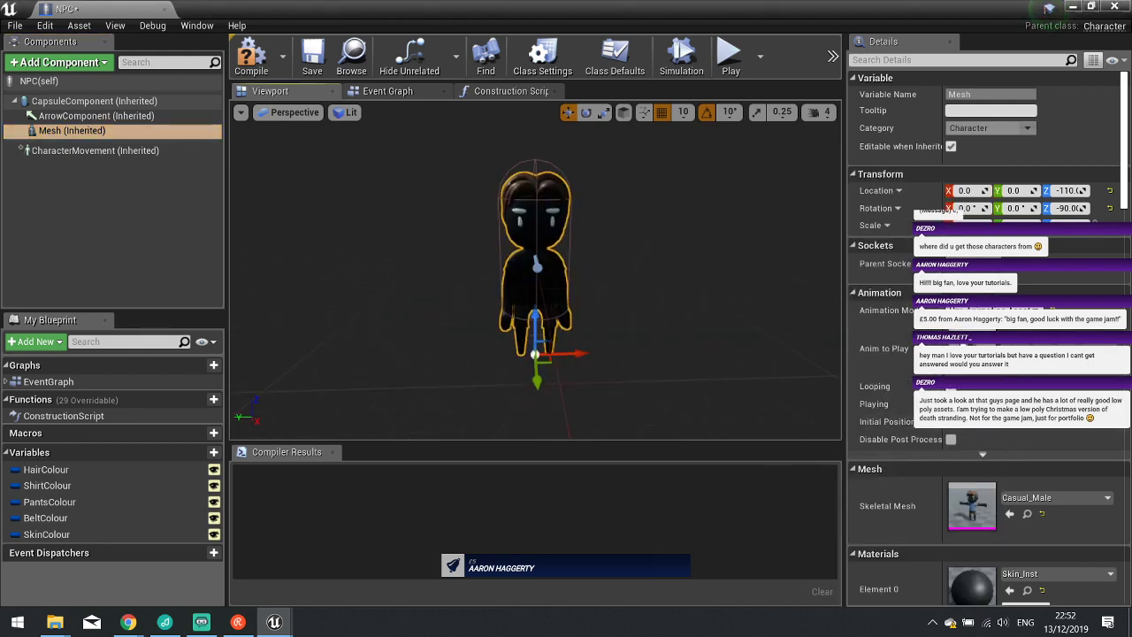
left_click(1001, 347)
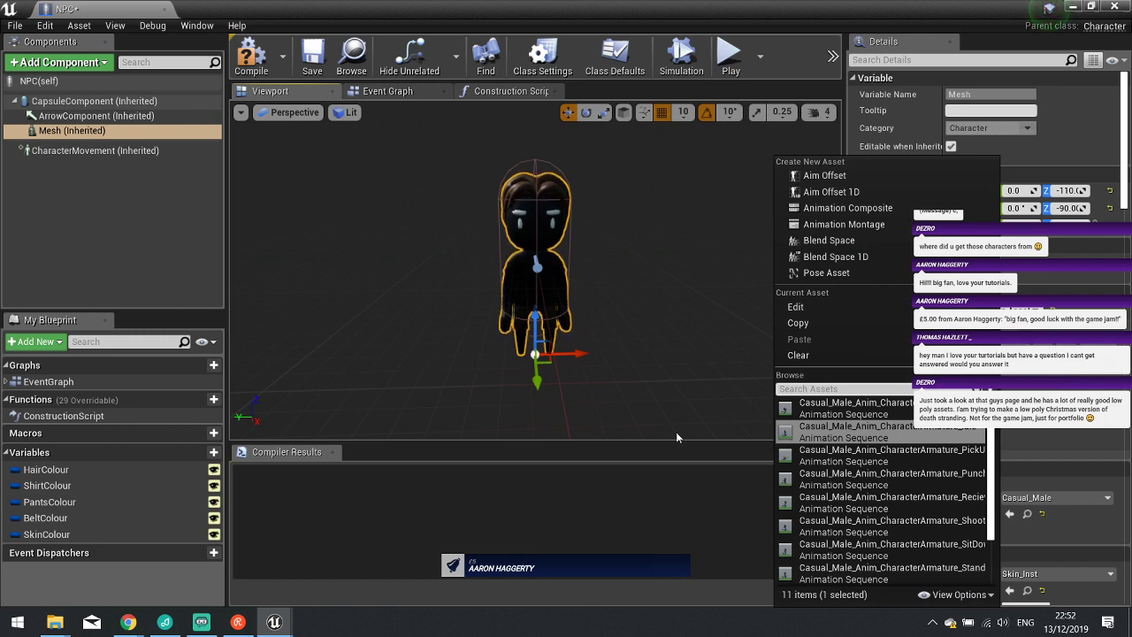
left_click(675, 431)
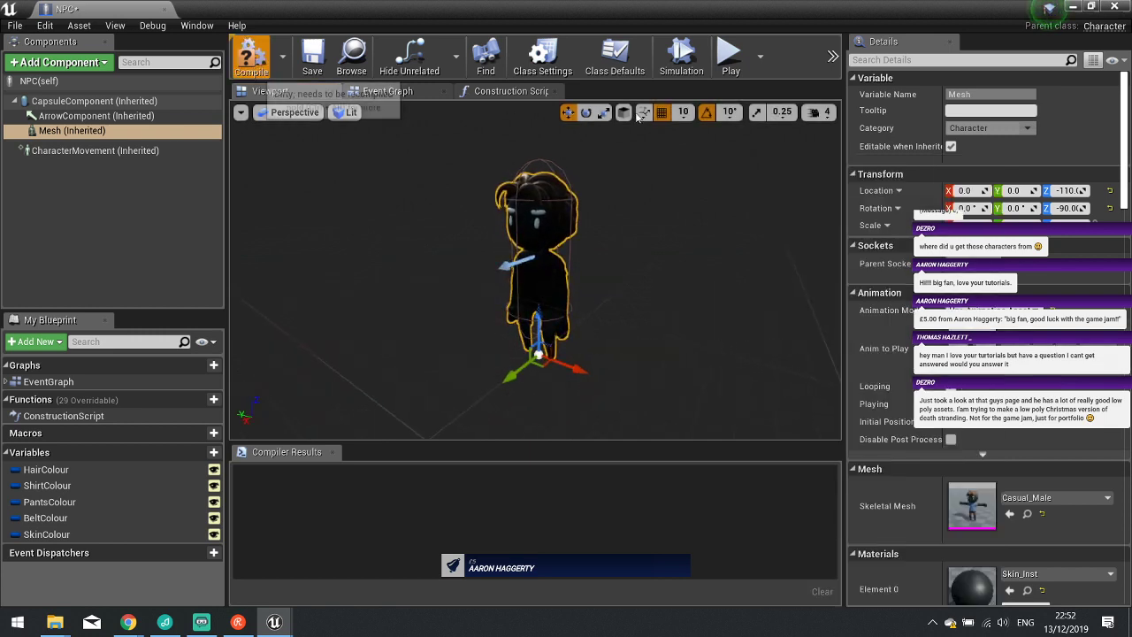
left_click(251, 56)
Return to the Construction Script and delete the unused Mesh reference above the entry node.
left_click(496, 92)
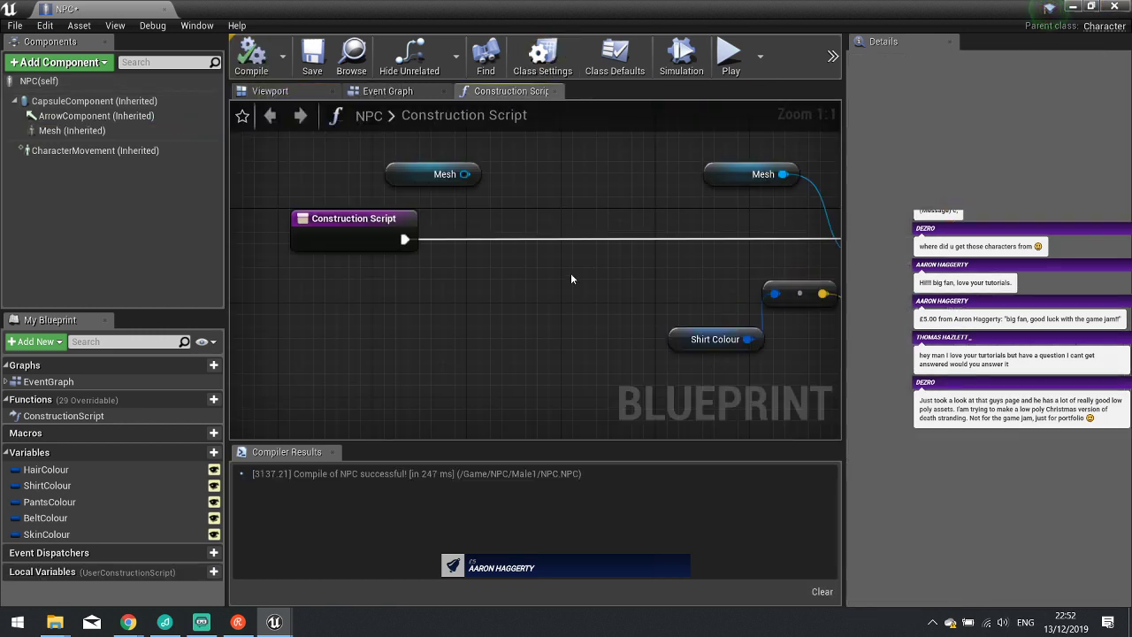
right_click_drag(571, 272, 328, 221)
key("Delete")
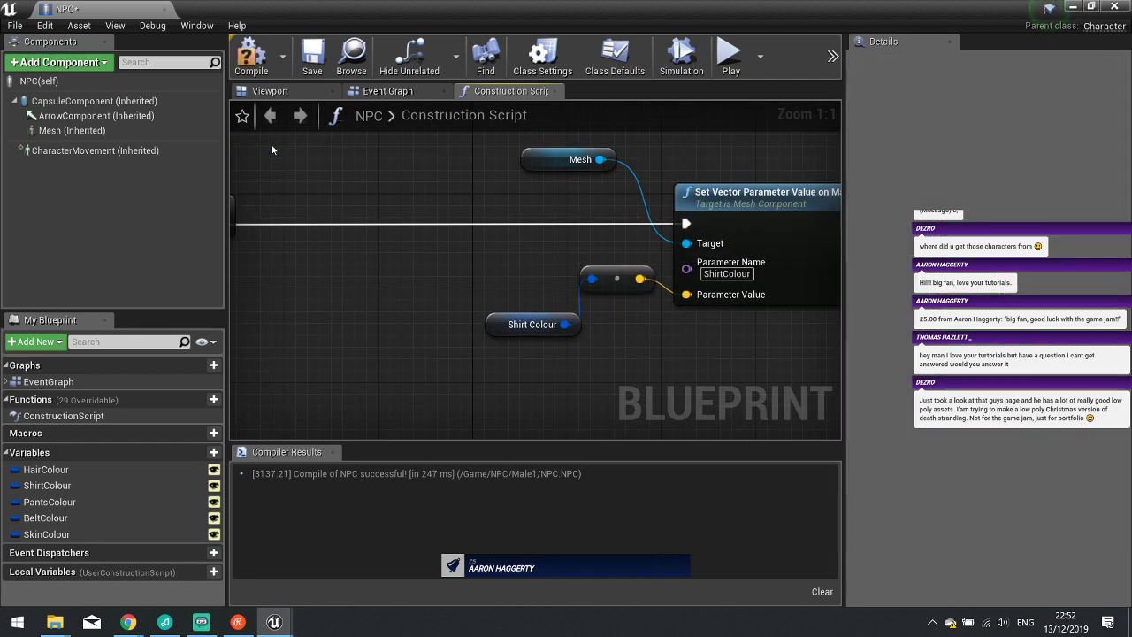
Copy the shirt colour node group with its Set Vector Parameter Value node and chain the copy's execution after the original.
right_click_drag(513, 323, 353, 311)
scroll(353, 311, "down", 2)
left_click_drag(569, 345, 375, 206)
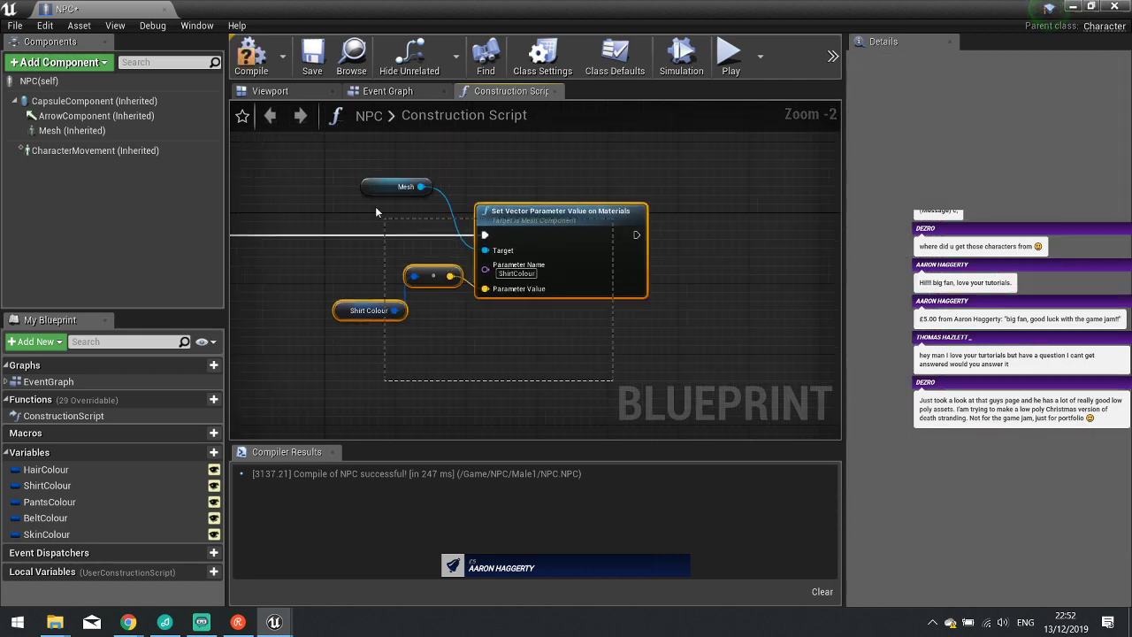
key("Delete")
right_click_drag(651, 373, 417, 350)
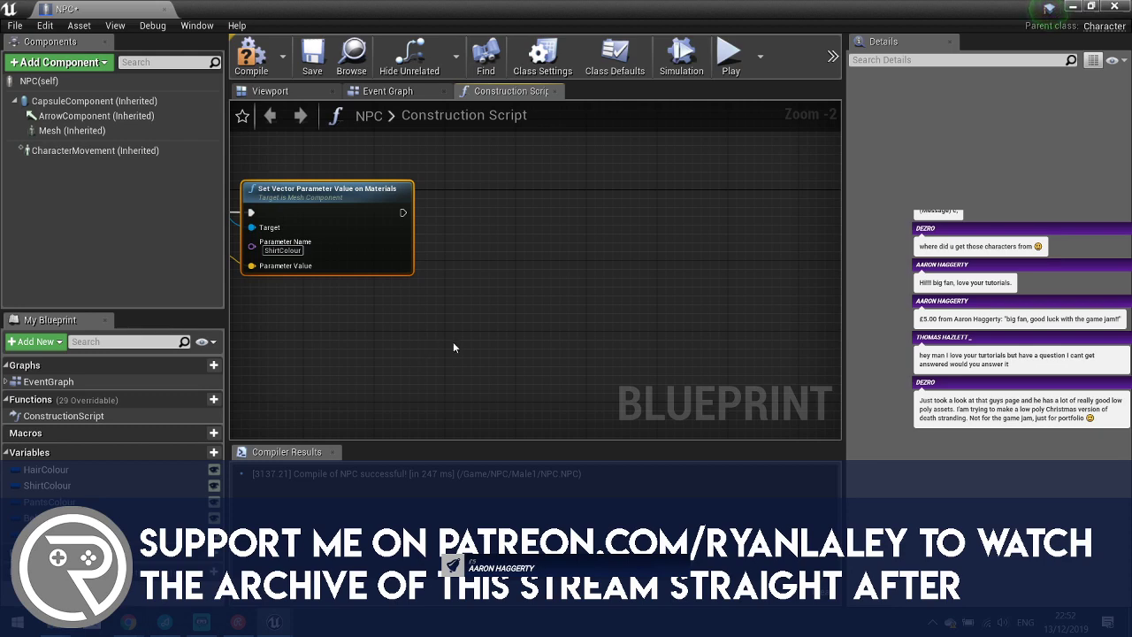
key("ctrl+v")
left_click_drag(555, 324, 613, 206)
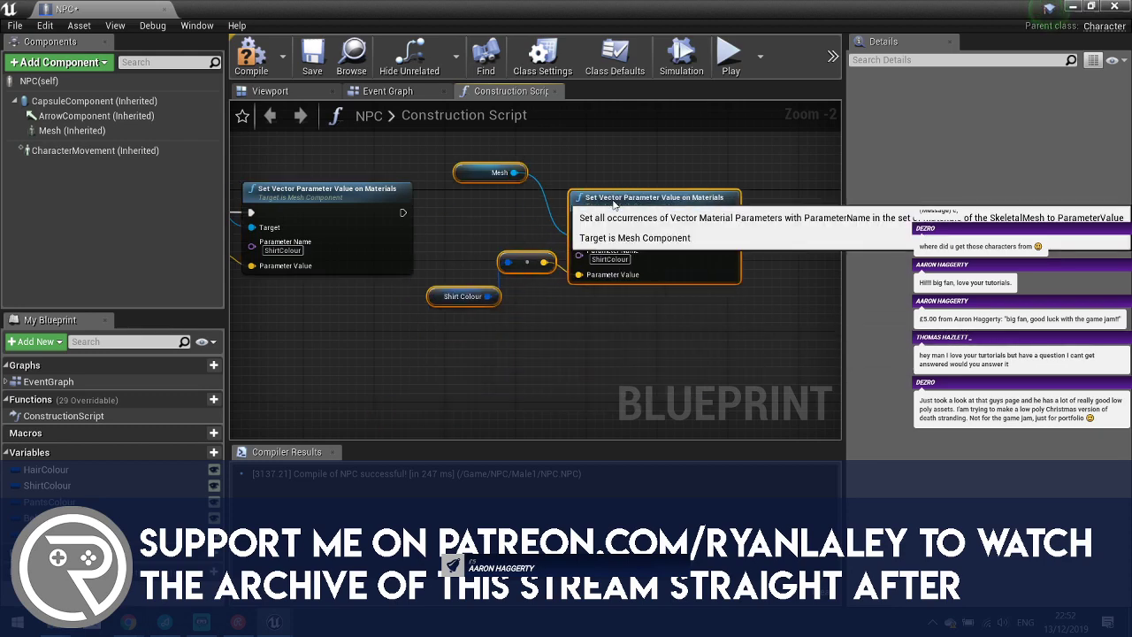
right_click_drag(672, 306, 535, 309)
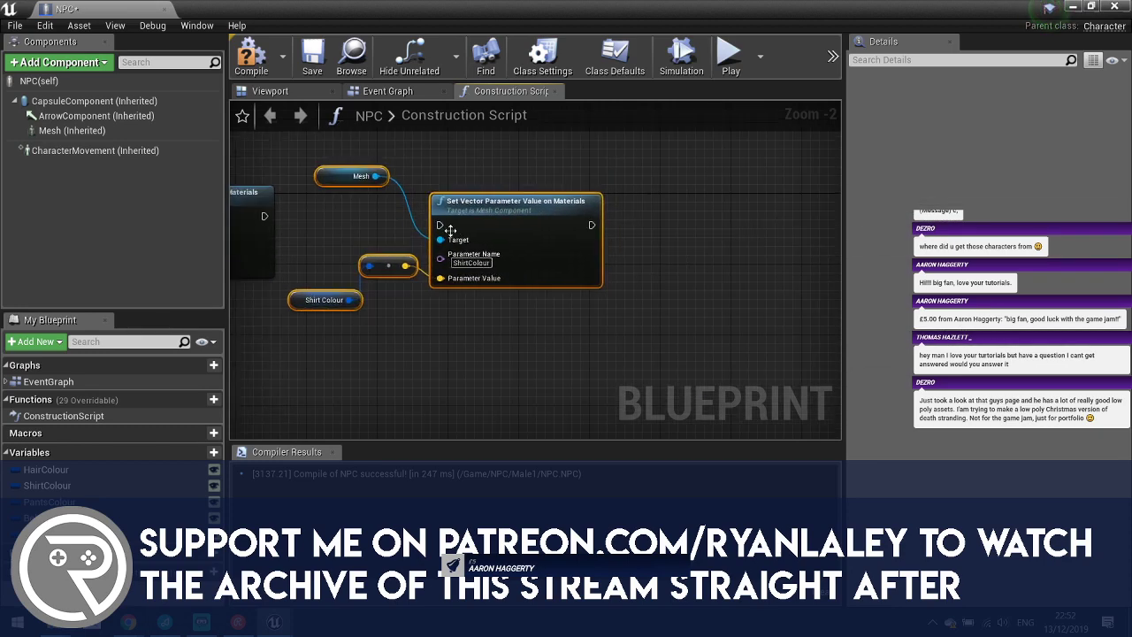
left_click_drag(440, 224, 265, 220)
right_click_drag(598, 326, 510, 308)
key("ctrl+v")
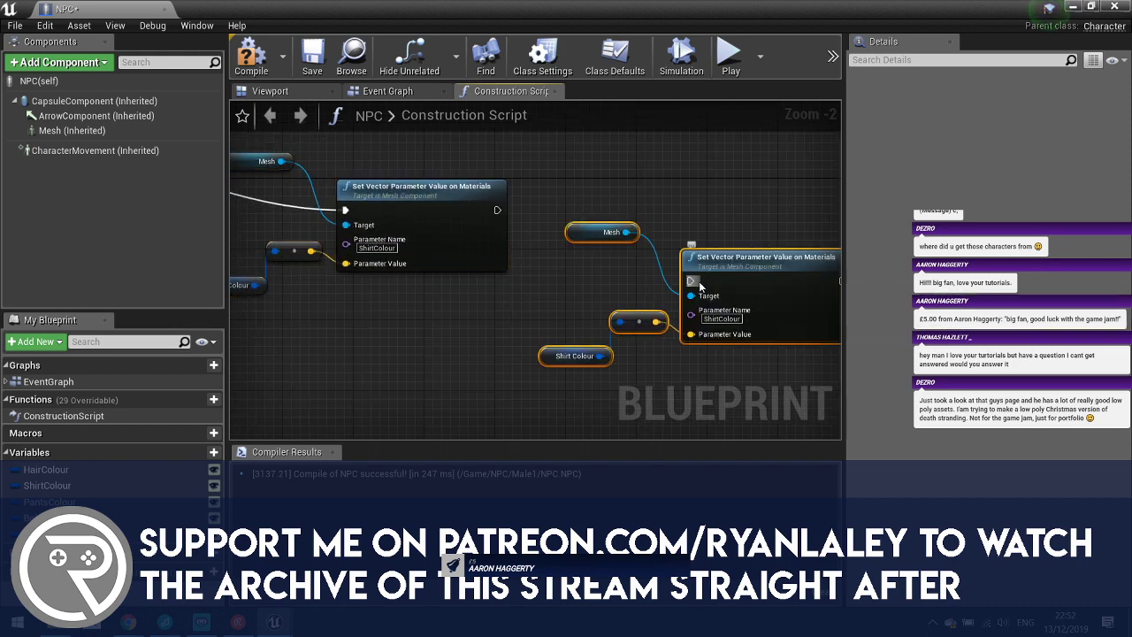
left_click_drag(692, 284, 699, 250)
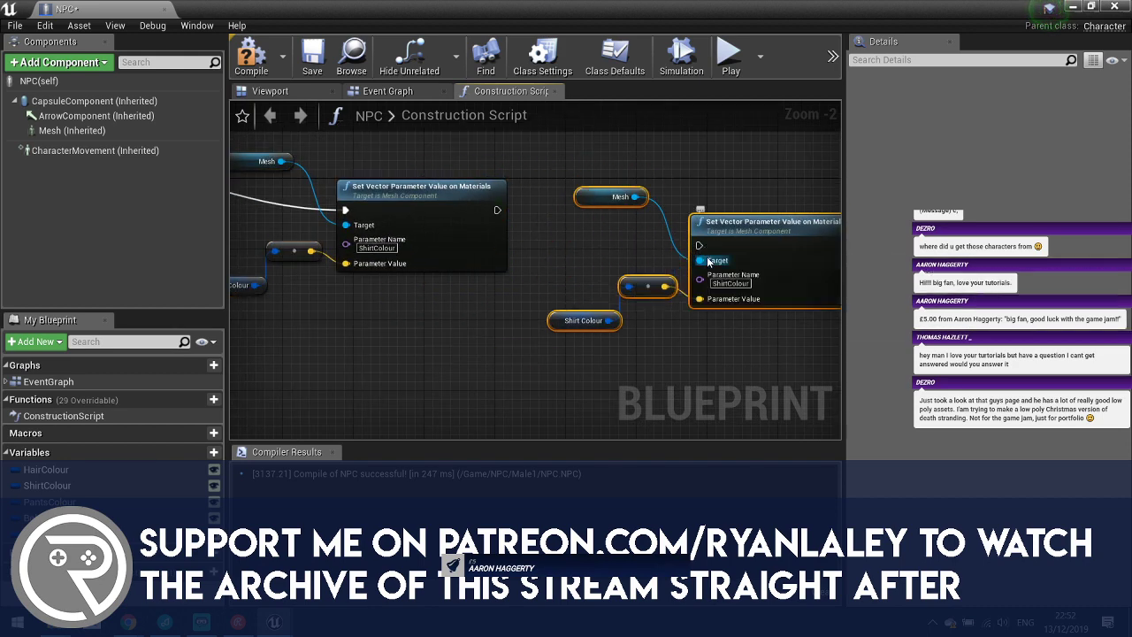
key("Delete")
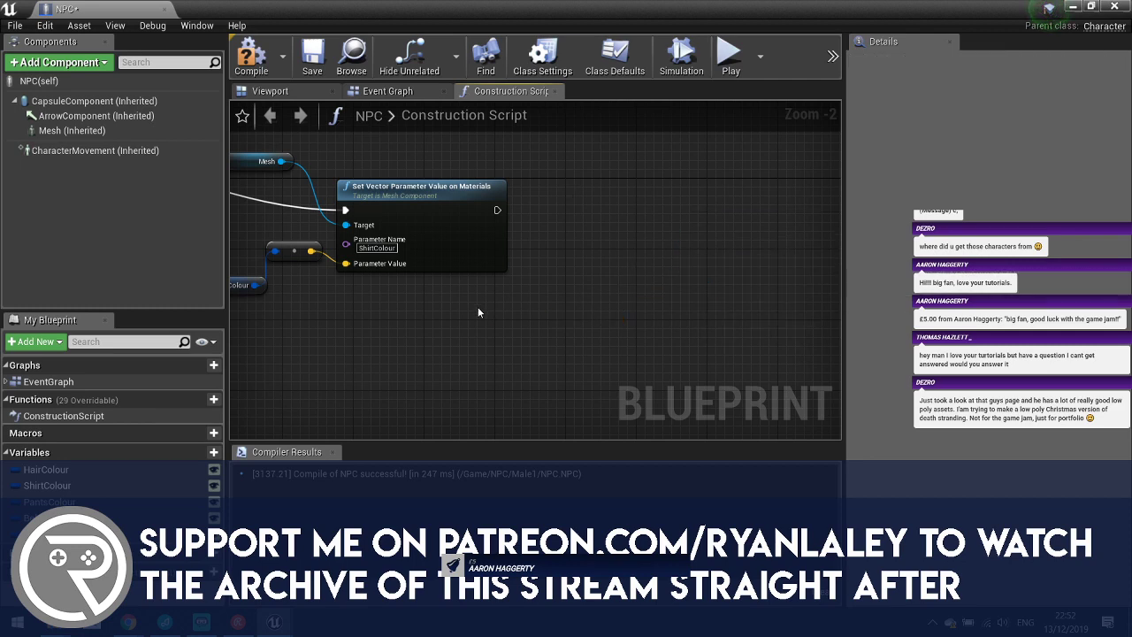
Set the copied node's Parameter Name to HairColour, replace its Shirt Colour variable with Hair Colour, and compile.
right_click_drag(476, 308, 628, 318)
right_click_drag(442, 311, 528, 320)
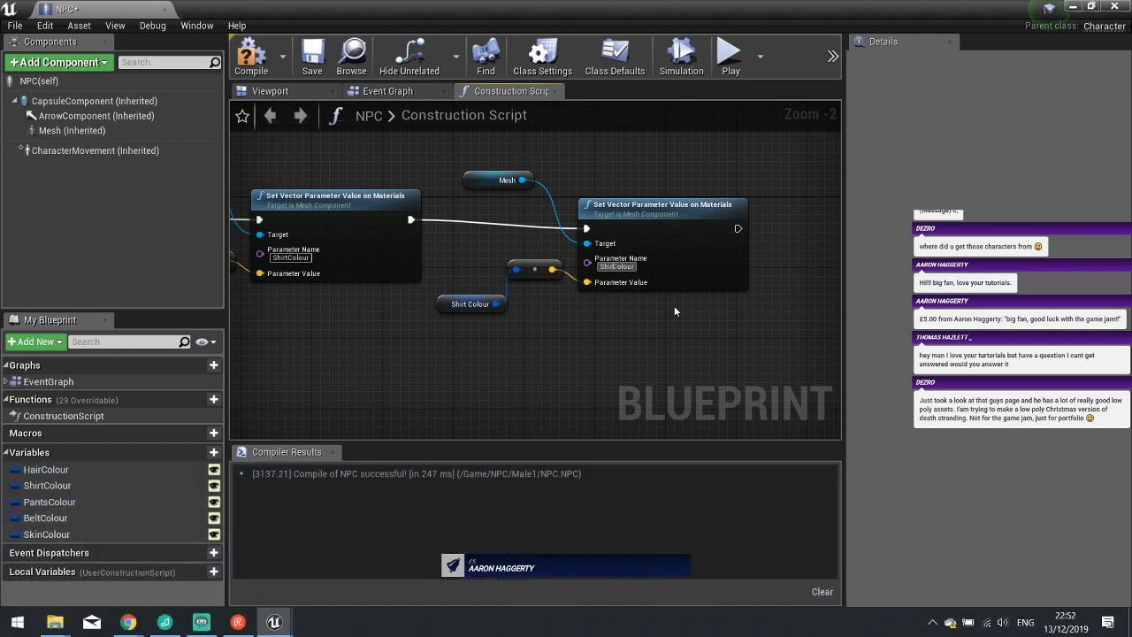
key("BackSpace")
key("BackSpace")
key("BackSpace")
key("BackSpace")
key("BackSpace")
type("Hair")
key("Return")
left_click_drag(460, 279, 470, 345)
key("Delete")
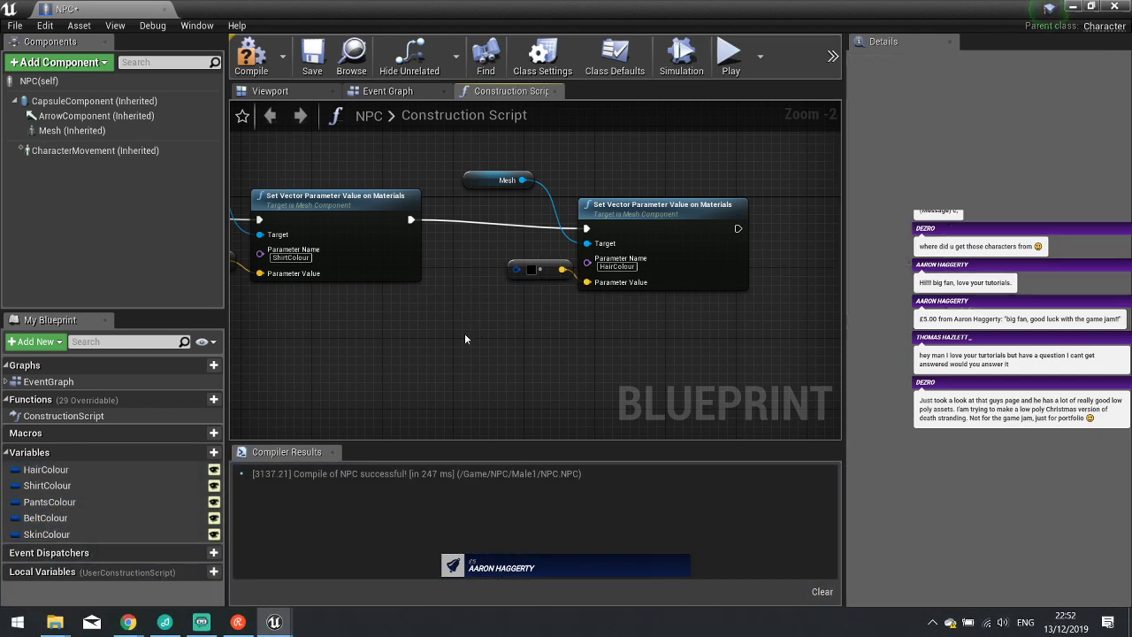
left_click_drag(49, 469, 516, 270)
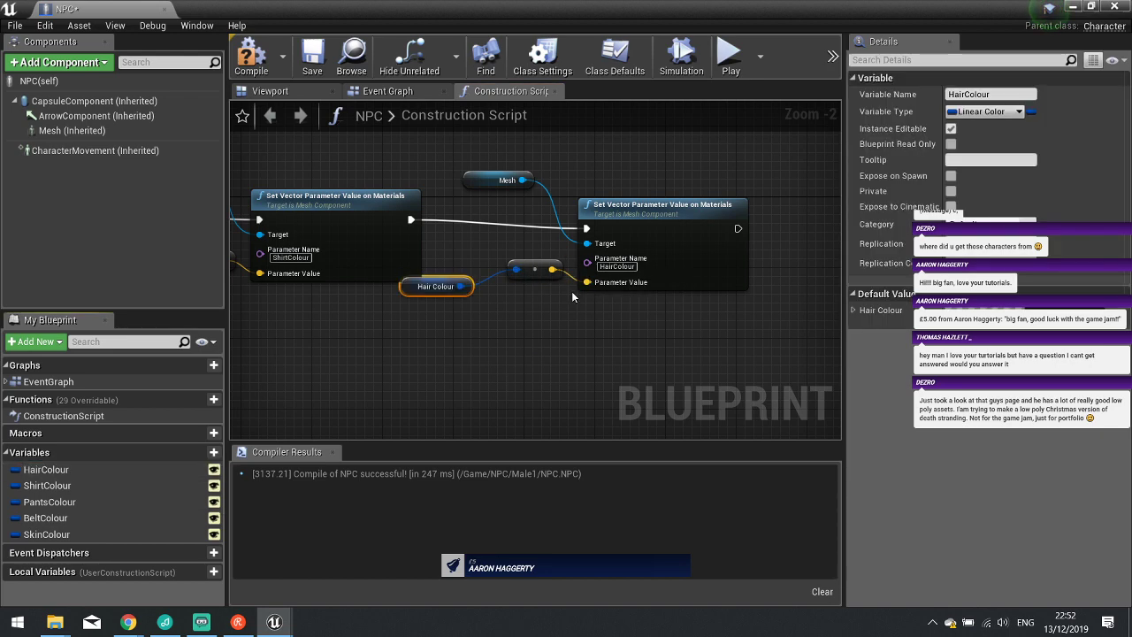
left_click(255, 64)
Paste another copy of the shirt colour node group and chain it after the HairColour parameter node.
right_click_drag(586, 266, 360, 250)
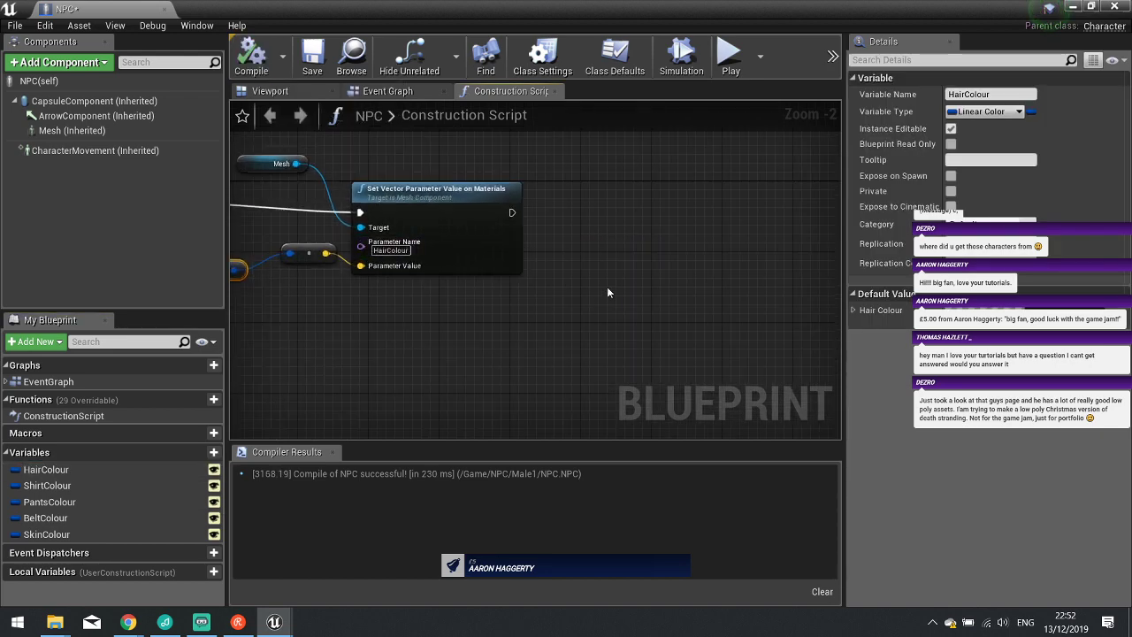
key("ctrl+v")
left_click_drag(696, 283, 512, 213)
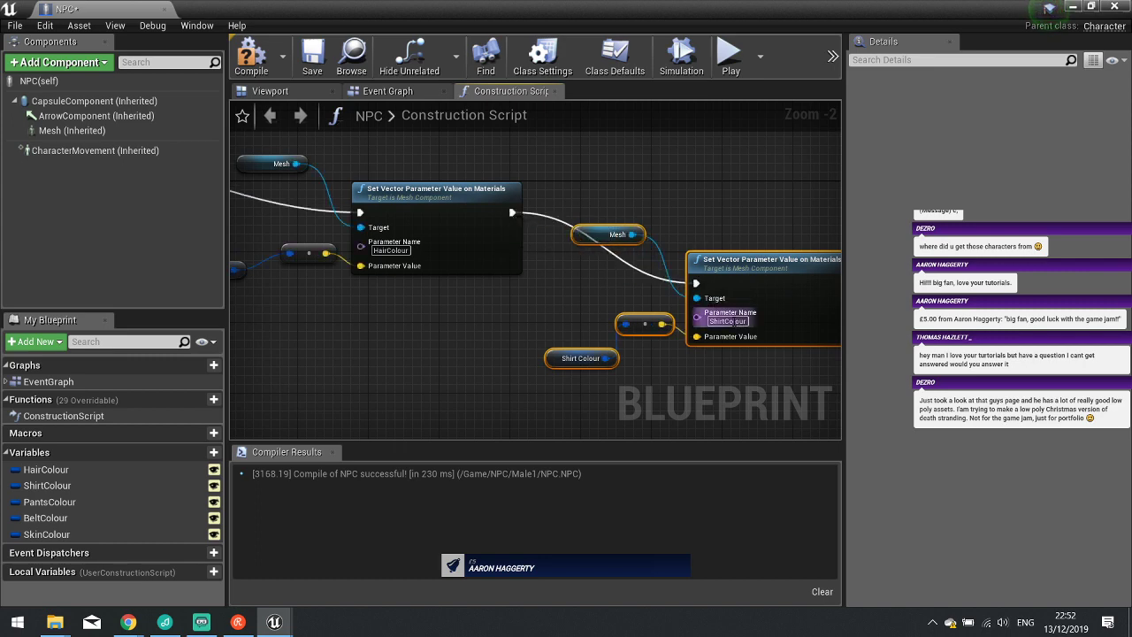
Set the new copy's Parameter Name to SkinColour and replace its Shirt Colour variable with Skin Colour.
left_click(727, 321)
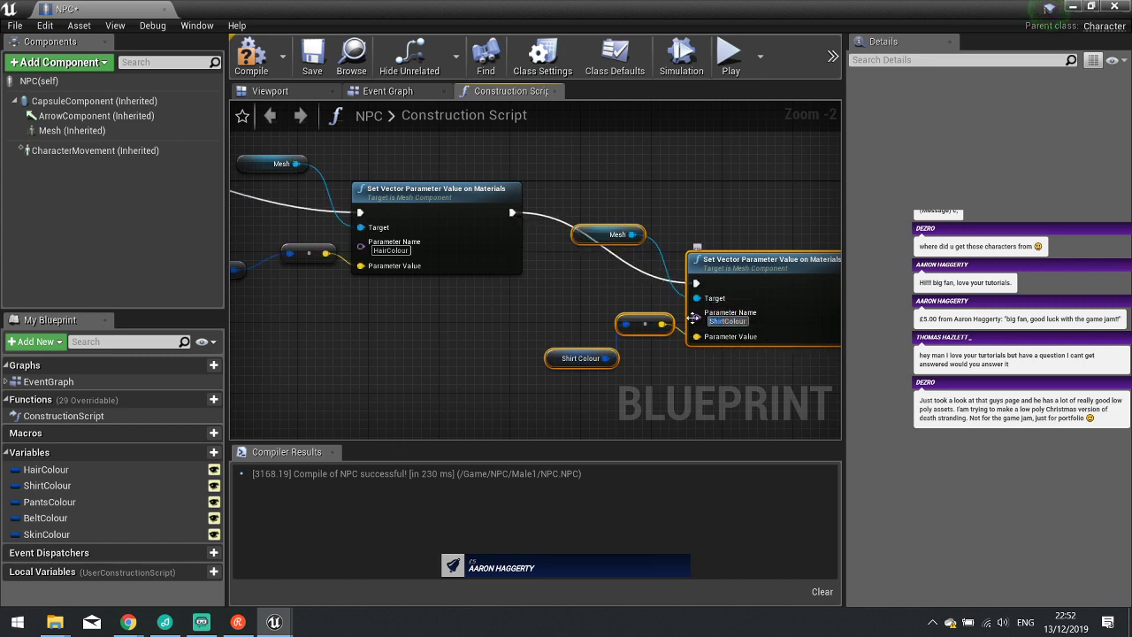
key("Delete")
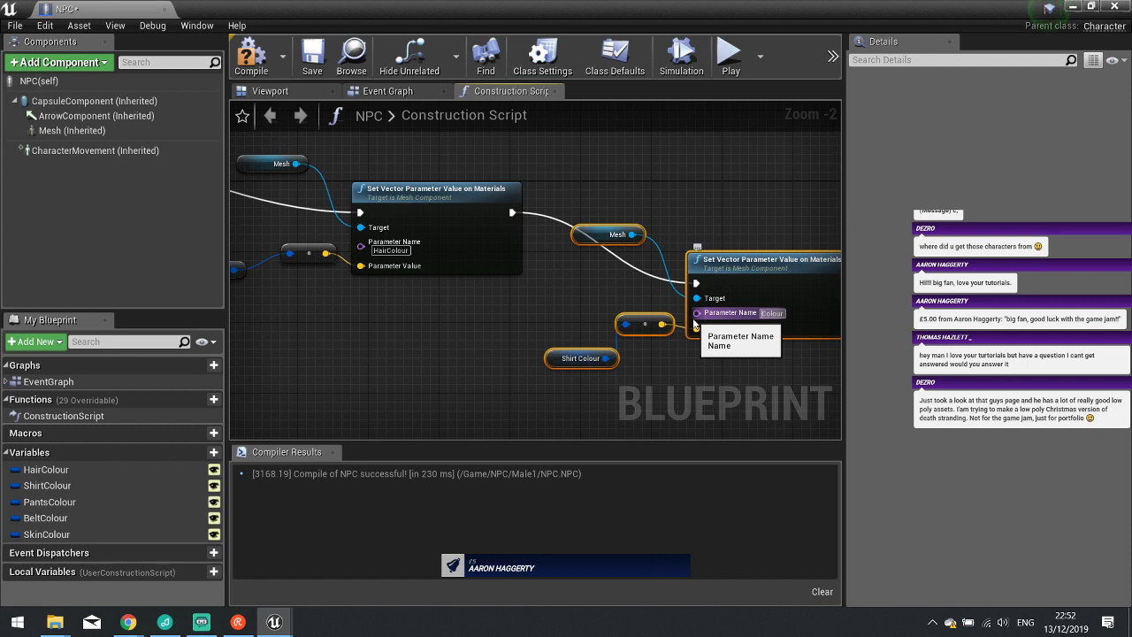
type("Skin")
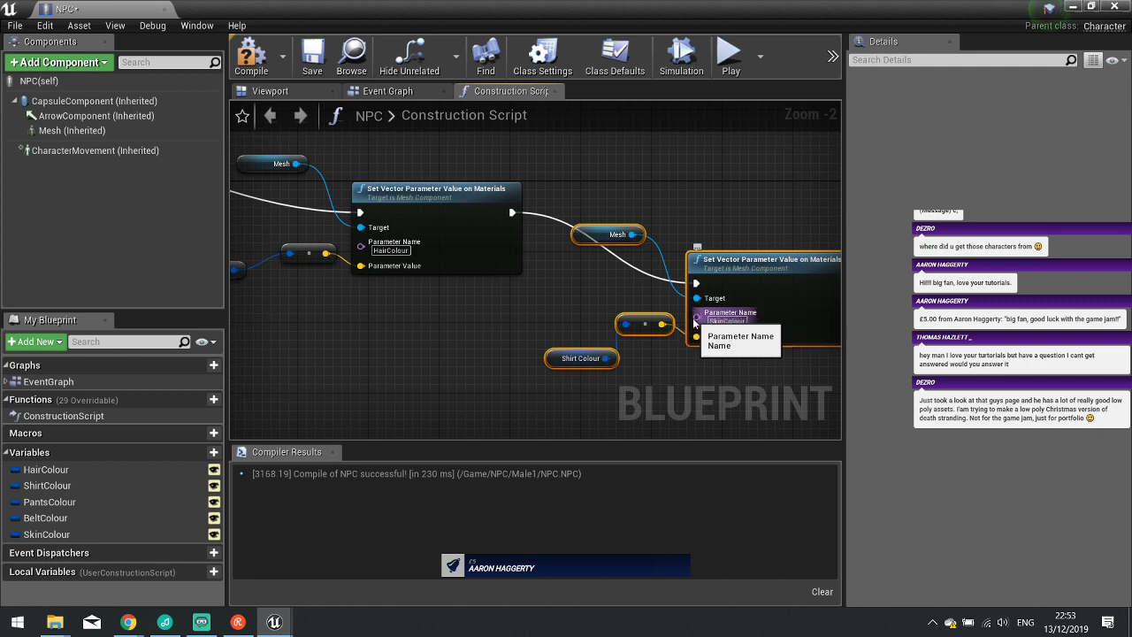
left_click(580, 358)
key("Delete")
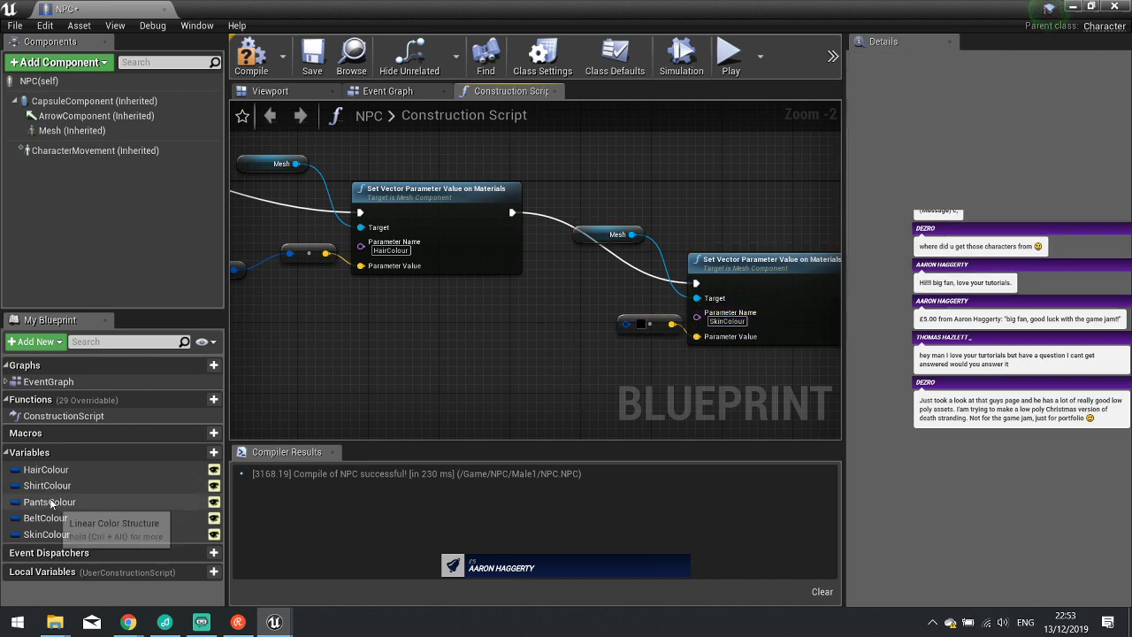
left_click_drag(46, 534, 631, 328)
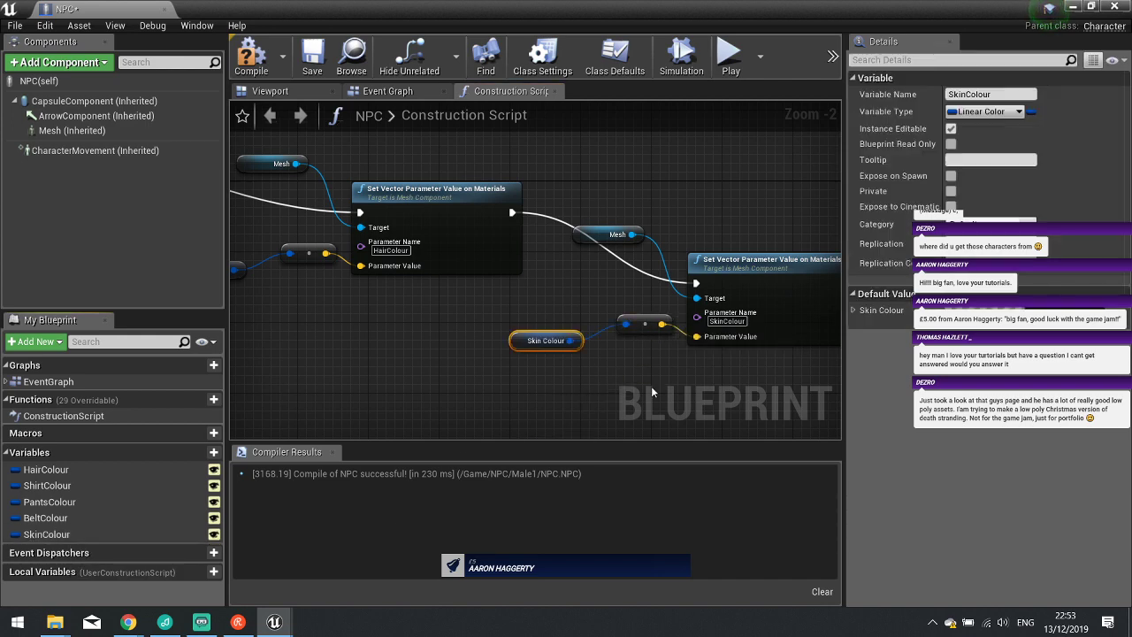
Paste a further copy of the shirt colour node group and chain it after the SkinColour parameter node.
right_click_drag(650, 387, 361, 380)
left_click(641, 320)
key("ctrl+v")
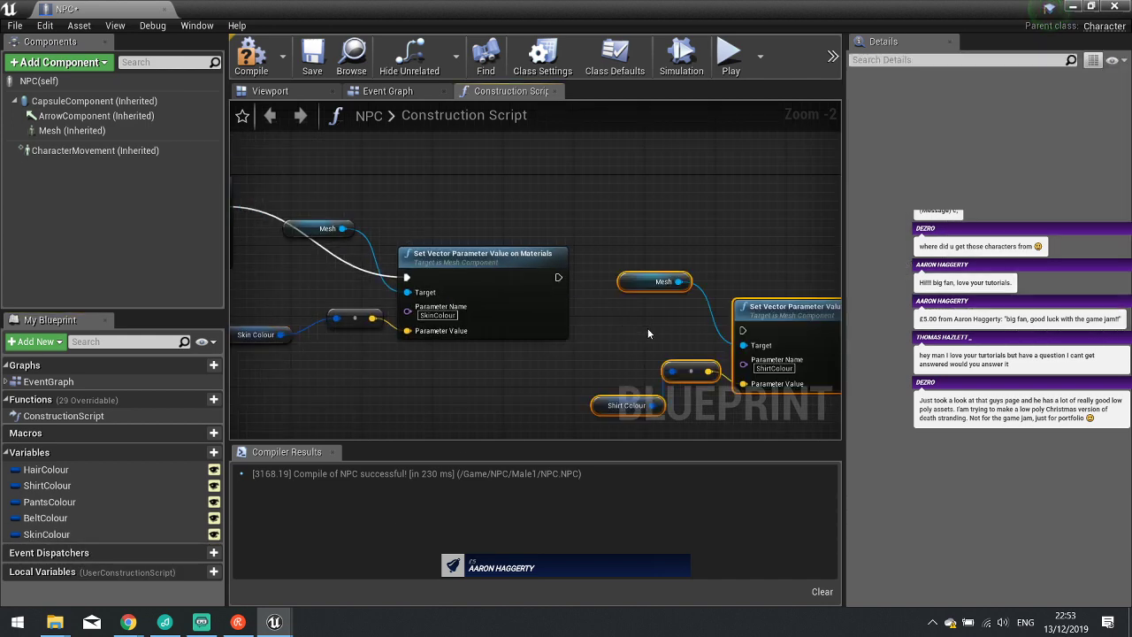
left_click_drag(742, 330, 558, 279)
Set the last copy's Parameter Name to BeltColour and replace its Shirt Colour variable with Belt Colour.
right_click_drag(625, 330, 491, 302)
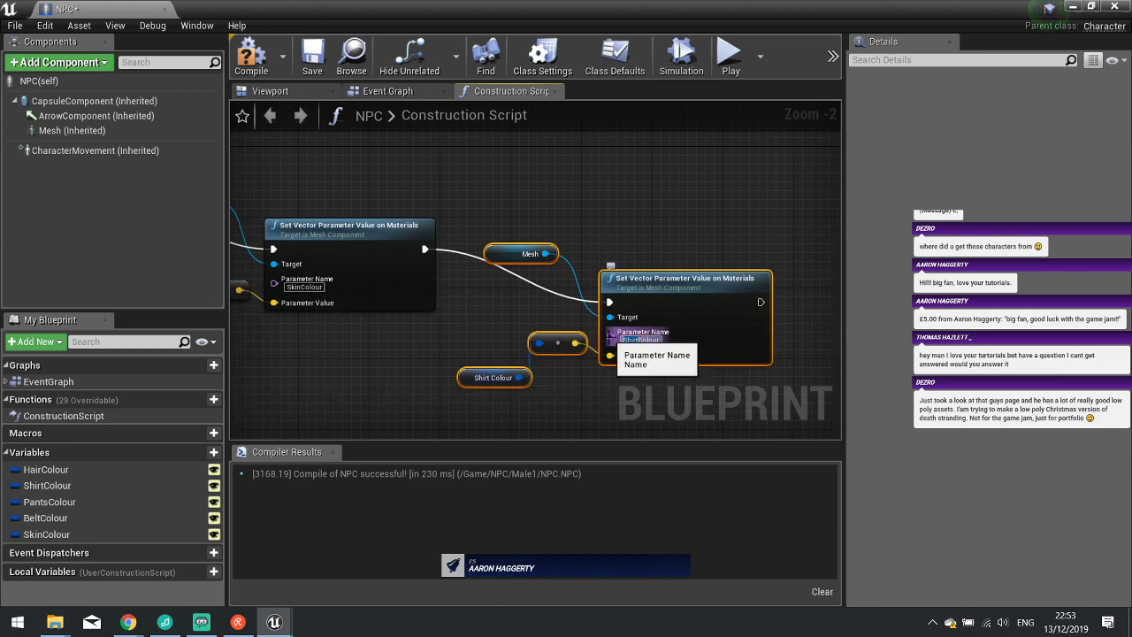
type("Belt")
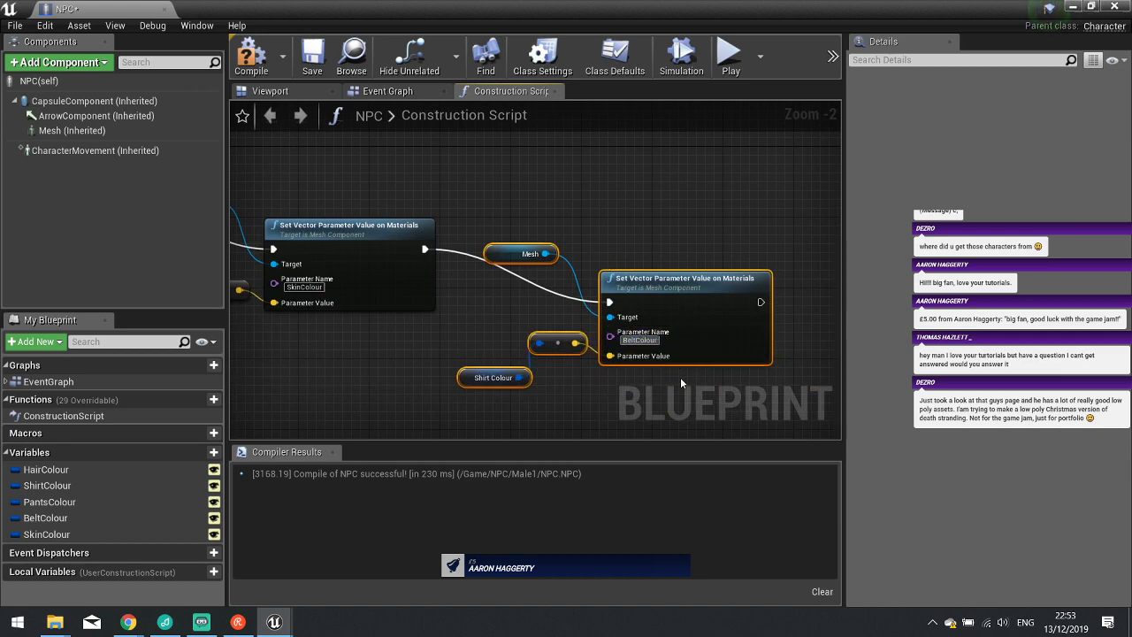
left_click(497, 377)
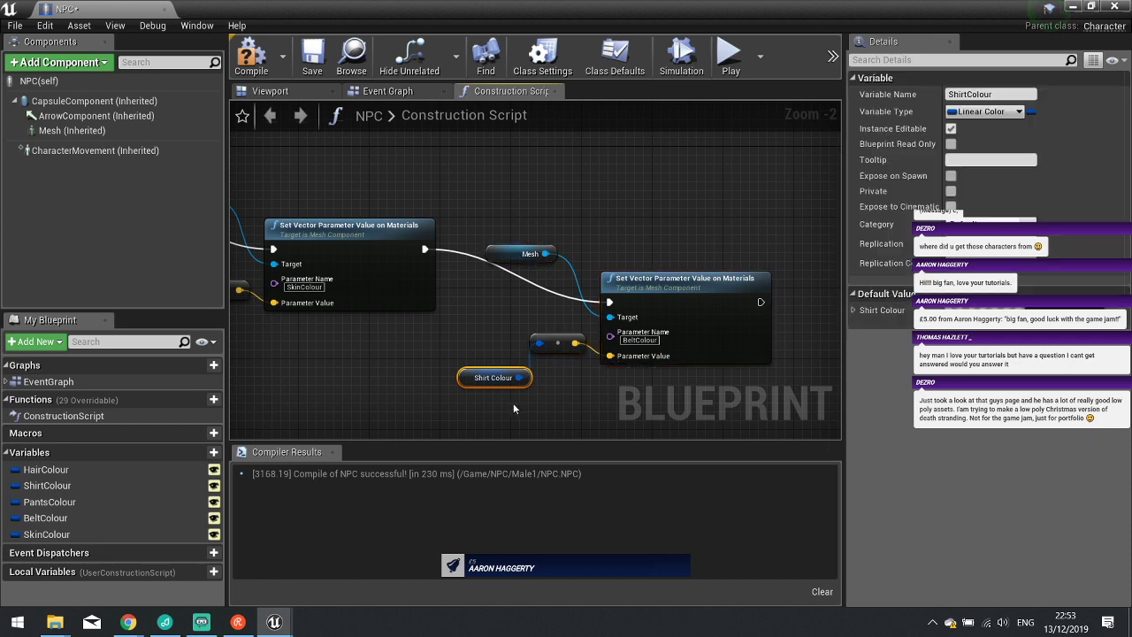
key("Delete")
left_click_drag(68, 520, 539, 343)
right_click_drag(384, 363, 318, 359)
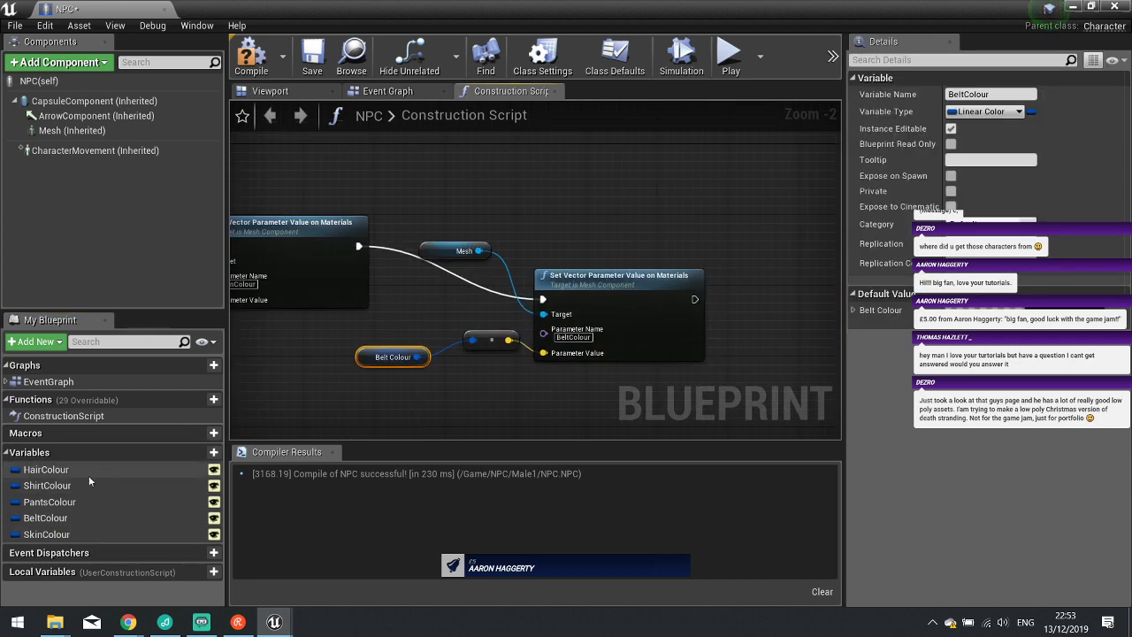
Paste another copy of the shirt colour node group and chain it after the BeltColour parameter node.
left_click(759, 366)
right_click_drag(759, 365, 606, 359)
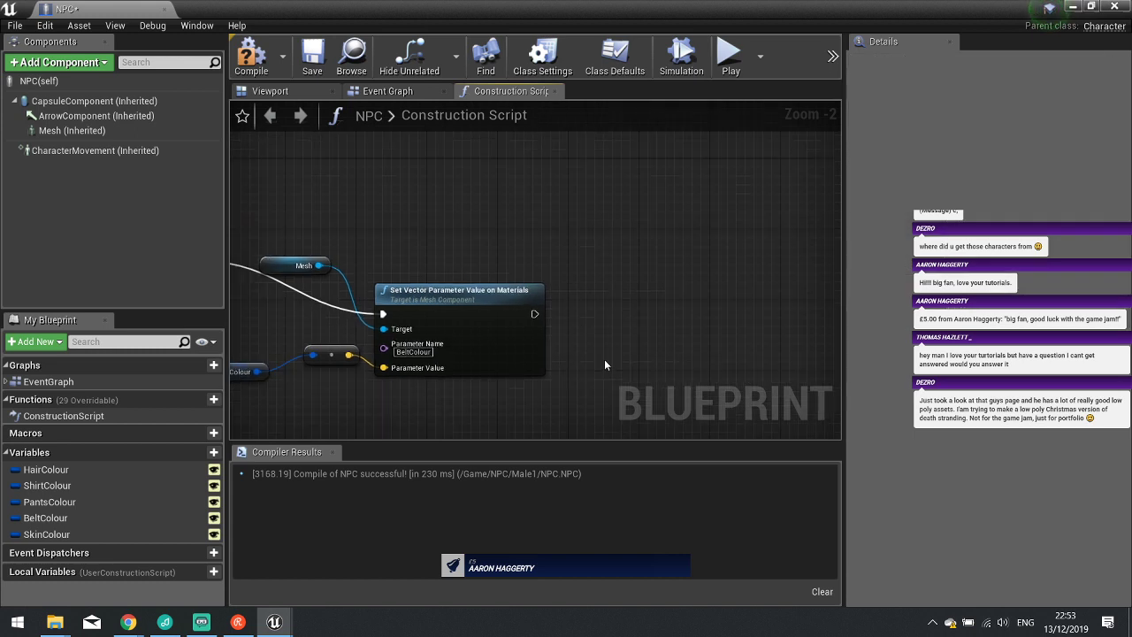
key("ctrl+v")
left_click_drag(693, 358, 534, 314)
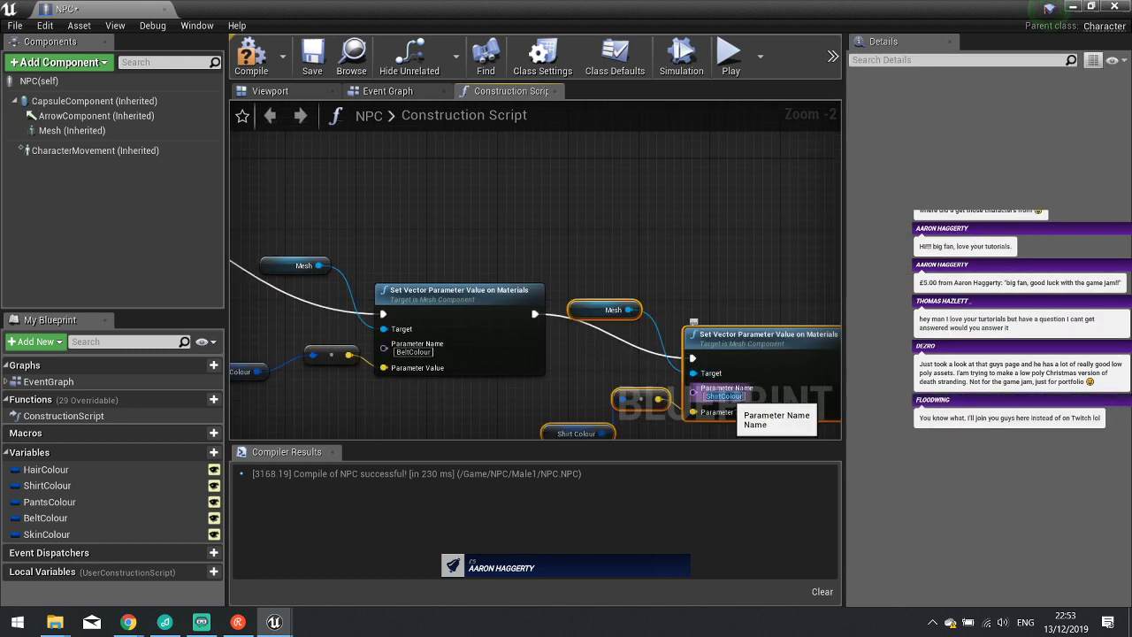
Set the pasted copy's Parameter Name to PantsColour, replace its Shirt Colour variable with Pants Colour, and compile the blueprint.
left_click(723, 395)
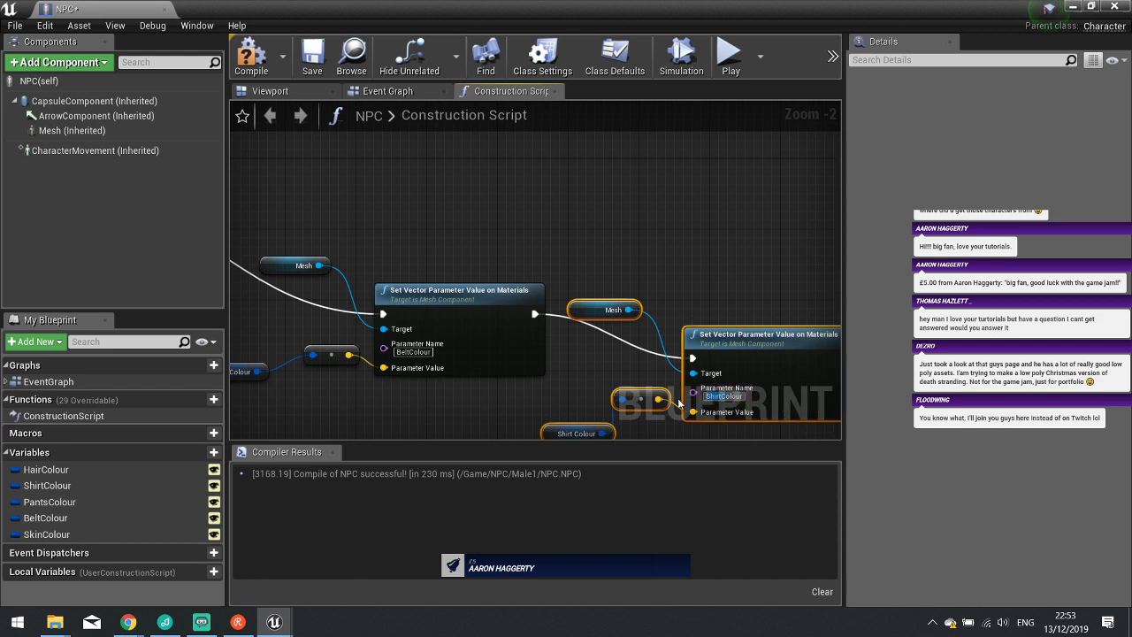
type("PantsColour")
right_click_drag(567, 410, 536, 325)
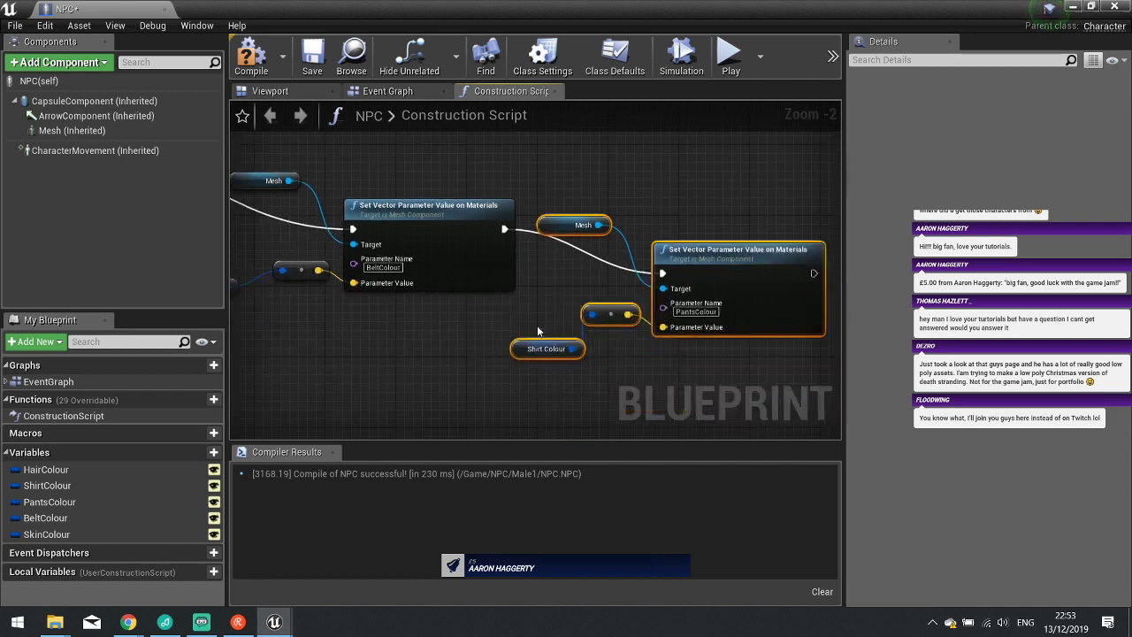
left_click(541, 349)
key("Delete")
left_click_drag(28, 505, 495, 331, "ctrl")
left_click(255, 62)
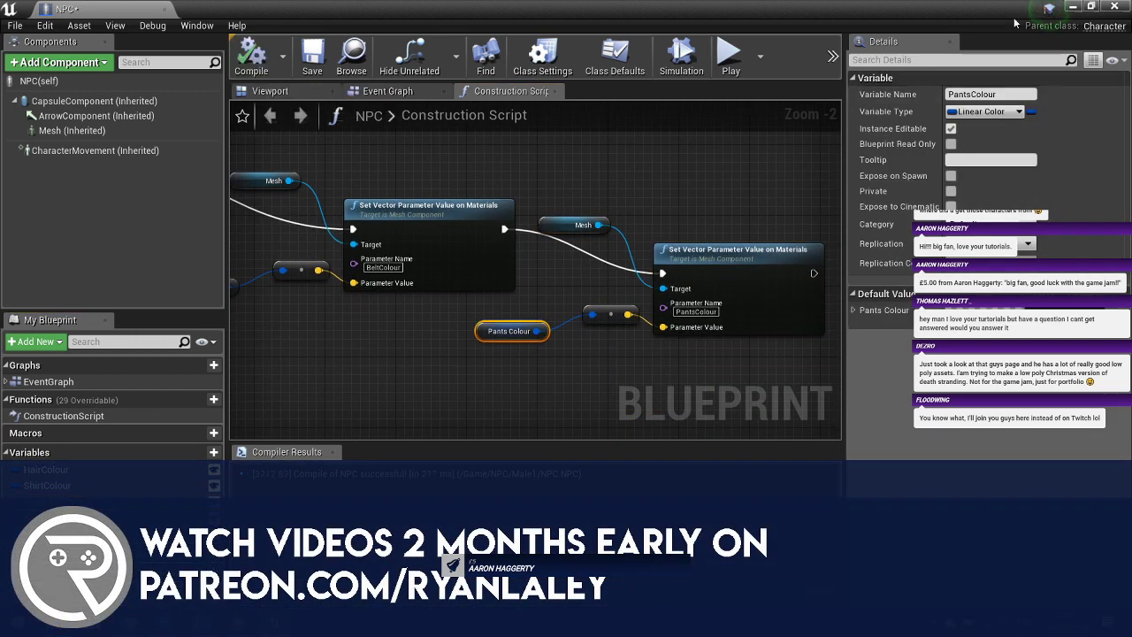
Close the NPC blueprint and place an NPC on the grass in the level.
left_click(1114, 7)
right_click_drag(677, 182, 677, 182)
left_click_drag(139, 456, 442, 327)
right_click_drag(561, 304, 560, 305)
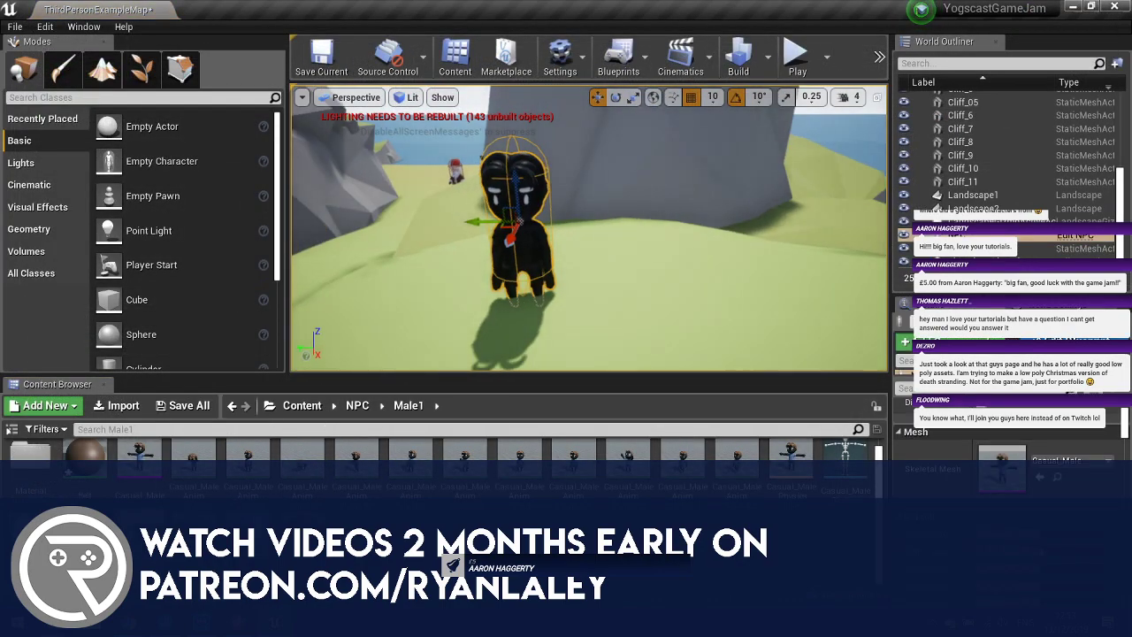
Set the placed NPC's Skin Colour to a light brown with hue about 24 and saturation about 0.59.
left_click(1039, 485)
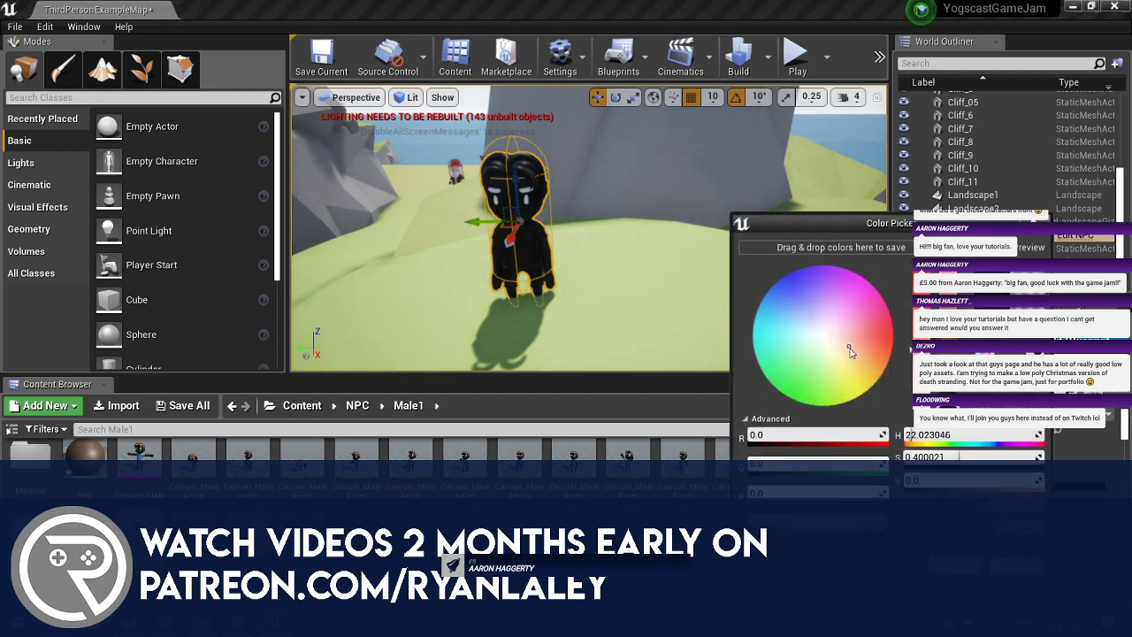
left_click_drag(942, 403, 942, 297)
left_click_drag(848, 346, 861, 352)
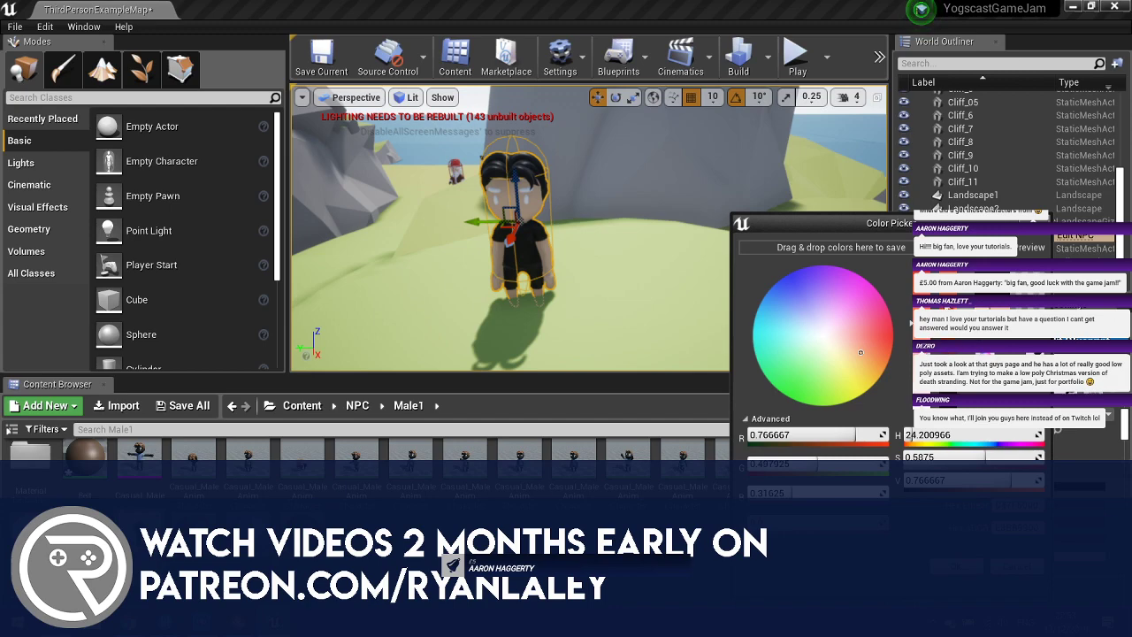
left_click_drag(942, 297, 942, 317)
left_click(951, 566)
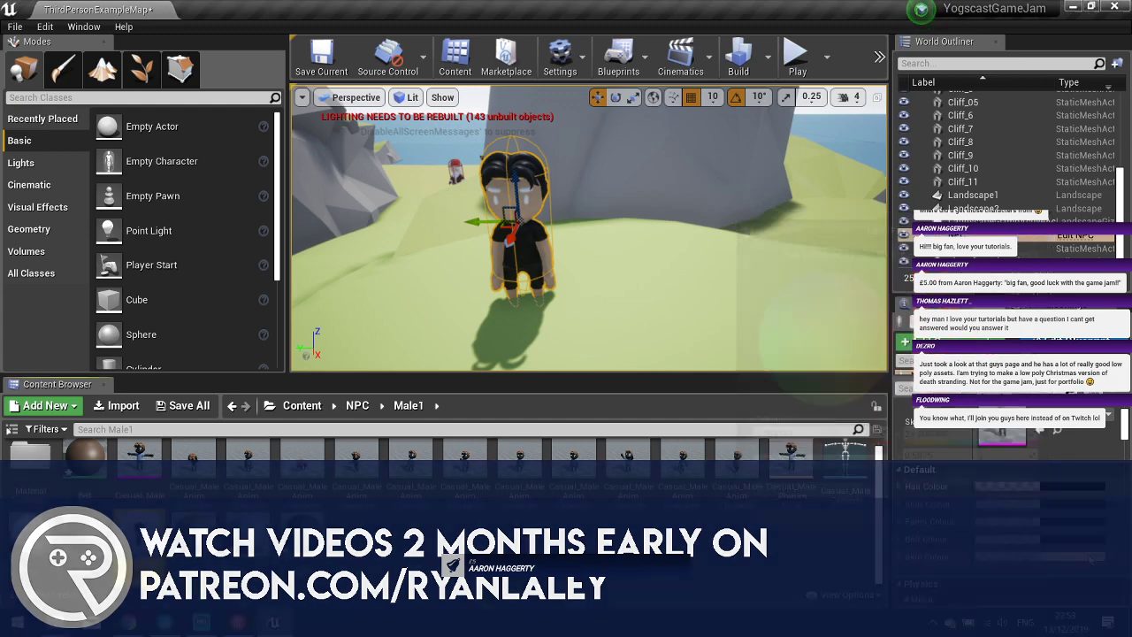
Set the placed NPC's Pants Colour to blue, hex sRGB 5F72E400.
left_click(1047, 523)
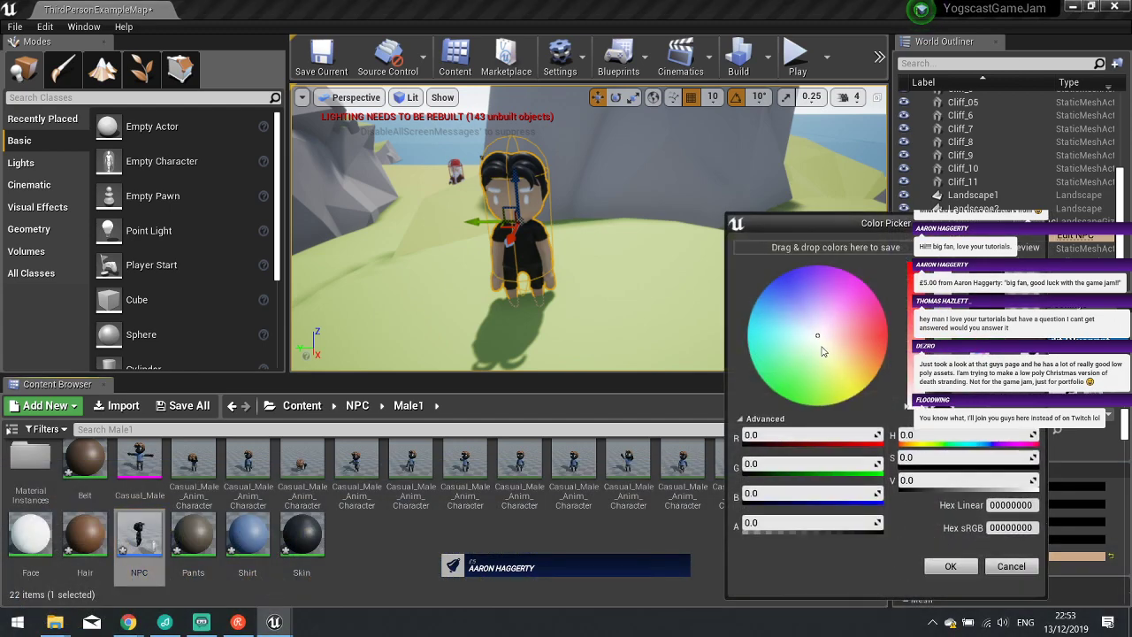
left_click_drag(823, 350, 773, 300)
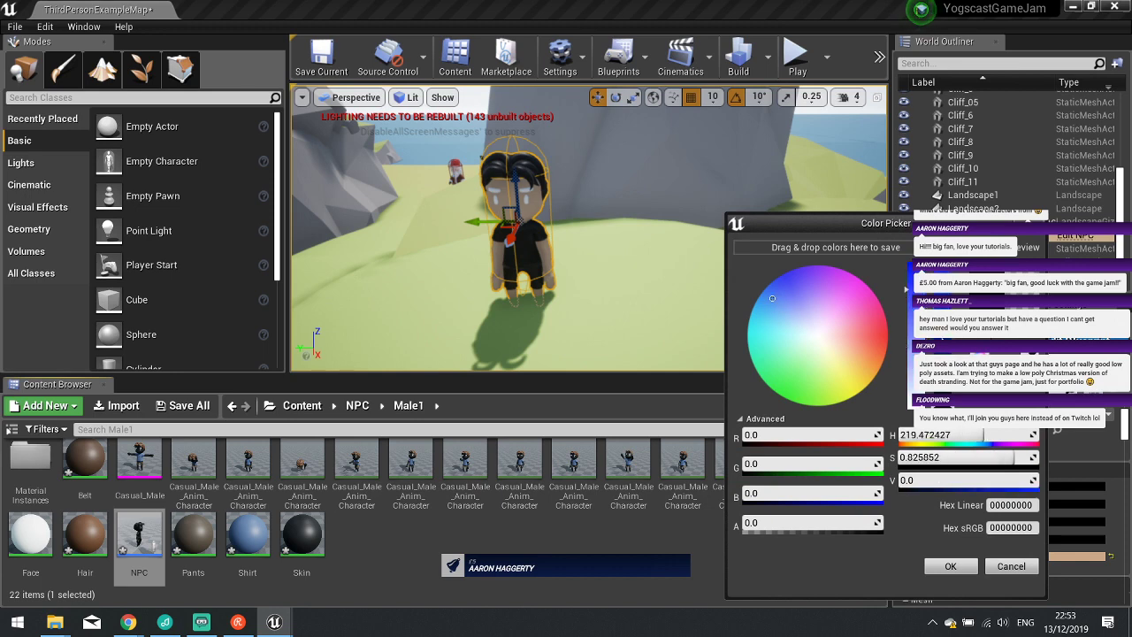
left_click_drag(911, 479, 1005, 480)
left_click_drag(773, 305, 766, 309)
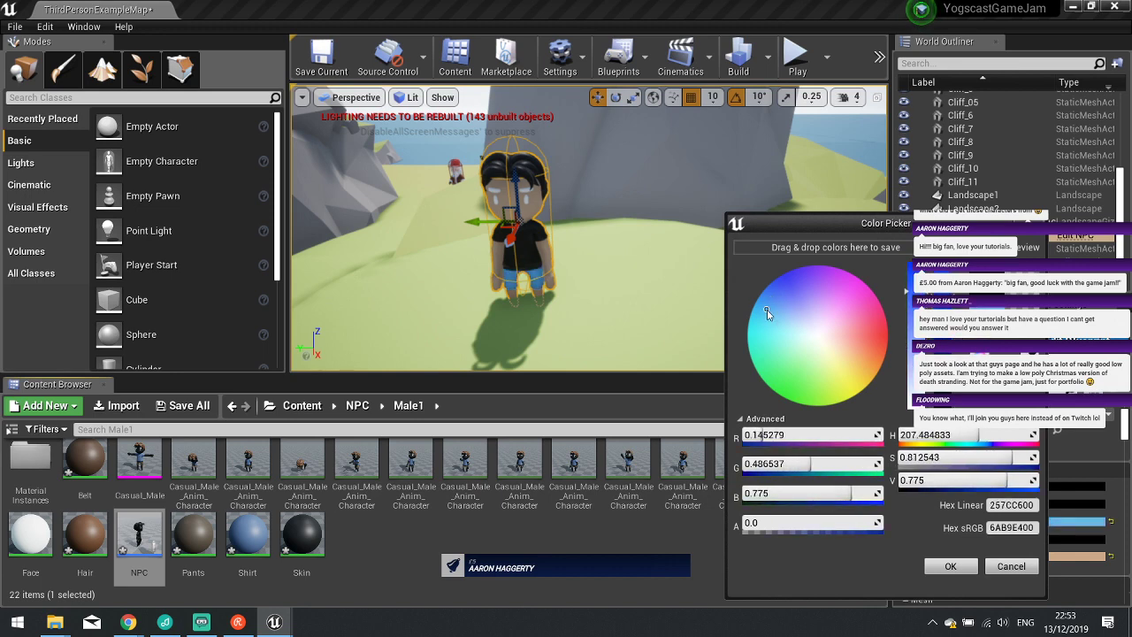
left_click(782, 289)
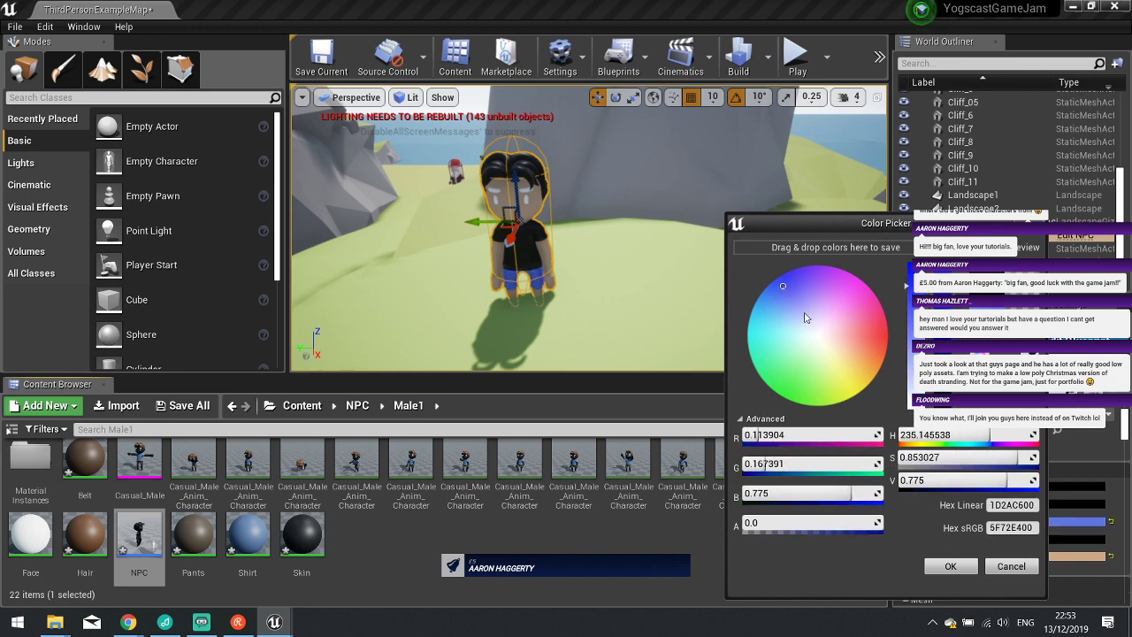
left_click(945, 566)
Set the placed NPC's Shirt Colour to bright red, hex linear ED000000.
left_click(1068, 505)
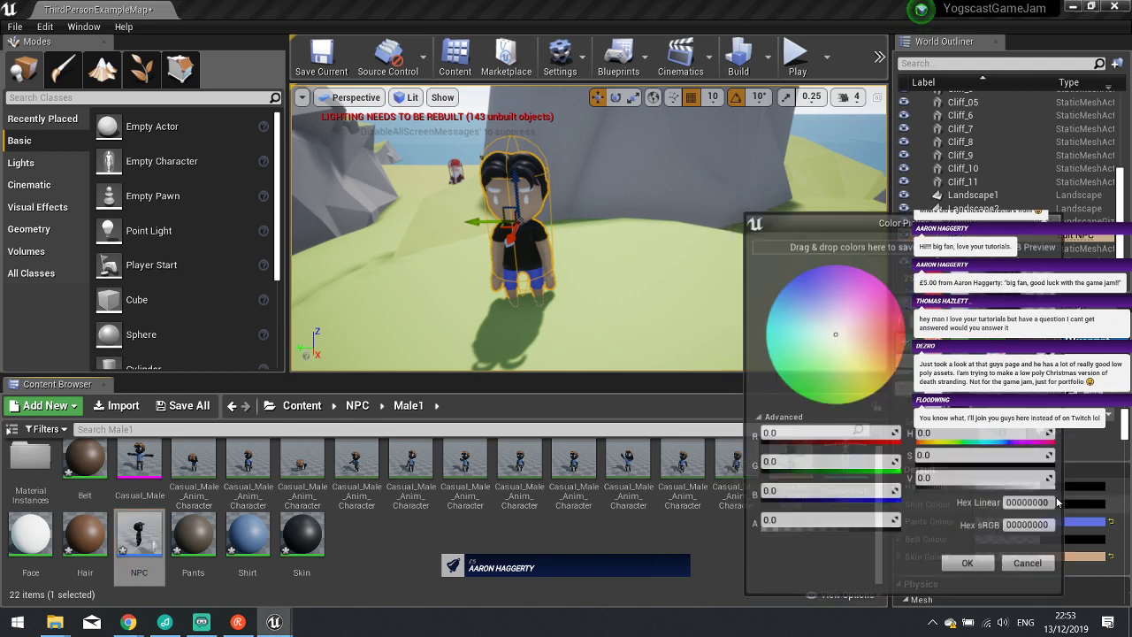
left_click_drag(863, 341, 868, 345)
left_click_drag(981, 458, 1012, 458)
left_click_drag(987, 481, 1052, 480)
mouse_move(796, 464)
left_mouse_down()
mouse_move(781, 464)
mouse_move(794, 499)
mouse_move(775, 466)
left_mouse_up()
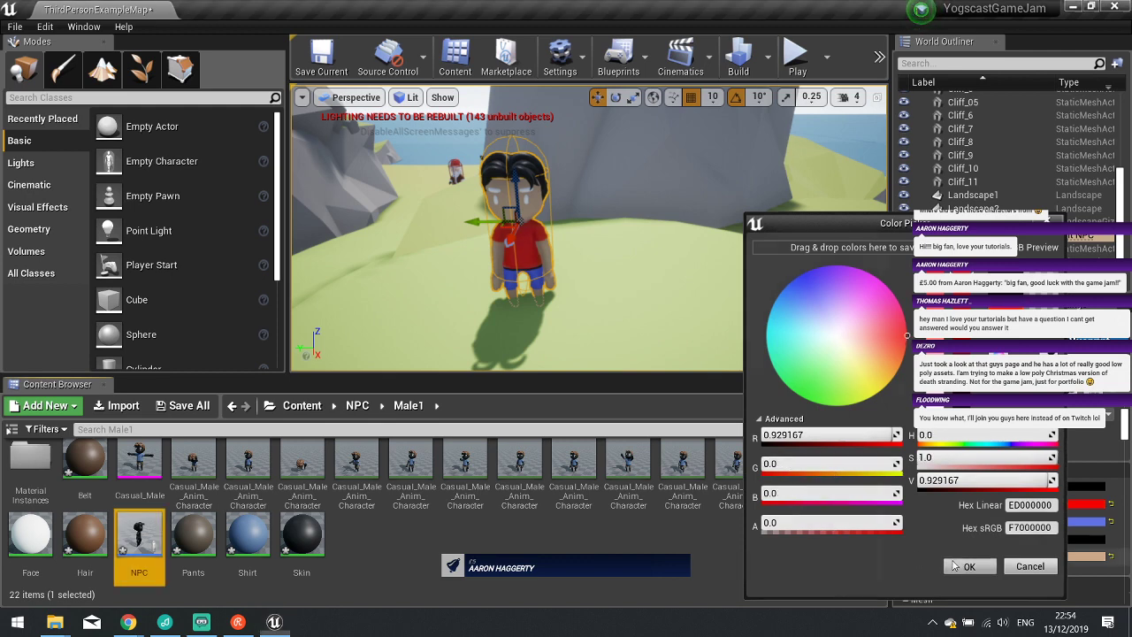
left_click(969, 566)
Set the placed NPC's Hair Colour to a dark brown with hue about 19.6 and saturation about 0.47.
left_click(1052, 542)
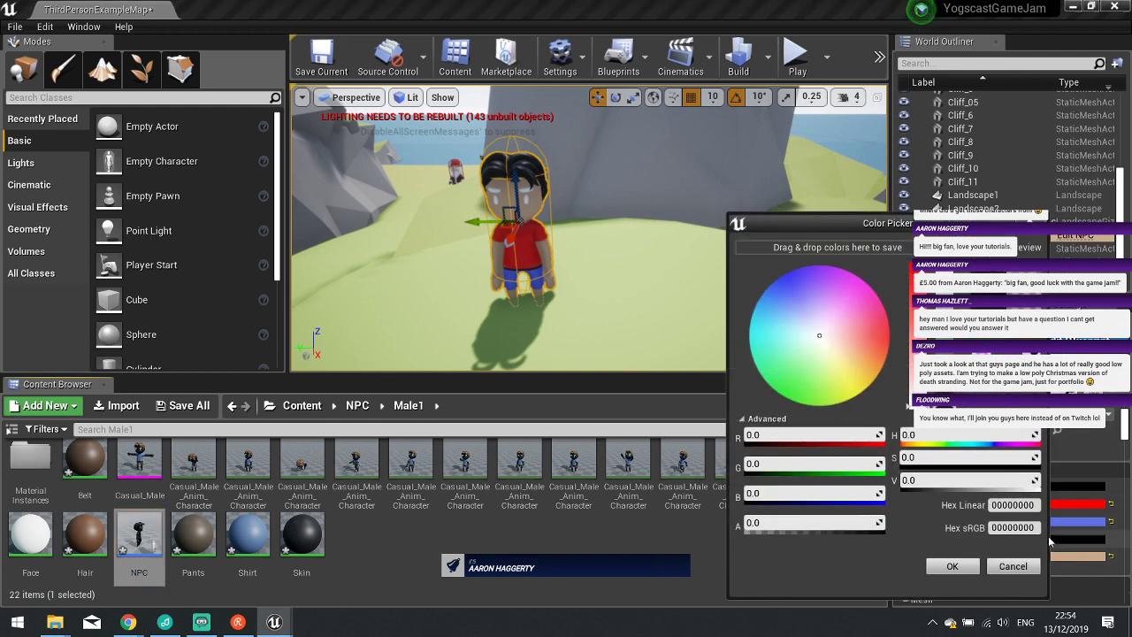
left_click(952, 567)
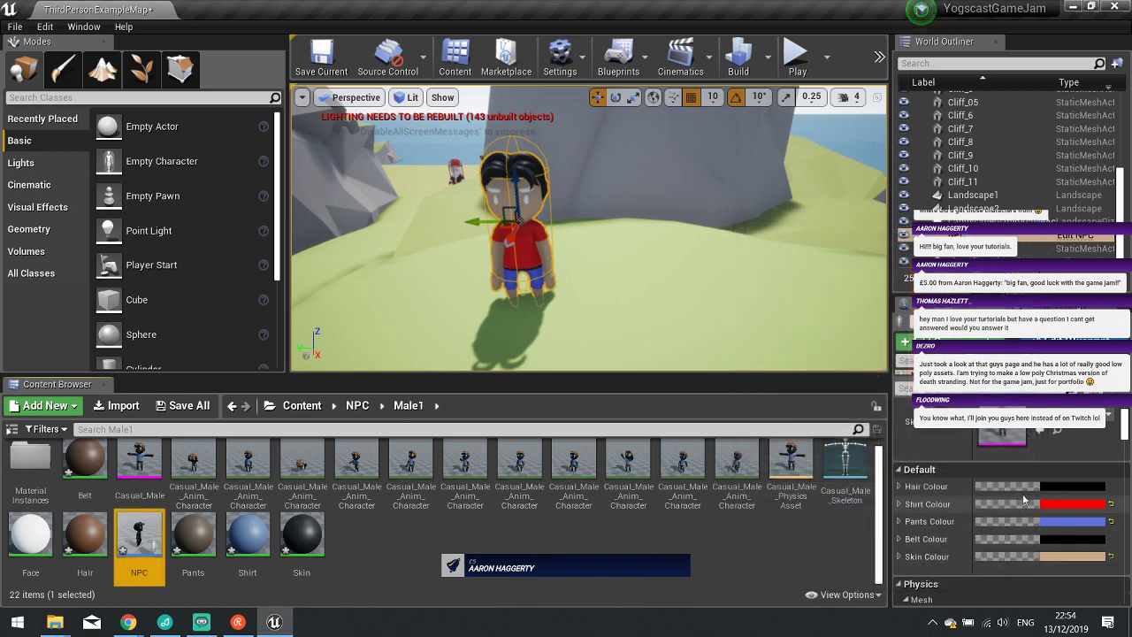
left_click(1061, 540)
left_click(852, 349)
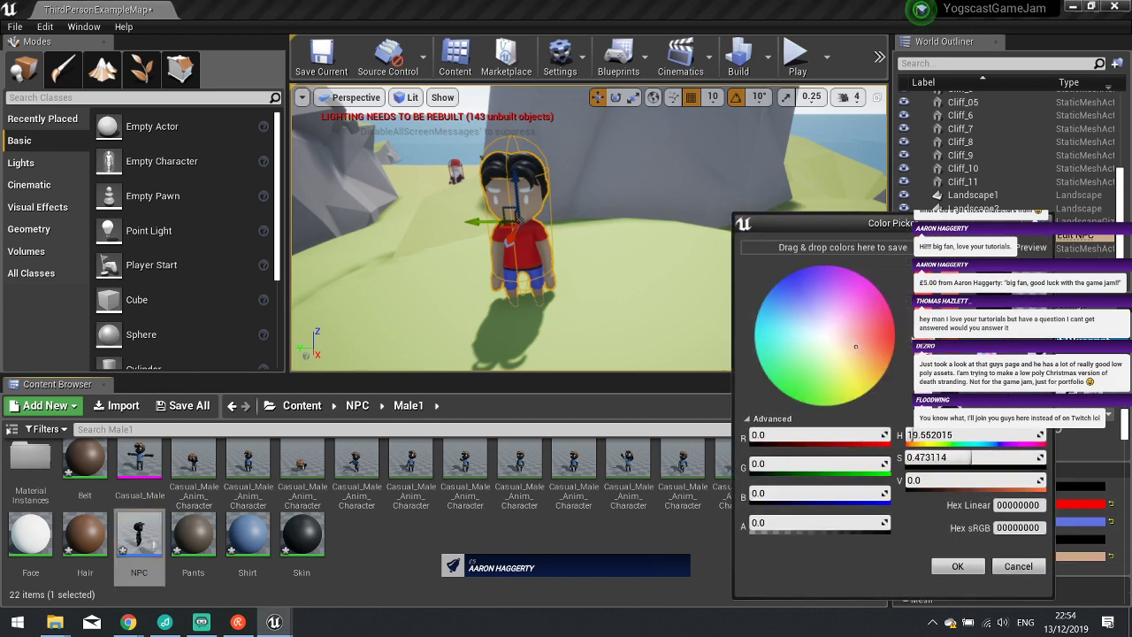
left_click_drag(953, 336, 953, 386)
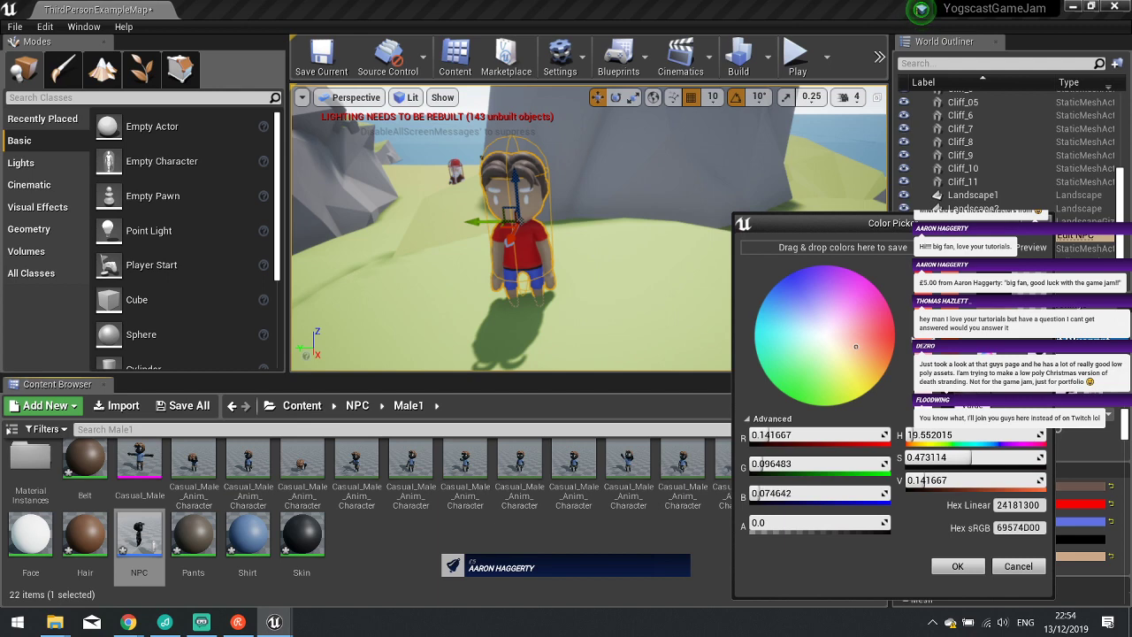
left_click_drag(929, 480, 916, 480)
left_click(957, 566)
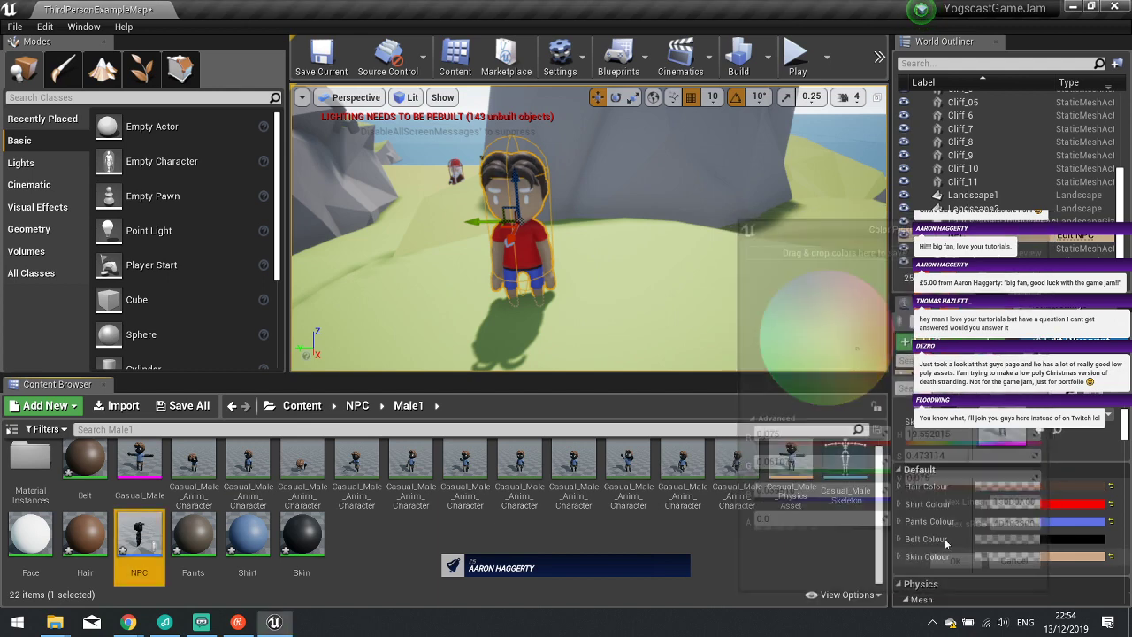
Set the Param colour of the Face_Inst material instance to black, save it, and close its editor.
right_click_drag(636, 231, 752, 232)
key("w")
key("a")
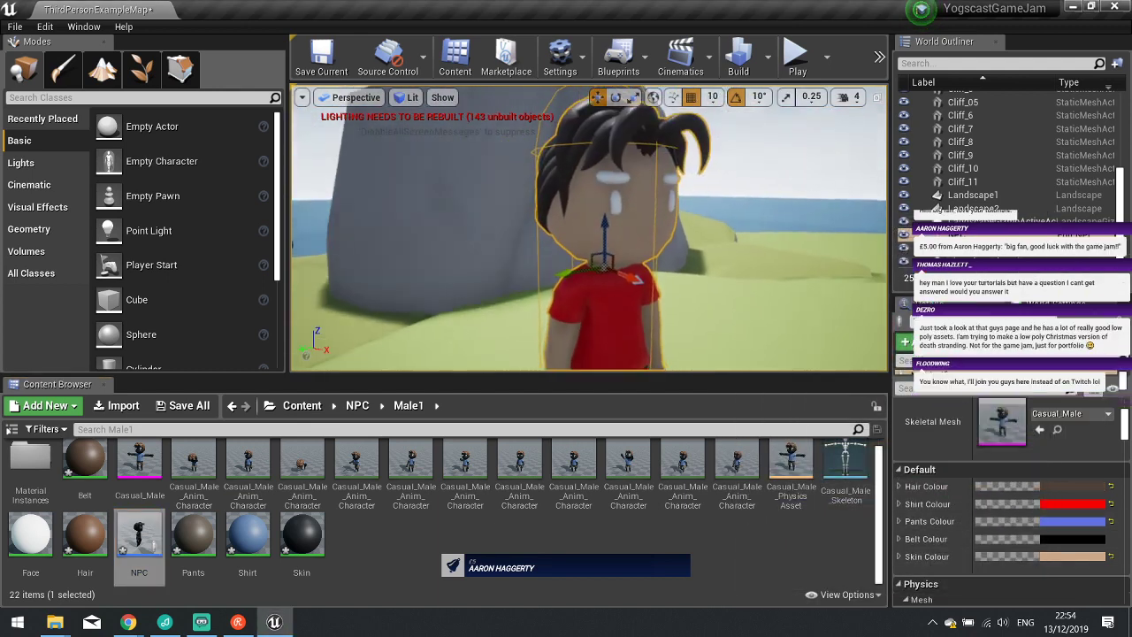
right_click_drag(790, 341, 696, 341)
key("d")
key("s")
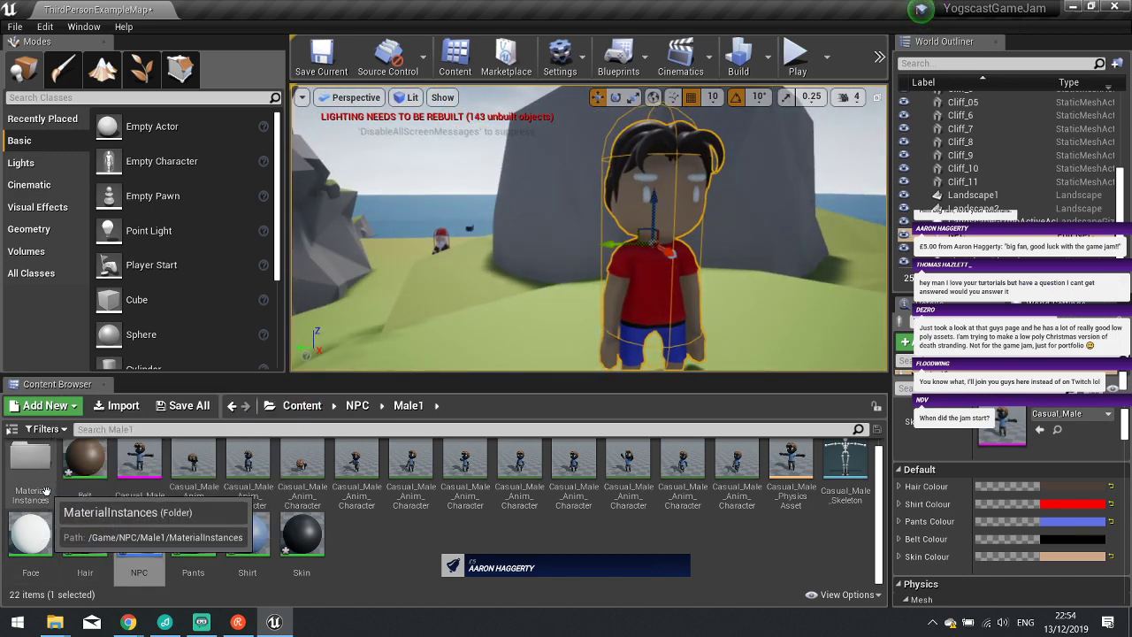
double_click(30, 455)
left_click(81, 464)
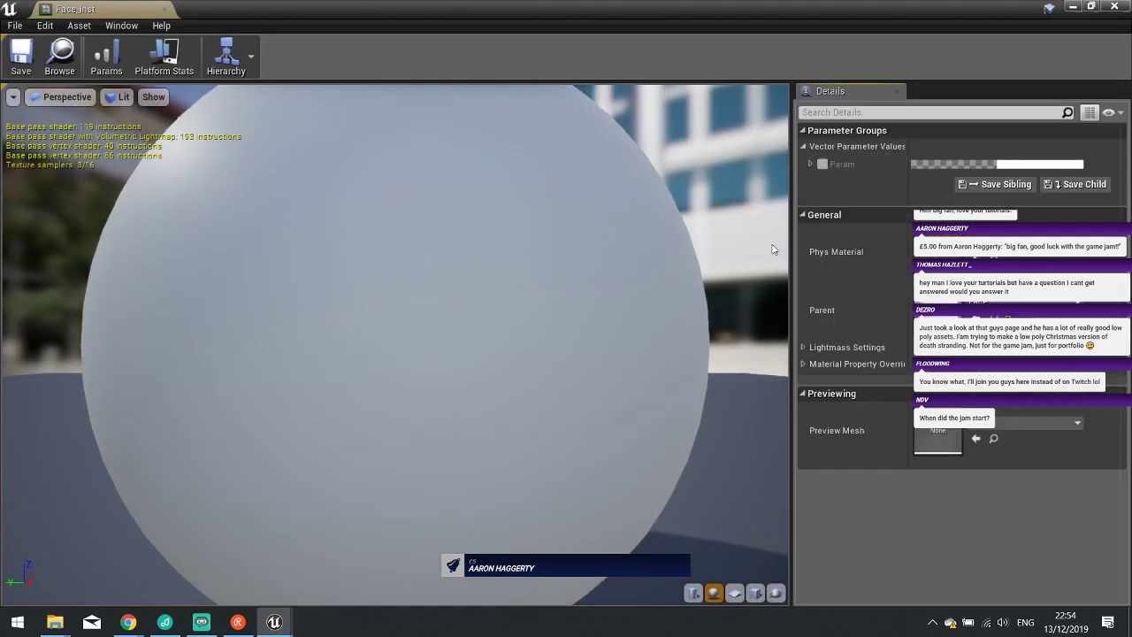
left_click(1010, 165)
left_click_drag(902, 349, 898, 395)
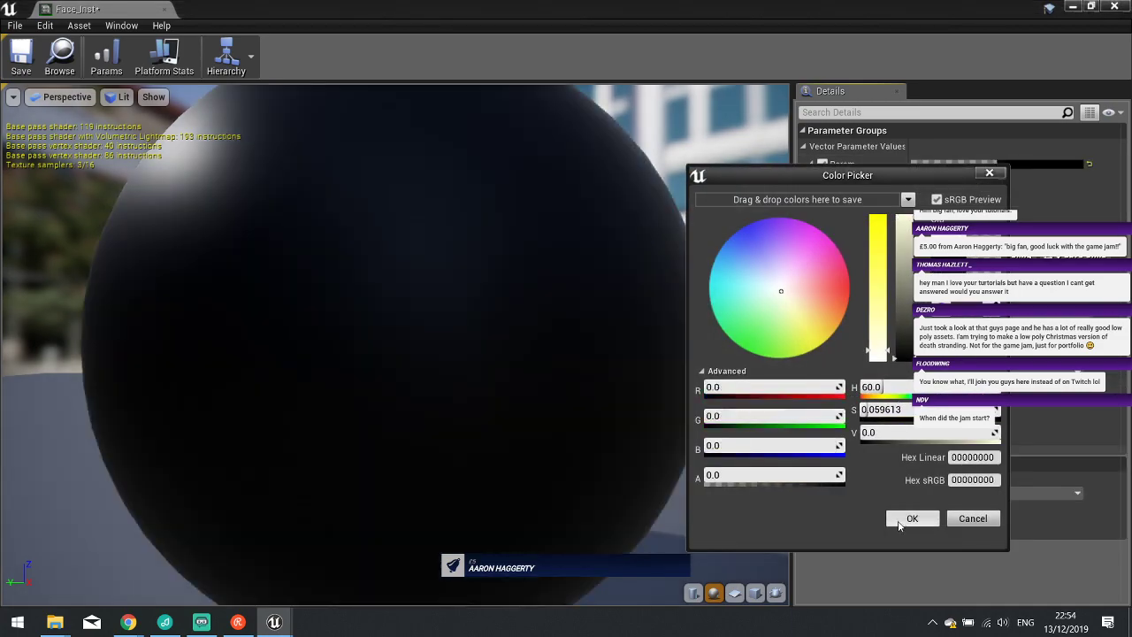
left_click(898, 525)
left_click(20, 55)
left_click(1114, 6)
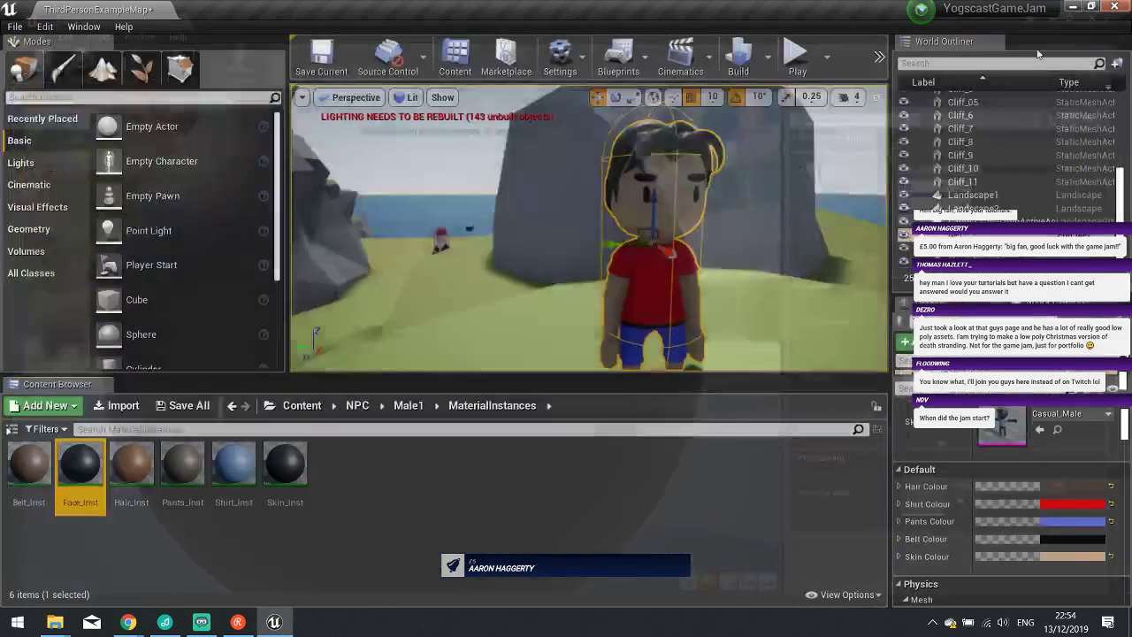
right_click_drag(619, 229, 513, 231)
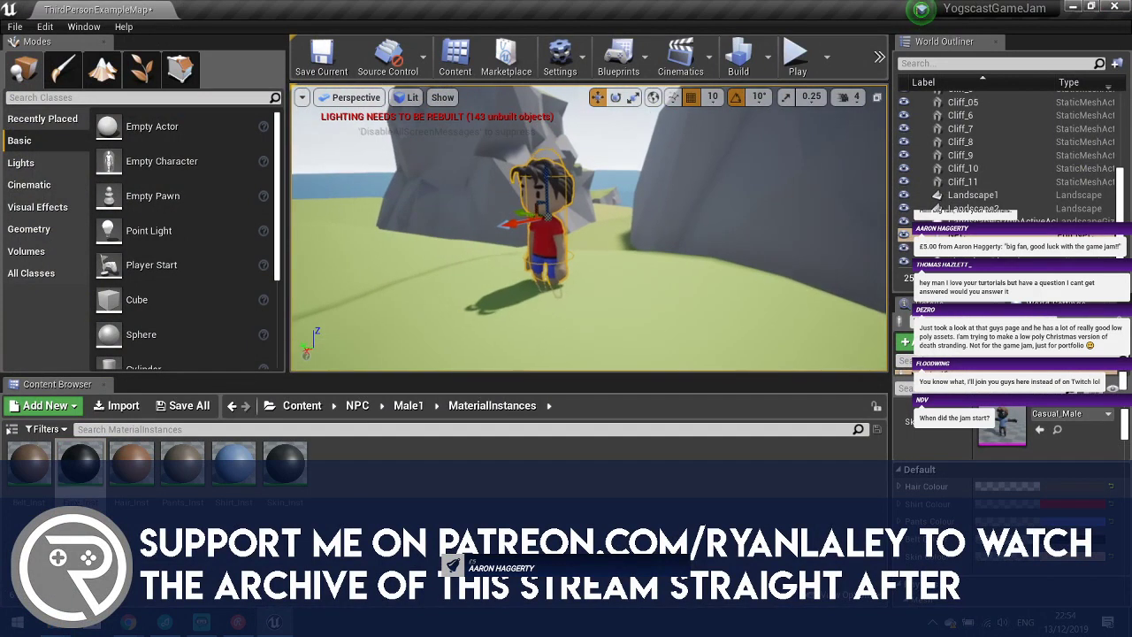
right_click_drag(785, 223, 788, 212)
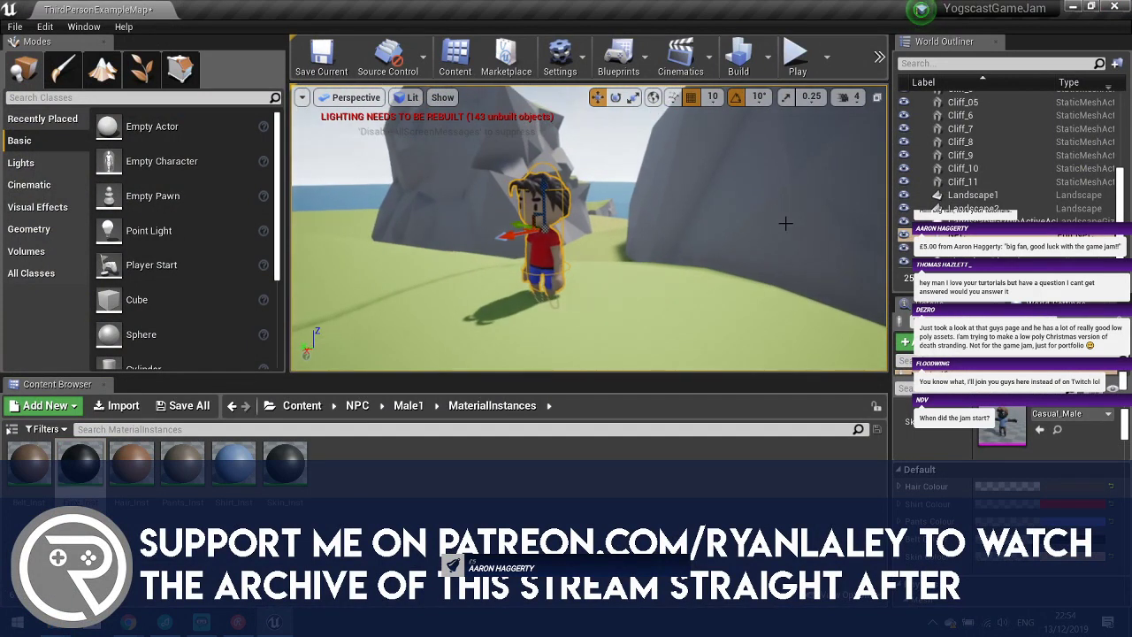
left_click(358, 406)
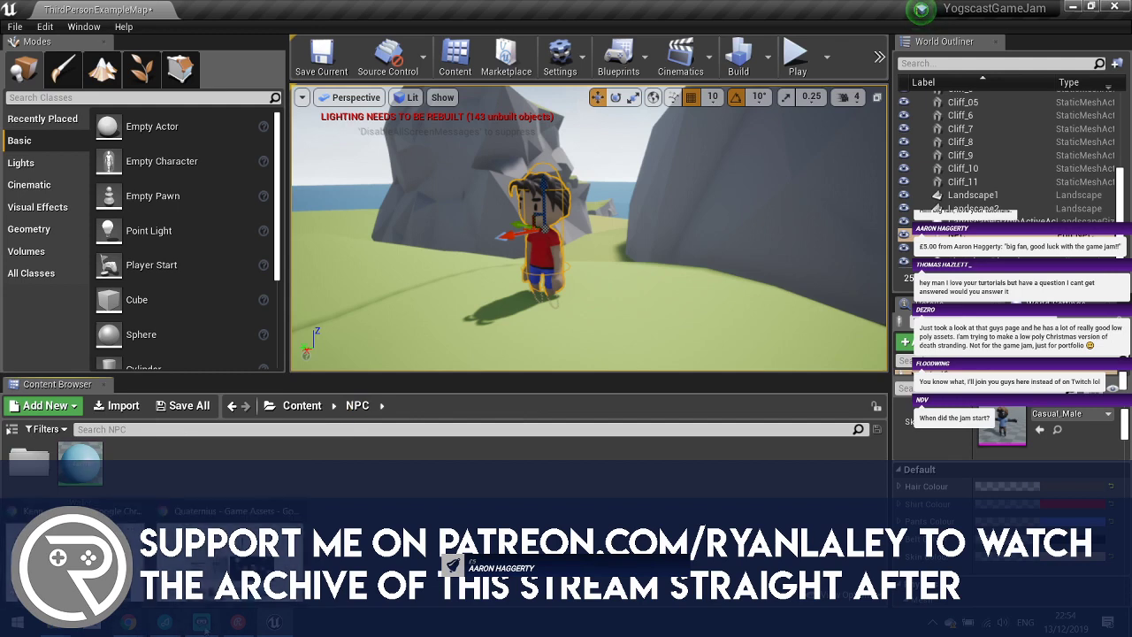
left_click(237, 624)
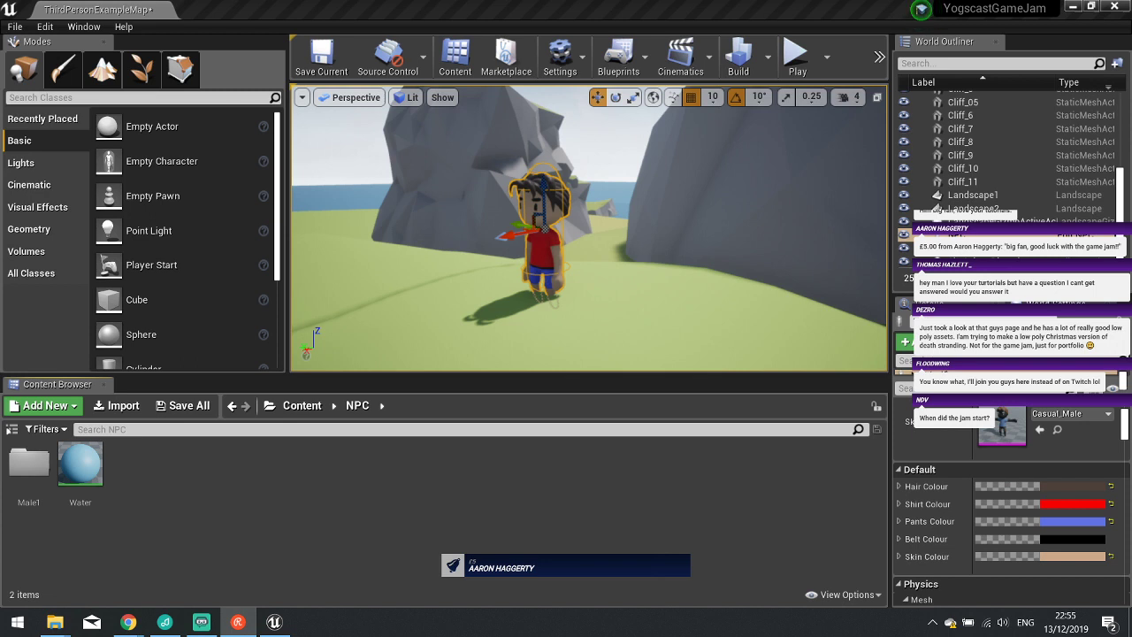
Delete the coloured test NPC from the level.
right_click_drag(560, 237, 398, 238)
key("w")
key("s")
key("w")
key("d")
right_click_drag(596, 233, 380, 265)
key("e")
left_click_drag(682, 325, 778, 306)
key("d")
mouse_move(778, 306)
right_mouse_down()
mouse_move(707, 354)
mouse_move(685, 332)
mouse_move(782, 305)
right_mouse_up()
key("s")
key("Delete")
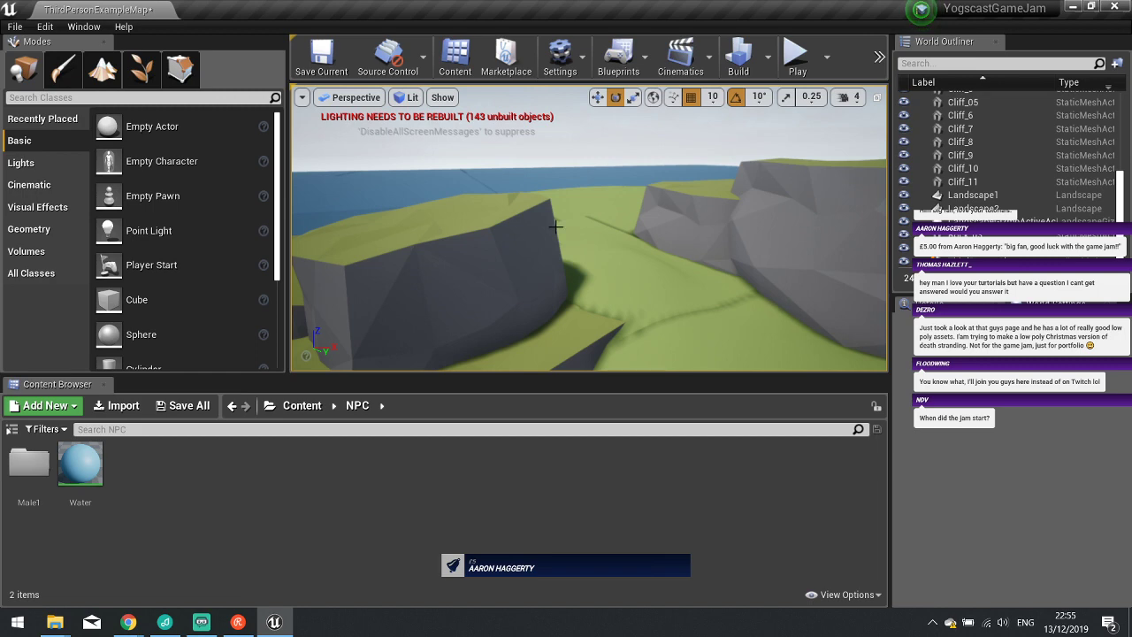
Place an NPC from the Male1 folder on the flat grassy top of the low cliff.
key("s")
right_click_drag(555, 226, 697, 257)
key("w")
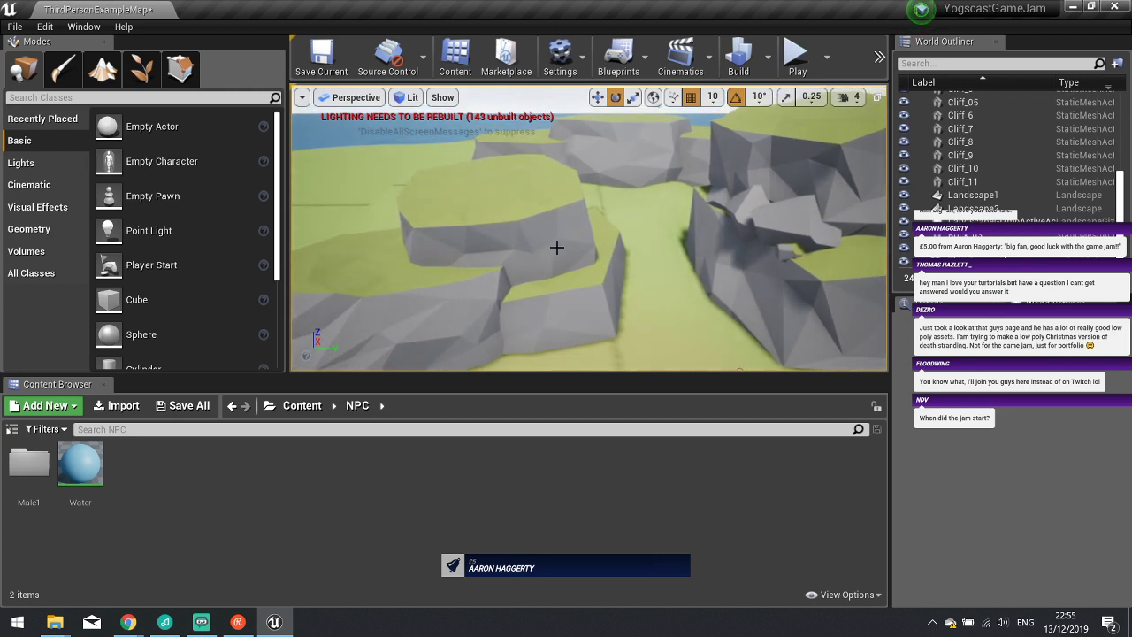
left_click(301, 405)
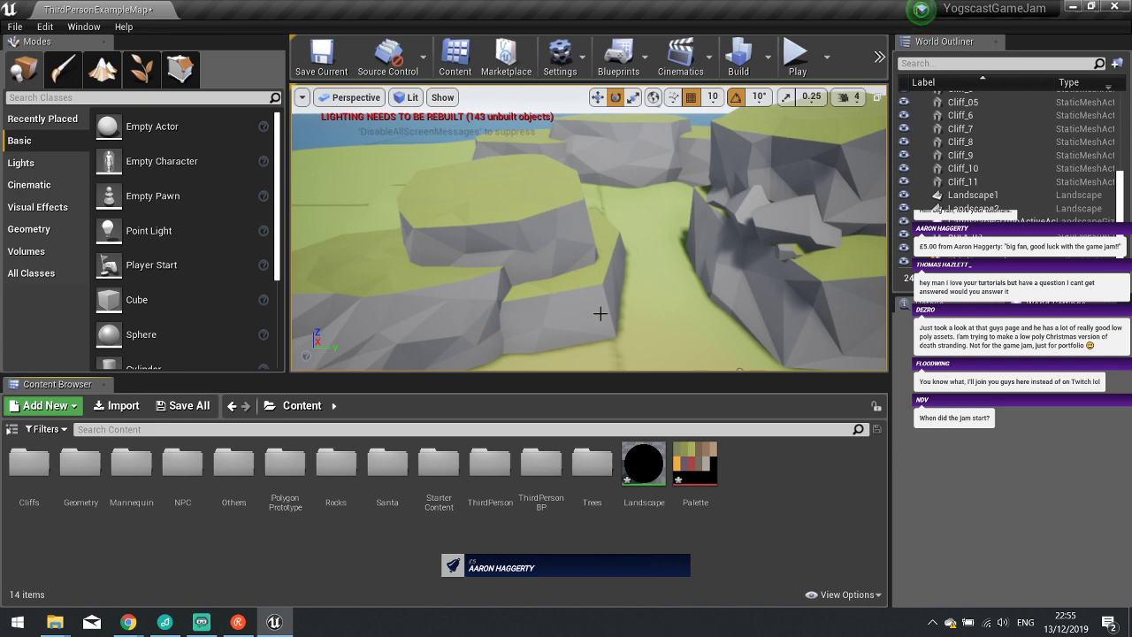
right_click_drag(601, 301, 531, 318)
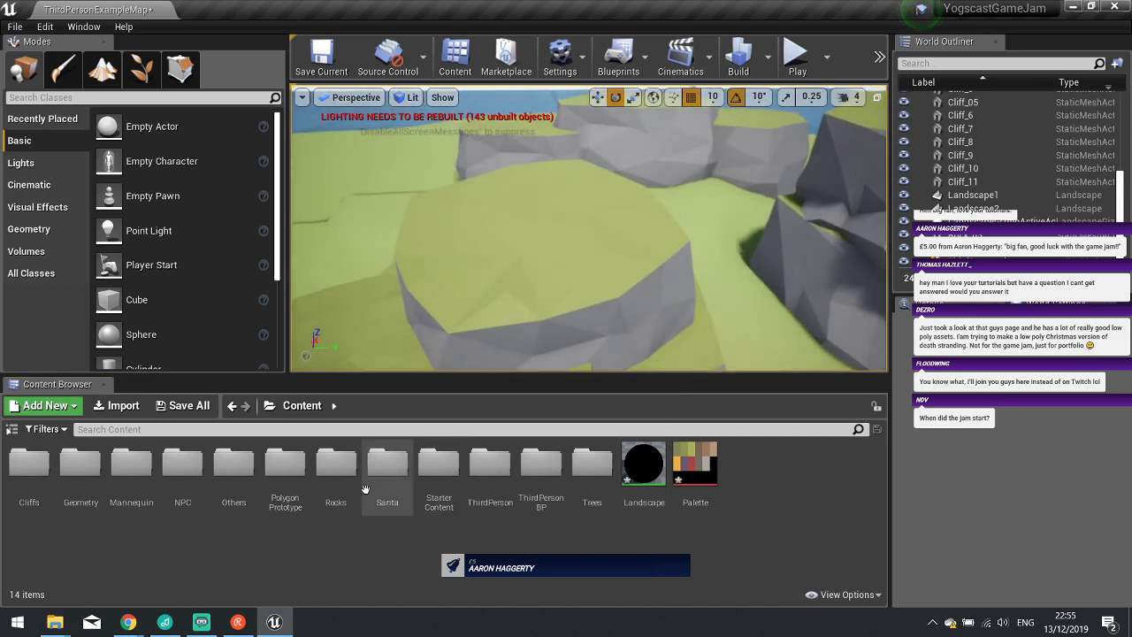
double_click(182, 464)
double_click(29, 462)
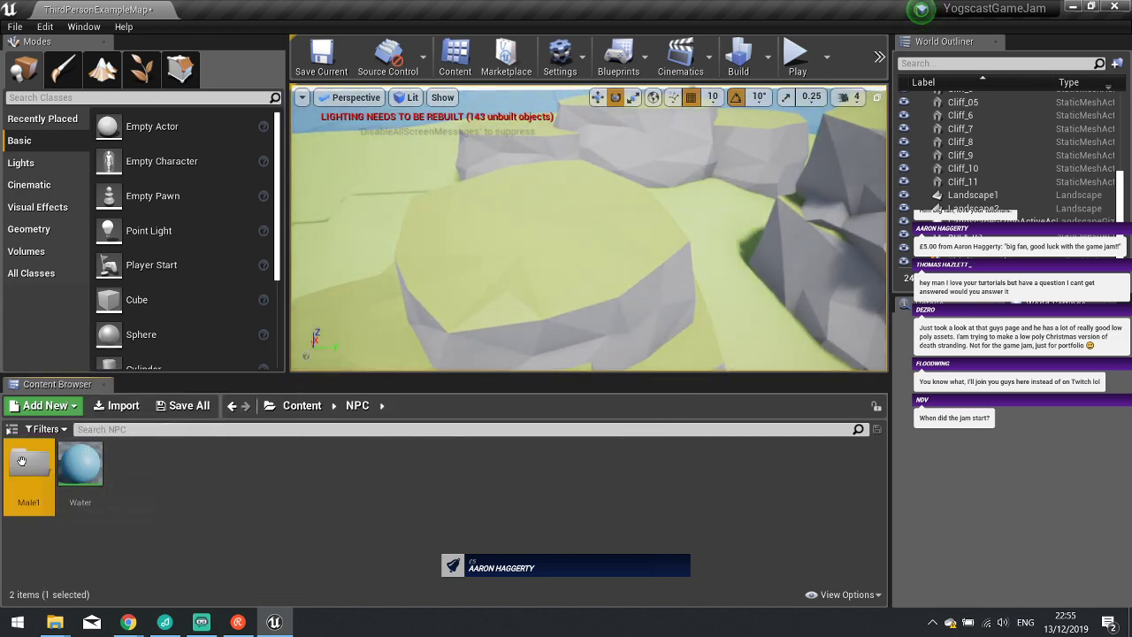
left_click_drag(139, 541, 518, 227)
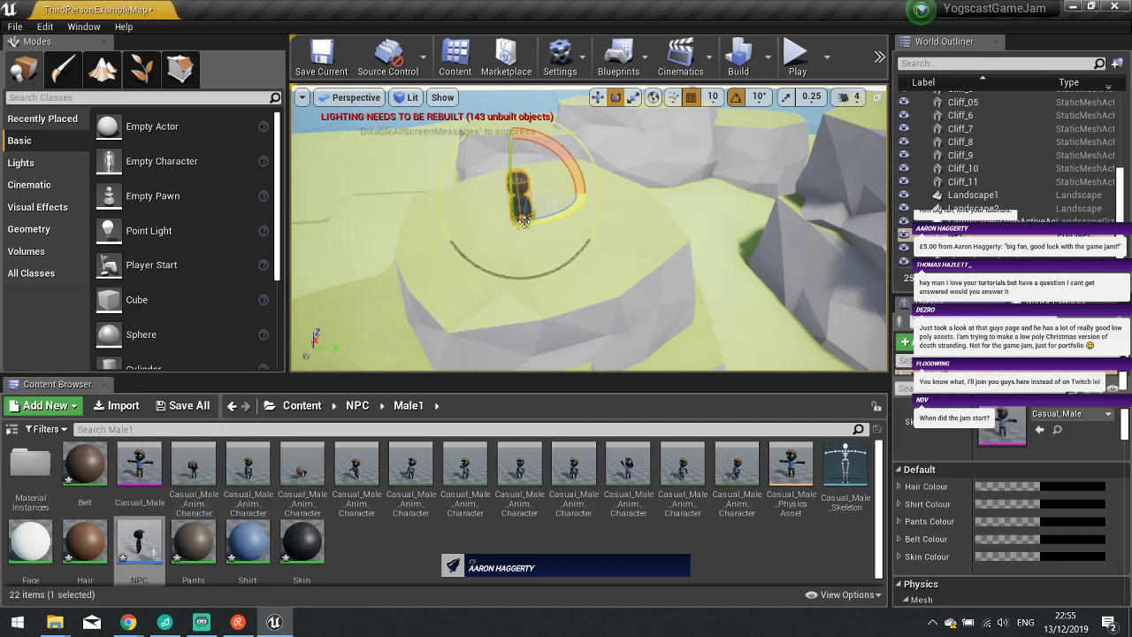
right_click_drag(518, 228, 545, 234)
mouse_move(544, 233)
left_mouse_down()
mouse_move(570, 230)
mouse_move(546, 239)
left_mouse_up()
right_click_drag(545, 240, 577, 273)
right_click_drag(688, 126, 696, 162)
right_click_drag(630, 256, 489, 401)
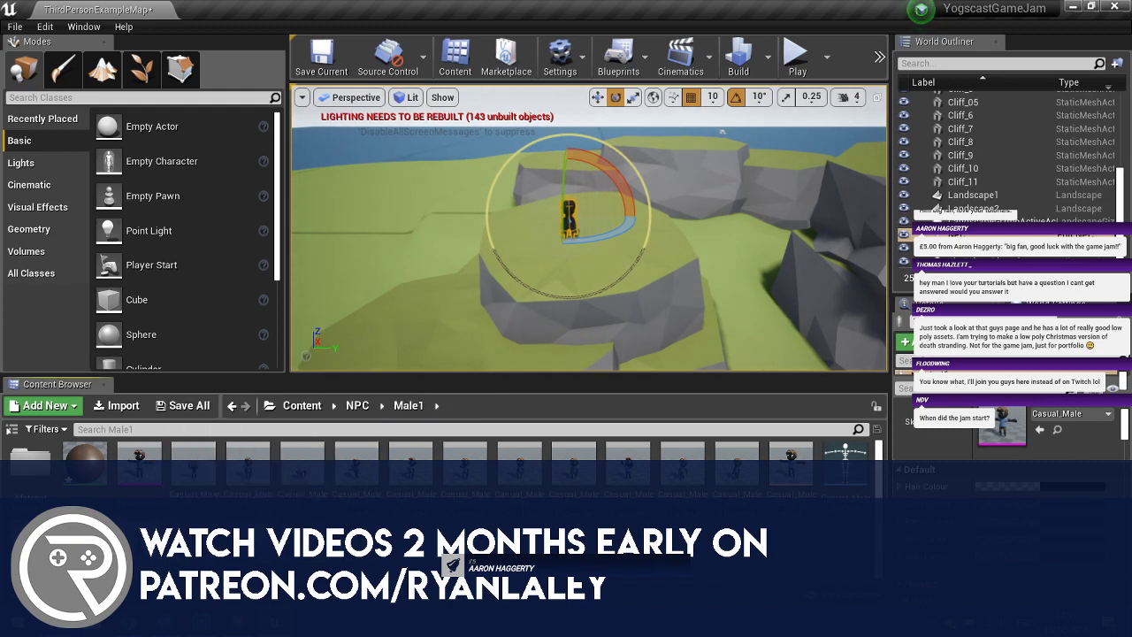
Launch Photoshop from Windows and leave it loading in the background.
key("super")
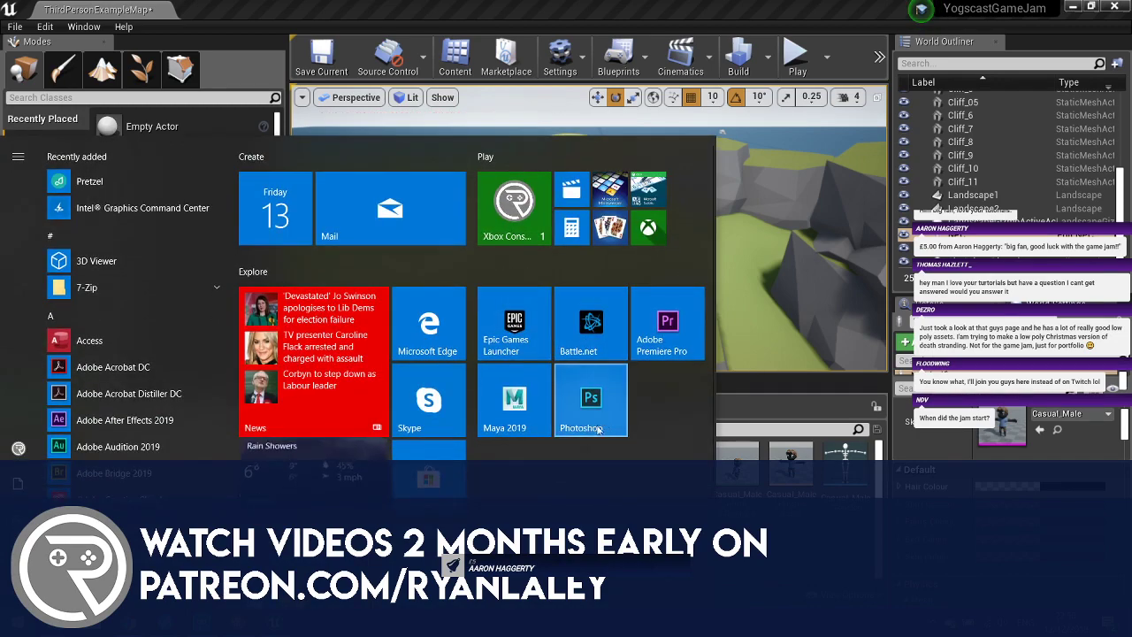
left_click(603, 410)
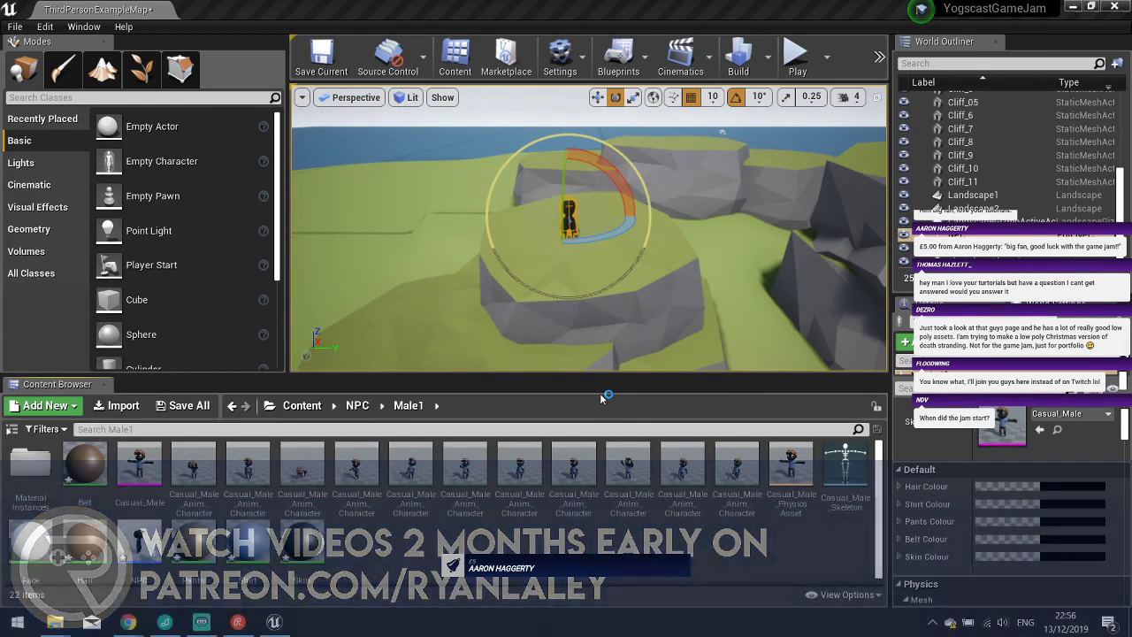
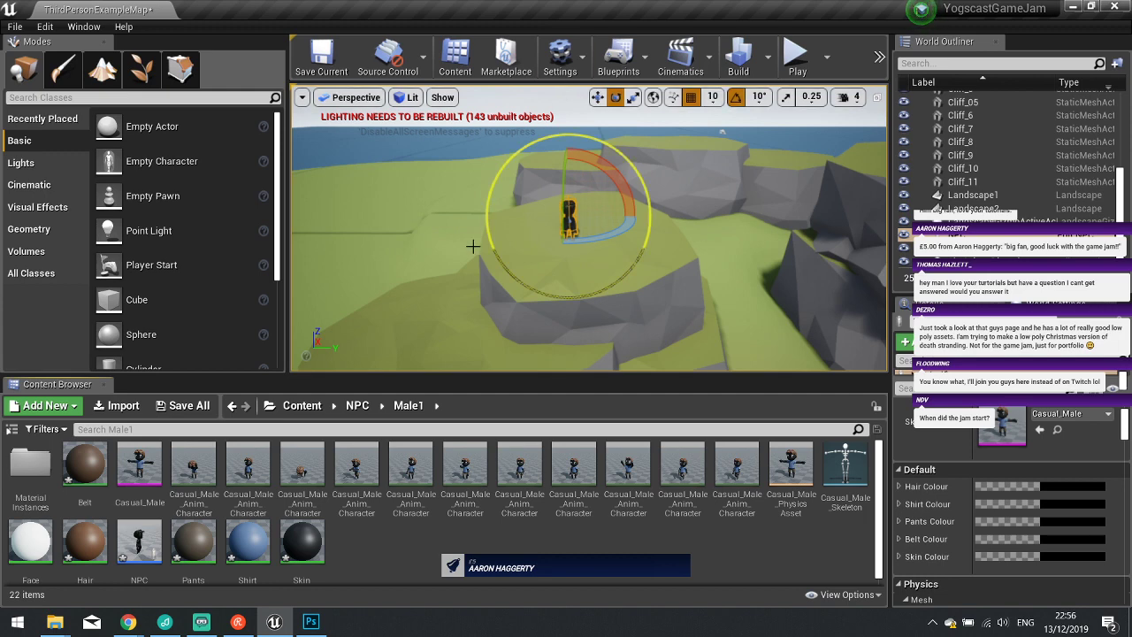
left_click(310, 621)
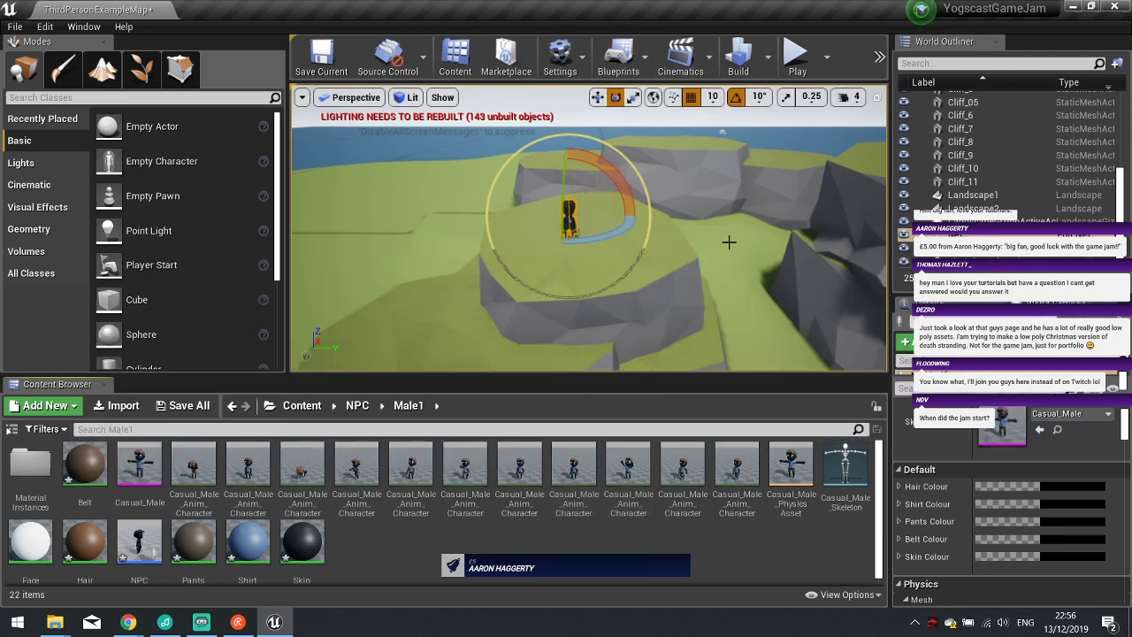
Place a Rock_06 mesh from the Rocks folder on the grass at the foot of the large cliff near Santa.
right_click_drag(729, 242, 704, 267)
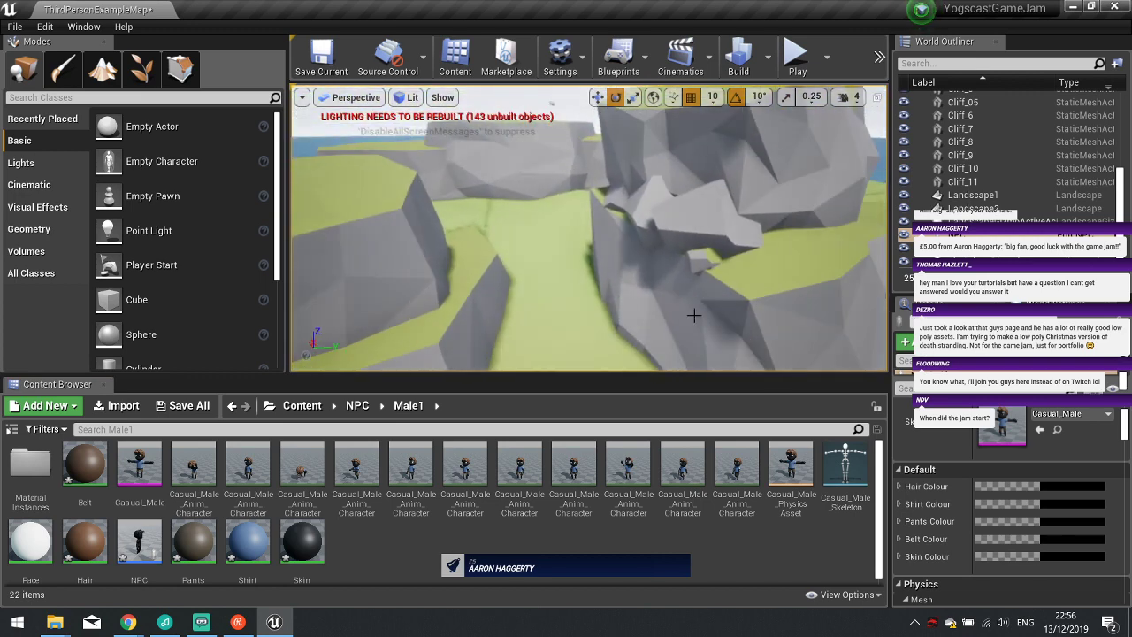
right_click_drag(692, 320, 697, 353)
left_click(302, 406)
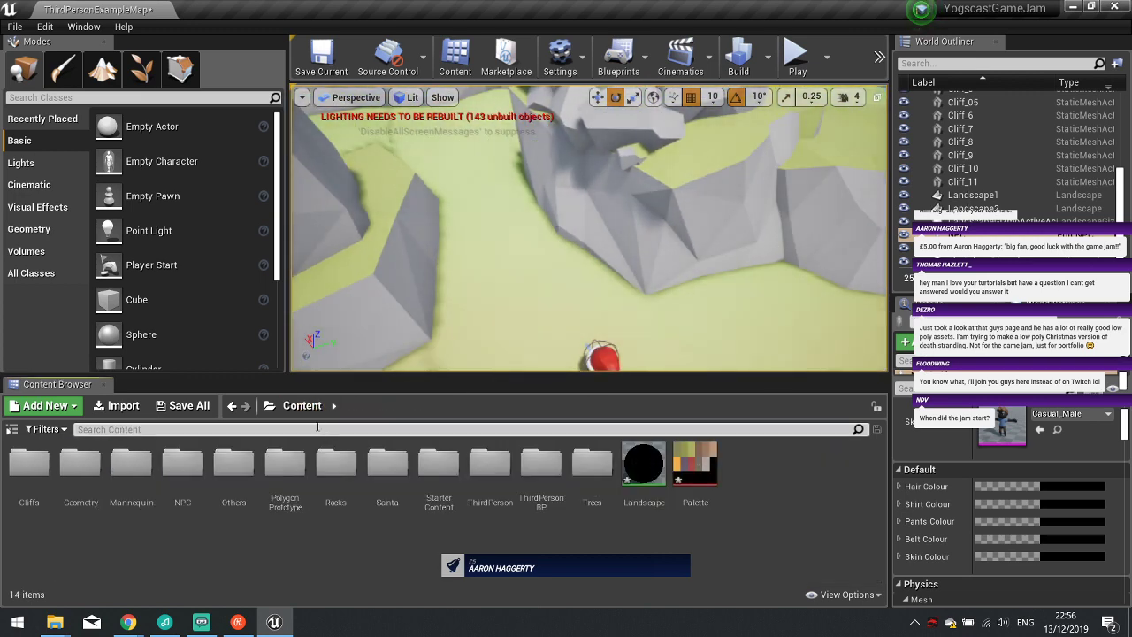
double_click(337, 503)
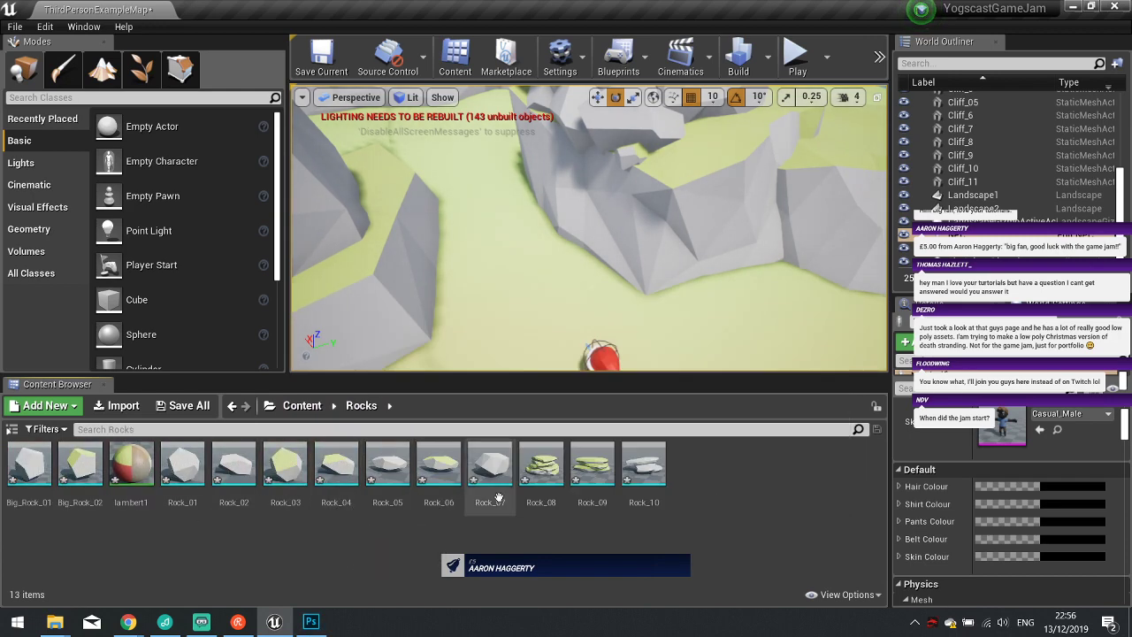
left_click_drag(439, 464, 646, 300)
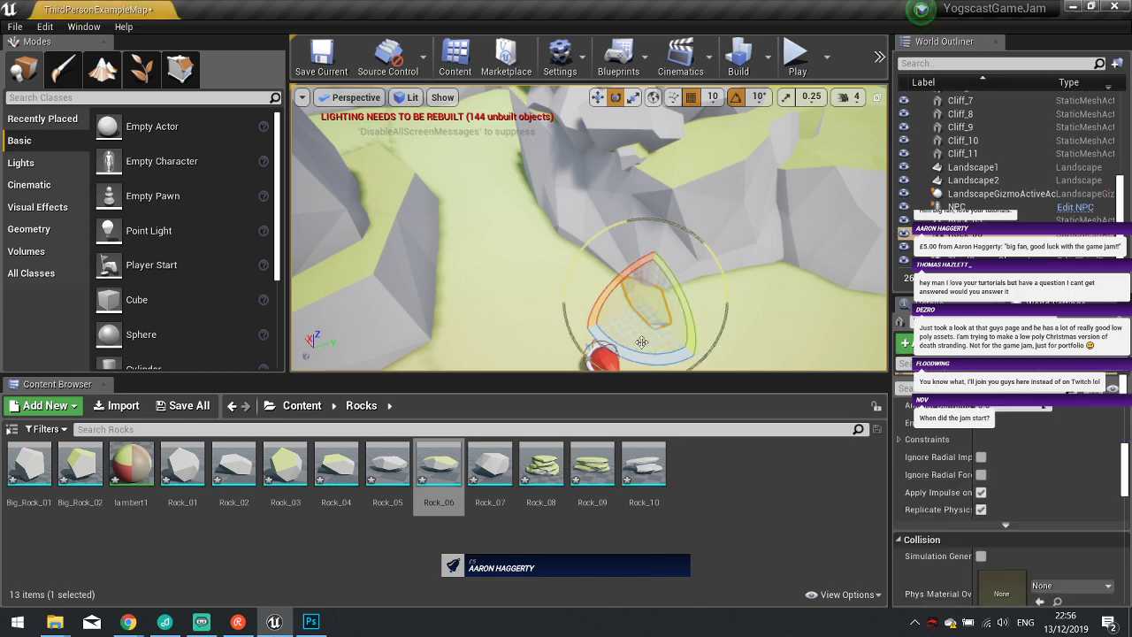
Move Rock_06 against the base of the cliff, raise it slightly, and place a Rock_07 mesh right beside it.
key("w")
right_click_drag(646, 301, 708, 296)
left_click_drag(541, 310, 637, 305)
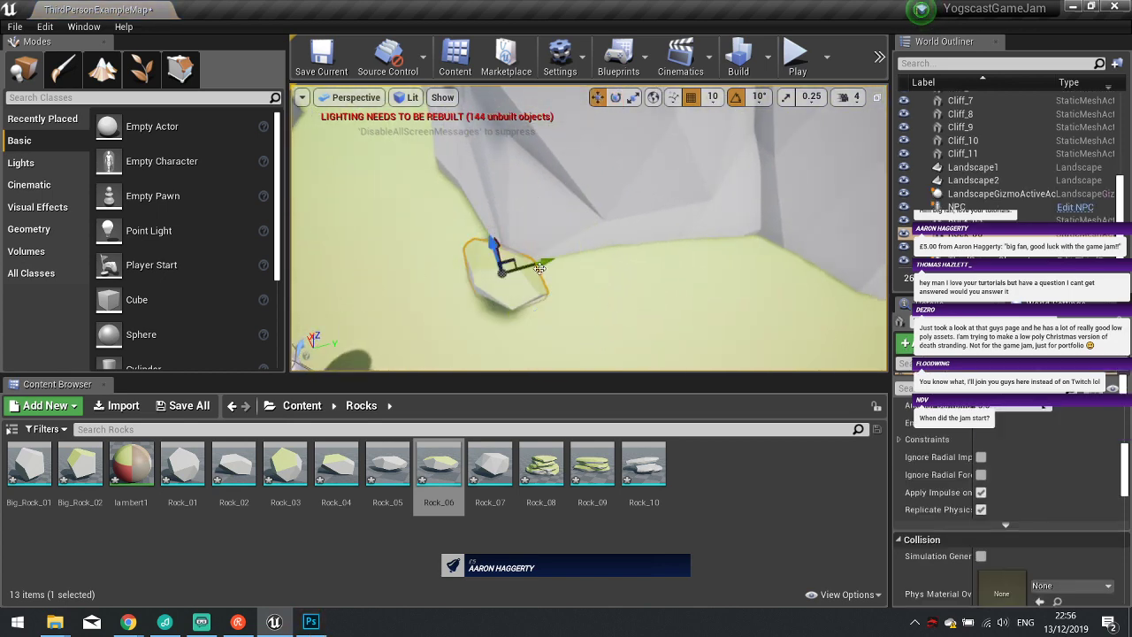
mouse_move(539, 268)
left_mouse_down()
mouse_move(571, 254)
mouse_move(541, 249)
left_mouse_up()
mouse_move(489, 302)
right_mouse_down()
mouse_move(557, 292)
mouse_move(490, 302)
right_mouse_up()
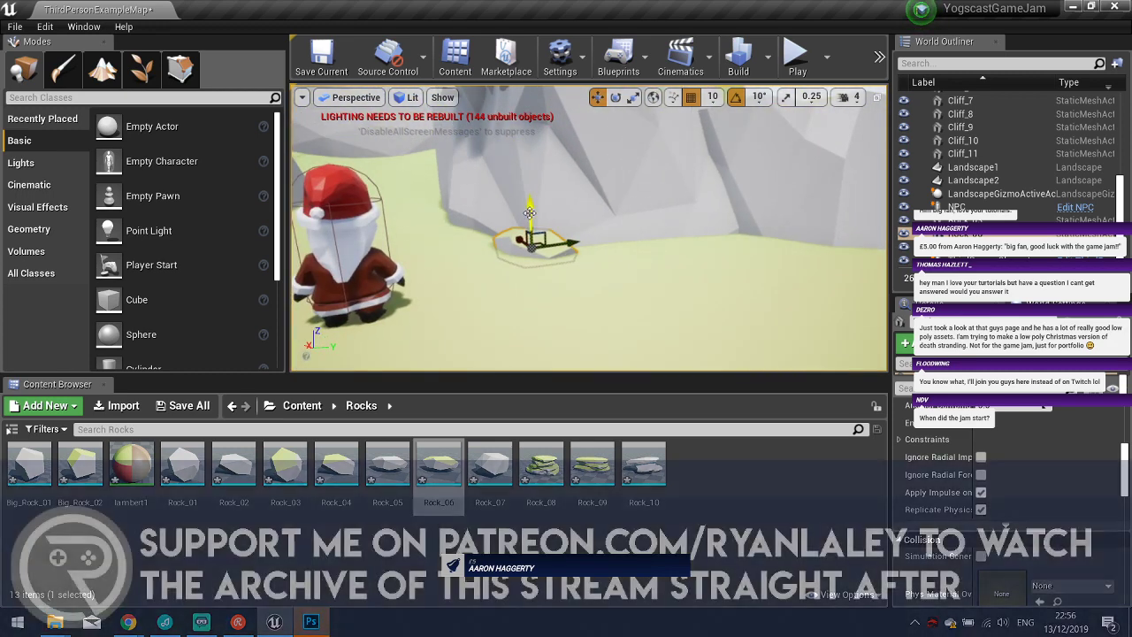
left_click_drag(529, 211, 528, 201)
left_click_drag(490, 461, 580, 240)
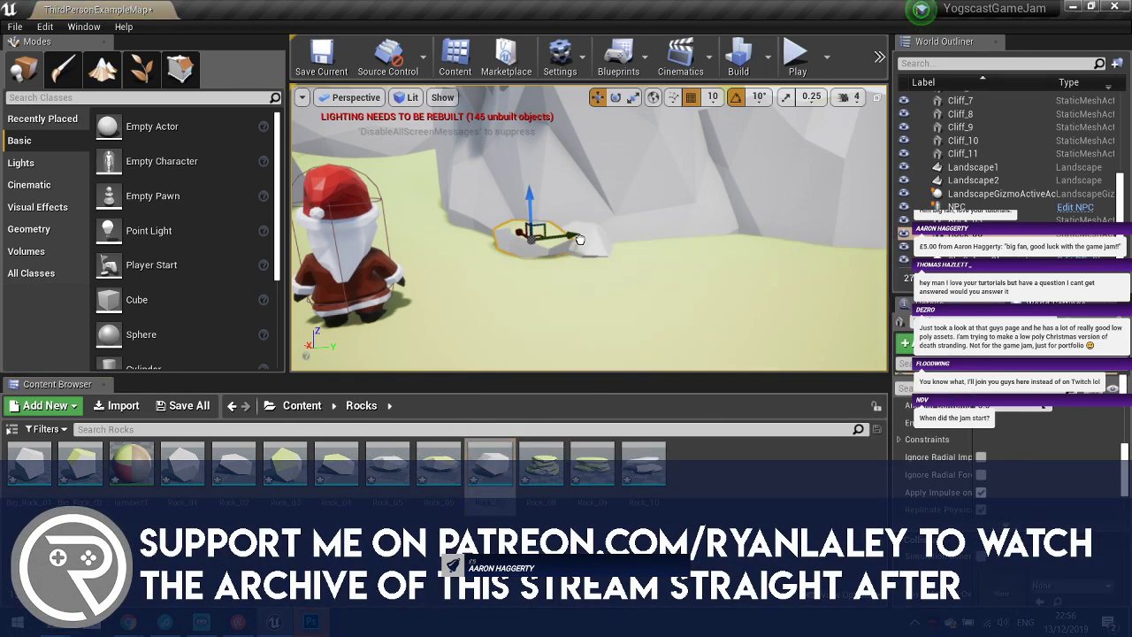
Place Tree_04 and Tree_03 from the Trees folder on the grass in front of the low cliff.
right_click_drag(560, 318, 511, 346)
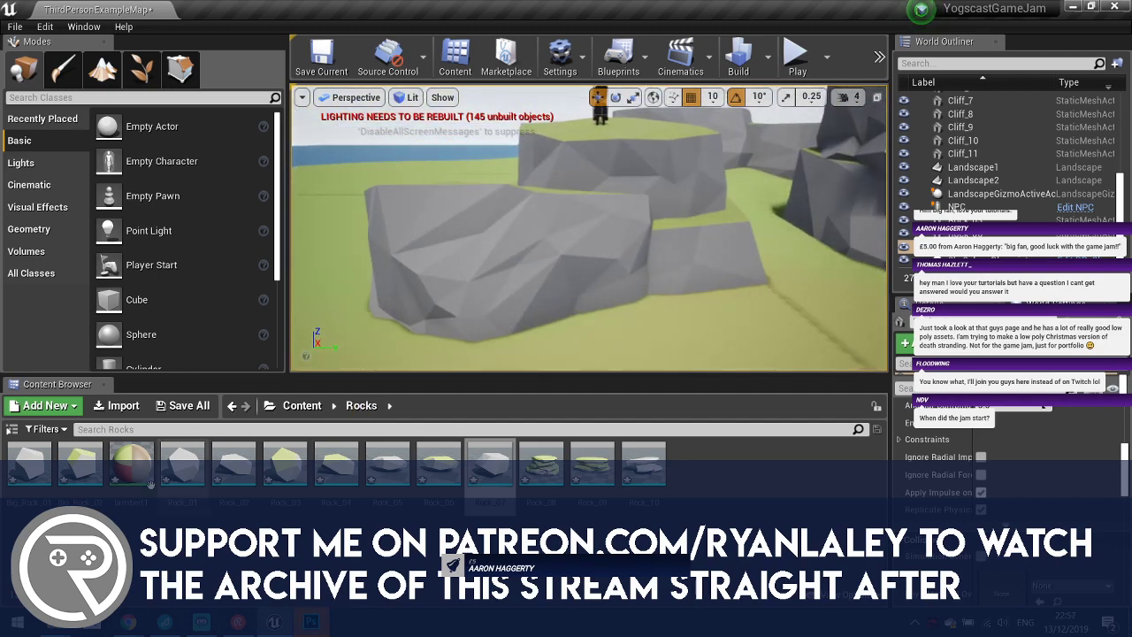
left_click(302, 405)
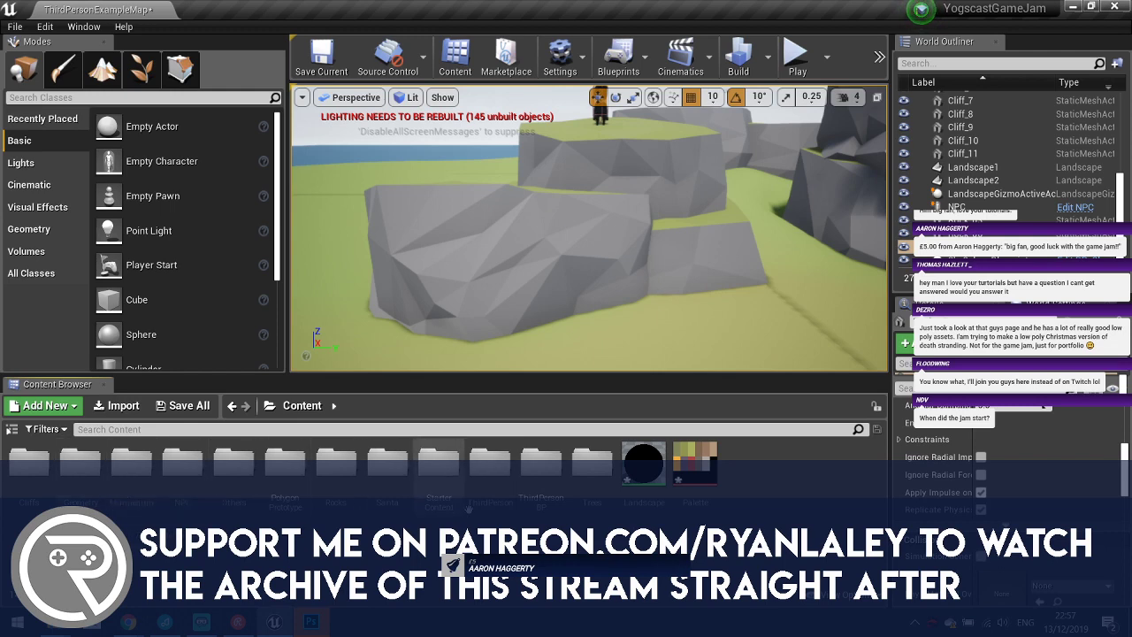
double_click(591, 461)
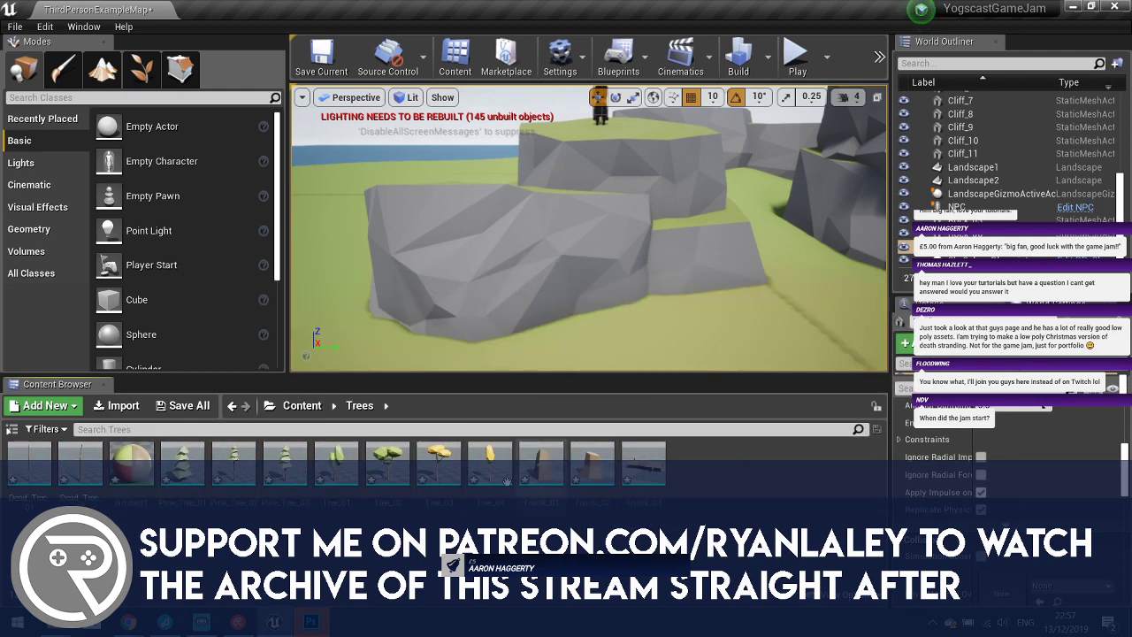
left_click_drag(506, 482, 750, 292)
left_click_drag(438, 465, 720, 312)
right_click_drag(647, 338, 647, 339)
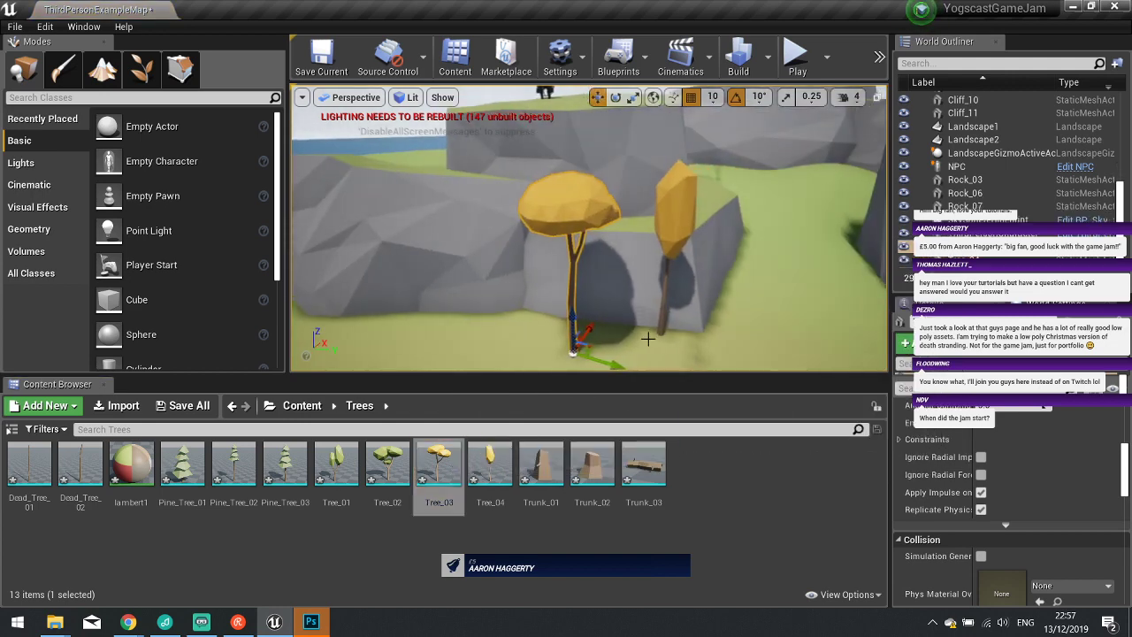
Tilt Tree_03 to one side and turn off rotation snapping to fine-tune its lean.
key("e")
left_click_drag(603, 323, 681, 274)
left_click(735, 97)
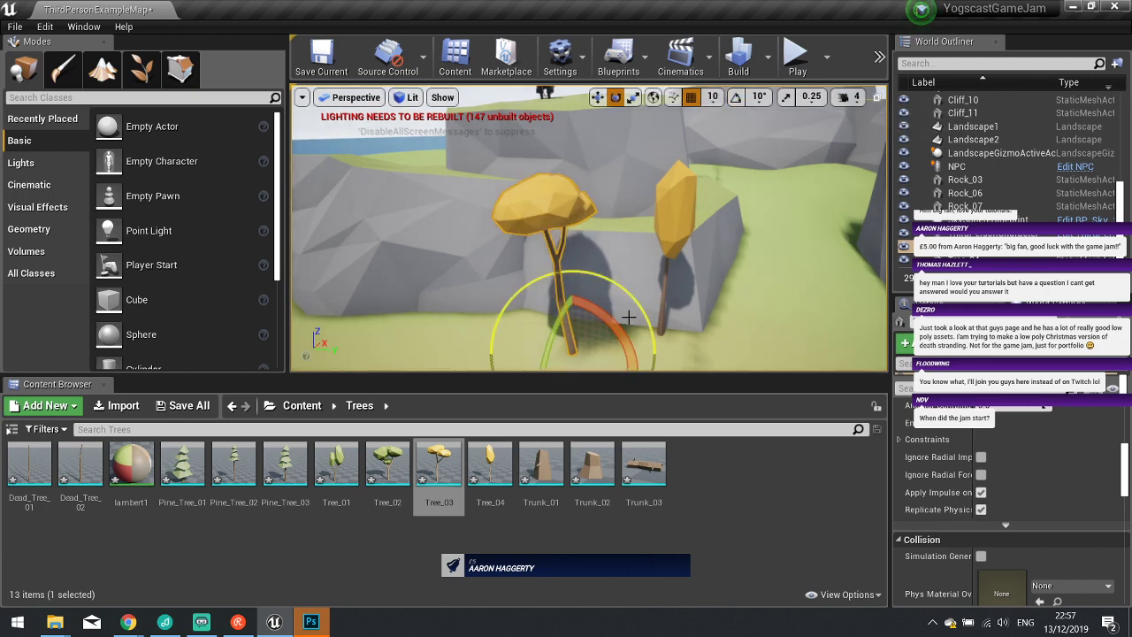
left_click_drag(627, 317, 591, 334)
Move Tree_03 along the ground so it stands close beside Tree_04 in front of the low cliff.
key("w")
left_click(595, 344)
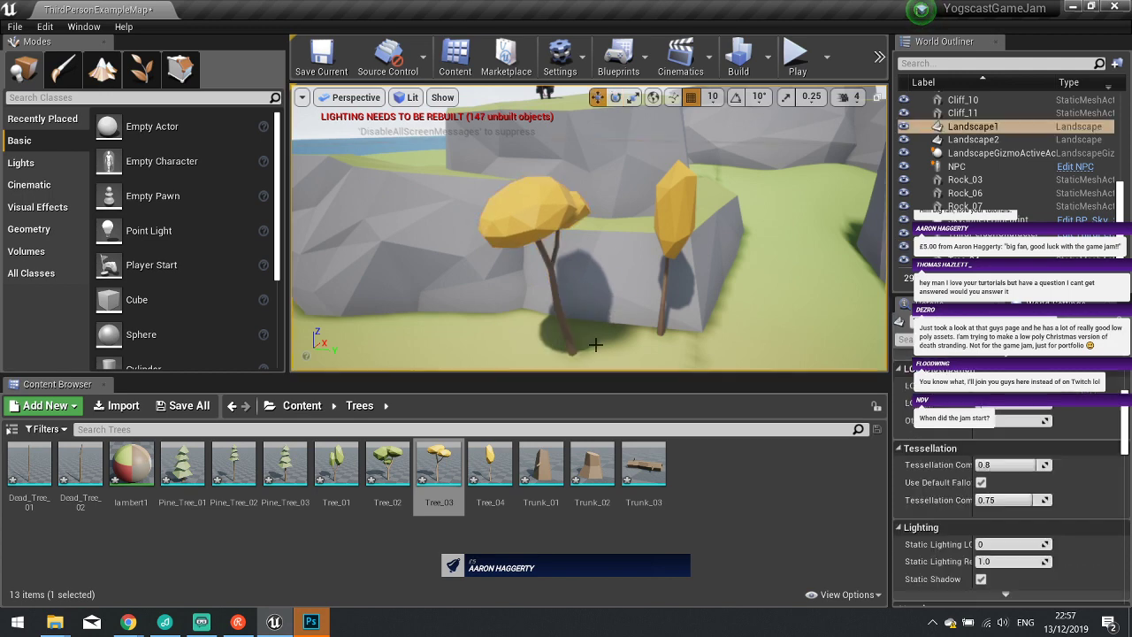
left_click(571, 335)
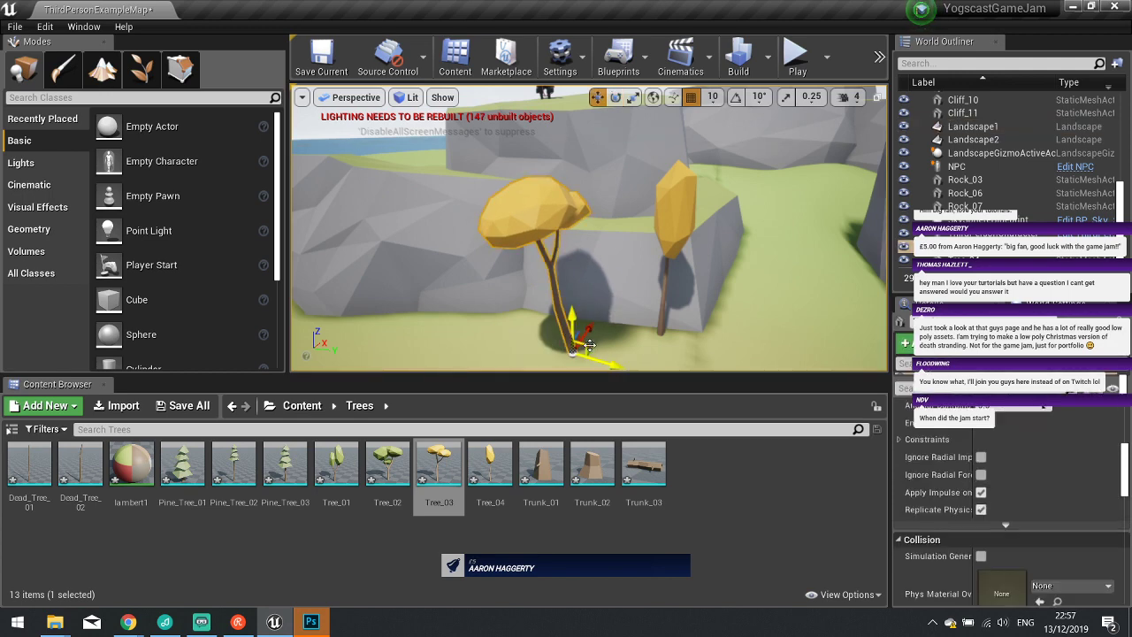
left_click_drag(599, 357, 646, 329)
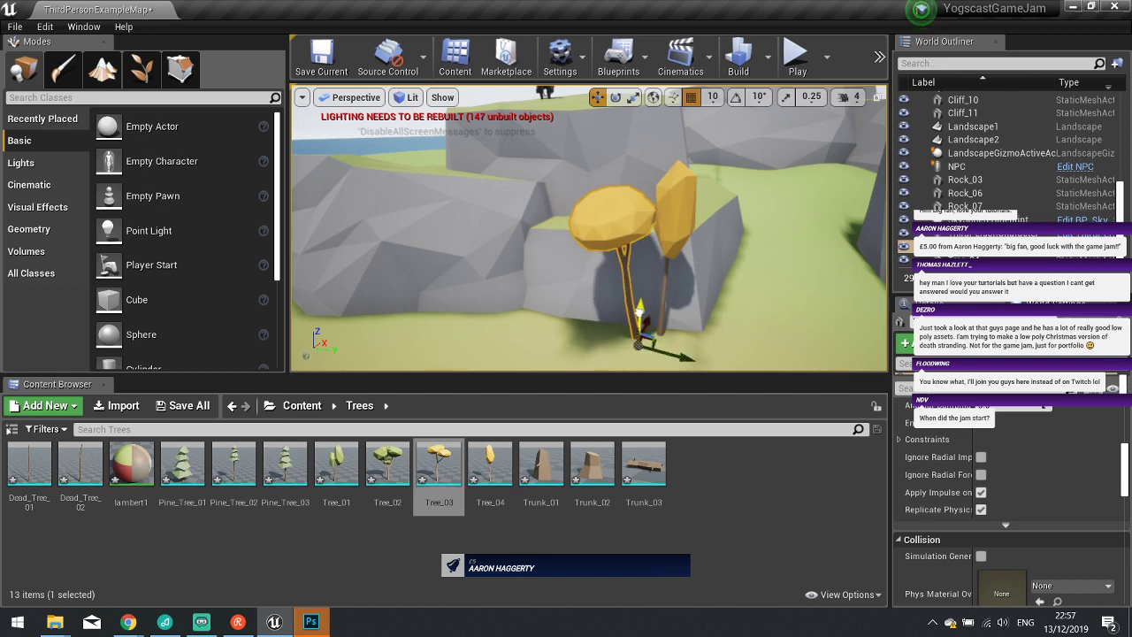
Play-test the level by running Santa around the new trees and along the path between the cliffs, and end the session.
scroll(691, 299, "down", 5)
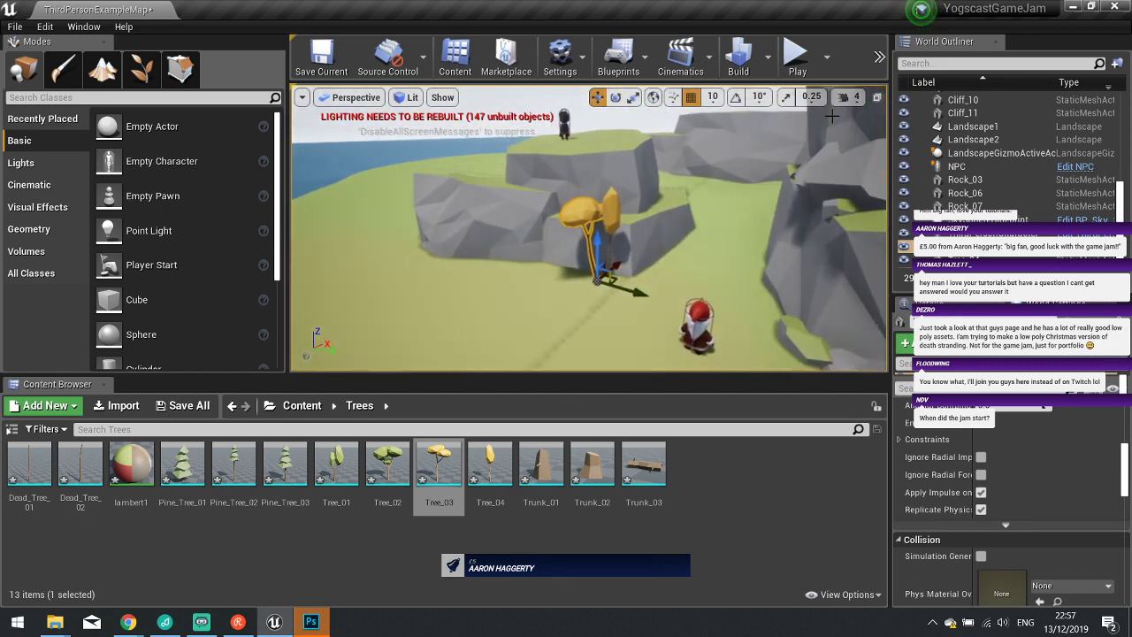
key("alt+p")
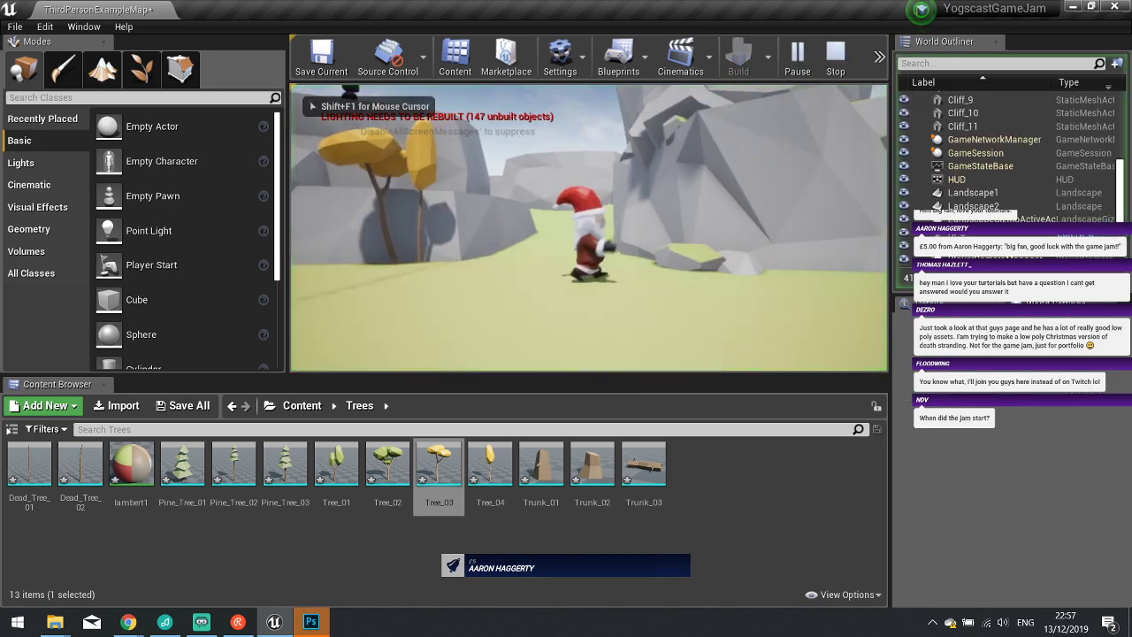
key("w")
key("w")
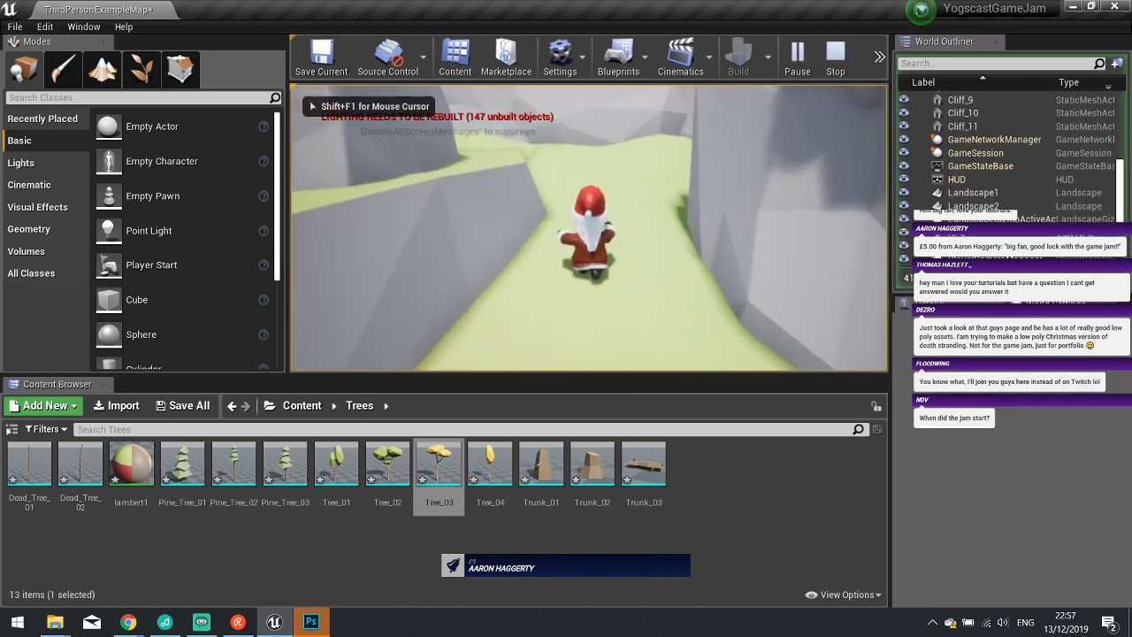
key("s")
key("a")
key("w")
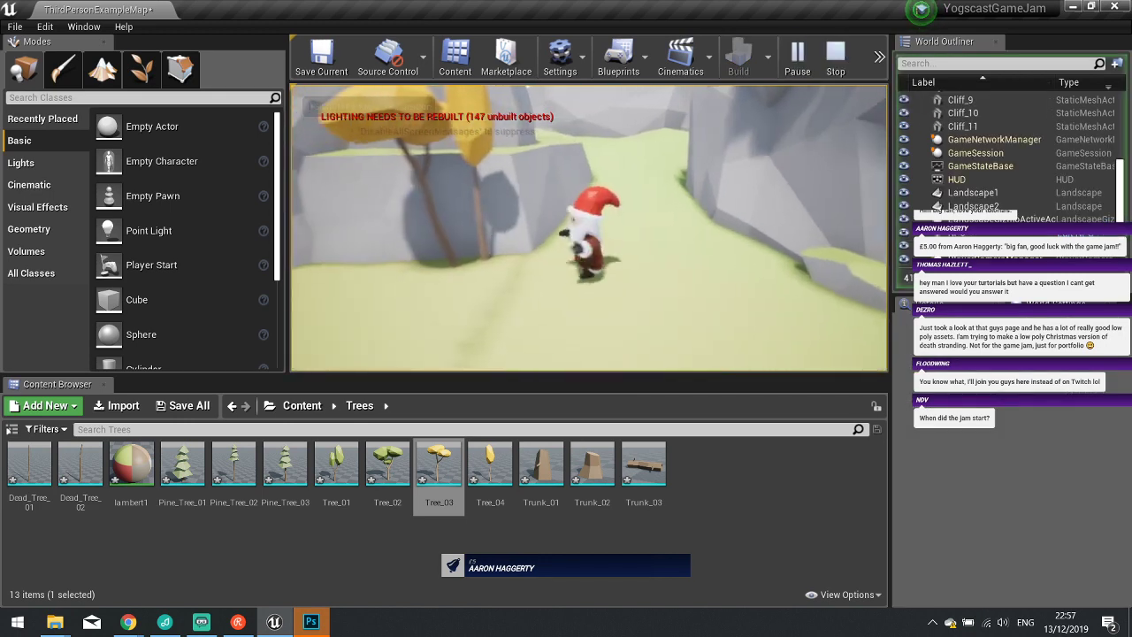
key("a")
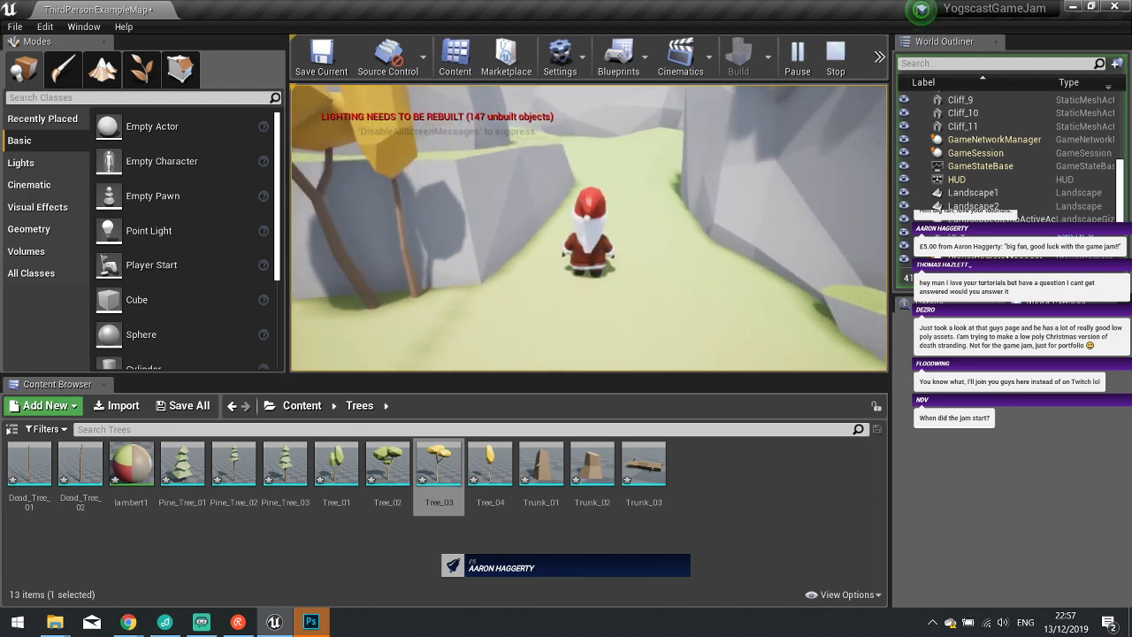
key("Escape")
Set the Cliff_04 static mesh's Collision Complexity to Use Complex Collision As Simple, save the mesh, and close its editor.
left_click(511, 235)
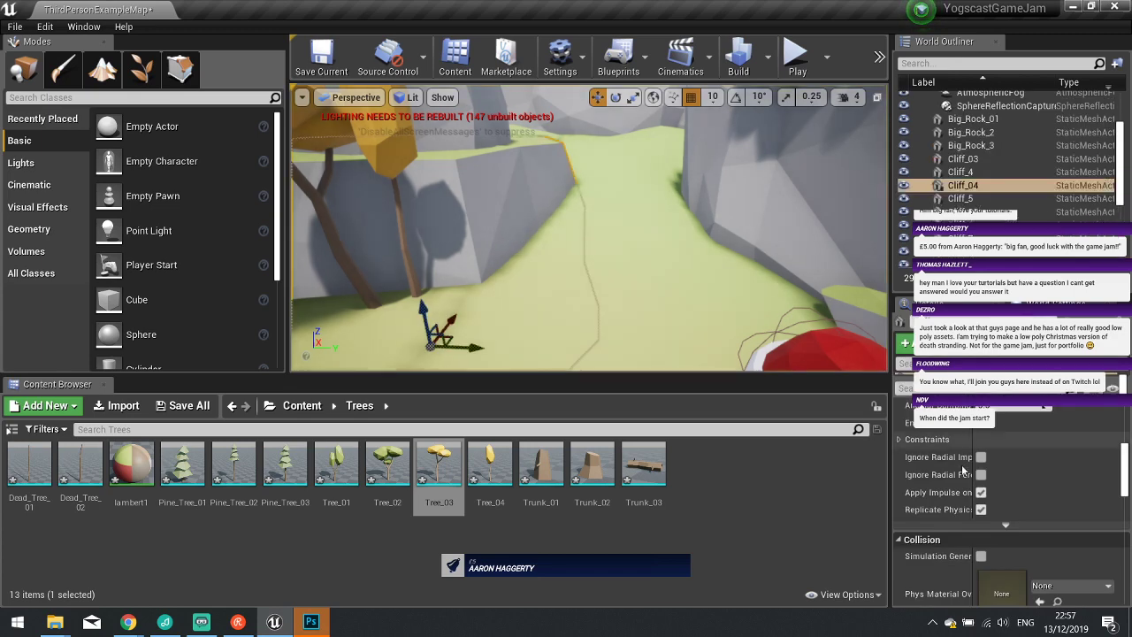
scroll(996, 478, "down", 5)
scroll(996, 478, "up", 3)
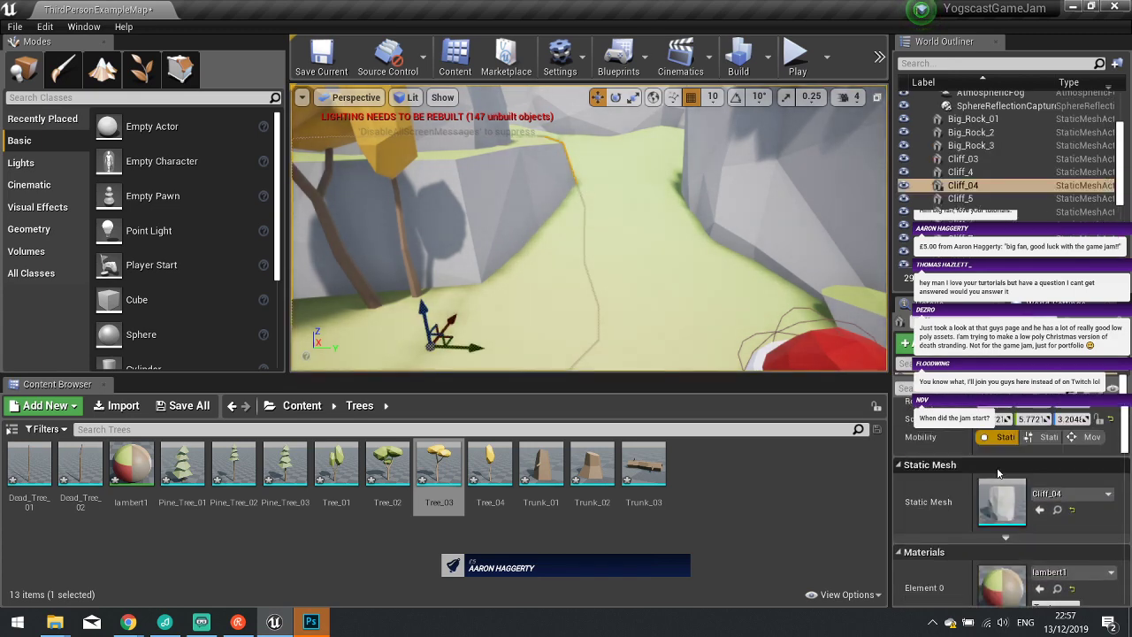
double_click(990, 497)
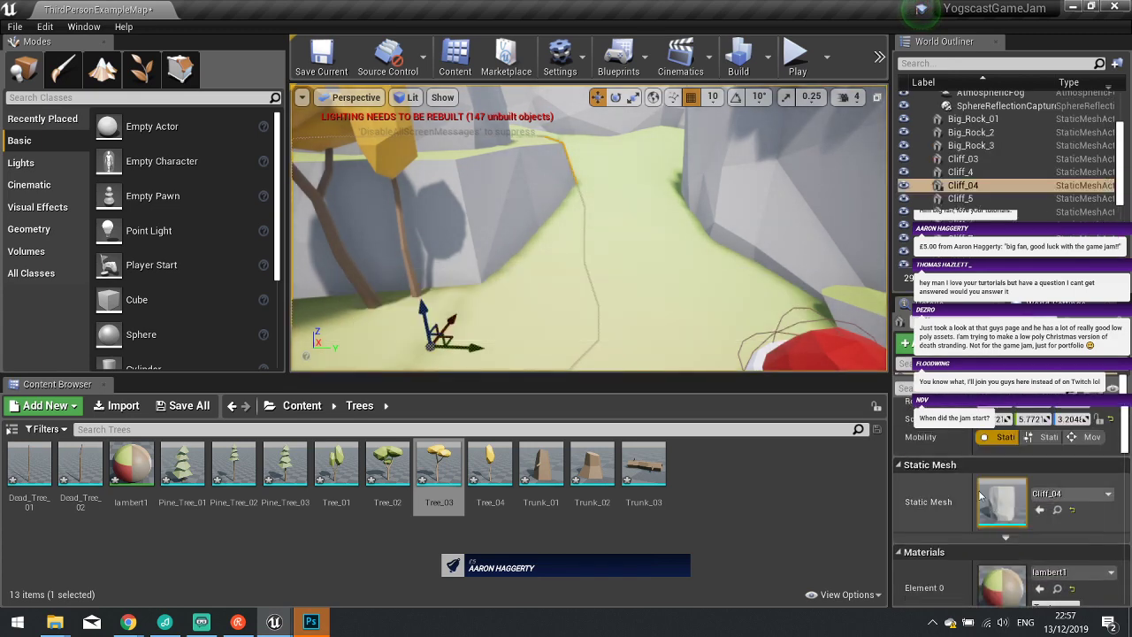
scroll(867, 316, "down", 6)
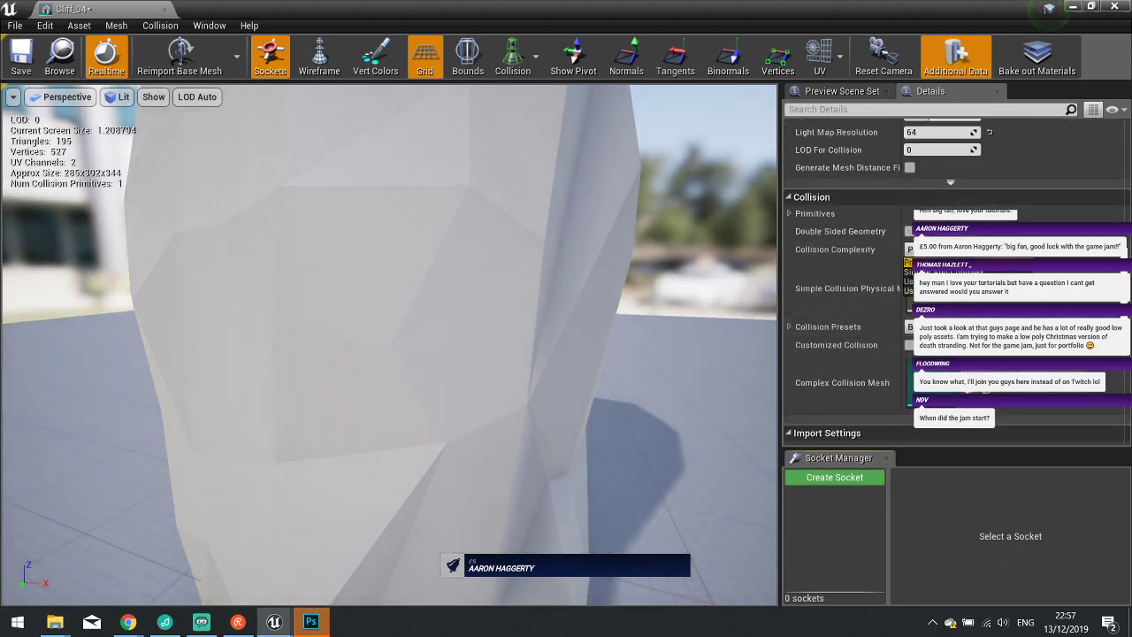
left_click(955, 291)
left_click(21, 57)
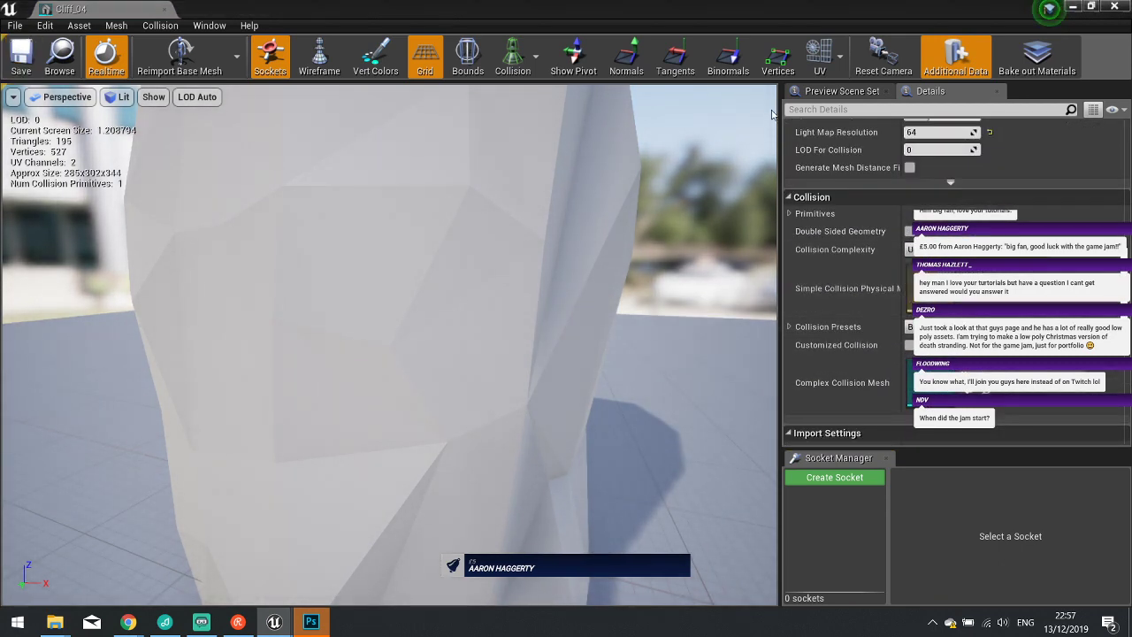
left_click(1115, 7)
Play-test the level again, running Santa towards the rocks at the foot of the large cliff, and end the session.
left_click(796, 54)
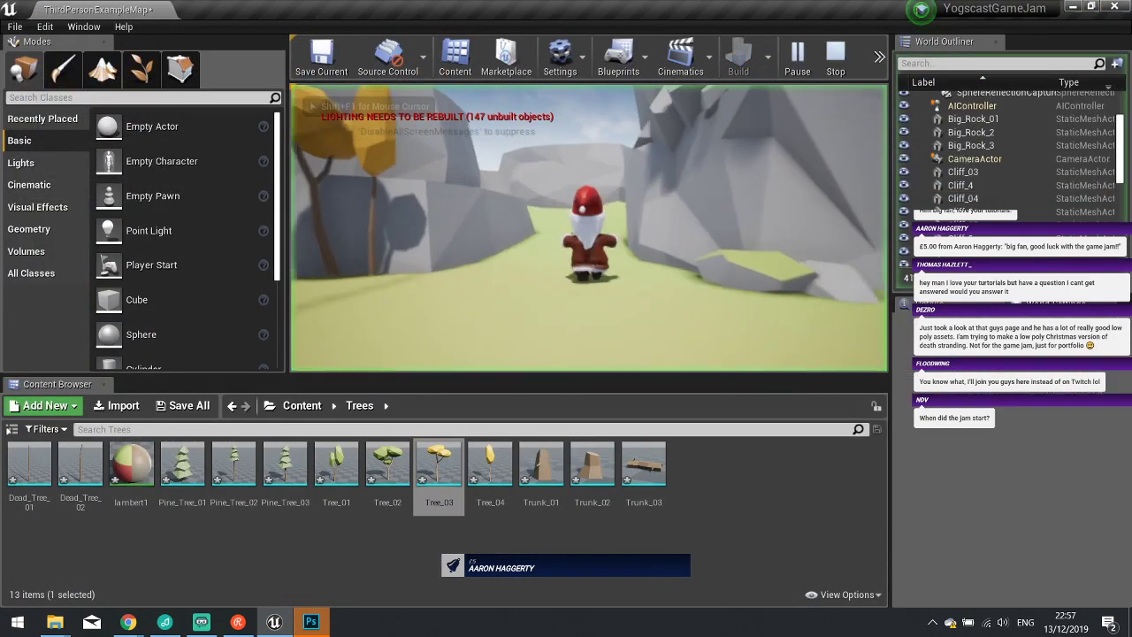
key("s")
key("d")
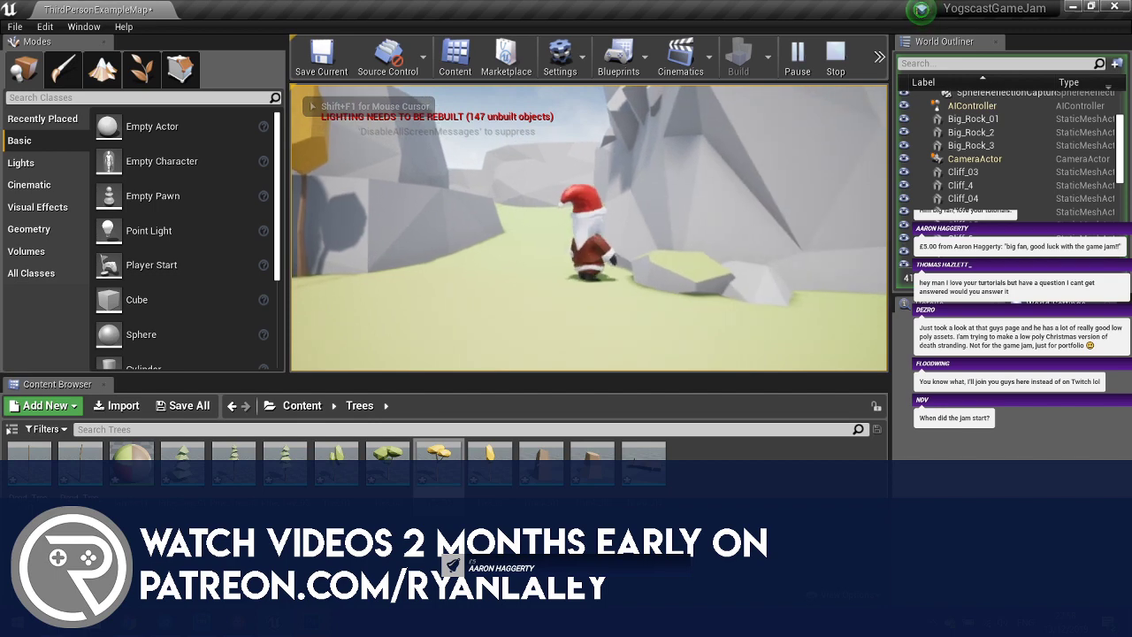
key("Escape")
Identify the large cliff by the path, set its Cliff_03 mesh's Collision Complexity to Use Complex Collision As Simple, save it, and close its editor.
scroll(581, 232, "up", 5)
left_click(657, 312)
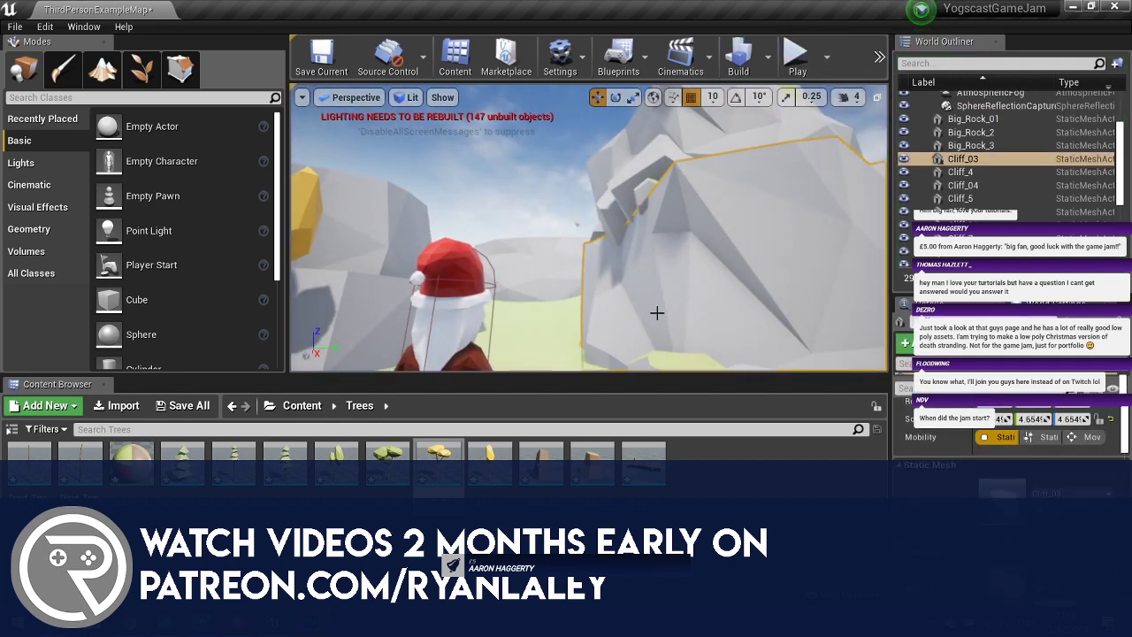
left_click(301, 405)
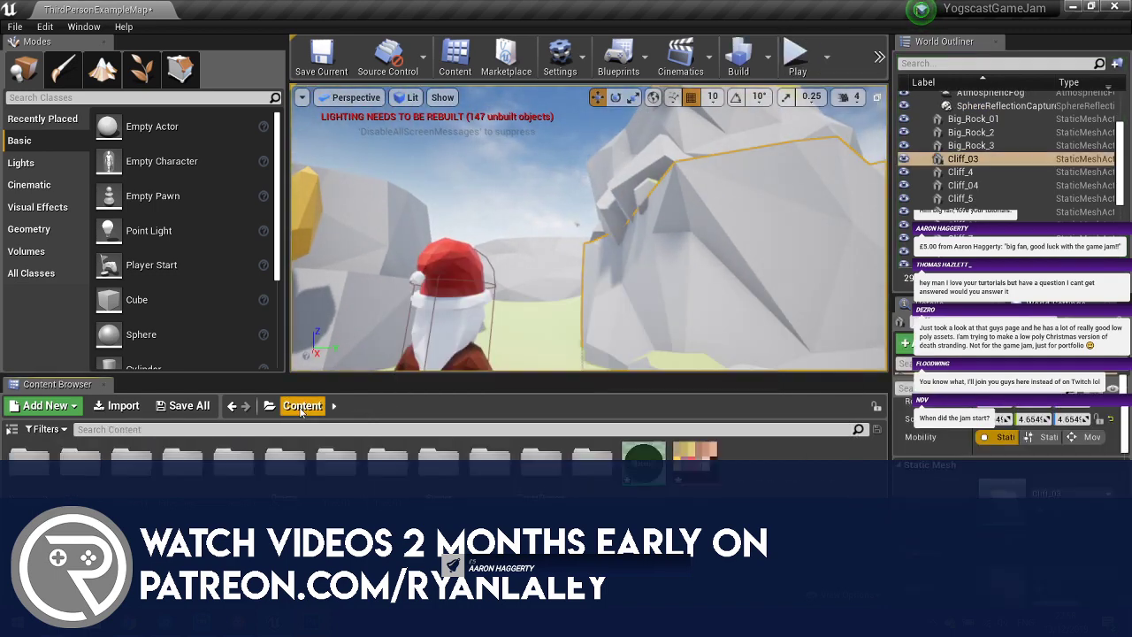
double_click(80, 455)
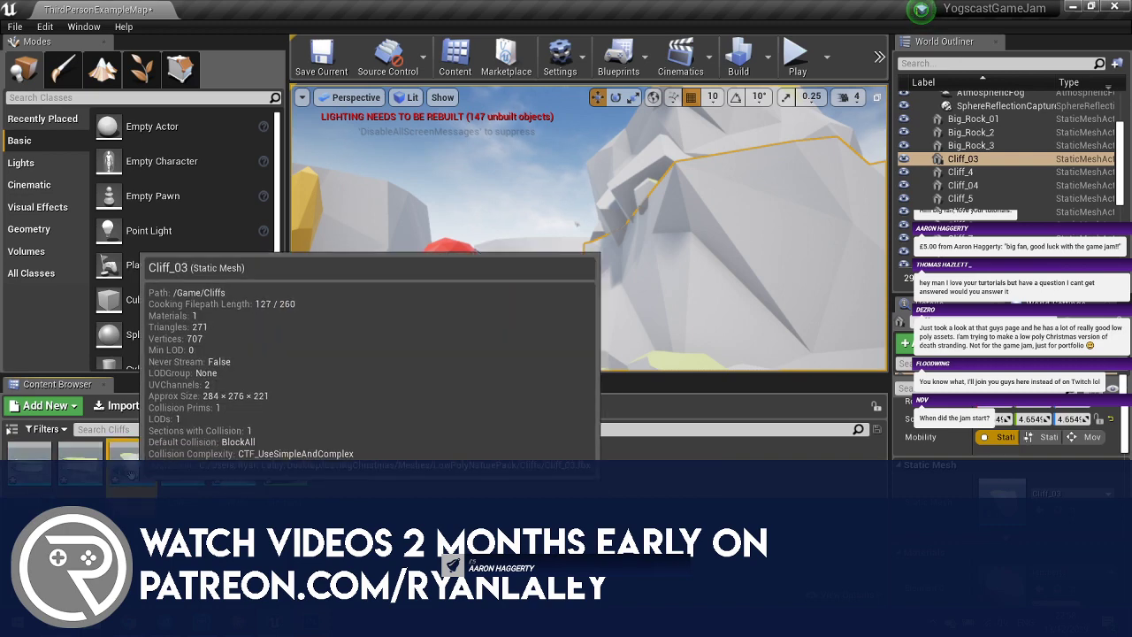
double_click(131, 462)
scroll(955, 283, "down", 5)
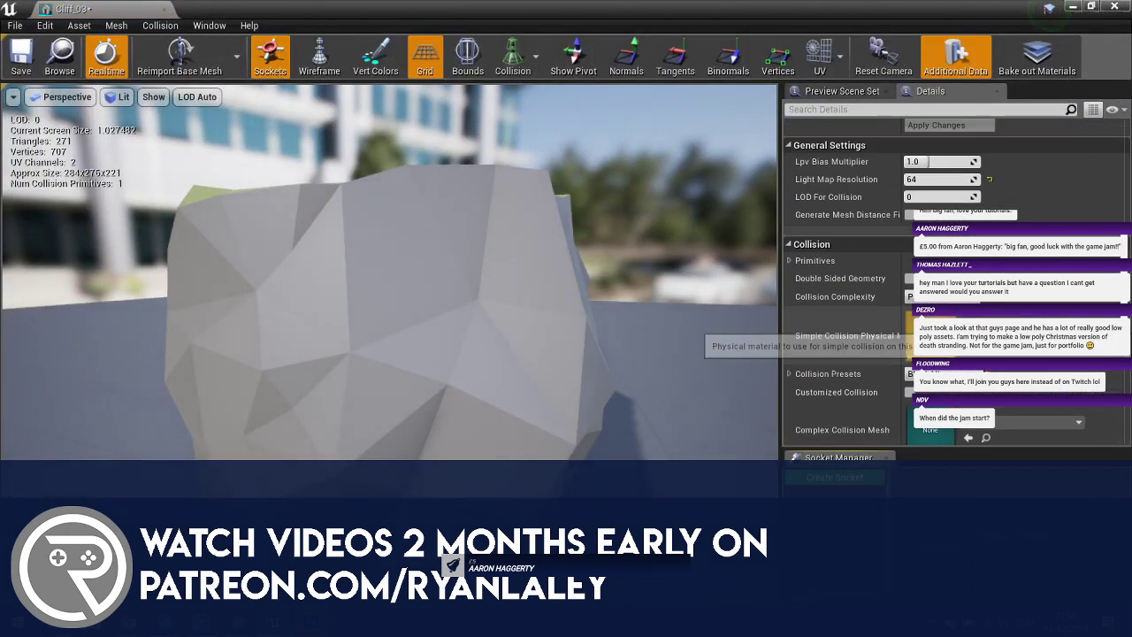
left_click(924, 338)
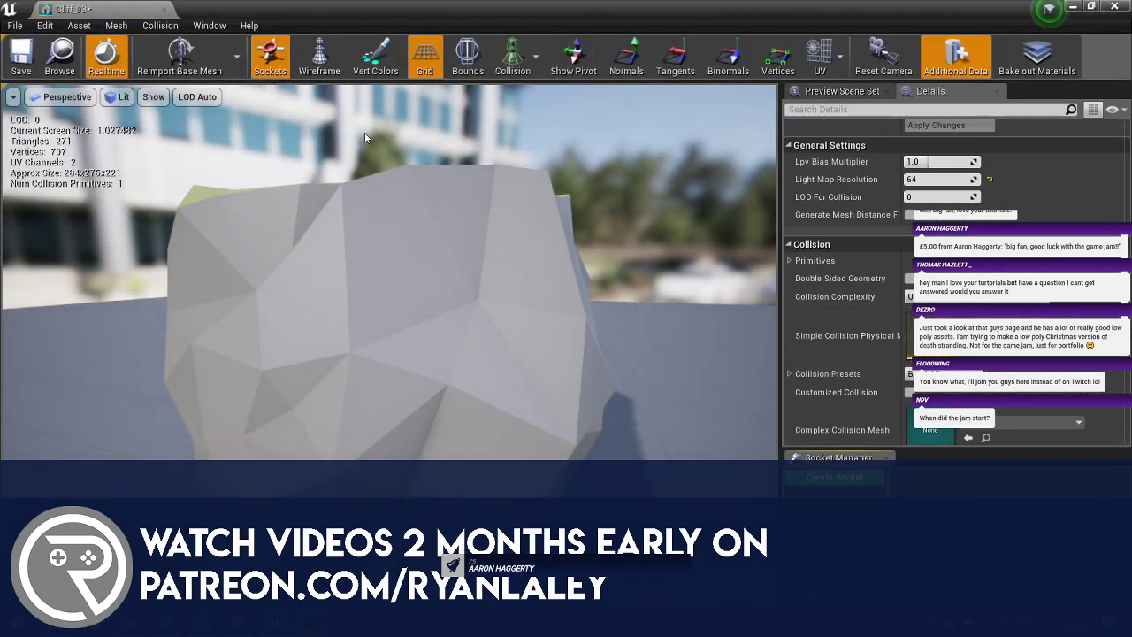
left_click(22, 55)
left_click(1114, 6)
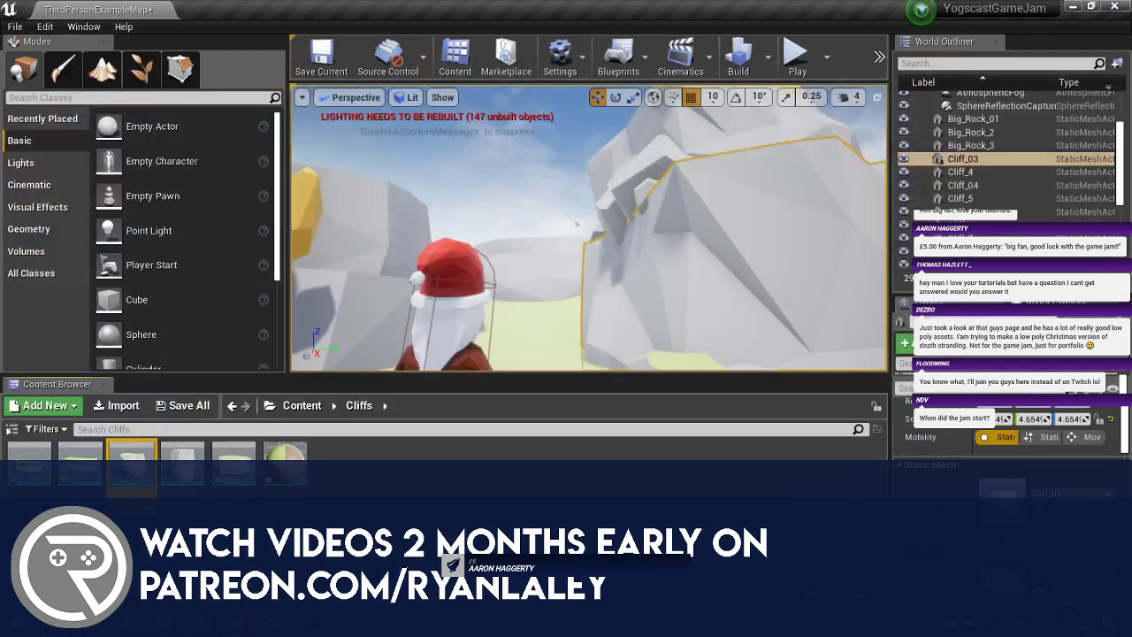
Check the Collision Complexity setting of the Cliff_04 static mesh and close its editor.
double_click(175, 466)
scroll(939, 340, "down", 8)
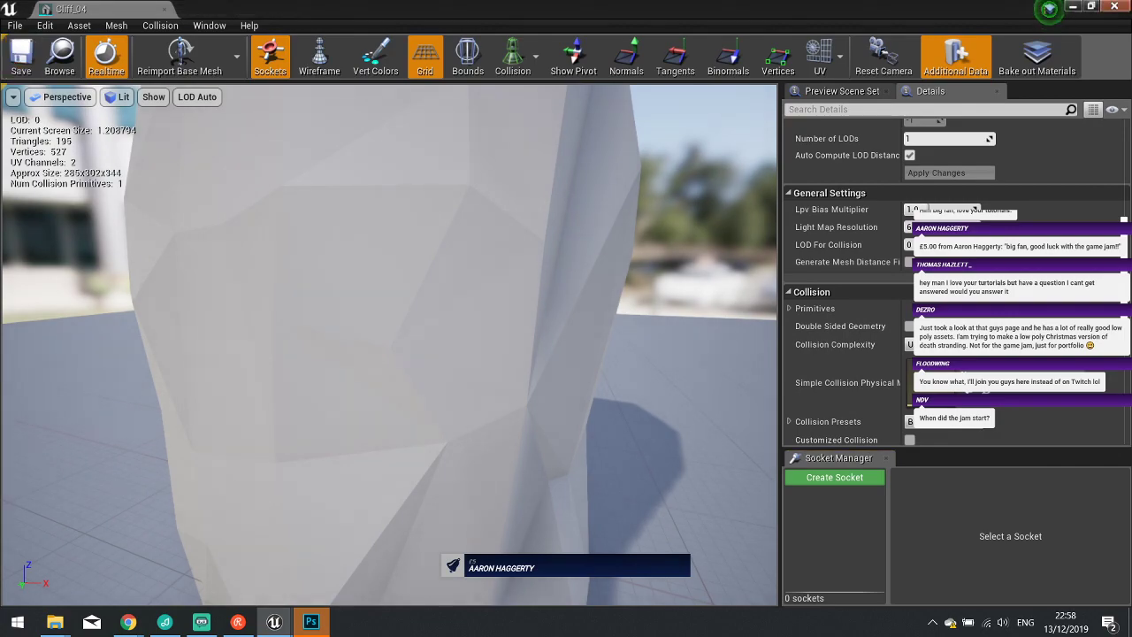
left_click(1114, 7)
Set the Cliff_05 static mesh's Collision Complexity to Use Complex Collision As Simple, save the mesh, and close its editor.
double_click(233, 462)
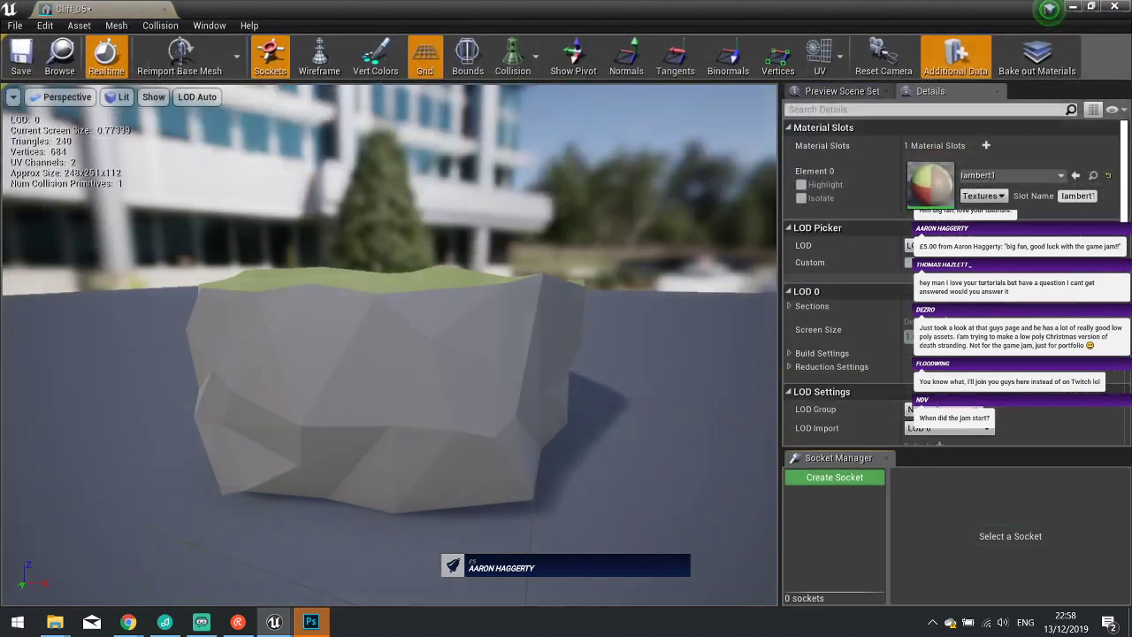
scroll(982, 428, "down", 10)
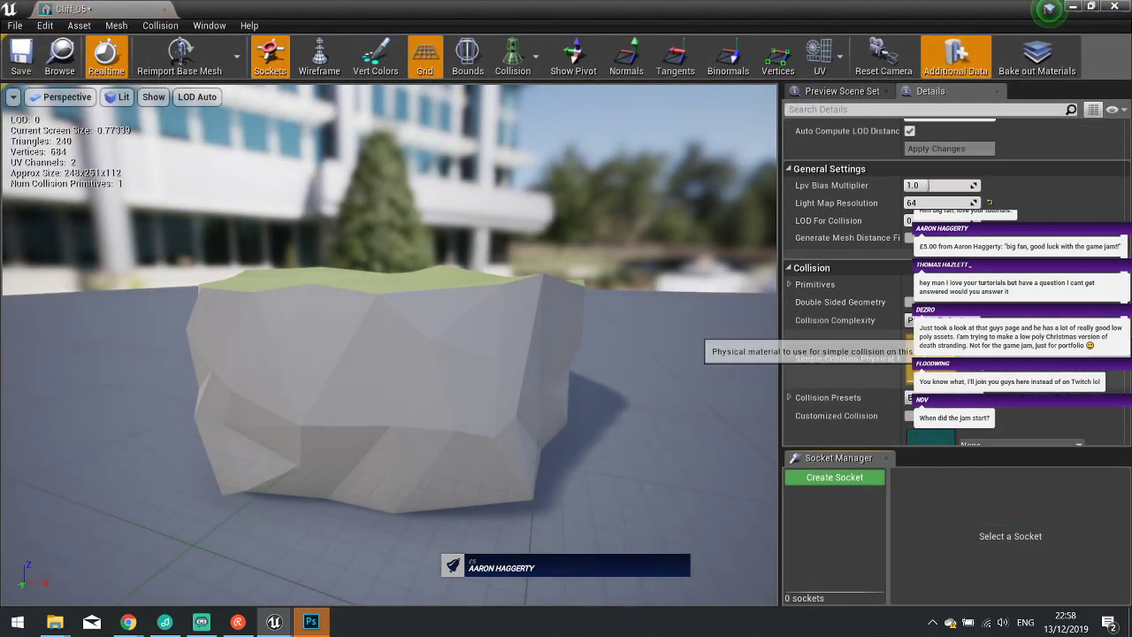
left_click(911, 351)
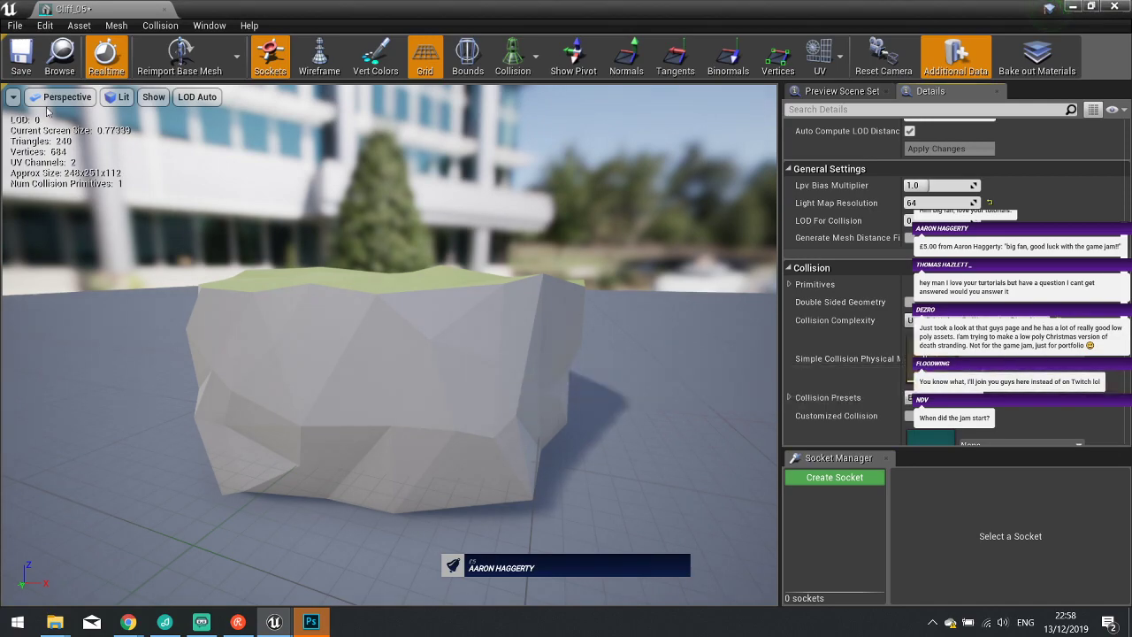
left_click(9, 71)
left_click(1117, 7)
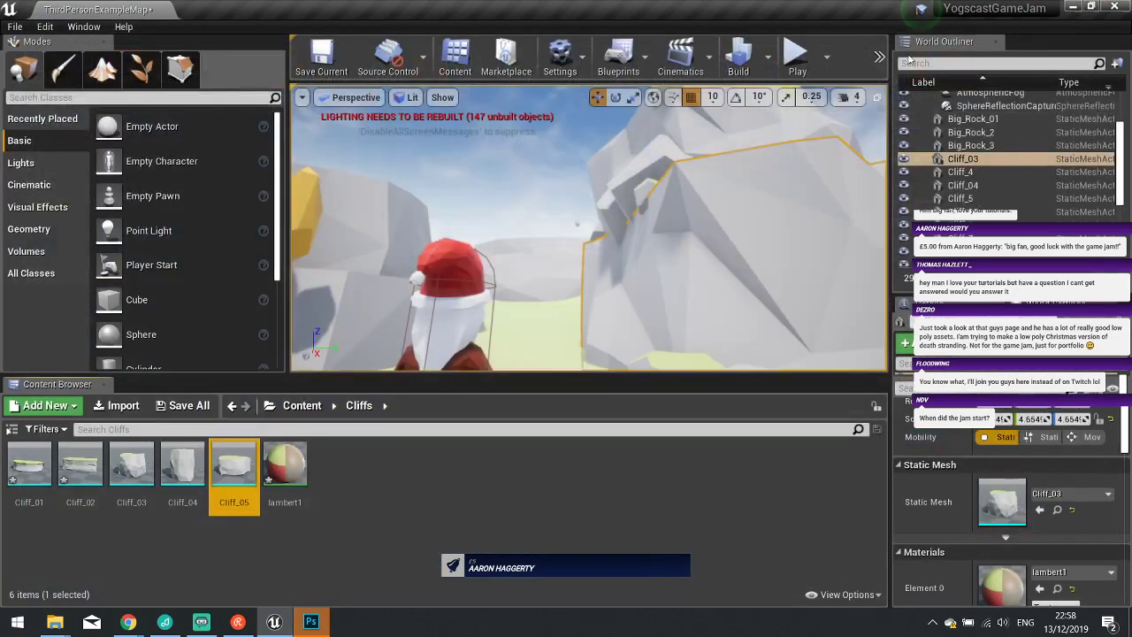
Play-test the level by running Santa along the cliffs and jumping over the low cliff to the dark NPC, and end the session.
left_click(799, 57)
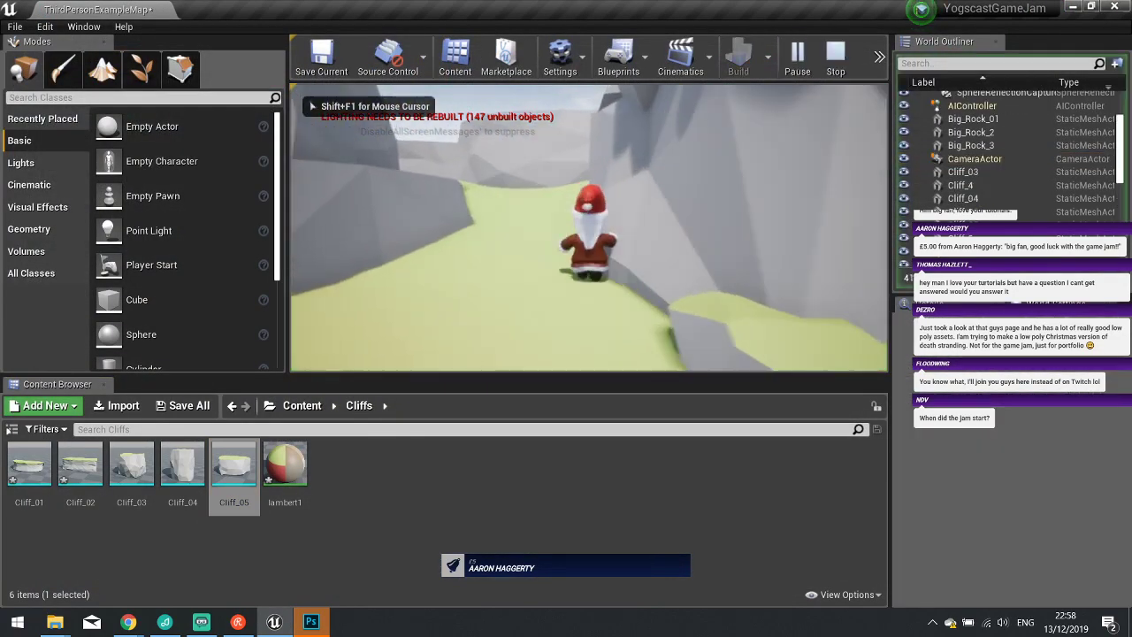
key("w")
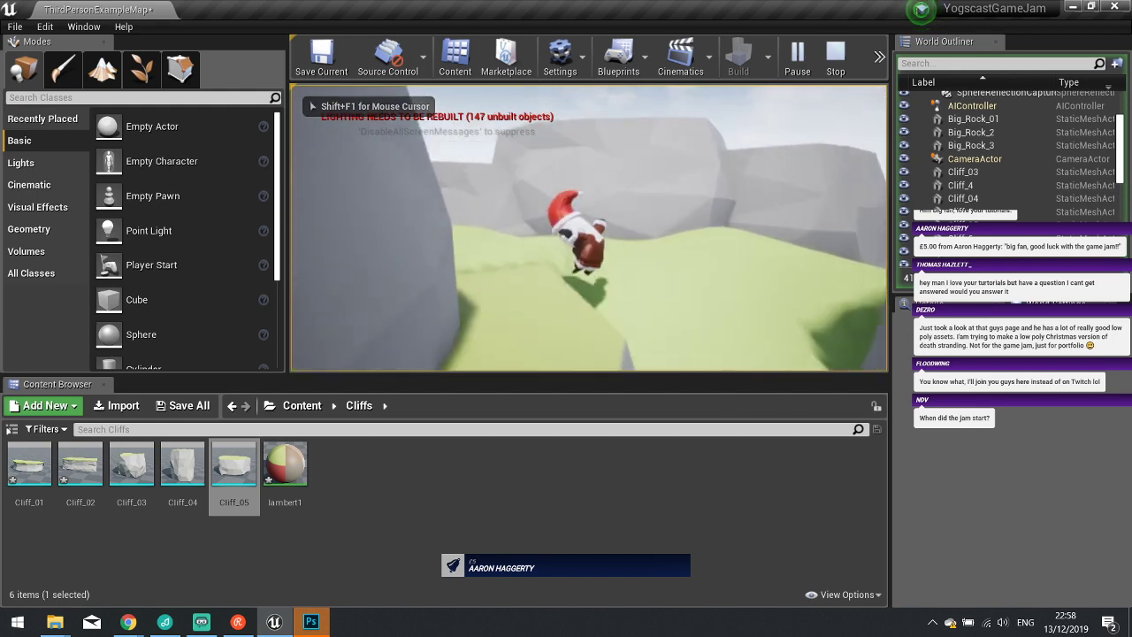
key("s")
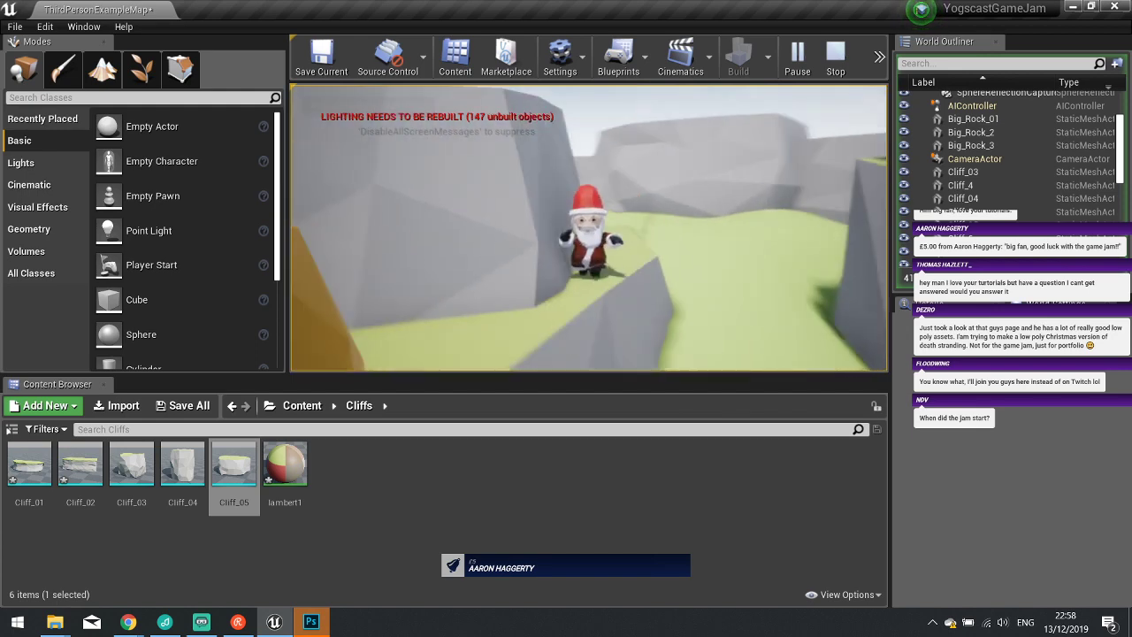
key("w")
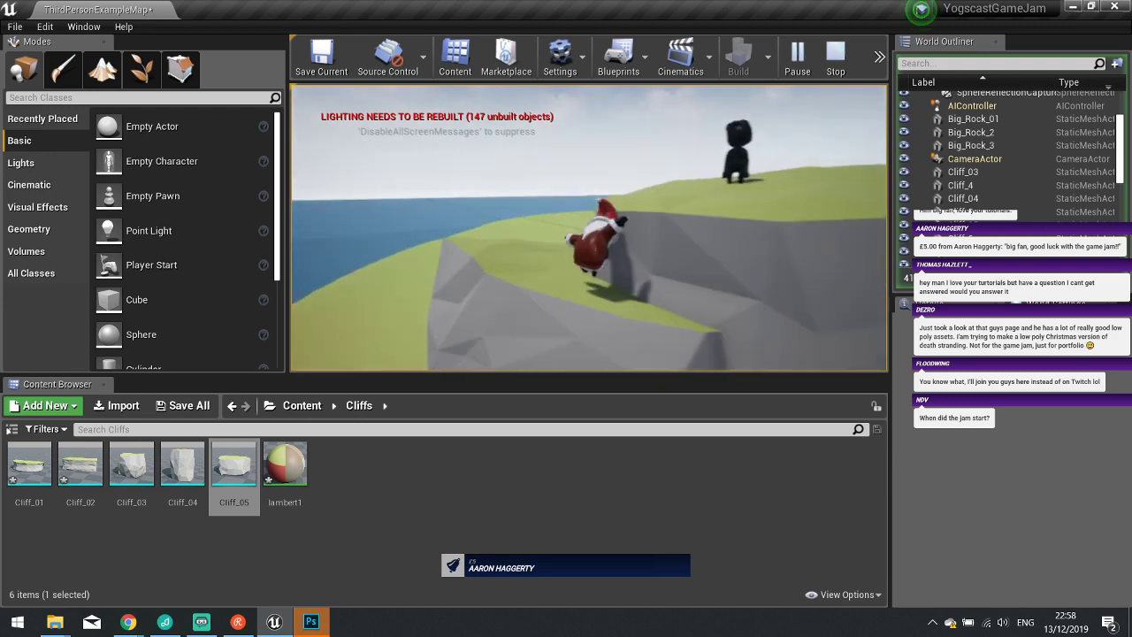
key("w")
key("space")
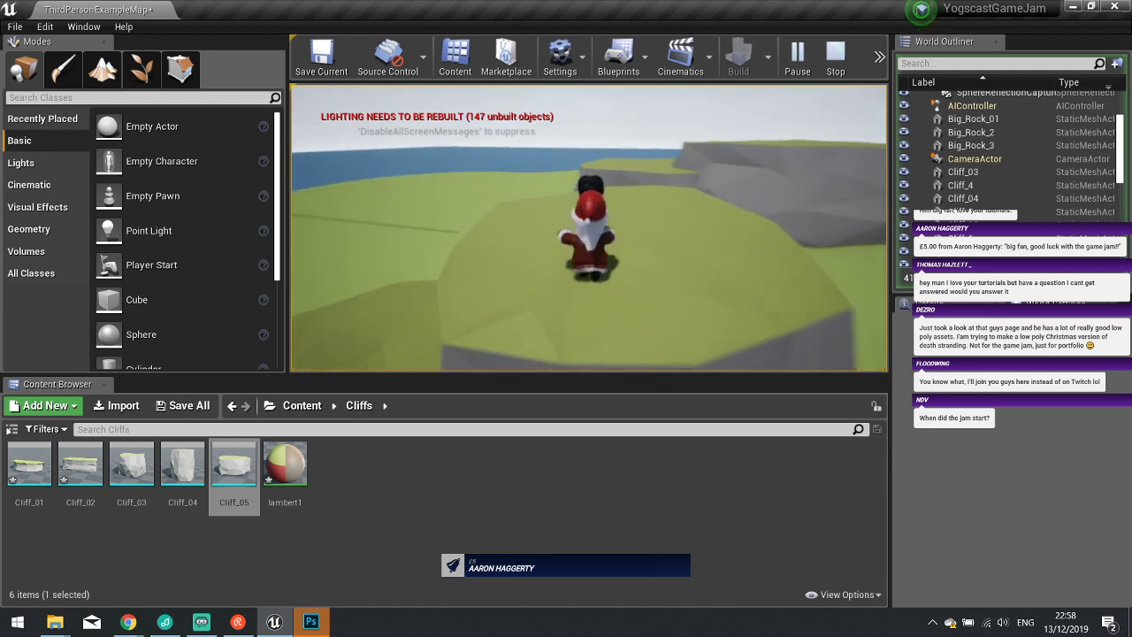
key("w")
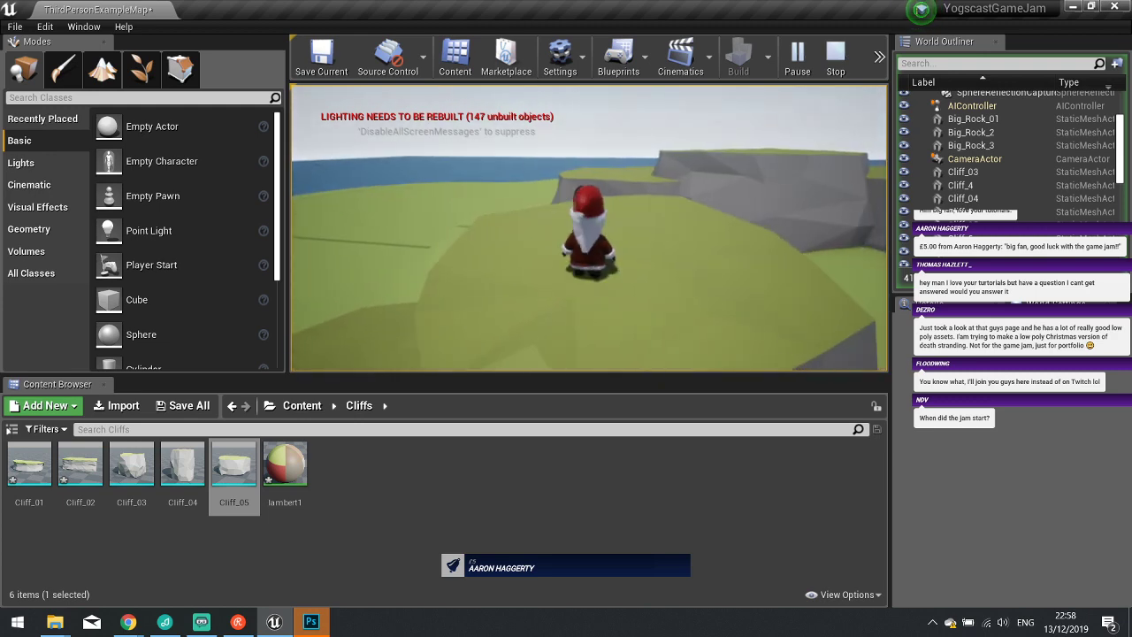
key("s")
key("a")
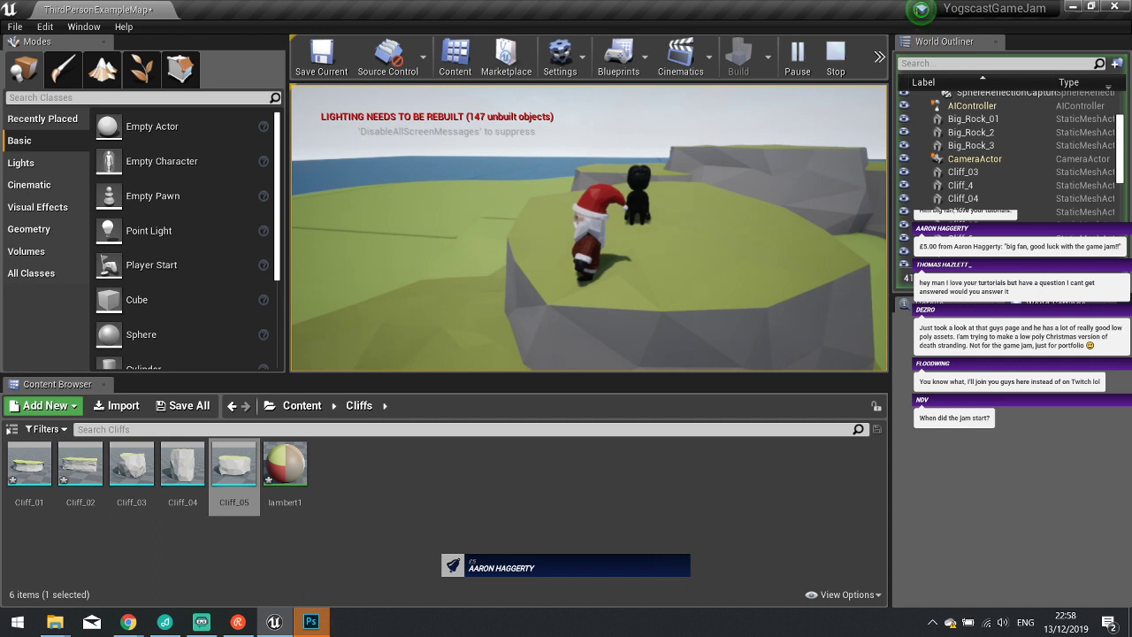
key("Escape")
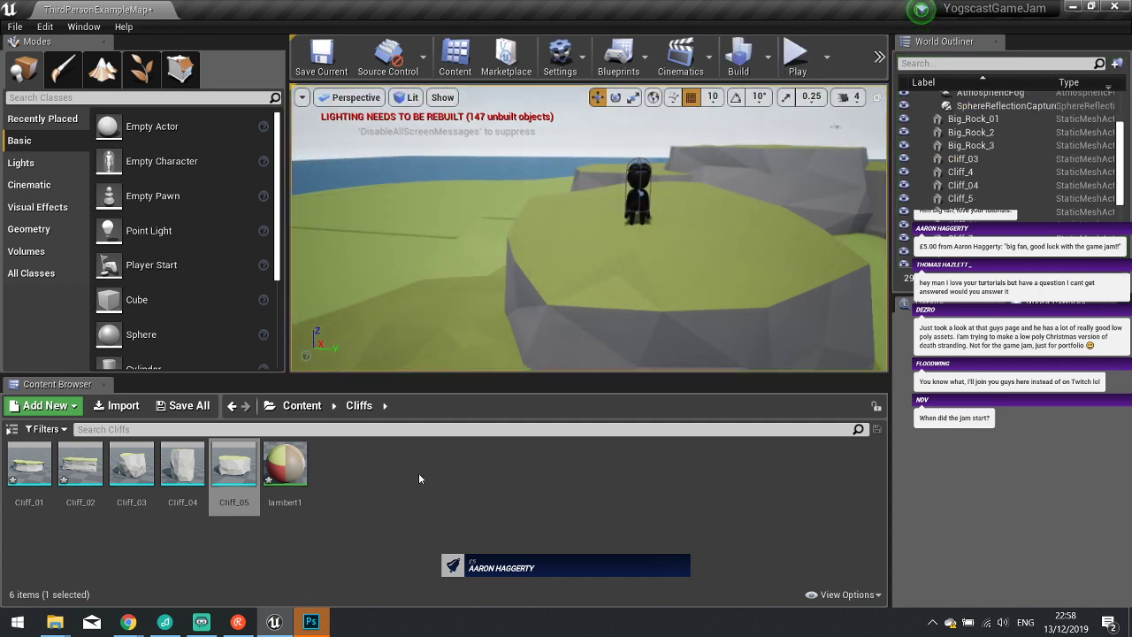
Switch to Photoshop and create a new 1024 x 1024 px document at 72 ppi.
left_click(307, 621)
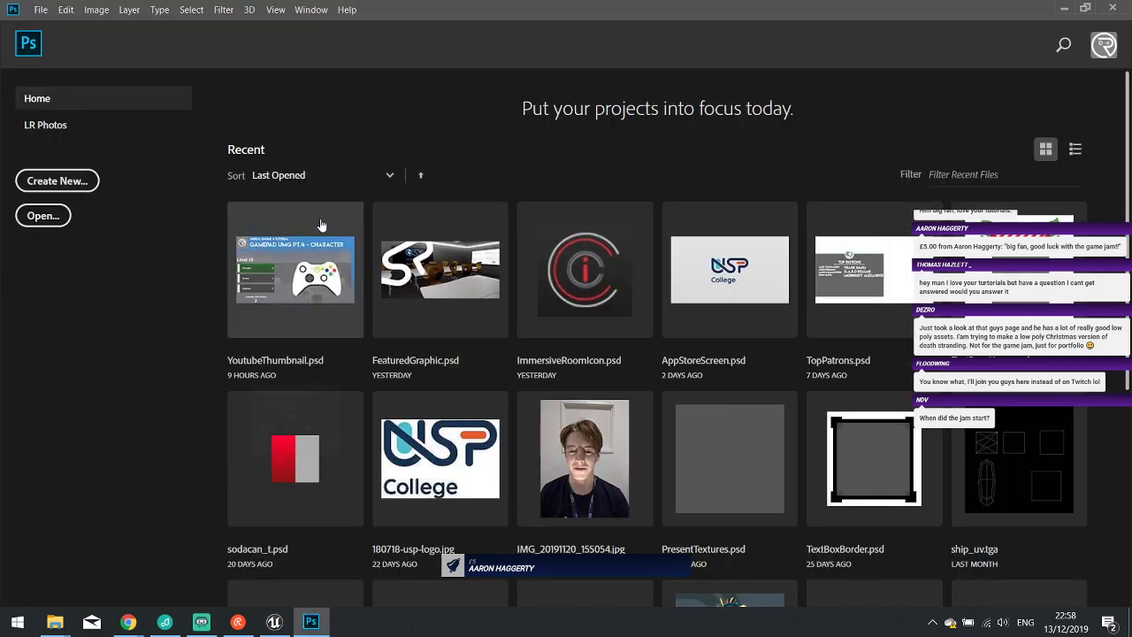
key("ctrl+n")
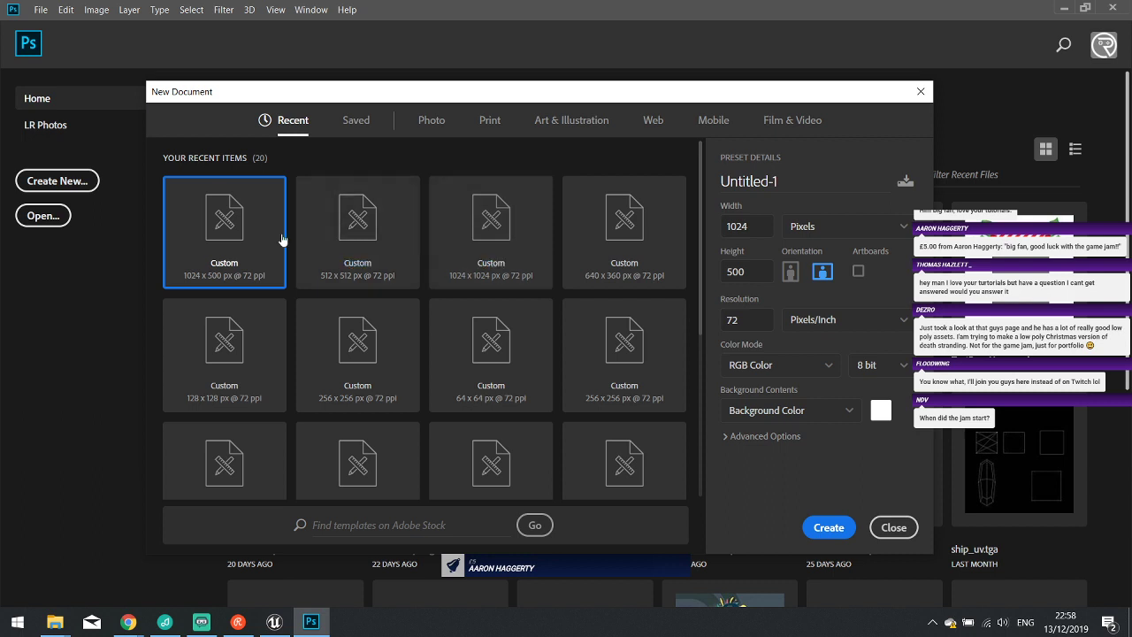
left_click(465, 250)
left_click(828, 527)
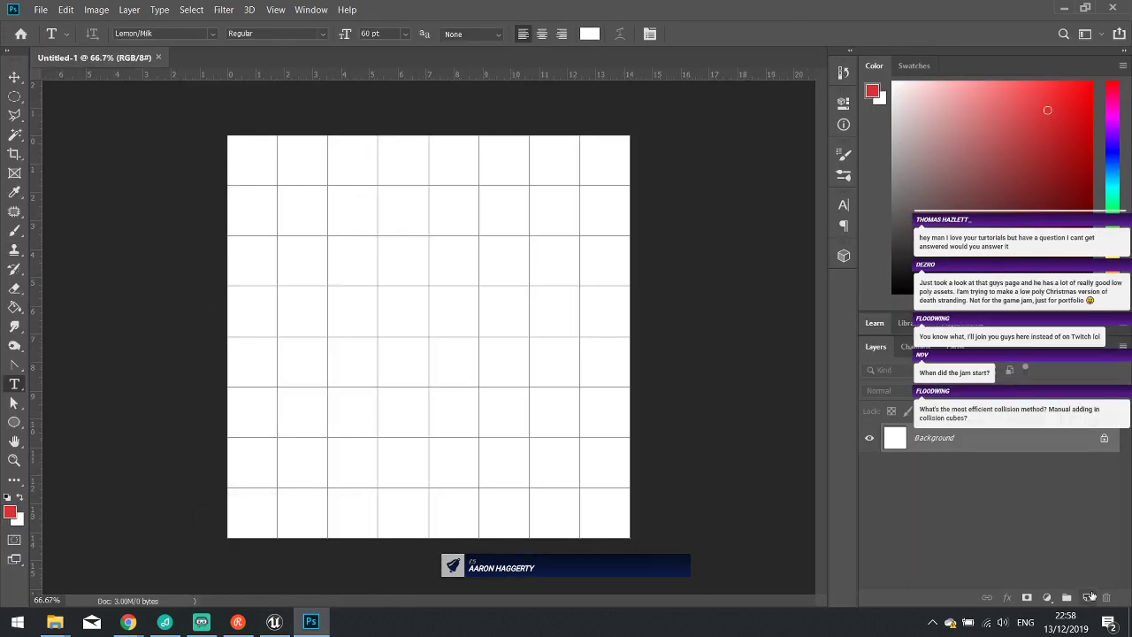
Add a new layer above the Background layer and hide the Background.
left_click(1087, 598)
left_click(869, 468)
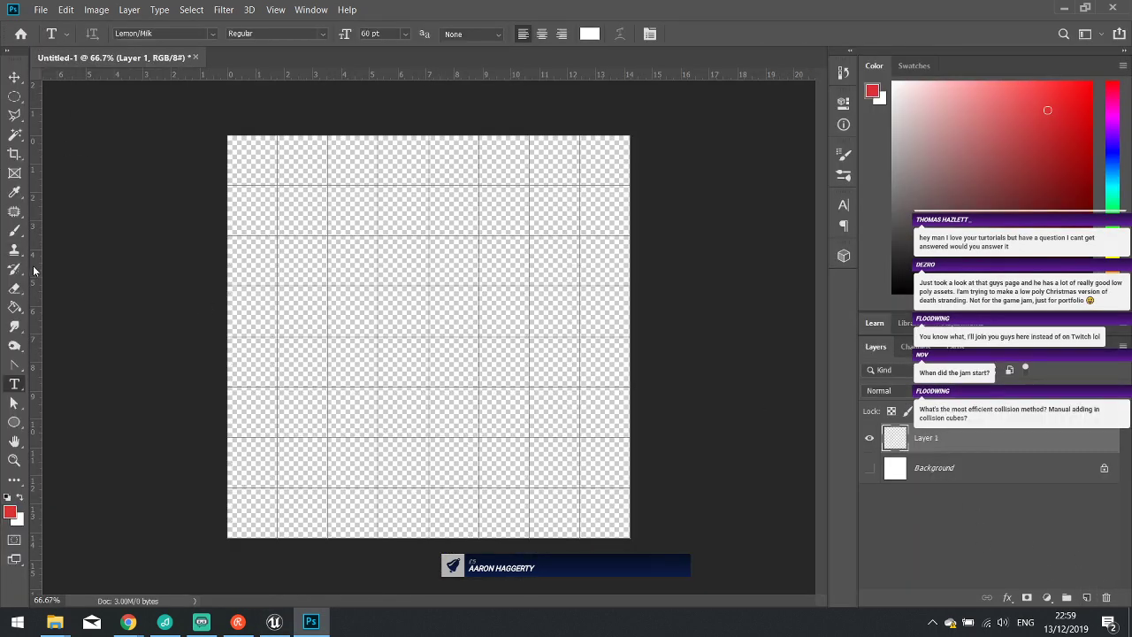
left_click(14, 97)
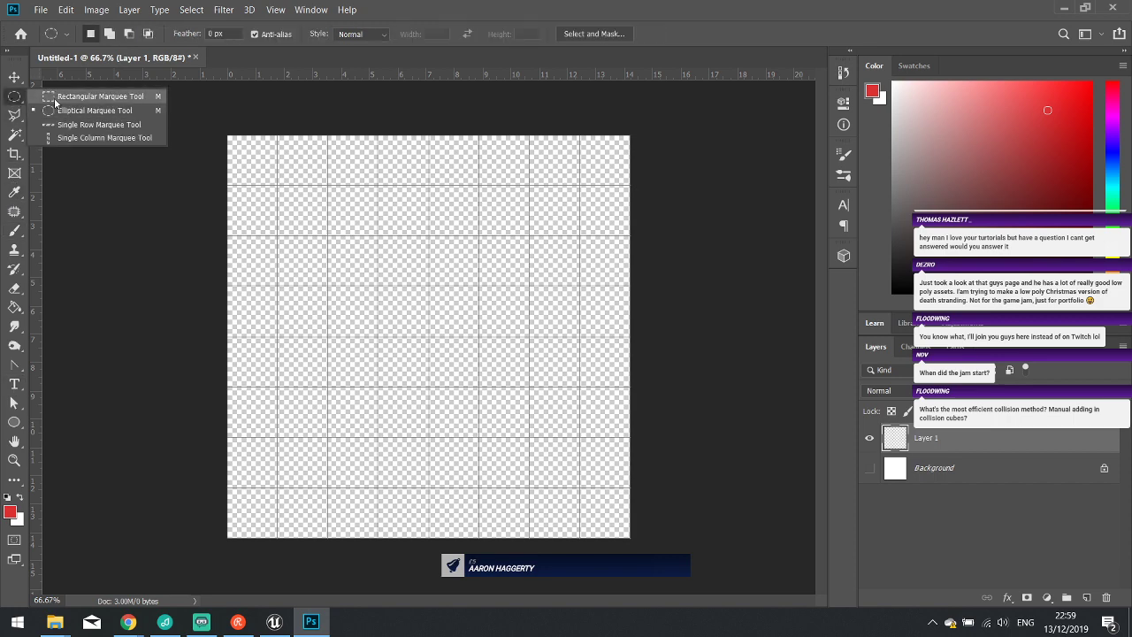
left_click(14, 104)
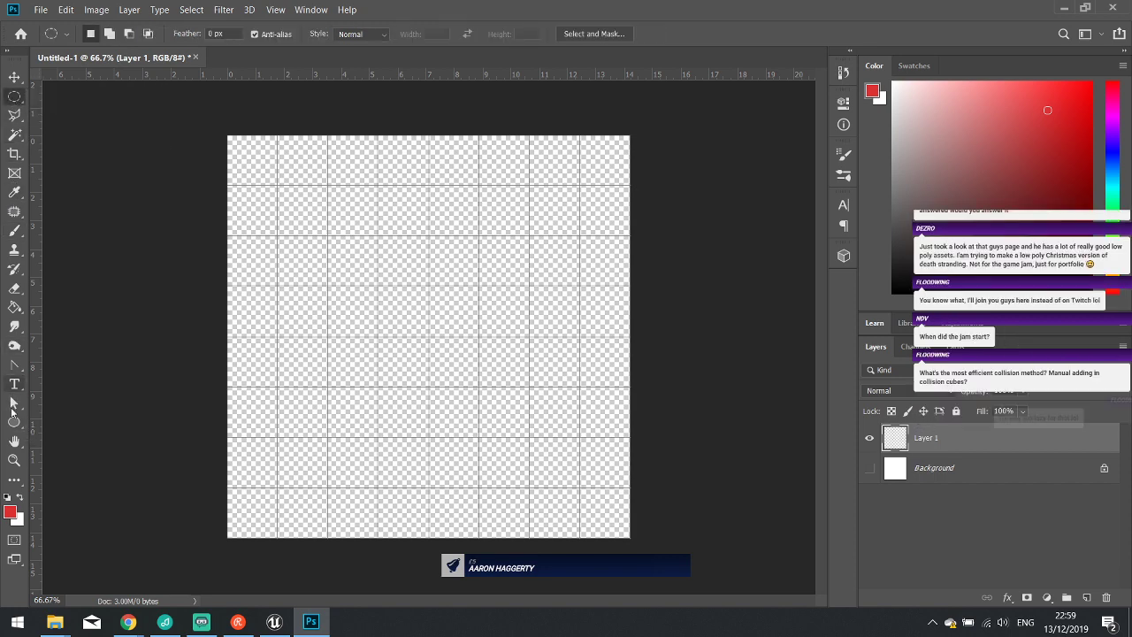
Draw a white rounded rectangle with a 100 px corner radius across the middle of the canvas on Layer 1.
left_click(14, 422)
left_click(88, 448)
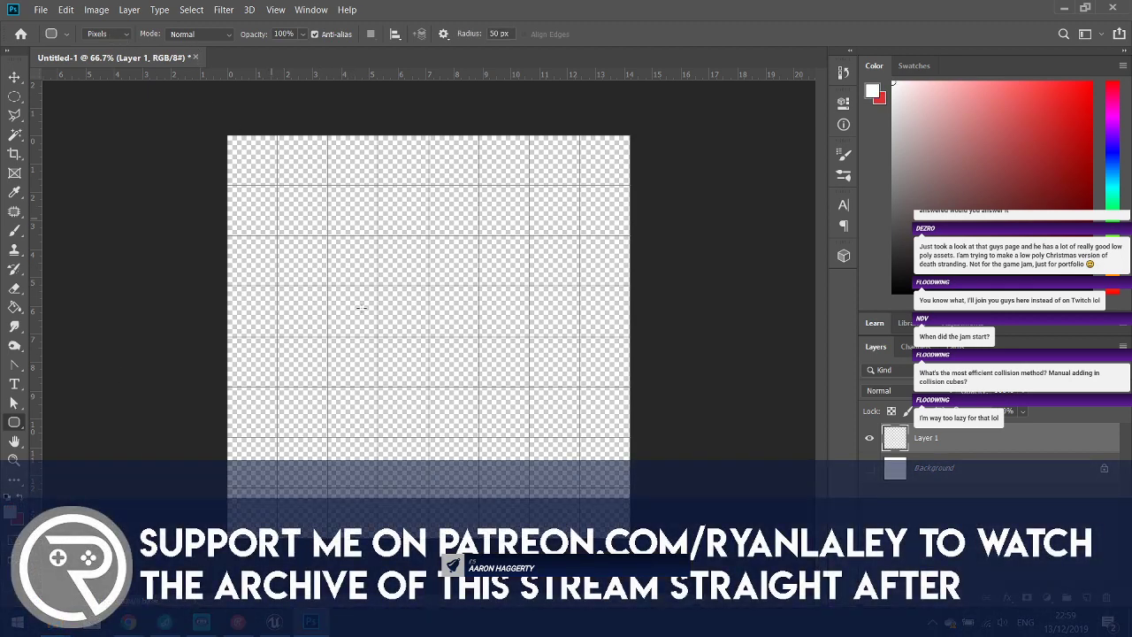
left_click_drag(270, 219, 586, 435)
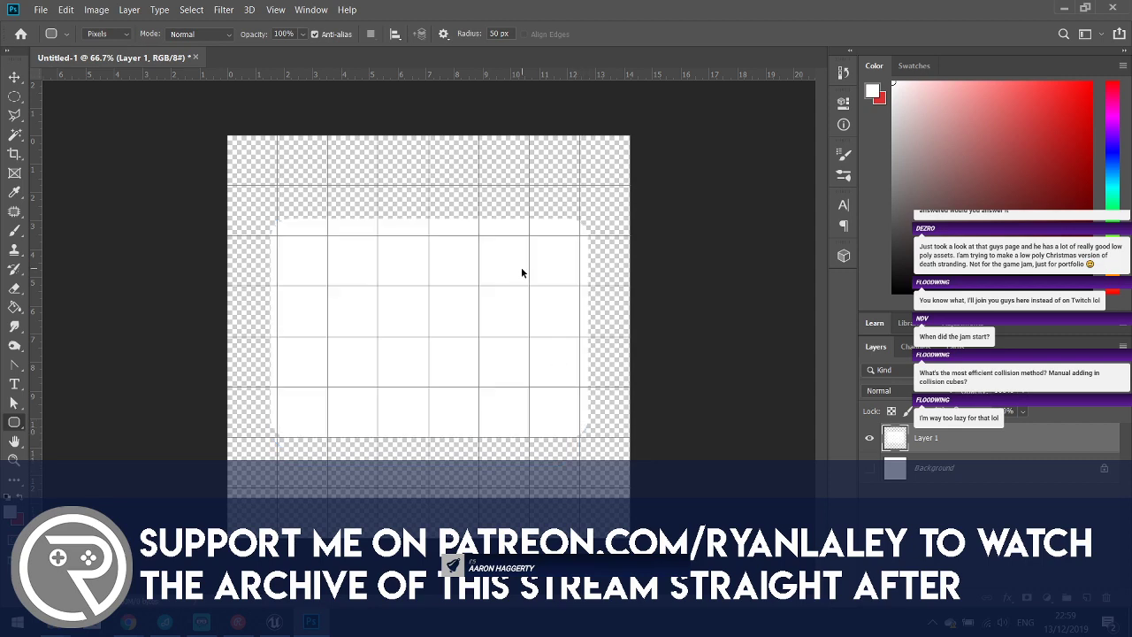
key("ctrl+z")
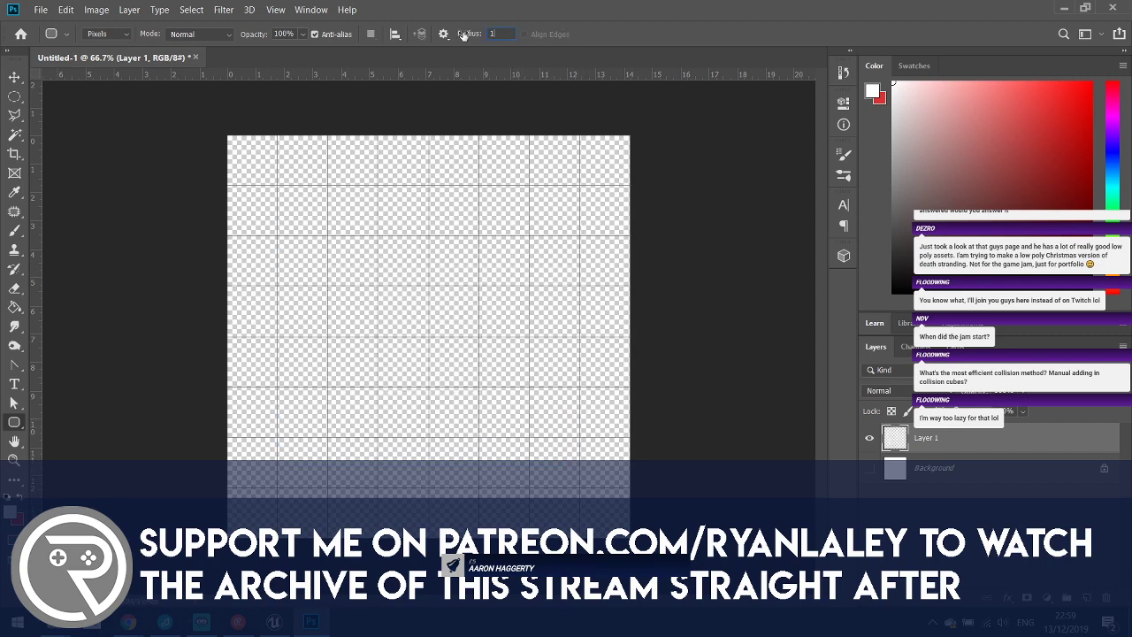
left_click_drag(278, 221, 588, 430)
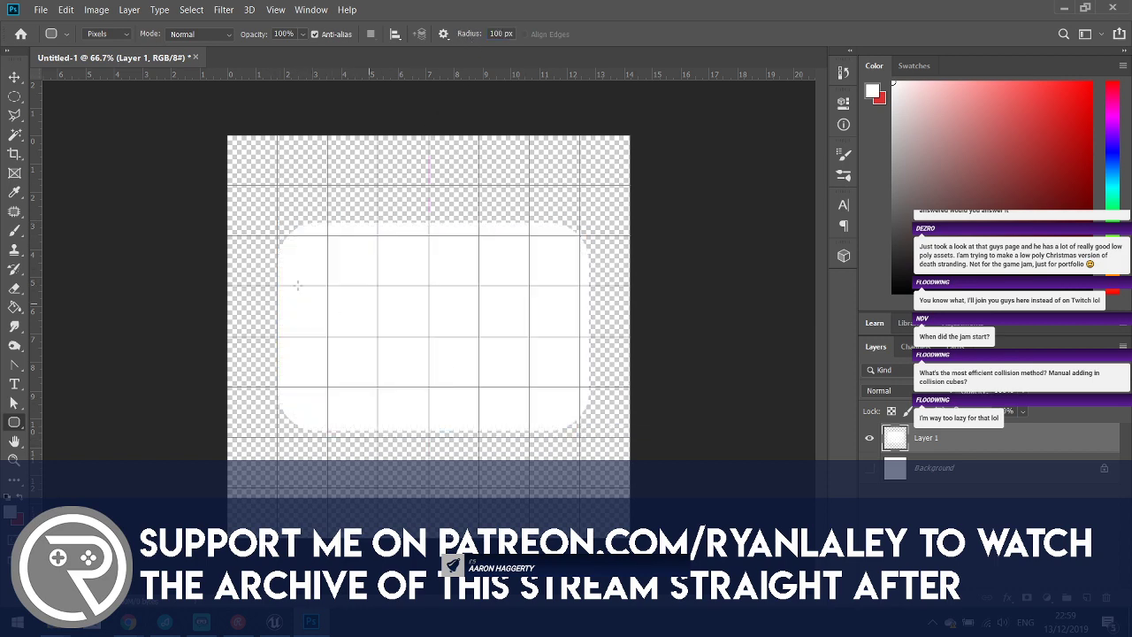
Choose the Custom Shape tool with the oval speech bubble shape.
left_click(16, 97)
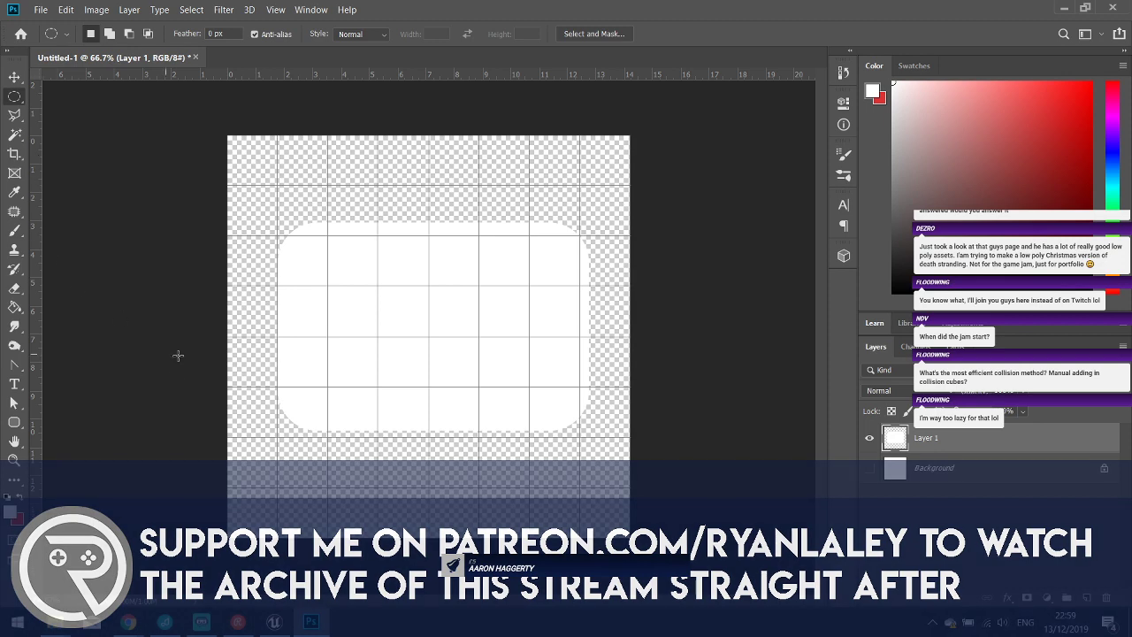
left_click(17, 424)
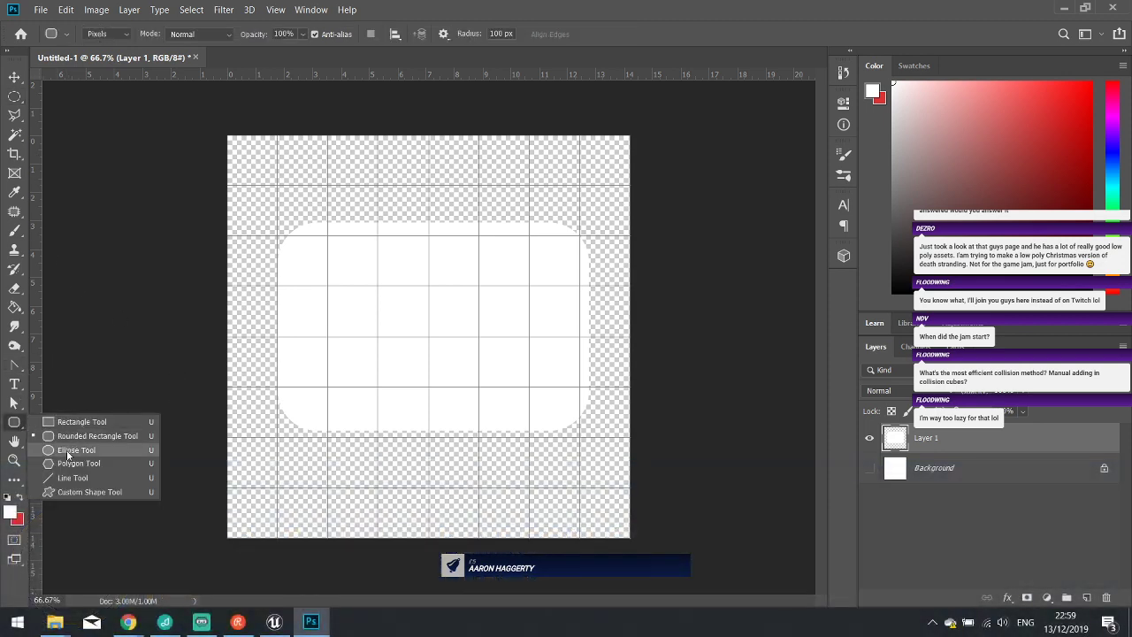
left_click(15, 425)
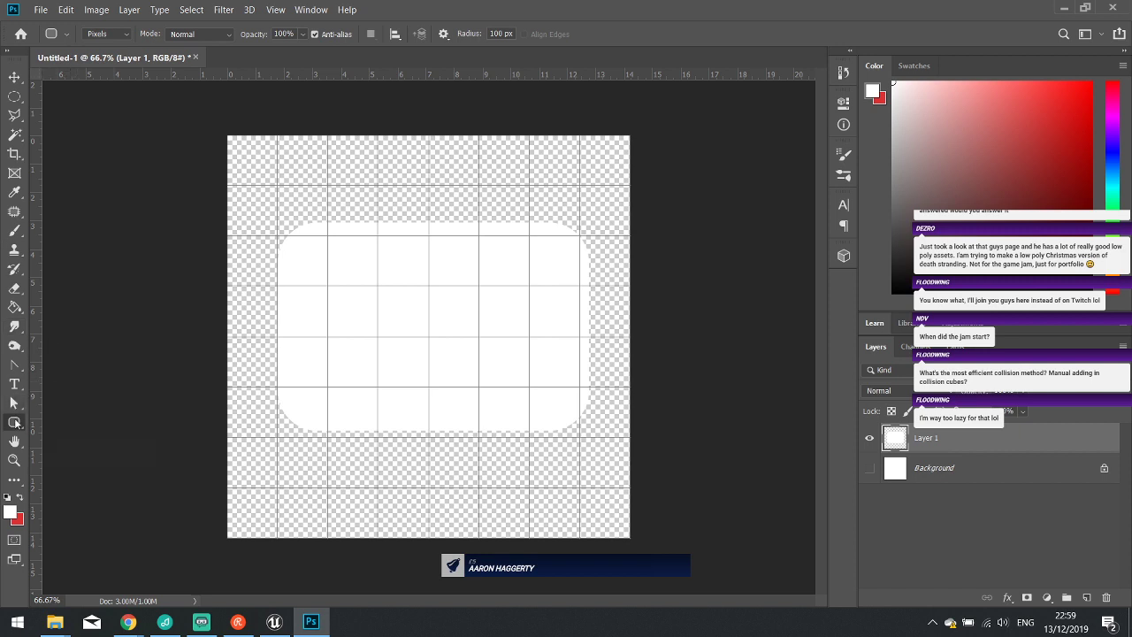
left_click(17, 424)
left_click(70, 492)
left_click(511, 35)
scroll(526, 107, "down", 2)
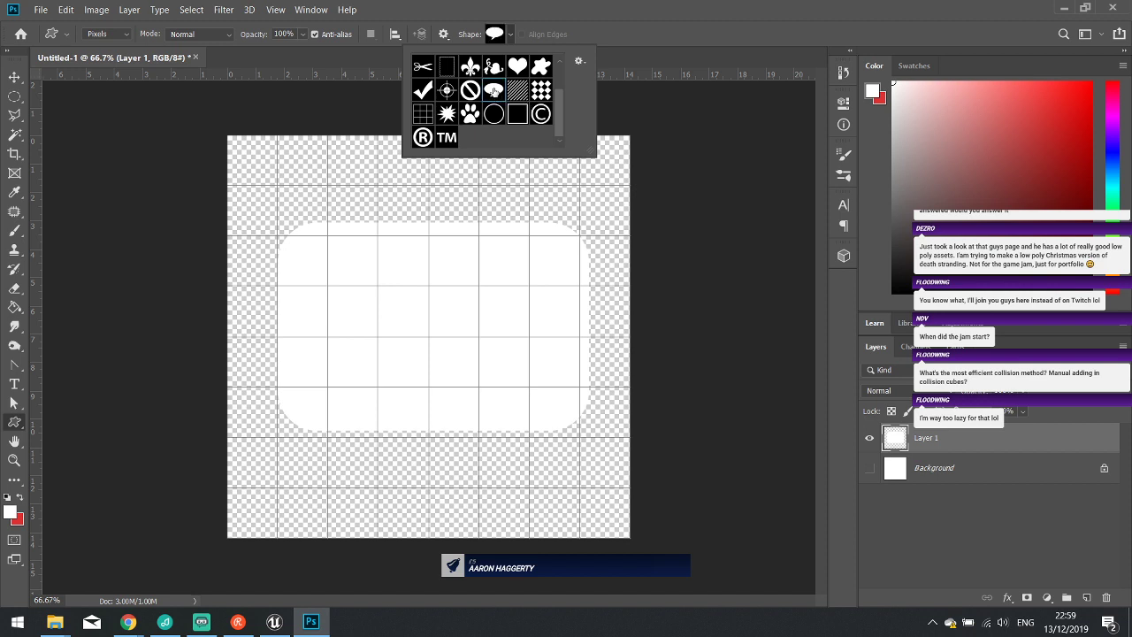
Hide Layer 1 with its rounded rectangle and add a new empty layer above it.
left_click(869, 438)
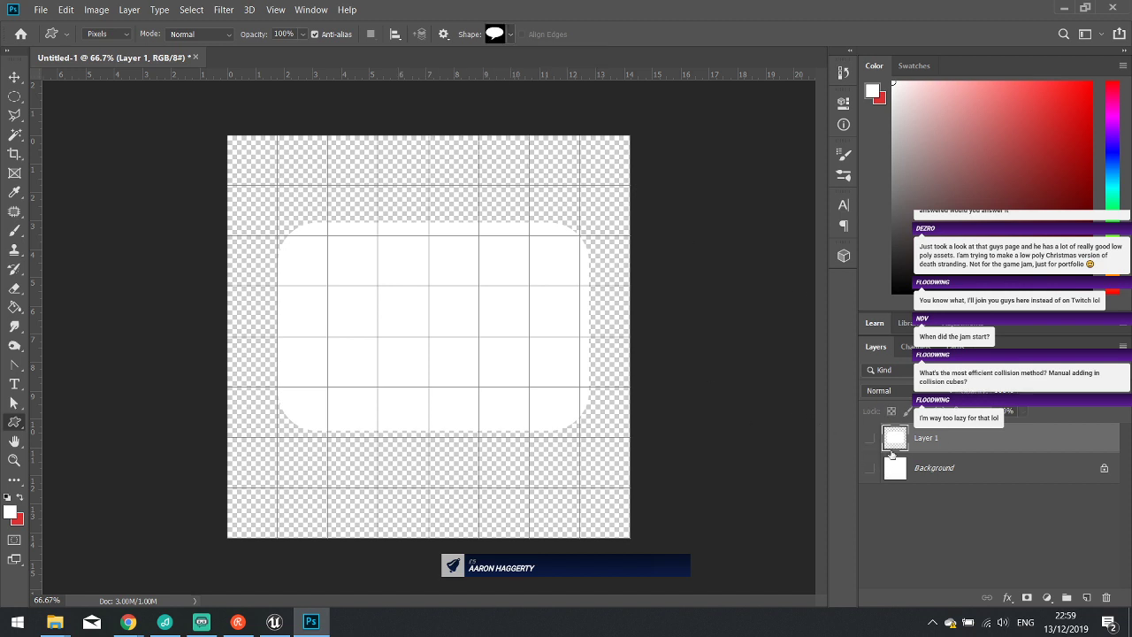
left_click(870, 438)
left_click(1087, 597)
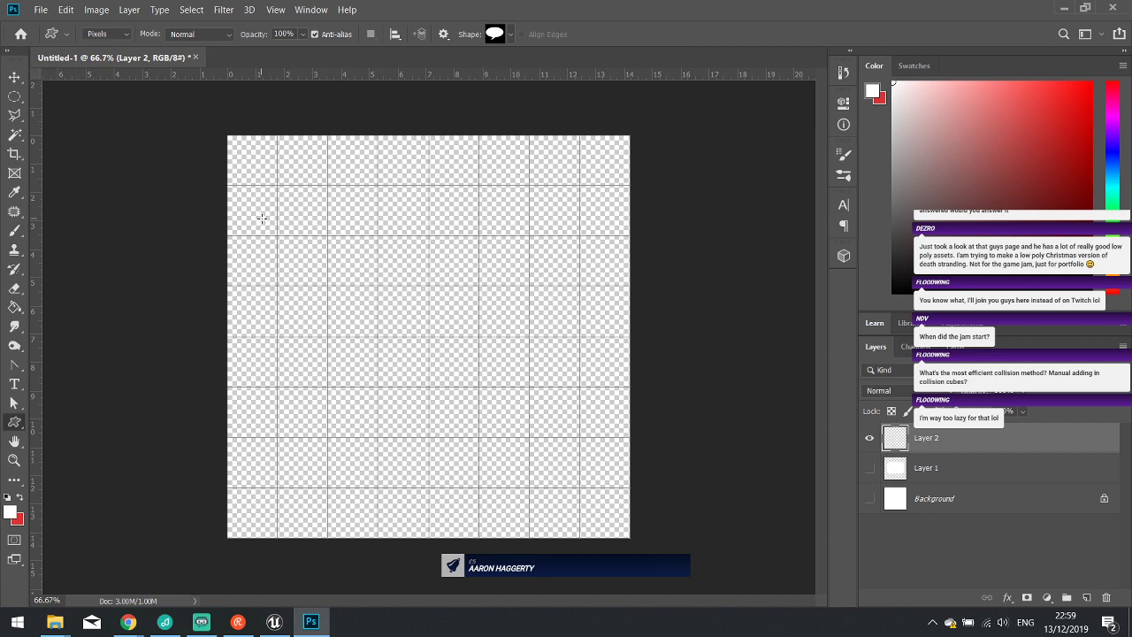
left_click_drag(261, 218, 618, 504)
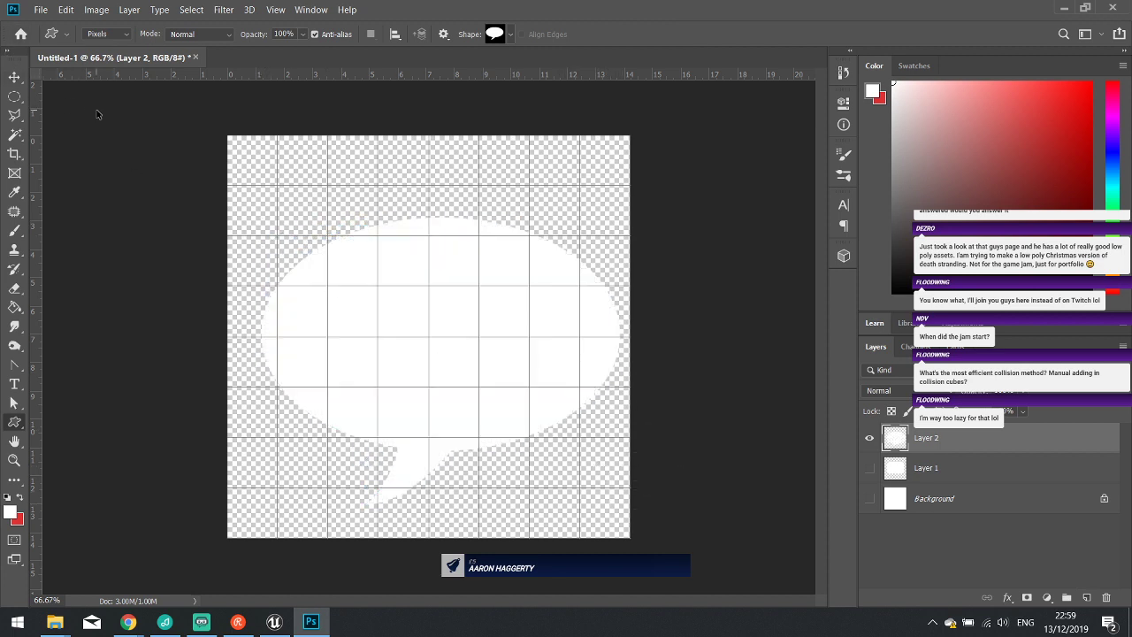
key("ctrl+z")
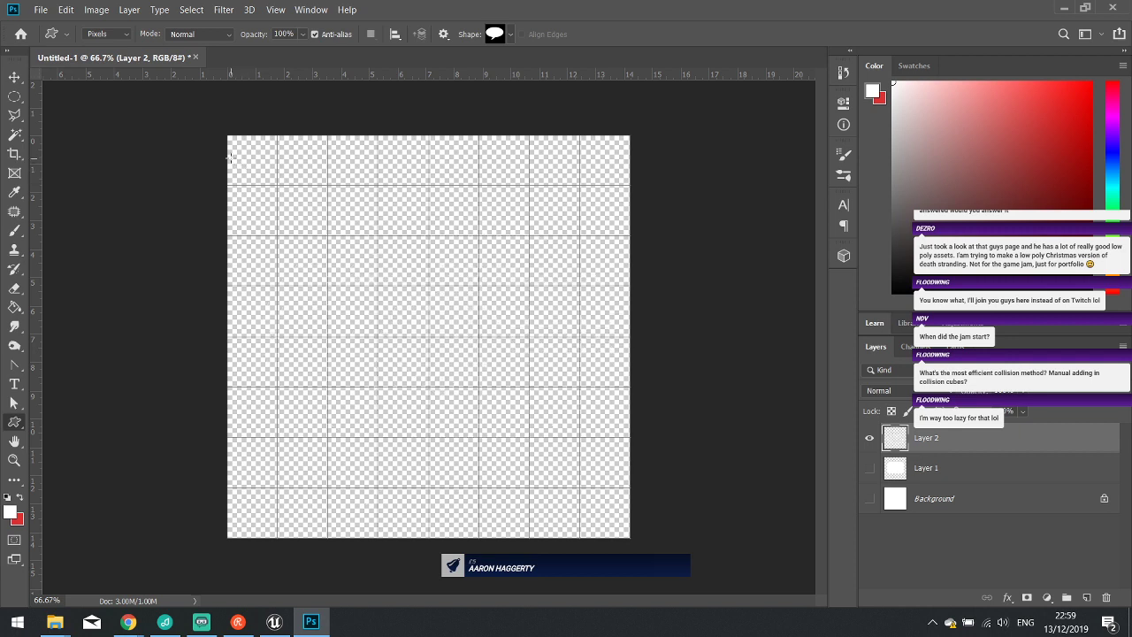
left_click_drag(228, 156, 620, 518)
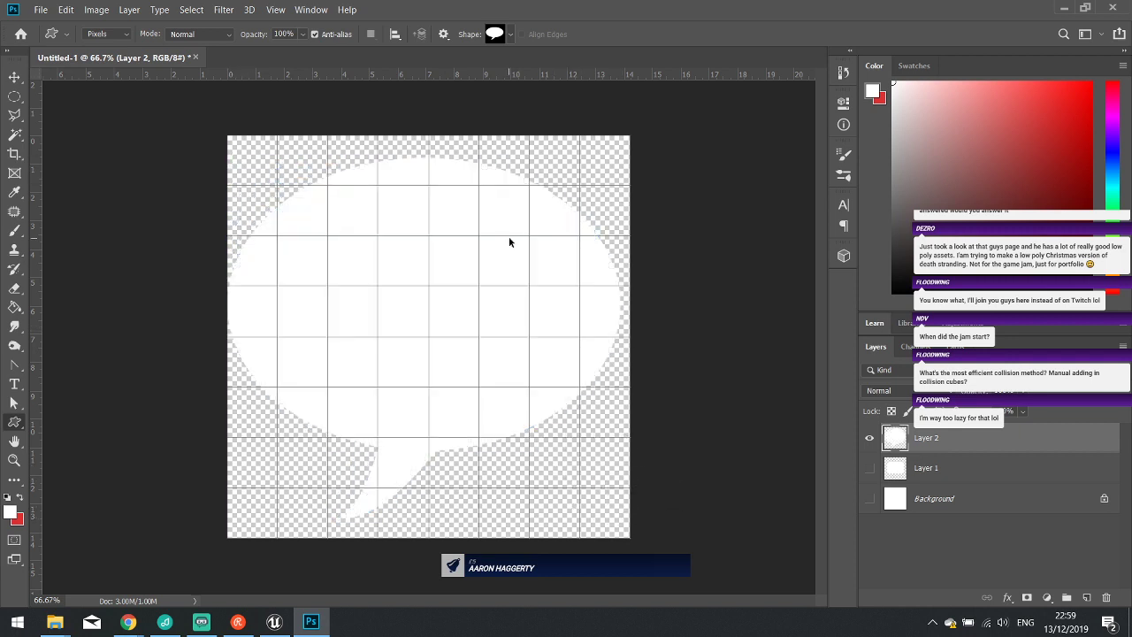
key("ctrl+z")
Draw a white oval speech bubble filling most of the canvas on Layer 2, leaving a small margin all around.
left_click_drag(248, 155, 618, 524)
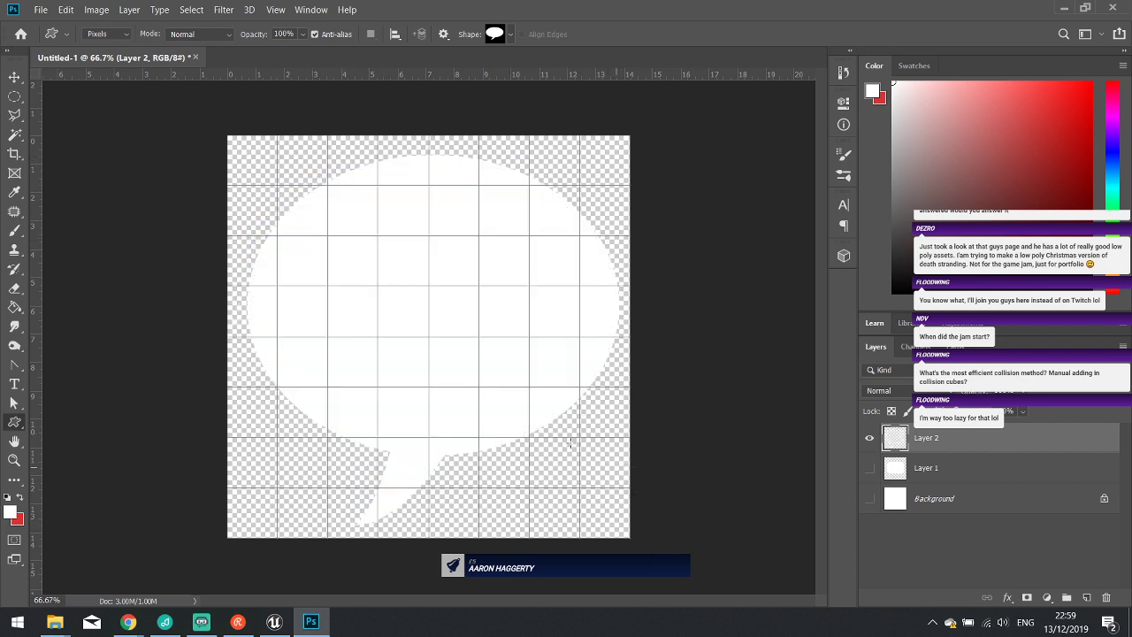
Start saving the document under a new name, choosing the Desktop as location and speechbubble as file name.
left_click(39, 10)
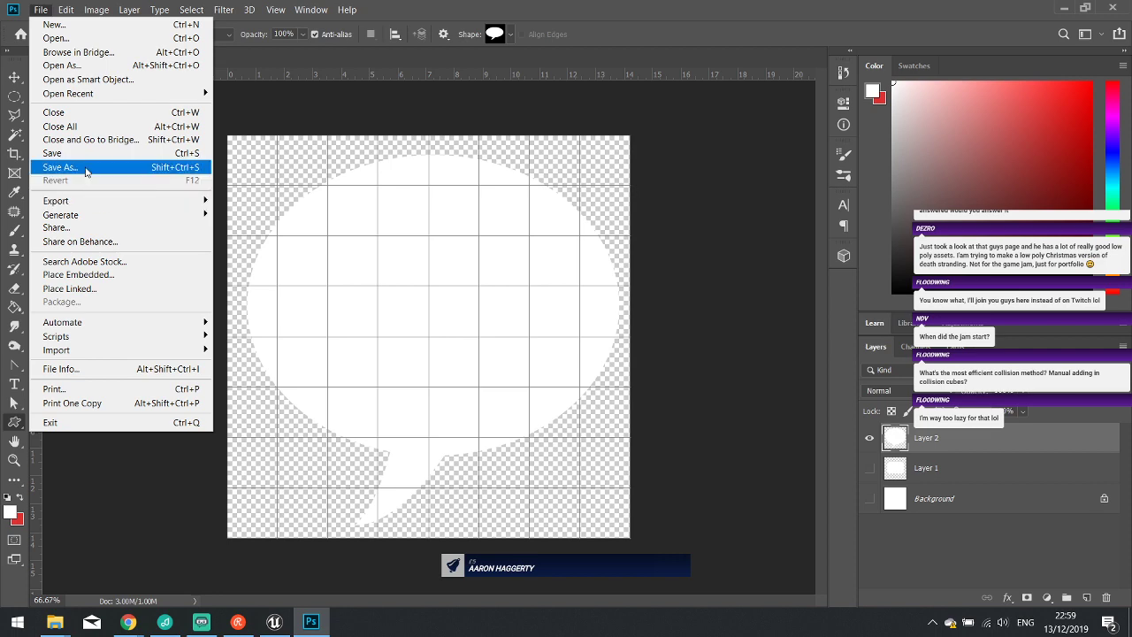
left_click(85, 168)
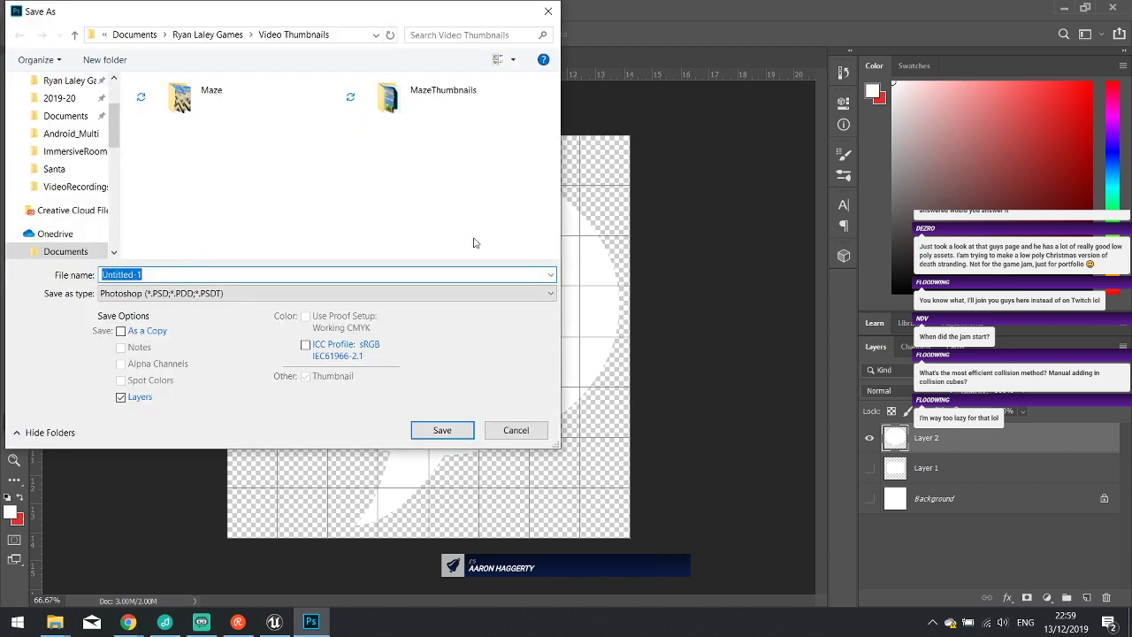
left_click(185, 293)
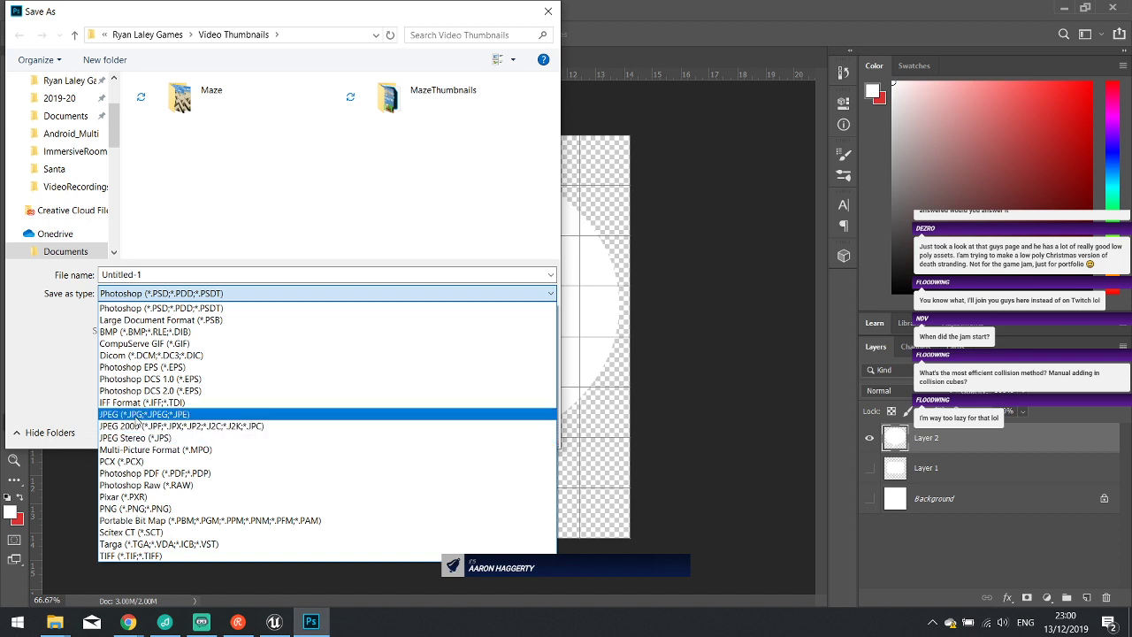
left_click(139, 415)
scroll(62, 176, "up", 3)
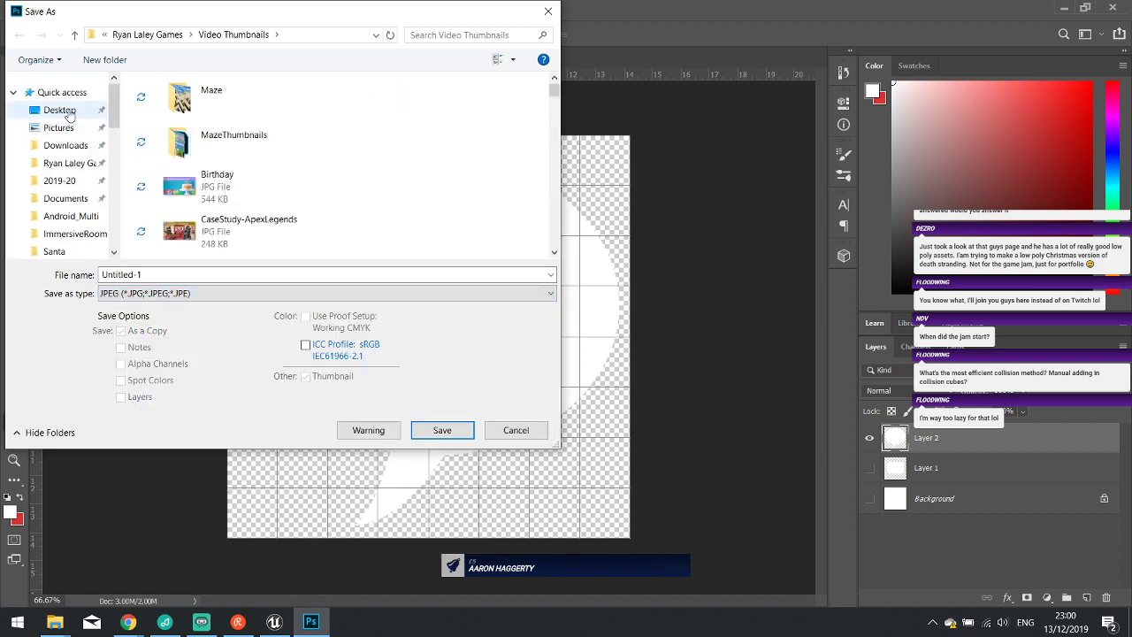
left_click(59, 110)
left_click(133, 274)
type("speechbubble")
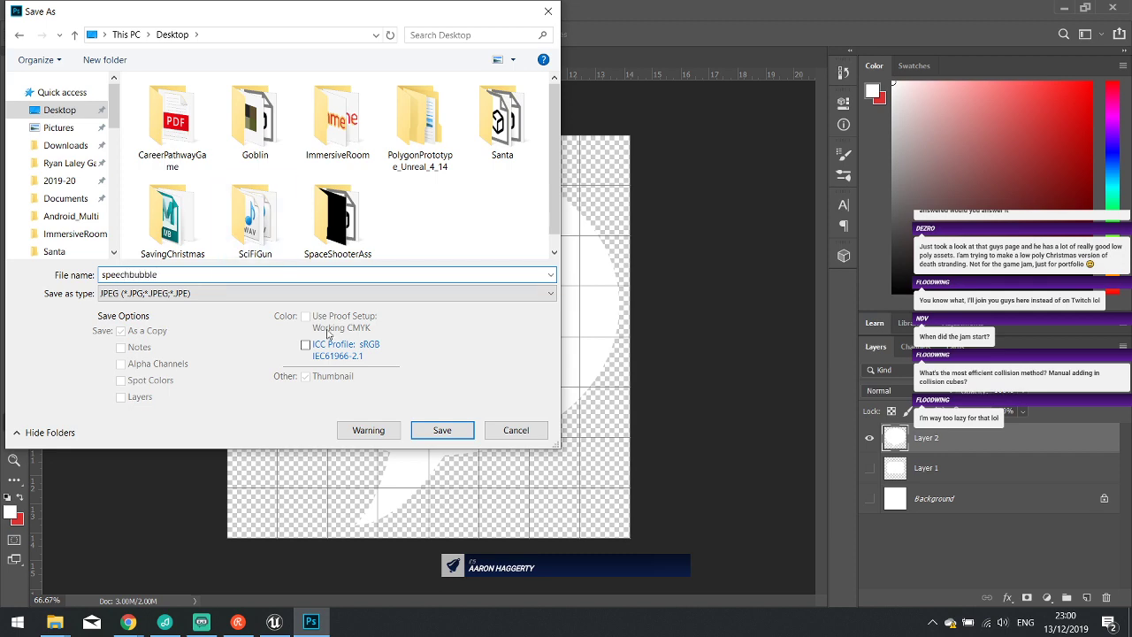
Set the file format to PNG and save the speech bubble with the large file size option.
left_click(327, 293)
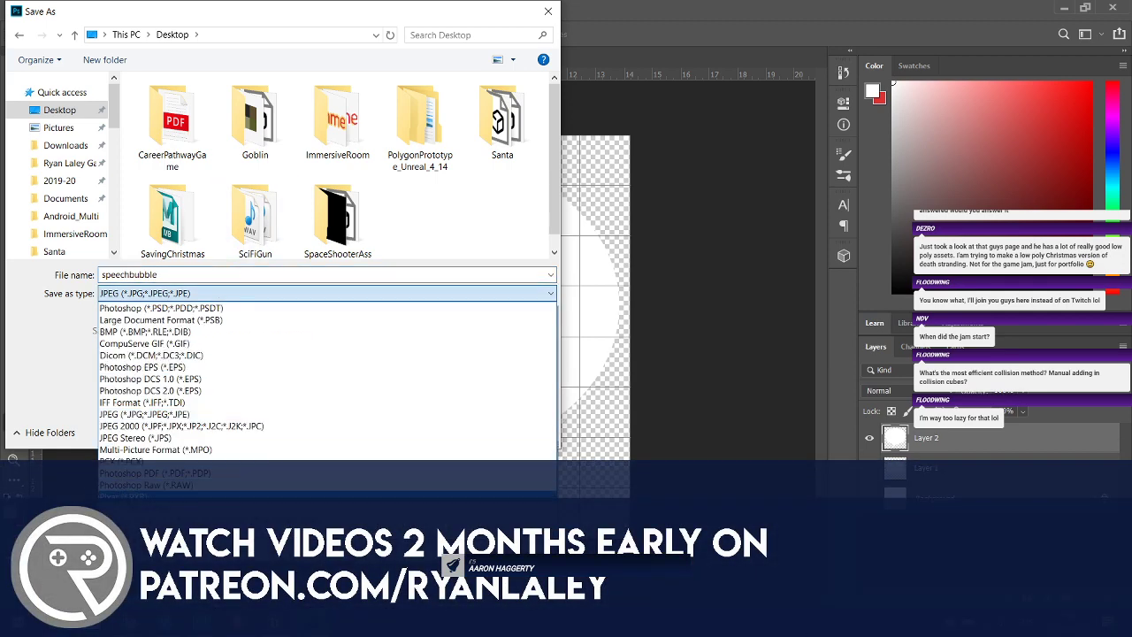
left_click(124, 496)
left_click(328, 292)
scroll(327, 389, "up", 3)
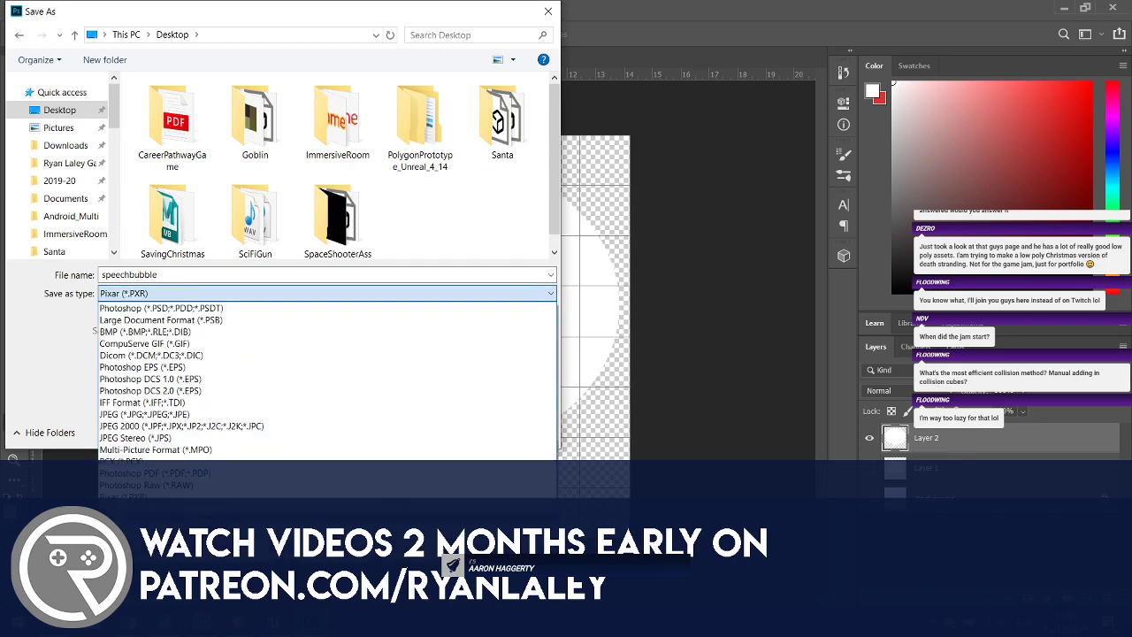
left_click(124, 509)
left_click(437, 430)
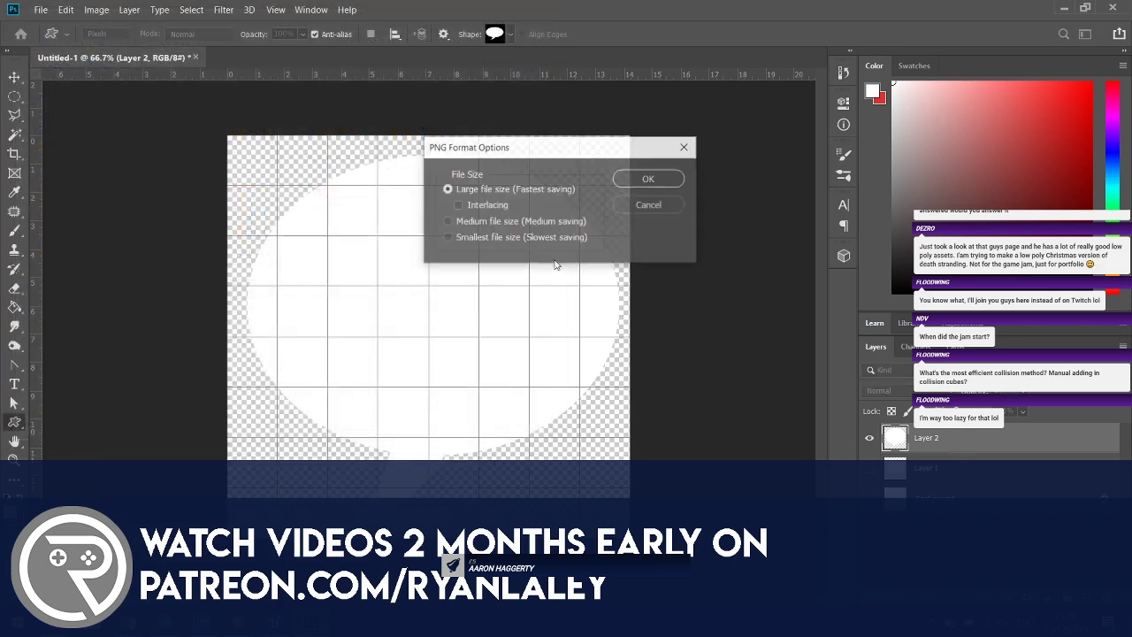
left_click(645, 180)
Switch to Unreal Editor, create a widget blueprint named SpeechBubble in the Content folder and open it.
left_click(1065, 8)
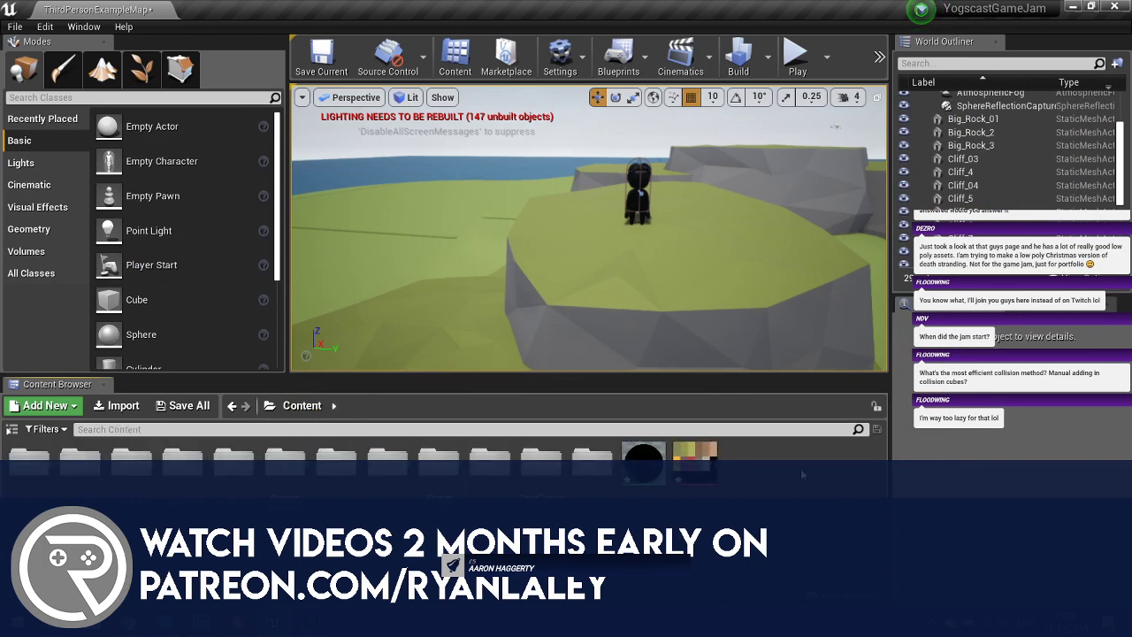
right_click(802, 475)
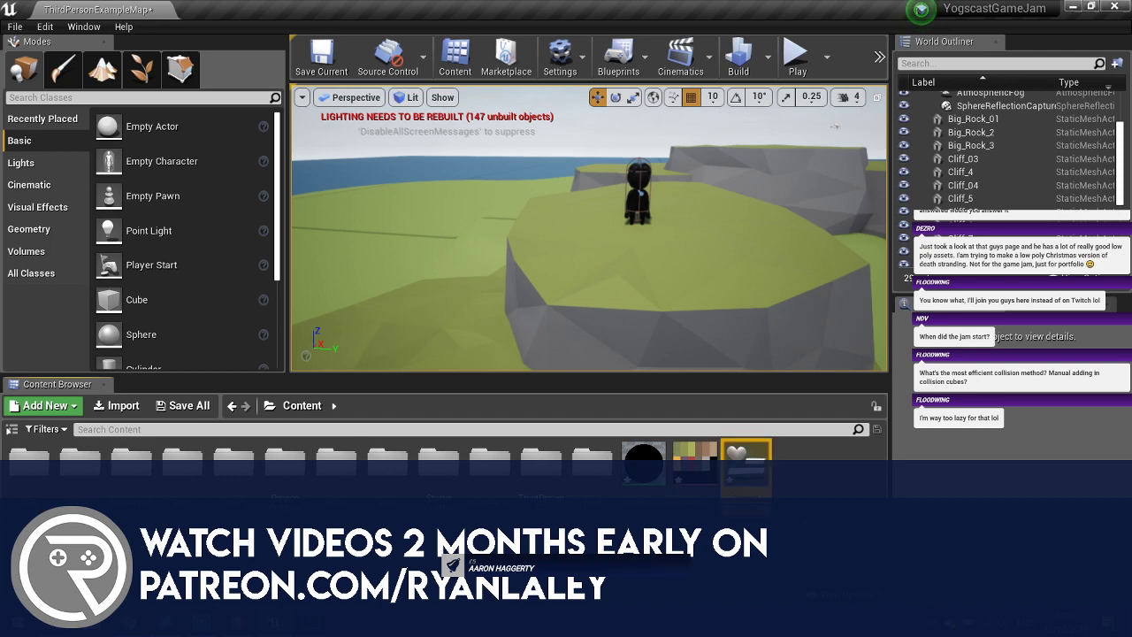
double_click(745, 460)
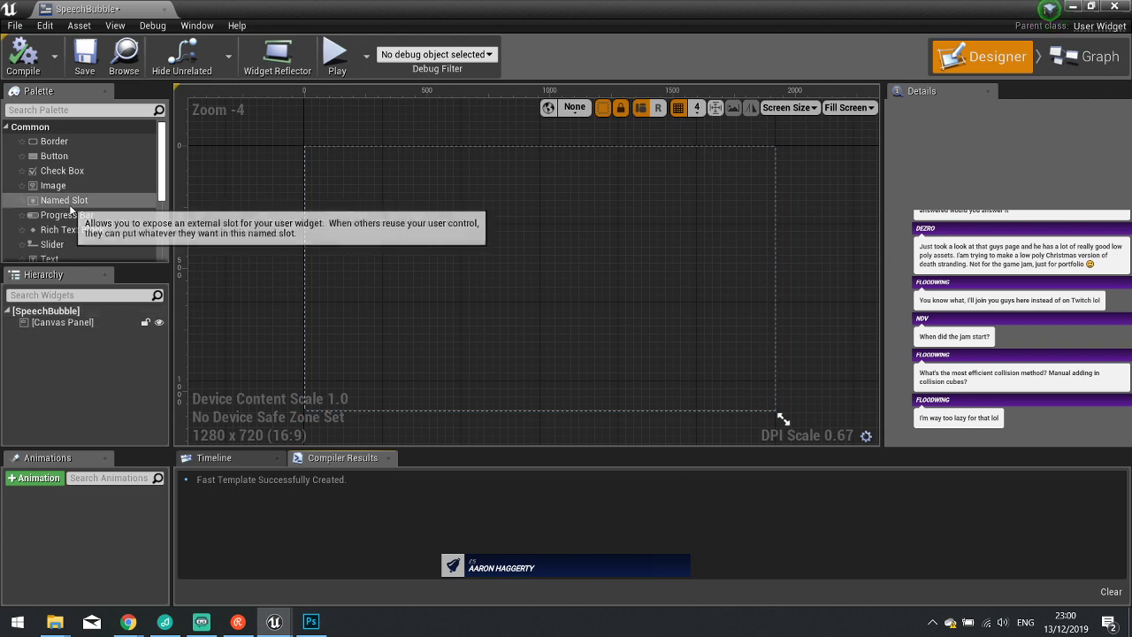
Delete the widget's default Canvas Panel and add an Image as its root element.
left_click(322, 213)
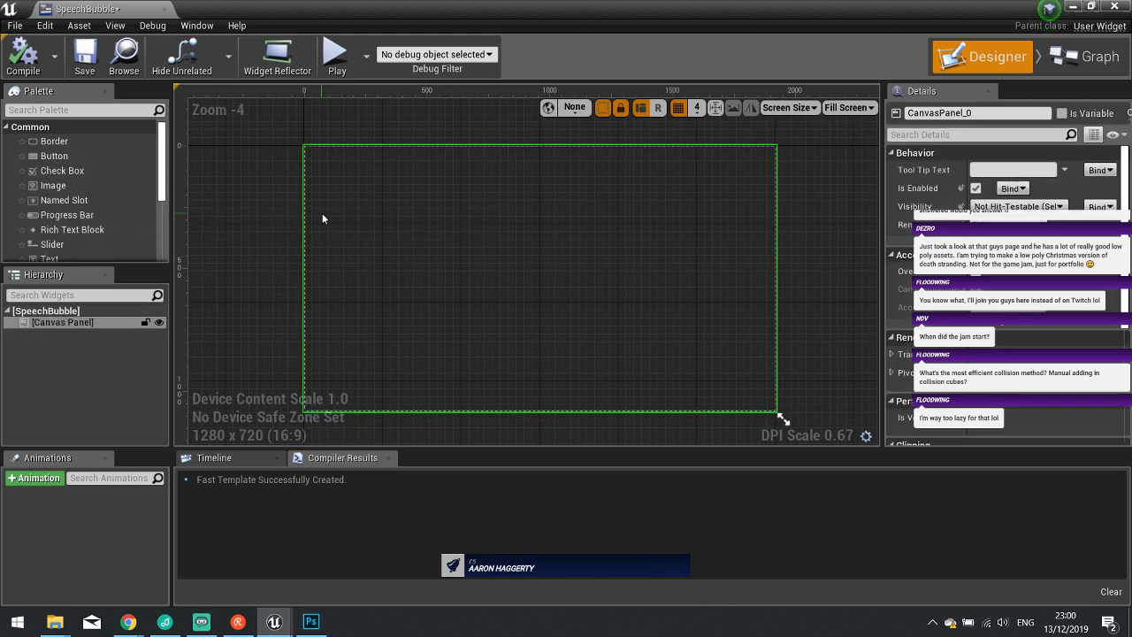
key("Delete")
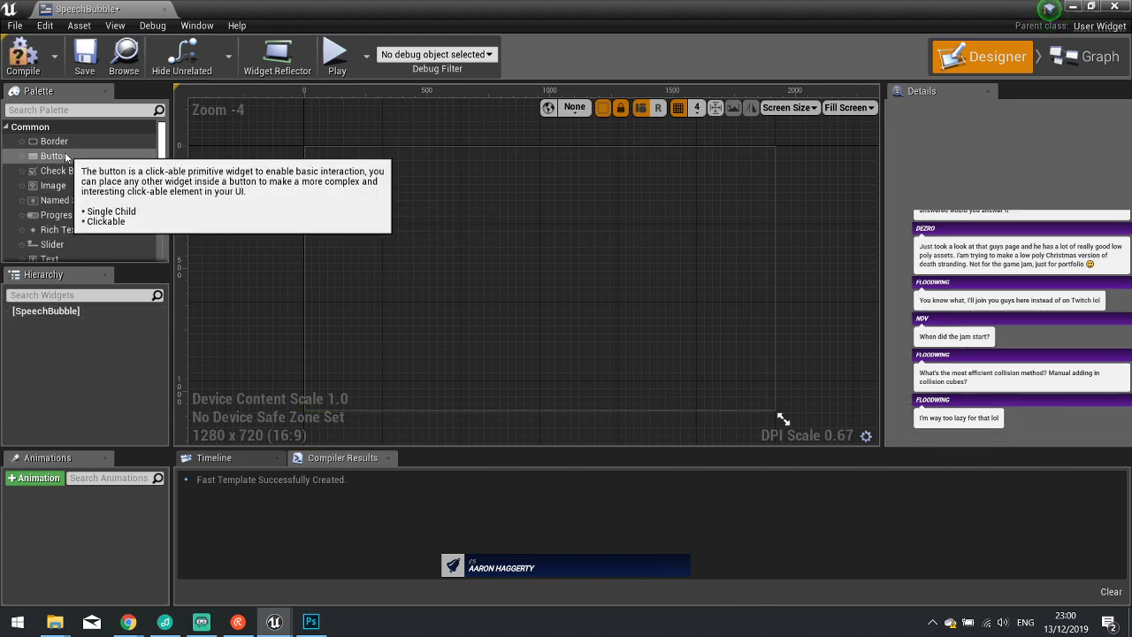
scroll(78, 218, "down", 1)
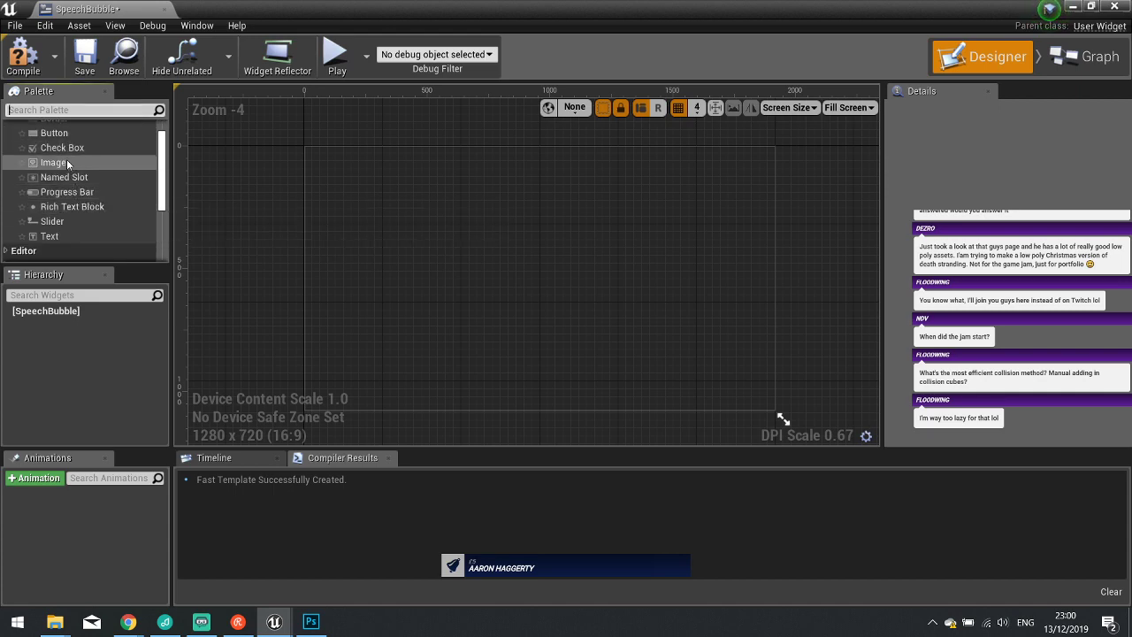
scroll(64, 162, "up", 1)
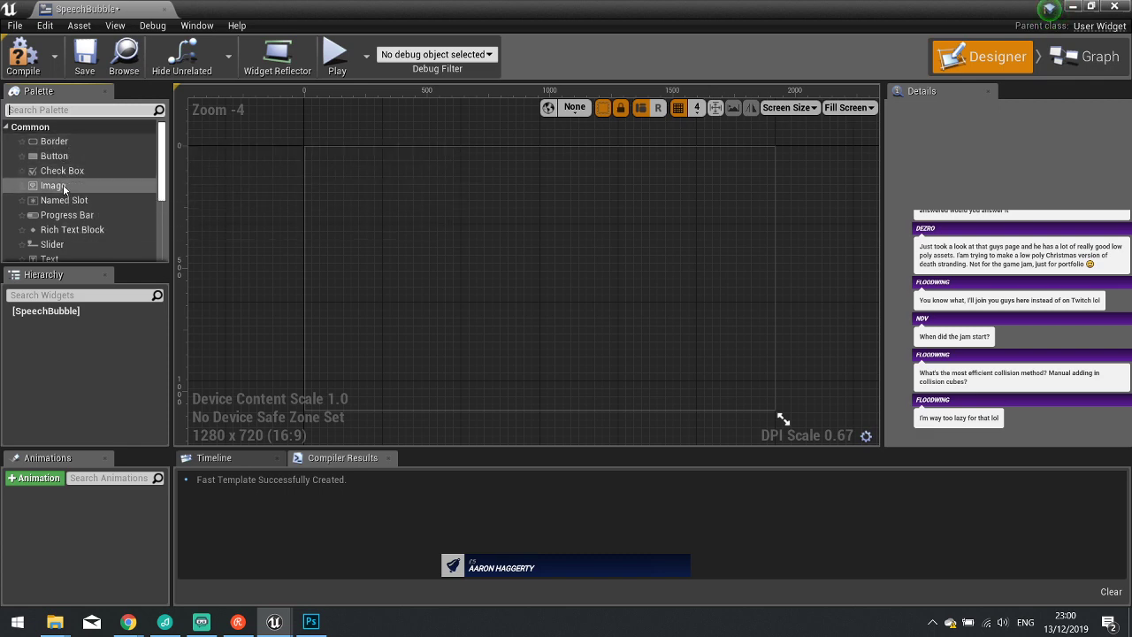
left_click_drag(64, 188, 531, 259)
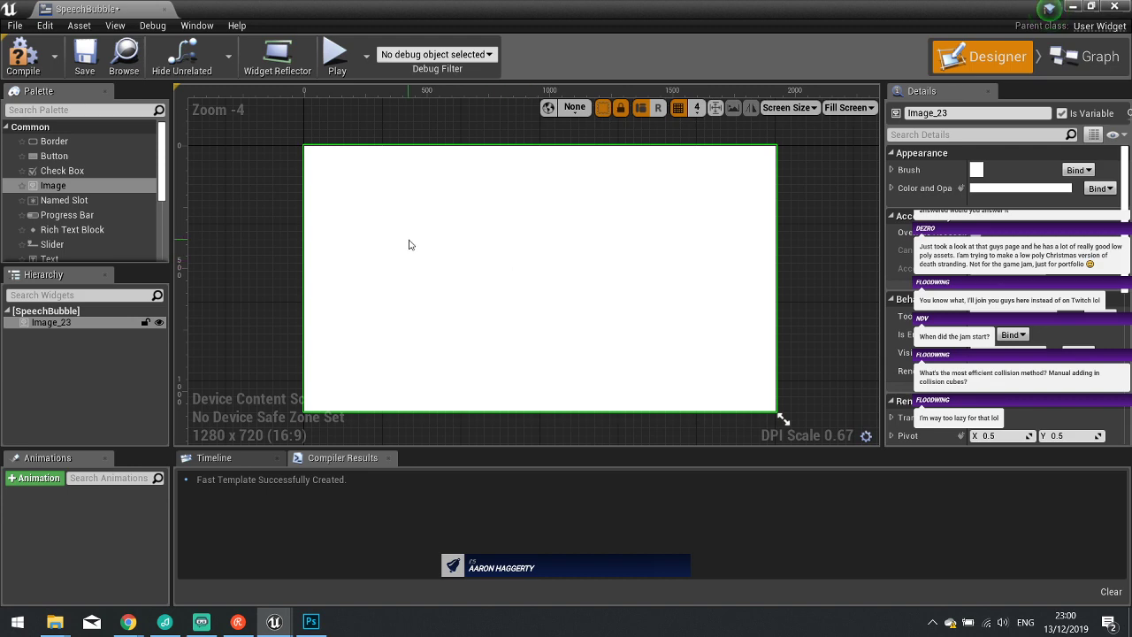
Try to import the speechbubble image from the Desktop into the Content folder, declining to replace the existing asset.
left_click(1074, 6)
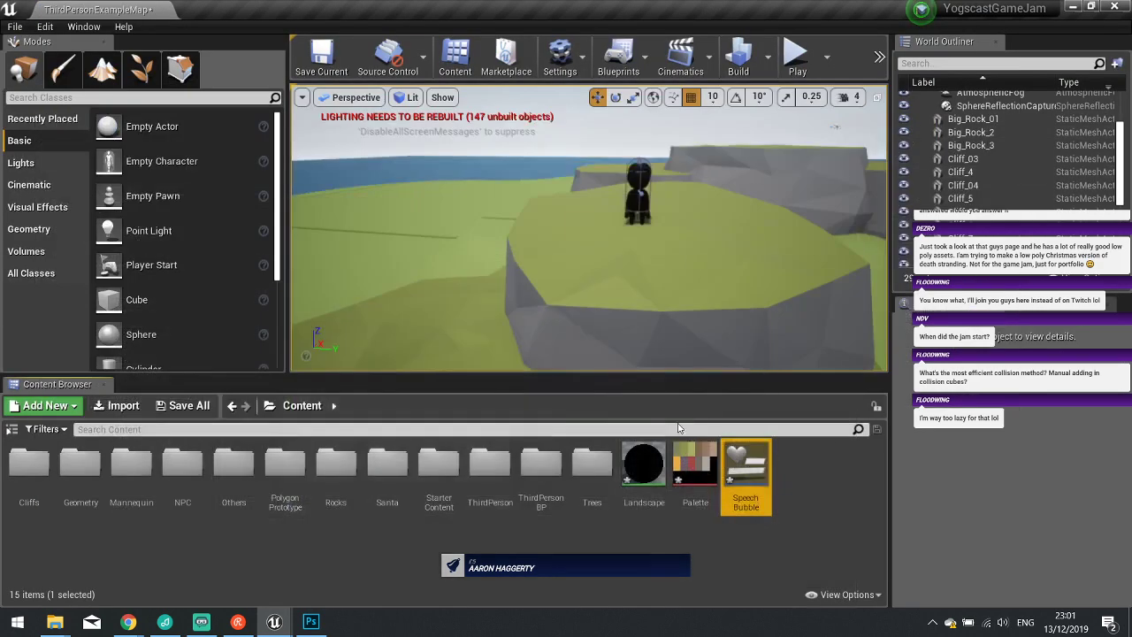
right_click(828, 539)
left_click(889, 190)
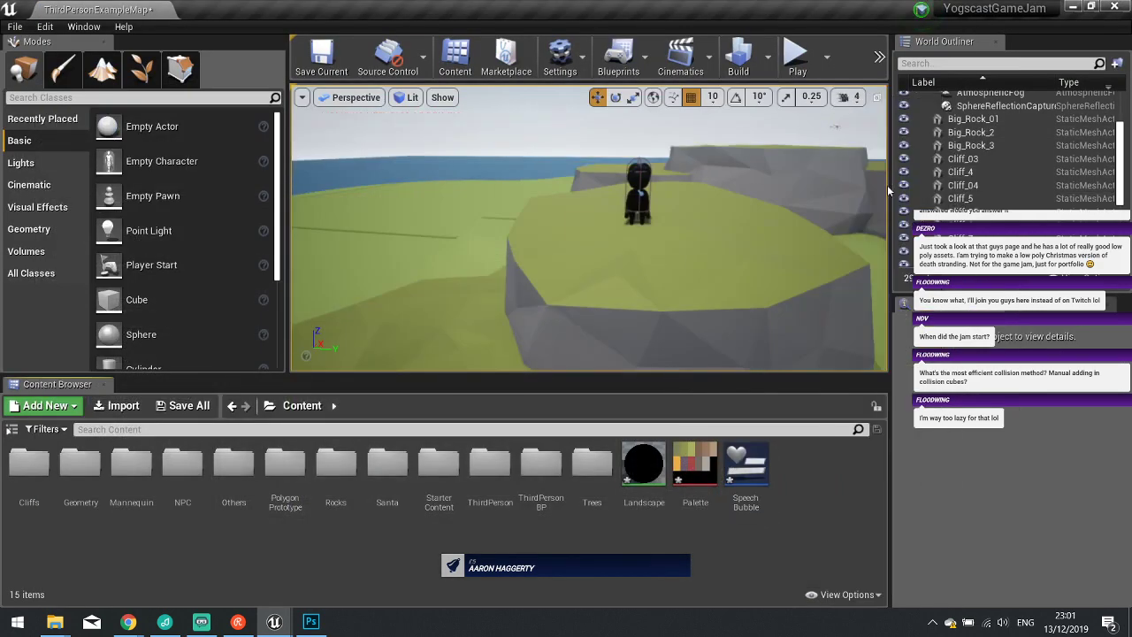
scroll(442, 322, "up", 5)
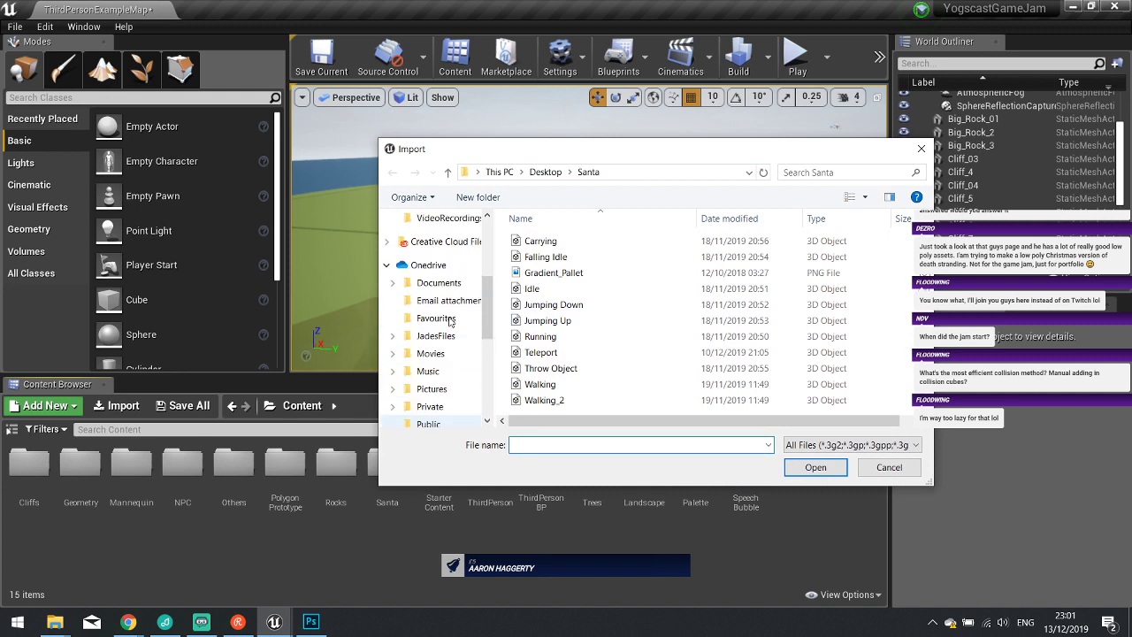
scroll(449, 322, "up", 5)
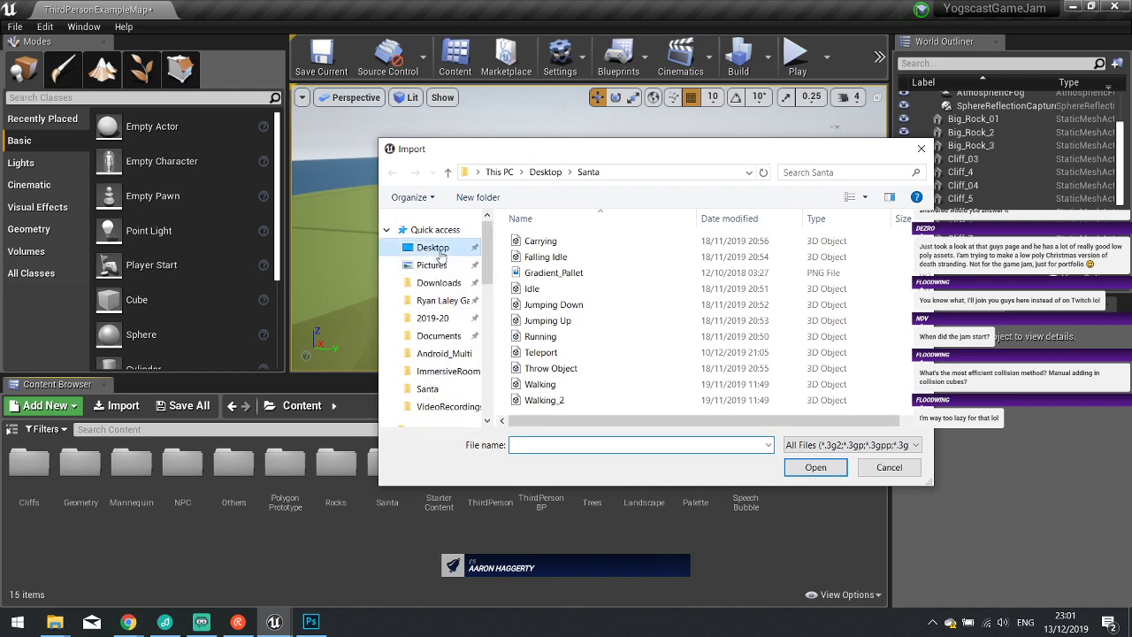
left_click(433, 248)
scroll(633, 354, "down", 1)
left_click(632, 357)
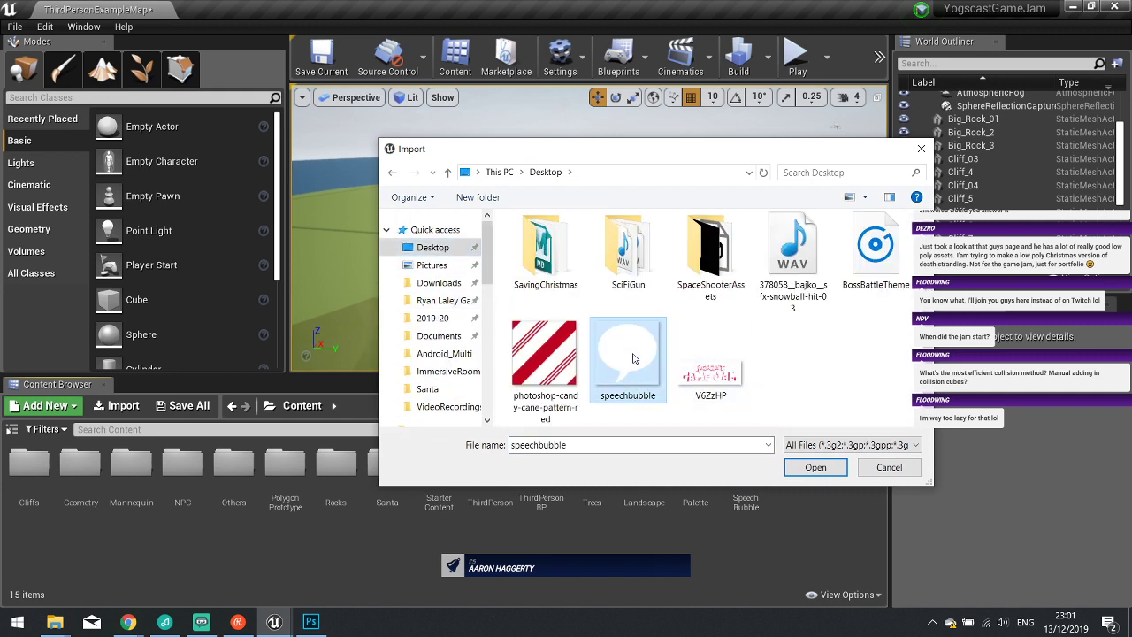
left_click(827, 473)
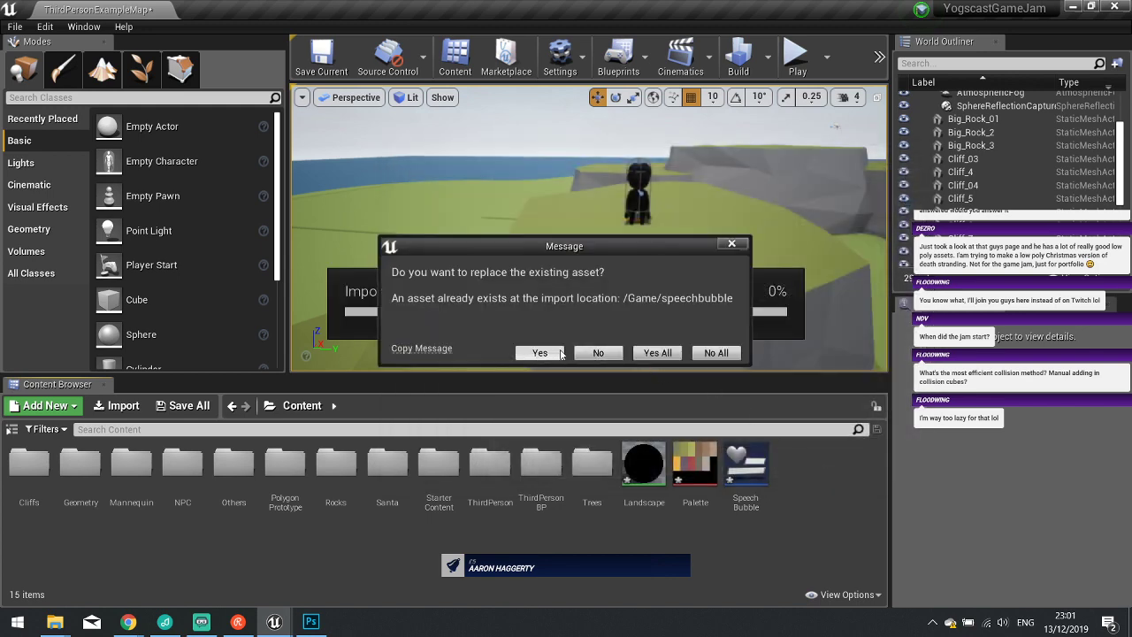
left_click(597, 353)
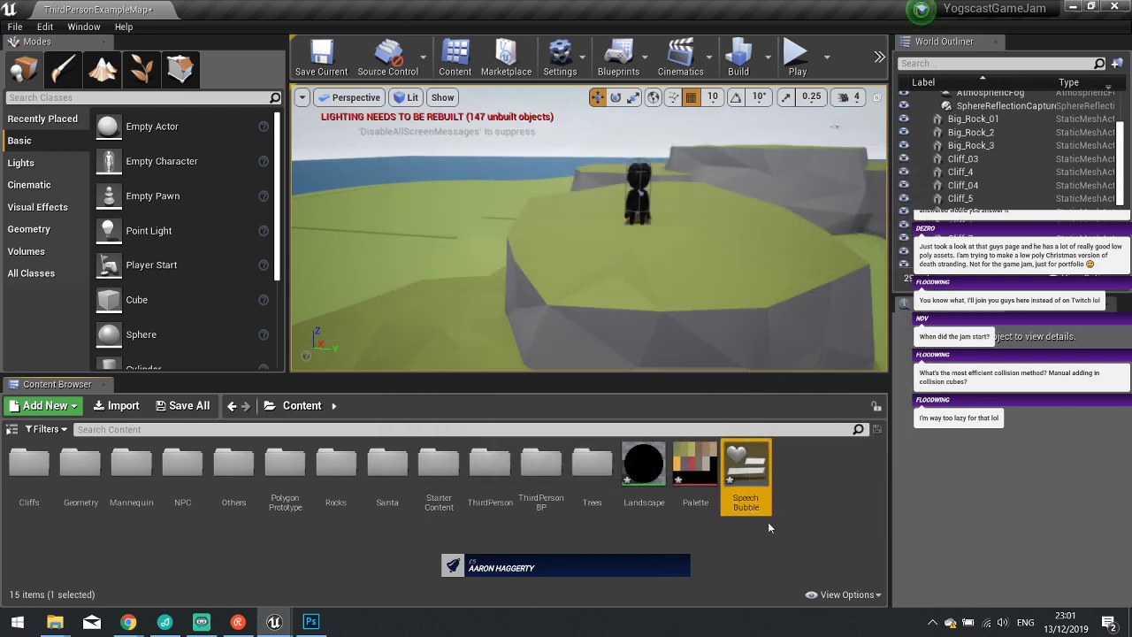
Rename the speech bubble widget blueprint as SpeechBubble_UI.
key("F2")
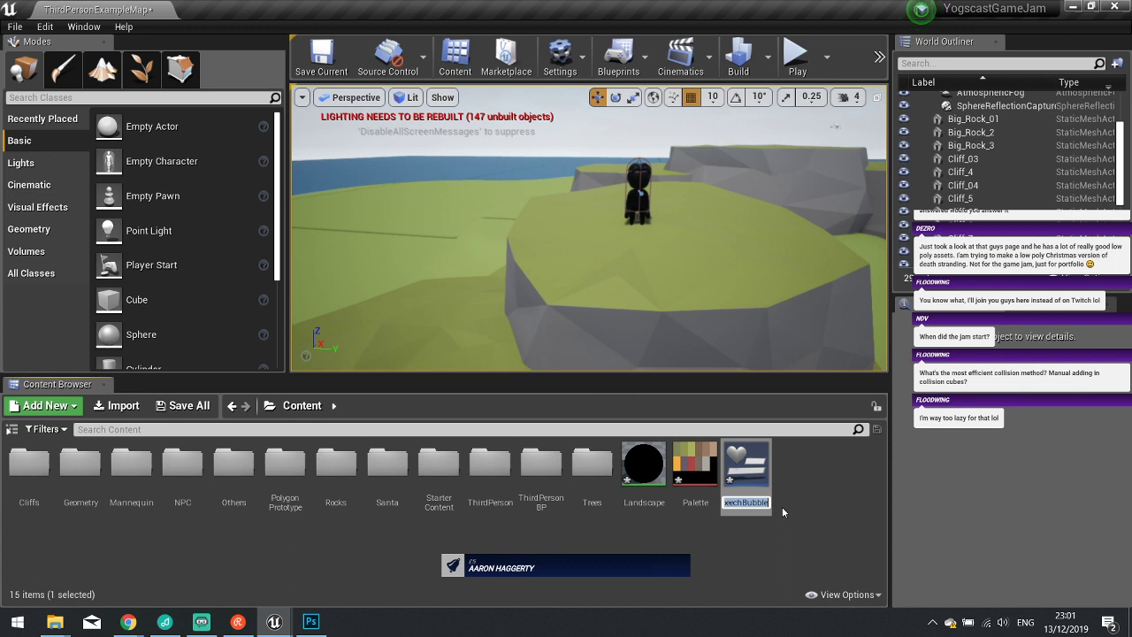
key("Right")
type("_UI")
key("Return")
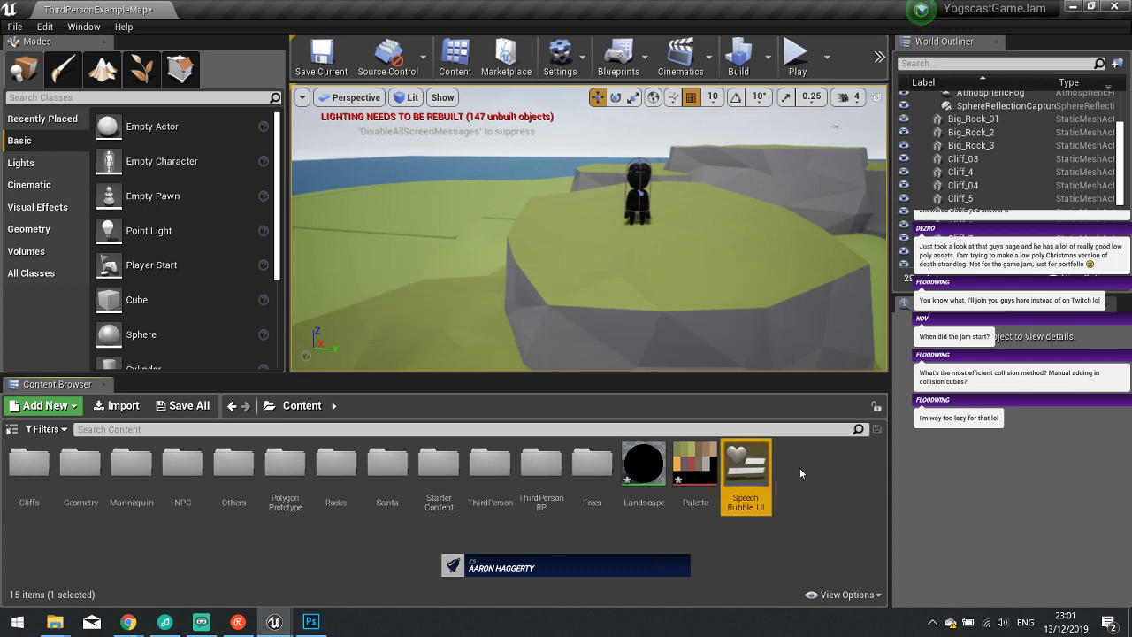
Import the speechbubble image from the Desktop into the Content folder.
right_click(801, 473)
left_click(856, 183)
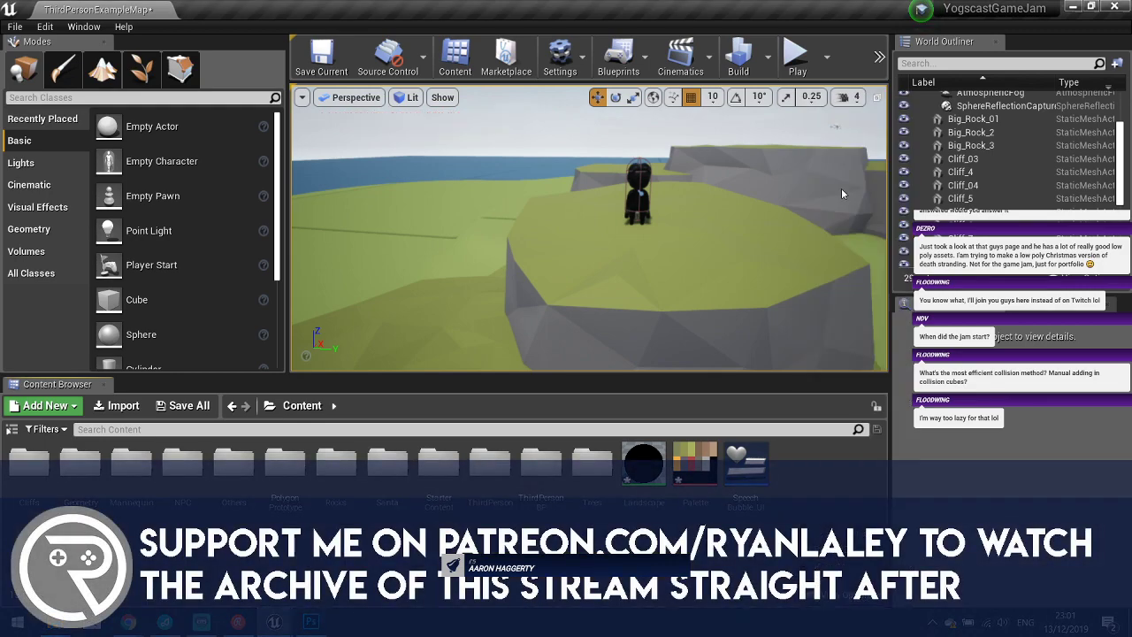
scroll(711, 362, "down", 1)
left_click(628, 354)
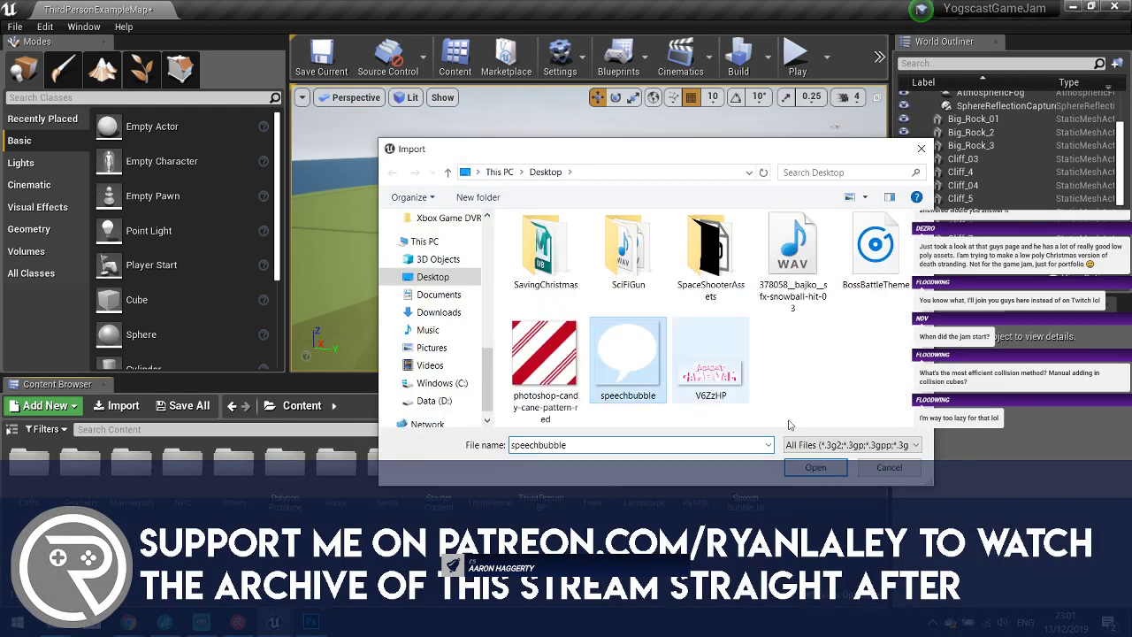
left_click(832, 468)
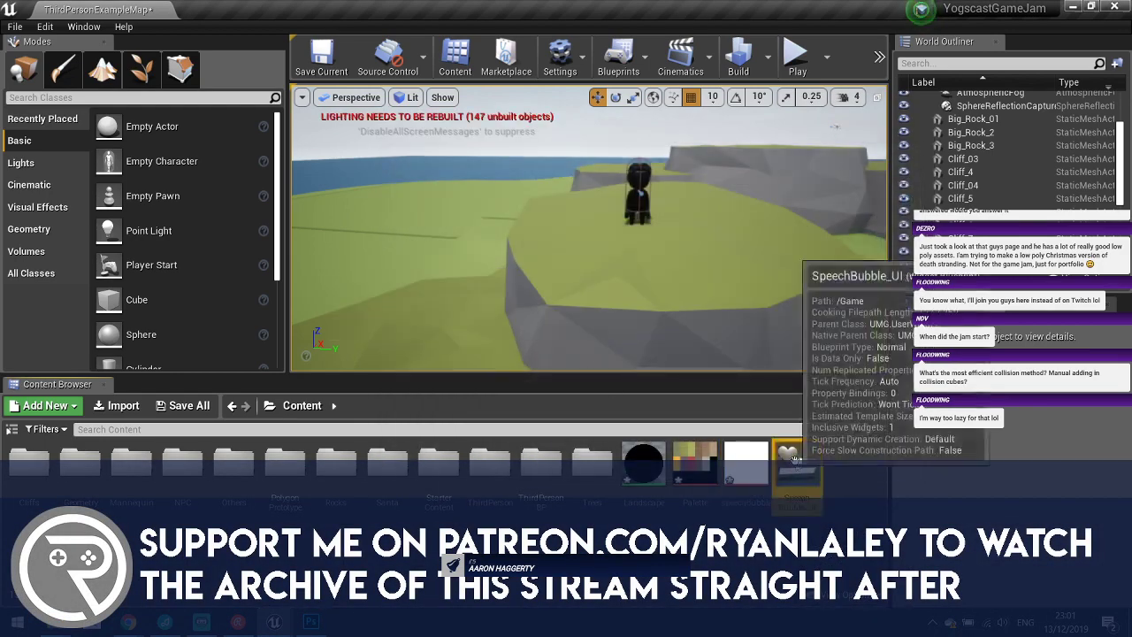
Assign the speechbubble texture to the image brush in SpeechBubble_UI and compile the widget.
double_click(746, 462)
scroll(973, 312, "down", 16)
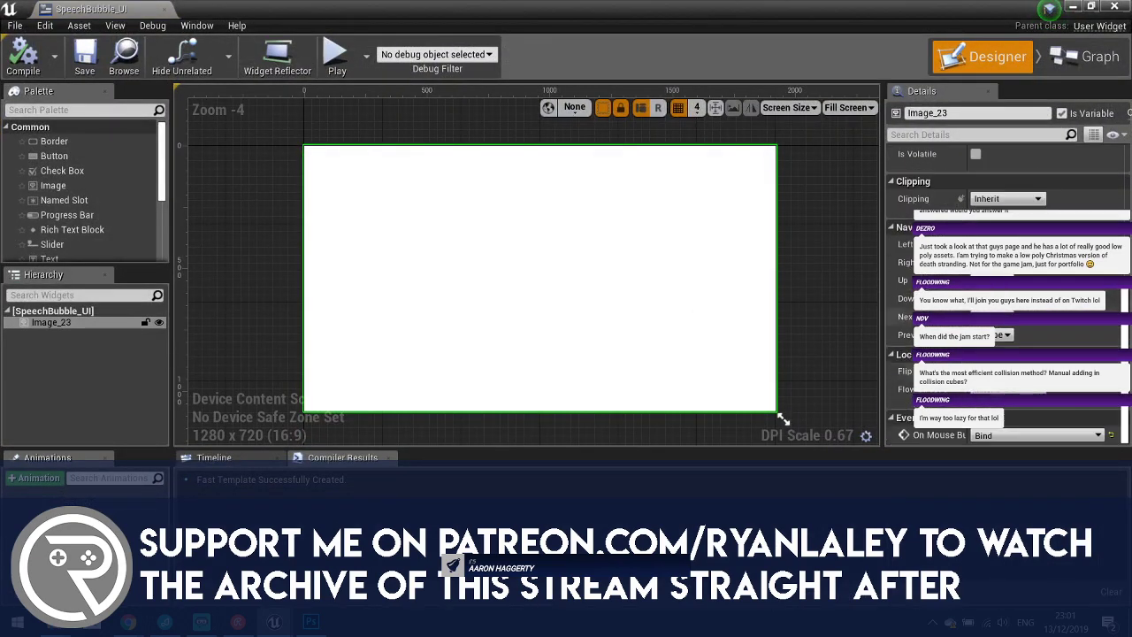
scroll(973, 311, "up", 15)
scroll(903, 239, "up", 1)
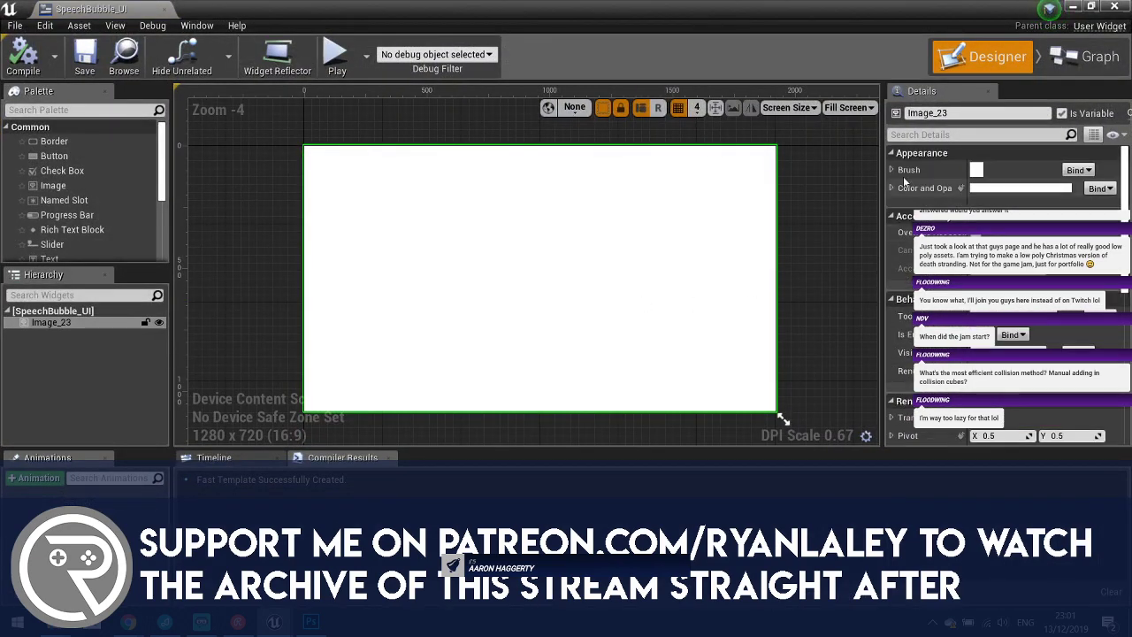
left_click(892, 170)
left_click(1050, 201)
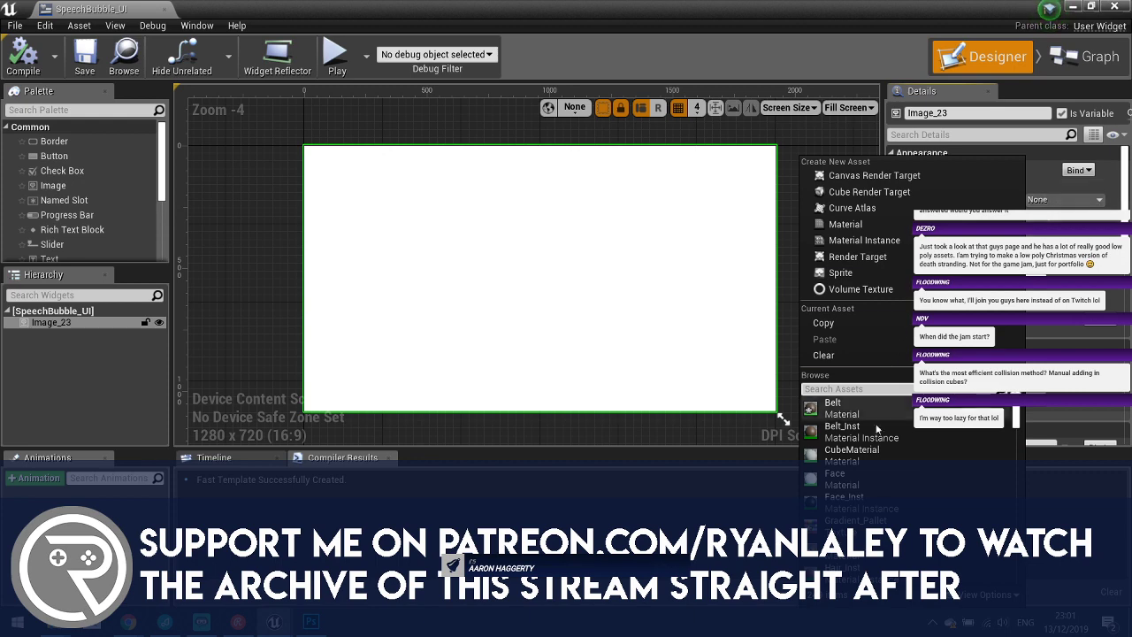
type("spee")
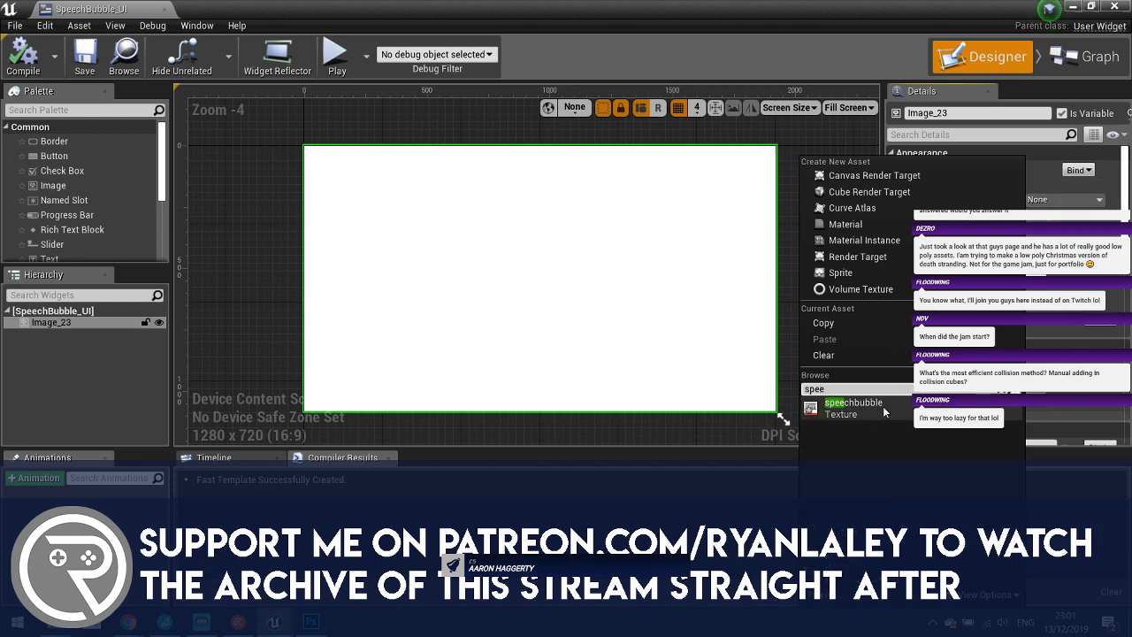
left_click(885, 413)
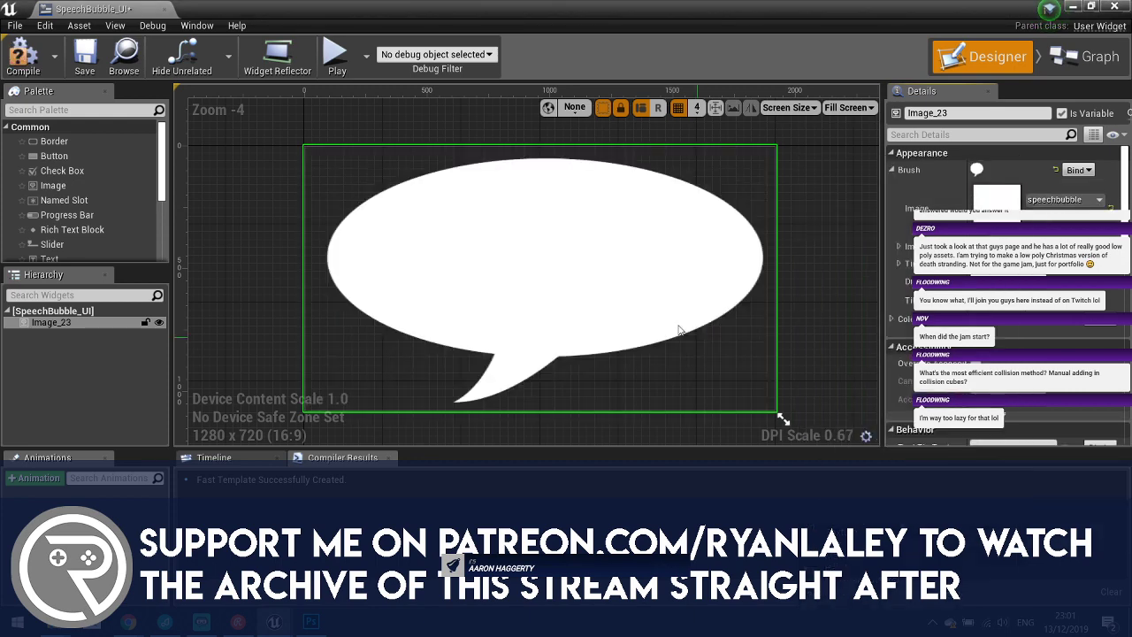
left_click(23, 55)
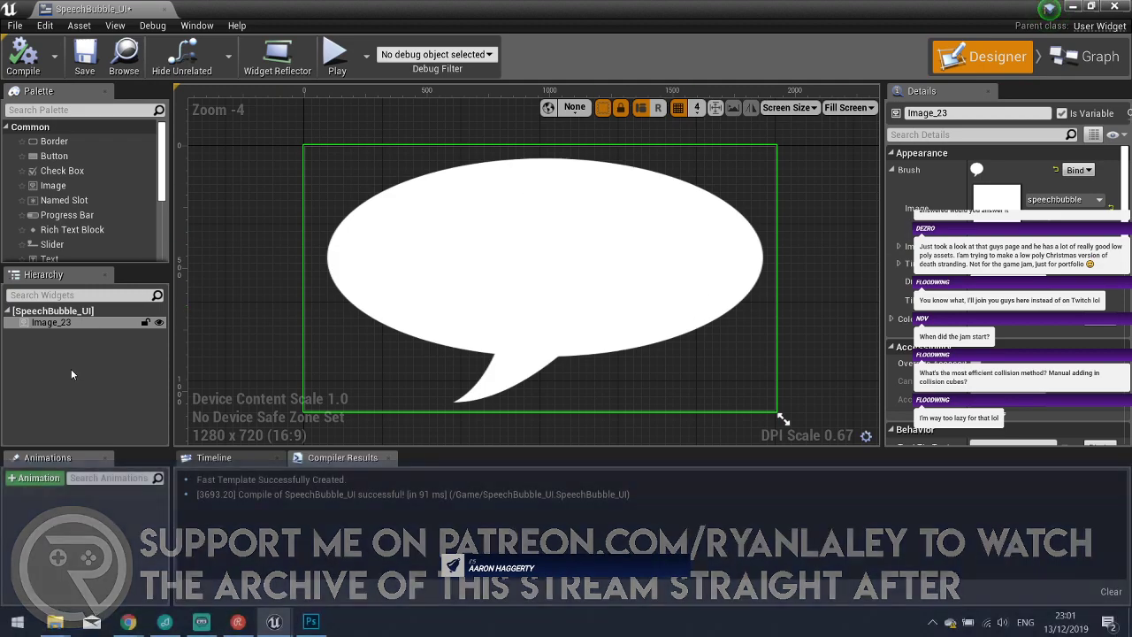
left_click(340, 354)
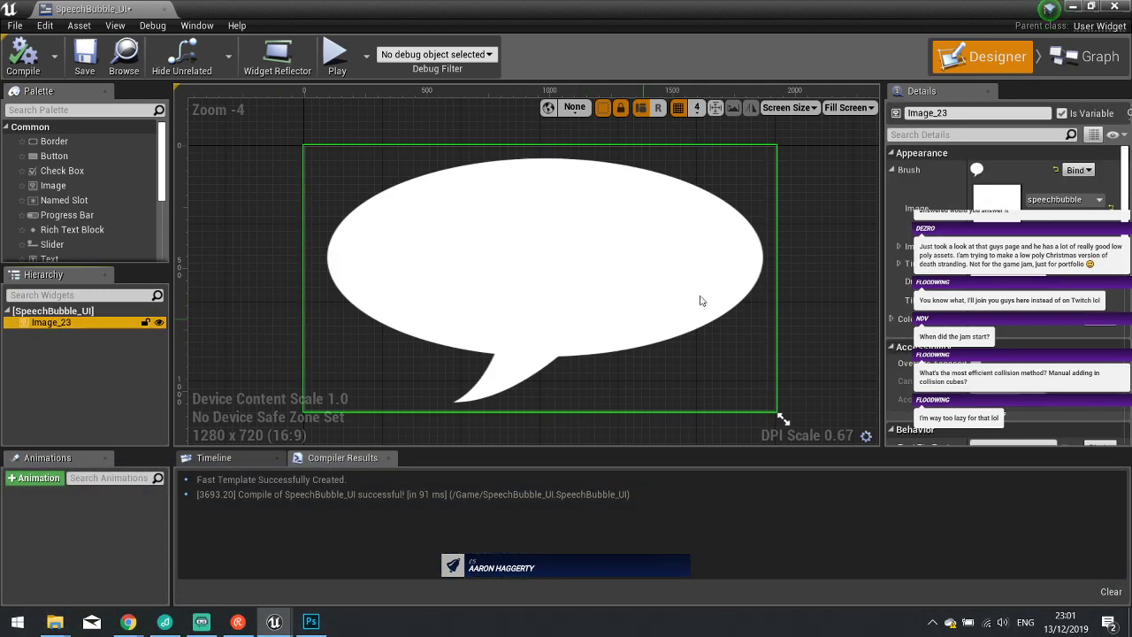
left_click(1114, 7)
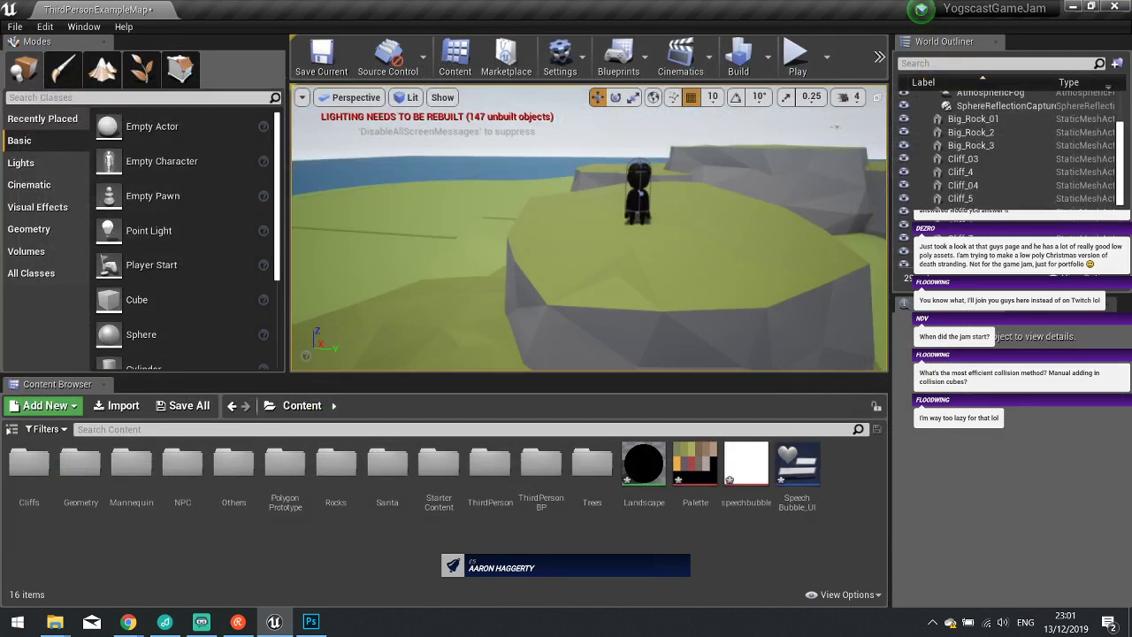
Open the blueprint of the NPC placed in the level and add a Widget component to it.
left_click(637, 190)
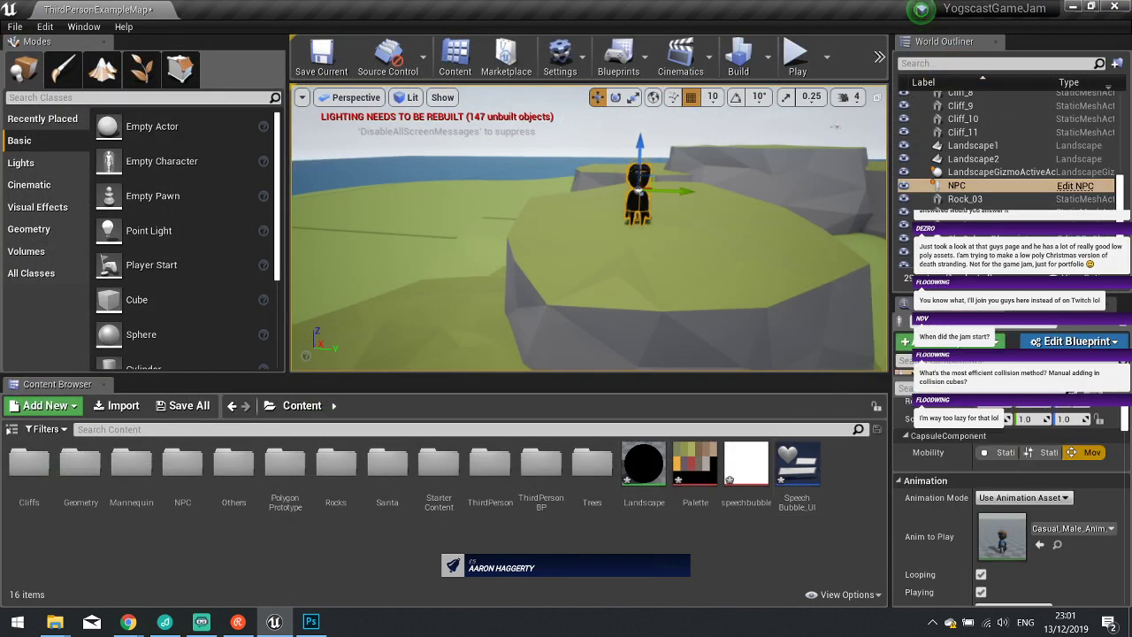
left_click(1074, 185)
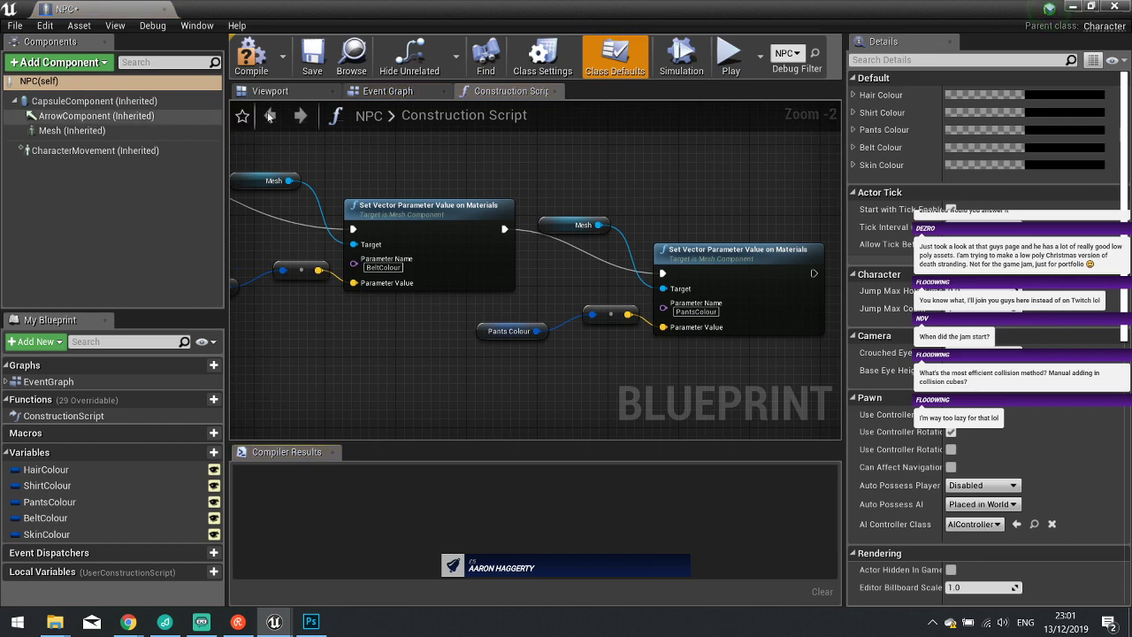
left_click(270, 91)
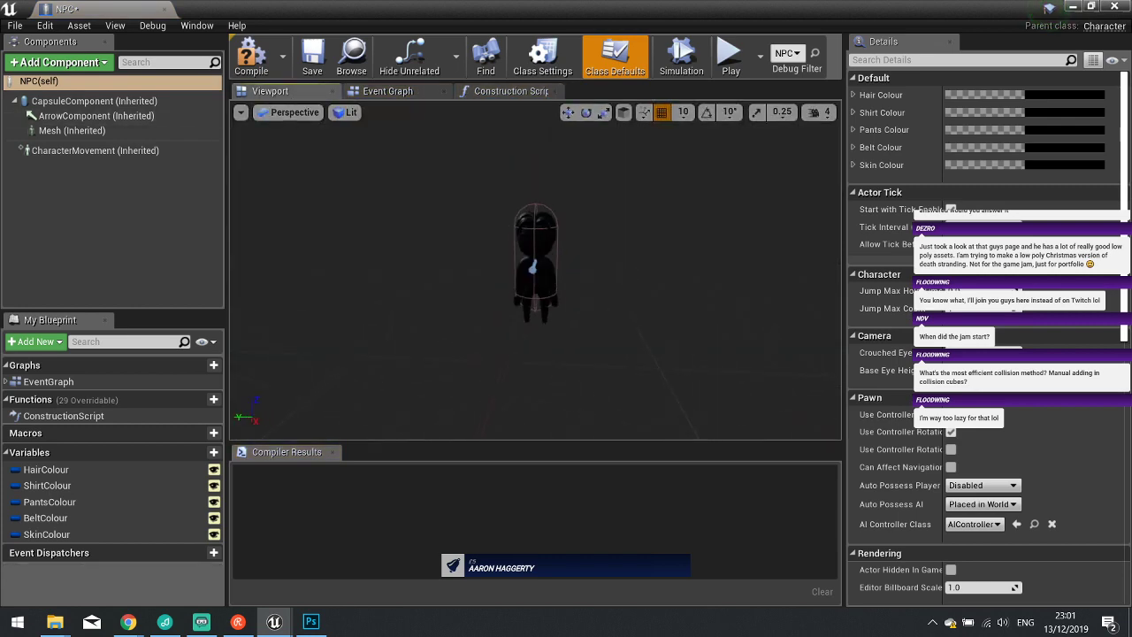
scroll(1039, 447, "down", 5)
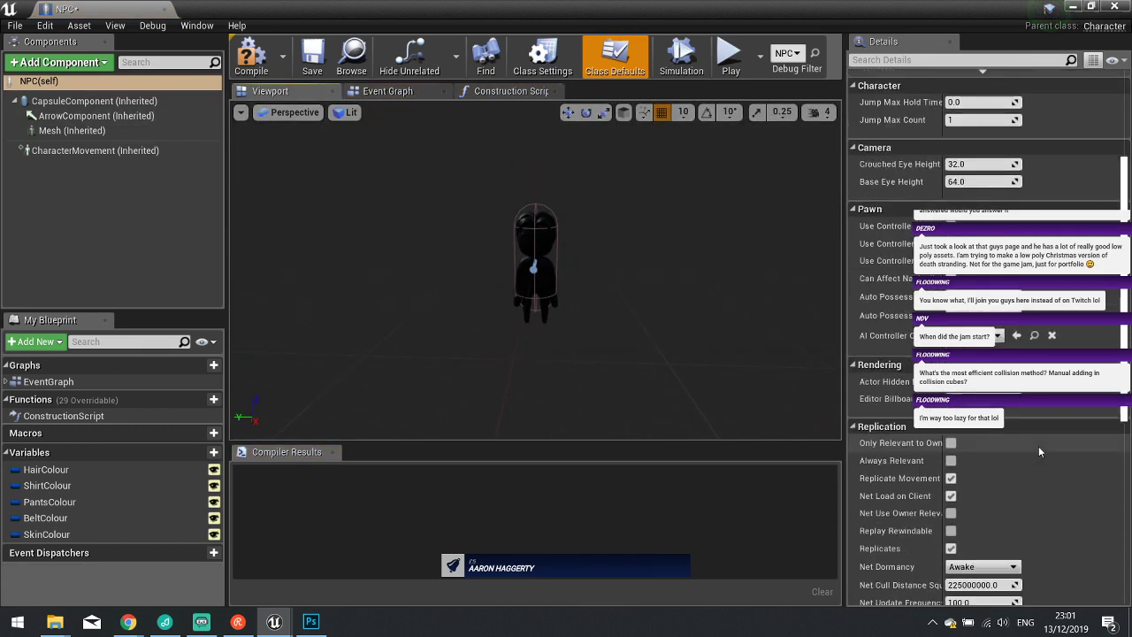
scroll(1038, 446, "down", 6)
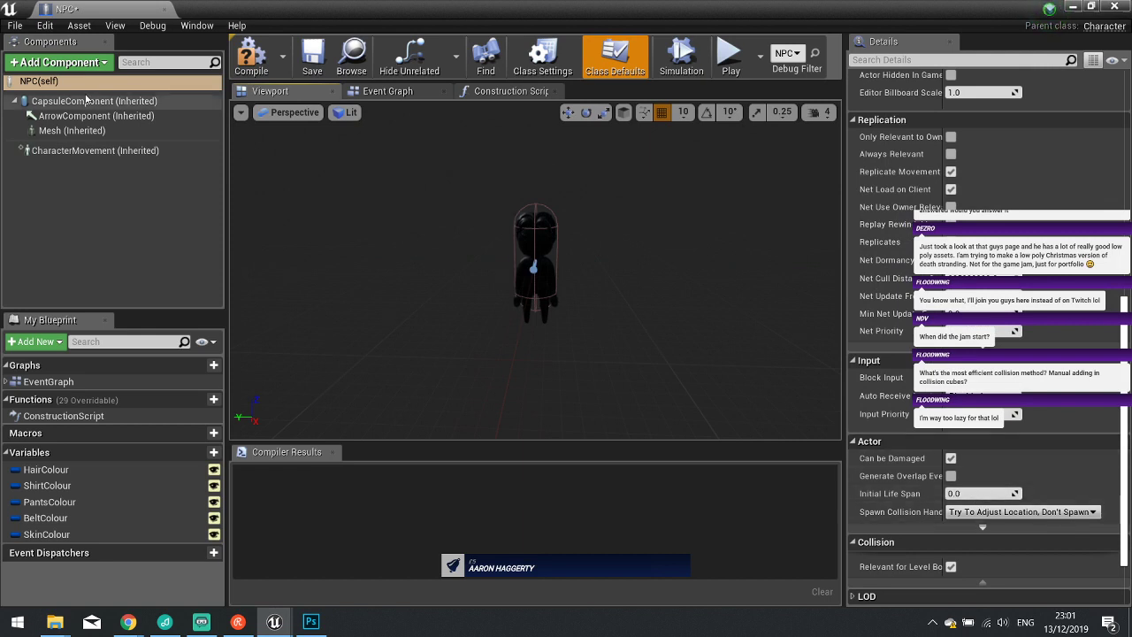
left_click(78, 64)
type("widg")
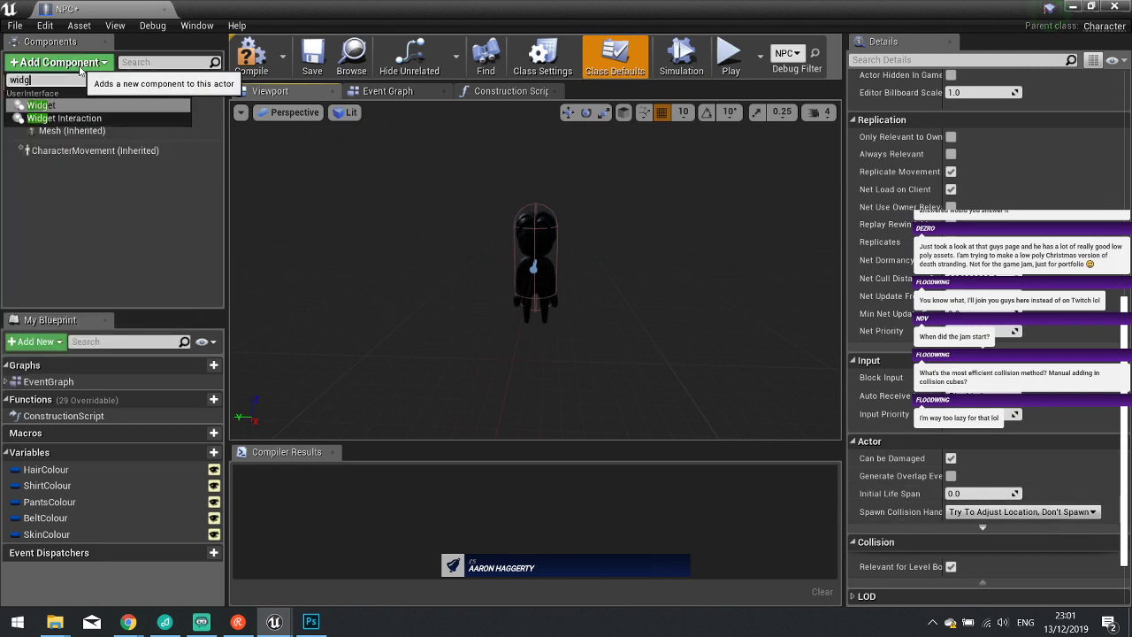
key("Return")
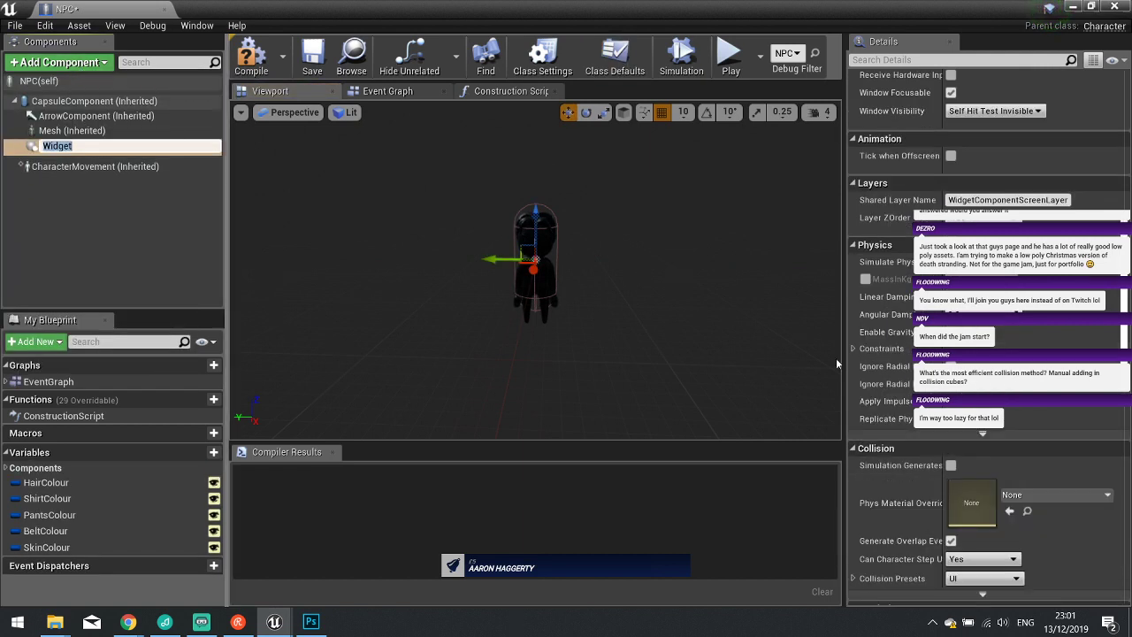
key("Return")
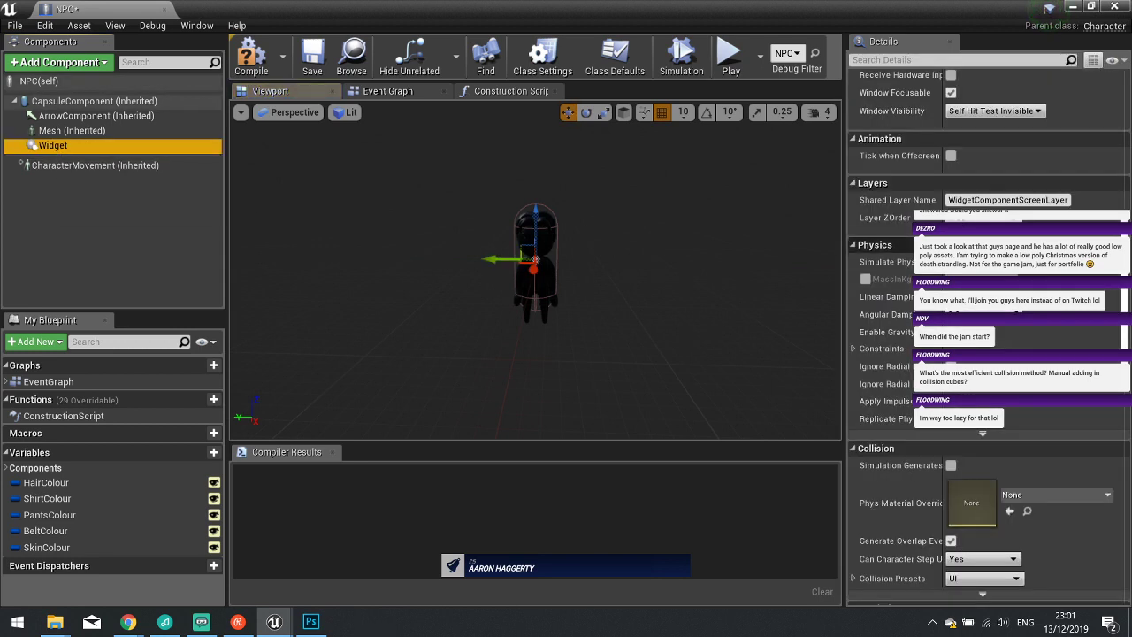
Rename the NPC's widget component as SpeechBubble.
right_click(55, 149)
left_click(103, 175)
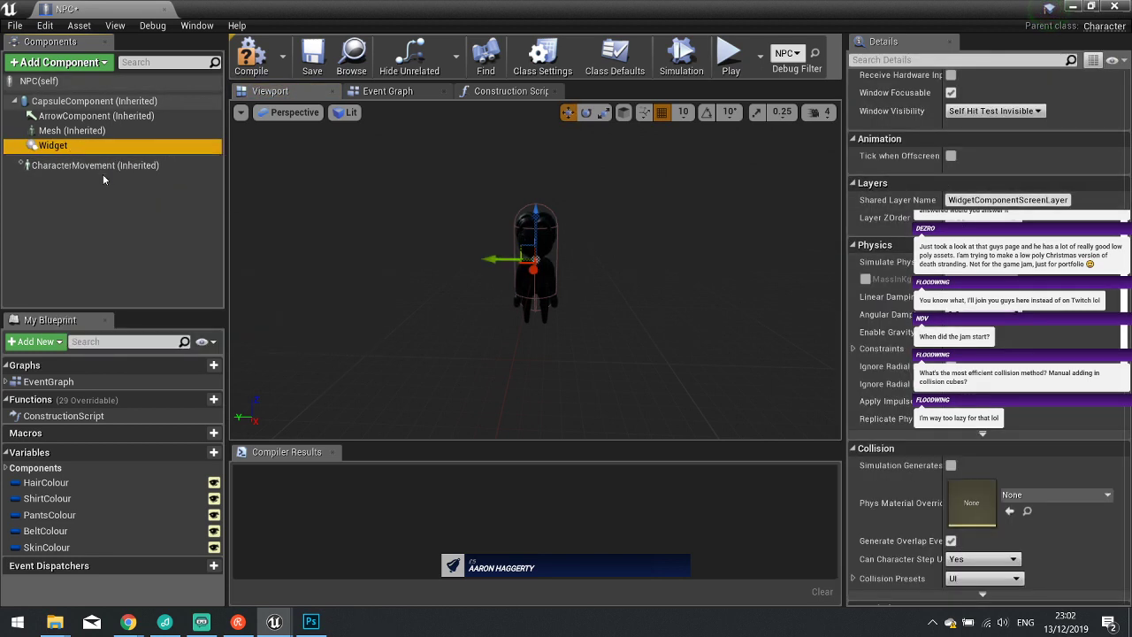
type("Speech")
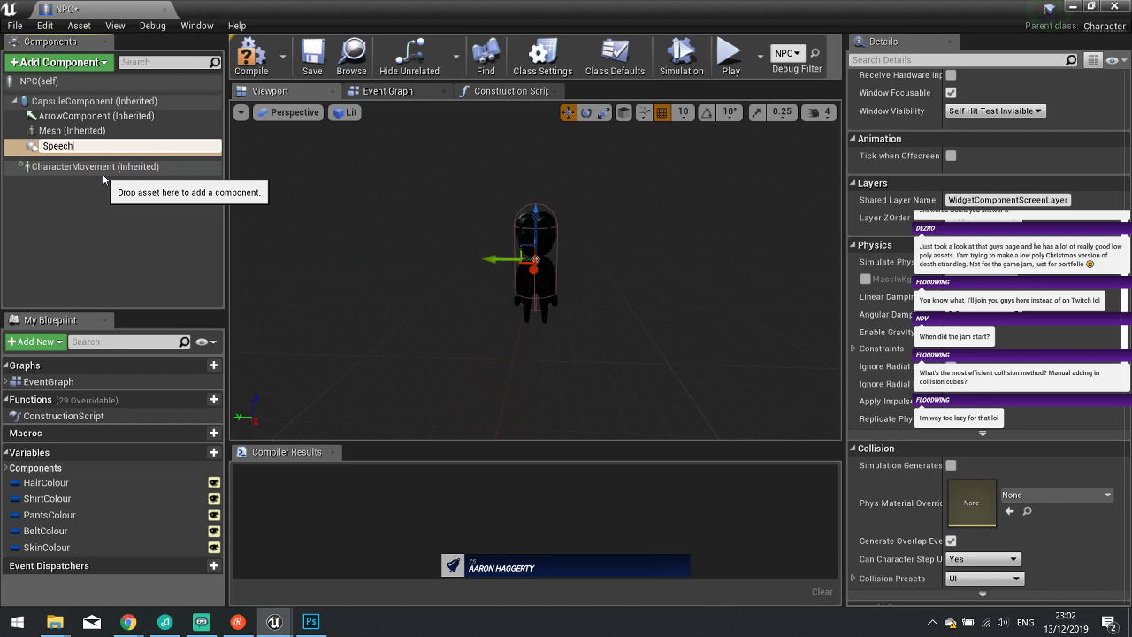
type("Bubble")
key("Return")
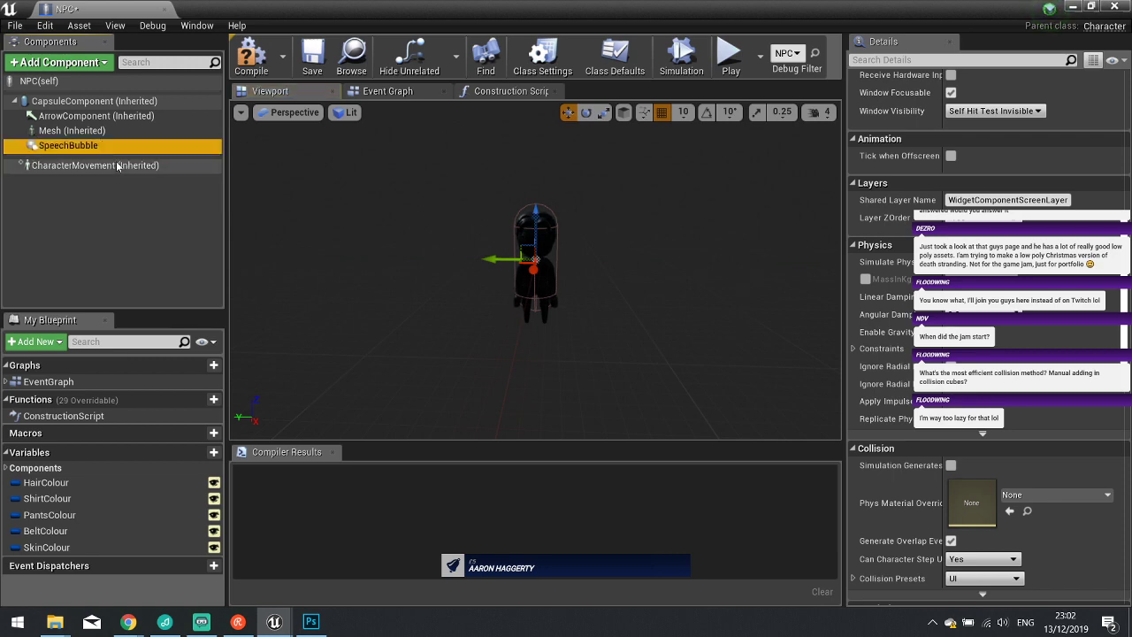
Set the SpeechBubble component's widget class to SpeechBubble_UI with Screen space, and compile the NPC blueprint.
scroll(982, 336, "up", 10)
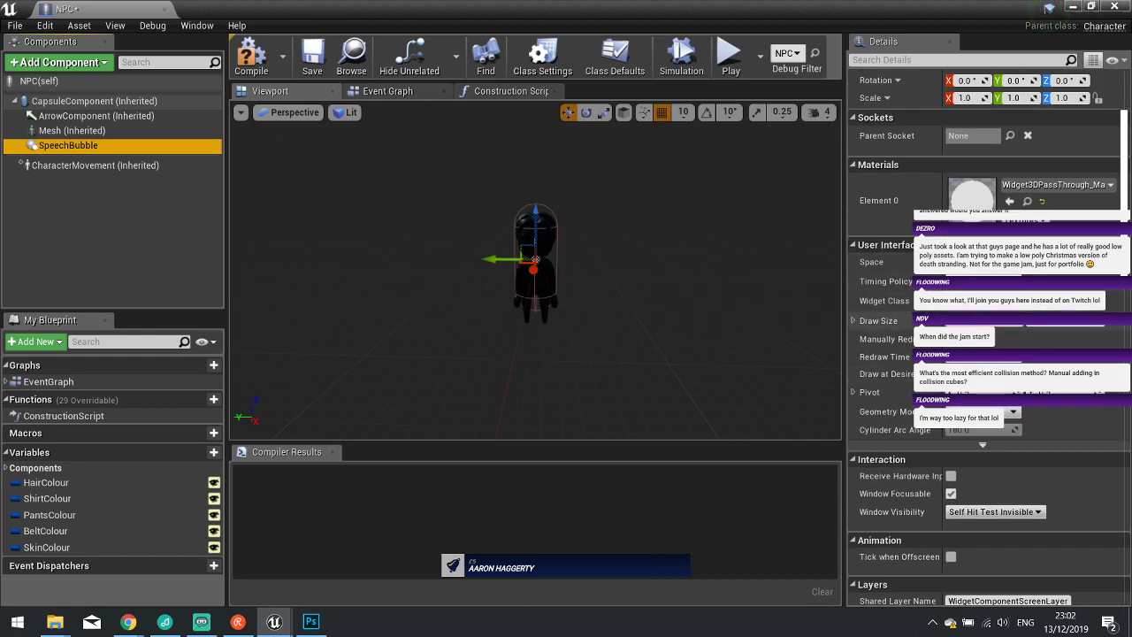
left_click(981, 301)
left_click(982, 392)
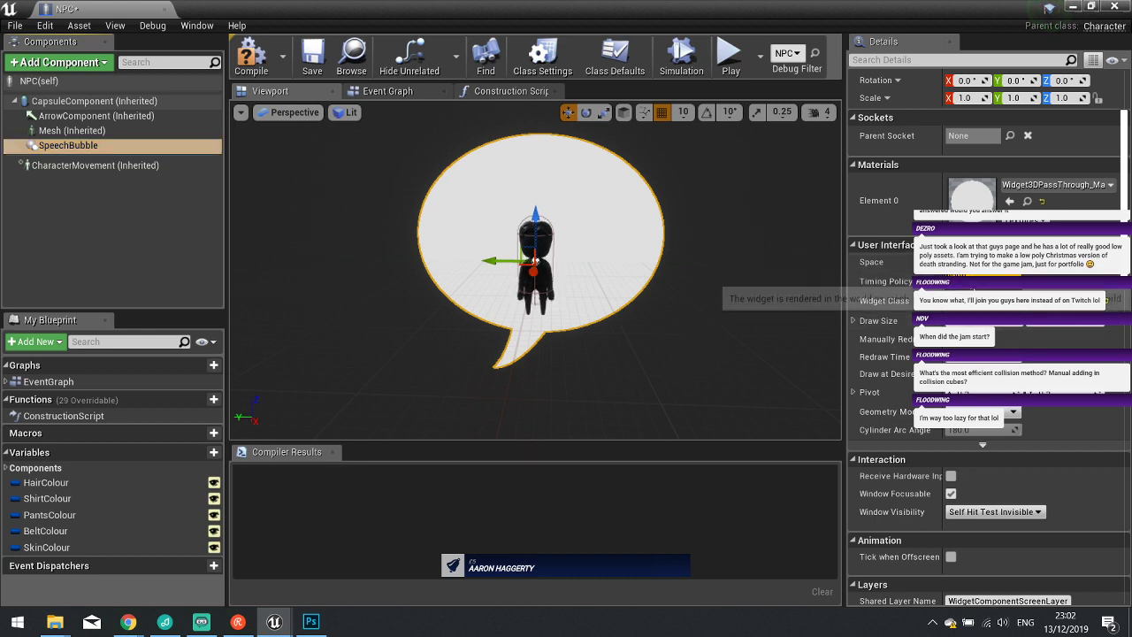
left_click(967, 282)
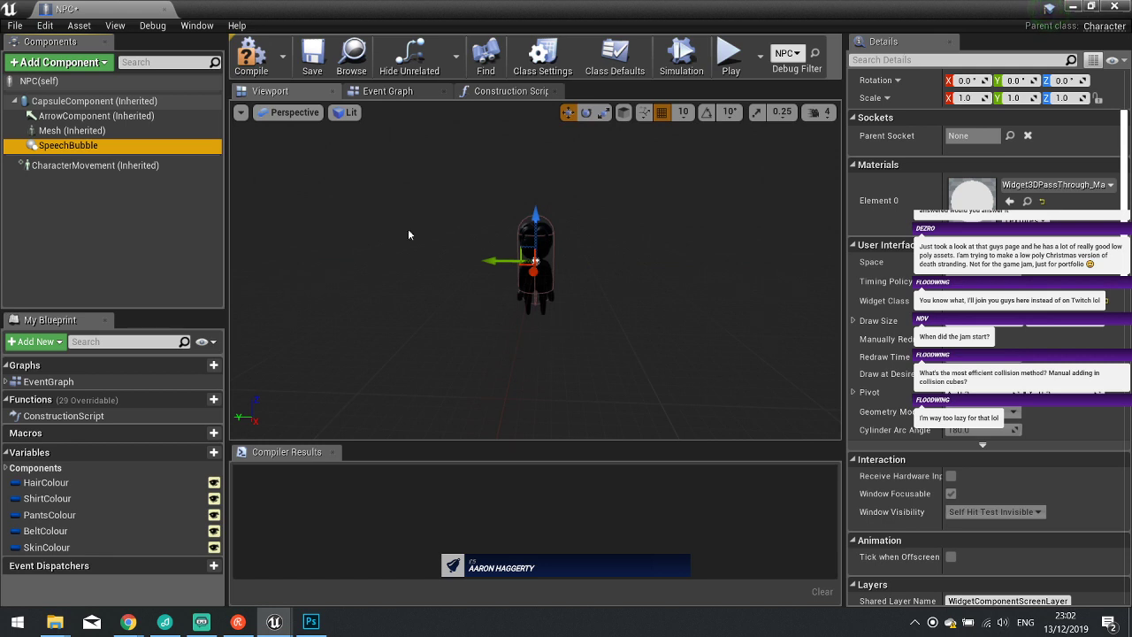
left_click(253, 71)
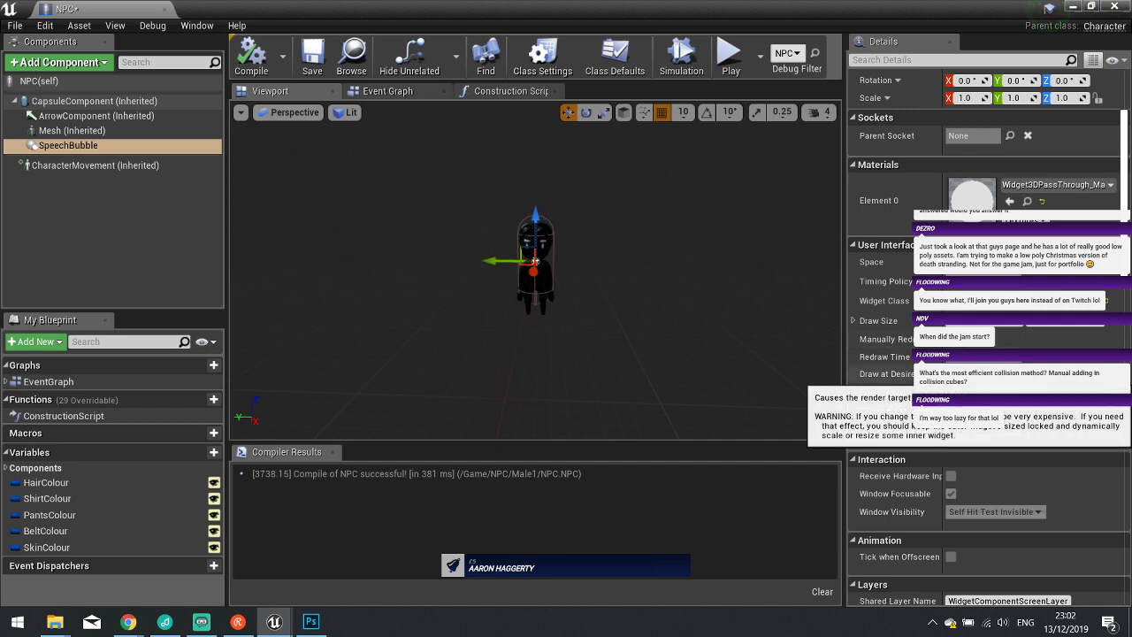
left_click(1116, 7)
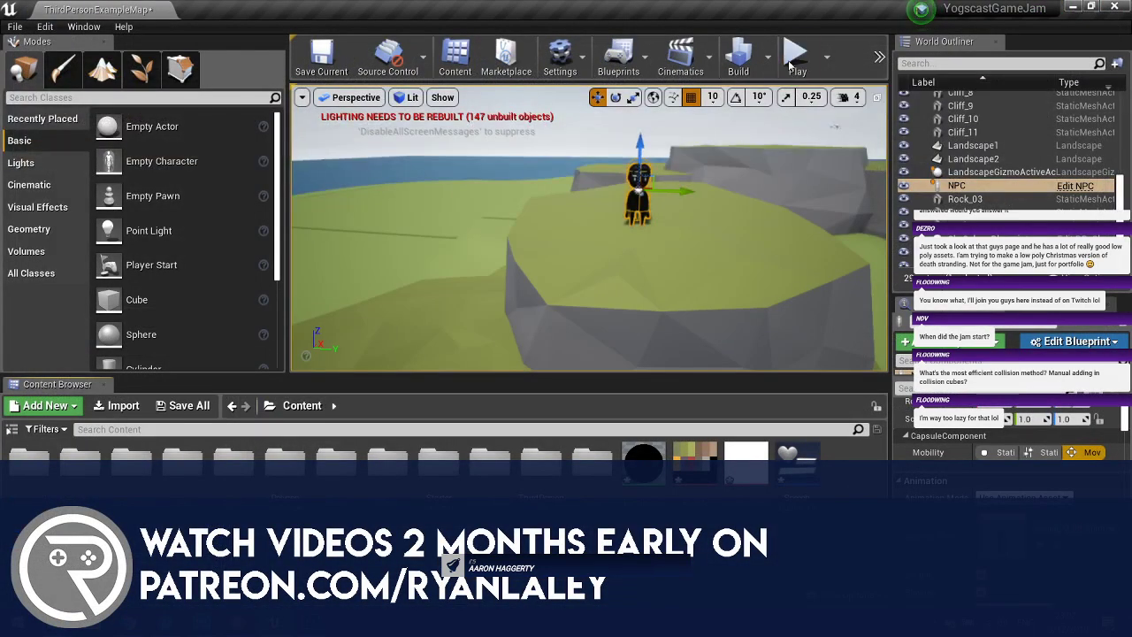
Play-test the level, running and jumping Santa up to the NPC to examine its speech bubble's size and position.
left_click(795, 58)
left_click(762, 171)
key("w")
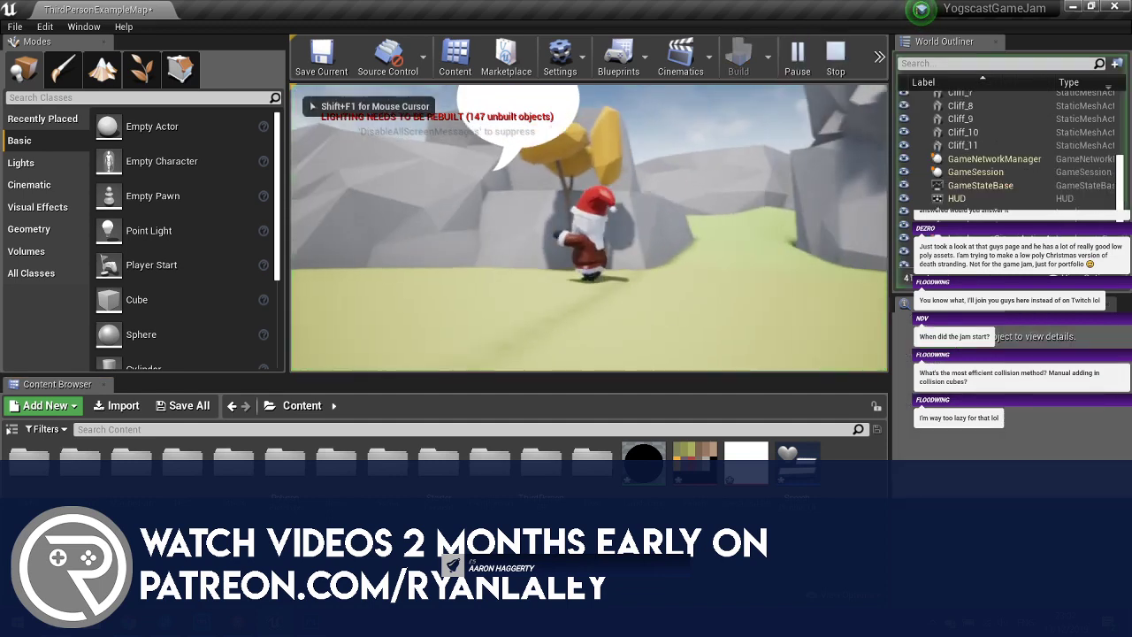
key("w")
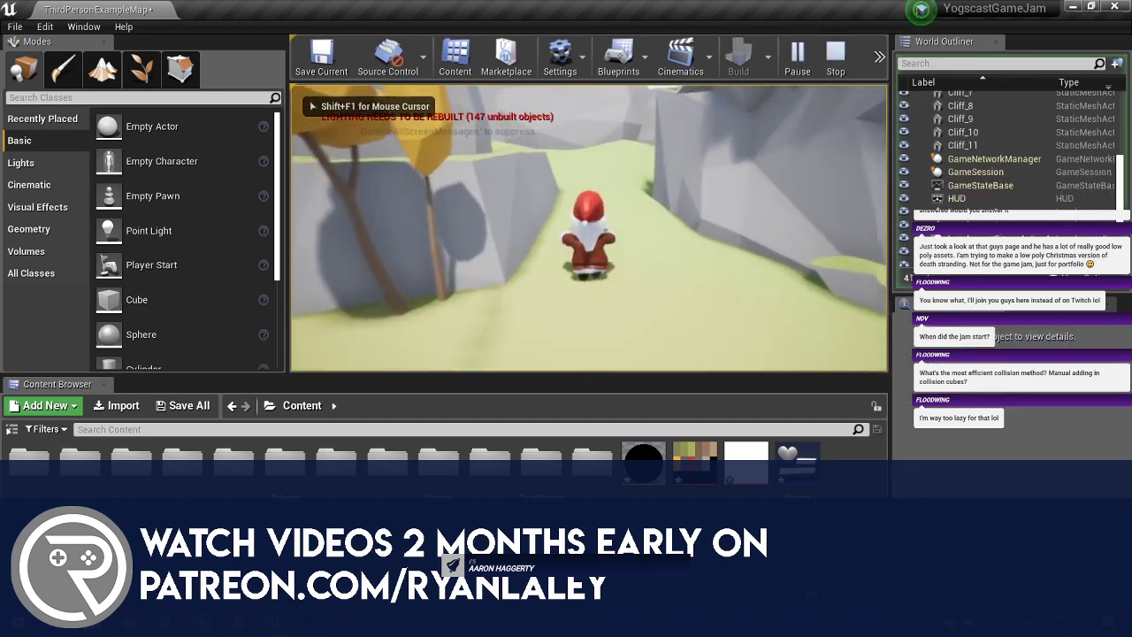
key("w")
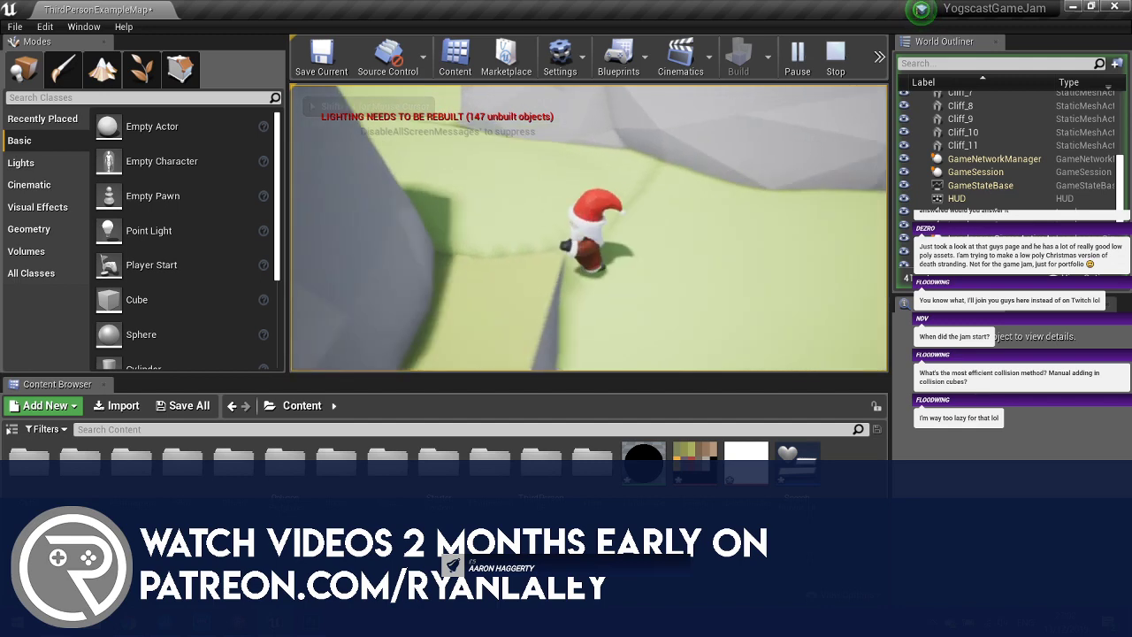
key("s")
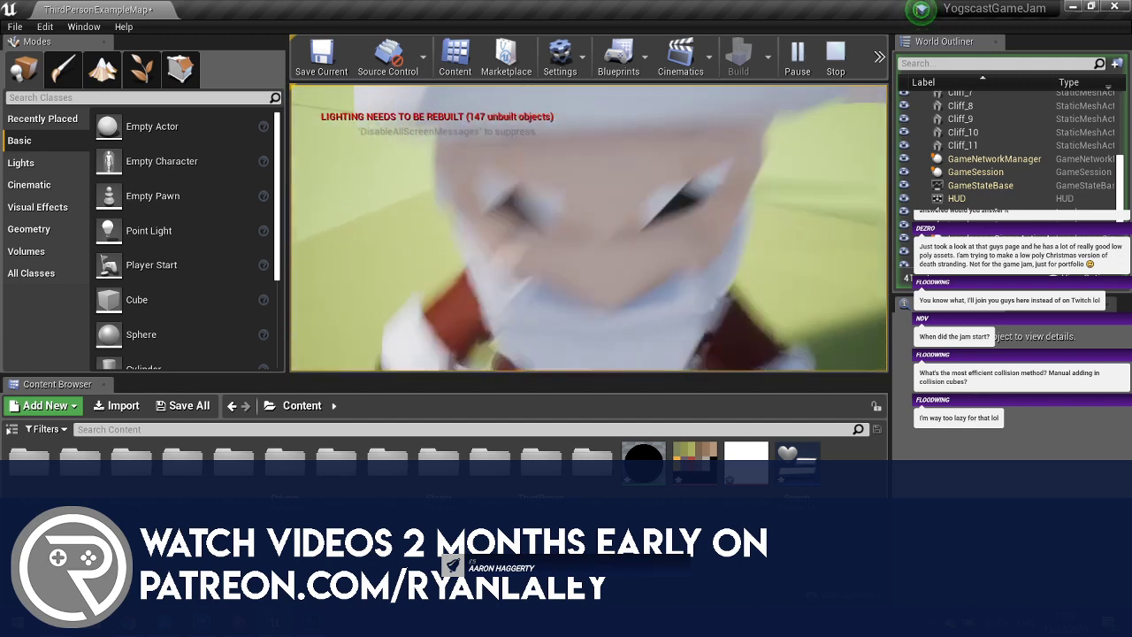
key("w")
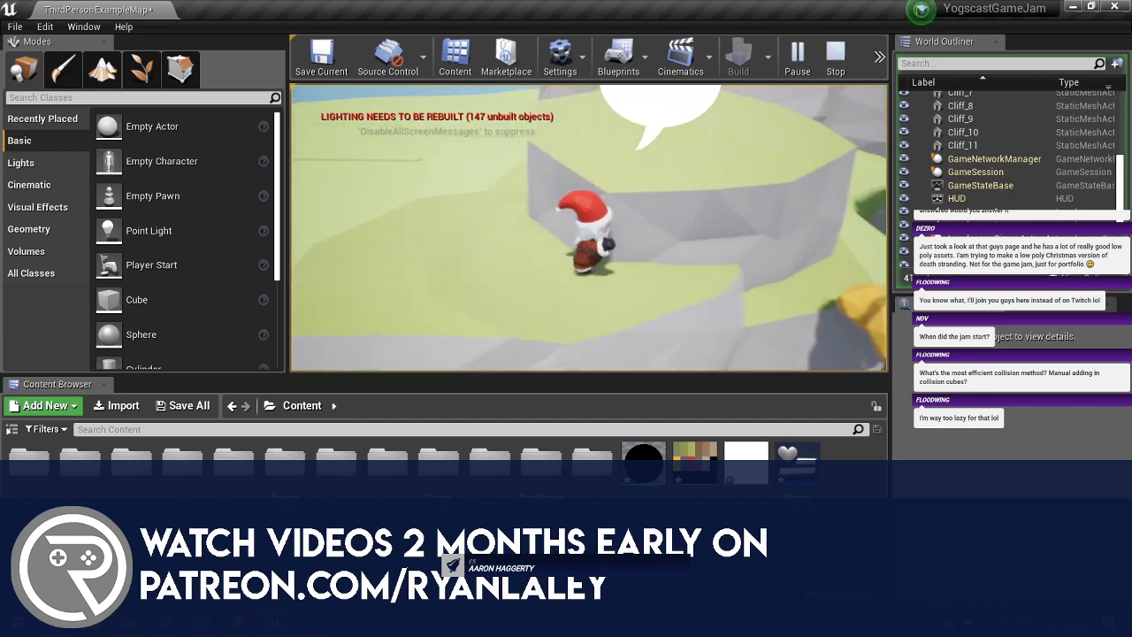
key("space")
key("s")
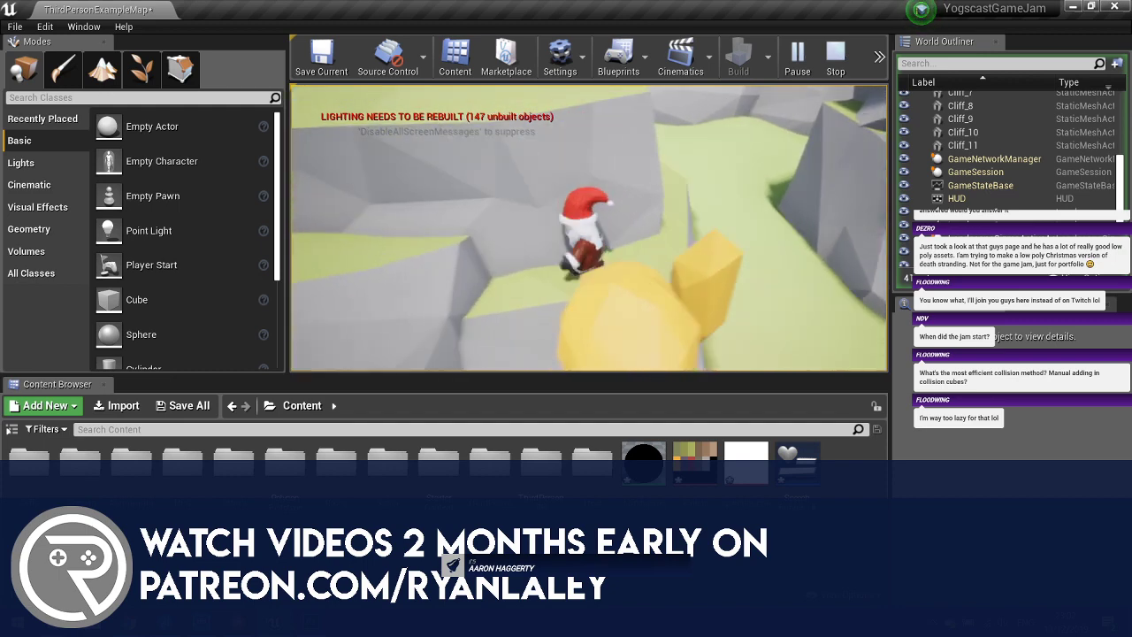
key("space")
key("space")
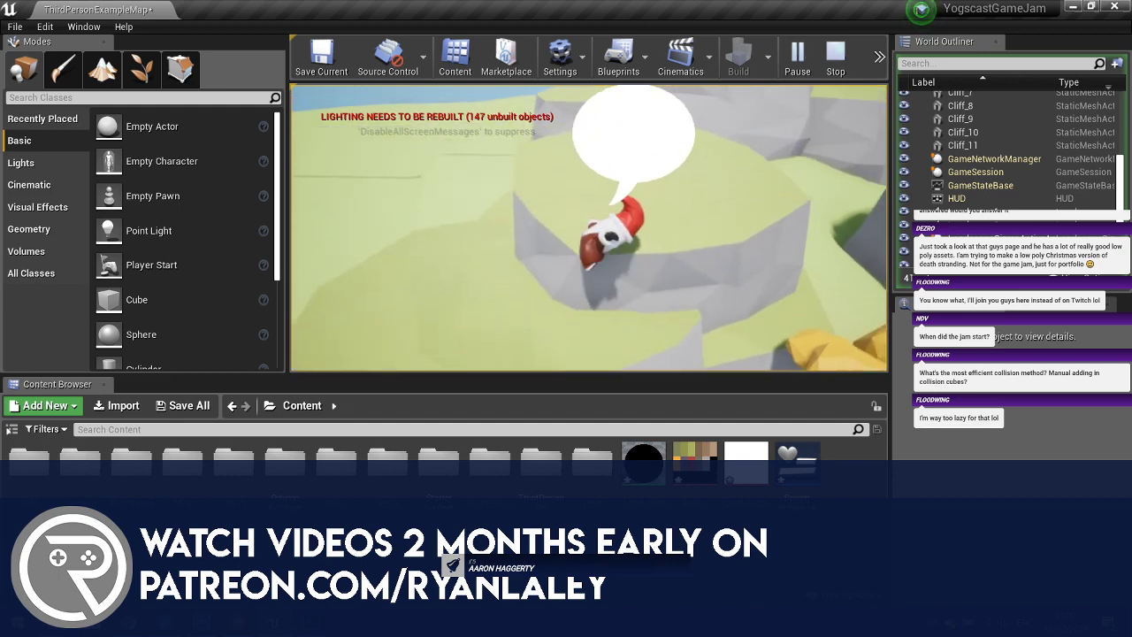
key("a")
key("d")
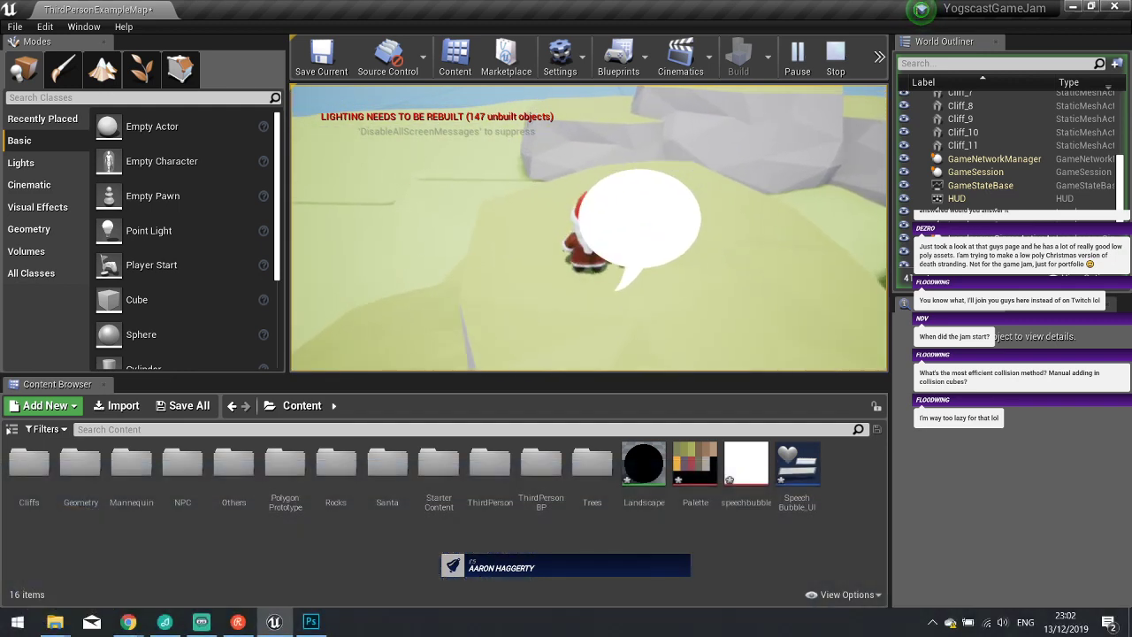
key("w")
key("a")
key("s")
key("d")
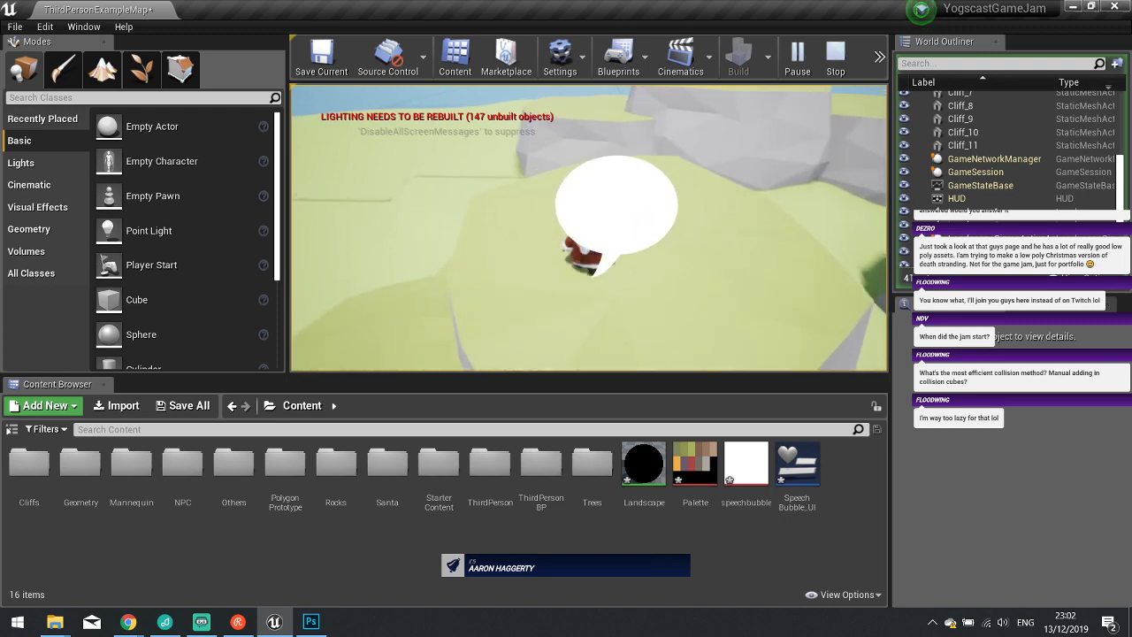
key("w")
key("Escape")
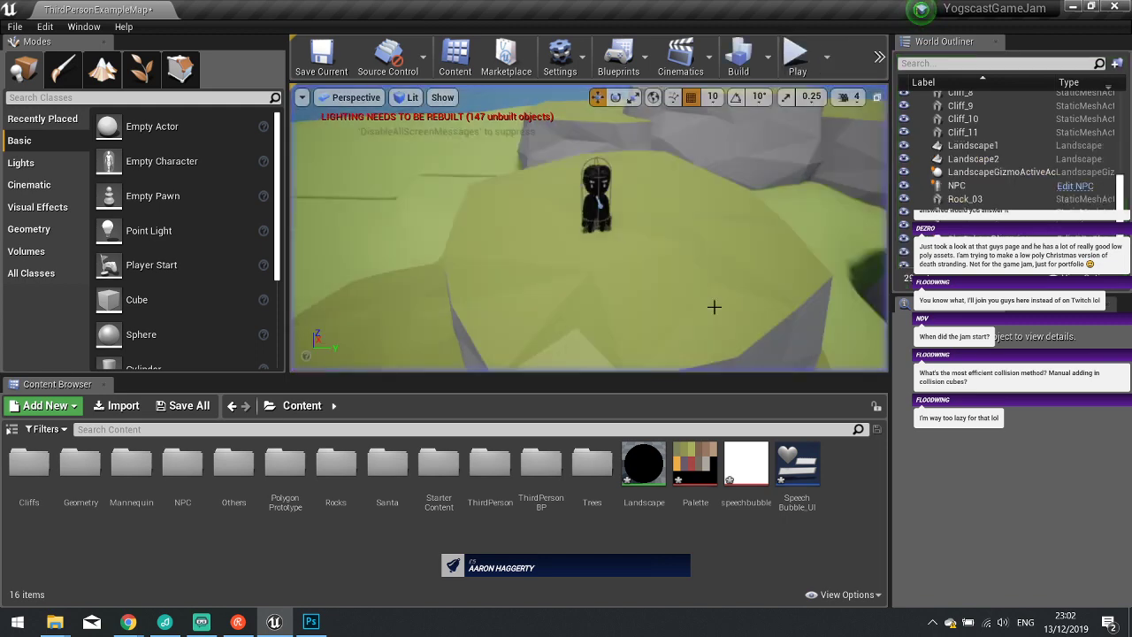
Open the NPC's blueprint and move its SpeechBubble component up beside the head, to about Y -100, Z 100.
left_click(593, 198)
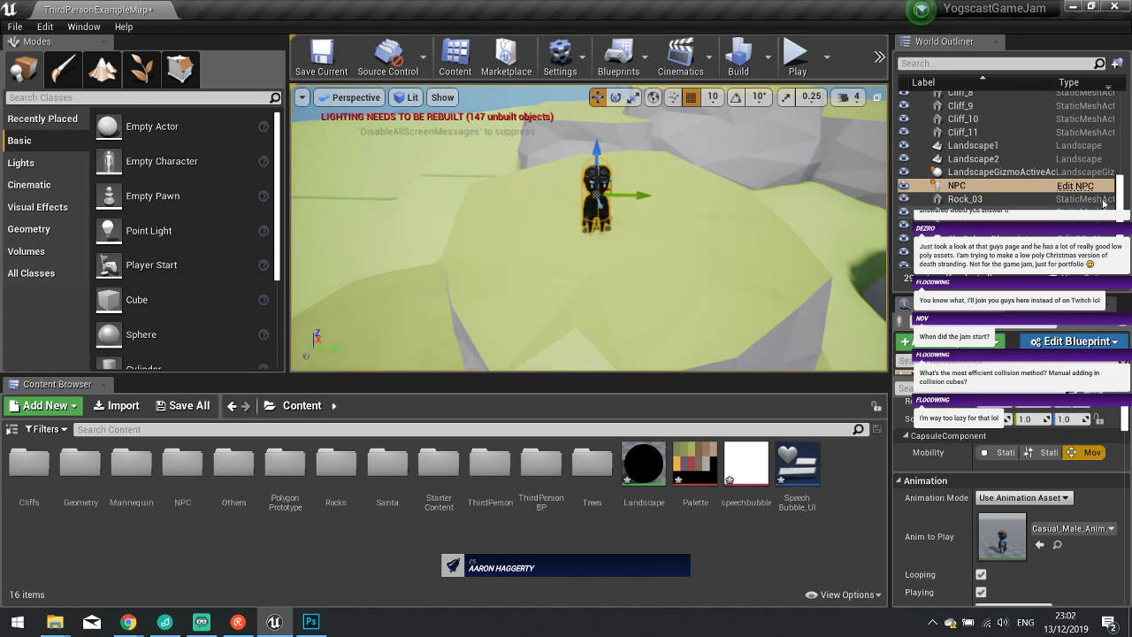
left_click(1075, 186)
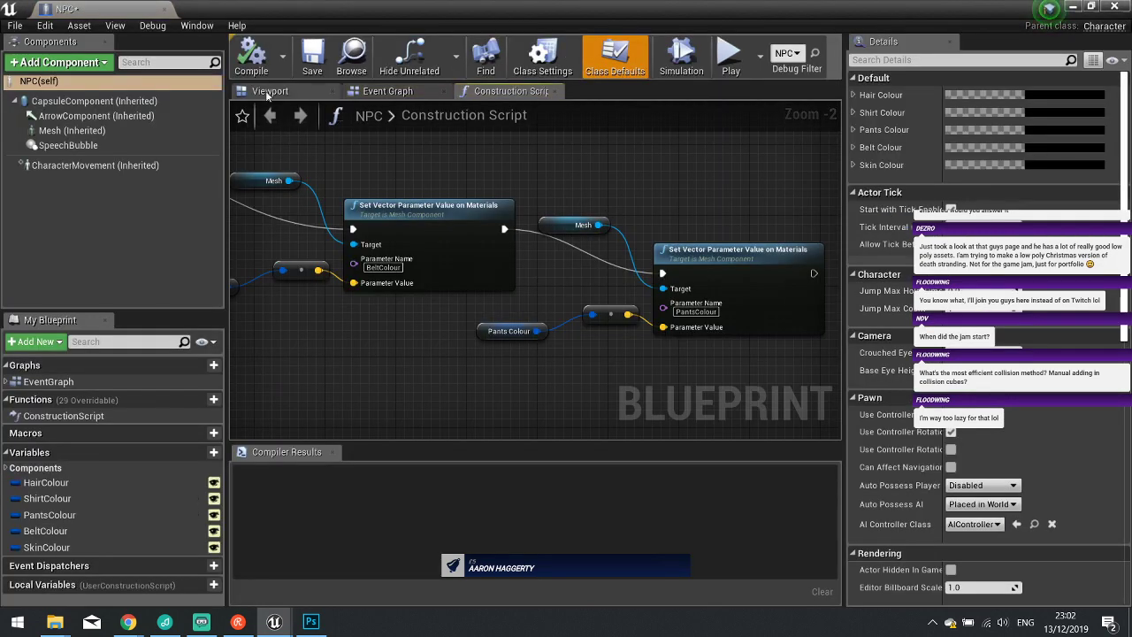
left_click(268, 91)
left_click(68, 145)
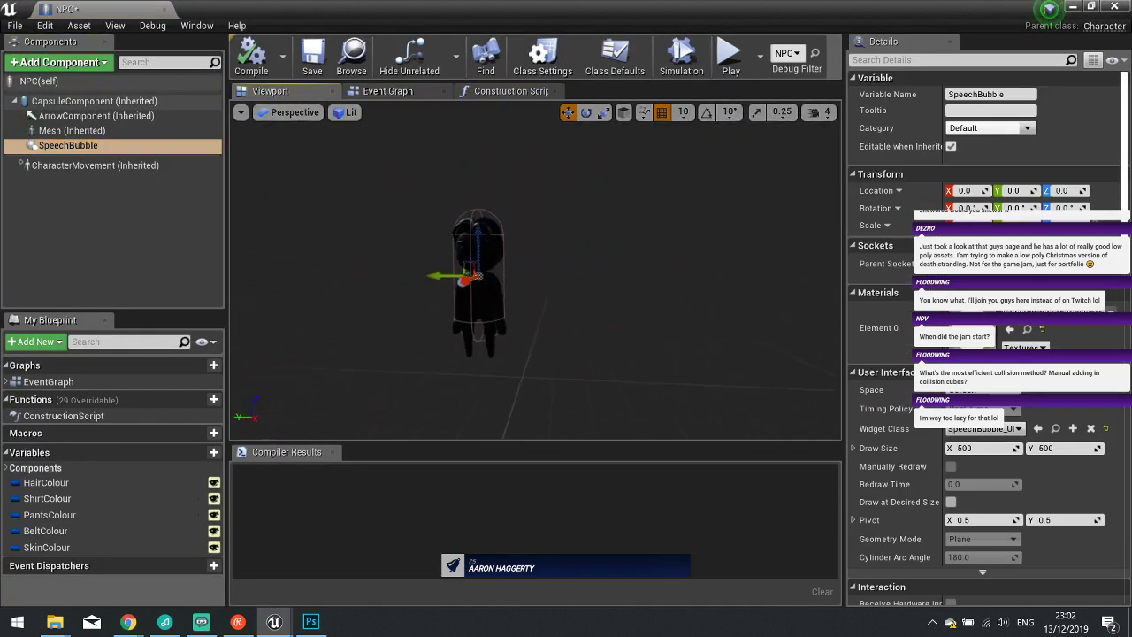
right_click_drag(535, 270, 570, 268)
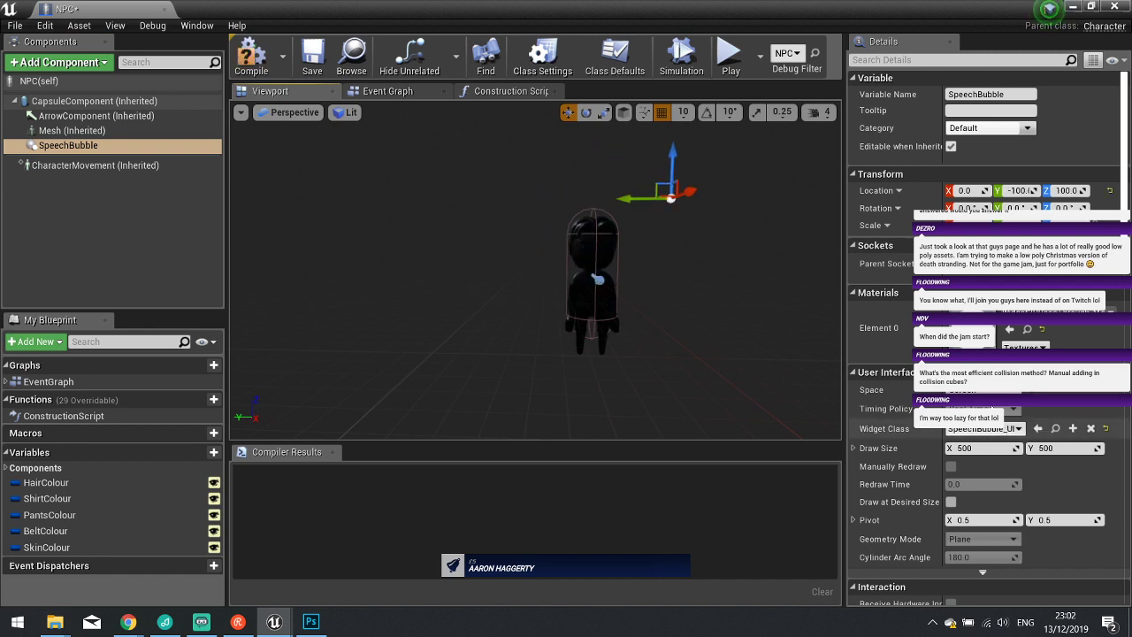
Using a World space preview, move the SpeechBubble to about Y -160, Z 180, restore Screen space and compile the NPC blueprint.
left_click(977, 401)
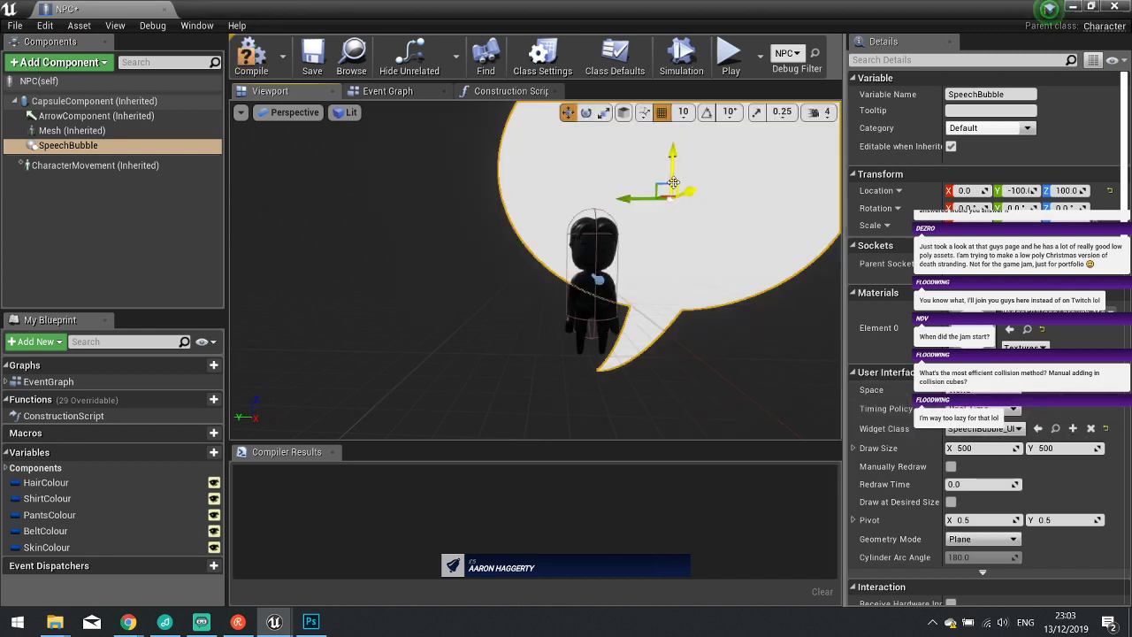
left_click_drag(673, 183, 669, 136)
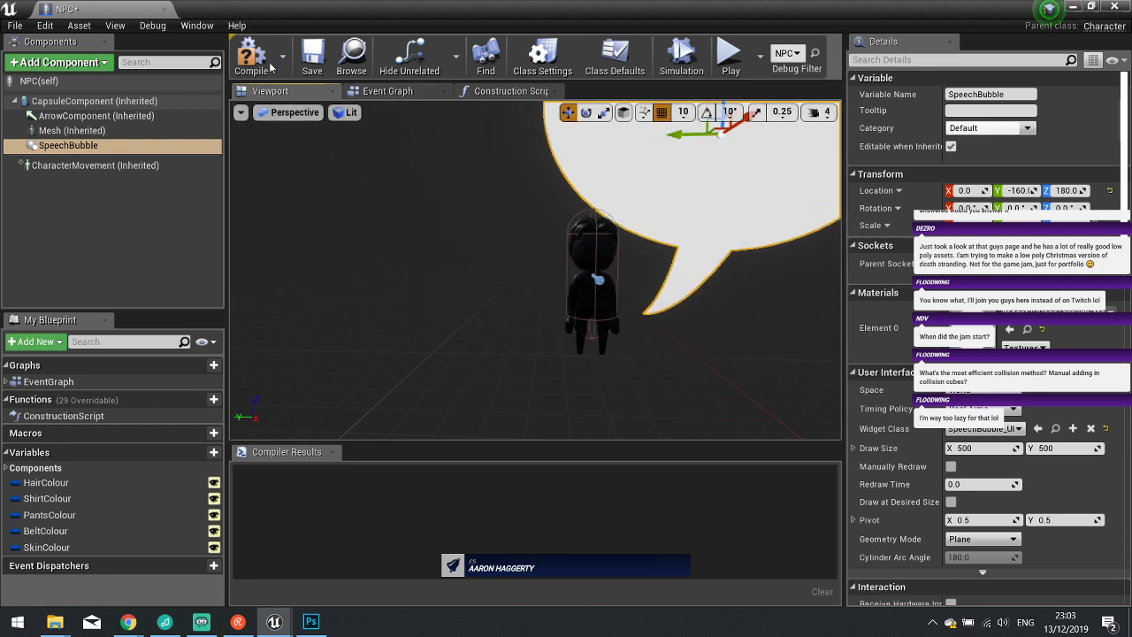
left_click(973, 425)
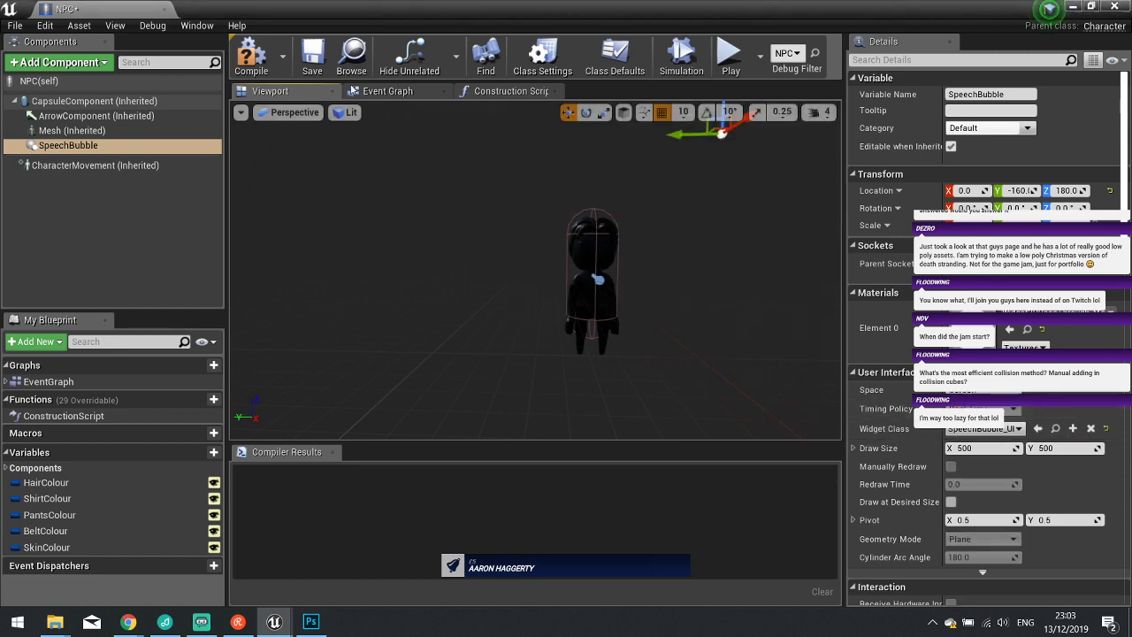
left_click(251, 55)
left_click(1114, 6)
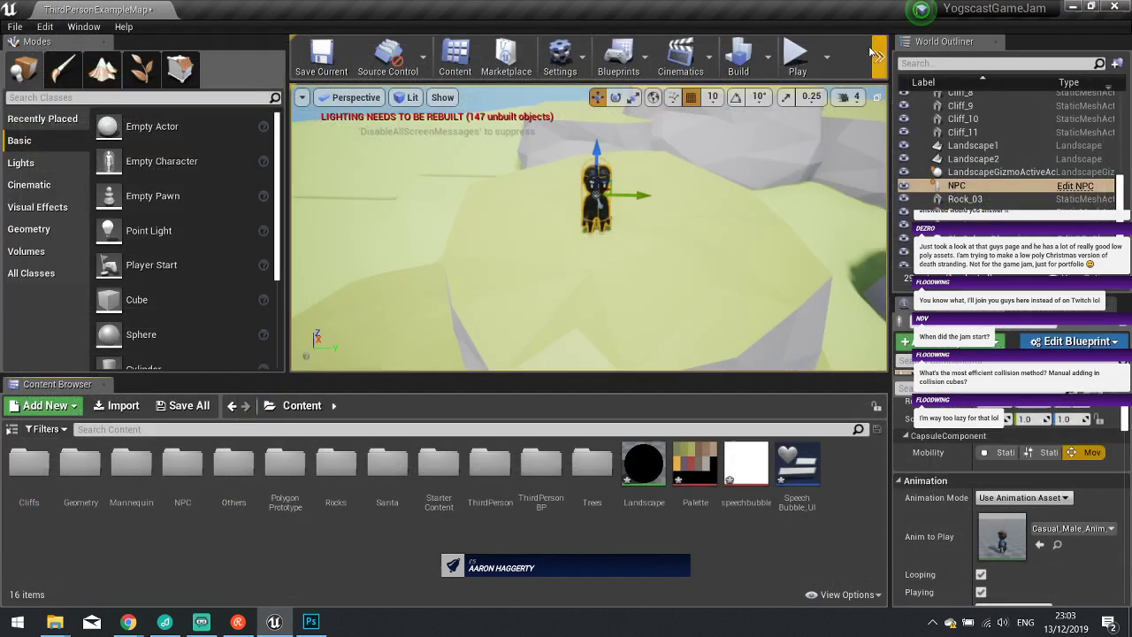
Play-test the level, running Santa up to the NPC to check where the moved speech bubble sits.
left_click(796, 55)
key("w")
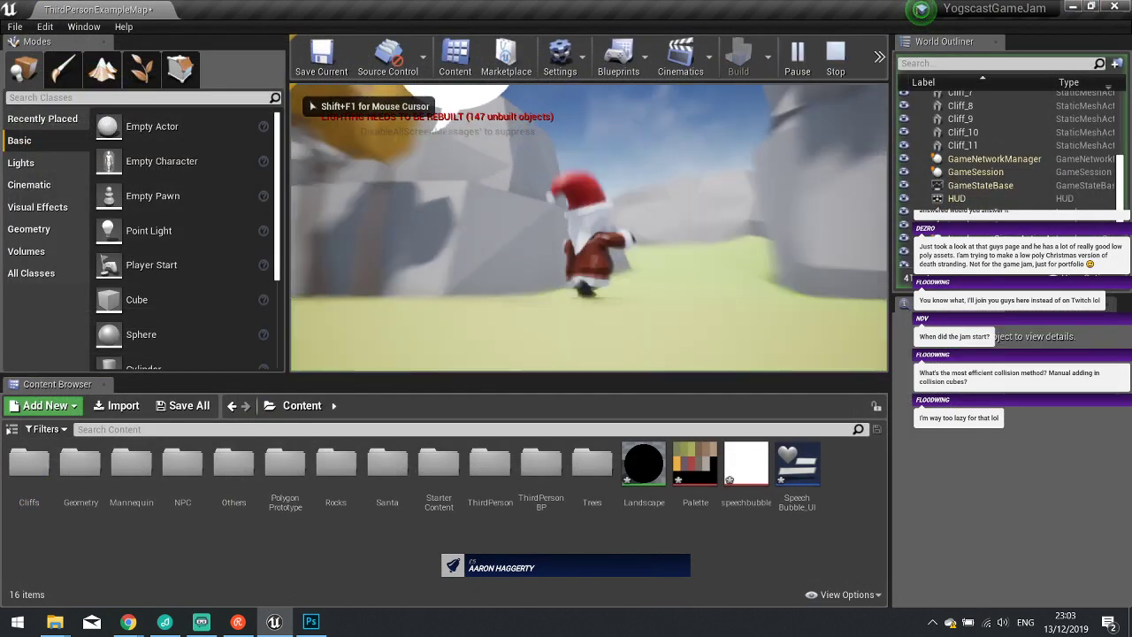
key("w")
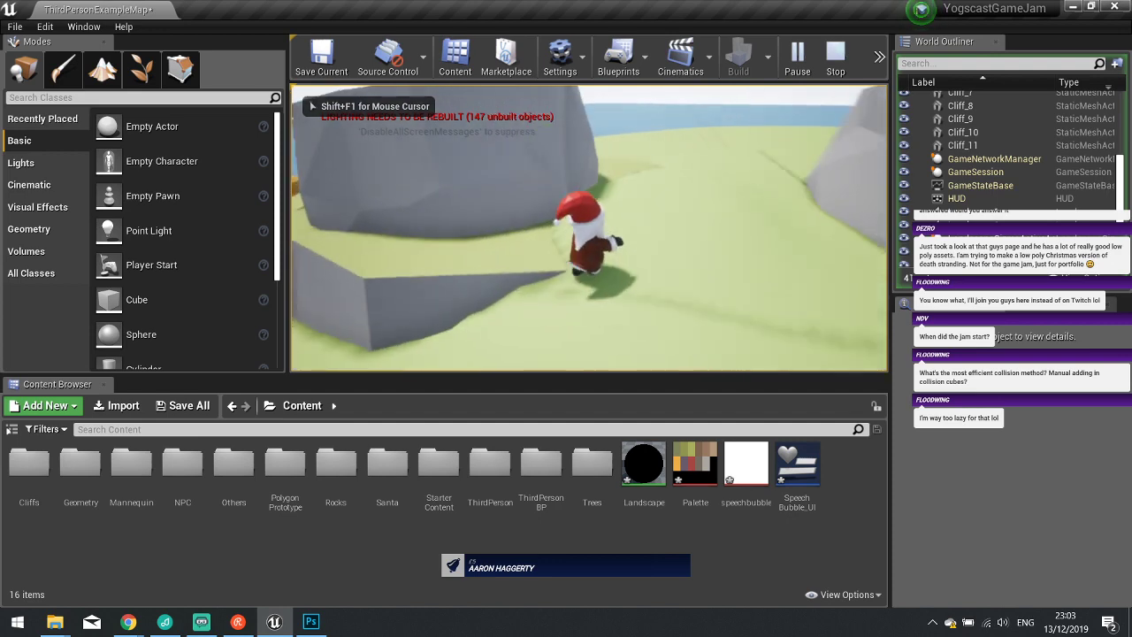
key("w")
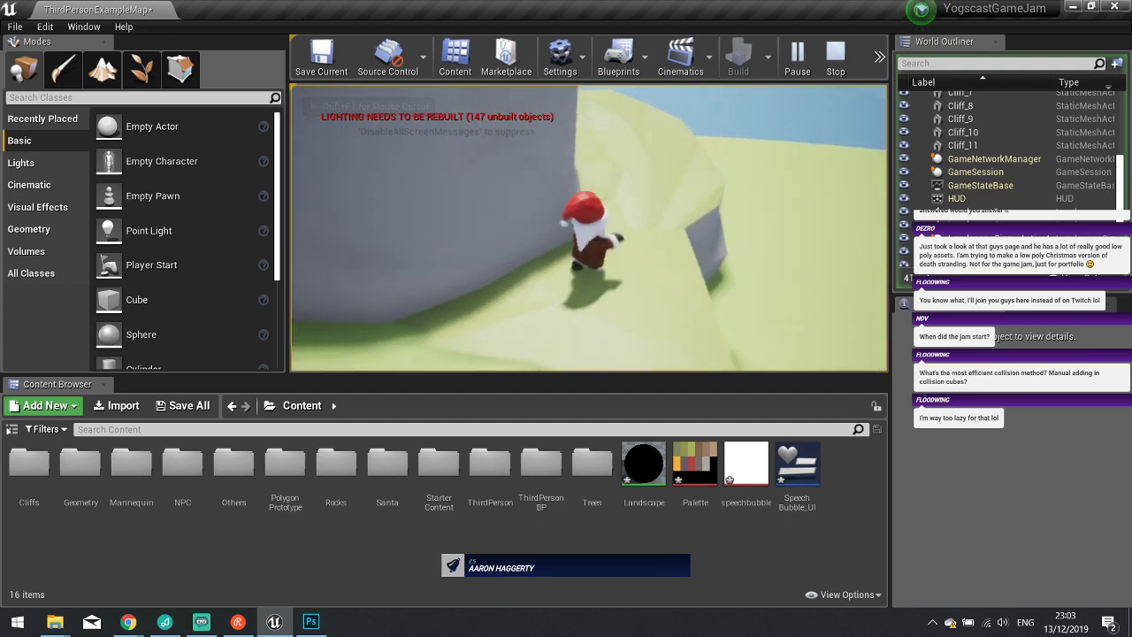
key("w")
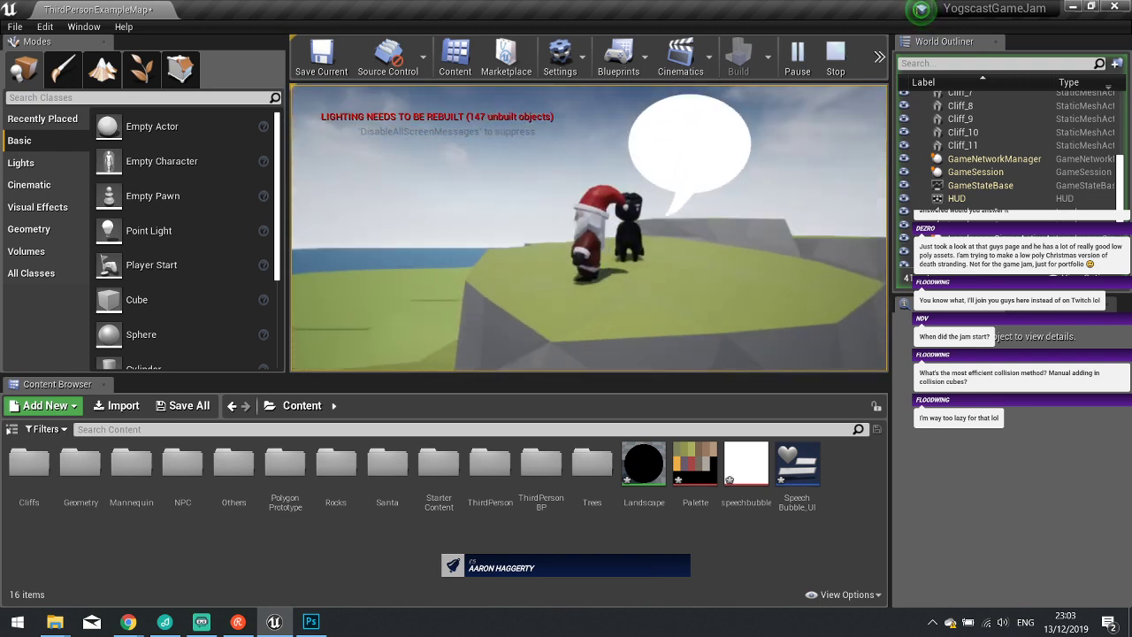
key("s")
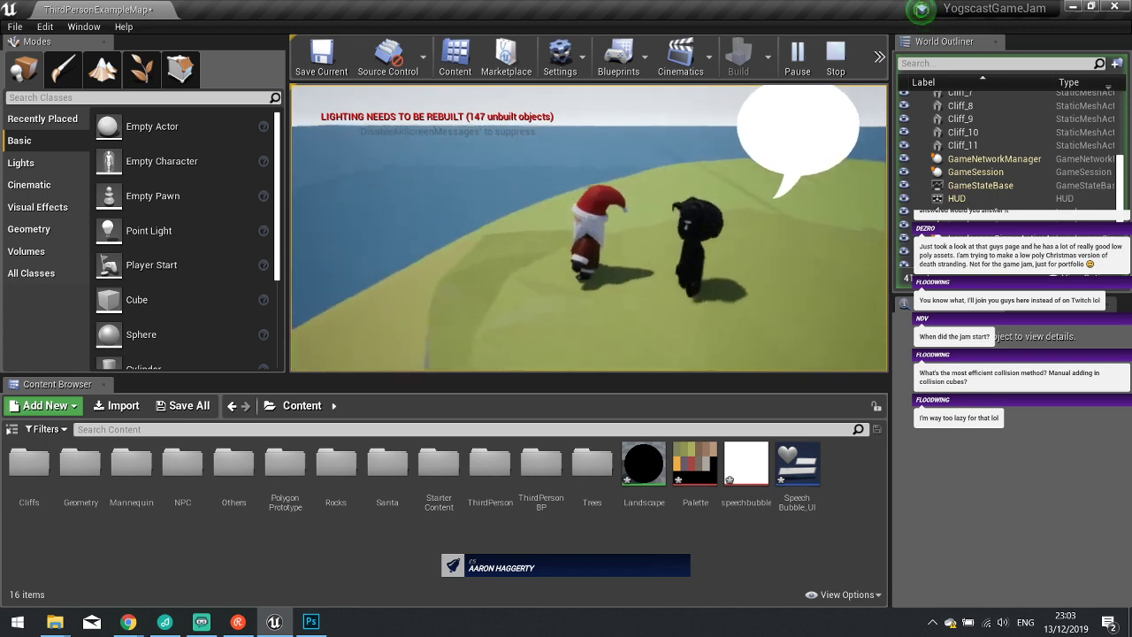
key("Escape")
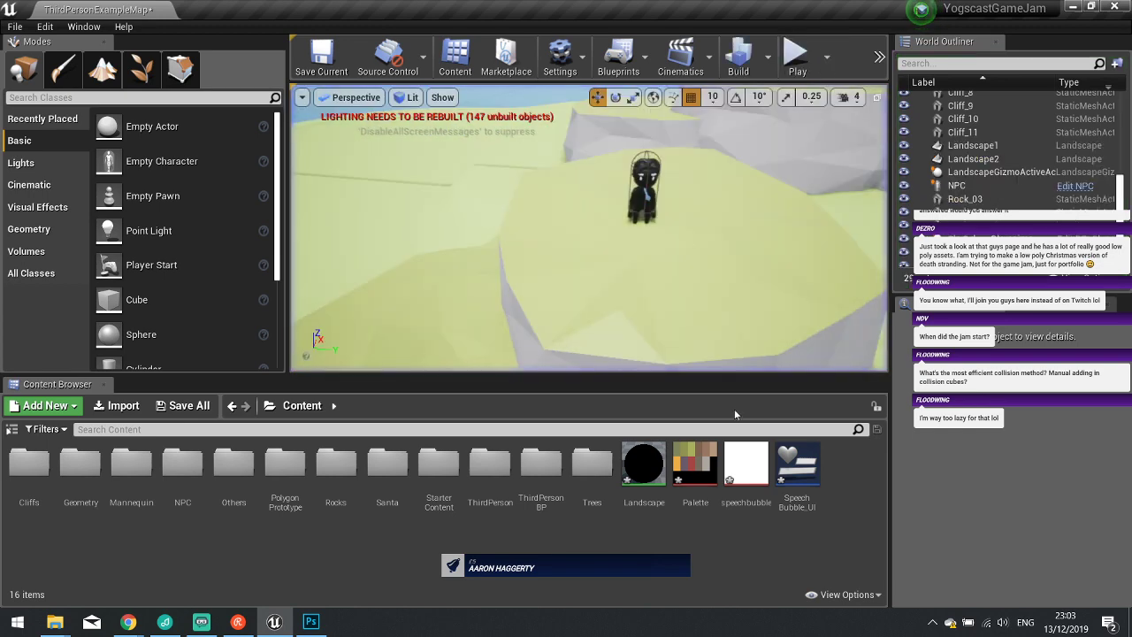
Reposition the SpeechBubble component closer to the NPC's head, at about Y -110, Z 160, and compile the NPC blueprint.
left_click(628, 207)
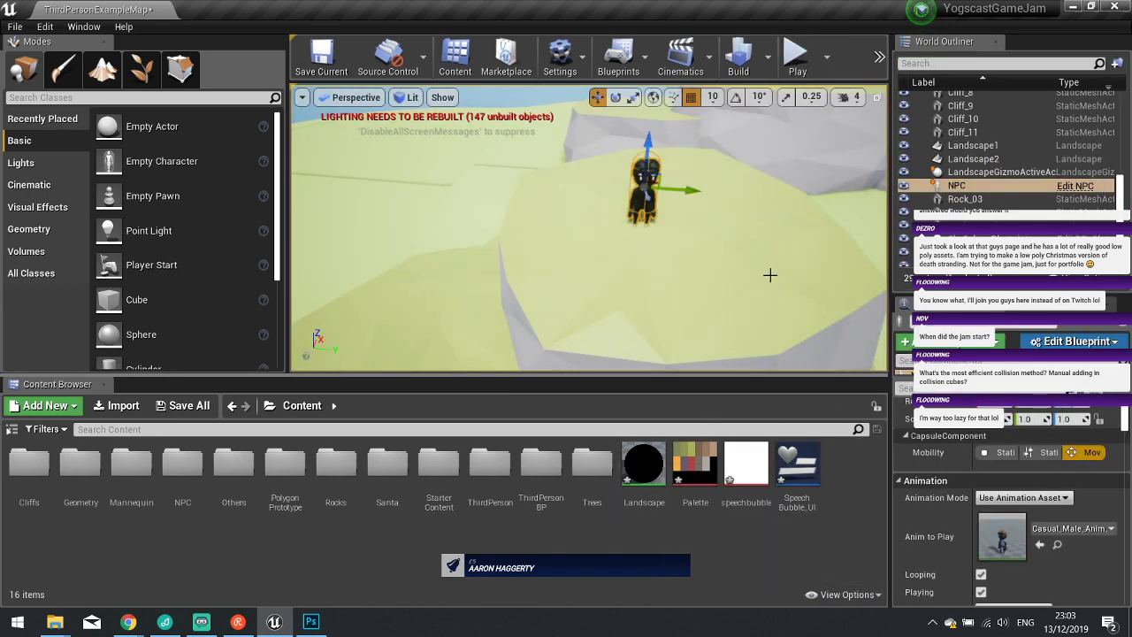
left_click(1074, 187)
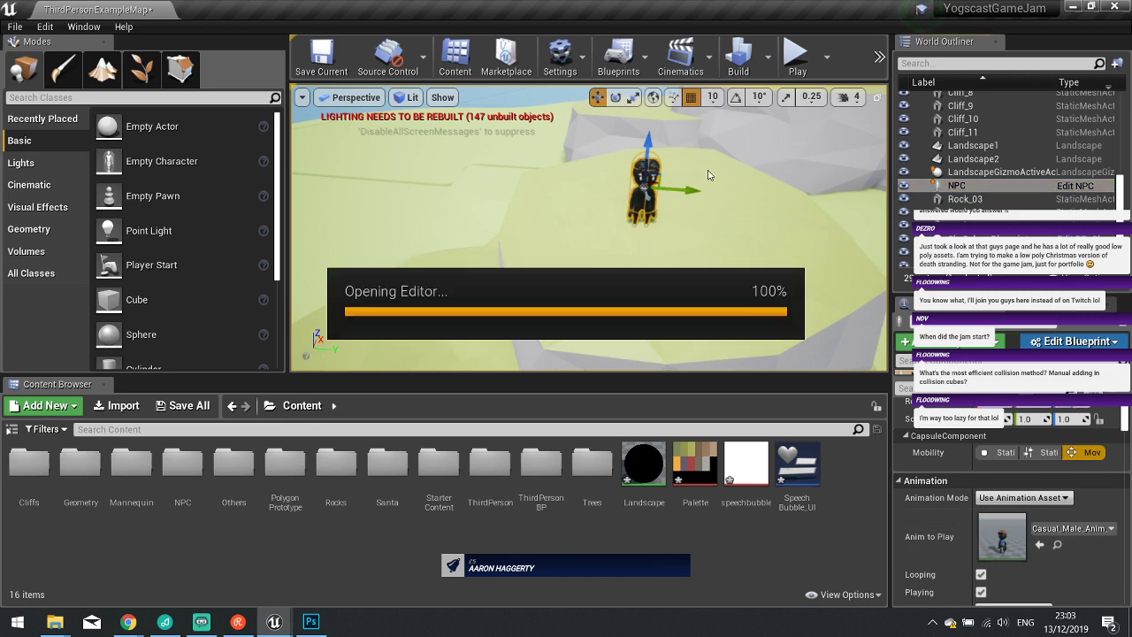
left_click(269, 91)
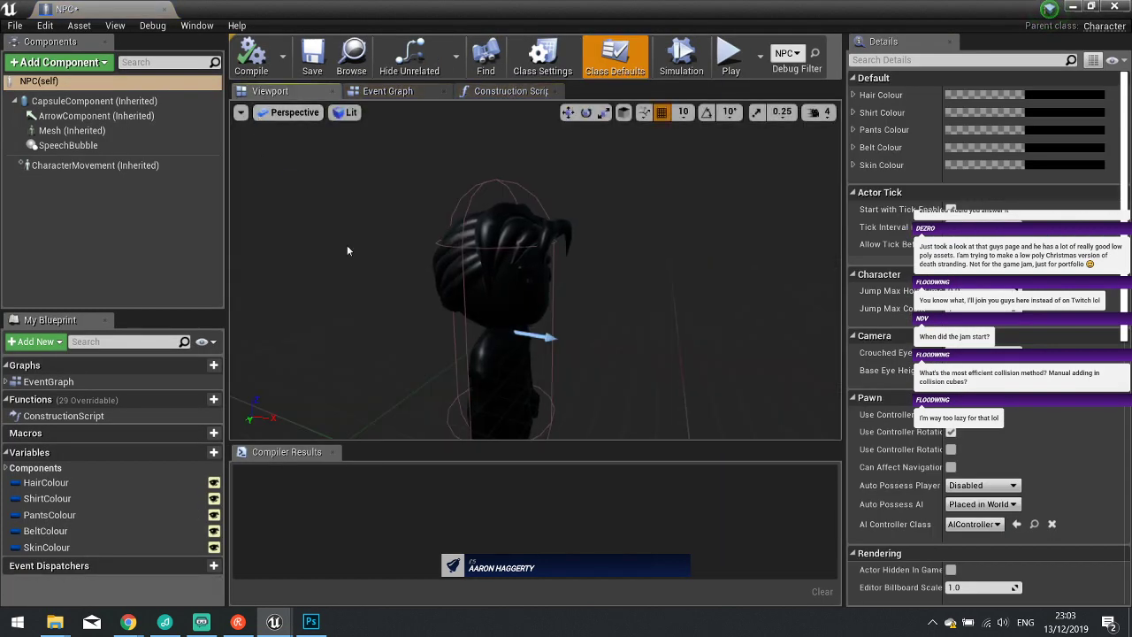
left_click(68, 145)
key("f")
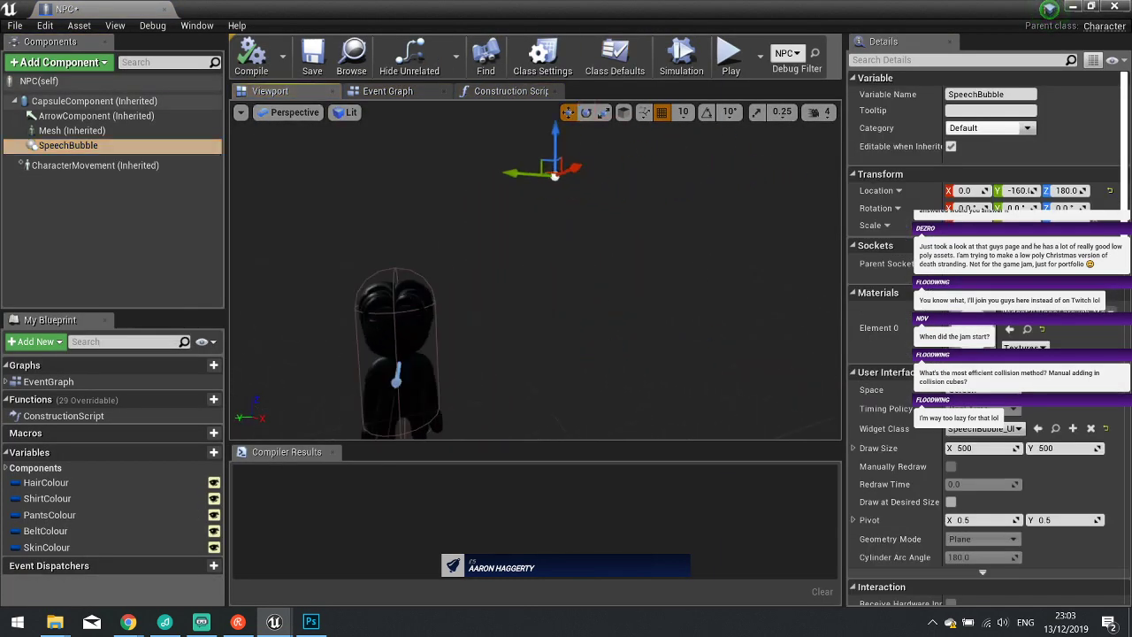
left_click_drag(599, 164, 539, 161)
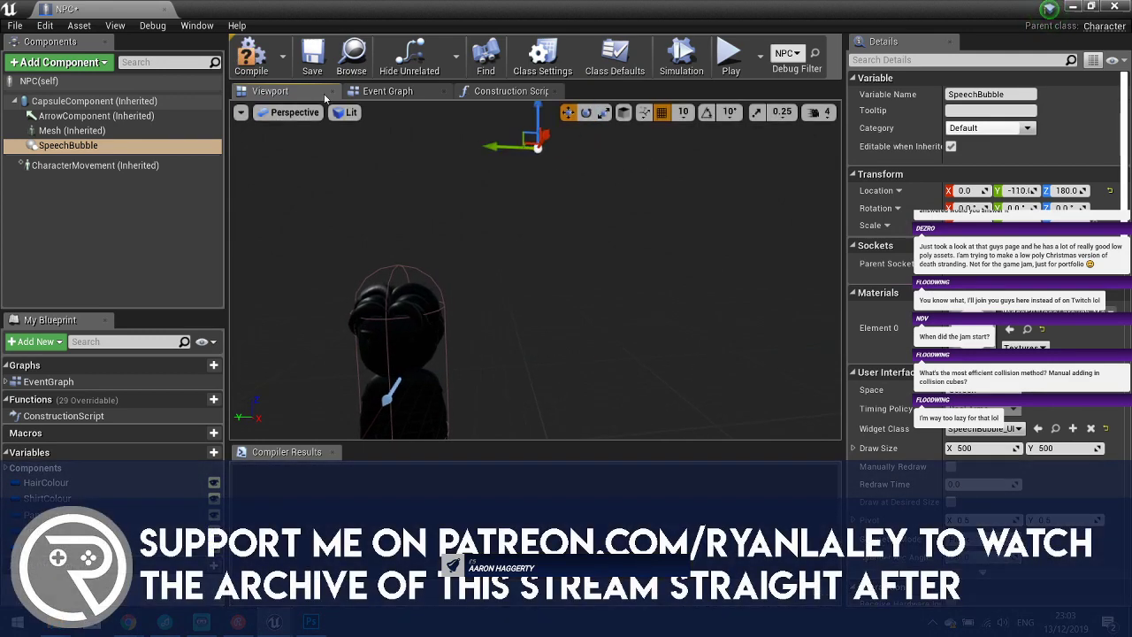
left_click(251, 60)
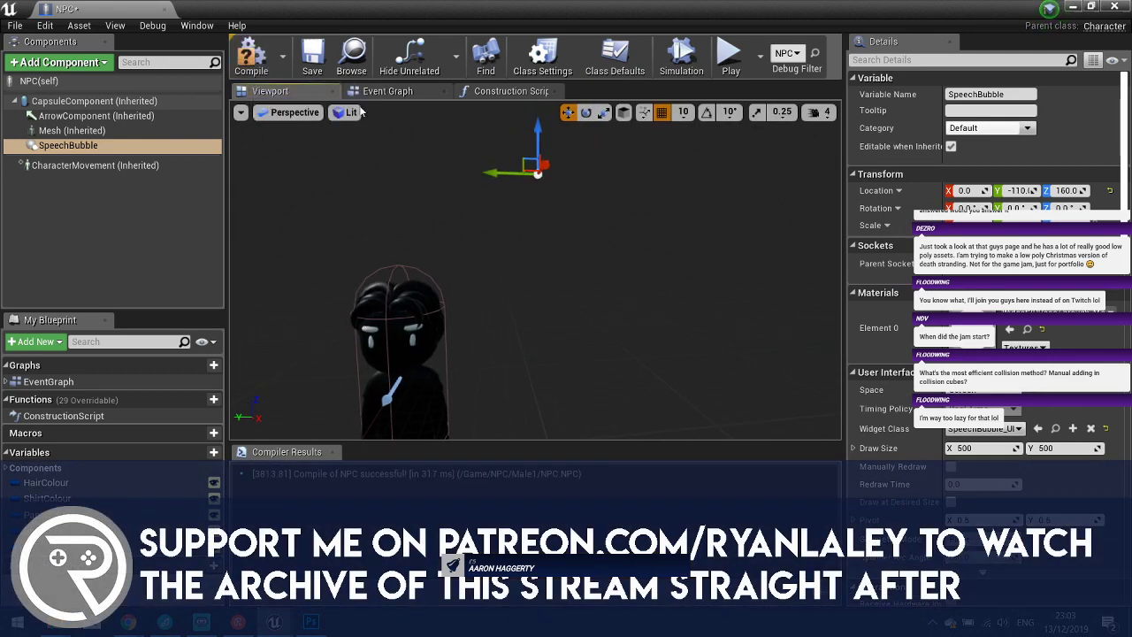
left_click(258, 63)
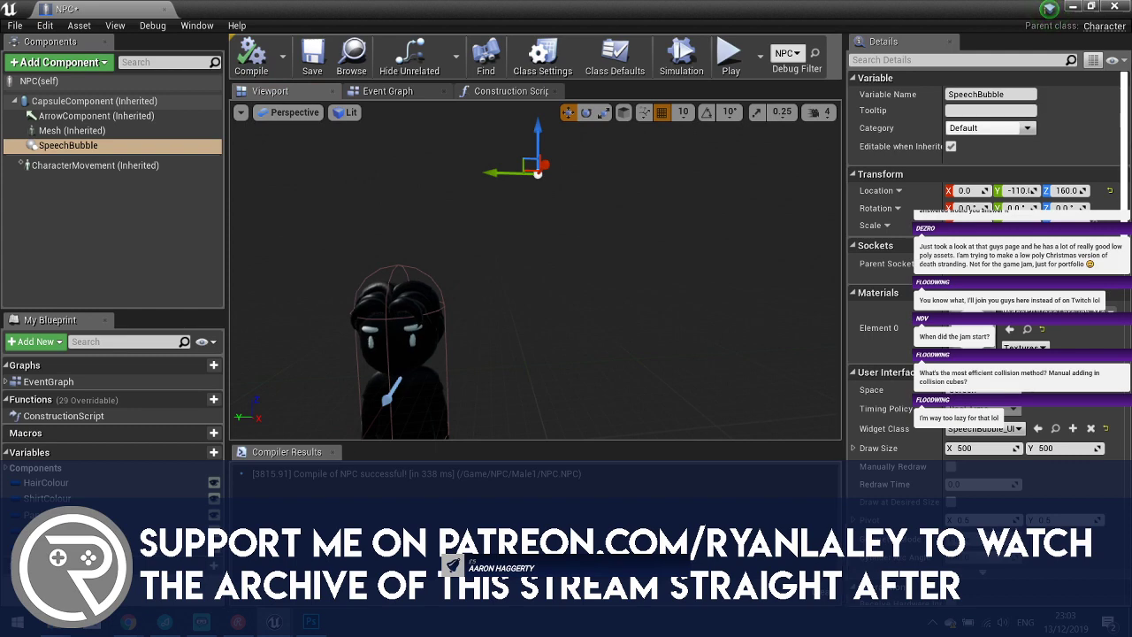
left_click(1115, 8)
Play-test the level again, viewing the repositioned speech bubble from a distance and from beside the NPC.
left_click(793, 53)
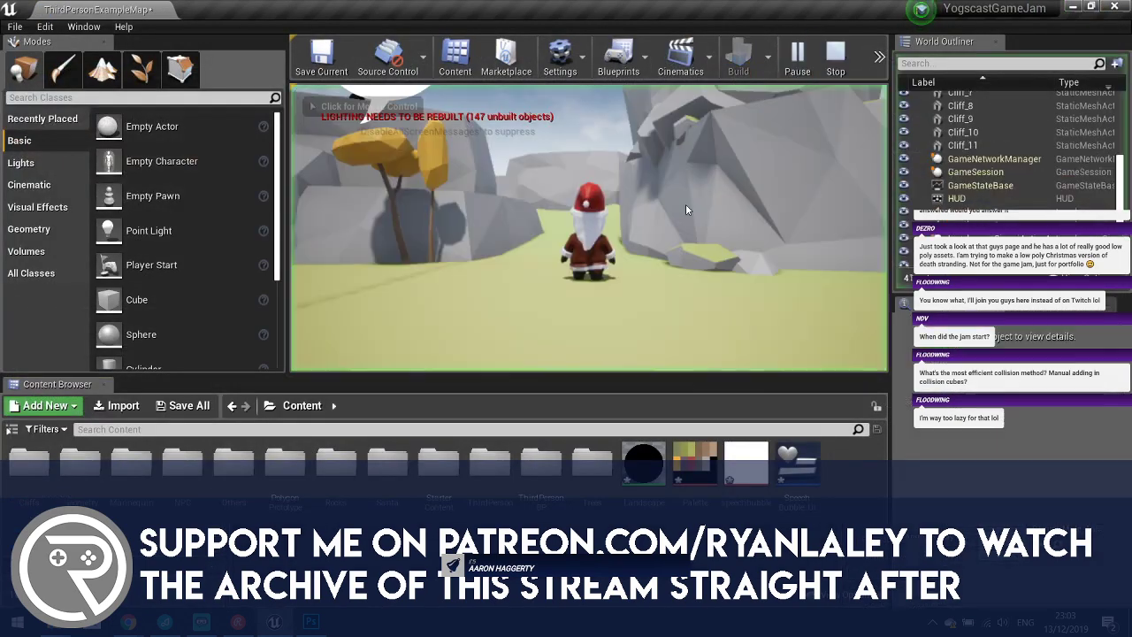
key("w")
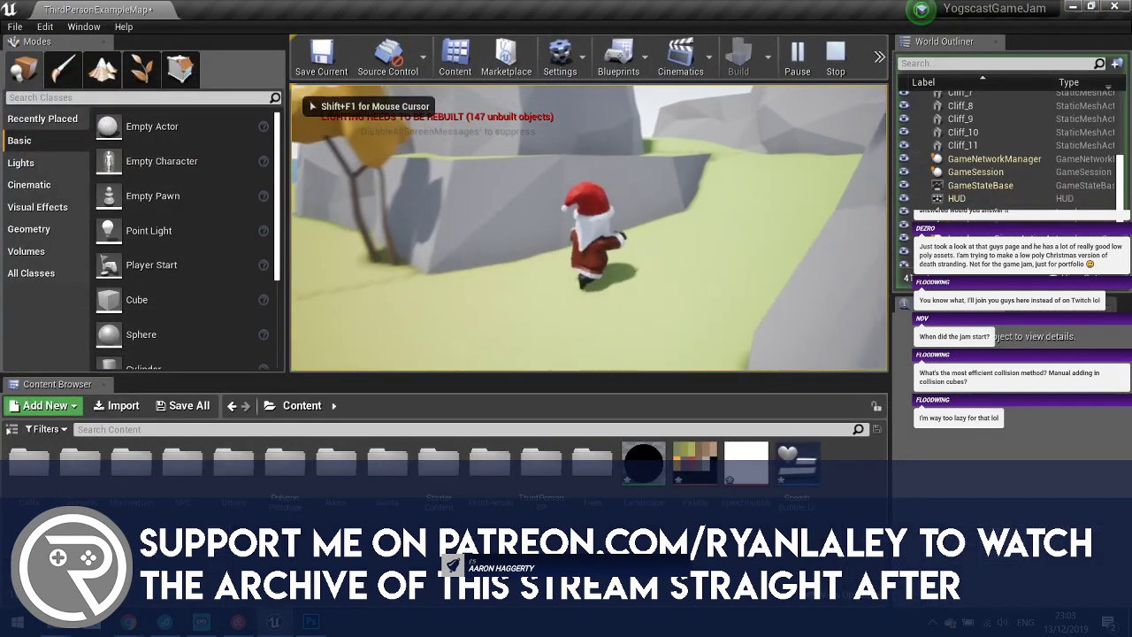
key("w")
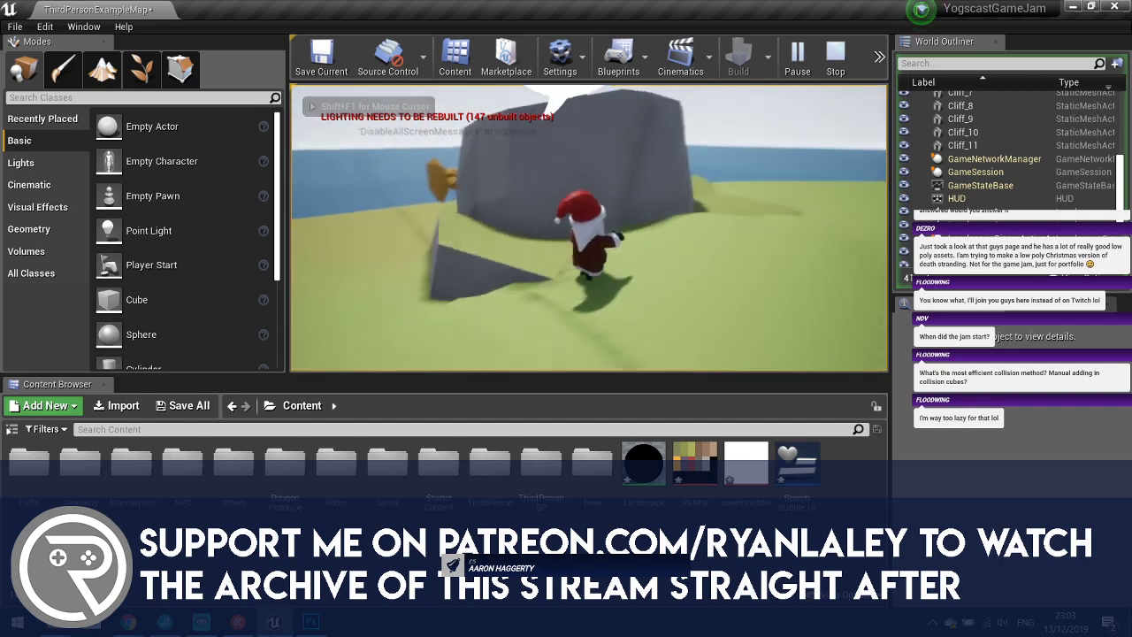
key("w")
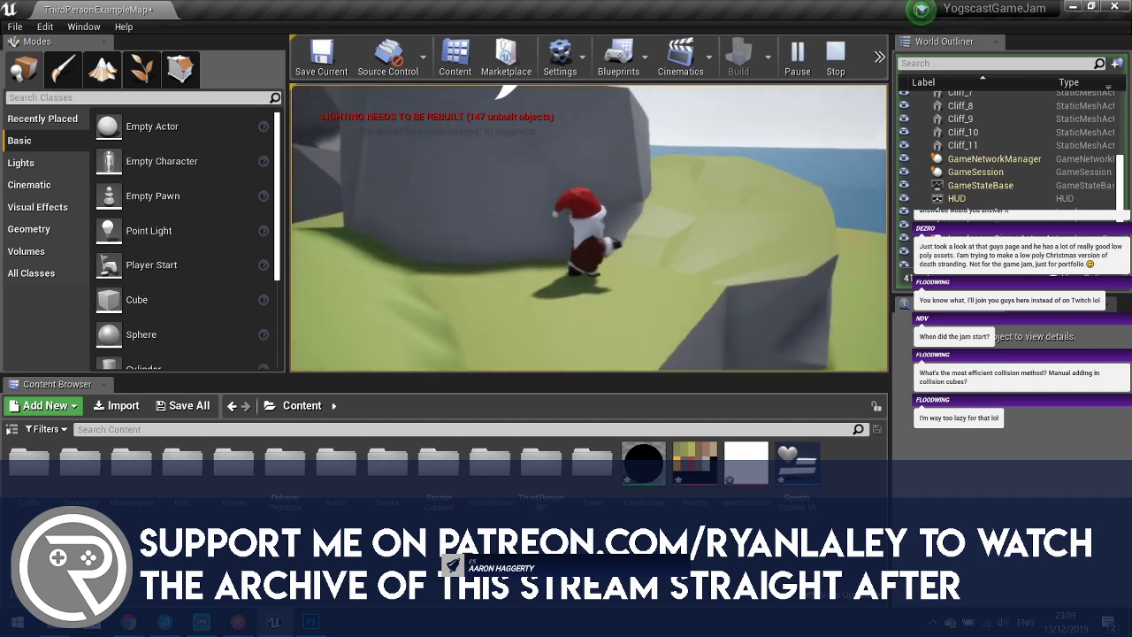
key("w")
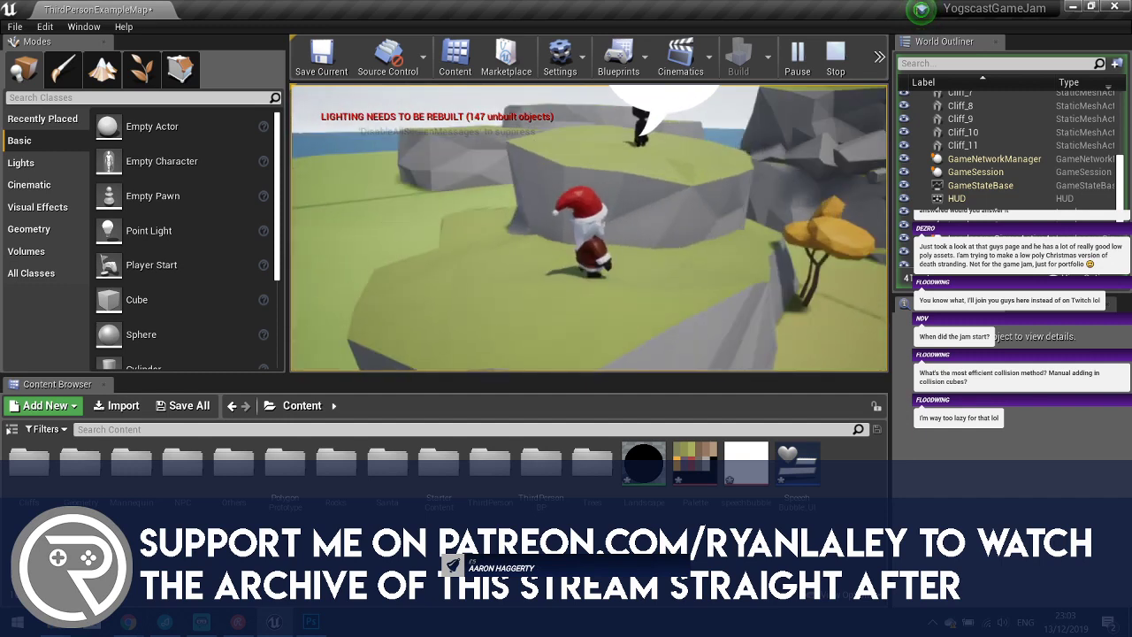
key("w")
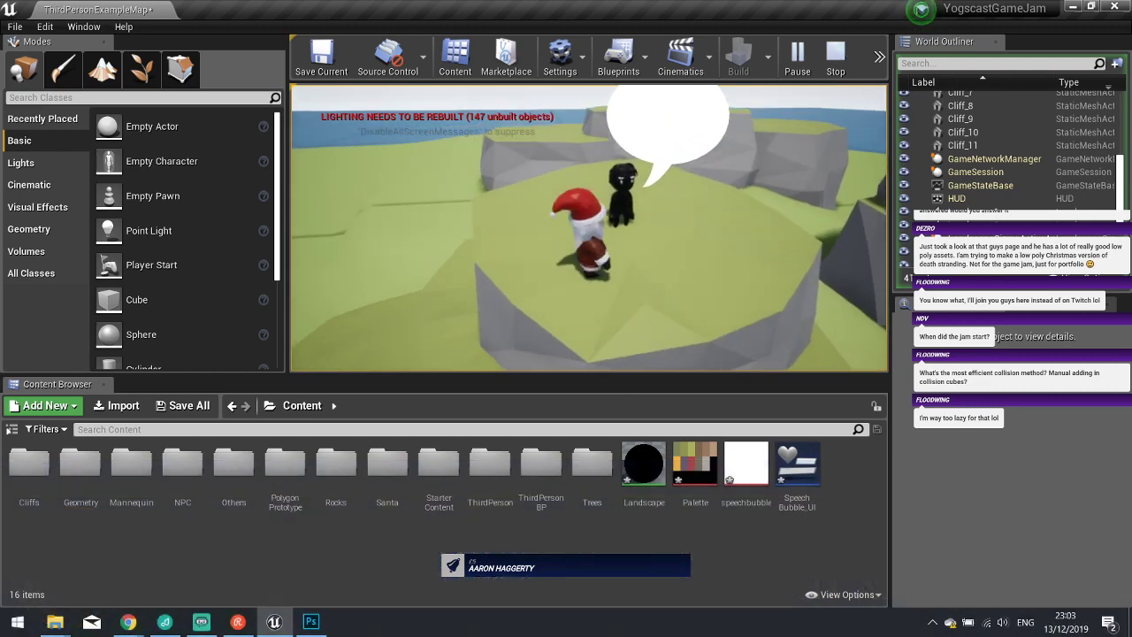
key("s")
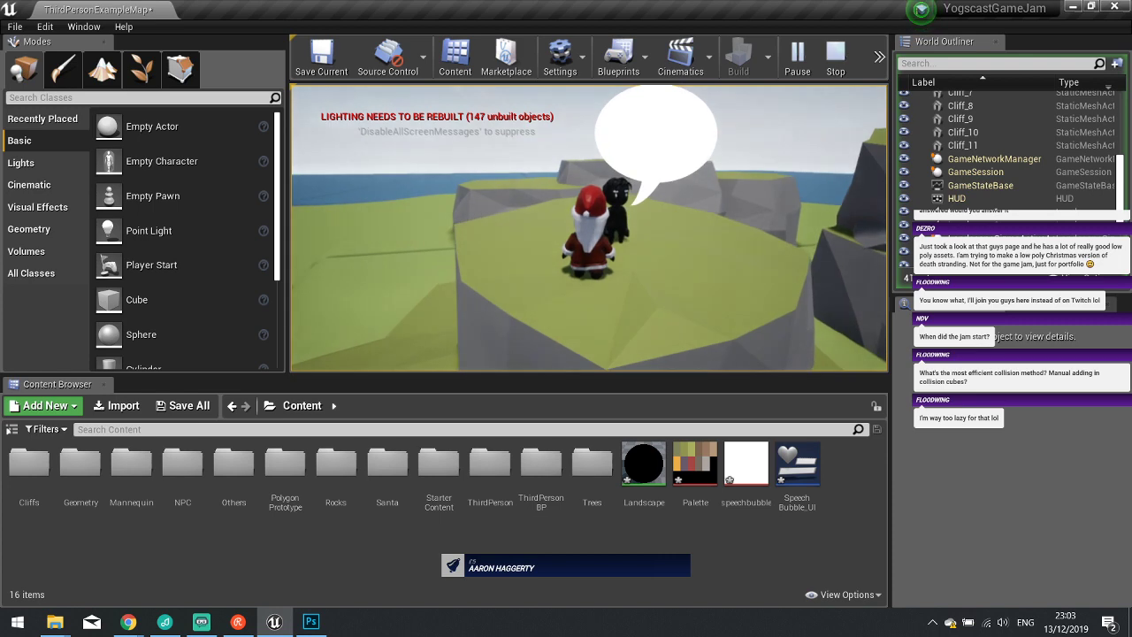
key("Escape")
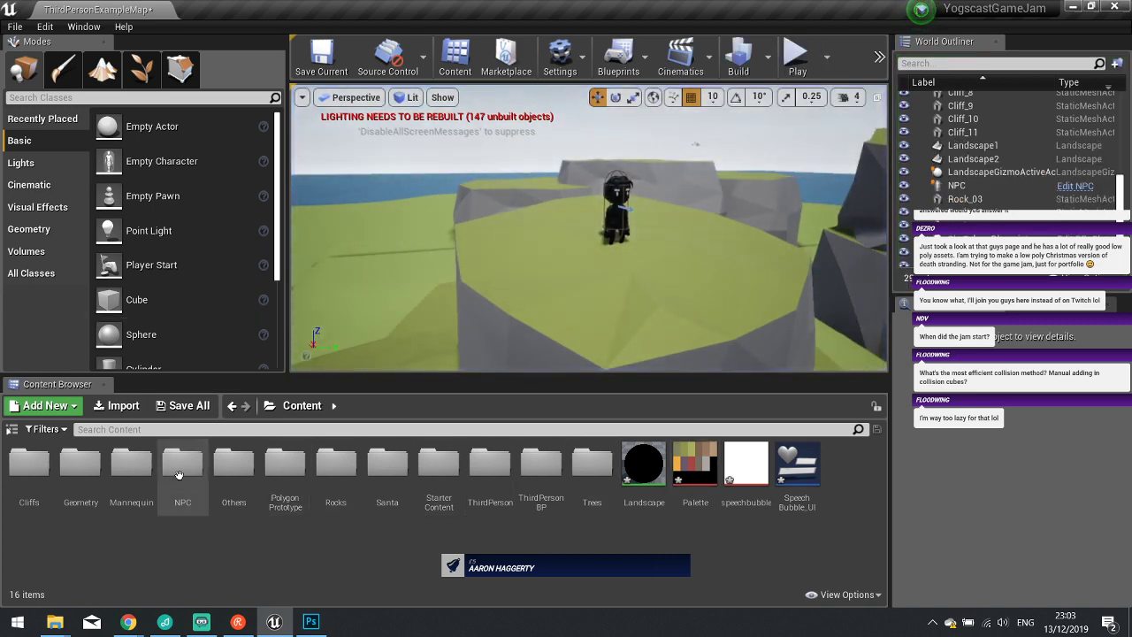
In the NPC blueprint, add a Sphere Collision component, enlarge its radius to reach well beyond the character, and compile.
left_click(1074, 186)
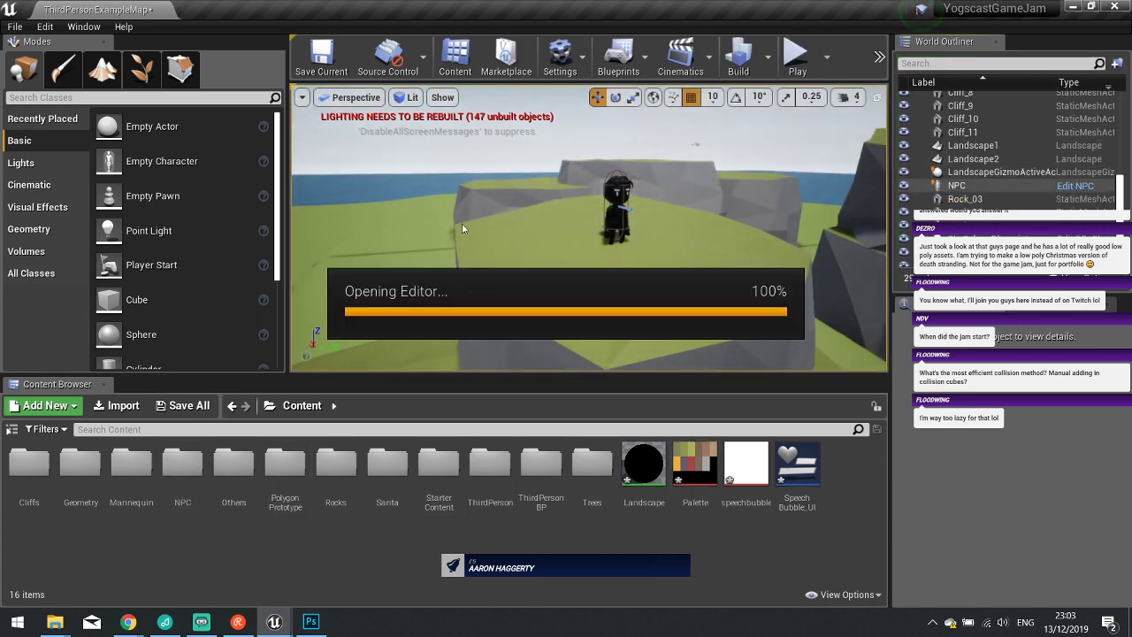
left_click(270, 91)
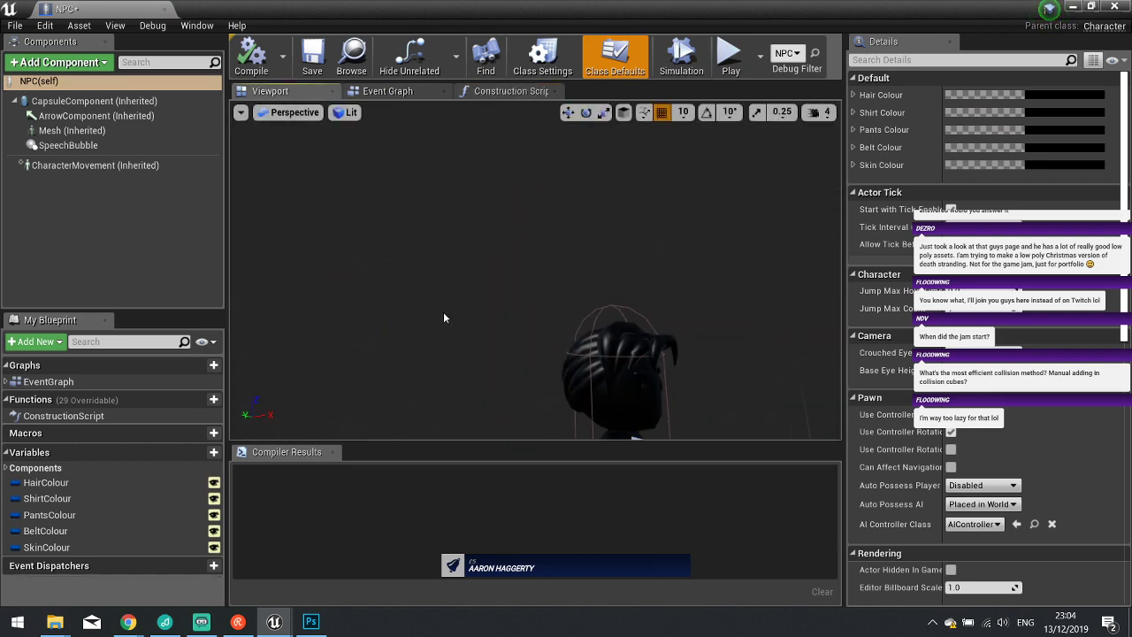
scroll(444, 311, "down", 5)
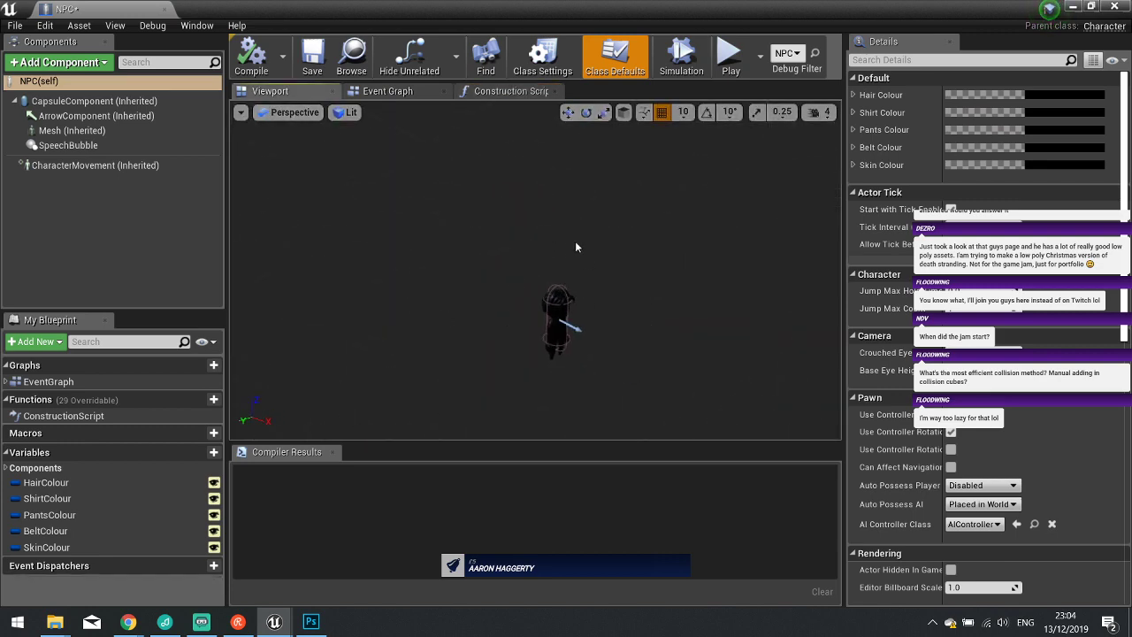
scroll(573, 253, "up", 3)
right_click_drag(573, 253, 585, 276)
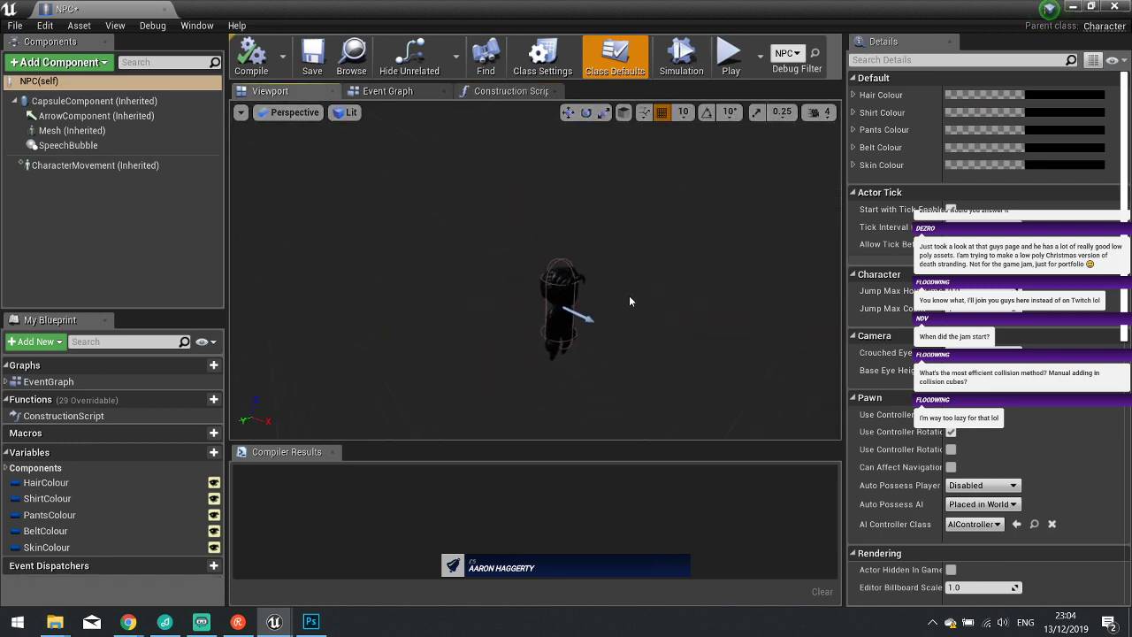
right_click_drag(639, 307, 619, 323)
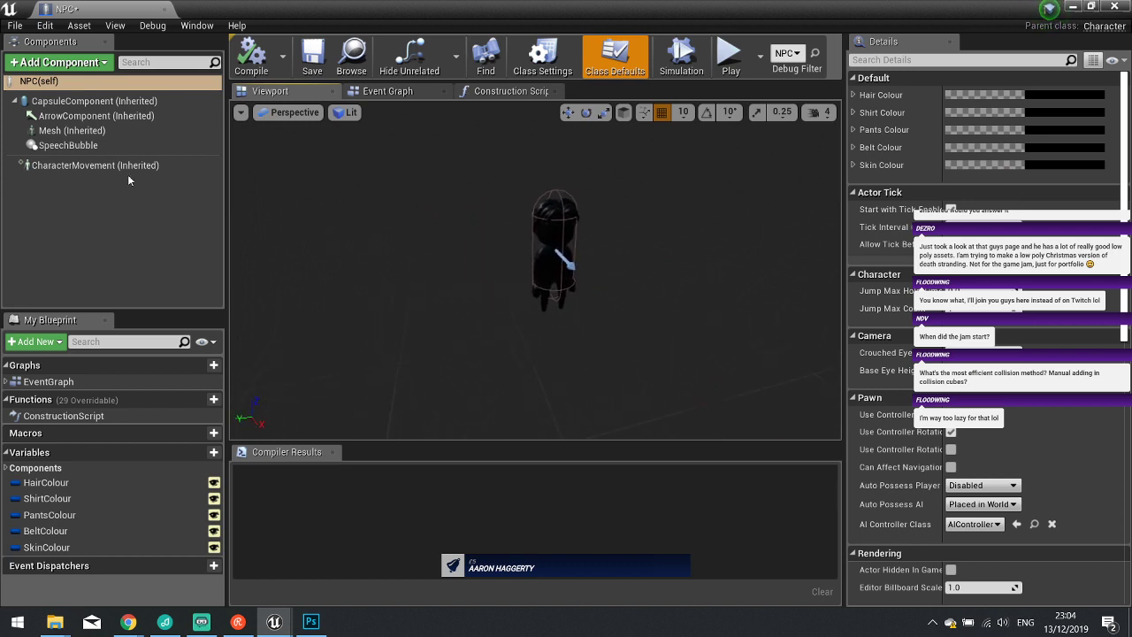
left_click(68, 63)
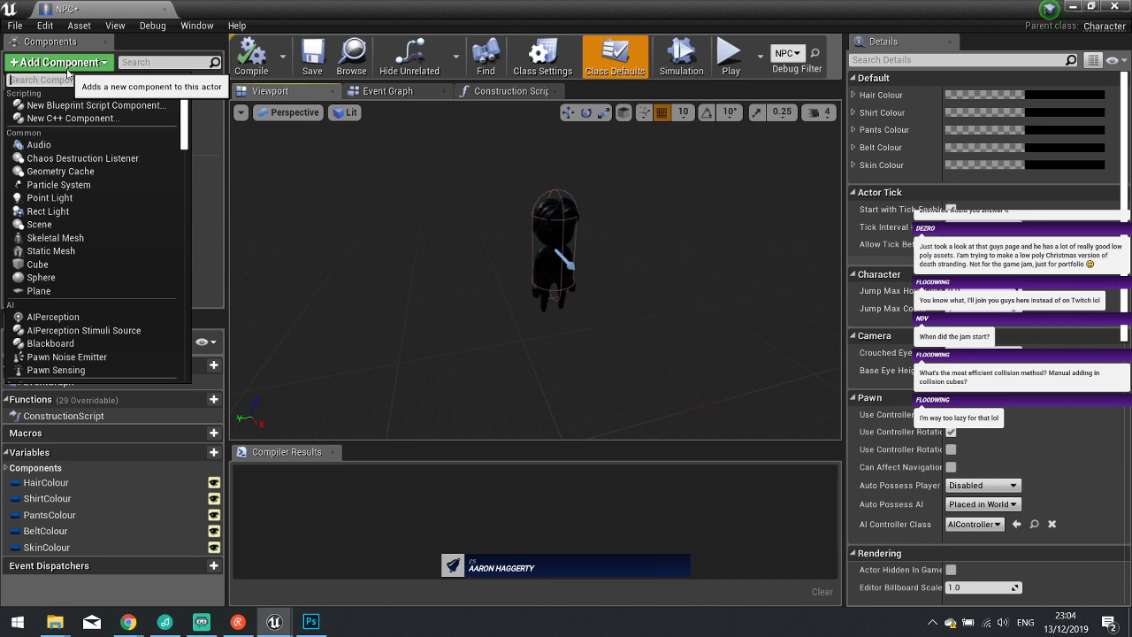
type("coll")
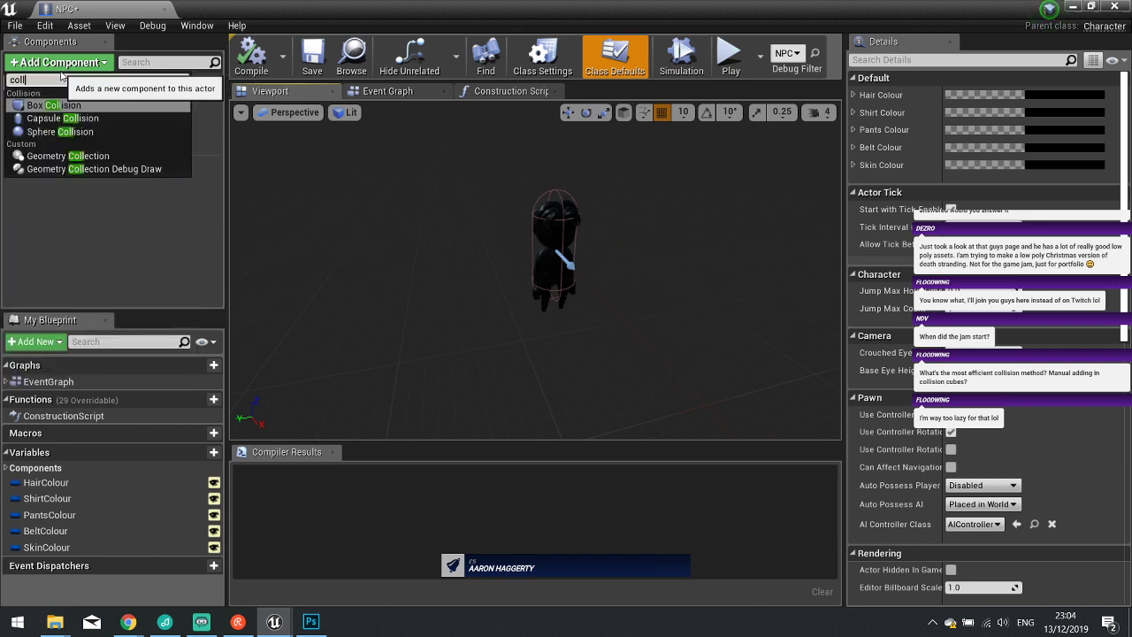
left_click(57, 134)
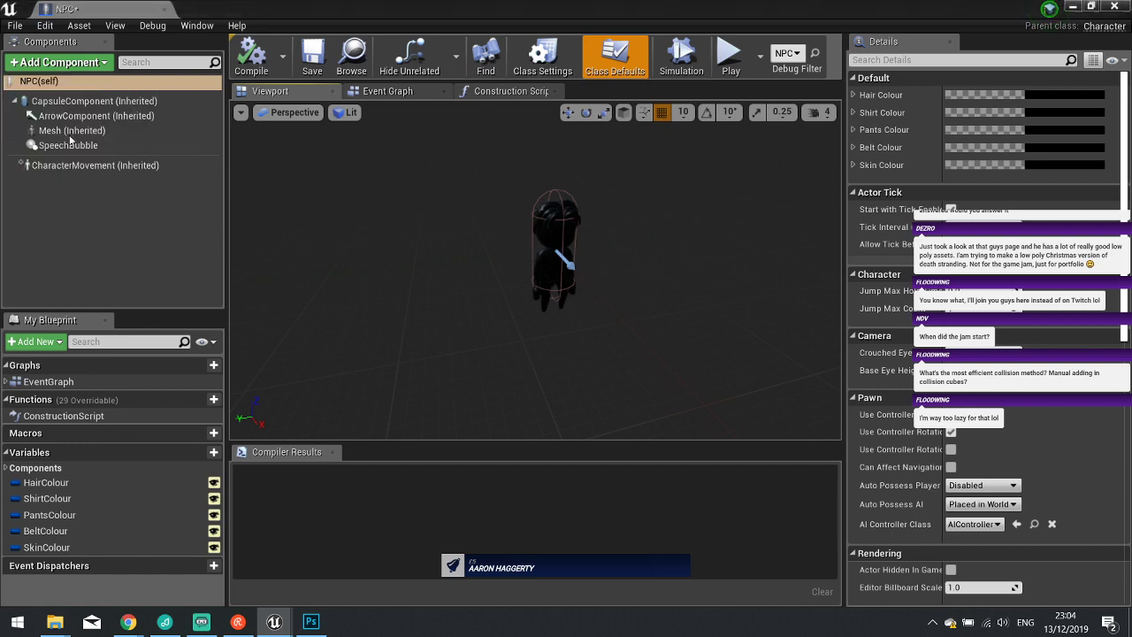
key("Return")
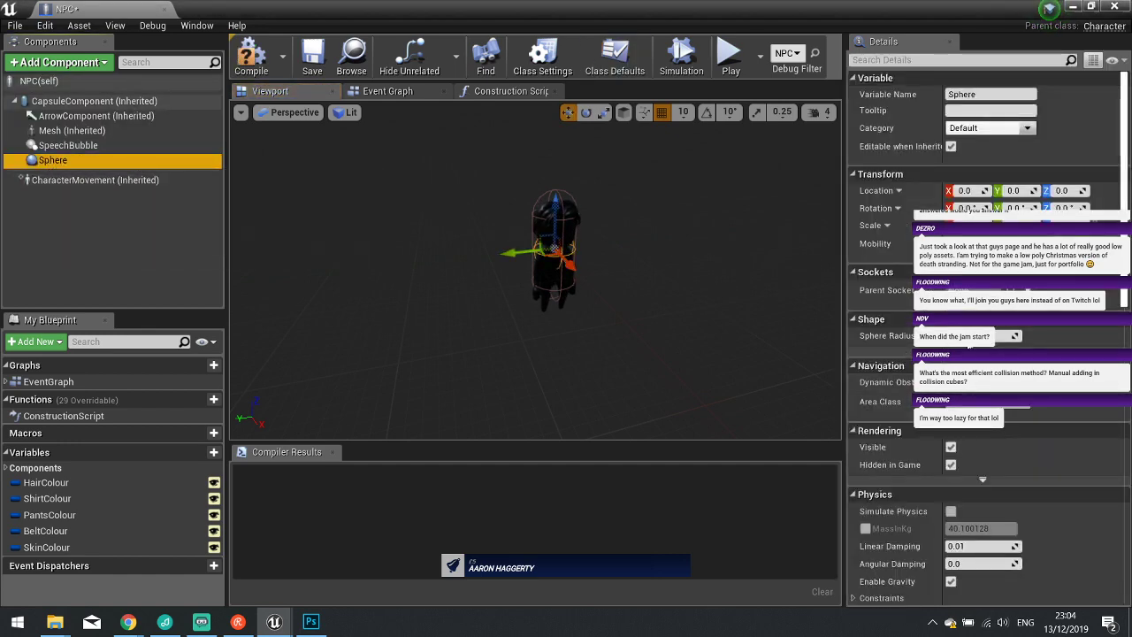
mouse_move(986, 336)
left_mouse_down()
mouse_move(1043, 336)
mouse_move(972, 336)
mouse_move(1000, 336)
left_mouse_up()
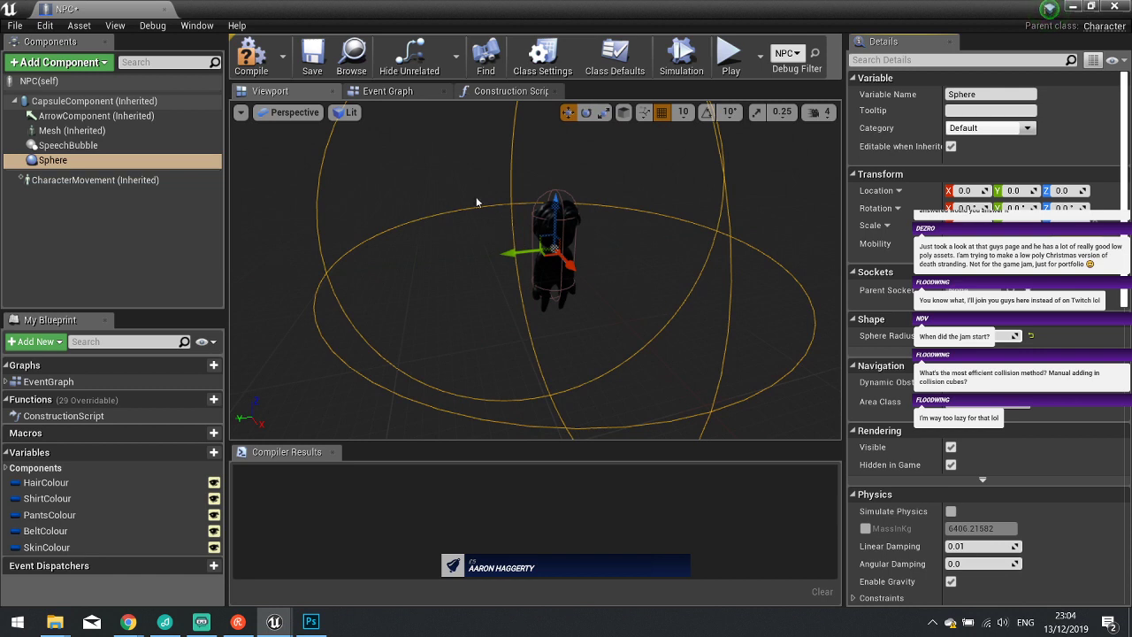
left_click(247, 61)
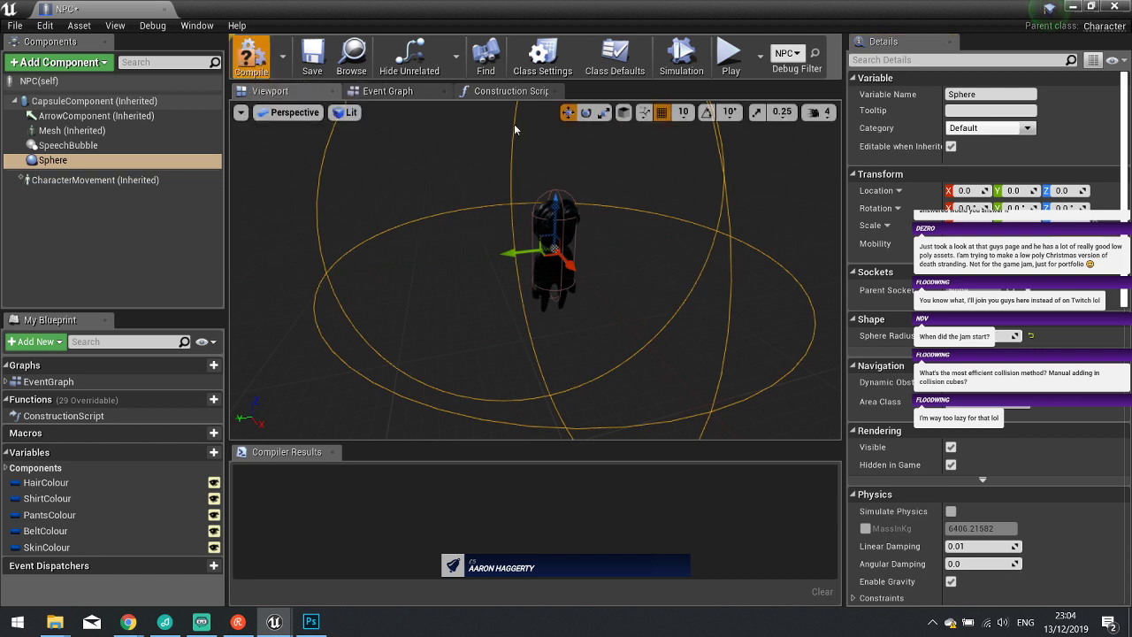
Delete the default disabled event nodes from the NPC's Event Graph.
left_click(389, 91)
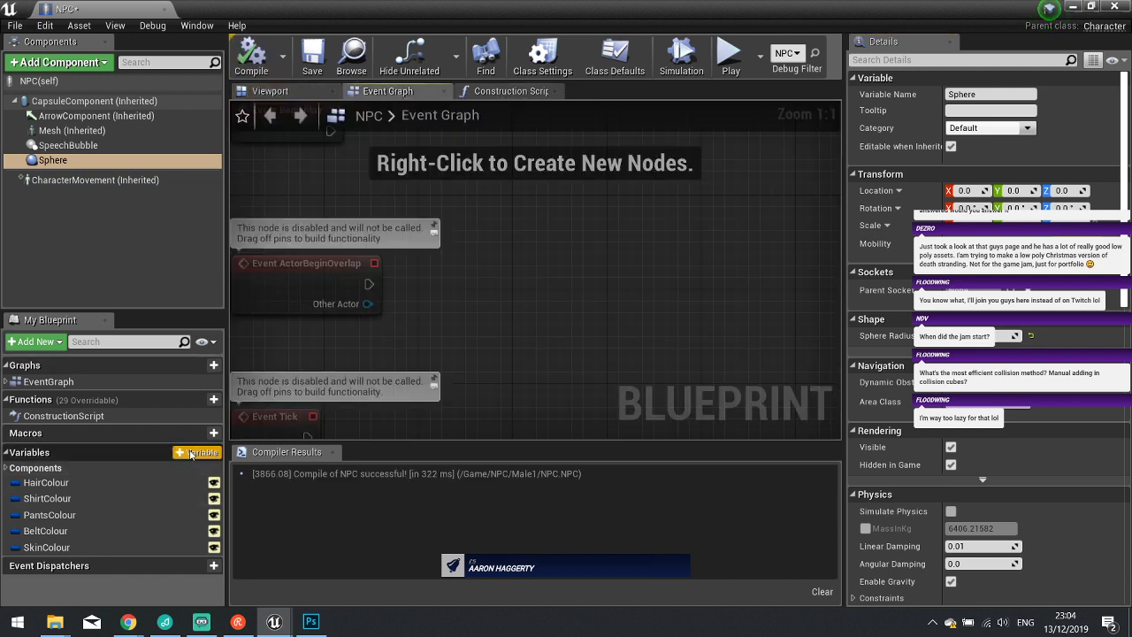
scroll(575, 306, "down", 2)
right_click_drag(433, 328, 530, 324)
left_click_drag(442, 375, 442, 404)
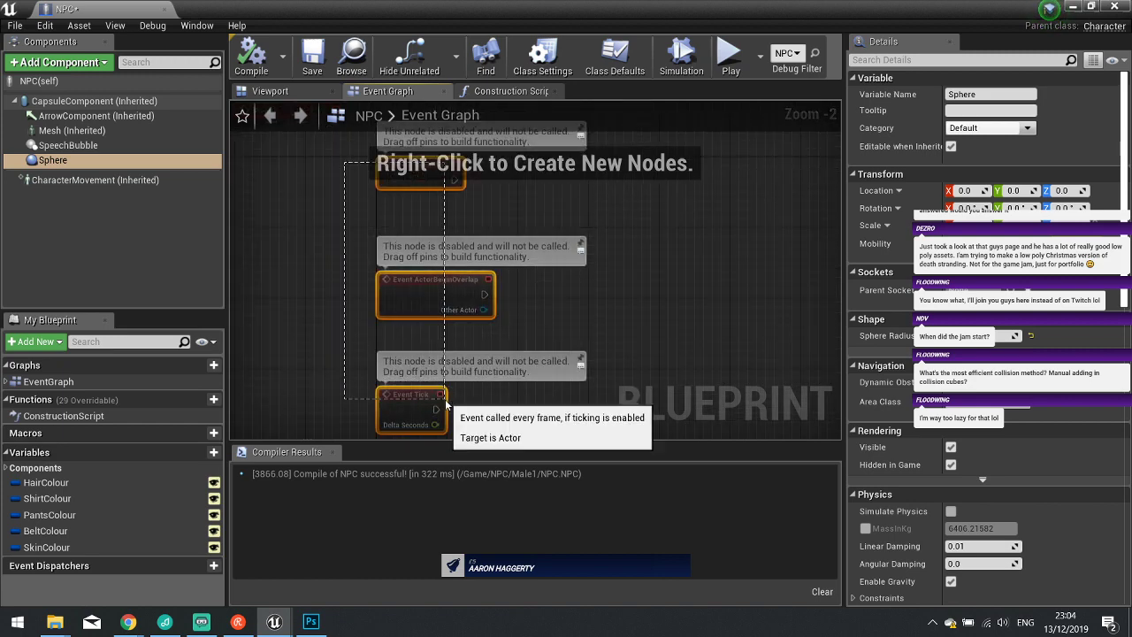
key("Delete")
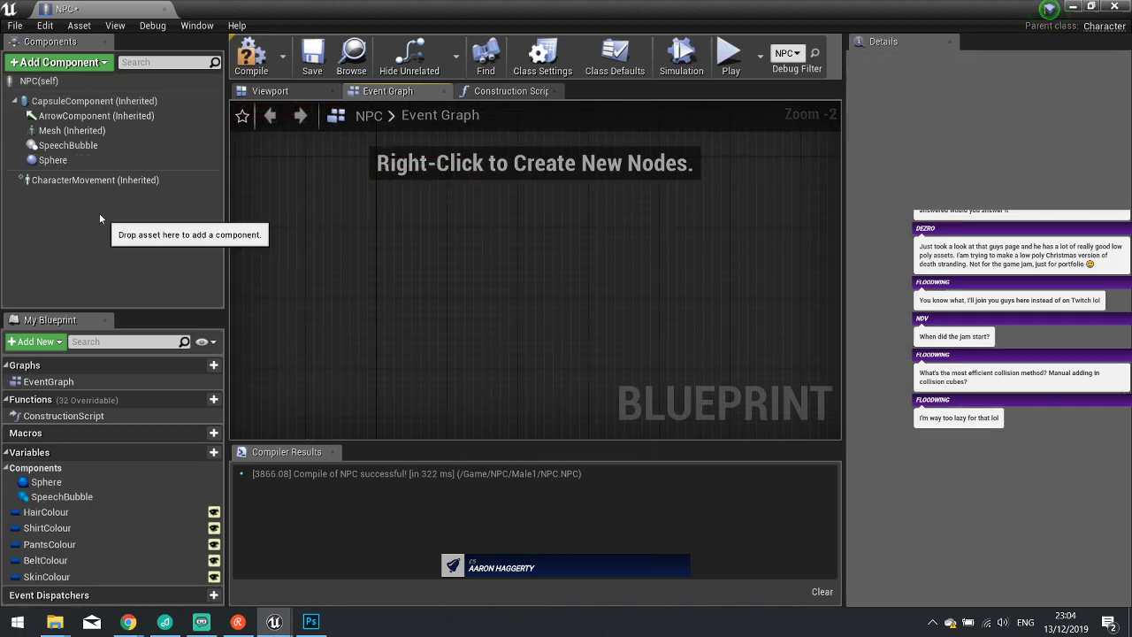
Add an On Component Begin Overlap event for the Sphere component to the Event Graph.
left_click(53, 160)
right_click(416, 248)
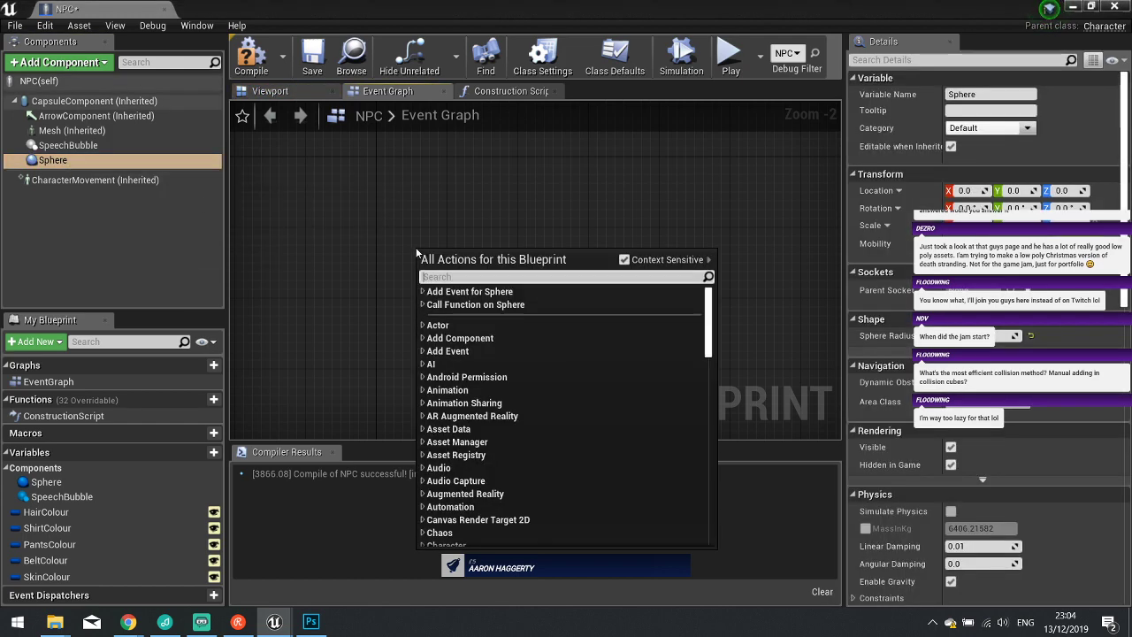
type("overlap")
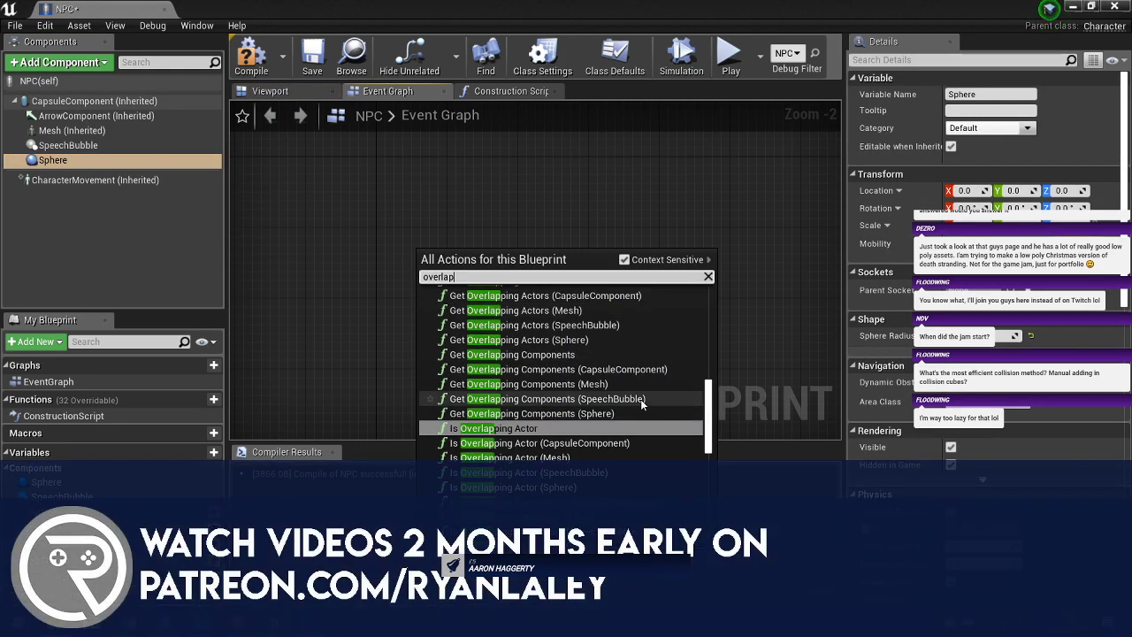
scroll(642, 400, "up", 6)
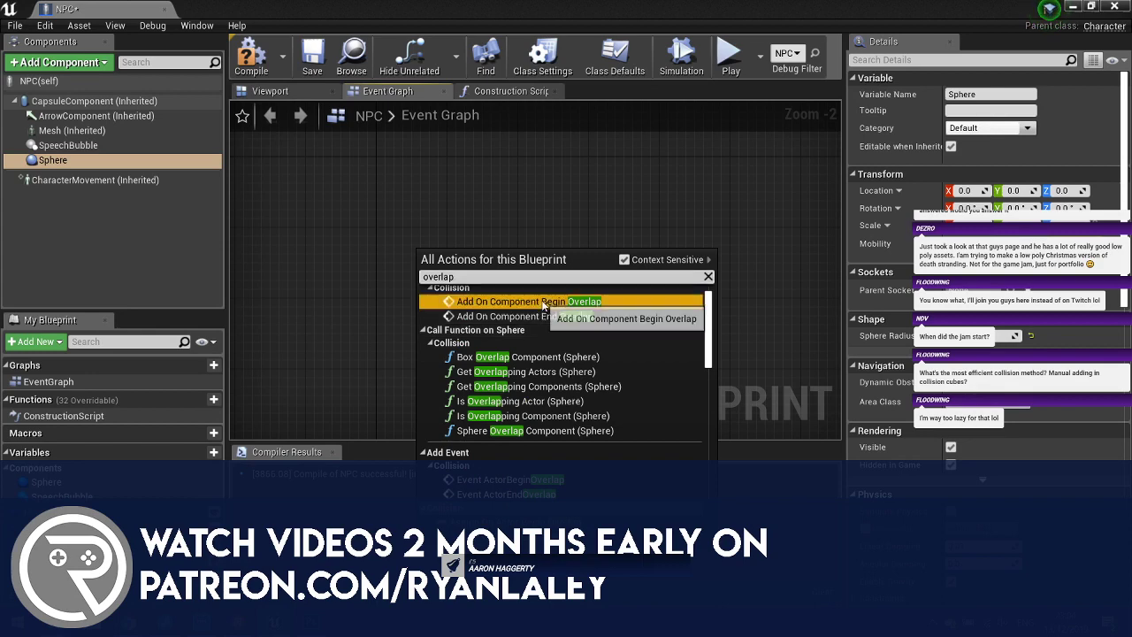
left_click(543, 304)
left_click_drag(442, 251, 360, 212)
Add a SpeechBubble reference feeding a Set Visibility node with New Visibility on, placed beside the begin overlap event.
left_click_drag(69, 145, 699, 254)
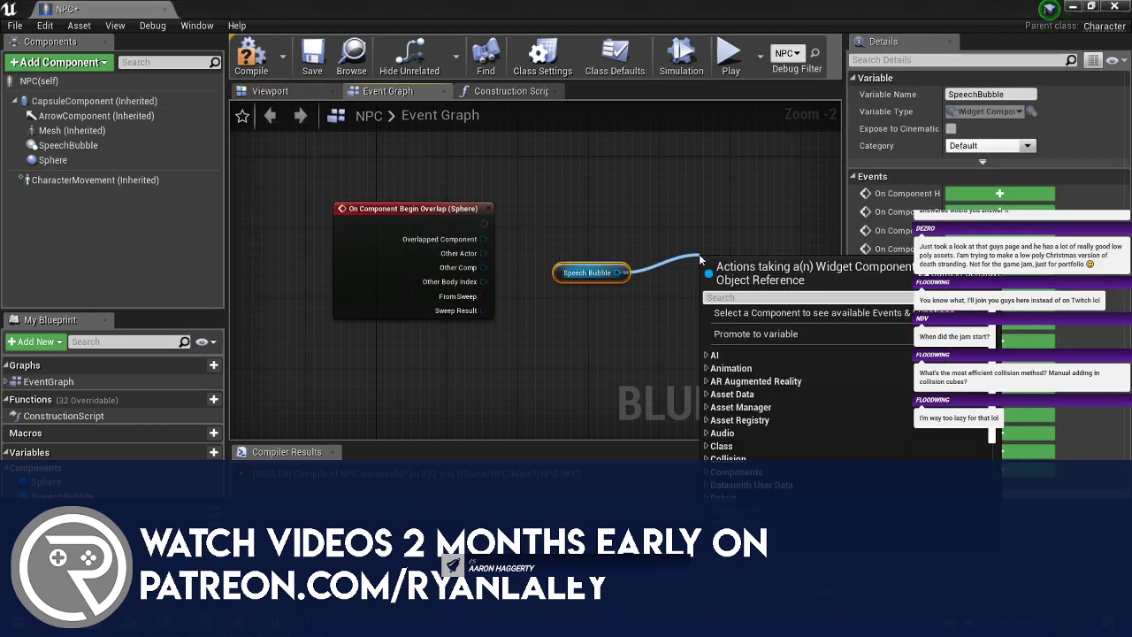
type("set vis")
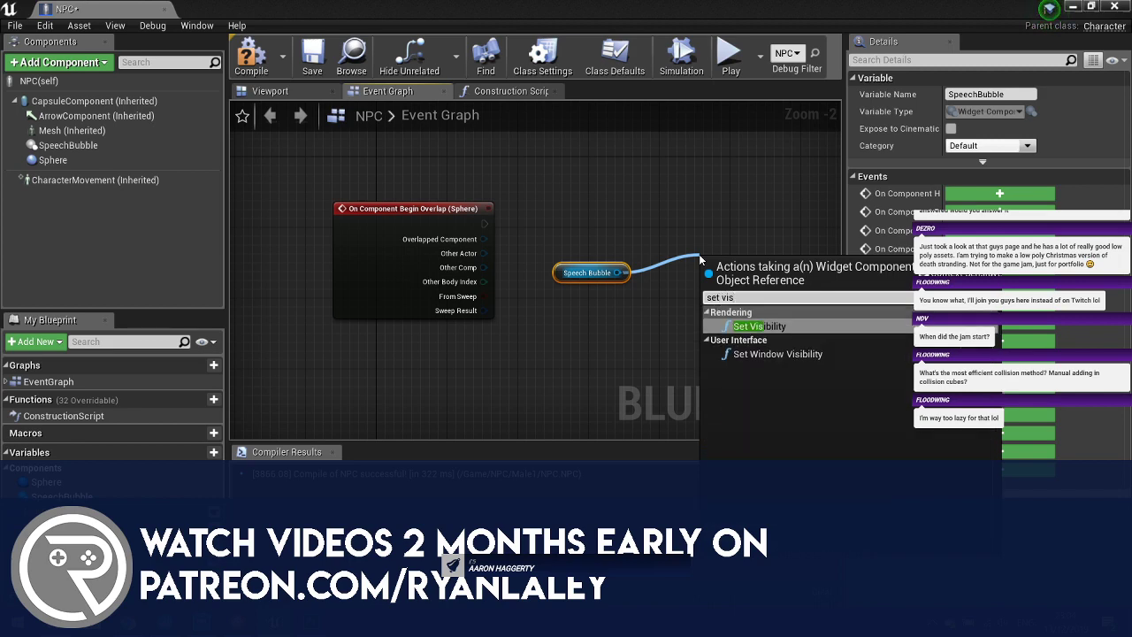
key("Return")
left_click(762, 315)
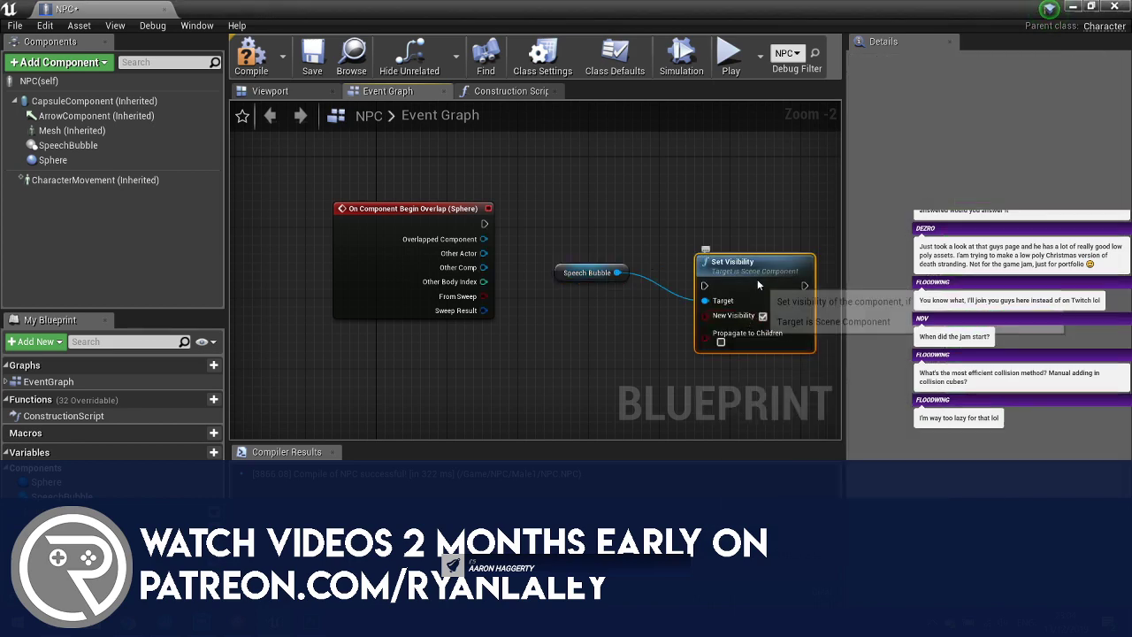
left_click_drag(743, 262, 796, 200)
left_click_drag(559, 272, 630, 281)
Compare the begin overlap event's Other Actor with Get Player Character using an equality node.
left_click_drag(483, 253, 480, 366)
type("==")
key("Return")
type("get p")
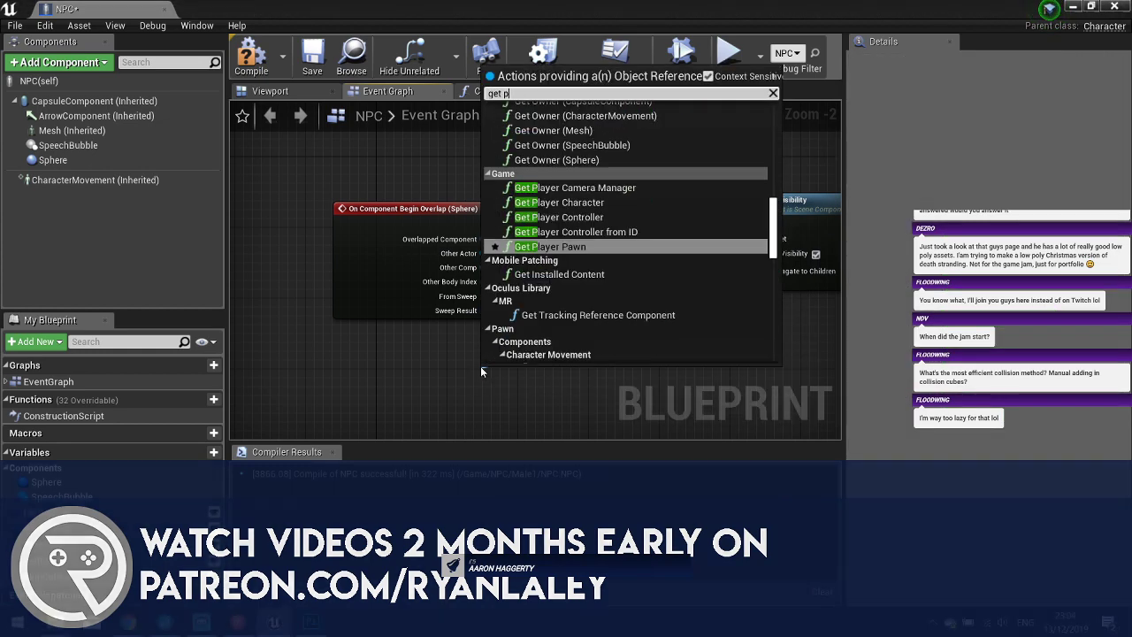
type("layer ch")
key("Return")
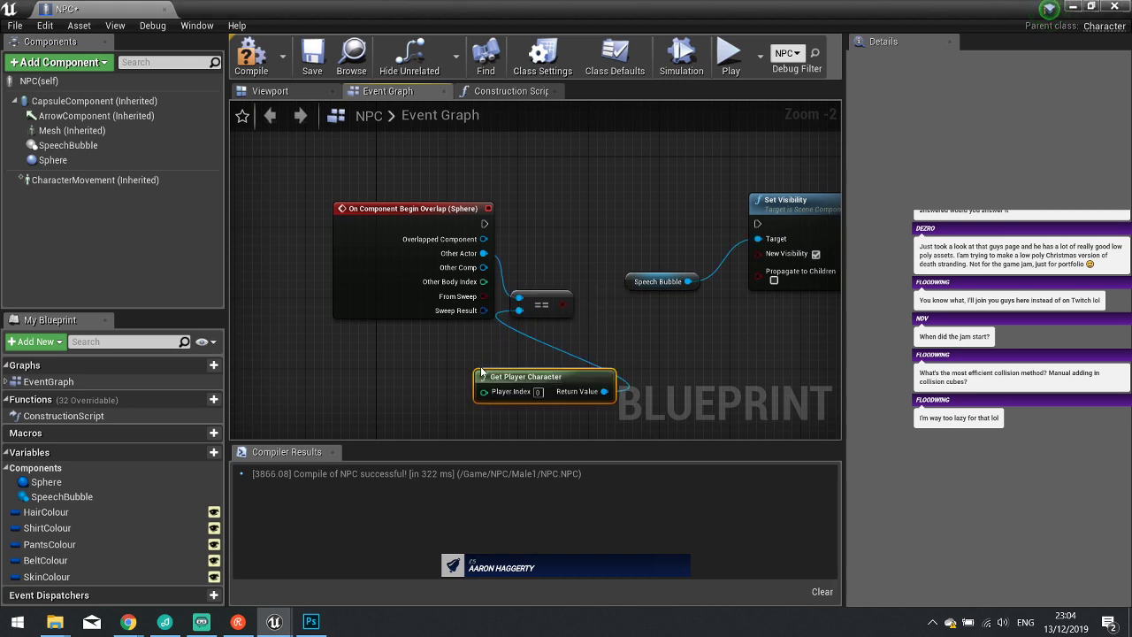
Add a Branch on the player comparison between the begin overlap event and Set Visibility, run from True, and compile.
left_click(571, 221)
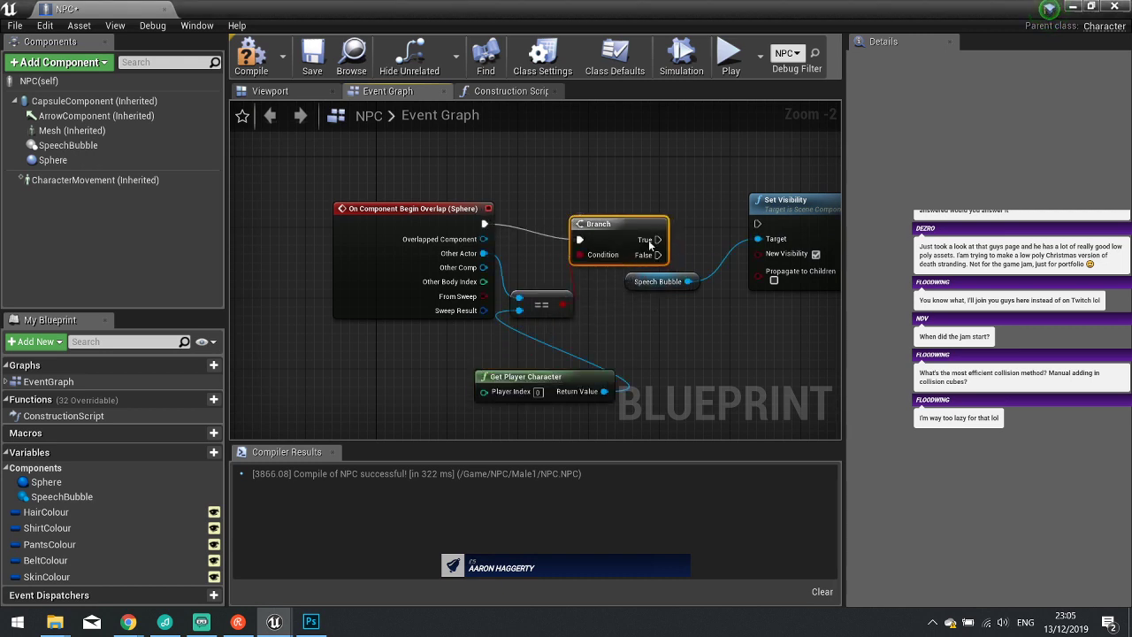
left_click_drag(758, 227, 758, 226)
left_click_drag(605, 221, 615, 206)
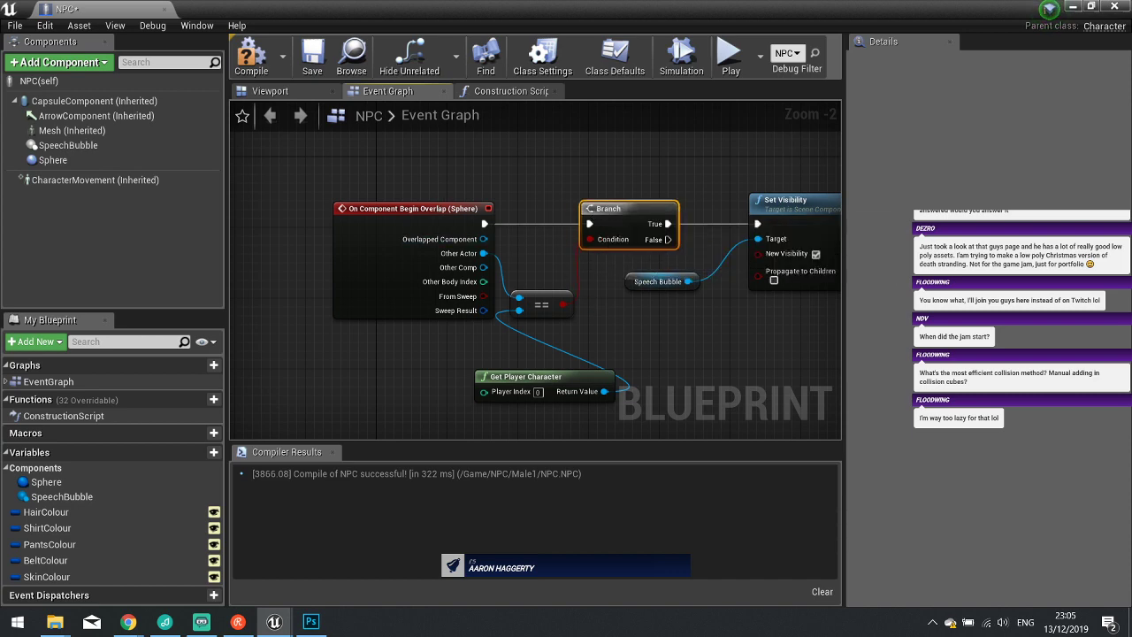
right_click_drag(360, 158, 257, 122)
Add an On Component End Overlap event for the Sphere component below the begin overlap nodes.
right_click_drag(372, 277, 469, 358)
right_click(413, 373)
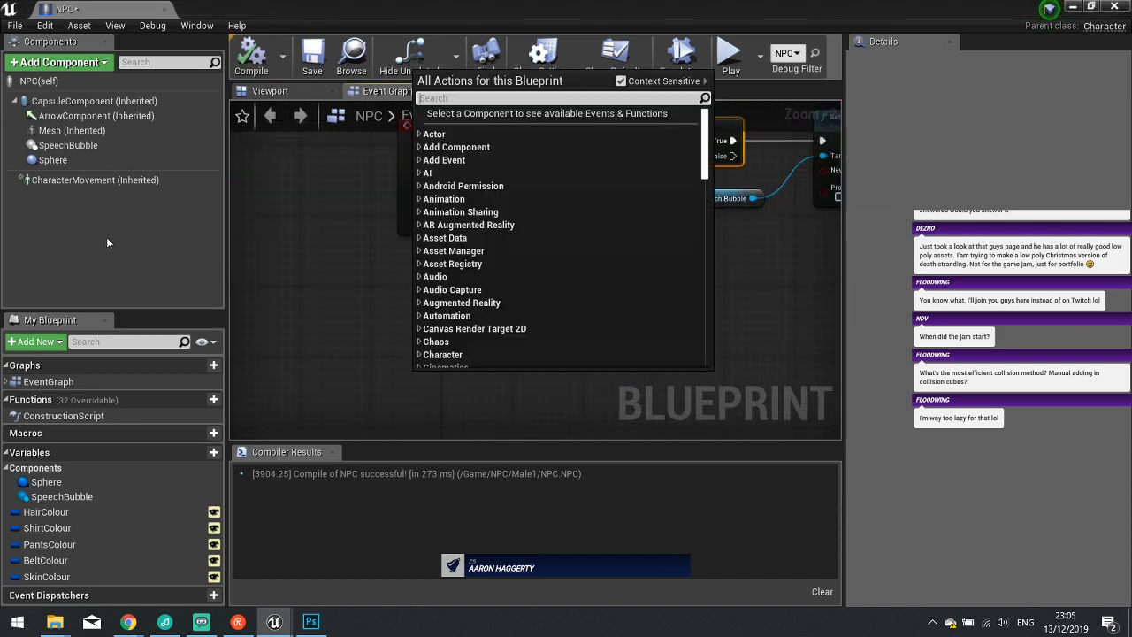
left_click(53, 160)
right_click(375, 401)
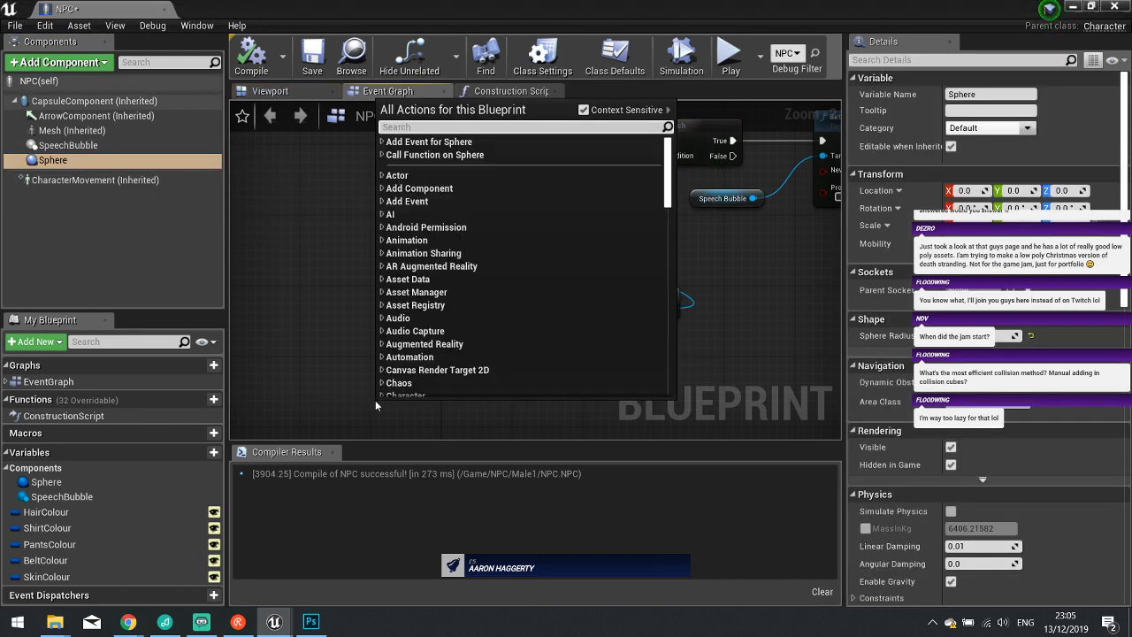
type("end overlap")
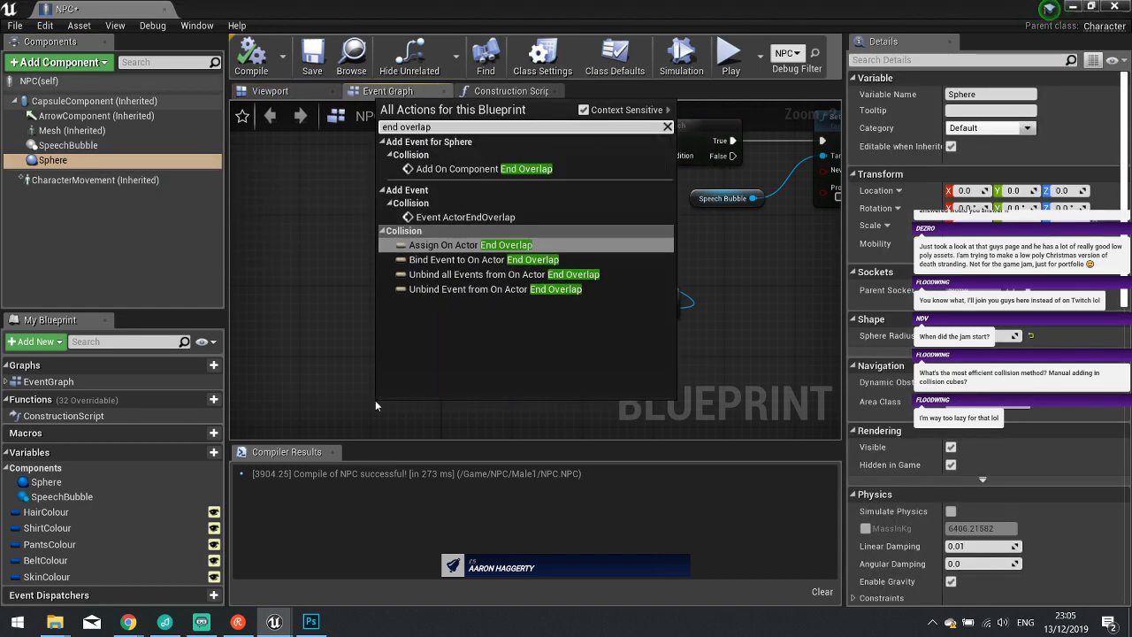
left_click(459, 169)
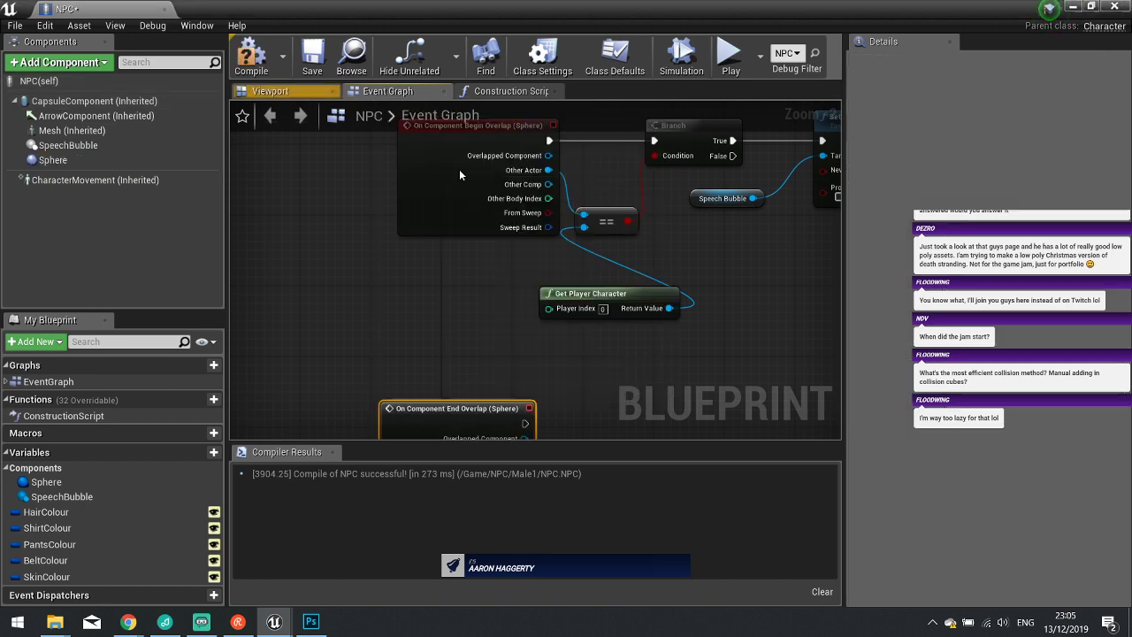
Duplicate the Branch, comparison and Set Visibility nodes onto the end overlap event, with New Visibility off.
scroll(718, 313, "down", 2)
right_click_drag(717, 313, 519, 309)
left_click_drag(677, 326, 437, 178)
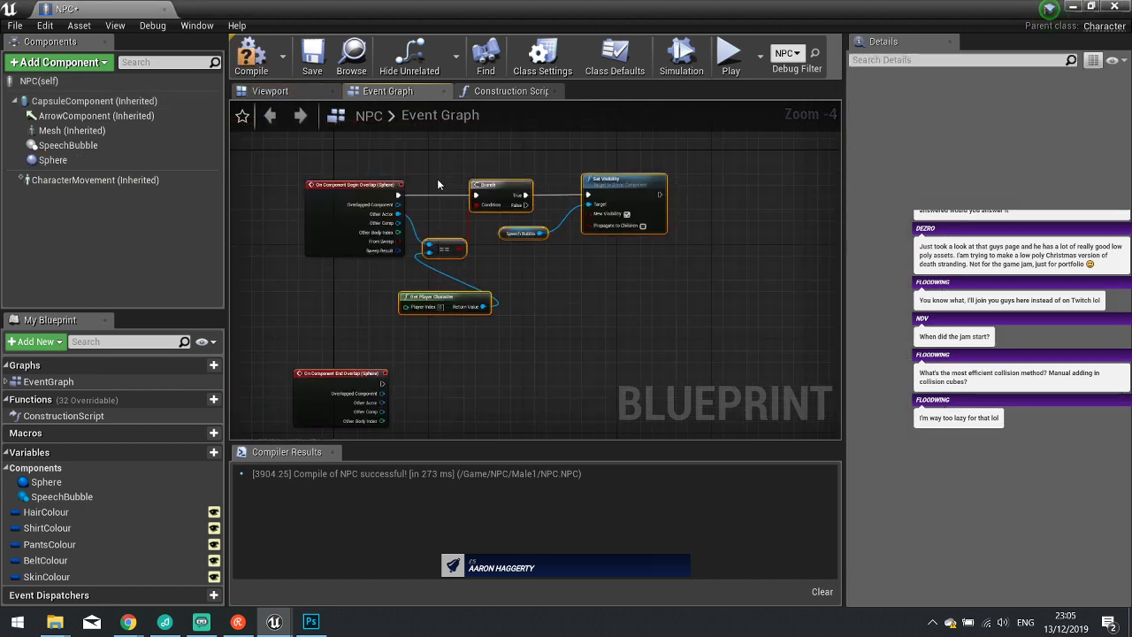
right_click_drag(508, 366, 497, 213)
key("ctrl+v")
left_click_drag(531, 184, 473, 231)
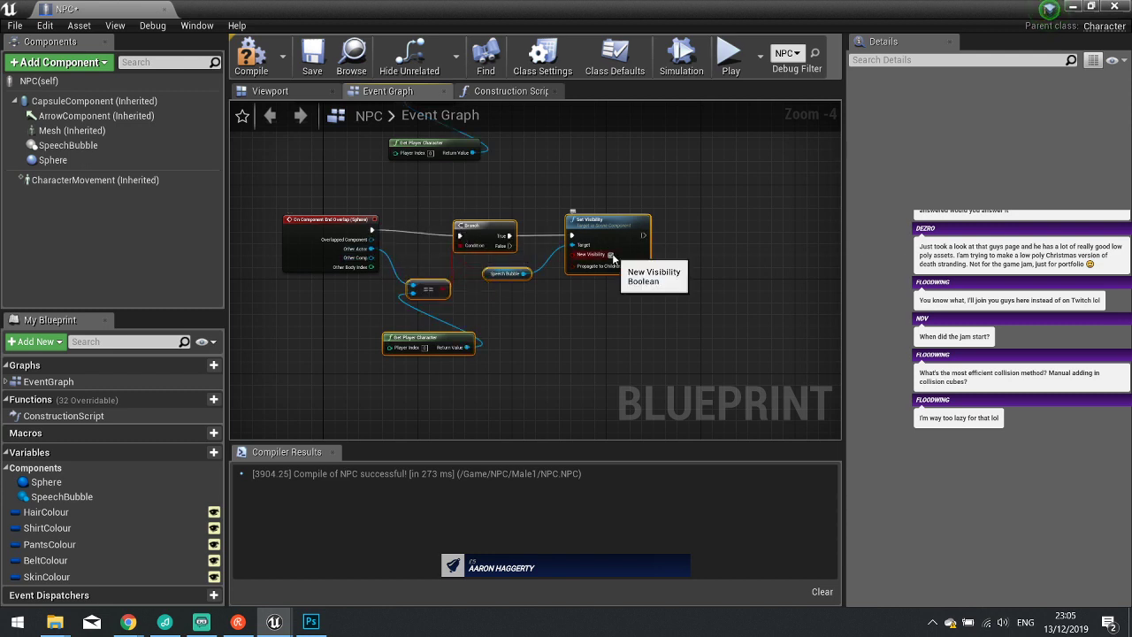
Turn off the SpeechBubble component's Visible rendering option and compile the NPC blueprint.
left_click(125, 144)
scroll(906, 372, "down", 12)
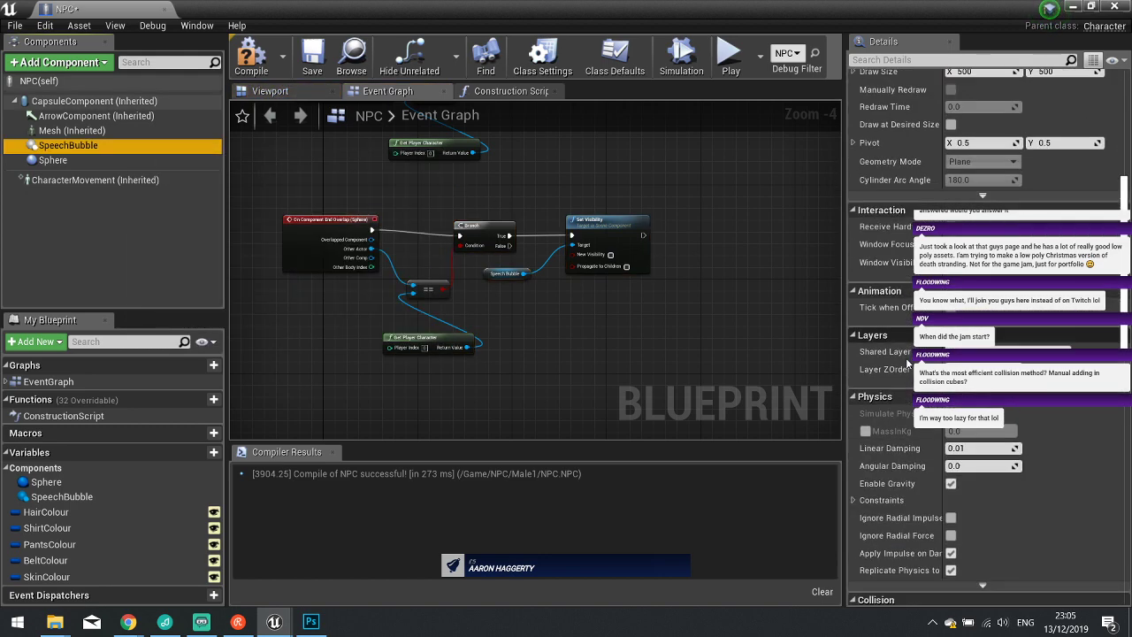
scroll(907, 364, "down", 6)
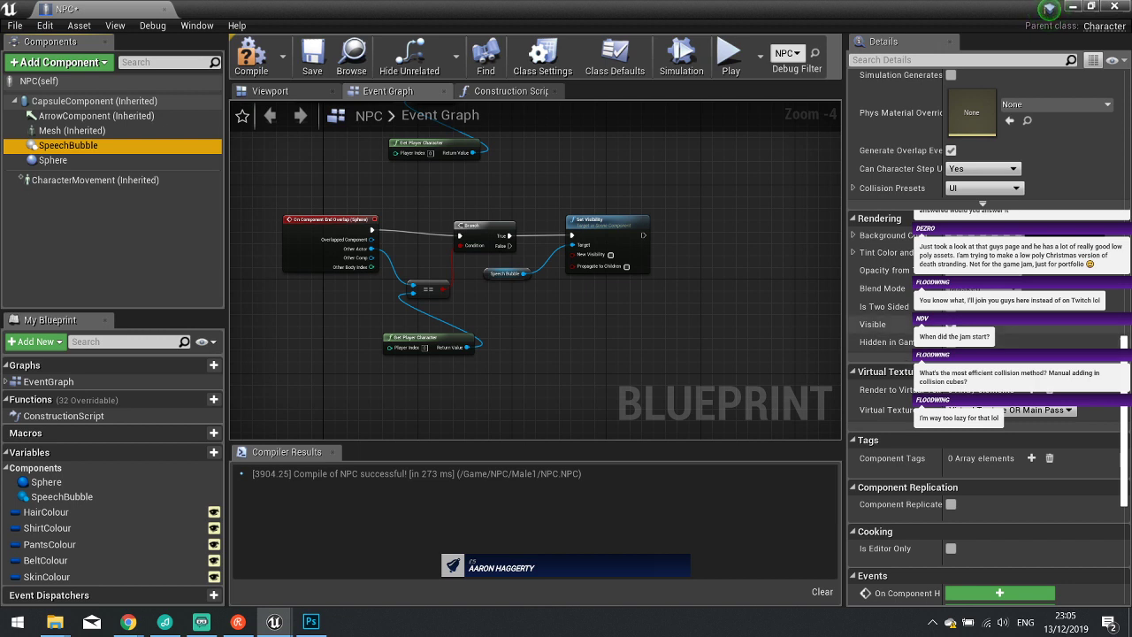
left_click(252, 58)
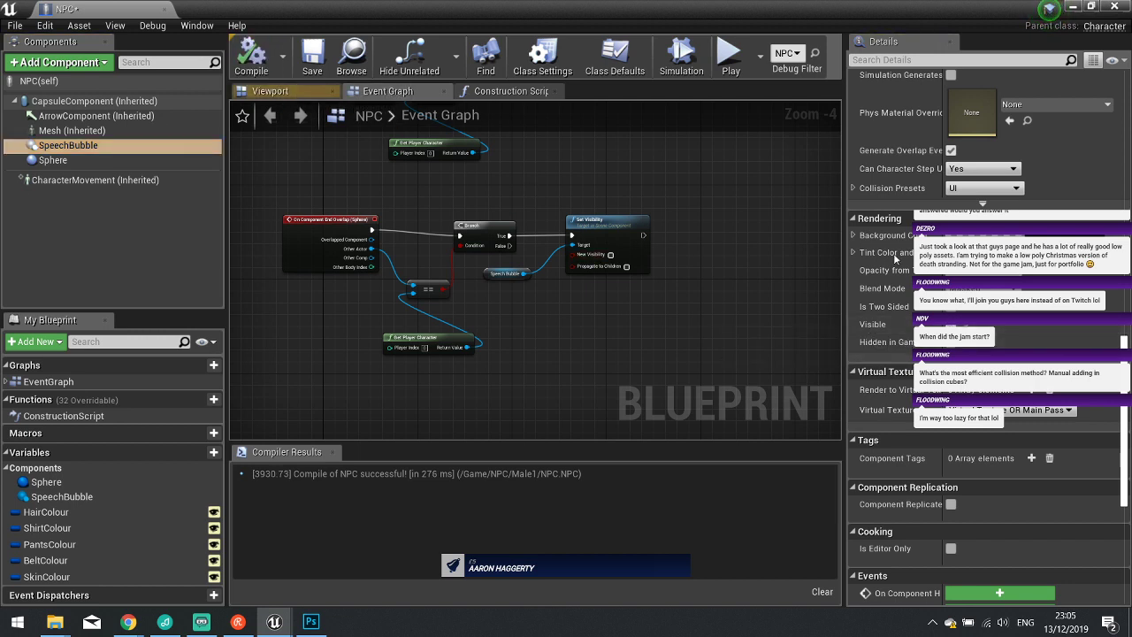
Play-test the level, walking the Santa character up to the NPC and away again to check the speech bubble's visibility.
left_click(1121, 7)
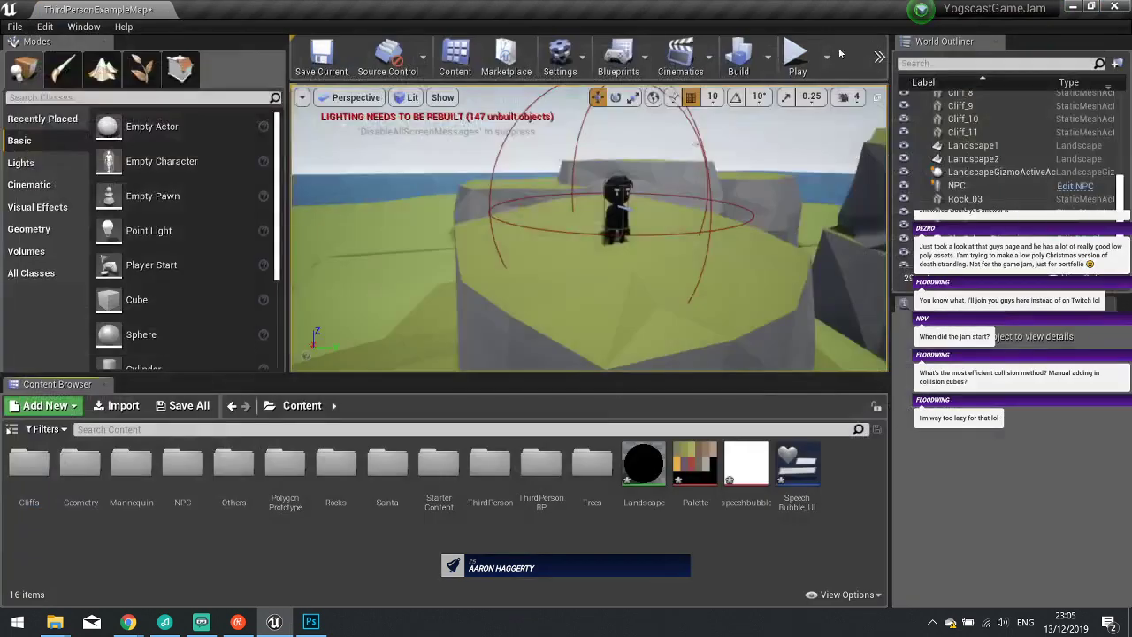
left_click(796, 56)
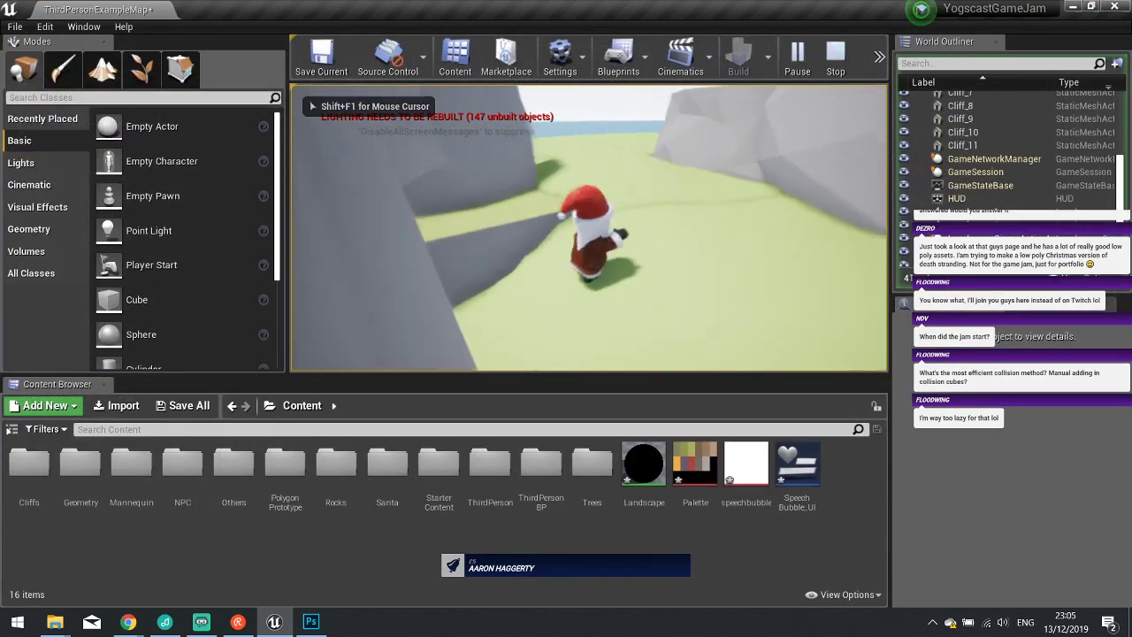
key("w")
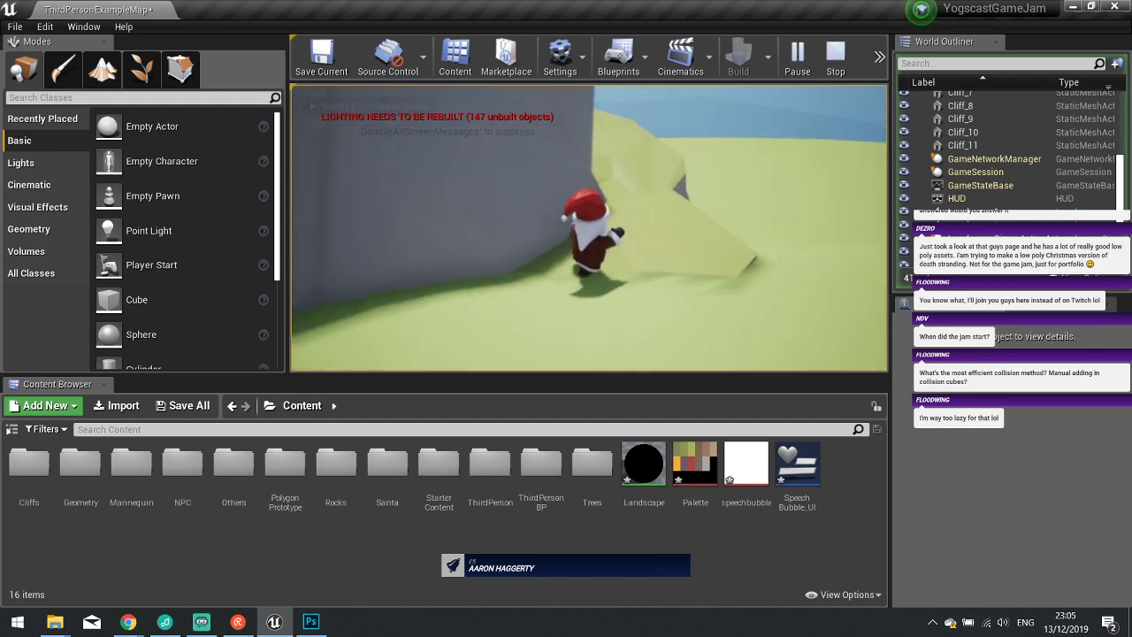
key("w")
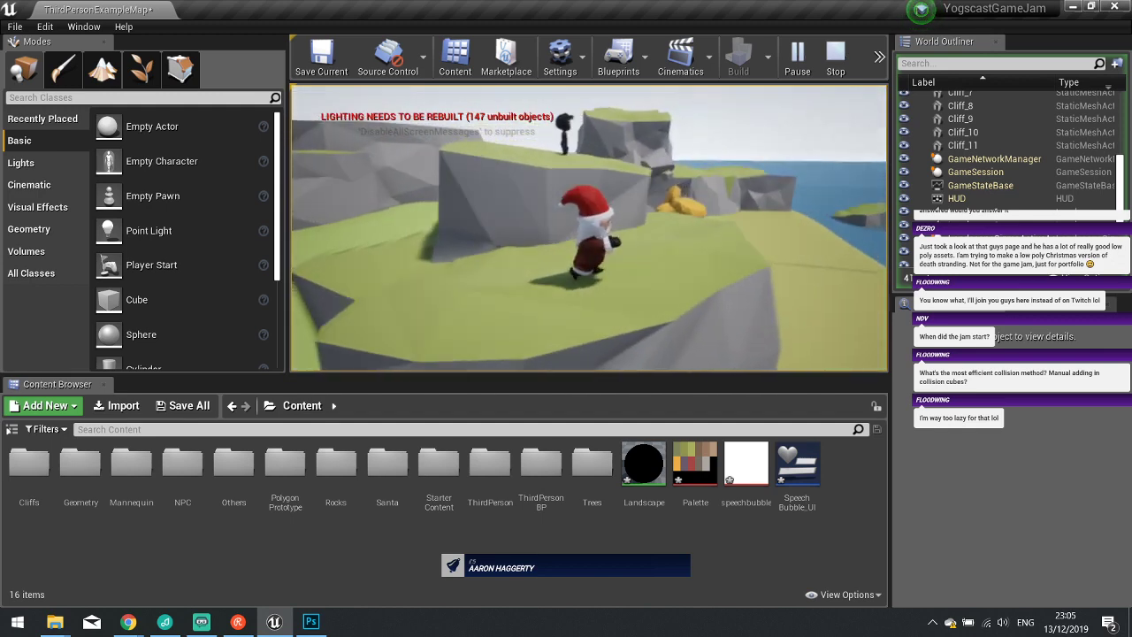
key("w")
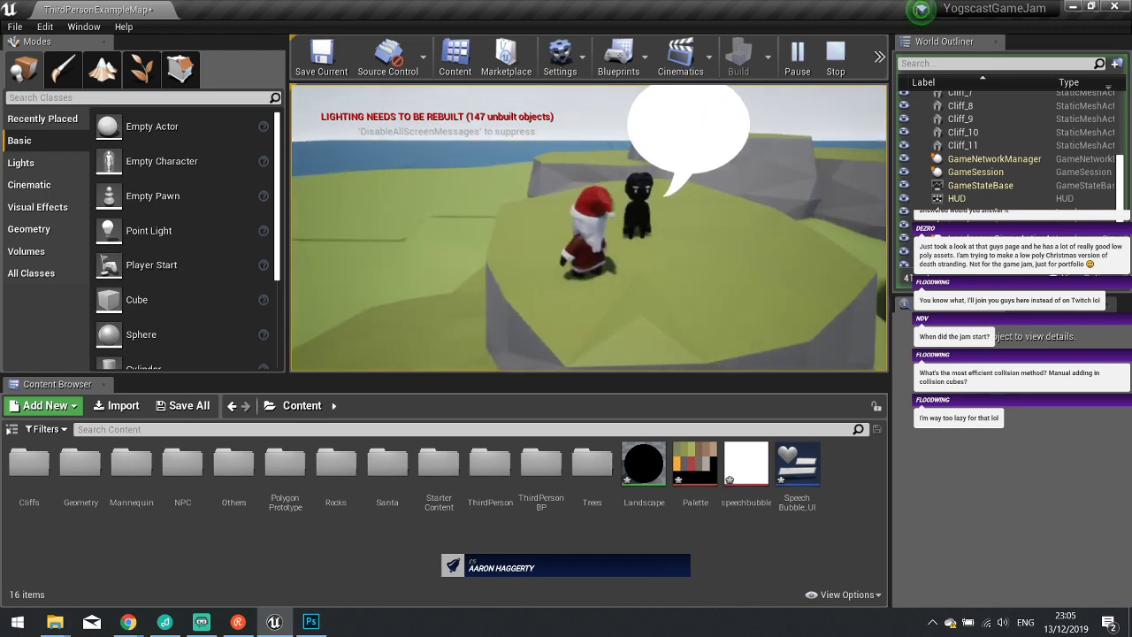
key("s")
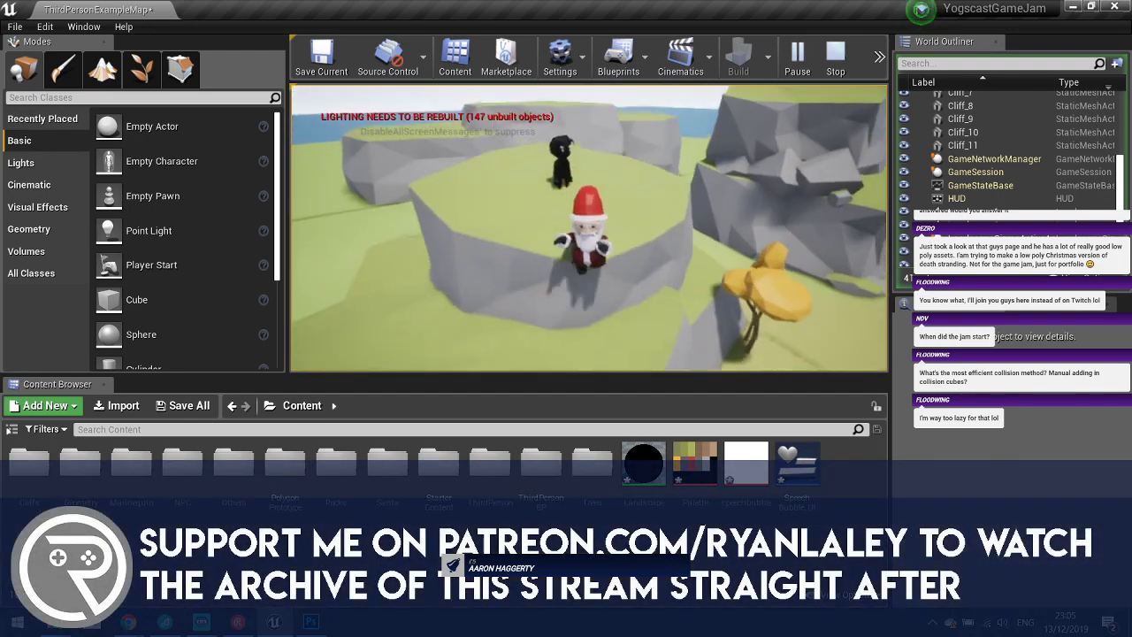
key("Escape")
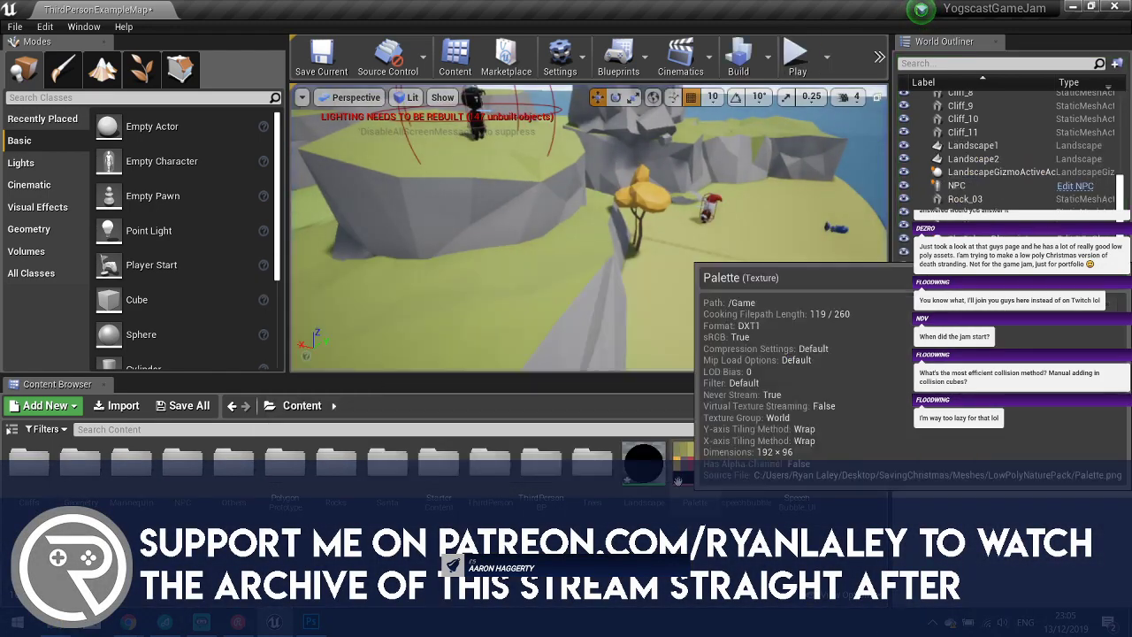
Open the placed NPC's blueprint for editing and add an Event Tick node in empty space beside the Set Visibility nodes.
double_click(182, 461)
left_click(466, 131)
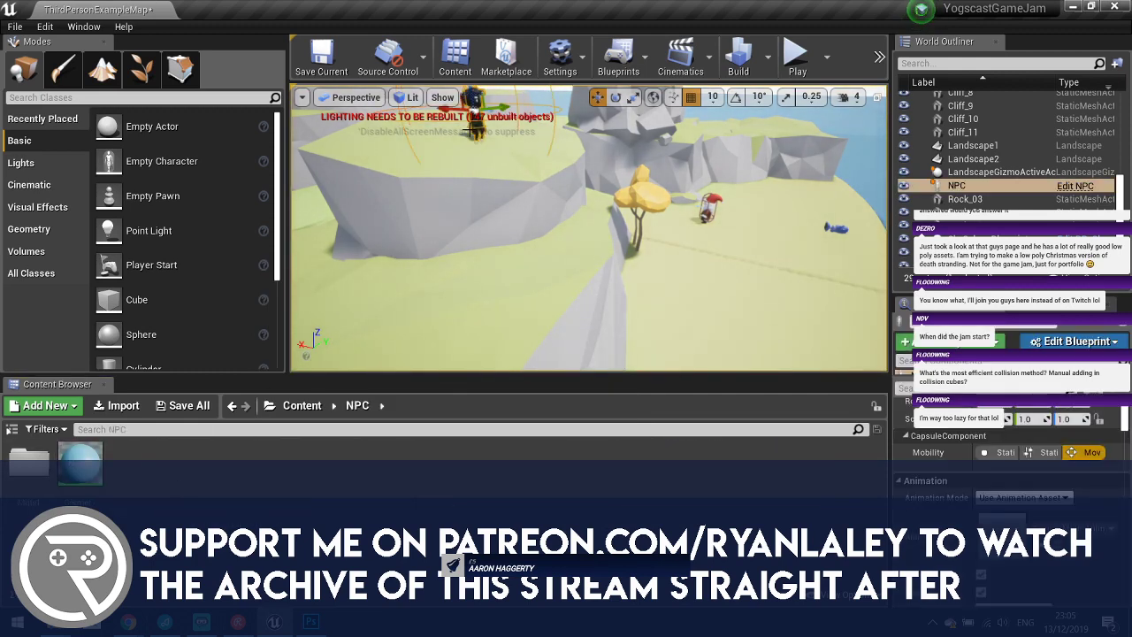
left_click(1074, 186)
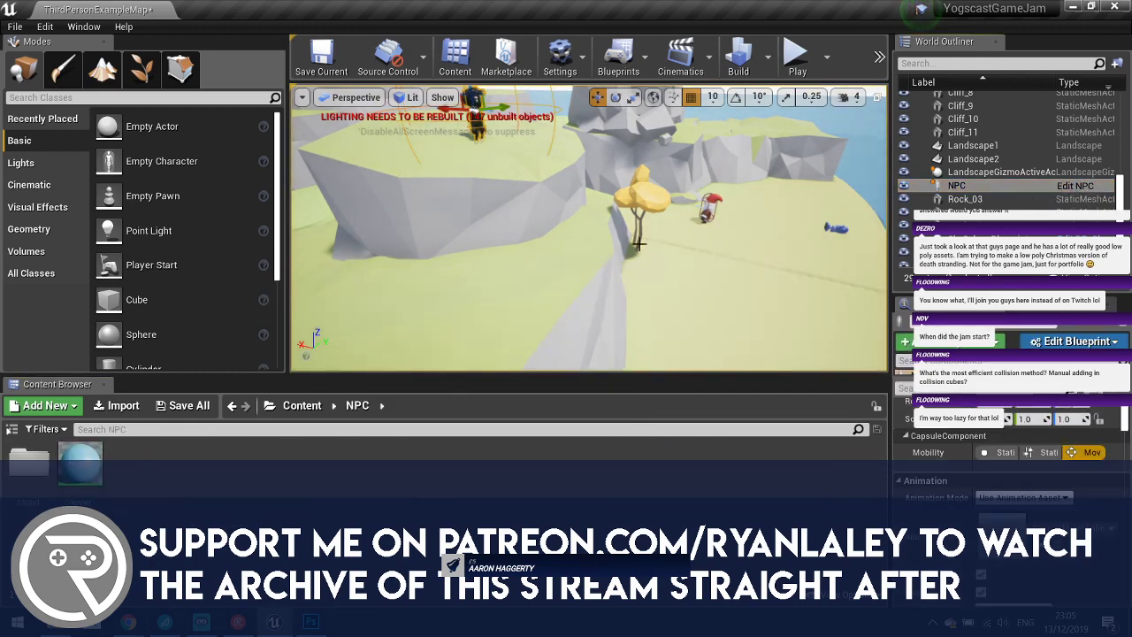
right_click_drag(542, 299, 545, 274)
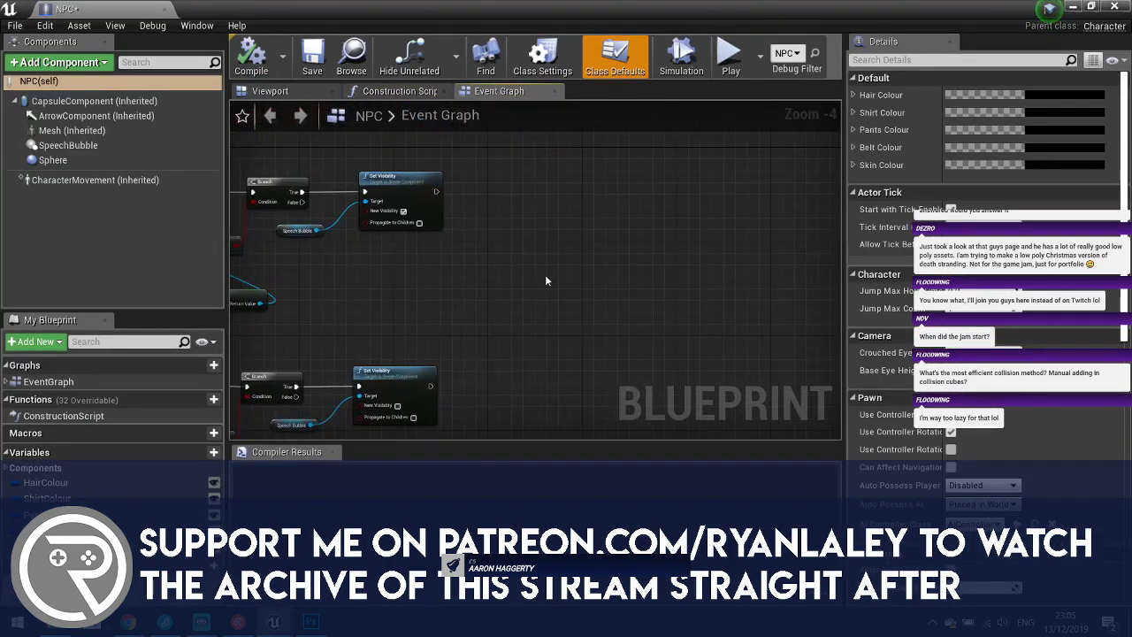
right_click(545, 274)
type("tick")
key("Return")
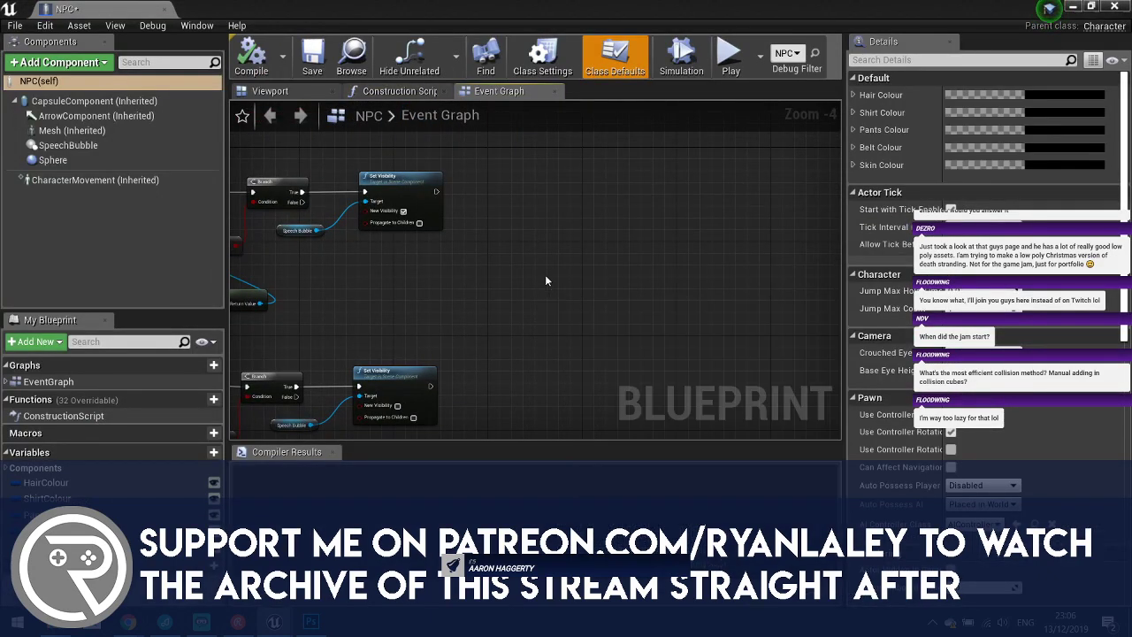
scroll(596, 237, "up", 2)
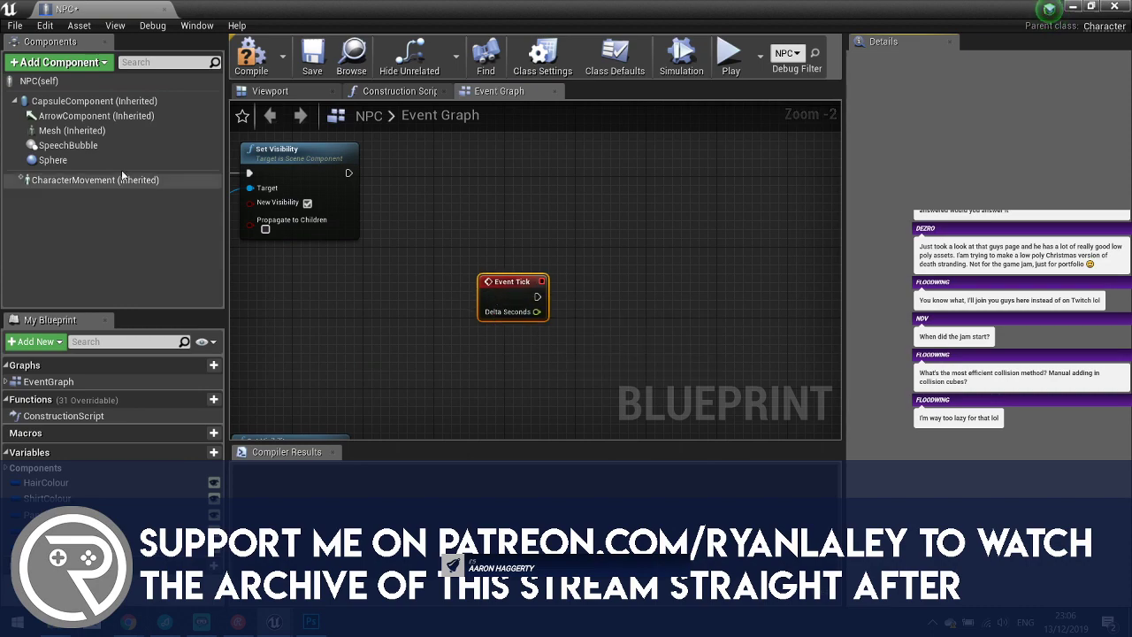
Add a Branch run from Event Tick, with its condition taken from an Is Visible check on the SpeechBubble component.
left_click_drag(68, 145, 462, 336)
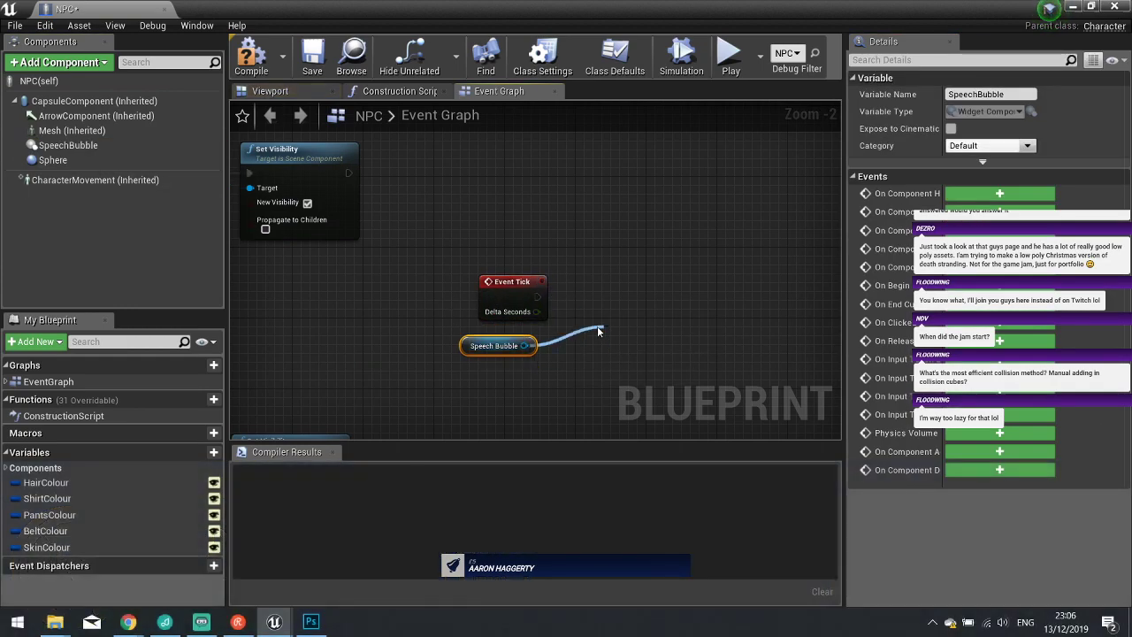
left_click_drag(598, 330, 598, 331)
type("visibl")
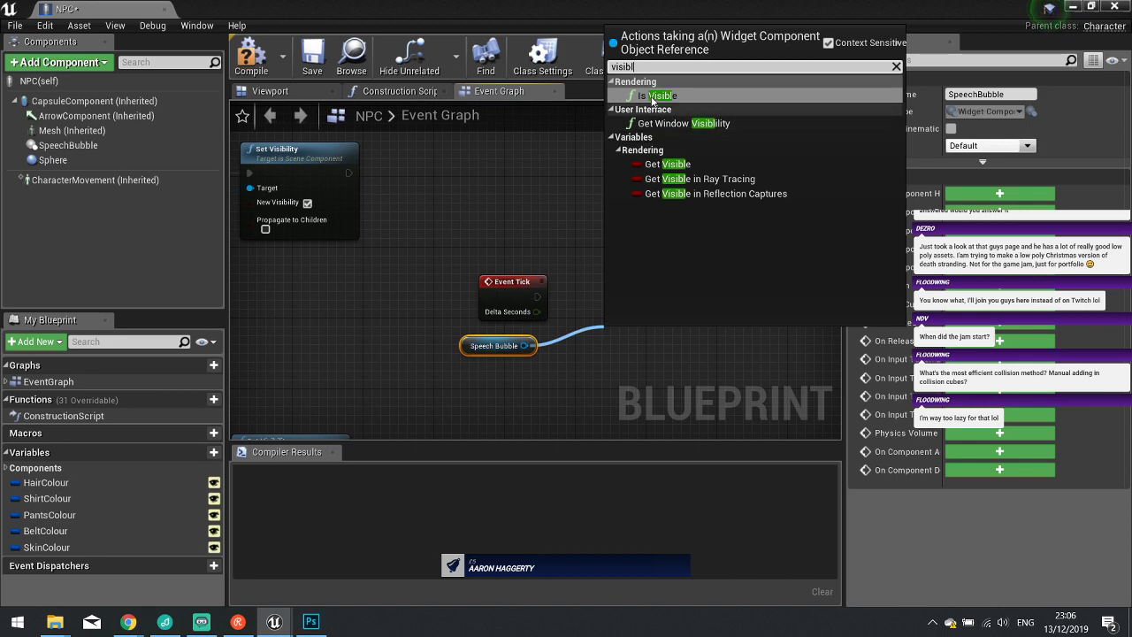
left_click(655, 96)
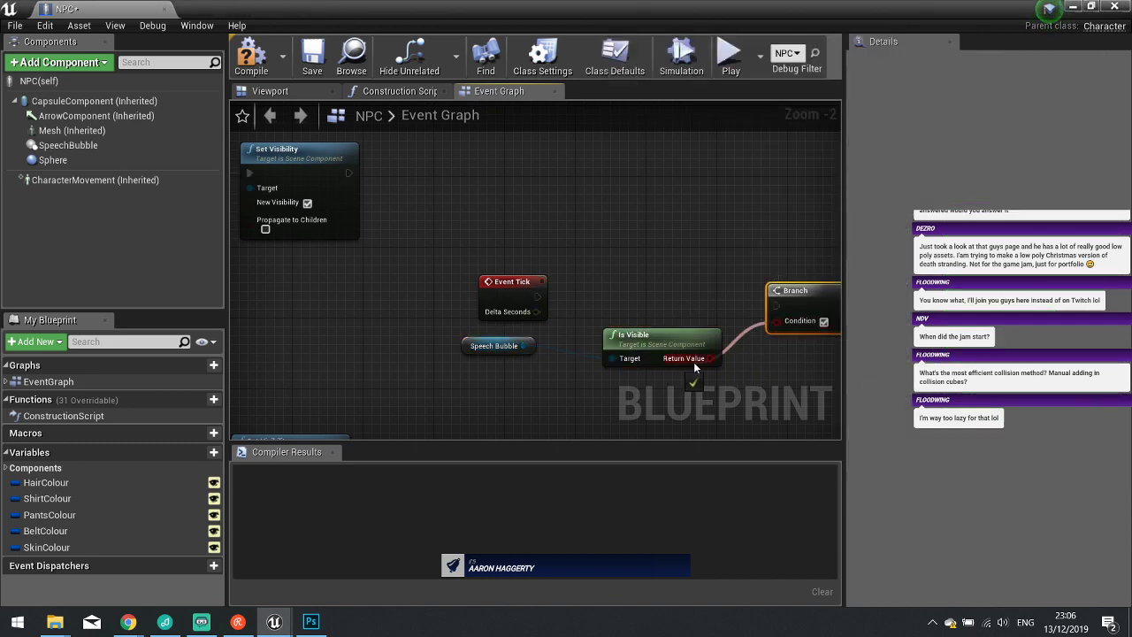
left_click_drag(695, 363, 709, 357)
left_click_drag(501, 288, 544, 279)
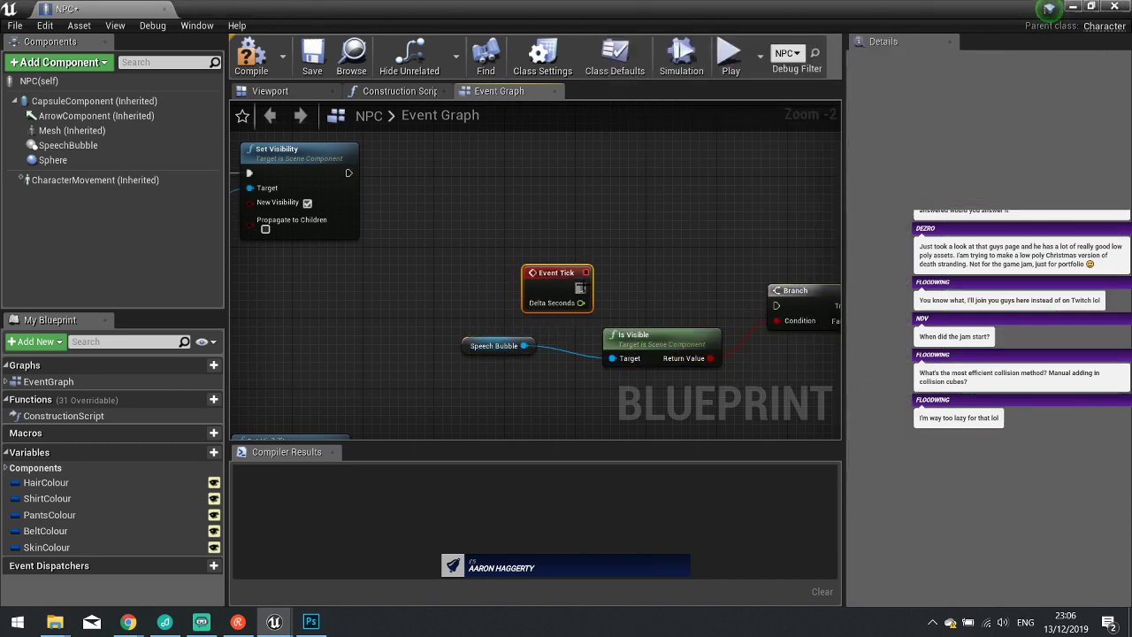
right_click_drag(778, 355, 509, 321)
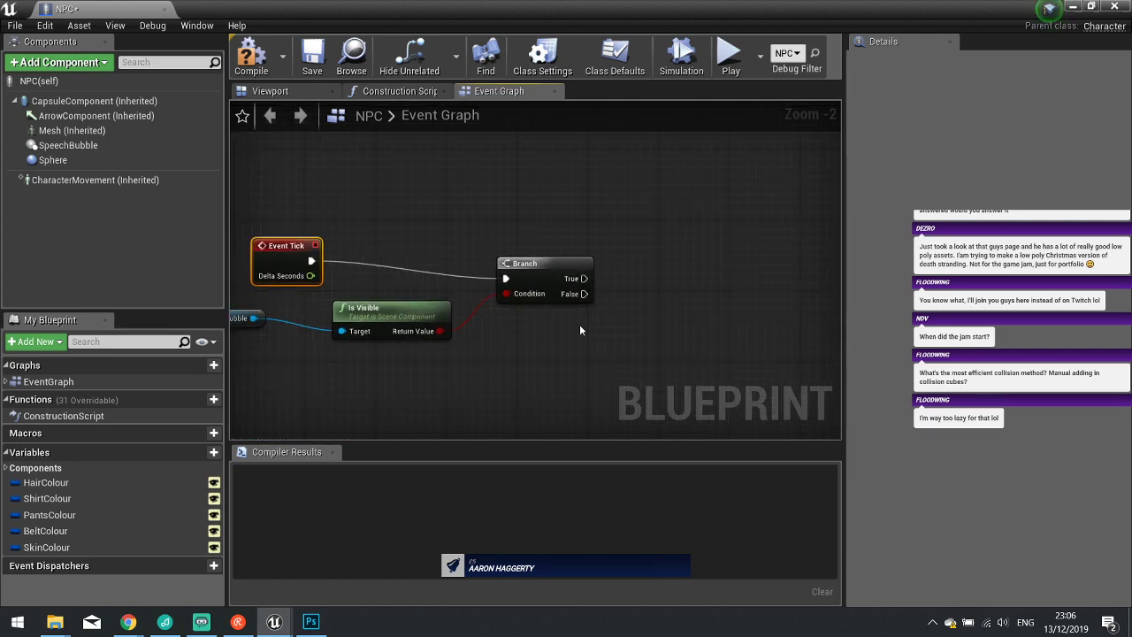
Add a Find Look at Rotation node below the Event Tick Branch.
left_click(524, 260)
right_click_drag(524, 260, 495, 316)
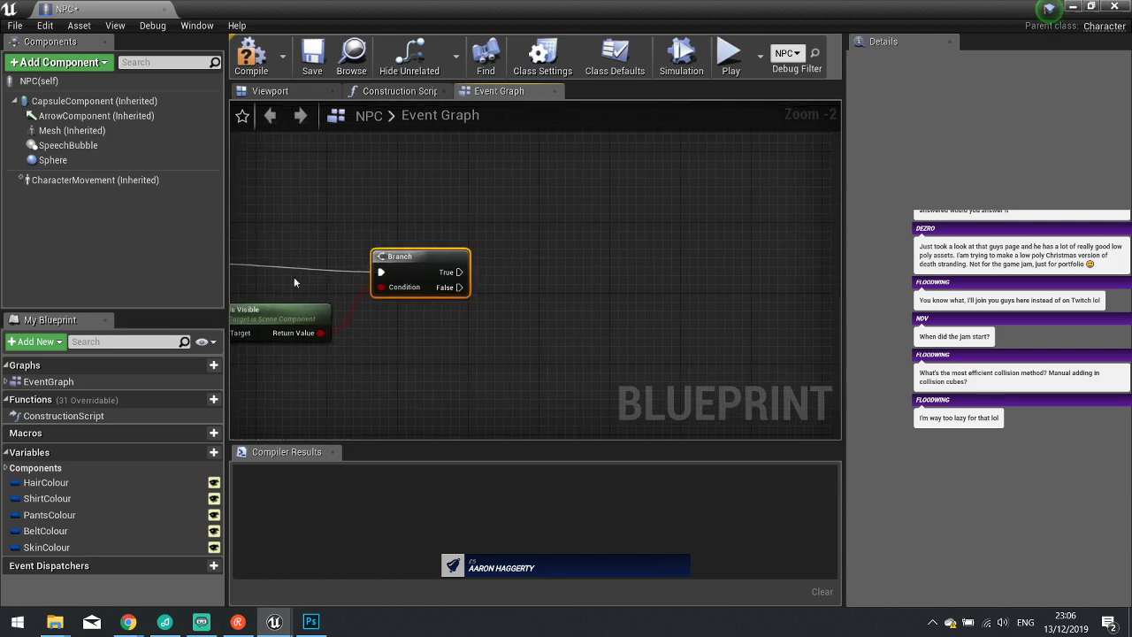
right_click(494, 351)
type("look")
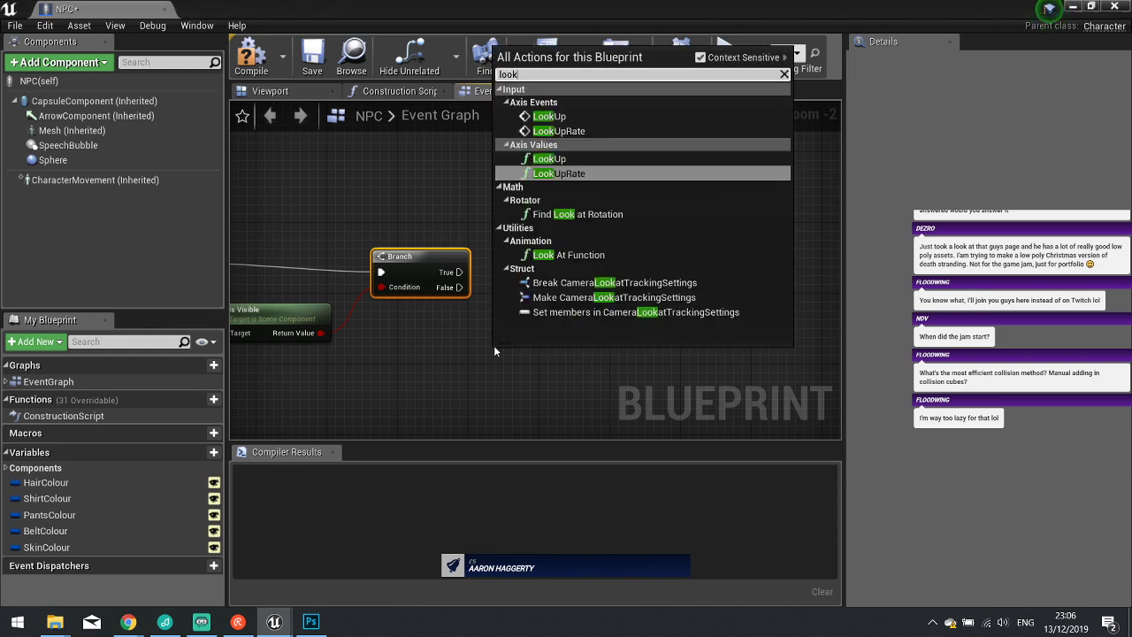
type(" at r")
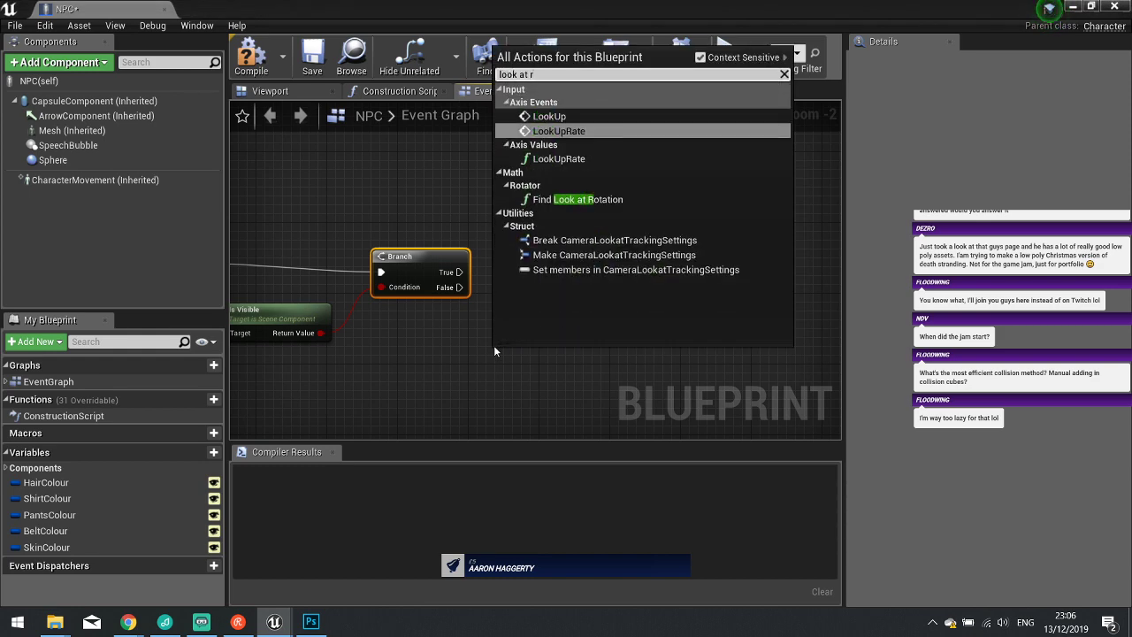
left_click(579, 196)
left_click_drag(543, 357, 543, 376)
right_click_drag(422, 374, 570, 281)
Feed the Start of Find Look at Rotation from a GetActorLocation node targeting self, placed beside it.
left_click_drag(658, 282, 530, 312)
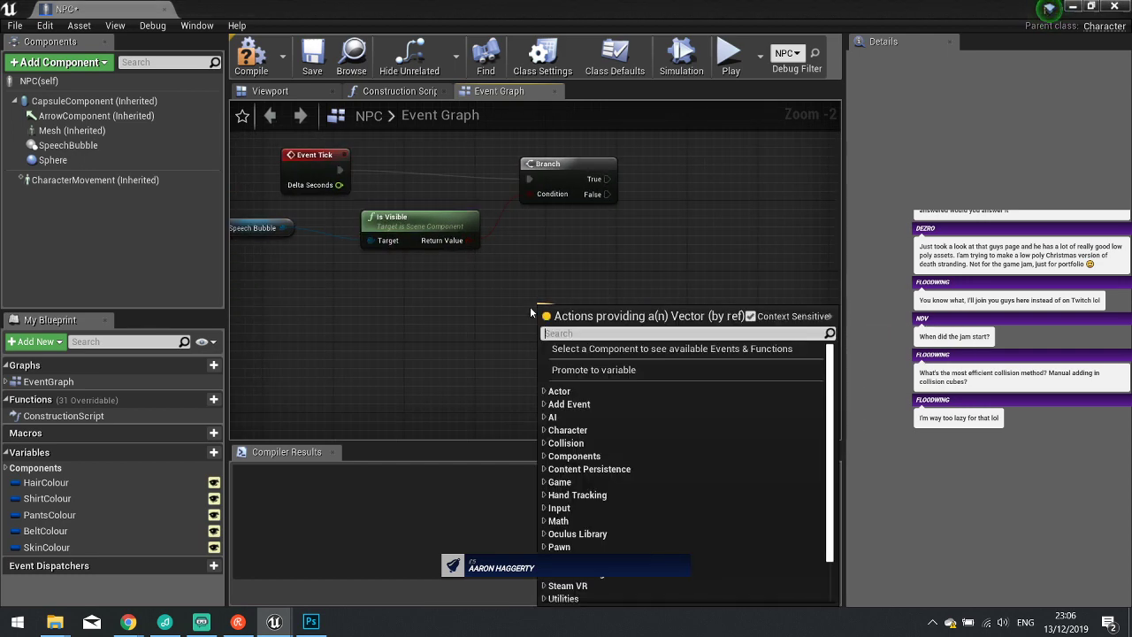
type("get actorloc")
key("Return")
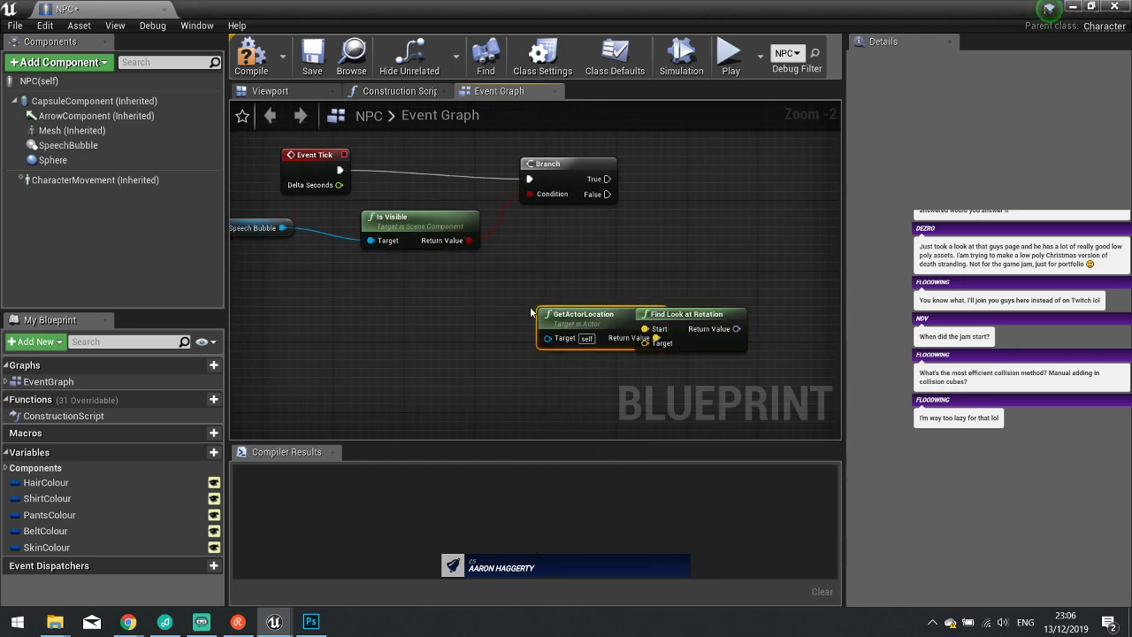
left_click_drag(577, 309, 497, 280)
Duplicate GetActorLocation below the first, wire it to the Target of Find Look at Rotation, and start adding a source for its actor reference.
key("ctrl+v")
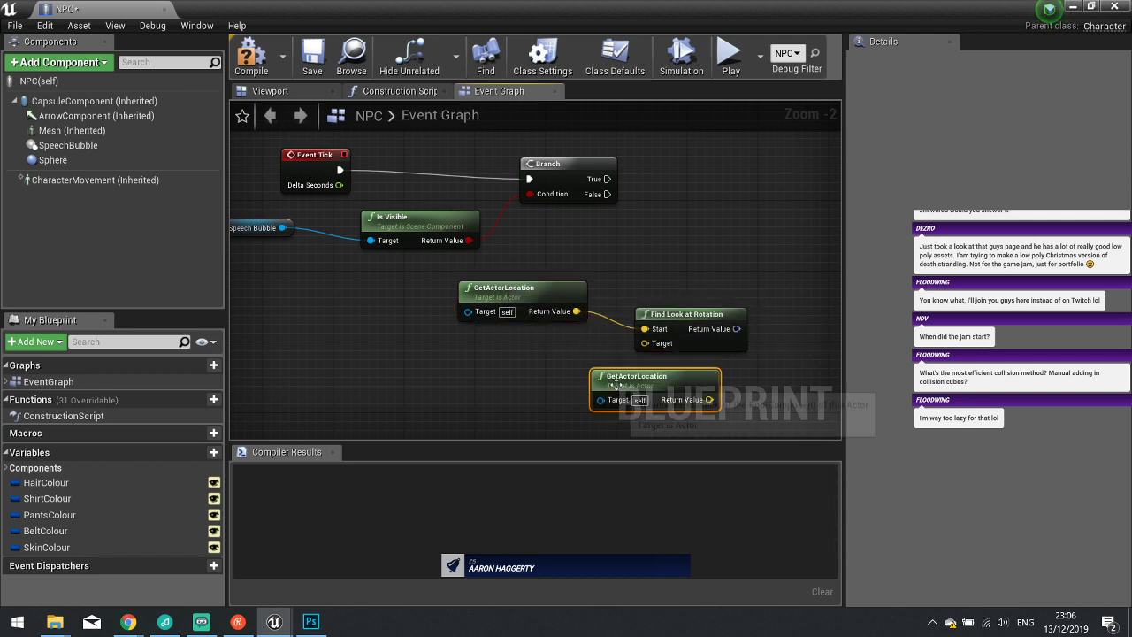
left_click_drag(619, 379, 523, 380)
left_click_drag(611, 400, 661, 343)
left_click_drag(541, 376, 381, 394)
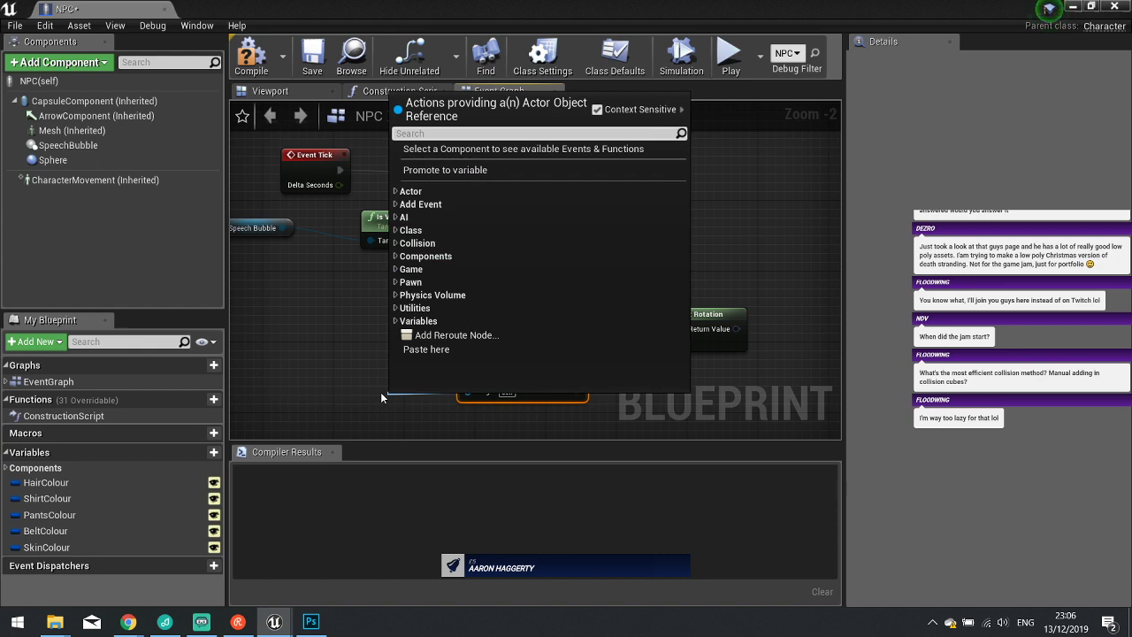
Add a Get Player Character node feeding the lower GetActorLocation node's Target and place it to that node's left.
type("get player cha")
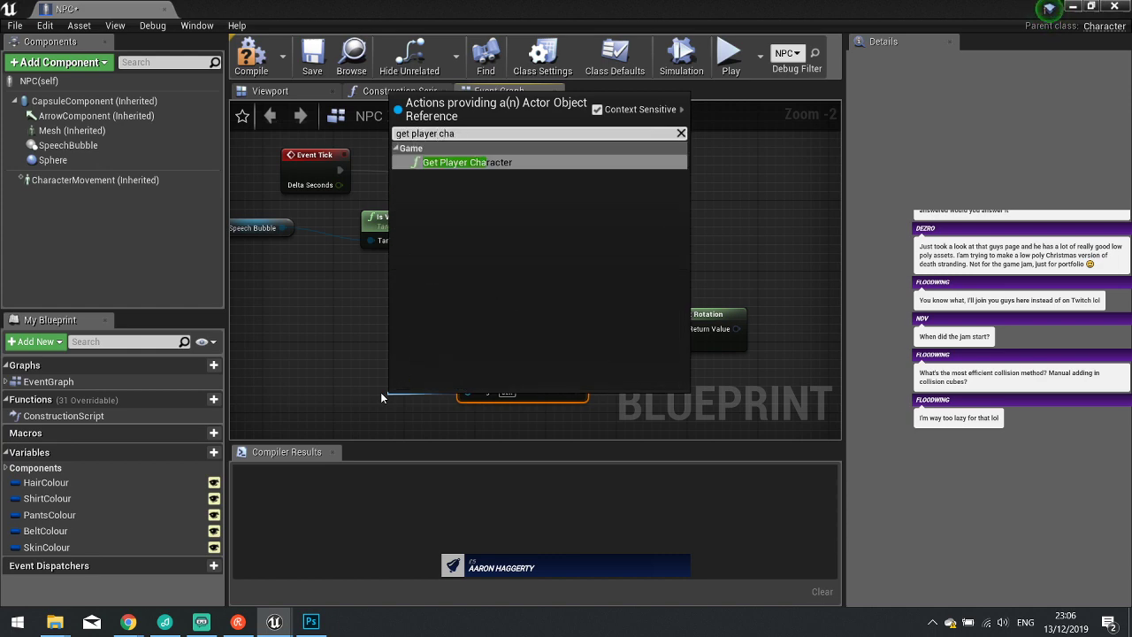
key("Return")
left_click_drag(427, 395, 320, 377)
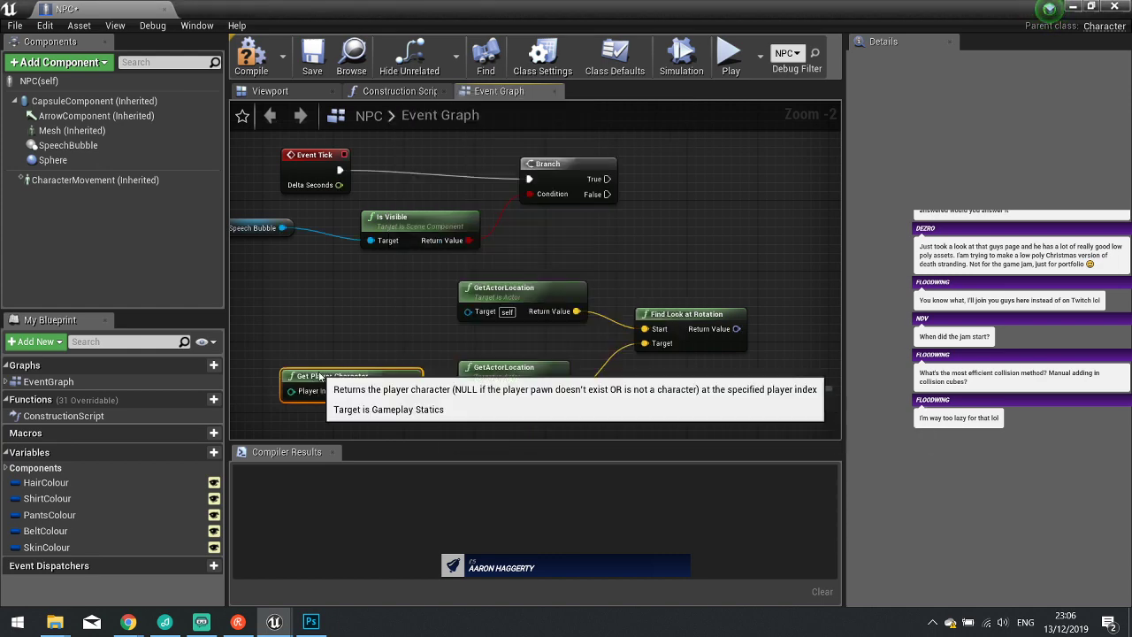
Add a SetActorRotation node fed by Find Look at Rotation, and run it from the Branch's True output in line with the Branch.
right_click_drag(600, 334, 405, 358)
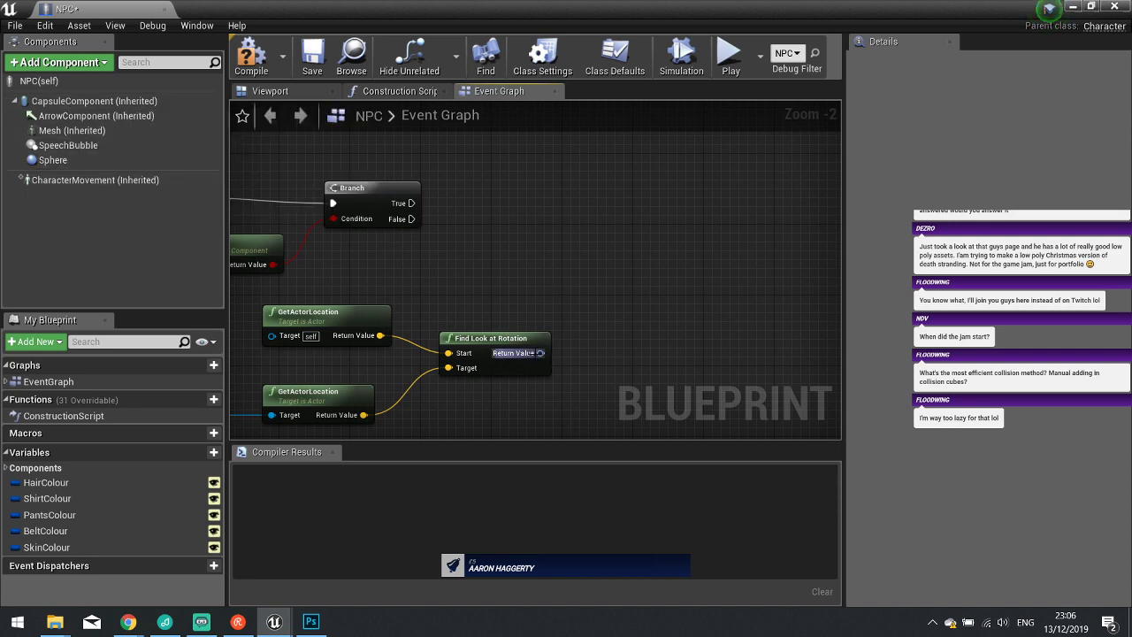
left_click_drag(540, 353, 584, 278)
type("set actor")
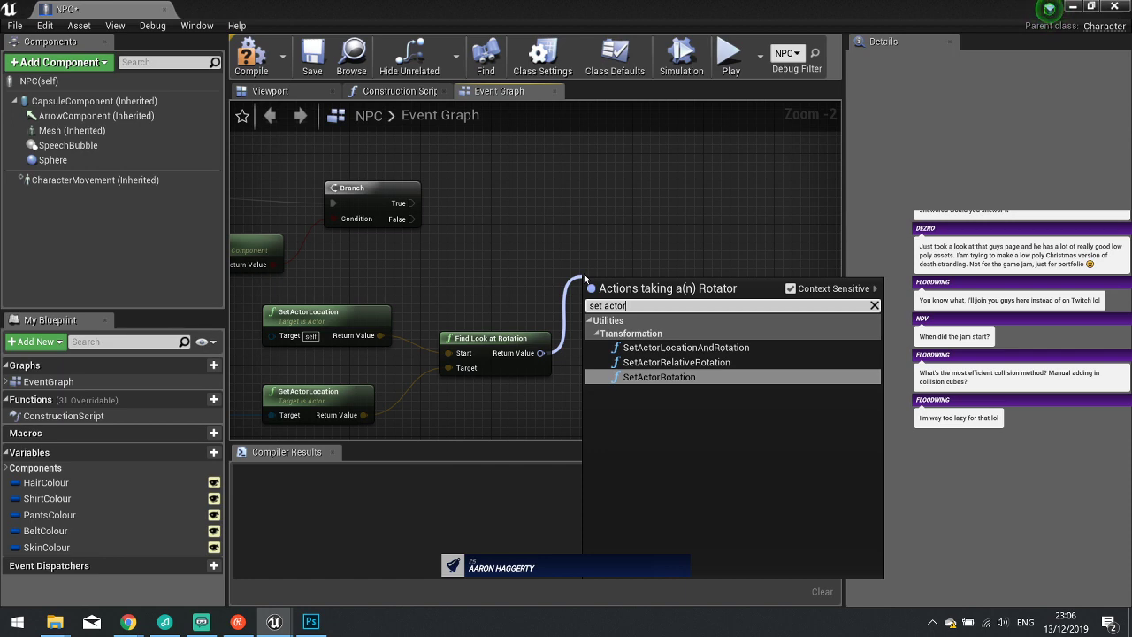
key("Return")
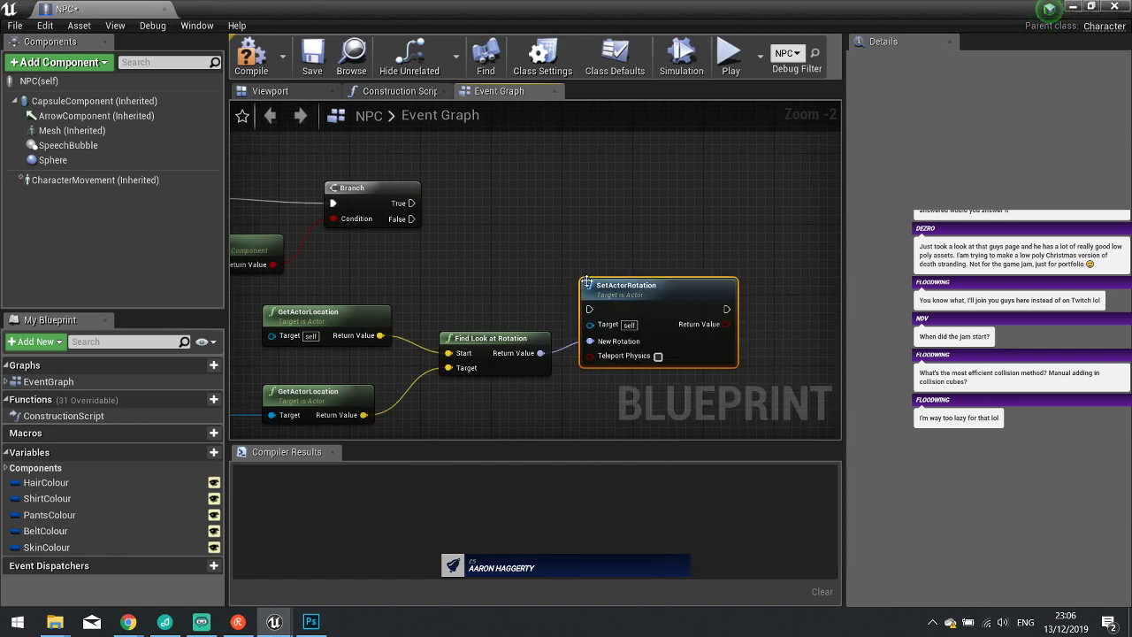
left_click_drag(409, 203, 409, 204)
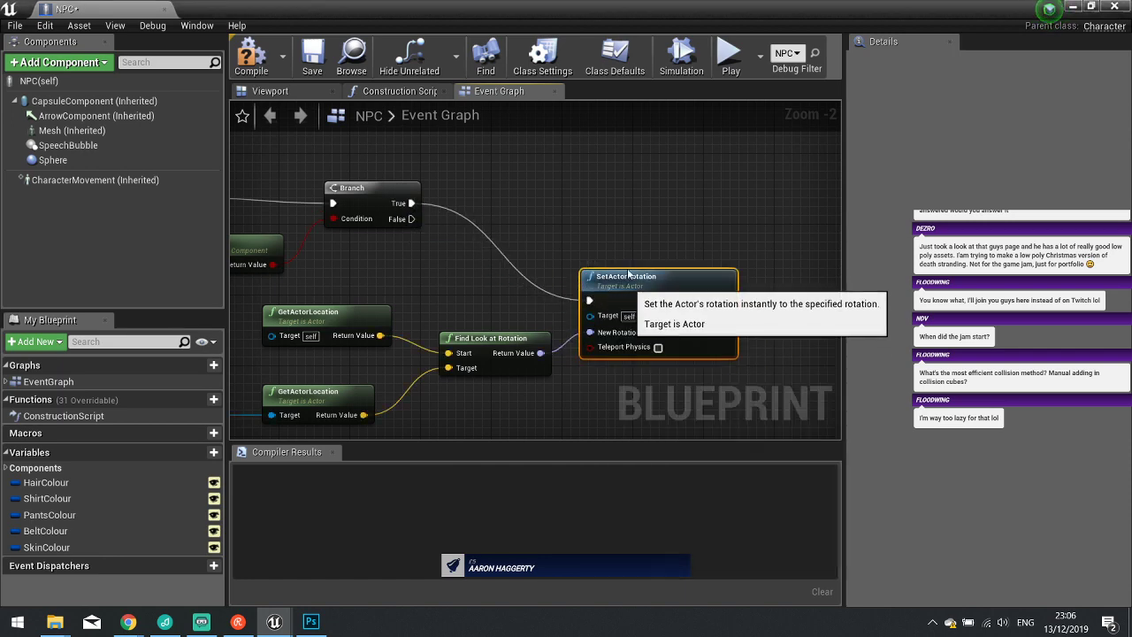
left_click_drag(627, 293, 618, 187)
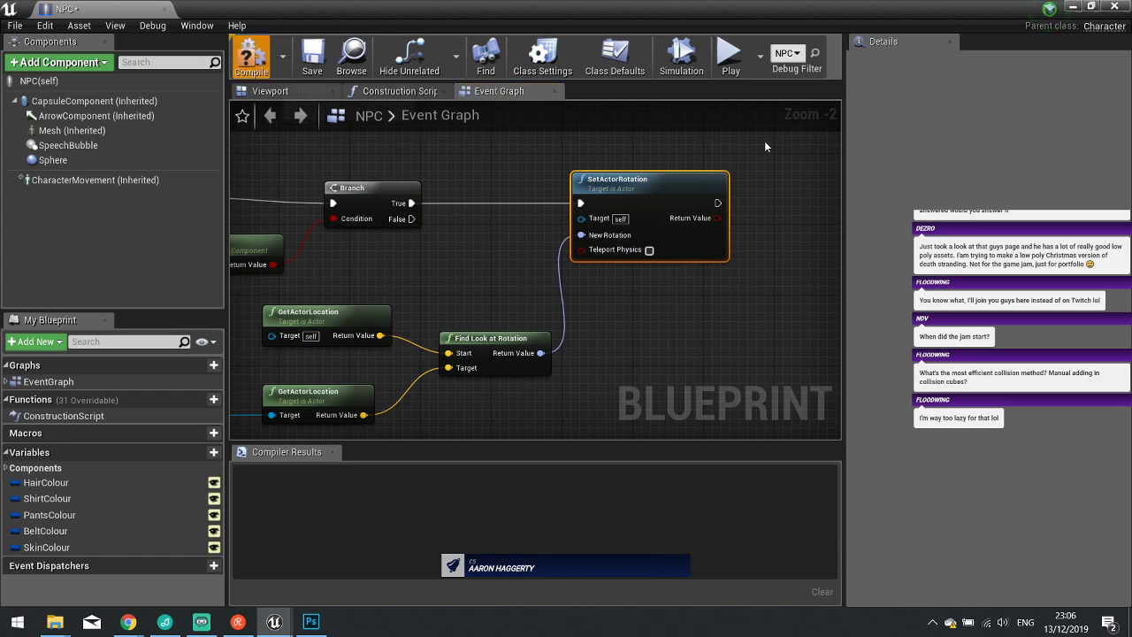
Compile the NPC blueprint and play-test the level, moving the character up to the NPC to check its rotation.
key("F7")
left_click(1115, 7)
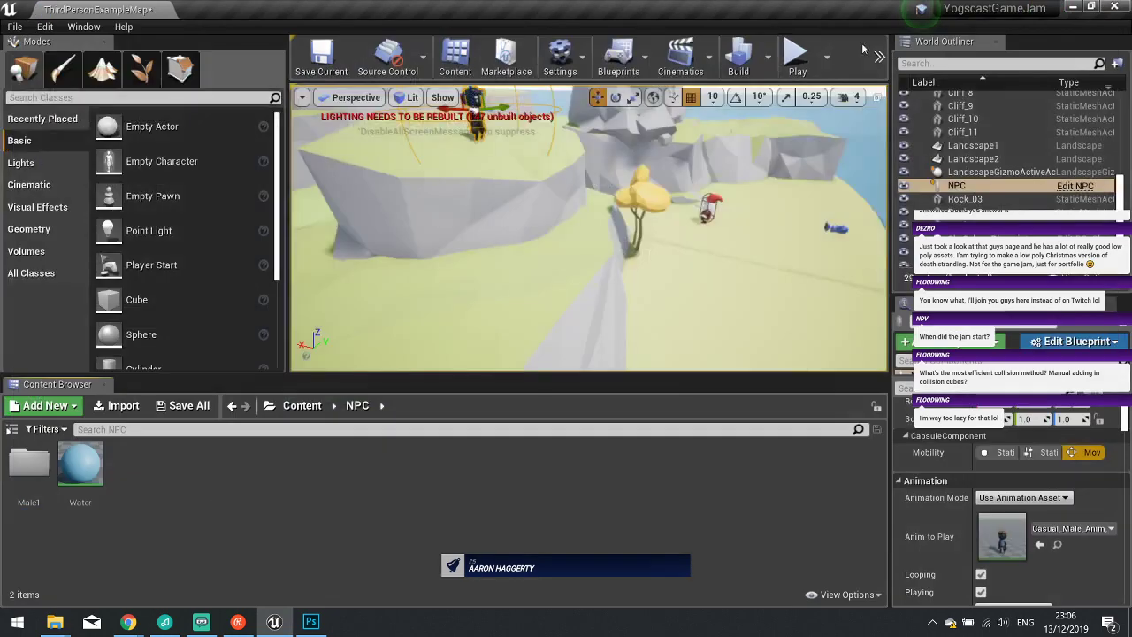
left_click(793, 53)
key("w")
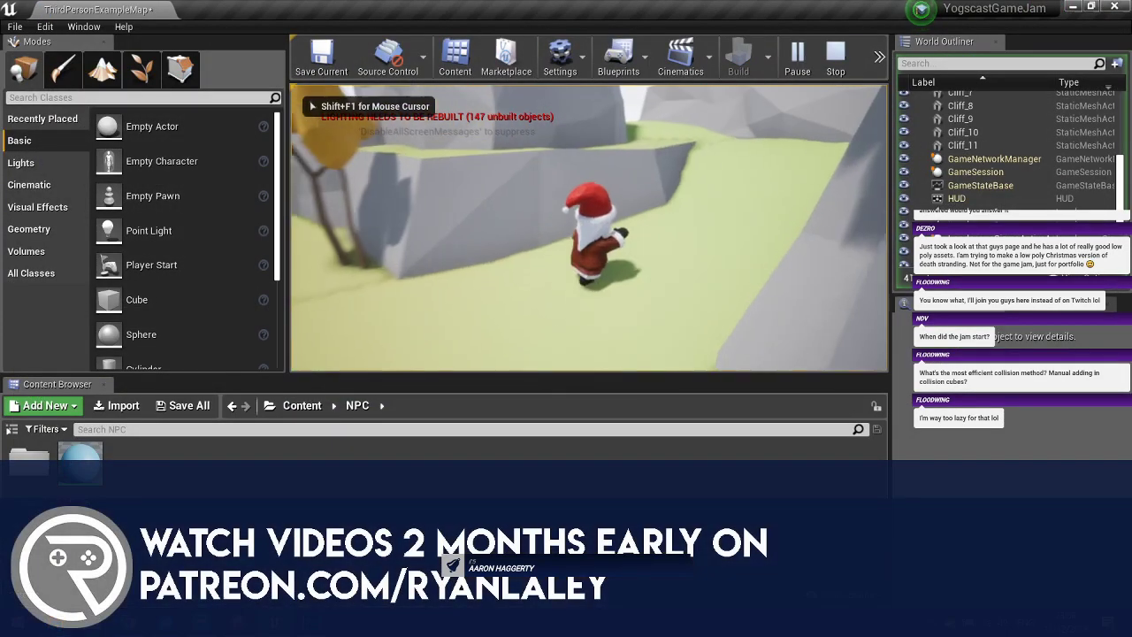
key("s")
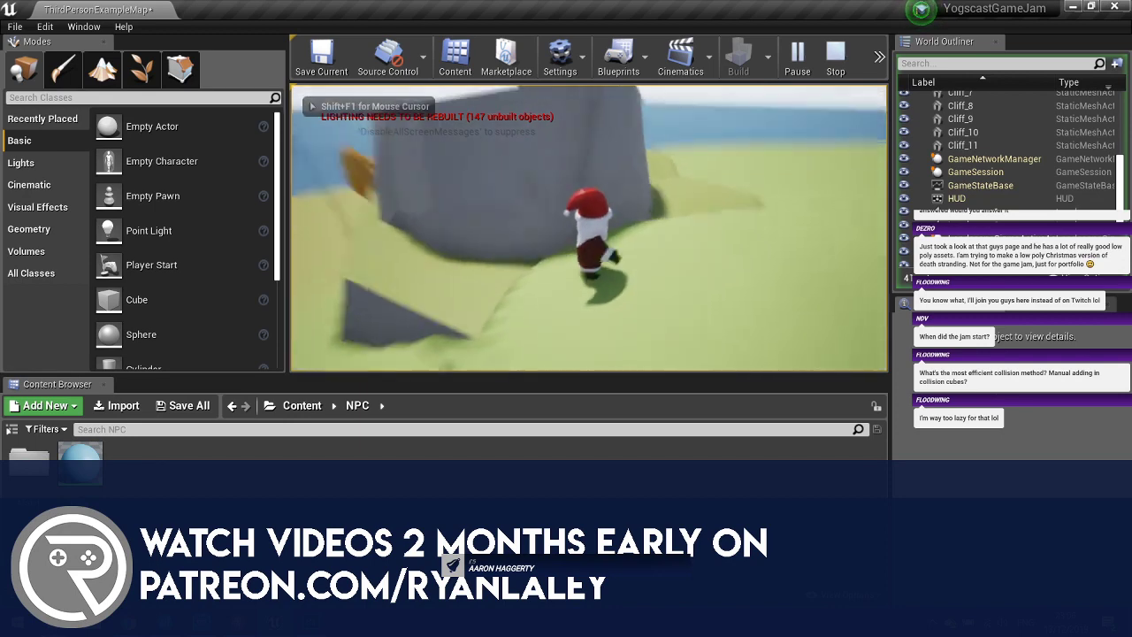
key("w")
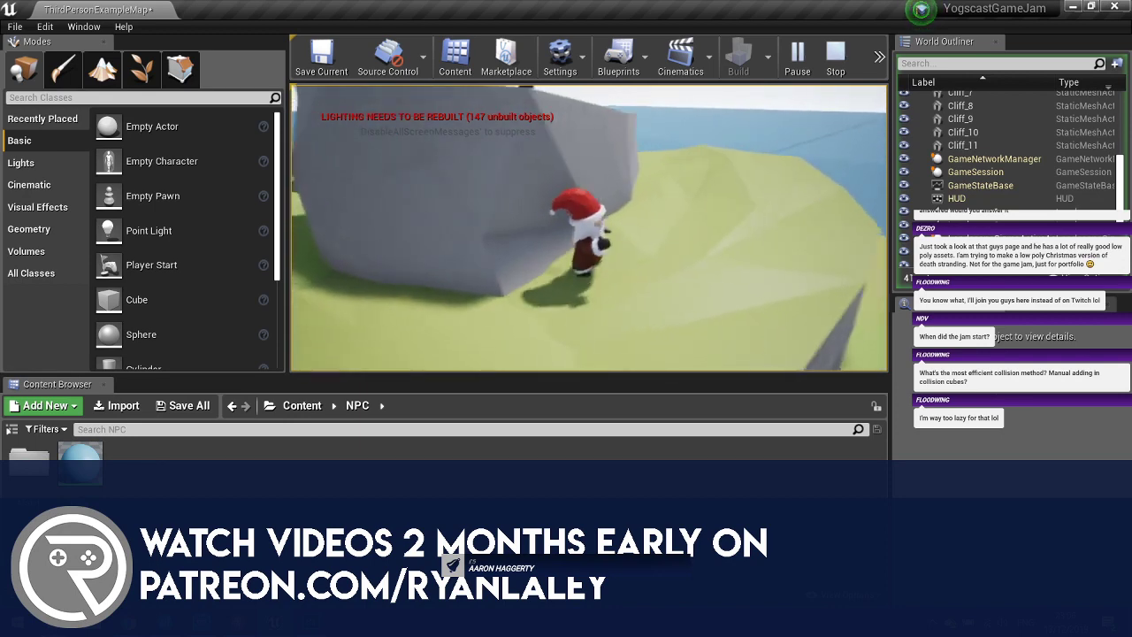
key("w")
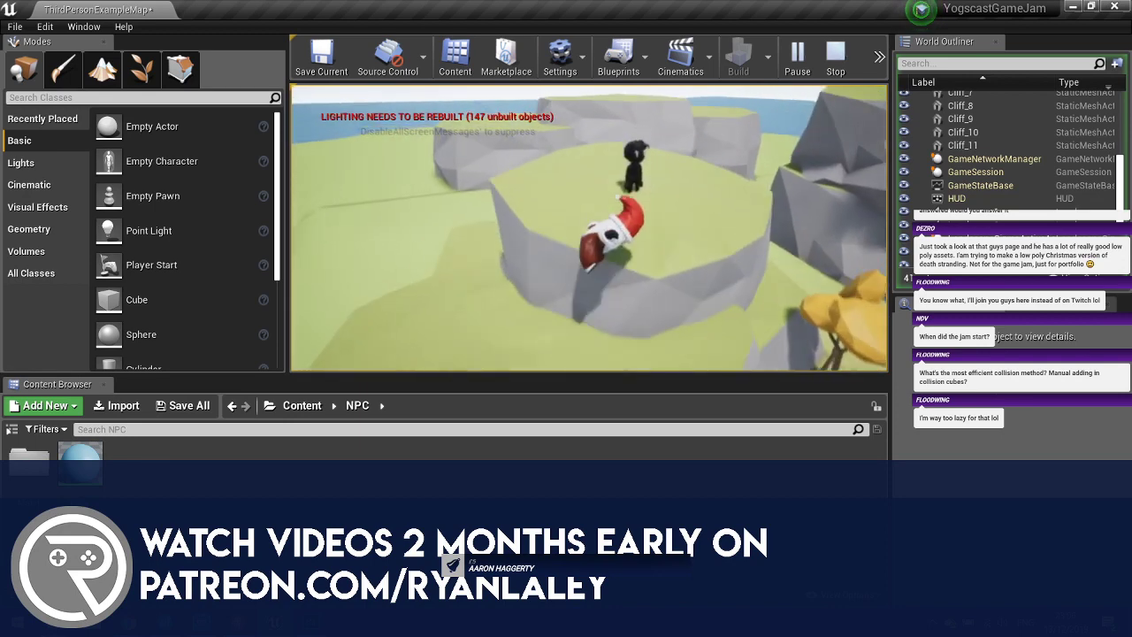
key("space")
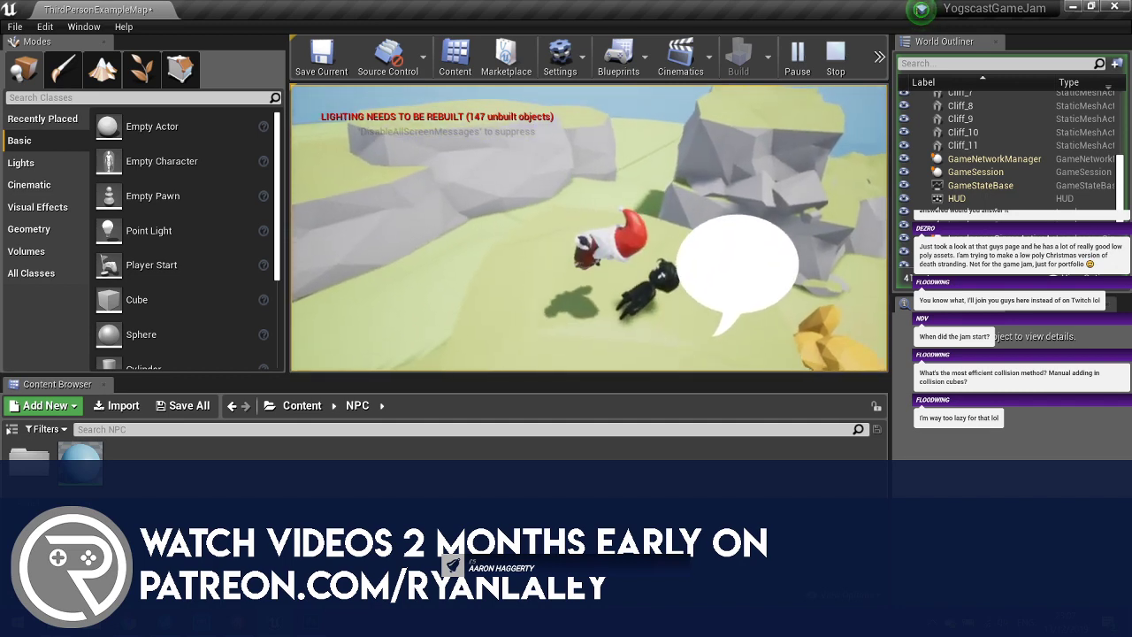
key("Escape")
Reopen the NPC blueprint, disconnect Find Look at Rotation's return value and split it into roll, pitch and yaw.
left_click(646, 255)
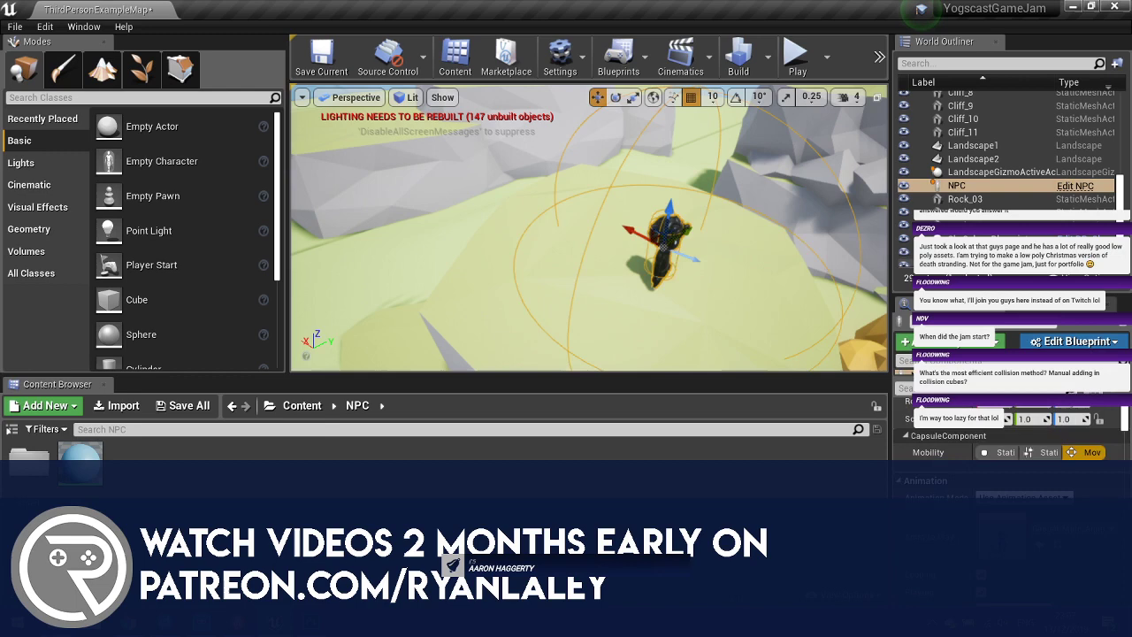
left_click(1075, 187)
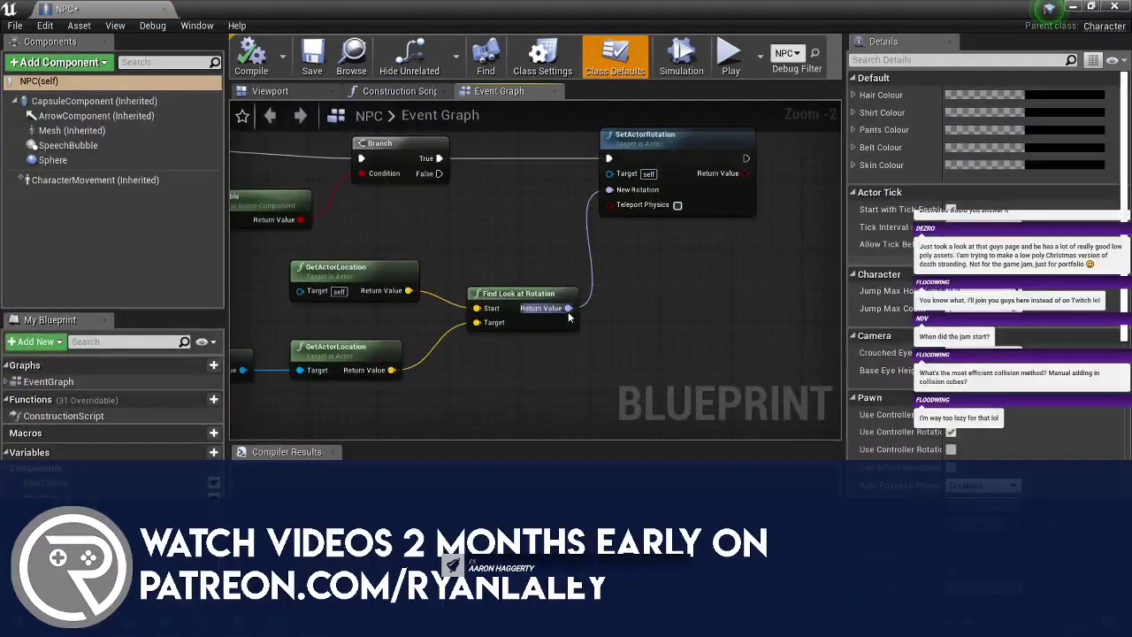
right_click(568, 310)
left_click(594, 346)
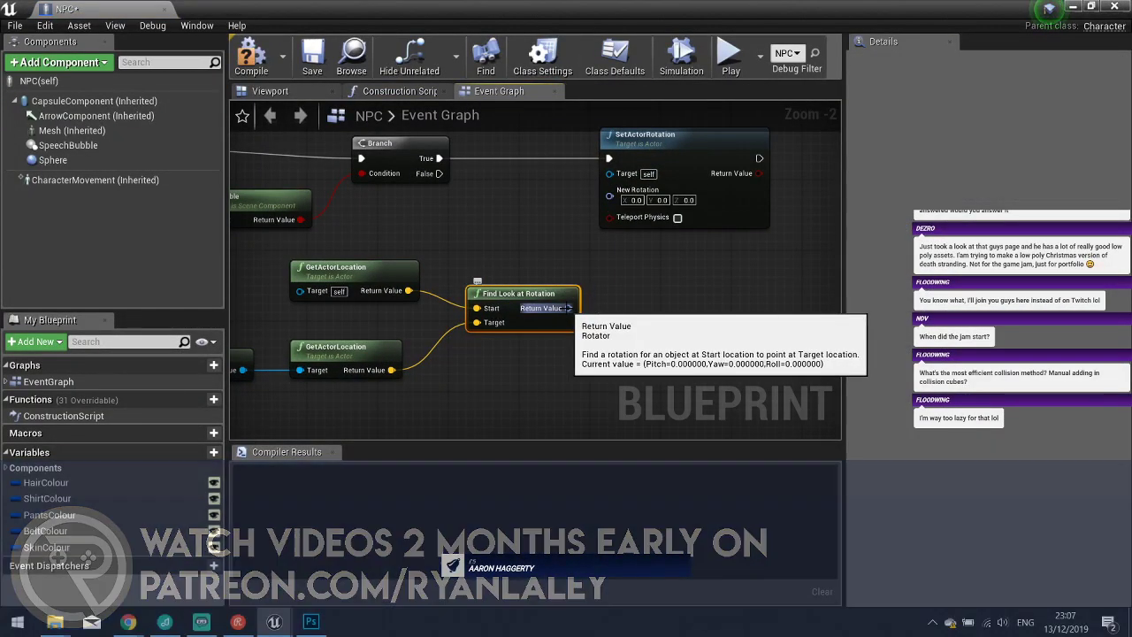
right_click(566, 308)
left_click(610, 345)
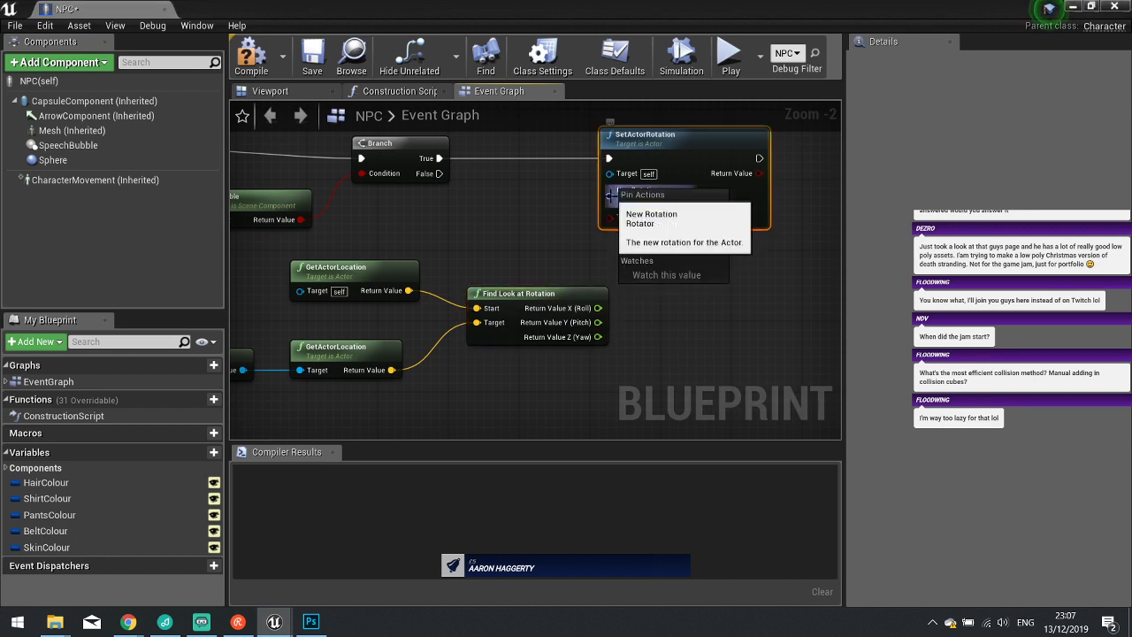
Split SetActorRotation's New Rotation, move the node further right and connect Find Look at Rotation's Z (Yaw) to its Z (Yaw).
right_click(611, 196)
left_click(655, 234)
left_click_drag(659, 159, 756, 155)
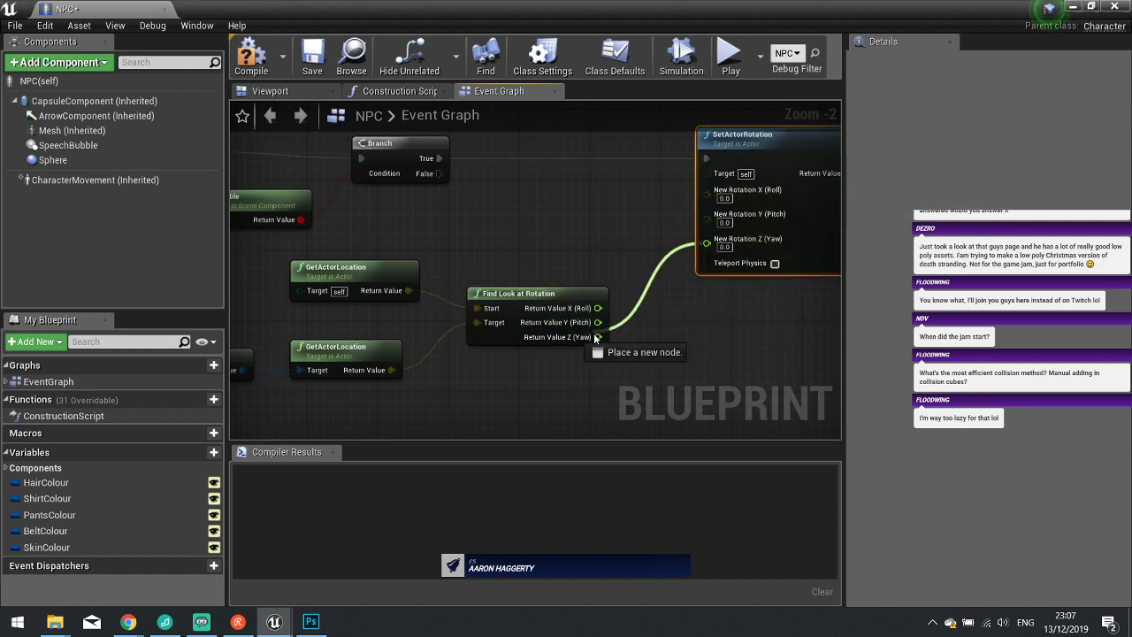
Play-test the level again, walking the character around the NPC to check how it turns to face the player.
left_click(1073, 7)
left_click(798, 55)
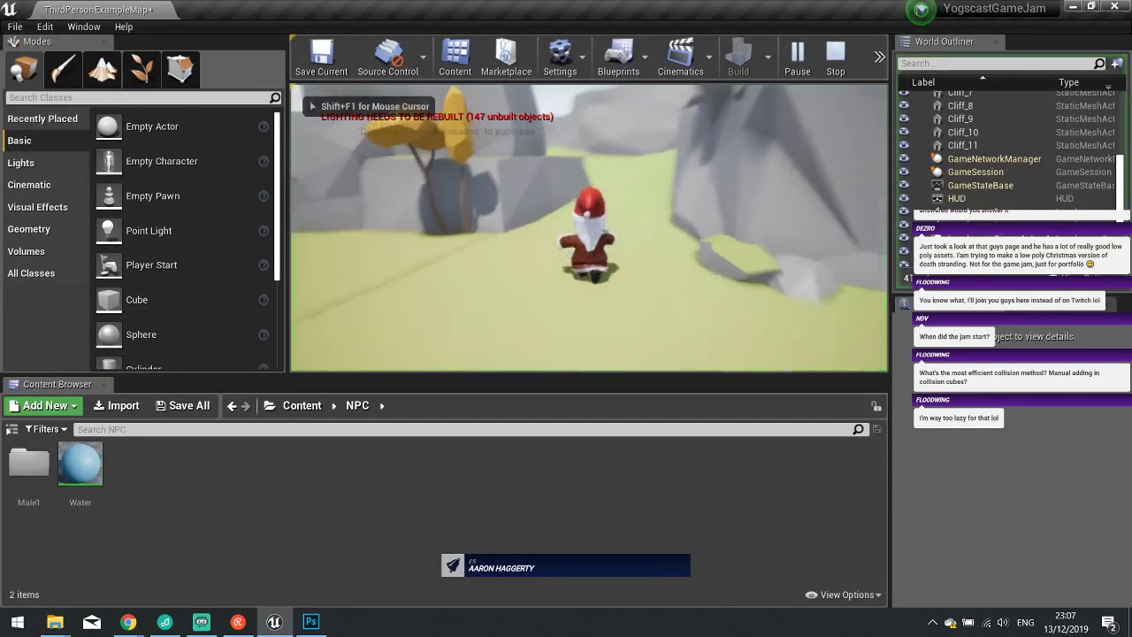
key("w")
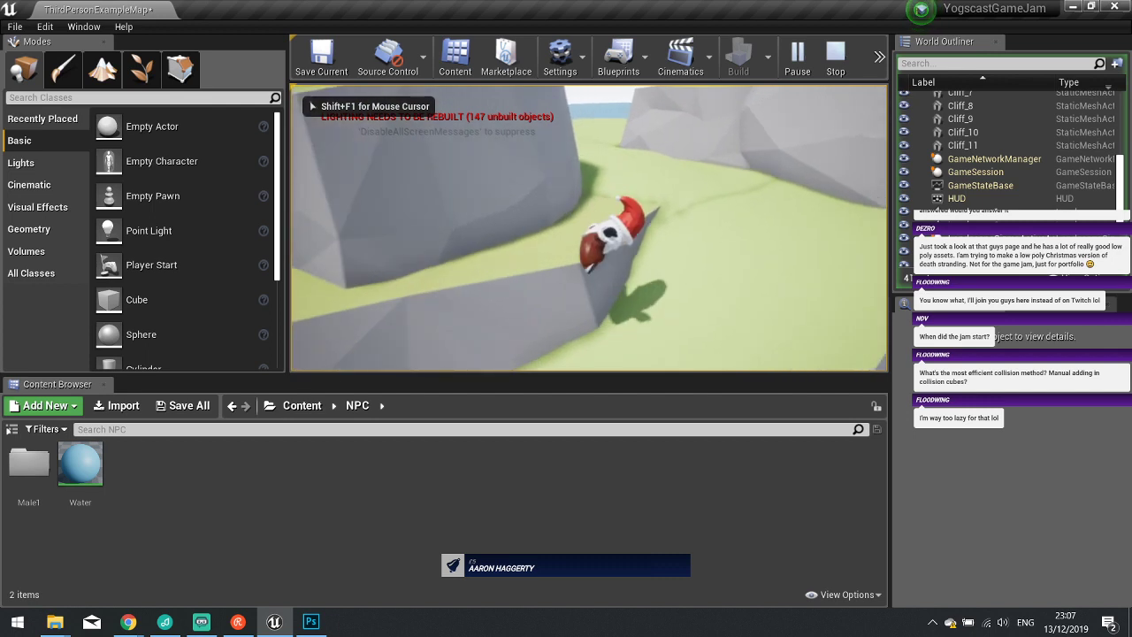
key("w")
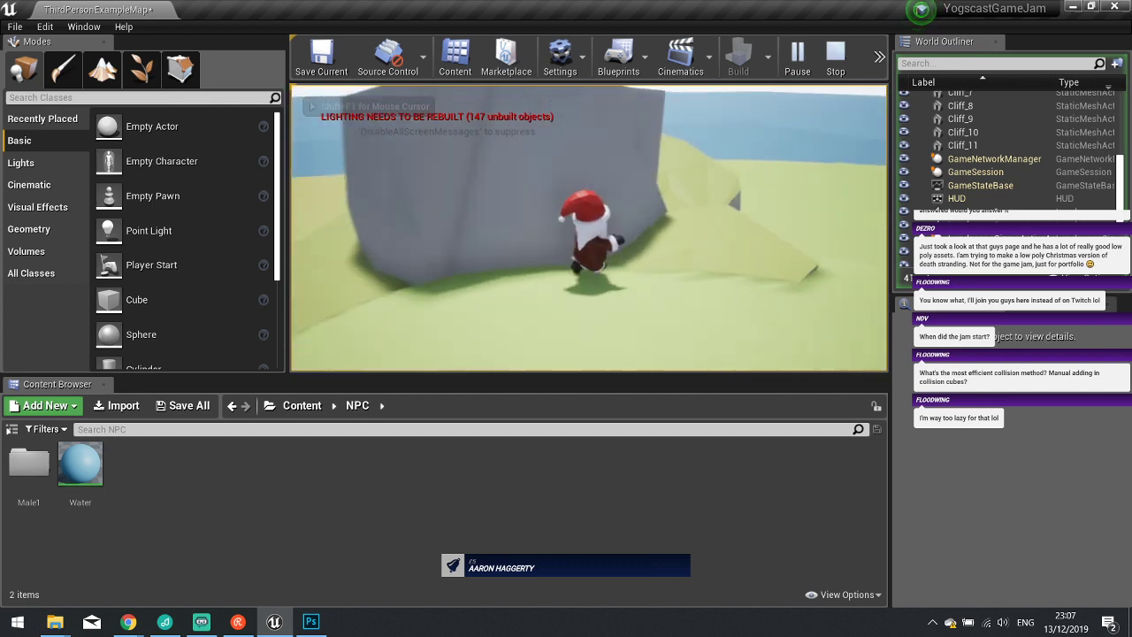
key("w")
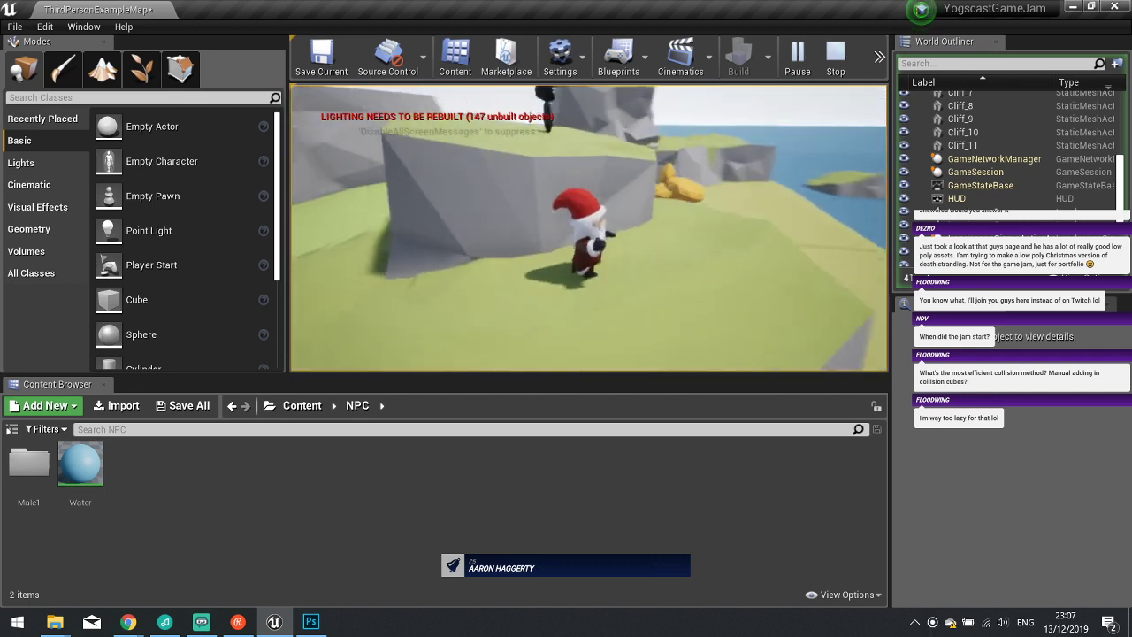
key("w")
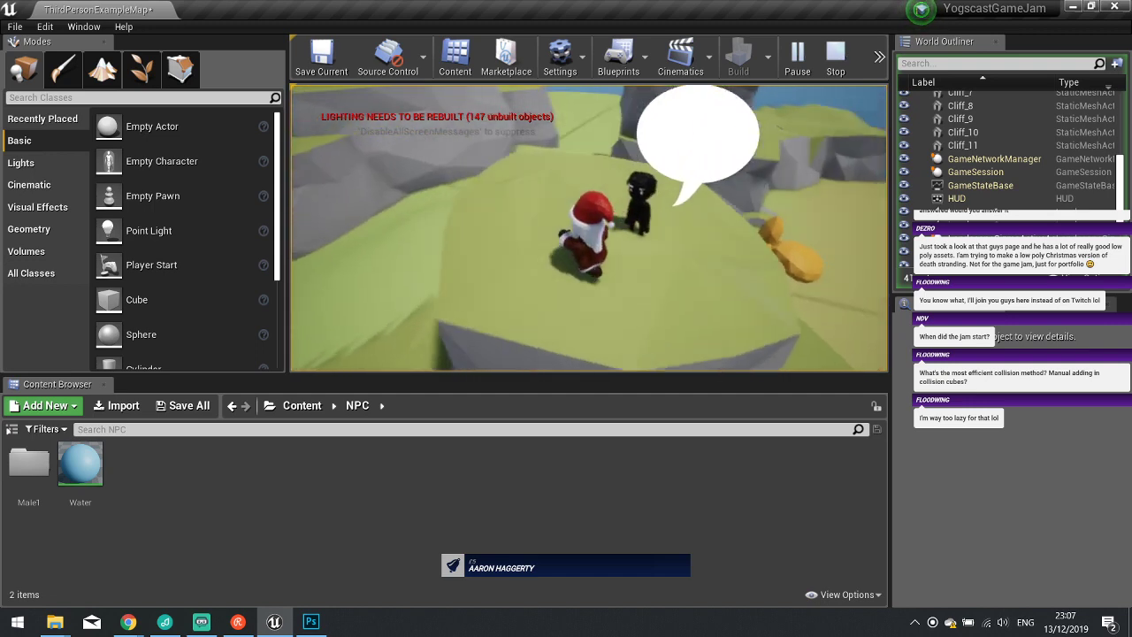
key("w")
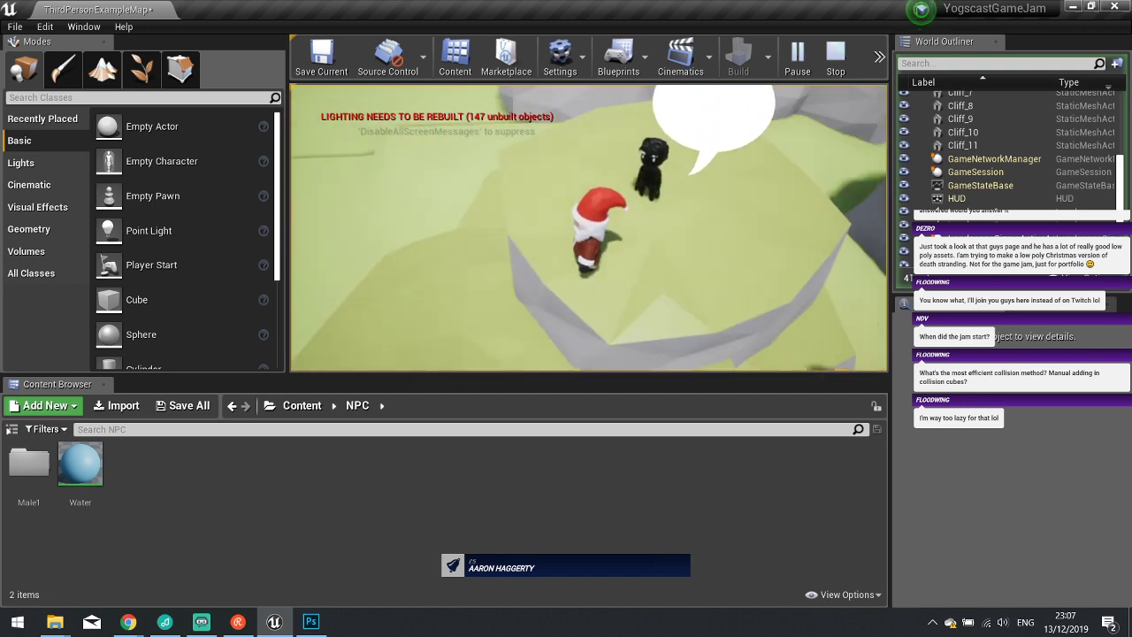
key("w")
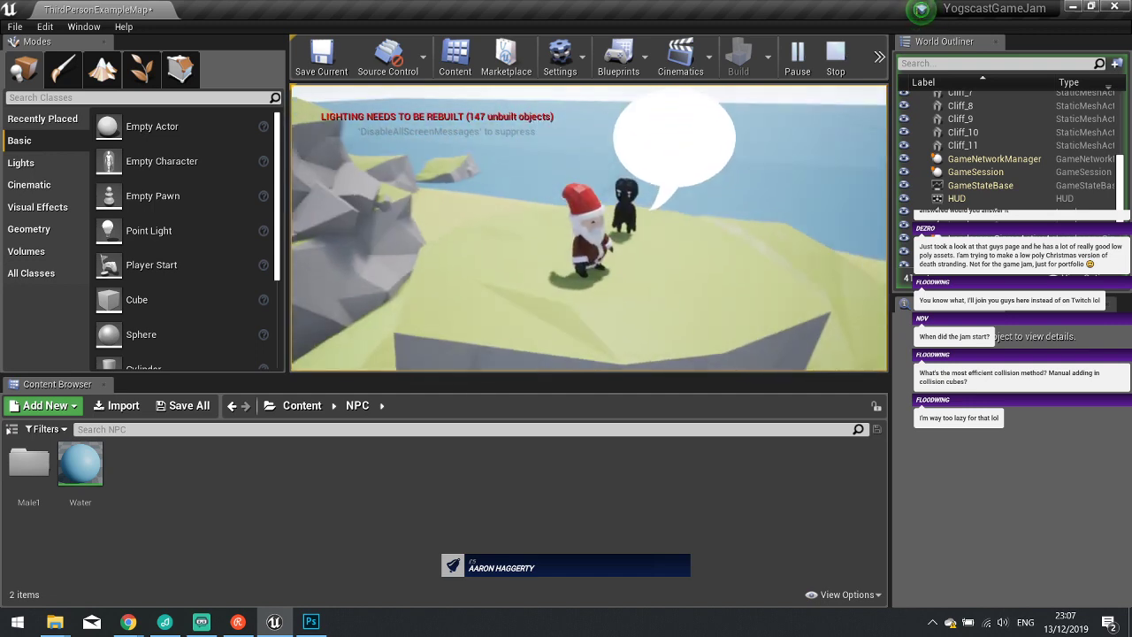
key("w")
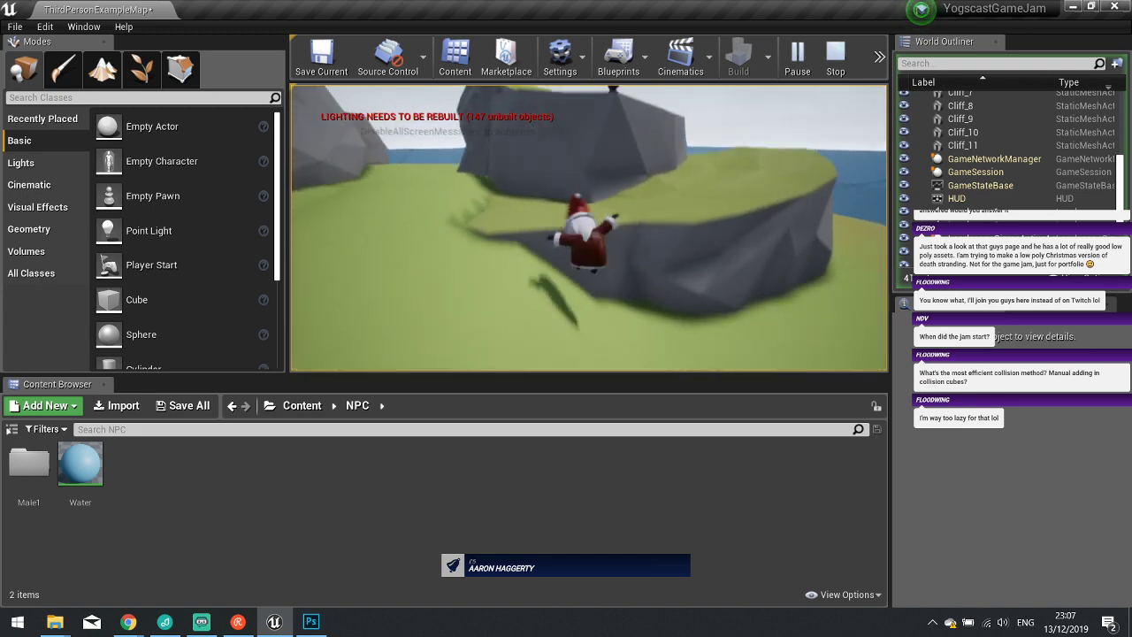
key("w")
key("w")
key("space")
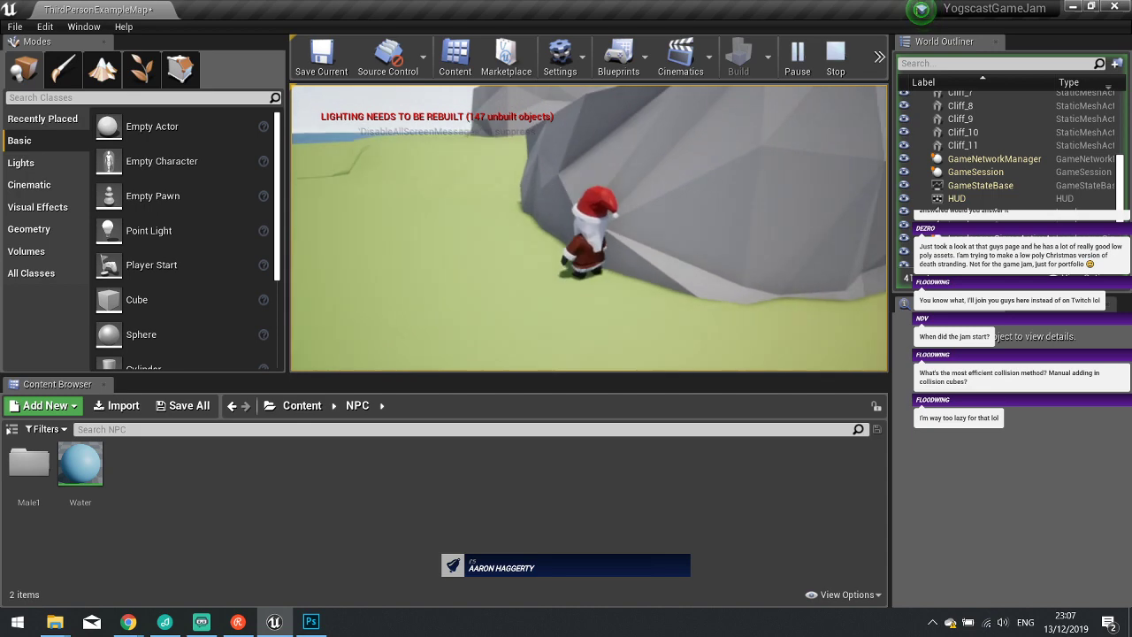
key("Escape")
Select the NPC standing on the cliff in the level and open its blueprint.
mouse_move(544, 220)
right_mouse_down()
mouse_move(548, 168)
mouse_move(544, 220)
right_mouse_up()
key("w")
left_click(570, 213)
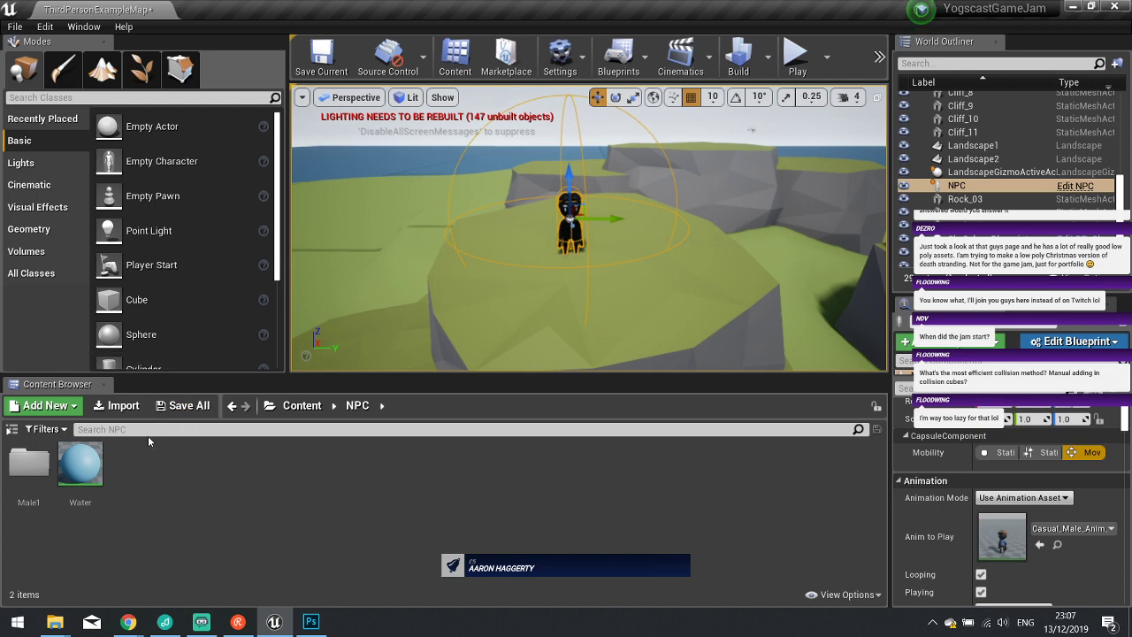
left_click(1085, 189)
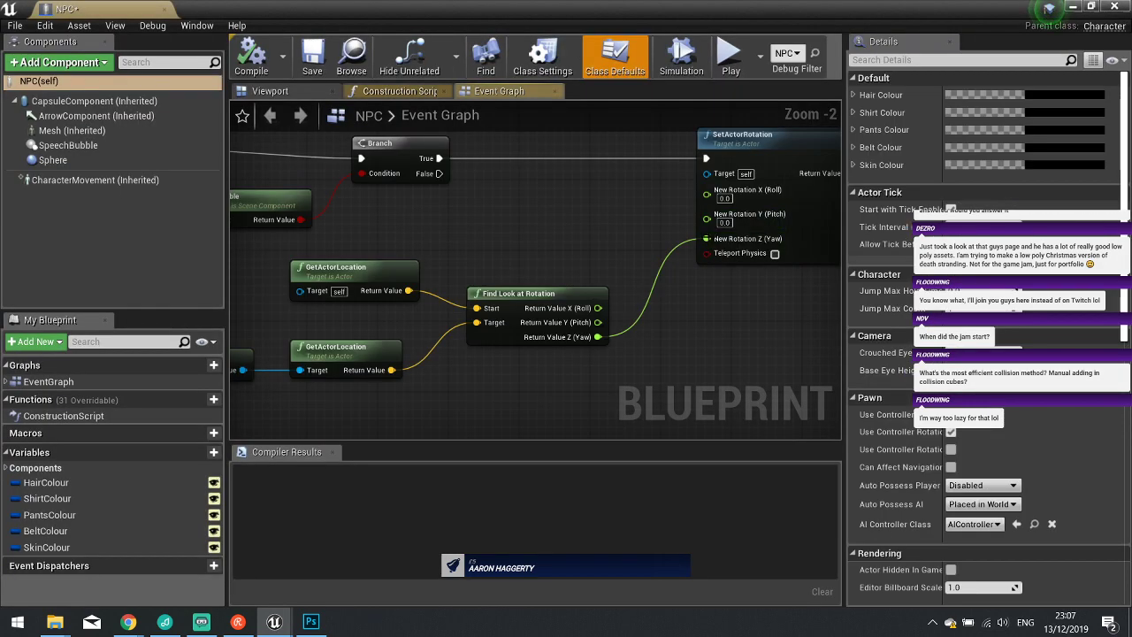
Search for "draw texture" with Context Sensitive off, and add the Canvas version of Draw Texture to the right of SetActorRotation.
scroll(449, 250, "down", 2)
right_click_drag(683, 236, 366, 289)
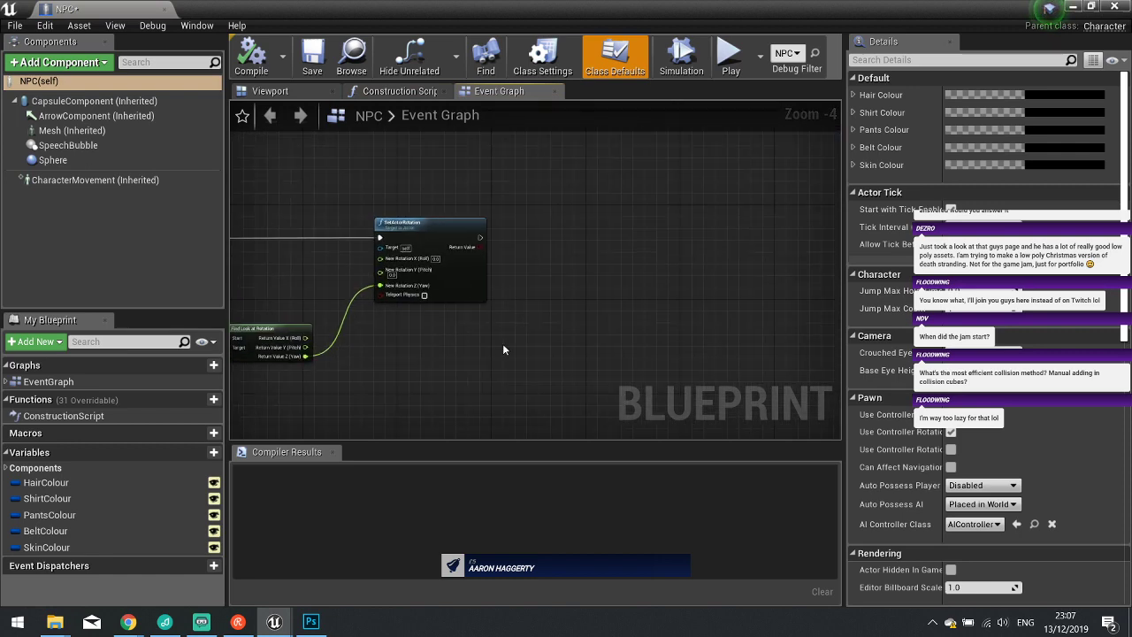
right_click_drag(478, 374, 522, 282)
right_click(522, 282)
type("dra")
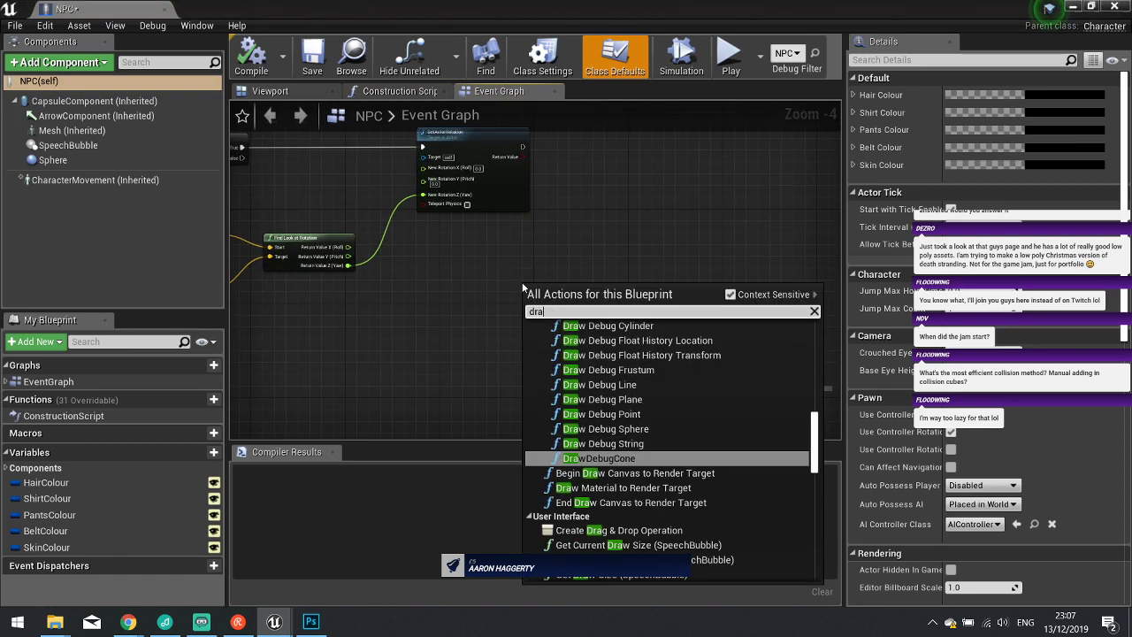
type("w texture")
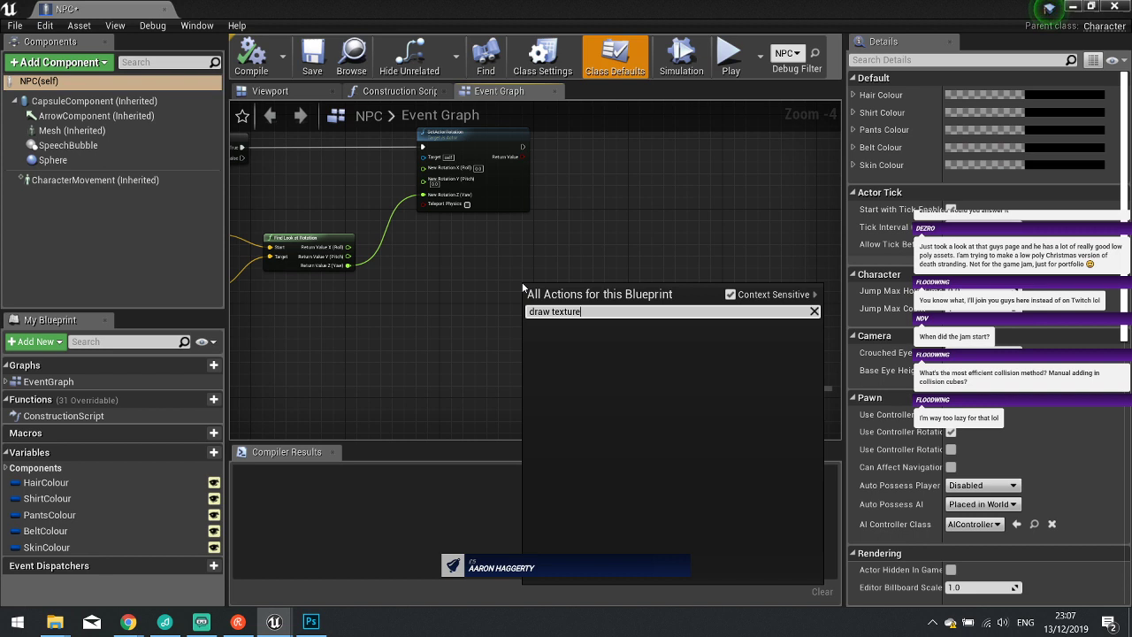
left_click(731, 294)
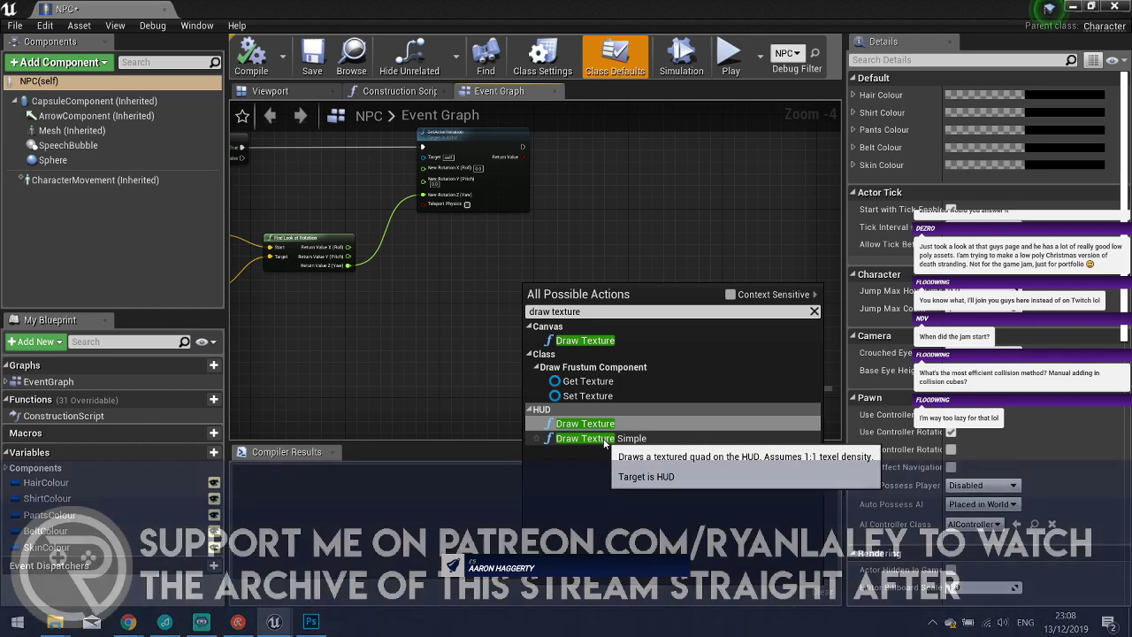
left_click(602, 345)
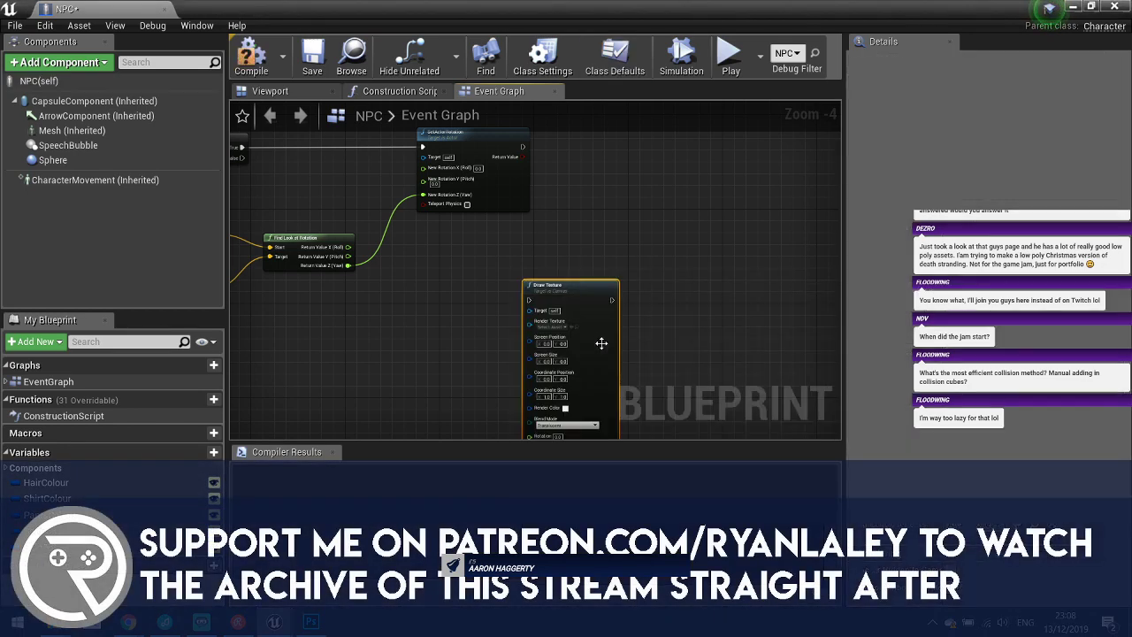
left_click_drag(557, 284, 641, 234)
scroll(557, 277, "up", 2)
right_click_drag(557, 276, 387, 279)
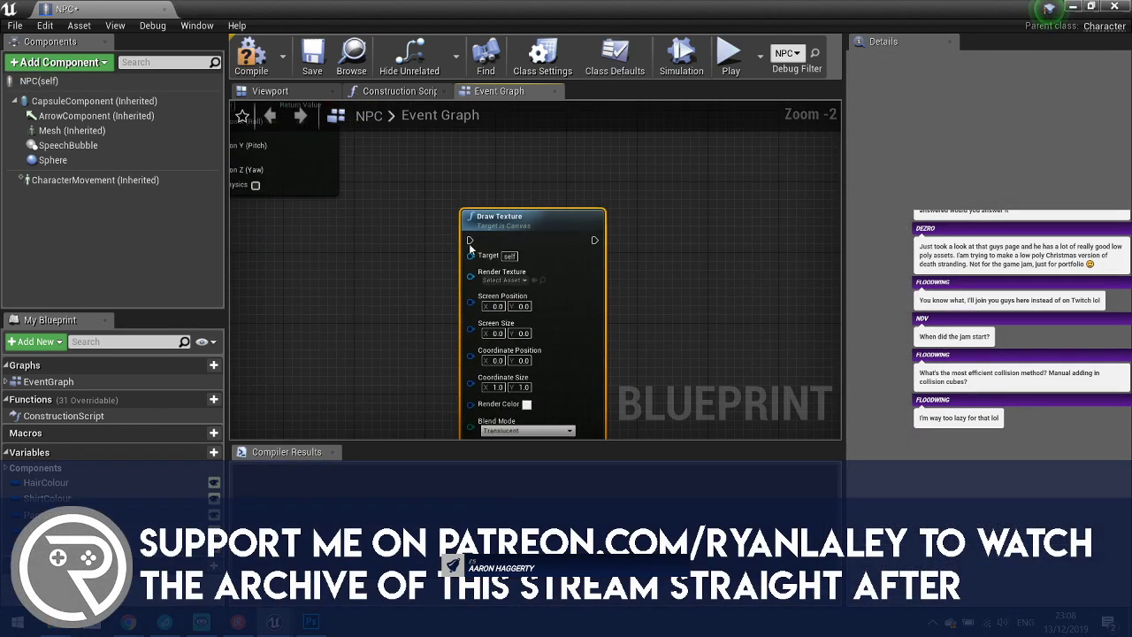
Move the Draw Texture node further right and below SetActorRotation in the Event Graph.
left_click_drag(504, 212, 555, 222)
right_click_drag(455, 216, 521, 293)
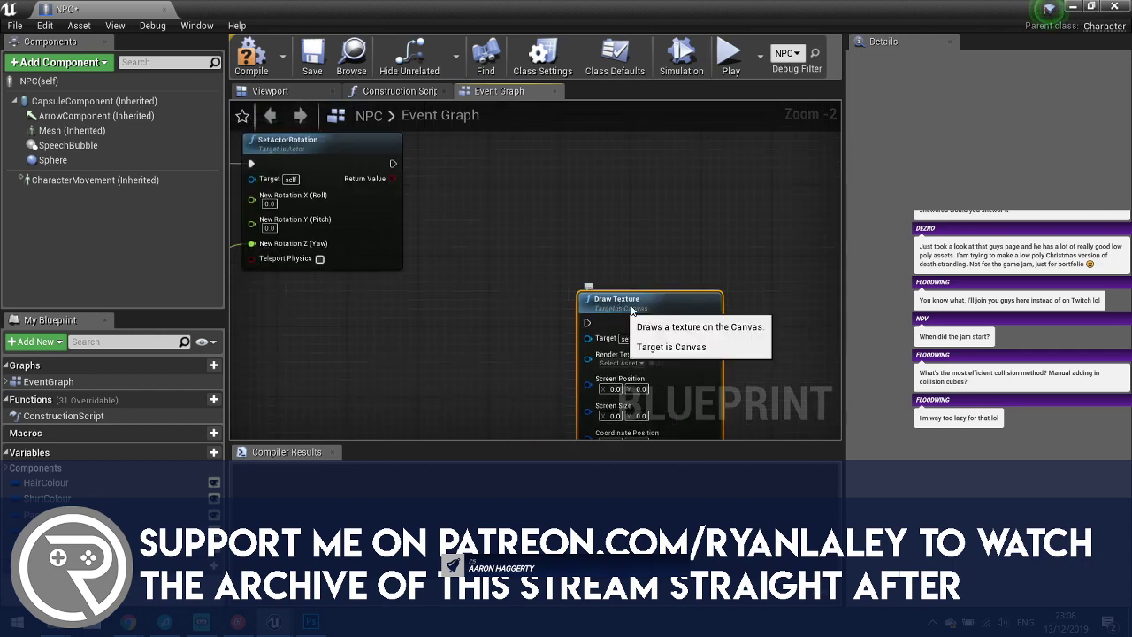
left_click_drag(632, 310, 666, 283)
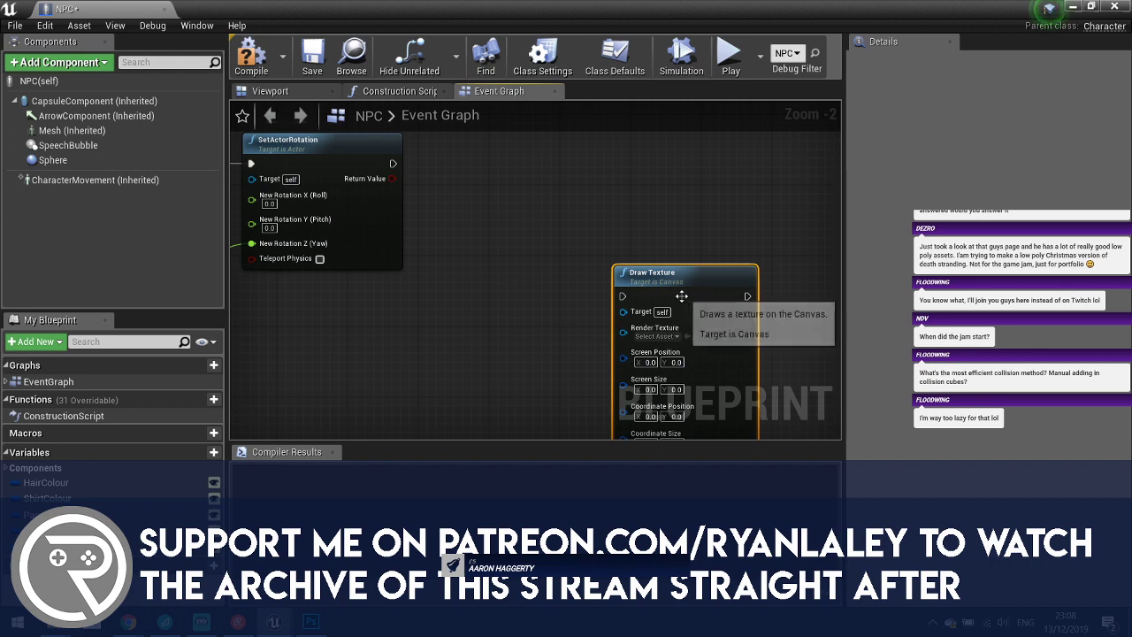
Search all actions for "canvas", add Begin Draw Canvas to Render Target and place it between SetActorRotation and Draw Texture.
right_click(578, 220)
type("canvas")
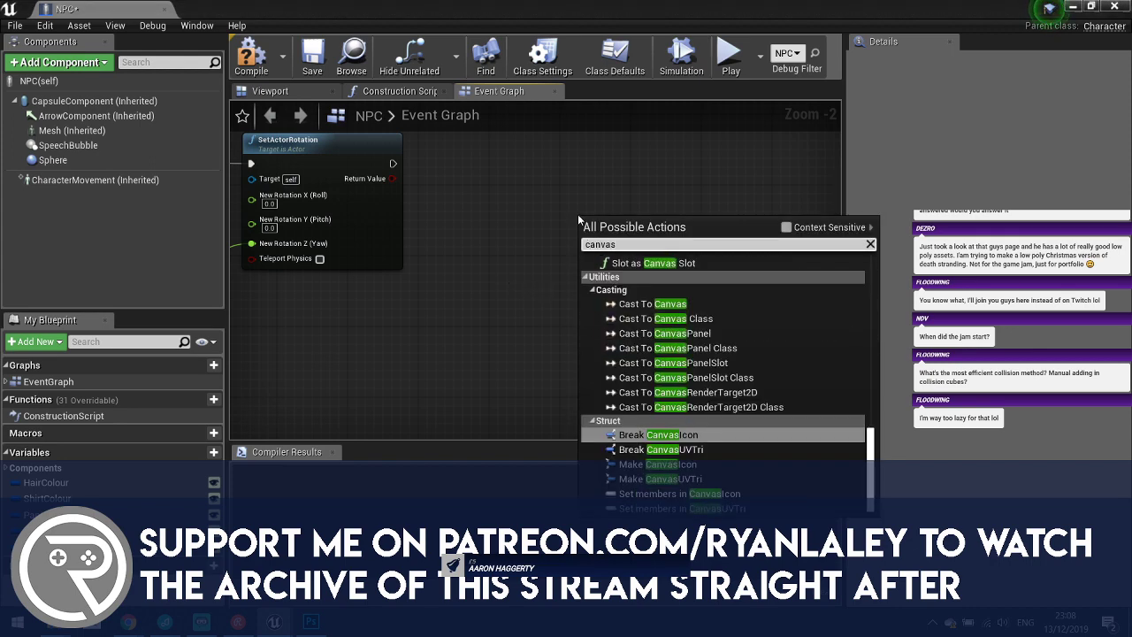
scroll(717, 442, "up", 5)
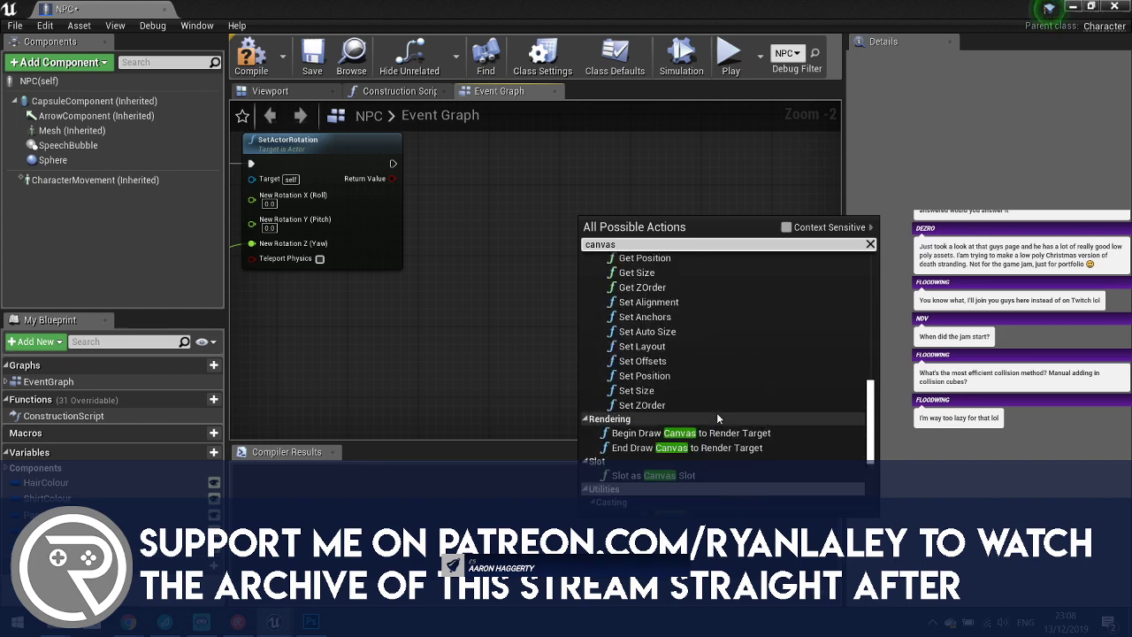
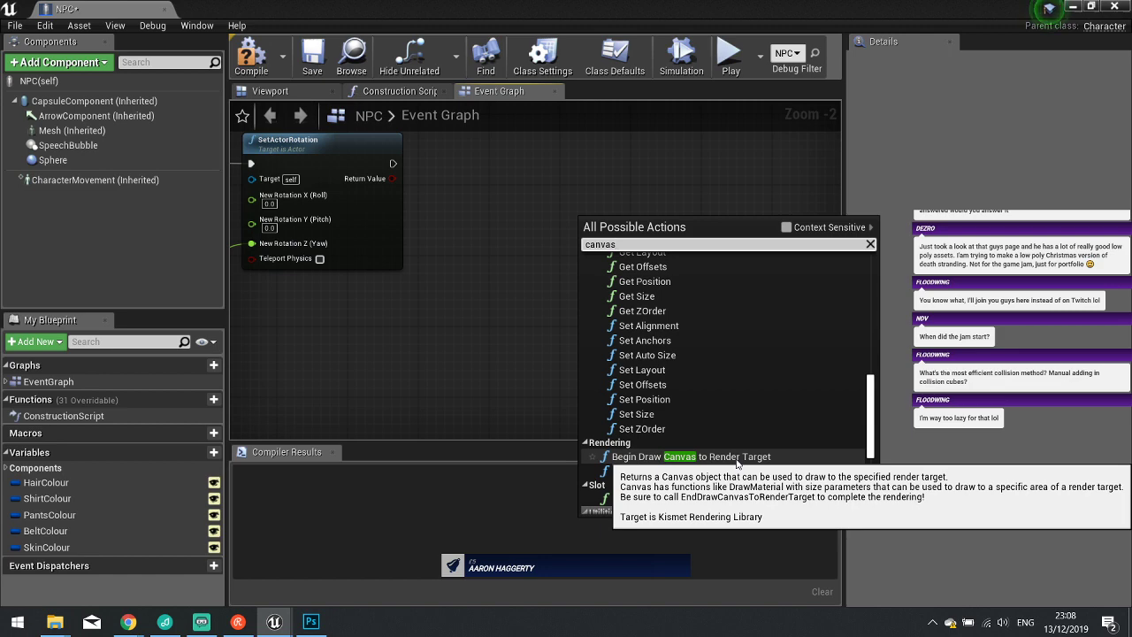
left_click(689, 456)
left_click_drag(626, 221, 510, 293)
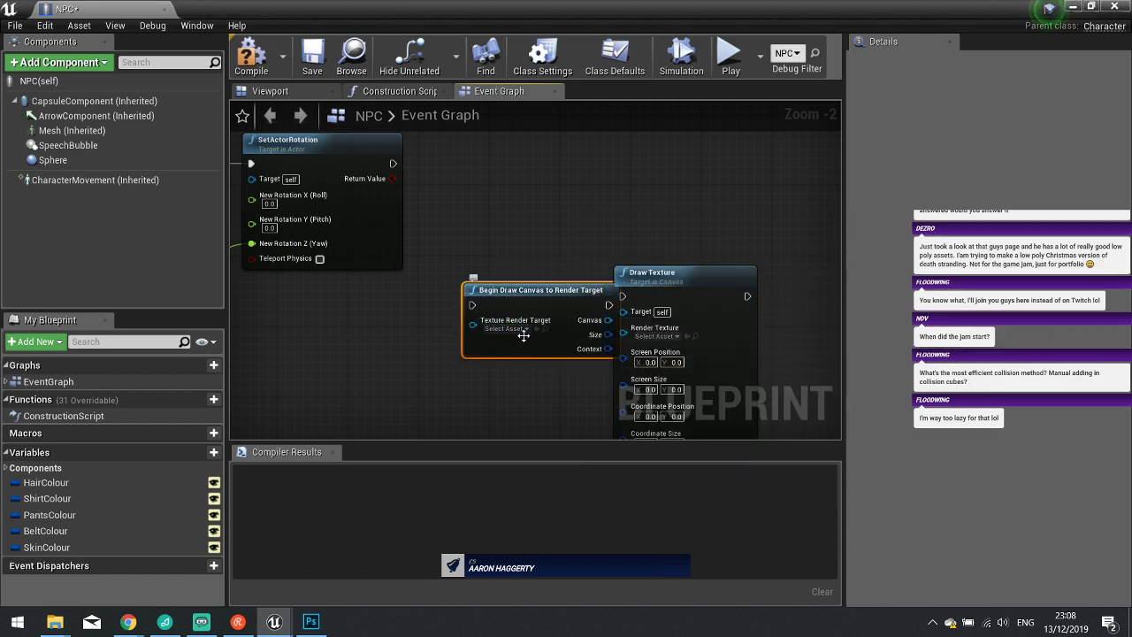
Search for a create node to feed the Texture Render Target input of Begin Draw Canvas to Render Target.
left_click(520, 331)
left_click(519, 332)
left_click_drag(481, 328, 346, 361)
type("crea")
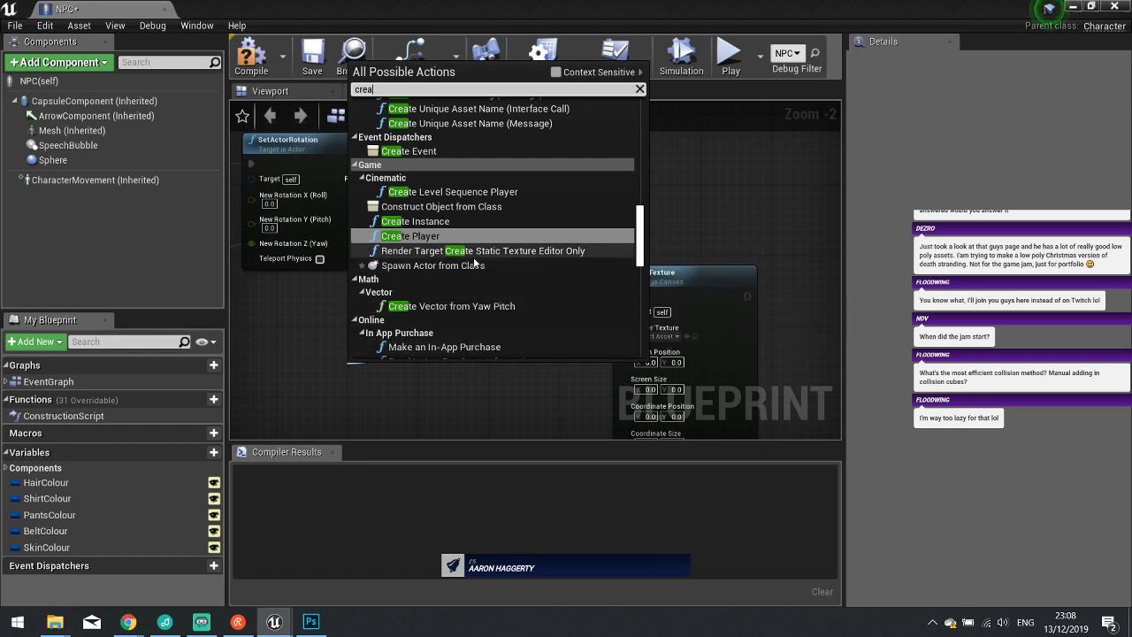
scroll(478, 286, "up", 6)
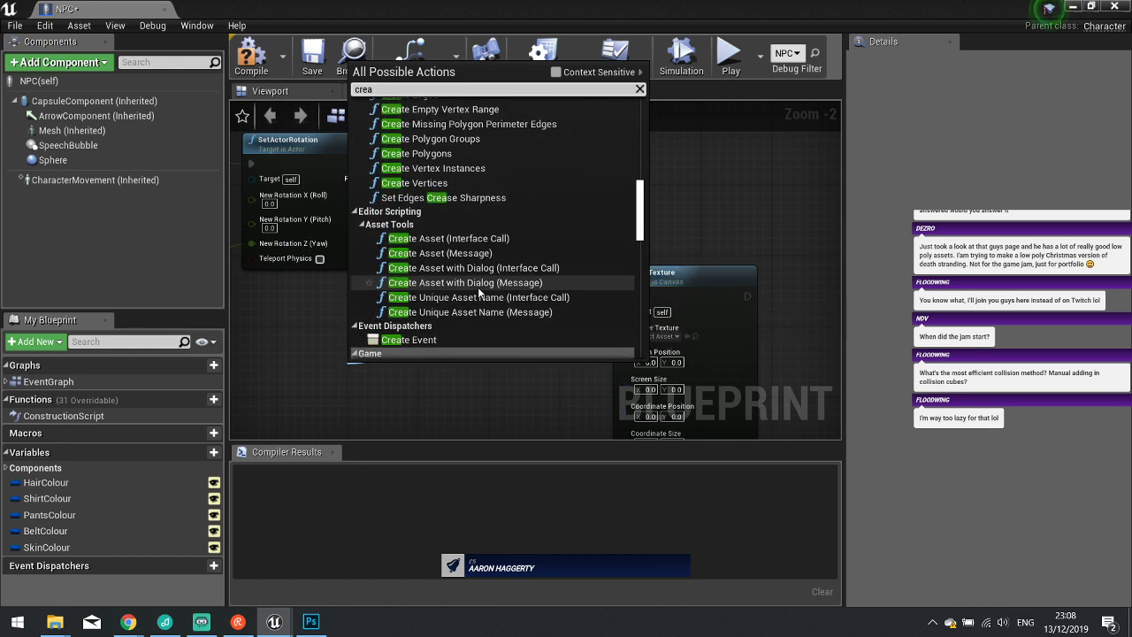
scroll(478, 287, "up", 10)
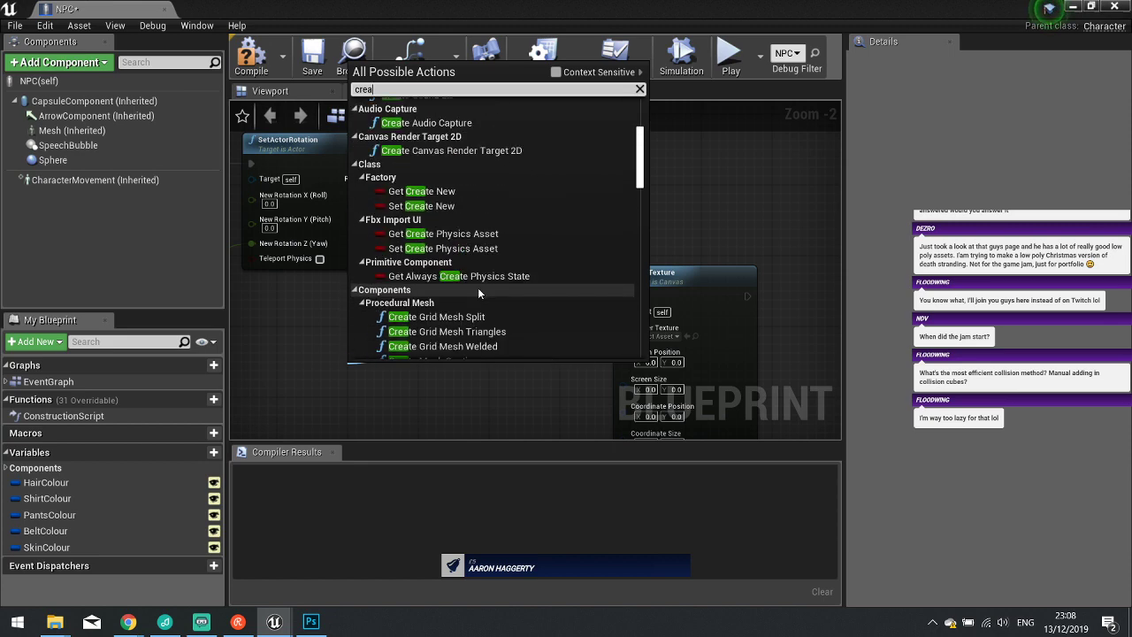
scroll(478, 288, "up", 2)
left_click(477, 264)
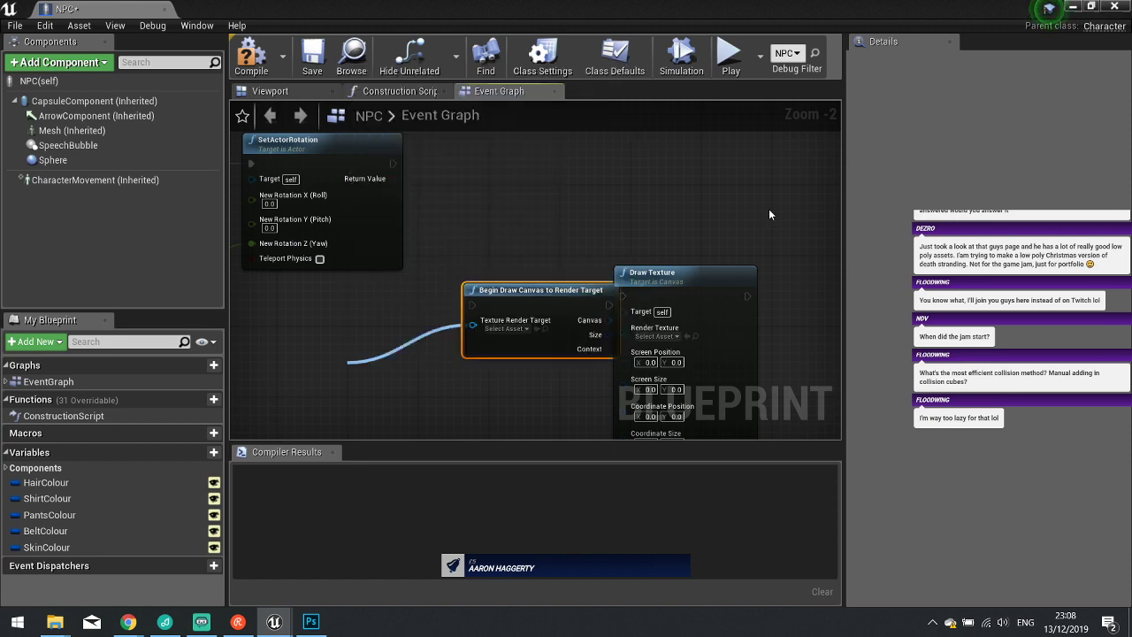
Delete the Draw Texture and Begin Draw Canvas to Render Target nodes, then compile and close the NPC blueprint.
key("Delete")
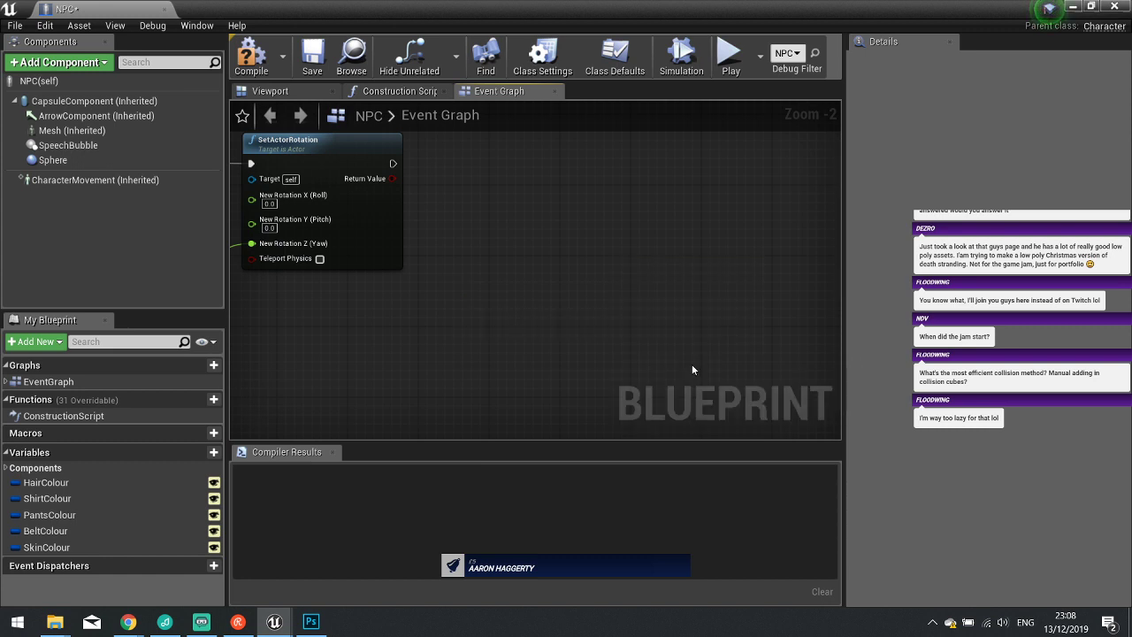
left_click(266, 75)
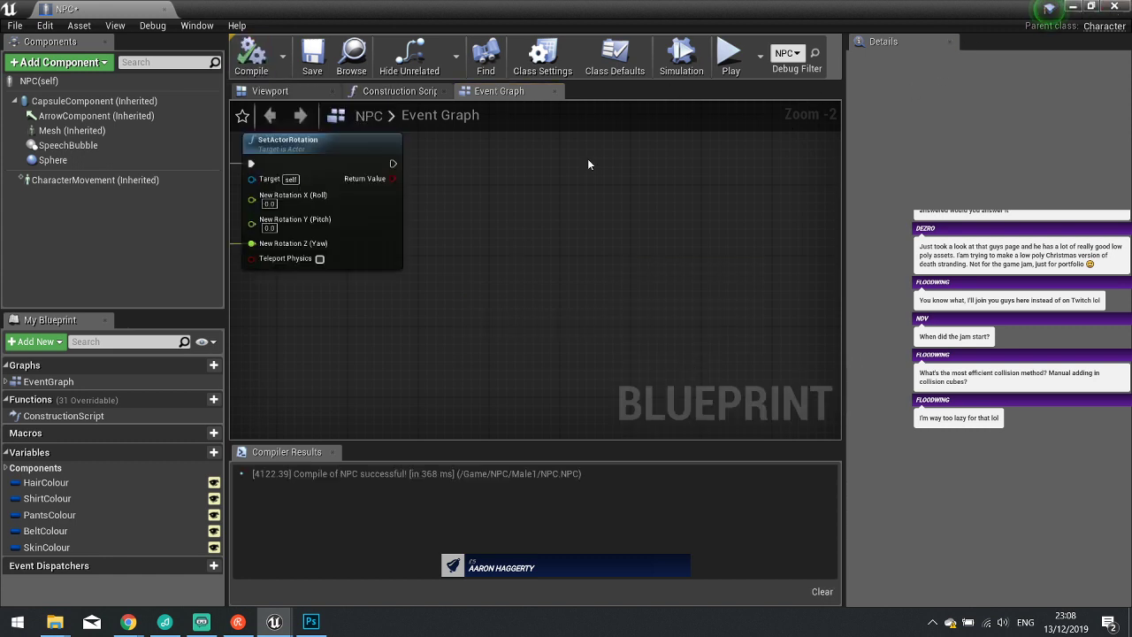
left_click(1114, 6)
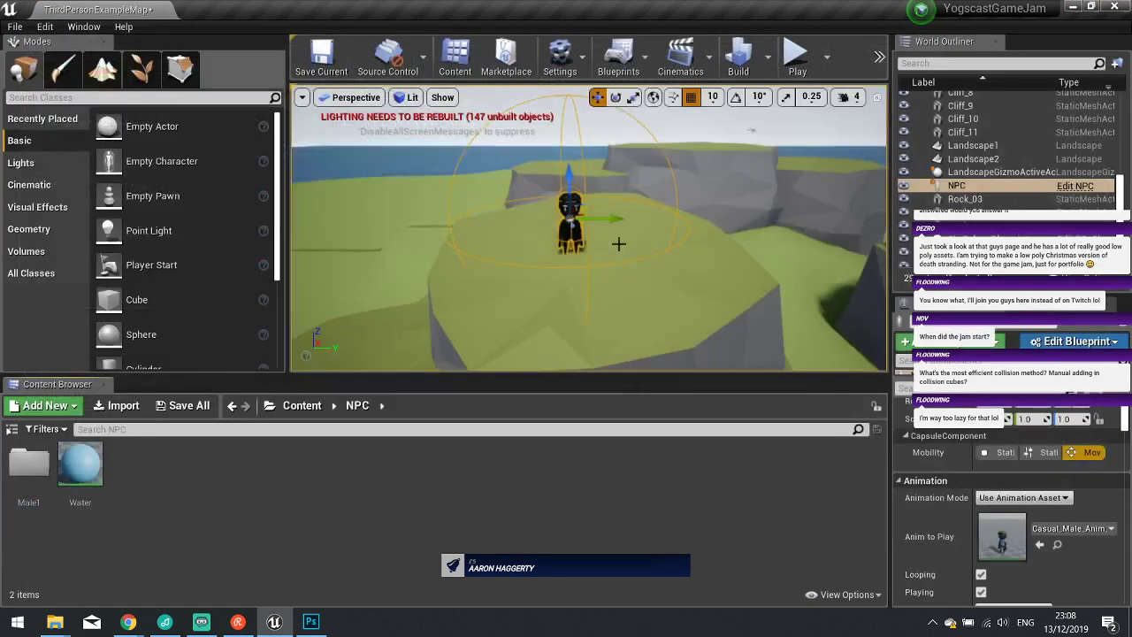
Duplicate the Cliff_04 rock near the NPC's plateau and set the copy low in the open grass beside it.
right_click_drag(664, 191, 625, 258)
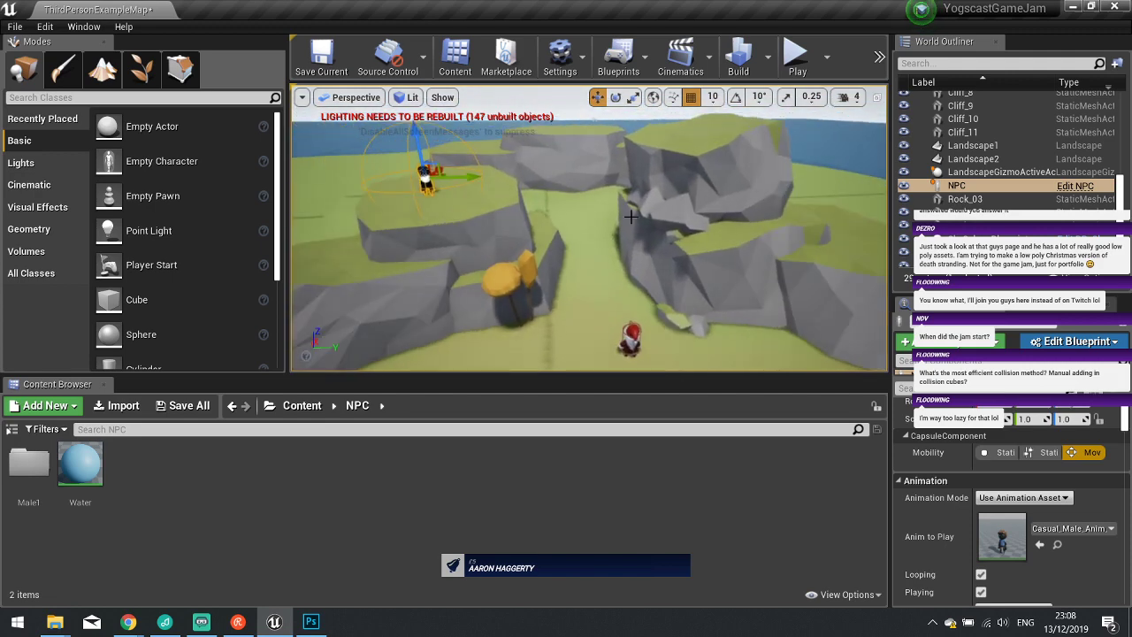
right_click_drag(631, 216, 574, 224)
left_click(672, 263)
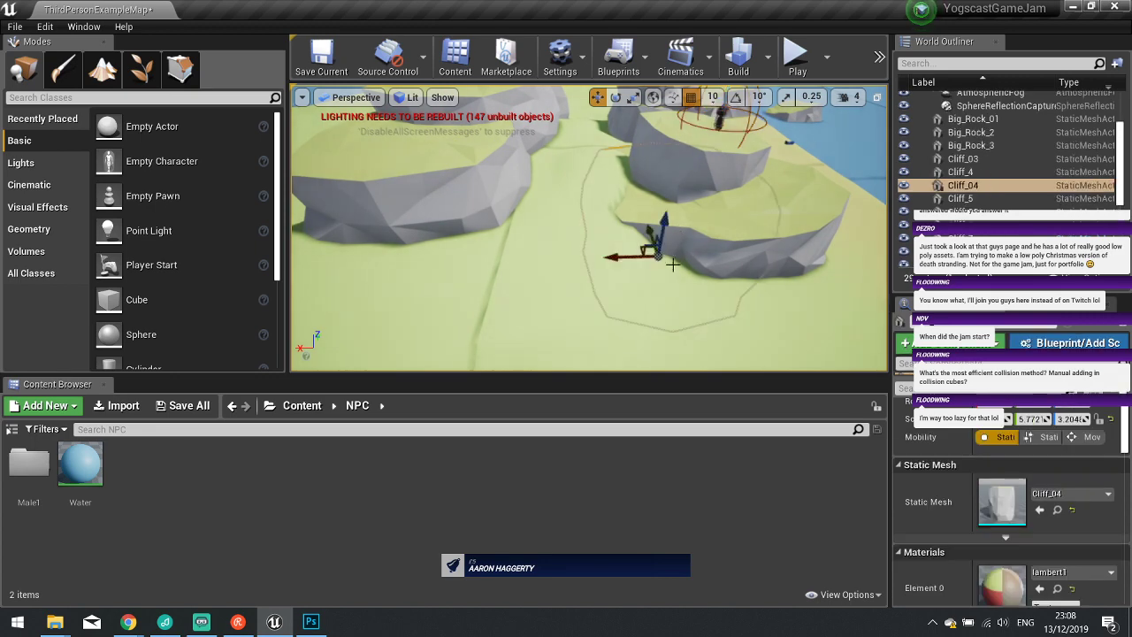
left_click_drag(652, 234, 658, 303, "alt")
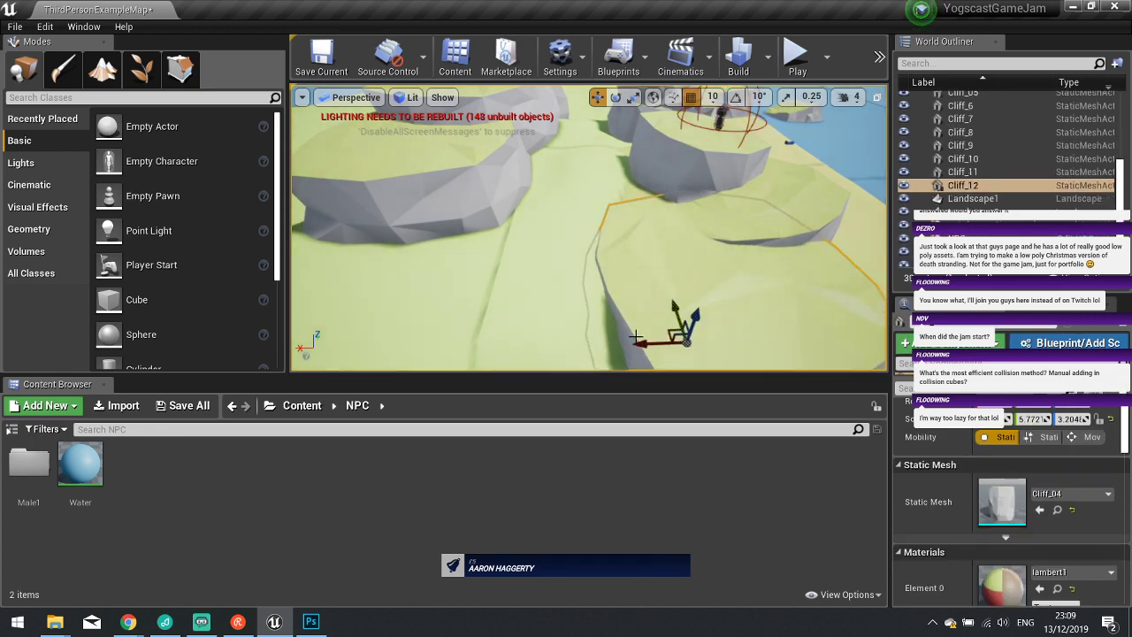
right_click_drag(635, 336, 599, 287)
left_click_drag(508, 278, 530, 336)
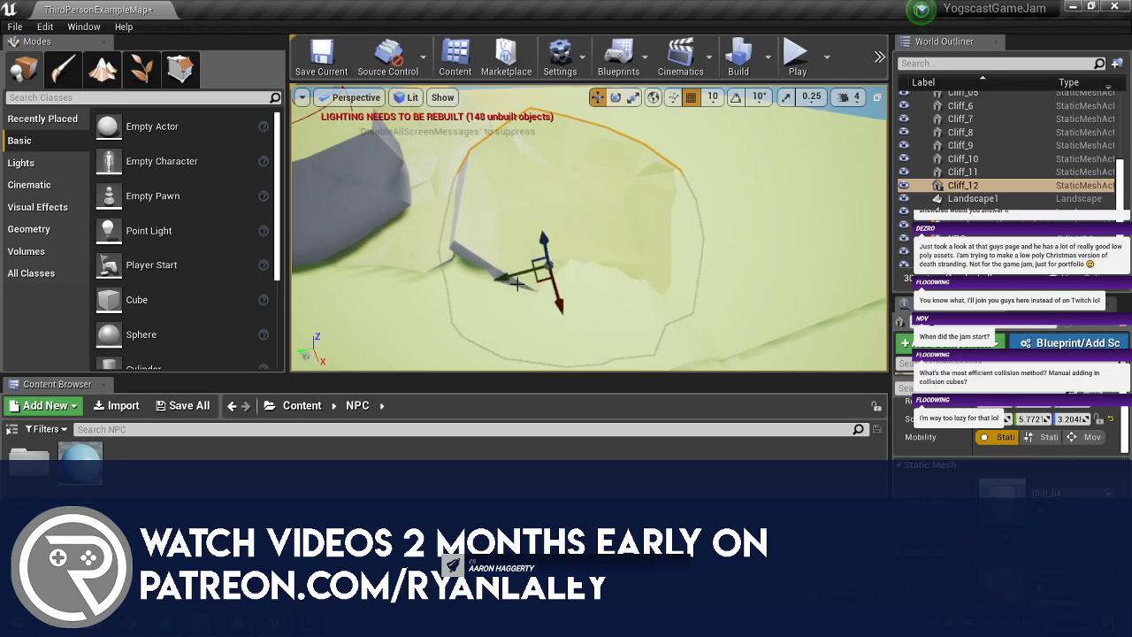
left_click_drag(504, 280, 497, 280)
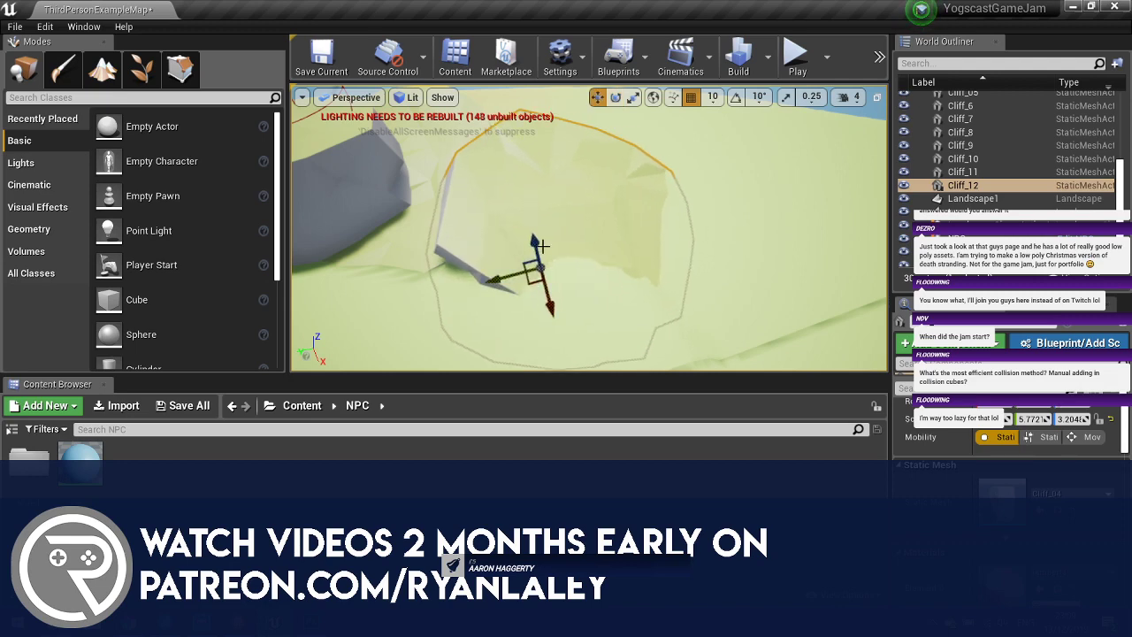
Duplicate the new cliff, raise the copy out of the ground and rotate it to vary its shape.
left_click_drag(541, 245, 572, 255, "alt")
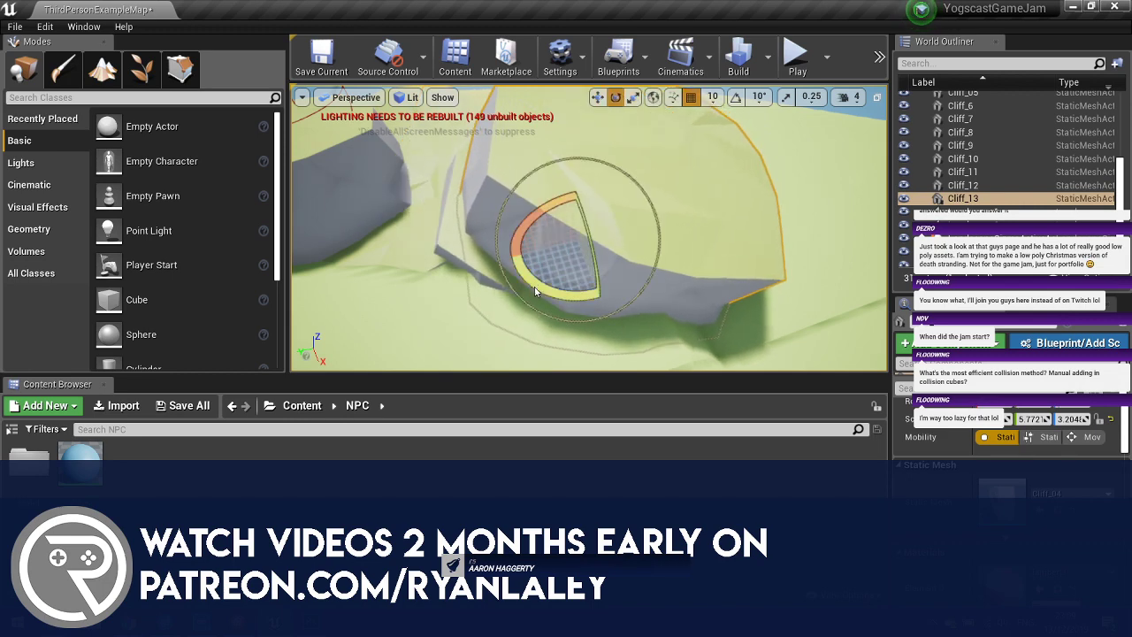
left_click_drag(534, 292, 537, 279)
left_click_drag(531, 221, 530, 224)
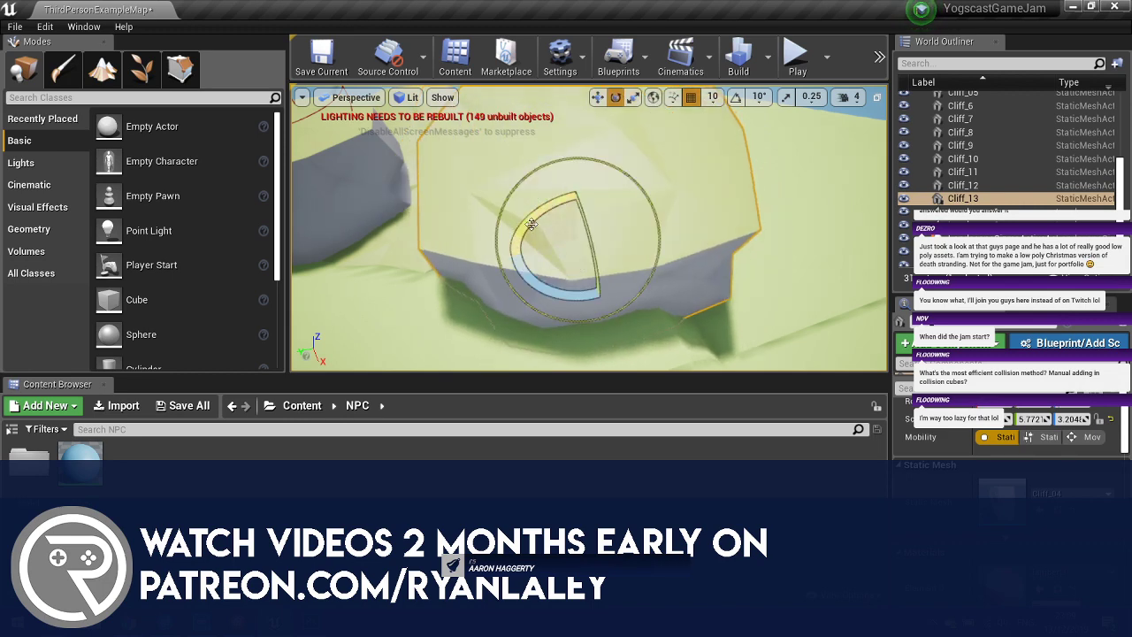
left_click_drag(593, 271, 620, 273)
key("w")
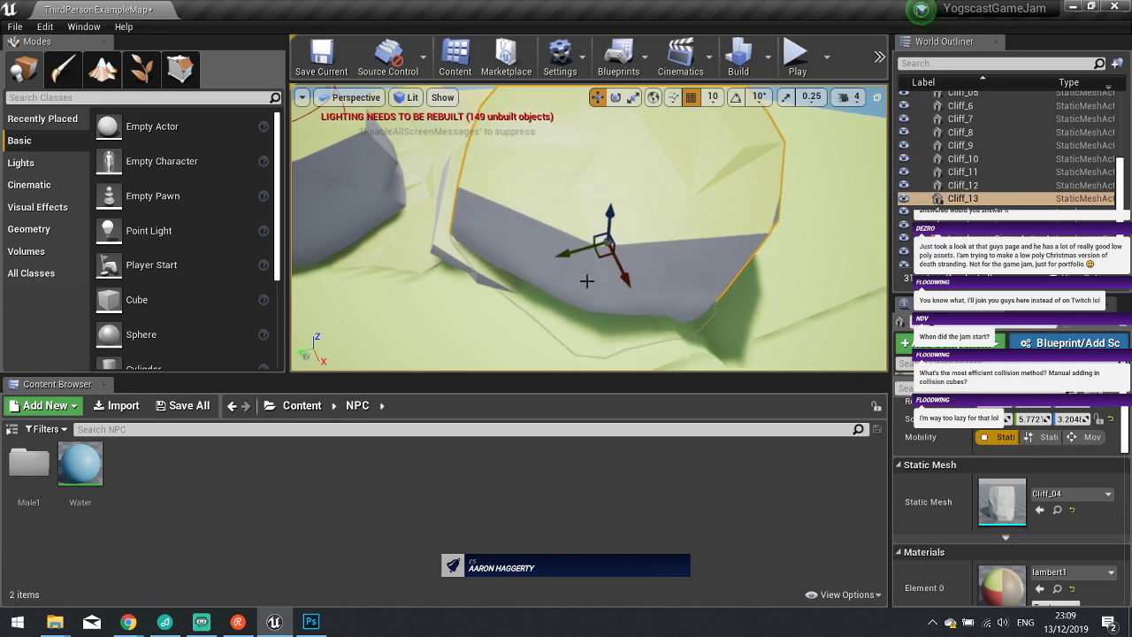
Stack a duplicate on top of the raised cliff and scale it down to about 4.6 in Y and 2.54 in Z.
right_click_drag(587, 282, 556, 257)
left_click_drag(574, 241, 576, 175, "alt")
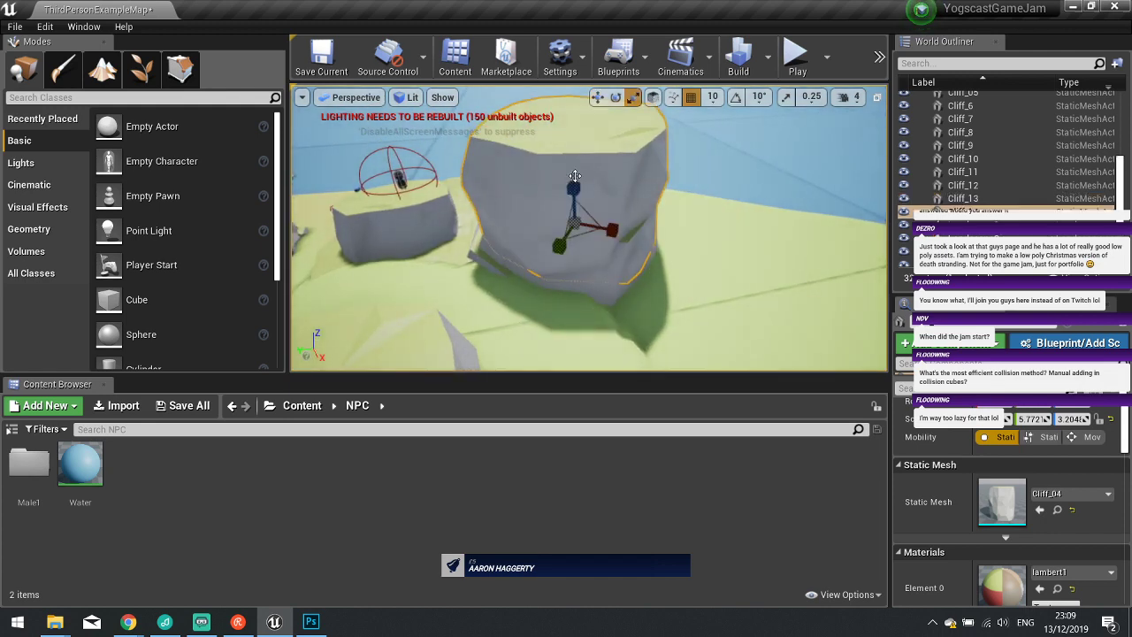
left_click_drag(577, 223, 550, 257)
key("r")
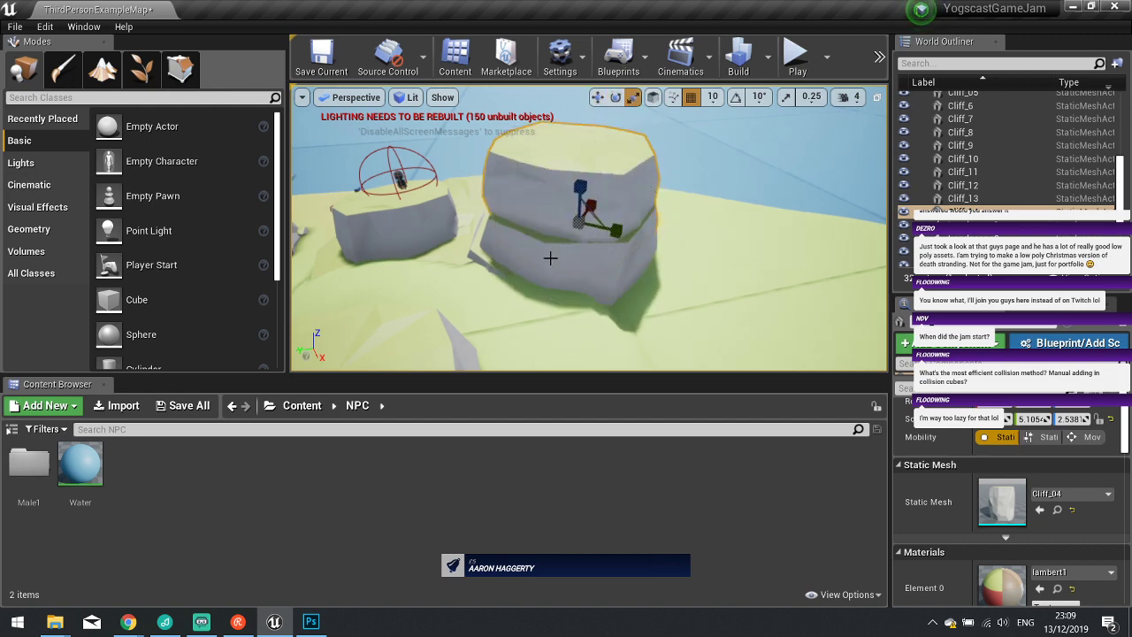
right_click_drag(598, 222, 575, 254)
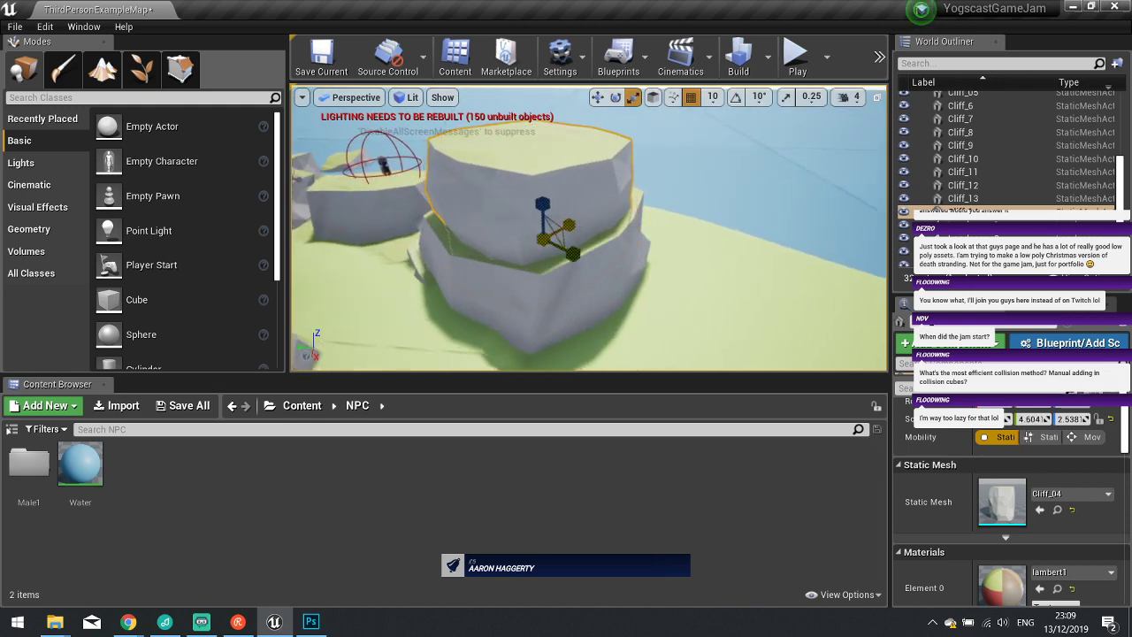
left_click_drag(566, 240, 561, 240)
right_click_drag(587, 257, 586, 257)
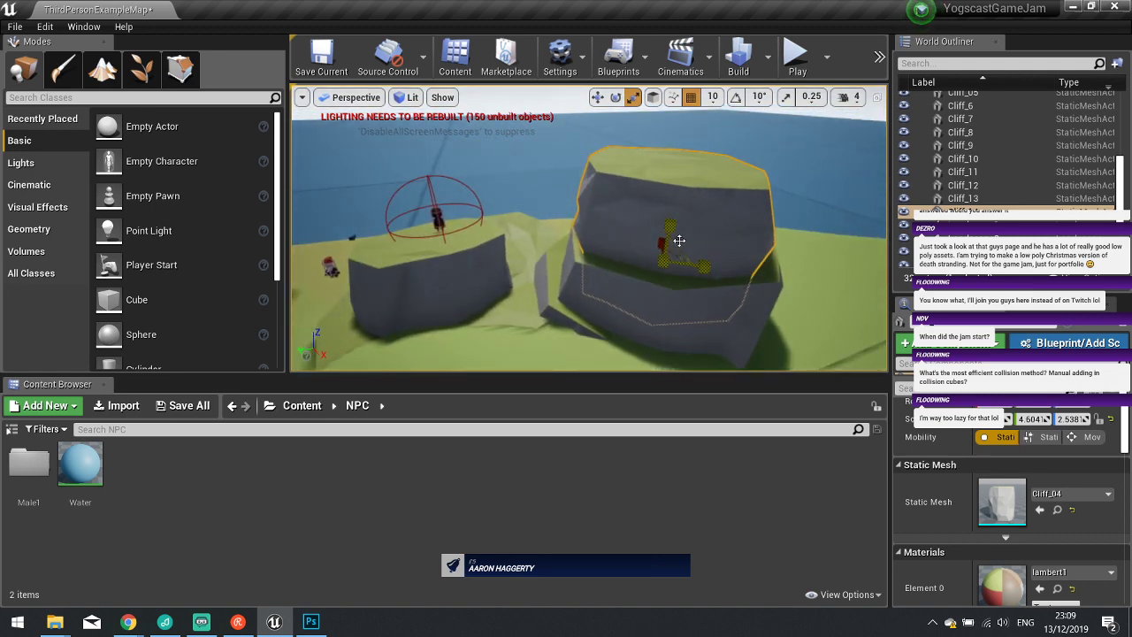
Rotate the stacked upper cliff so its faces differ from the cliff beneath it.
key("e")
left_click_drag(692, 226, 642, 232)
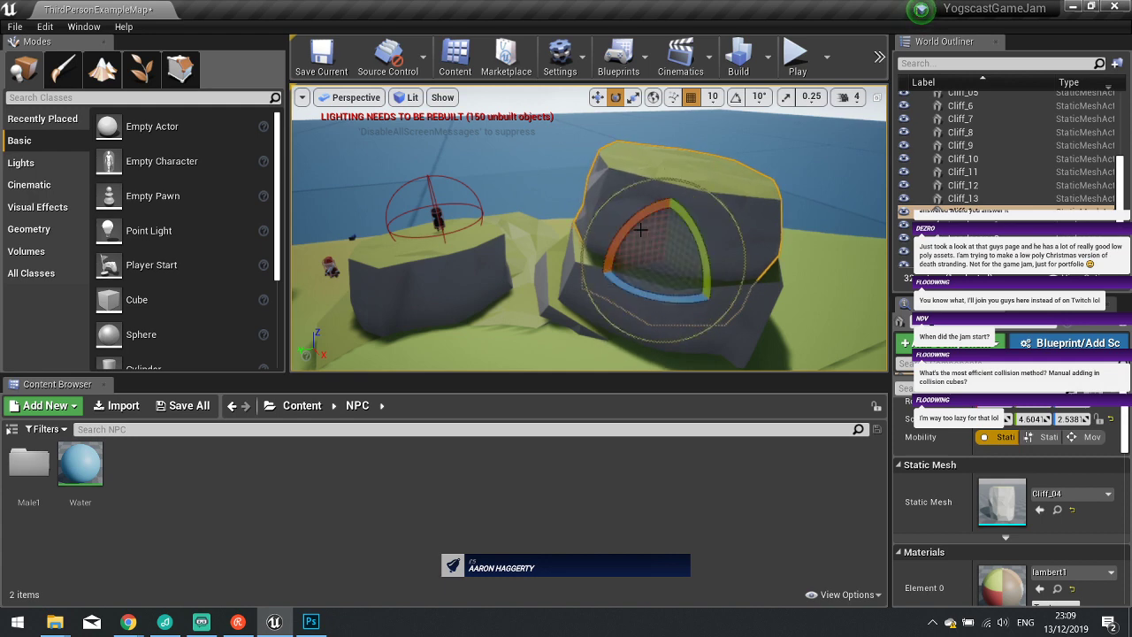
key("w")
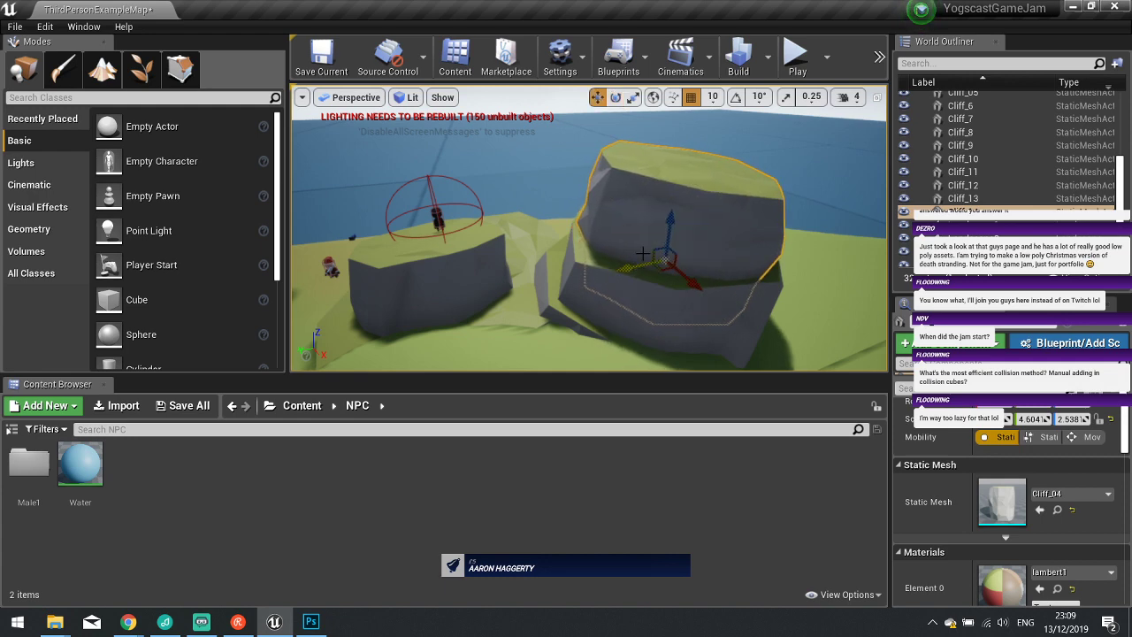
key("e")
left_click_drag(646, 235, 652, 228)
key("w")
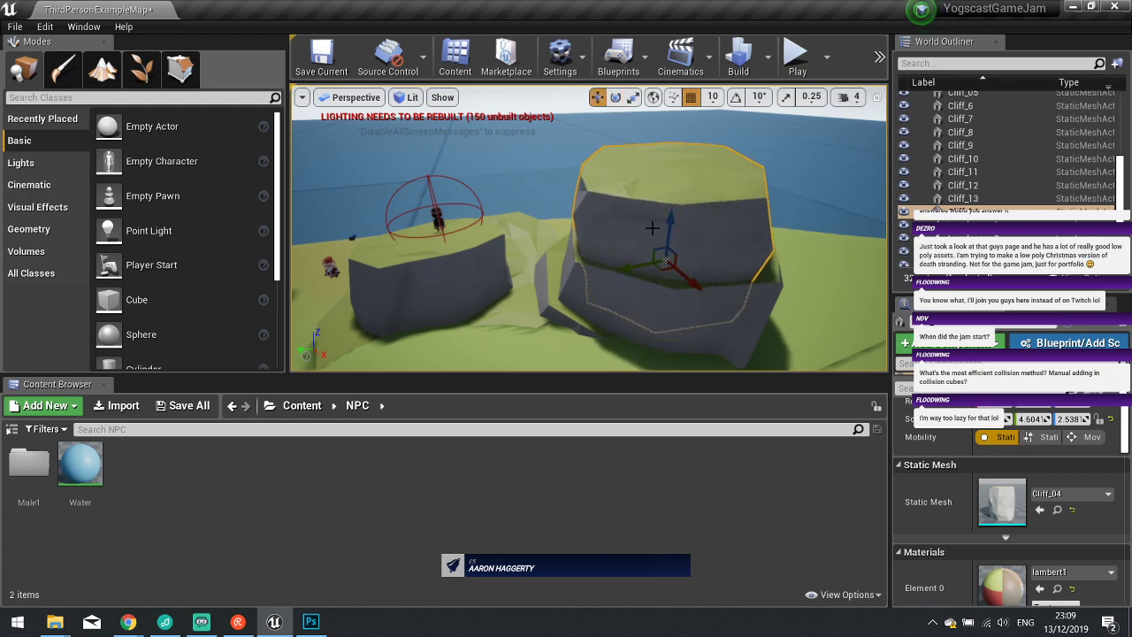
Duplicate the lower stacked cliff to the island's shore and enlarge the copy to about 7.17 in Y and 4.6 in Z.
right_click_drag(743, 263, 521, 215)
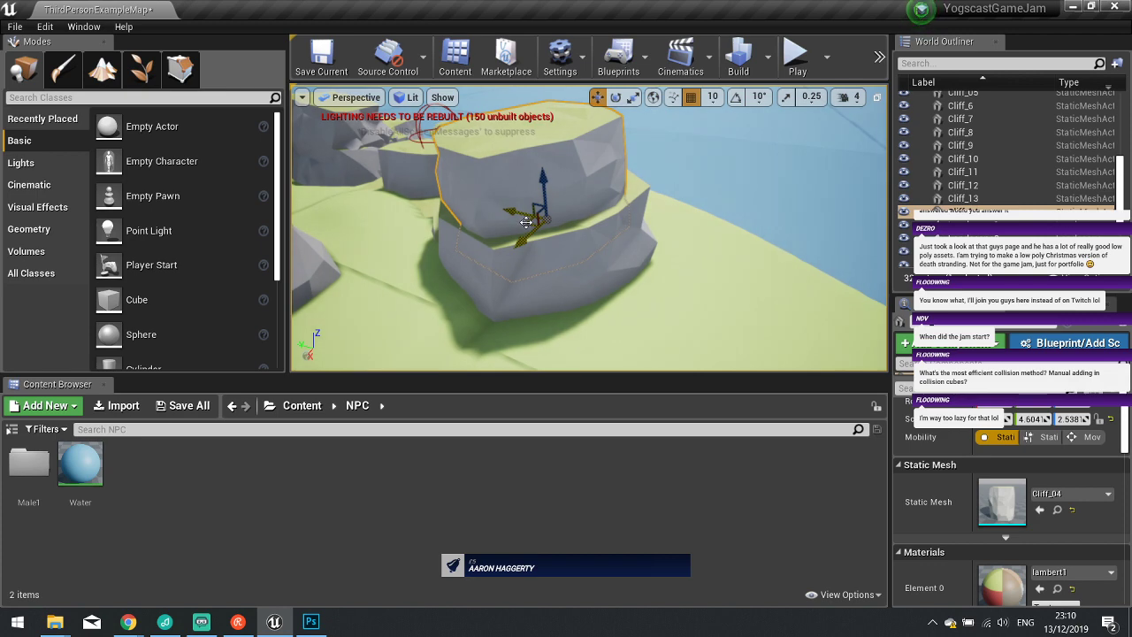
left_click(554, 243)
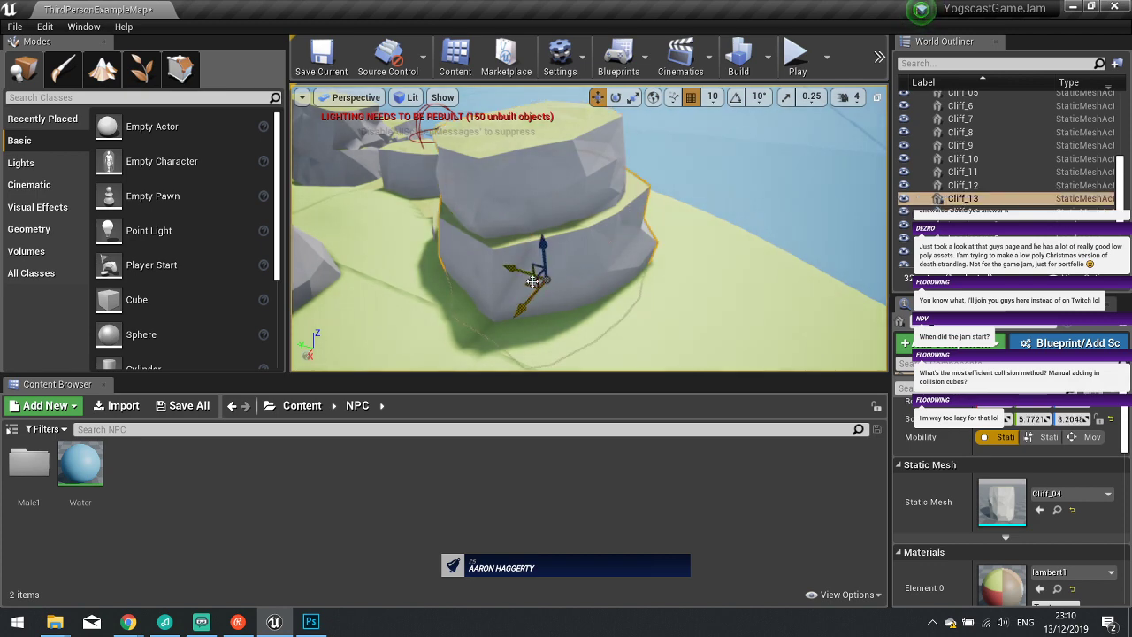
left_click_drag(532, 281, 678, 244, "alt")
right_click_drag(677, 243, 683, 219)
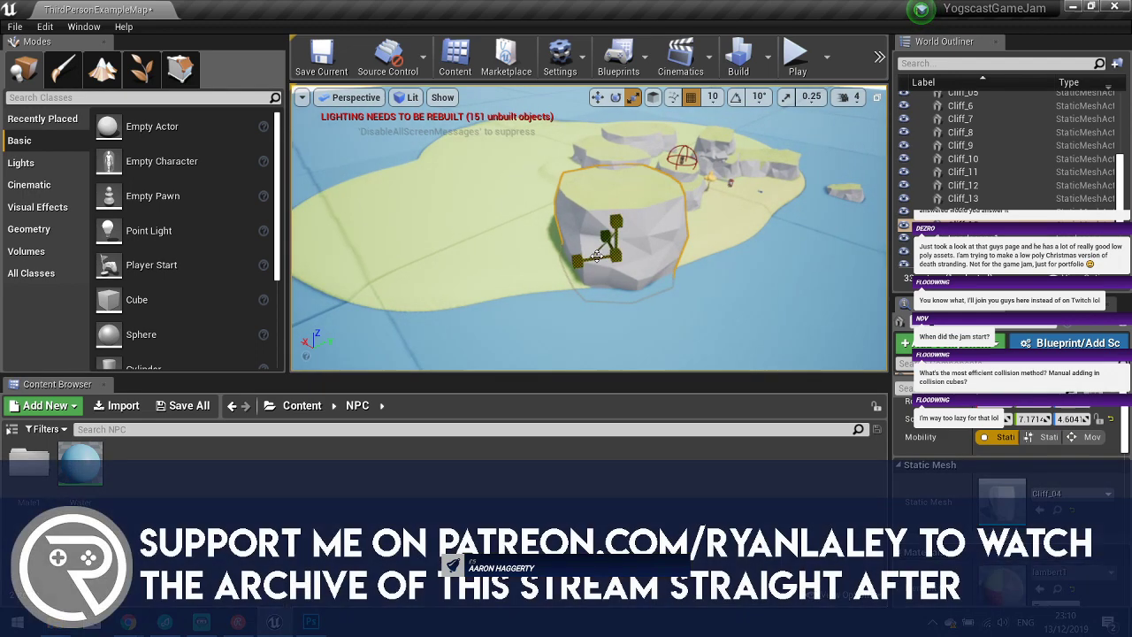
Duplicate the shore cliff alongside it, enlarge the copy to about 16.7 in Y and 14.1 in Z, and position it along the coast.
left_click_drag(640, 237, 495, 238, "alt")
key("r")
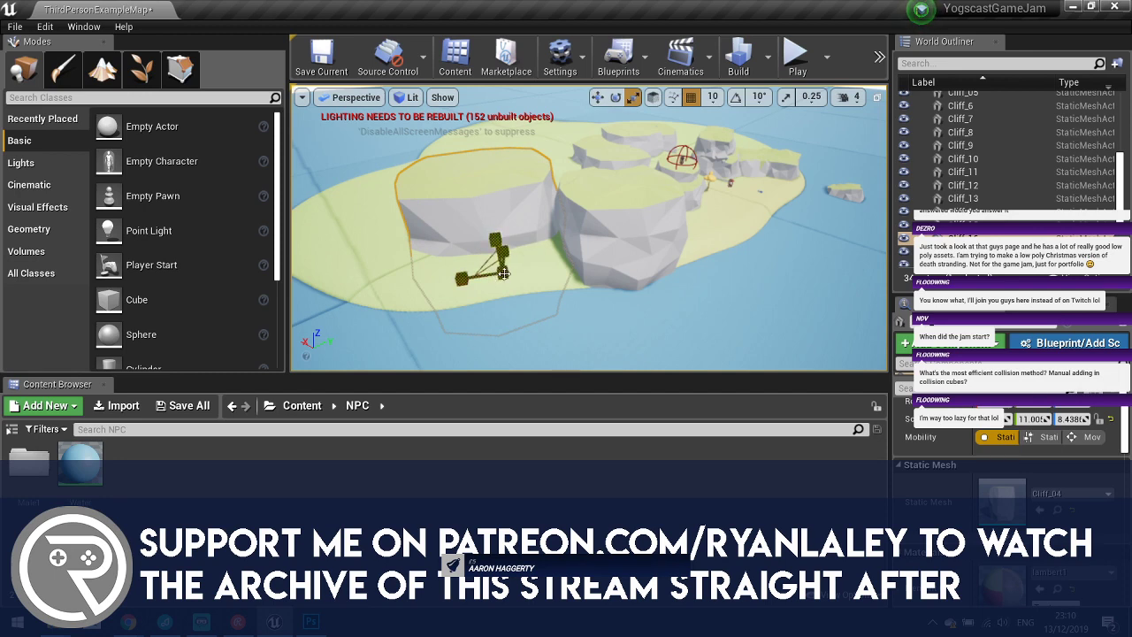
left_click_drag(495, 239, 533, 325)
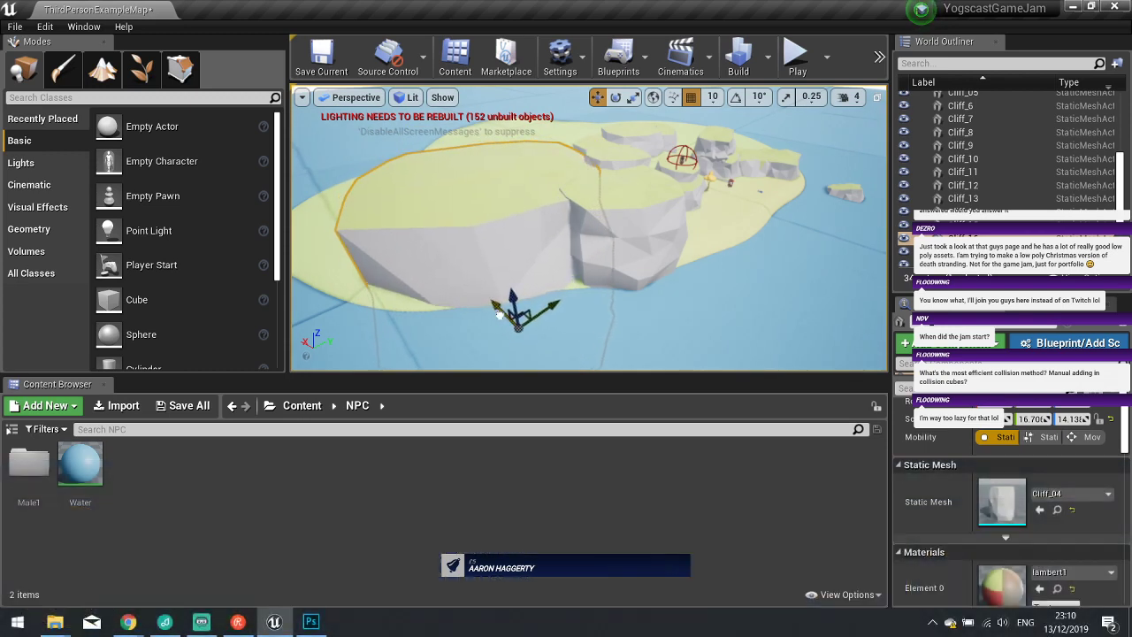
left_click_drag(504, 331, 515, 355)
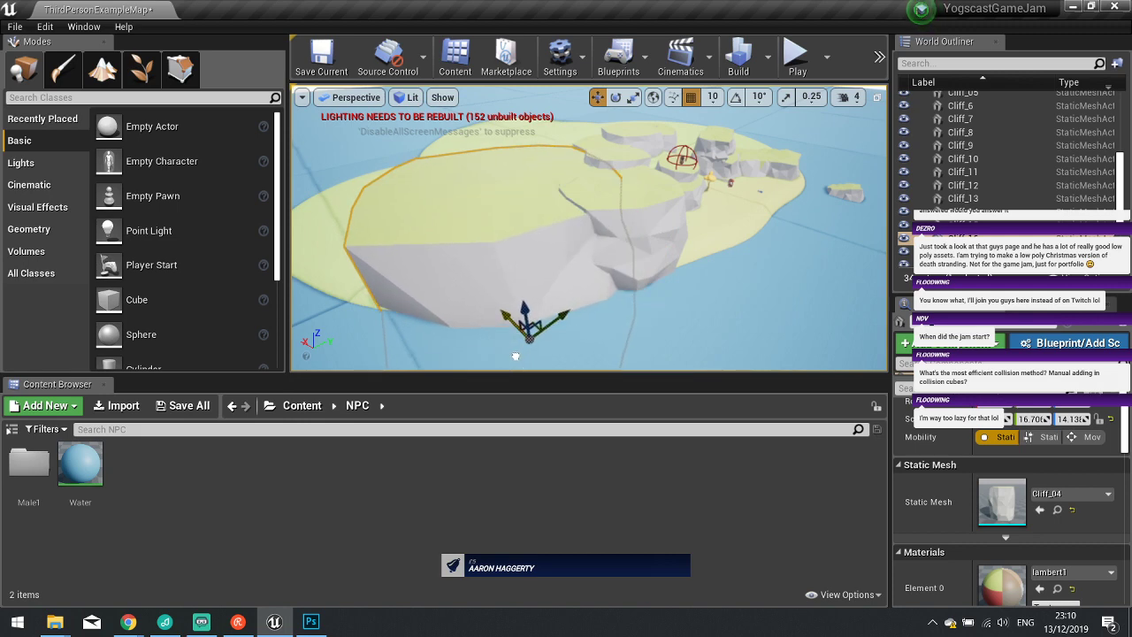
key("w")
Duplicate the upper stacked cliff onto the island's inland ground and enlarge the copy to about 6 in Y and 3.94 in Z.
right_click_drag(654, 326, 594, 293)
key("w")
left_click(507, 240)
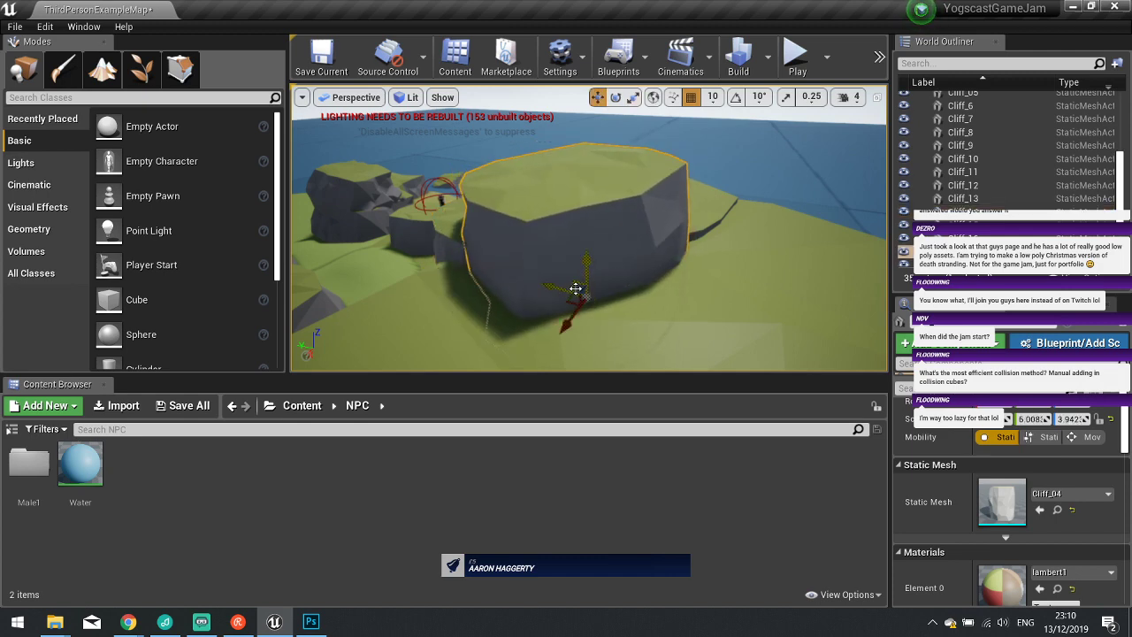
Rotate the duplicated inland cliff and enlarge it to about 6.87 in Y and 4.8 in Z.
right_click_drag(569, 277, 618, 270)
key("r")
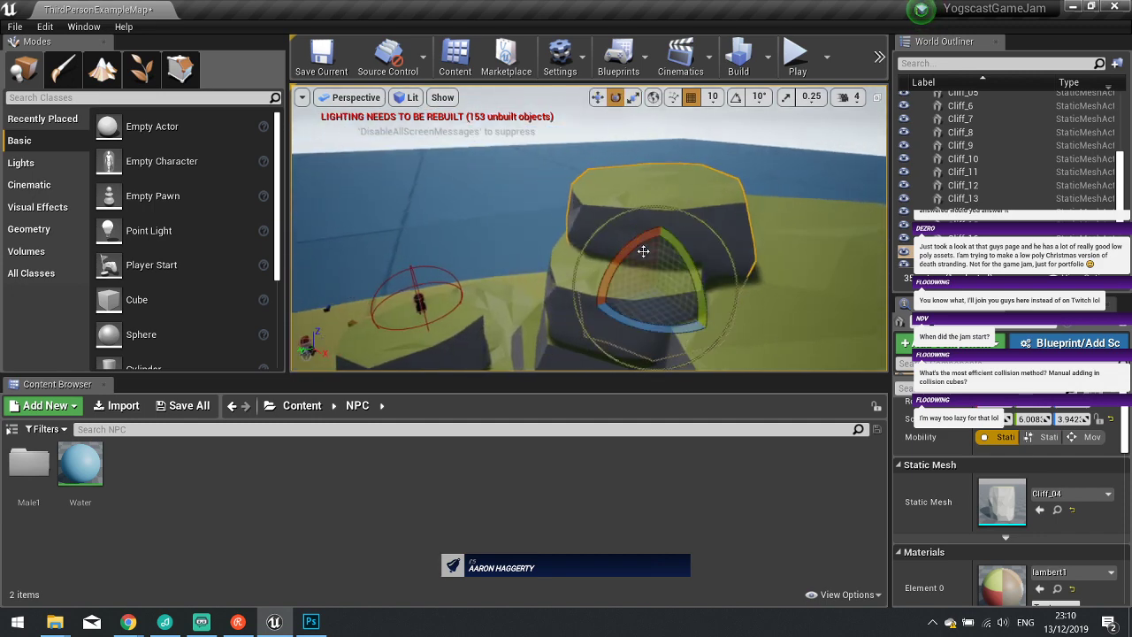
left_click_drag(649, 286, 652, 274)
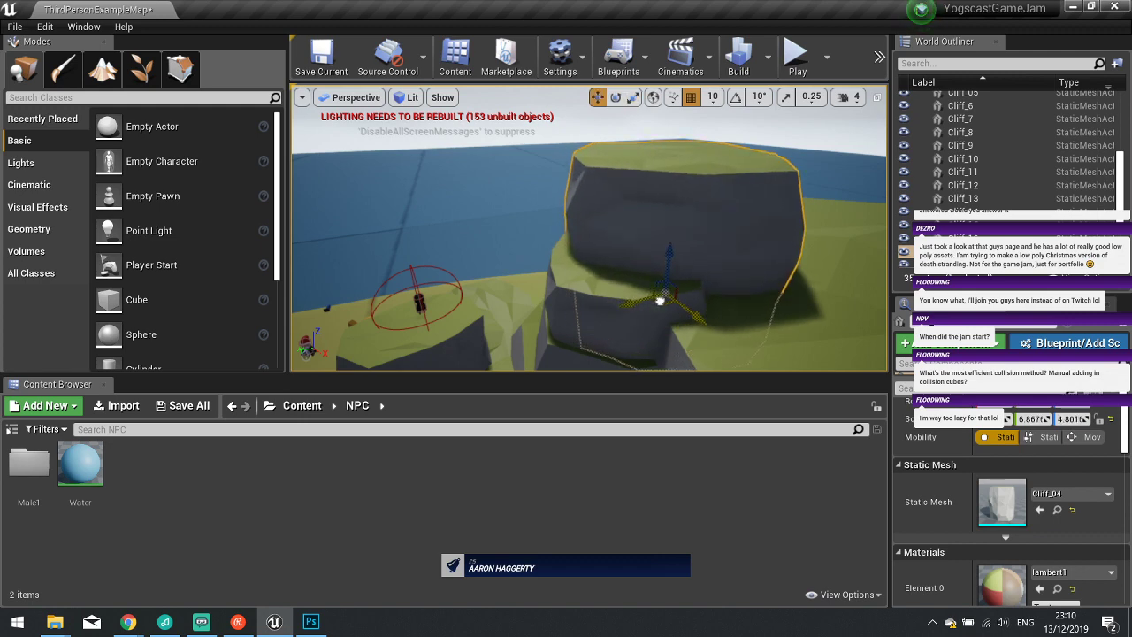
right_click_drag(667, 309, 670, 301)
right_click_drag(548, 294, 548, 294)
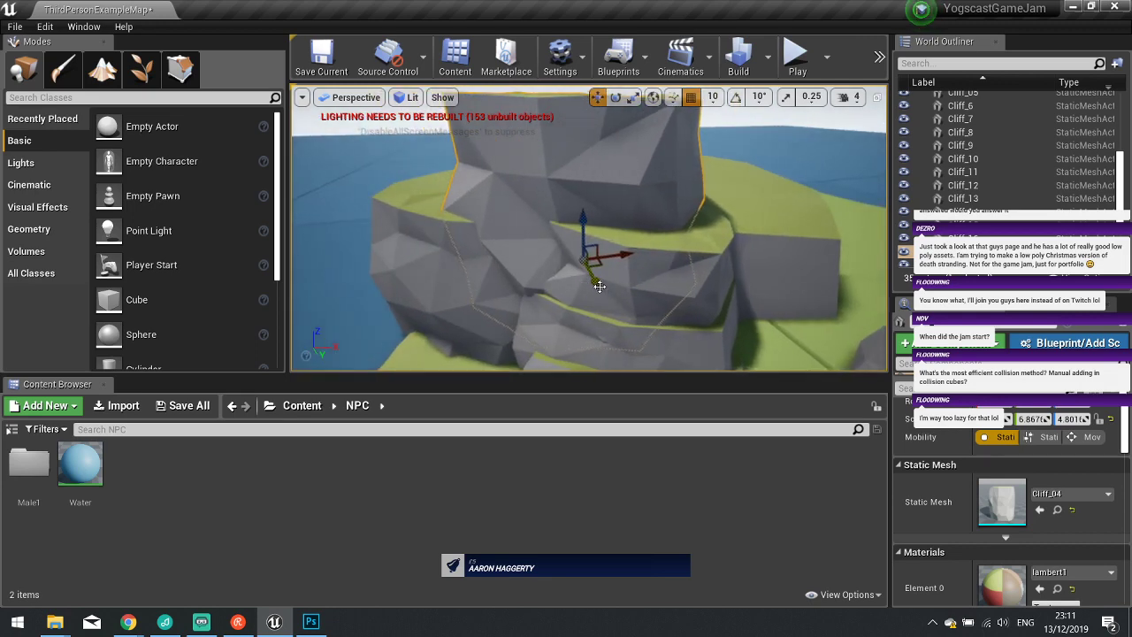
right_click_drag(599, 286, 599, 285)
Open the Cliffs folder of the project content.
left_click(299, 407)
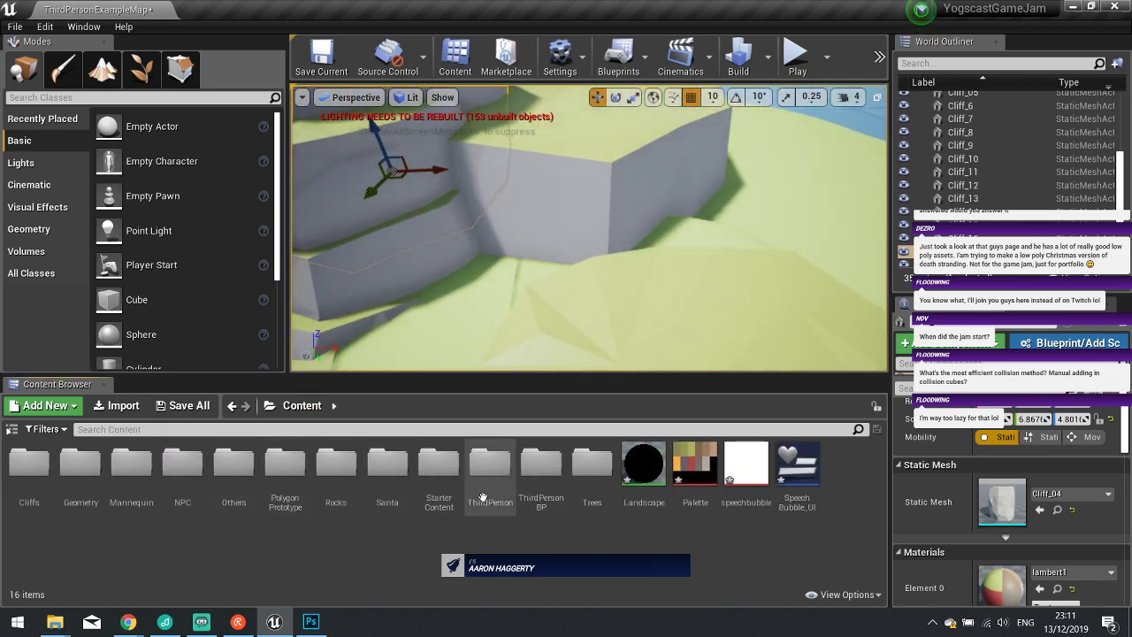
left_click(330, 477)
double_click(330, 477)
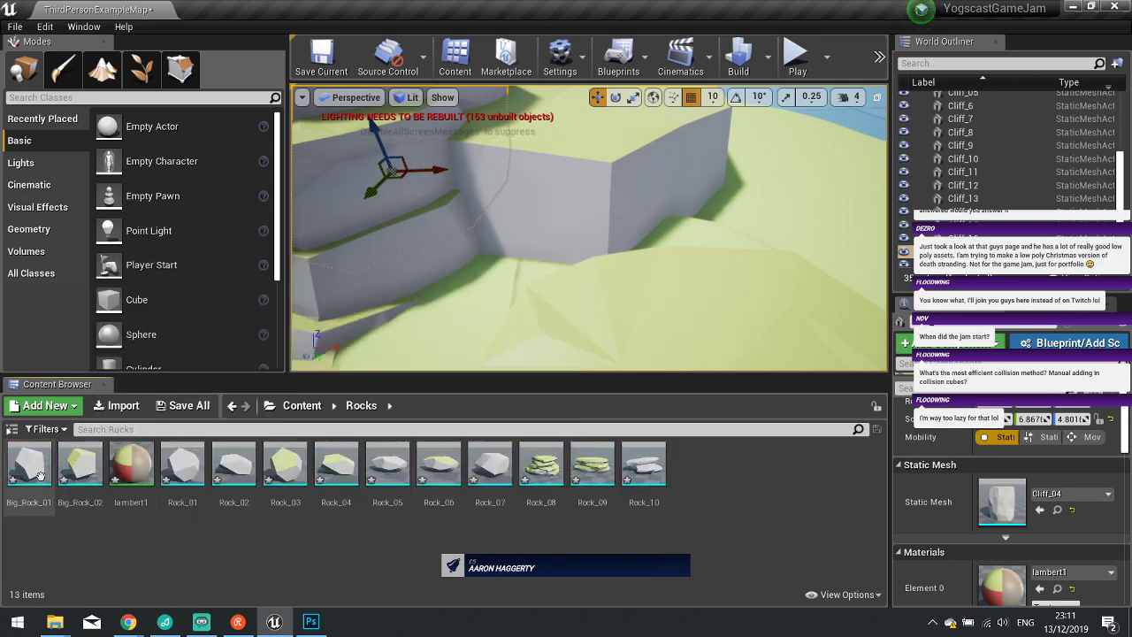
left_click(302, 405)
double_click(29, 465)
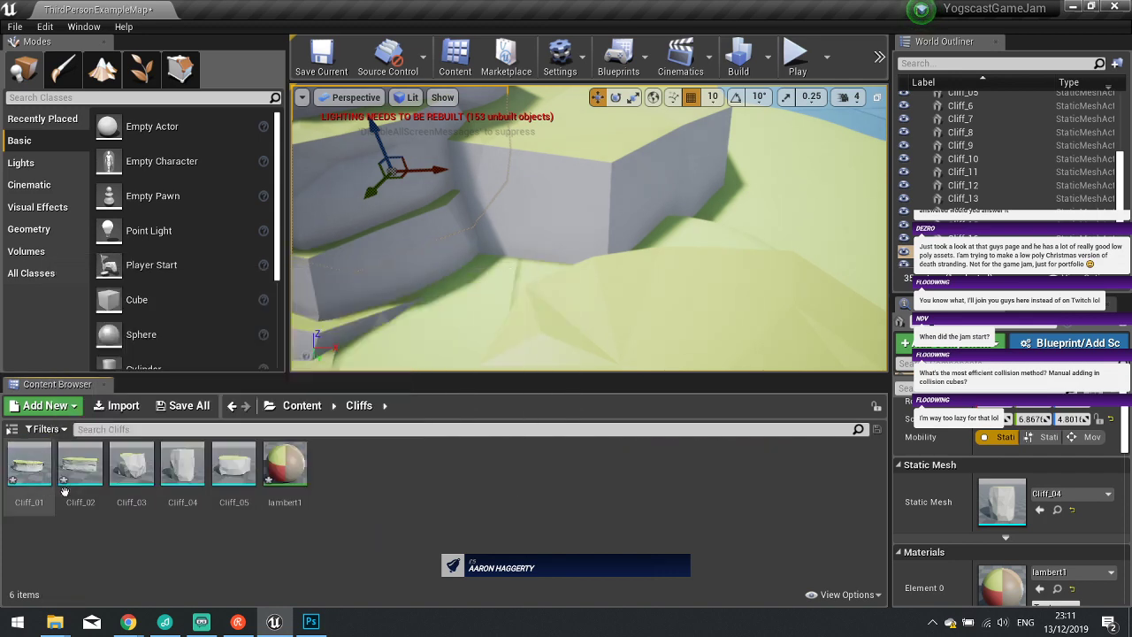
Place Cliff_02 as a ledge against the large cliff wall, scaled to about 3.66, and add a slightly rotated duplicate below it.
left_click_drag(79, 465, 522, 246)
right_click_drag(409, 298, 486, 323)
left_click_drag(487, 290, 410, 227)
right_click_drag(425, 236, 500, 275)
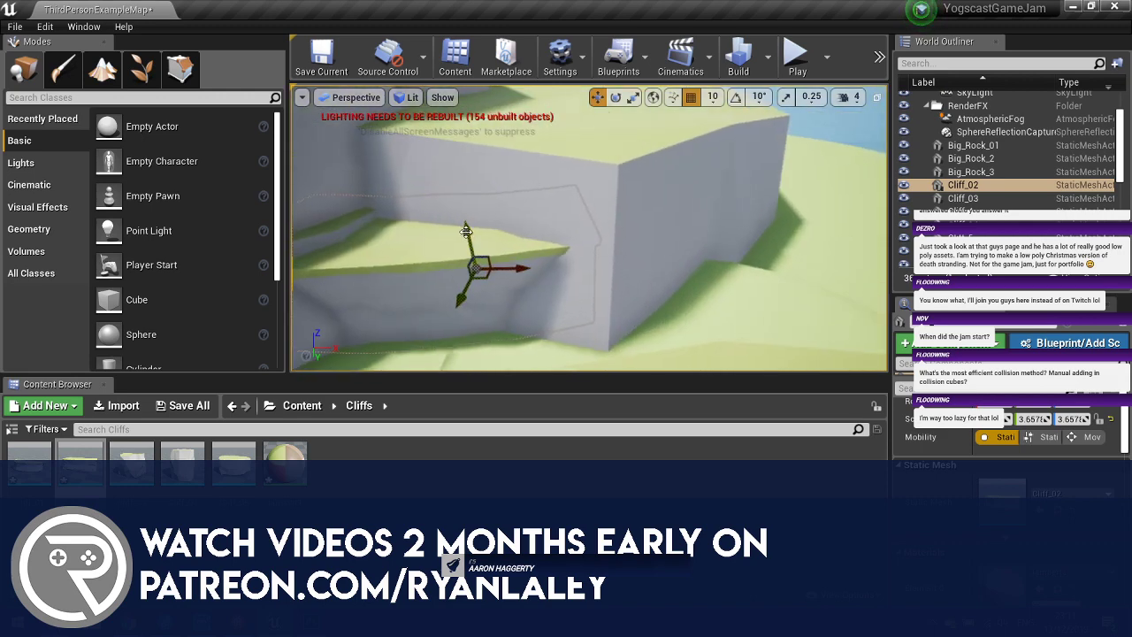
left_click_drag(466, 229, 470, 245, "alt")
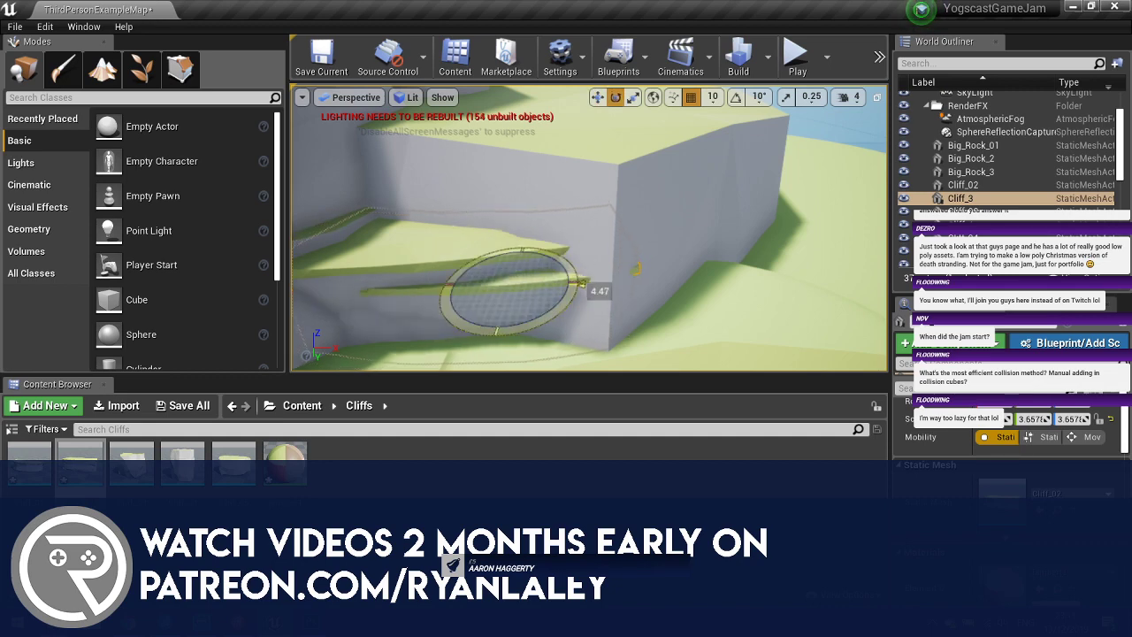
Playtest the level by running and jumping the Santa character through the passages between the cliffs, and end the play session.
left_click(796, 58)
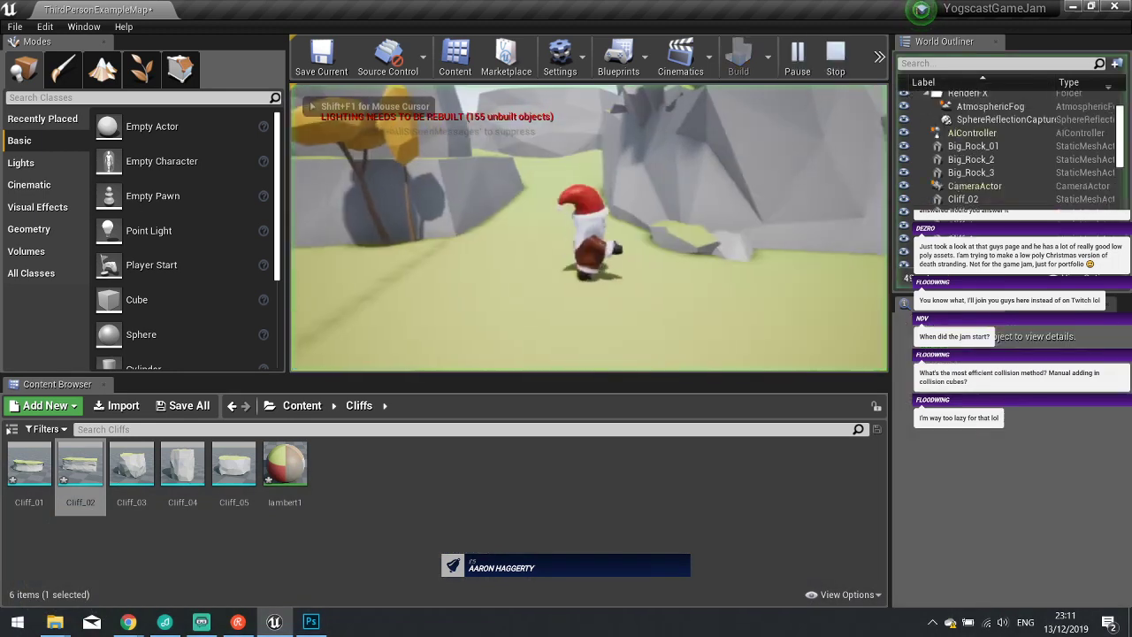
key("w")
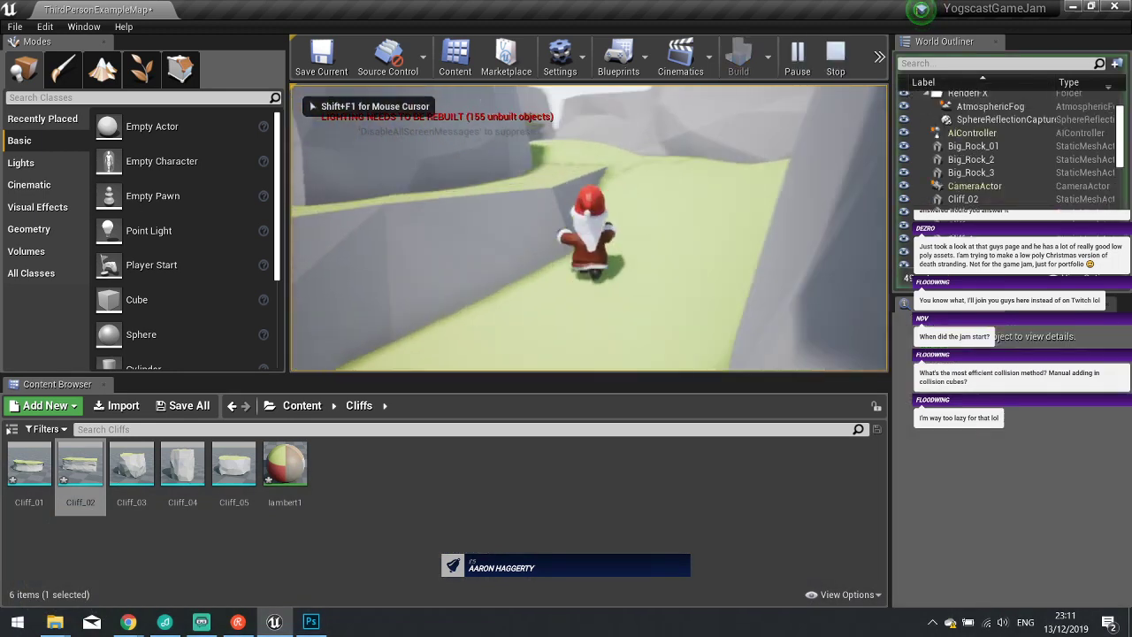
key("space")
key("w")
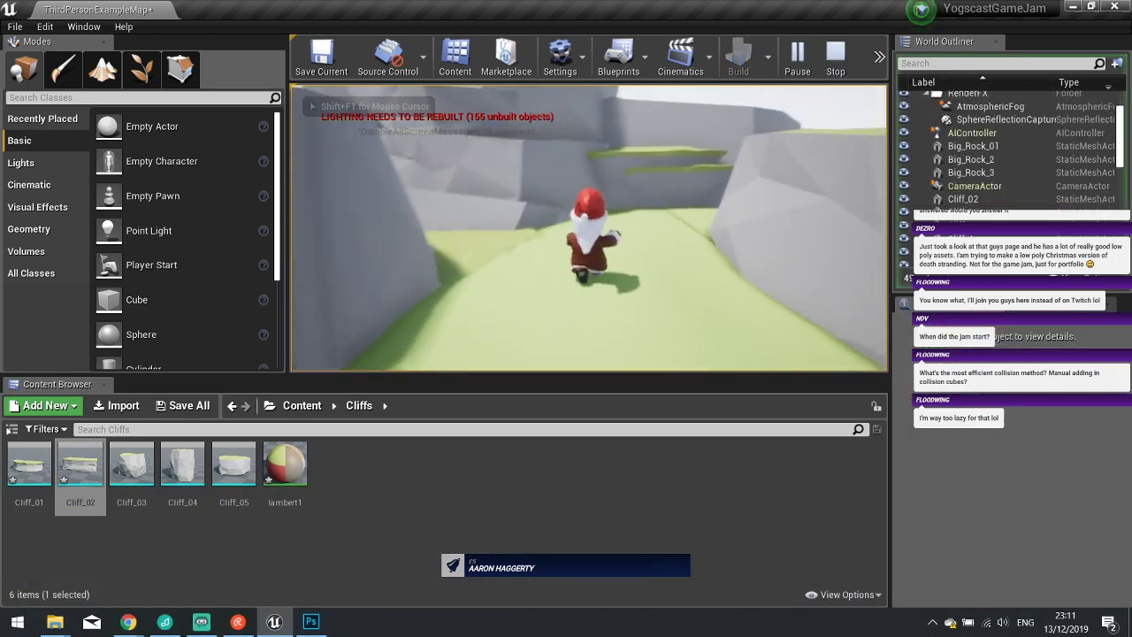
key("w")
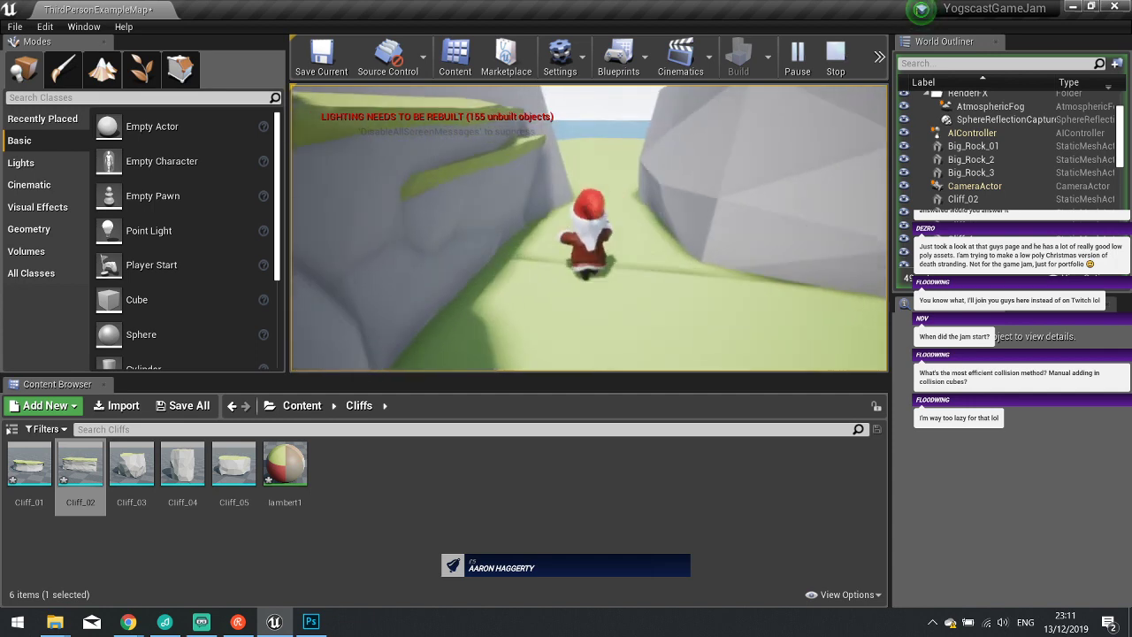
key("w")
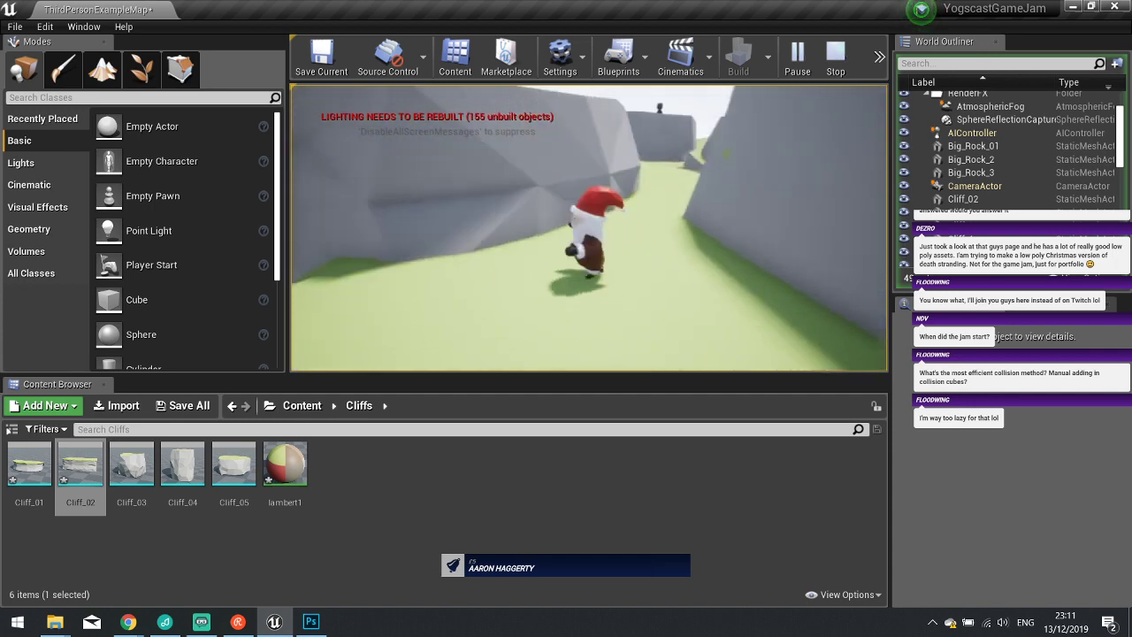
key("w")
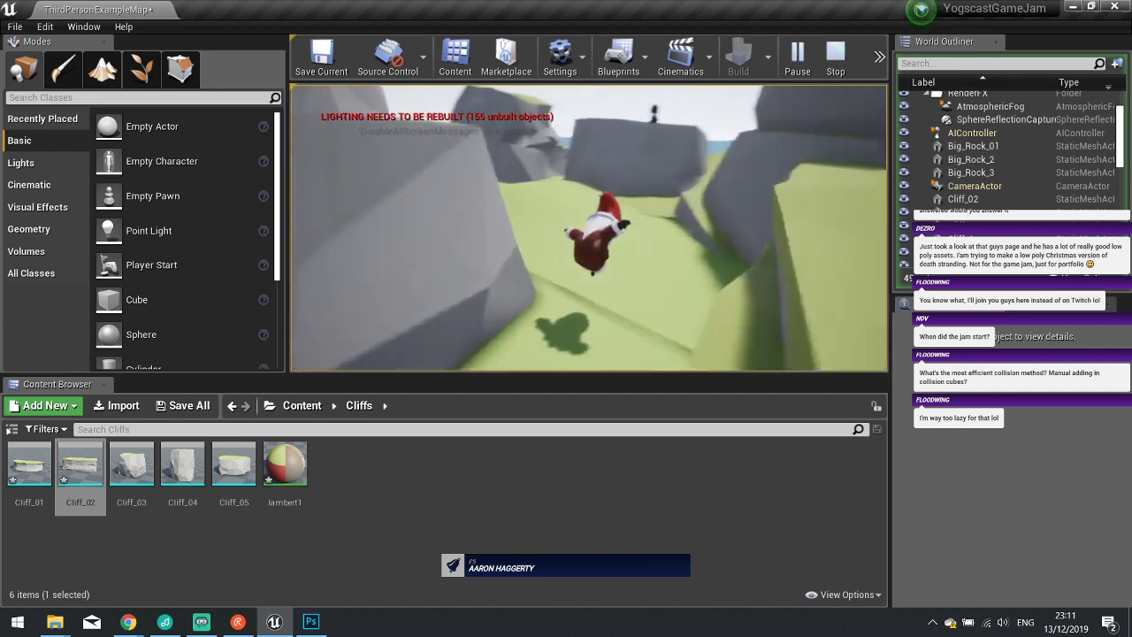
key("w")
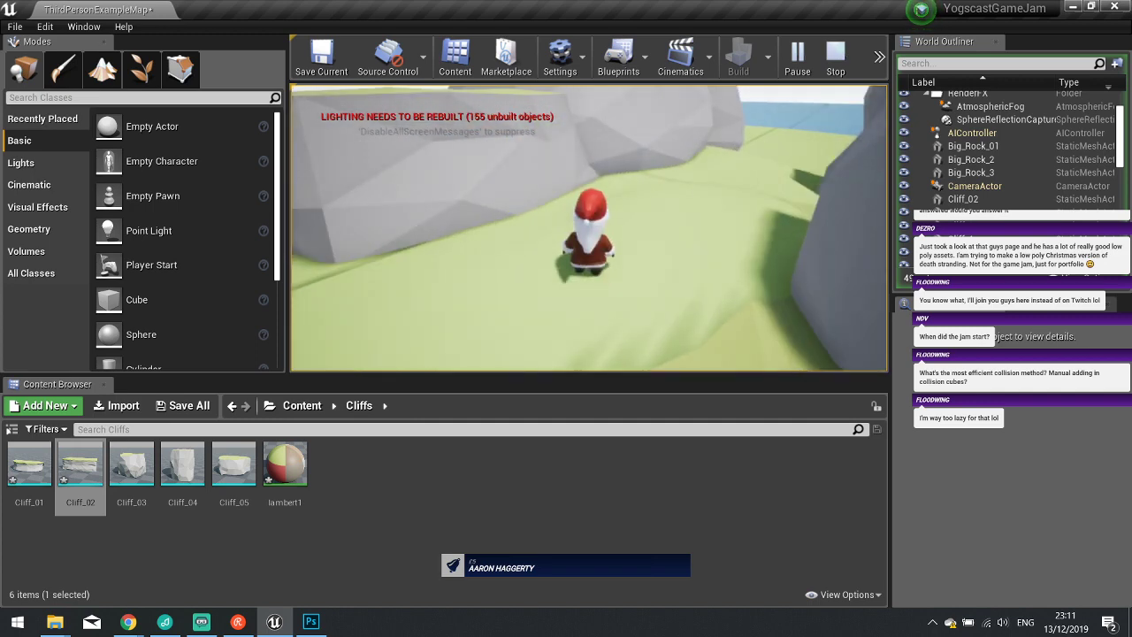
key("Escape")
Switch to landscape sculpting of Landscape1 with the Flatten tool.
right_click_drag(495, 281, 376, 283)
key("w")
key("w")
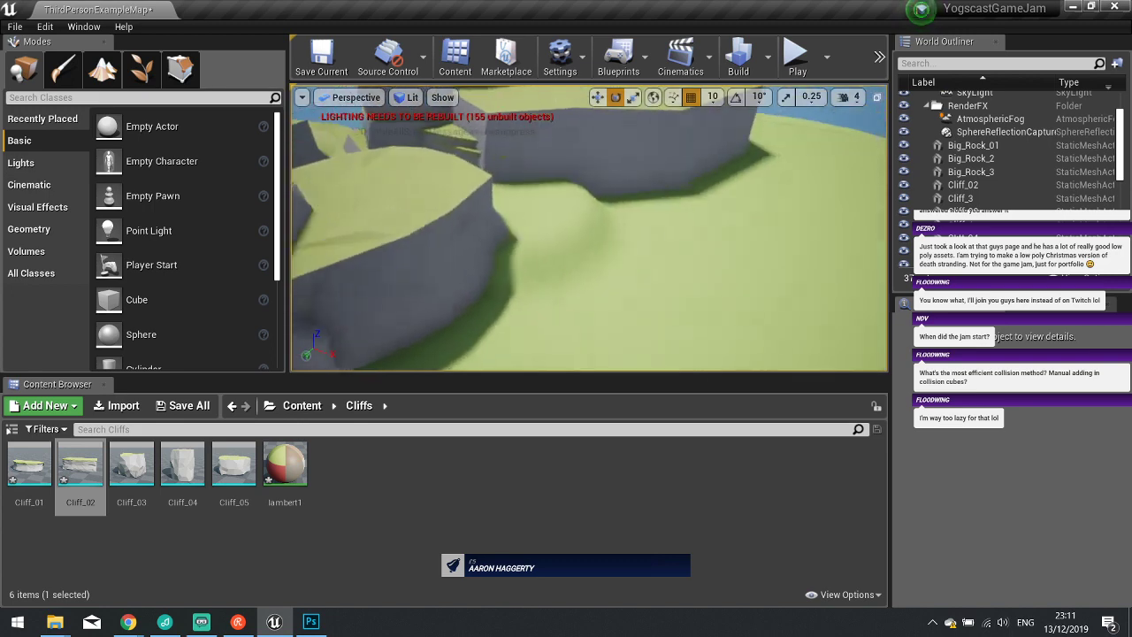
mouse_move(566, 250)
right_mouse_down()
mouse_move(579, 261)
mouse_move(539, 239)
mouse_move(522, 252)
mouse_move(566, 250)
right_mouse_up()
key("w")
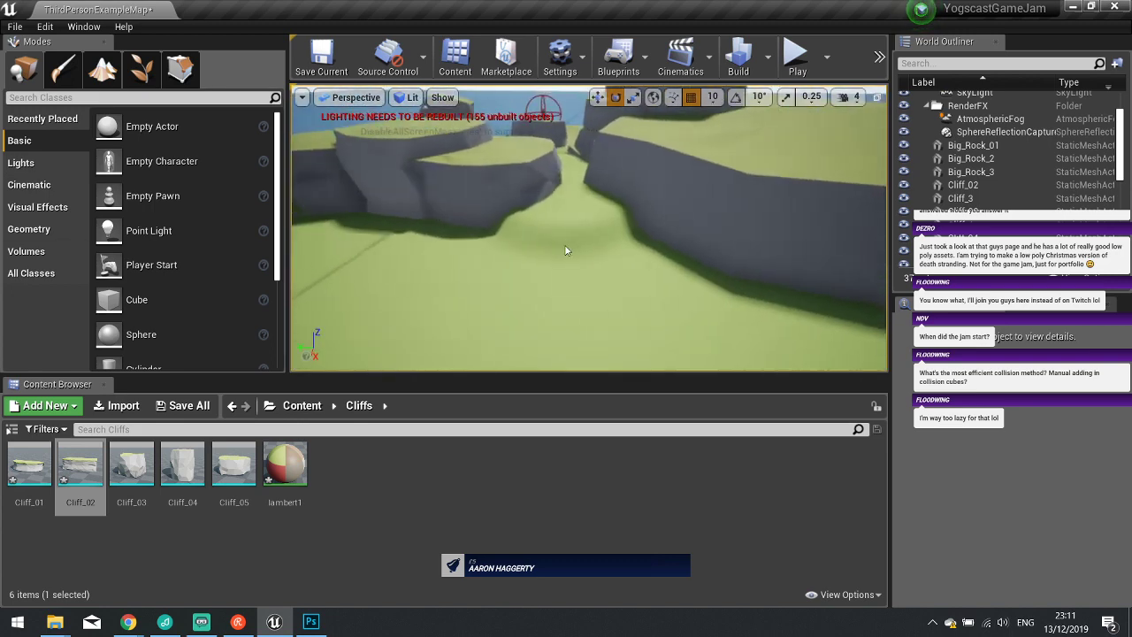
left_click(101, 68)
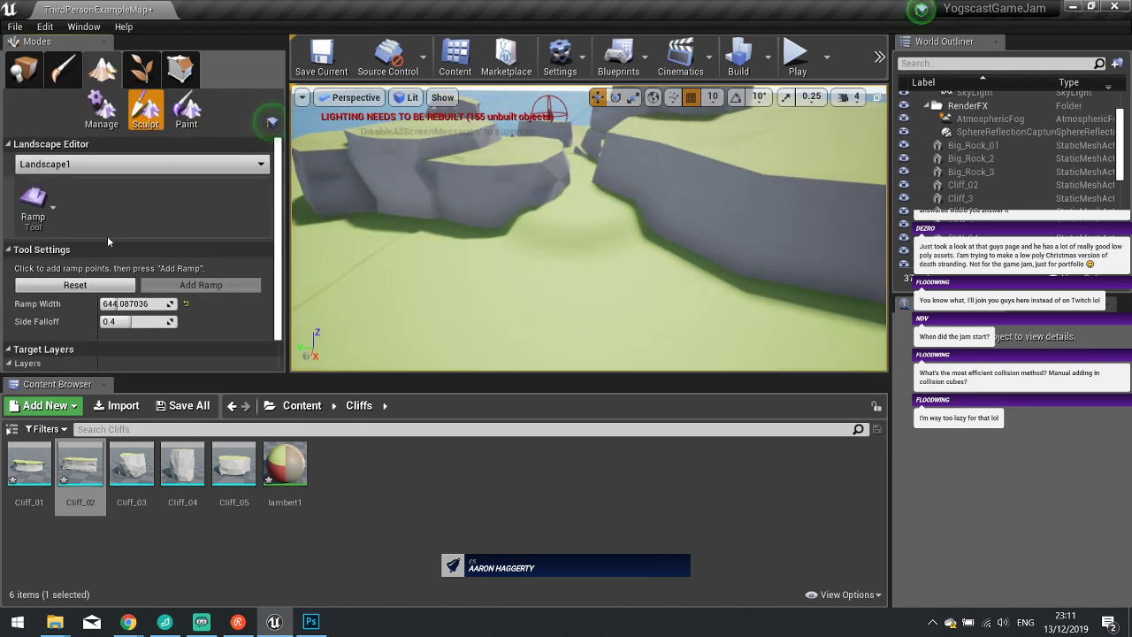
left_click(37, 205)
left_click(93, 103)
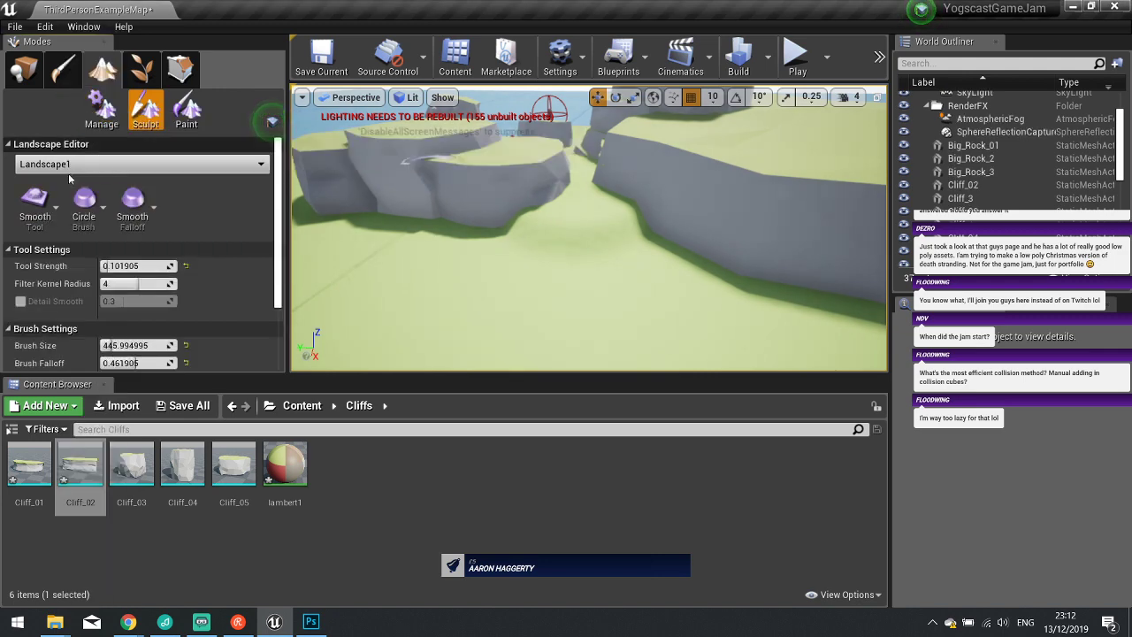
left_click(37, 205)
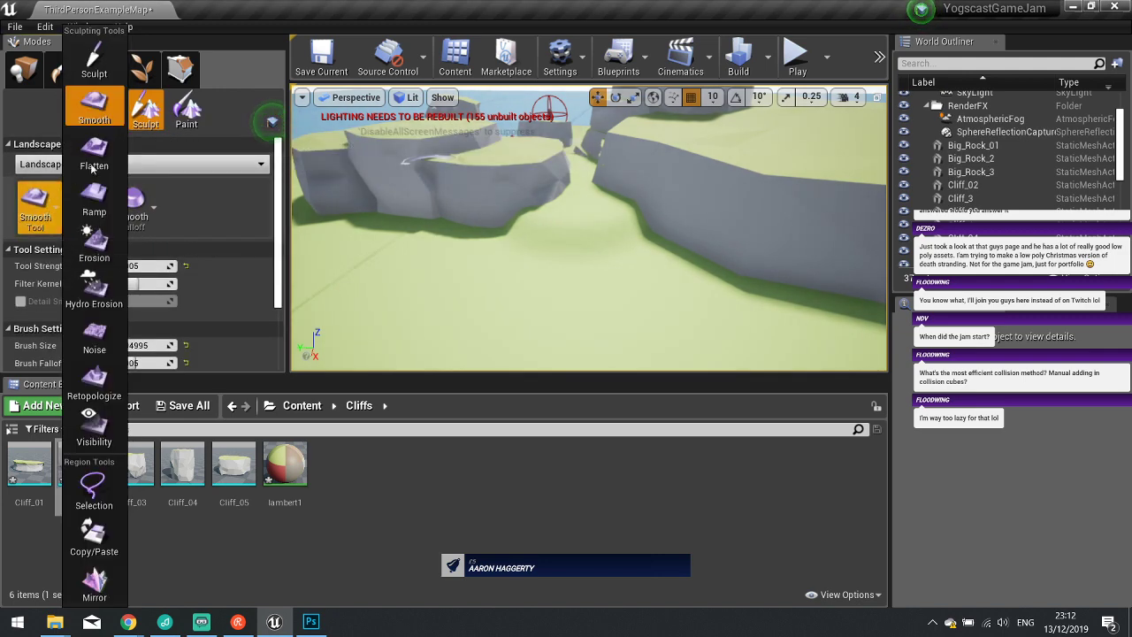
left_click(94, 64)
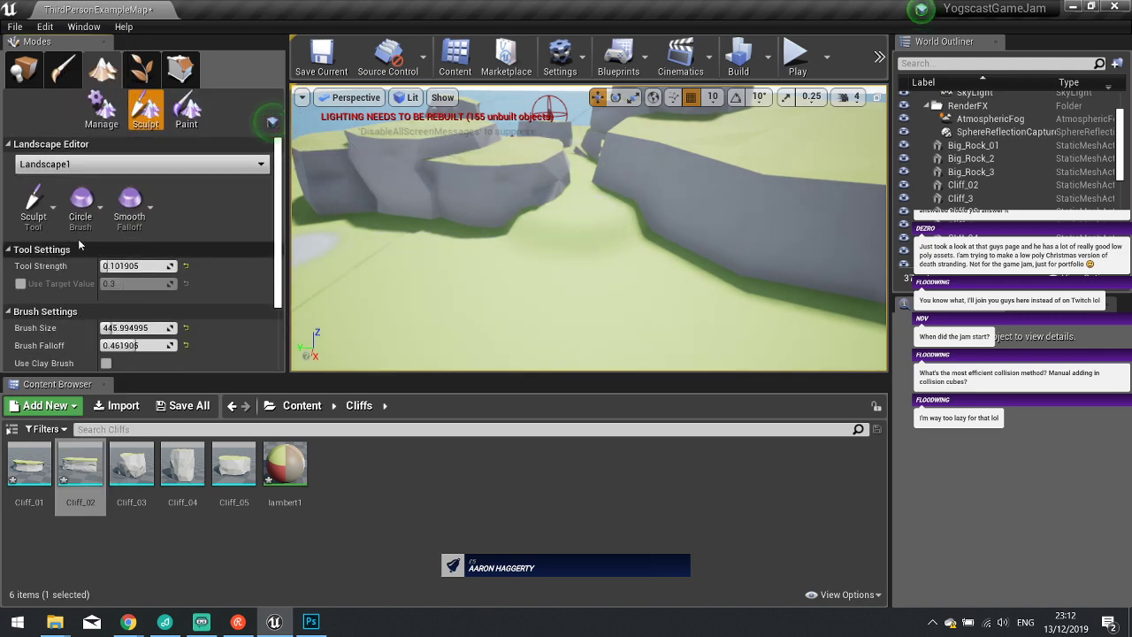
left_click(35, 205)
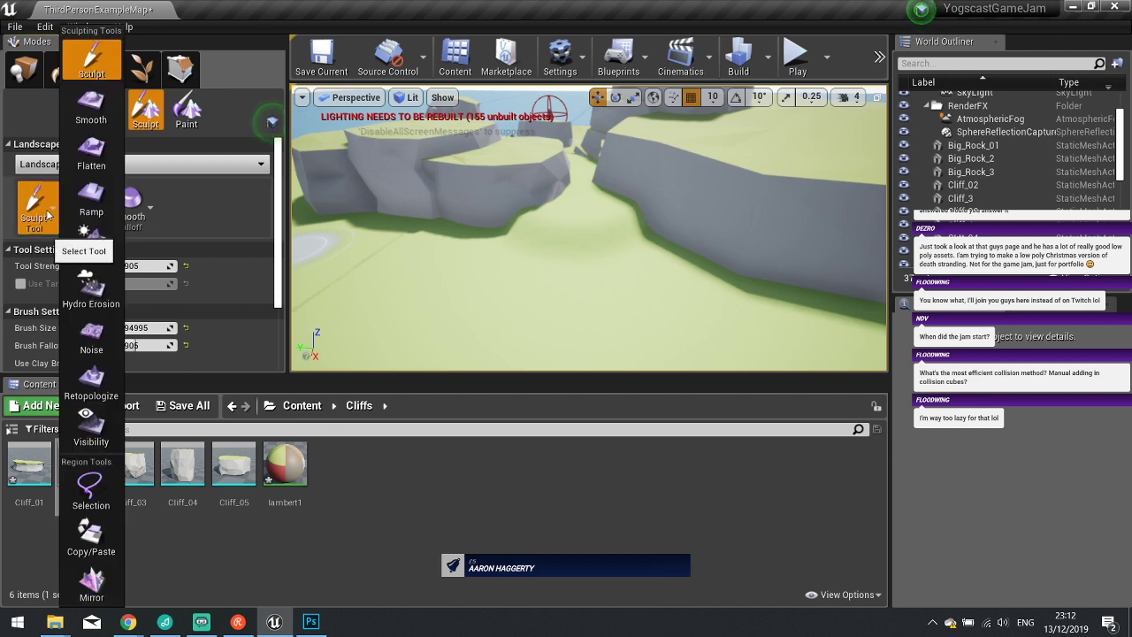
left_click(91, 155)
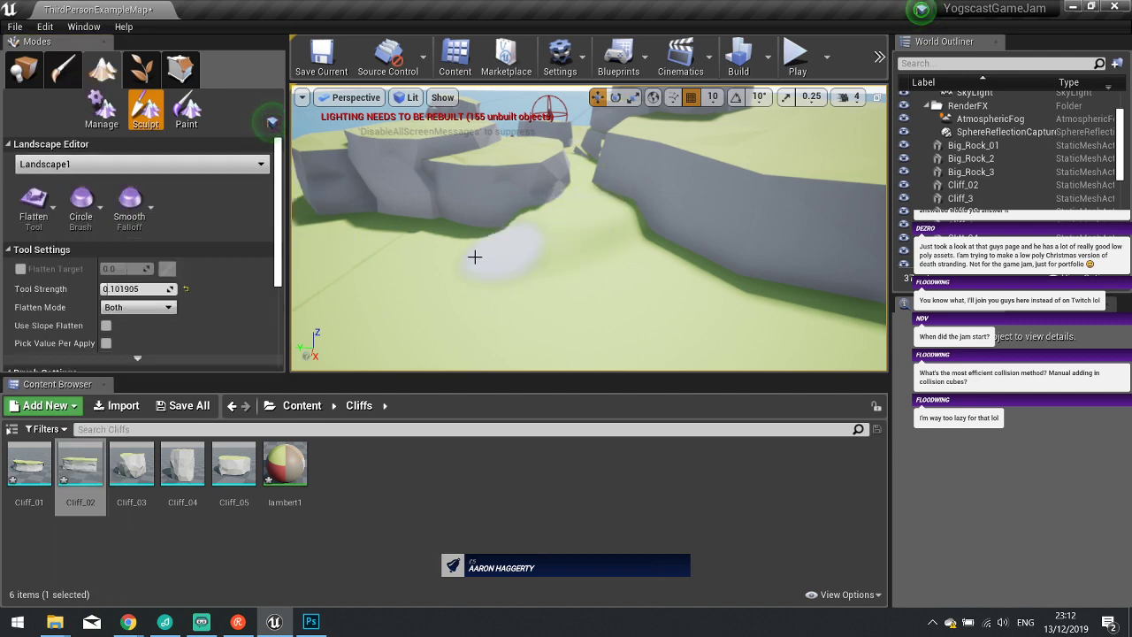
Flatten the open ground in front of the cliffs into a broad plateau, using tool strength about 0.38 and brush size about 661.
left_click_drag(121, 288, 146, 289)
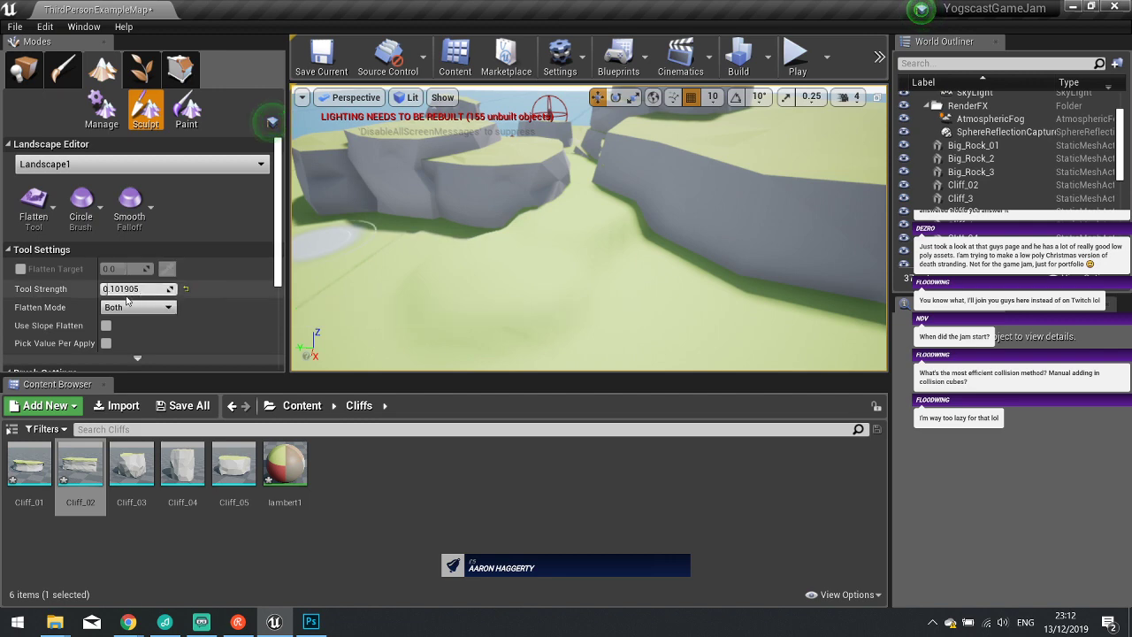
scroll(198, 319, "down", 3)
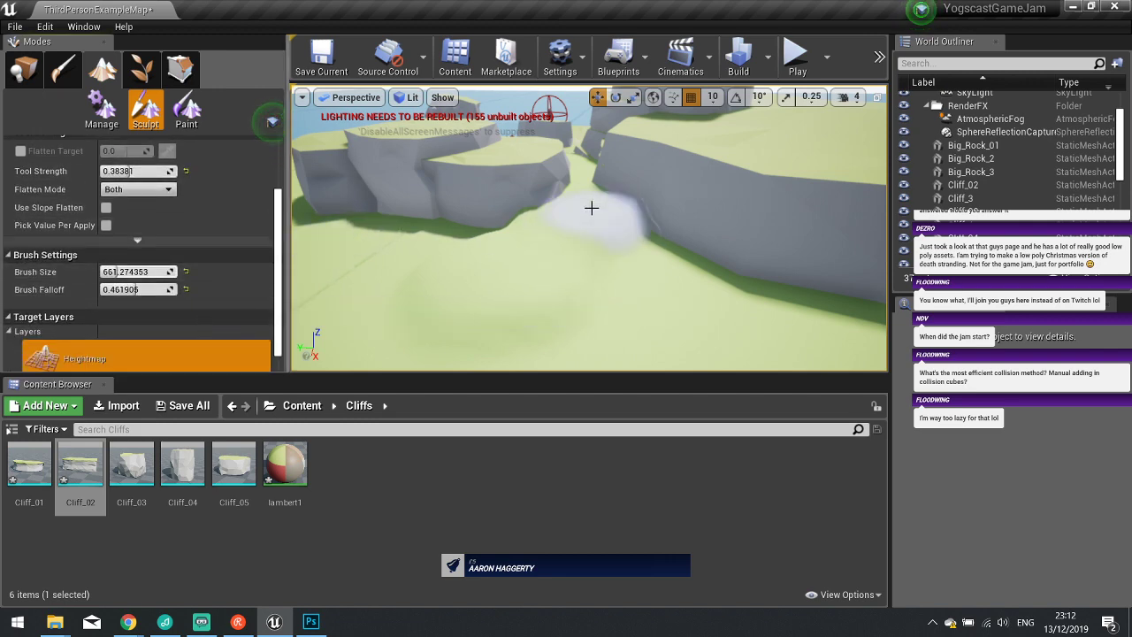
left_click_drag(493, 243, 648, 235)
mouse_move(705, 232)
left_mouse_down()
mouse_move(703, 265)
mouse_move(512, 270)
left_mouse_up()
mouse_move(462, 217)
left_mouse_down()
mouse_move(427, 243)
mouse_move(528, 253)
left_mouse_up()
key("s")
mouse_move(550, 252)
right_mouse_down()
mouse_move(535, 255)
mouse_move(550, 252)
right_mouse_up()
mouse_move(498, 232)
left_mouse_down()
mouse_move(525, 303)
mouse_move(663, 260)
mouse_move(511, 310)
left_mouse_up()
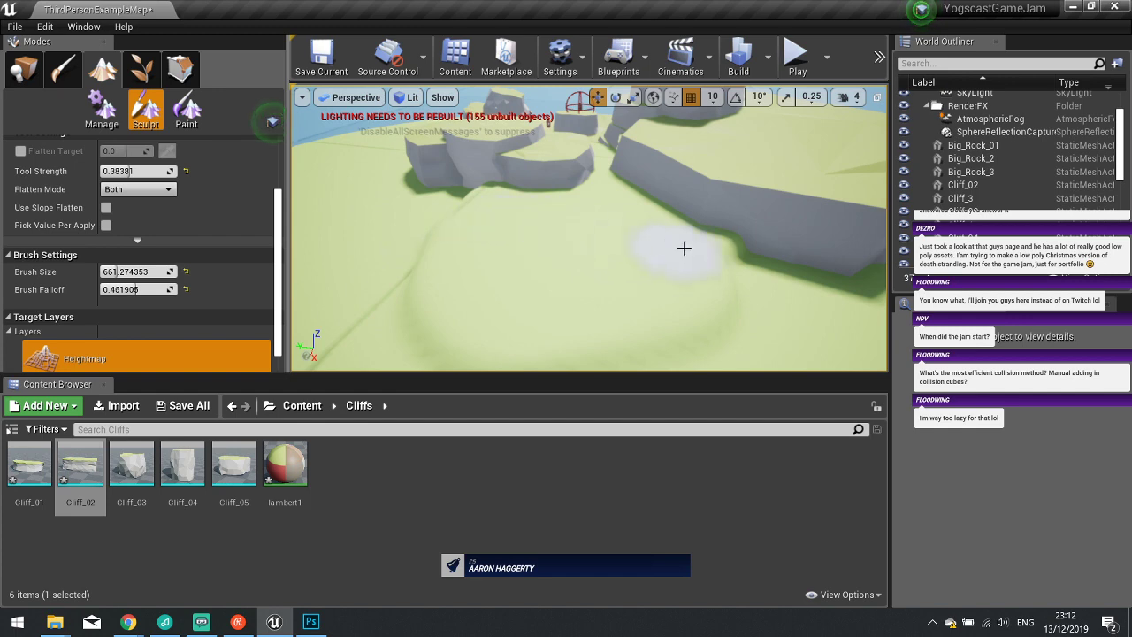
mouse_move(684, 248)
left_mouse_down()
mouse_move(616, 306)
mouse_move(495, 245)
mouse_move(437, 278)
mouse_move(472, 255)
left_mouse_up()
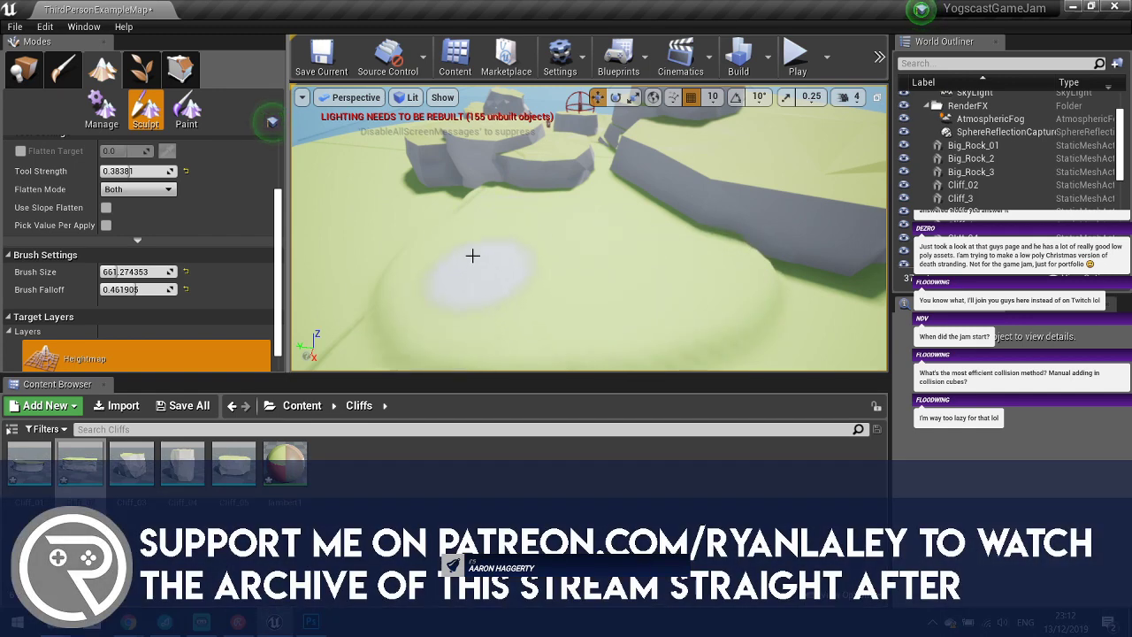
key("w")
mouse_move(467, 276)
right_mouse_down()
mouse_move(467, 244)
mouse_move(588, 291)
mouse_move(545, 250)
right_mouse_up()
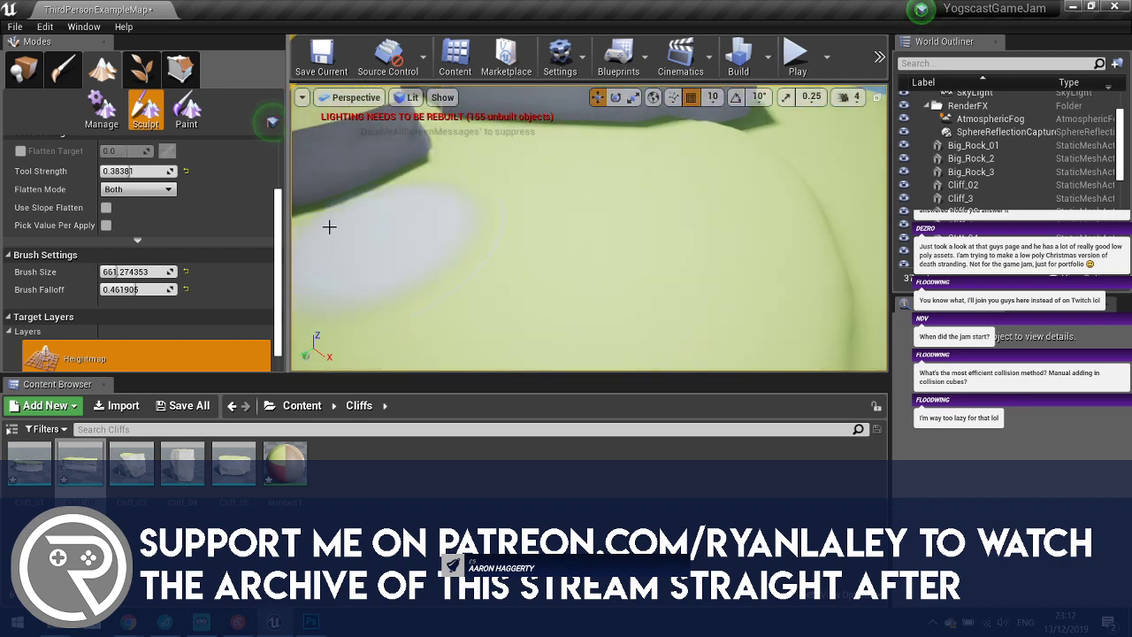
right_click_drag(633, 244, 630, 196)
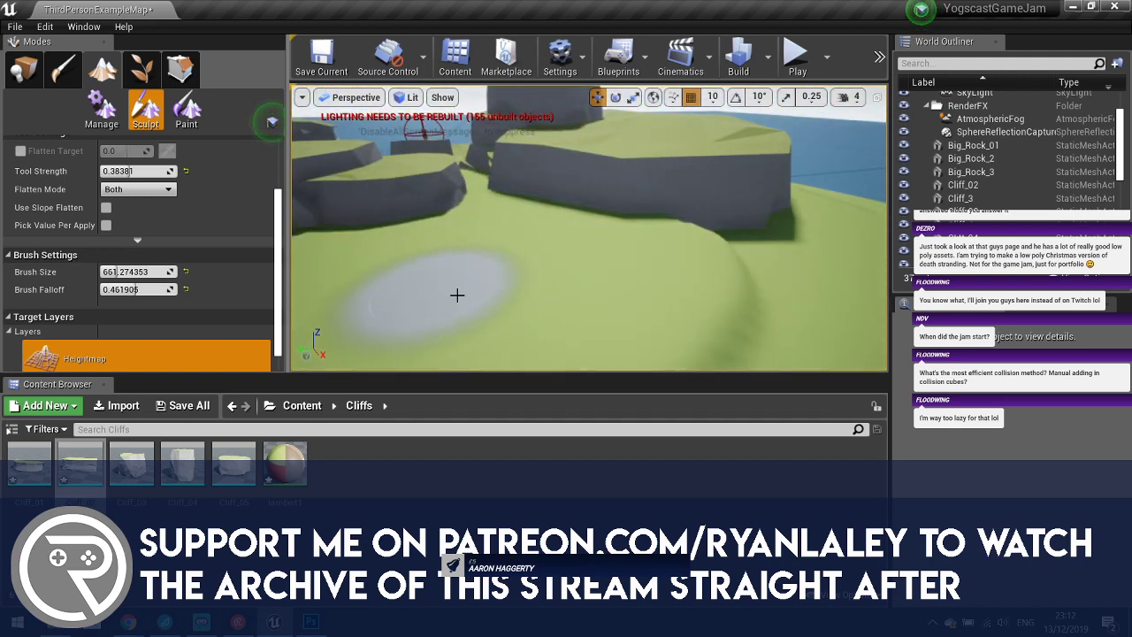
Change to the Sculpt tool and shape shallow dips in the top of the plateau.
scroll(141, 248, "up", 5)
left_click(36, 201)
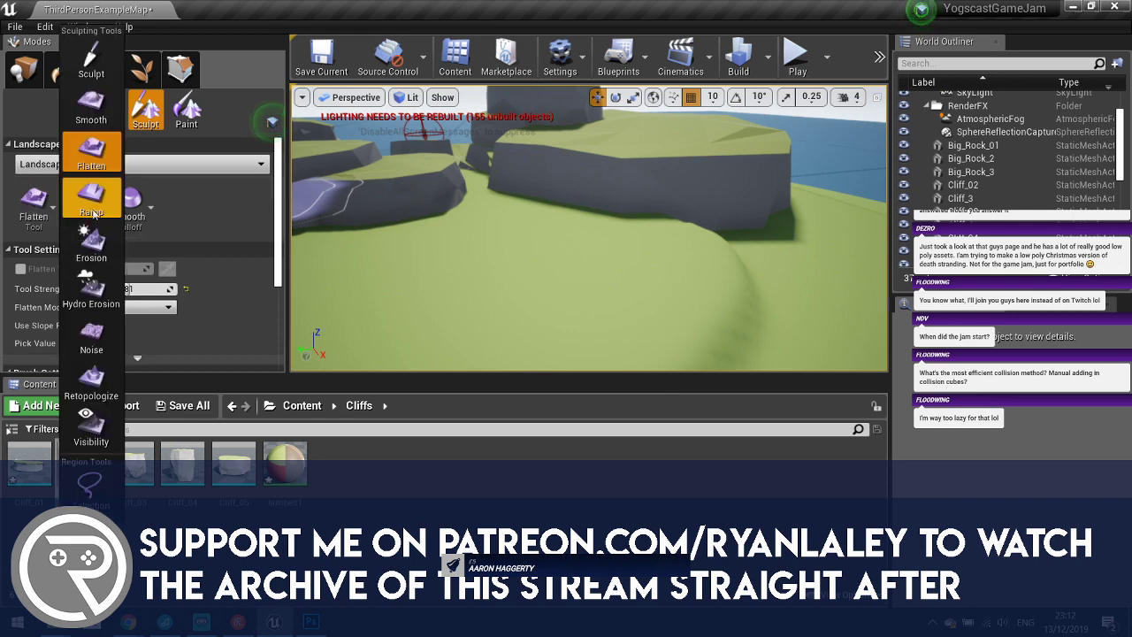
left_click(115, 68)
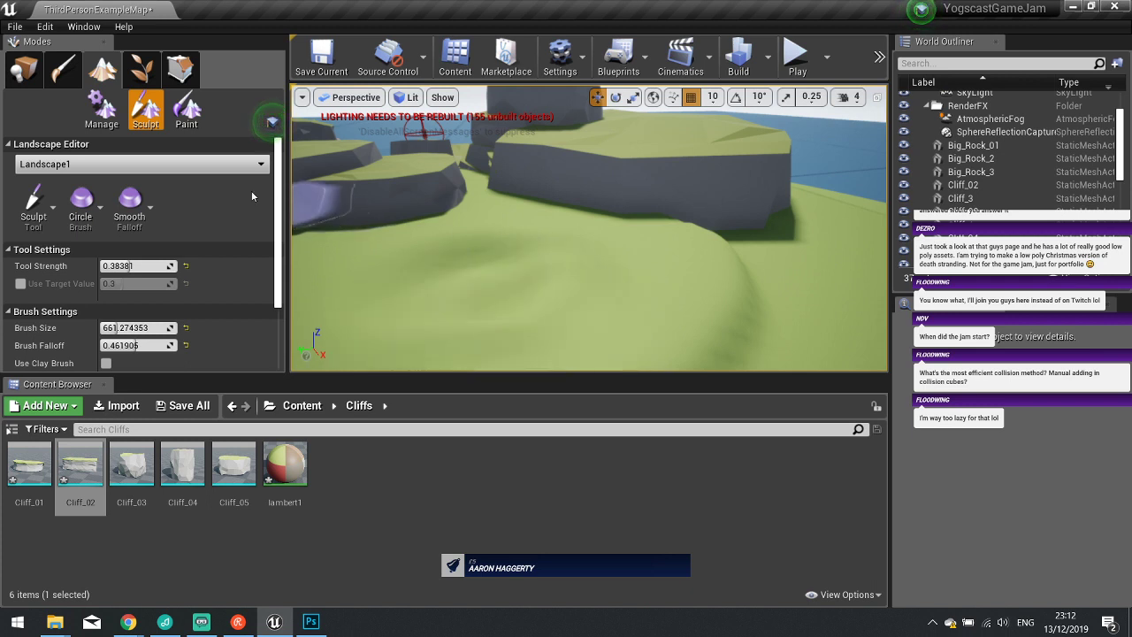
Target Landscape2 and sculpt a pond-shaped hollow into the plateau down to the water.
left_click(141, 164)
left_click(133, 197)
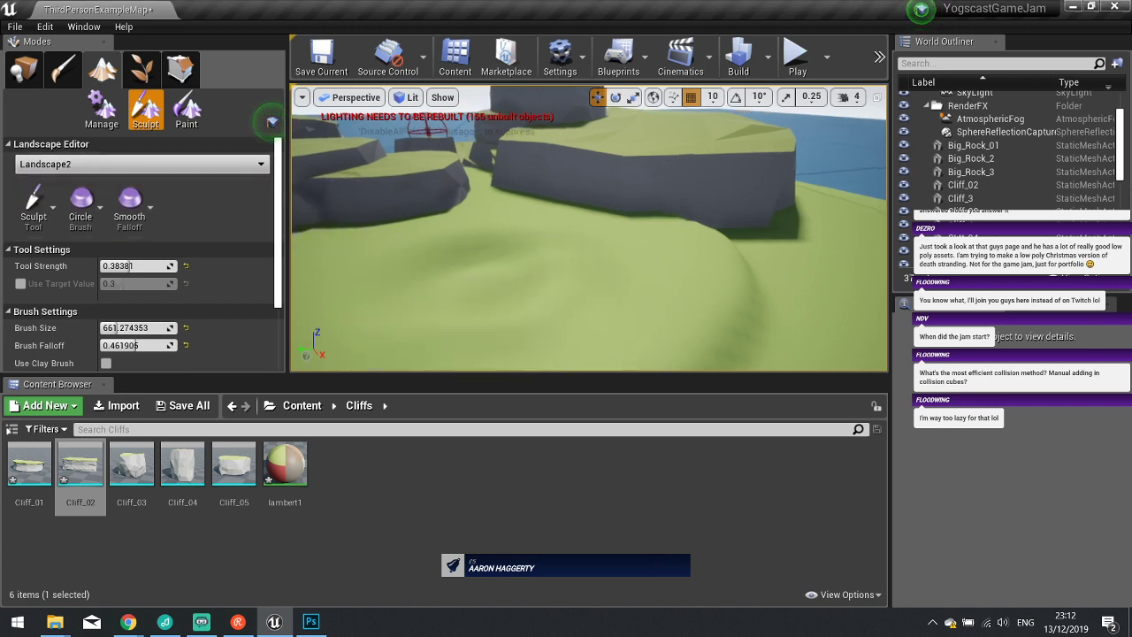
right_click_drag(497, 306, 470, 315)
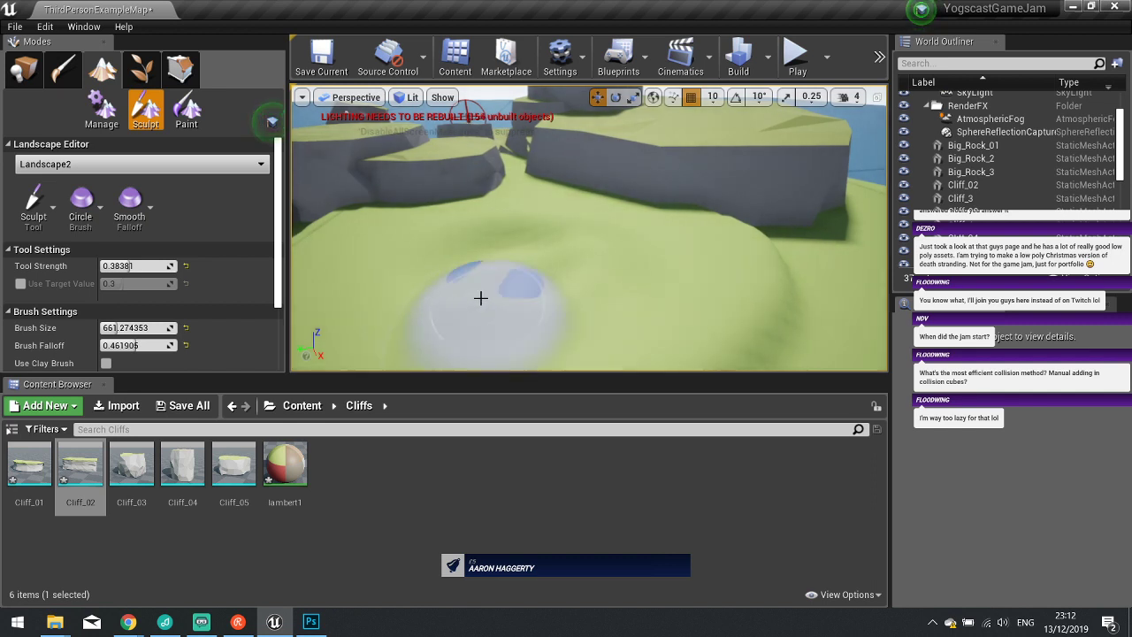
mouse_move(527, 262)
right_mouse_down()
mouse_move(553, 265)
mouse_move(561, 287)
right_mouse_up()
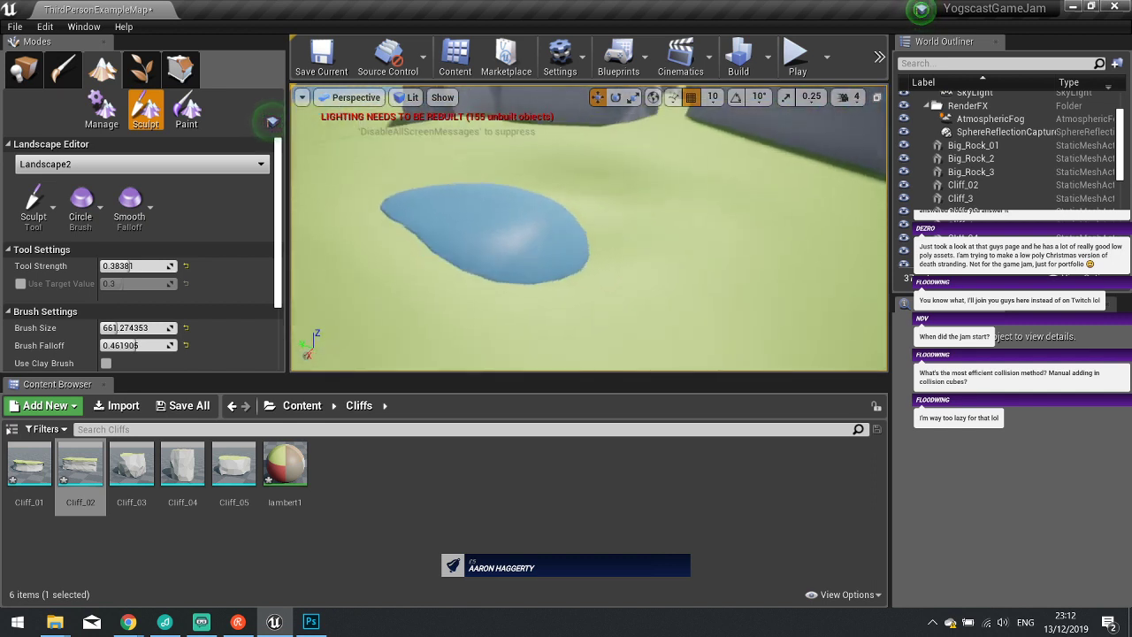
Raise Landscape2's water inside the pond hollow and level its surface with the Flatten tool.
left_click_drag(522, 228, 587, 224)
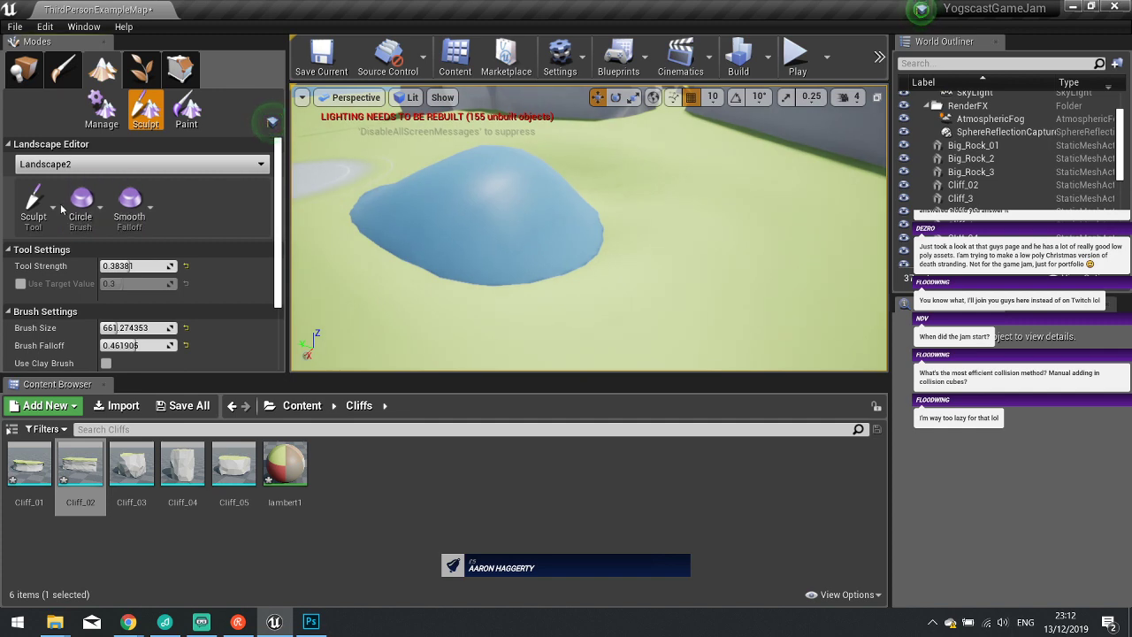
left_click(61, 207)
left_click(88, 159)
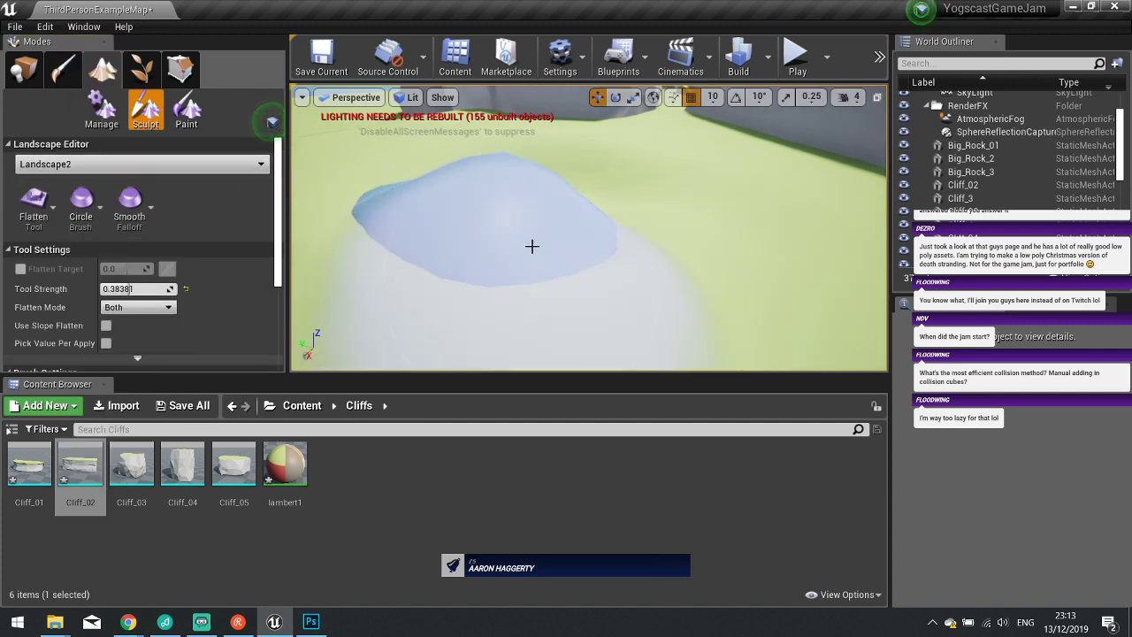
mouse_move(532, 246)
left_mouse_down()
mouse_move(596, 221)
mouse_move(498, 194)
mouse_move(410, 212)
mouse_move(399, 251)
mouse_move(501, 187)
mouse_move(622, 189)
mouse_move(727, 256)
mouse_move(552, 174)
mouse_move(460, 154)
mouse_move(434, 218)
mouse_move(490, 262)
left_mouse_up()
scroll(554, 262, "up", 3)
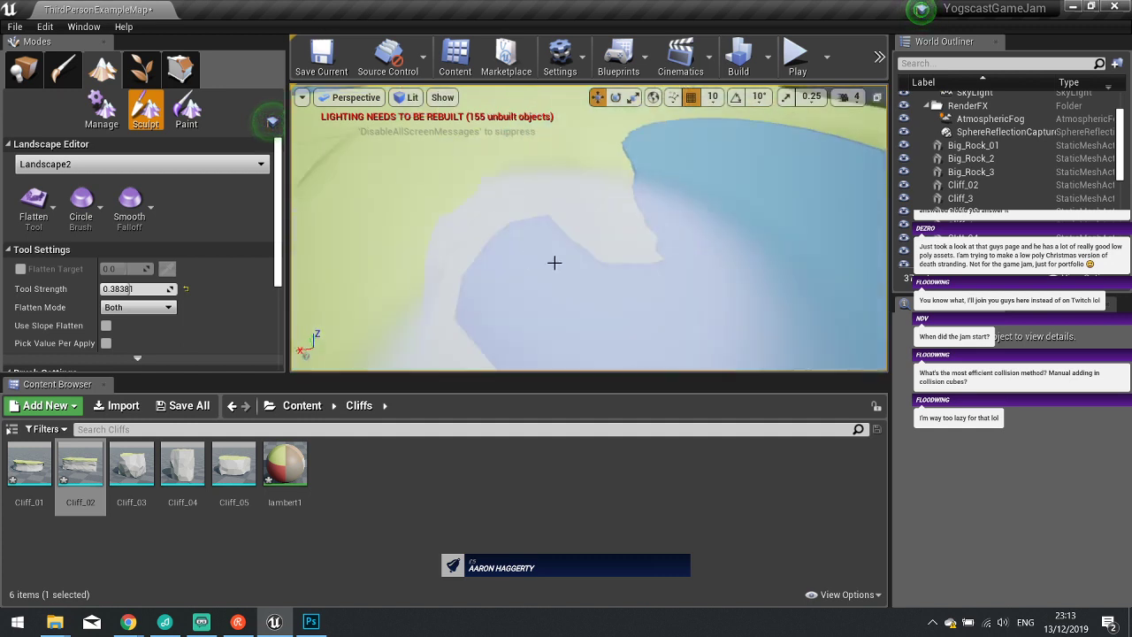
right_click_drag(536, 283, 624, 256)
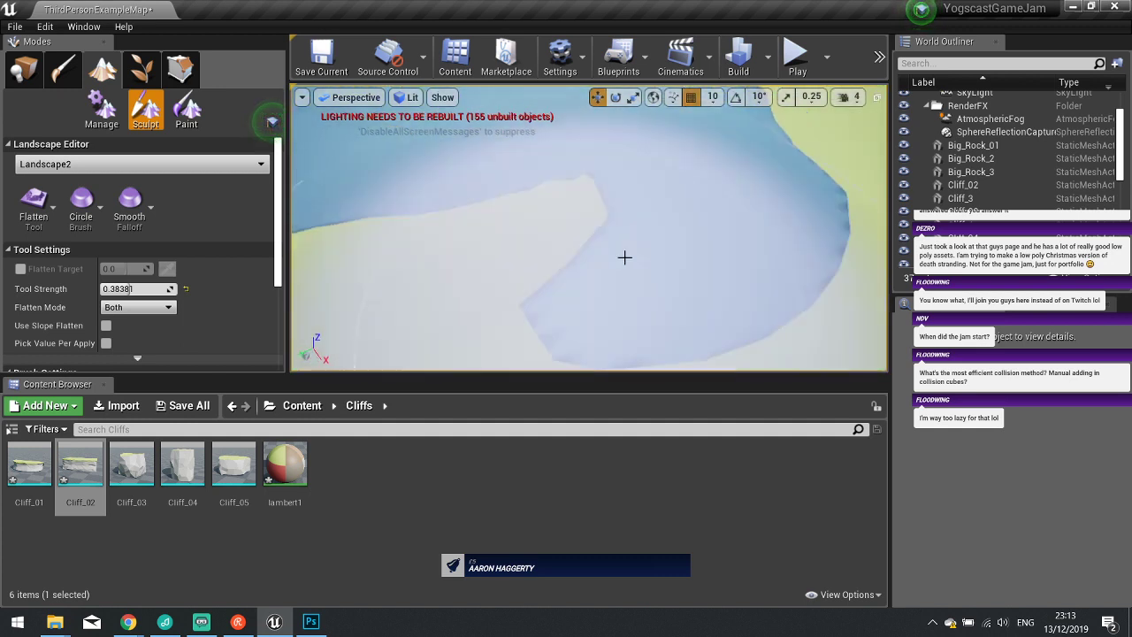
mouse_move(624, 256)
left_mouse_down()
mouse_move(836, 124)
mouse_move(725, 206)
mouse_move(580, 216)
left_mouse_up()
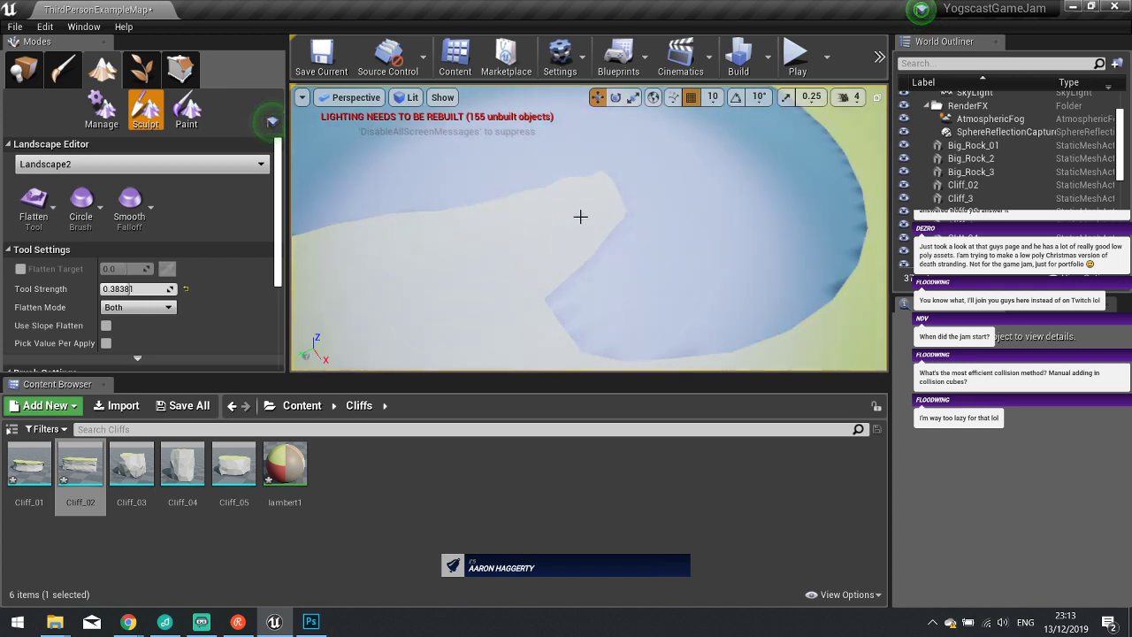
Flatten the stray Landscape2 water bulge sticking out of the slope beside the pond.
scroll(580, 217, "down", 5)
mouse_move(587, 197)
right_mouse_down()
mouse_move(610, 159)
mouse_move(592, 212)
mouse_move(617, 240)
right_mouse_up()
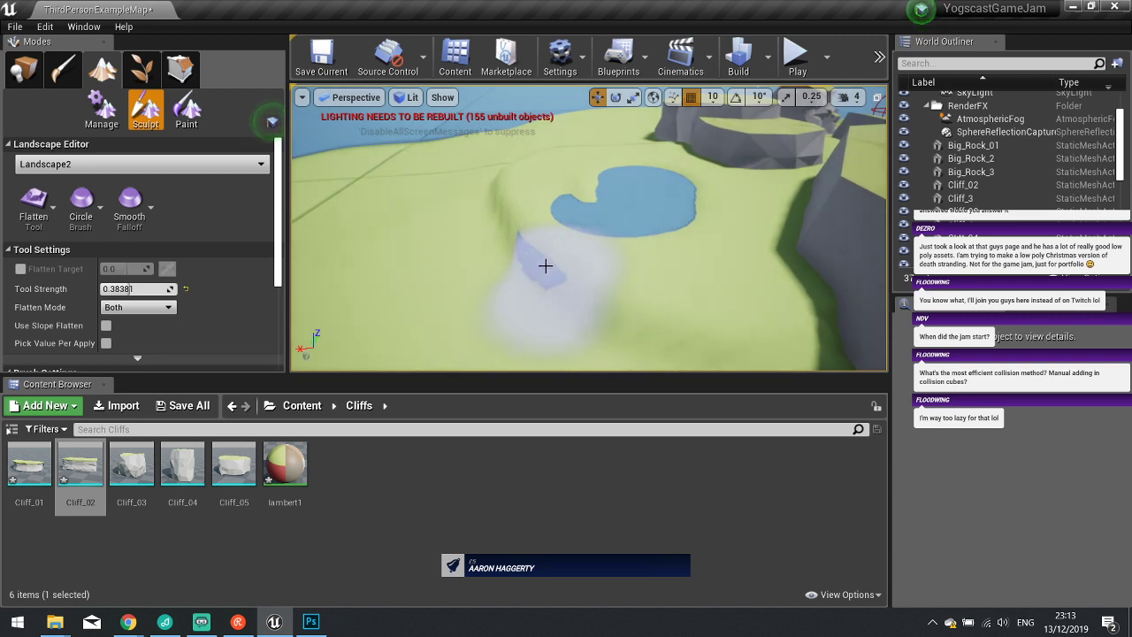
mouse_move(546, 265)
left_mouse_down()
mouse_move(507, 248)
mouse_move(566, 288)
mouse_move(510, 250)
mouse_move(383, 240)
left_mouse_up()
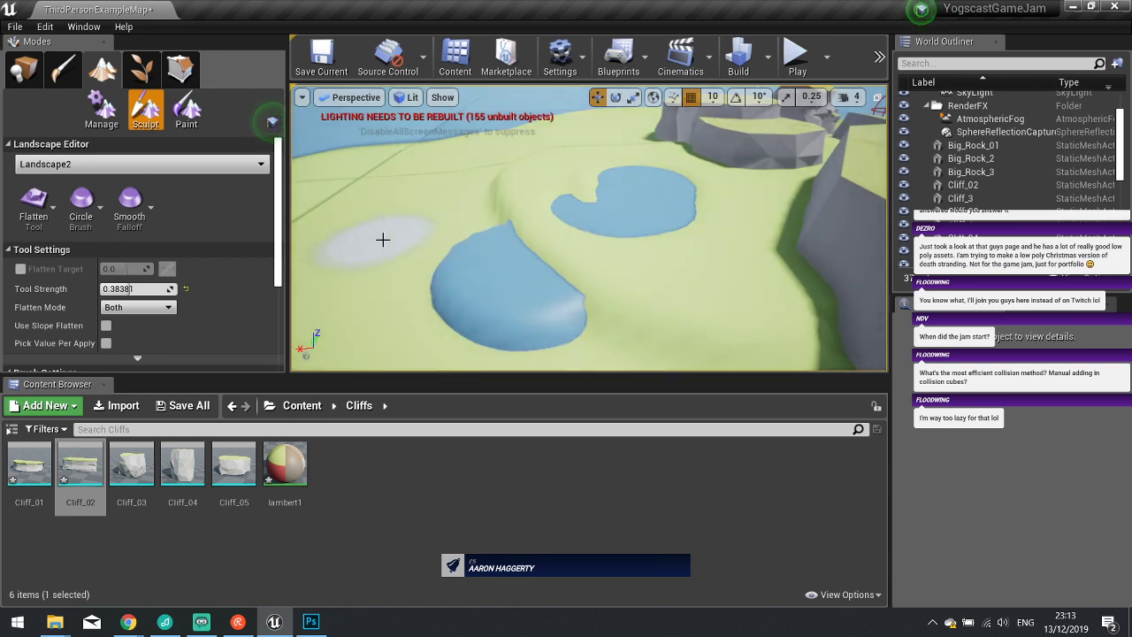
left_click(54, 224)
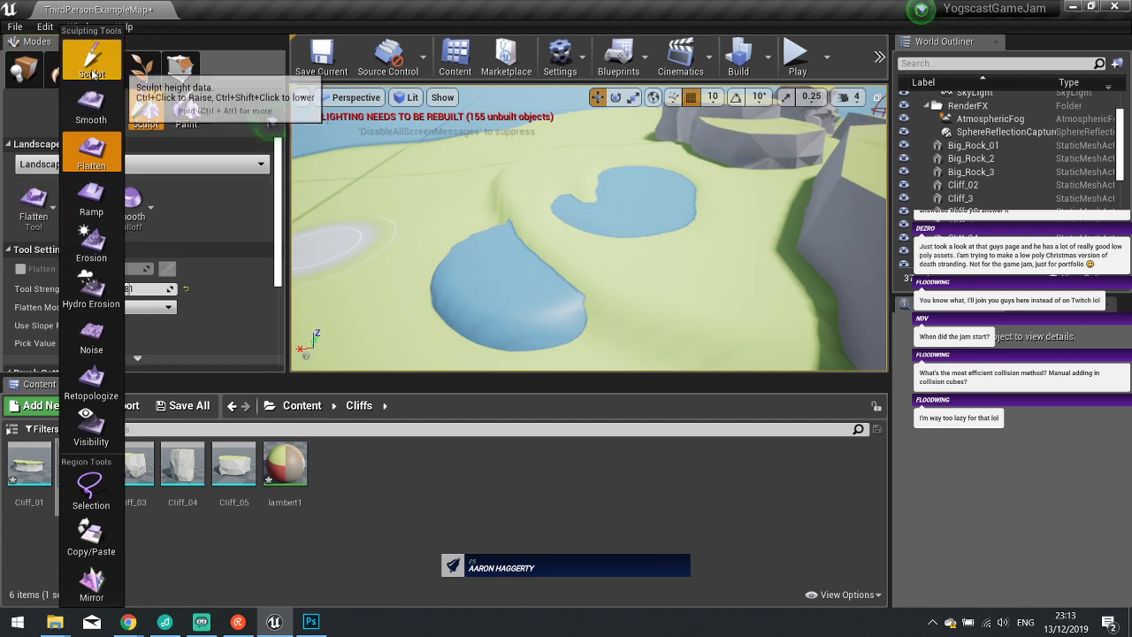
left_click(335, 184)
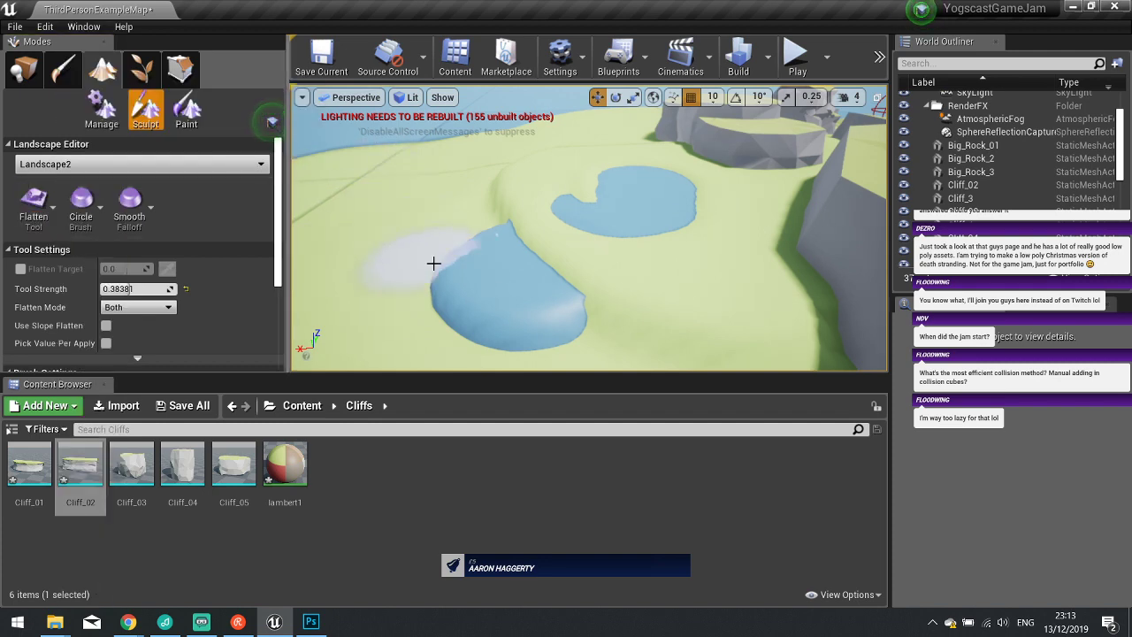
left_click_drag(433, 262, 507, 334)
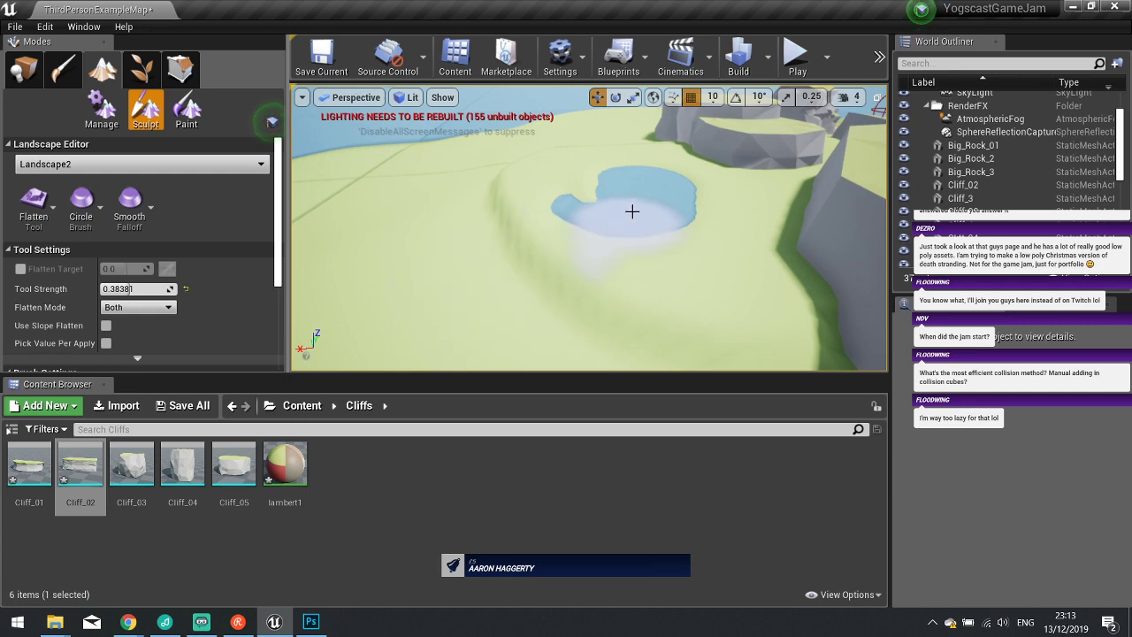
Target Landscape1 and use the Sculpt tool to lower the ground between the pond and the large cliff.
mouse_move(639, 277)
right_mouse_down()
mouse_move(638, 327)
mouse_move(636, 283)
right_mouse_up()
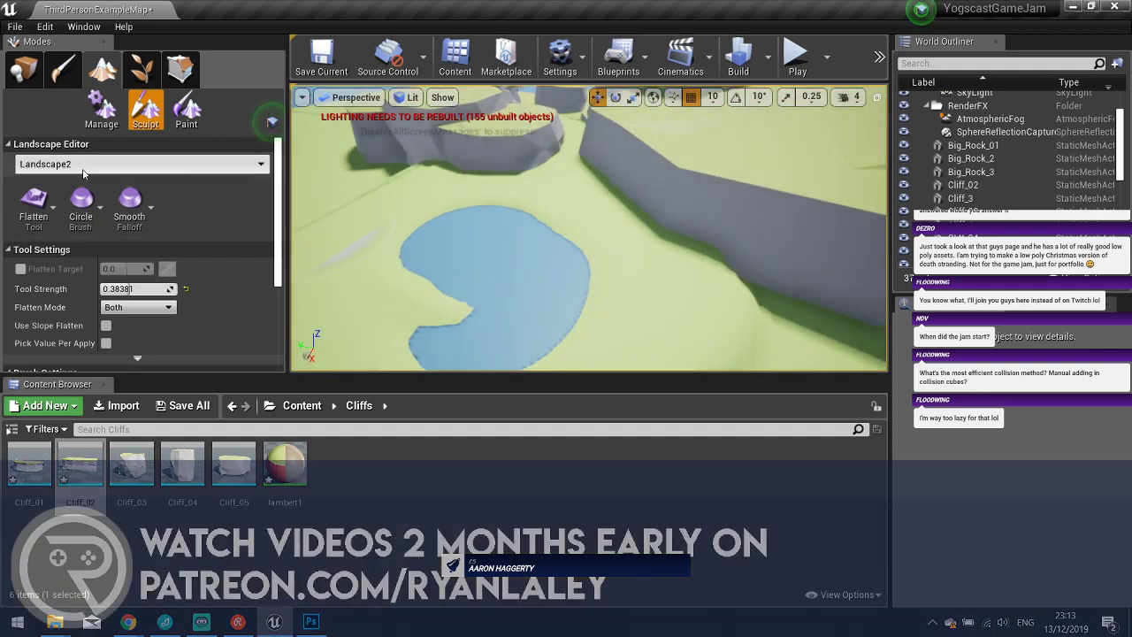
left_click(87, 165)
left_click(86, 185)
mouse_move(530, 239)
right_mouse_down()
mouse_move(544, 234)
mouse_move(548, 271)
mouse_move(573, 262)
mouse_move(507, 251)
right_mouse_up()
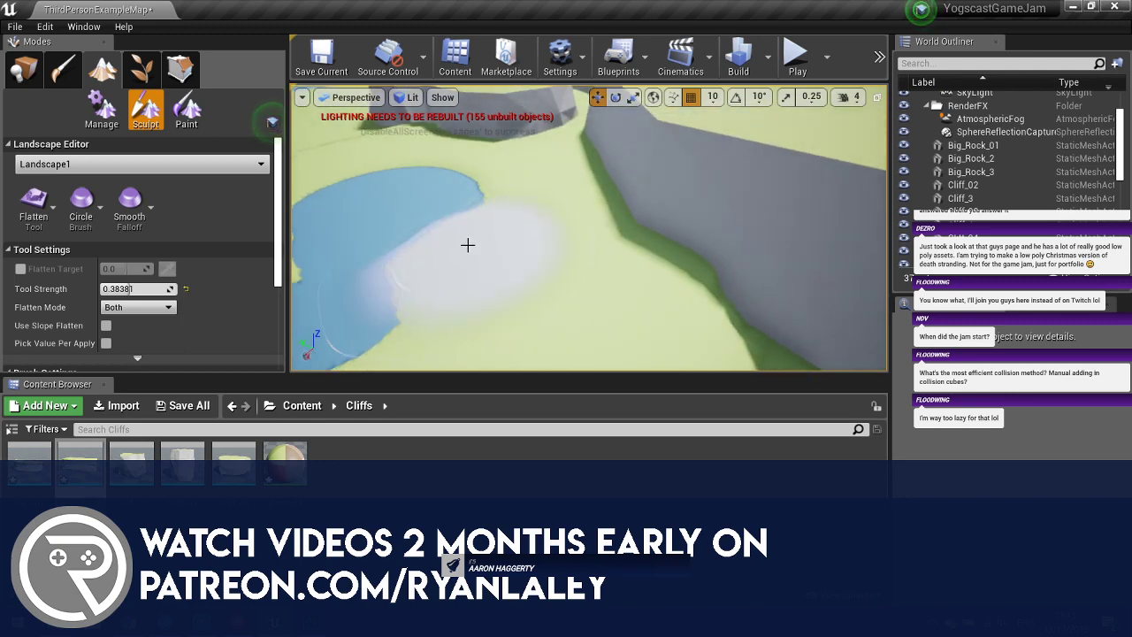
left_click(34, 202)
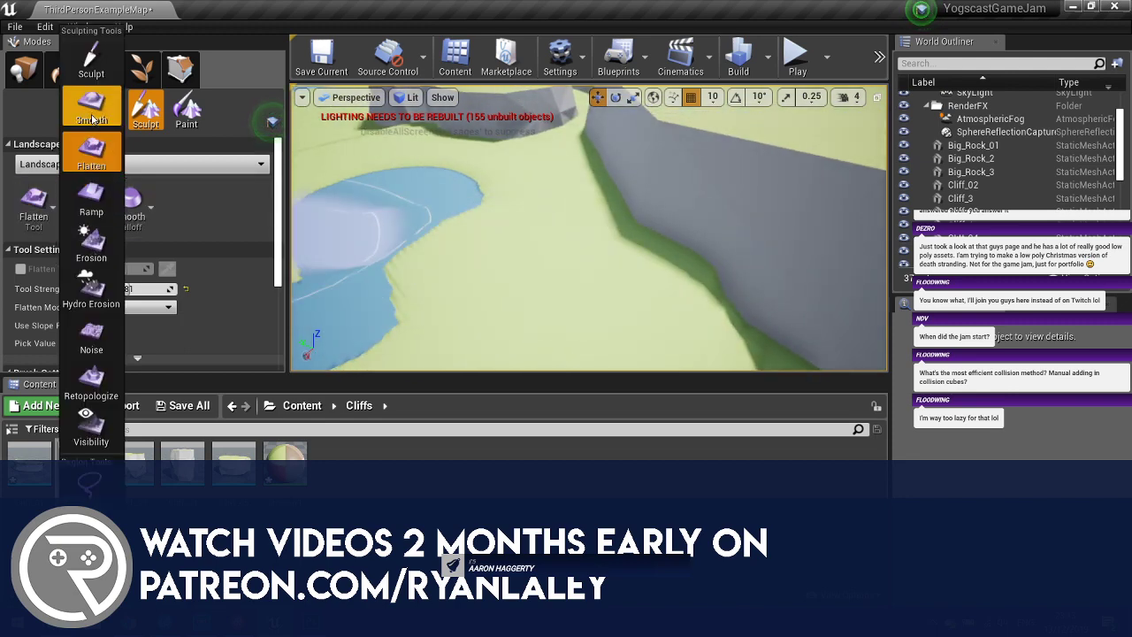
left_click(91, 106)
left_click(34, 203)
left_click(92, 62)
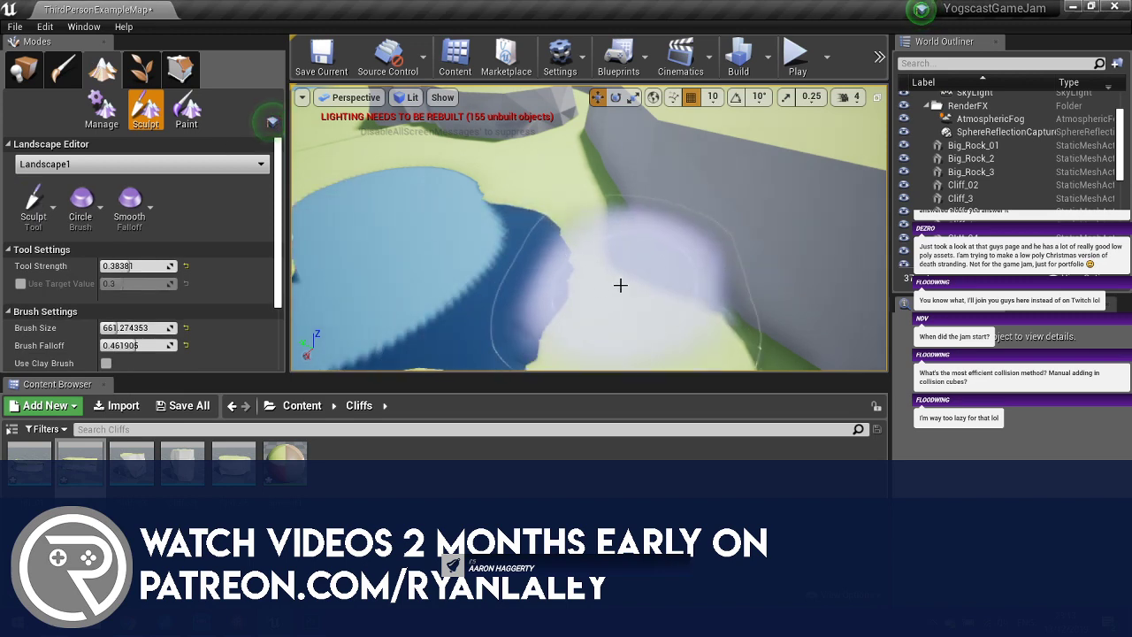
mouse_move(619, 286)
right_mouse_down()
mouse_move(635, 286)
mouse_move(538, 286)
right_mouse_up()
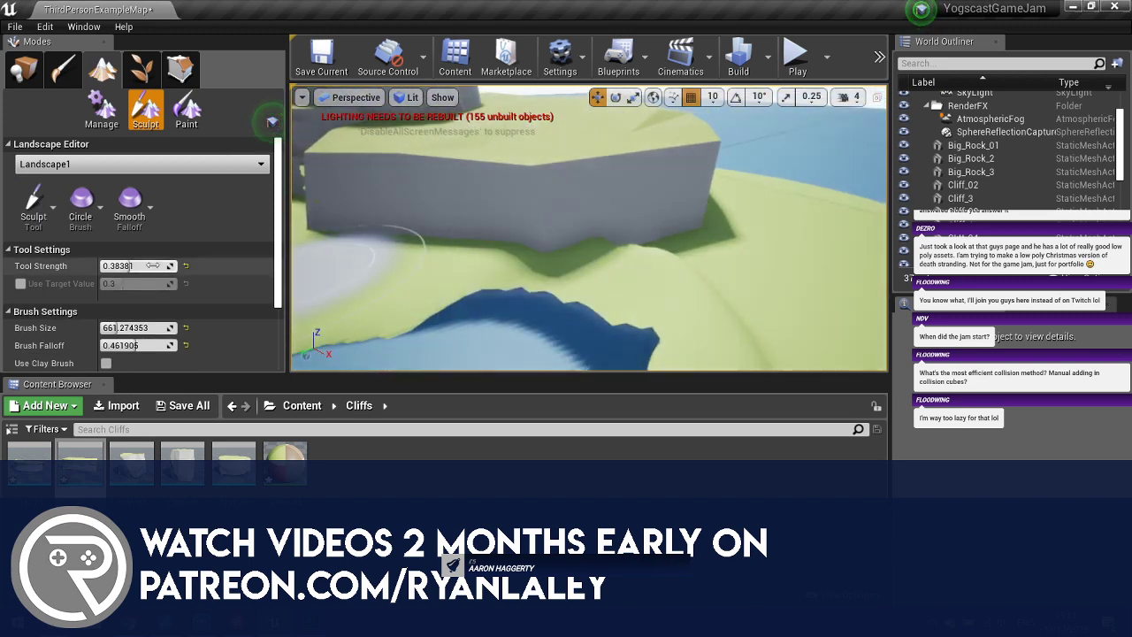
Reduce the tool strength to about 0.25 and brush size to about 469, and carve the channel closer to the cliff base.
left_click_drag(131, 266, 117, 265)
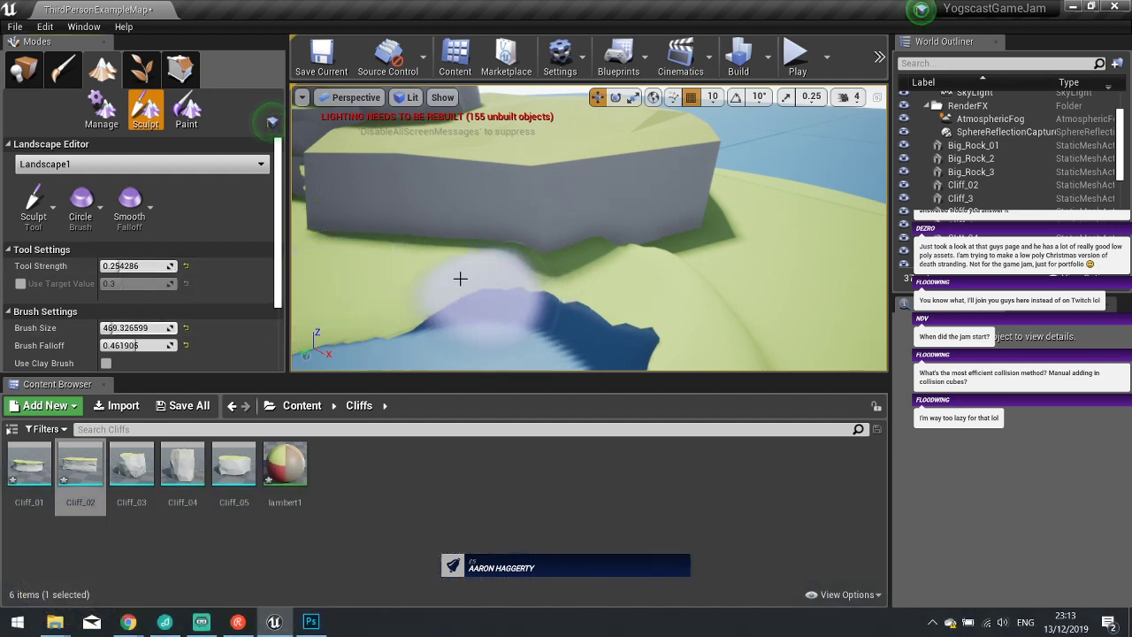
mouse_move(495, 263)
left_mouse_down("shift")
mouse_move(504, 253)
mouse_move(658, 264)
mouse_move(644, 268)
mouse_move(624, 227)
left_mouse_up("shift")
right_click_drag(624, 227, 513, 257)
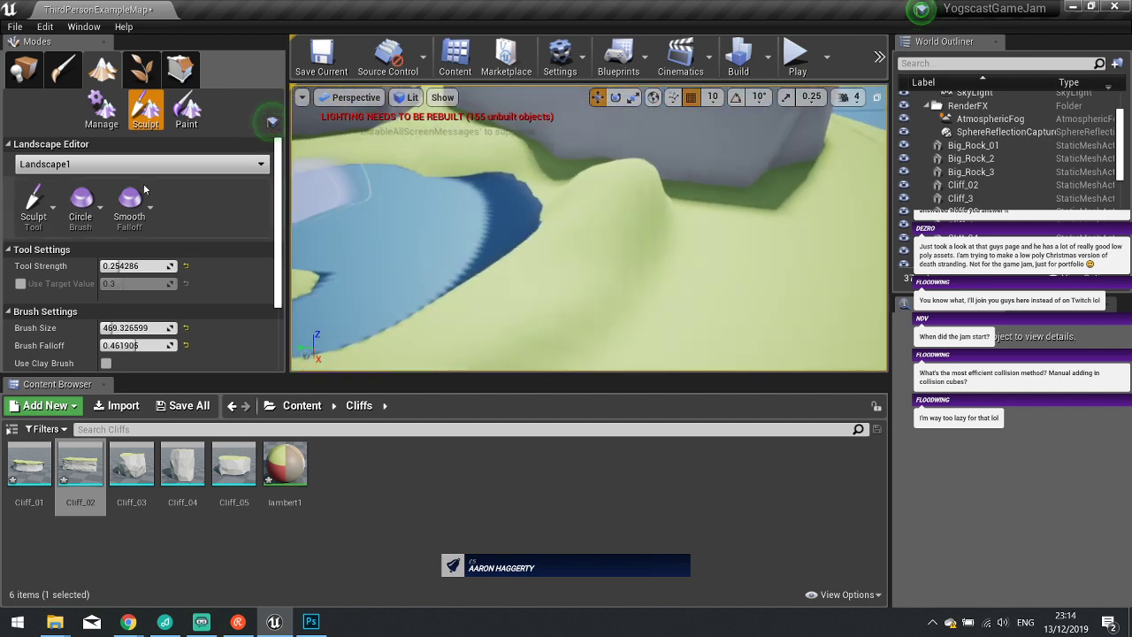
Flatten the mound of Landscape1 beside the channel into an even bank against the cliff.
left_click(34, 204)
left_click(88, 187)
mouse_move(476, 274)
left_mouse_down()
mouse_move(525, 278)
mouse_move(608, 221)
left_mouse_up()
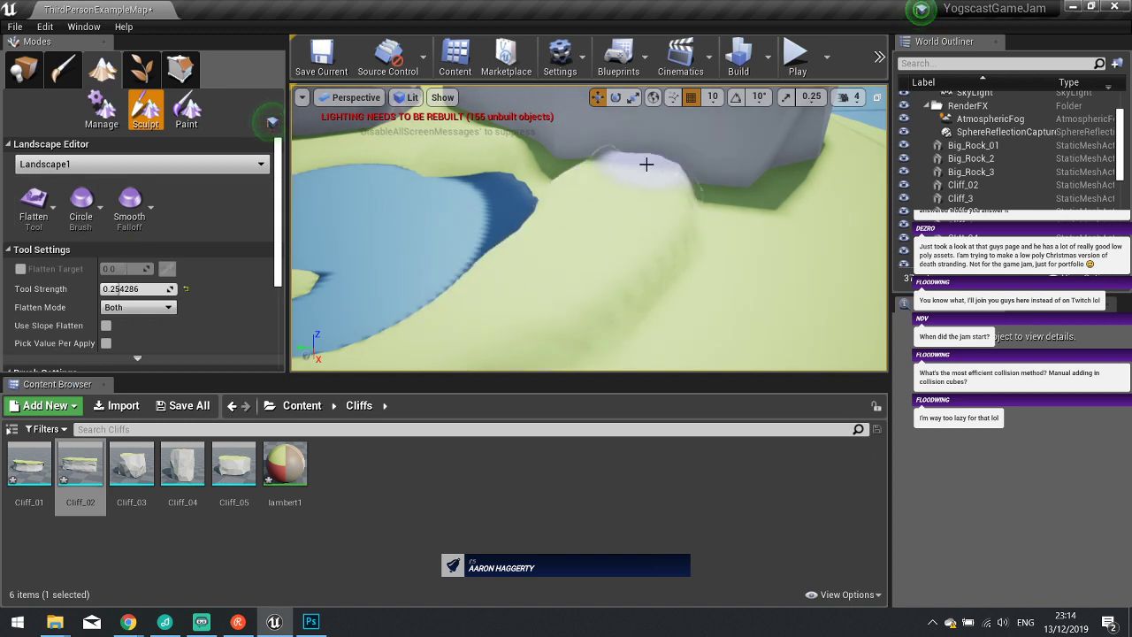
left_click_drag(682, 170, 653, 180)
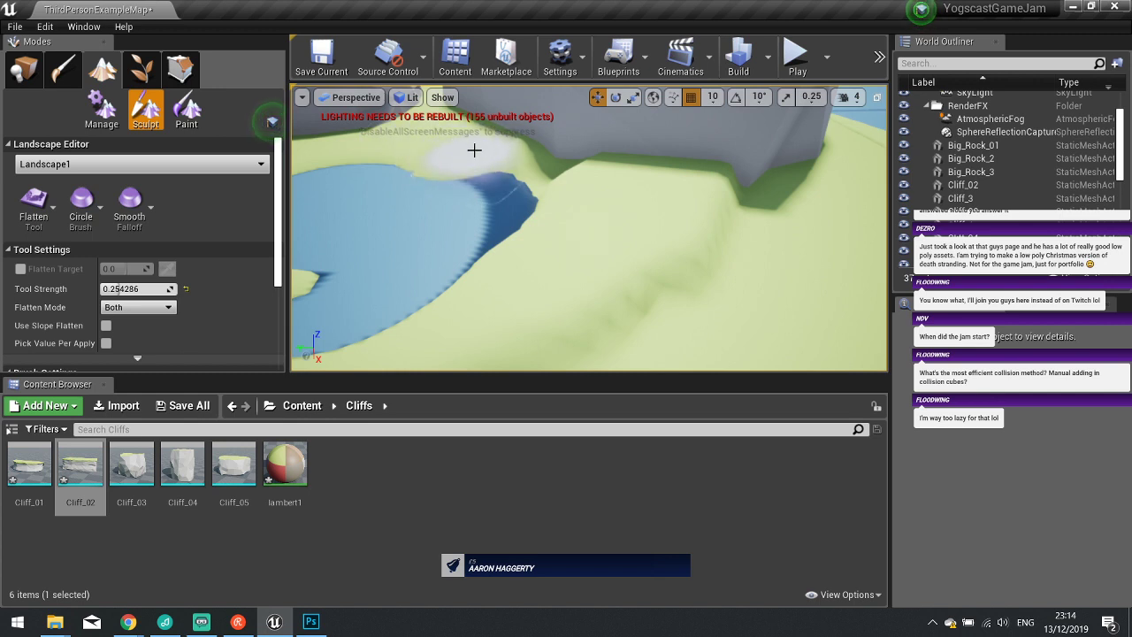
right_click_drag(606, 238, 557, 237)
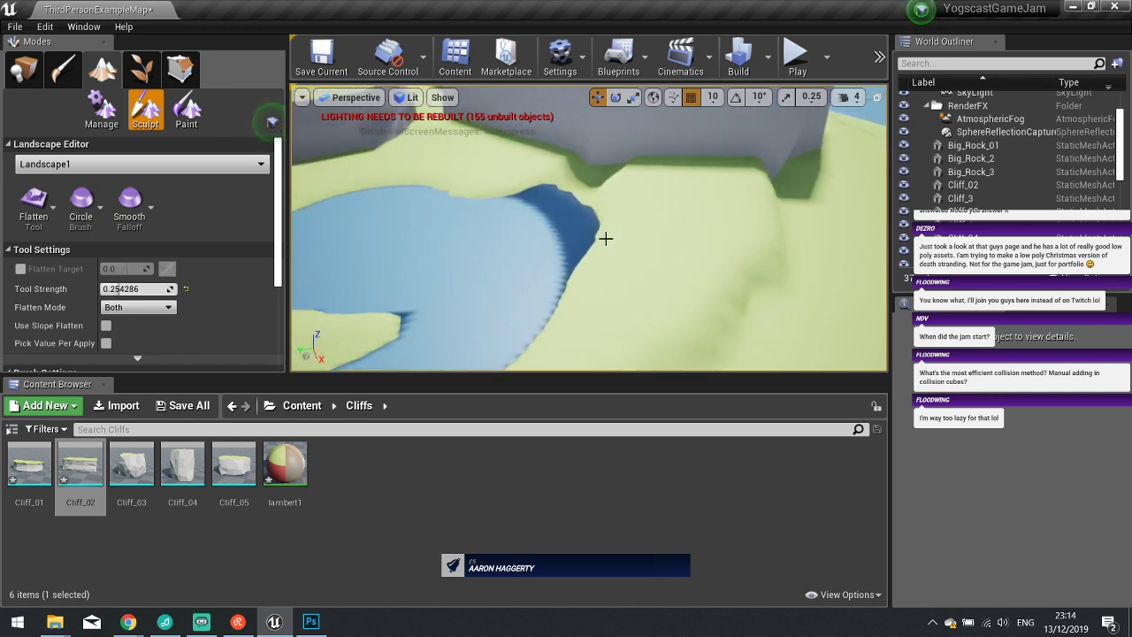
Target Landscape2 and flatten its water along the channel up to the base of the cliff.
left_click(217, 168)
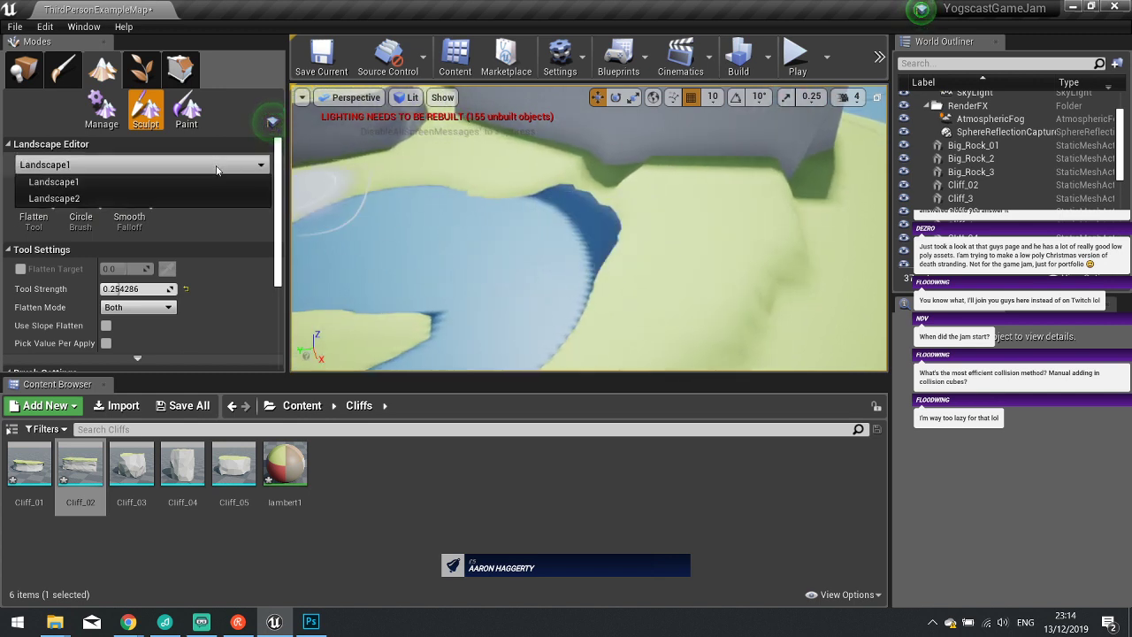
left_click(152, 196)
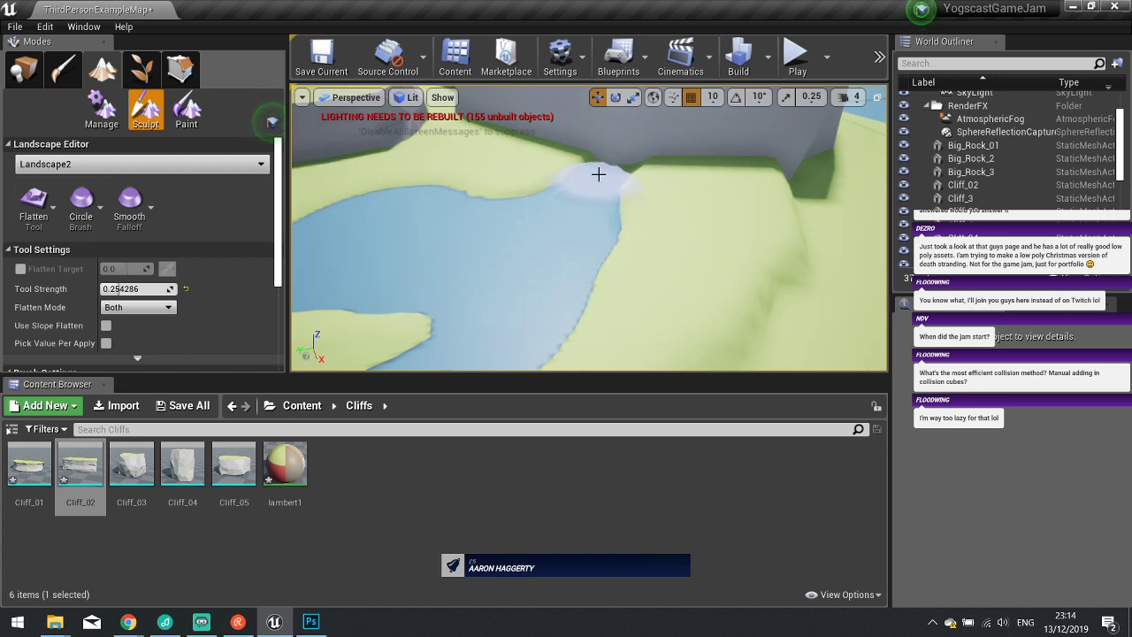
mouse_move(617, 156)
left_mouse_down()
mouse_move(536, 247)
mouse_move(596, 169)
mouse_move(556, 263)
mouse_move(617, 192)
mouse_move(594, 260)
mouse_move(587, 180)
mouse_move(477, 192)
mouse_move(452, 295)
mouse_move(571, 238)
mouse_move(627, 181)
left_mouse_up()
Use the Sculpt tool on Landscape2 to raise water through the top of the cliff above the channel.
key("s")
right_click_drag(627, 181, 705, 120)
key("w")
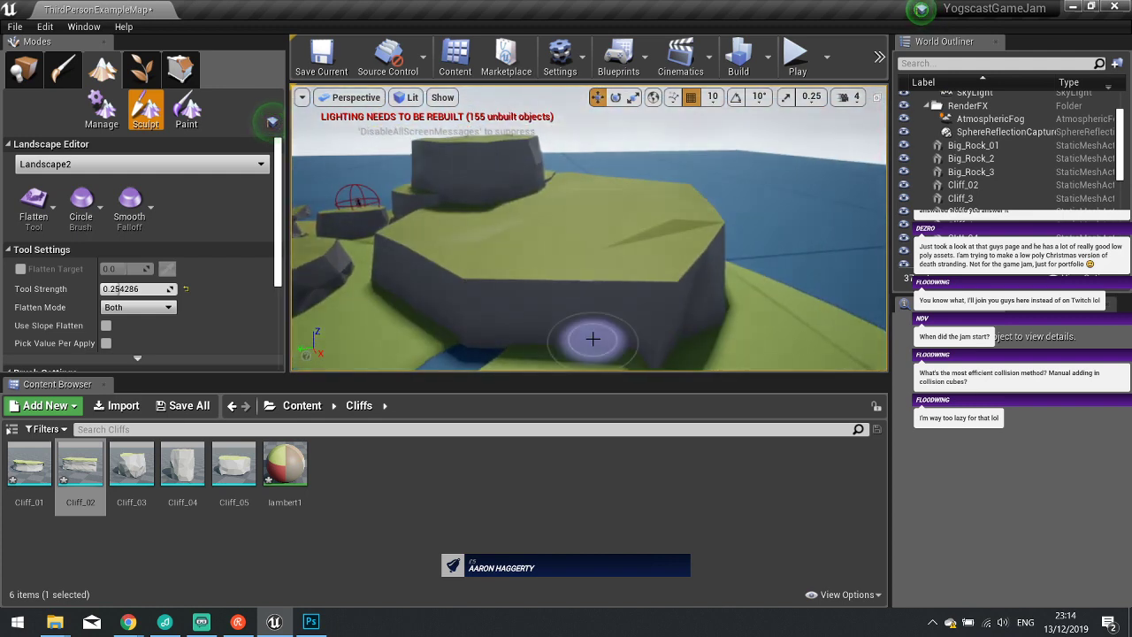
key("w")
mouse_move(601, 327)
right_mouse_down()
mouse_move(617, 380)
mouse_move(601, 385)
right_mouse_up()
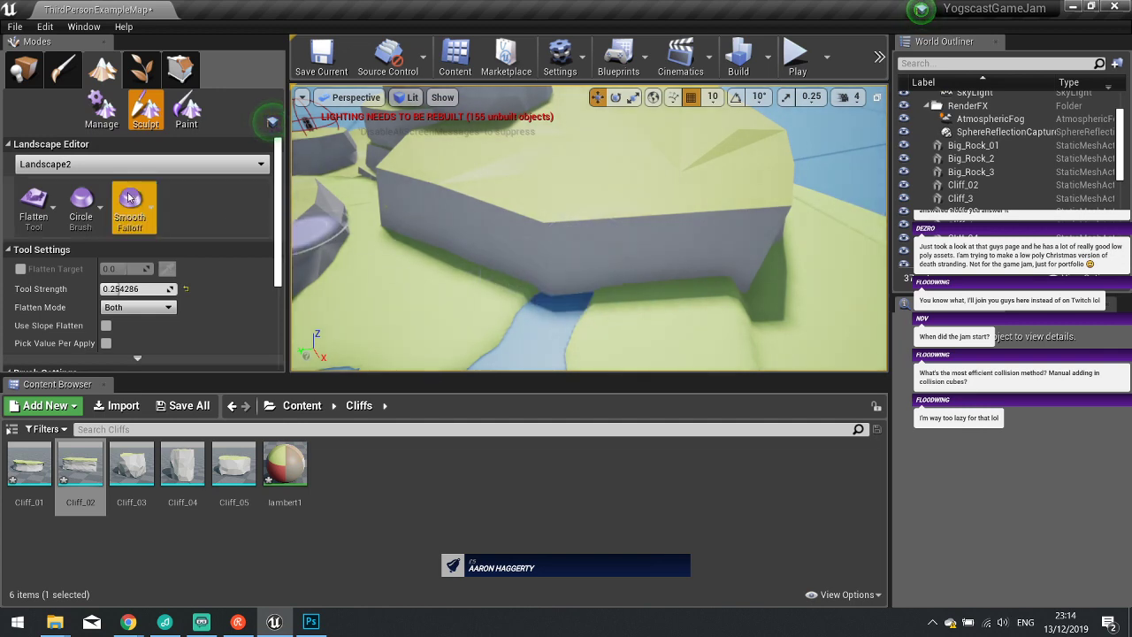
left_click(36, 203)
left_click(91, 62)
key("w")
right_click_drag(444, 195, 471, 215)
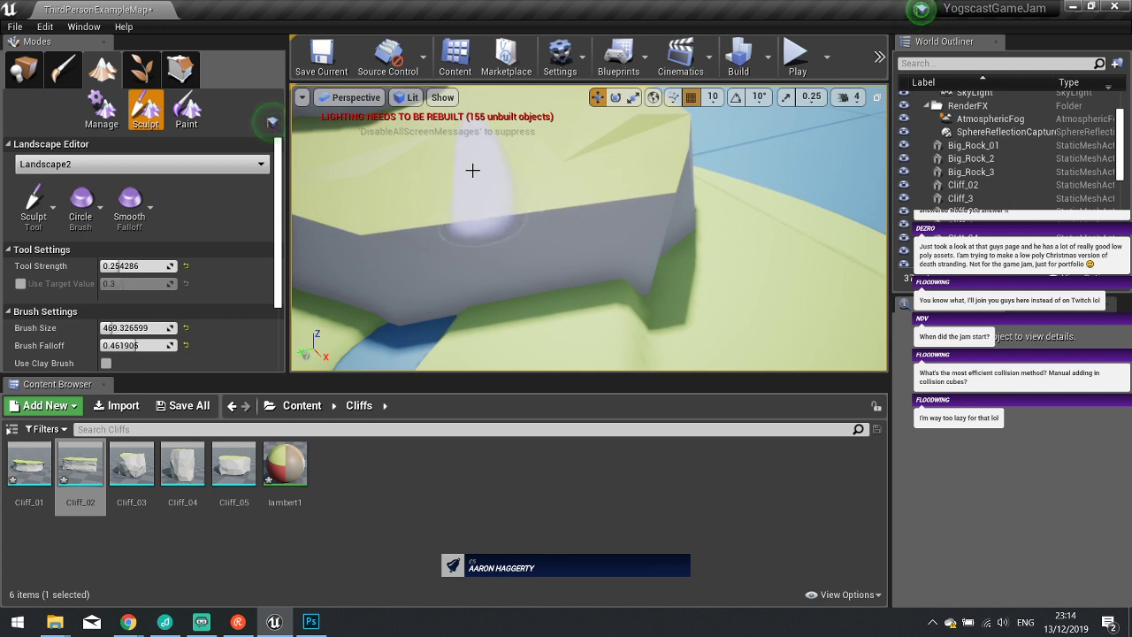
key("w")
mouse_move(454, 175)
right_mouse_down()
mouse_move(456, 136)
mouse_move(393, 154)
mouse_move(398, 169)
right_mouse_up()
Change to the Flatten tool and level the raised Landscape2 water on top of the cliff.
left_click(50, 217)
left_click(86, 146)
key("s")
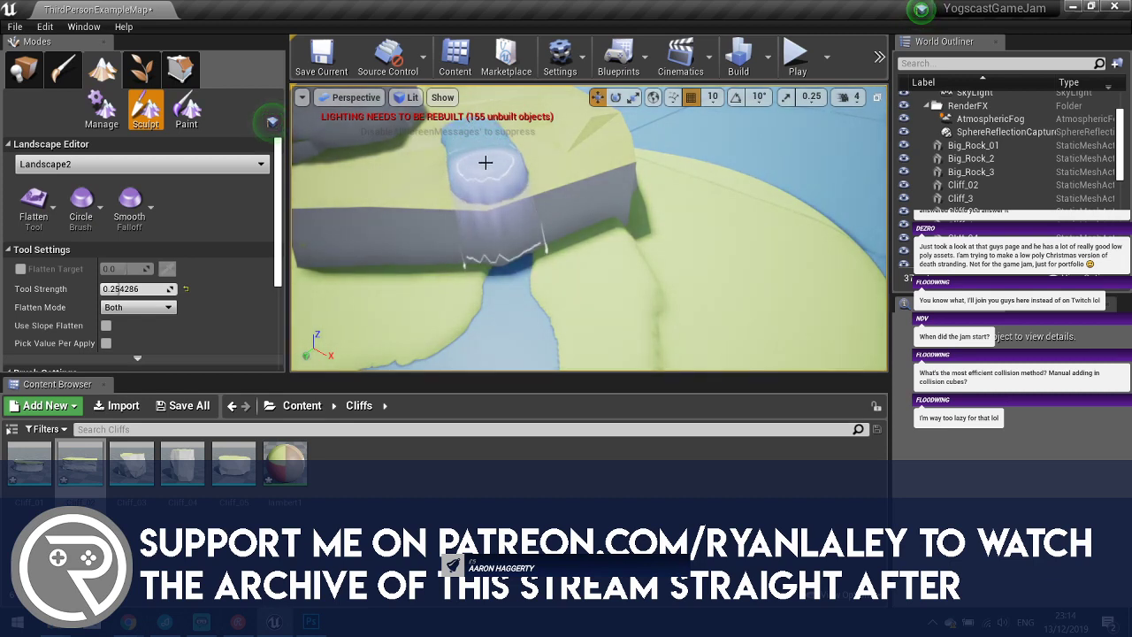
key("s")
right_click_drag(484, 162, 480, 270)
key("w")
key("s")
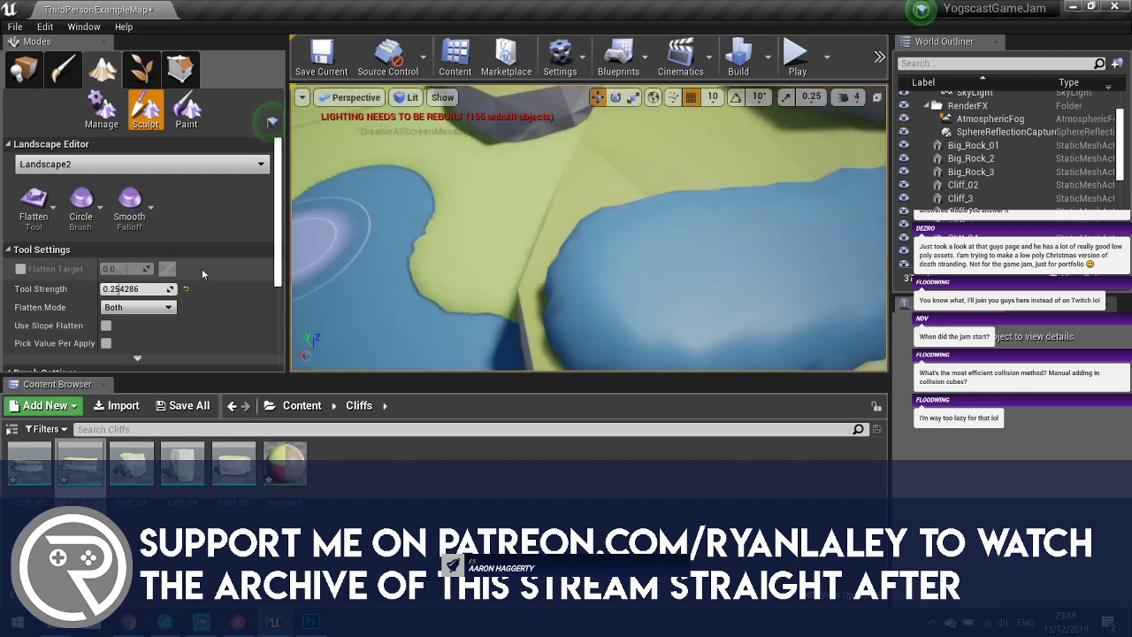
Set the brush falloff to 0.0 and flatten the cliff-top water near the cliff's edge.
scroll(219, 307, "down", 3)
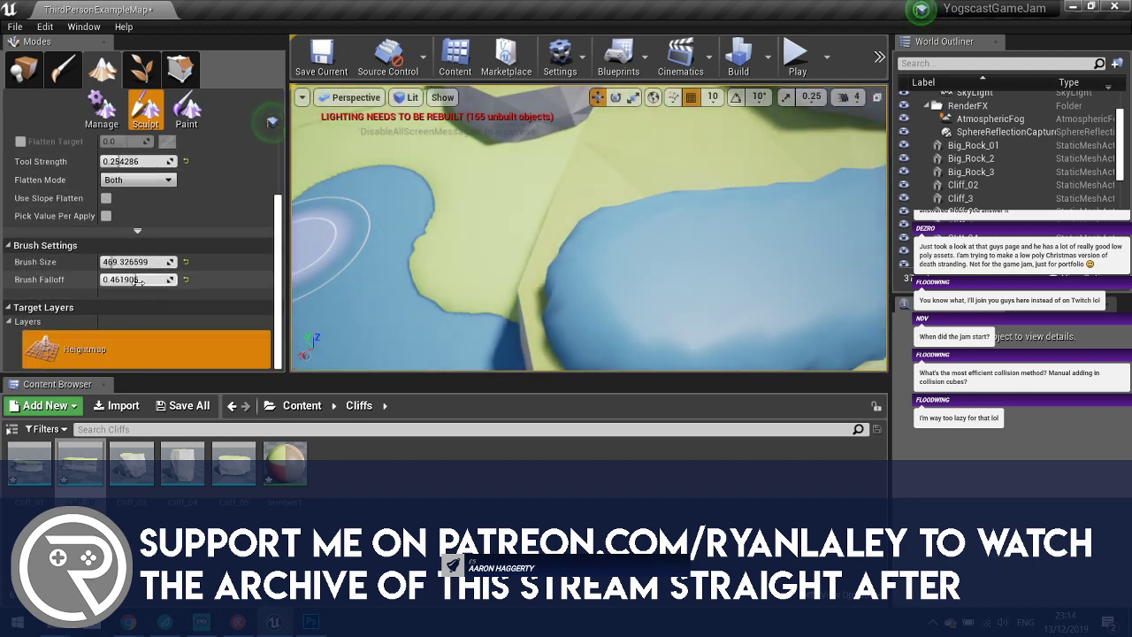
key("a")
right_click_drag(528, 277, 544, 299)
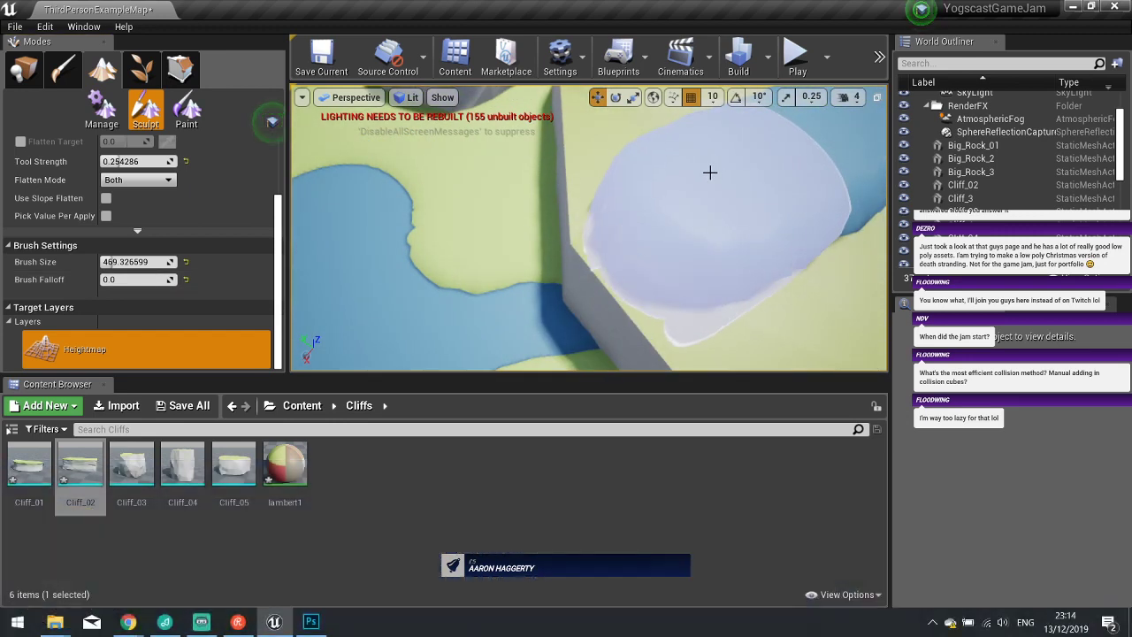
left_click(710, 172)
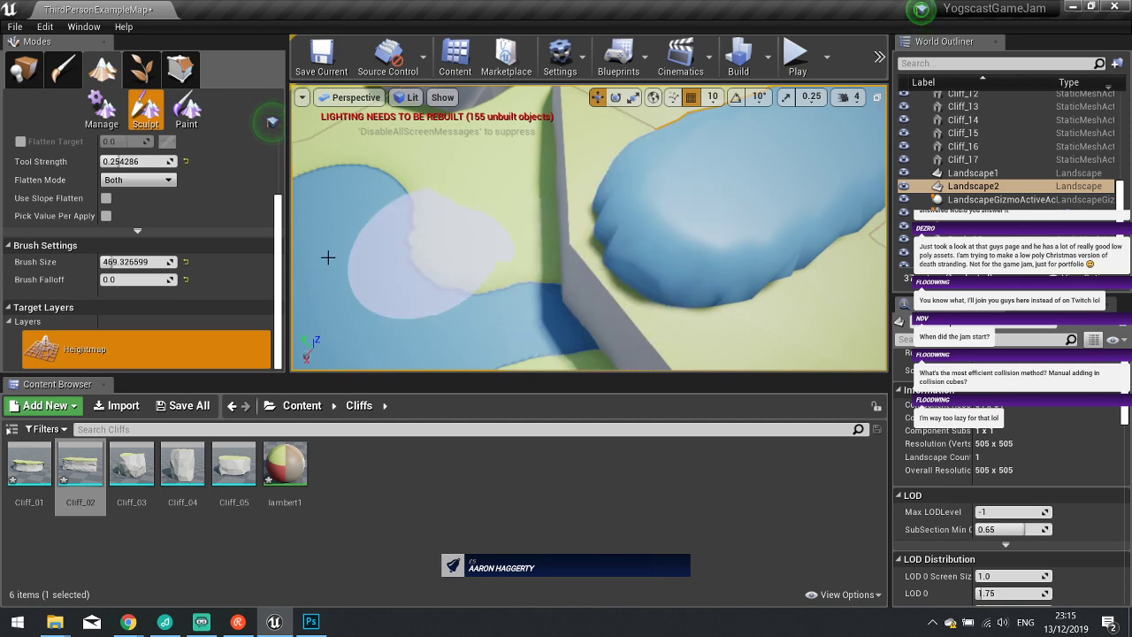
Extend the cliff-top water over the cliff's edge with the Flatten tool to form a waterfall into the channel, undoing the first stroke.
scroll(139, 261, "up", 3)
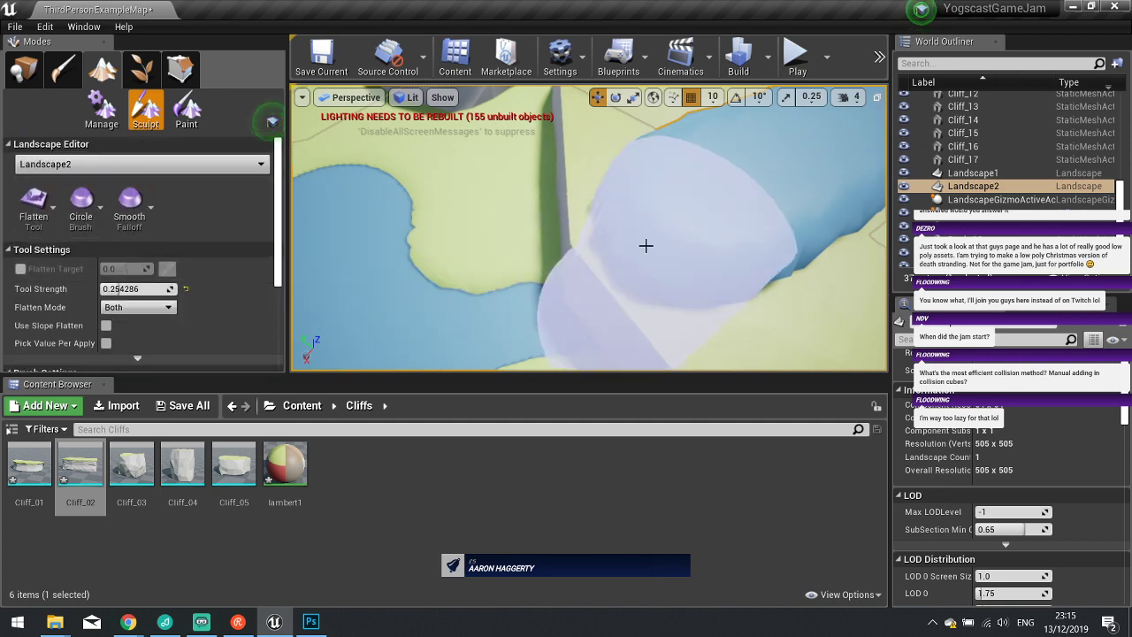
right_click_drag(645, 245, 614, 224)
left_click_drag(614, 225, 607, 233)
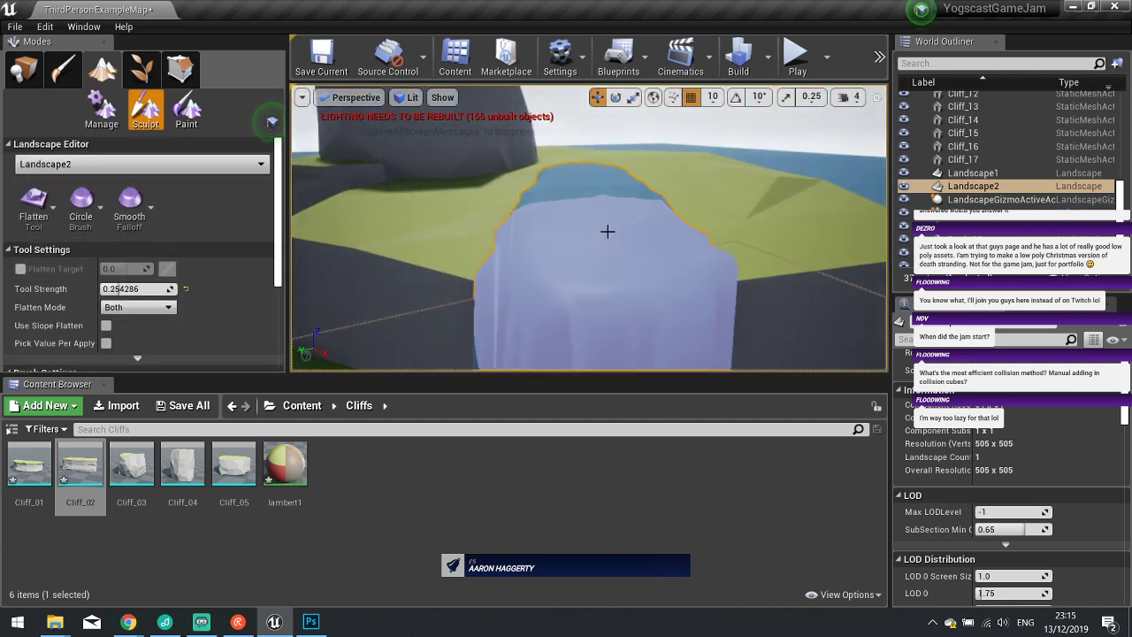
right_click_drag(601, 247, 586, 283)
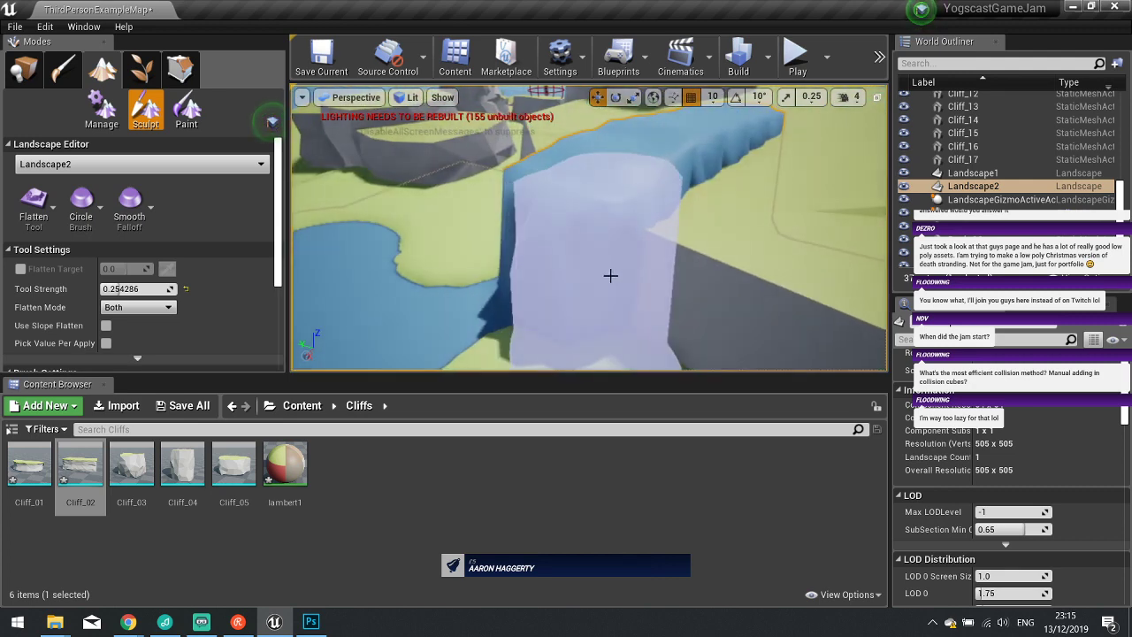
key("ctrl+z")
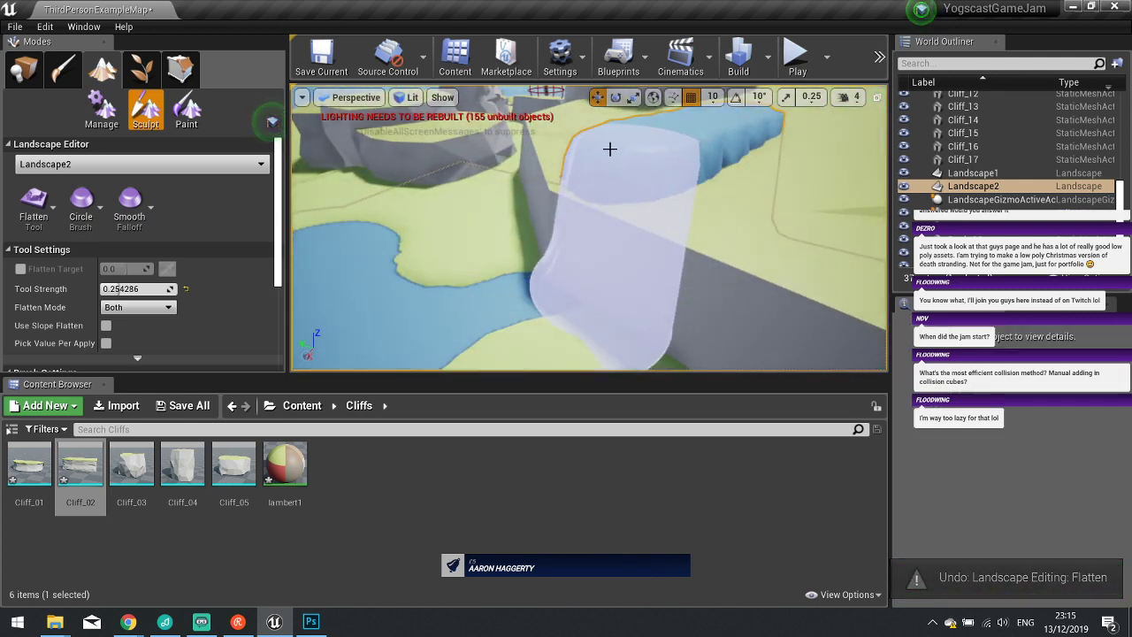
mouse_move(609, 149)
left_mouse_down()
mouse_move(602, 157)
mouse_move(717, 194)
mouse_move(702, 190)
left_mouse_up()
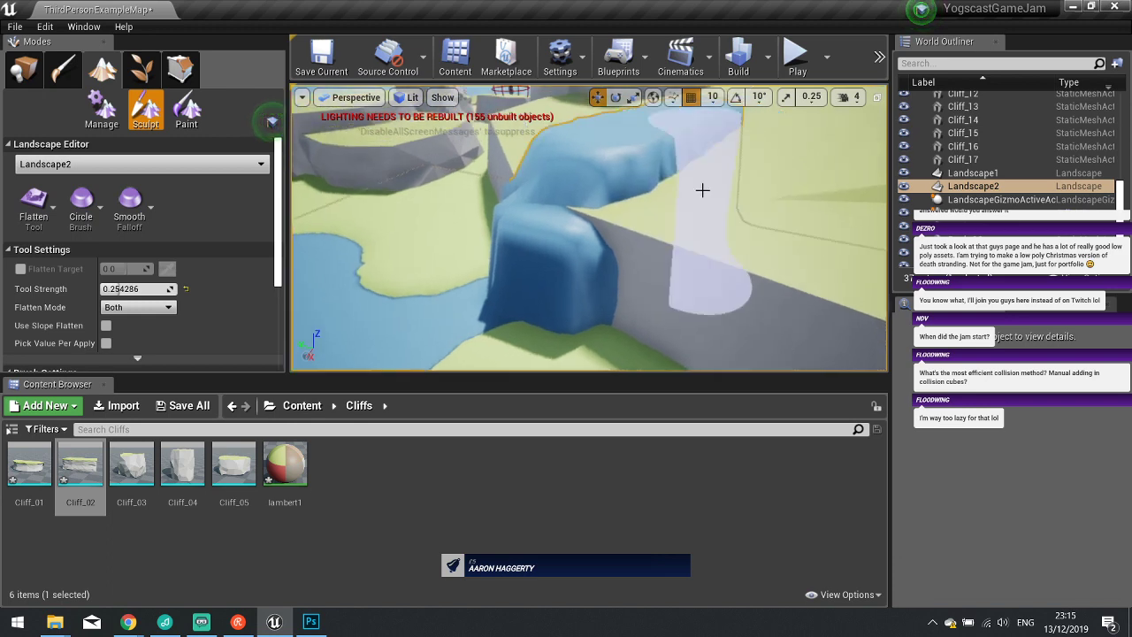
Undo the last Flatten stroke and flatten the Landscape2 water back over the cliff's edge as a waterfall down to the channel.
key("ctrl+z")
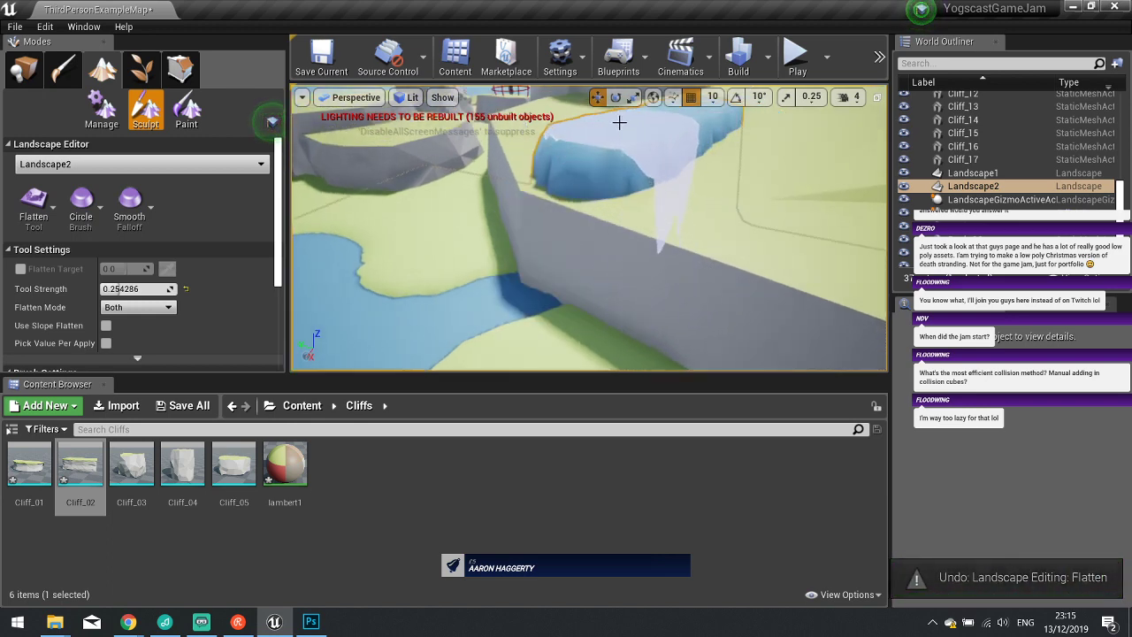
left_click_drag(619, 123, 609, 128)
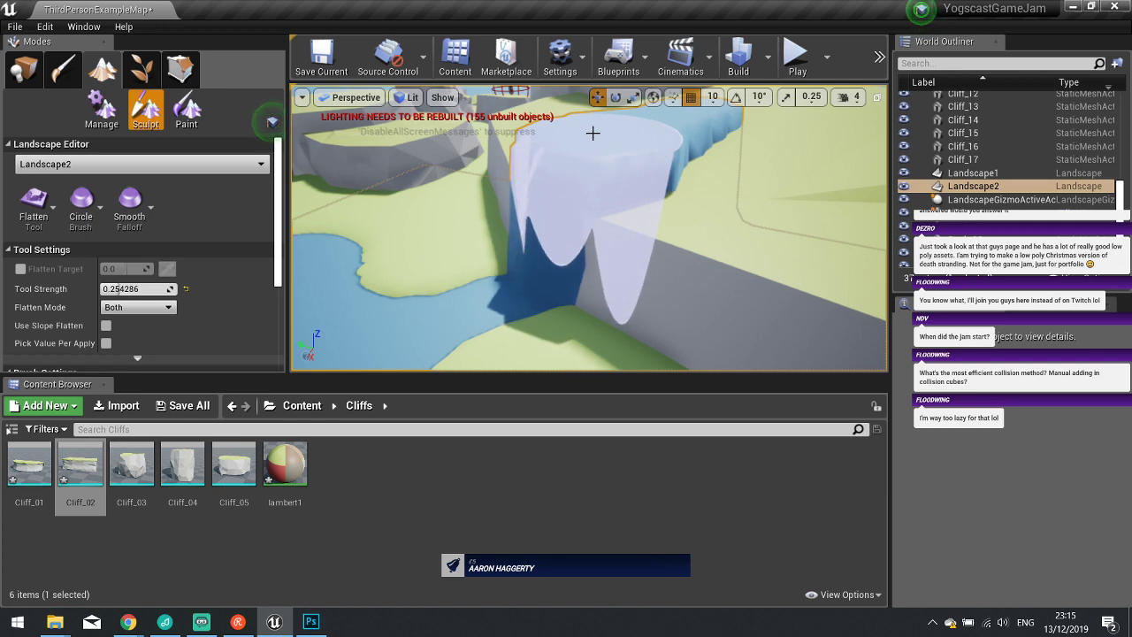
right_click_drag(592, 126, 592, 127)
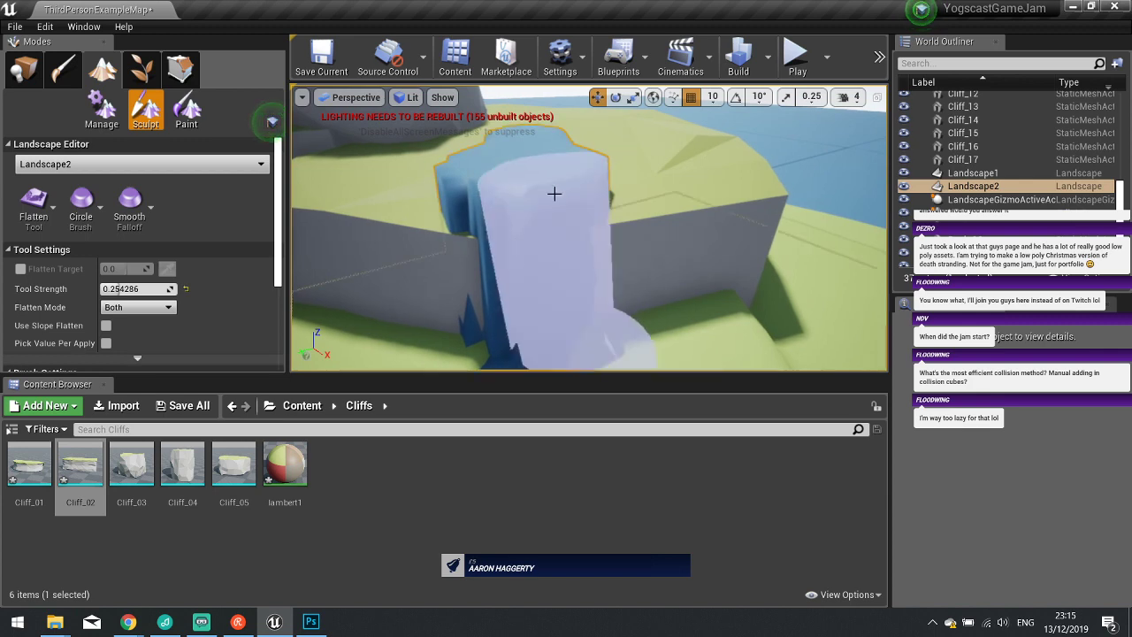
mouse_move(553, 192)
right_mouse_down()
mouse_move(530, 203)
mouse_move(554, 192)
right_mouse_up()
Leave landscape editing and place a Cliff_03 rock beside the waterfall, enlarged to about 3.57 in Y and 4.69 in Z.
left_click(102, 108)
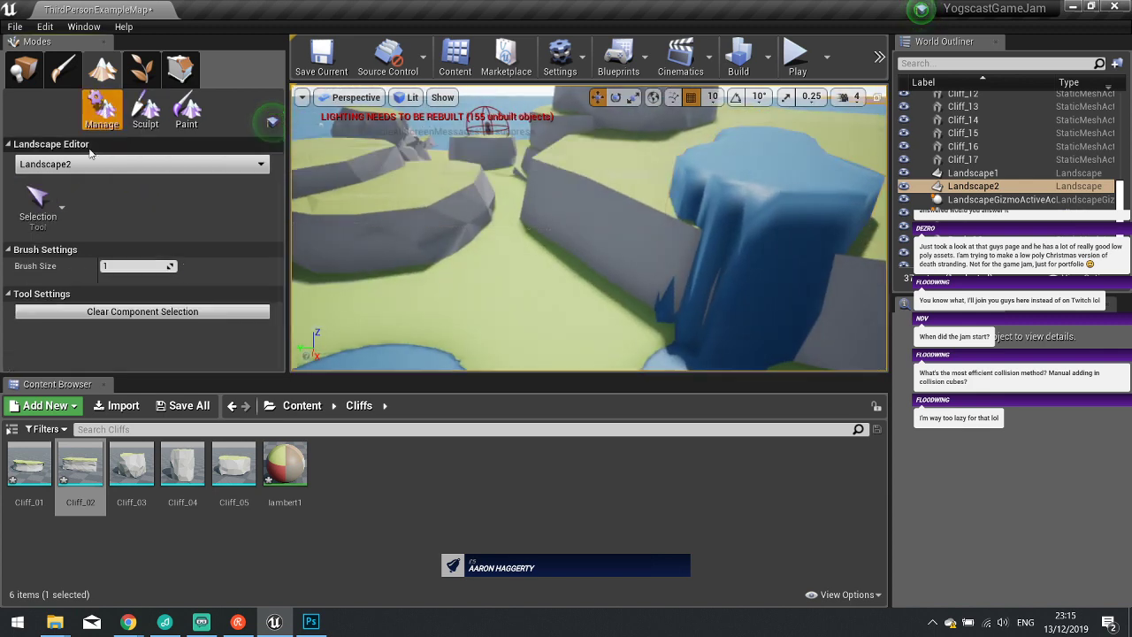
left_click(24, 69)
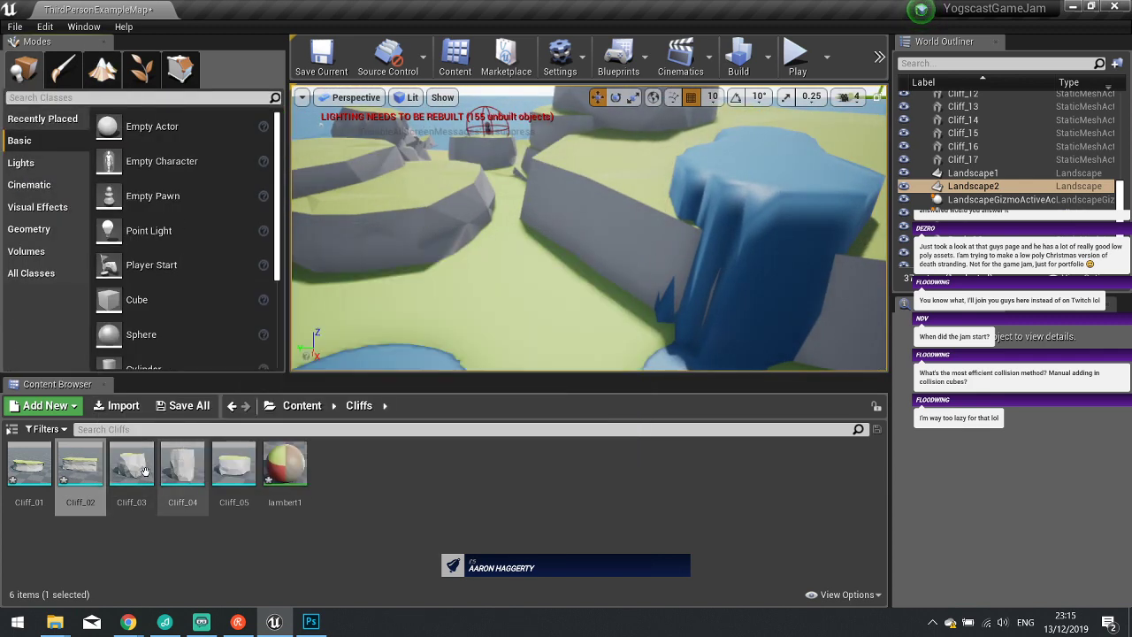
left_click(135, 471)
left_click_drag(136, 471, 661, 207)
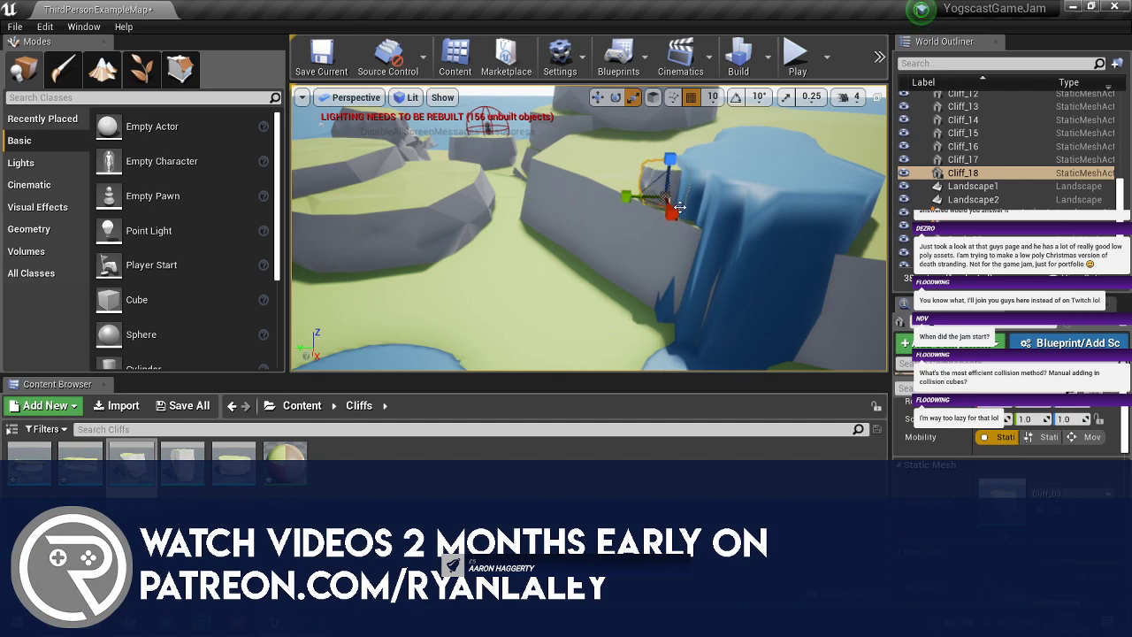
left_click_drag(666, 197, 655, 310)
key("e")
key("w")
key("r")
key("w")
right_click_drag(641, 325, 734, 340)
key("w")
key("s")
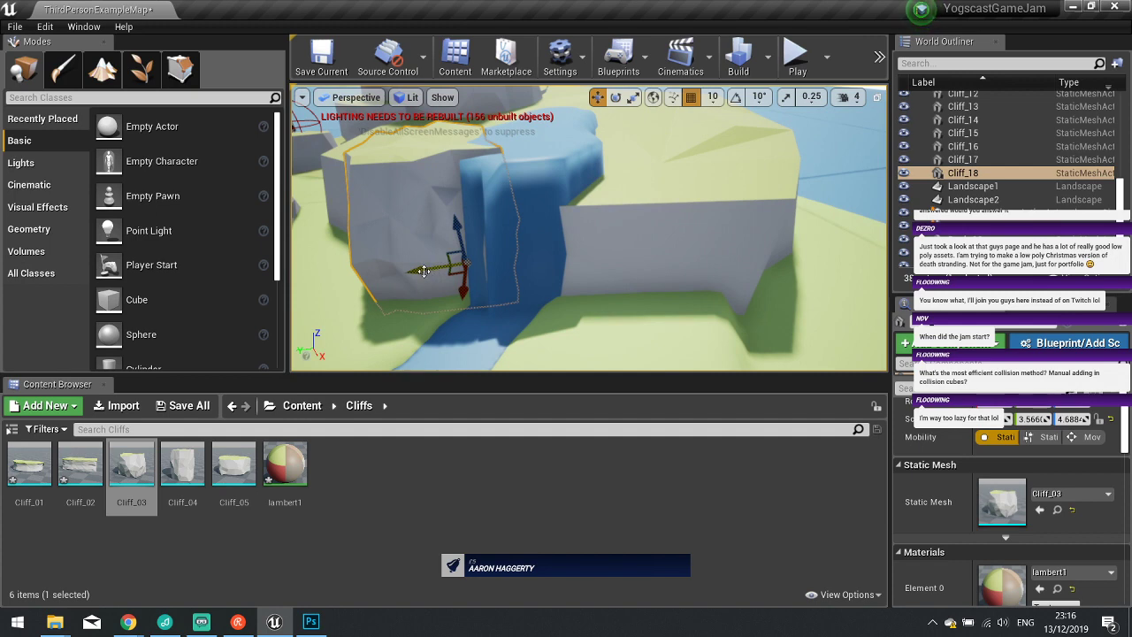
Duplicate the Cliff_03 rock to the other side of the waterfall, rotate it and set it against the cliff.
left_click_drag(423, 271, 626, 307, "alt")
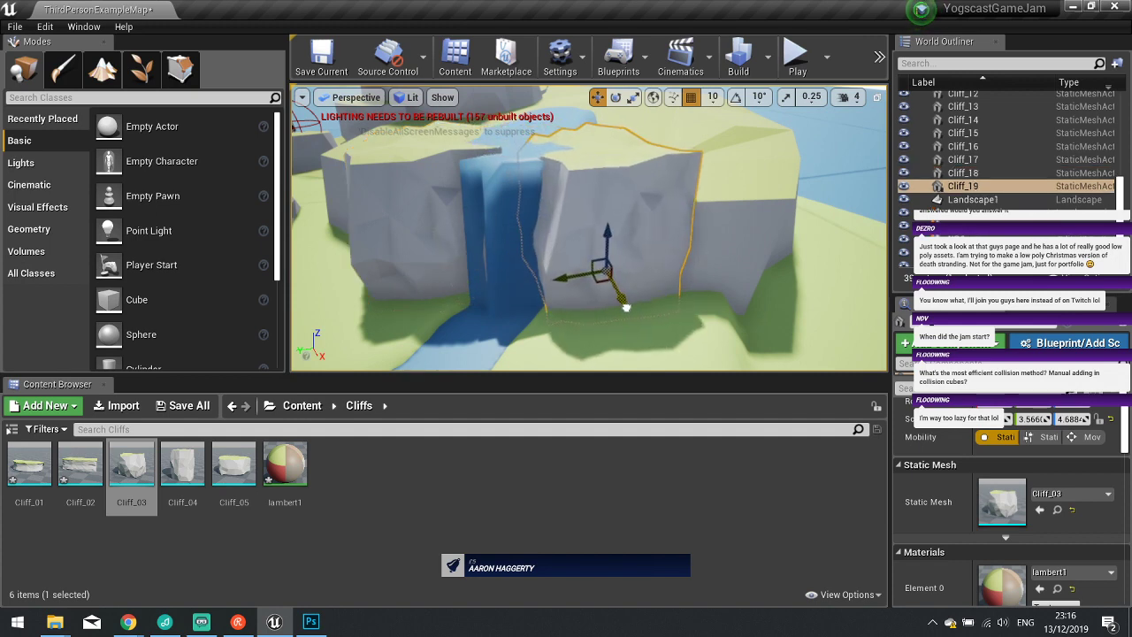
left_click_drag(566, 281, 689, 283)
key("e")
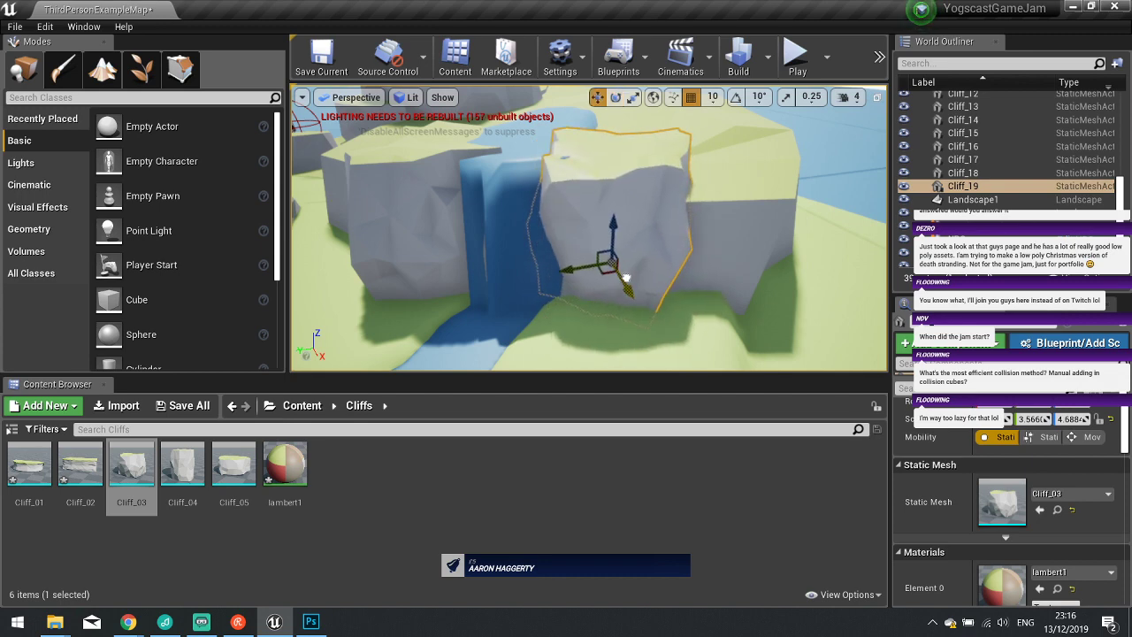
left_click_drag(626, 287, 630, 291)
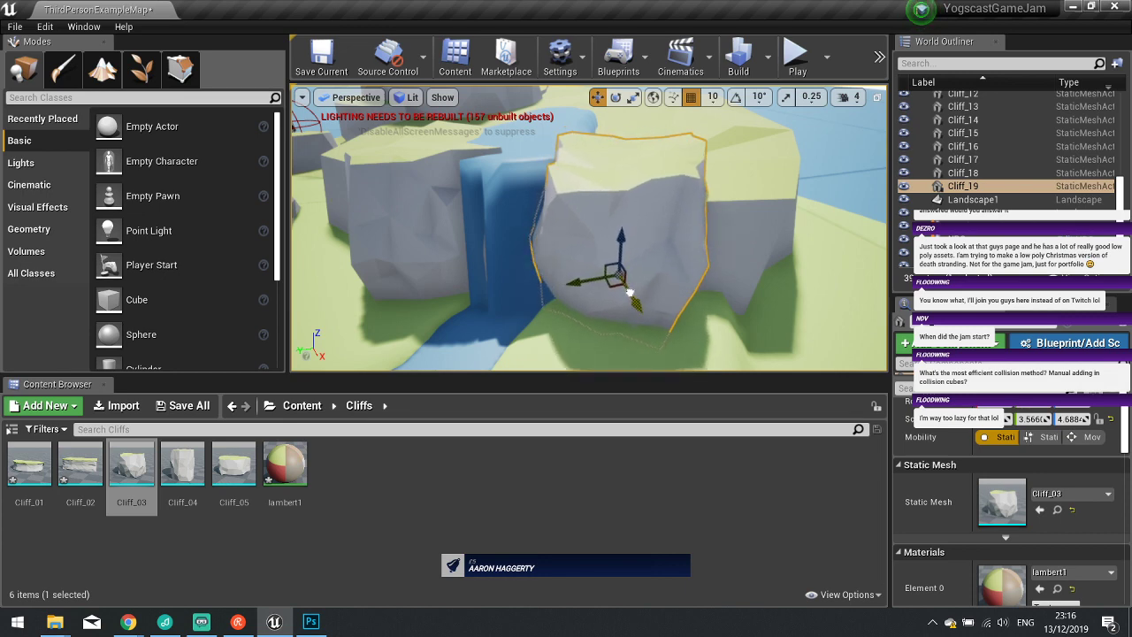
mouse_move(668, 321)
right_mouse_down()
mouse_move(668, 302)
mouse_move(667, 324)
right_mouse_up()
mouse_move(604, 223)
right_mouse_down()
mouse_move(604, 181)
mouse_move(607, 266)
mouse_move(611, 247)
mouse_move(650, 244)
mouse_move(624, 229)
right_mouse_up()
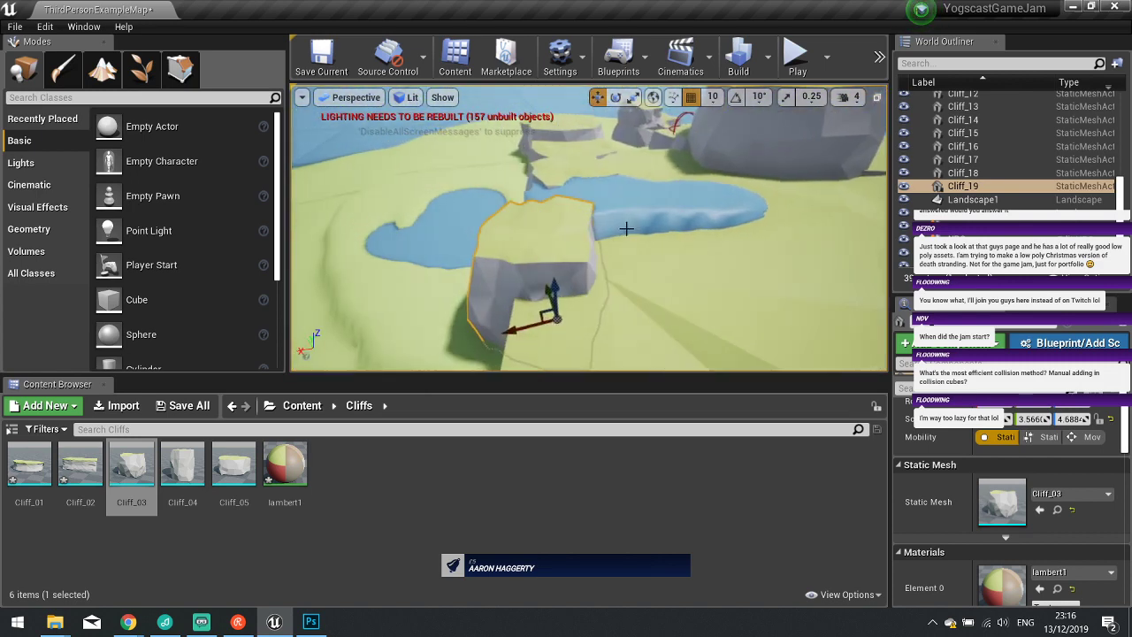
Duplicate the rock again, enlarge it to a Y scale of about 5.75 and position it along the stream above the waterfall.
left_click_drag(524, 329, 606, 330, "alt")
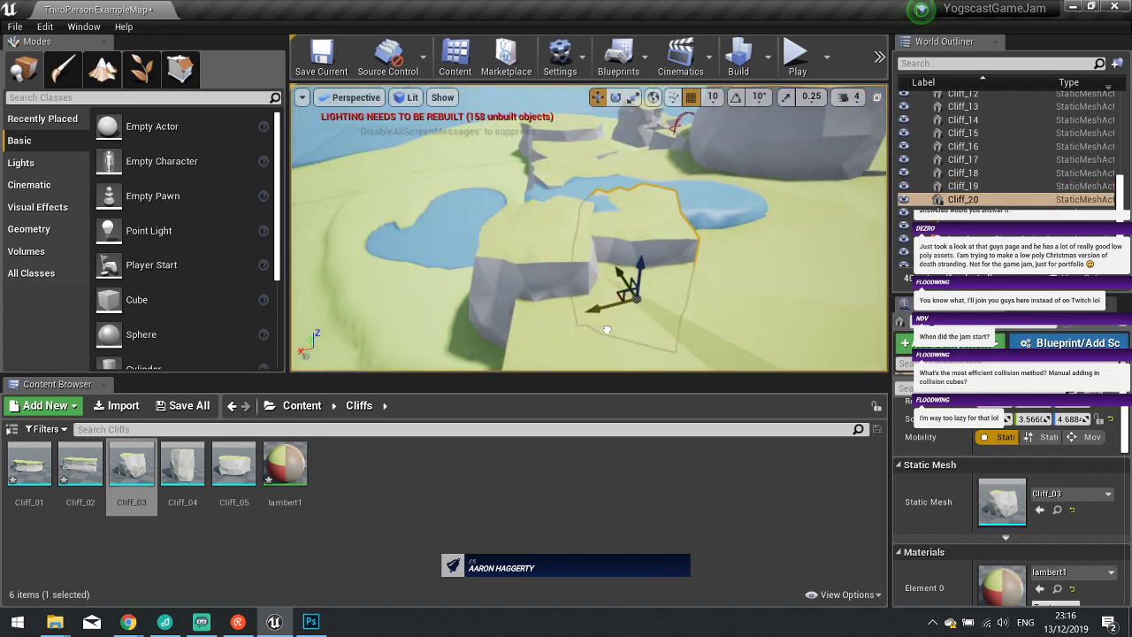
key("r")
left_click_drag(622, 274, 697, 309)
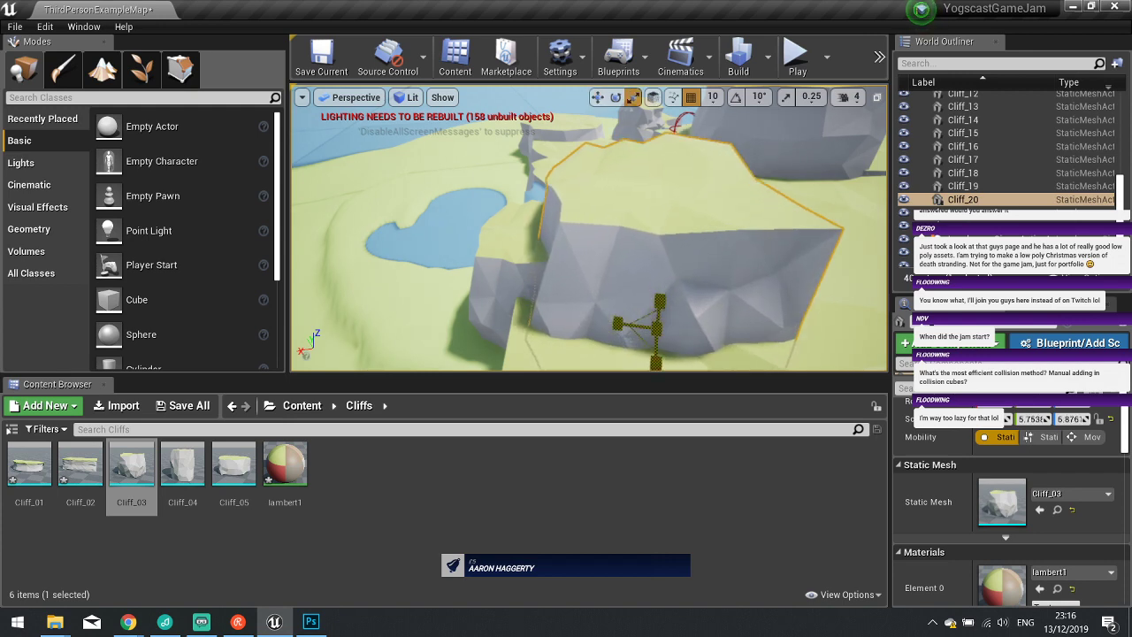
key("w")
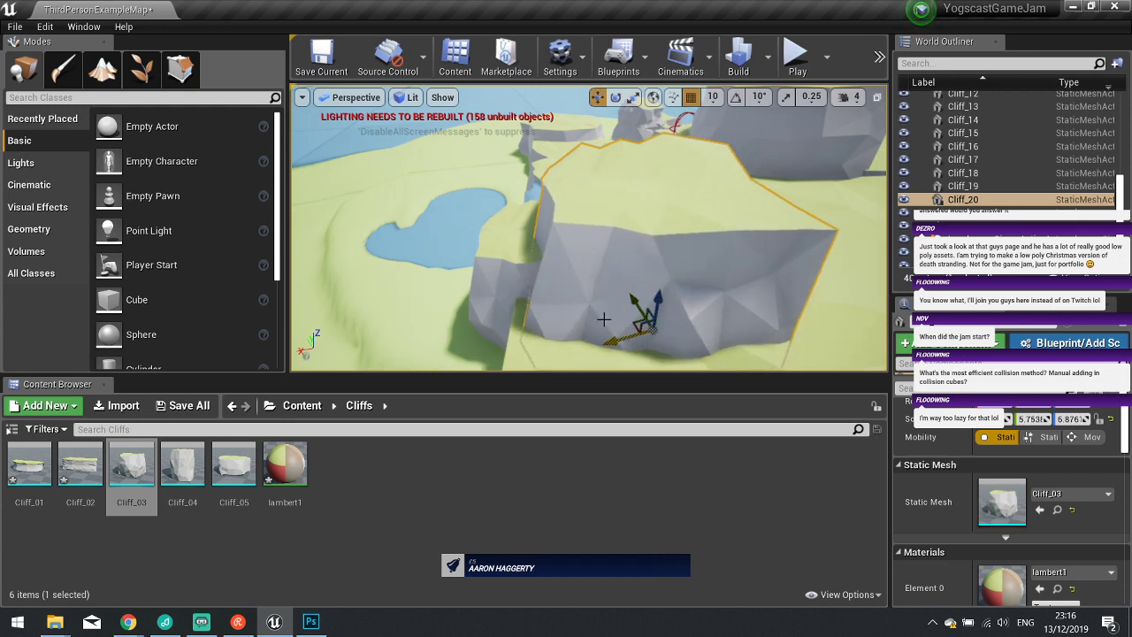
right_click_drag(697, 310, 645, 279)
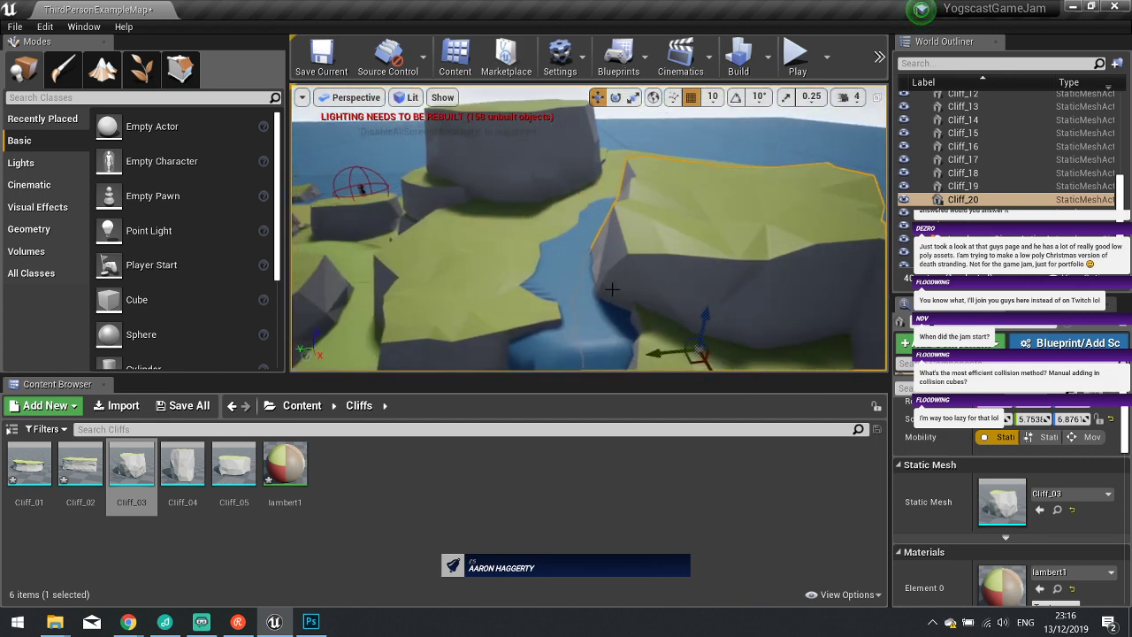
left_click_drag(658, 352, 678, 355)
right_click_drag(644, 313, 525, 271)
Place a Cliff_04 rock on the cliff top beside the waterfall stream and scale it to about 3.62.
left_click(528, 271)
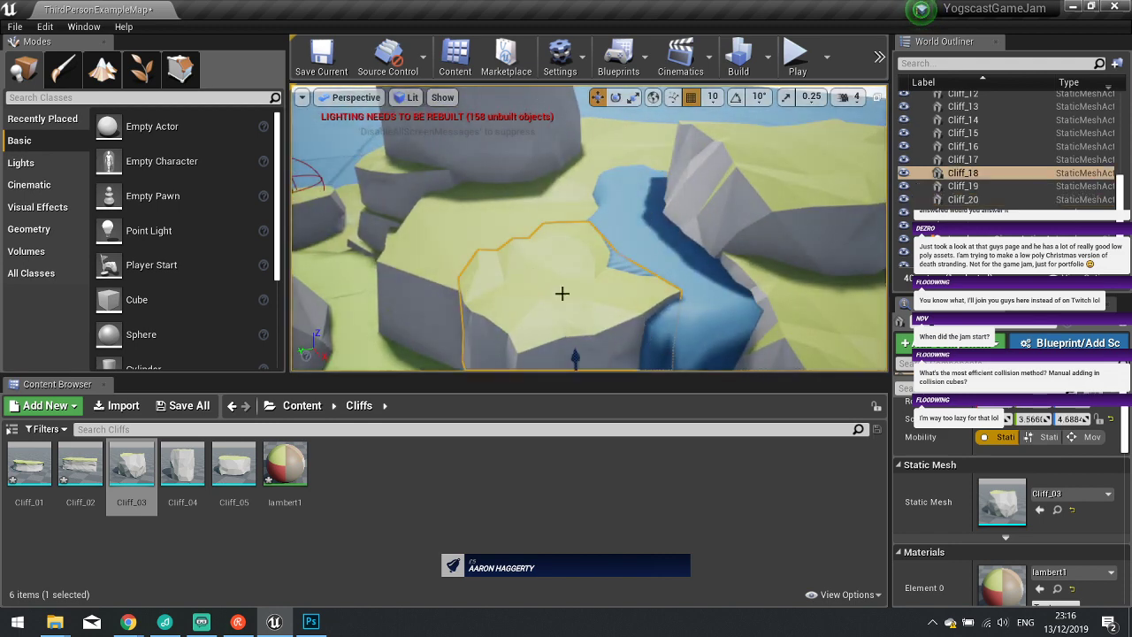
left_click_drag(182, 464, 537, 312)
key("w")
key("r")
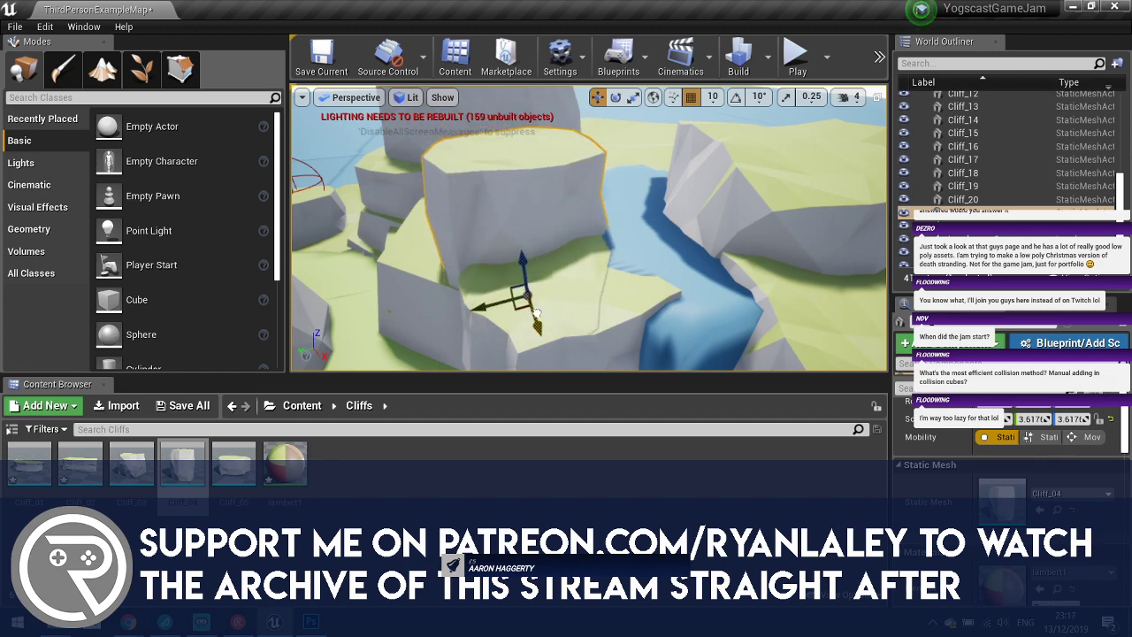
right_click_drag(599, 308, 579, 270)
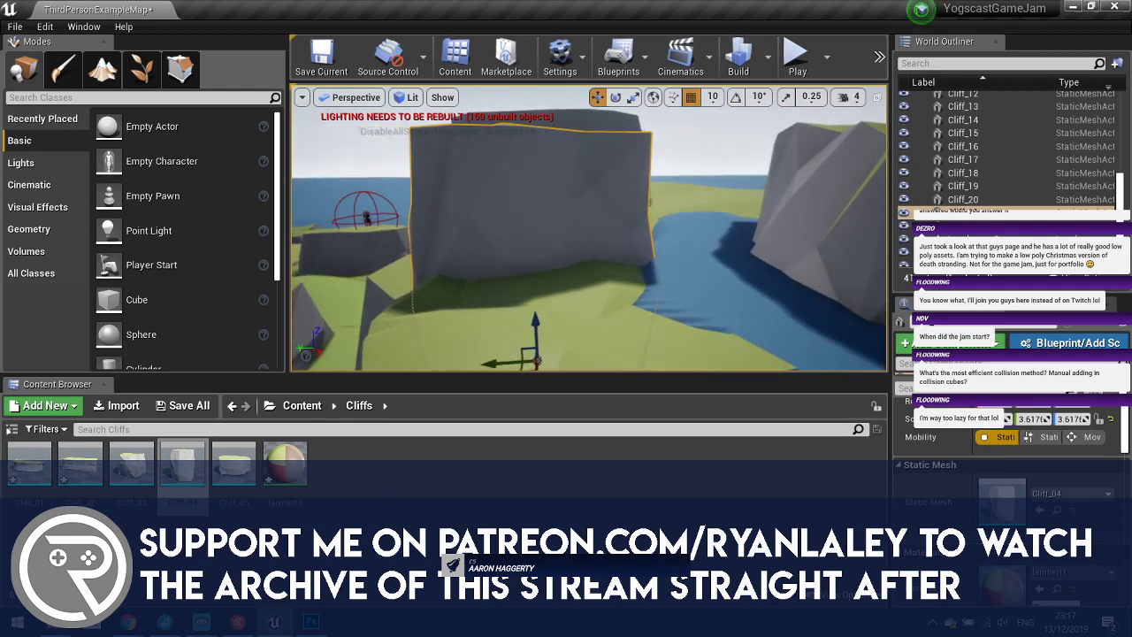
Place a Cliff_04 rock scaled to about 2.44 against the cliff group near the pond and sink it into the ground.
left_click(554, 311)
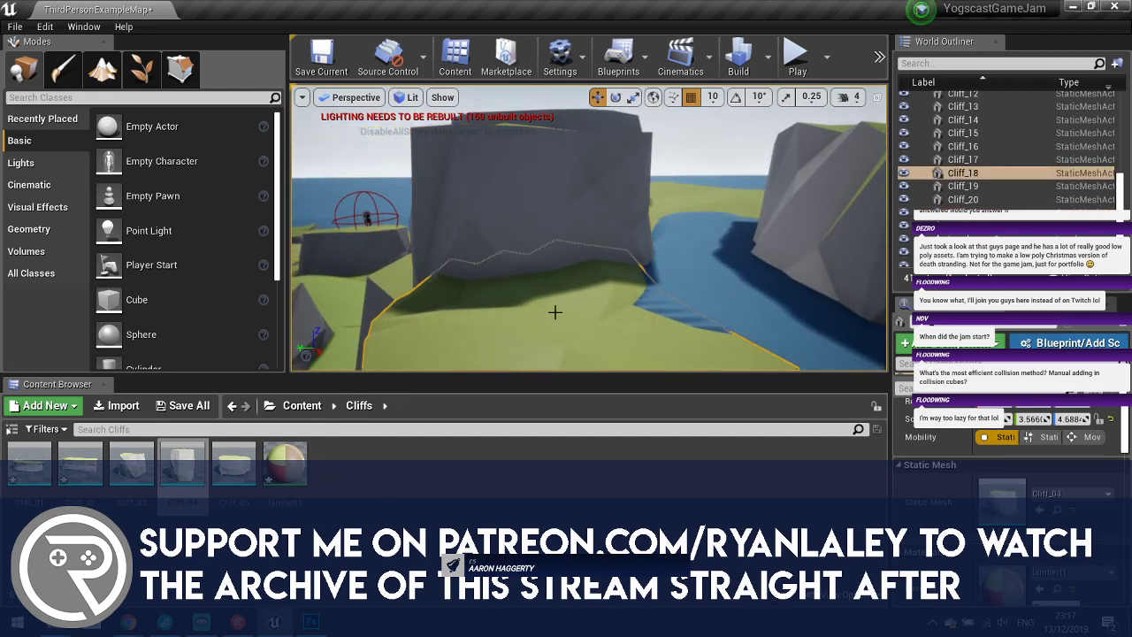
key("f")
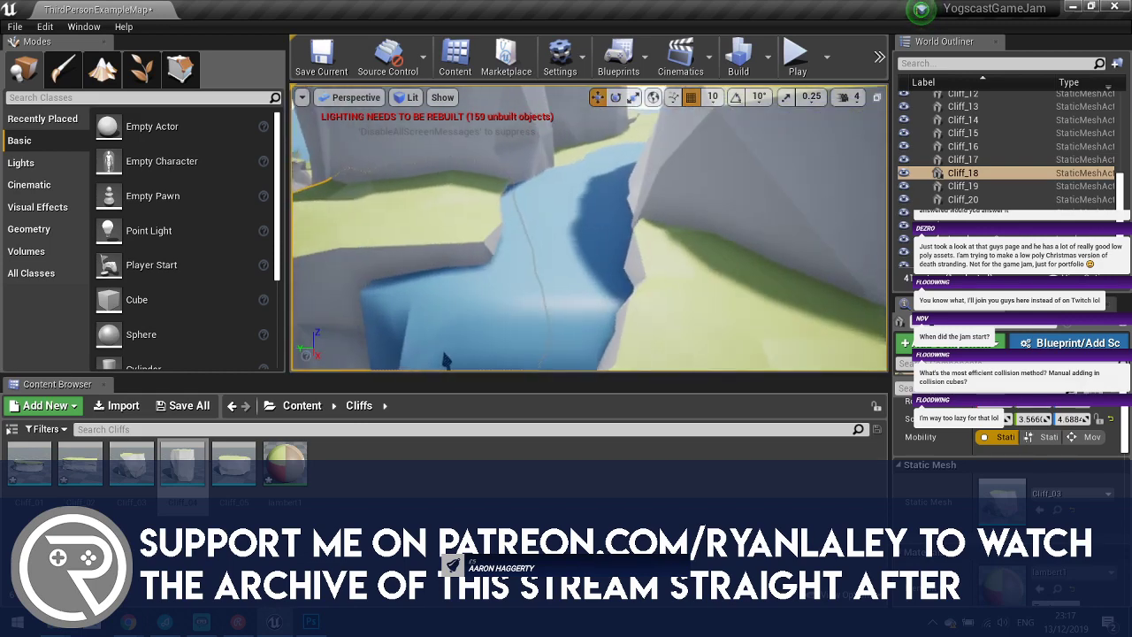
right_click_drag(555, 310, 524, 288)
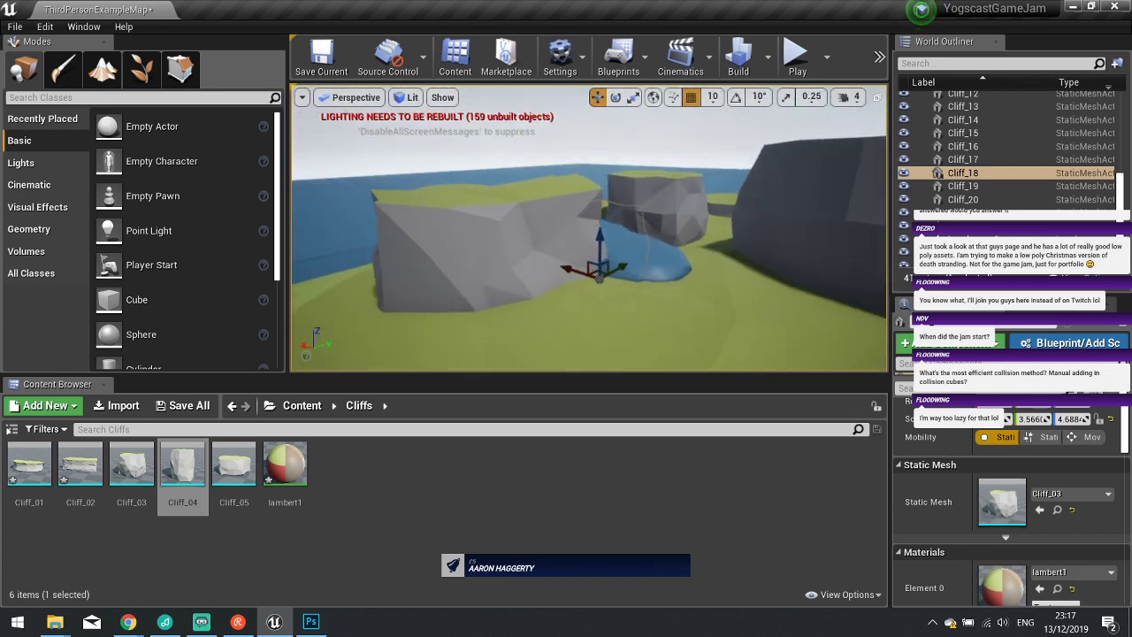
key("f")
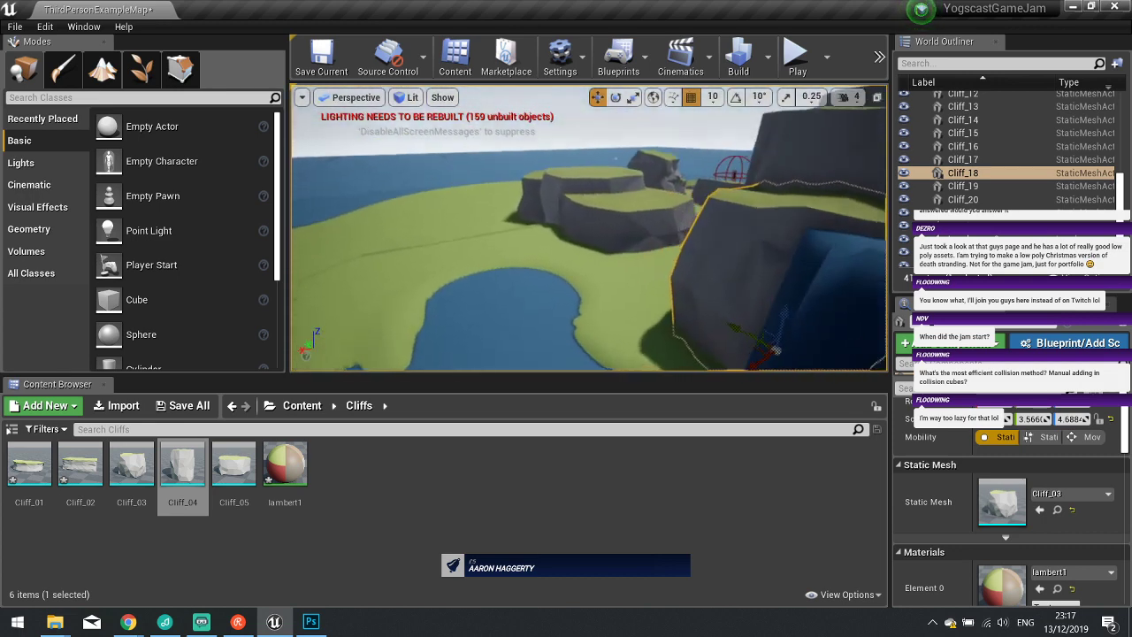
right_click_drag(588, 229, 574, 305)
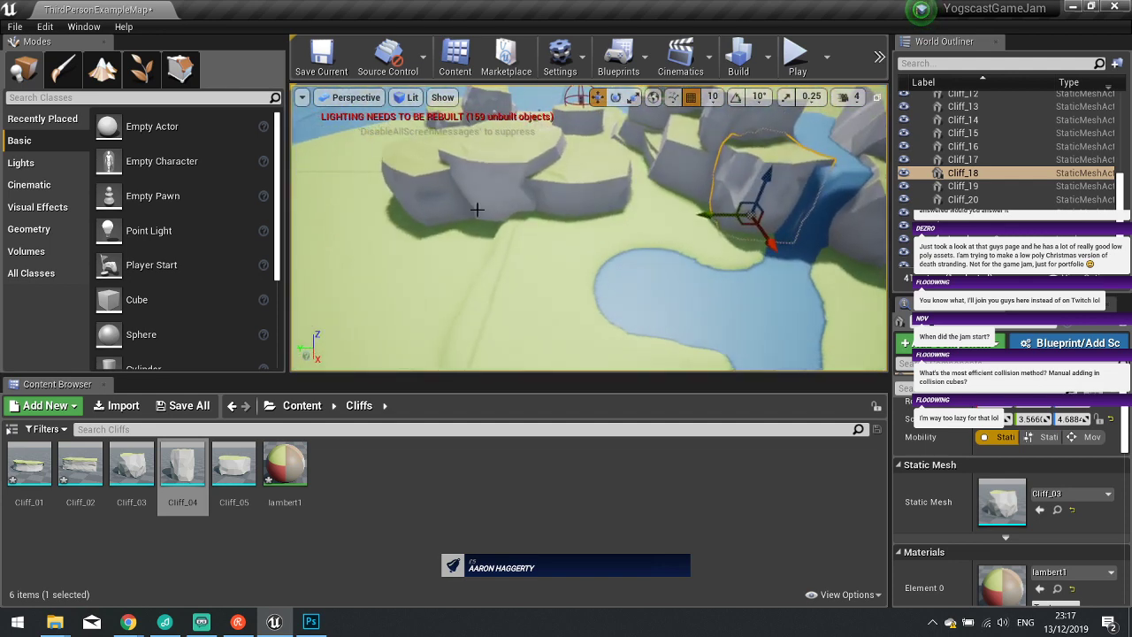
right_click_drag(575, 305, 557, 301)
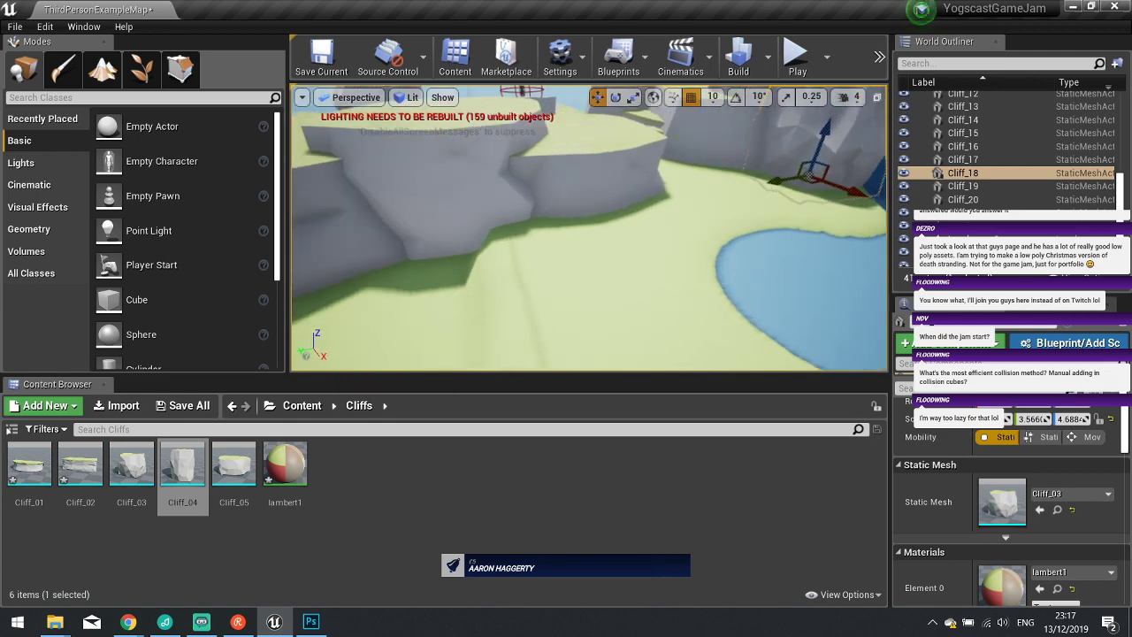
left_click_drag(187, 460, 553, 247)
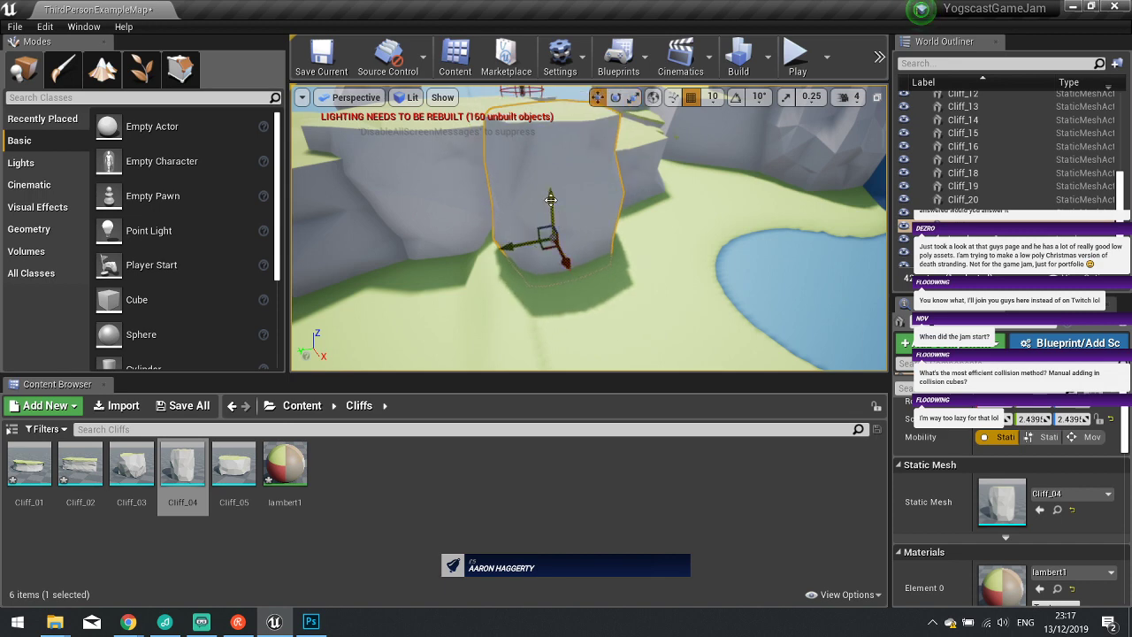
left_click_drag(547, 279, 573, 246)
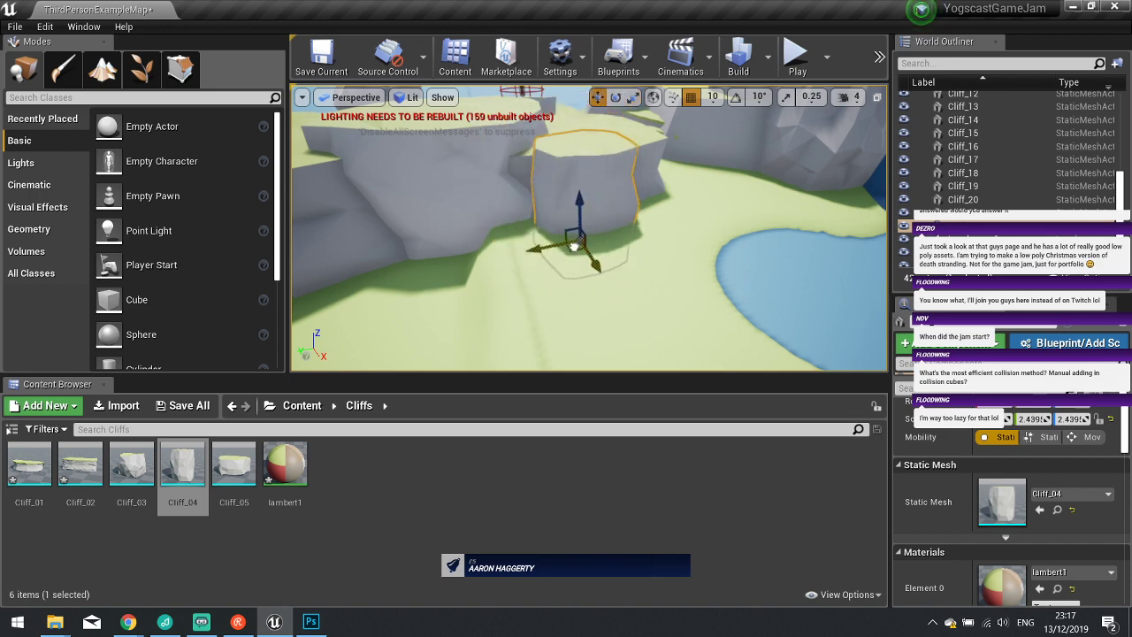
right_click_drag(574, 240, 566, 270)
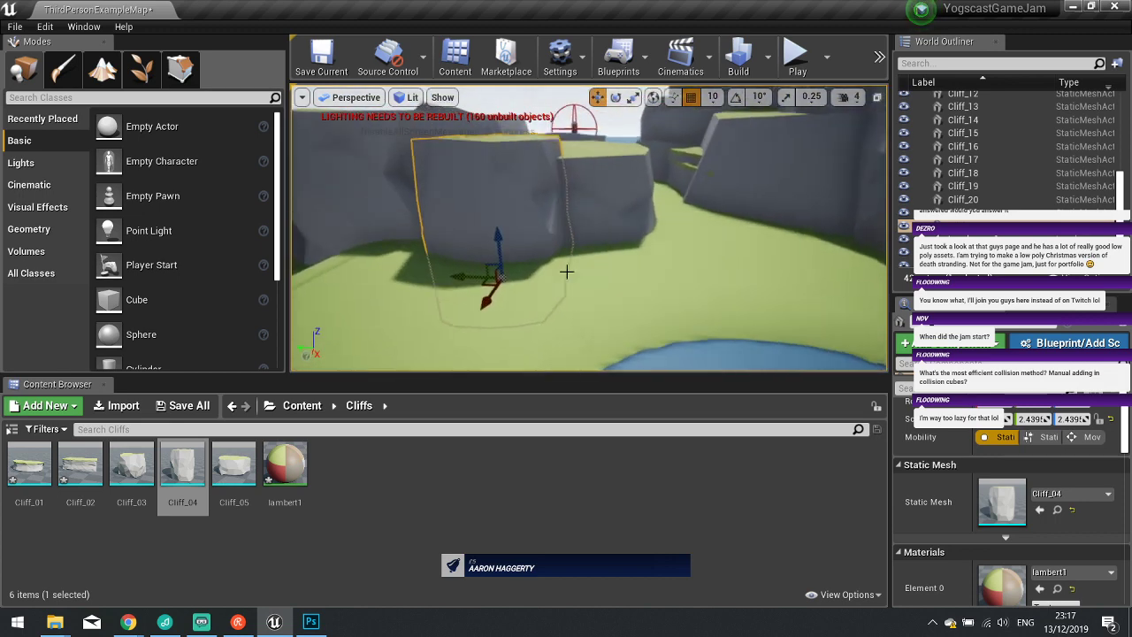
Place a Cliff_05 rock at the foot of the cliff wall and duplicate it alongside.
left_click_drag(234, 464, 523, 266)
right_click_drag(523, 267, 615, 281)
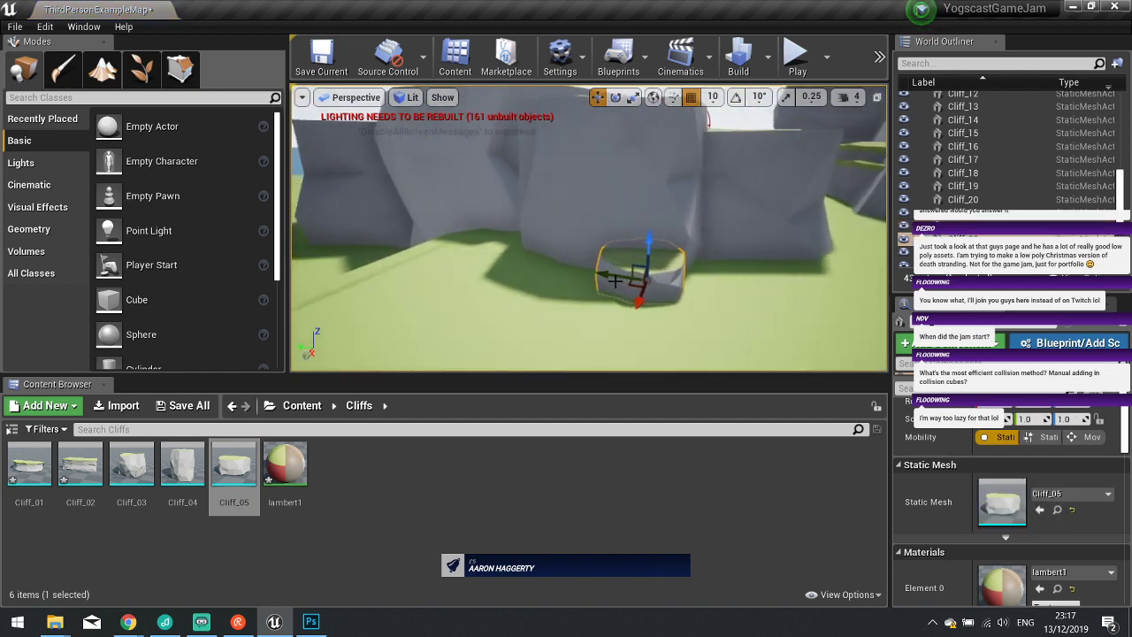
left_click_drag(619, 281, 510, 267, "alt")
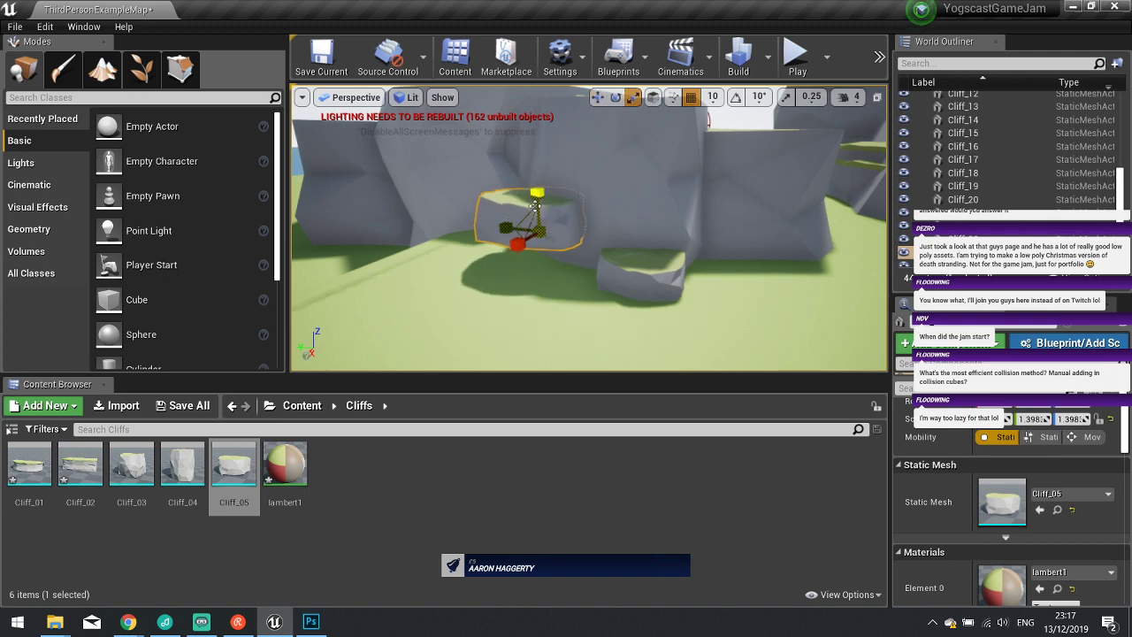
Stretch the duplicated Cliff_05 rock to a Z scale of about 3.16 and position it on the grass by the cliff wall.
left_click_drag(536, 187, 541, 239)
key("r")
key("w")
mouse_move(628, 238)
right_mouse_down()
mouse_move(646, 258)
mouse_move(626, 240)
right_mouse_up()
mouse_move(626, 243)
left_mouse_down()
mouse_move(624, 265)
mouse_move(633, 256)
left_mouse_up()
key("r")
mouse_move(633, 257)
right_mouse_down()
mouse_move(654, 257)
mouse_move(651, 240)
mouse_move(622, 237)
right_mouse_up()
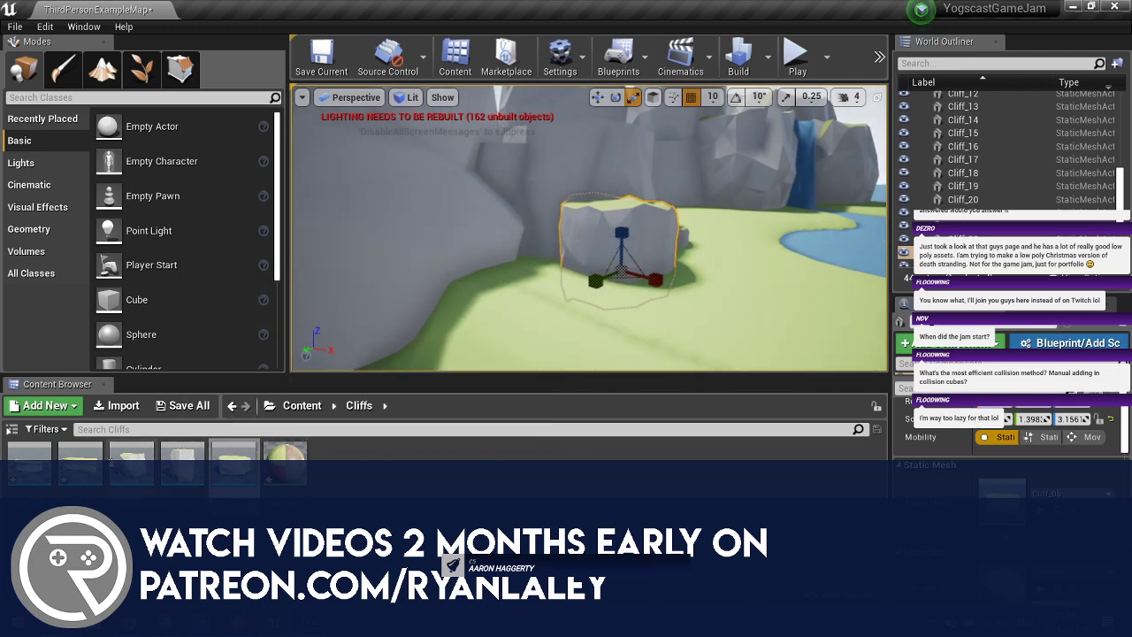
Place another Cliff_04 rock against the cliff wall and scale it to about 1.54.
left_click_drag(182, 460, 453, 295)
key("w")
key("e")
key("w")
left_click_drag(462, 352, 436, 331)
key("r")
left_click_drag(419, 281, 447, 305)
Adjust the rotation of the new Cliff_04 rock and lower it against the base of the cliff wall.
key("e")
mouse_move(508, 253)
right_mouse_down()
mouse_move(398, 248)
mouse_move(362, 328)
mouse_move(354, 239)
mouse_move(398, 309)
mouse_move(501, 250)
right_mouse_up()
scroll(451, 206, "up", 3)
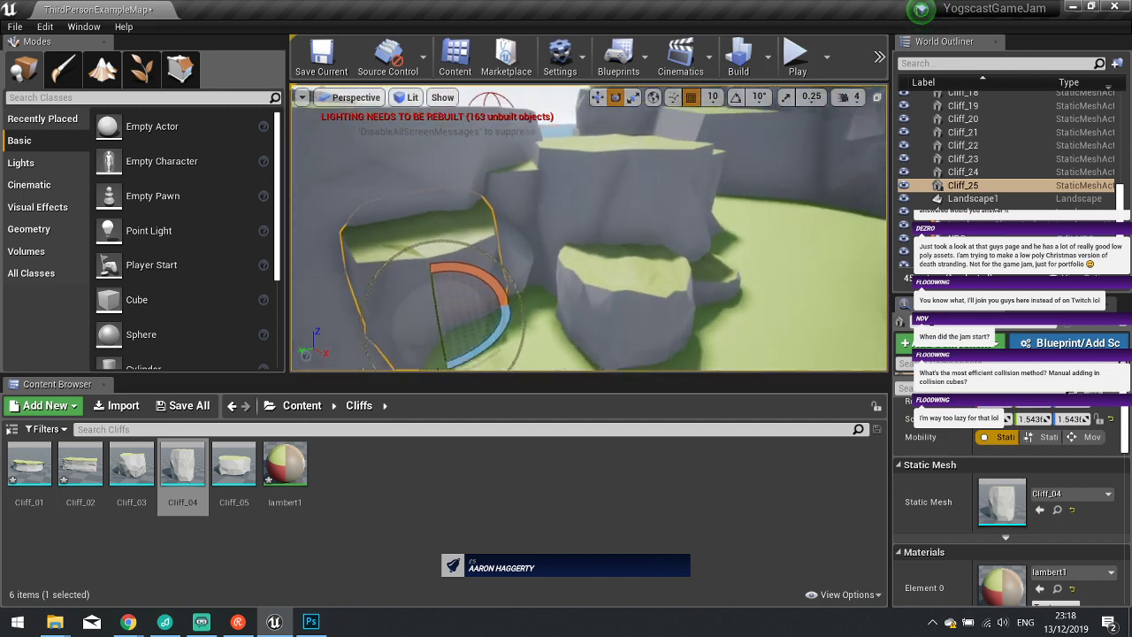
key("w")
left_click_drag(444, 273, 447, 294)
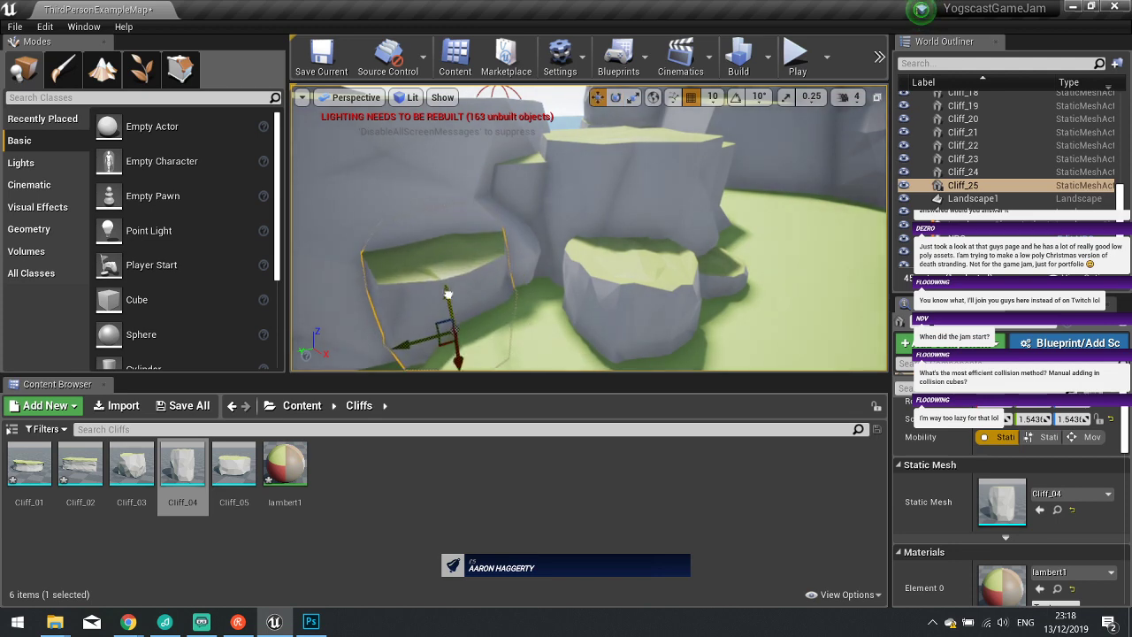
Duplicate the Cliff_04 rock onto the open grass, rotate it and scale it to about 2.35.
right_click_drag(480, 277, 575, 301)
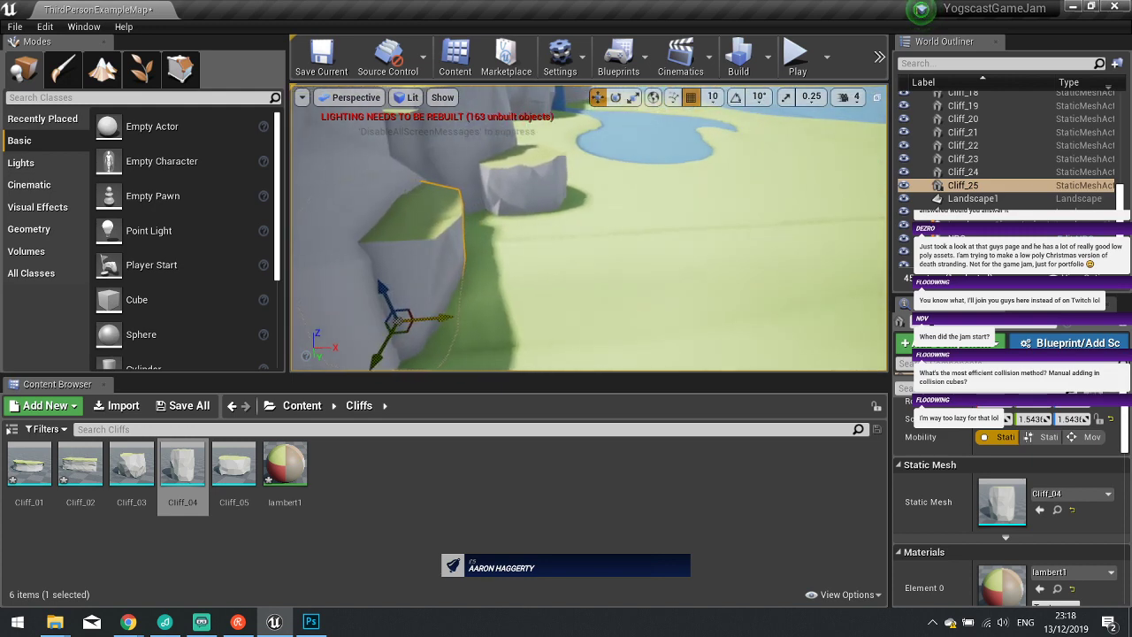
left_click_drag(433, 319, 663, 319, "alt")
key("e")
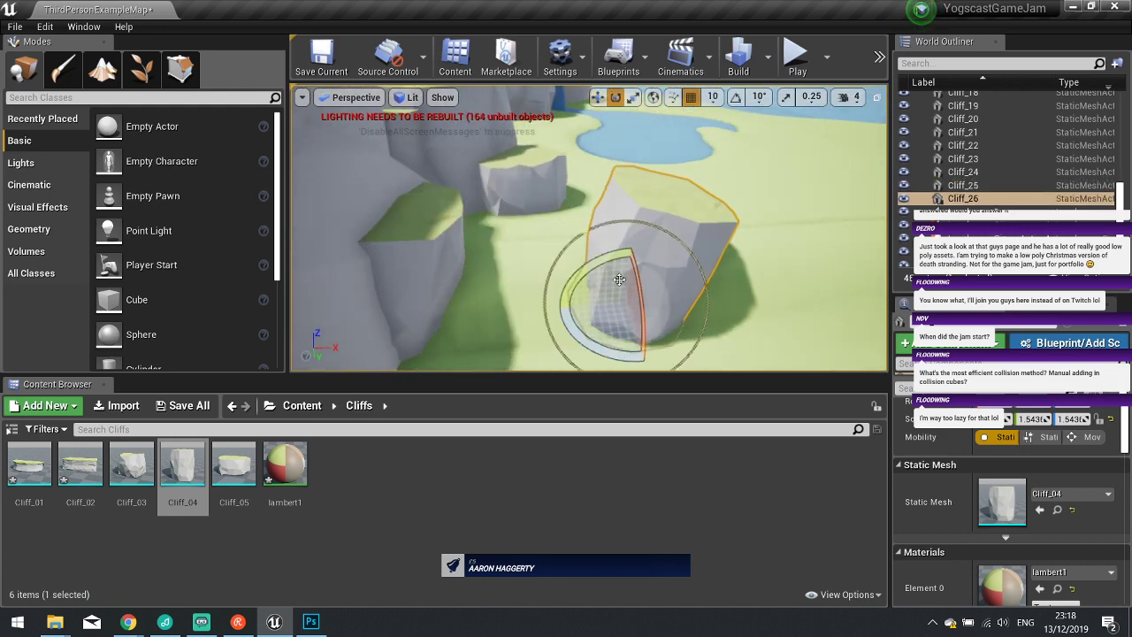
left_click_drag(606, 267, 695, 347)
key("w")
key("r")
key("w")
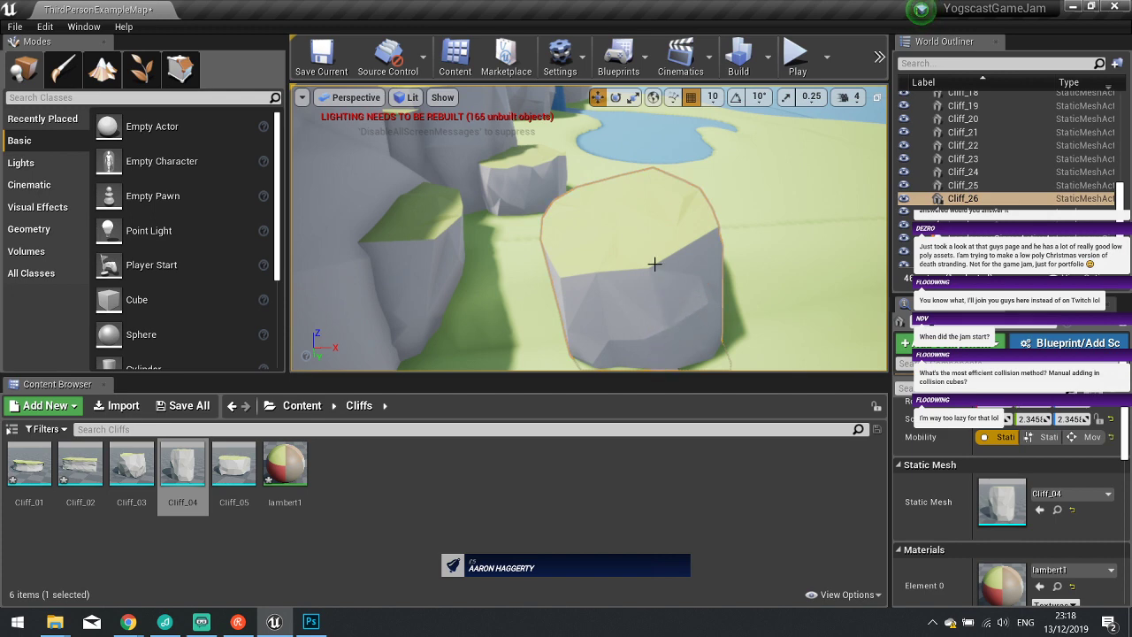
Duplicate the large sunken Cliff_04 rock on the open grass and undo the last stray changes.
right_click_drag(662, 253, 614, 260)
left_click_drag(646, 295, 643, 287)
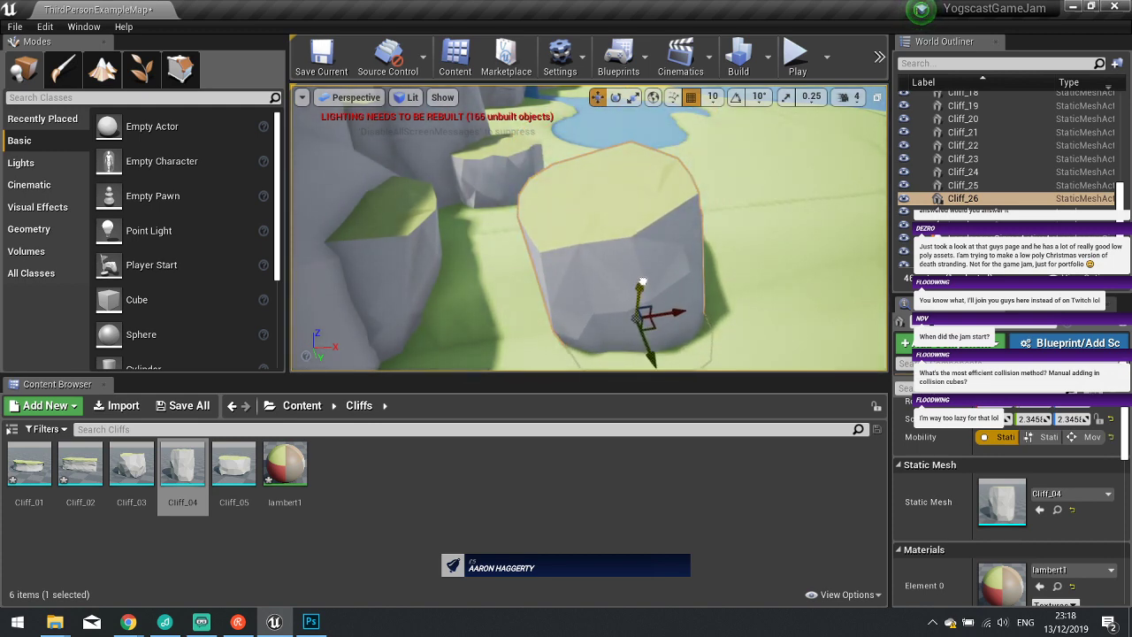
left_click_drag(664, 240, 604, 242, "alt")
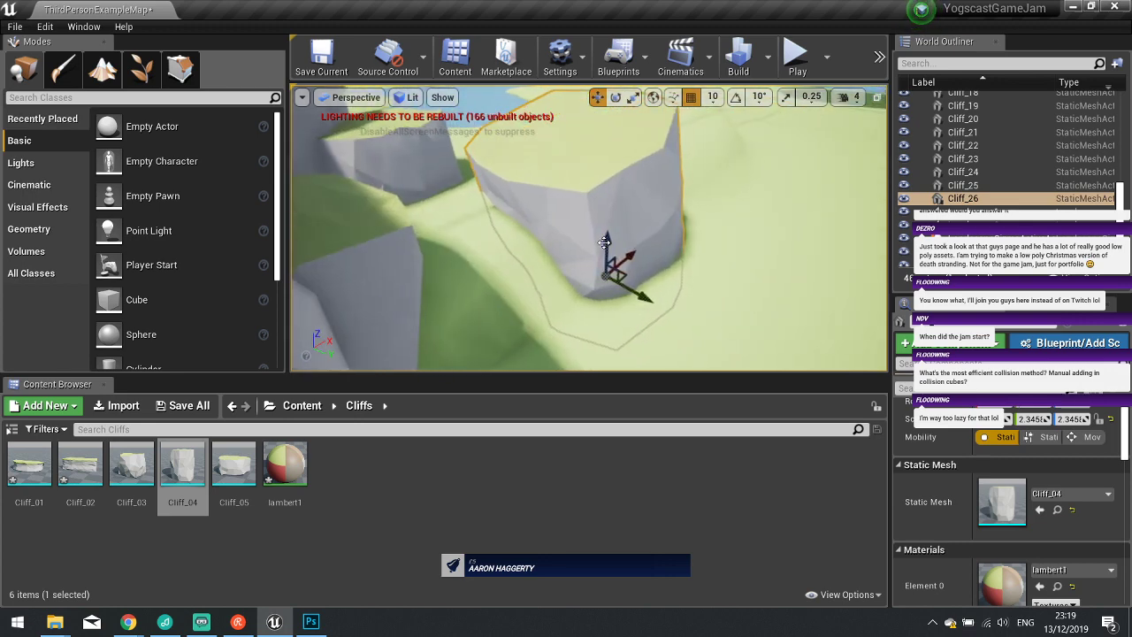
right_click_drag(640, 205, 640, 161)
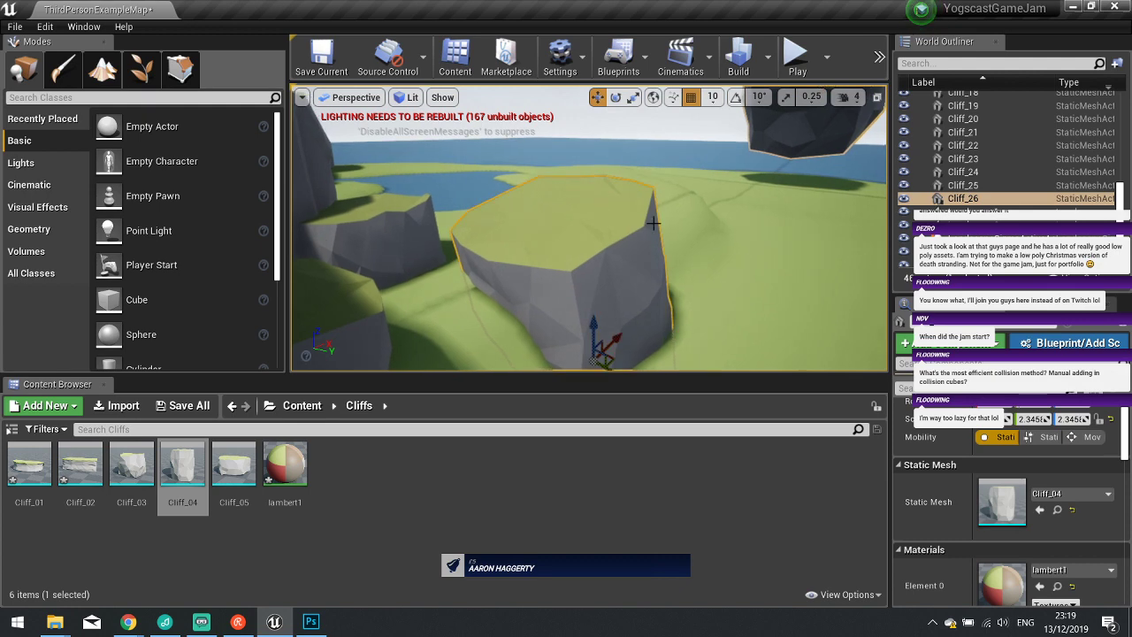
right_click_drag(678, 192, 677, 242)
key("ctrl+z")
key("ctrl+z")
key("ctrl+z")
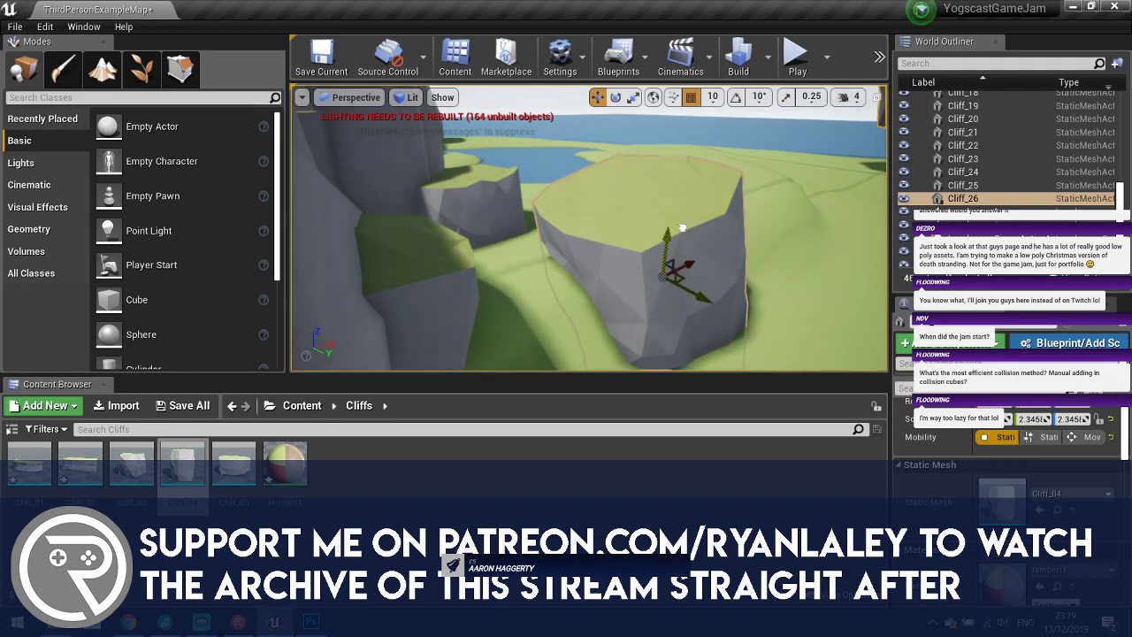
Move the floating Cliff_04 duplicate over toward the sunken rock and scale it down to about 0.89.
mouse_move(718, 231)
right_mouse_down()
mouse_move(716, 207)
mouse_move(739, 177)
mouse_move(718, 231)
right_mouse_up()
left_click_drag(828, 211, 814, 211)
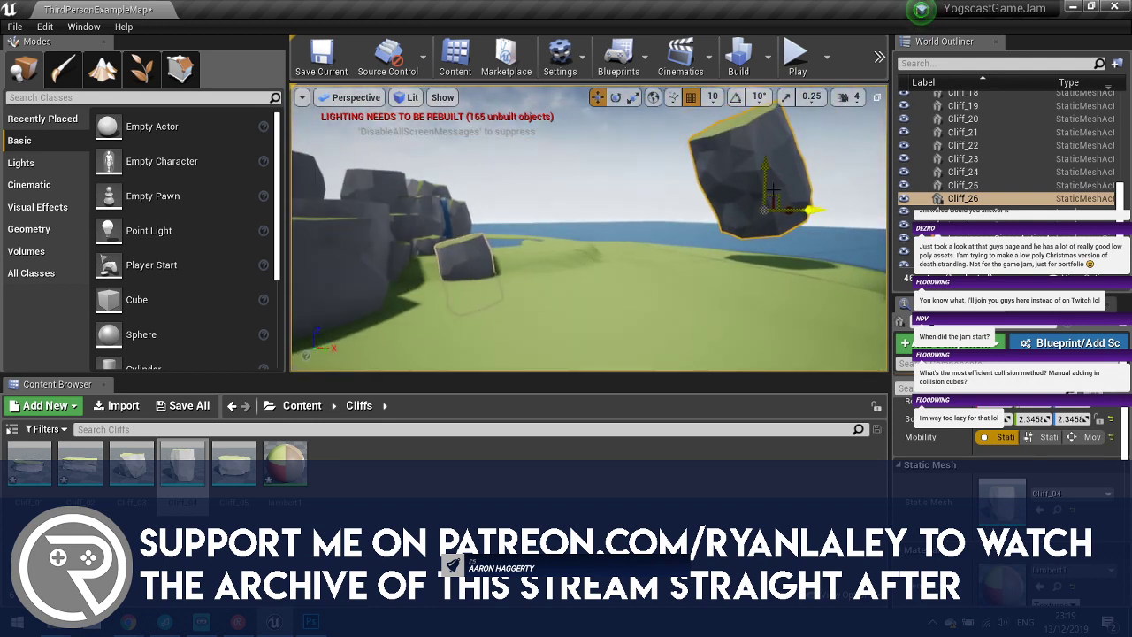
left_click_drag(792, 214, 557, 245)
right_click_drag(557, 245, 515, 271)
key("r")
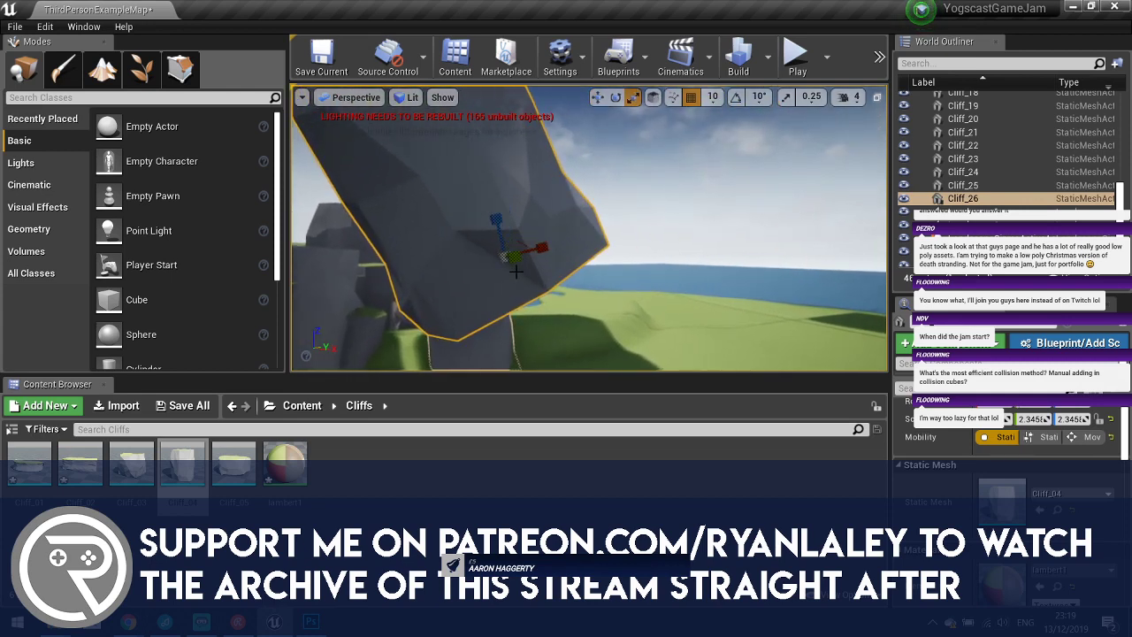
left_click_drag(506, 264, 460, 301)
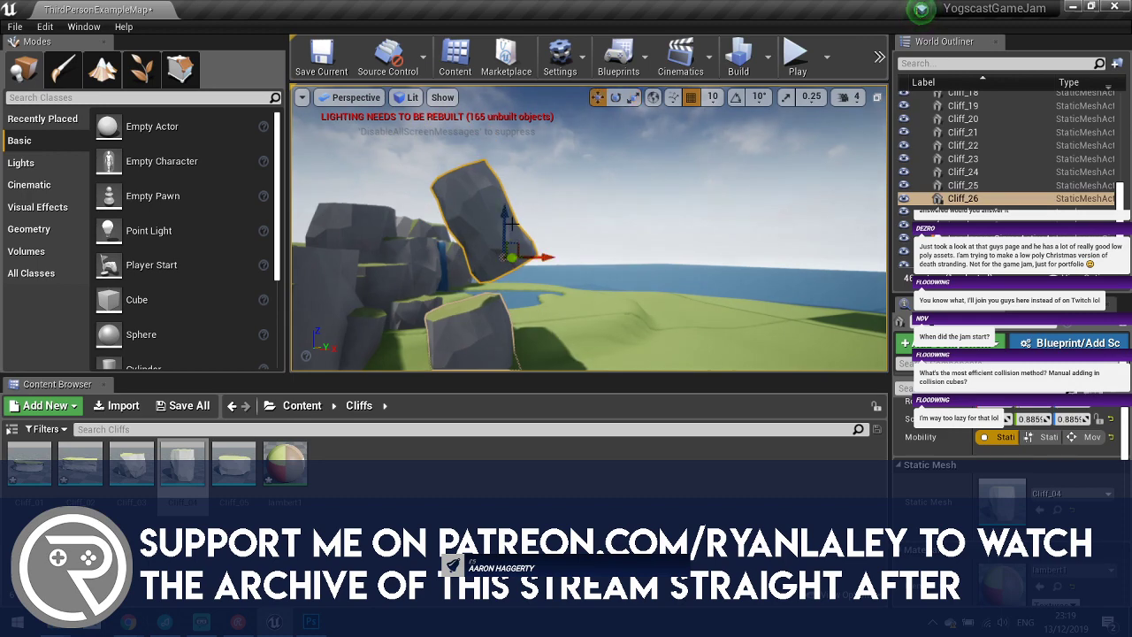
Lower the small Cliff_04 duplicate to the ground and shift it up against the sunken rock.
left_click_drag(503, 213, 503, 343)
right_click_drag(503, 343, 553, 289)
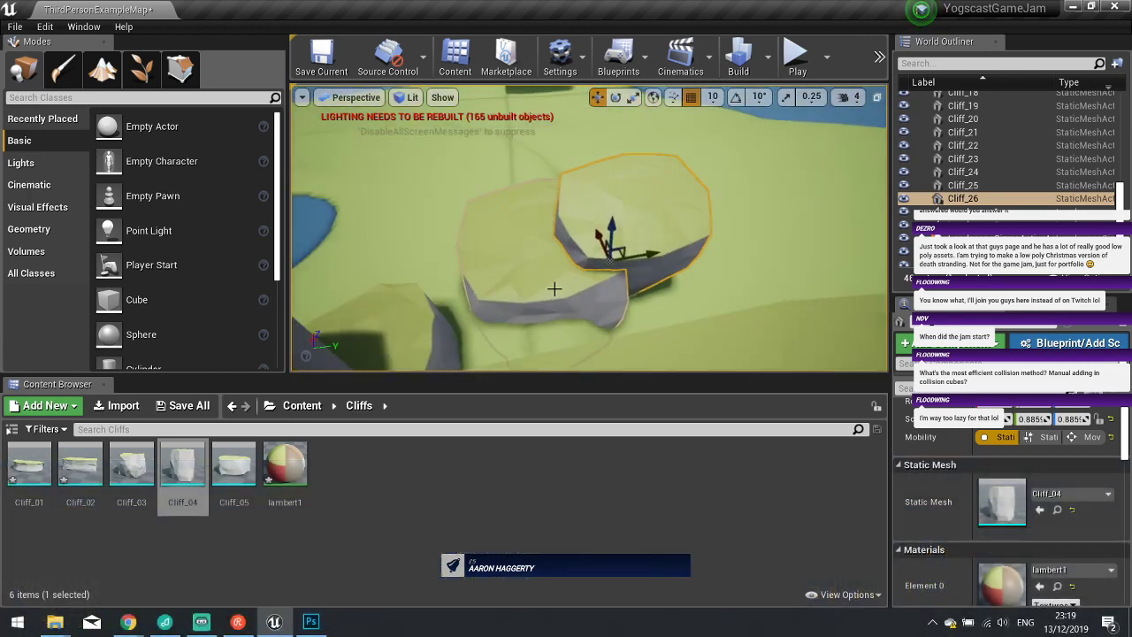
left_click_drag(641, 254, 572, 258)
right_click_drag(554, 264, 380, 239)
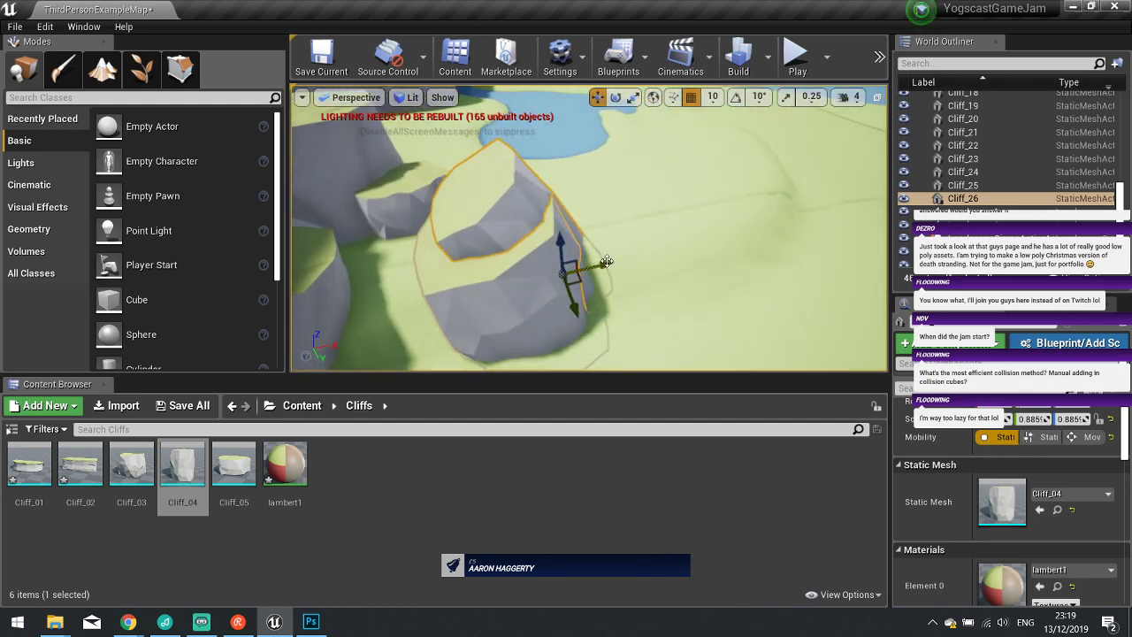
Scale the Cliff_04 duplicate up to about 1.32 and reposition it as a tall rock beside the sunken one.
left_click_drag(563, 270, 622, 272)
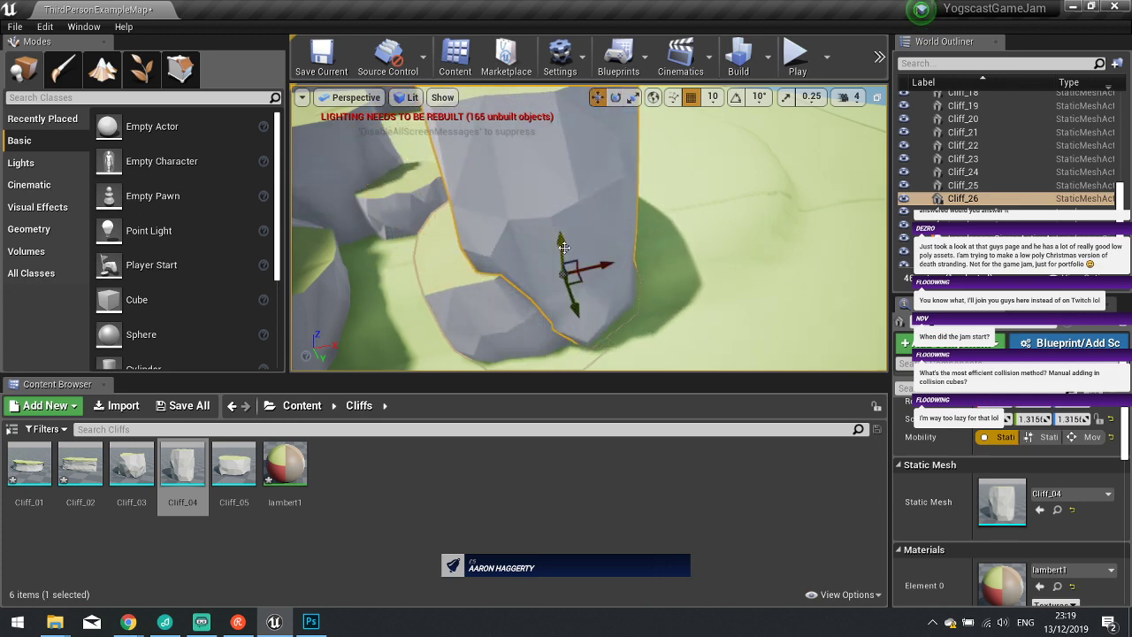
left_click_drag(572, 305, 559, 283)
right_click_drag(514, 313, 800, 345)
left_click_drag(478, 239, 460, 242)
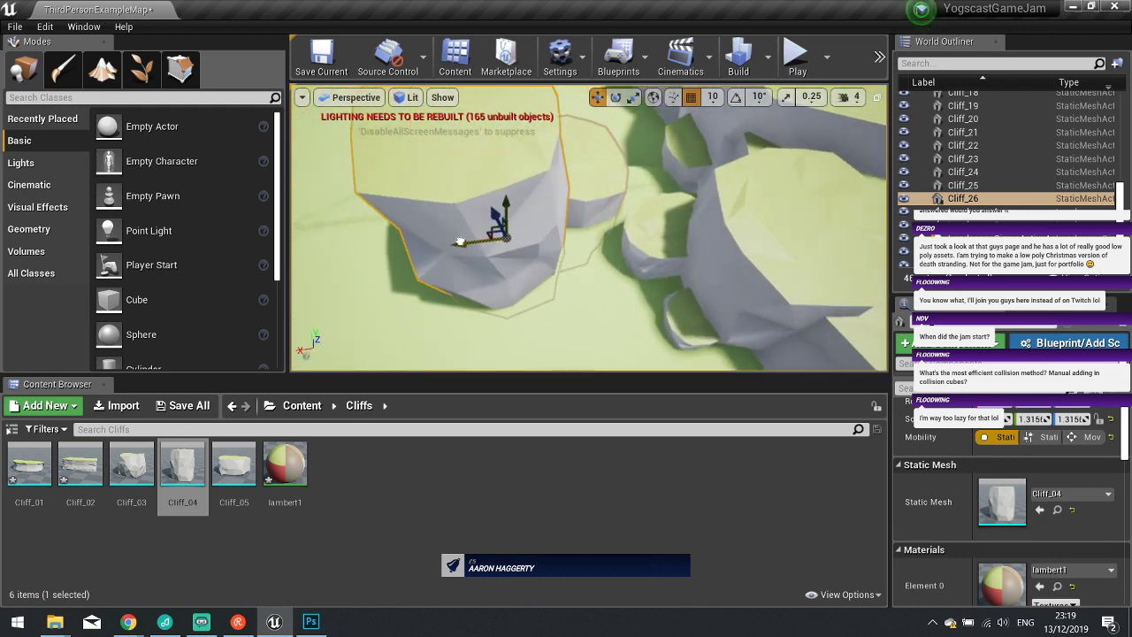
right_click_drag(487, 315, 611, 292)
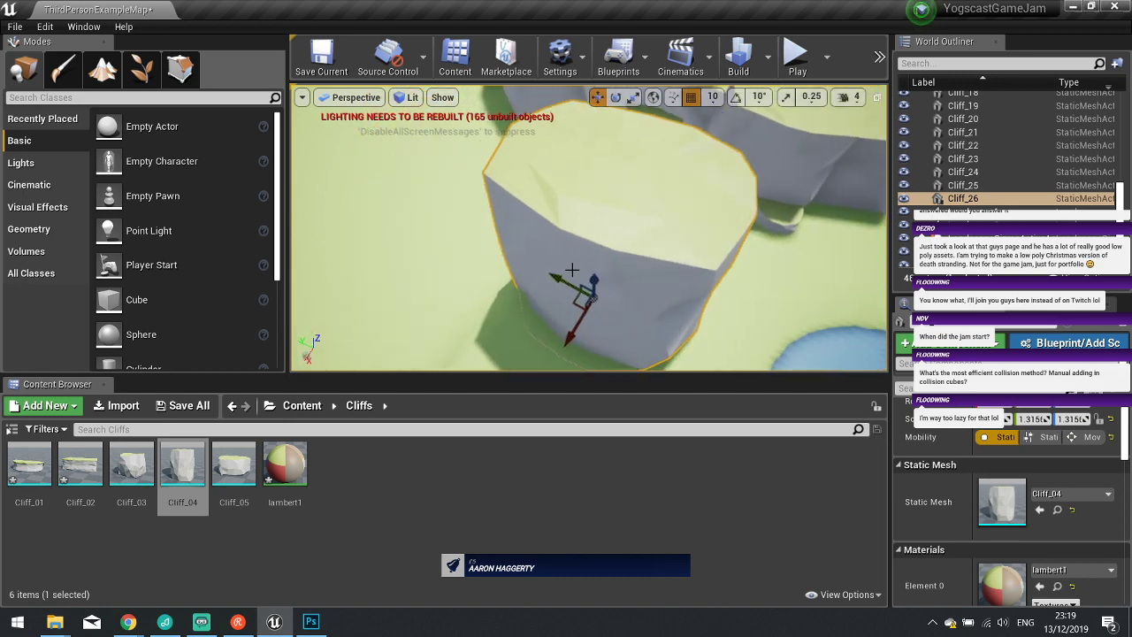
left_click_drag(563, 280, 520, 258)
Slide the larger sunken Cliff_04 rock against the base of the tall rock as a low ledge, and deselect it.
right_click_drag(675, 275, 540, 272)
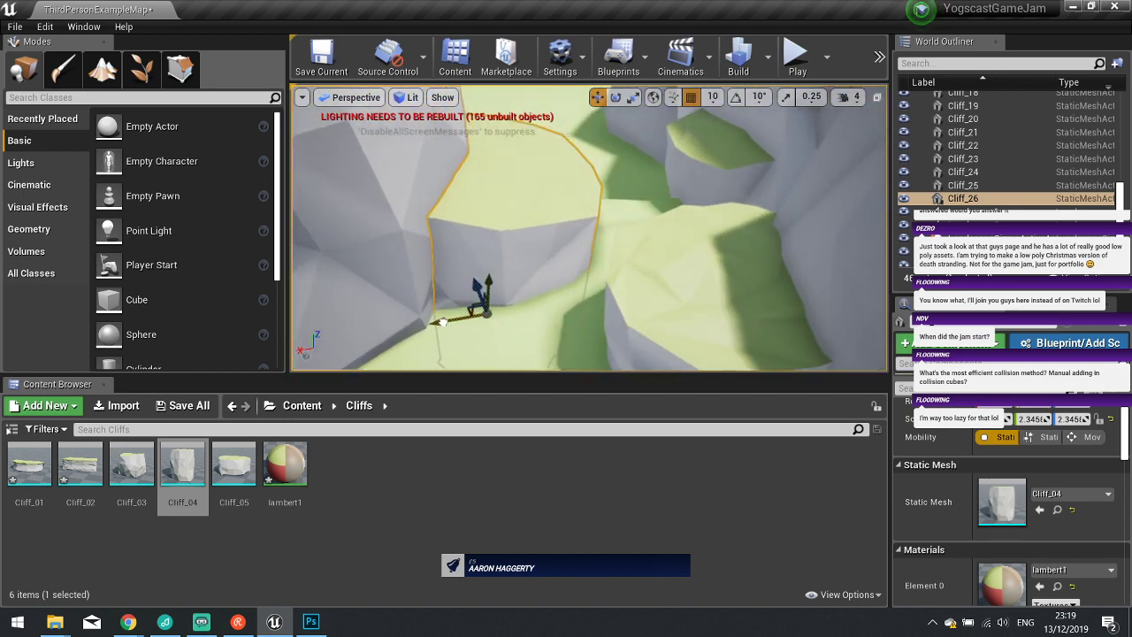
right_click_drag(442, 321, 371, 318)
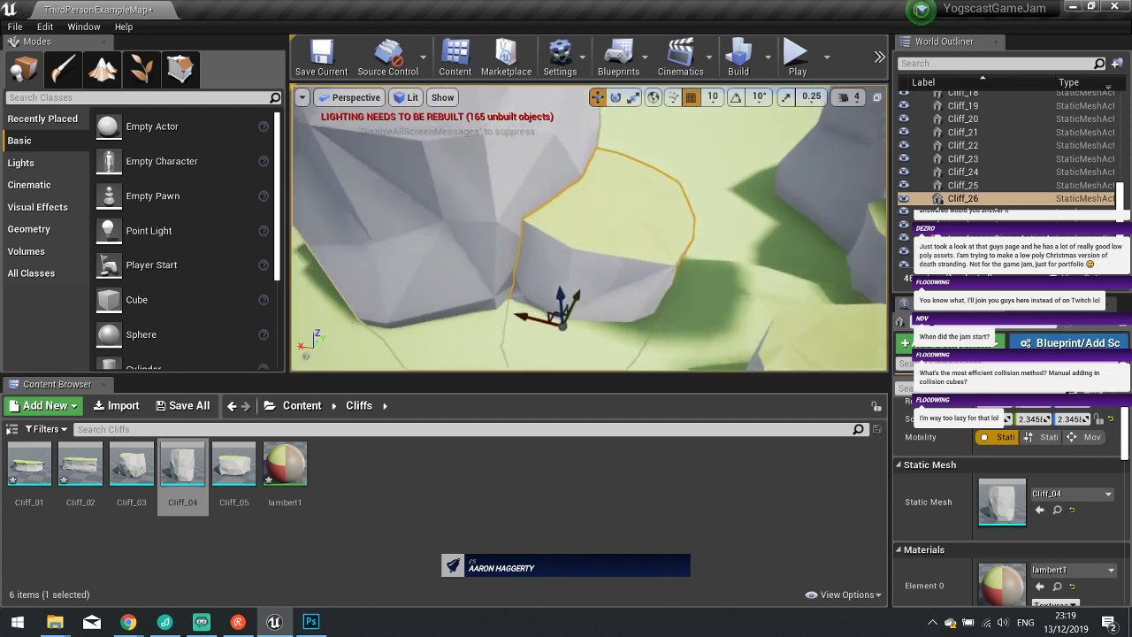
right_click_drag(534, 371, 533, 335)
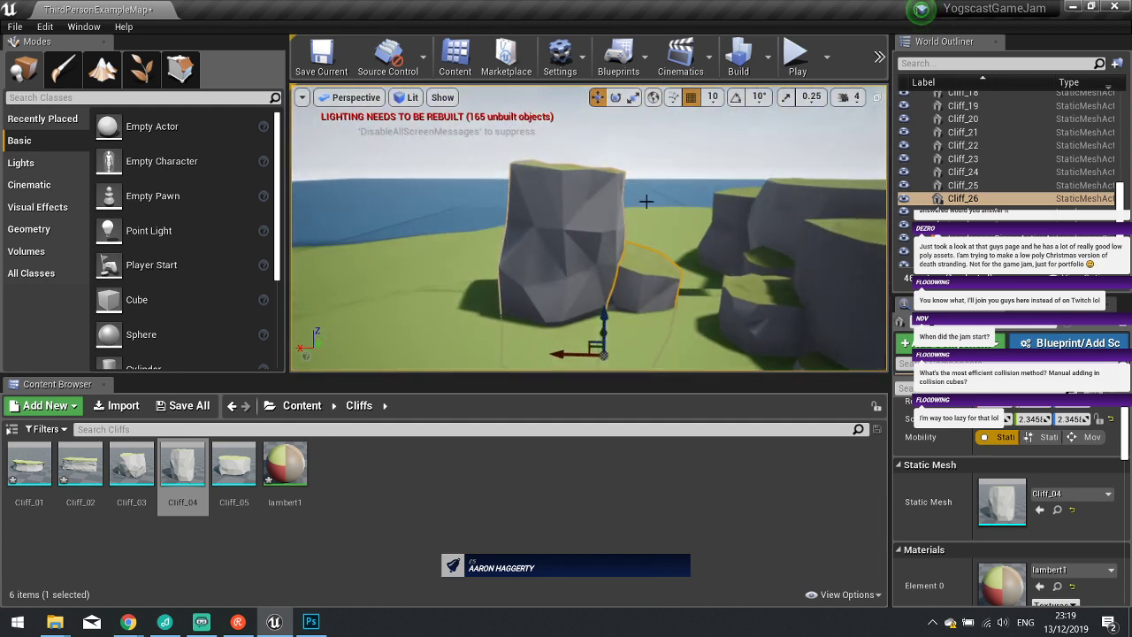
left_click(640, 241)
right_click_drag(641, 242, 637, 231)
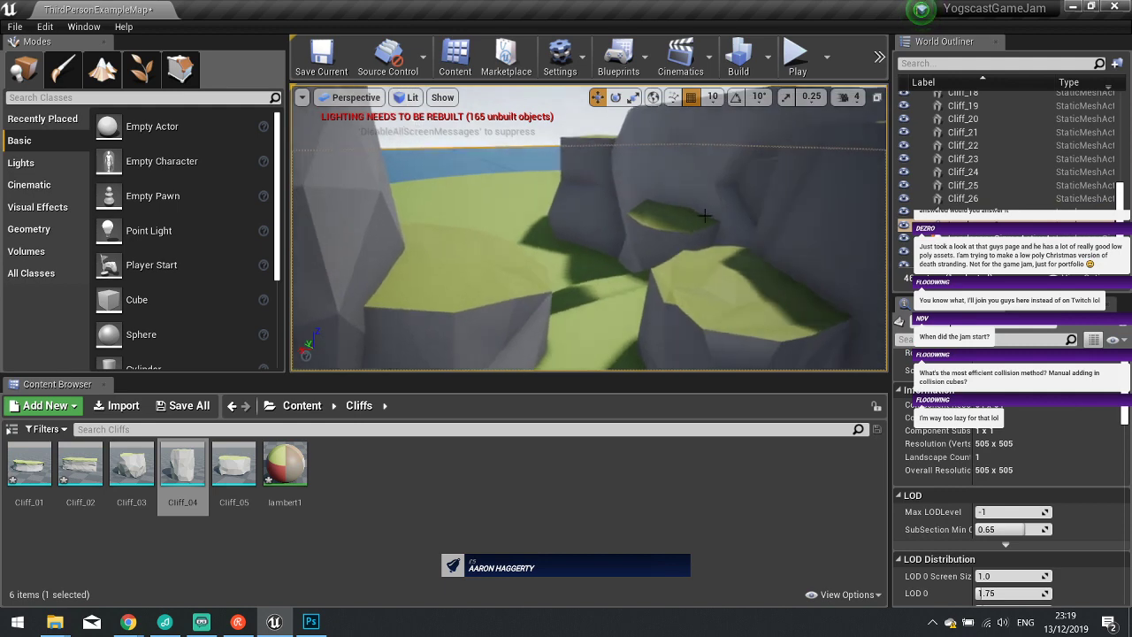
Play-test the level by running and jumping Santa over the low rocks between the cliffs, and end the session.
left_click(794, 59)
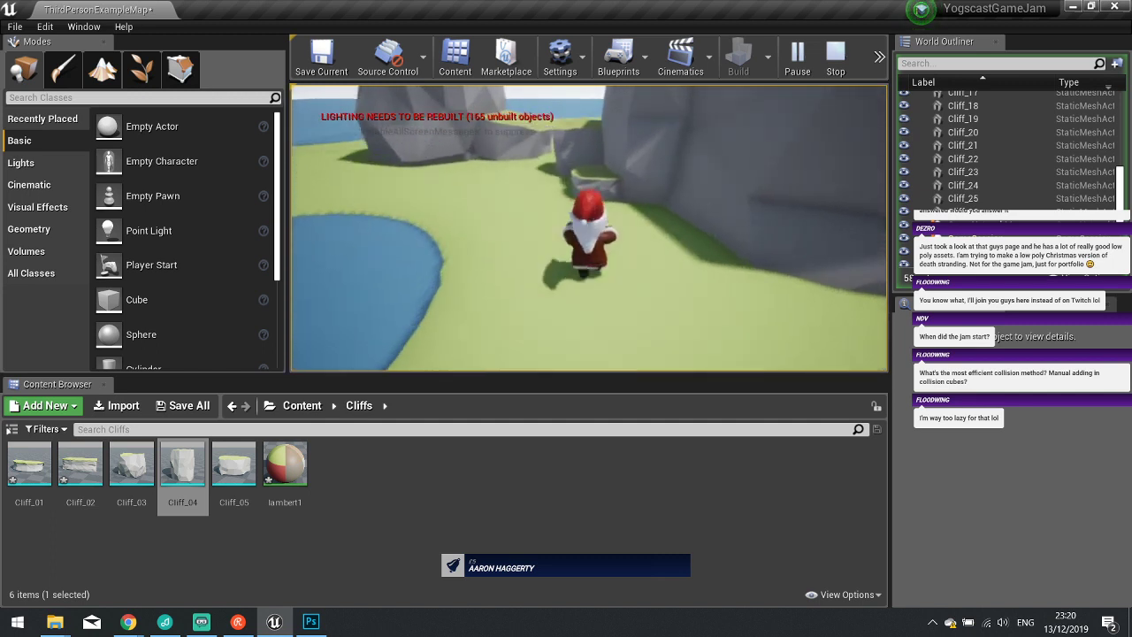
key("w")
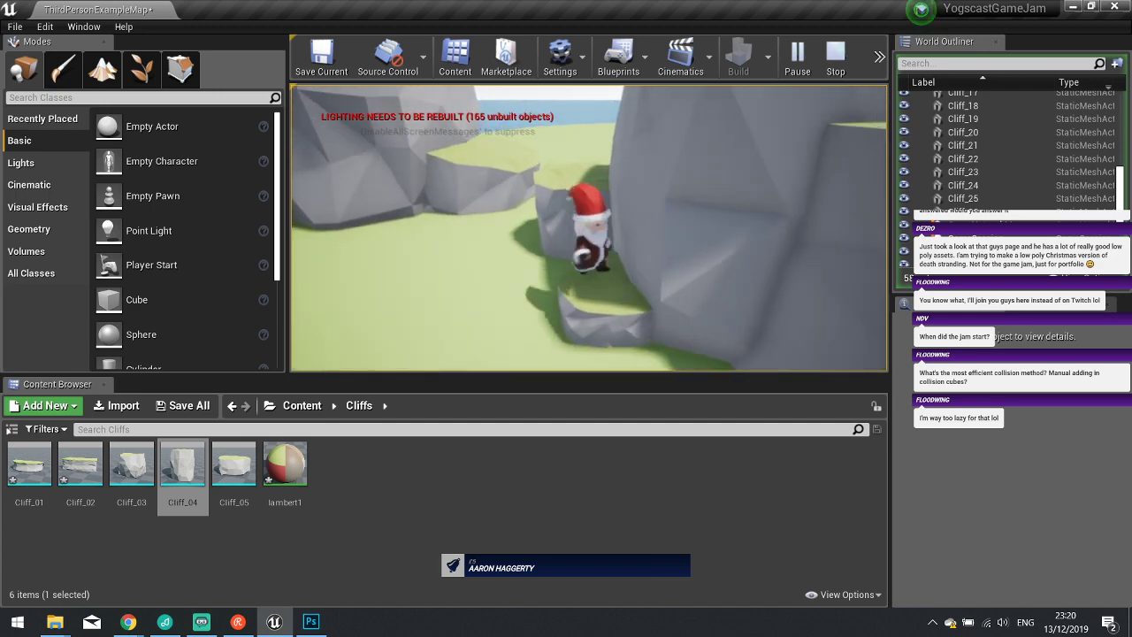
key("w")
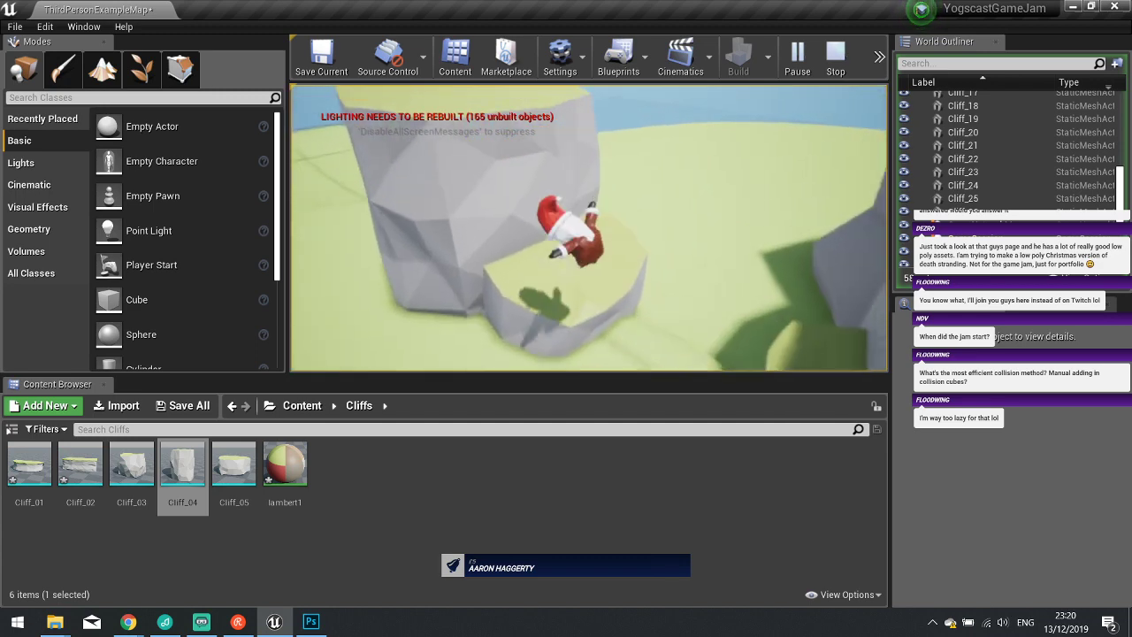
key("w")
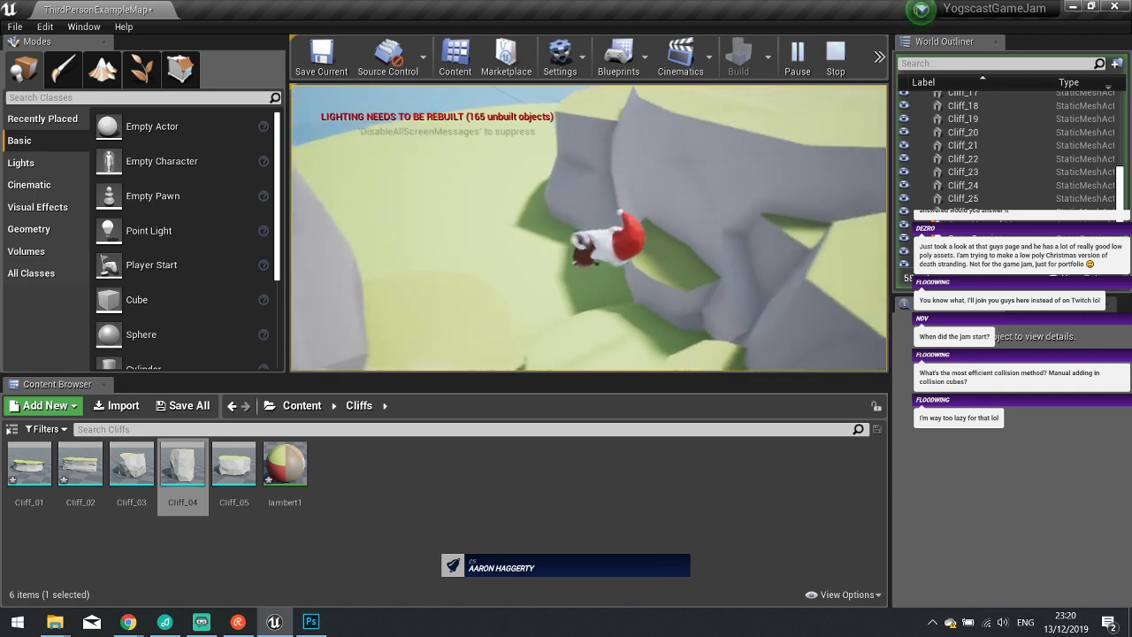
key("w")
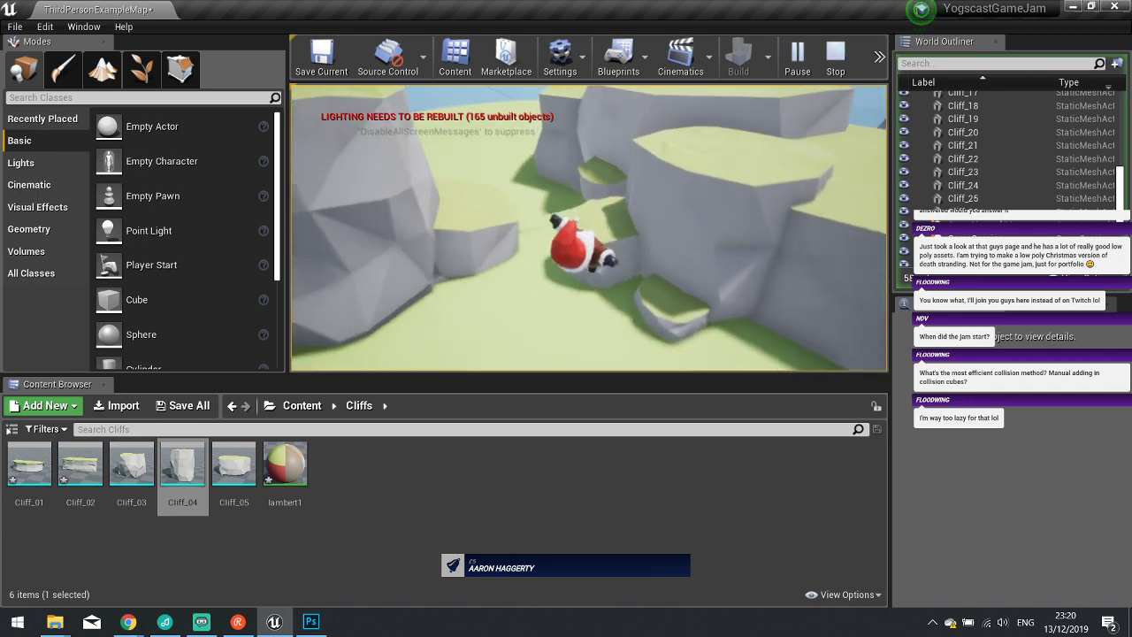
key("Escape")
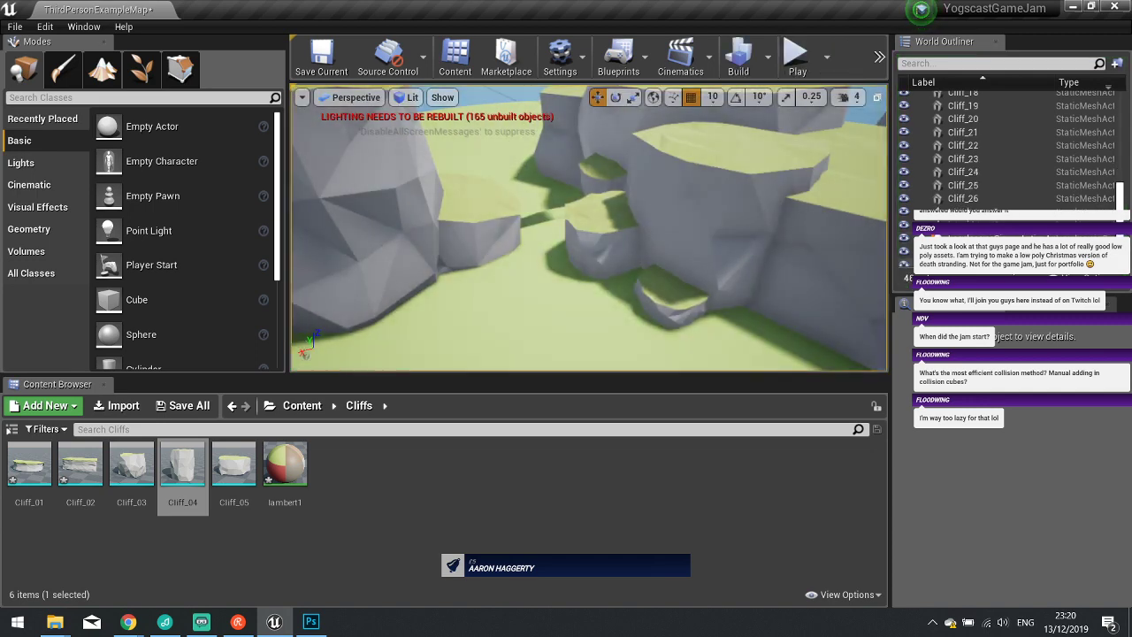
Open the ThirdPersonCharacter blueprint from the Santa in the level, adjust its CharacterMovement settings and compile.
right_click_drag(611, 236, 531, 235)
left_click(574, 256)
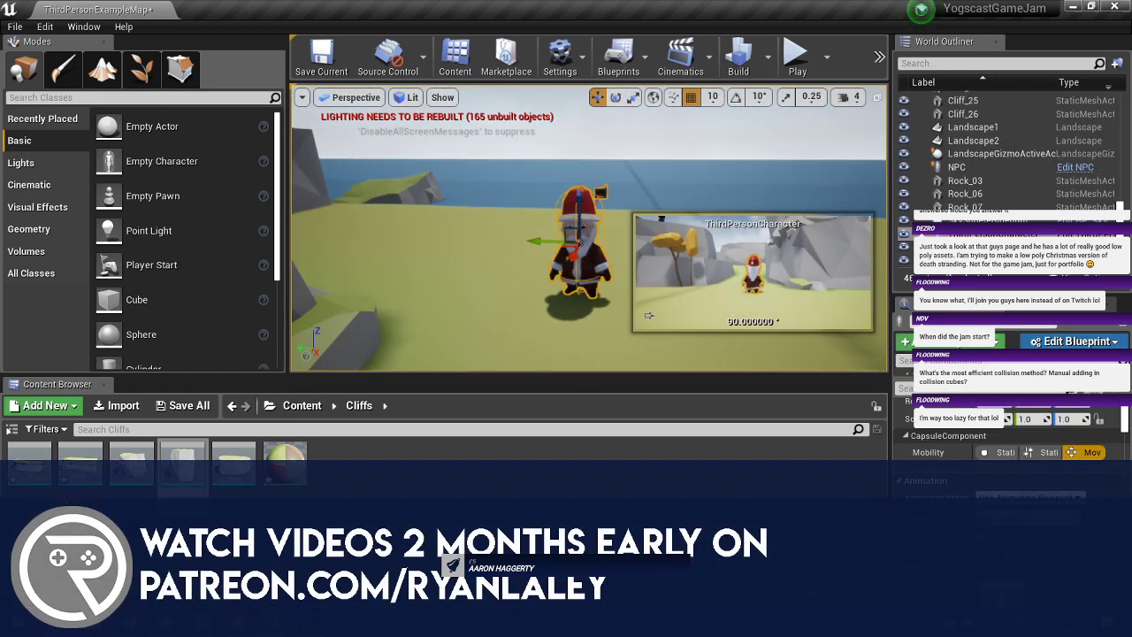
double_click(574, 257)
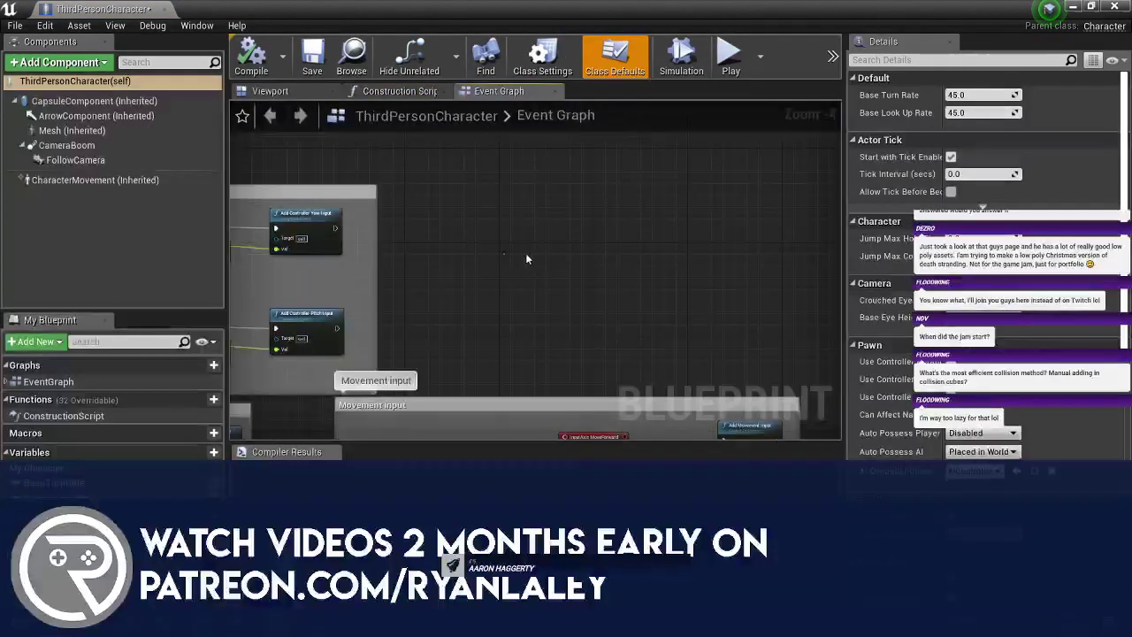
left_click(48, 180)
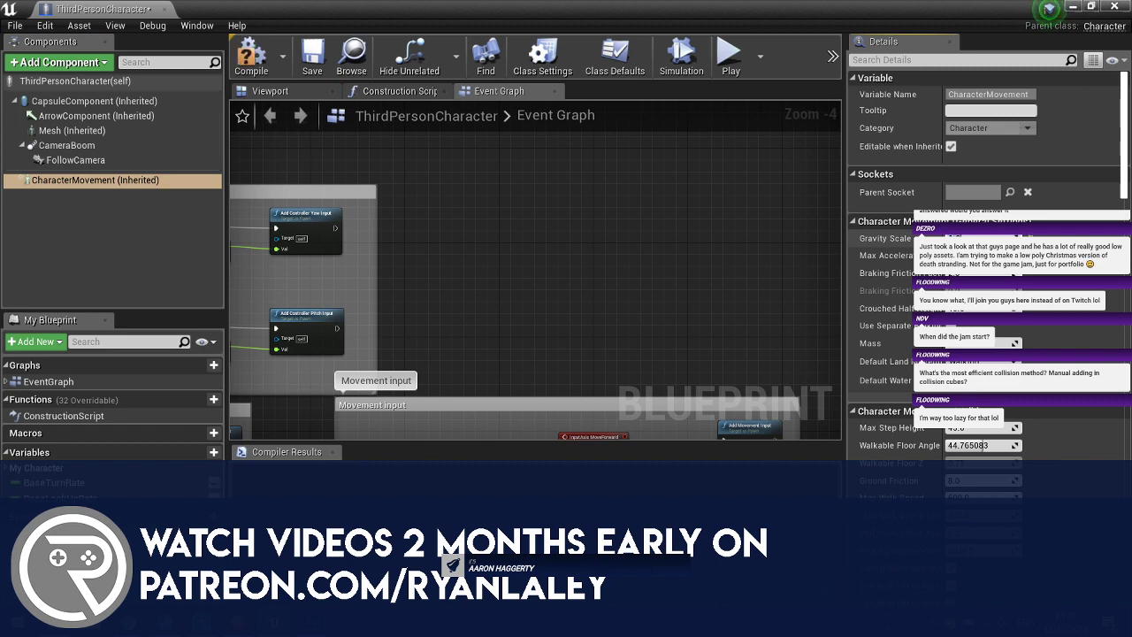
left_click(305, 55)
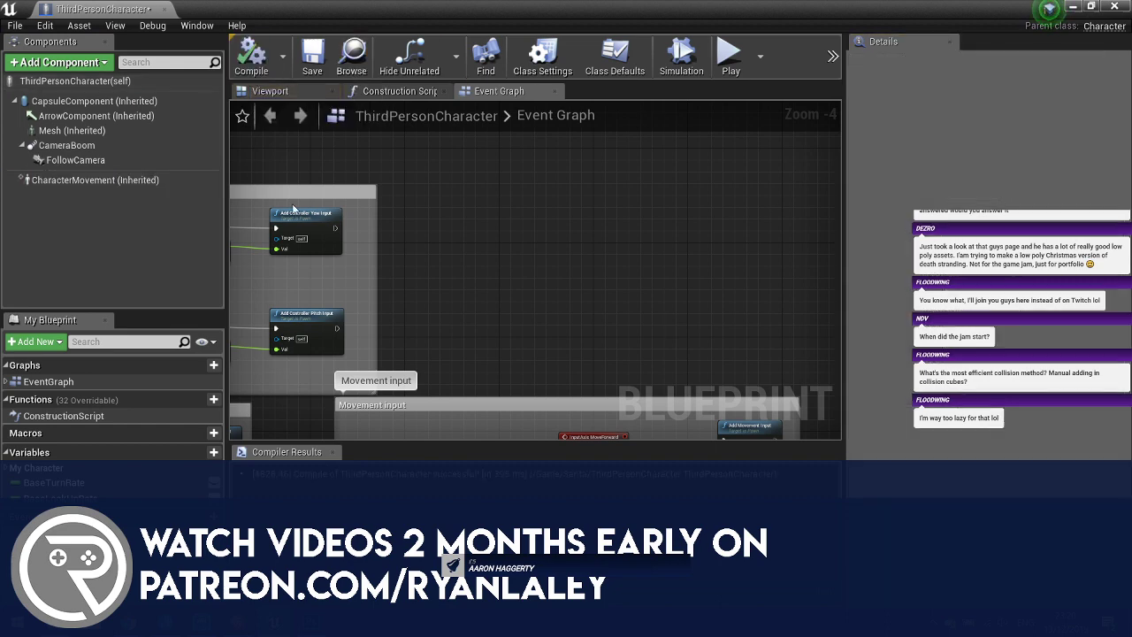
Tune the CharacterMovement component's jumping and falling settings, recompile the blueprint and return to the level.
left_click(110, 180)
scroll(983, 186, "down", 10)
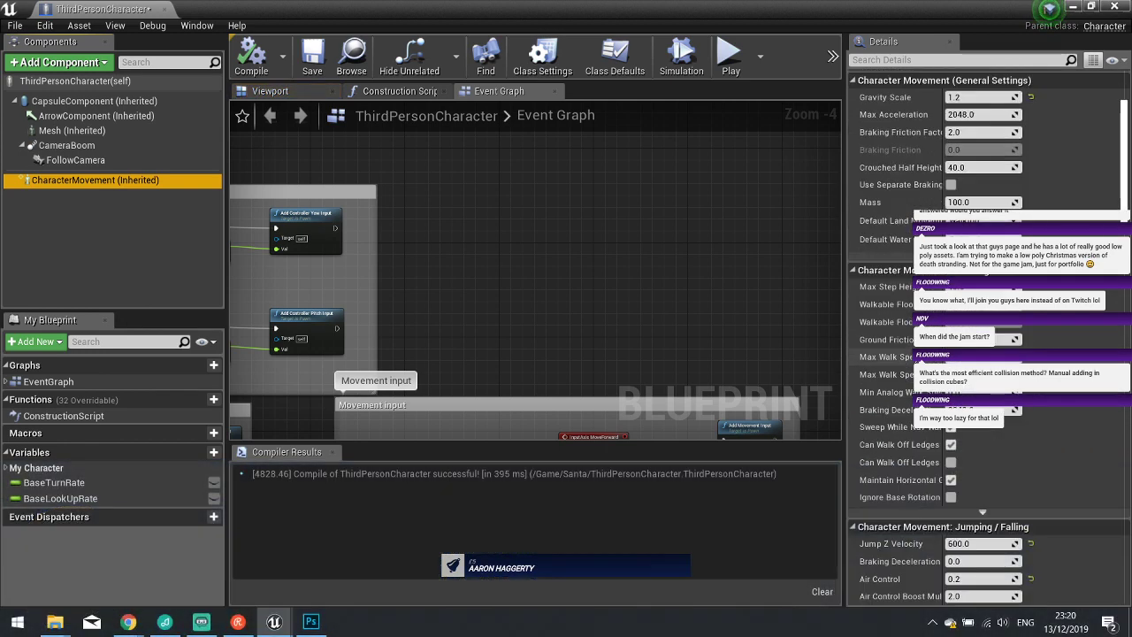
scroll(884, 336, "down", 3)
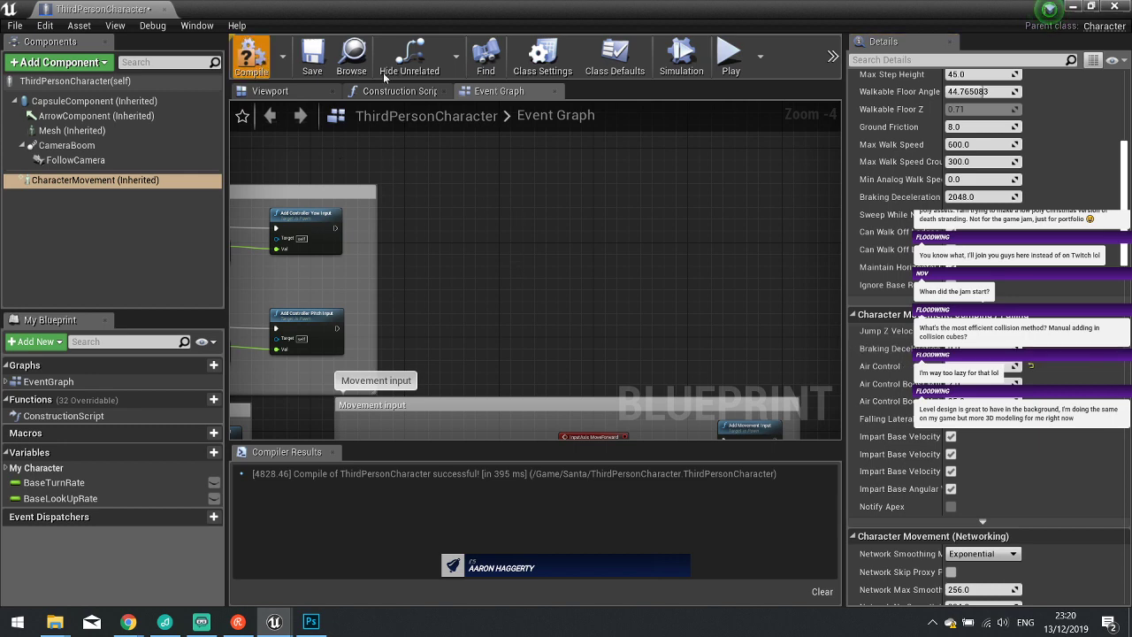
key("F7")
left_click(88, 180)
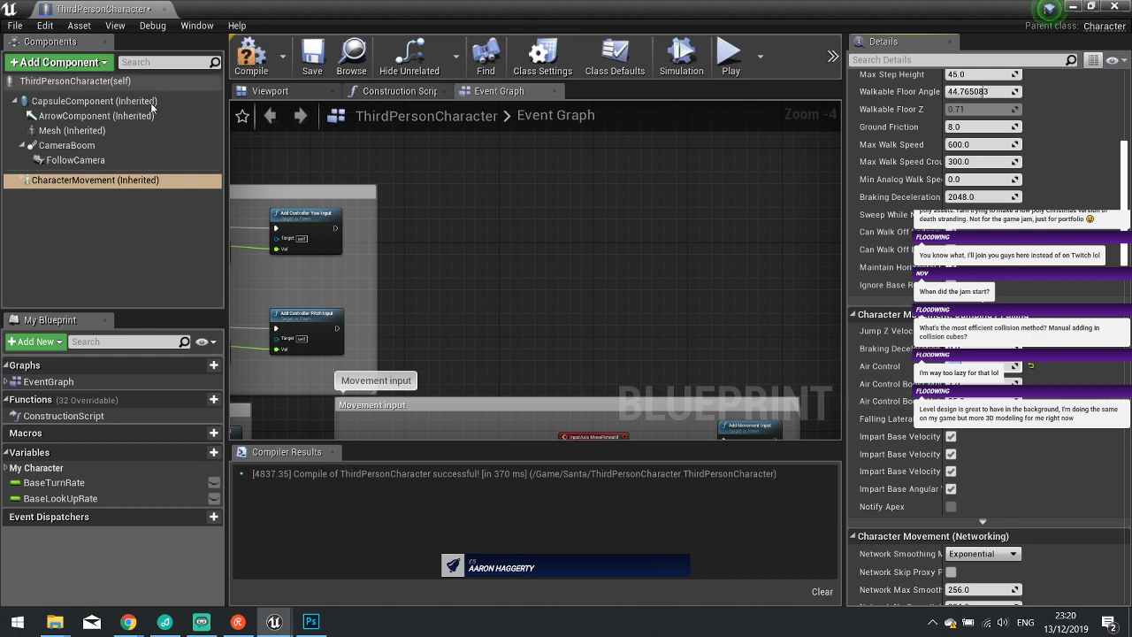
key("F7")
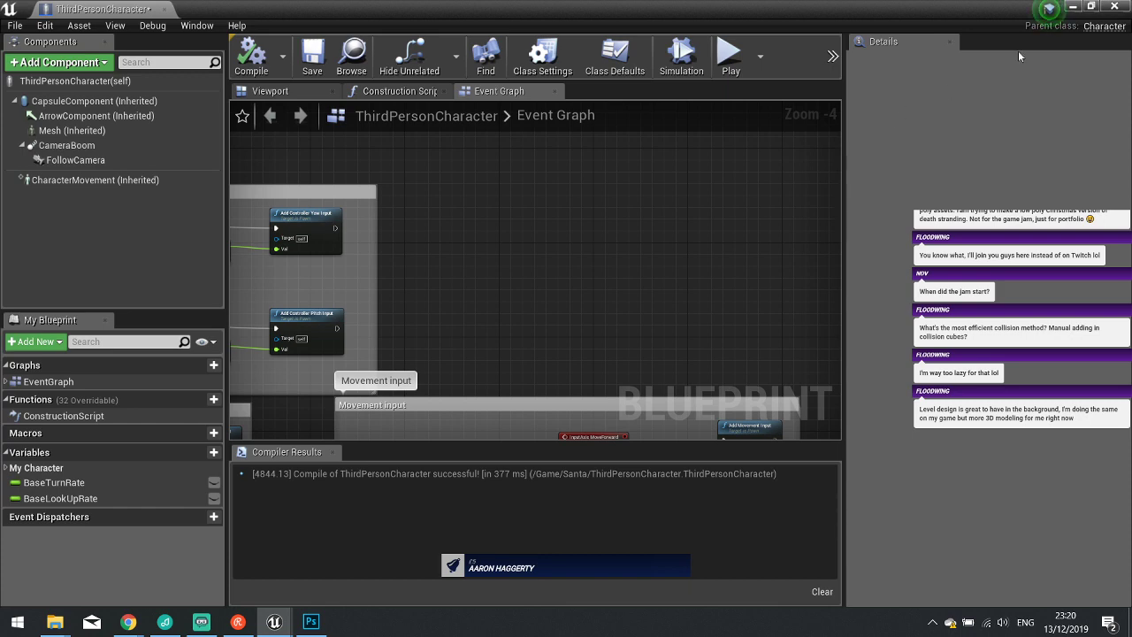
left_click(1072, 8)
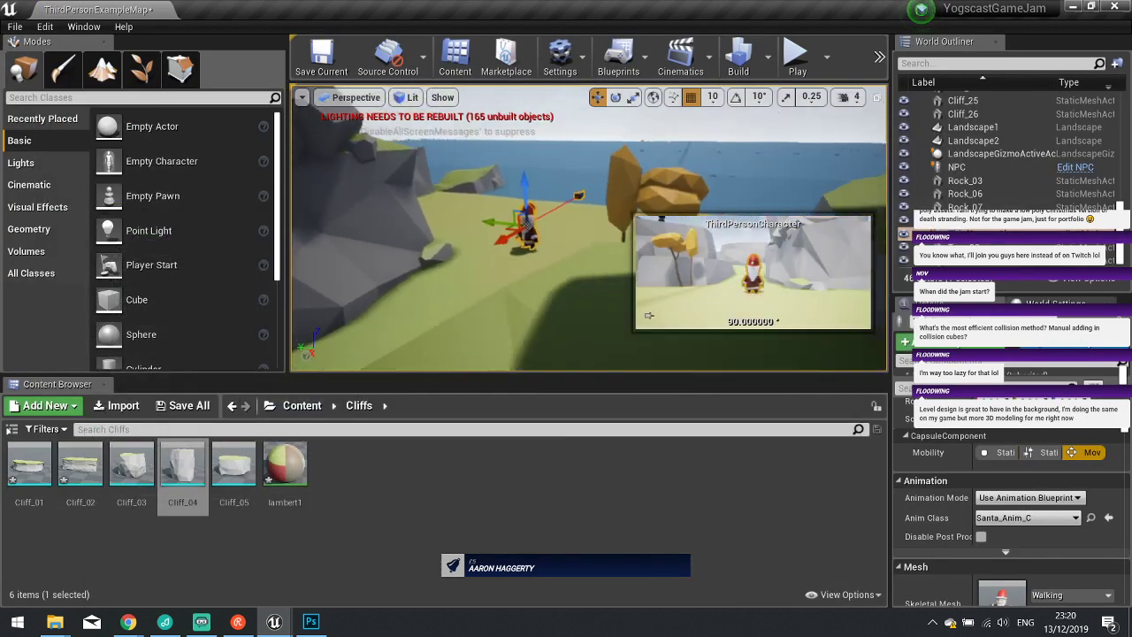
Play-test the revised character movement by running and jumping Santa through the rock passage, and stop the session.
left_click(796, 57)
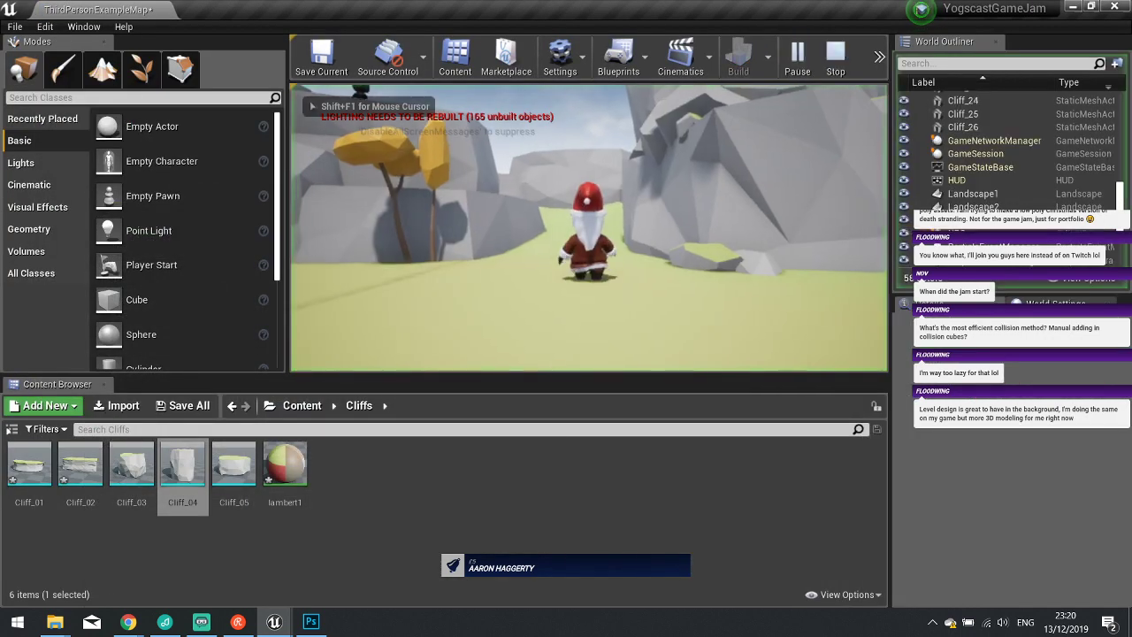
key("w")
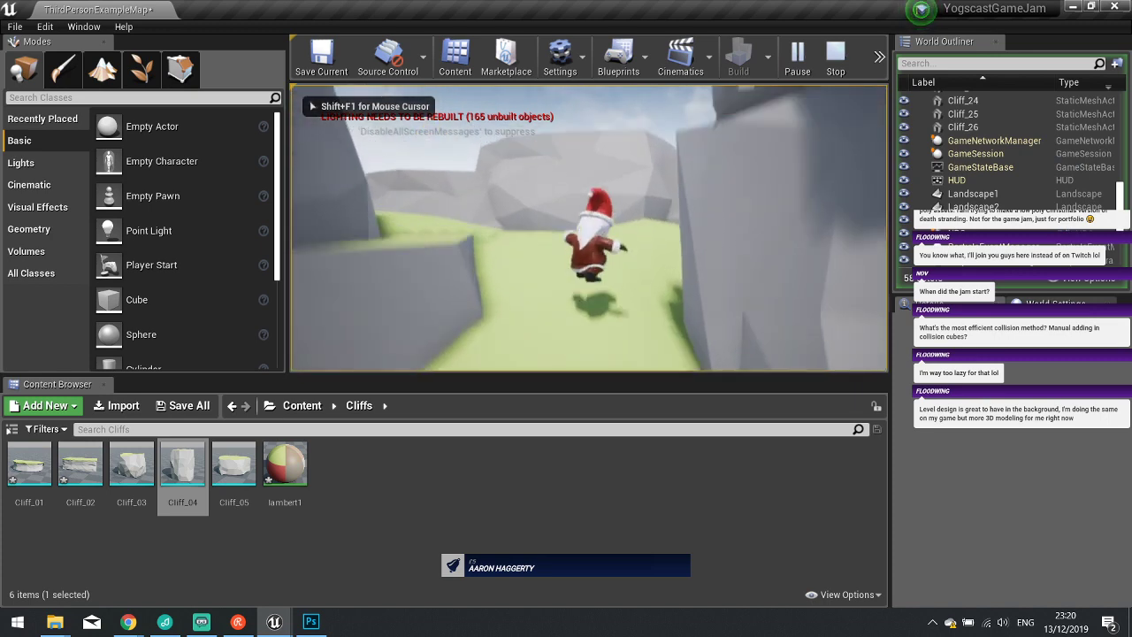
key("space")
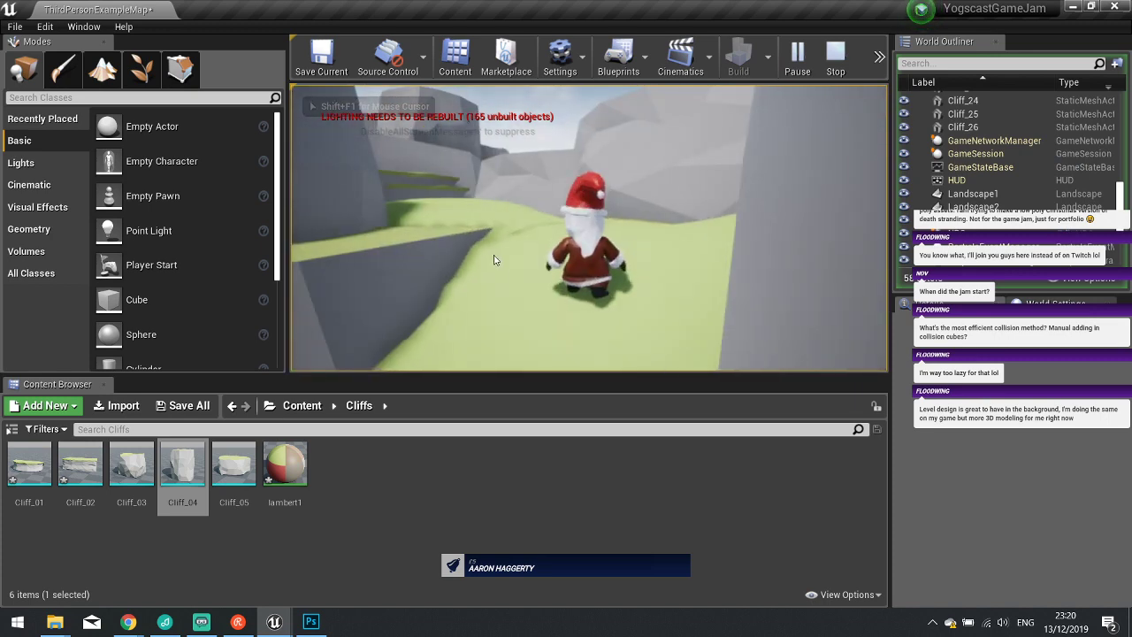
key("Escape")
key("w")
right_click_drag(796, 273, 619, 273)
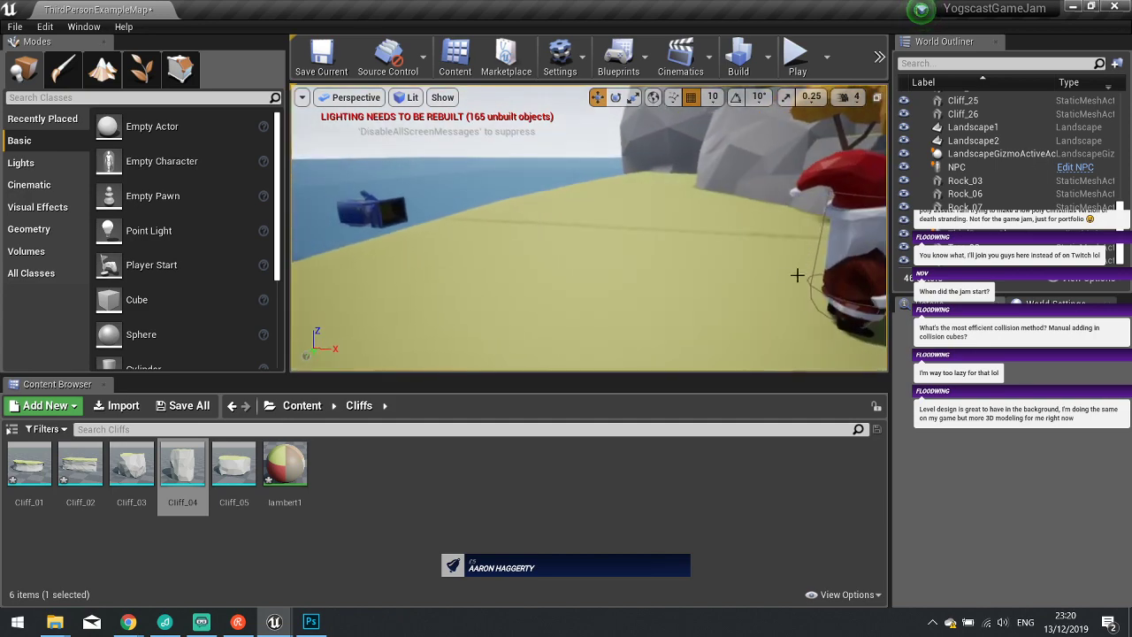
Adjust the jump velocity in the ThirdPersonCharacter blueprint's CharacterMovement component, compile the blueprint and return to the level.
left_click(850, 254)
key("ctrl+e")
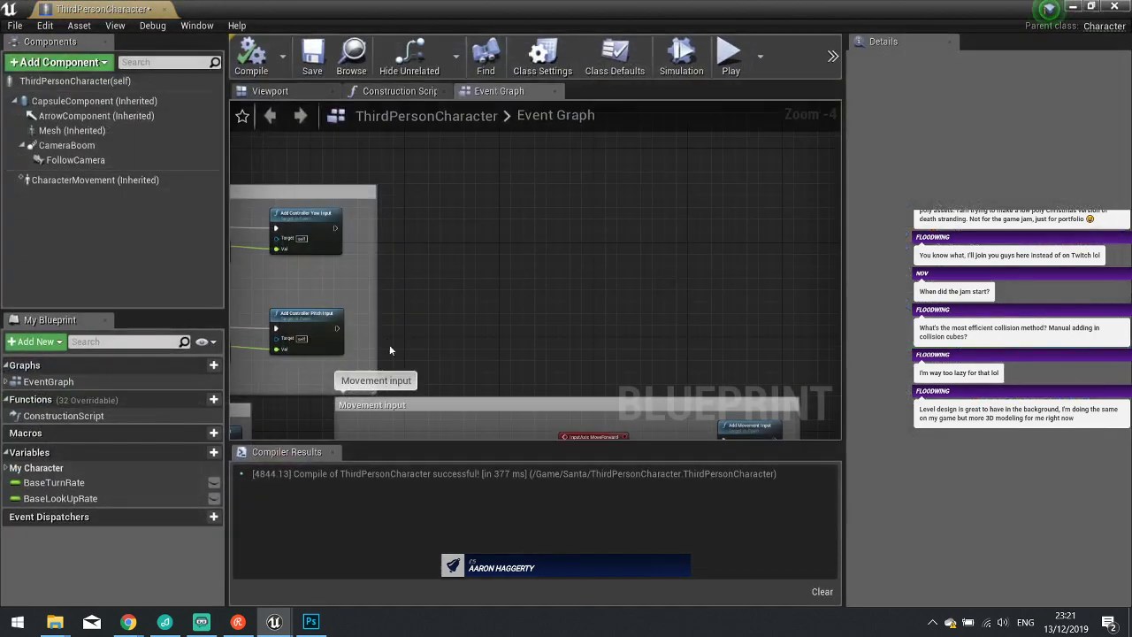
left_click(108, 181)
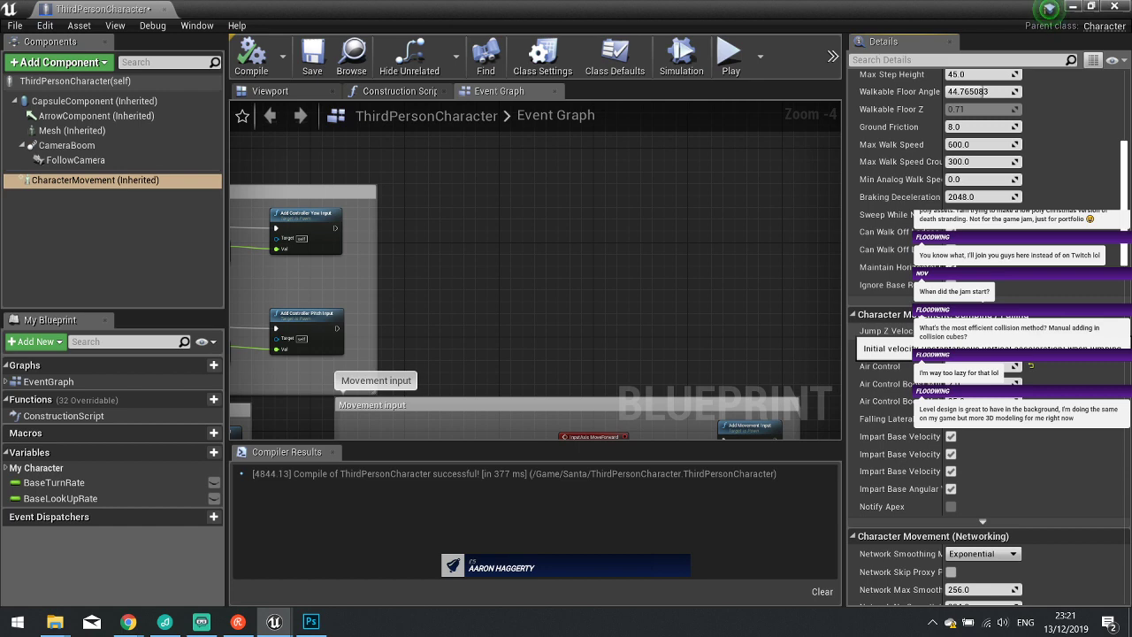
left_click(265, 62)
left_click(1071, 8)
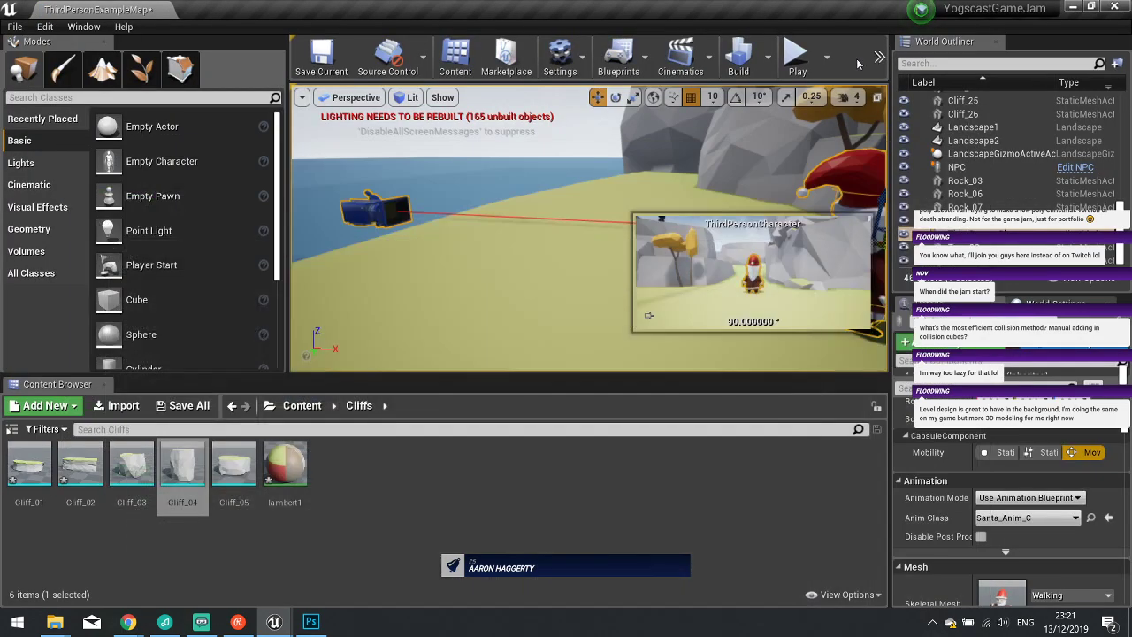
Play-test the jump by running Santa past the pond and over the low rocks towards the tall cliff, and end the session.
left_click(792, 74)
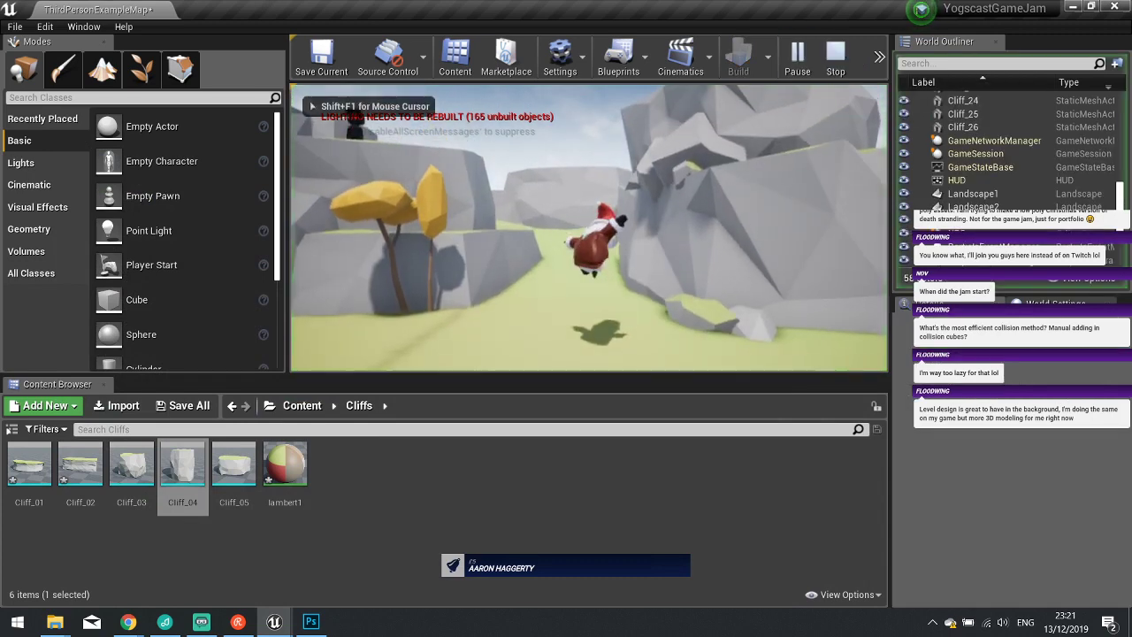
key("w")
key("space")
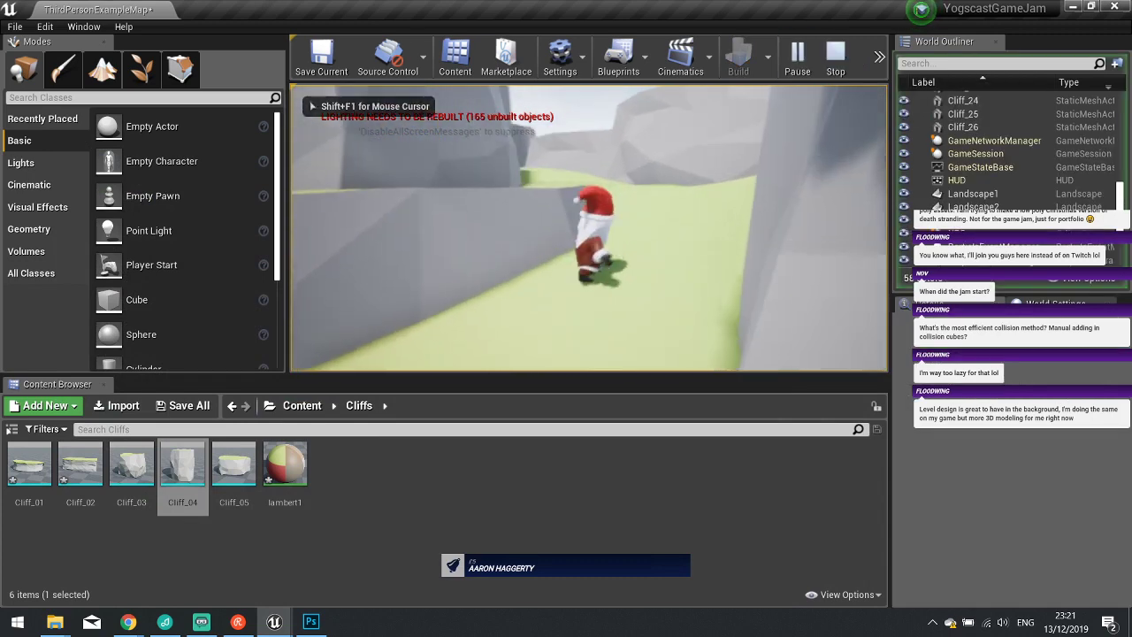
key("w")
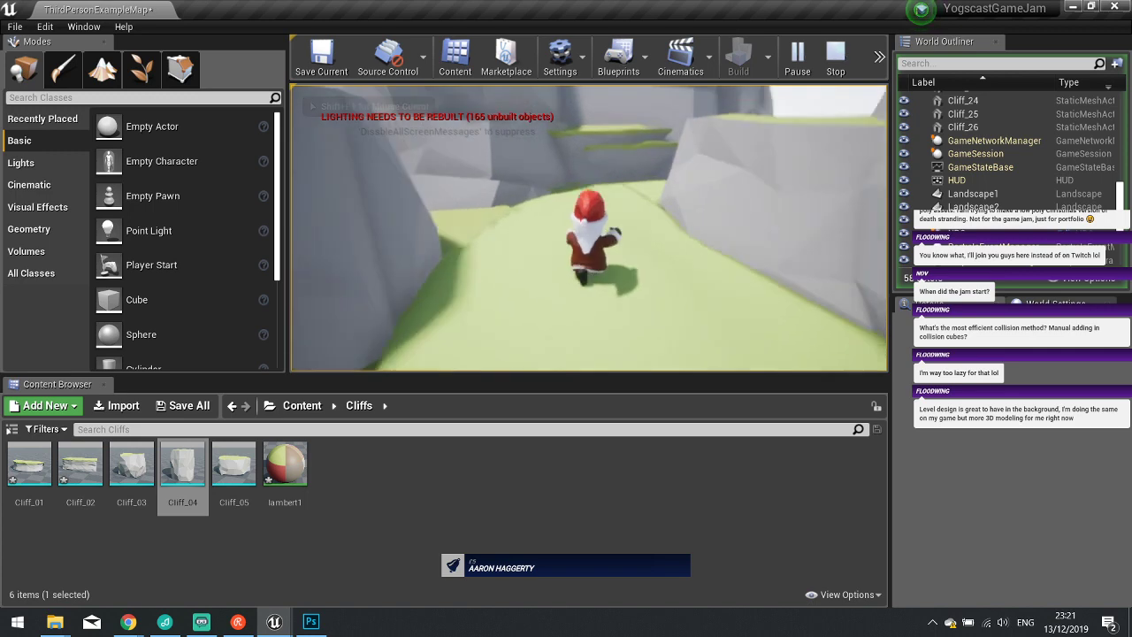
key("w")
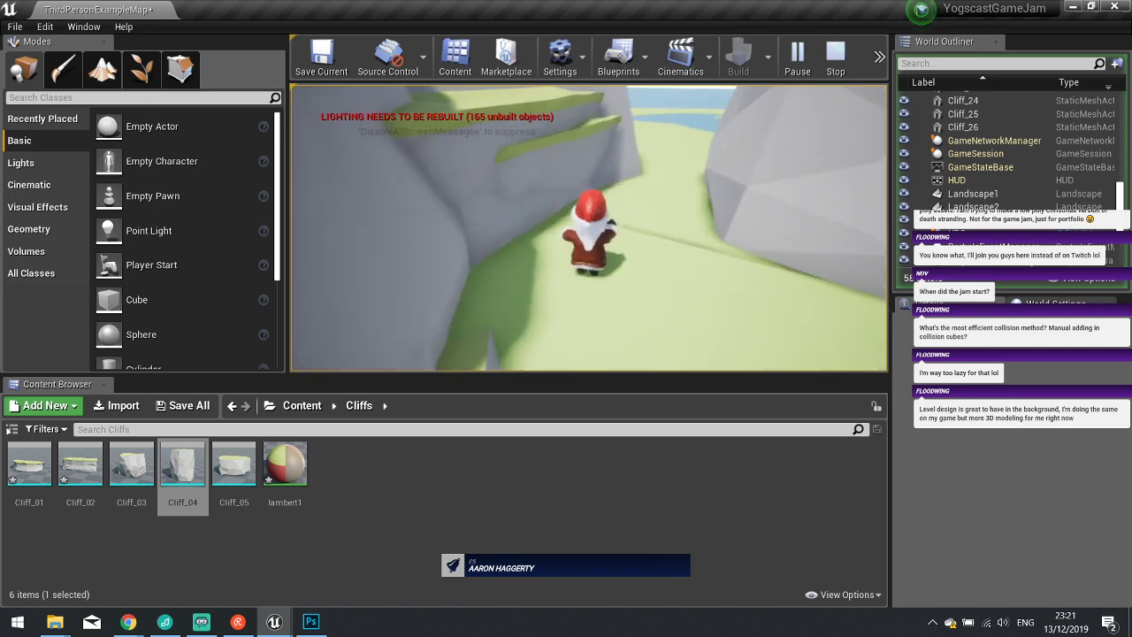
key("w")
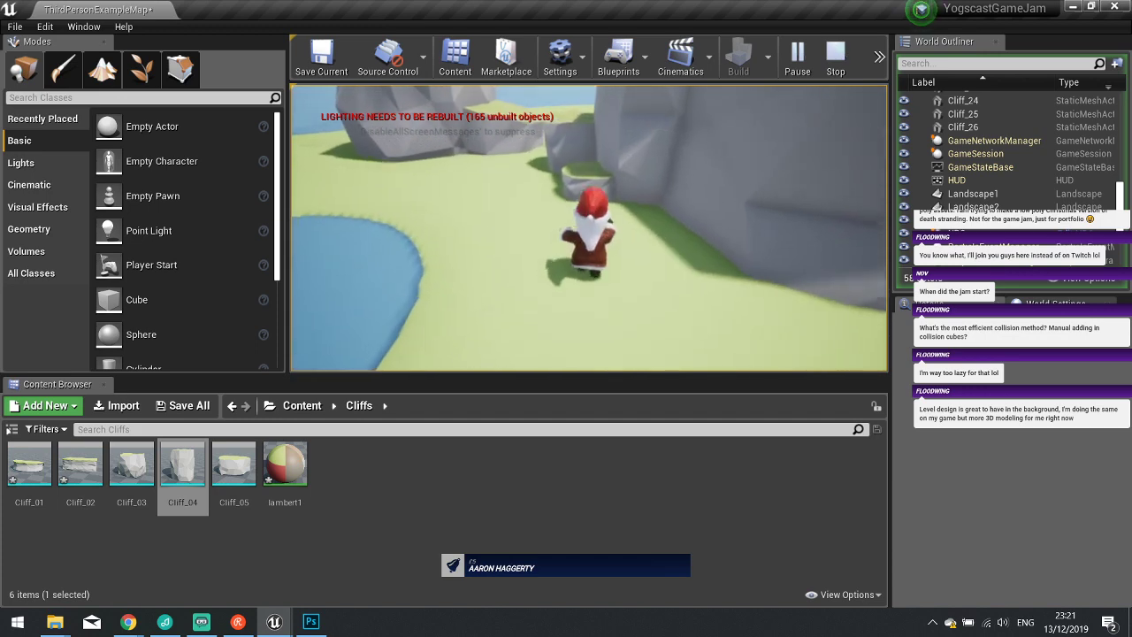
key("w")
key("space")
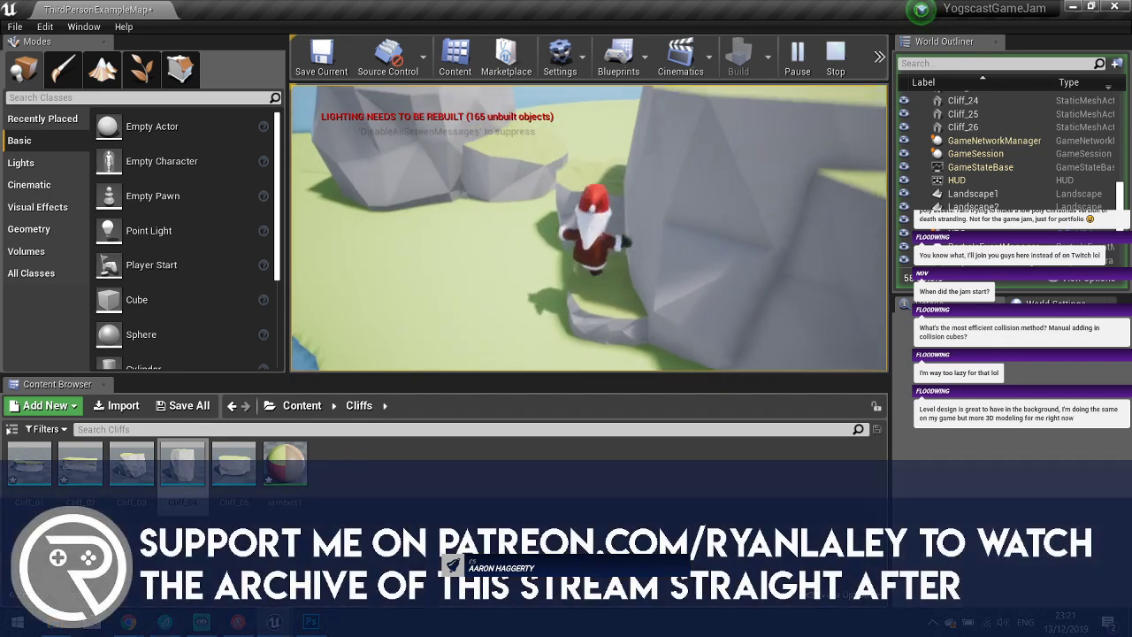
key("w")
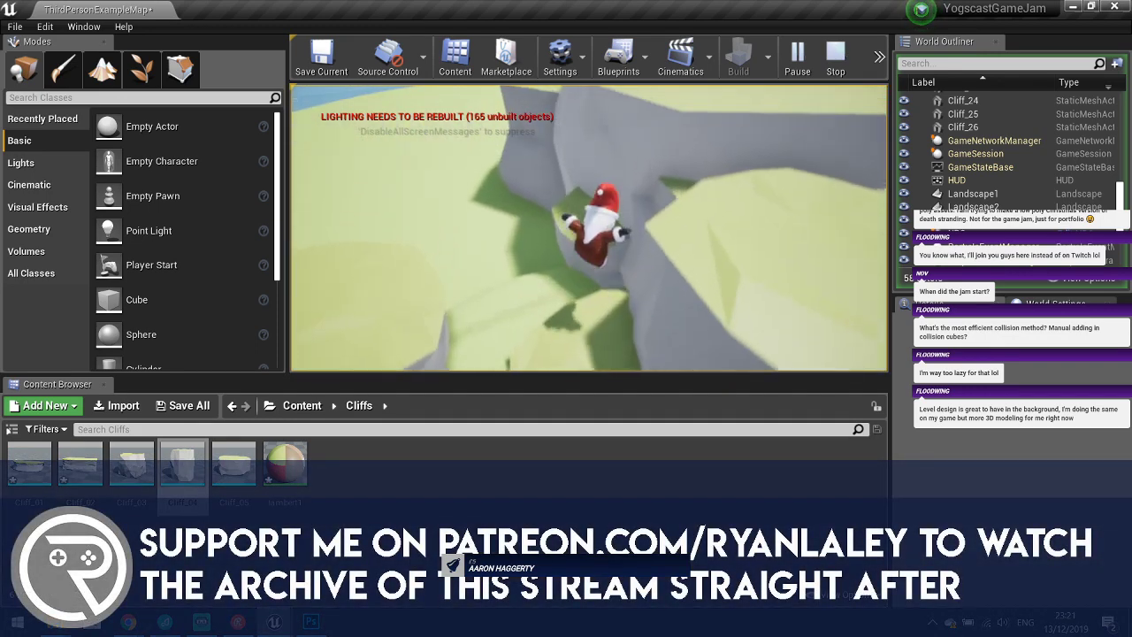
key("w")
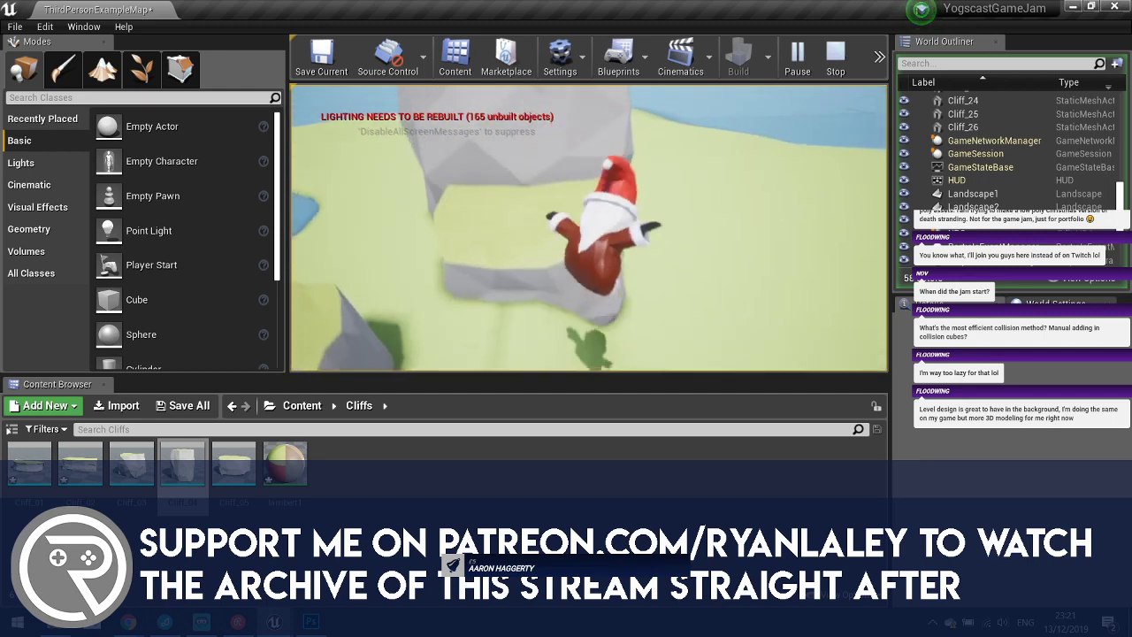
key("w")
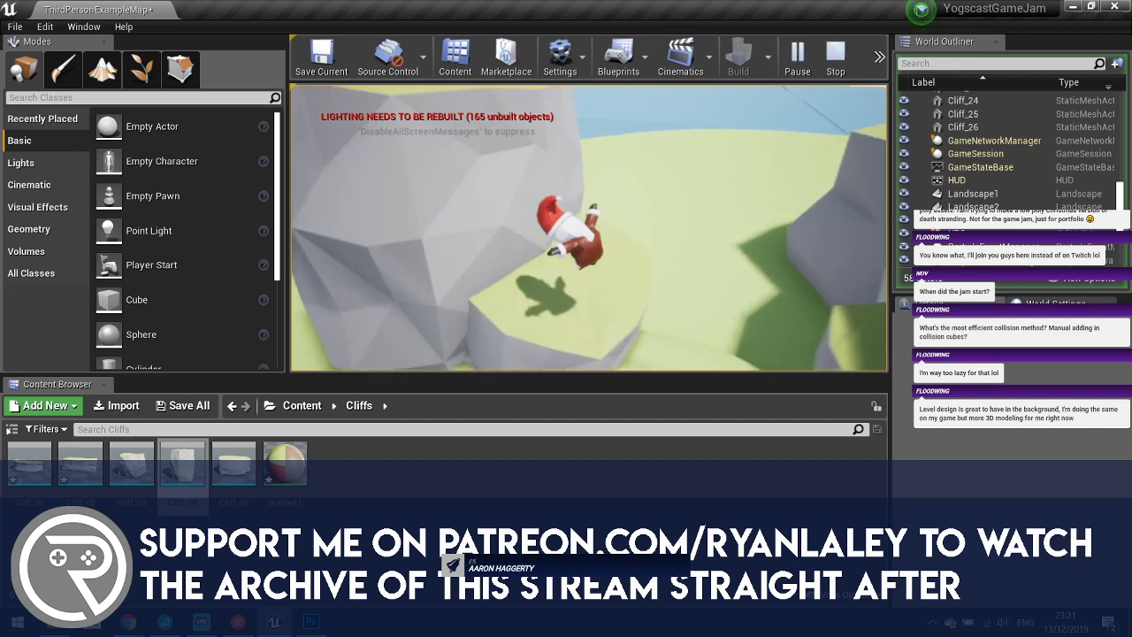
key("Escape")
Move the Cliff_26 rock closer to the neighbouring cliffs.
right_click_drag(445, 289, 650, 334)
left_click(626, 254)
left_click_drag(585, 321, 560, 355)
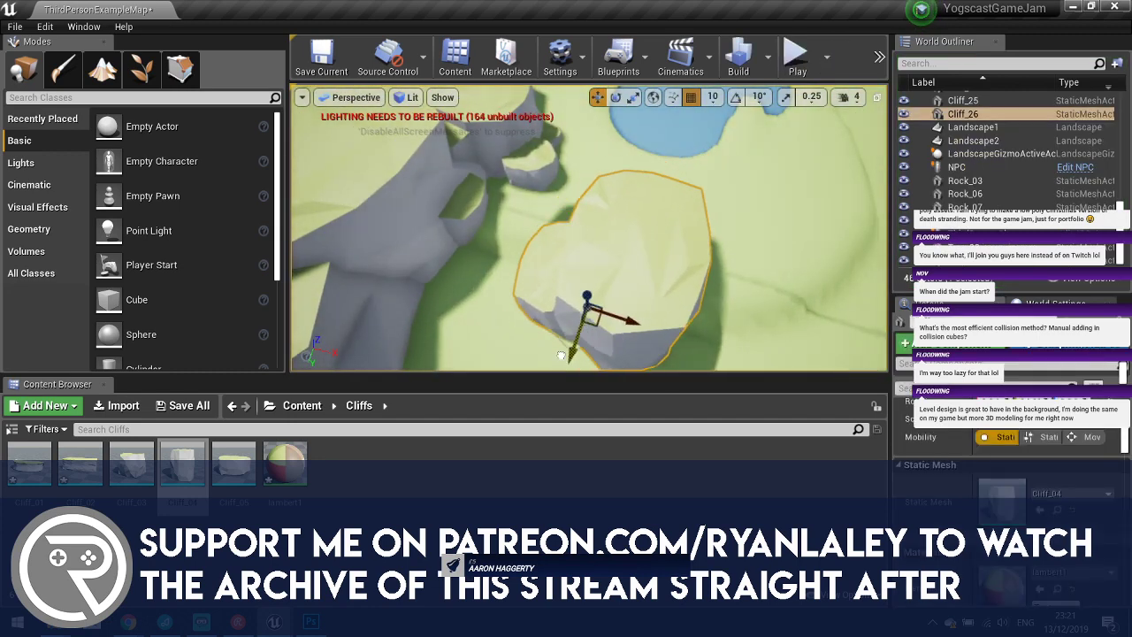
left_click_drag(631, 345, 600, 338)
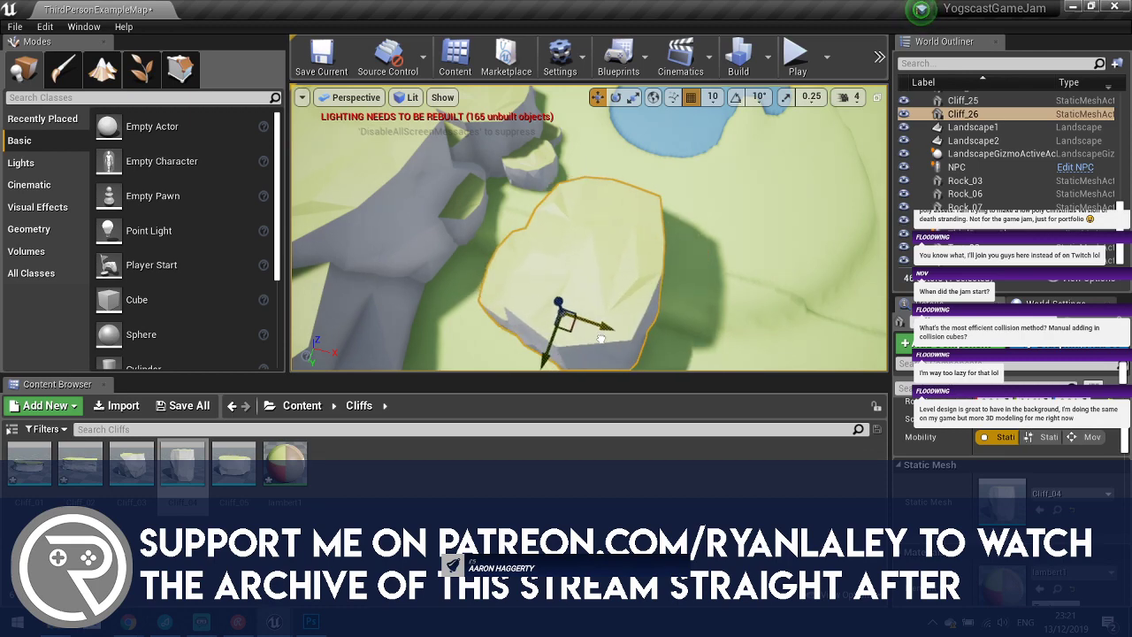
left_click_drag(544, 364, 523, 381)
Rotate the Cliff_26 rock slightly and nudge it into its new spot beside the cliffs.
key("e")
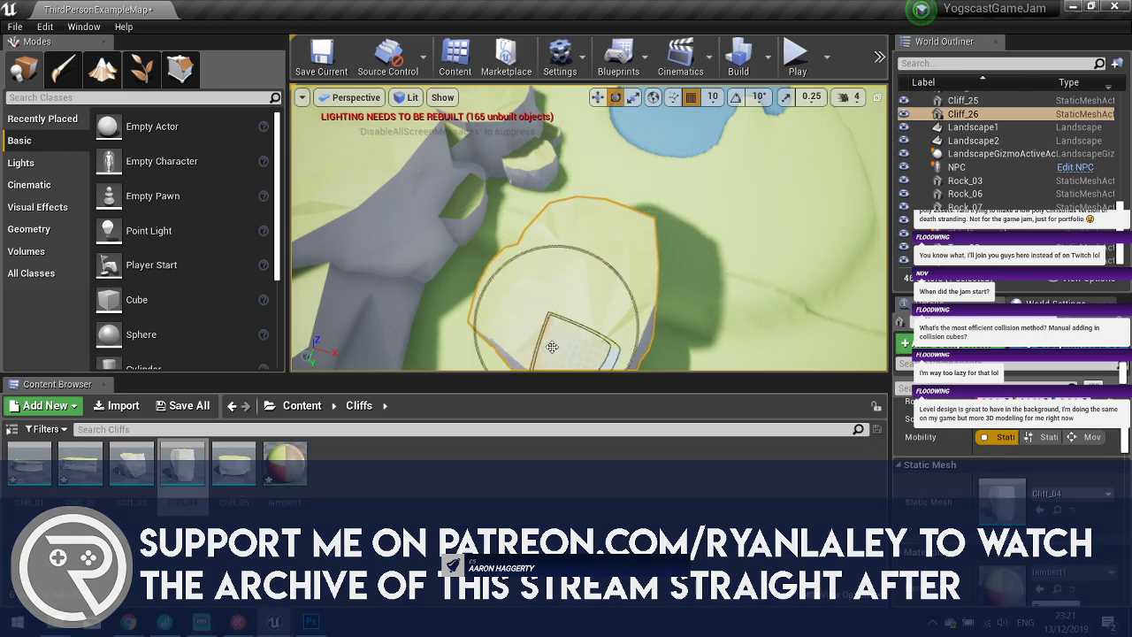
right_click_drag(548, 340, 499, 355)
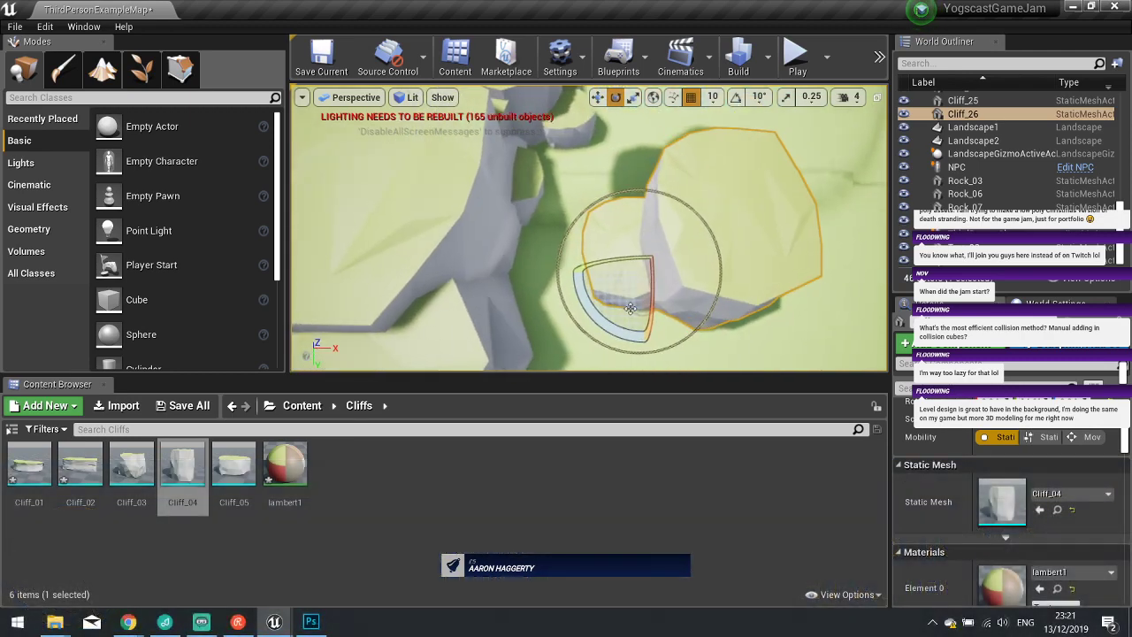
left_click_drag(596, 312, 575, 290)
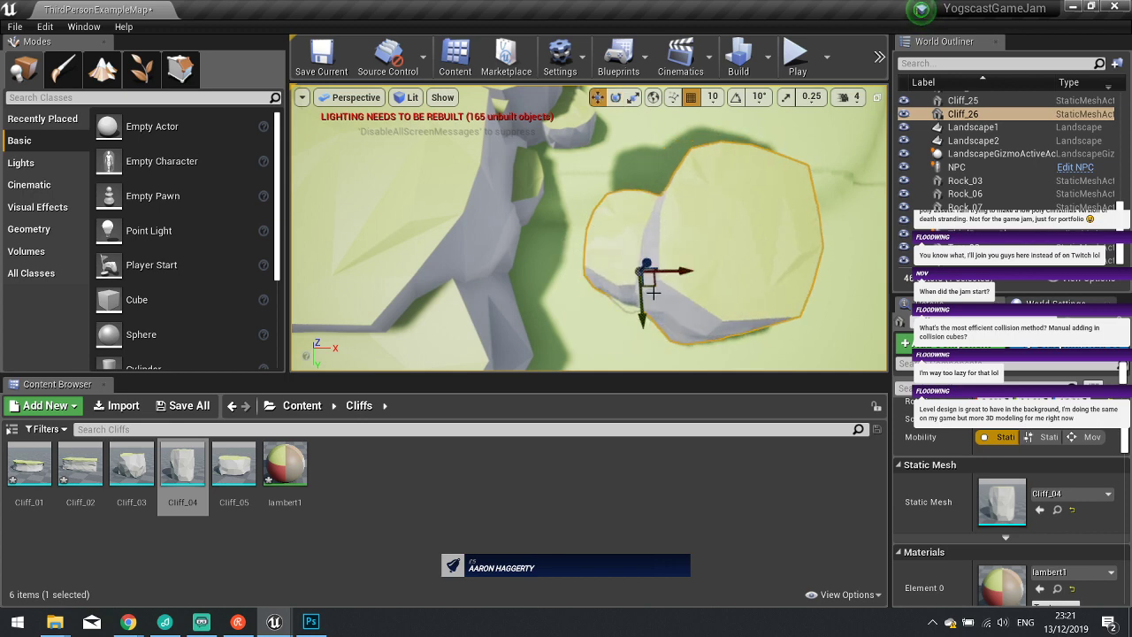
left_click_drag(648, 278, 630, 300)
Play-test the level by running Santa through the passage and jumping from rock to rock up to the ledge by the tall cliff.
left_click(797, 59)
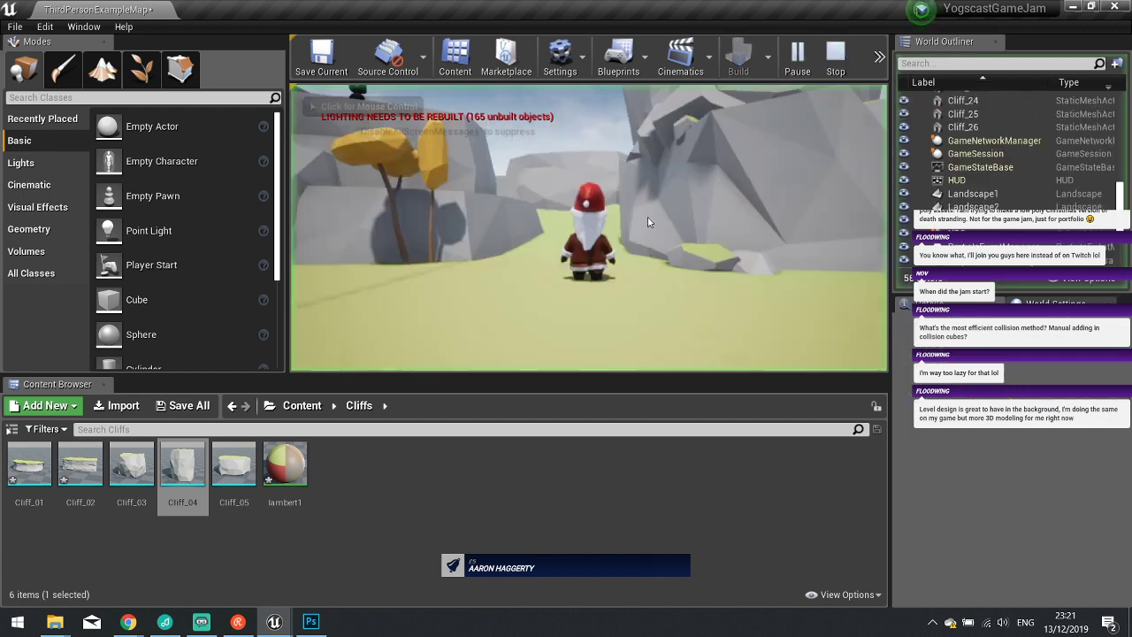
key("w")
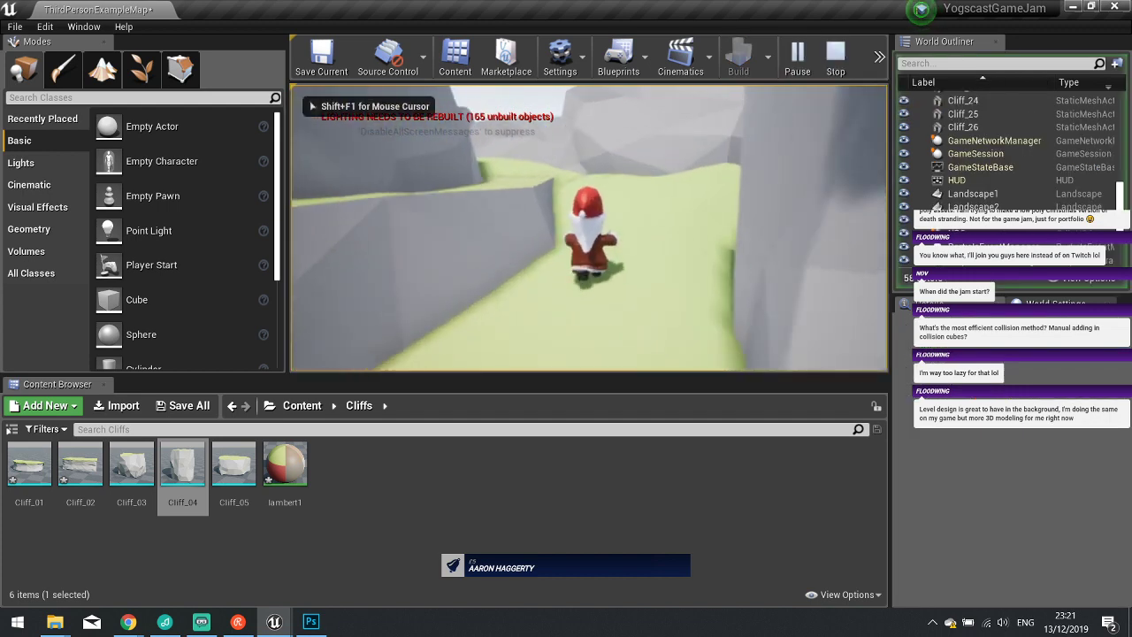
key("w")
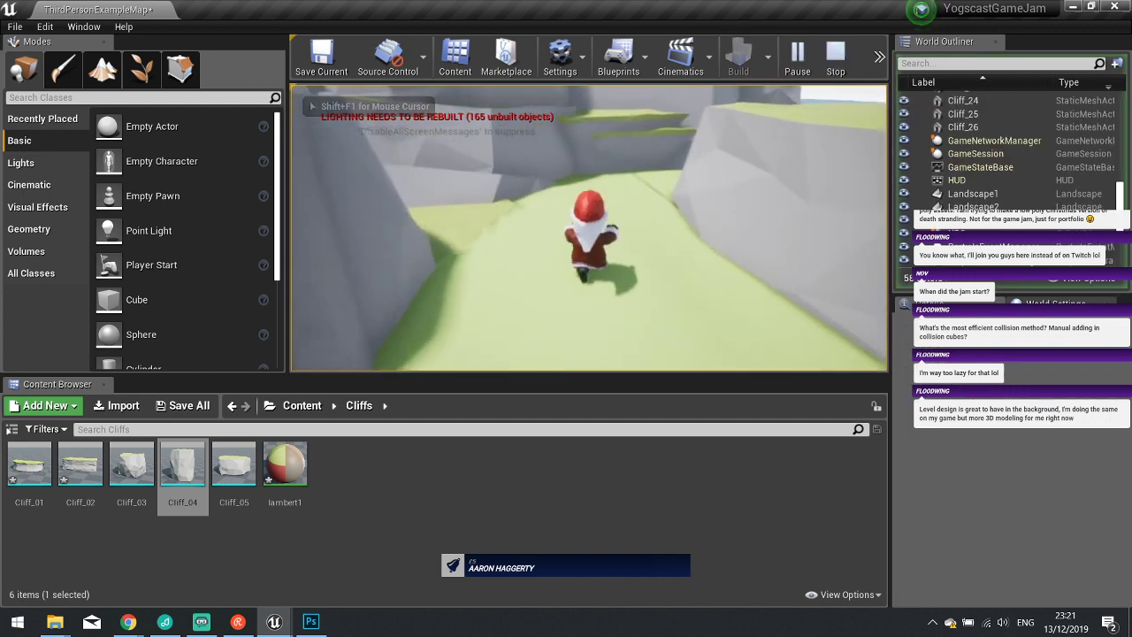
key("w")
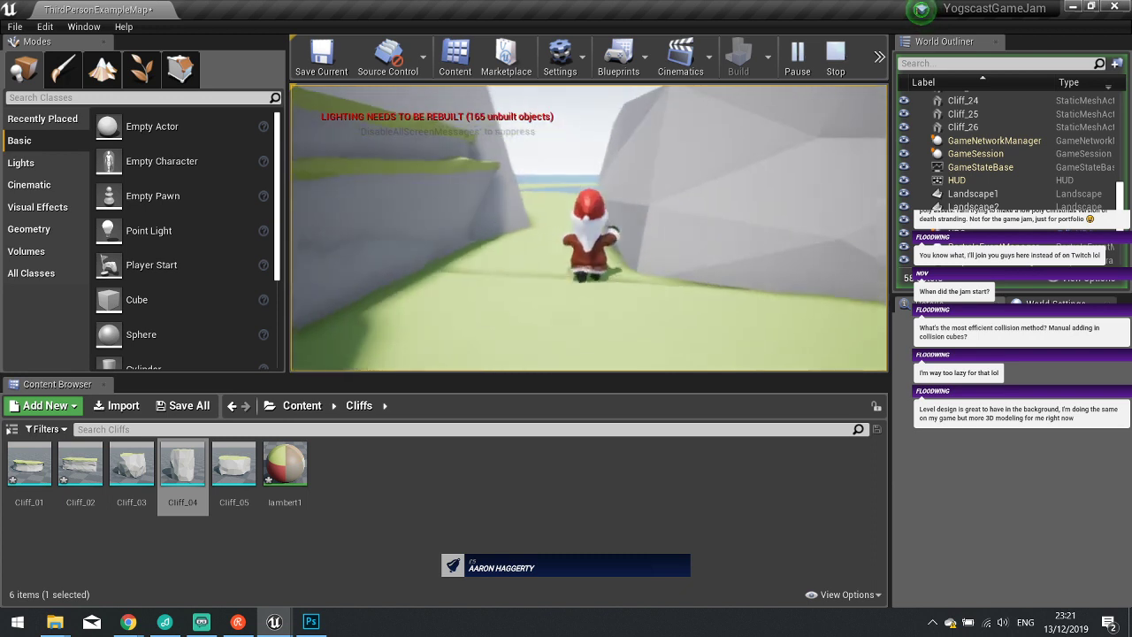
key("w")
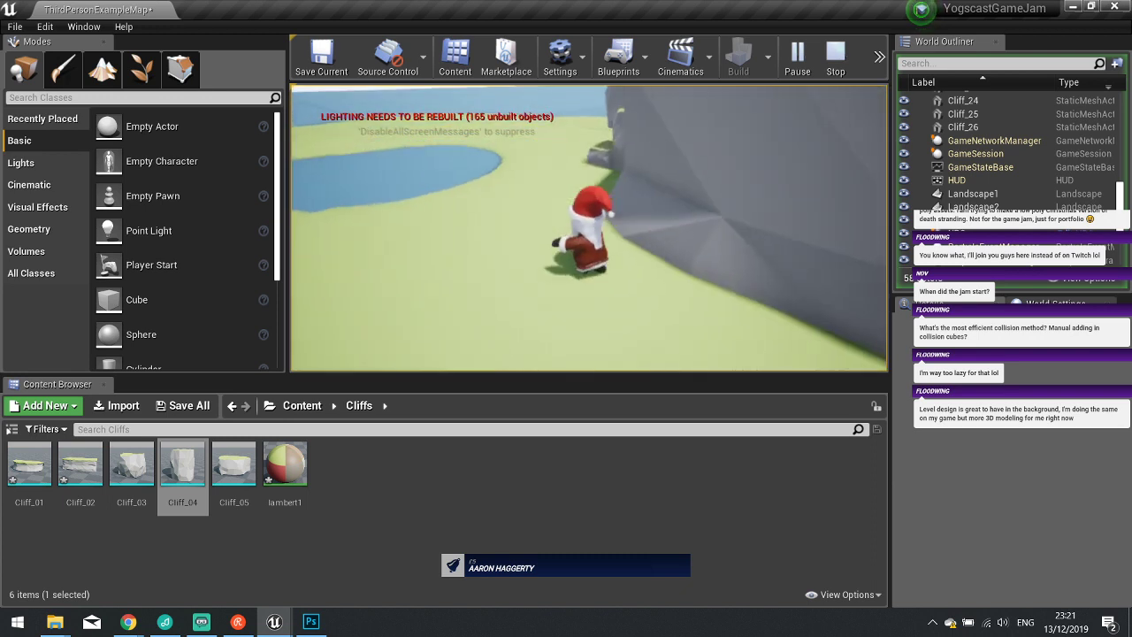
key("w")
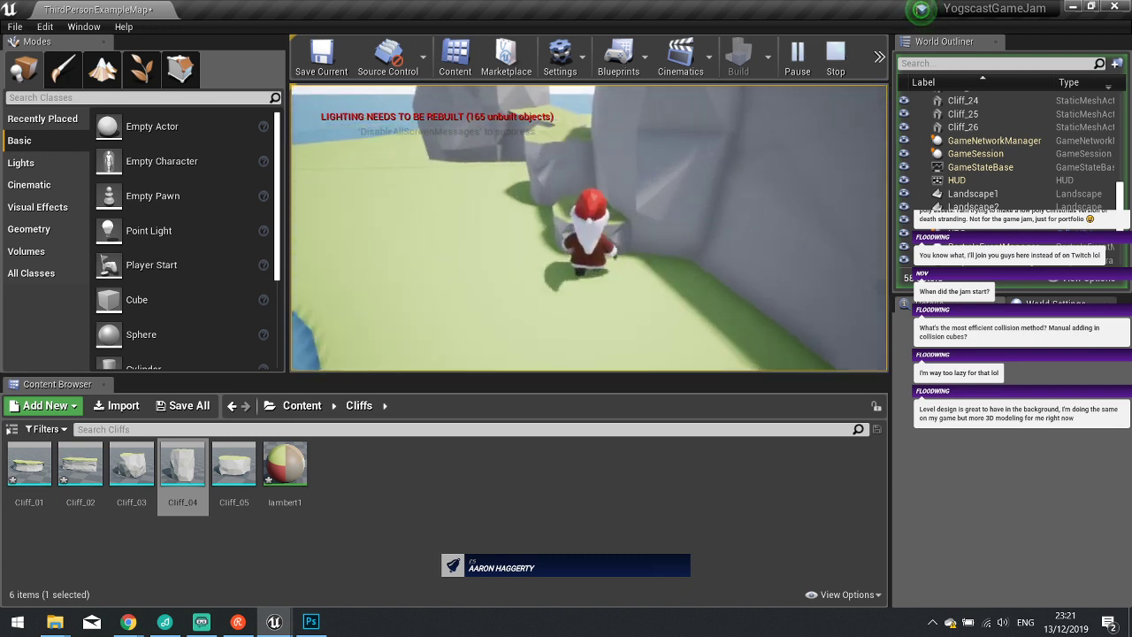
key("space")
key("w")
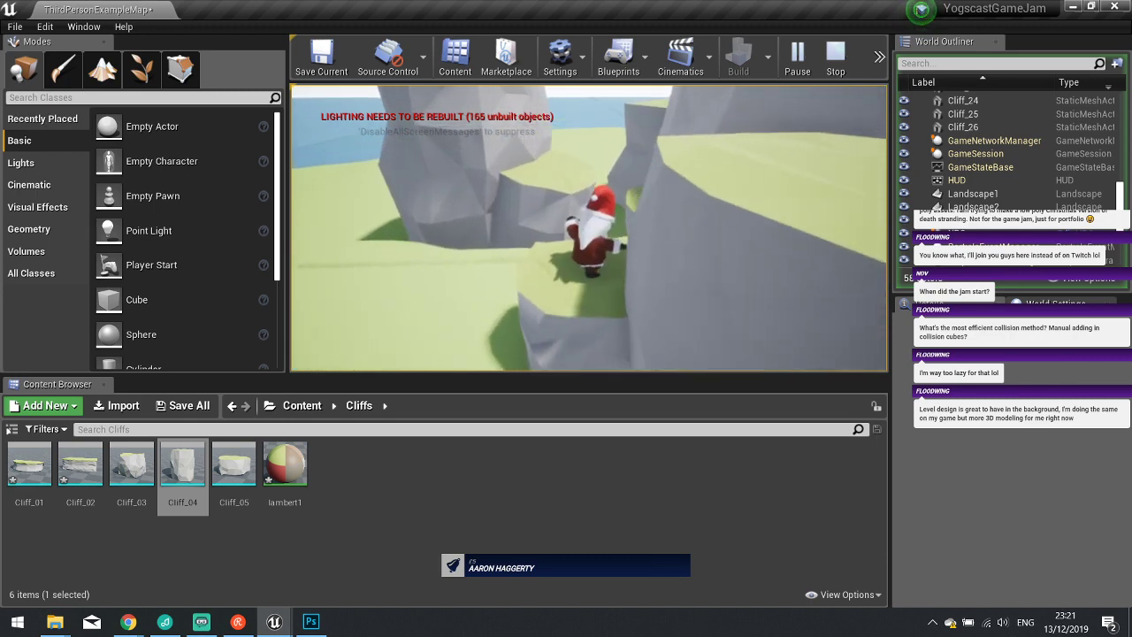
key("space")
key("w")
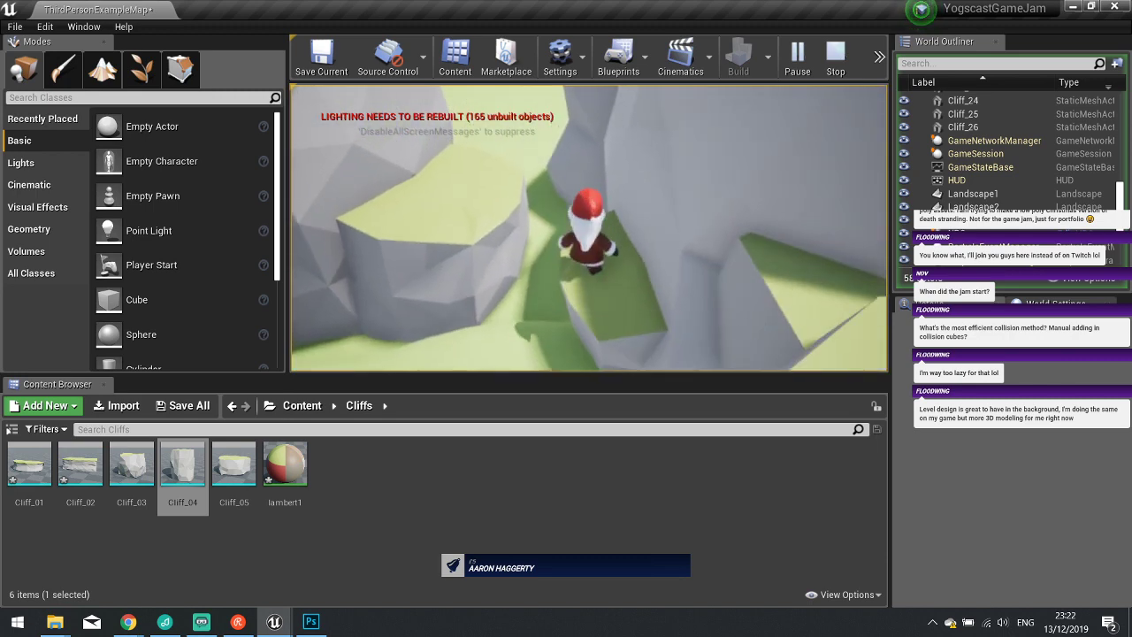
key("space")
key("w")
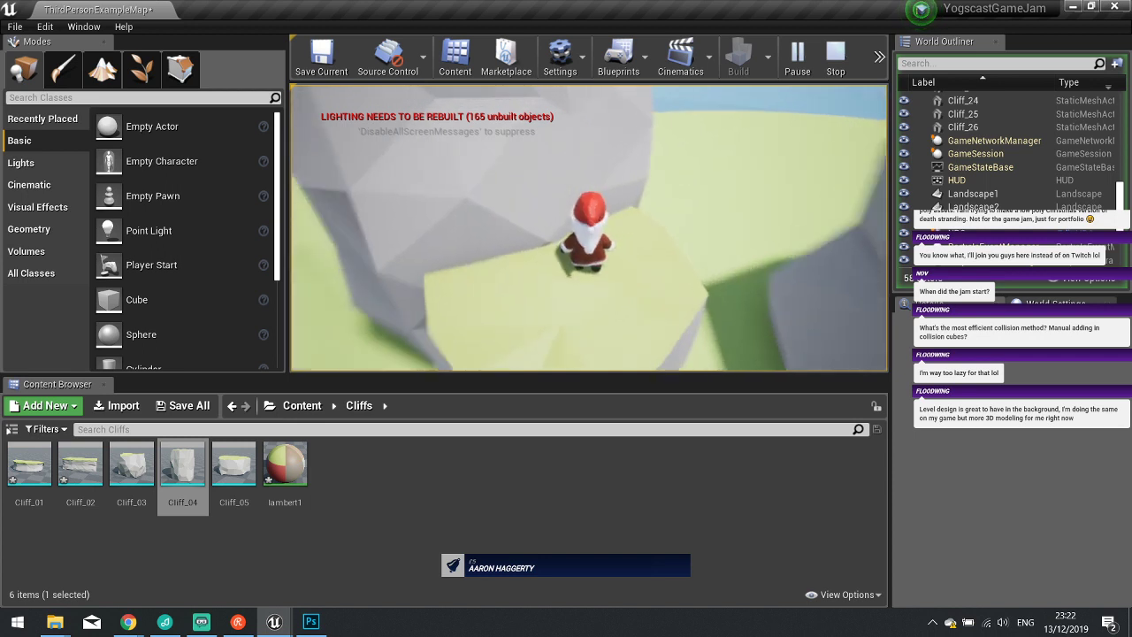
Test jumping from the ledge by the tall cliff, run Santa back towards the pond and stop the session.
key("s")
key("w")
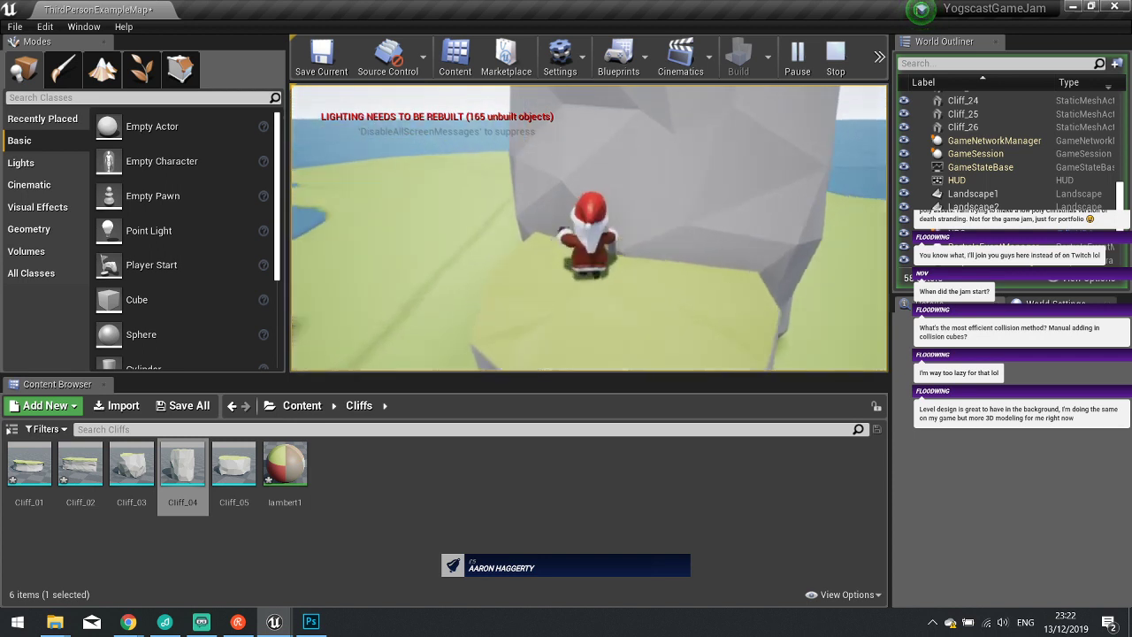
key("space")
key("w")
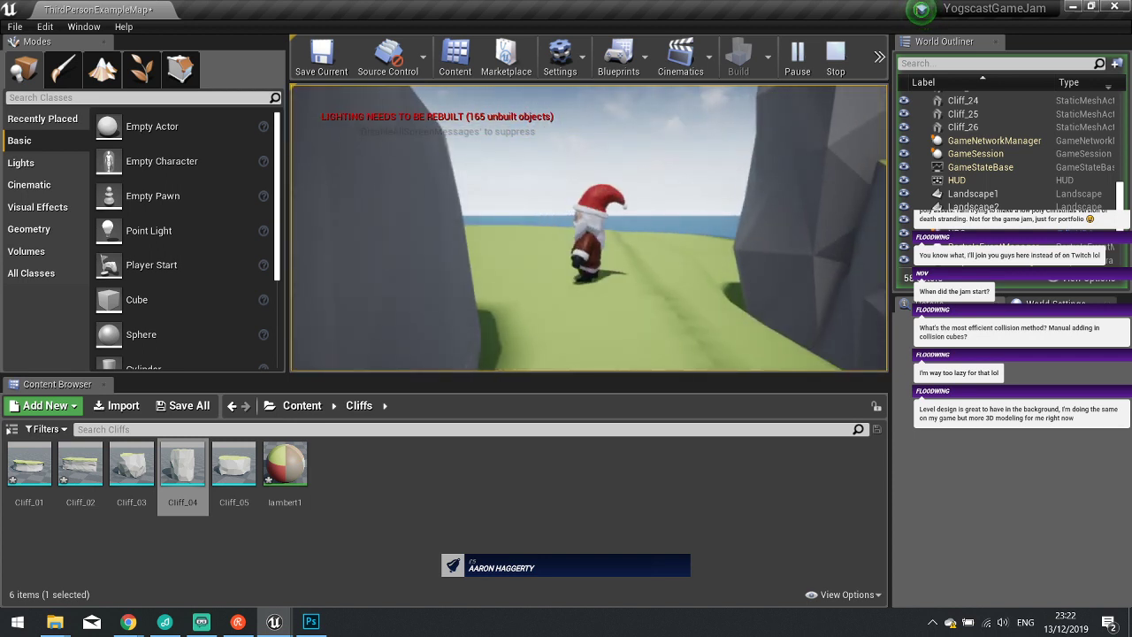
key("w")
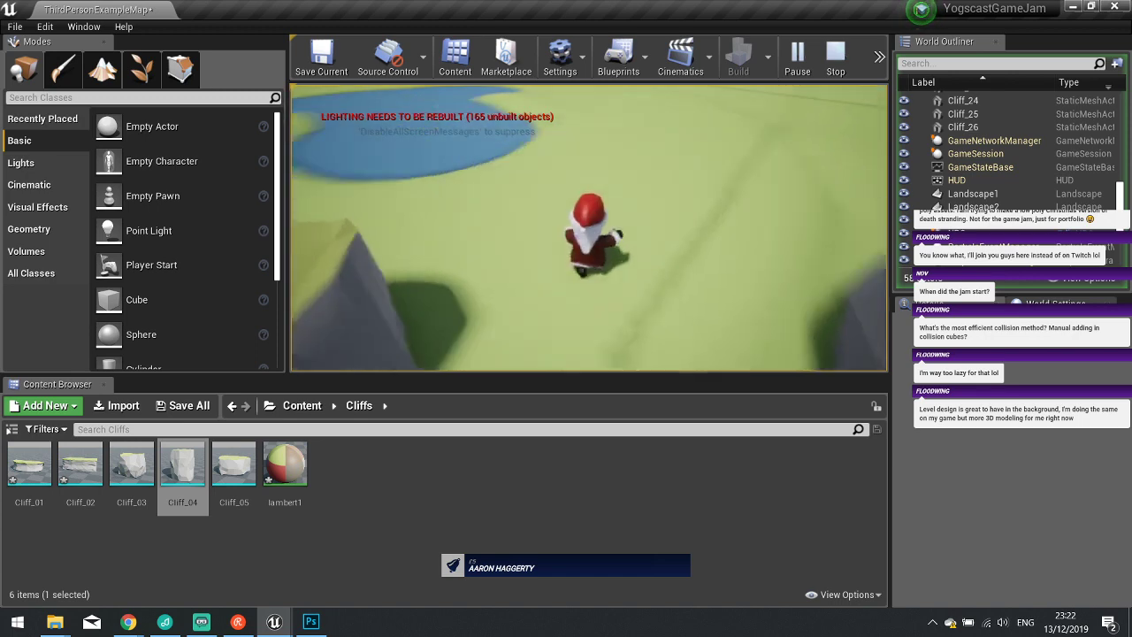
key("s")
key("d")
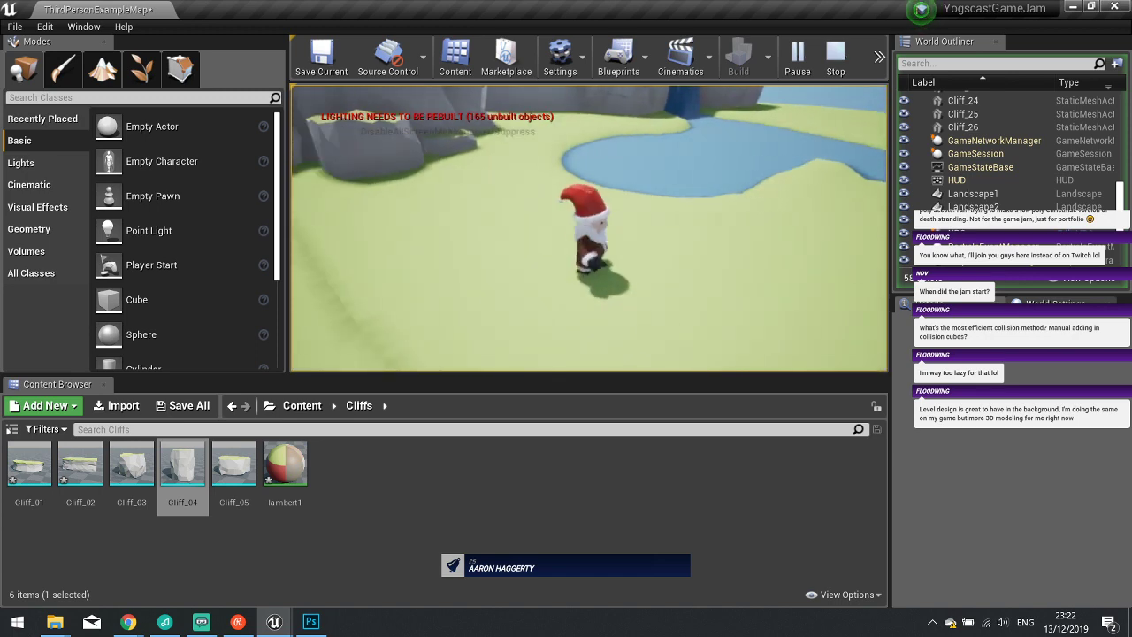
key("Escape")
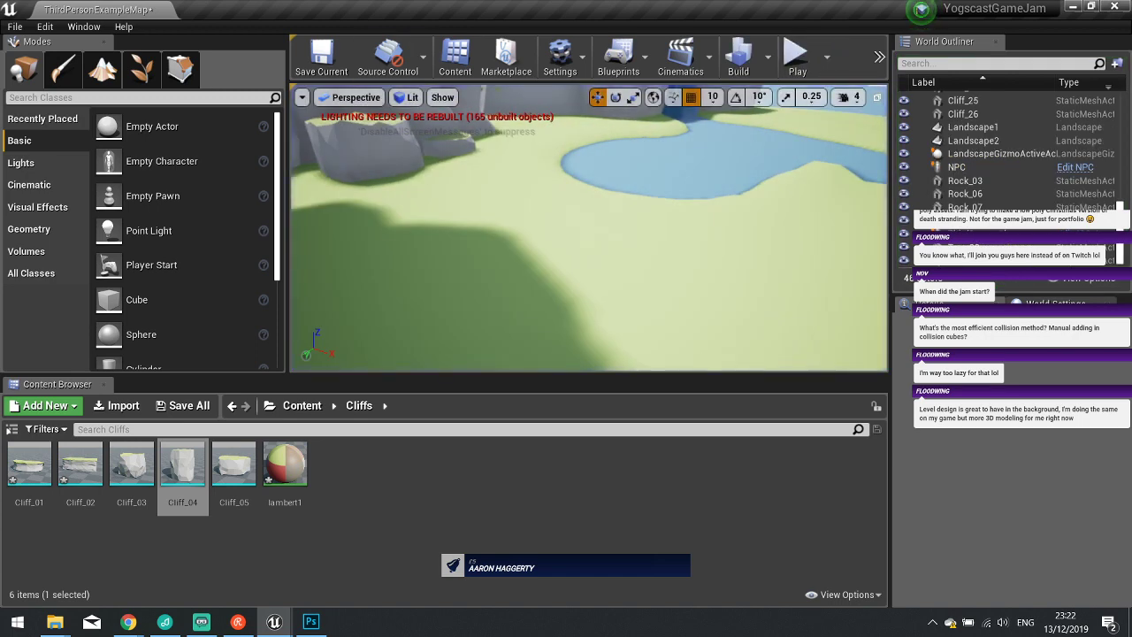
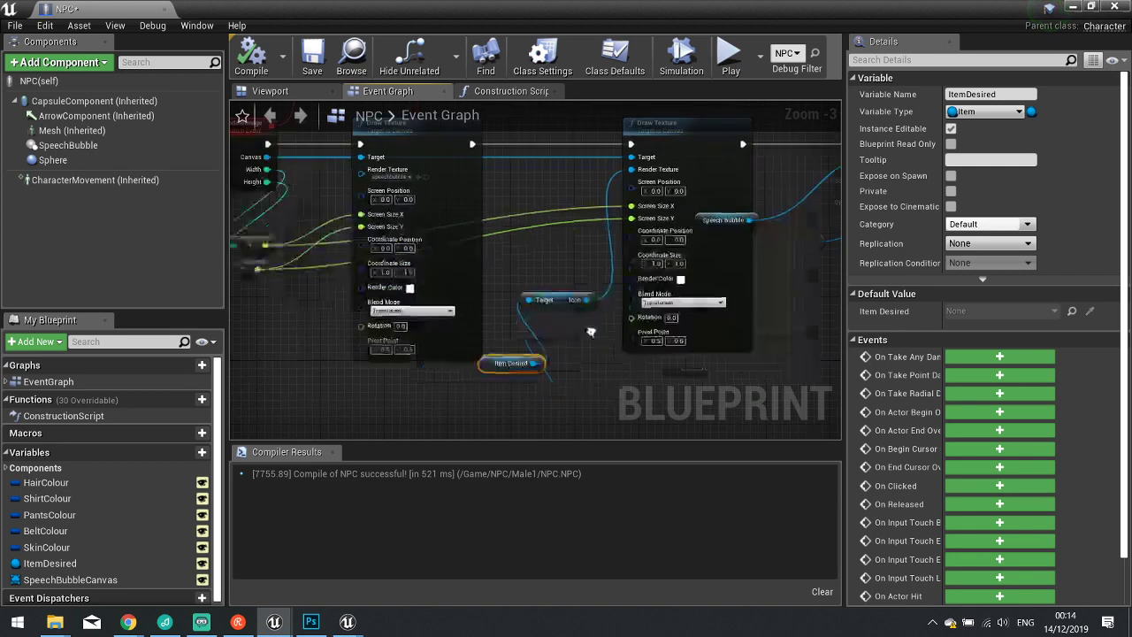
Set the blend mode of the speech bubble's Draw Texture node to Opaque in the NPC event graph.
right_click_drag(359, 291, 442, 329)
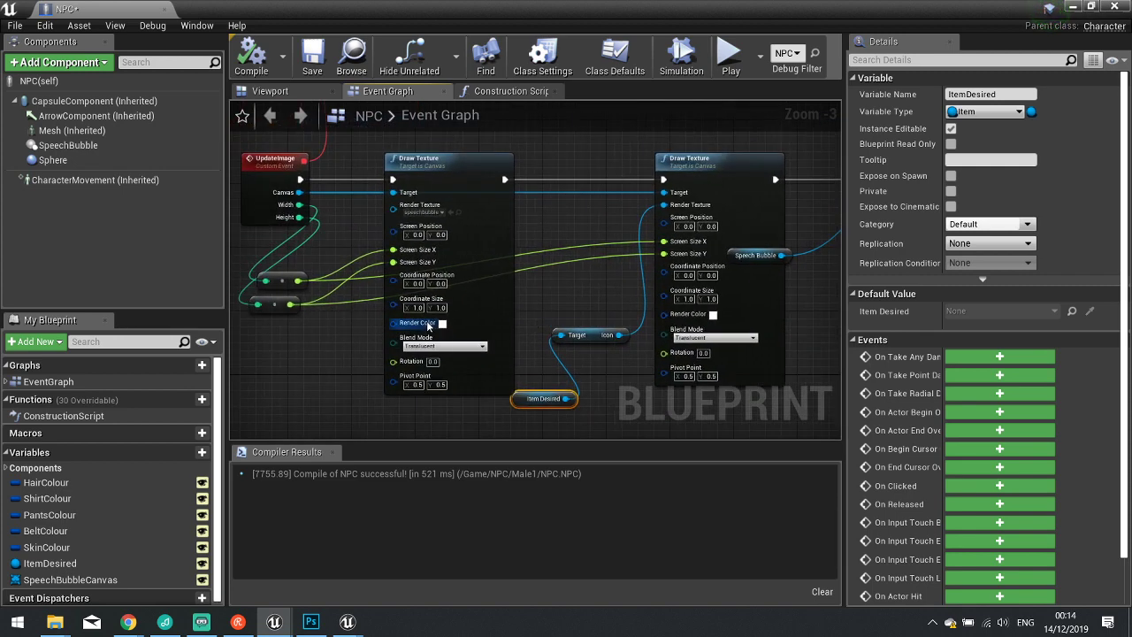
scroll(442, 330, "up", 2)
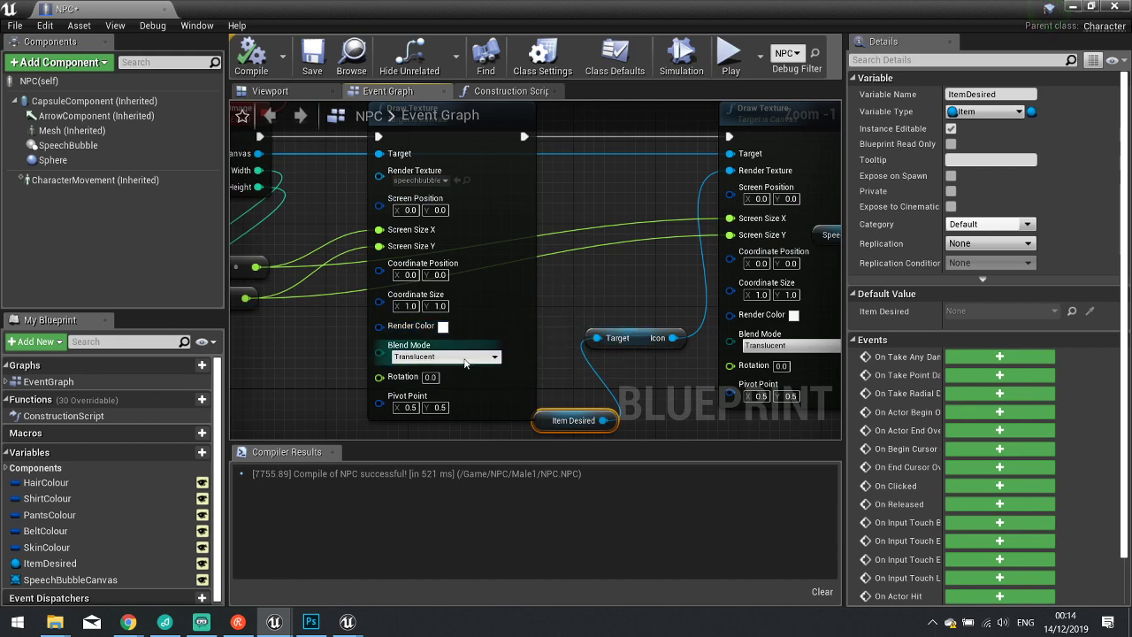
left_click(462, 358)
left_click(432, 367)
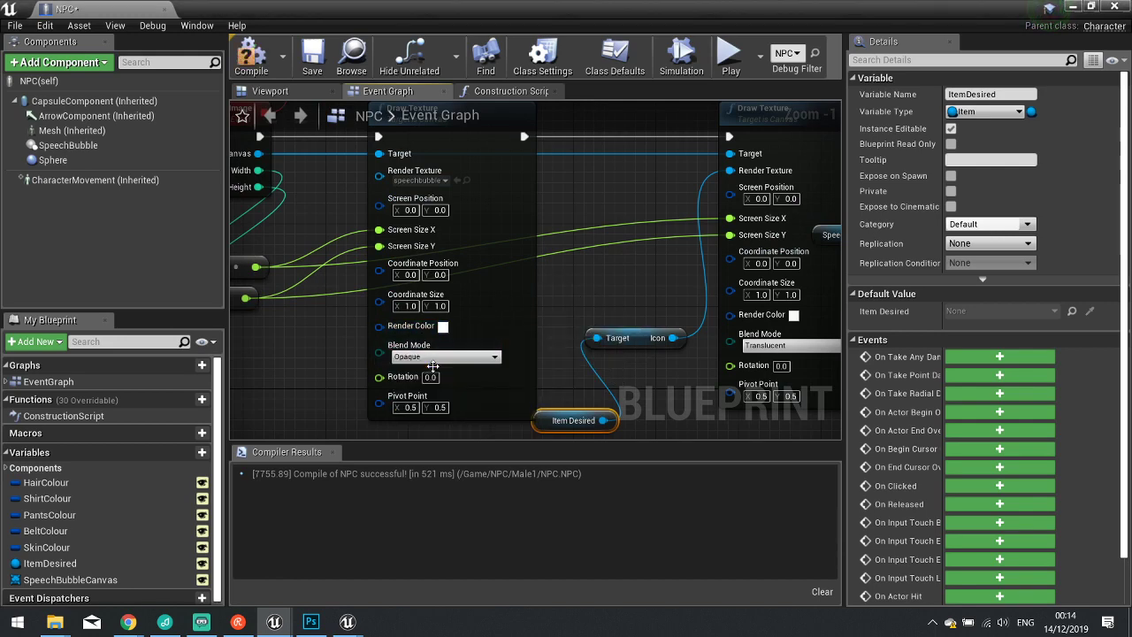
Compile the NPC blueprint.
right_click_drag(570, 271, 489, 333)
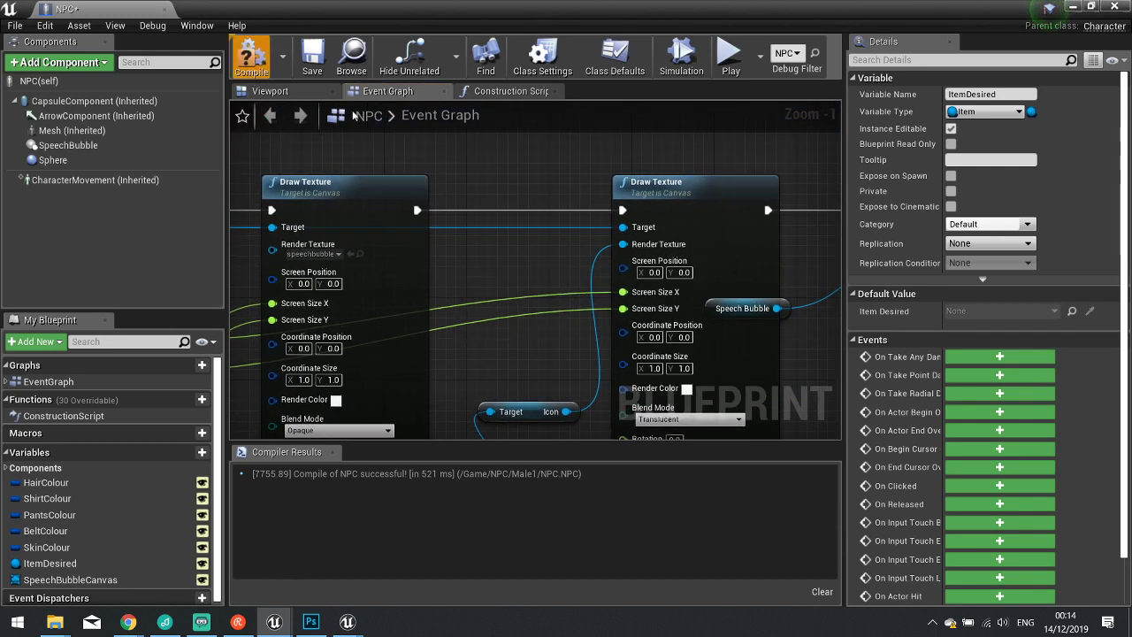
key("F7")
right_click_drag(570, 339, 512, 287)
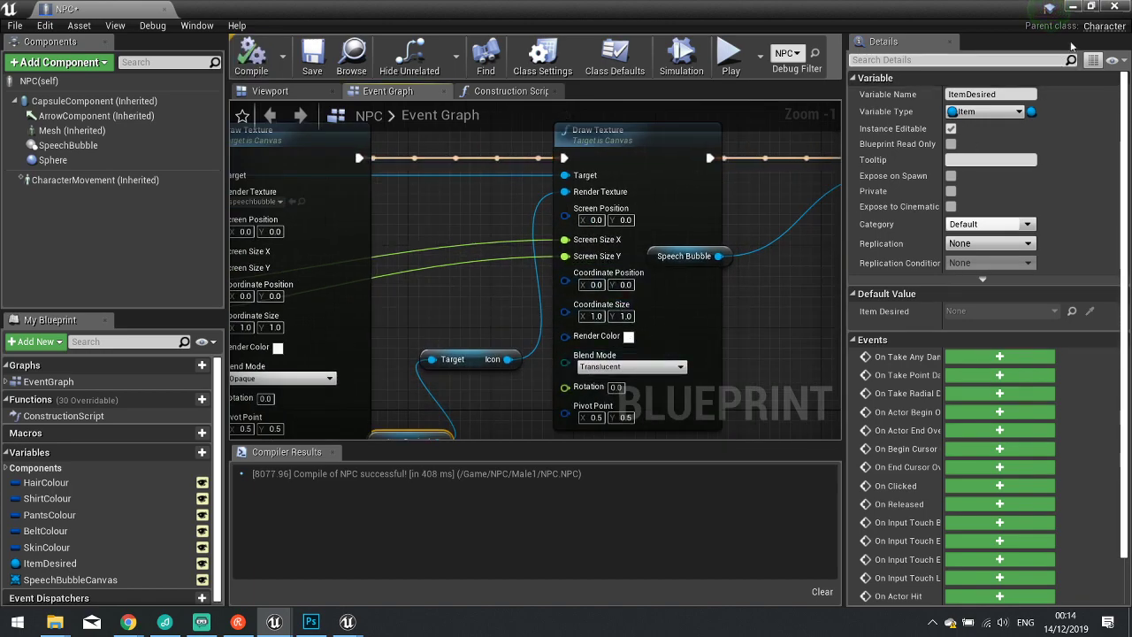
Play-test the level by running and jumping Santa up the cliff rocks towards the NPC's speech bubble, and end the session.
left_click(1071, 6)
left_click(798, 57)
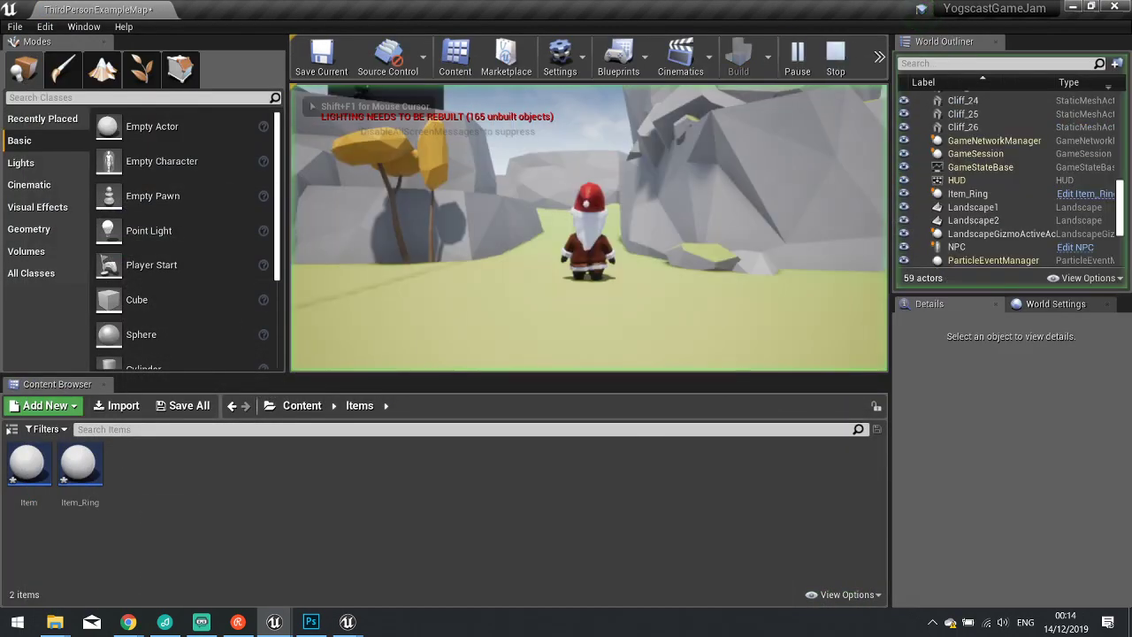
key("w")
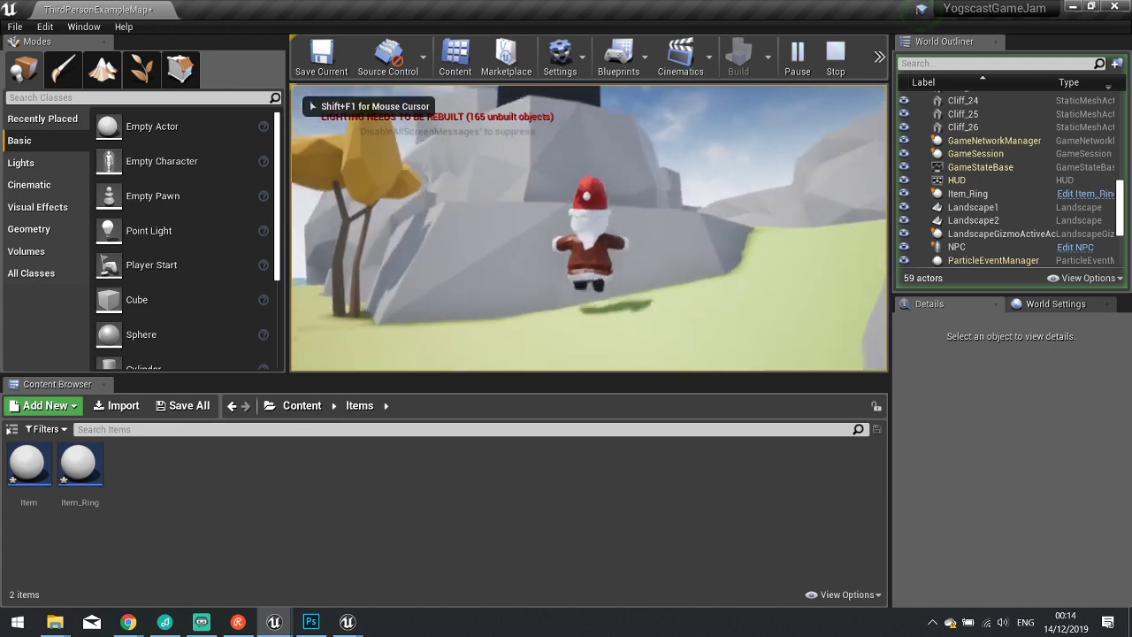
key("w")
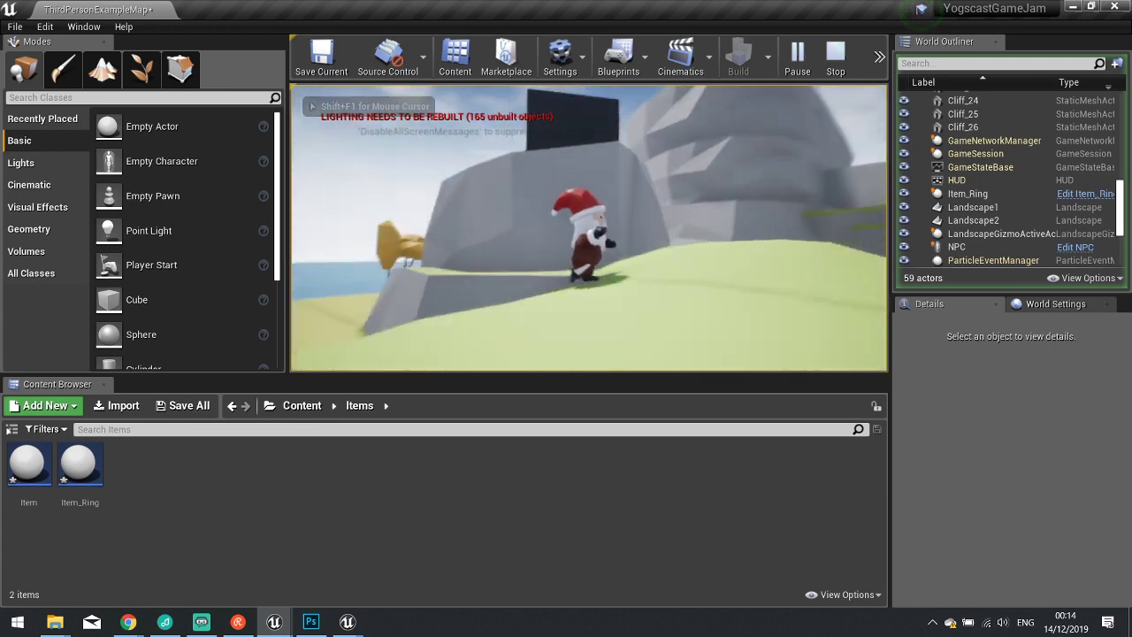
key("w")
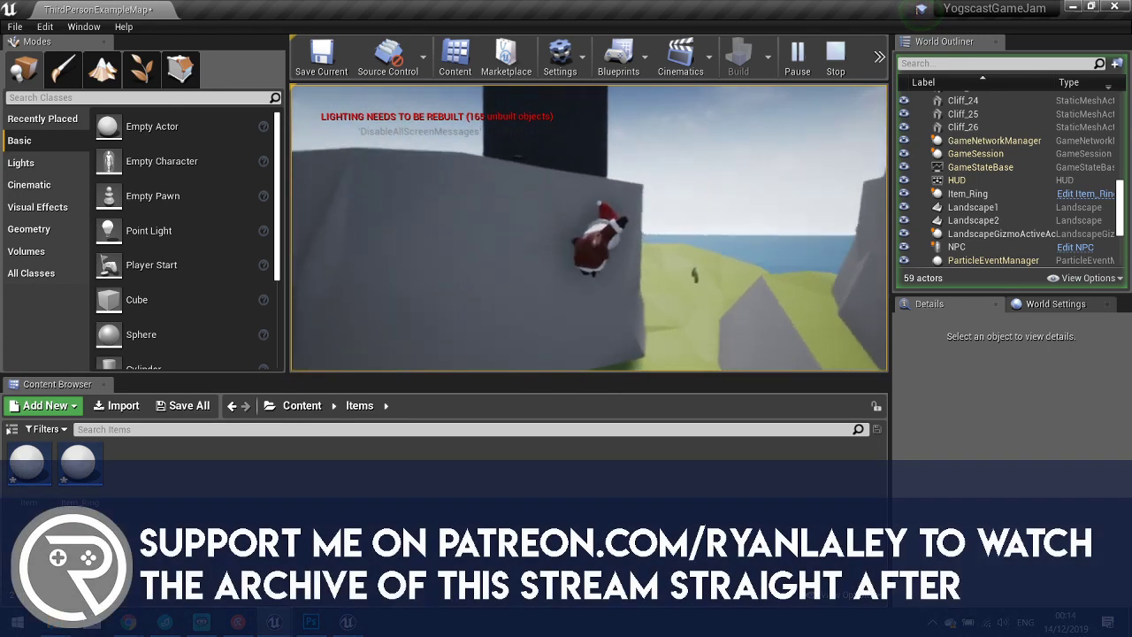
key("w")
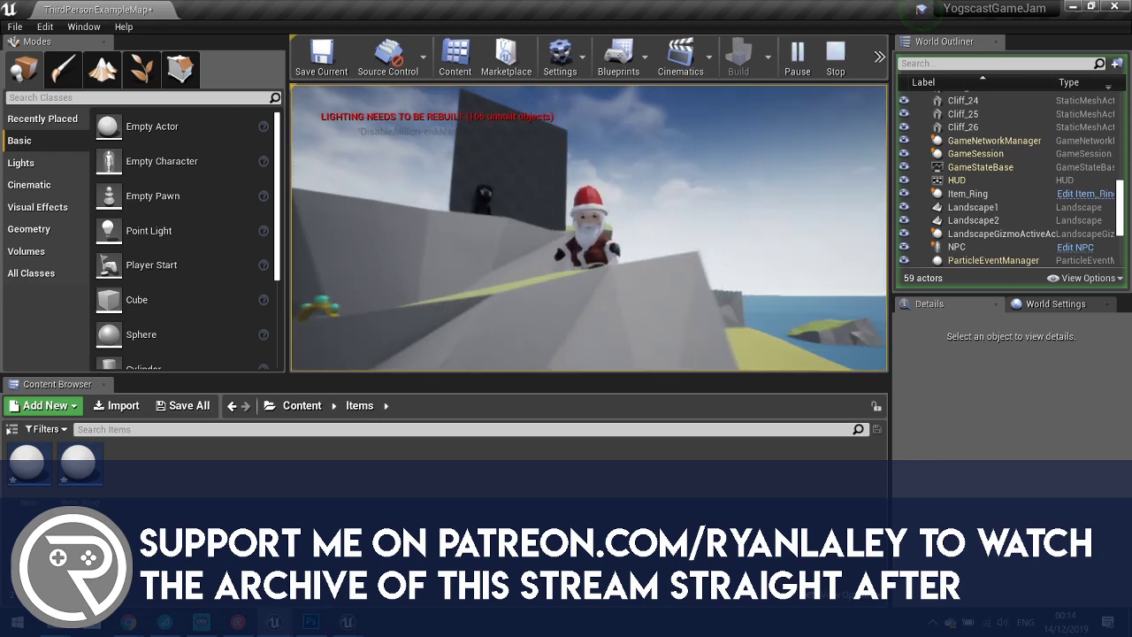
key("Escape")
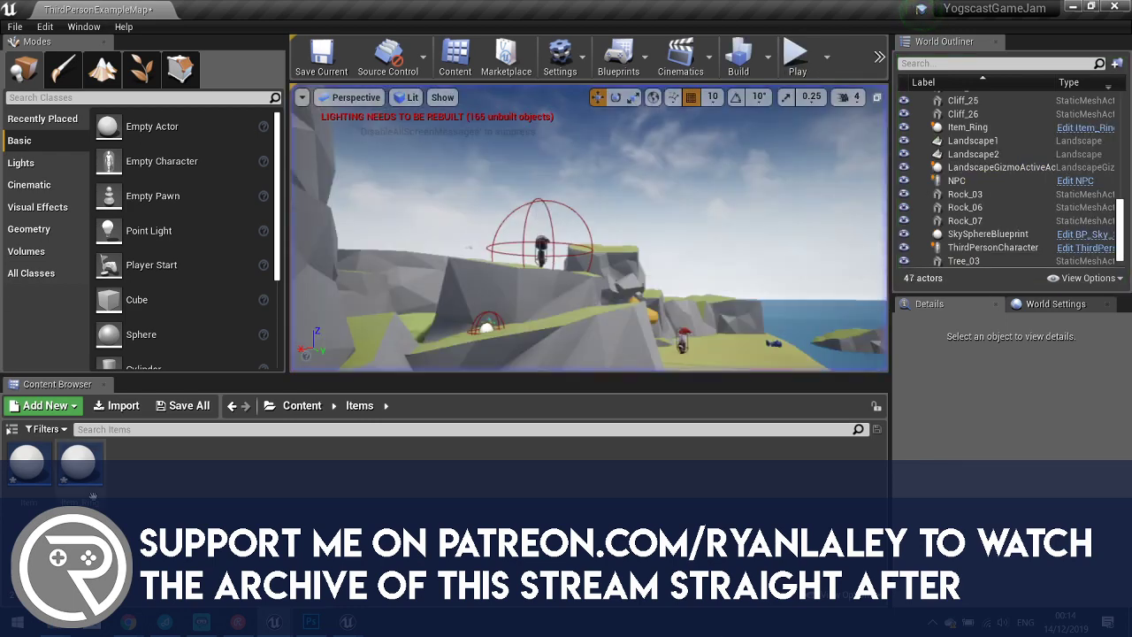
Focus on the NPC in the level, open its blueprint and examine the UpdateImage event's two Draw Texture nodes.
left_click(541, 230)
key("f")
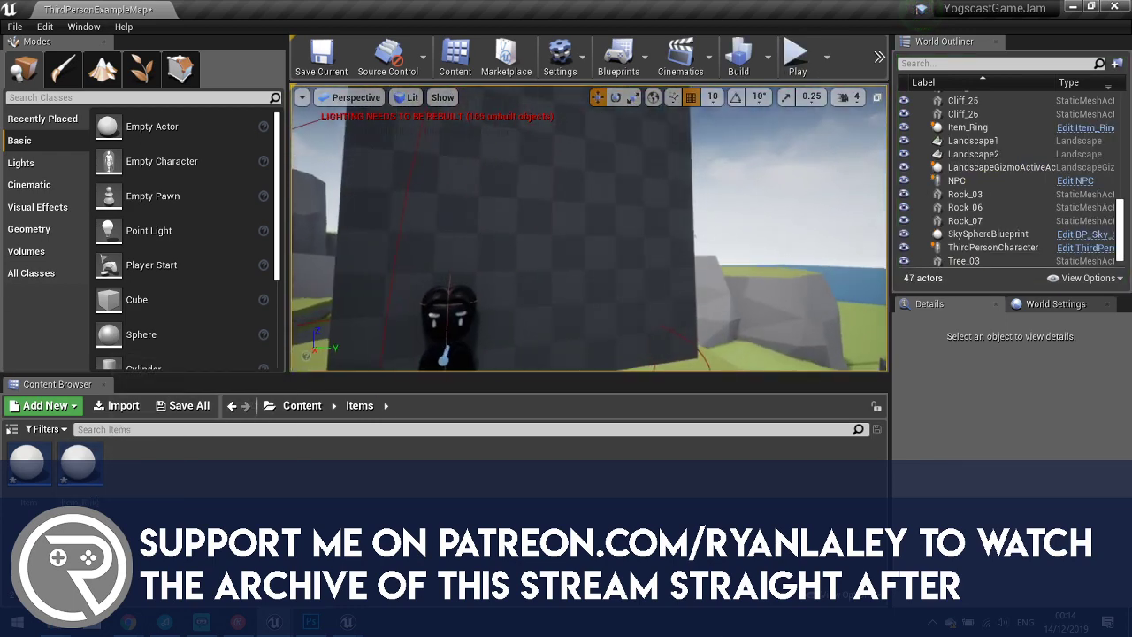
left_click(1075, 180)
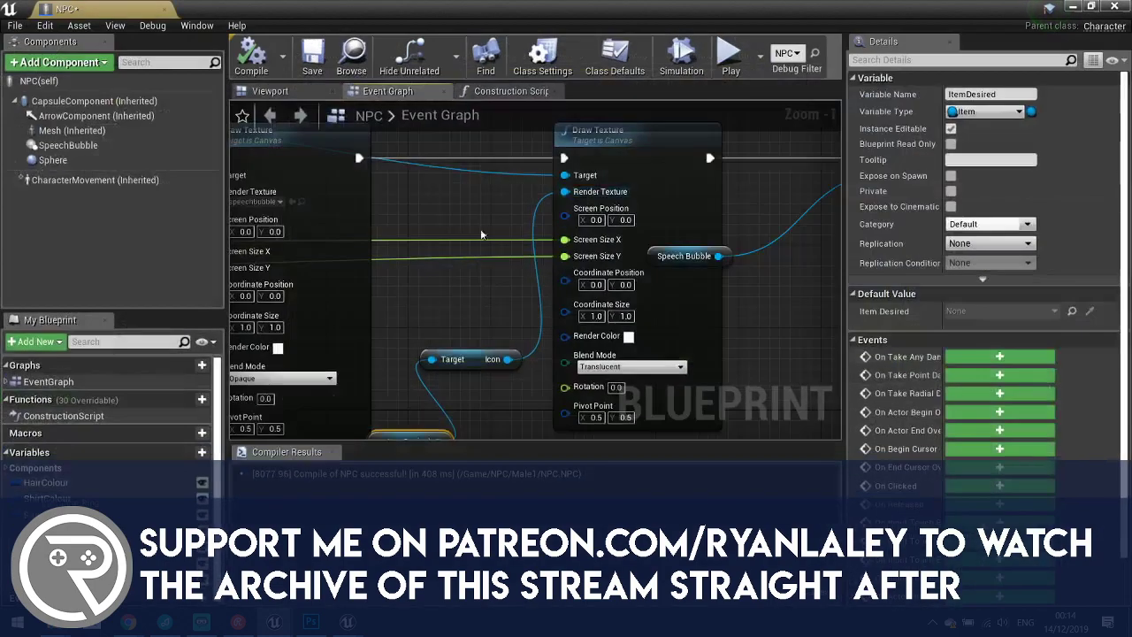
scroll(663, 248, "down", 3)
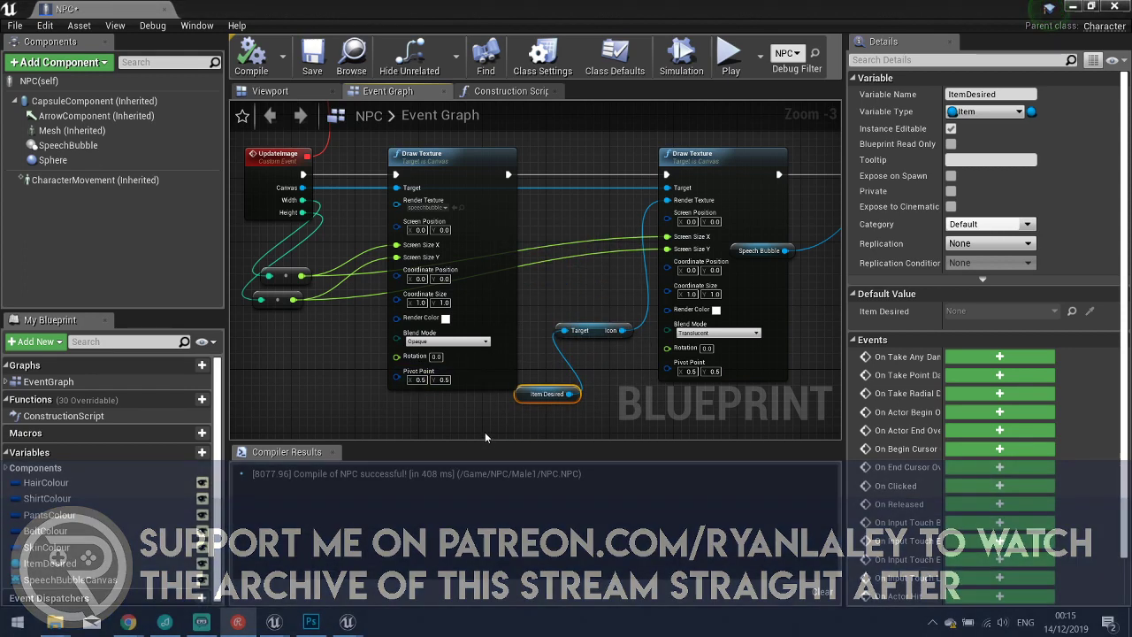
left_click(410, 423)
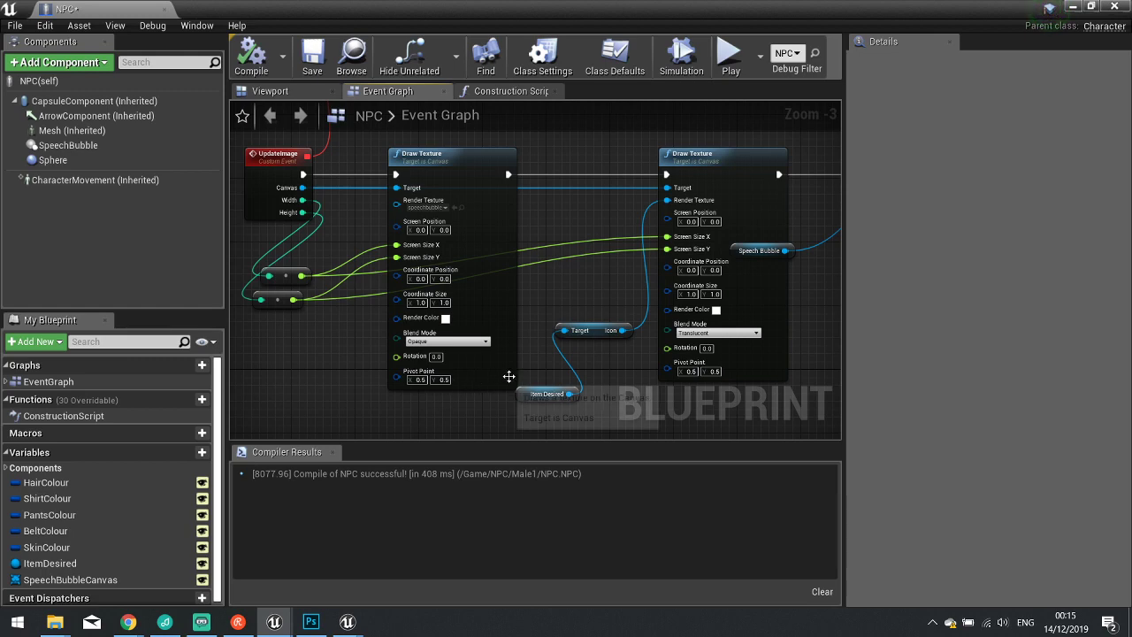
right_click_drag(536, 223, 493, 208)
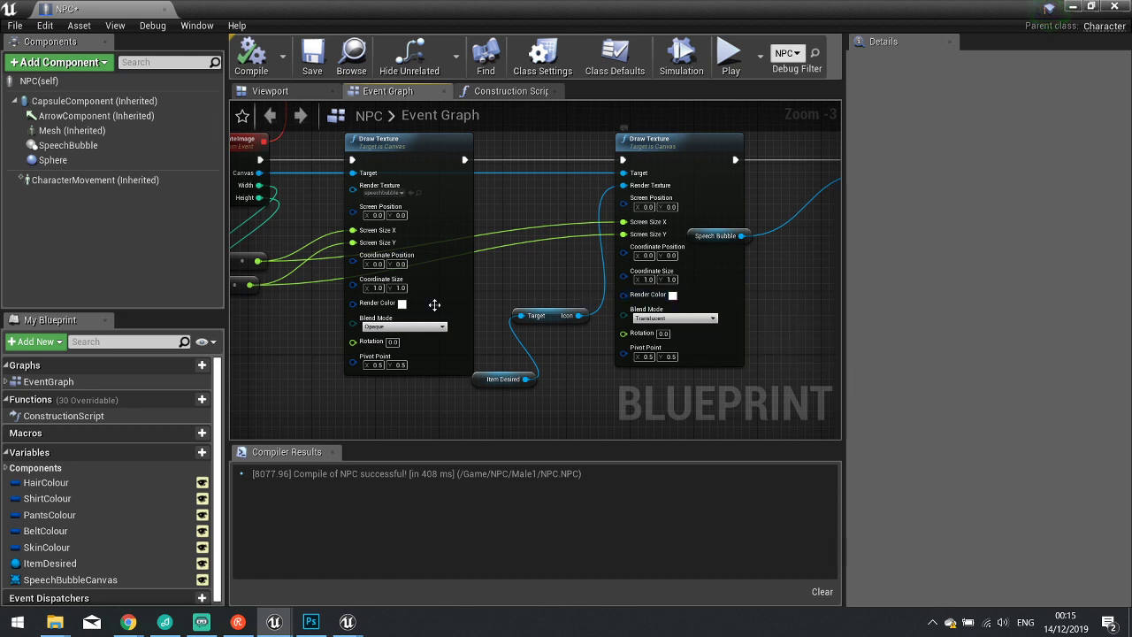
right_click_drag(472, 271, 543, 303)
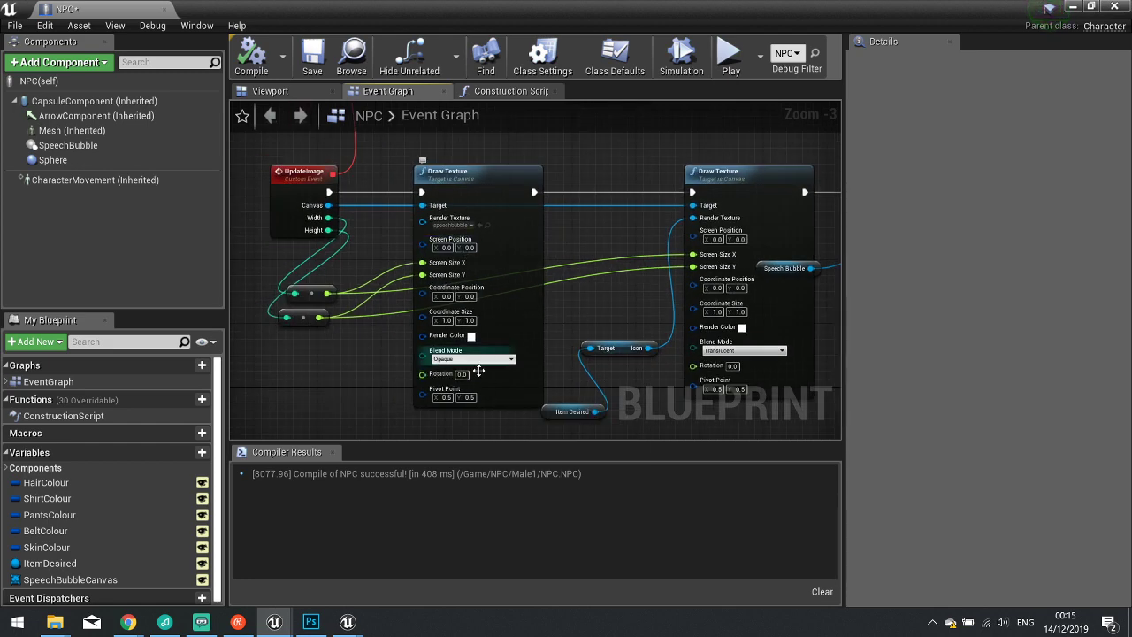
right_click_drag(507, 237, 478, 214)
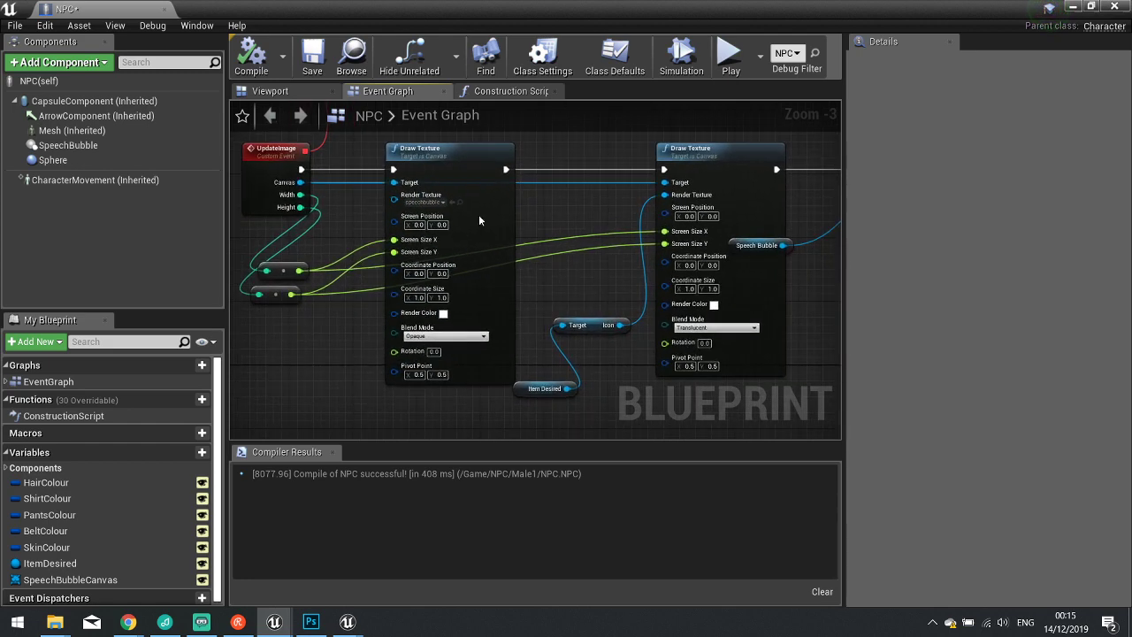
Insert a Print String node after the speech bubble's Draw Texture node in the NPC event graph and compile.
left_click_drag(444, 166, 443, 174)
right_click_drag(560, 222, 448, 246)
left_click_drag(354, 205, 354, 197)
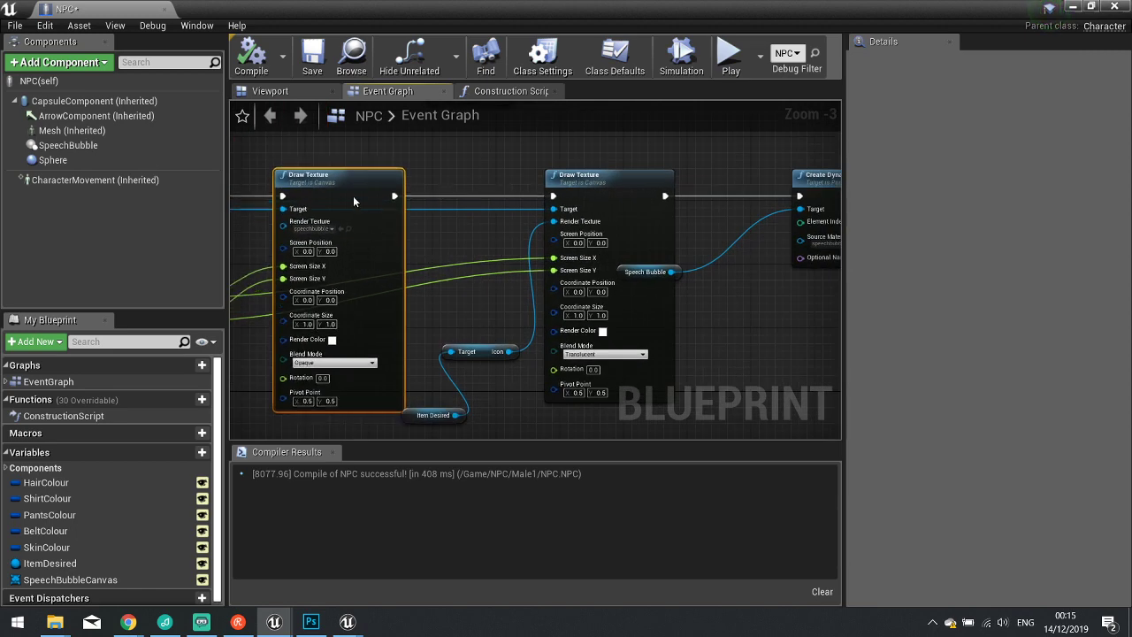
mouse_move(287, 248)
right_mouse_down()
mouse_move(379, 268)
mouse_move(541, 262)
mouse_move(397, 480)
mouse_move(398, 497)
mouse_move(669, 452)
mouse_move(262, 394)
right_mouse_up()
mouse_move(454, 407)
right_mouse_down()
mouse_move(302, 330)
mouse_move(567, 307)
right_mouse_up()
left_click_drag(462, 263, 525, 262)
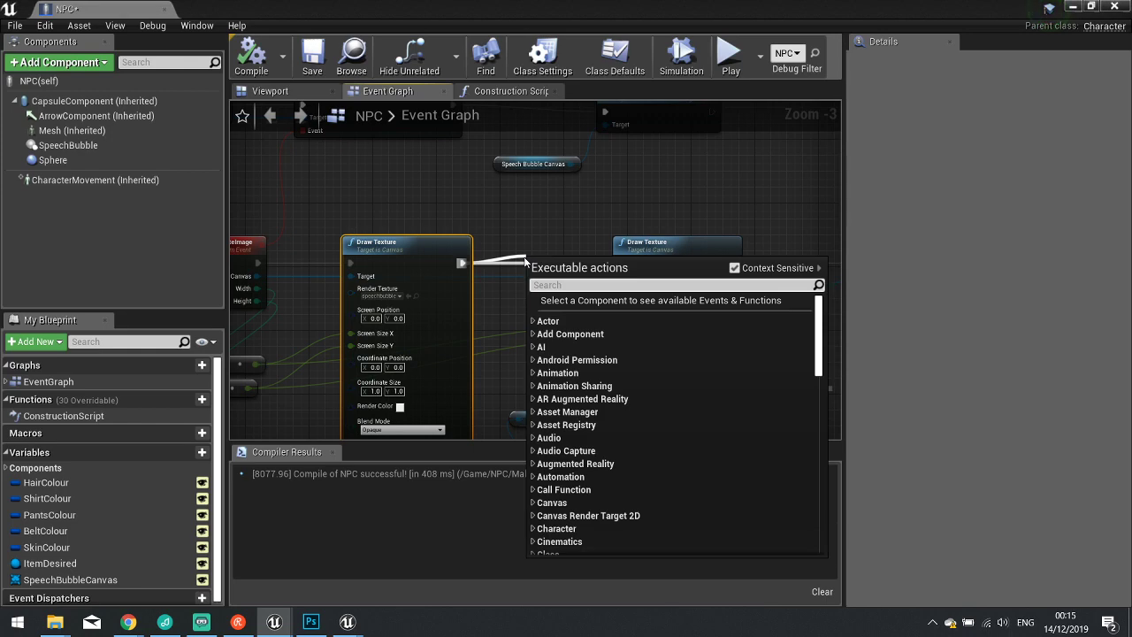
type("print")
key("Return")
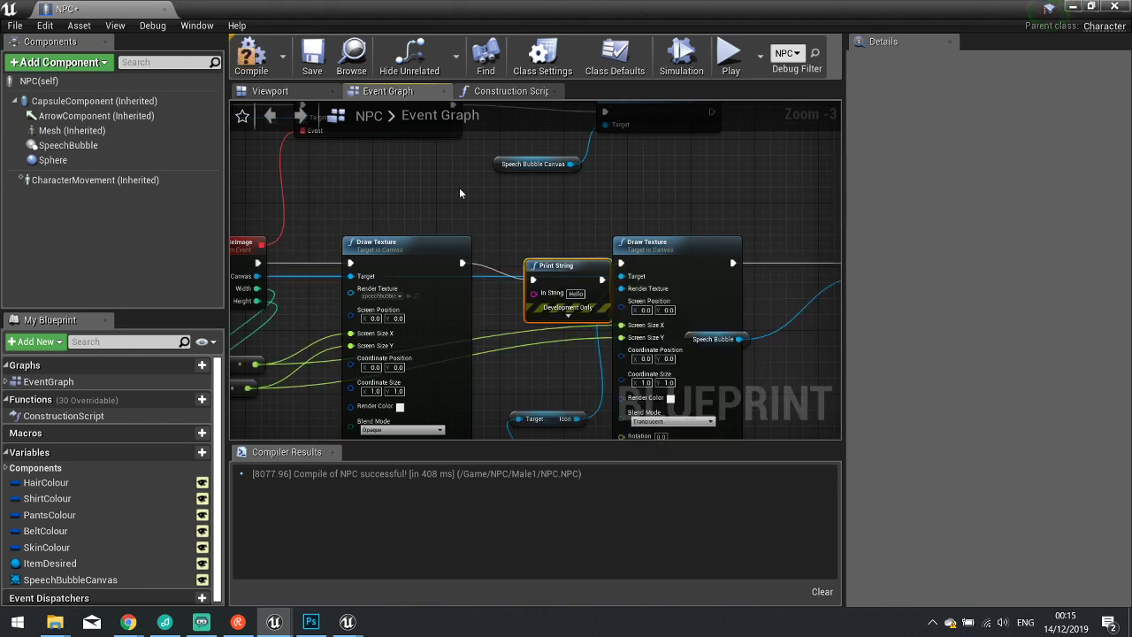
left_click(266, 57)
Play-test the level briefly to check whether the UpdateImage event prints its message, and stop the session.
key("alt+Tab")
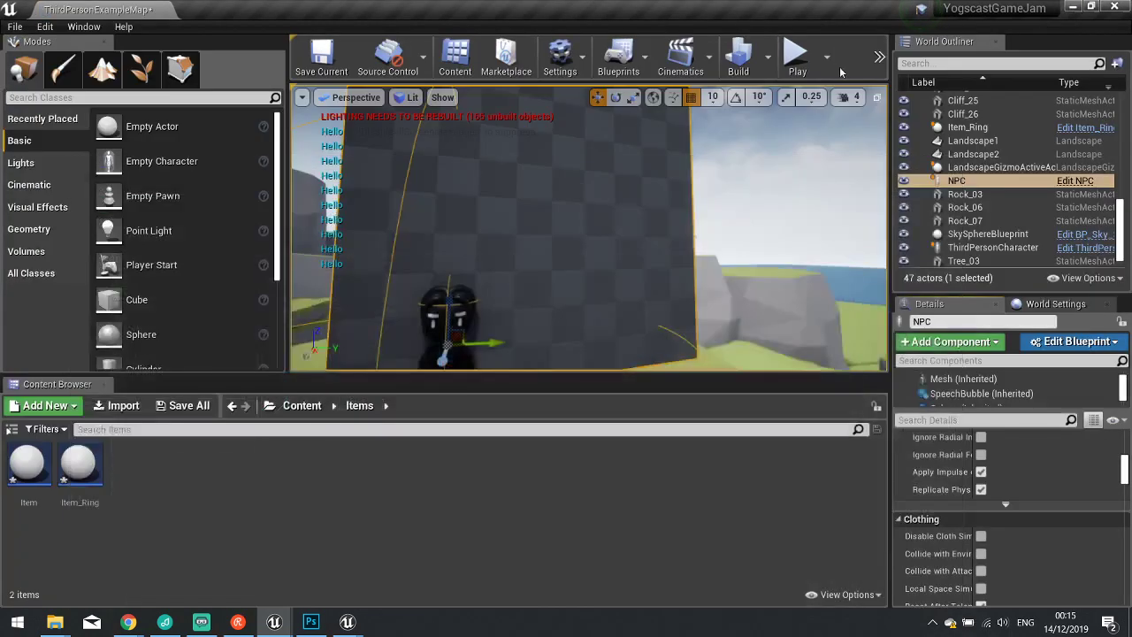
left_click(783, 84)
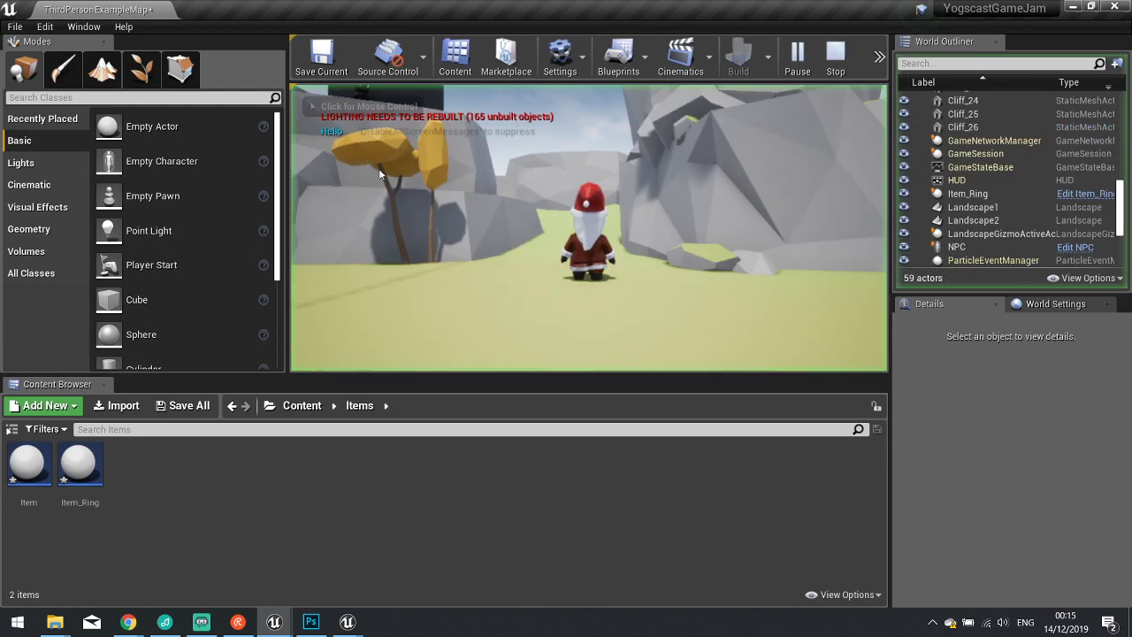
left_click(456, 162)
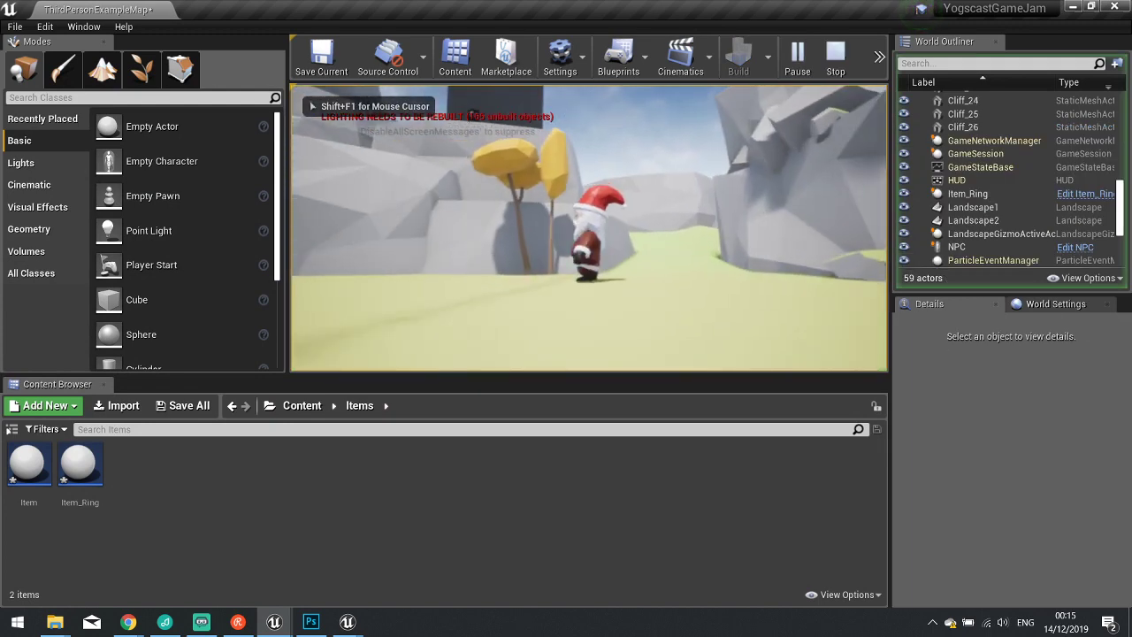
key("Escape")
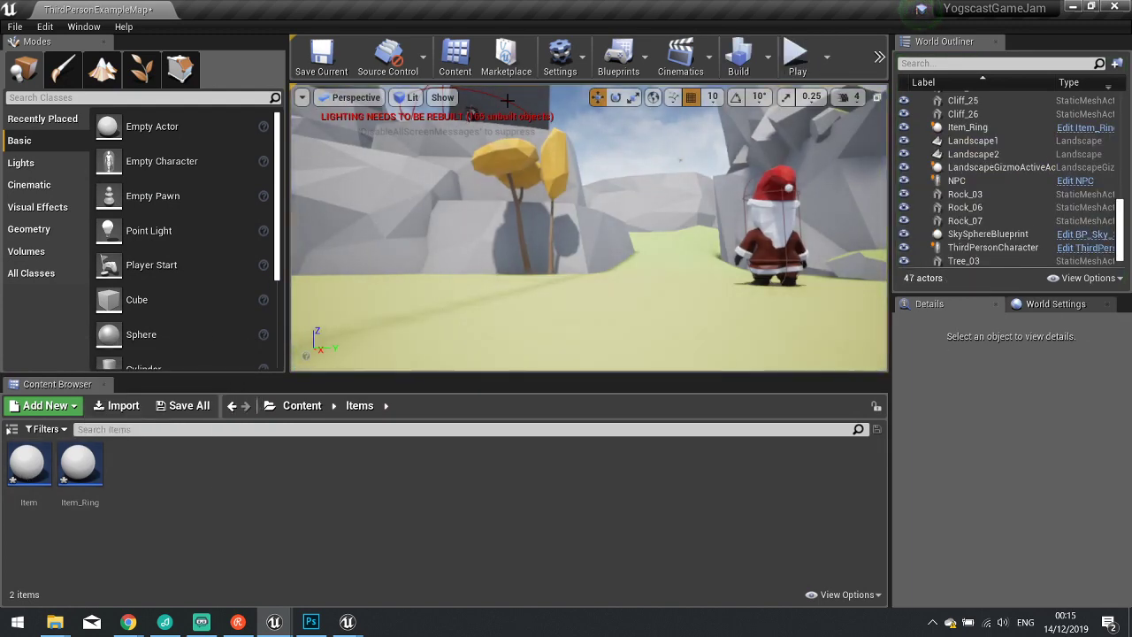
Reopen the NPC blueprint, delete the Print String node and reconnect the execution wire between the two Draw Texture nodes.
left_click(973, 181)
left_click(1075, 180)
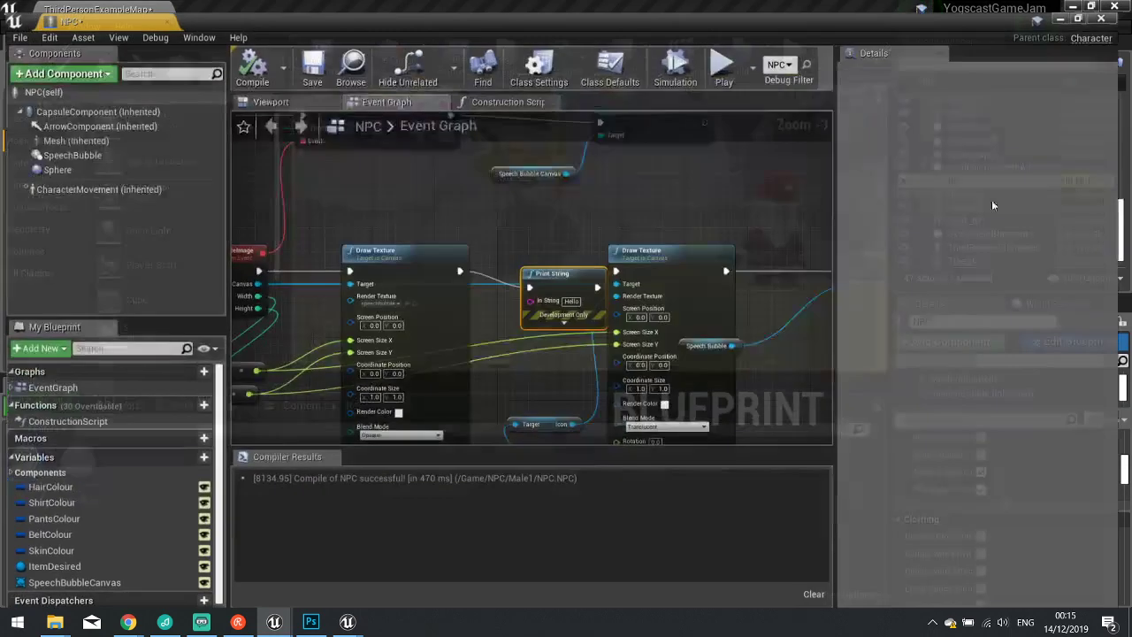
key("Delete")
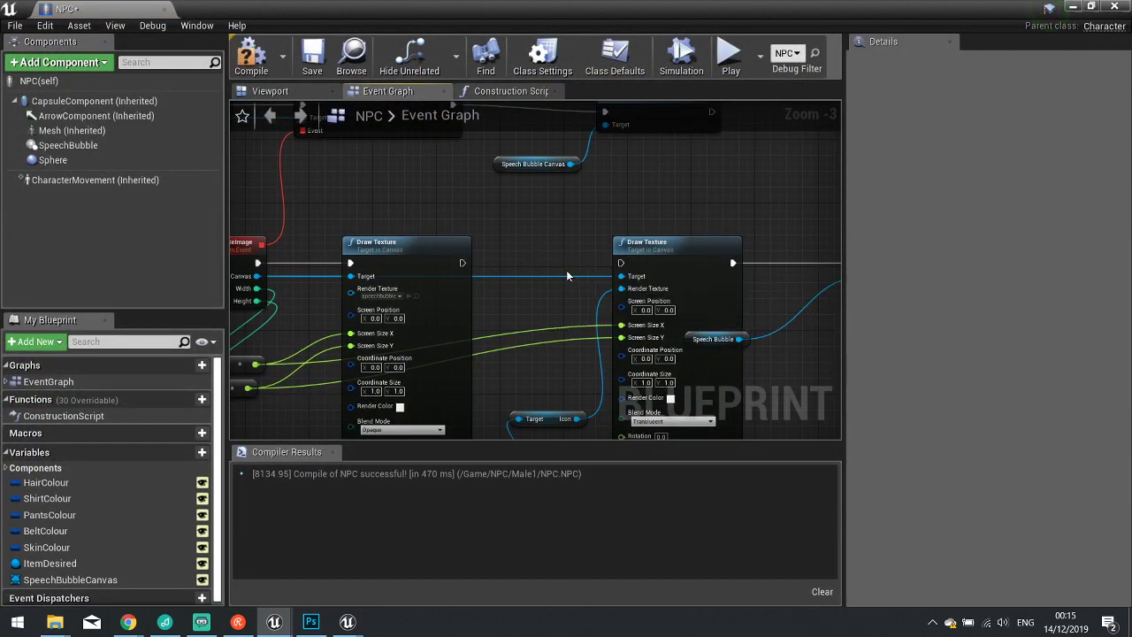
left_click_drag(462, 262, 621, 263)
Move the Speech Bubble node beside Create Dynamic Material Instance and inspect the SpeechBubble component's material and widget settings.
right_click_drag(475, 312, 535, 266)
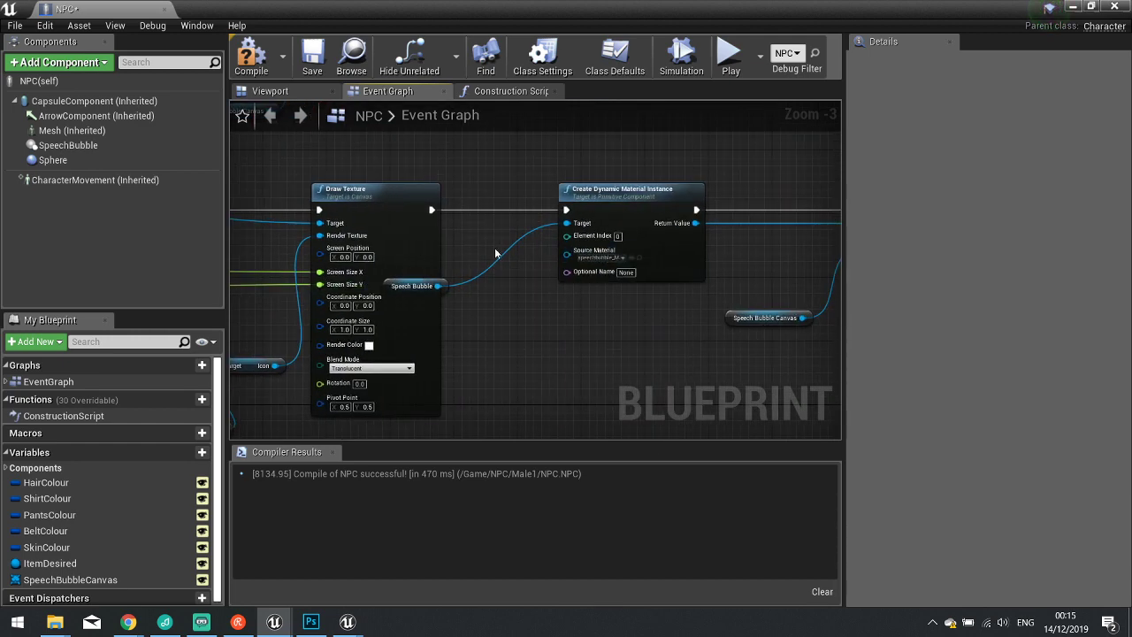
left_click_drag(416, 286, 500, 254)
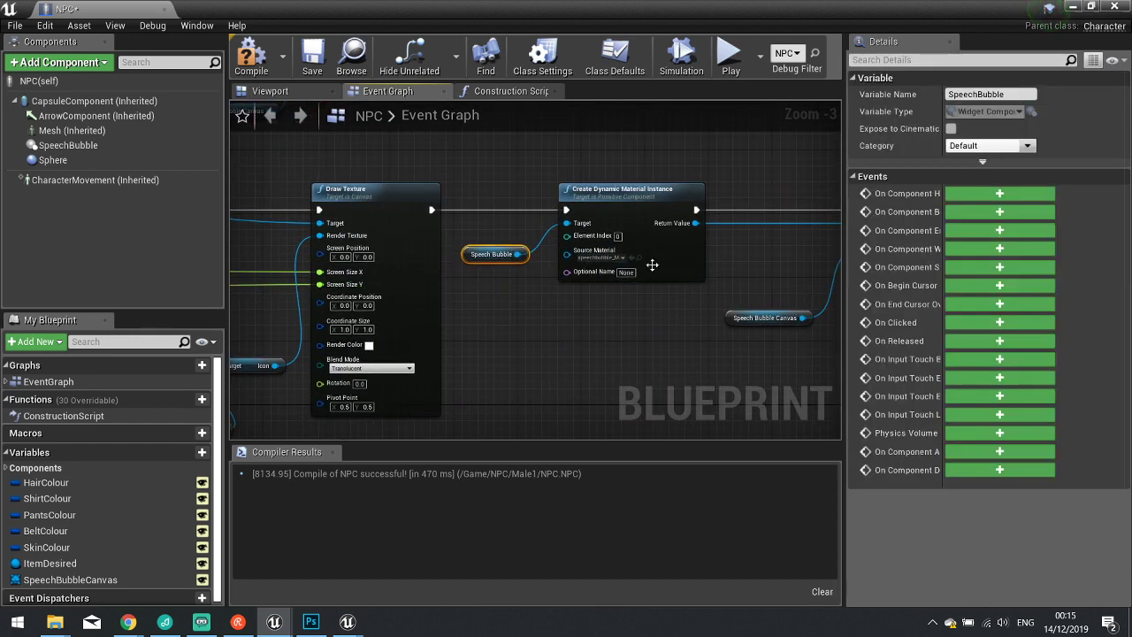
left_click(68, 145)
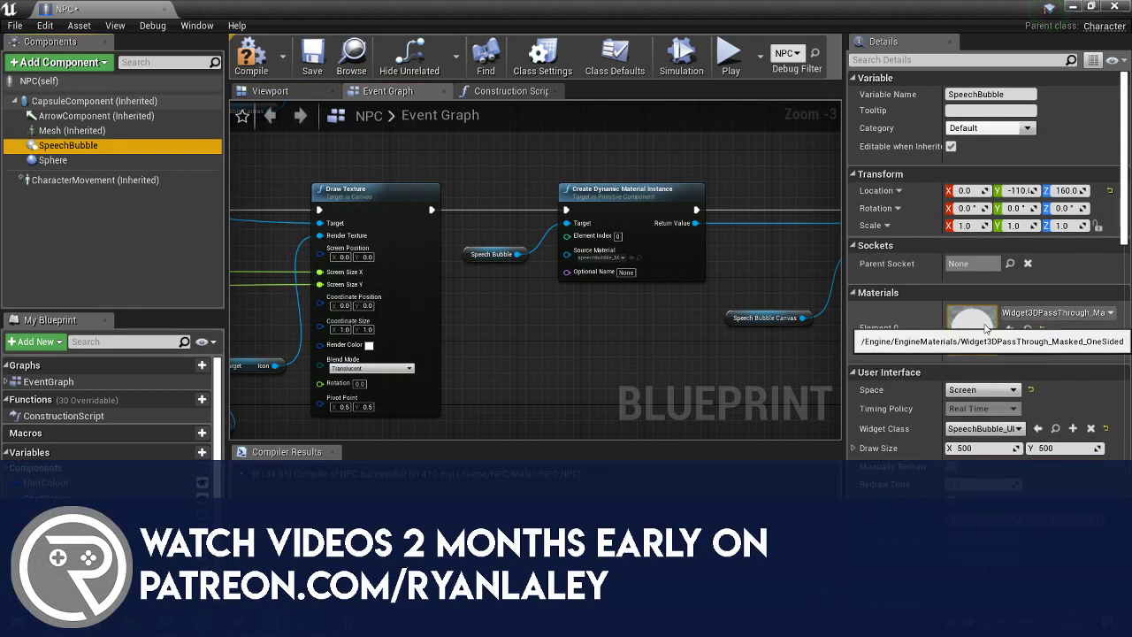
right_click_drag(652, 258, 454, 245)
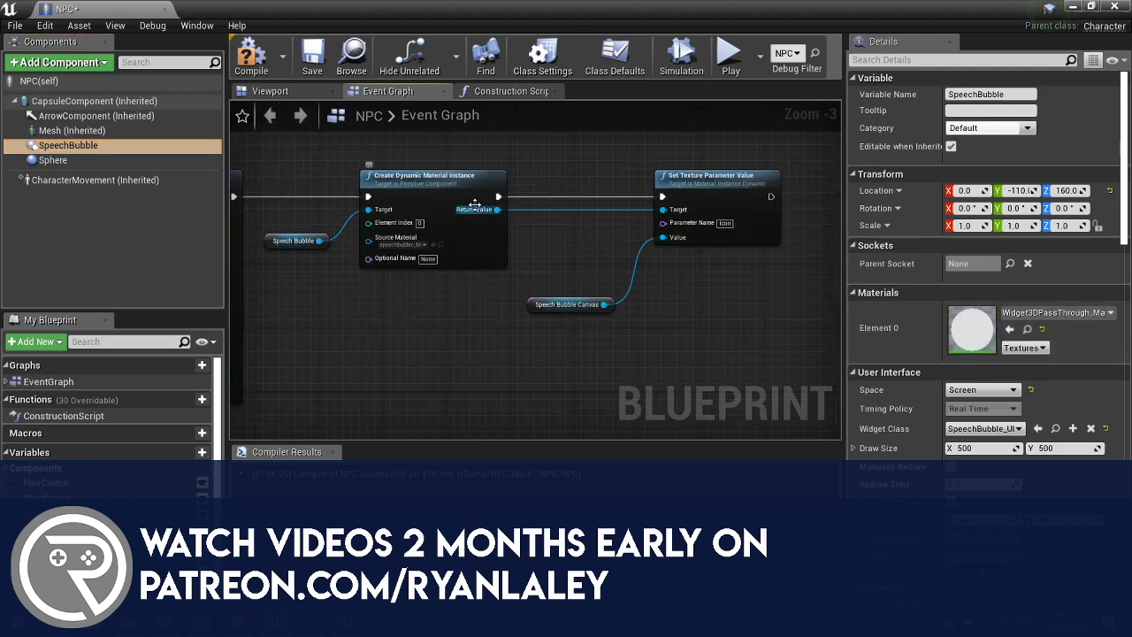
Shift the Create Dynamic Material Instance, Set Texture Parameter Value and Speech Bubble Canvas nodes away from the Speech Bubble node to make room.
left_click(503, 253)
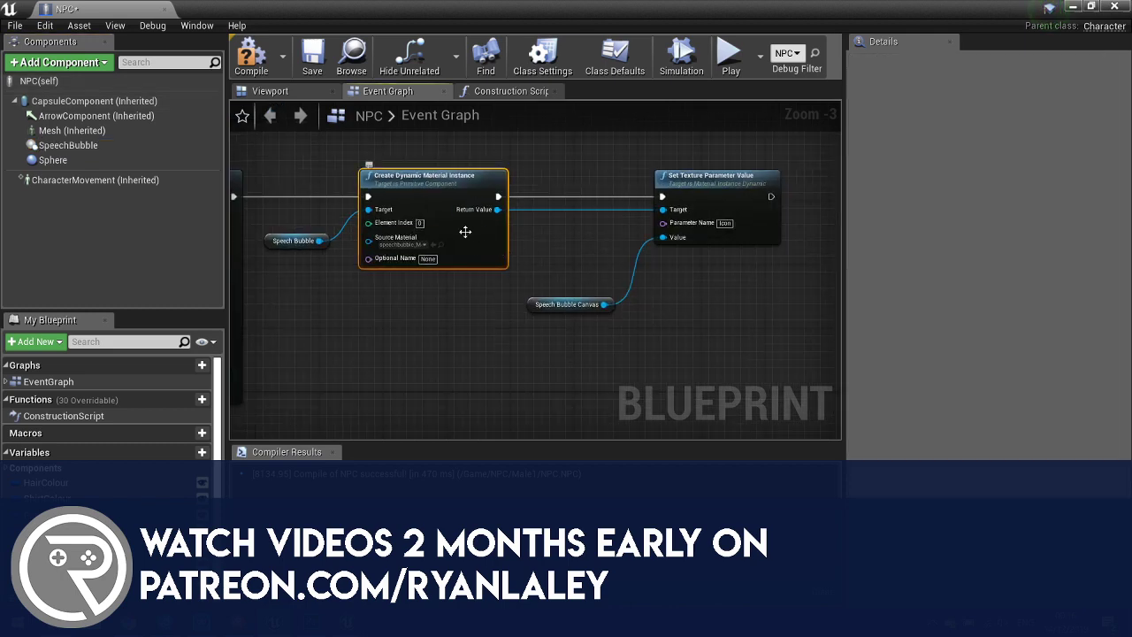
left_click_drag(518, 244, 598, 248)
left_click_drag(767, 349, 477, 182)
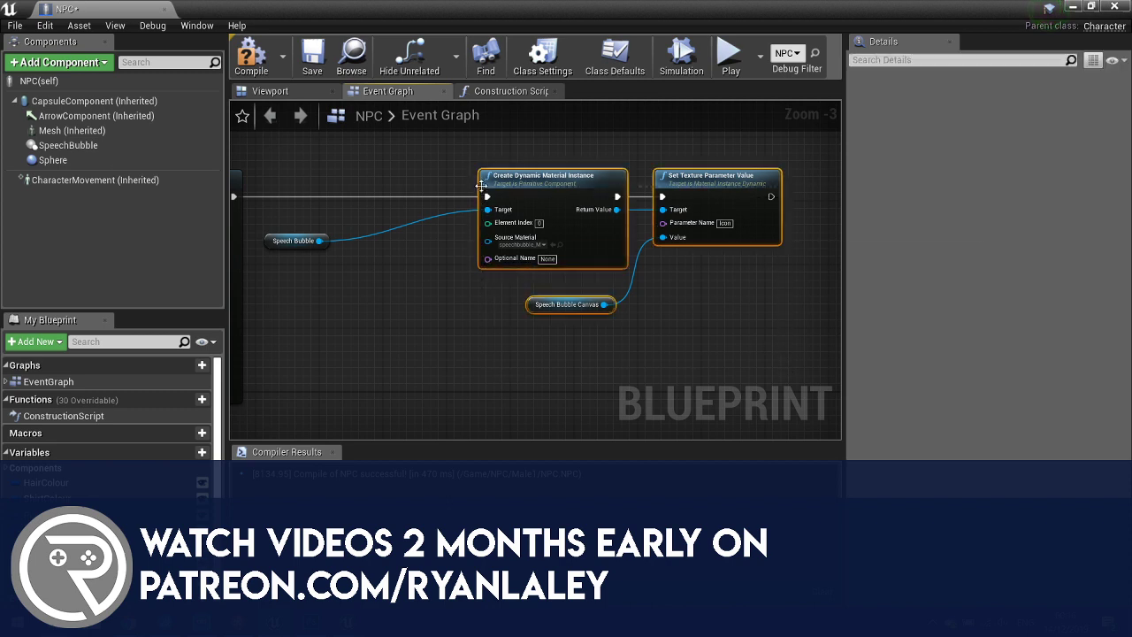
left_click_drag(554, 187, 690, 193)
left_click(495, 344)
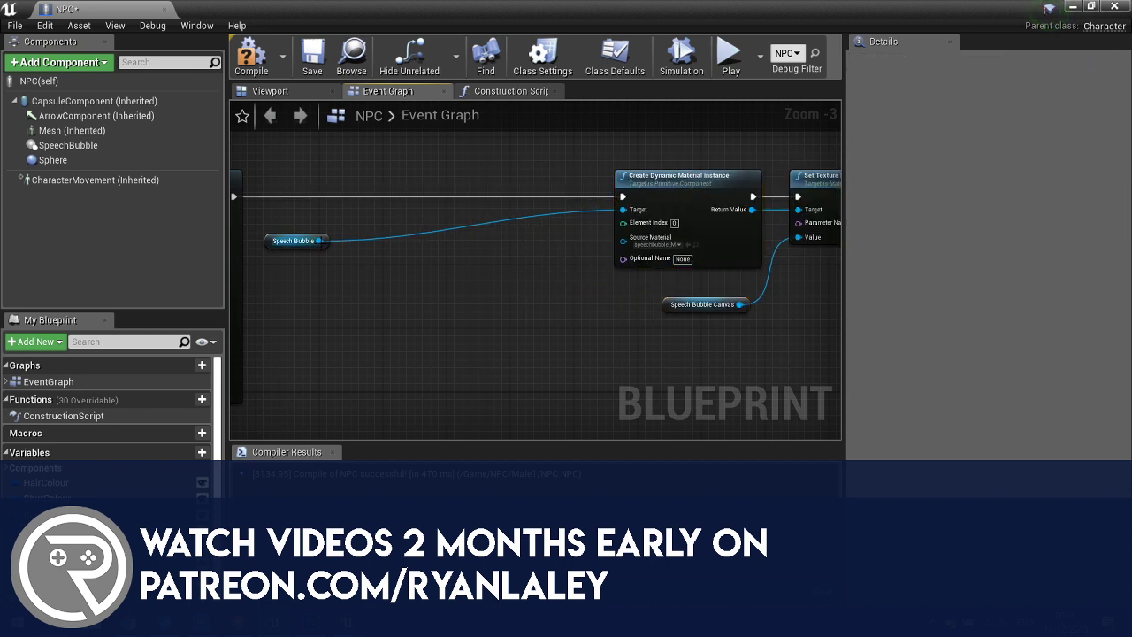
Rewire the Speech Bubble reference into a new Get User Widget Object node and move both nodes slightly below the execution wire.
left_click_drag(320, 240, 373, 244, "ctrl")
type("get user wid")
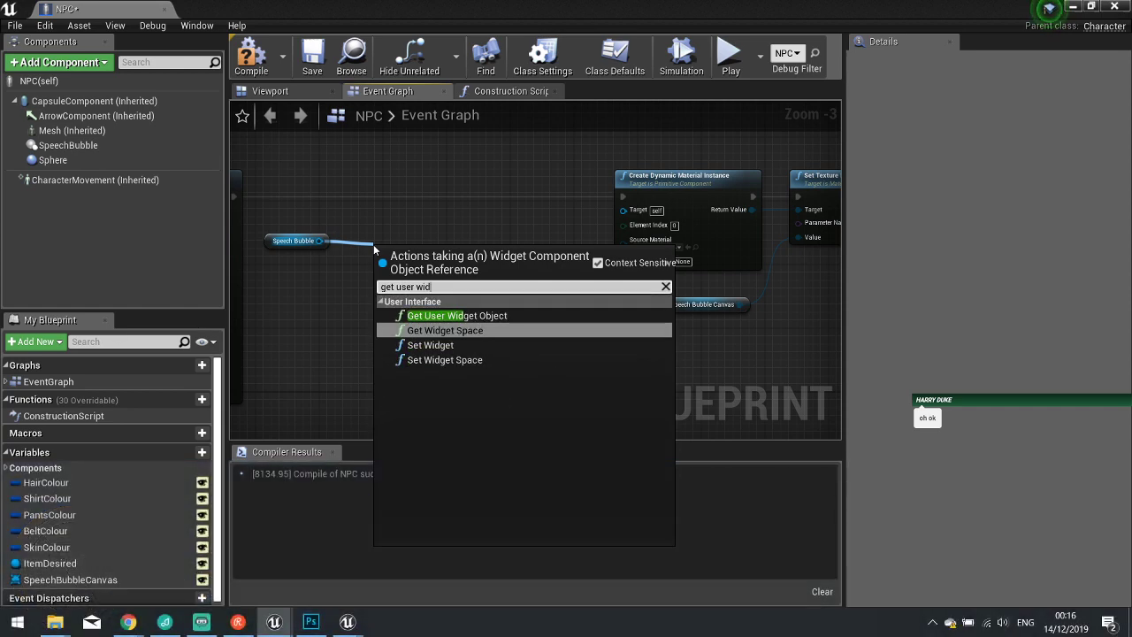
left_click(446, 316)
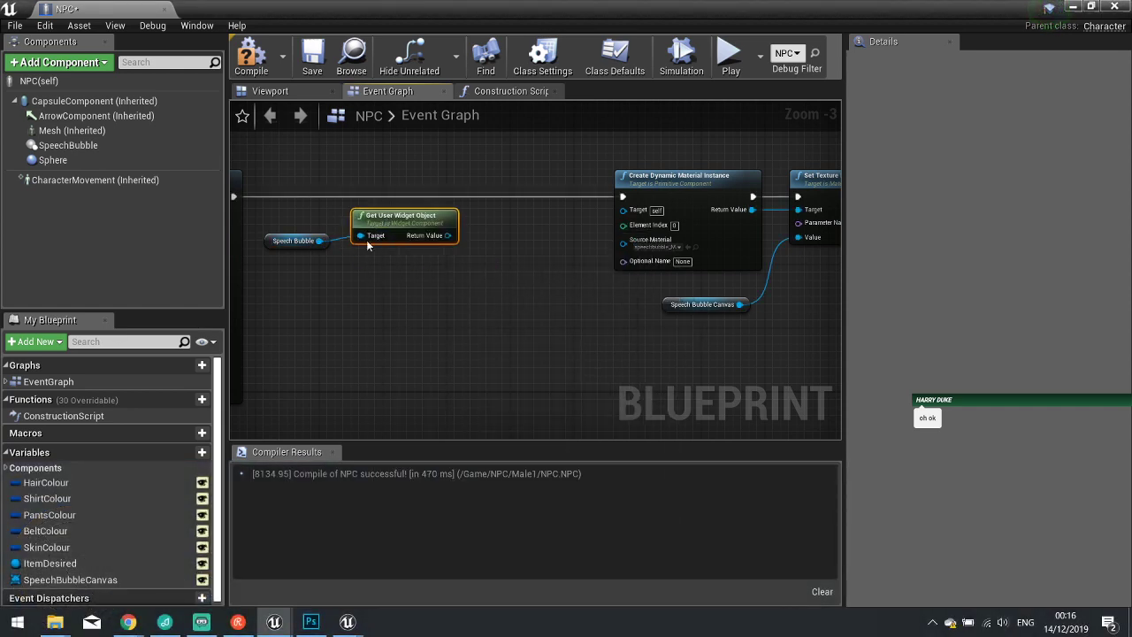
left_click_drag(381, 274, 278, 226)
left_click_drag(376, 227, 369, 250)
Cast the Get User Widget Object return value to SpeechBubble_UI and connect the cast to the incoming execution wire.
left_click_drag(440, 265, 497, 251)
type("ca")
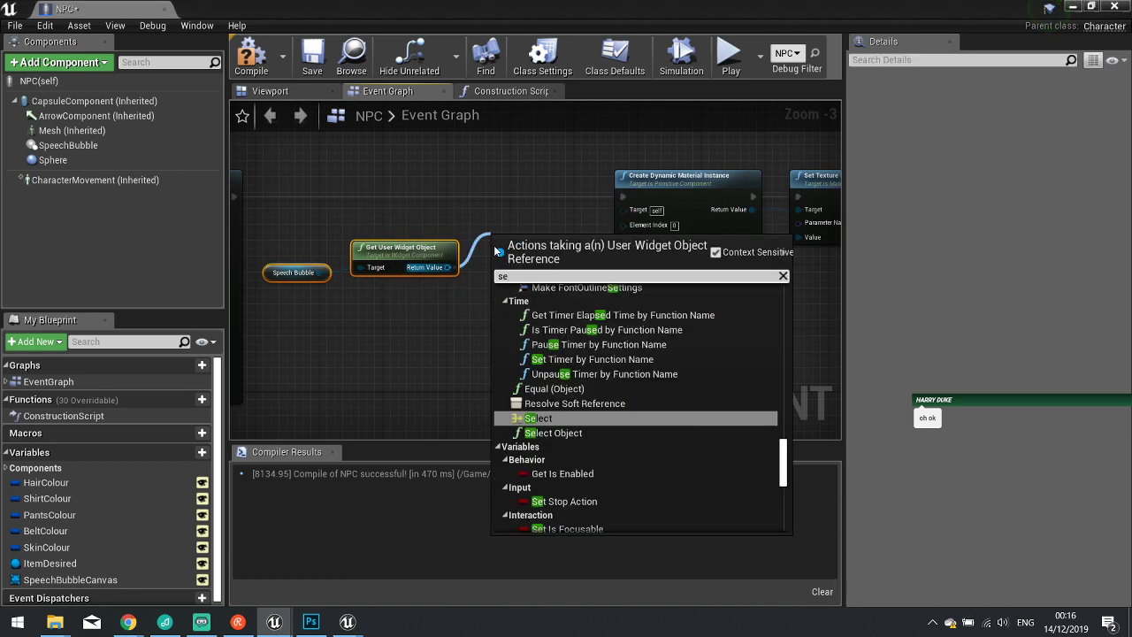
type("st to")
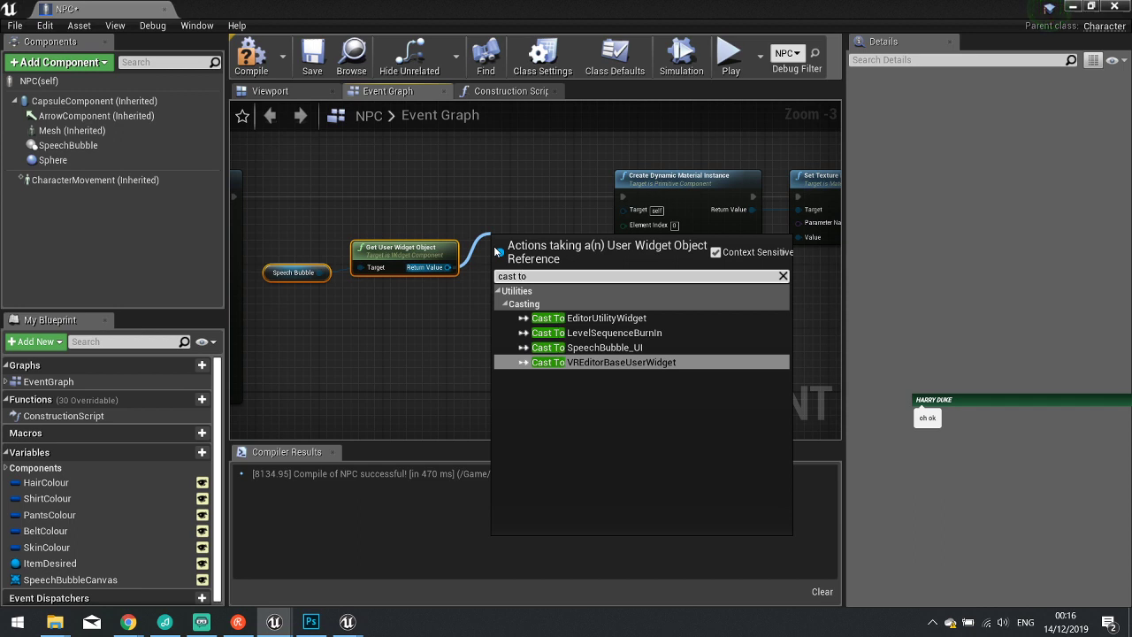
left_click(590, 349)
left_click_drag(550, 250, 299, 197)
Shift the dynamic material nodes away from the SpeechBubble_UI cast and add a Get Bubble Image node from As Speech Bubble UI.
right_click_drag(785, 324, 446, 323)
left_click_drag(366, 178, 612, 191)
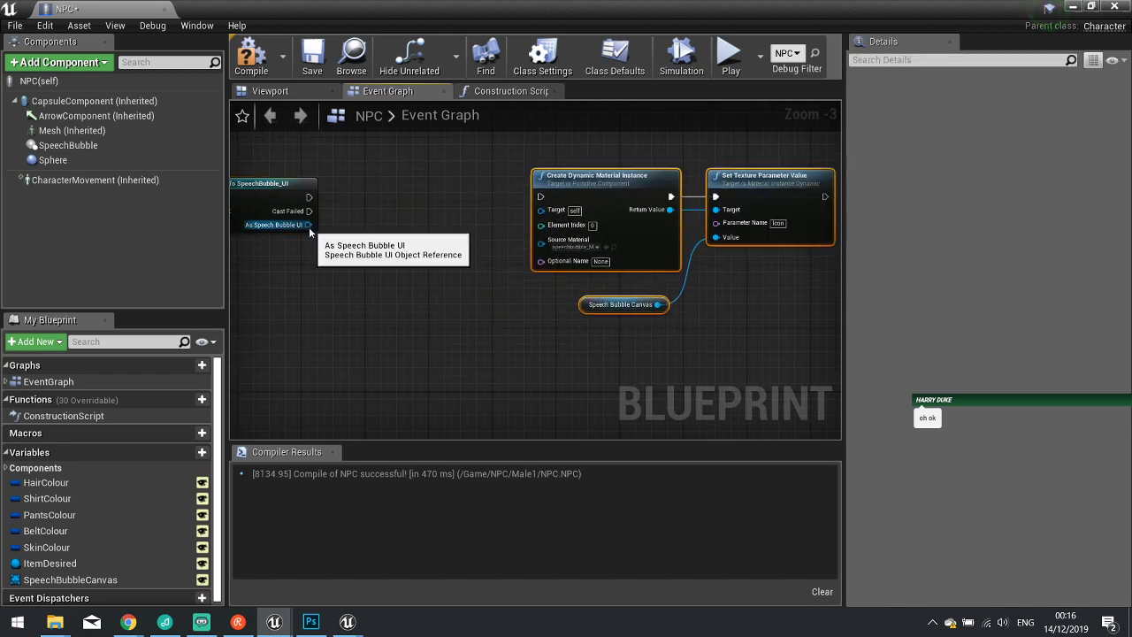
left_click_drag(309, 225, 377, 265)
type("get bubble")
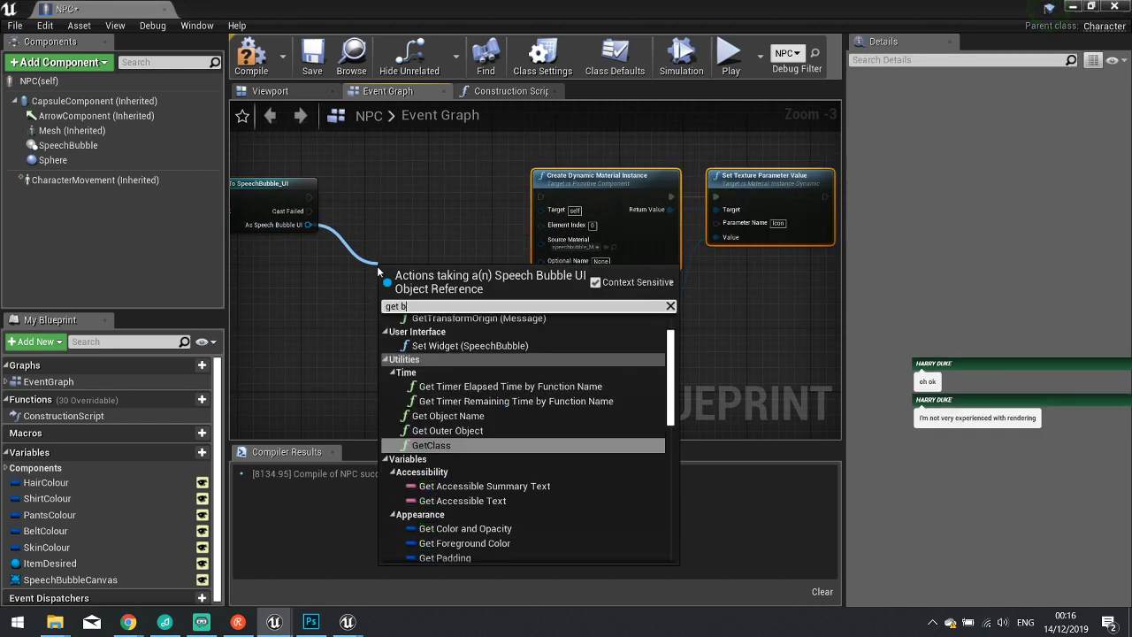
key("Return")
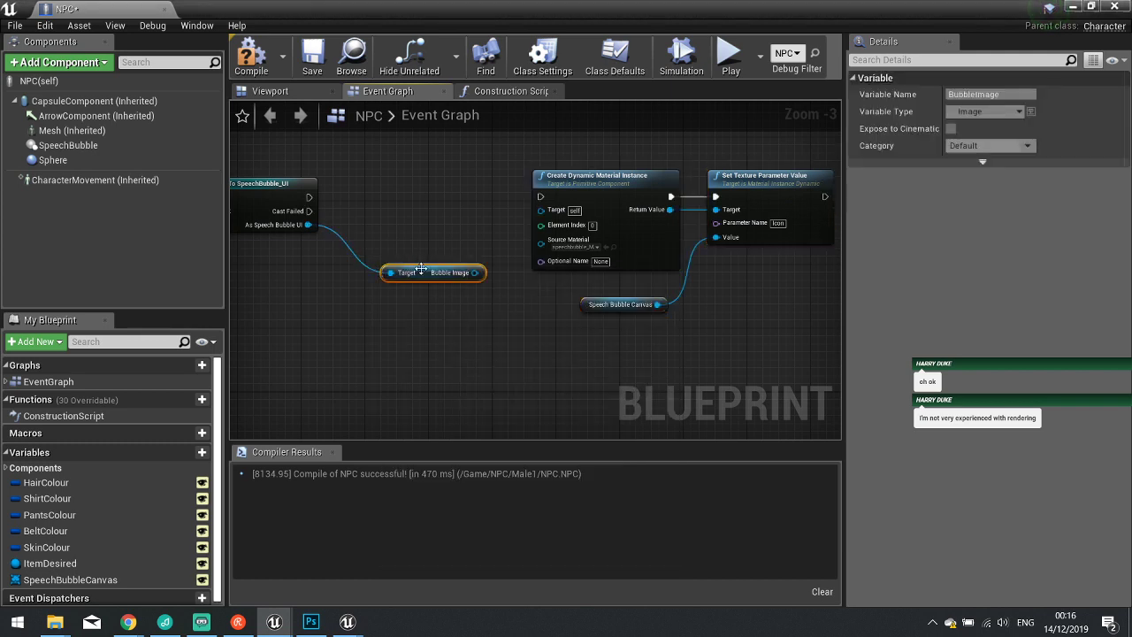
Move the Bubble Image node closer to the cast, get its Brush, and split the Brush struct pin.
left_click_drag(421, 269, 461, 295)
type("get r")
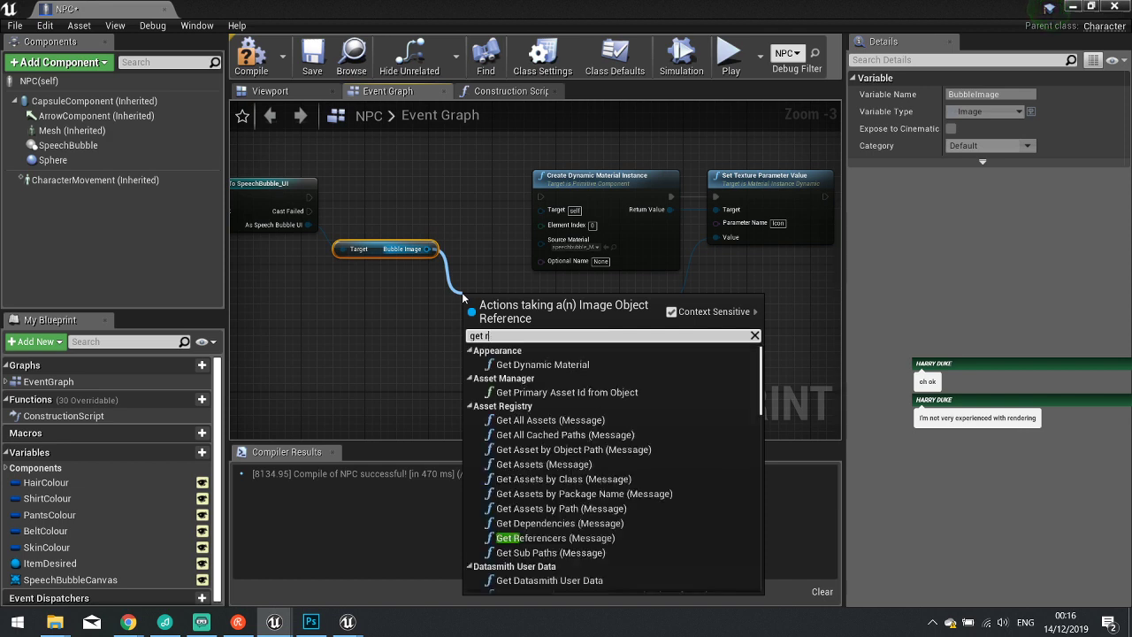
key("BackSpace")
type("brush")
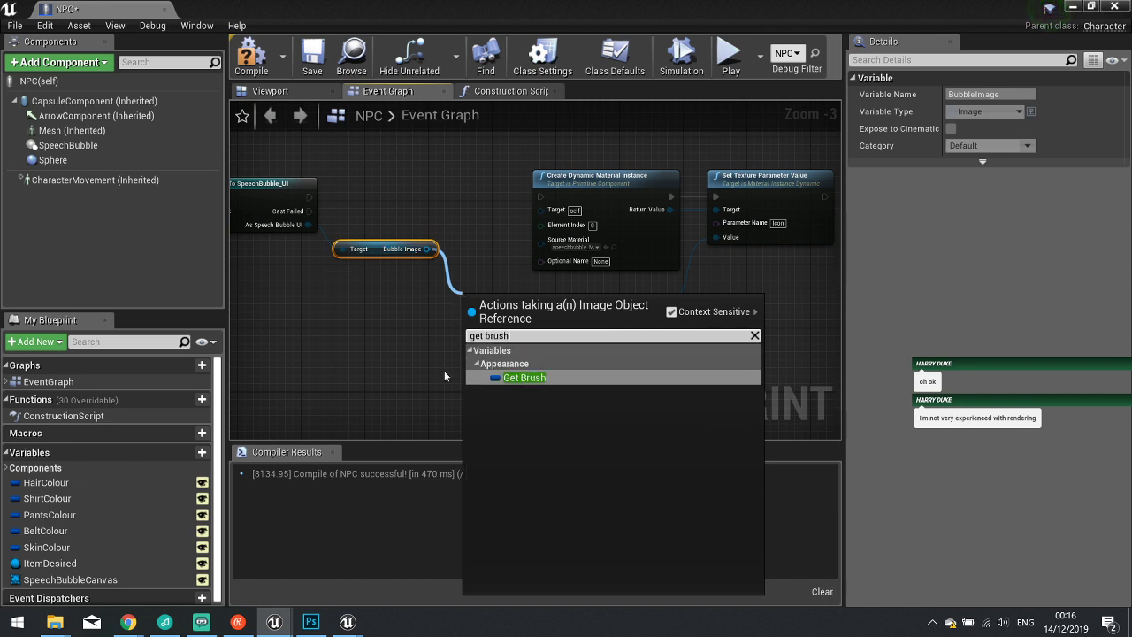
left_click(512, 377)
right_click(532, 305)
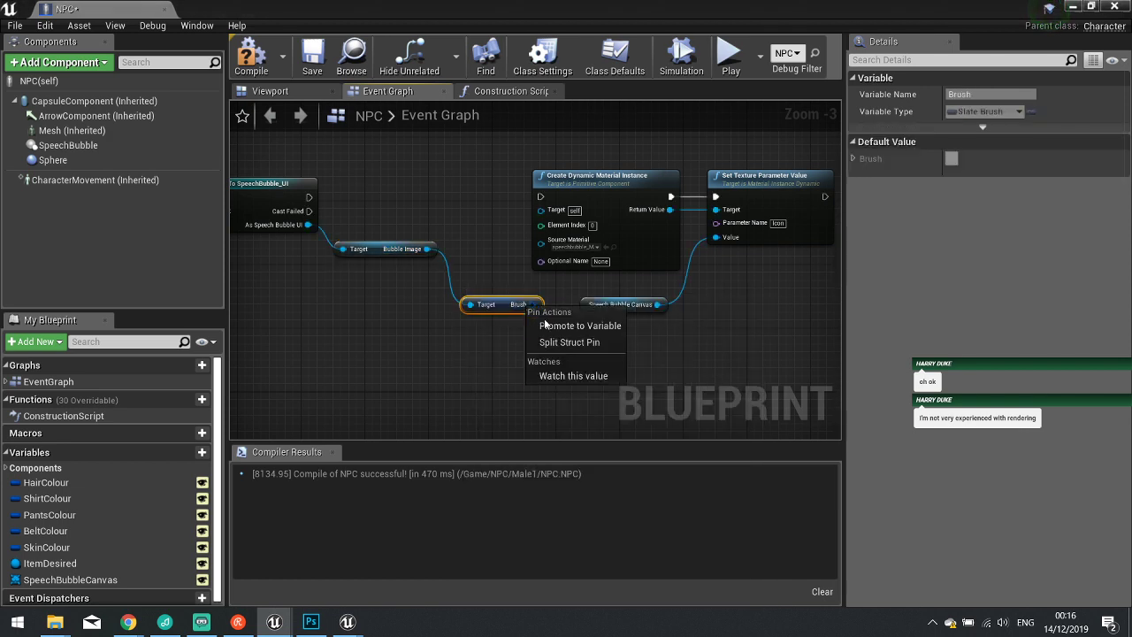
left_click(559, 342)
Move the Create Dynamic Material Instance, Set Texture Parameter Value and Speech Bubble Canvas nodes away from the split Brush node.
right_click_drag(636, 350, 433, 348)
left_click_drag(312, 162, 592, 261)
left_click(433, 302, "ctrl")
left_click_drag(429, 254, 550, 253)
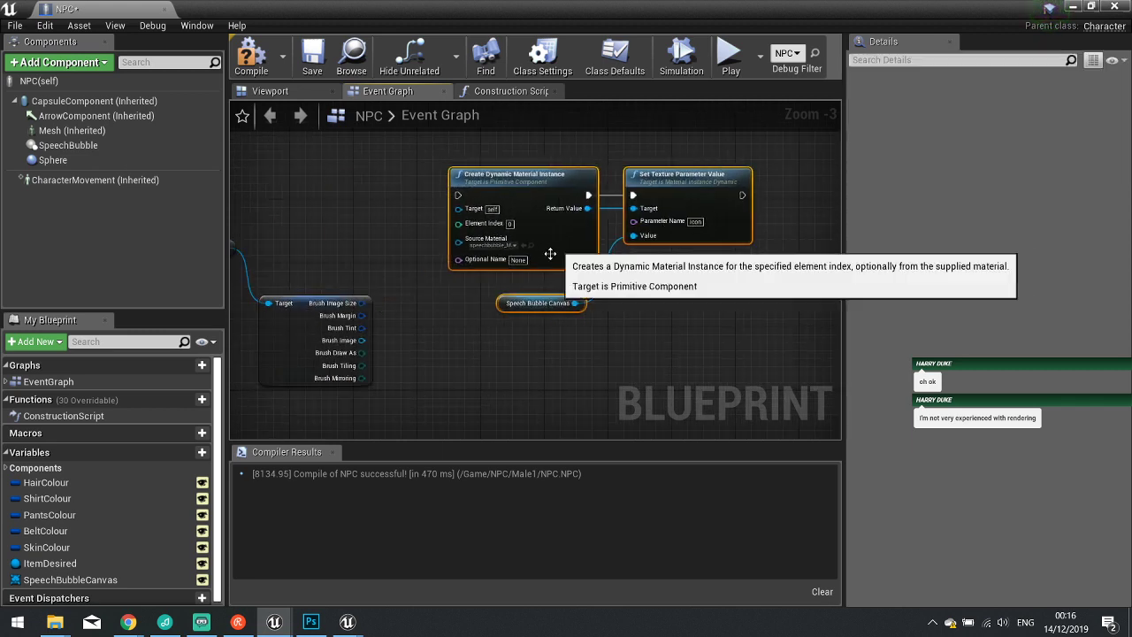
left_click(383, 332)
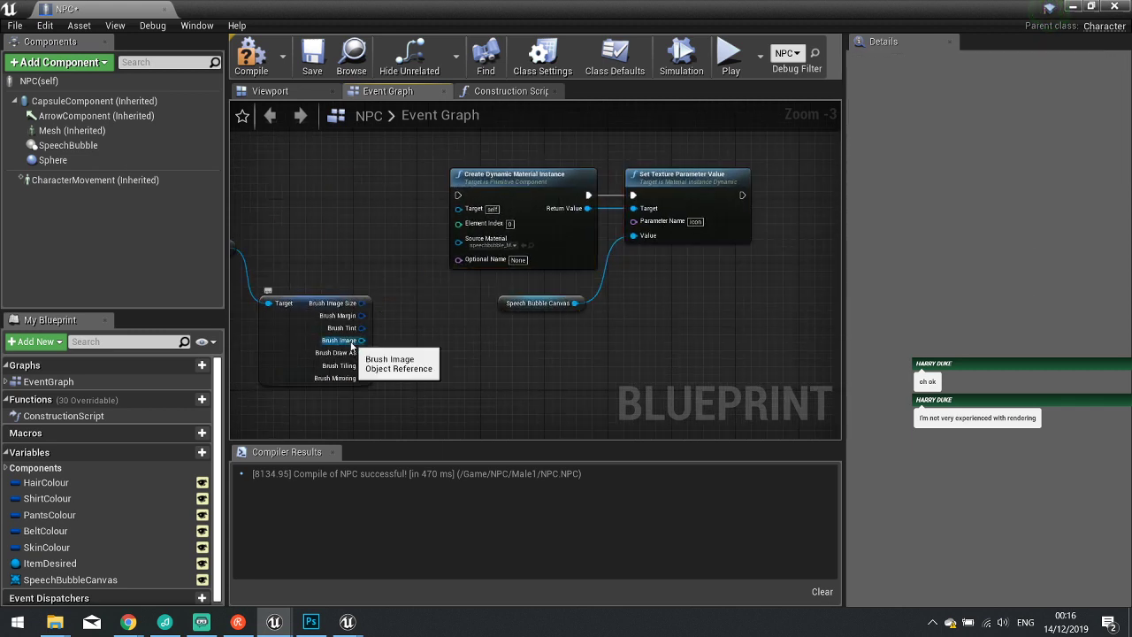
mouse_move(351, 344)
left_mouse_down()
mouse_move(409, 336)
mouse_move(408, 347)
mouse_move(371, 358)
mouse_move(311, 296)
left_mouse_up()
right_click_drag(251, 274, 354, 289)
mouse_move(337, 263)
left_mouse_down()
mouse_move(556, 227)
mouse_move(349, 285)
mouse_move(337, 277)
mouse_move(371, 319)
left_mouse_up()
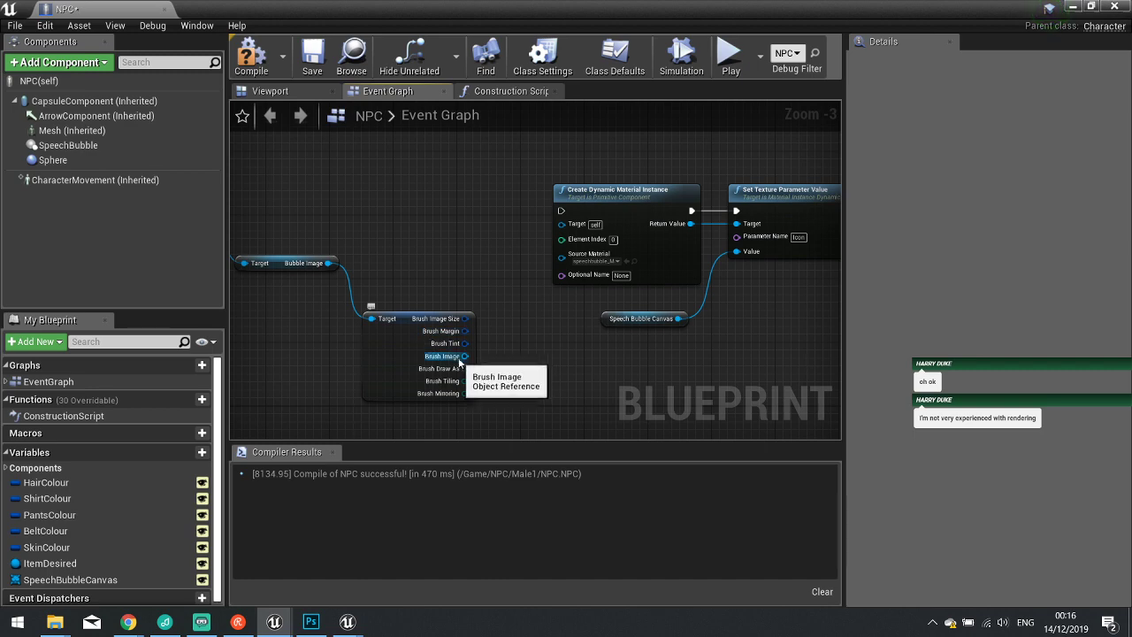
mouse_move(465, 355)
left_mouse_down()
mouse_move(478, 367)
mouse_move(498, 290)
mouse_move(489, 266)
left_mouse_up()
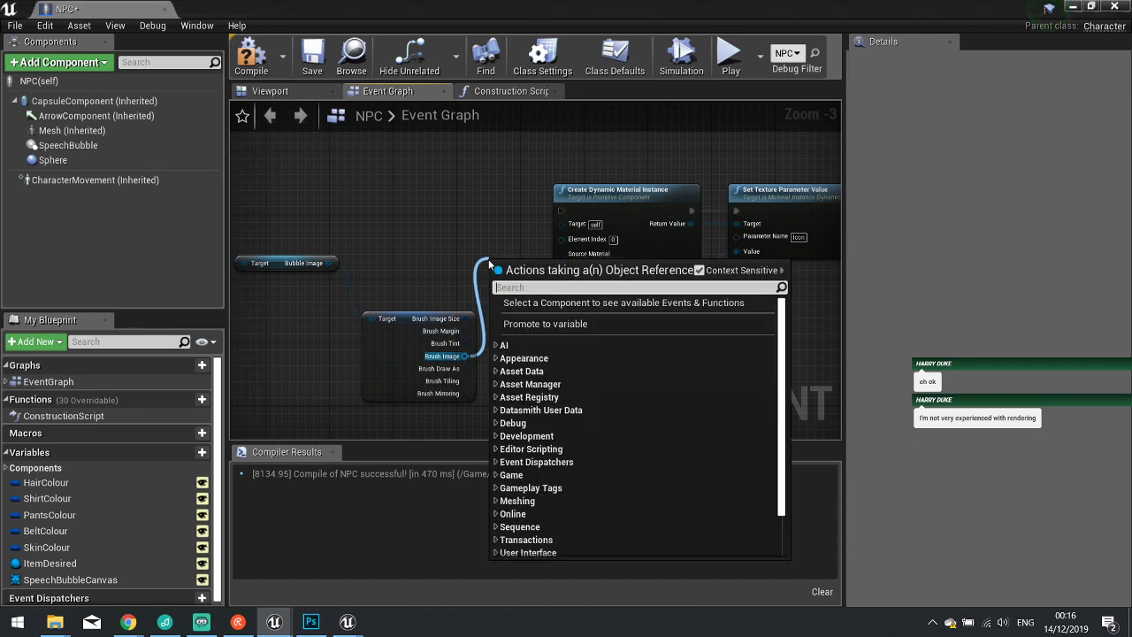
type("create")
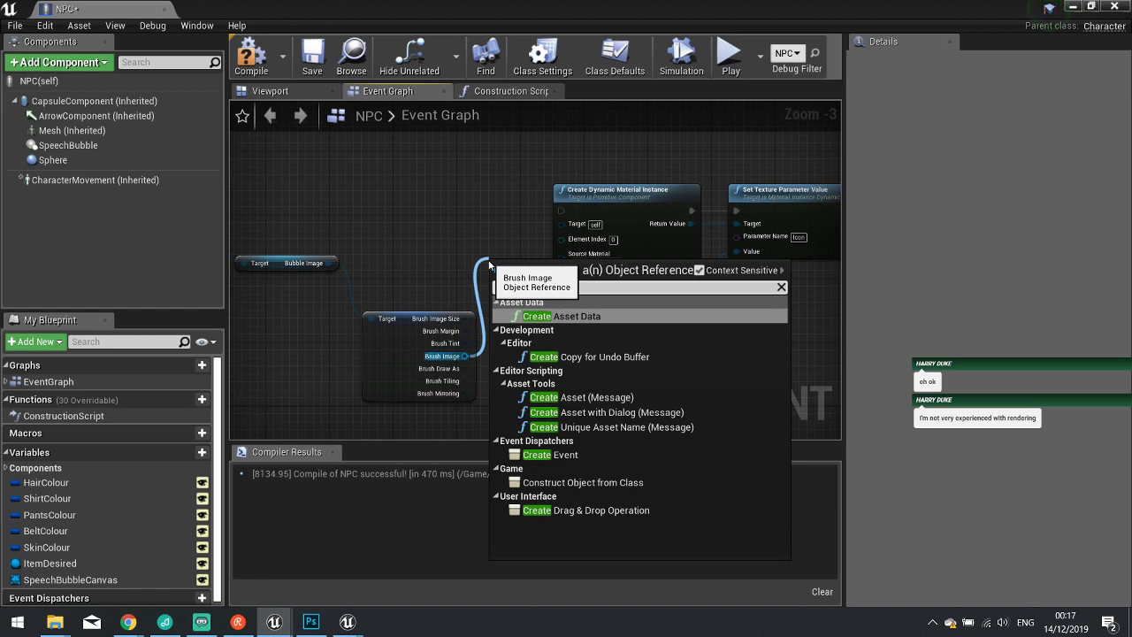
key("BackSpace")
key("BackSpace")
key("BackSpace")
key("BackSpace")
key("BackSpace")
key("BackSpace")
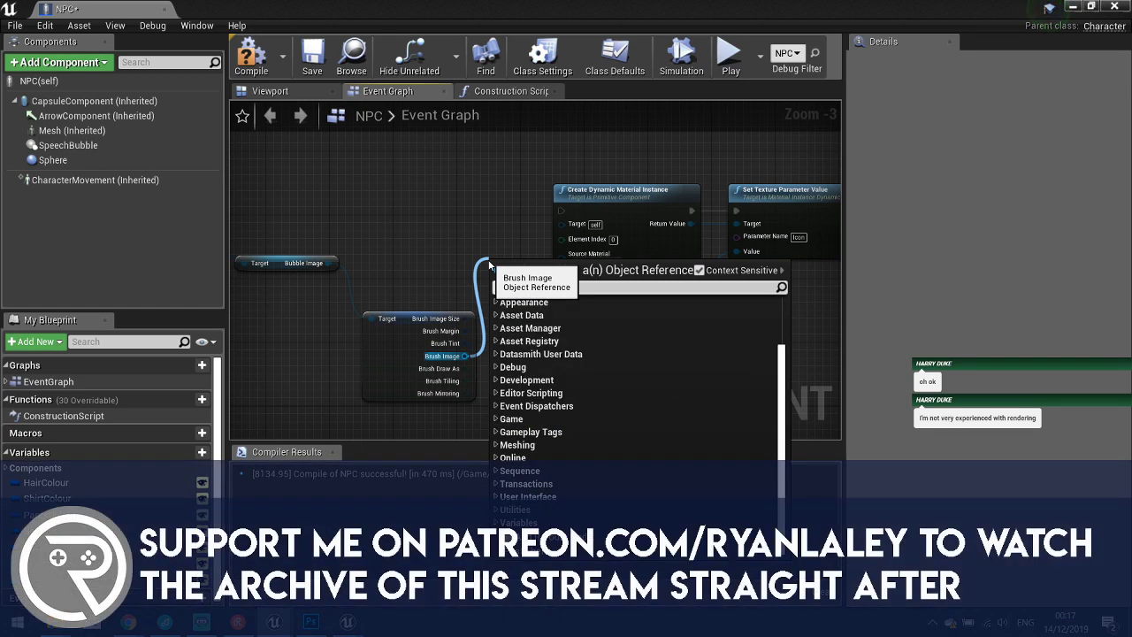
type("get")
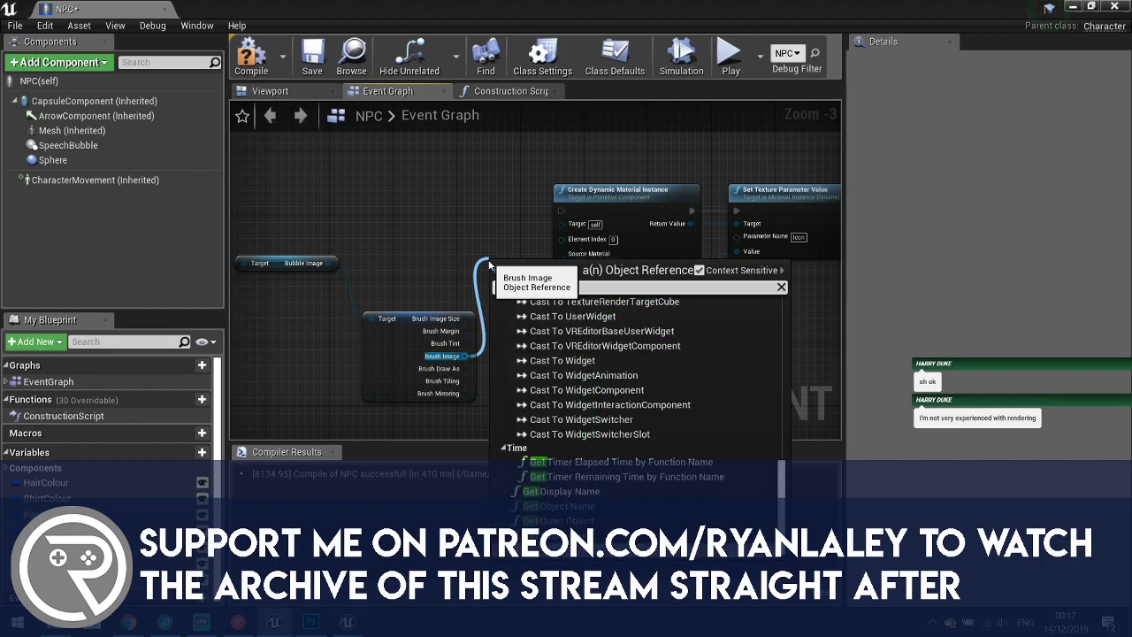
type(" mat")
key("BackSpace")
key("BackSpace")
key("BackSpace")
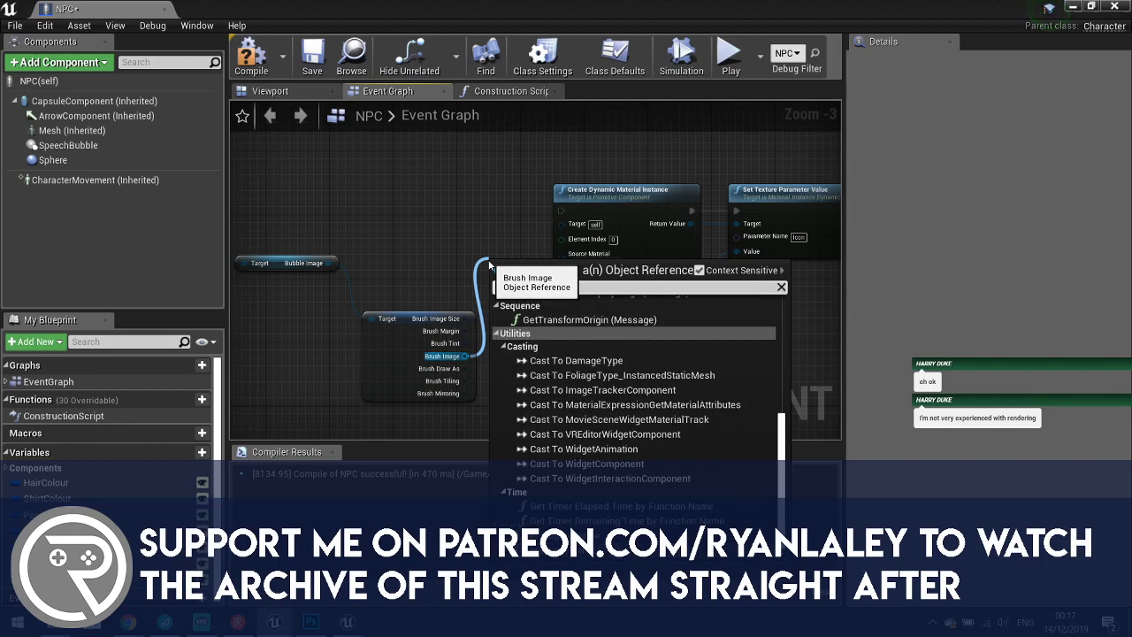
type("text")
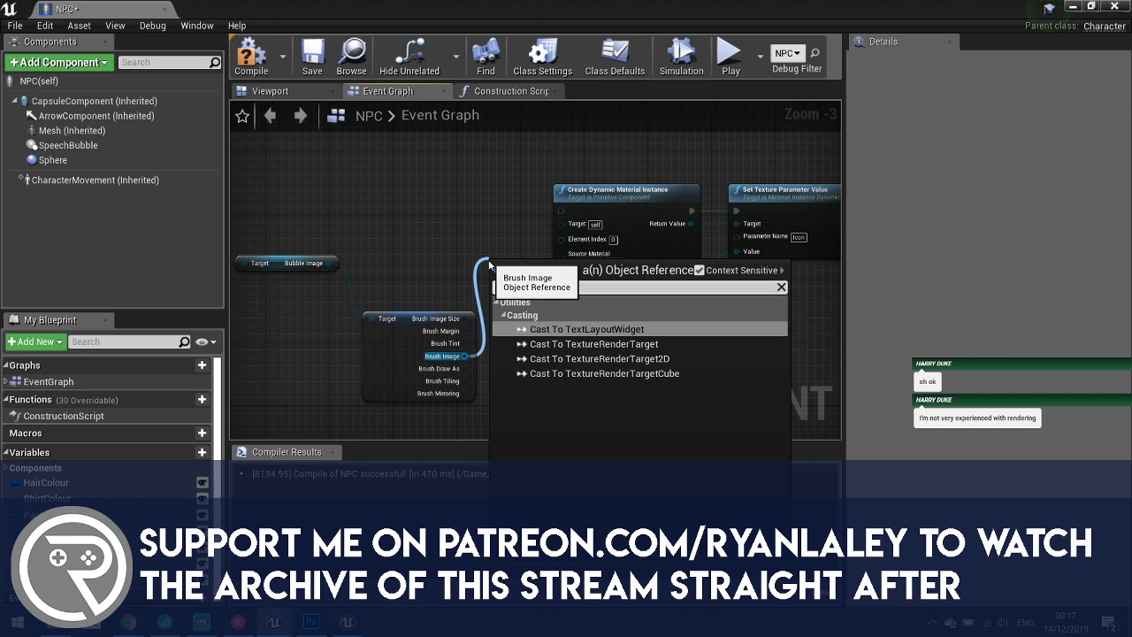
key("BackSpace")
key("BackSpace")
key("BackSpace")
key("BackSpace")
key("BackSpace")
key("BackSpace")
key("BackSpace")
key("BackSpace")
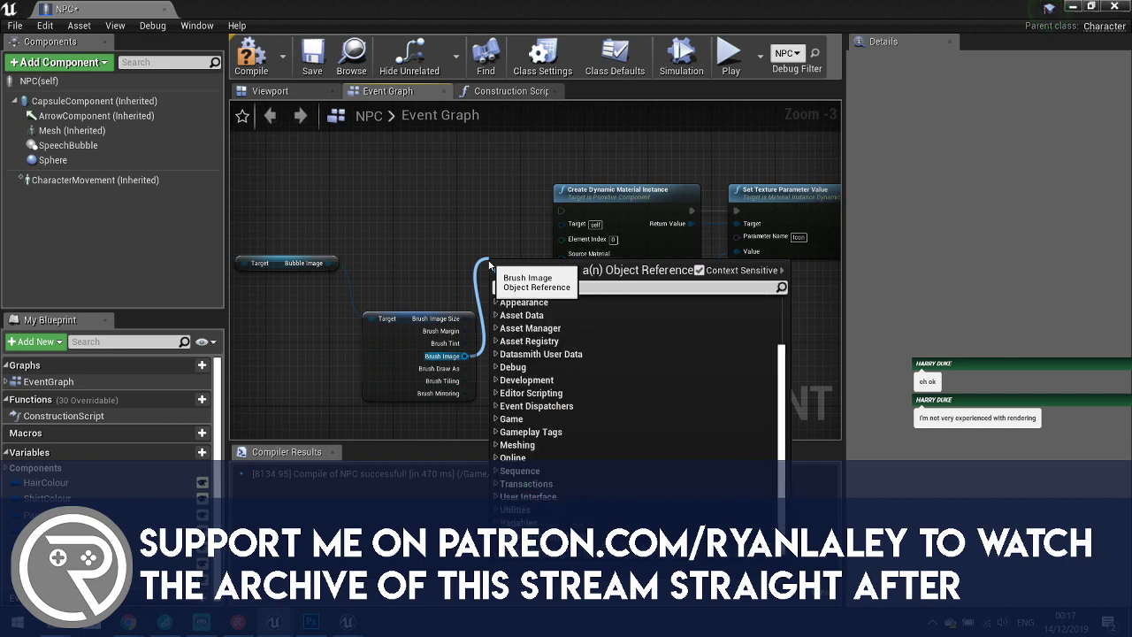
left_click(488, 220)
Shift the dynamic material, texture parameter and canvas nodes further along the graph to open space for another cast node.
right_click_drag(483, 237, 364, 243)
scroll(691, 350, "down", 2)
left_click_drag(735, 350, 626, 261)
scroll(557, 309, "up", 2)
right_click_drag(559, 334, 616, 261)
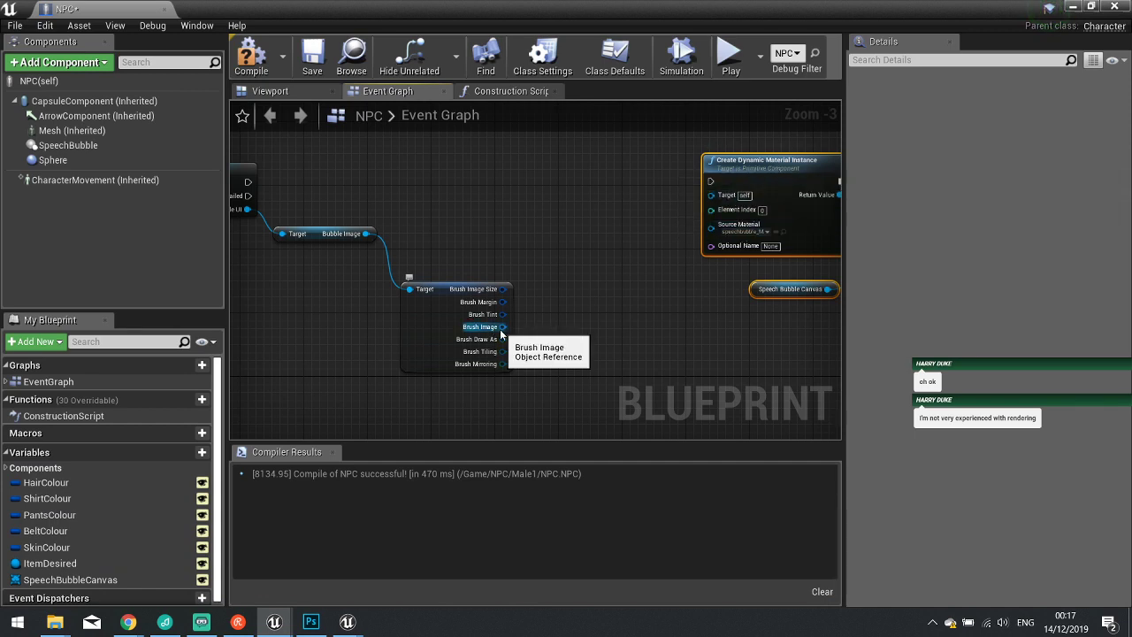
Search the actions available from the Brush Image output for a node that sets a value or parameter.
left_click_drag(502, 329, 593, 305)
type("se")
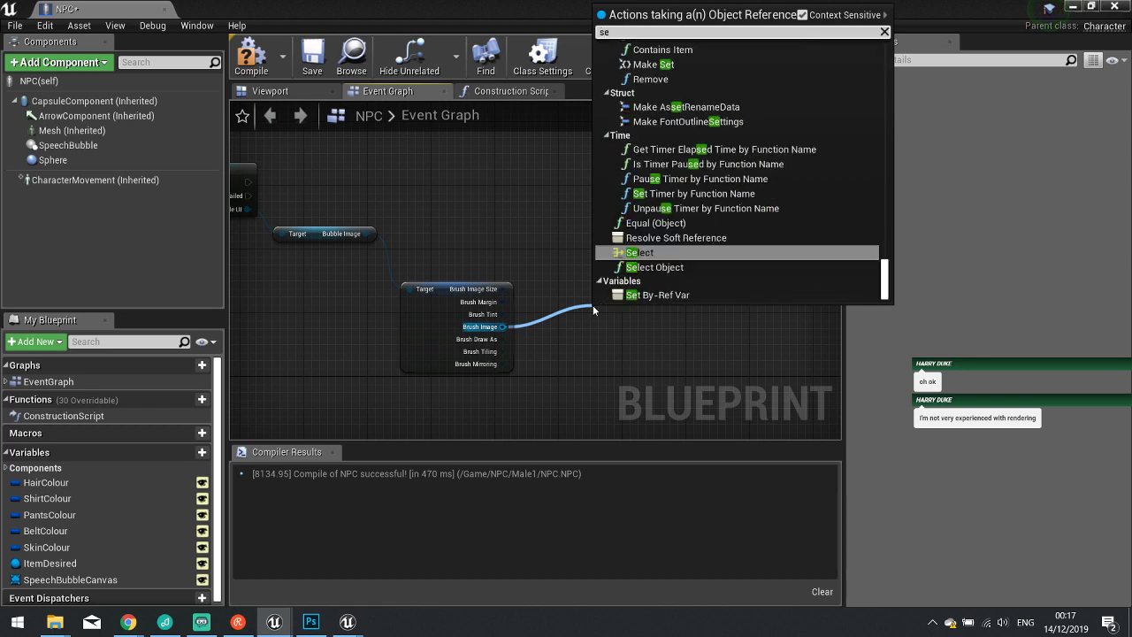
type("t val")
key("BackSpace")
key("BackSpace")
key("BackSpace")
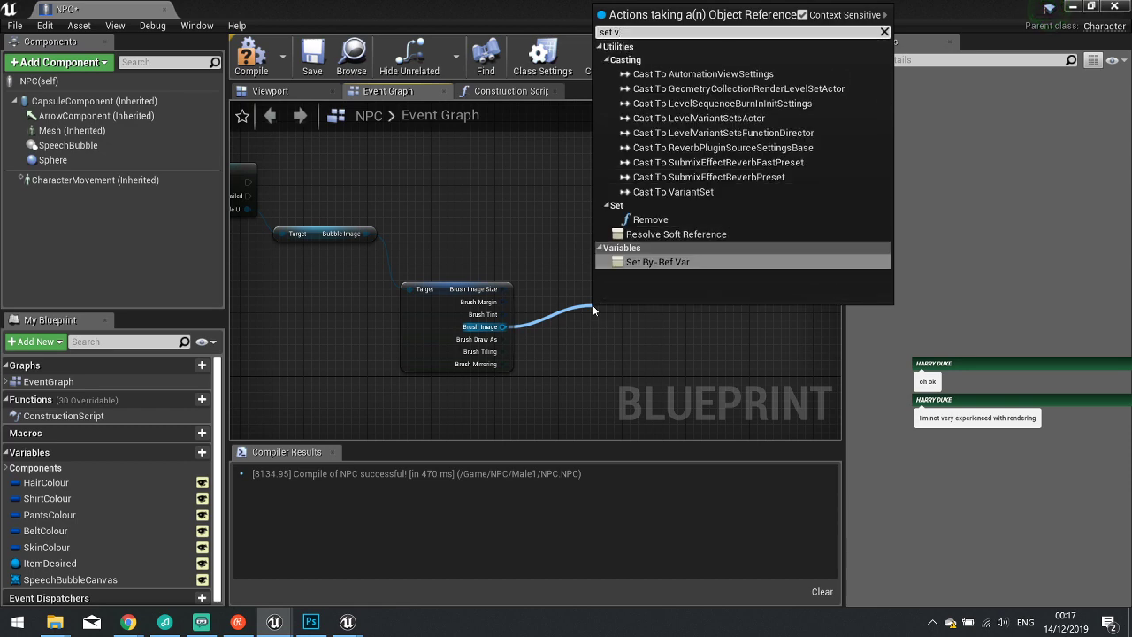
type("par")
key("BackSpace")
key("BackSpace")
key("BackSpace")
key("BackSpace")
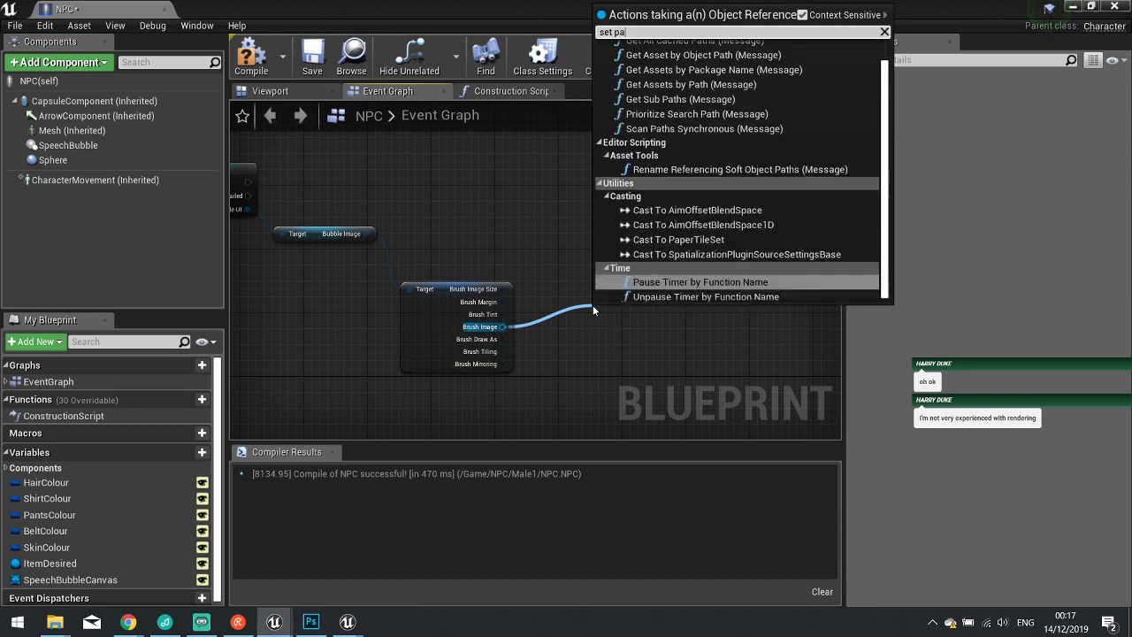
key("BackSpace")
key("BackSpace")
key("BackSpace")
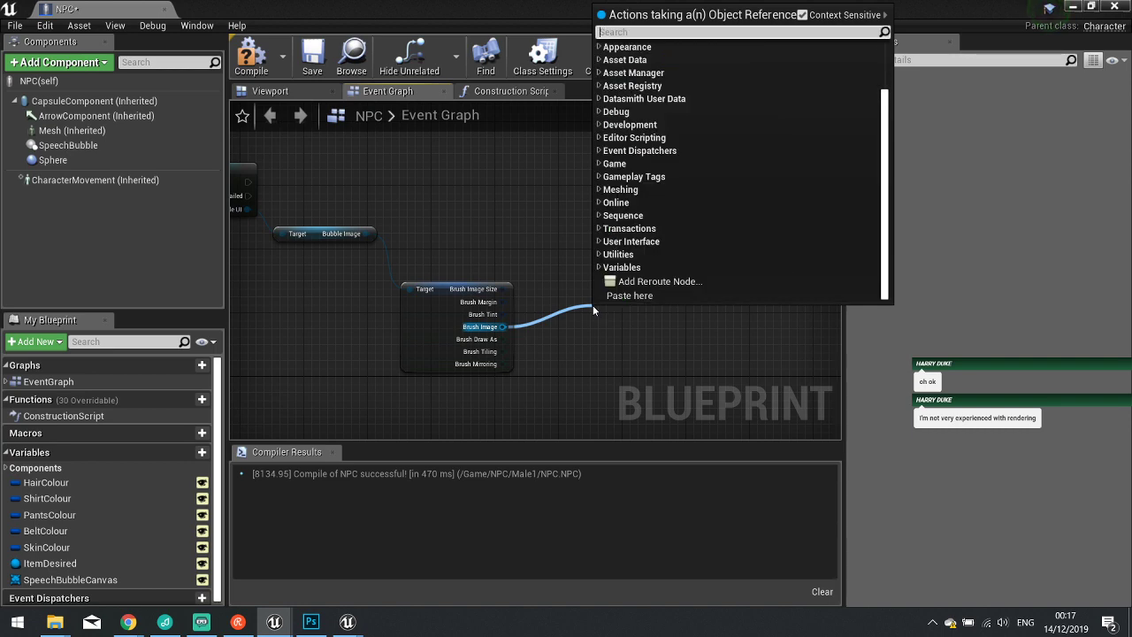
Add a Cast To MaterialInstanceDynamic node fed by the Brush Image output.
type("cast to ")
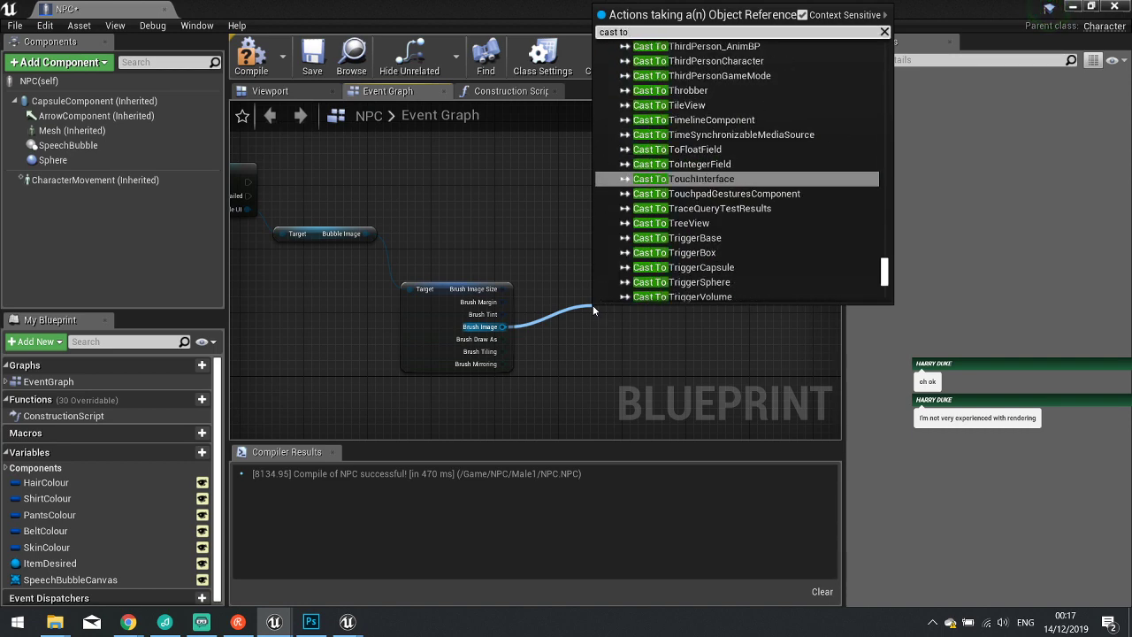
type("material")
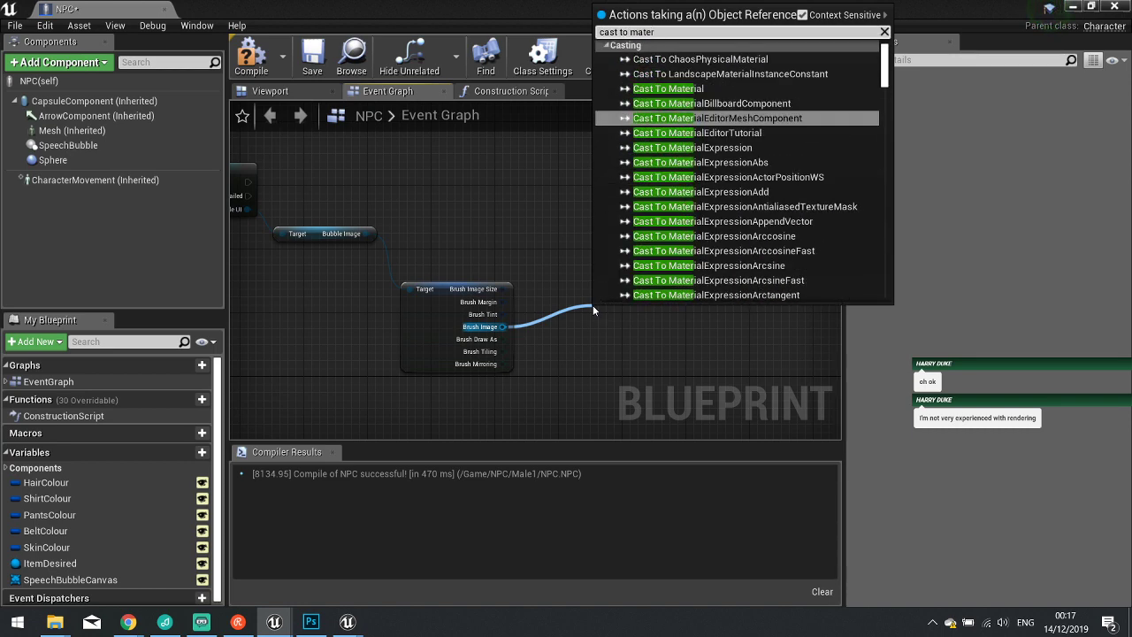
key("BackSpace")
key("BackSpace")
key("BackSpace")
key("BackSpace")
key("BackSpace")
key("BackSpace")
key("BackSpace")
key("BackSpace")
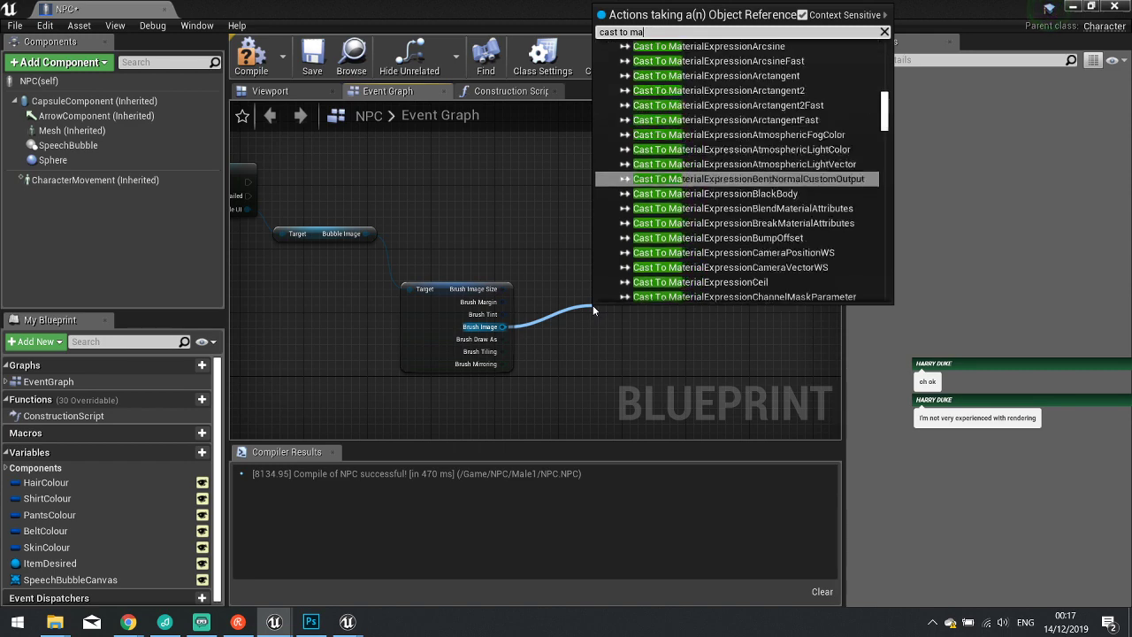
type("d")
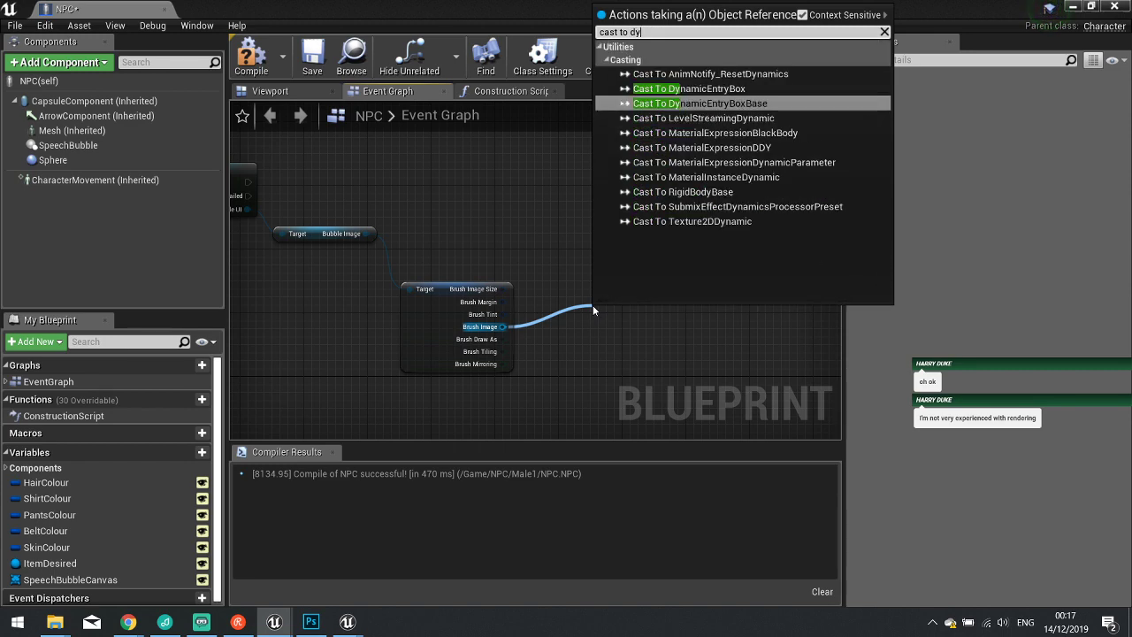
key("BackSpace")
type("spee")
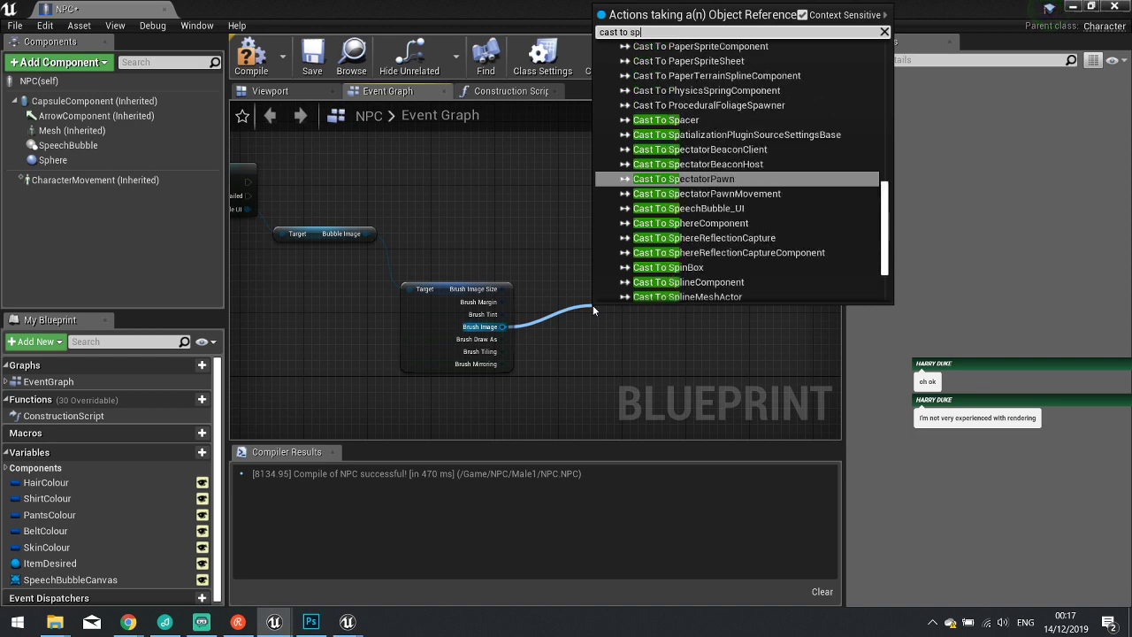
key("BackSpace")
key("BackSpace")
key("BackSpace")
key("BackSpace")
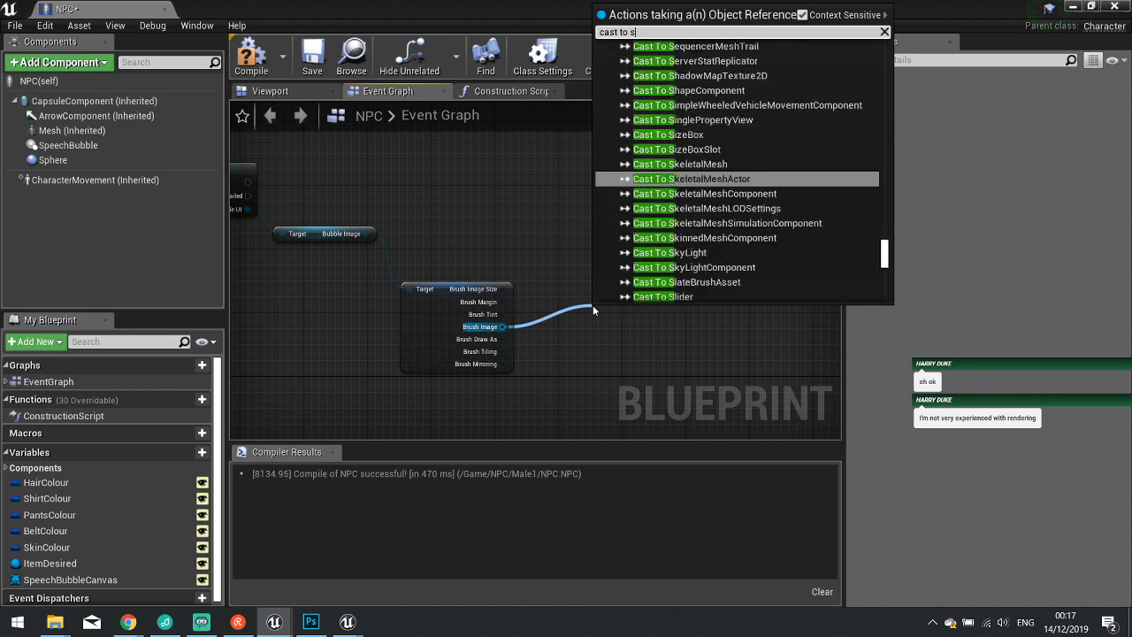
type("dynami")
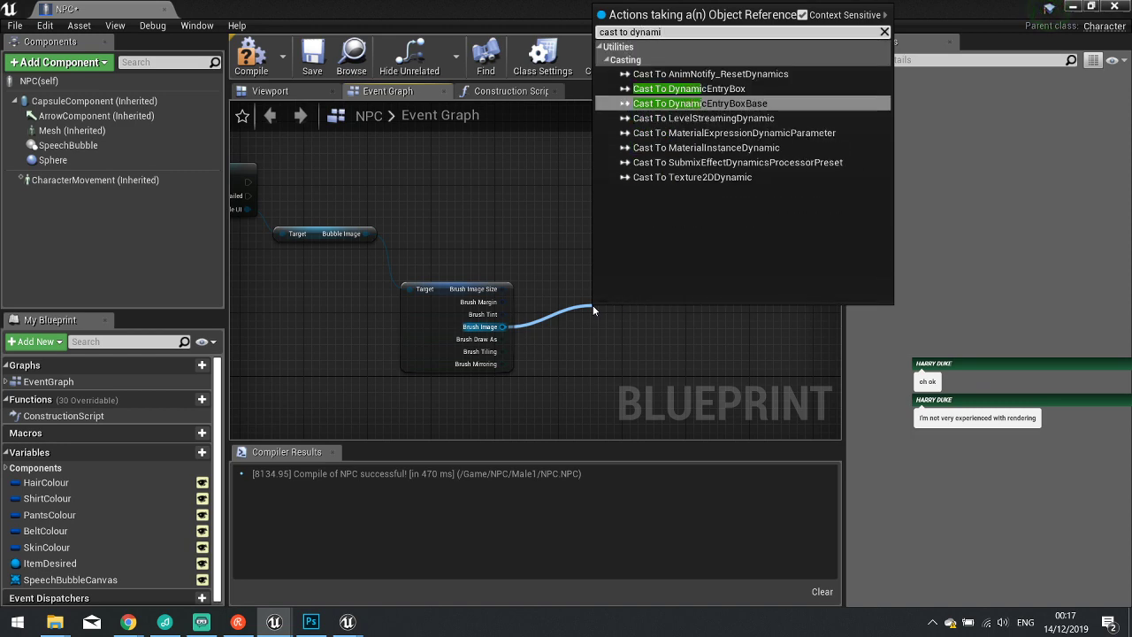
left_click(749, 148)
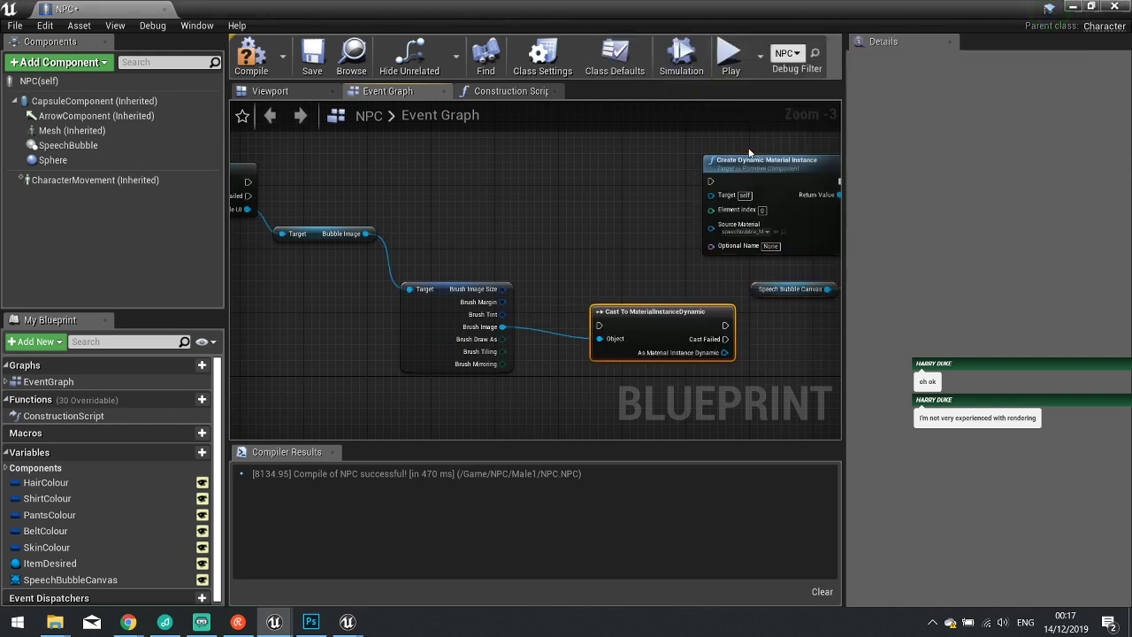
Align the MaterialInstanceDynamic cast with the execution flow and wire it between the SpeechBubble_UI cast and Create Dynamic Material Instance.
left_click_drag(631, 325, 535, 183)
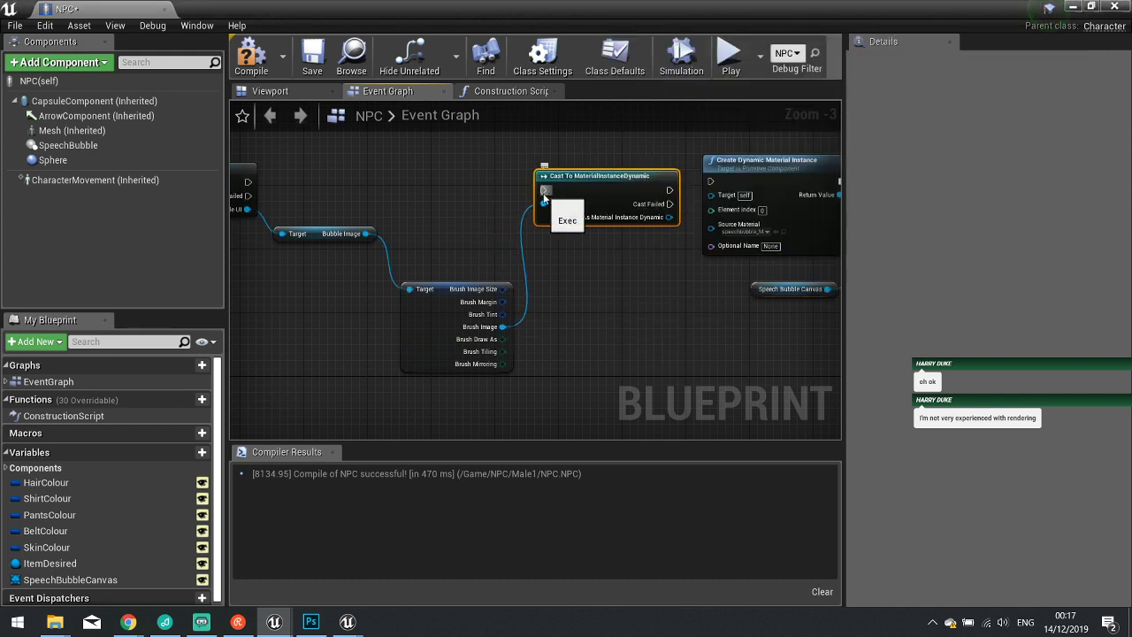
left_click_drag(543, 189, 569, 189)
key("Escape")
right_click_drag(651, 291, 455, 269)
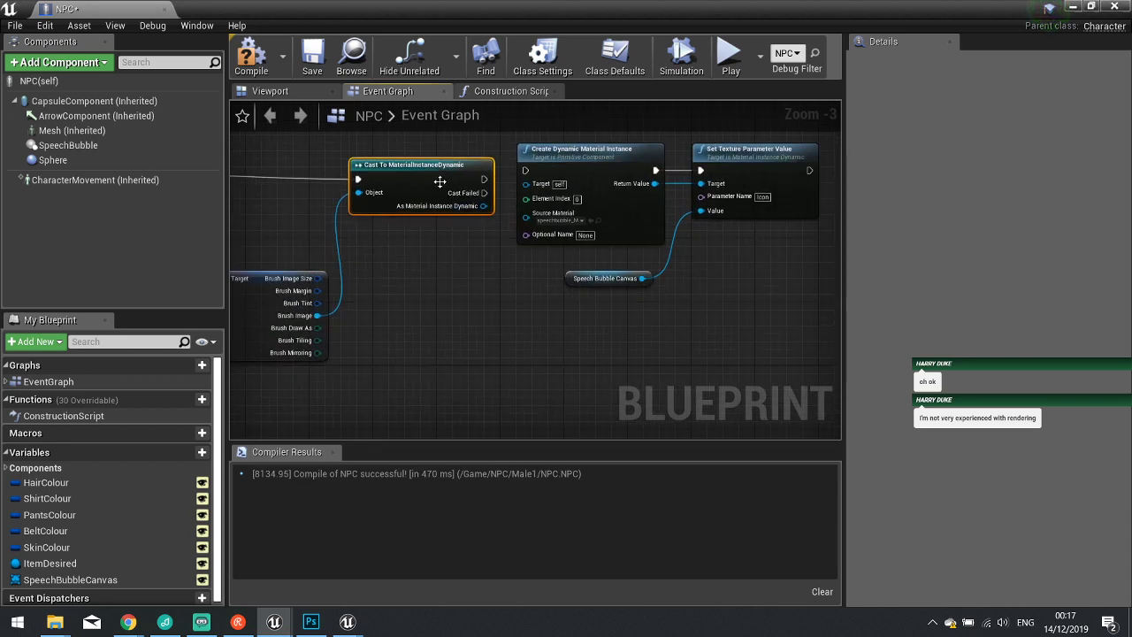
left_click_drag(484, 171, 519, 174)
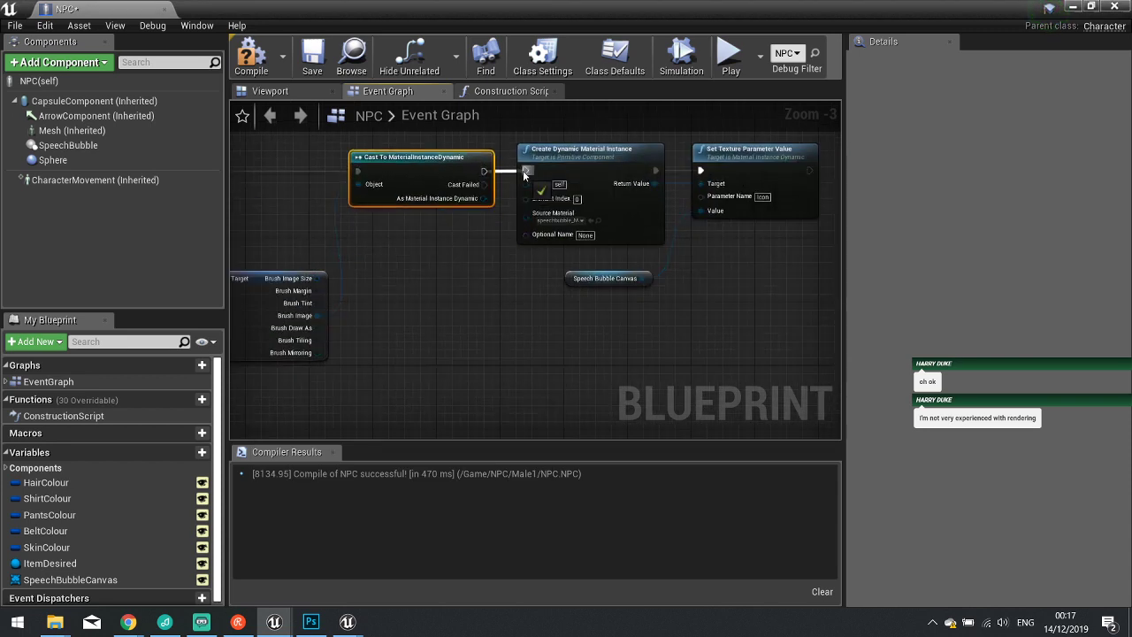
Add a Print String node to the Cast Failed output of the MaterialInstanceDynamic cast and compile the NPC blueprint.
left_click_drag(443, 158, 497, 293)
type("print")
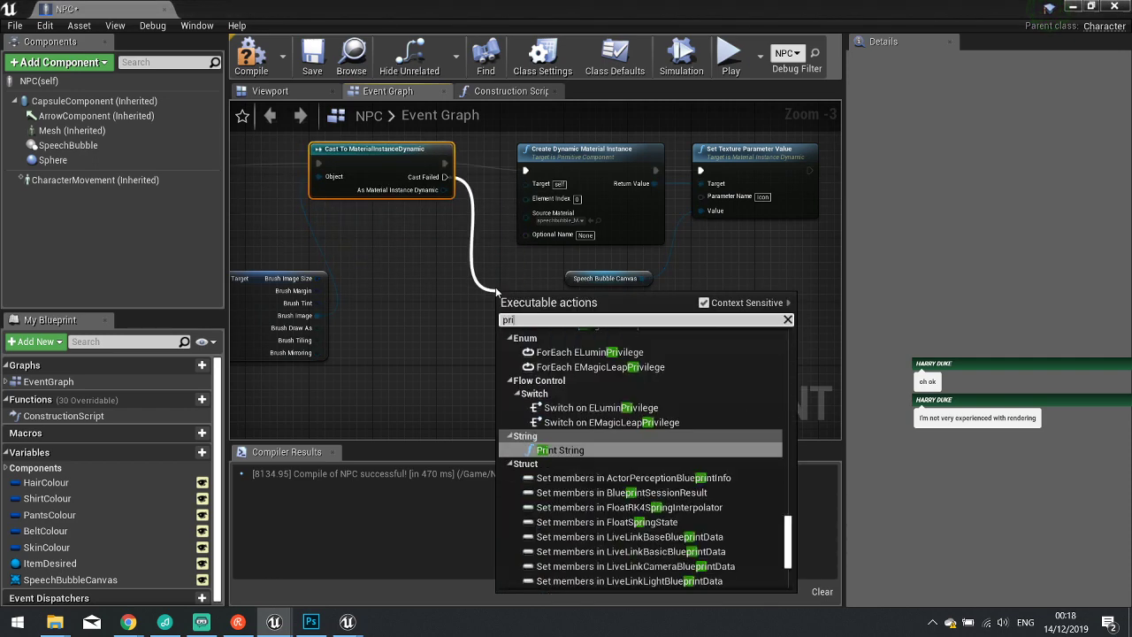
key("Return")
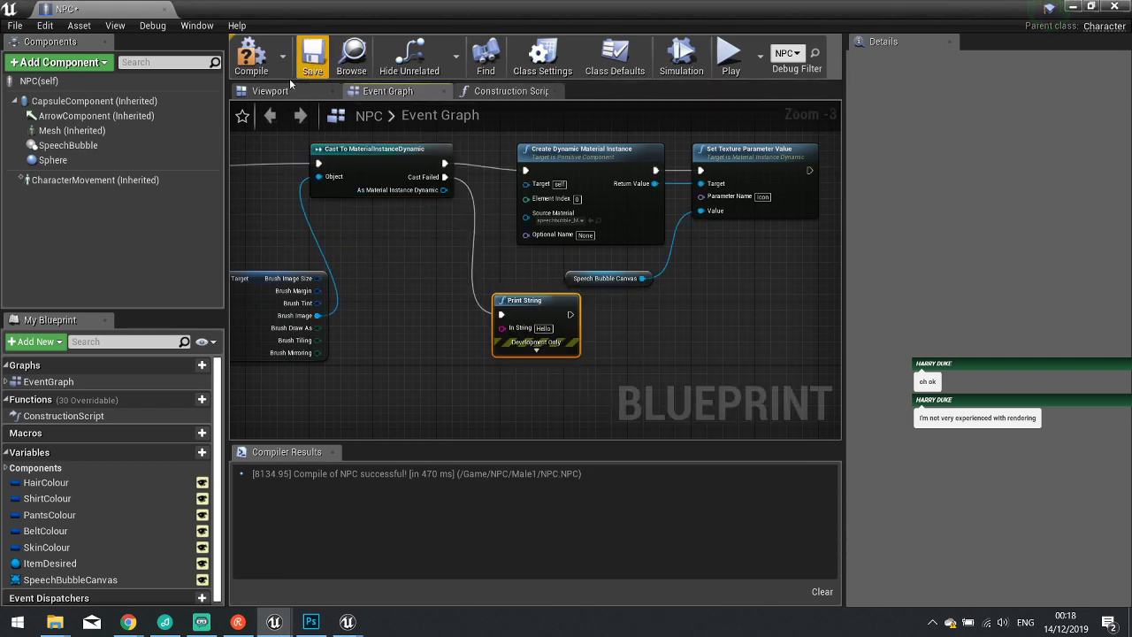
left_click(251, 55)
Bypass Create Dynamic Material Instance by wiring the MaterialInstanceDynamic cast's execution and object outputs directly into Set Texture Parameter Value, and compile.
left_click(1073, 6)
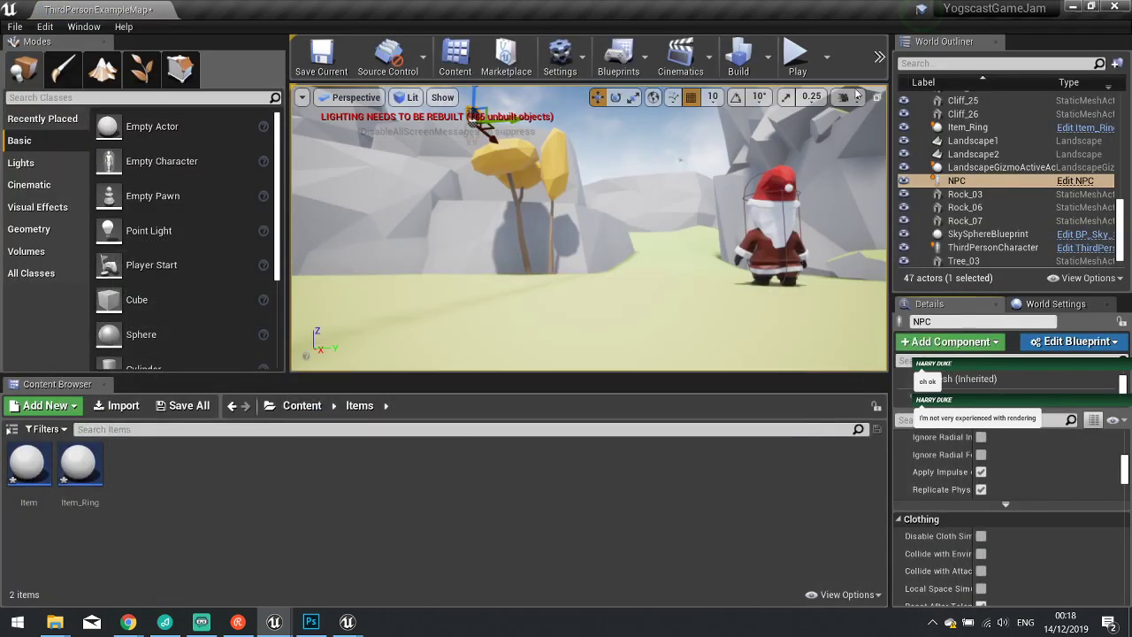
left_click(1084, 182)
mouse_move(526, 184)
left_mouse_down()
mouse_move(445, 193)
mouse_move(521, 196)
mouse_move(525, 184)
left_mouse_up()
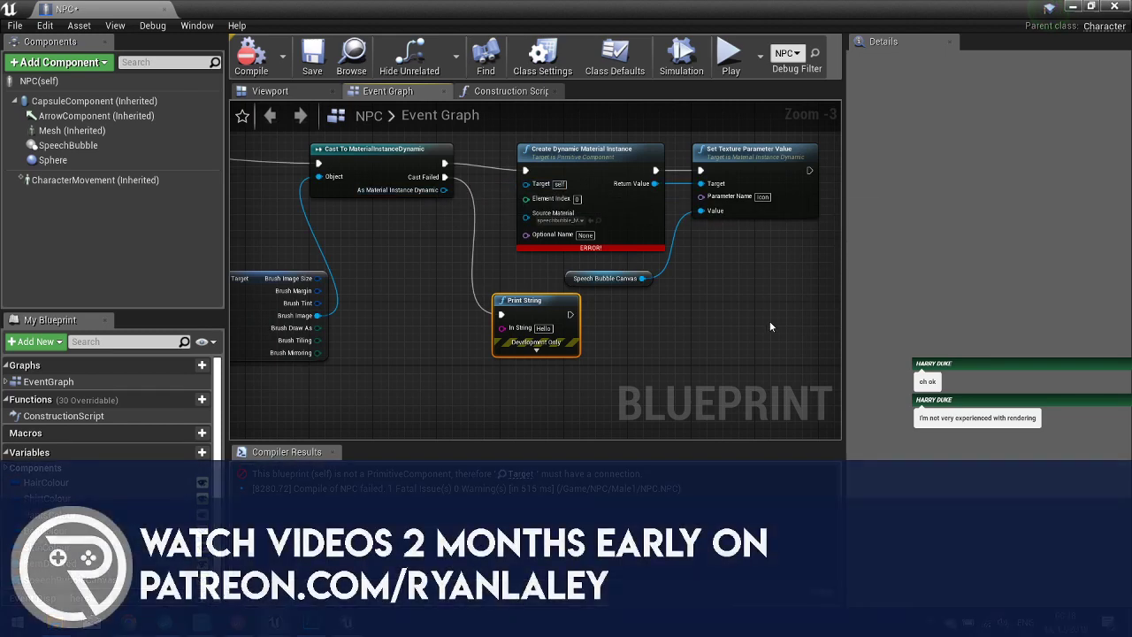
left_click(659, 223)
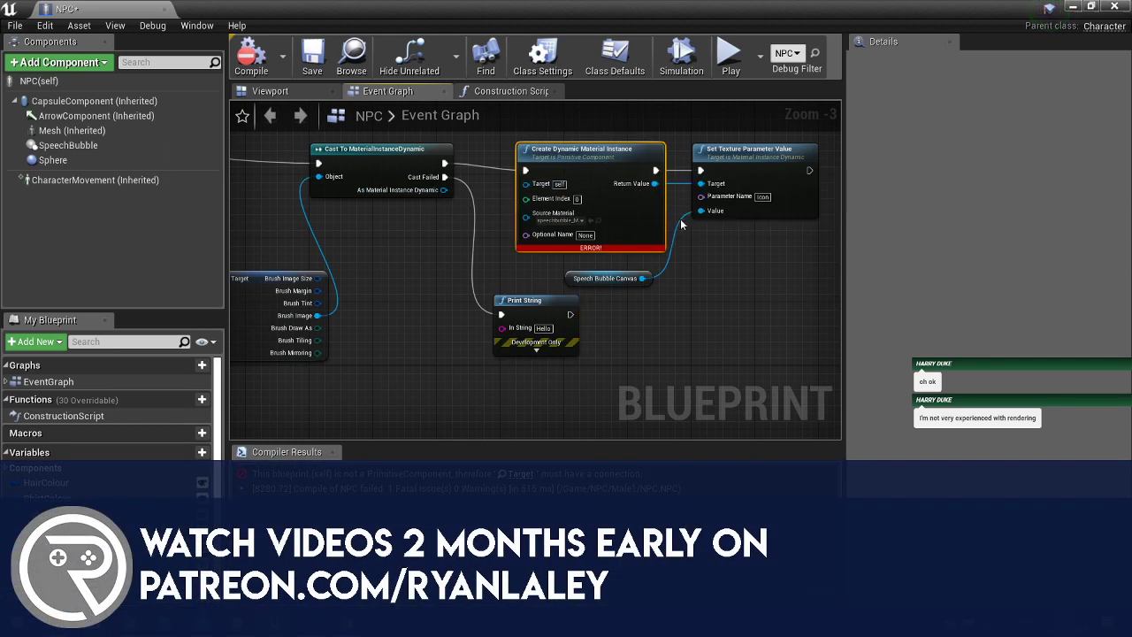
left_click_drag(443, 190, 651, 98)
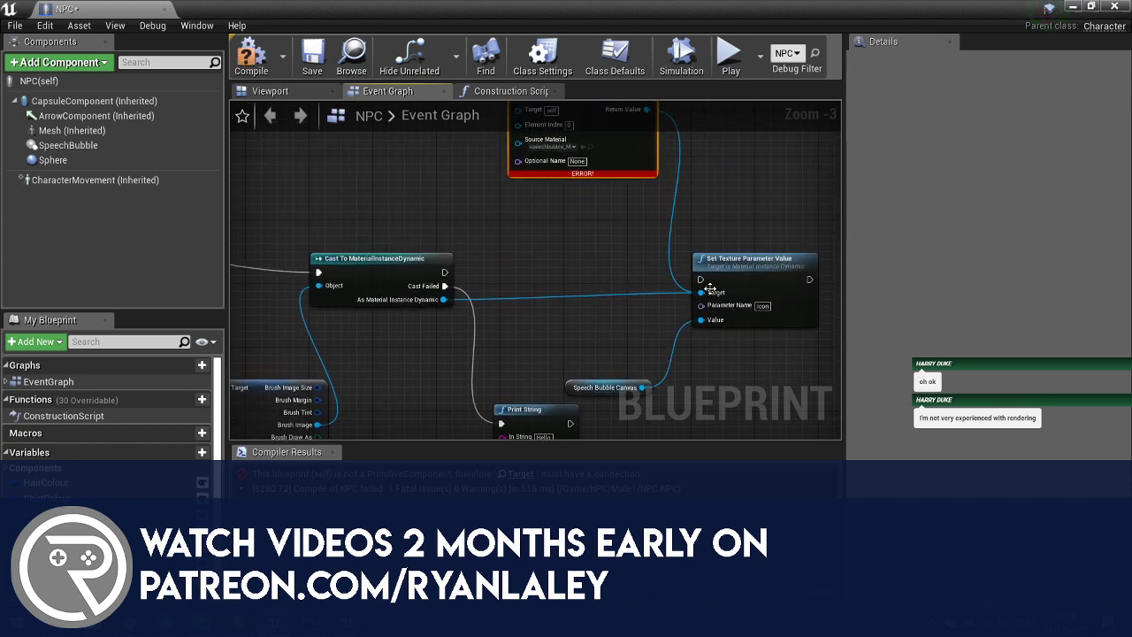
left_click_drag(700, 279, 444, 272)
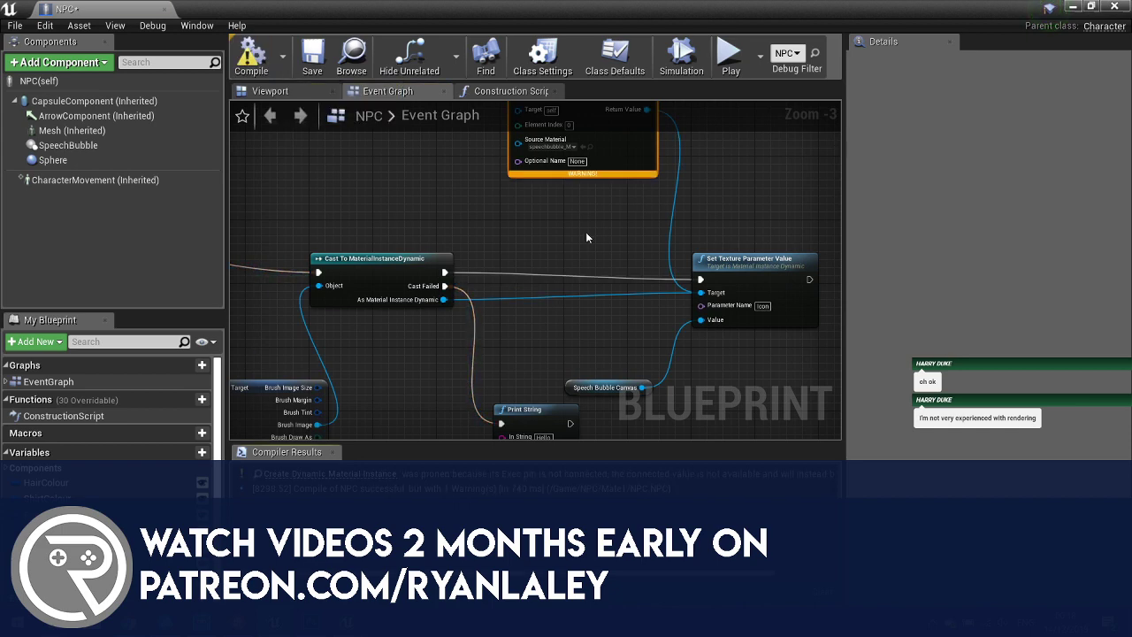
Play-test the level, running and jumping Santa toward the NPC on the cliff to check its speech bubble.
right_click_drag(562, 305, 658, 258)
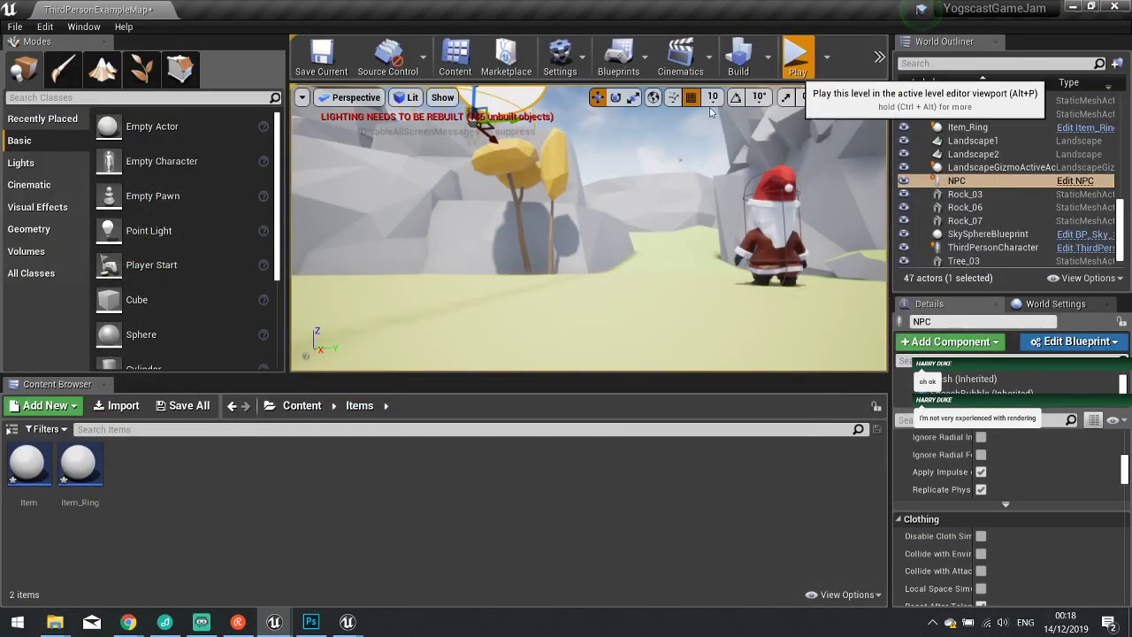
key("alt+p")
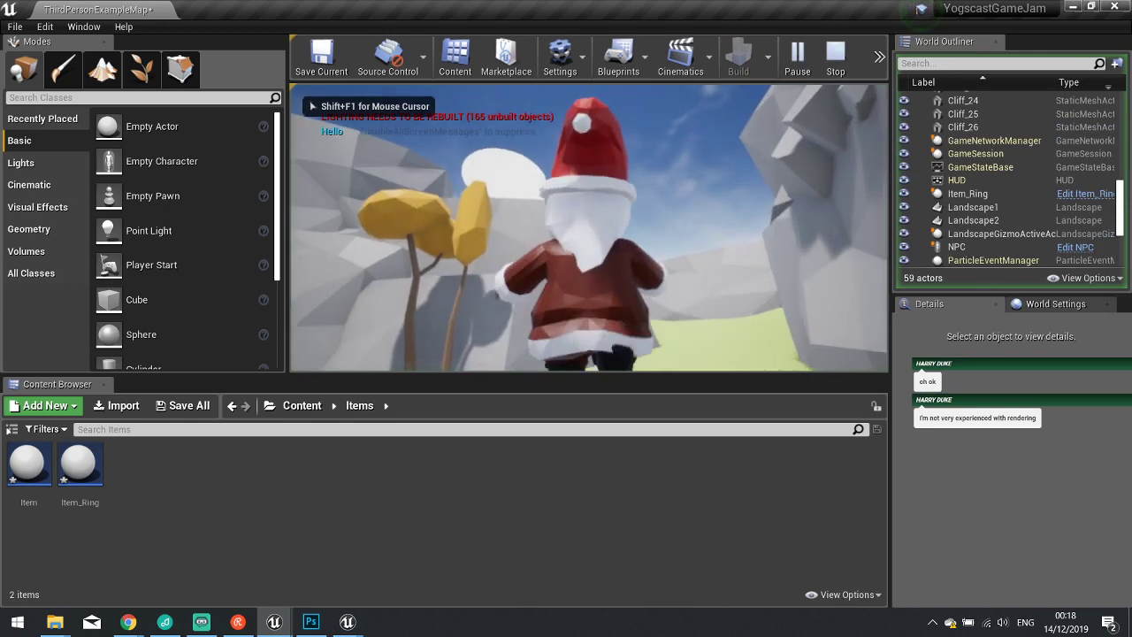
key("d")
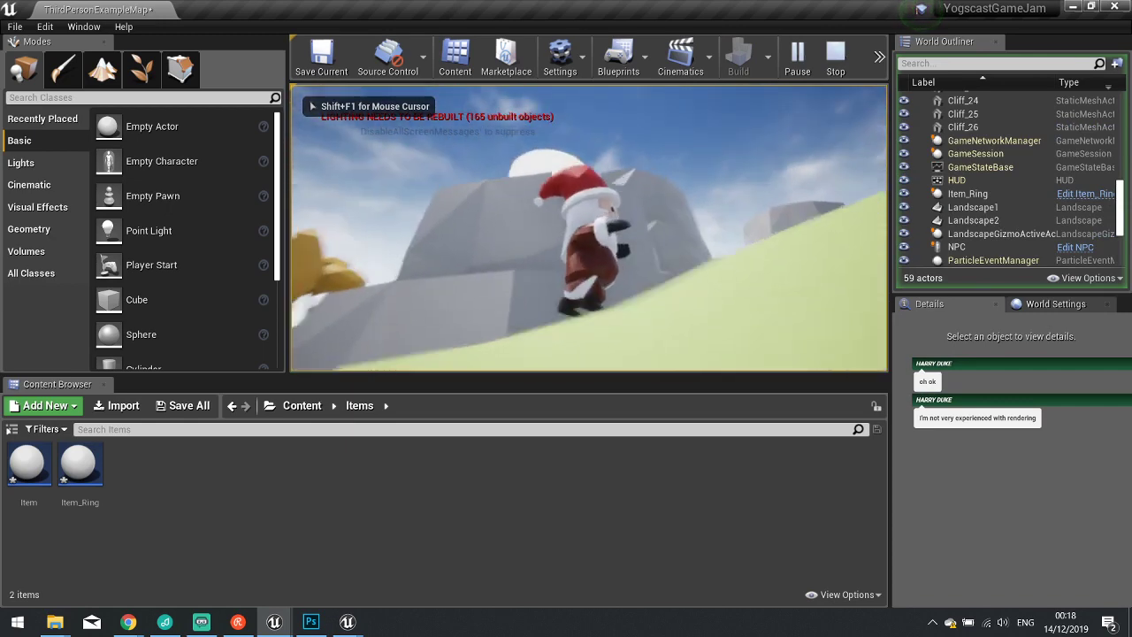
key("w")
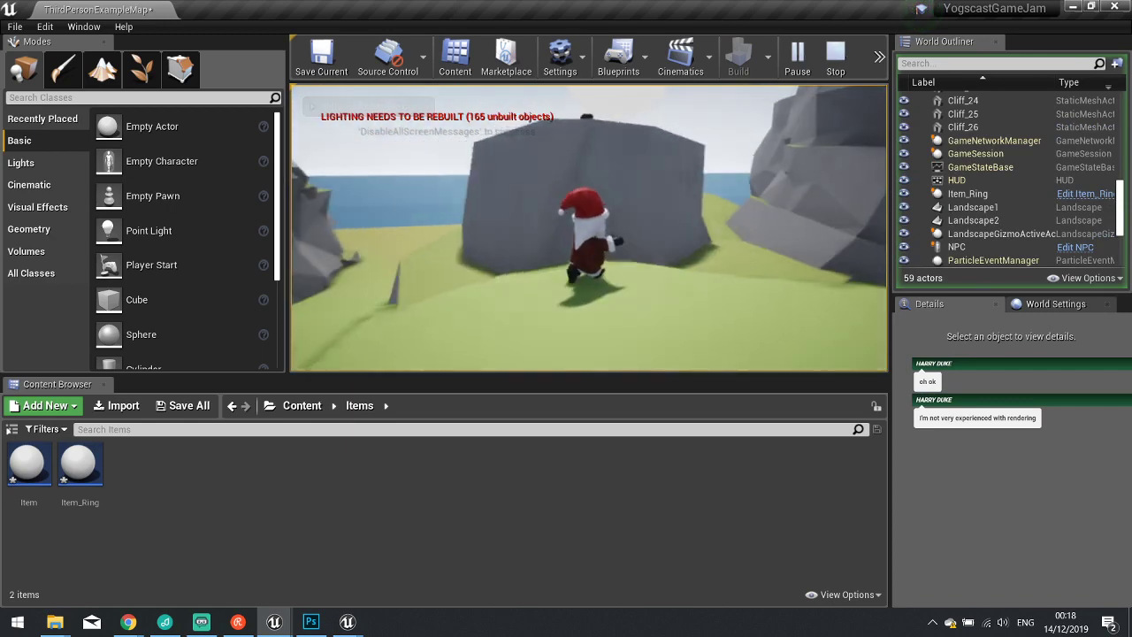
key("space")
key("d")
key("space")
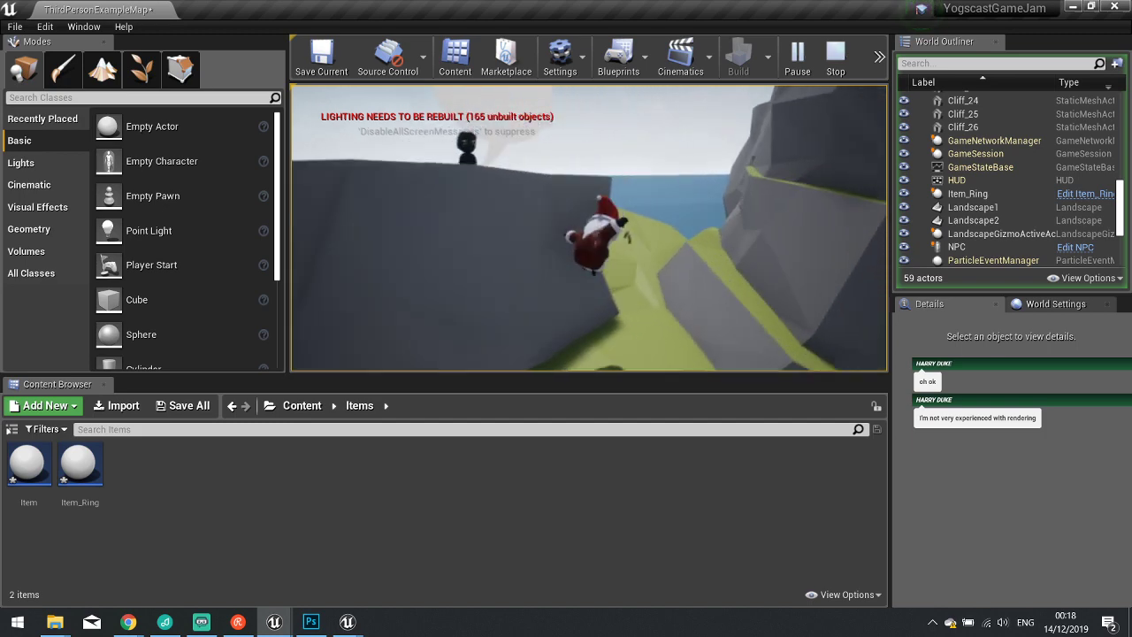
key("w")
key("space")
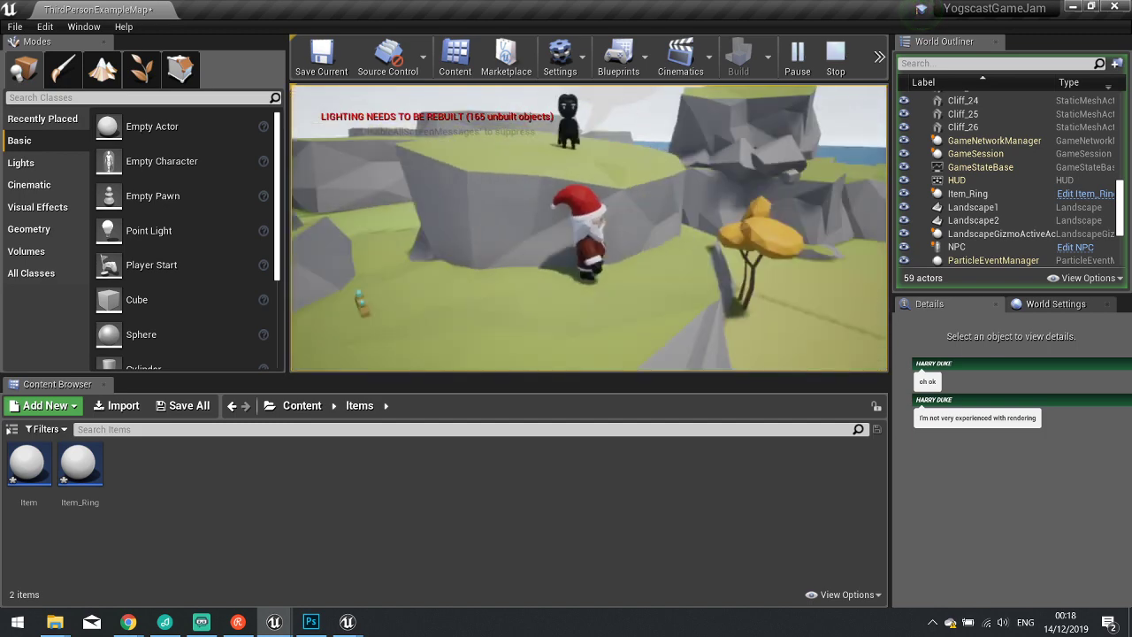
key("Escape")
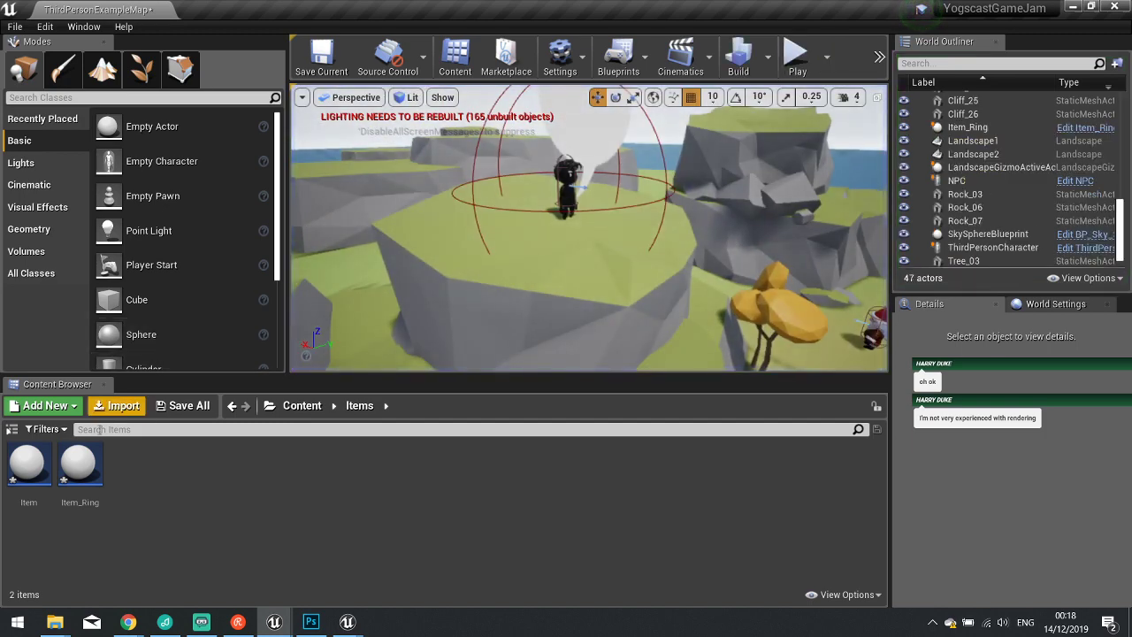
Recheck the Print String connection in the NPC graph and briefly replay the level to watch for its message.
left_click(1073, 182)
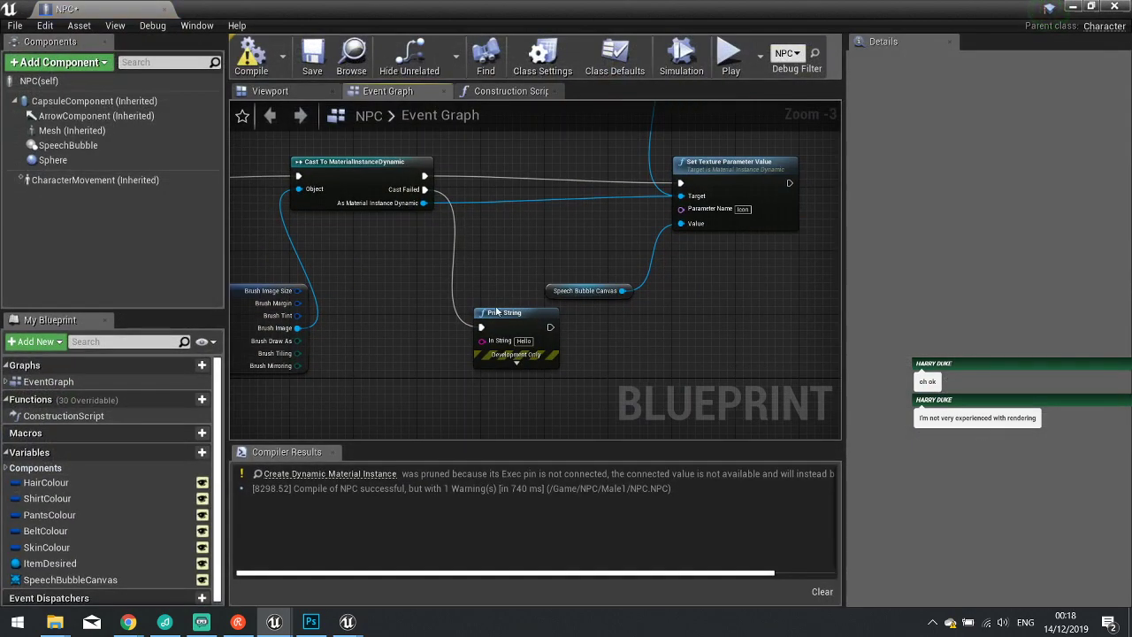
left_click(1073, 7)
left_click(796, 54)
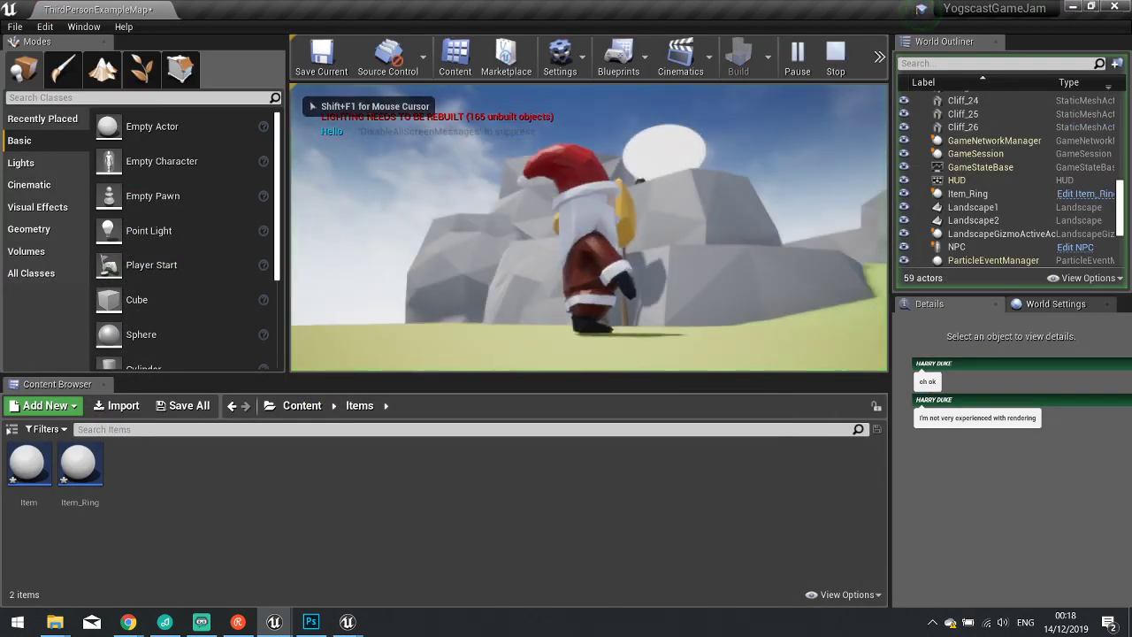
key("Escape")
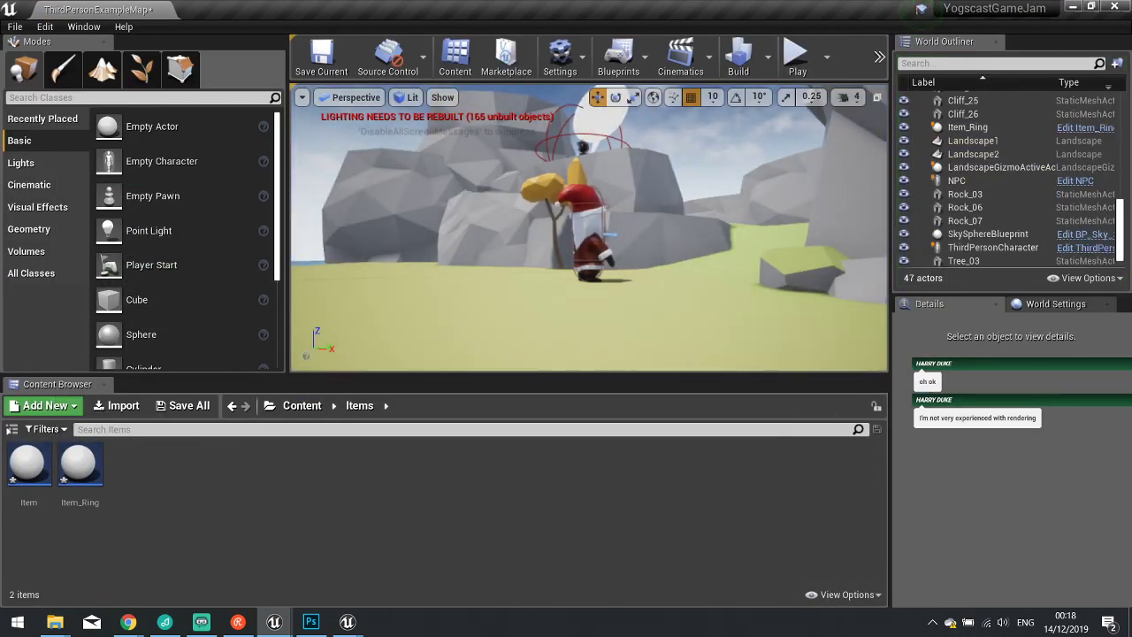
Review the NPC graph's path from Bubble Image through Brush Image to the MaterialInstanceDynamic cast and Set Texture Parameter Value.
left_click(956, 180)
left_click(1075, 181)
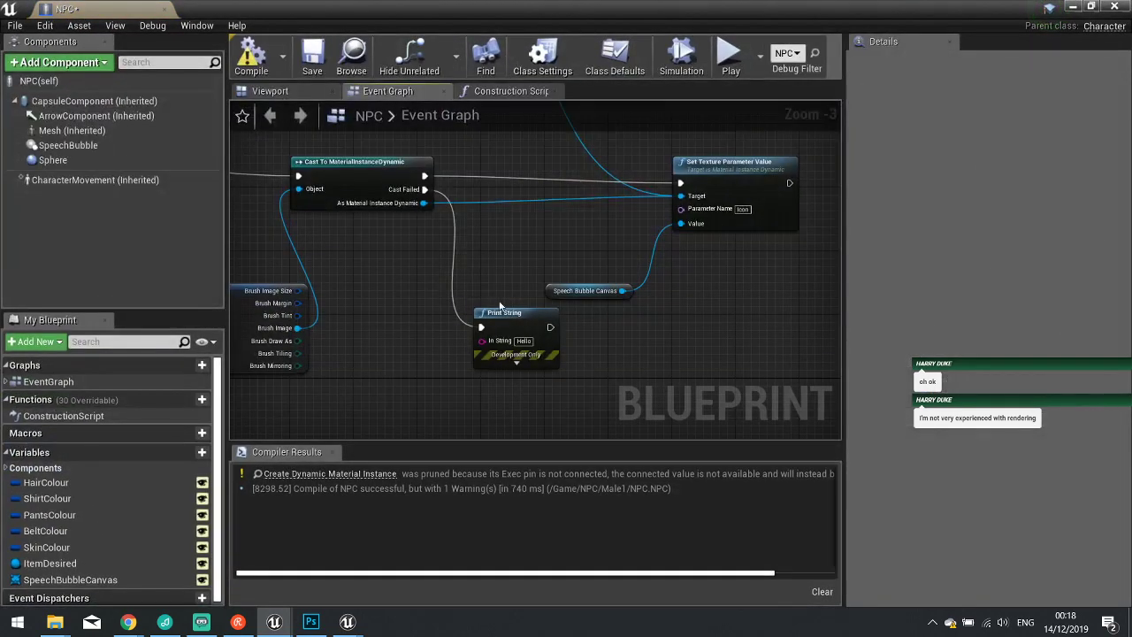
right_click_drag(500, 305, 758, 237)
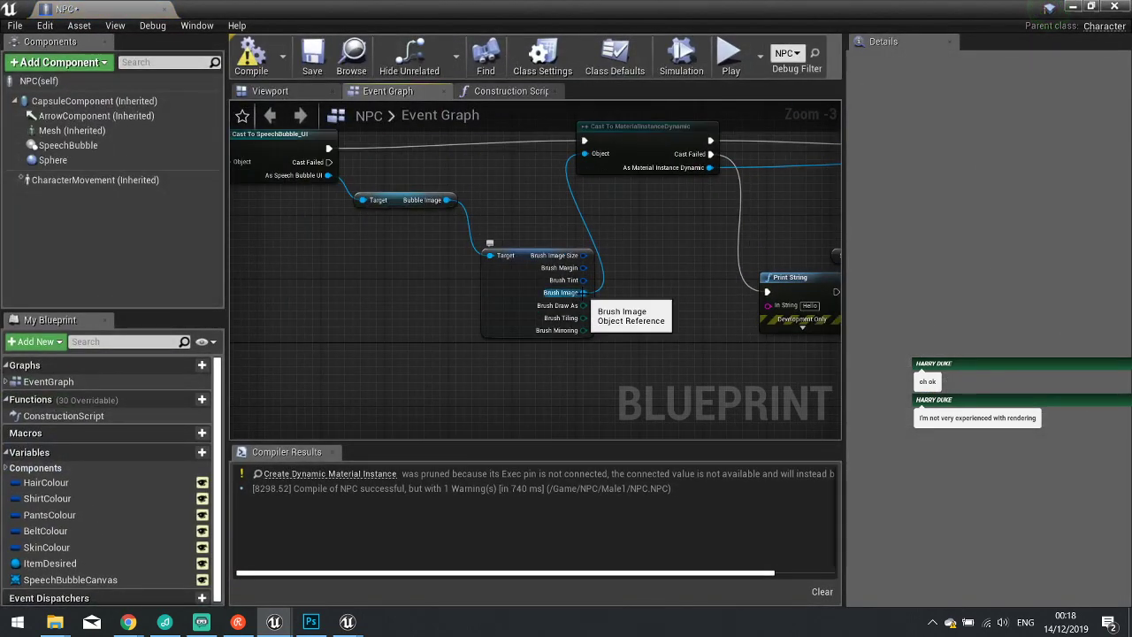
right_click_drag(645, 271, 544, 272)
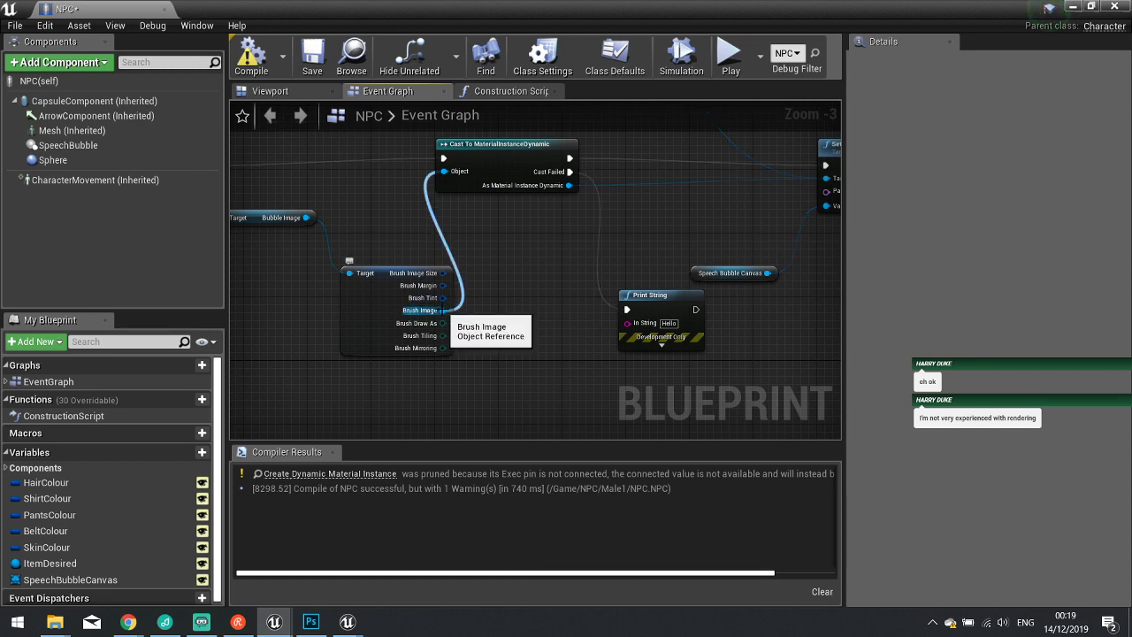
right_click_drag(592, 264, 475, 288)
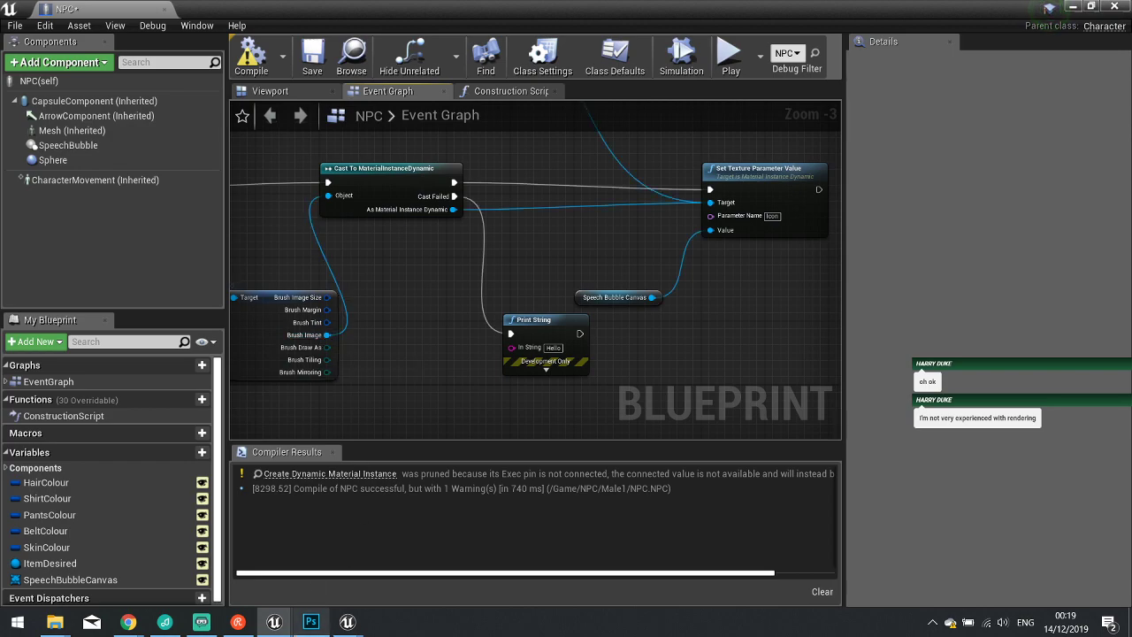
Switch to the other project's Sign blueprint and examine how its canvas reaches the mesh through Create Dynamic Material Instance and Set Texture Parameter Value.
left_click(433, 557)
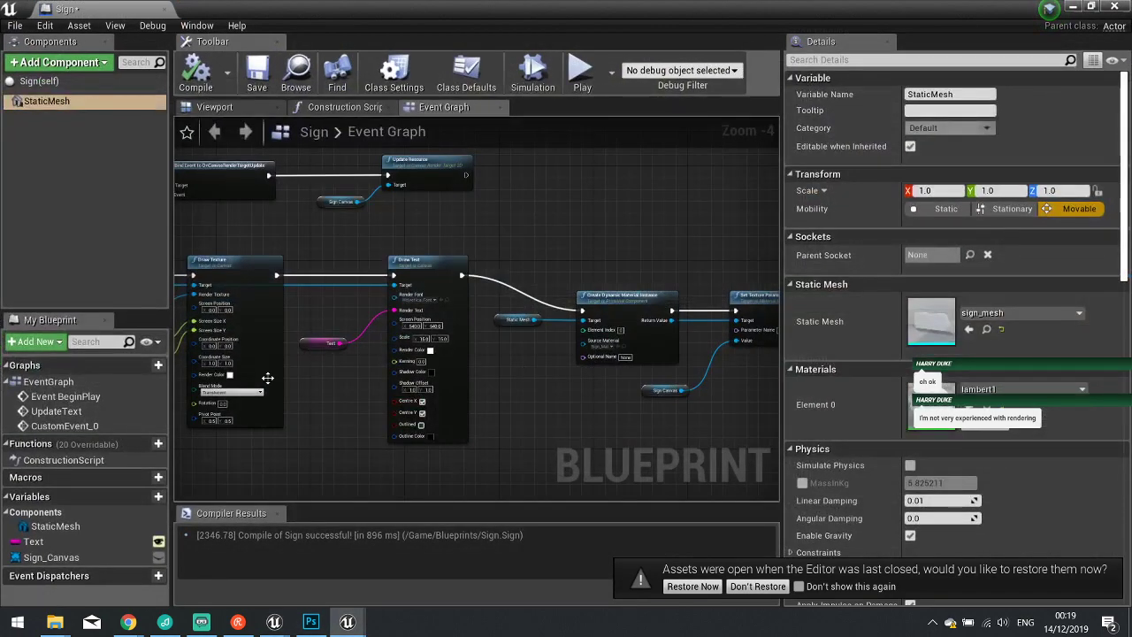
scroll(267, 378, "up", 2)
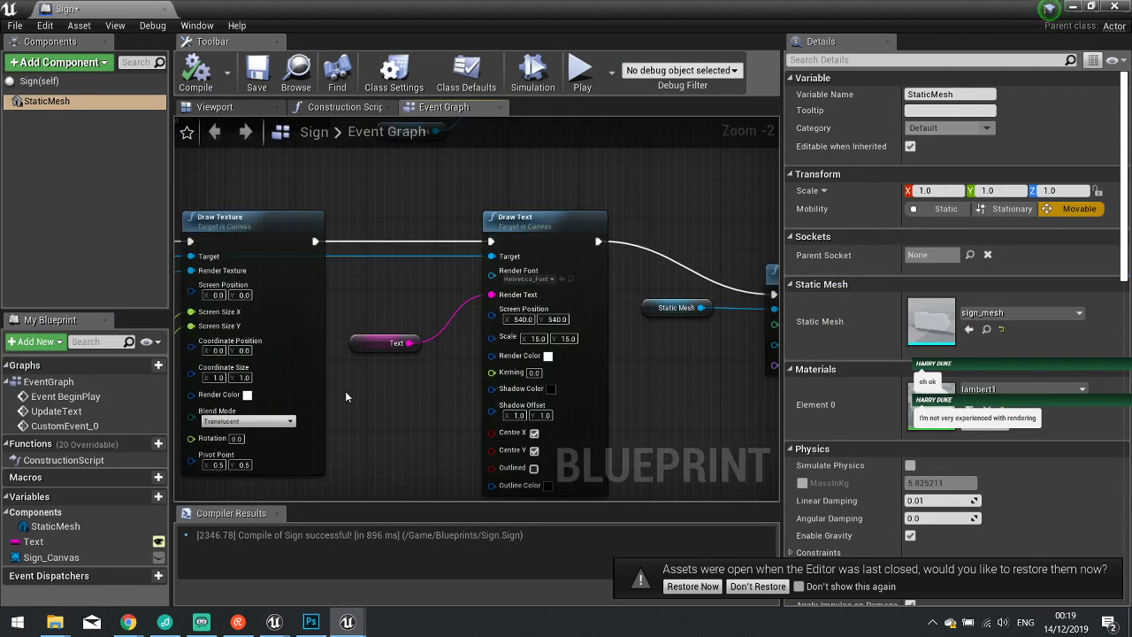
right_click_drag(448, 404, 367, 404)
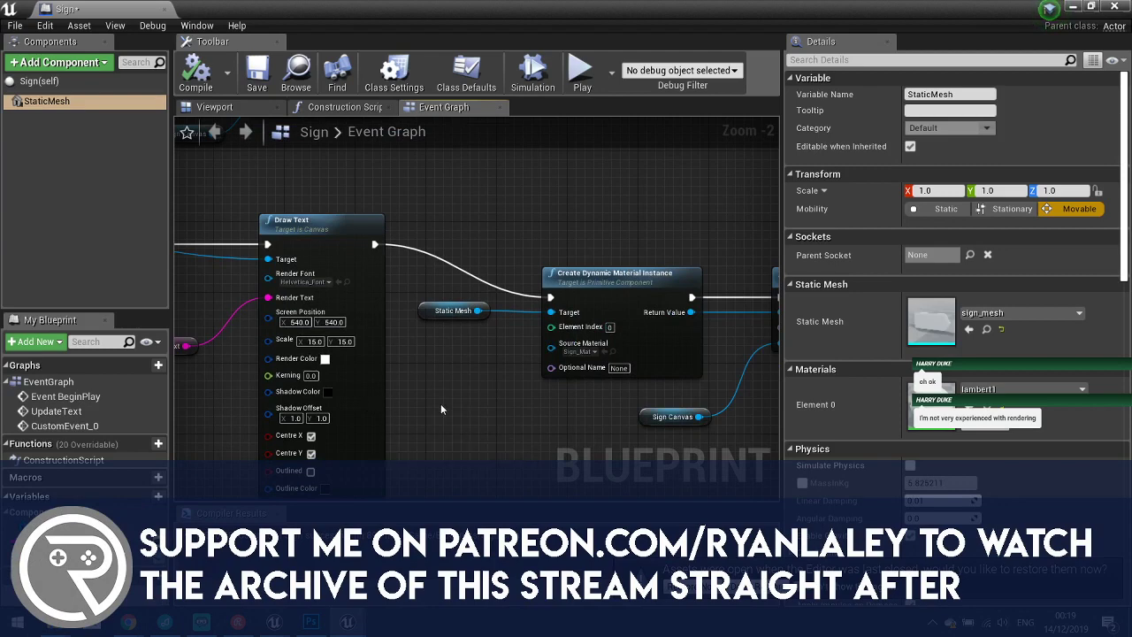
right_click_drag(441, 405, 383, 407)
right_click_drag(554, 405, 429, 410)
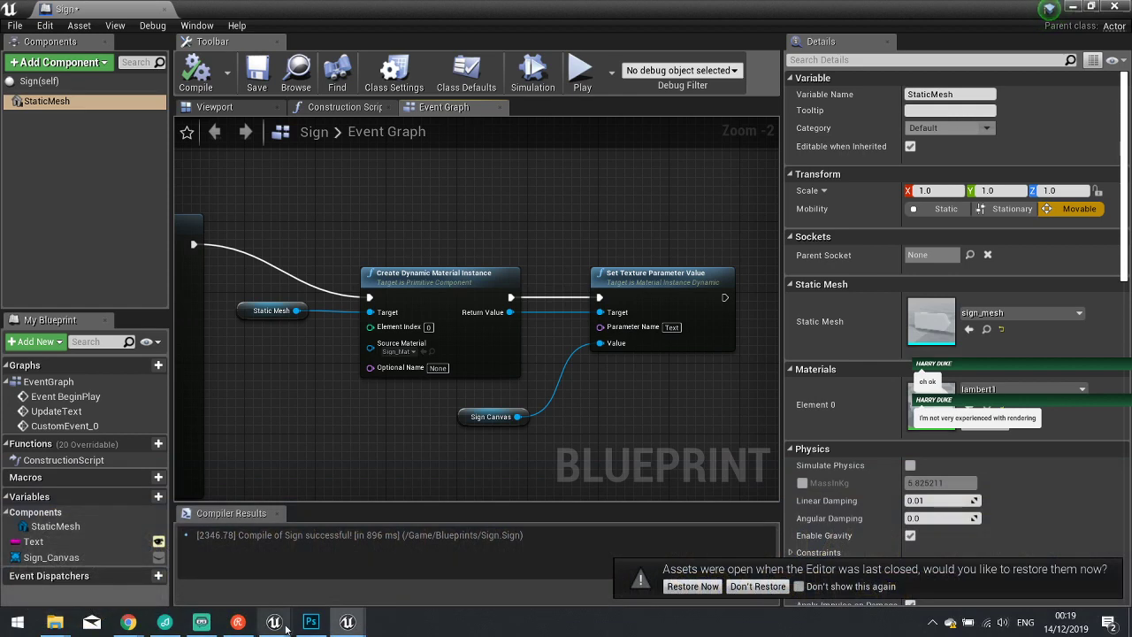
mouse_move(347, 621)
left_click(417, 573)
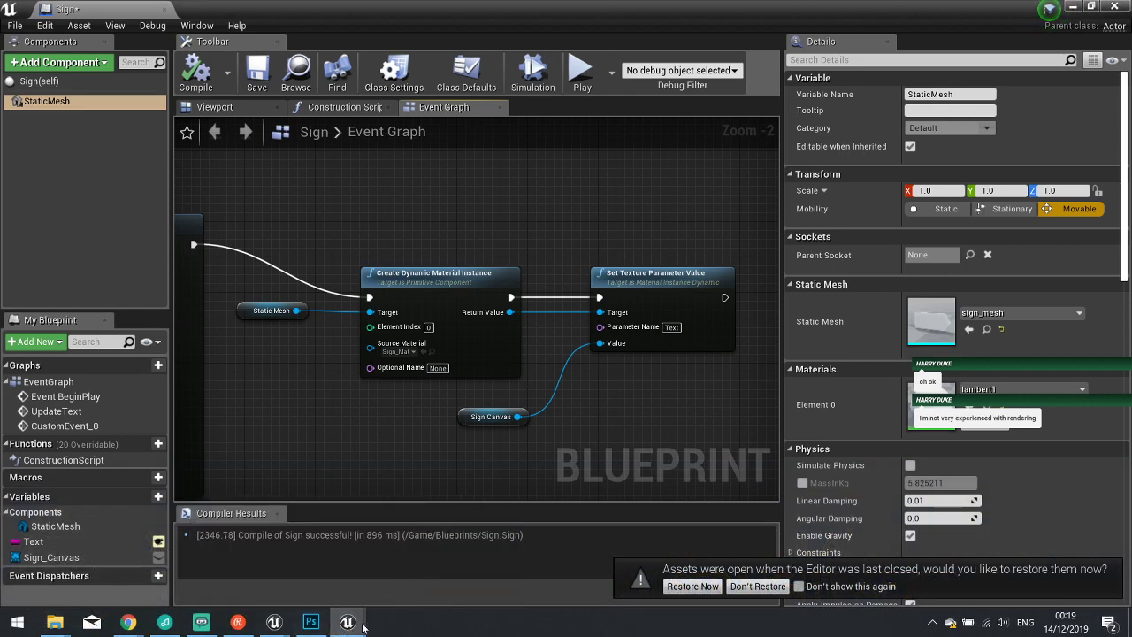
mouse_move(274, 622)
Return to the NPC project and open the SpeechBubble_UI widget from the Content folder with BubbleImage selected.
left_click(354, 557)
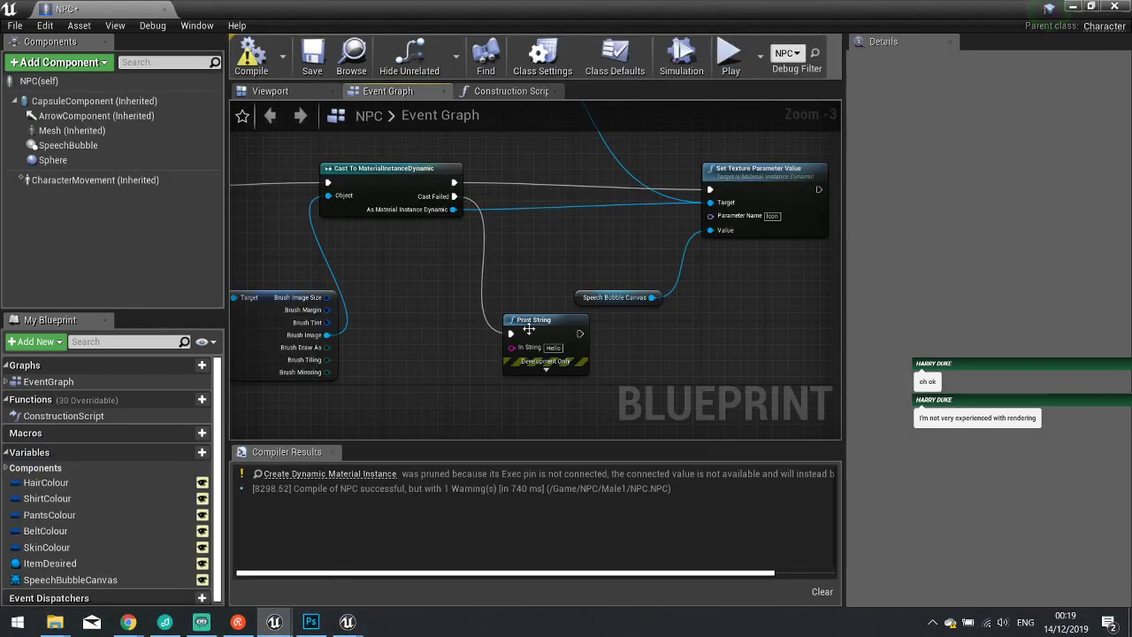
right_click_drag(631, 308, 664, 295)
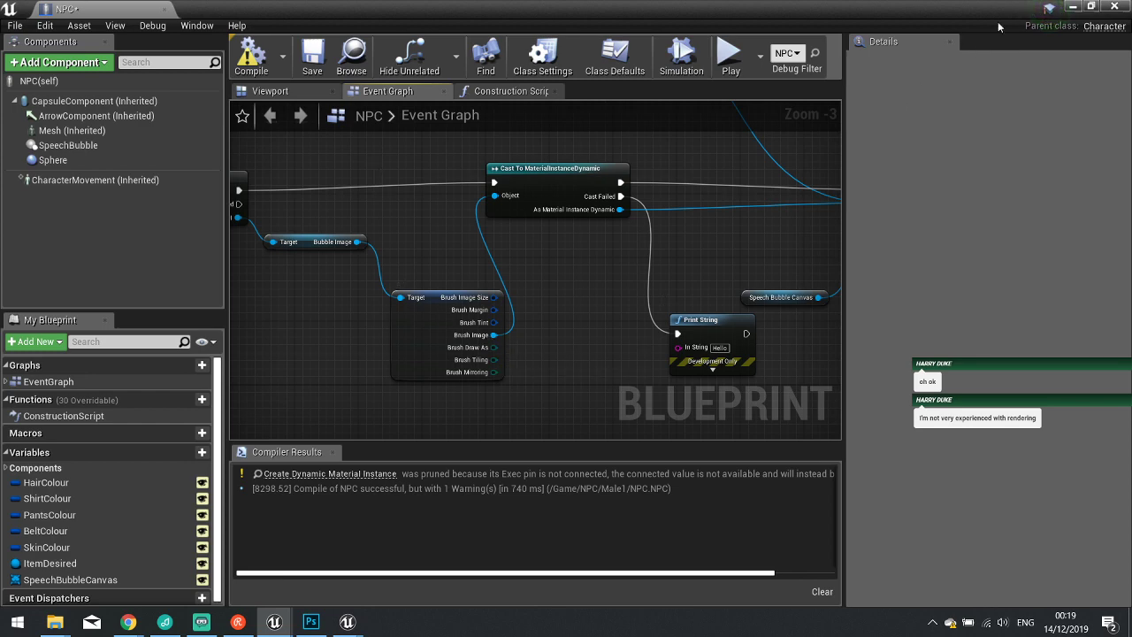
left_click(1071, 7)
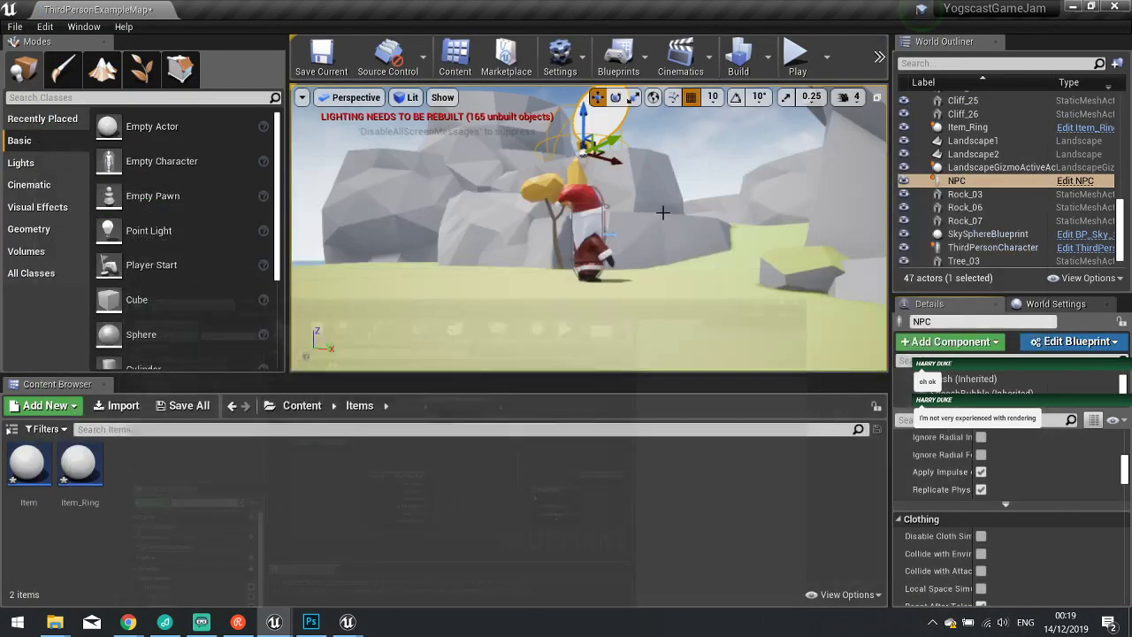
left_click(299, 405)
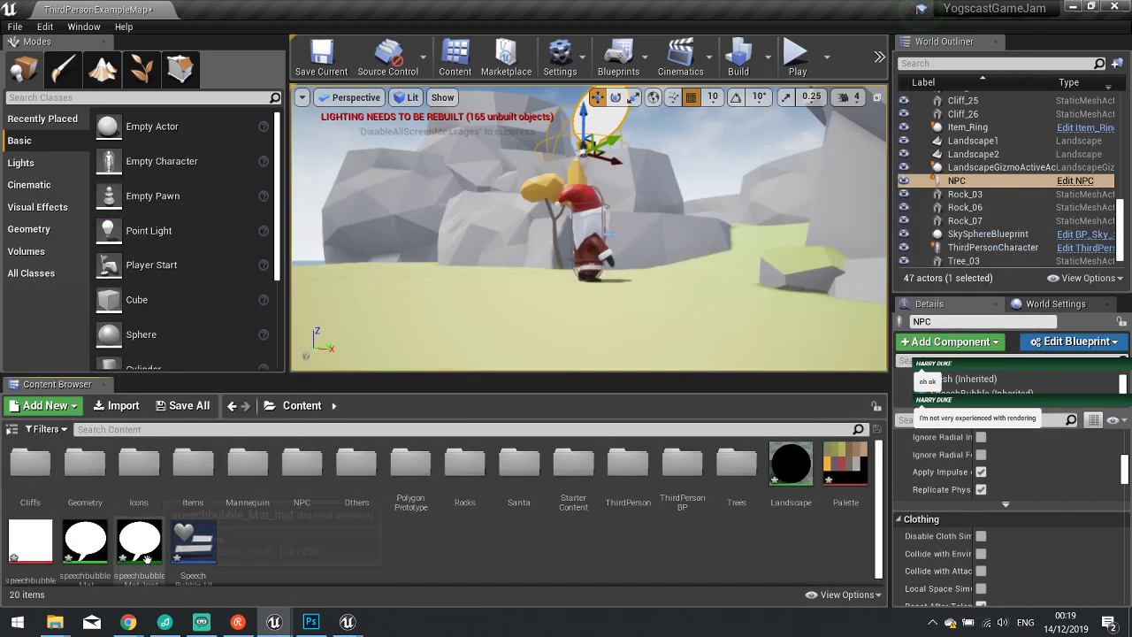
double_click(199, 542)
left_click(639, 296)
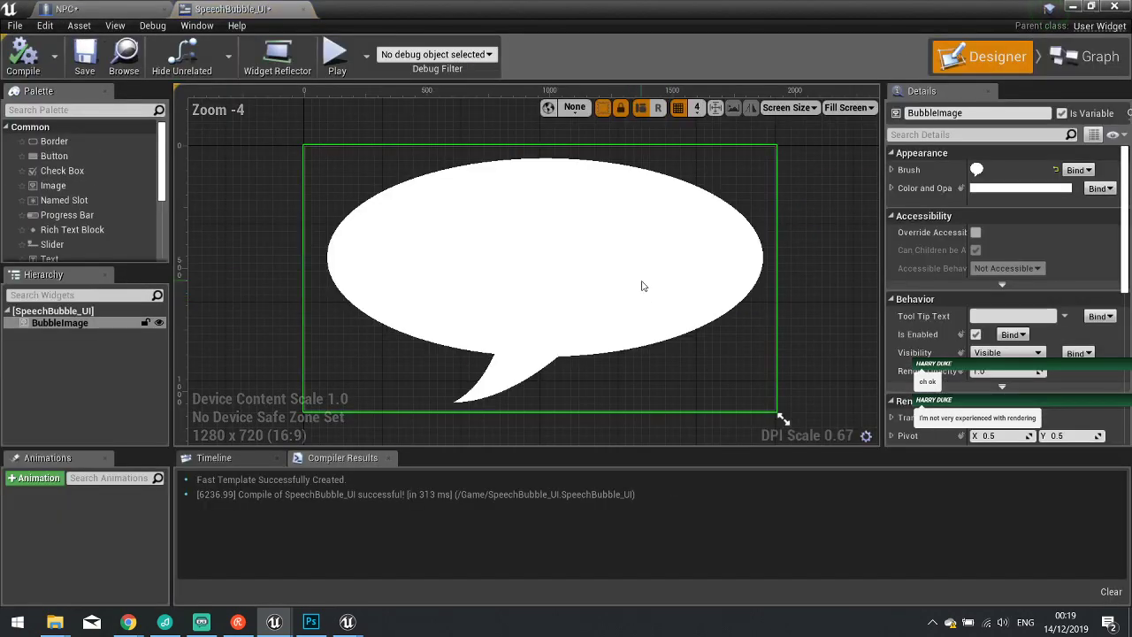
Inspect BubbleImage's brush settings and check speechbubble_Mat_Inst among the available image assets.
scroll(1004, 332, "down", 5)
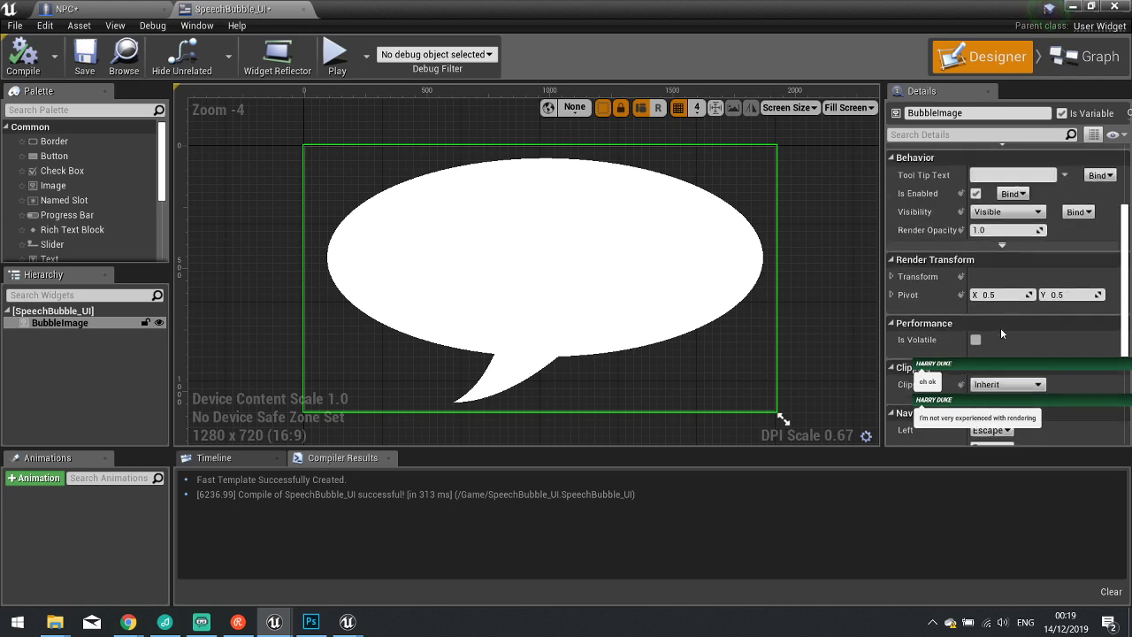
scroll(973, 265, "up", 5)
left_click(891, 169)
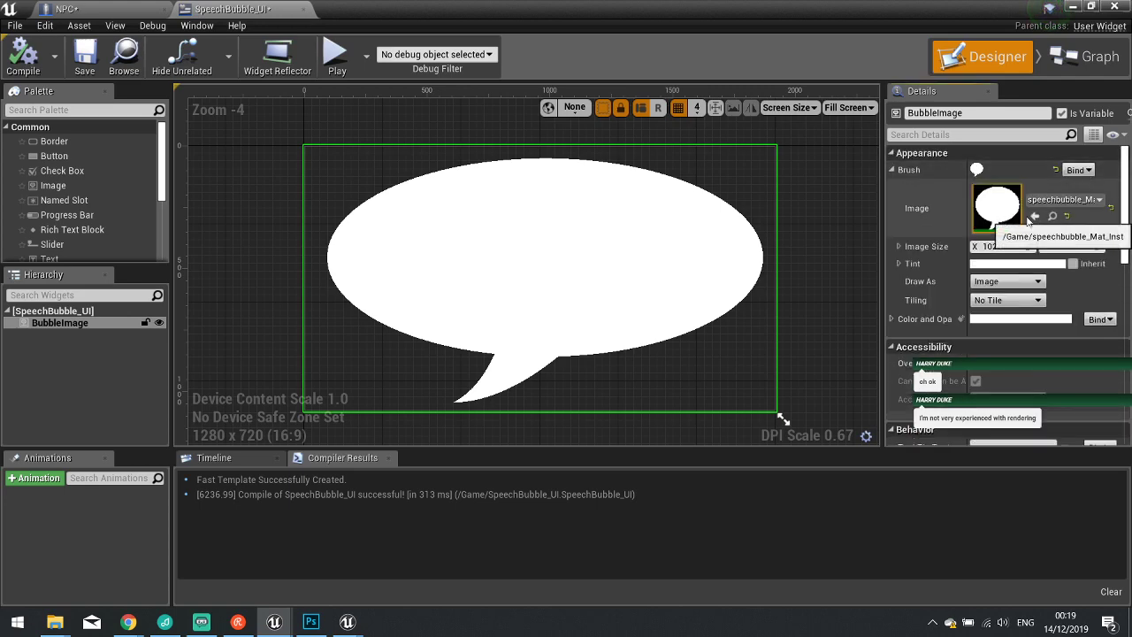
left_click(1061, 199)
left_click(885, 500)
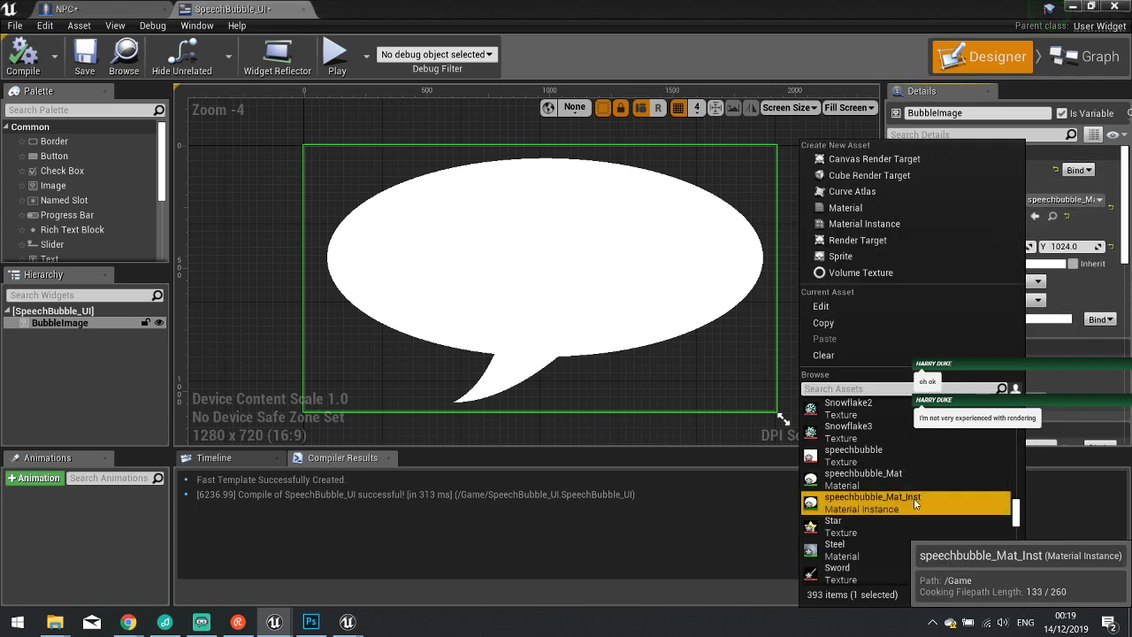
left_click(1099, 231)
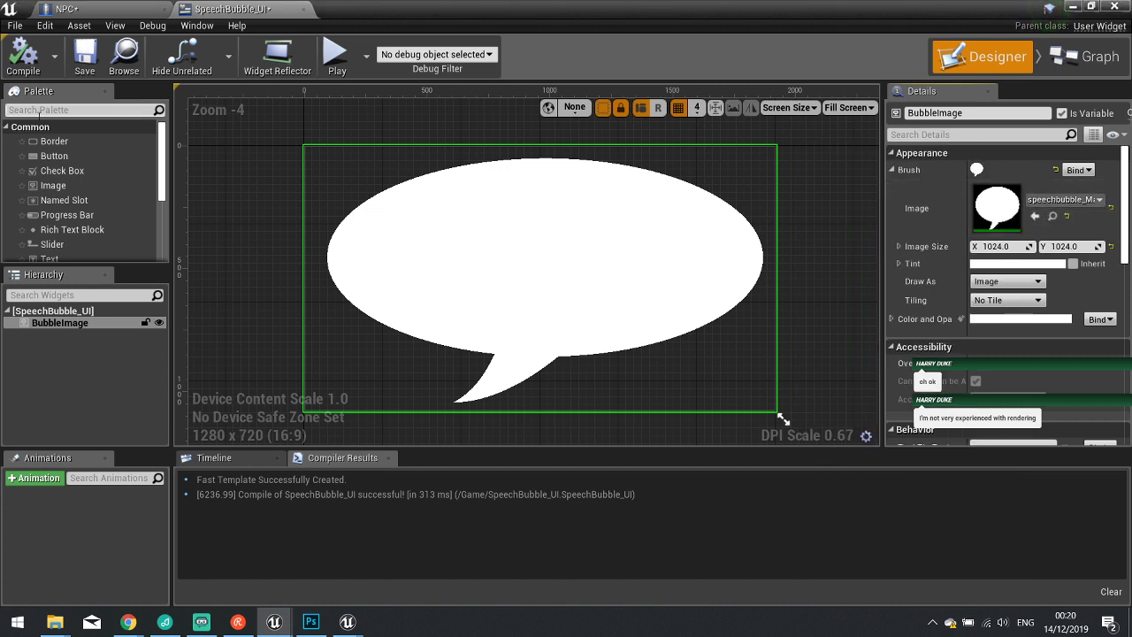
Wrap BubbleImage in an Overlay and add a second Image widget named Icon inside that overlay.
right_click(58, 321)
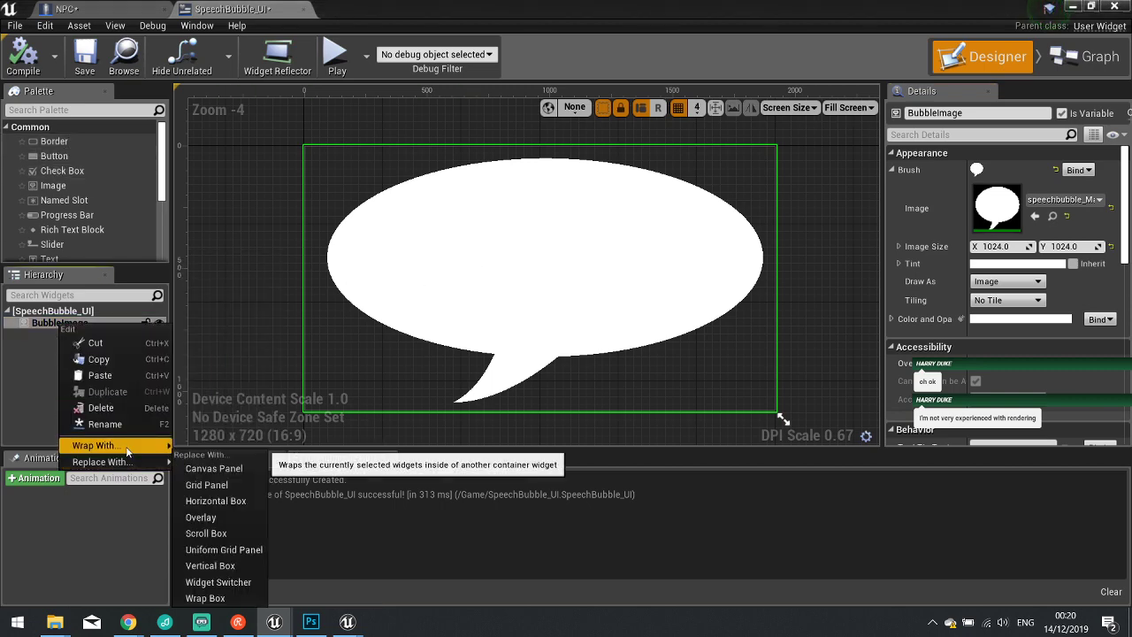
mouse_move(93, 444)
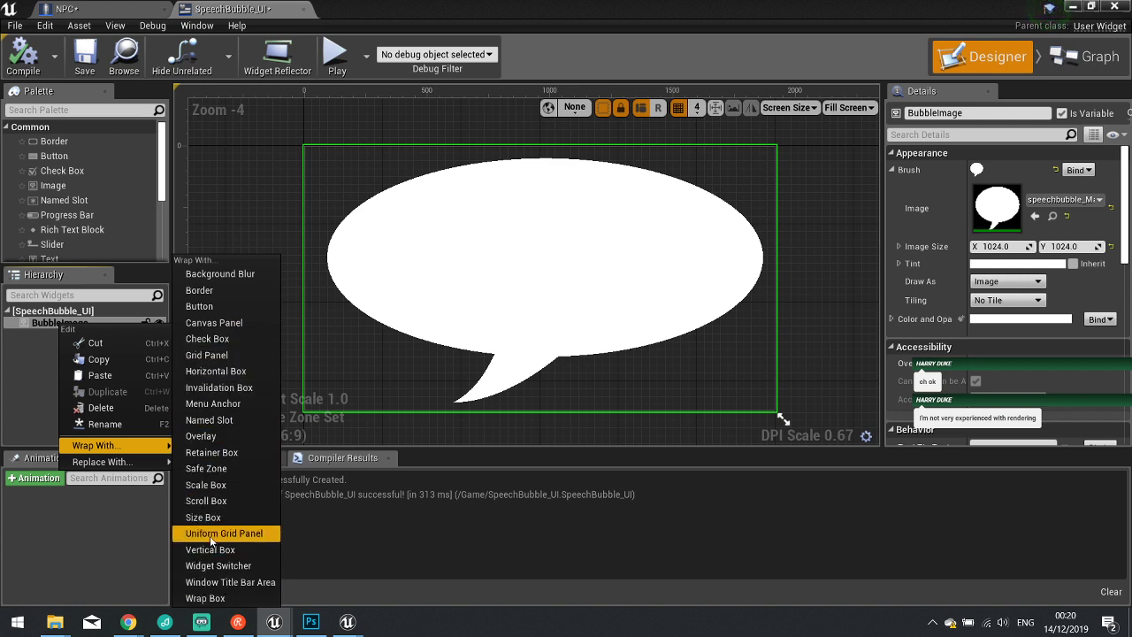
left_click(201, 436)
left_click(50, 321)
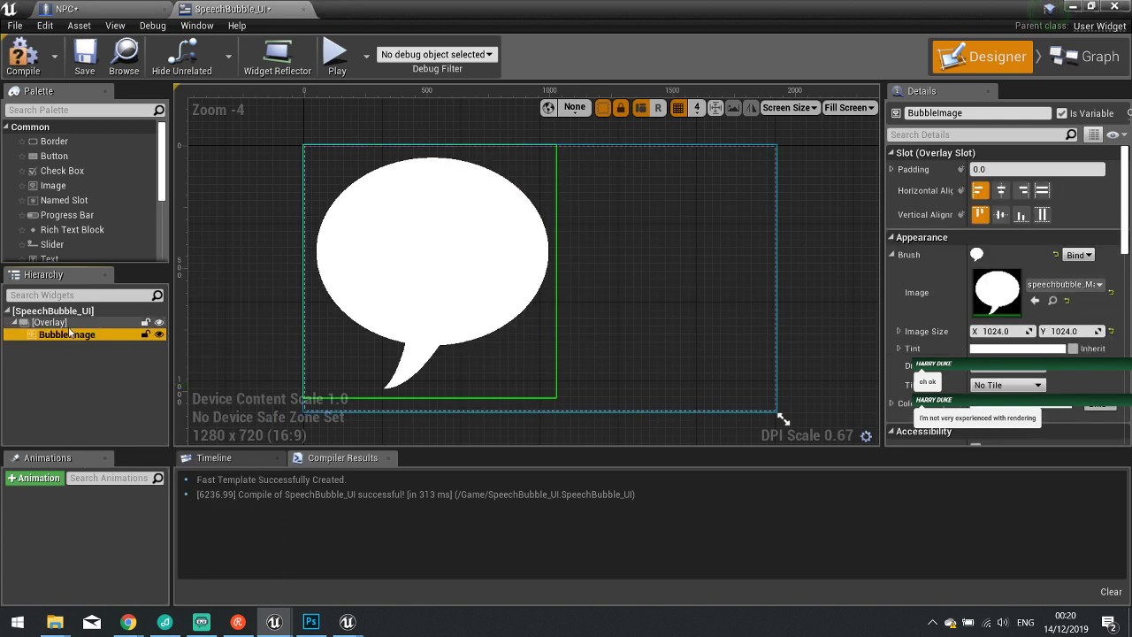
left_click_drag(58, 188, 69, 325)
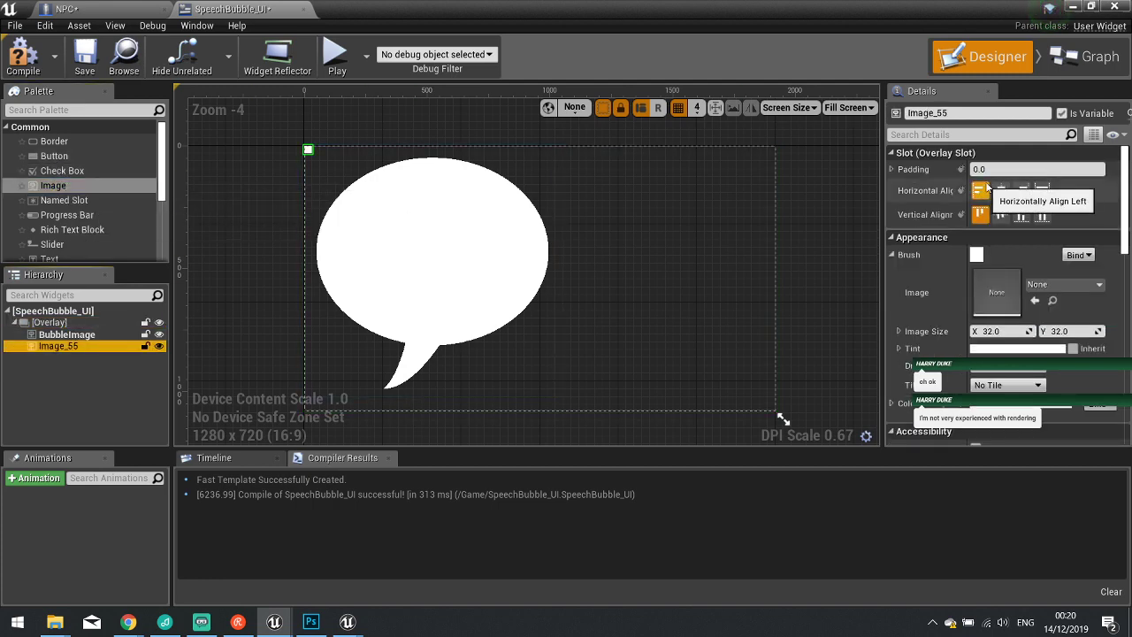
left_click(957, 114)
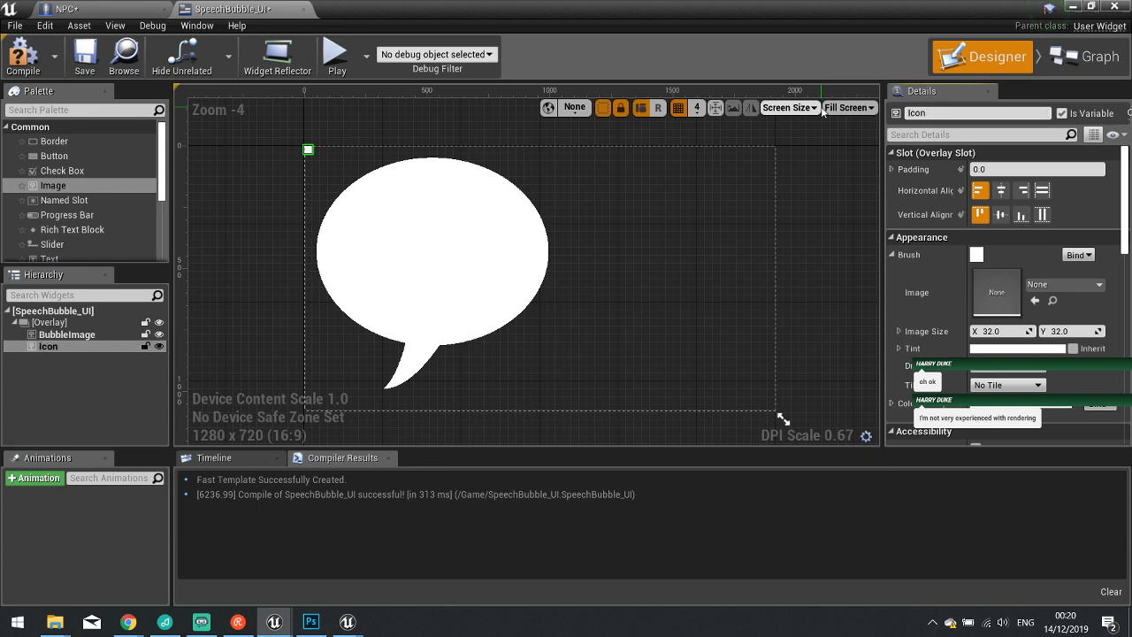
Assign the Armor_Black texture to Icon's brush and set its image size to 500 by 500.
left_click(1076, 286)
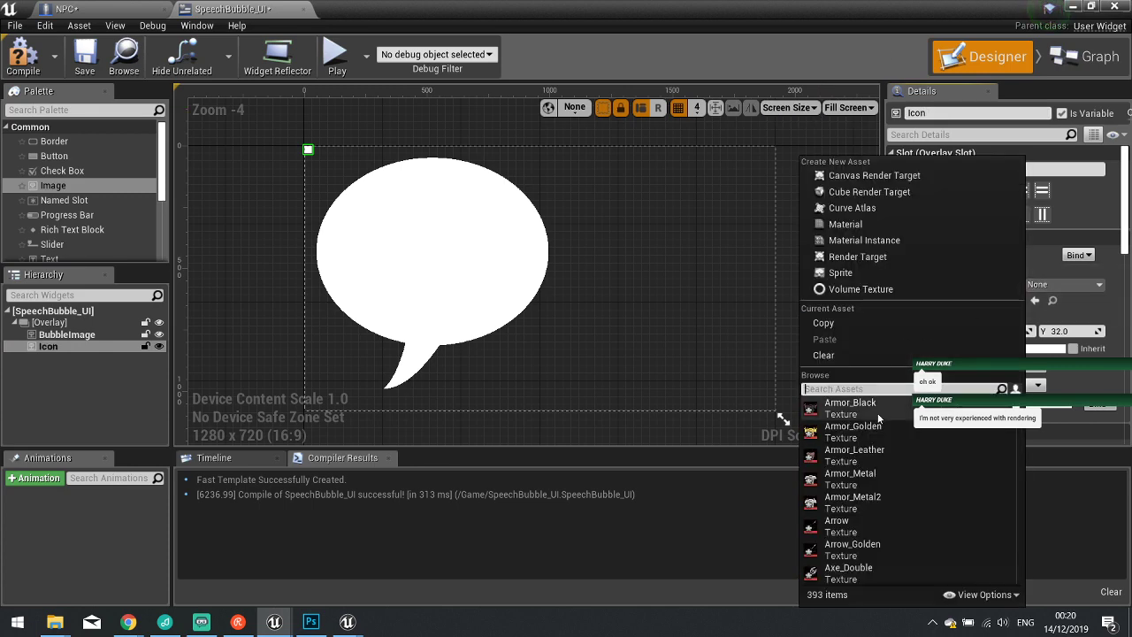
left_click(840, 400)
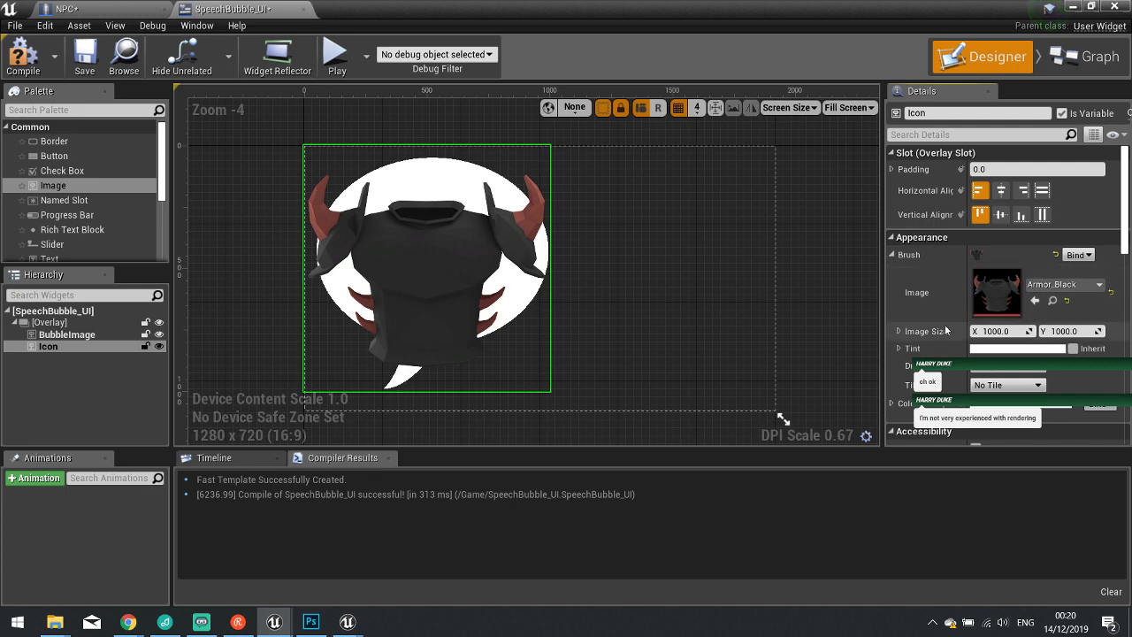
left_click(988, 330)
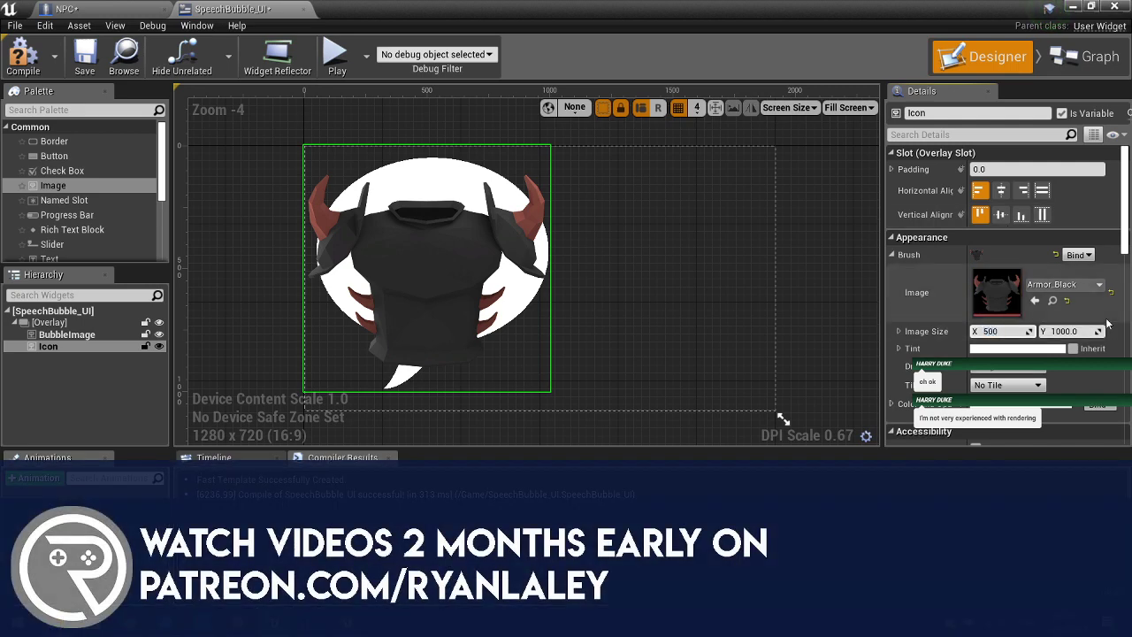
key("Tab")
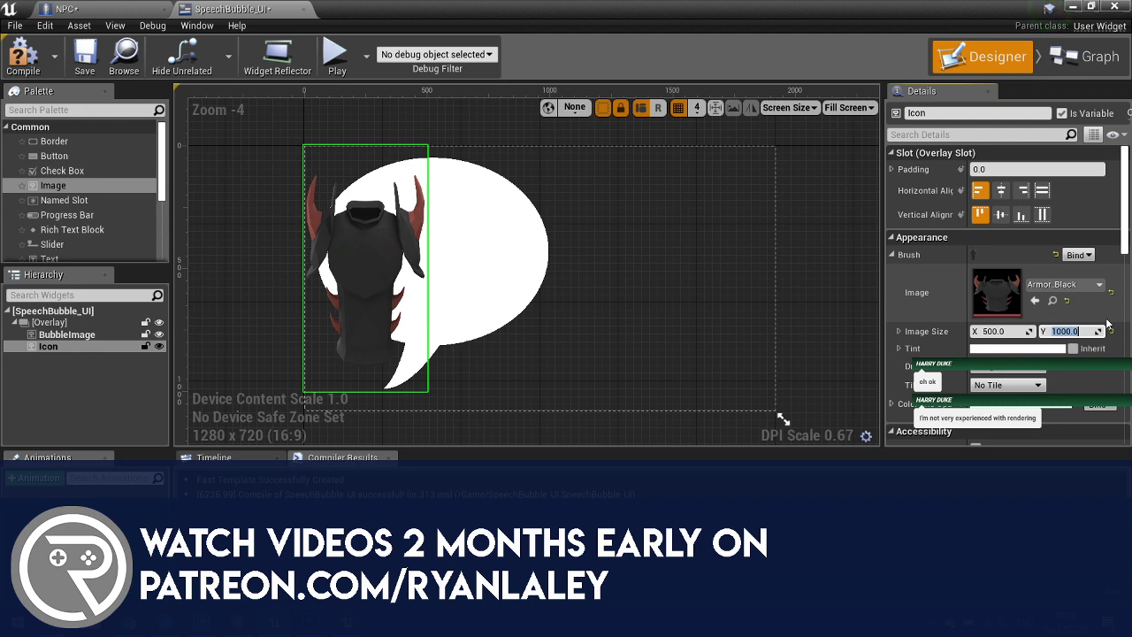
type("500")
key("Return")
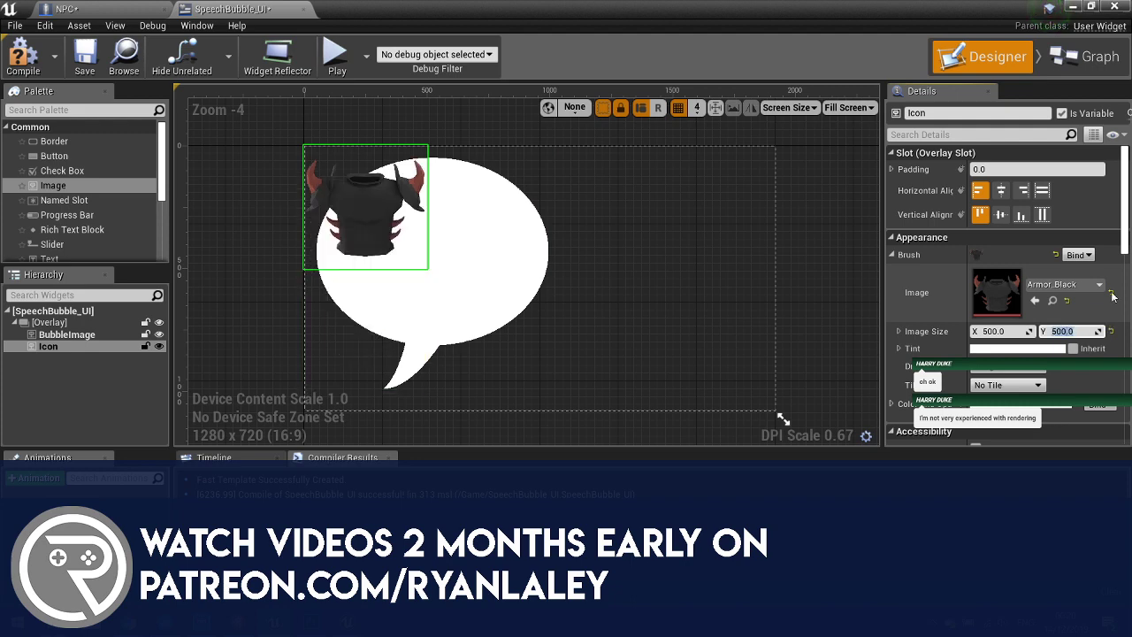
Centre Icon horizontally and vertically in the overlay and set the designer's preview size to Desired.
left_click(1000, 191)
left_click(1000, 215)
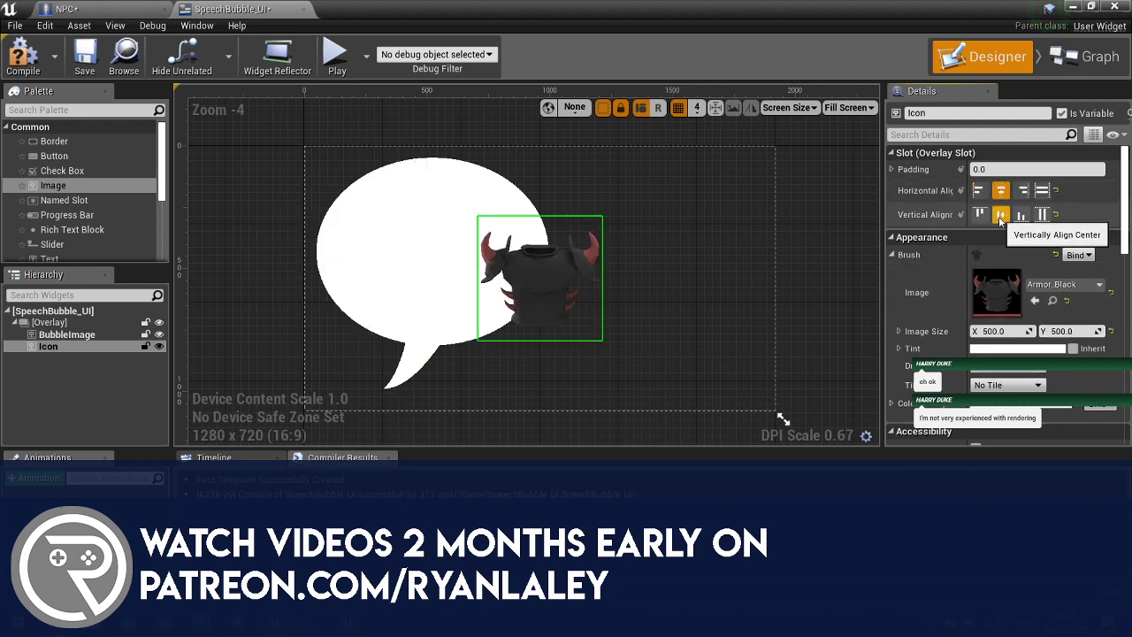
left_click(379, 311)
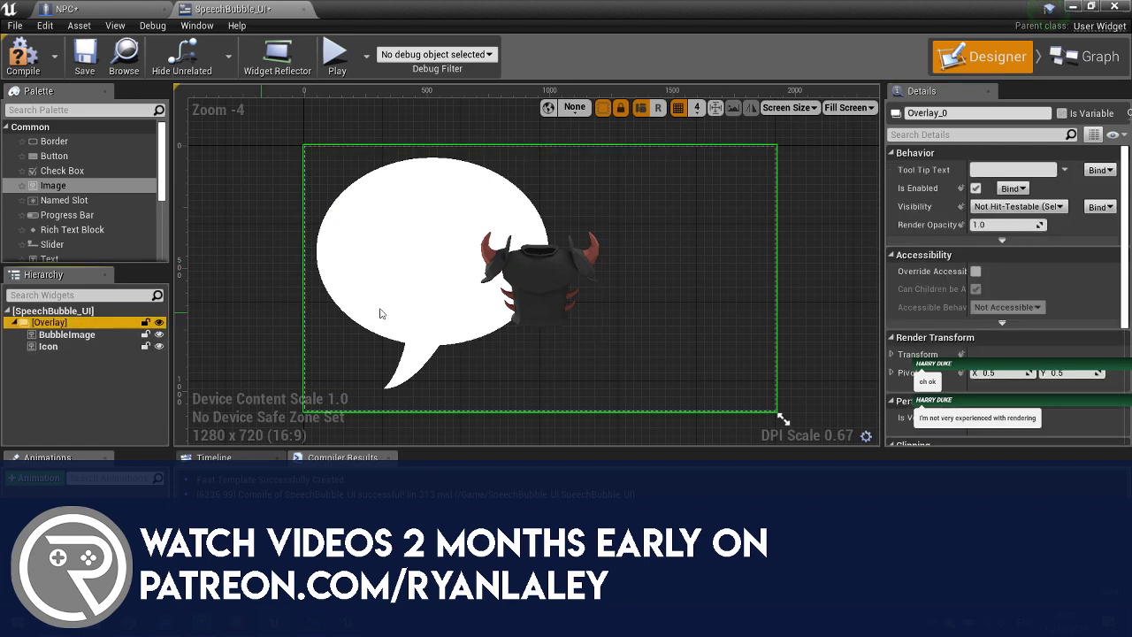
scroll(950, 248, "down", 1)
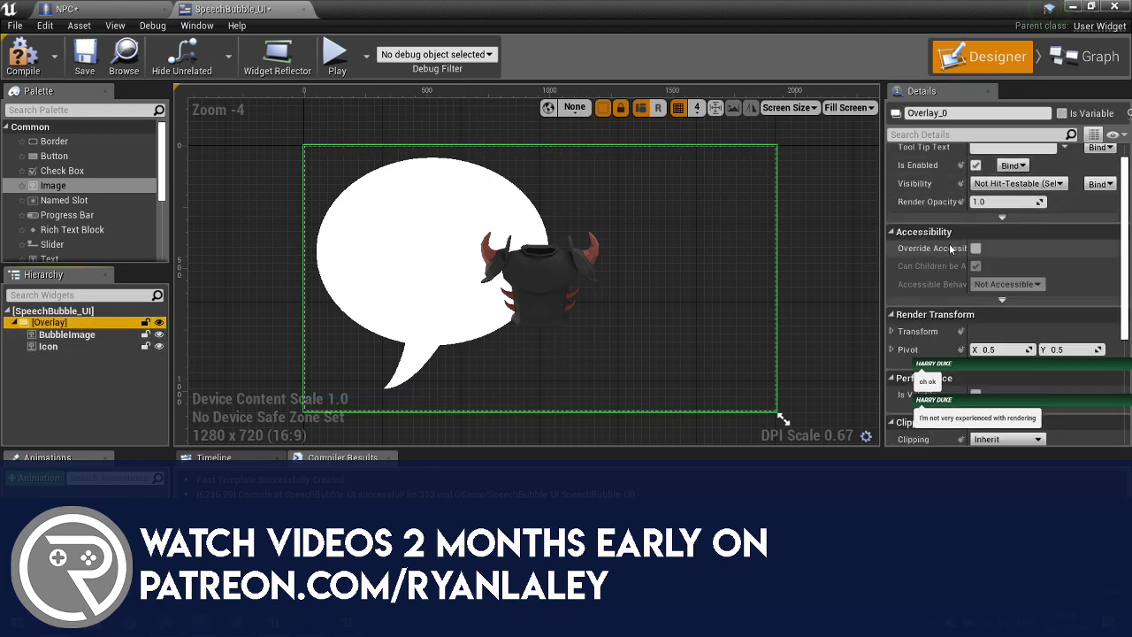
scroll(950, 249, "up", 1)
left_click(452, 239)
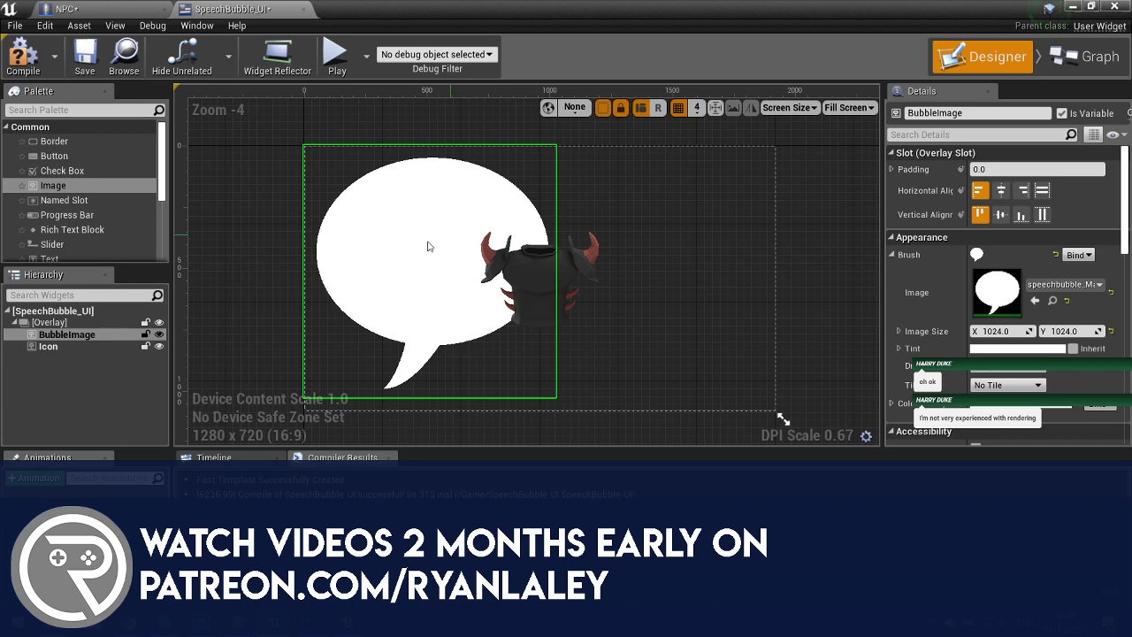
left_click(49, 322)
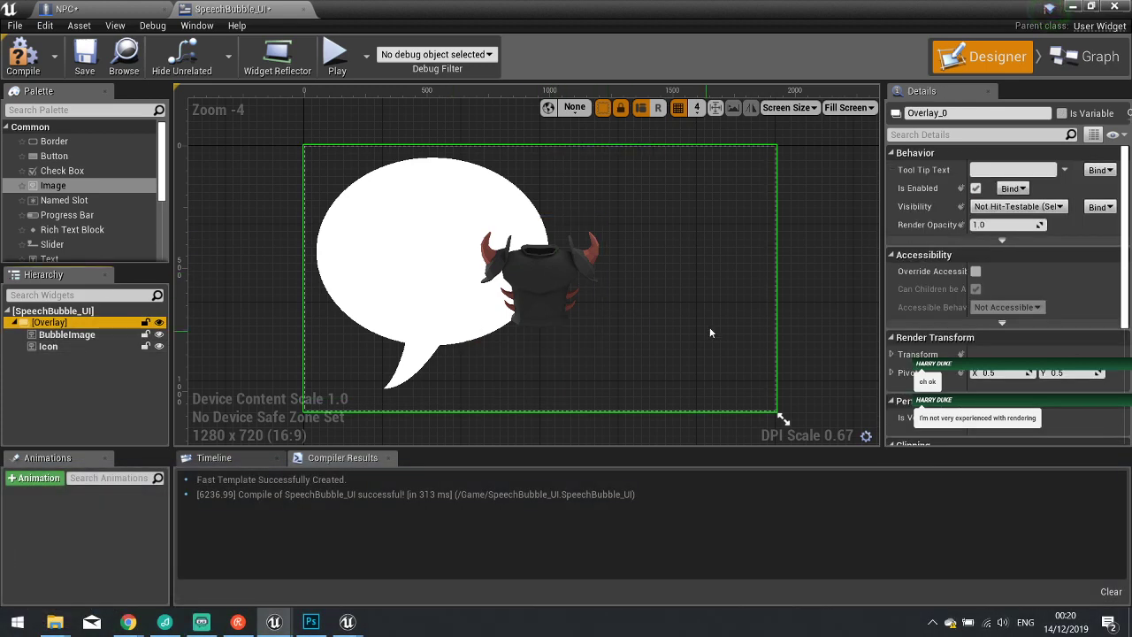
left_click(847, 108)
left_click(840, 172)
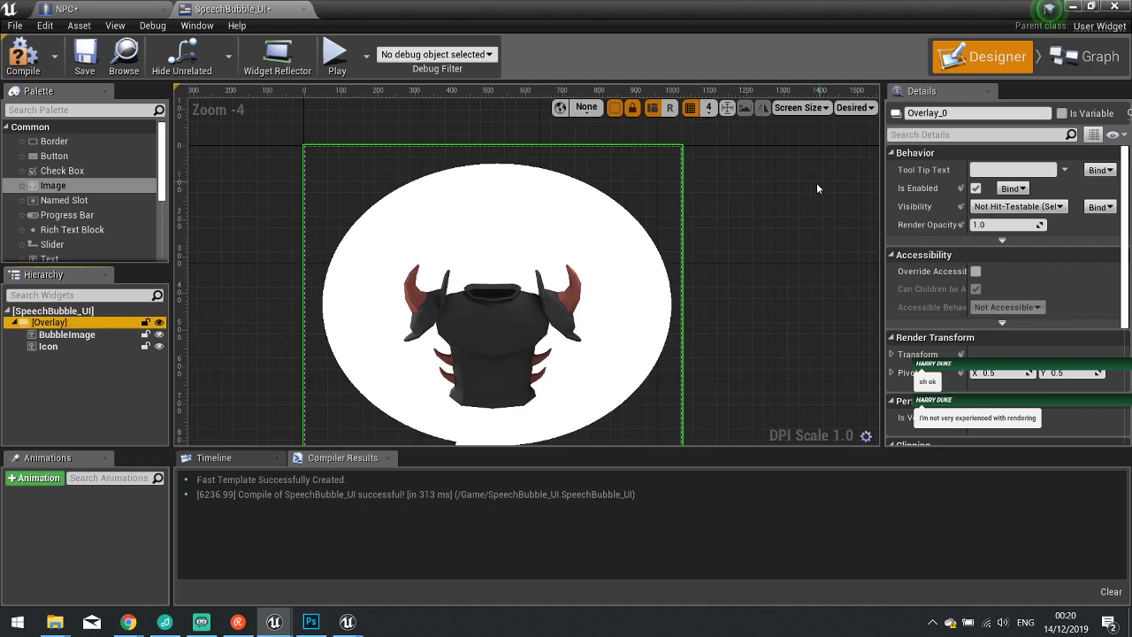
Raise Icon within the bubble with a render transform translation of Y -91, and compile the widget.
left_click(531, 324)
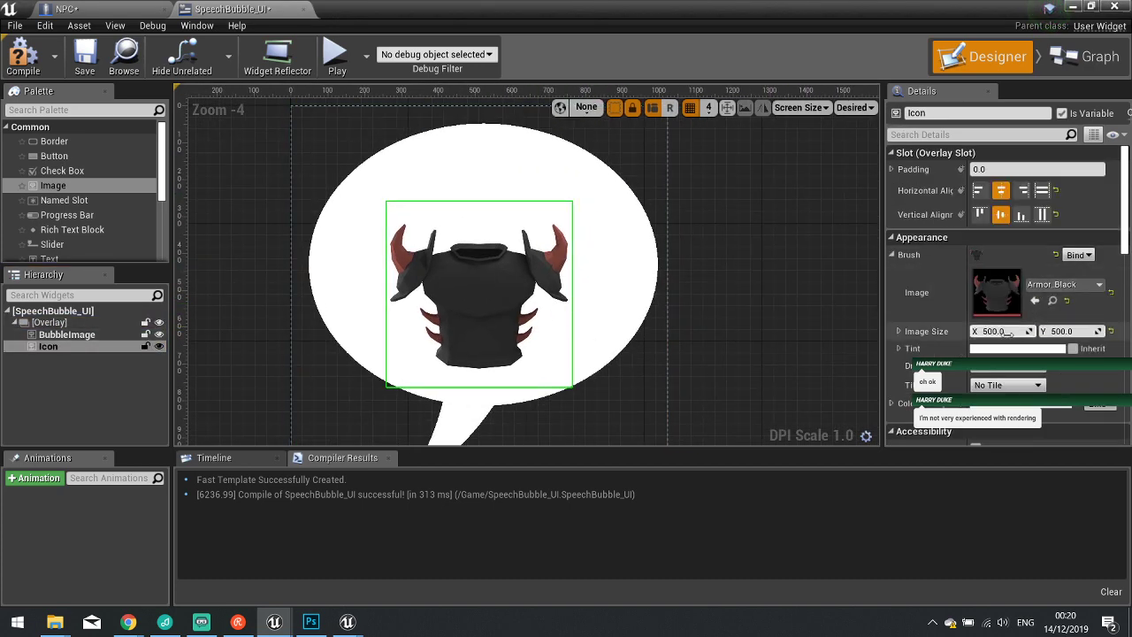
scroll(1005, 345, "down", 10)
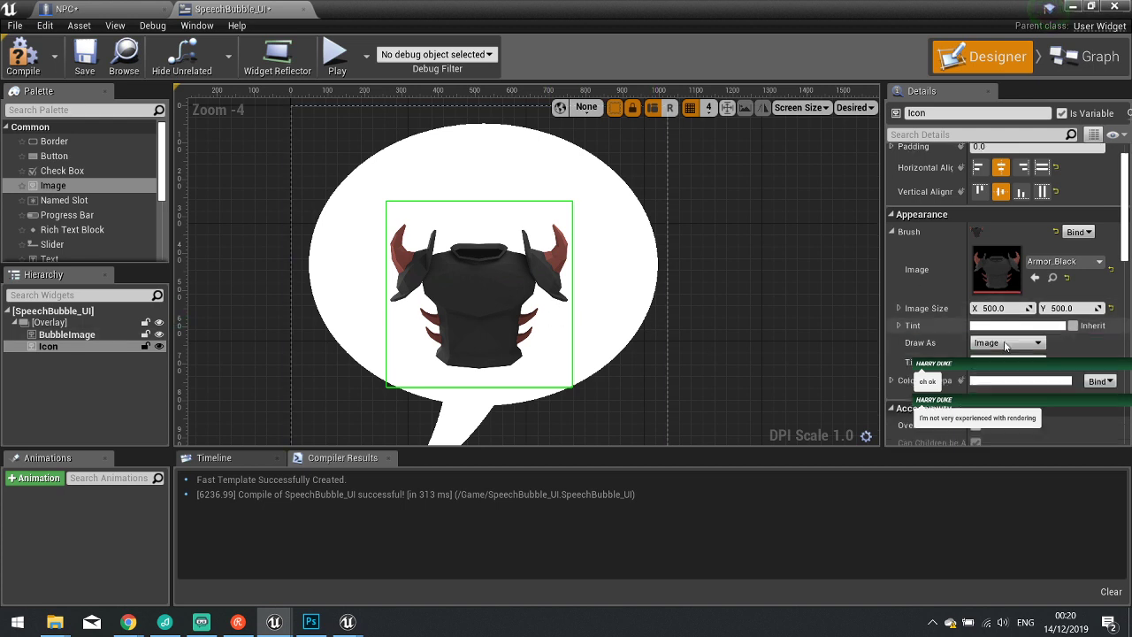
scroll(1005, 344, "down", 2)
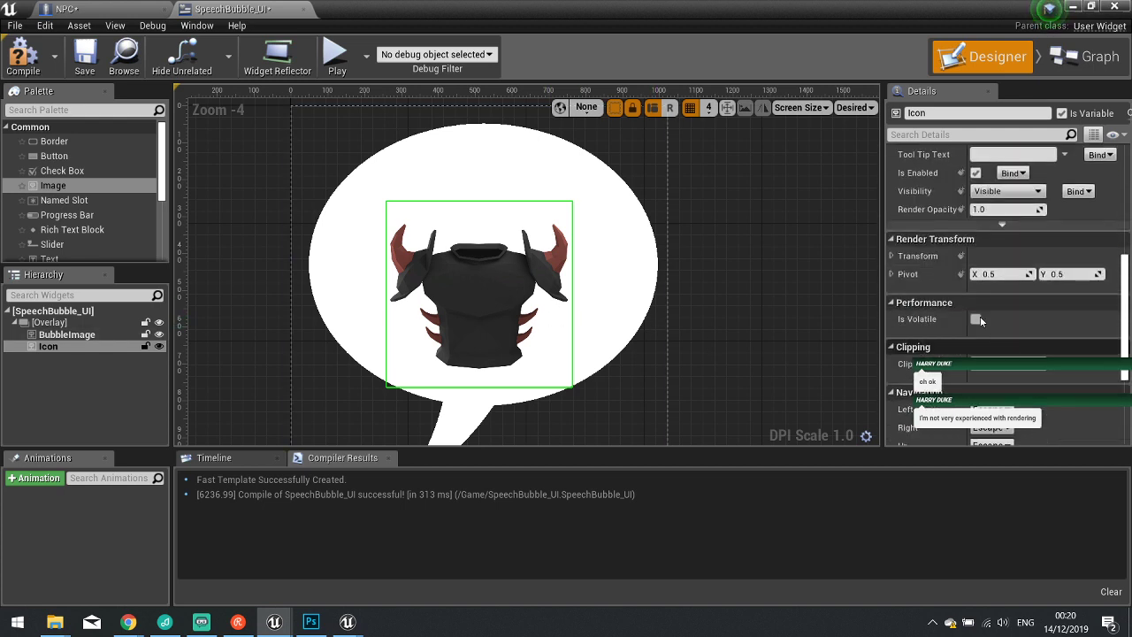
left_click(892, 256)
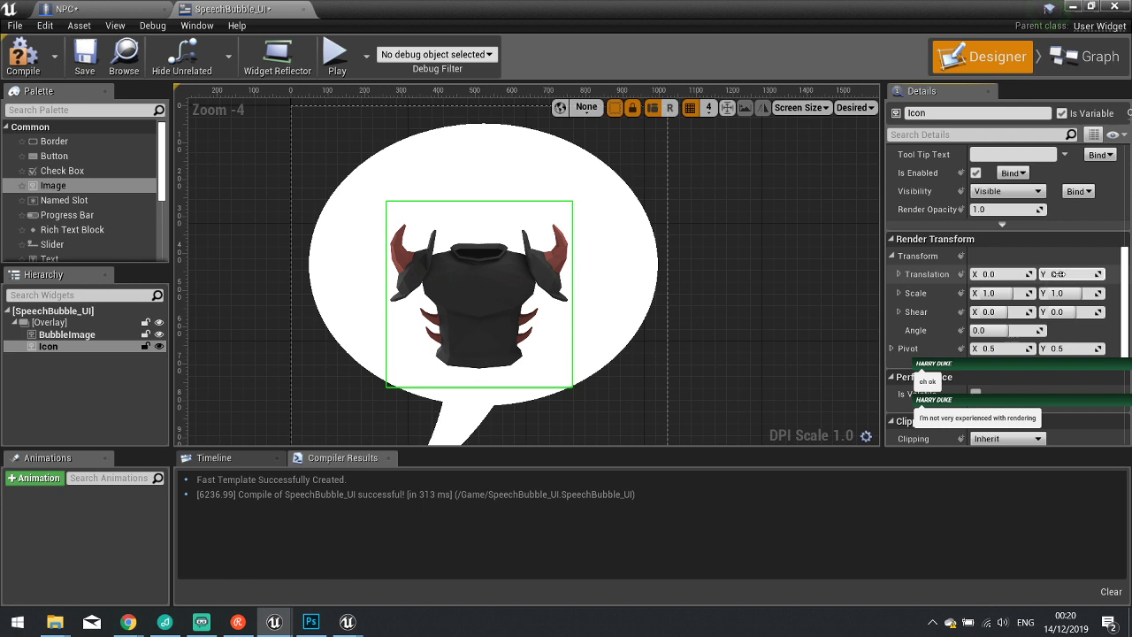
left_click_drag(1066, 275, 1011, 275)
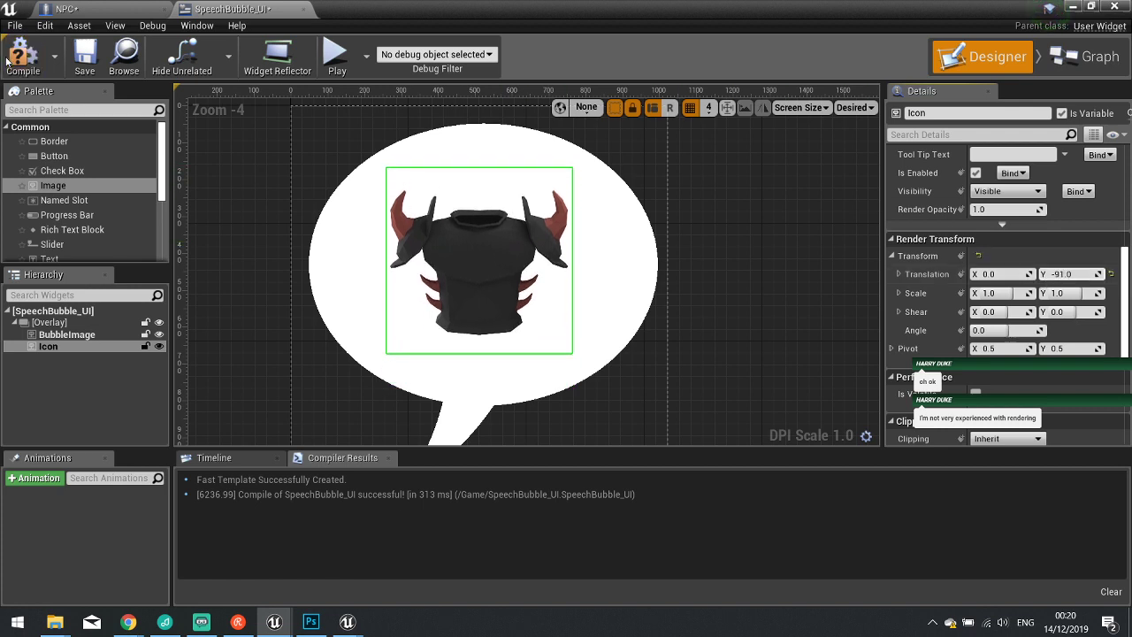
key("F7")
Delete the default Pre Construct, Construct and Tick event nodes from the widget's event graph.
left_click(1121, 56)
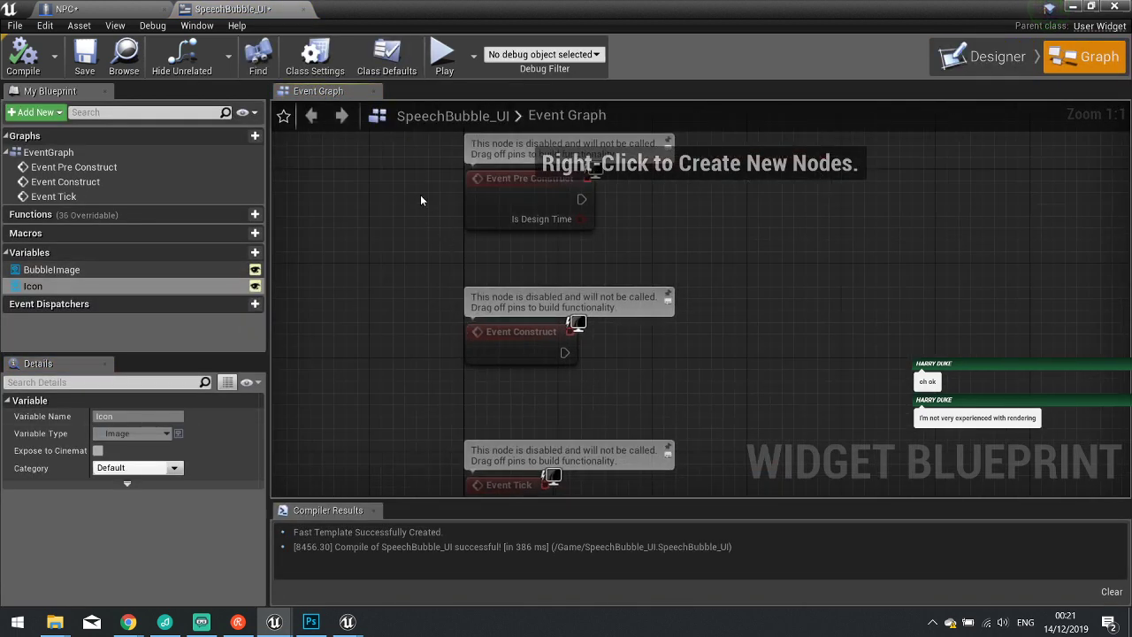
left_click_drag(420, 195, 586, 455)
key("Delete")
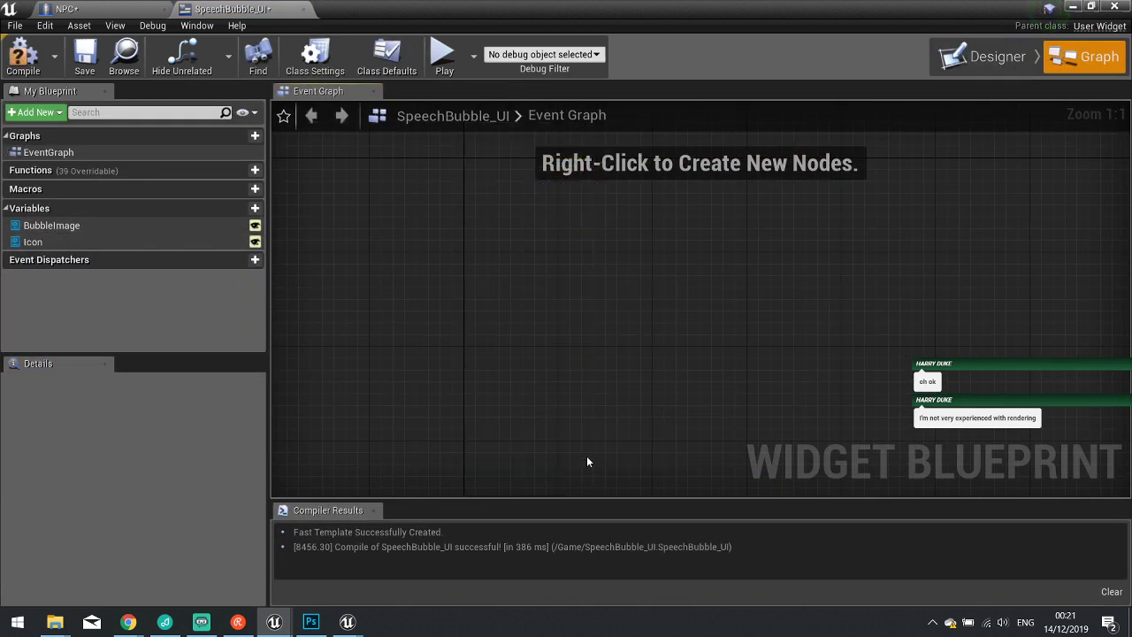
Create a new function named UpdateIcon in the SpeechBubble_UI widget's graph.
left_click(984, 56)
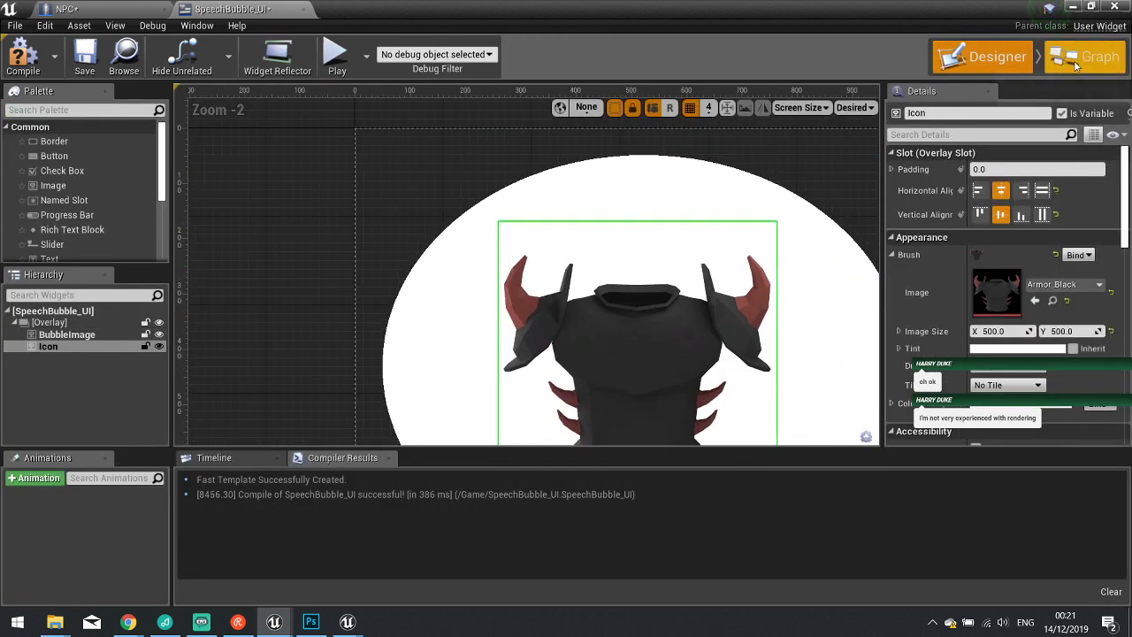
left_click(1092, 56)
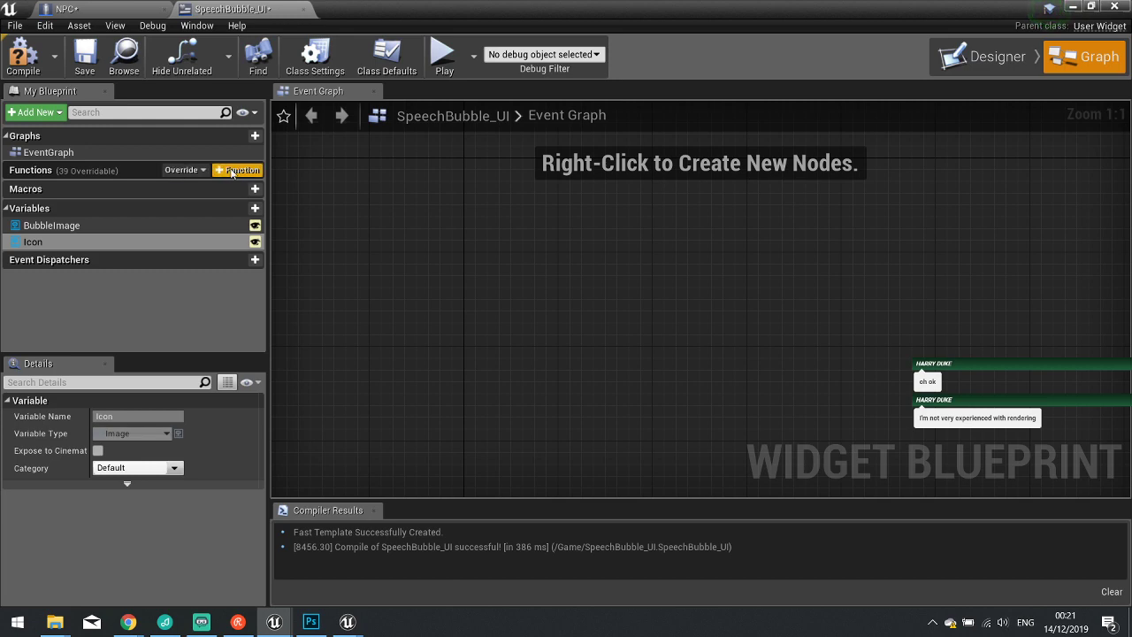
left_click(237, 170)
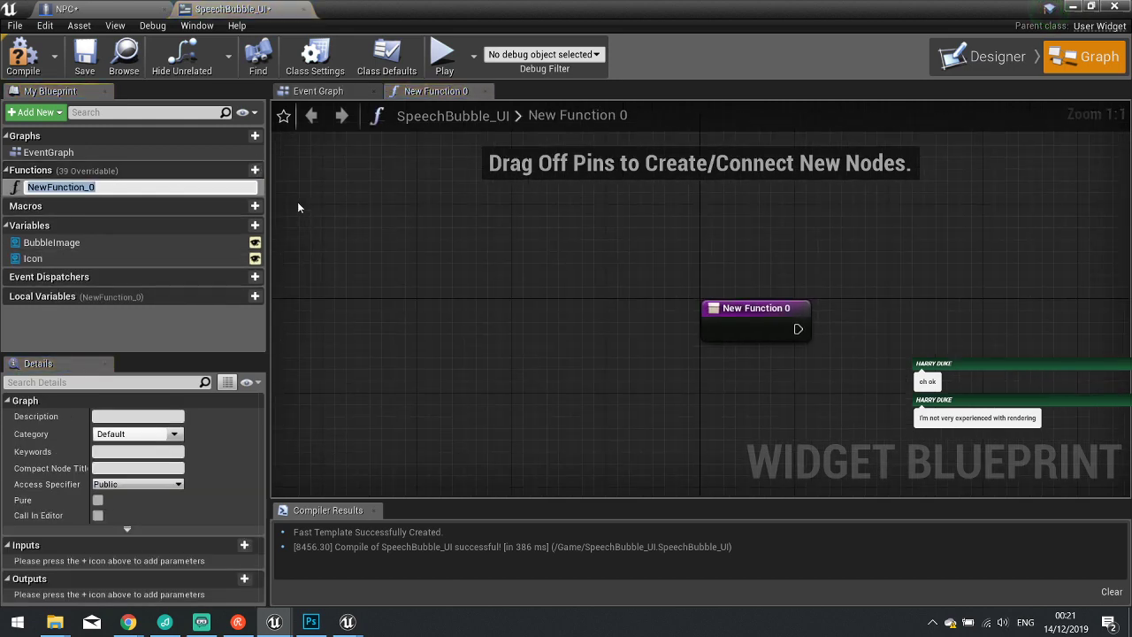
type("UpdateIcon")
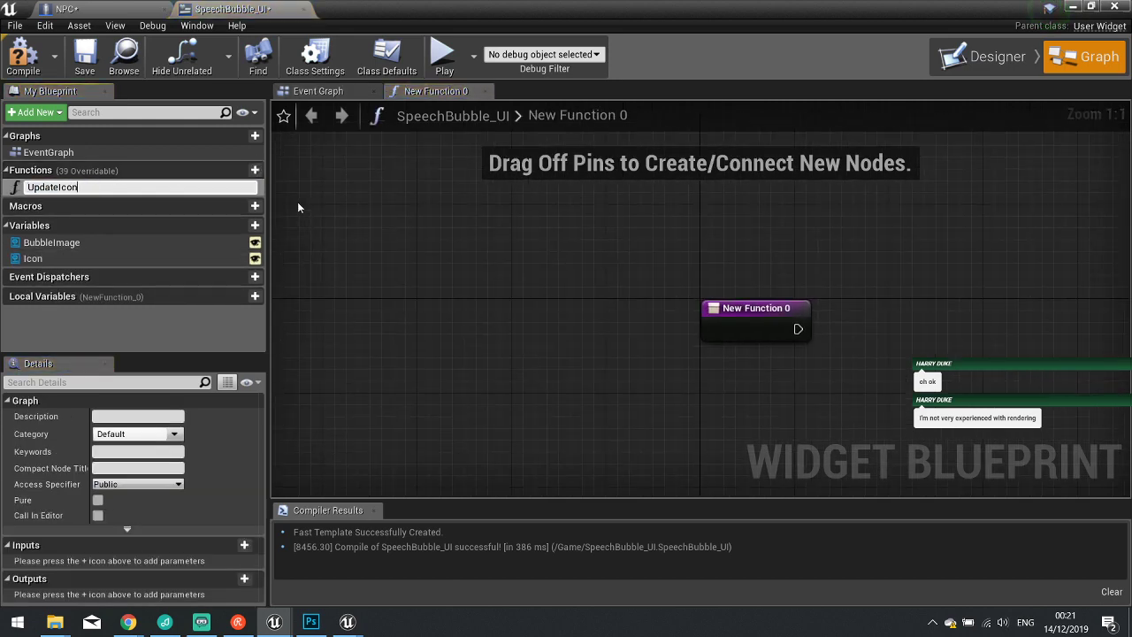
key("Return")
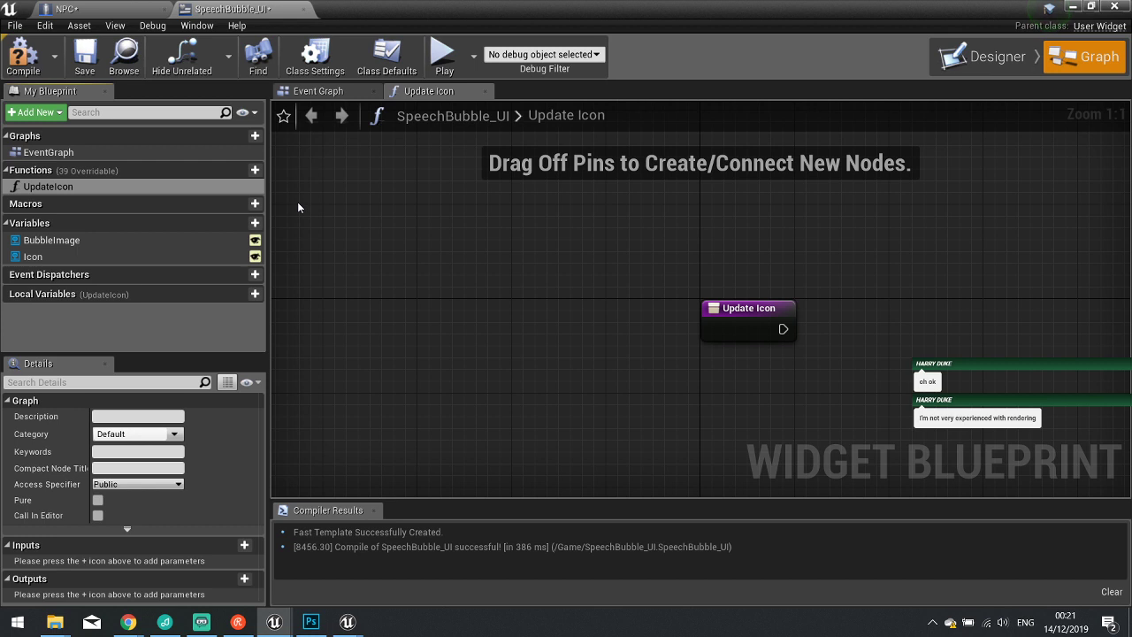
Add an input named IconTexture of type Texture 2D to the UpdateIcon function.
left_click(244, 544)
left_click(85, 563)
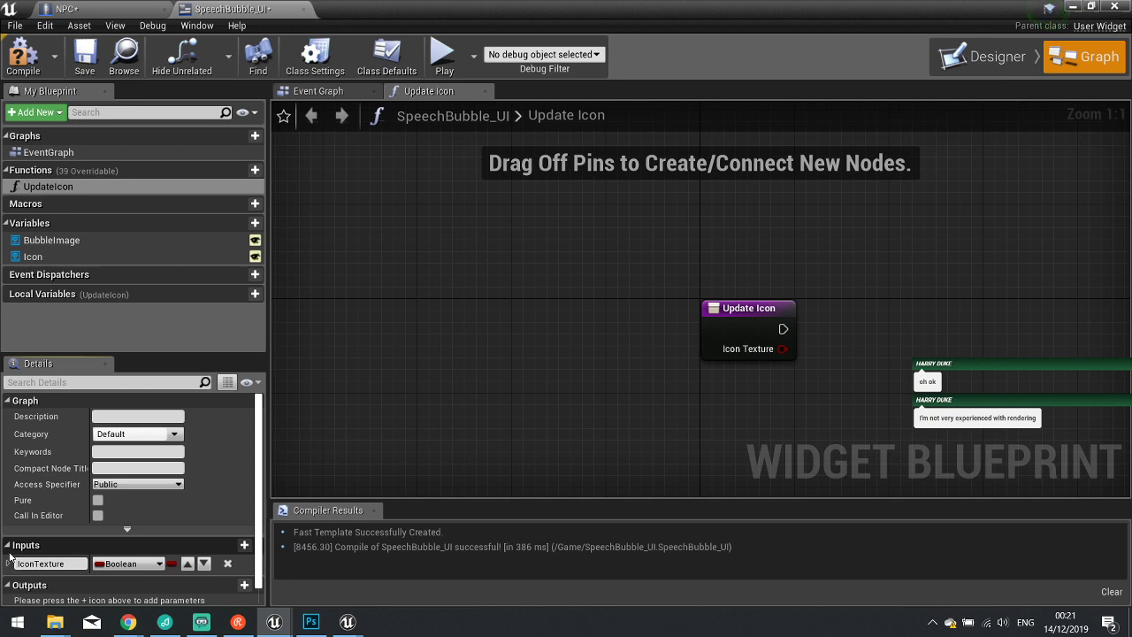
left_click(148, 564)
type("tex")
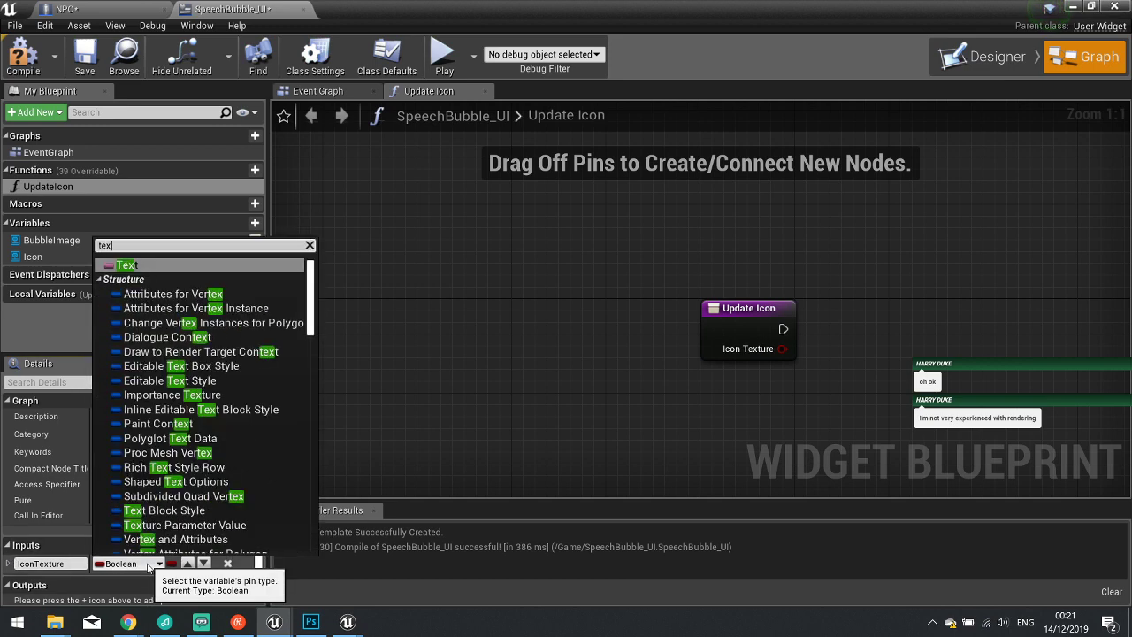
type("ture 2d")
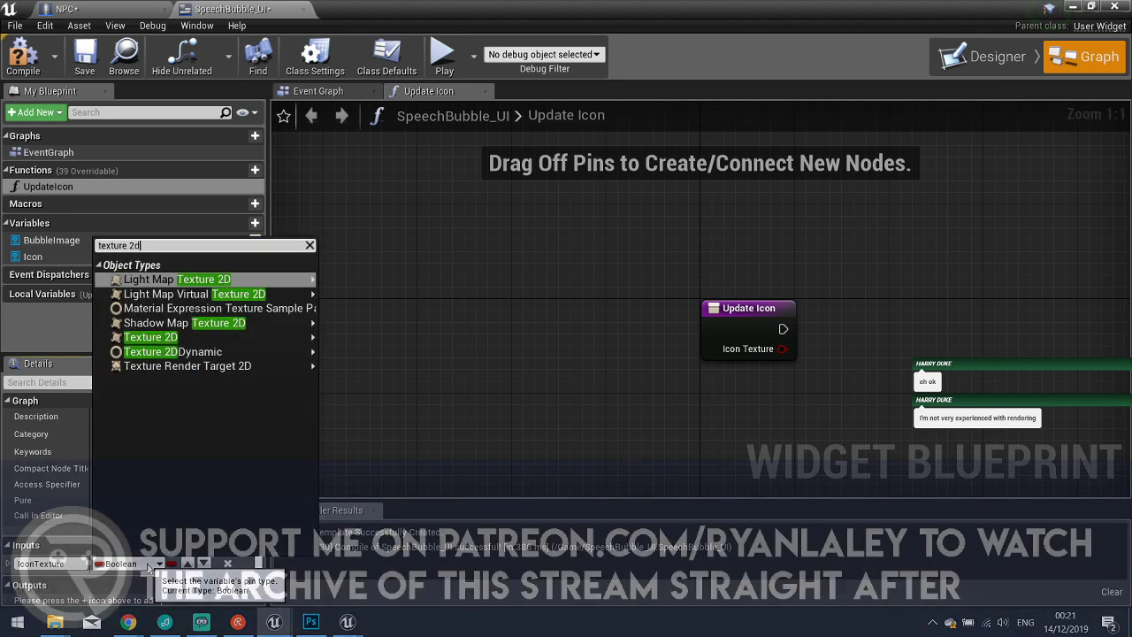
left_click(182, 338)
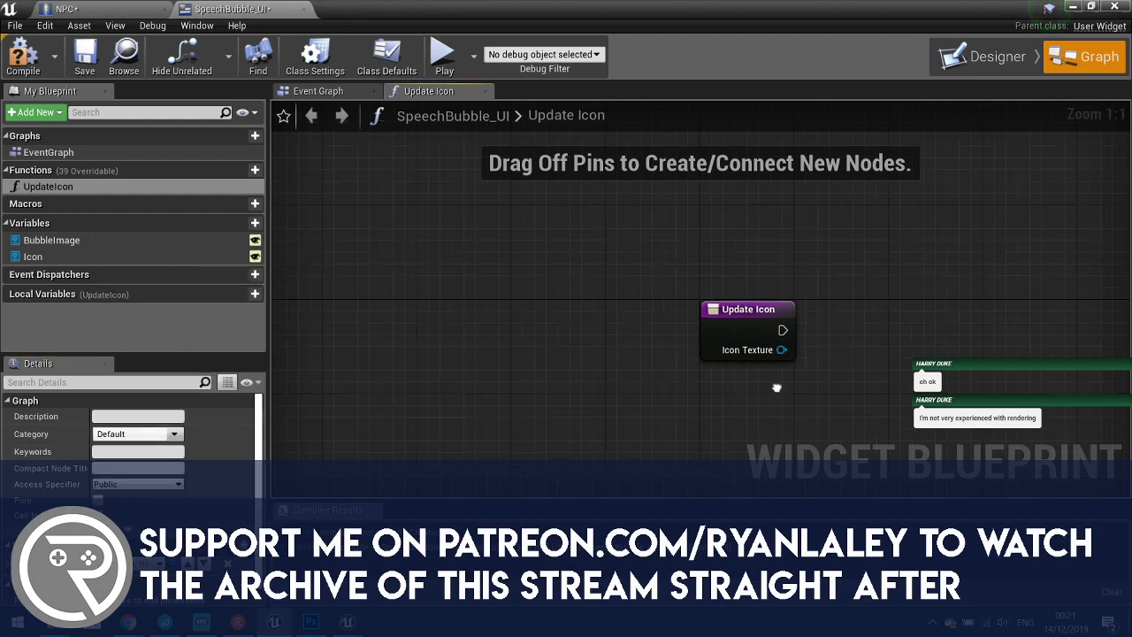
Place a Get node for the Icon variable above the Update Icon entry node in the function graph.
right_click_drag(713, 359, 409, 315)
left_click_drag(97, 255, 391, 284)
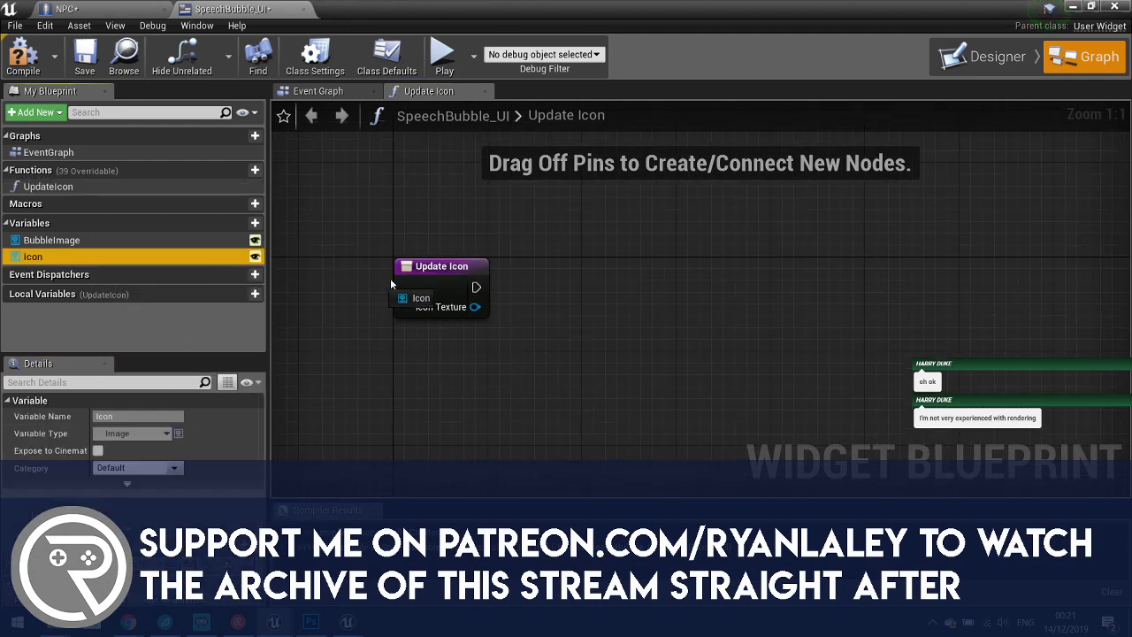
left_click_drag(499, 215, 500, 217)
left_click(528, 228)
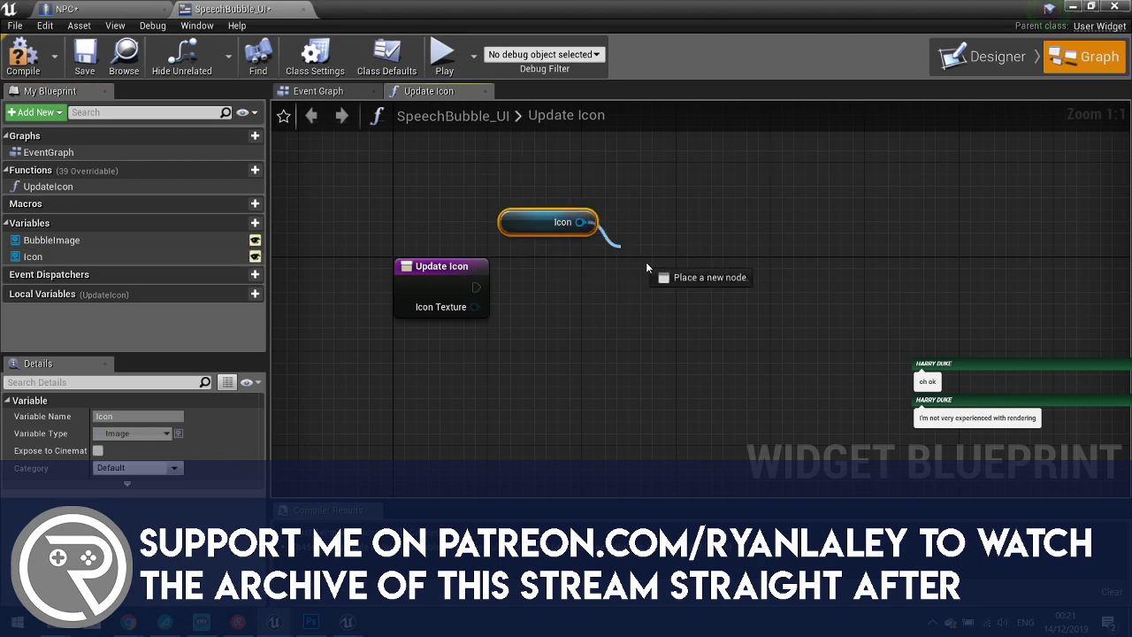
Add a Set Brush from Texture node with the Icon reference as its target.
left_click_drag(647, 267, 658, 283)
type("set")
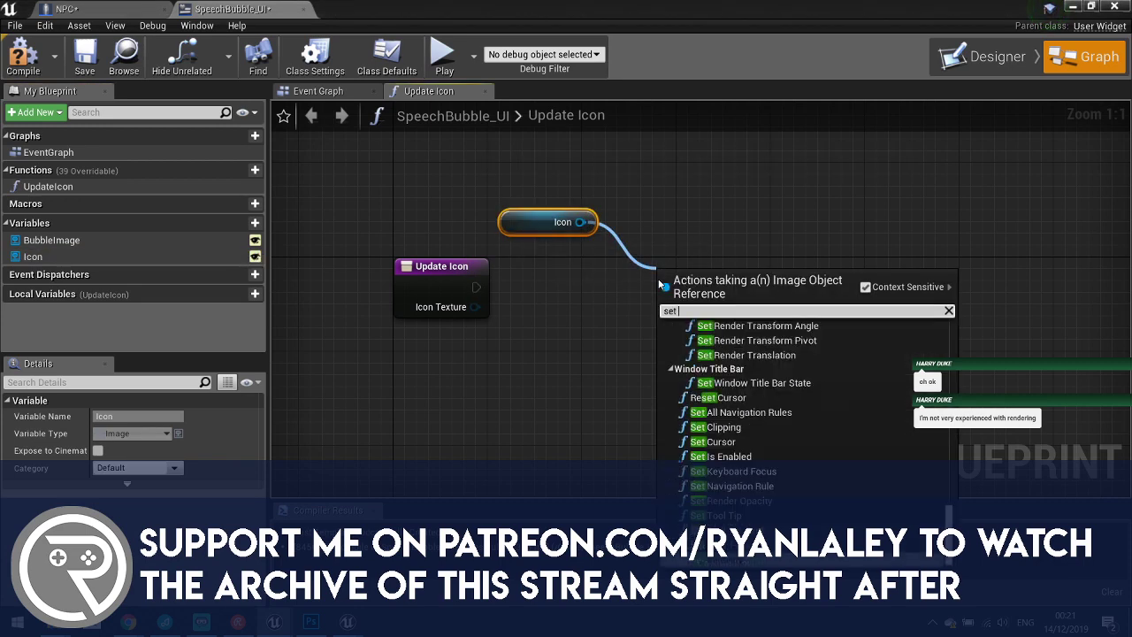
type(" im")
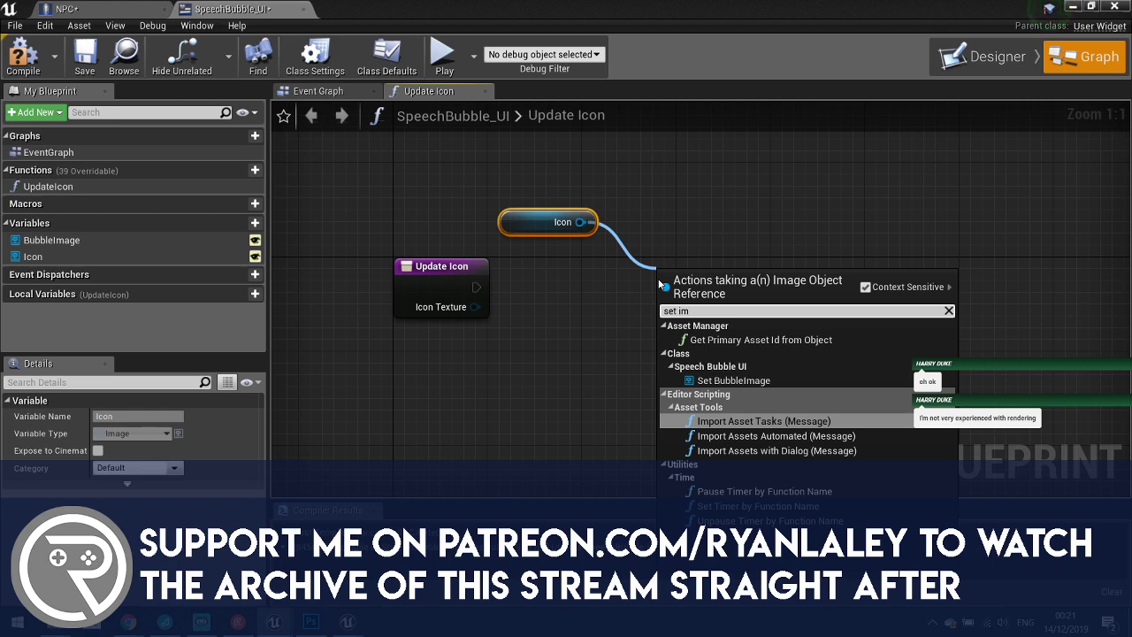
key("BackSpace")
key("BackSpace")
key("BackSpace")
type("brush")
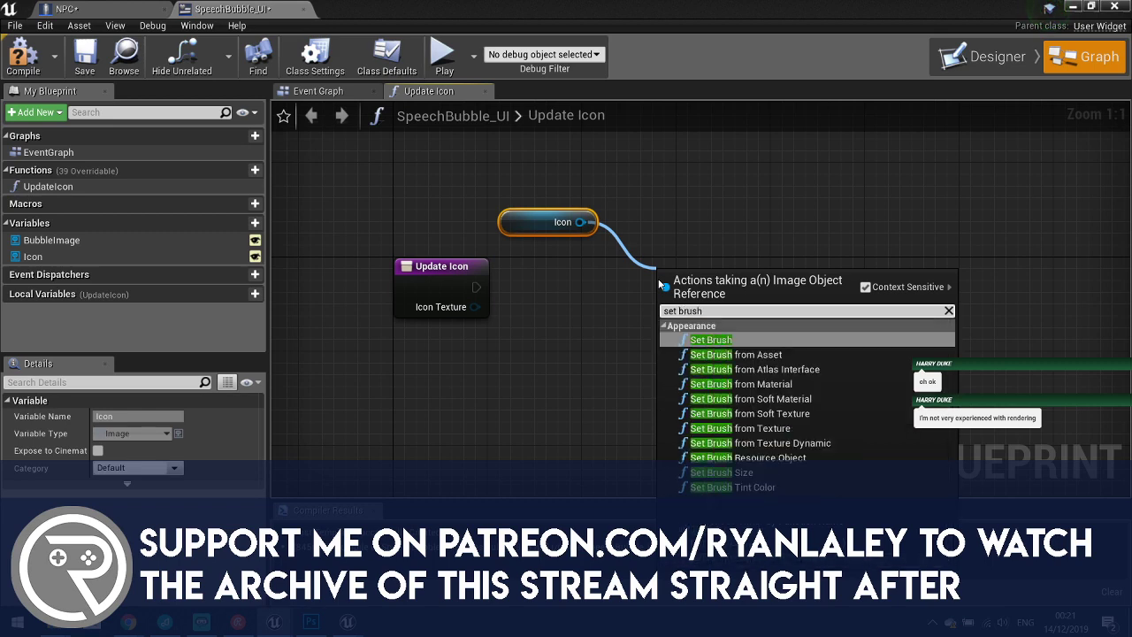
left_click(769, 429)
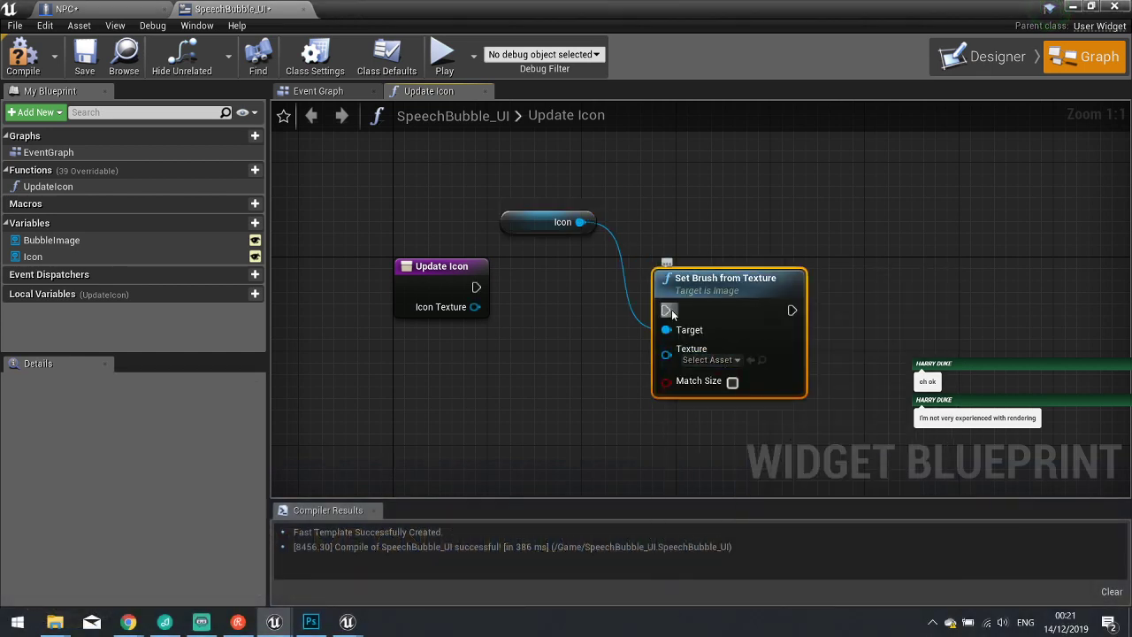
Connect Update Icon's execution and Icon Texture outputs to Set Brush from Texture, align the node with the entry node, and compile the widget.
mouse_move(482, 308)
left_mouse_down()
mouse_move(504, 340)
mouse_move(665, 348)
left_mouse_up()
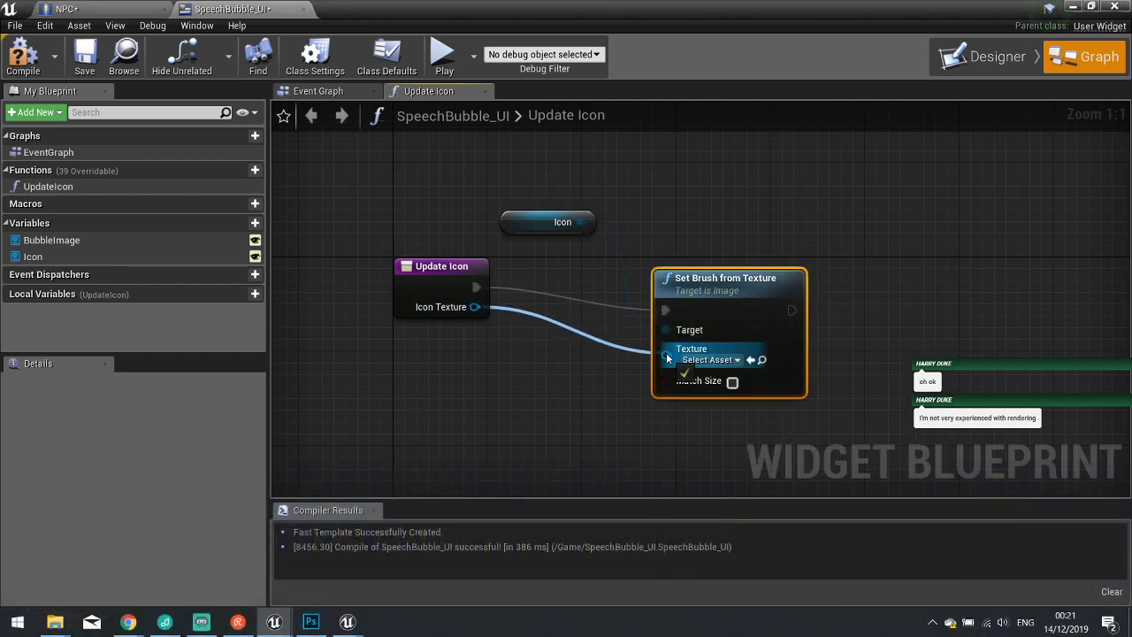
left_click_drag(721, 284, 720, 261)
left_click(23, 55)
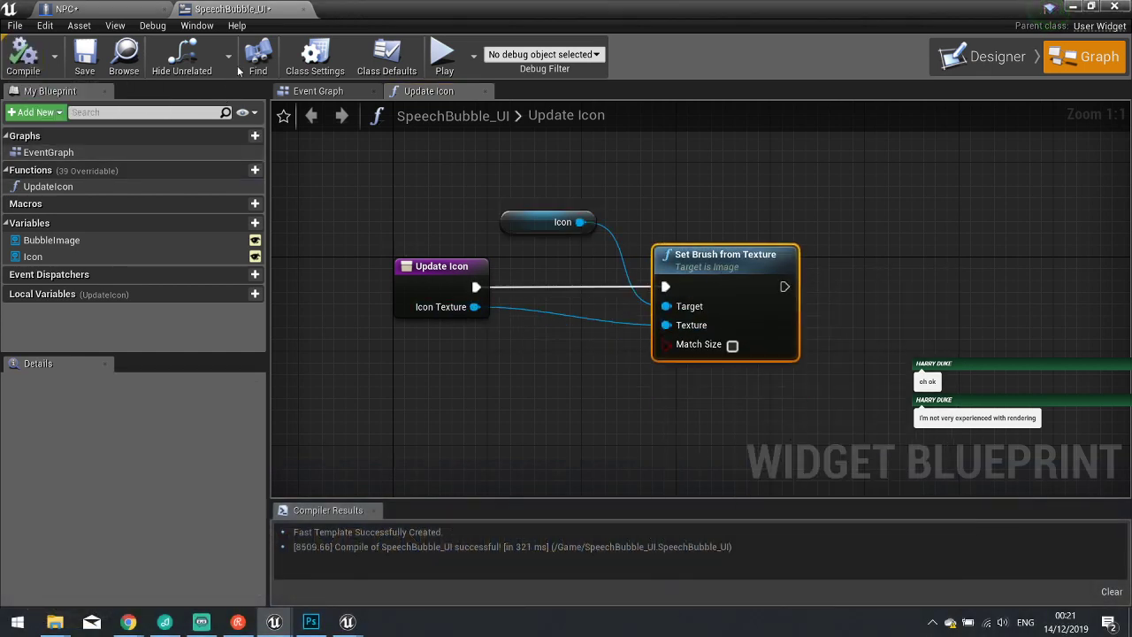
Close the SpeechBubble_UI widget and select the upper rows of connected nodes in the NPC blueprint's event graph.
left_click(304, 10)
right_click_drag(625, 306, 684, 325)
scroll(484, 270, "down", 4)
right_click_drag(537, 331, 446, 286)
left_click_drag(755, 315, 289, 160)
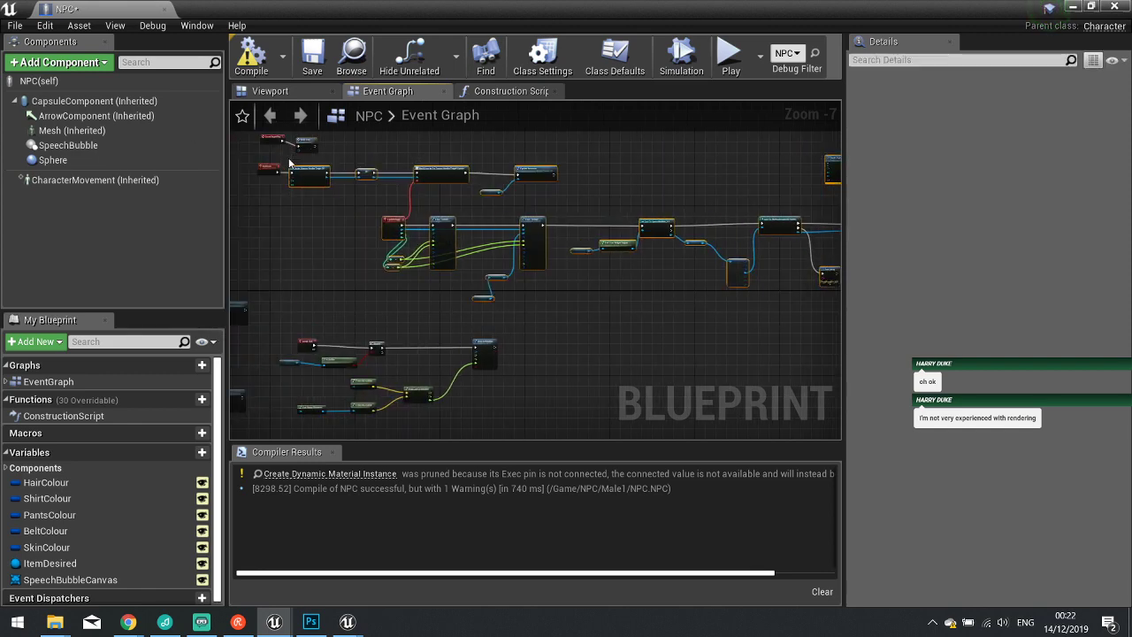
Delete the selected old nodes from the NPC event graph and reposition the BuildIcon custom event.
key("Delete")
right_click_drag(411, 216, 621, 276)
scroll(485, 243, "up", 3)
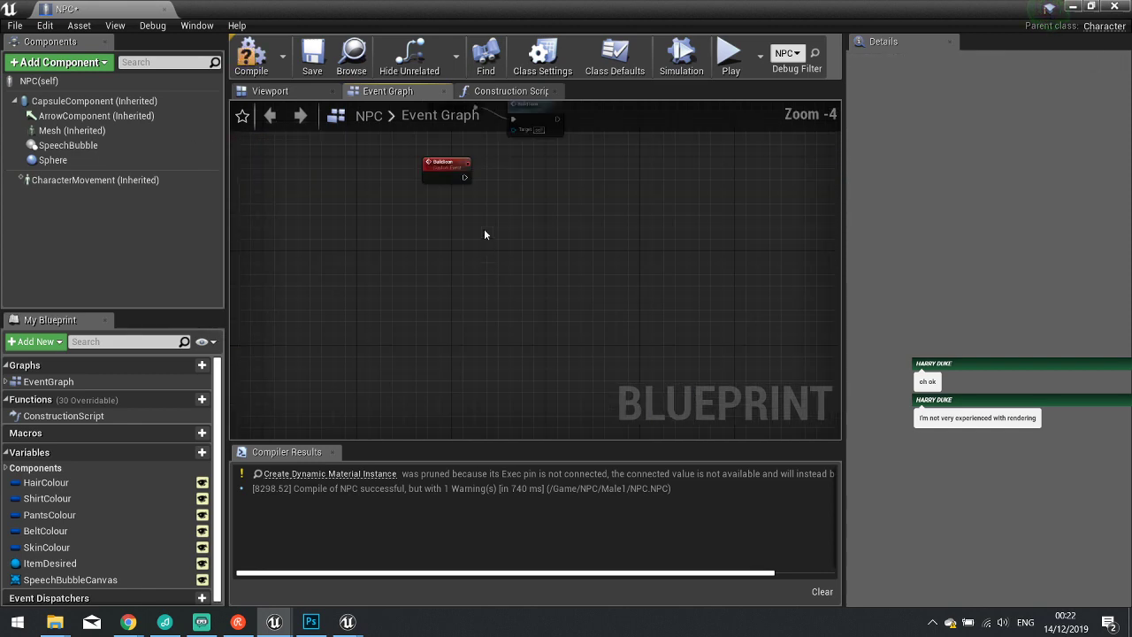
right_click_drag(484, 232, 501, 308)
scroll(498, 302, "up", 3)
left_click_drag(477, 237, 415, 254)
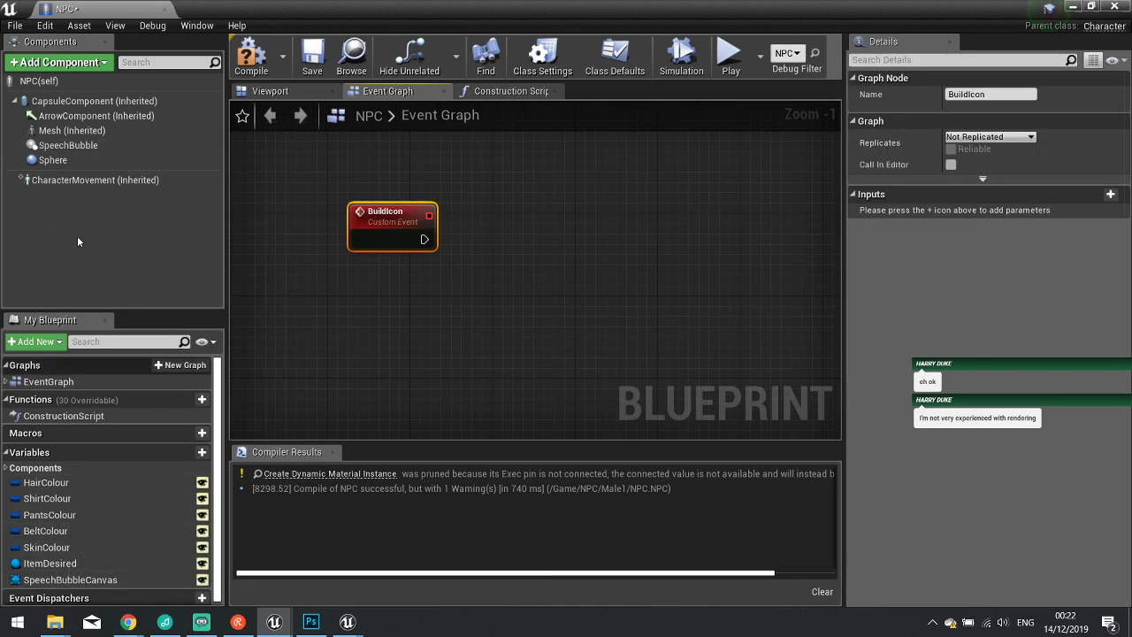
Add a SpeechBubble component reference beside the BuildIcon event and get its user widget with Get User Widget Object.
left_click(162, 147)
left_click_drag(163, 144, 494, 194)
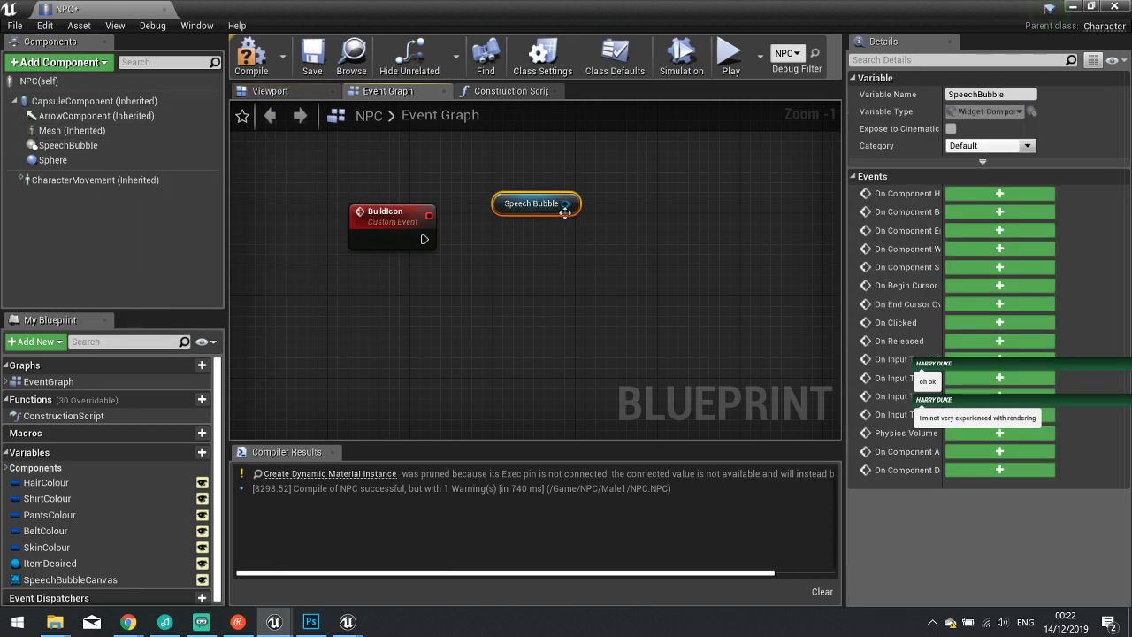
left_click_drag(566, 204, 605, 241)
type("get")
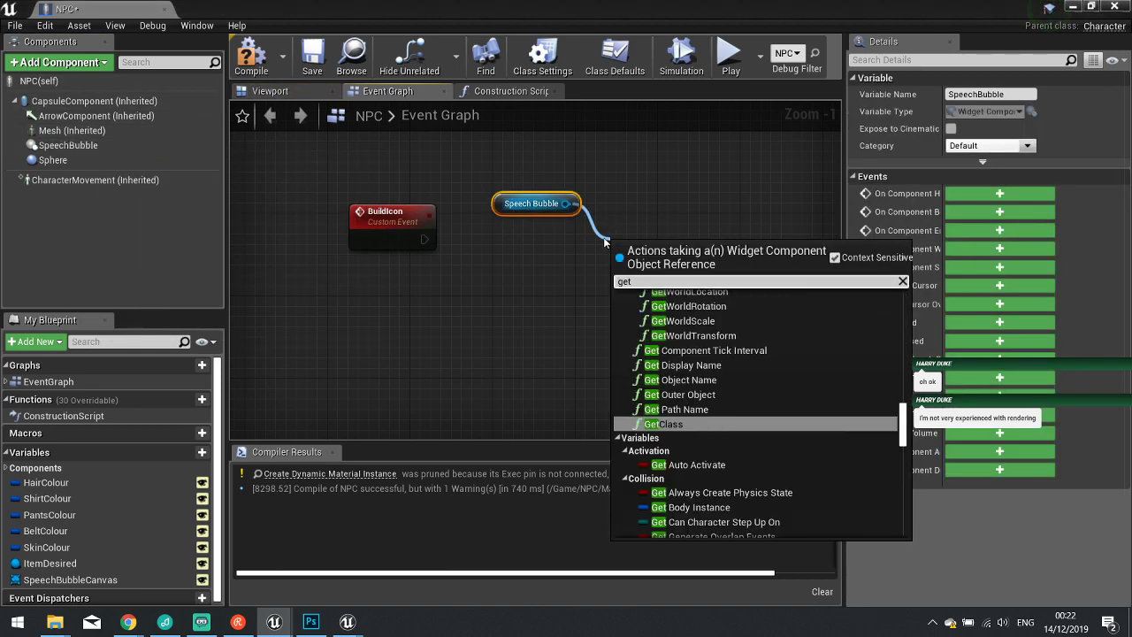
key("BackSpace")
key("BackSpace")
type("get user widgt")
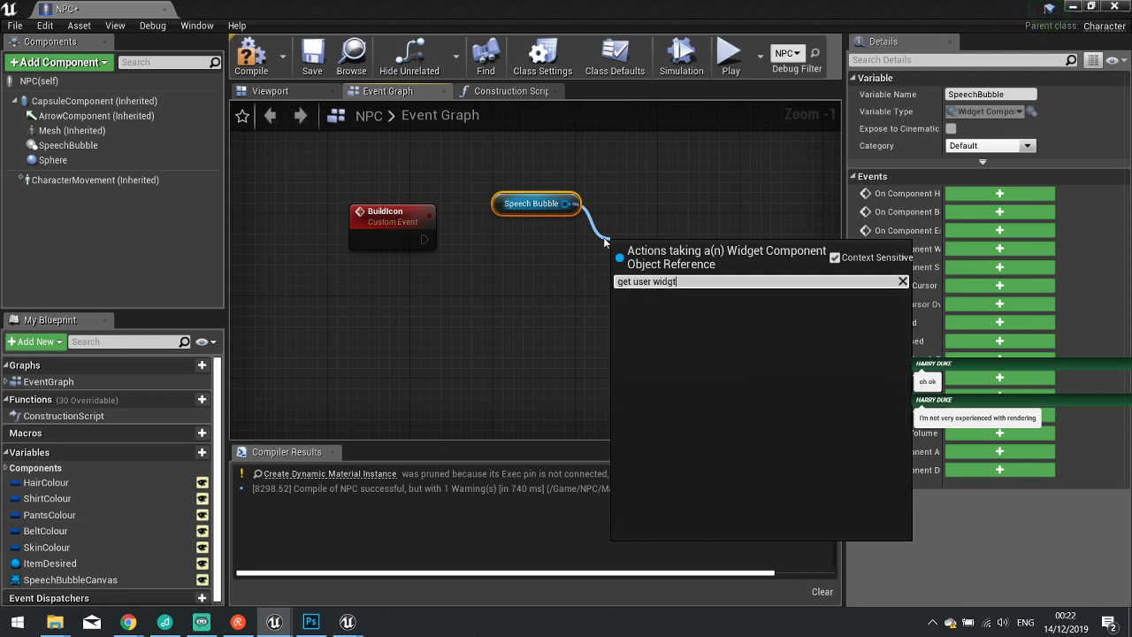
key("BackSpace")
key("Up")
key("Return")
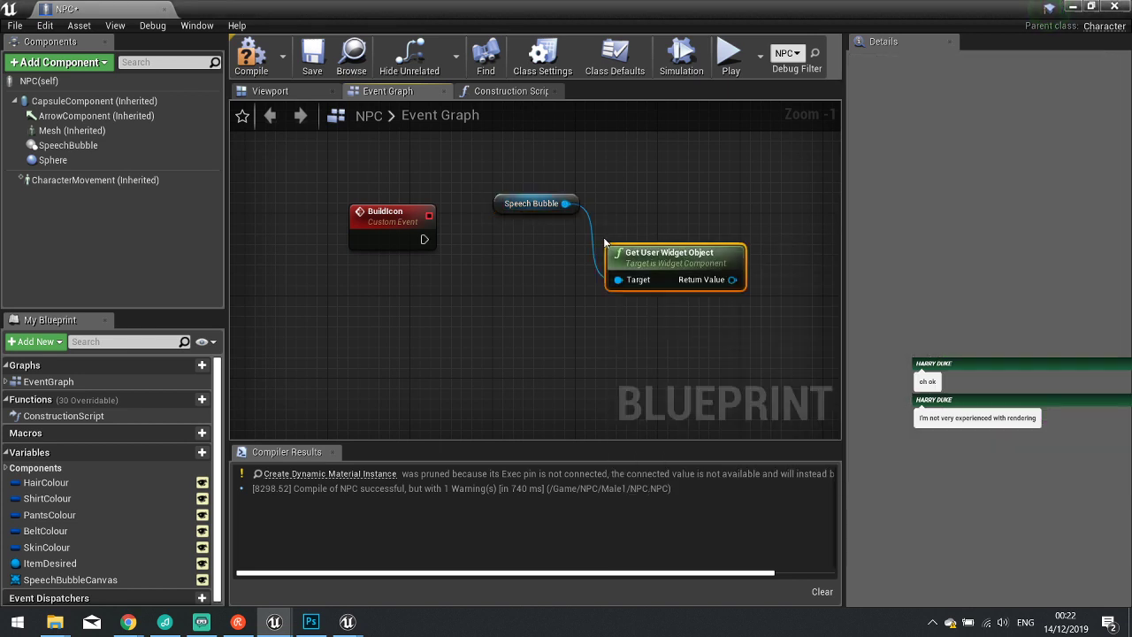
Cast the Get User Widget Object return value to SpeechBubble_UI.
left_click_drag(732, 281, 775, 253)
type("cast to")
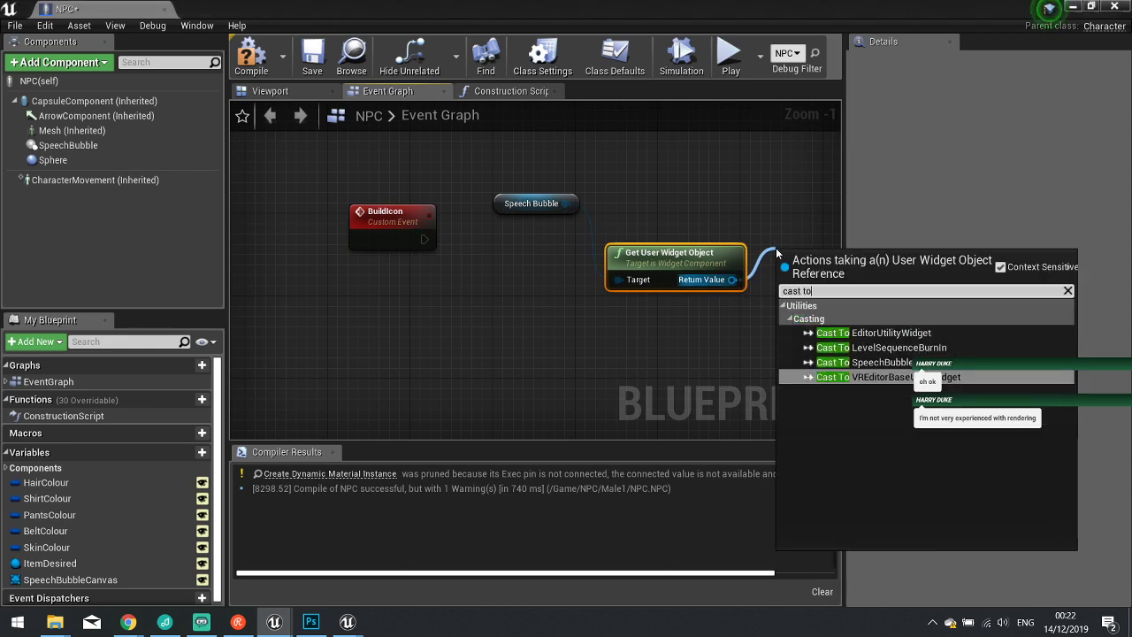
key("Up")
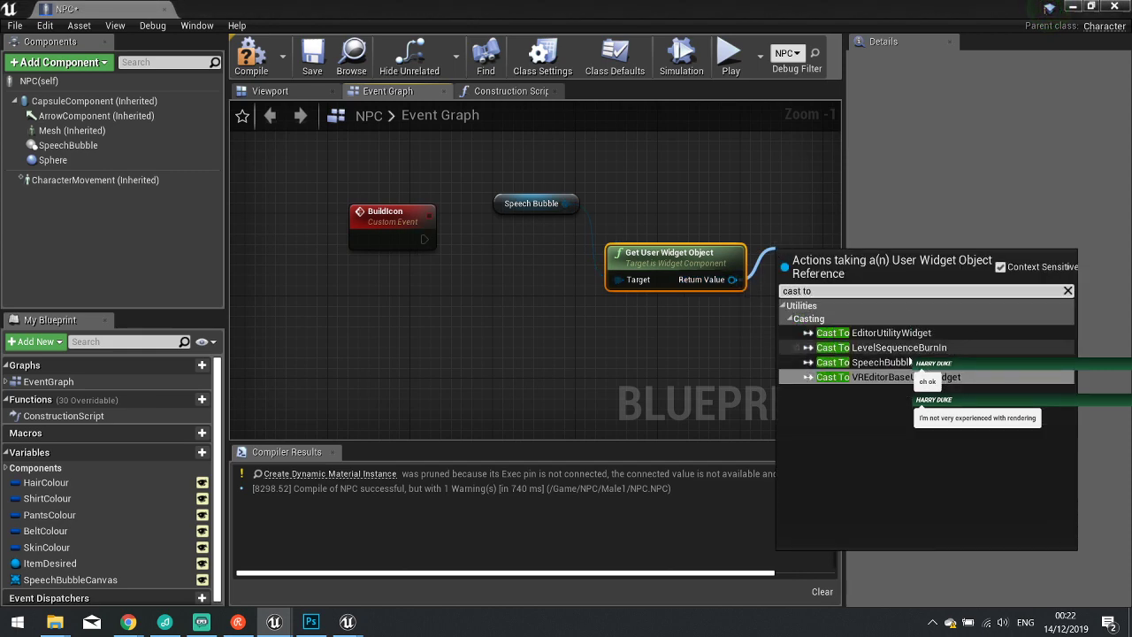
key("Return")
right_click_drag(823, 306, 581, 278)
Call Update Icon on the cast's As Speech Bubble UI output and align the node with the cast.
left_click_drag(655, 276, 743, 295)
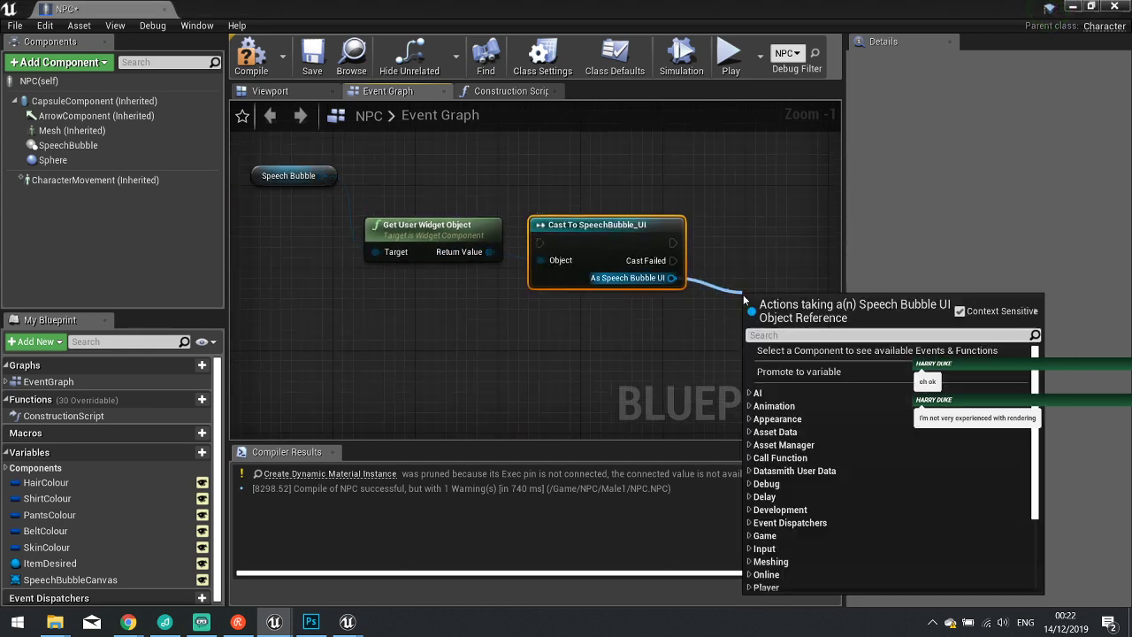
type("updat")
key("Return")
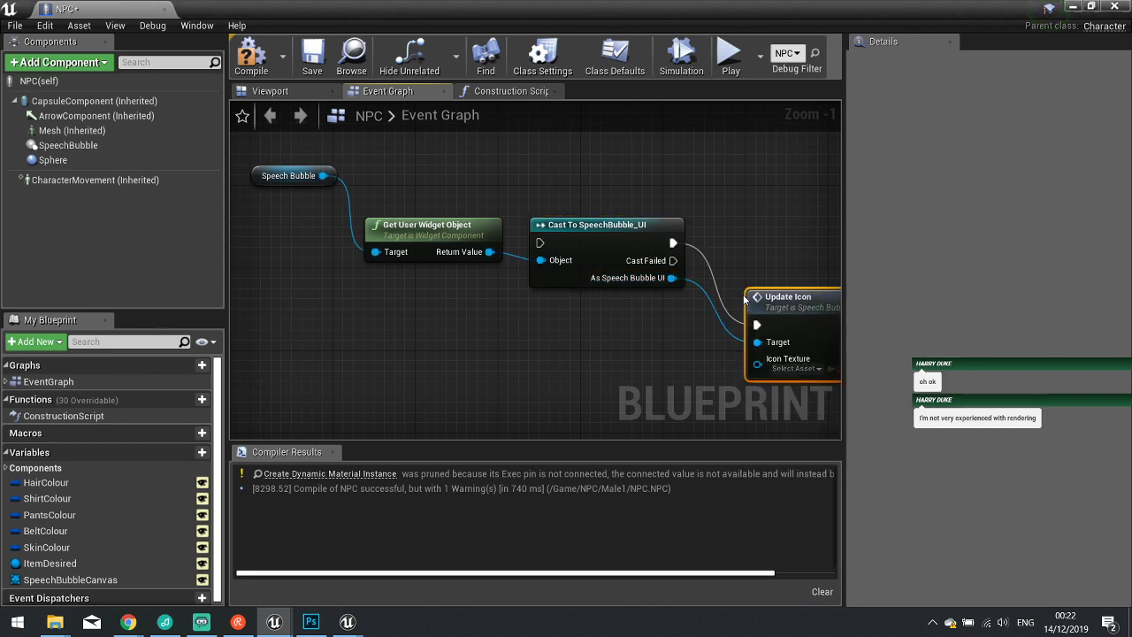
left_click_drag(782, 261, 782, 221)
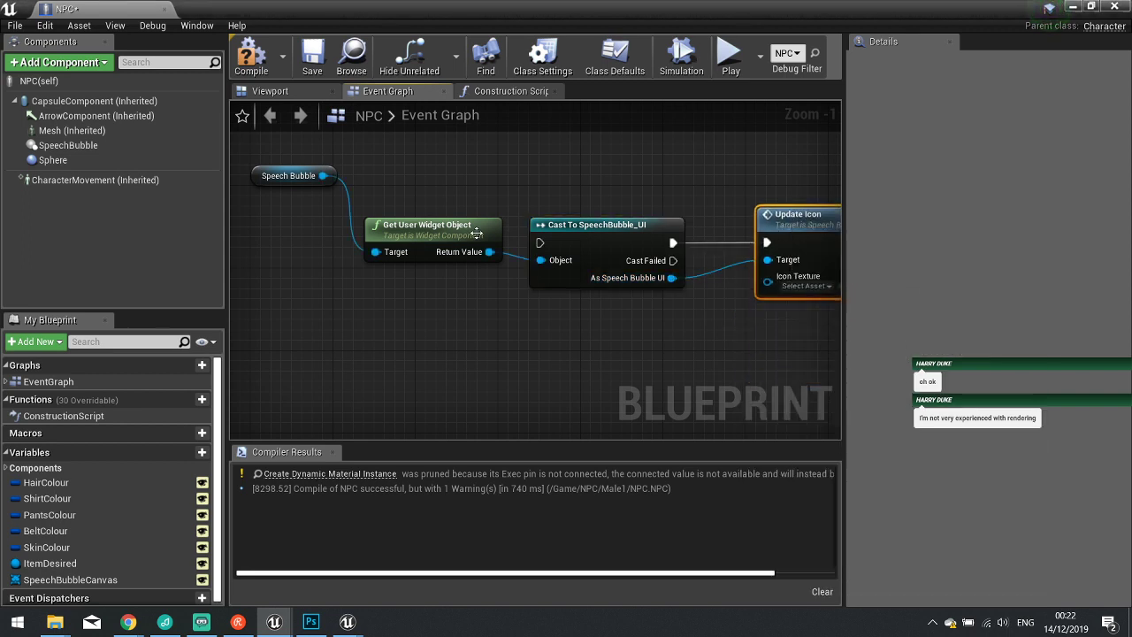
Connect the BuildIcon event's execution to the SpeechBubble_UI cast and arrange the Speech Bubble and Get User Widget Object nodes below the wire.
right_click_drag(496, 234, 699, 235)
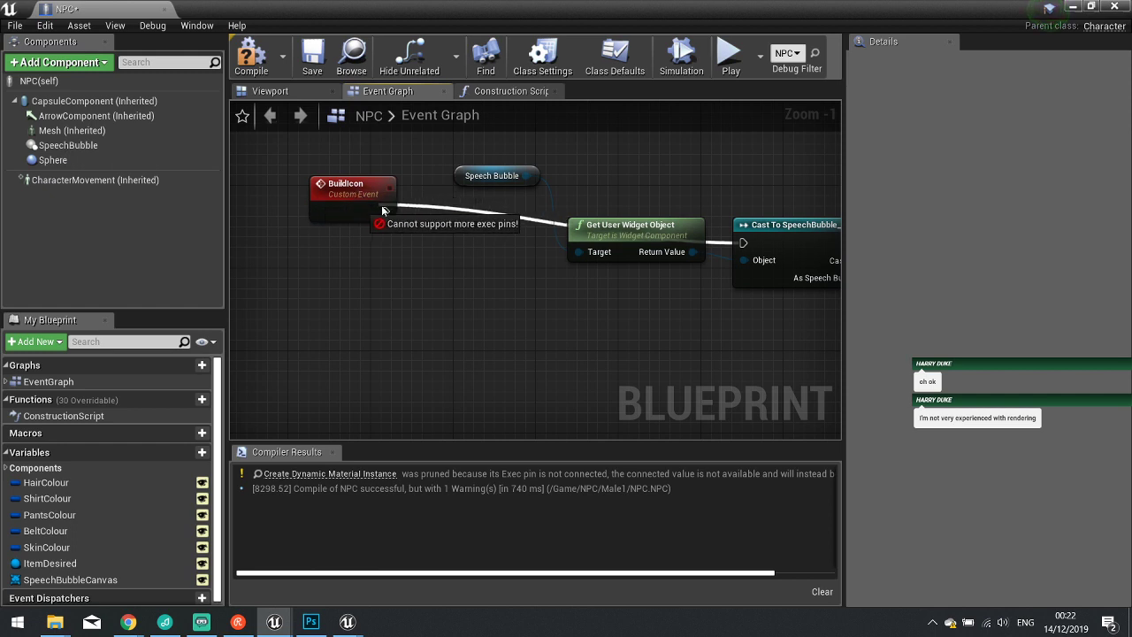
left_click_drag(366, 196, 429, 233)
left_click_drag(469, 155, 583, 217)
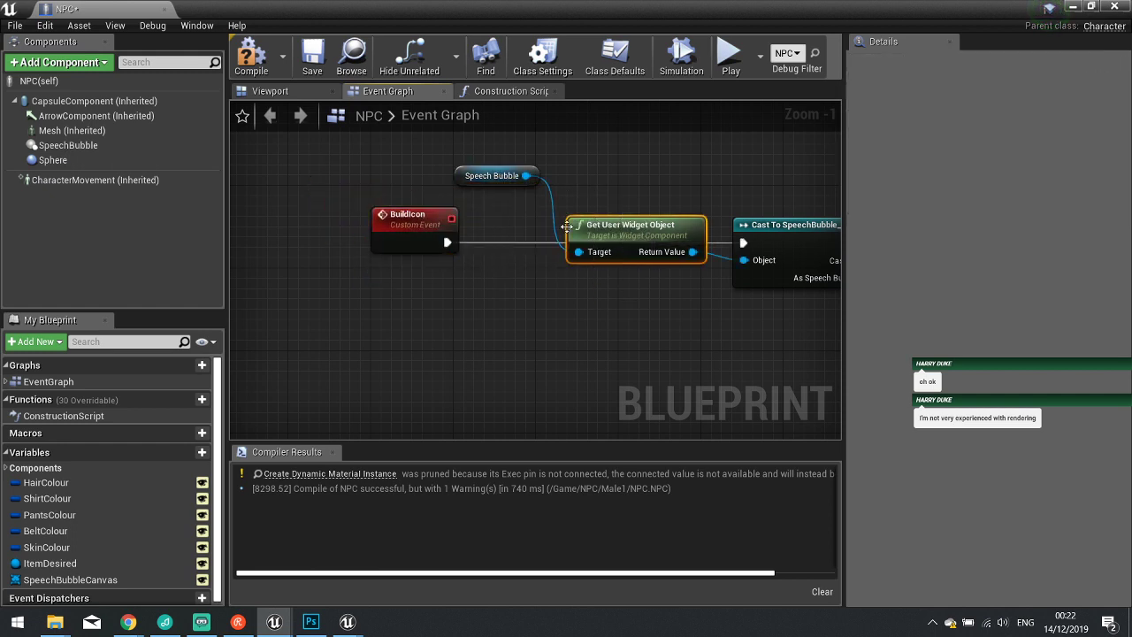
left_click_drag(592, 256, 603, 298)
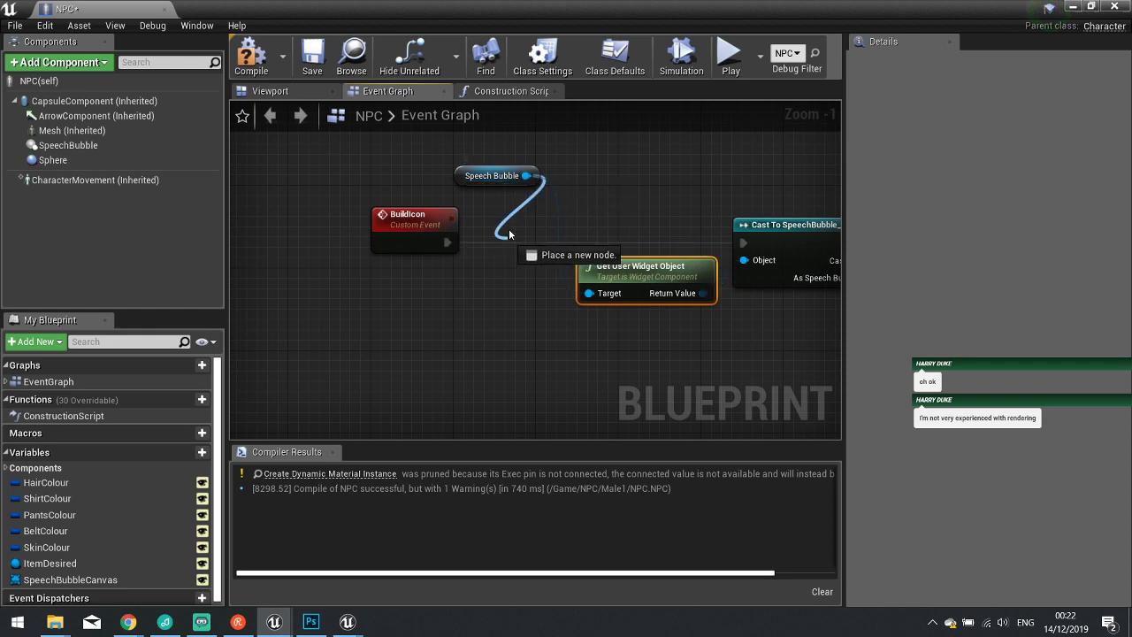
left_click_drag(508, 233, 508, 234)
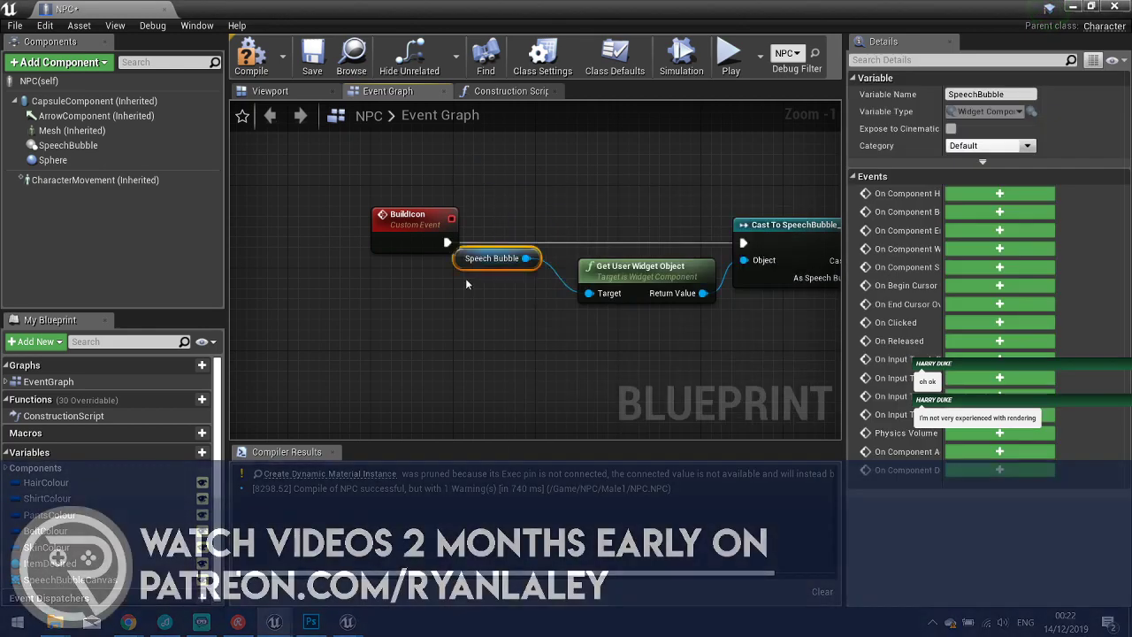
left_click_drag(477, 254, 477, 322)
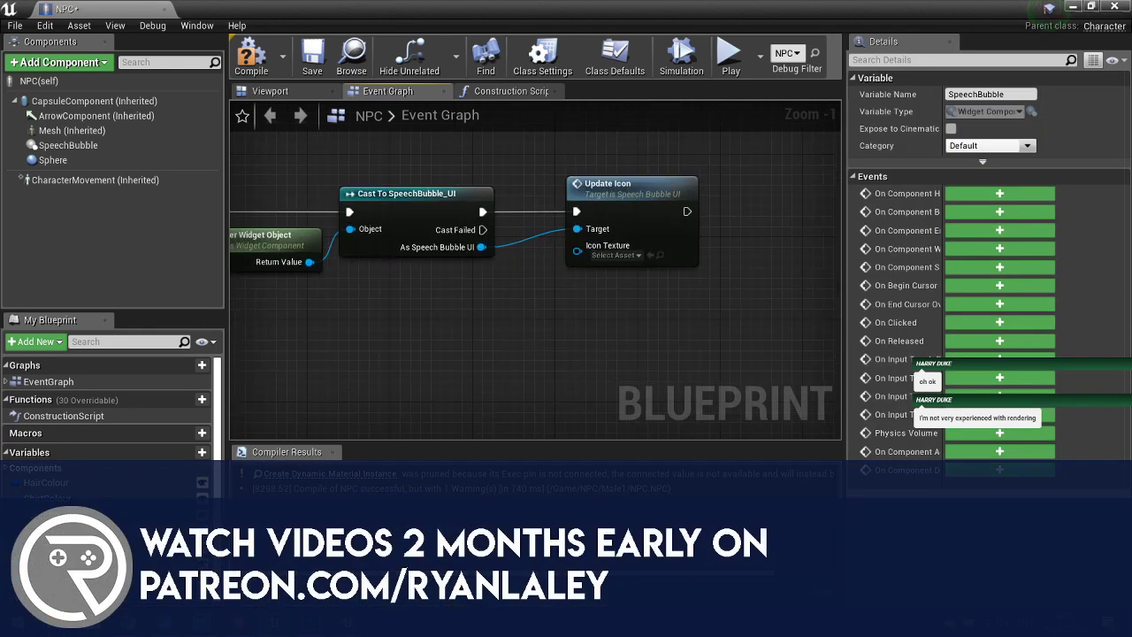
Place a getter for the ItemDesired variable below the Update Icon node.
right_click_drag(579, 169, 451, 171)
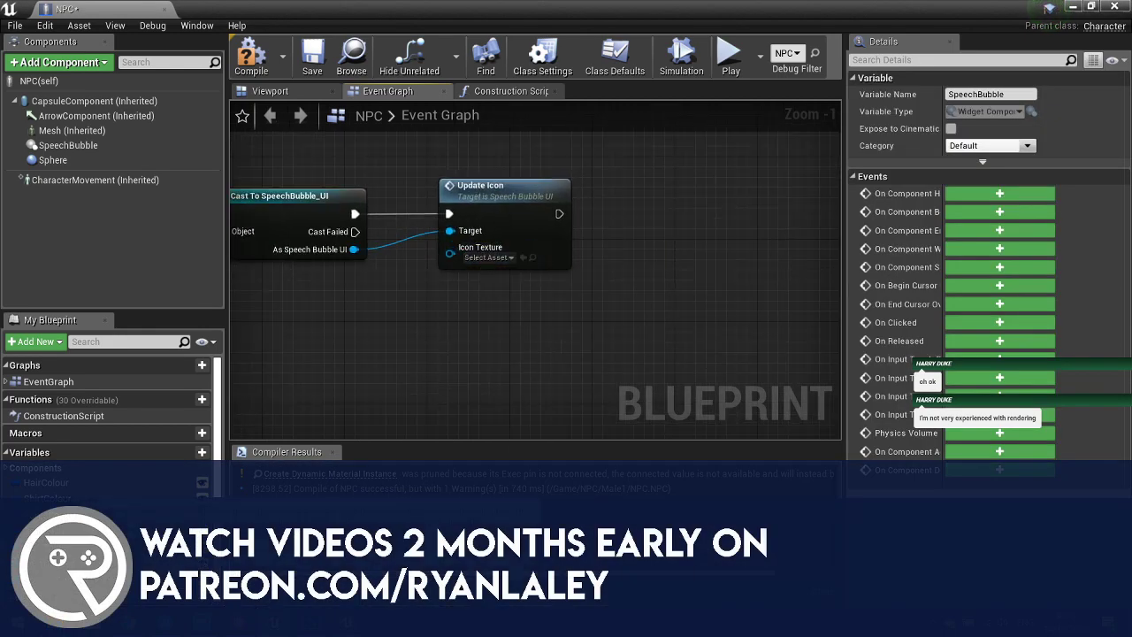
left_click_drag(61, 531, 328, 346)
left_click(353, 336)
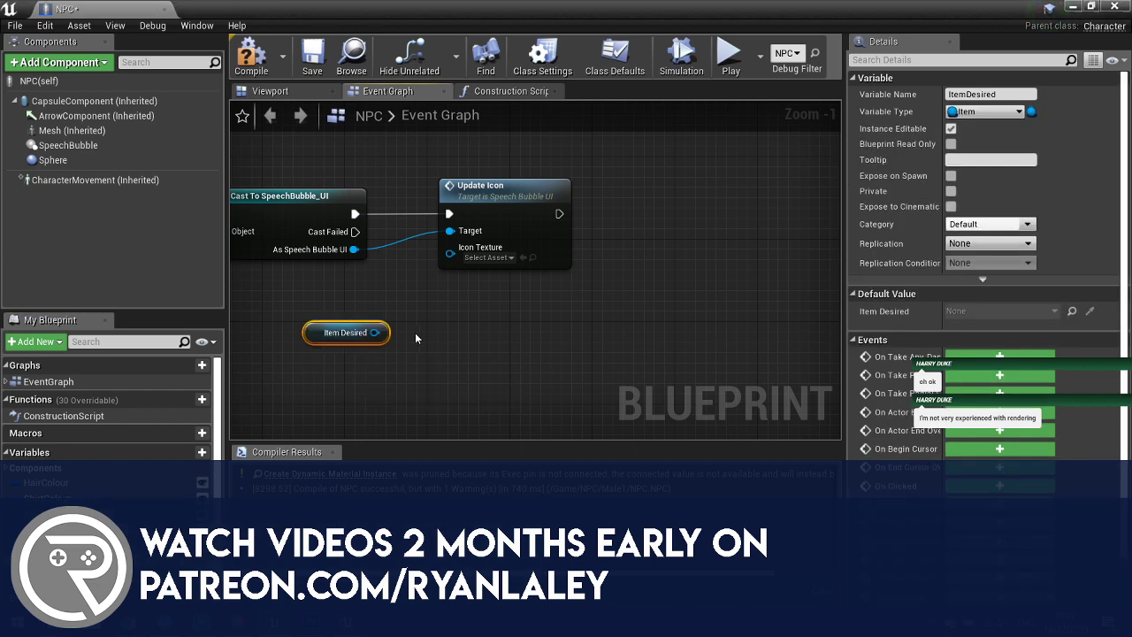
left_click_drag(409, 355, 434, 376)
type("get ai")
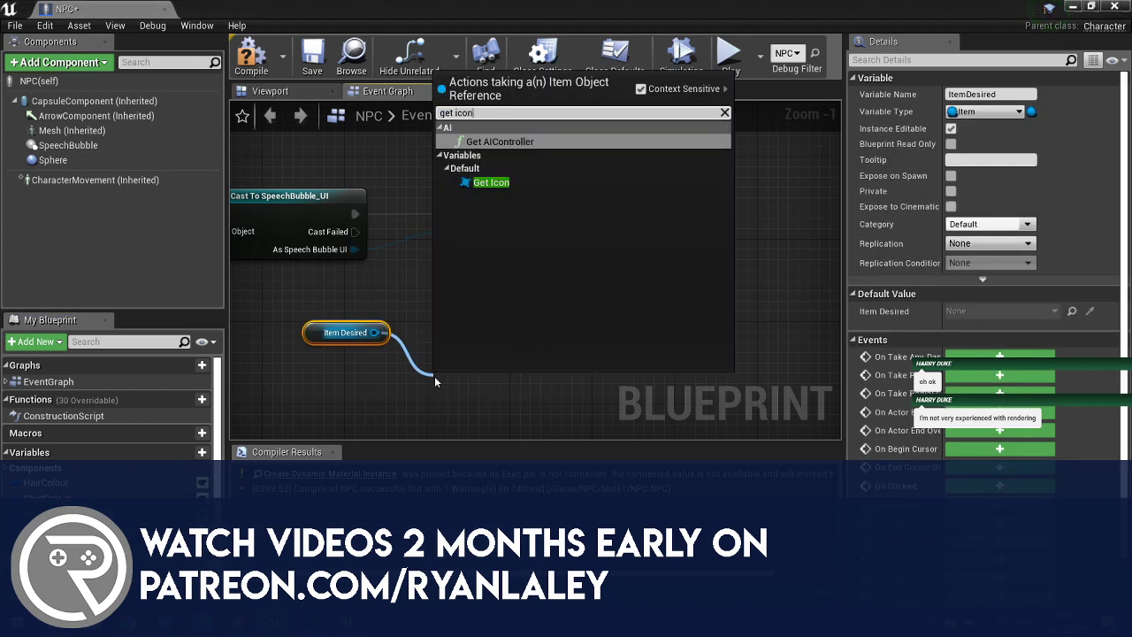
key("Return")
key("Delete")
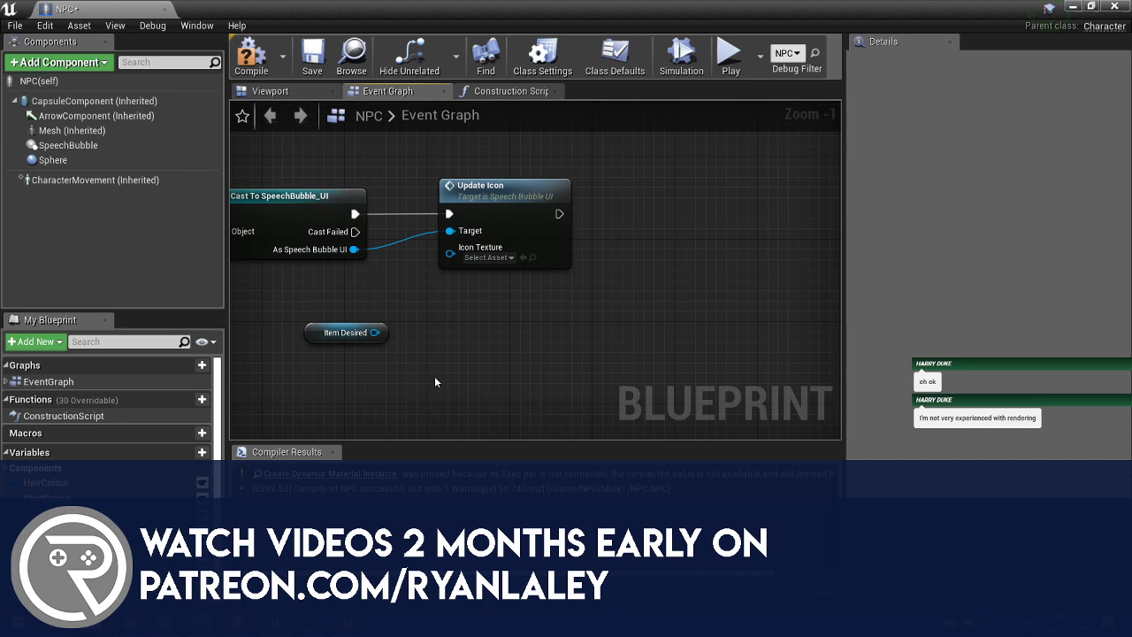
Get the Icon from Item Desired and connect it to Update Icon's Icon Texture input.
left_click_drag(384, 334, 414, 367)
type("get")
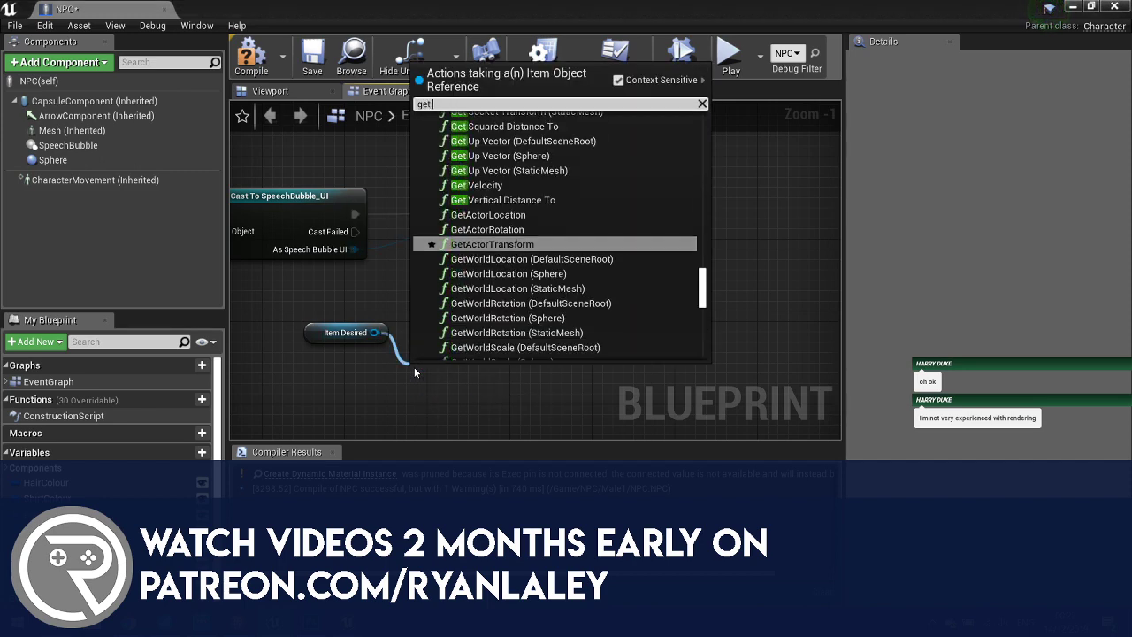
type(" icon")
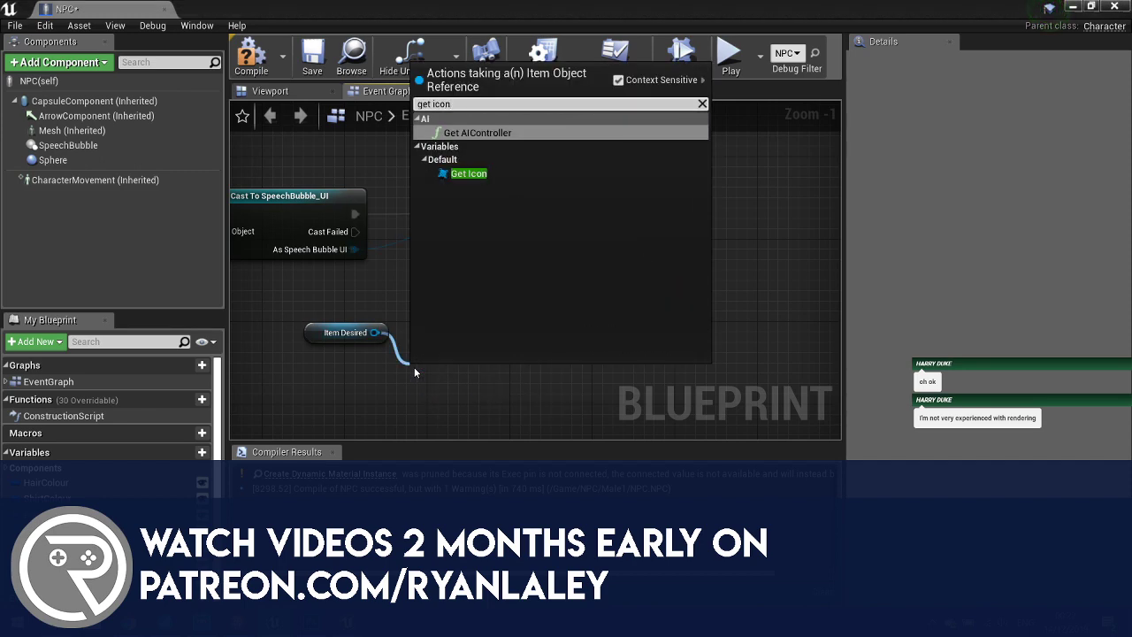
left_click(460, 174)
left_click_drag(377, 298, 450, 255)
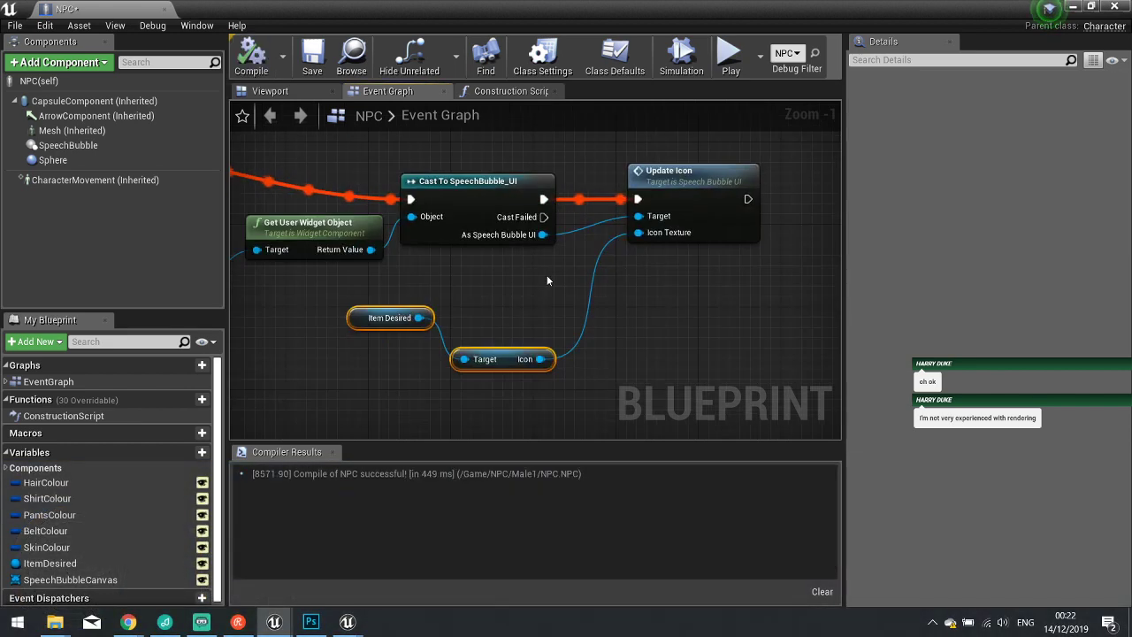
right_click_drag(547, 280, 743, 256)
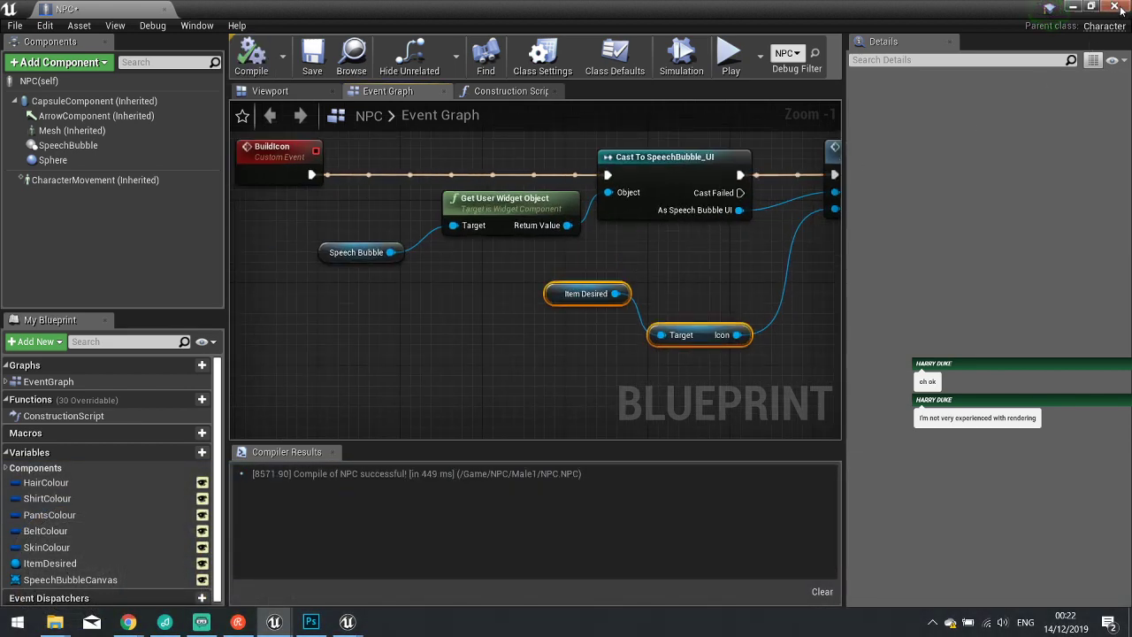
Close the NPC blueprint and play-test the level to check the icon in the NPC's speech bubble.
left_click(1116, 8)
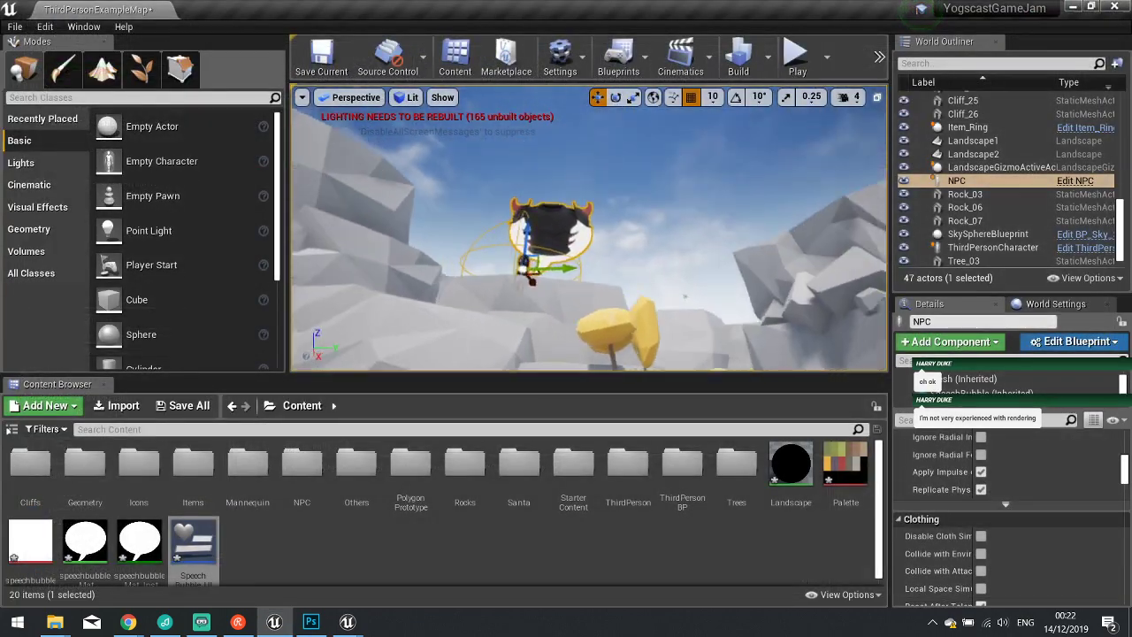
right_click_drag(563, 203, 563, 203)
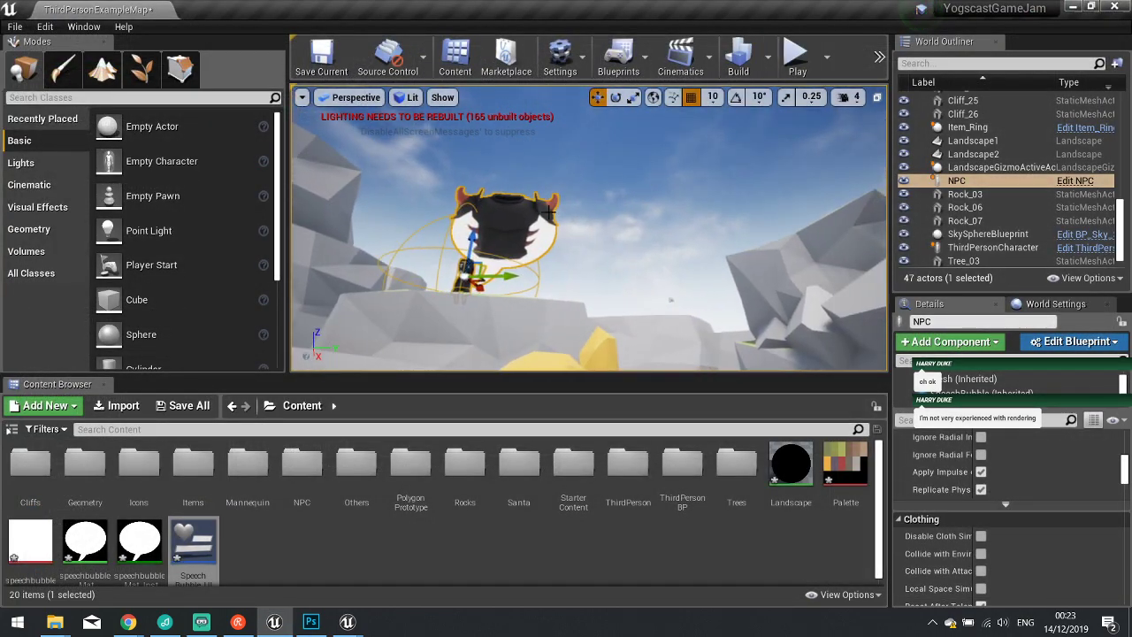
left_click(787, 62)
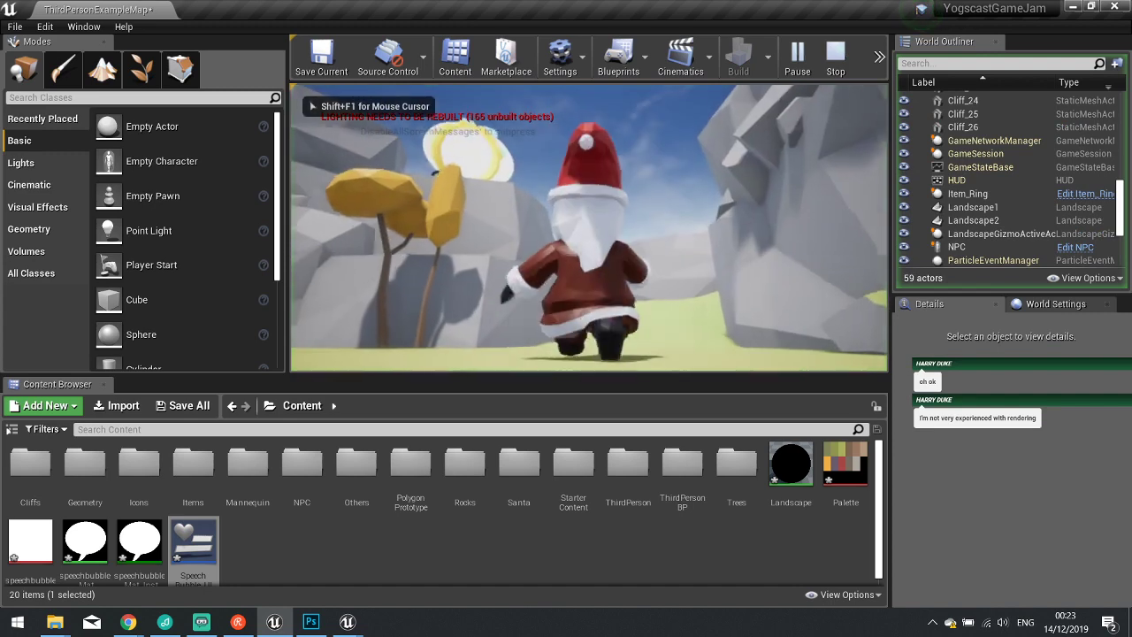
key("d")
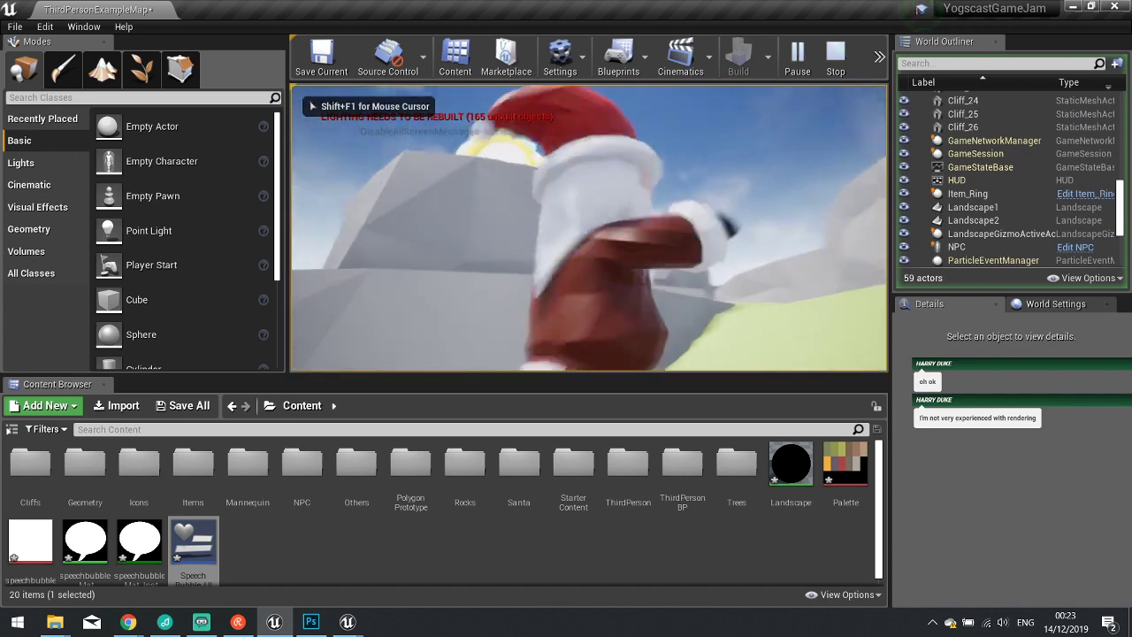
key("w")
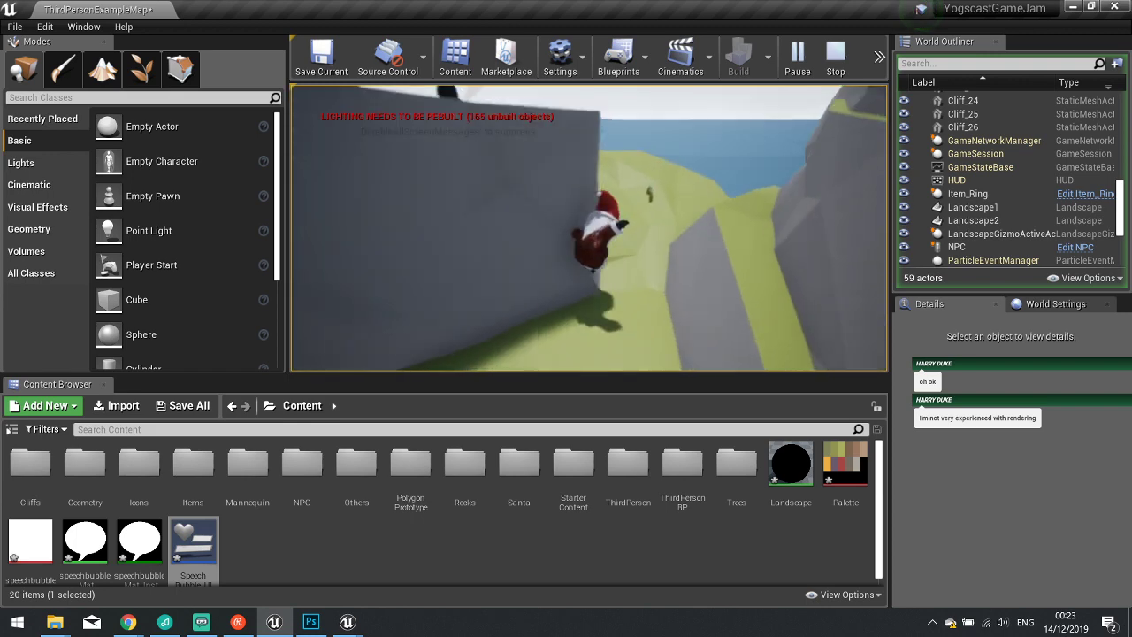
key("Escape")
Open the SpeechBubble_UI widget, inspect its Icon image settings, and review the Update Icon function graph.
left_click(193, 544)
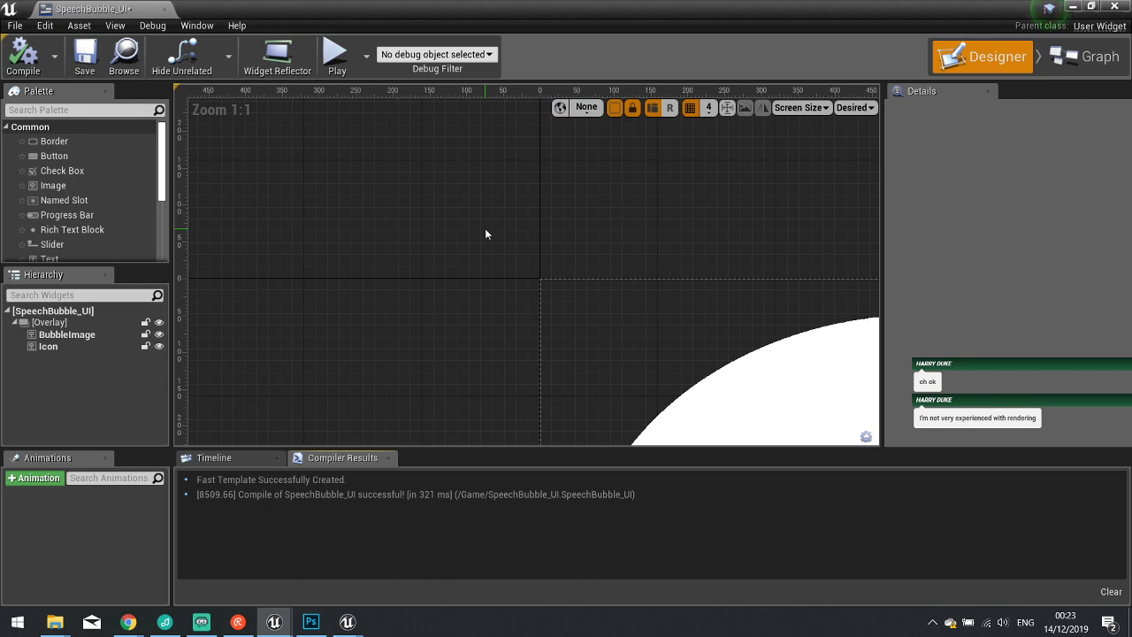
scroll(574, 277, "down", 3)
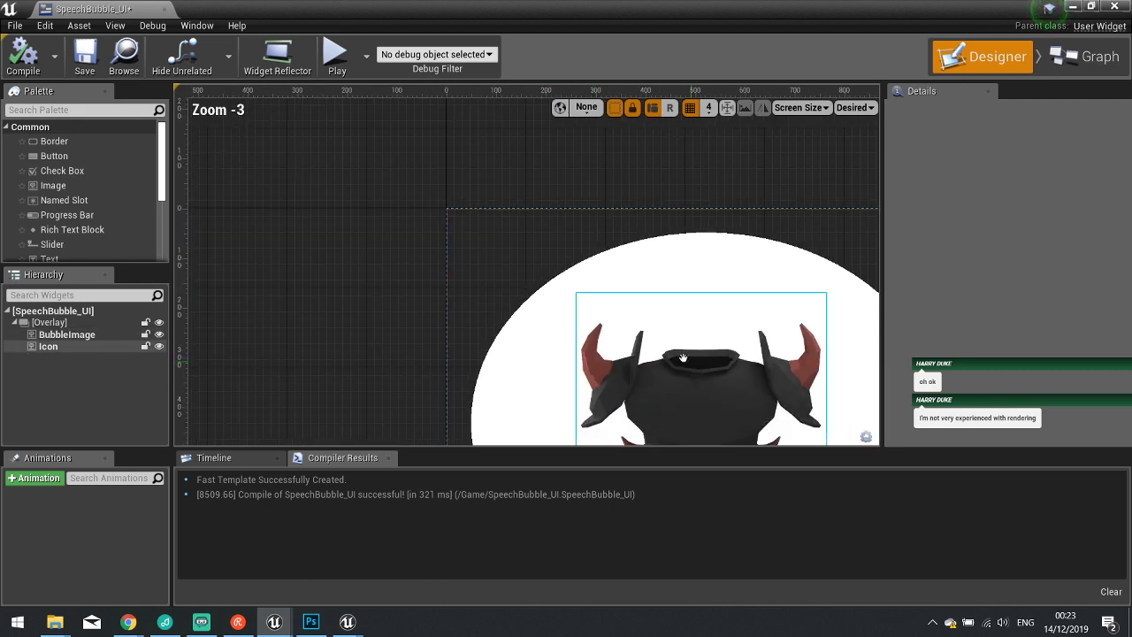
right_click_drag(682, 357, 569, 274)
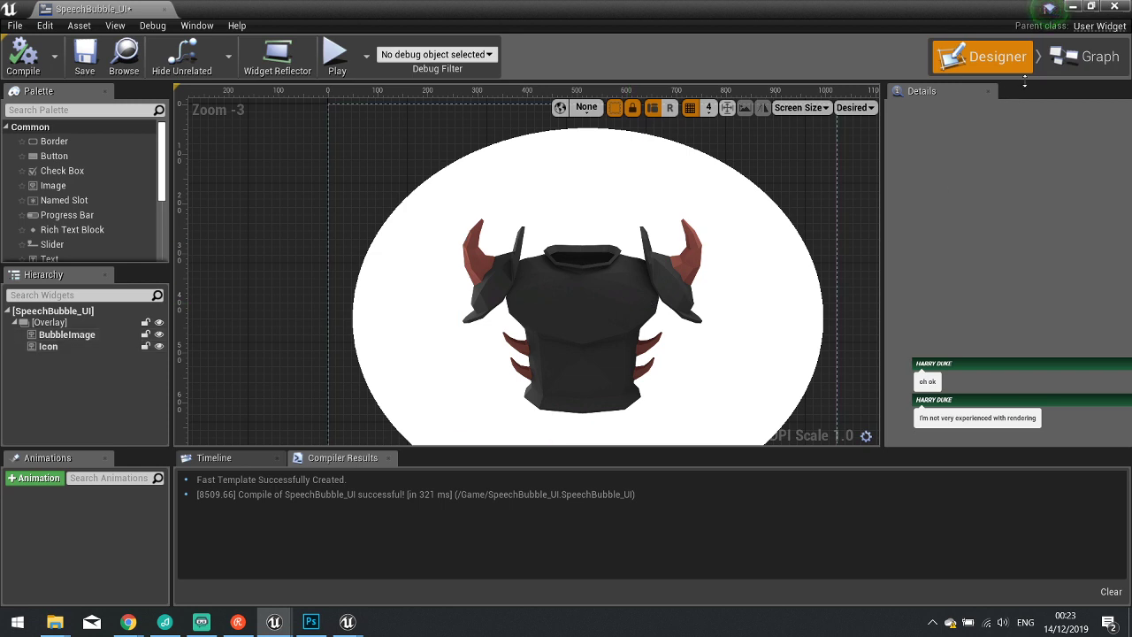
left_click(599, 285)
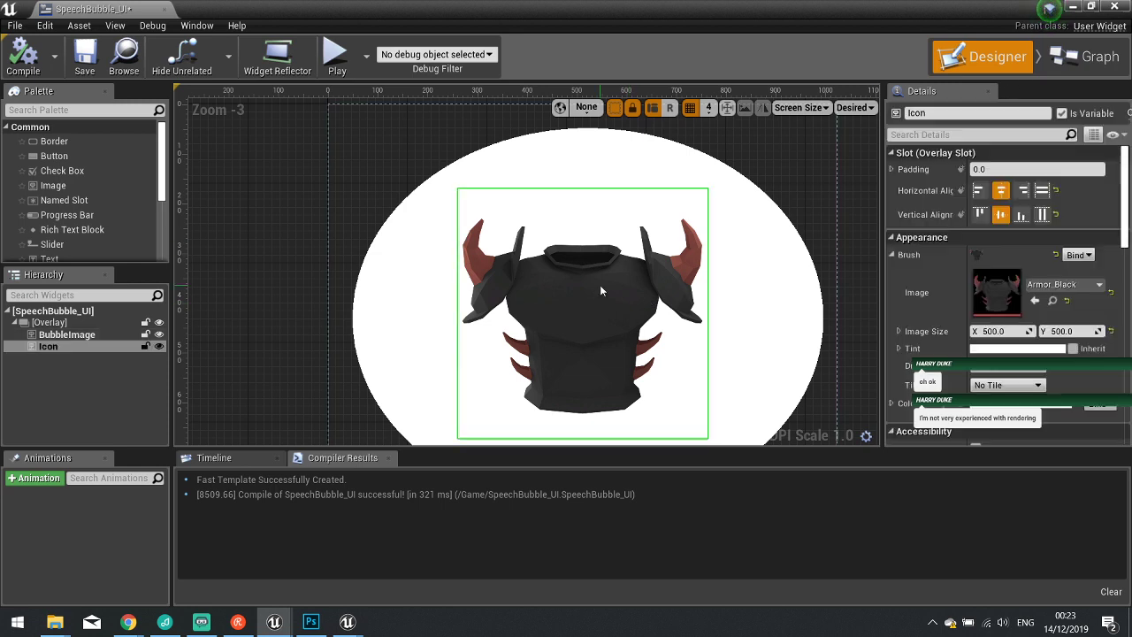
left_click(1066, 60)
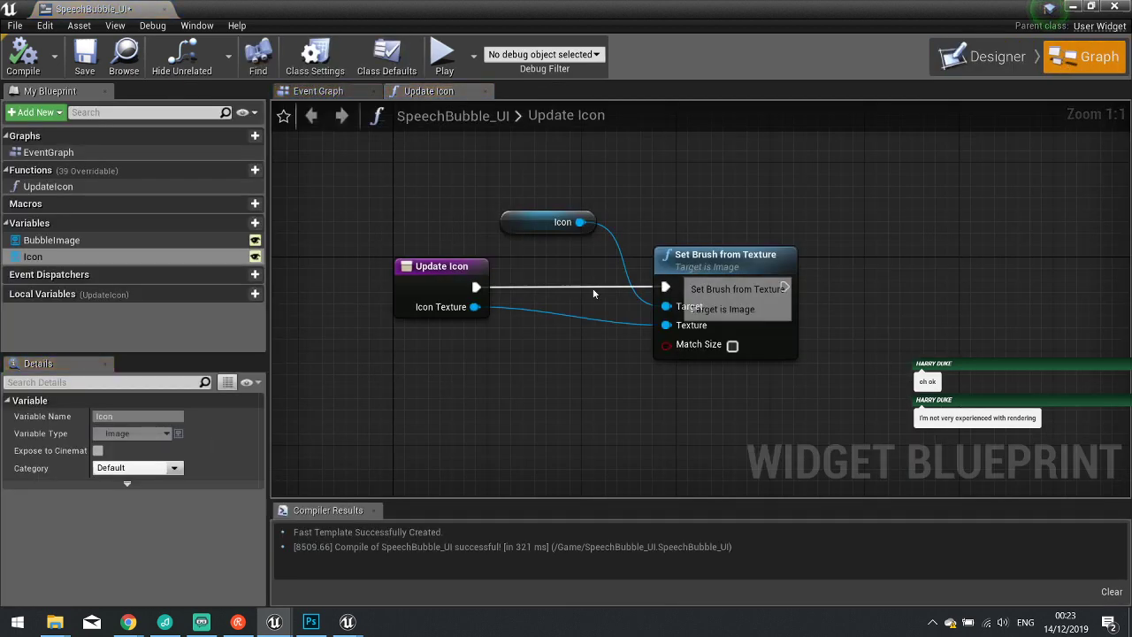
Add a Set Brush Size node targeting Icon and connect it after Set Brush from Texture in the Update Icon function.
mouse_move(581, 224)
left_mouse_down()
mouse_move(828, 288)
mouse_move(779, 306)
mouse_move(580, 230)
mouse_move(853, 324)
left_mouse_up()
type("set image")
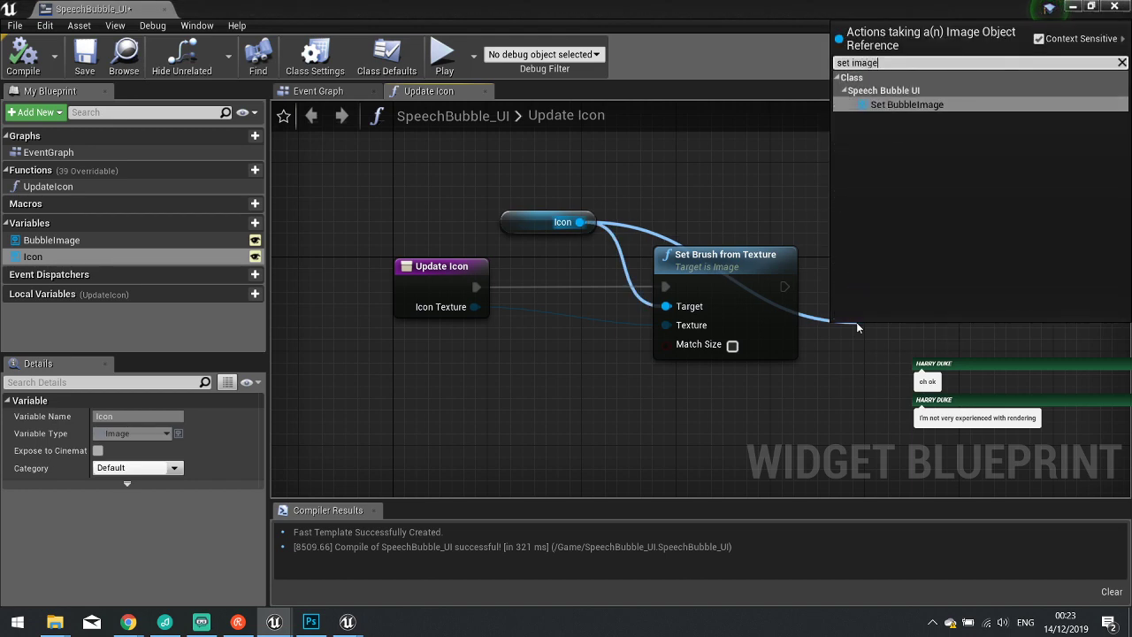
key("BackSpace")
key("BackSpace")
key("BackSpace")
key("BackSpace")
key("BackSpace")
key("BackSpace")
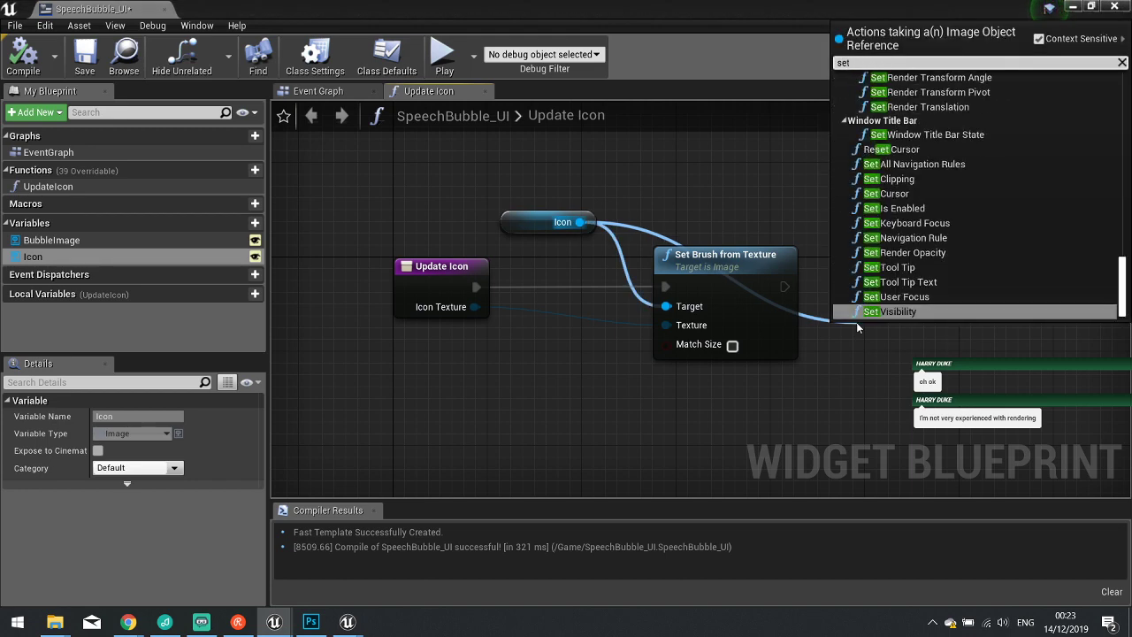
type("si")
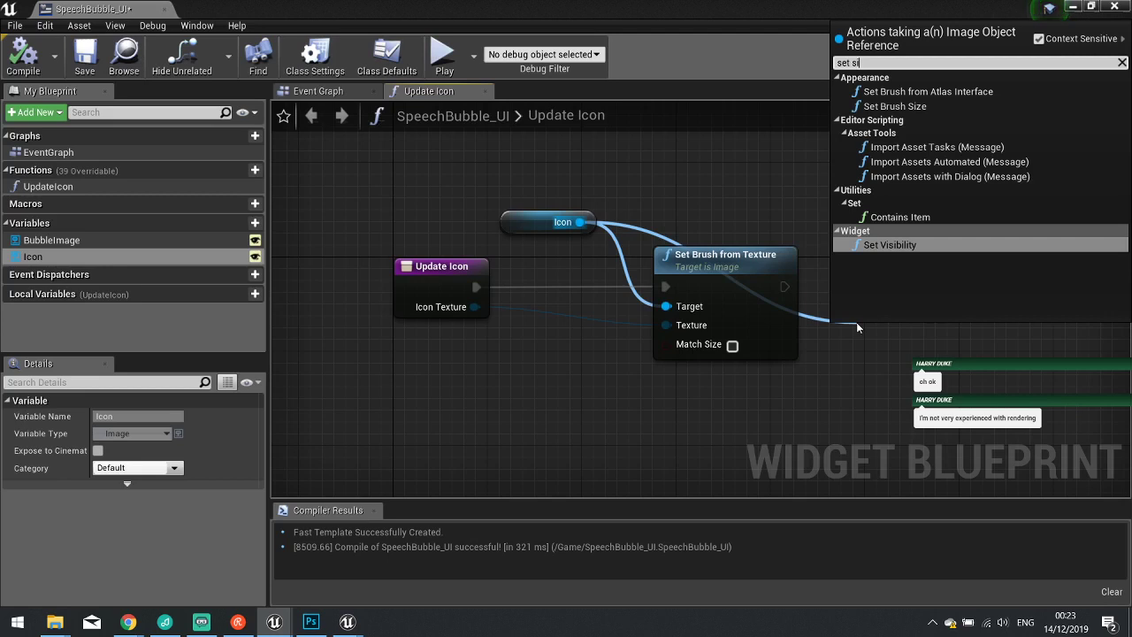
left_click(895, 106)
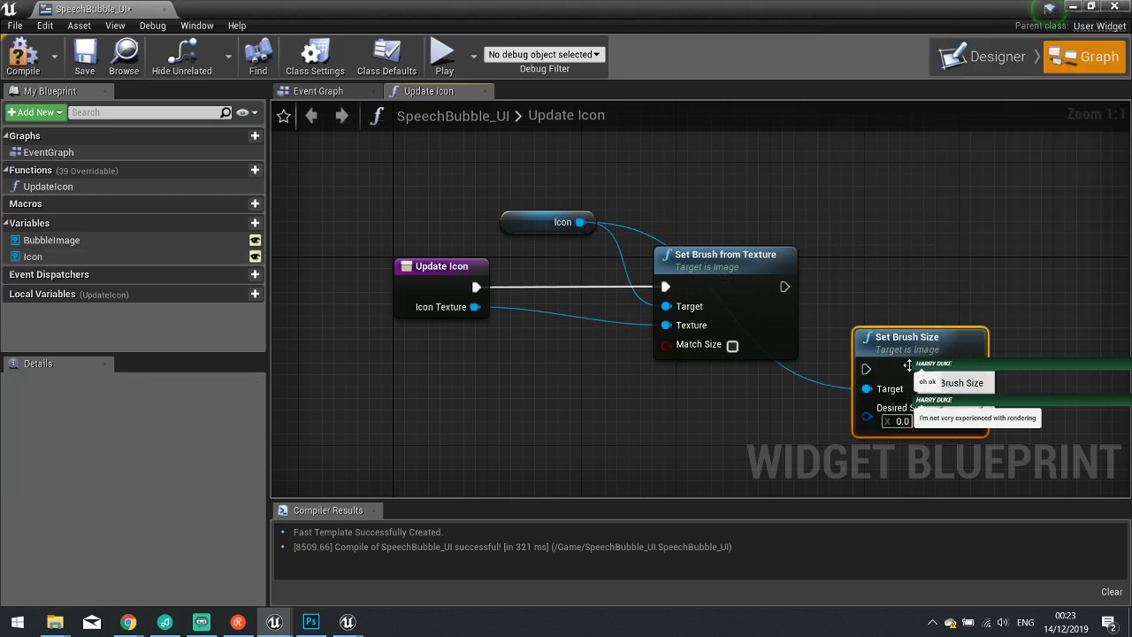
mouse_move(907, 365)
left_mouse_down()
mouse_move(828, 365)
mouse_move(885, 283)
mouse_move(798, 293)
left_mouse_up()
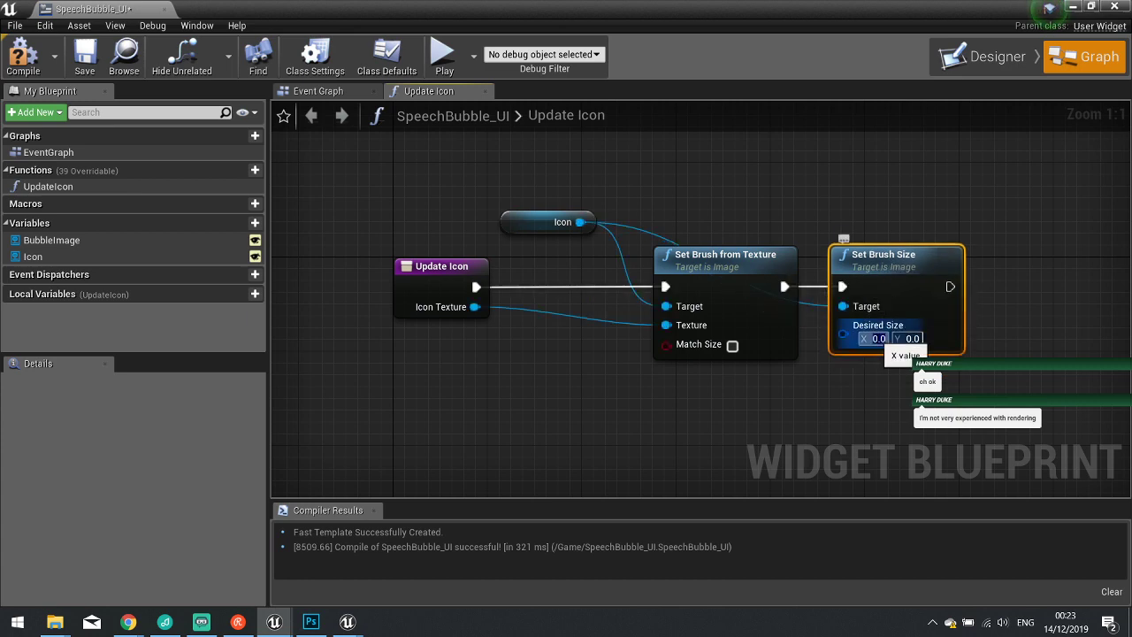
Try a Desired Size of 500 by 500 and an X of 25 on Set Brush Size, and delete the node.
key("Return")
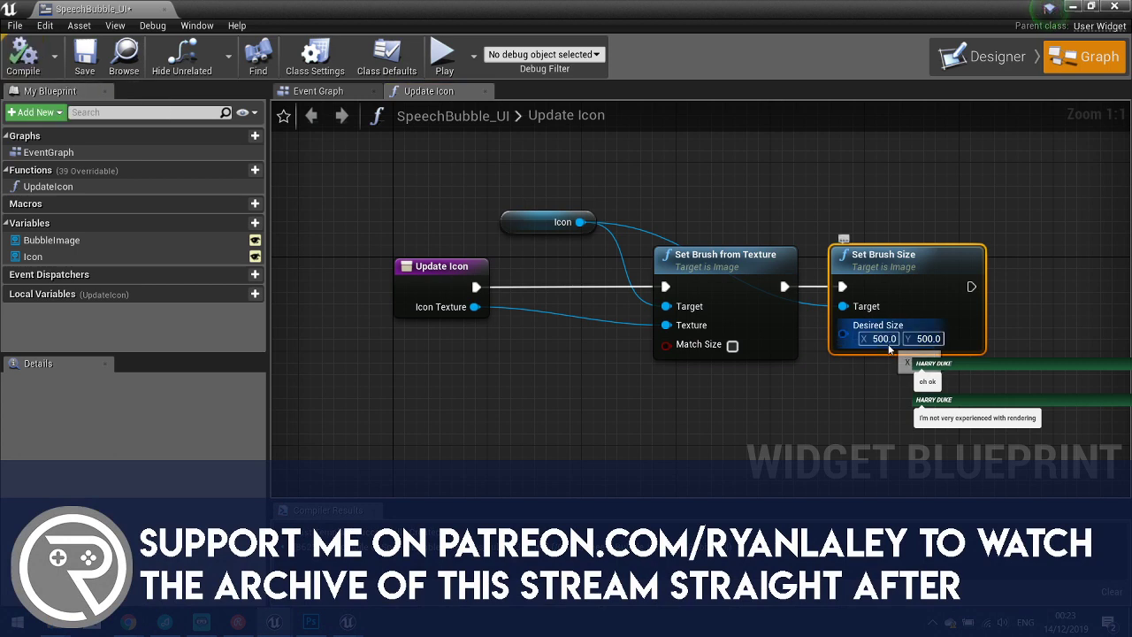
type("25")
key("Return")
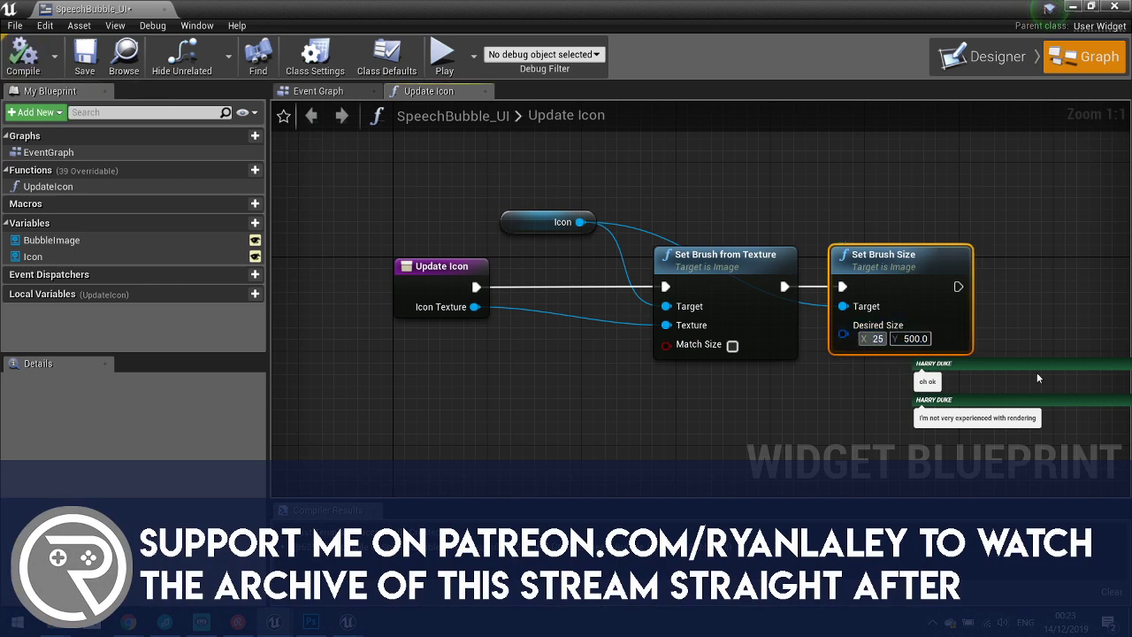
key("Delete")
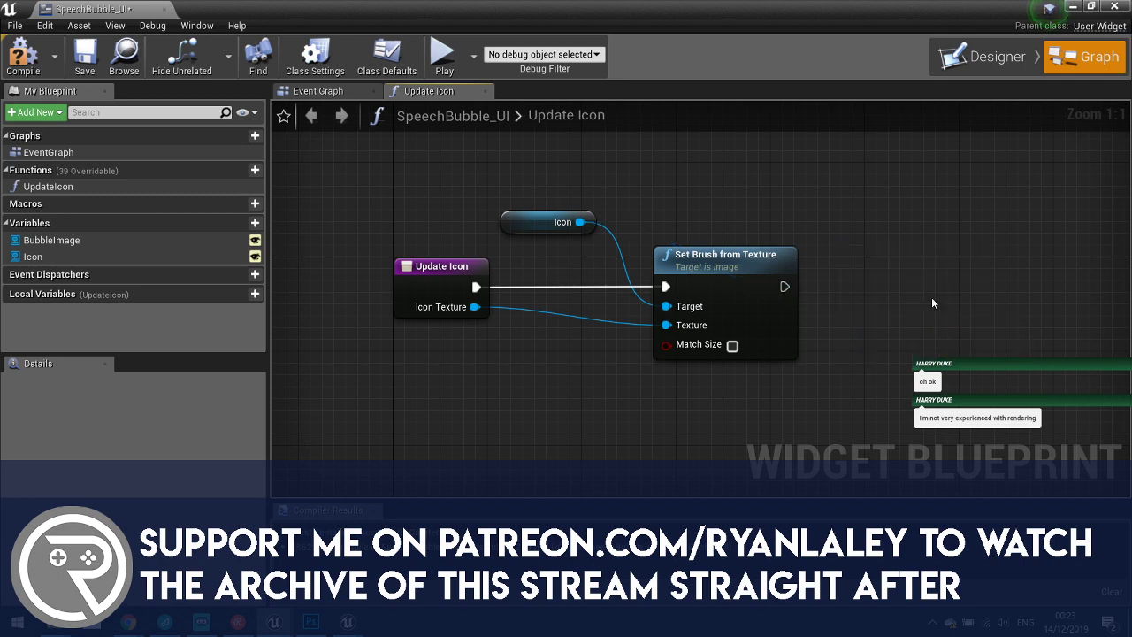
Set the Icon image's size to 250 by 250 in the SpeechBubble_UI designer, and compile and close the widget.
left_click(989, 61)
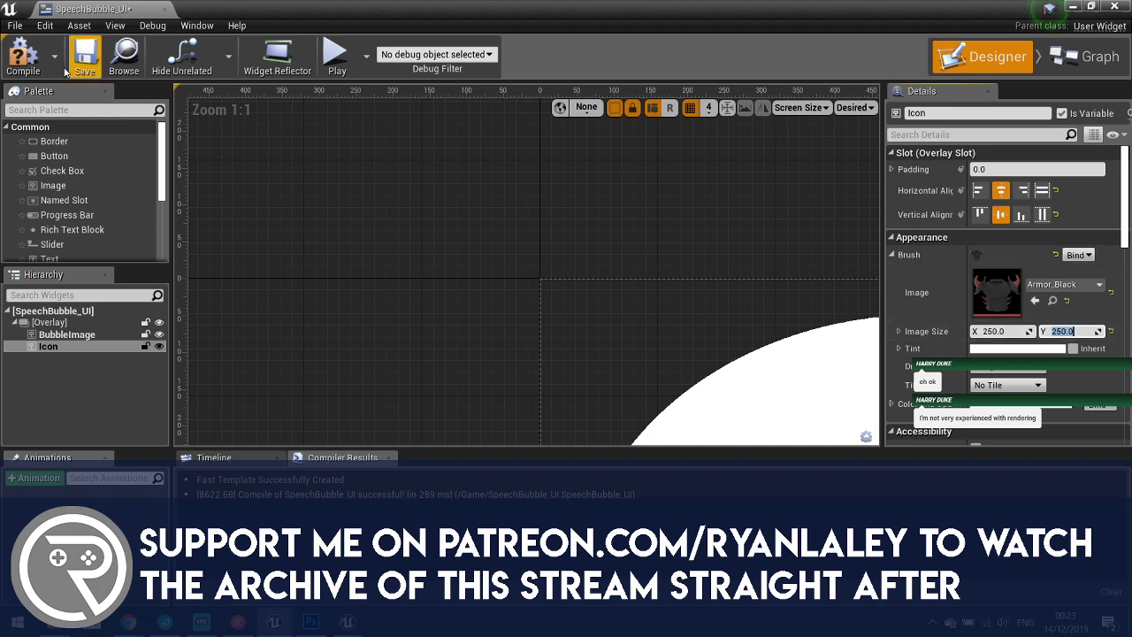
left_click(23, 58)
left_click(1115, 8)
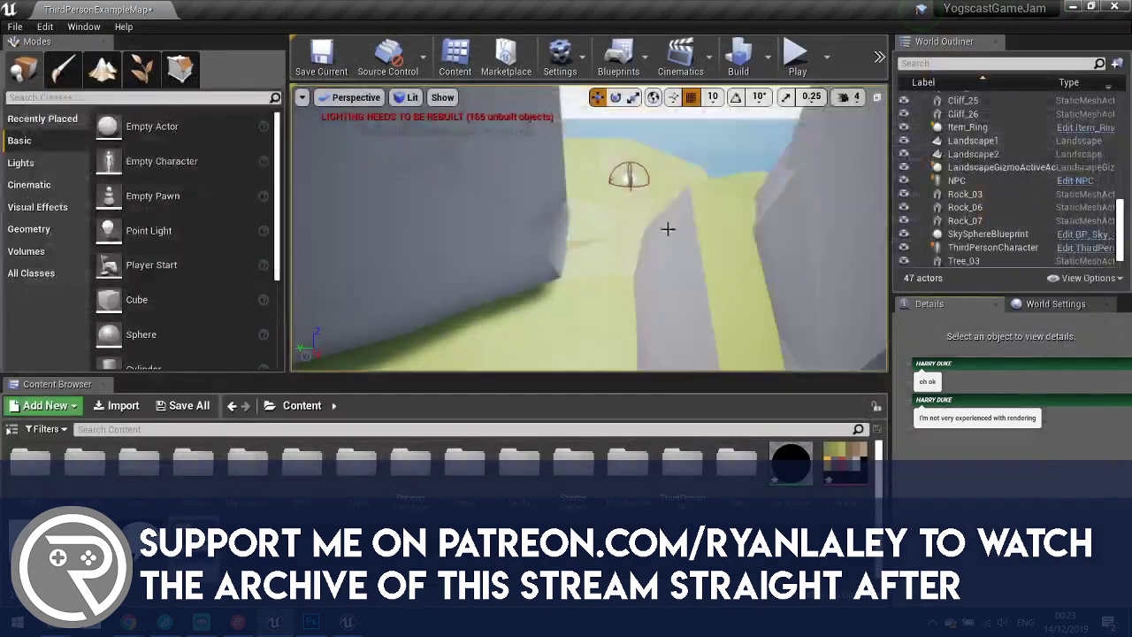
Play-test the level, running the character up to the NPC to check the icon's size in the speech bubble.
right_click_drag(667, 228, 664, 187)
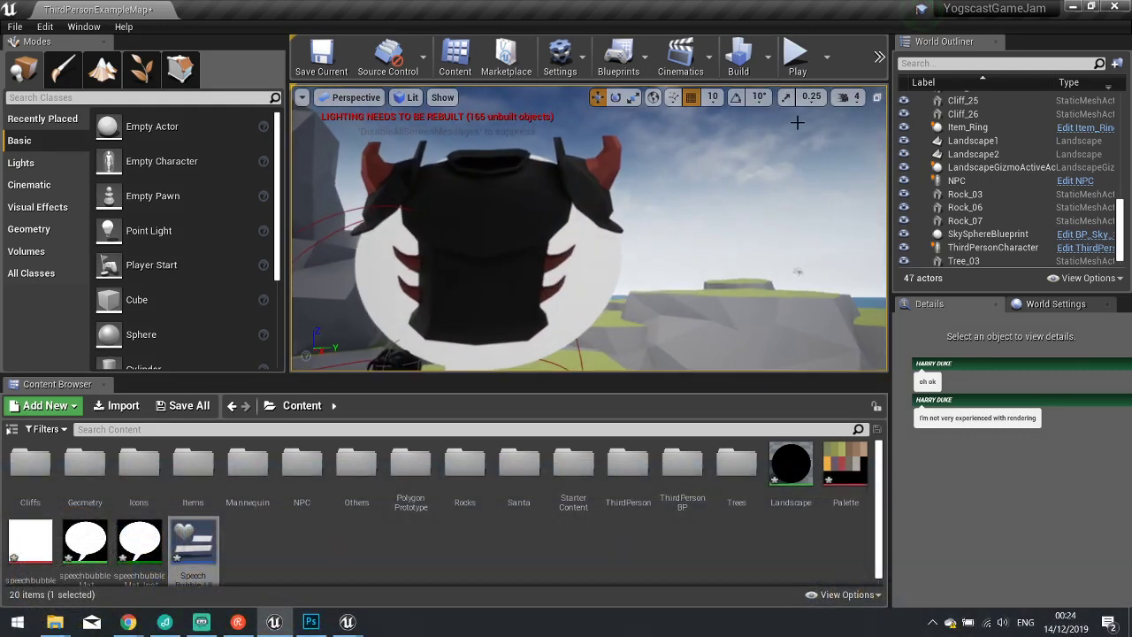
left_click(795, 58)
key("w")
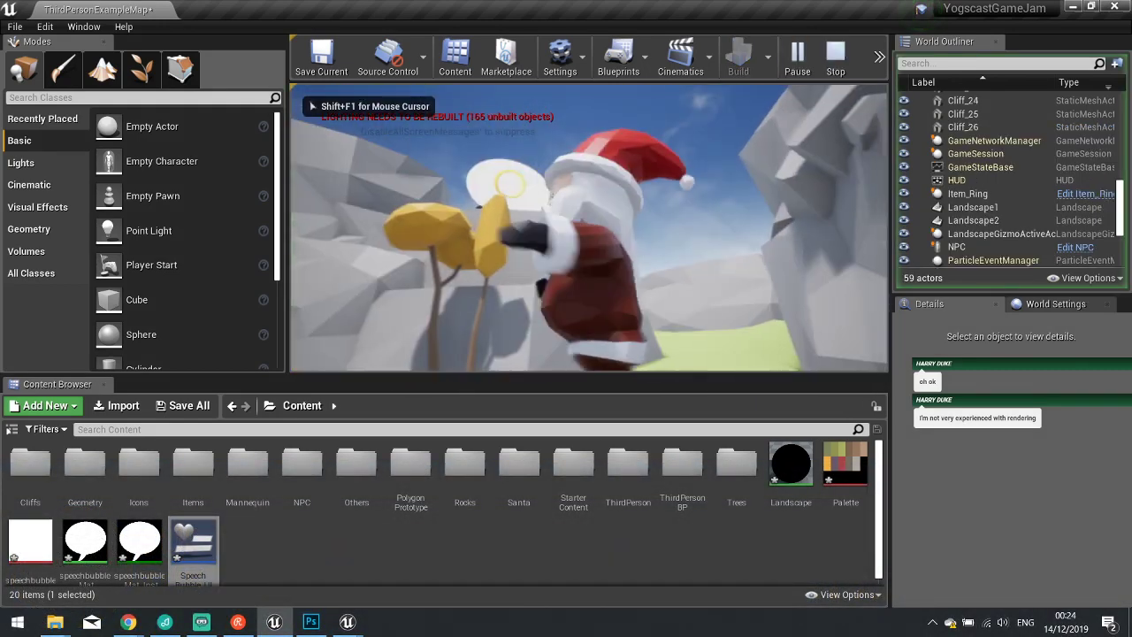
key("d")
key("w")
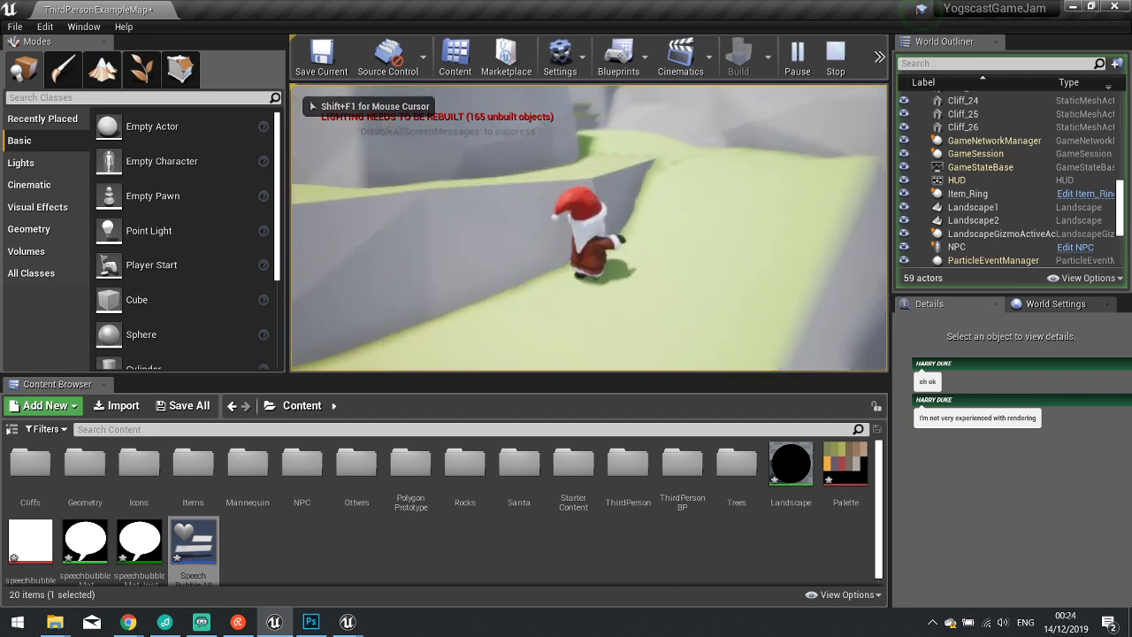
key("w")
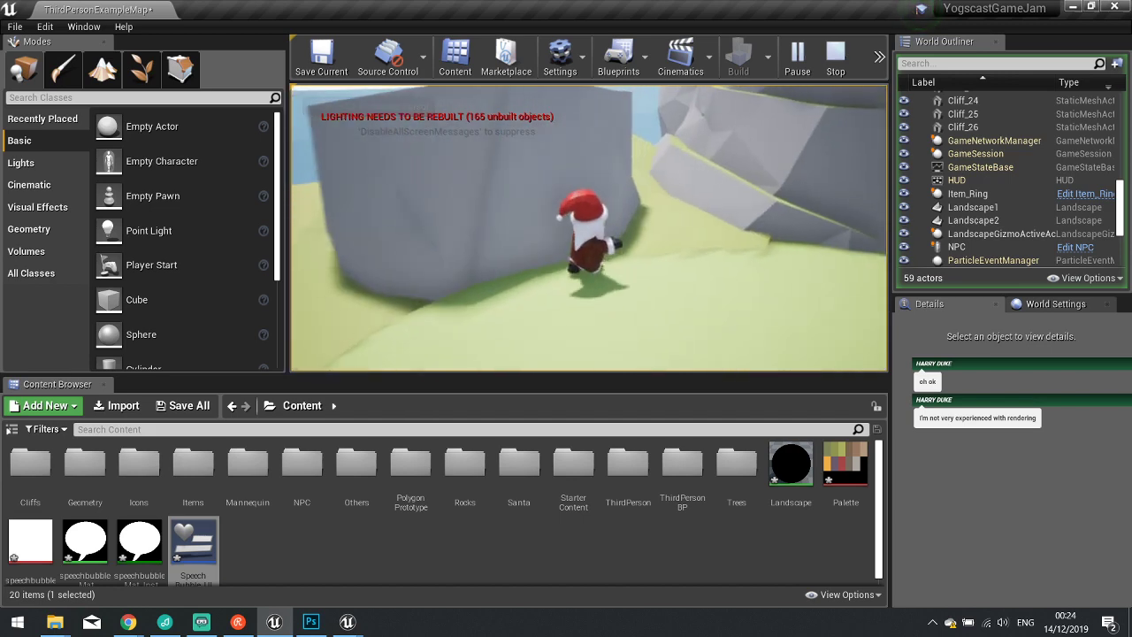
key("w")
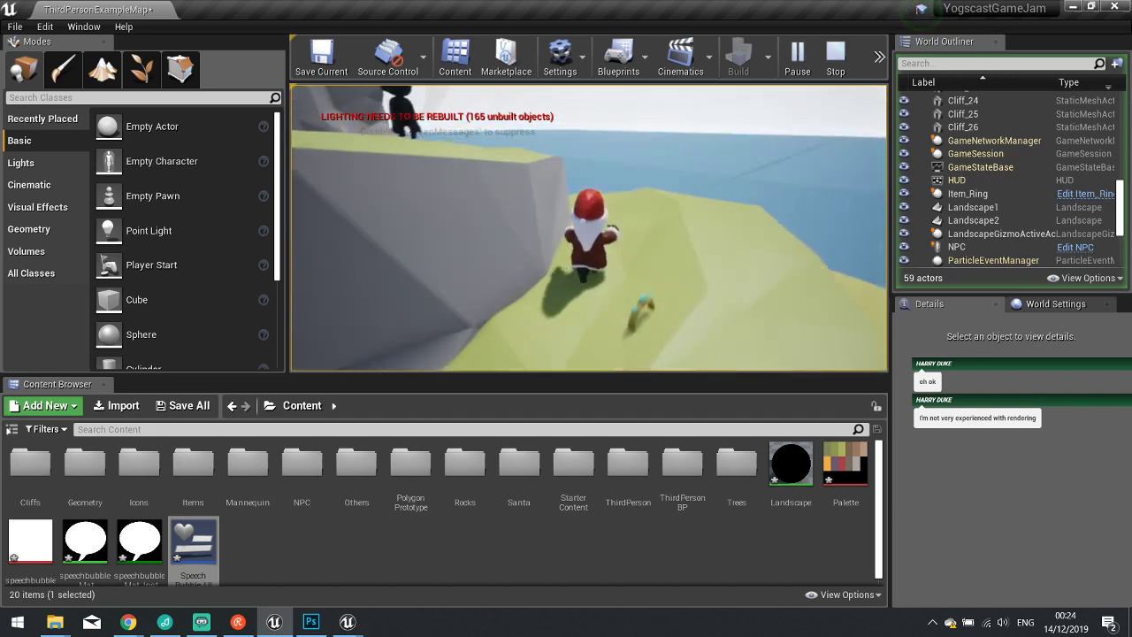
key("w")
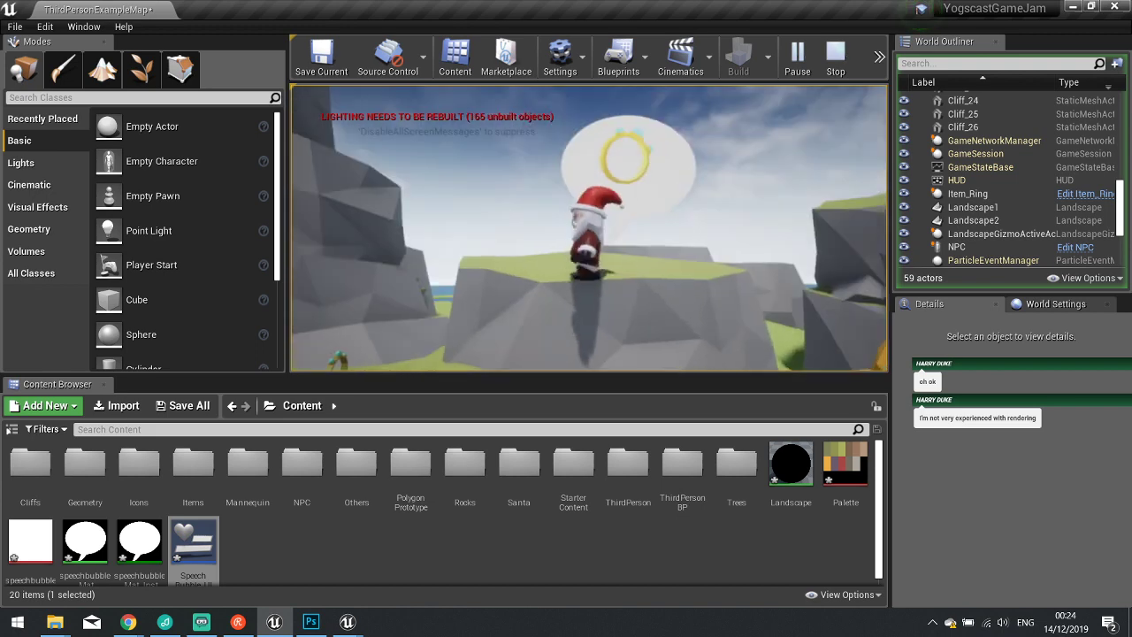
key("Escape")
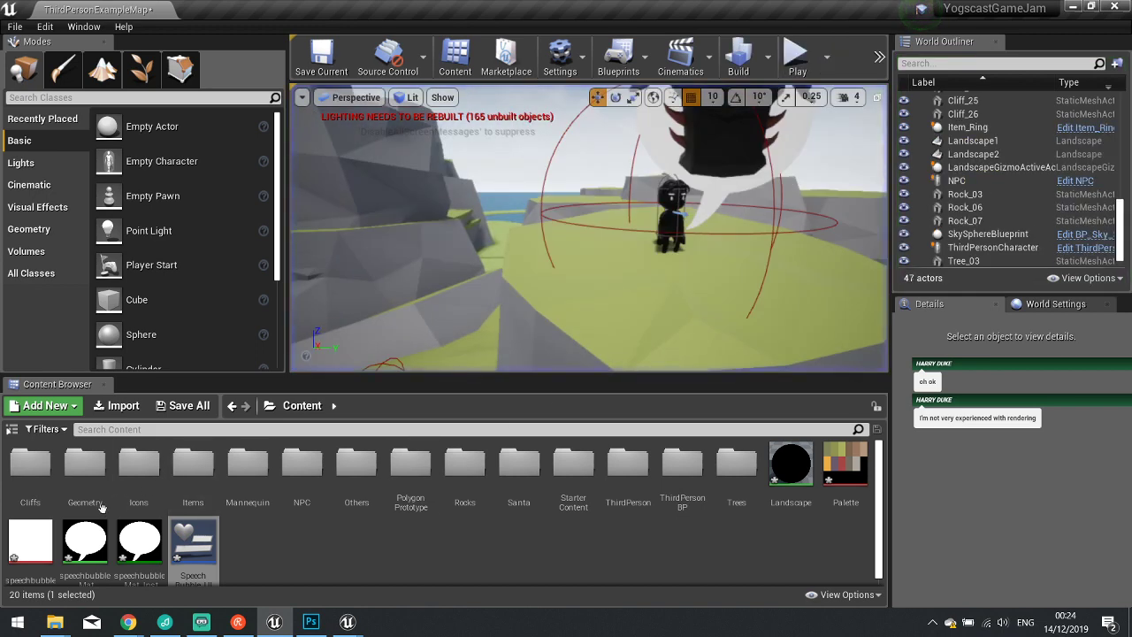
Open the placed NPC's blueprint and inspect the SpeechBubble component's settings.
left_click(672, 211)
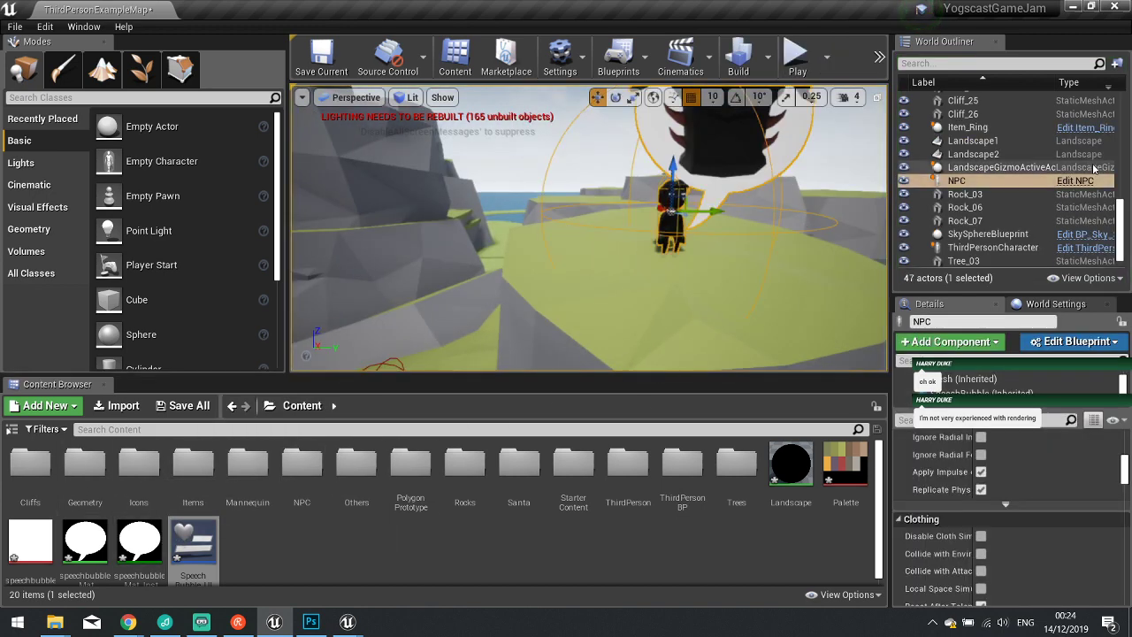
left_click(1091, 180)
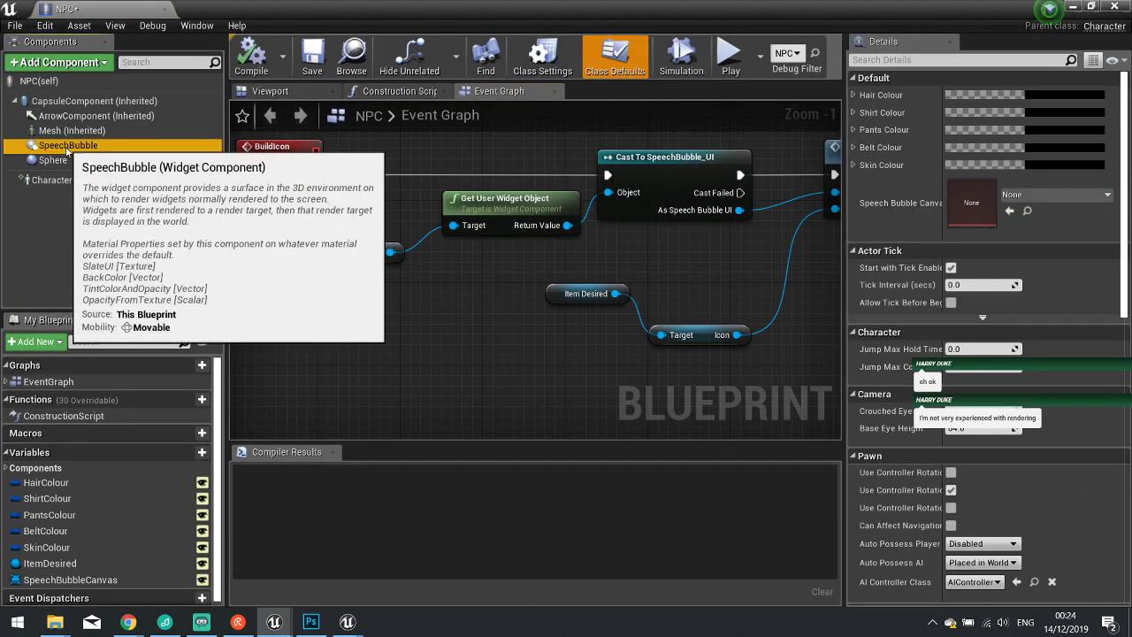
left_click(68, 145)
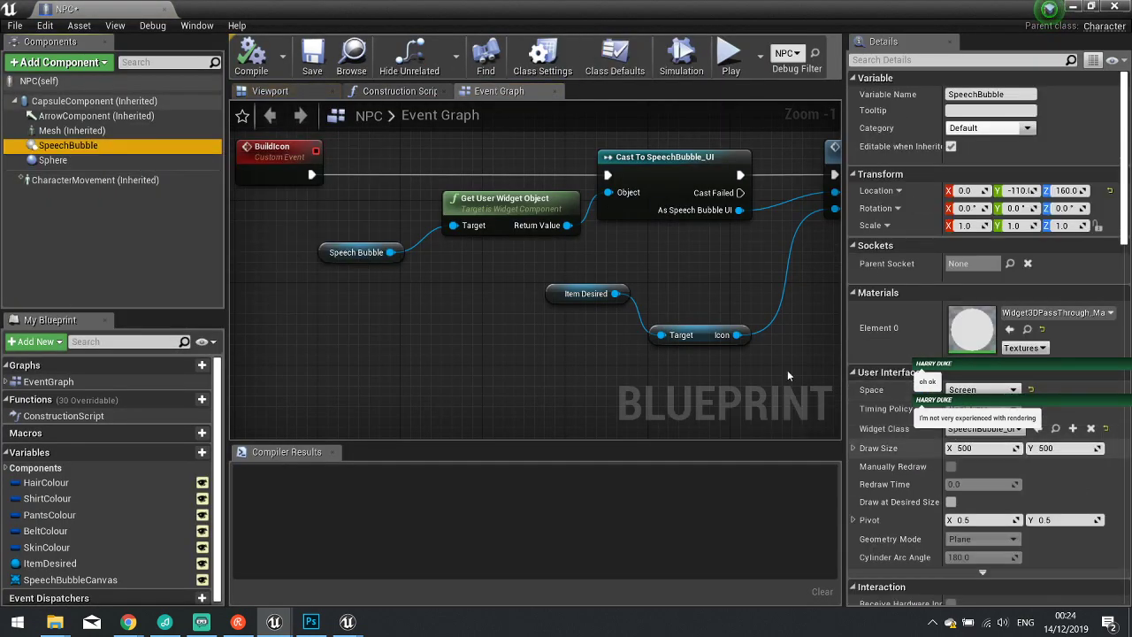
left_click(1112, 8)
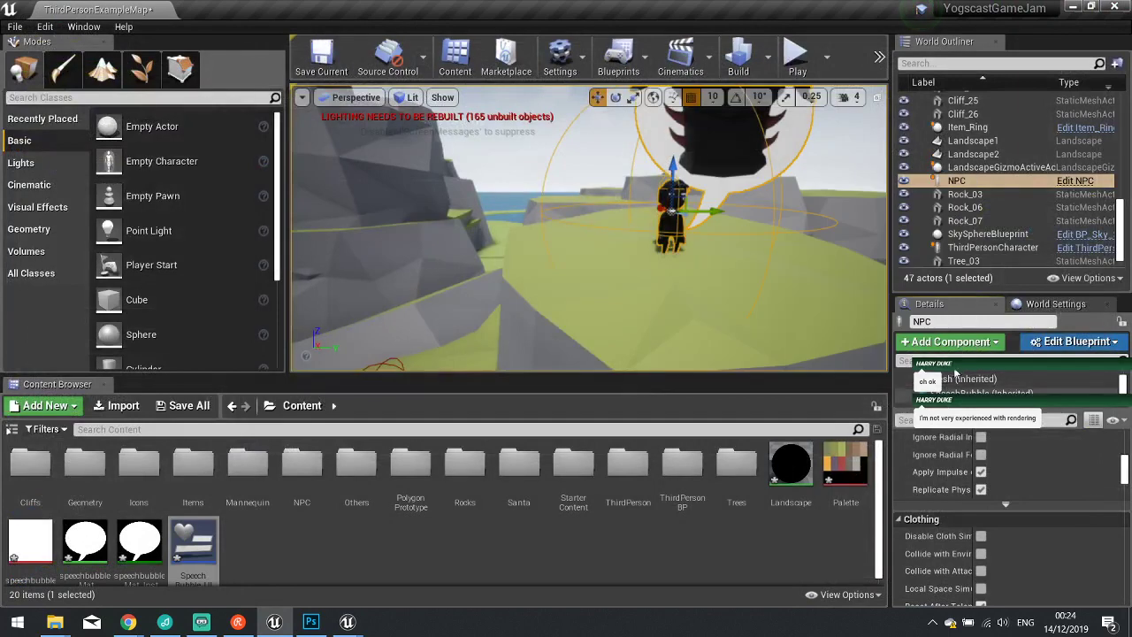
Reset the Visible and Space settings of the placed NPC's SpeechBubble component to their defaults.
left_click(959, 392)
scroll(1000, 495, "down", 2)
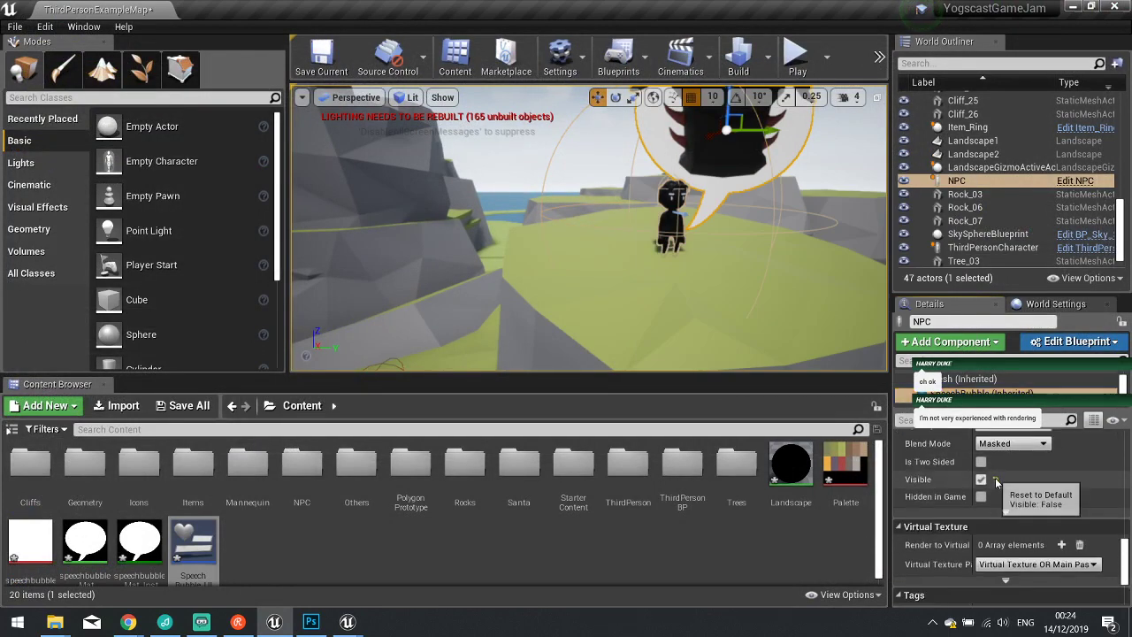
left_click(997, 482)
scroll(1017, 495, "down", 10)
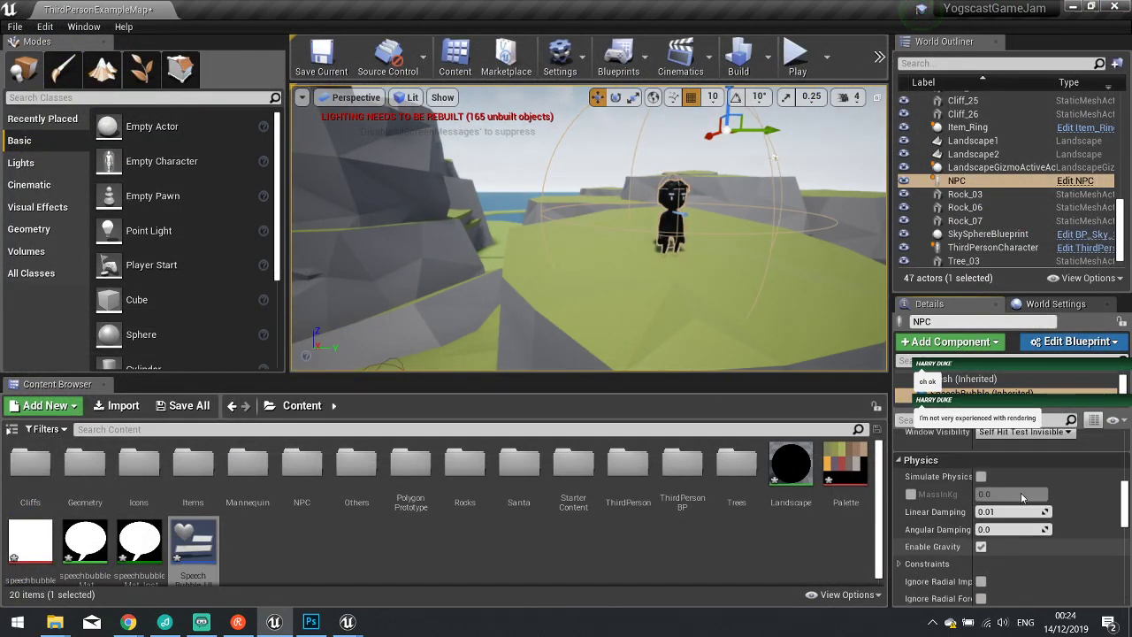
scroll(1022, 498, "up", 8)
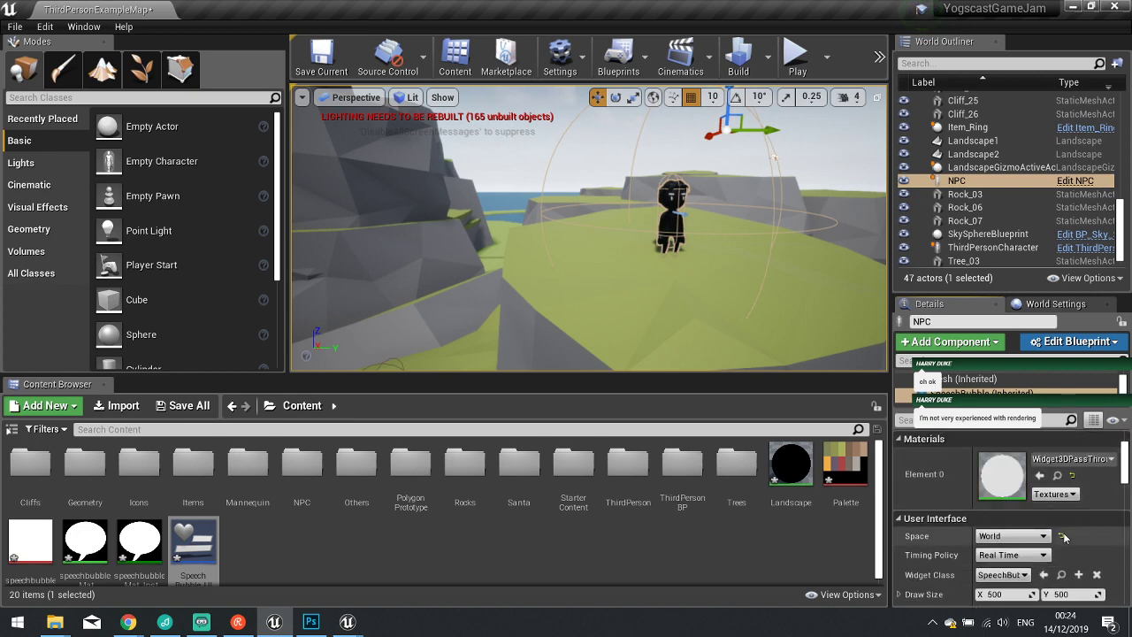
Play-test the level, moving toward and away from the NPC to check when its speech bubble shows and hides.
left_click(796, 58)
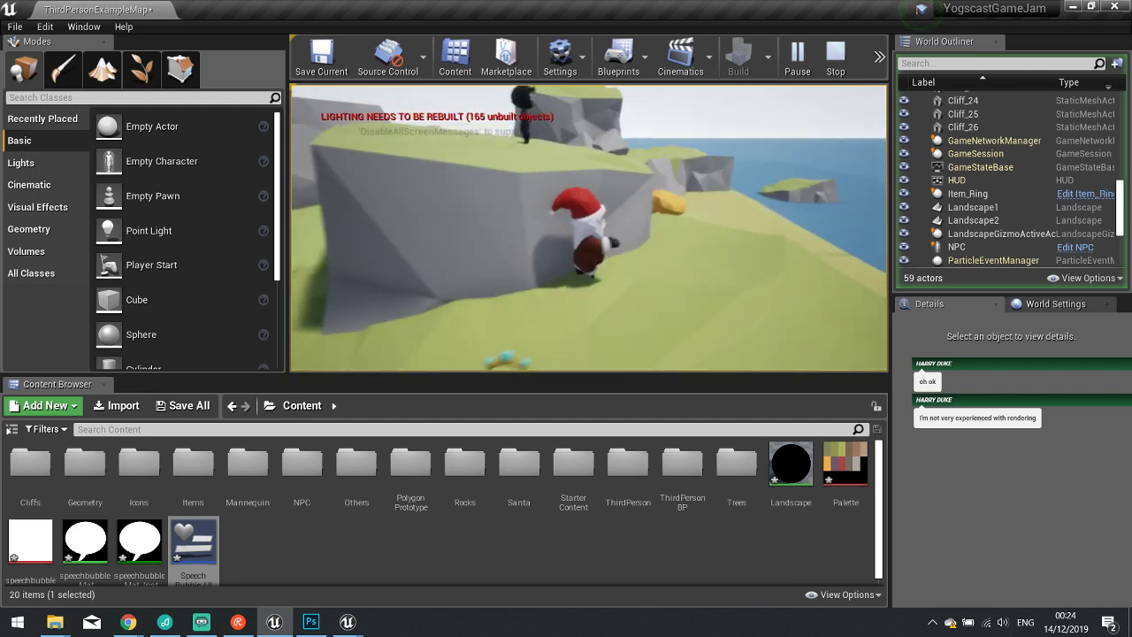
key("w")
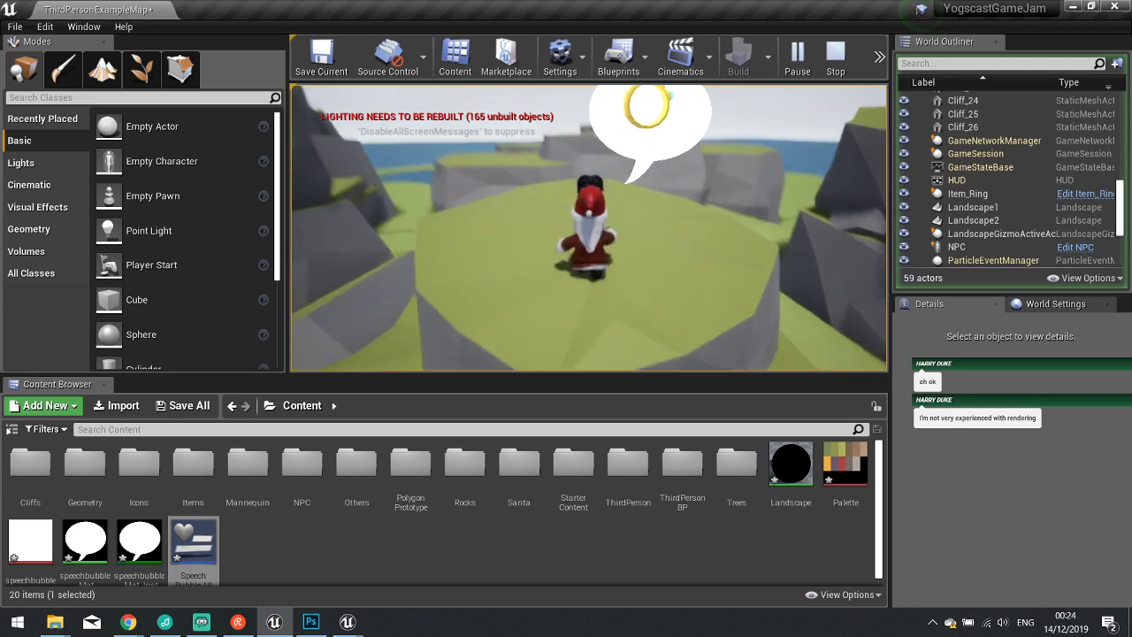
key("a")
key("w")
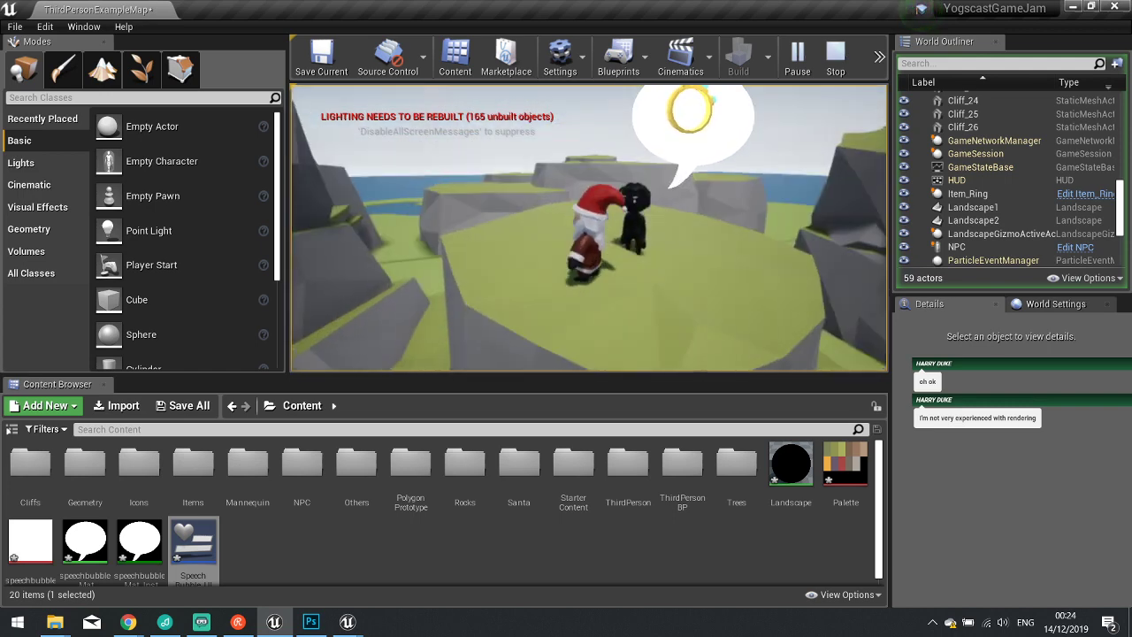
key("a")
key("space")
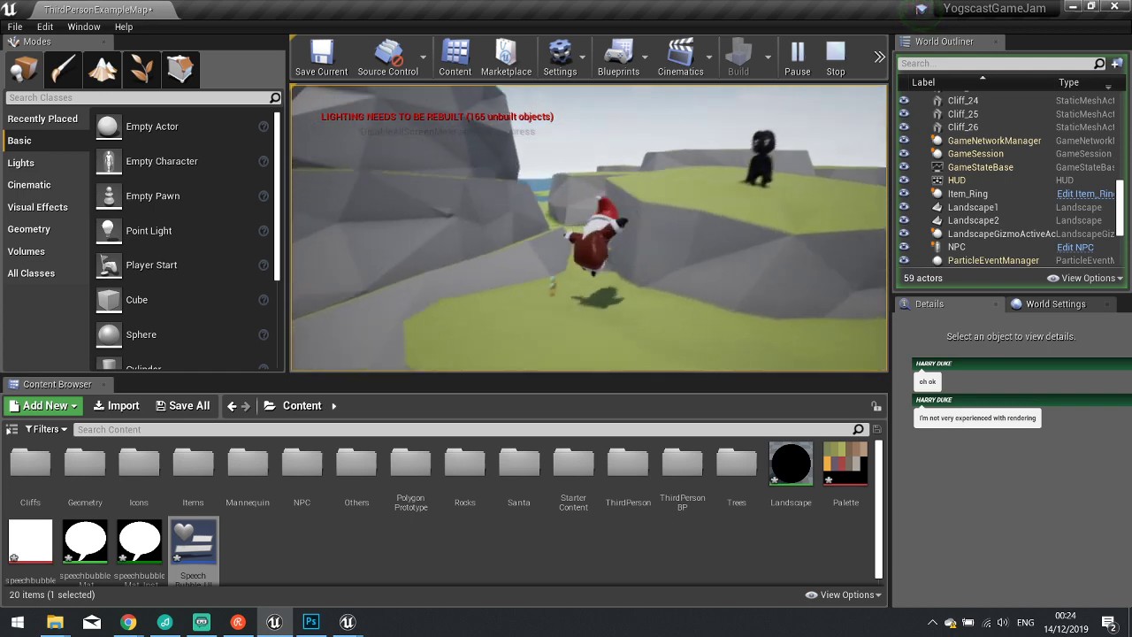
key("d")
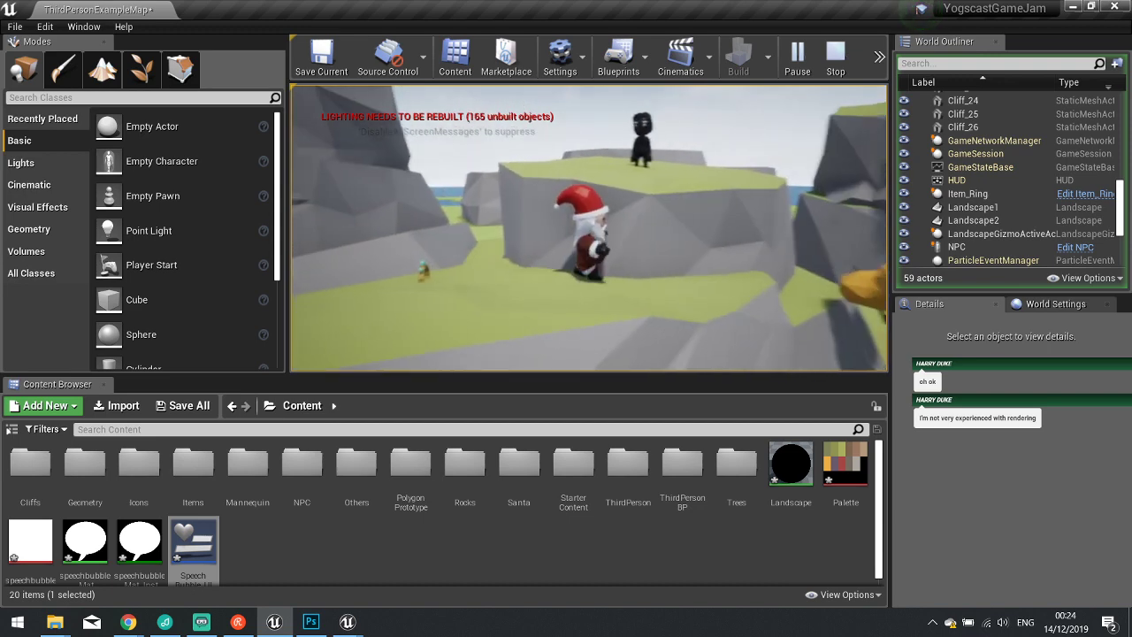
key("w")
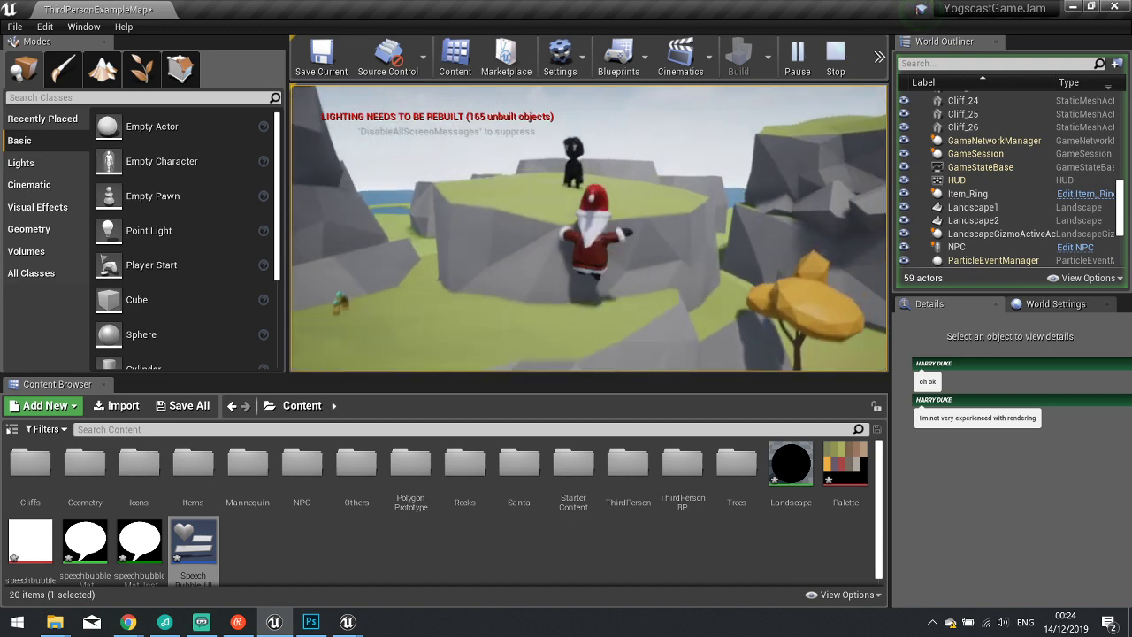
key("s")
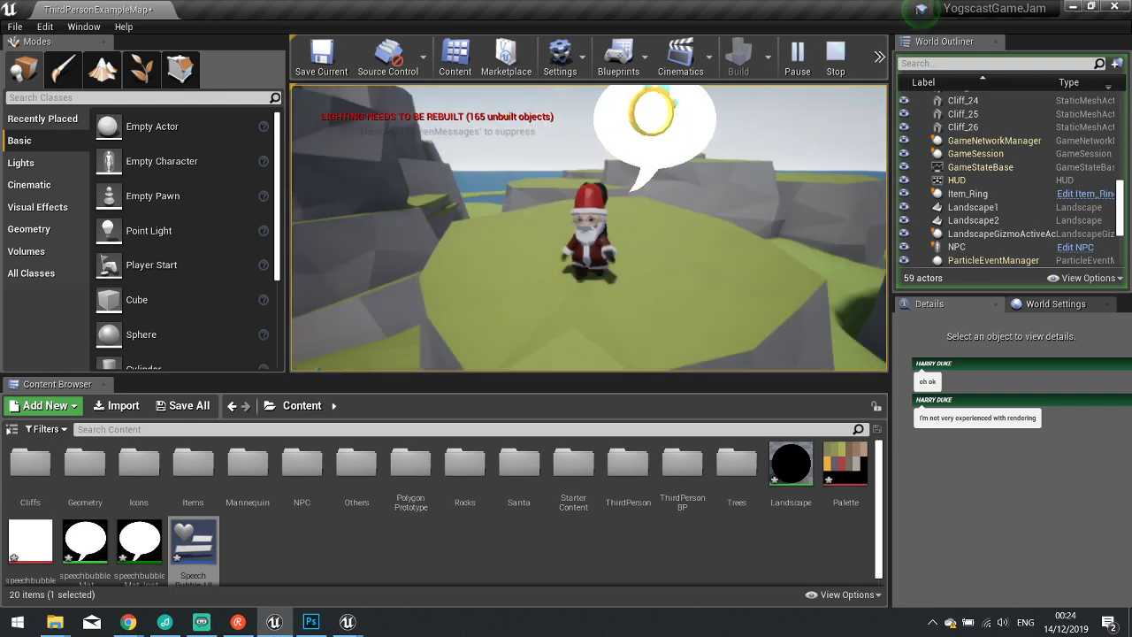
key("Escape")
key("s")
mouse_move(617, 266)
right_mouse_down()
mouse_move(606, 323)
mouse_move(616, 266)
right_mouse_up()
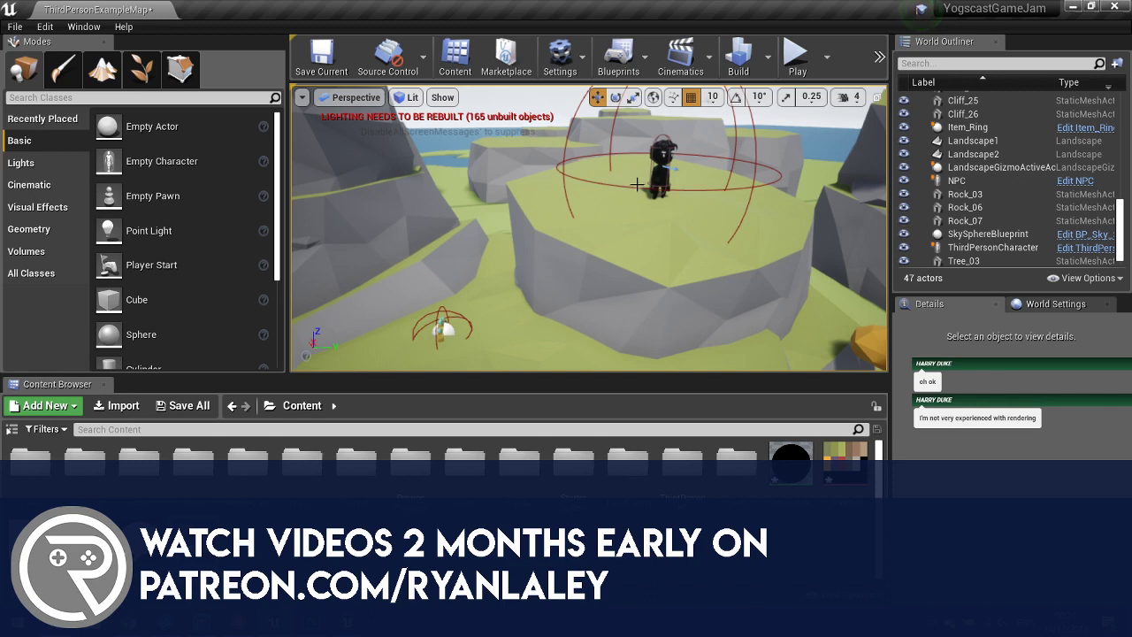
Open the Item blueprint and add an On Component Begin Overlap event for its Sphere component.
double_click(193, 460)
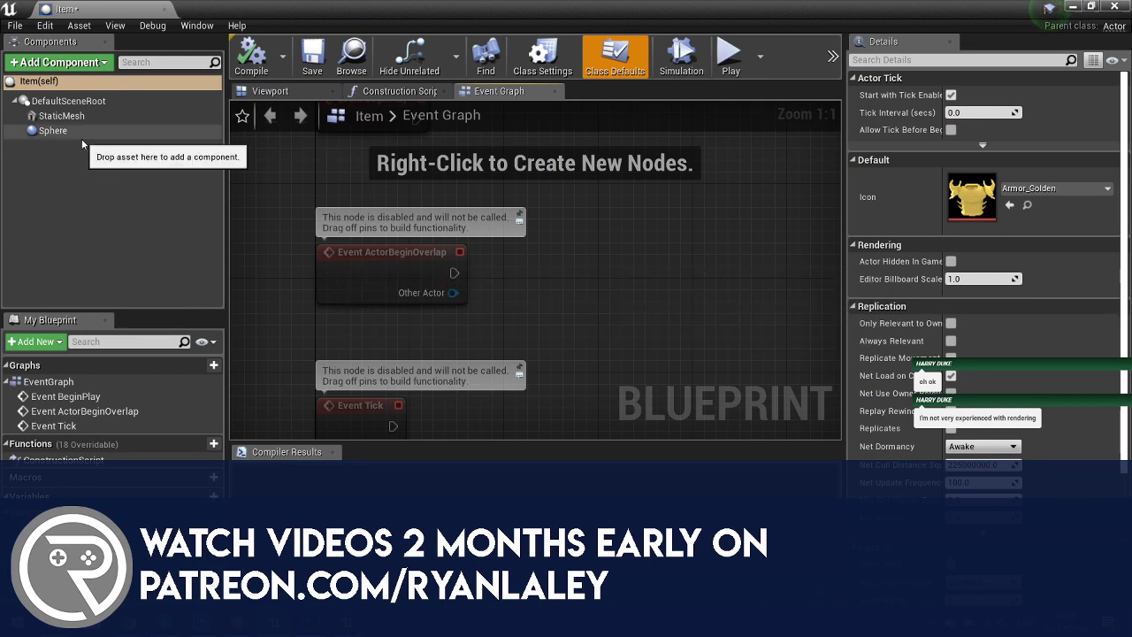
left_click(58, 131)
right_click(536, 216)
type("overlap")
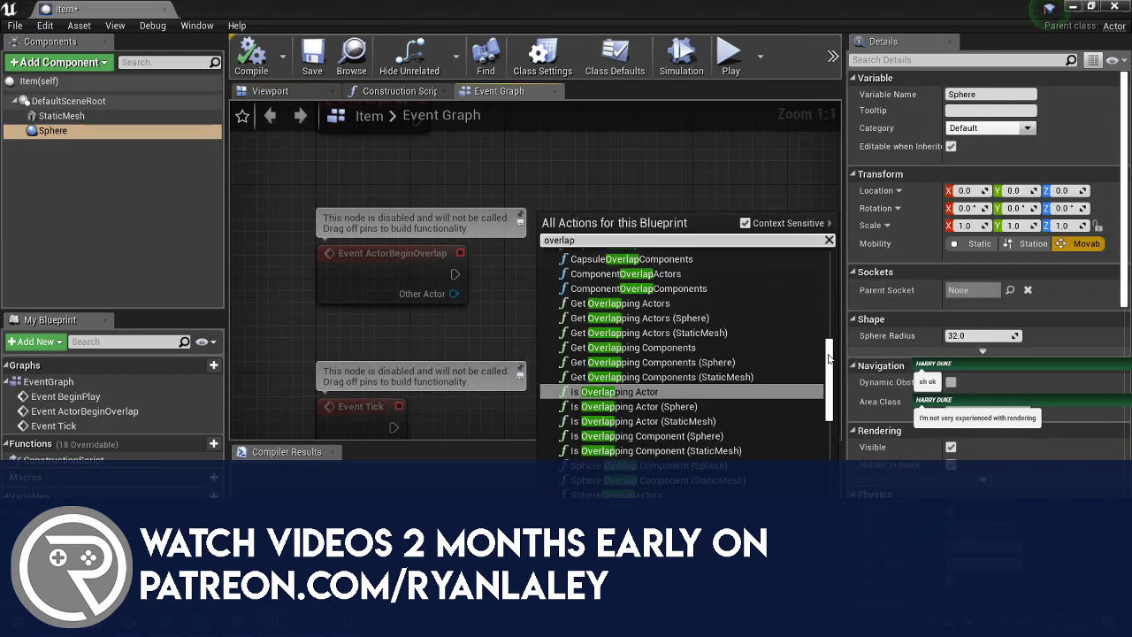
scroll(609, 291, "up", 5)
left_click(608, 284)
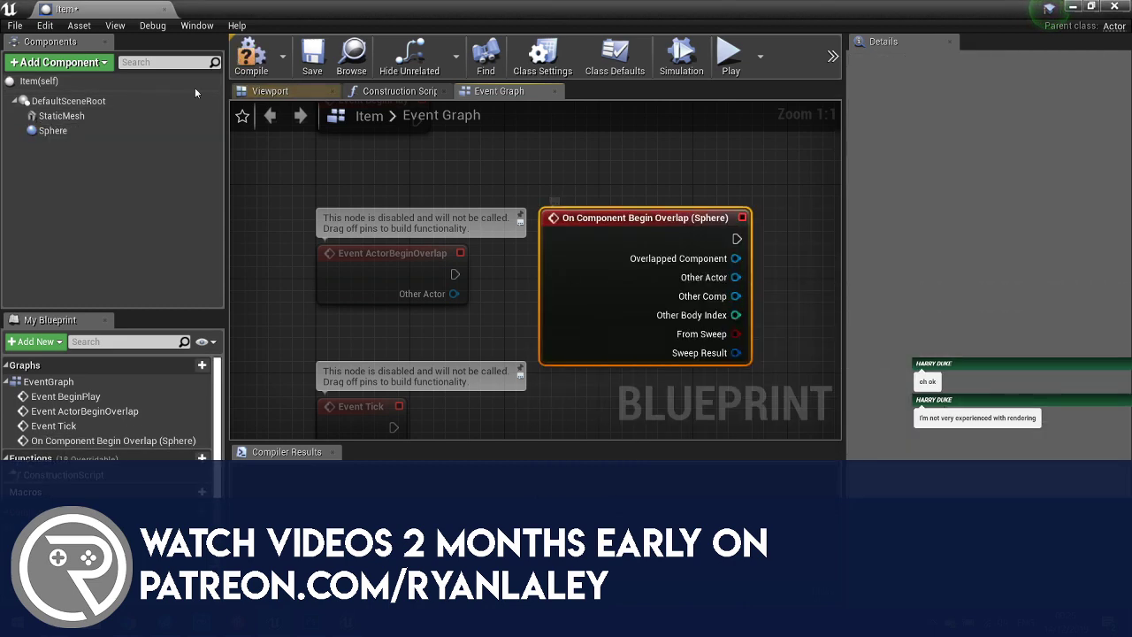
Compare the Sphere begin-overlap event's Other Actor with Get Player Character using an Equal (==) node.
right_click_drag(743, 288, 514, 265)
left_click_drag(505, 247, 593, 231)
type("==")
key("Return")
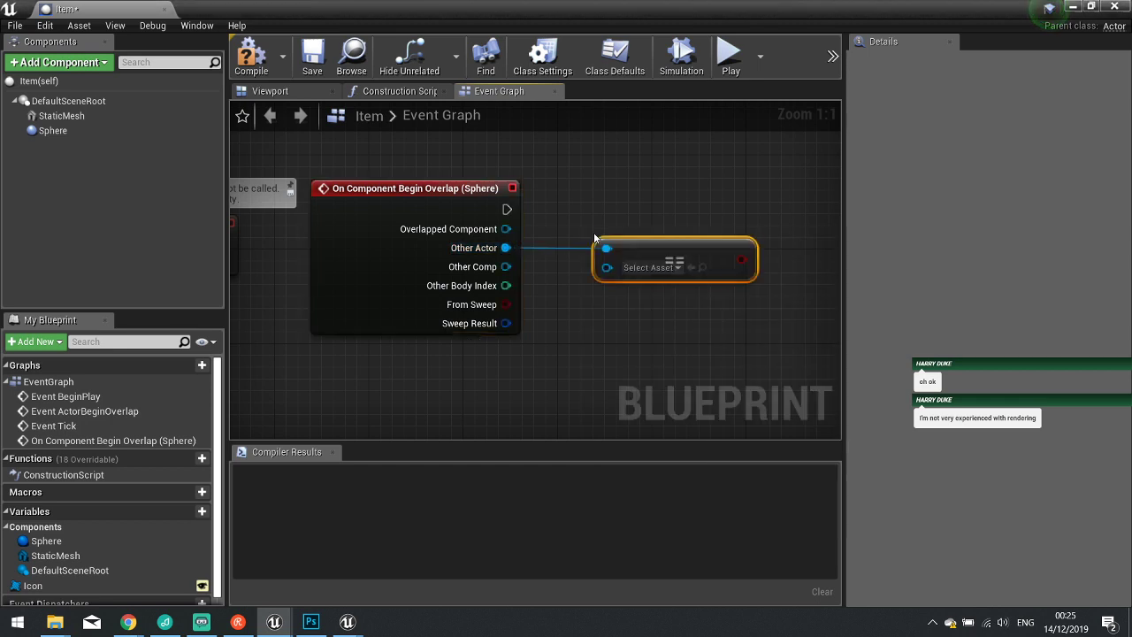
left_click_drag(607, 267, 544, 378)
type("ge")
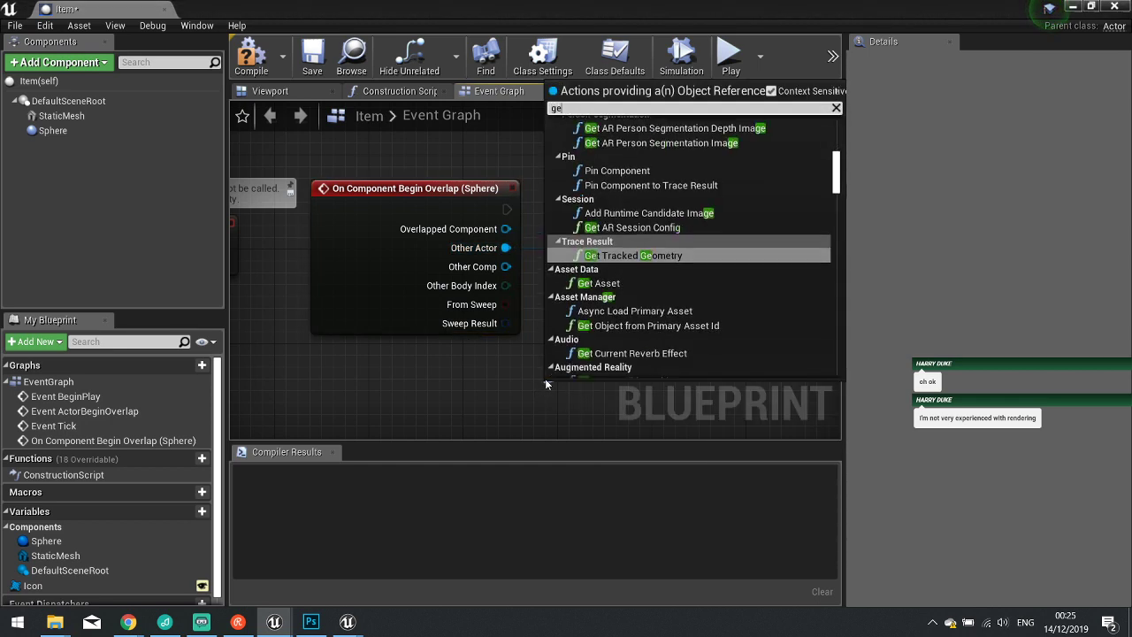
type("t player ch")
key("Return")
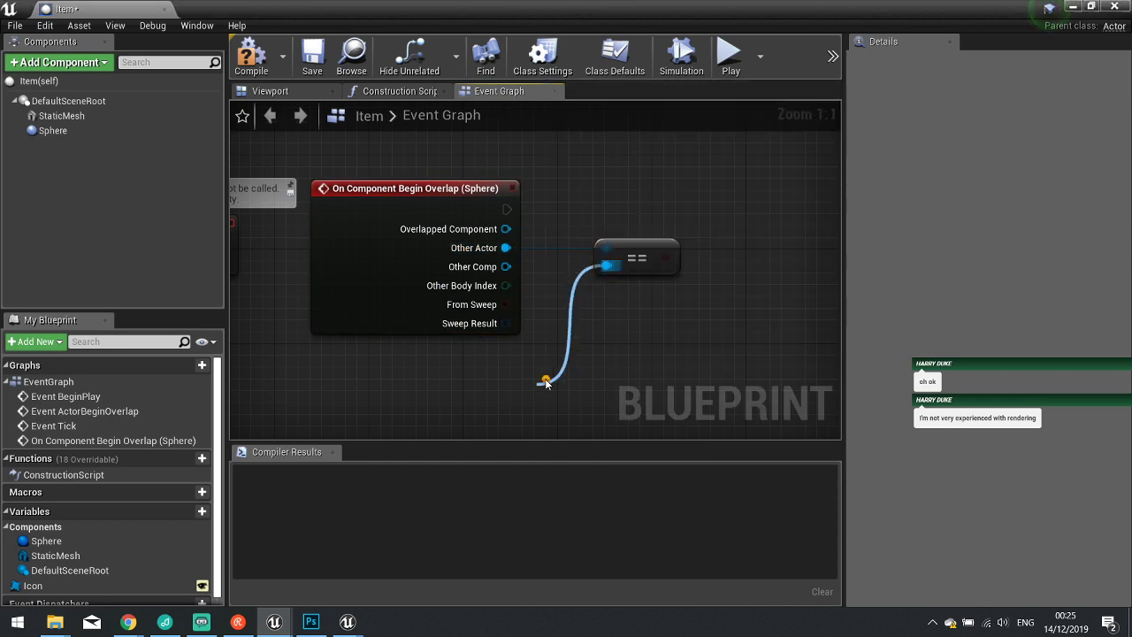
Add a Branch run by the Sphere's begin-overlap event, with the equality result as its condition.
left_click(741, 216)
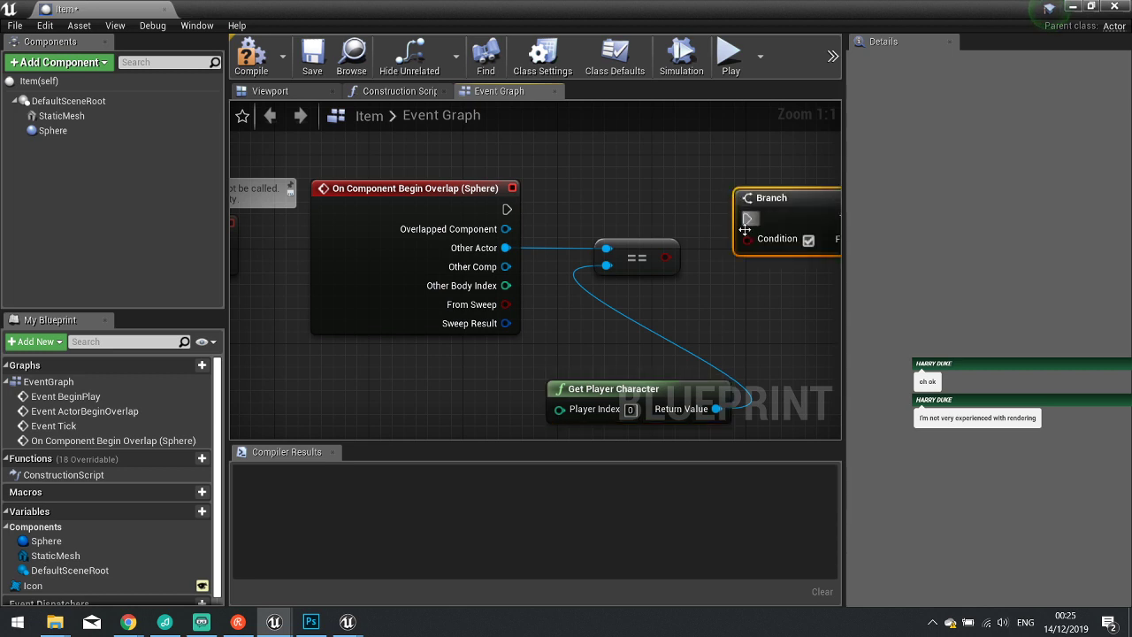
left_click_drag(747, 239, 662, 262)
left_click_drag(506, 210, 746, 220)
right_click_drag(742, 242, 461, 230)
Add a DestroyActor node targeting self on the Branch's True output, then compile and close the Item blueprint.
left_click_drag(569, 205, 721, 208)
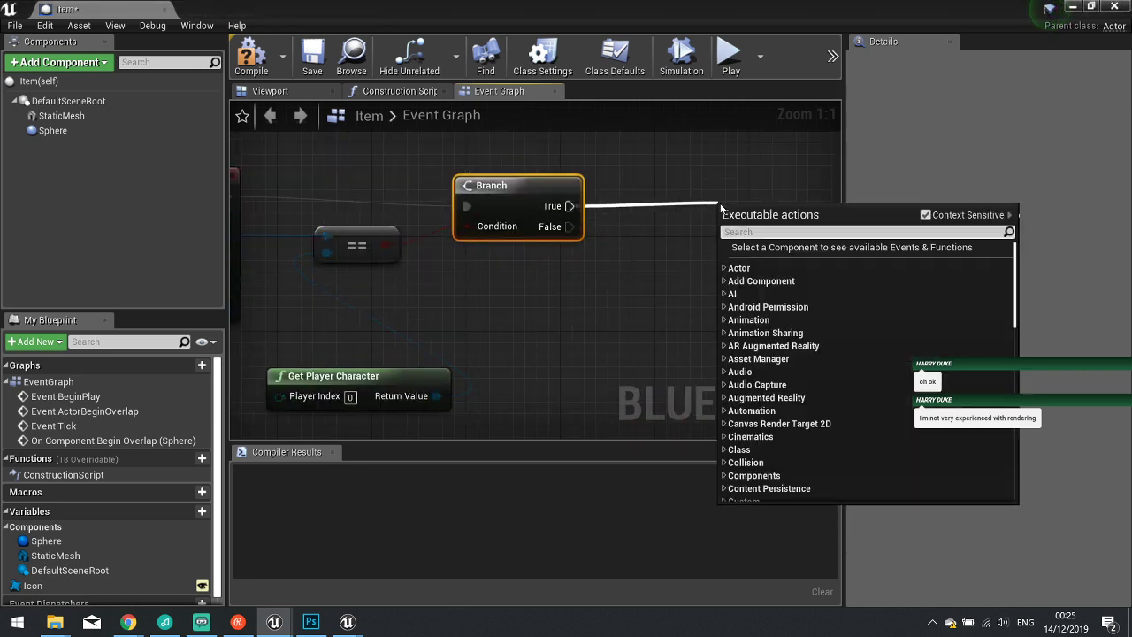
type("destroy act")
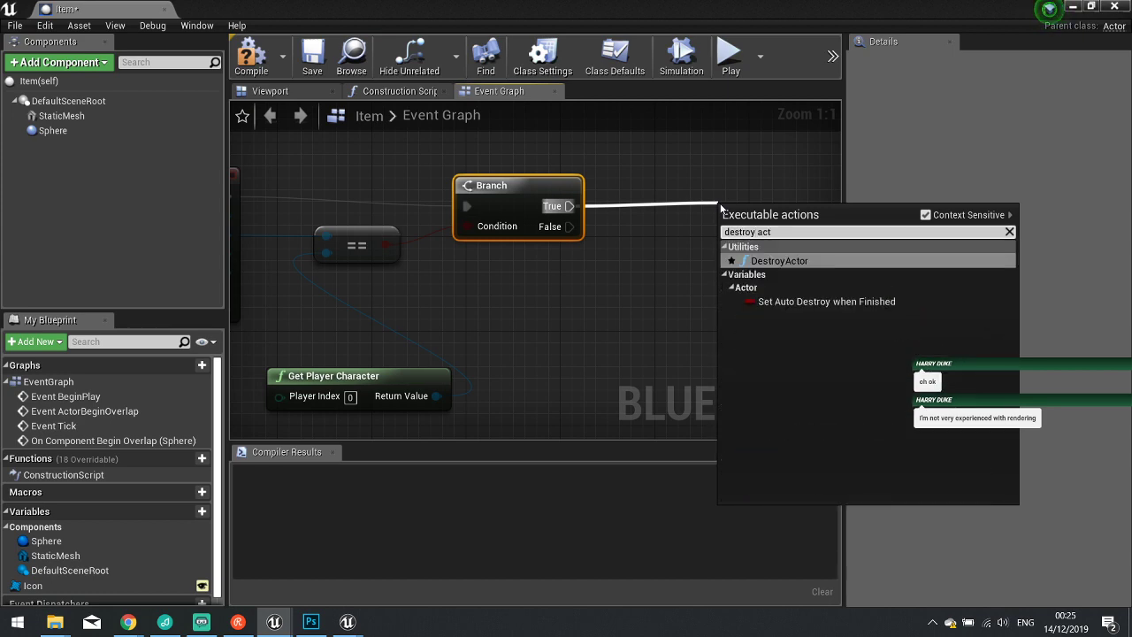
key("Return")
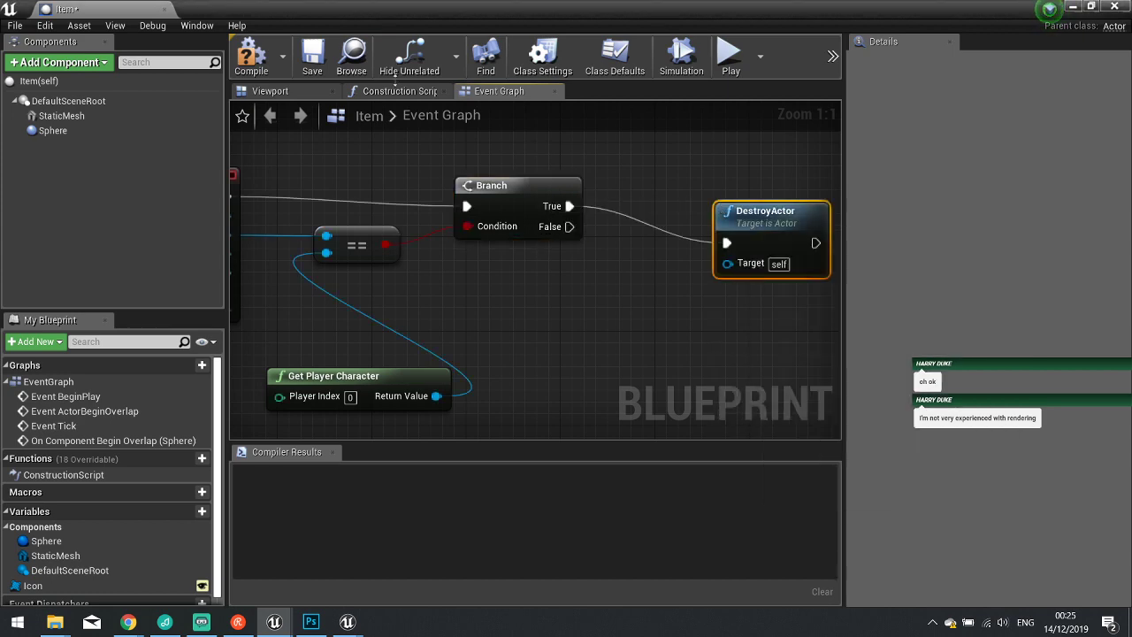
left_click(253, 59)
left_click(1115, 6)
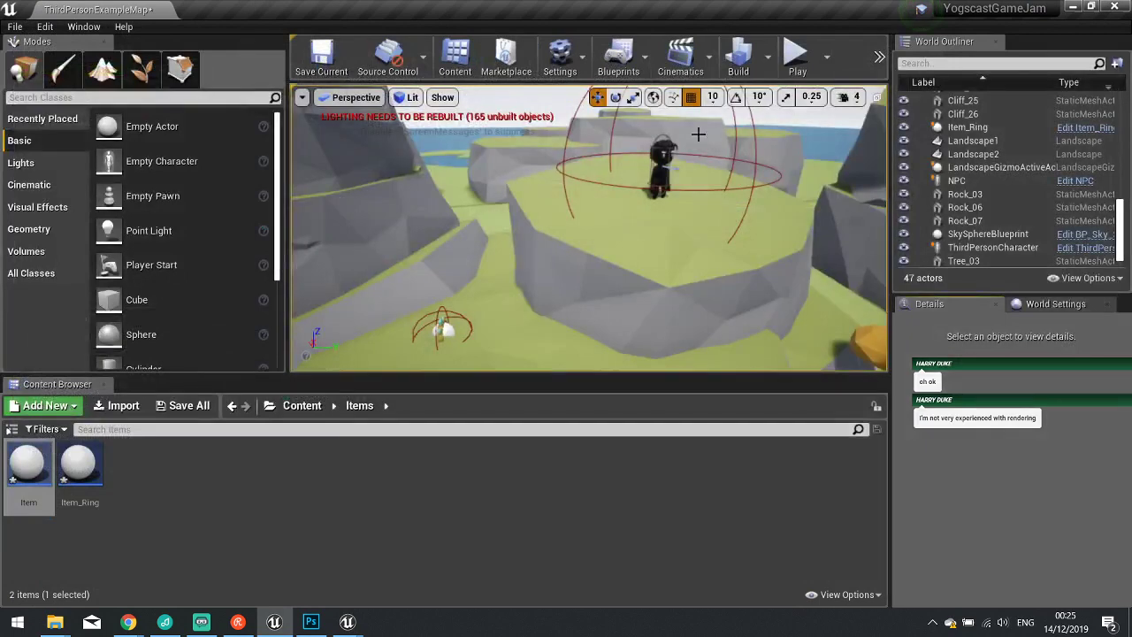
Open the placed NPC's blueprint and examine the Sphere's begin-overlap logic in its event graph.
left_click(664, 156)
left_click(1082, 181)
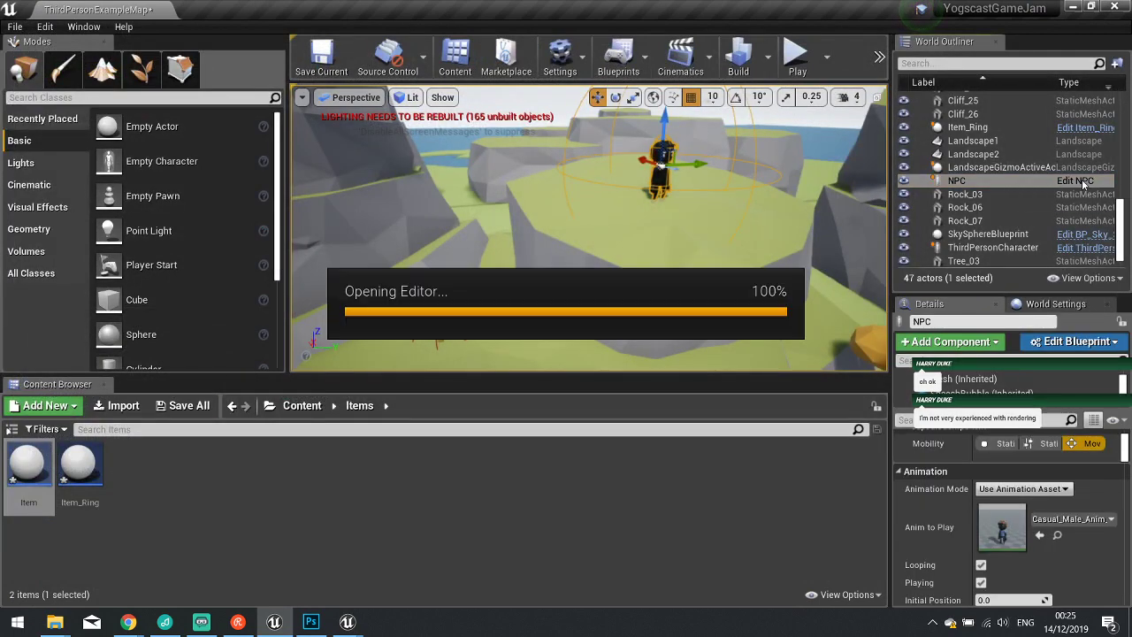
scroll(544, 312, "down", 3)
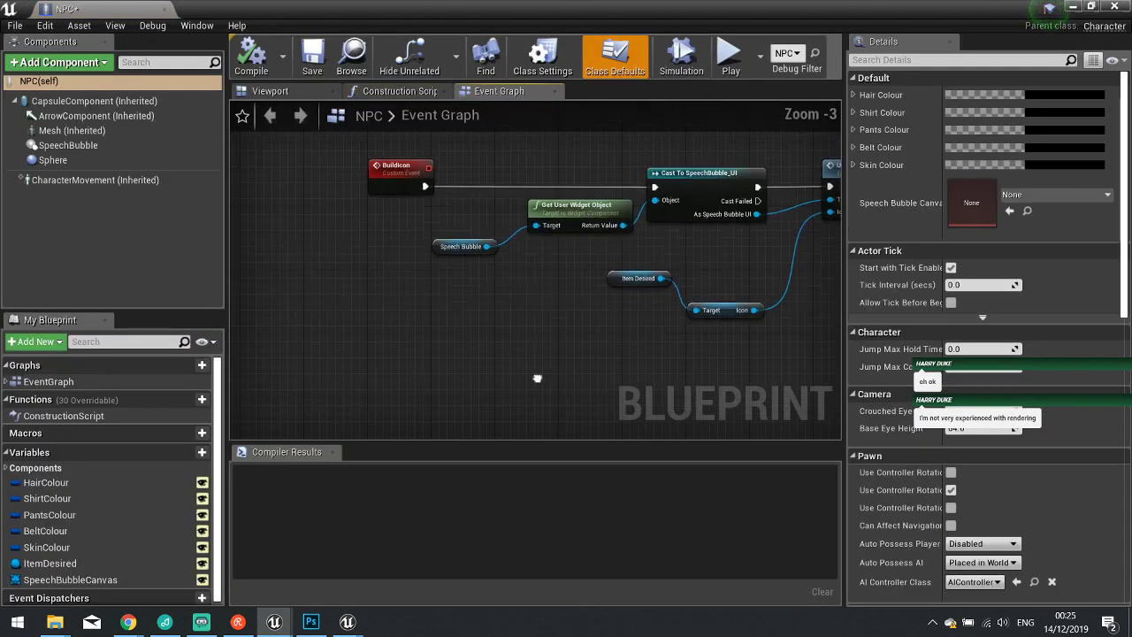
right_click_drag(511, 291, 695, 162)
scroll(629, 258, "down", 1)
right_click_drag(650, 294, 487, 146)
right_click_drag(303, 150, 516, 189)
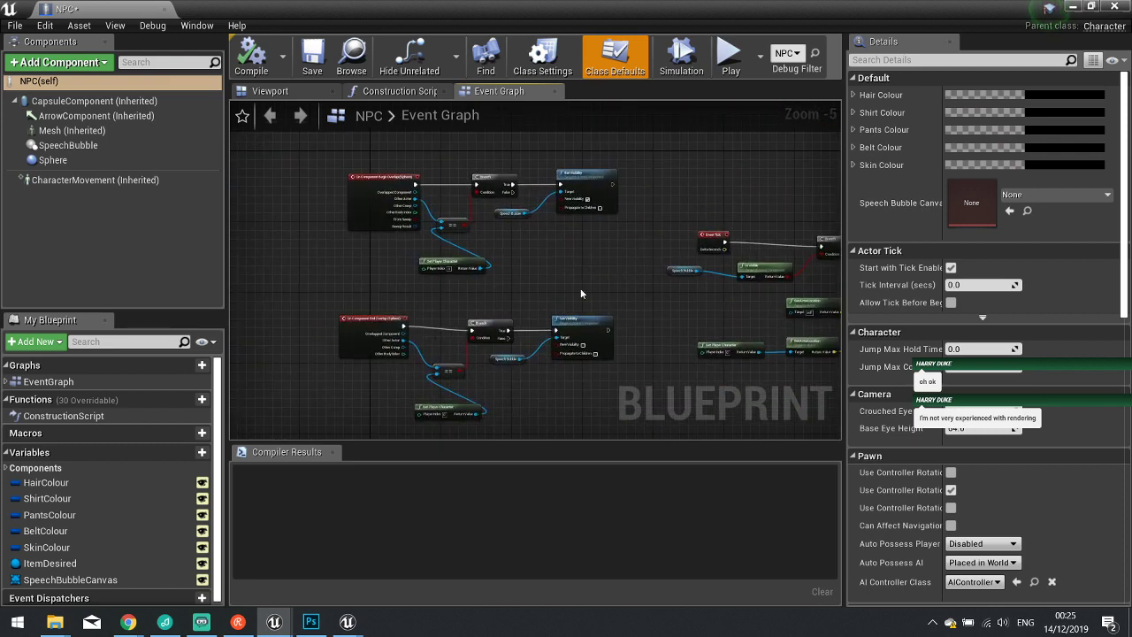
scroll(597, 283, "up", 2)
right_click_drag(306, 190, 386, 234)
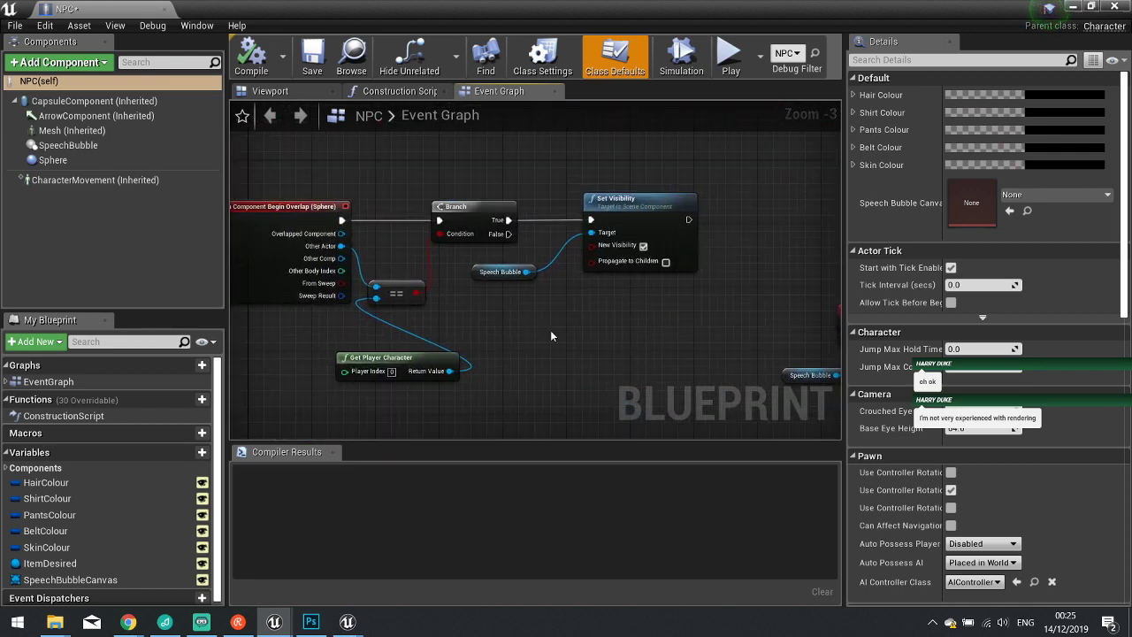
right_click_drag(550, 336, 634, 312)
left_click_drag(336, 149, 445, 211)
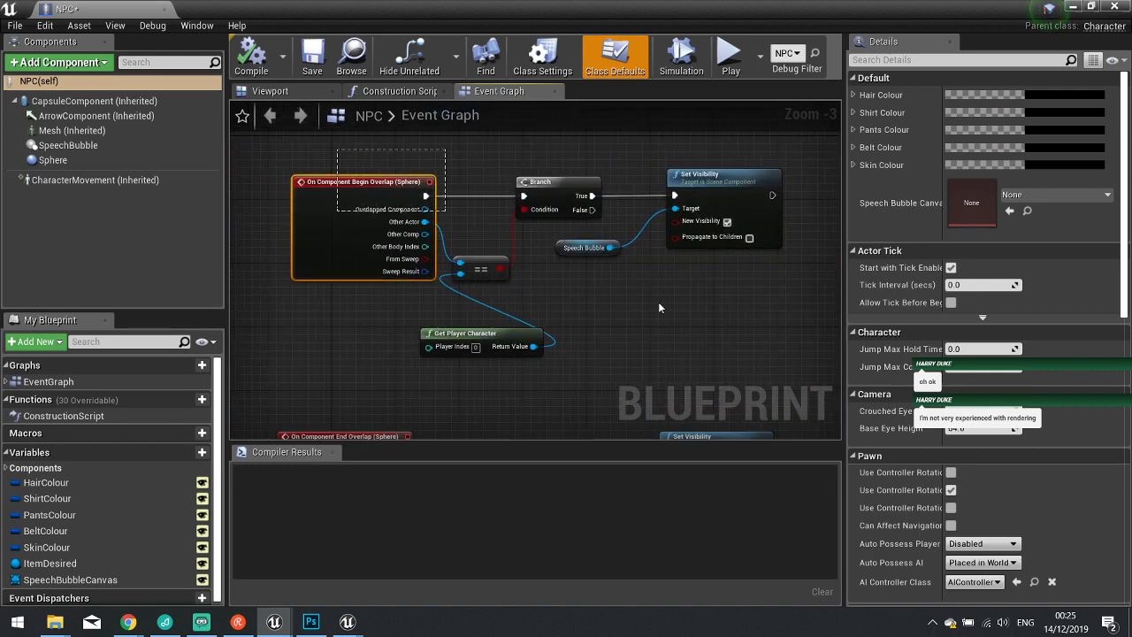
left_click_drag(658, 305, 757, 359)
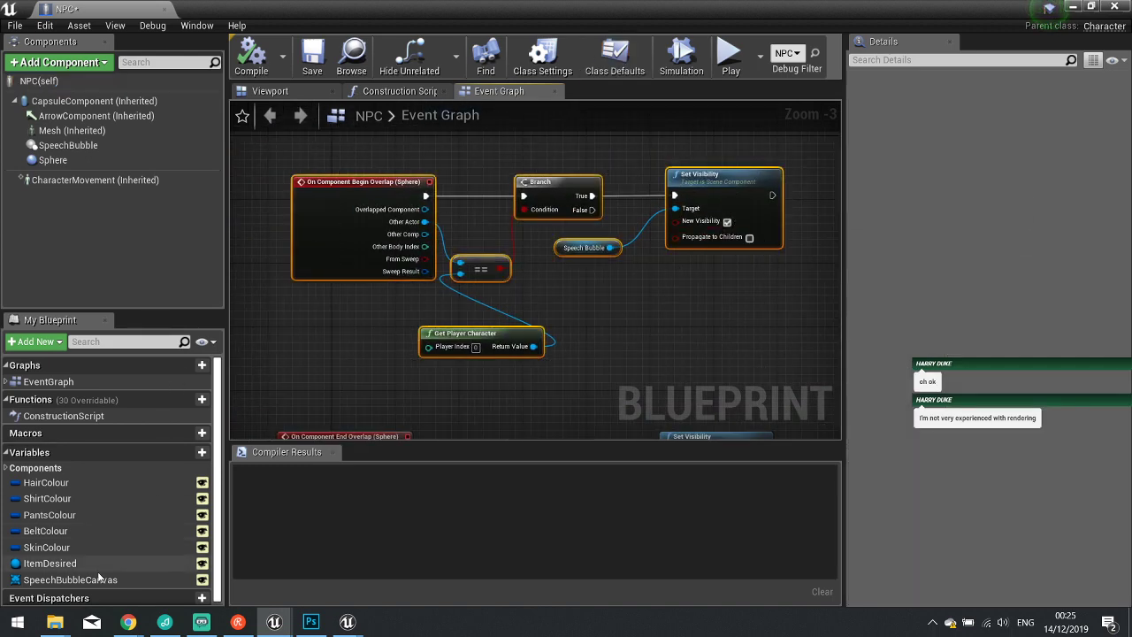
right_click_drag(688, 372, 462, 267)
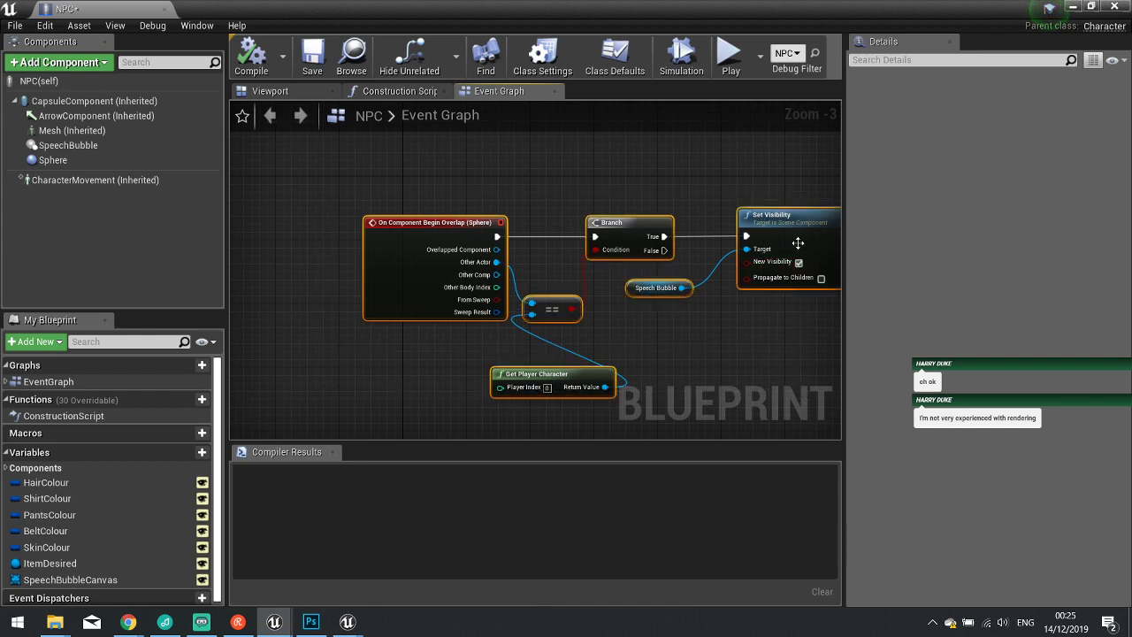
Add a validated get of ItemDesired and connect it after the begin-overlap chain's Set Visibility node.
right_click_drag(798, 243, 476, 240)
left_click_drag(97, 563, 582, 322)
left_click(619, 343)
right_click(622, 325)
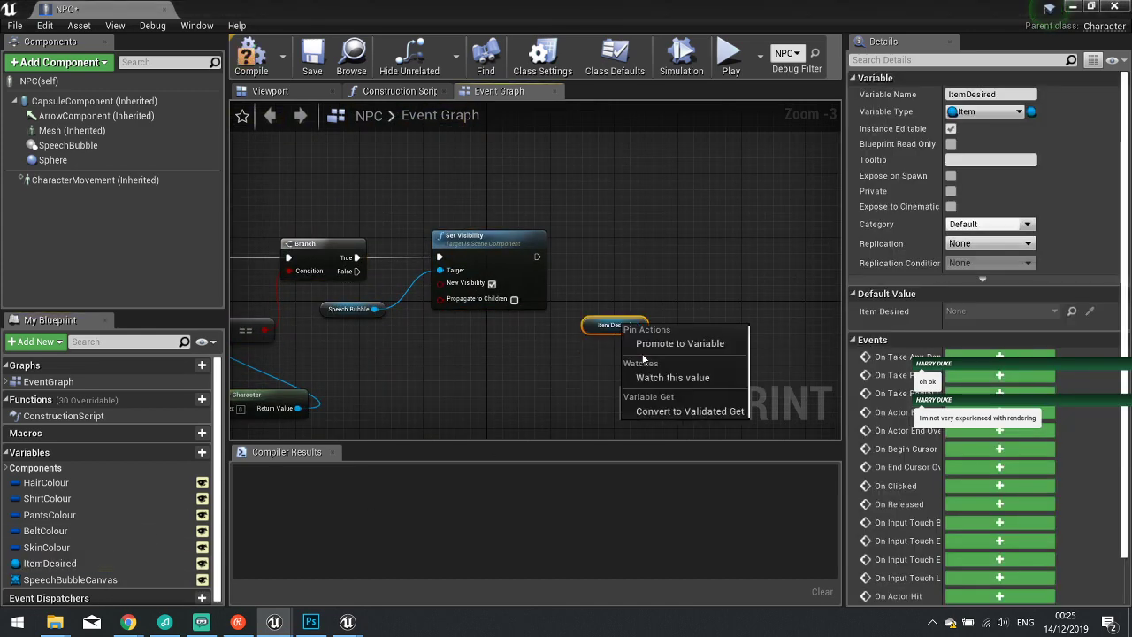
left_click(682, 412)
left_click_drag(619, 323, 537, 256)
left_click_drag(619, 252, 619, 244)
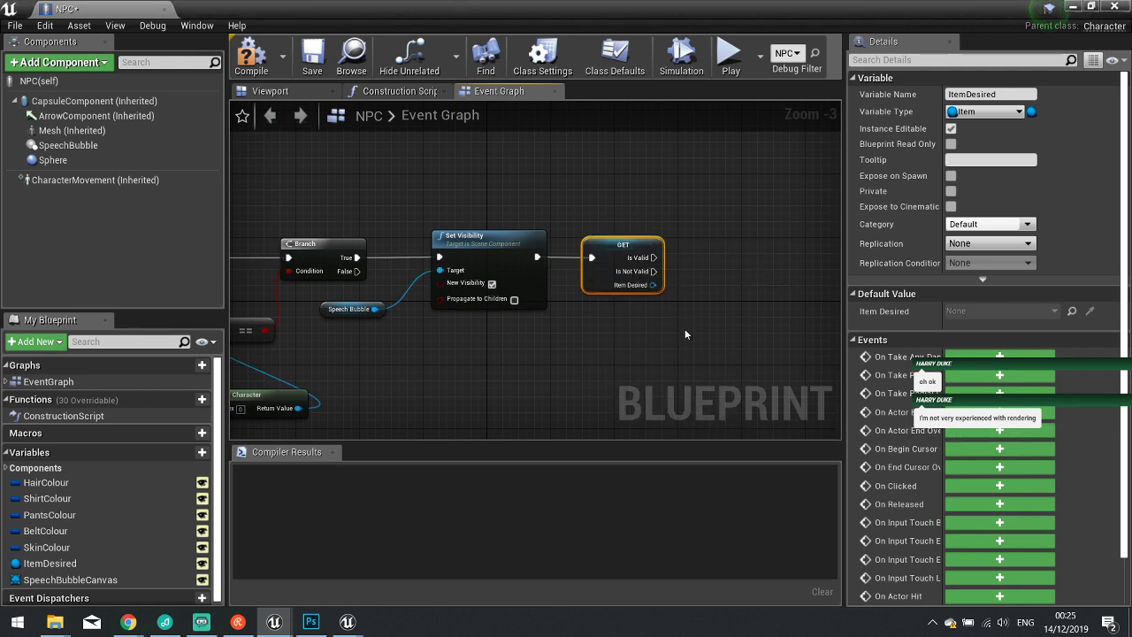
right_click_drag(685, 334, 403, 301)
scroll(402, 301, "up", 2)
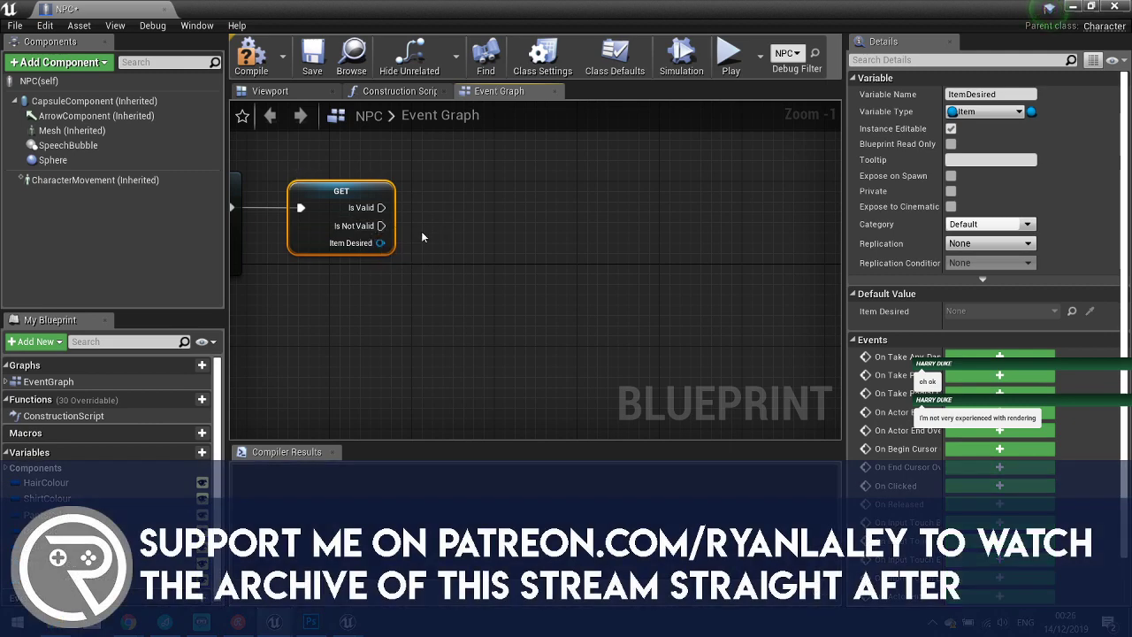
Create a widget blueprint named HeadsUpDisplay_UI in the Content folder and open it for editing.
left_click(1070, 7)
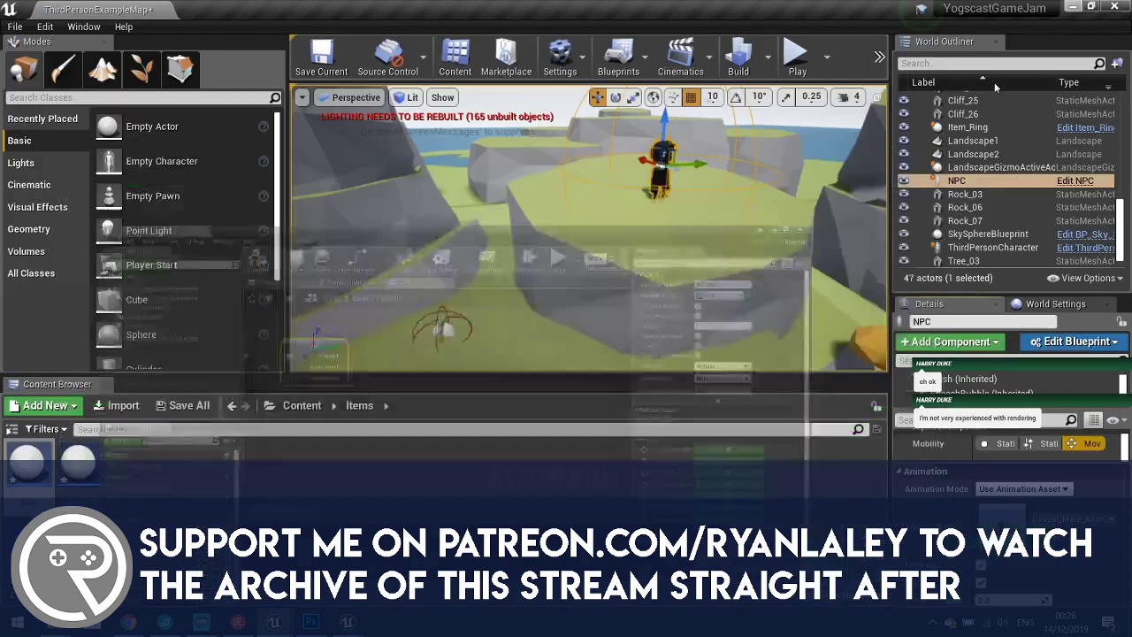
right_click(383, 464)
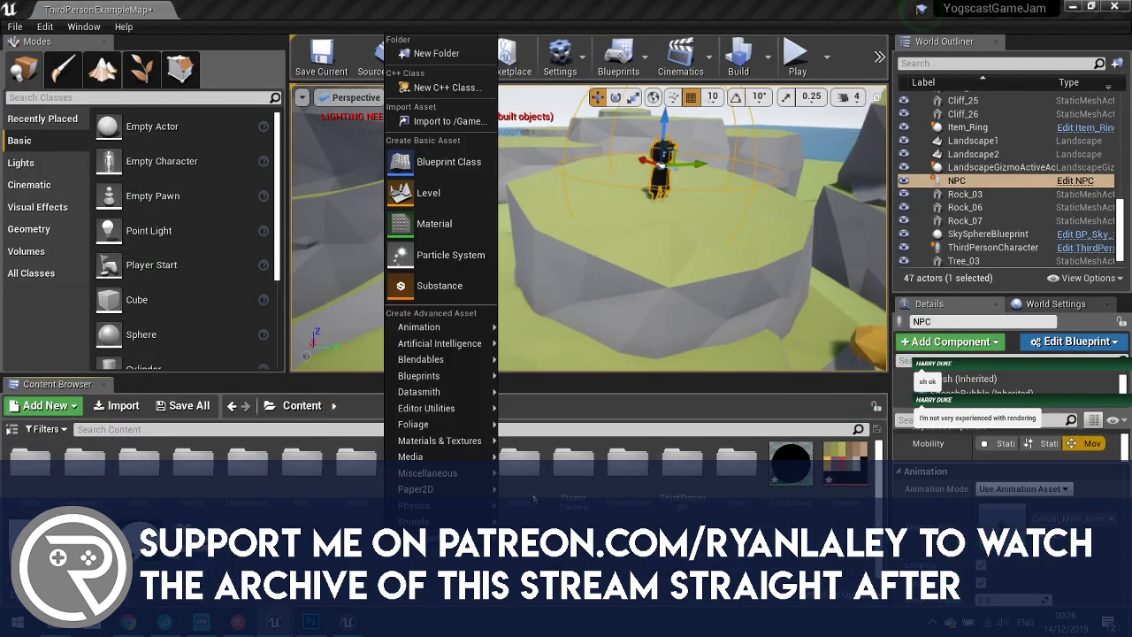
mouse_move(442, 473)
left_click(555, 591)
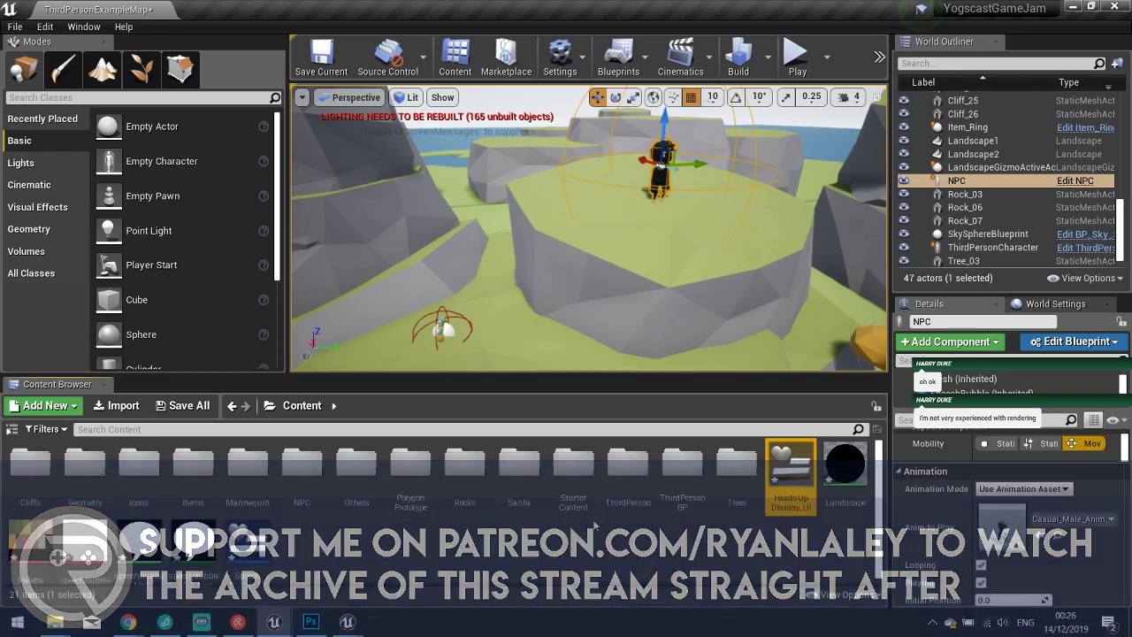
double_click(781, 485)
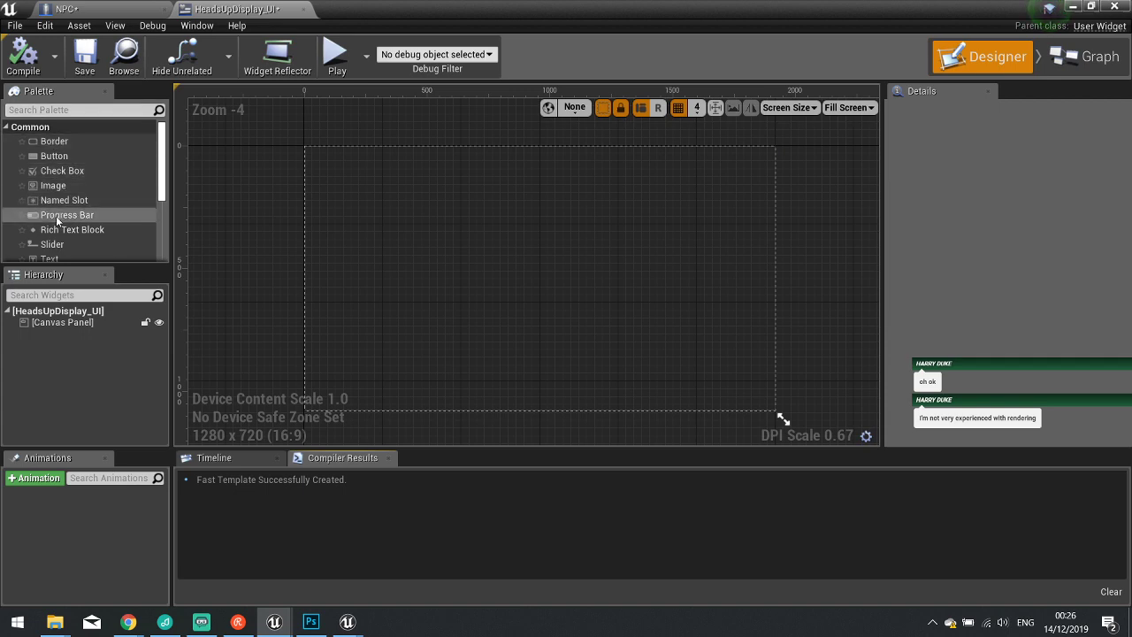
Place a Border widget on the canvas at about X 604, Y 616.
left_click(50, 258)
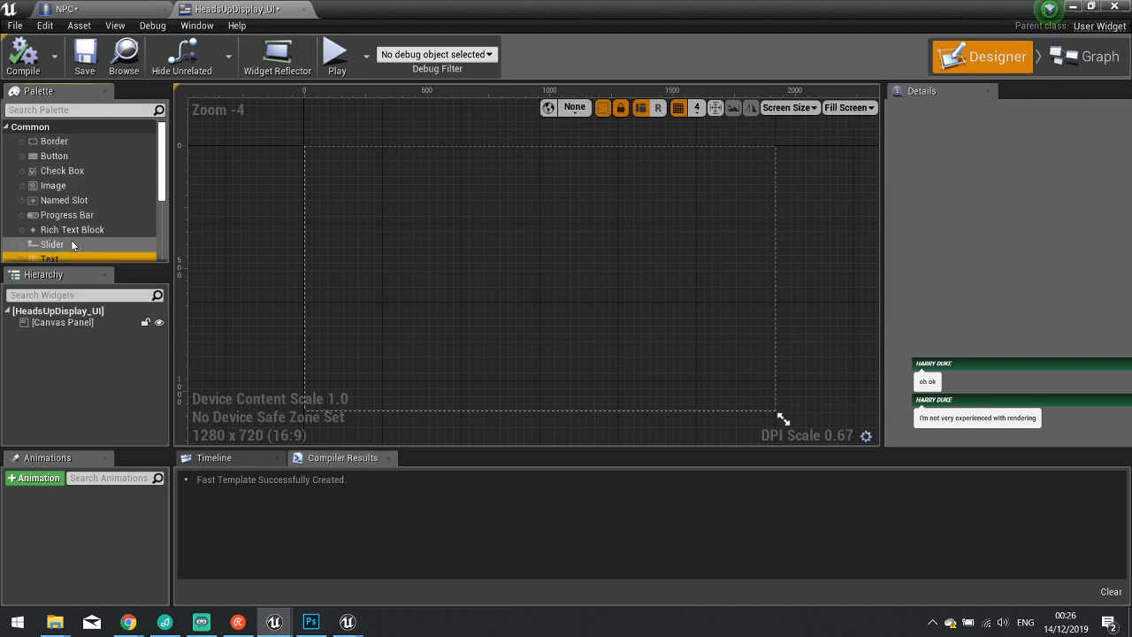
left_click(51, 143)
left_click_drag(453, 303, 454, 302)
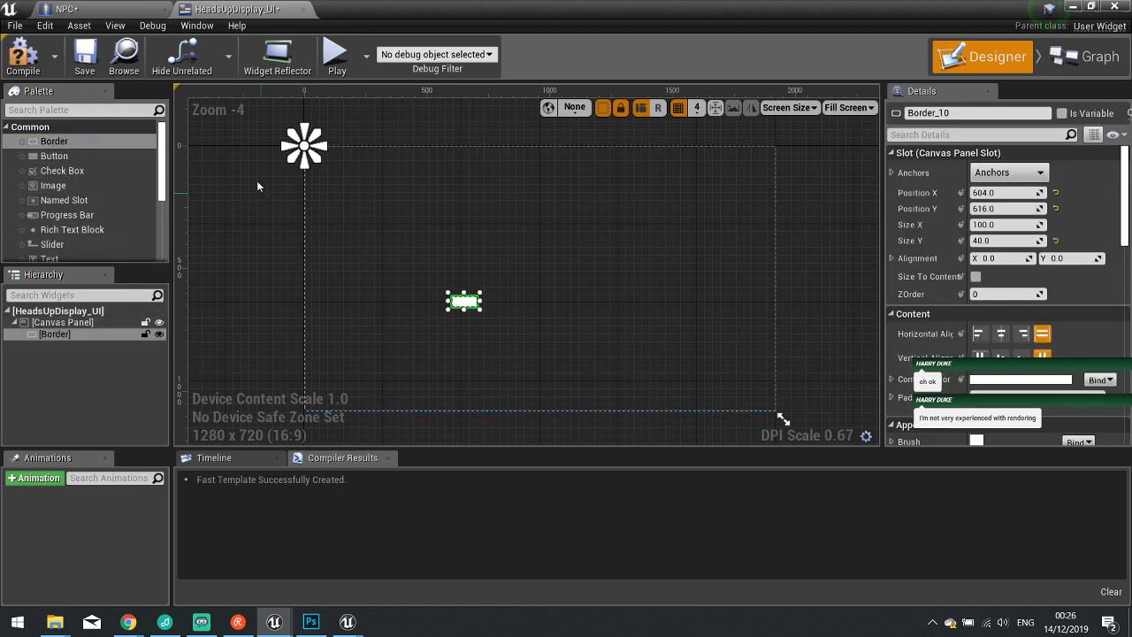
Anchor the Border to the canvas's bottom centre, reset its position to 0, 0 and set its alignment to 0.5, 0.5.
left_click(1008, 173)
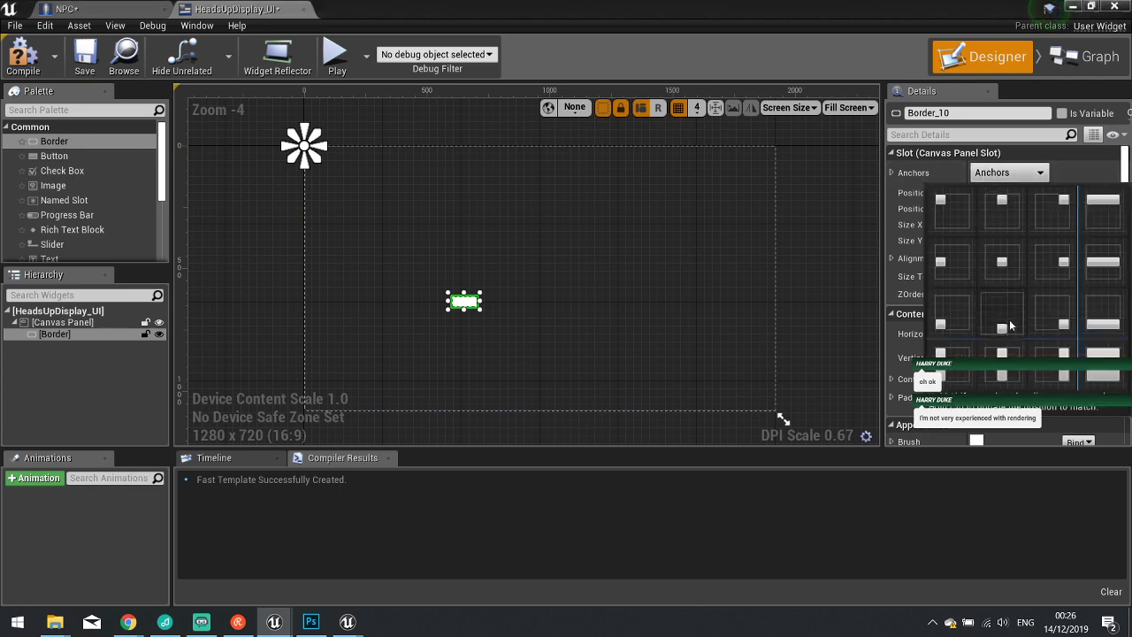
left_click(1002, 312)
left_click(1055, 192)
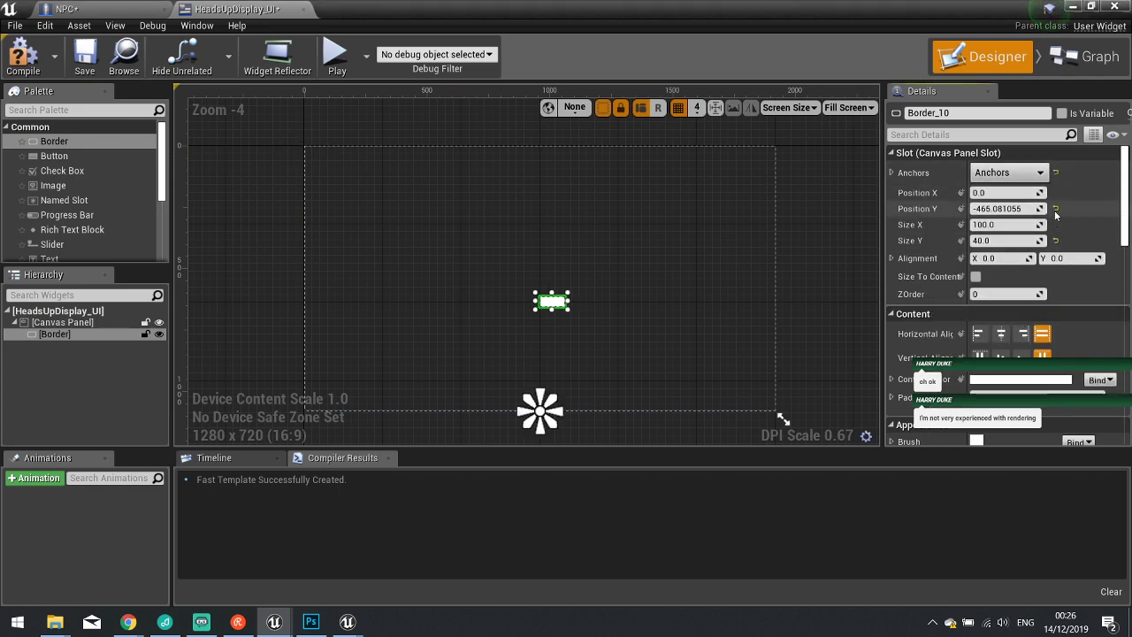
left_click(1055, 210)
left_click(1000, 258)
type("0.5")
key("Tab")
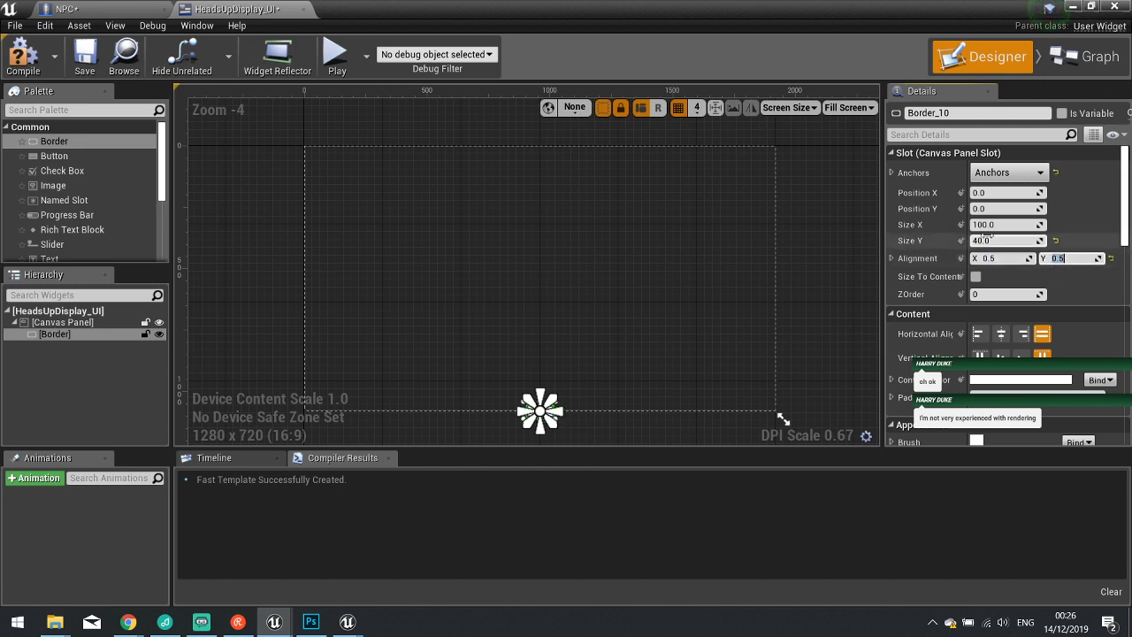
Set the Border's size to 500 by 200.
left_click(999, 225)
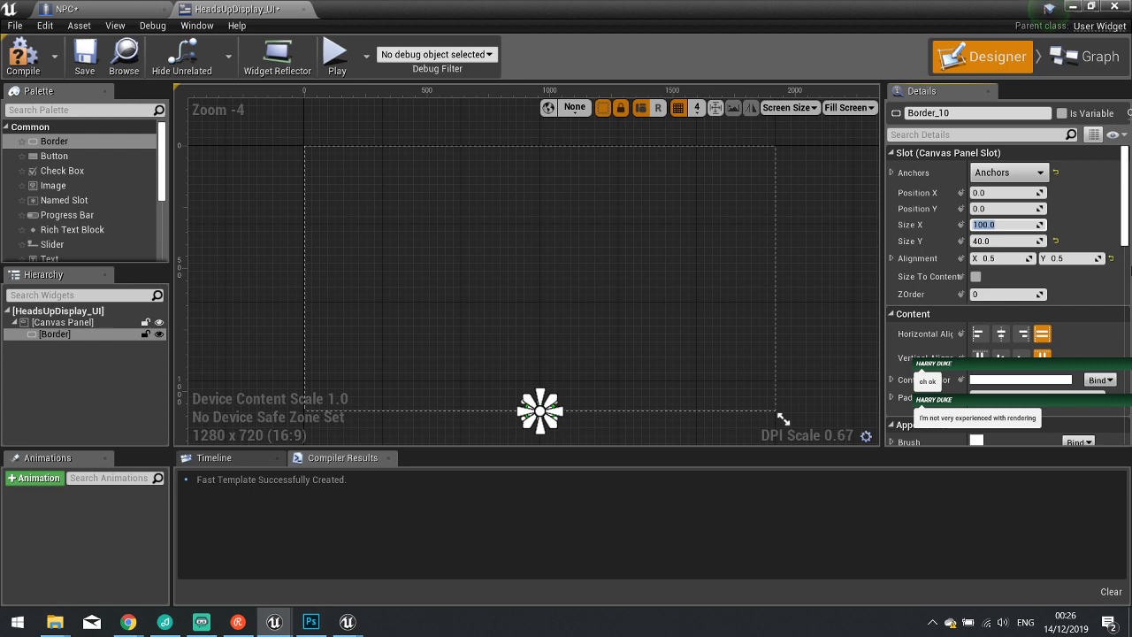
key("Tab")
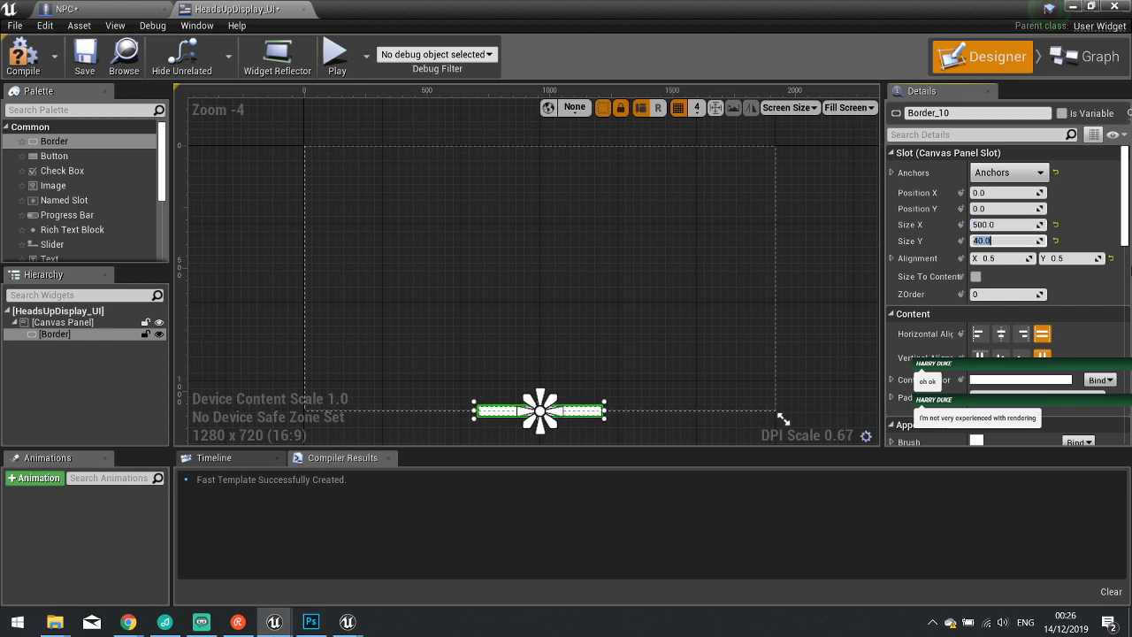
type("200")
key("Return")
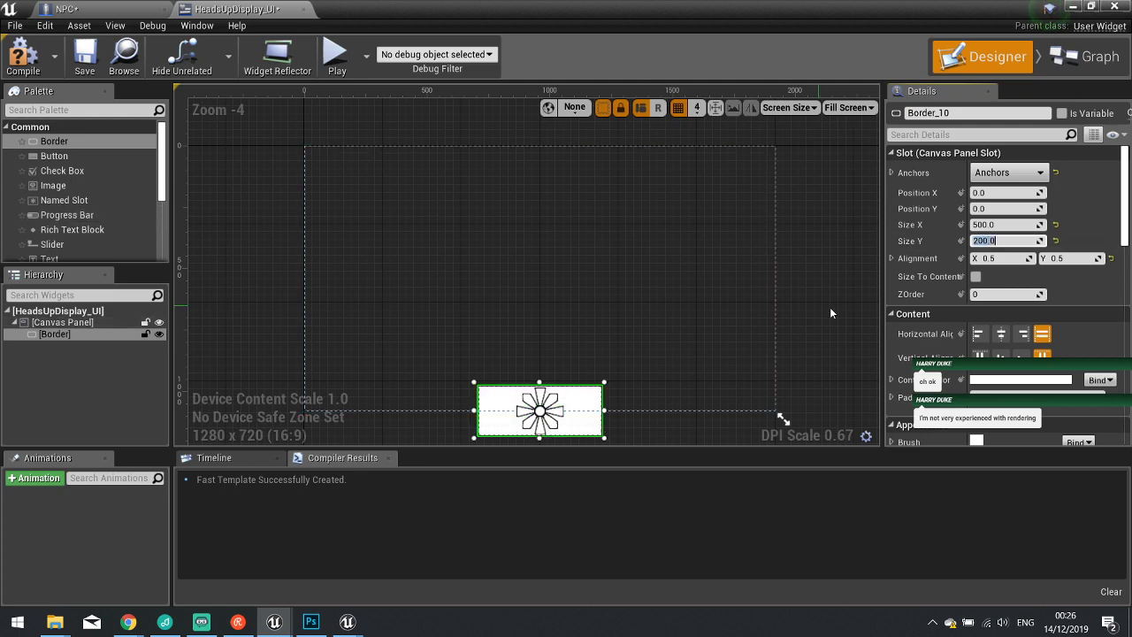
Darken the Border's brush color to a dark grey with a value of about 0.05.
scroll(929, 333, "down", 5)
scroll(965, 321, "up", 3)
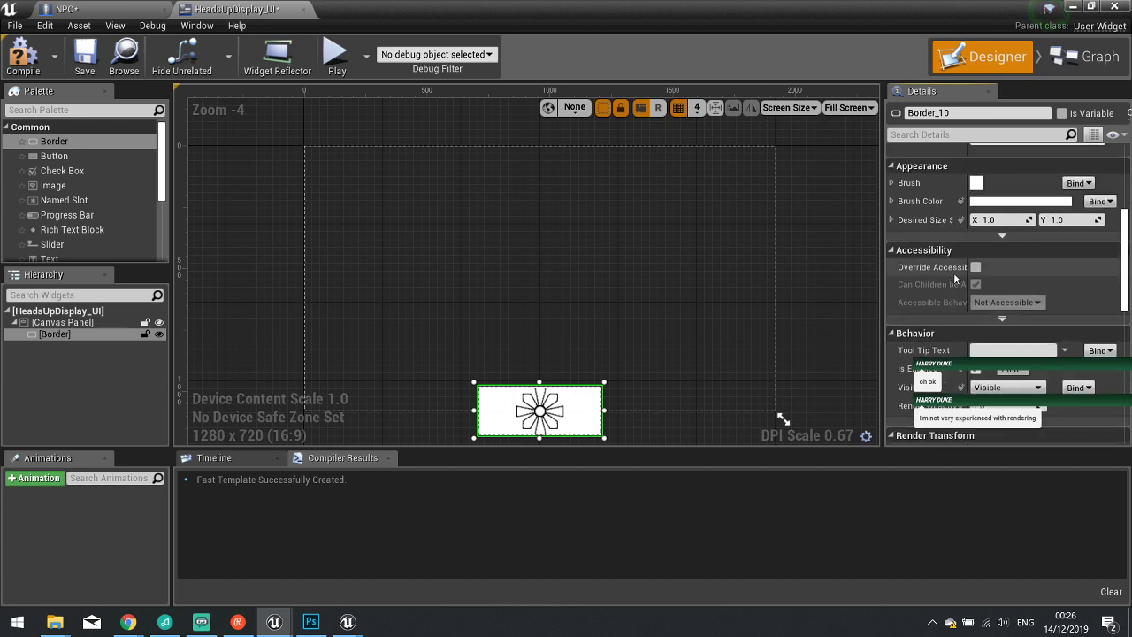
left_click(891, 207)
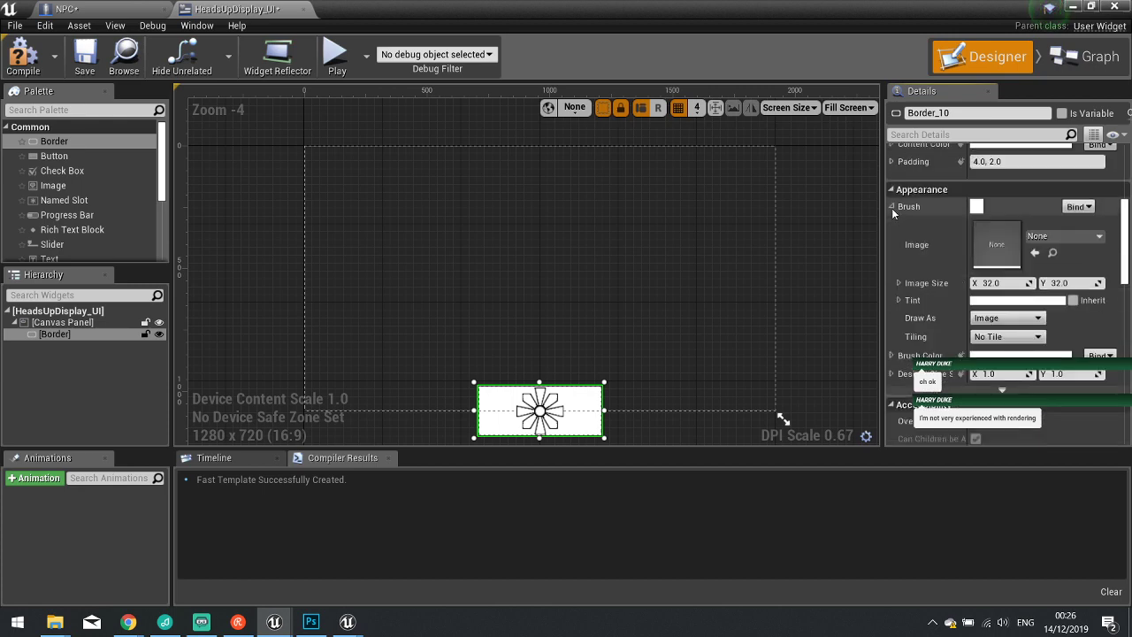
left_click(892, 208)
scroll(981, 325, "up", 1)
scroll(982, 325, "up", 1)
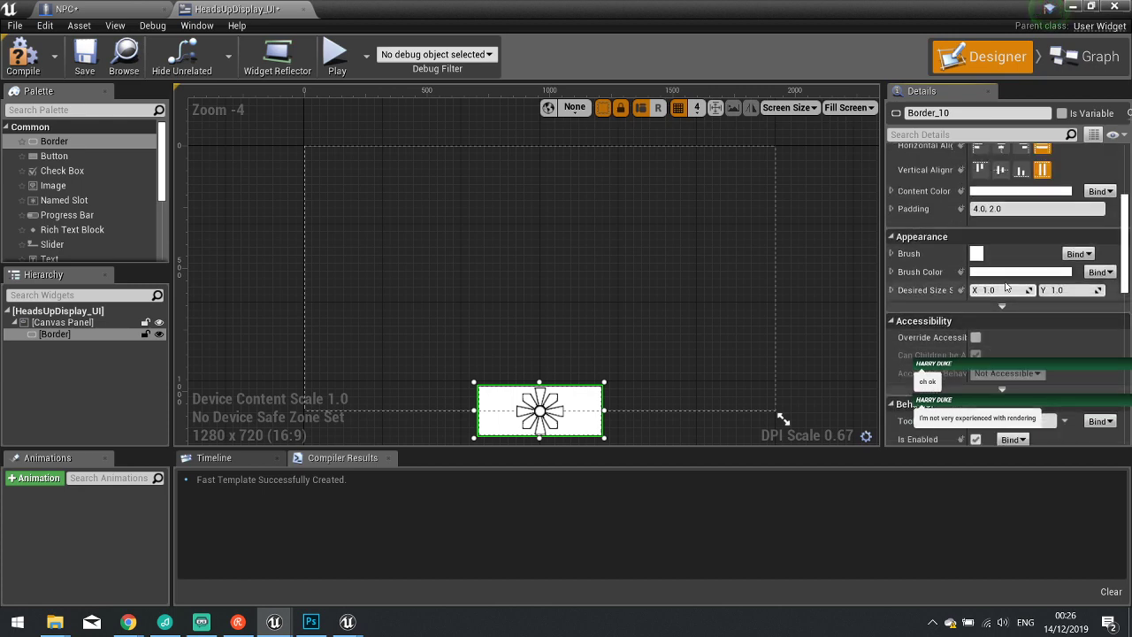
left_click(973, 272)
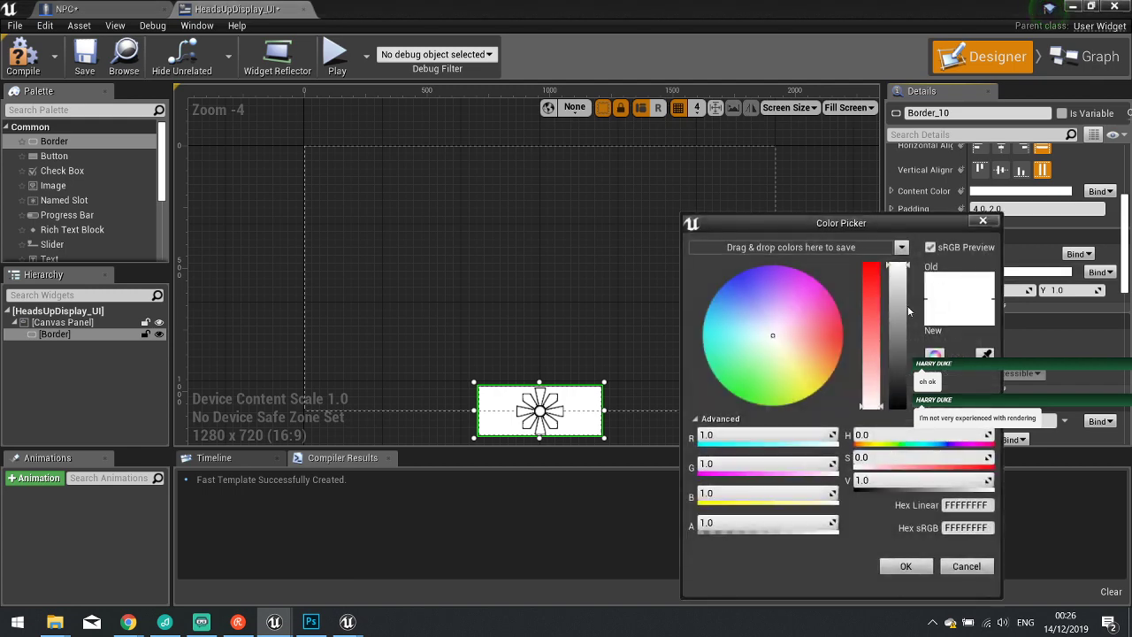
left_click_drag(908, 310, 906, 399)
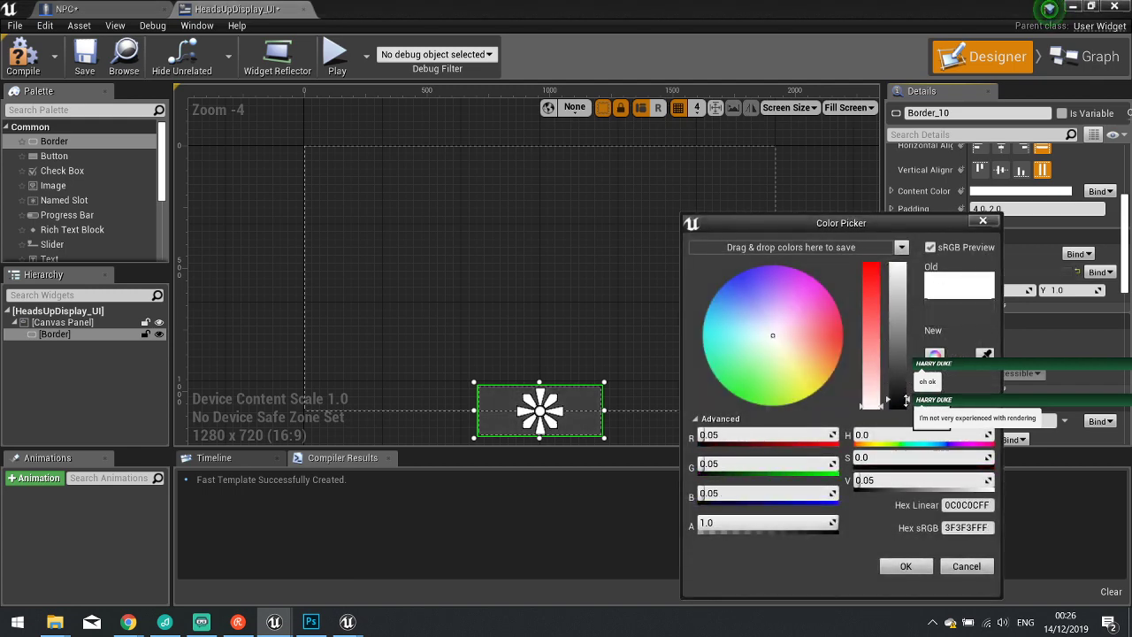
Set the brush color's alpha to 0.6, save the color as a swatch in the color picker and accept it.
left_click(752, 523)
type("0.")
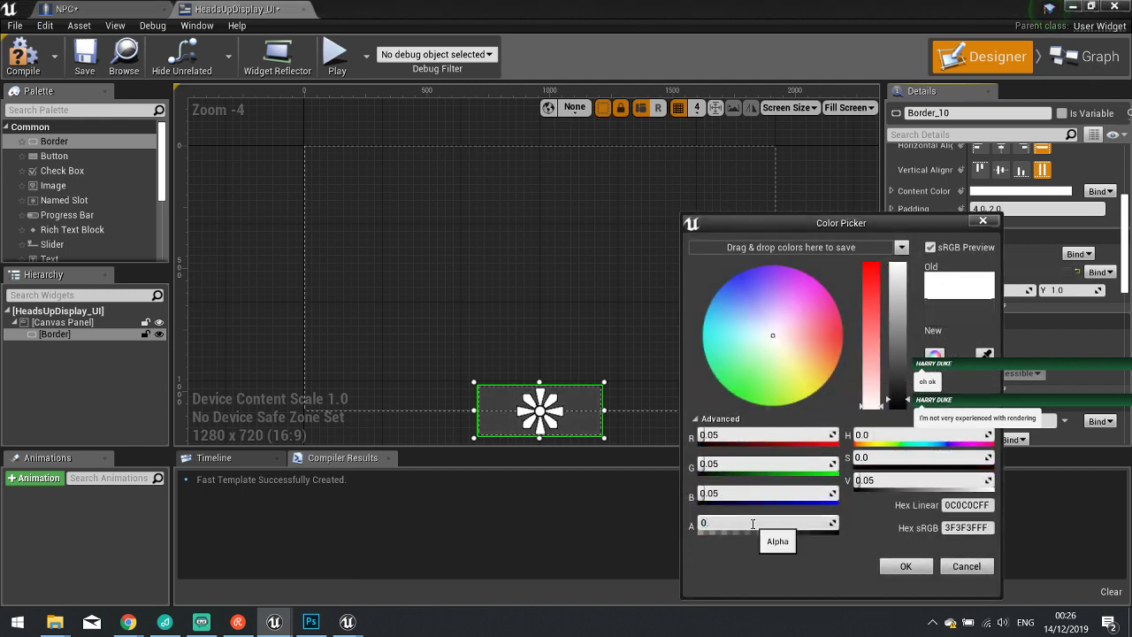
type("6")
key("Return")
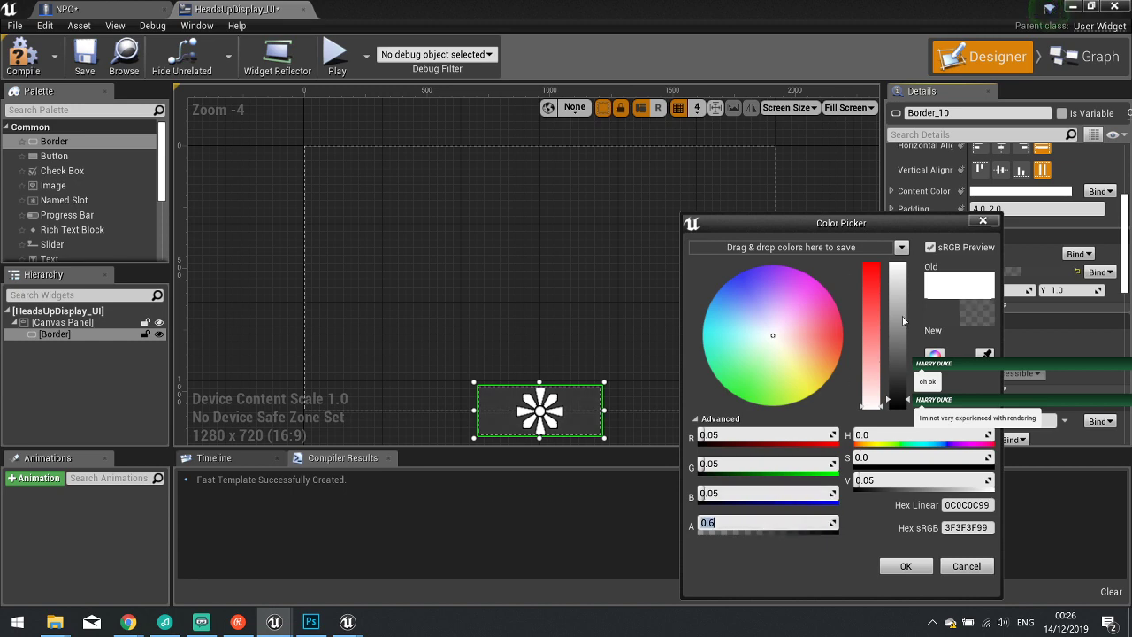
left_click_drag(943, 312, 785, 254)
left_click(891, 566)
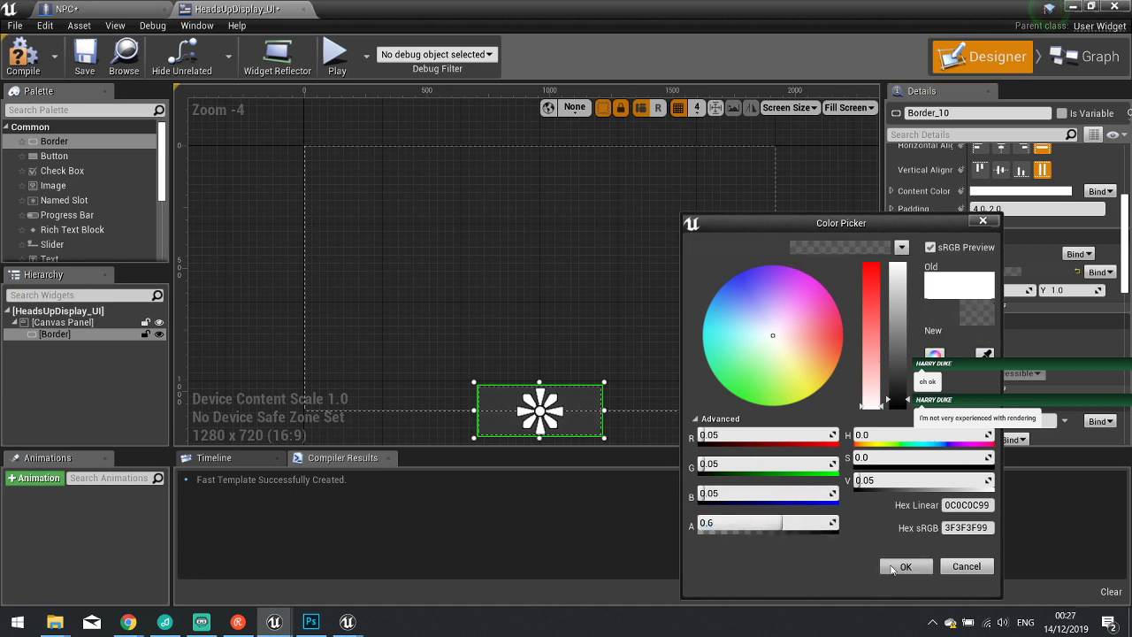
Move the Border up to a Position Y of about -229 and compile the widget.
scroll(990, 293, "up", 5)
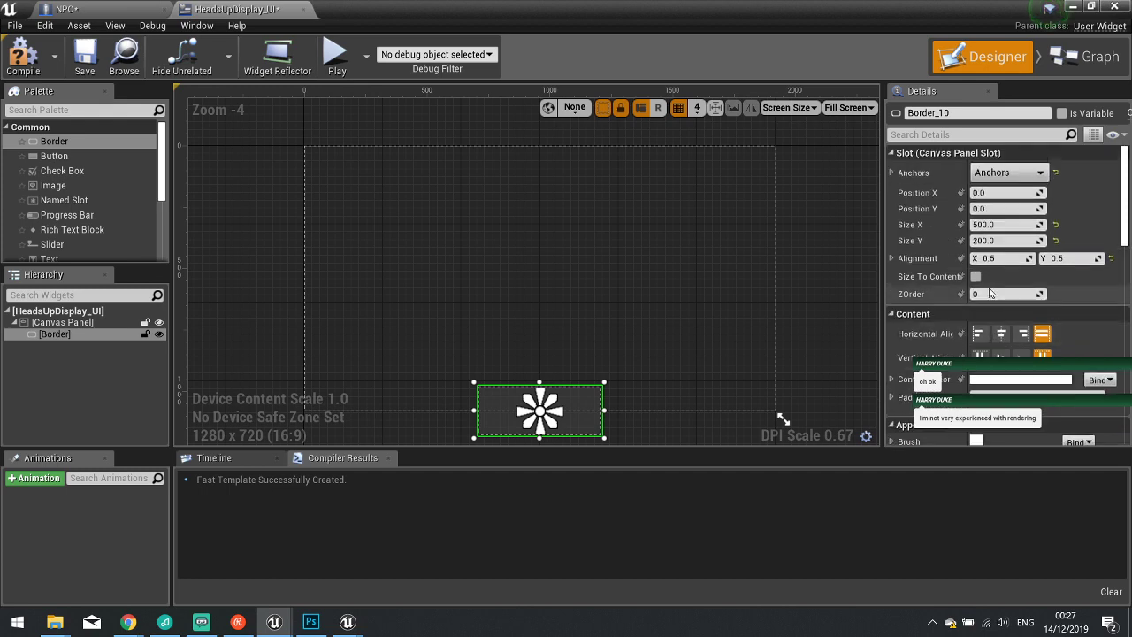
mouse_move(1007, 208)
left_mouse_down()
mouse_move(977, 208)
mouse_move(991, 209)
left_mouse_up()
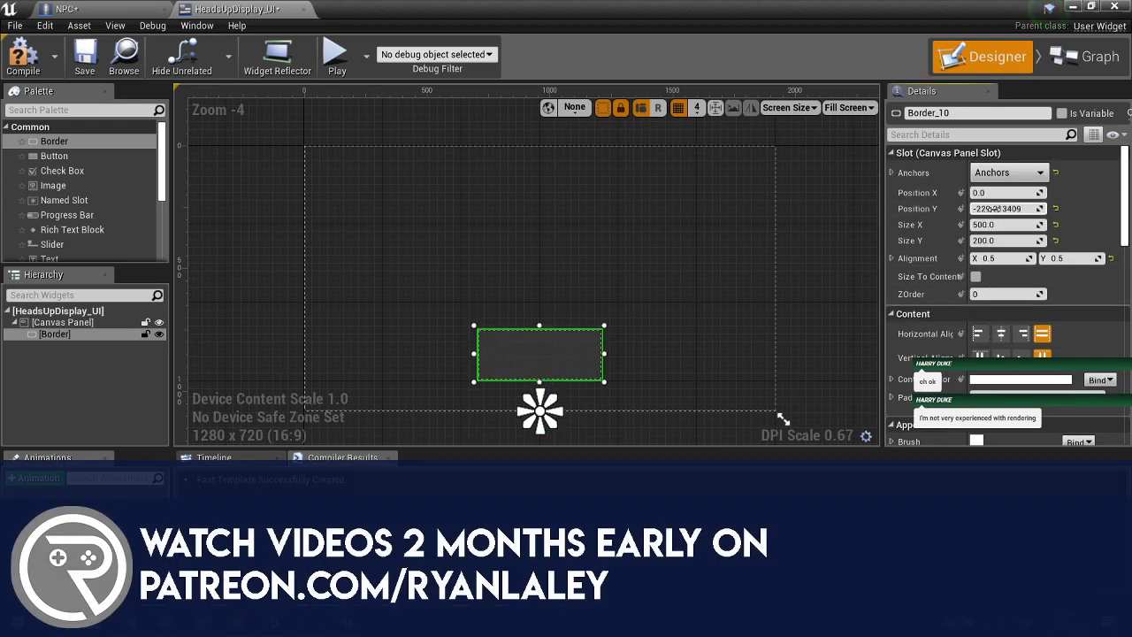
left_click(23, 55)
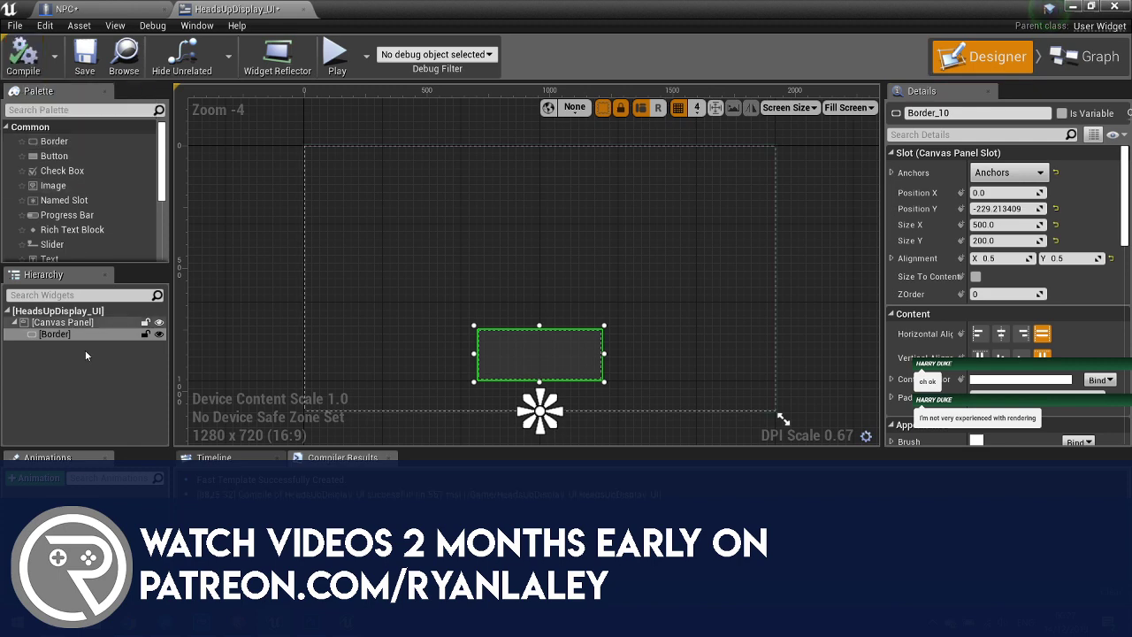
Add a Text widget as a child of the Border and select it.
scroll(58, 217, "down", 2)
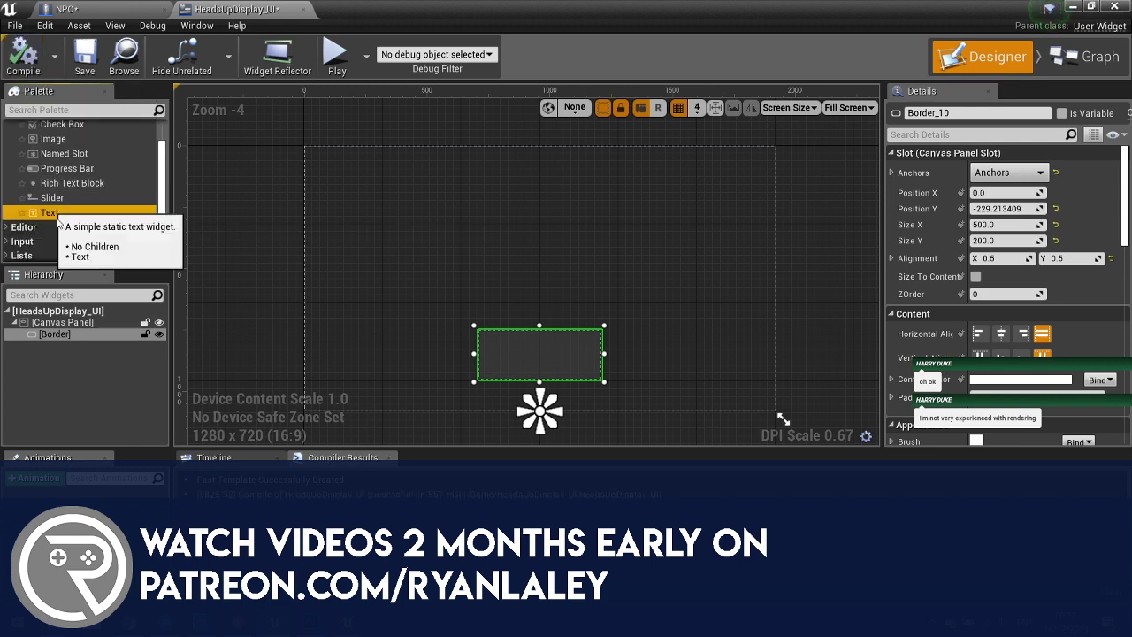
left_click_drag(53, 214, 62, 335)
left_click(89, 348)
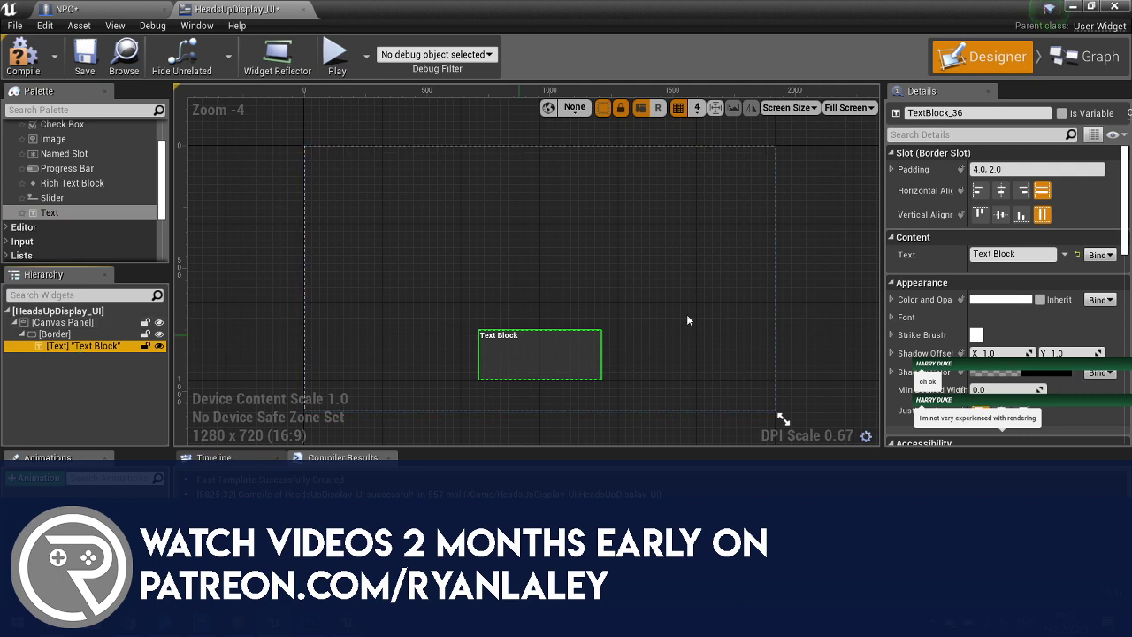
Align the text to the vertical centre and horizontal left of the Border, with a padding of 10.
left_click(1000, 214)
left_click(1000, 191)
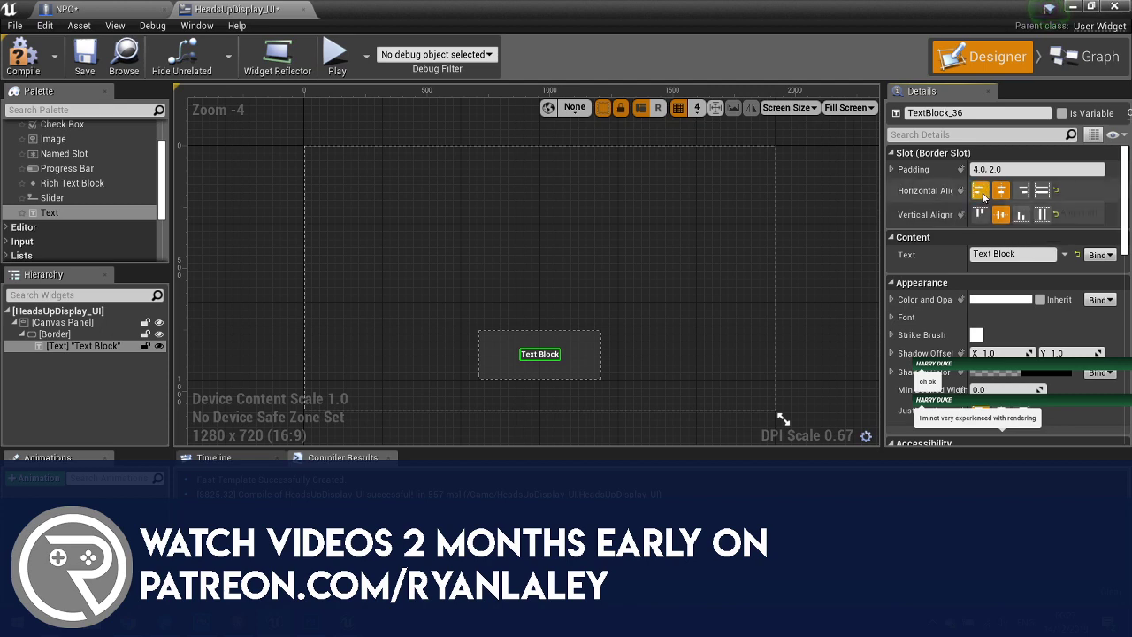
left_click(981, 193)
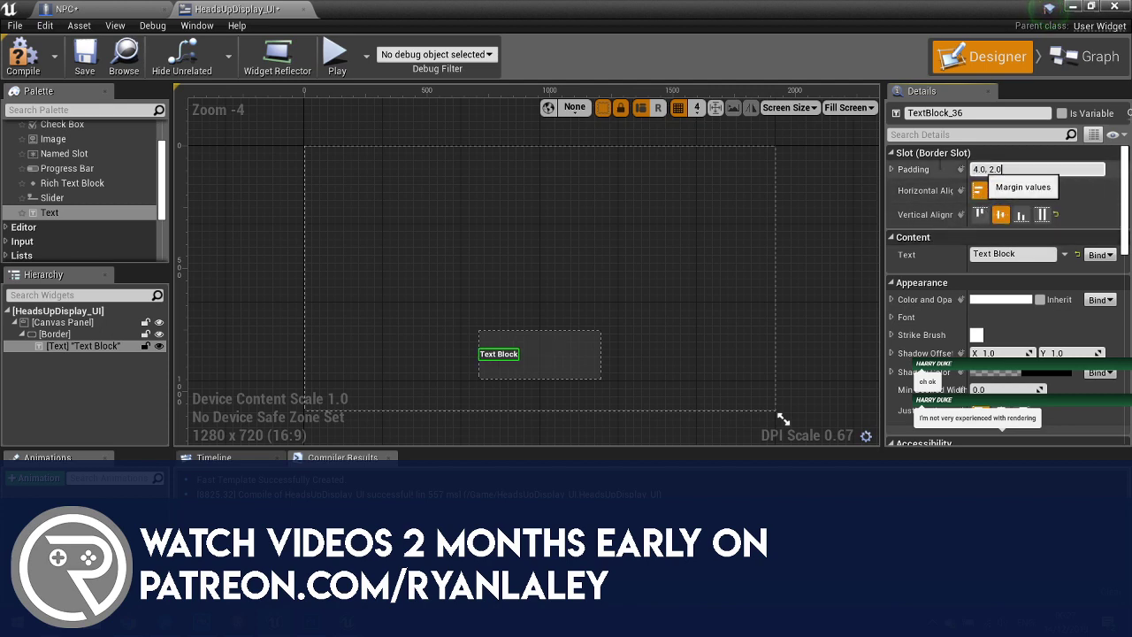
left_click(986, 169)
type("10")
key("Return")
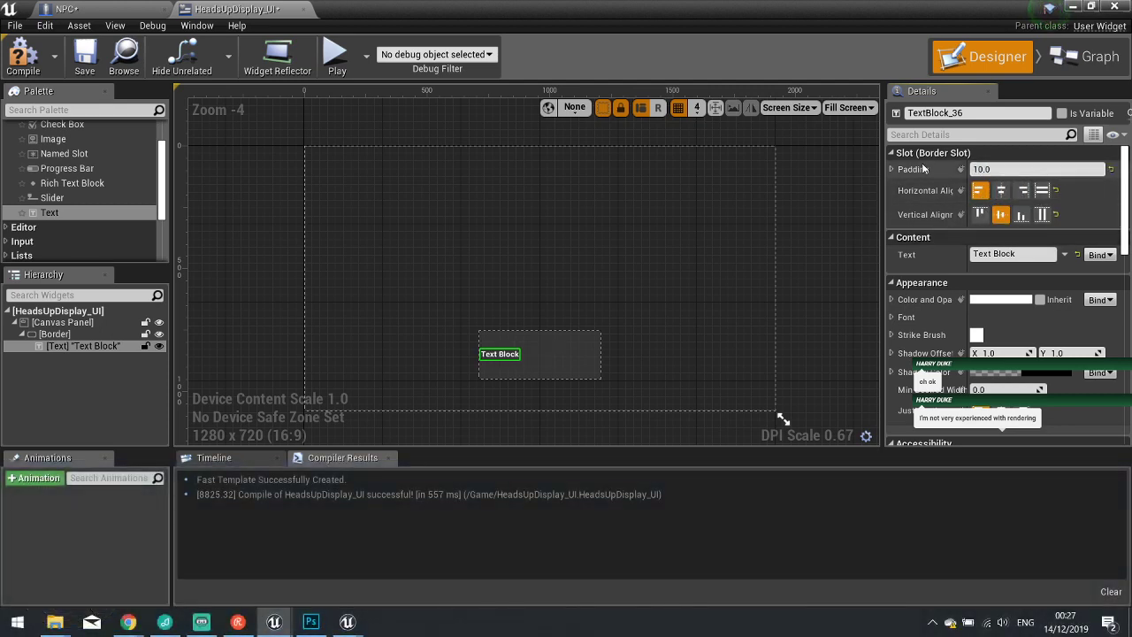
Set the text block's content to "Give present?".
left_click(1008, 254)
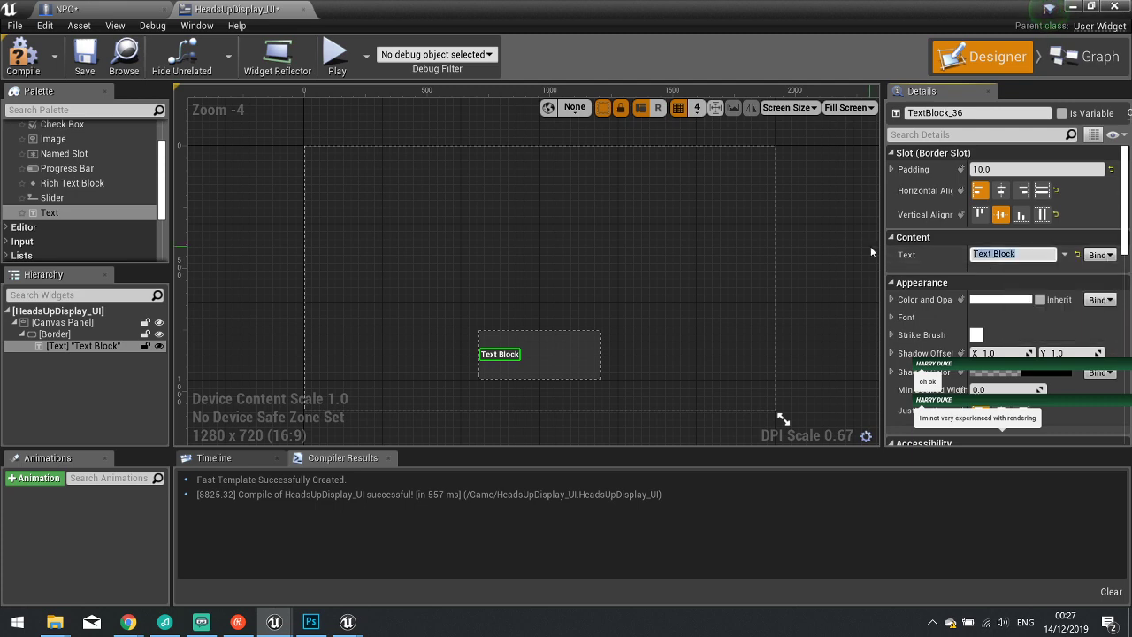
type("In")
key("BackSpace")
key("BackSpace")
type("Give pr")
type("s")
key("BackSpace")
type("esent?")
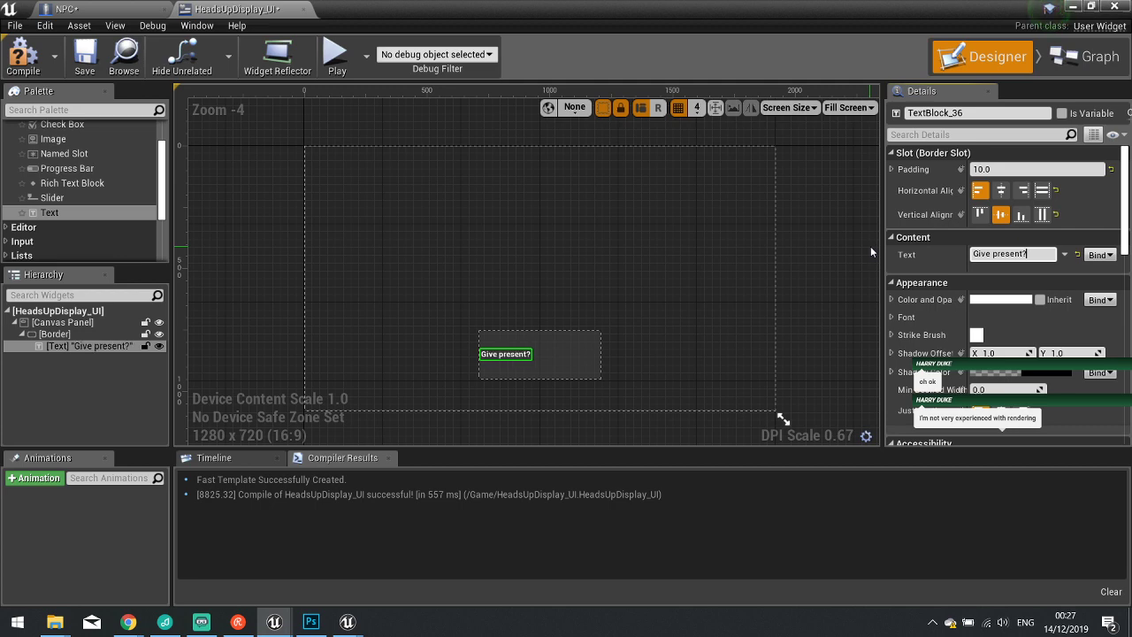
Extend the text to "Press E to give present?", centre it horizontally in the Border and compile.
left_click(1000, 190)
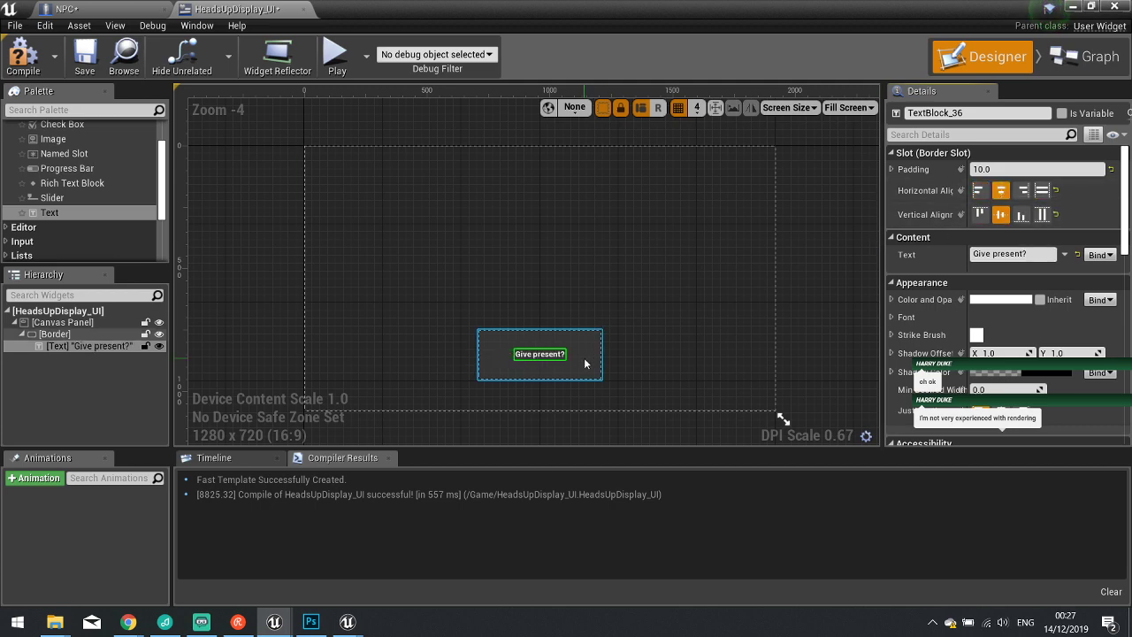
left_click(978, 190)
left_click(973, 254)
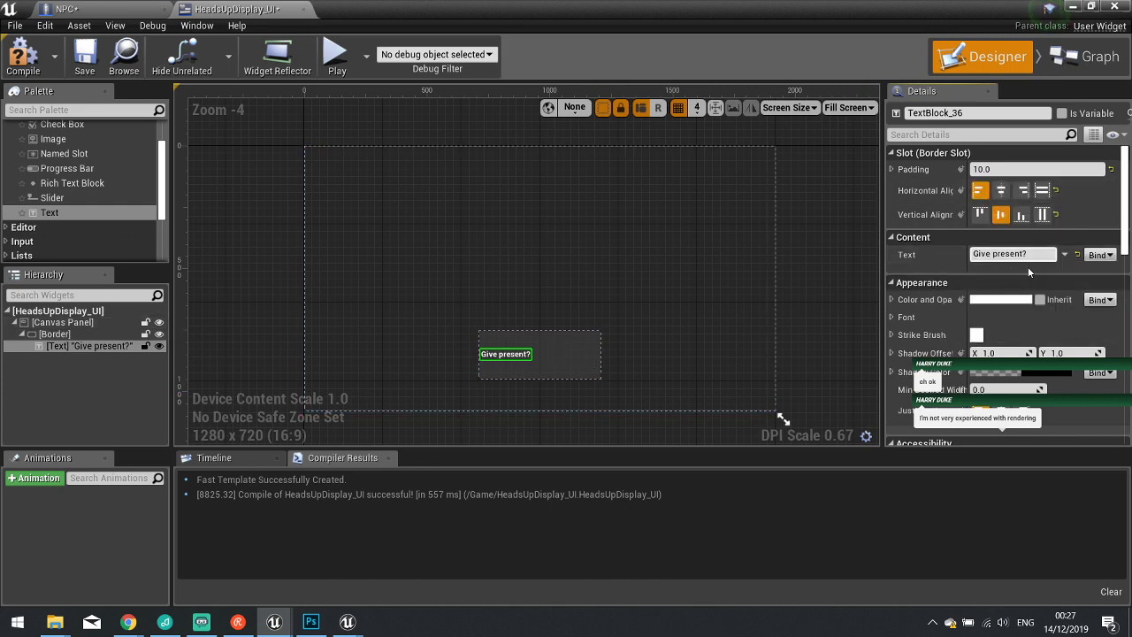
type("Pres")
type("ss E to g")
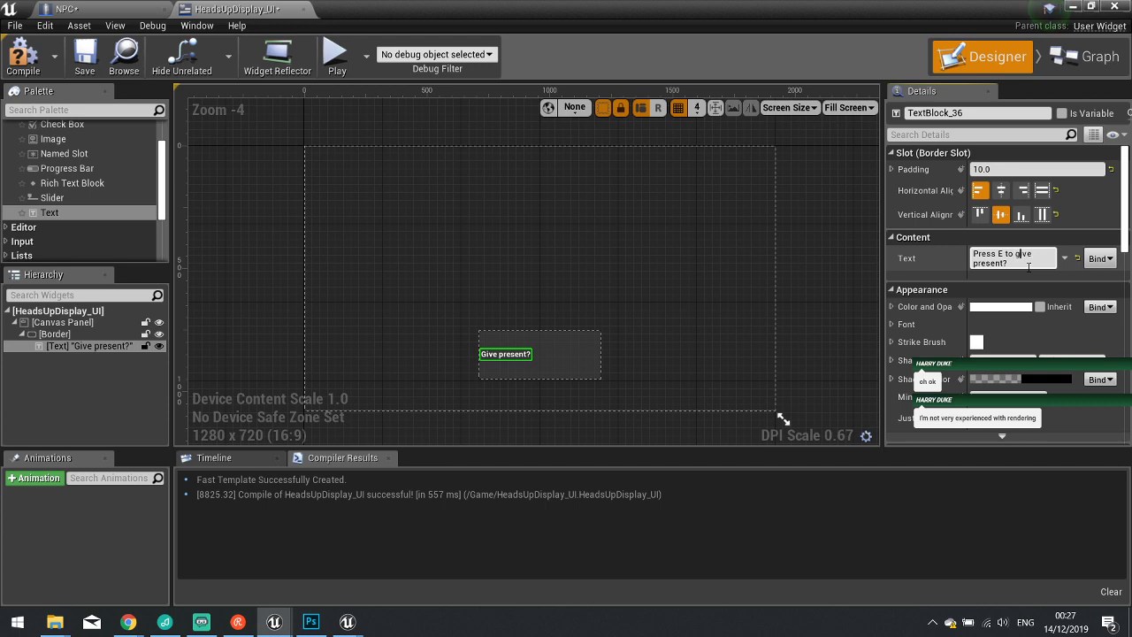
left_click(1000, 190)
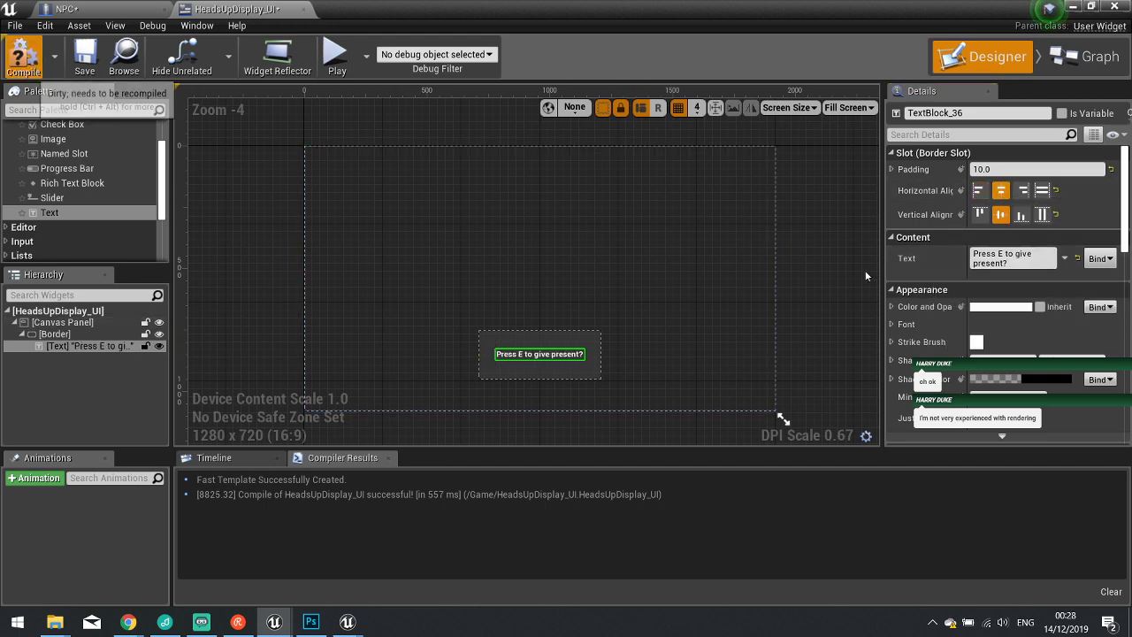
left_click(23, 57)
Set the text block's justification to centre and compile the widget.
scroll(996, 351, "down", 2)
left_click(1000, 348)
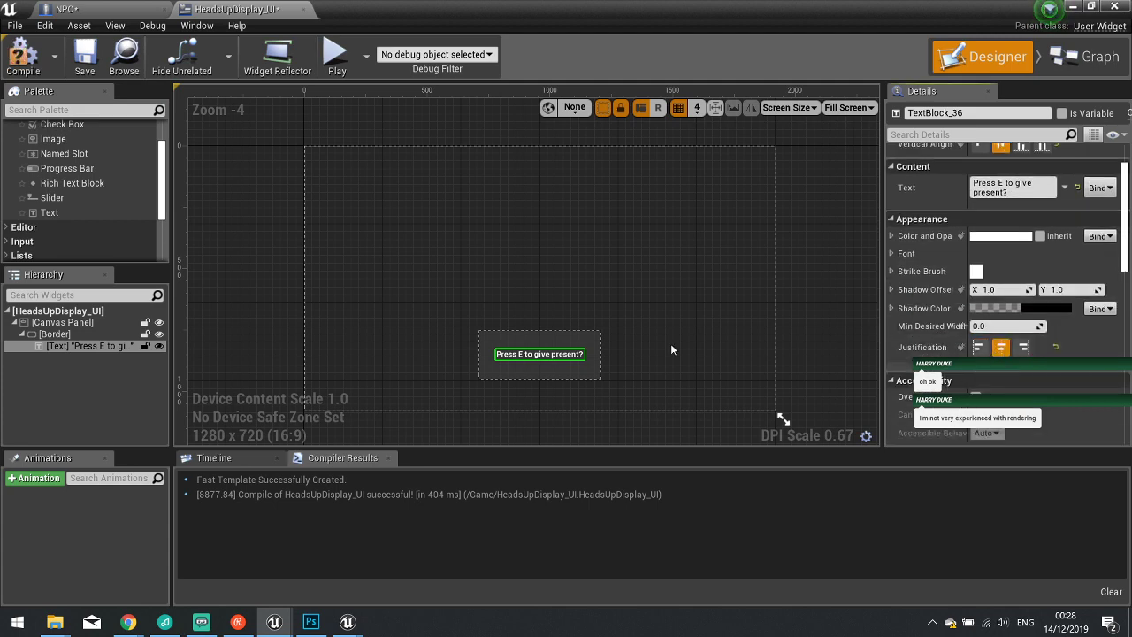
left_click(23, 58)
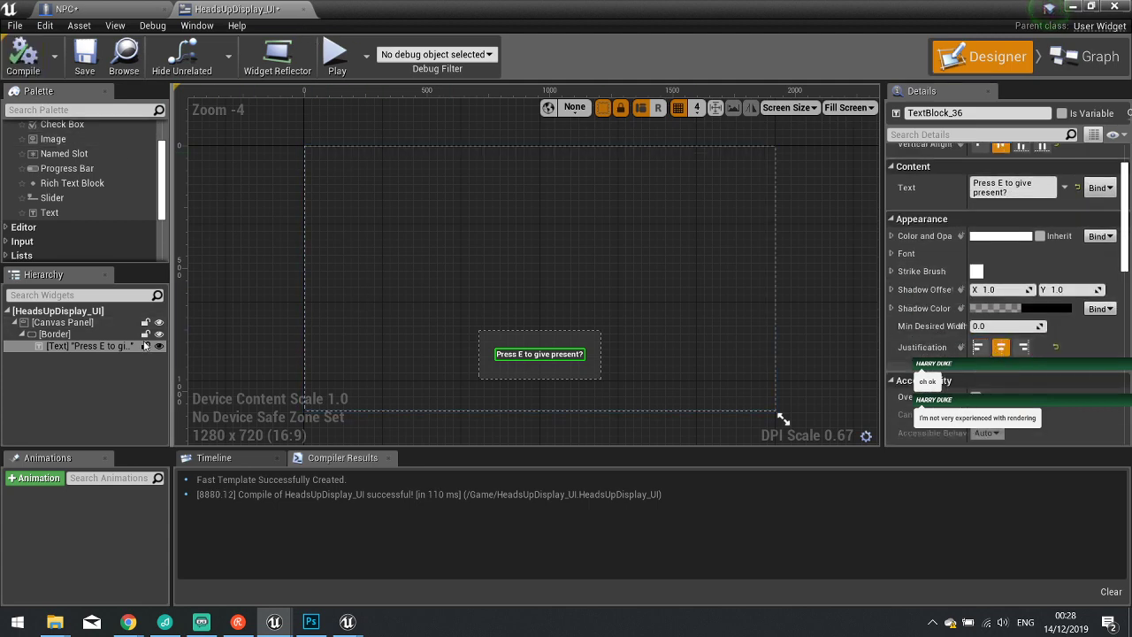
Rename the Border widget as Prompt.
left_click(106, 333)
left_click(959, 113)
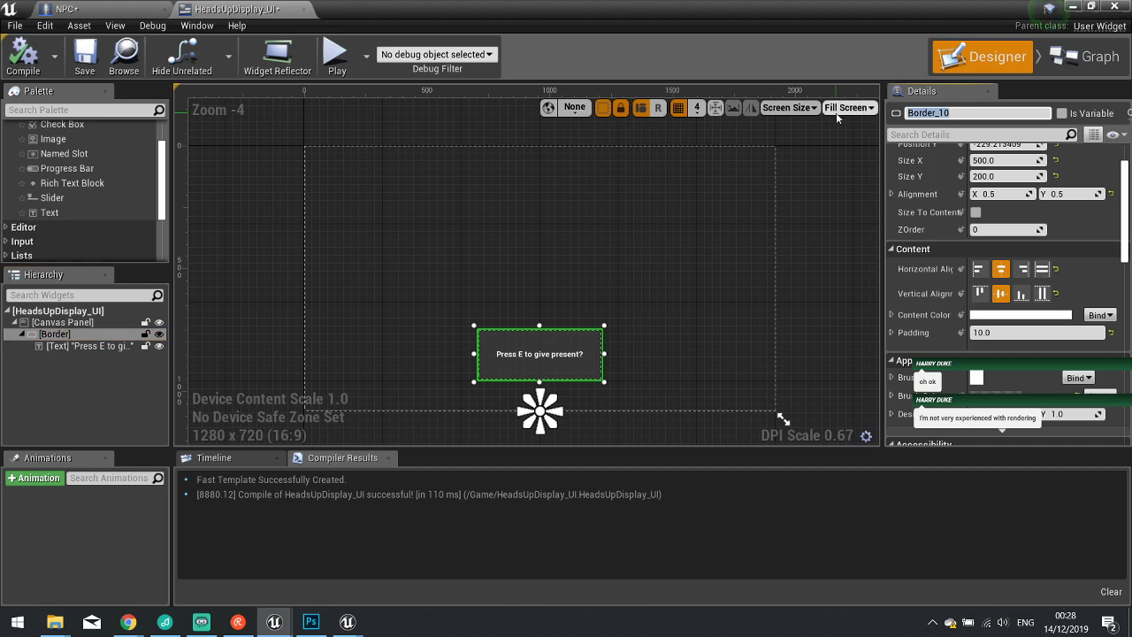
type("Prompt")
key("Return")
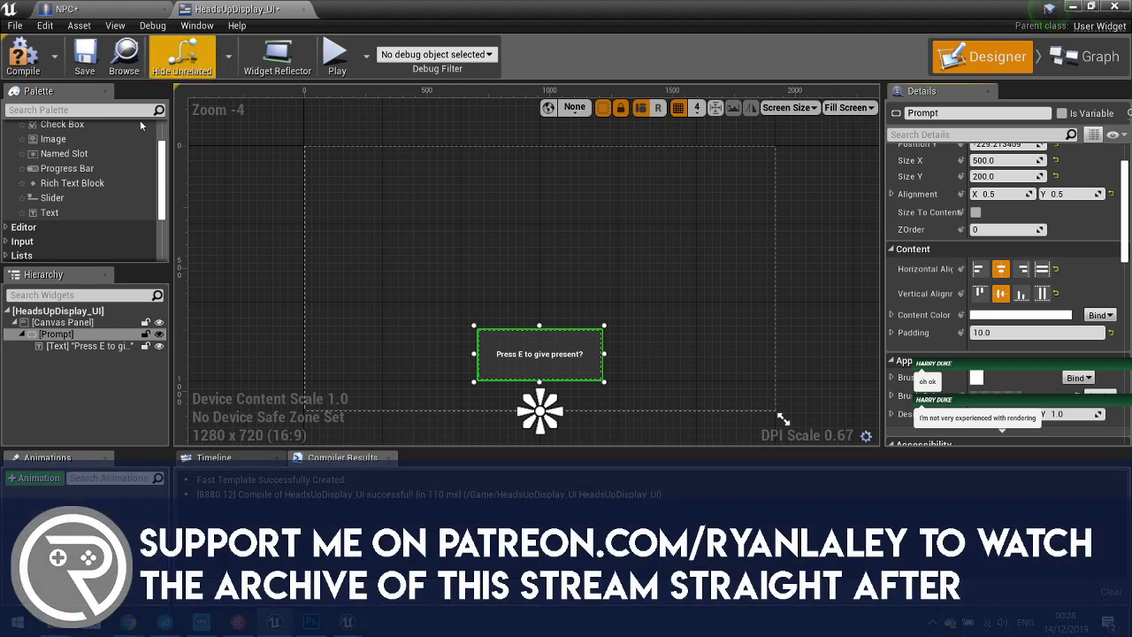
Set the Prompt border's visibility to Hidden, compile and close the HeadsUpDisplay_UI blueprint.
scroll(937, 358, "down", 5)
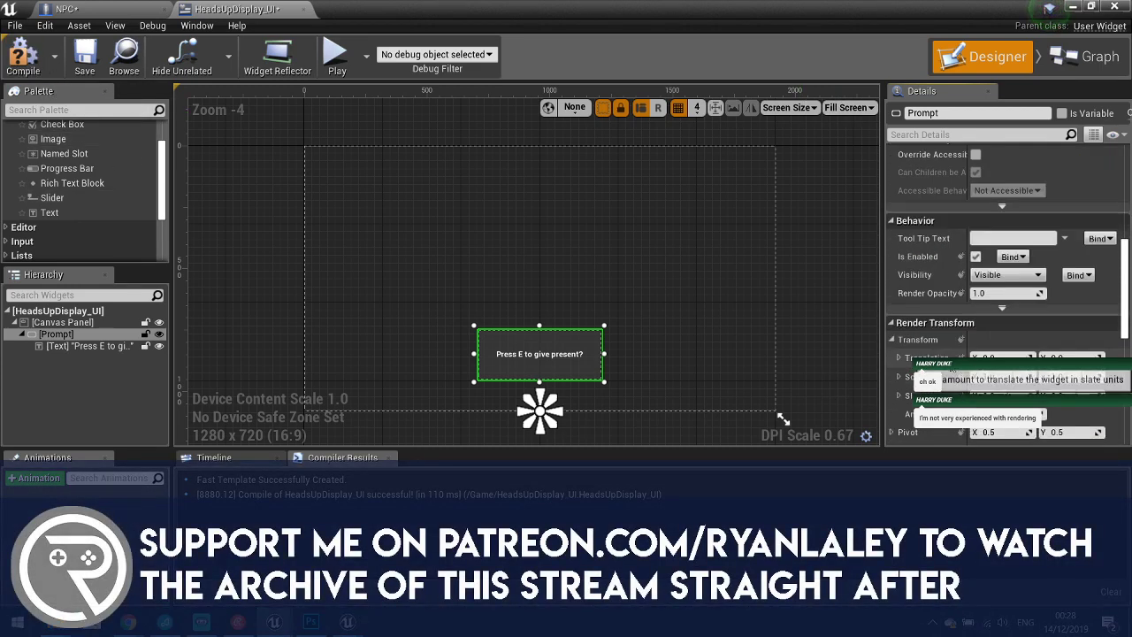
left_click(1004, 275)
left_click(991, 307)
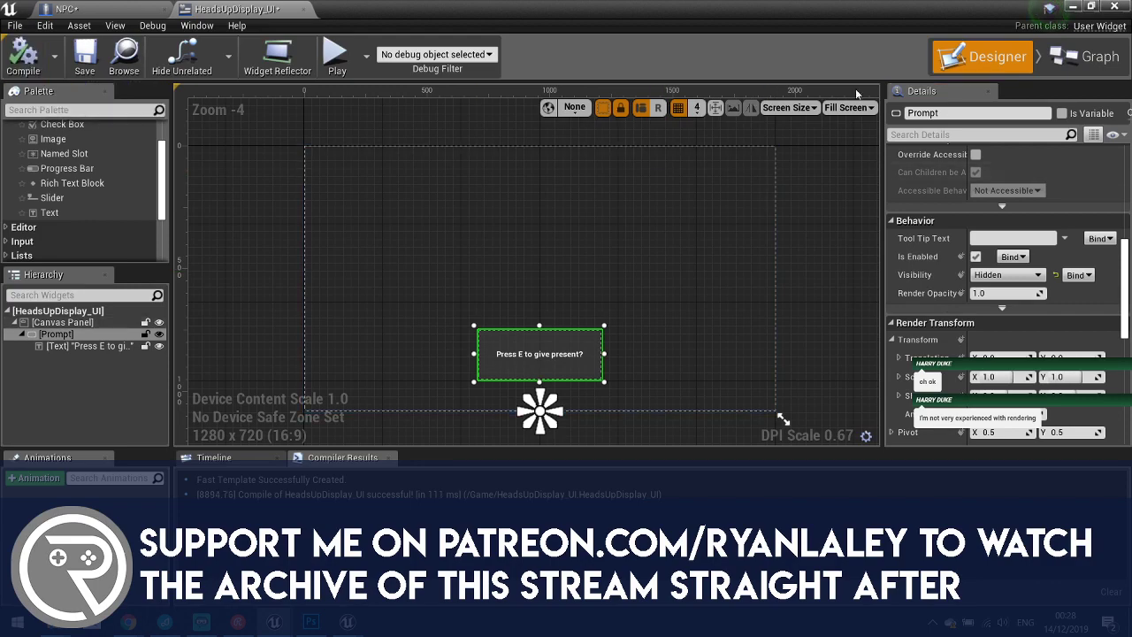
left_click(302, 9)
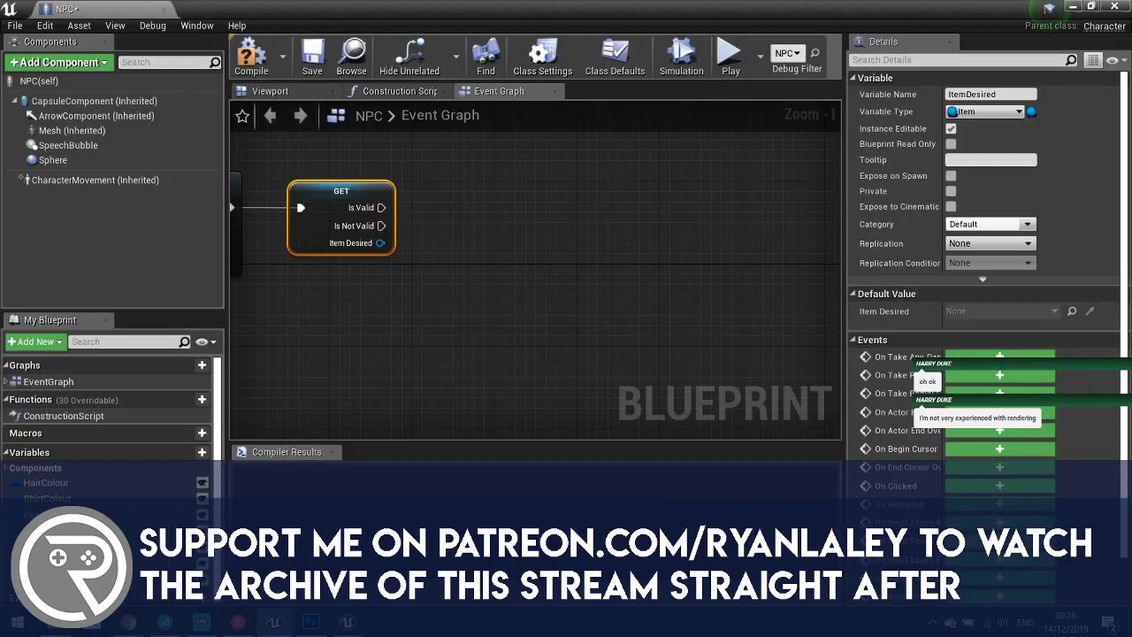
Create a Game Mode Base blueprint named YogscastGameMode in the Content folder and open it for editing.
right_click_drag(495, 292, 597, 284)
left_click(1075, 8)
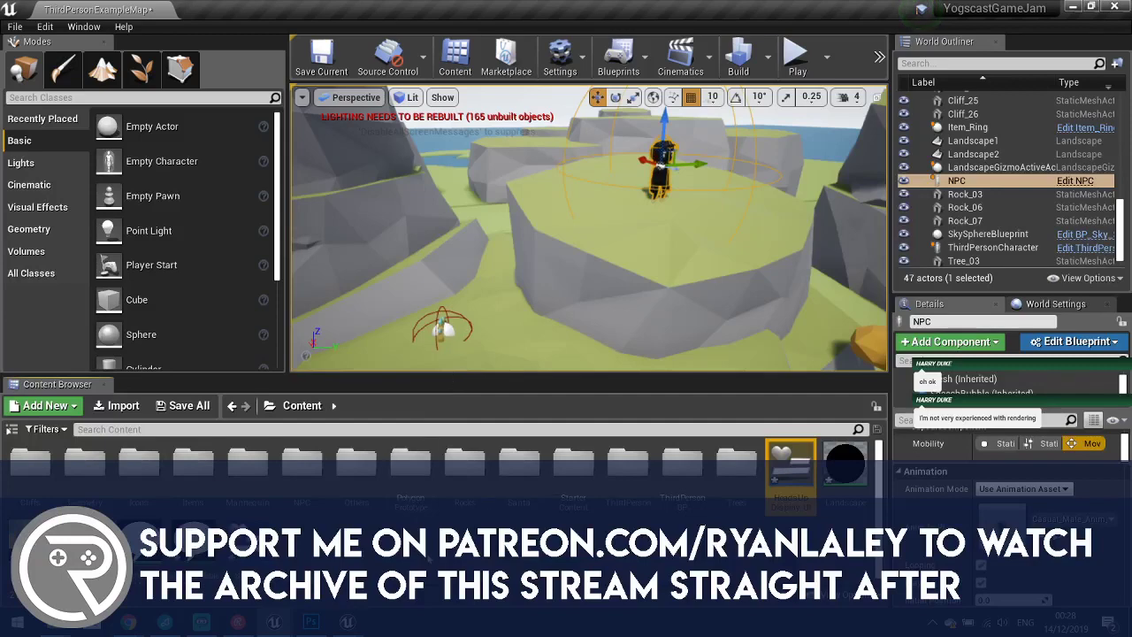
right_click(454, 534)
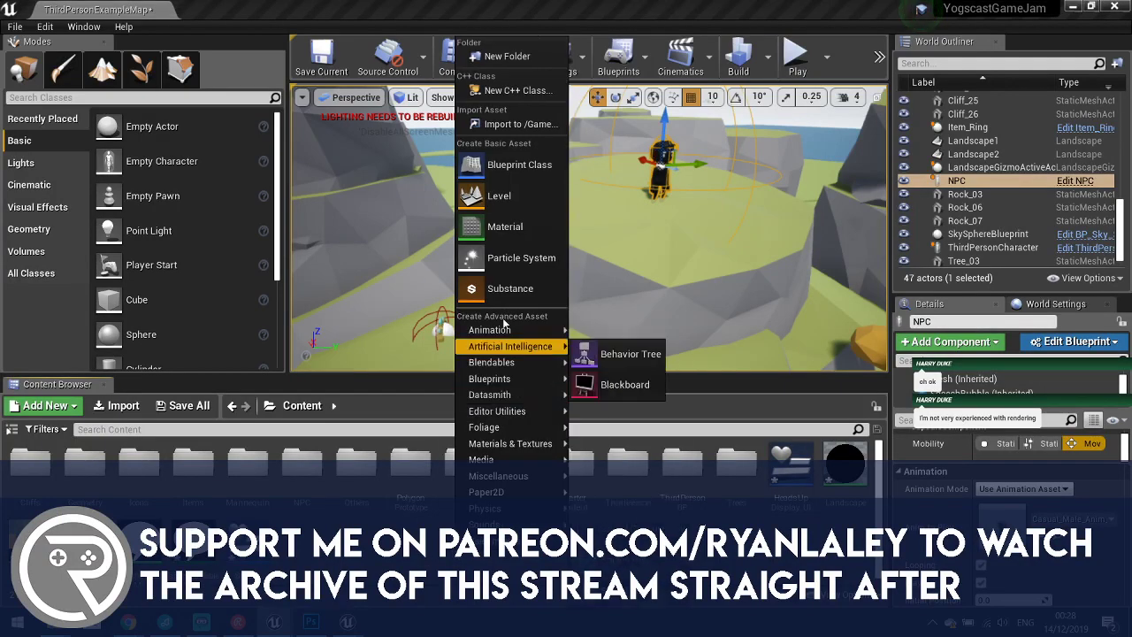
left_click(517, 169)
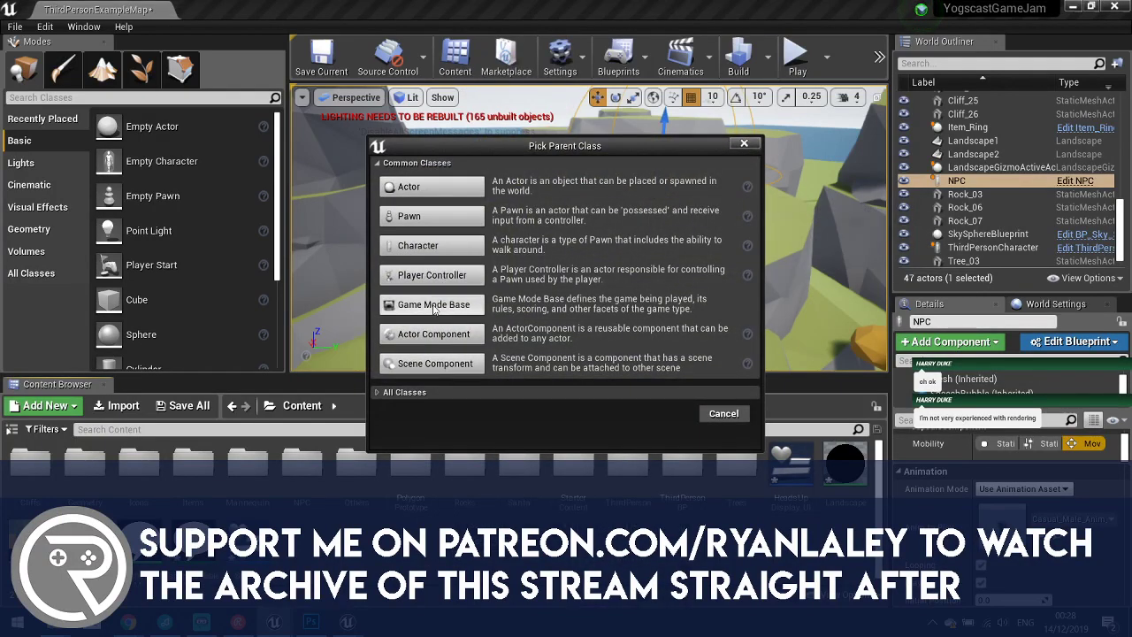
left_click(434, 304)
type("M")
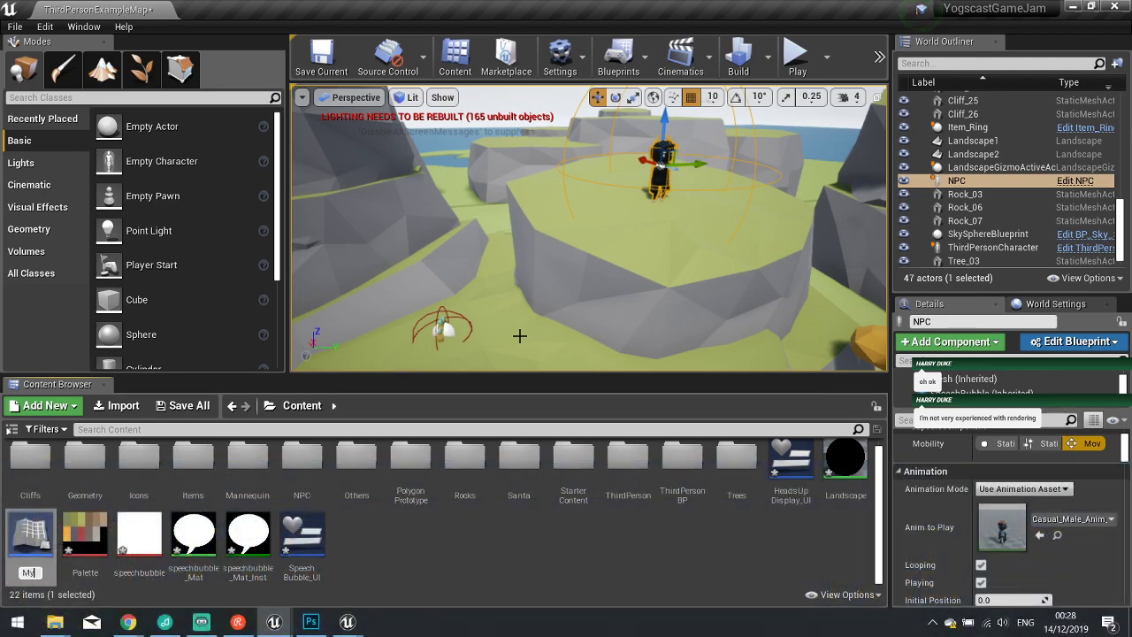
key("BackSpace")
type("YogscastGameMode")
key("Return")
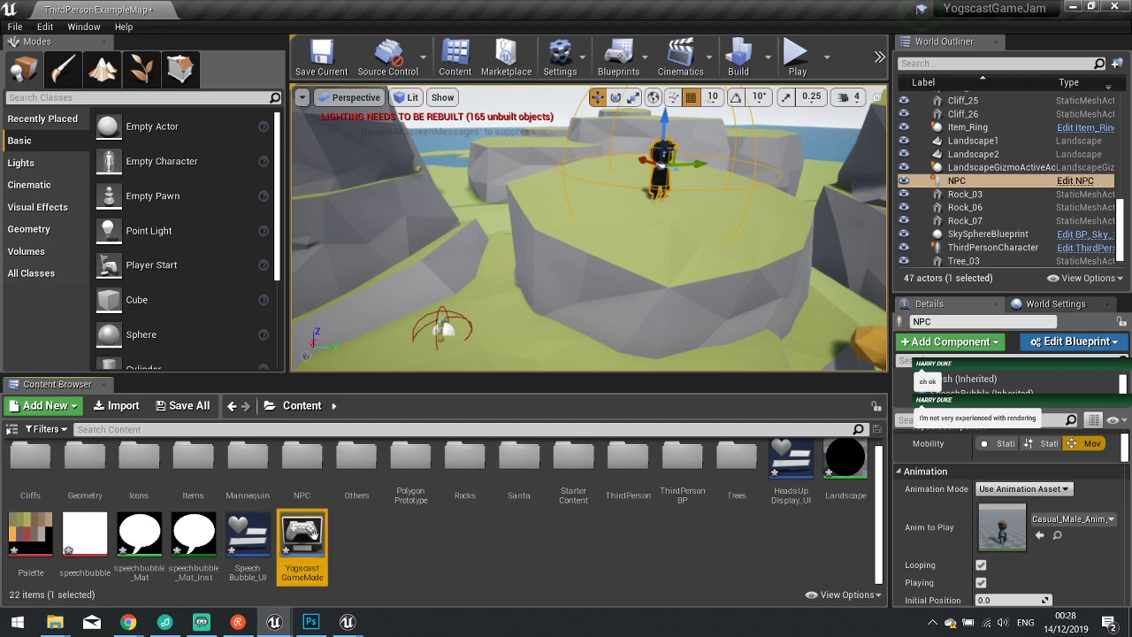
double_click(313, 534)
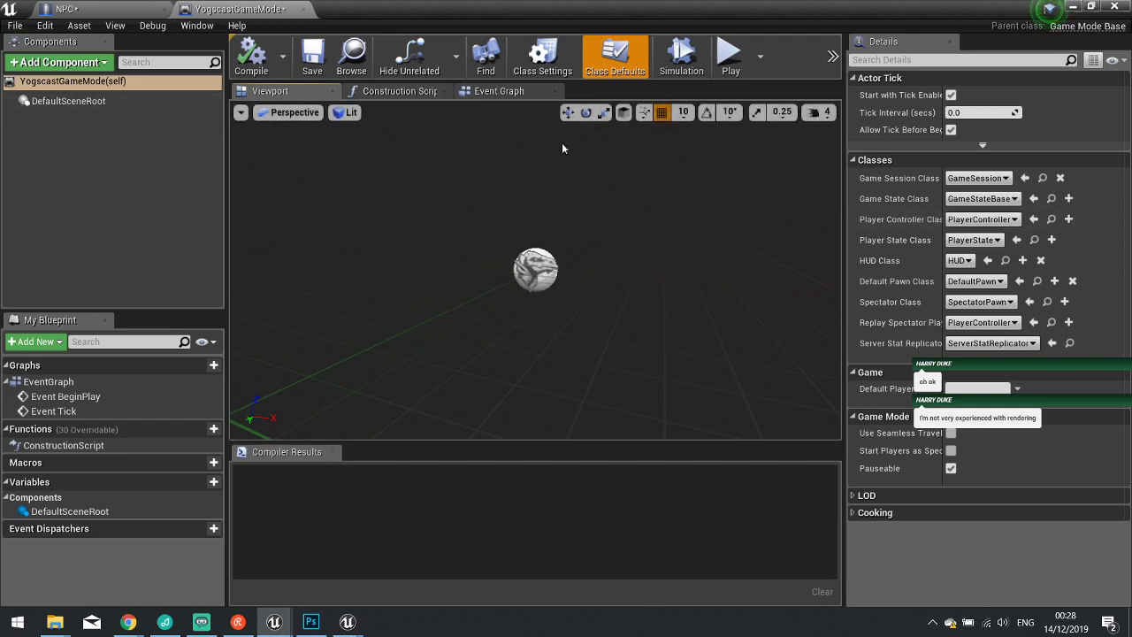
In the game mode's Event Graph, add a Create Widget node after Event BeginPlay with its class set to HeadsUpDisplay_UI.
left_click(496, 91)
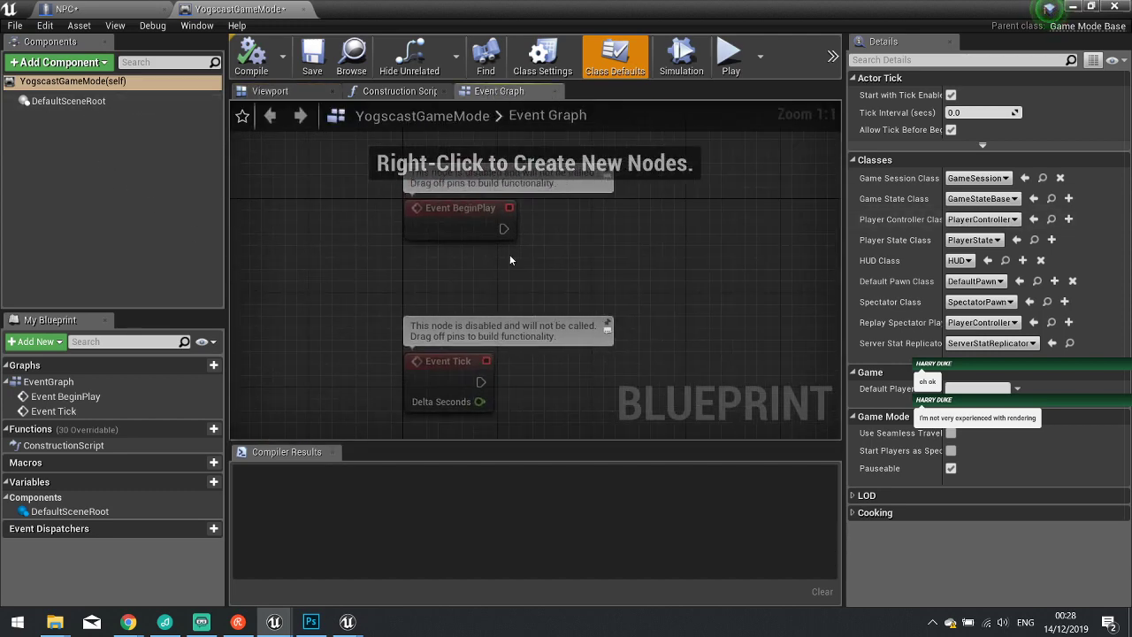
left_click_drag(437, 246, 505, 243)
type("create wid")
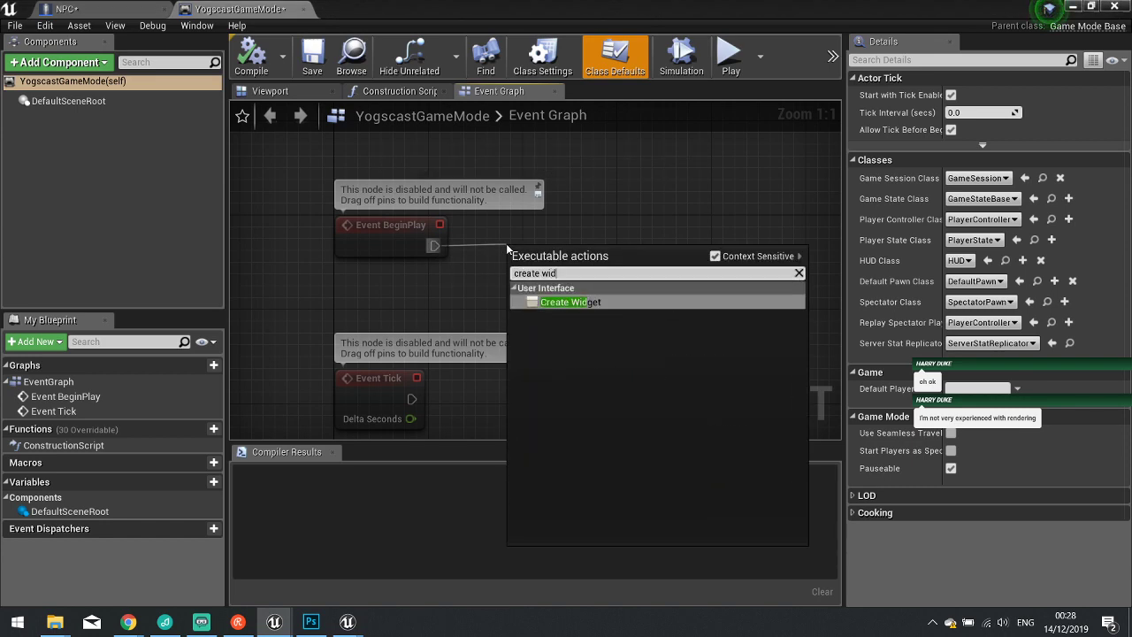
key("Return")
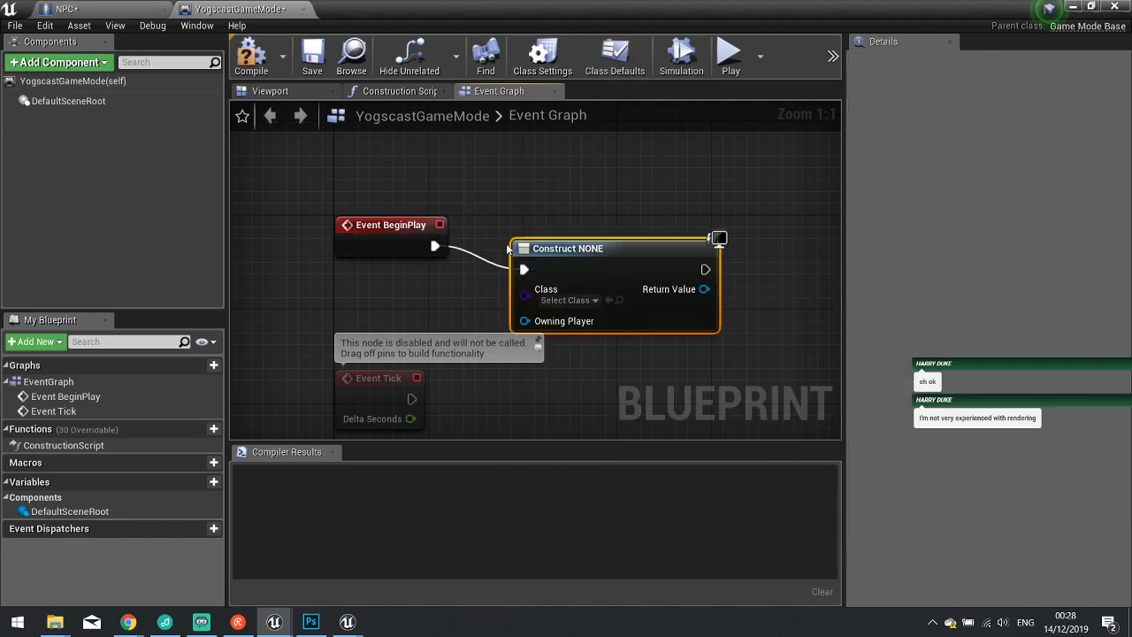
left_click(568, 300)
type("hea")
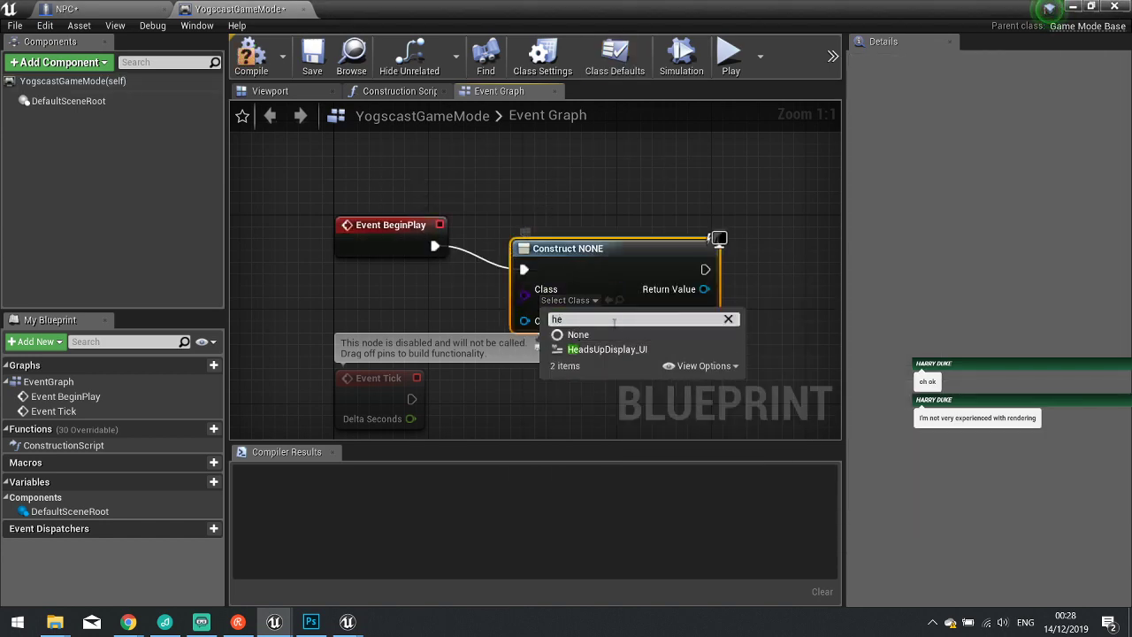
left_click(615, 347)
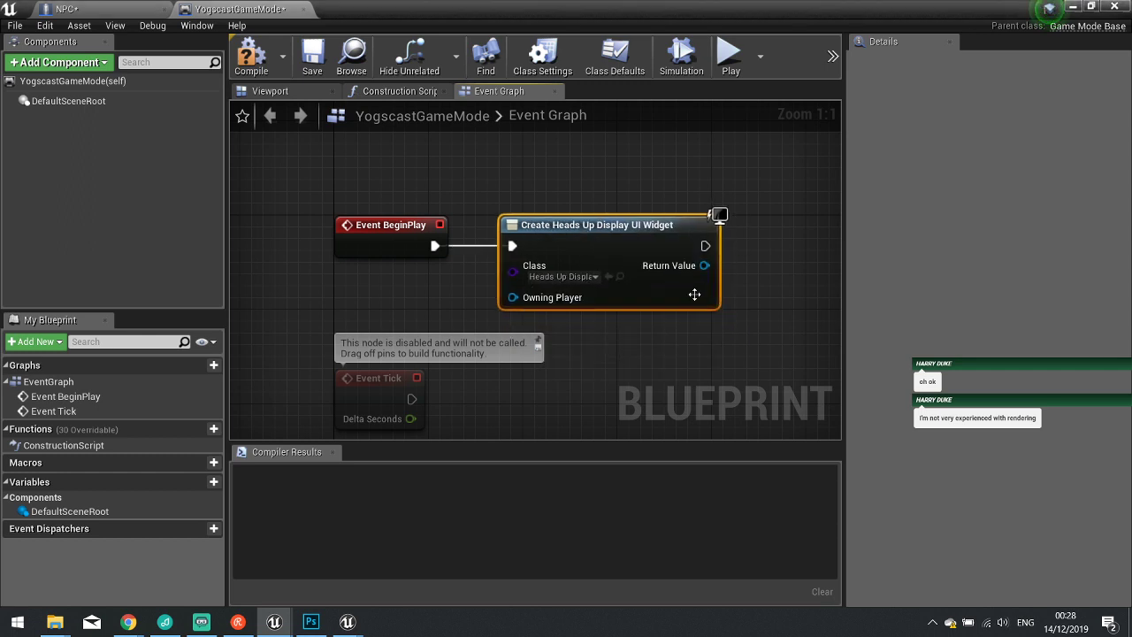
Promote the created widget's return value to a variable named HUD.
right_click_drag(695, 292, 404, 250)
left_click_drag(424, 245, 523, 253)
left_click(583, 324)
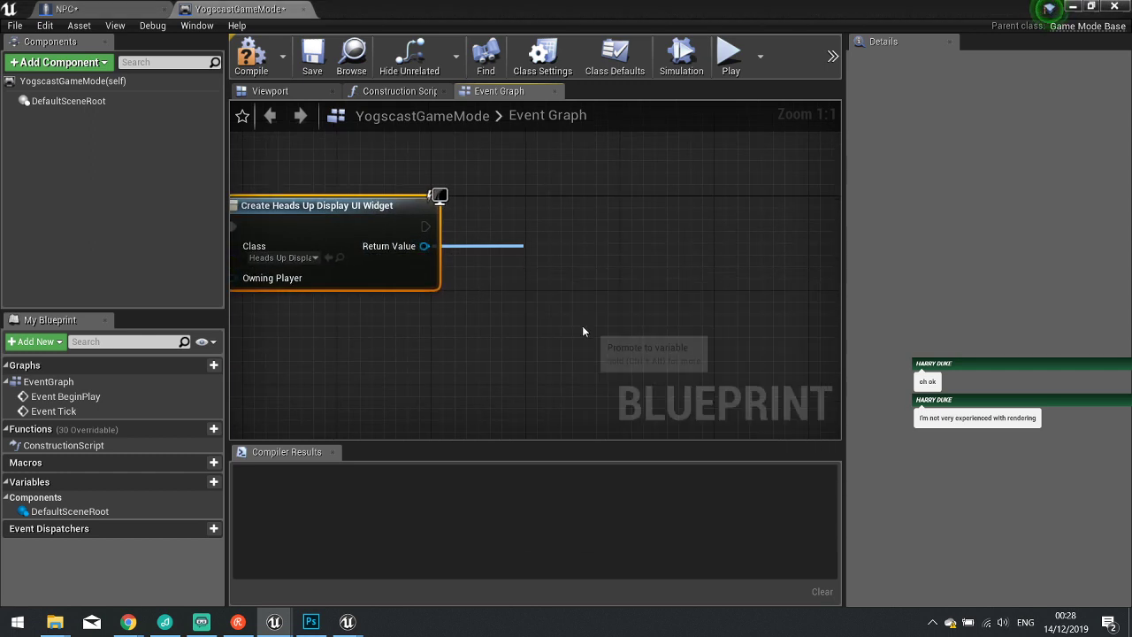
type("HUD")
key("Return")
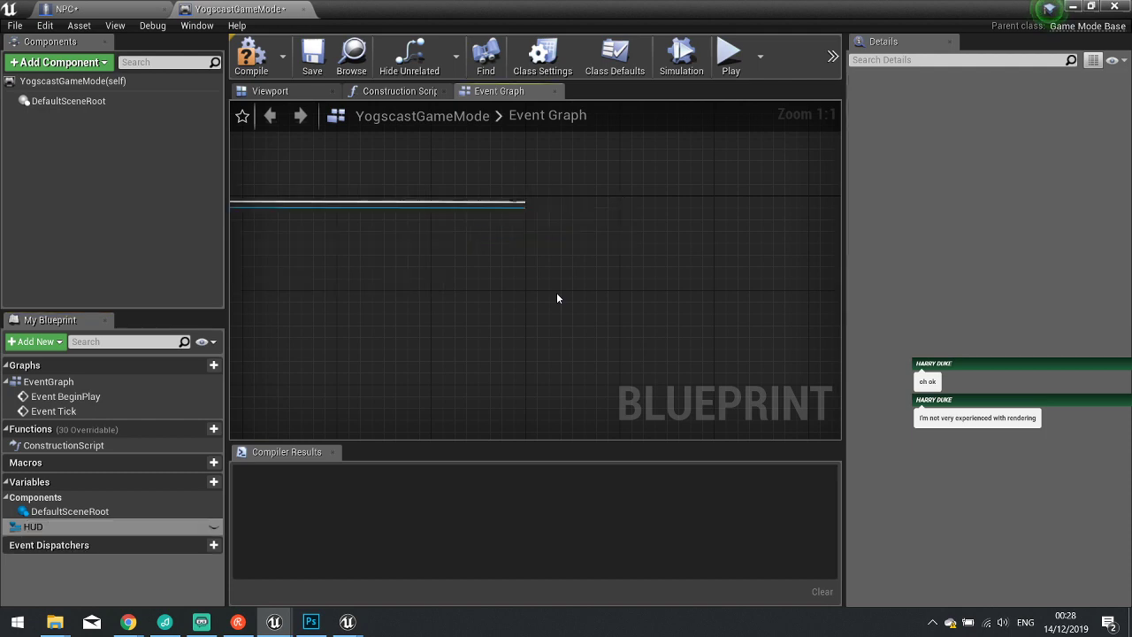
left_click(558, 234)
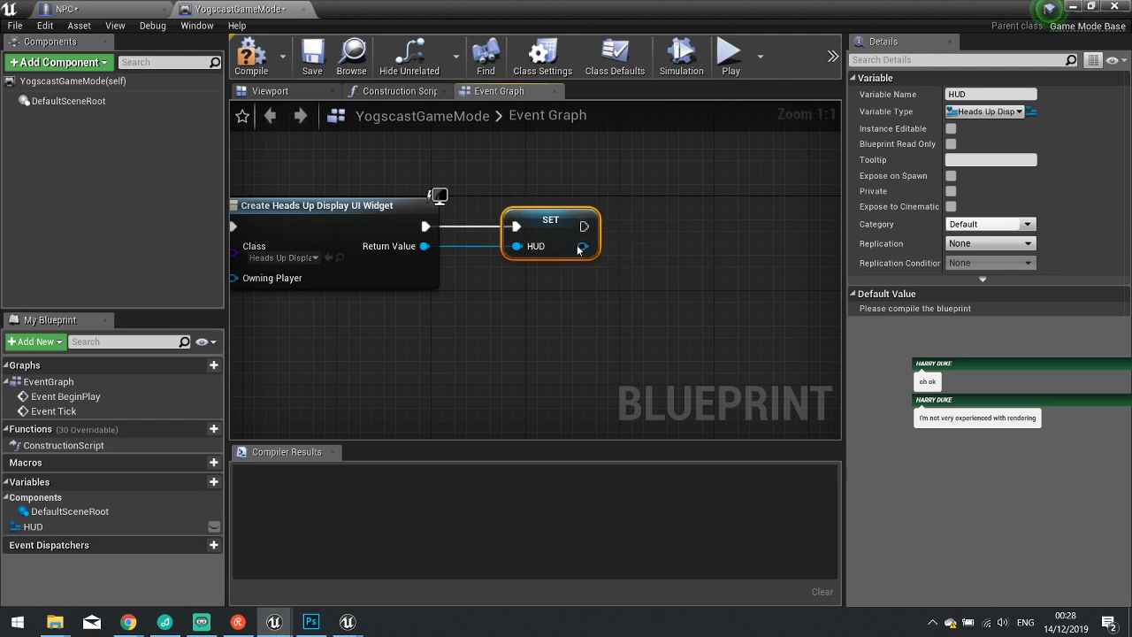
Add an Add to Viewport node targeting the HUD variable, compile the game mode and close its blueprint.
left_click_drag(582, 246, 651, 258)
type("add")
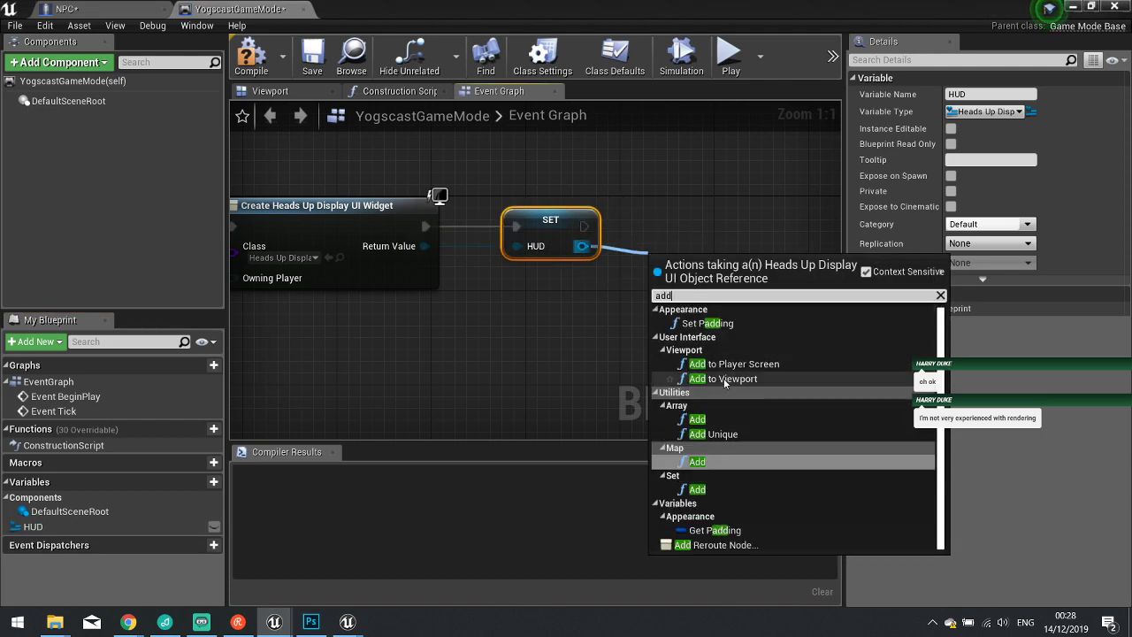
left_click(723, 378)
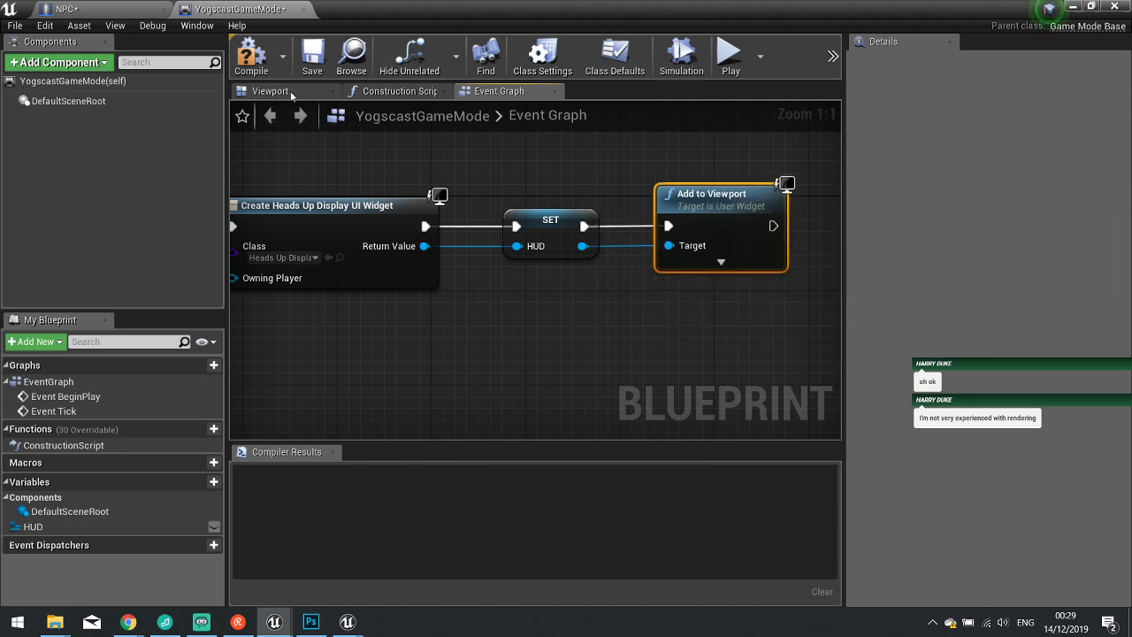
left_click(251, 55)
left_click(306, 9)
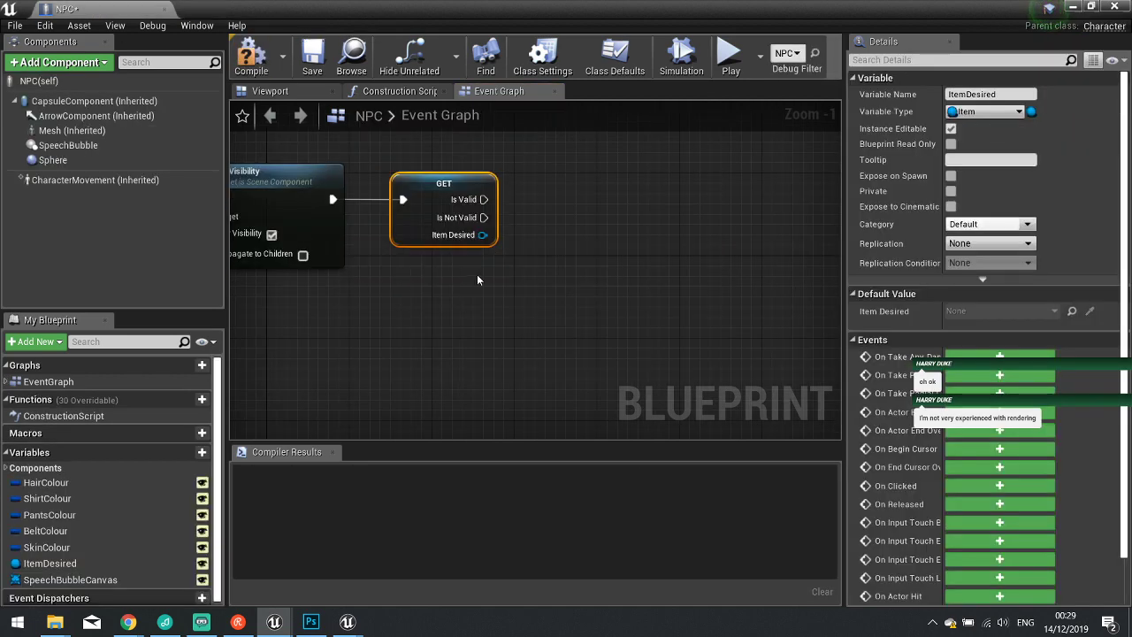
Add a Get Game Mode node below the Item Desired validated get in the NPC Event Graph.
right_click_drag(423, 289, 488, 302)
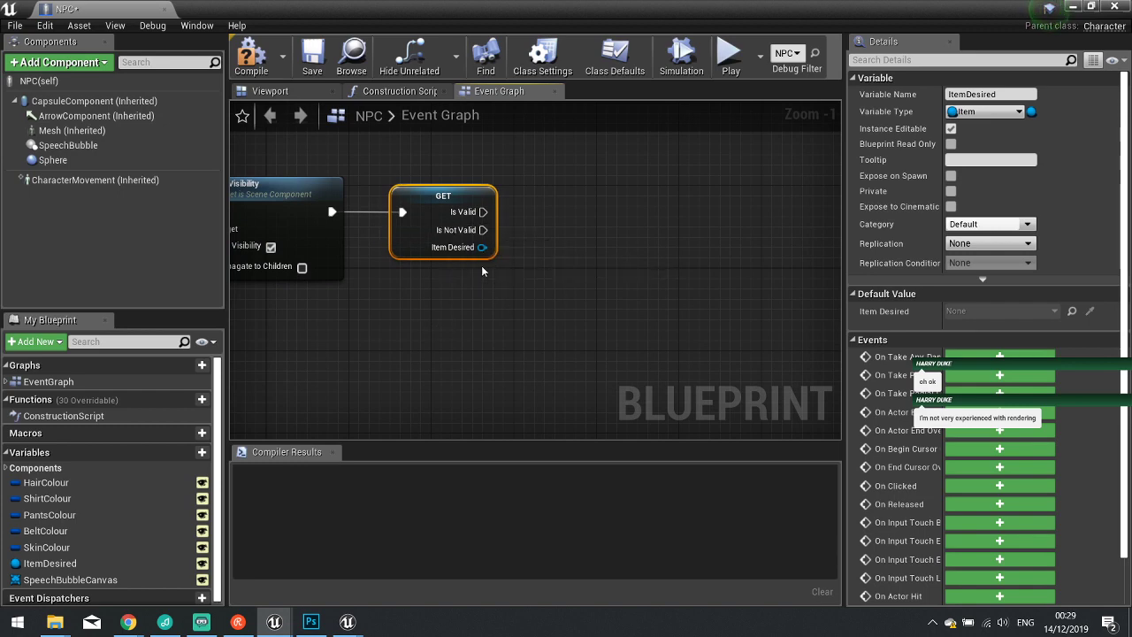
right_click(494, 301)
type("get")
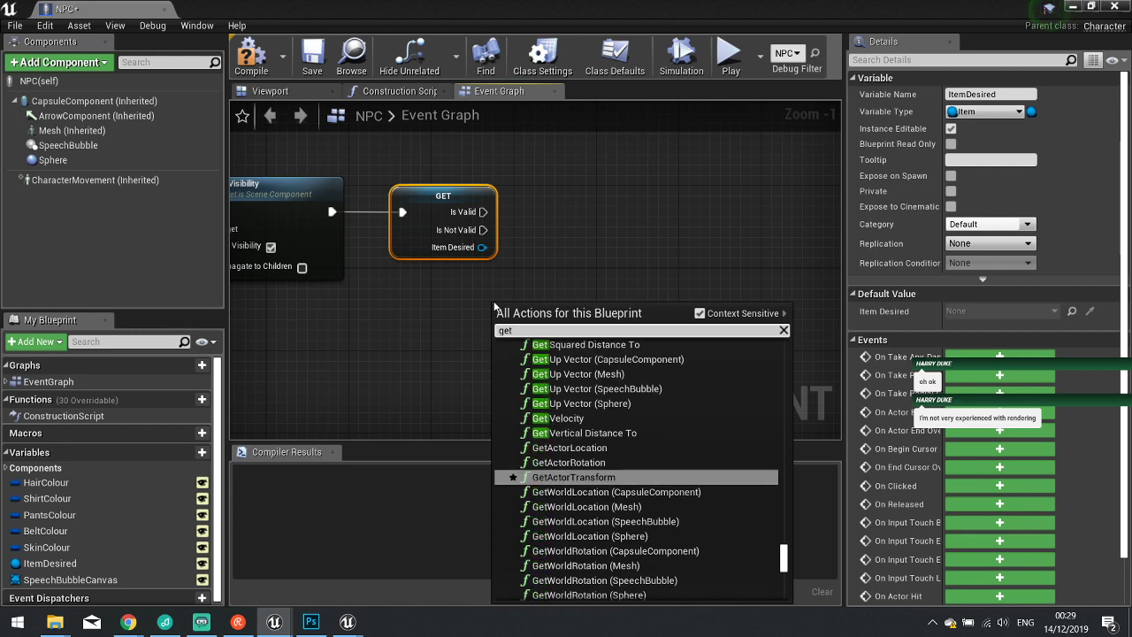
type(" game mode")
key("Return")
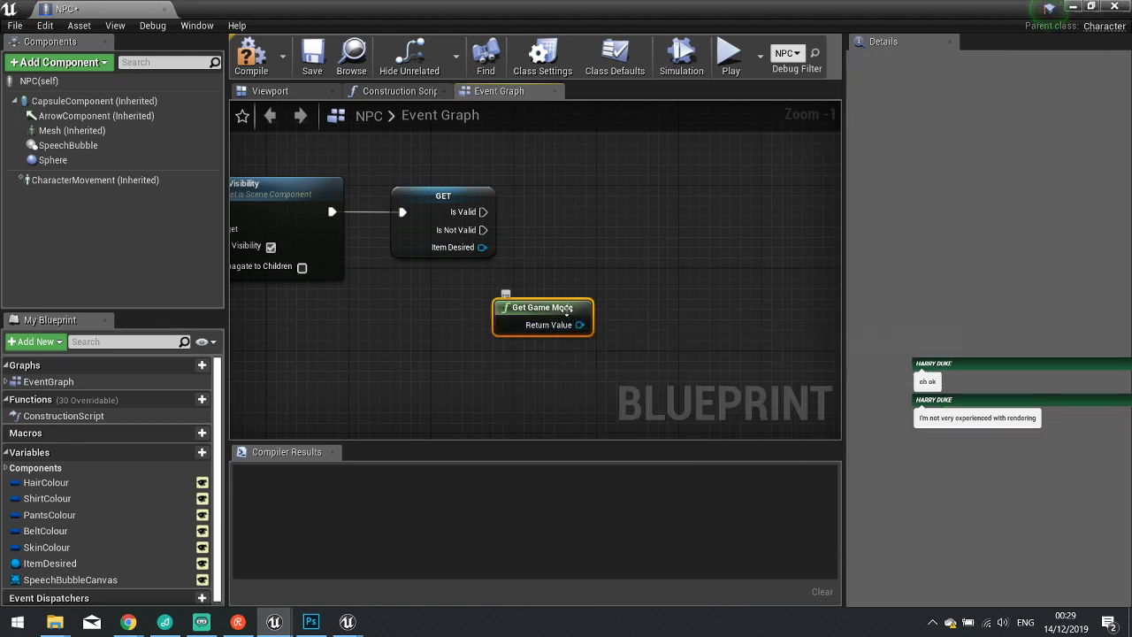
Cast the game mode to YogscastGameMode, run the cast from the Is Not Valid output and align it with the validated get.
left_click_drag(589, 327, 576, 294)
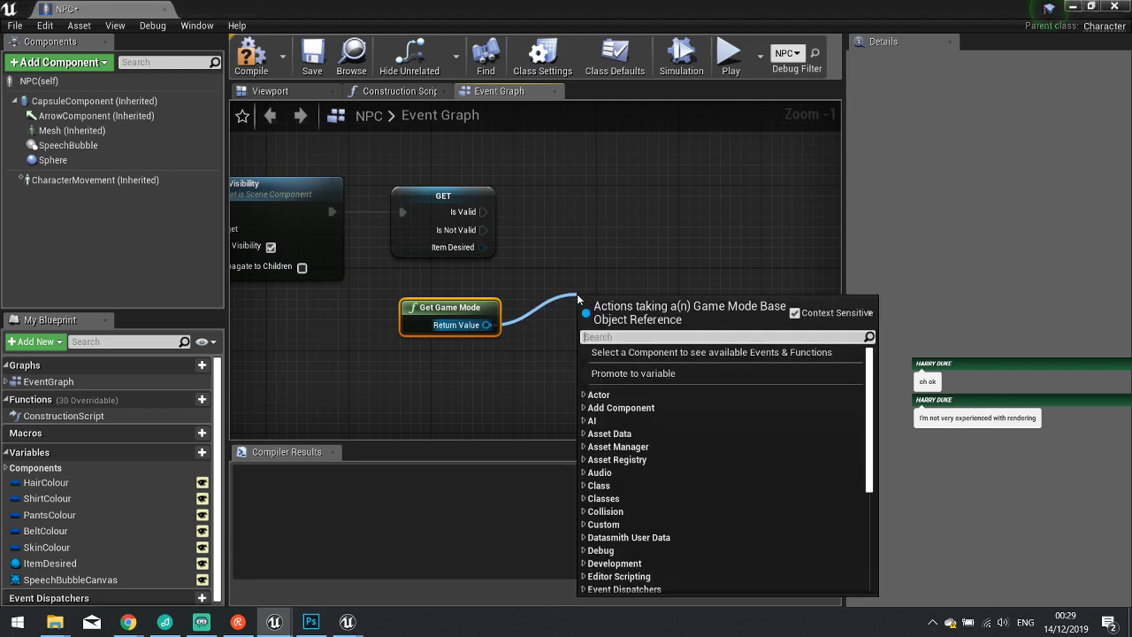
type("cast to yog")
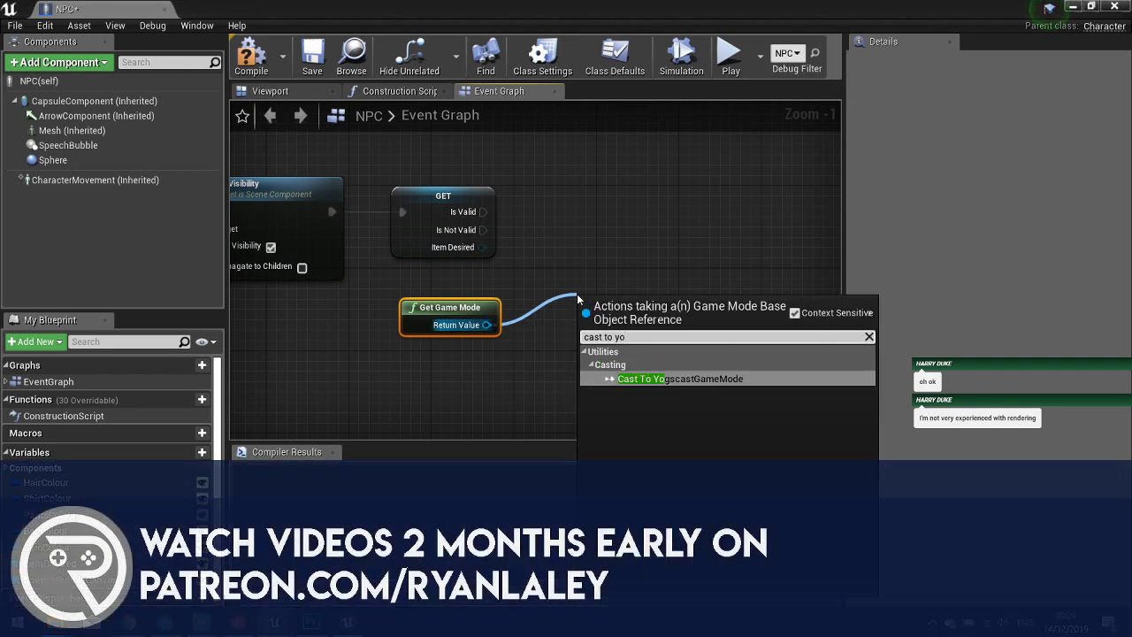
key("Return")
left_click_drag(587, 325, 483, 230)
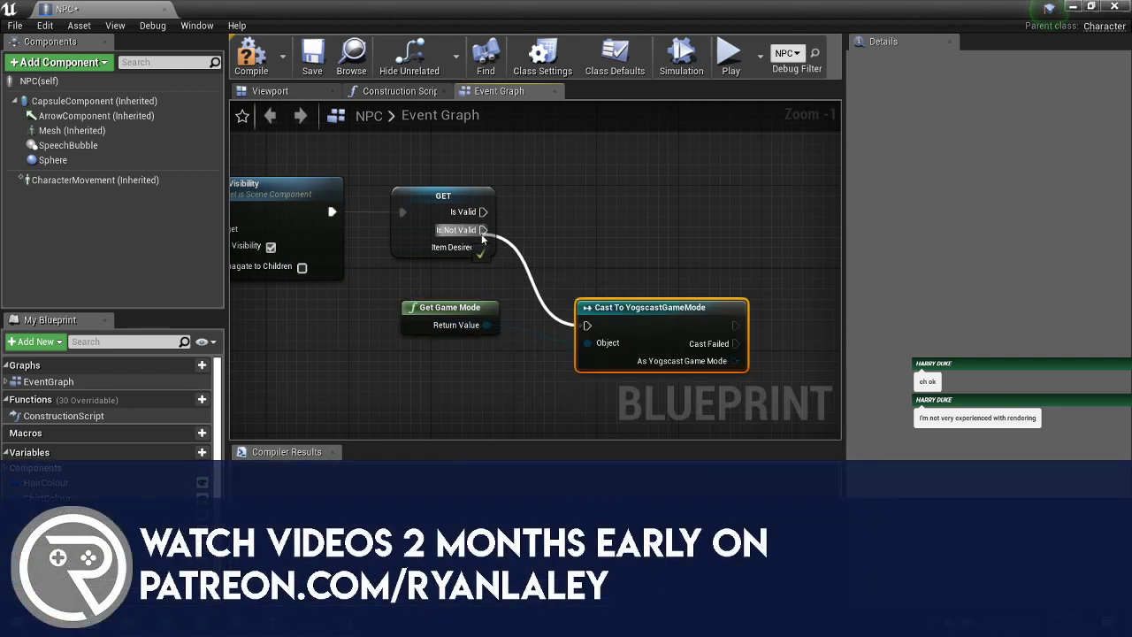
left_click_drag(622, 295, 623, 203)
Get the HUD variable from the As Yogscast Game Mode output of the cast.
right_click_drag(717, 309, 492, 289)
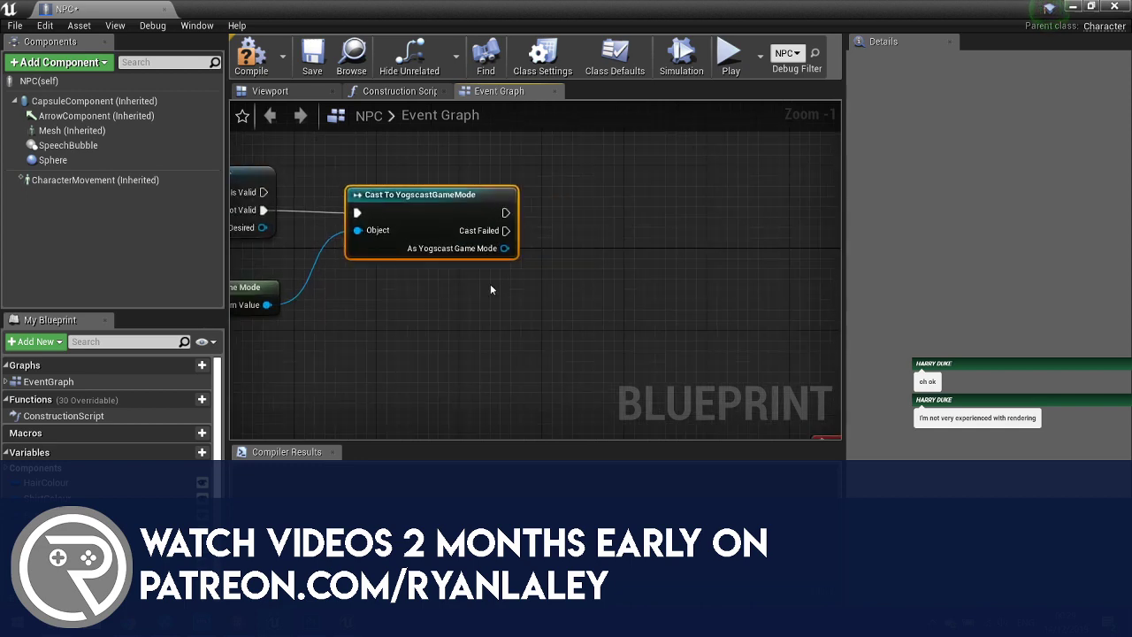
left_click_drag(505, 248, 566, 293)
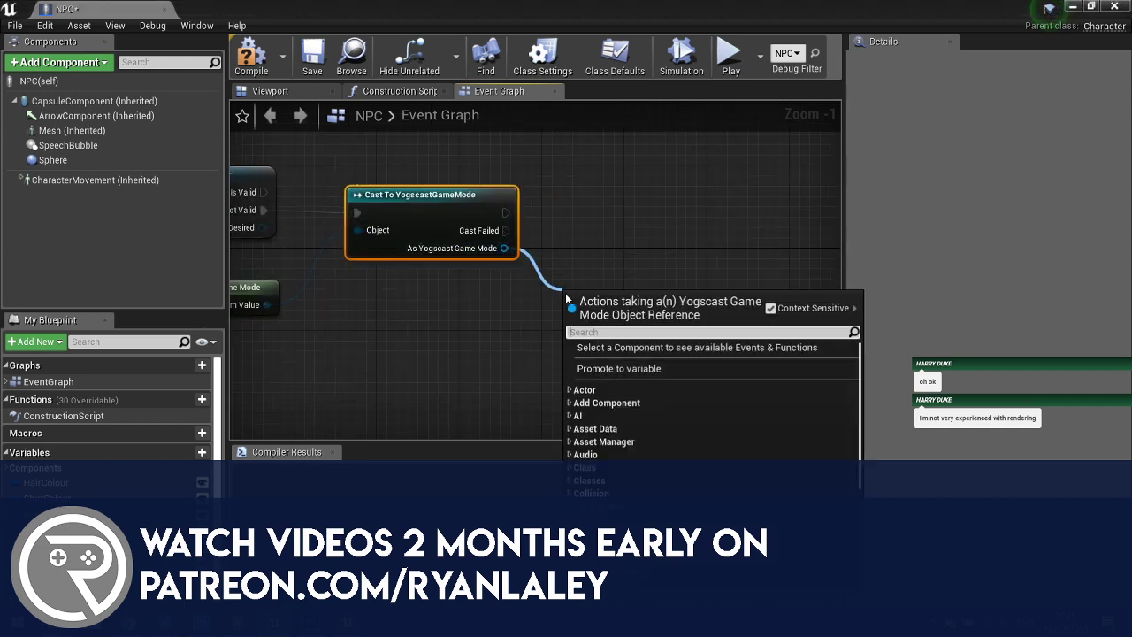
type("get hud")
key("Return")
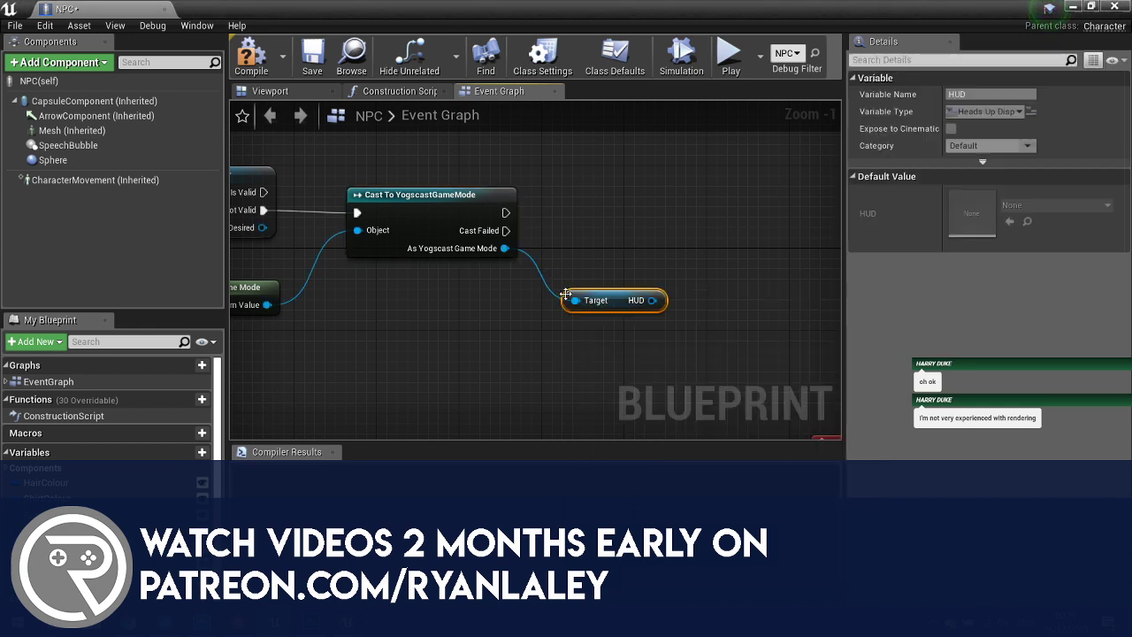
left_click_drag(605, 303, 710, 287)
type("get prom")
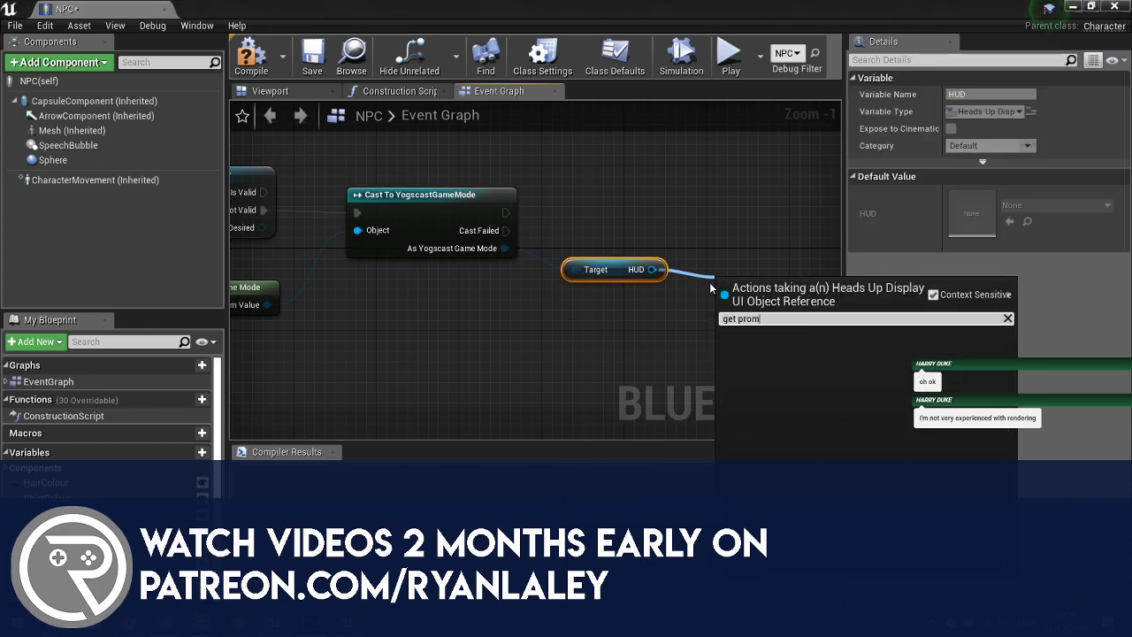
key("BackSpace")
key("BackSpace")
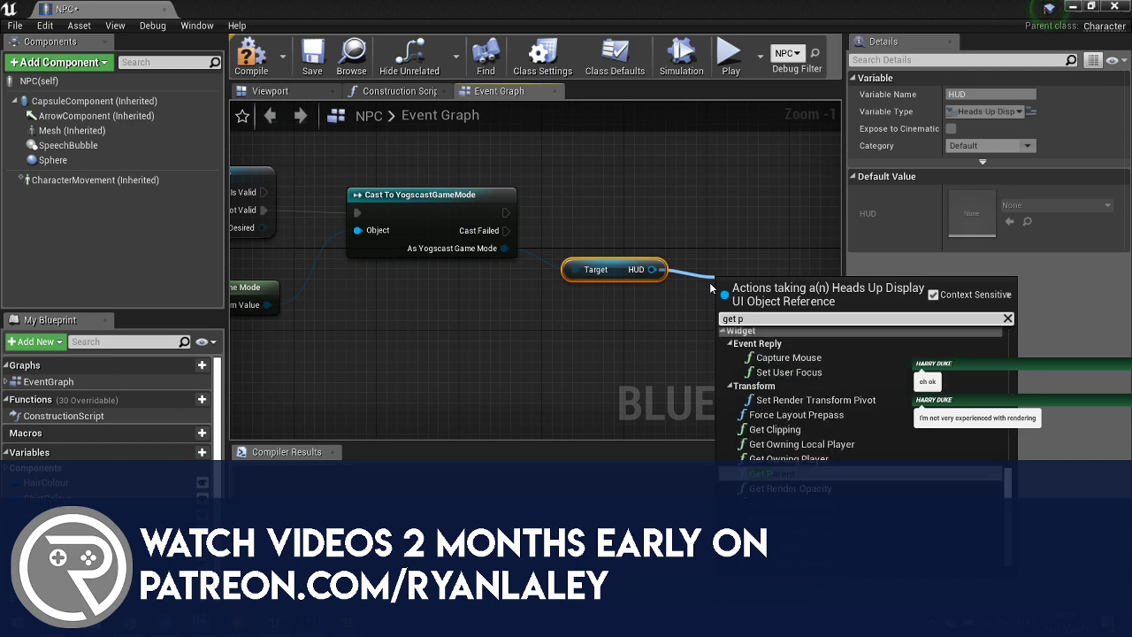
key("BackSpace")
key("BackSpace")
key("BackSpace")
key("BackSpace")
key("BackSpace")
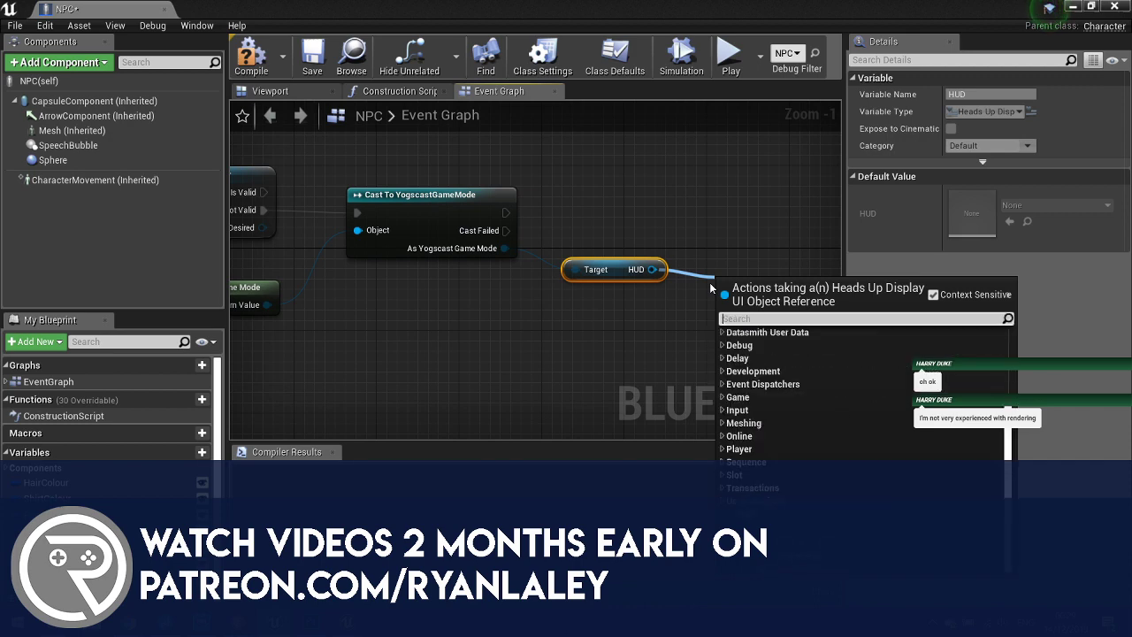
type("p")
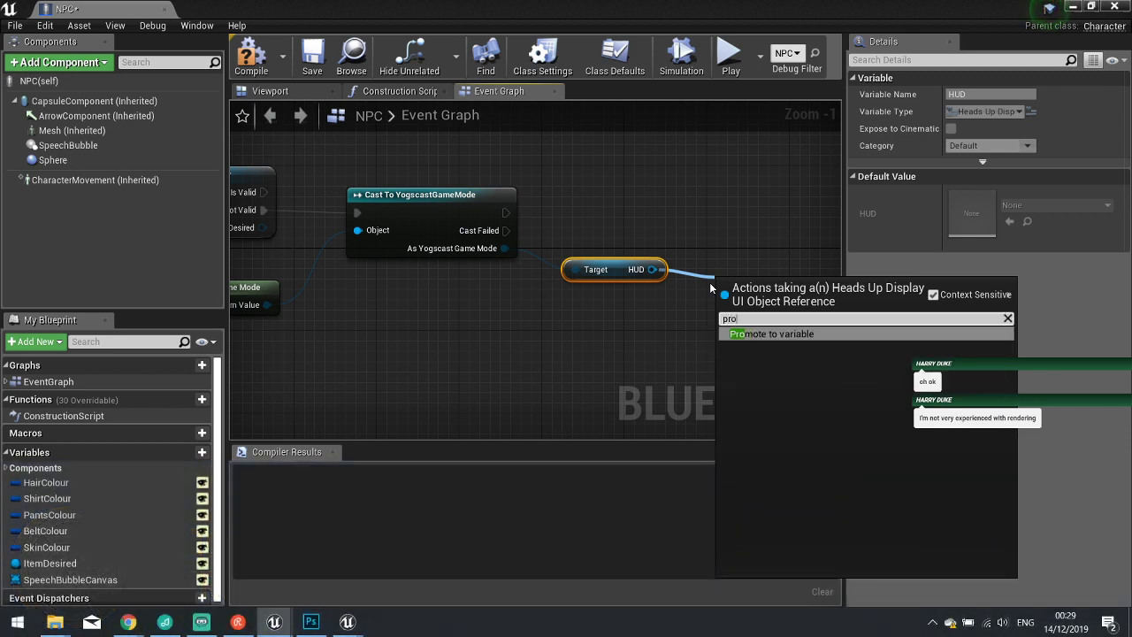
key("BackSpace")
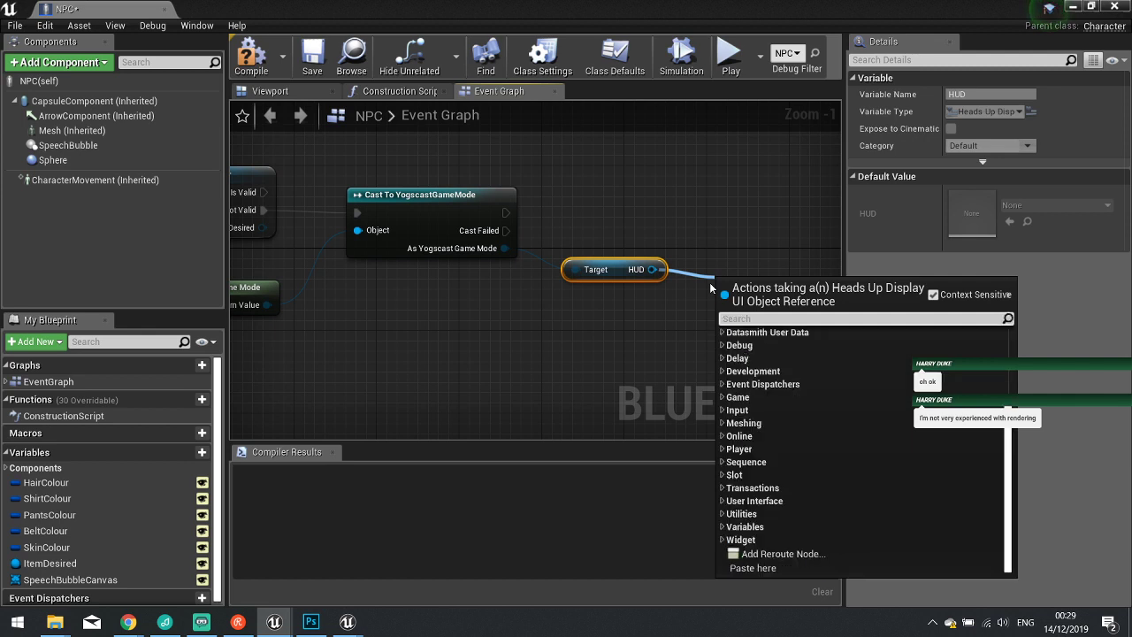
left_click(552, 301)
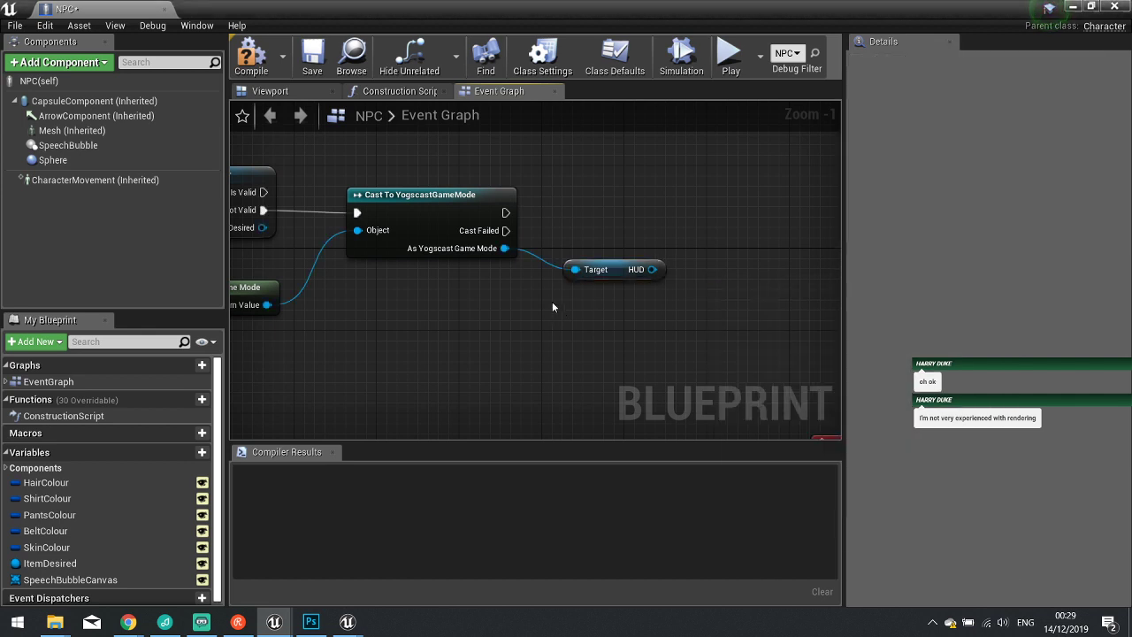
Open the HeadsUpDisplay_UI widget blueprint, enable Is Variable on the Prompt border and close the blueprint.
left_click(1115, 9)
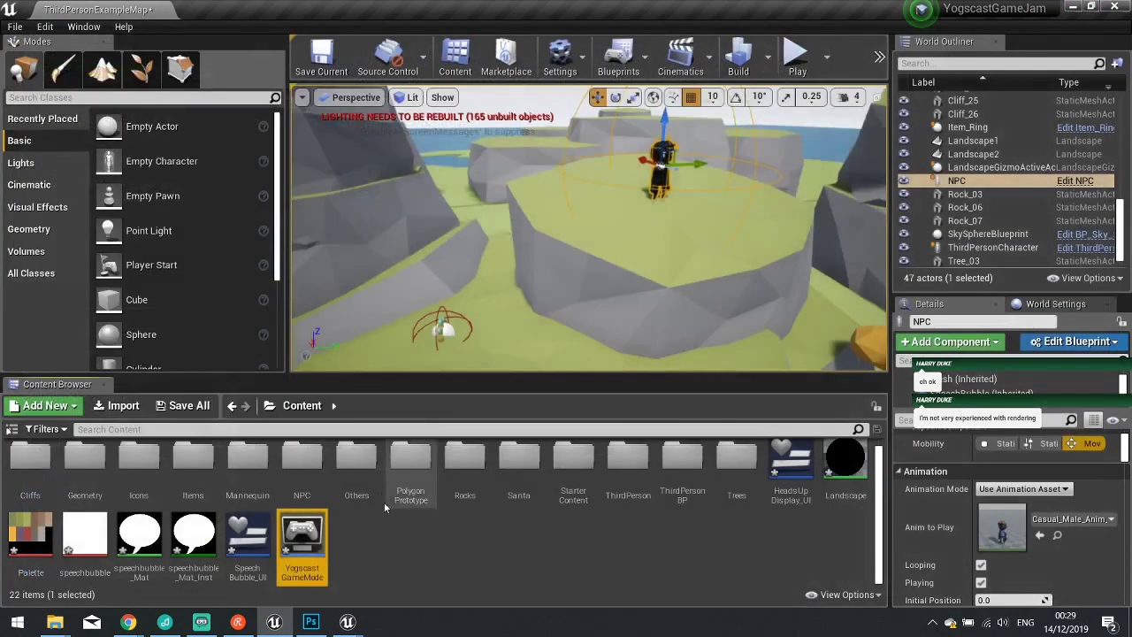
double_click(779, 492)
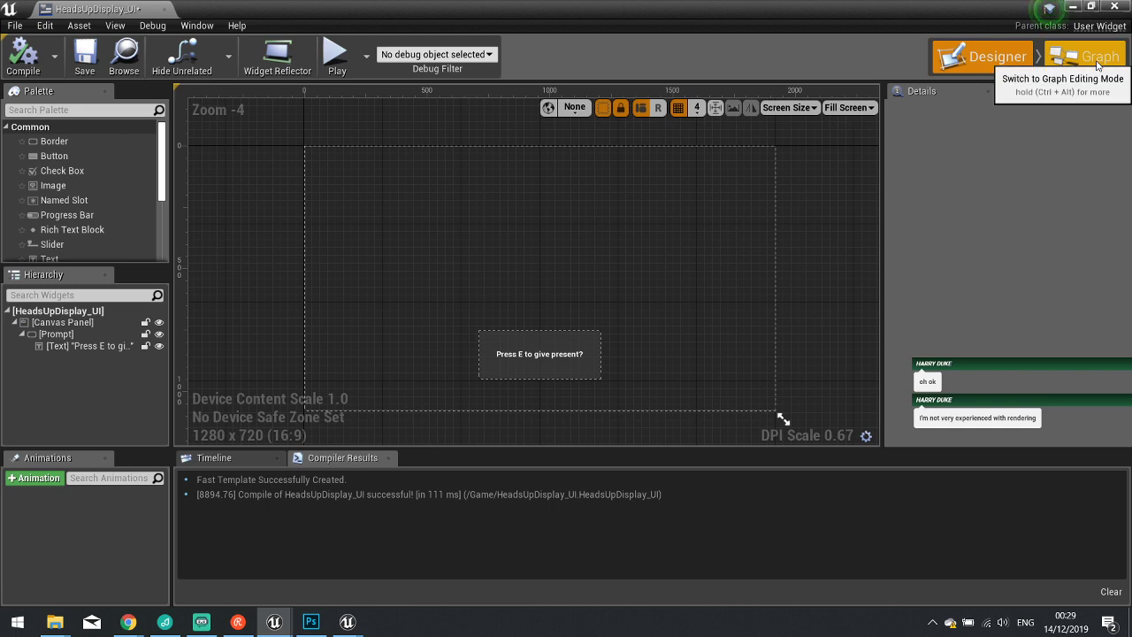
left_click(56, 334)
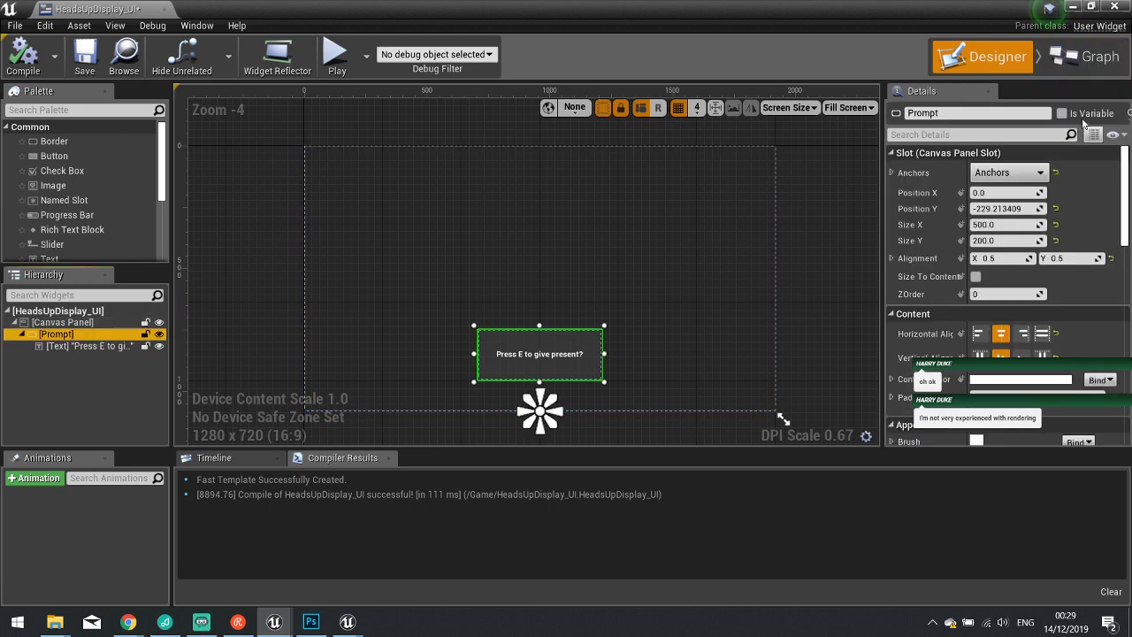
left_click(1061, 113)
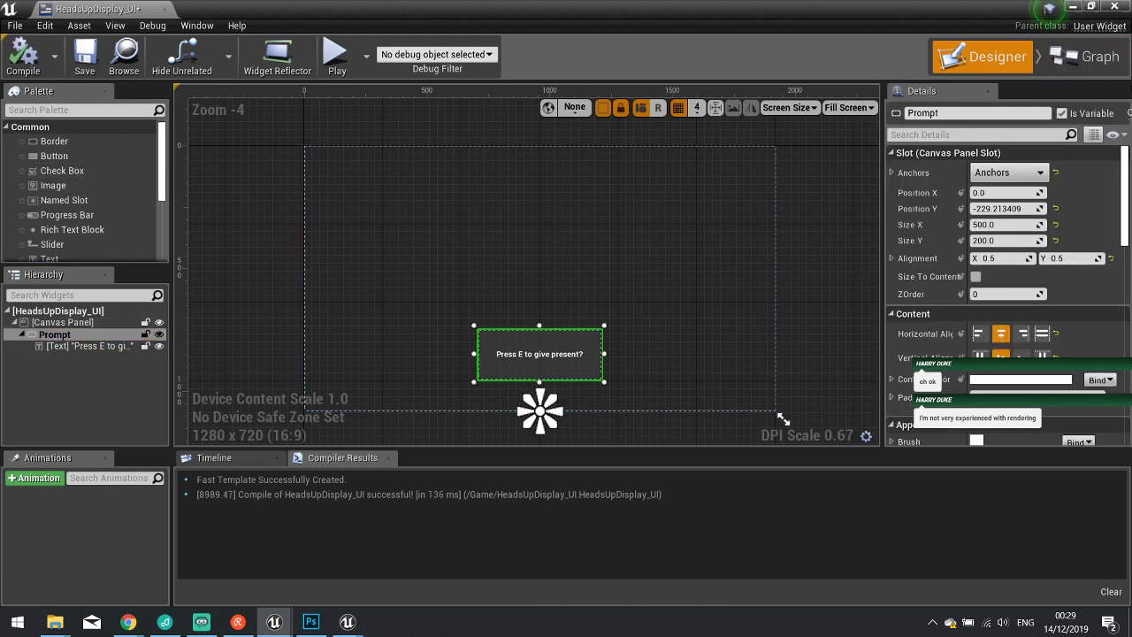
left_click(1126, 14)
double_click(304, 546)
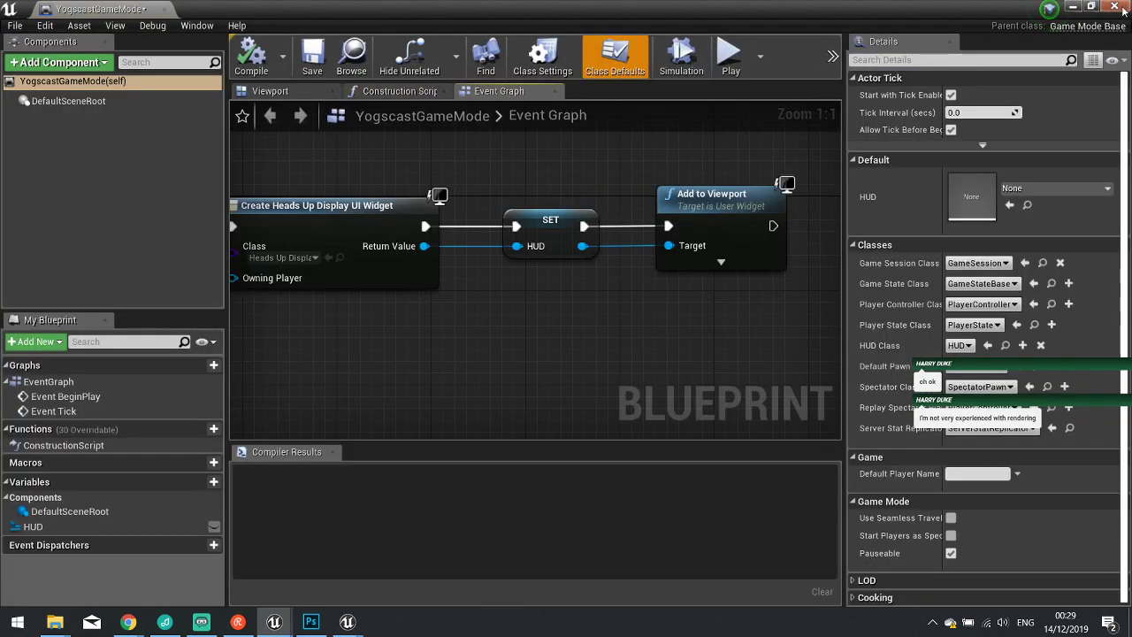
left_click(1116, 7)
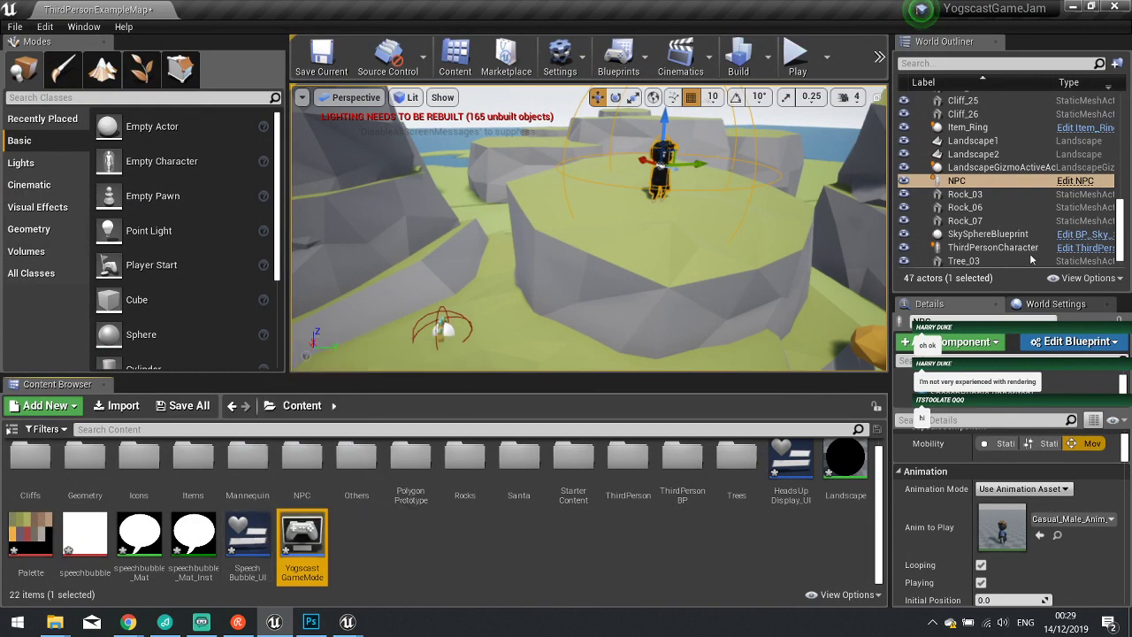
Reopen the NPC blueprint and get the Prompt variable from the HUD reference.
left_click(1074, 181)
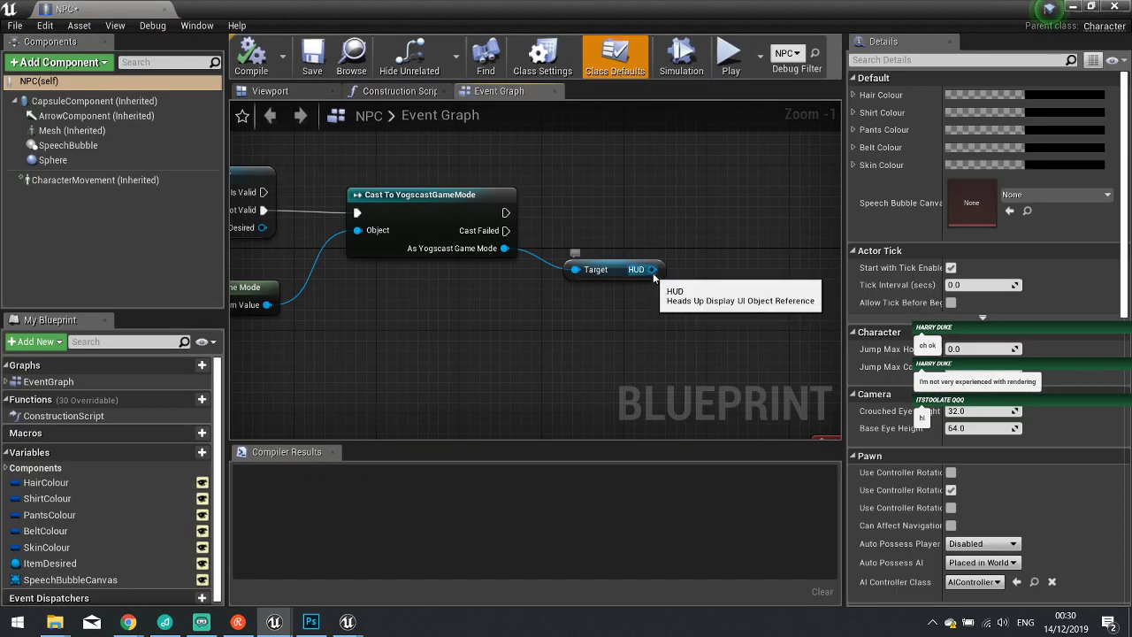
left_click_drag(652, 269, 704, 266)
type("promp")
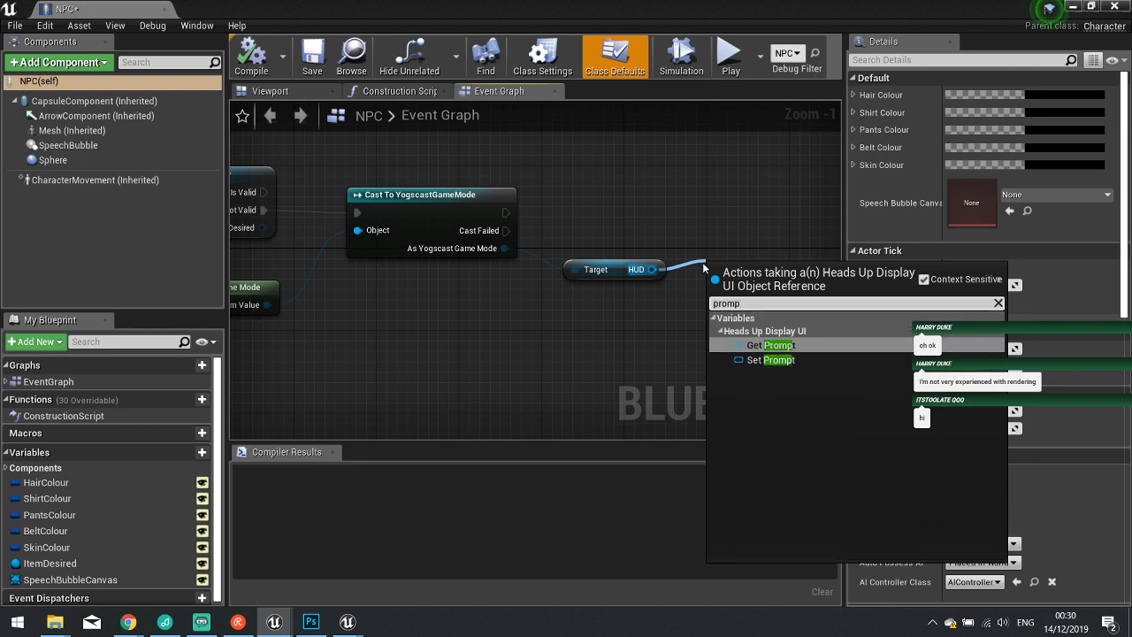
left_click(770, 345)
Add a Set Visibility node set to Visible for the Prompt reference and run it from the YogscastGameMode cast.
right_click_drag(758, 317, 445, 297)
left_click_drag(515, 252, 570, 260)
type("se")
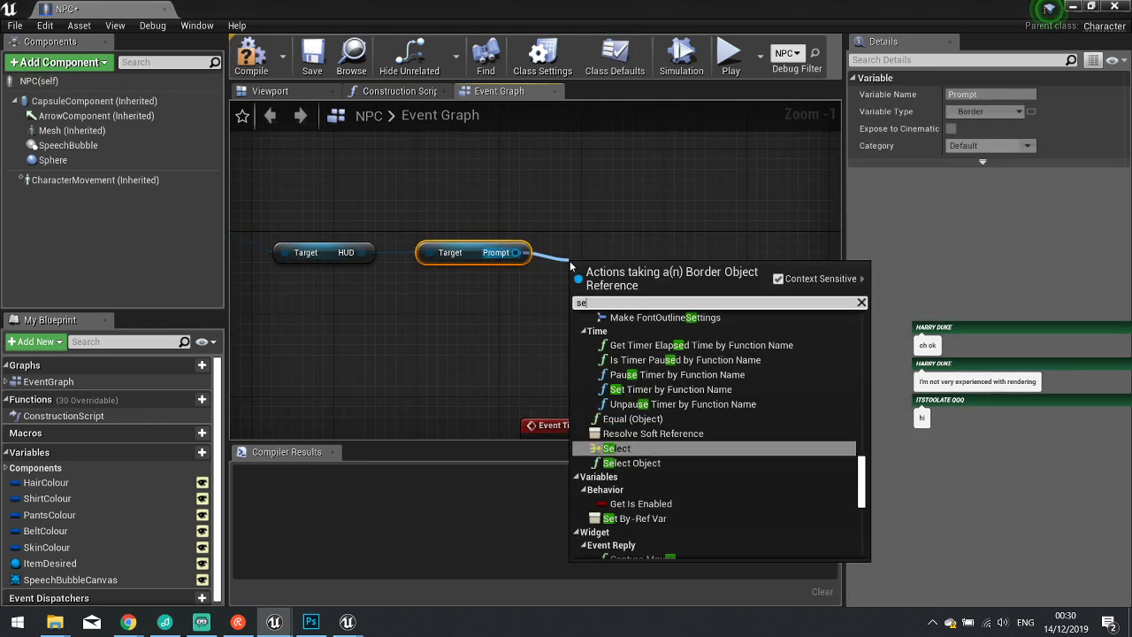
type("tvis")
key("Return")
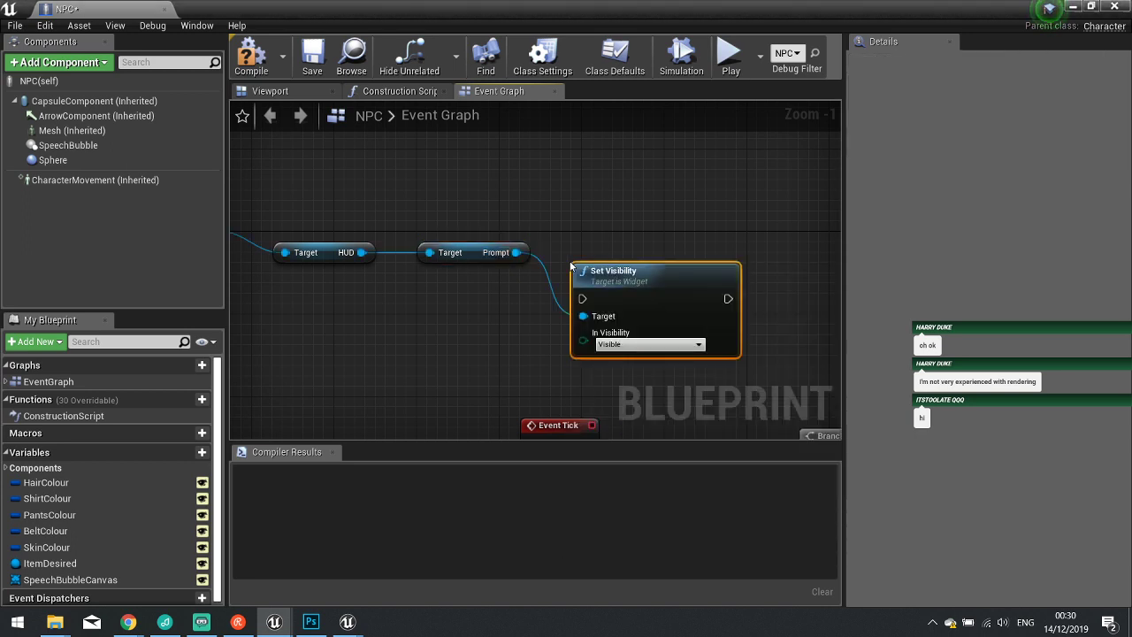
left_click_drag(594, 275, 283, 197)
scroll(545, 223, "down", 2)
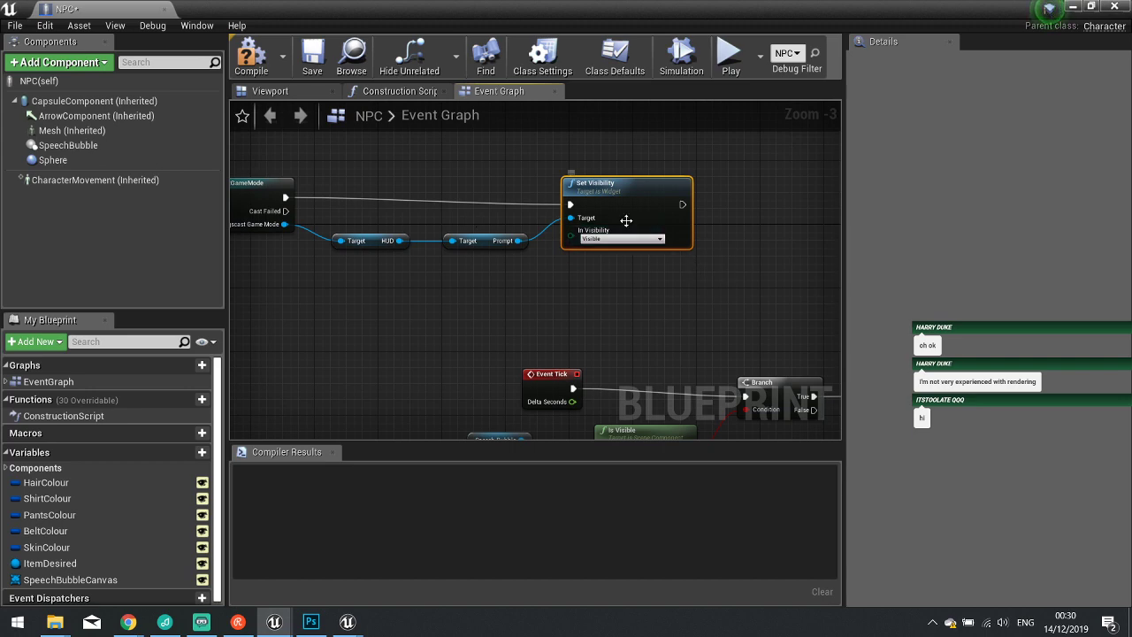
right_click_drag(518, 286, 564, 298)
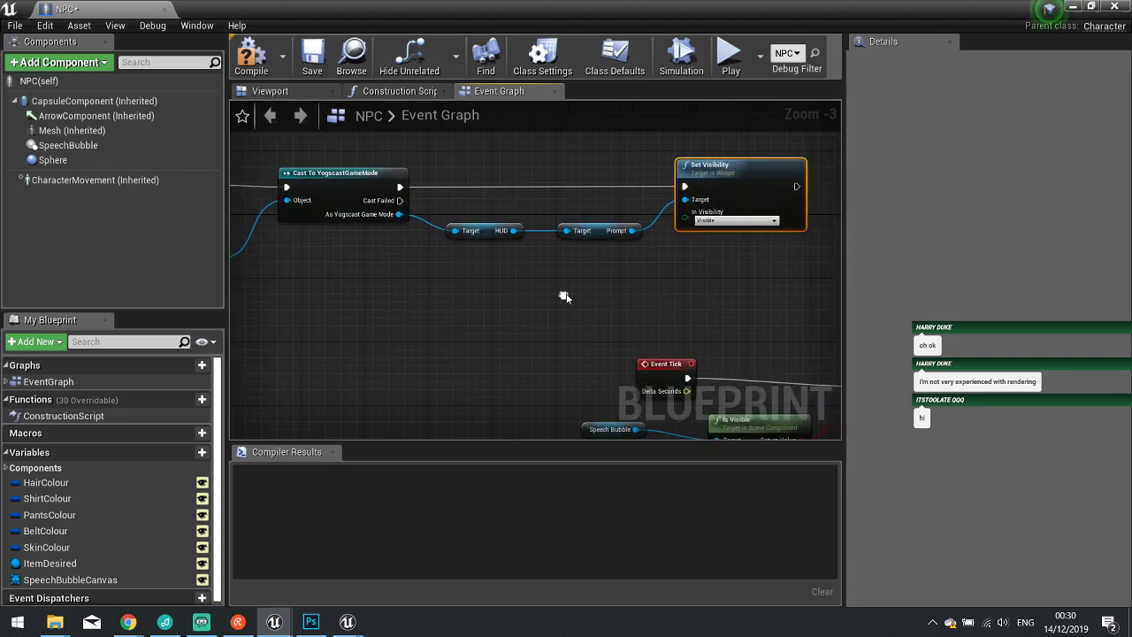
Duplicate the Item Desired validity check, game mode cast and Prompt visibility nodes and place the copy near the End Overlap logic.
scroll(692, 292, "down", 1)
left_click_drag(692, 292, 295, 175)
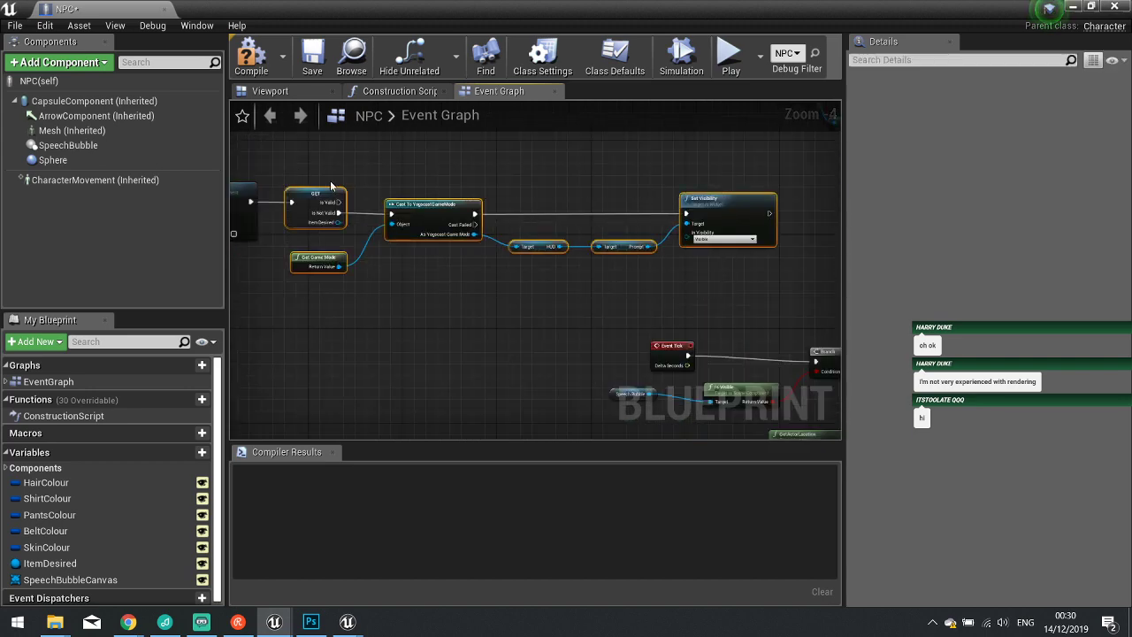
right_click_drag(402, 317, 695, 253)
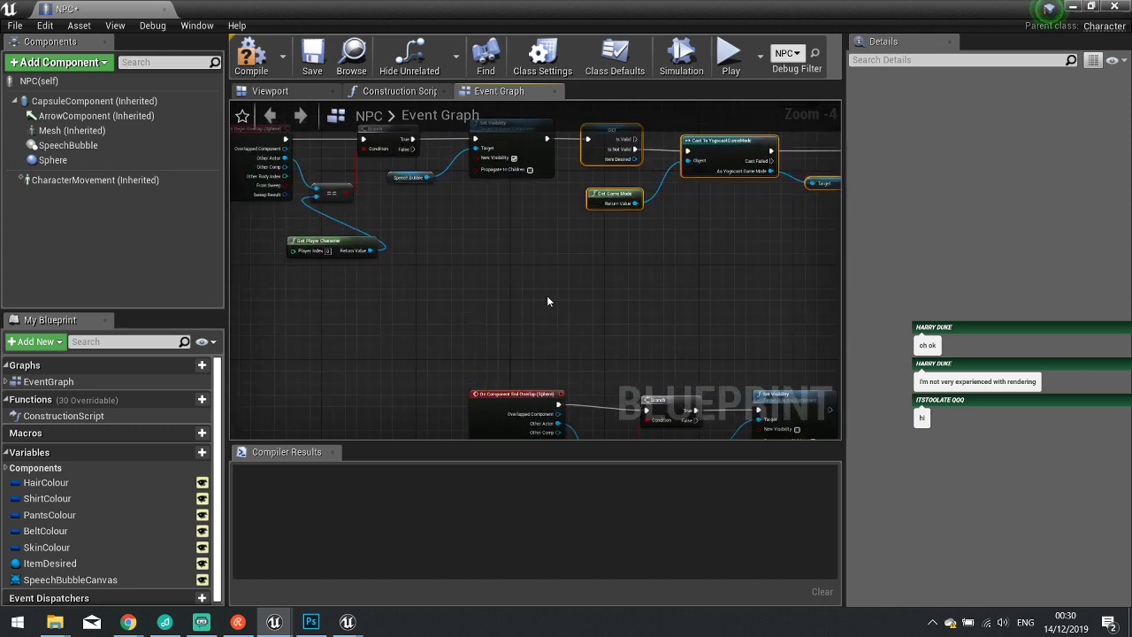
right_click_drag(549, 299, 585, 294)
key("ctrl+v")
left_click_drag(560, 288, 650, 312)
Align the End Overlap nodes with the copied chain, run its validated get from the speech bubble's Set Visibility and compile the blueprint.
right_click_drag(386, 243, 533, 247)
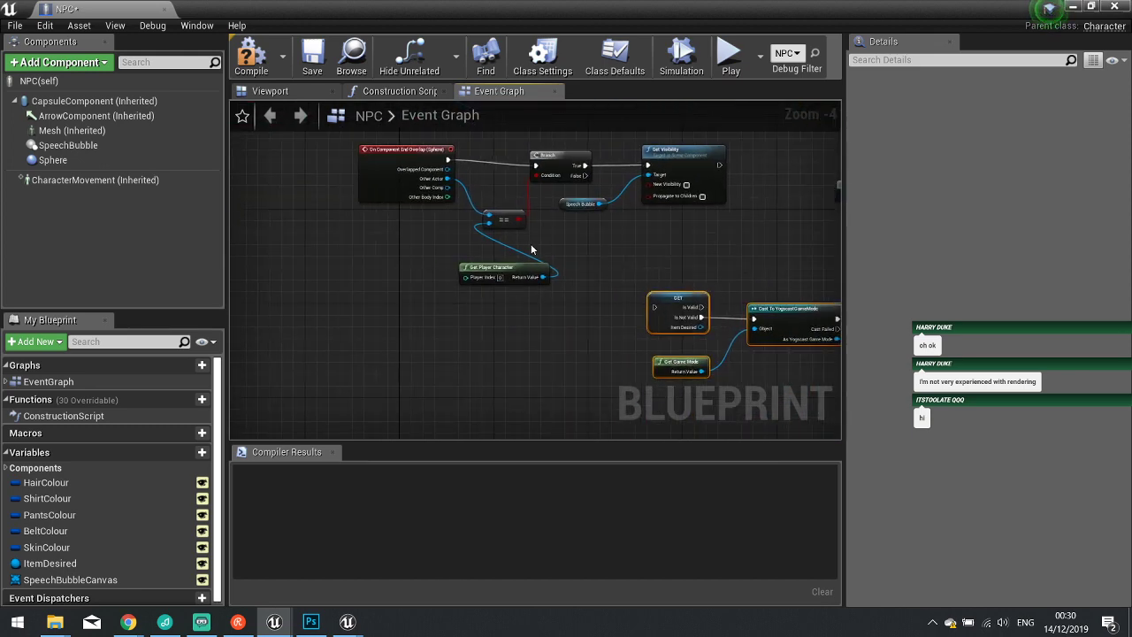
left_click(442, 231)
left_click_drag(323, 139, 589, 291)
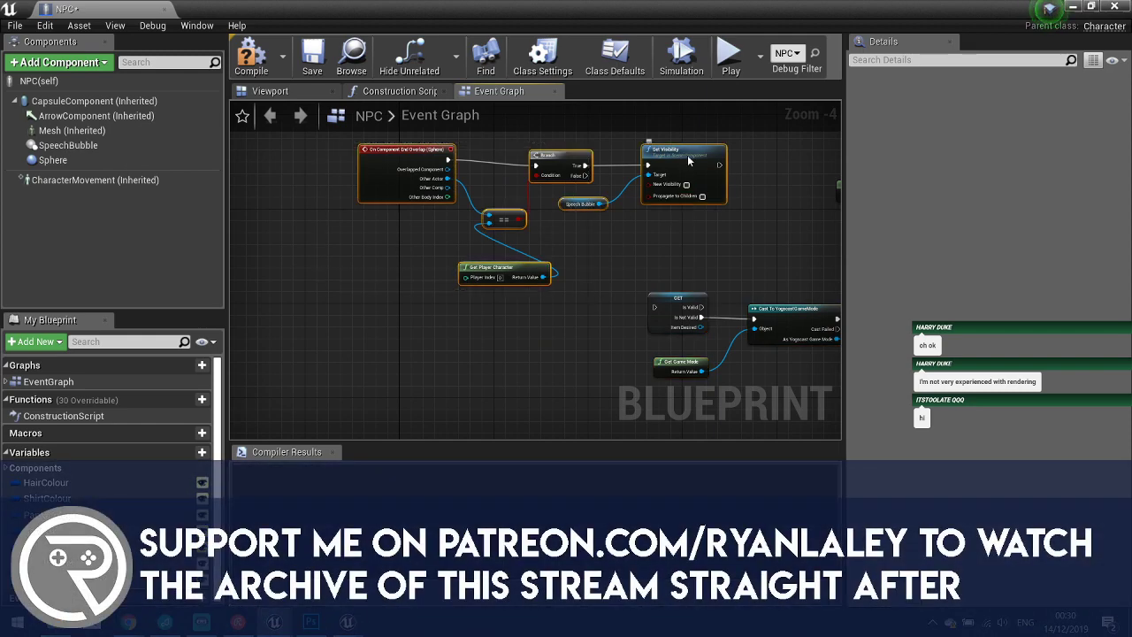
left_click_drag(689, 160, 564, 307)
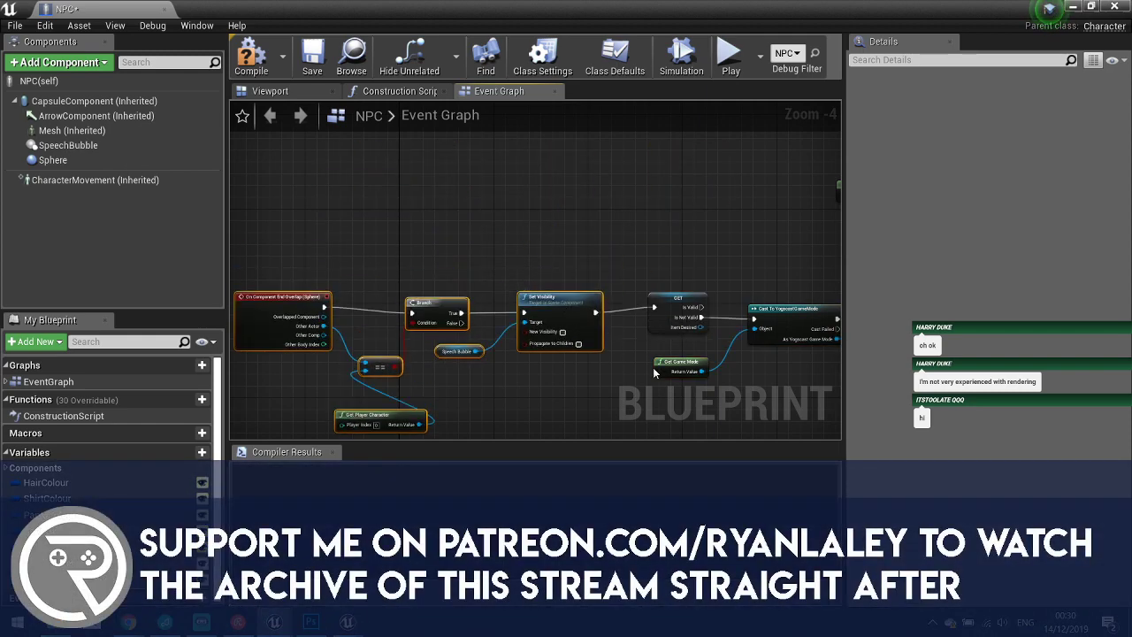
right_click_drag(647, 375, 474, 325)
scroll(594, 321, "up", 2)
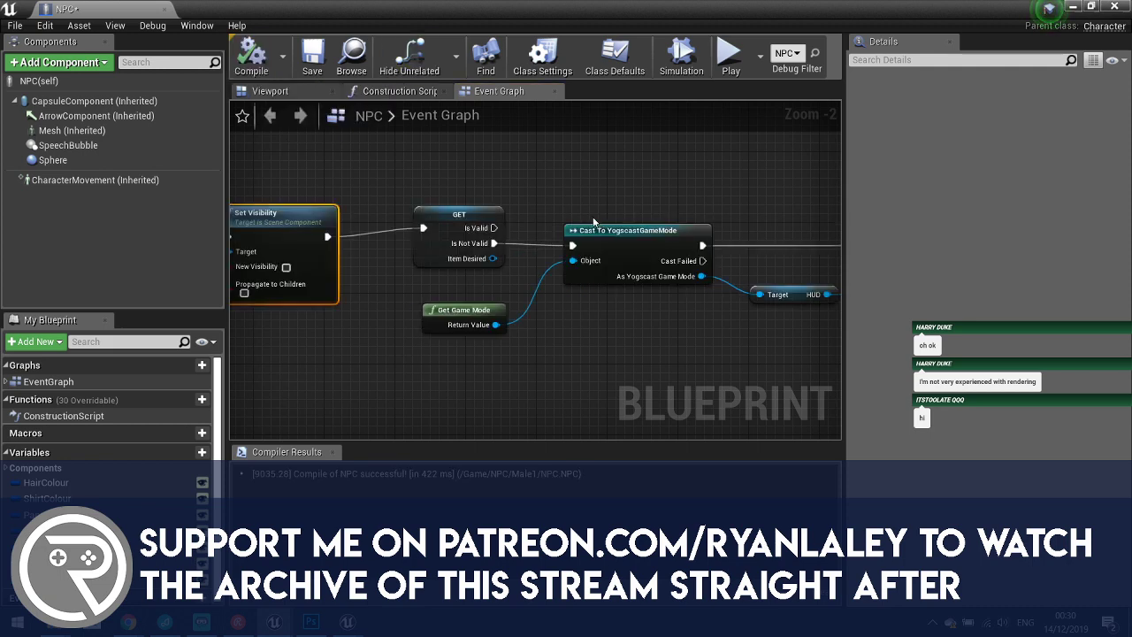
Check the extended begin and end overlap chains in the event graph and close the NPC blueprint.
mouse_move(562, 205)
right_mouse_down()
mouse_move(274, 210)
mouse_move(513, 205)
right_mouse_up()
right_click_drag(405, 246, 698, 264)
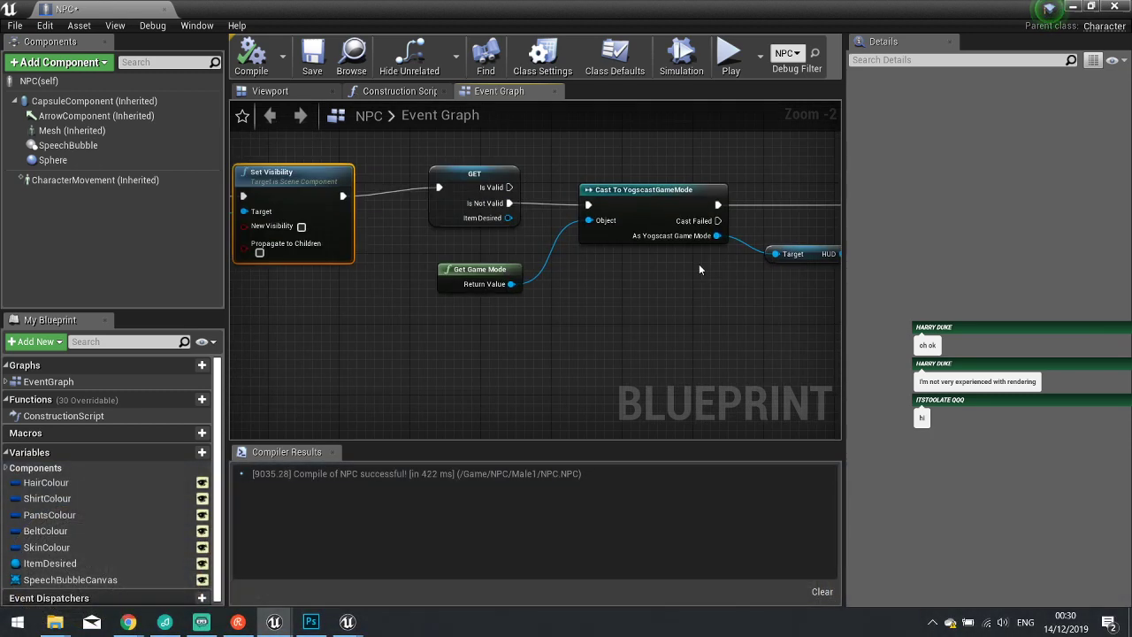
right_click_drag(234, 252, 538, 260)
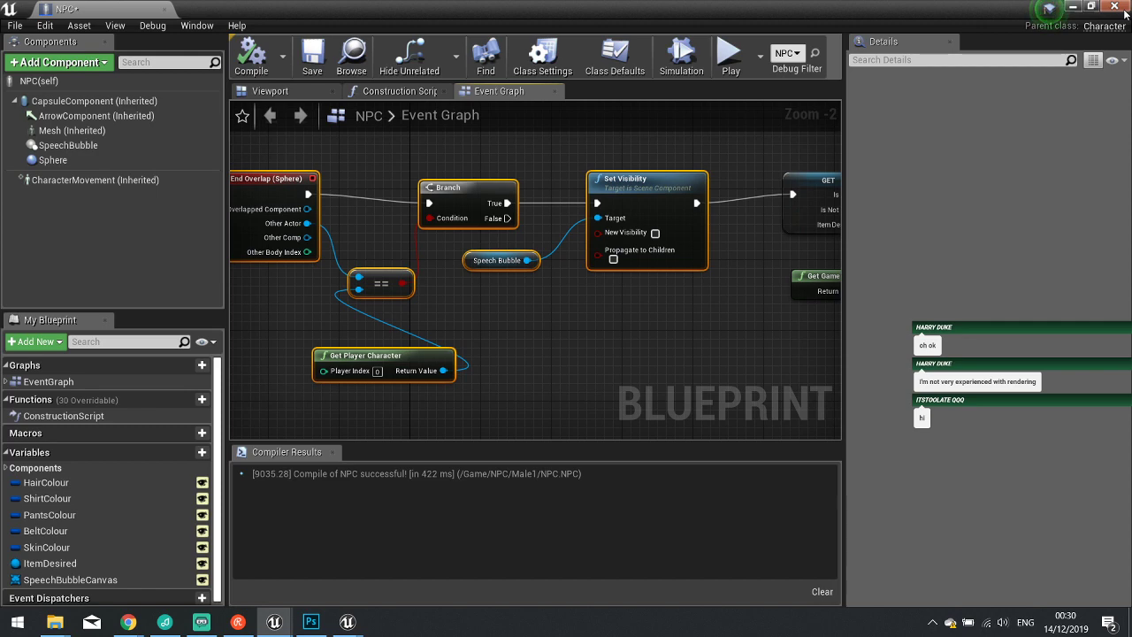
right_click_drag(785, 156, 442, 235)
scroll(565, 215, "down", 4)
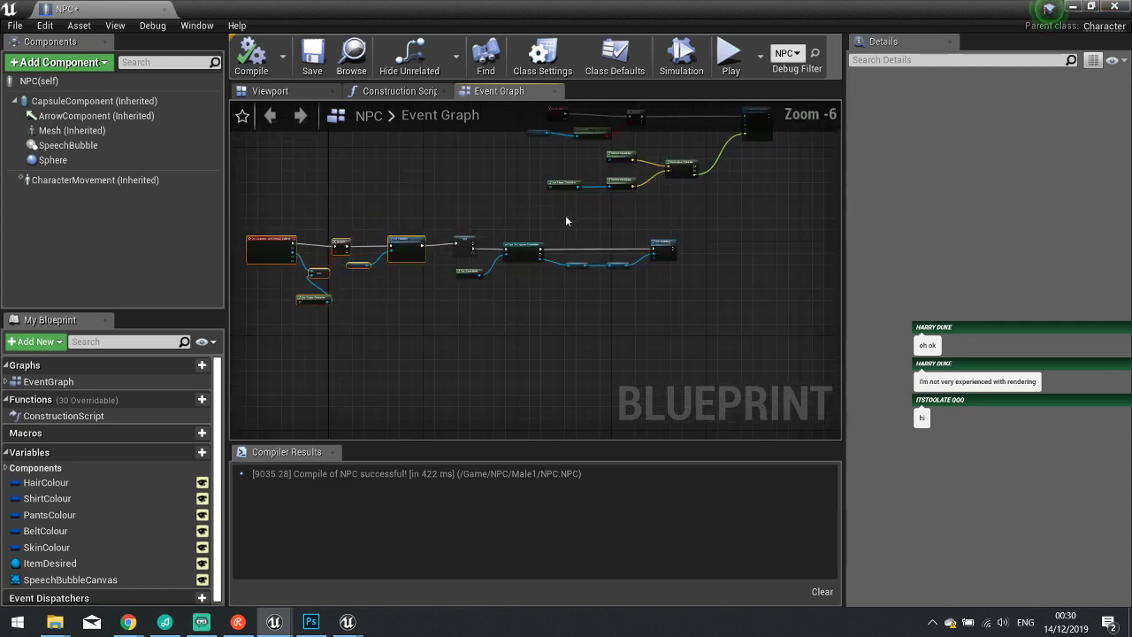
right_click_drag(565, 215, 479, 317)
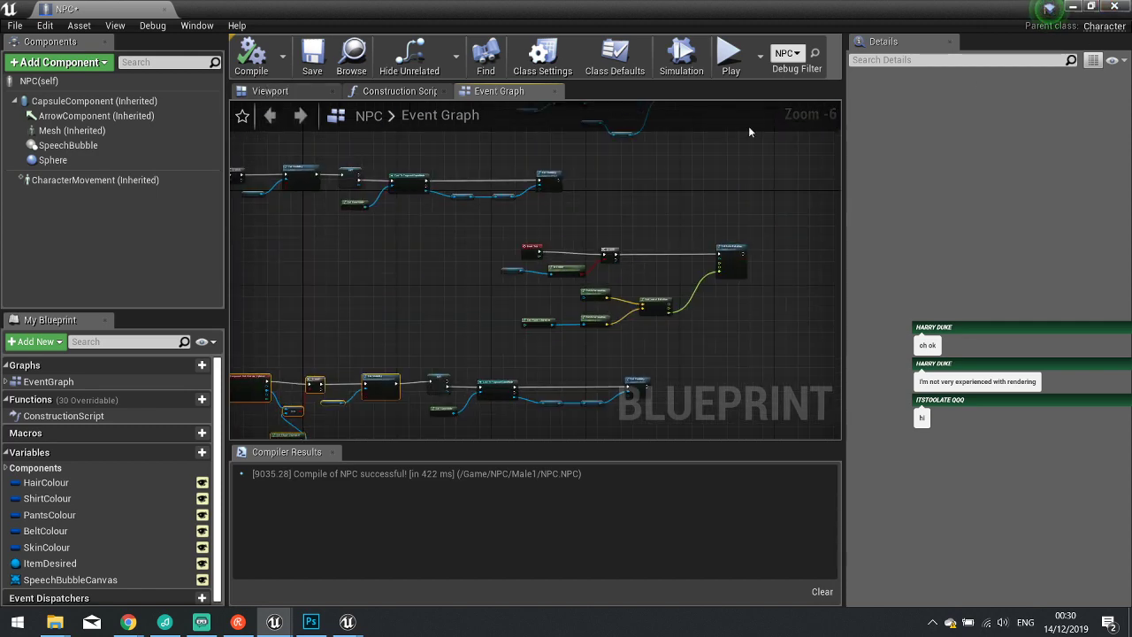
left_click(1114, 8)
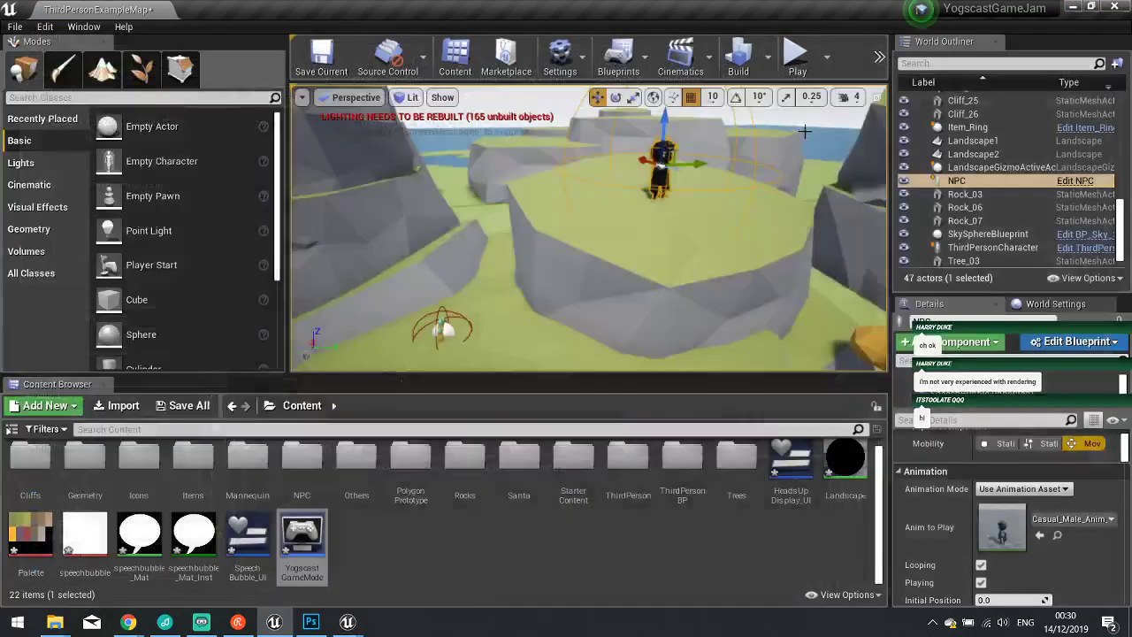
Play-test the level by approaching the NPC, collecting the ring and returning to the NPC, and stop the session.
left_click(796, 53)
key("w")
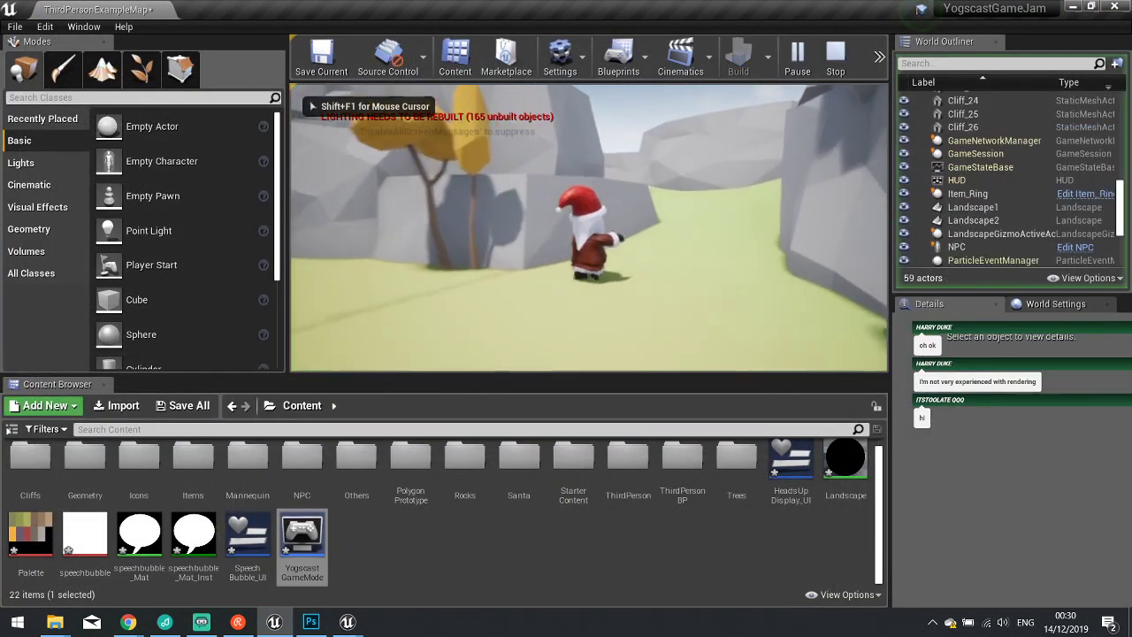
key("w")
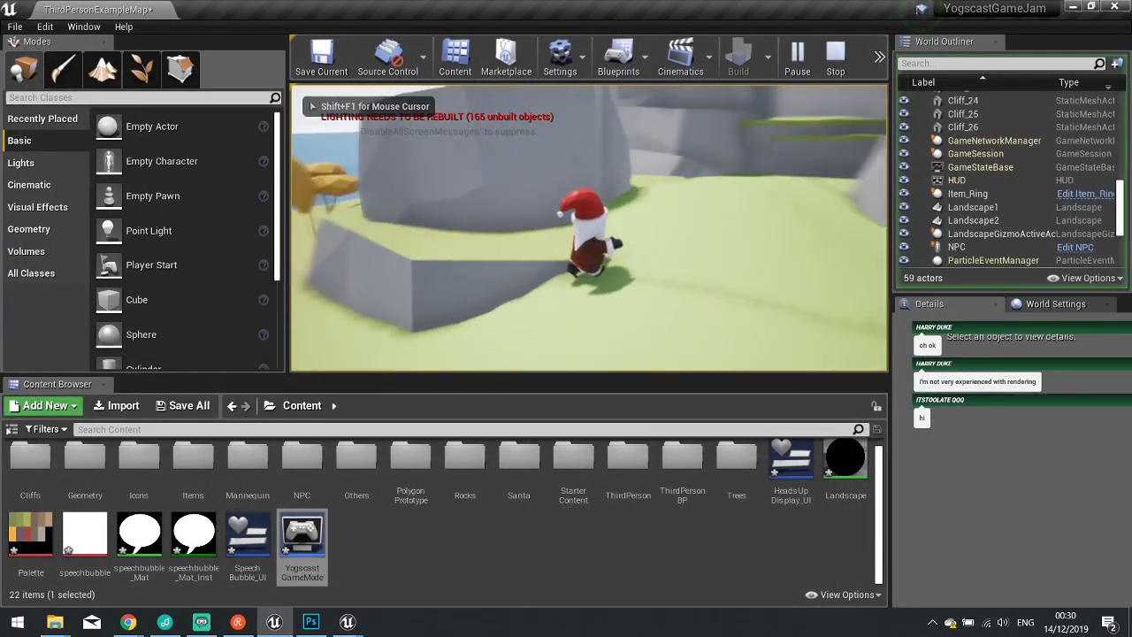
key("w")
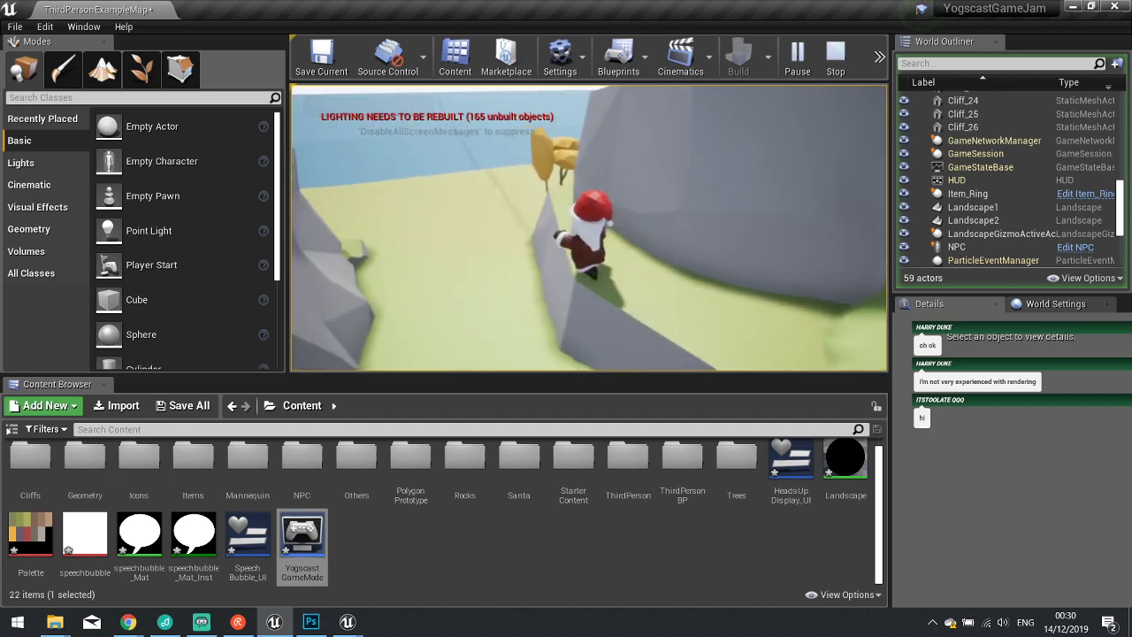
key("w")
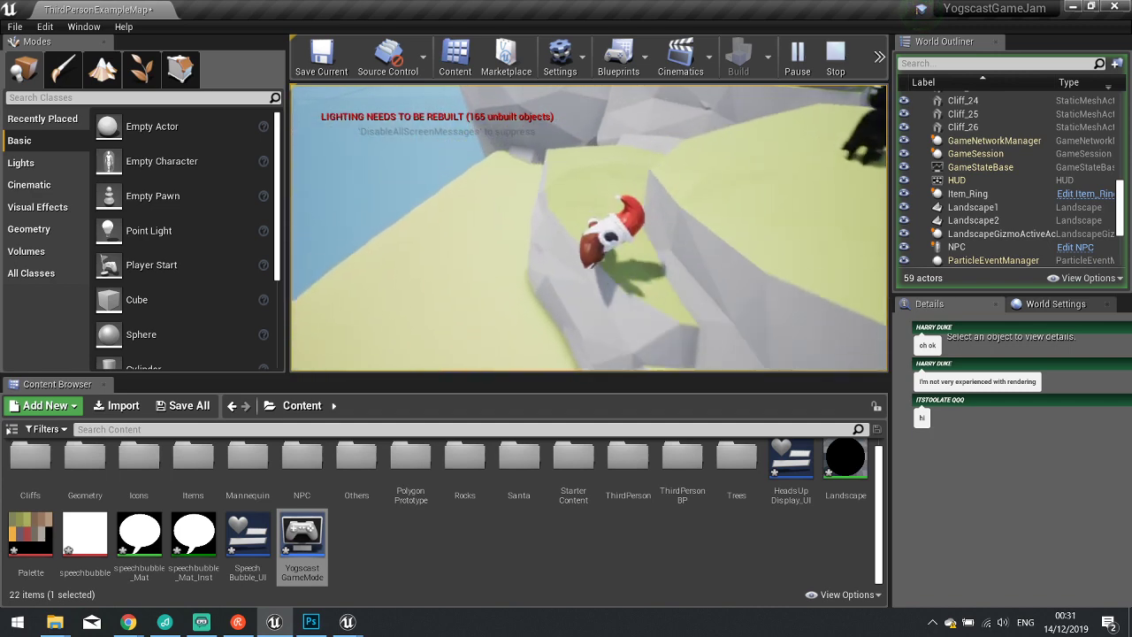
key("w")
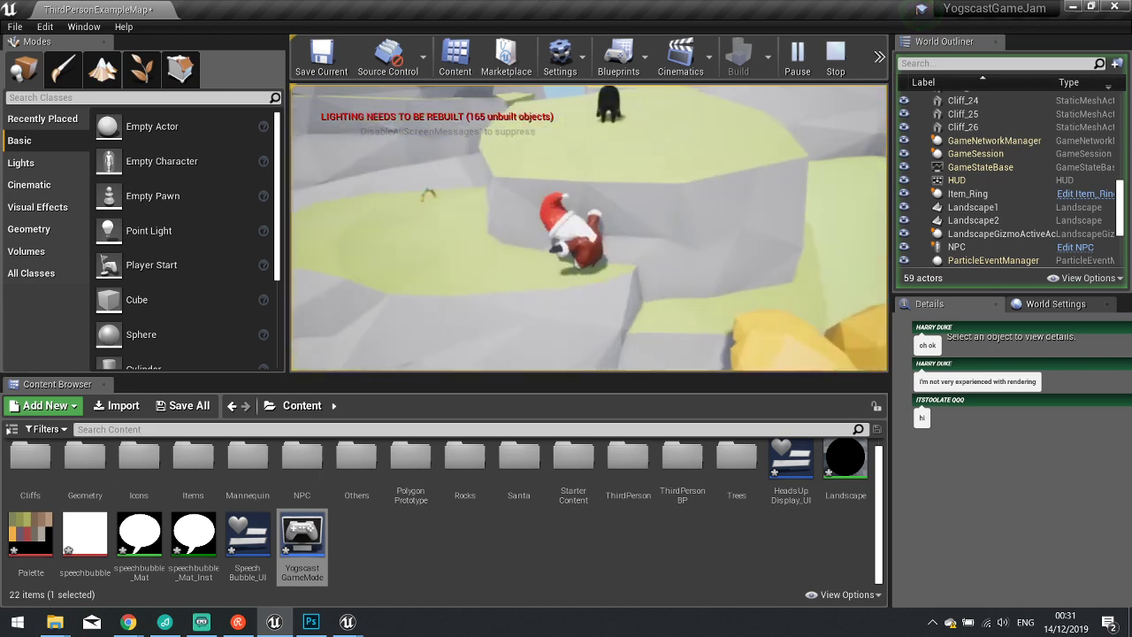
key("w")
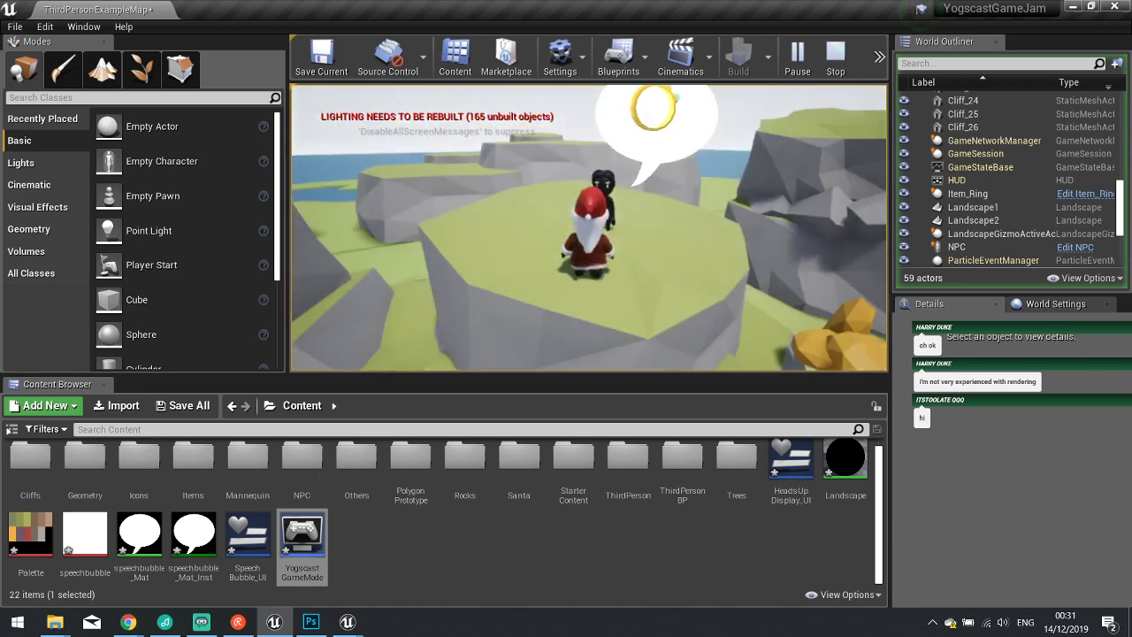
key("w")
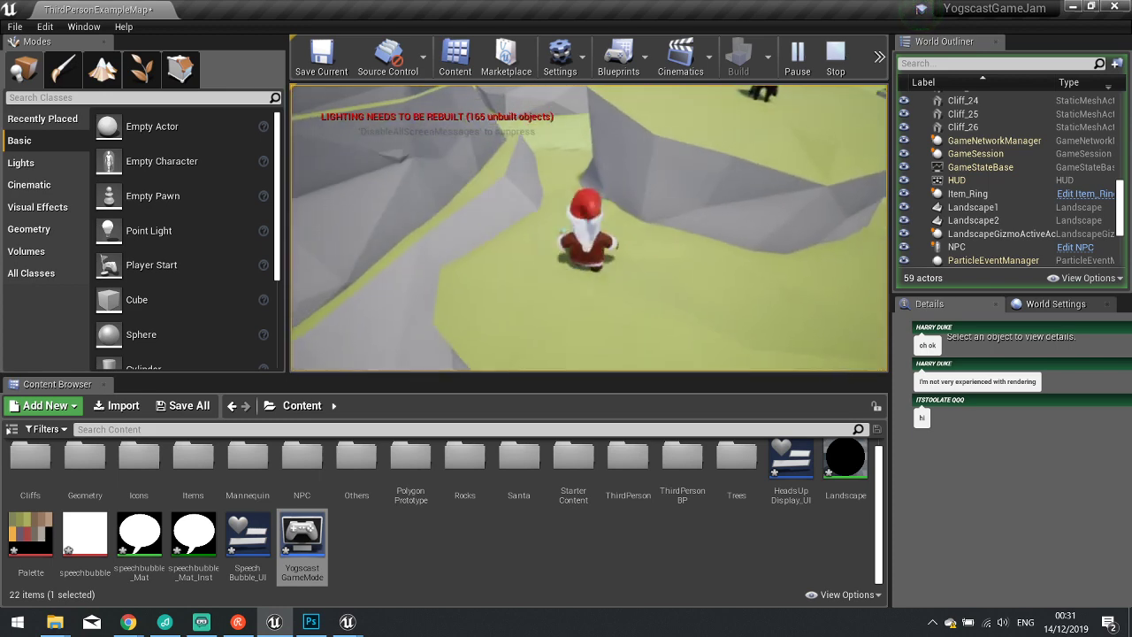
key("w")
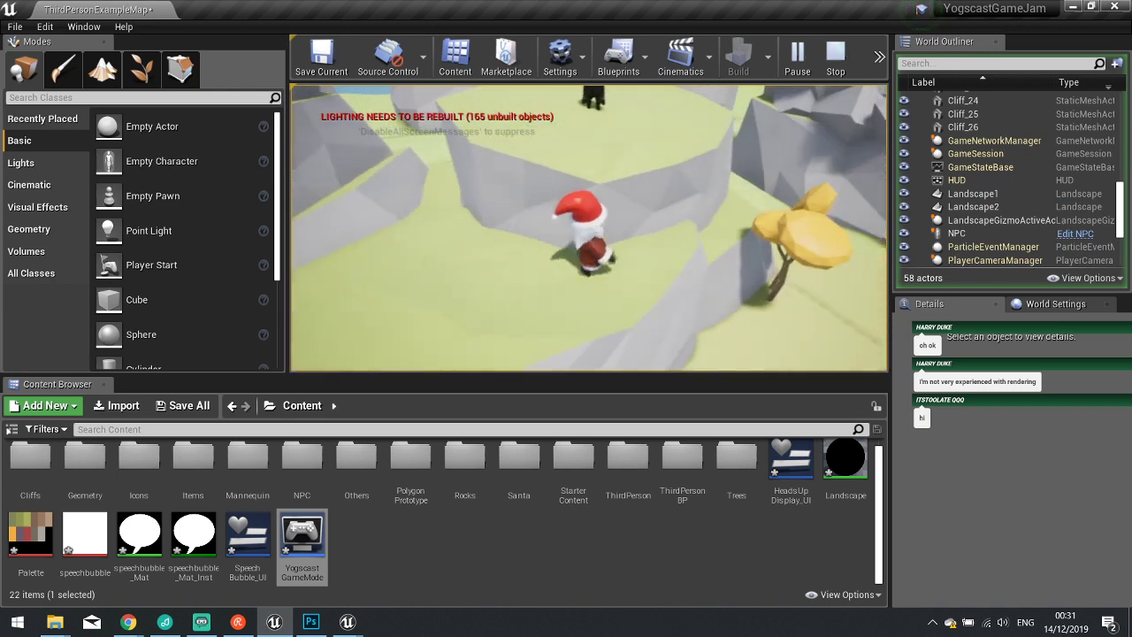
key("d")
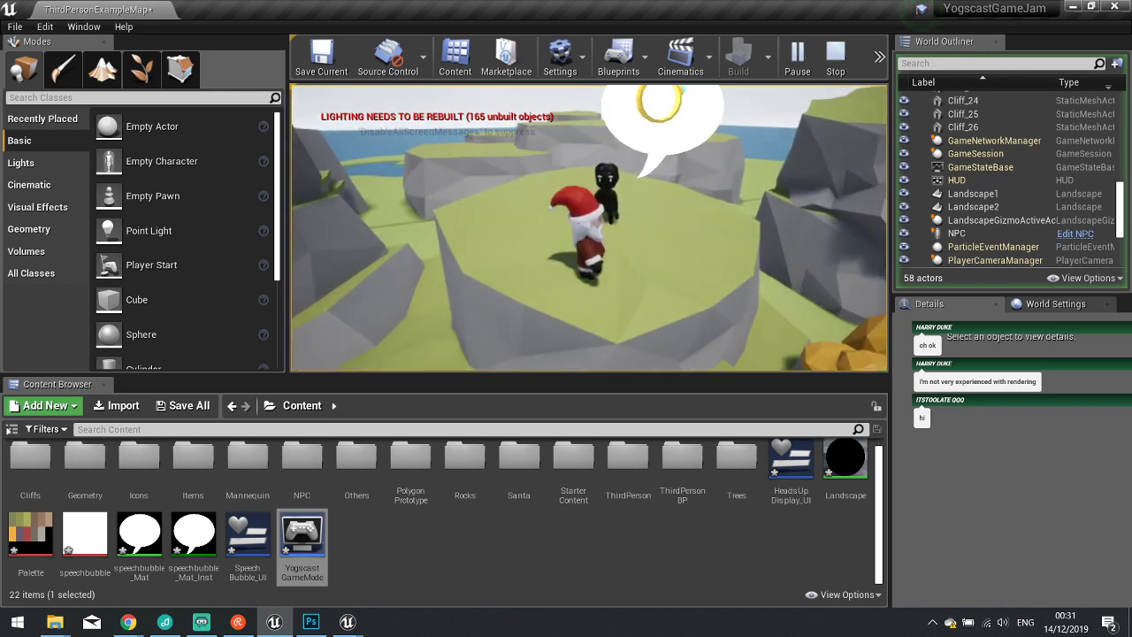
key("Escape")
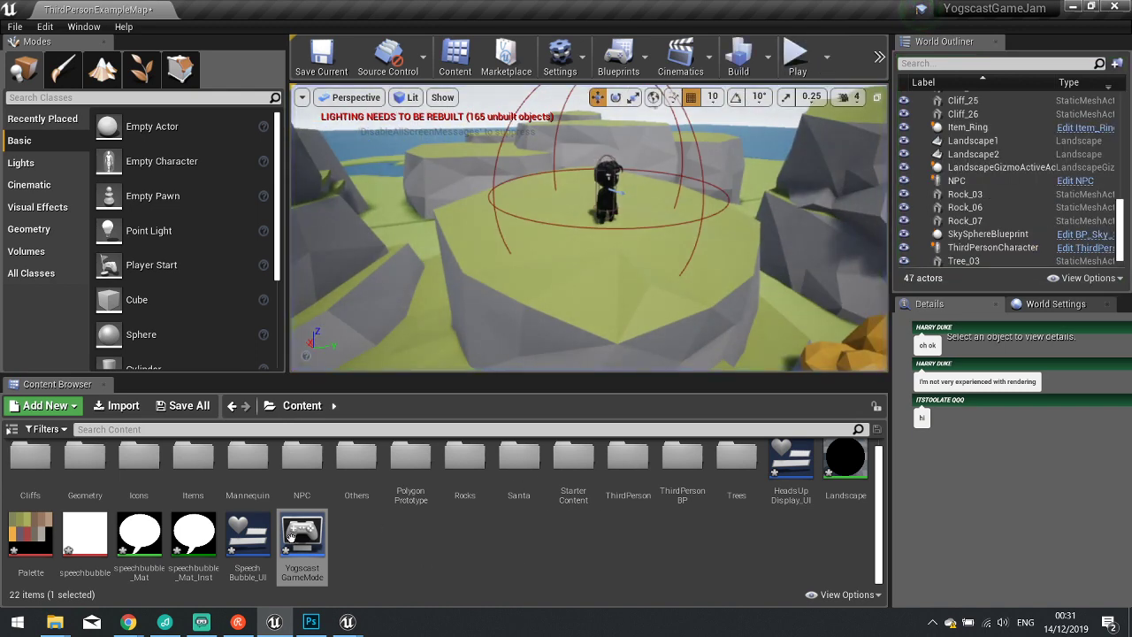
Set the level's GameMode Override to YogscastGameMode in the world settings.
left_click(1056, 304)
left_click(1011, 407)
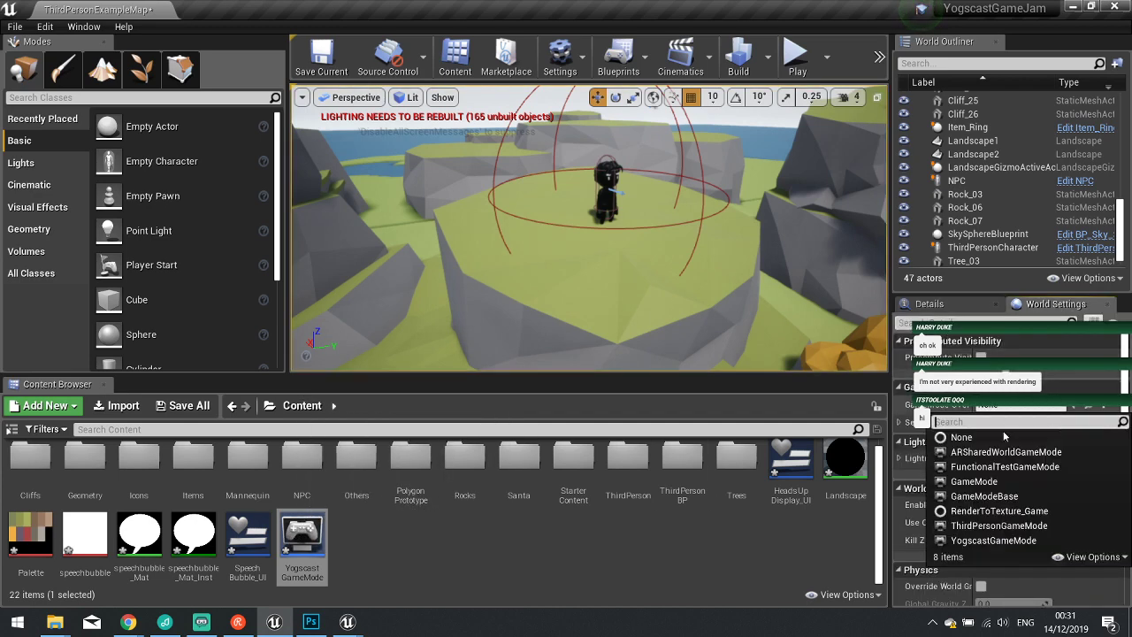
left_click(1005, 540)
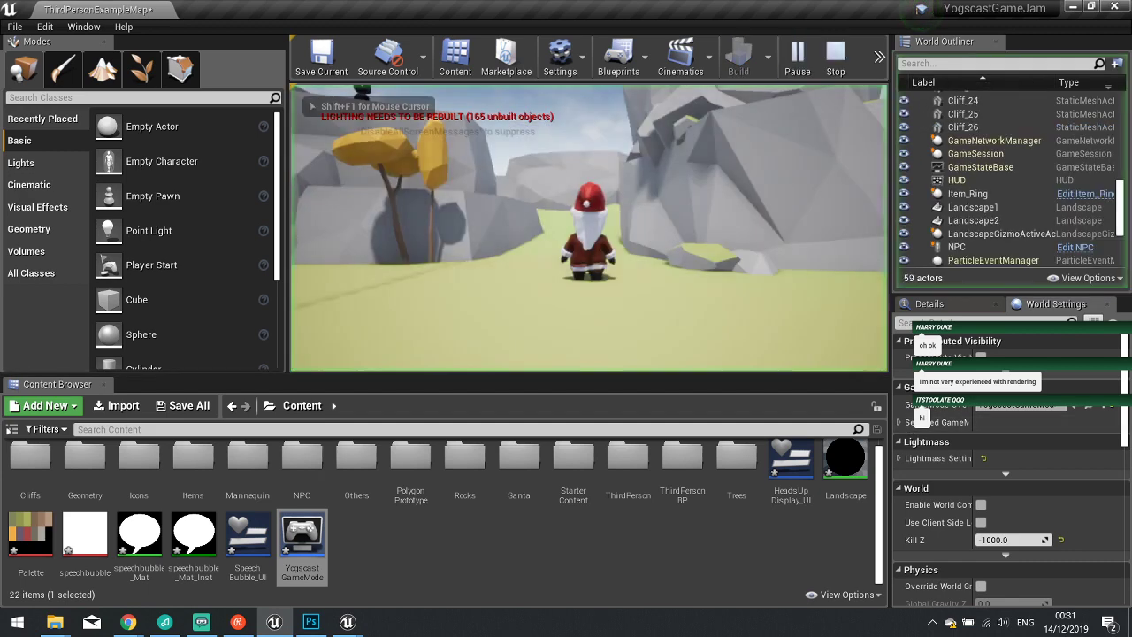
Play-test the give-present prompt with the new game mode by visiting the NPC before and after collecting the ring.
key("w")
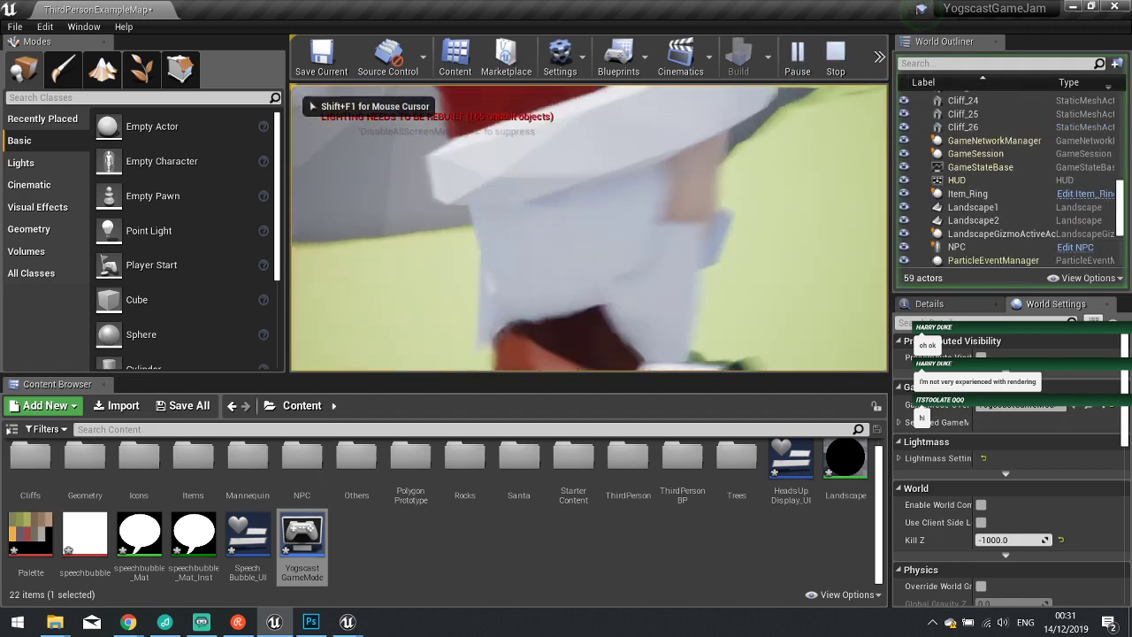
key("w")
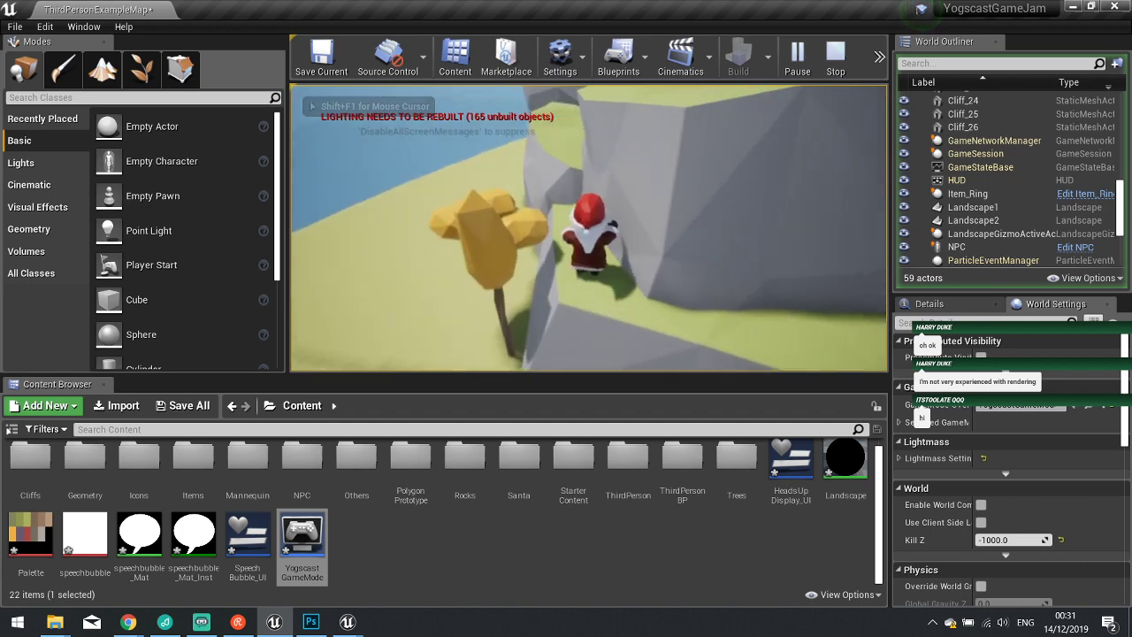
key("space")
key("w")
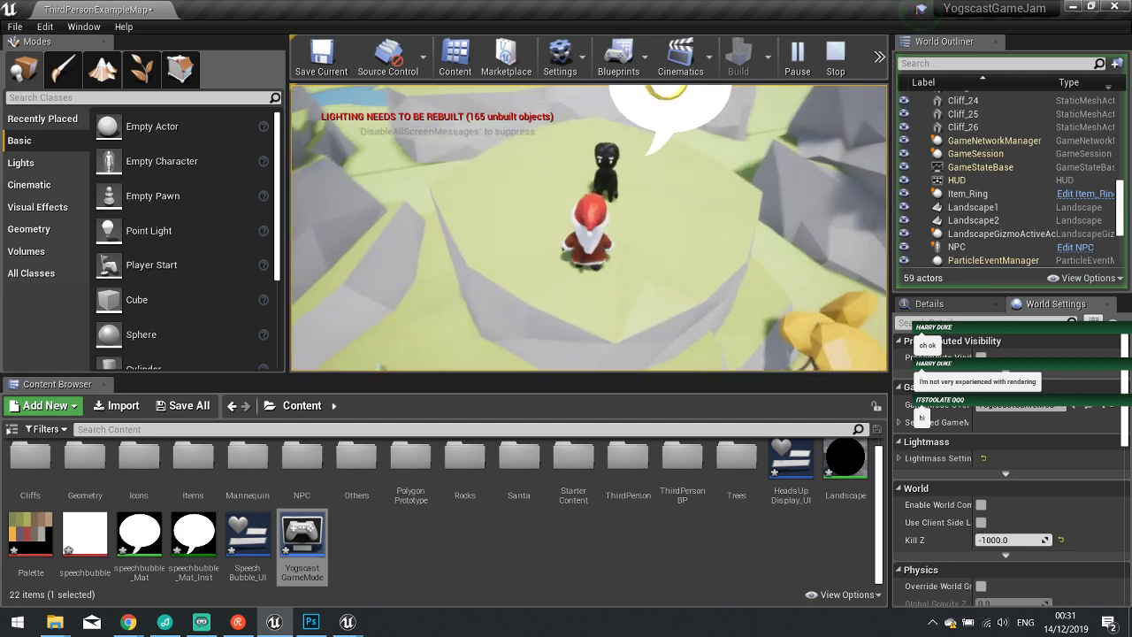
key("w")
key("w")
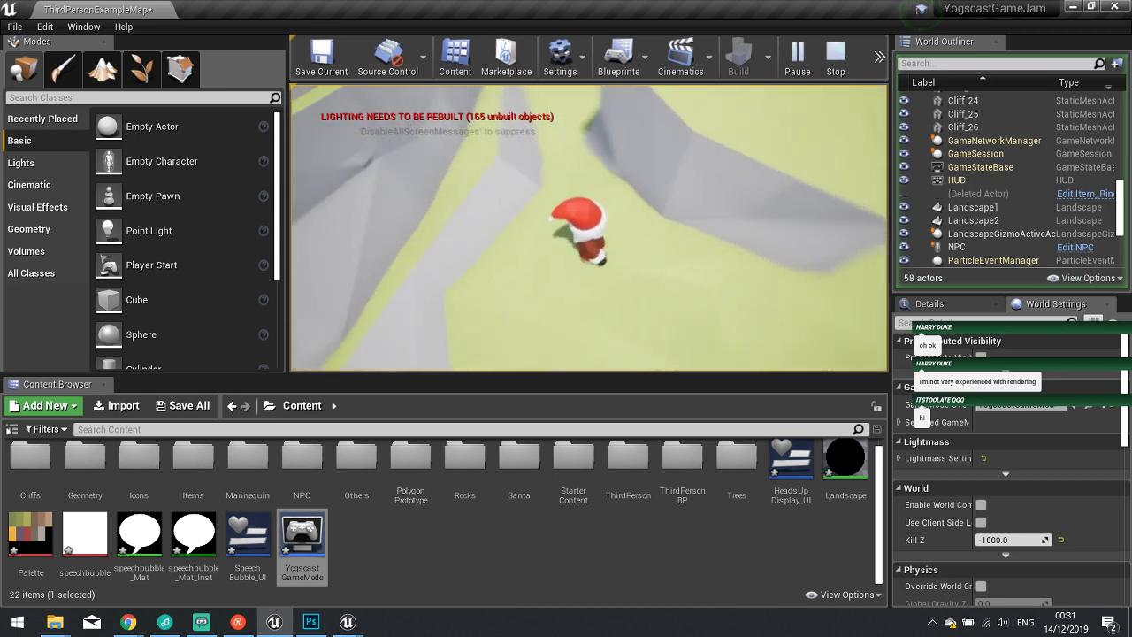
key("w")
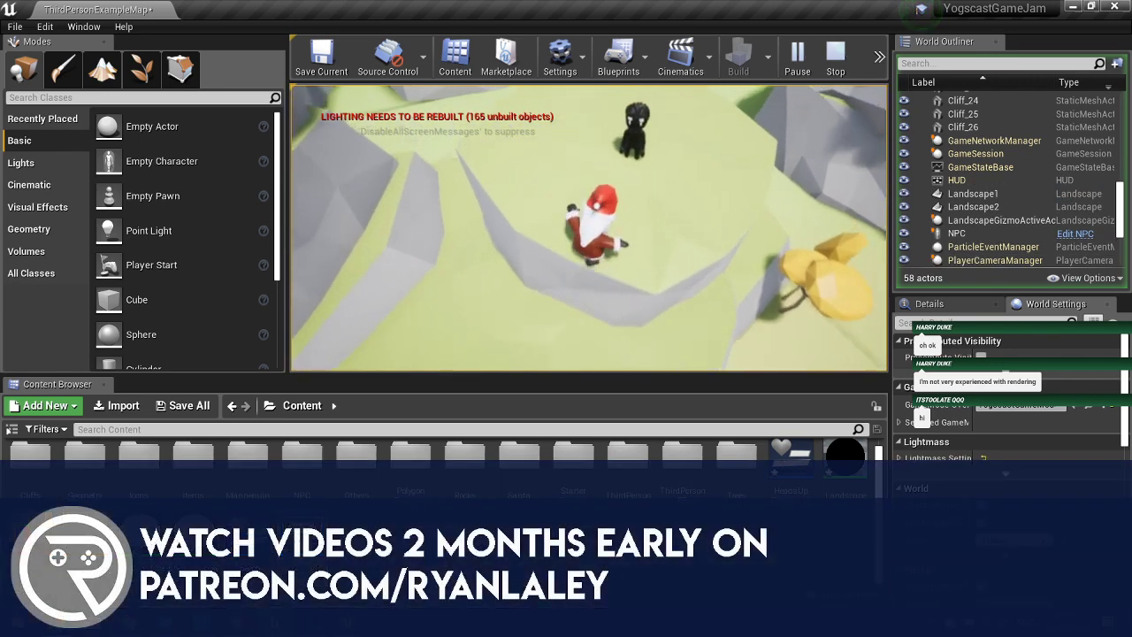
key("d")
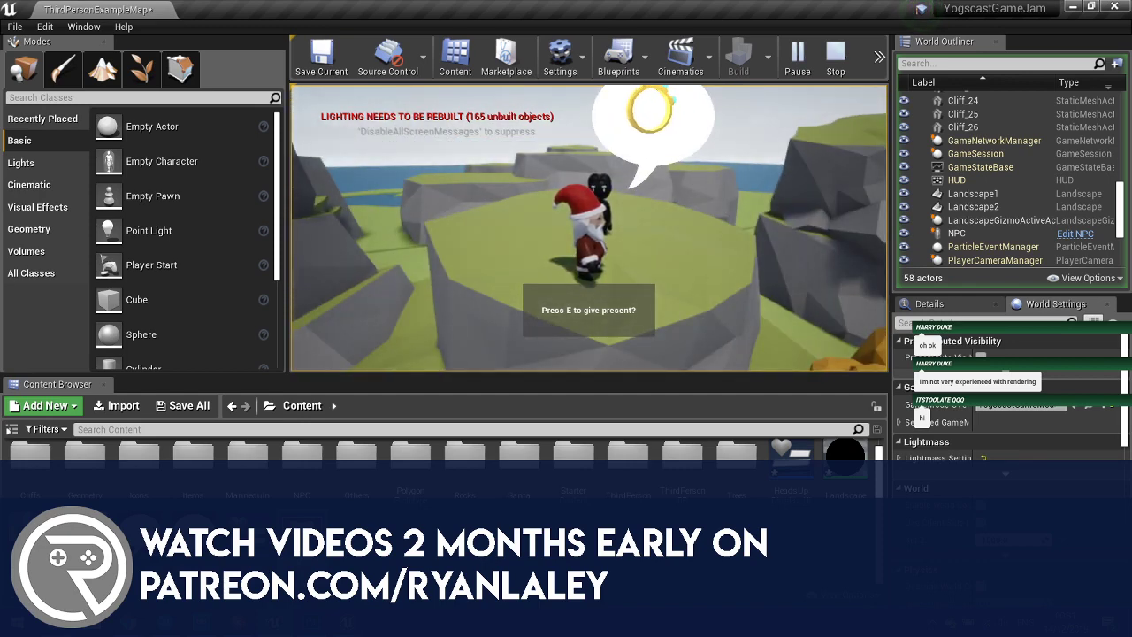
key("d")
key("w")
key("a")
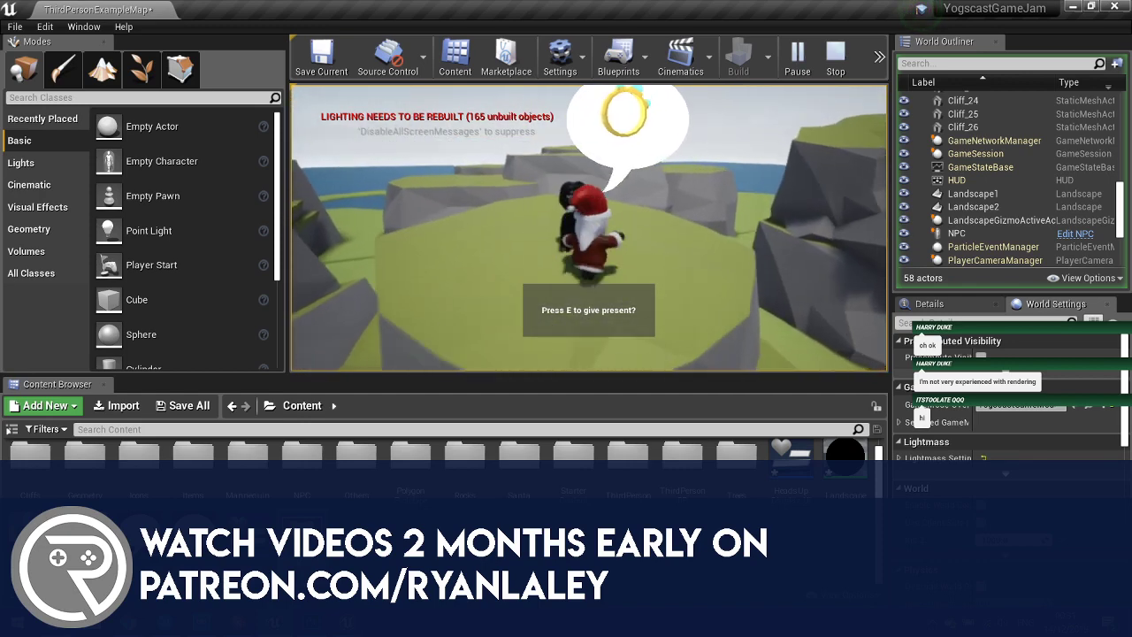
key("Escape")
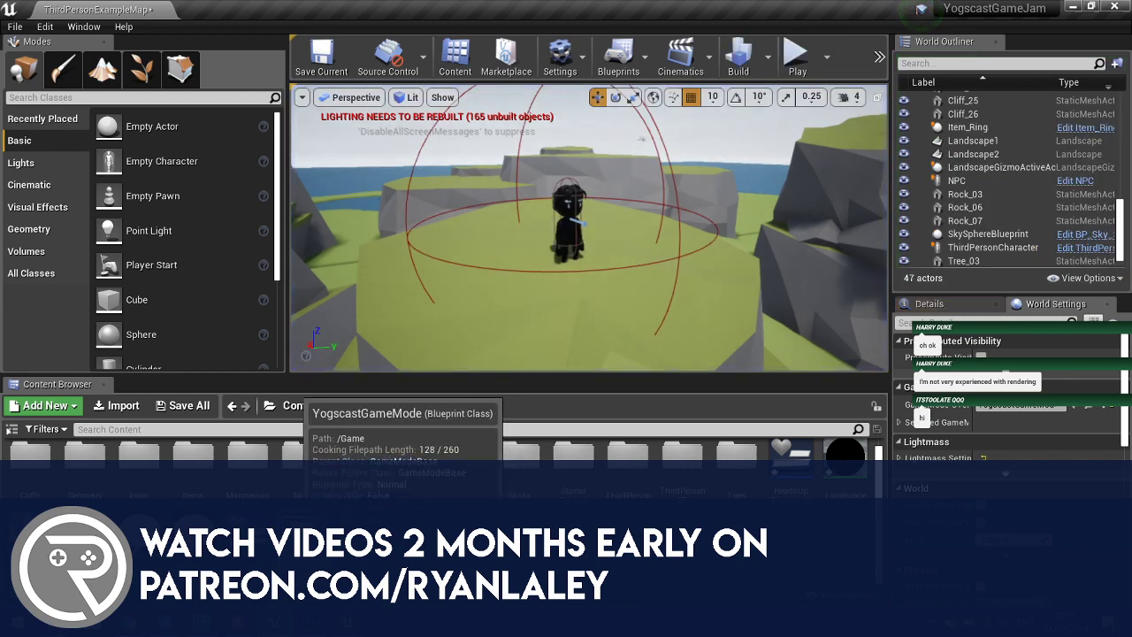
Open the NPC blueprint and add an Enable Input node after Set Visibility in the begin overlap chain.
left_click(1017, 180)
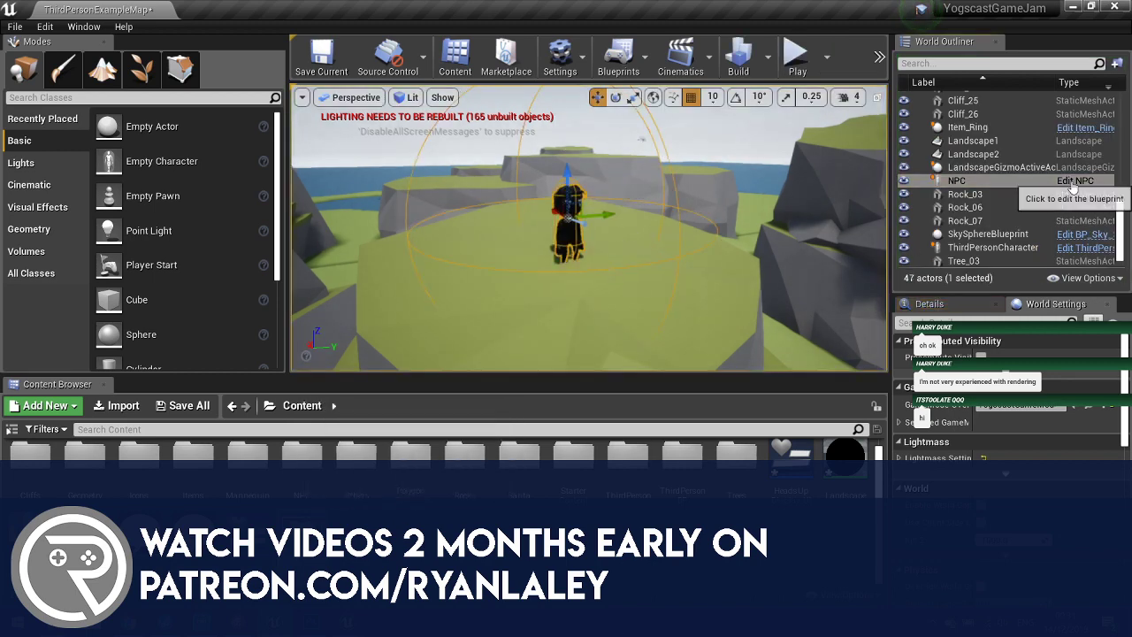
left_click(1074, 180)
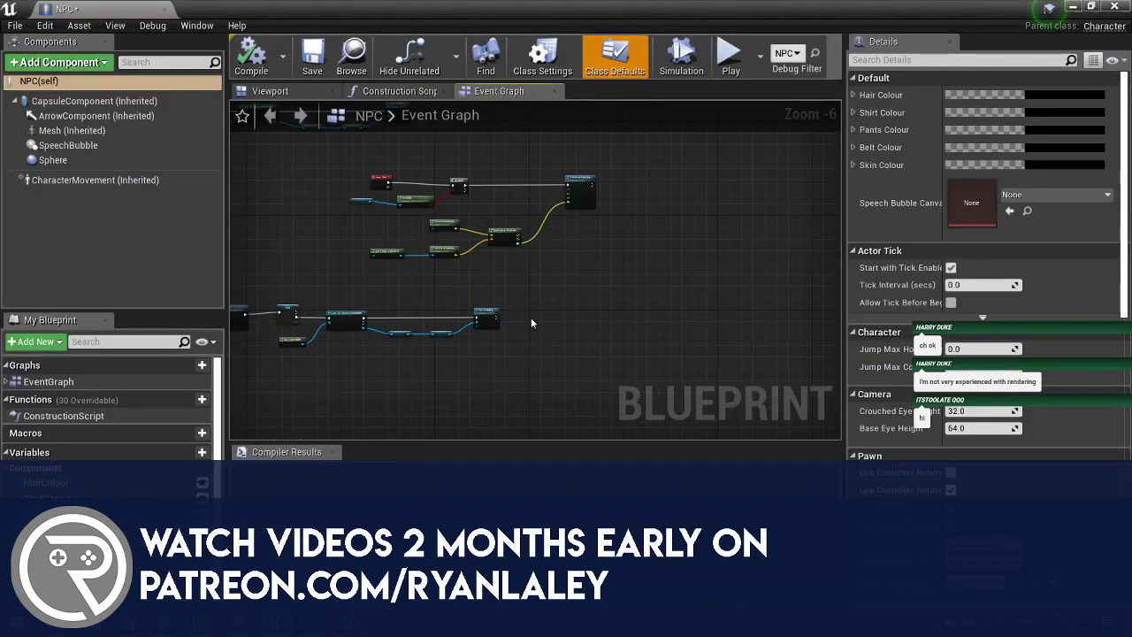
right_click_drag(531, 317, 654, 229)
right_click_drag(455, 304, 681, 267)
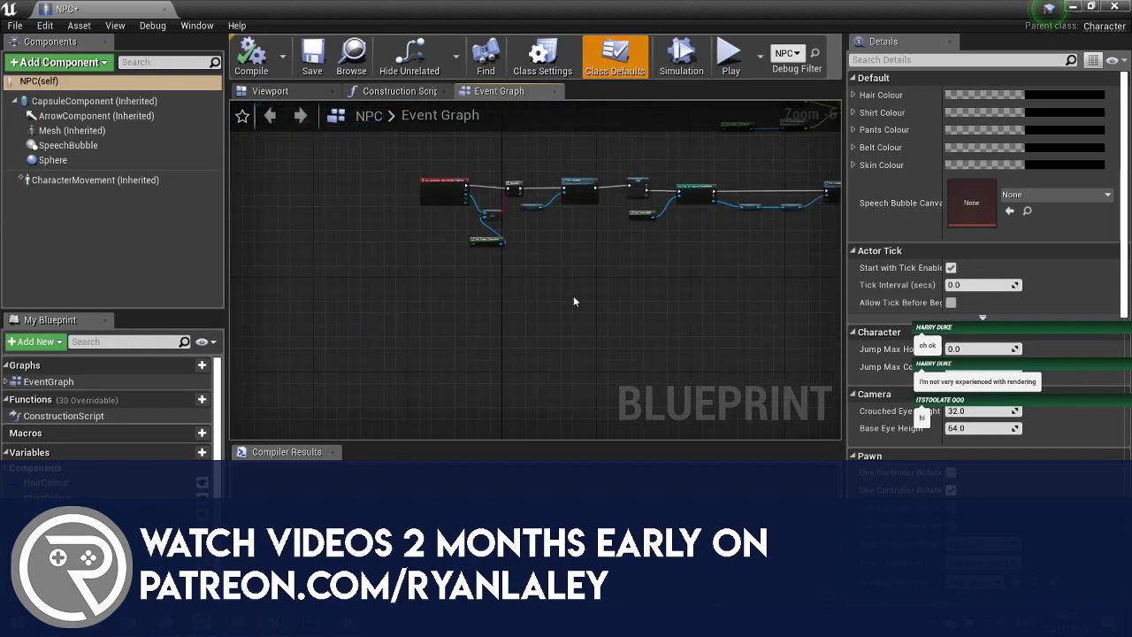
mouse_move(573, 301)
right_mouse_down()
mouse_move(576, 391)
mouse_move(545, 354)
mouse_move(473, 346)
right_mouse_up()
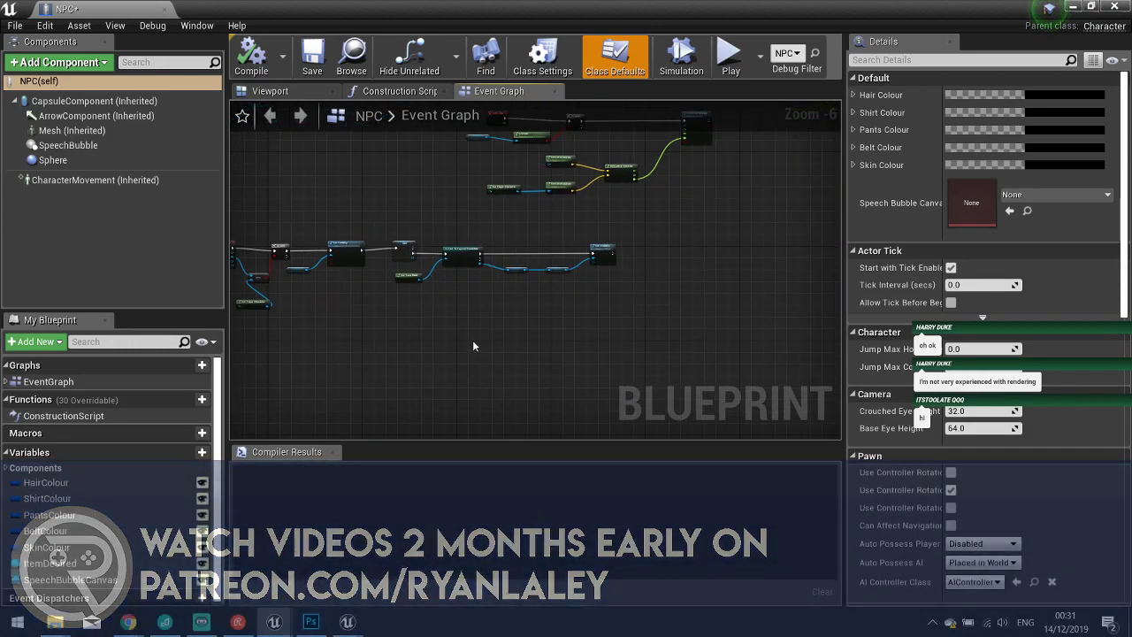
scroll(553, 272, "up", 1)
right_click_drag(553, 272, 522, 308)
scroll(500, 307, "up", 1)
scroll(499, 307, "up", 1)
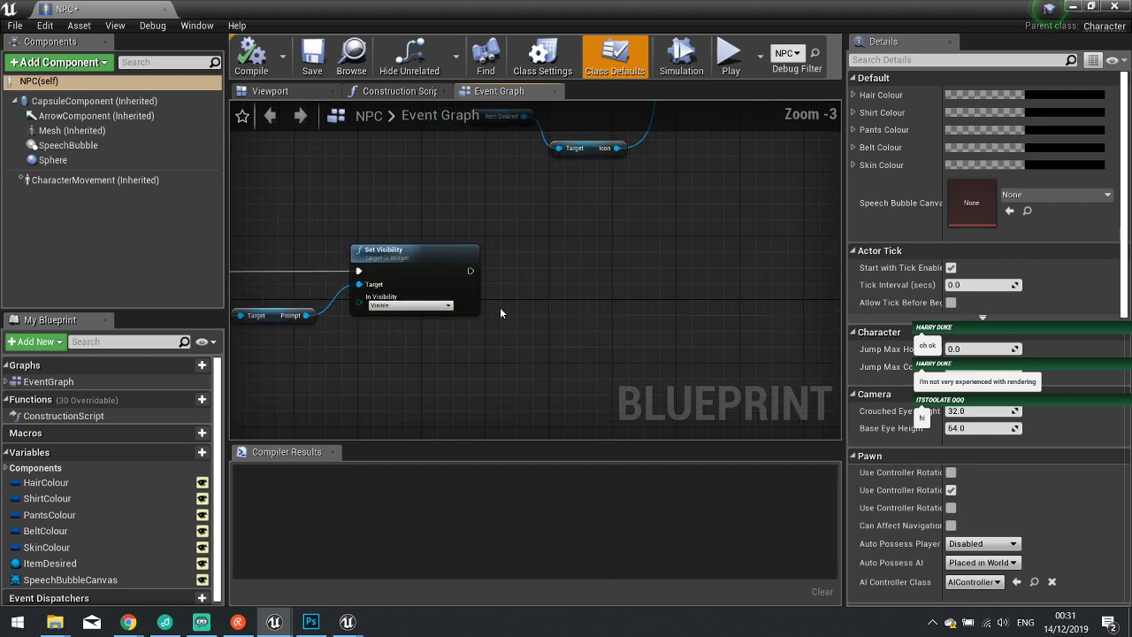
left_click_drag(470, 270, 621, 274)
type("e")
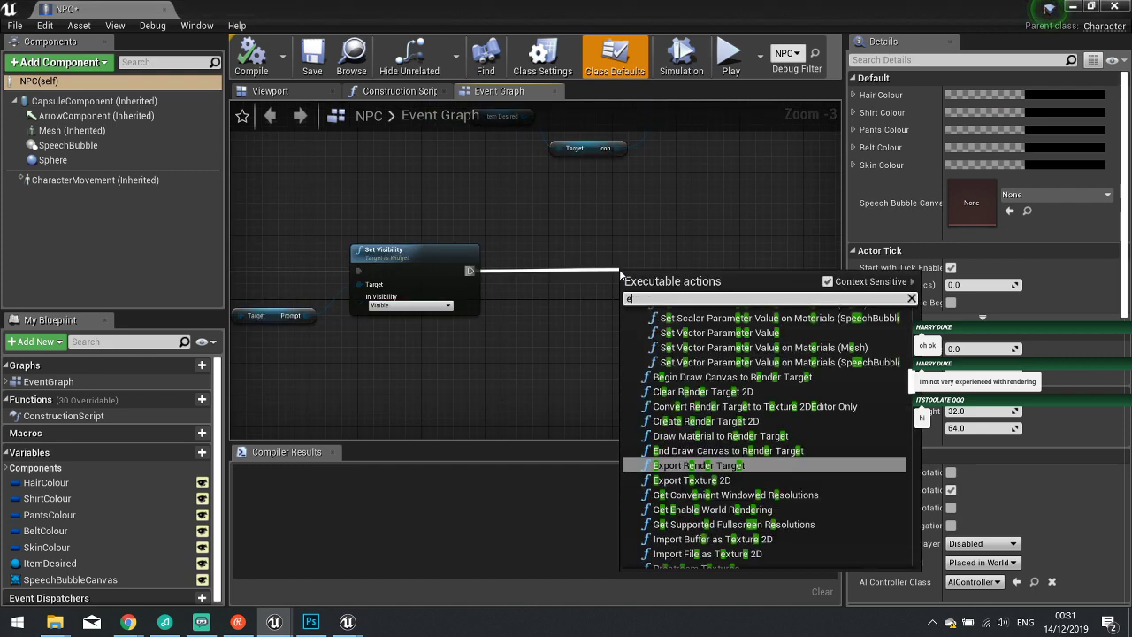
type("nable i")
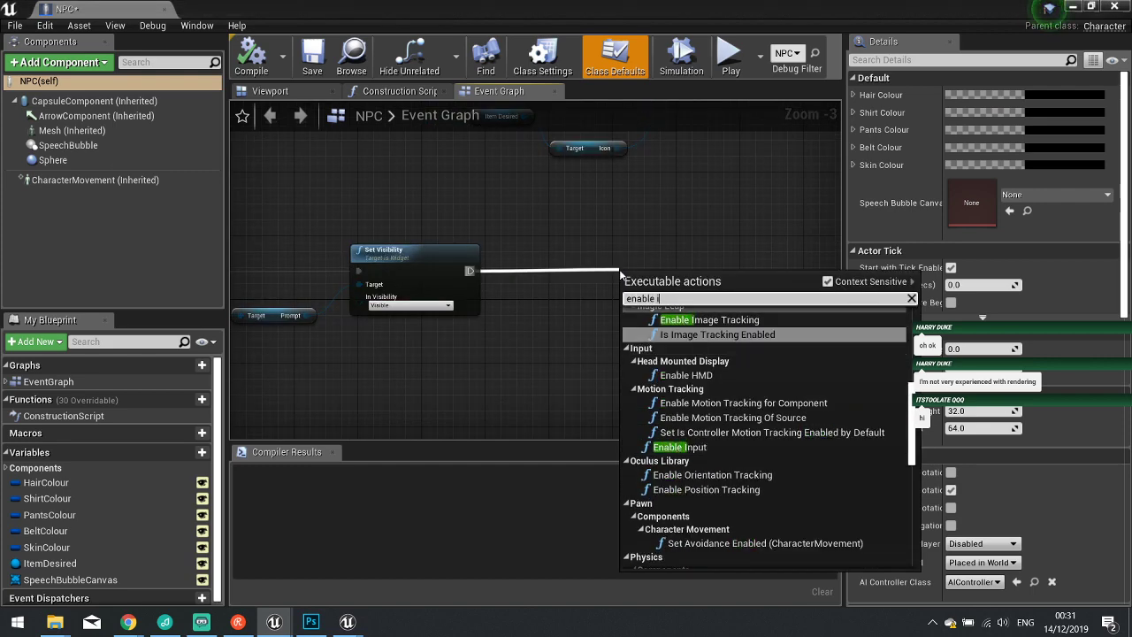
left_click(699, 446)
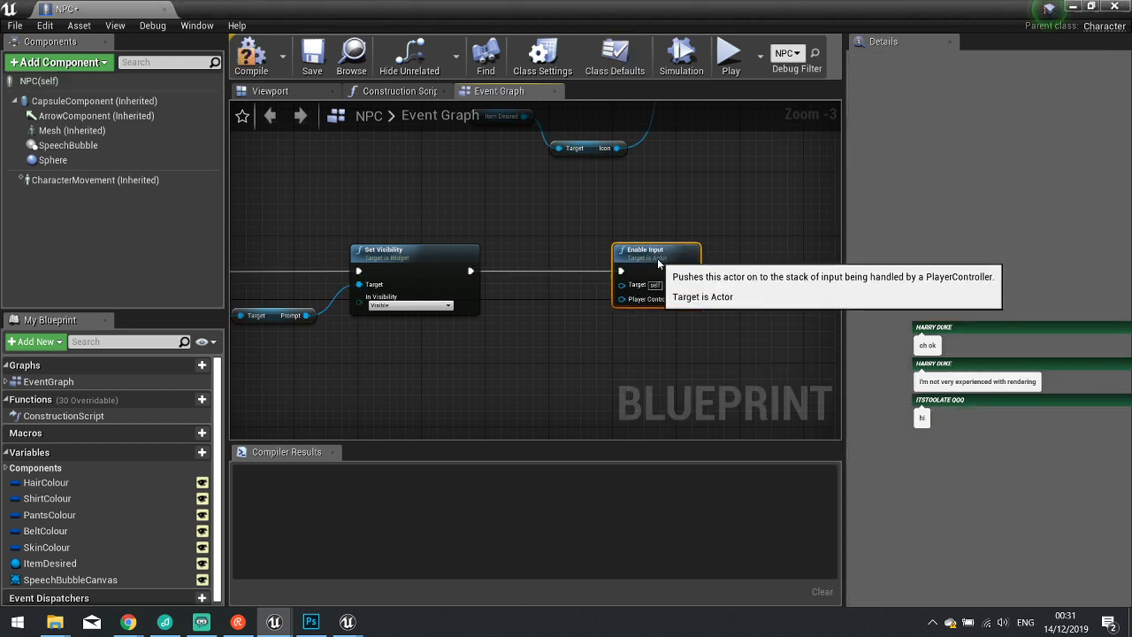
Feed Enable Input's Player Controller pin from a Get Player Controller node placed just below Set Visibility.
left_click_drag(622, 298, 581, 336)
type("get p")
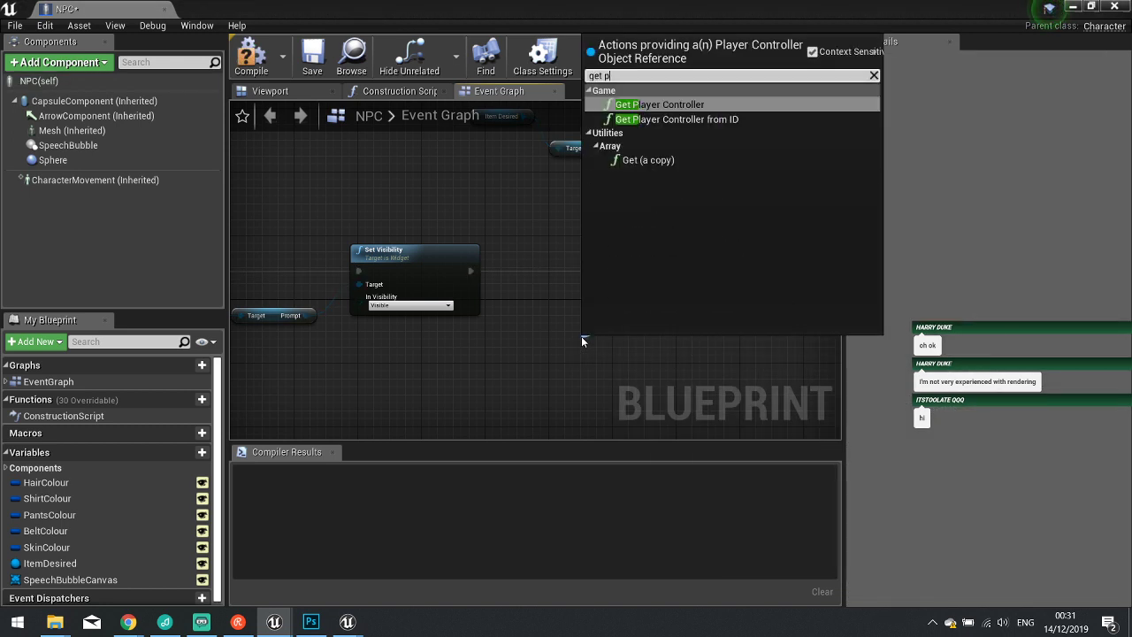
type("layer c")
key("Return")
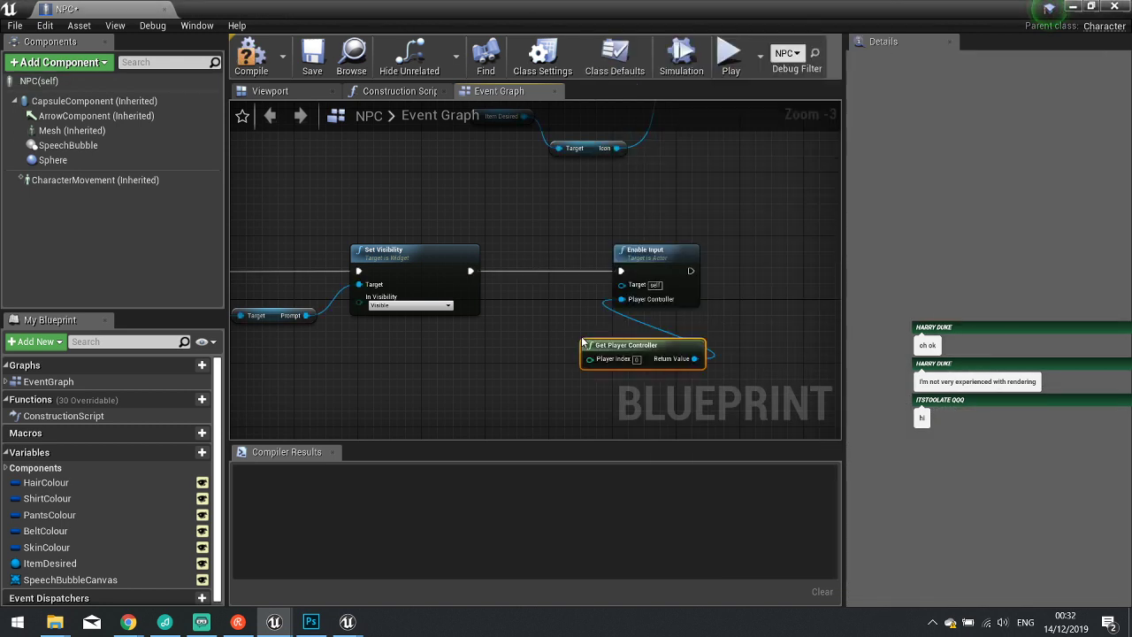
left_click_drag(636, 351, 532, 343)
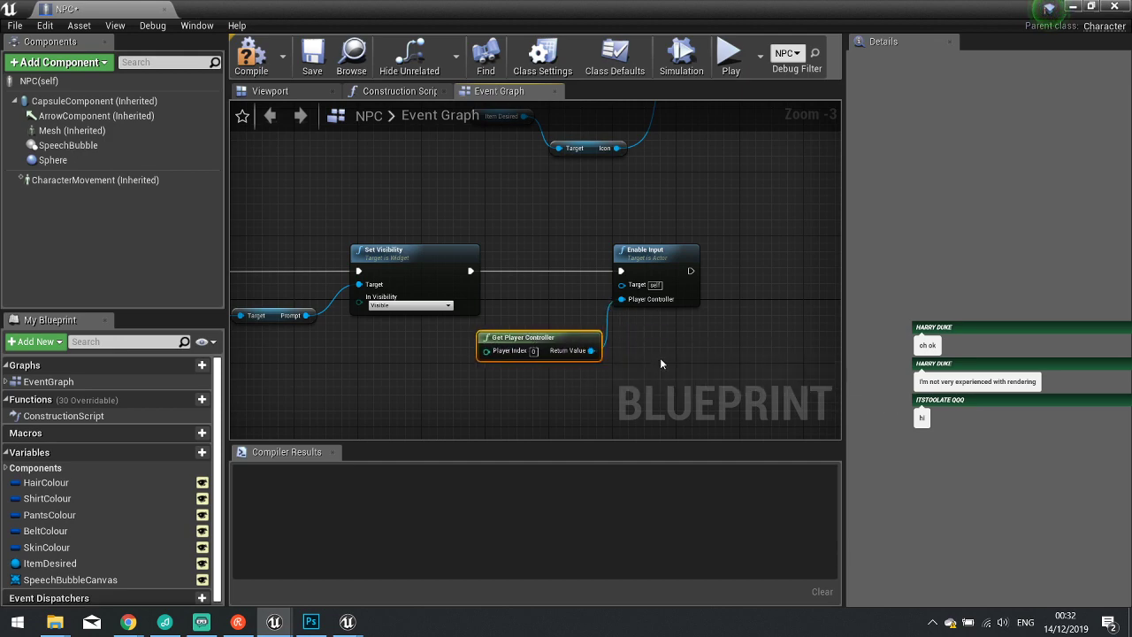
Add a Disable Input node after Set Visibility in the end overlap chain.
right_click_drag(684, 283, 538, 270)
mouse_move(611, 290)
right_mouse_down()
mouse_move(586, 298)
mouse_move(578, 157)
right_mouse_up()
right_click_drag(539, 354, 590, 223)
right_click_drag(726, 300, 458, 248)
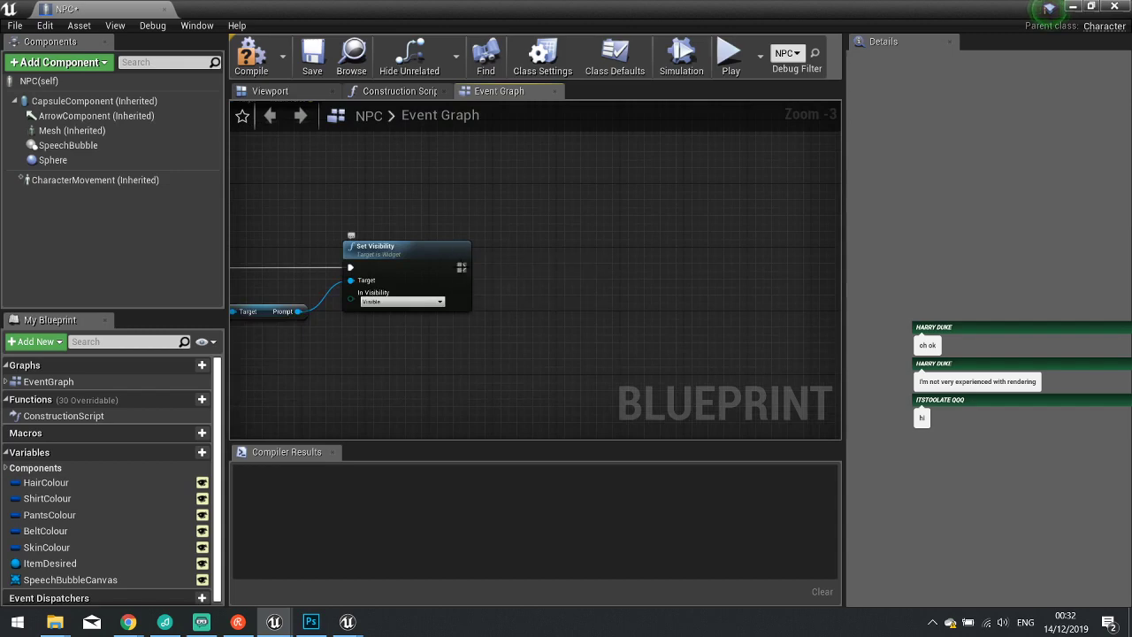
left_click_drag(461, 267, 549, 264)
type("disable")
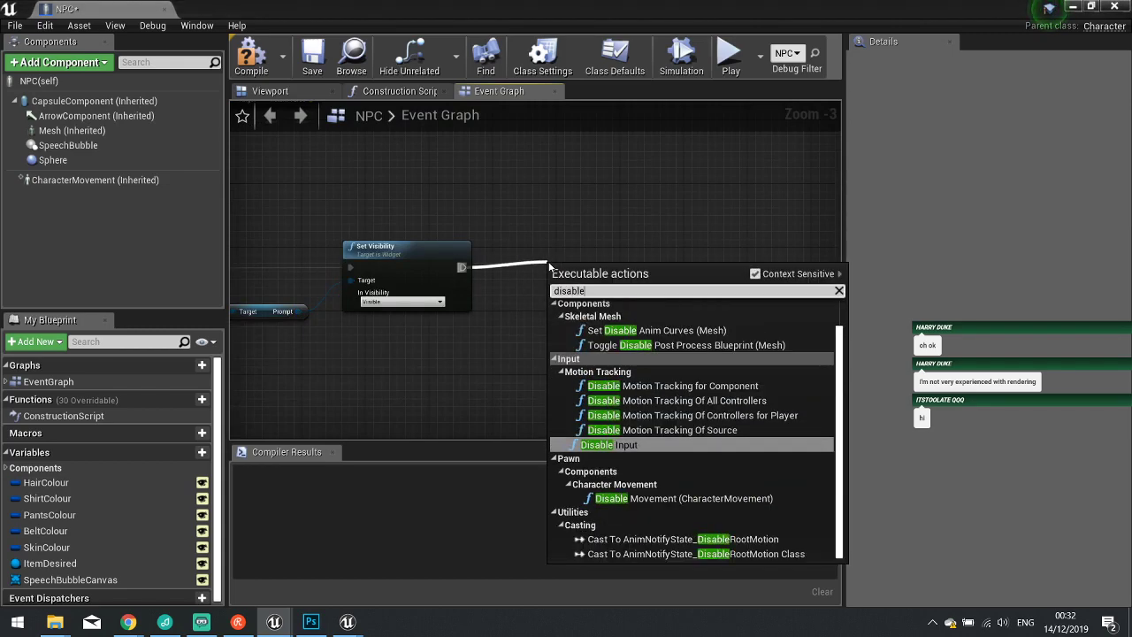
left_click(602, 445)
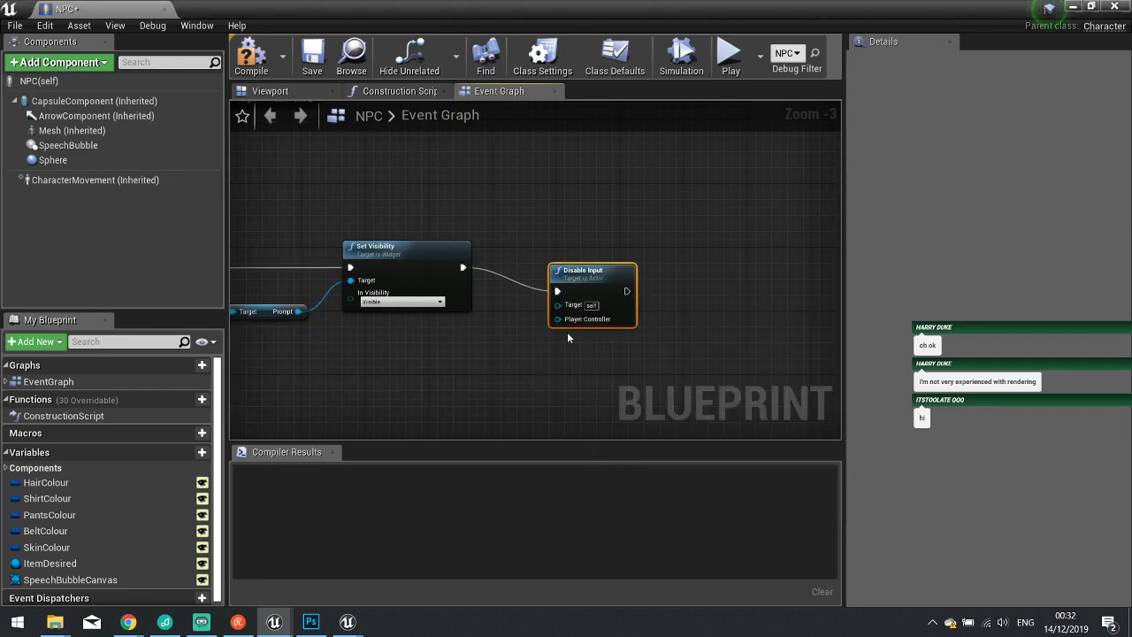
Connect a Get Player Controller node to Disable Input's Player Controller pin and compile the blueprint.
left_click_drag(472, 353, 472, 354)
type("get play")
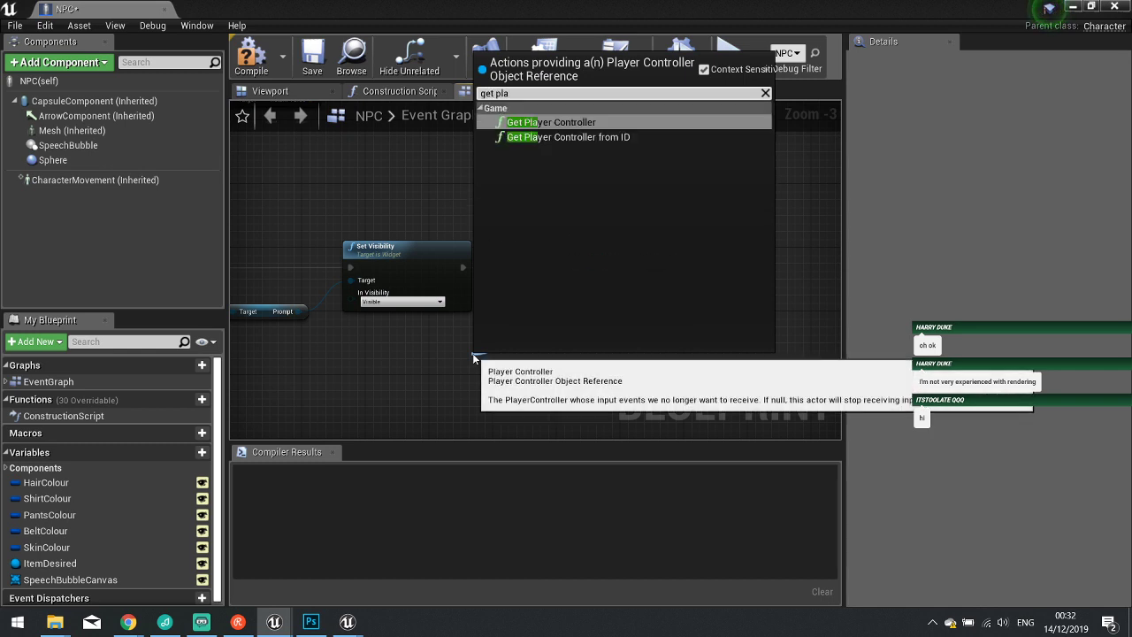
key("Return")
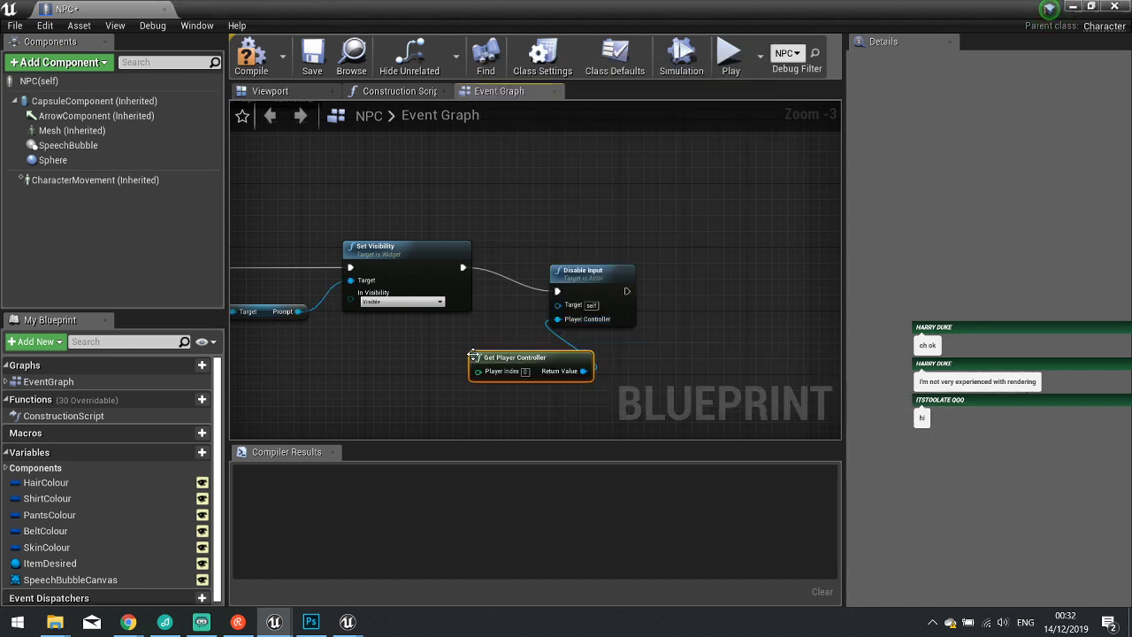
left_click(264, 64)
Add an E key event that runs DestroyActor on self when pressed, and close the NPC blueprint.
right_click_drag(473, 220, 472, 219)
right_click(404, 286)
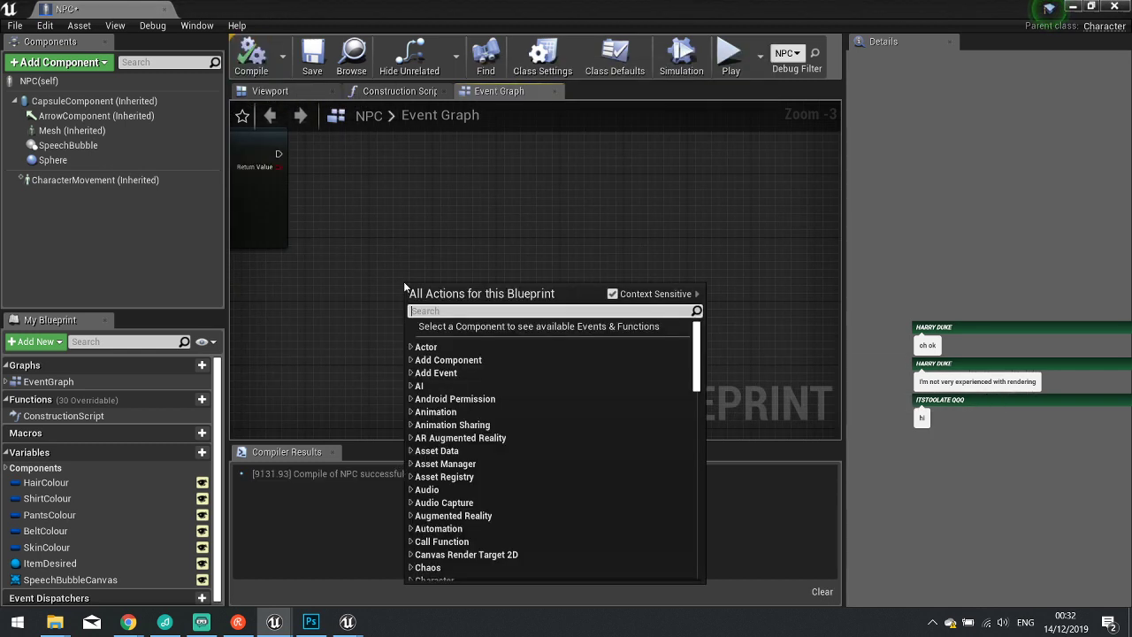
type("e key")
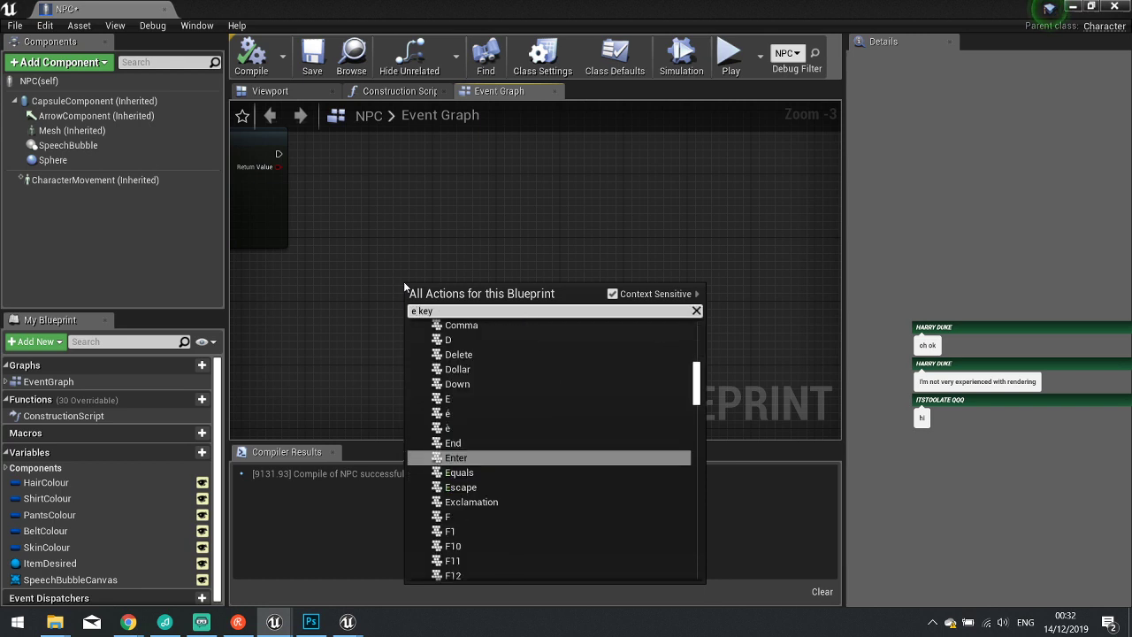
left_click(470, 397)
scroll(455, 354, "up", 2)
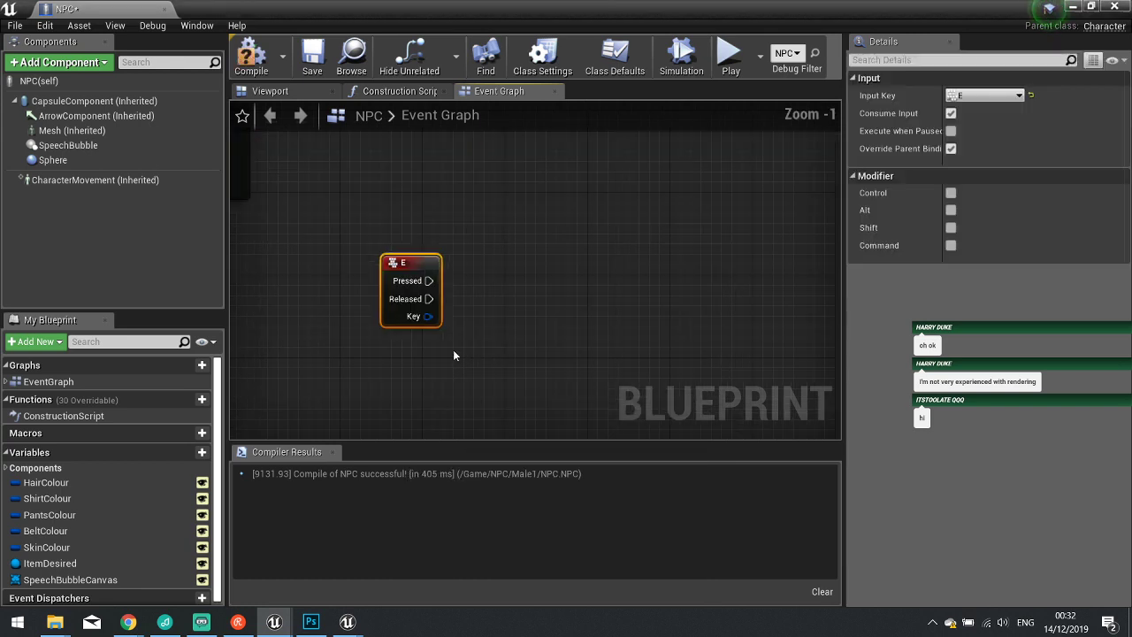
left_click_drag(522, 292, 523, 295)
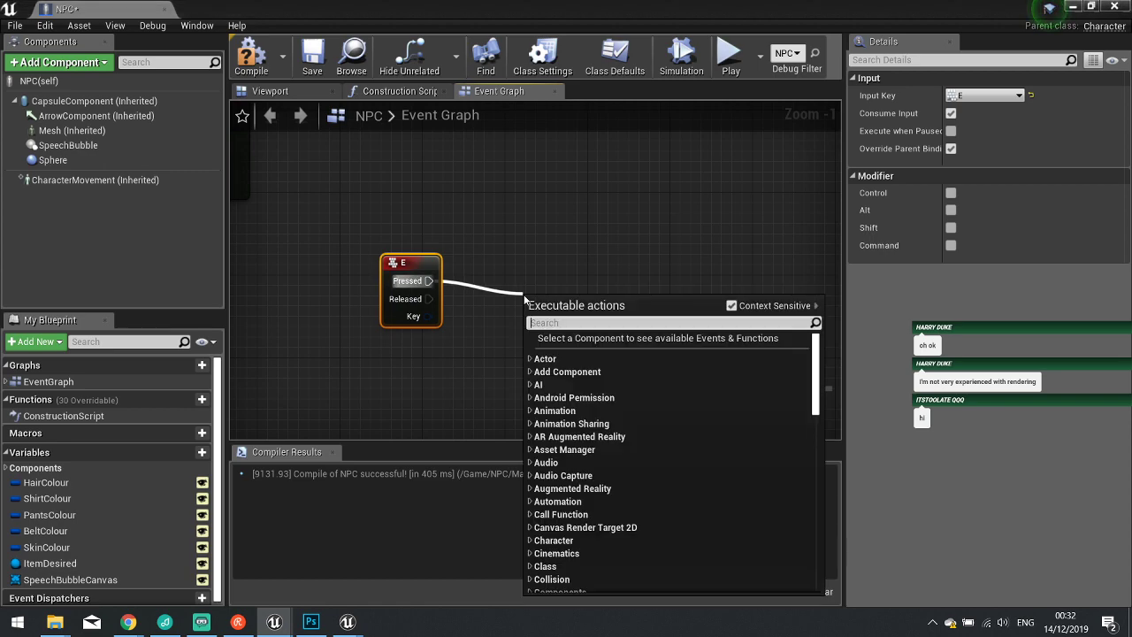
type("destroy")
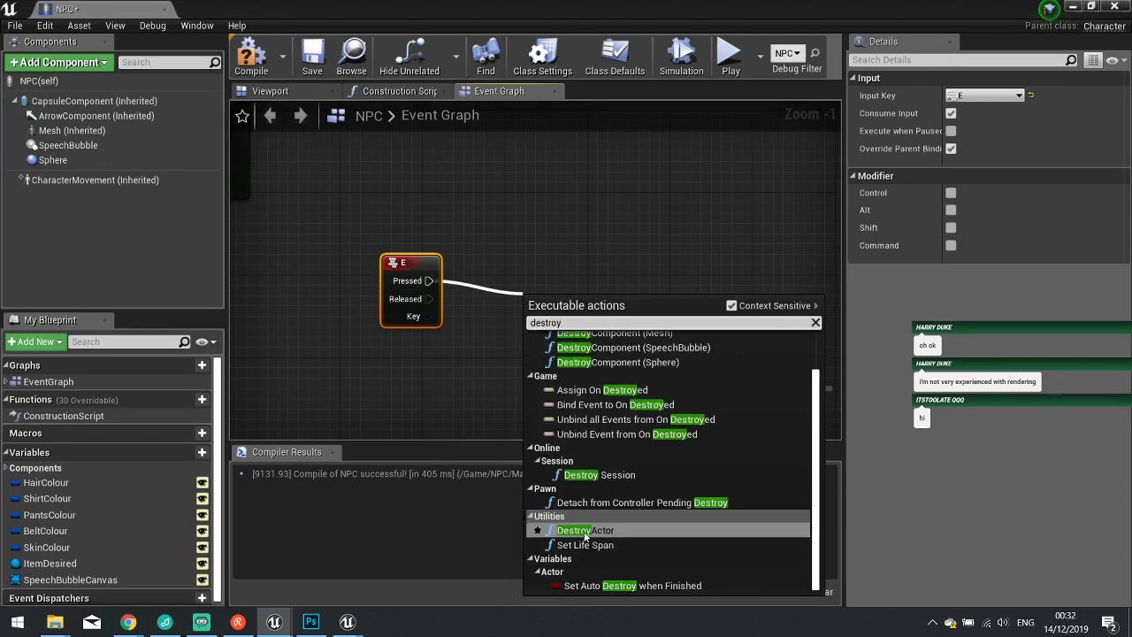
left_click(584, 530)
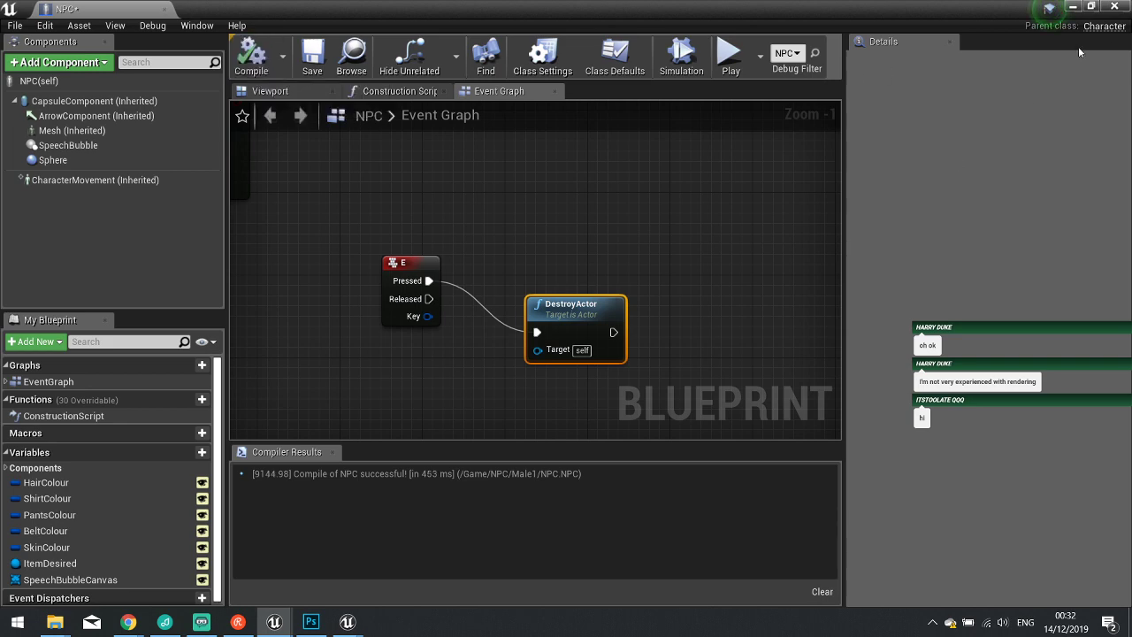
left_click(1114, 7)
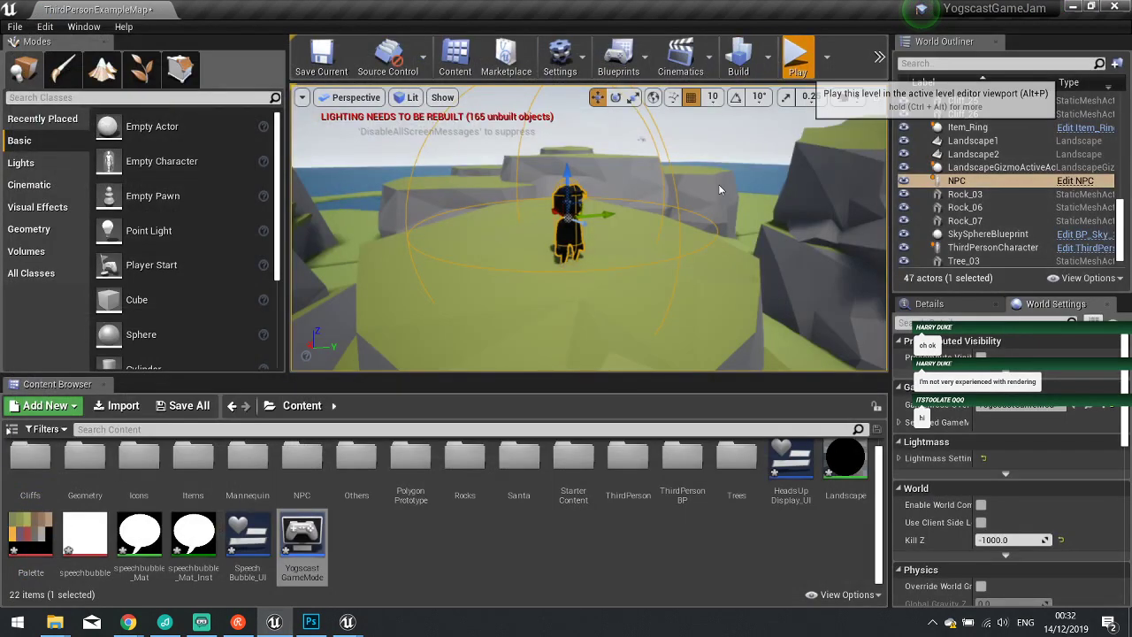
Play-test giving the present by collecting the ring and returning to the NPC, and stop the session.
left_click(795, 60)
key("w")
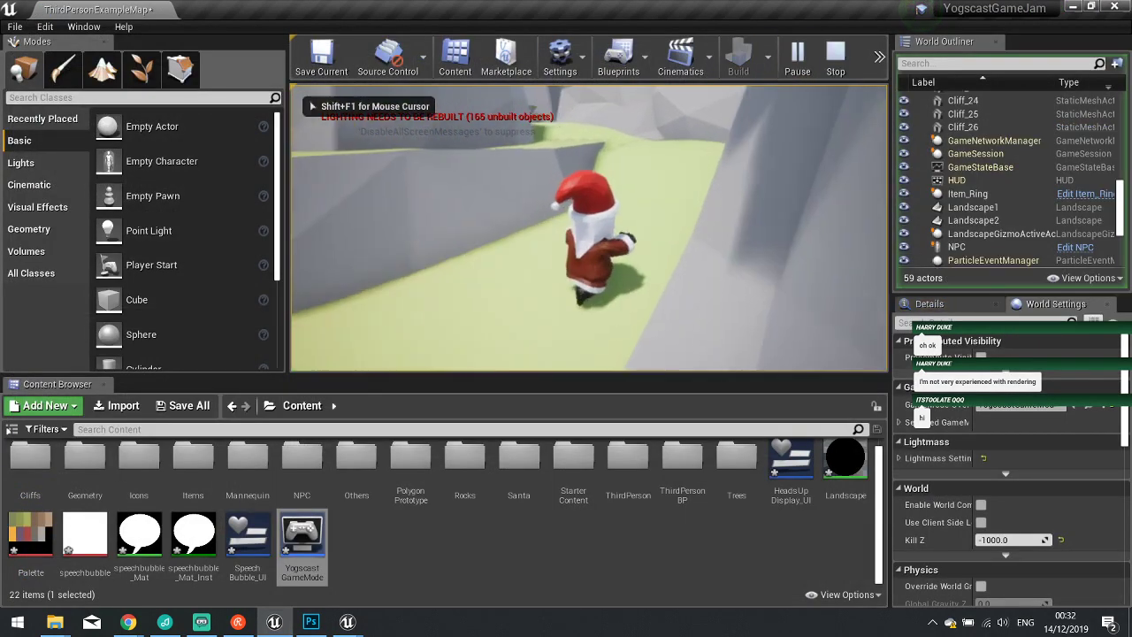
key("w")
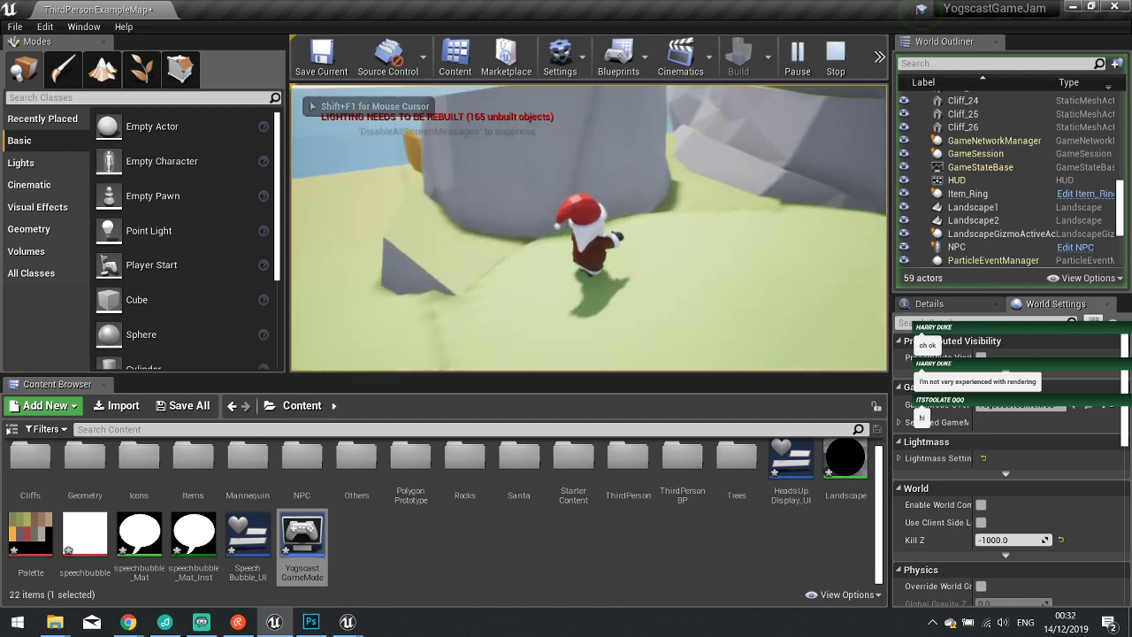
key("w")
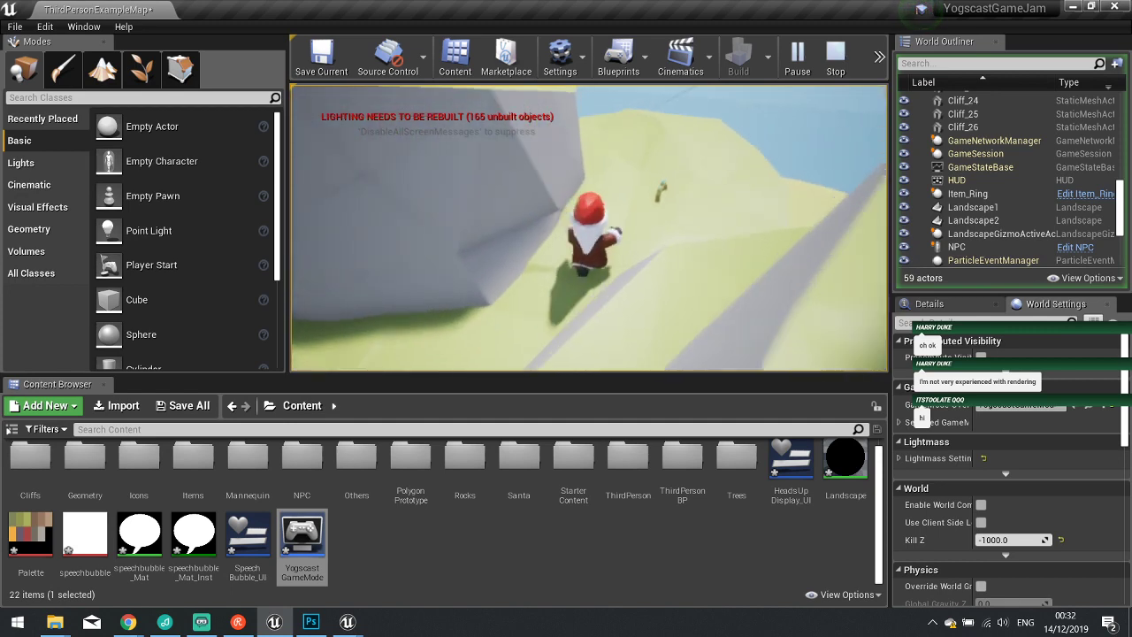
key("w")
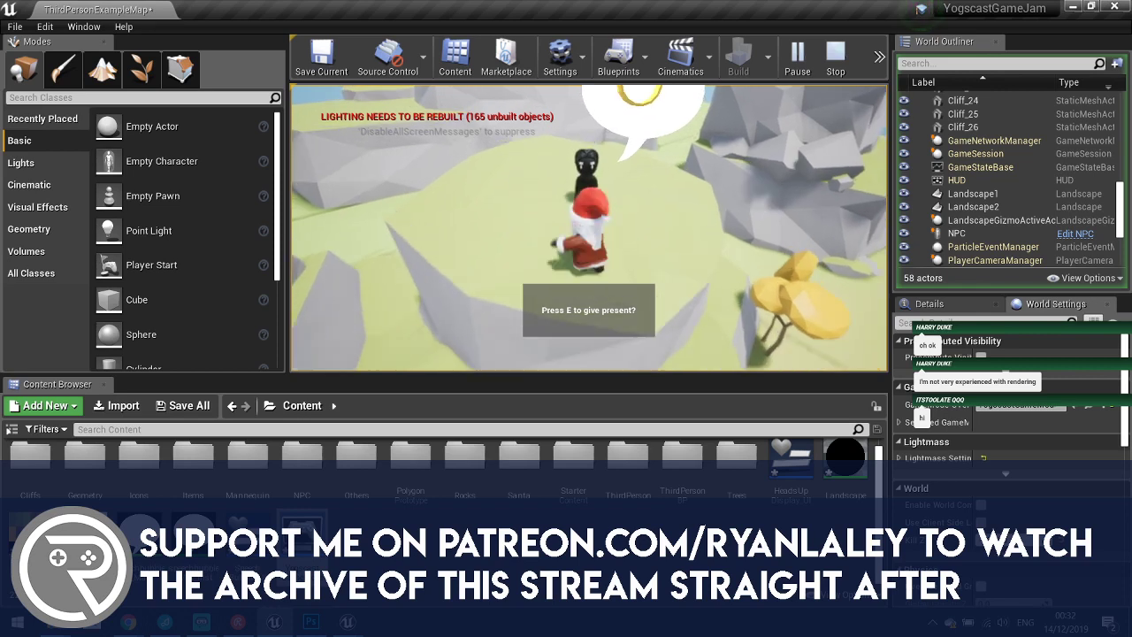
key("Escape")
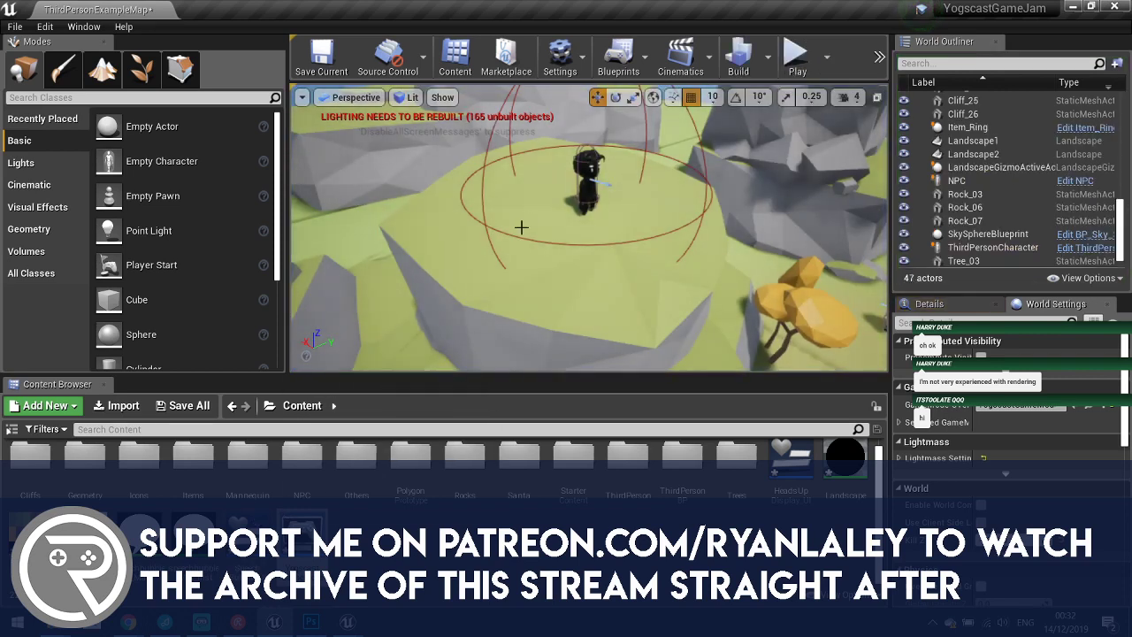
Reopen the NPC blueprint and add a Print String node after Enable Input in the begin overlap chain.
double_click(588, 177)
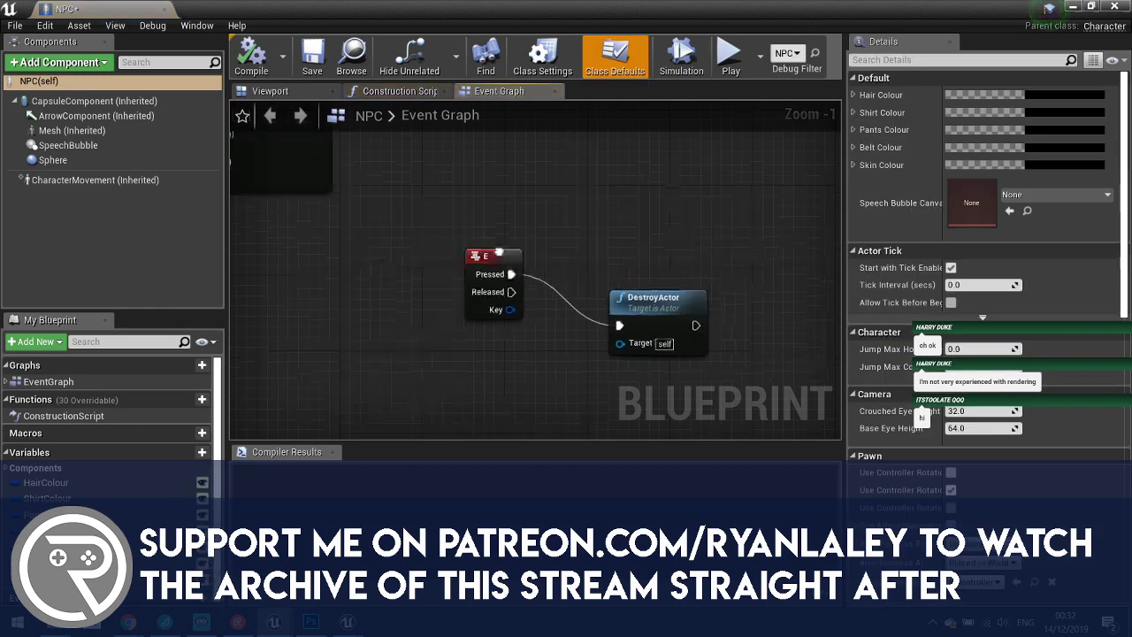
scroll(499, 252, "down", 3)
right_click_drag(710, 241, 566, 423)
scroll(557, 336, "up", 1)
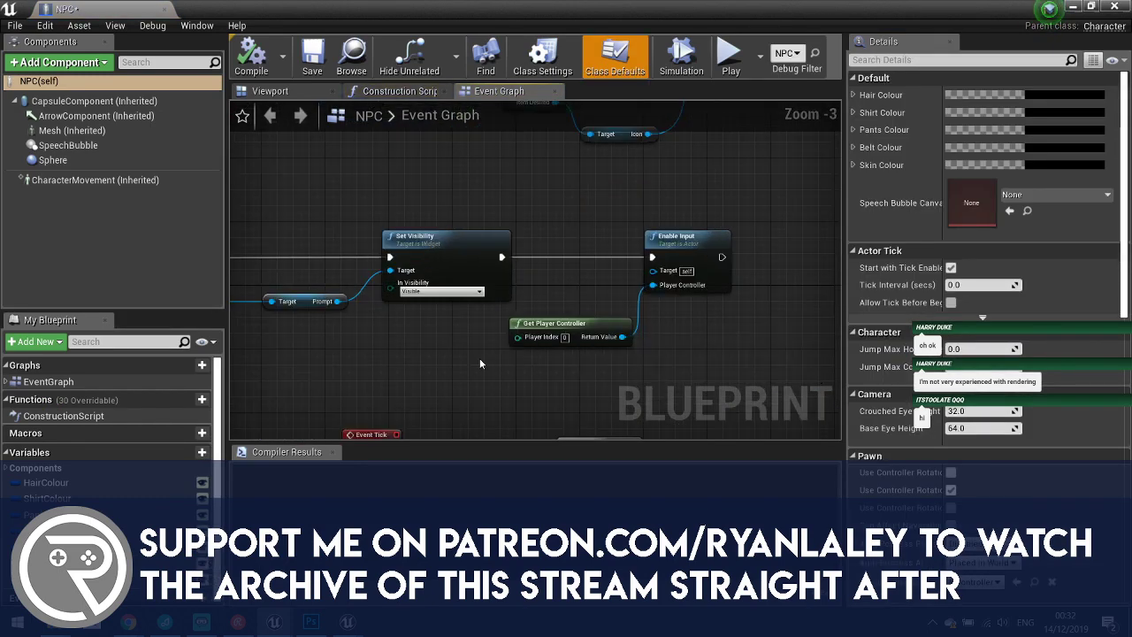
right_click_drag(479, 363, 376, 301)
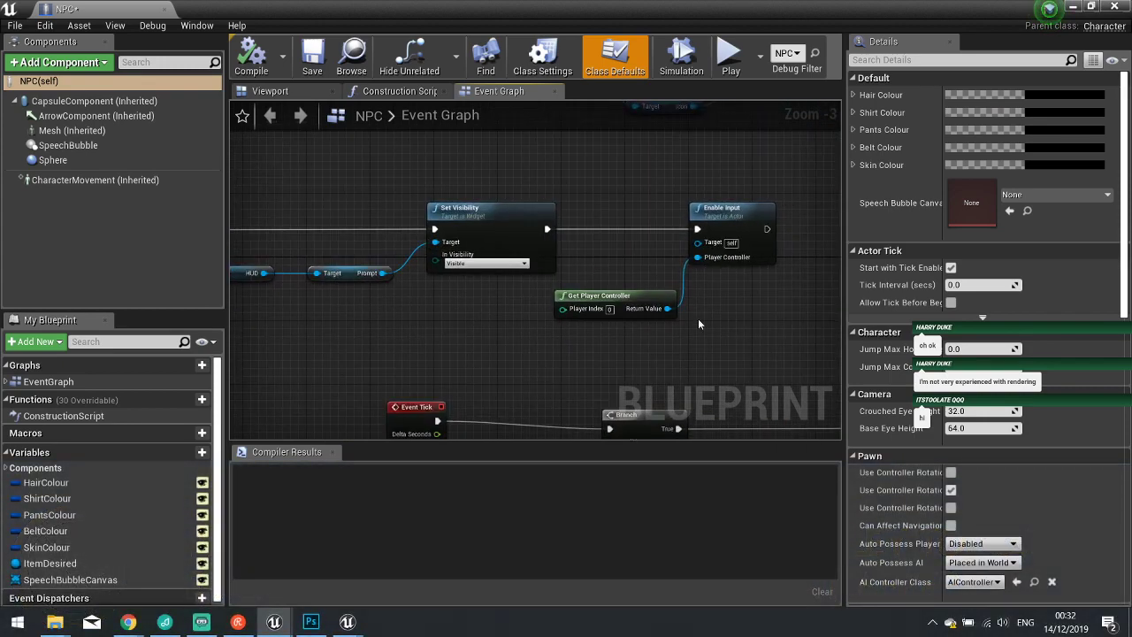
right_click_drag(739, 297, 570, 275)
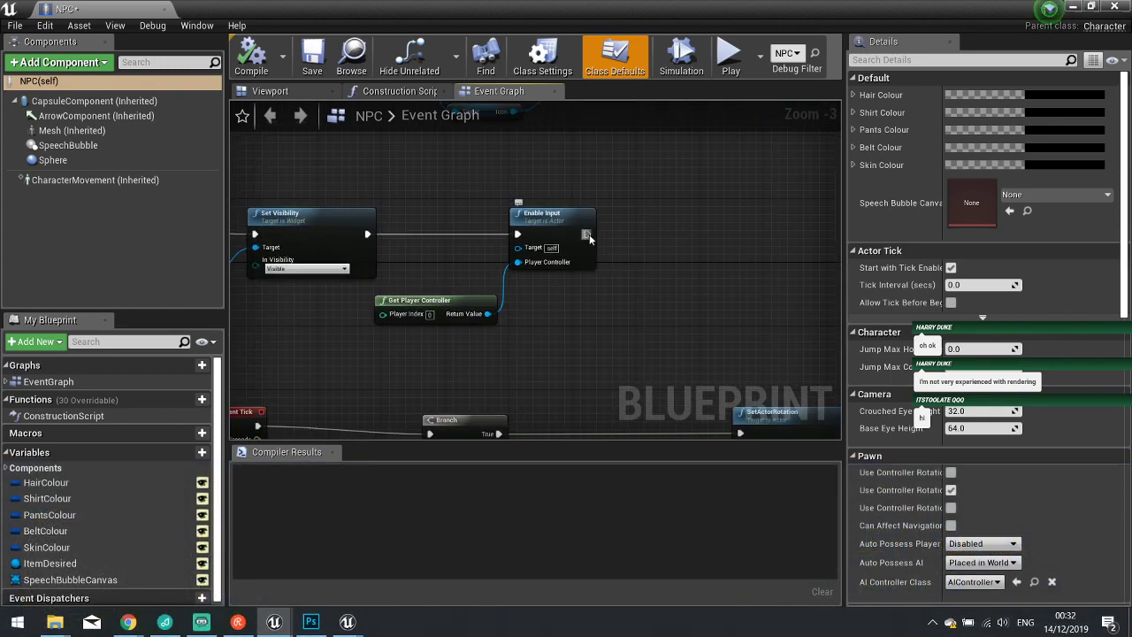
left_click_drag(586, 236, 646, 237)
type("print")
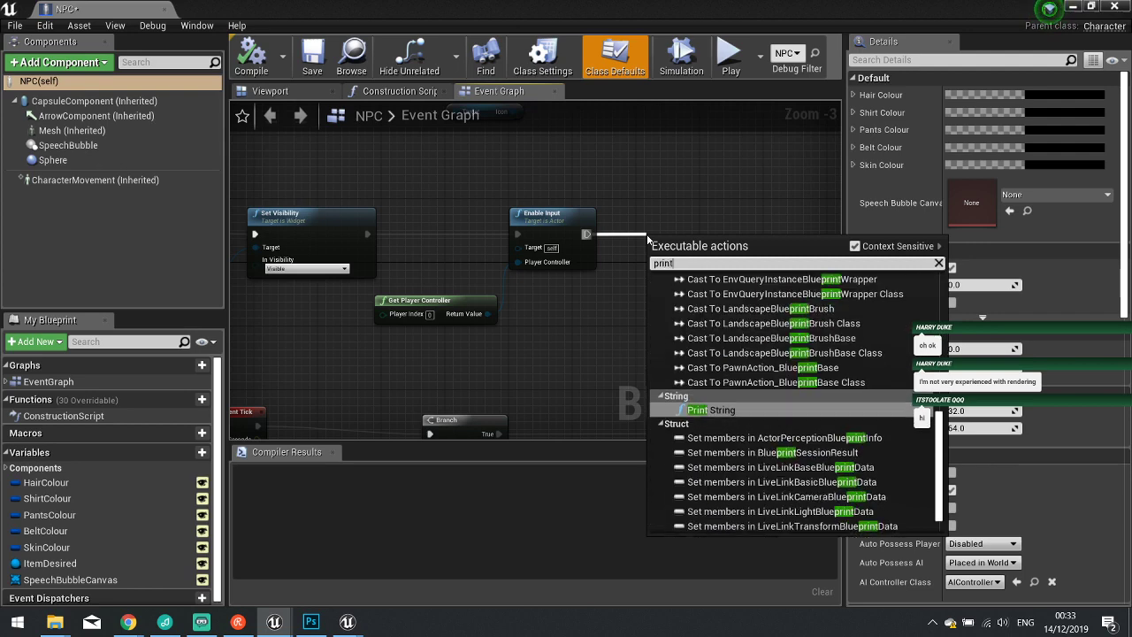
key("Return")
Add a Print String node after DestroyActor in the E key event chain, with its In String set to Destroy.
right_click_drag(663, 343, 515, 200)
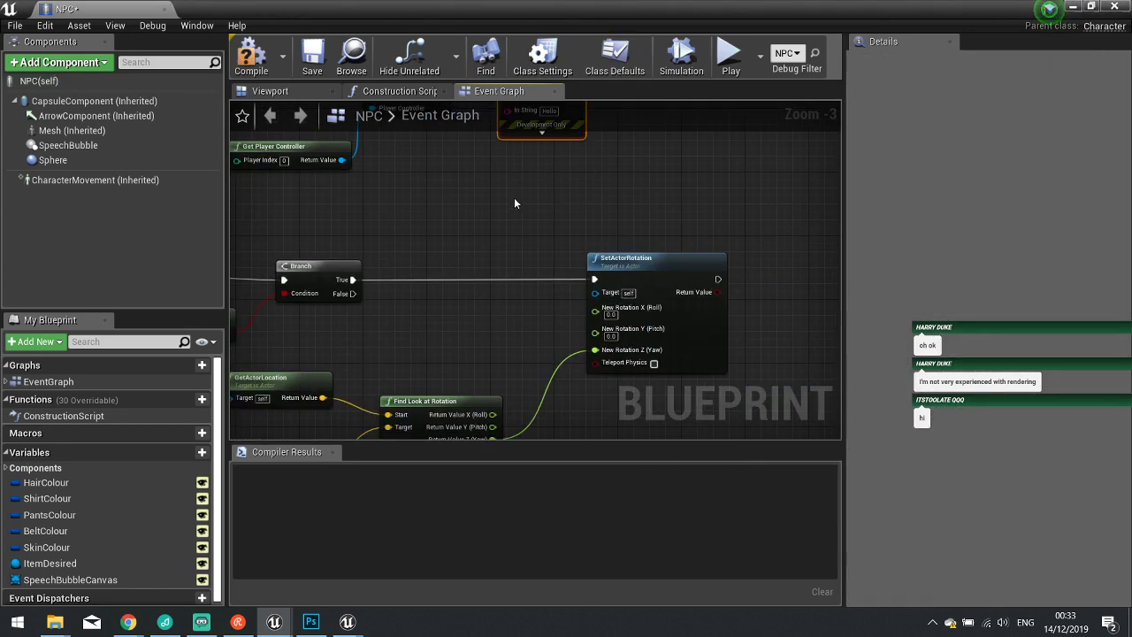
scroll(516, 201, "down", 2)
right_click_drag(751, 392, 551, 233)
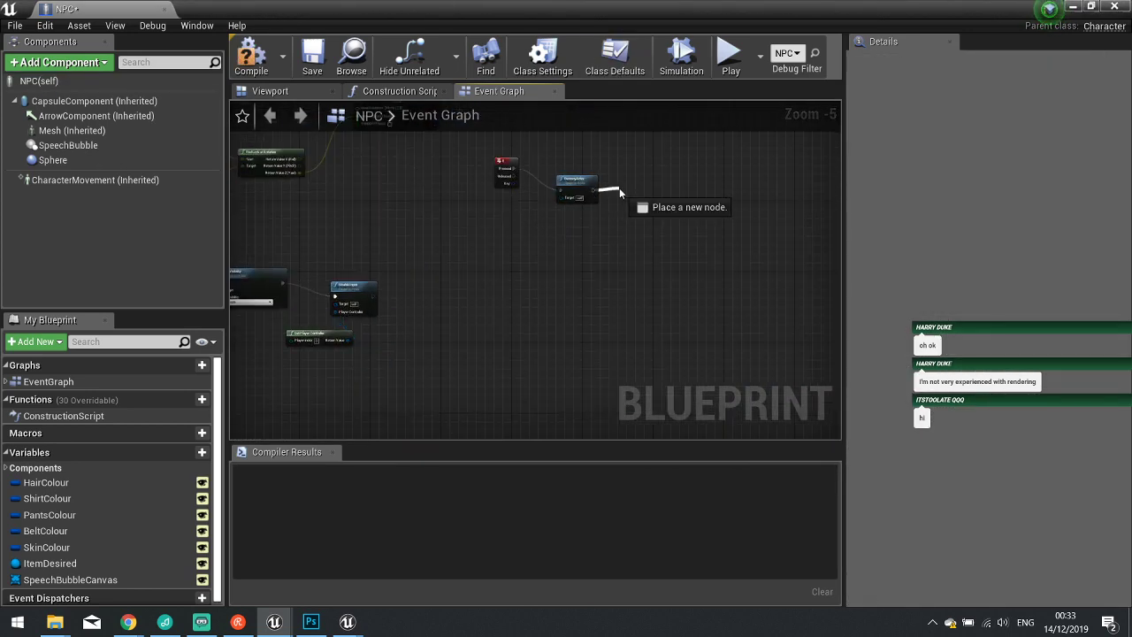
left_click_drag(619, 192, 620, 193)
type("print")
key("Return")
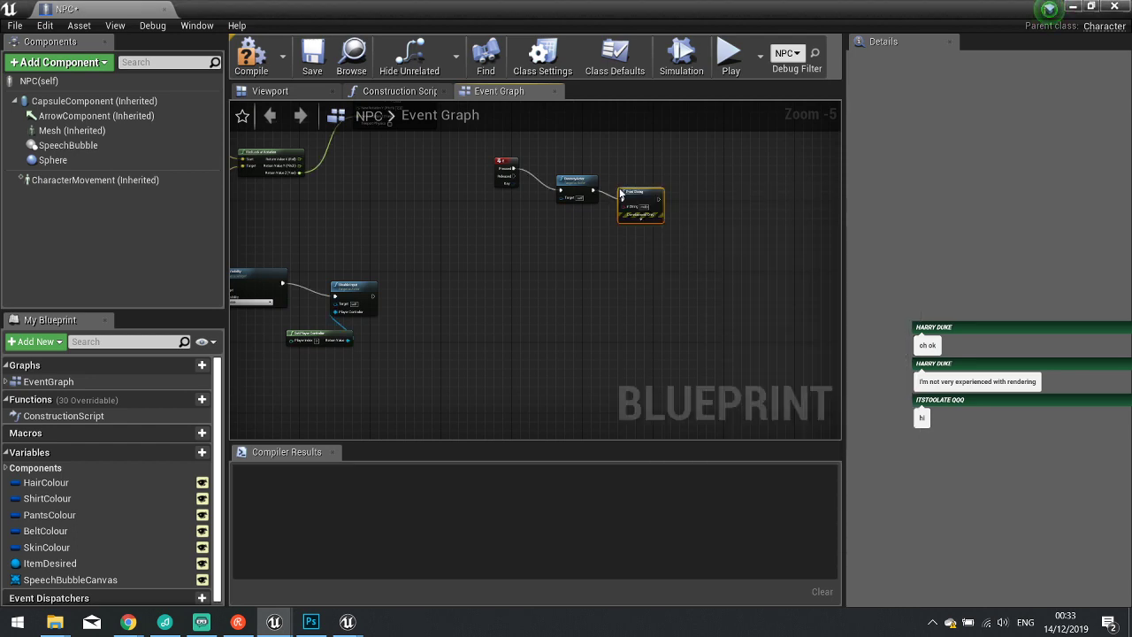
scroll(683, 172, "up", 2)
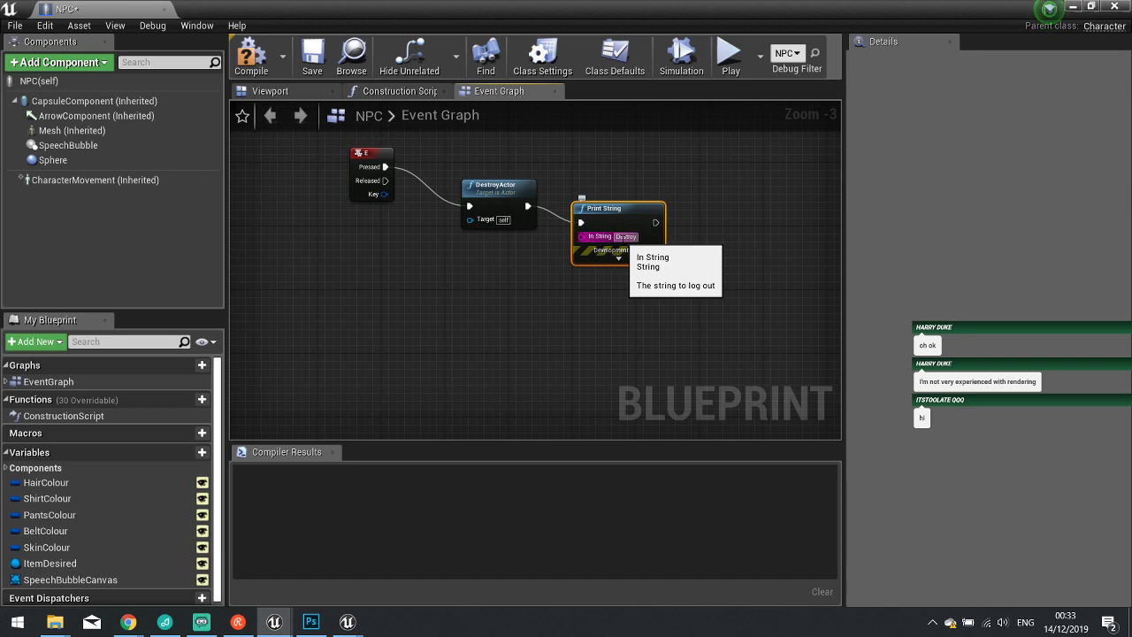
Play-test by collecting the ring and returning to the NPC to check the debug prints, and stop the session.
left_click(1071, 6)
left_click(790, 58)
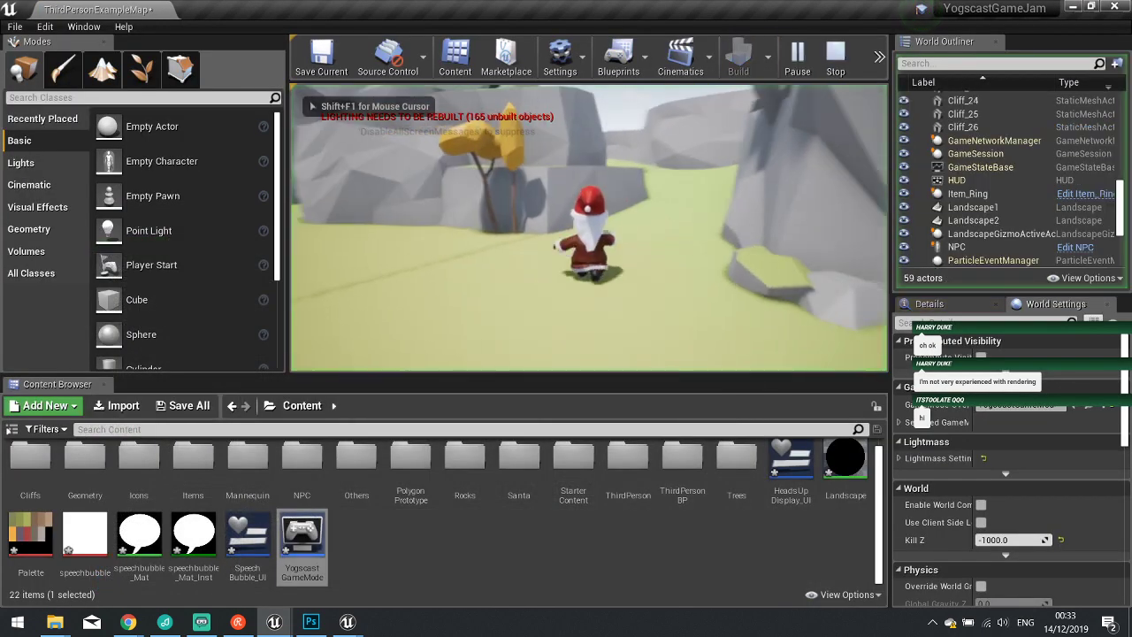
key("w")
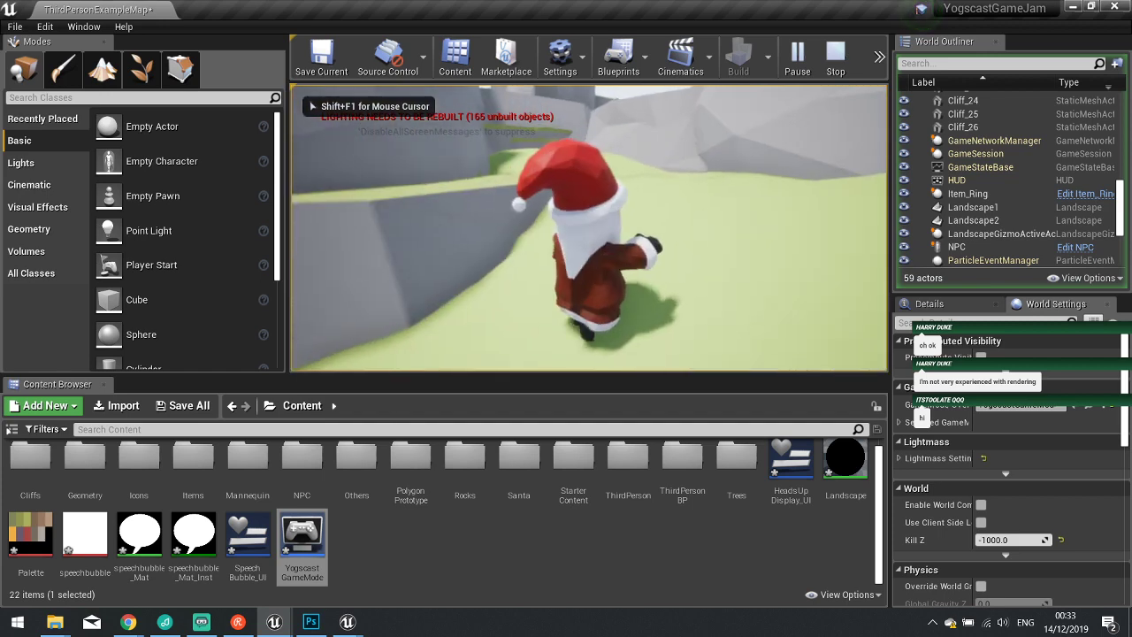
key("w")
key("d")
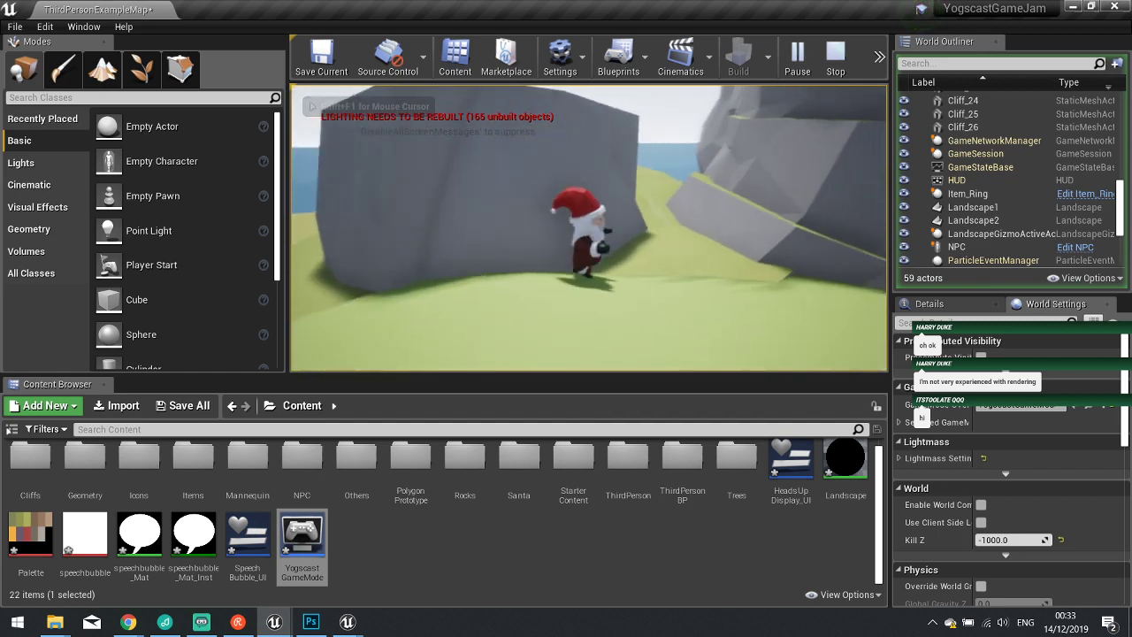
key("w")
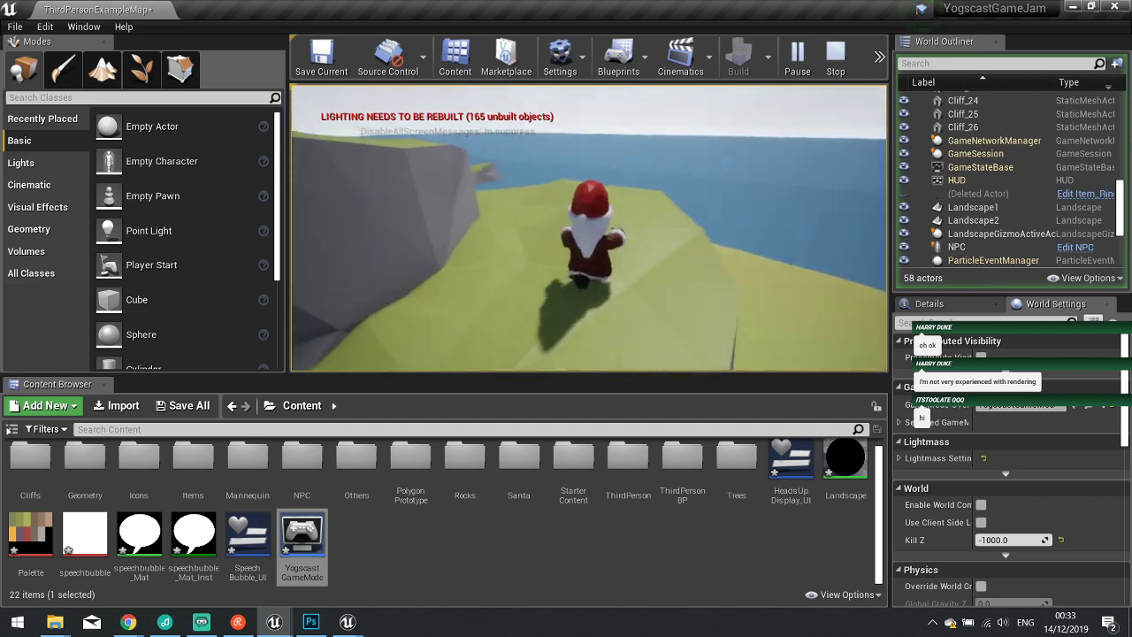
key("w")
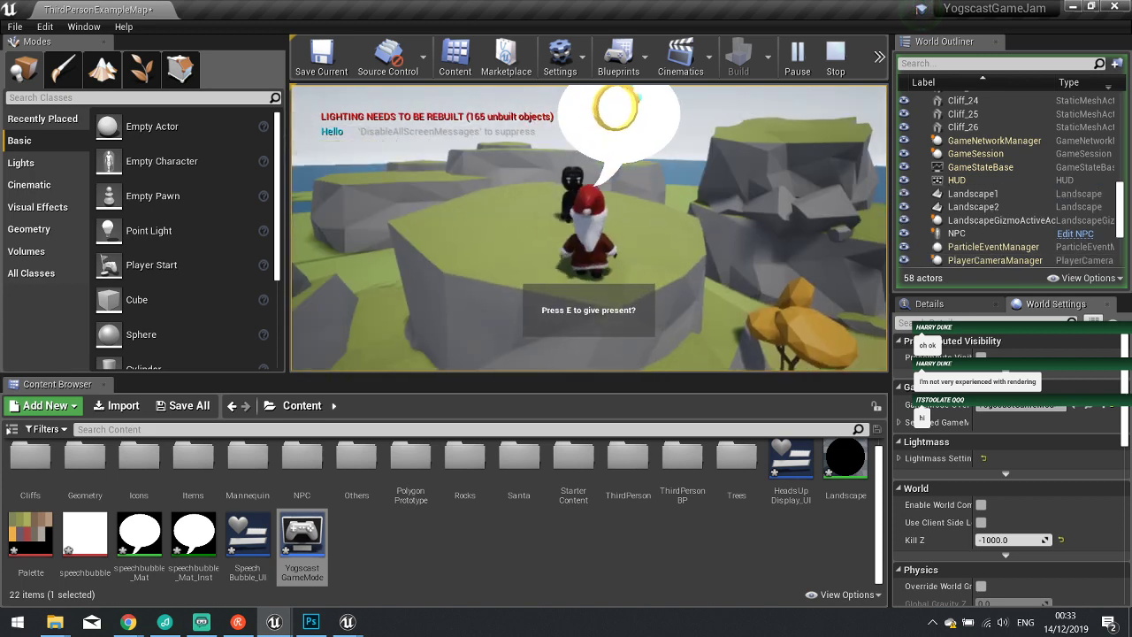
key("w")
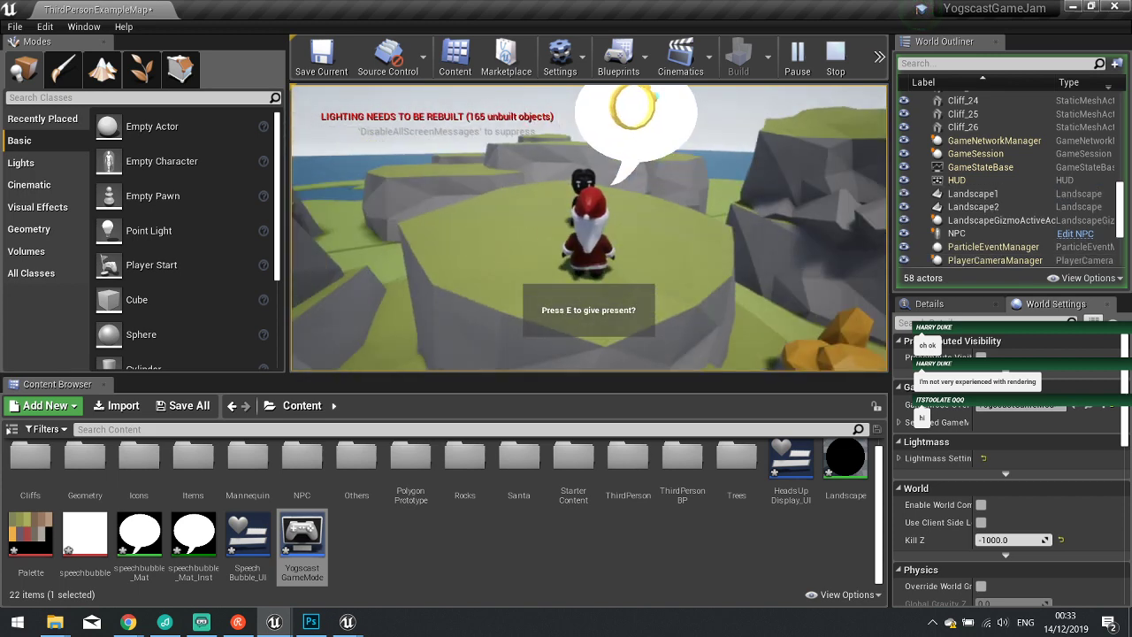
key("Escape")
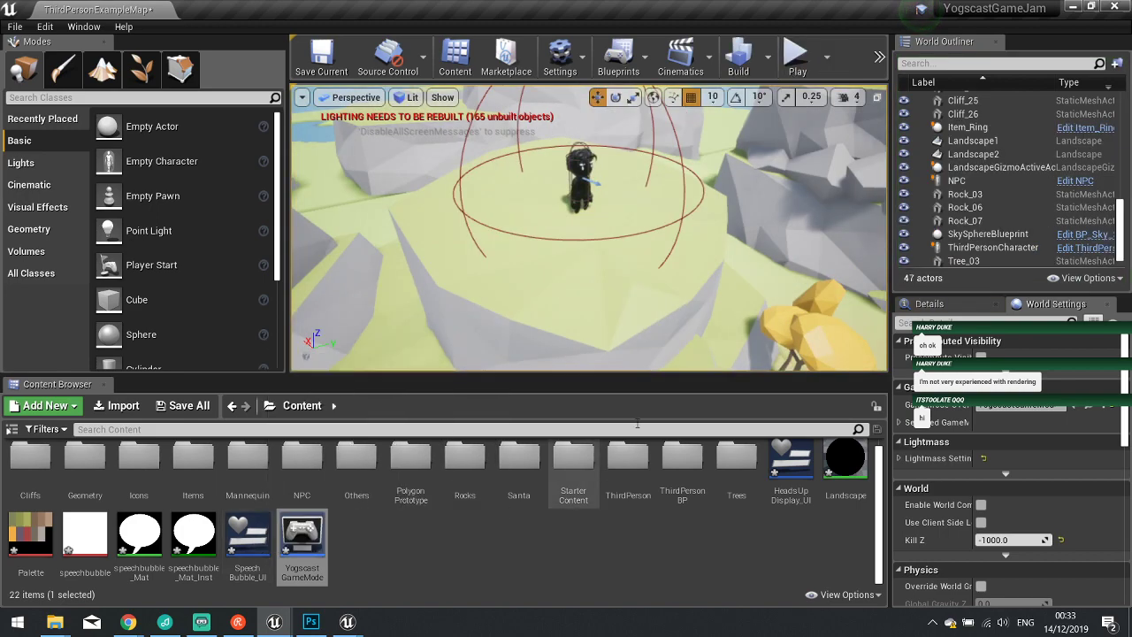
Reopen the NPC blueprint and examine the E key event, Event Tick and Enable Input chains in the event graph.
left_click(1079, 181)
right_click_drag(374, 233, 530, 265)
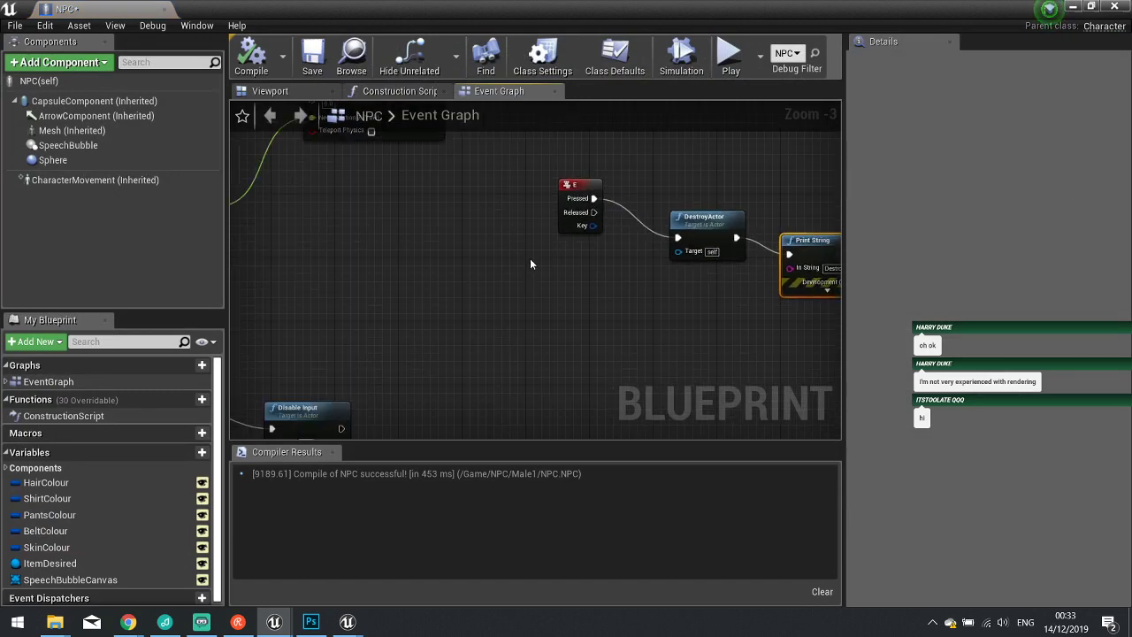
scroll(531, 258, "down", 2)
scroll(531, 257, "up", 2)
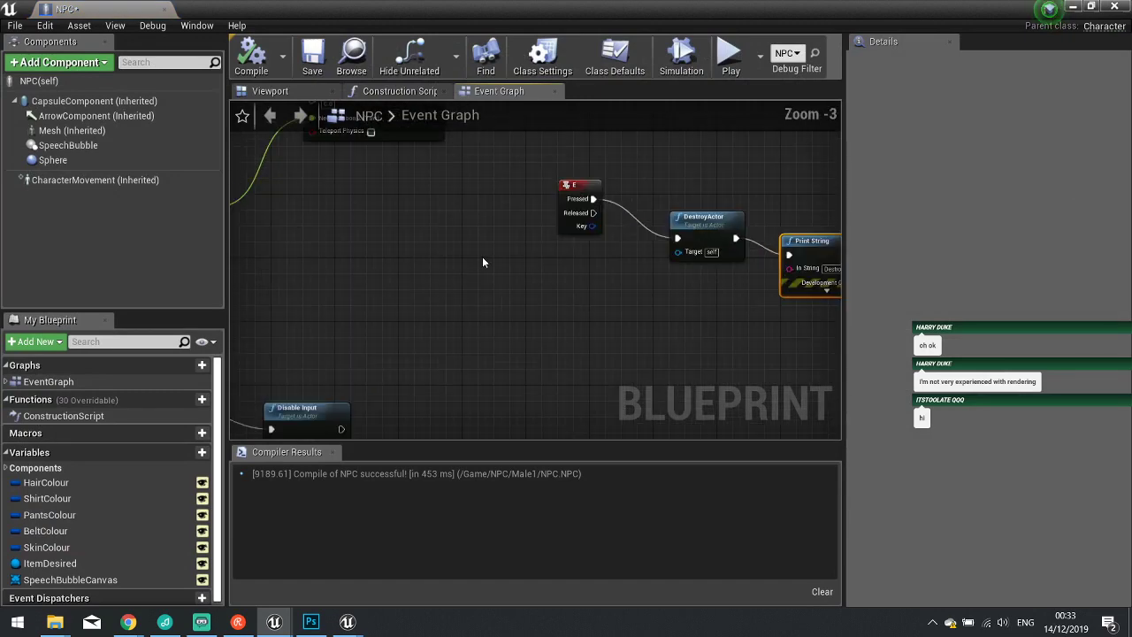
right_click_drag(482, 257, 723, 381)
right_click_drag(447, 256, 562, 335)
scroll(562, 335, "down", 1)
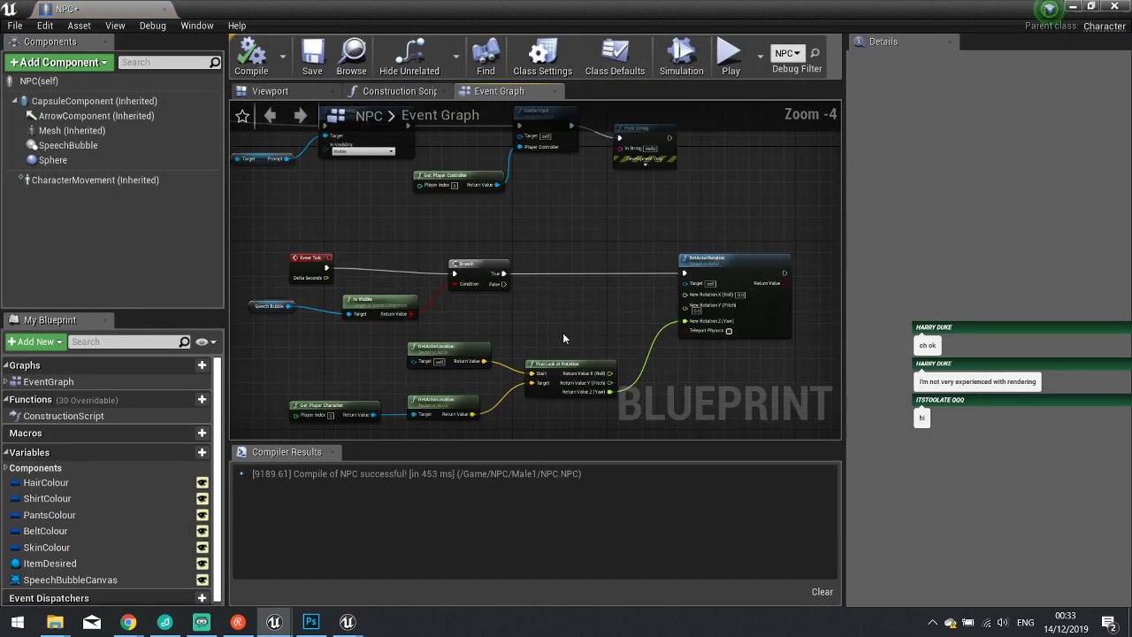
right_click_drag(602, 239, 608, 315)
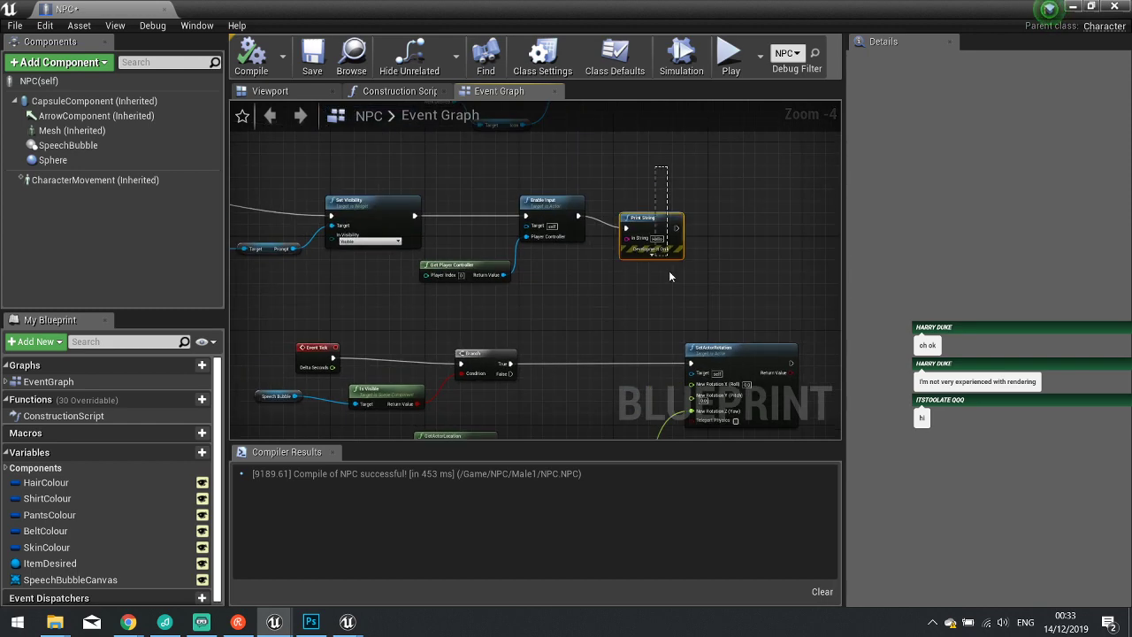
left_click_drag(504, 292, 503, 292)
scroll(503, 292, "up", 2)
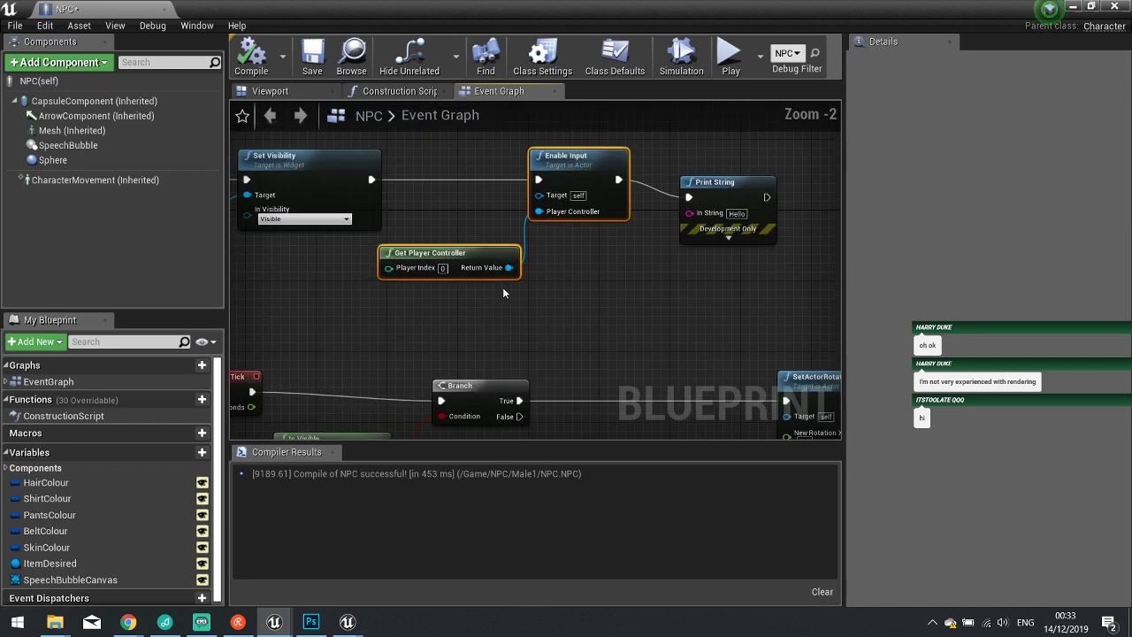
Add a Print String node after Disable Input with its In String set to foo.
right_click_drag(529, 319, 687, 214)
scroll(687, 215, "down", 2)
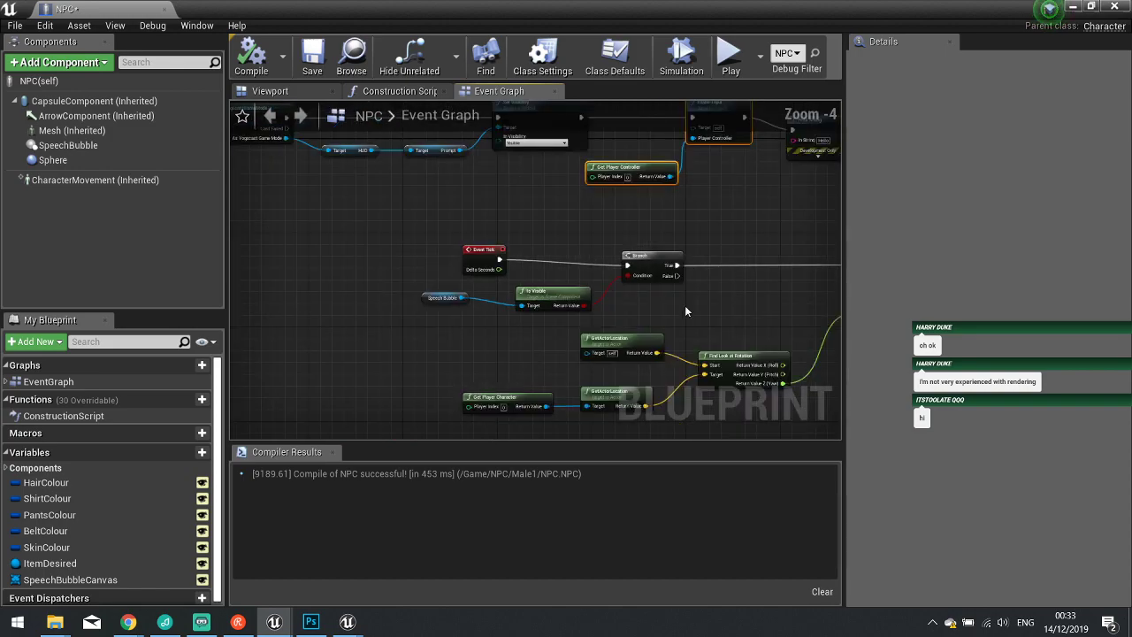
right_click_drag(687, 389, 573, 140)
right_click_drag(580, 225, 503, 228)
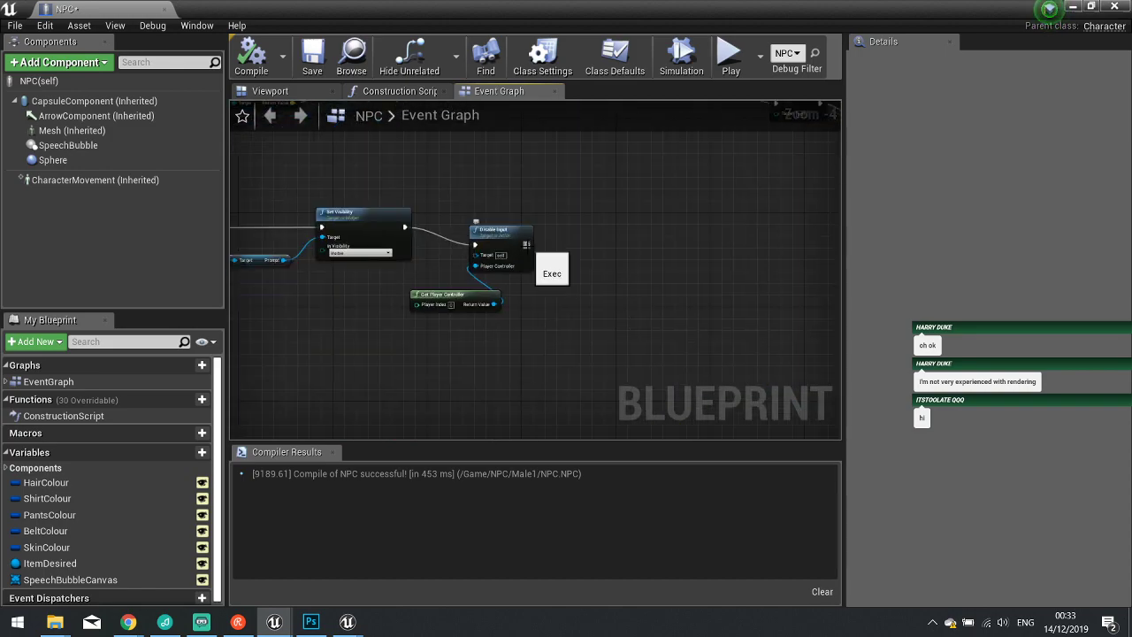
left_click_drag(528, 245, 593, 248)
type("print")
key("Return")
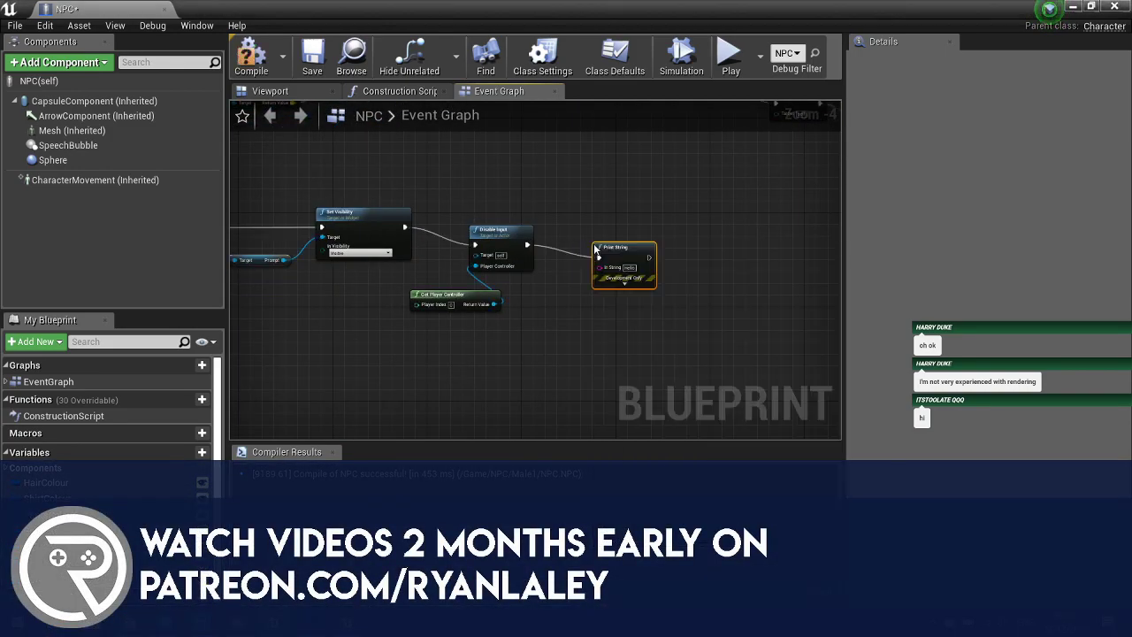
scroll(594, 251, "up", 1)
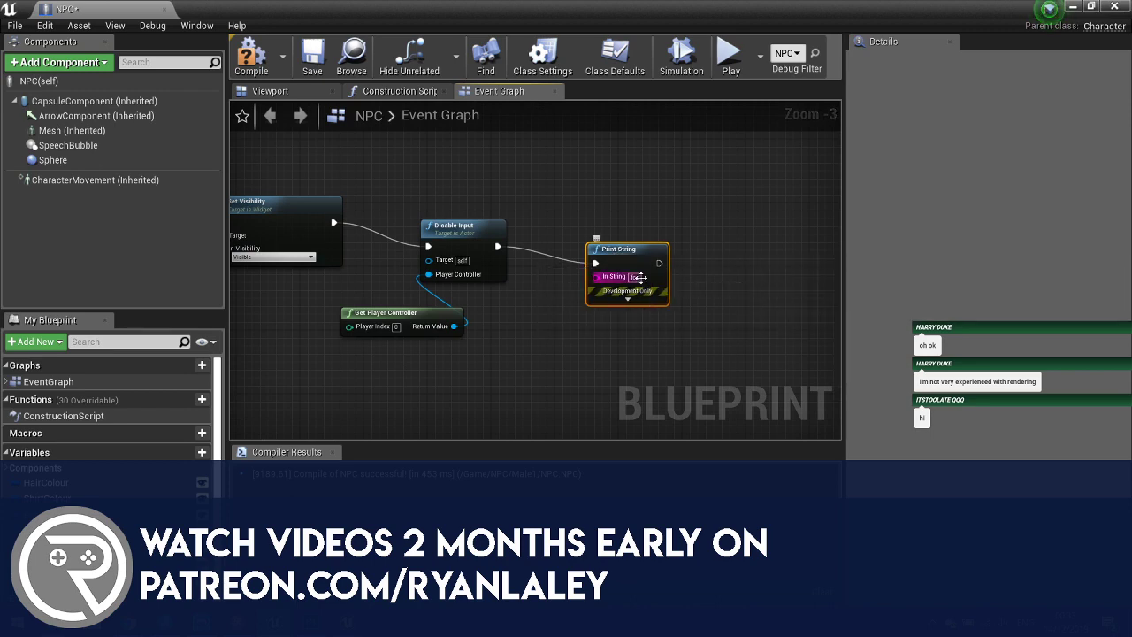
Play-test the level again, picking up the ring and approaching the NPC to check whether input gets disabled, and stop the session.
left_click(1073, 6)
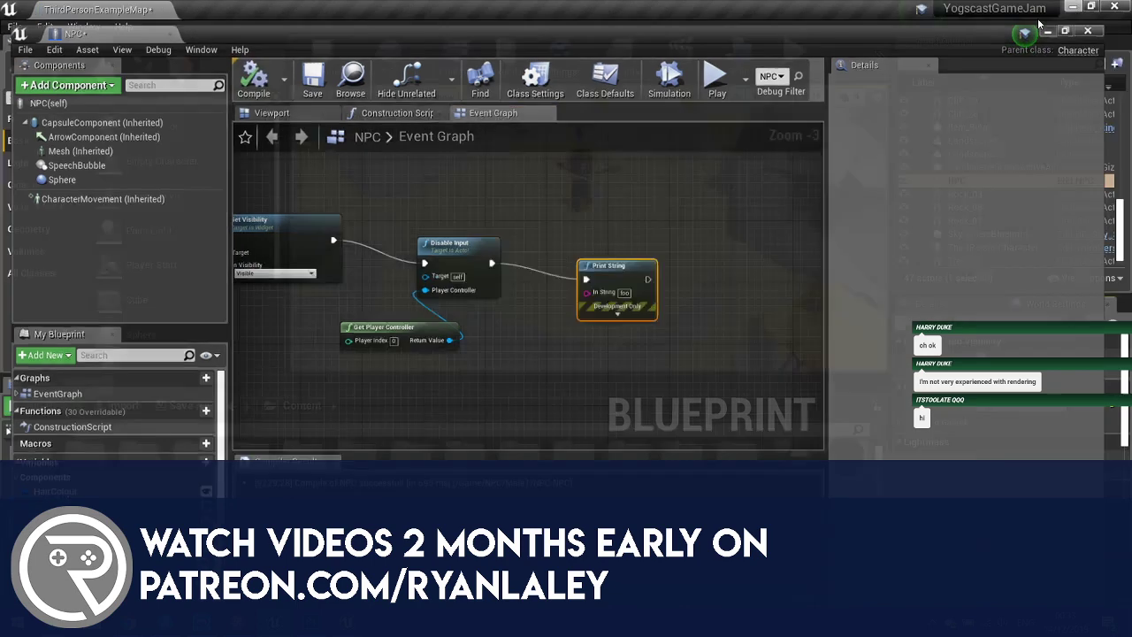
left_click(796, 58)
key("w")
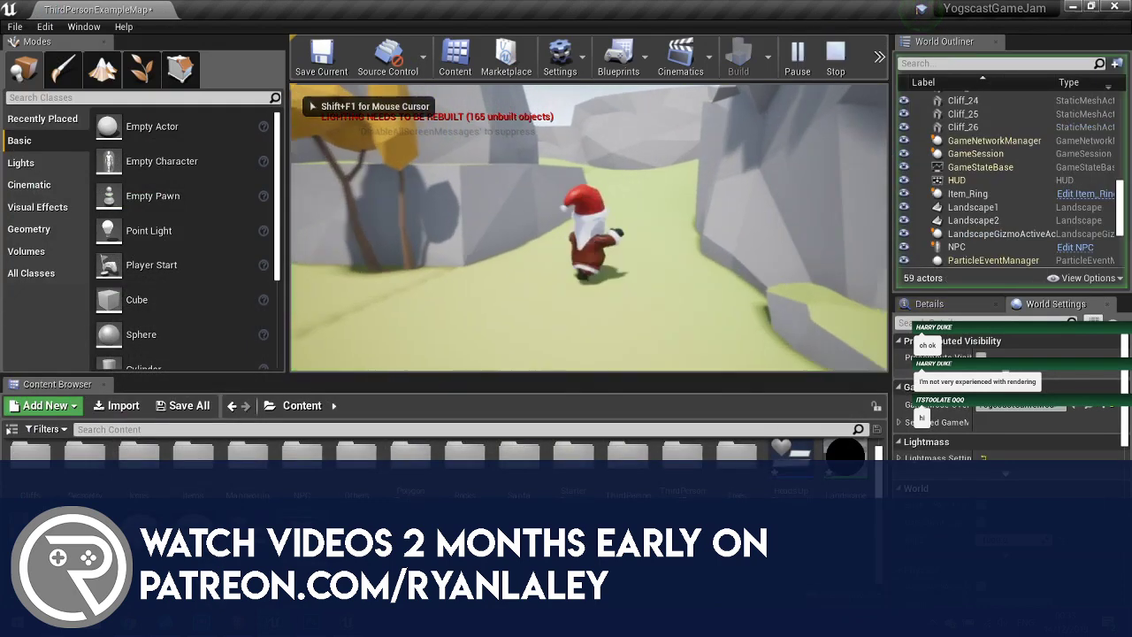
key("w")
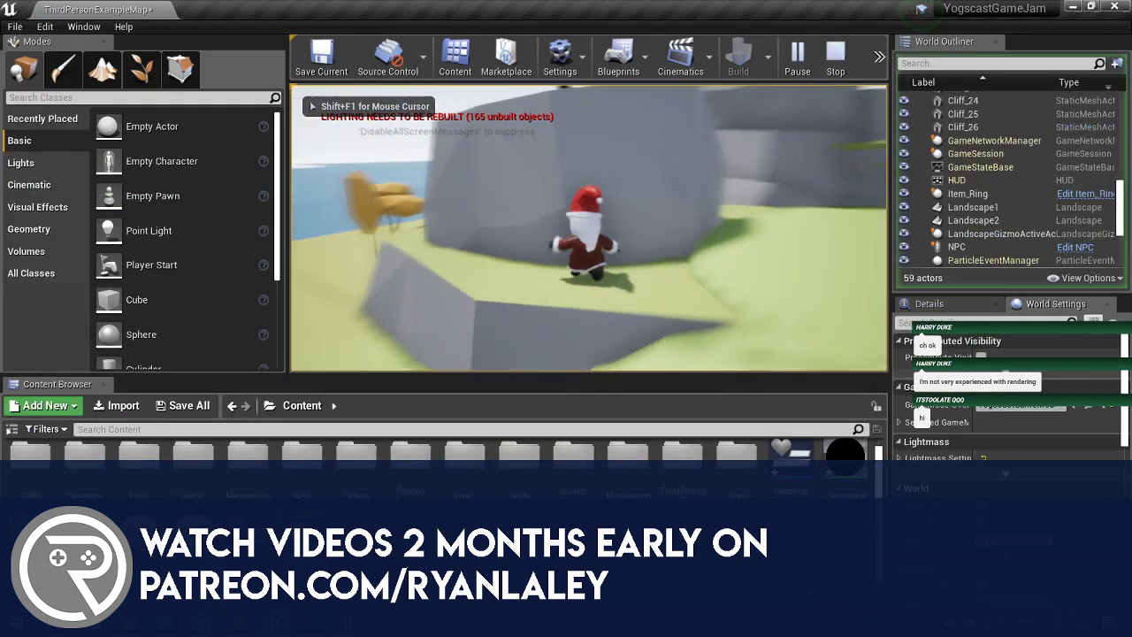
key("w")
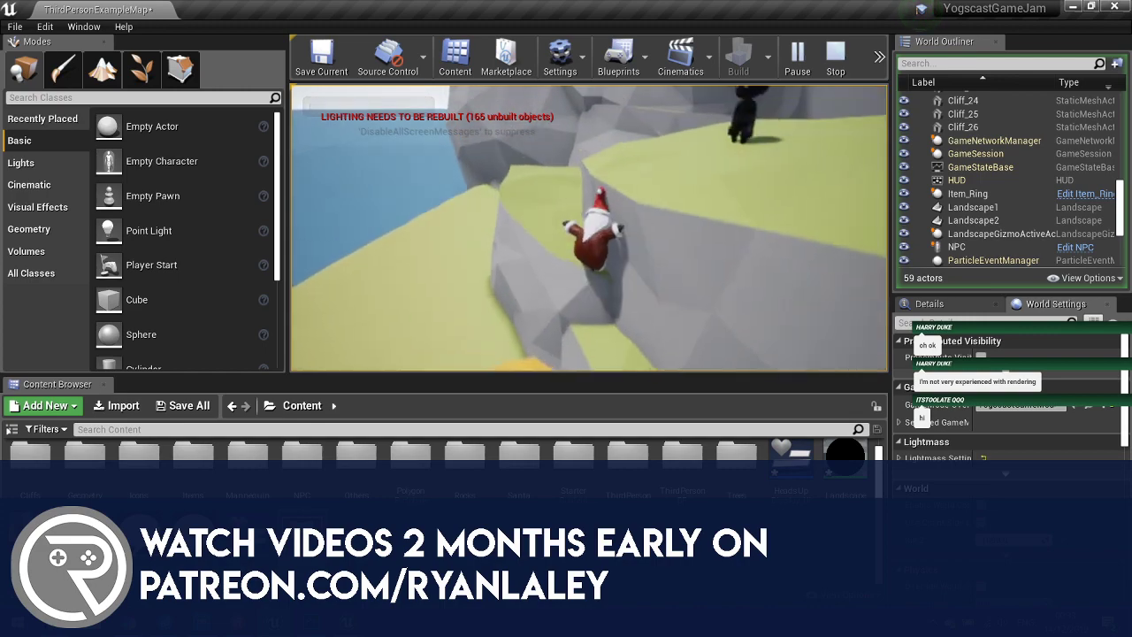
key("w")
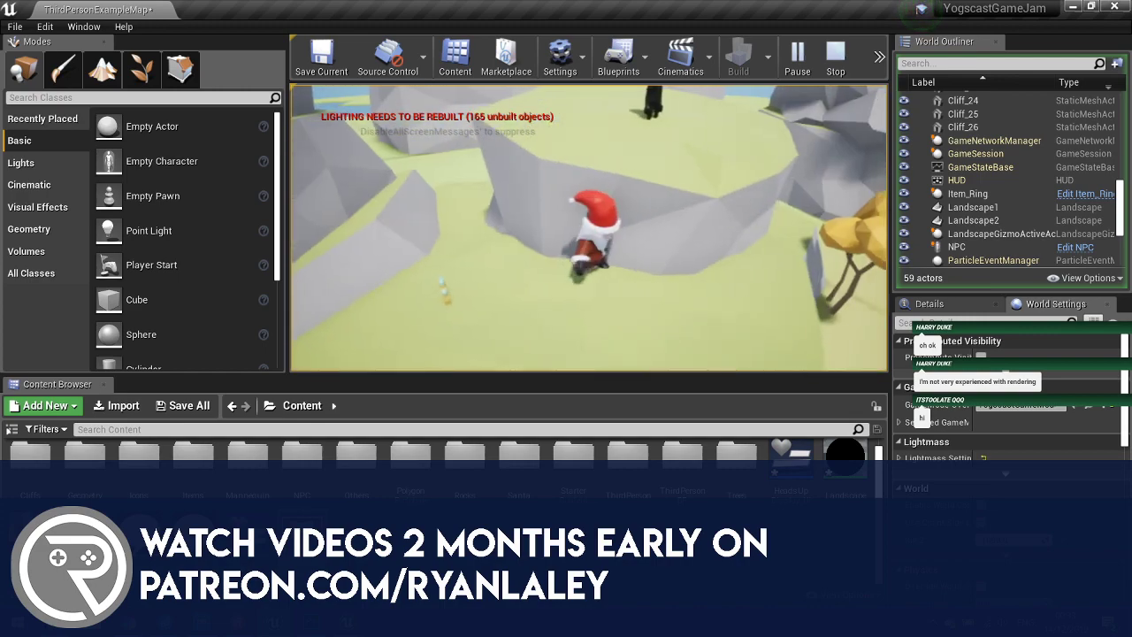
key("w")
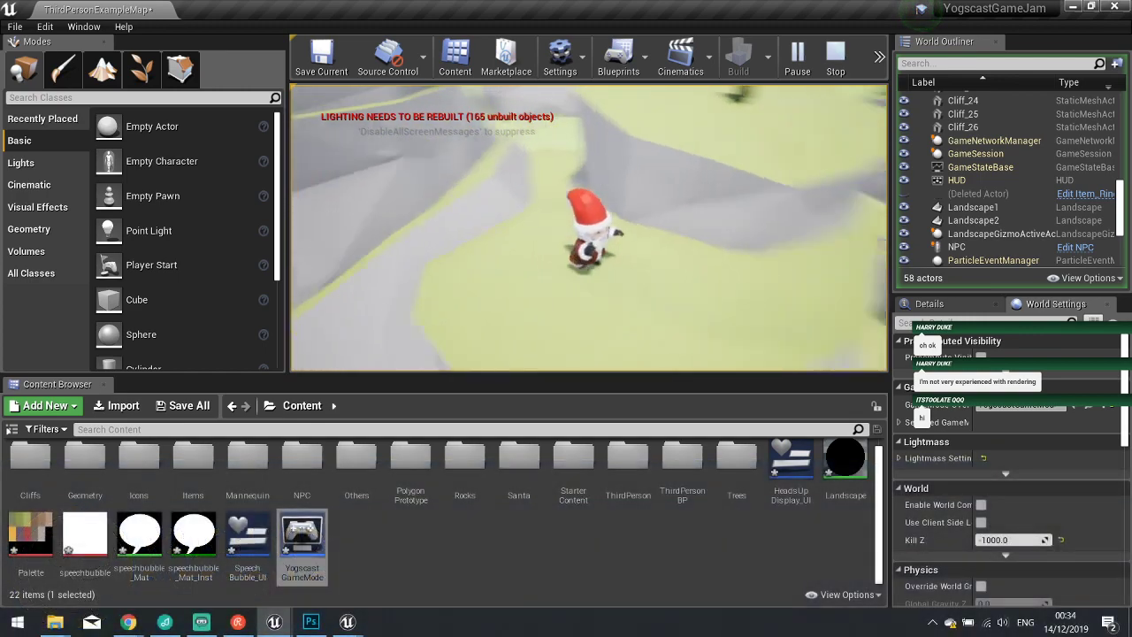
key("w")
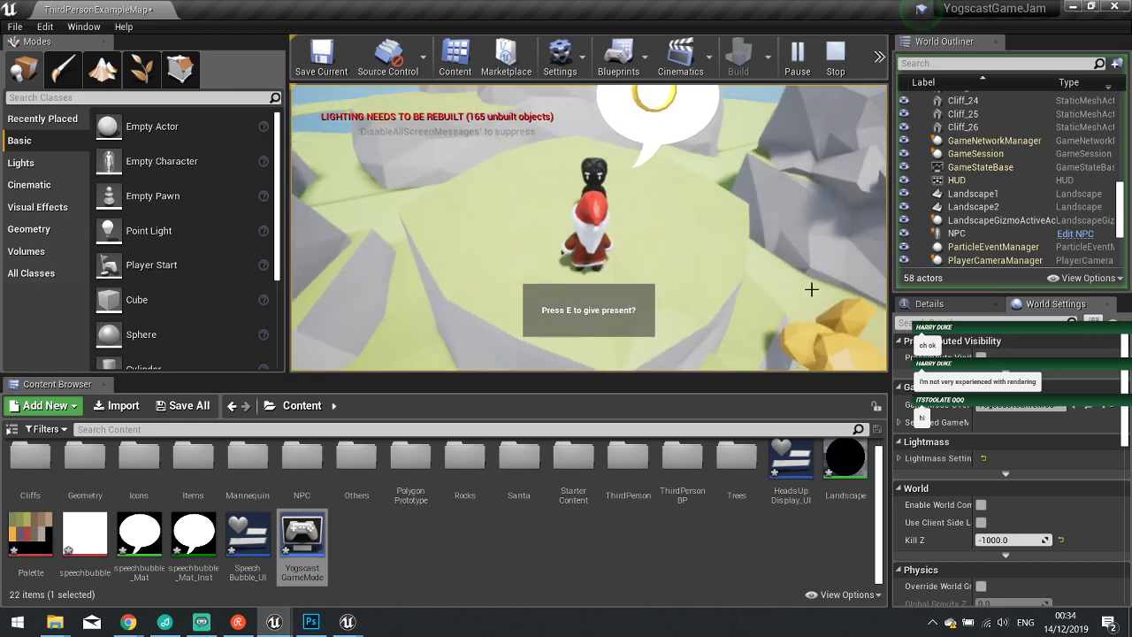
key("Escape")
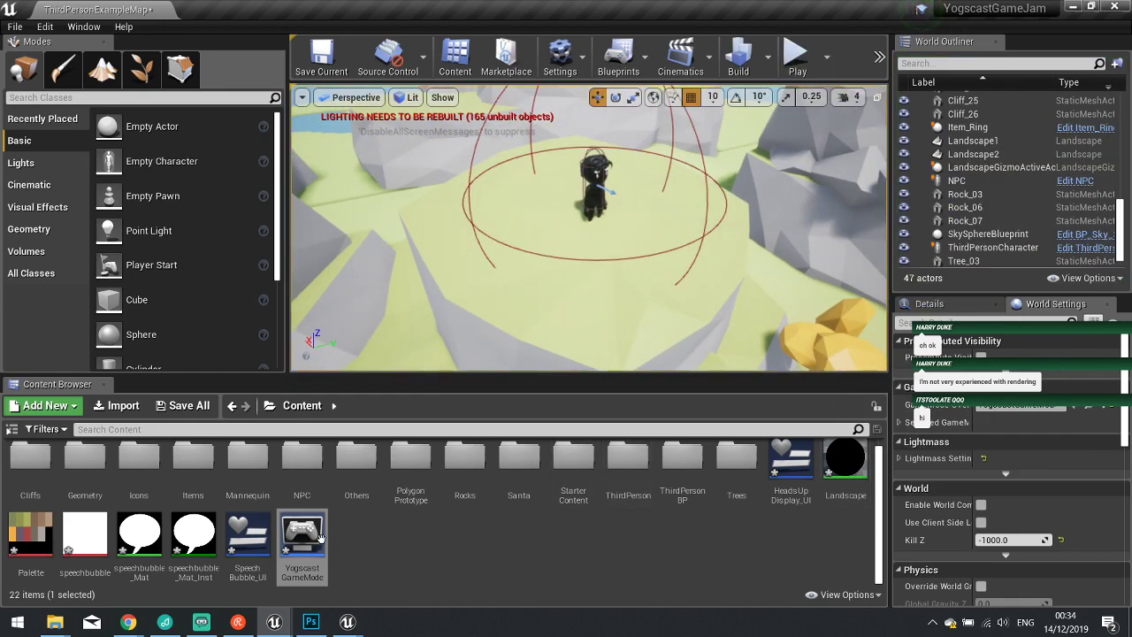
Reopen the NPC blueprint and delete the Print String node that follows Disable Input.
left_click(591, 186)
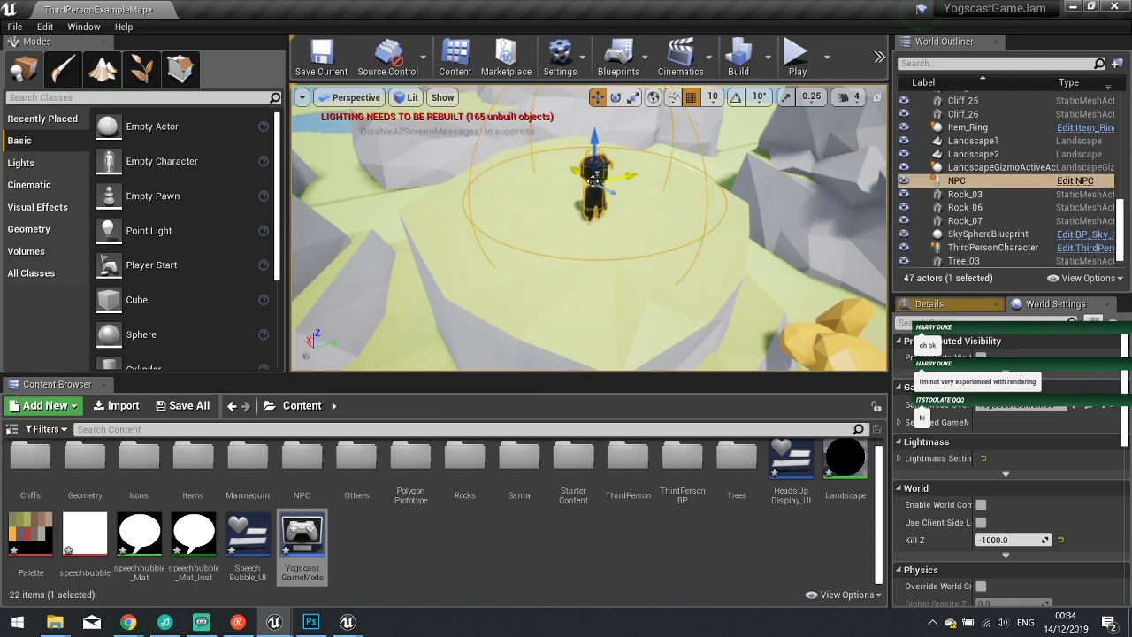
left_click(1077, 181)
right_click_drag(465, 377, 551, 346)
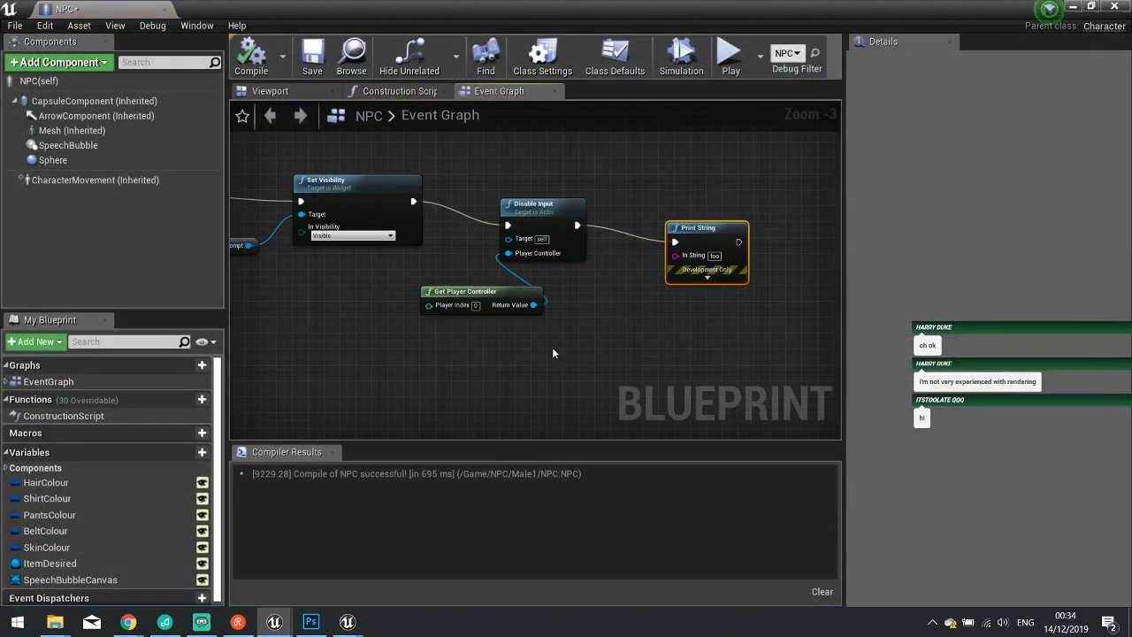
scroll(679, 305, "down", 3)
key("Delete")
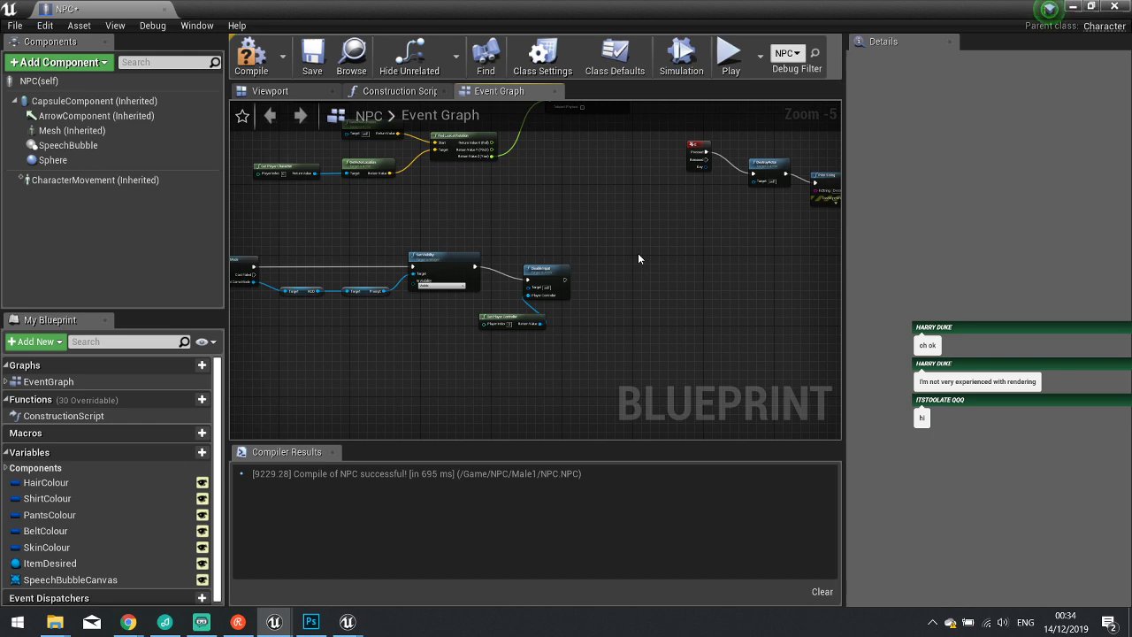
Move the DestroyActor and Print String nodes into line with the E key event.
right_click_drag(744, 307, 465, 352)
scroll(466, 352, "up", 2)
right_click_drag(446, 190, 447, 387)
scroll(417, 351, "up", 2)
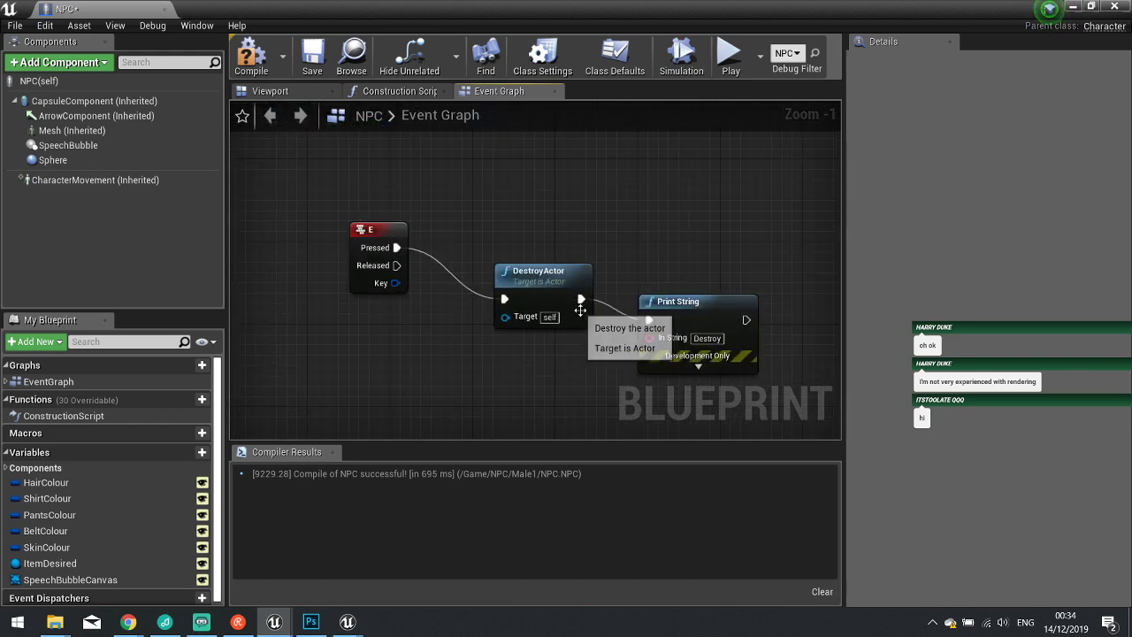
left_click_drag(580, 309, 560, 257)
left_click_drag(699, 320, 699, 226)
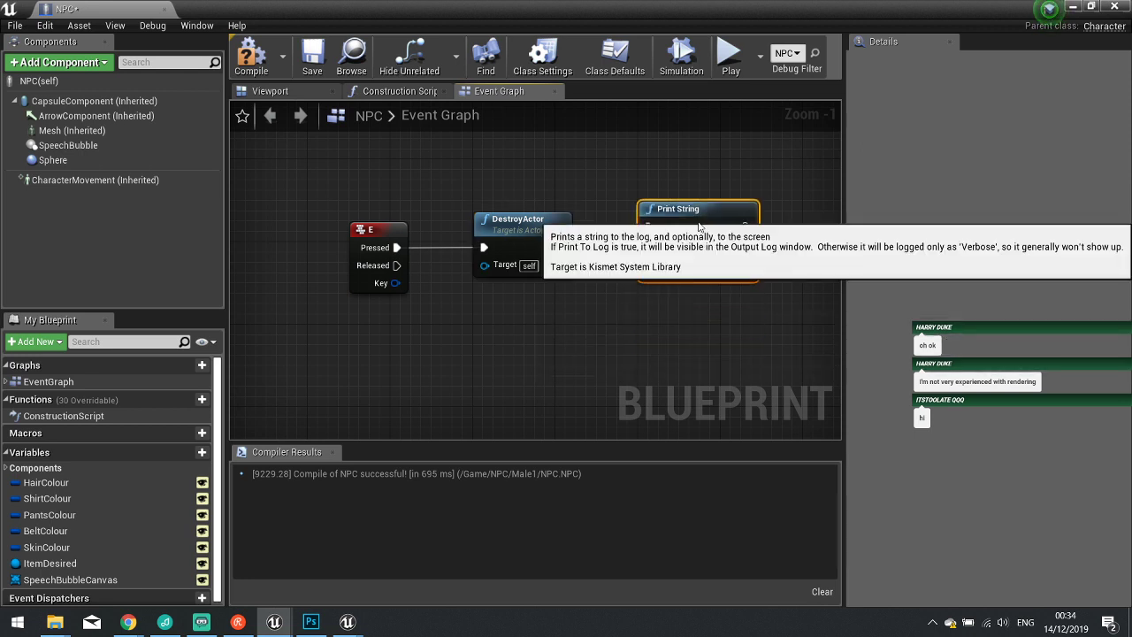
Rewire the E key event so the Destroy Print String runs between its Pressed output and DestroyActor.
right_click_drag(557, 295, 632, 326)
scroll(631, 327, "down", 2)
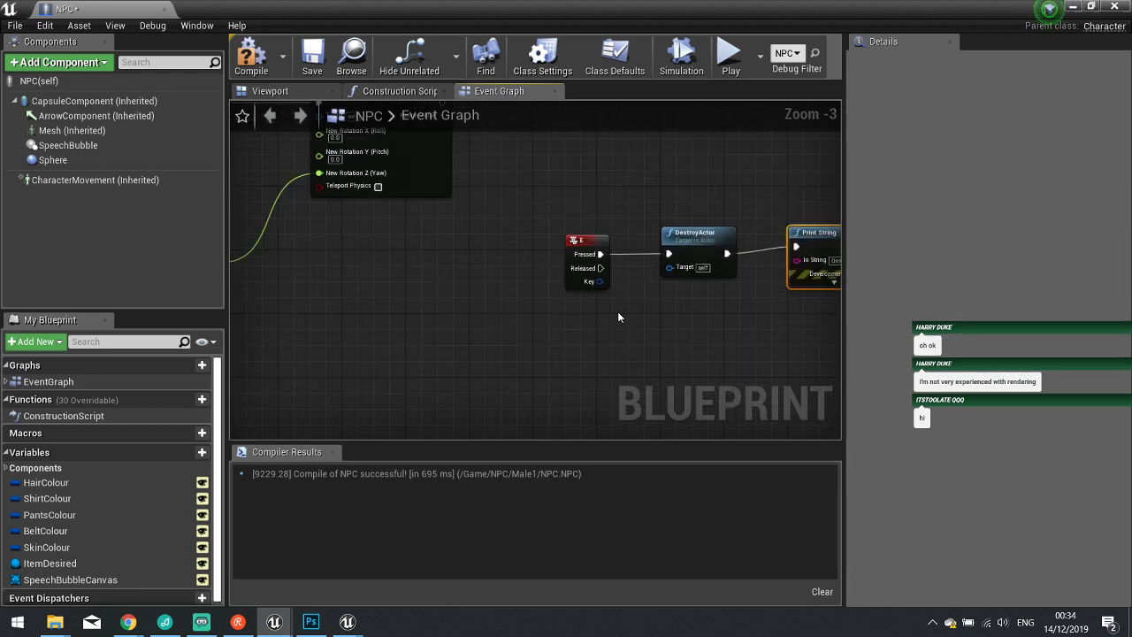
left_click_drag(588, 241, 539, 240)
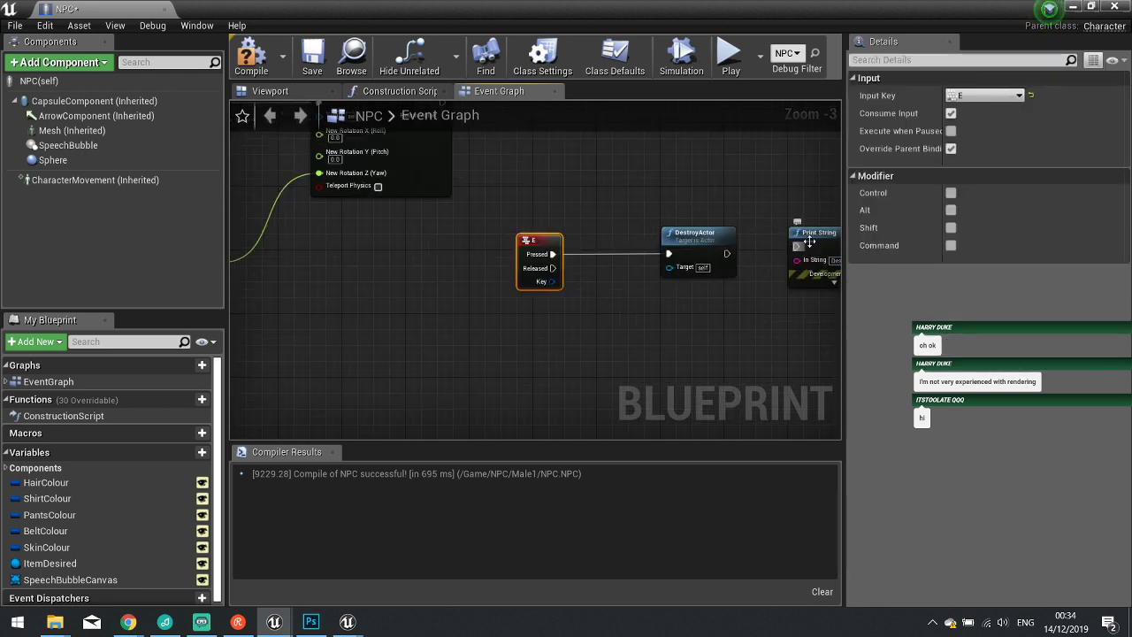
left_click_drag(808, 241, 552, 270)
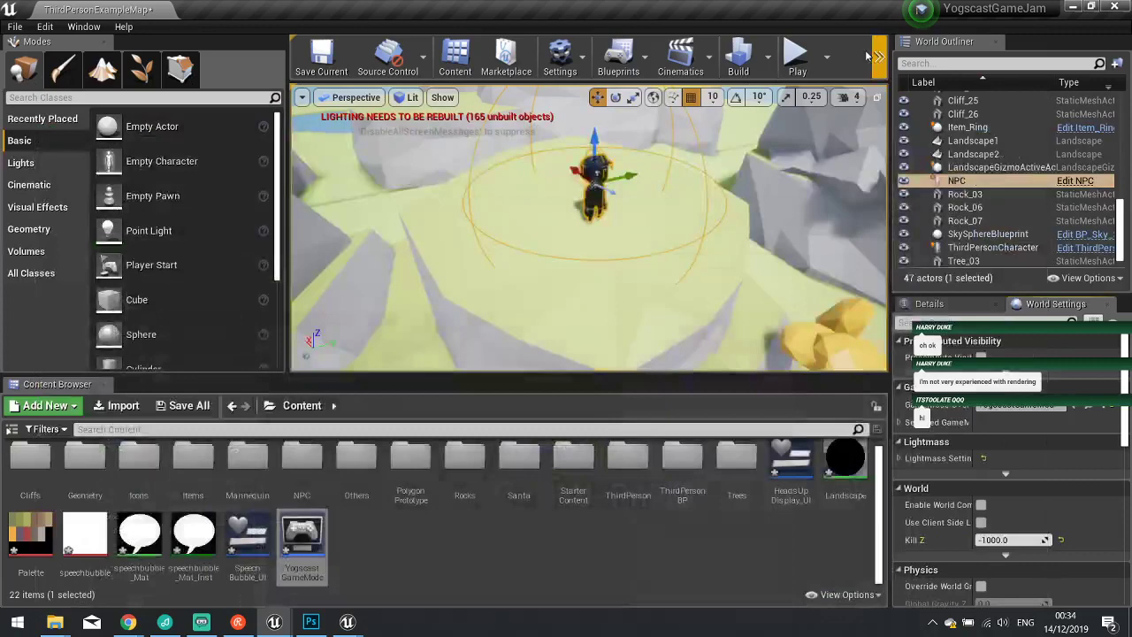
Play-test the level, collecting the ring and approaching the NPC to check the E key response, and stop the session.
left_click(795, 55)
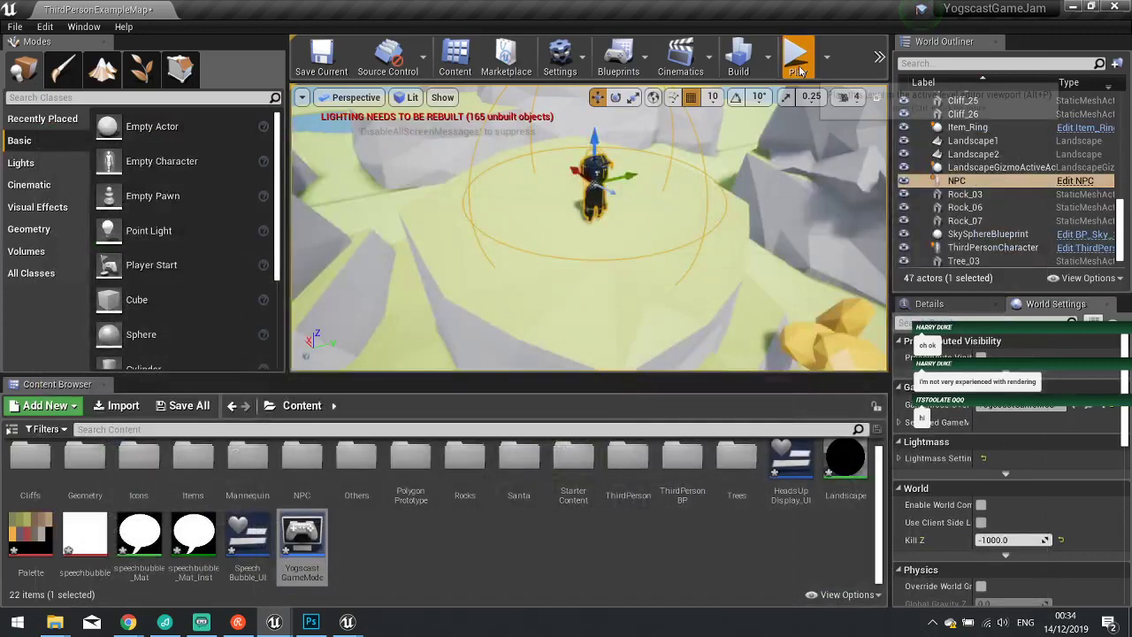
key("w")
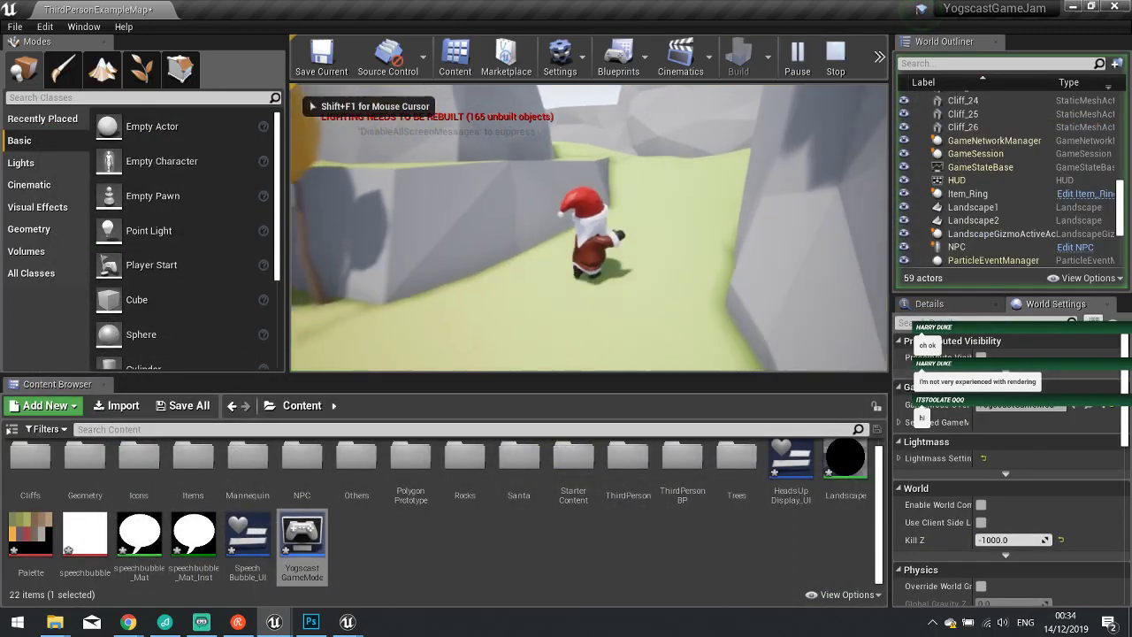
key("w")
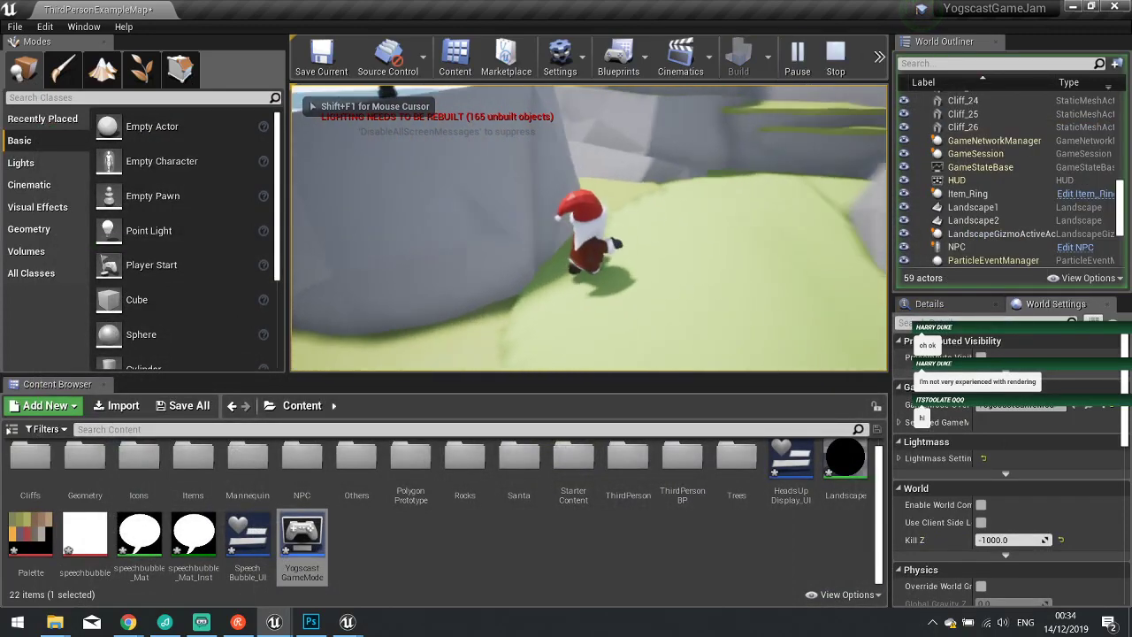
key("w")
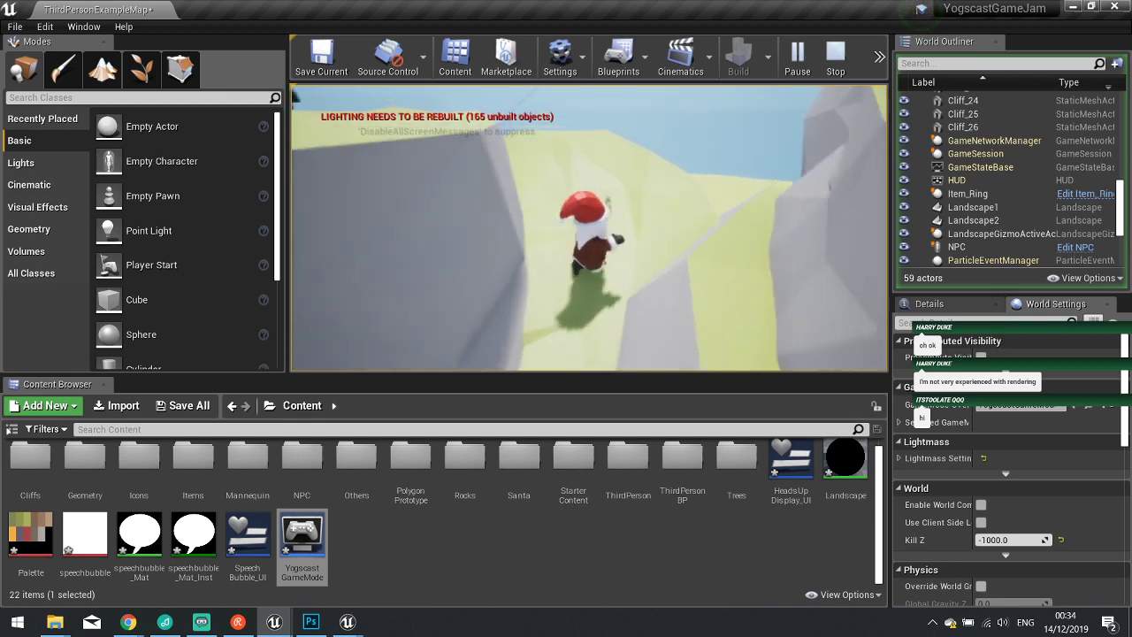
key("w")
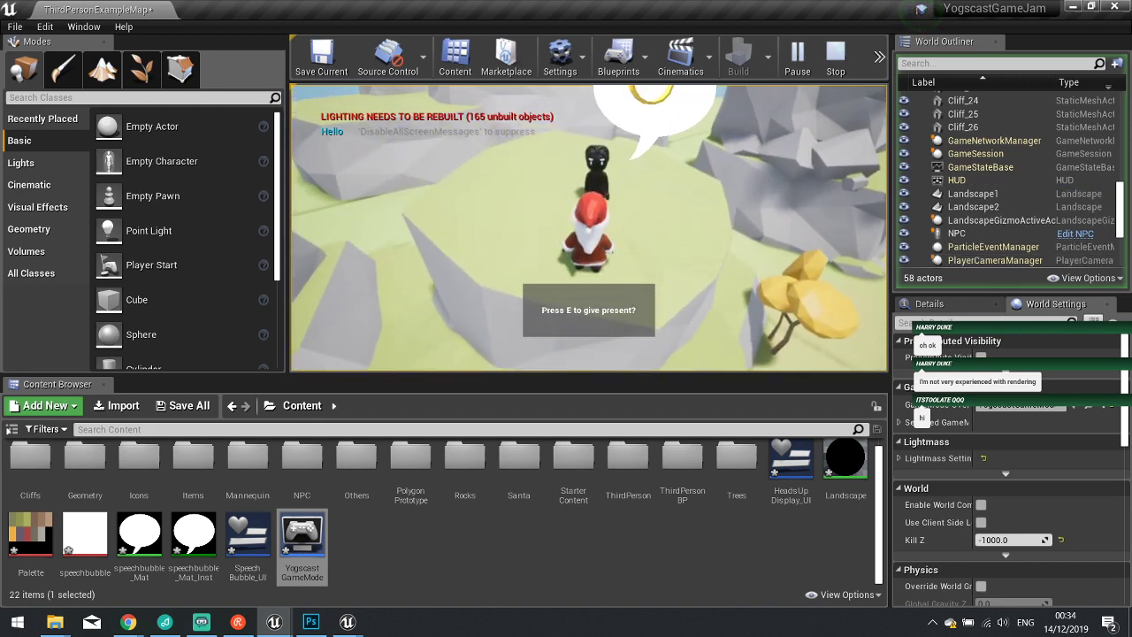
key("w")
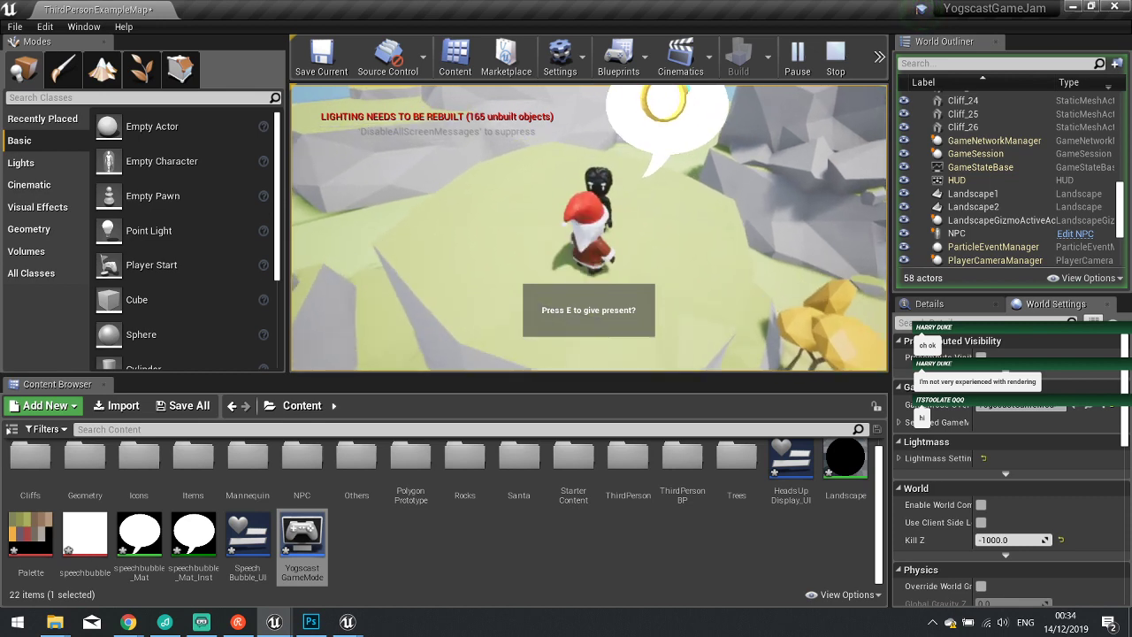
key("Escape")
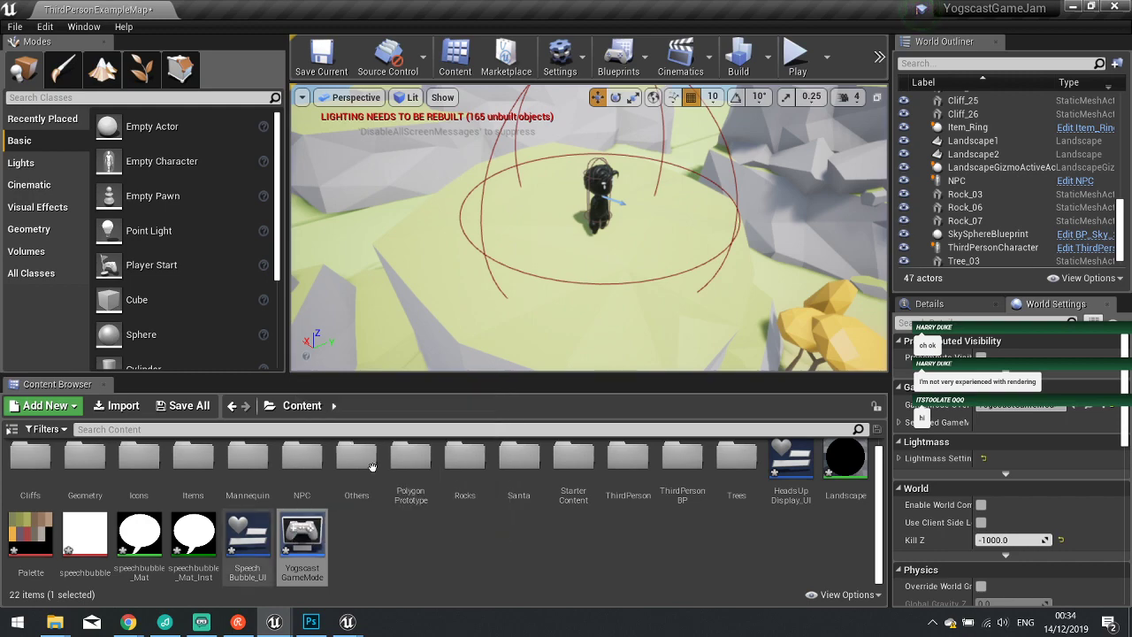
Reopen the NPC blueprint and examine the Enable Input, SetActorRotation and E key event chains.
left_click(600, 196)
left_click(1074, 180)
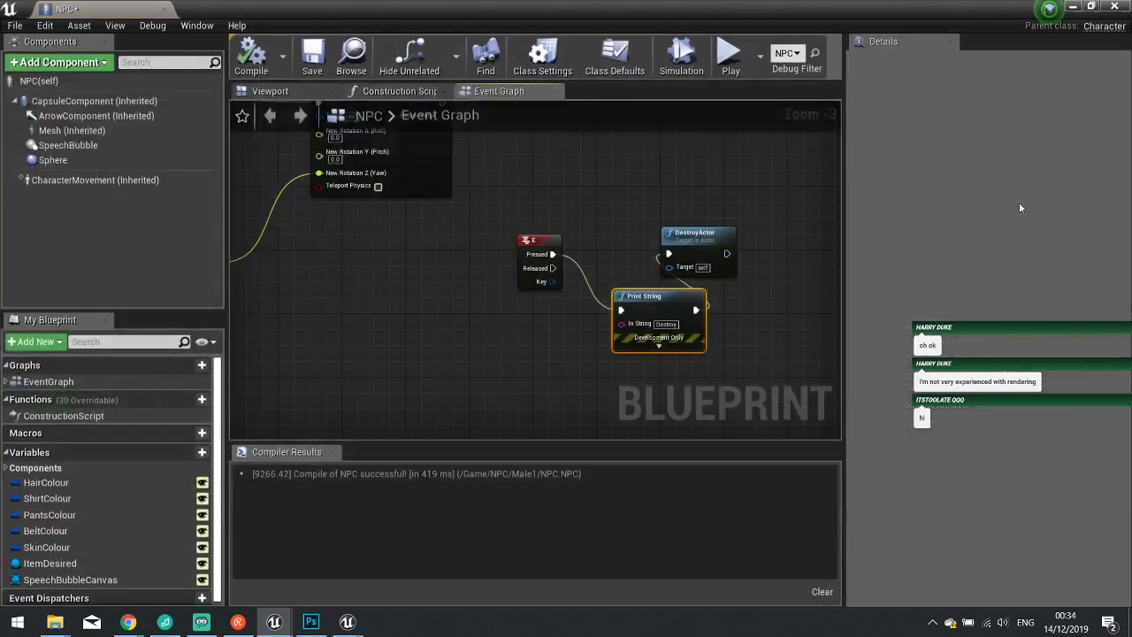
right_click_drag(547, 302, 610, 329)
scroll(610, 324, "down", 3)
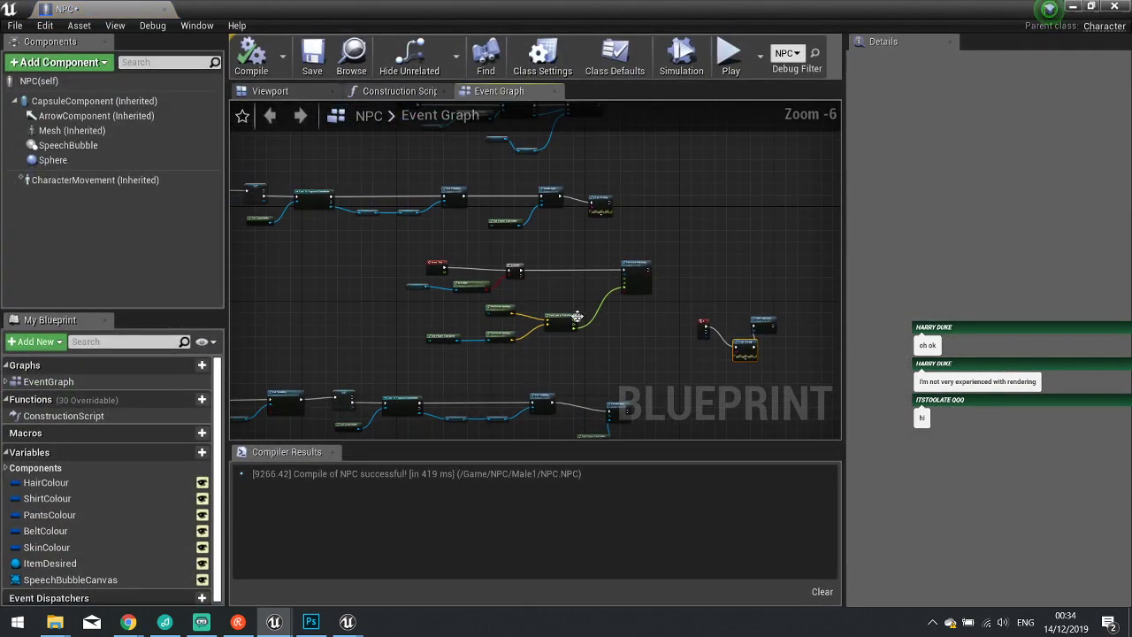
scroll(589, 283, "up", 2)
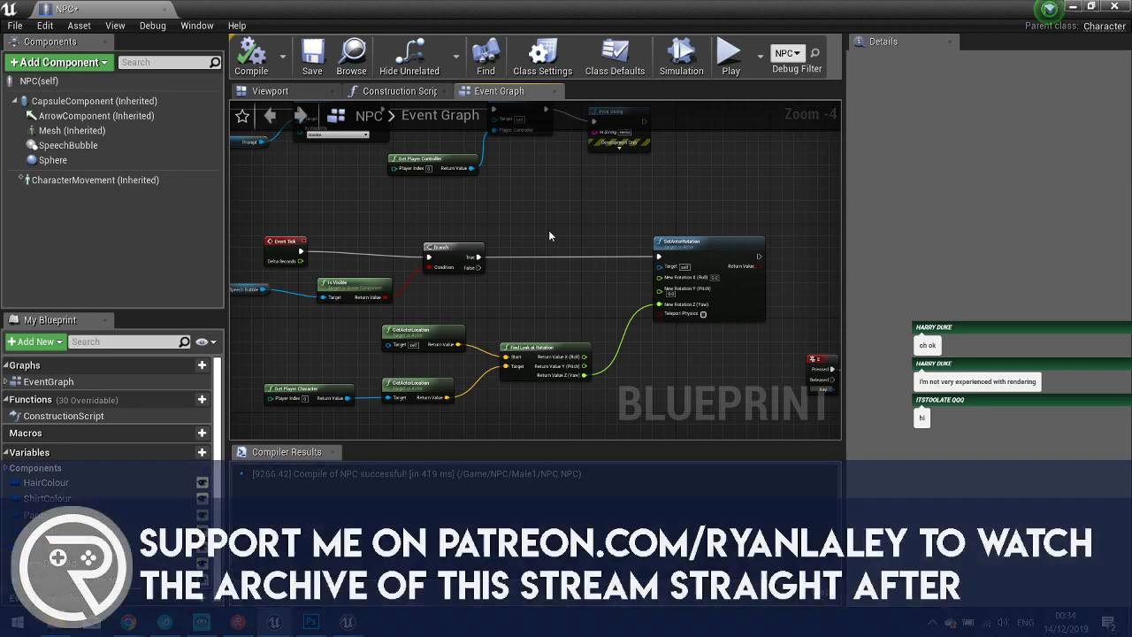
right_click_drag(531, 203, 554, 343)
scroll(557, 315, "up", 1)
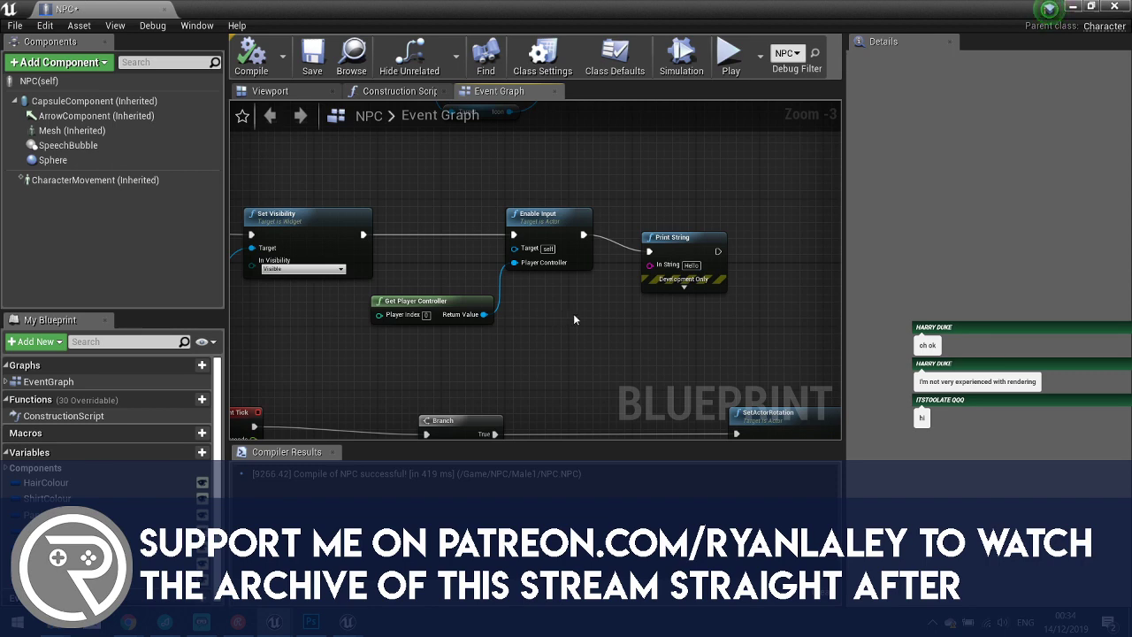
right_click_drag(647, 331, 491, 277)
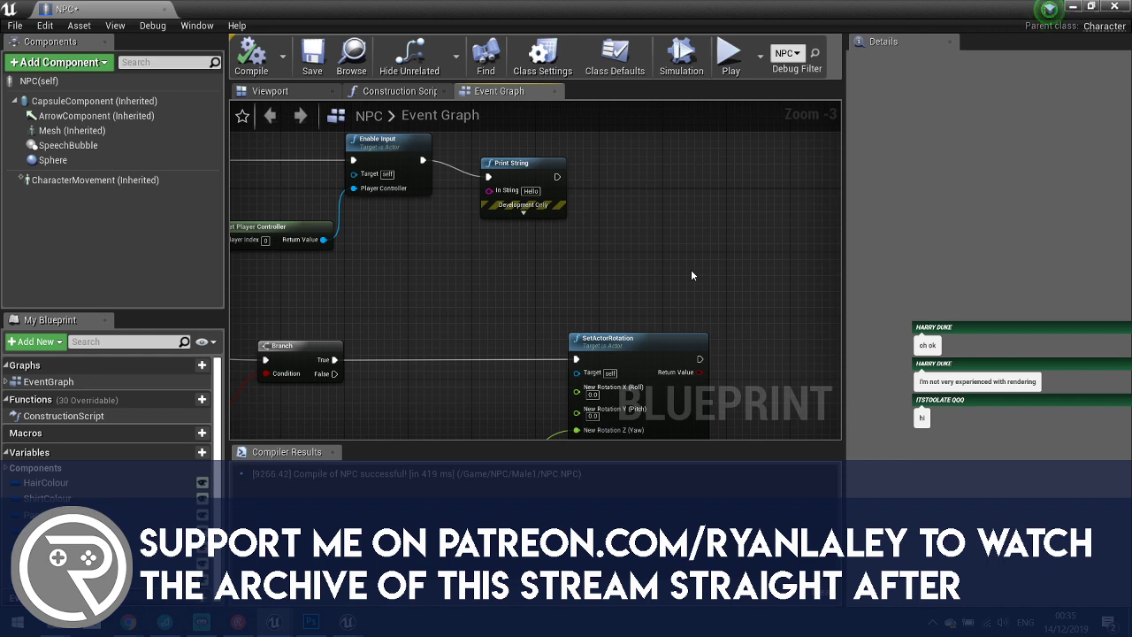
right_click_drag(699, 309, 595, 160)
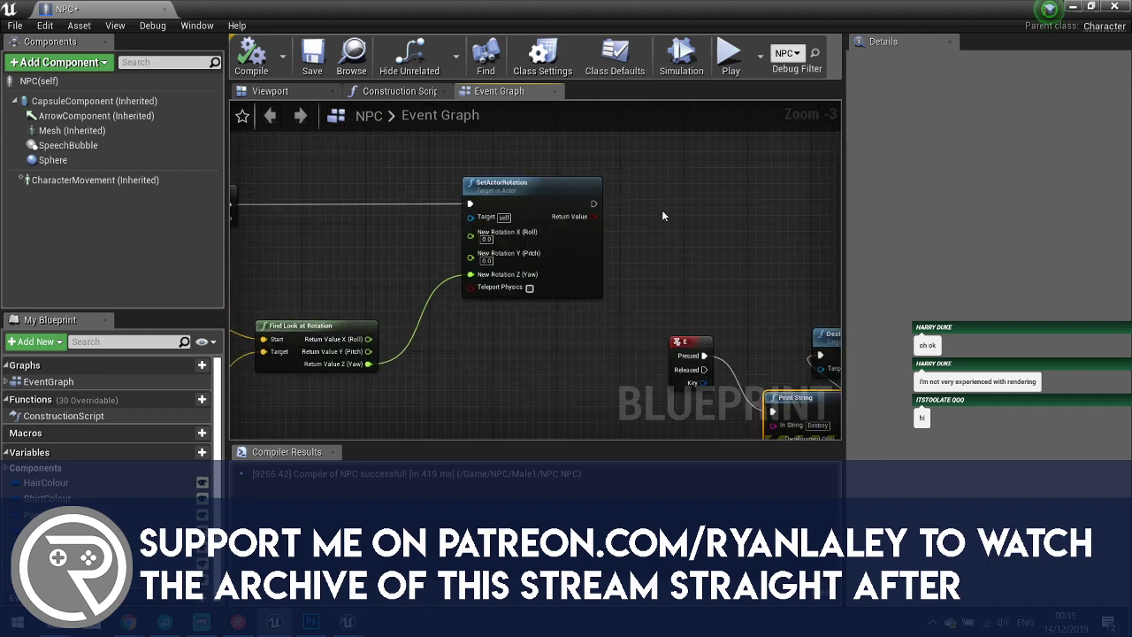
right_click_drag(662, 209, 442, 201)
right_click(536, 226)
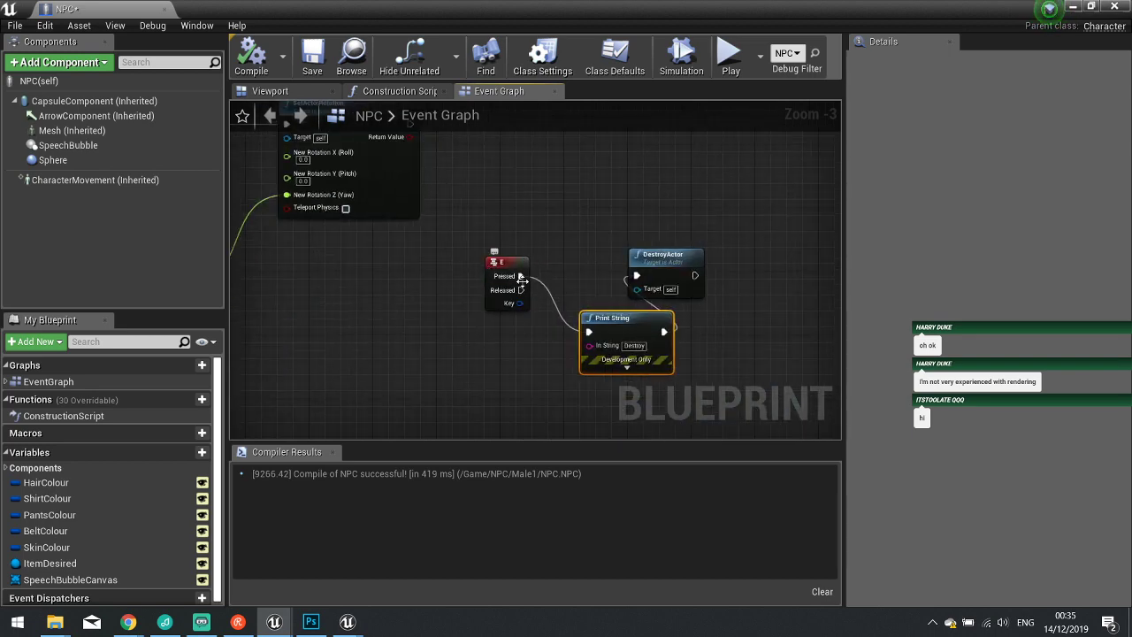
right_click_drag(522, 302, 580, 313)
Add an F key event whose Pressed output runs a Print String node with its In String set to bar.
right_click(544, 230)
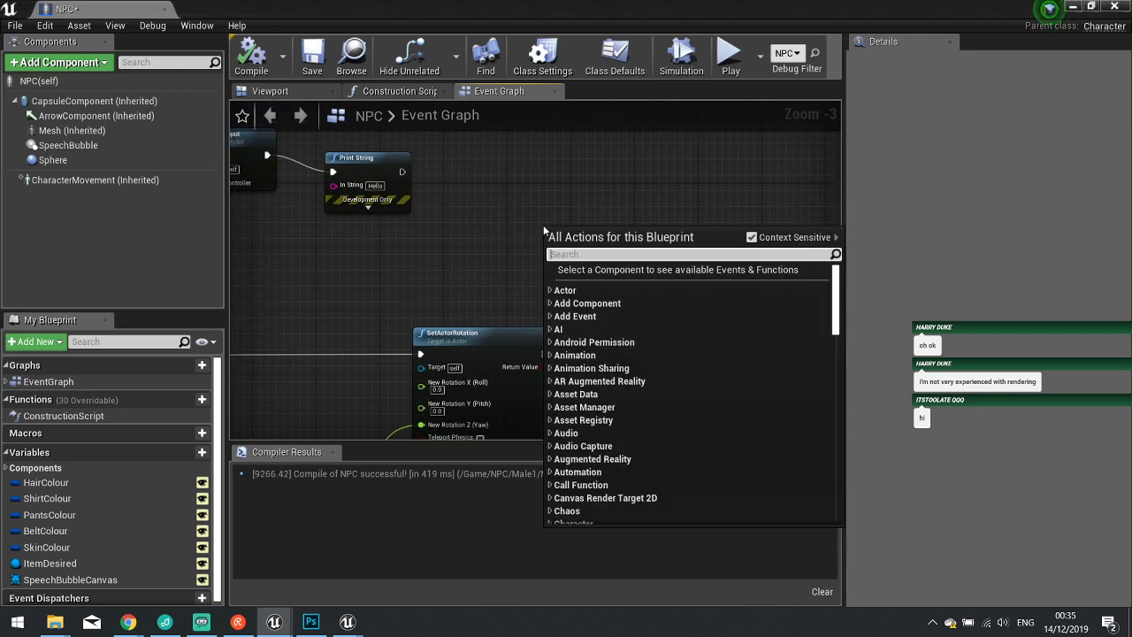
type("f key")
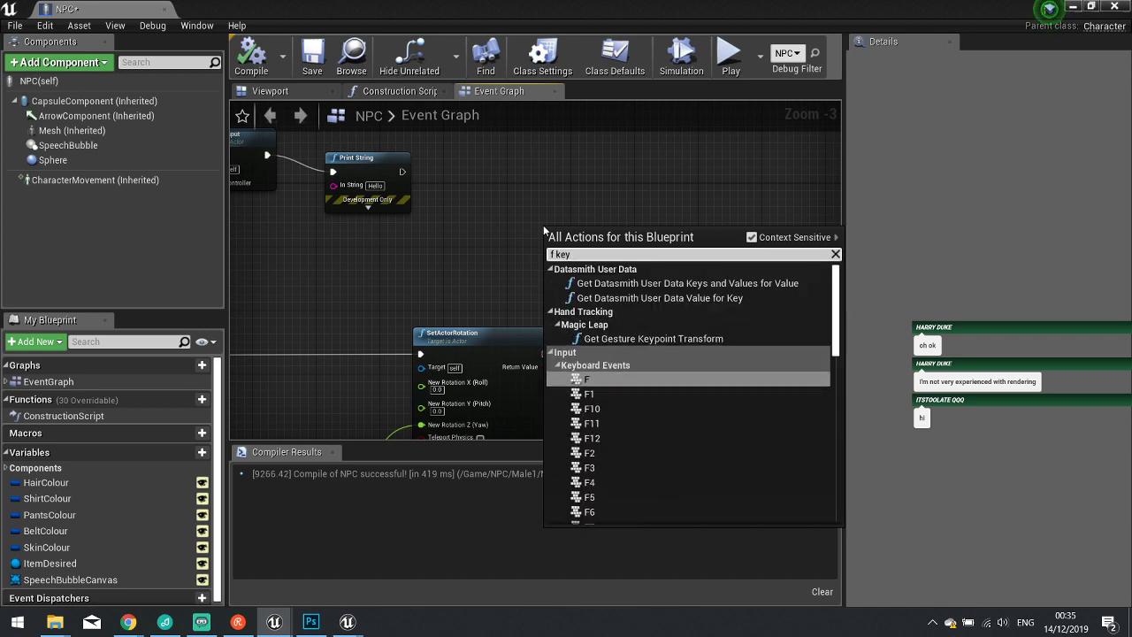
key("Return")
left_click_drag(575, 243, 641, 231)
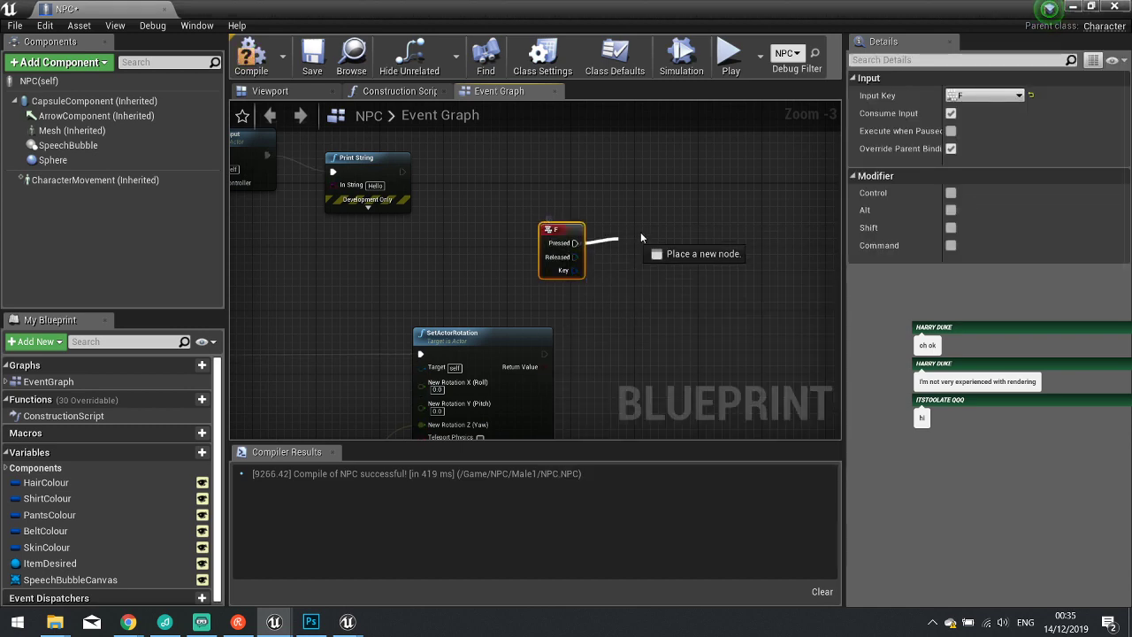
type("set")
left_click_drag(574, 243, 643, 235)
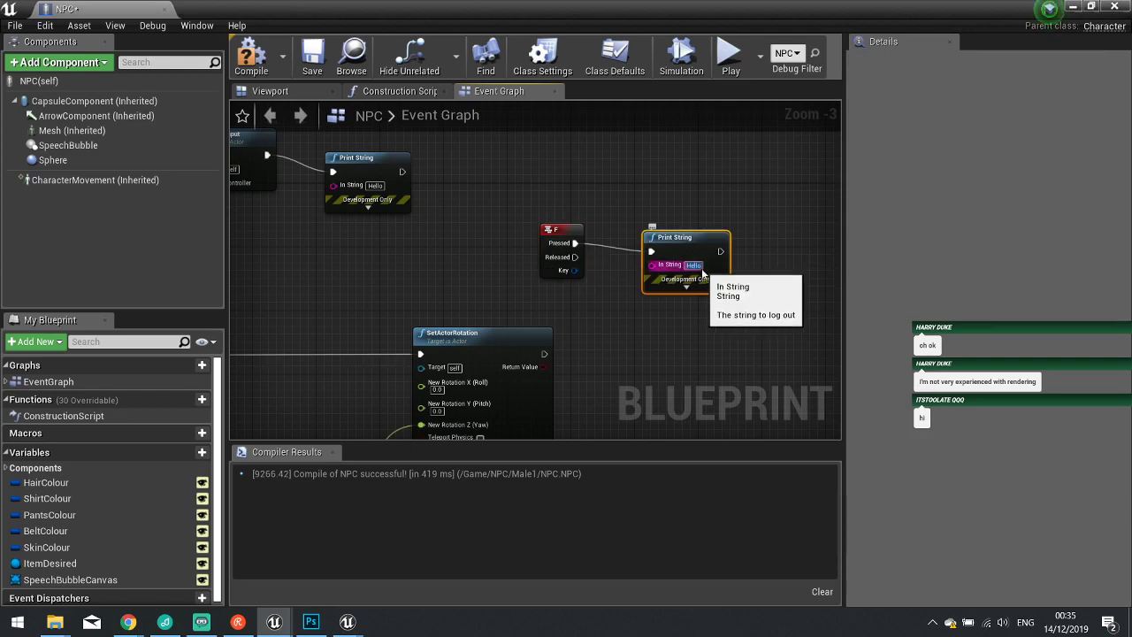
type("bar")
key("Return")
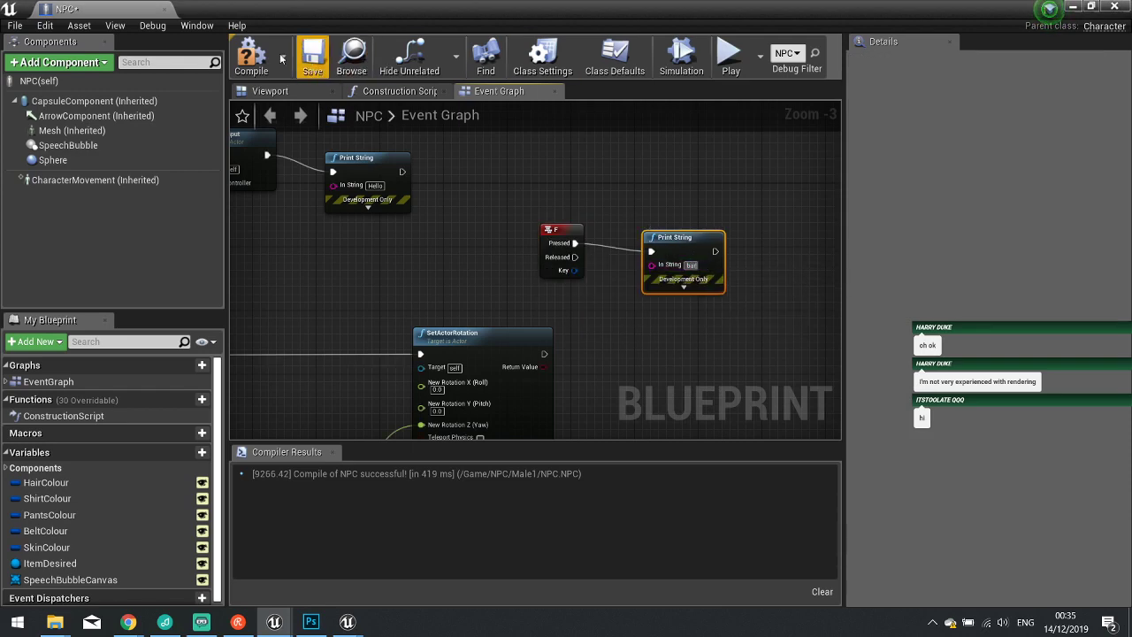
Play-test the level with the ring collected, approach the NPC to check the F key event, and stop the session.
key("alt+Tab")
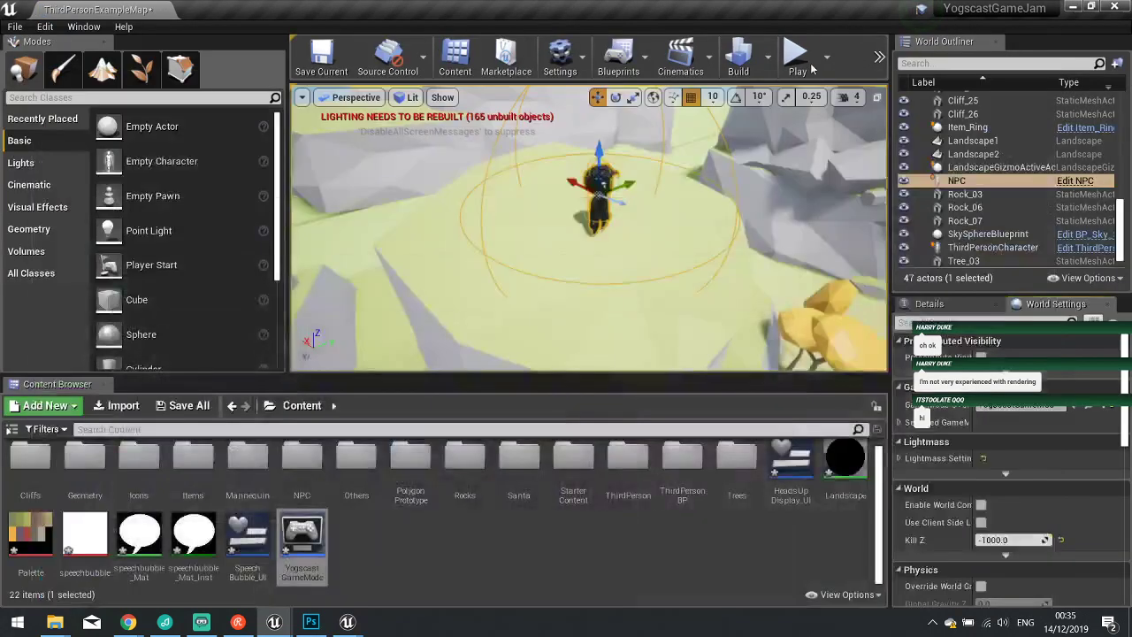
left_click(797, 58)
key("w")
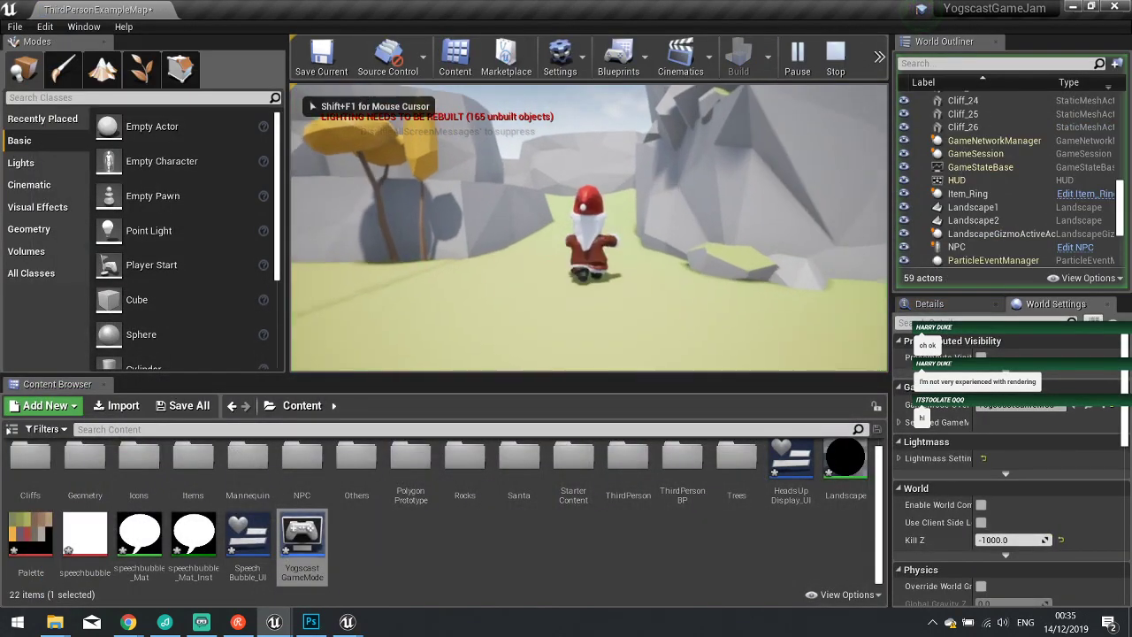
key("w")
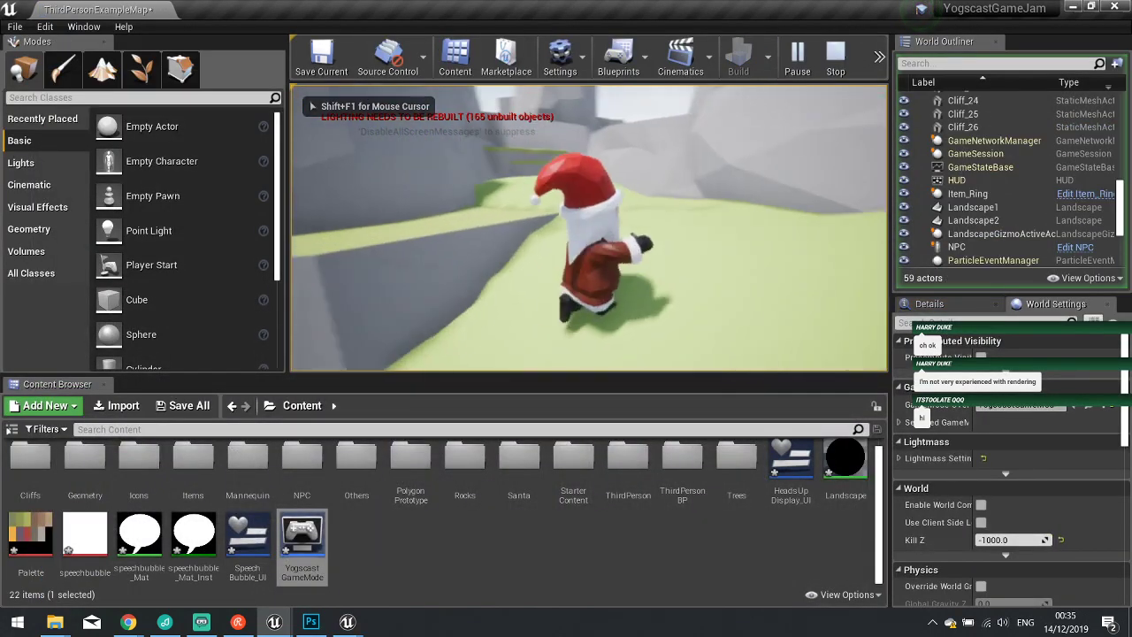
key("w")
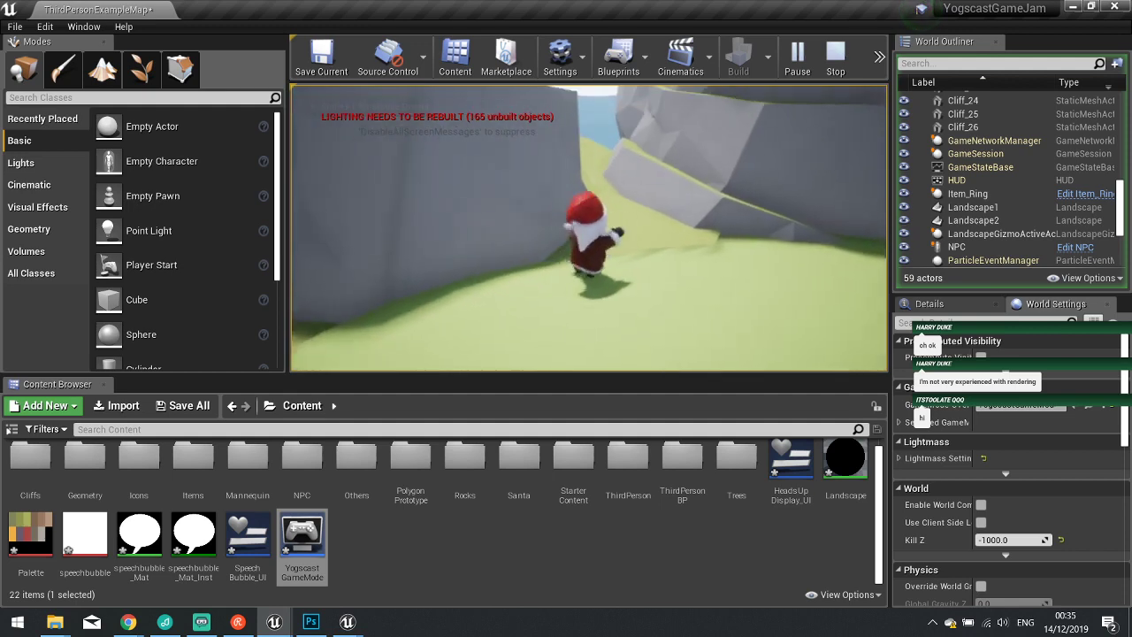
key("w")
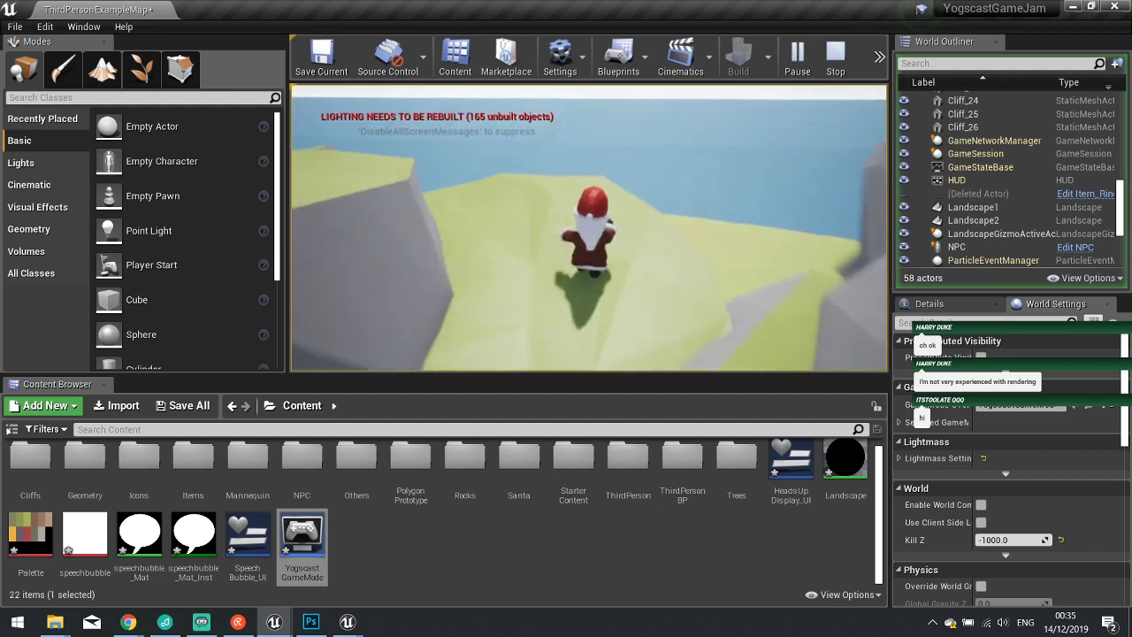
key("w")
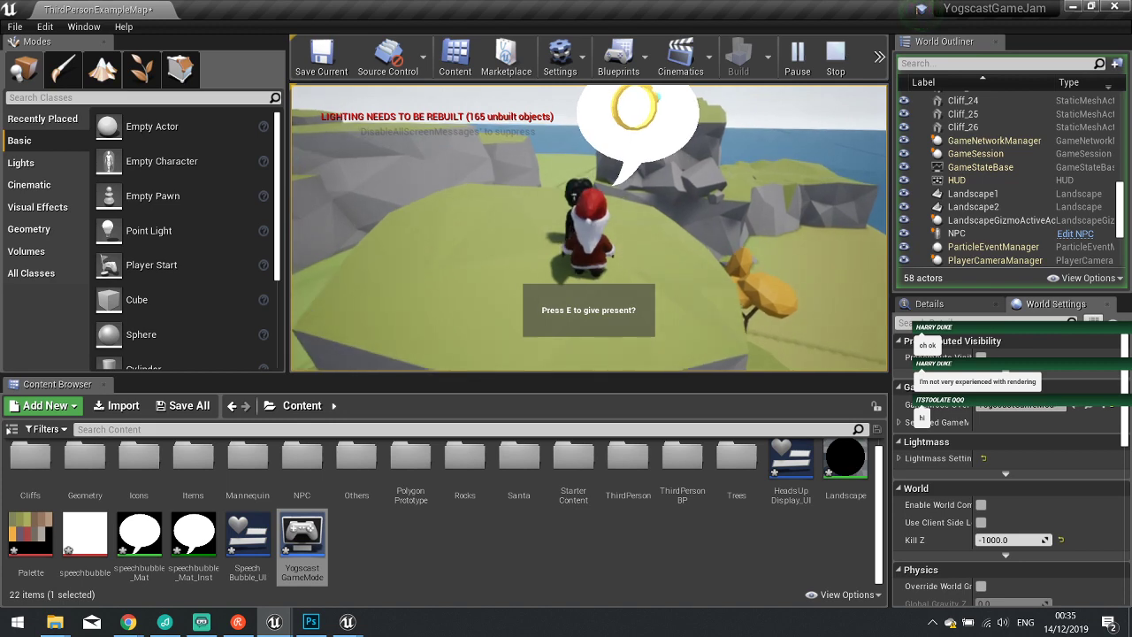
key("Escape")
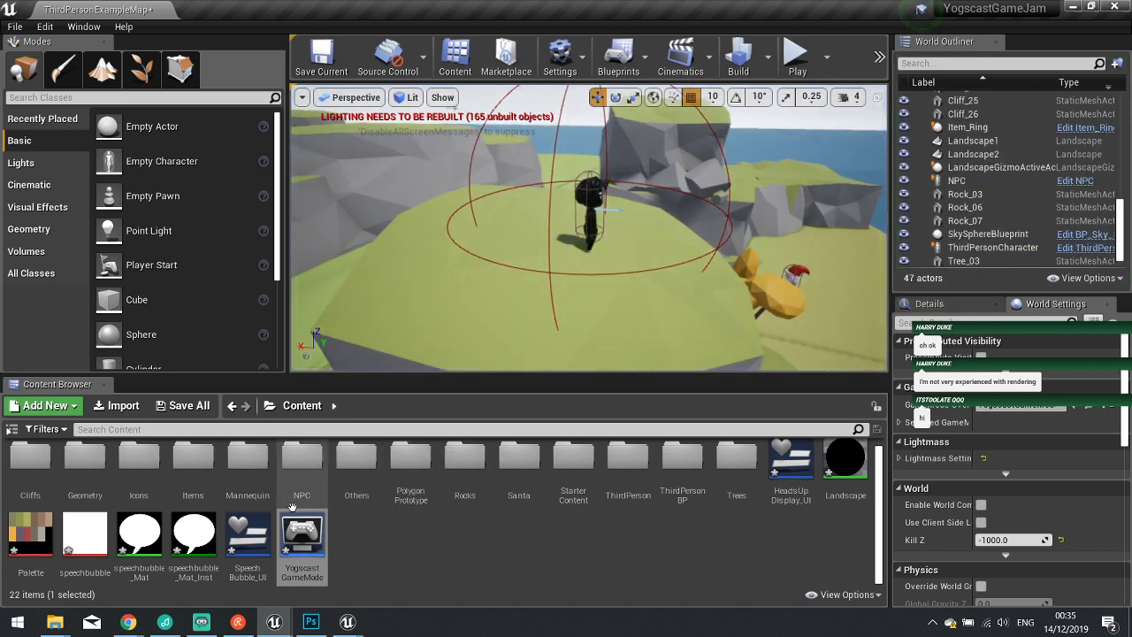
Reopen the NPC blueprint and delete the F key event together with its bar Print String node.
left_click(957, 180)
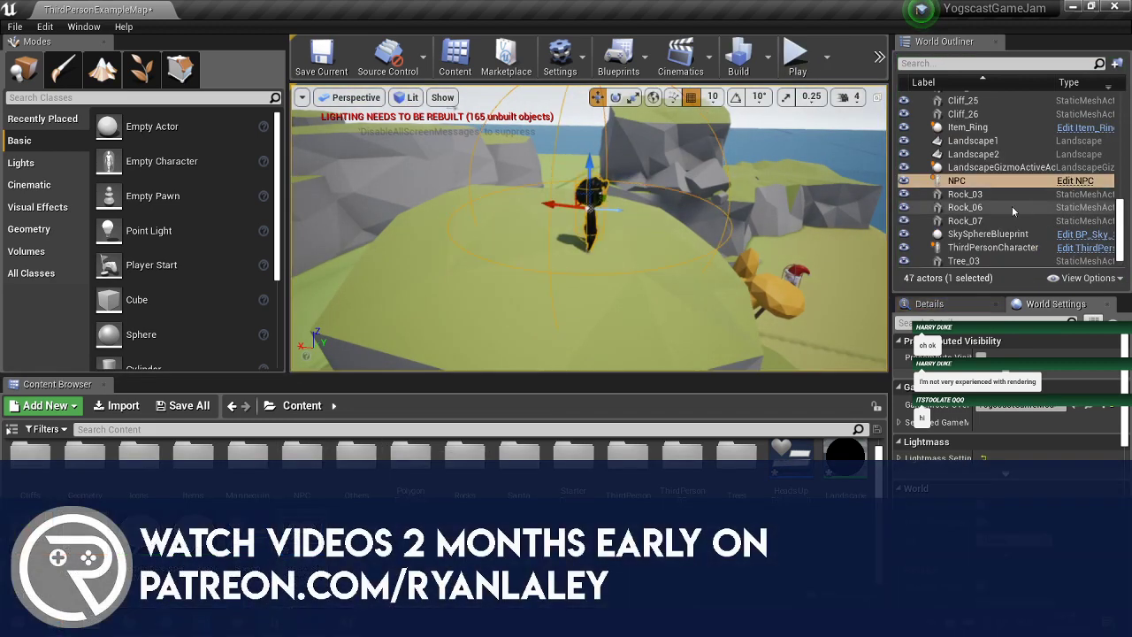
left_click(1074, 180)
right_click_drag(534, 262, 634, 308)
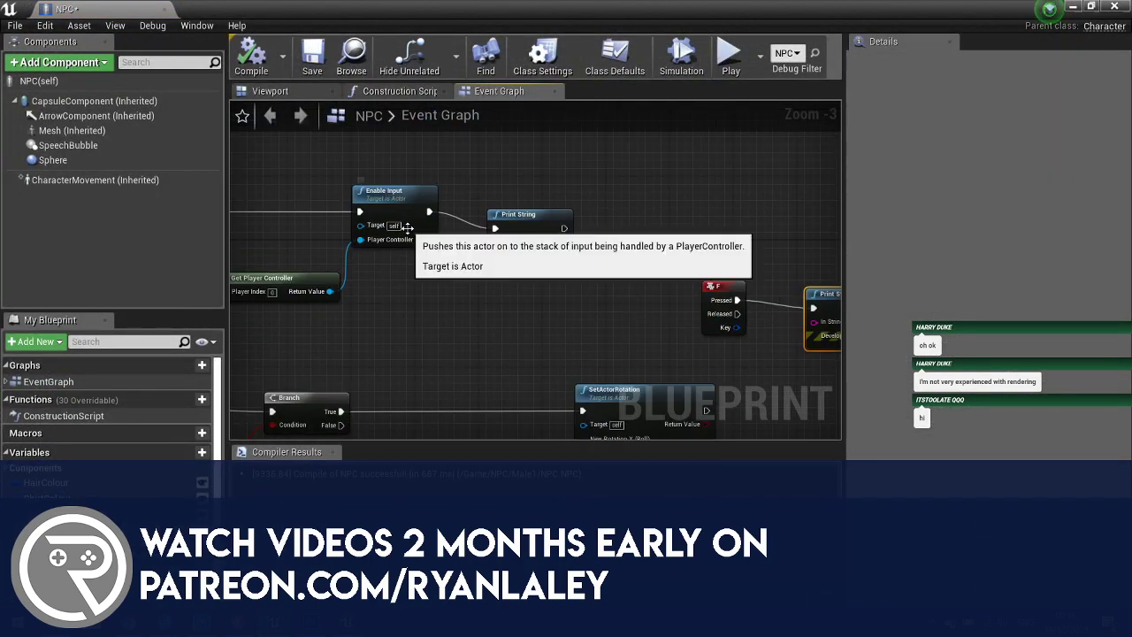
right_click_drag(374, 278, 413, 309)
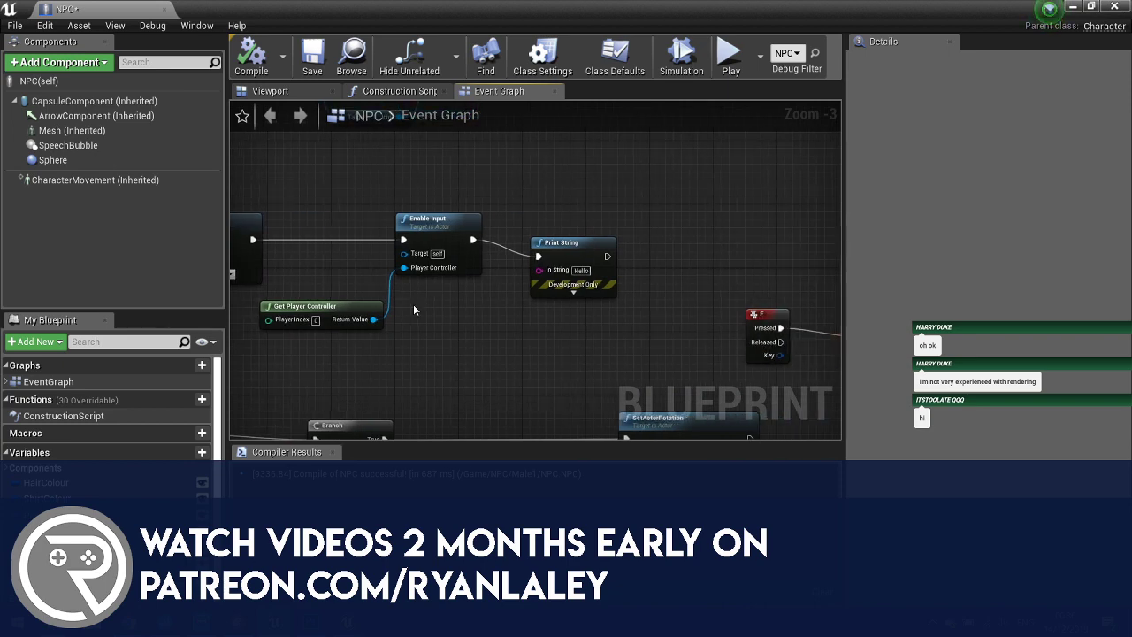
right_click_drag(521, 321, 356, 297)
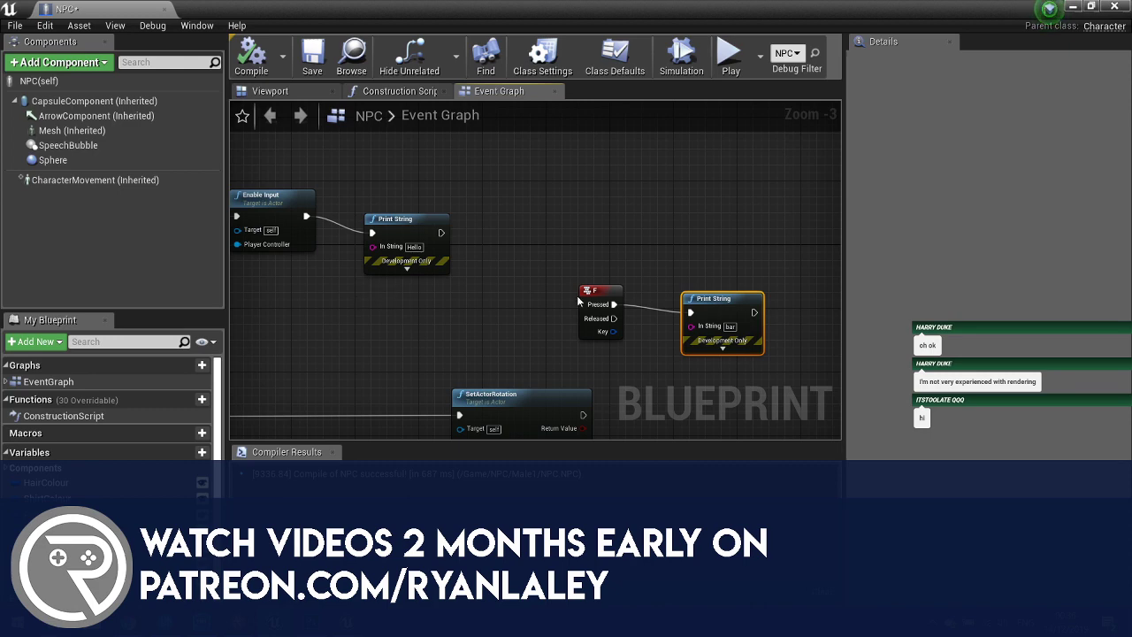
left_click_drag(588, 259, 690, 301)
key("Delete")
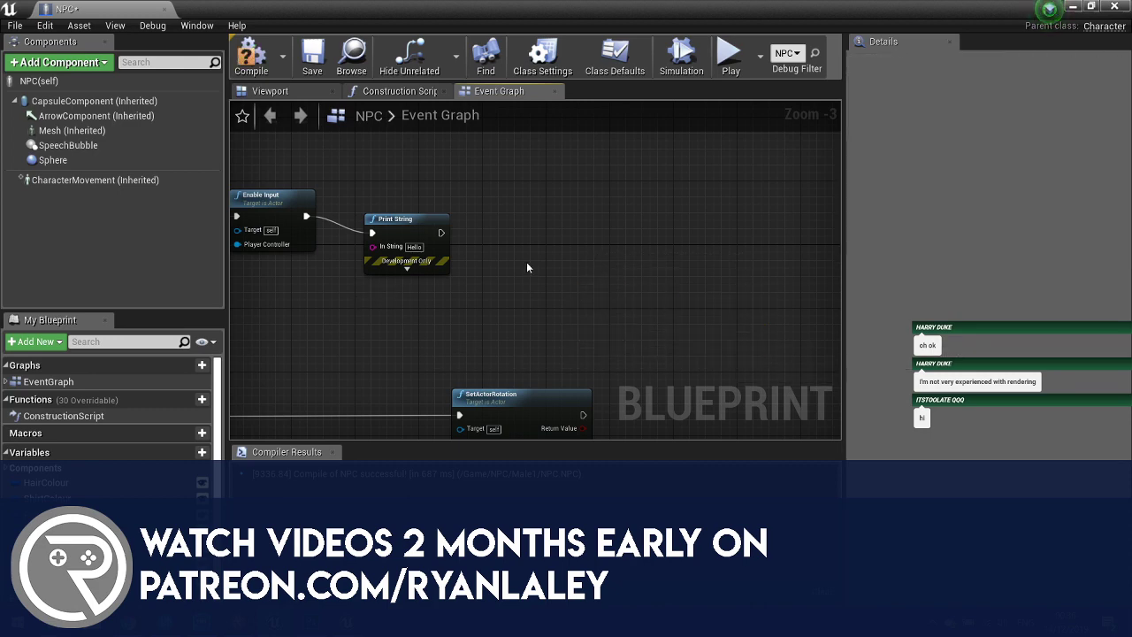
right_click_drag(526, 263, 643, 284)
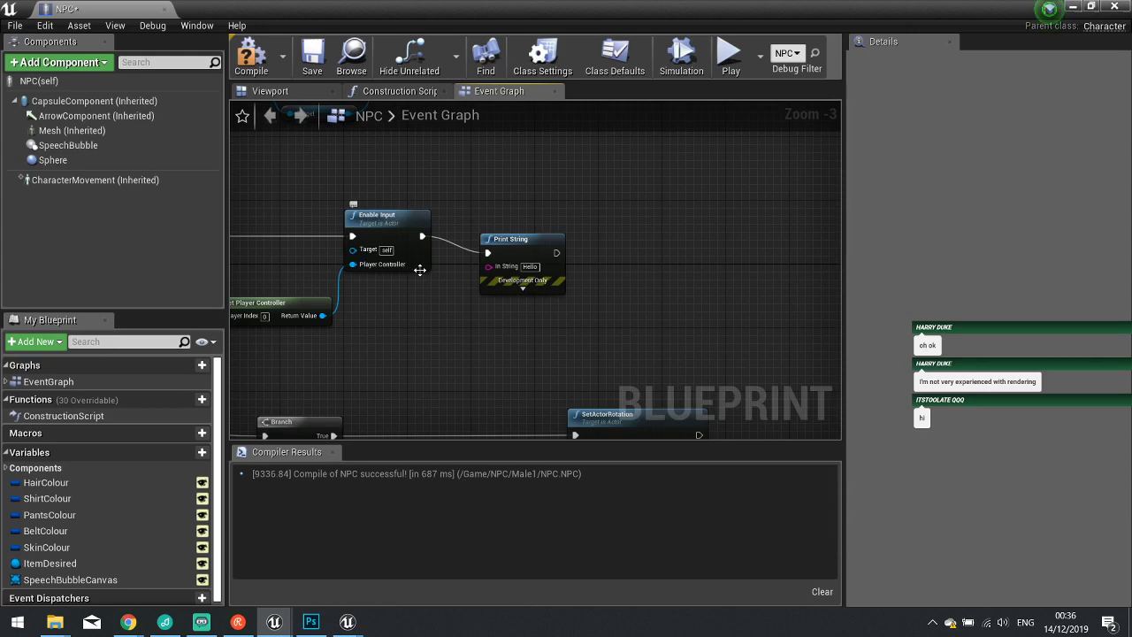
Search the blueprint's available graph actions for nodes matching input enabl.
right_click(504, 326)
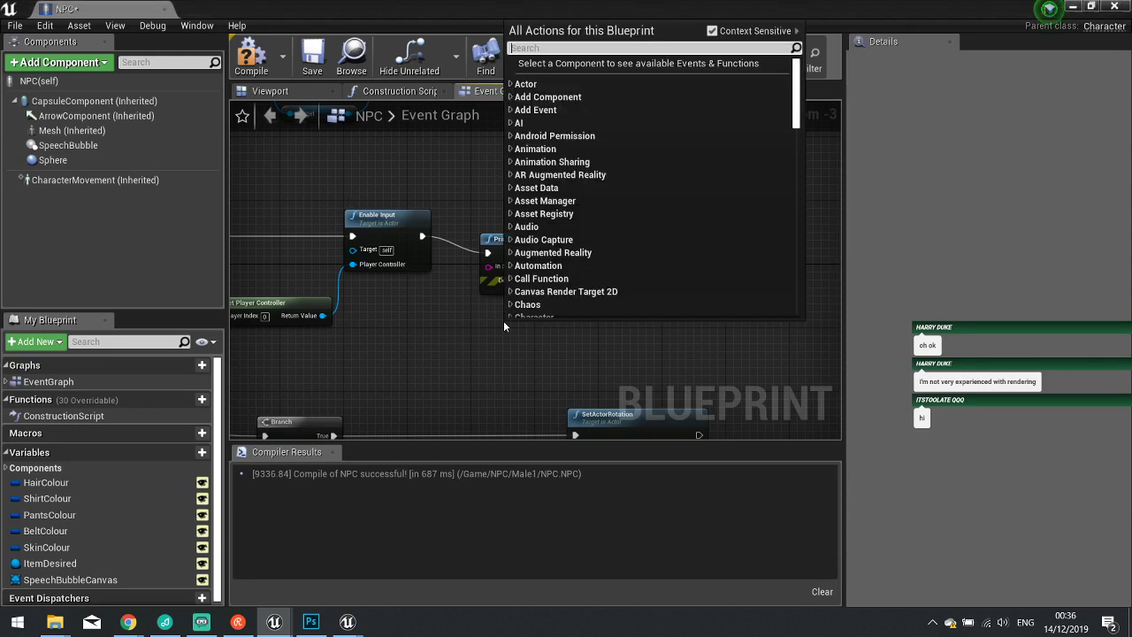
type("input ena")
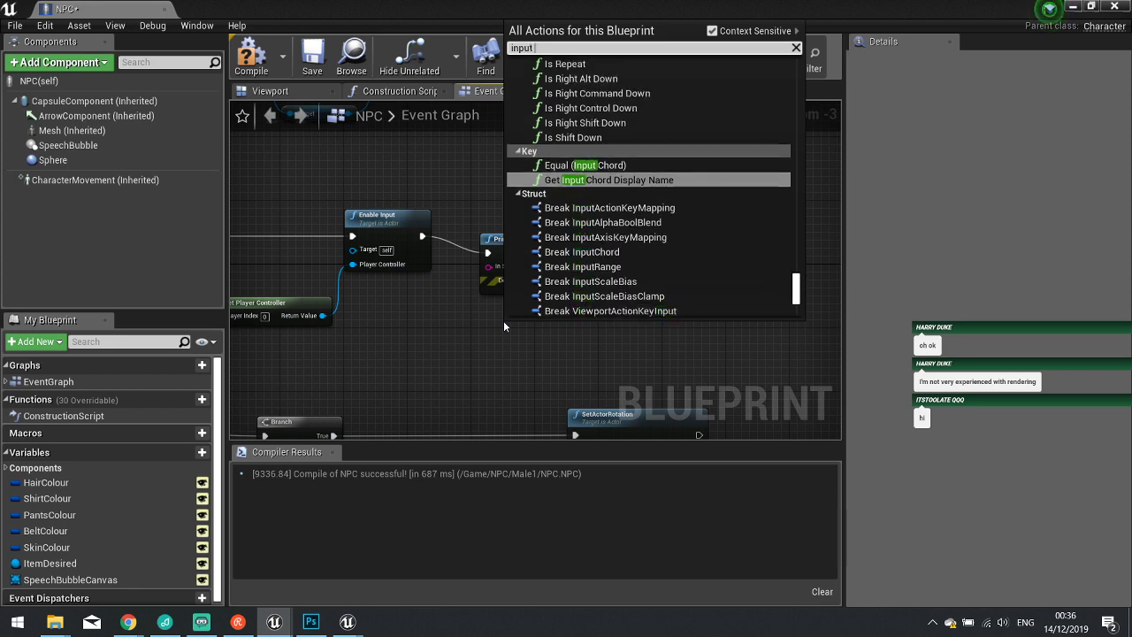
key("BackSpace")
key("BackSpace")
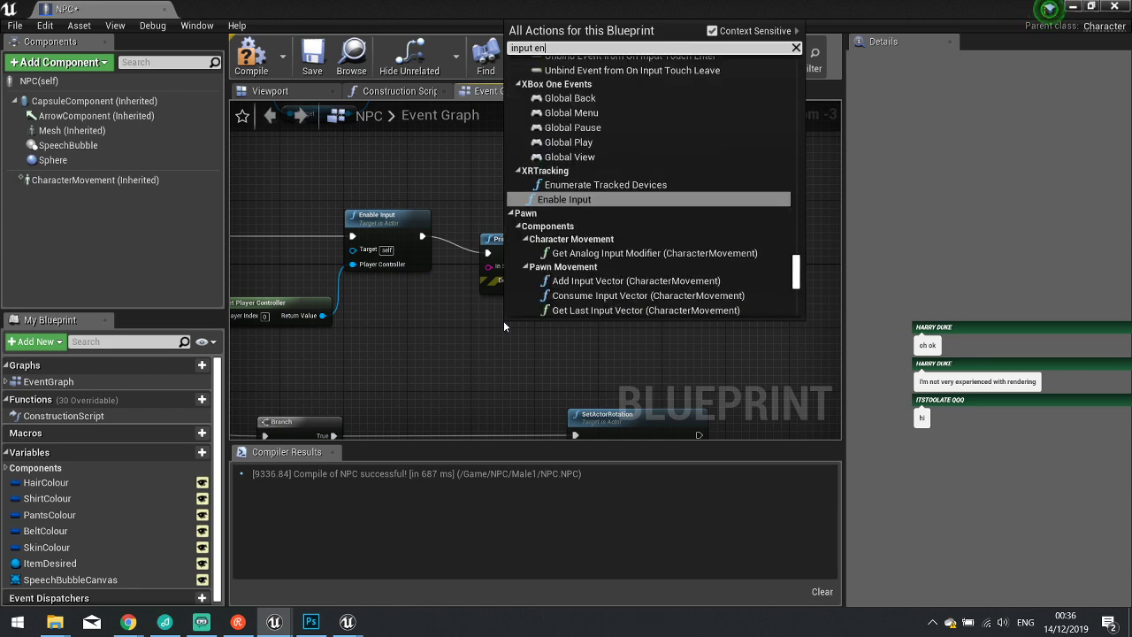
type("nabl")
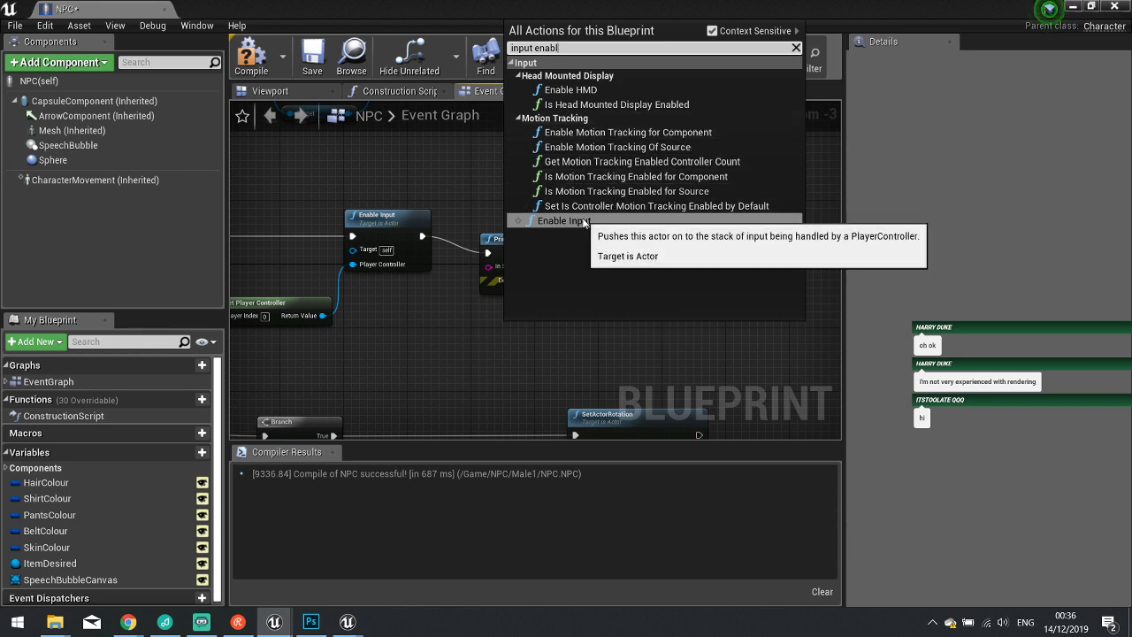
left_click(429, 347)
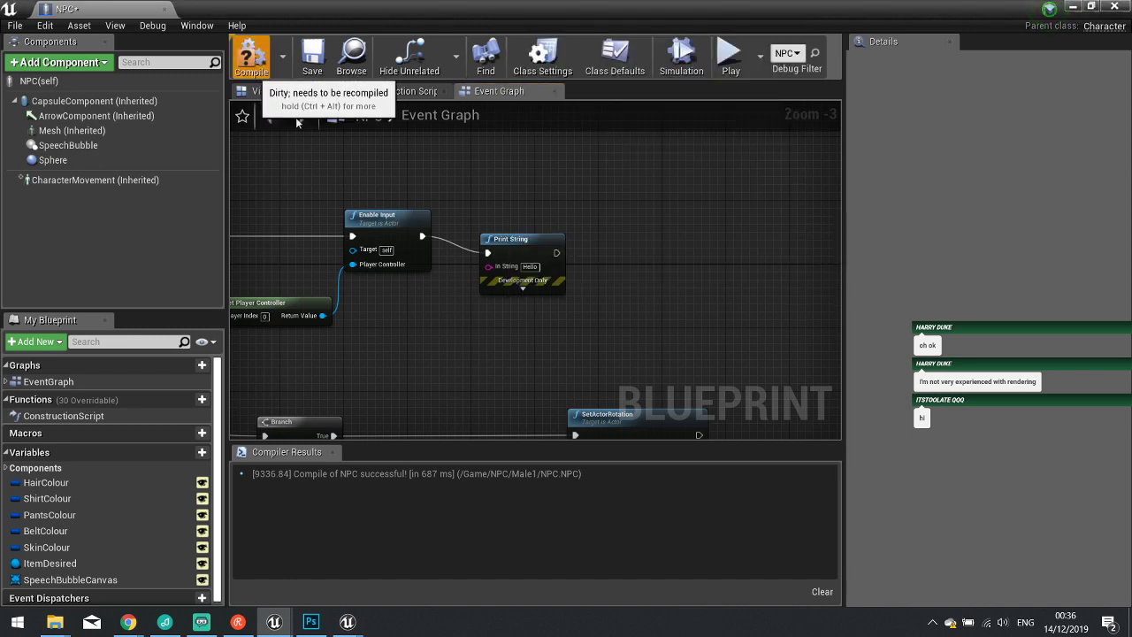
Compile the NPC blueprint and examine its event chains and the Pawn and Replication settings in its class defaults.
left_click(252, 56)
scroll(479, 350, "down", 2)
right_click_drag(479, 350, 526, 199)
right_click_drag(542, 316, 459, 266)
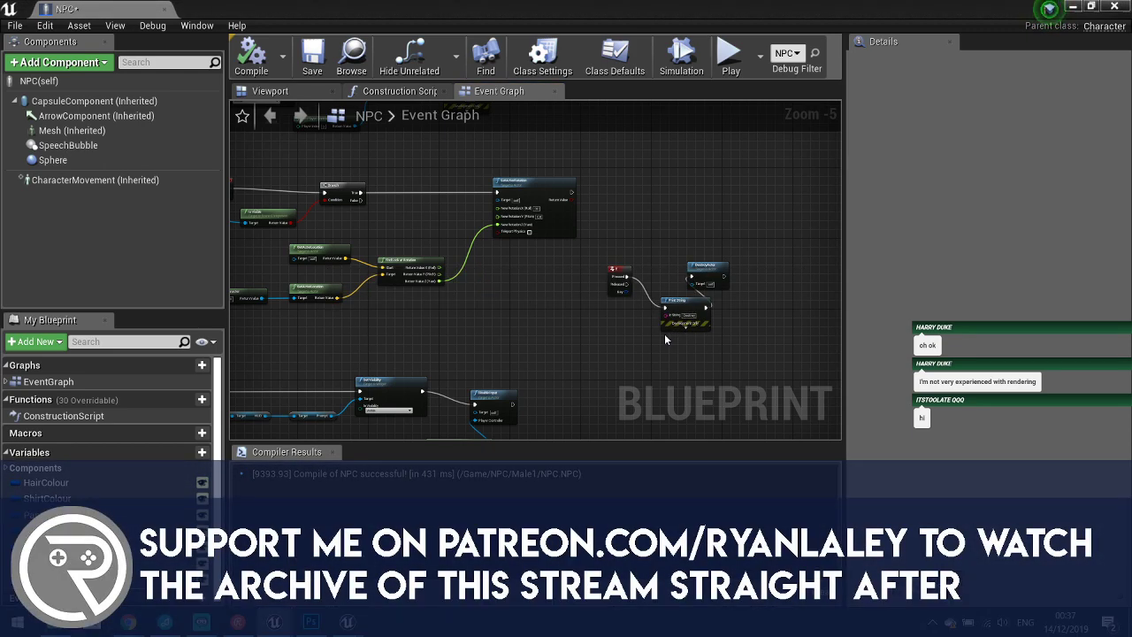
right_click_drag(558, 269, 609, 304)
right_click_drag(491, 215, 529, 309)
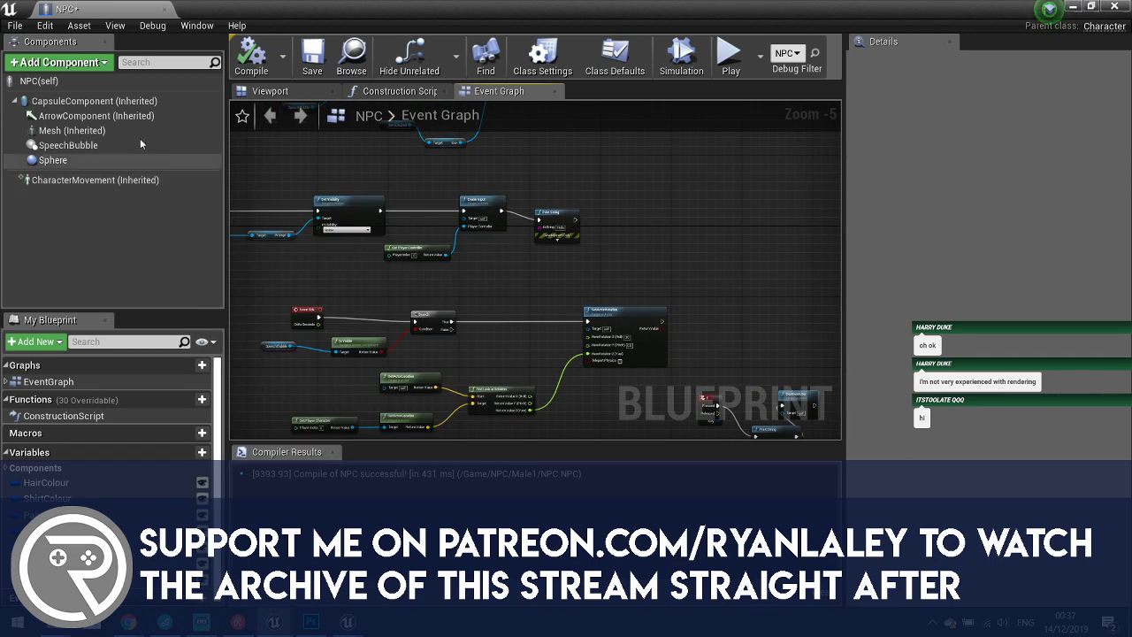
left_click(37, 81)
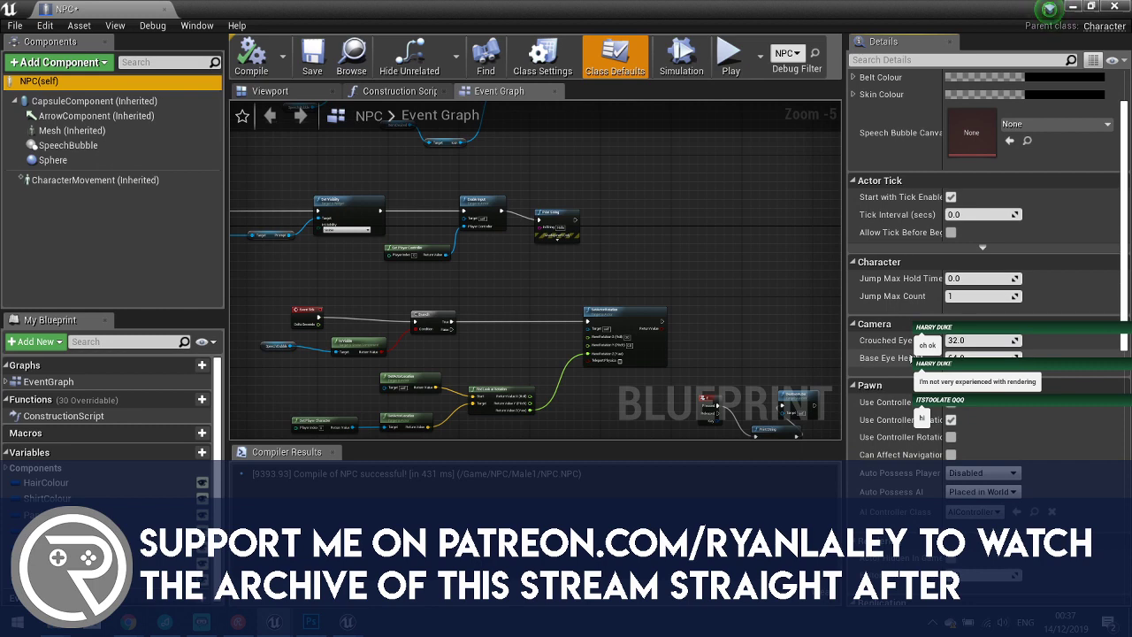
scroll(911, 358, "down", 5)
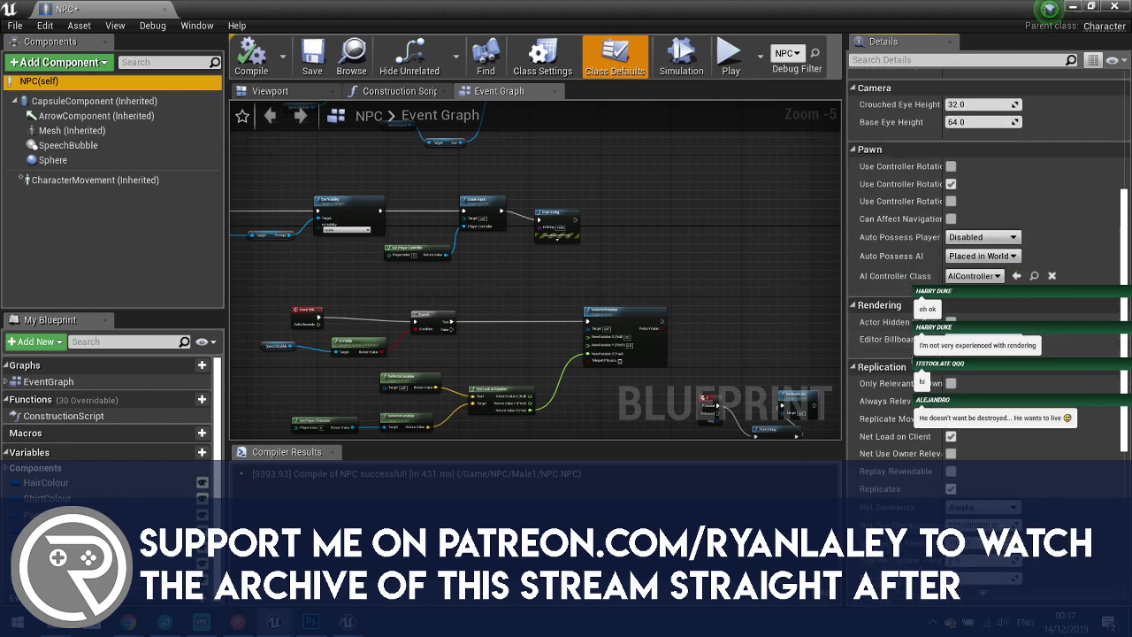
Add an InputAxis MoveForward event beside the Enable Input chain and connect its execution output to a Print String node.
scroll(631, 228, "up", 2)
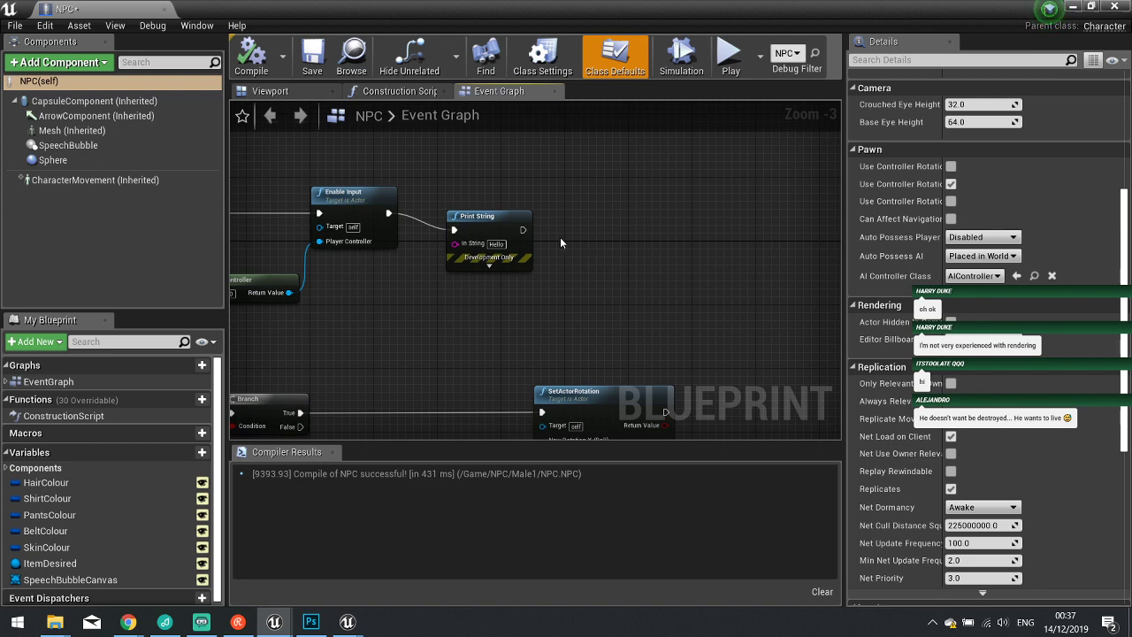
right_click_drag(601, 253, 519, 244)
right_click(522, 250)
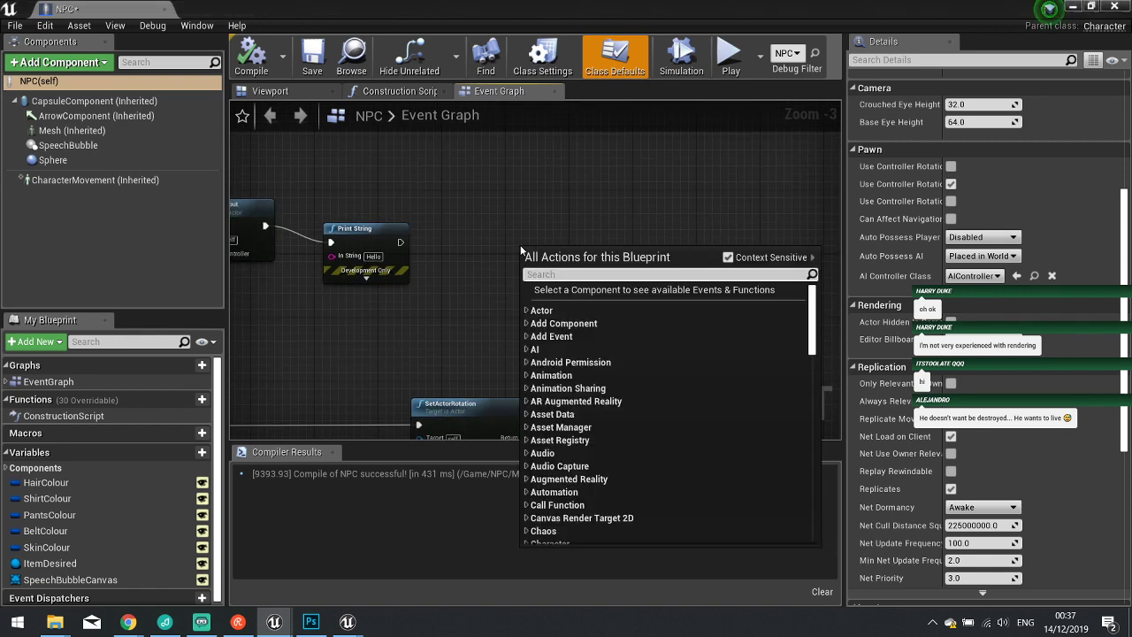
type("move for")
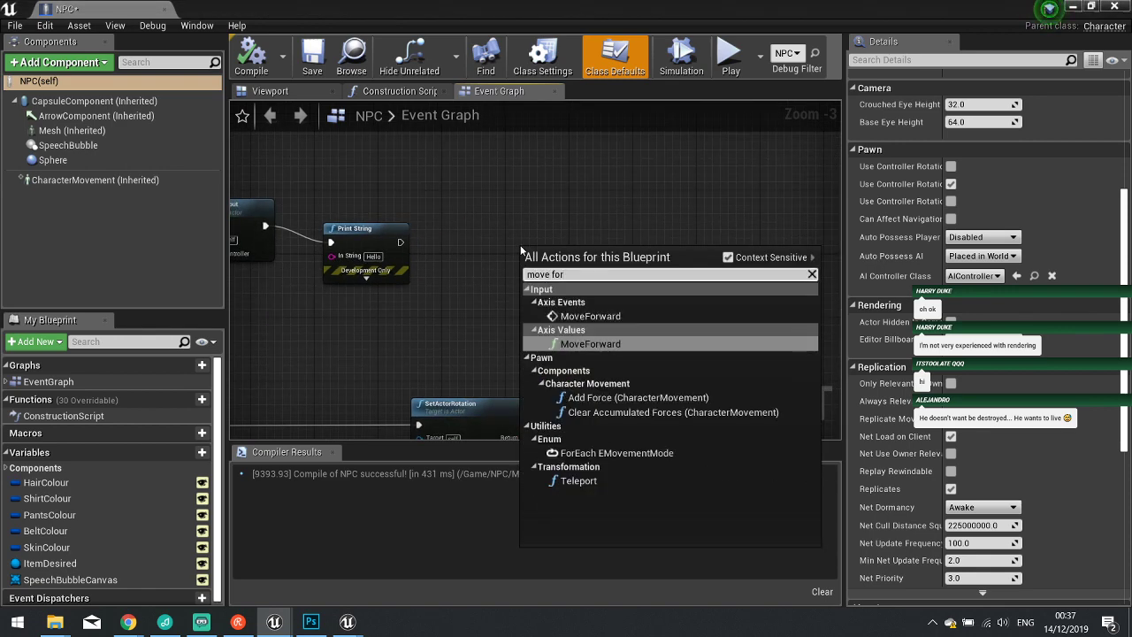
key("Return")
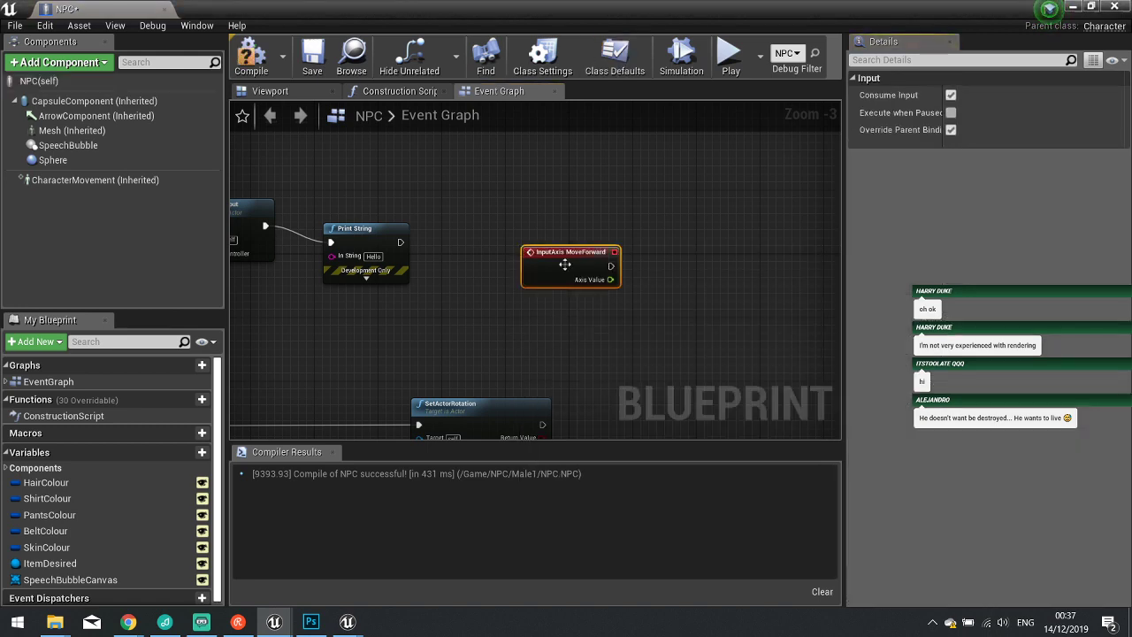
left_click_drag(612, 268, 699, 273)
type("print")
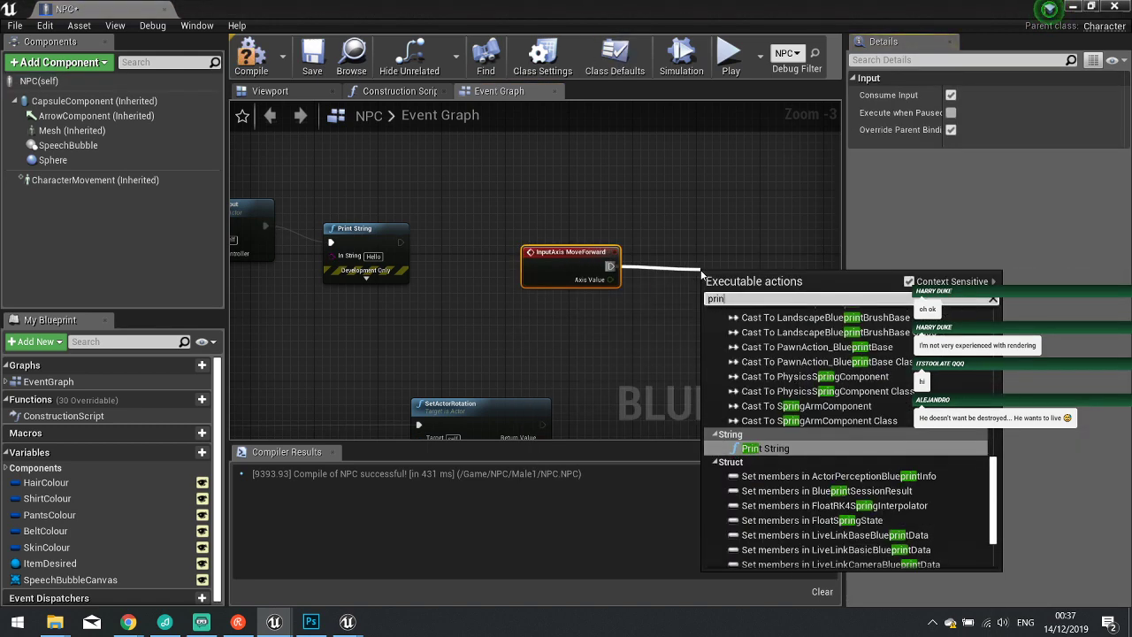
key("Return")
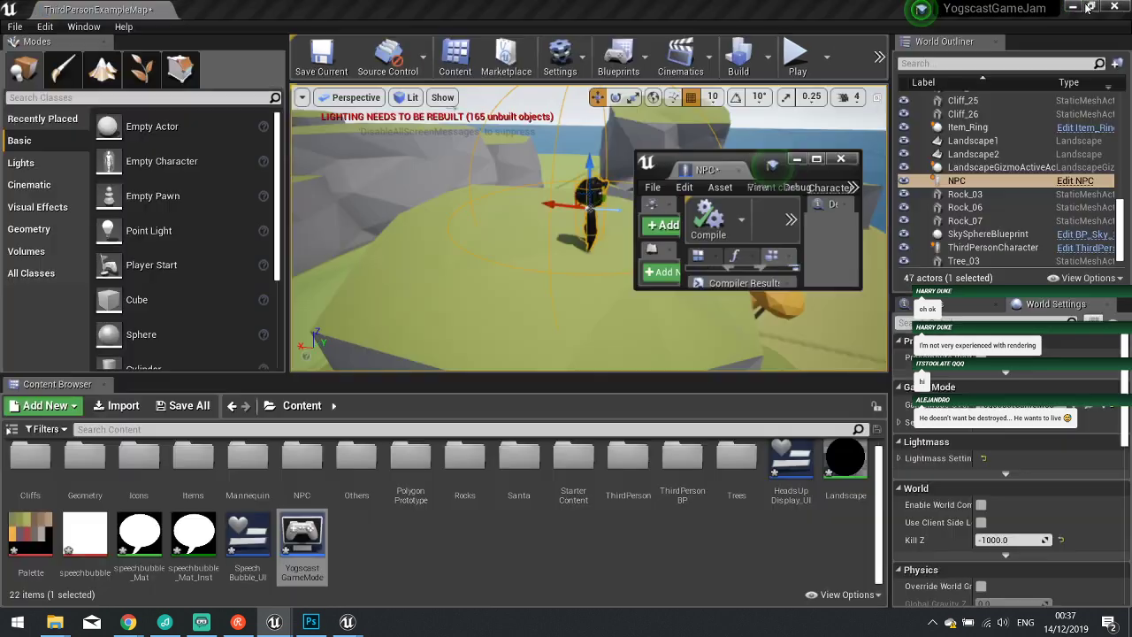
Play-test the level: collect the ring, approach the NPC and move around to check the MoveForward event, and stop the session.
left_click(1090, 7)
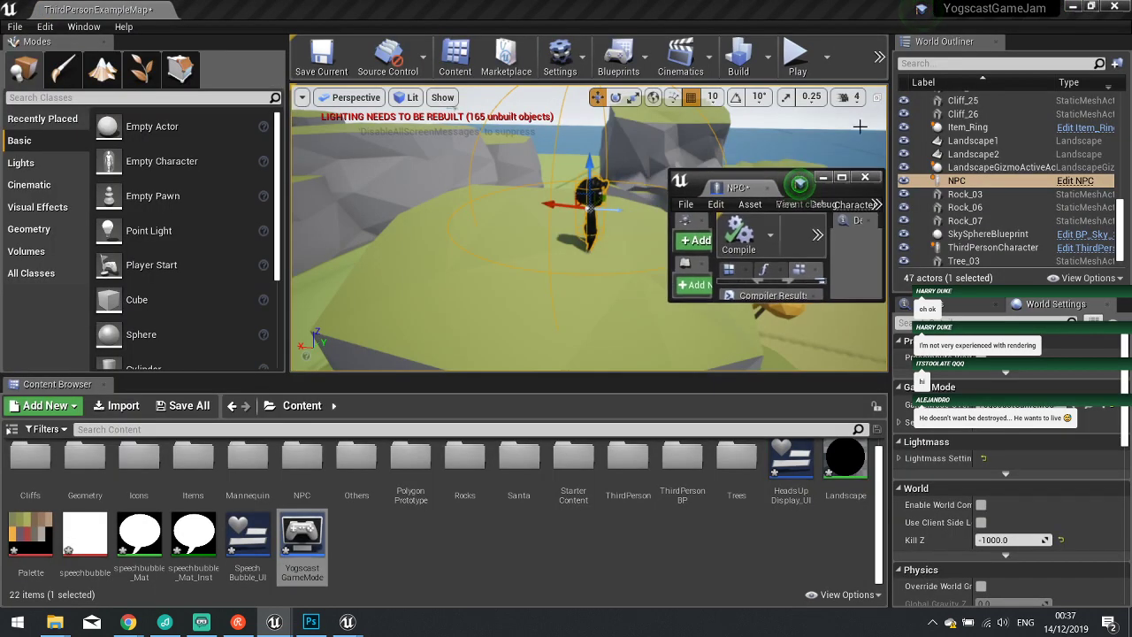
left_click(796, 60)
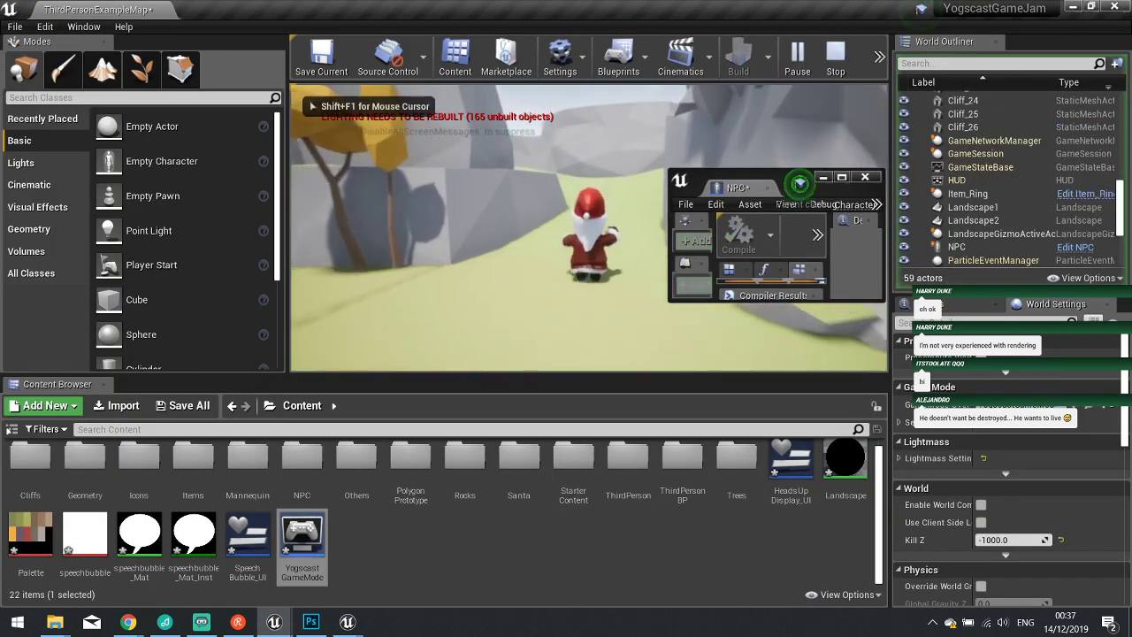
key("w")
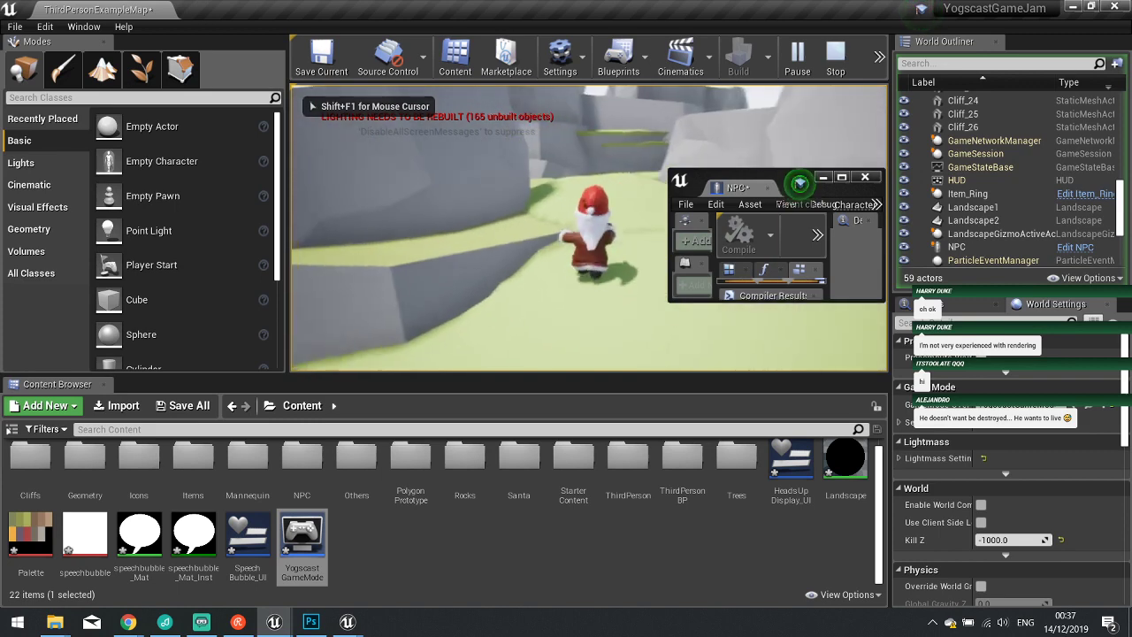
key("w")
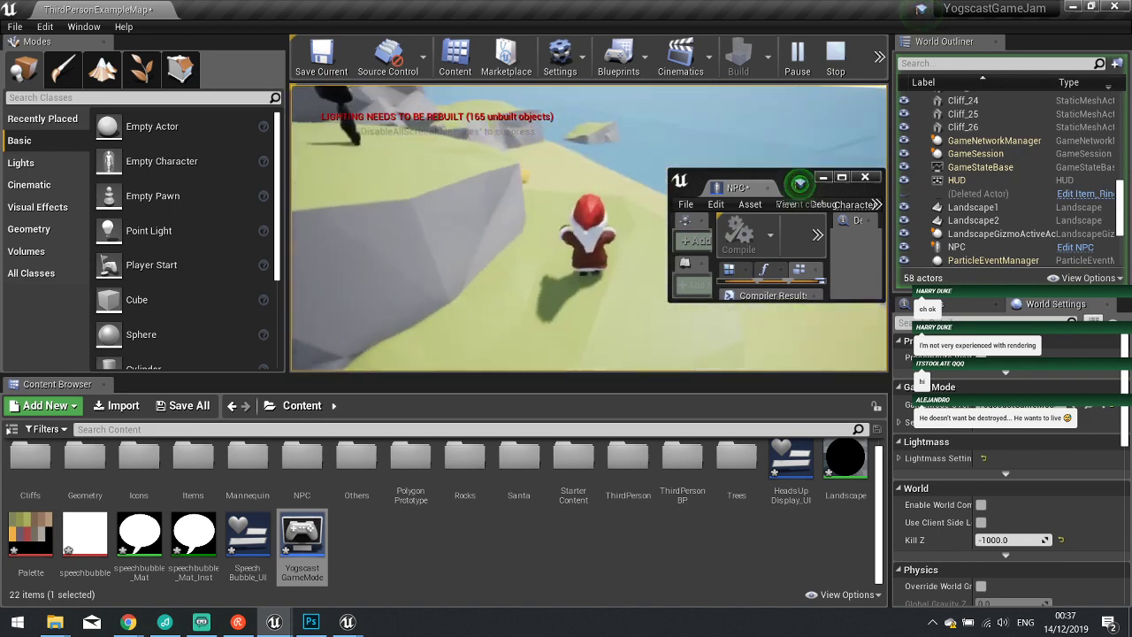
key("w")
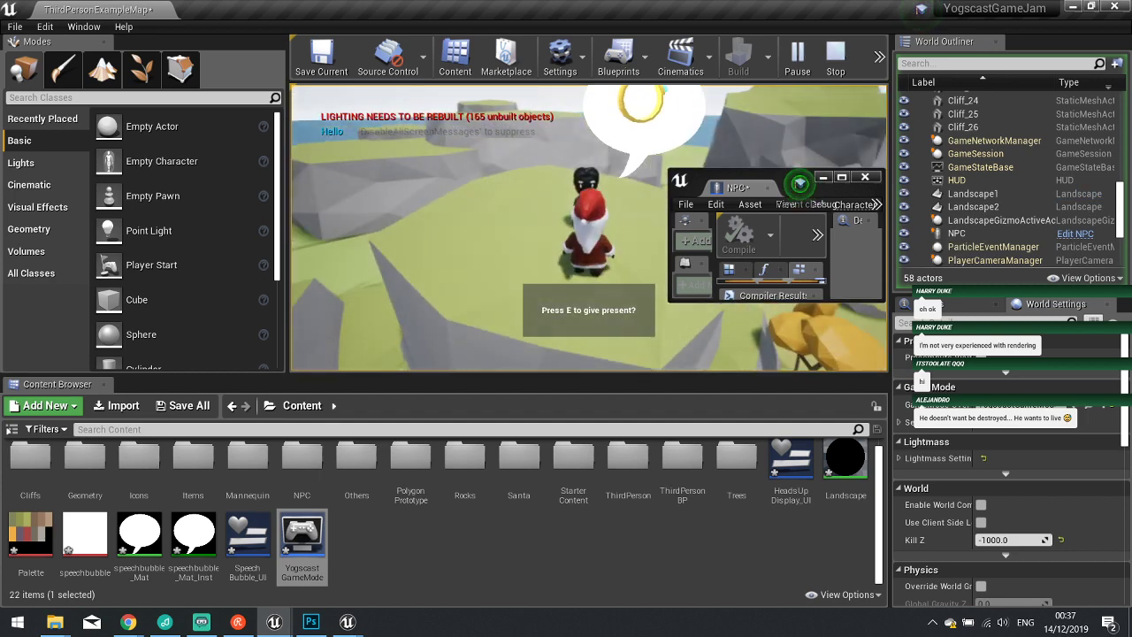
key("w")
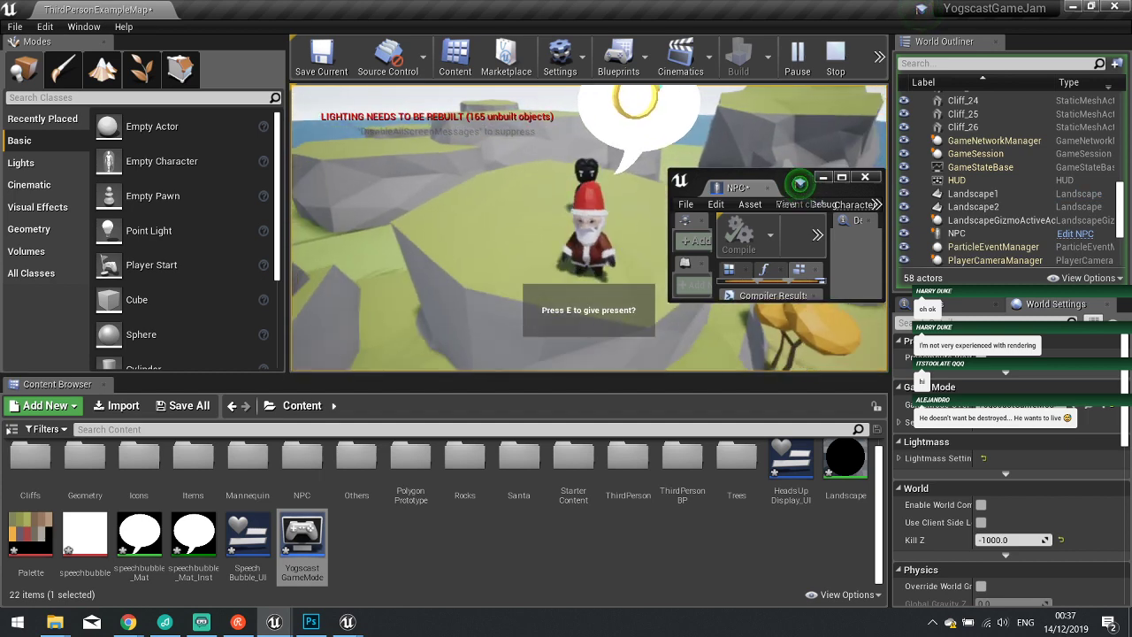
key("s")
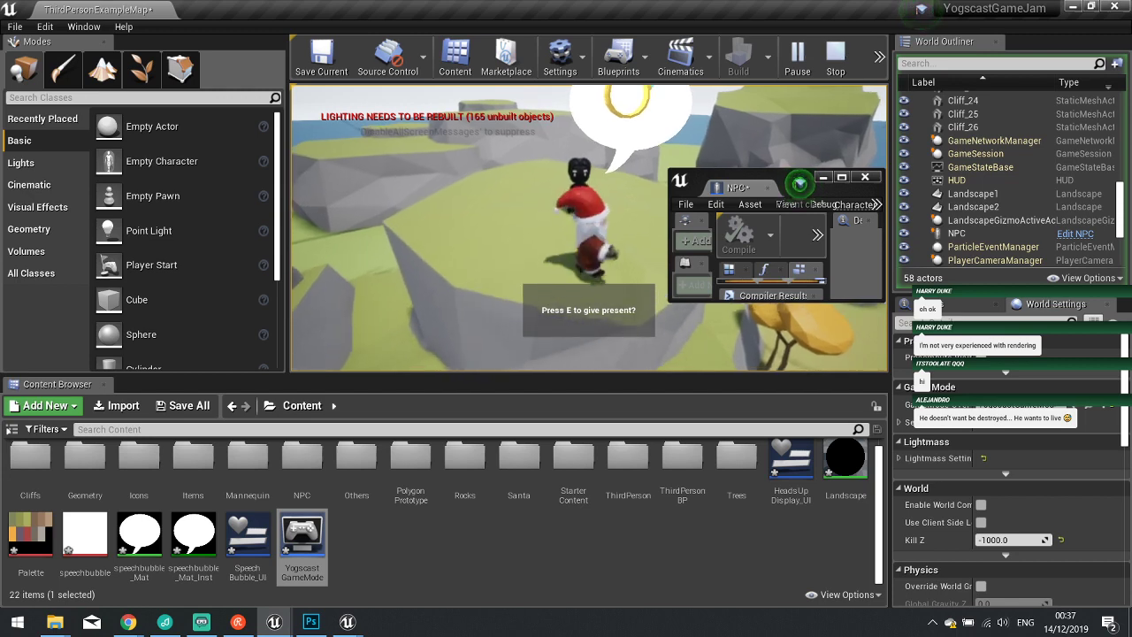
key("w")
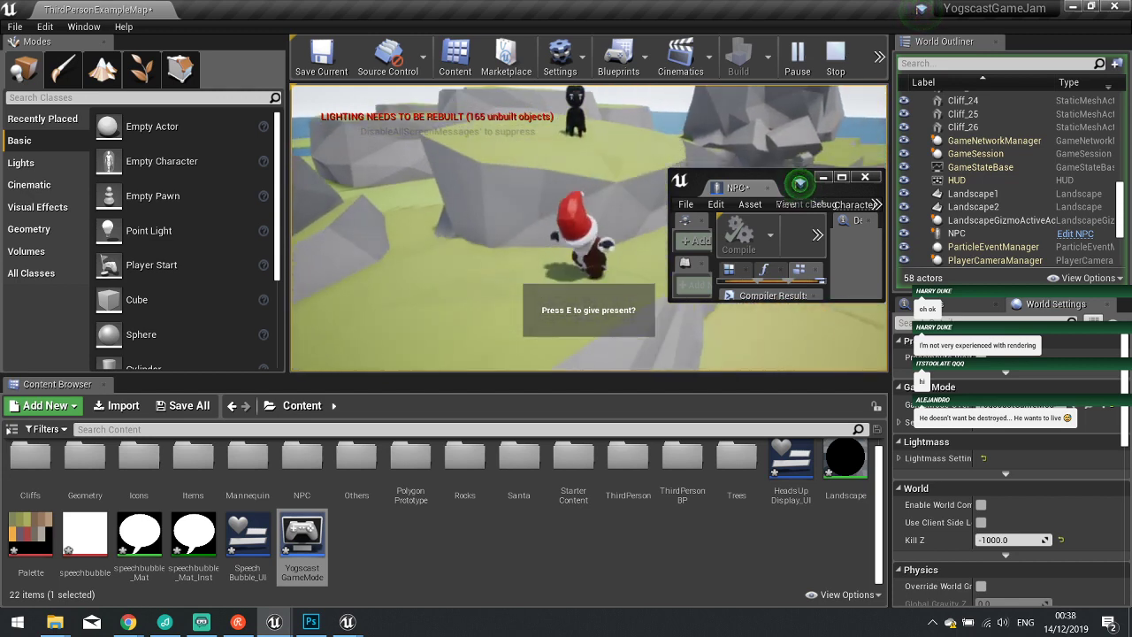
key("s")
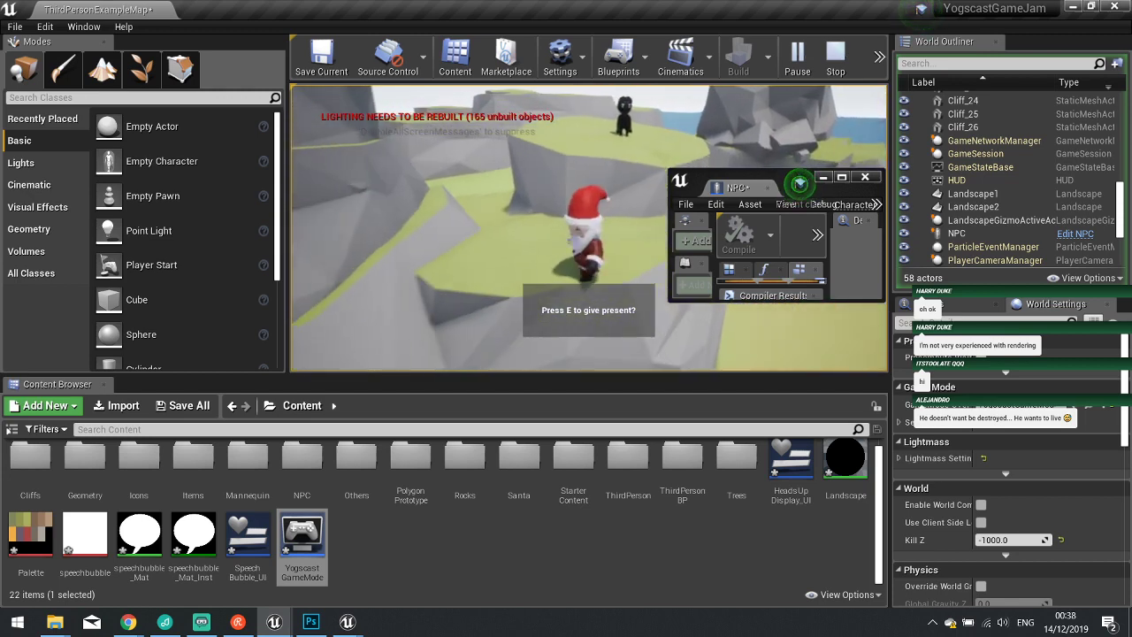
key("w")
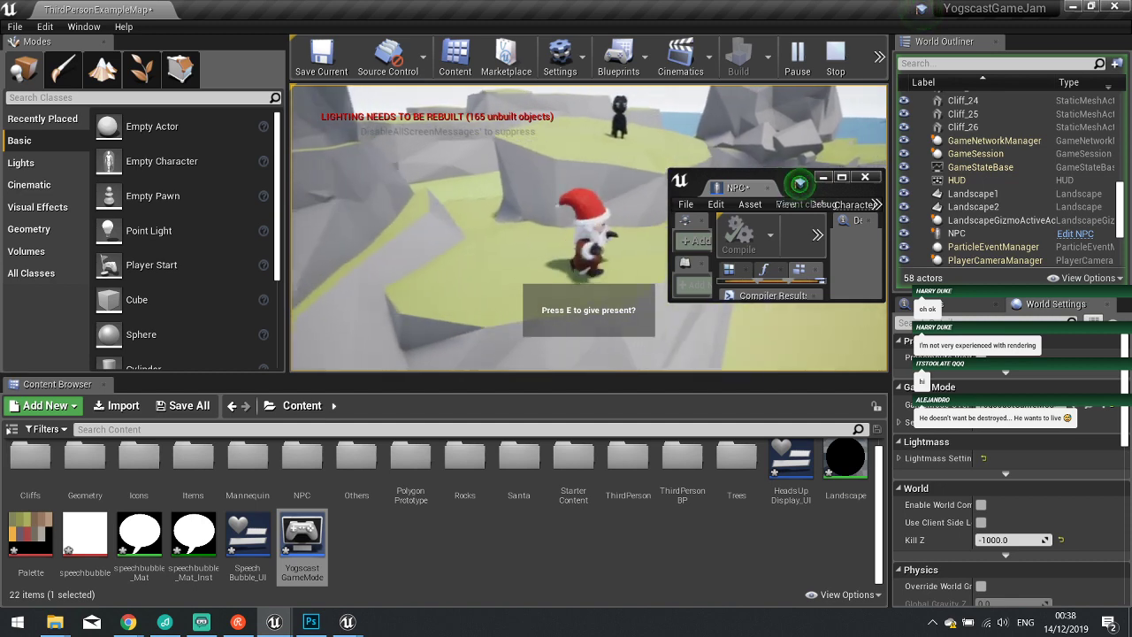
key("space")
key("s")
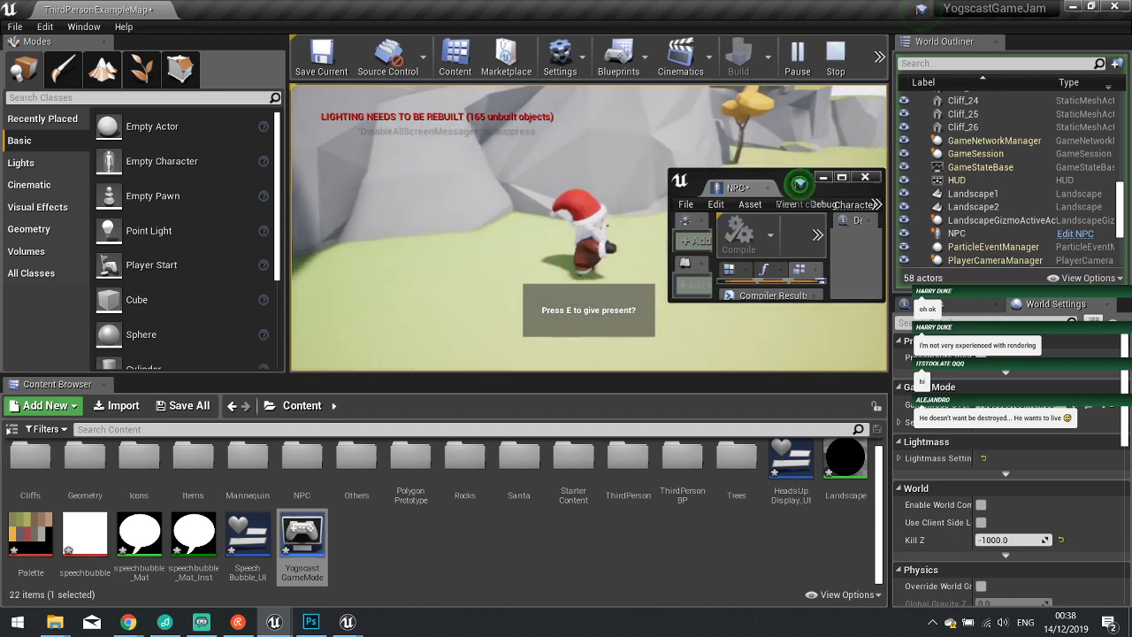
key("Escape")
Reopen the NPC blueprint and delete the InputAxis MoveForward event together with its connected Print String node.
left_click(841, 177)
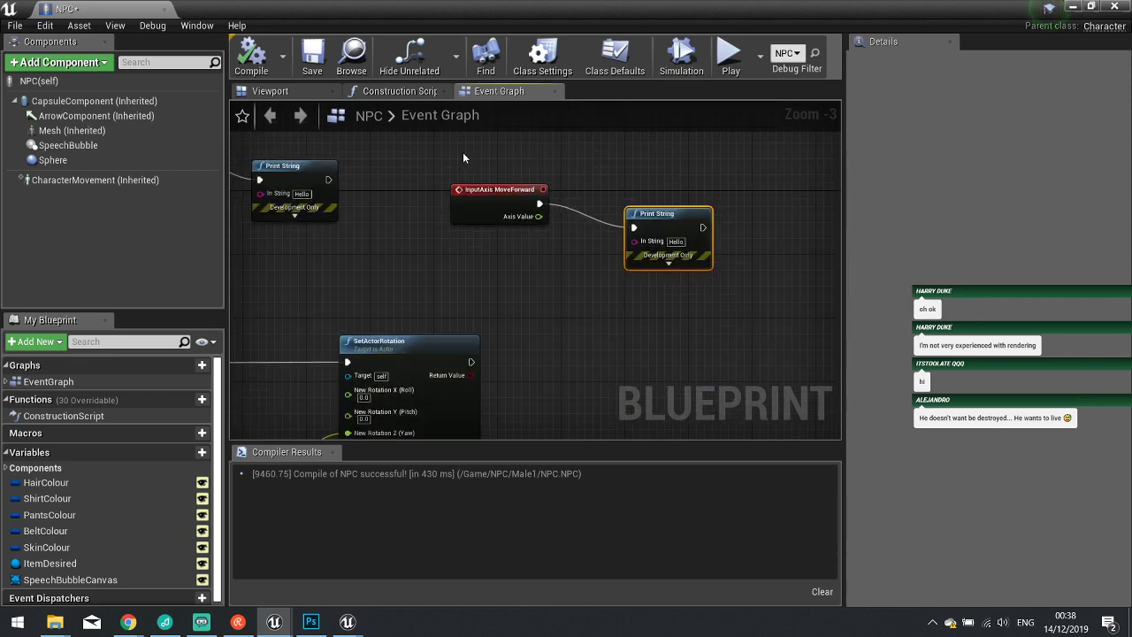
left_click_drag(462, 152, 643, 274)
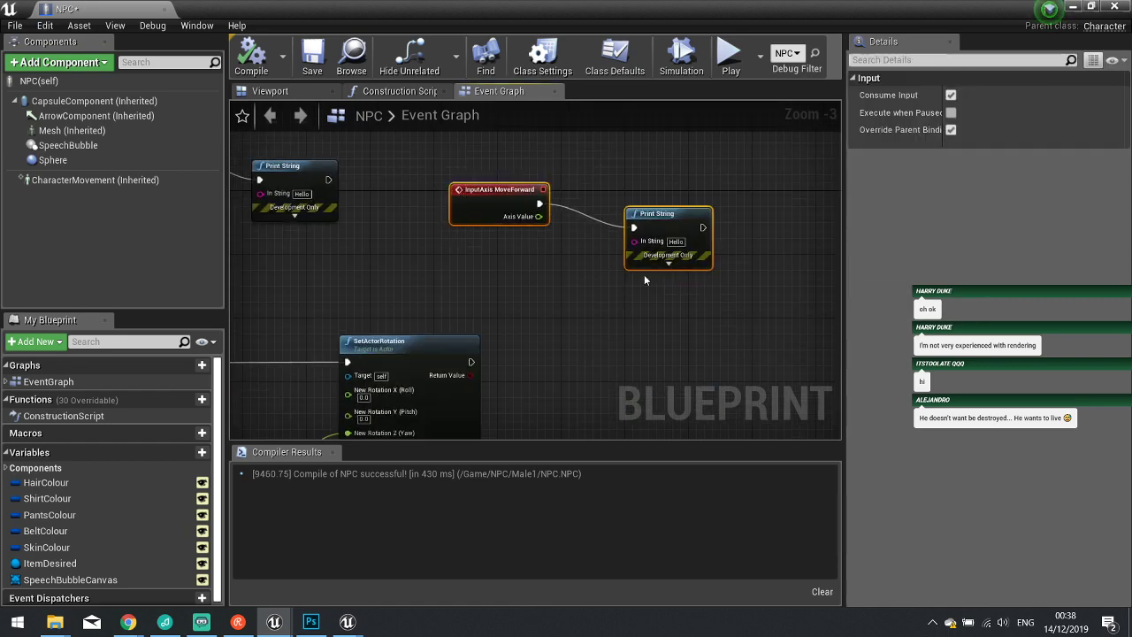
key("Delete")
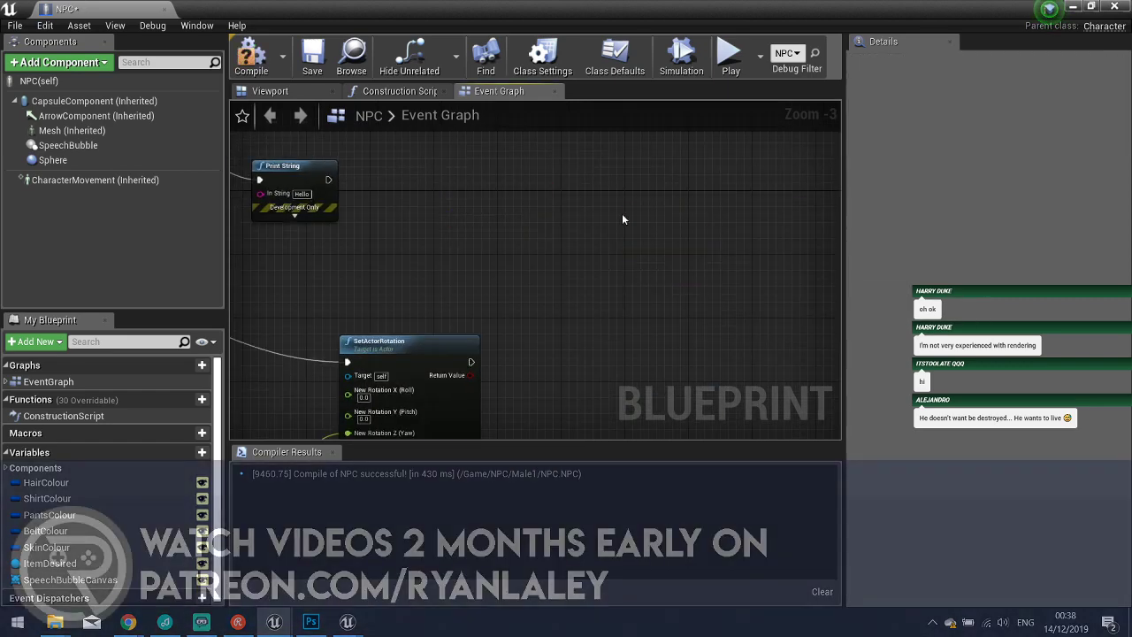
Reposition the Get Player Character node and the On Component End Overlap (Sphere) event to make room before the Branch.
scroll(493, 284, "down", 2)
right_click_drag(493, 285, 710, 284)
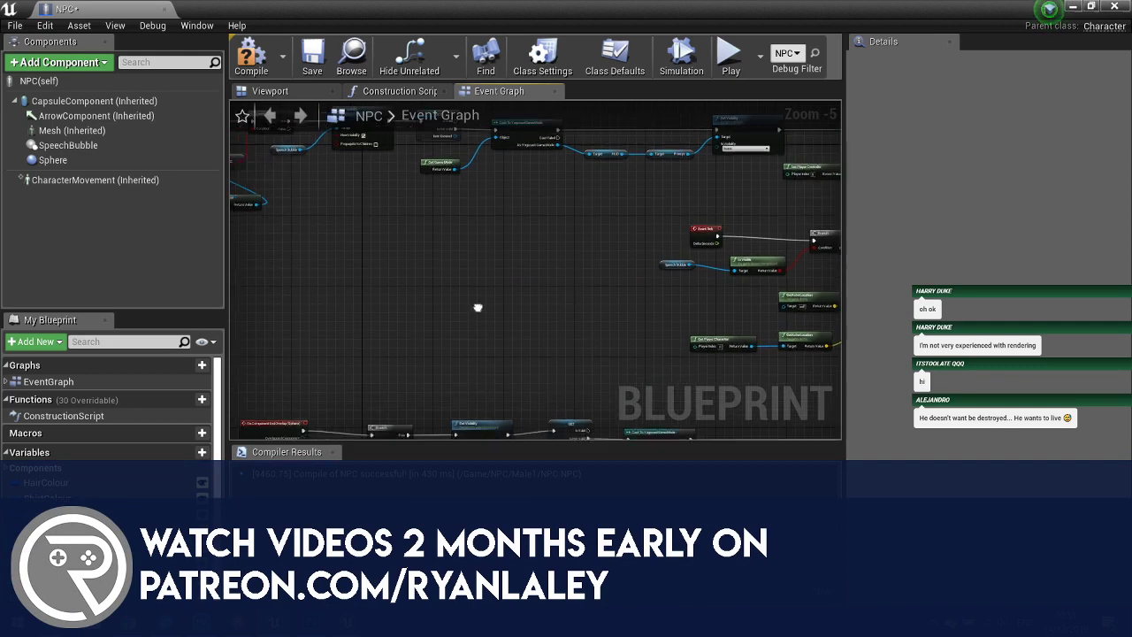
scroll(513, 235, "up", 3)
right_click_drag(492, 243, 517, 155)
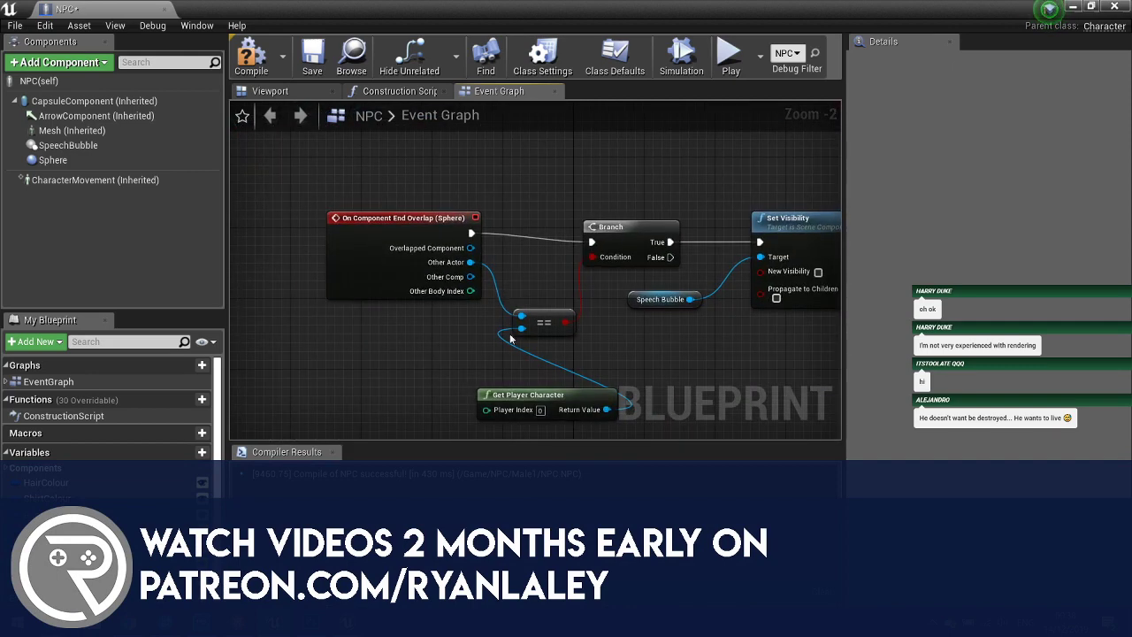
left_click_drag(550, 401, 400, 364)
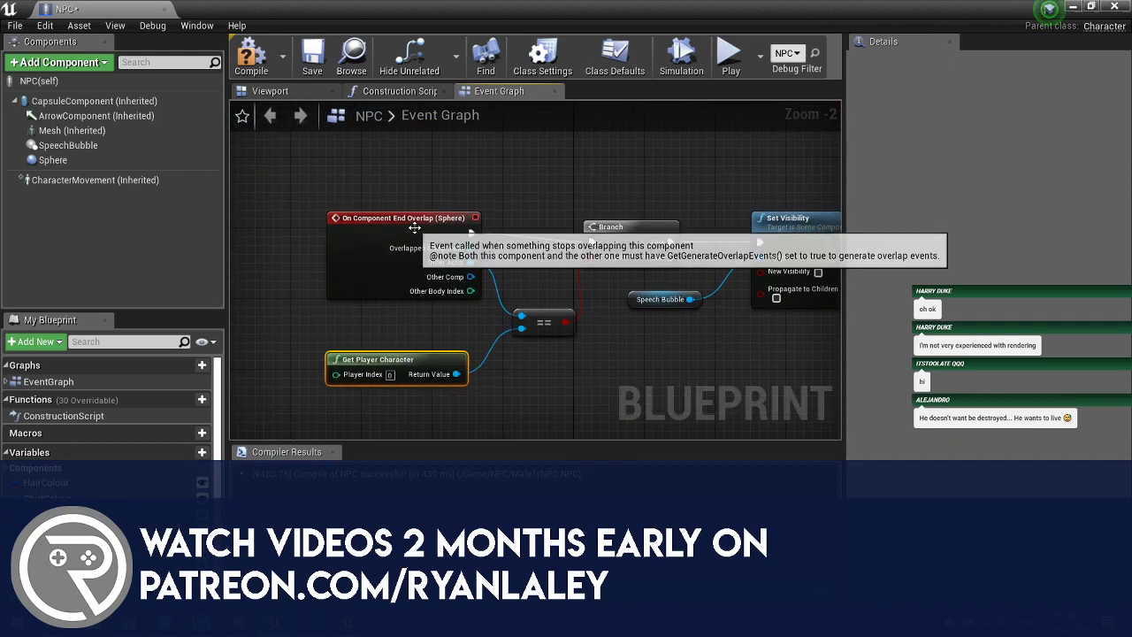
left_click_drag(414, 227, 351, 218)
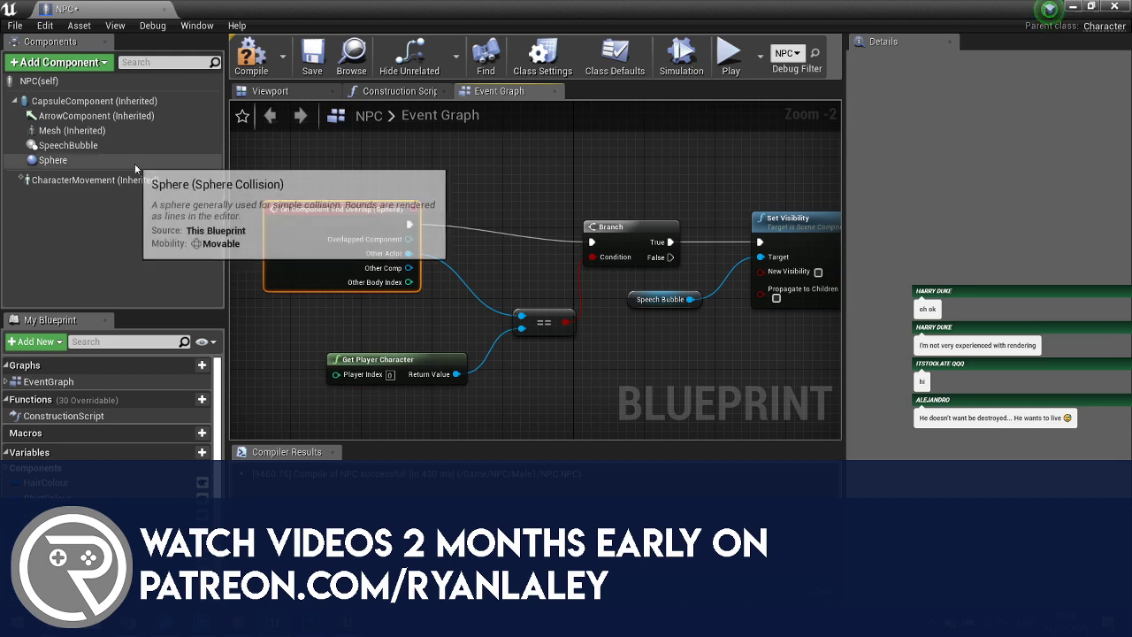
Insert a Print String node between the On Component End Overlap (Sphere) event and its Branch.
left_click_drag(408, 224, 485, 219)
type("priont")
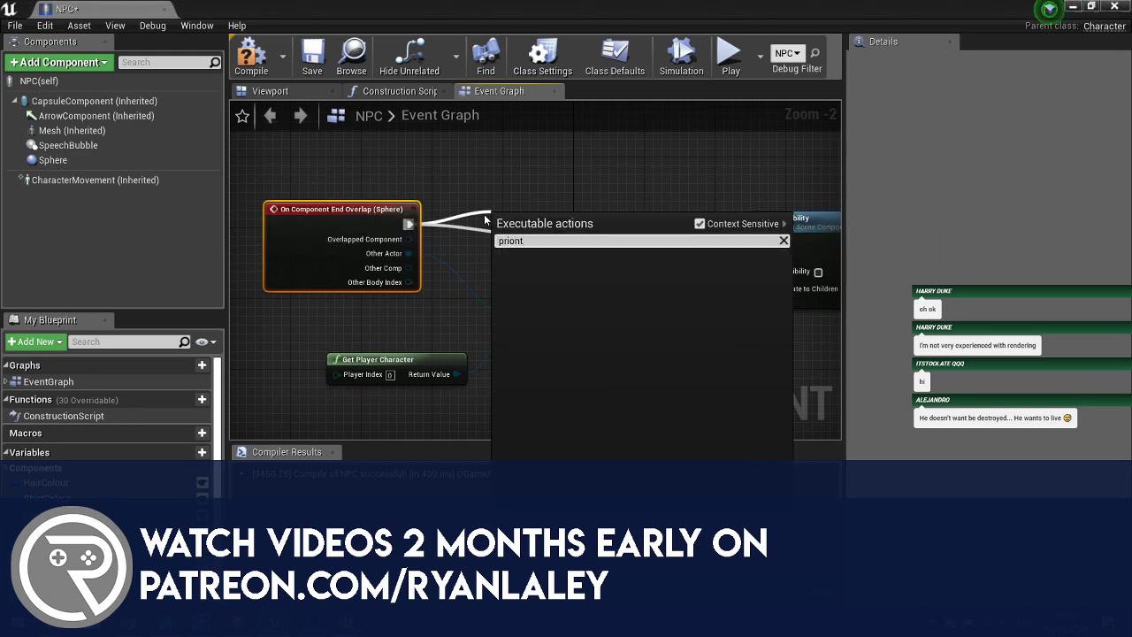
key("BackSpace")
key("BackSpace")
key("BackSpace")
type("nt")
key("Return")
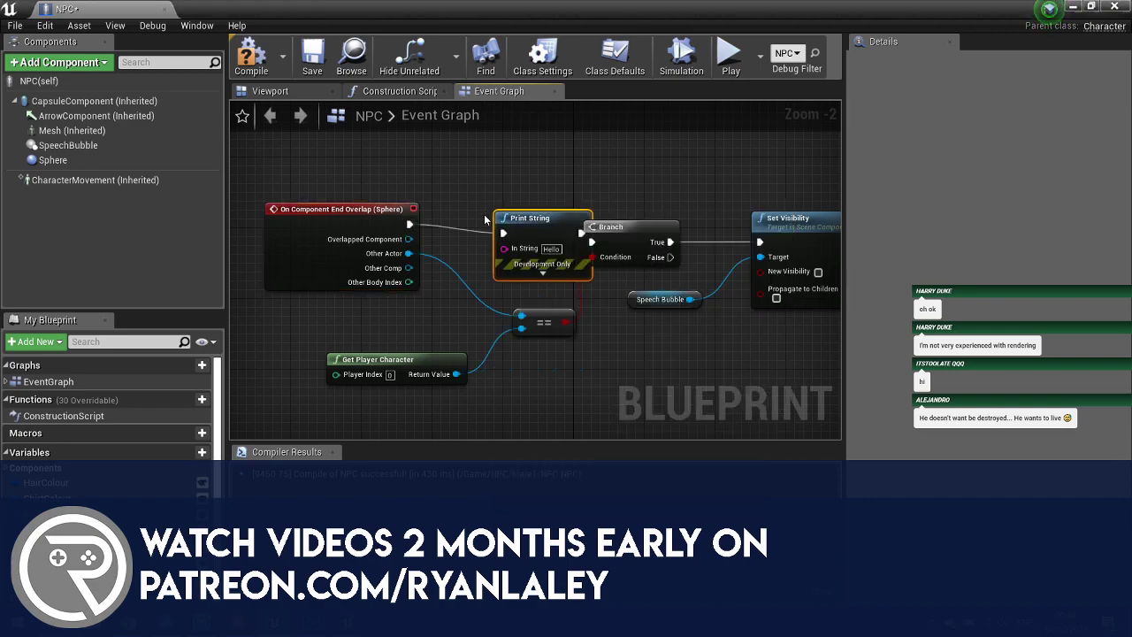
Play-test the level: collect the ring, approach the NPC, walk out of its overlap sphere, and stop the session.
left_click(1072, 6)
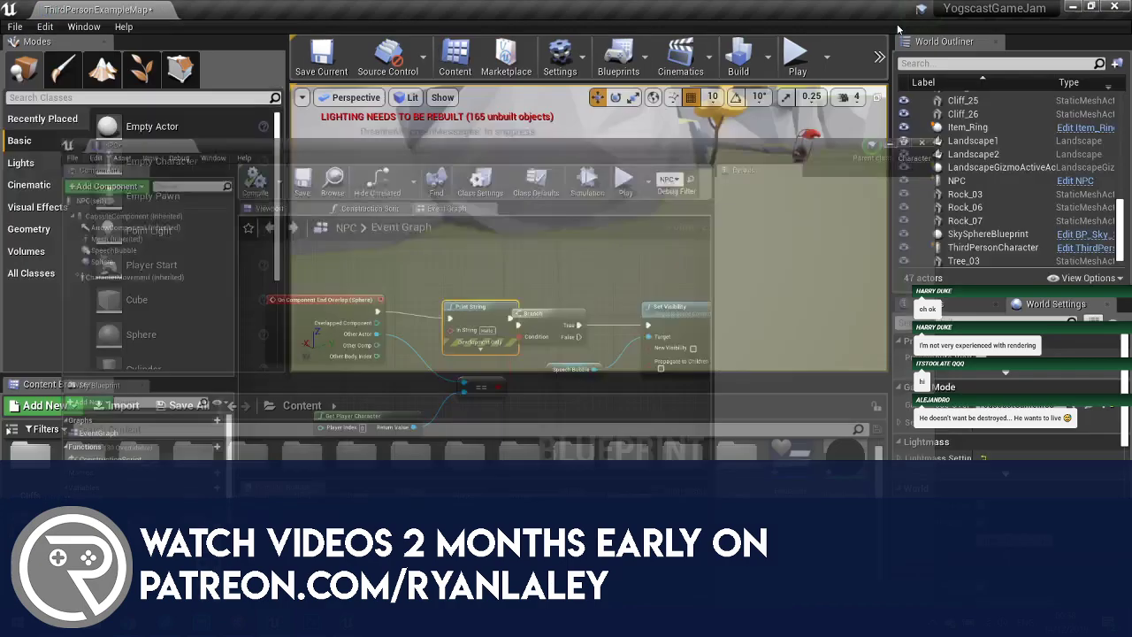
left_click(771, 51)
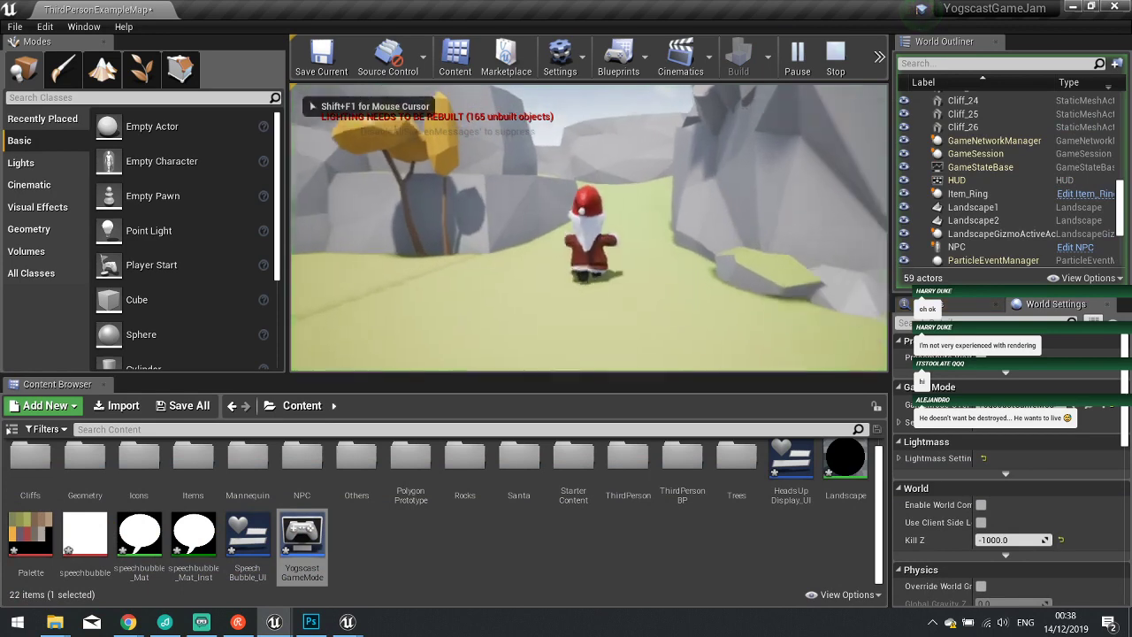
key("w")
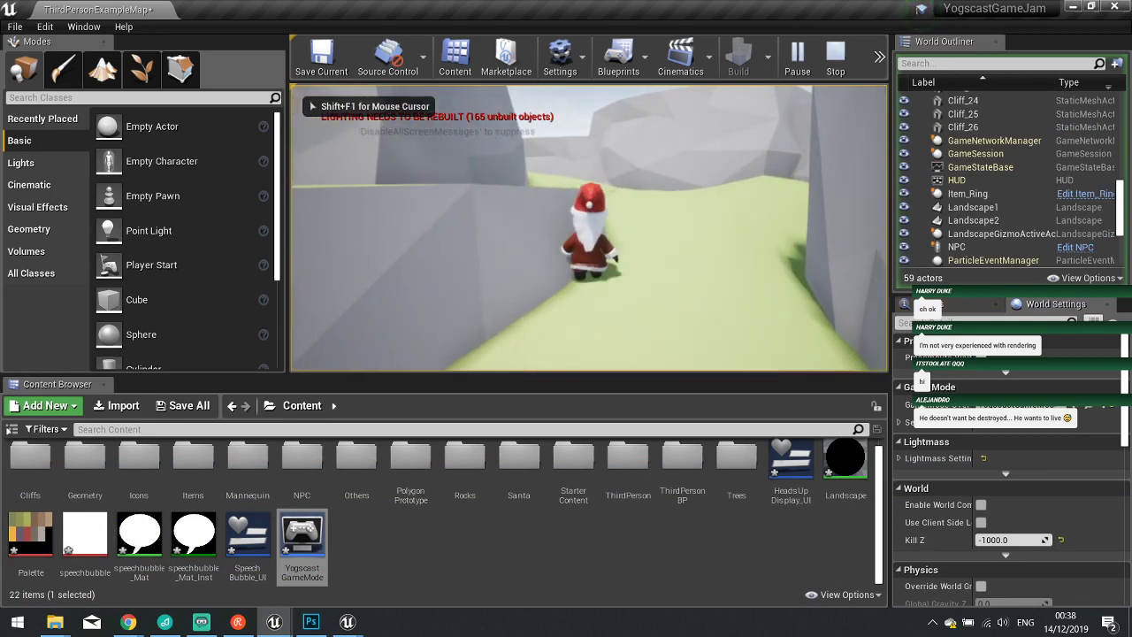
key("w")
key("a")
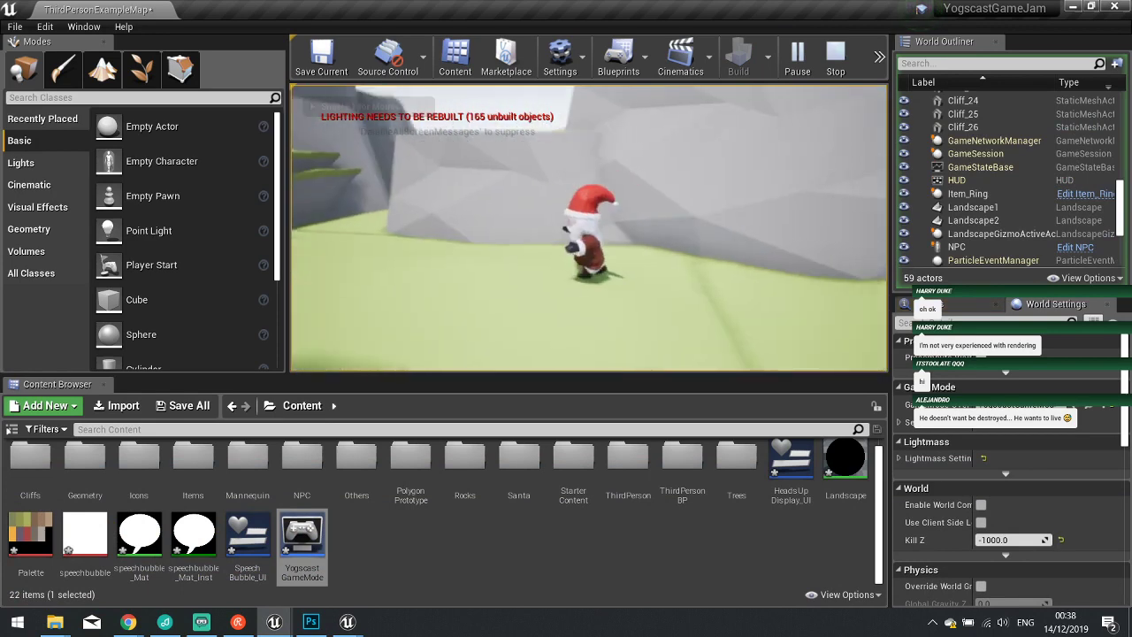
key("w")
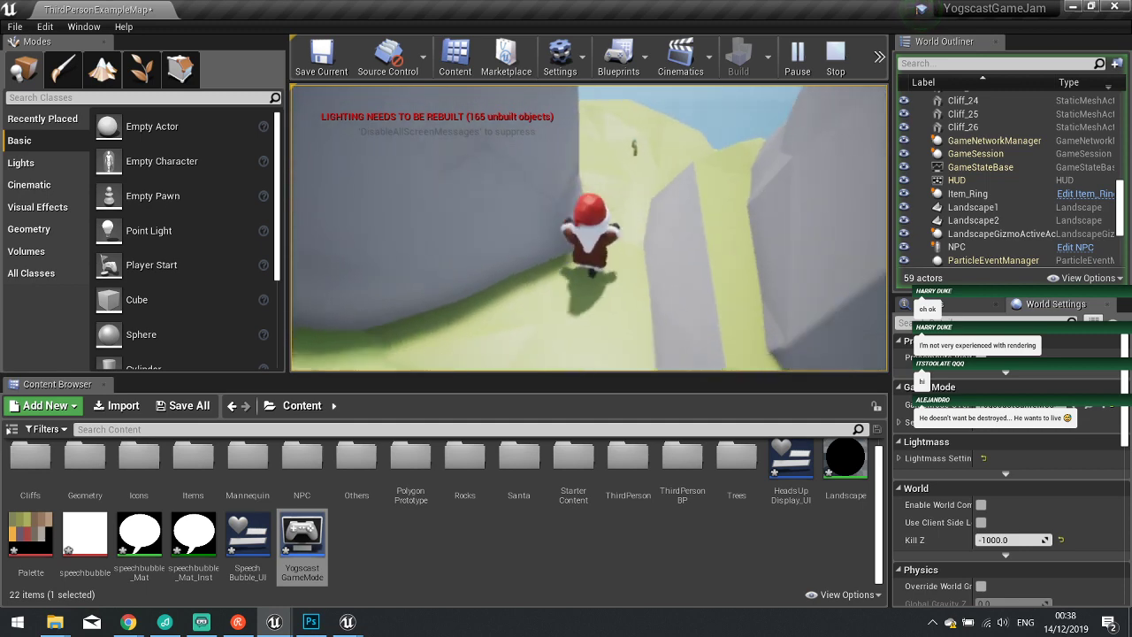
key("w")
key("space")
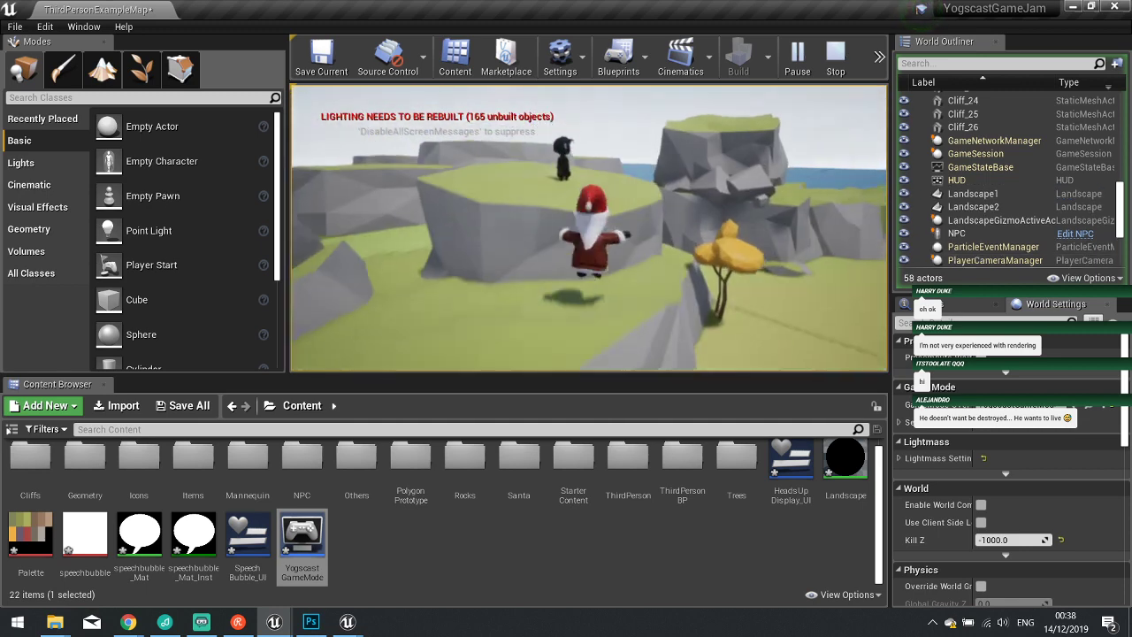
key("w")
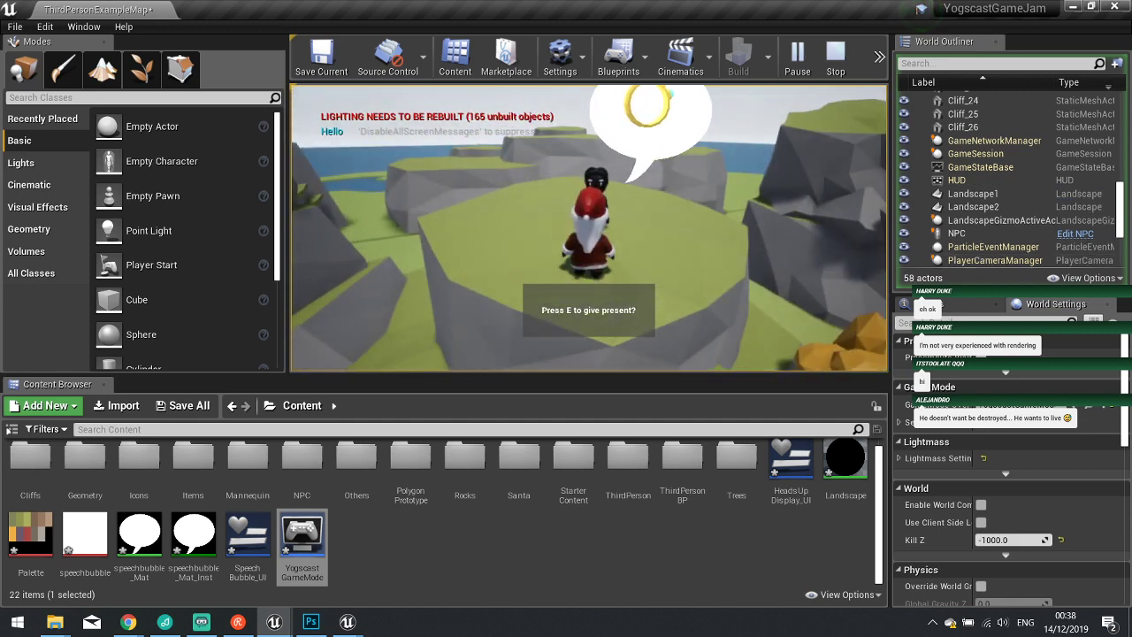
key("s")
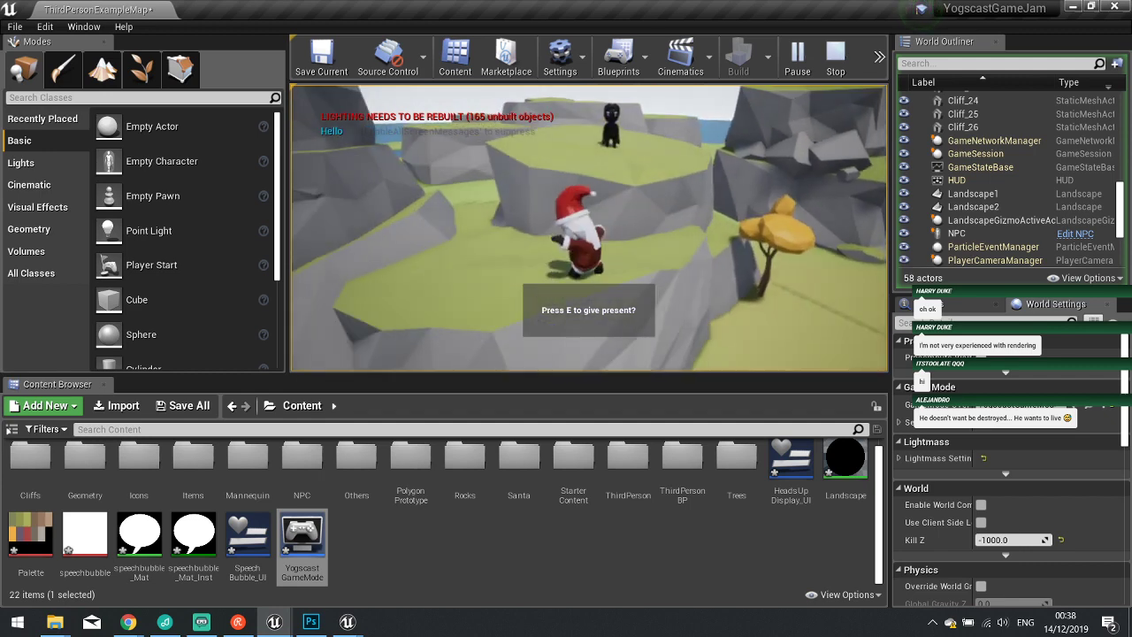
key("Escape")
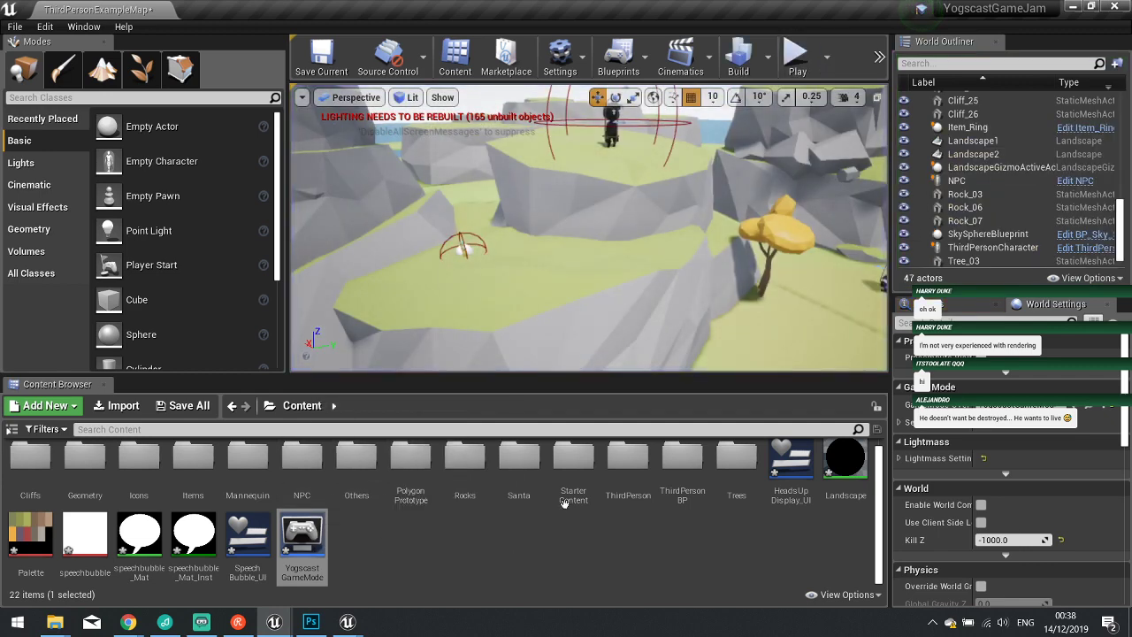
In the NPC blueprint's end-overlap chain, set the Set Visibility node to Hidden, move the Disable Input node up slightly and compile.
left_click(1074, 180)
right_click_drag(668, 334, 309, 327)
left_click(642, 261)
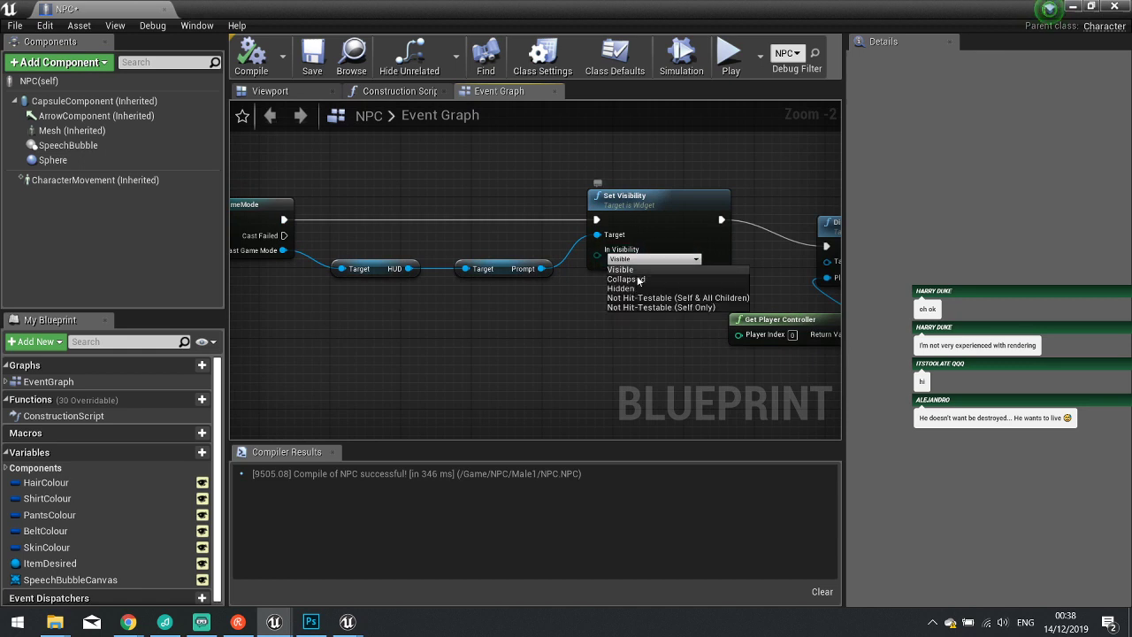
right_click_drag(816, 300, 543, 281)
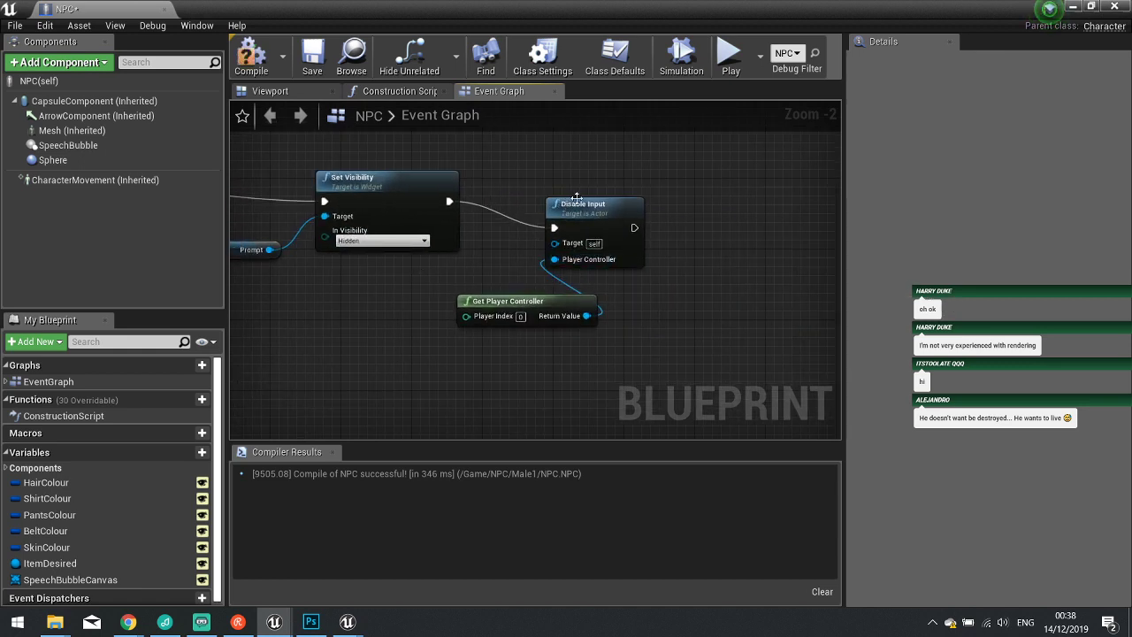
left_click_drag(577, 198, 577, 181)
key("F7")
Select the E key event with its Print String and DestroyActor nodes and check the event's Consume Input setting.
right_click_drag(723, 247, 502, 413)
left_click_drag(330, 185, 609, 329)
right_click_drag(291, 183, 630, 291)
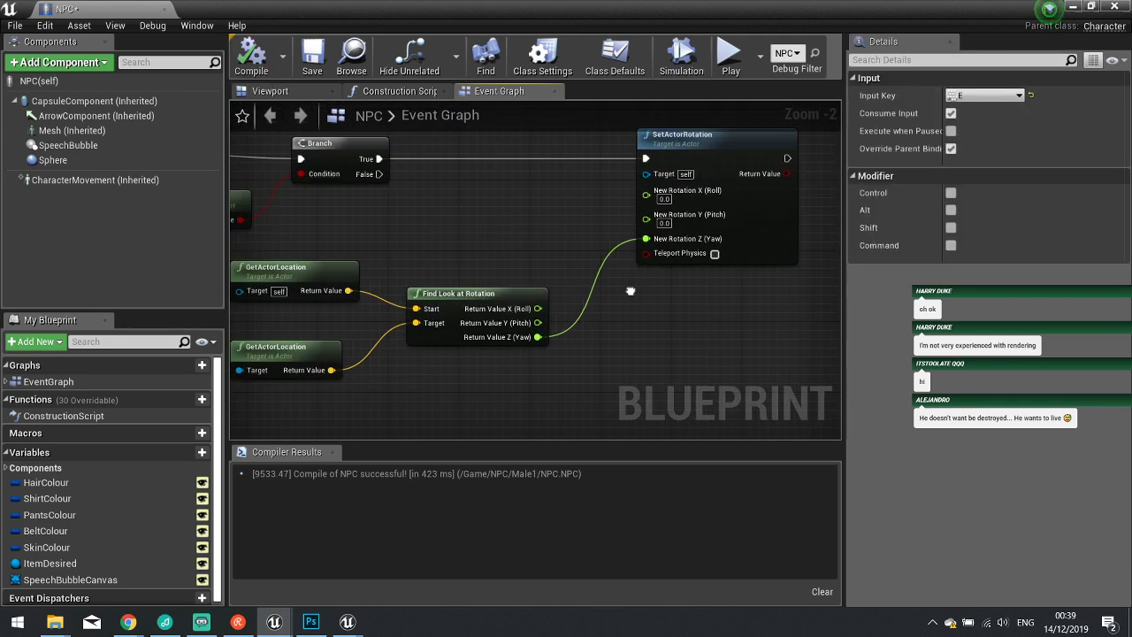
left_click(952, 114)
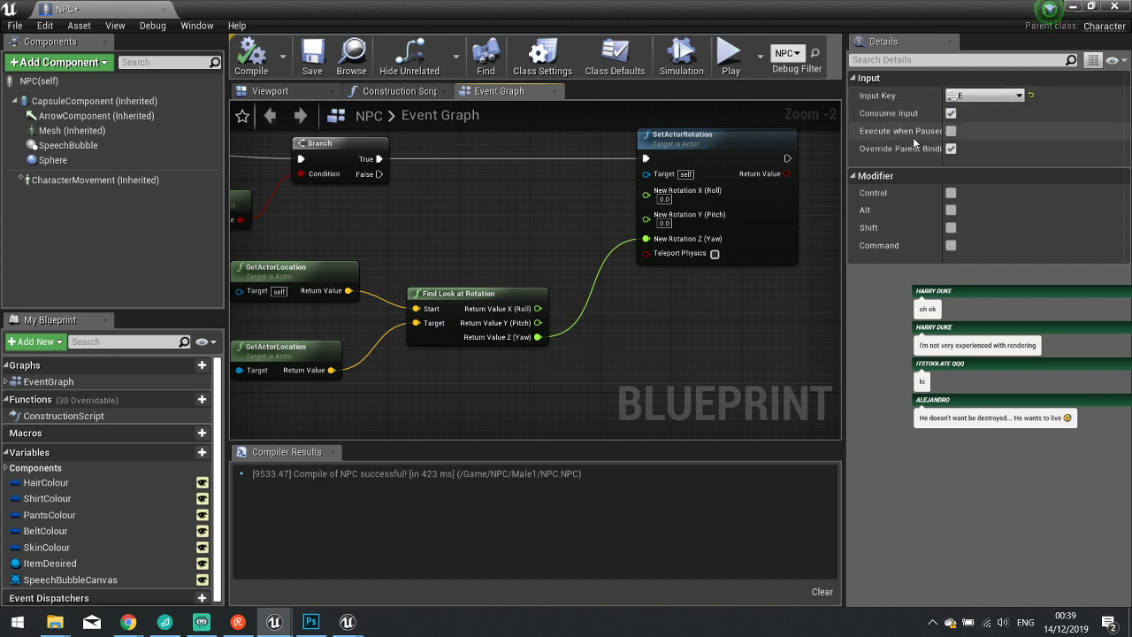
Examine the begin-overlap chain through Enable Input, the E key destroy chain, and the end-overlap chain through Disable Input.
scroll(698, 252, "down", 2)
right_click_drag(698, 253, 555, 389)
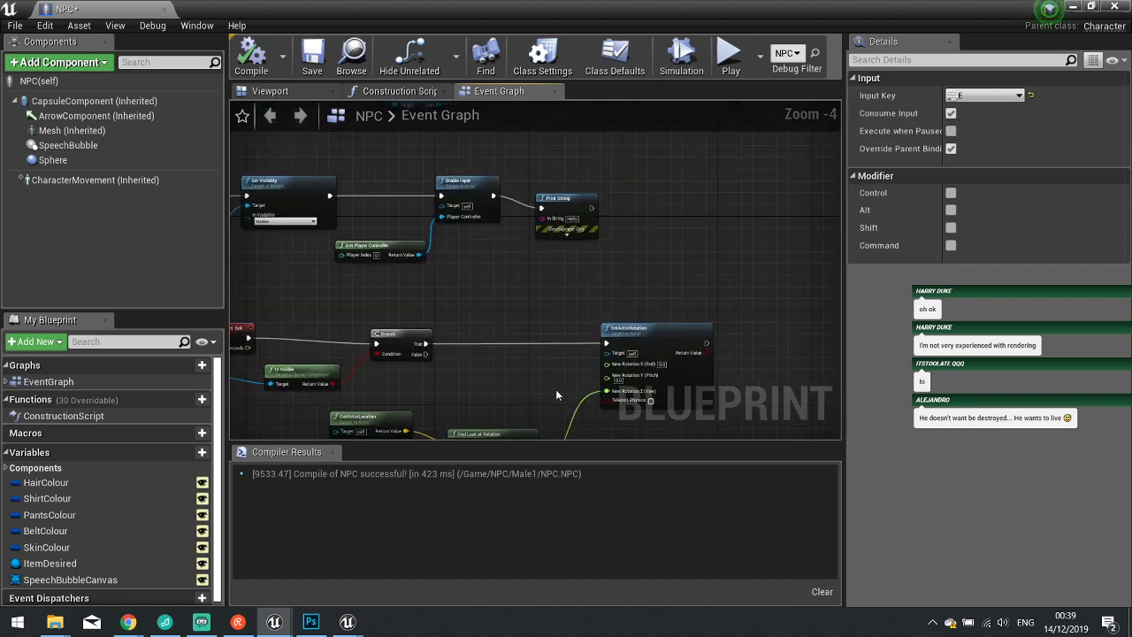
right_click_drag(543, 328, 912, 342)
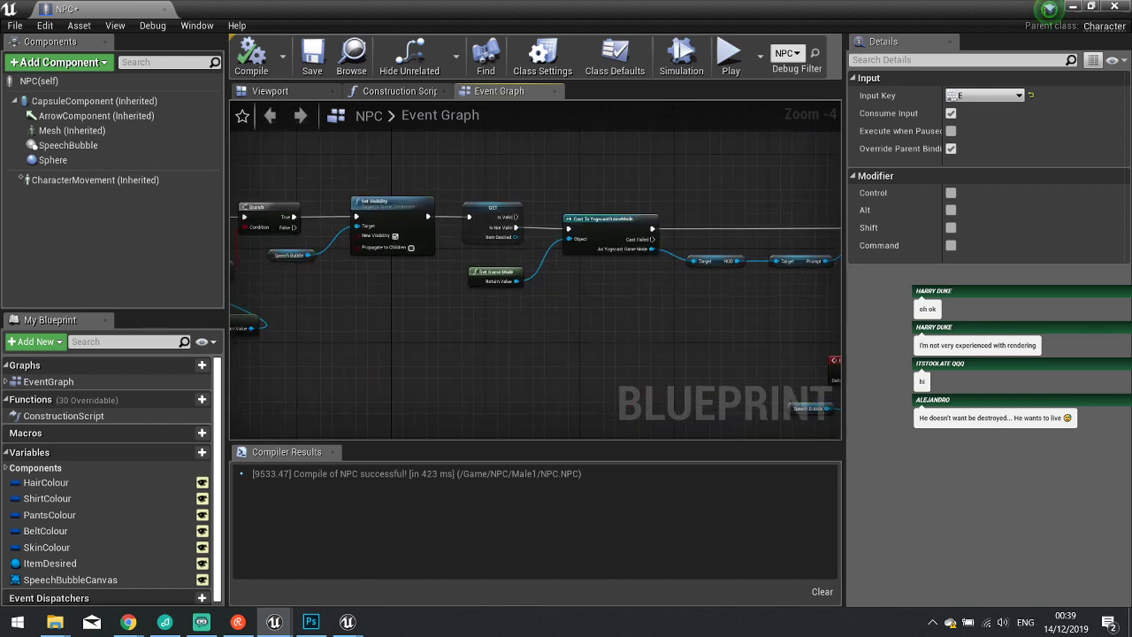
right_click_drag(840, 338, 409, 323)
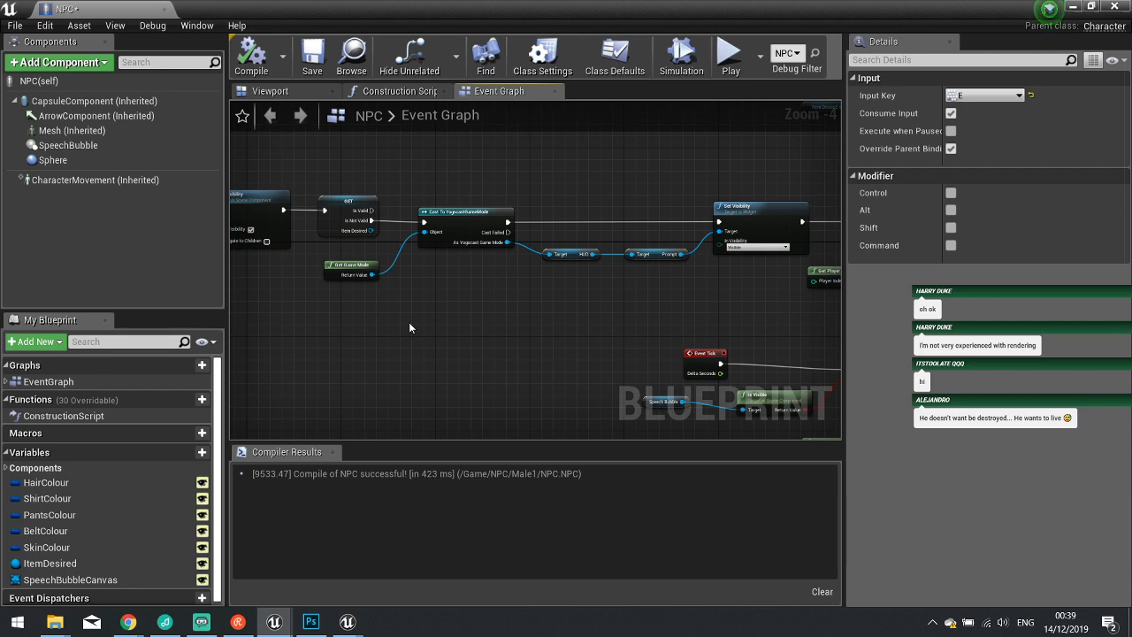
right_click_drag(601, 345, 316, 310)
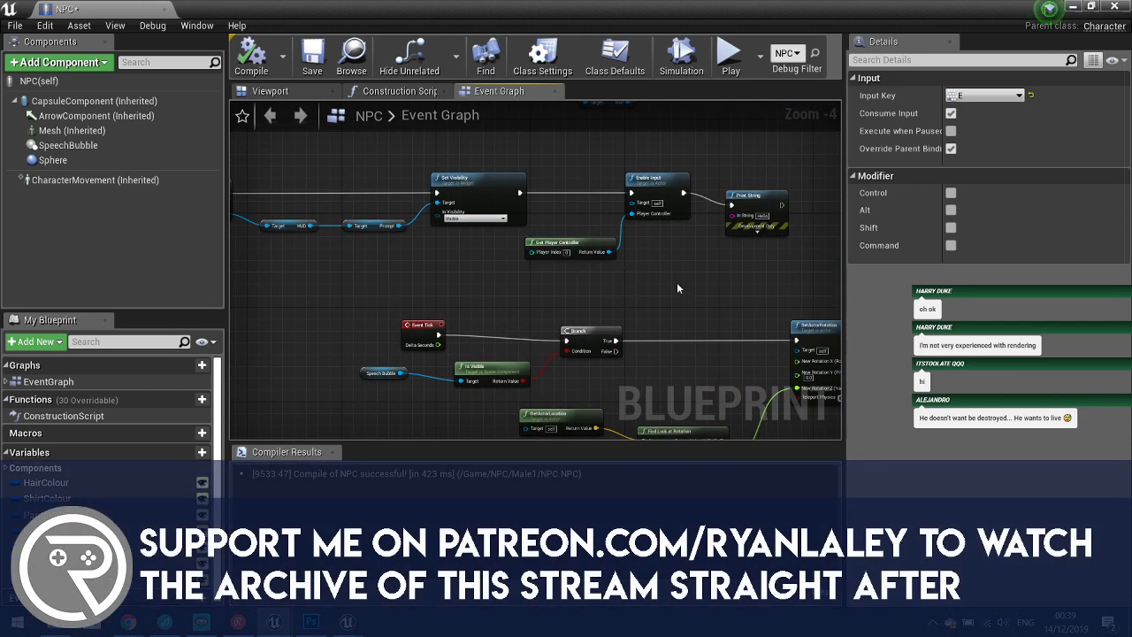
right_click_drag(678, 288, 569, 276)
scroll(567, 276, "up", 2)
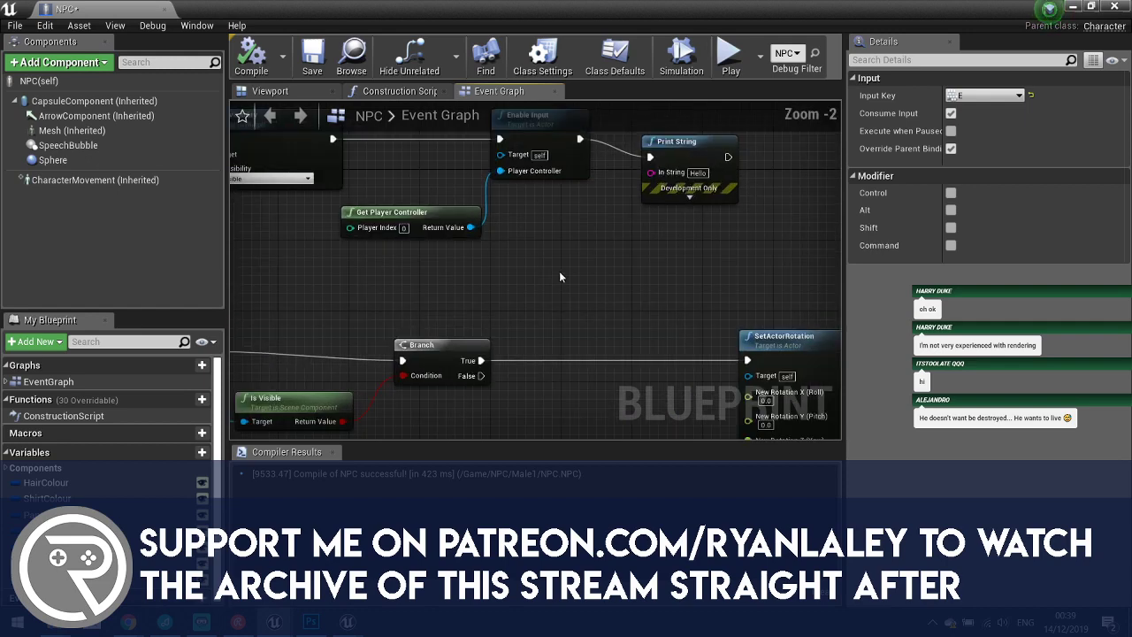
right_click_drag(495, 233, 506, 281)
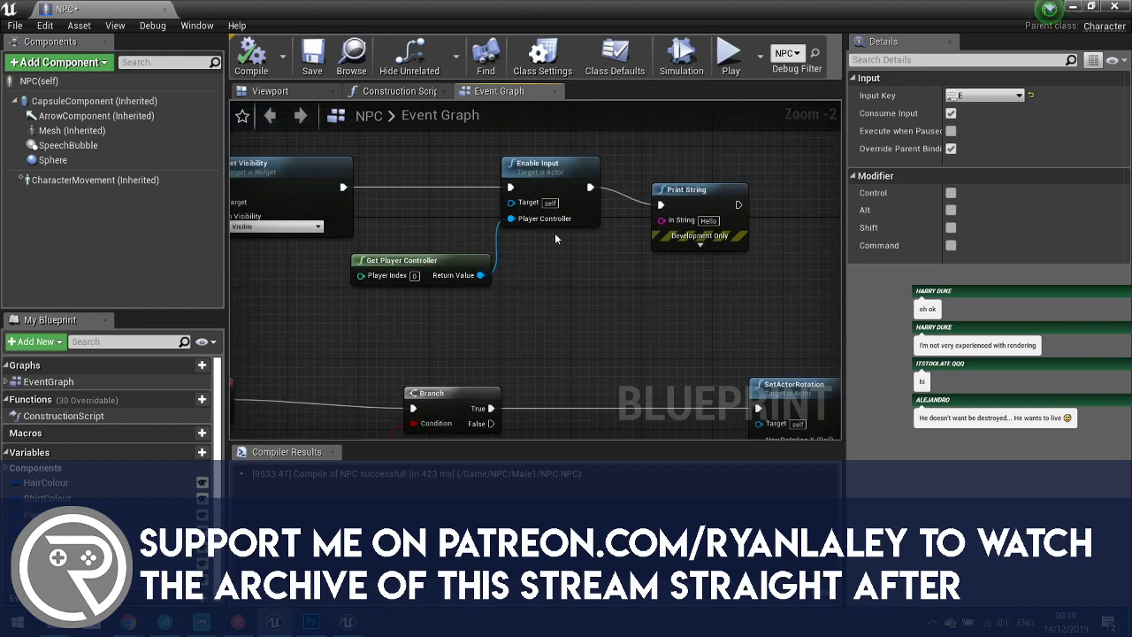
right_click_drag(681, 308, 294, 202)
right_click_drag(532, 283, 303, 222)
right_click_drag(501, 303, 421, 191)
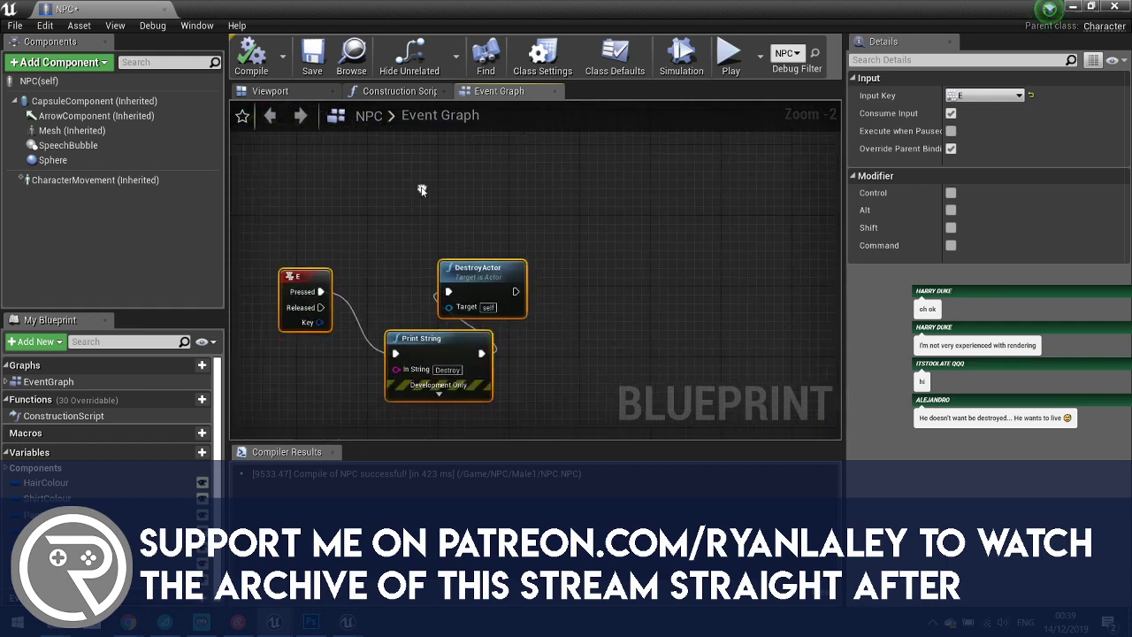
right_click_drag(395, 262, 581, 195)
scroll(477, 281, "down", 3)
right_click_drag(399, 309, 595, 211)
scroll(593, 217, "up", 2)
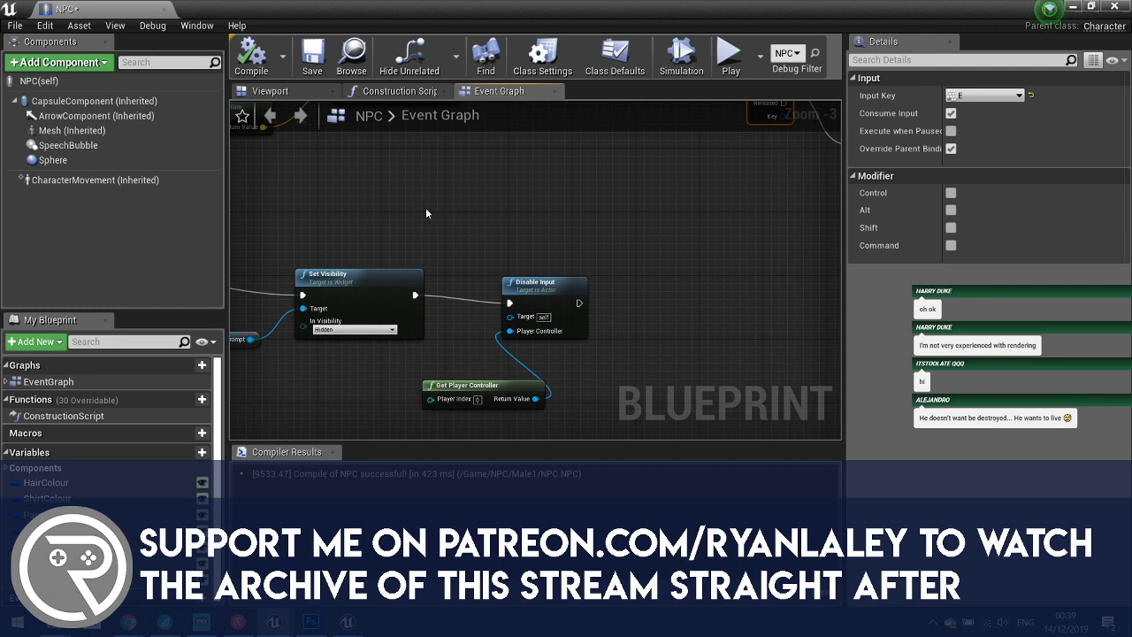
Examine the NPC's class defaults down to the Input and Actor settings, and recheck the E key and Enable Input nodes.
left_click(39, 80)
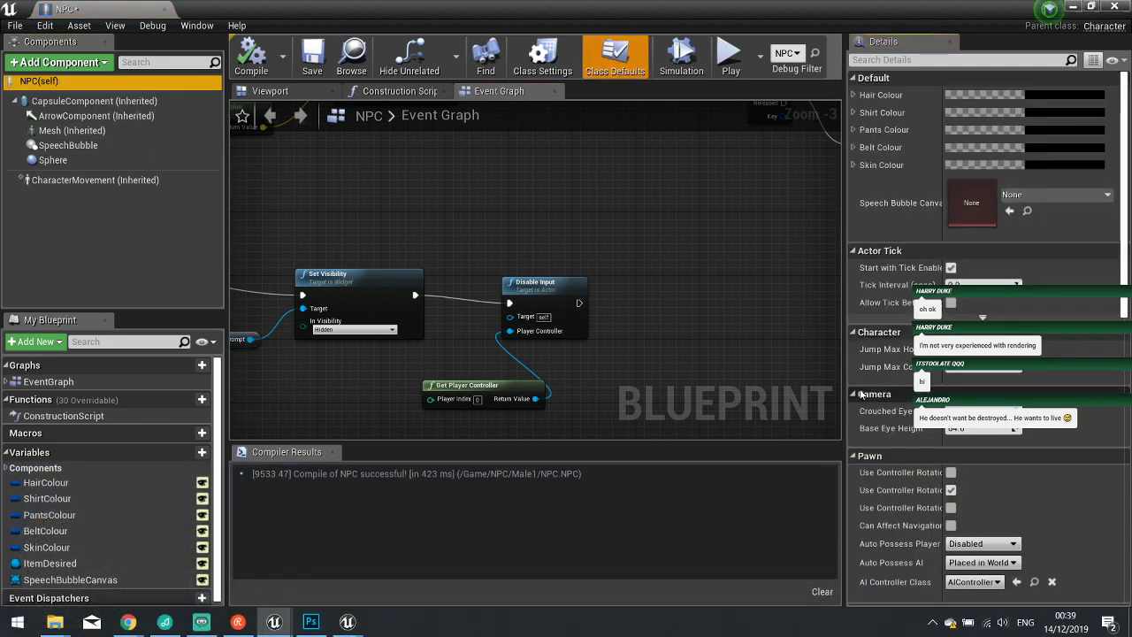
scroll(863, 389, "down", 6)
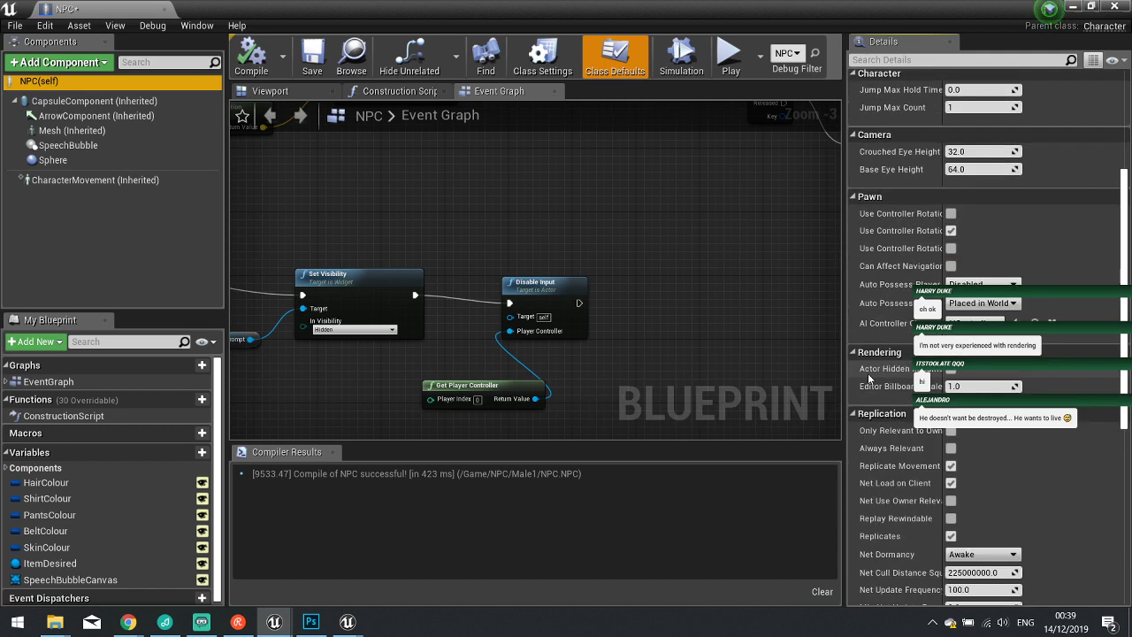
scroll(868, 373, "down", 8)
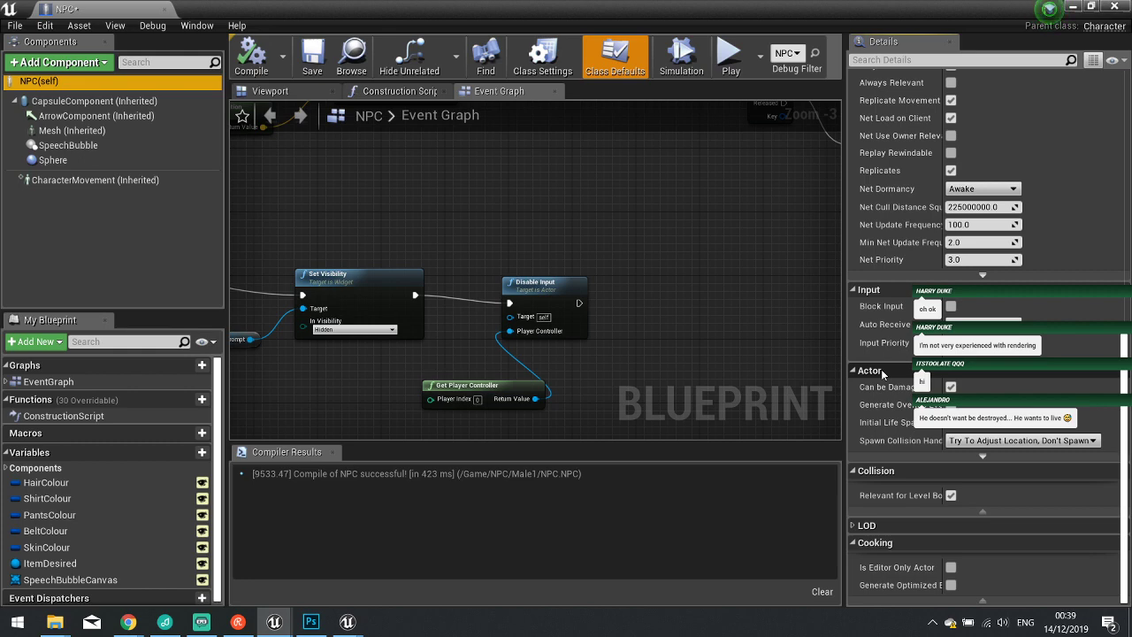
right_click_drag(691, 245, 460, 460)
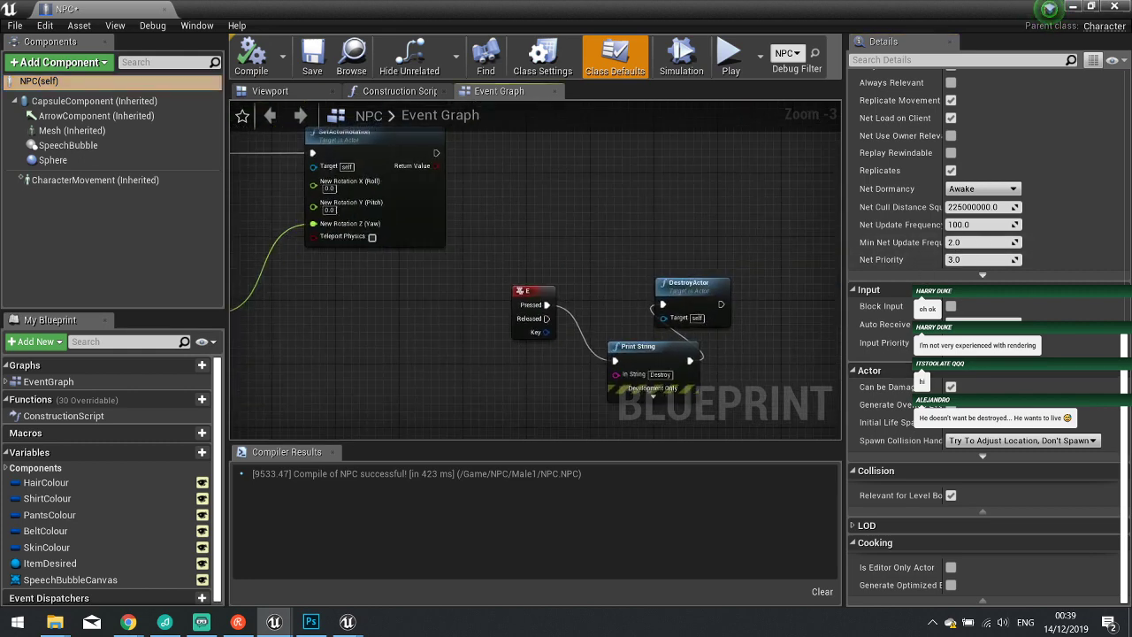
right_click_drag(576, 358, 587, 277)
right_click_drag(424, 293, 463, 270)
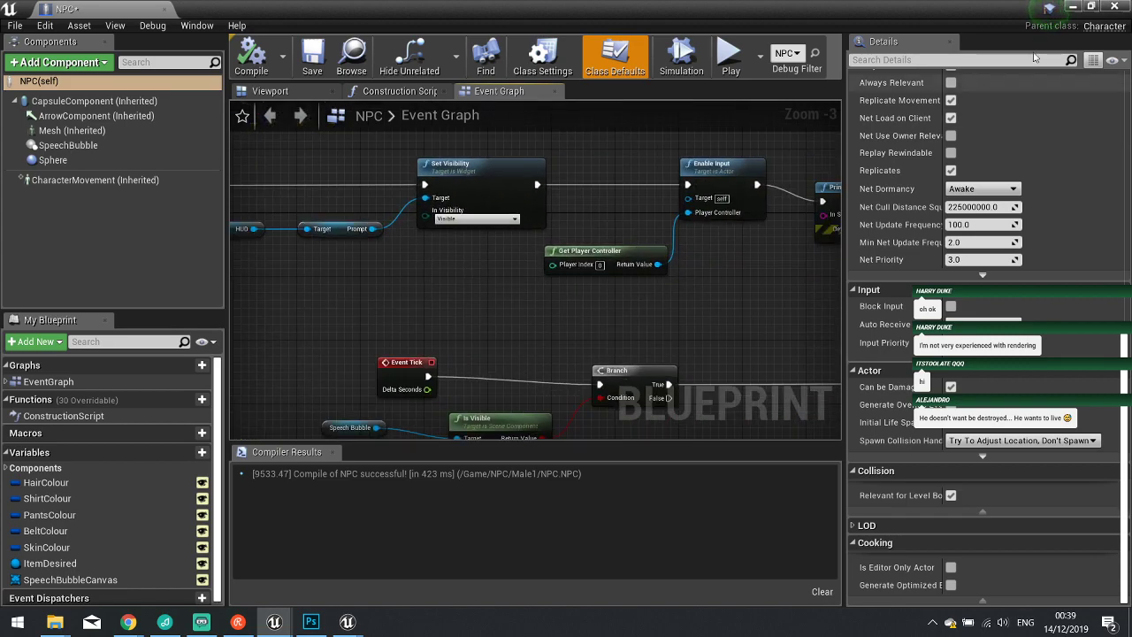
Leave the NPC blueprint and playtest the level, running Santa past the ring to collect it and up to the NPC.
left_click(1114, 6)
left_click(797, 57)
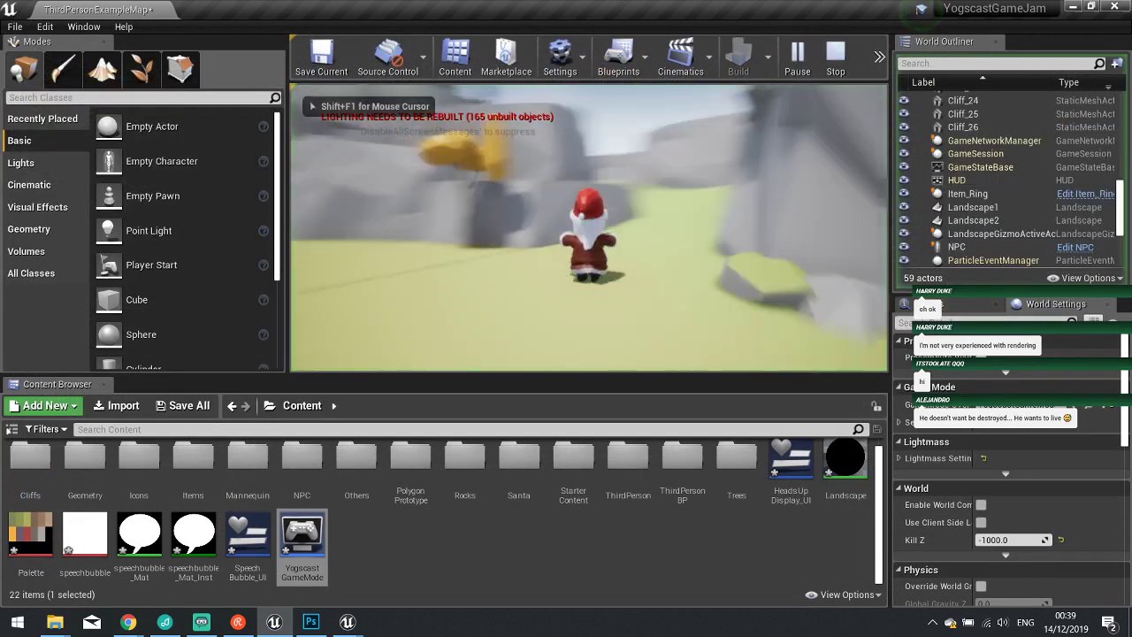
key("w")
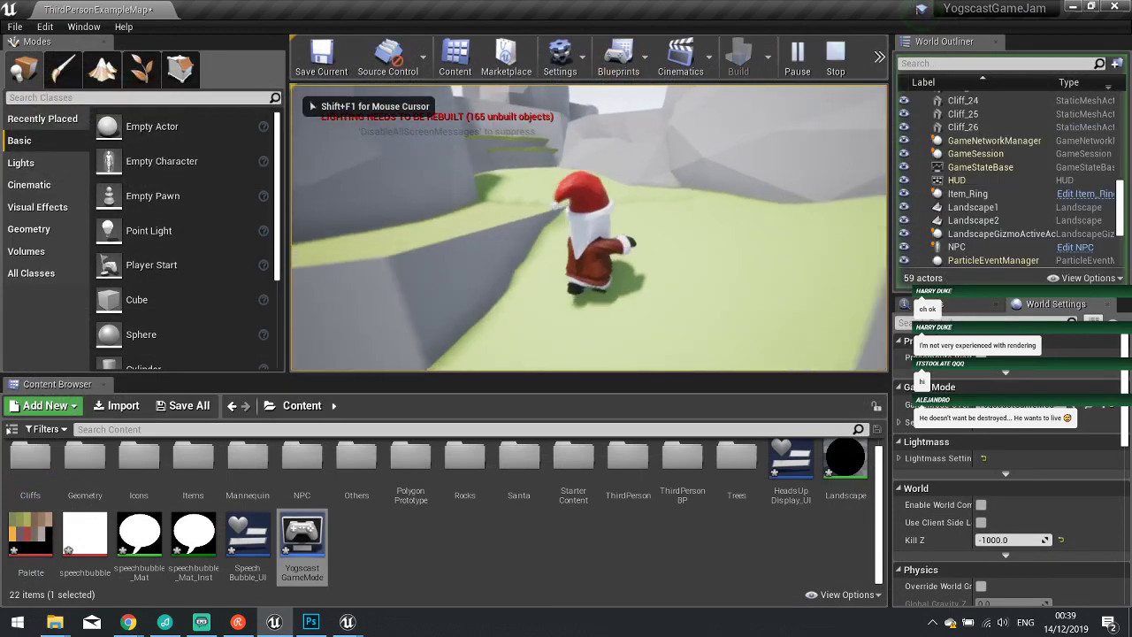
key("w")
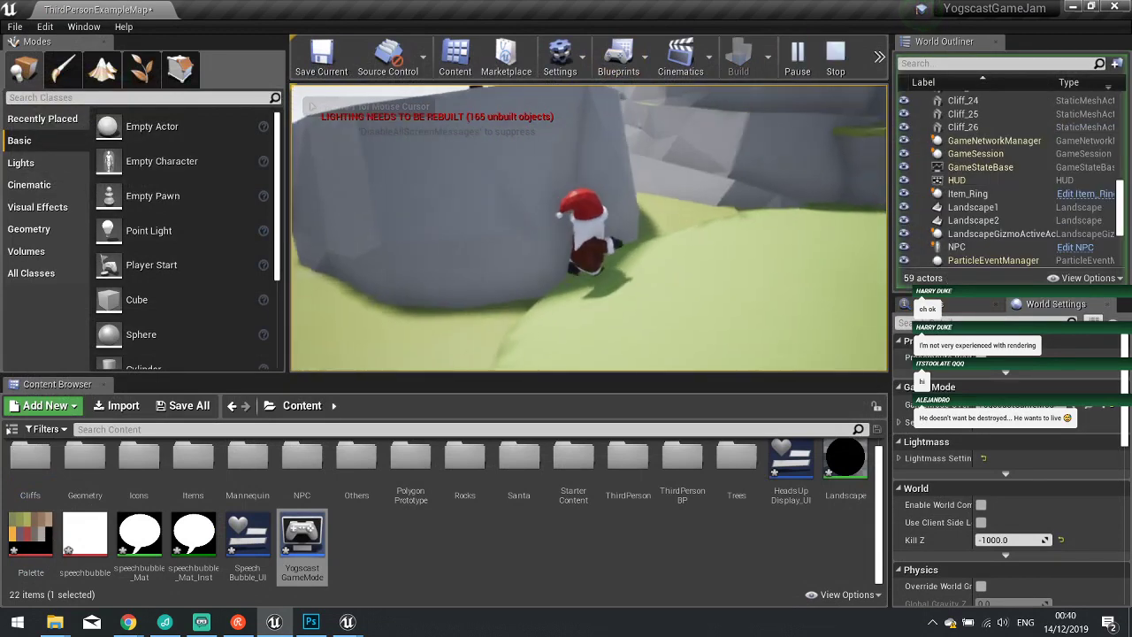
key("w")
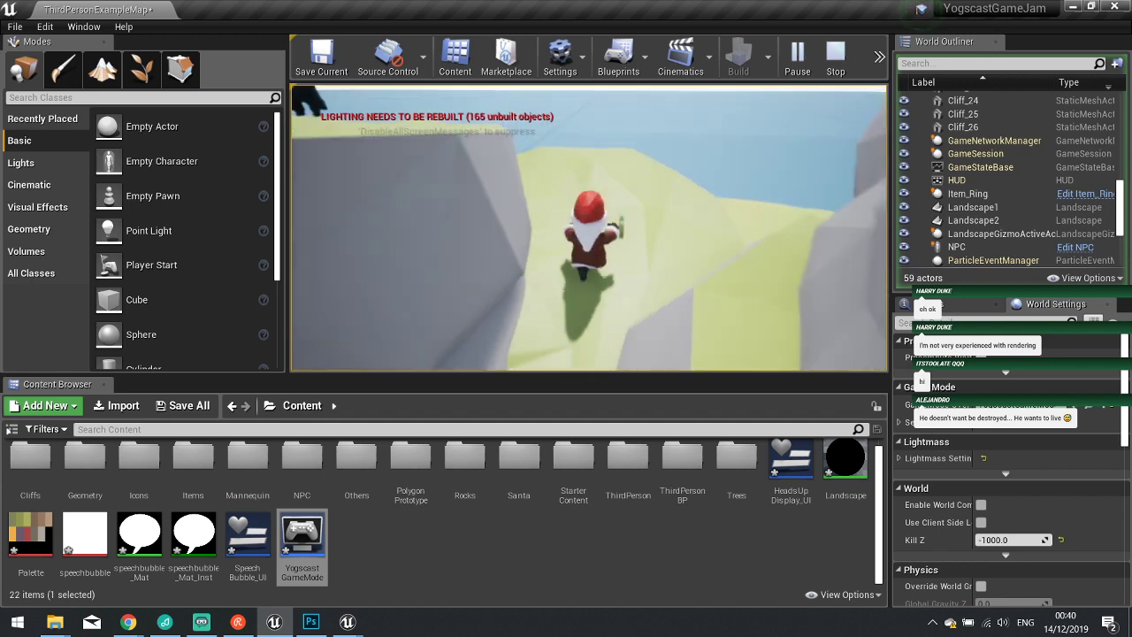
key("w")
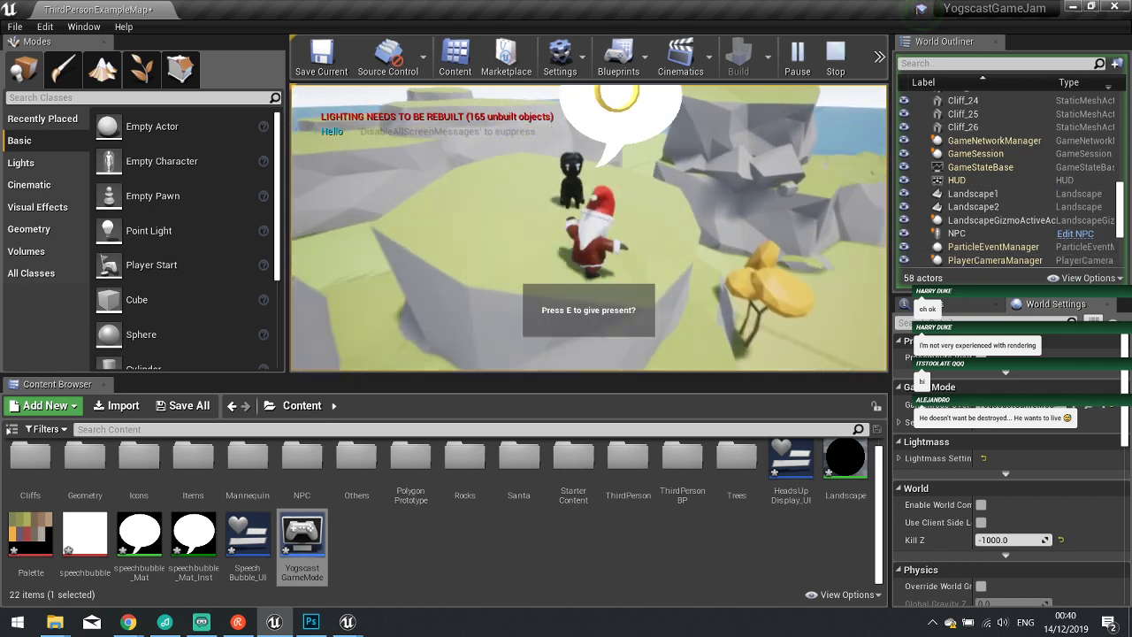
Test walking Santa out of and back into the NPC's overlap area with the give-present prompt, and end the playtest.
key("s")
key("w")
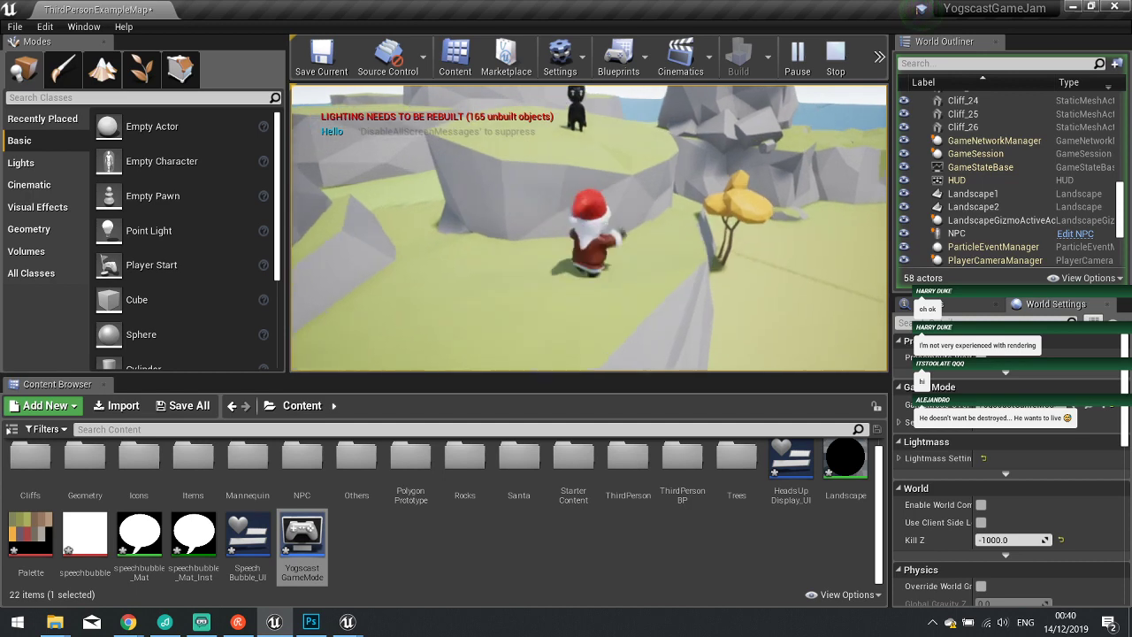
key("space")
key("w")
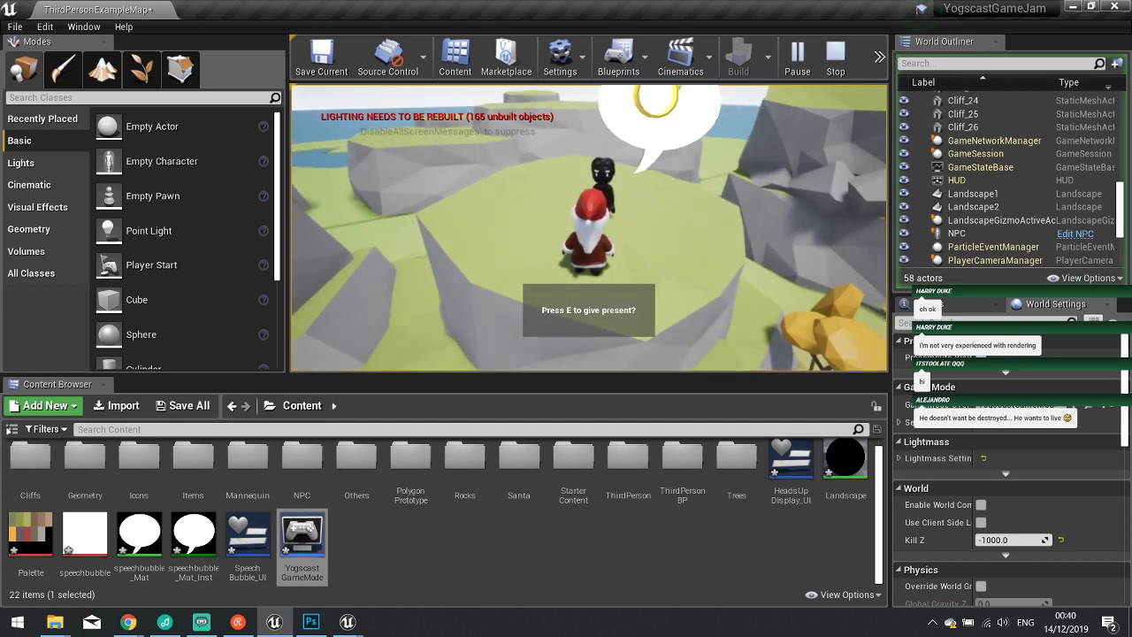
key("a")
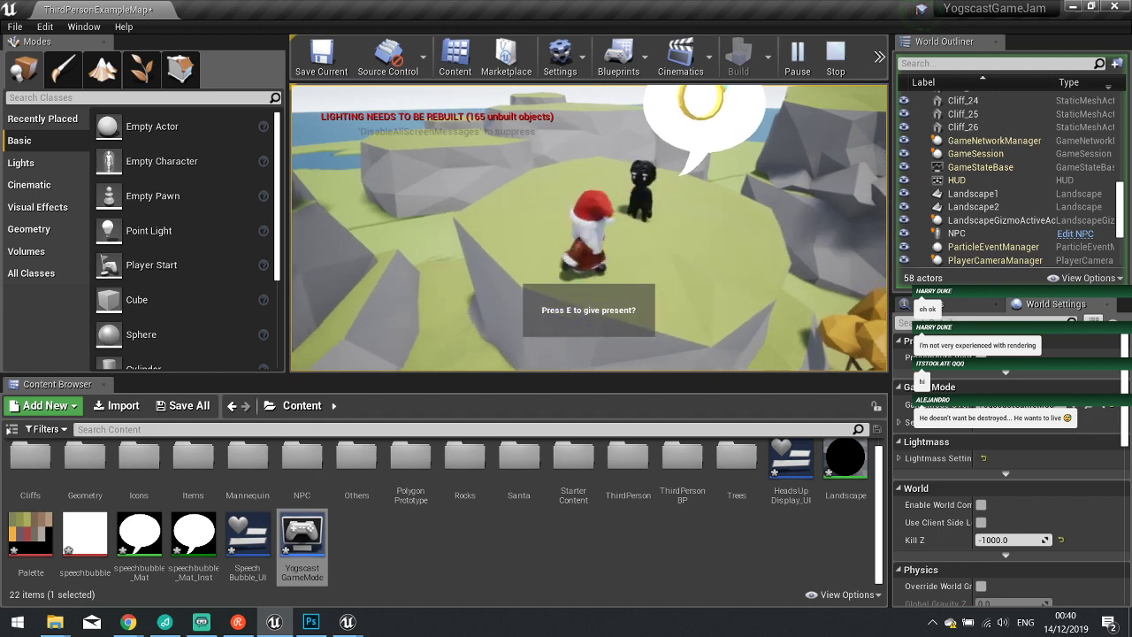
key("w")
key("s")
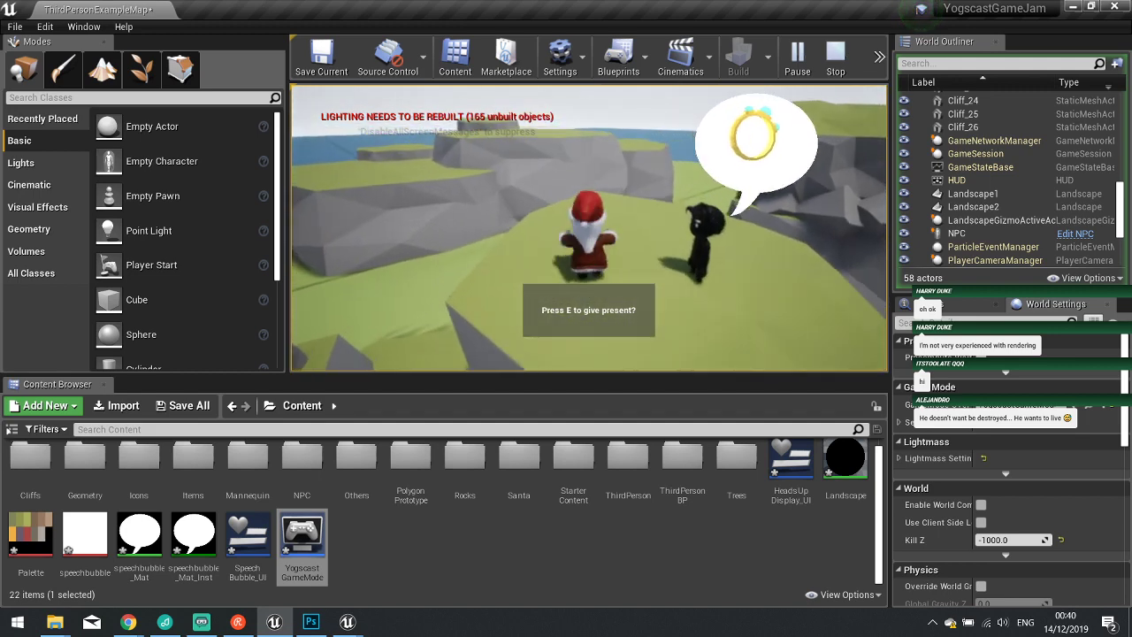
key("s")
key("s")
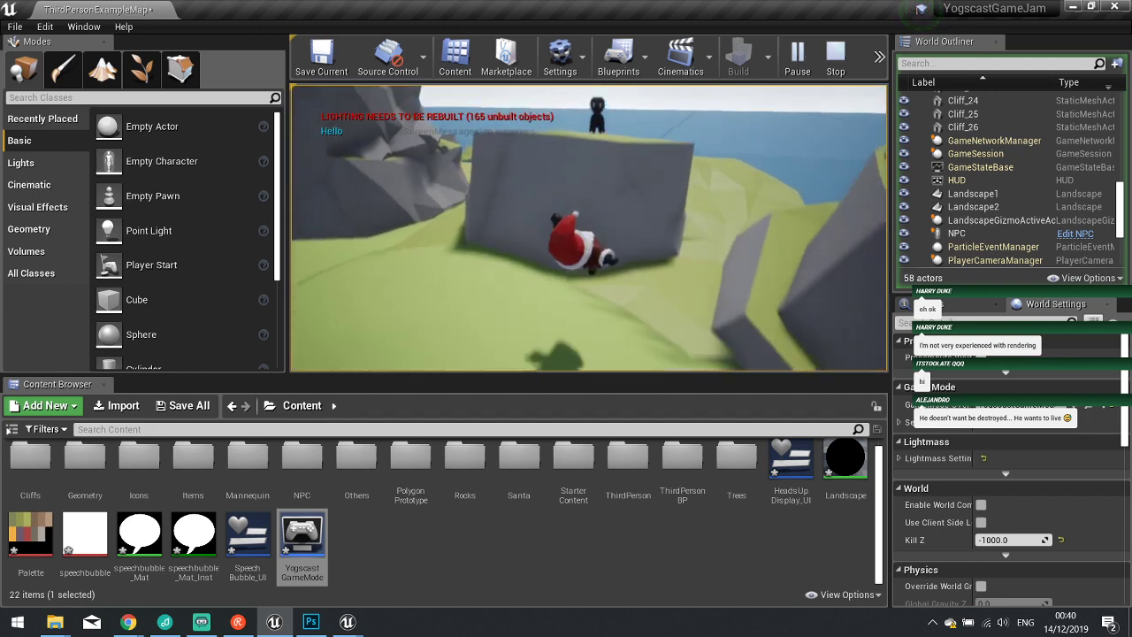
key("Escape")
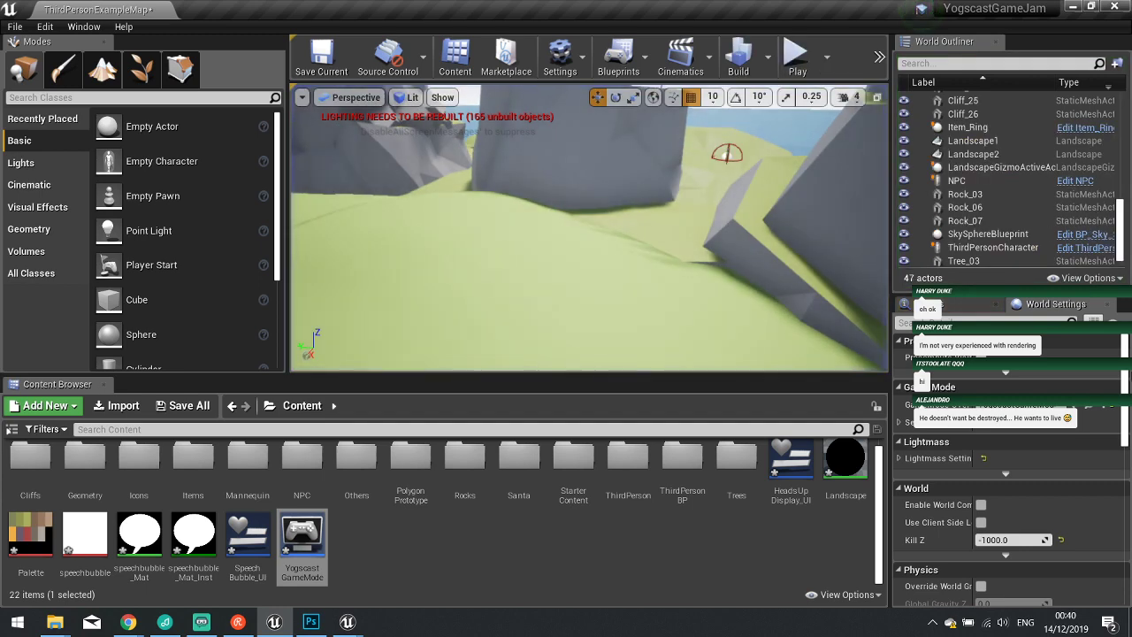
In the NPC blueprint, delete the end-overlap chain's Print String and connect On Component End Overlap (Sphere) directly to the Branch.
left_click(1074, 180)
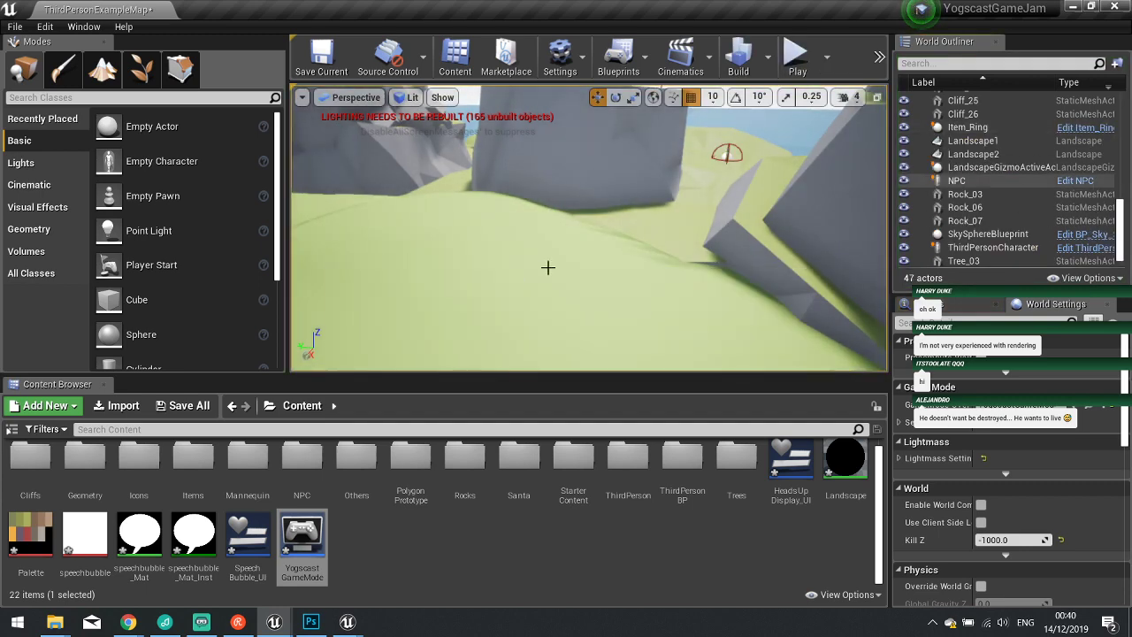
right_click_drag(389, 336, 761, 242)
scroll(554, 292, "down", 3)
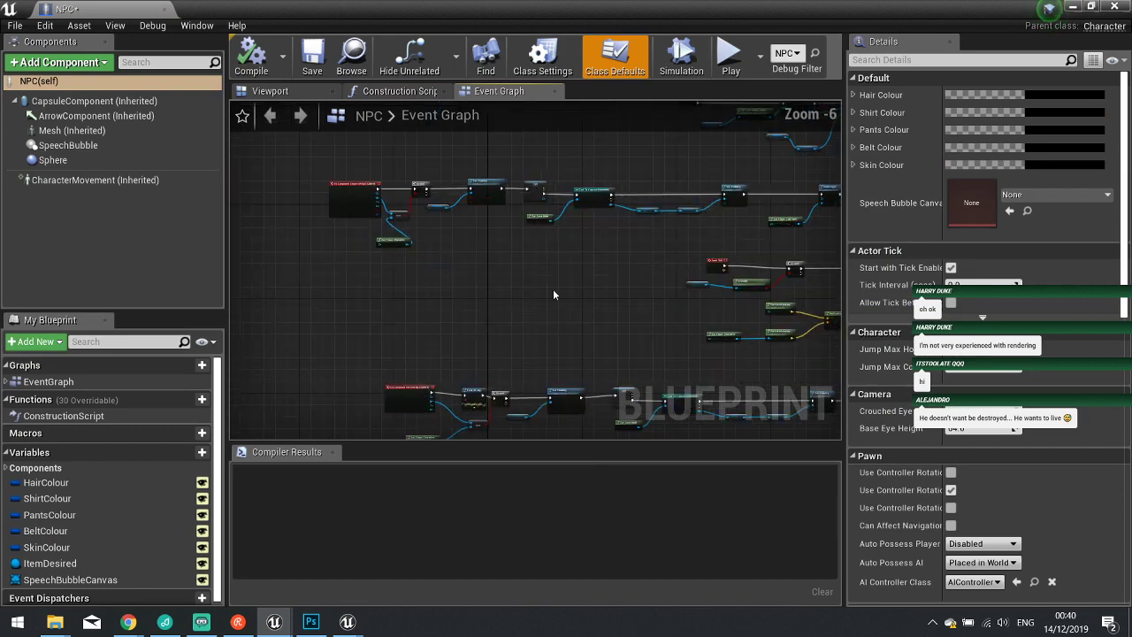
right_click_drag(485, 370, 634, 281)
left_click(636, 310)
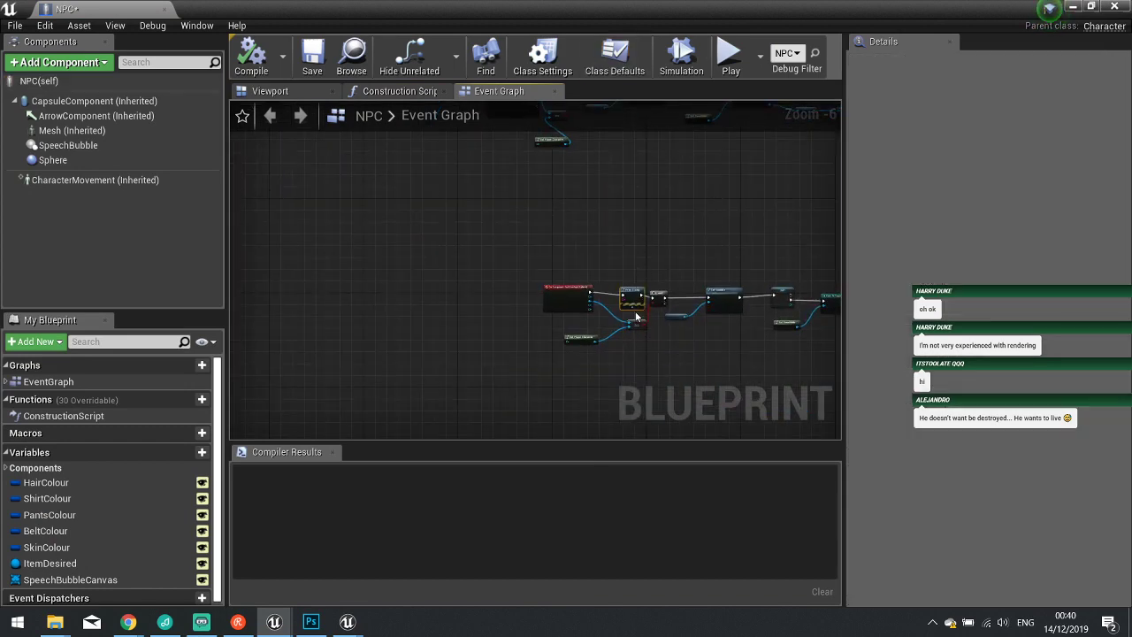
scroll(634, 313, "up", 6)
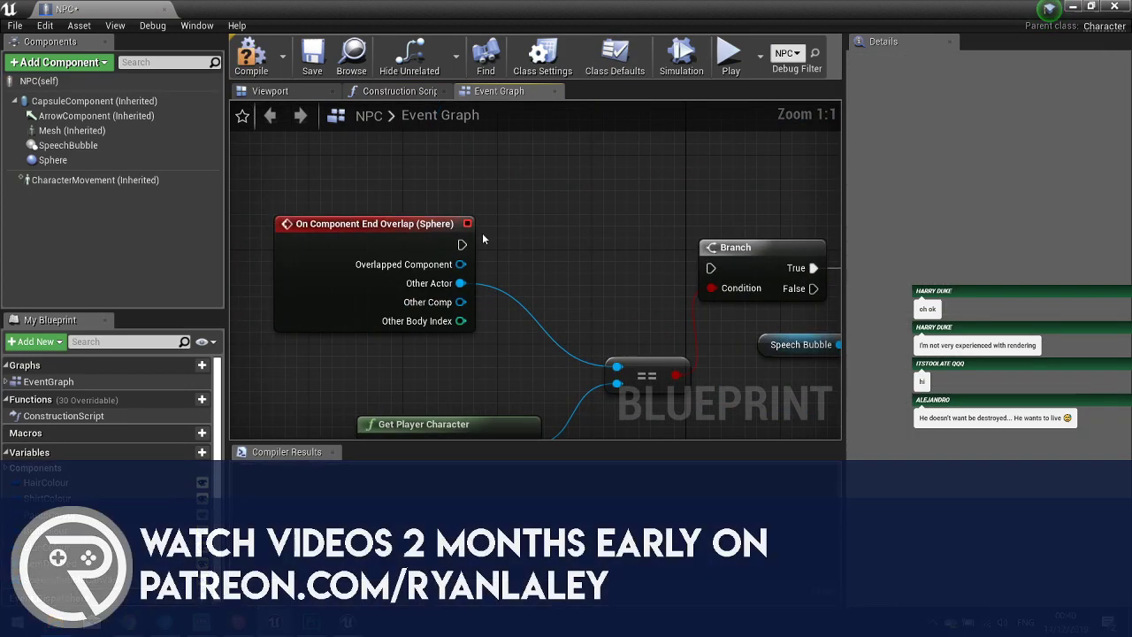
left_click_drag(461, 245, 711, 270)
right_click_drag(709, 210, 465, 200)
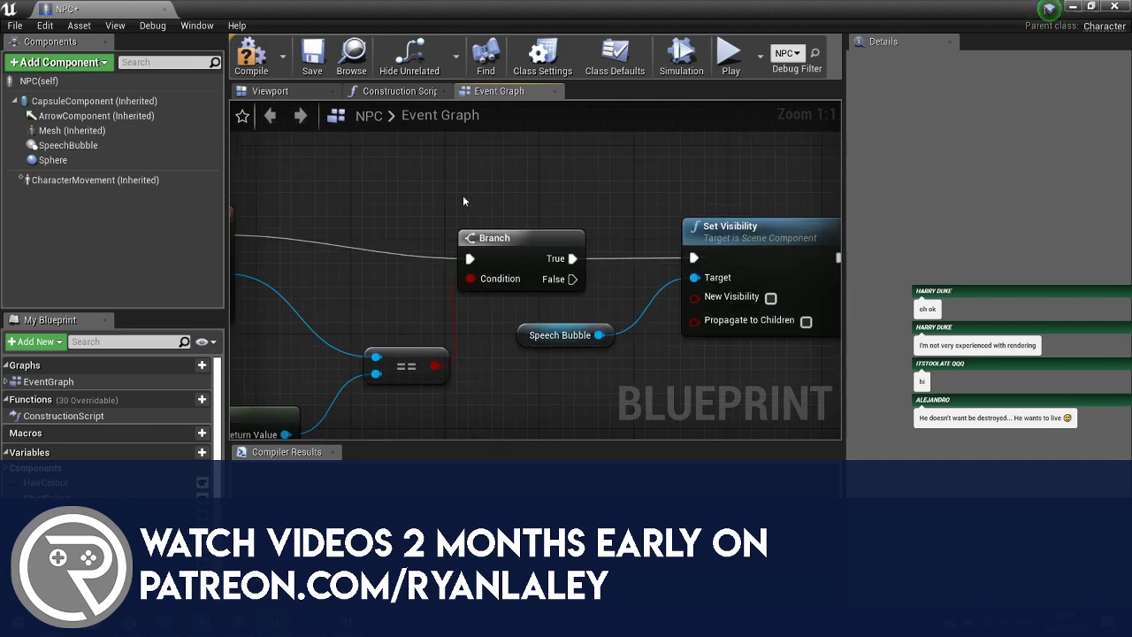
Line up the Print String and DestroyActor nodes in a row after the E key event.
scroll(469, 199, "down", 3)
scroll(592, 185, "down", 2)
right_click_drag(591, 185, 283, 300)
right_click_drag(465, 272, 303, 310)
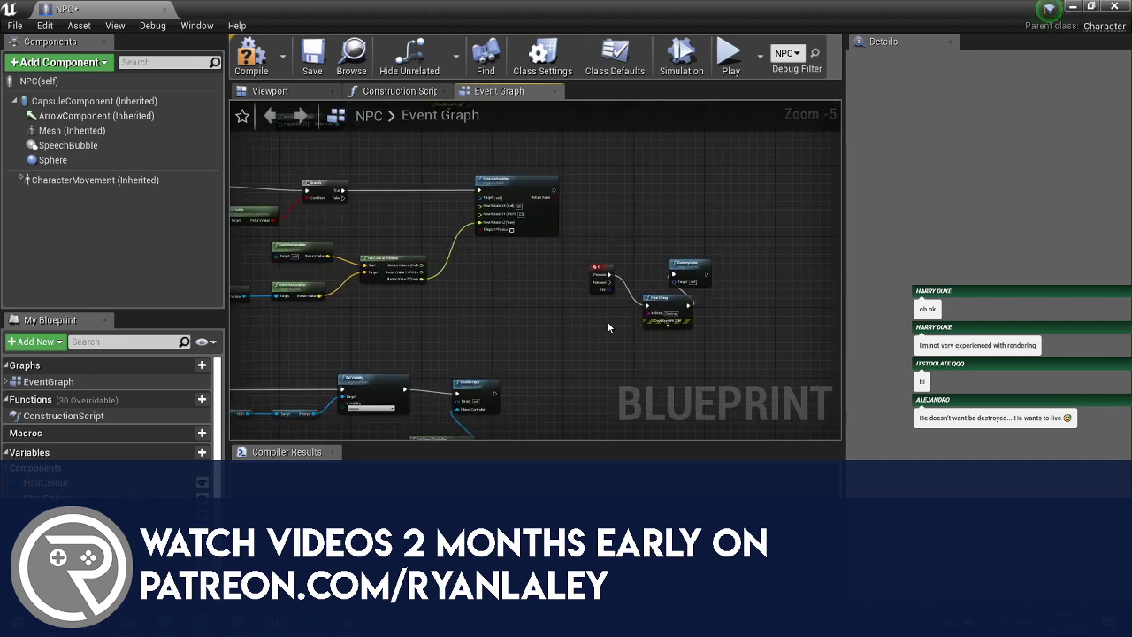
right_click_drag(609, 324, 502, 292)
scroll(548, 260, "up", 2)
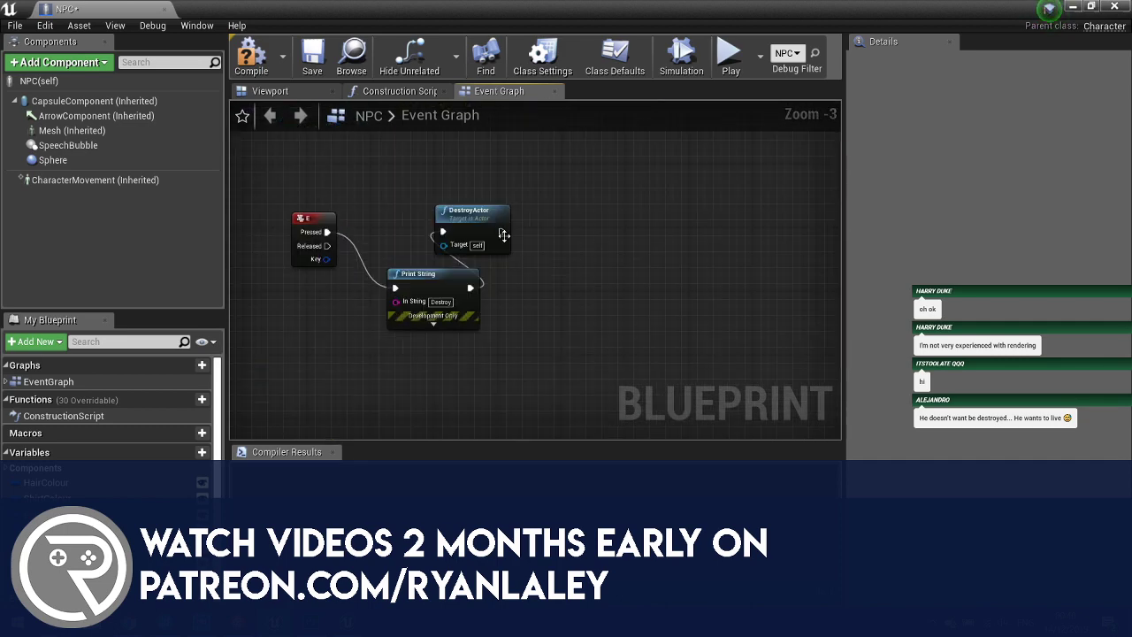
left_click_drag(503, 234, 573, 242)
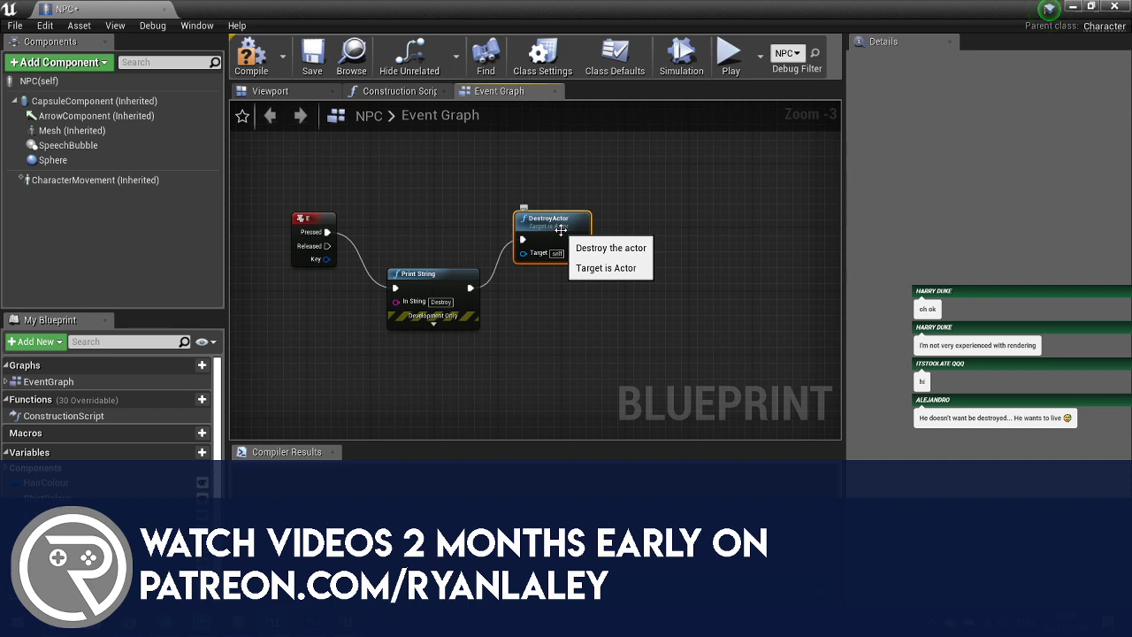
left_click_drag(424, 275, 418, 212)
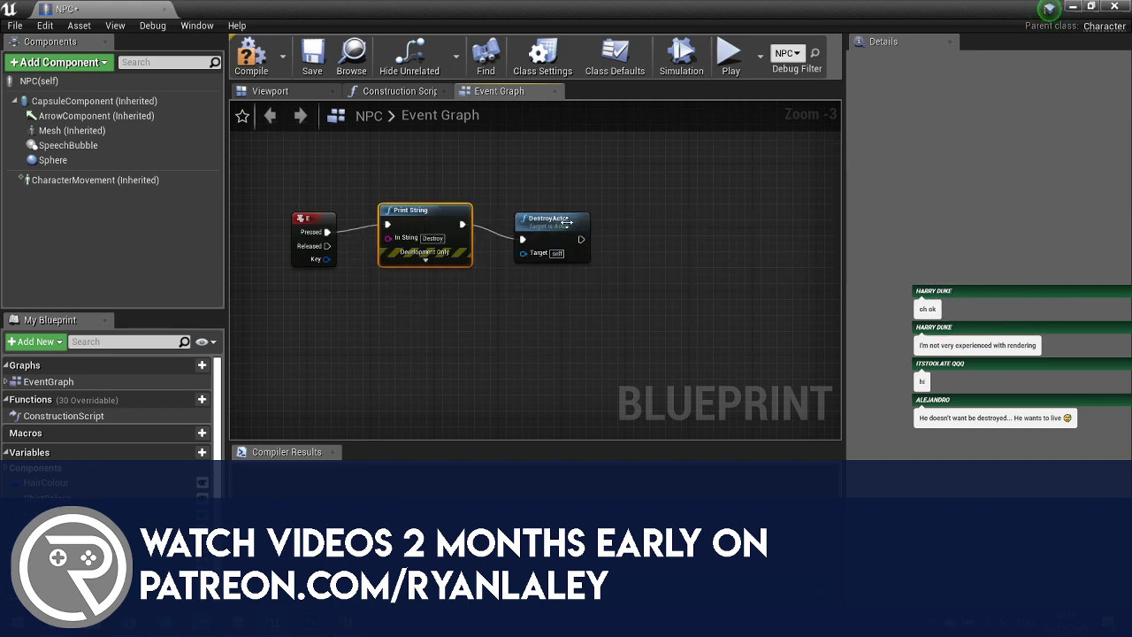
left_click_drag(566, 222, 571, 215)
In the begin-overlap chain, start a new connection from the Return Value of the Get Player Controller node feeding Enable Input.
right_click_drag(403, 302, 635, 239)
scroll(635, 238, "down", 2)
right_click_drag(509, 270, 580, 358)
right_click_drag(657, 228, 591, 331)
right_click_drag(443, 269, 651, 281)
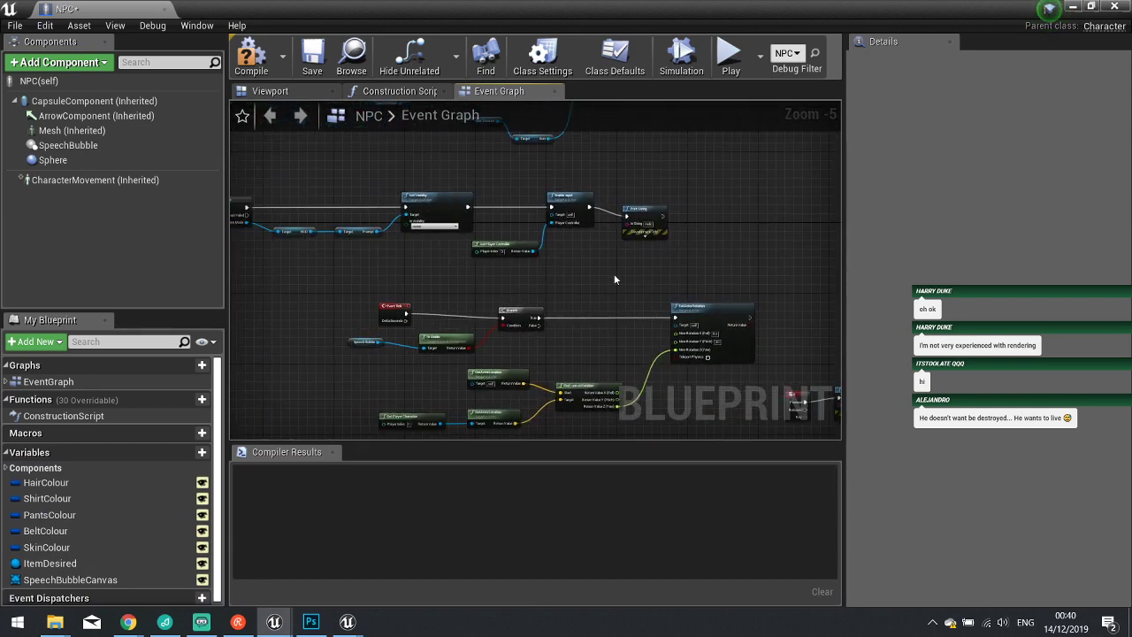
scroll(588, 256, "up", 3)
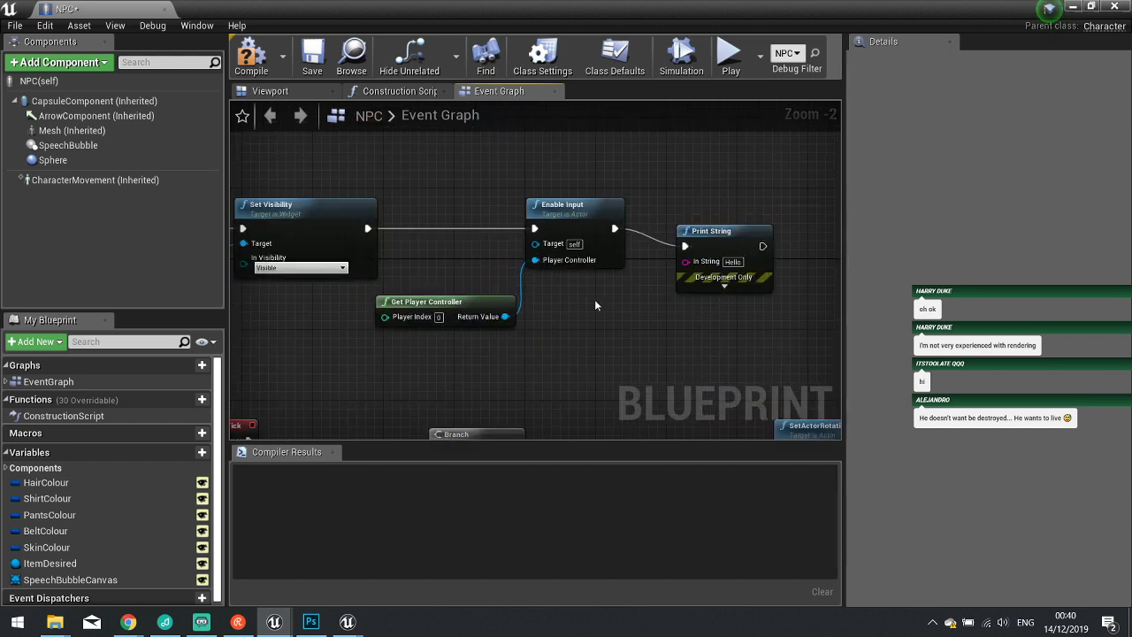
left_click_drag(505, 315, 543, 352)
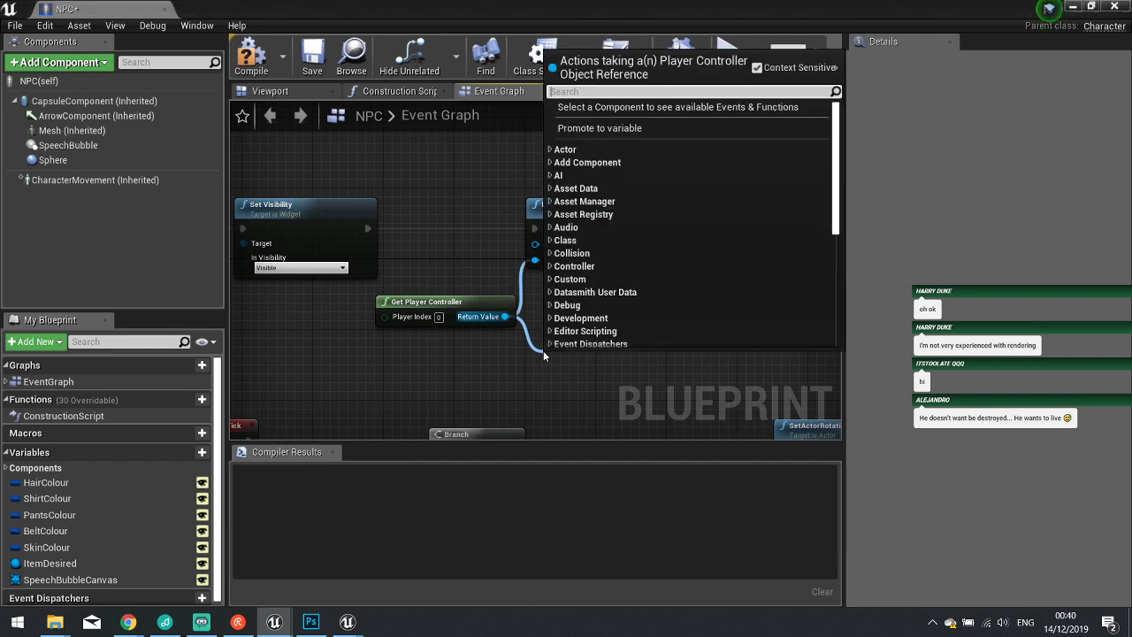
Search the actions available from Get Player Controller's return value for "input" and look through the input-related functions, adding none.
type("input")
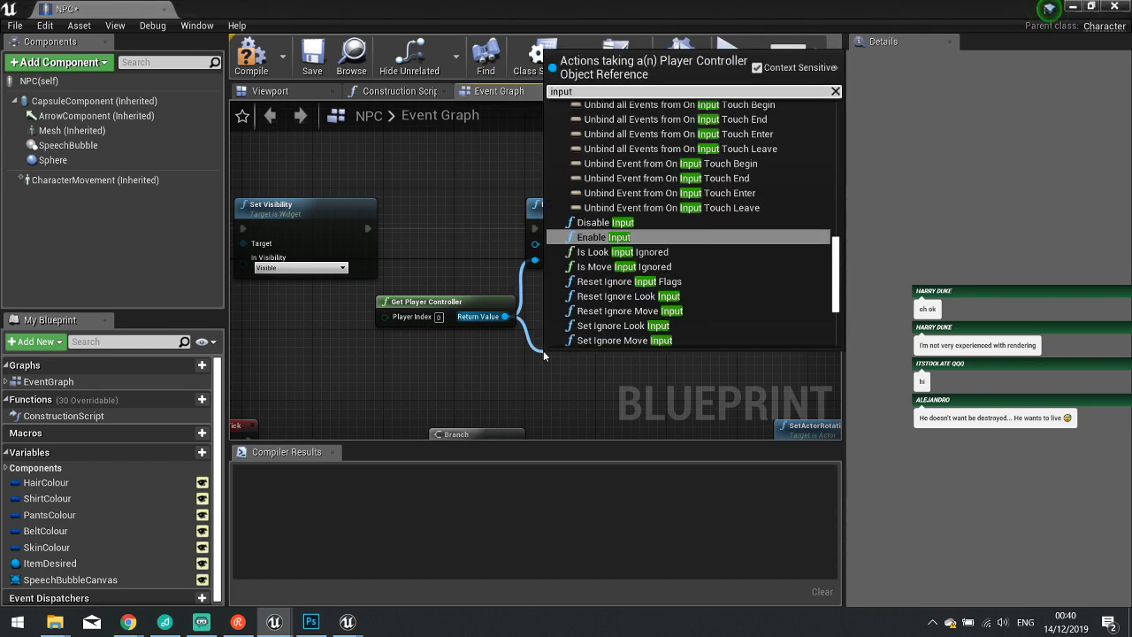
scroll(686, 310, "down", 3)
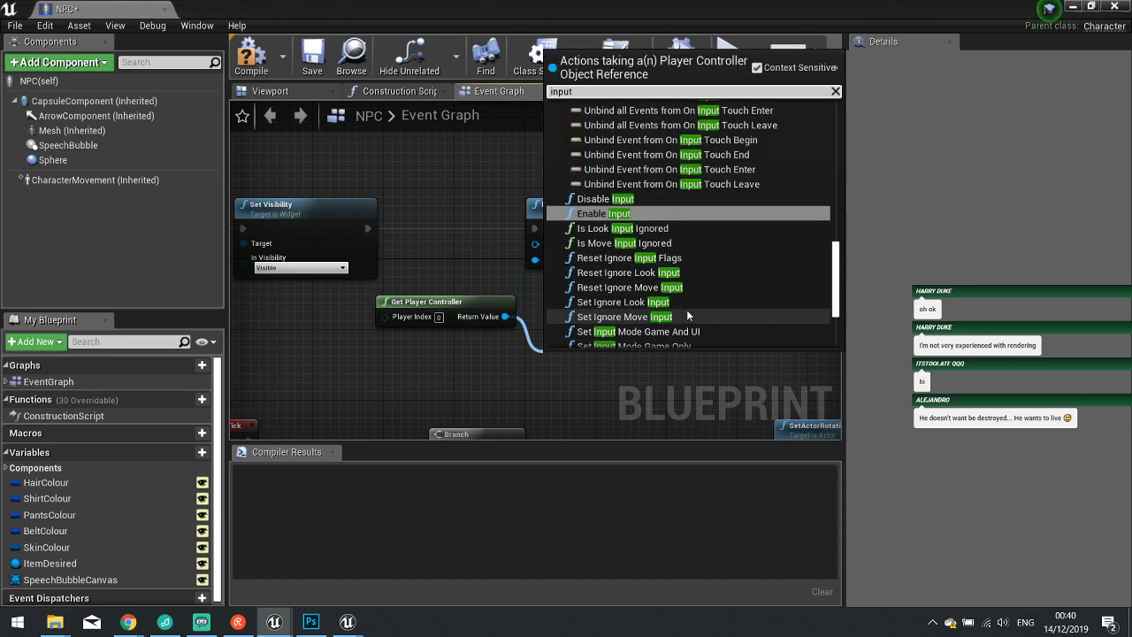
scroll(686, 309, "down", 4)
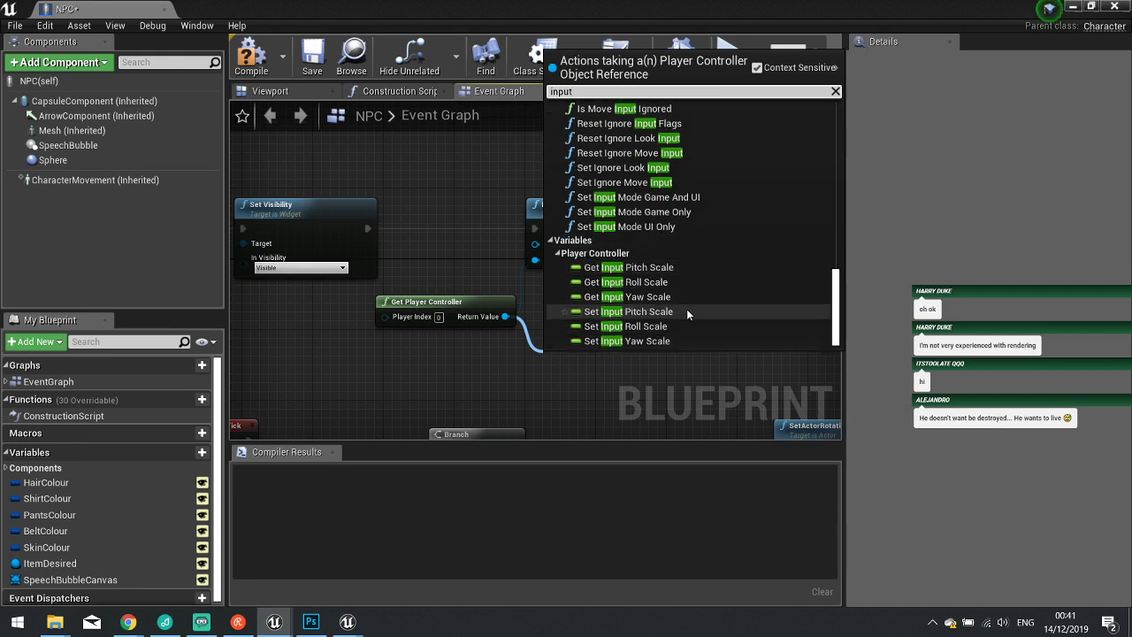
scroll(687, 306, "up", 15)
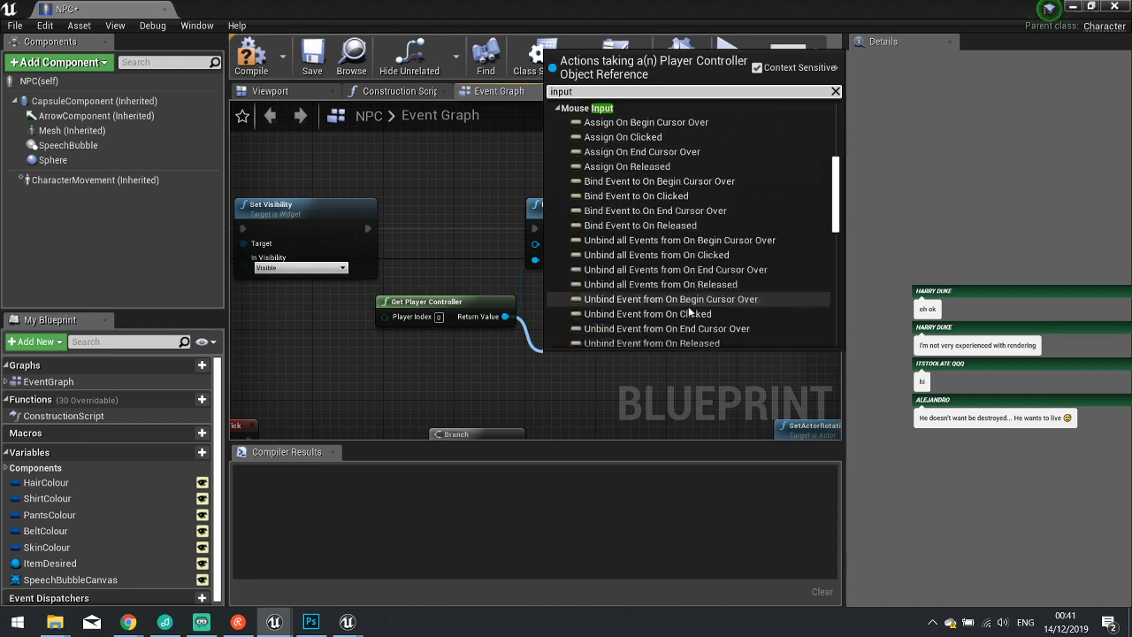
scroll(689, 309, "up", 5)
scroll(688, 305, "down", 2)
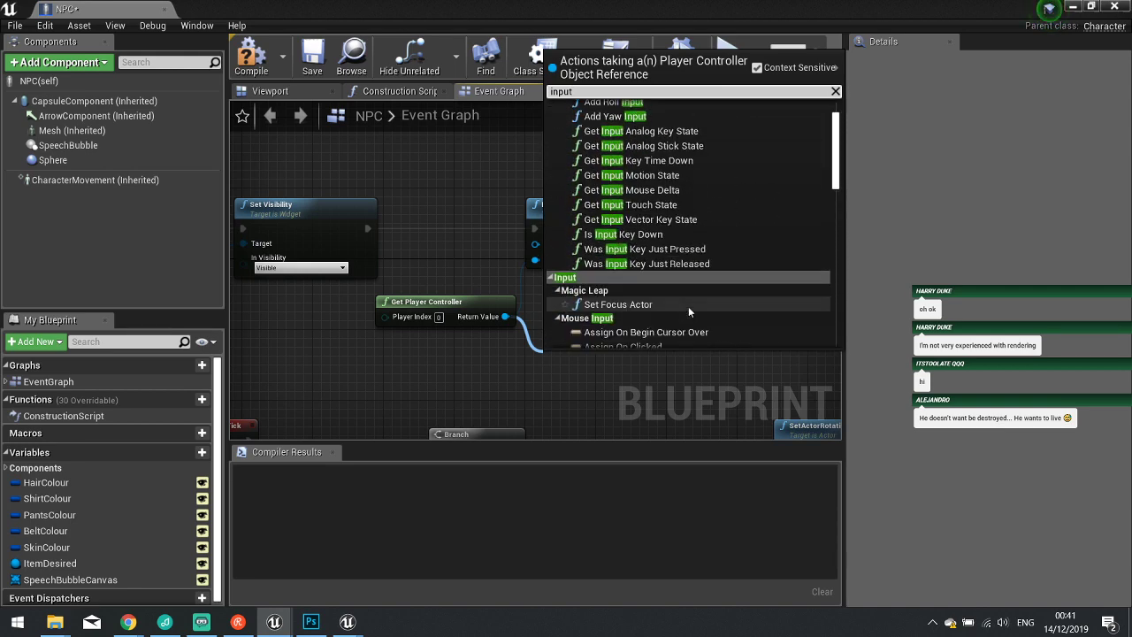
scroll(688, 306, "up", 2)
left_click(469, 251)
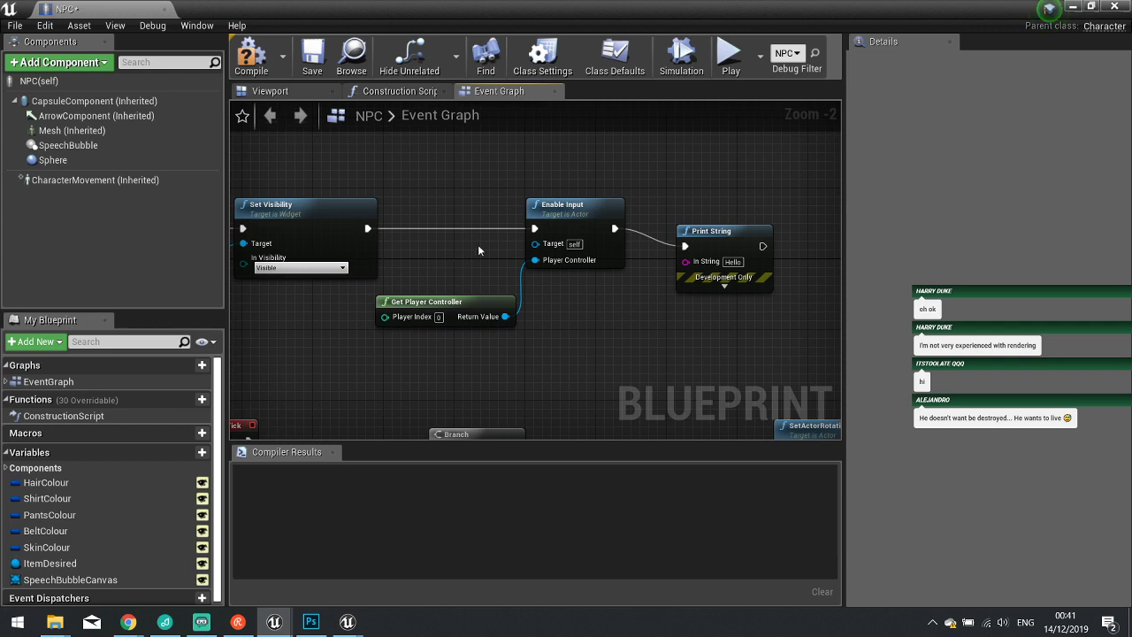
Align the Print String node in a straight line with the E key event and DestroyActor in the NPC event graph.
right_click_drag(478, 250, 529, 246)
right_click_drag(700, 342, 560, 254)
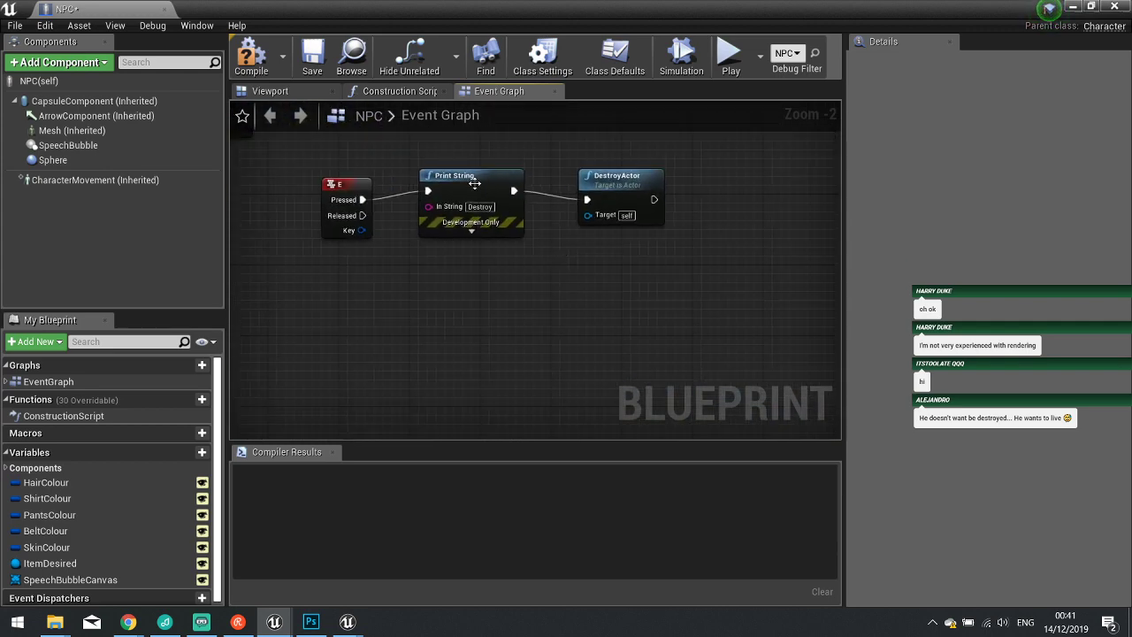
left_click_drag(475, 182, 475, 191)
left_click_drag(603, 202, 601, 202)
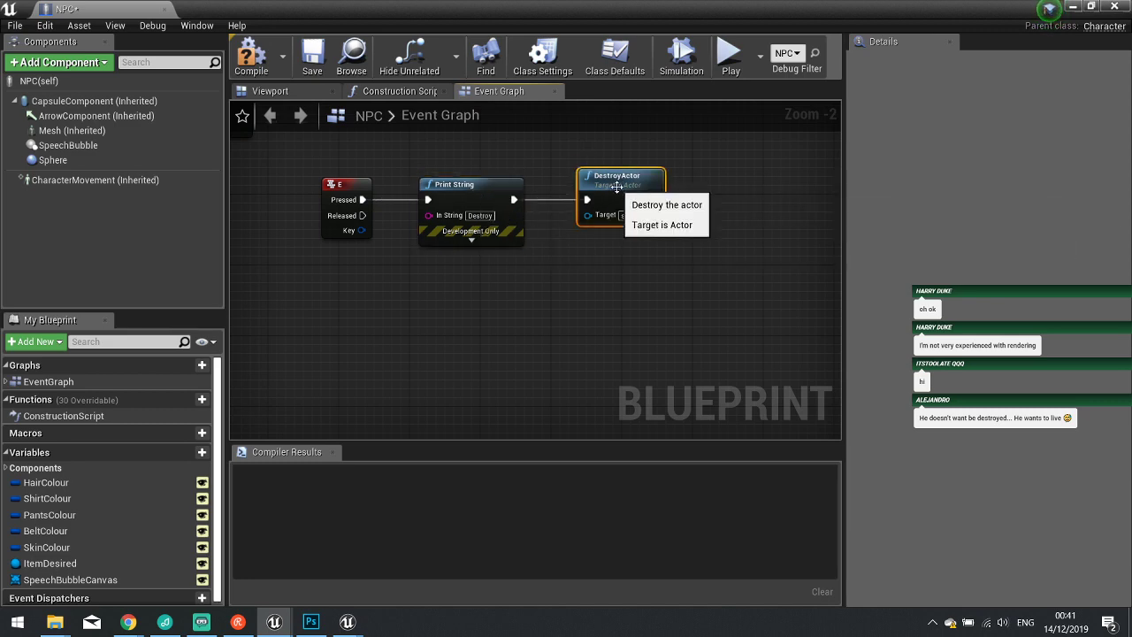
Create a new Actor Blueprint Class in the Content folder, keeping the default name, and open it for editing.
left_click(1072, 7)
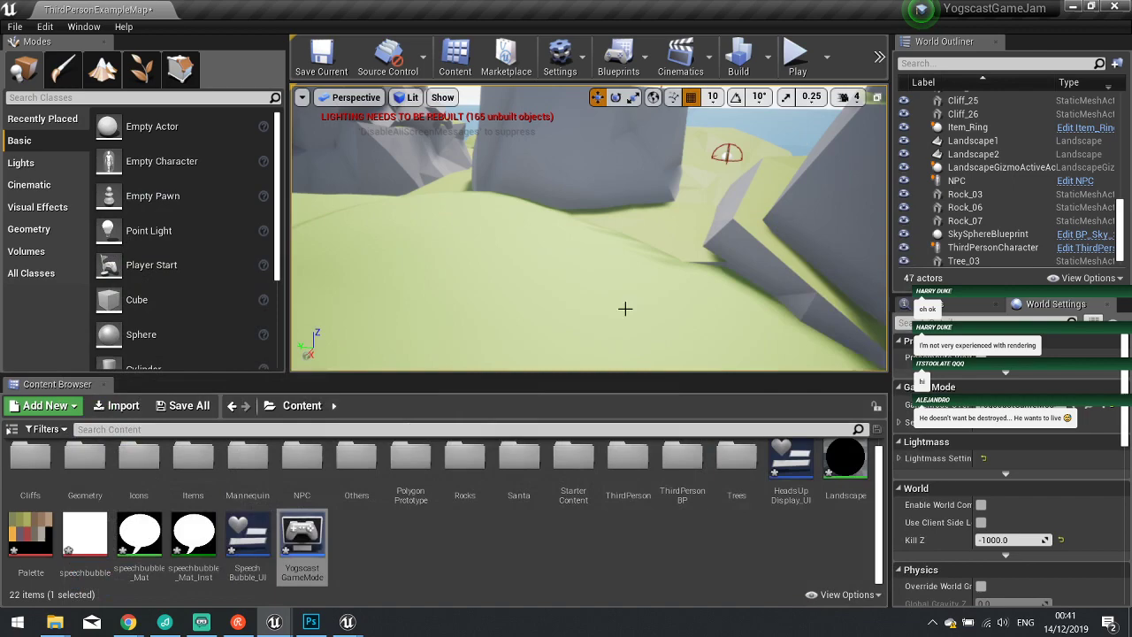
right_click(455, 536)
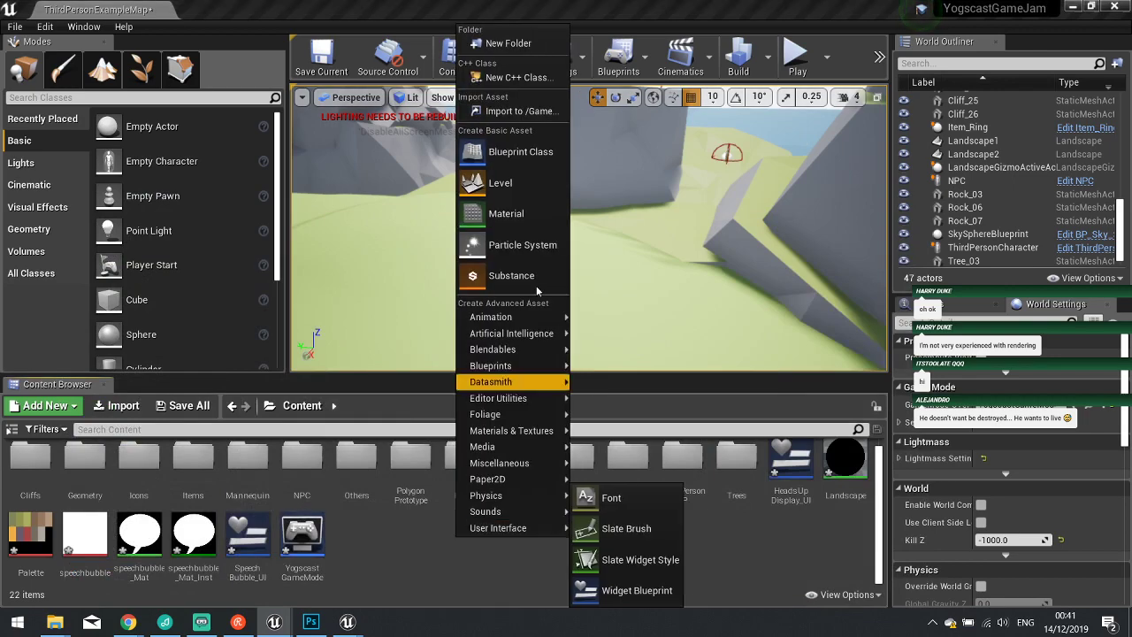
left_click(495, 145)
left_click(460, 245)
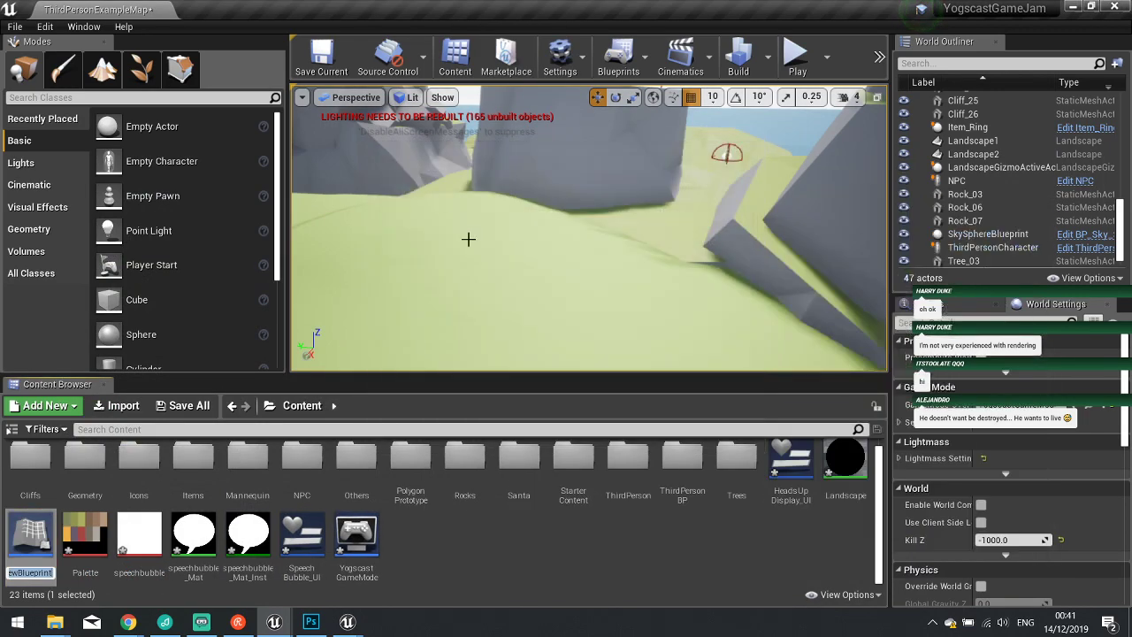
double_click(27, 540)
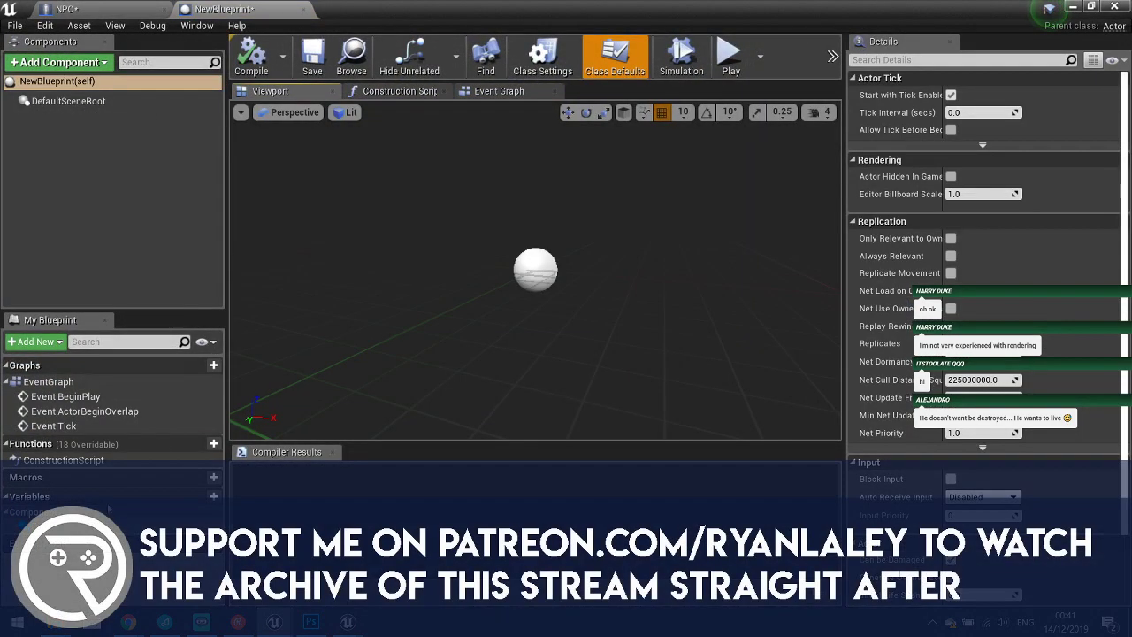
Add an Enable Input node connected to Event BeginPlay in the new Actor blueprint's event graph.
left_click(522, 92)
right_click_drag(381, 291, 306, 285)
scroll(390, 304, "down", 1)
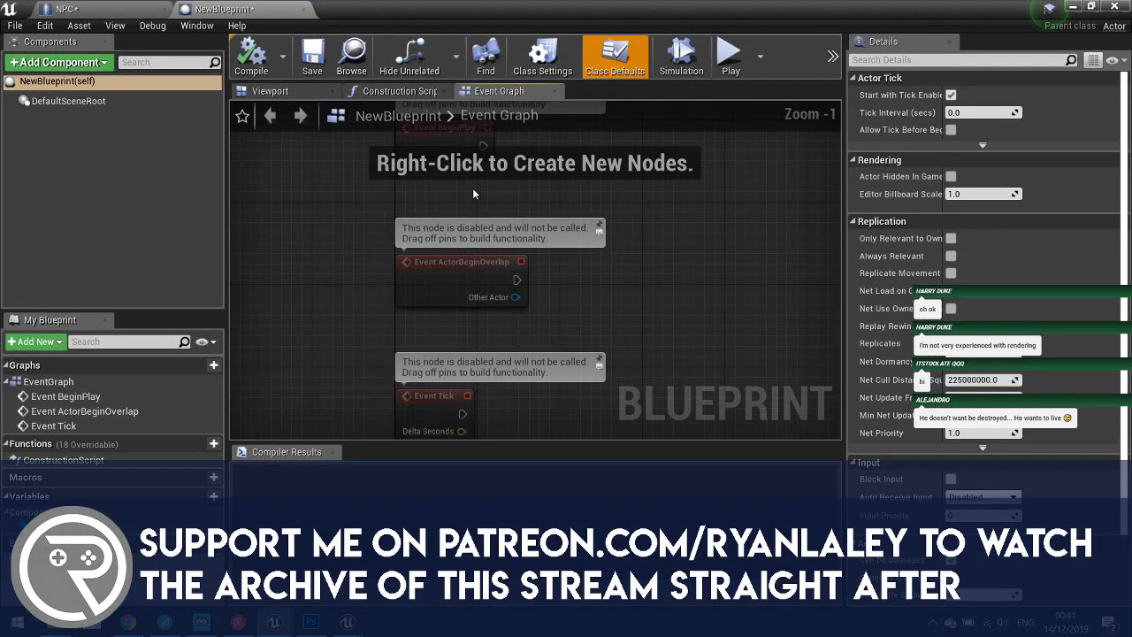
right_click_drag(472, 187, 399, 295)
left_click_drag(404, 252, 493, 258)
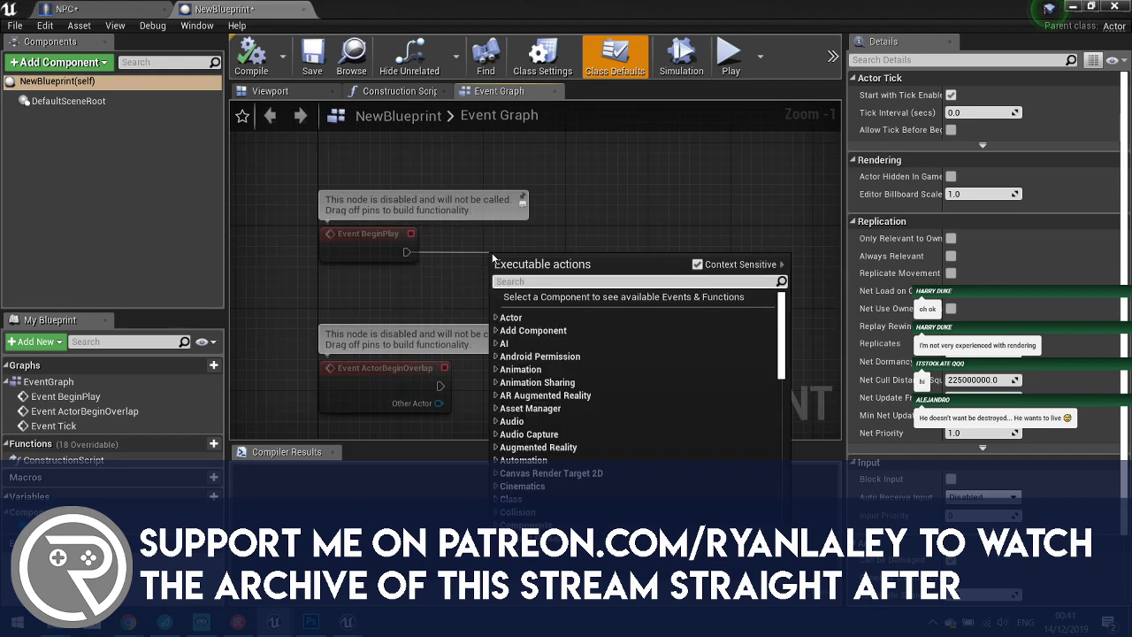
type("enable")
key("Return")
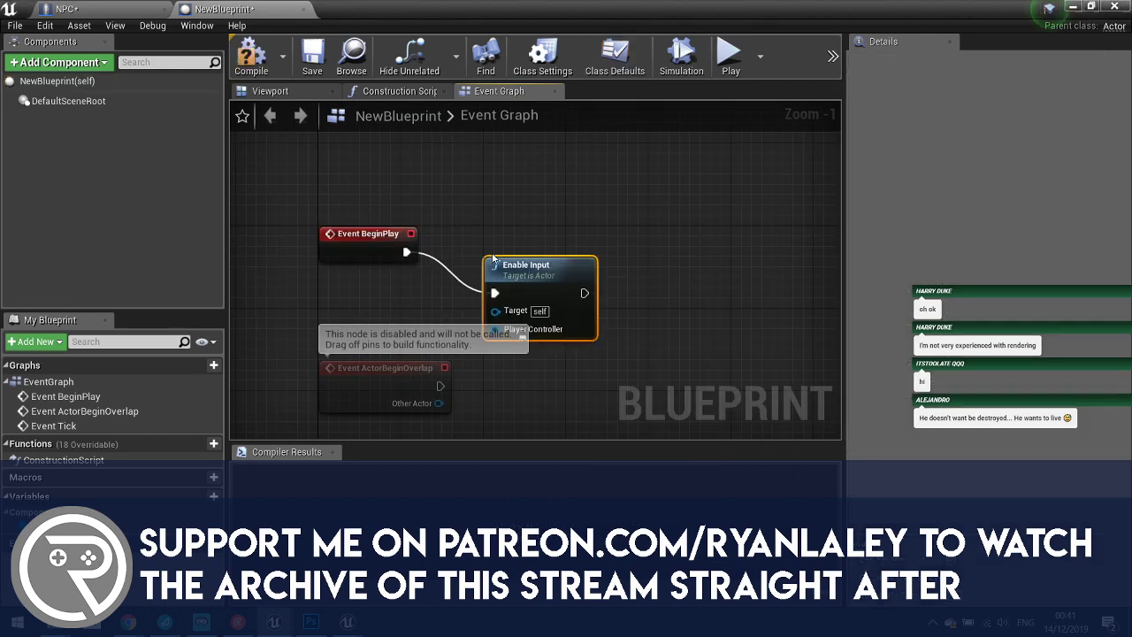
Feed Enable Input's Player Controller pin from a Get Player Controller node and line Enable Input up with Event BeginPlay.
left_click_drag(506, 332, 369, 303)
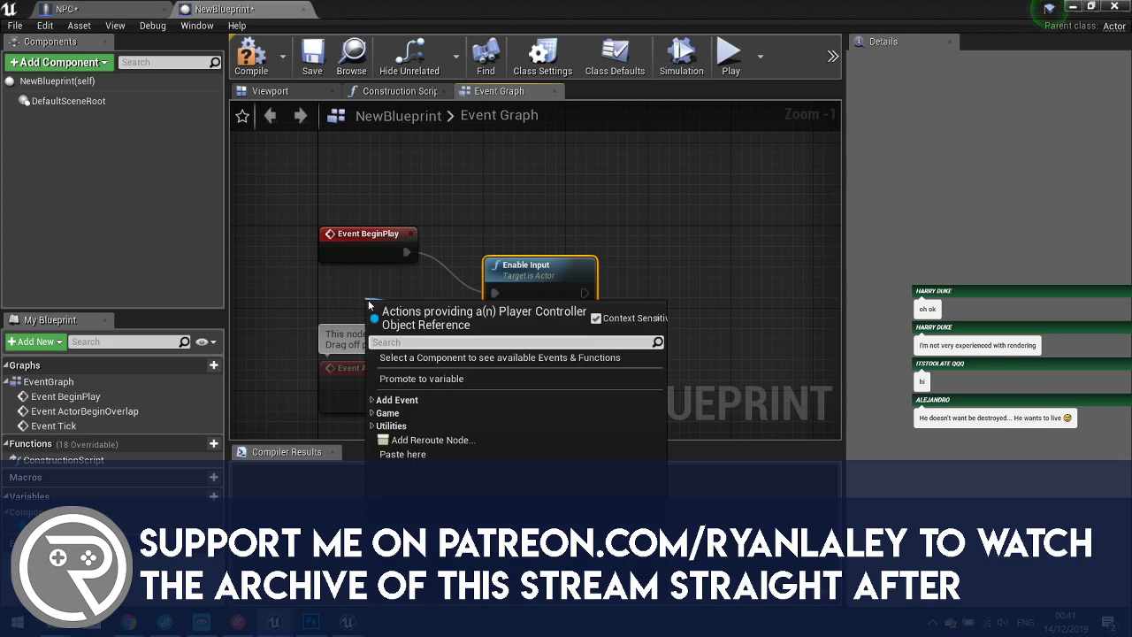
type("get player")
key("Return")
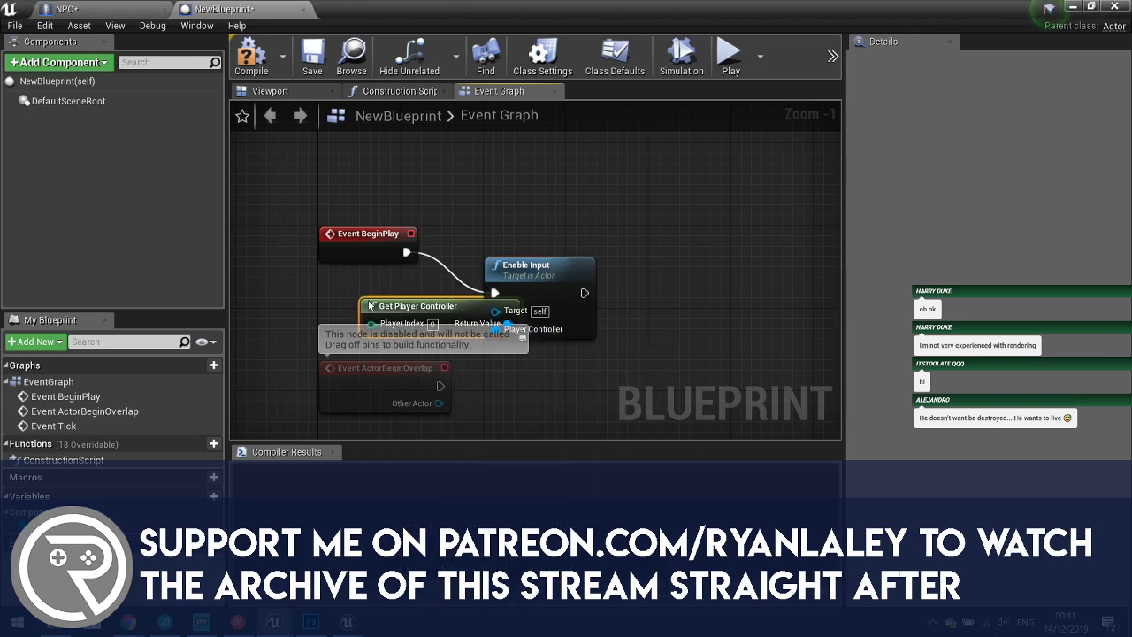
left_click_drag(545, 272, 566, 230)
Add an E keyboard input event to empty space beside the Enable Input node.
right_click_drag(781, 311, 576, 336)
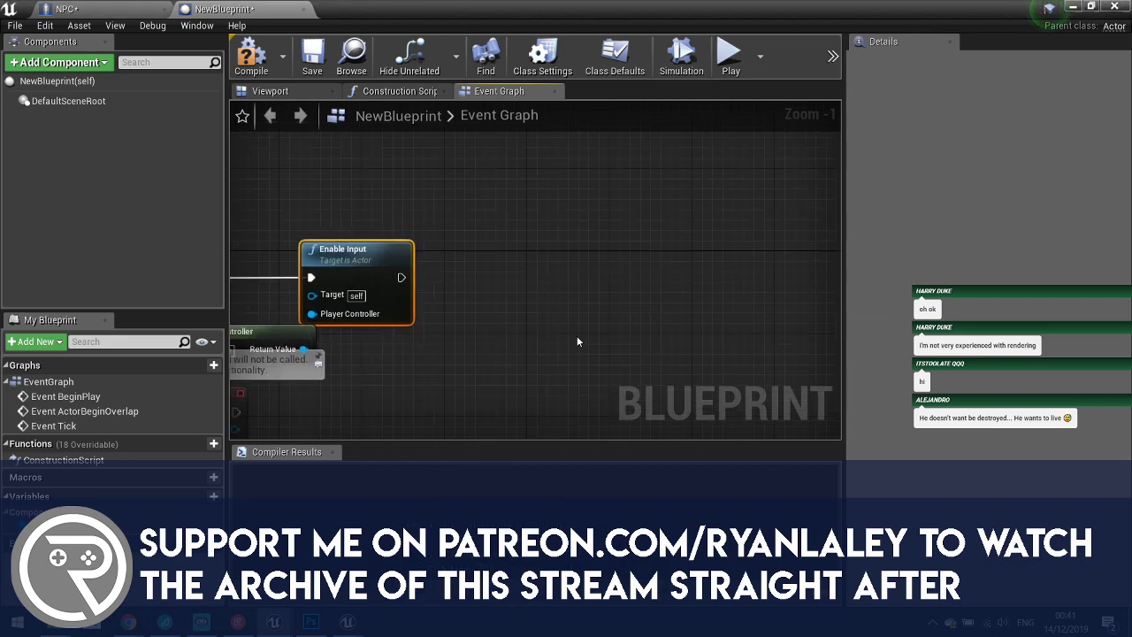
right_click(577, 336)
type("e")
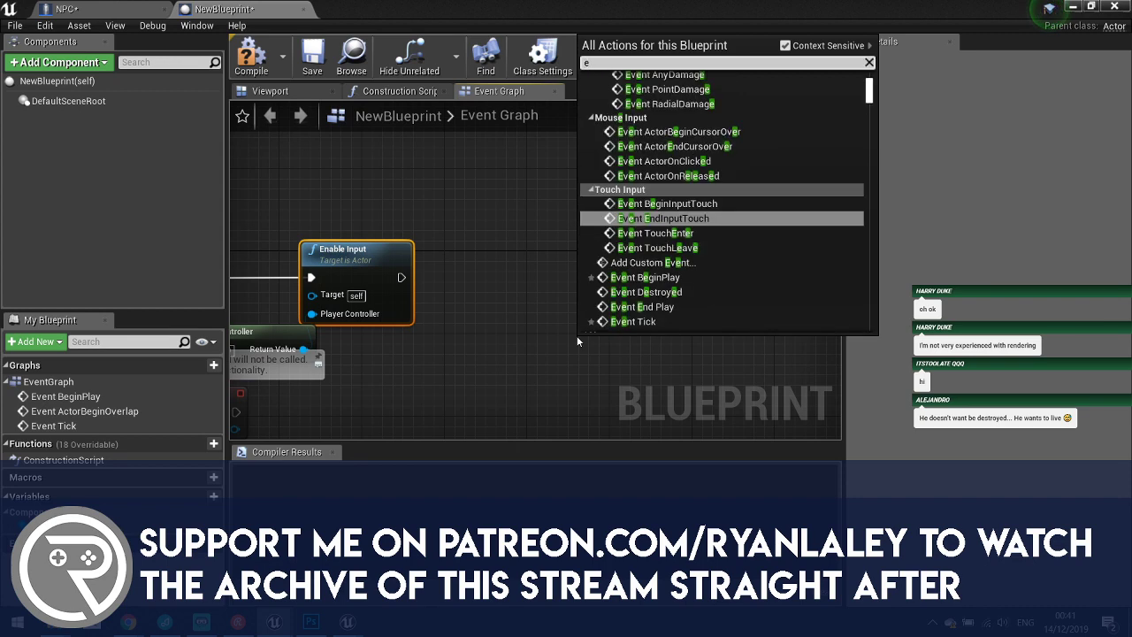
type("key")
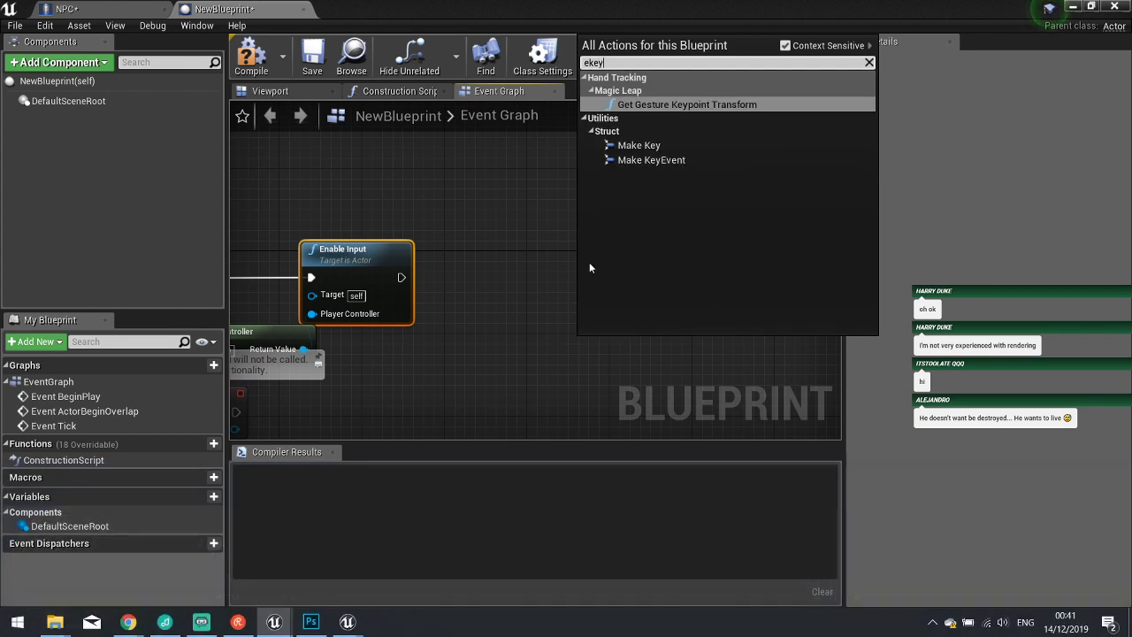
key("BackSpace")
key("BackSpace")
key("BackSpace")
key("BackSpace")
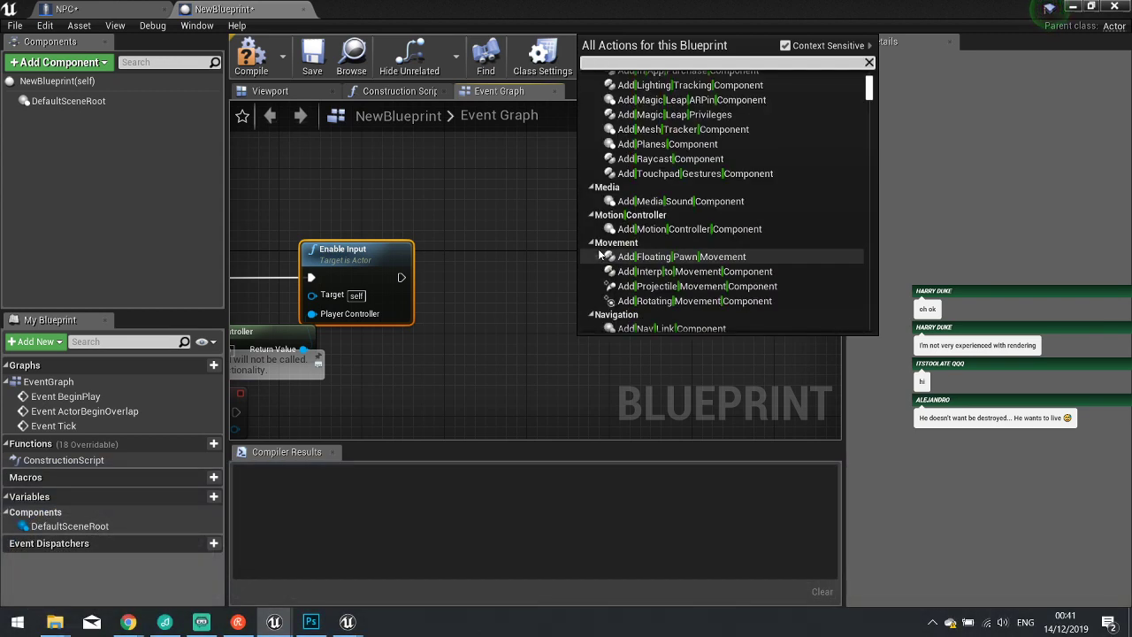
type("e ke")
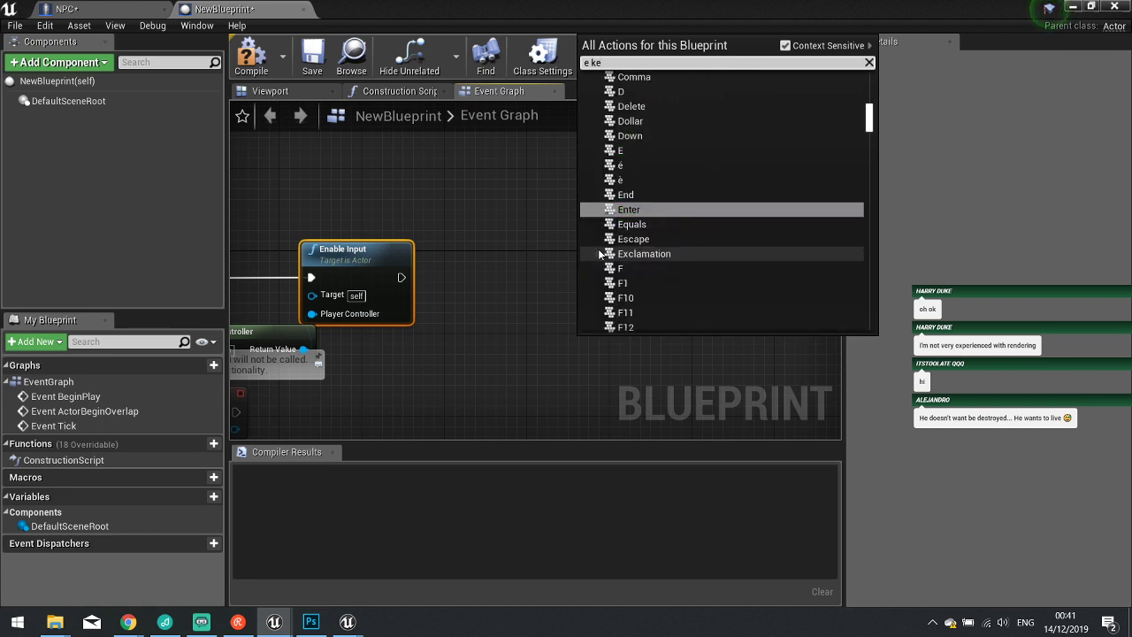
left_click(619, 150)
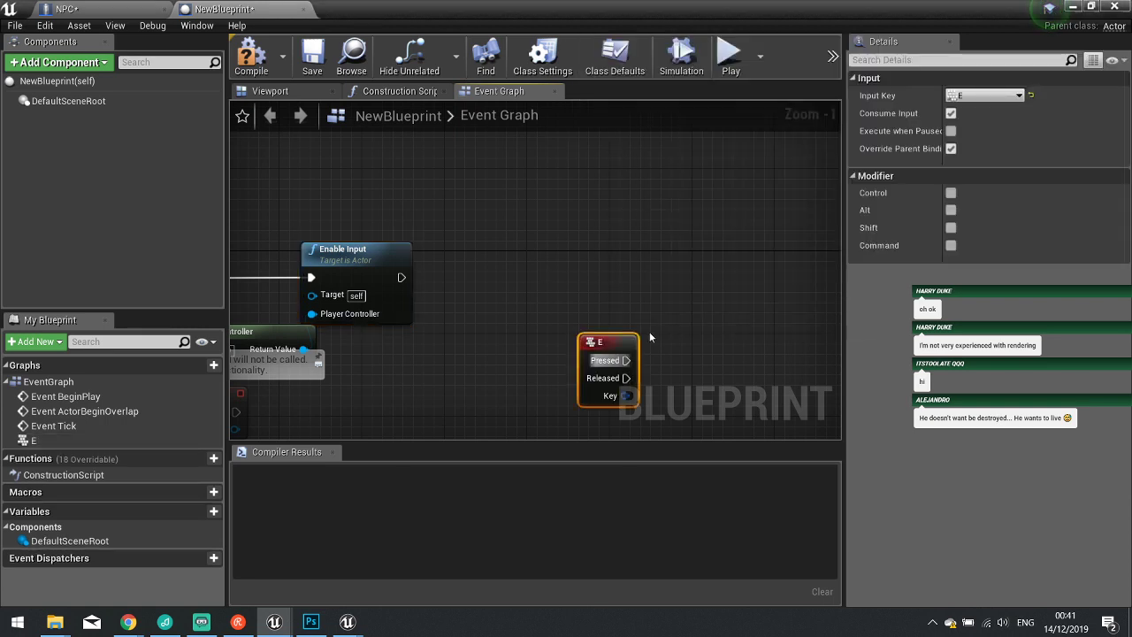
Connect a Print String node to the E event's Pressed output and compile the blueprint.
right_click_drag(649, 337, 510, 283)
left_click_drag(478, 299, 524, 310)
type("p")
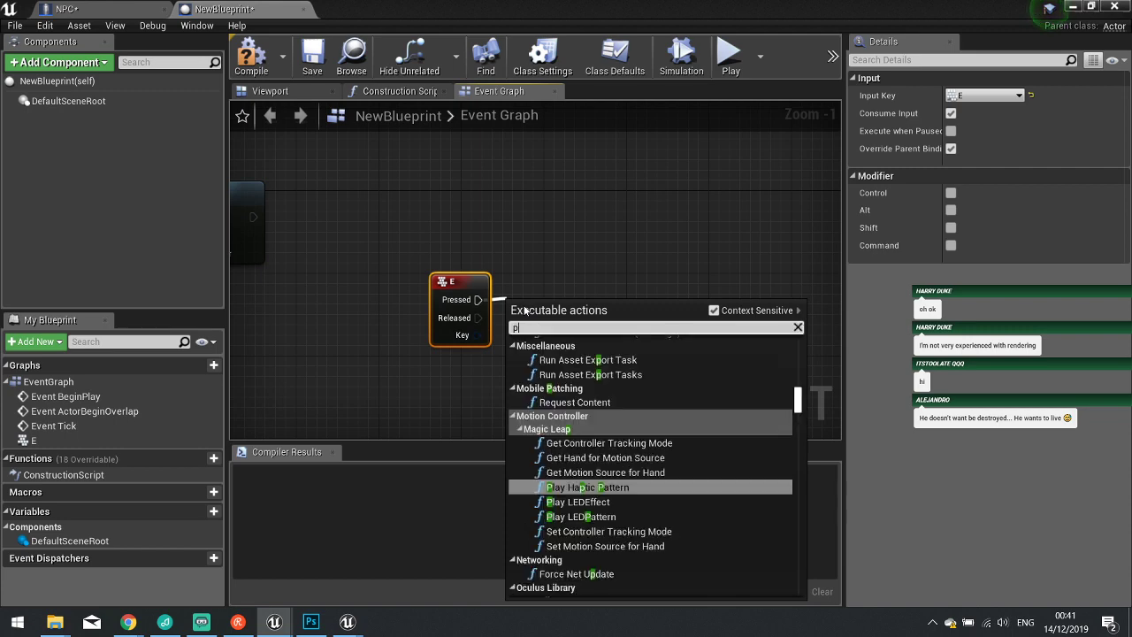
type("rint")
key("Return")
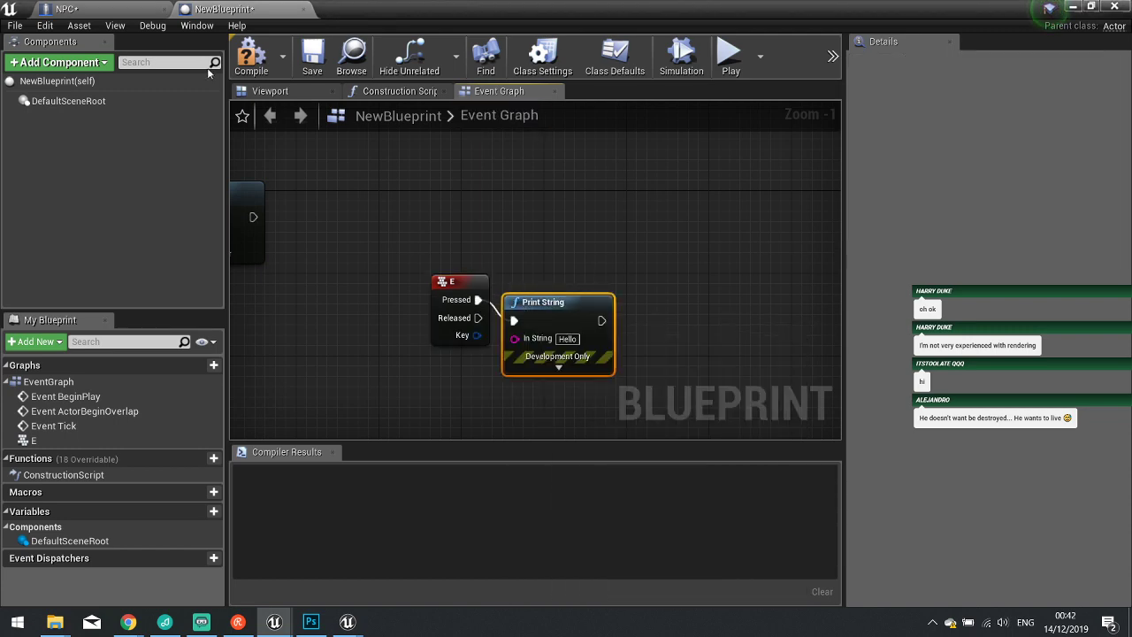
left_click(249, 57)
Place an instance of the new Actor blueprint in the level and play the level to test the E key.
left_click(1115, 8)
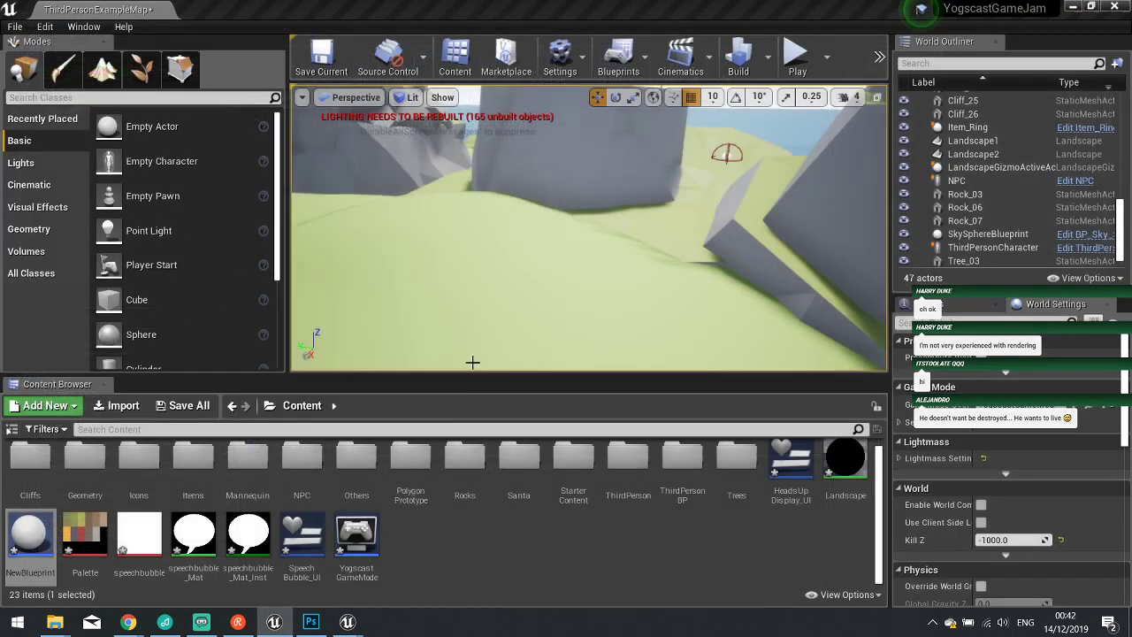
left_click_drag(31, 539, 407, 283)
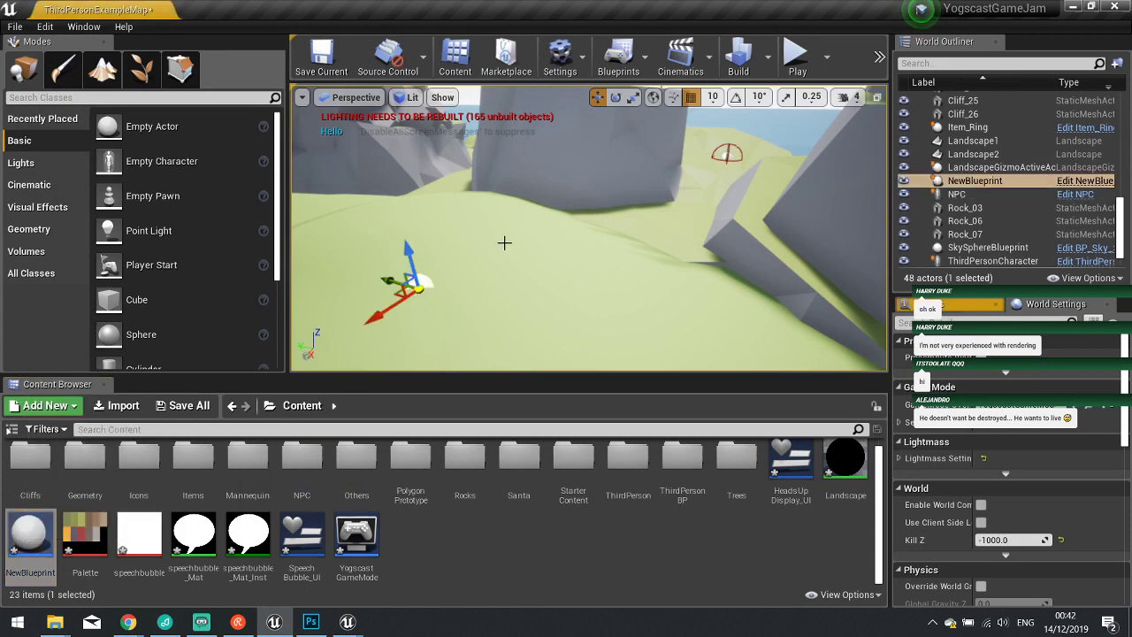
left_click(800, 58)
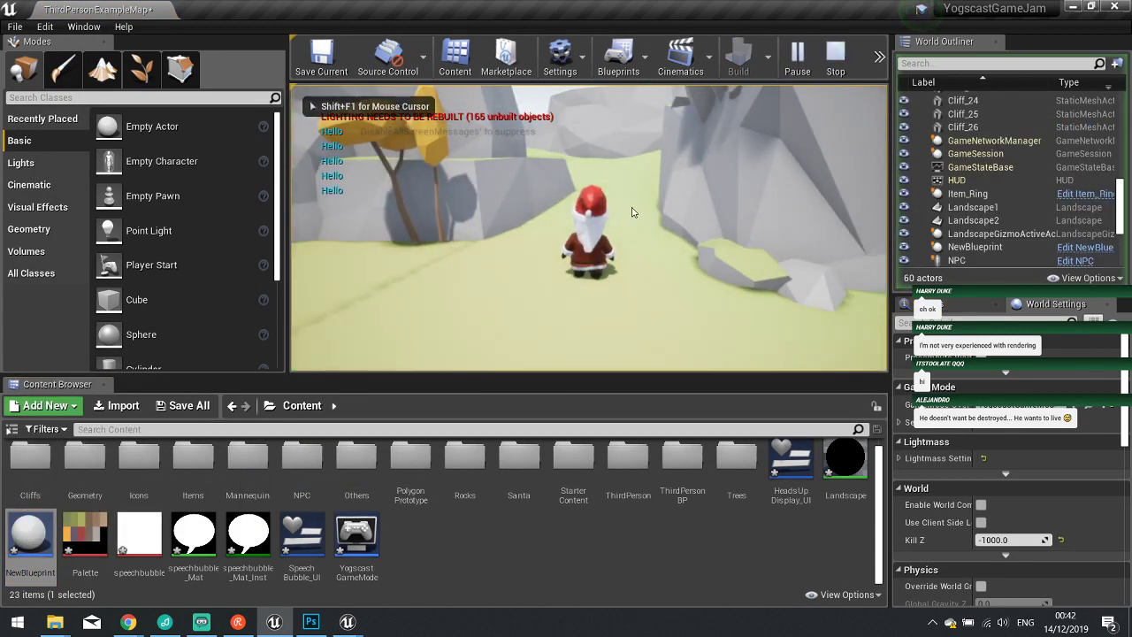
key("Escape")
Force-delete the test Actor blueprint from the Content folder along with its references.
right_click(31, 535)
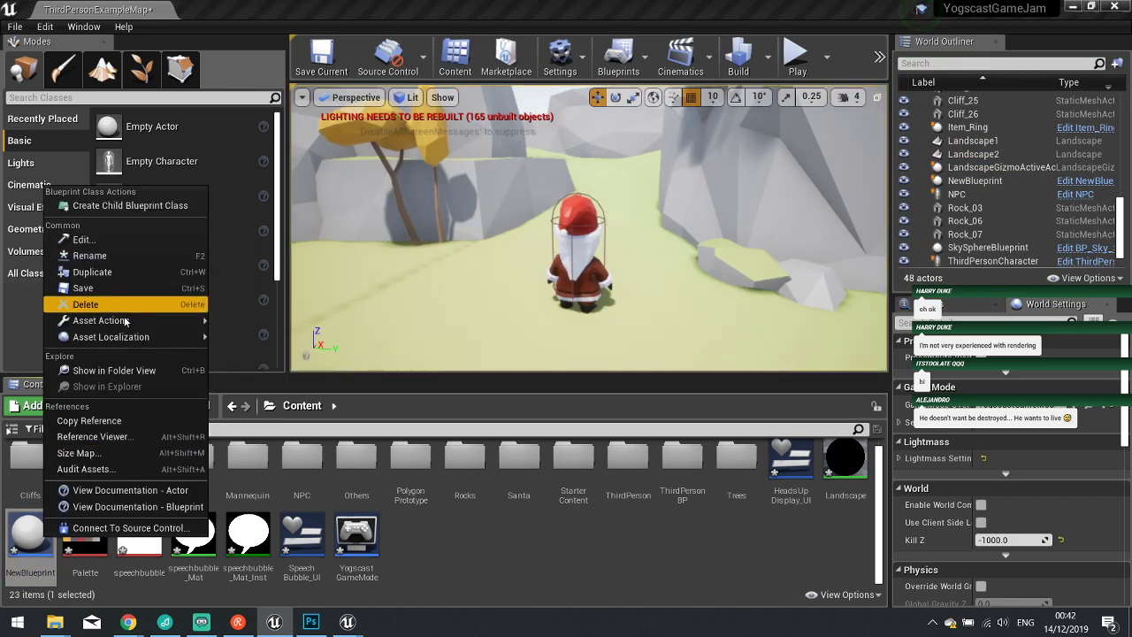
left_click(157, 303)
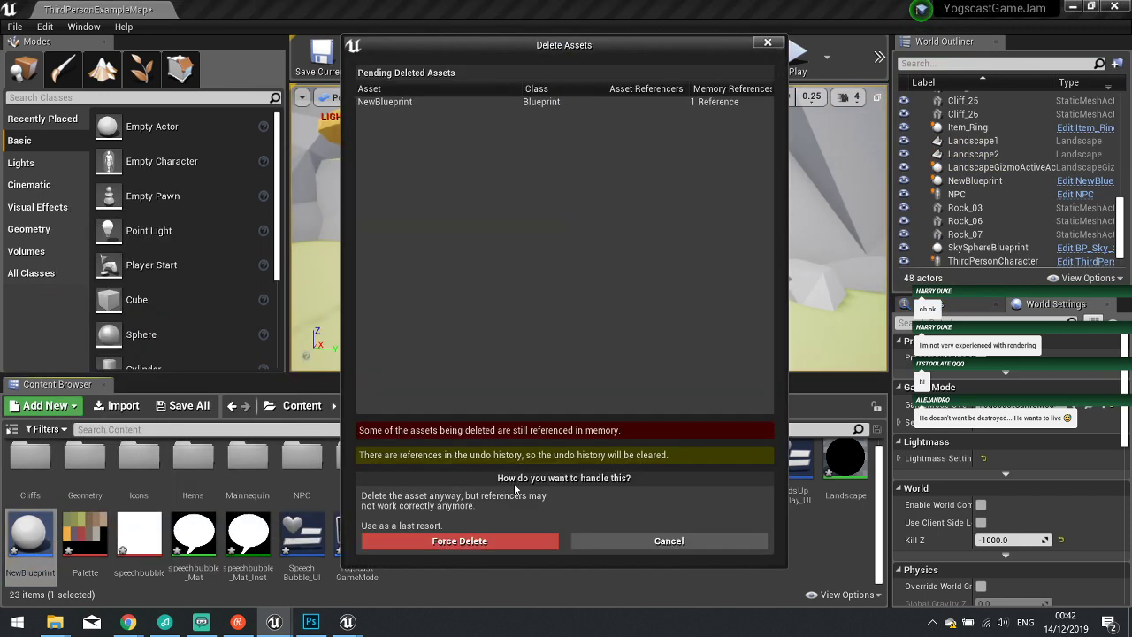
left_click(428, 538)
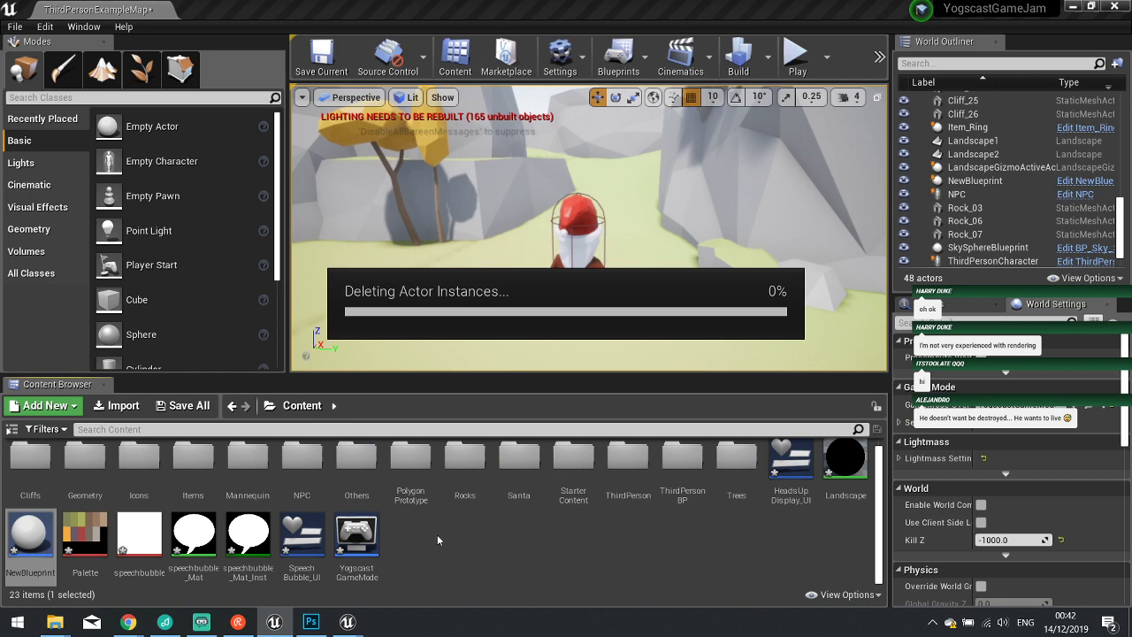
Create a new Character Blueprint Class in the Content folder, keeping the default name, and open it for editing.
right_click(384, 545)
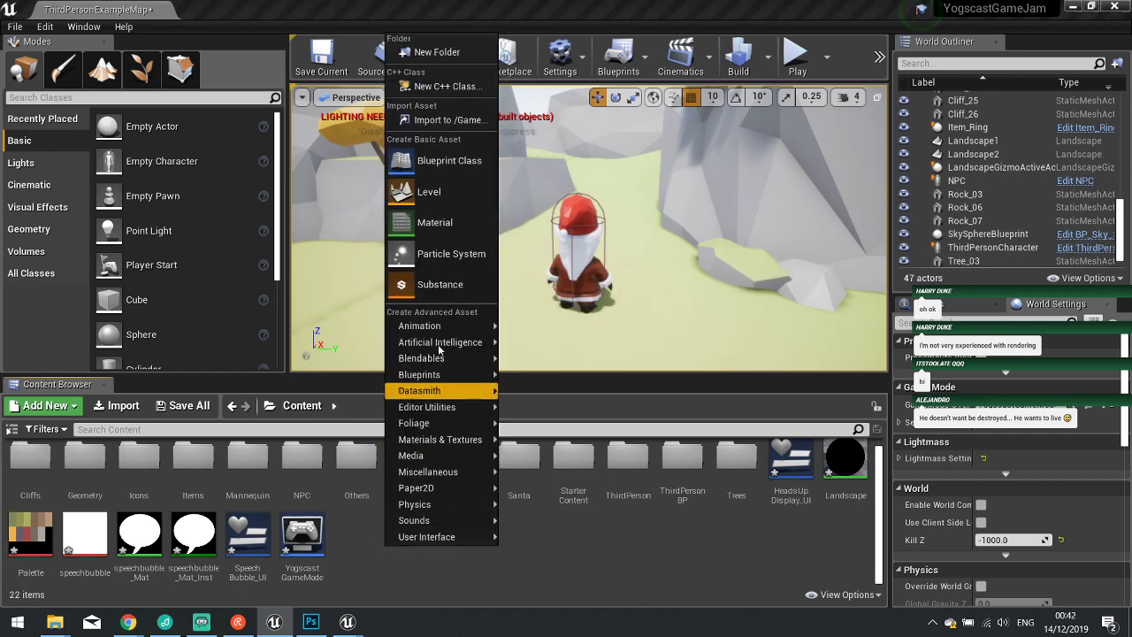
left_click(450, 161)
left_click(409, 243)
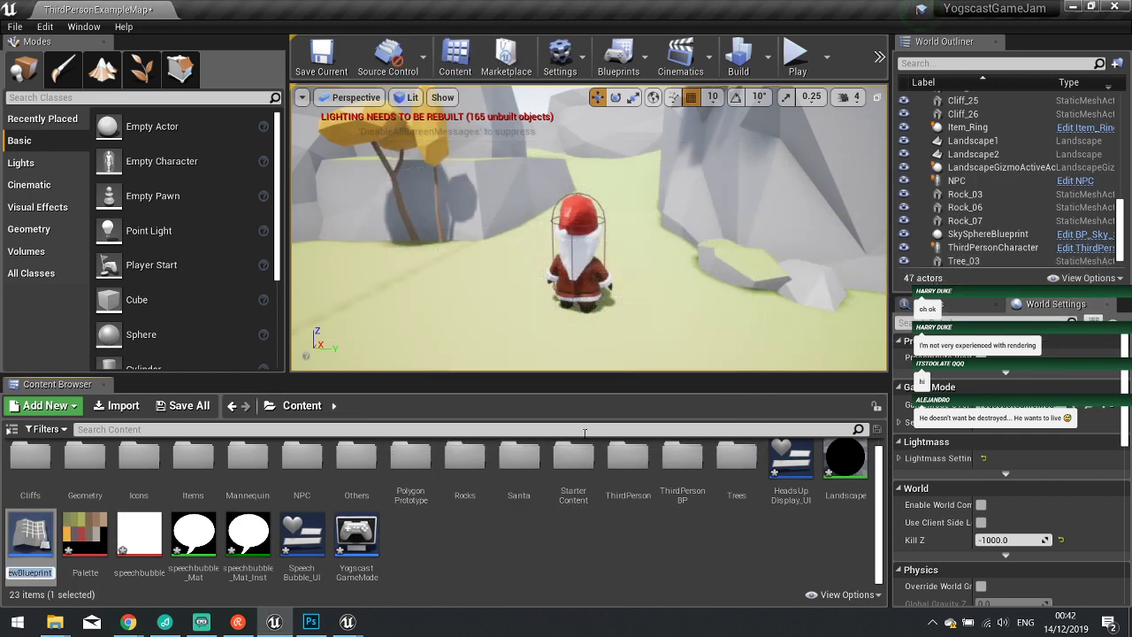
double_click(27, 570)
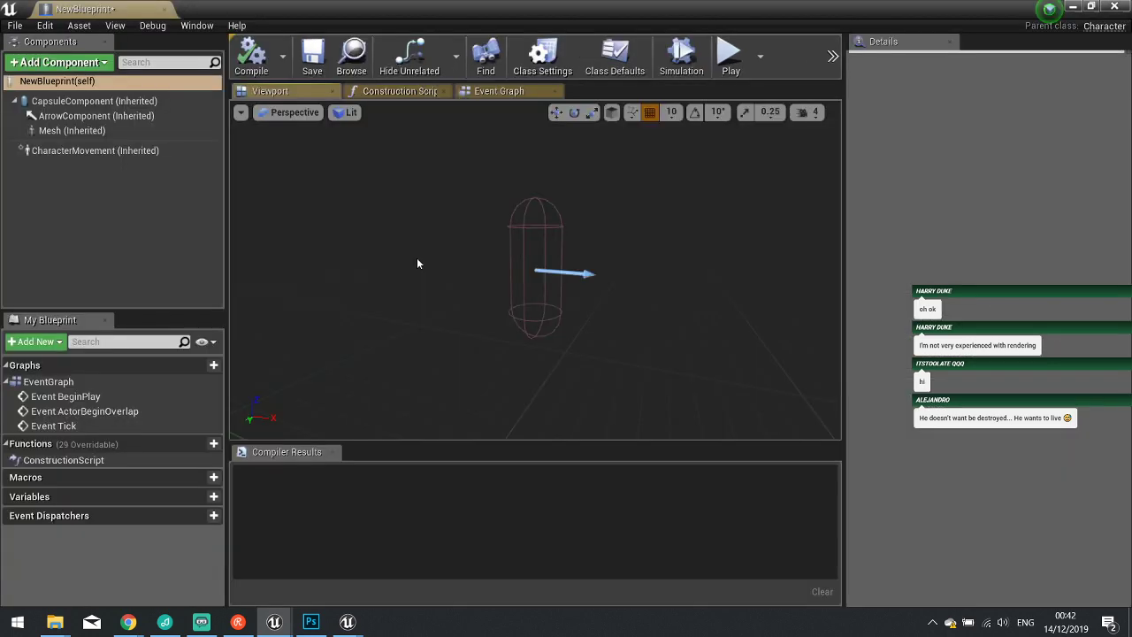
Add an Enable Input node executed by Event BeginPlay in the Character blueprint's event graph.
left_click_drag(521, 285, 681, 274)
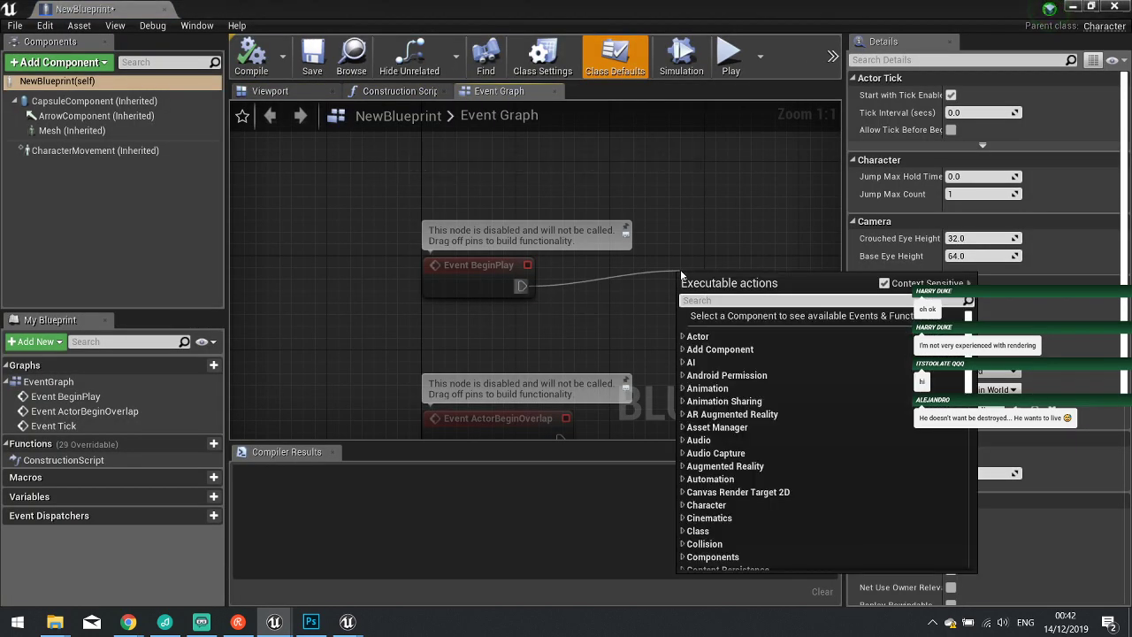
type("enable in")
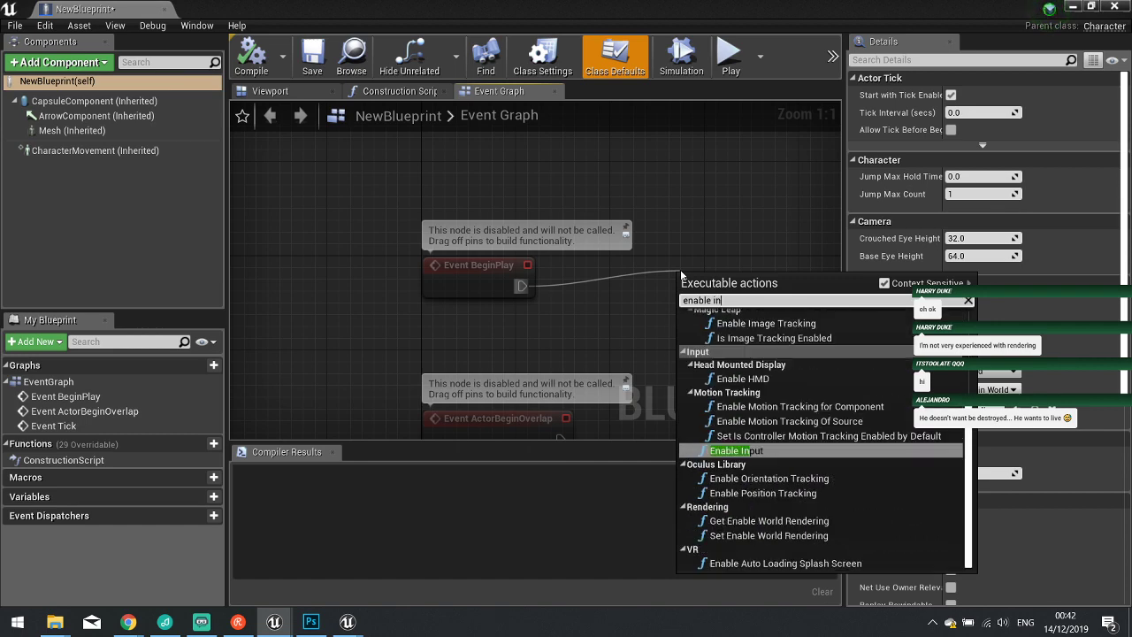
key("Return")
Feed the Enable Input node's Player Controller input from a Get Player Controller node and space the nodes apart.
left_click_drag(710, 351, 573, 350)
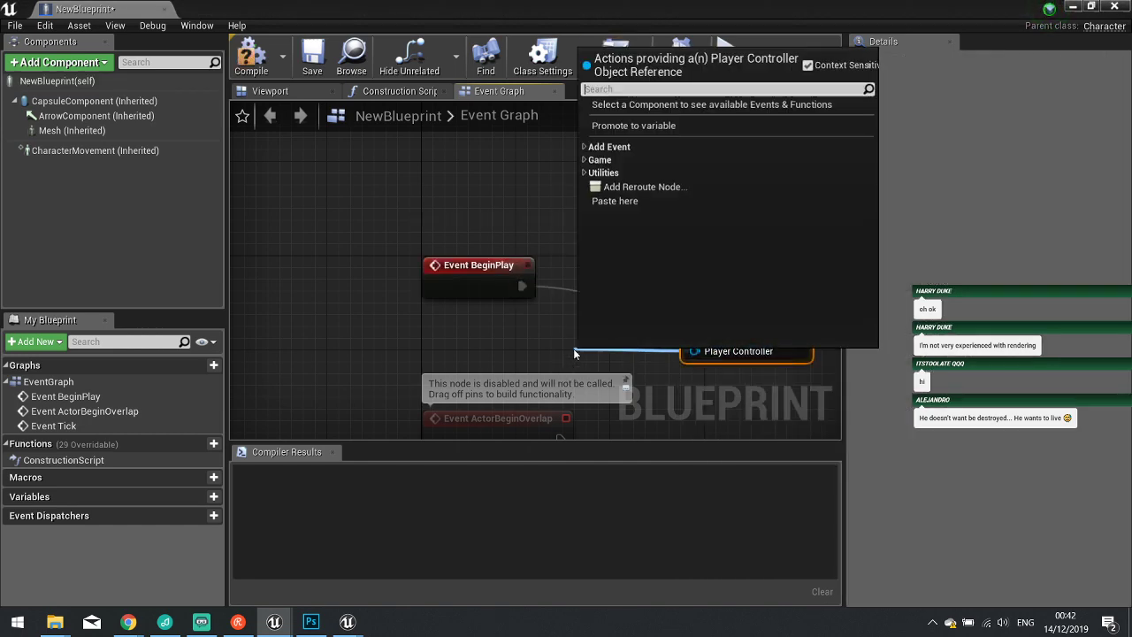
type("get player")
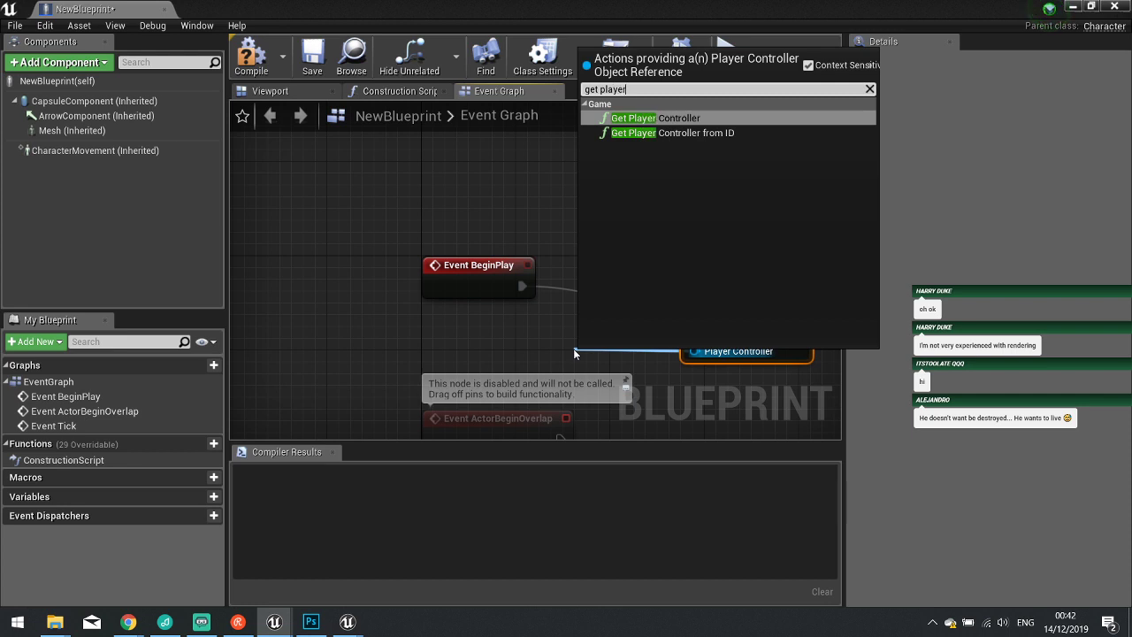
type(" con")
key("Return")
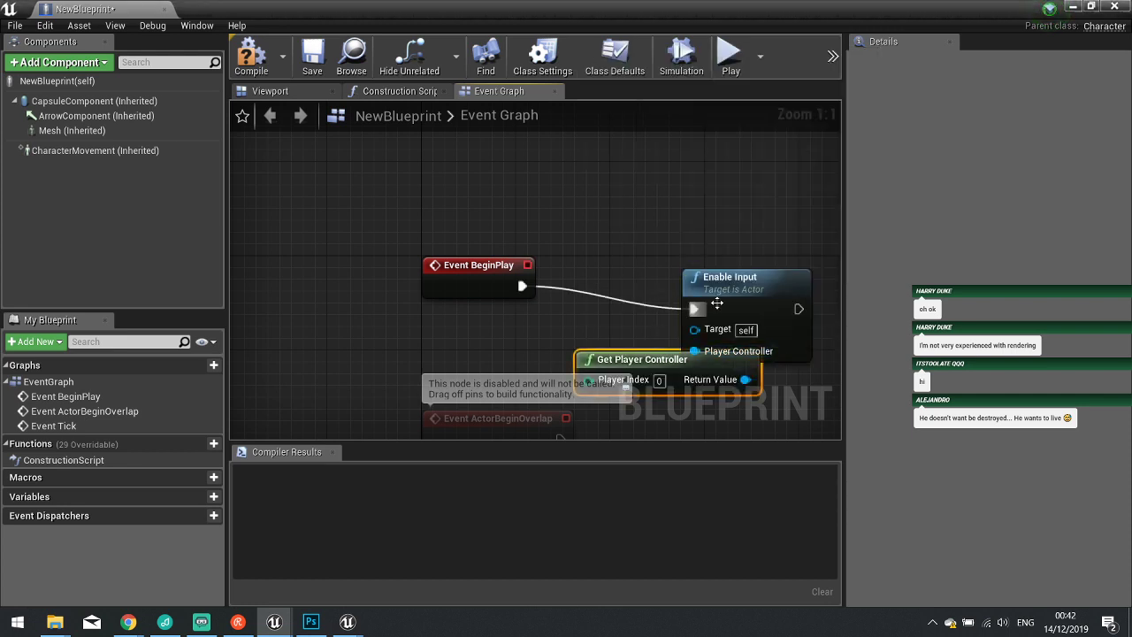
left_click_drag(723, 281, 734, 259)
left_click_drag(692, 360, 563, 349)
right_click_drag(782, 350, 486, 316)
left_click_drag(428, 244, 539, 322)
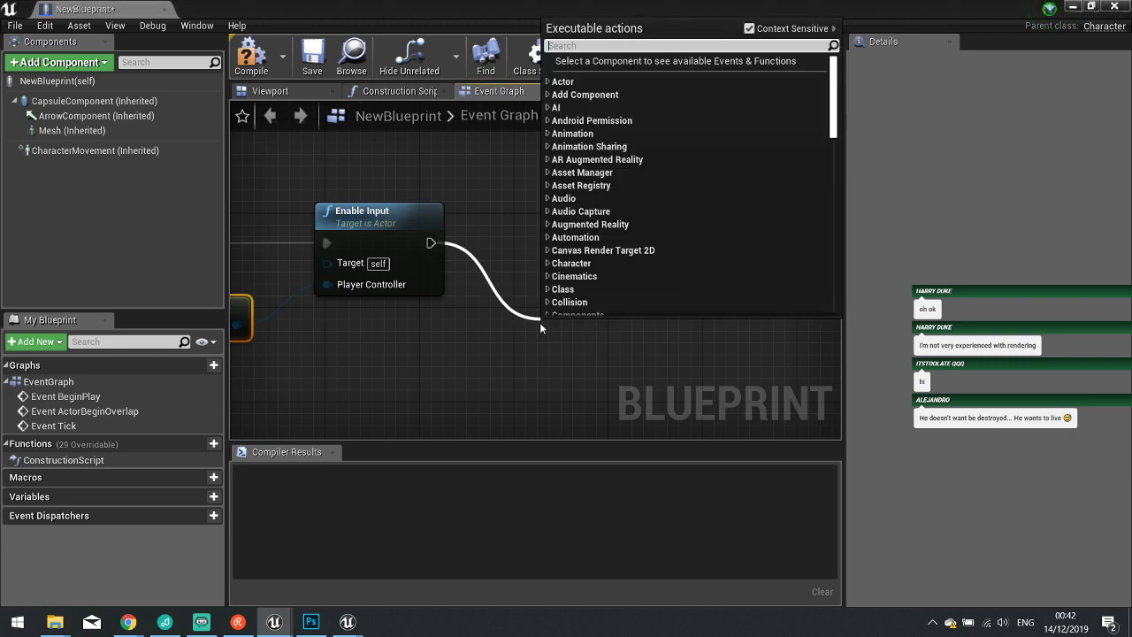
left_click(622, 376)
right_click(622, 375)
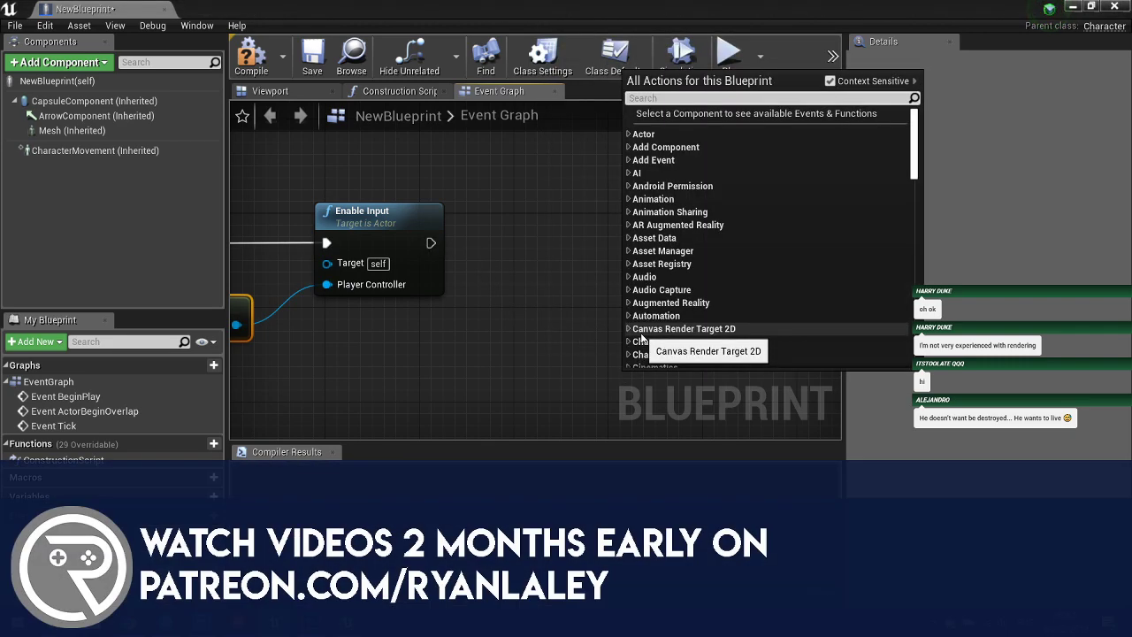
type("e ke")
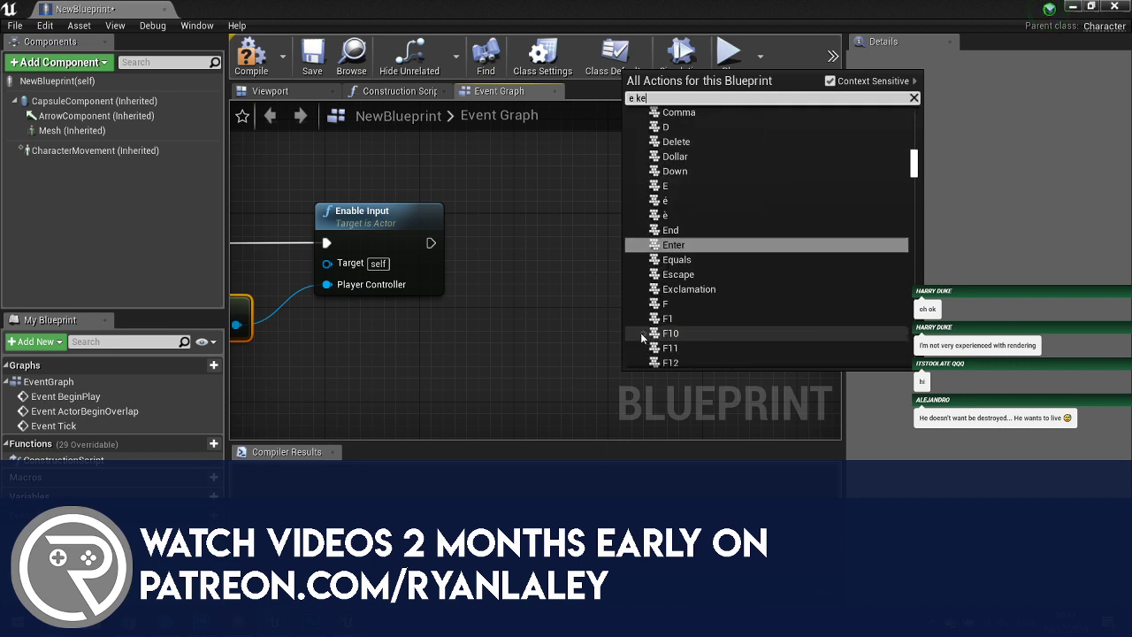
left_click(667, 197)
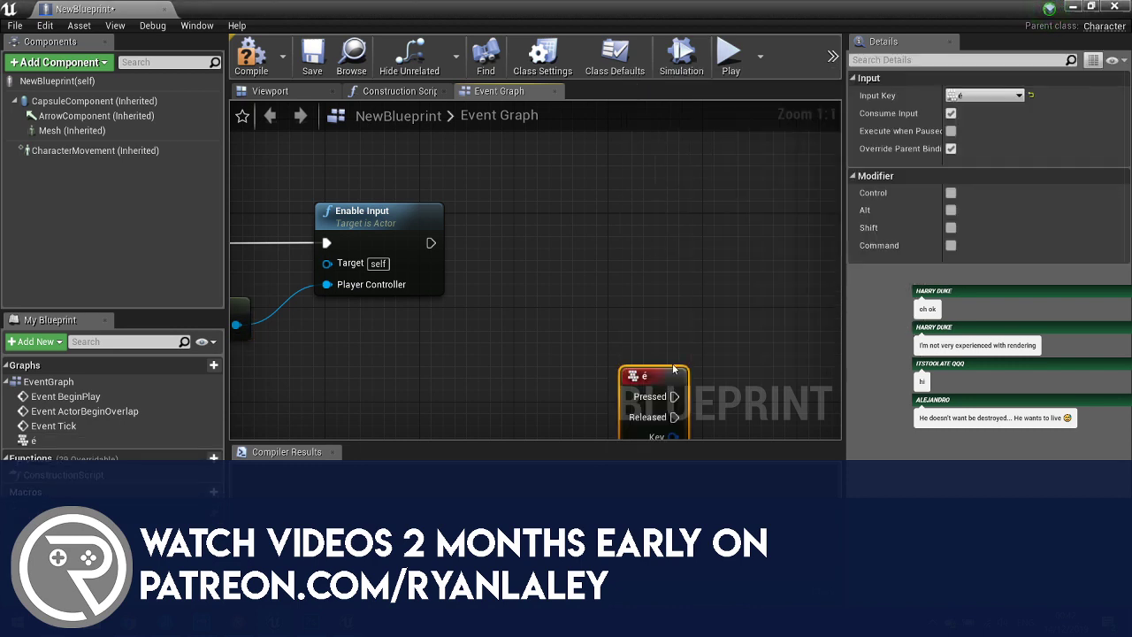
key("Delete")
Add an E keyboard event and connect a Print String node to its Pressed output.
right_click(608, 348)
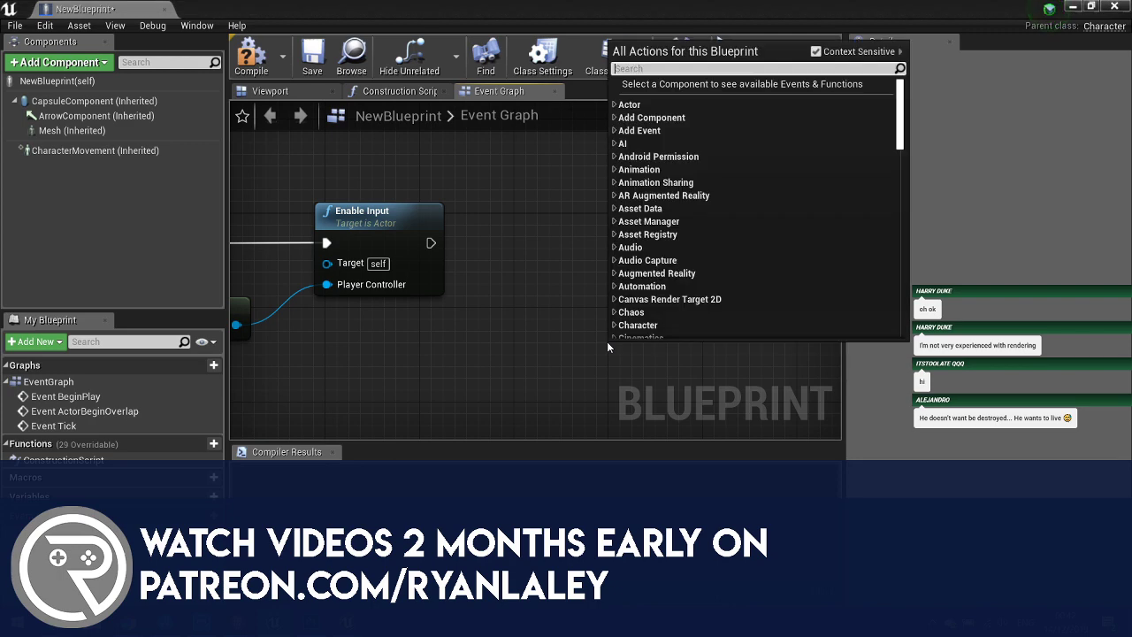
type("e key")
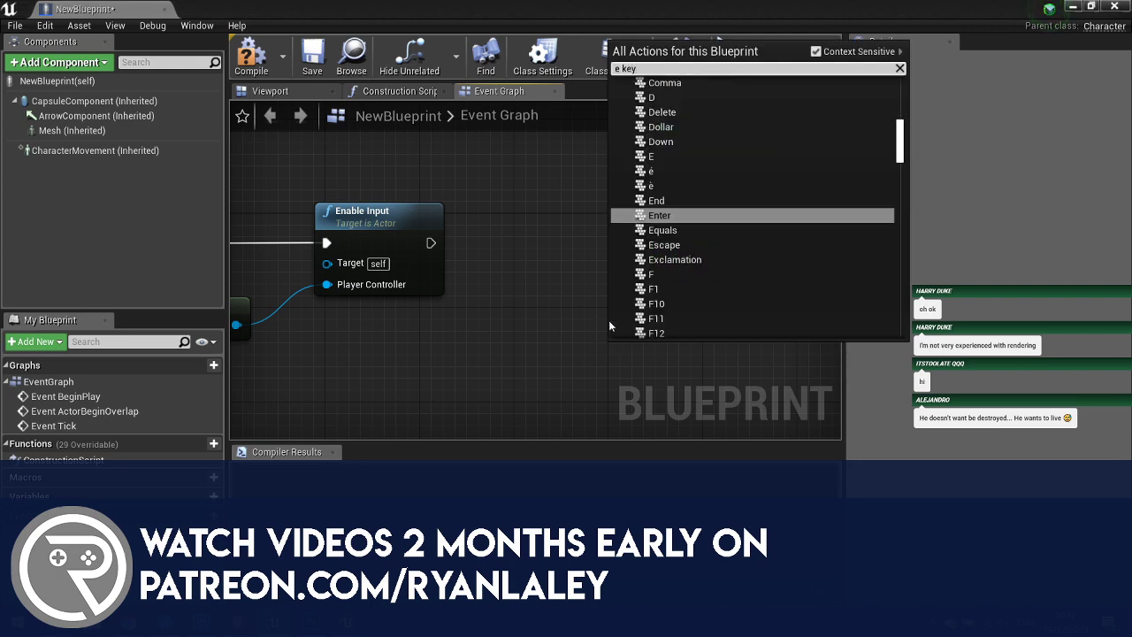
left_click(666, 157)
right_click_drag(676, 362, 469, 278)
left_click_drag(467, 288, 541, 283)
type("print")
key("Return")
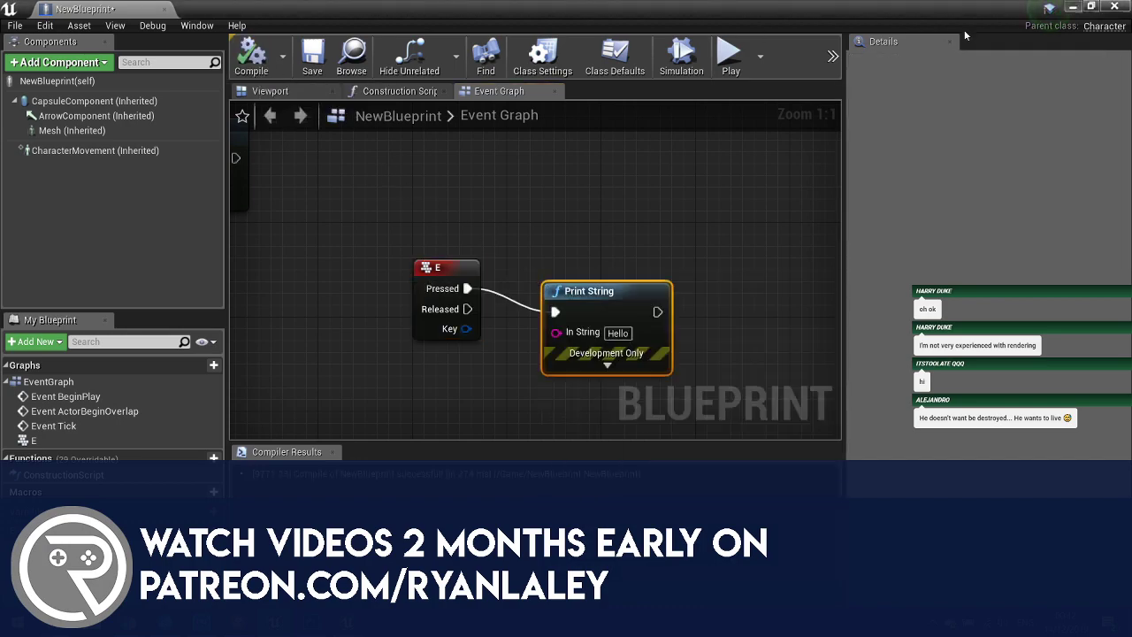
Place an instance of the new Character blueprint in the level and play the level to test its E key event.
left_click(1073, 6)
left_click(796, 55)
key("w")
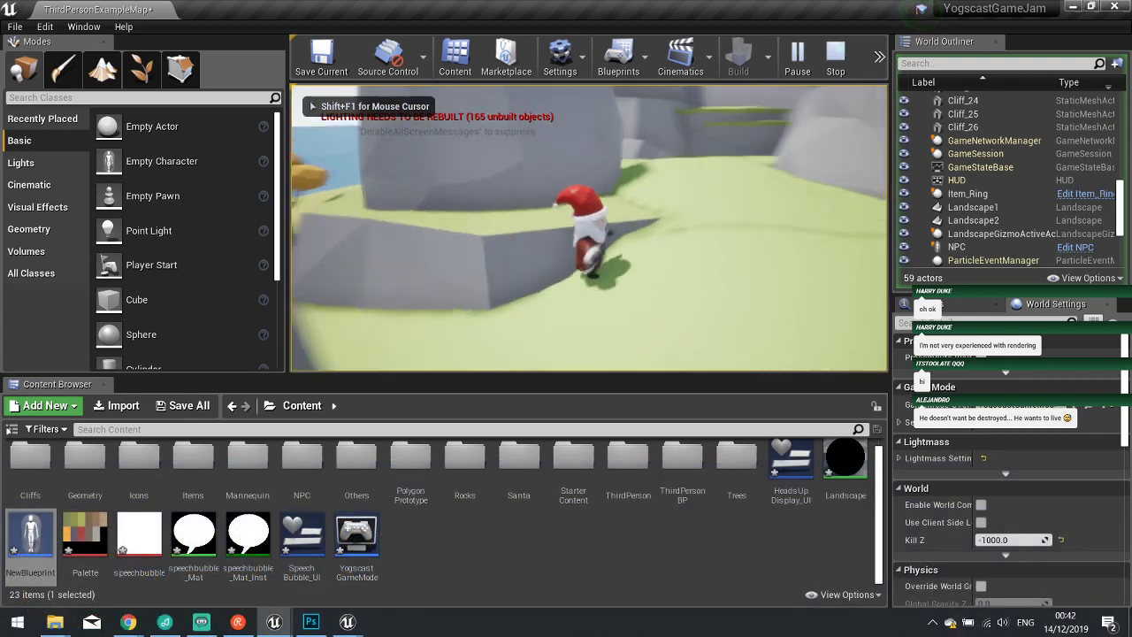
key("Escape")
left_click_drag(31, 535, 538, 257)
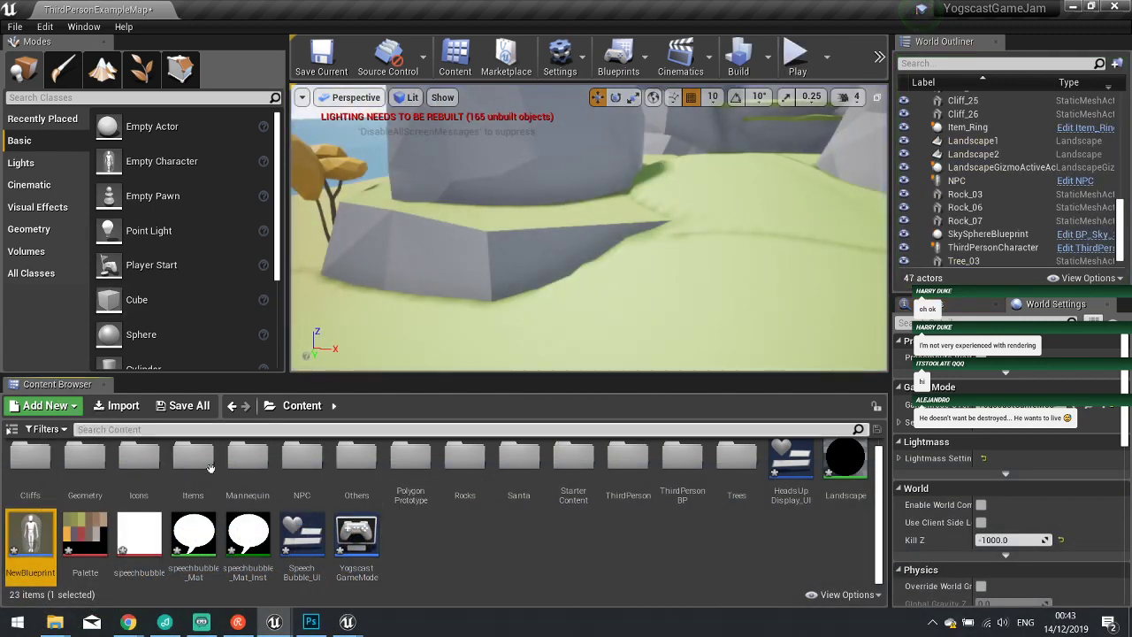
left_click(796, 64)
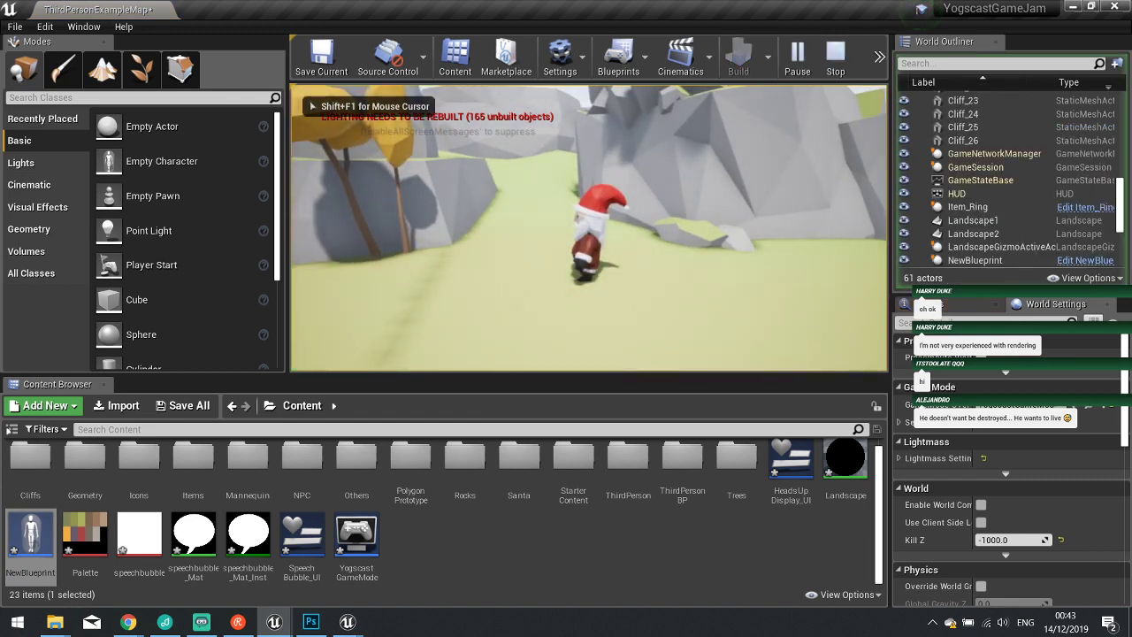
key("Escape")
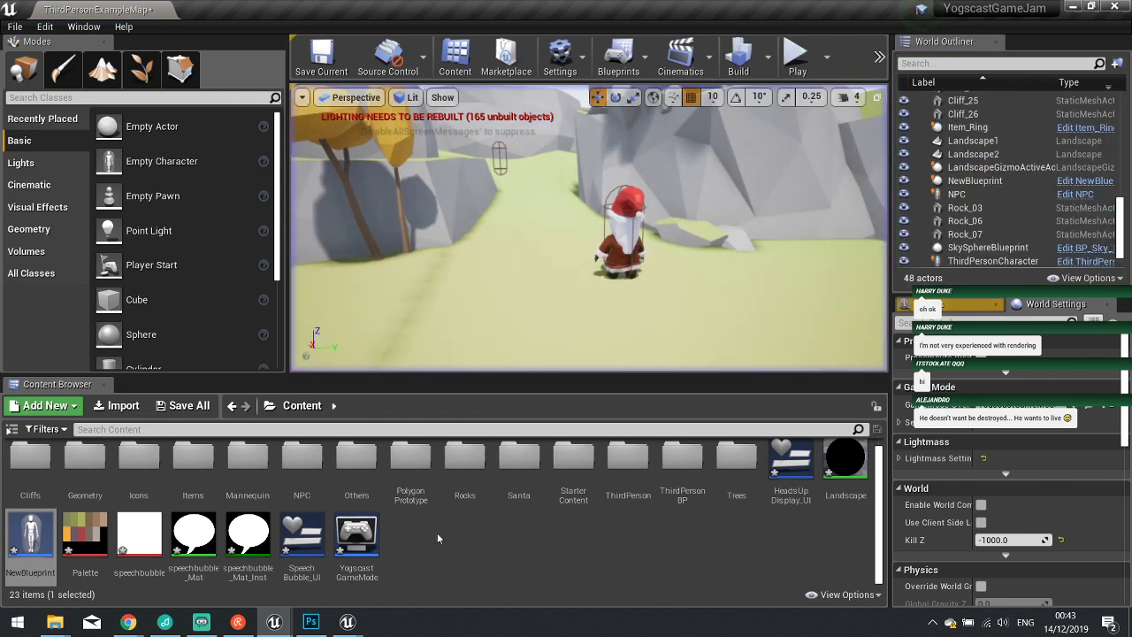
Reopen the test Character blueprint and delete the E key event and its Print String node from the event graph.
double_click(32, 533)
scroll(410, 283, "down", 2)
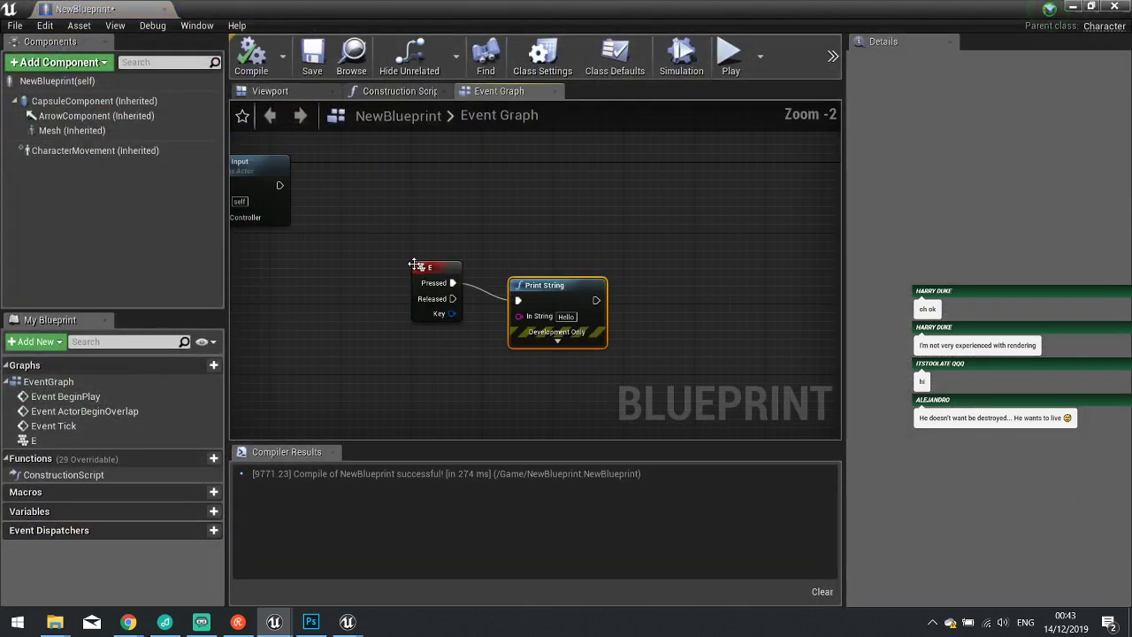
right_click_drag(410, 283, 580, 290)
left_click_drag(525, 238, 738, 358)
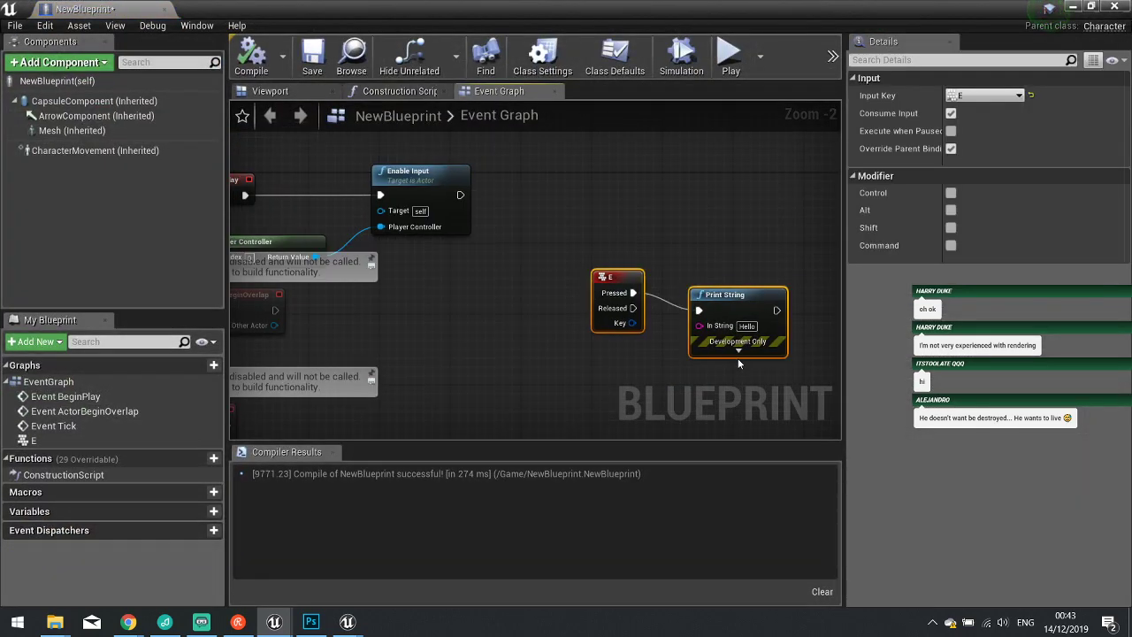
key("Delete")
key("Home")
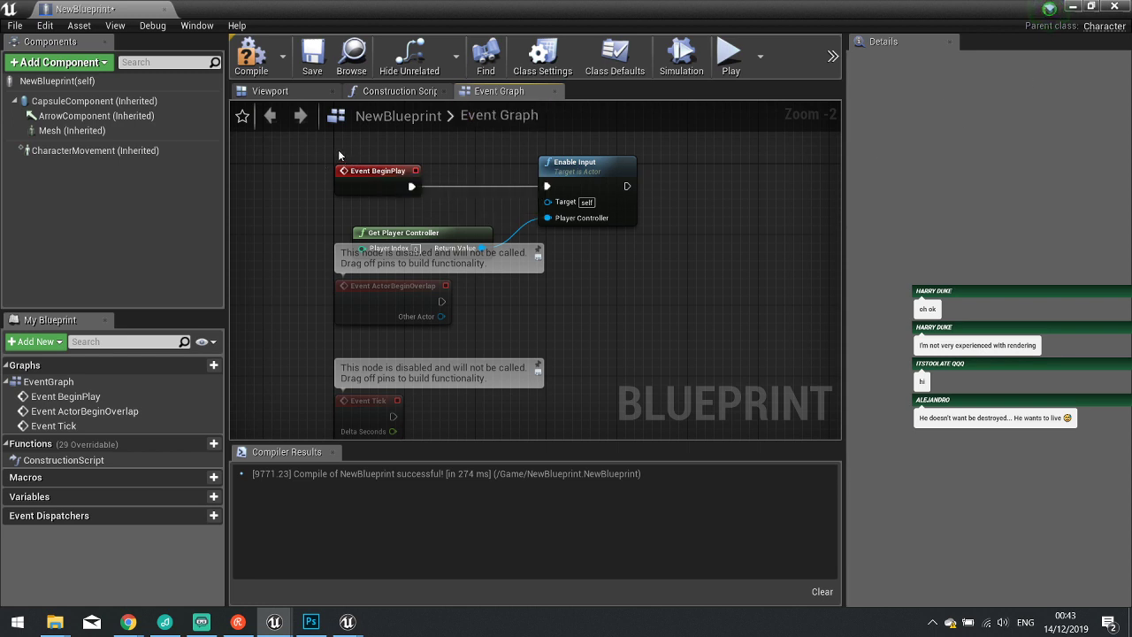
left_click_drag(339, 152, 669, 256)
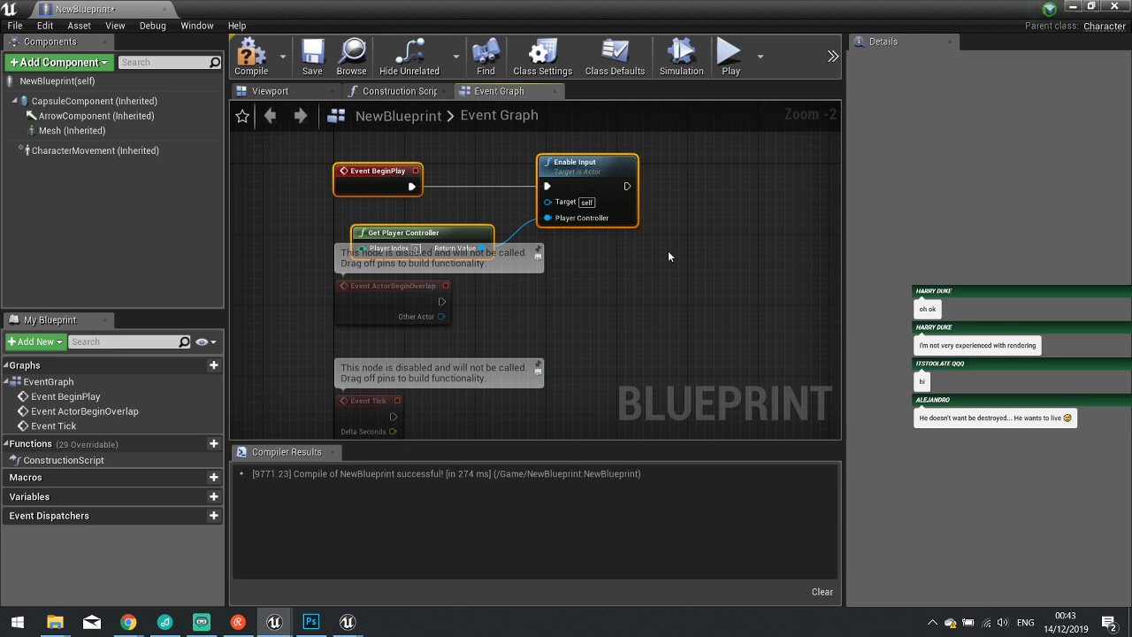
Close the test Character blueprint and force-delete it from the Content folder.
left_click(1114, 6)
right_click(33, 529)
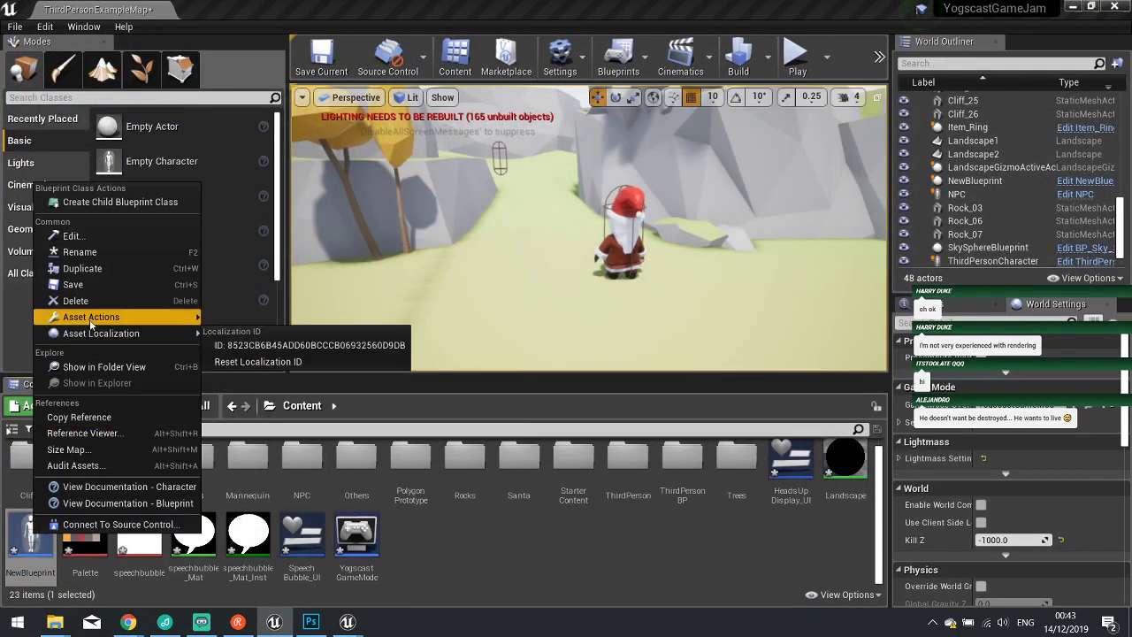
left_click(75, 301)
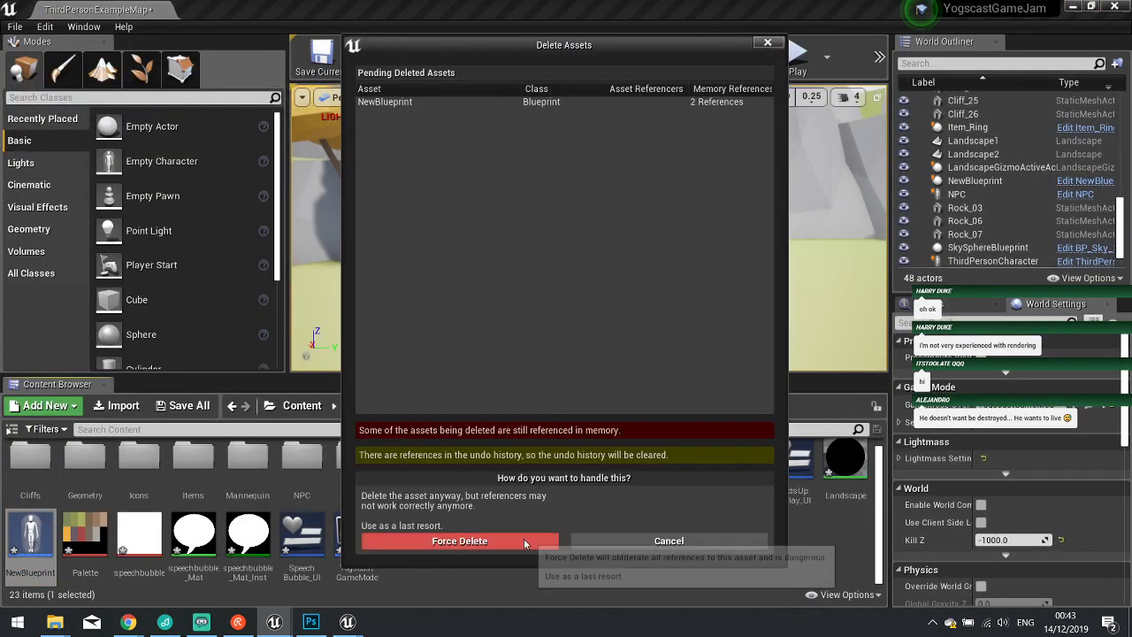
left_click(523, 540)
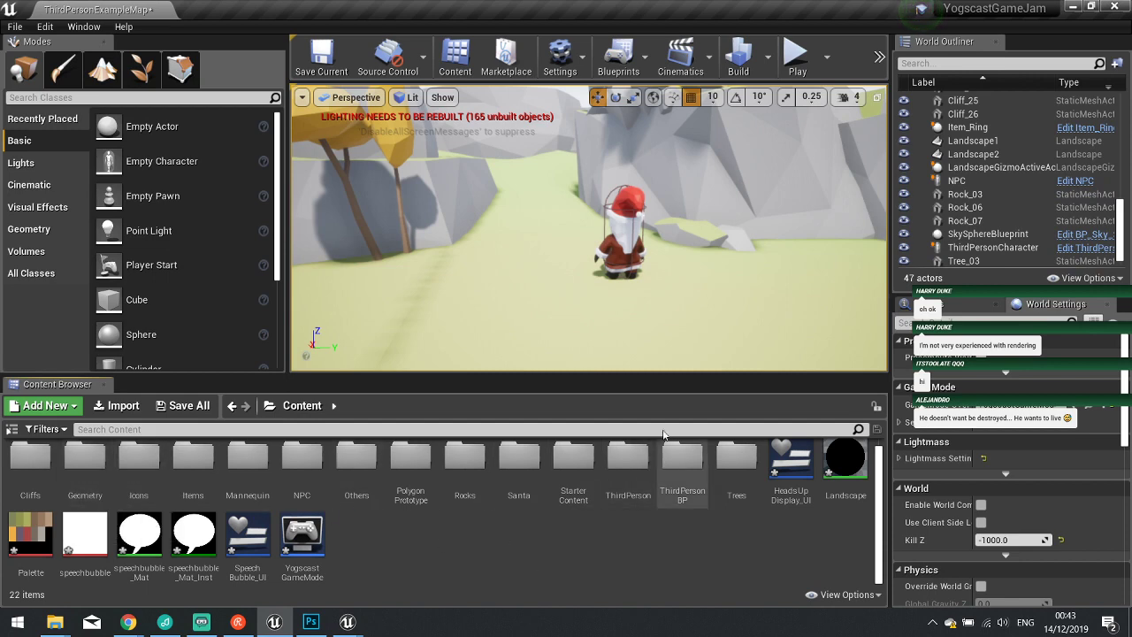
Select the Santa player character in the level and open its ThirdPersonCharacter blueprint for editing.
mouse_move(563, 230)
right_mouse_down()
mouse_move(495, 159)
mouse_move(576, 243)
right_mouse_up()
key("w")
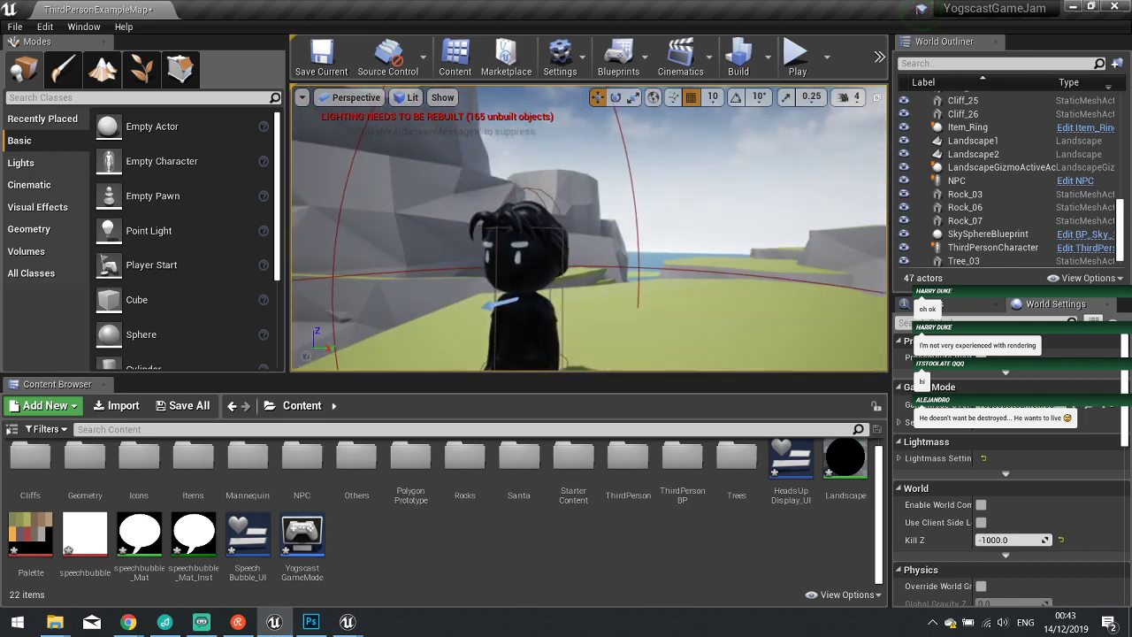
left_click(544, 288)
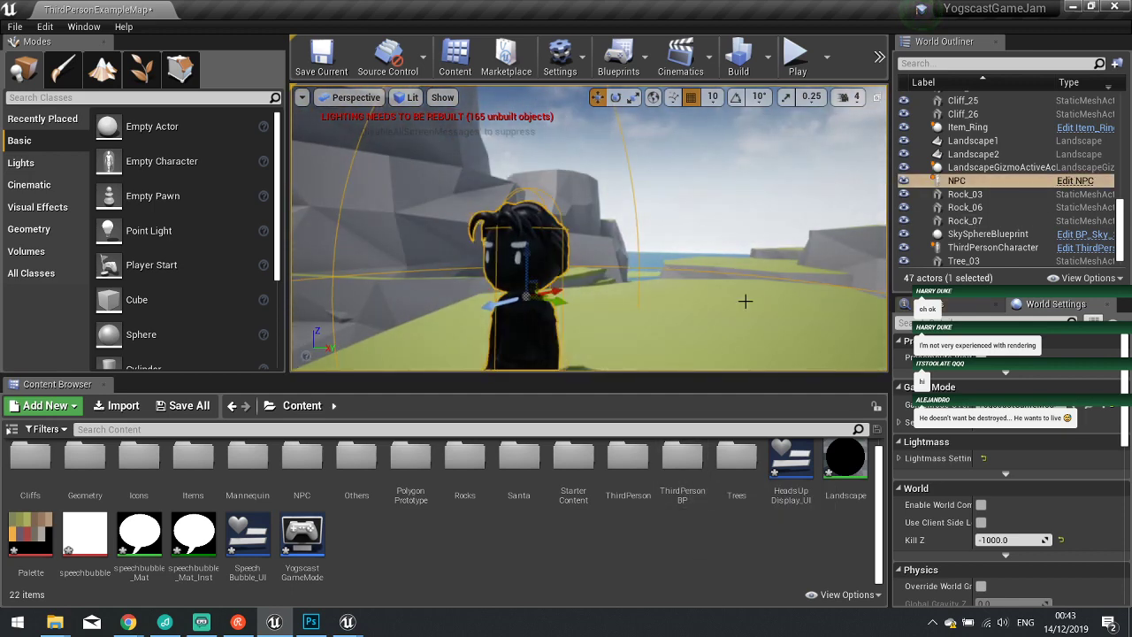
right_click_drag(441, 239, 588, 283)
key("w")
left_click(506, 226)
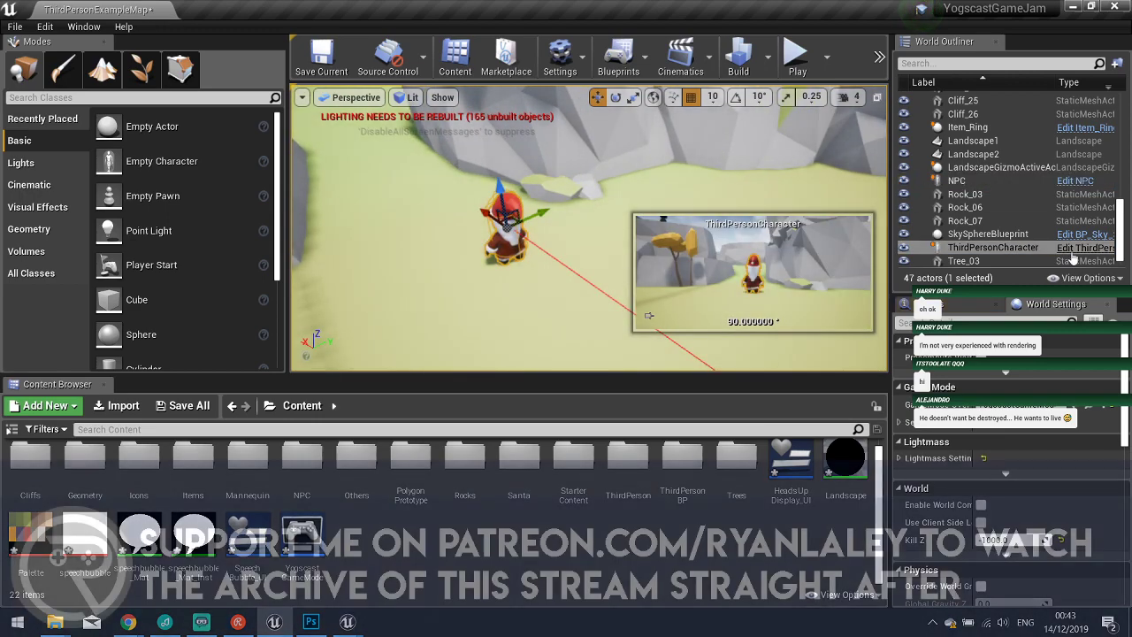
left_click(1072, 254)
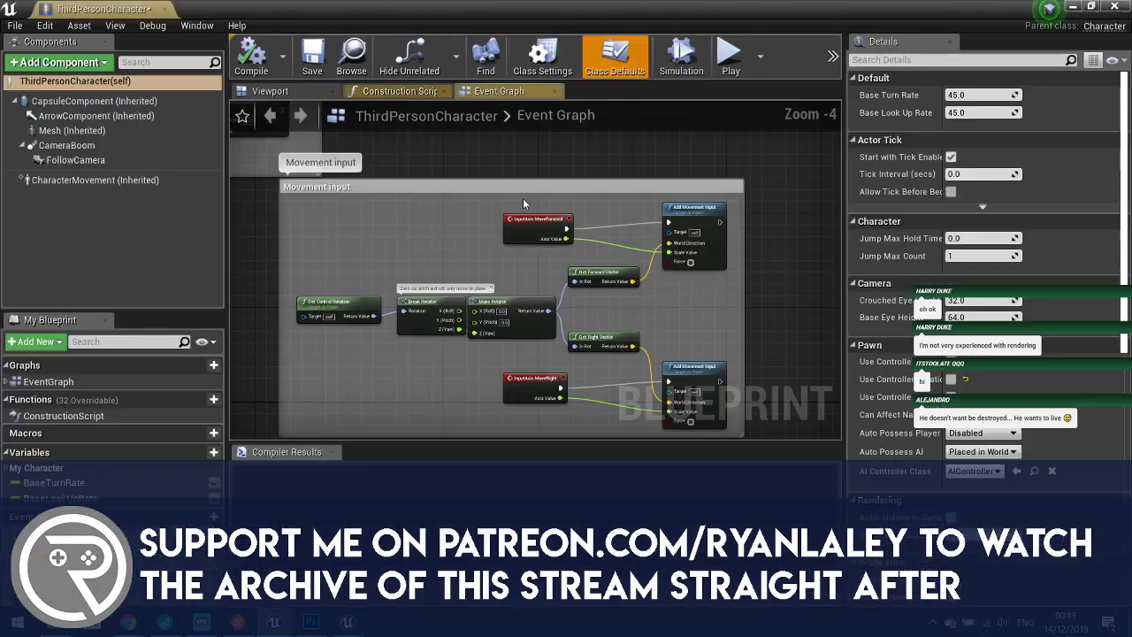
Add an E keyboard event in the empty graph area beside the Movement input group.
right_click_drag(612, 316, 356, 265)
right_click(572, 255)
type("e key")
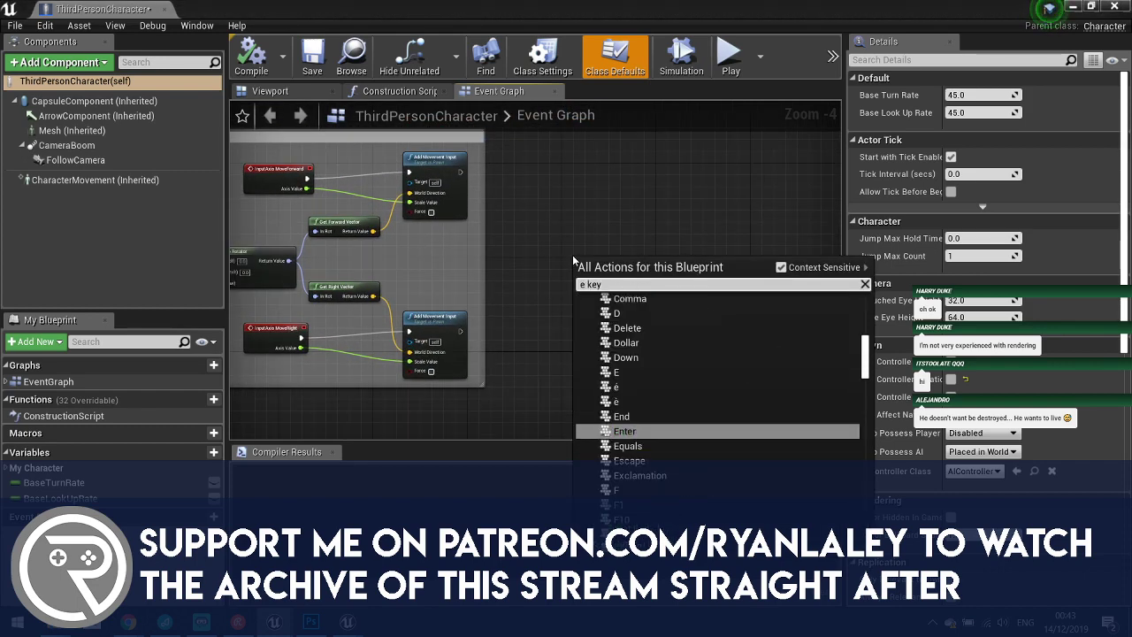
key("Up")
key("Up")
key("Up")
key("Up")
key("Return")
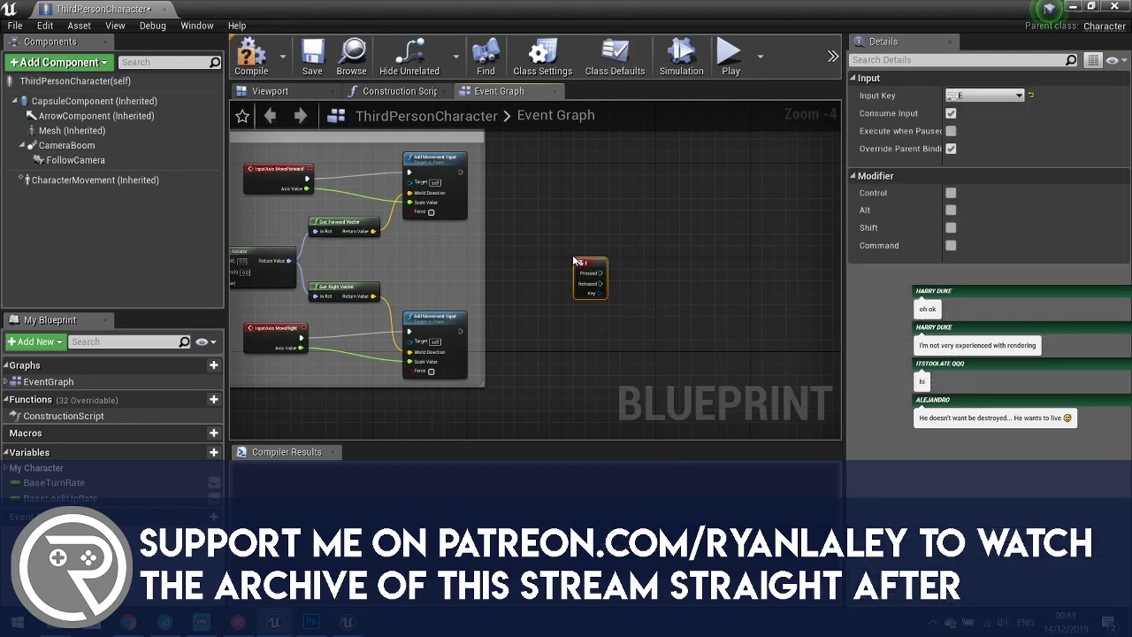
scroll(595, 260, "up", 2)
right_click_drag(679, 310, 508, 297)
scroll(507, 294, "up", 2)
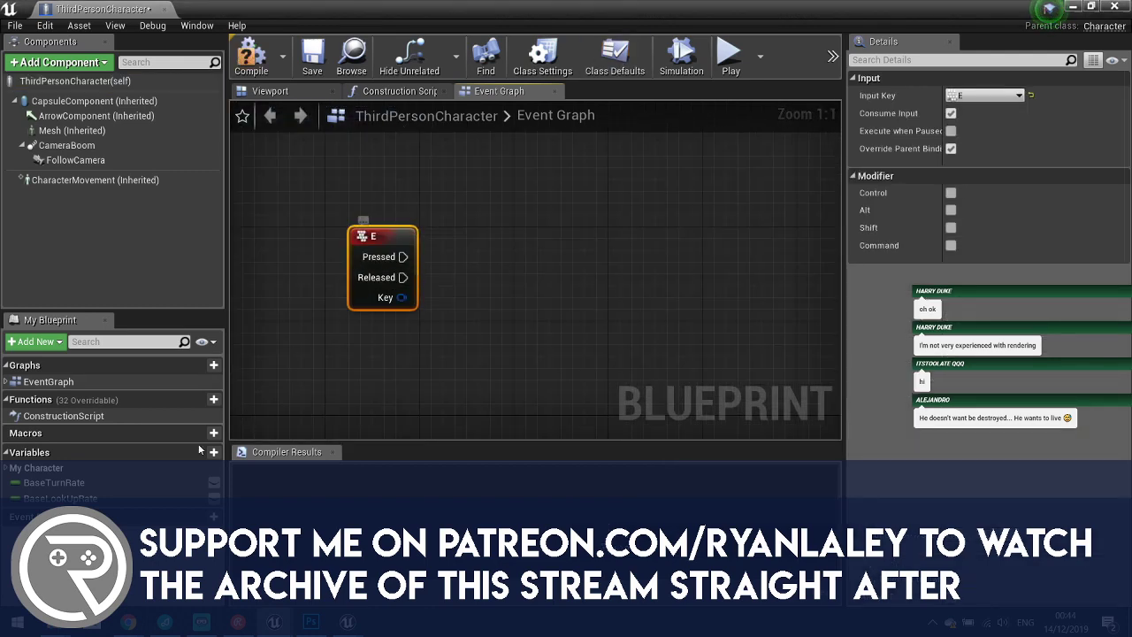
Create an event dispatcher named Interact in the ThirdPersonCharacter blueprint.
left_click(181, 516)
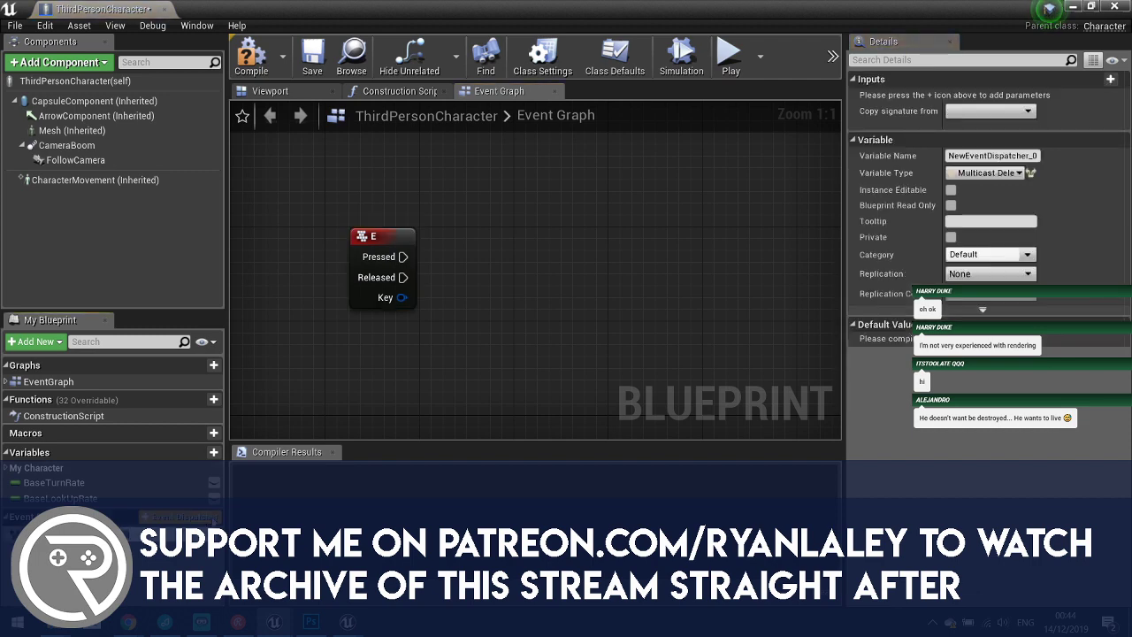
type("Interact")
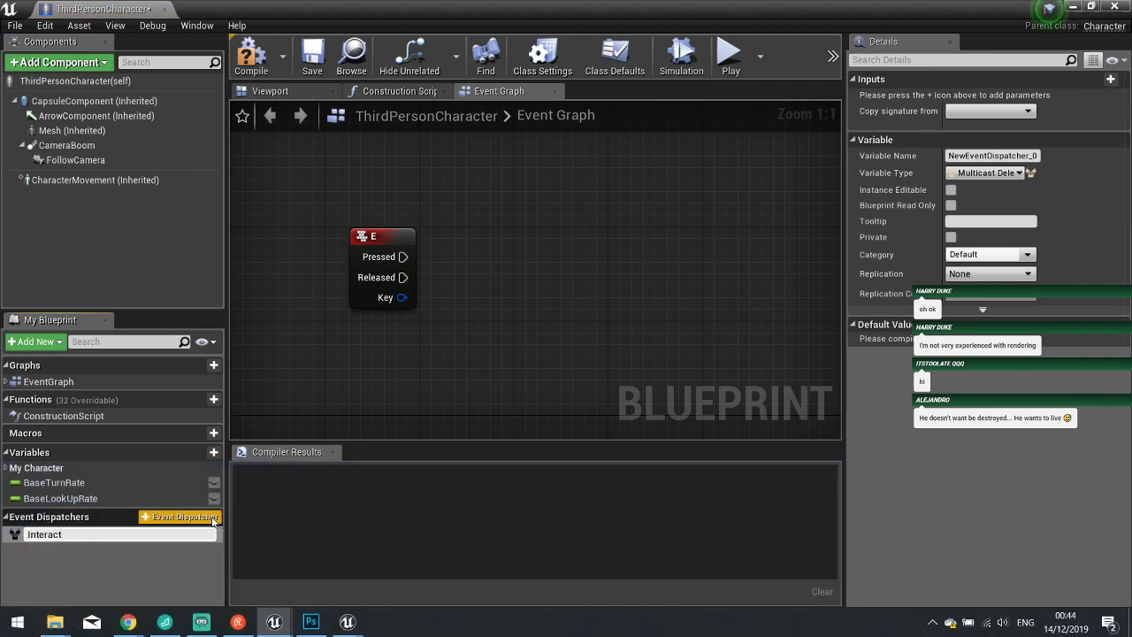
left_click(375, 410)
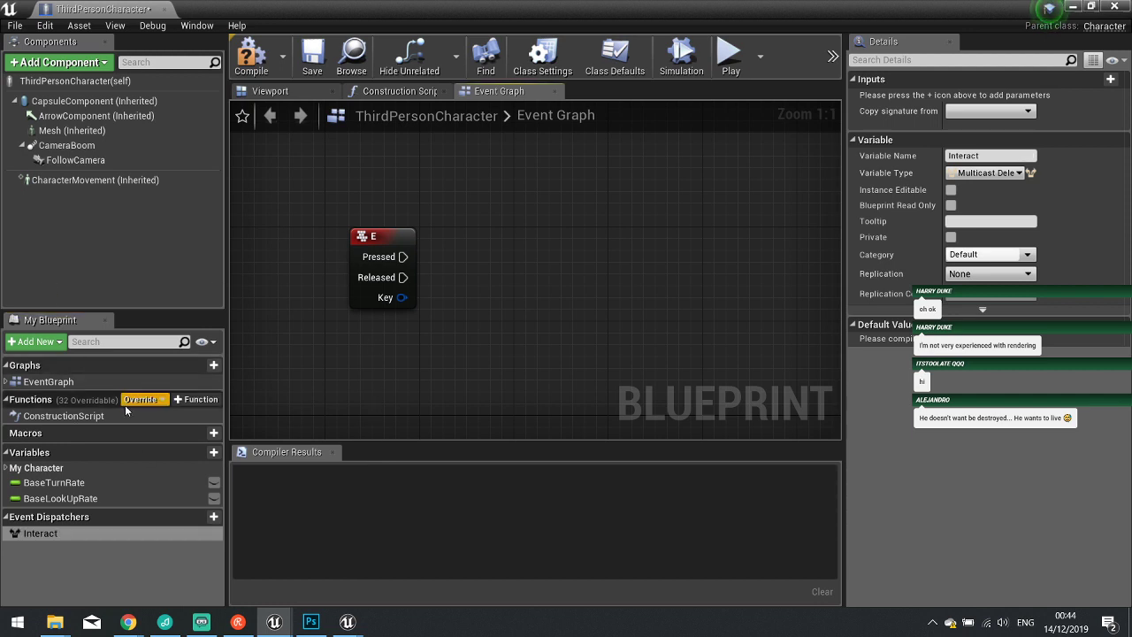
left_click(140, 400)
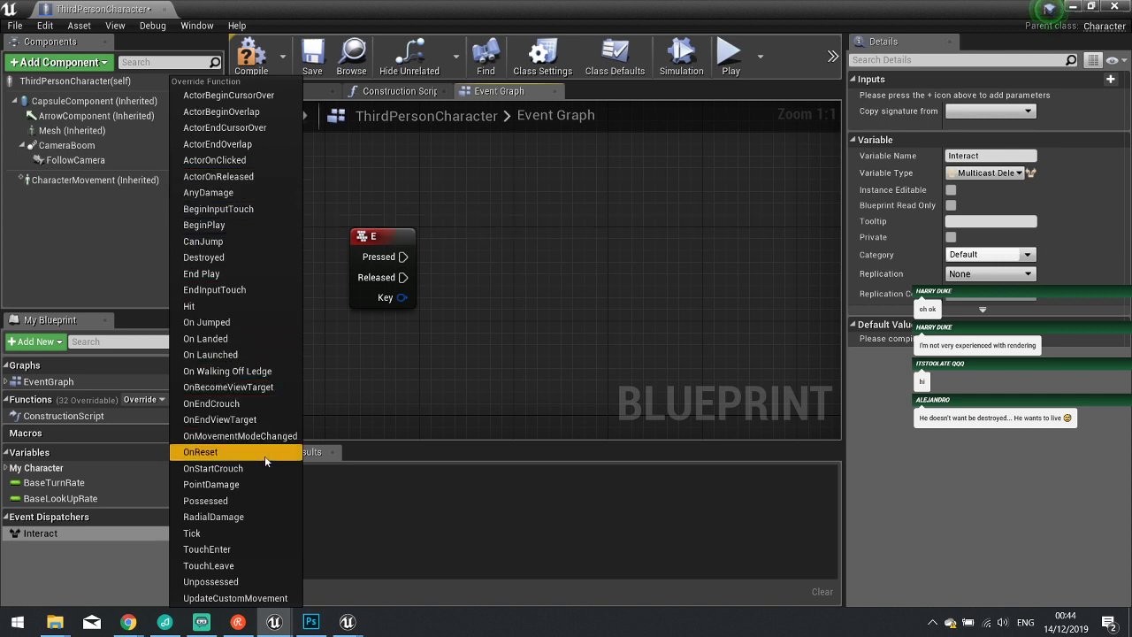
left_click(381, 352)
left_click(393, 241)
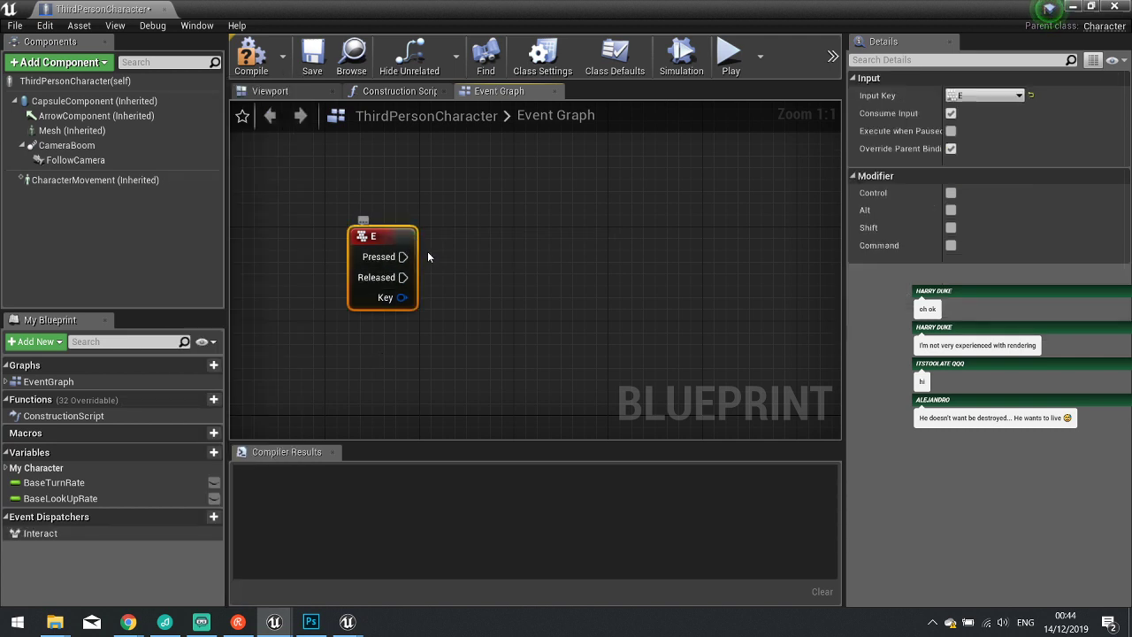
Call the Interact dispatcher from the E event's Pressed output, and compile and close the ThirdPersonCharacter blueprint.
left_click_drag(44, 534, 403, 256)
left_click(588, 271)
left_click_drag(579, 260, 532, 236)
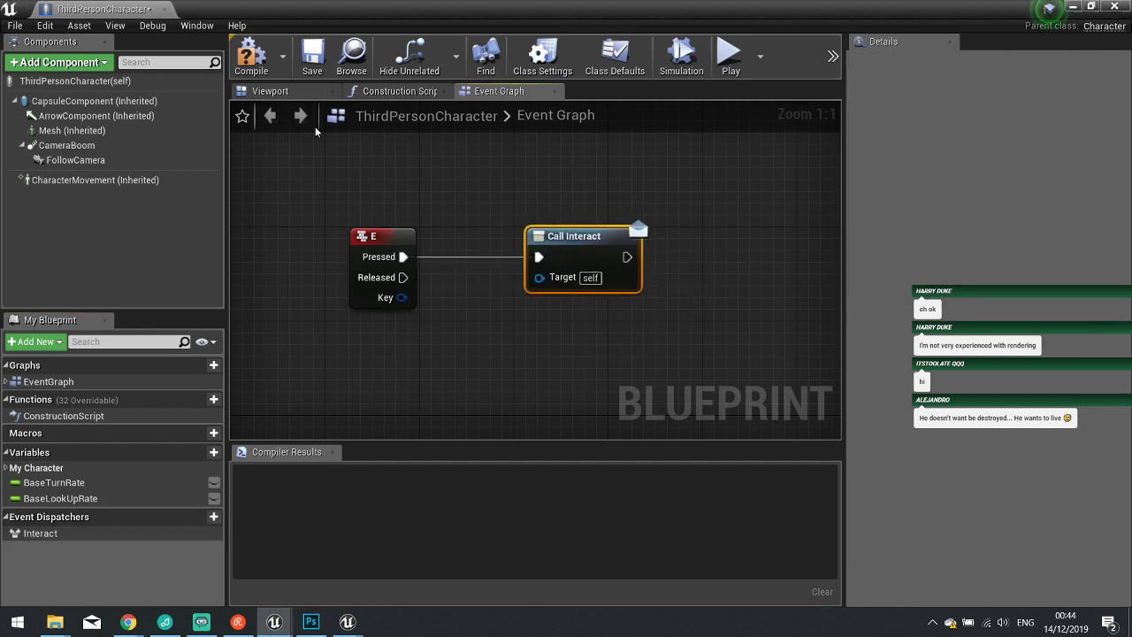
left_click(251, 55)
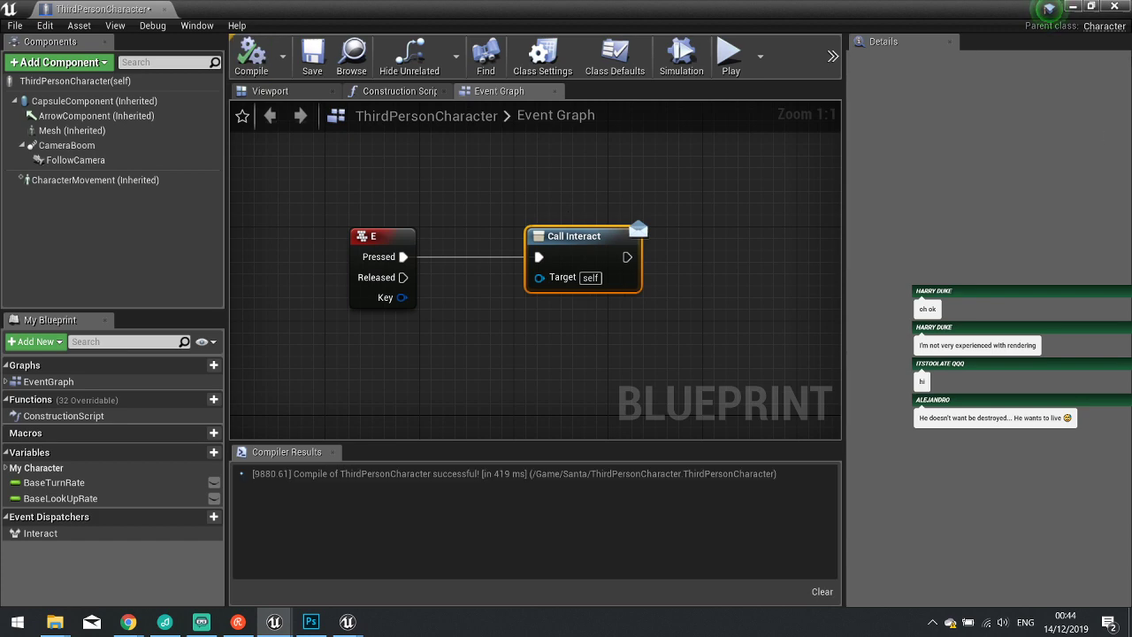
left_click(1113, 6)
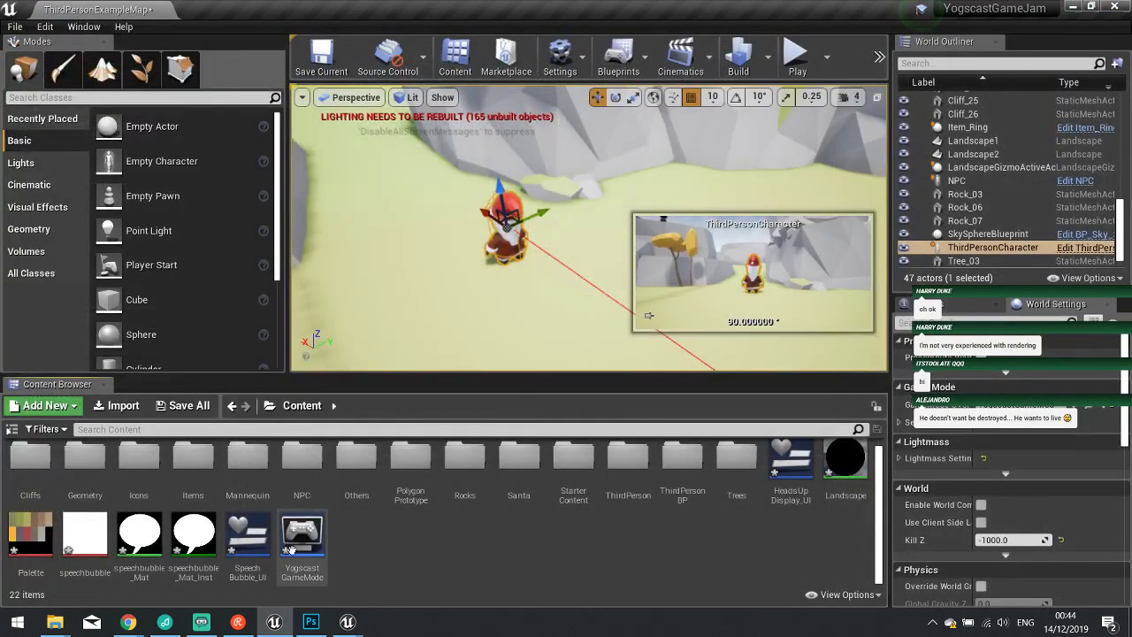
Open the NPC blueprint from the level and delete its E event together with the connected Print String and DestroyActor nodes.
right_click_drag(563, 188, 510, 163)
left_click(956, 181)
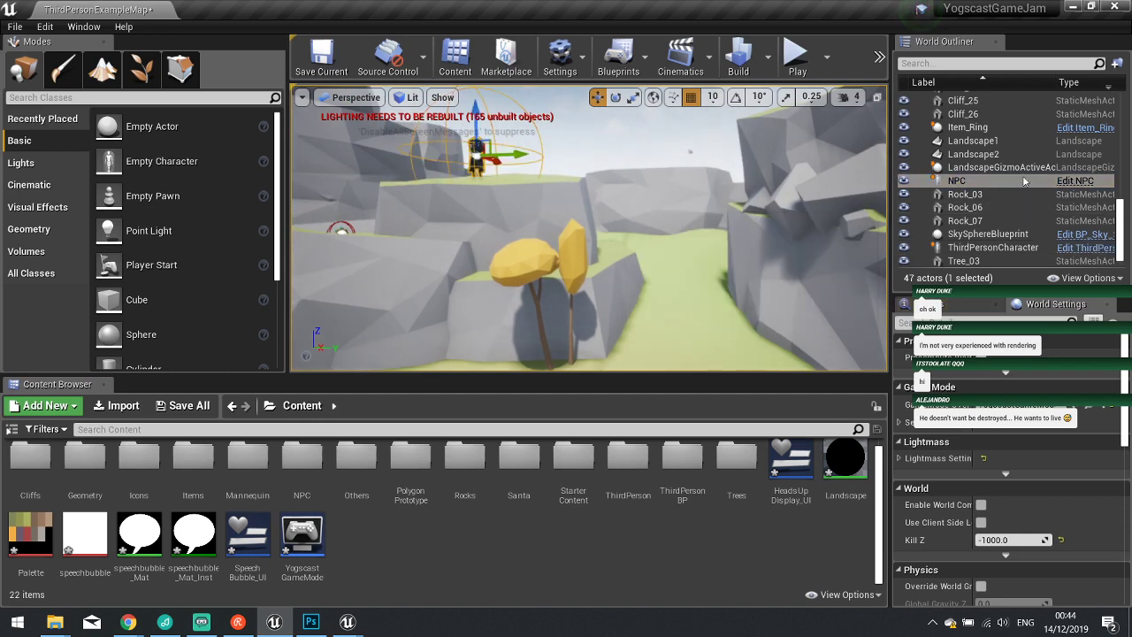
left_click(1075, 181)
right_click_drag(521, 290, 541, 394)
scroll(619, 366, "down", 2)
left_click_drag(663, 374, 430, 279)
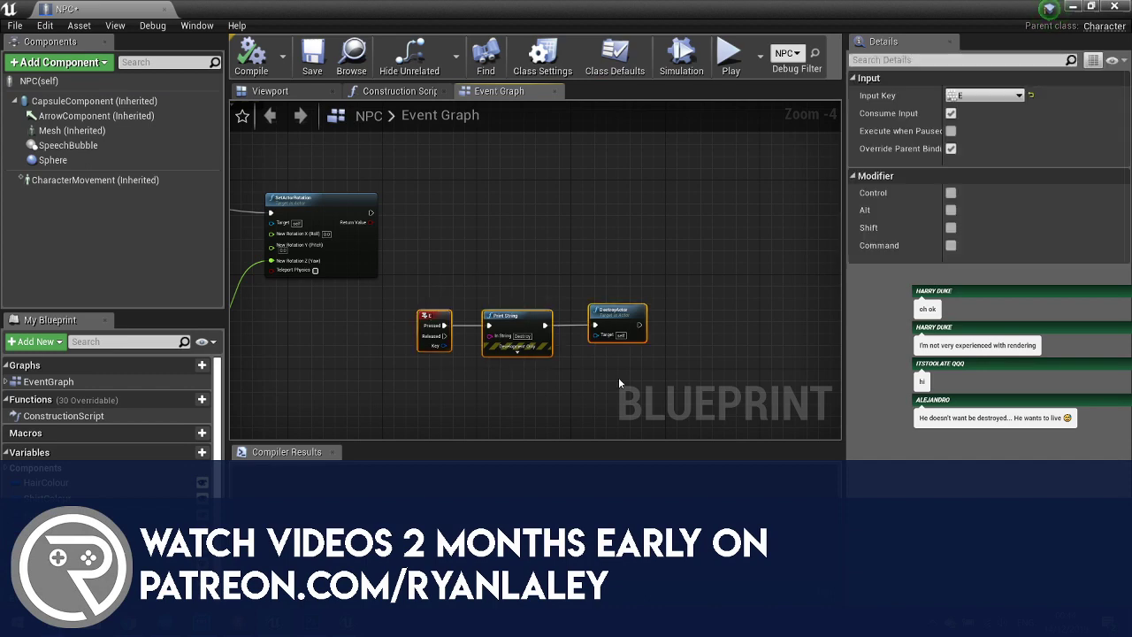
key("Delete")
Delete the player-controller input nodes that follow Set Visibility in the NPC's Event Graph.
right_click_drag(299, 255, 829, 257)
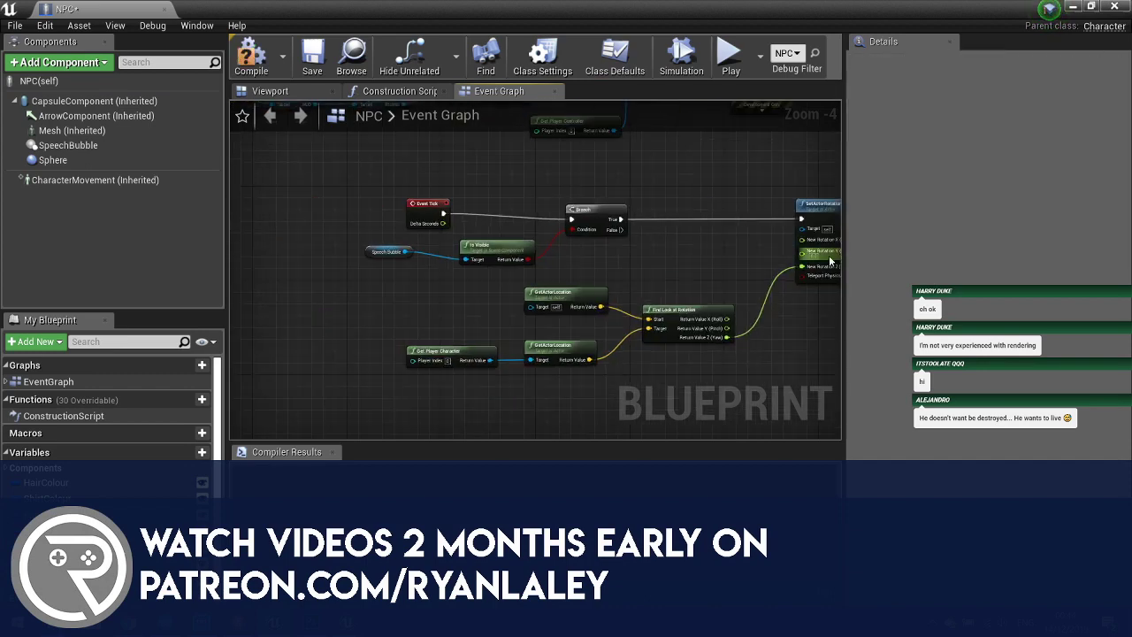
right_click_drag(518, 216, 446, 430)
left_click_drag(727, 367, 503, 249)
key("Delete")
scroll(526, 289, "up", 1)
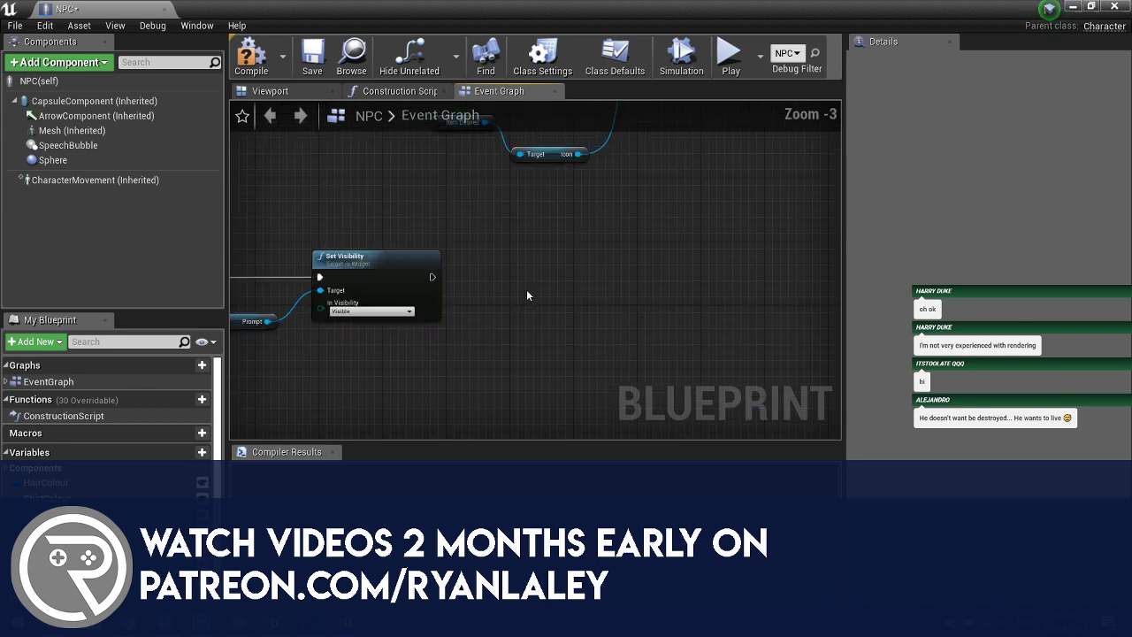
Create a function named Interacted in the NPC blueprint and return to the Event Graph.
scroll(526, 289, "down", 2)
scroll(526, 289, "up", 2)
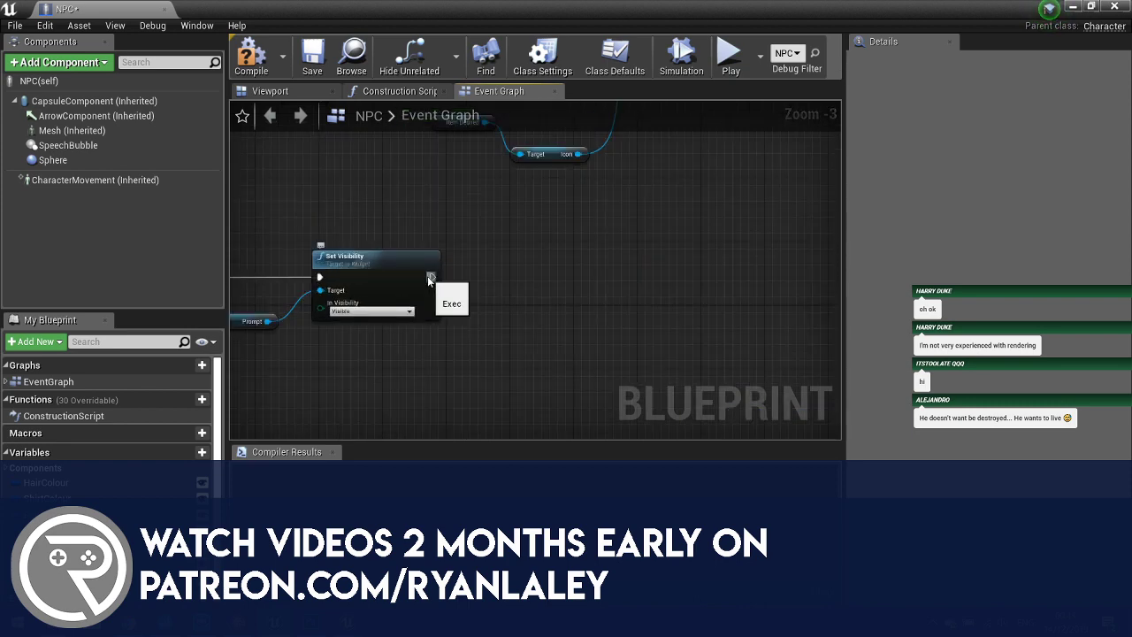
mouse_move(198, 403)
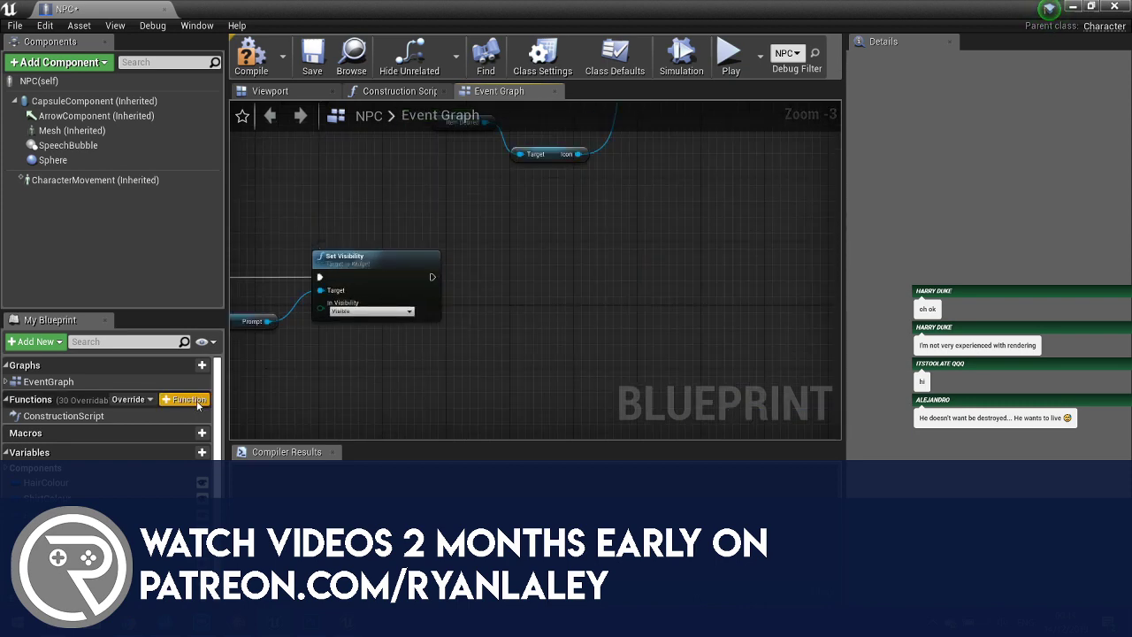
left_click(189, 400)
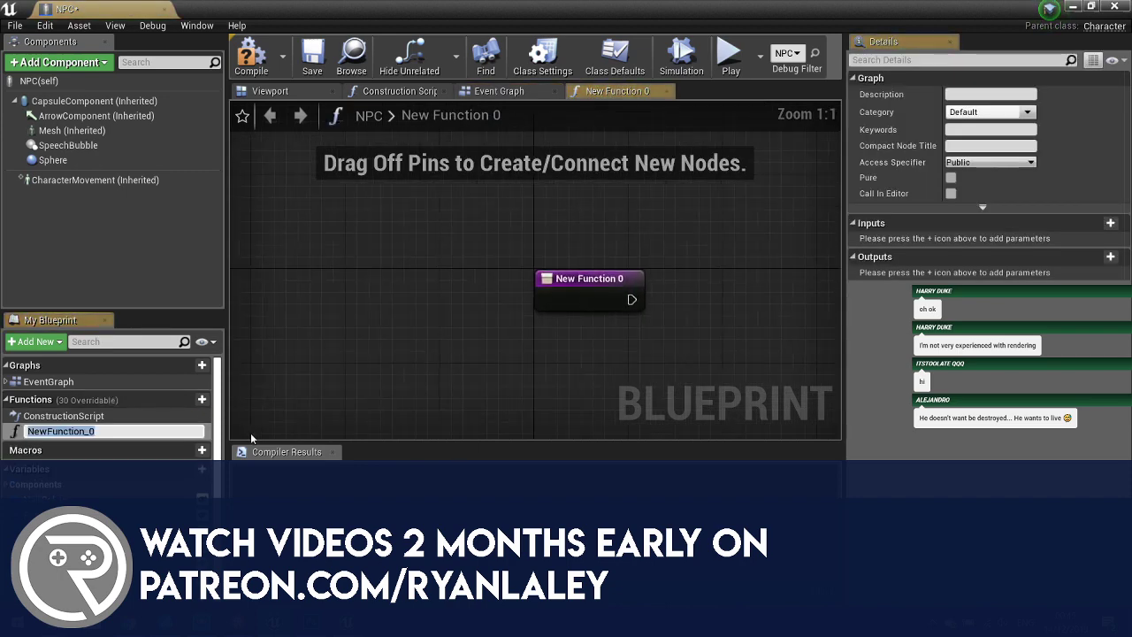
type("Interacte")
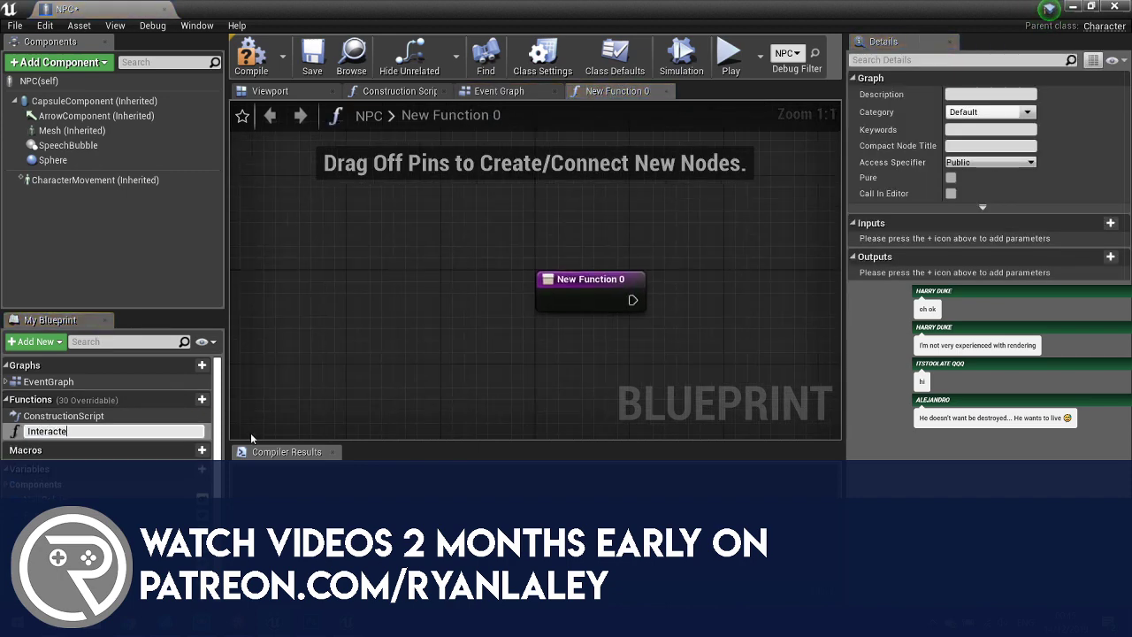
type("d")
key("Return")
left_click(495, 91)
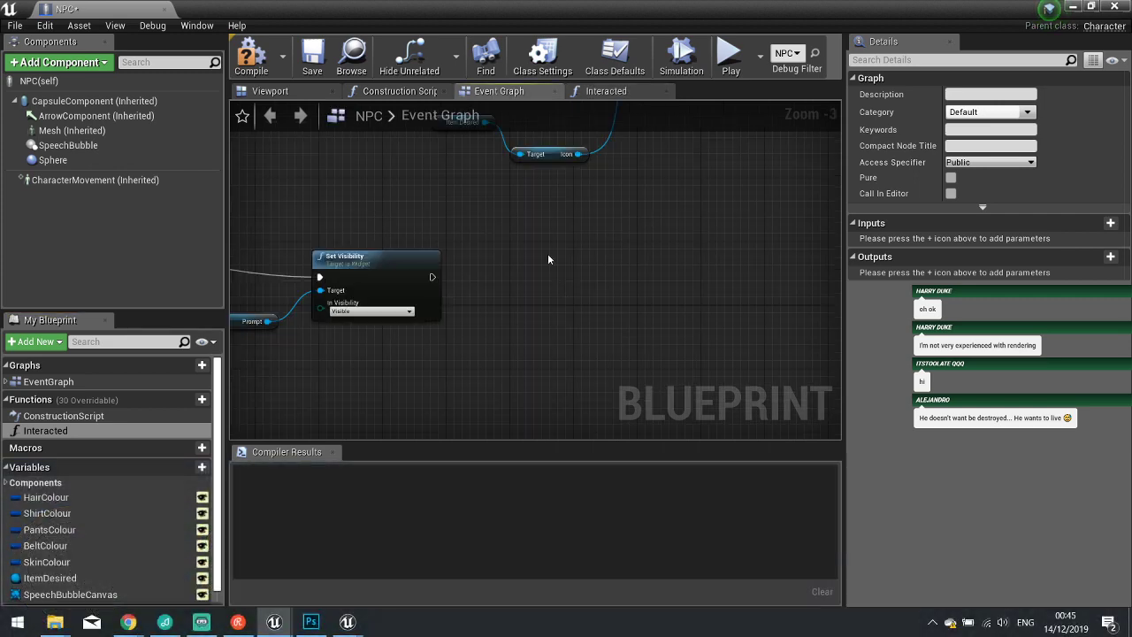
Add a Get Player Character node in the empty graph area beside the prompt's Set Visibility node.
left_click_drag(308, 293, 400, 293)
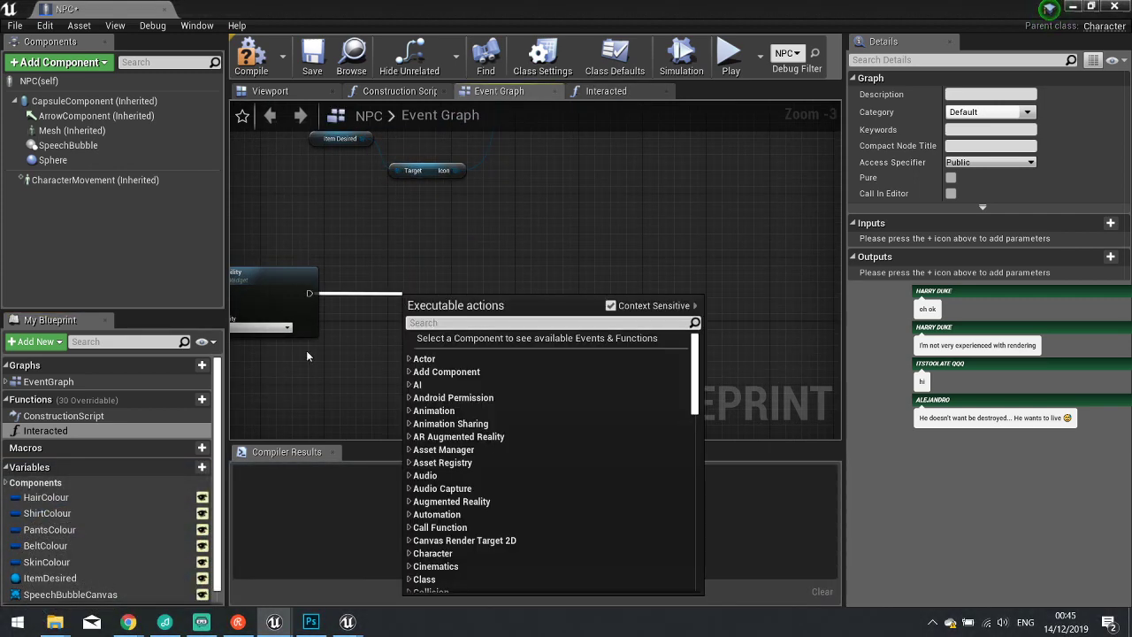
right_click_drag(306, 350, 276, 334)
scroll(516, 335, "down", 2)
scroll(610, 339, "up", 3)
right_click(518, 296)
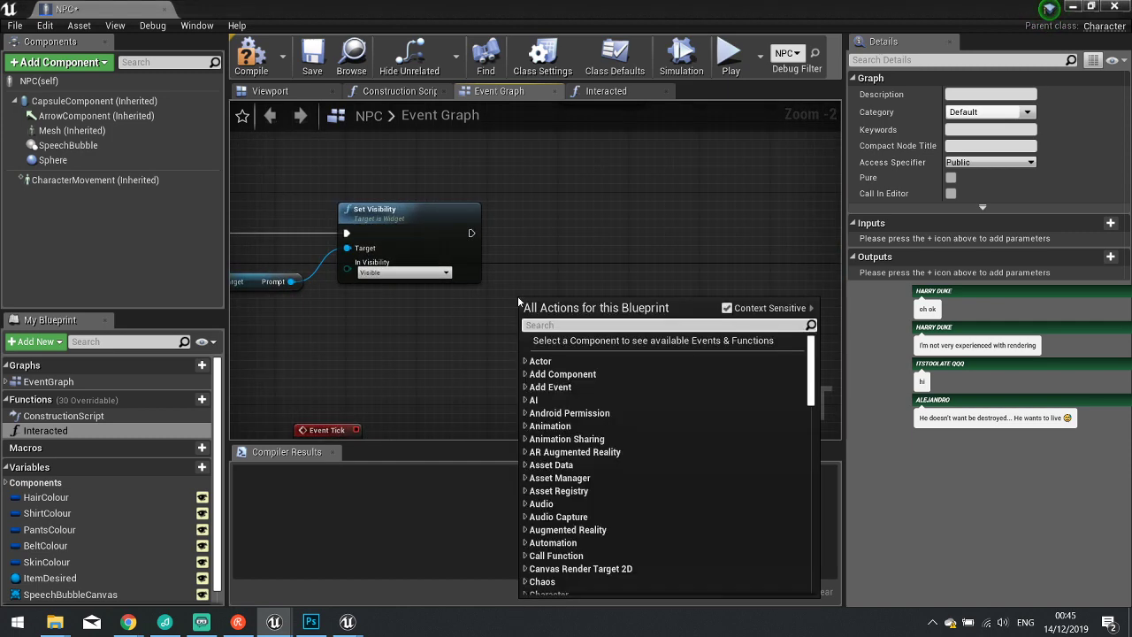
type("get player char")
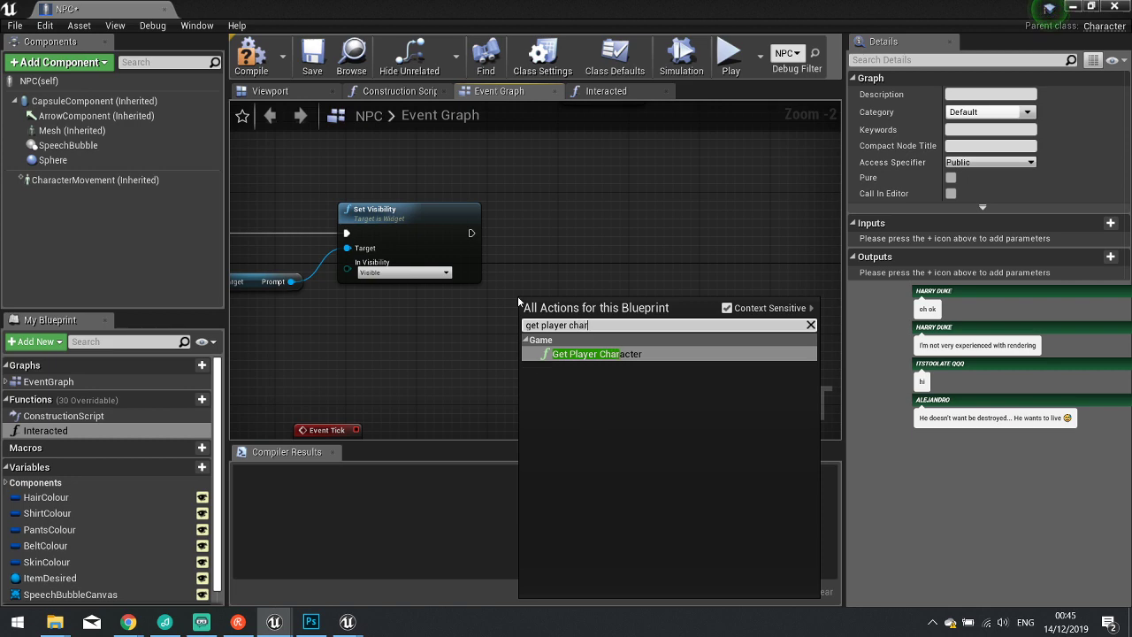
key("Return")
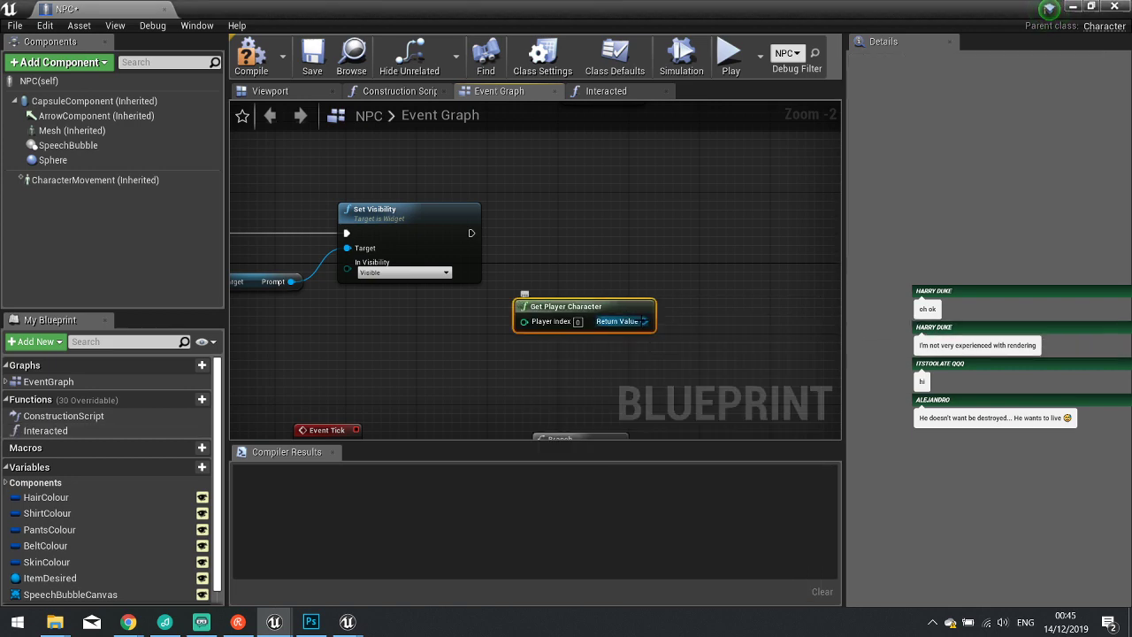
Cast the player character to ThirdPersonCharacter, run the cast after Set Visibility, and line the node up with it.
left_click_drag(644, 321, 718, 262)
type("cast tos")
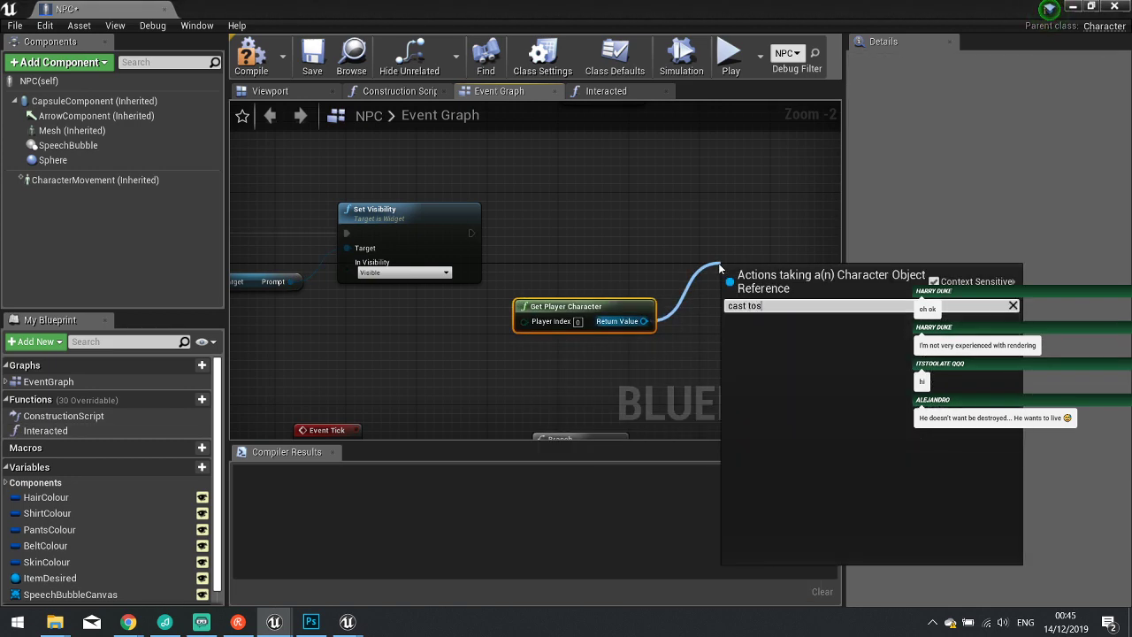
key("BackSpace")
type("san")
key("BackSpace")
key("BackSpace")
key("BackSpace")
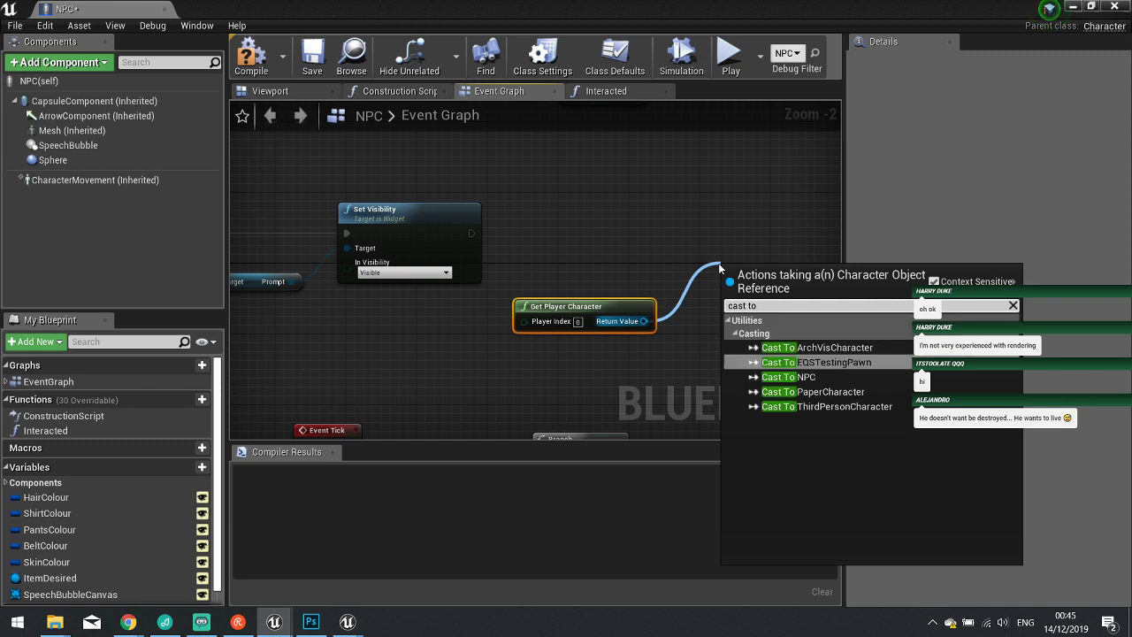
left_click(839, 407)
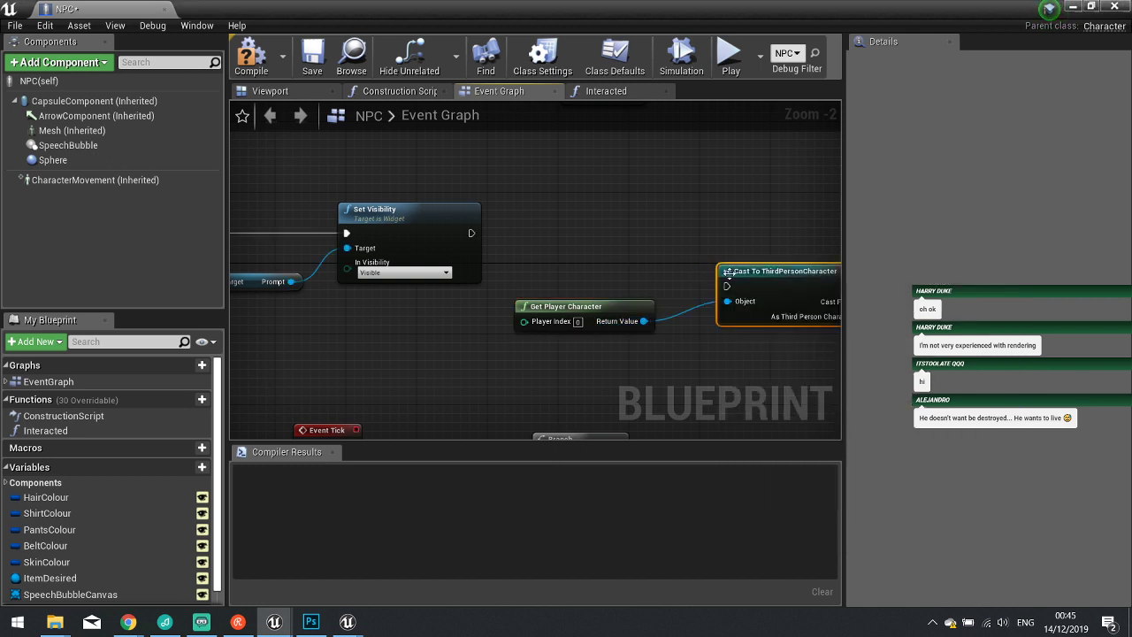
left_click_drag(727, 285, 471, 233)
left_click_drag(765, 272, 748, 214)
right_click_drag(749, 213, 465, 201)
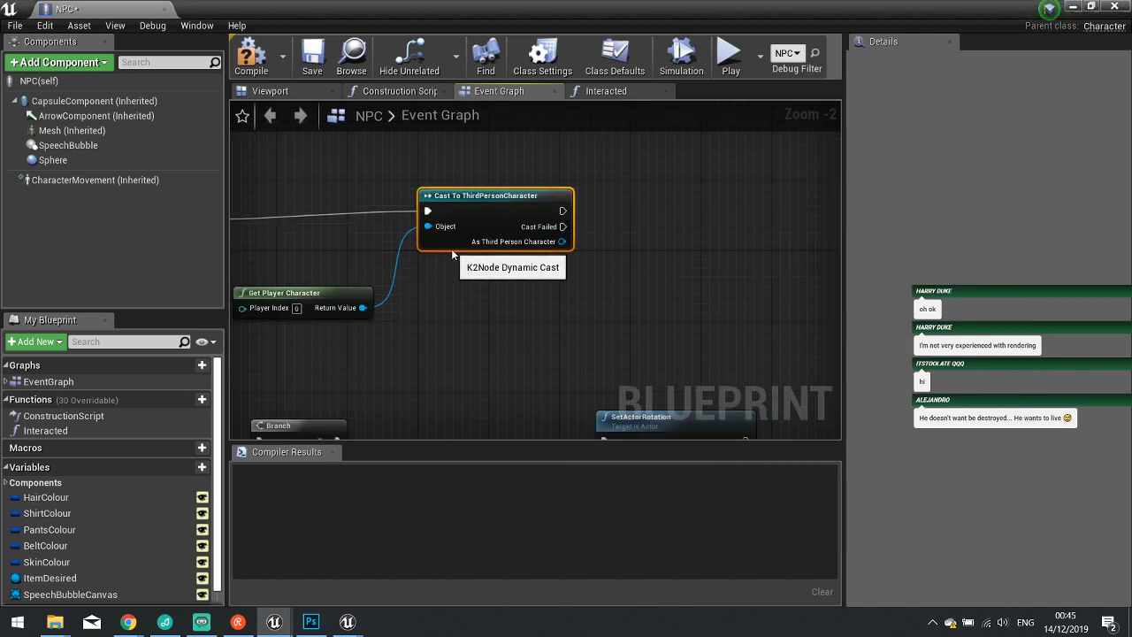
left_click_drag(452, 254, 452, 263)
Add a Bind Event to Interact node from the cast's As Third Person Character output and align it beside the cast.
left_click_drag(561, 250, 596, 278)
type("bi")
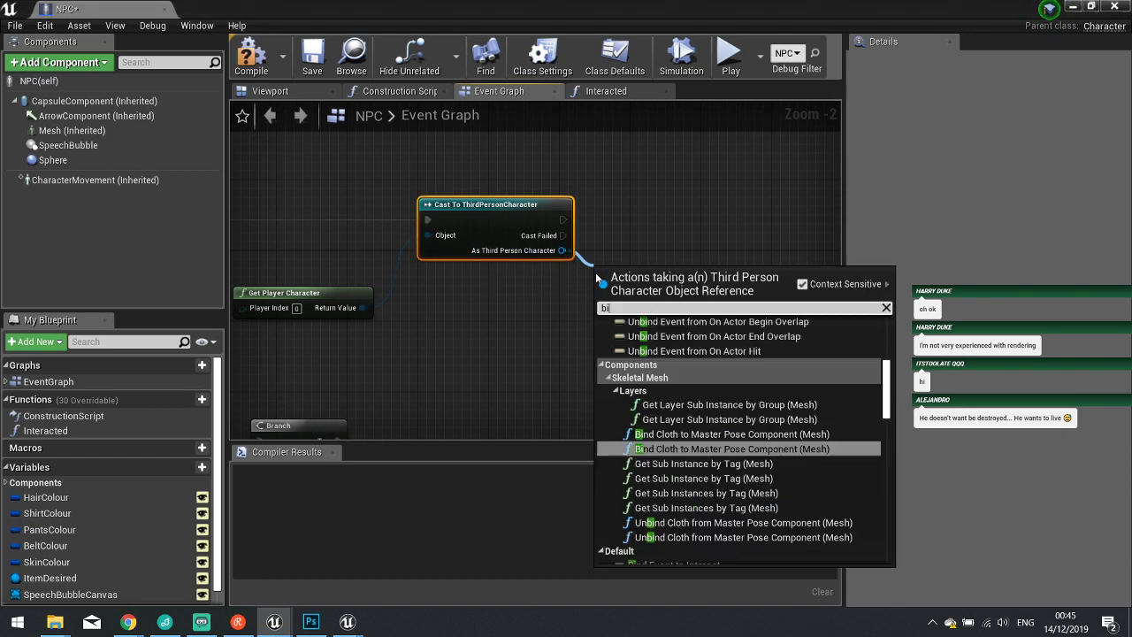
type("nd event on")
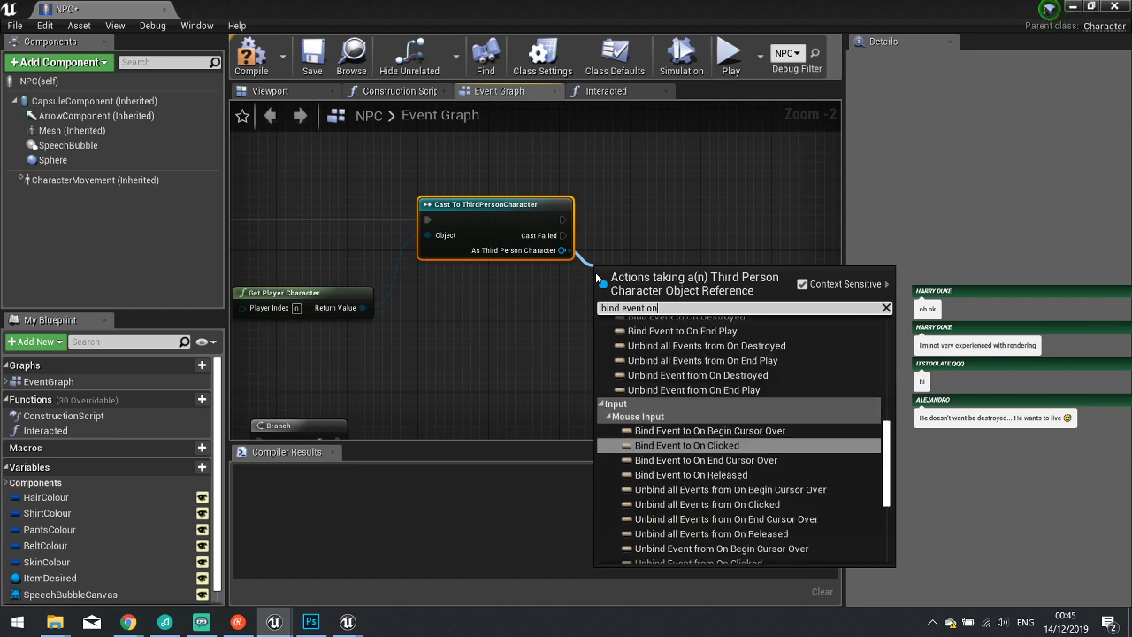
key("BackSpace")
key("BackSpace")
type("t")
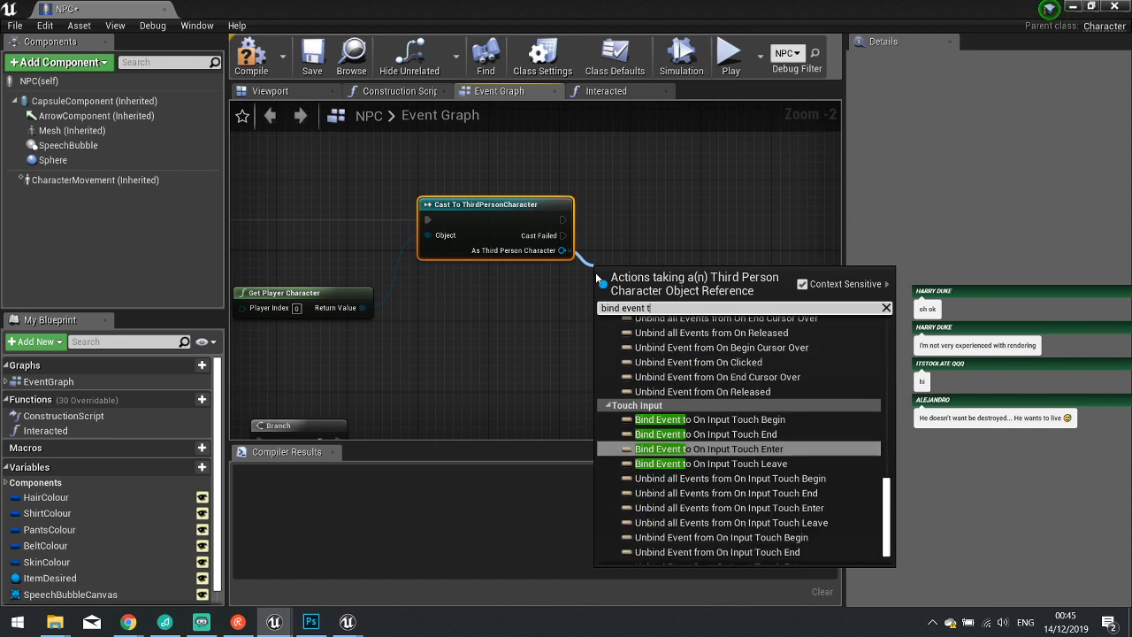
type("o inter")
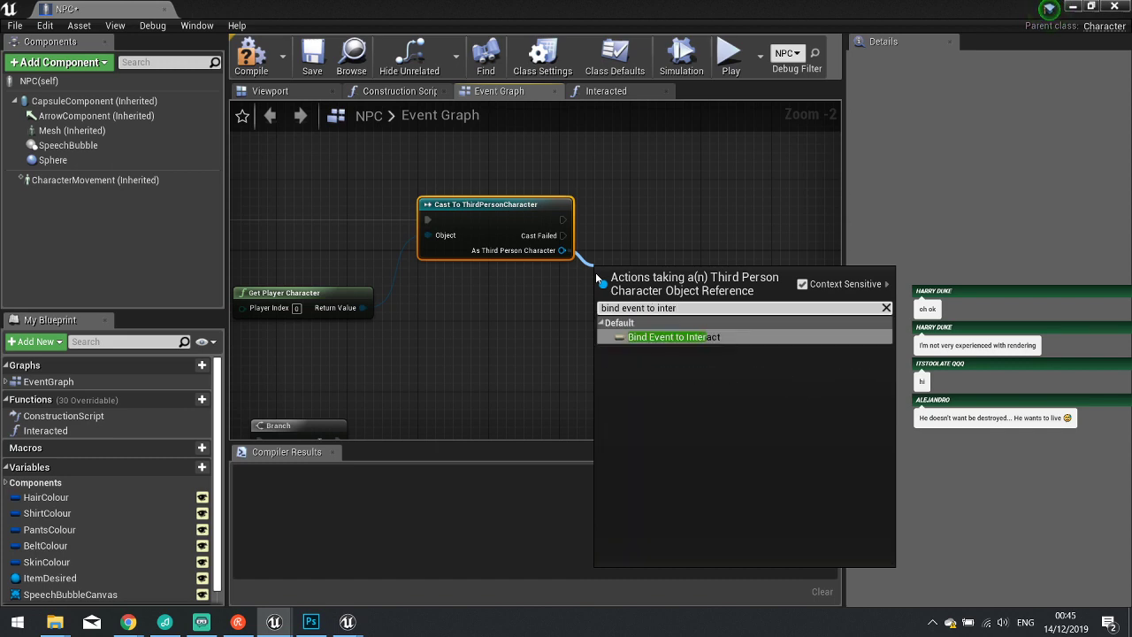
left_click(679, 337)
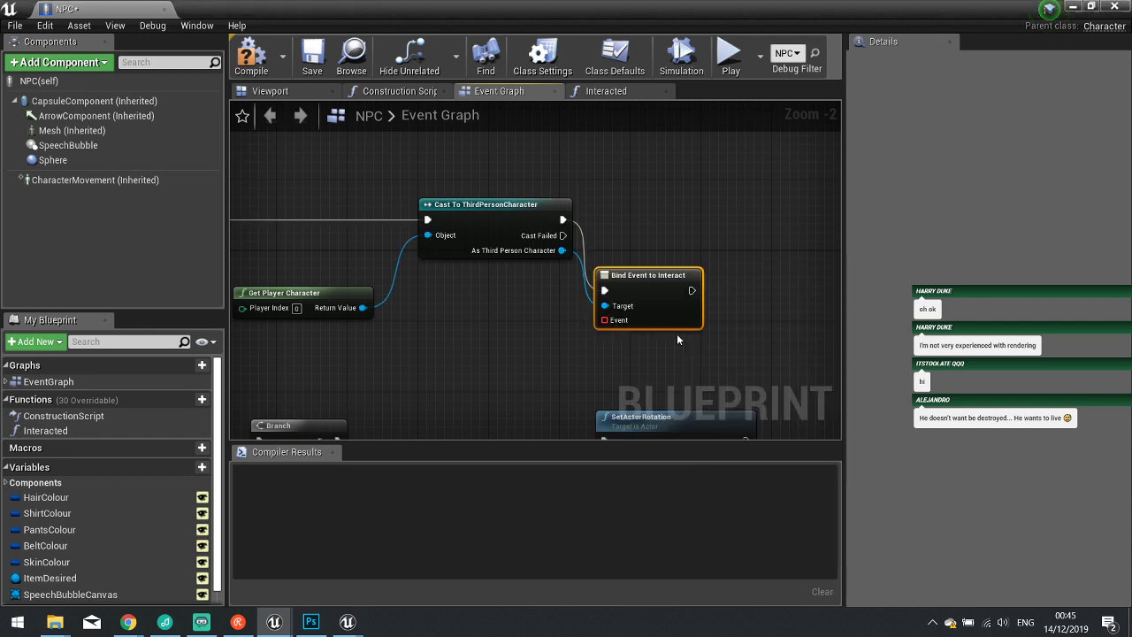
left_click_drag(649, 292, 681, 222)
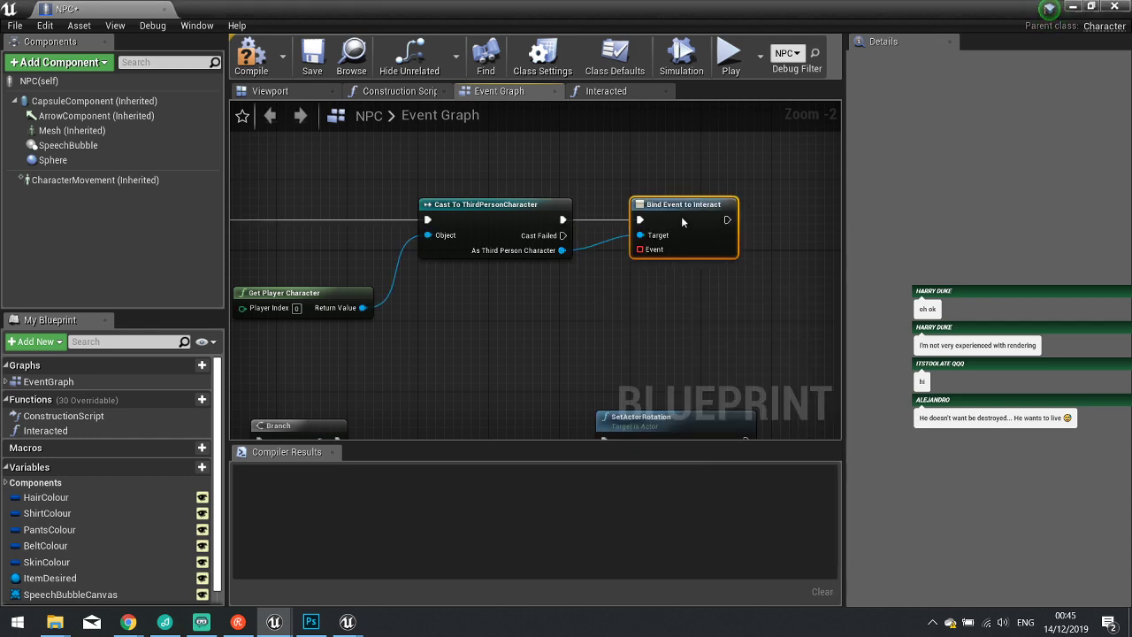
Compile the NPC blueprint, then reopen the ThirdPersonCharacter blueprint from the Santa character in the level.
left_click(252, 59)
left_click(1073, 6)
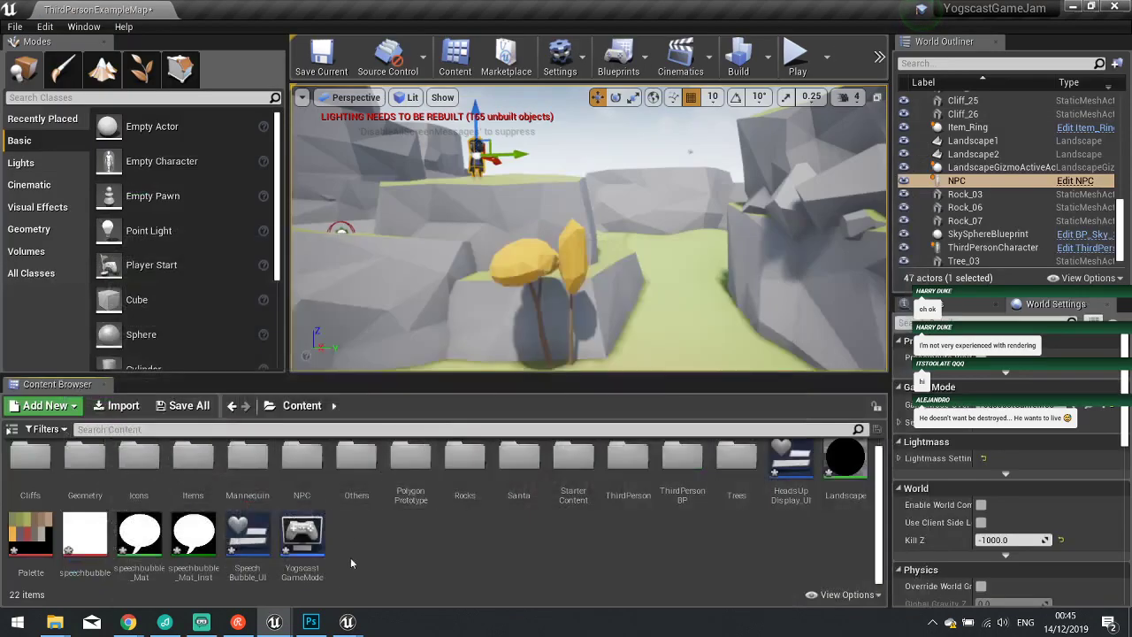
right_click_drag(646, 332, 649, 386)
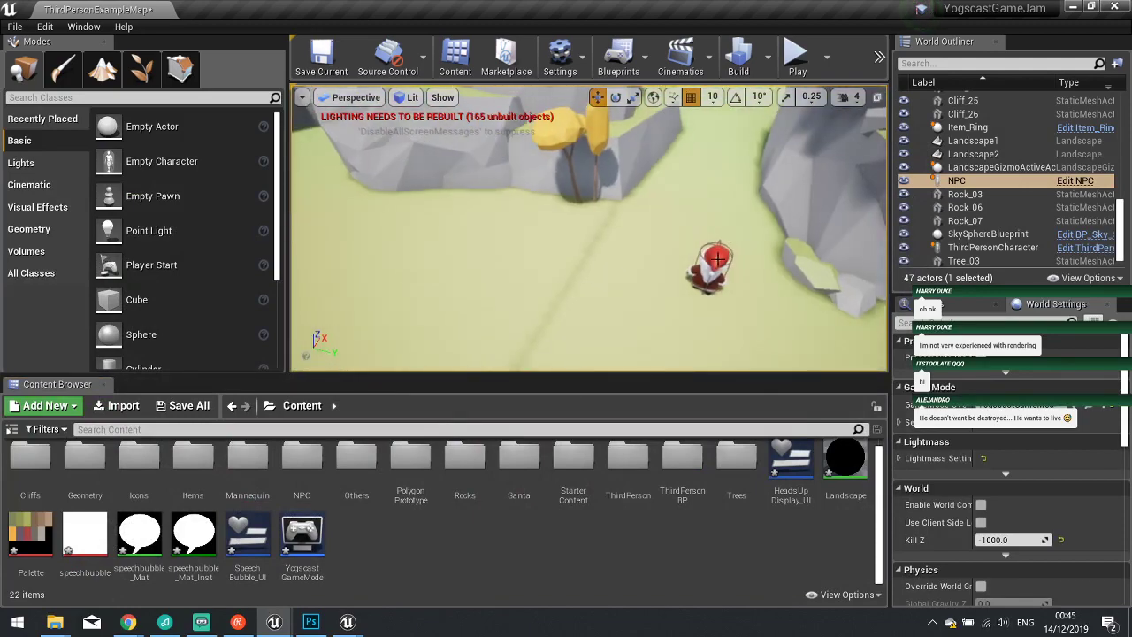
left_click(719, 260)
left_click(1085, 248)
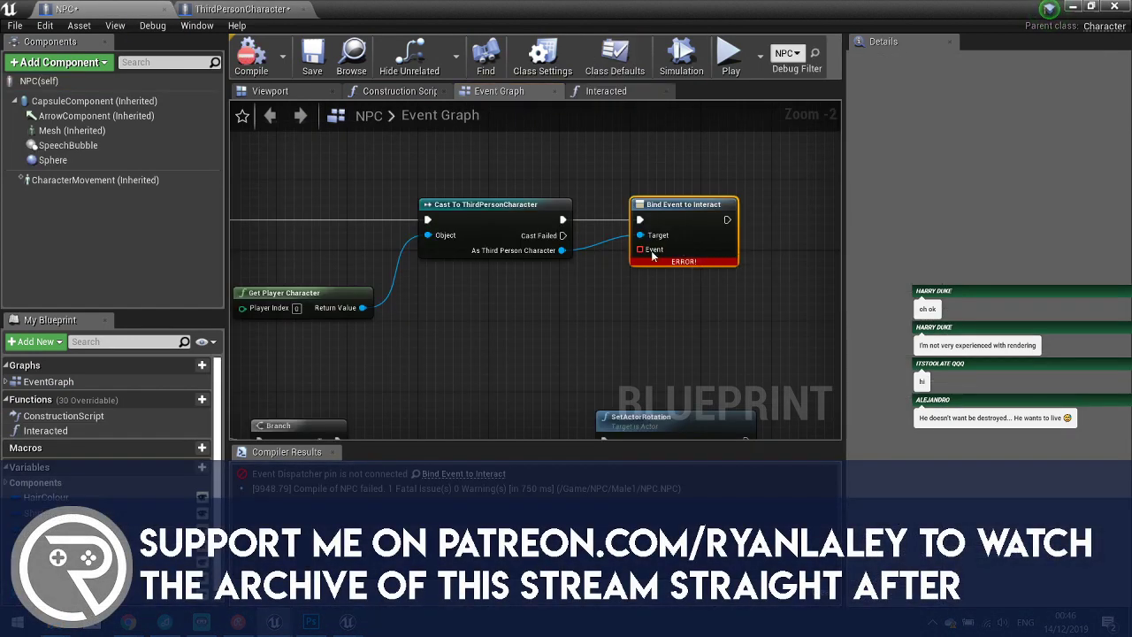
Feed the Bind Event to Interact node a Create Event node set to the Interacted() function and compile the NPC blueprint.
left_click_drag(652, 254, 560, 315)
type("event")
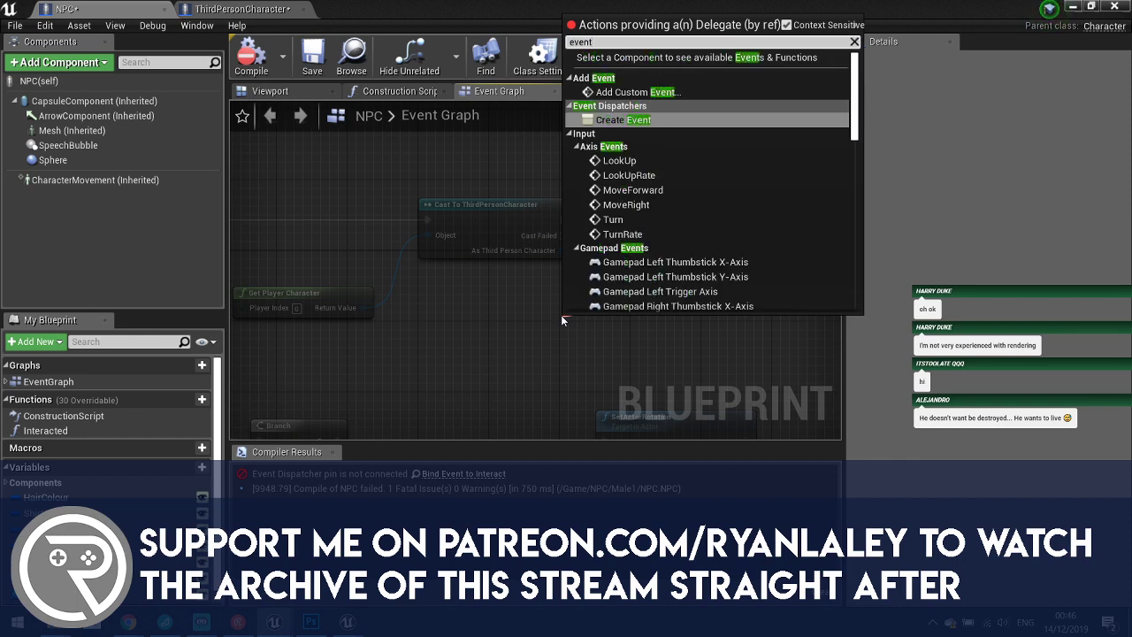
key("Return")
left_click_drag(605, 320, 543, 294)
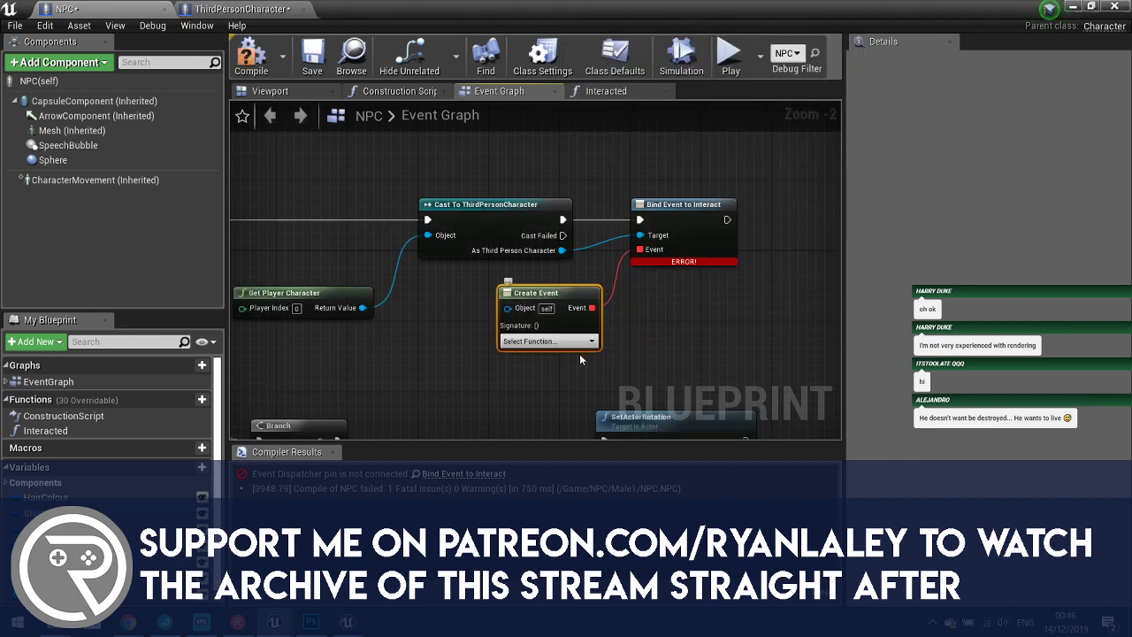
left_click(575, 342)
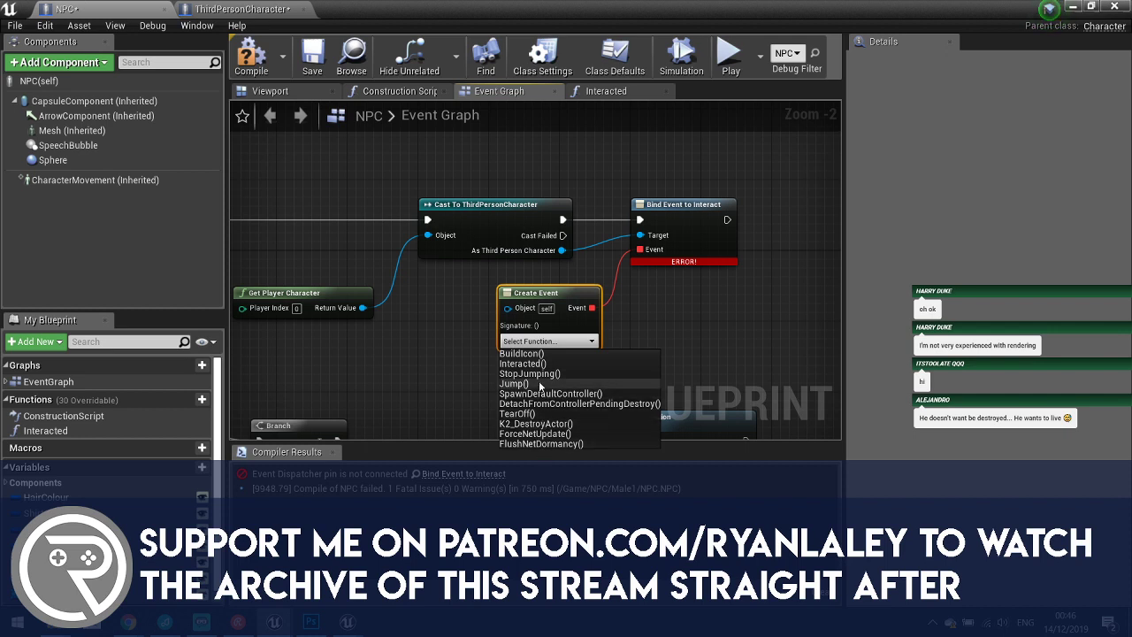
left_click(523, 363)
left_click(251, 54)
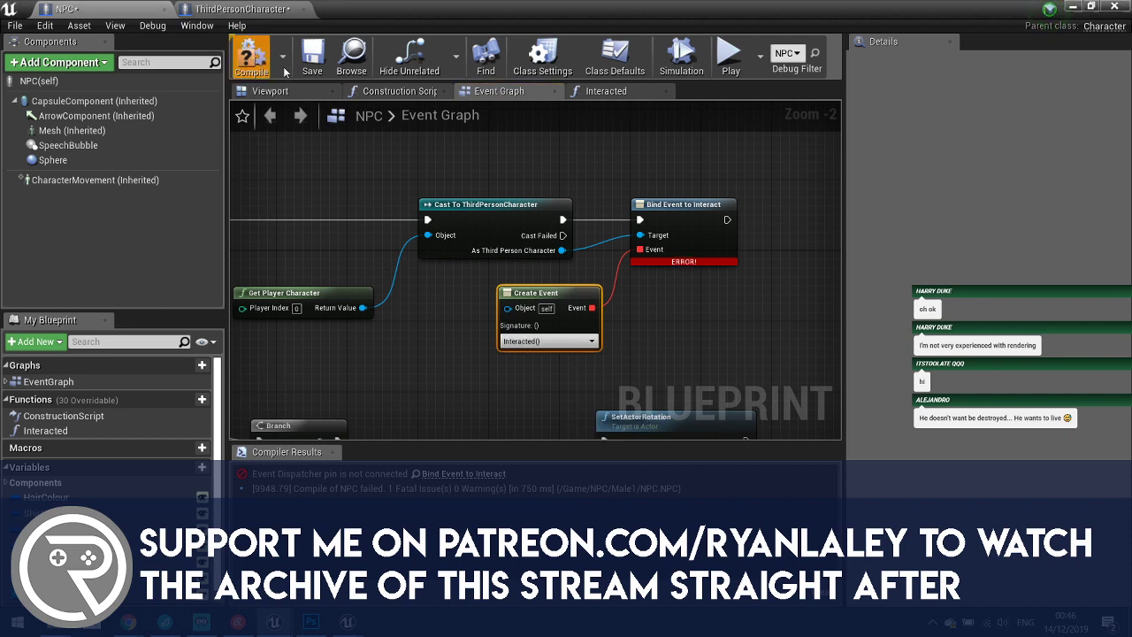
In the Interacted function, run a DestroyActor node targeting self from the entry node and compile the NPC blueprint.
left_click(606, 91)
right_click_drag(415, 207, 387, 256)
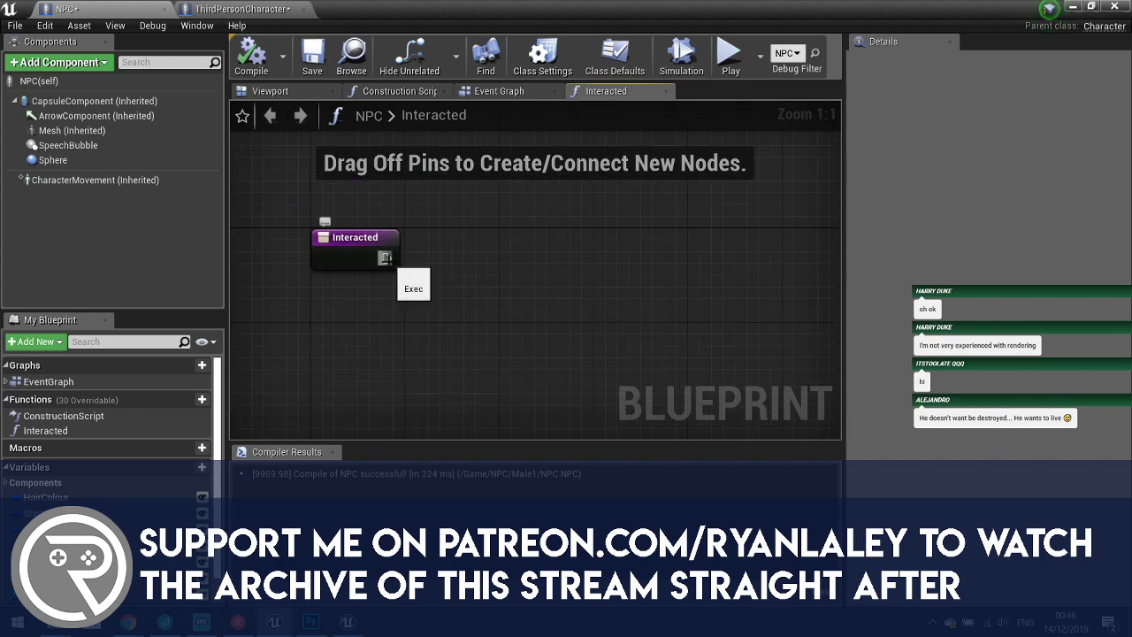
left_click_drag(386, 258, 480, 263)
type("destroy")
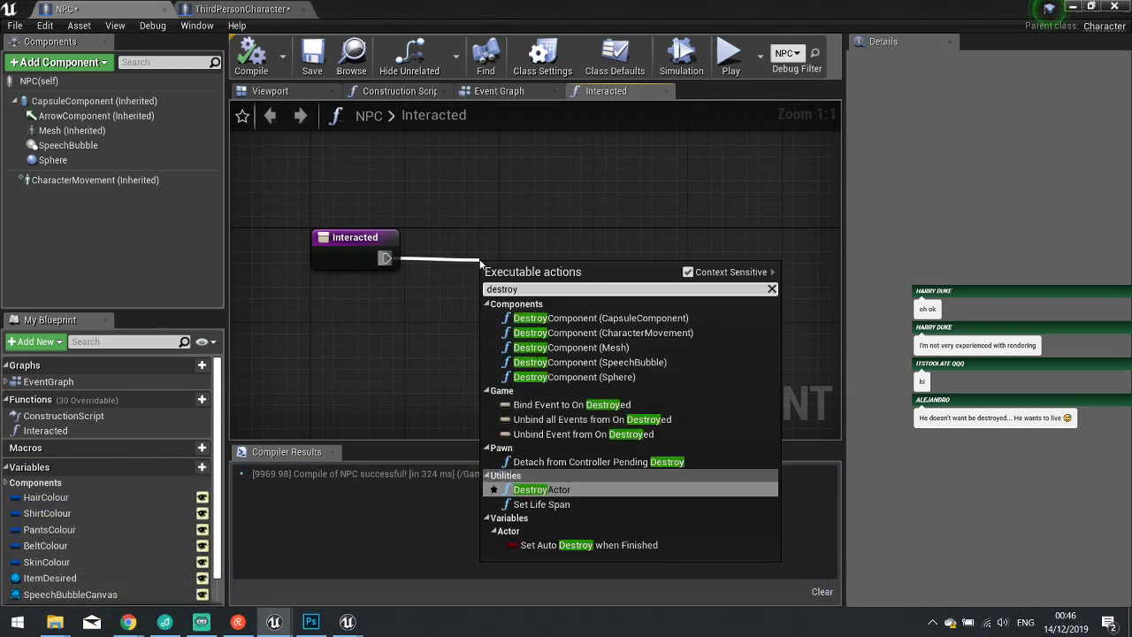
key("Return")
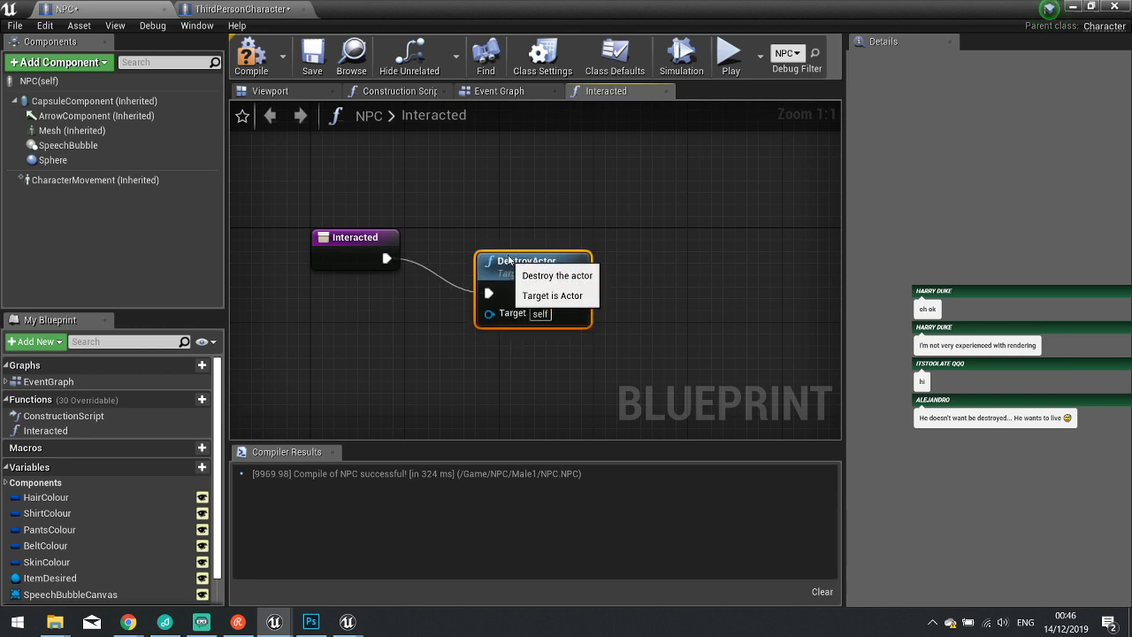
left_click(251, 55)
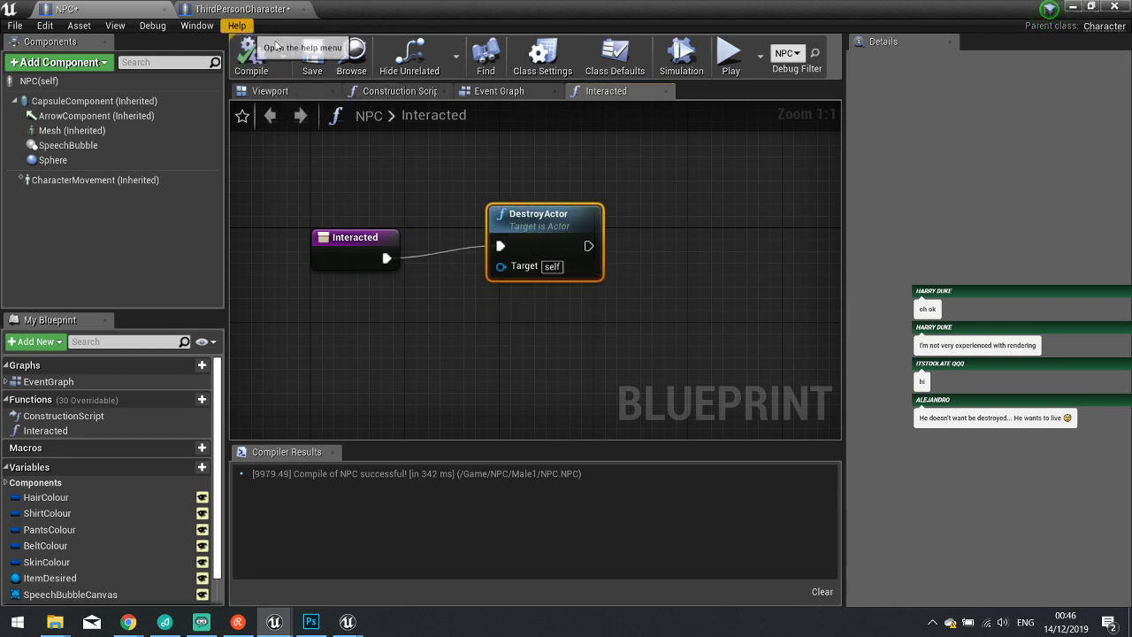
Copy the Cast To ThirdPersonCharacter and Get Player Character nodes from the NPC's Event Graph.
left_click(498, 92)
right_click_drag(454, 292, 593, 203)
scroll(594, 203, "down", 2)
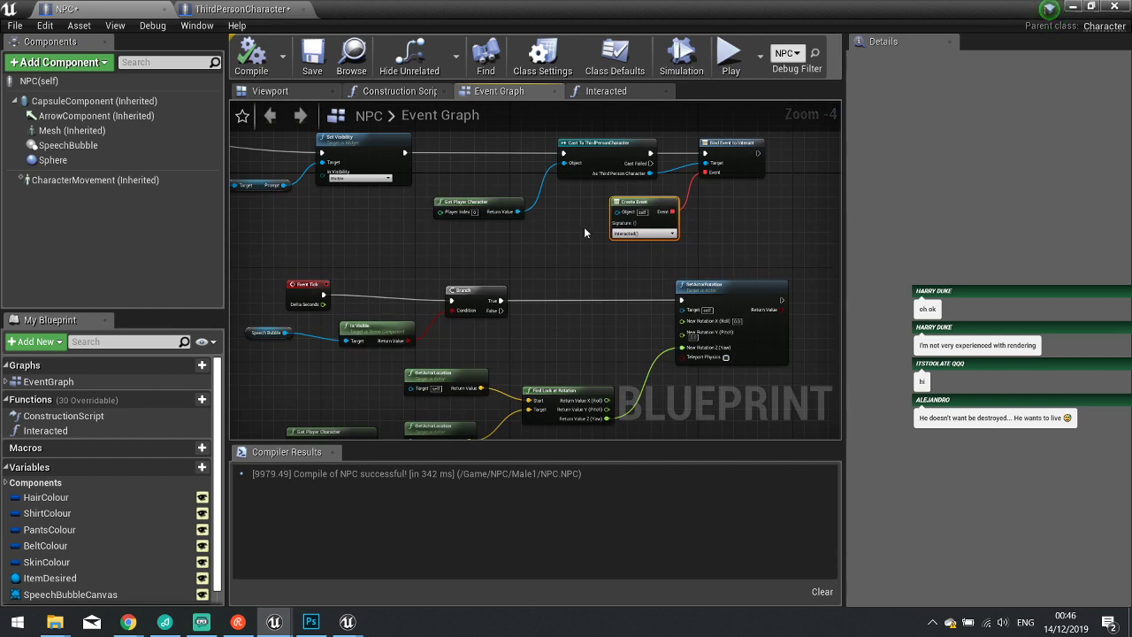
left_click_drag(570, 235, 500, 152)
right_click_drag(577, 182, 576, 105)
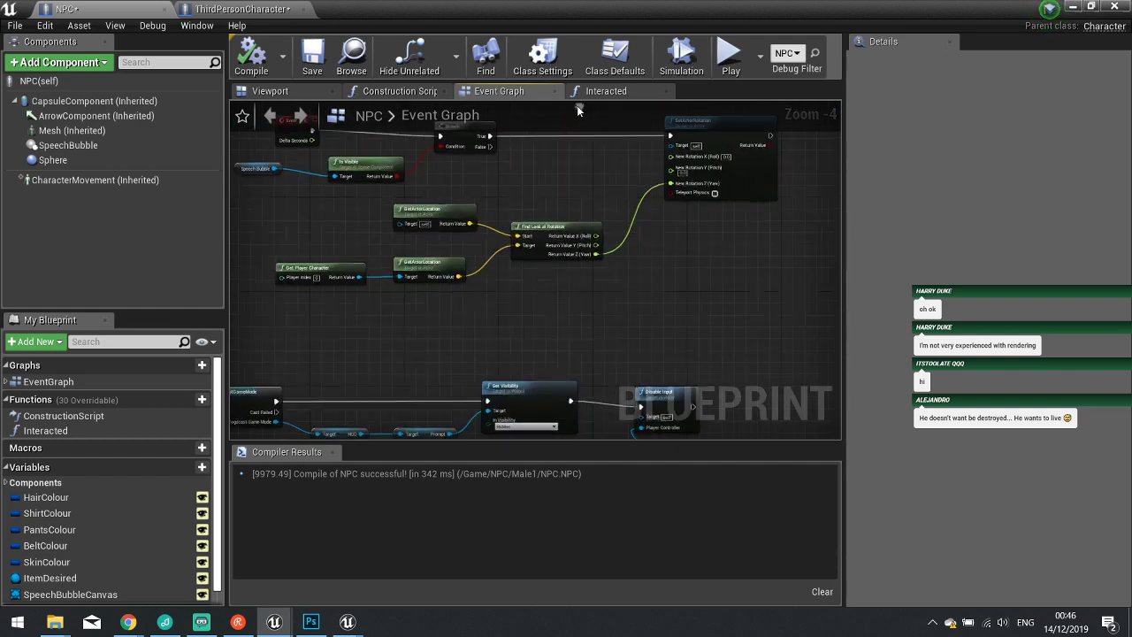
Replace the Disable Input nodes after the Hidden Set Visibility with the copied cast nodes, running the cast from Set Visibility.
right_click_drag(566, 301, 583, 100)
right_click_drag(740, 276, 616, 308)
left_click_drag(616, 313, 515, 198)
key("Delete")
key("ctrl+v")
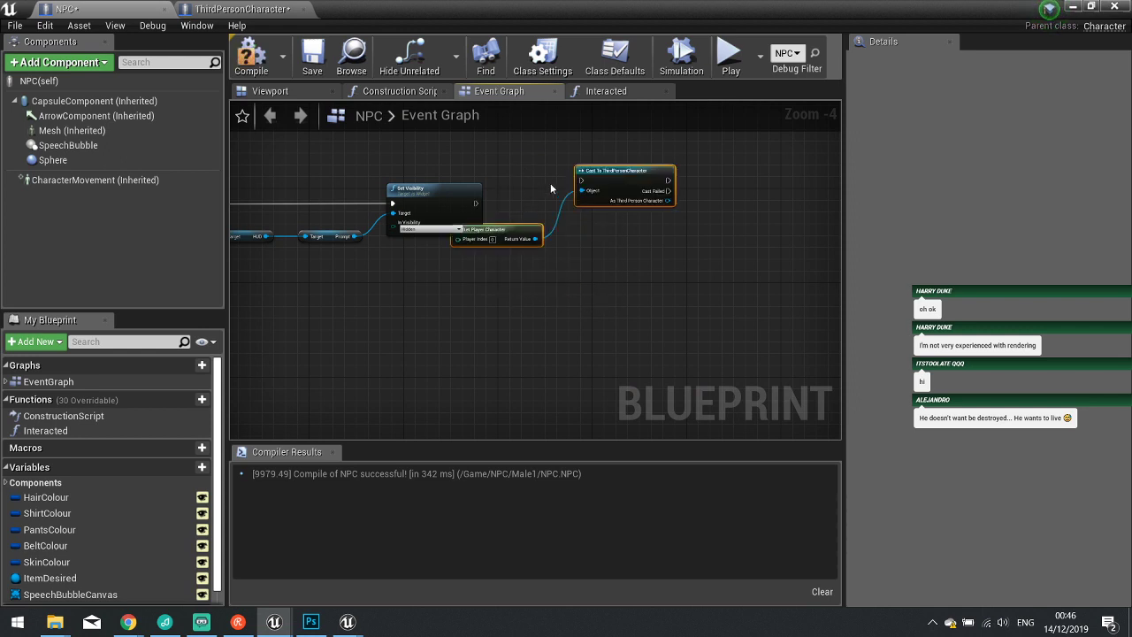
left_click_drag(596, 180, 476, 203)
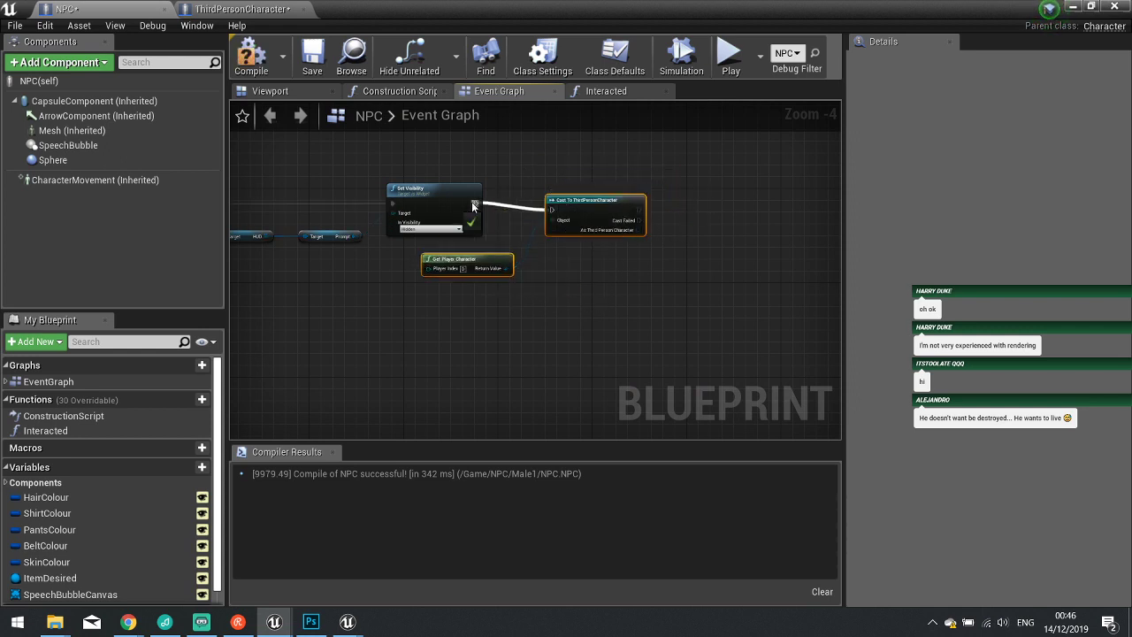
Add an Unbind all Events from Interact node from the cast's As Third Person Character output, align it beside the cast and compile.
right_click_drag(607, 239, 434, 239)
scroll(435, 239, "up", 2)
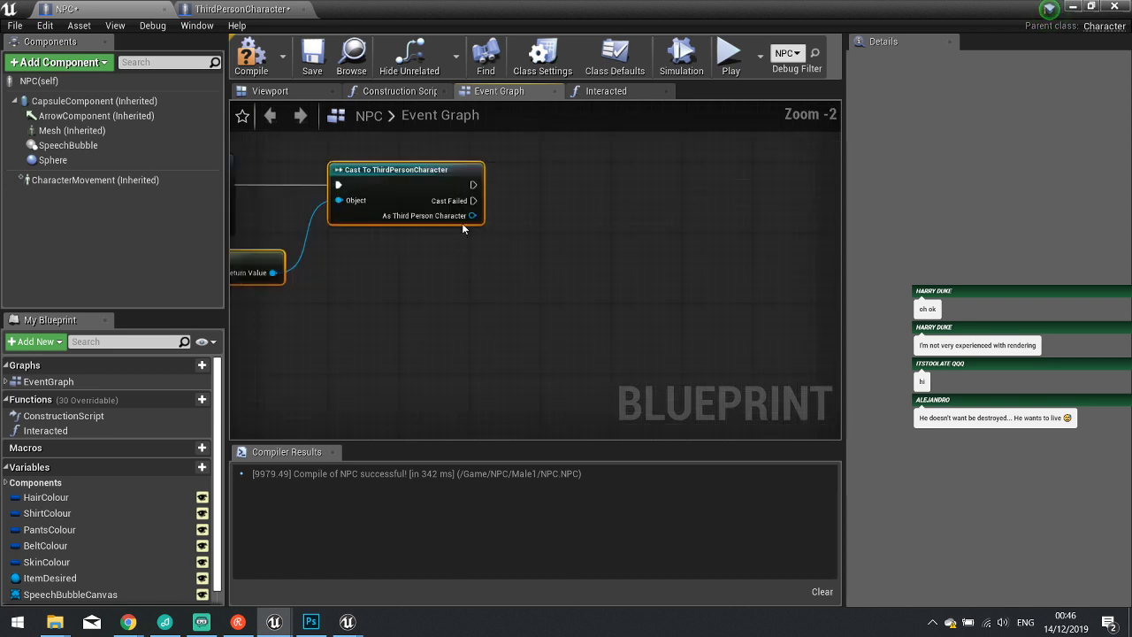
left_click_drag(474, 216, 522, 245)
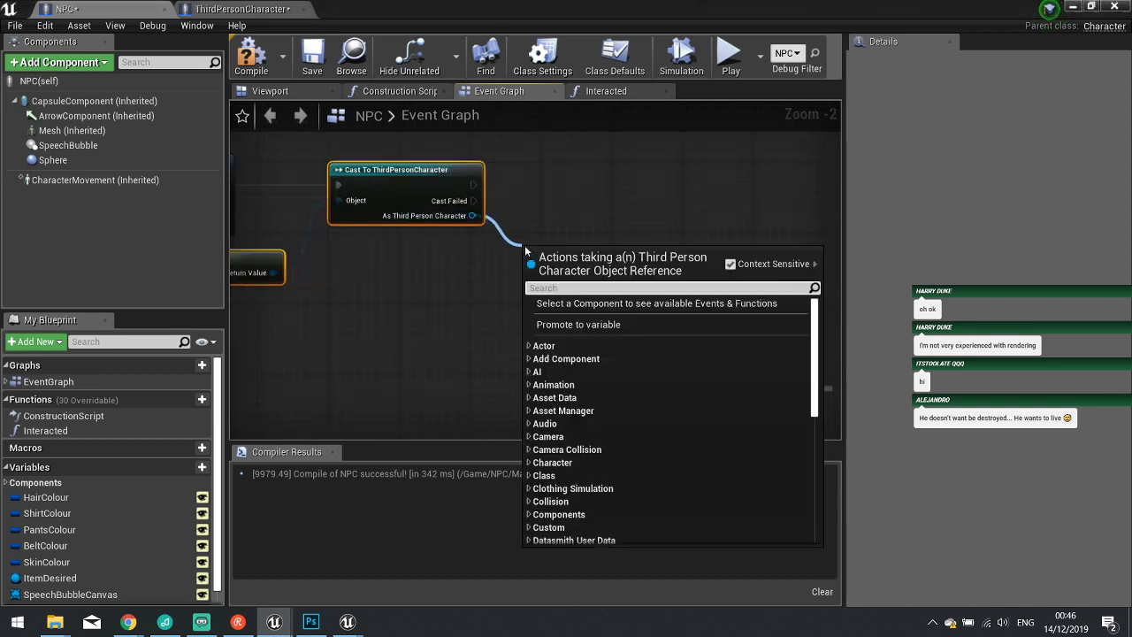
type("unbine")
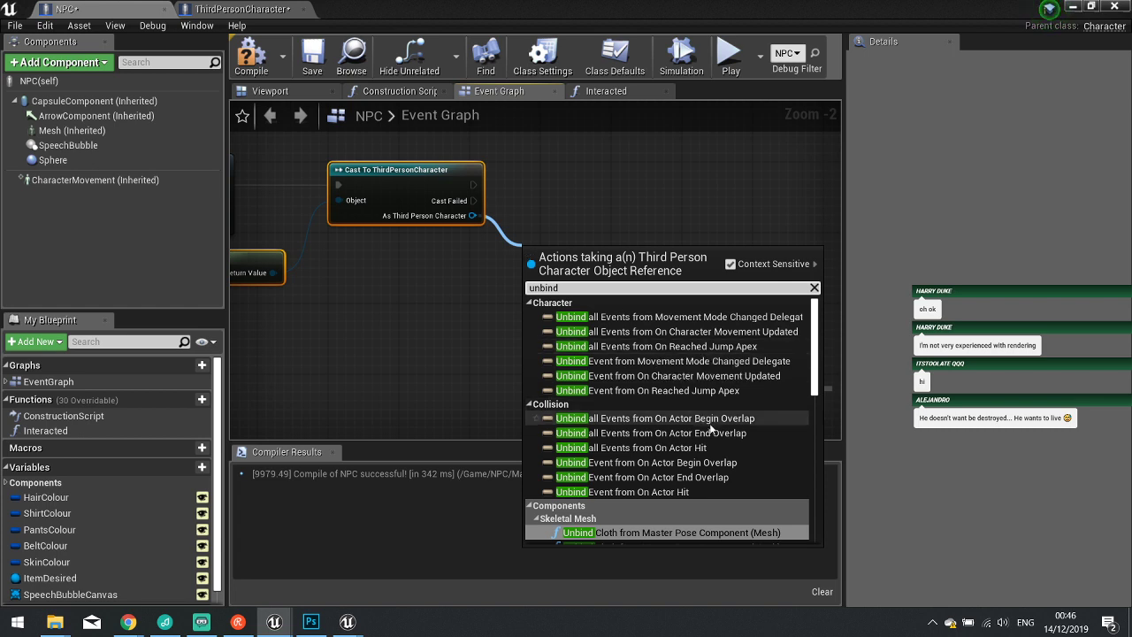
scroll(711, 424, "down", 2)
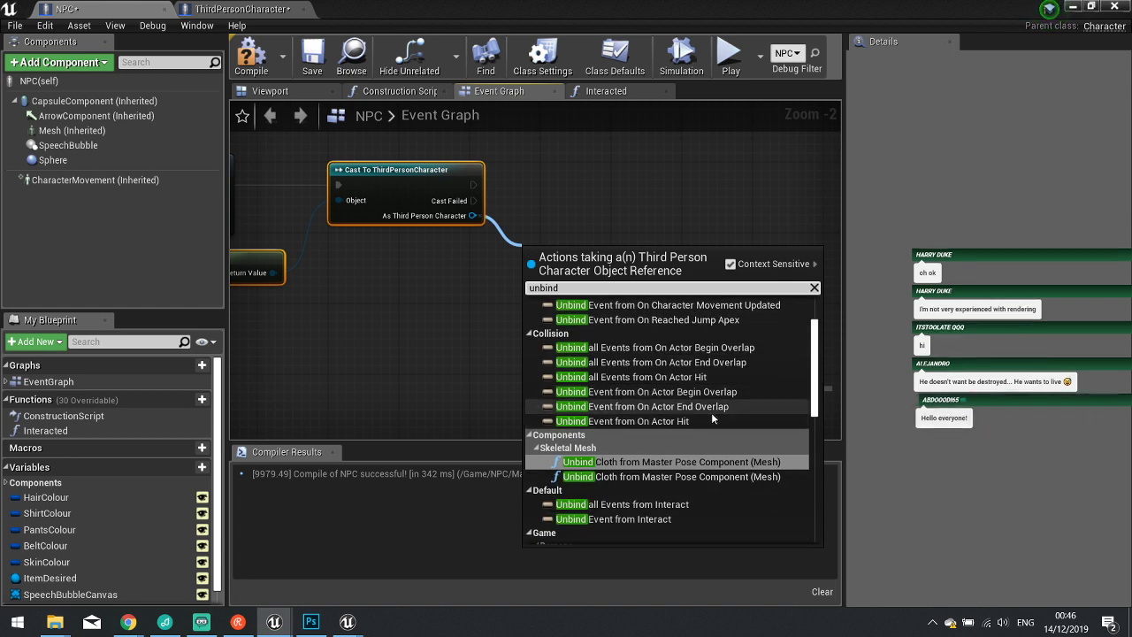
scroll(711, 412, "down", 1)
left_click(636, 480)
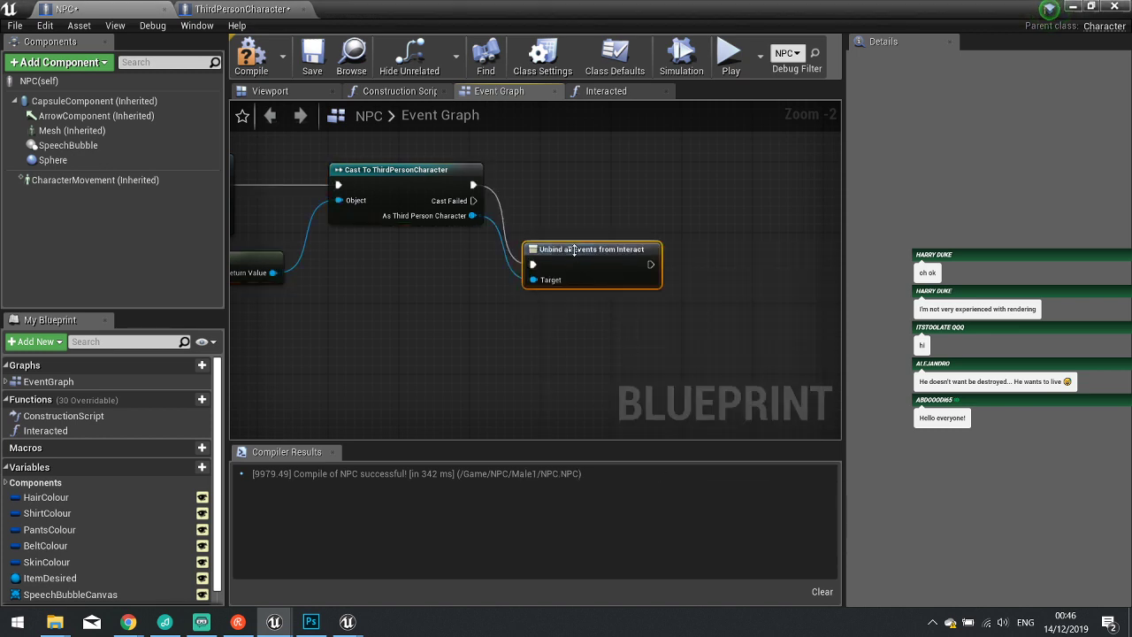
left_click_drag(582, 168, 583, 178)
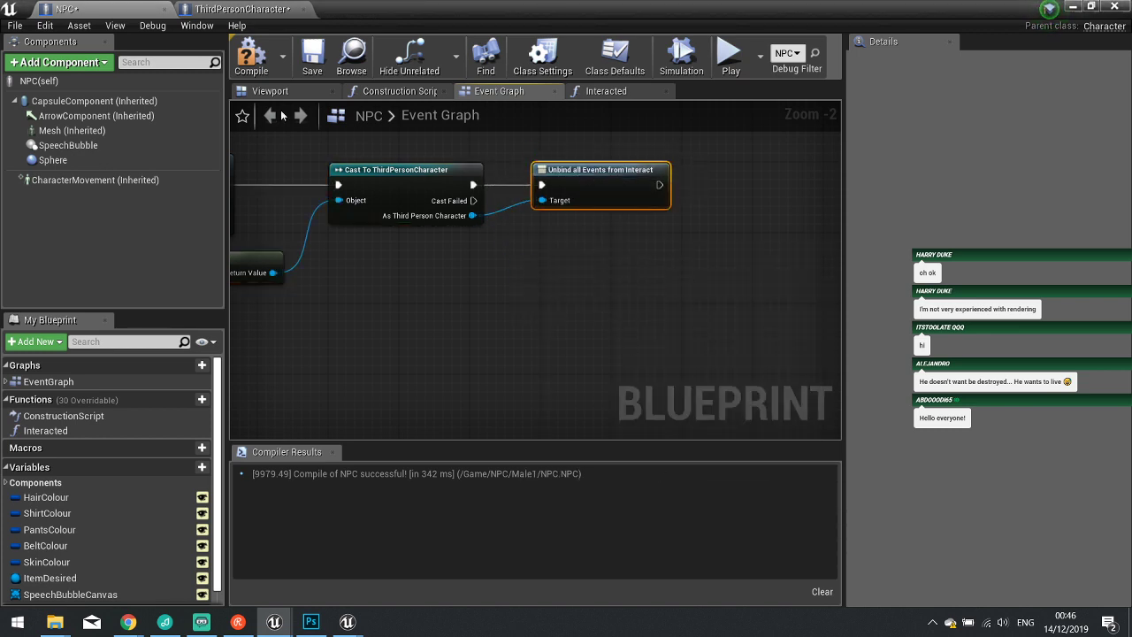
left_click(235, 63)
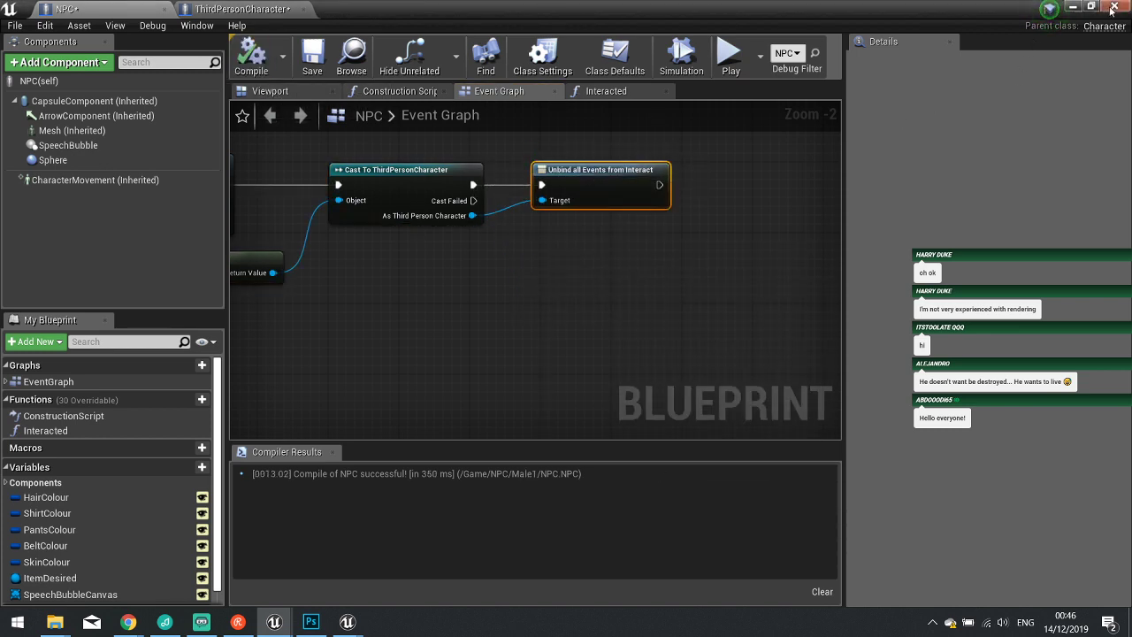
Close the blueprint editor and playtest the level: collect the ring, give the NPC its present, walk off and stop play.
left_click(1112, 9)
left_click(798, 55)
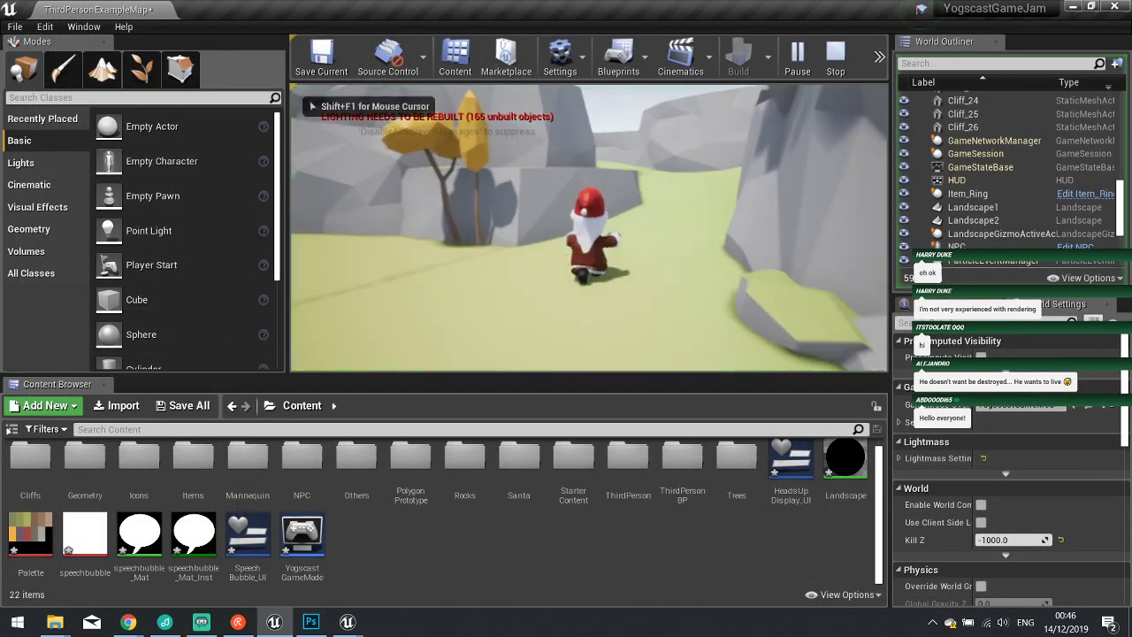
key("w")
key("space")
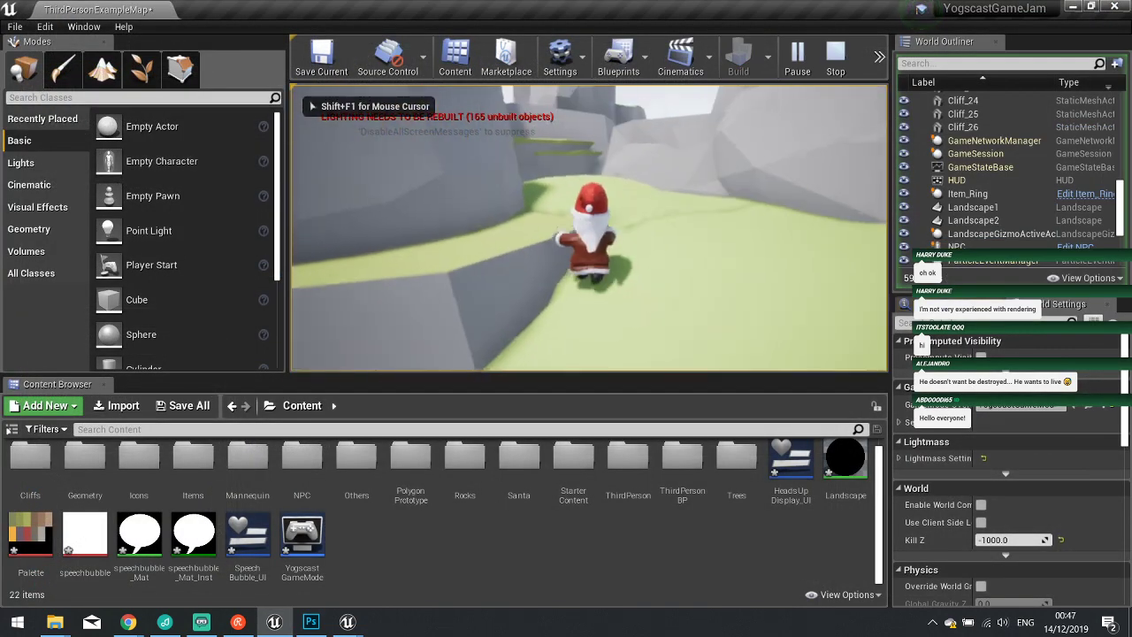
key("w")
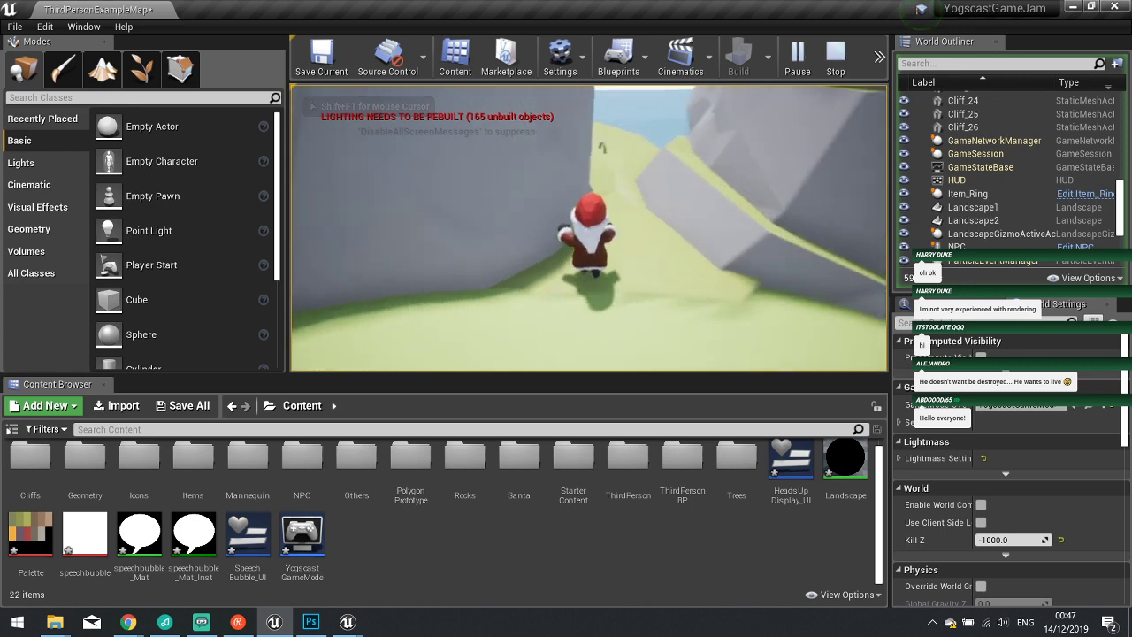
key("w")
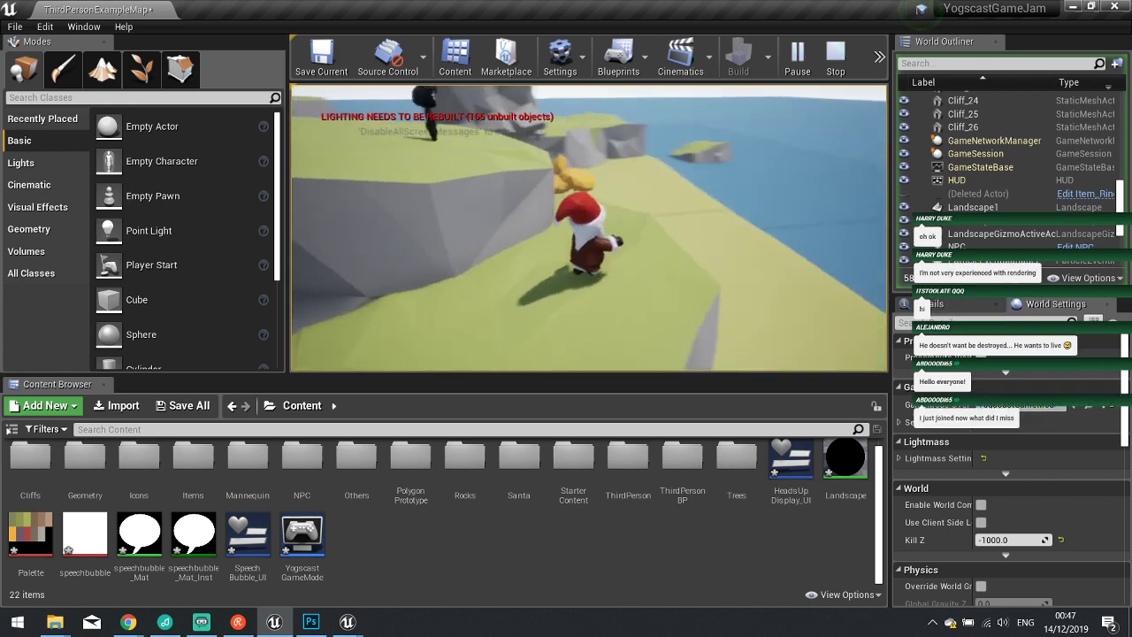
key("w")
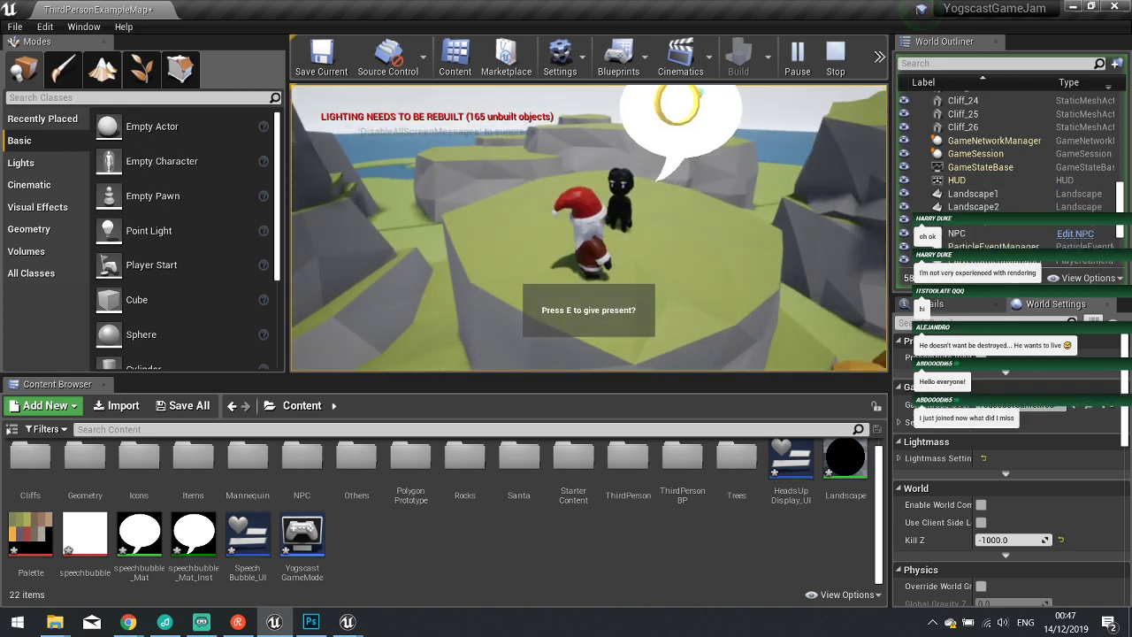
key("e")
key("s")
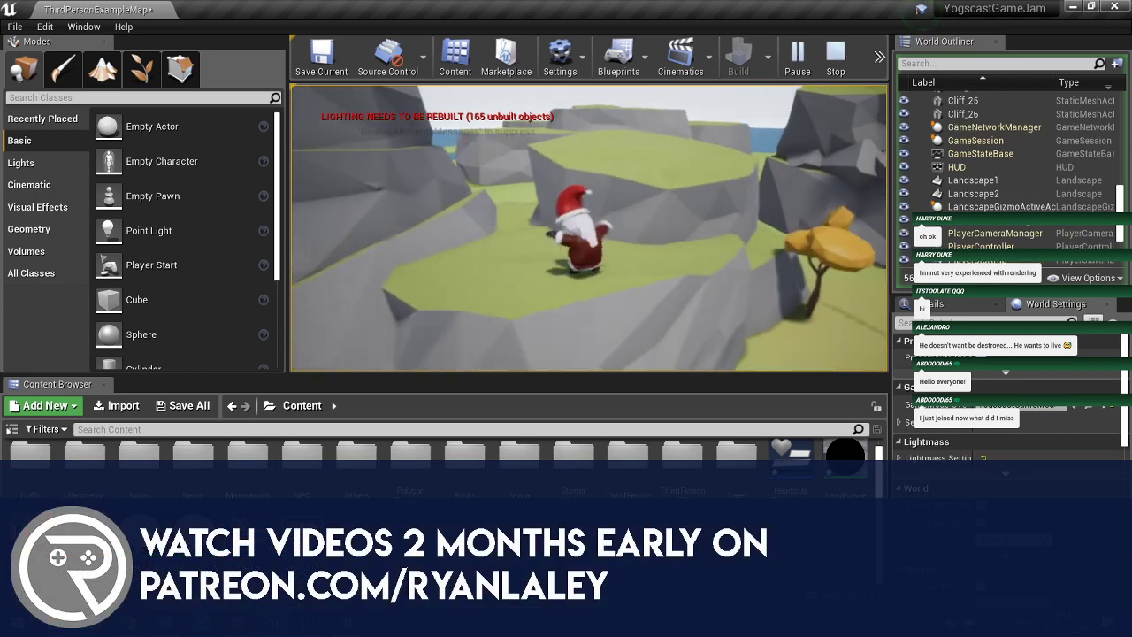
key("w")
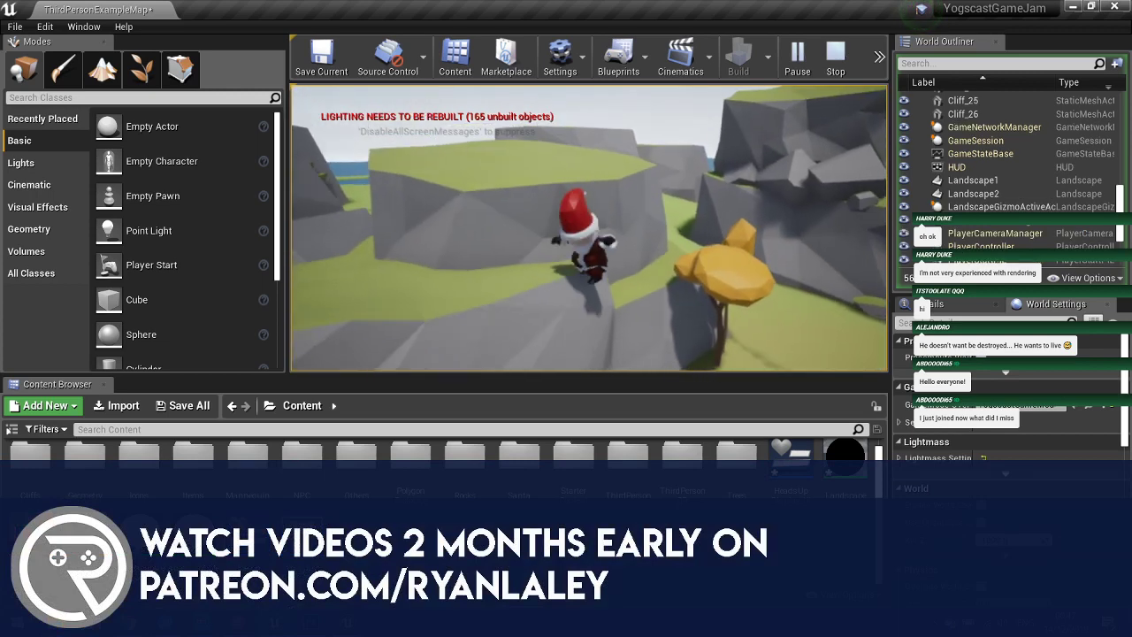
key("Escape")
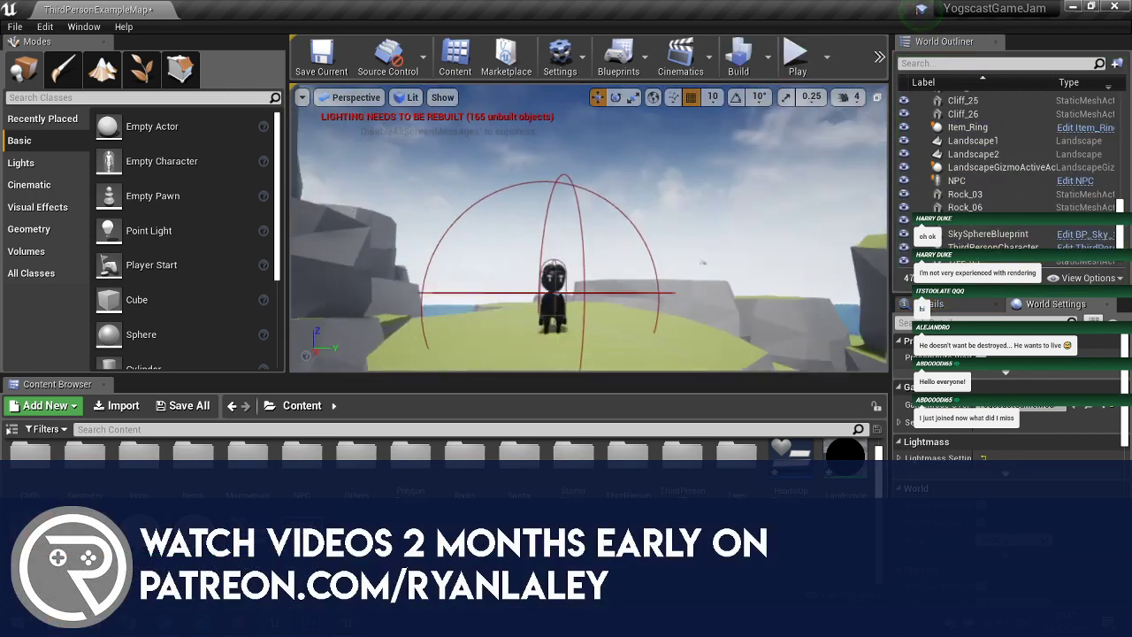
right_click_drag(589, 228, 580, 183)
key("s")
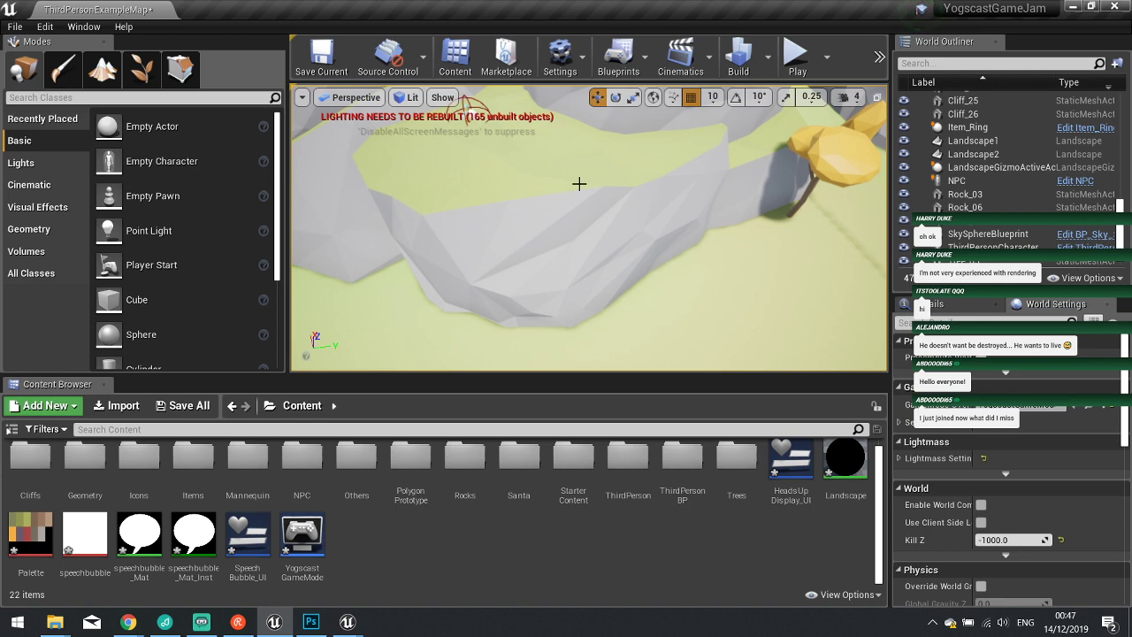
key("f")
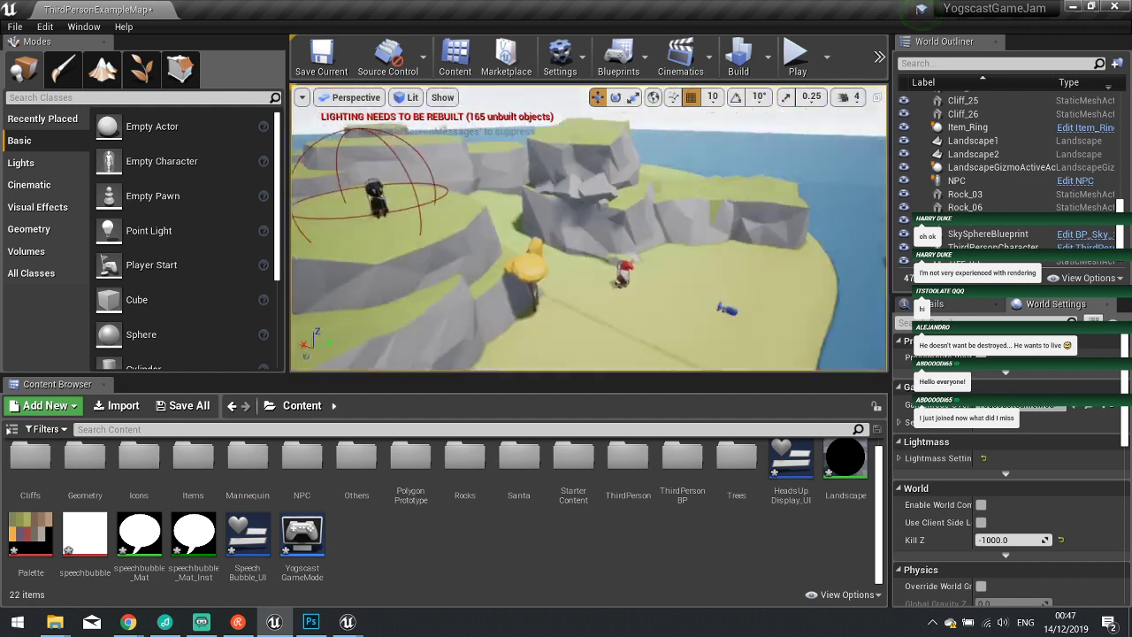
right_click_drag(589, 227, 672, 276)
Playtest again, approaching the NPC before collecting the ring, returning with the ring to give the present, and stop play.
left_click(798, 60)
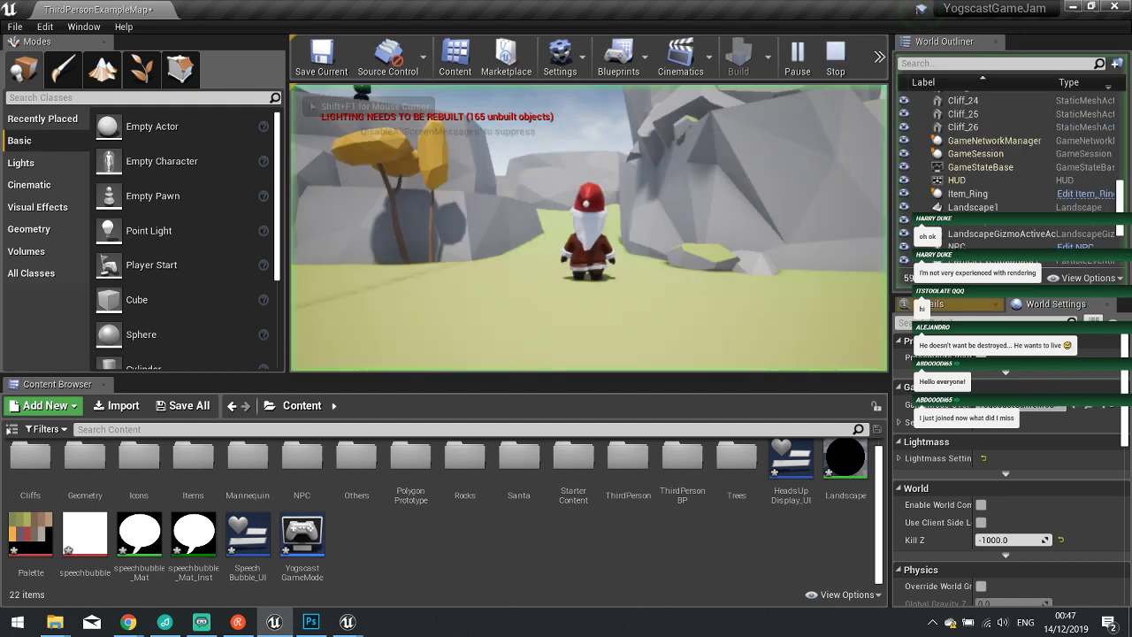
key("w")
key("w")
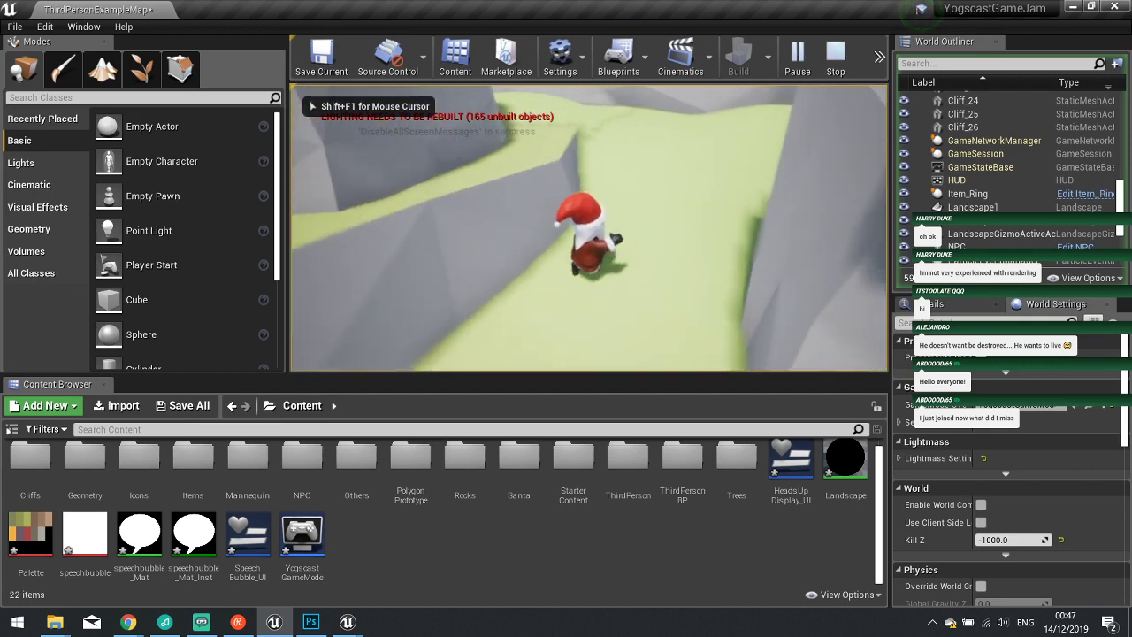
key("w")
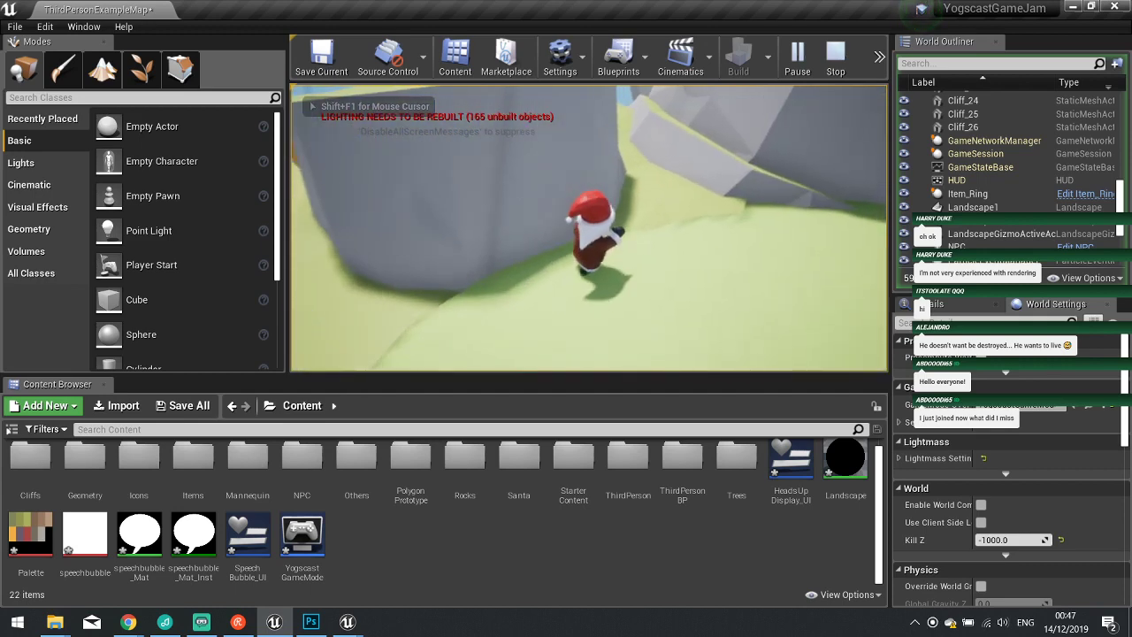
key("w")
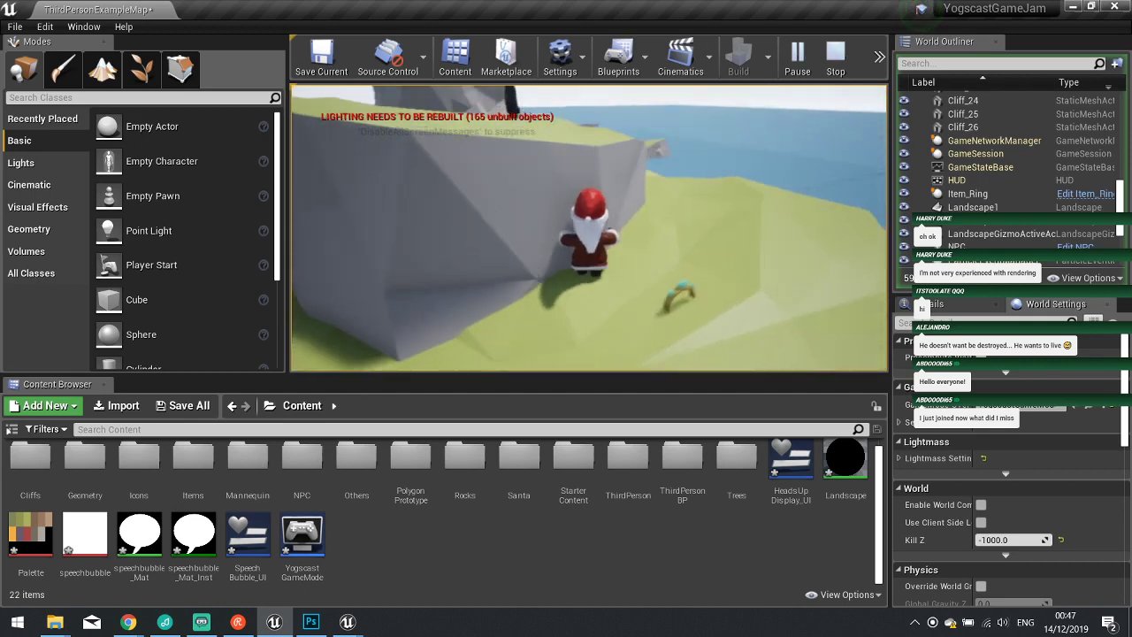
key("w")
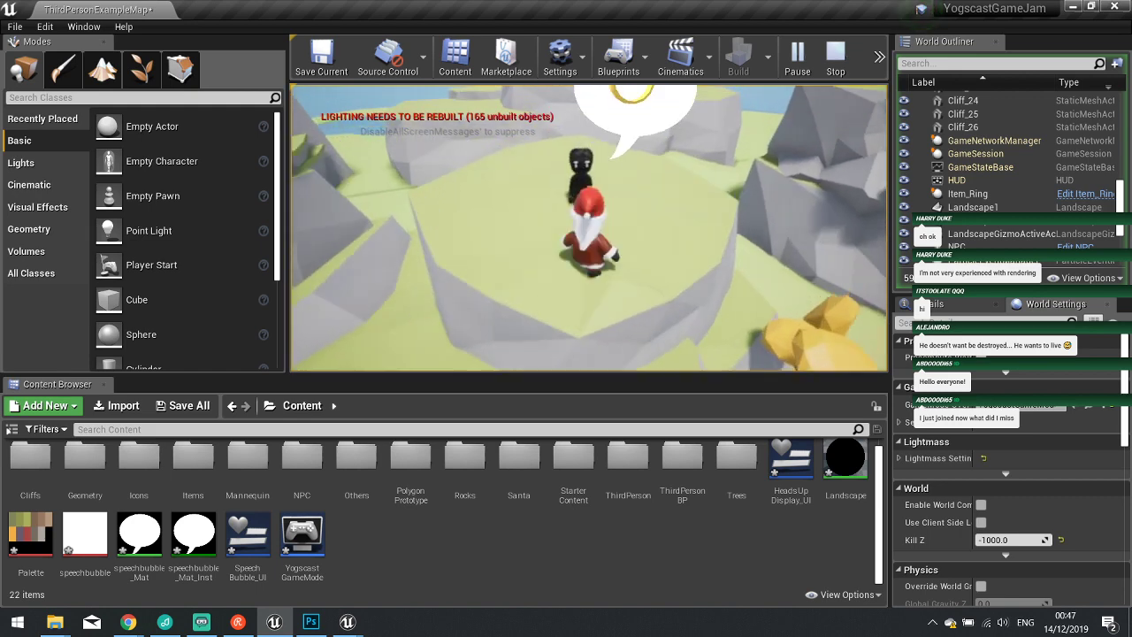
key("w")
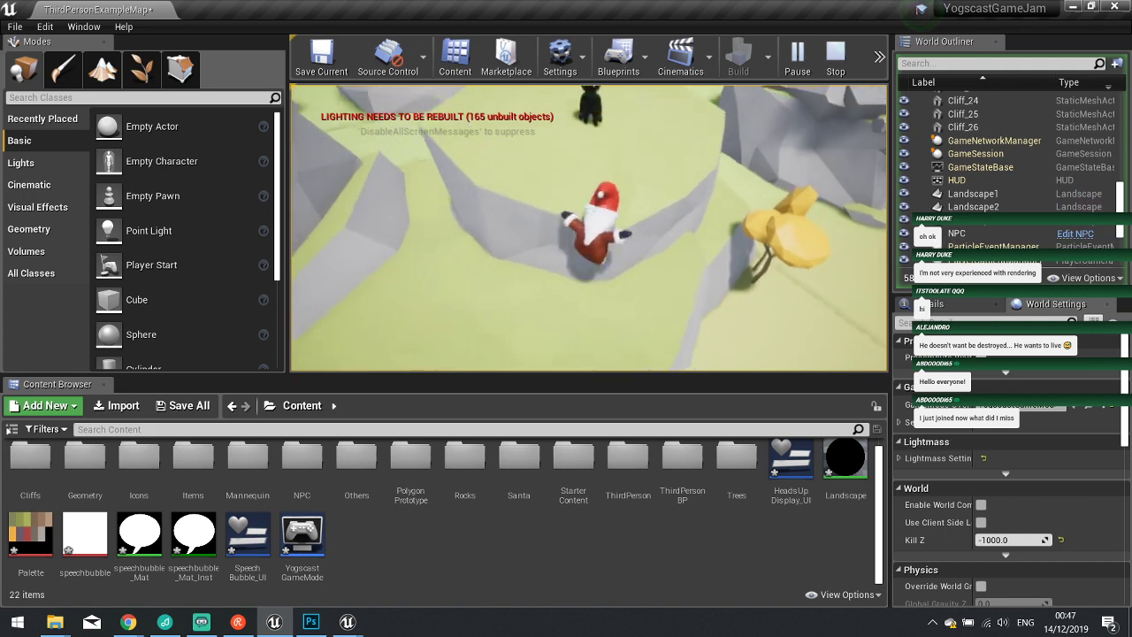
key("d")
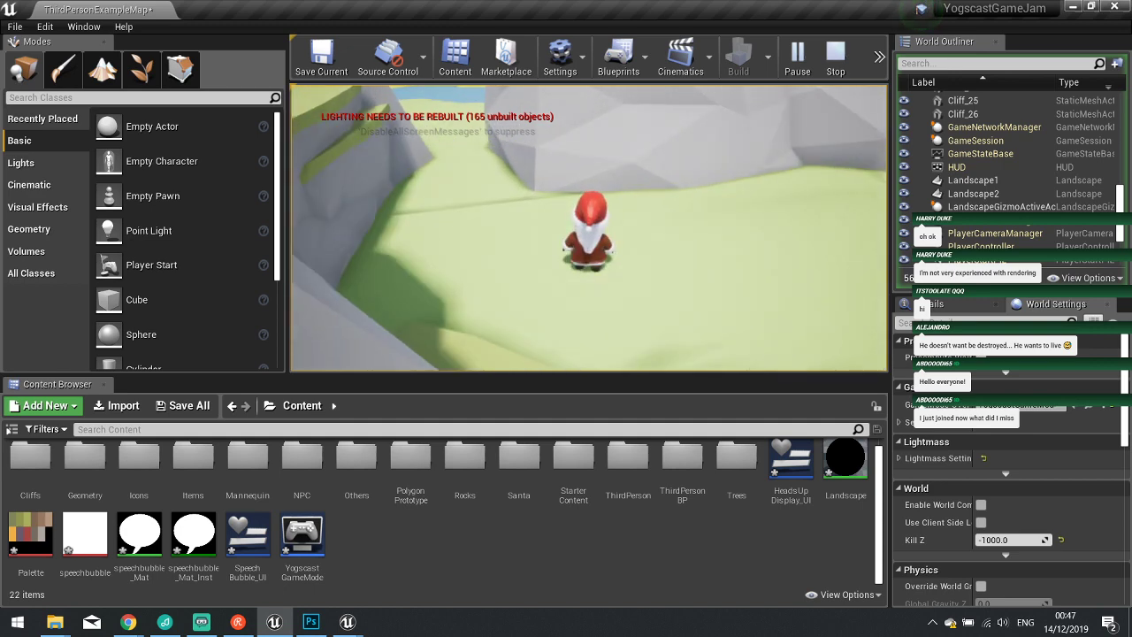
key("Escape")
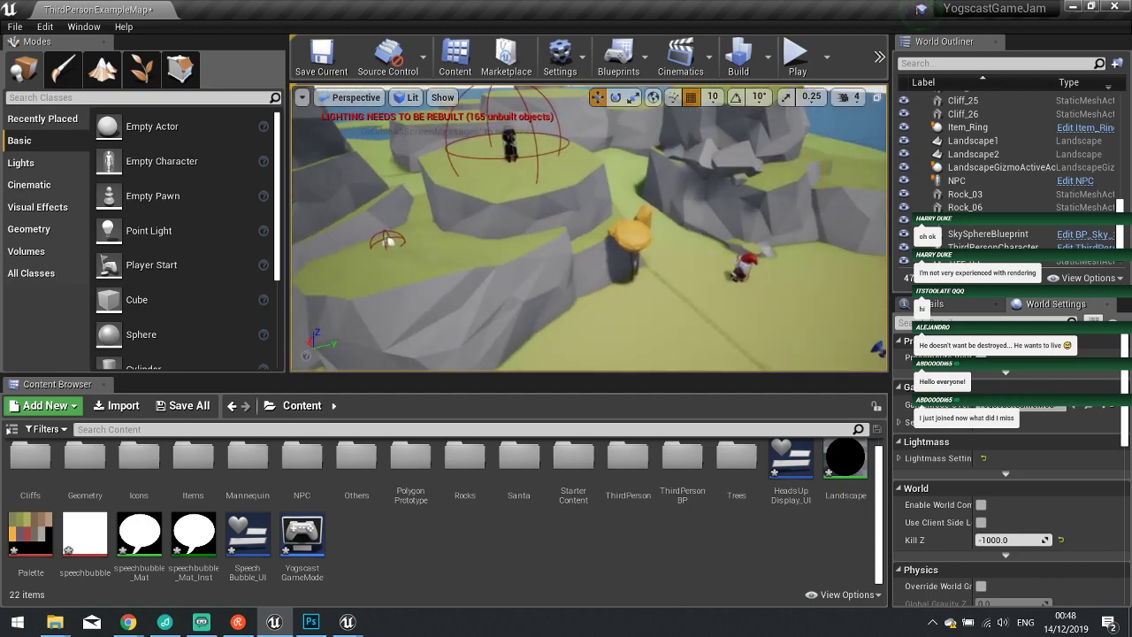
right_click_drag(588, 228, 570, 198)
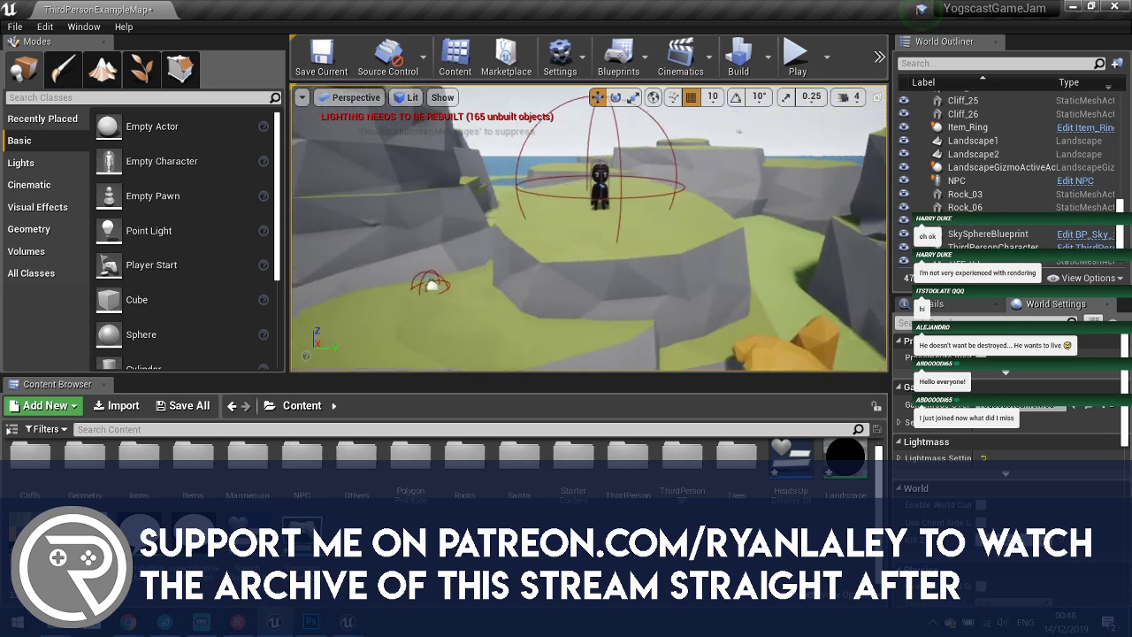
right_click_drag(588, 228, 588, 191)
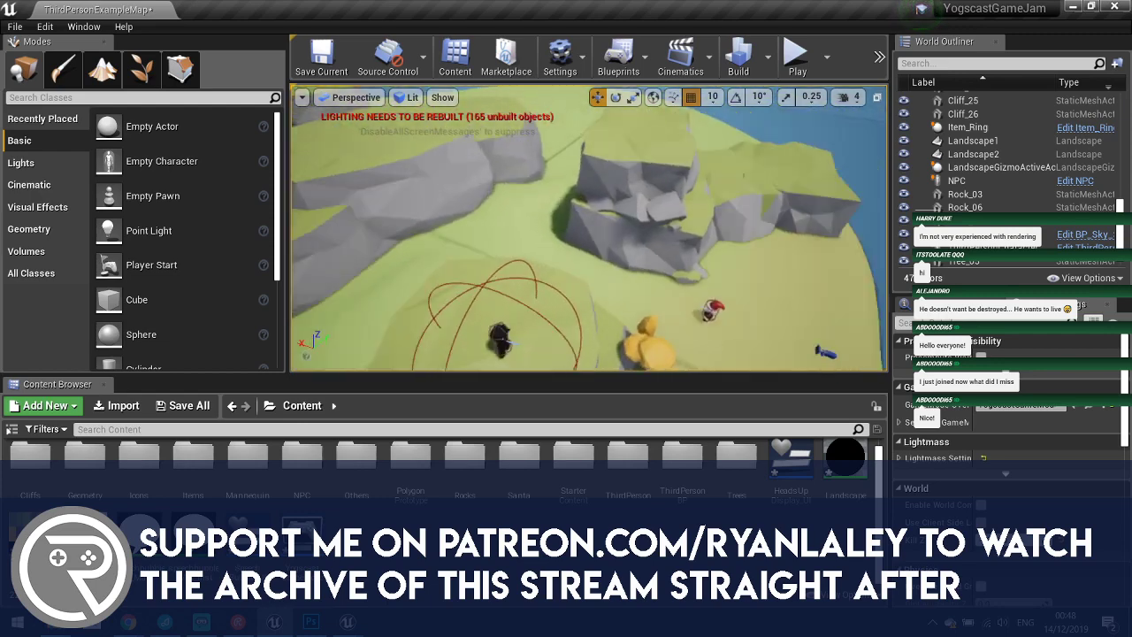
Open the Trees content folder, switch to foliage painting and add the Tree_03 and Tree_04 meshes as foliage types.
right_click_drag(589, 228, 460, 228)
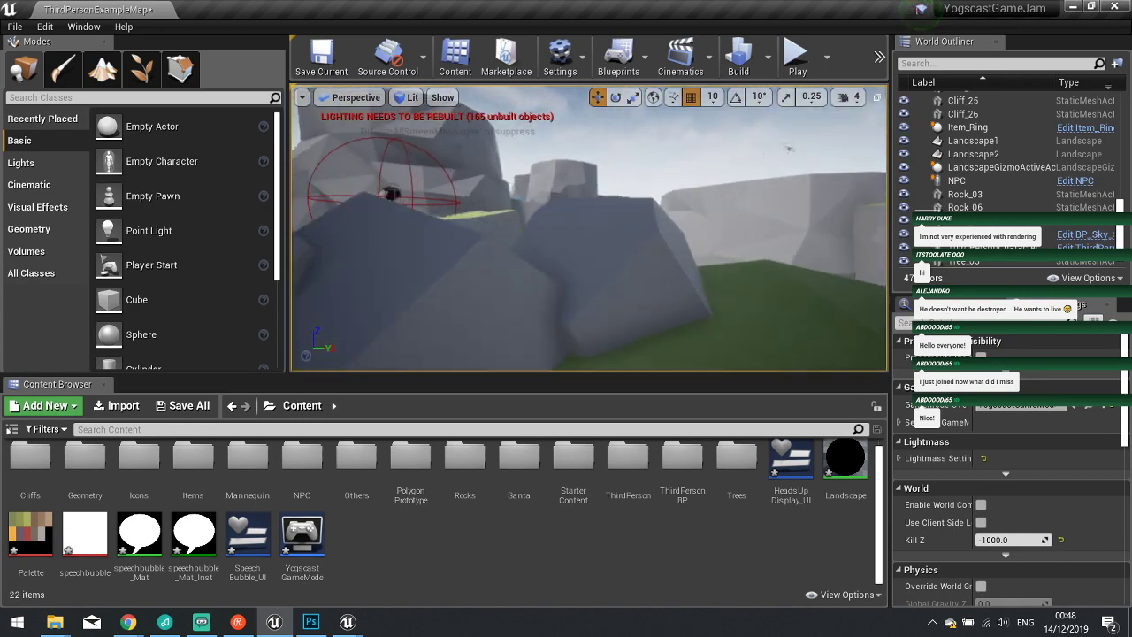
right_click_drag(589, 228, 654, 260)
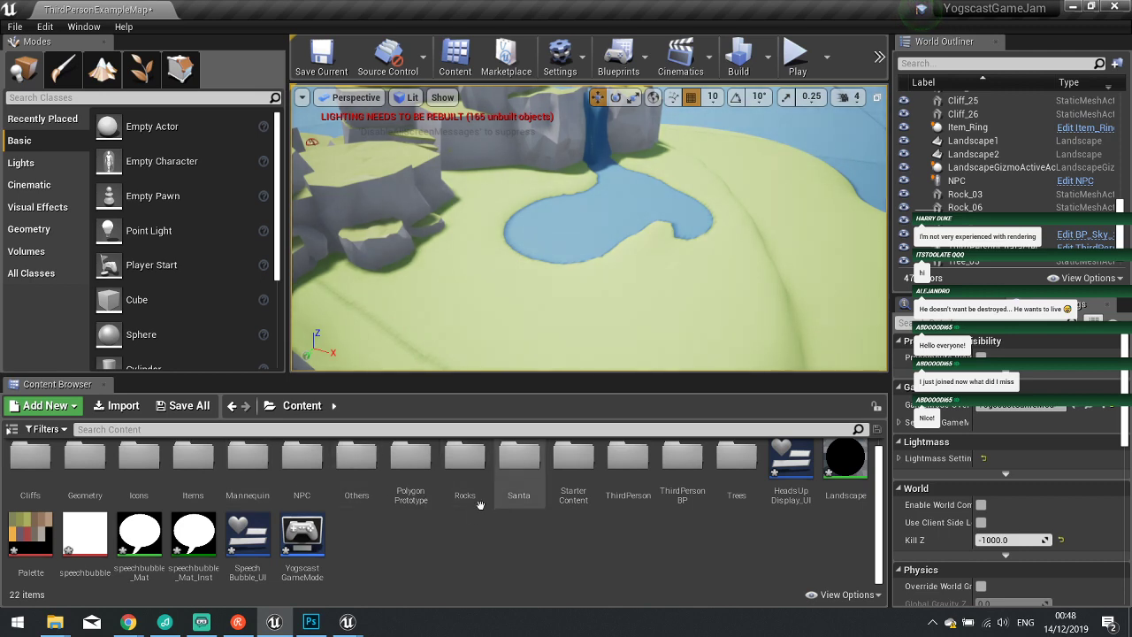
double_click(714, 482)
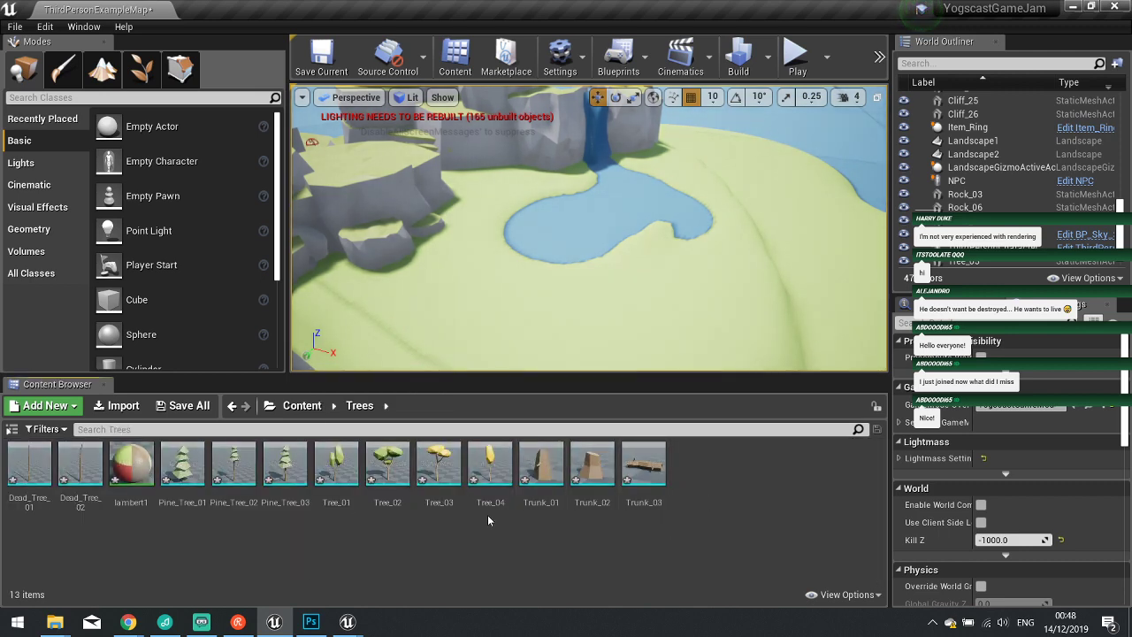
left_click(439, 473)
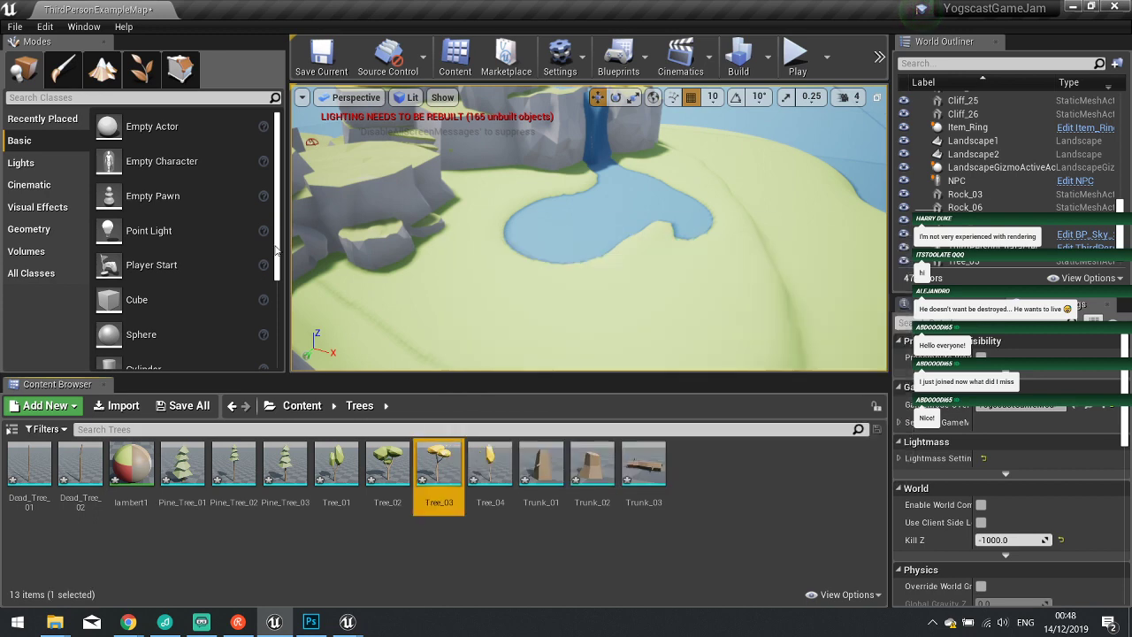
left_click(145, 78)
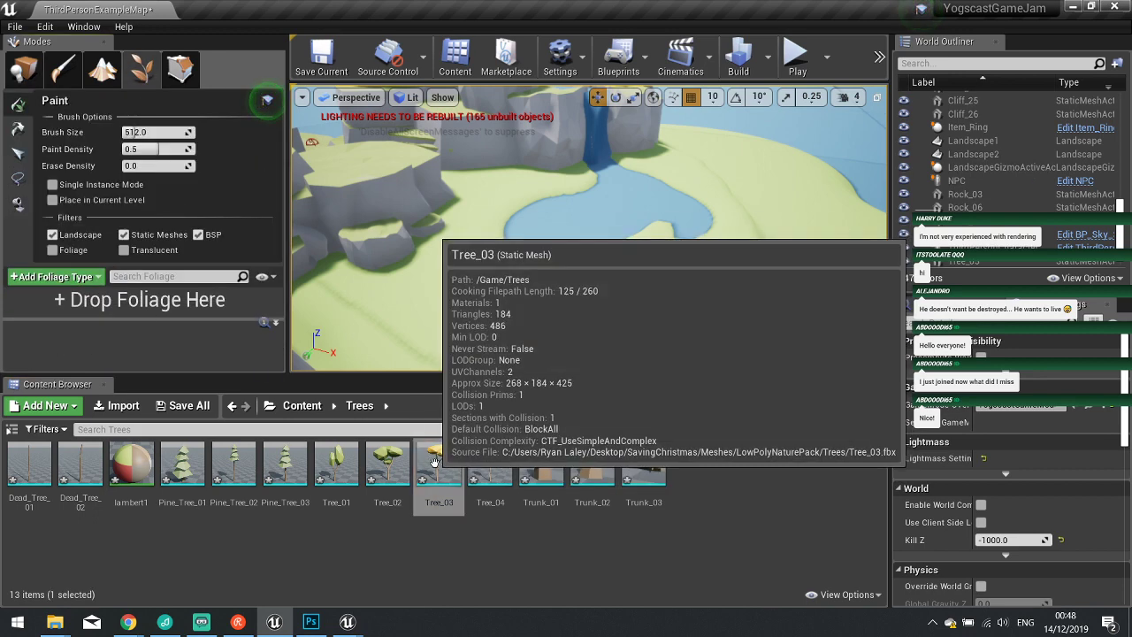
left_click_drag(438, 462, 190, 292)
left_click_drag(493, 469, 177, 499)
Set the Tree_03 foliage type's minimum Scale X to 0.8 and review its placement and instance settings.
left_click(24, 307)
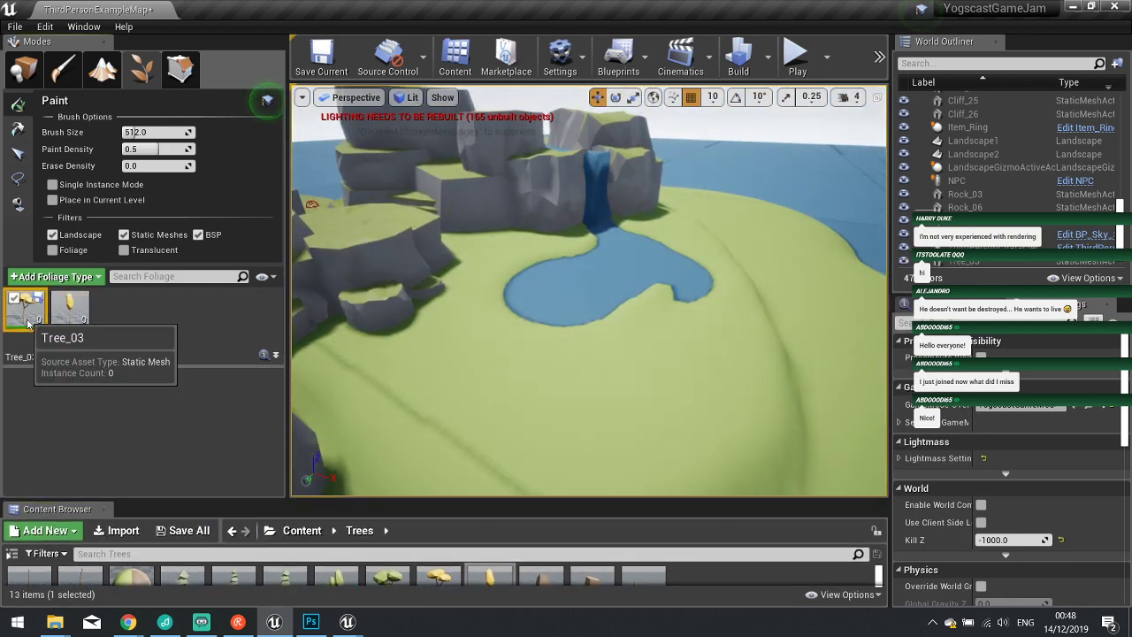
scroll(155, 433, "down", 2)
scroll(82, 433, "down", 1)
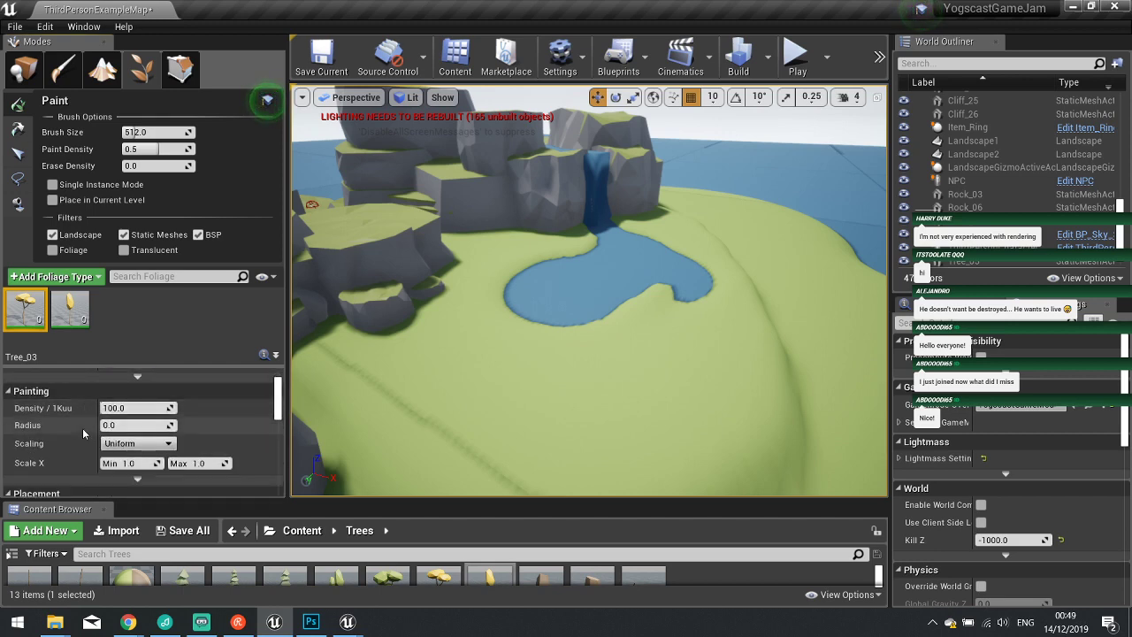
scroll(57, 439, "down", 1)
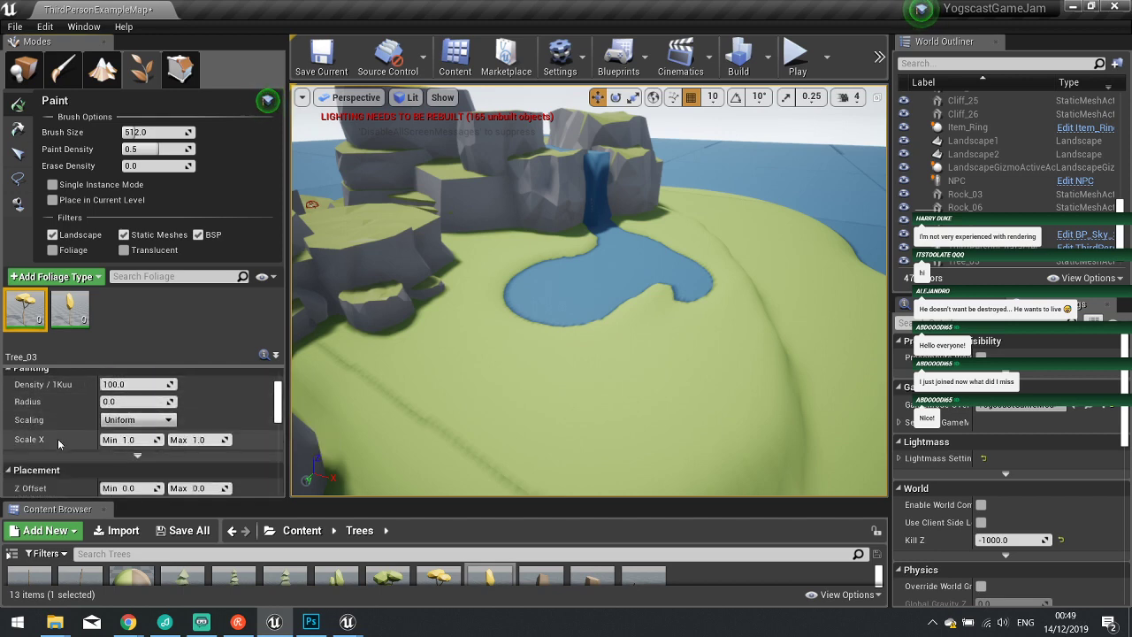
left_click(137, 439)
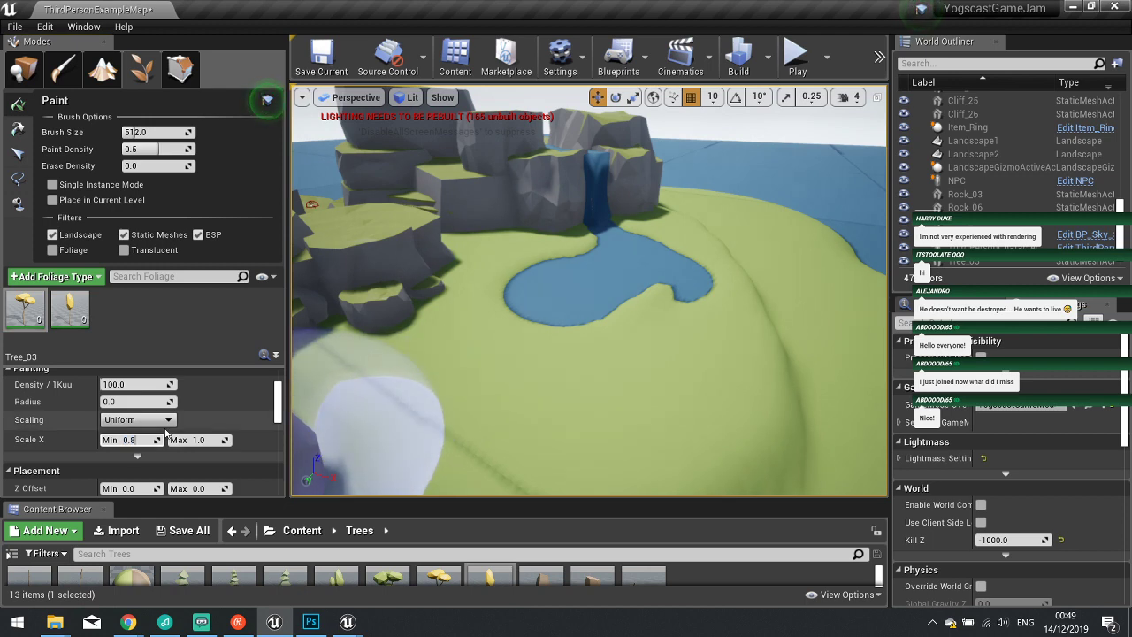
scroll(99, 416, "down", 2)
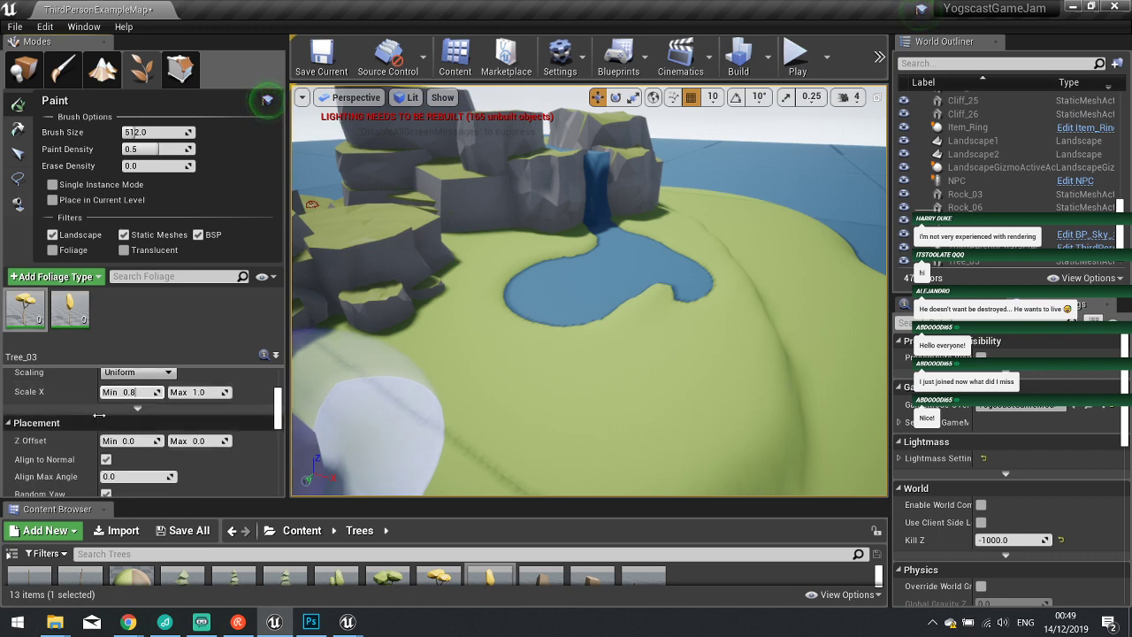
scroll(99, 415, "down", 2)
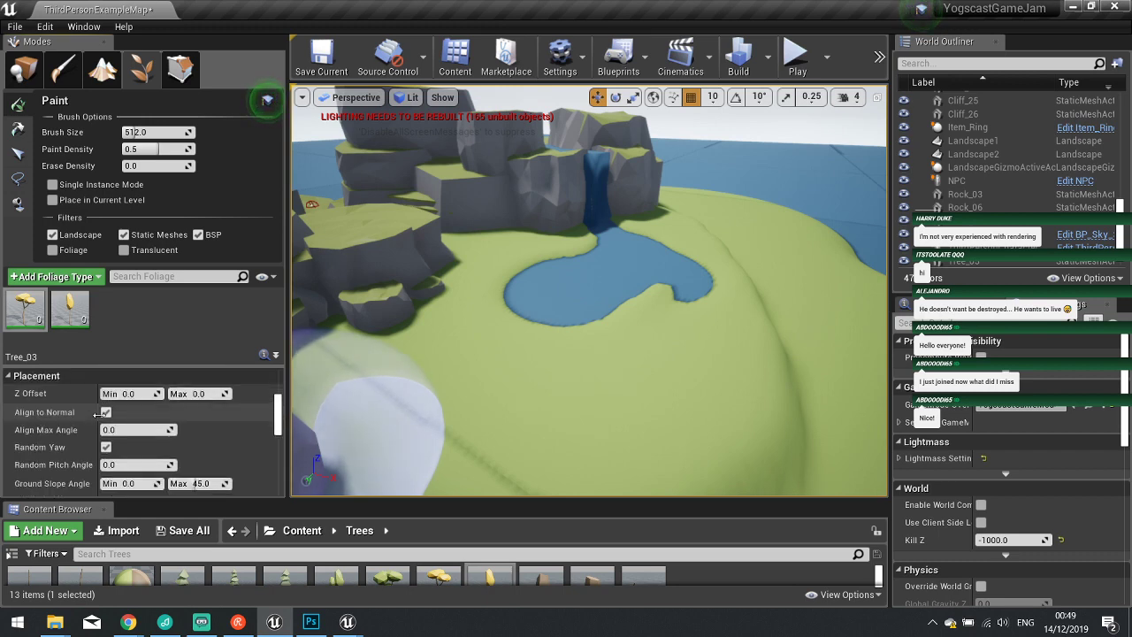
scroll(99, 416, "down", 1)
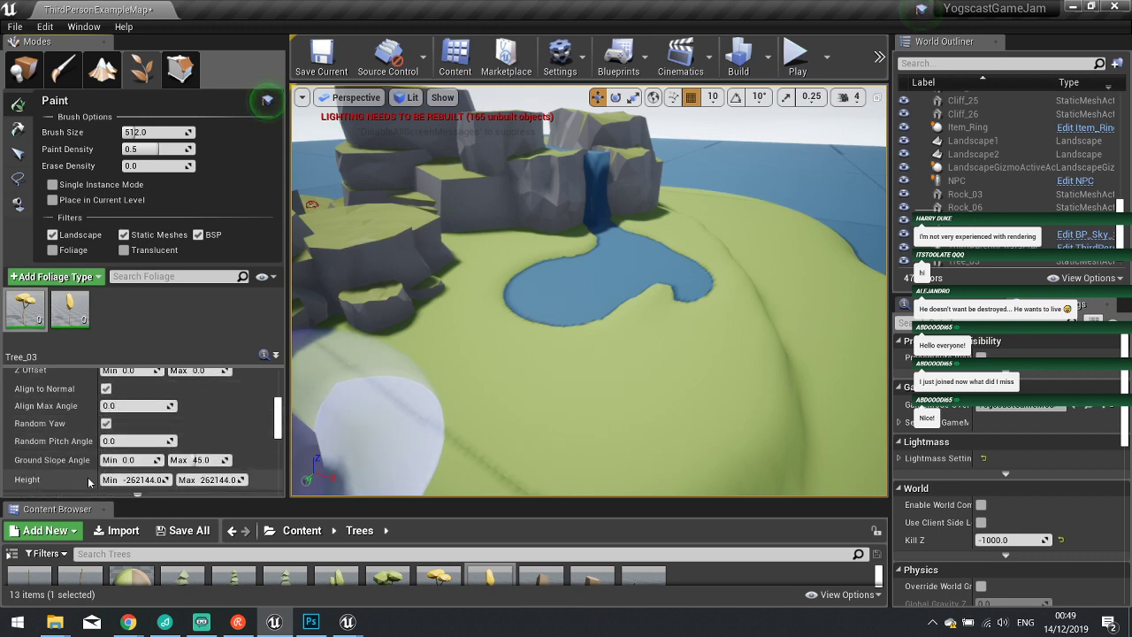
scroll(117, 428, "down", 4)
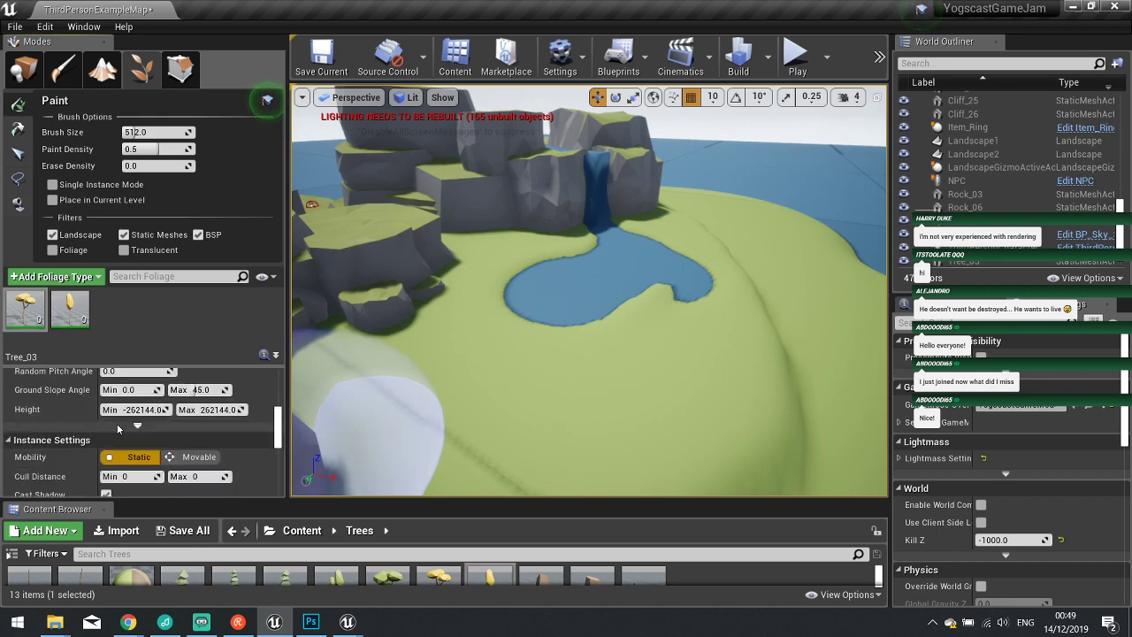
scroll(117, 428, "up", 1)
scroll(115, 428, "down", 4)
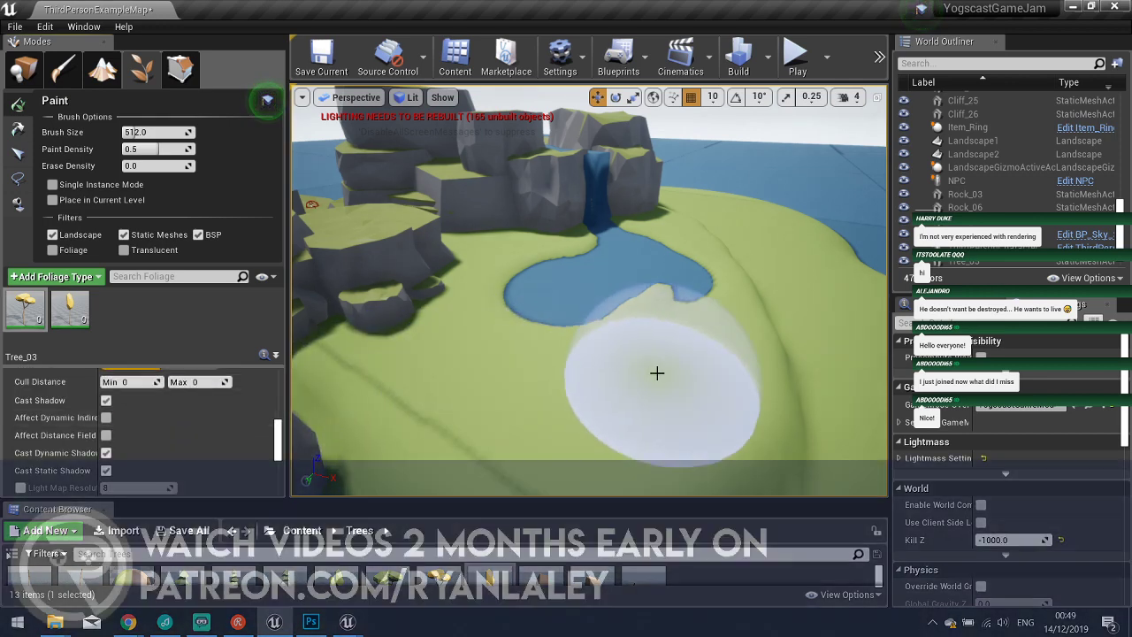
Try painting a clump of both tree types on the grass beside the pond and undo it.
left_click(657, 362)
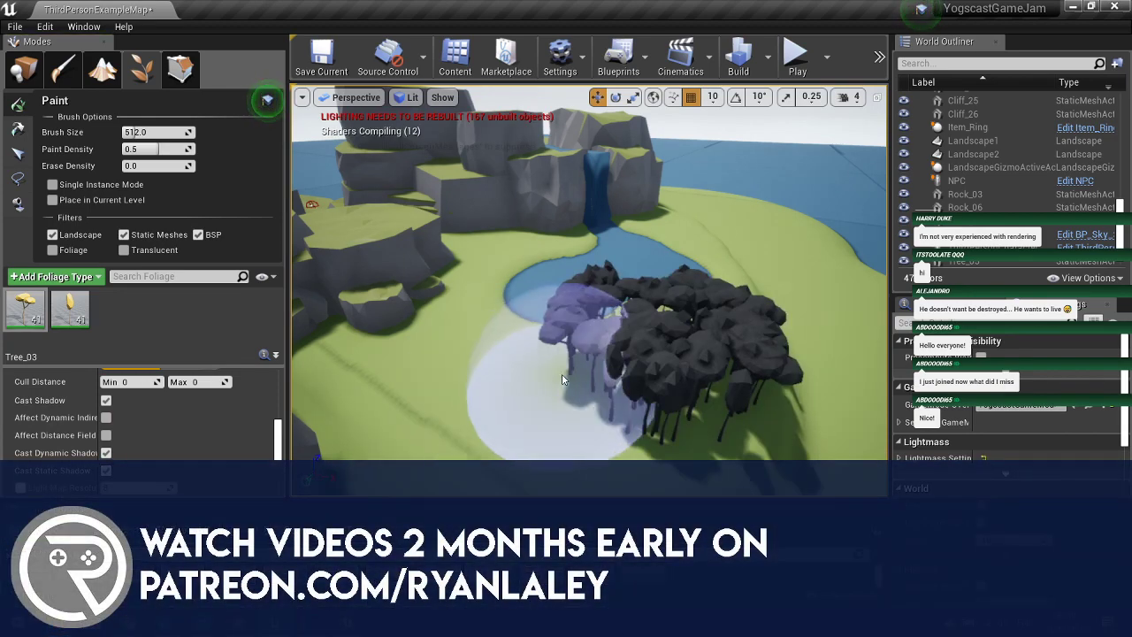
mouse_move(557, 362)
right_mouse_down()
mouse_move(512, 349)
mouse_move(521, 398)
mouse_move(496, 380)
mouse_move(539, 362)
mouse_move(565, 380)
right_mouse_up()
left_click_drag(561, 380, 533, 379, "shift")
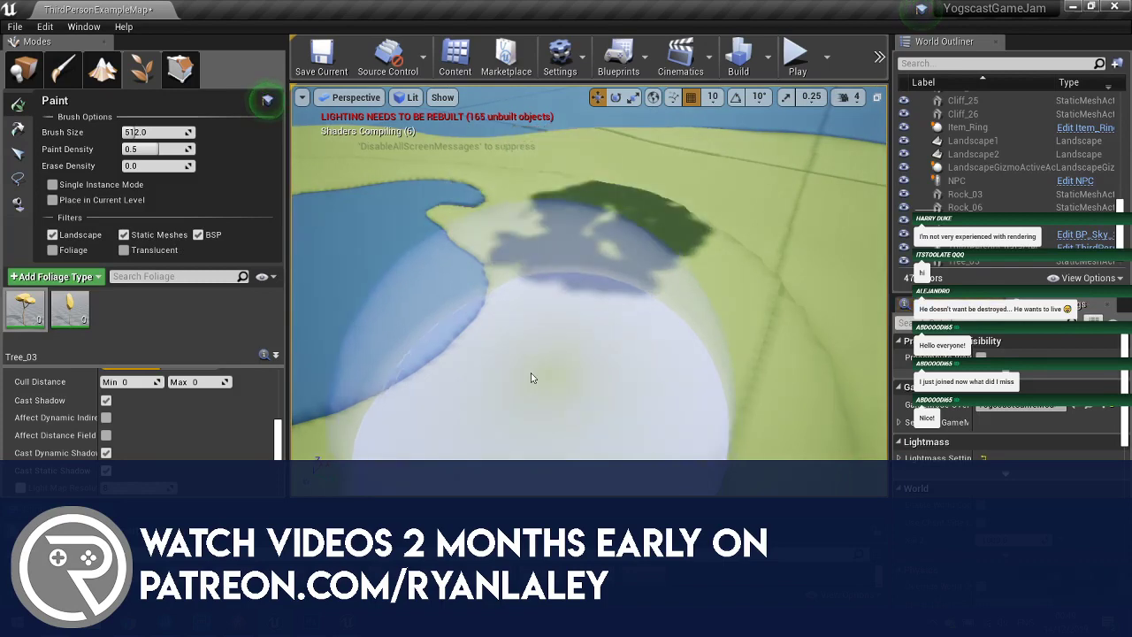
Set the Tree_04 foliage type's minimum Scale X to 0.8.
left_click(84, 320)
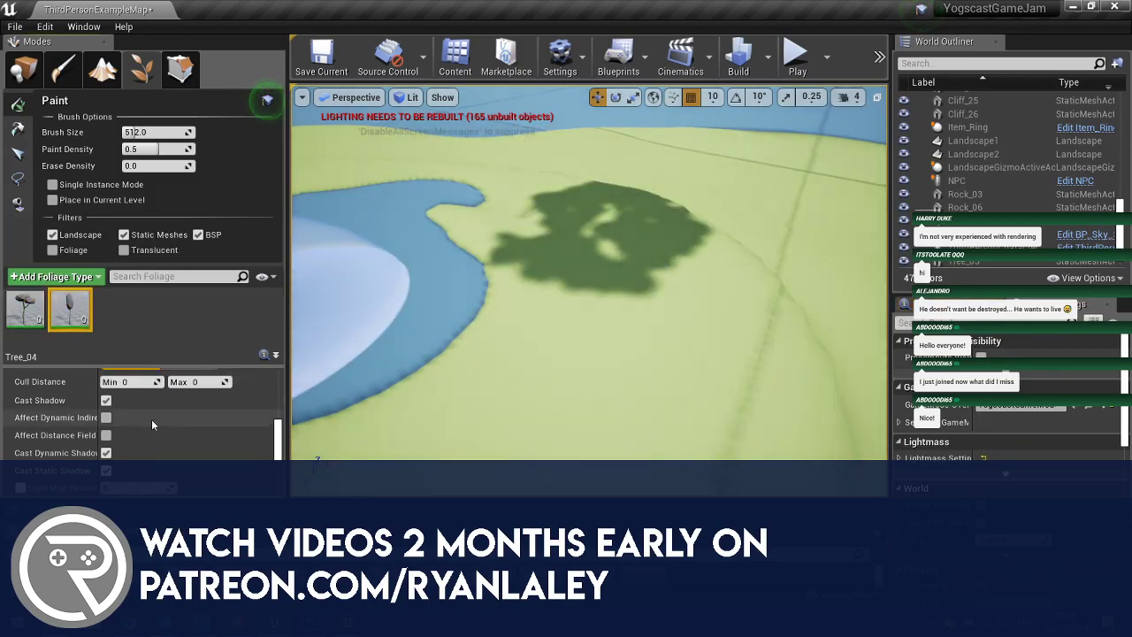
scroll(137, 381, "up", 8)
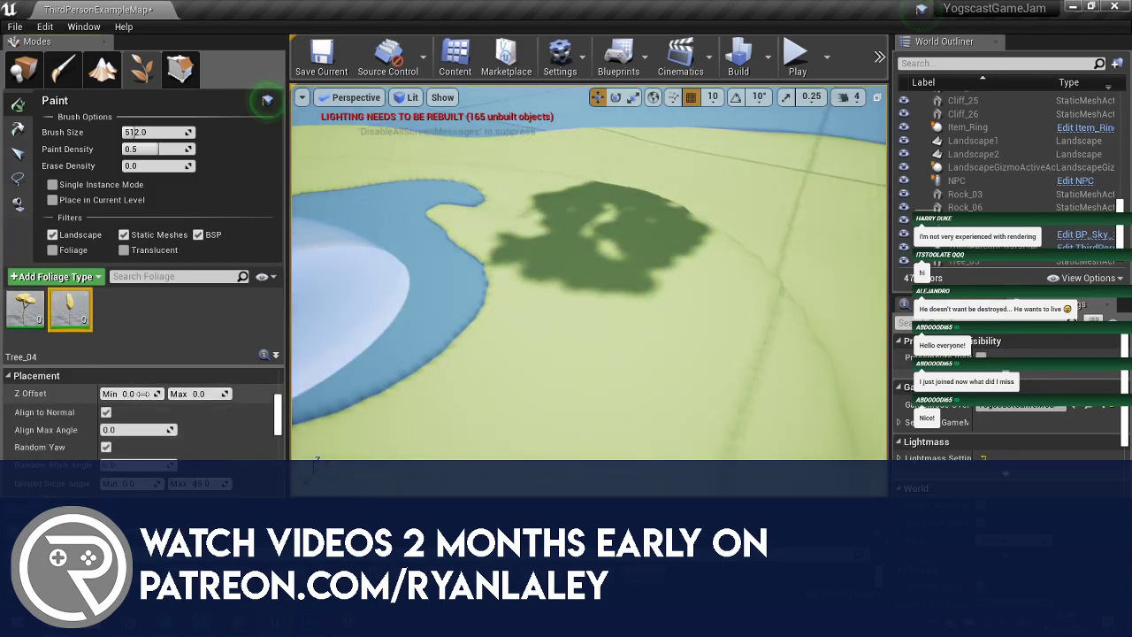
scroll(152, 418, "up", 3)
scroll(152, 418, "down", 3)
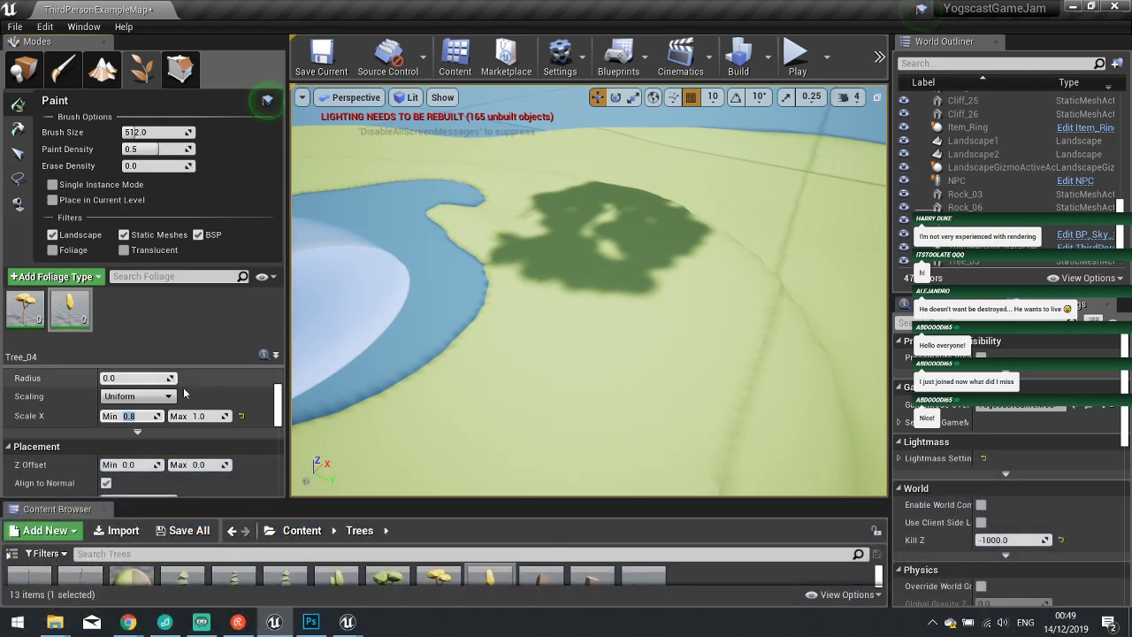
scroll(194, 396, "up", 3)
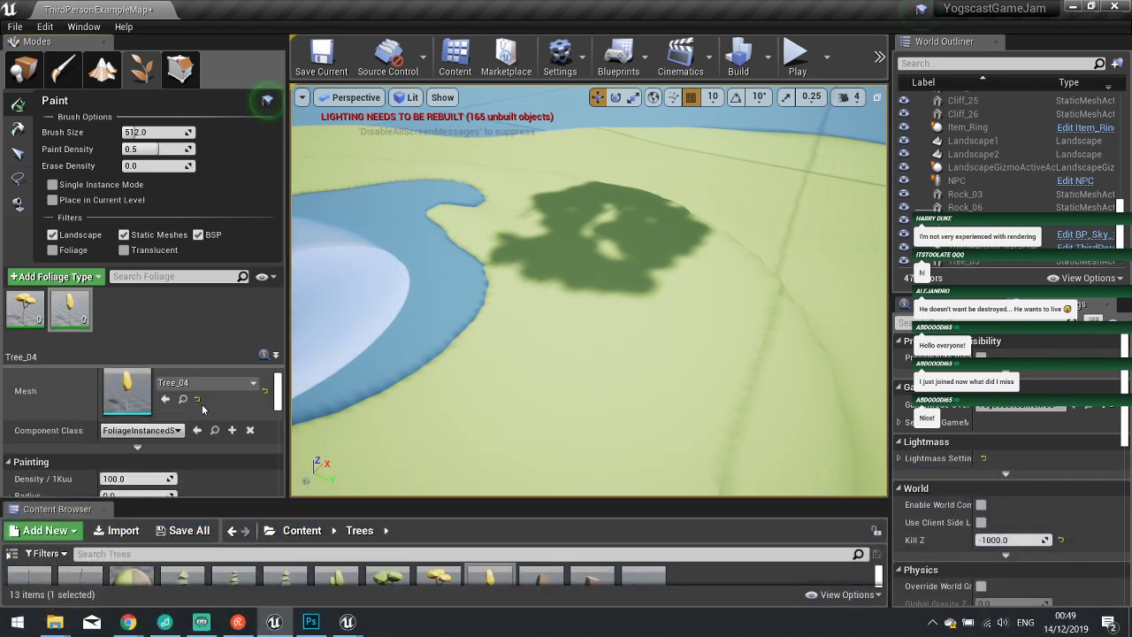
scroll(205, 402, "down", 3)
Test-paint trees on the grass near the pond with the new scale, and undo the foliage stroke.
left_click(682, 351)
mouse_move(683, 352)
right_mouse_down()
mouse_move(623, 347)
mouse_move(670, 334)
right_mouse_up()
key("ctrl+z")
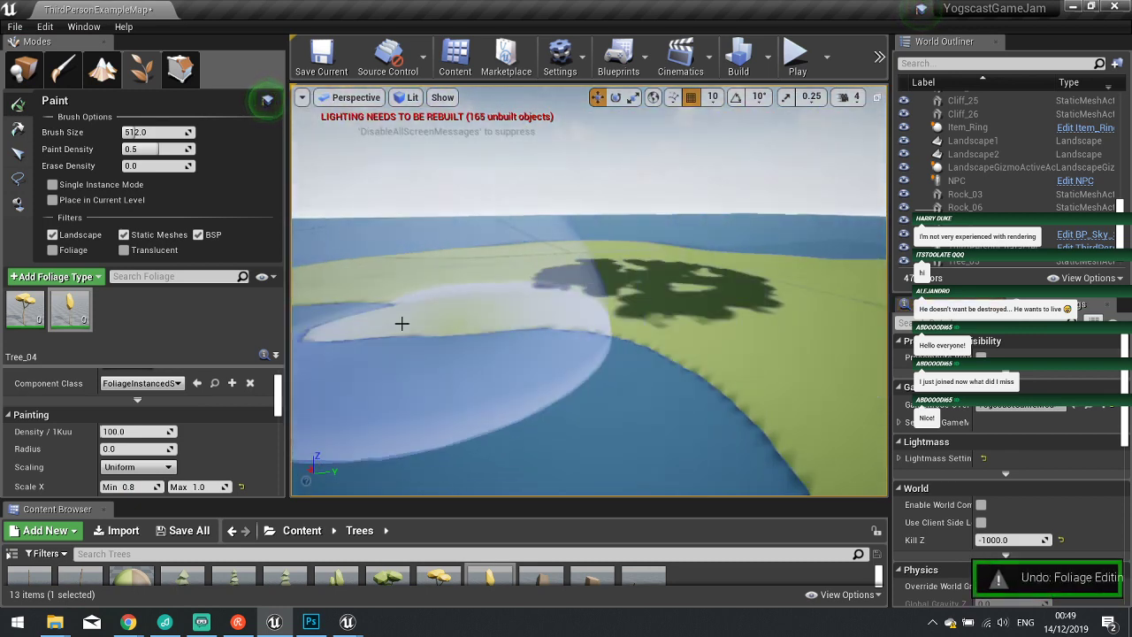
Set the Density / 1Kuu to 20 for both the Tree_04 and Tree_03 foliage types.
left_click(122, 431)
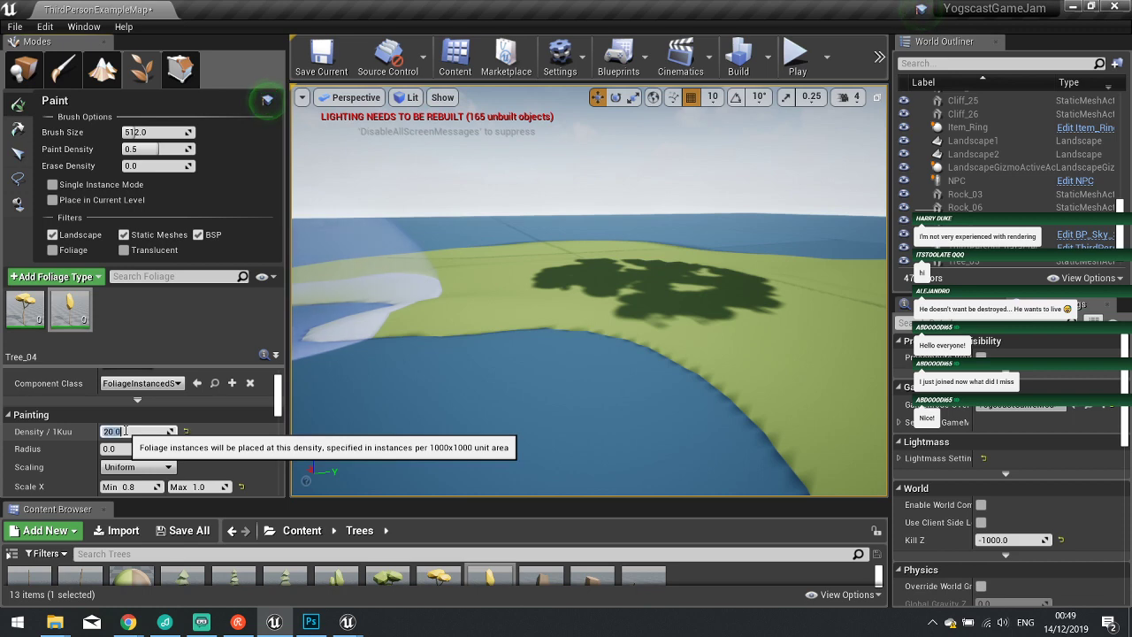
left_click(25, 308)
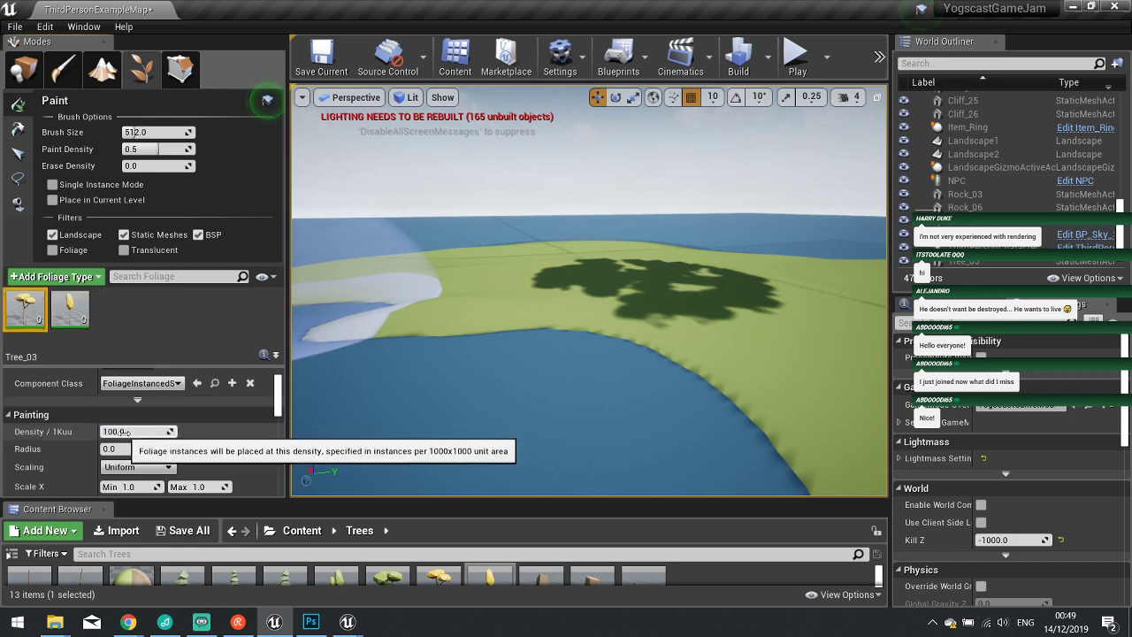
left_click(125, 431)
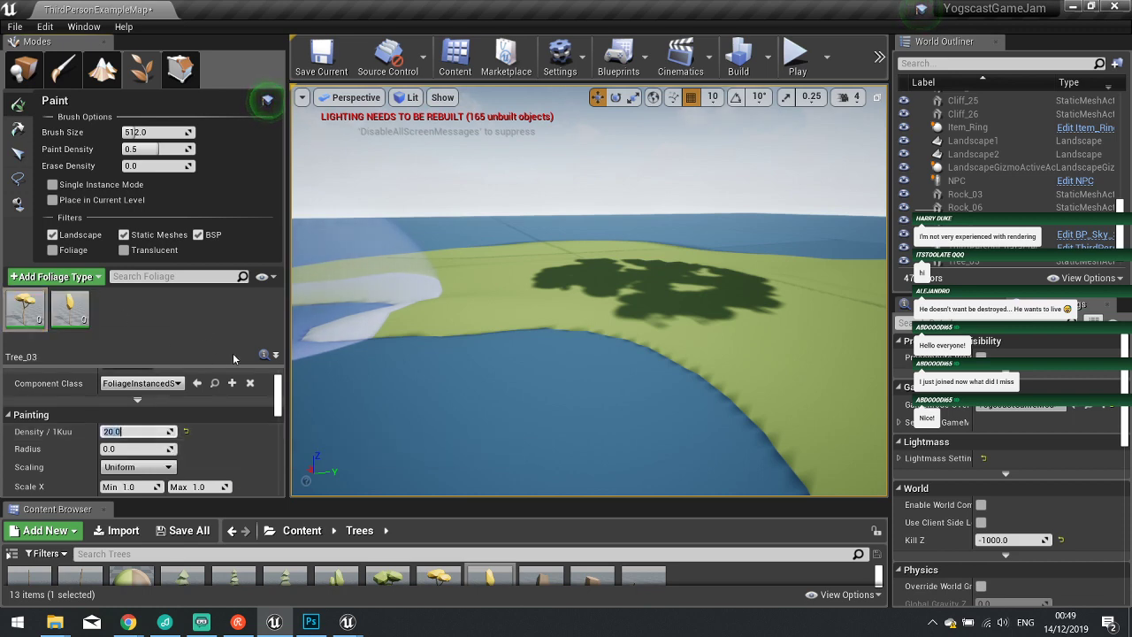
Test-paint two patches of trees beside the pond, inspect them up close and undo both strokes.
left_click(548, 243)
left_click(738, 340)
right_click_drag(706, 303, 725, 309)
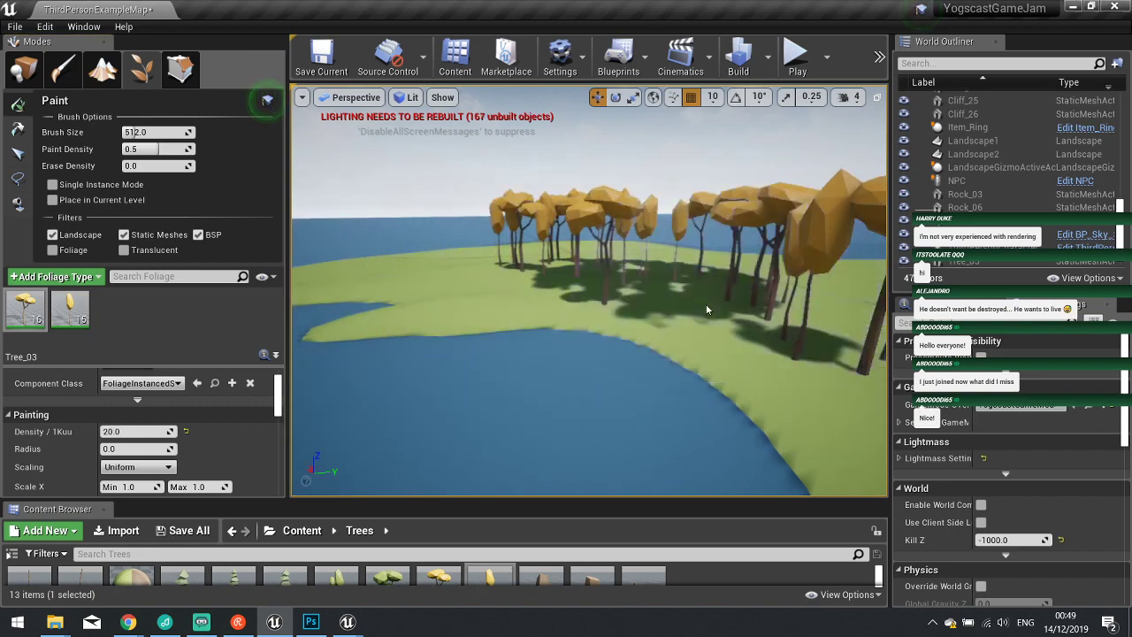
mouse_move(640, 303)
right_mouse_down()
mouse_move(752, 305)
mouse_move(655, 296)
mouse_move(632, 303)
mouse_move(630, 315)
mouse_move(642, 311)
right_mouse_up()
key("w")
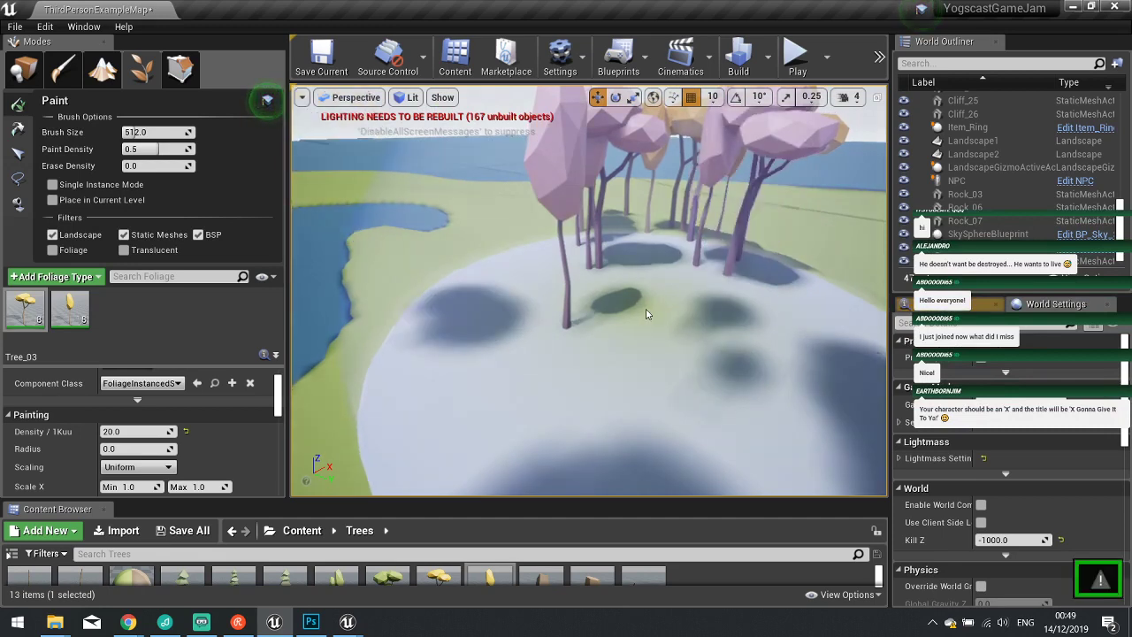
key("ctrl+z")
key("ctrl+z")
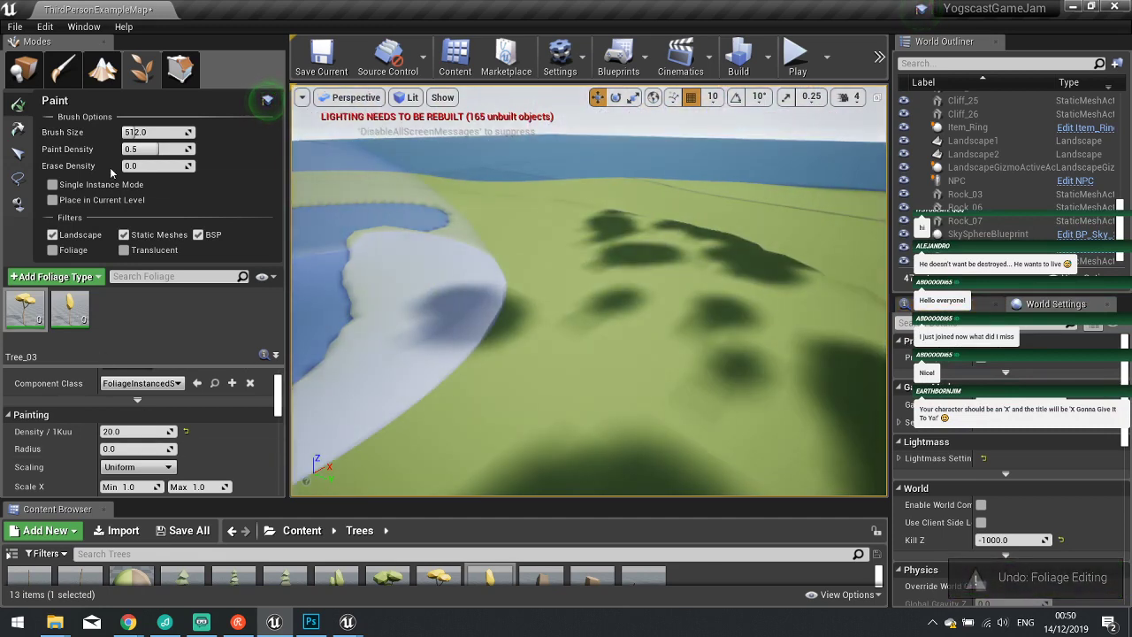
Set the brush's paint density to 0.2 and paint scattered trees on the grass along the pond's shore.
left_click(152, 148)
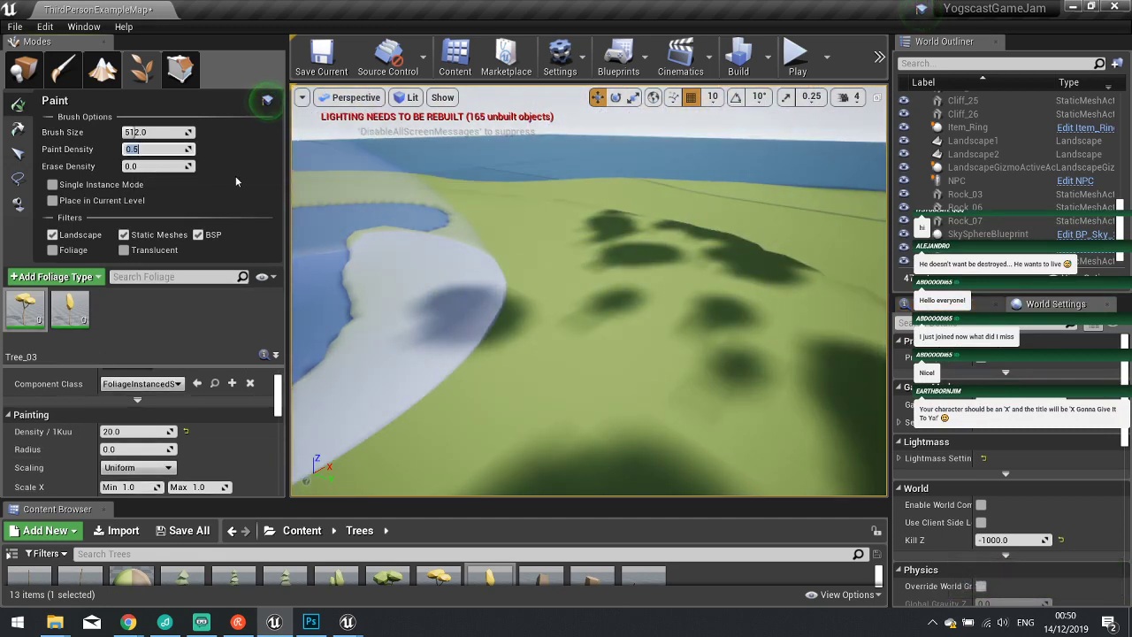
type("0.2")
key("Return")
left_click(551, 240)
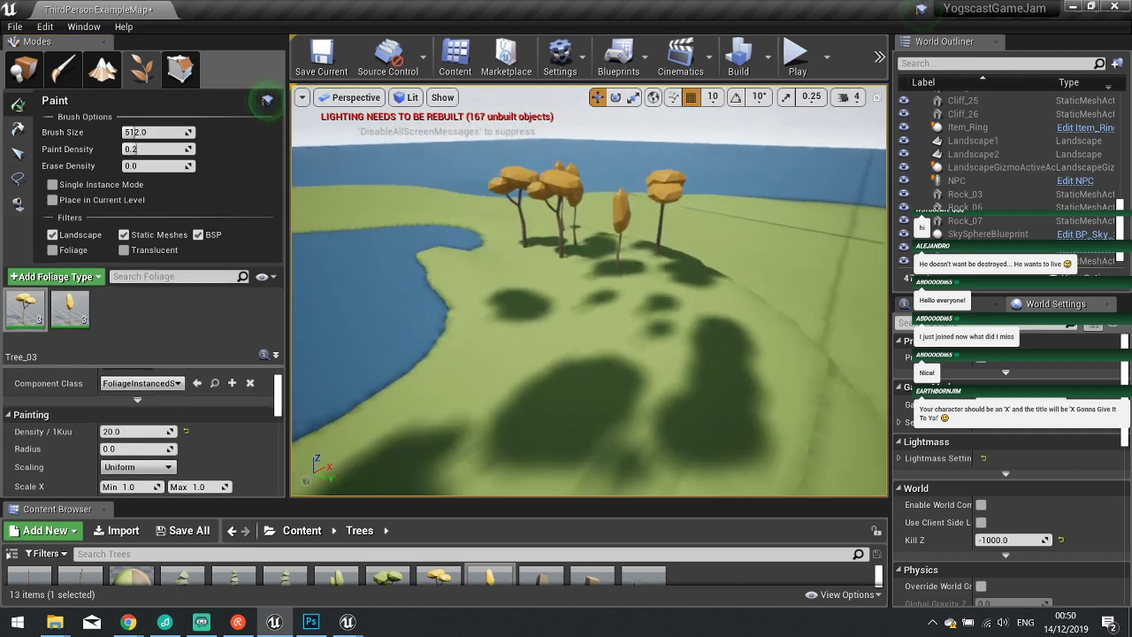
key("s")
right_click_drag(610, 285, 699, 287)
left_click(623, 286)
left_click(622, 353)
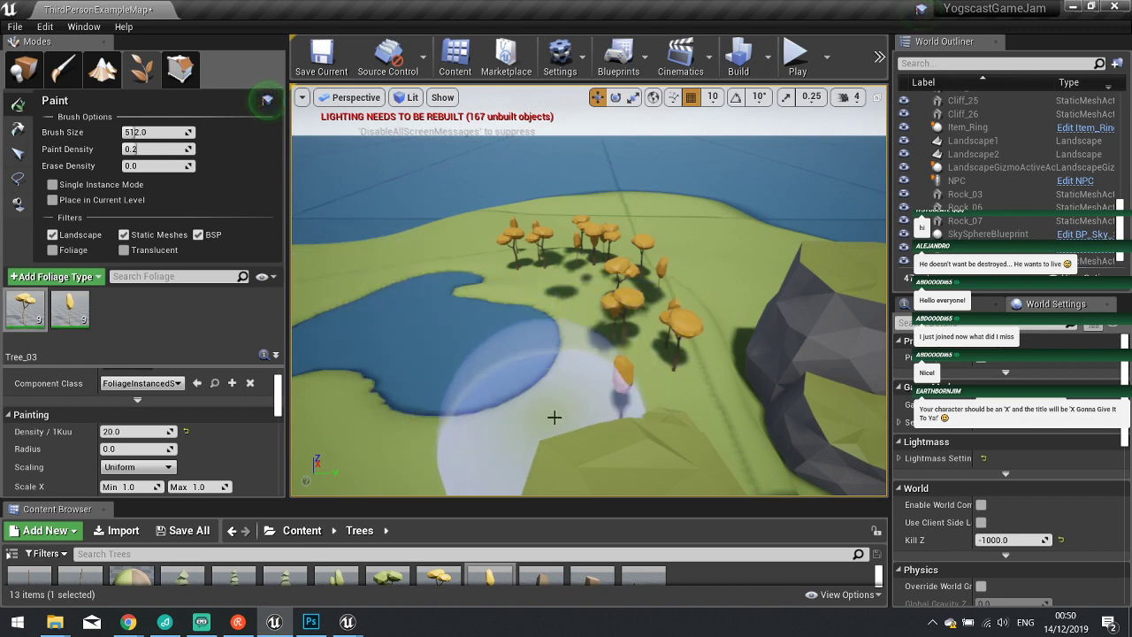
Paint more scattered trees across the grass towards the passage between the cliffs.
left_click(584, 397)
key("d")
mouse_move(583, 397)
right_mouse_down()
mouse_move(354, 394)
mouse_move(597, 397)
right_mouse_up()
left_click(722, 414)
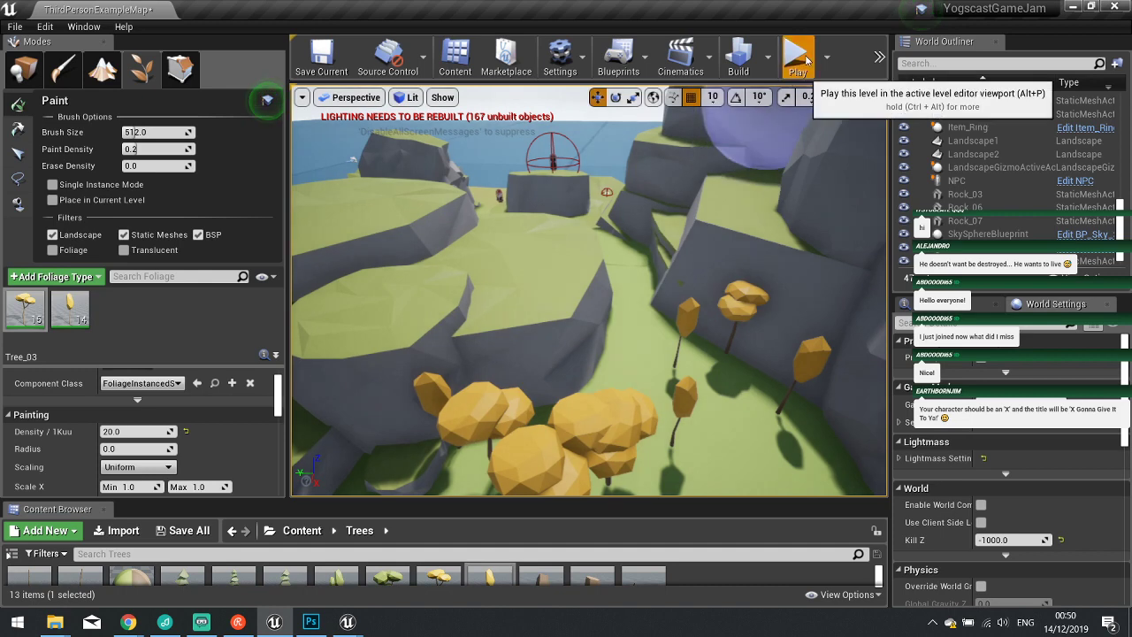
Playtest the level by running the character through the cliff passage and among the painted trees beside the pond.
left_click(798, 56)
key("w")
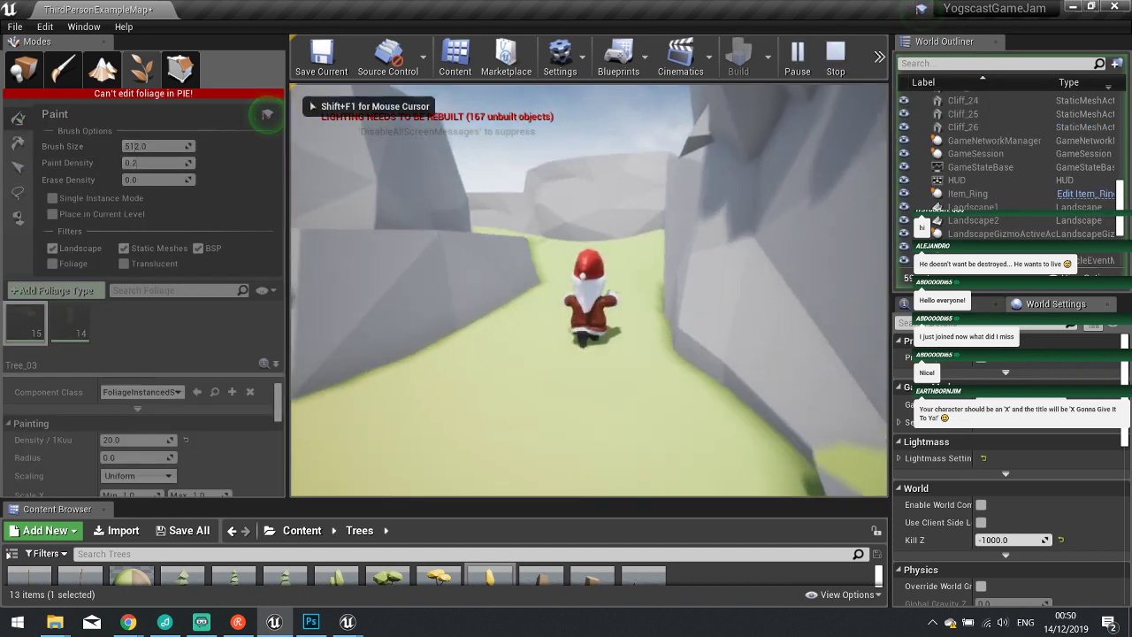
key("w")
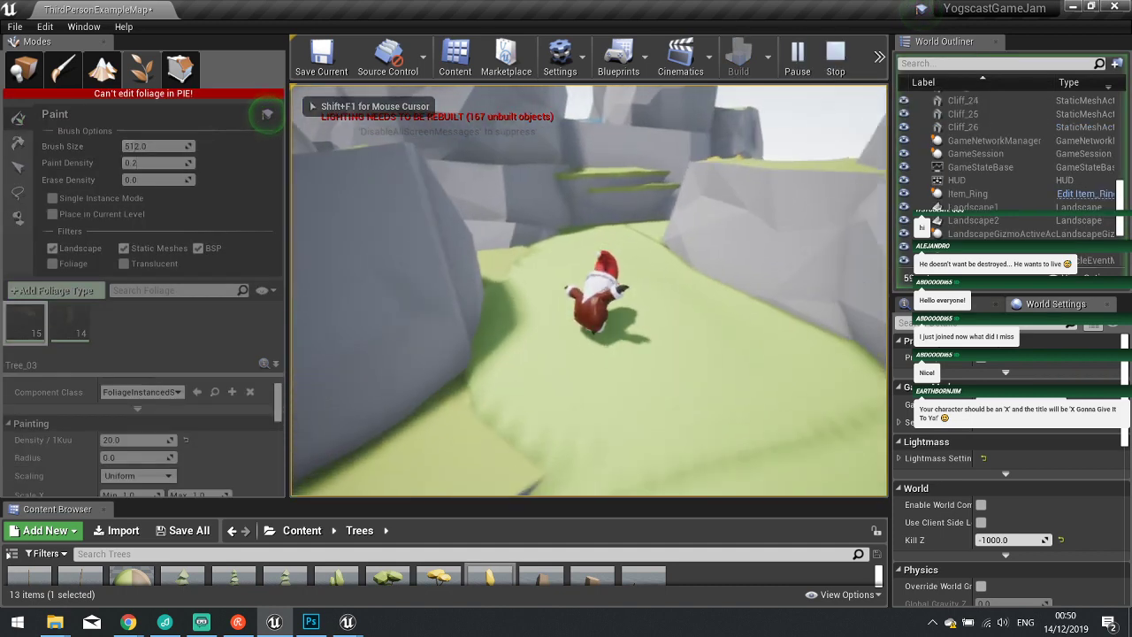
key("w")
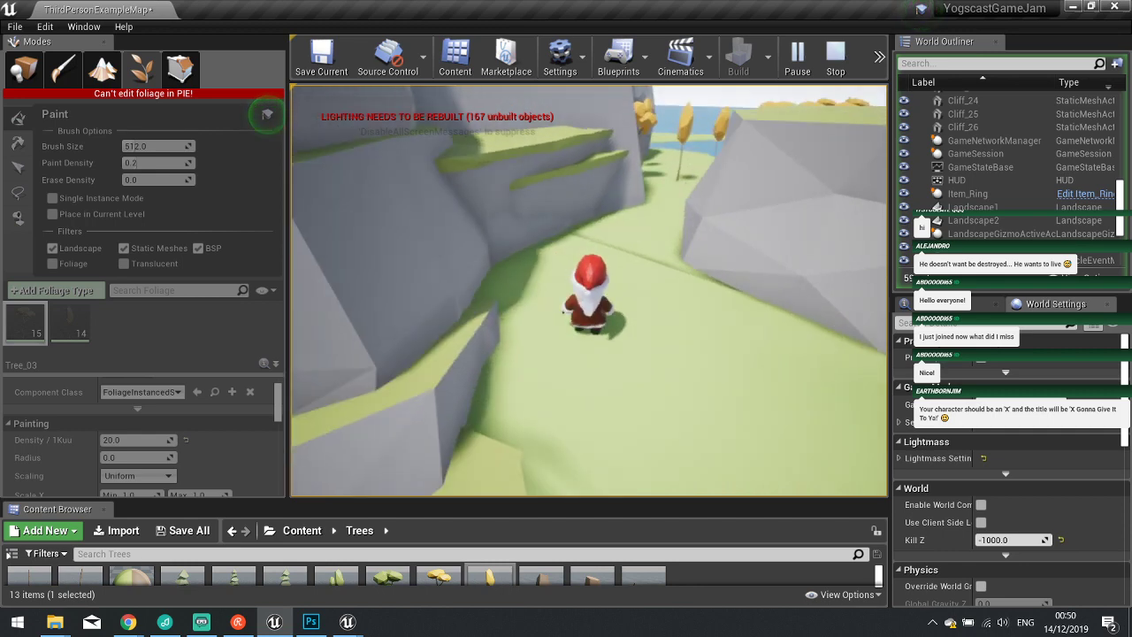
key("w")
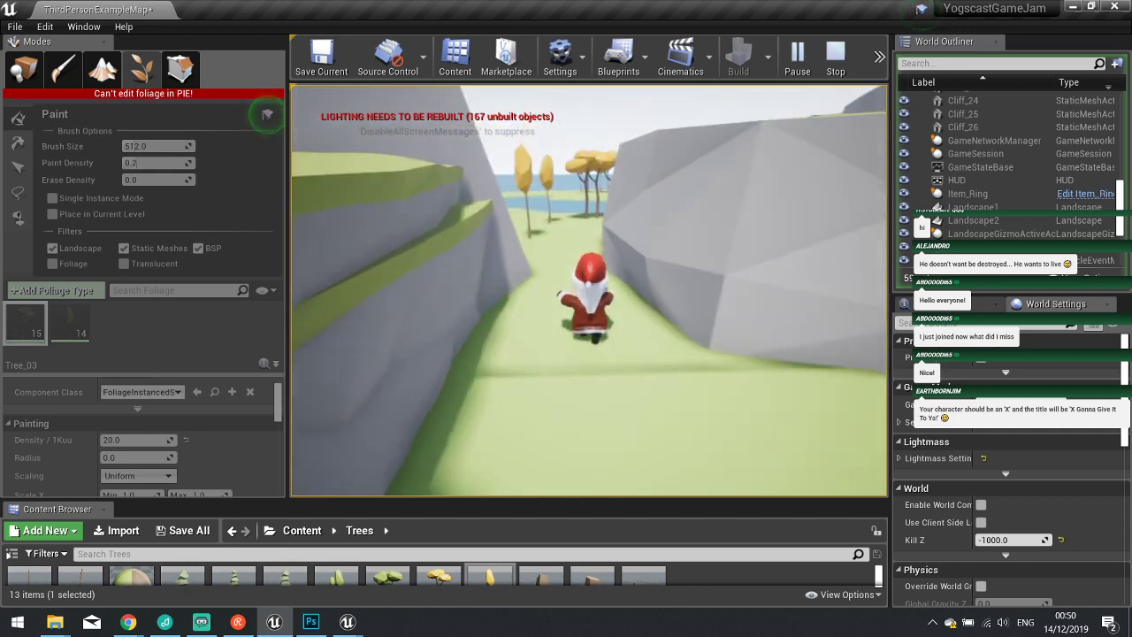
key("w")
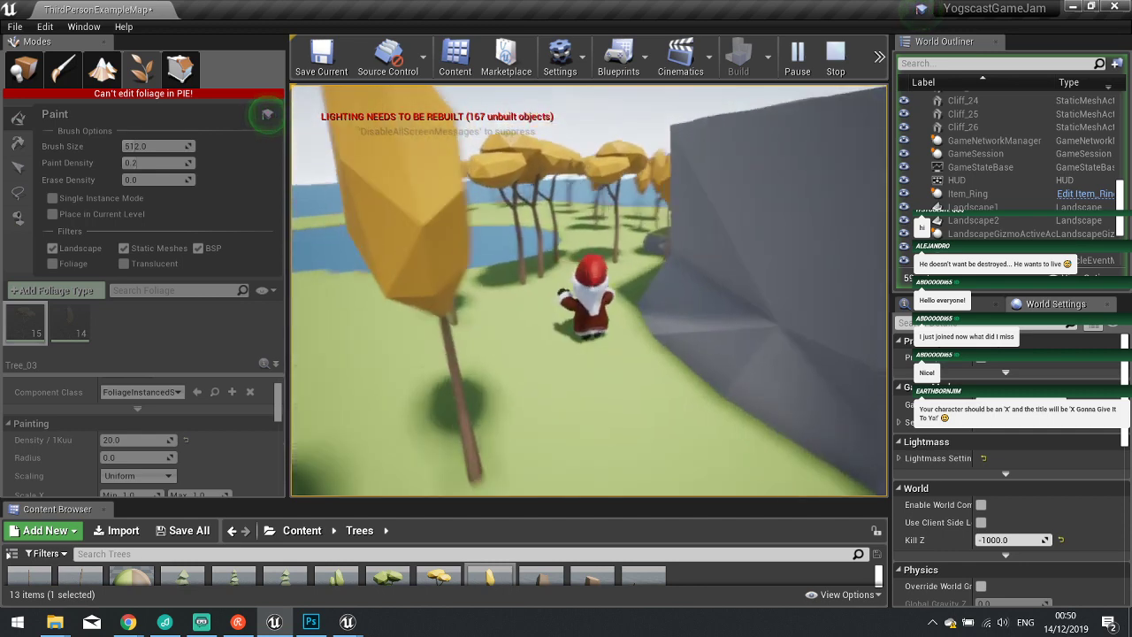
key("w")
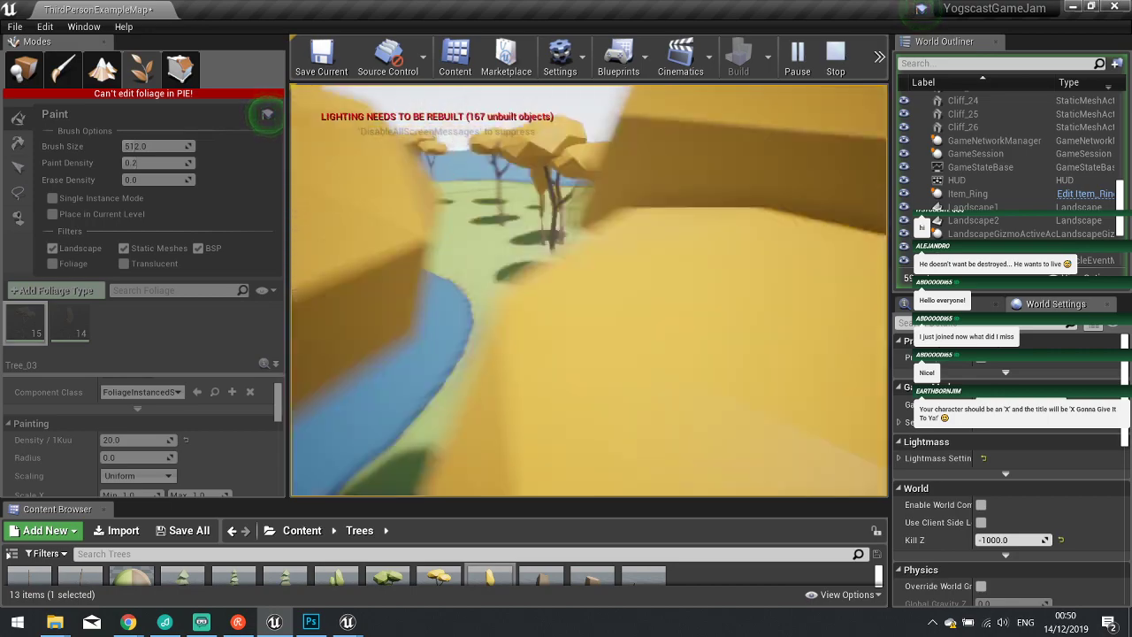
key("w")
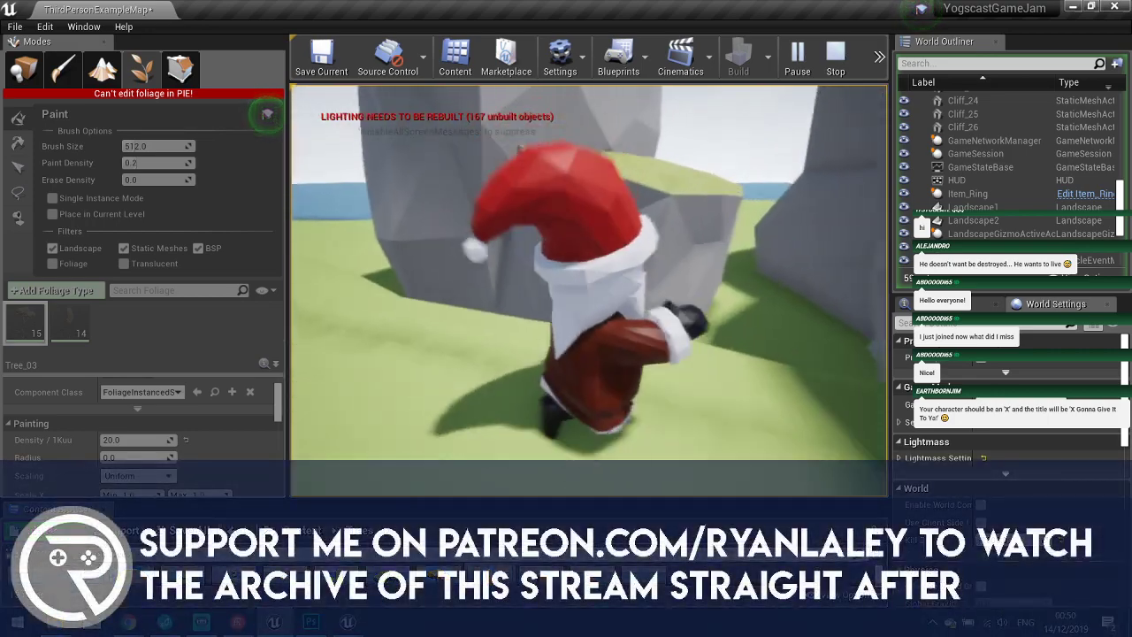
key("w")
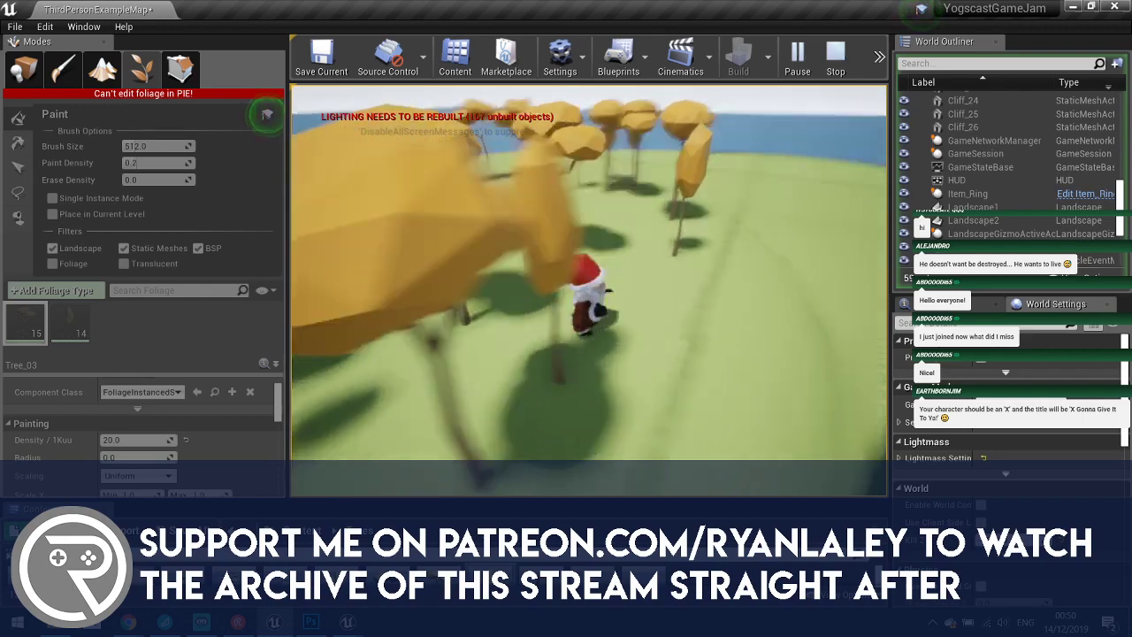
key("Escape")
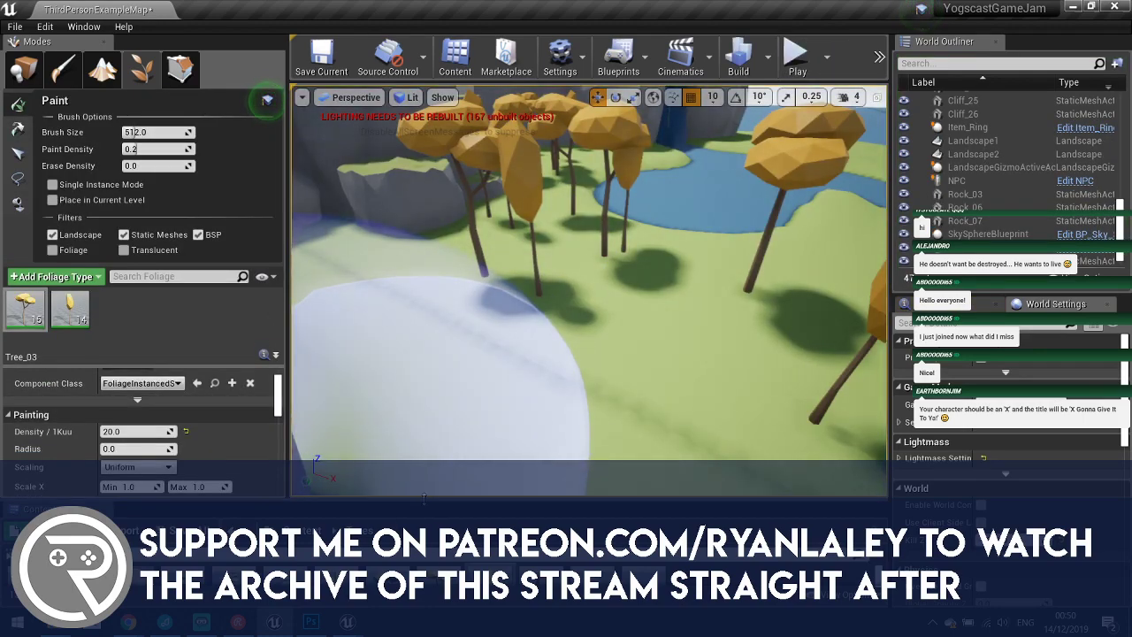
Set the Collision Presets of the Tree_03 foliage type to BlockAllDynamic.
mouse_move(423, 507)
left_mouse_down()
mouse_move(412, 405)
mouse_move(404, 509)
left_mouse_up()
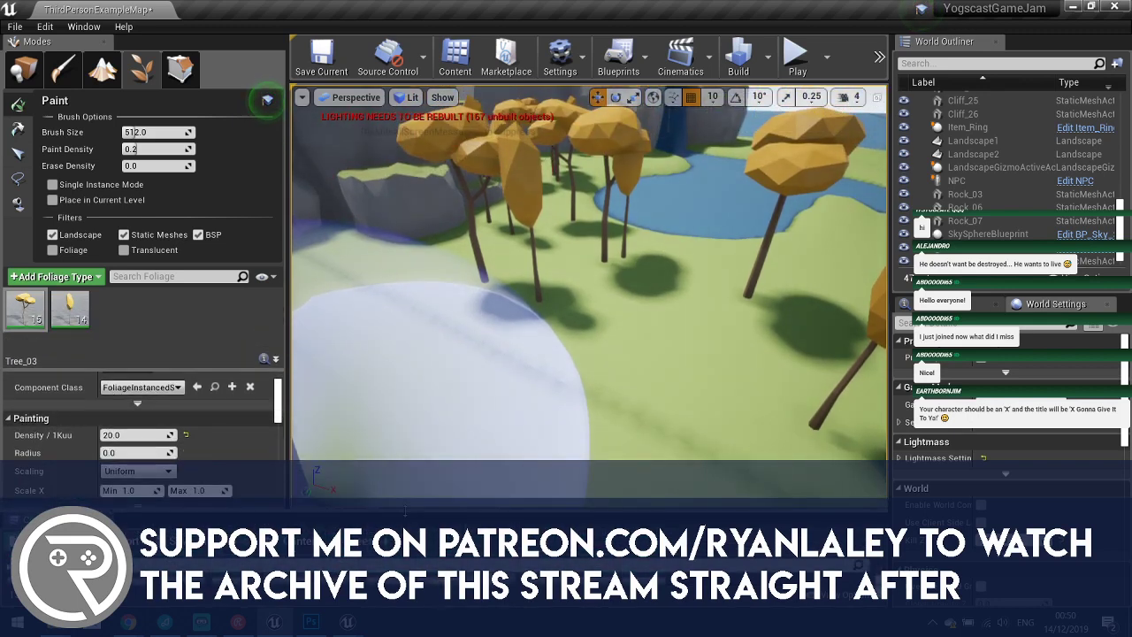
scroll(105, 410, "down", 5)
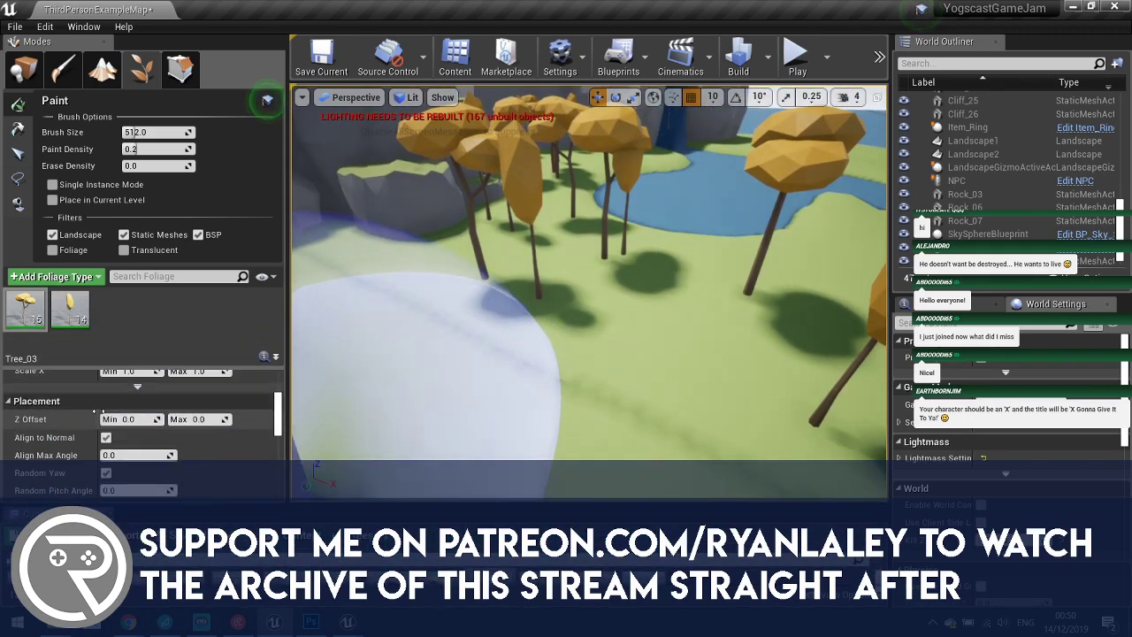
scroll(104, 410, "down", 5)
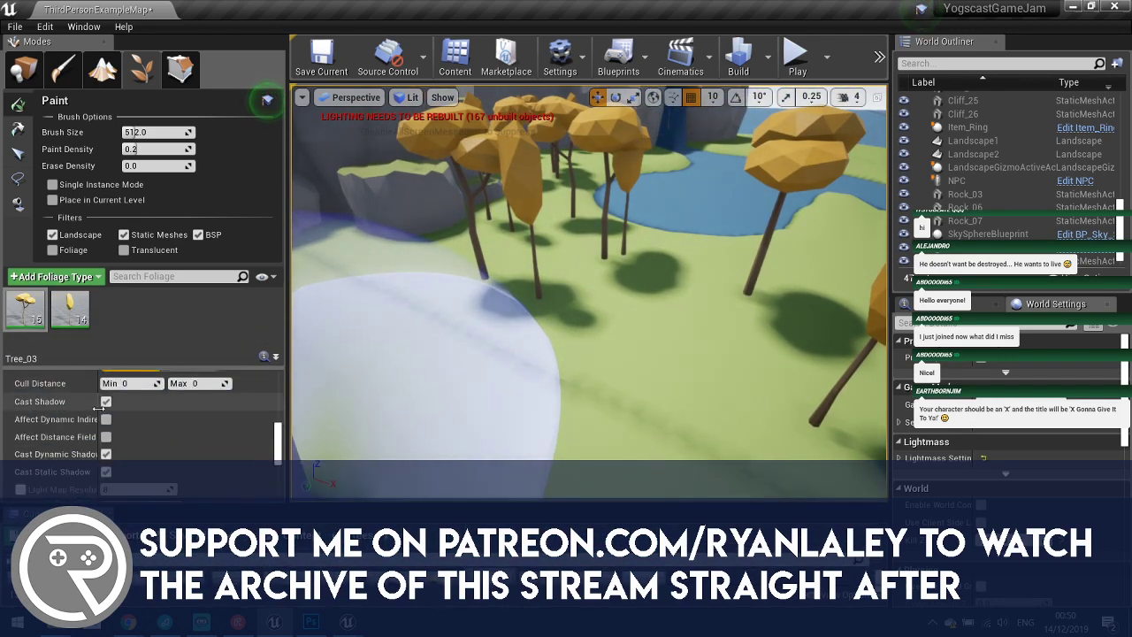
scroll(98, 408, "down", 4)
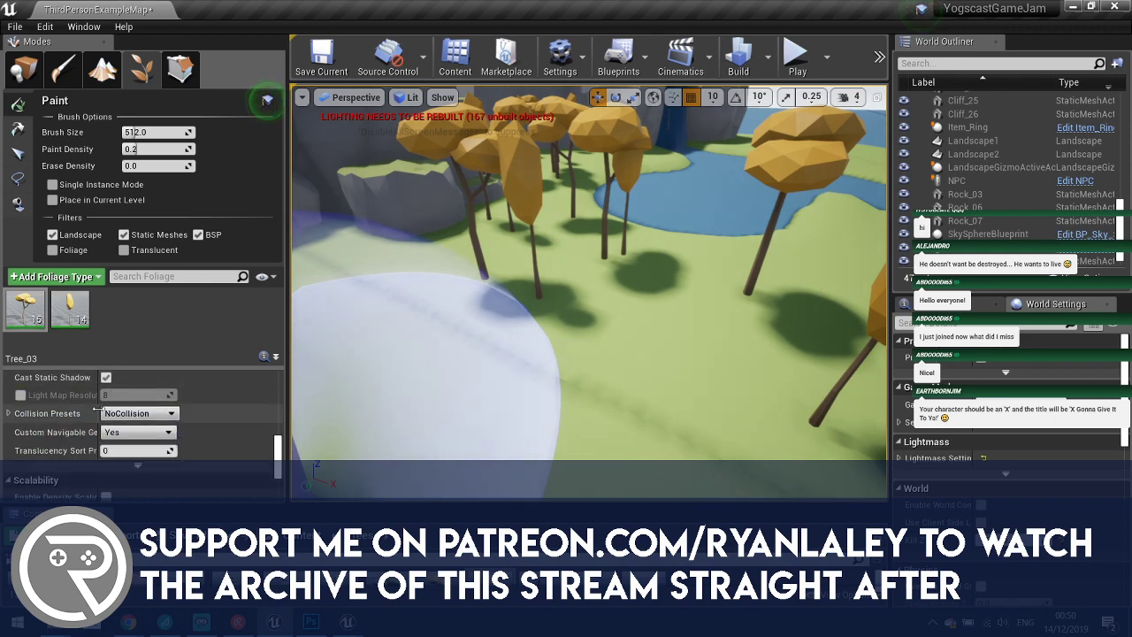
left_click(133, 413)
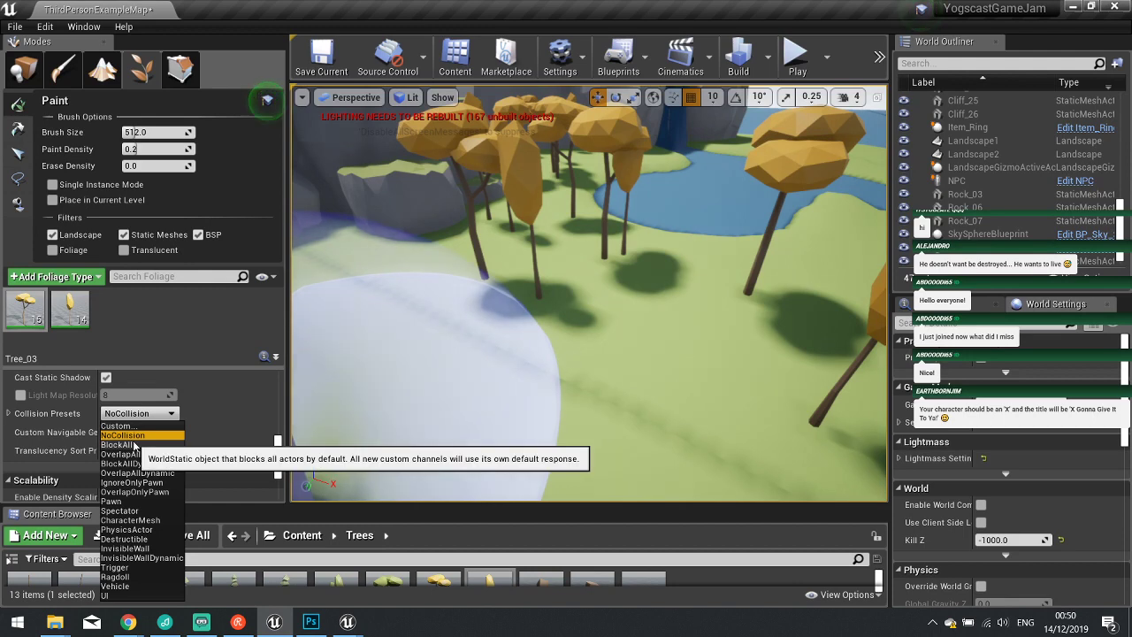
left_click(141, 463)
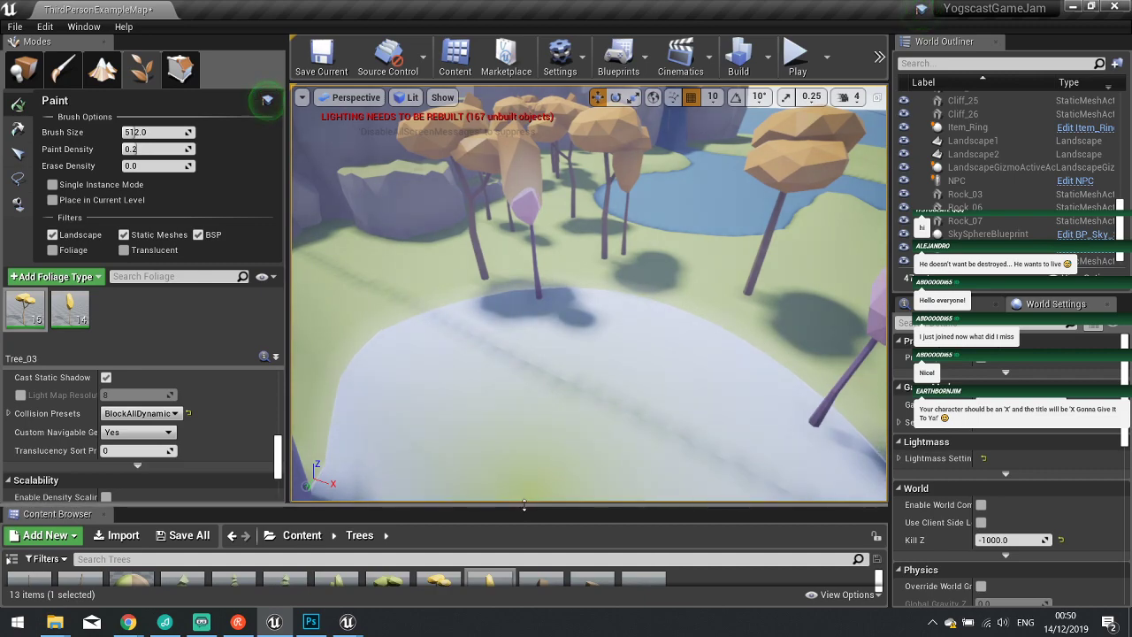
Set the Tree_04 static mesh's Collision Complexity to Use Complex Collision As Simple, save the mesh and close its editor.
left_click_drag(523, 505, 521, 387)
double_click(427, 438)
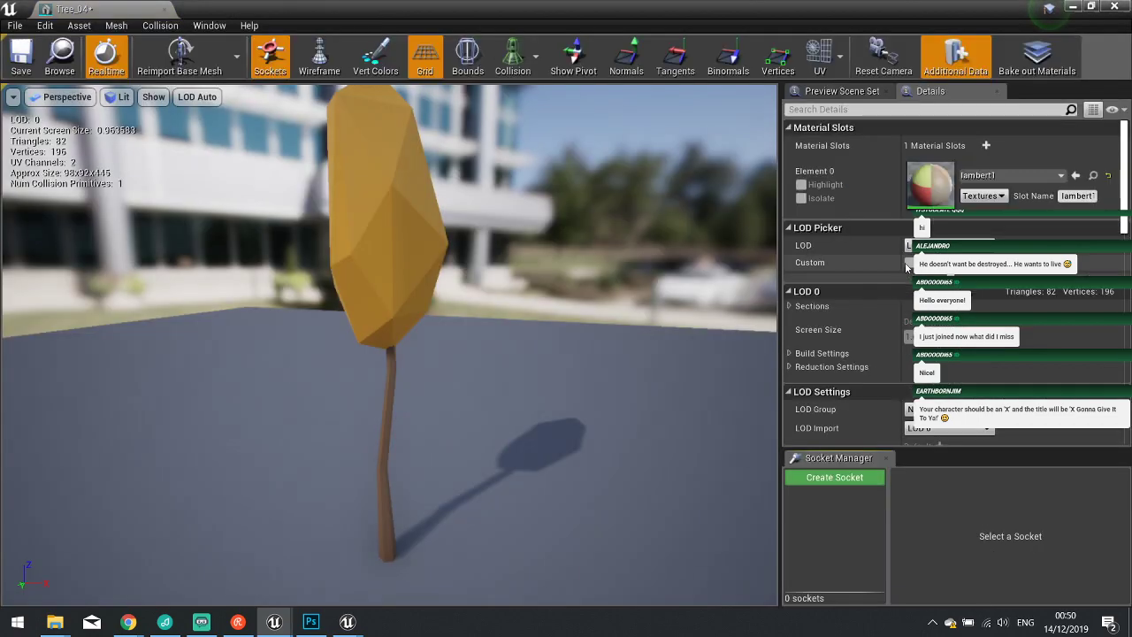
scroll(906, 266, "down", 10)
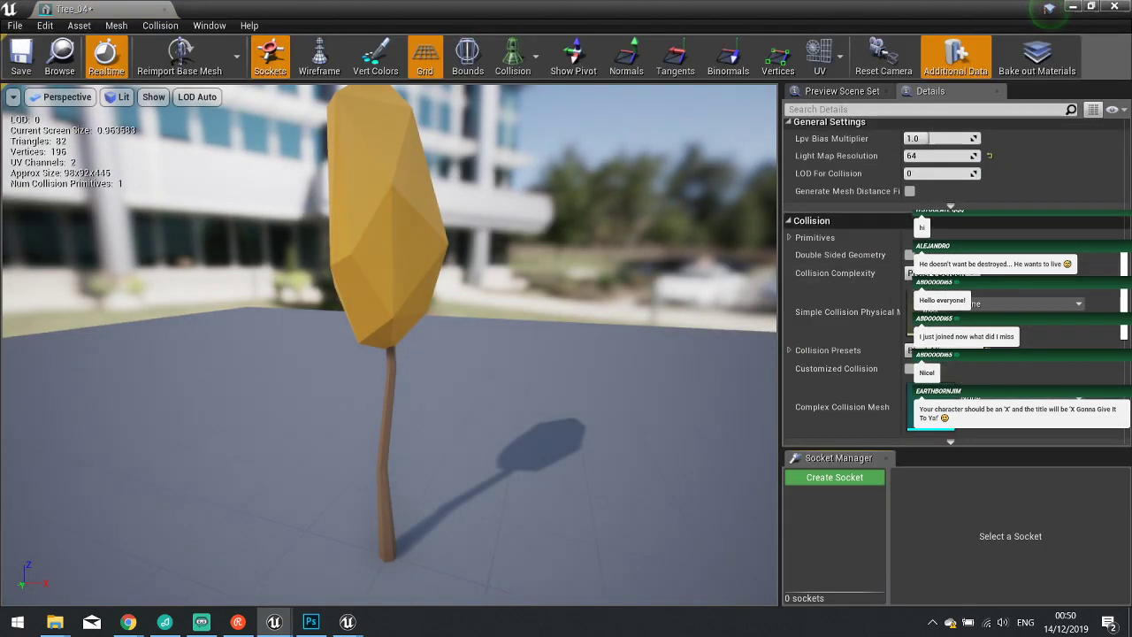
scroll(907, 265, "down", 2)
left_click(942, 179)
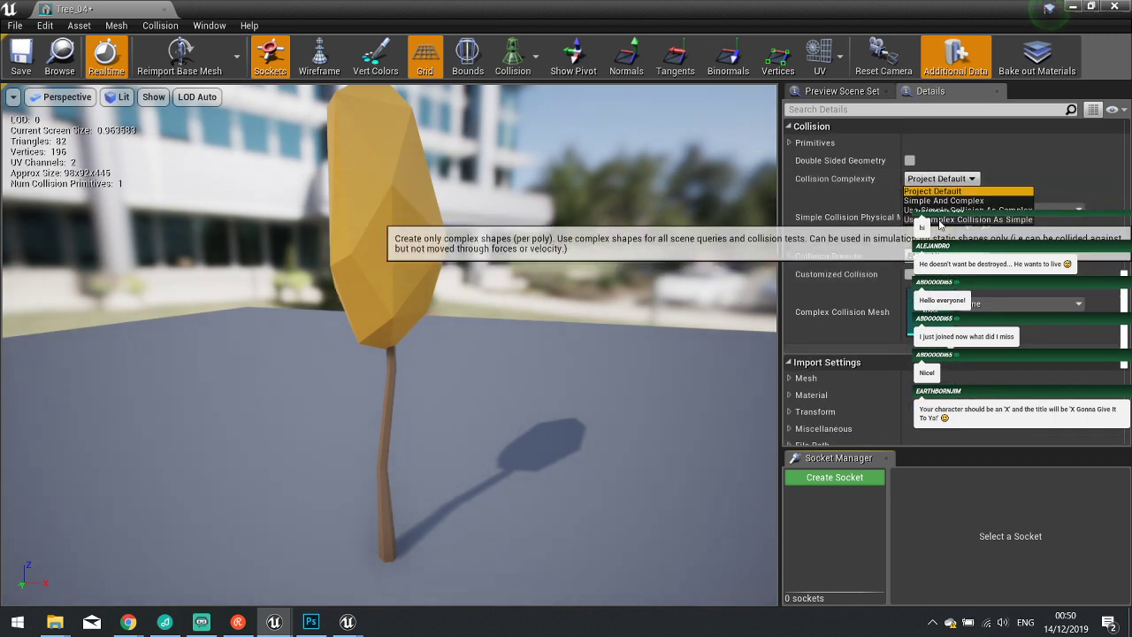
left_click(939, 221)
left_click(21, 59)
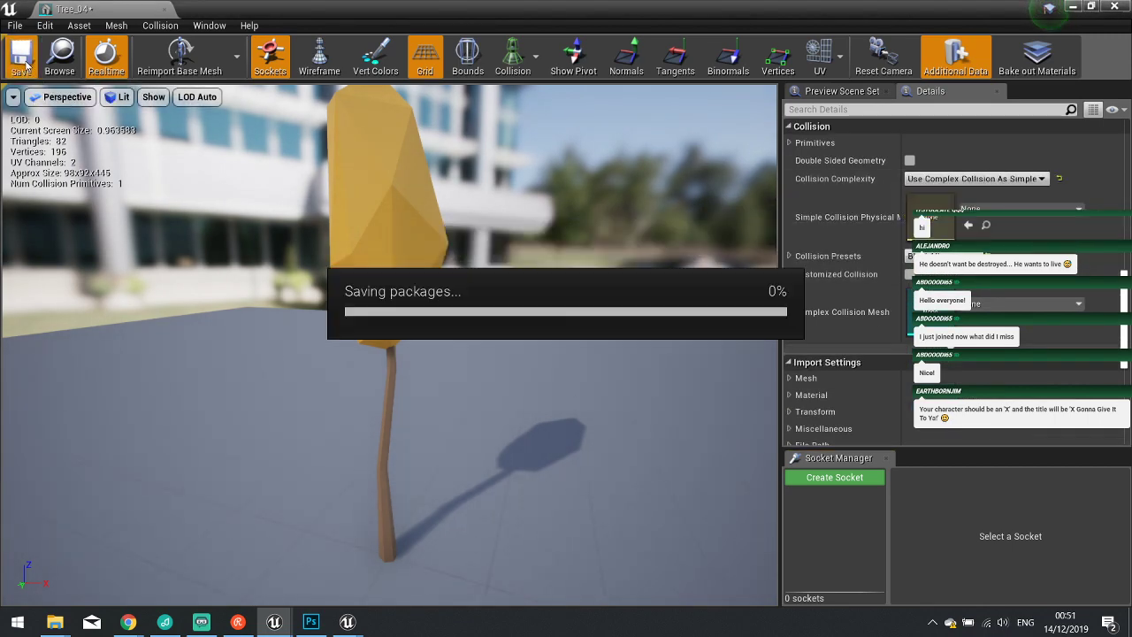
left_click(1112, 8)
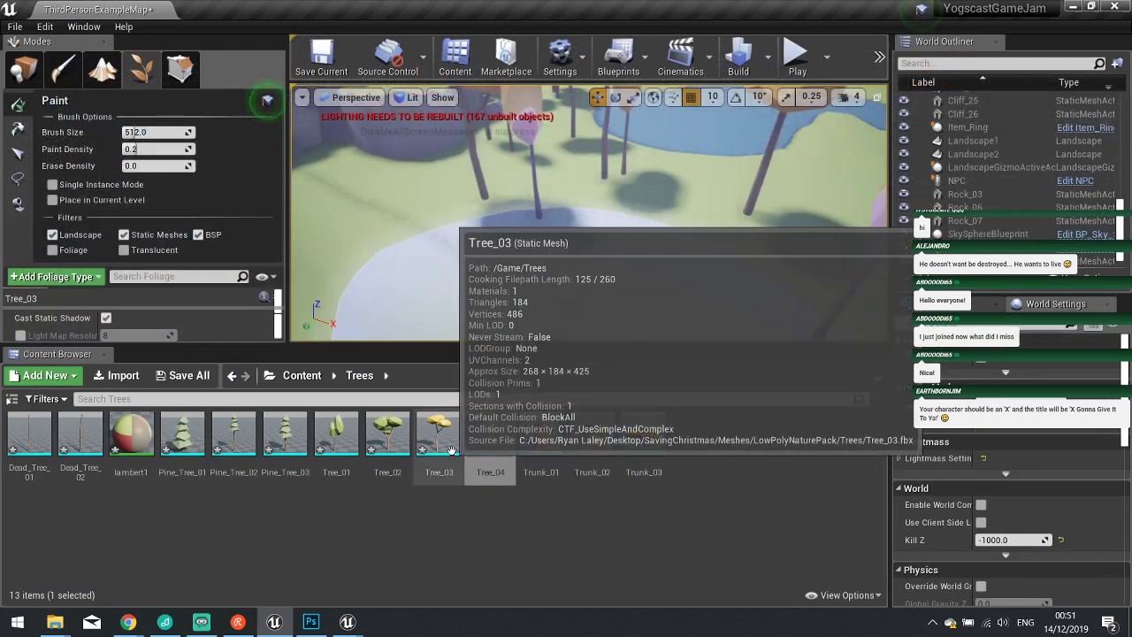
Try to set the Tree_03 static mesh's Collision Complexity to Use Complex Collision As Simple and close its editor.
double_click(435, 456)
scroll(1017, 221, "down", 12)
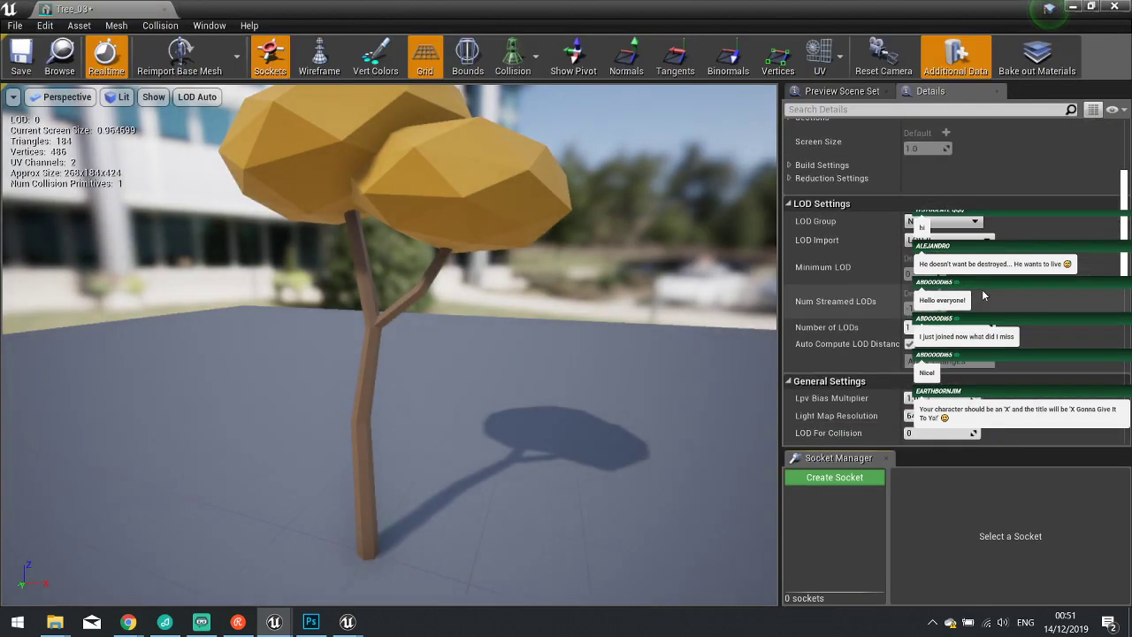
scroll(984, 293, "up", 3)
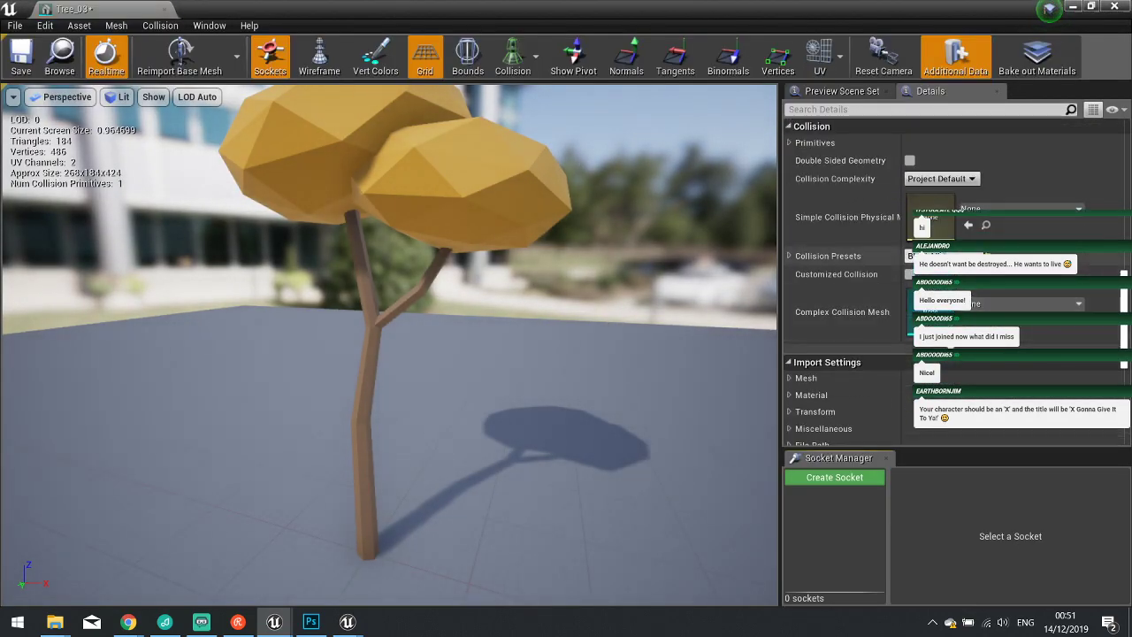
left_click(940, 179)
left_click(946, 220)
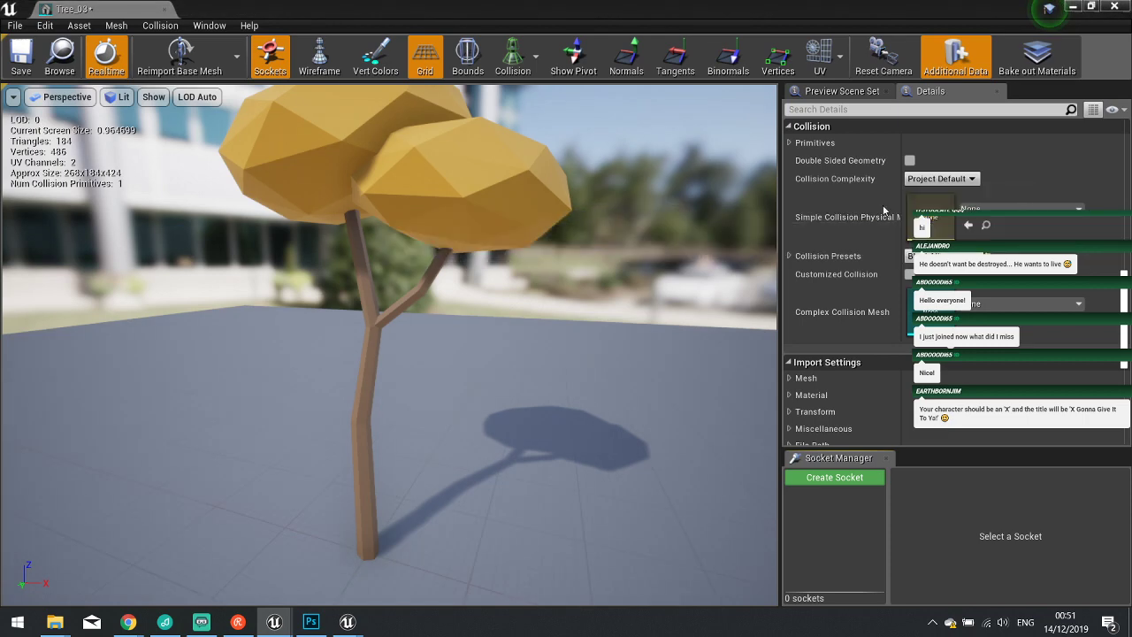
left_click(1121, 8)
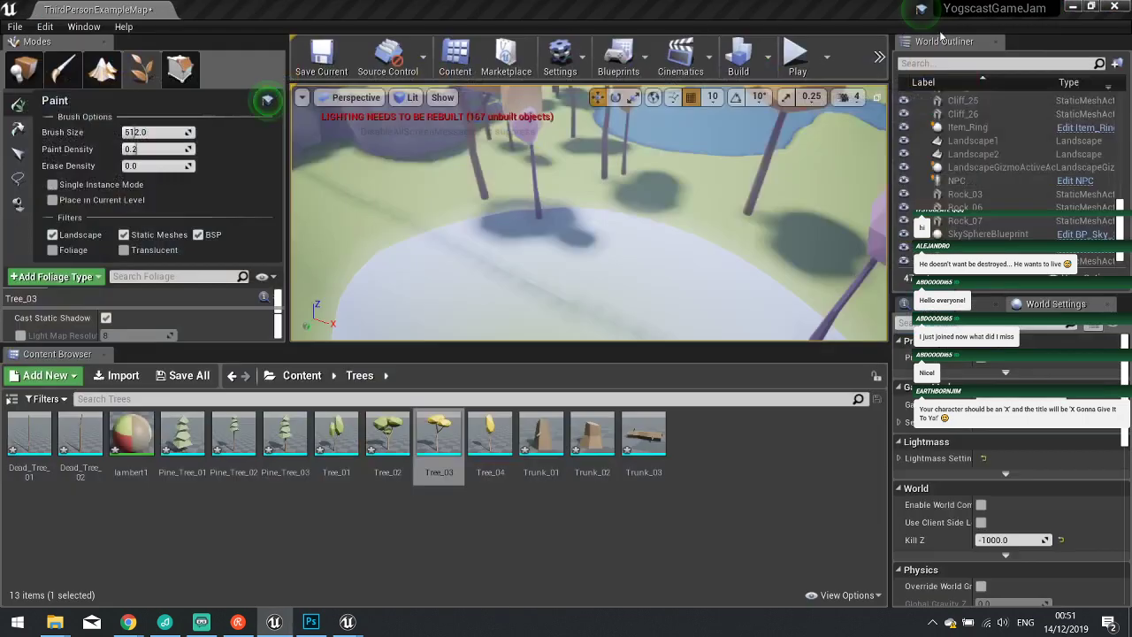
Playtest the level again, running the character into the trees by the pond to check their collision.
left_click(797, 57)
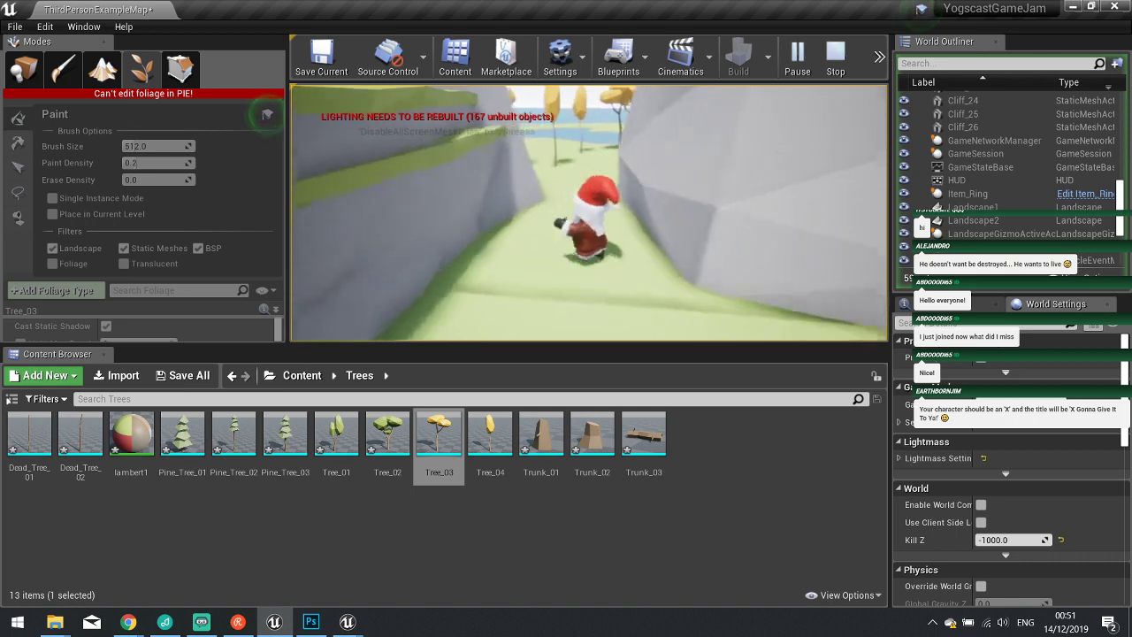
key("w")
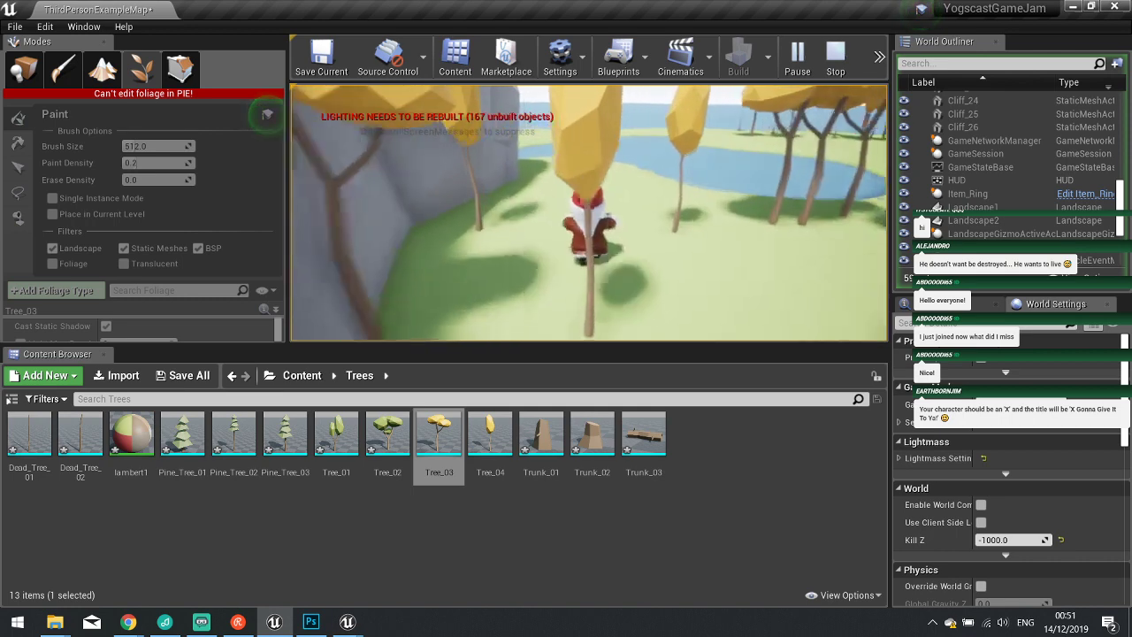
key("w")
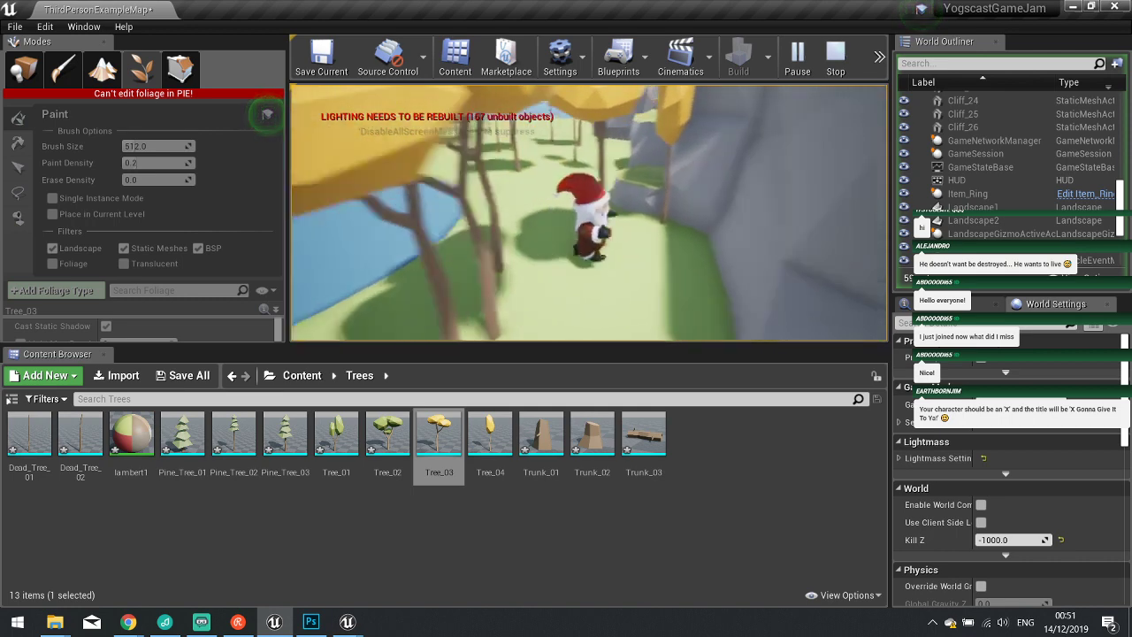
key("w")
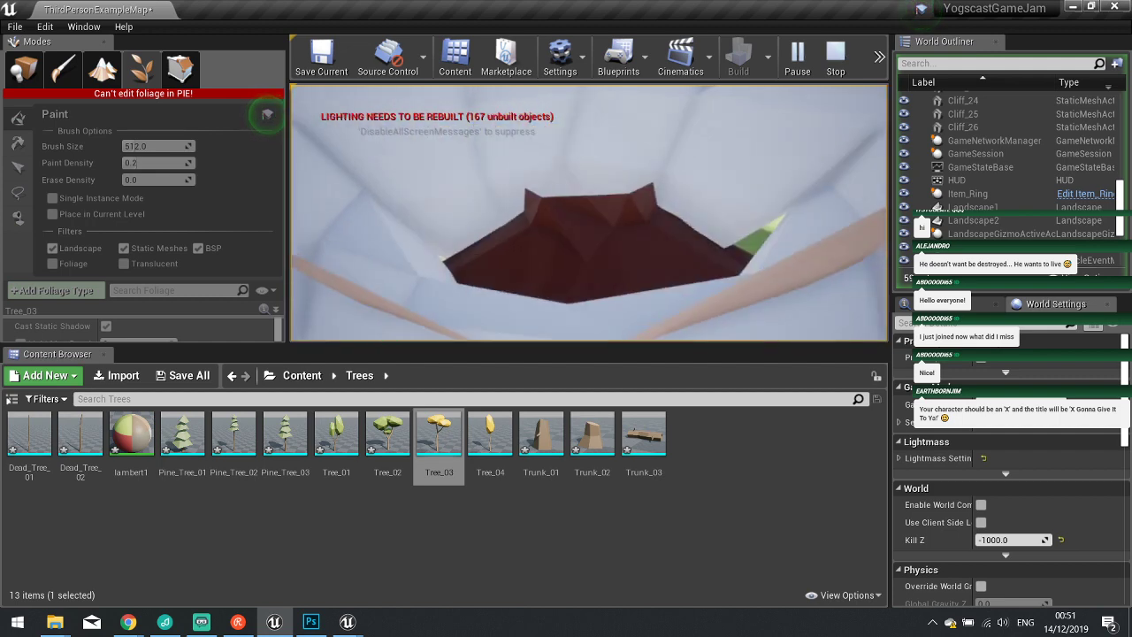
key("Escape")
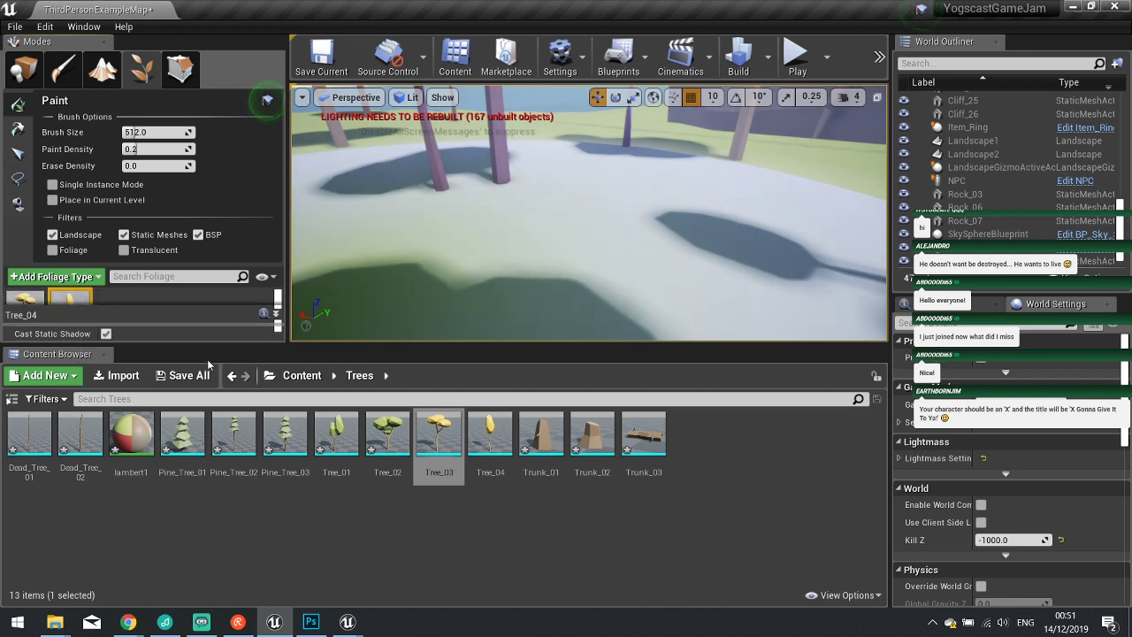
Set the Collision Presets of the Tree_04 foliage type to BlockAllDynamic.
left_click_drag(205, 343, 202, 453)
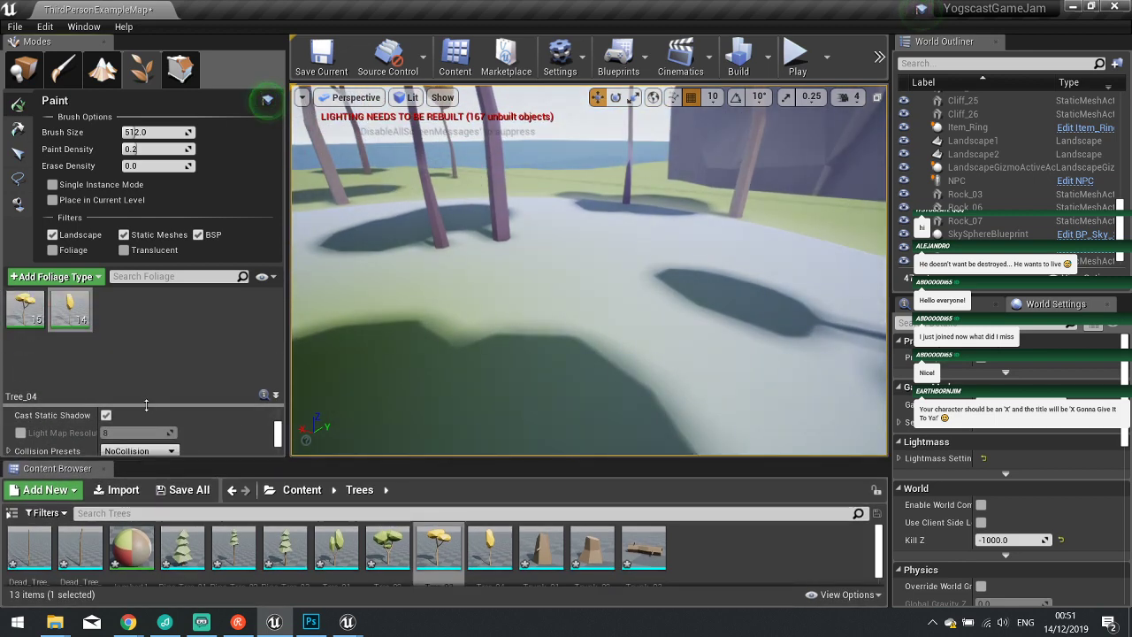
left_click_drag(146, 405, 144, 338)
left_click(168, 387)
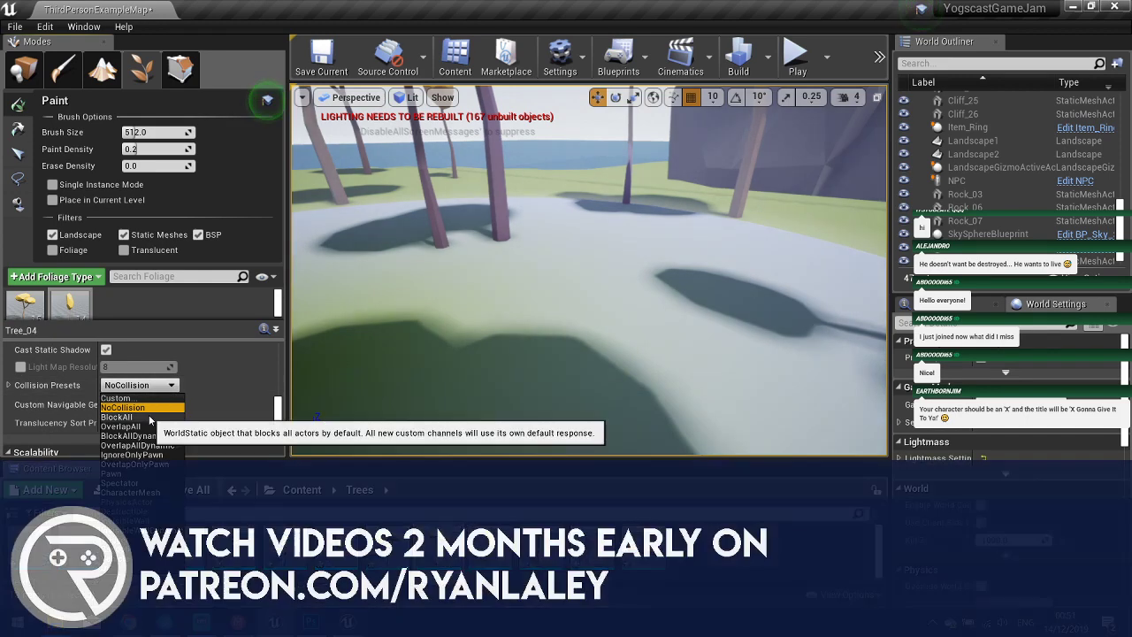
left_click(133, 416)
left_click(161, 386)
left_click(134, 435)
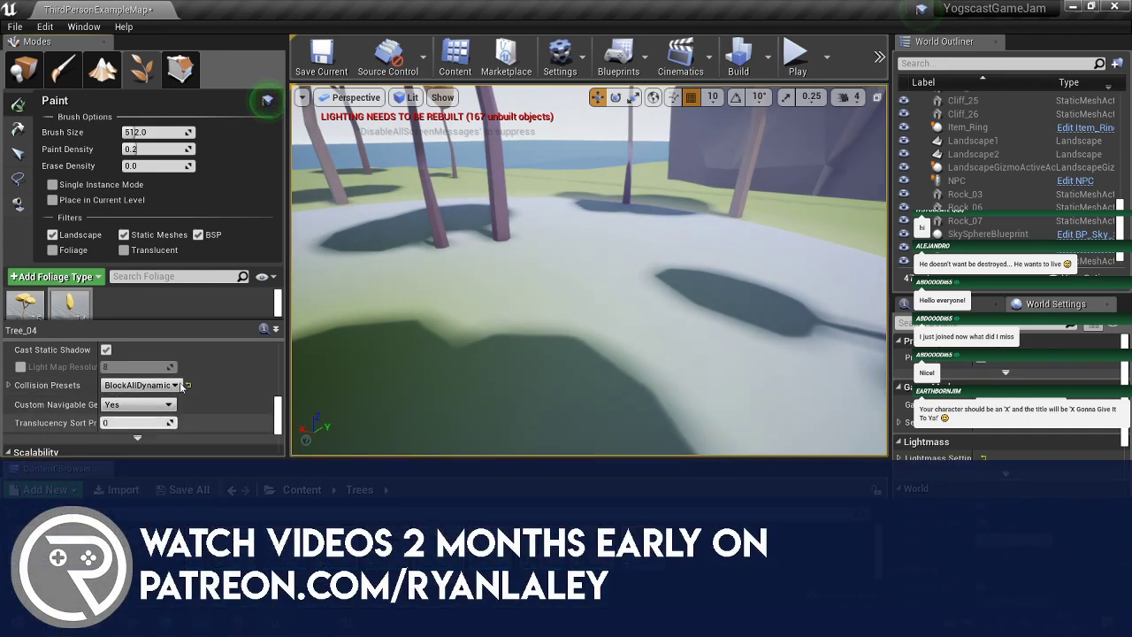
Playtest the level, running the character through the canyon and among the trees by the pond to check their collision.
left_click(670, 188)
key("w")
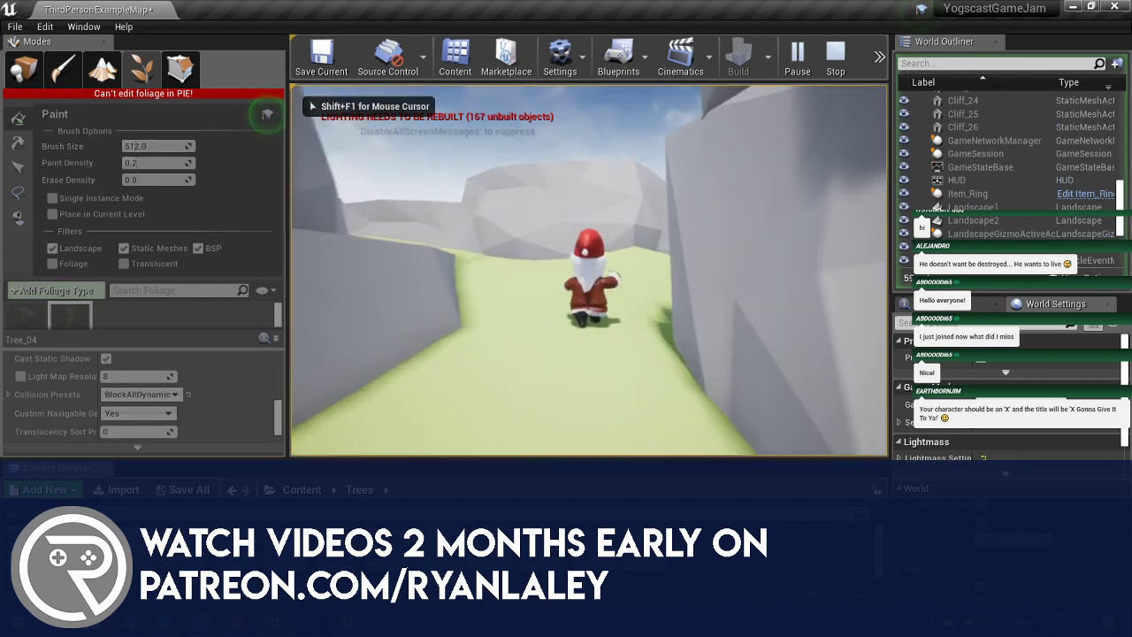
key("w")
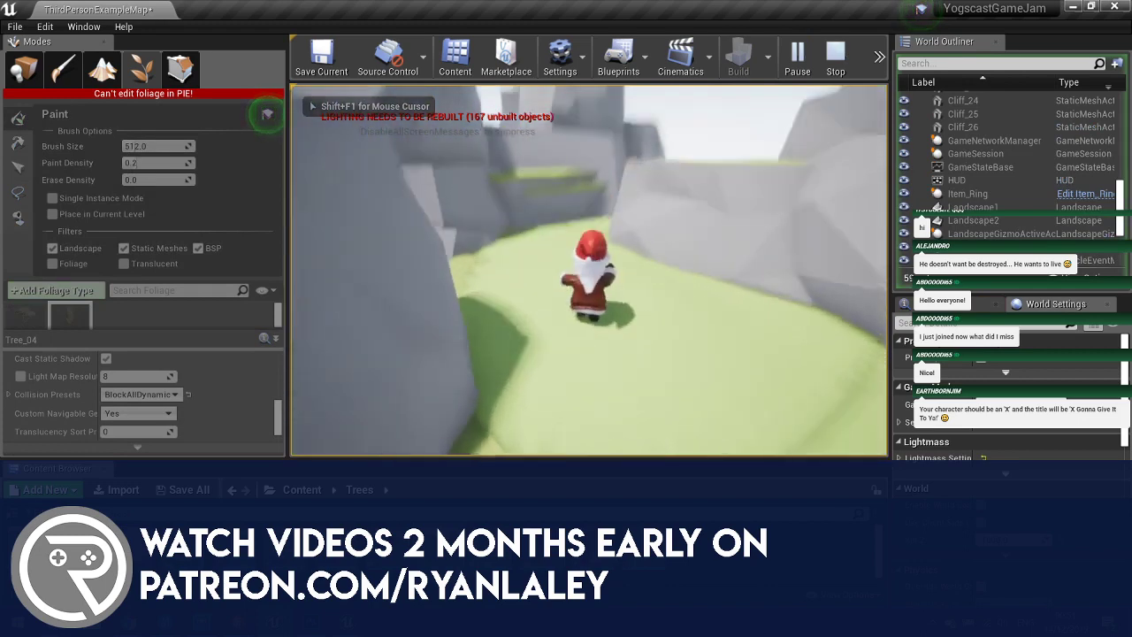
key("w")
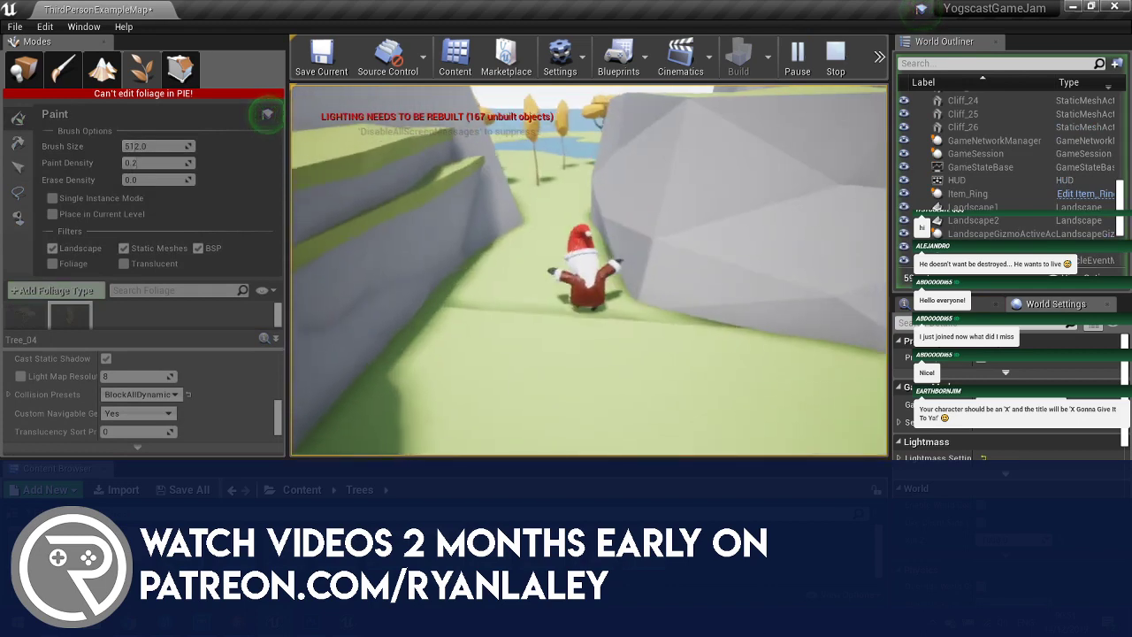
key("w")
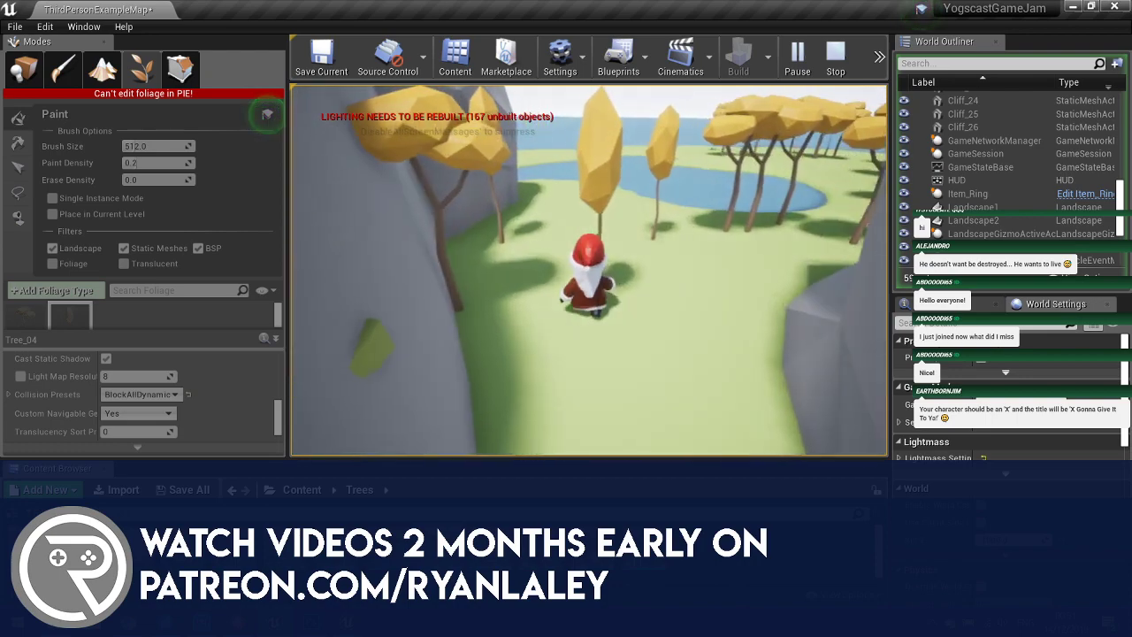
key("w")
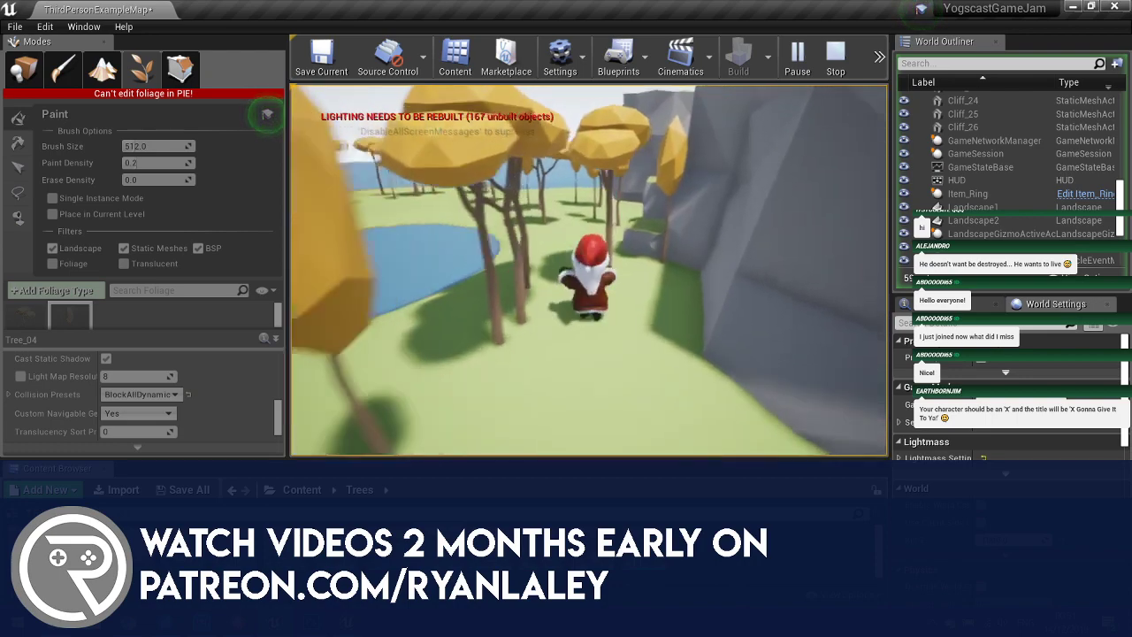
key("w")
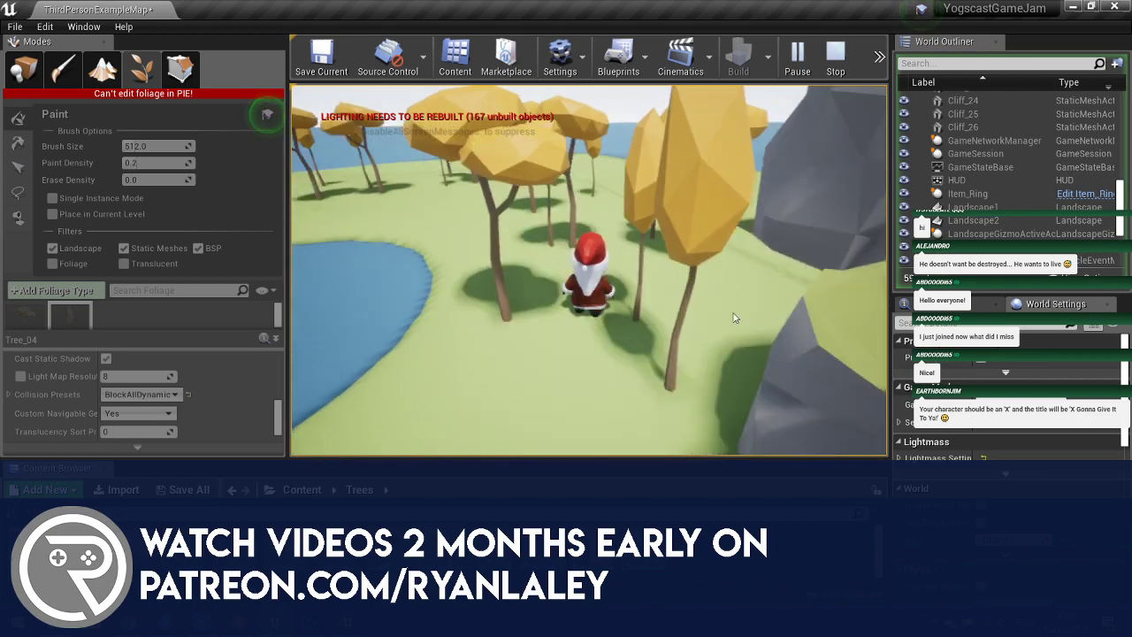
key("Escape")
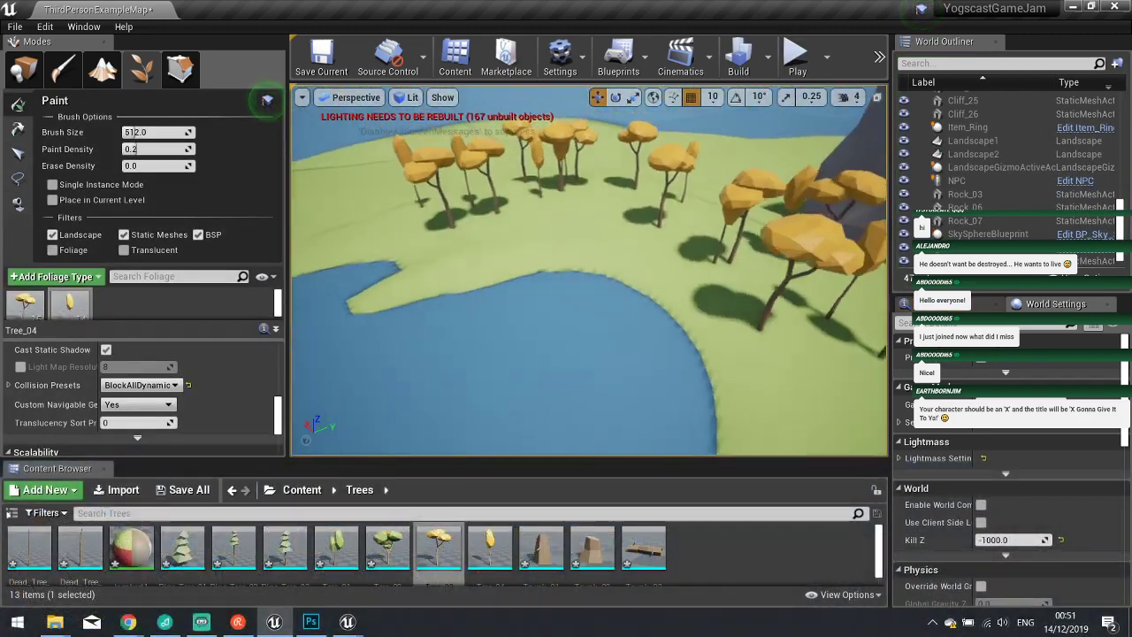
Set the maximum Scale X of the Tree_03 foliage type to 3.0.
key("s")
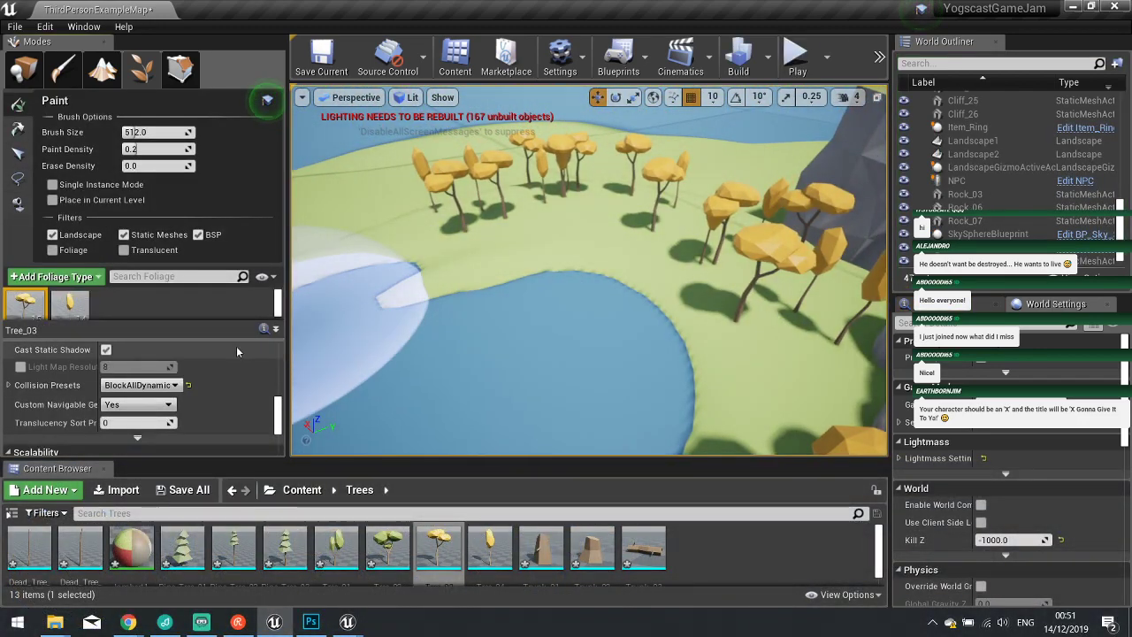
scroll(186, 389, "down", 2)
scroll(181, 378, "up", 5)
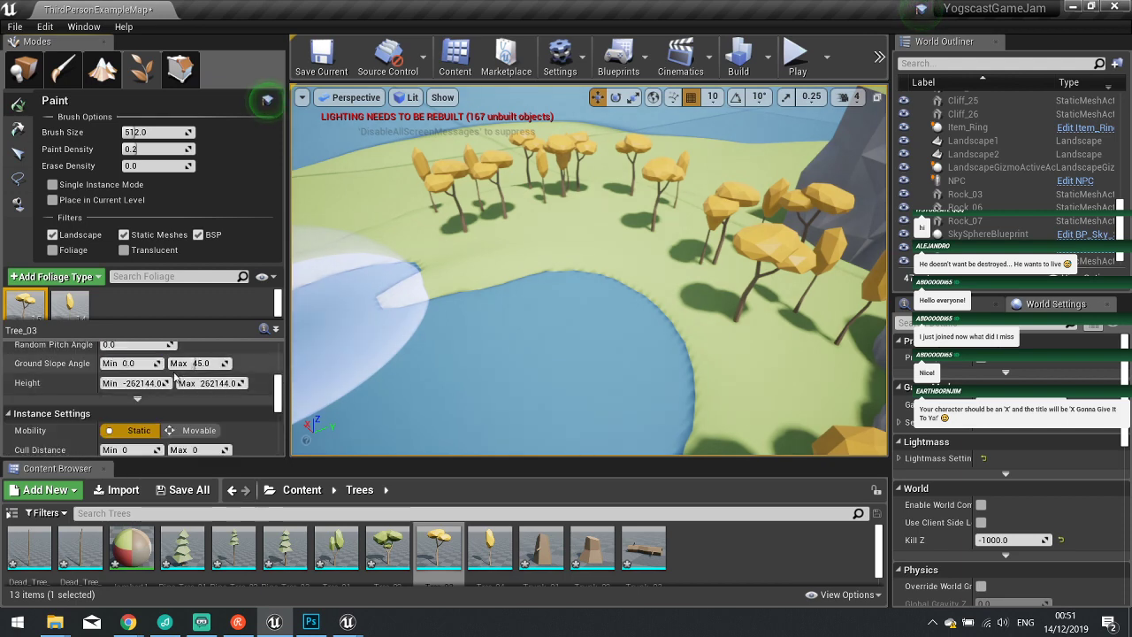
scroll(174, 377, "up", 5)
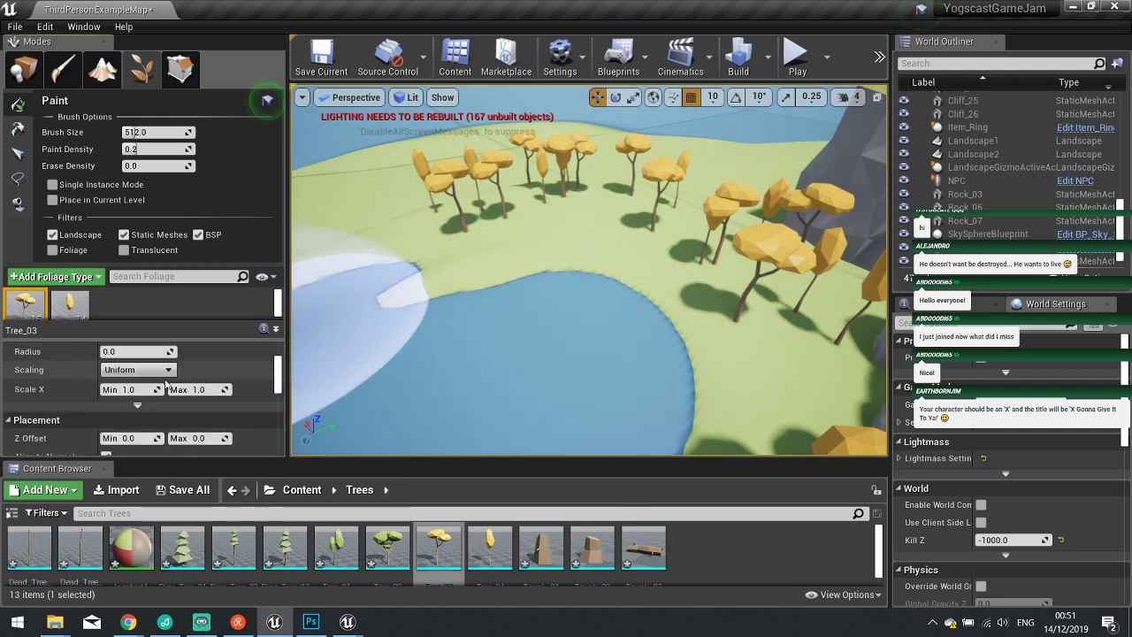
scroll(166, 380, "up", 2)
scroll(167, 372, "down", 2)
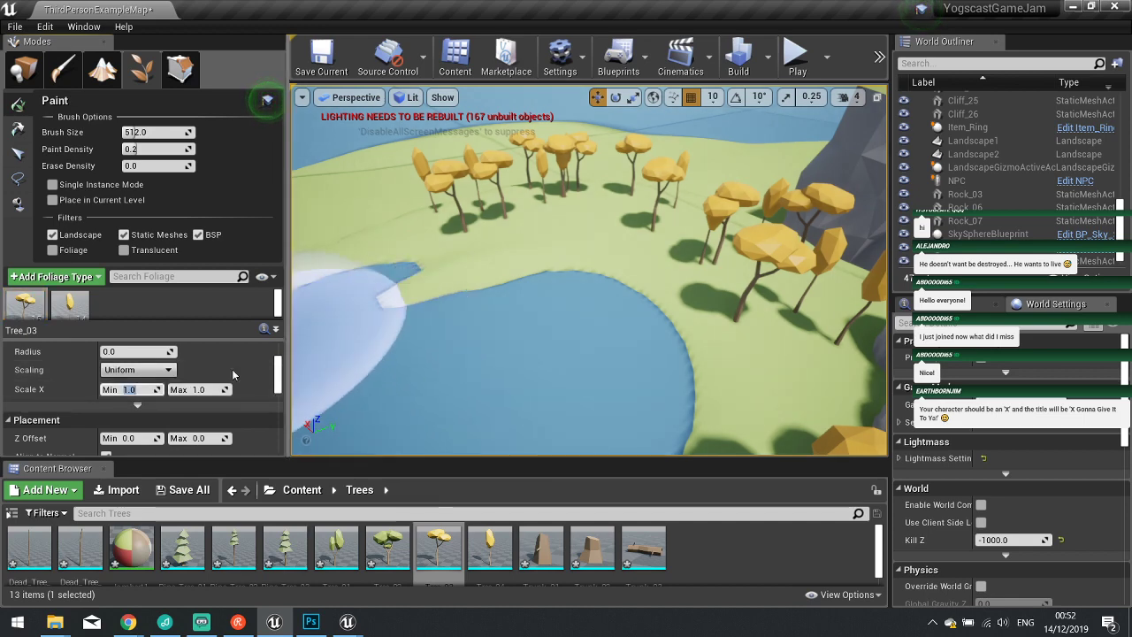
scroll(213, 368, "up", 5)
scroll(214, 368, "down", 4)
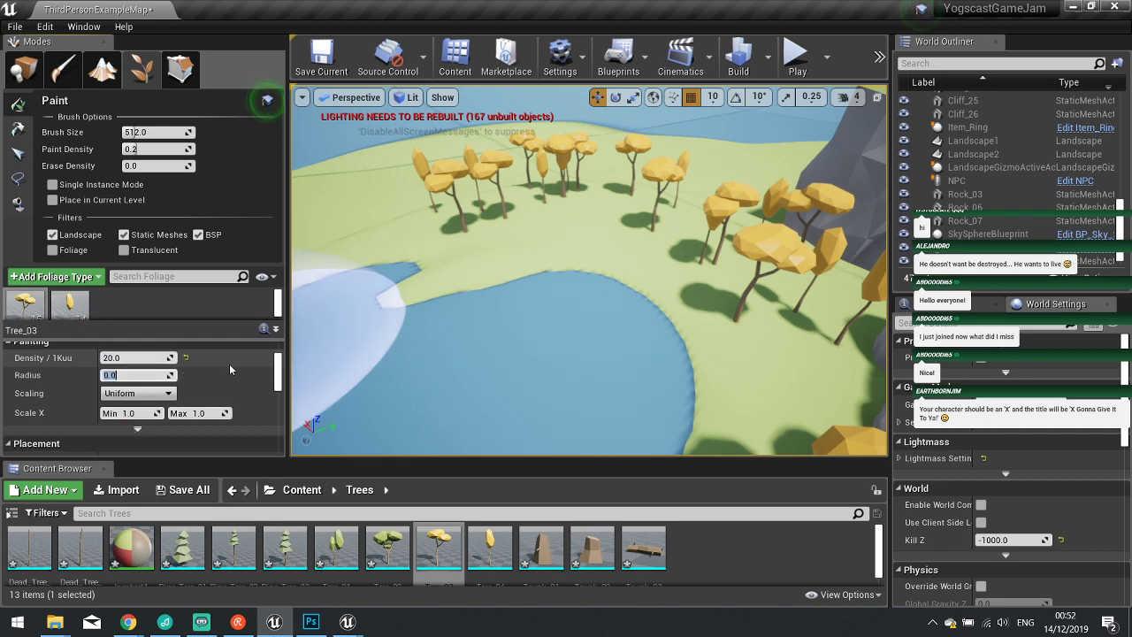
key("Tab")
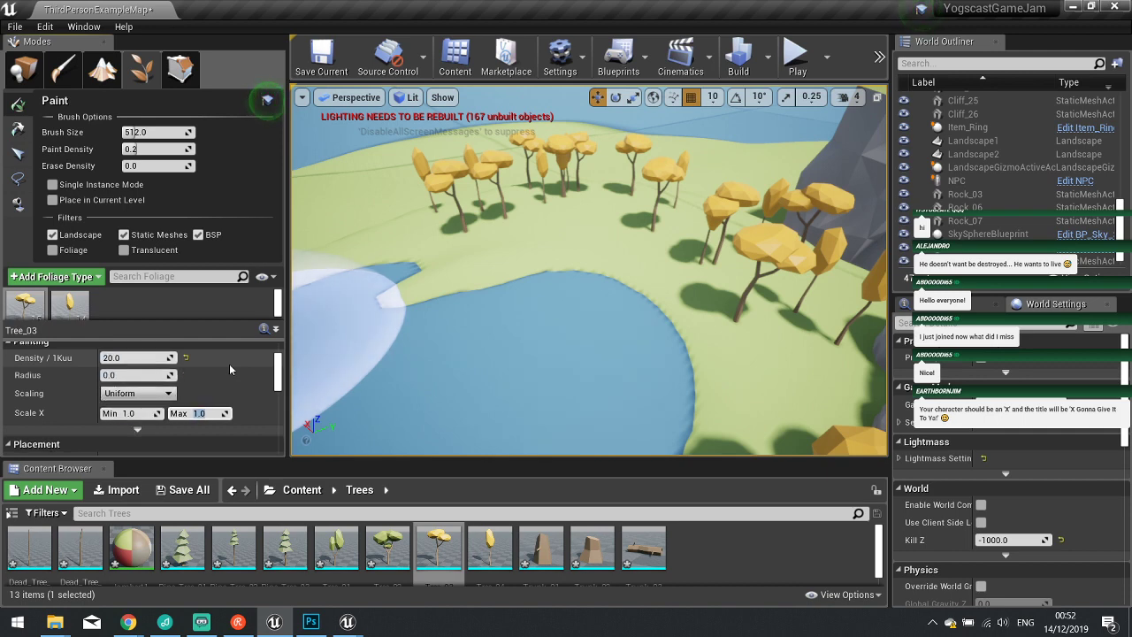
type("3")
key("Return")
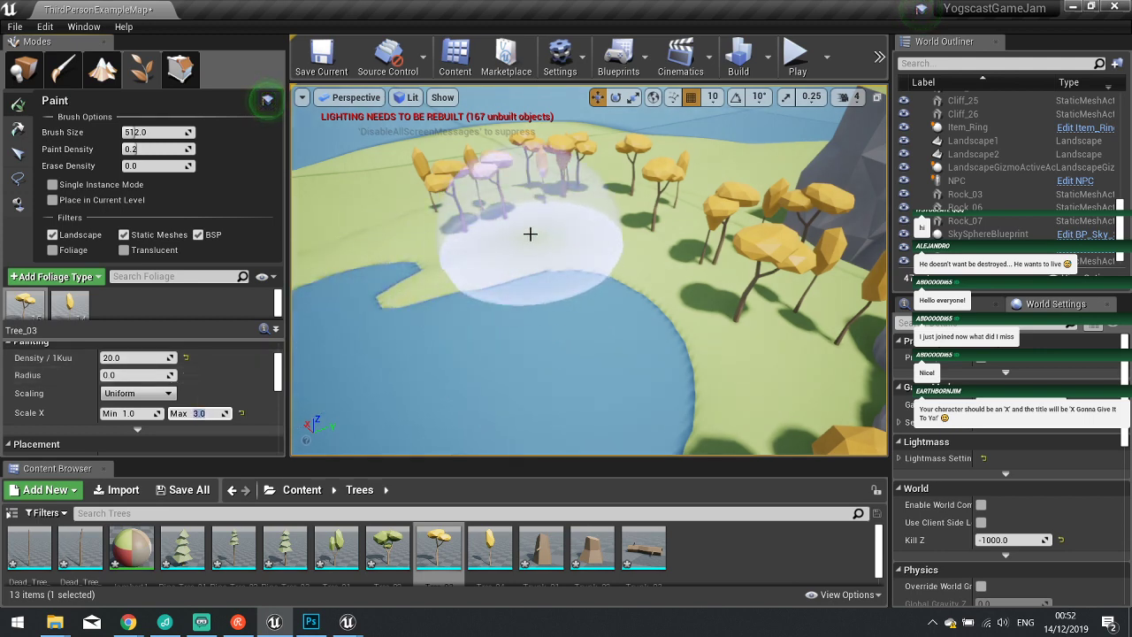
Paint randomly scaled trees on the grass beside the pond, undoing the last unwanted foliage stroke.
left_click_drag(531, 235, 493, 207)
left_click_drag(565, 202, 626, 215)
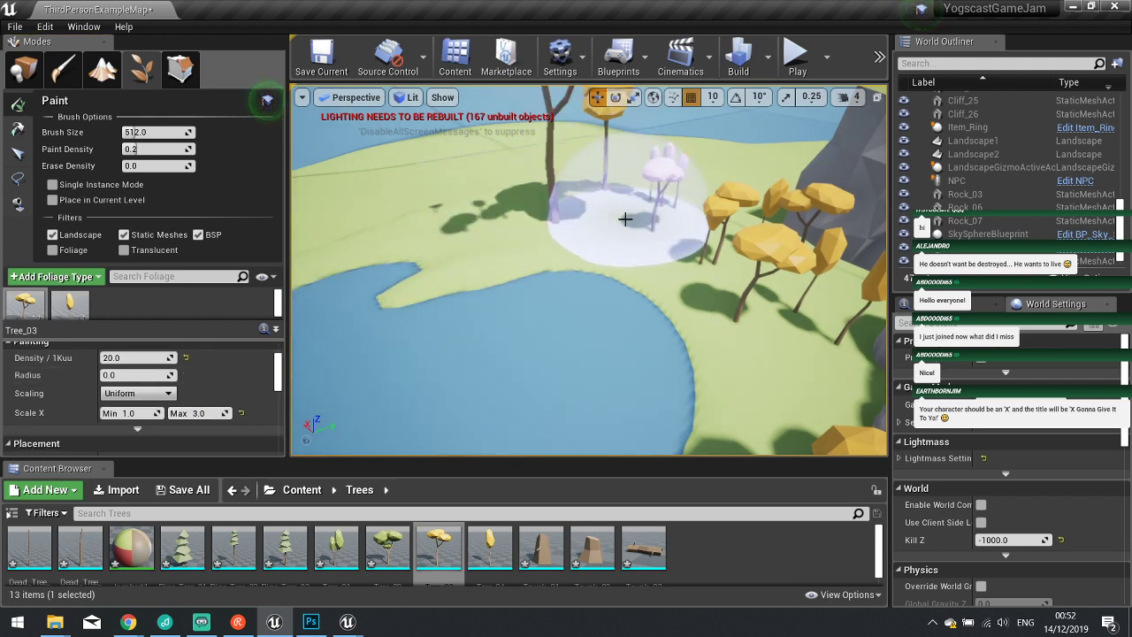
scroll(477, 227, "up", 3)
scroll(522, 345, "up", 3)
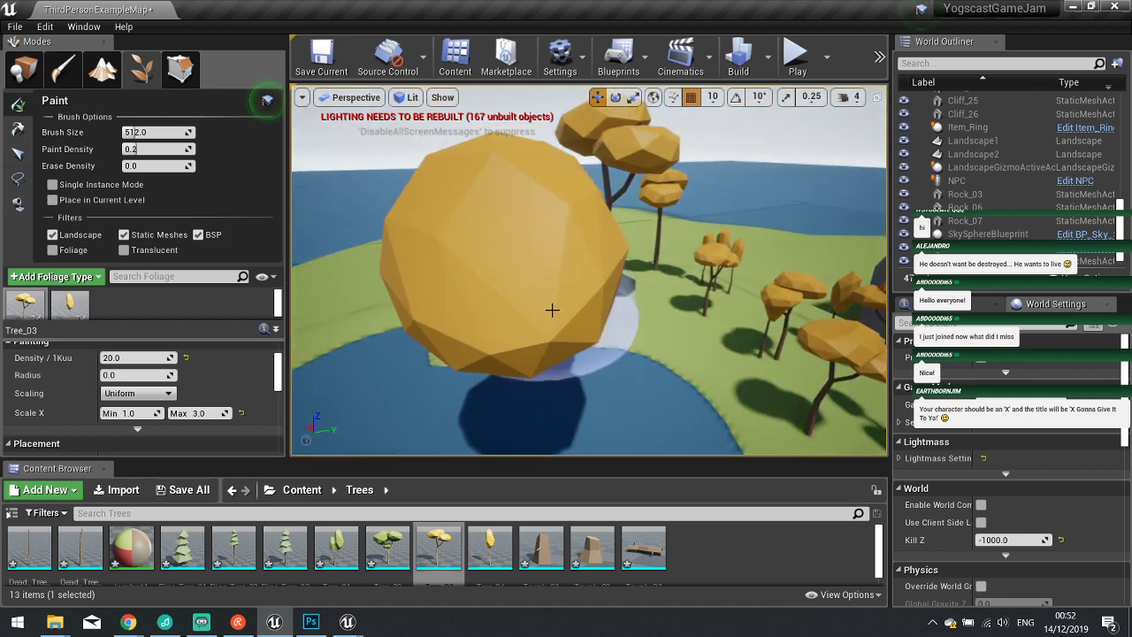
scroll(552, 309, "up", 6)
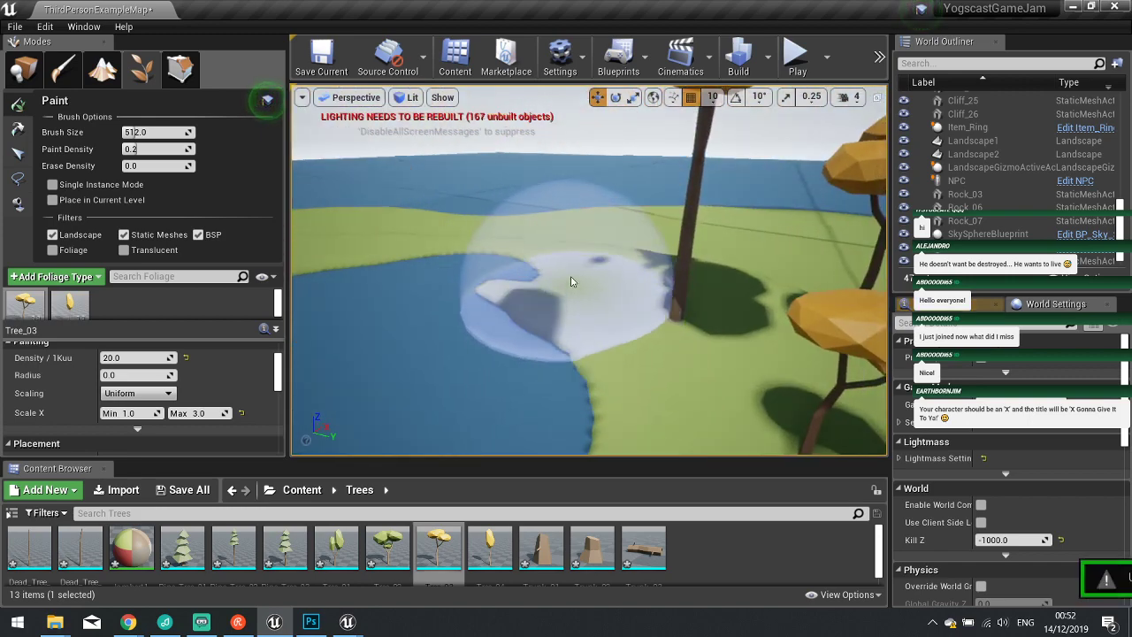
key("ctrl+z")
scroll(571, 281, "down", 6)
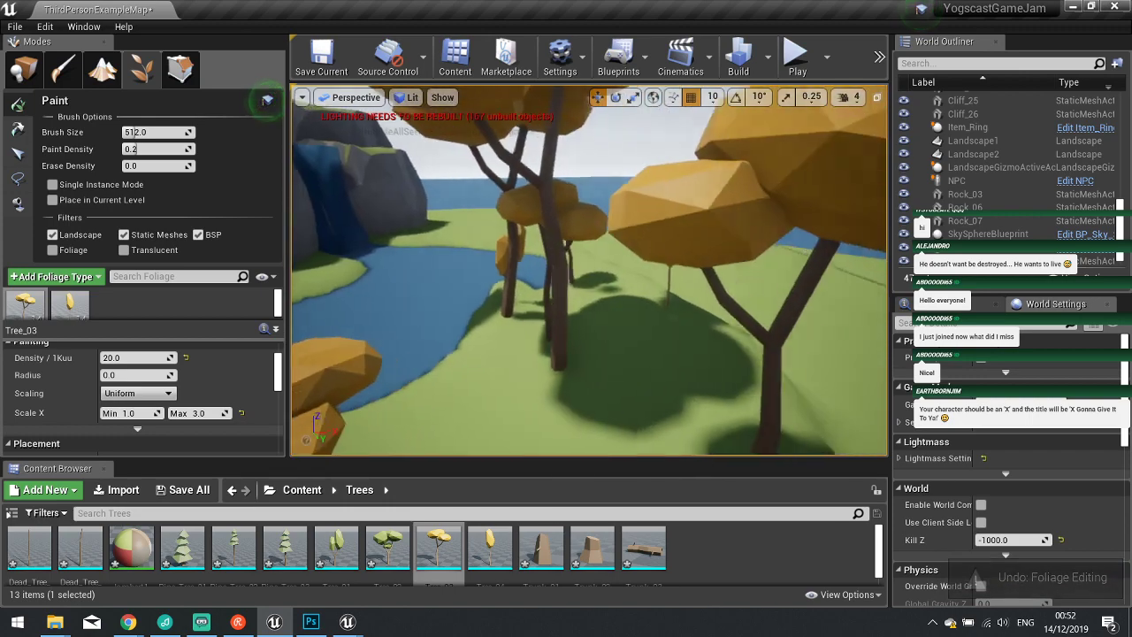
Try further tree strokes along the pond's bank, undo the unwanted ones and reduce the foliage brush size to about 318.
right_click_drag(572, 281, 533, 301)
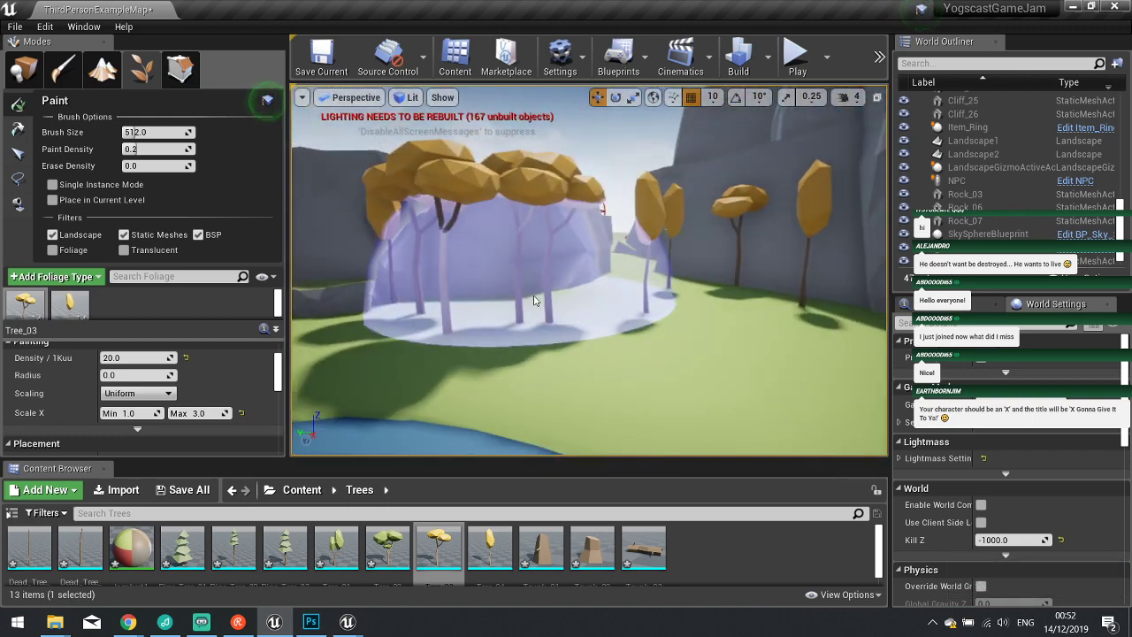
scroll(533, 301, "up", 8)
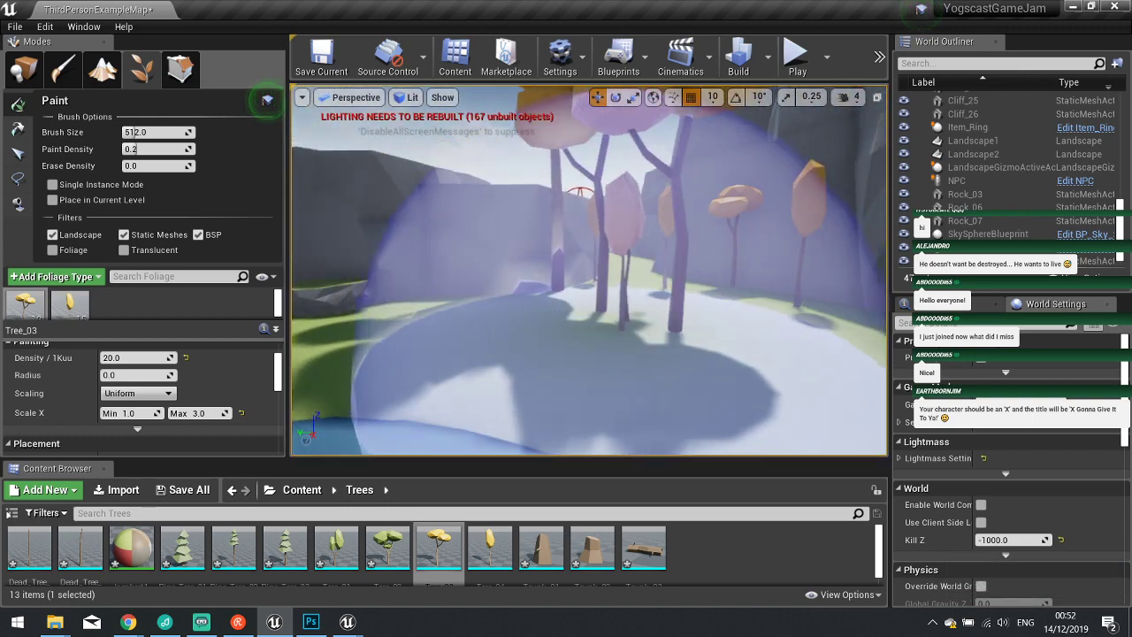
mouse_move(533, 301)
right_mouse_down()
mouse_move(537, 312)
mouse_move(675, 346)
mouse_move(551, 353)
right_mouse_up()
key("ctrl+z")
mouse_move(552, 353)
left_mouse_down()
mouse_move(566, 329)
mouse_move(523, 357)
left_mouse_up()
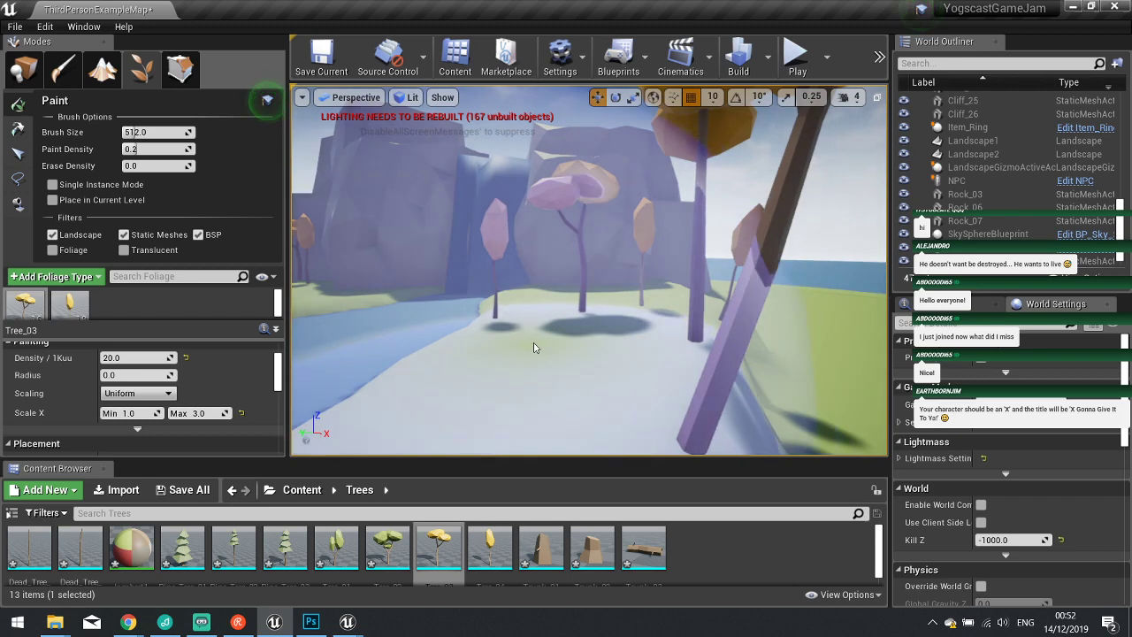
key("ctrl+z")
key("ctrl+z")
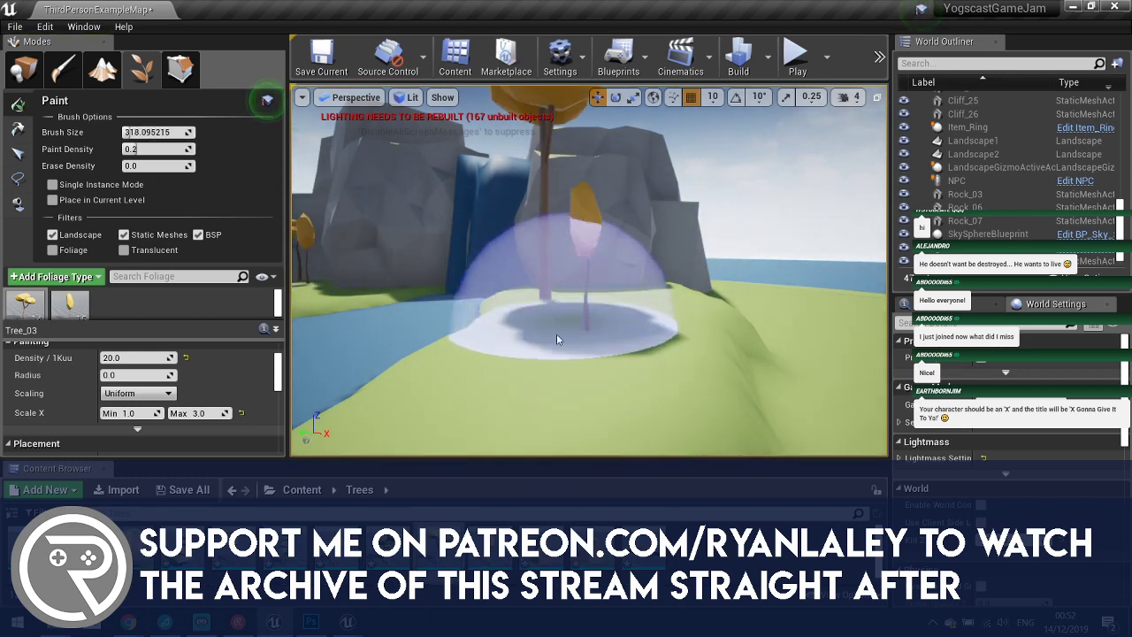
Playtest the level again, running the character past the enlarged trees to the waterfall.
mouse_move(538, 354)
right_mouse_down()
mouse_move(575, 305)
mouse_move(654, 242)
mouse_move(758, 115)
right_mouse_up()
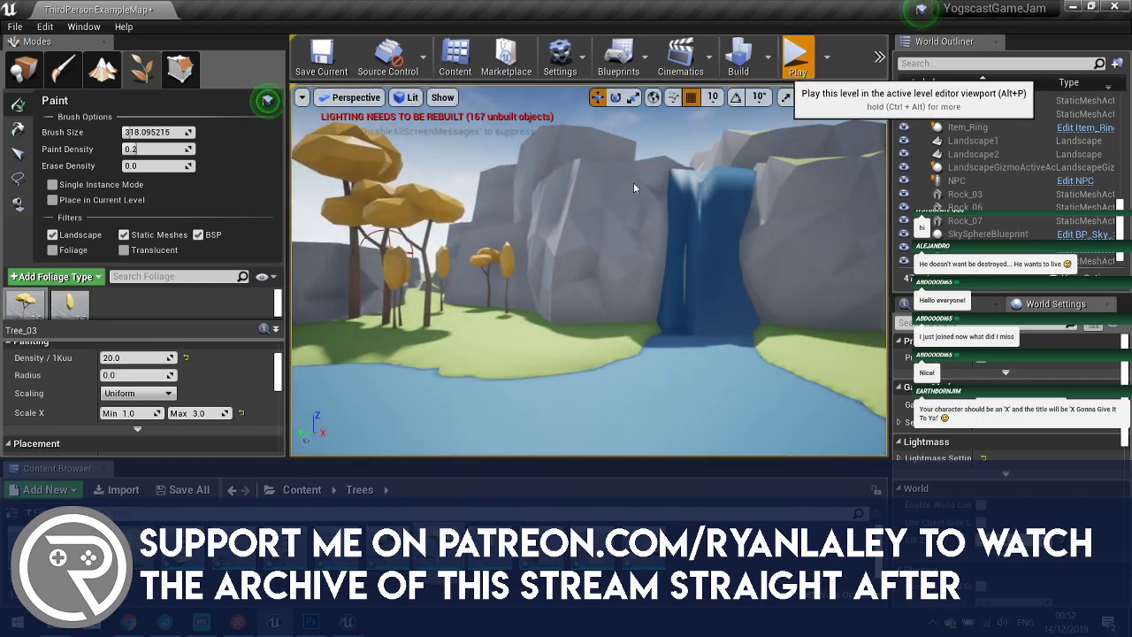
left_click(797, 57)
key("w")
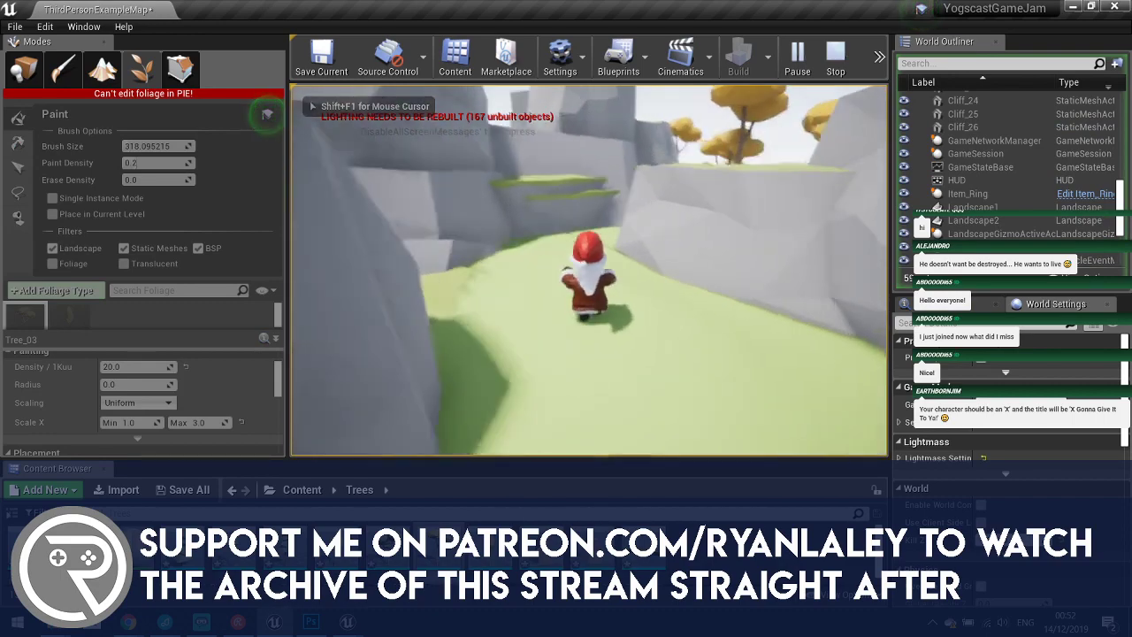
key("a")
key("w")
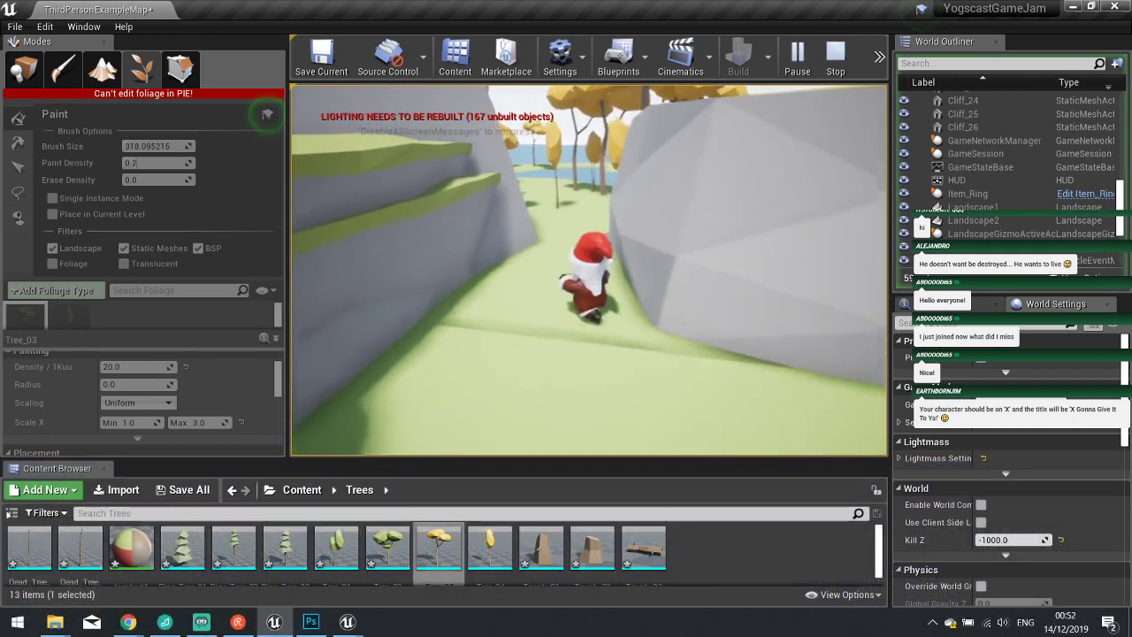
key("w")
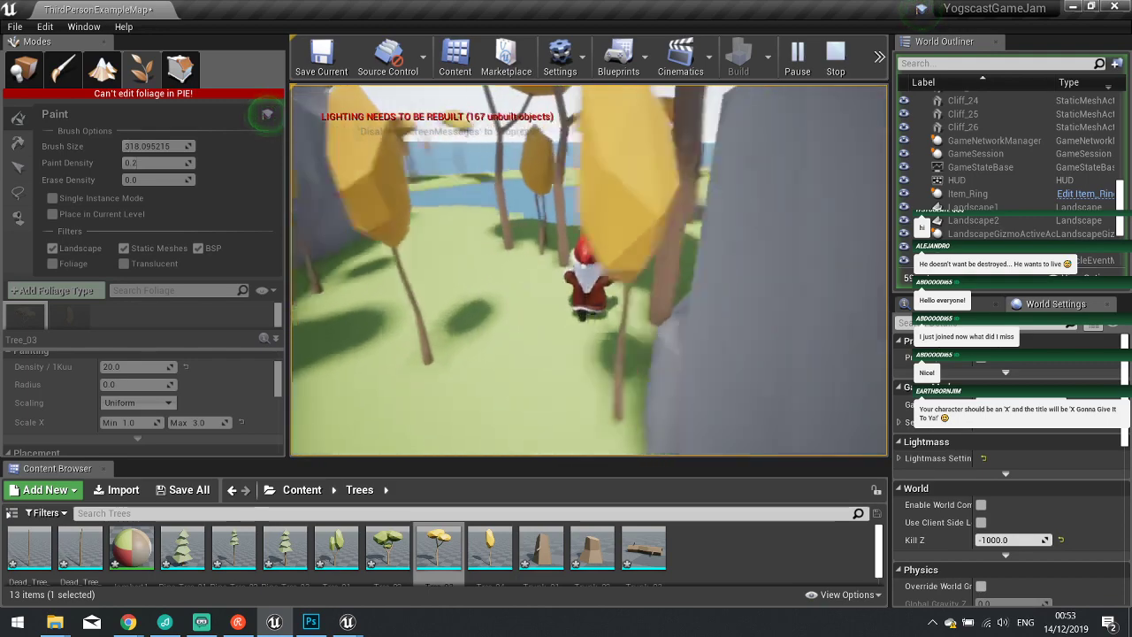
key("w")
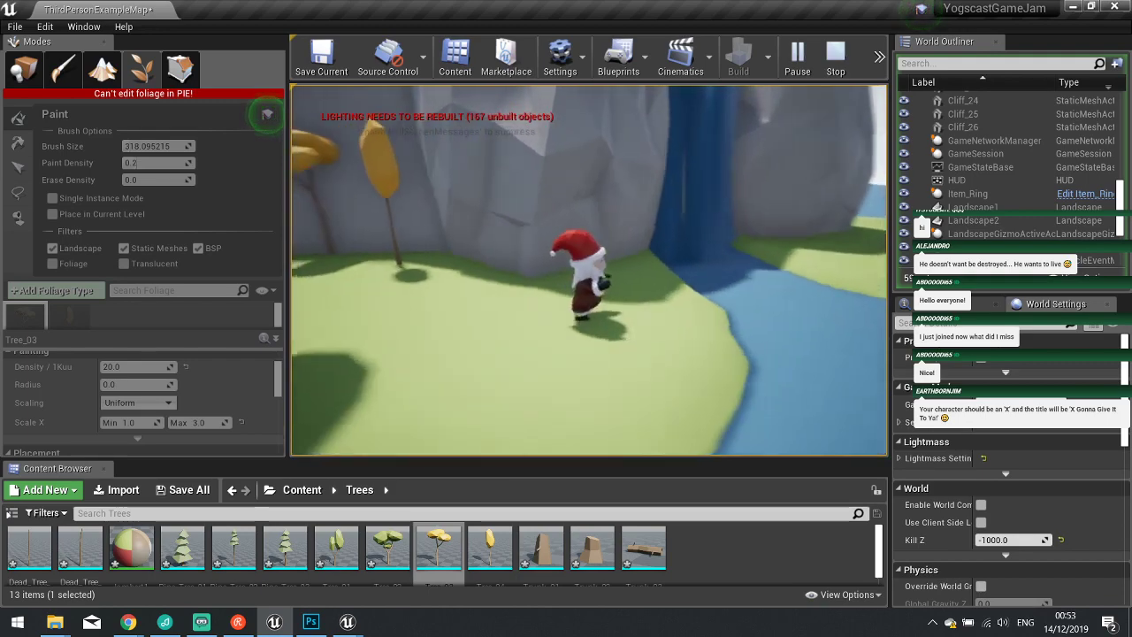
key("Escape")
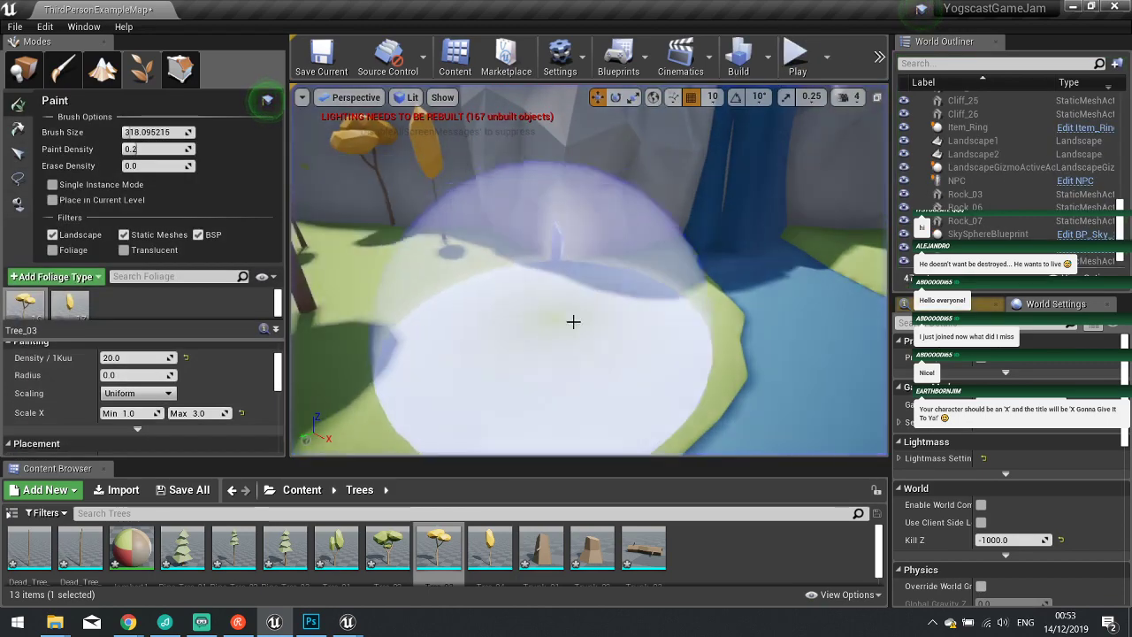
Switch to landscape sculpting with the Sculpt tool, setting Tool Strength to about 0.346 and Brush Size to about 1549.
right_click_drag(574, 321, 574, 321)
key("s")
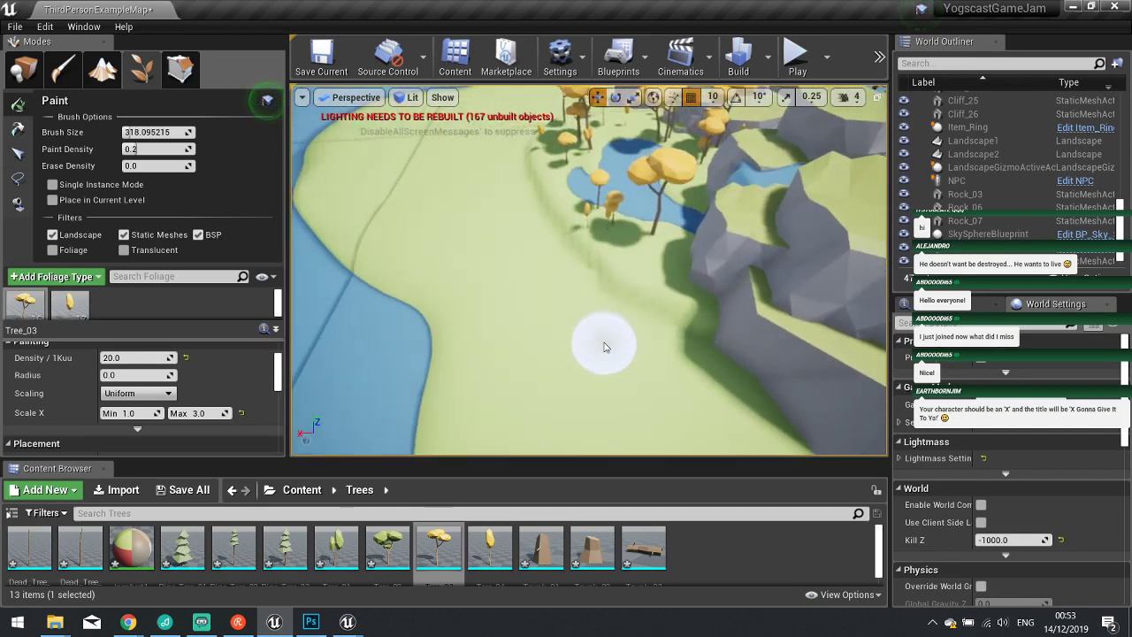
left_click(100, 71)
left_click(145, 117)
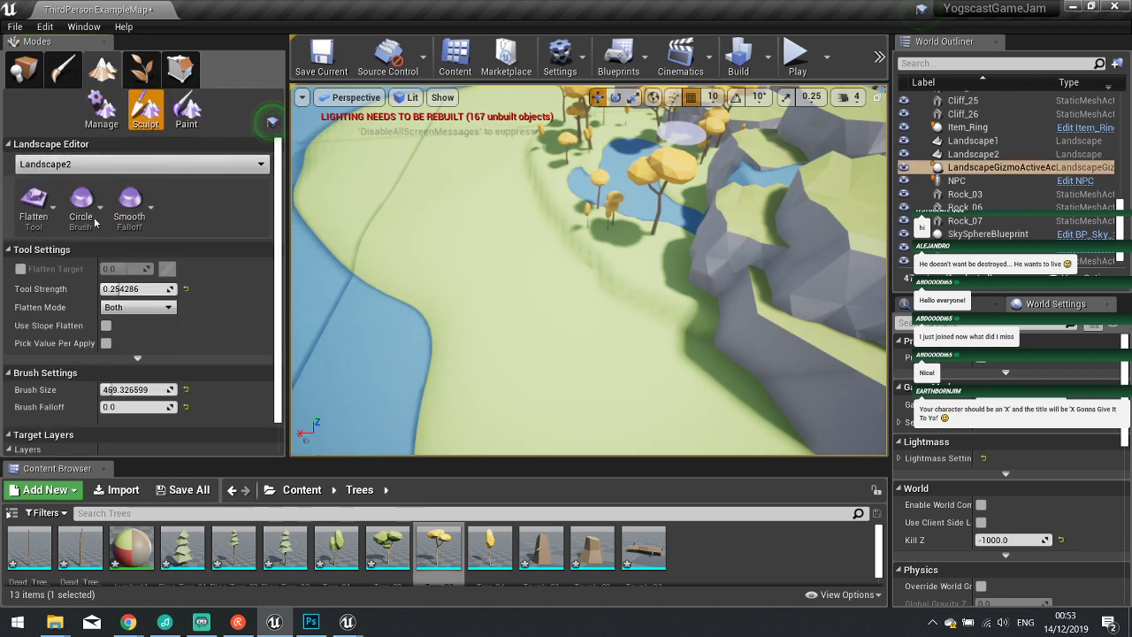
left_click(45, 212)
left_click(91, 69)
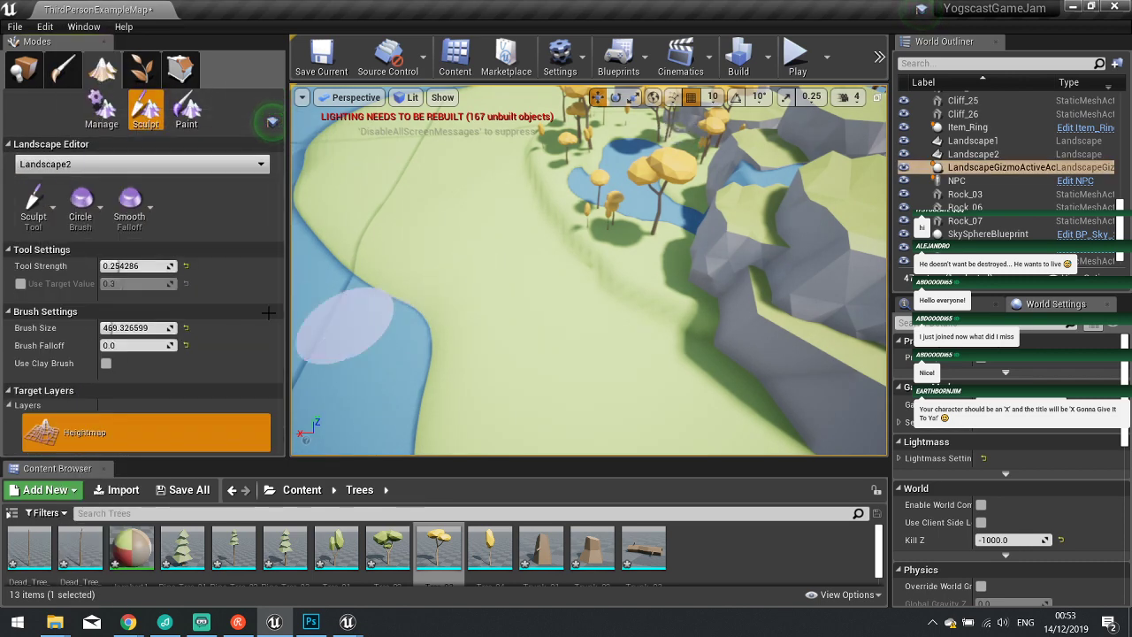
left_click_drag(139, 263, 147, 264)
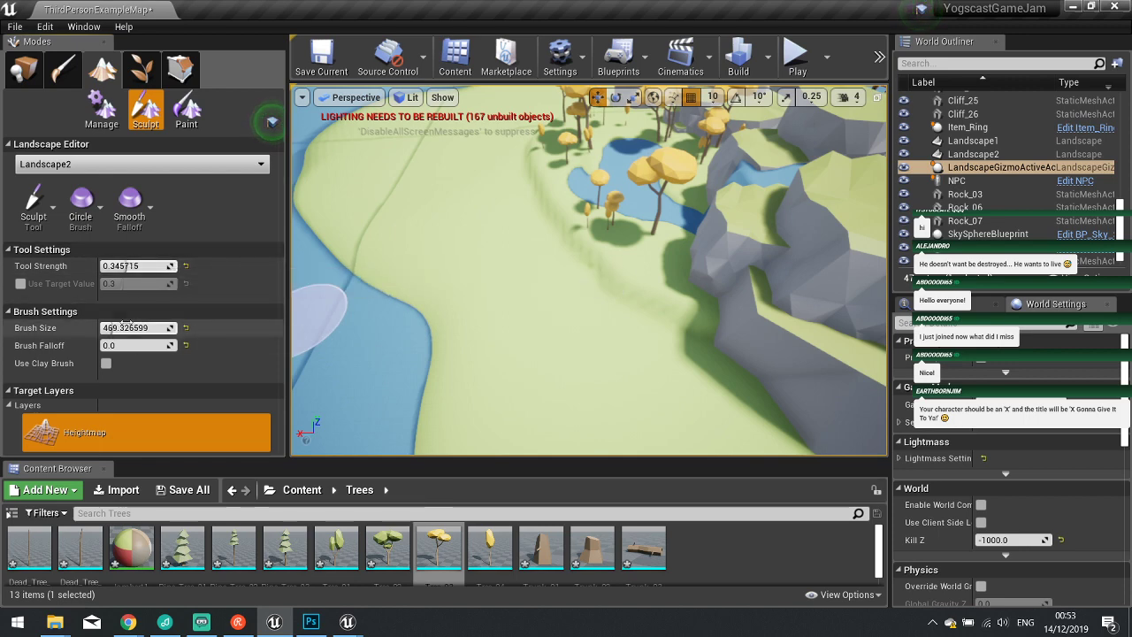
left_click_drag(128, 327, 146, 327)
Try to lower the open grassy ground near the pond with Landscape2 as the sculpting target.
mouse_move(477, 310)
left_mouse_down("shift")
mouse_move(417, 268)
mouse_move(461, 340)
left_mouse_up("shift")
right_click_drag(461, 339, 469, 344)
key("ctrl+z")
Set Landscape1 as the sculpting target, undo the unwanted stroke and raise the grassy ground beside the pond into a hill.
left_click(142, 164)
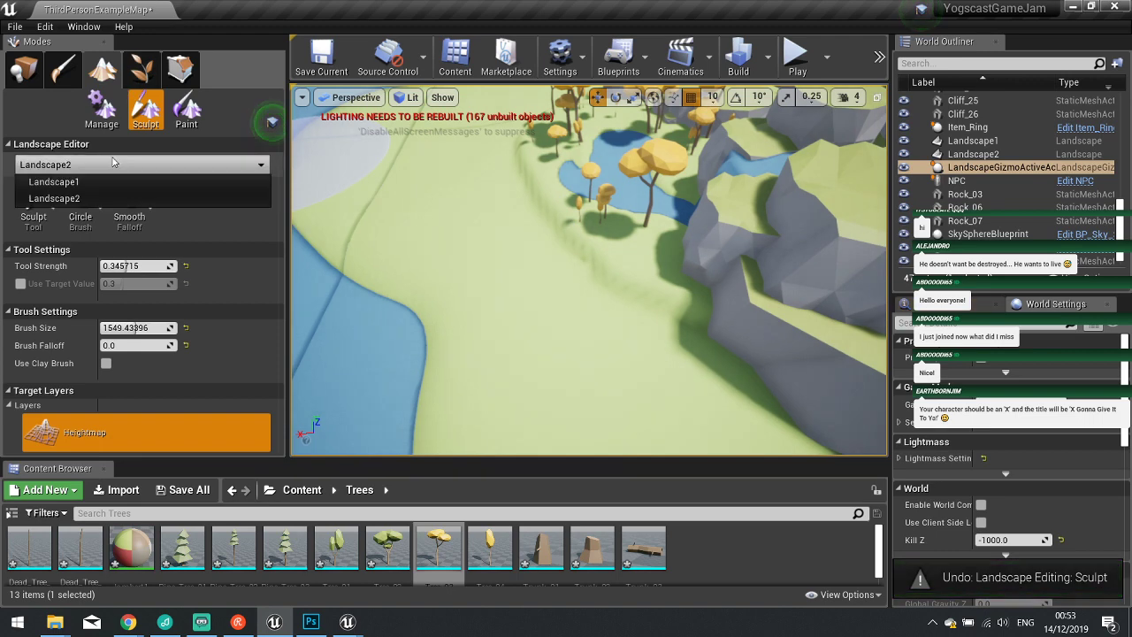
left_click(93, 181)
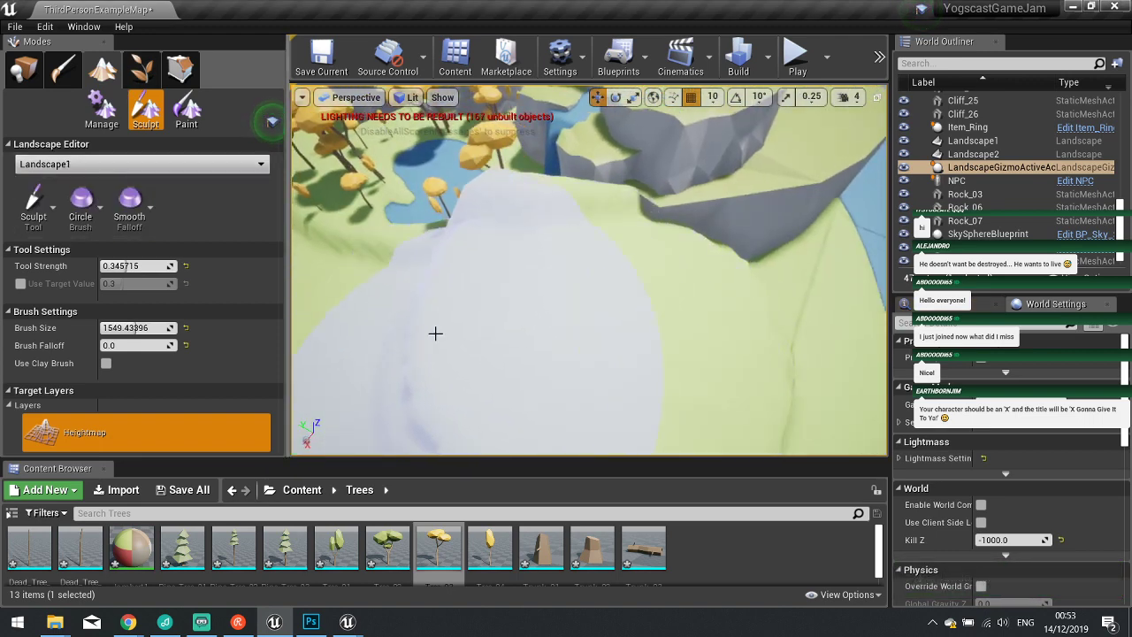
right_click_drag(435, 332, 476, 326)
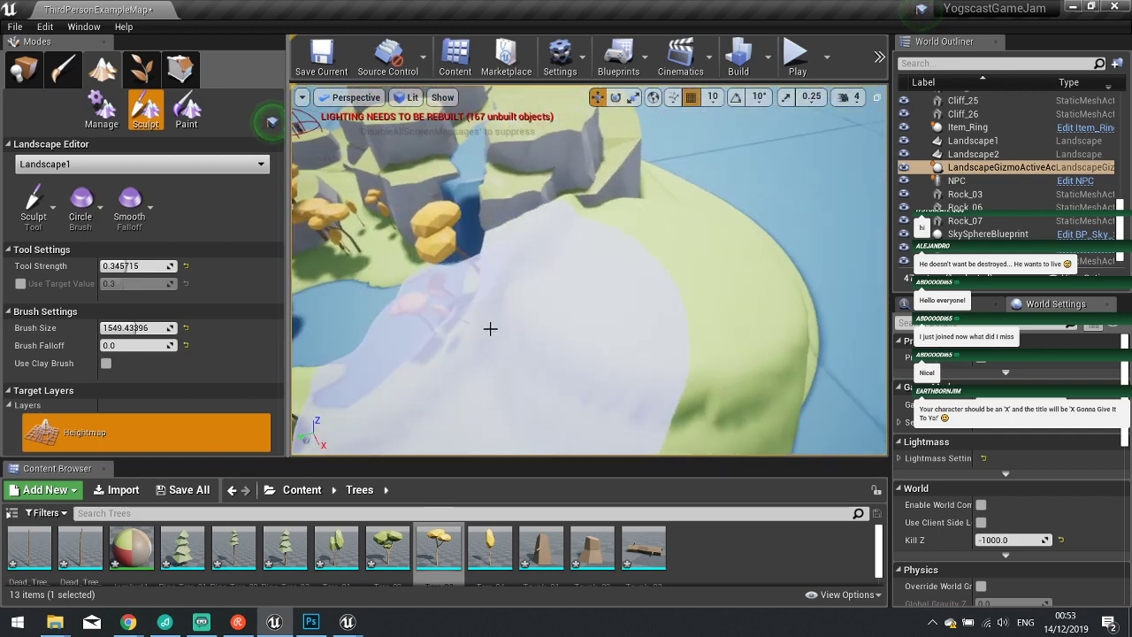
key("ctrl+z")
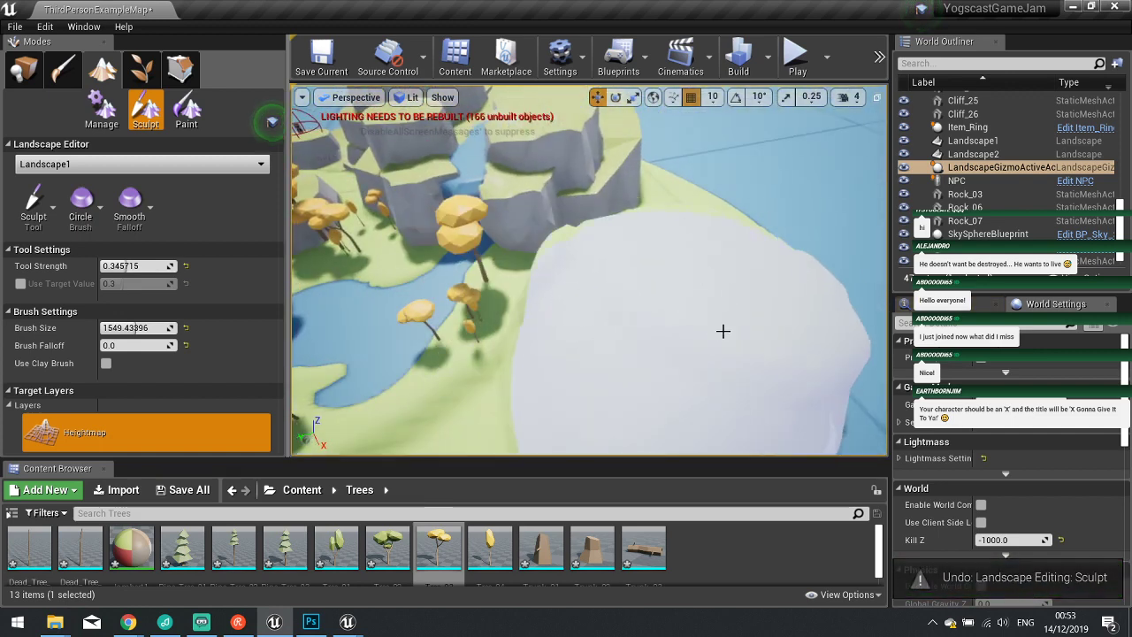
mouse_move(723, 331)
left_mouse_down()
mouse_move(805, 285)
mouse_move(721, 276)
left_mouse_up()
right_click_drag(721, 276, 698, 278)
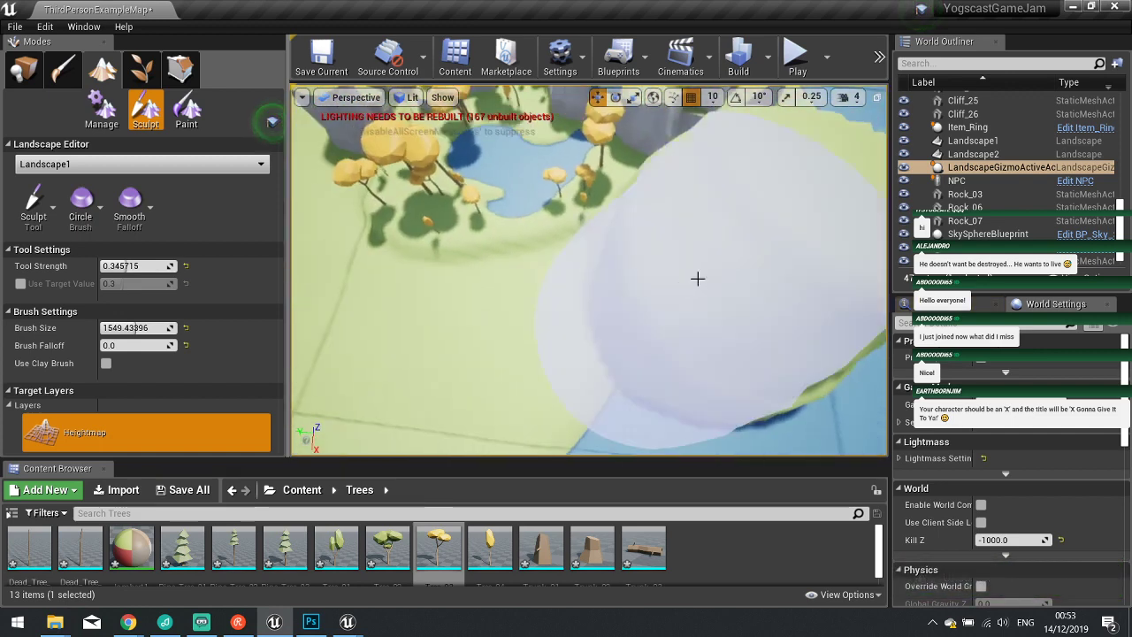
Lower the Tool Strength to about 0.11 and sculpt raised ground along the island's outer edge around the pond.
left_click_drag(117, 265, 105, 265)
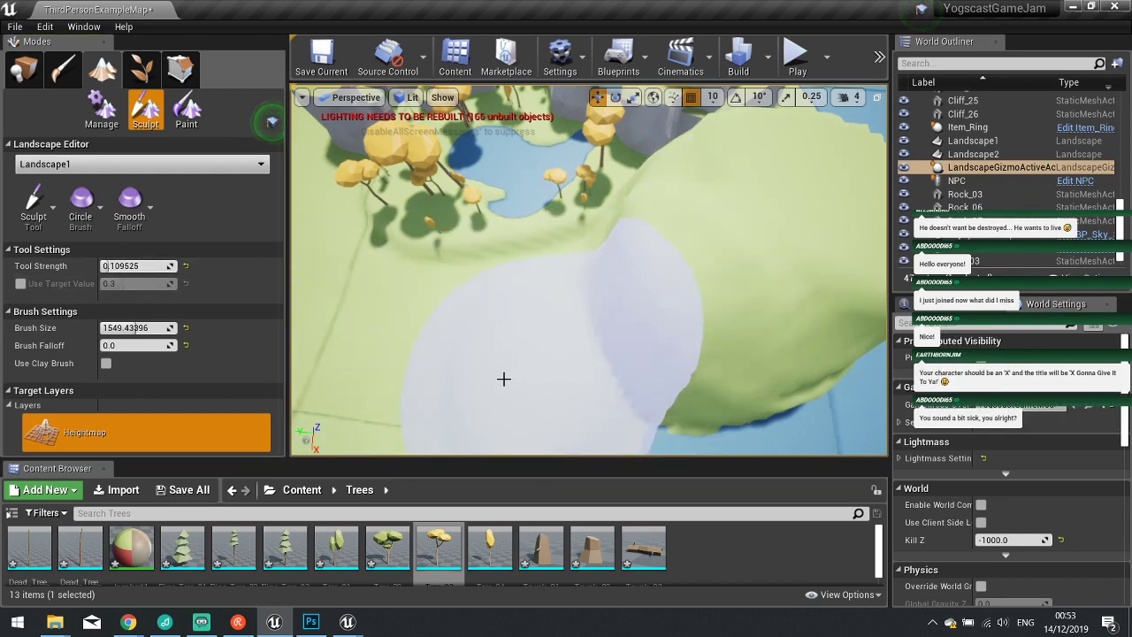
right_click_drag(622, 345, 419, 291)
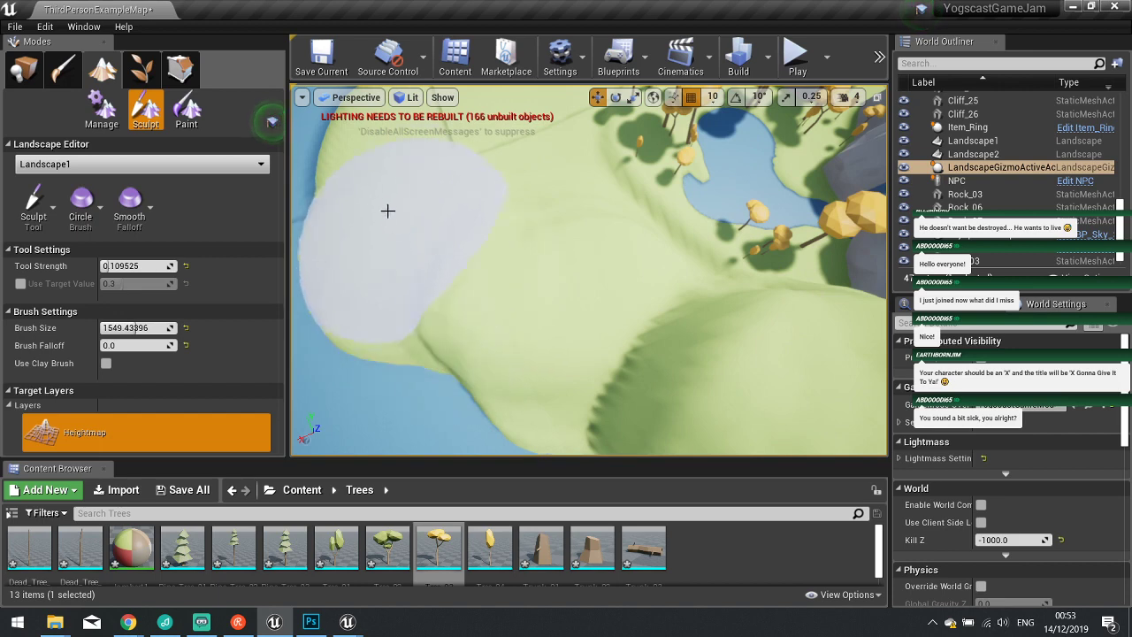
right_click_drag(465, 244, 476, 249)
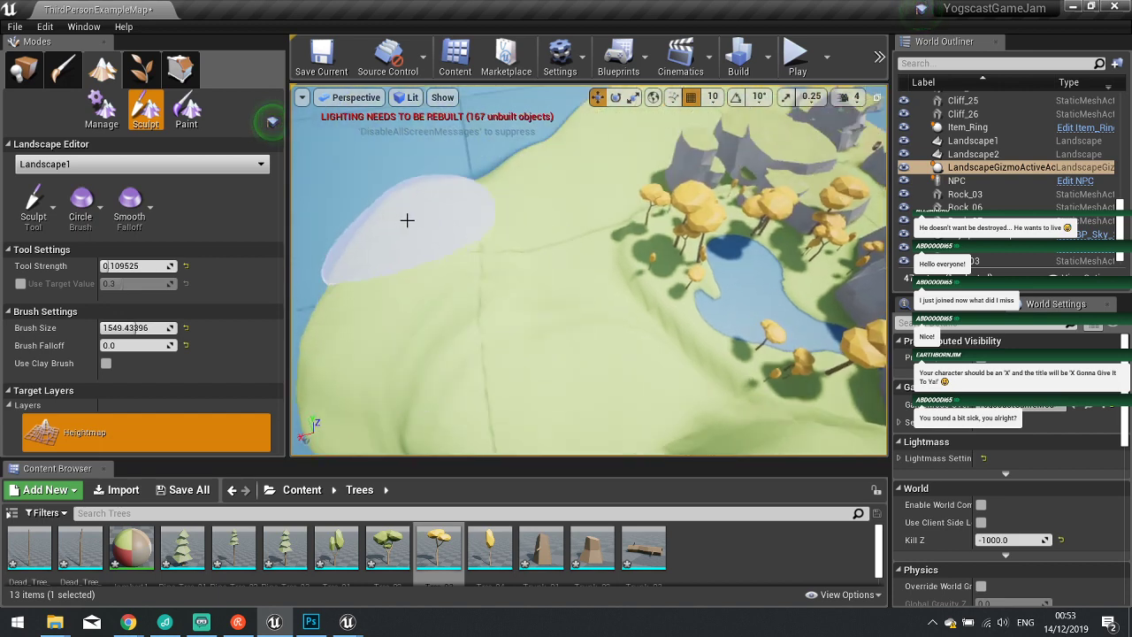
right_click_drag(404, 221, 436, 232)
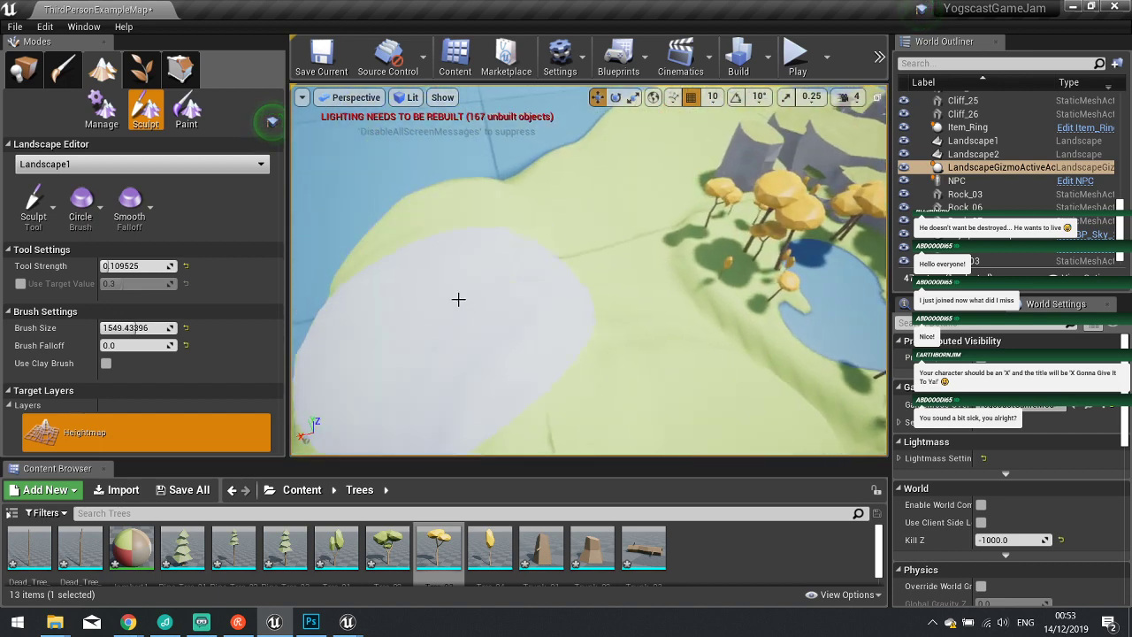
mouse_move(458, 299)
right_mouse_down()
mouse_move(380, 220)
mouse_move(478, 281)
right_mouse_up()
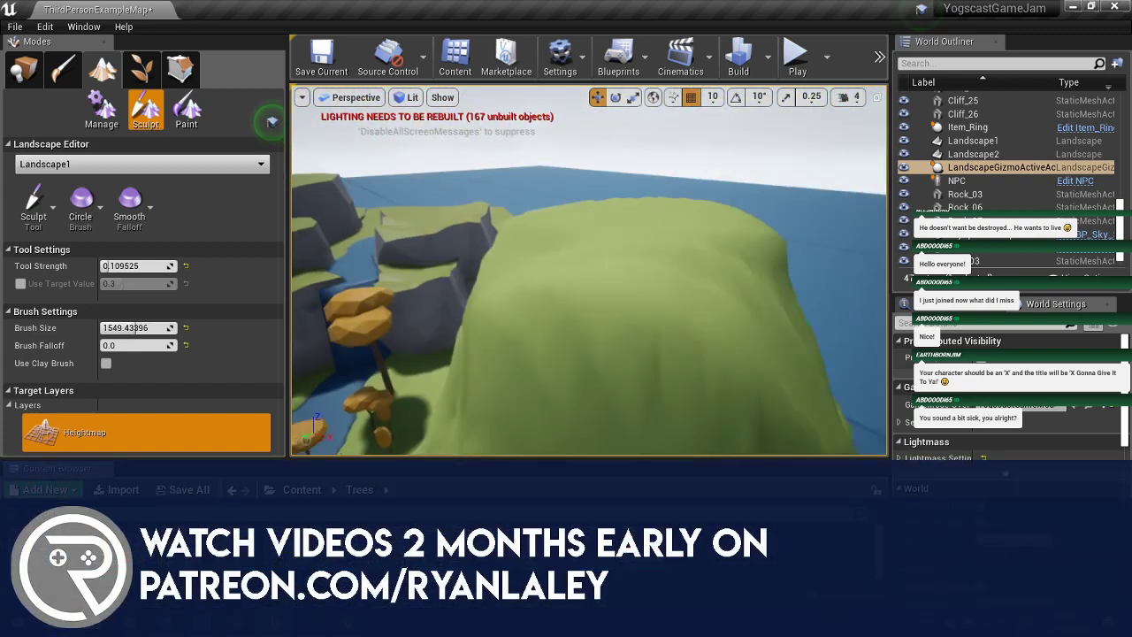
right_click_drag(478, 280, 492, 273)
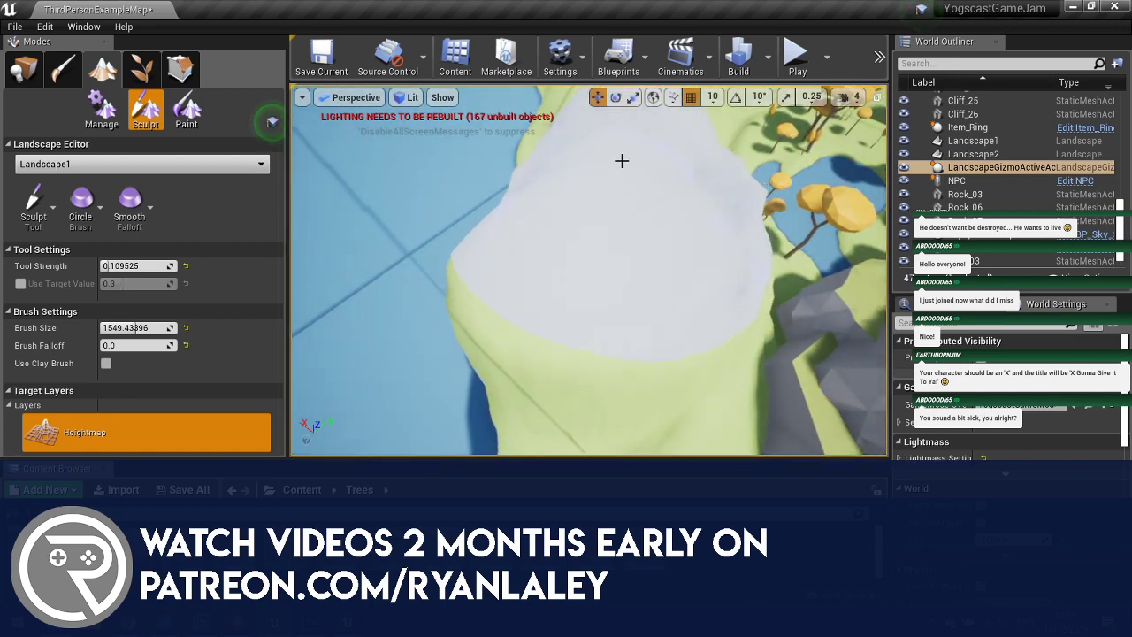
right_click_drag(685, 286, 685, 286)
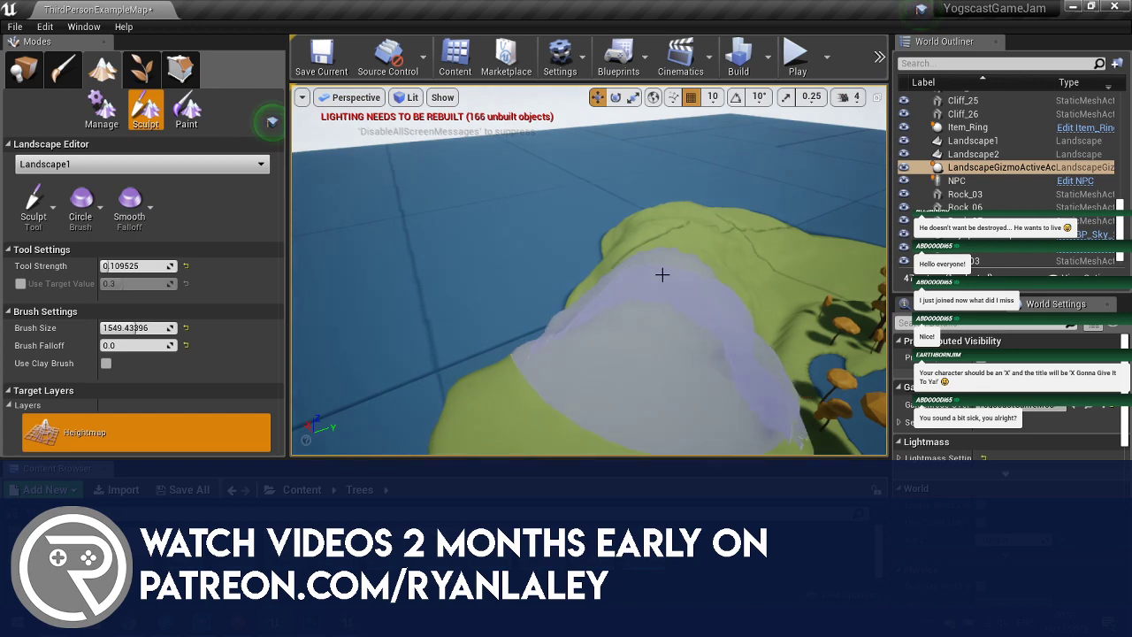
right_click_drag(675, 341, 652, 349)
Switch to the Flatten tool and reduce the Brush Size to about 400.
left_click(24, 212)
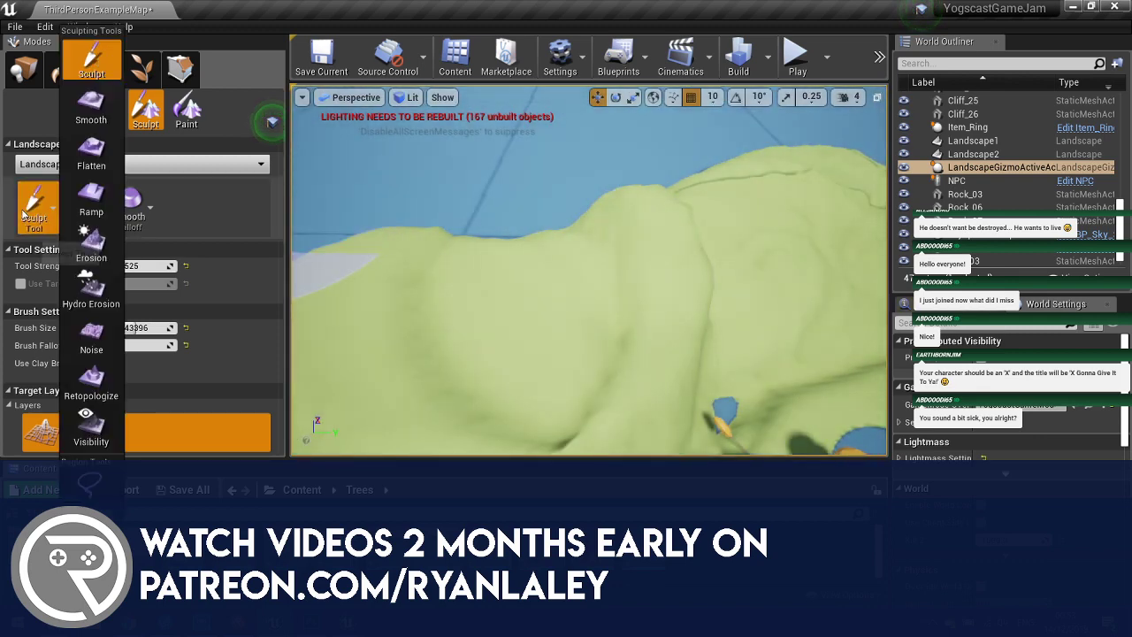
left_click(95, 196)
left_click(38, 210)
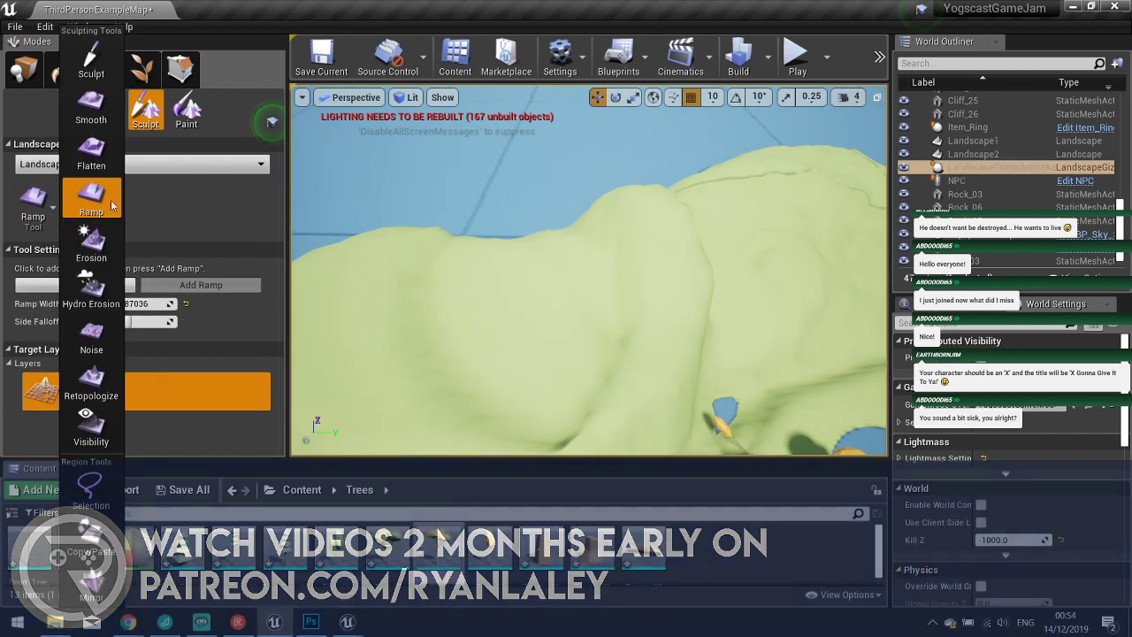
left_click(94, 158)
right_click_drag(308, 231, 308, 232)
right_click_drag(566, 221, 566, 221)
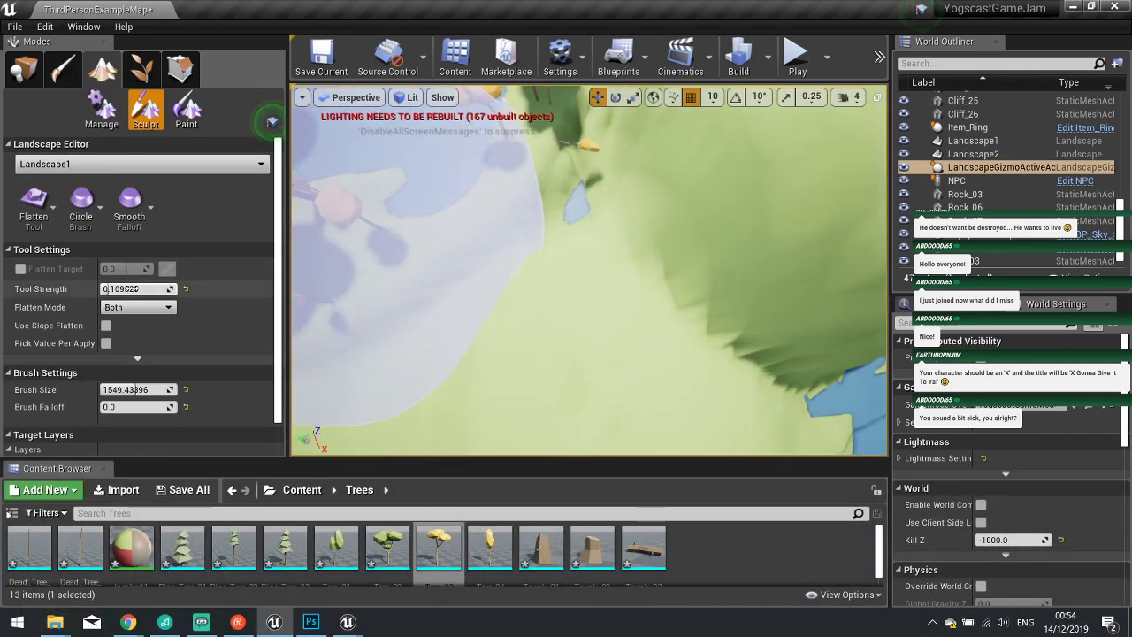
left_click_drag(130, 389, 97, 389)
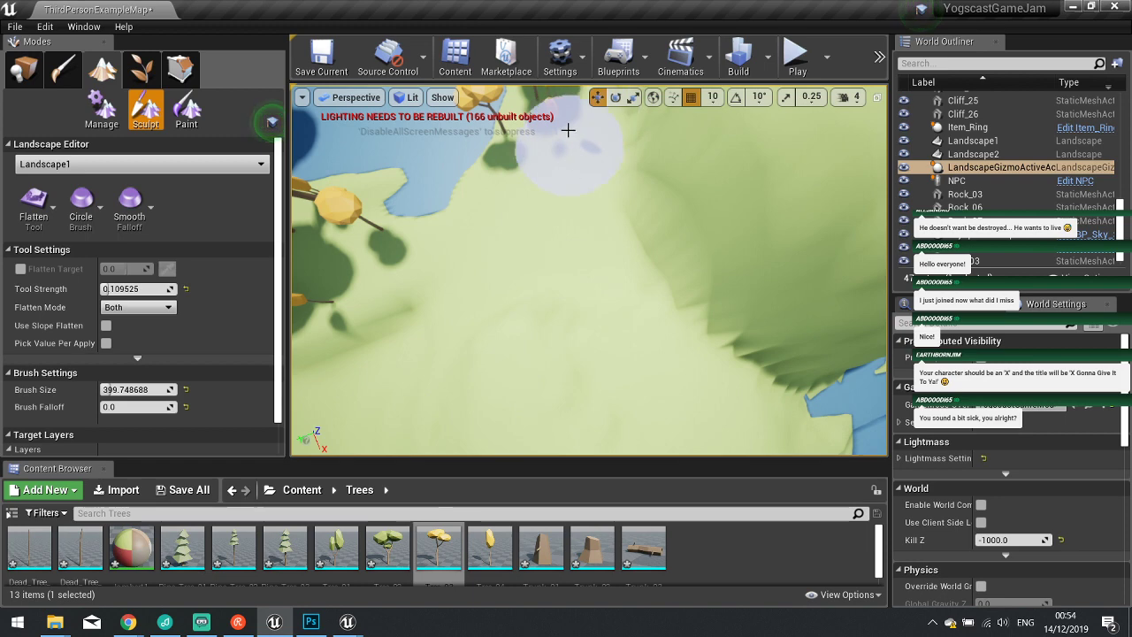
Flatten the jagged crests of the sculpted hills beside the cliffs into a smooth, level top.
right_click_drag(440, 255, 445, 239)
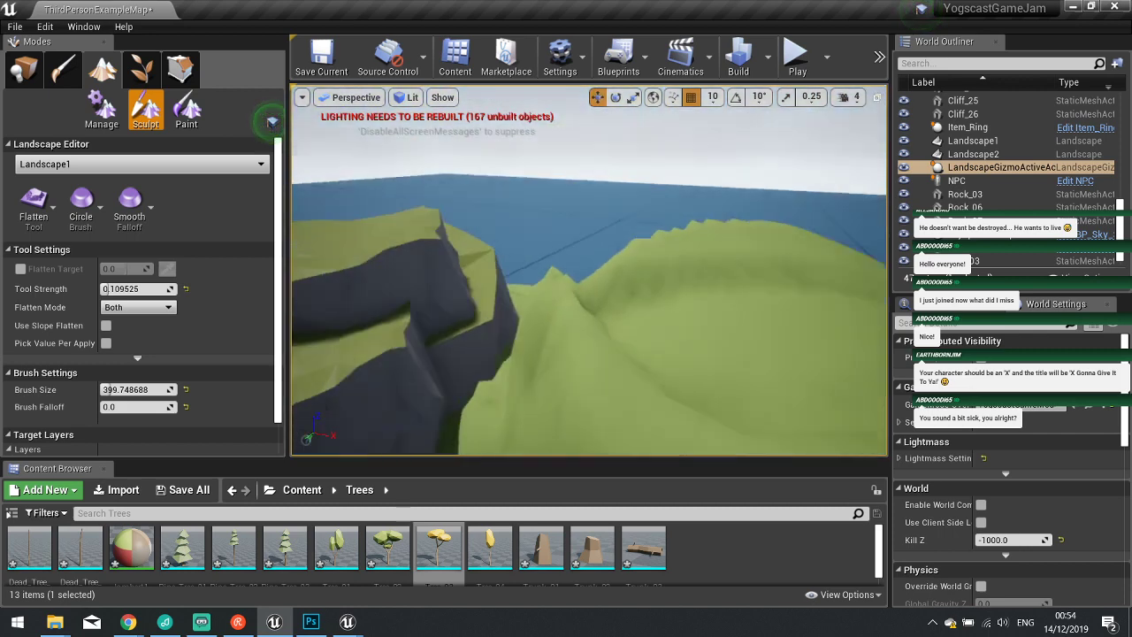
right_click_drag(488, 303, 487, 304)
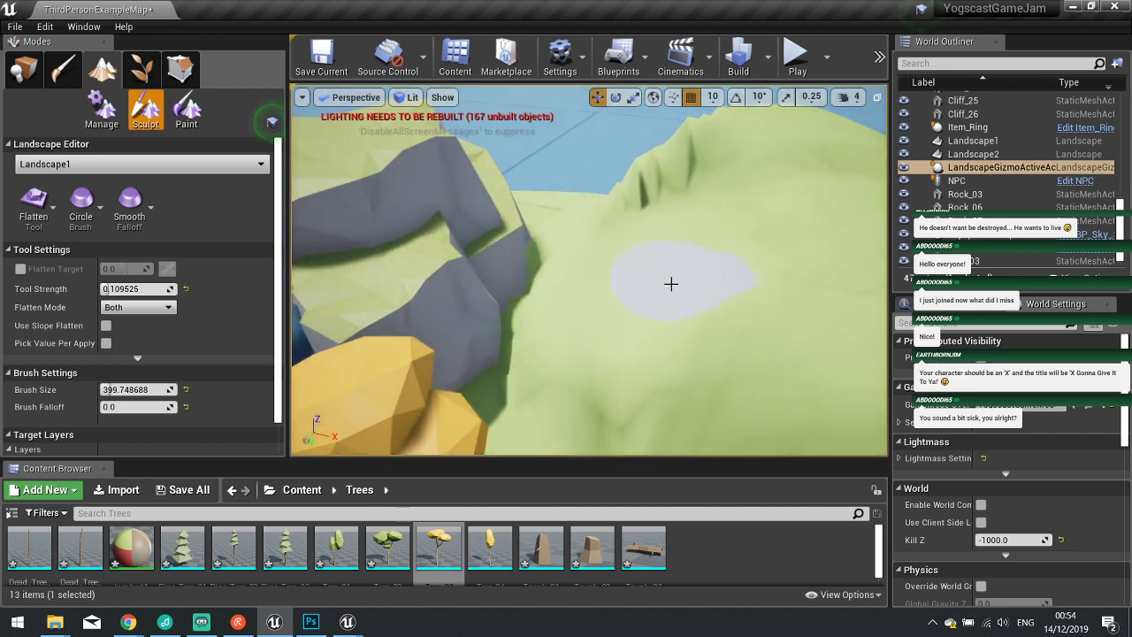
right_click_drag(608, 235, 660, 339)
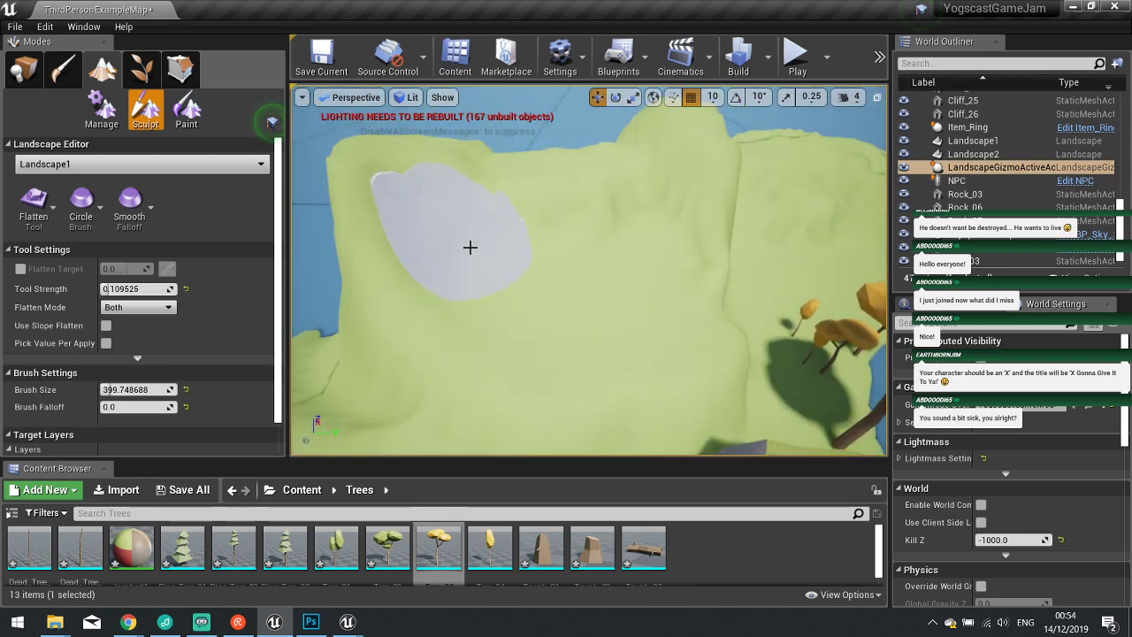
mouse_move(449, 278)
left_mouse_down()
mouse_move(419, 197)
mouse_move(407, 299)
left_mouse_up()
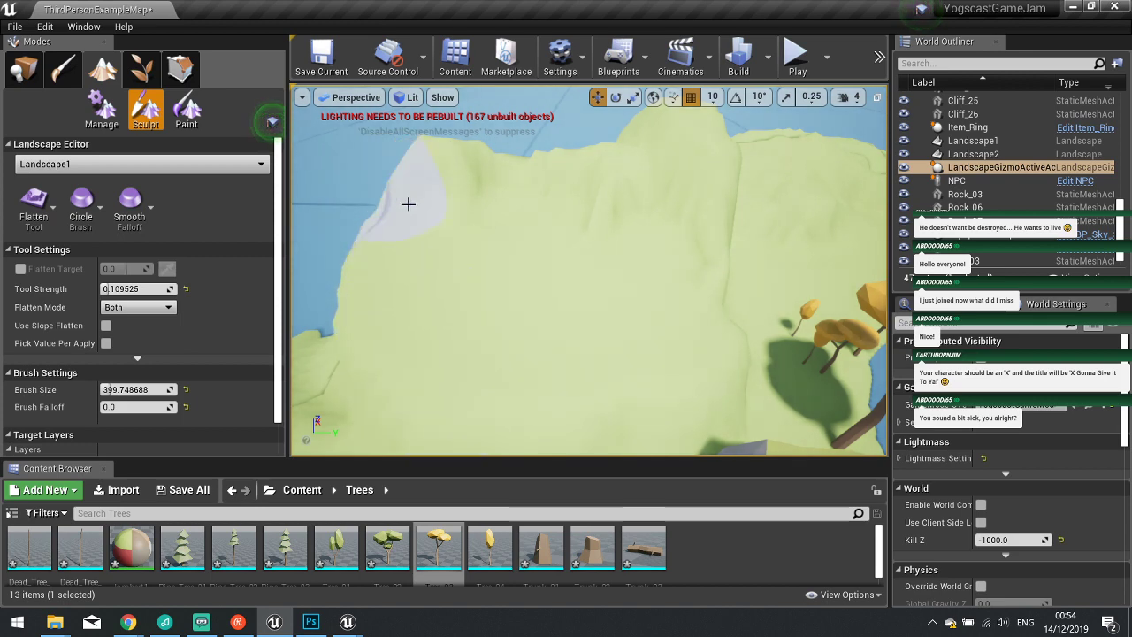
left_click_drag(407, 204, 472, 195)
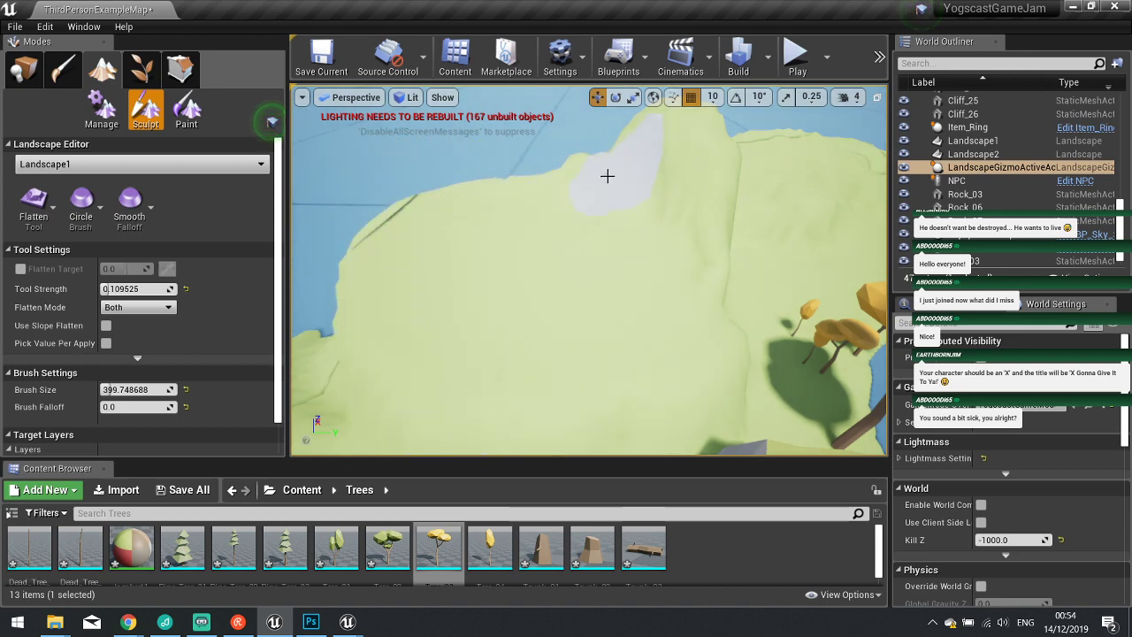
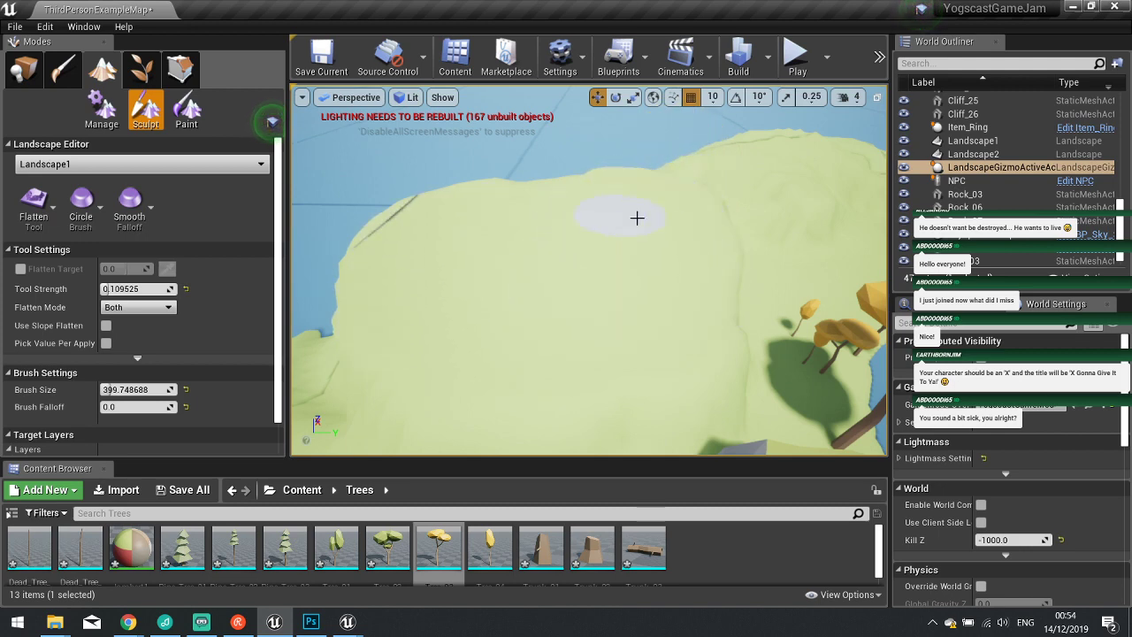
Flatten the ground at the hill's foot near the pond trees, leaving a steep-sided plateau.
mouse_move(640, 287)
right_mouse_down()
mouse_move(602, 287)
mouse_move(651, 323)
right_mouse_up()
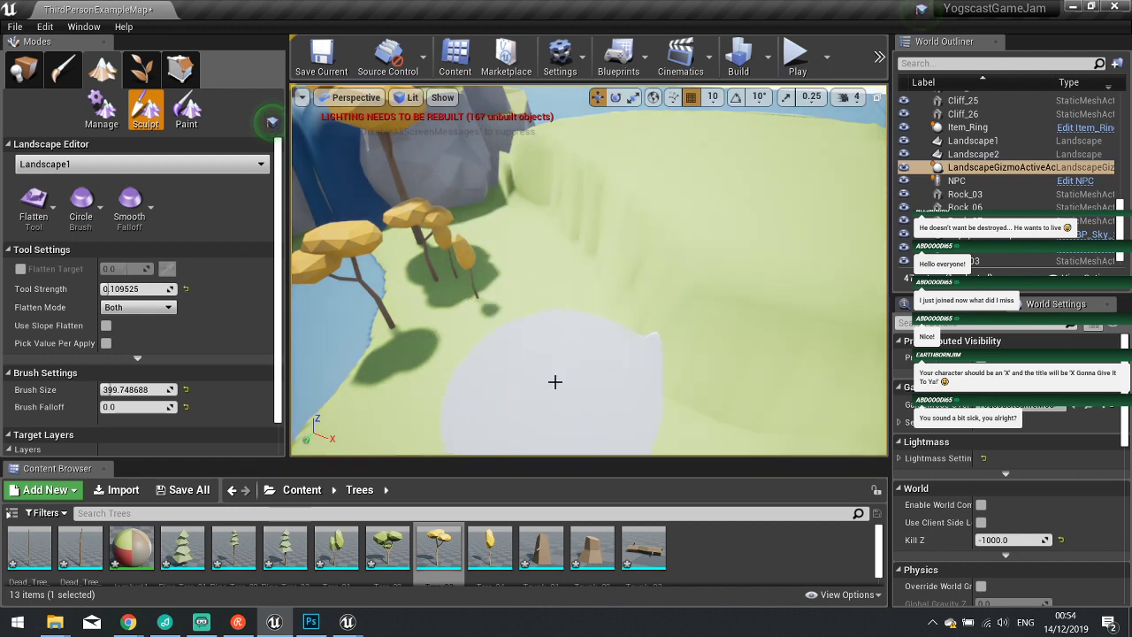
mouse_move(575, 349)
right_mouse_down()
mouse_move(642, 324)
mouse_move(658, 296)
mouse_move(495, 301)
mouse_move(499, 331)
mouse_move(570, 332)
mouse_move(641, 363)
mouse_move(677, 404)
mouse_move(617, 332)
right_mouse_up()
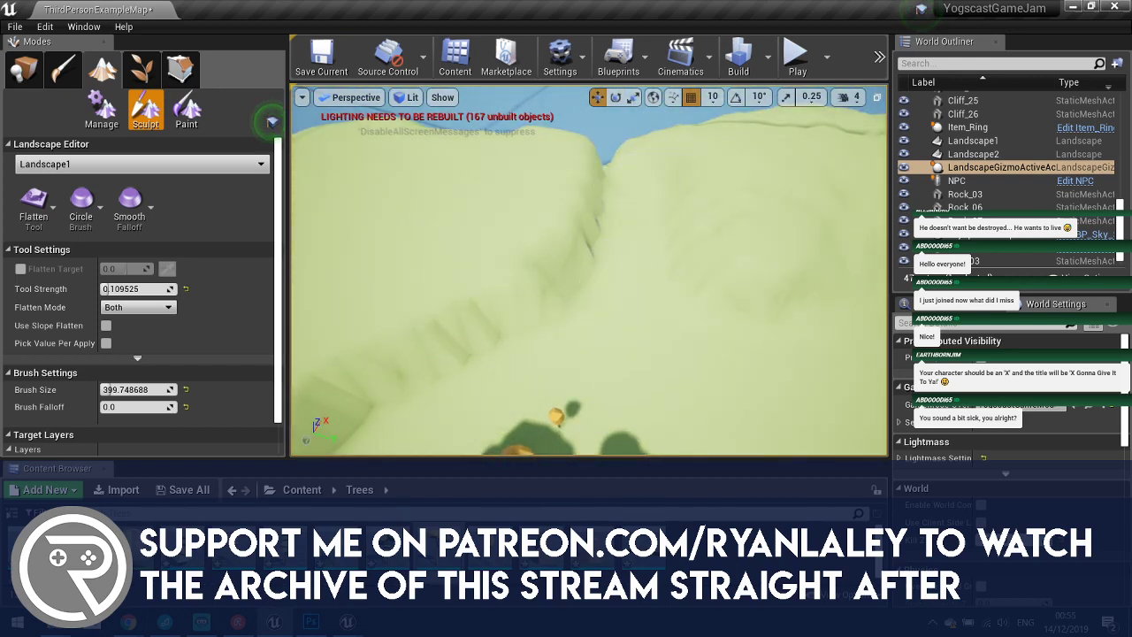
mouse_move(549, 320)
right_mouse_down()
mouse_move(627, 315)
mouse_move(604, 326)
right_mouse_up()
mouse_move(566, 384)
right_mouse_down()
mouse_move(495, 344)
mouse_move(535, 347)
mouse_move(515, 346)
mouse_move(530, 283)
mouse_move(534, 305)
mouse_move(579, 340)
mouse_move(568, 328)
right_mouse_up()
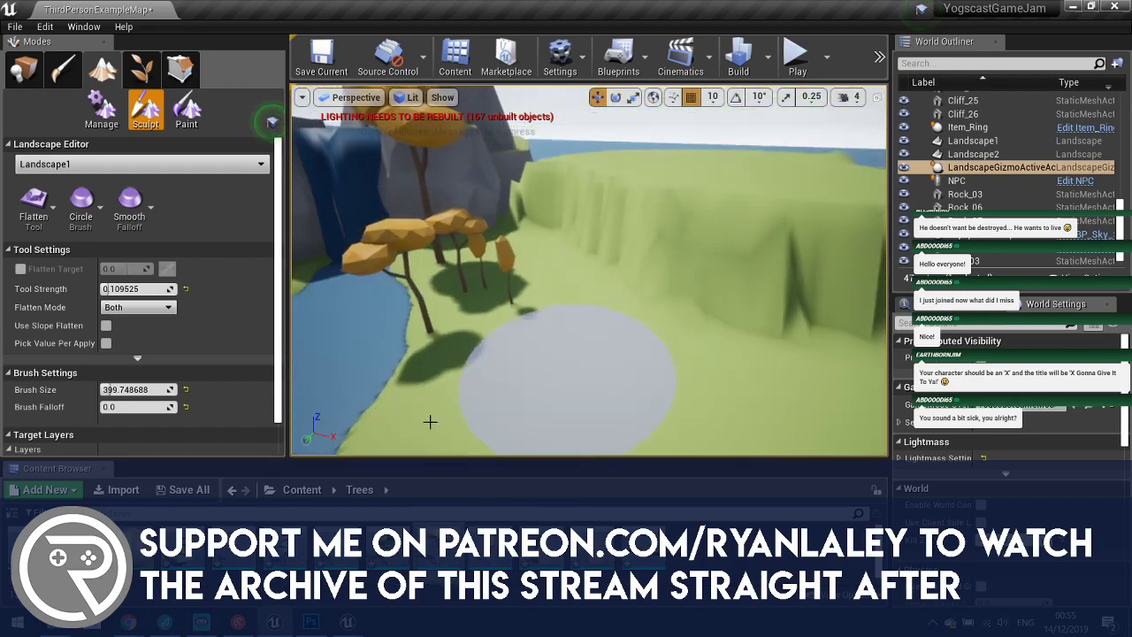
left_click_drag(430, 422, 410, 428)
Switch to placing objects, open the Cliffs content folder and add a Cliff_03 mesh against the steep hillside.
left_click(302, 489)
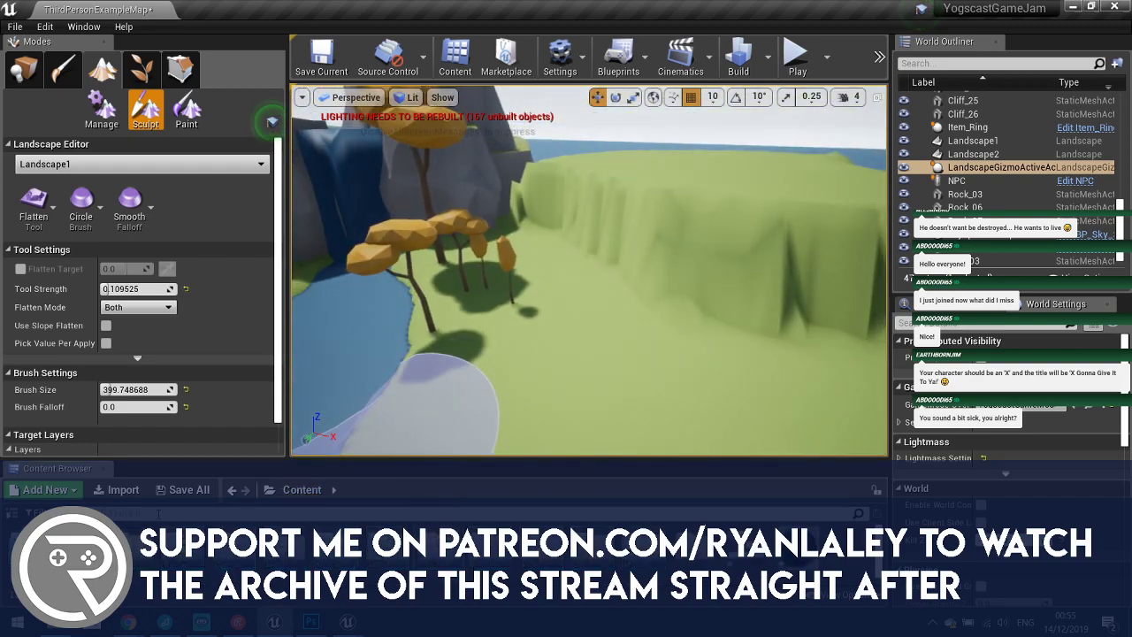
left_click_drag(172, 459, 176, 399)
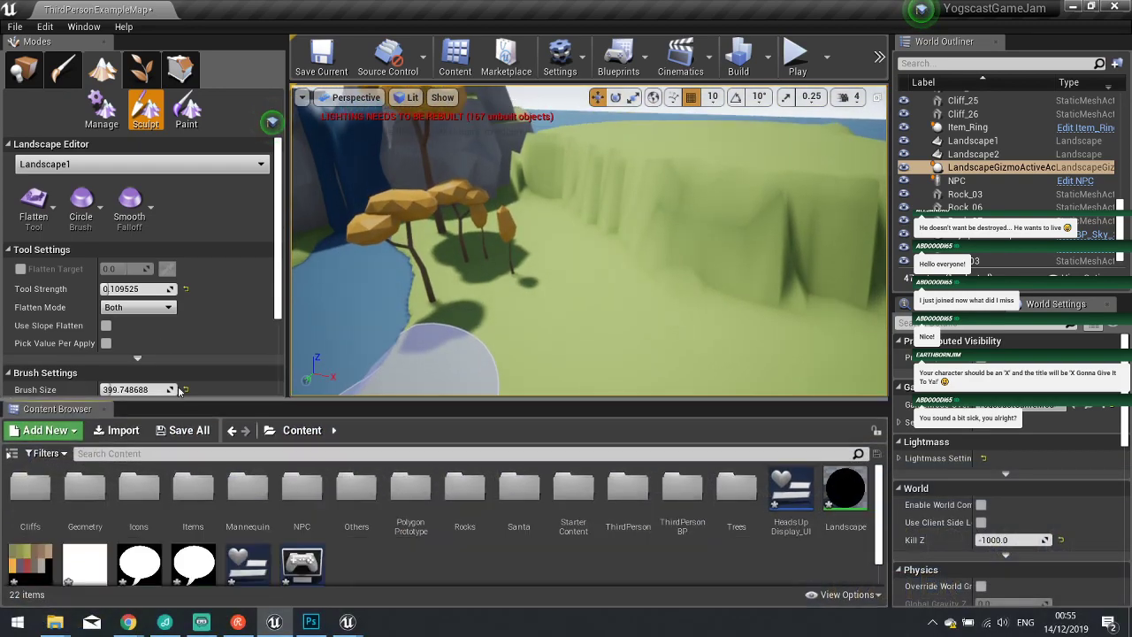
left_click(22, 73)
double_click(30, 486)
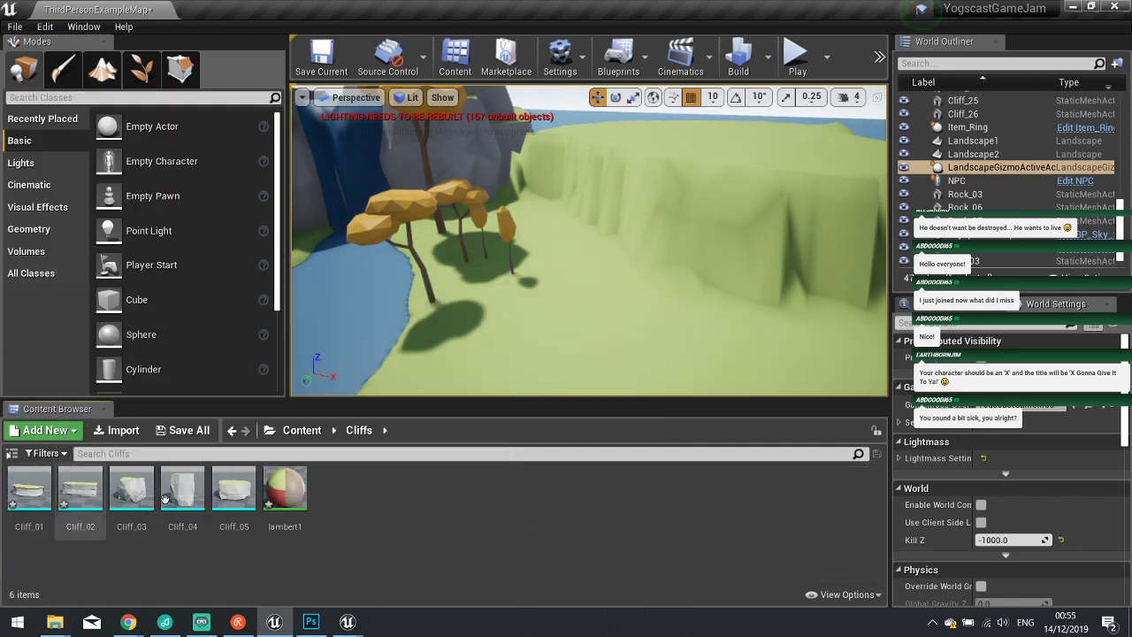
left_click_drag(132, 497, 613, 234)
Rotate and move the new cliff so it fits between the existing waterfall cliffs and the grassy plateau.
key("r")
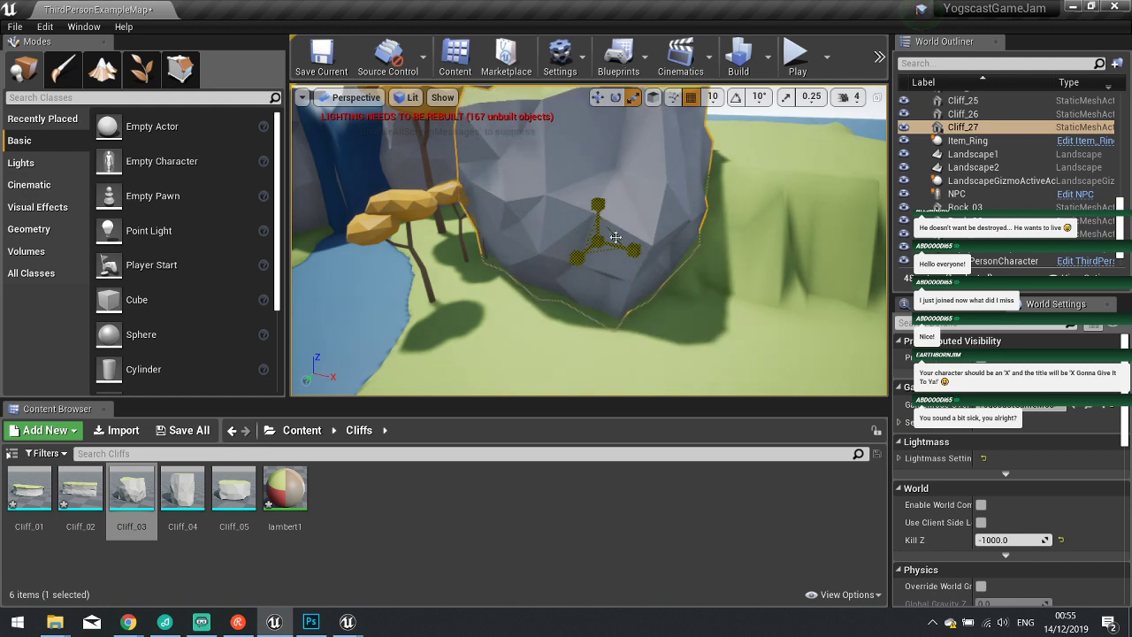
right_click_drag(613, 234, 560, 342)
key("e")
left_click_drag(601, 315, 529, 218)
key("w")
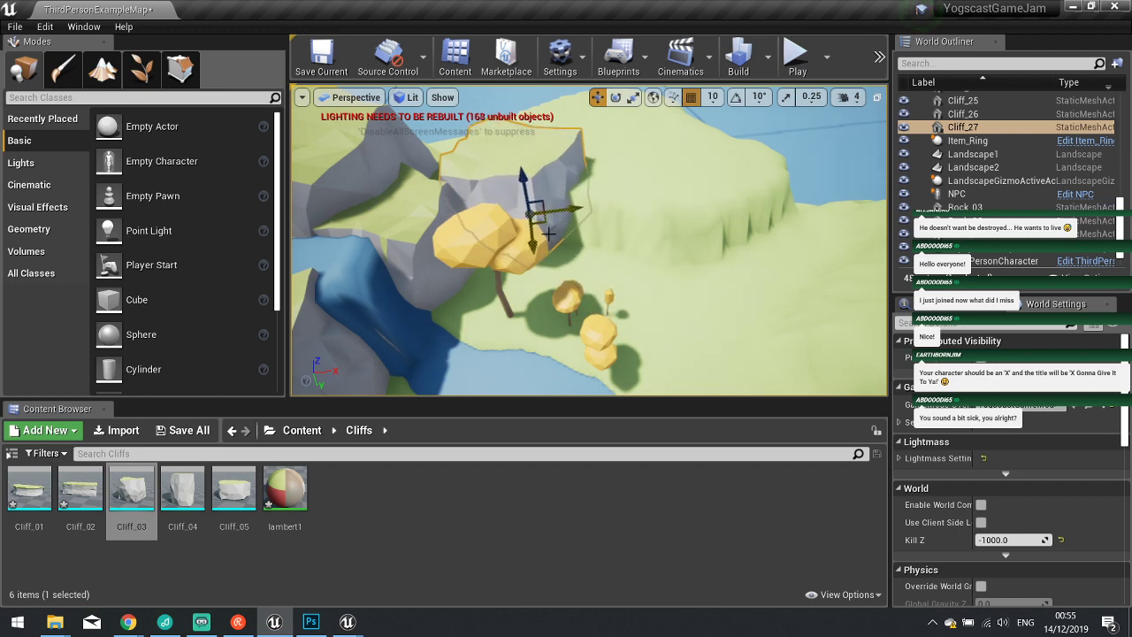
right_click_drag(530, 217, 627, 267)
key("e")
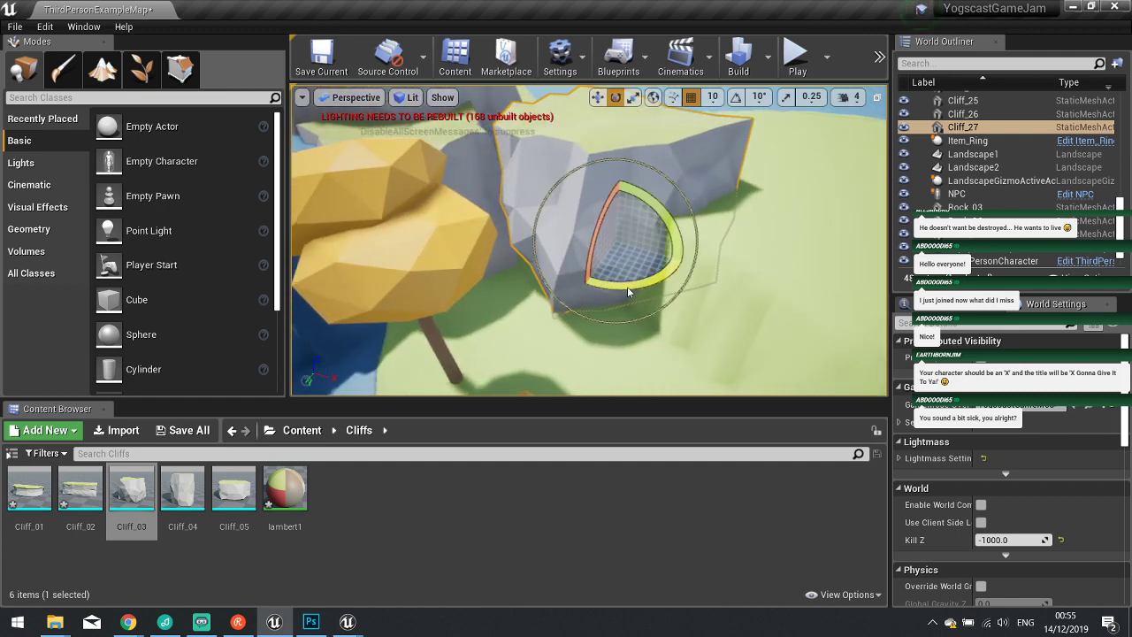
left_click_drag(628, 292, 600, 237)
key("w")
left_click_drag(596, 196, 596, 215)
left_click_drag(637, 258, 621, 254)
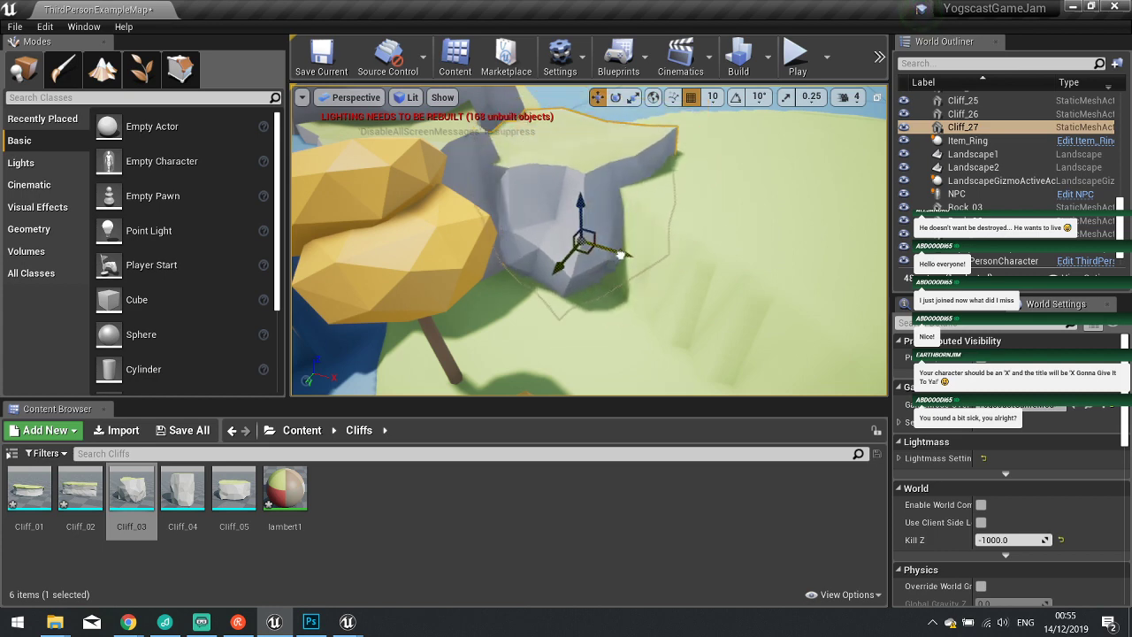
Duplicate the Cliff_03 mesh beside the original on the hillside, then enlarge and rotate the copy.
right_click_drag(602, 303, 603, 304)
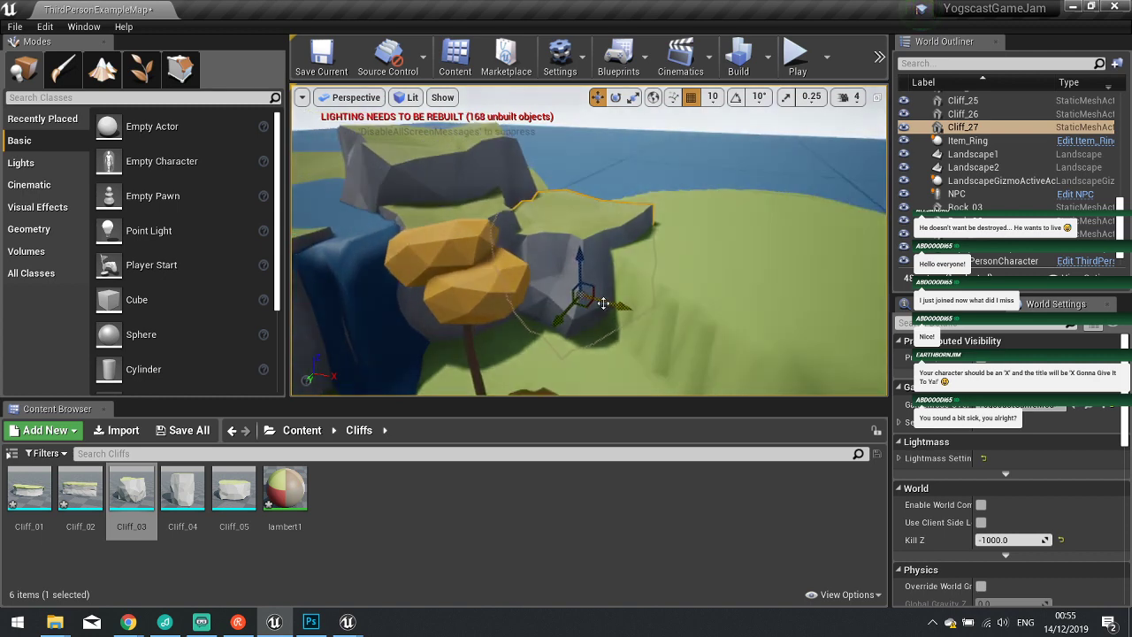
left_click_drag(603, 303, 705, 366, "alt")
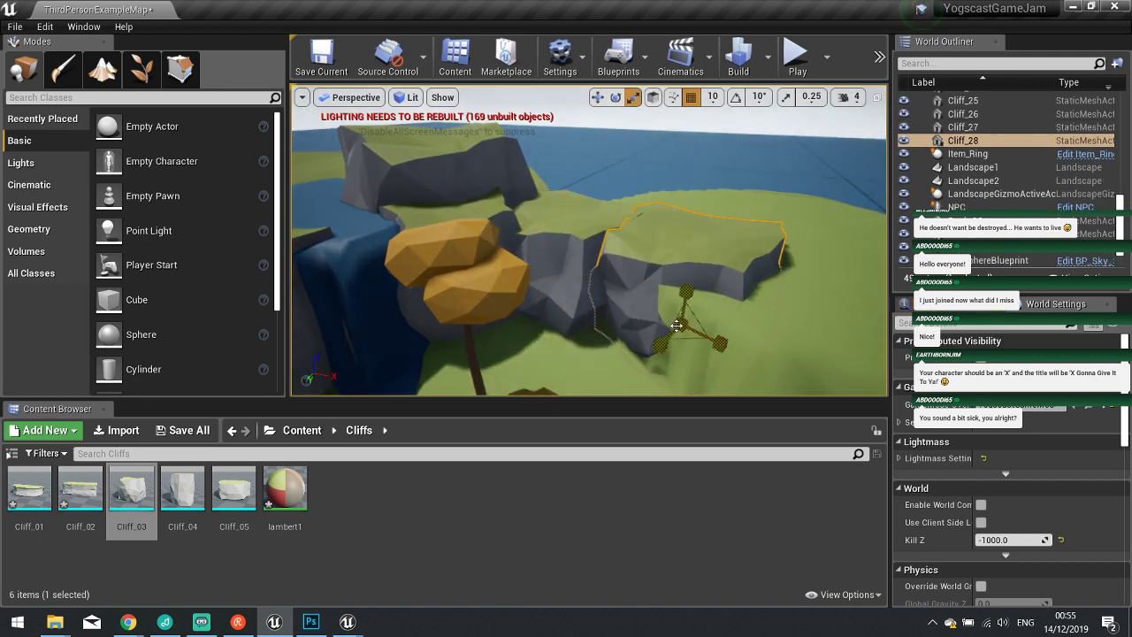
left_click_drag(679, 328, 674, 327)
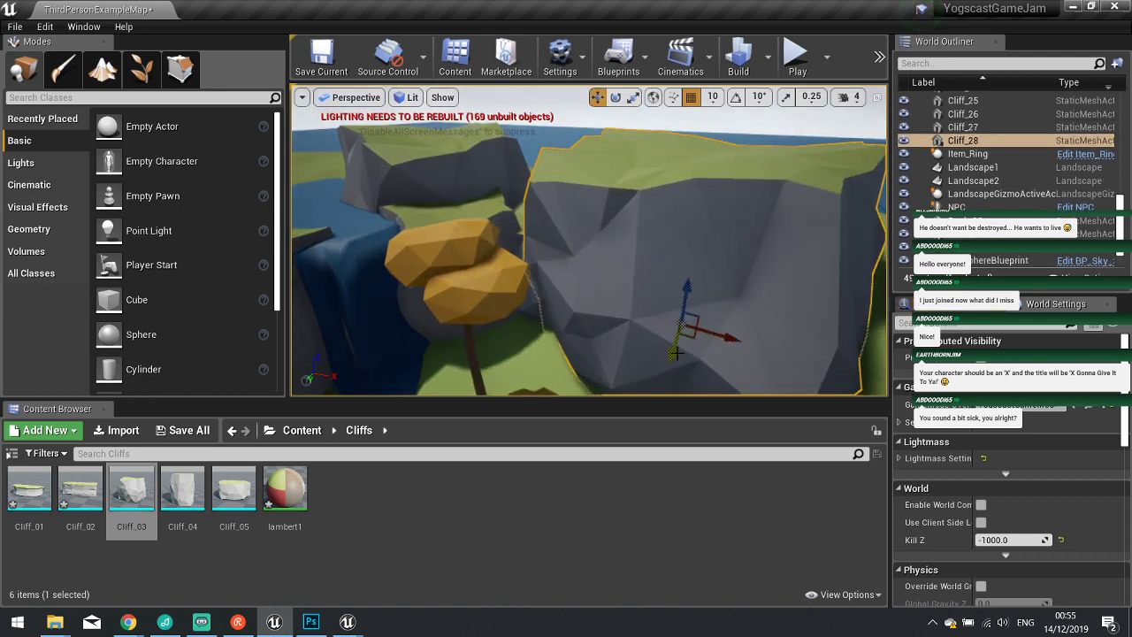
key("e")
left_click_drag(709, 376, 672, 336)
right_click_drag(672, 336, 632, 240)
left_click_drag(633, 240, 653, 345)
Duplicate the enlarged cliff and move the copy farther along the hillside to extend the rock wall.
key("w")
left_click_drag(679, 272, 741, 329, "alt")
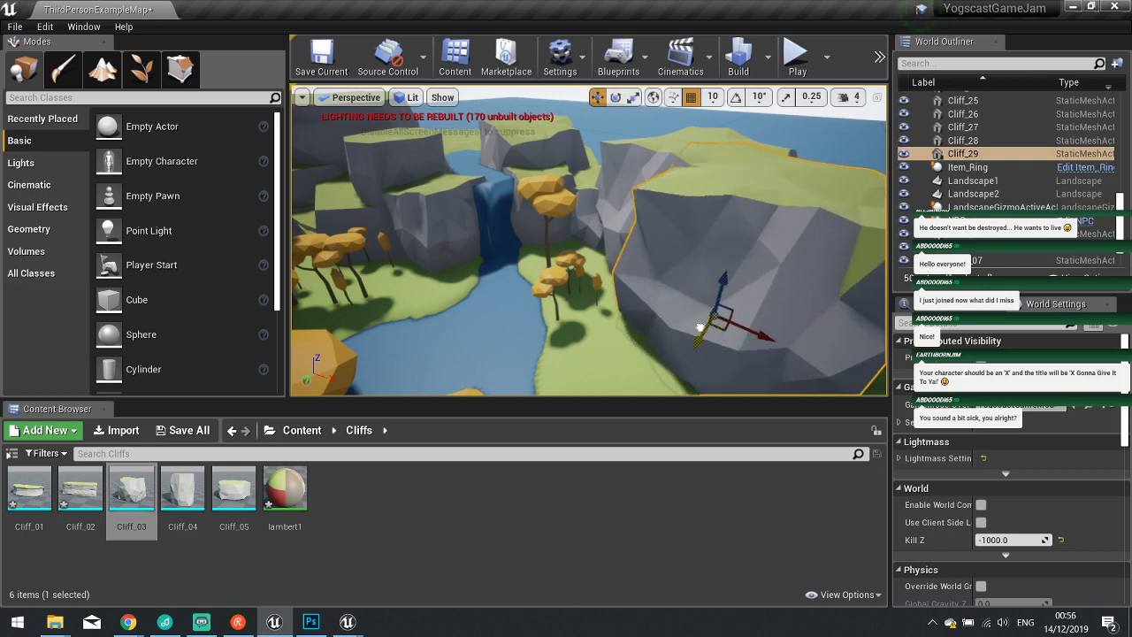
left_click_drag(708, 315, 718, 301)
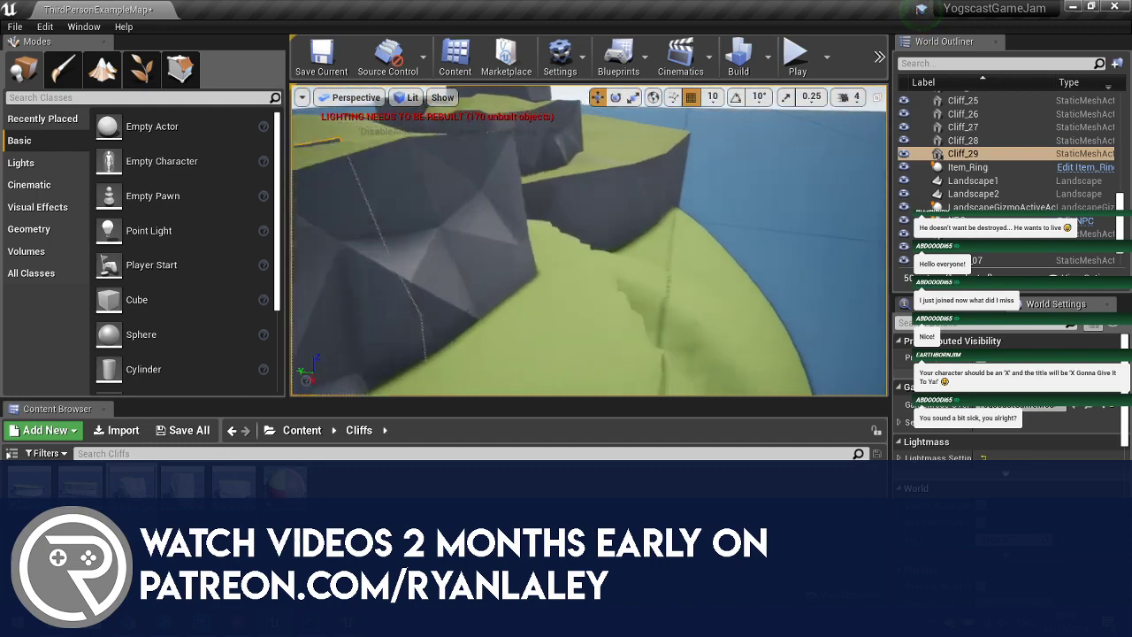
Add a Cliff_01 mesh in the grassy gap between the cliffs, then scale, rotate and position it to fill the gap.
right_click_drag(589, 240, 433, 241)
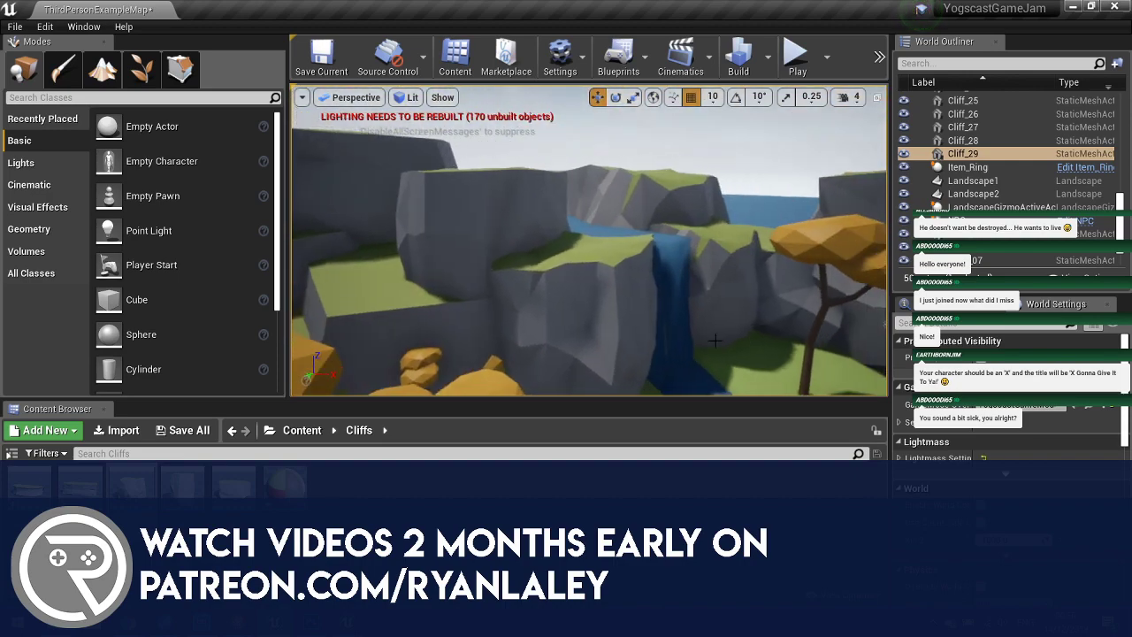
right_click_drag(714, 339, 610, 369)
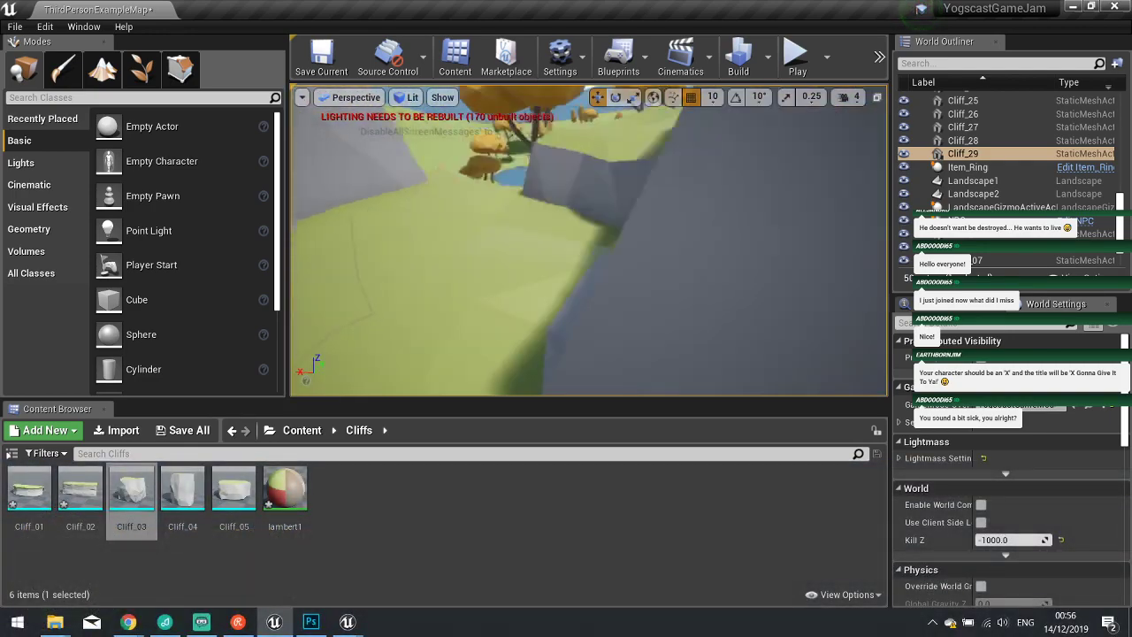
left_click_drag(29, 492, 664, 271)
left_click(686, 216)
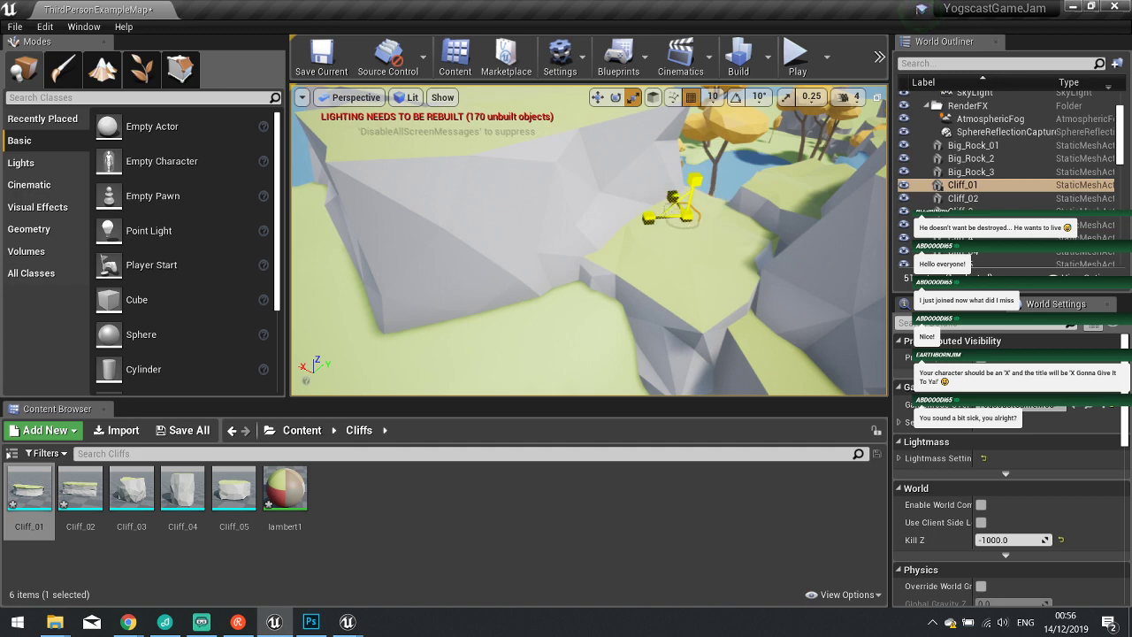
key("w")
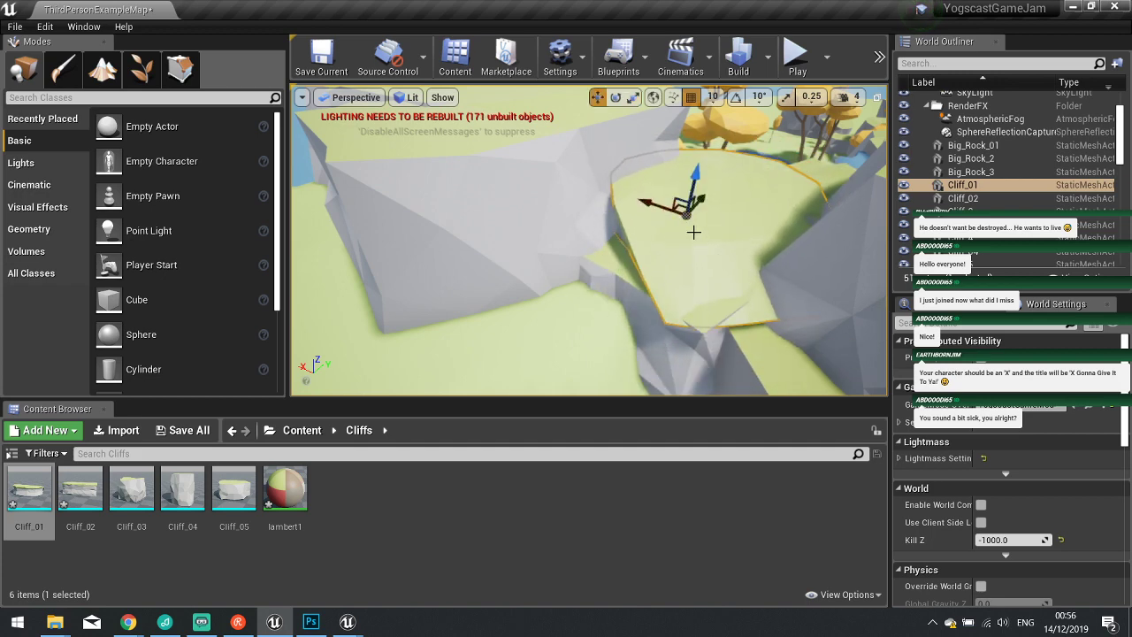
left_click_drag(704, 257, 743, 258)
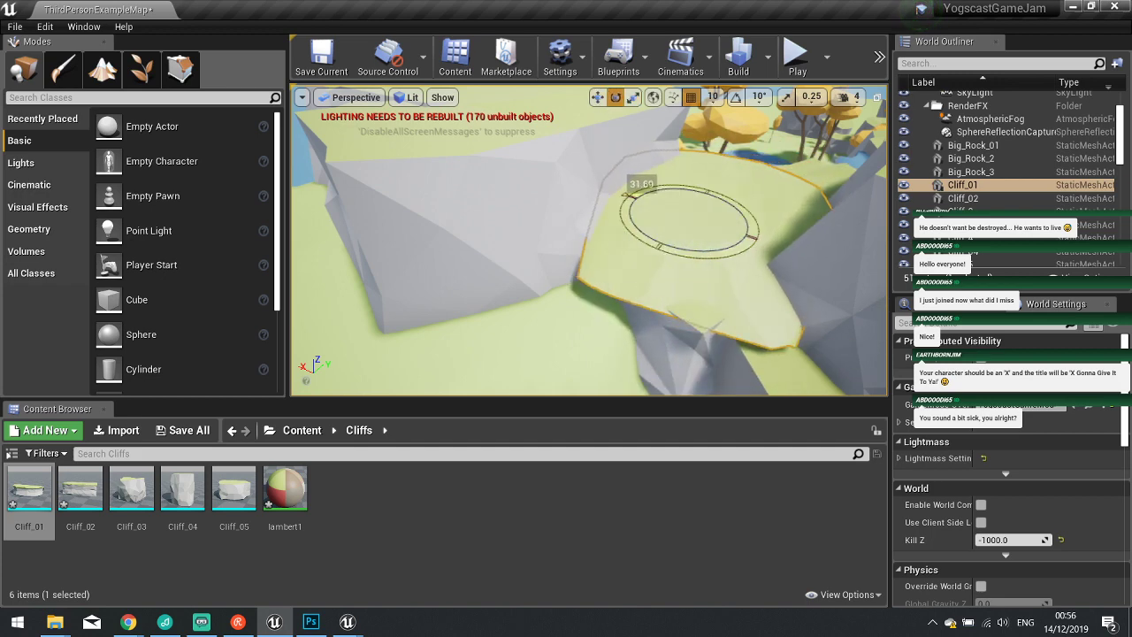
right_click_drag(787, 312, 425, 241)
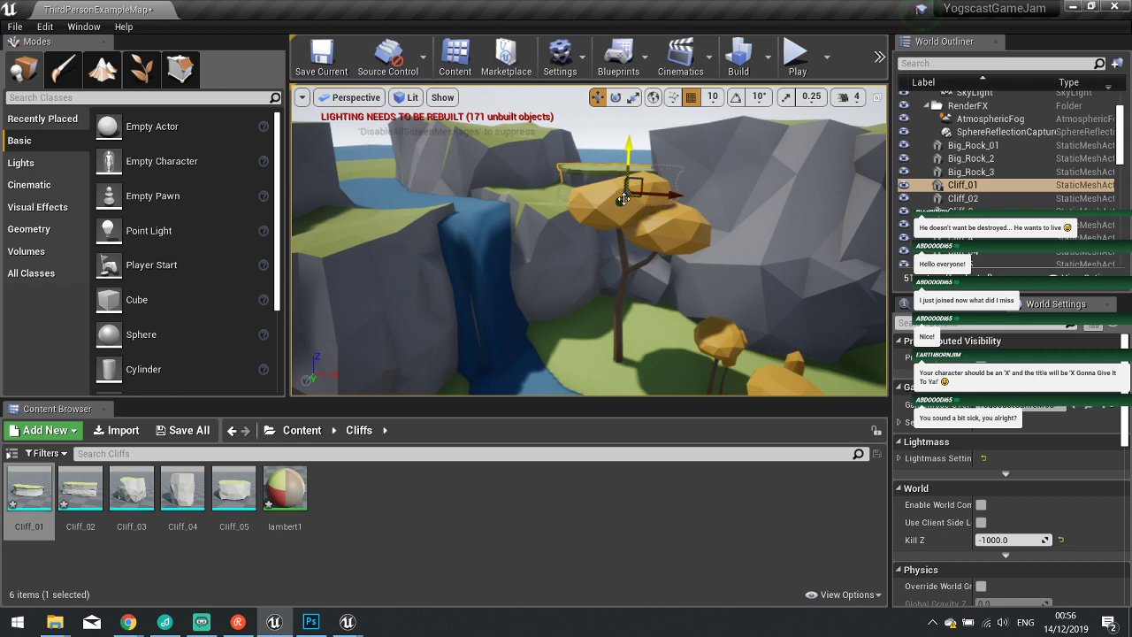
key("f")
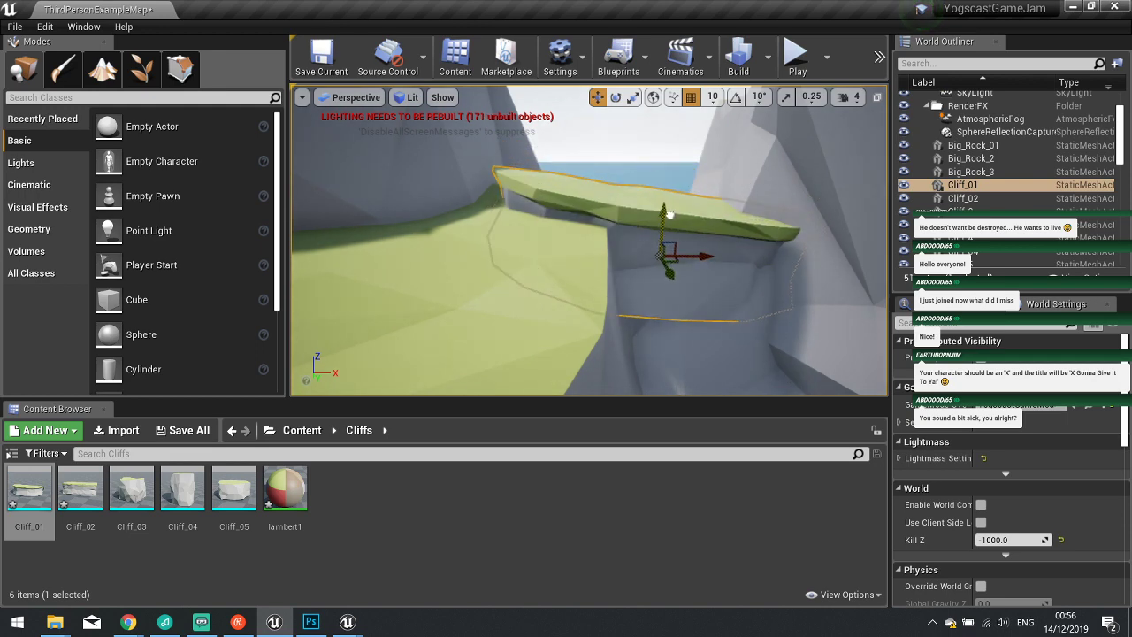
Play-test the level by running the character between the cliffs to the pond trees, and end the session.
left_click(797, 56)
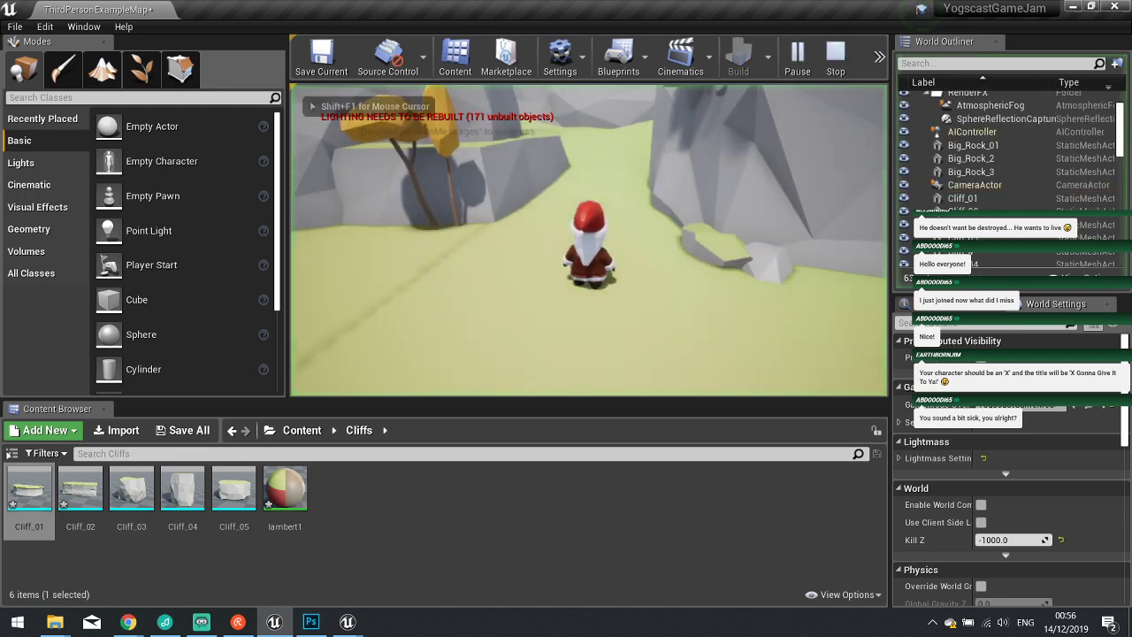
key("w")
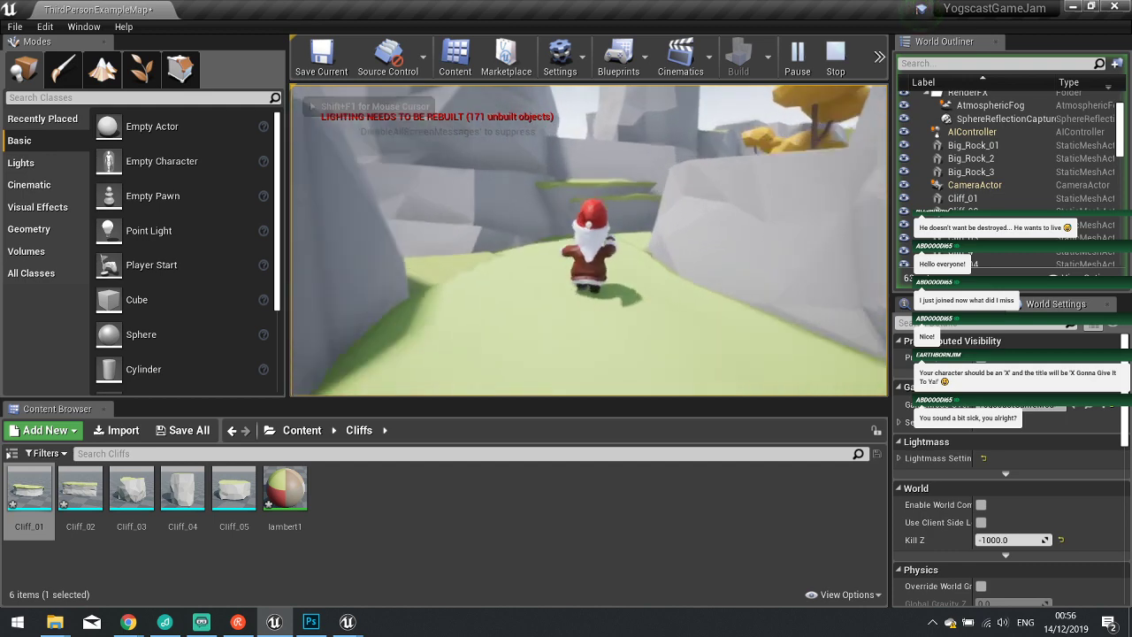
key("w")
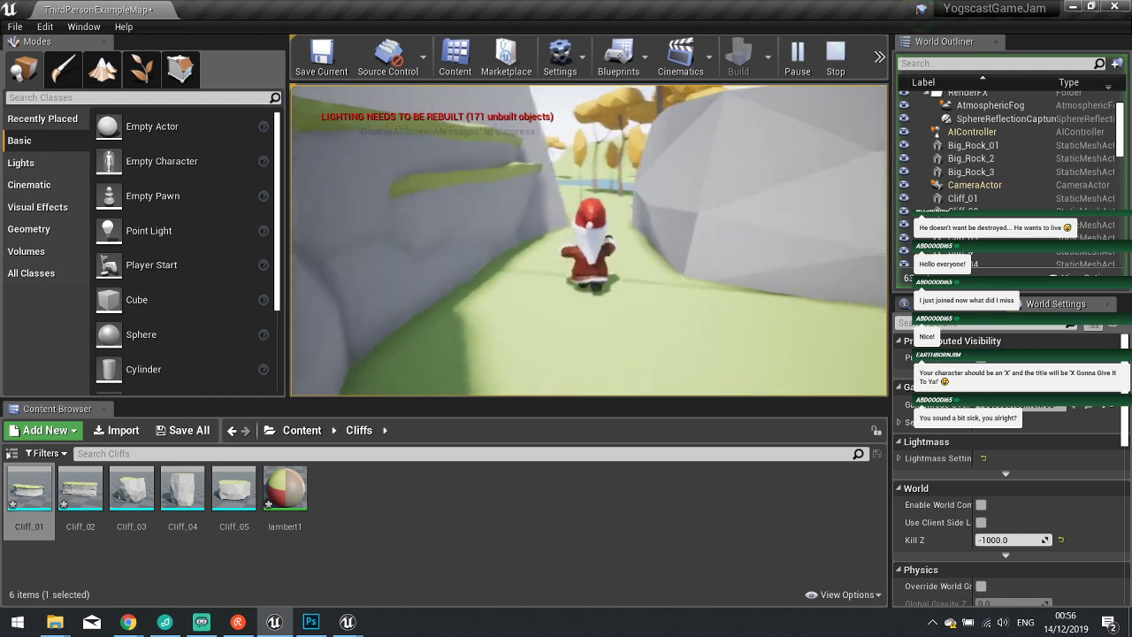
key("w")
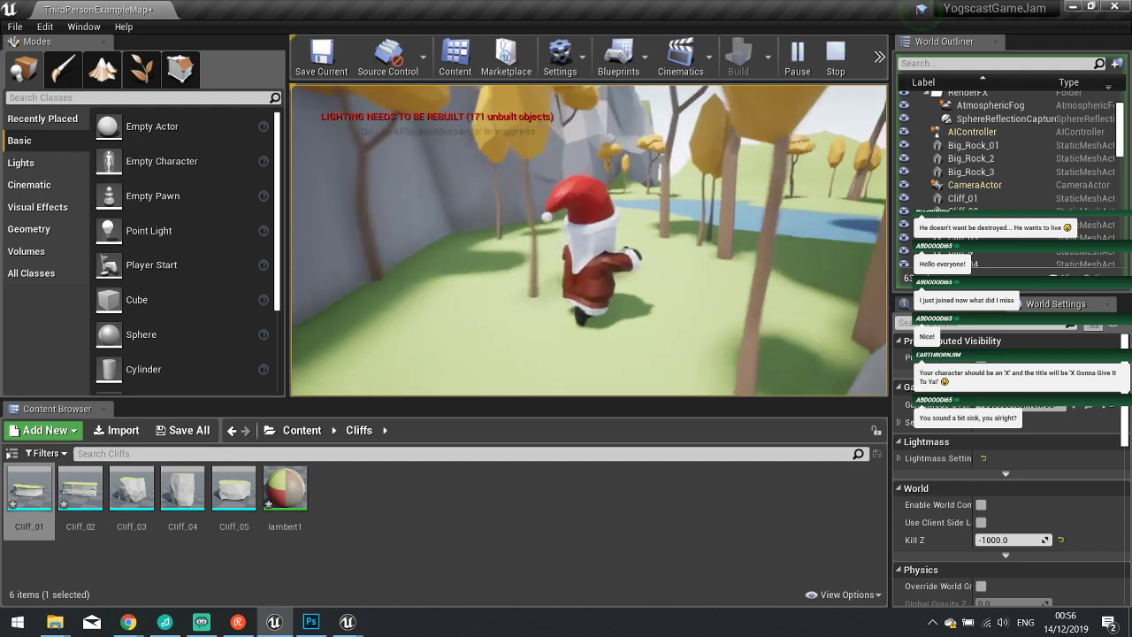
key("w")
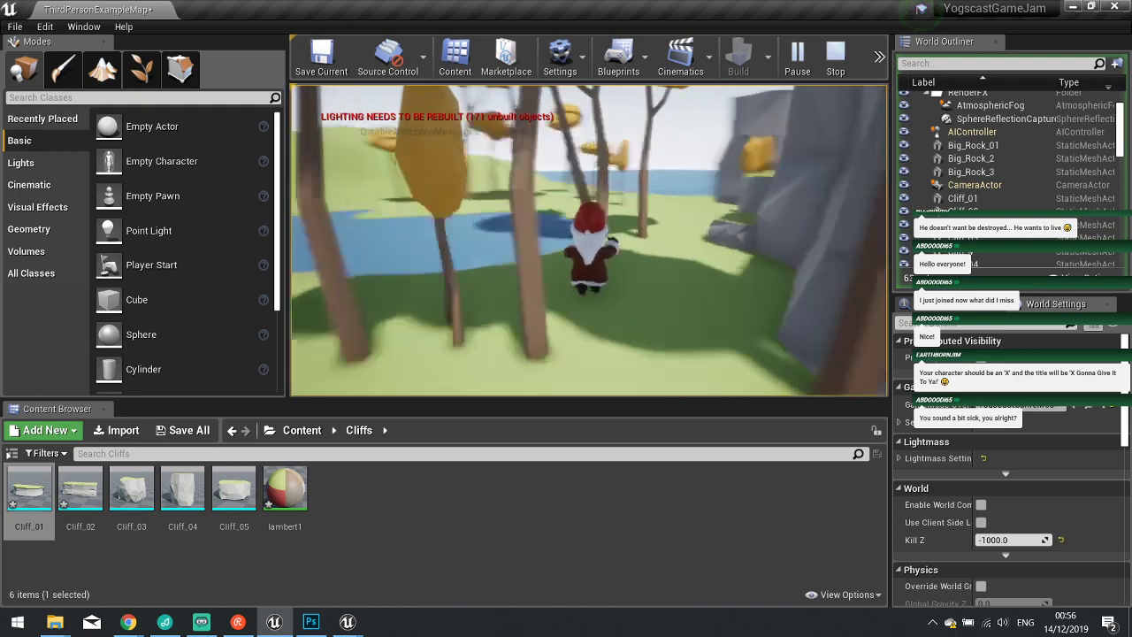
key("Escape")
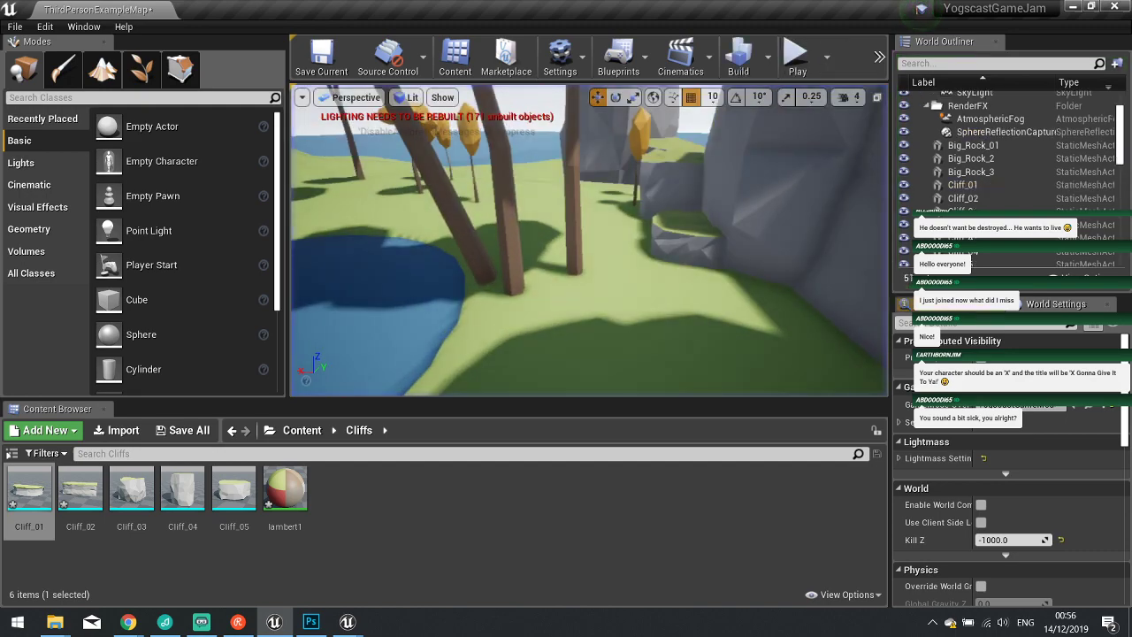
Switch to landscape sculpting with the Ramp tool and set two ramp points on the open grass near the cliffs.
key("w")
right_click_drag(589, 257, 455, 256)
key("w")
key("s")
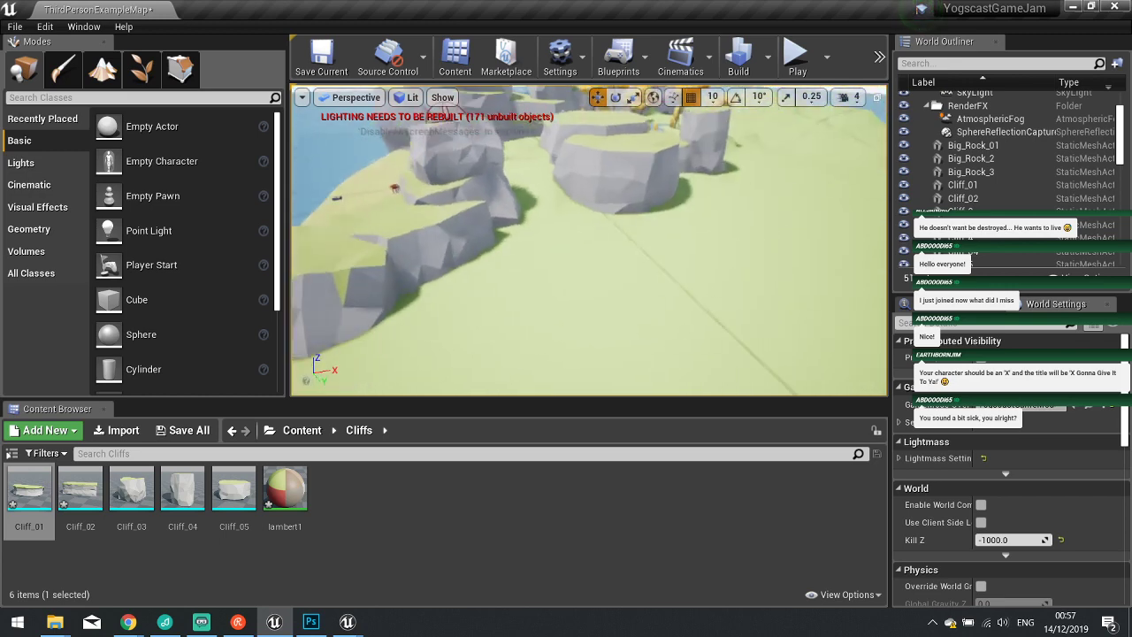
key("s")
mouse_move(650, 282)
right_mouse_down()
mouse_move(635, 278)
mouse_move(650, 282)
right_mouse_up()
key("w")
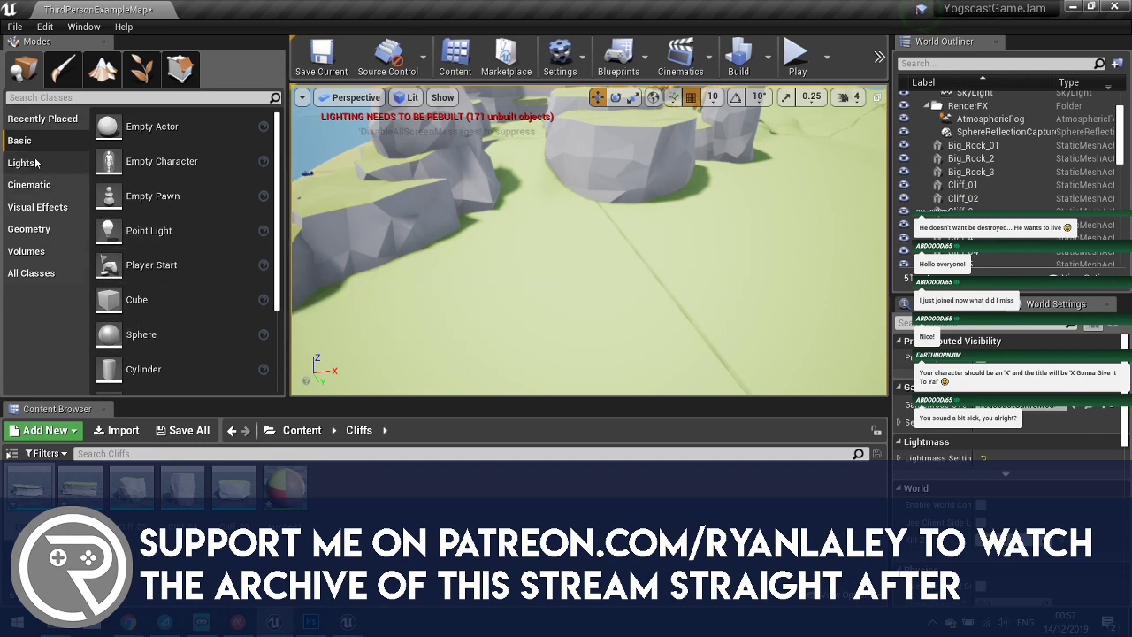
left_click(103, 68)
left_click(36, 205)
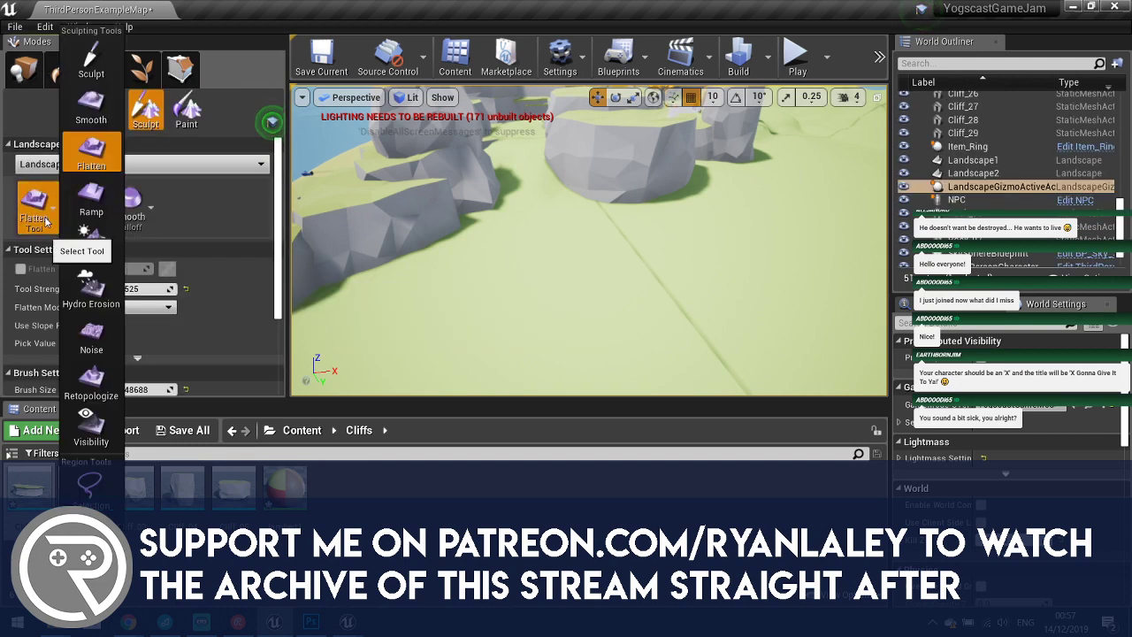
left_click(91, 202)
left_click(544, 234)
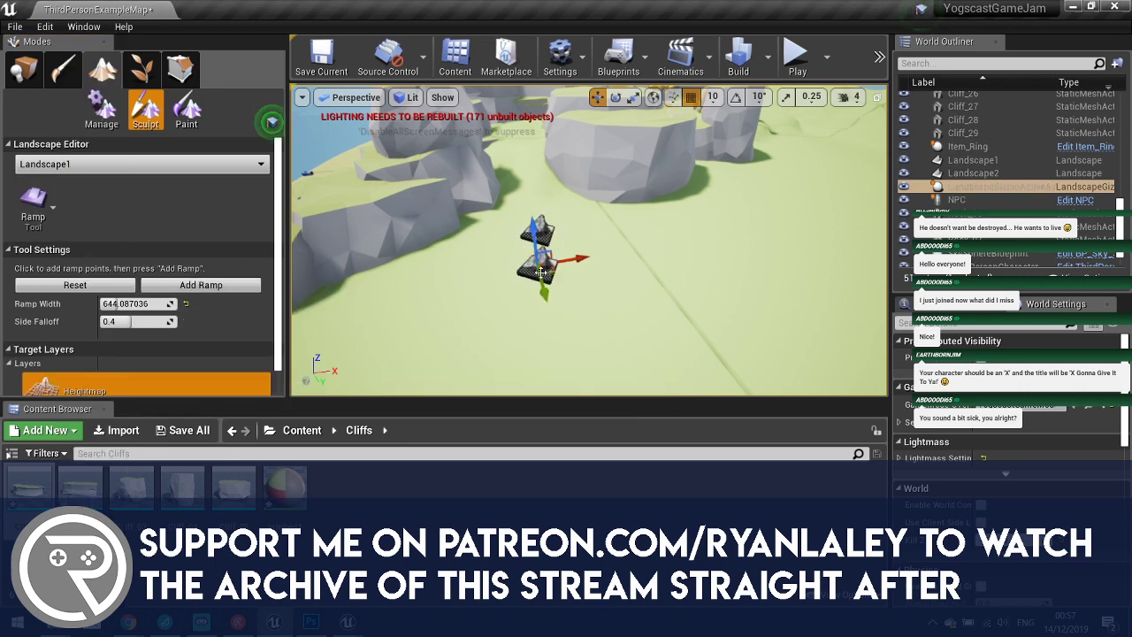
left_click_drag(542, 272, 526, 221)
Lower one end point of the ramp, add the ramp to the landscape and reset the ramp points.
right_click_drag(526, 221, 389, 199)
right_click_drag(477, 192, 451, 190)
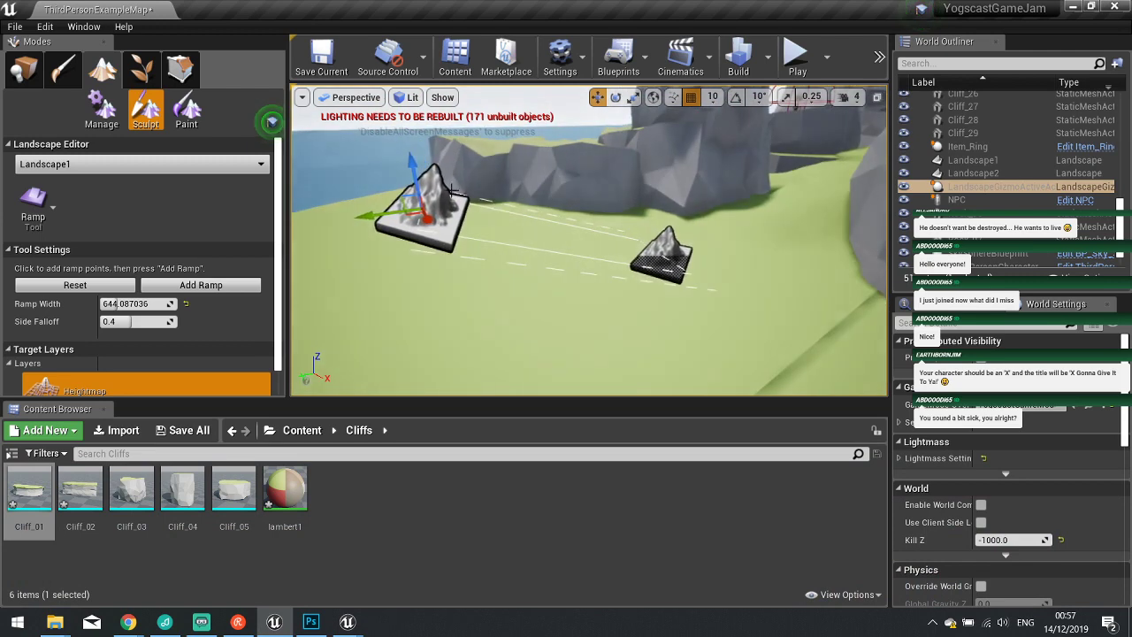
left_click_drag(411, 164, 428, 217)
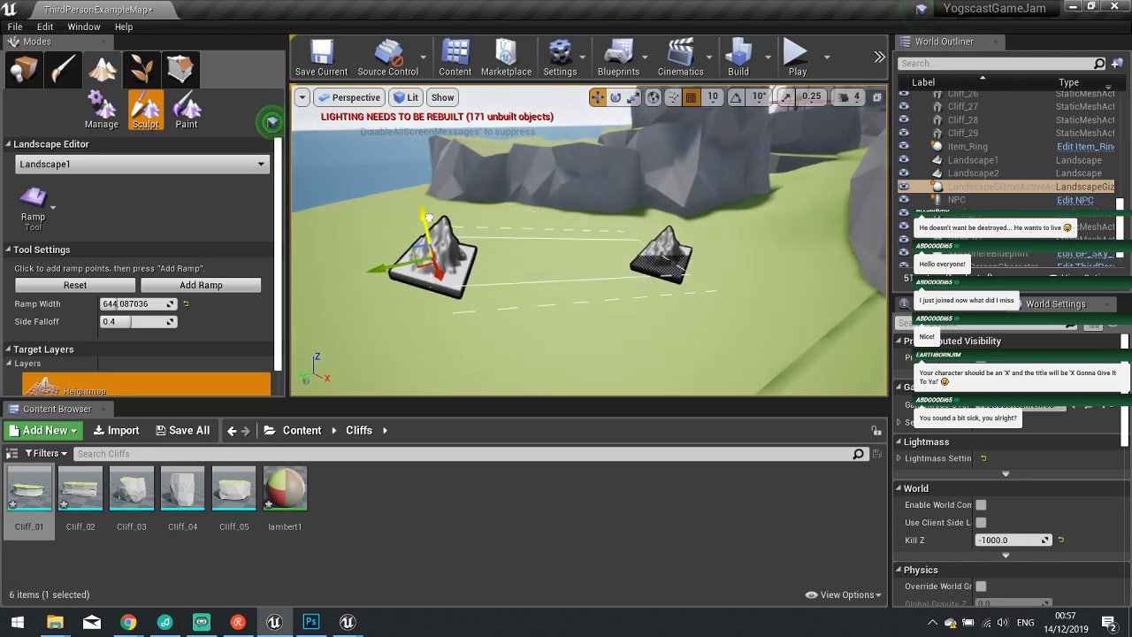
left_click(236, 288)
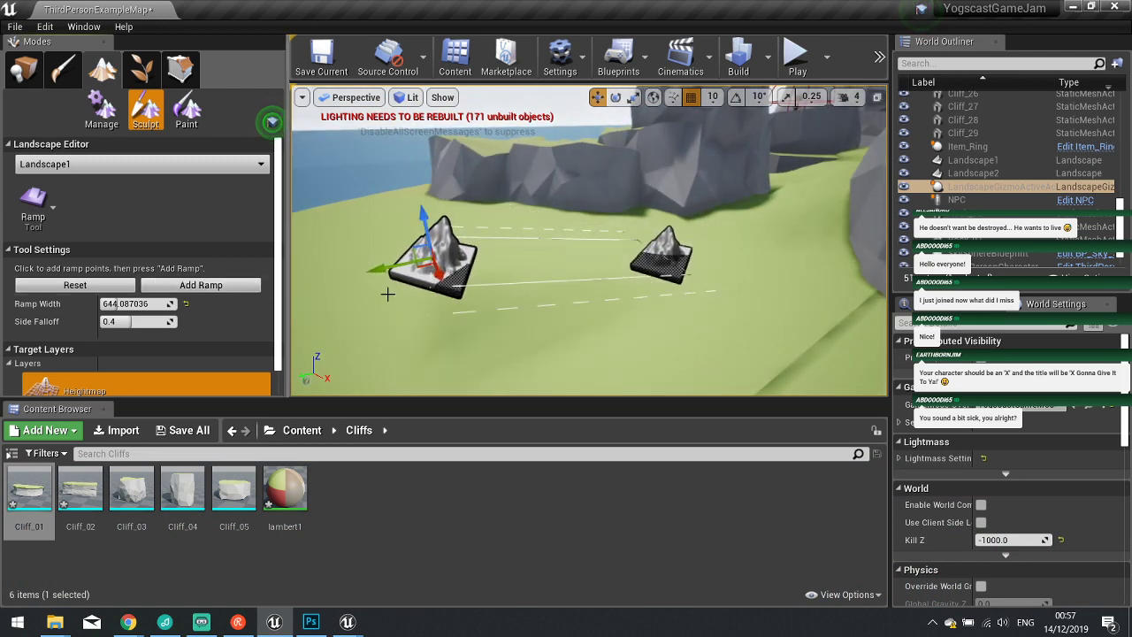
right_click_drag(386, 293, 614, 325)
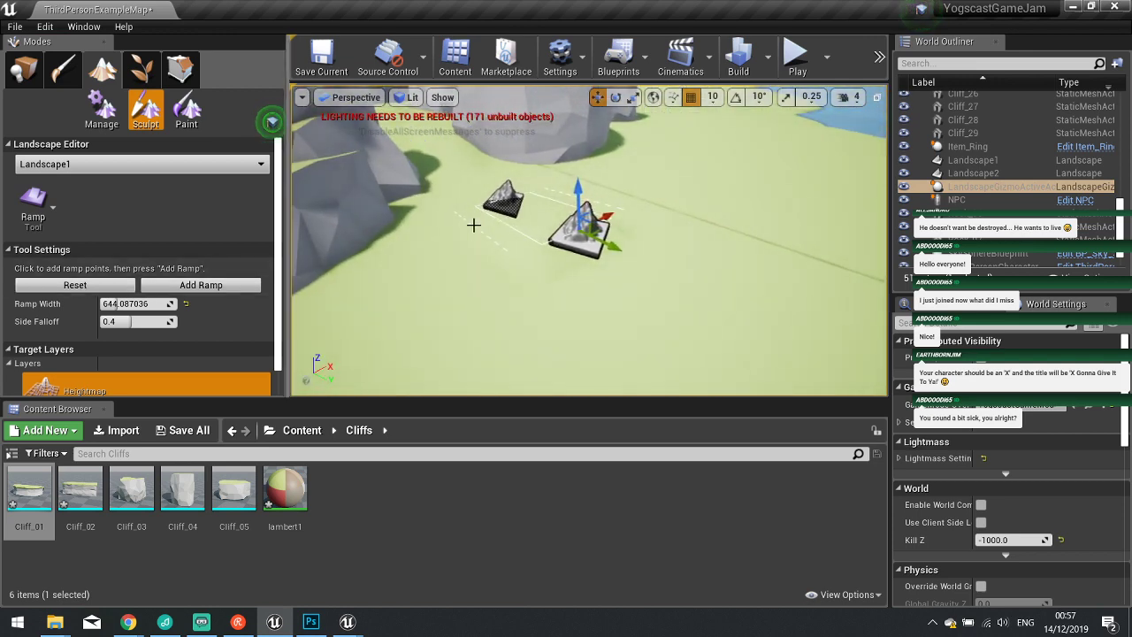
left_click(75, 285)
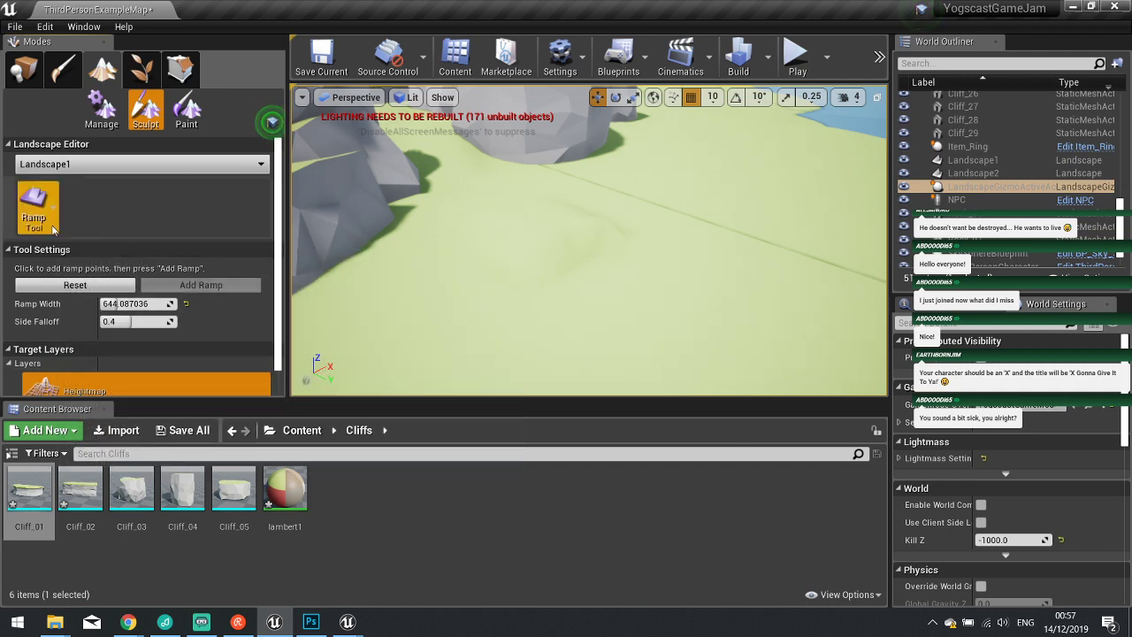
Try a second ramp across the open grass, with its far end point raised well above the ground.
right_click_drag(575, 272, 566, 230)
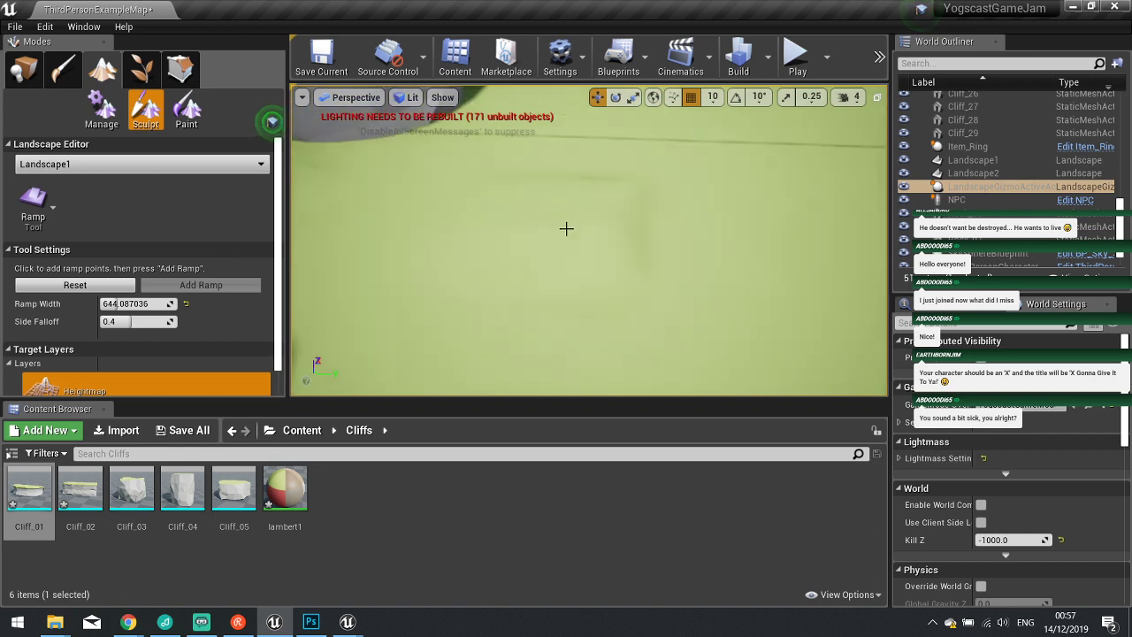
left_click(568, 219)
left_click(763, 152)
left_click_drag(763, 152, 781, 108)
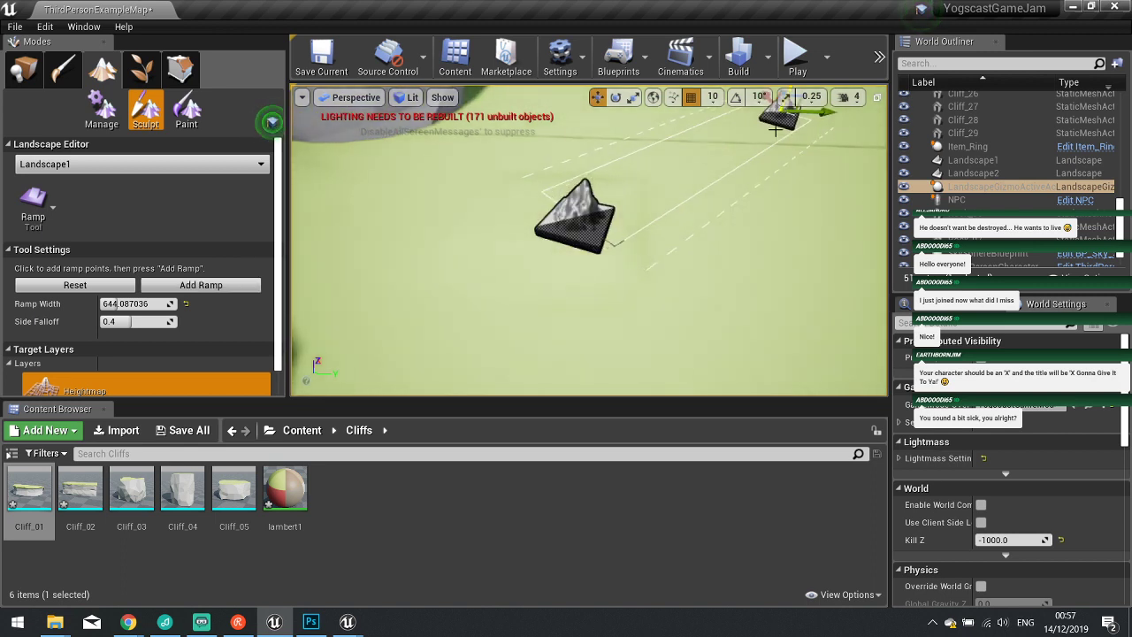
right_click_drag(775, 130, 680, 149)
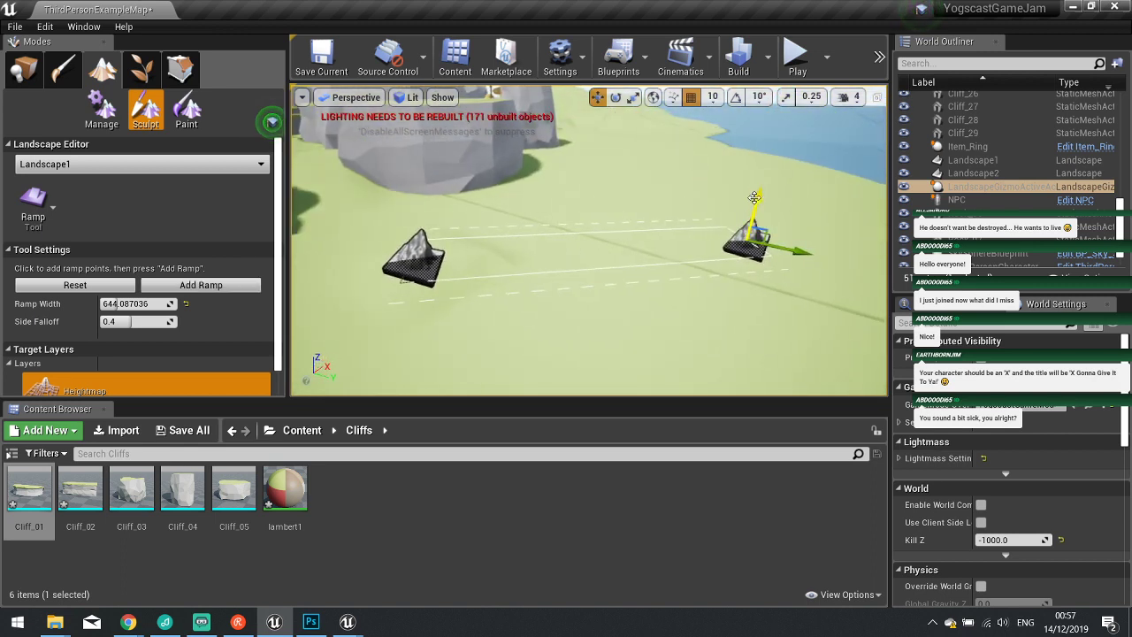
left_click_drag(753, 196, 771, 124)
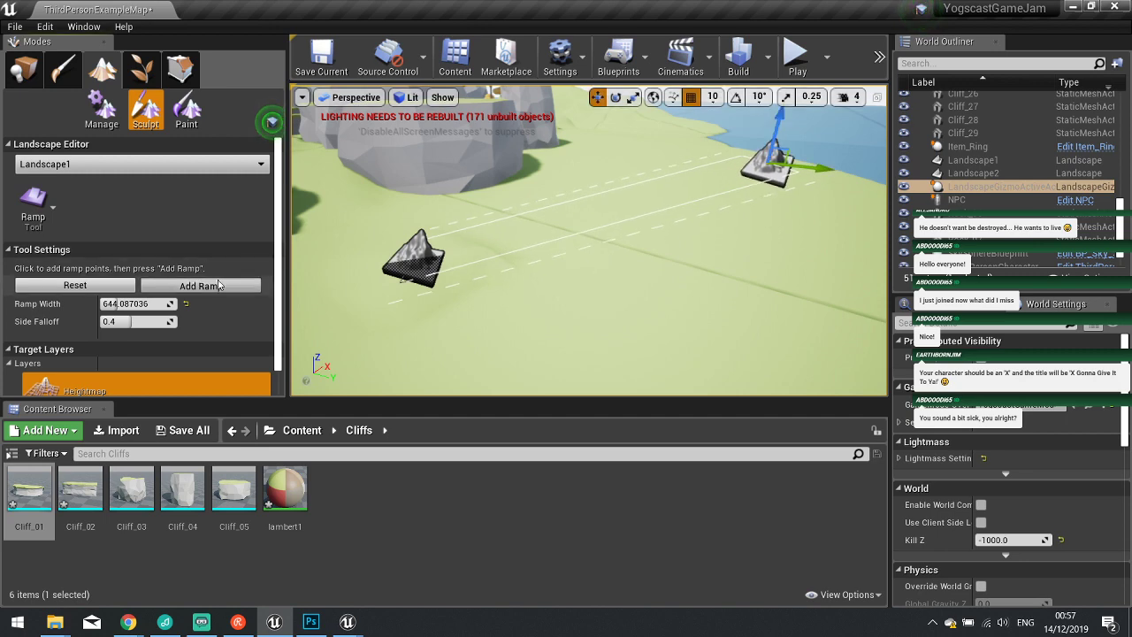
right_click_drag(515, 260, 531, 258)
key("f")
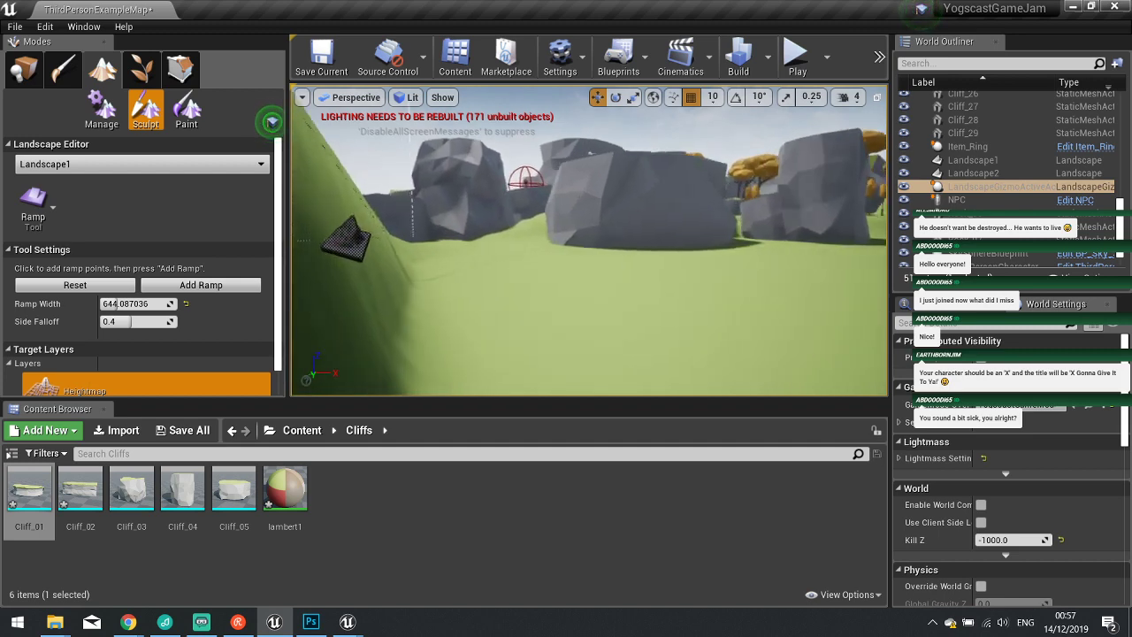
right_click_drag(588, 248, 714, 241)
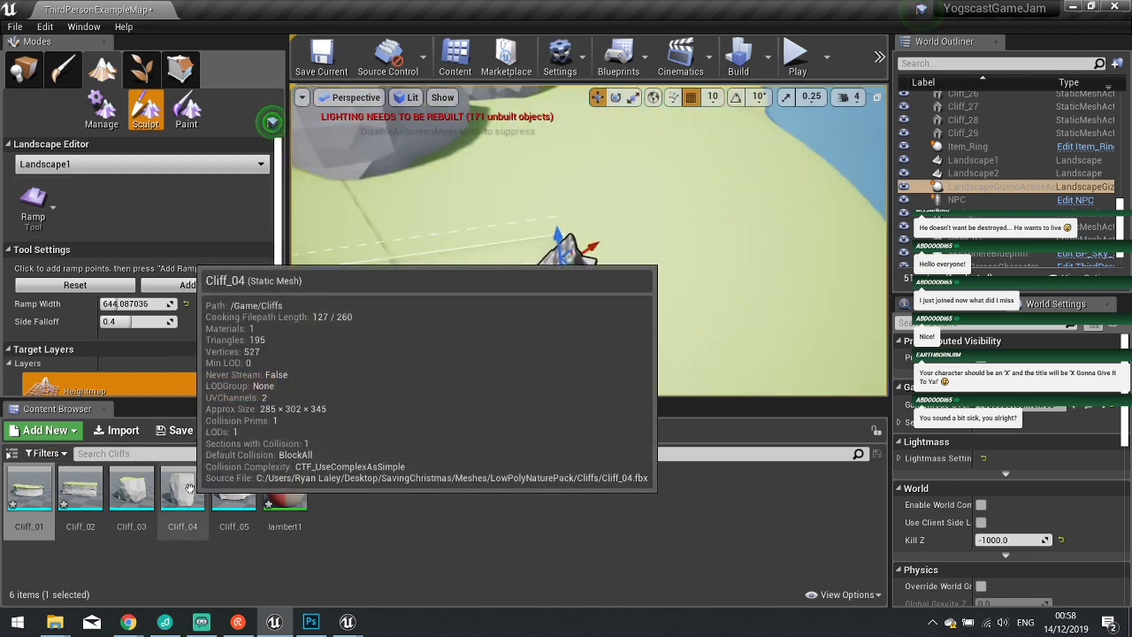
Switch back to placing objects and add a Cliff_04 mesh at the foot of the tall cliff on the open grass.
left_click(37, 78)
right_click_drag(442, 257, 341, 258)
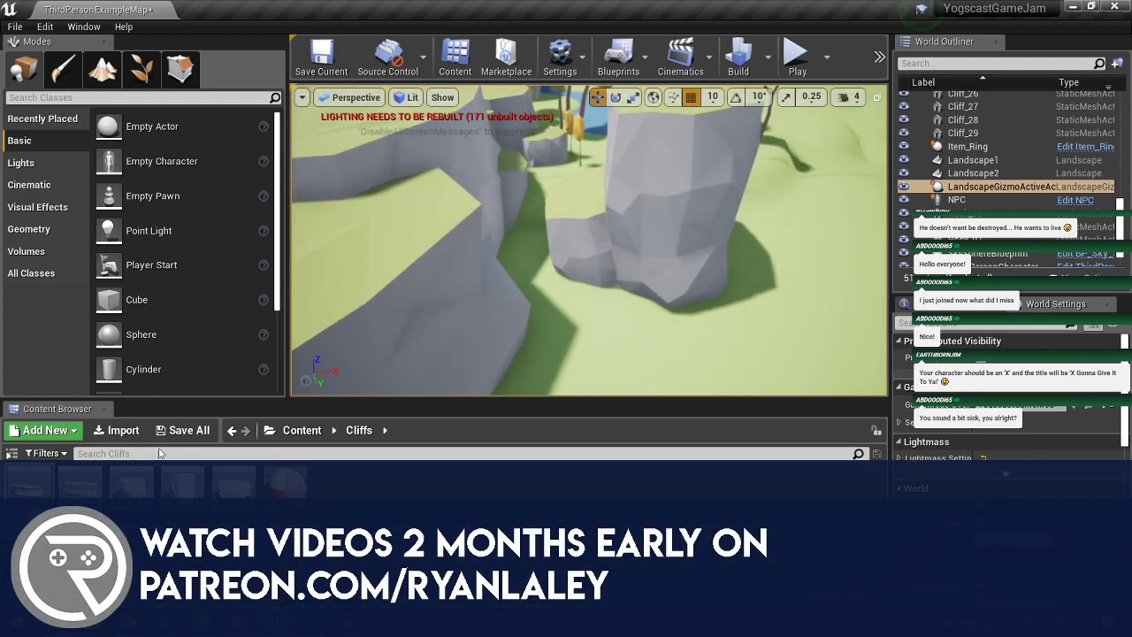
left_click_drag(182, 482, 726, 294)
key("f")
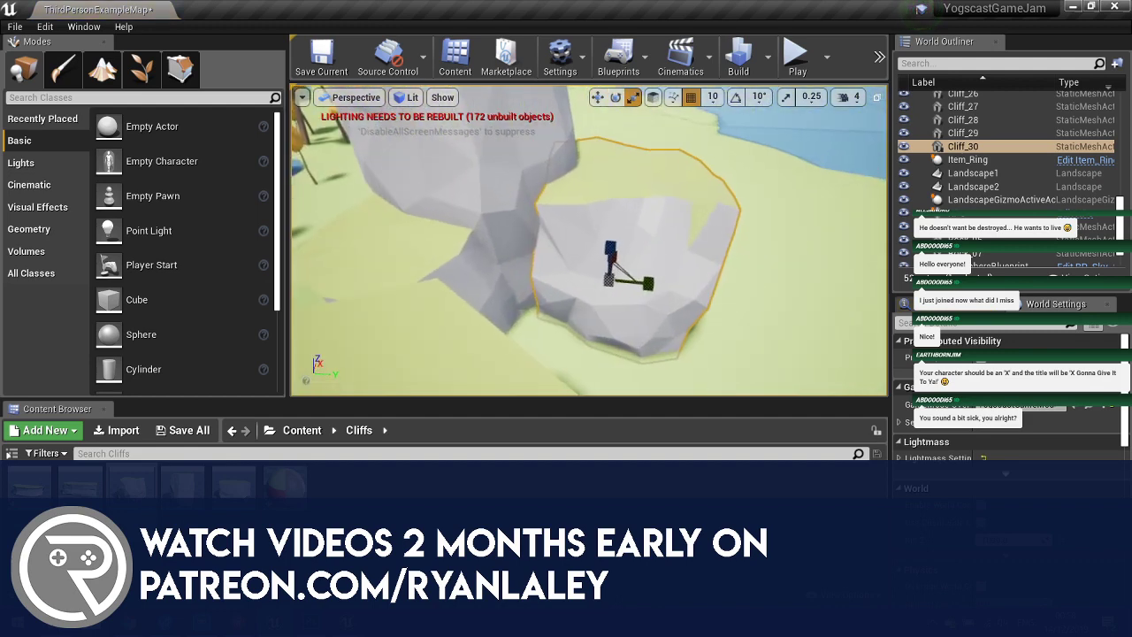
Move, rotate and re-seat the selected cliff mesh so it tucks in against the foot of the tall cliff.
key("w")
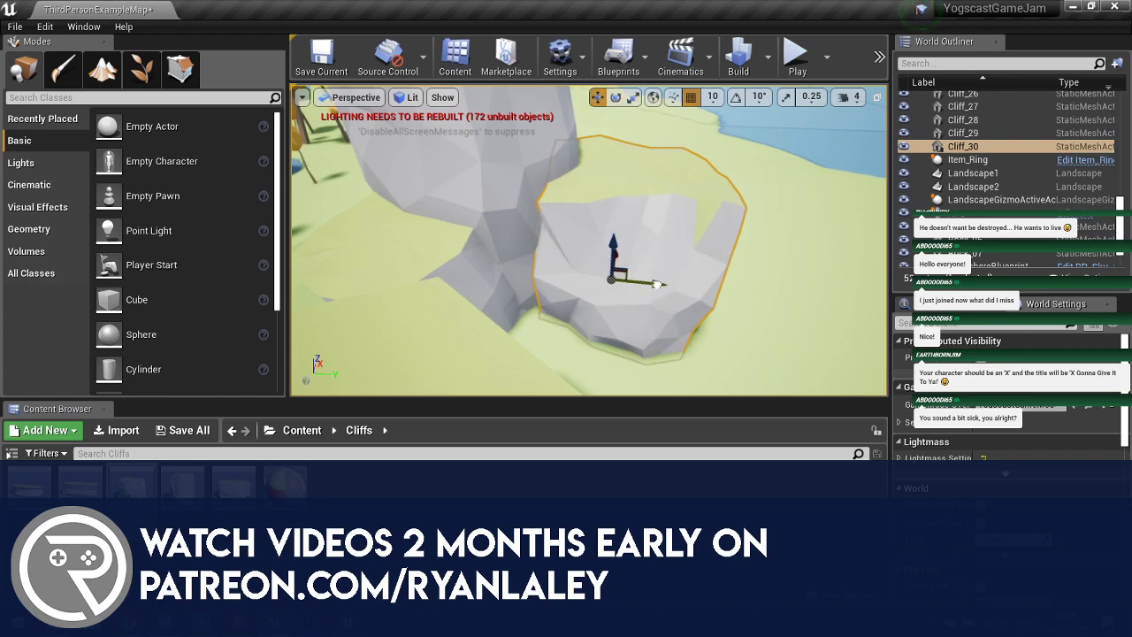
left_click_drag(656, 284, 614, 281)
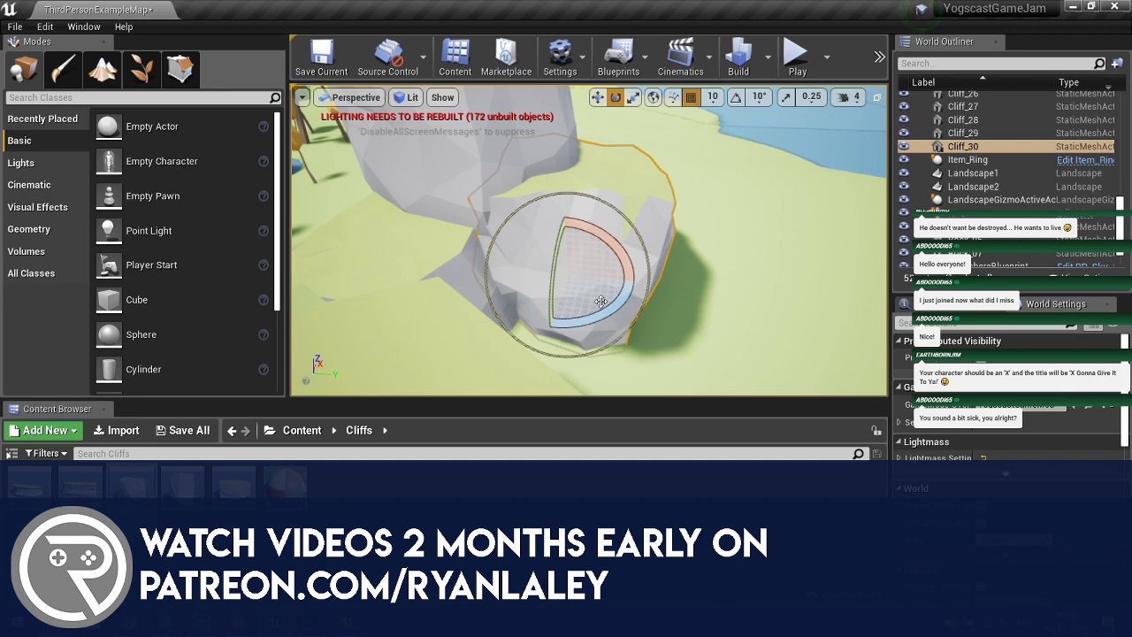
left_click_drag(609, 302, 599, 298)
key("w")
left_click_drag(571, 246, 570, 255)
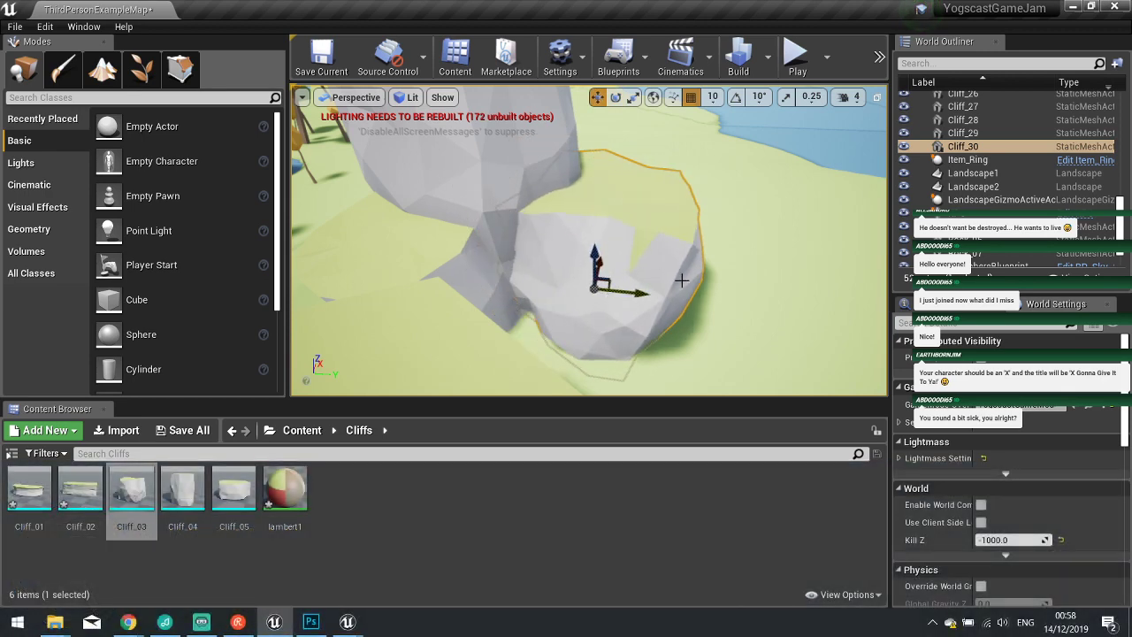
Add a Cliff_01 mesh over the gap between the two low cliffs, rotating and raising it into a grassy ledge.
key("w")
right_click_drag(682, 280, 616, 296)
key("s")
key("w")
key("s")
key("w")
key("s")
key("w")
key("a")
key("d")
key("w")
key("s")
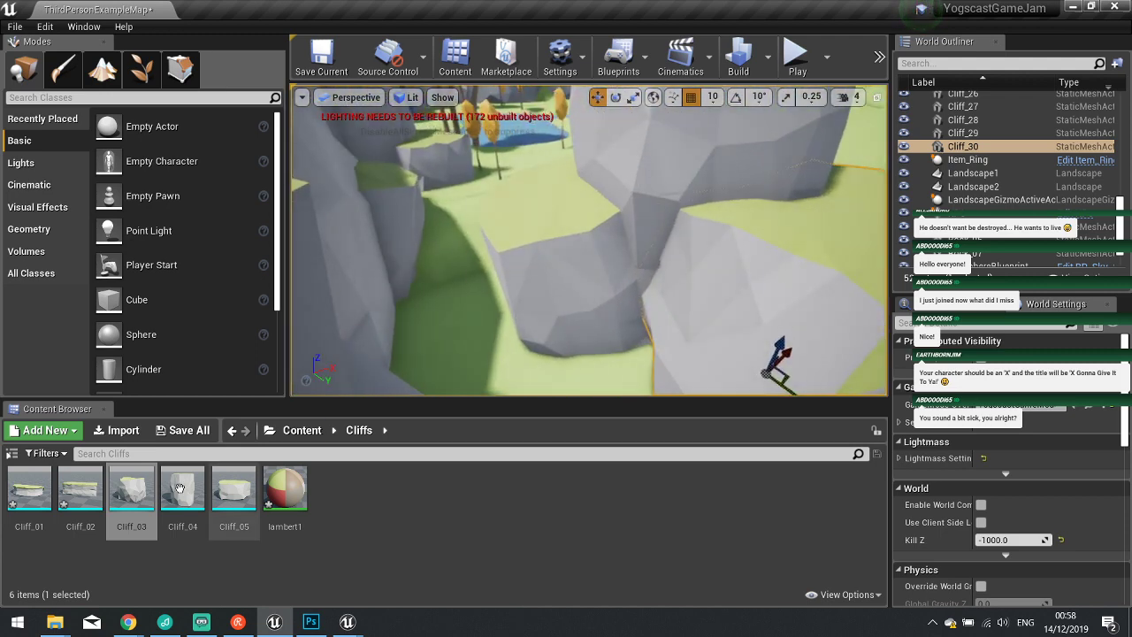
left_click_drag(29, 488, 651, 268)
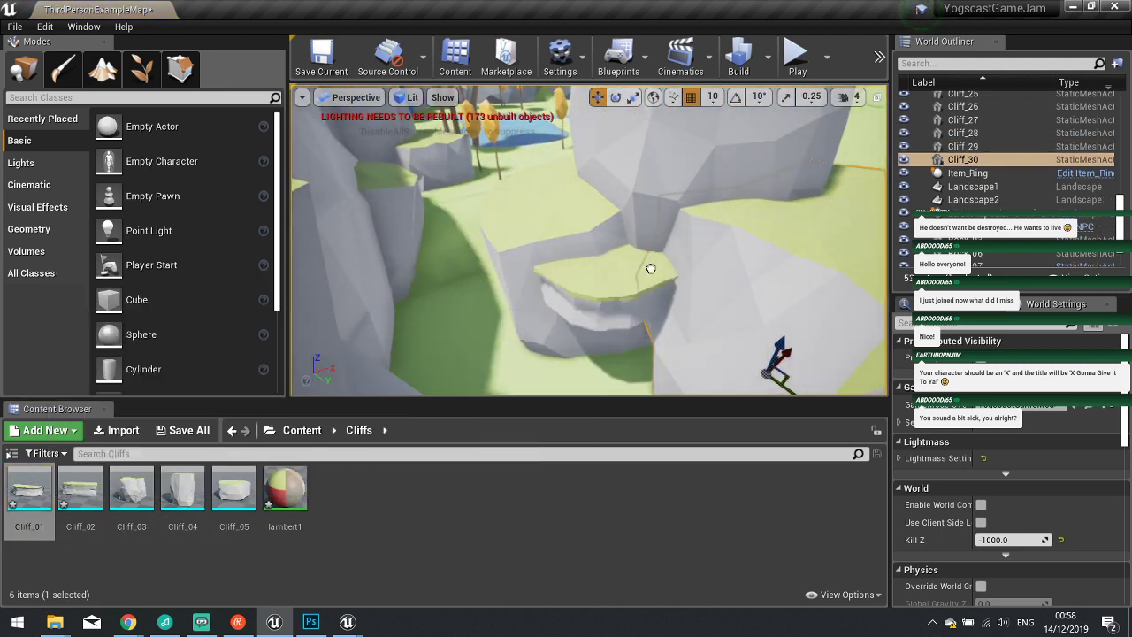
left_click(675, 245)
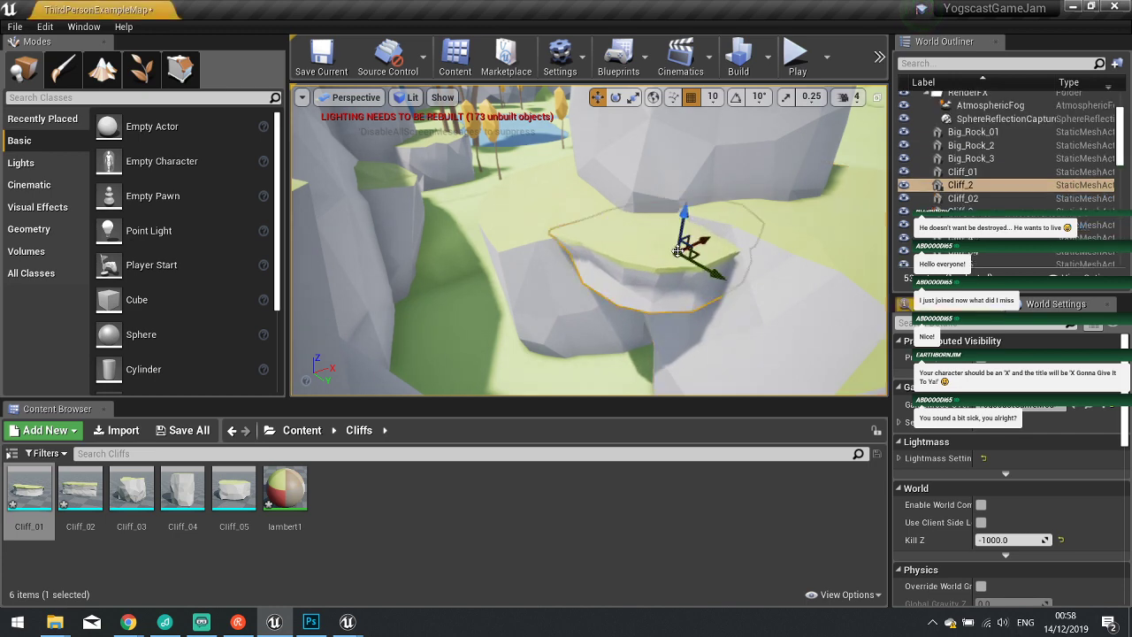
key("e")
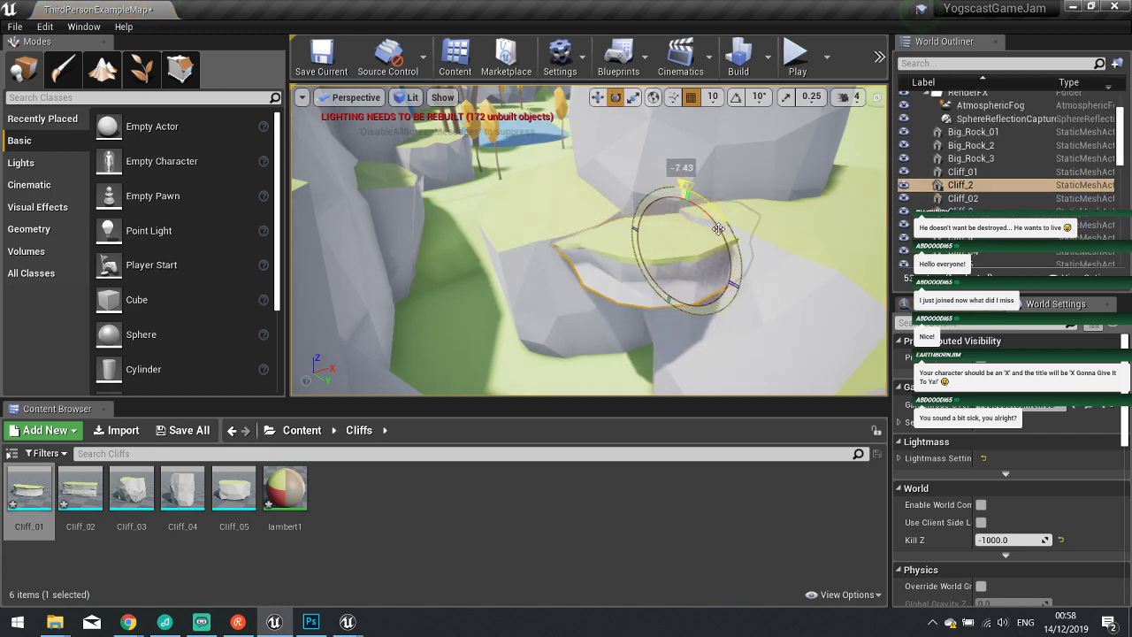
left_click_drag(686, 216, 686, 206)
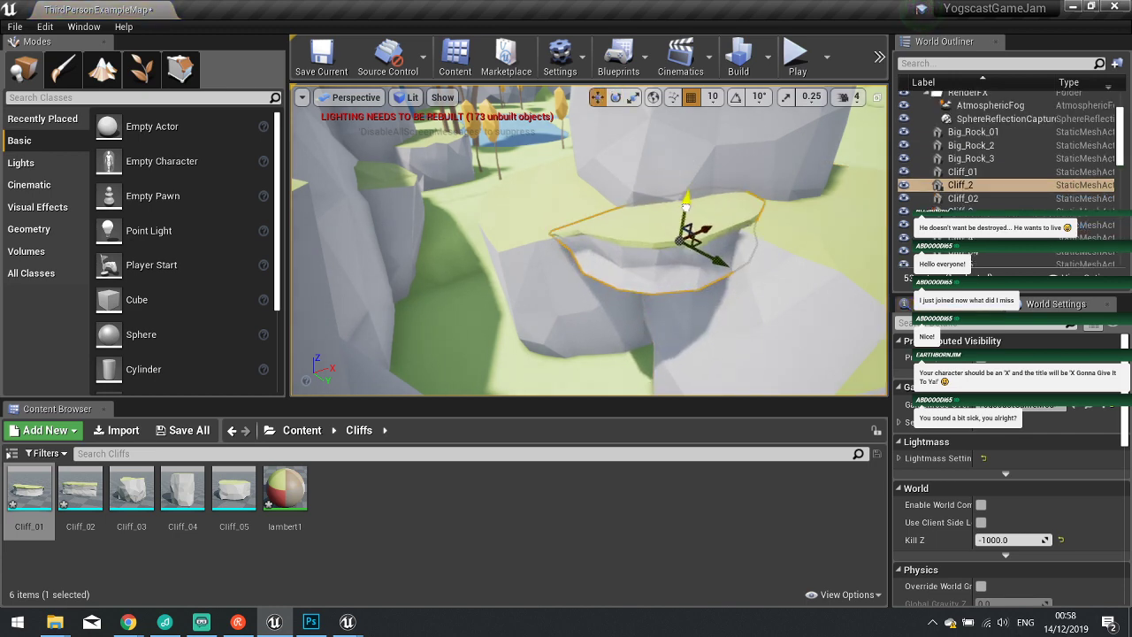
left_click_drag(757, 228, 315, 385, "alt")
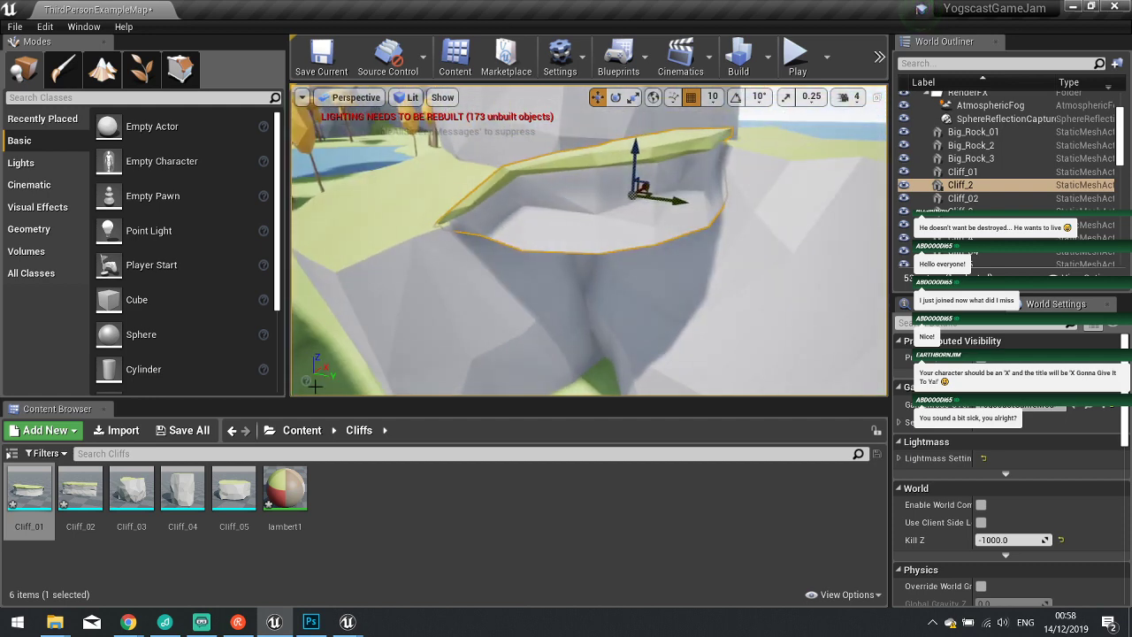
Add a Big_Rock_02 mesh from the Rocks folder in the gap below the ledge and rotate it into the cliffs.
left_click(276, 430)
left_click(316, 79)
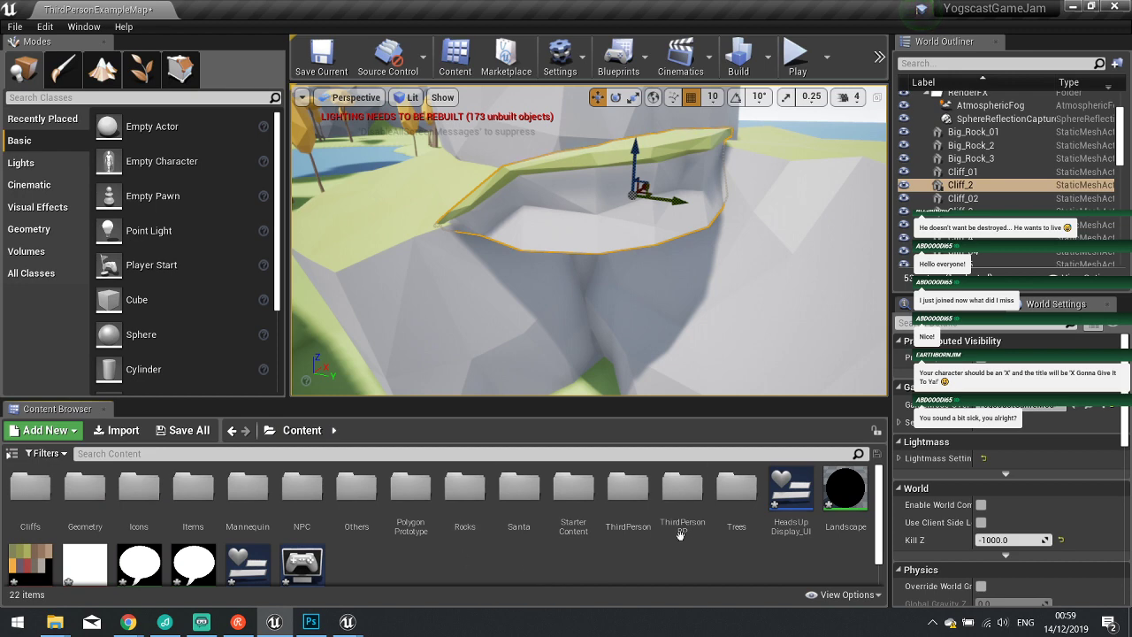
double_click(465, 489)
left_click_drag(79, 490, 472, 339)
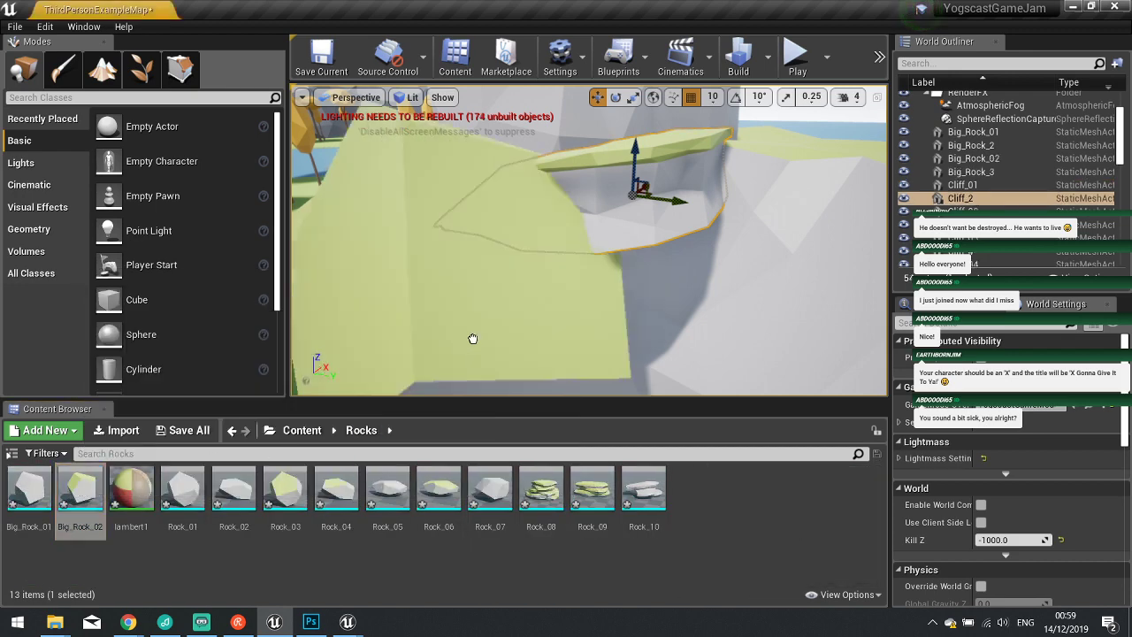
key("f")
key("e")
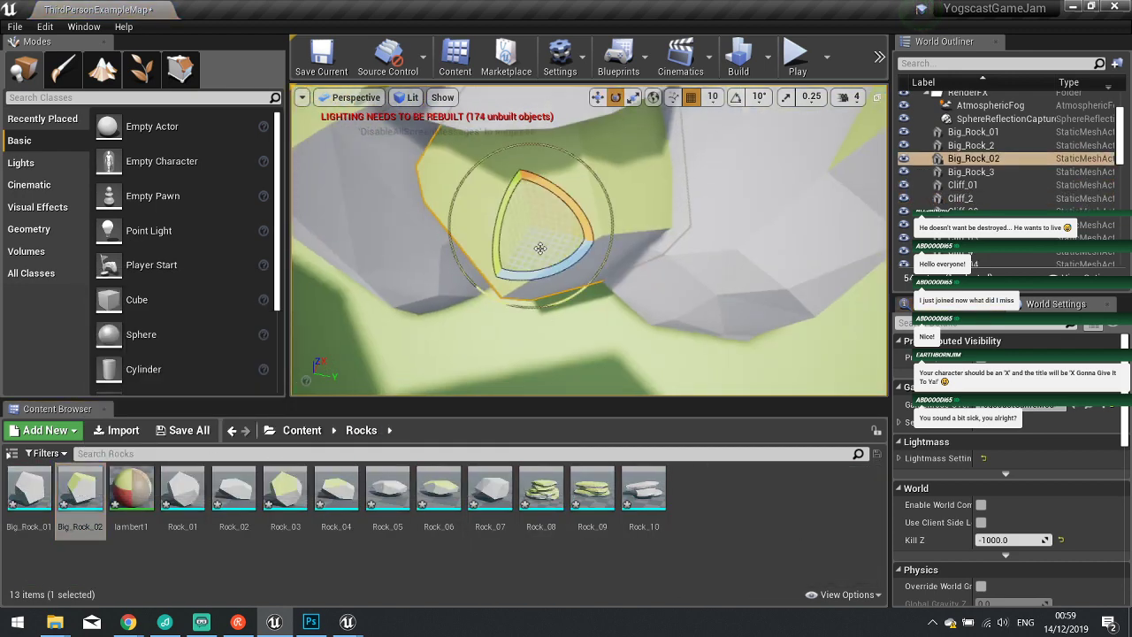
left_click_drag(540, 249, 514, 250, "alt")
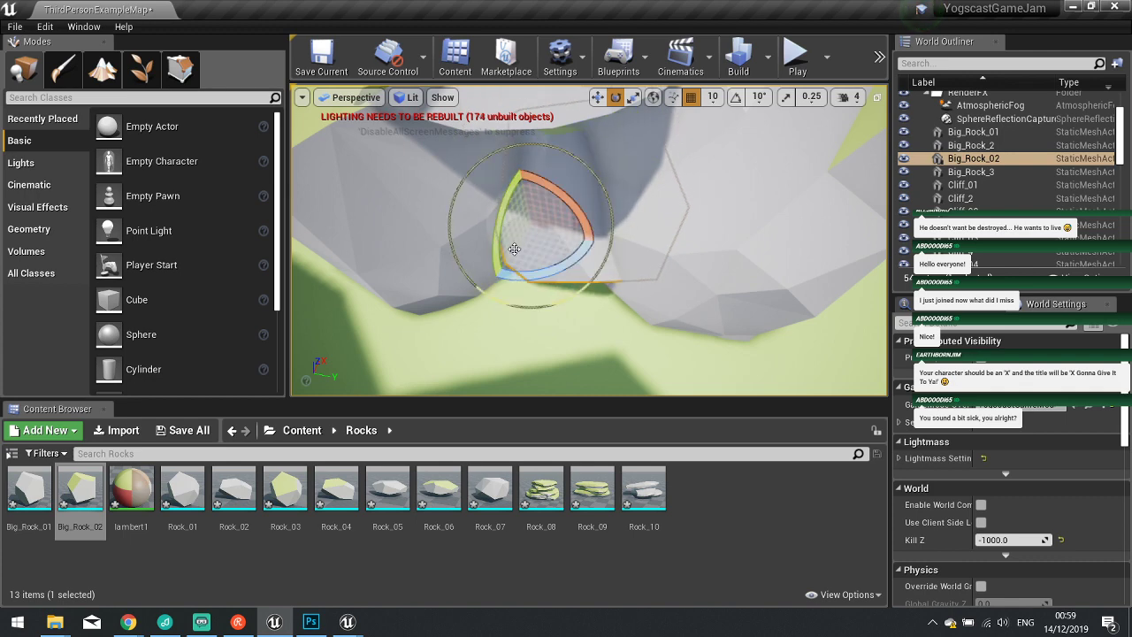
Duplicate the big rock above the first one, rotate the copy and bring it forward out of the gap.
key("w")
left_click_drag(521, 202, 529, 156, "alt")
key("e")
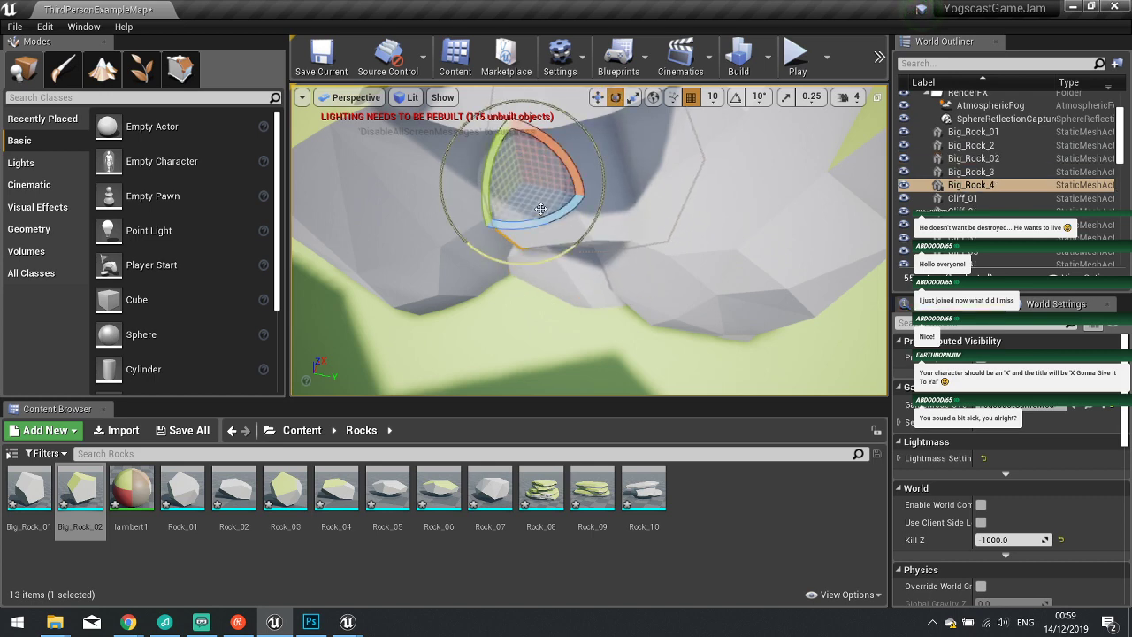
left_click_drag(540, 208, 521, 177)
key("w")
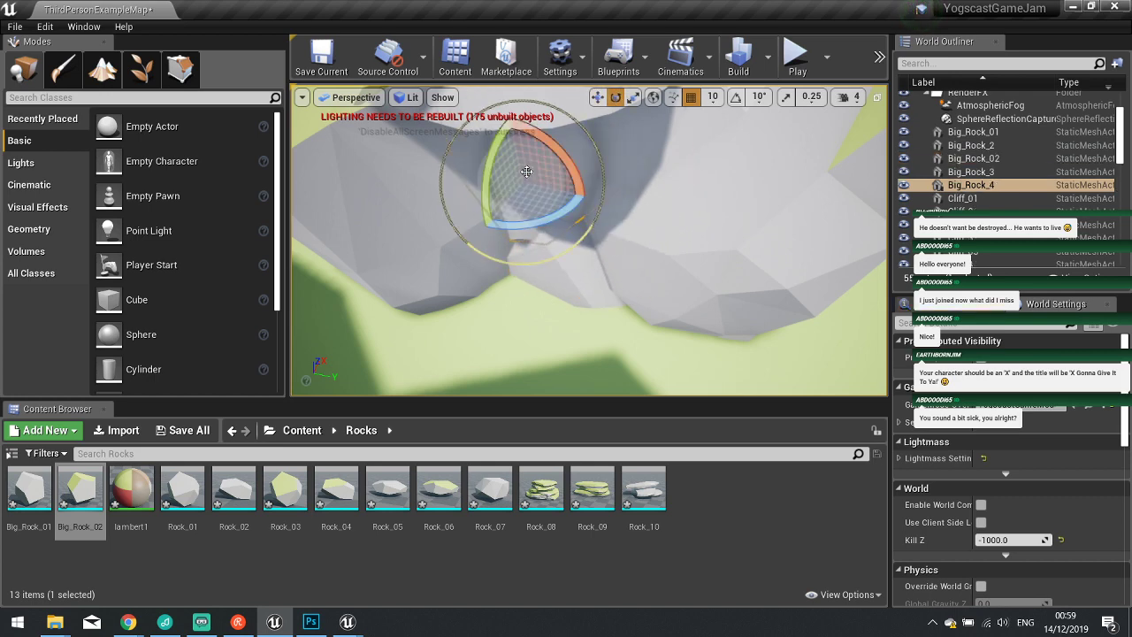
key("w")
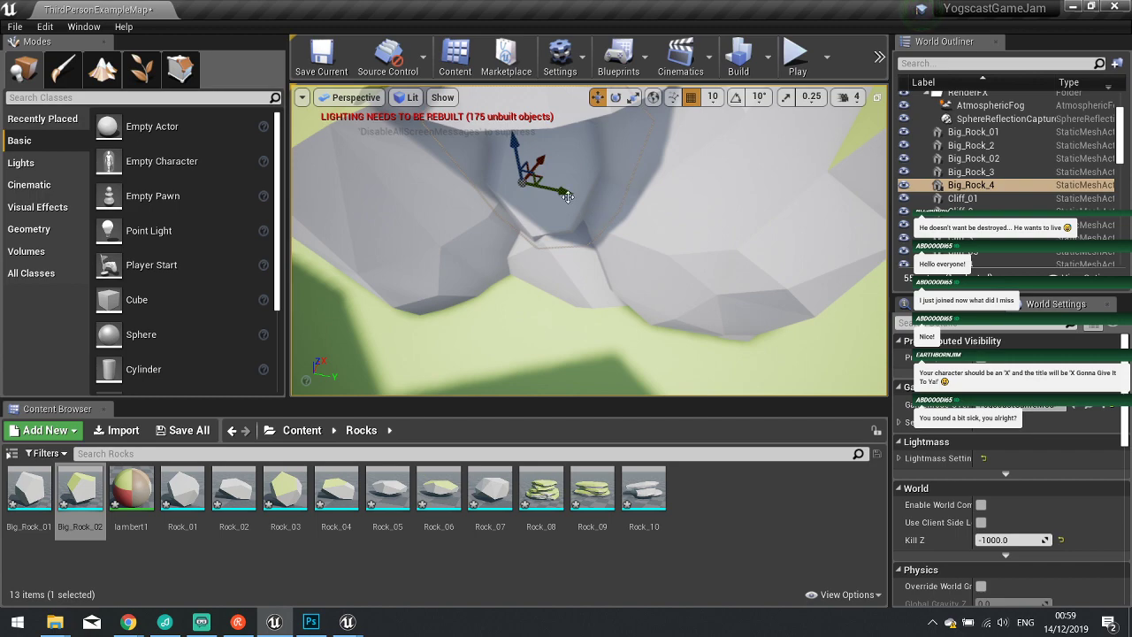
left_click_drag(573, 170, 543, 214)
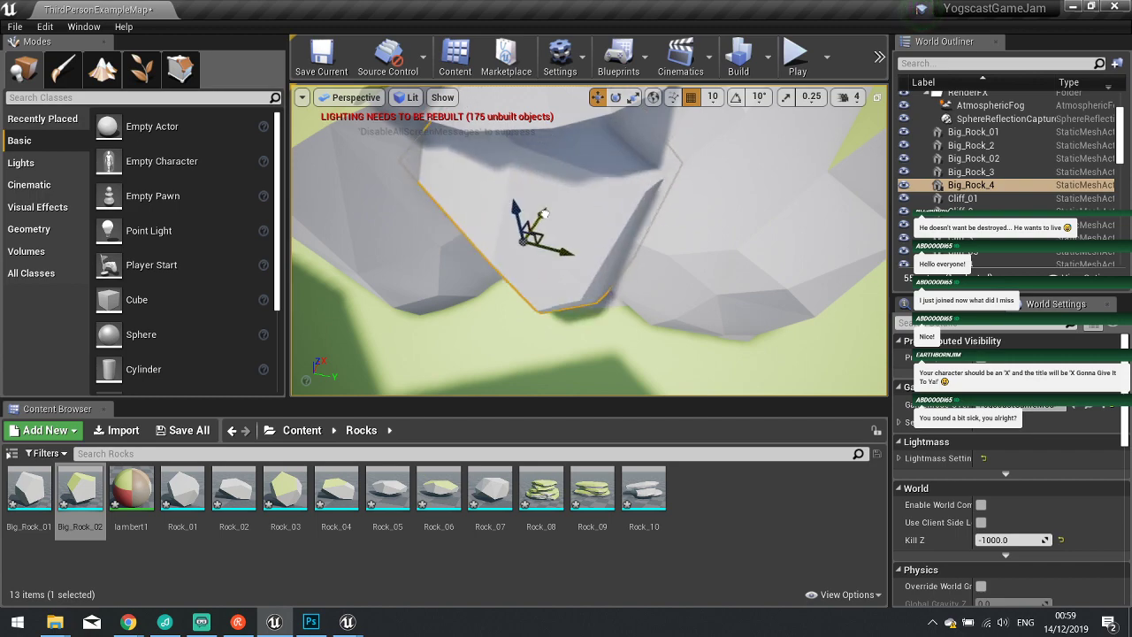
Add a Rock_02 mesh on the stacked rocks and shift it back towards the ledge.
mouse_move(541, 216)
right_mouse_down()
mouse_move(531, 230)
mouse_move(522, 221)
mouse_move(534, 221)
right_mouse_up()
left_click_drag(226, 488, 548, 202)
key("r")
key("w")
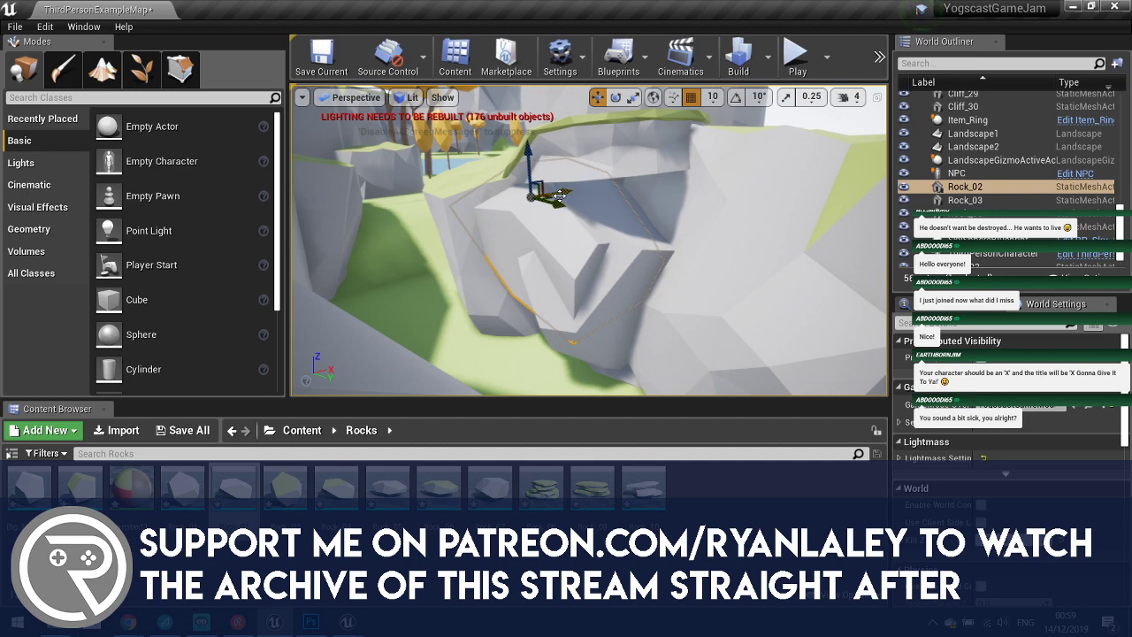
left_click_drag(575, 197, 622, 163)
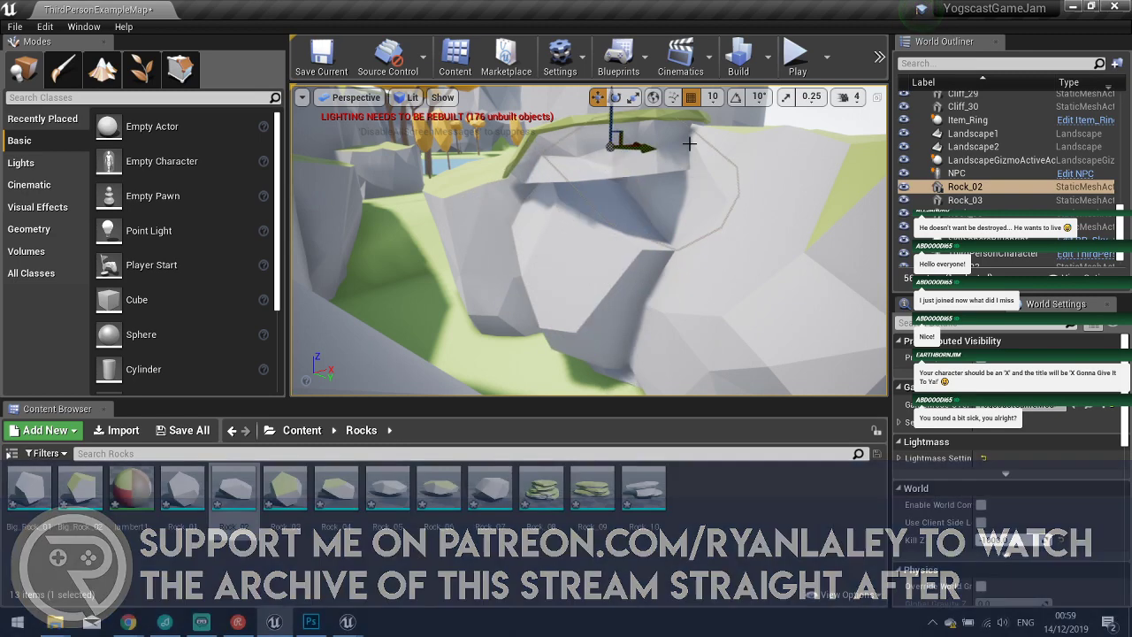
Delete the Rock_02 mesh and the duplicated big rock from the gap between the cliffs.
right_click_drag(658, 149, 658, 123)
mouse_move(637, 196)
right_mouse_down()
mouse_move(610, 199)
mouse_move(637, 195)
right_mouse_up()
right_click_drag(535, 196, 535, 197)
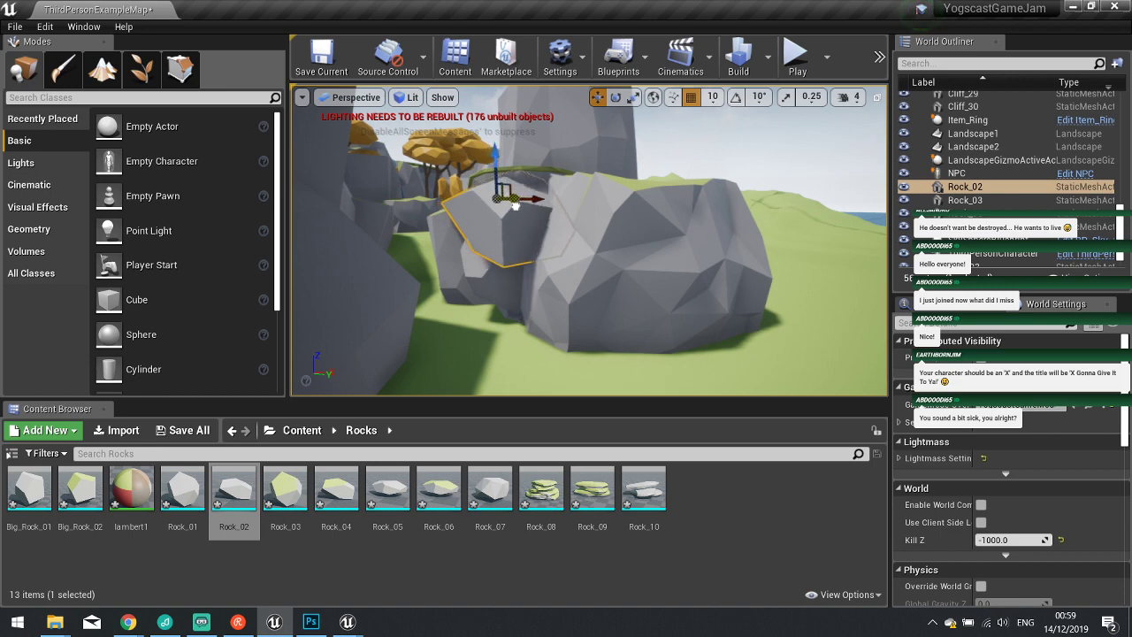
right_click_drag(487, 291, 482, 307)
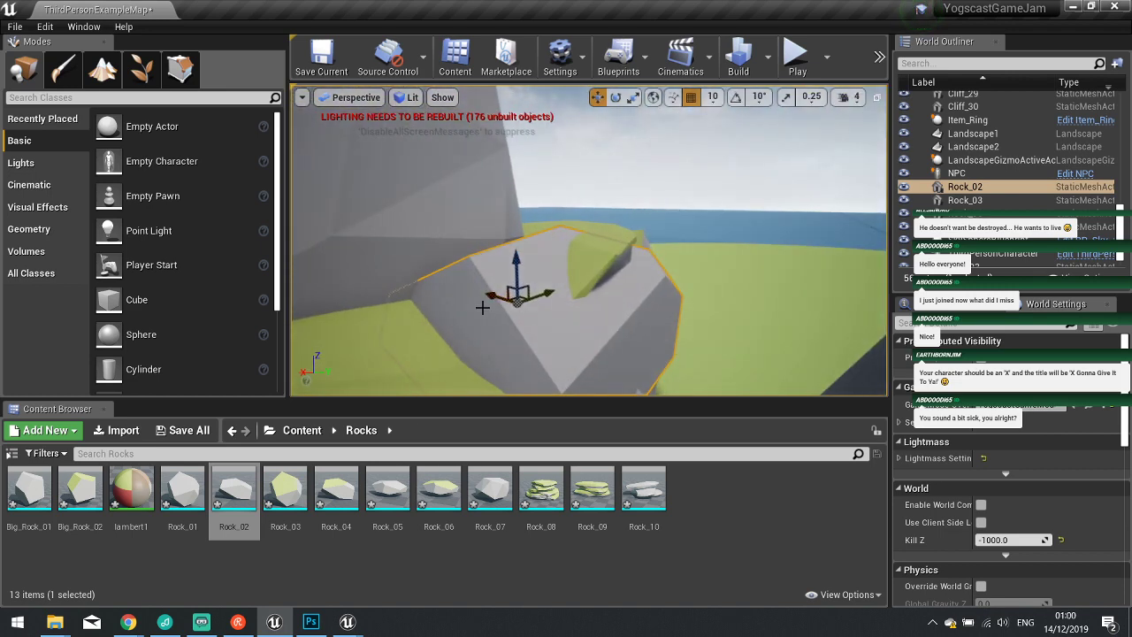
key("Delete")
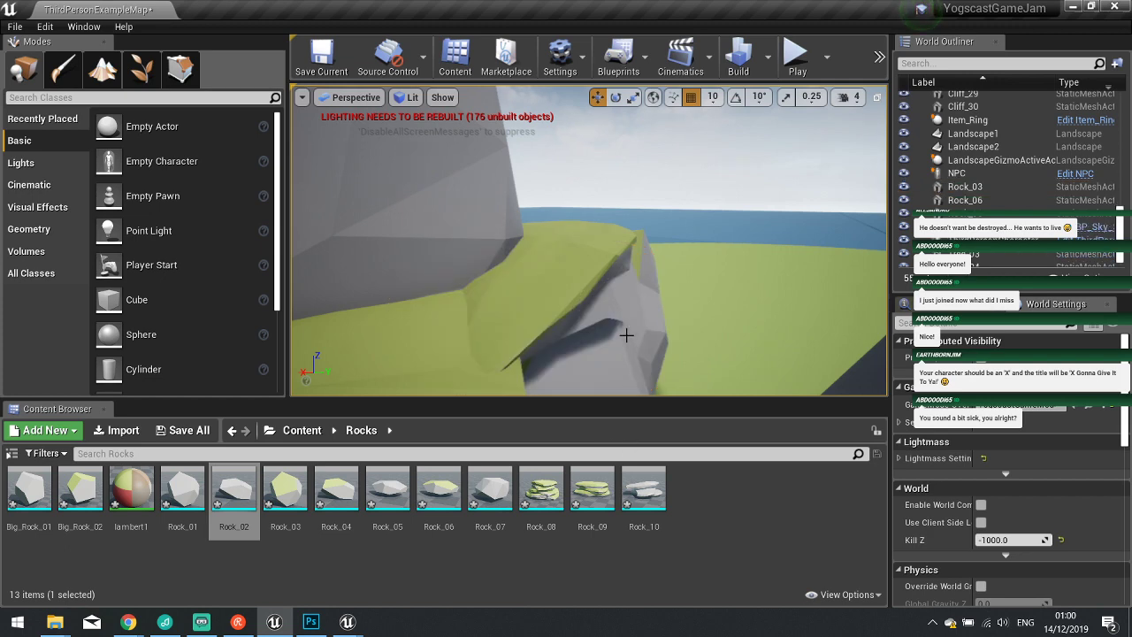
right_click_drag(626, 334, 626, 335)
left_click(580, 259)
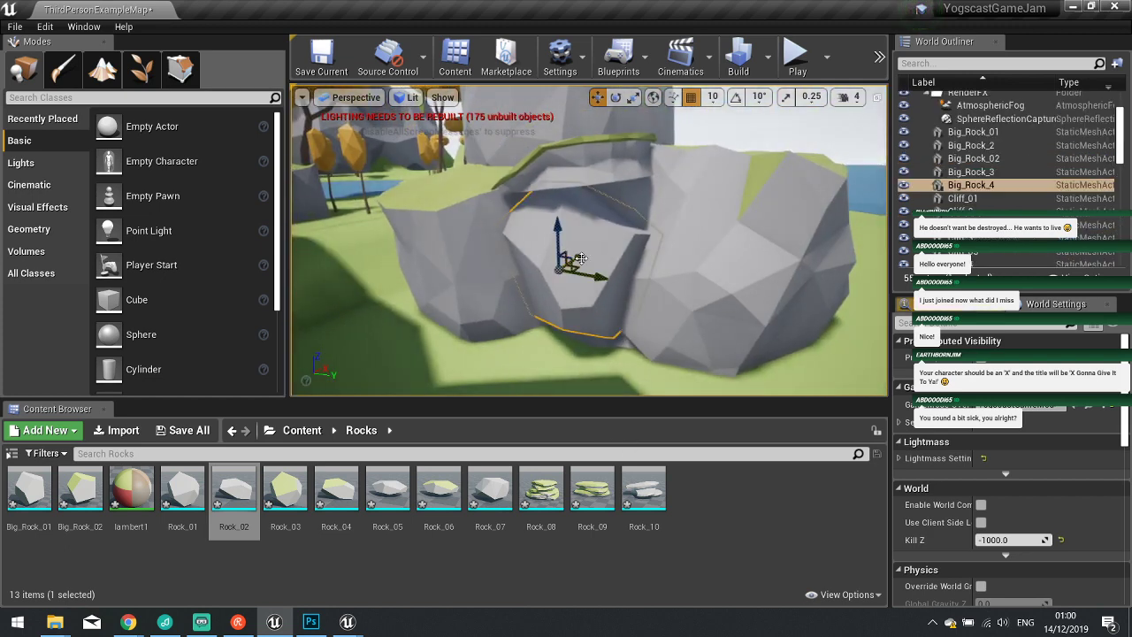
mouse_move(561, 233)
left_mouse_down()
mouse_move(557, 193)
mouse_move(573, 248)
left_mouse_up()
key("Delete")
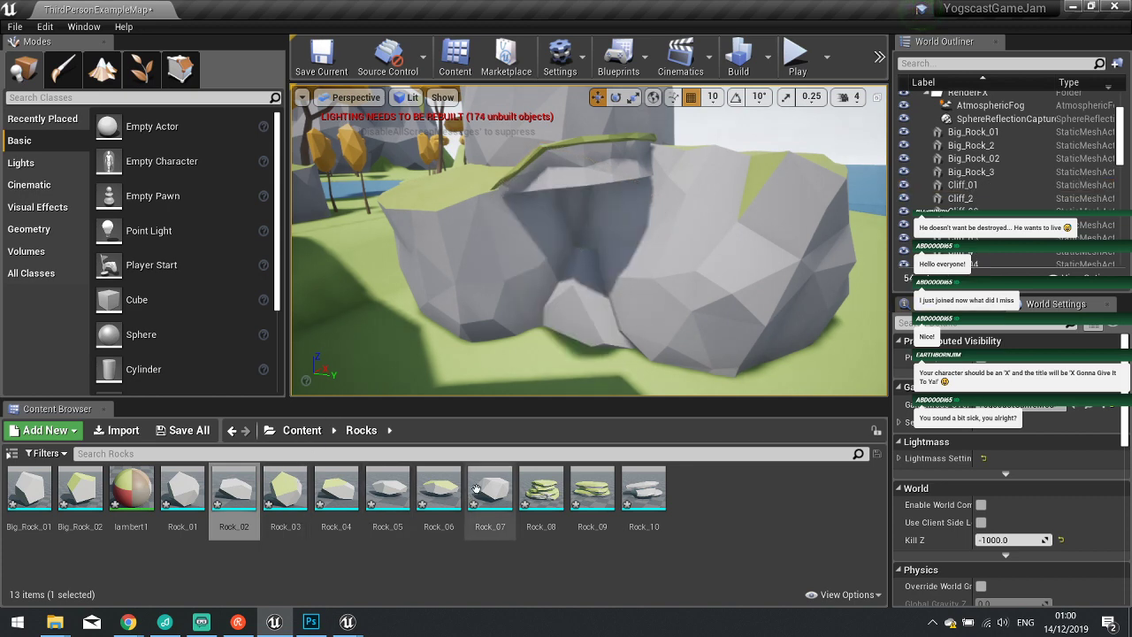
Fill the gap with a Cliff_04 mesh from the Cliffs folder and delete the Cliff_01 ledge behind it.
left_click(301, 430)
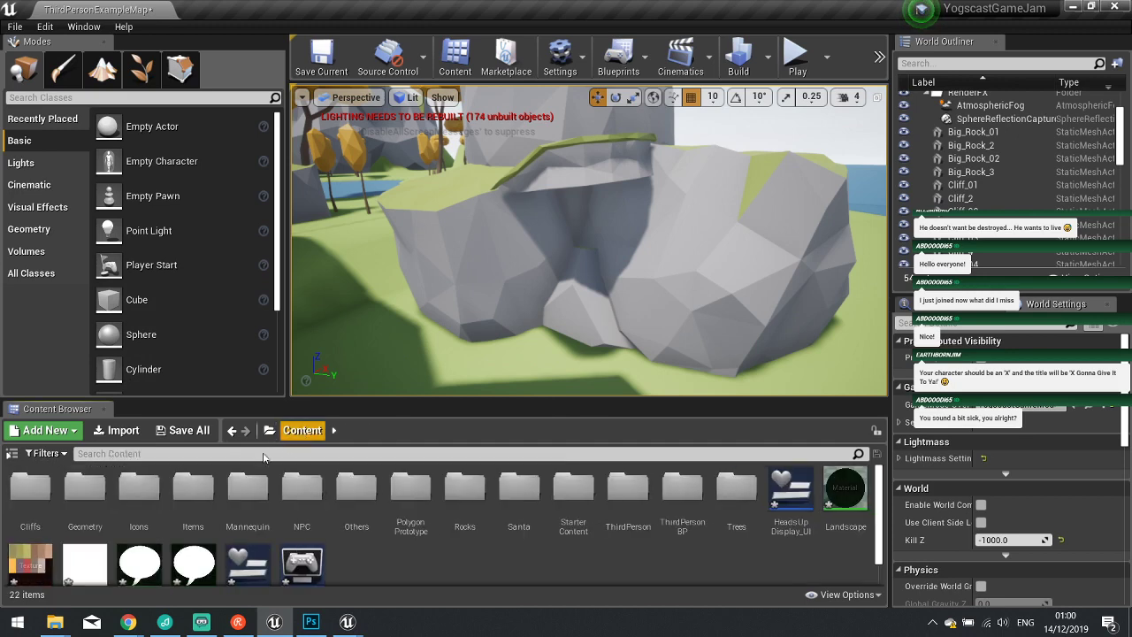
double_click(50, 515)
left_click_drag(182, 490, 590, 270)
key("r")
key("e")
key("w")
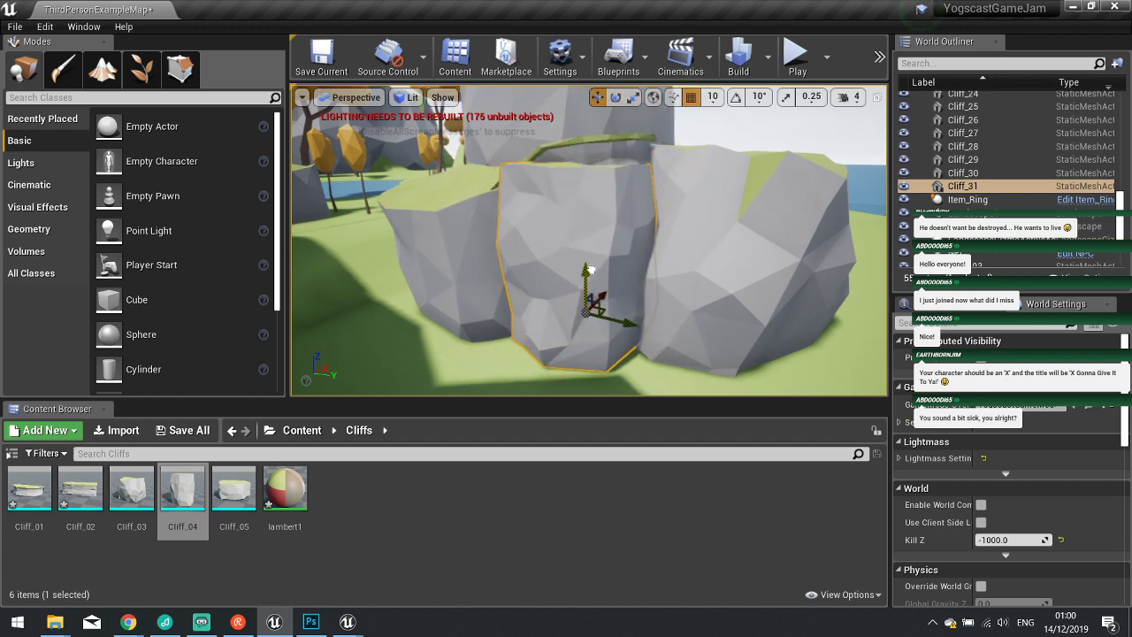
left_click(595, 156)
key("Delete")
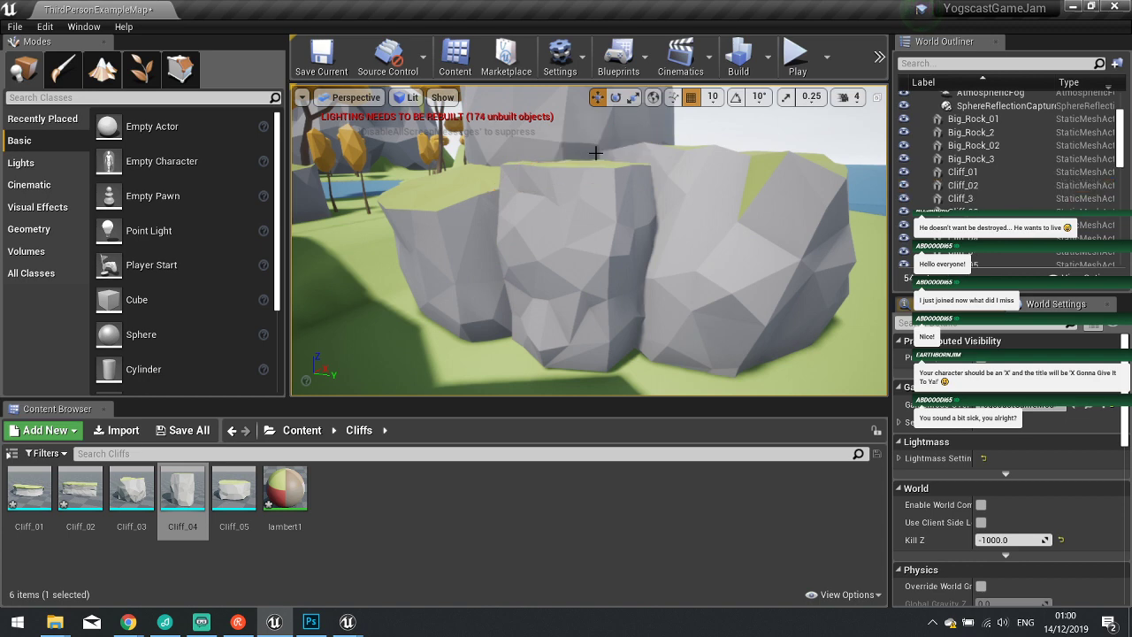
Add another Cliff_04 mesh on the grass at the near end of the low cliff group.
key("w")
right_click_drag(604, 166, 331, 252)
key("w")
key("s")
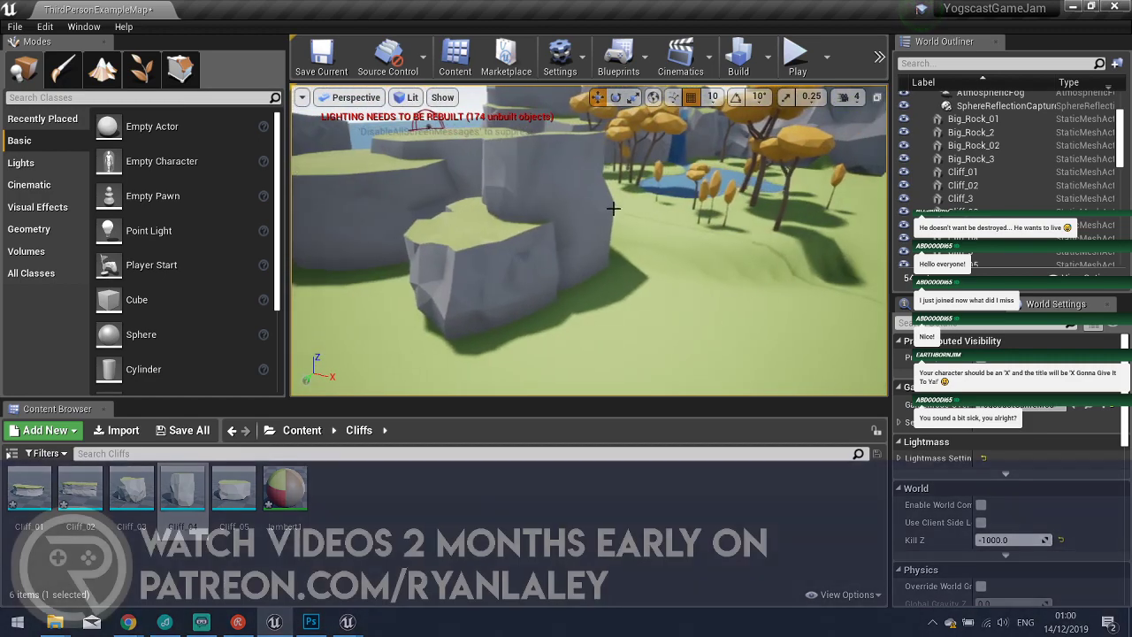
right_click_drag(611, 207, 624, 207)
key("a")
right_click_drag(398, 333, 468, 333)
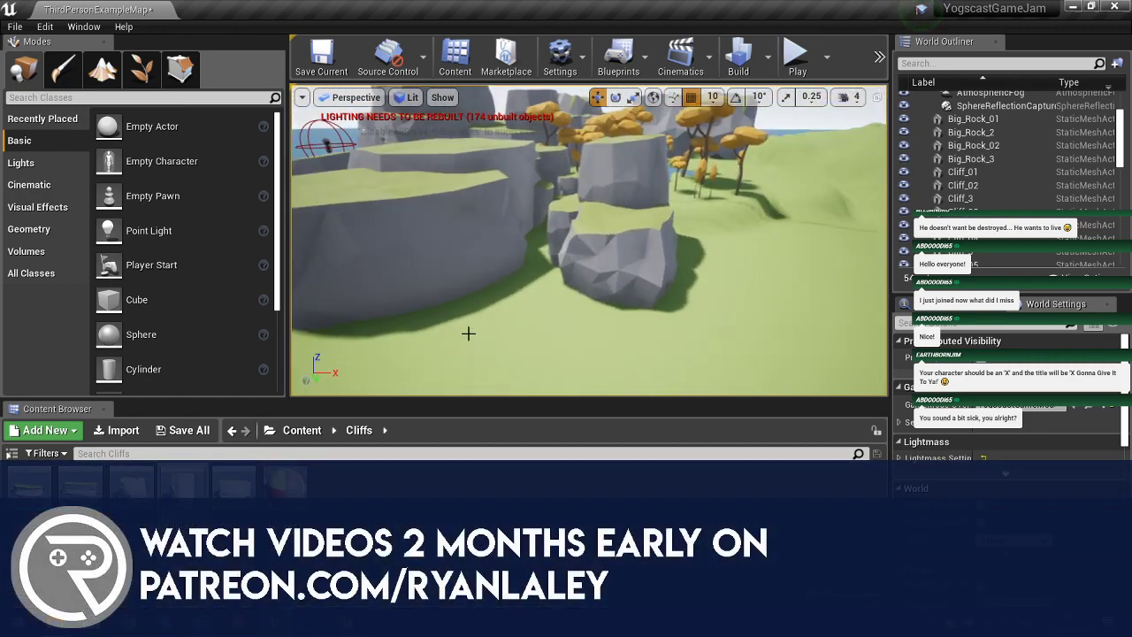
left_click_drag(235, 482, 573, 314)
left_click(598, 316)
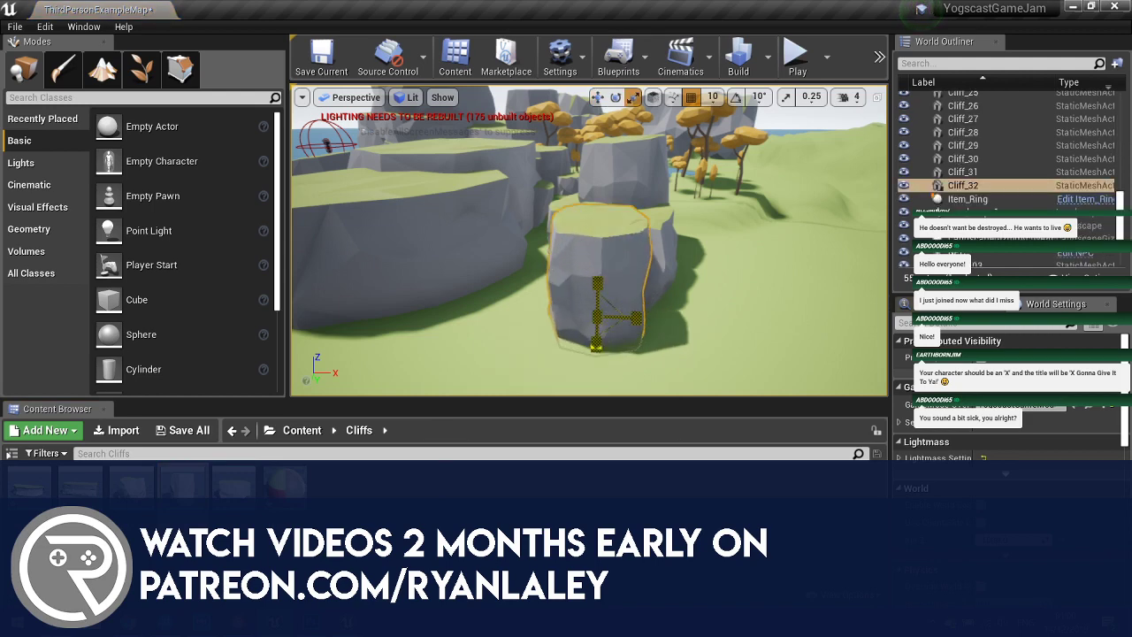
Shift the new Cliff_04 mesh sideways across the grass, clear of the low cliffs.
key("f")
right_click_drag(598, 316, 813, 323)
right_click_drag(469, 292, 487, 278)
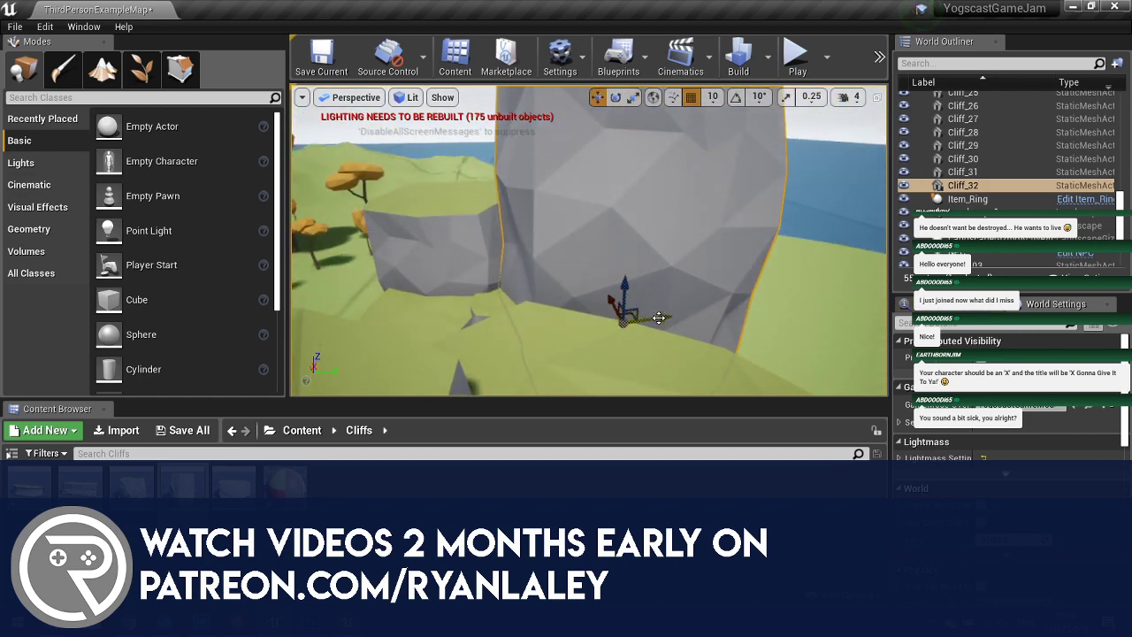
left_click_drag(656, 319, 706, 318)
right_click_drag(634, 369, 532, 367)
left_click_drag(597, 371, 603, 375)
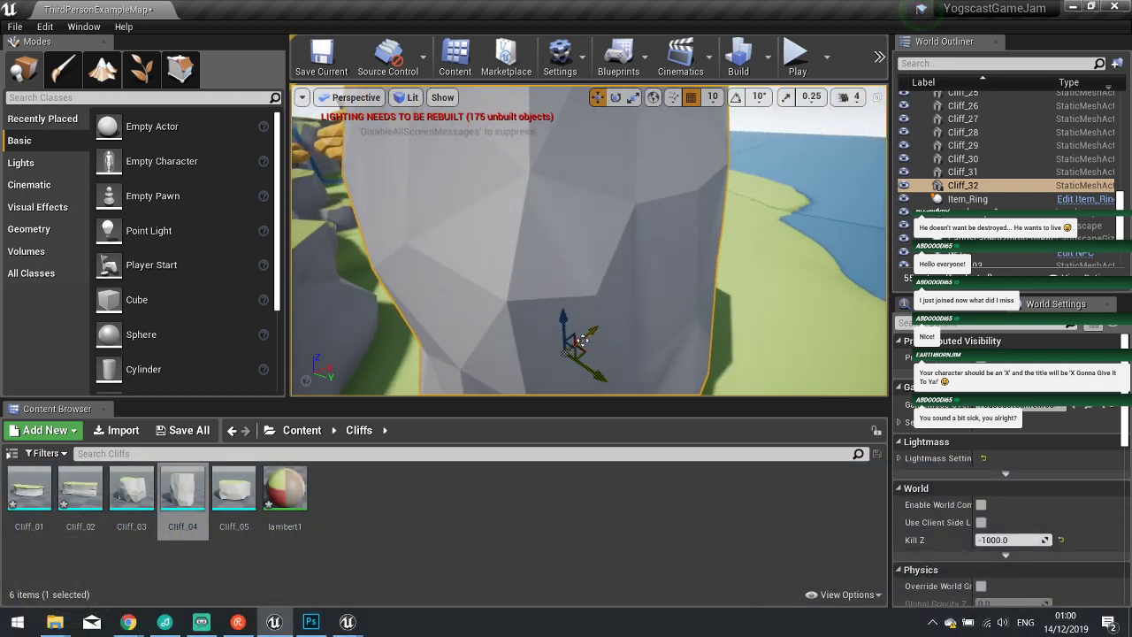
Try to tilt the Cliff_04 mesh and shift it closer to the low cliffs on the grass.
key("e")
left_click_drag(577, 327, 500, 287)
mouse_move(465, 245)
right_mouse_down()
mouse_move(495, 327)
mouse_move(474, 241)
right_mouse_up()
key("w")
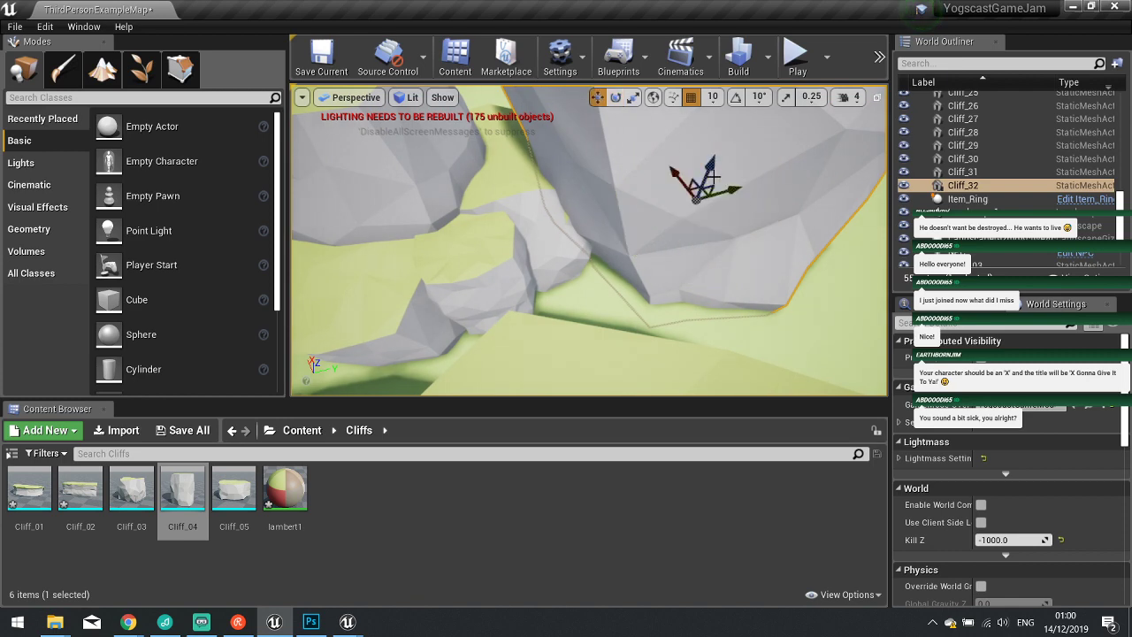
left_click_drag(699, 168, 700, 131)
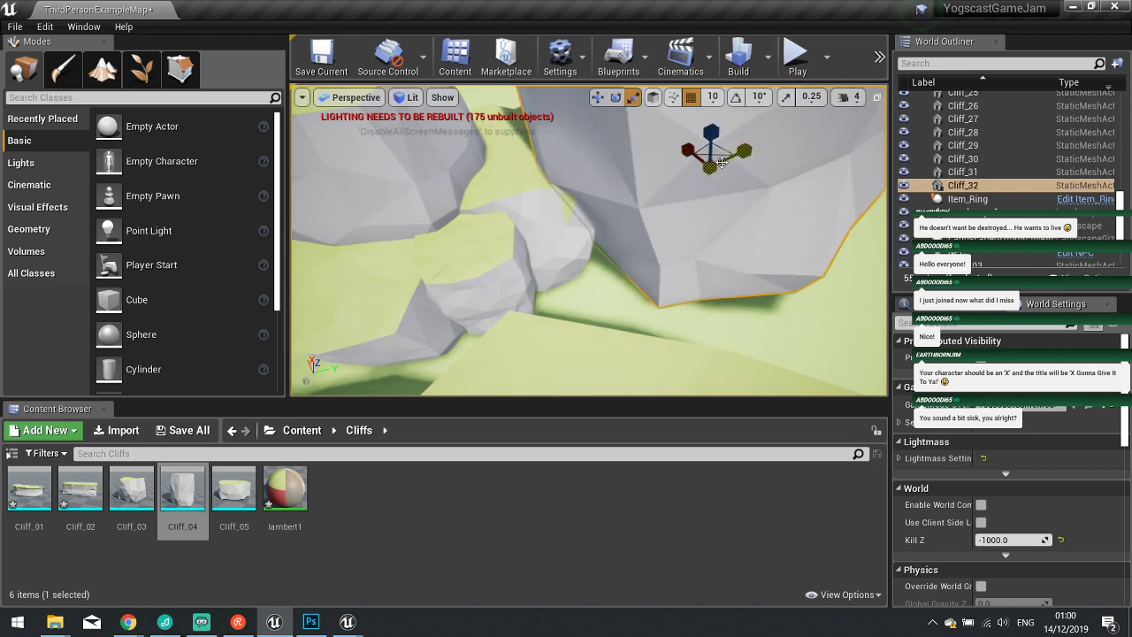
key("e")
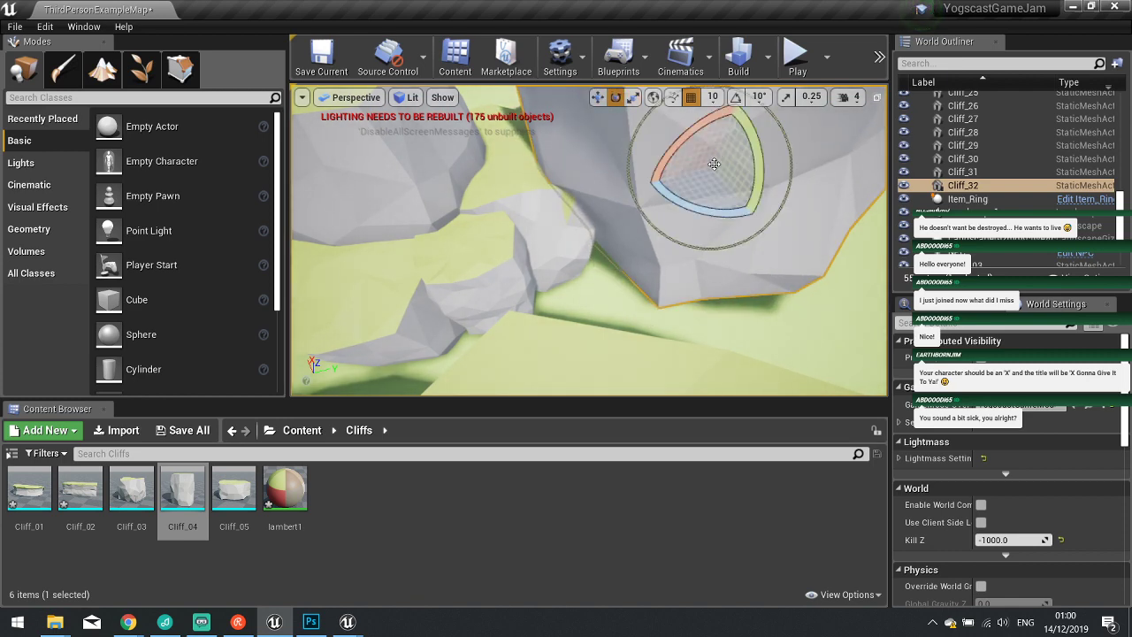
key("w")
left_click_drag(735, 161, 681, 210)
key("e")
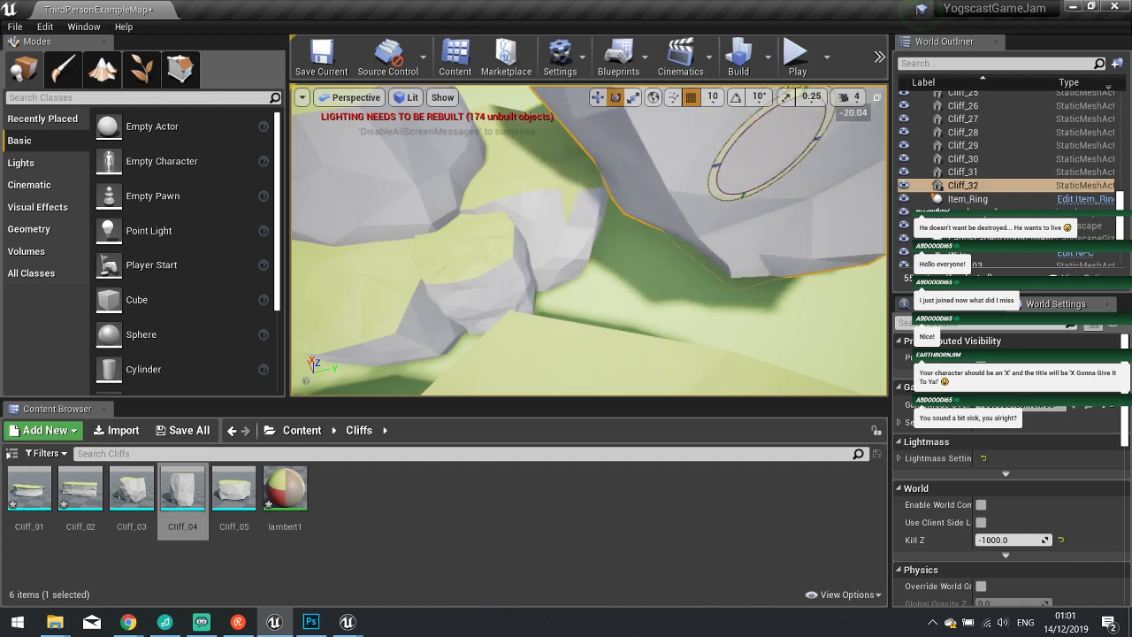
Try to reposition the tilted Cliff_04 mesh at ground level beside the low cliffs and adjust its rotation.
key("f")
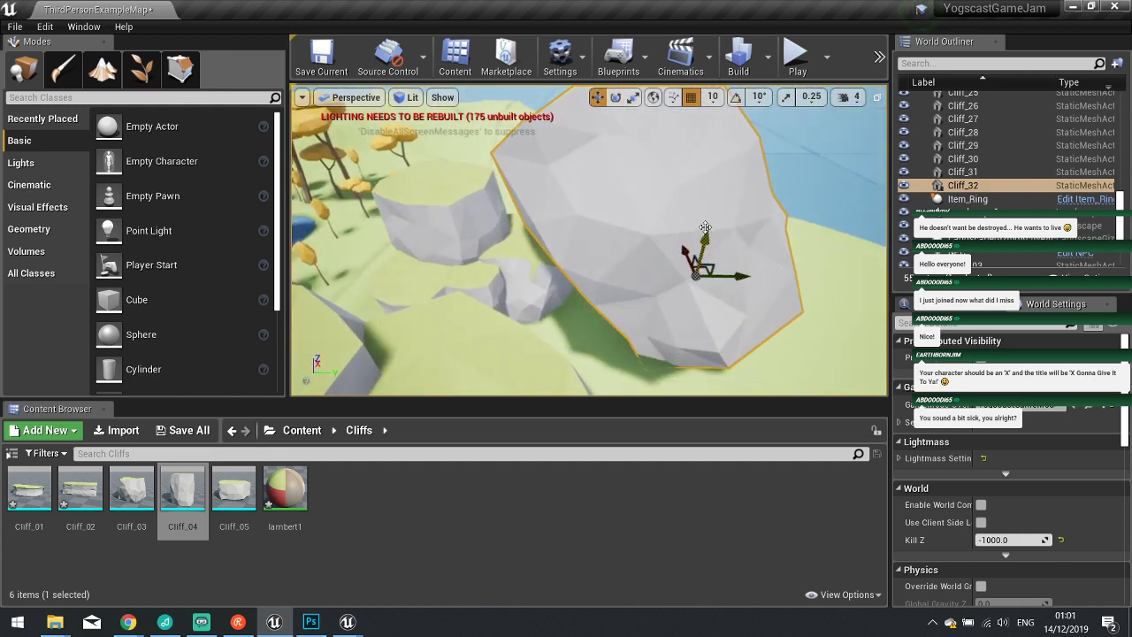
left_click_drag(705, 227, 711, 264)
right_click_drag(636, 303, 665, 272)
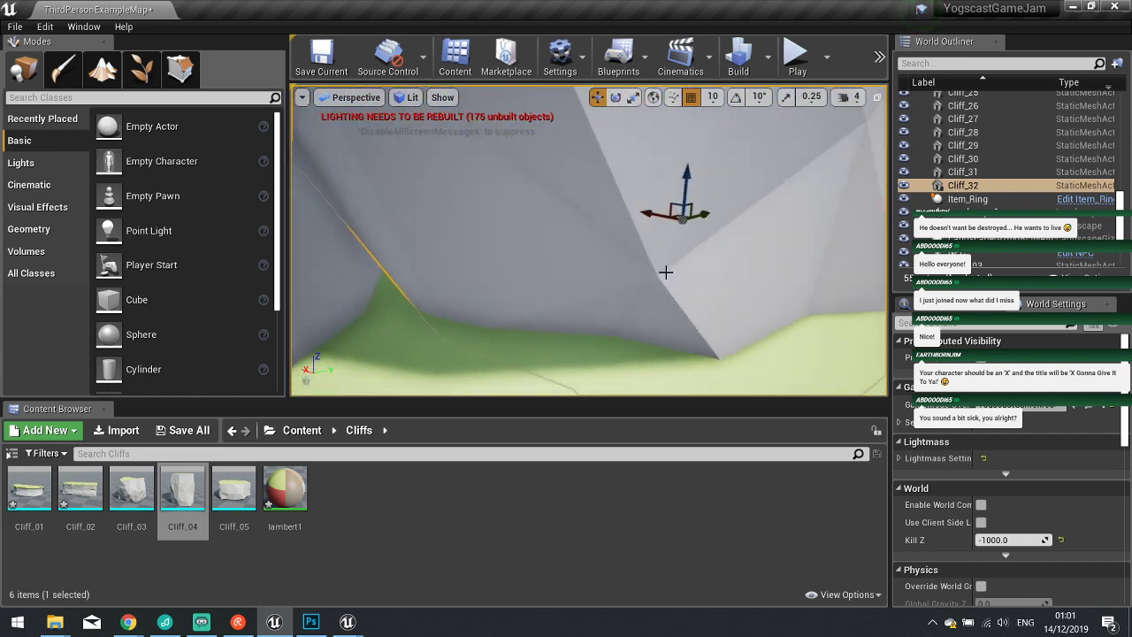
left_click_drag(681, 196, 674, 153)
left_click_drag(673, 113, 690, 113)
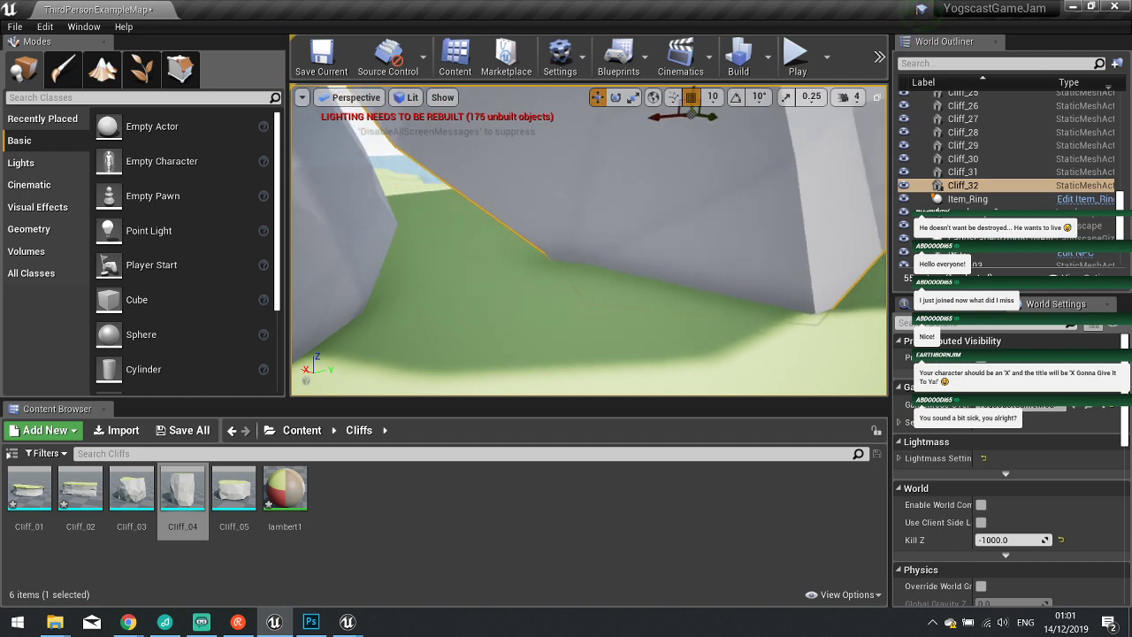
left_click_drag(579, 224, 601, 213)
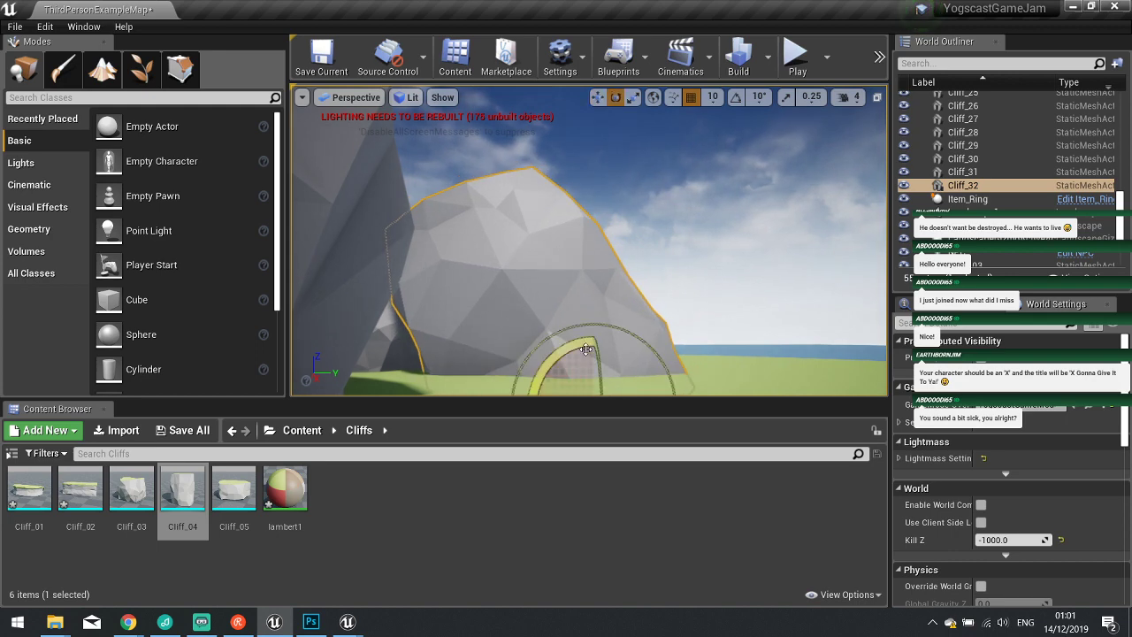
Delete the tilted Cliff_04 mesh beside the low cliffs.
right_click_drag(473, 249, 522, 296)
key("Delete")
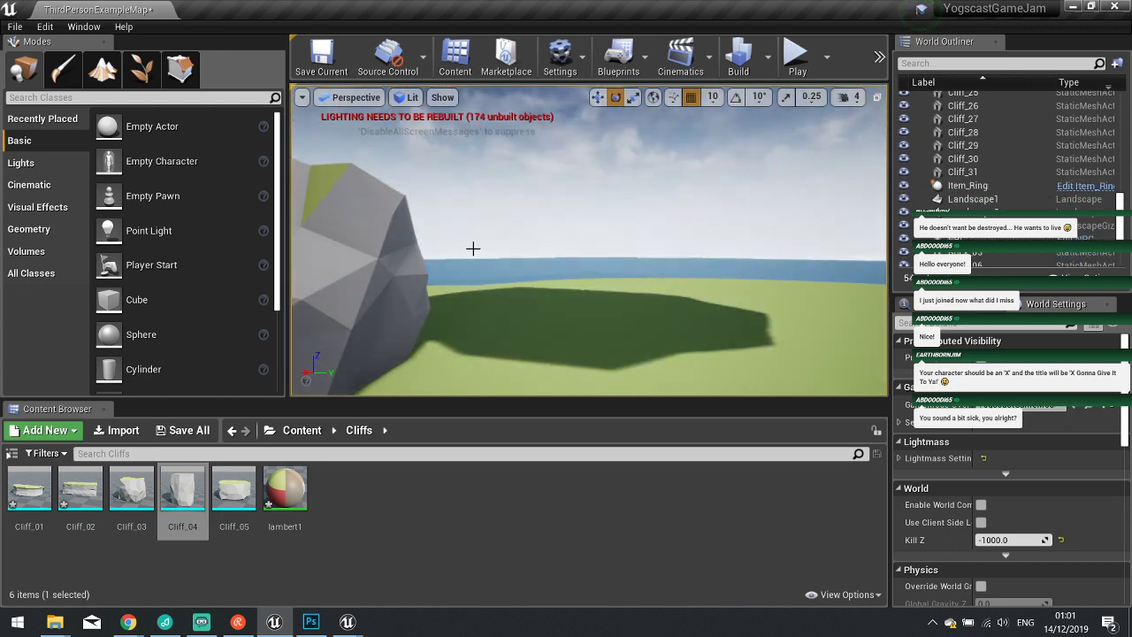
Try a Rock_08 mesh from the Rocks folder on the grass at the water's edge, and delete it.
mouse_move(504, 238)
right_mouse_down()
mouse_move(345, 248)
mouse_move(512, 232)
right_mouse_up()
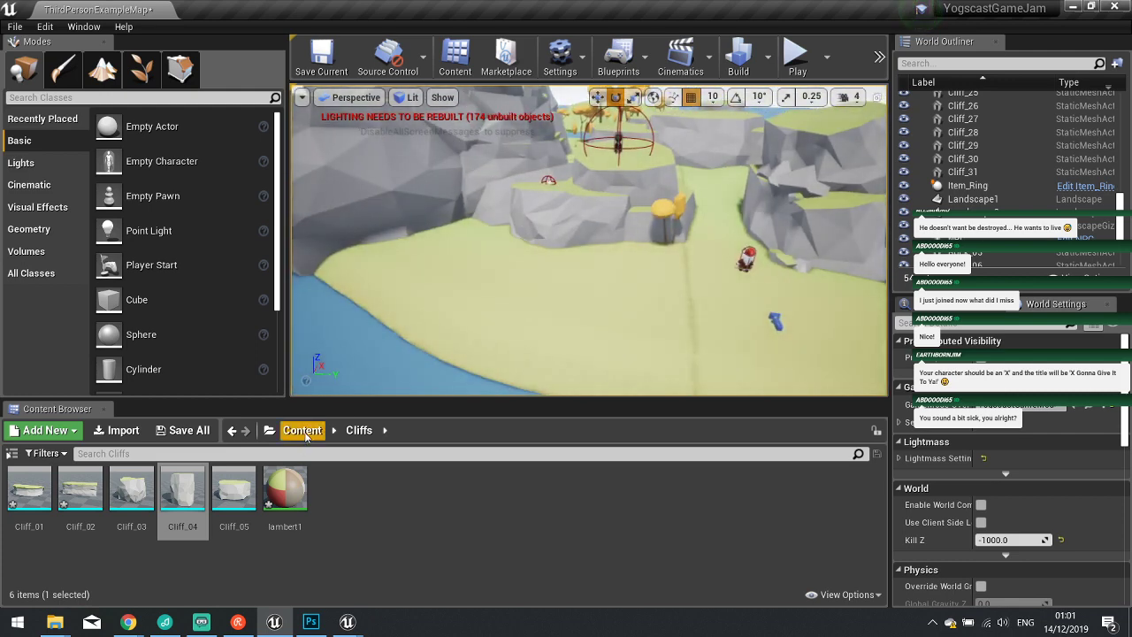
mouse_move(556, 302)
right_mouse_down()
mouse_move(552, 269)
mouse_move(548, 294)
right_mouse_up()
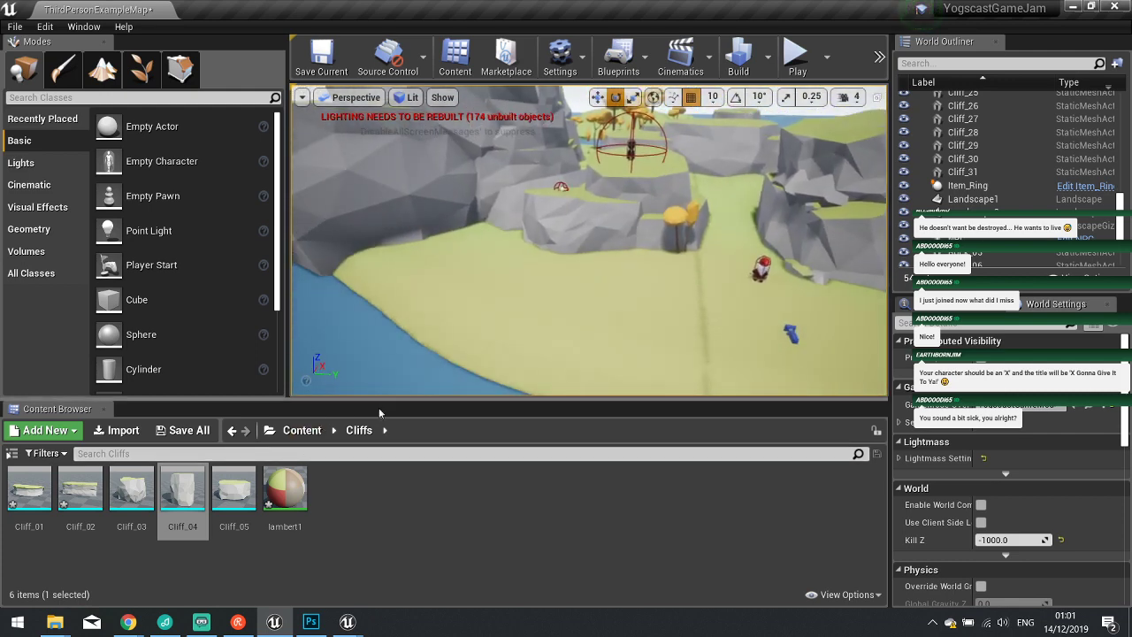
left_click(299, 432)
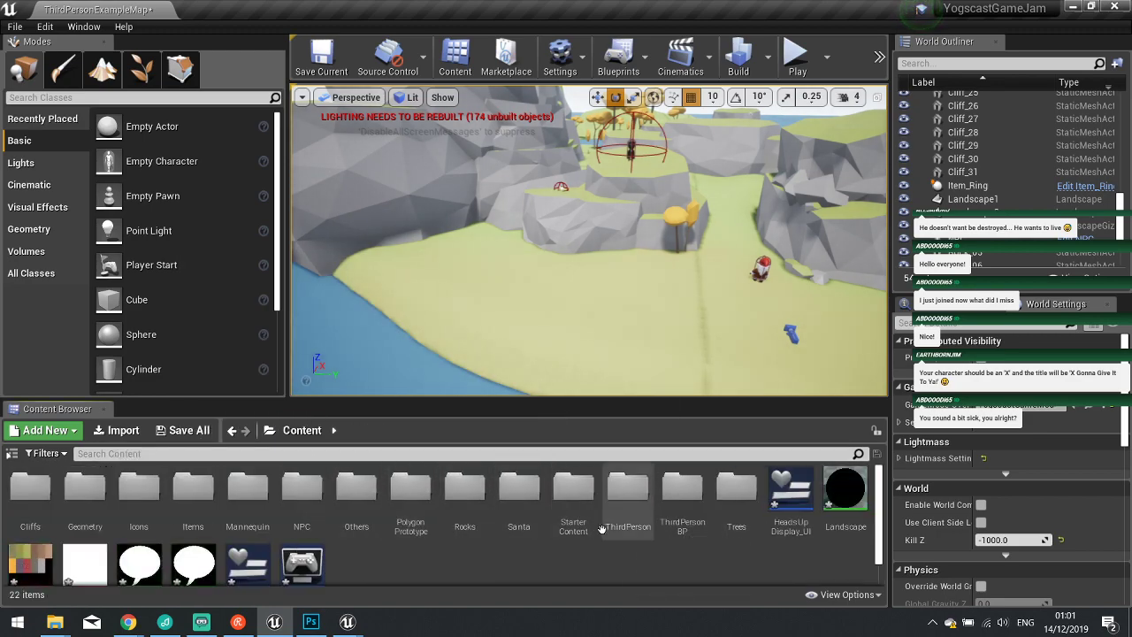
double_click(465, 527)
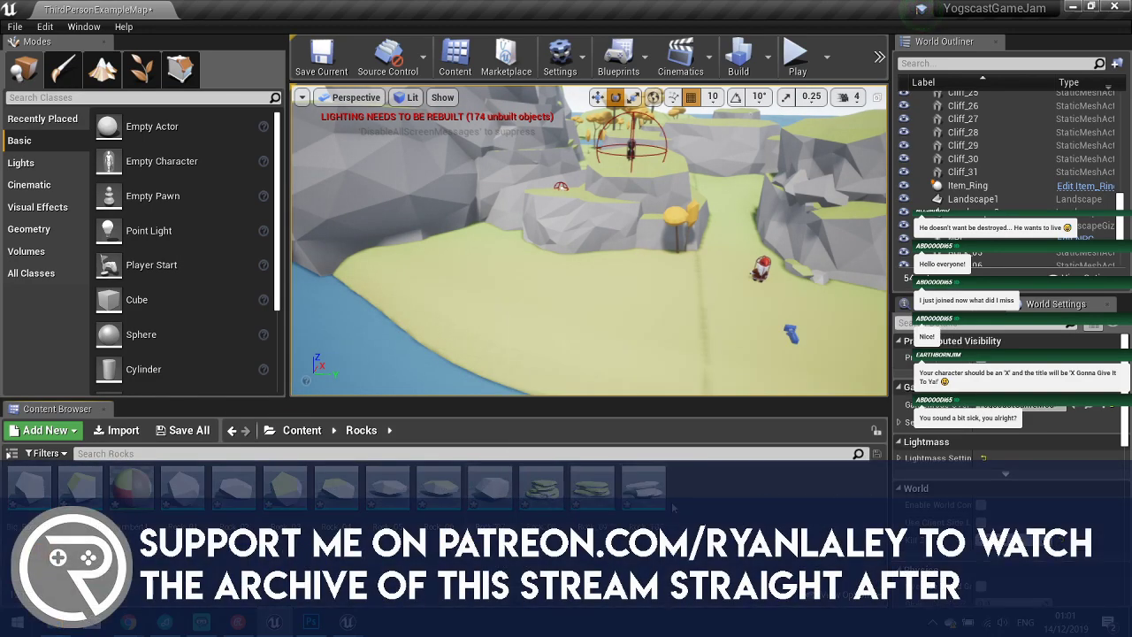
left_click_drag(535, 486, 451, 328)
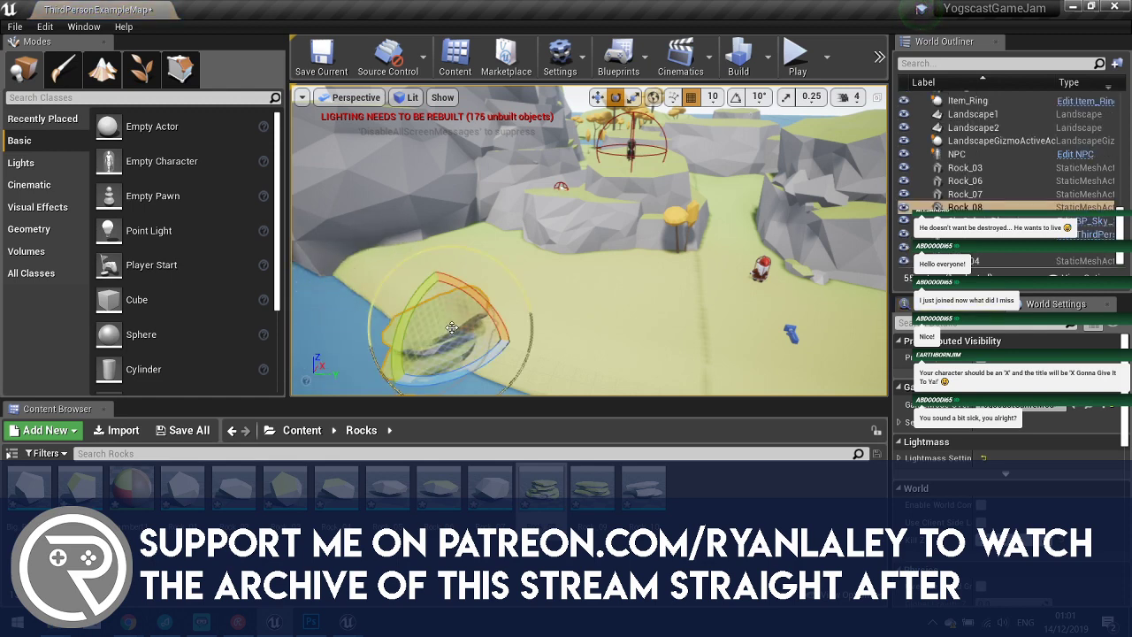
key("Delete")
Add a Cliff_03 mesh from the Cliffs folder on the open grass over the landscape seam.
right_click_drag(471, 252, 728, 310)
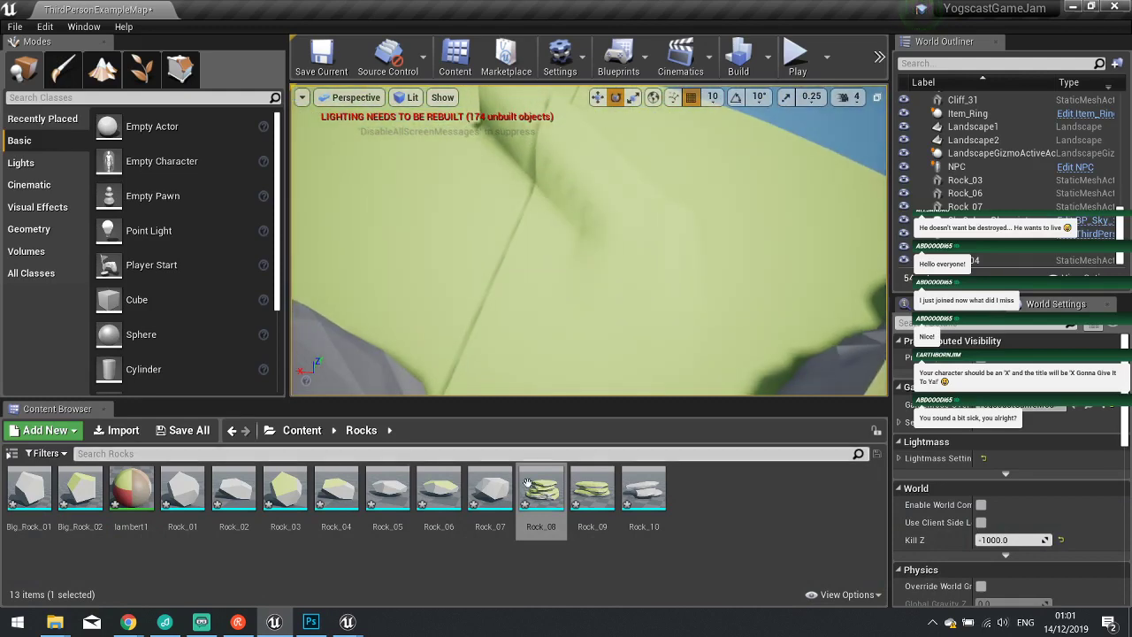
left_click(302, 430)
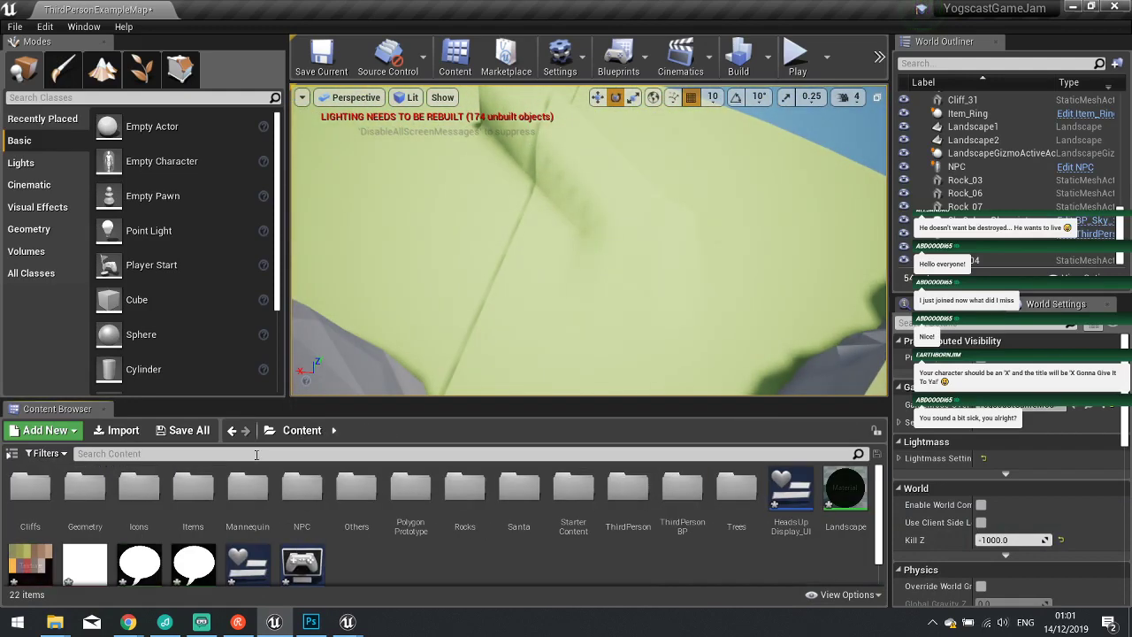
double_click(30, 486)
left_click_drag(131, 489, 553, 237)
key("w")
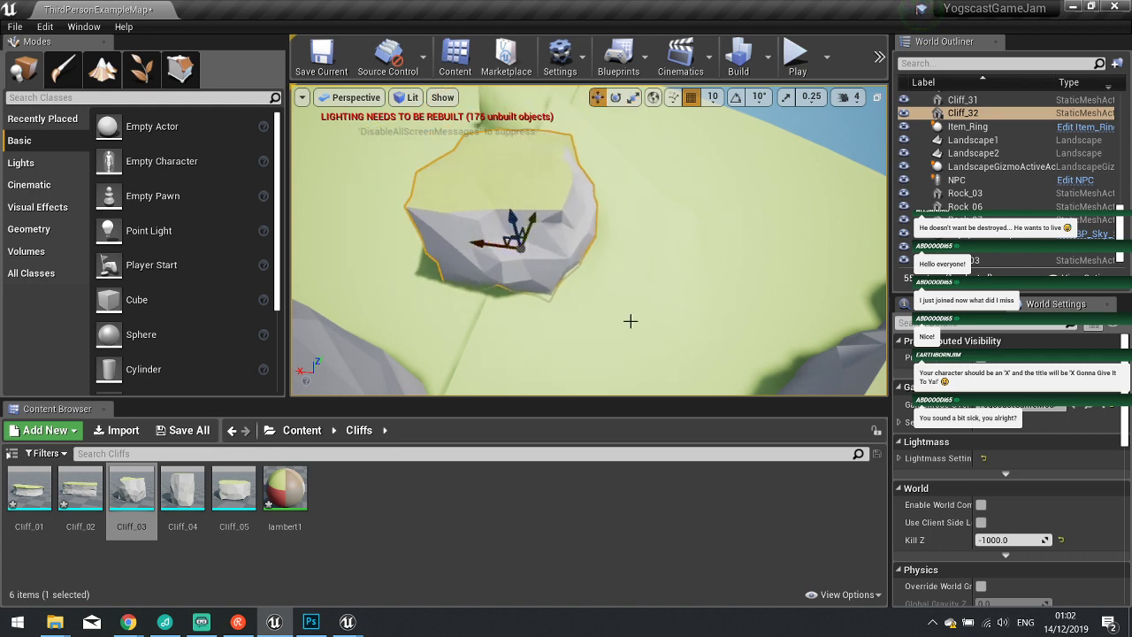
Rotate the new Cliff_03 mesh on the grass to change which way its rocky face points.
right_click_drag(628, 321, 681, 327)
mouse_move(555, 251)
right_mouse_down()
mouse_move(530, 256)
mouse_move(556, 251)
right_mouse_up()
key("e")
left_click_drag(491, 236, 505, 252)
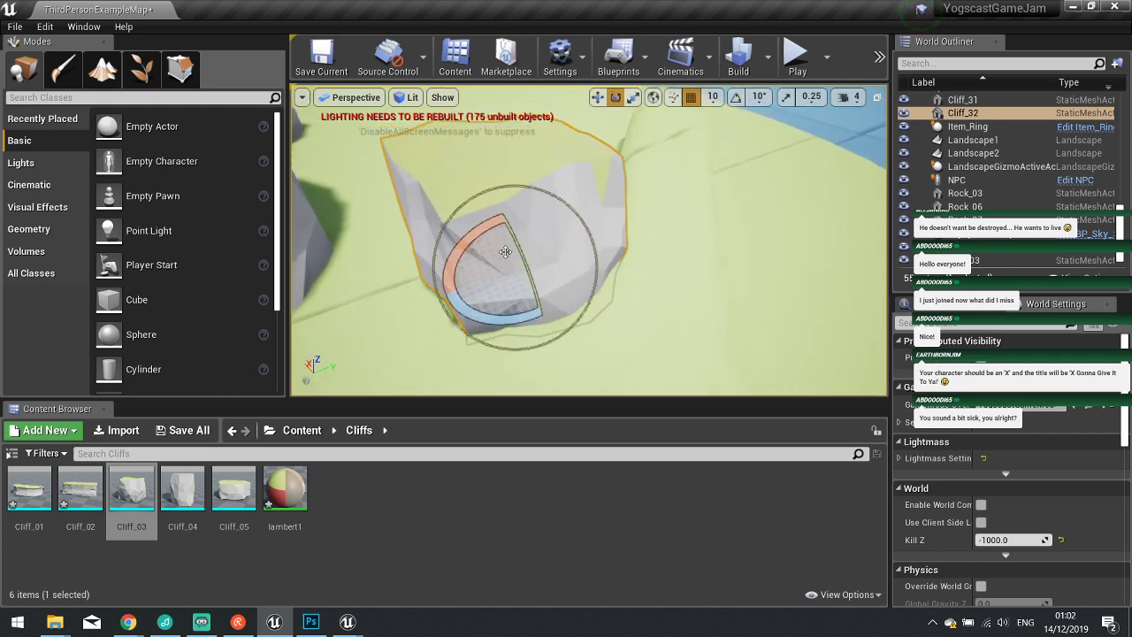
mouse_move(511, 303)
left_mouse_down()
mouse_move(495, 305)
mouse_move(528, 300)
left_mouse_up()
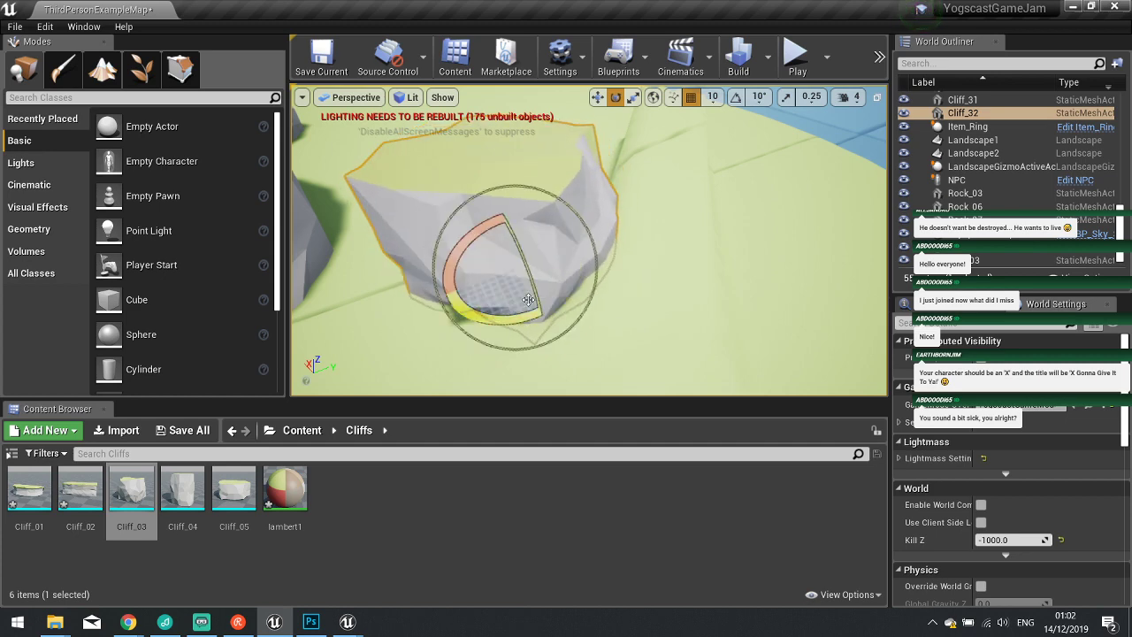
Duplicate the Cliff_03 mesh across the grass, on the other side of the landscape seam, and rotate the copy.
key("w")
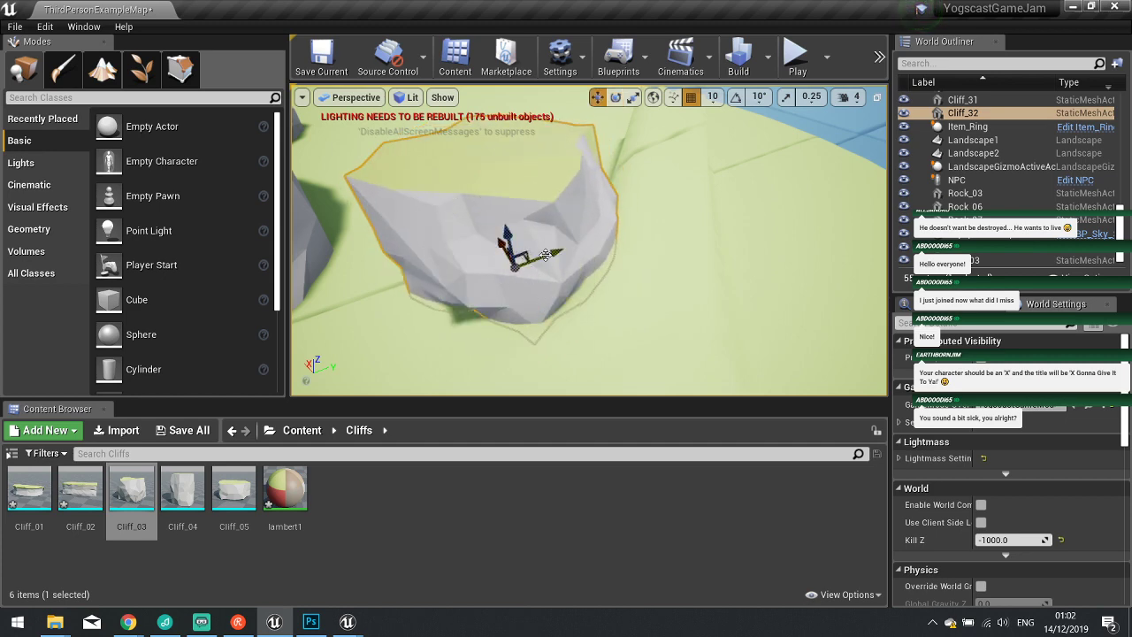
left_click_drag(545, 254, 722, 221, "alt")
left_click_drag(800, 193, 790, 231, "alt")
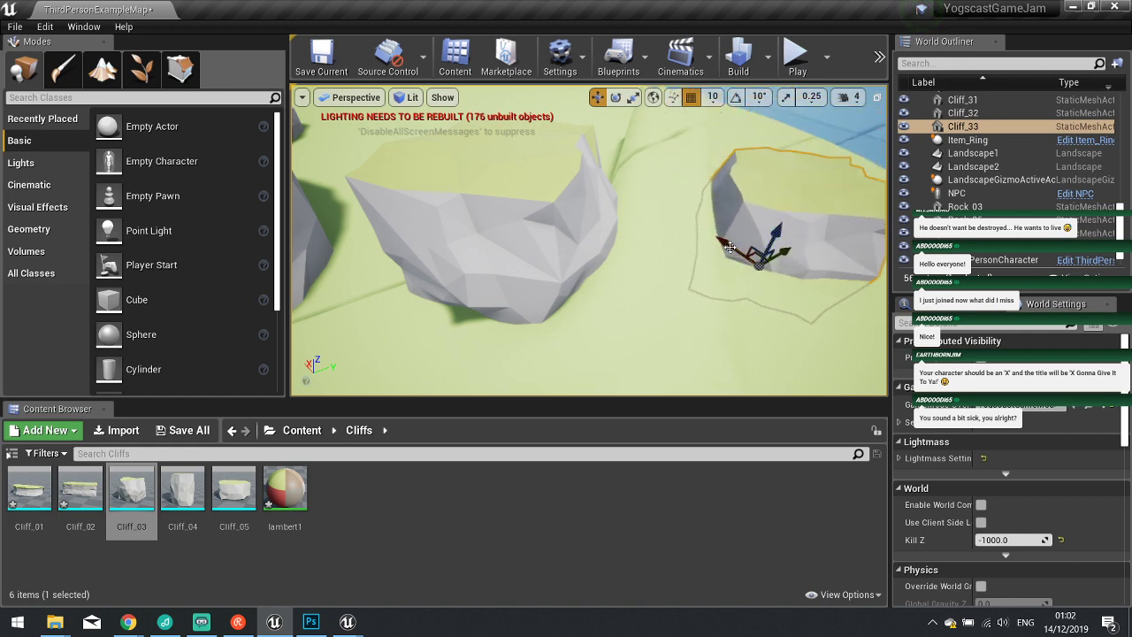
key("e")
left_click_drag(764, 308, 883, 315)
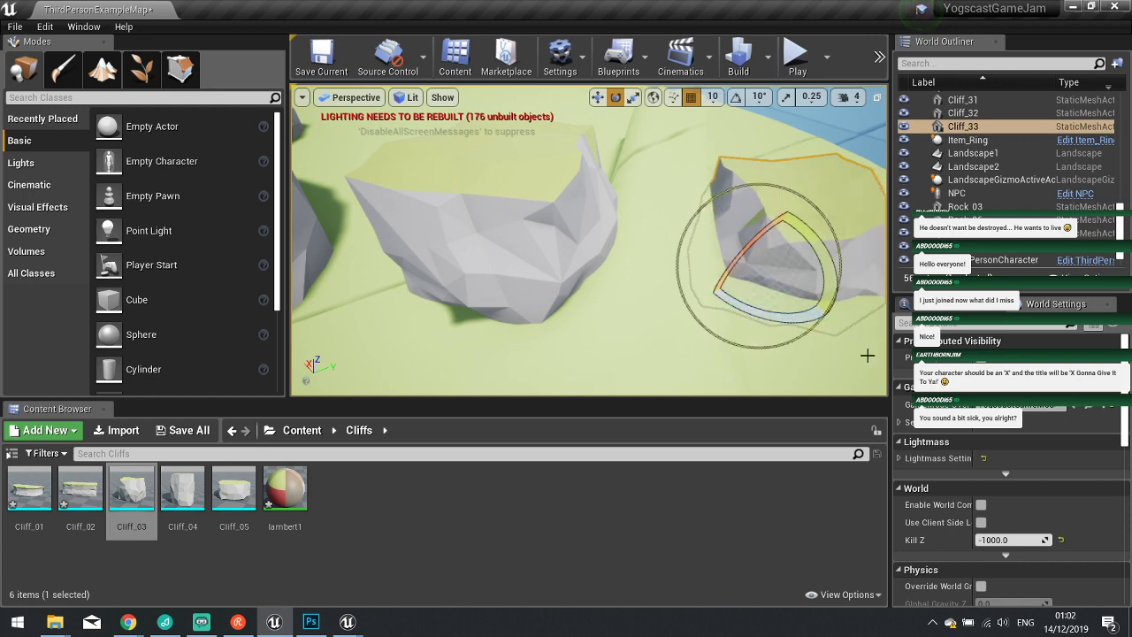
scroll(882, 314, "up", 5)
scroll(687, 334, "down", 5)
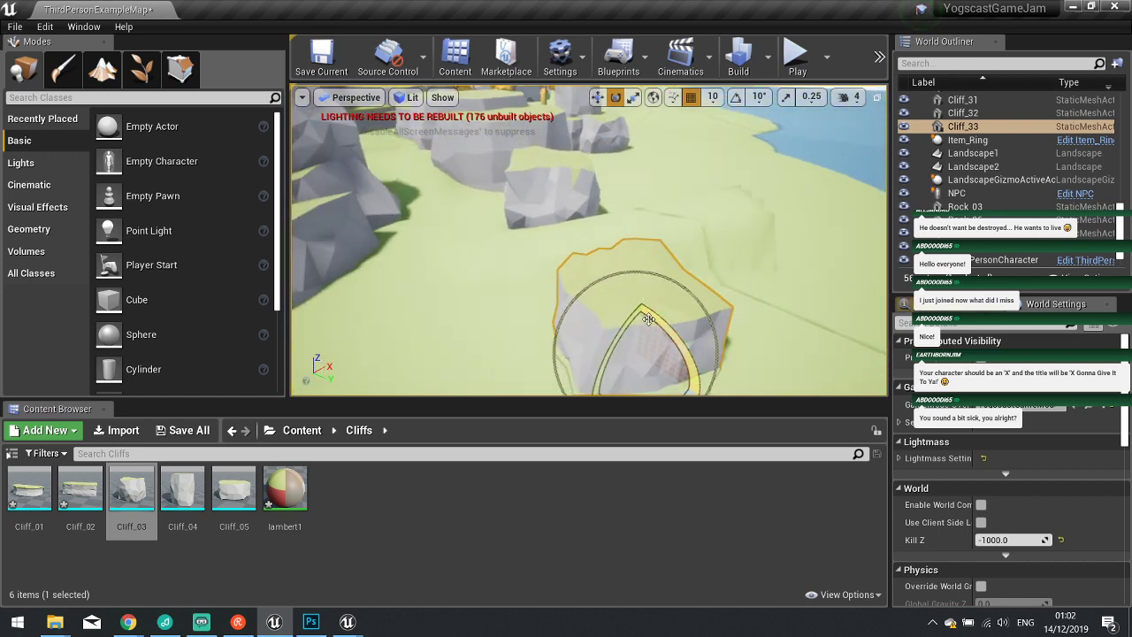
Duplicate the rotated Cliff_03 mesh again and shift the copy so it overlaps its neighbour on the same side of the seam.
key("w")
left_click_drag(660, 351, 593, 336, "alt")
right_click_drag(590, 336, 511, 292)
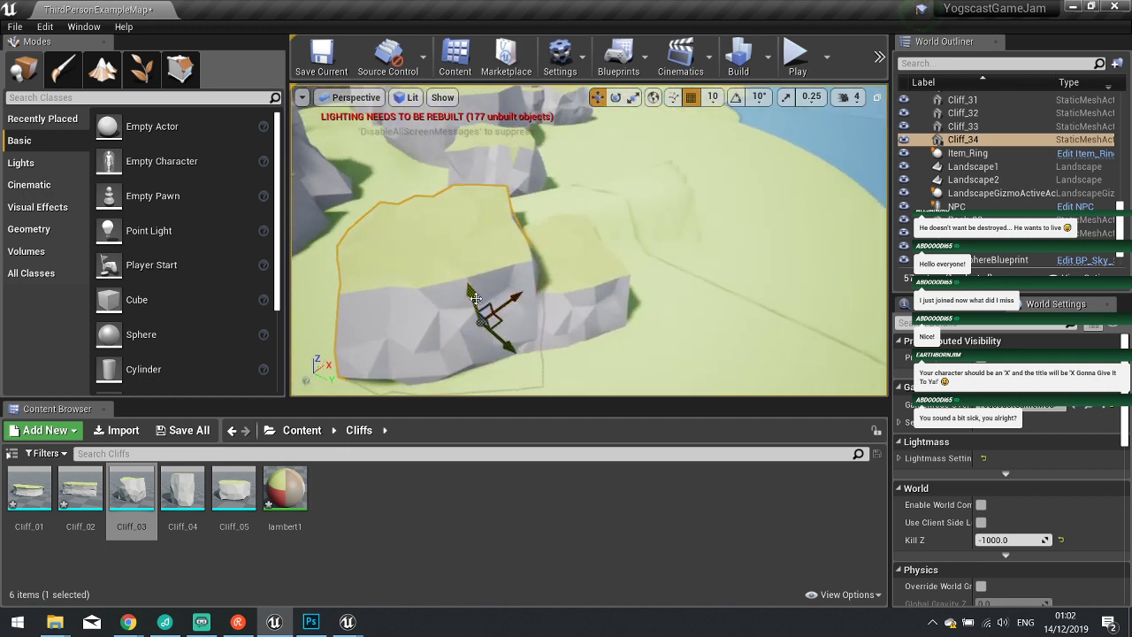
key("e")
key("r")
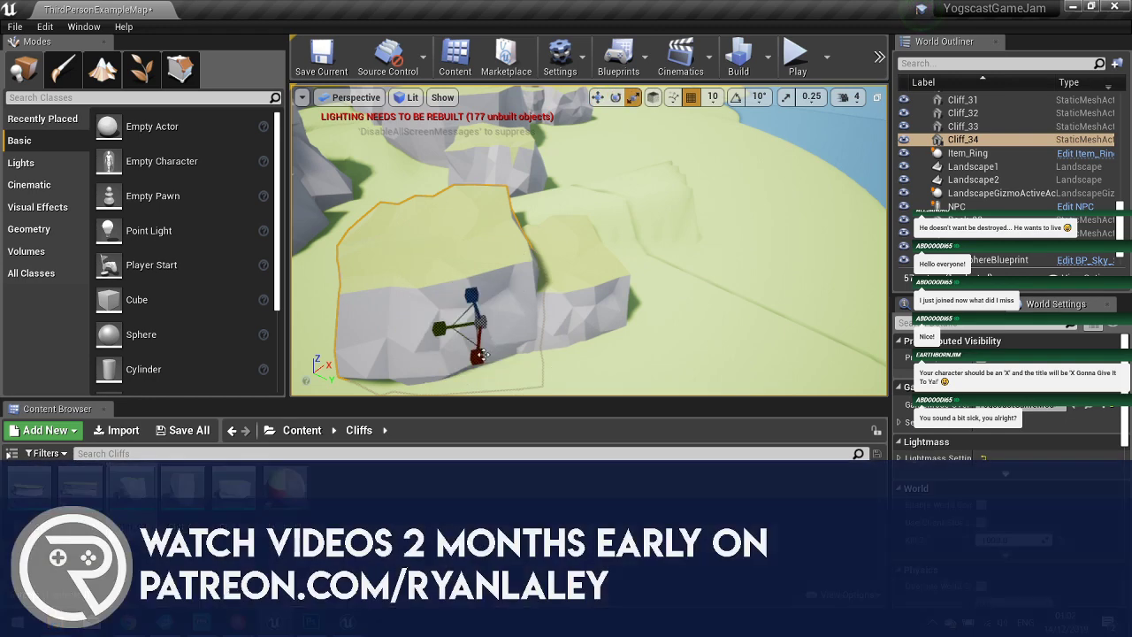
key("w")
right_click_drag(511, 292, 605, 306)
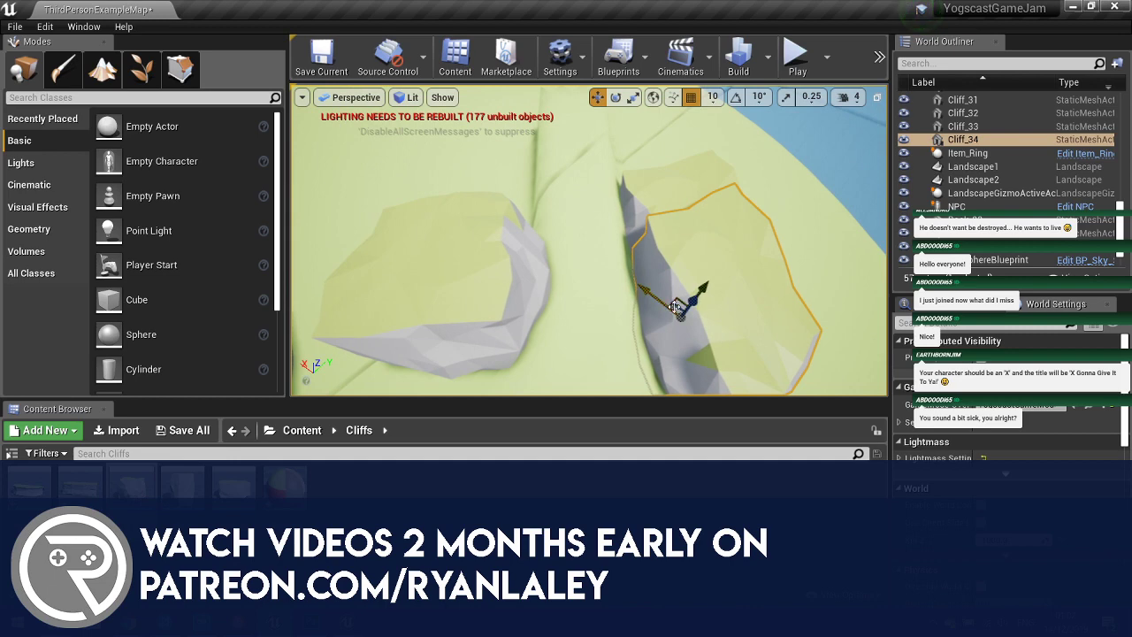
left_click_drag(675, 306, 673, 279)
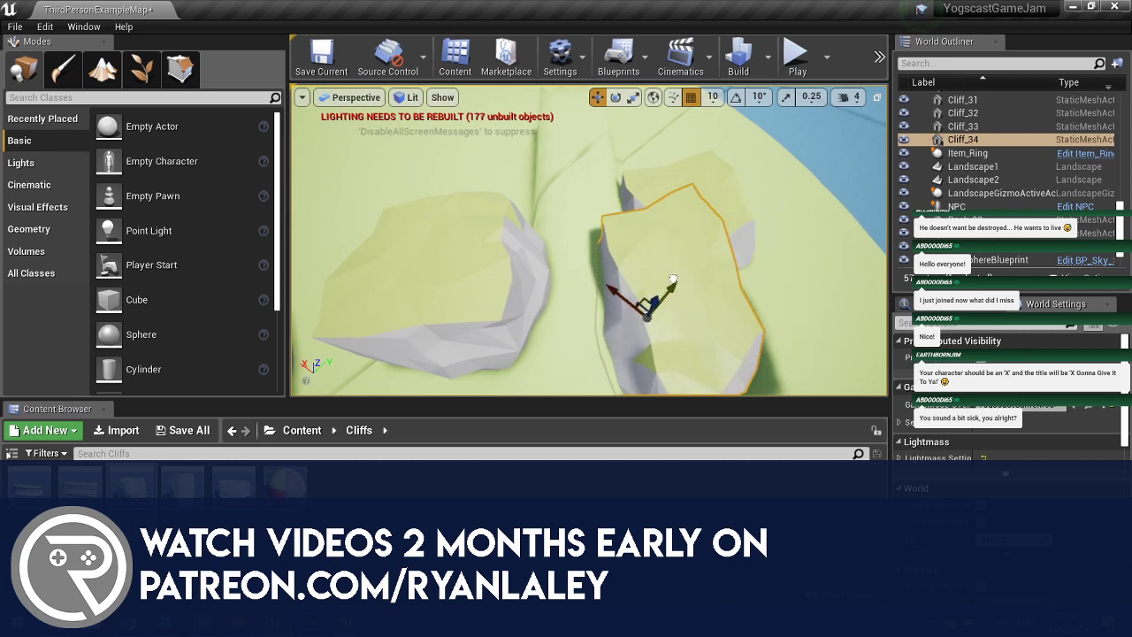
Switch to landscape sculpting on Landscape1 and choose the Flatten tool.
right_click_drag(662, 280, 663, 366)
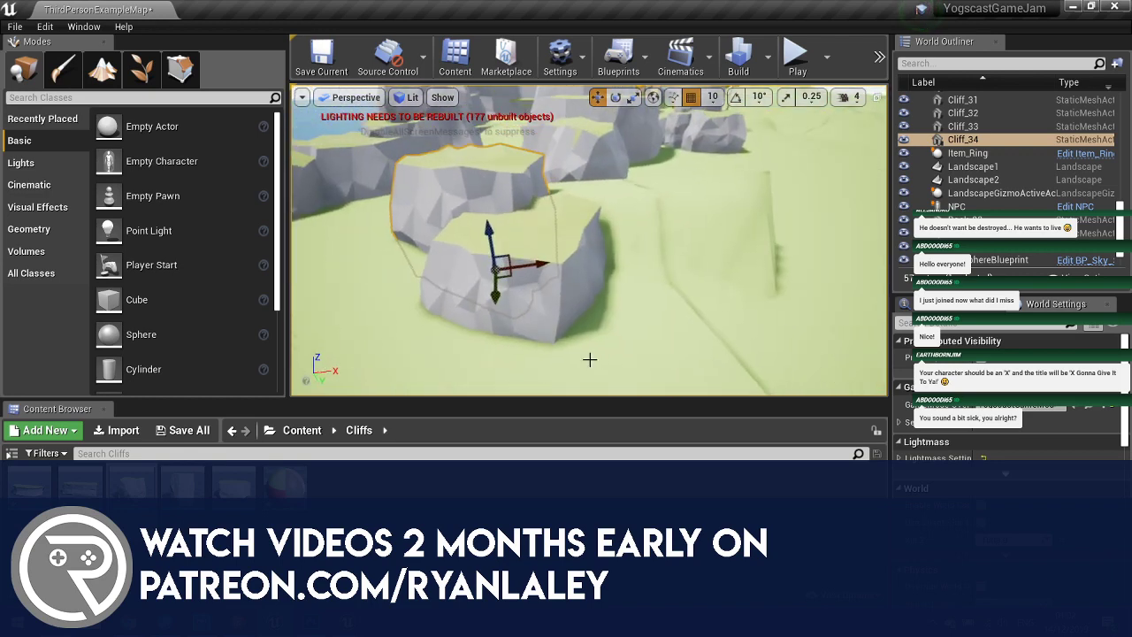
right_click_drag(711, 331, 541, 325)
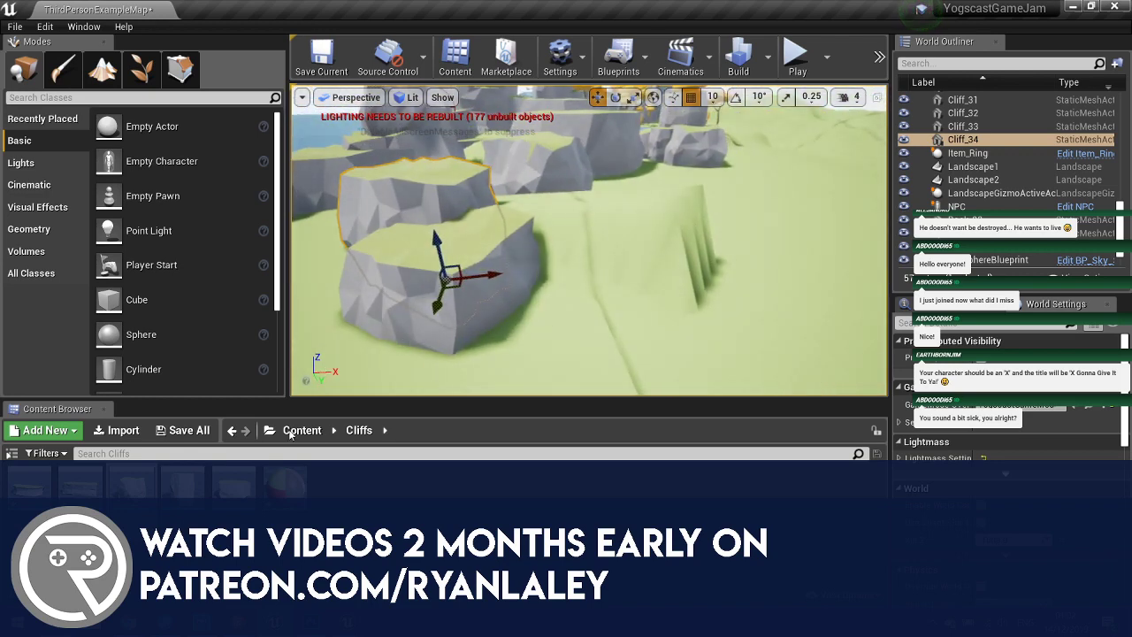
left_click(102, 69)
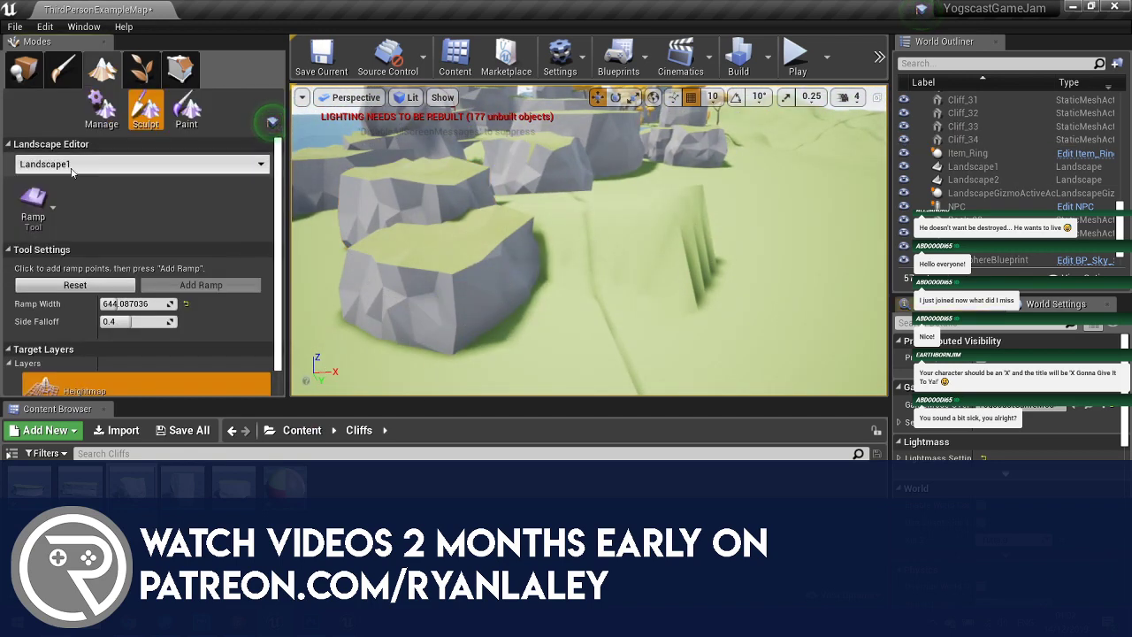
left_click(21, 210)
left_click(91, 108)
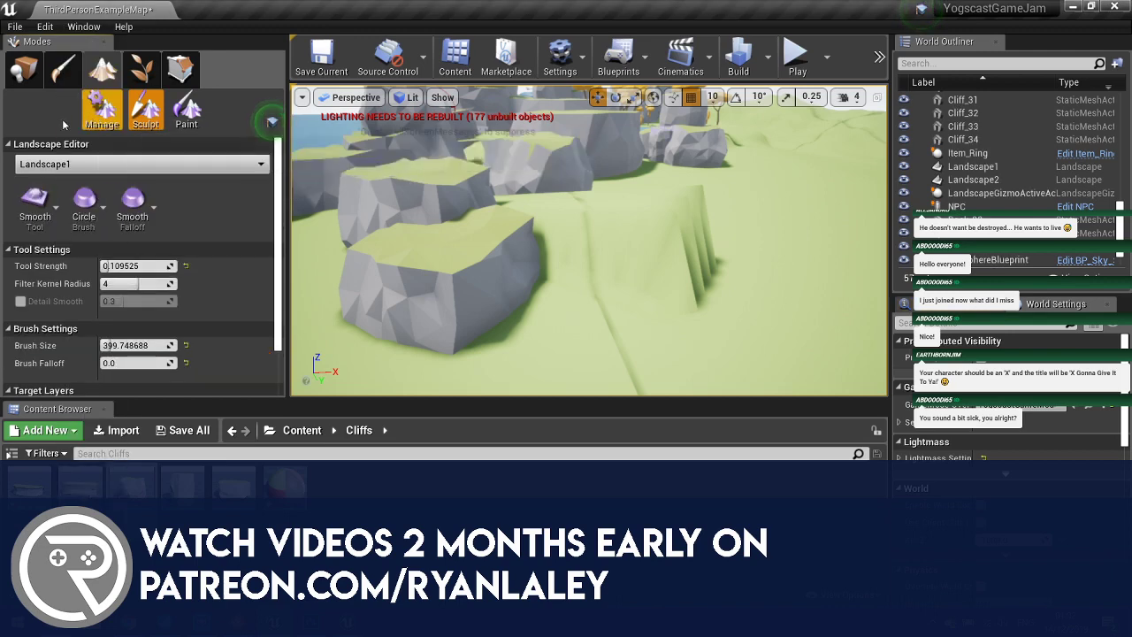
left_click(59, 206)
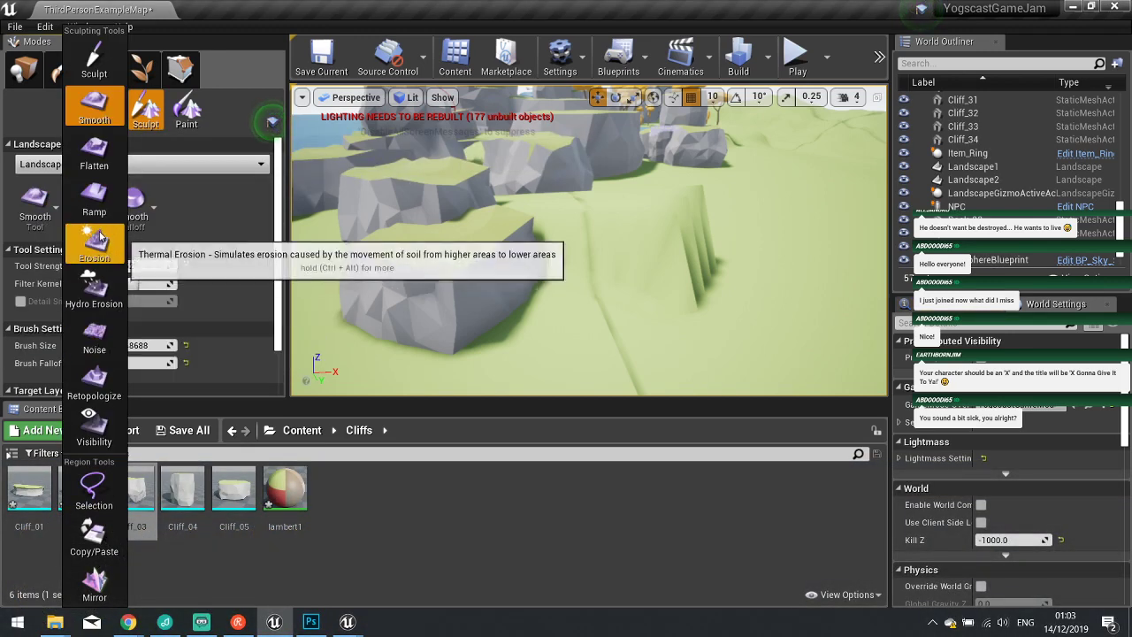
left_click(93, 152)
Flatten the terrain across the landscape seam beside the Cliff_03 meshes to extend the raised grass ledge, using a brush size of about 242.
mouse_move(573, 193)
right_mouse_down()
mouse_move(654, 190)
mouse_move(682, 265)
mouse_move(698, 276)
mouse_move(575, 190)
right_mouse_up()
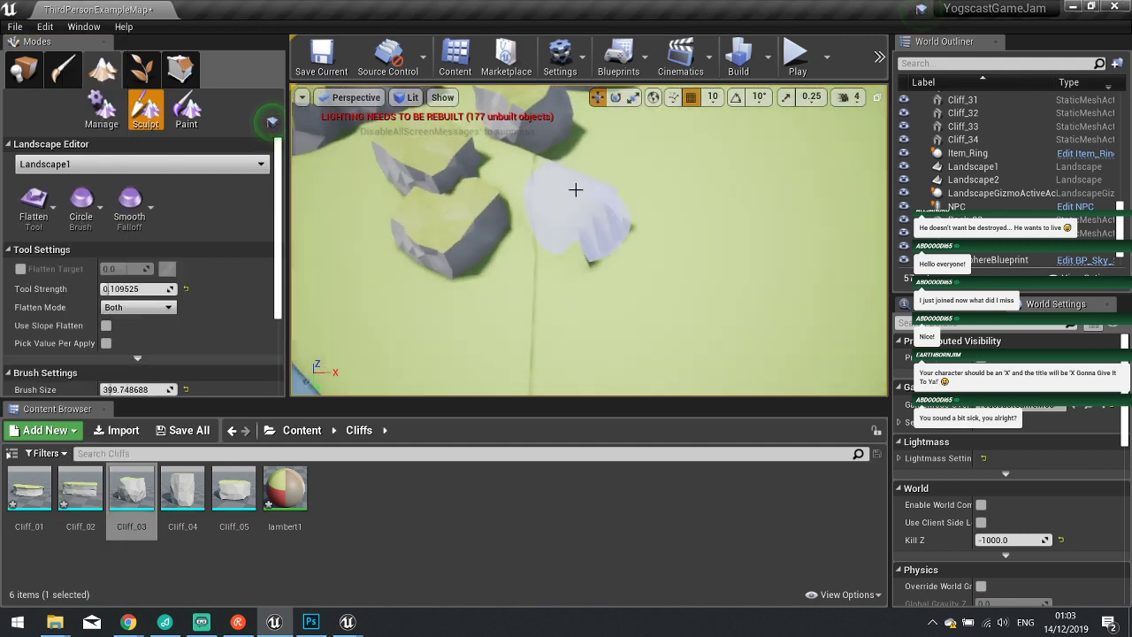
scroll(142, 301, "down", 2)
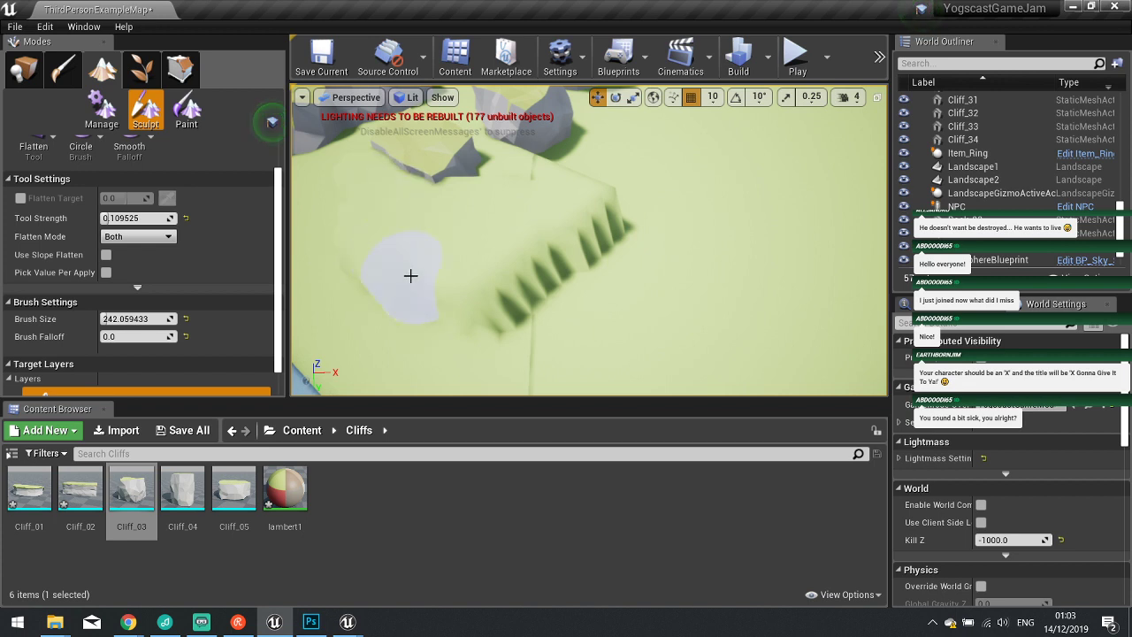
right_click_drag(450, 234, 622, 265)
mouse_move(513, 264)
right_mouse_down()
mouse_move(530, 223)
mouse_move(537, 260)
right_mouse_up()
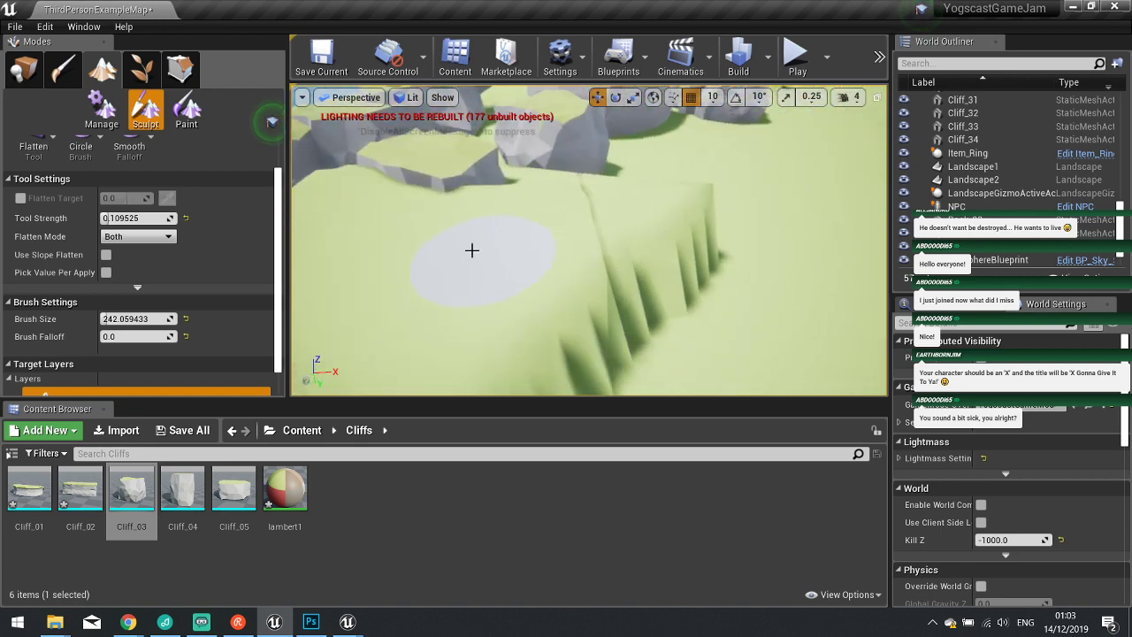
right_click_drag(471, 250, 571, 263)
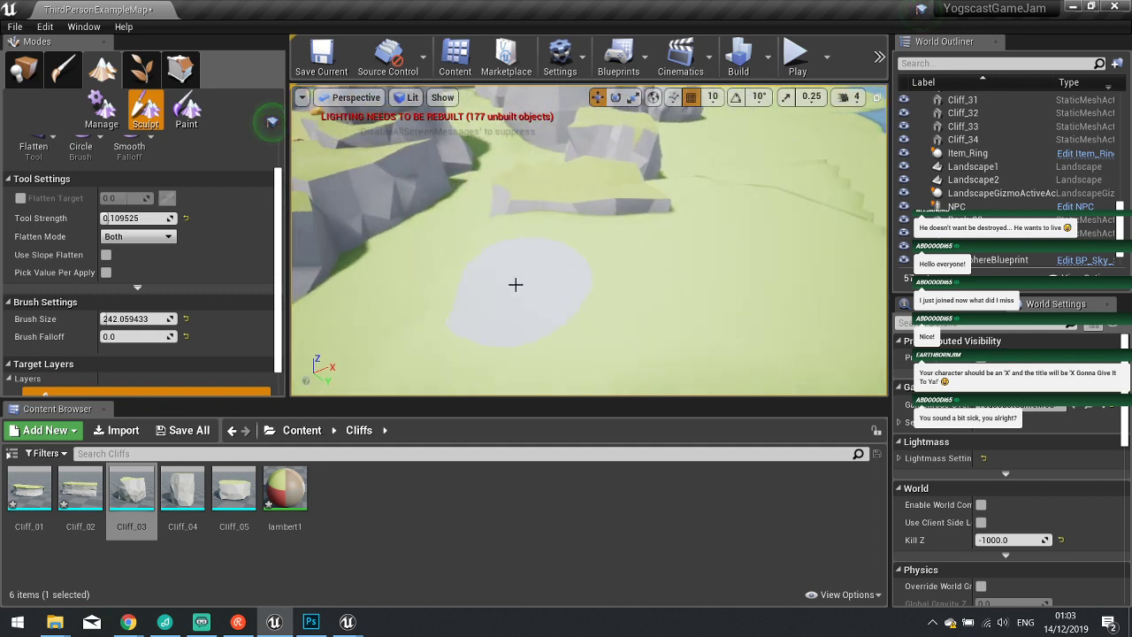
Return to placing objects and add an enlarged Cliff_04 mesh on the grass beside the large cliff near the shoreline.
right_click_drag(476, 270, 491, 259)
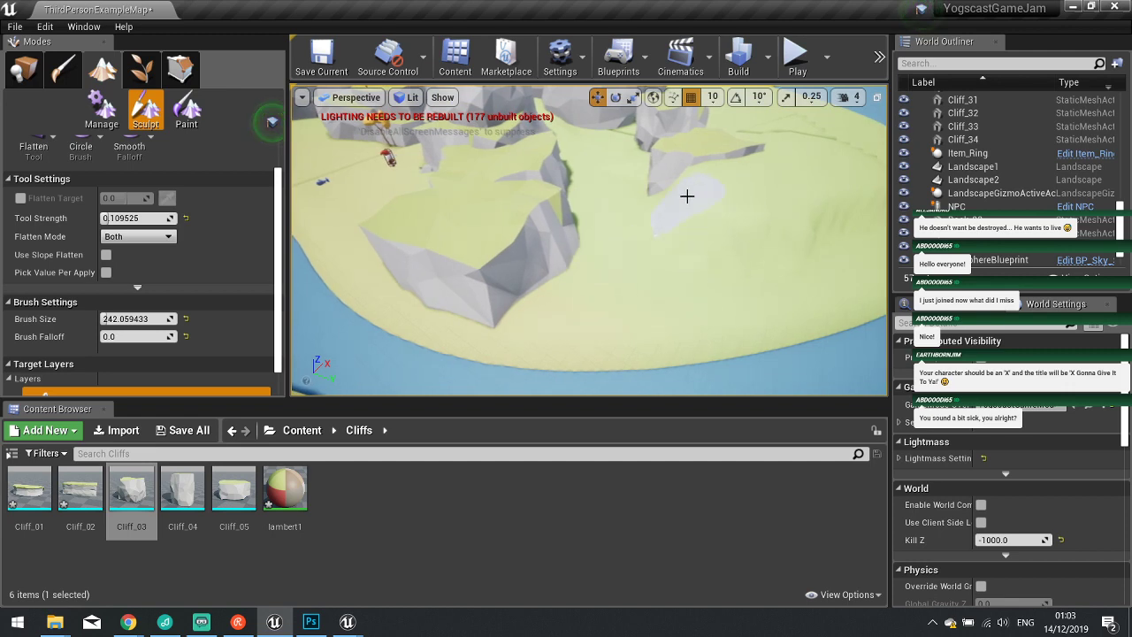
left_click(189, 486)
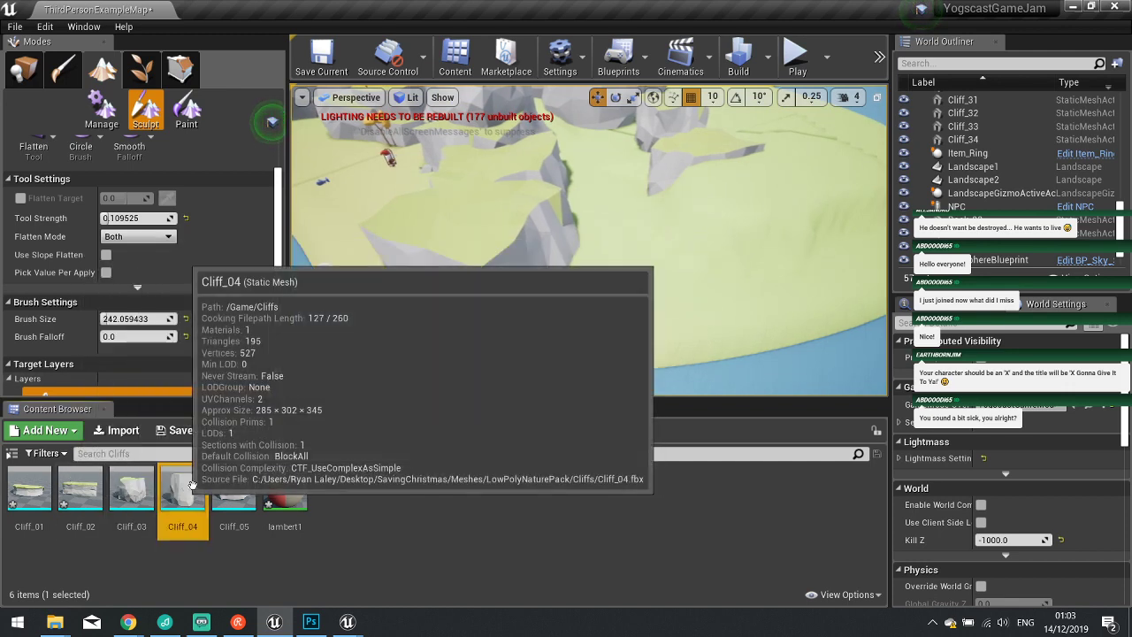
left_click_drag(191, 485, 612, 262)
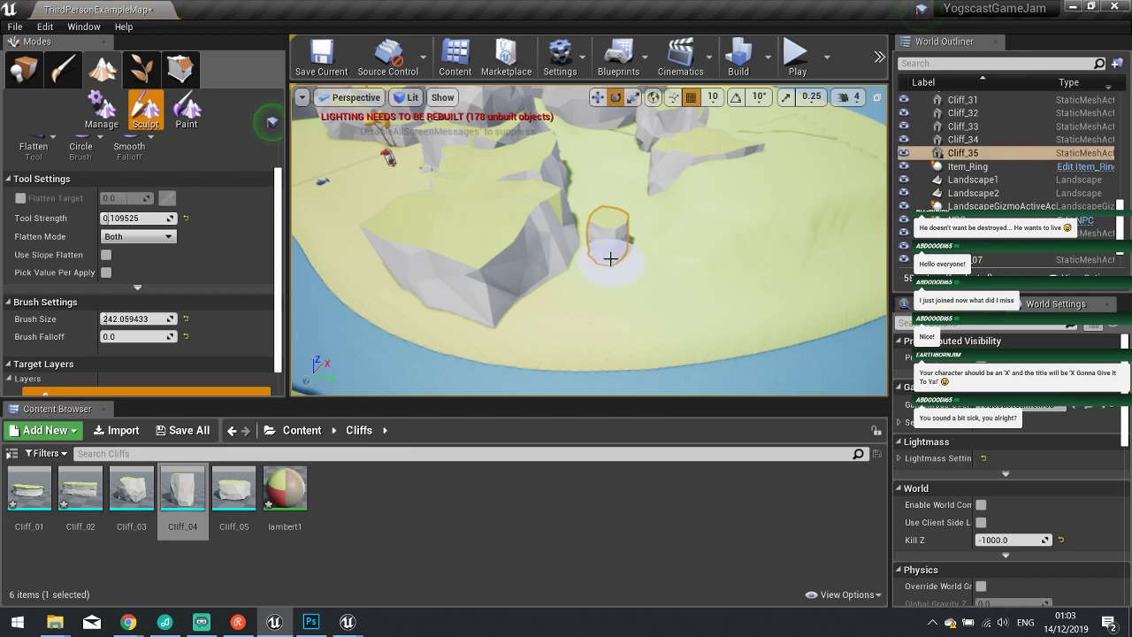
left_click(24, 69)
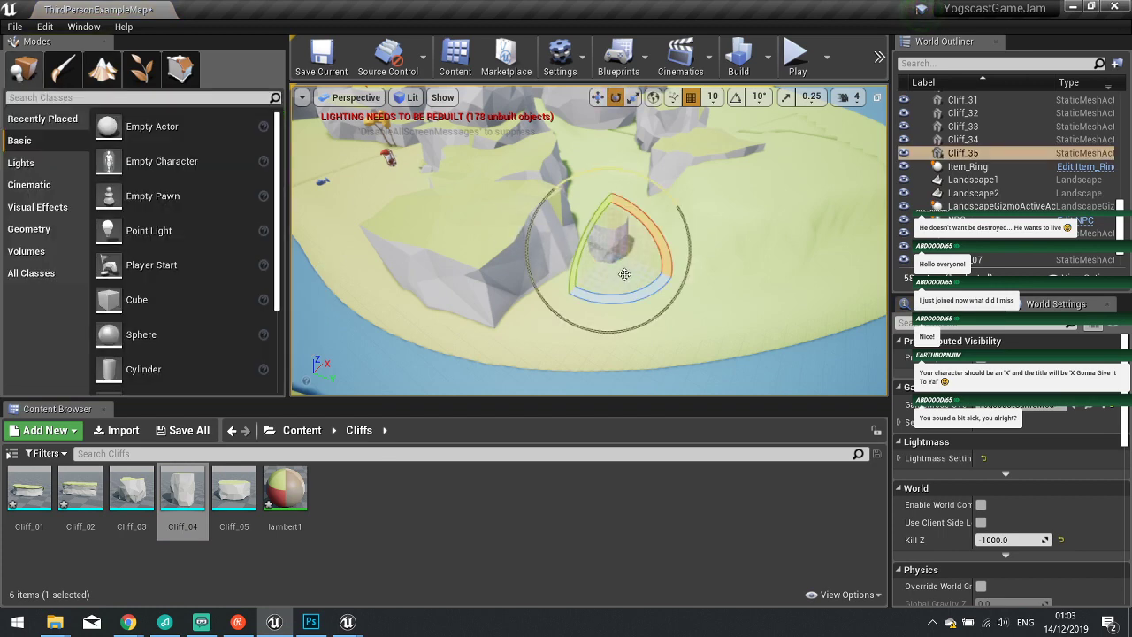
key("r")
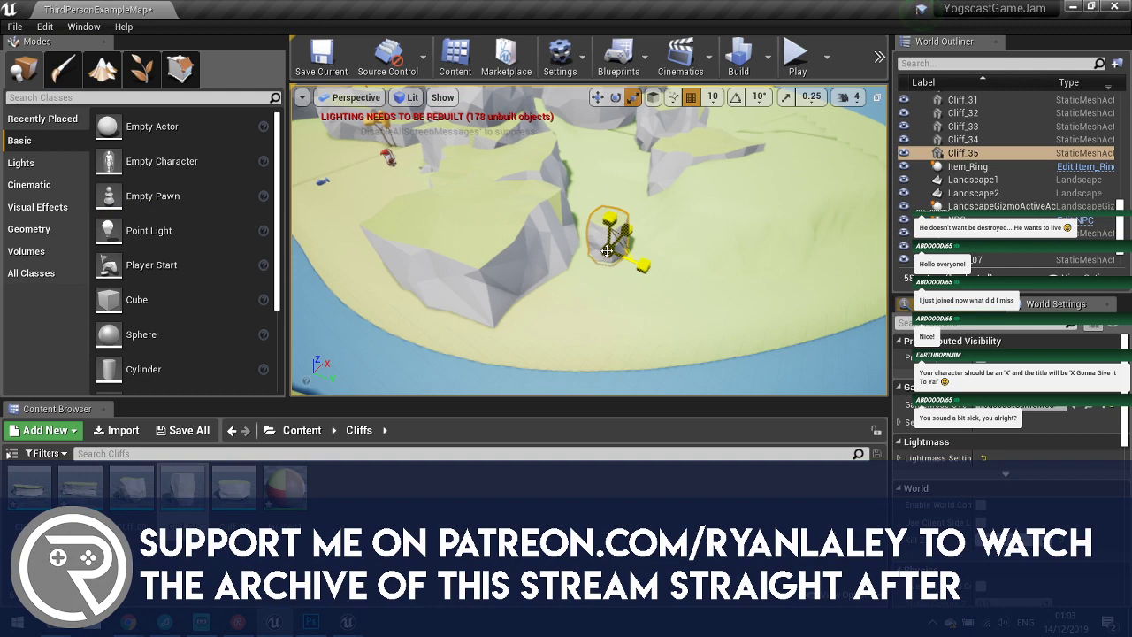
key("Delete")
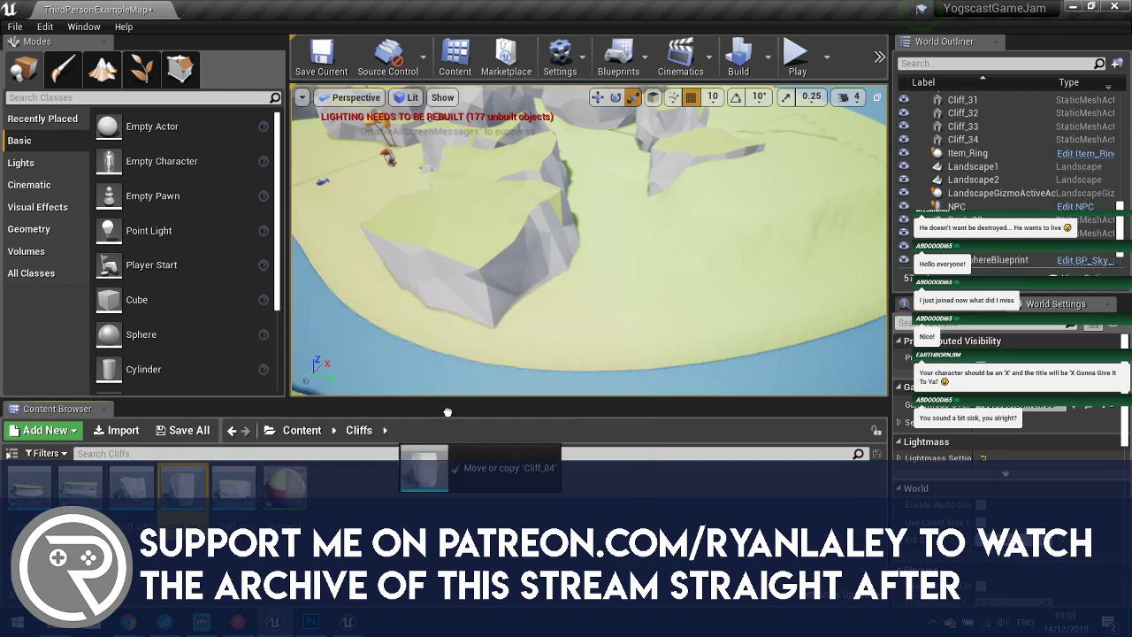
key("ctrl+z")
Move the Cliff_04 mesh up against the neighbouring shoreline cliff and rotate it about its vertical axis.
left_click_drag(624, 268, 589, 230)
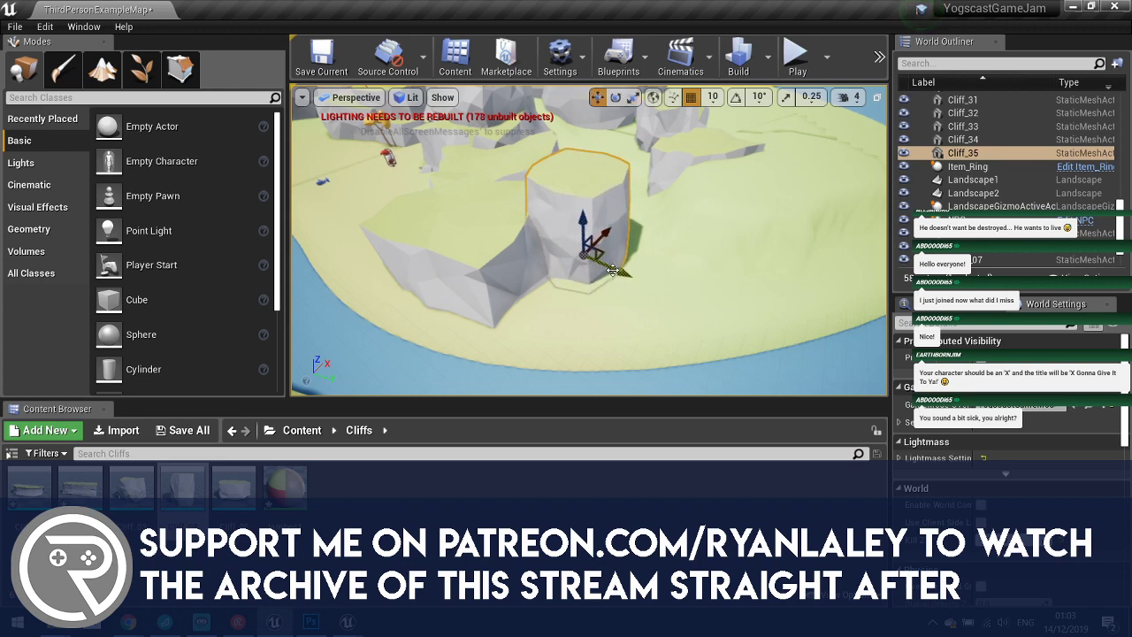
key("e")
left_click_drag(584, 294, 548, 297)
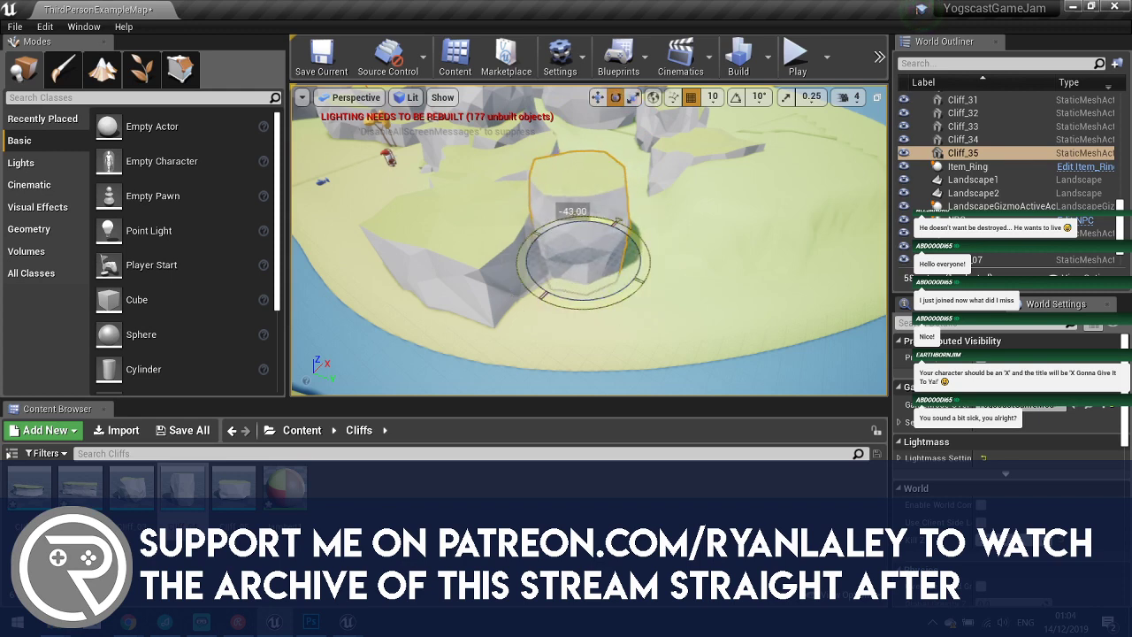
Duplicate the Cliff_04 mesh to the inland side of the first one and scale the copy up.
left_click_drag(604, 255, 661, 240)
key("w")
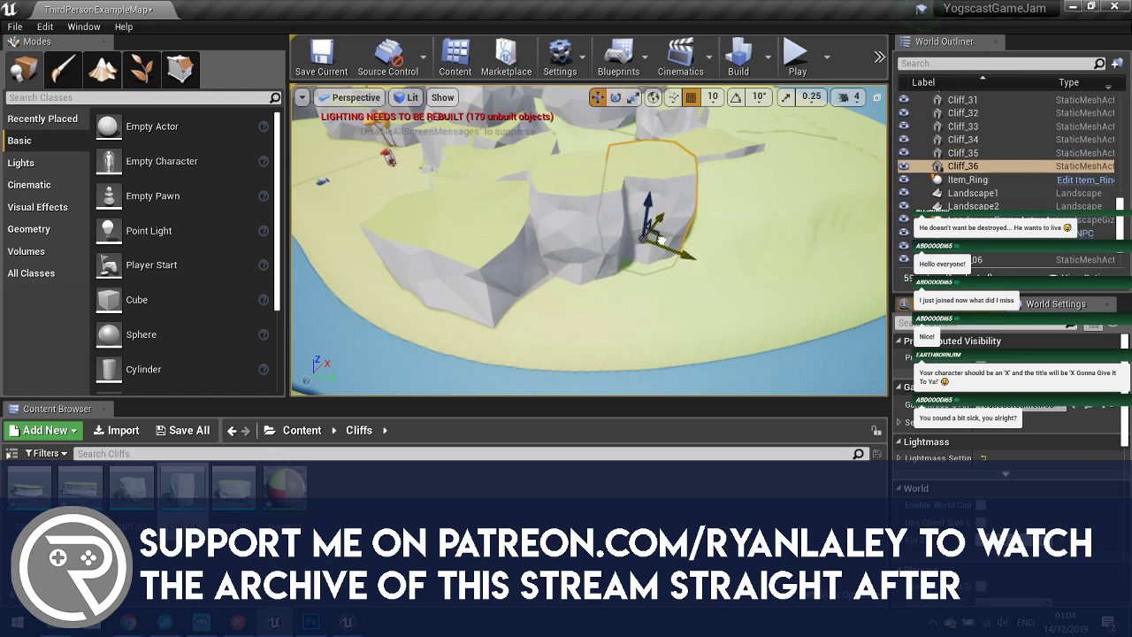
key("r")
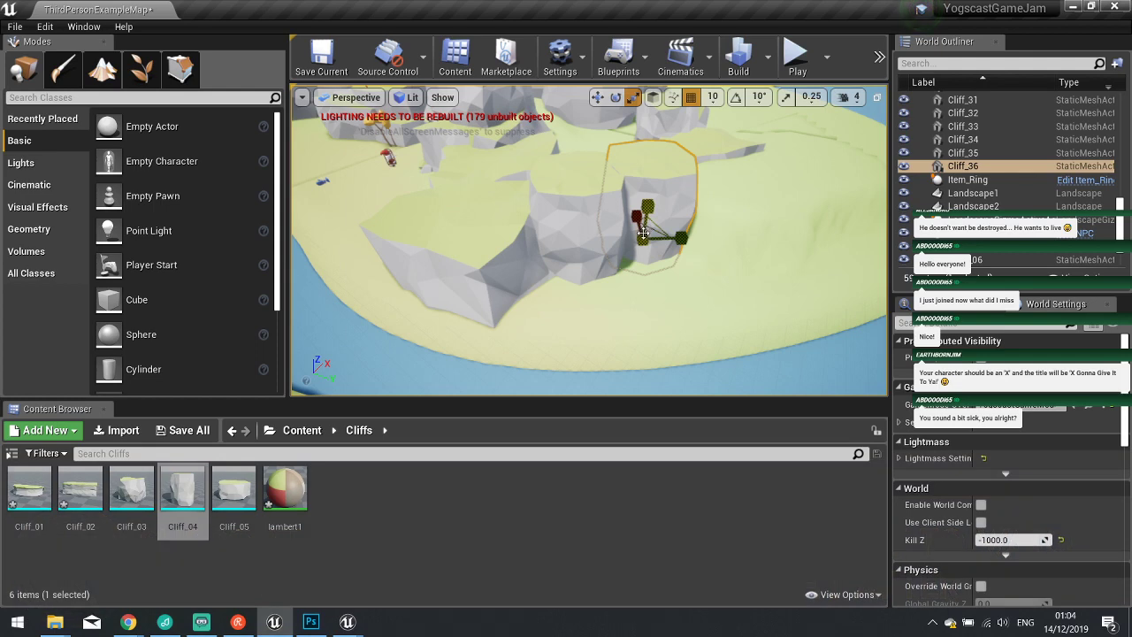
left_click_drag(643, 250, 674, 284)
Rotate the enlarged Cliff_04 copy and shift it so it overlaps the smaller cliff beside it.
key("e")
key("w")
key("e")
key("w")
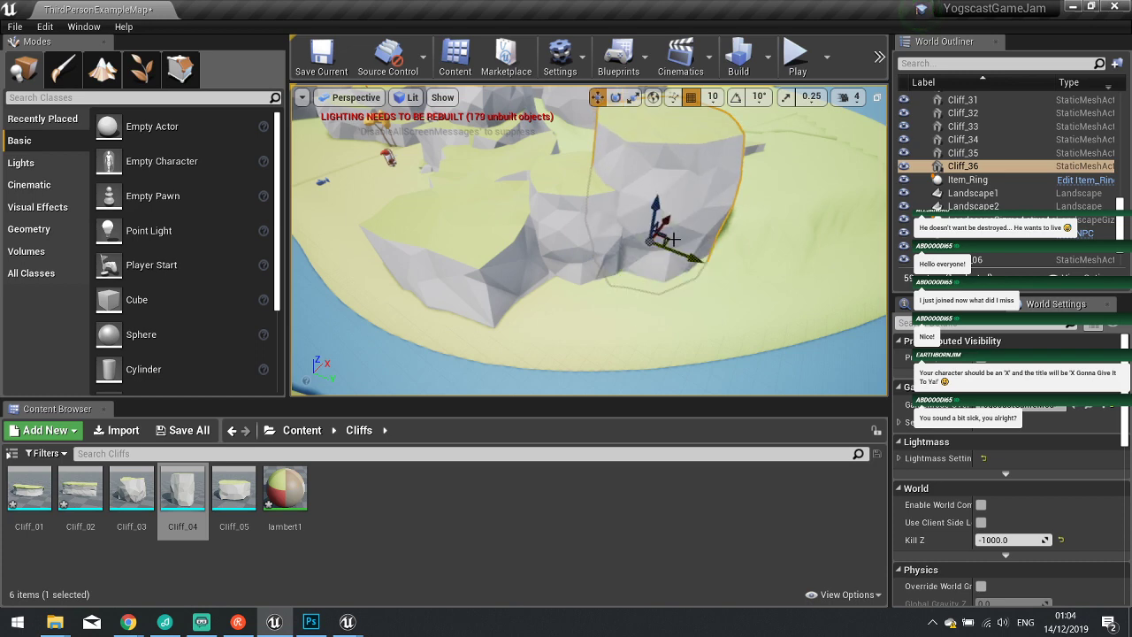
left_click_drag(667, 223, 664, 228)
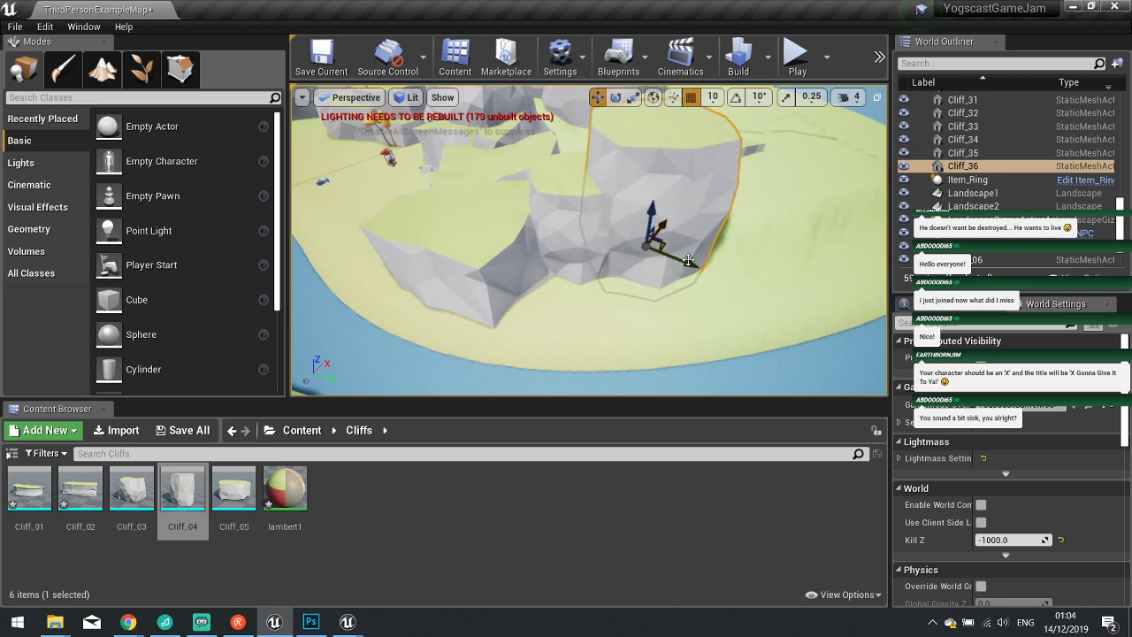
Add a Cliff_03 mesh from the Cliffs folder against the face of the tall Cliff_04 copy and enlarge it.
right_click_drag(688, 260, 637, 272)
key("w")
key("s")
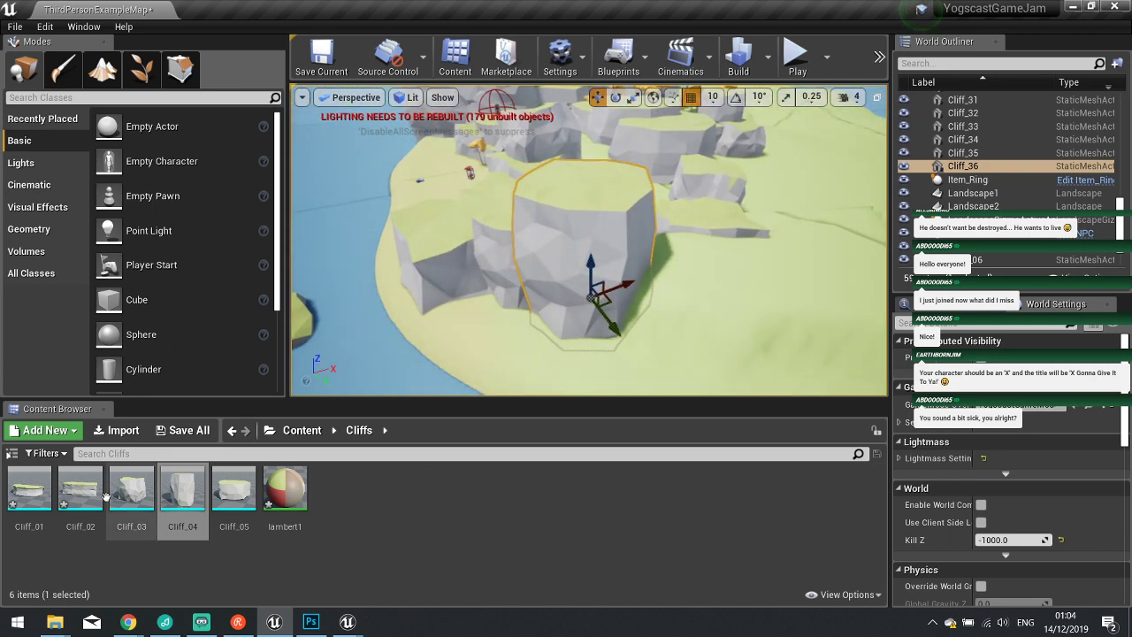
left_click_drag(104, 497, 638, 301)
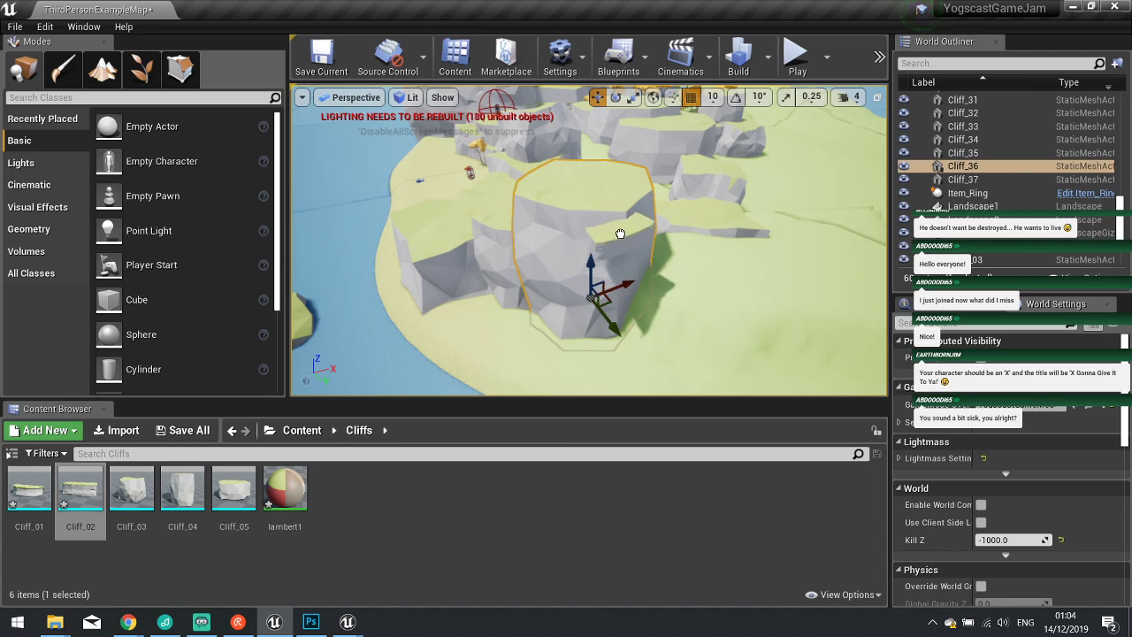
left_click_drag(633, 256, 622, 221)
left_click(373, 504)
key("r")
key("w")
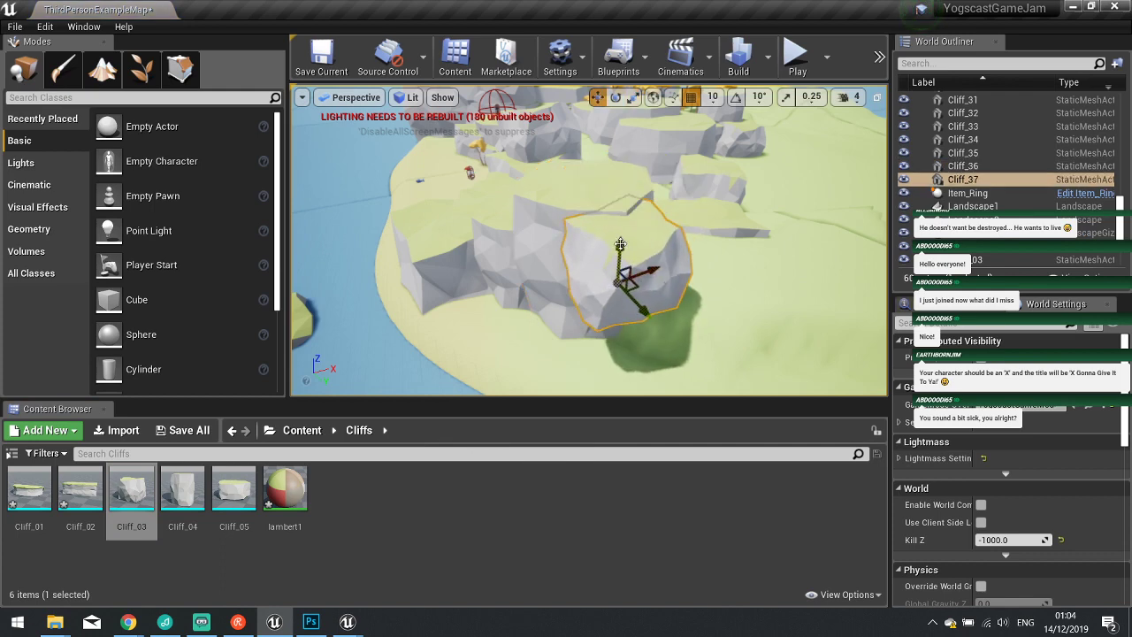
Rotate the new Cliff_03 mesh and move it so it is partly embedded in the tall cliff.
left_click_drag(619, 244, 627, 307)
key("e")
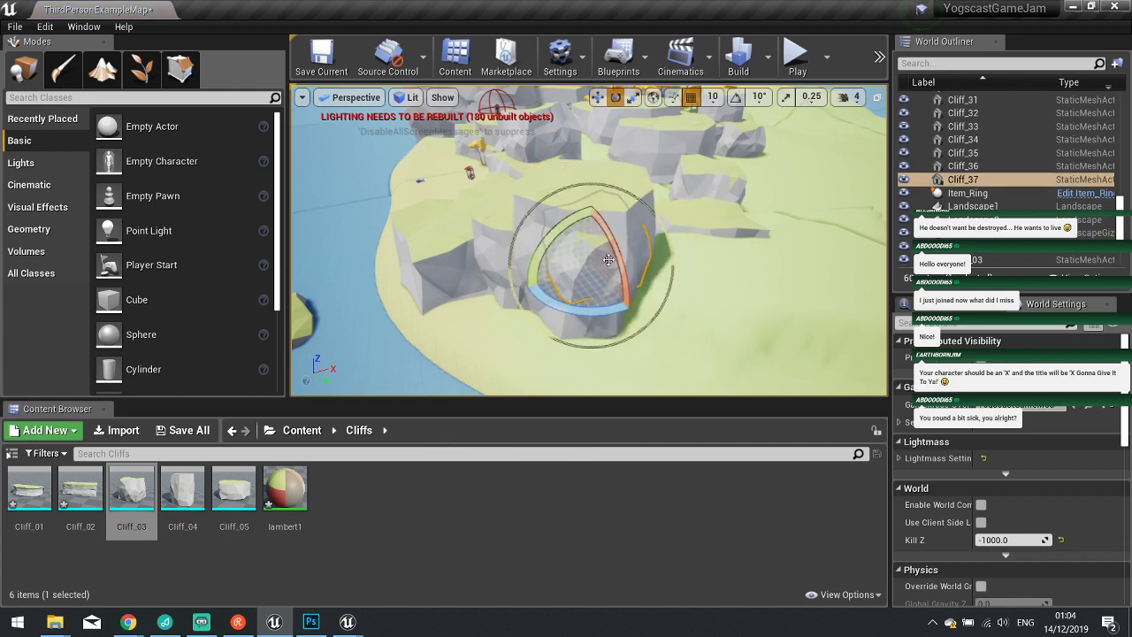
key("w")
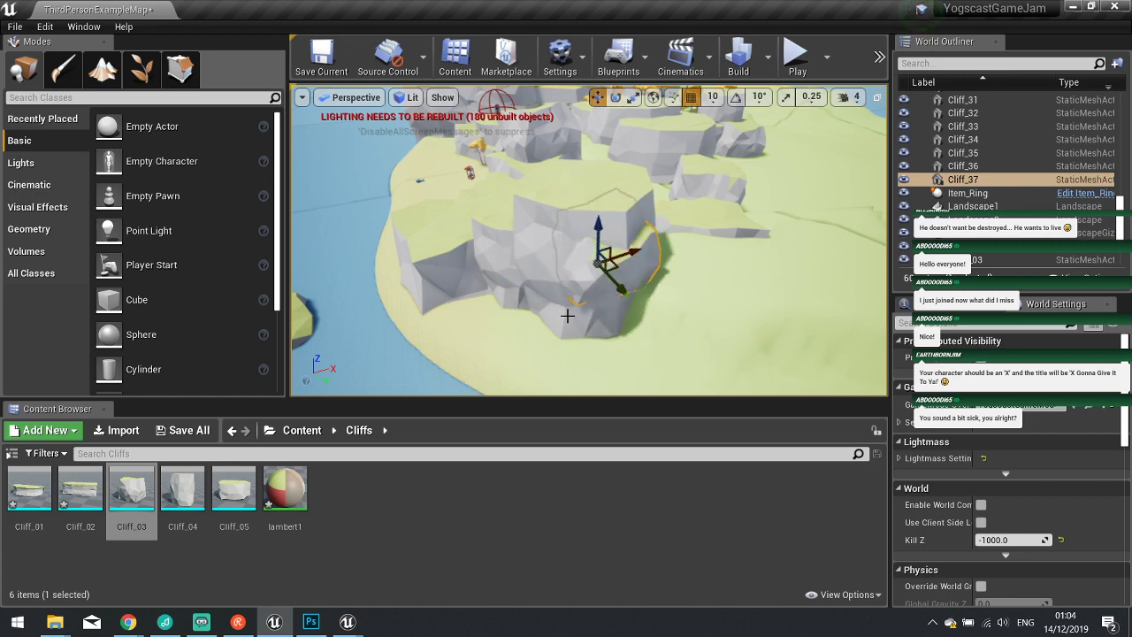
right_click_drag(567, 316, 596, 311)
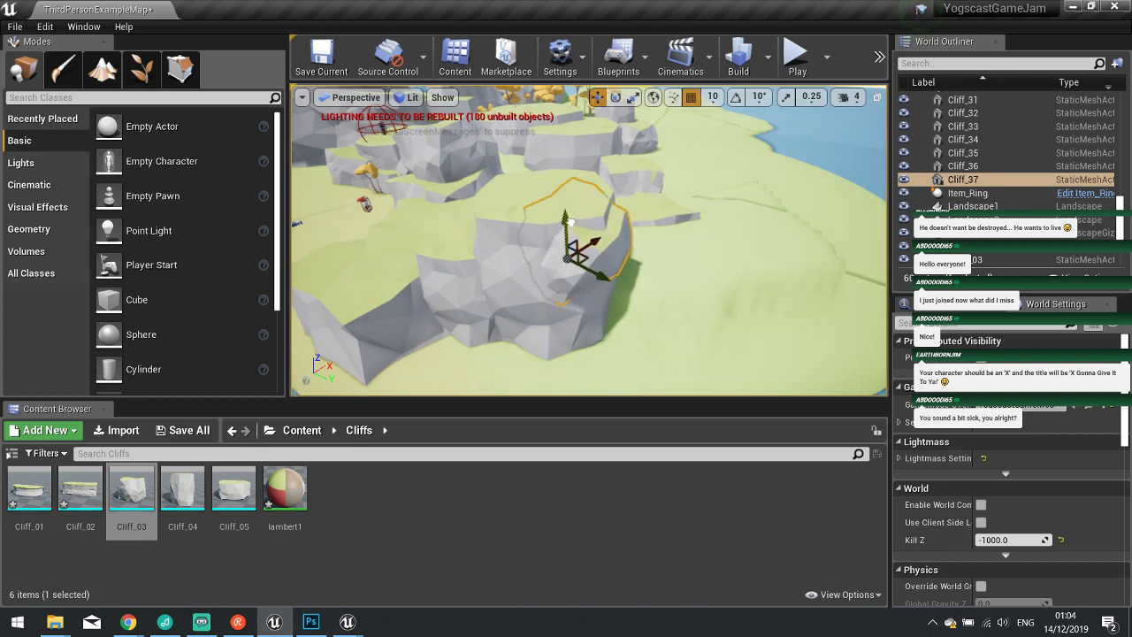
left_click(755, 200)
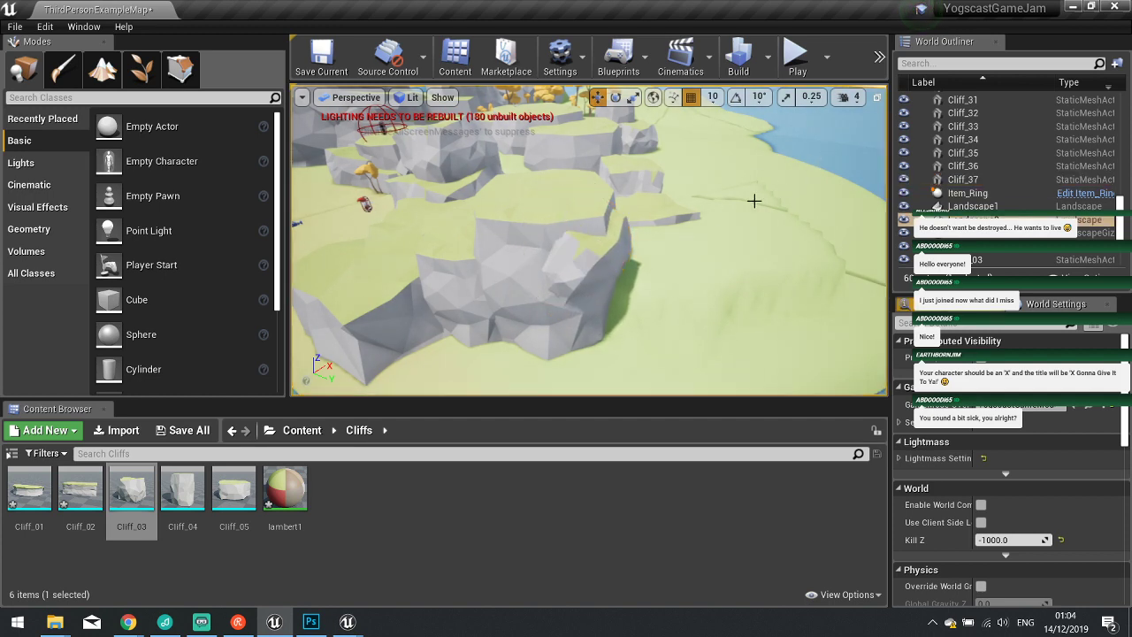
right_click_drag(754, 200, 575, 204)
mouse_move(715, 225)
right_mouse_down()
mouse_move(601, 242)
mouse_move(708, 224)
right_mouse_up()
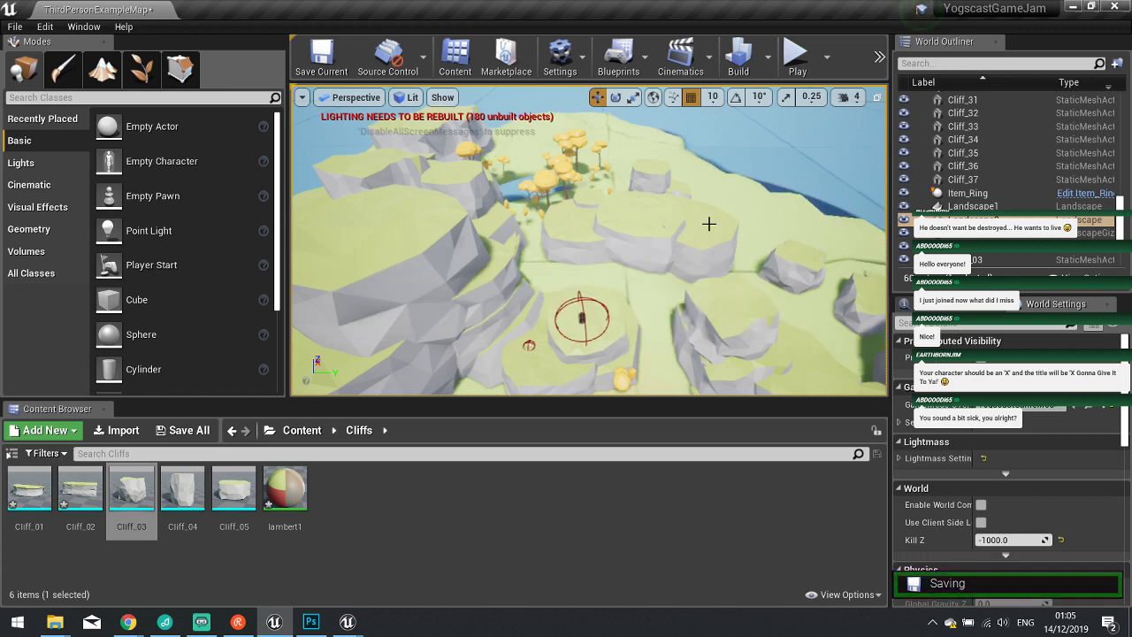
mouse_move(740, 215)
right_mouse_down()
mouse_move(796, 190)
mouse_move(752, 230)
mouse_move(783, 221)
mouse_move(747, 226)
mouse_move(761, 234)
mouse_move(738, 208)
mouse_move(738, 231)
right_mouse_up()
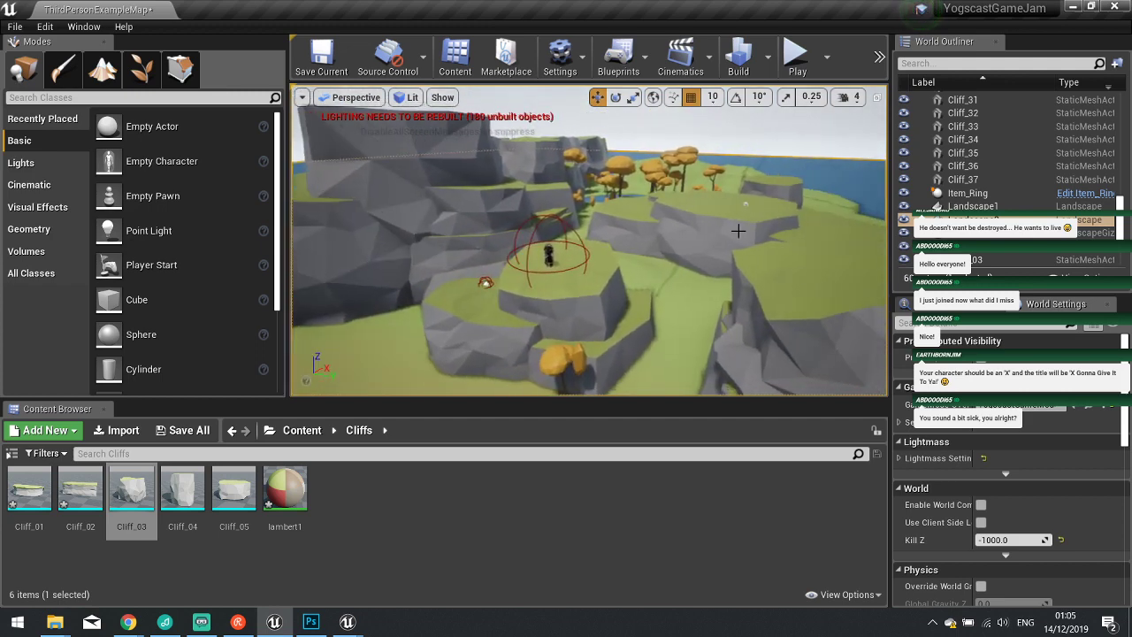